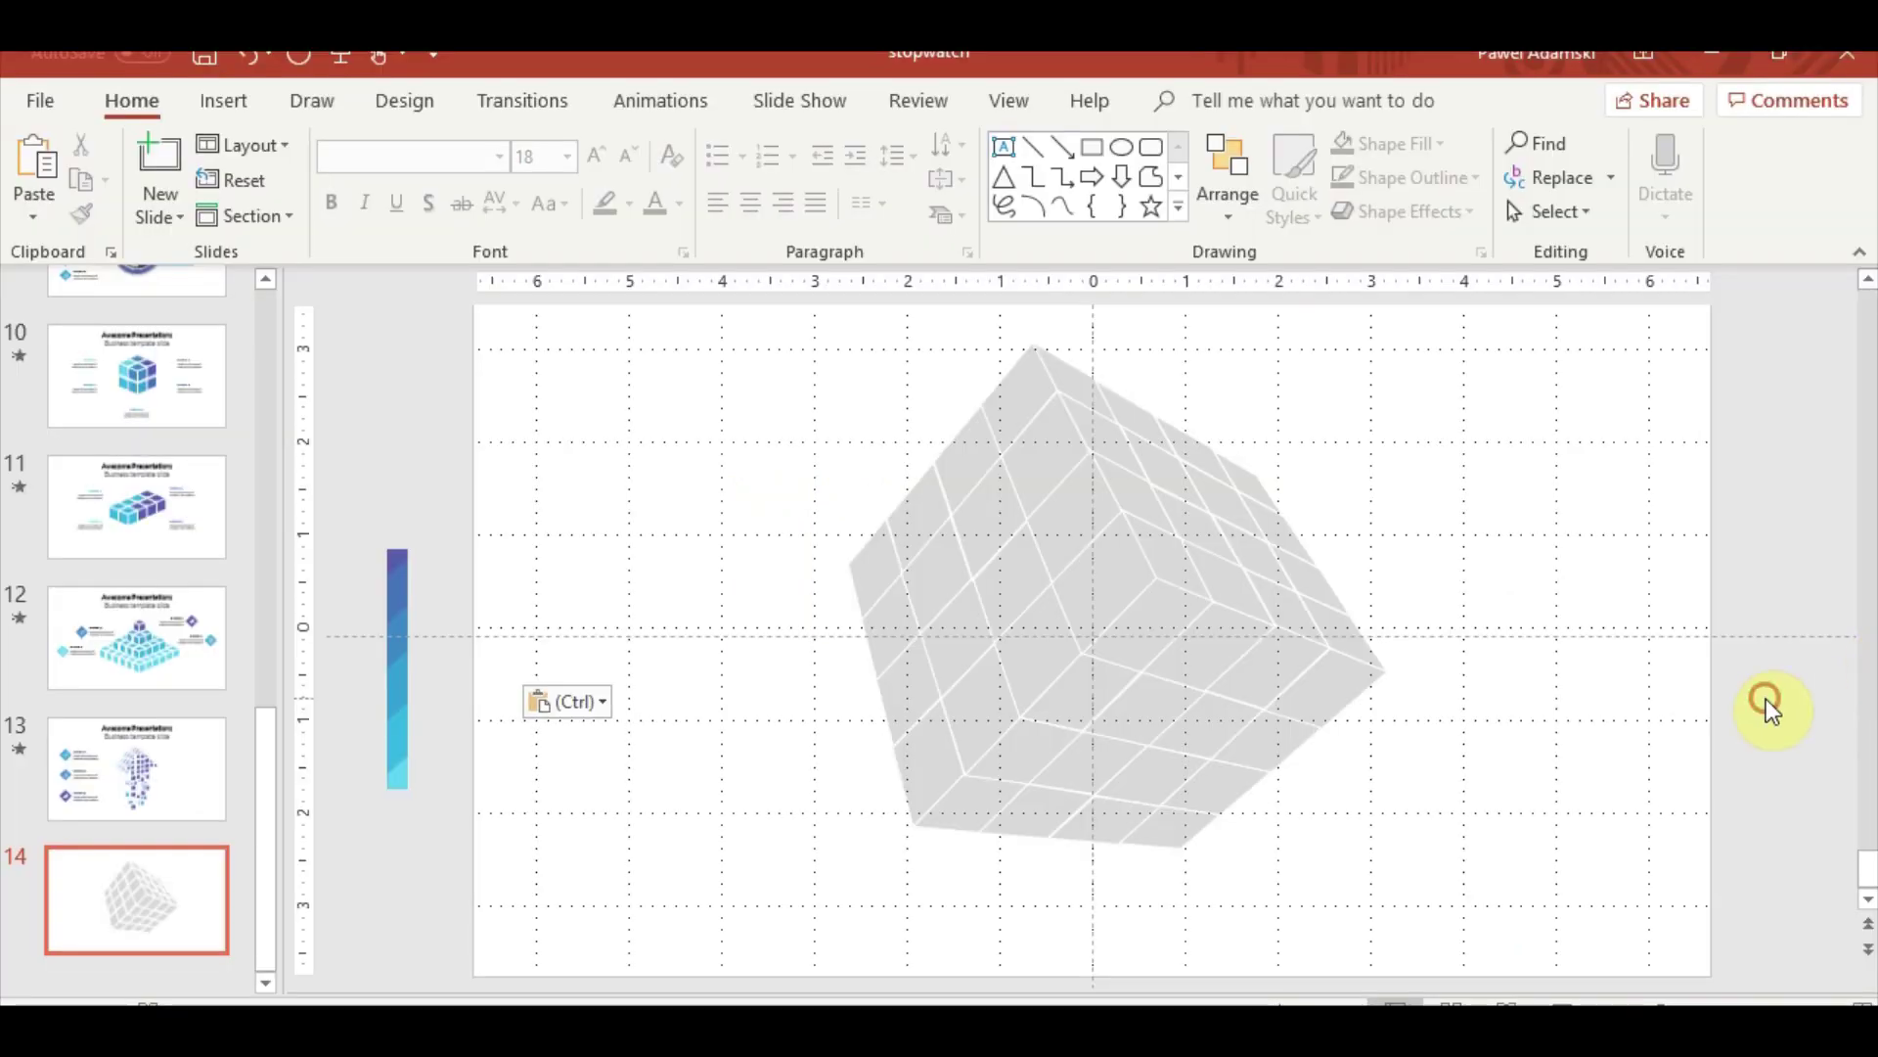
Ungroup the grey cube graphic into separate facets
left_click(867, 567)
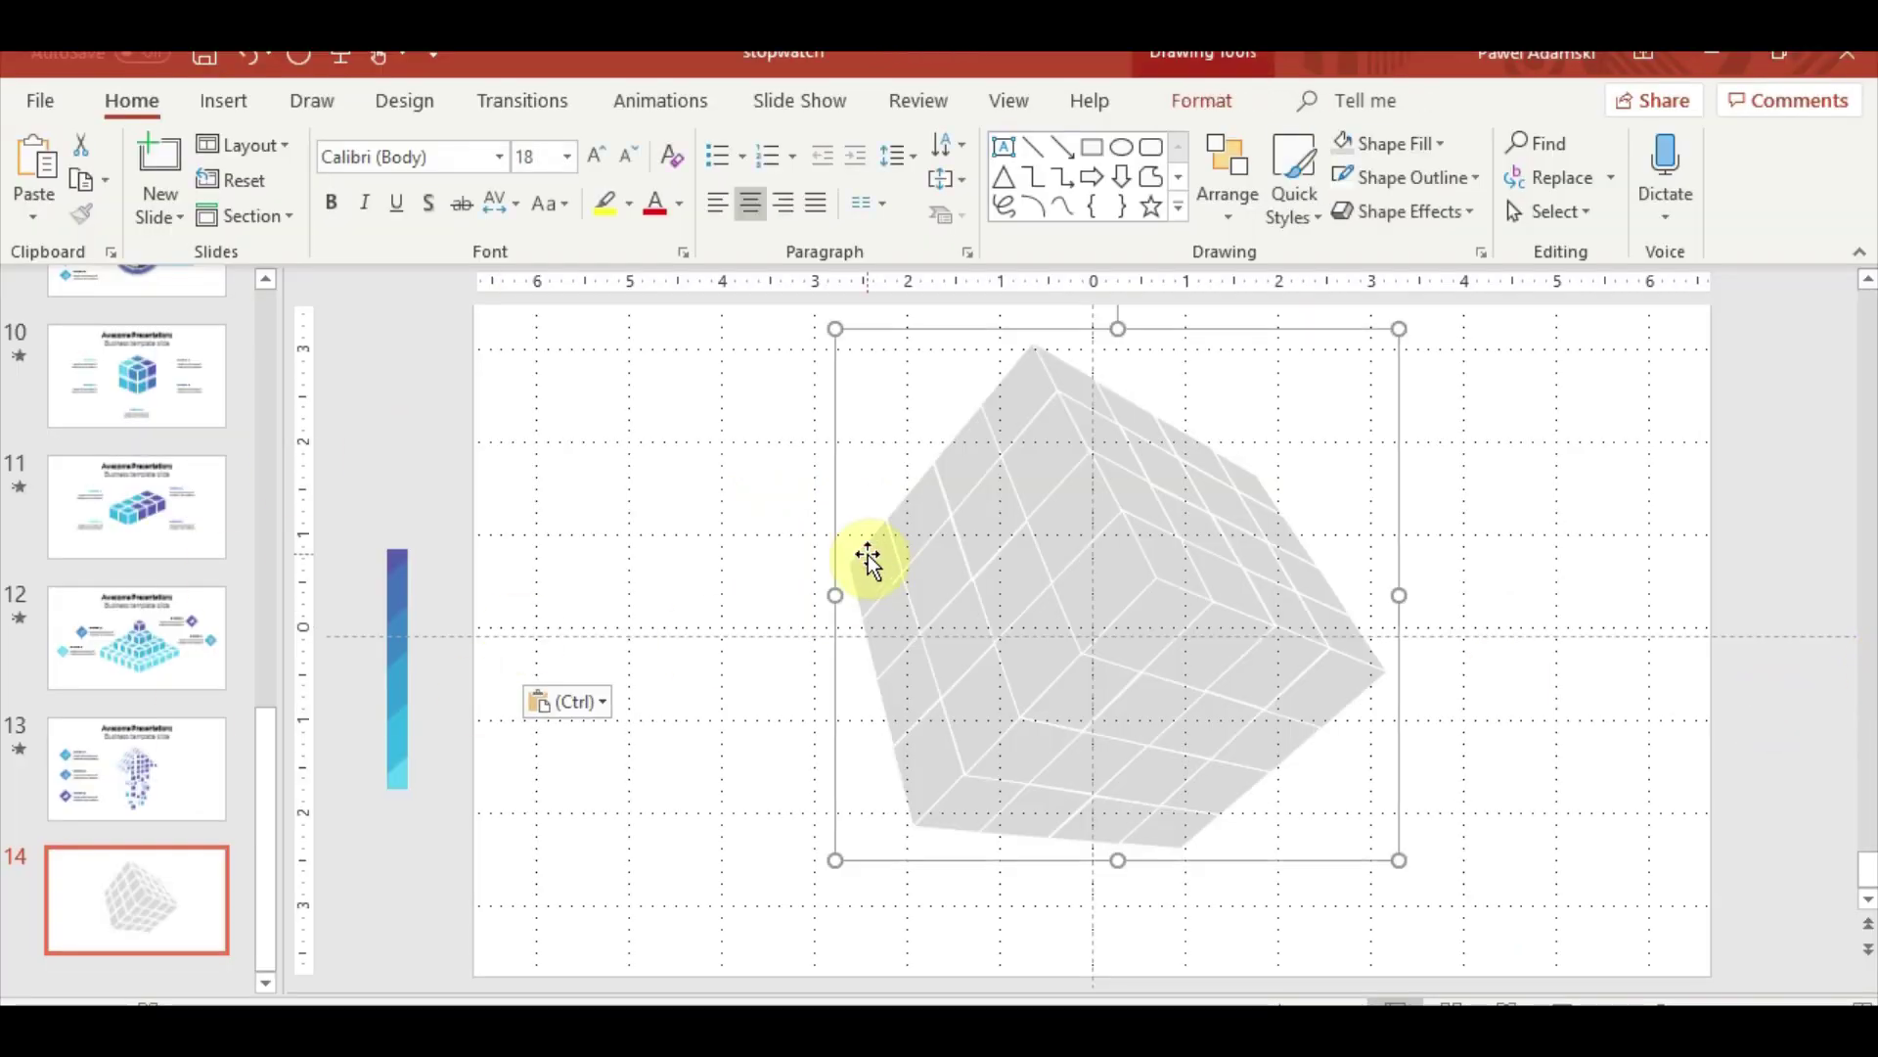
right_click(869, 557)
left_click(1154, 323)
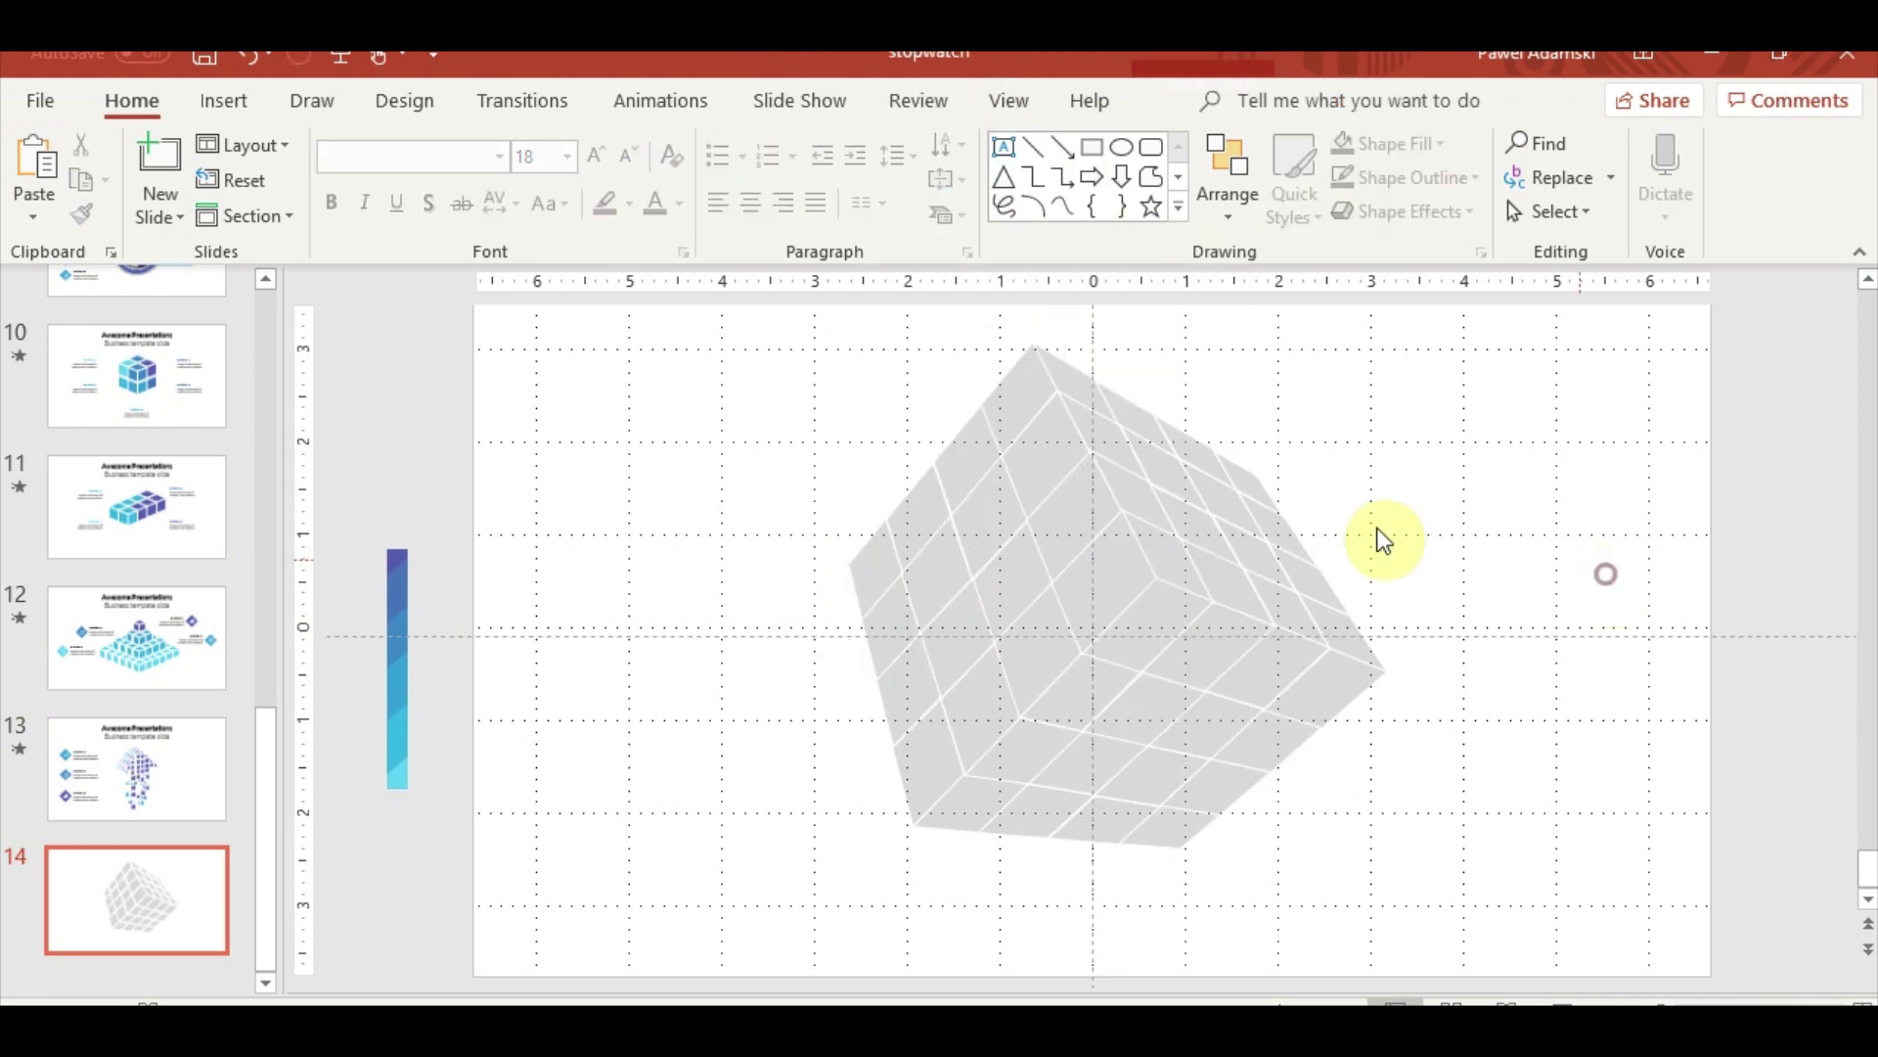
Fill a left-side facet with cyan sampled from the gradient bar using the Eyedropper
left_click(859, 548)
left_click(1201, 100)
left_click(773, 145)
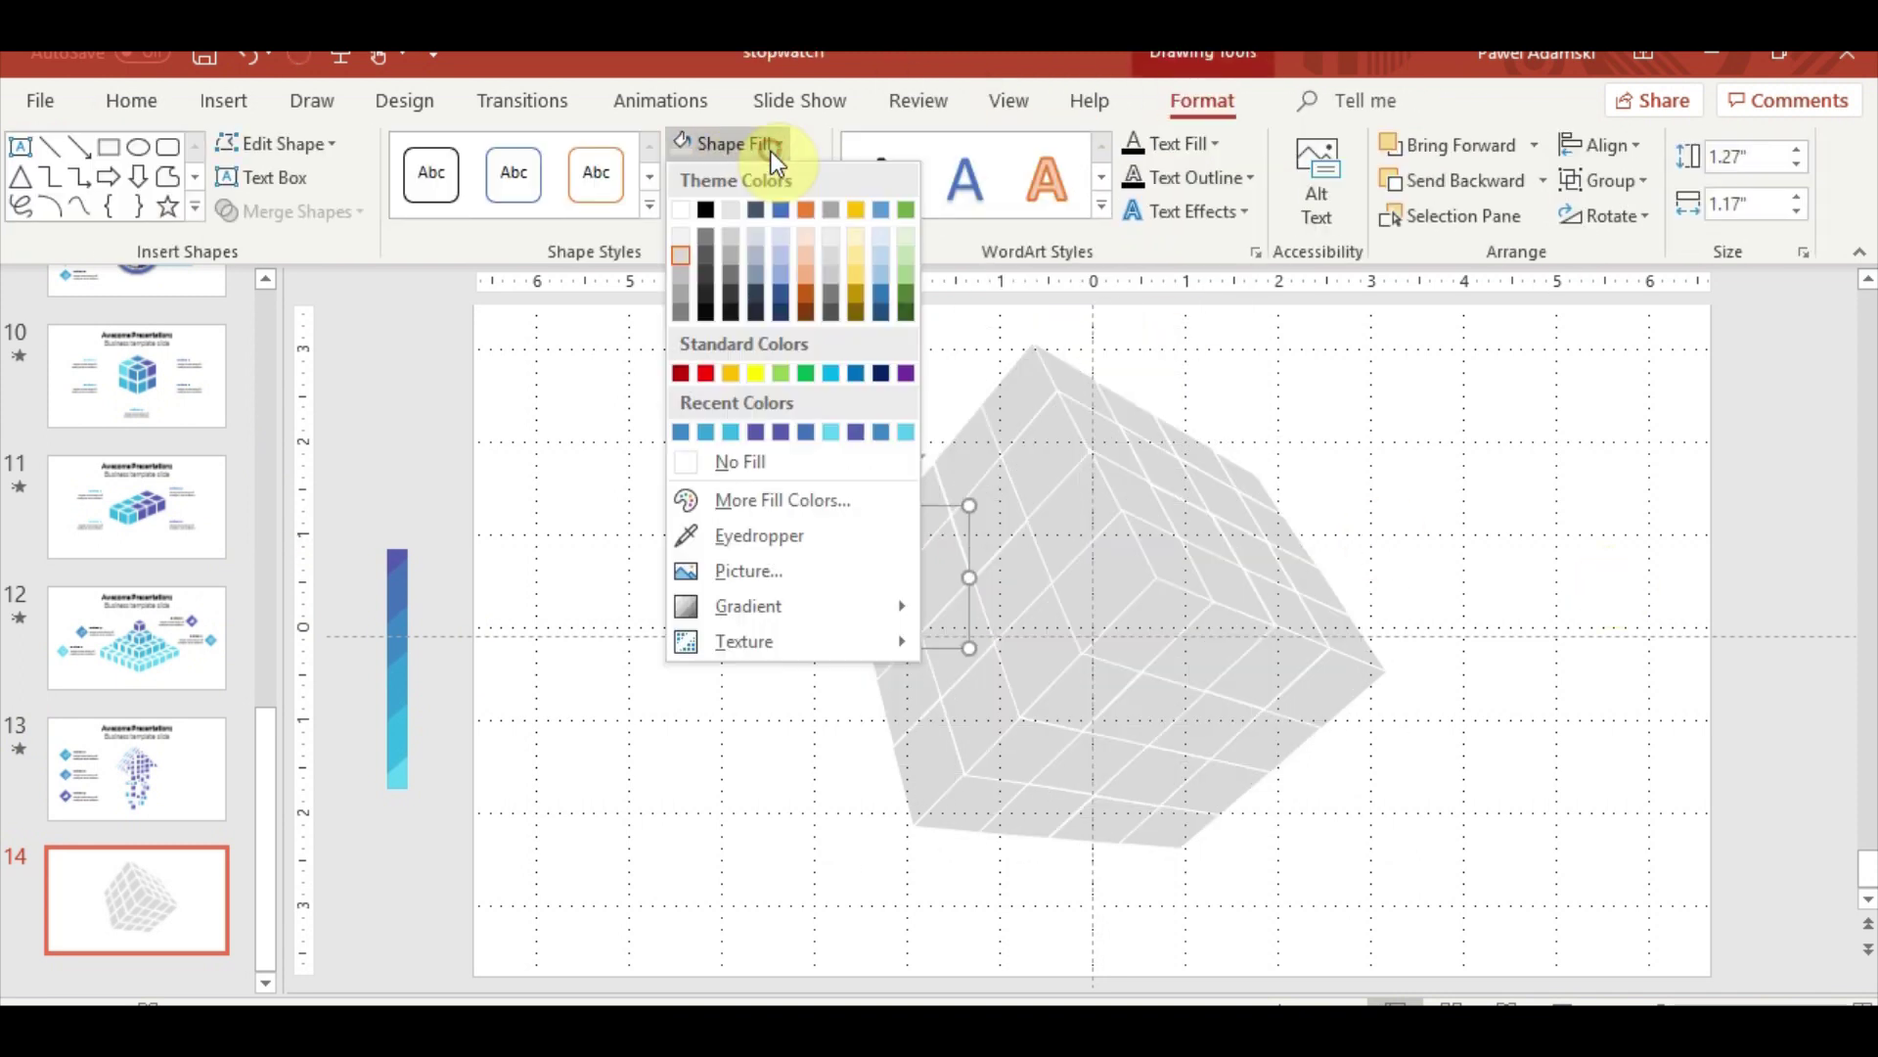
left_click(747, 537)
left_click(399, 771)
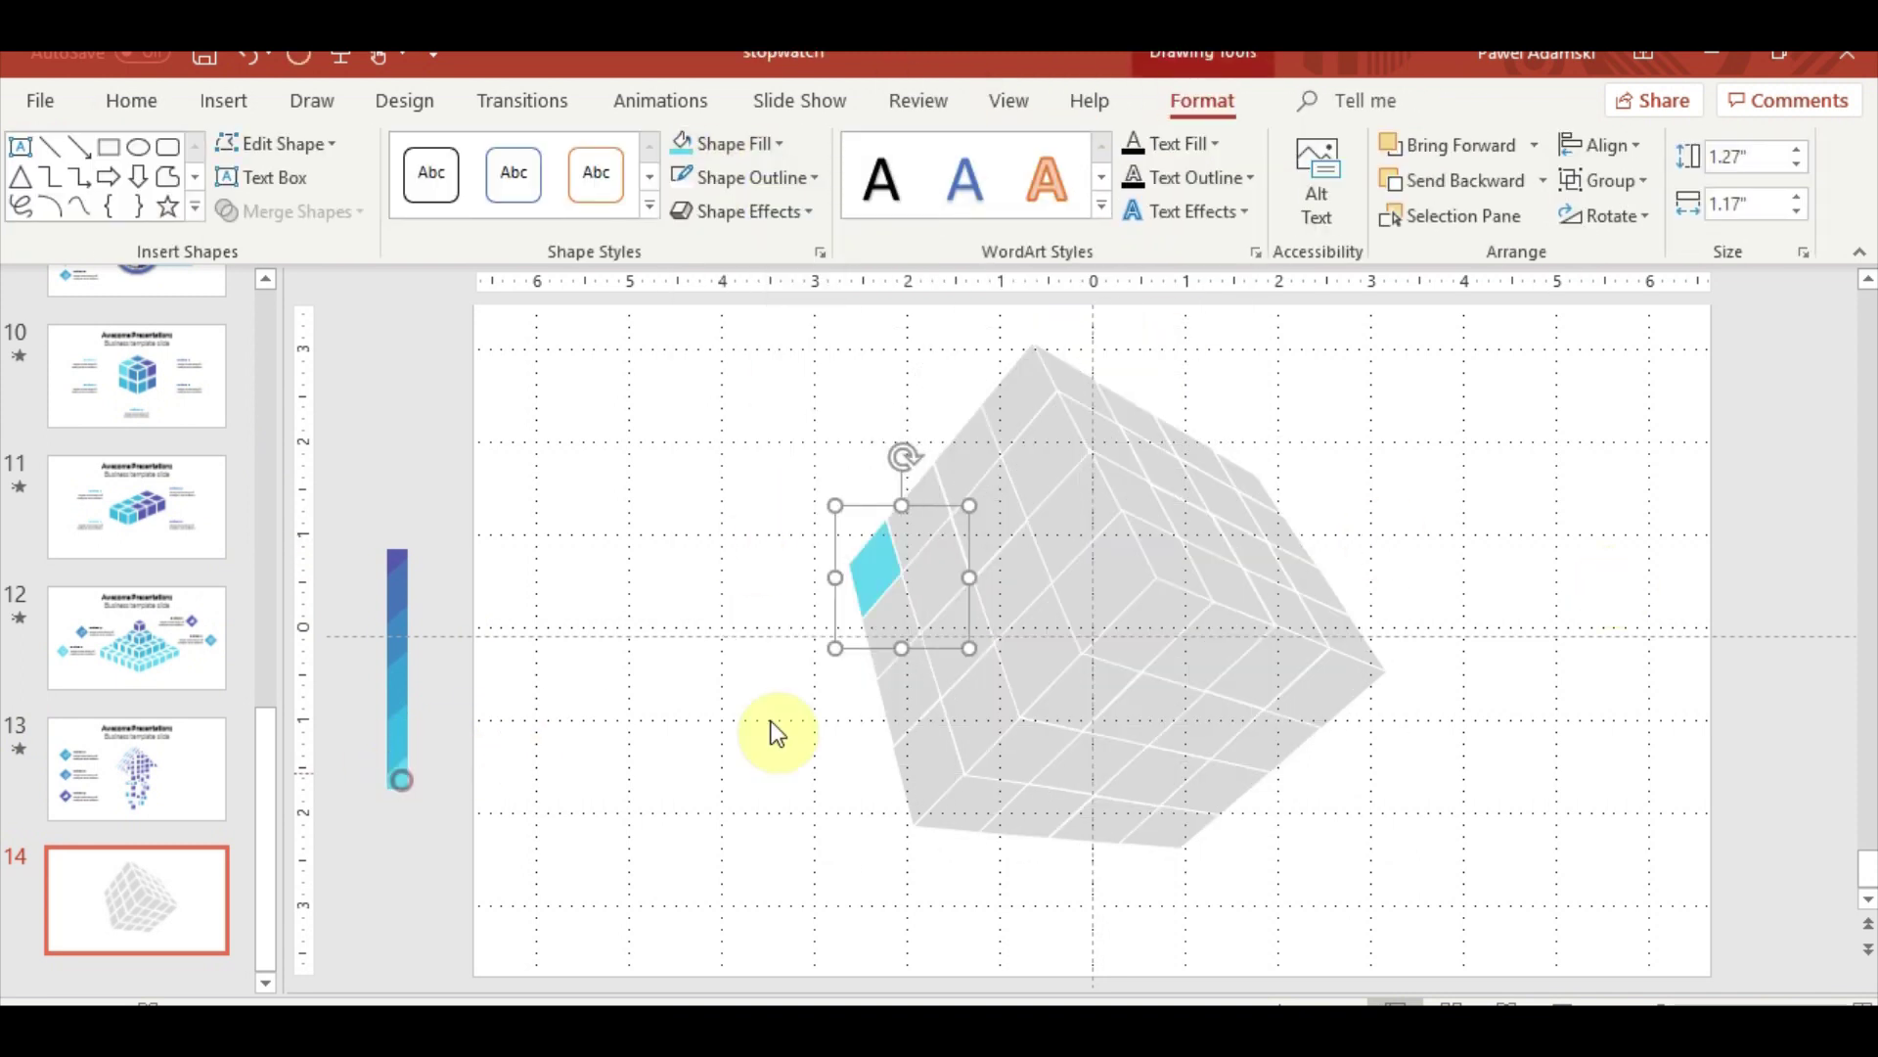
Apply the same cyan to five more facets across the top, right and lower front
left_click(1196, 578)
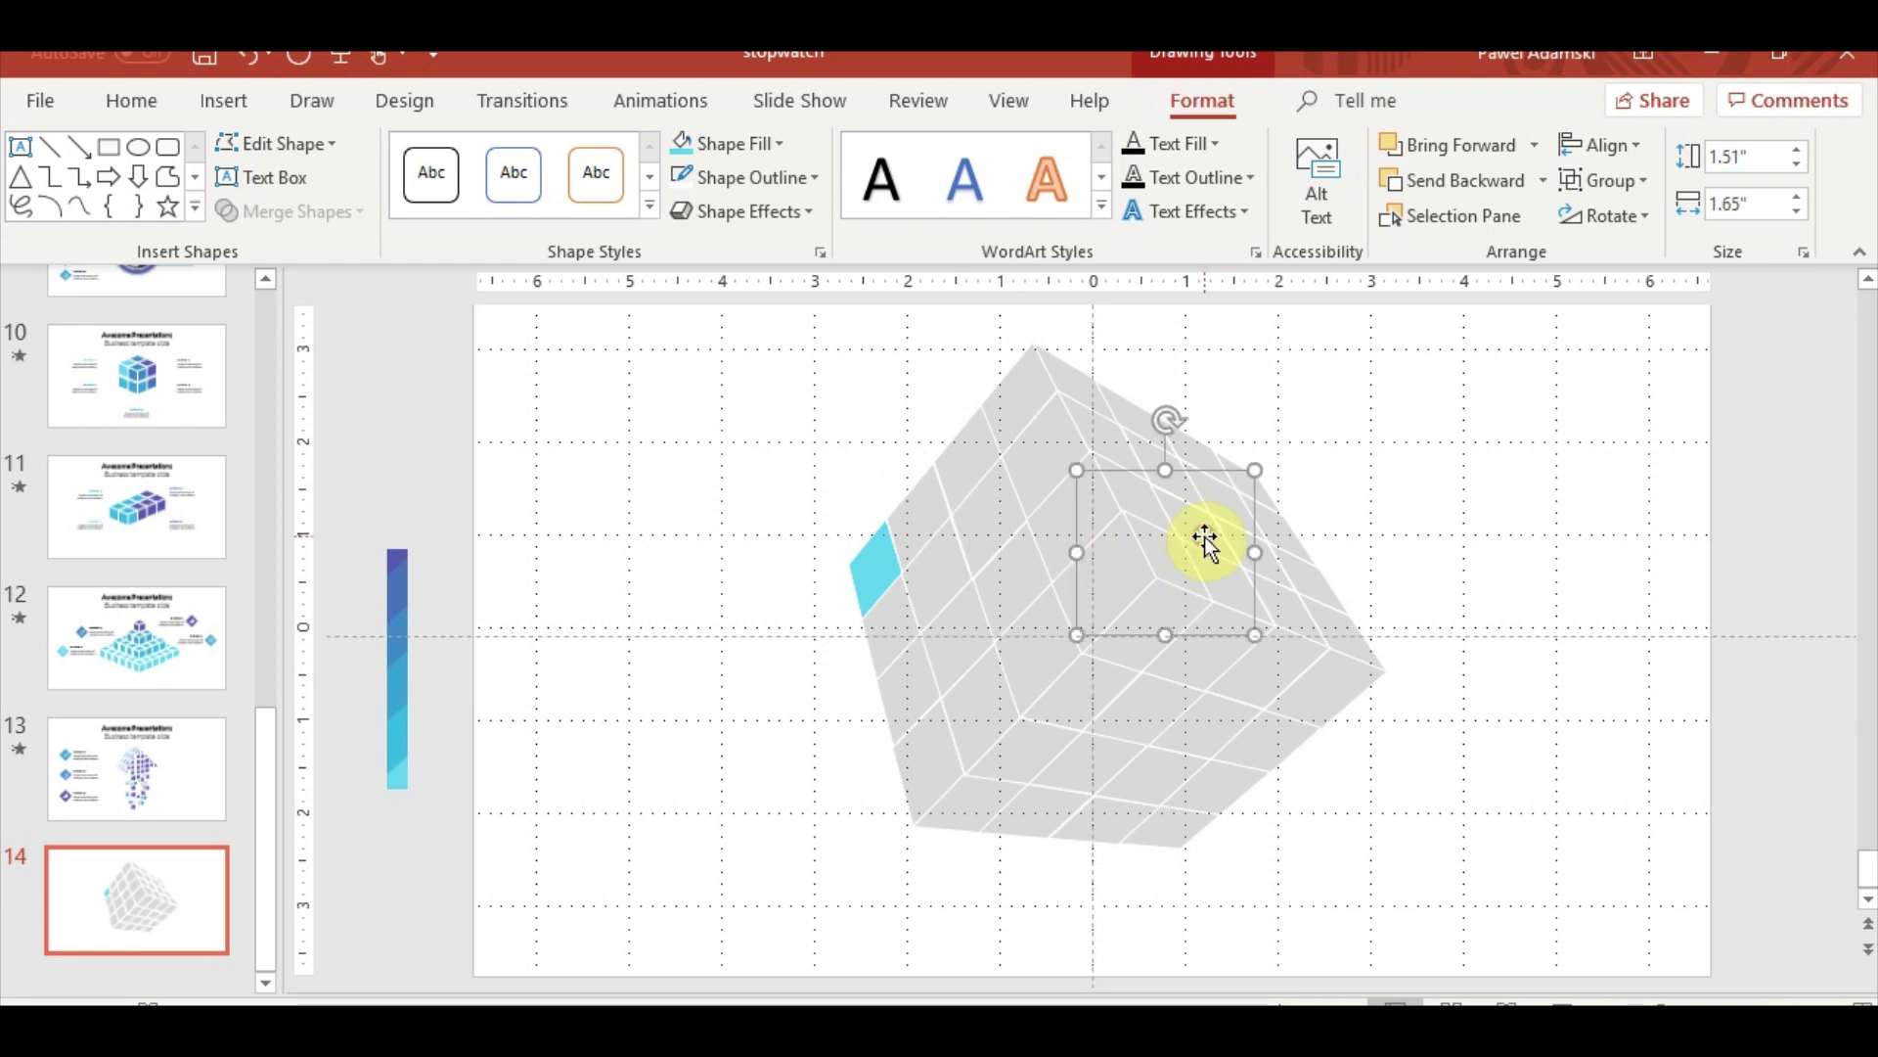
left_click(724, 144)
left_click(1230, 462)
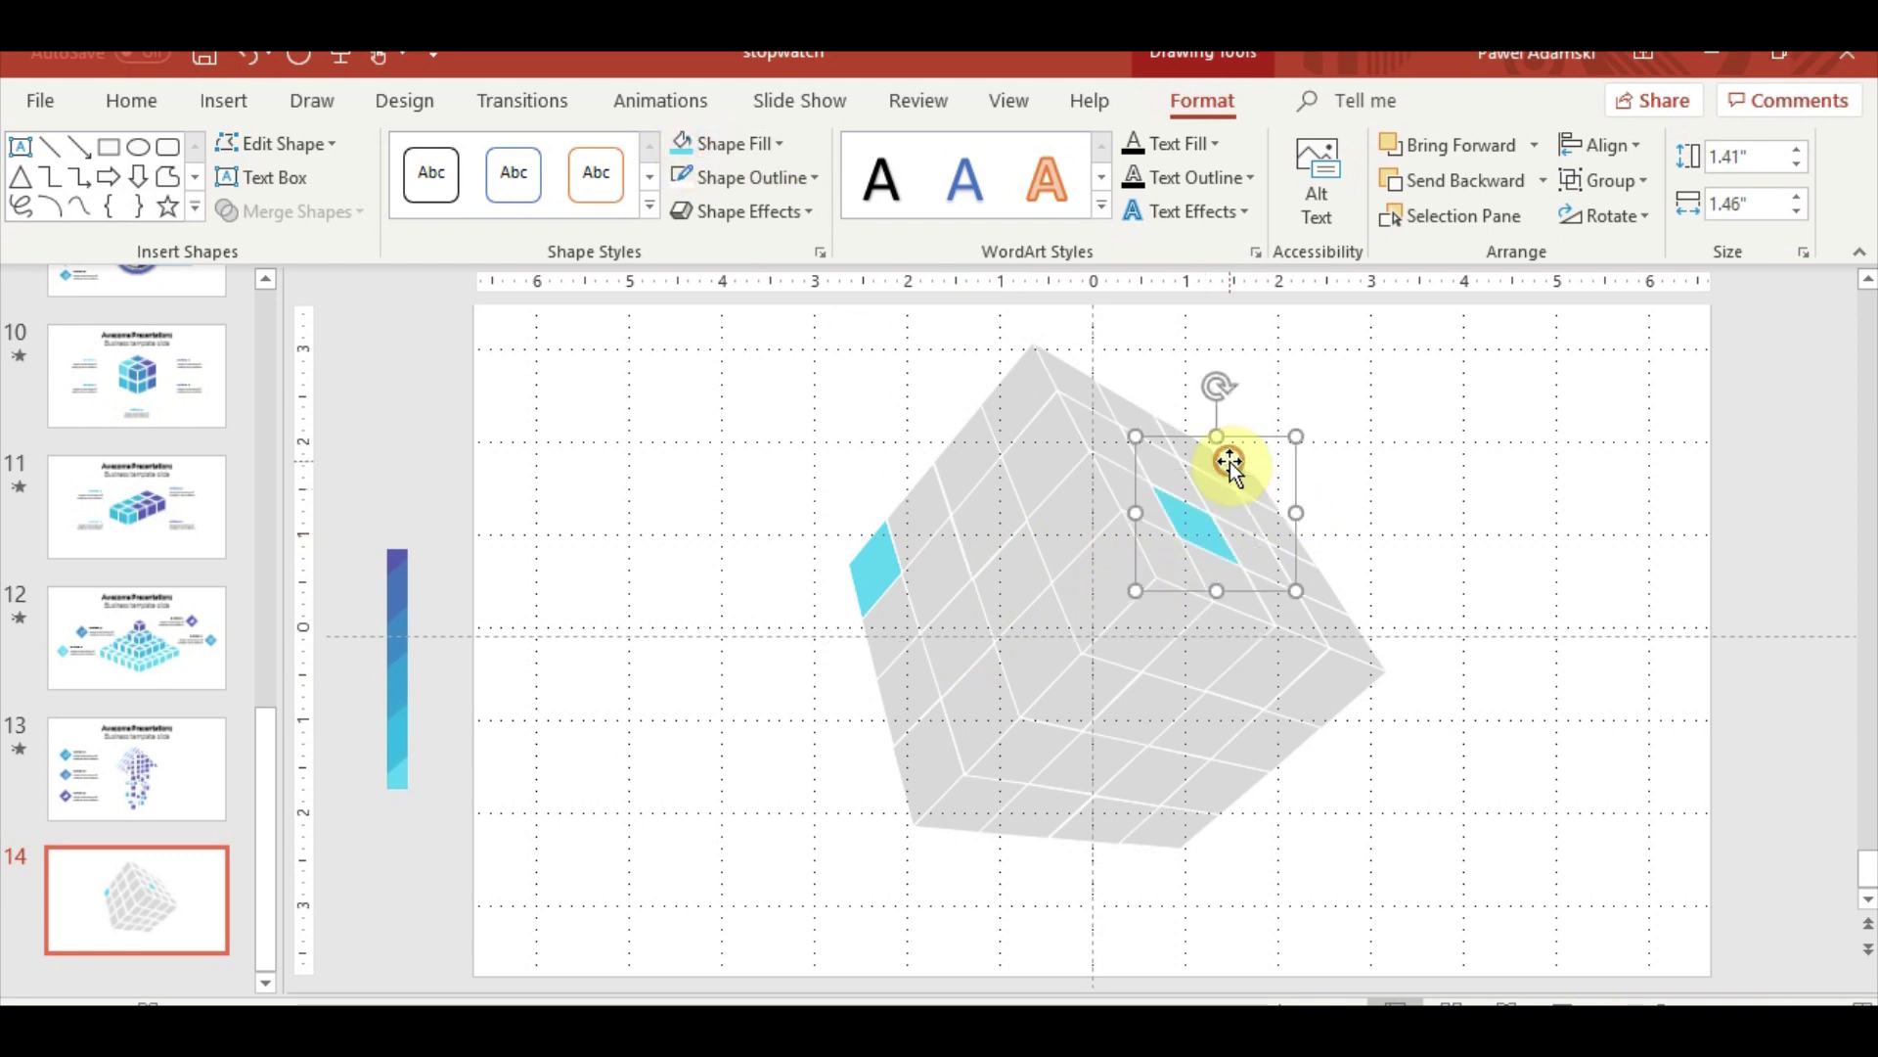
left_click(1080, 734)
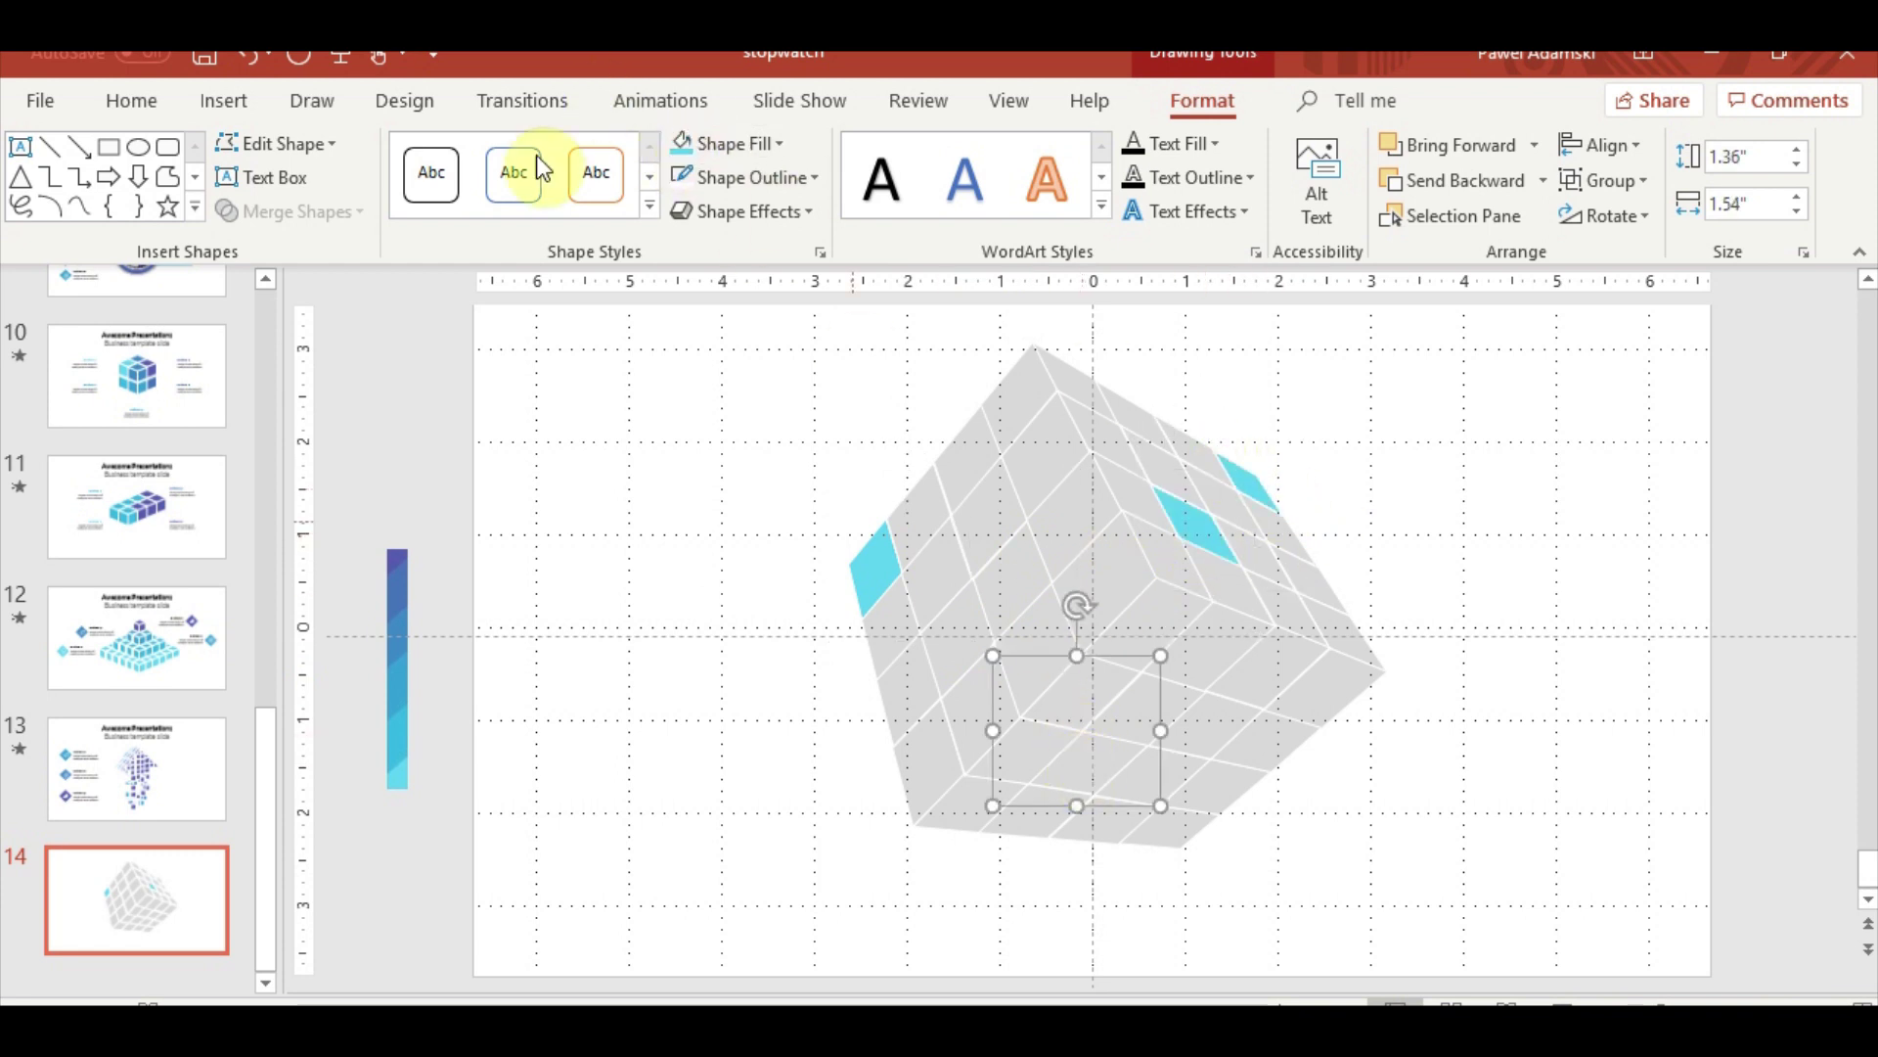
left_click(692, 160)
left_click(1008, 503)
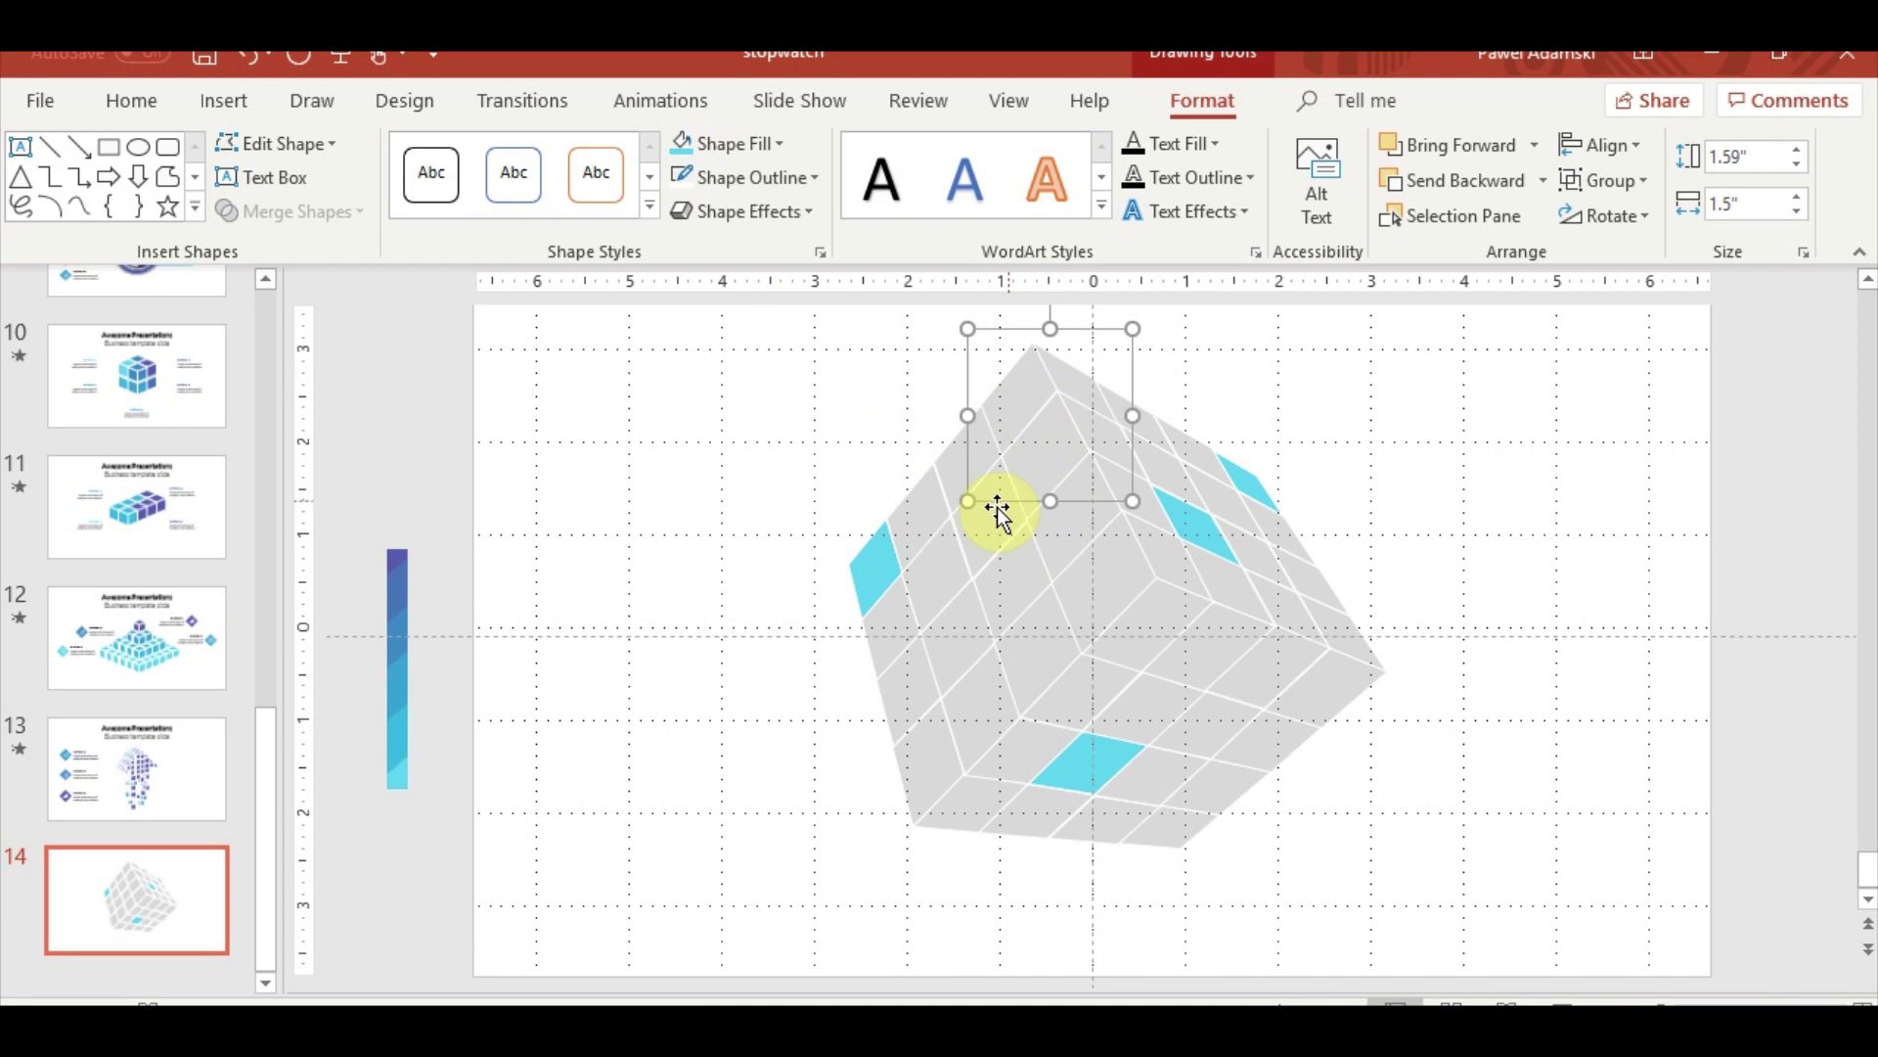
left_click(692, 157)
left_click(1275, 751)
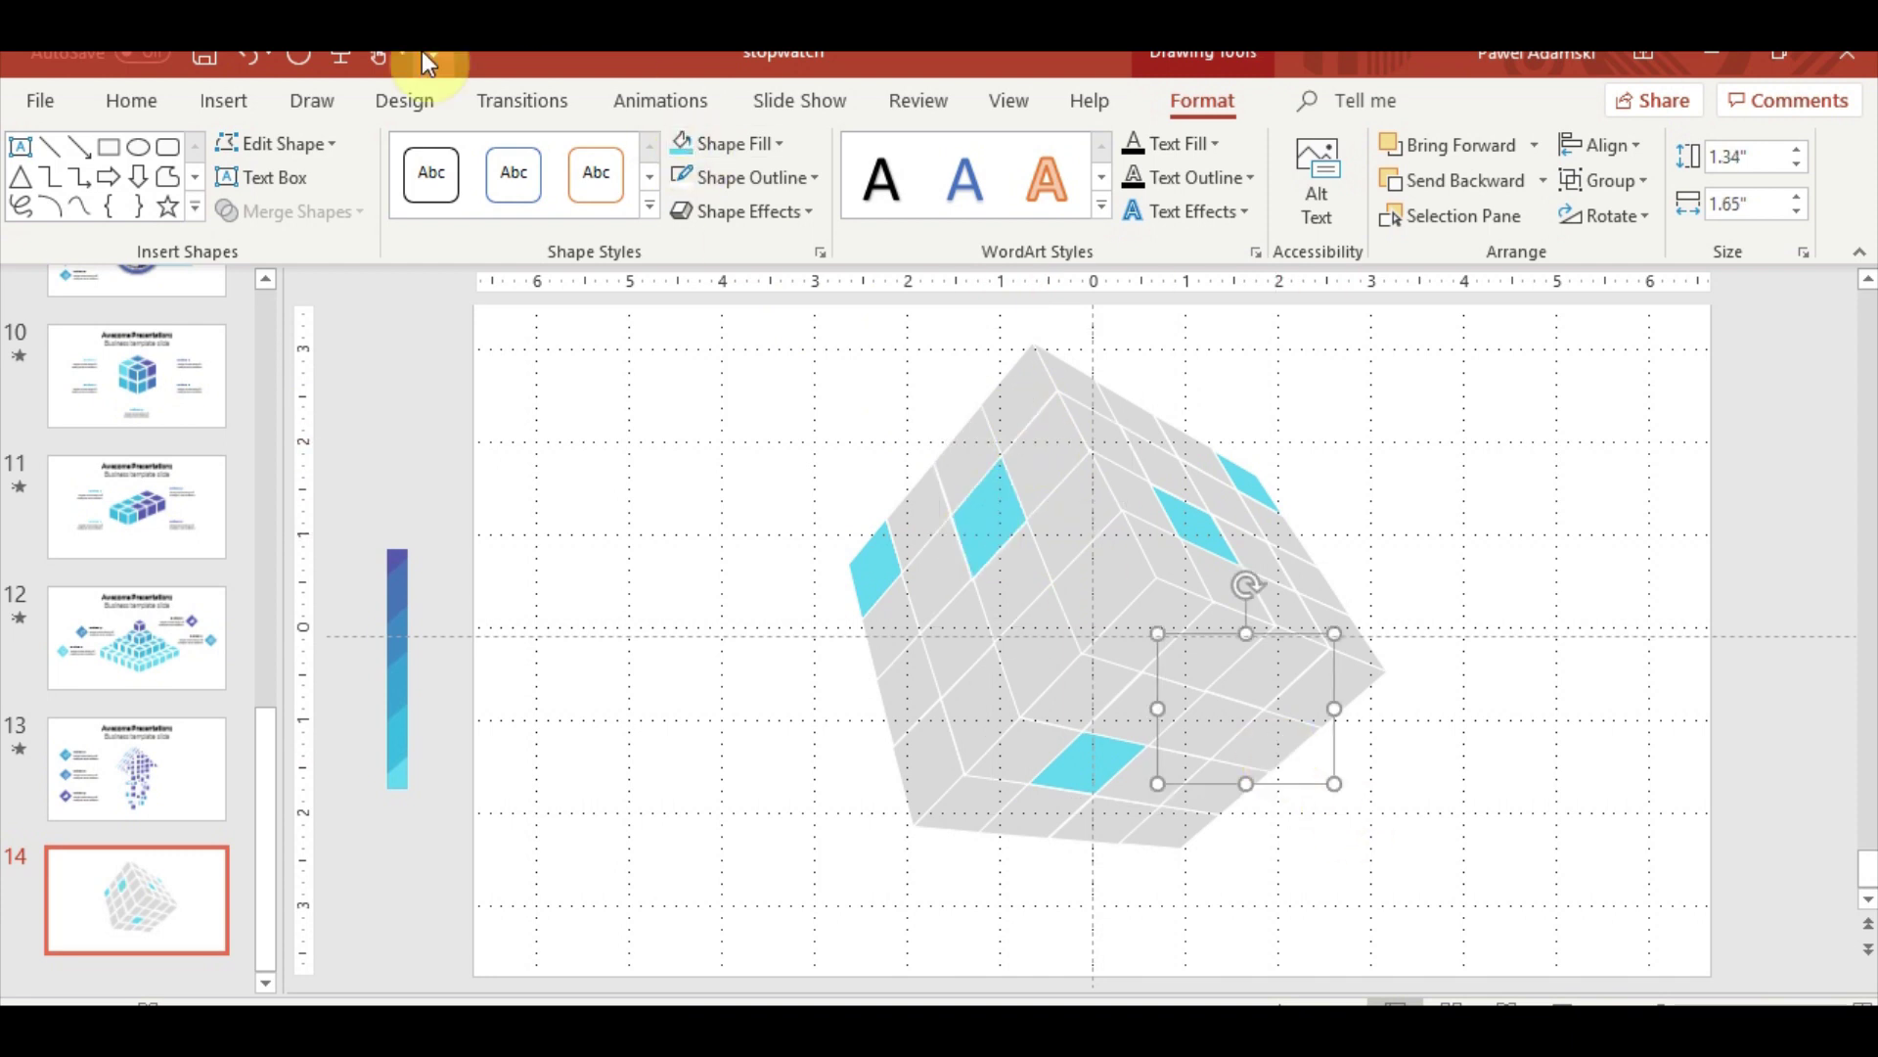
left_click(691, 156)
left_click(549, 747)
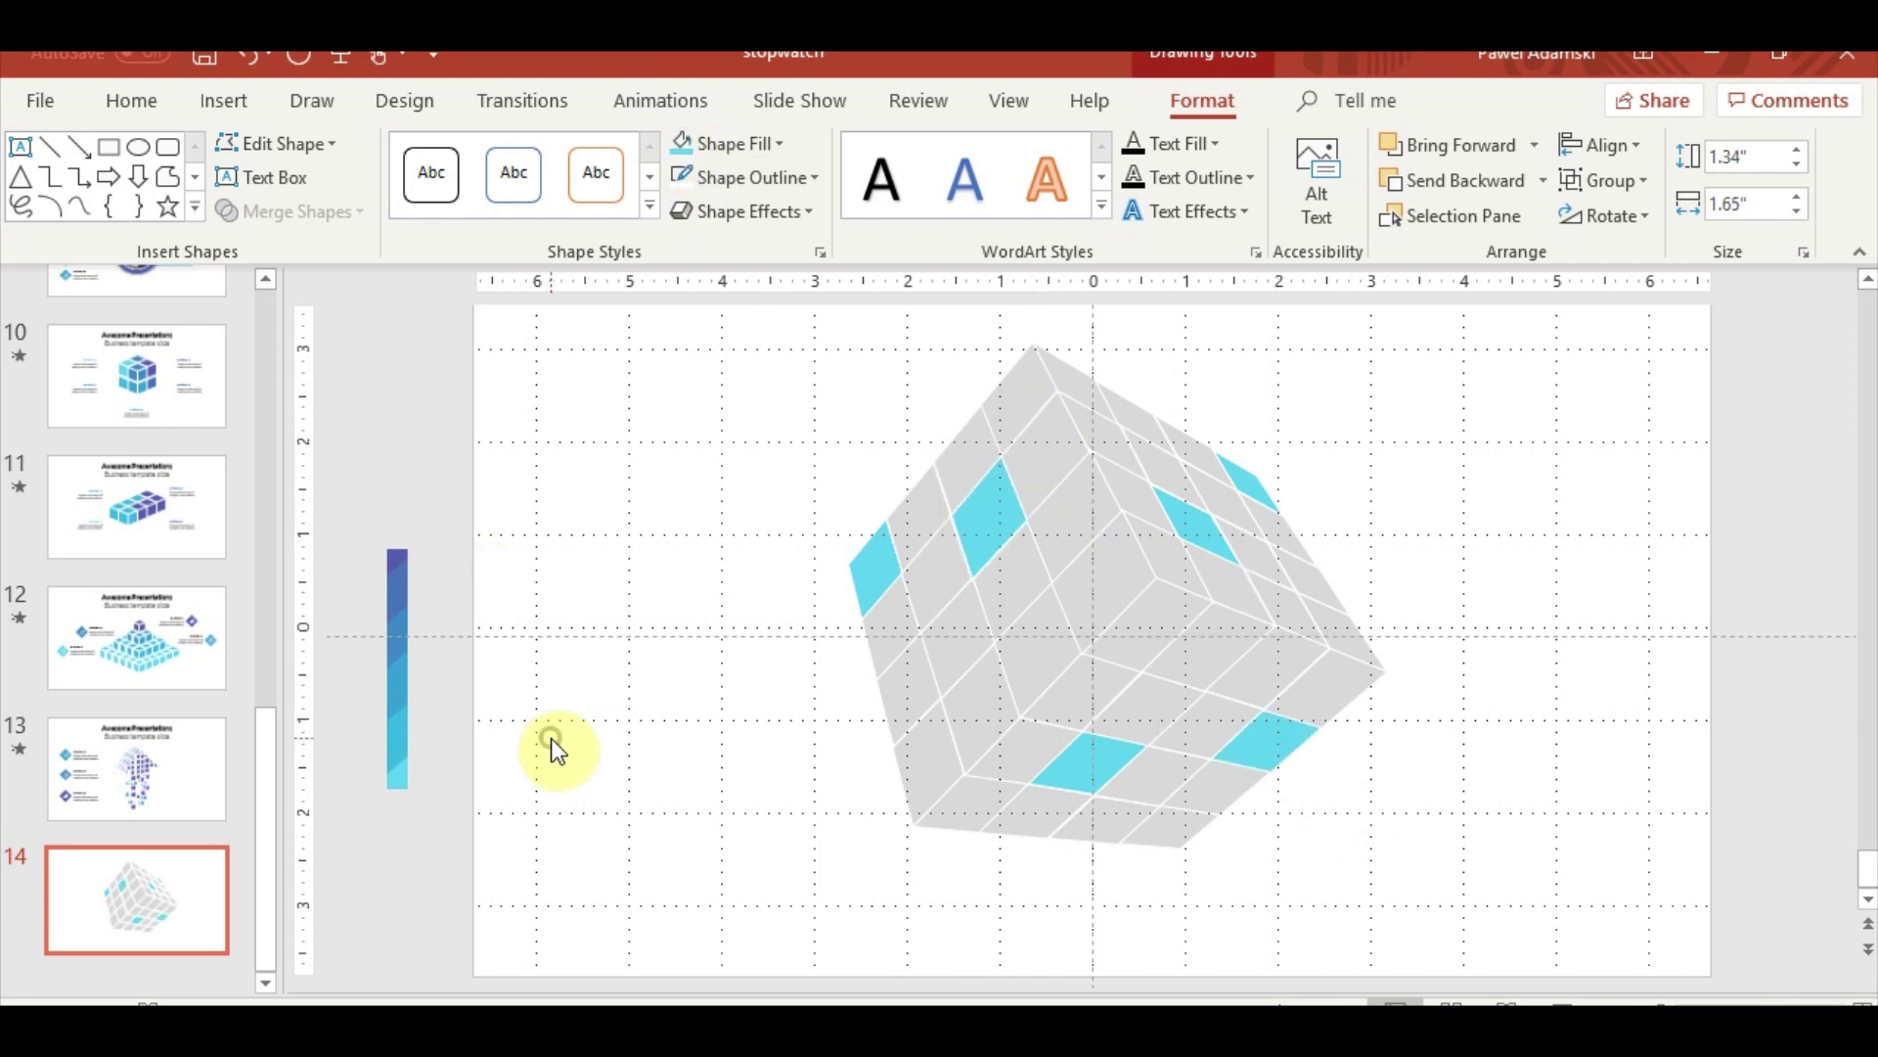
Sample a darker blue from the bar for a left facet, the top corner and lower front facets
left_click(900, 640)
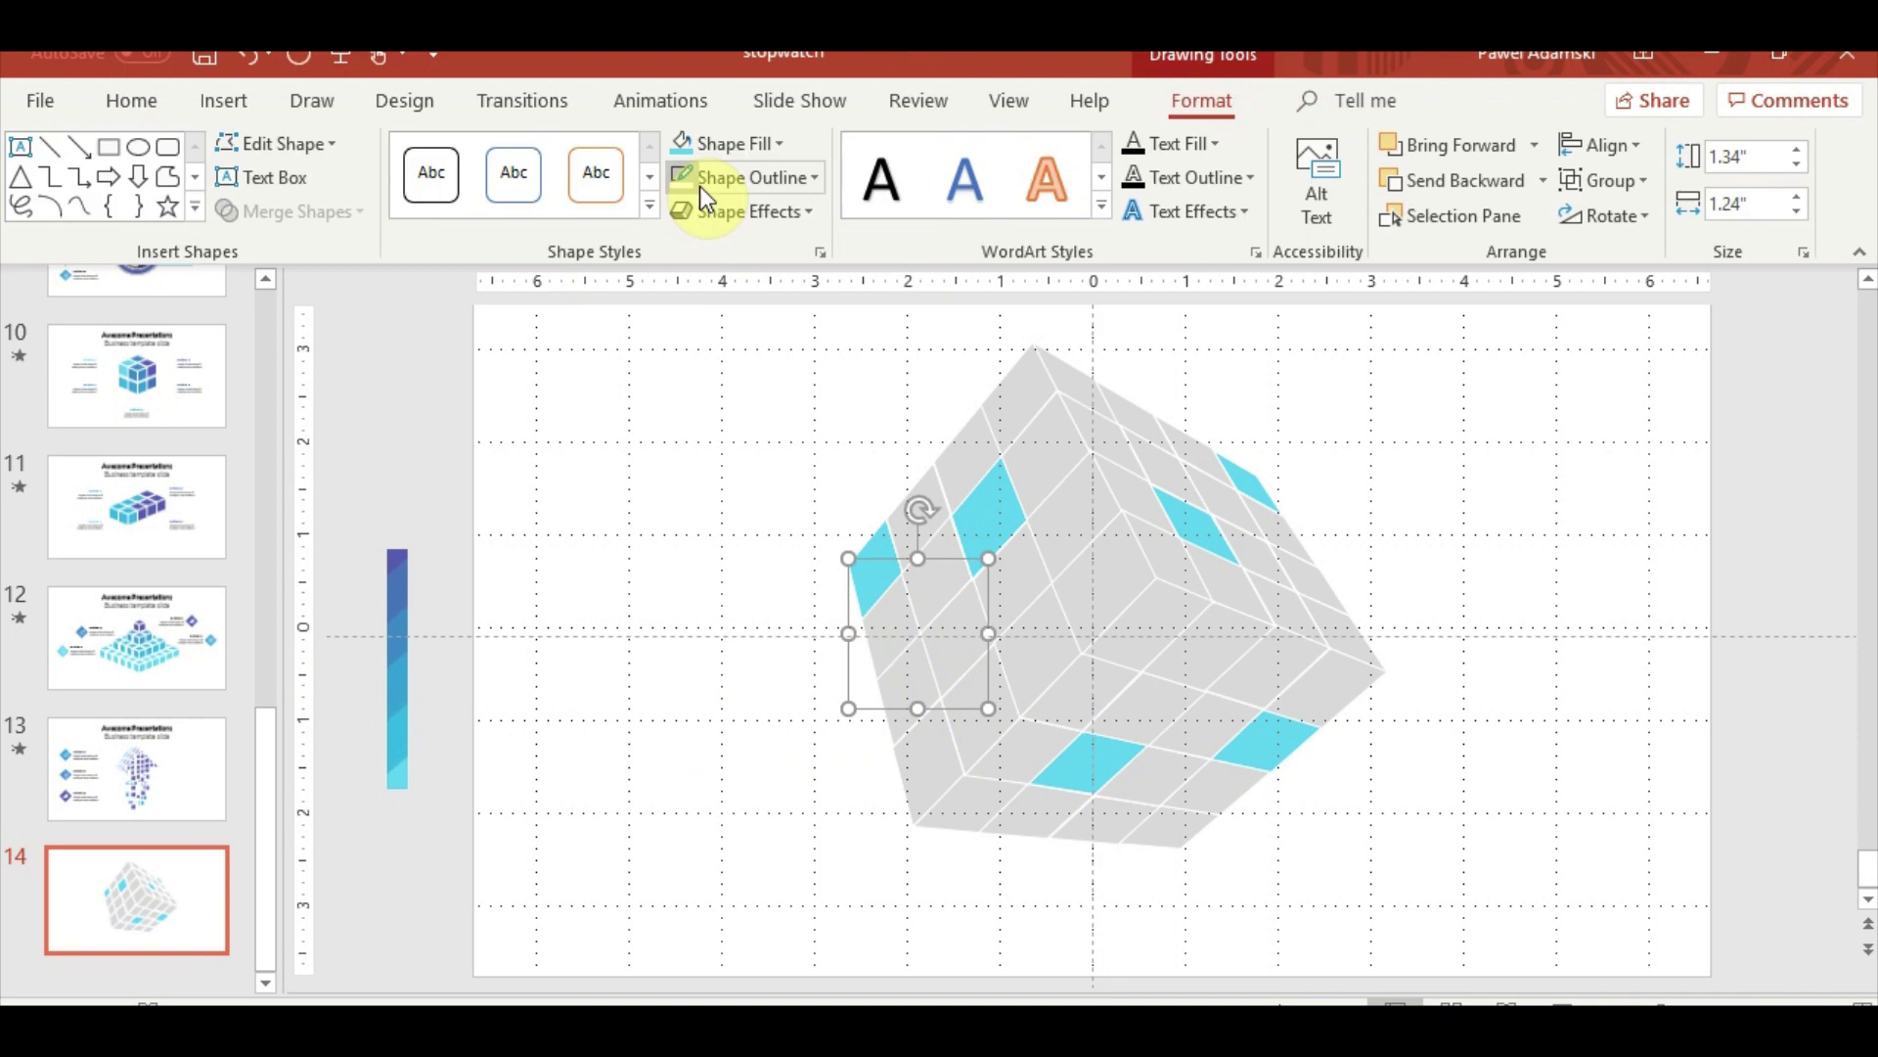
left_click(778, 147)
left_click(753, 532)
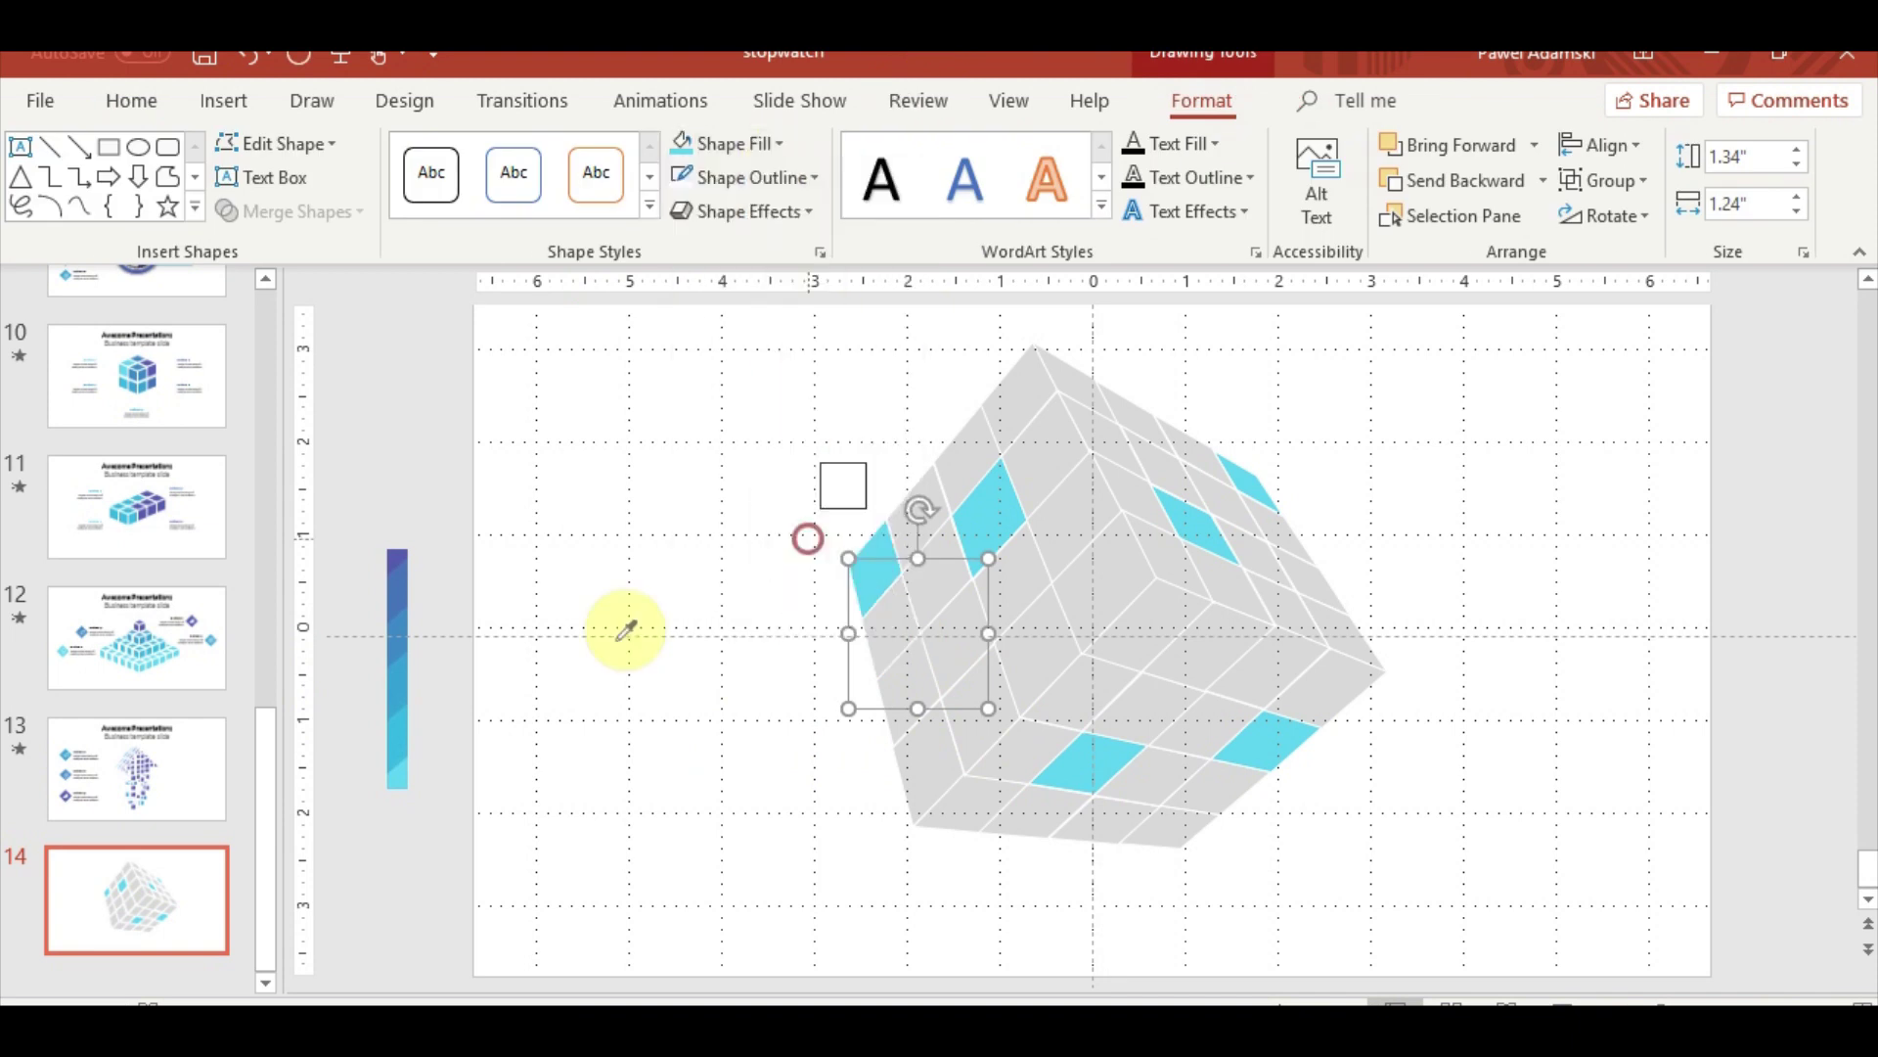
left_click(411, 724)
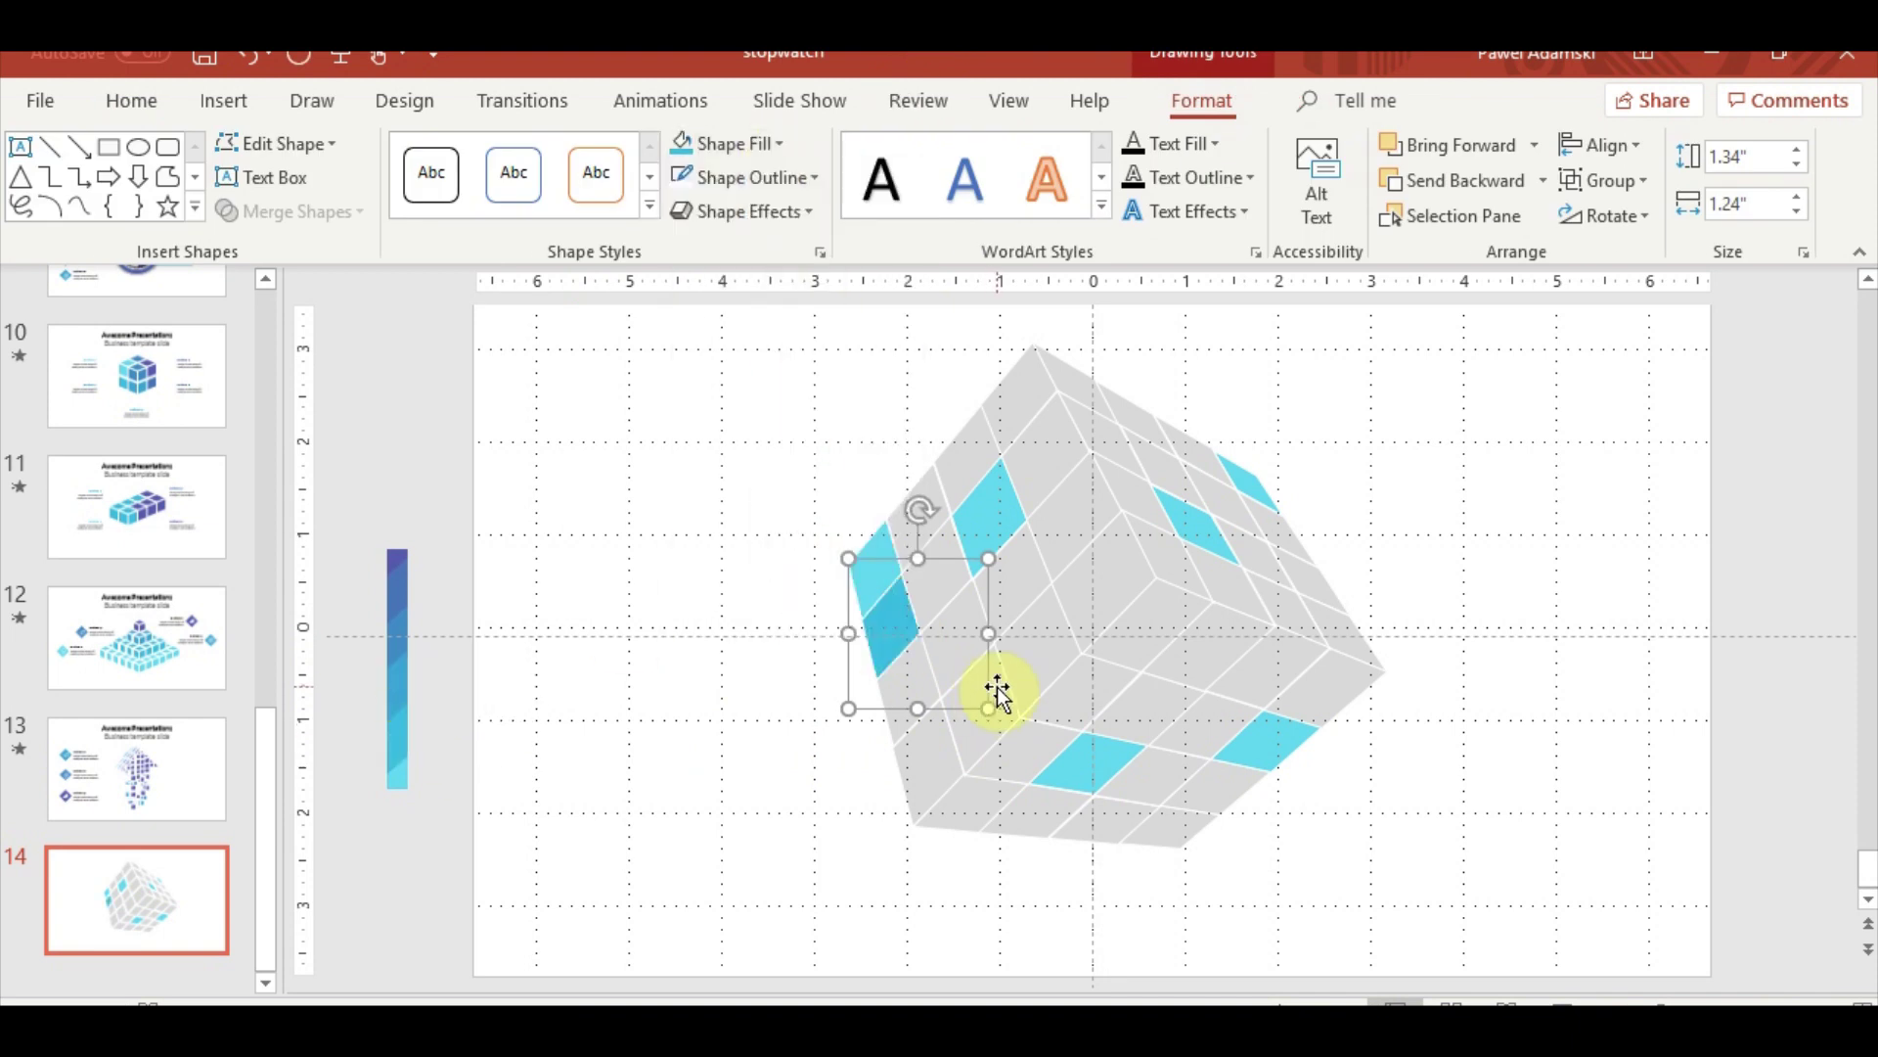
left_click(1002, 392)
left_click(696, 145)
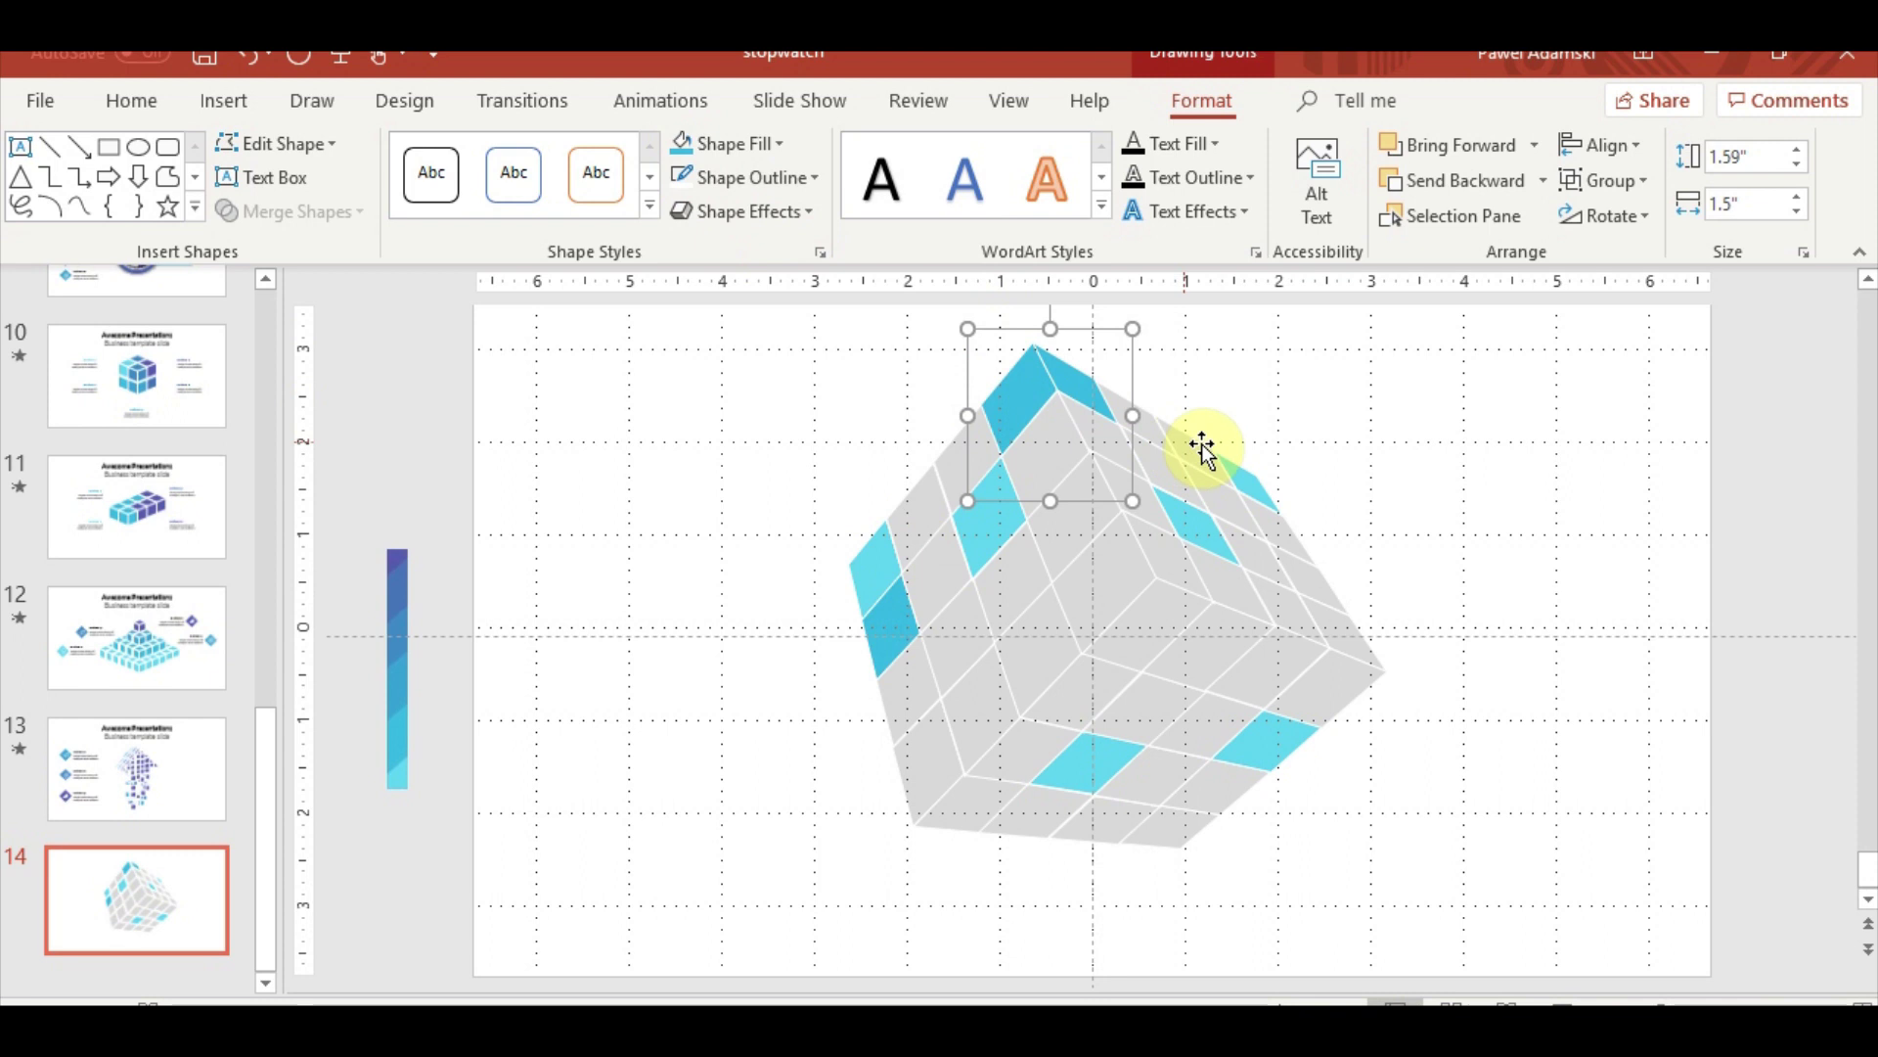
left_click(1209, 501)
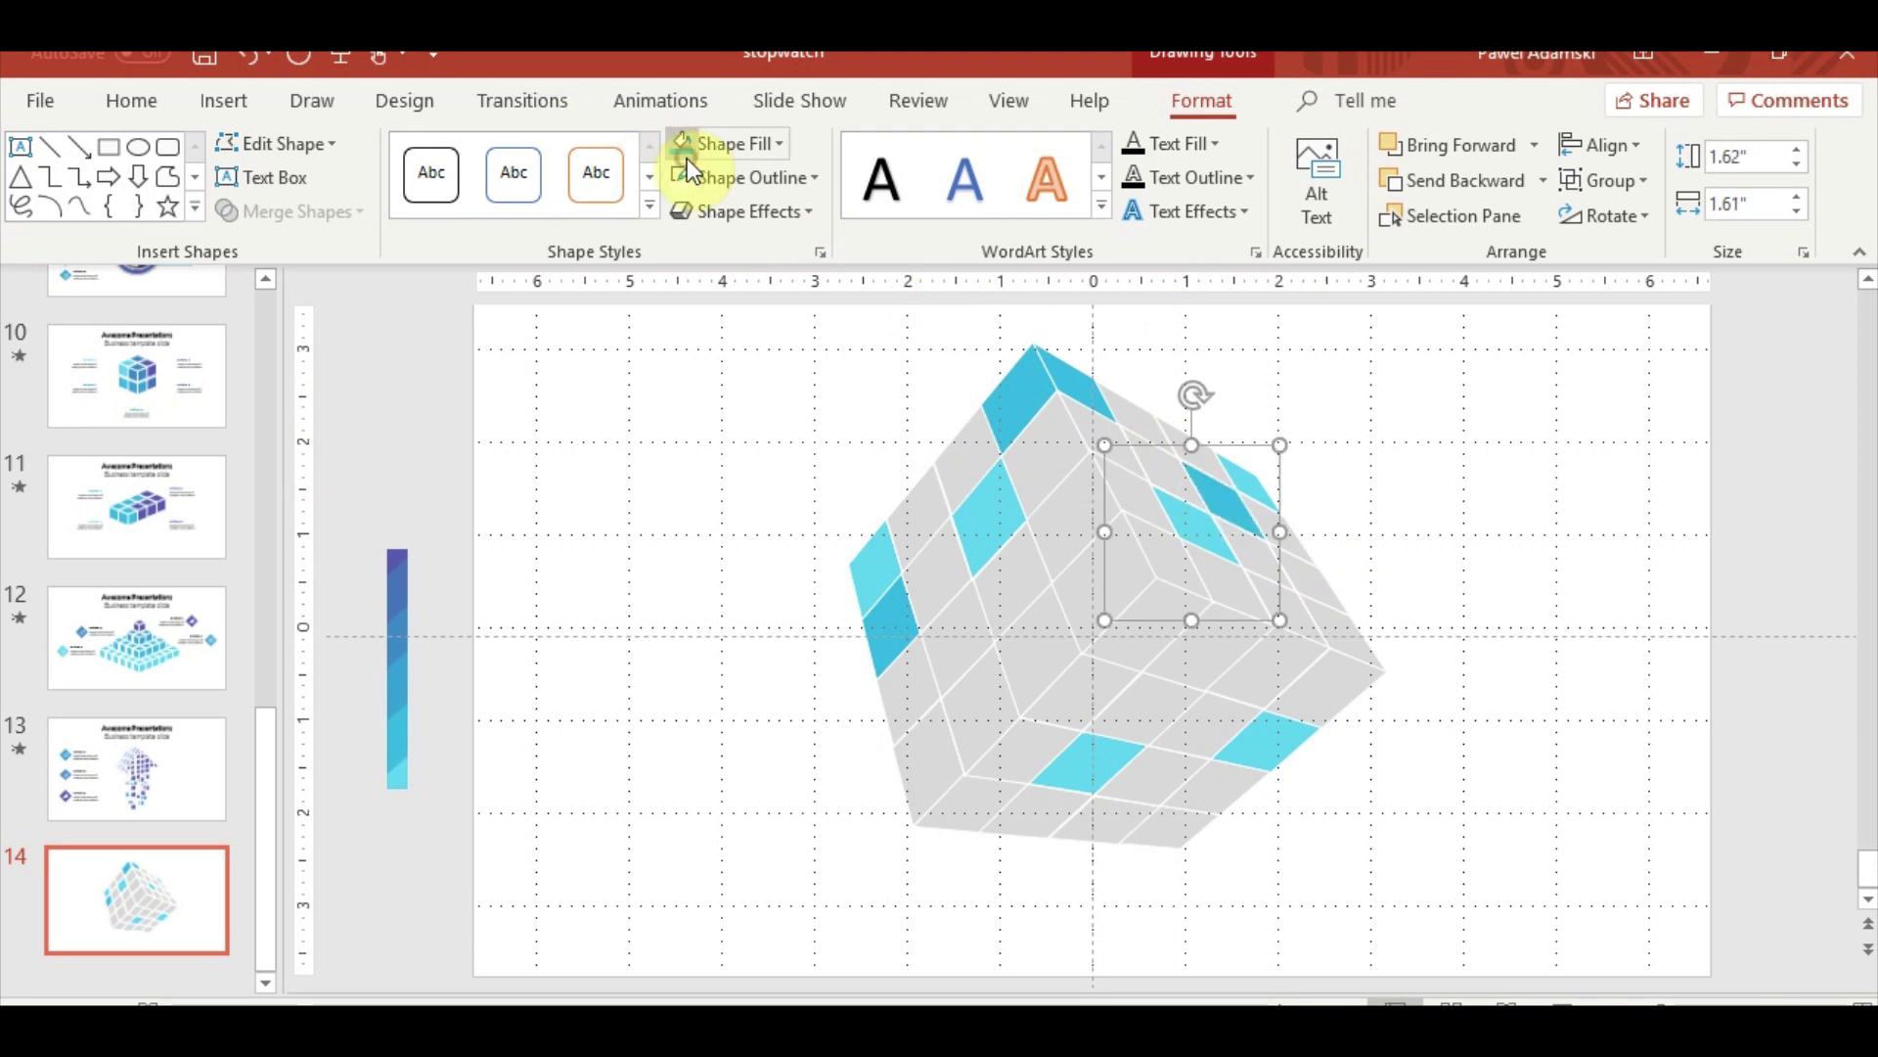
left_click(1182, 684)
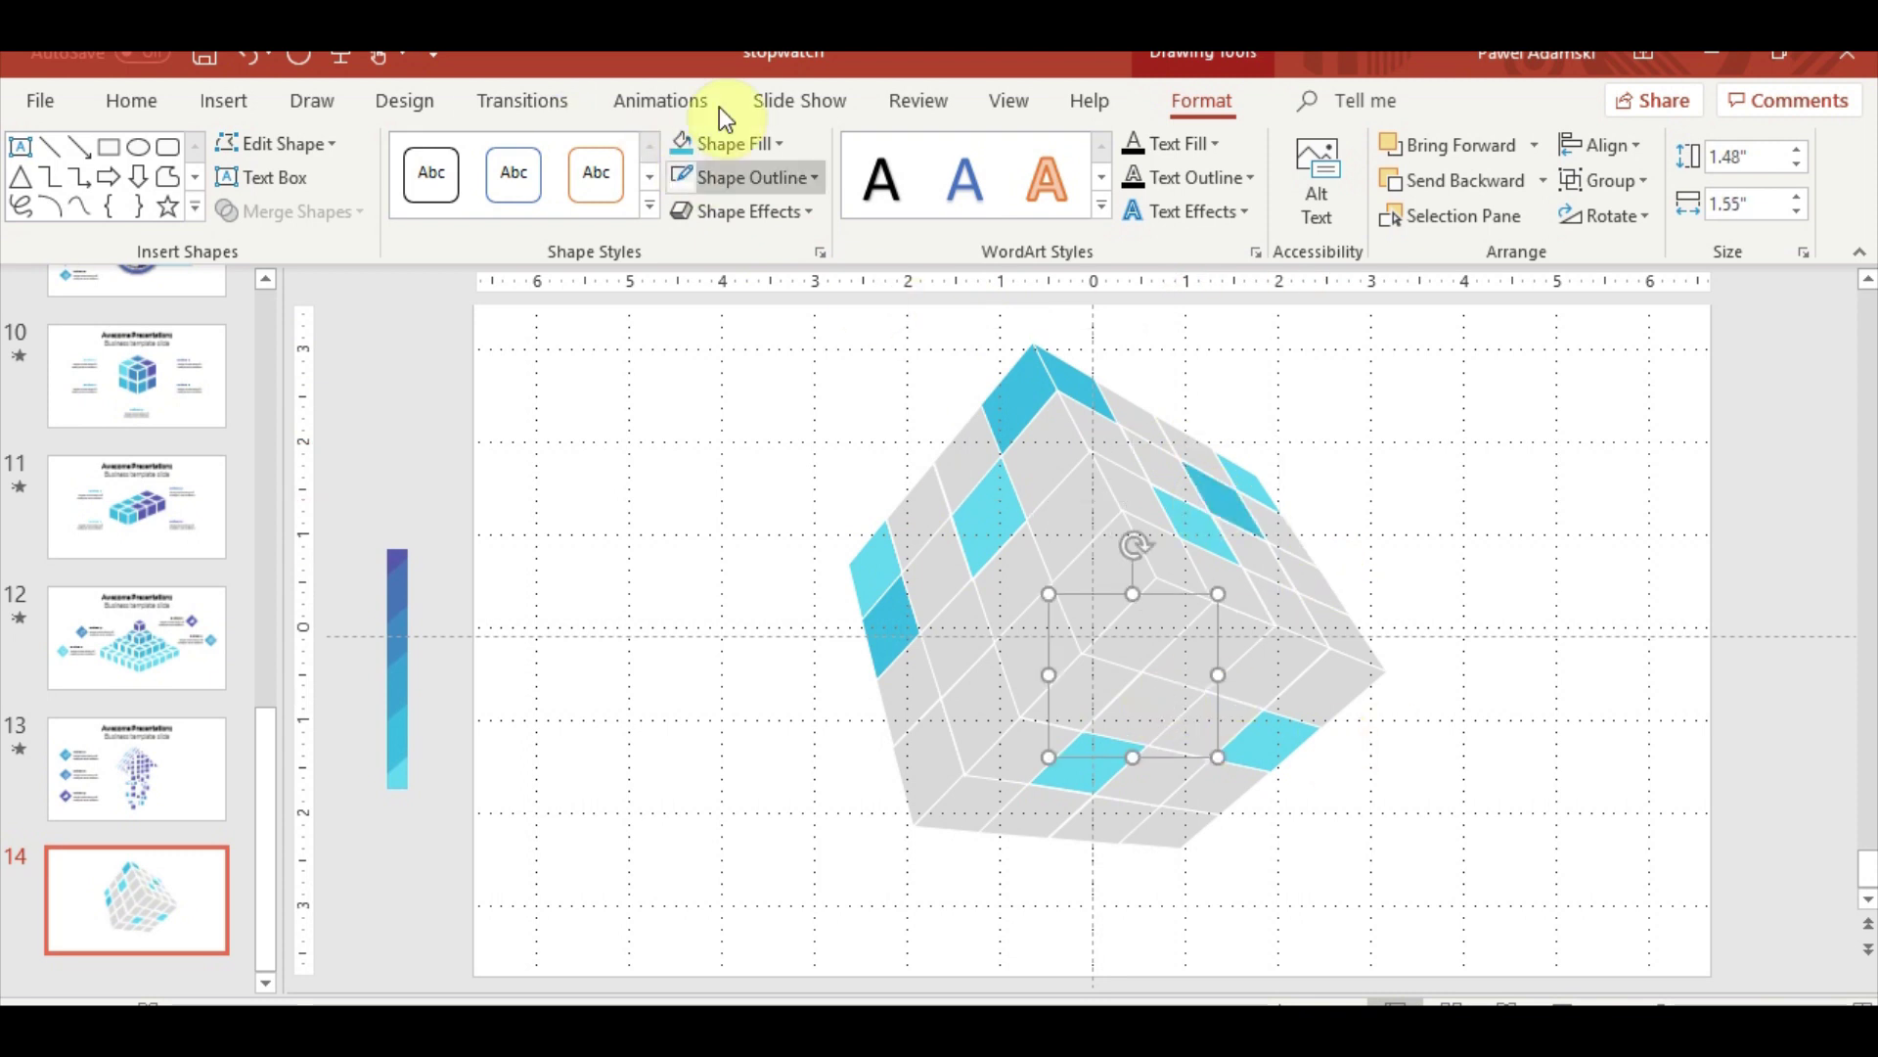
left_click(687, 146)
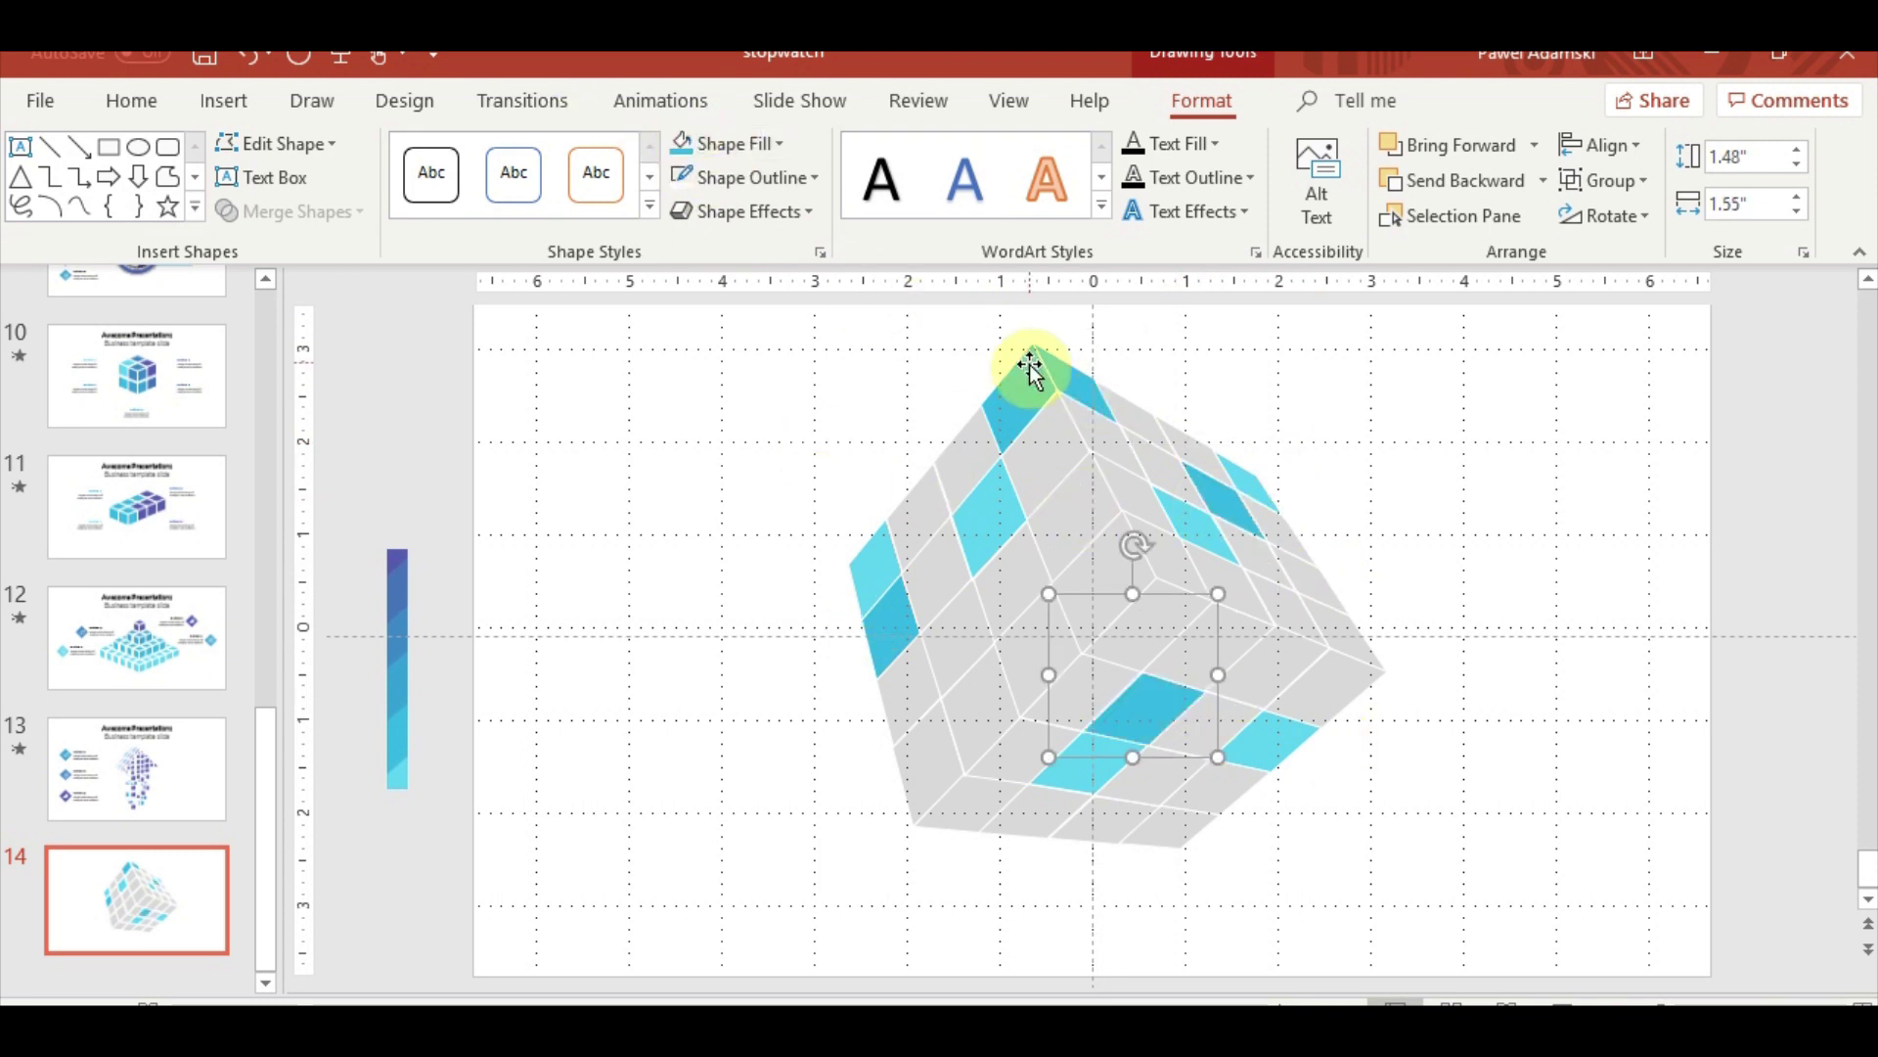
Fill the central block medium blue from the bar, then colour left, upper-right and bottom facets
left_click(1104, 558)
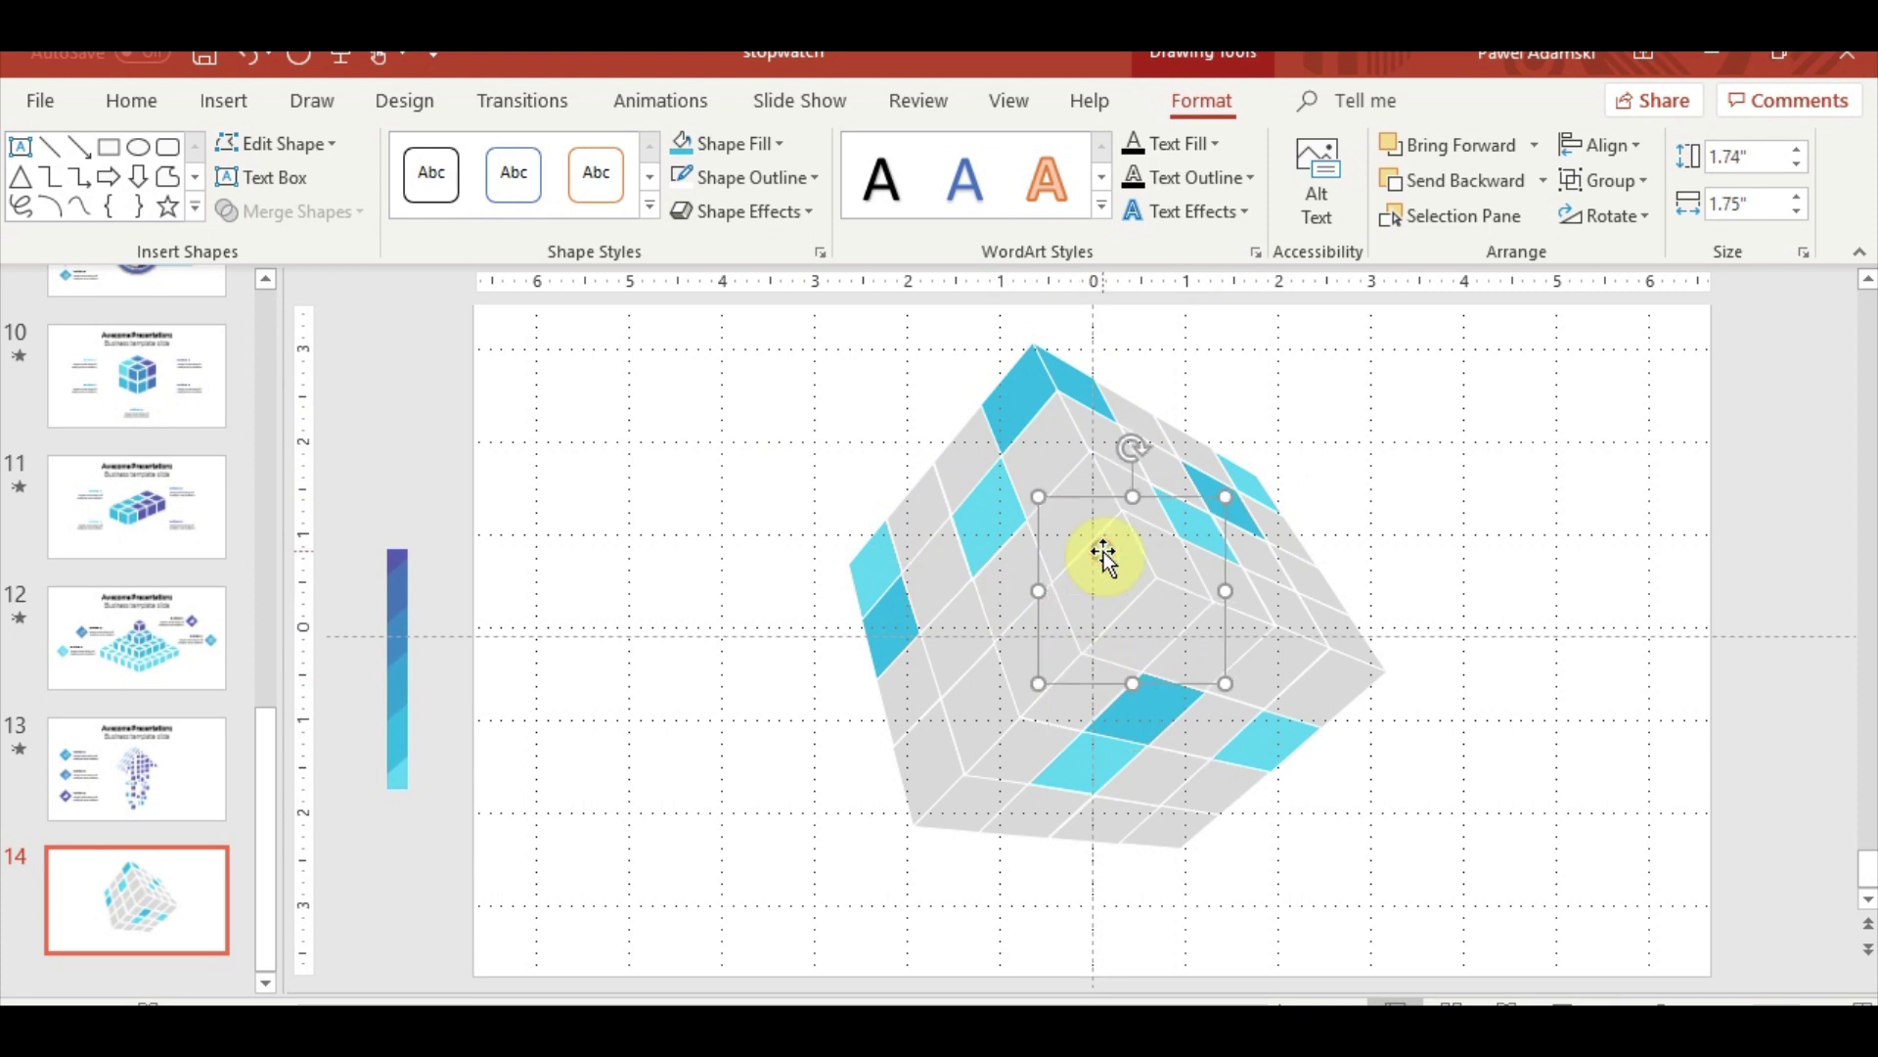
left_click(780, 143)
left_click(755, 533)
left_click(398, 665)
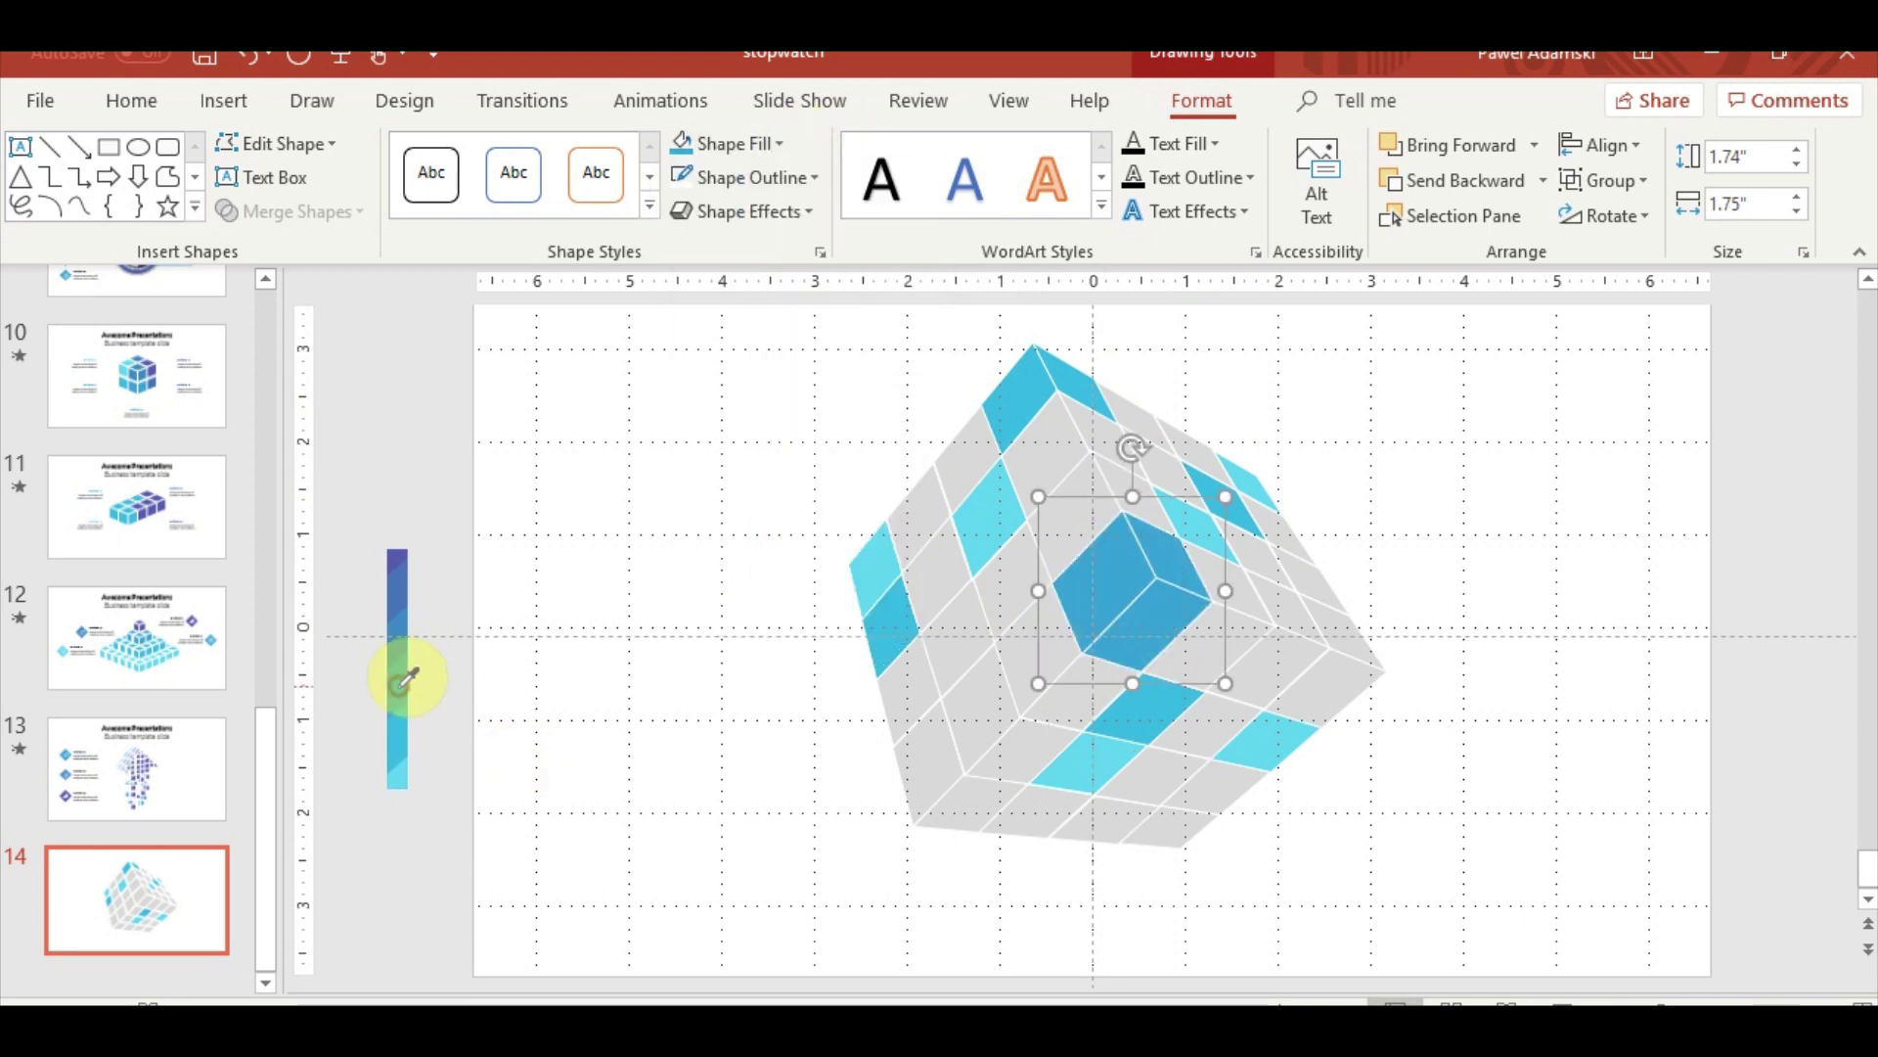
left_click(956, 658)
left_click(681, 143)
left_click(1182, 528)
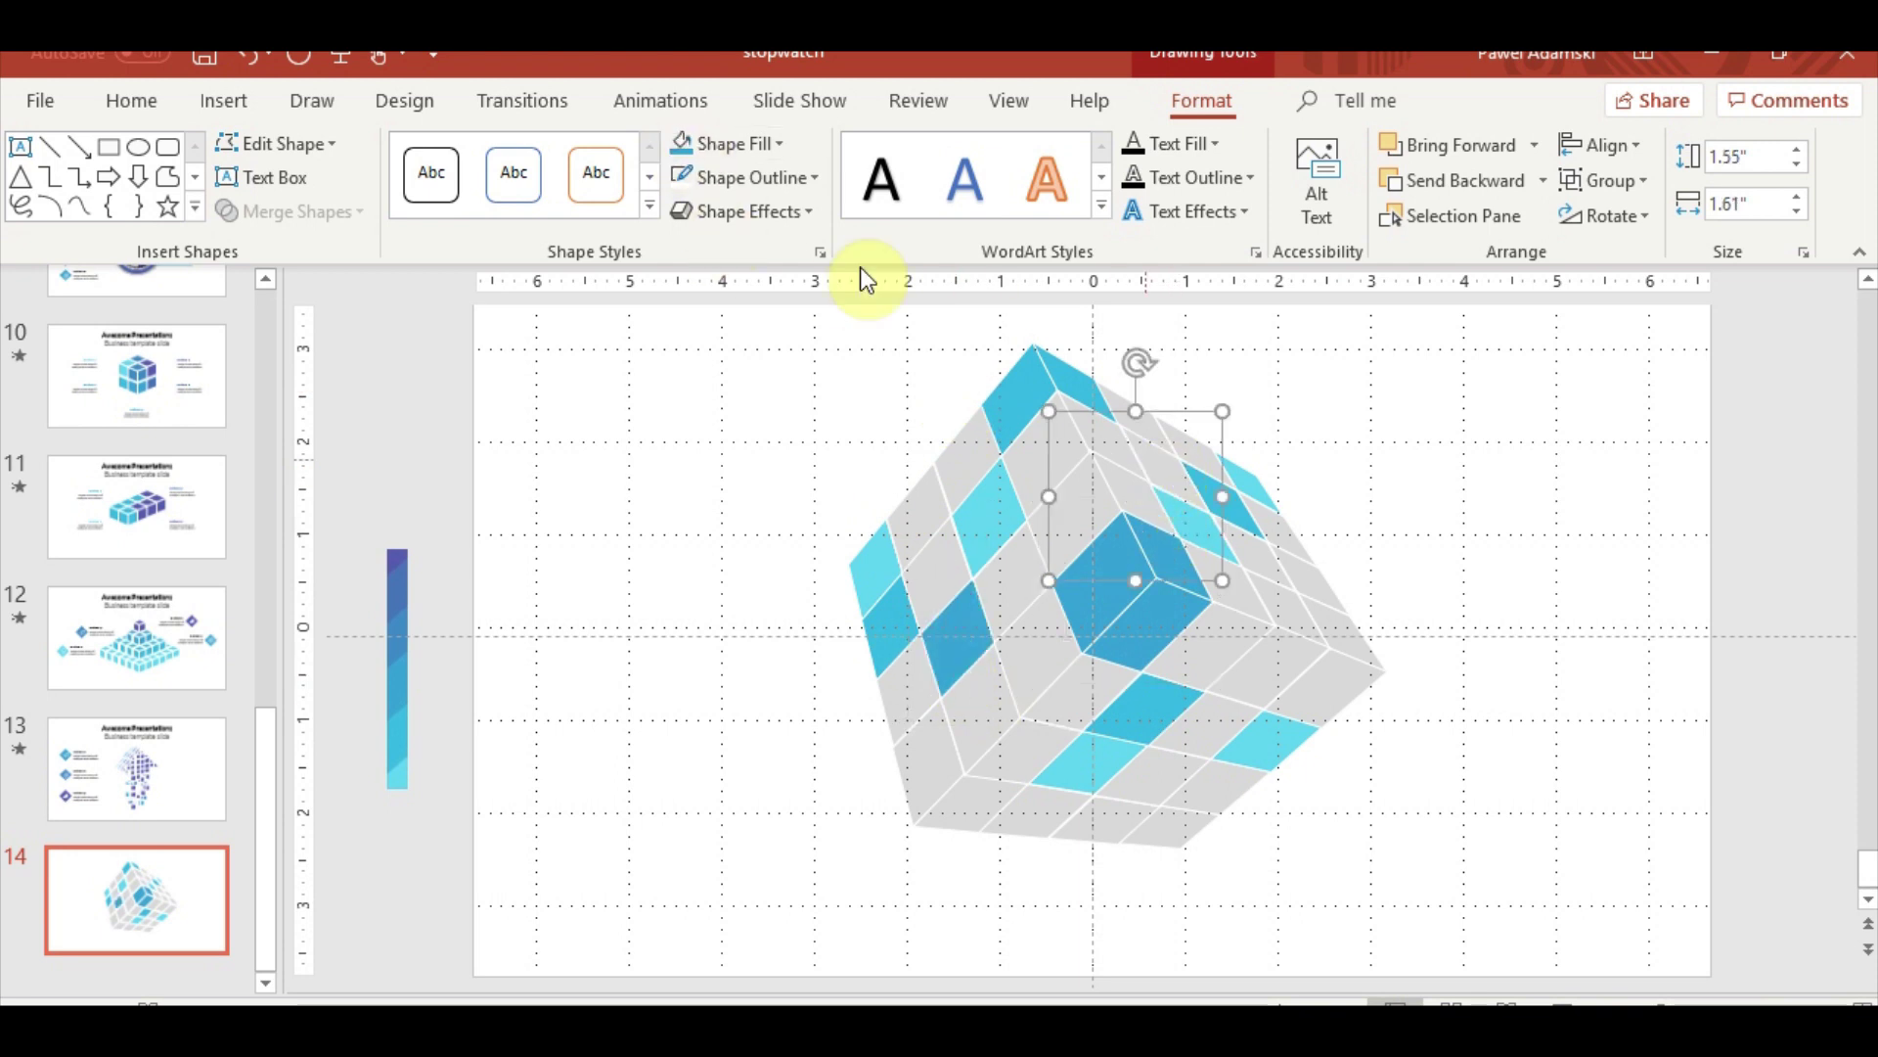
left_click(681, 145)
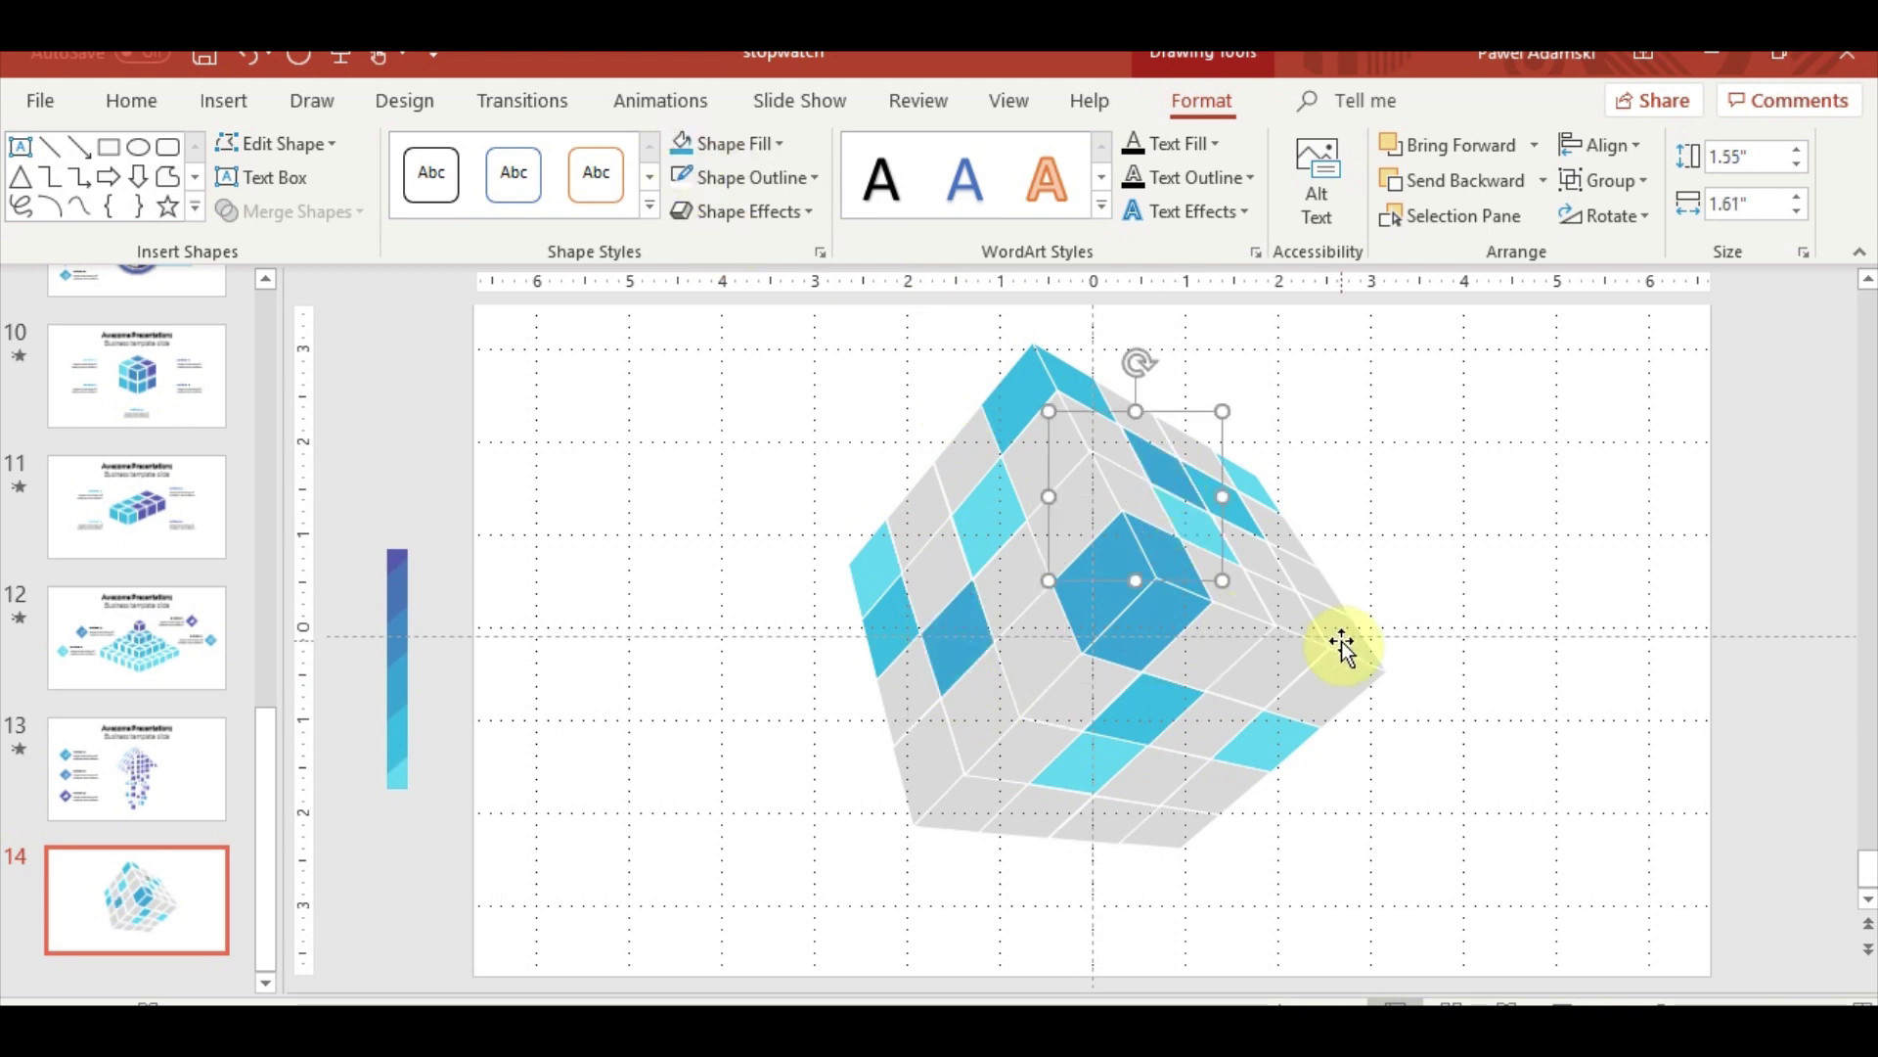
left_click(1166, 788)
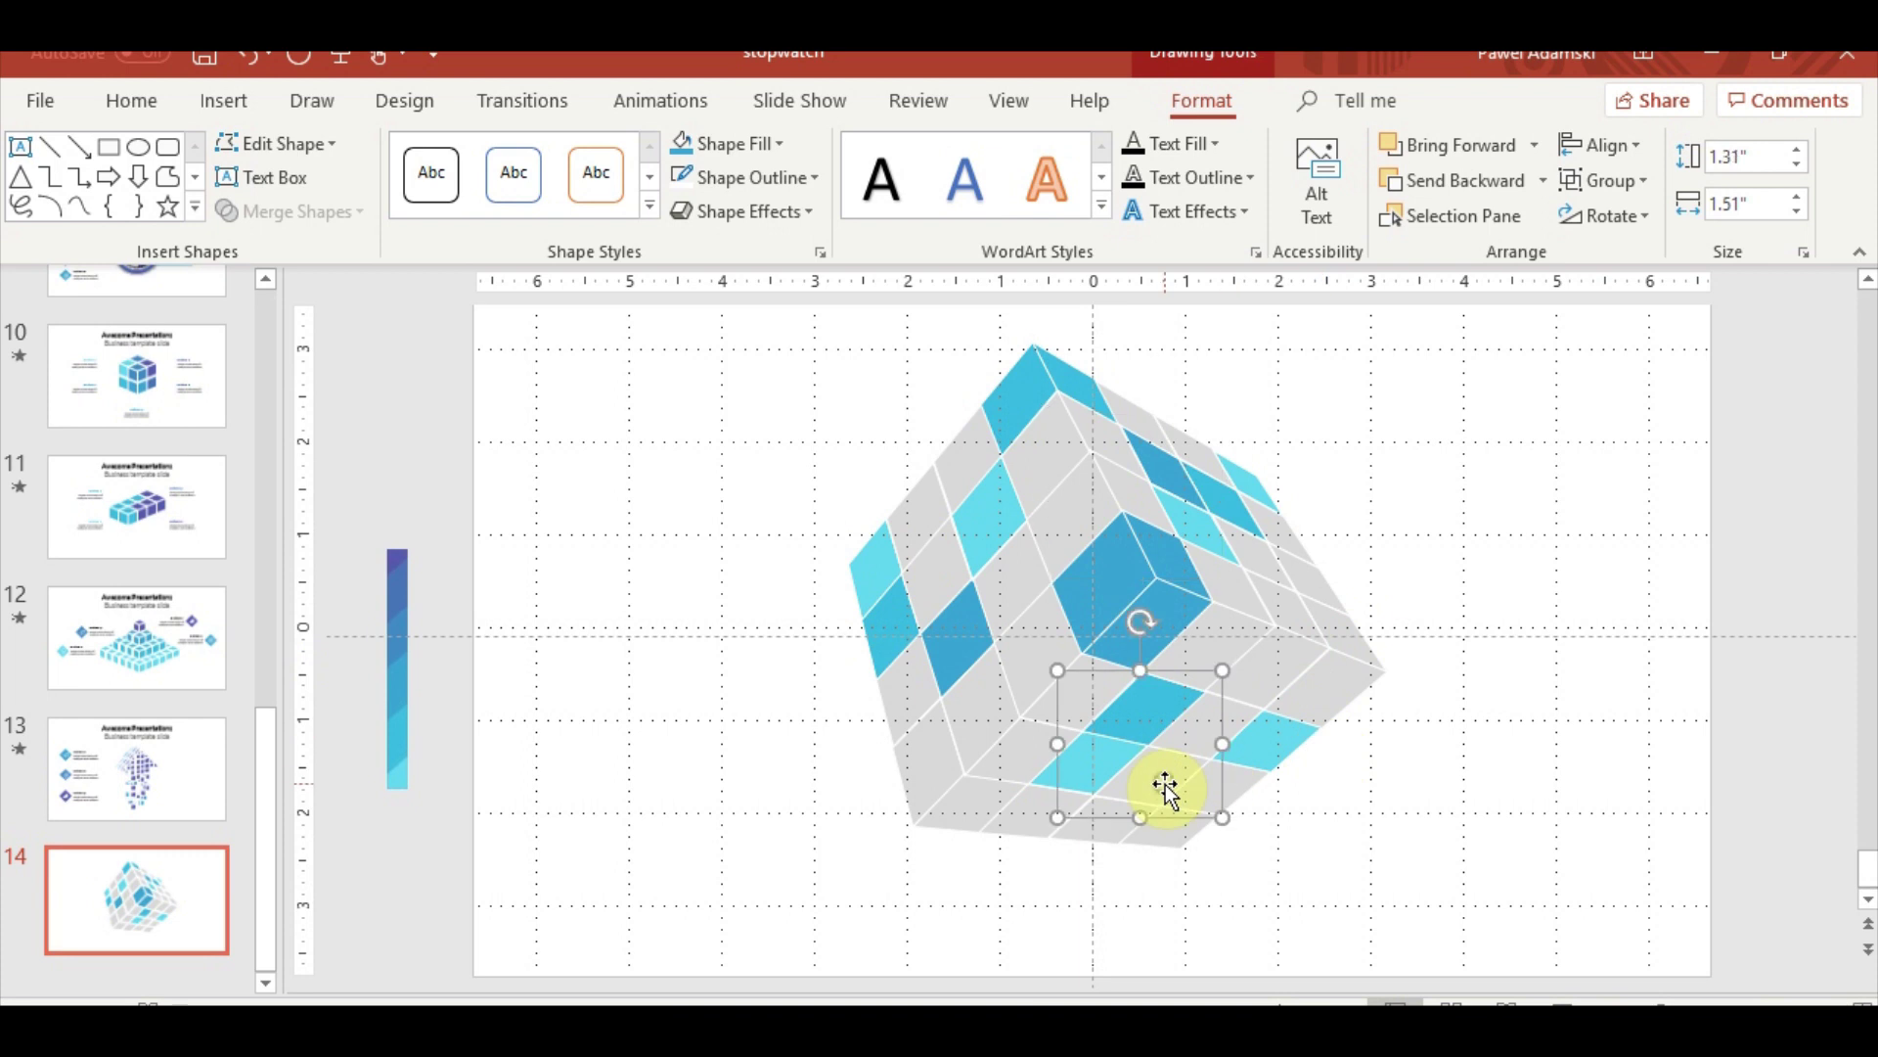
left_click(1180, 844)
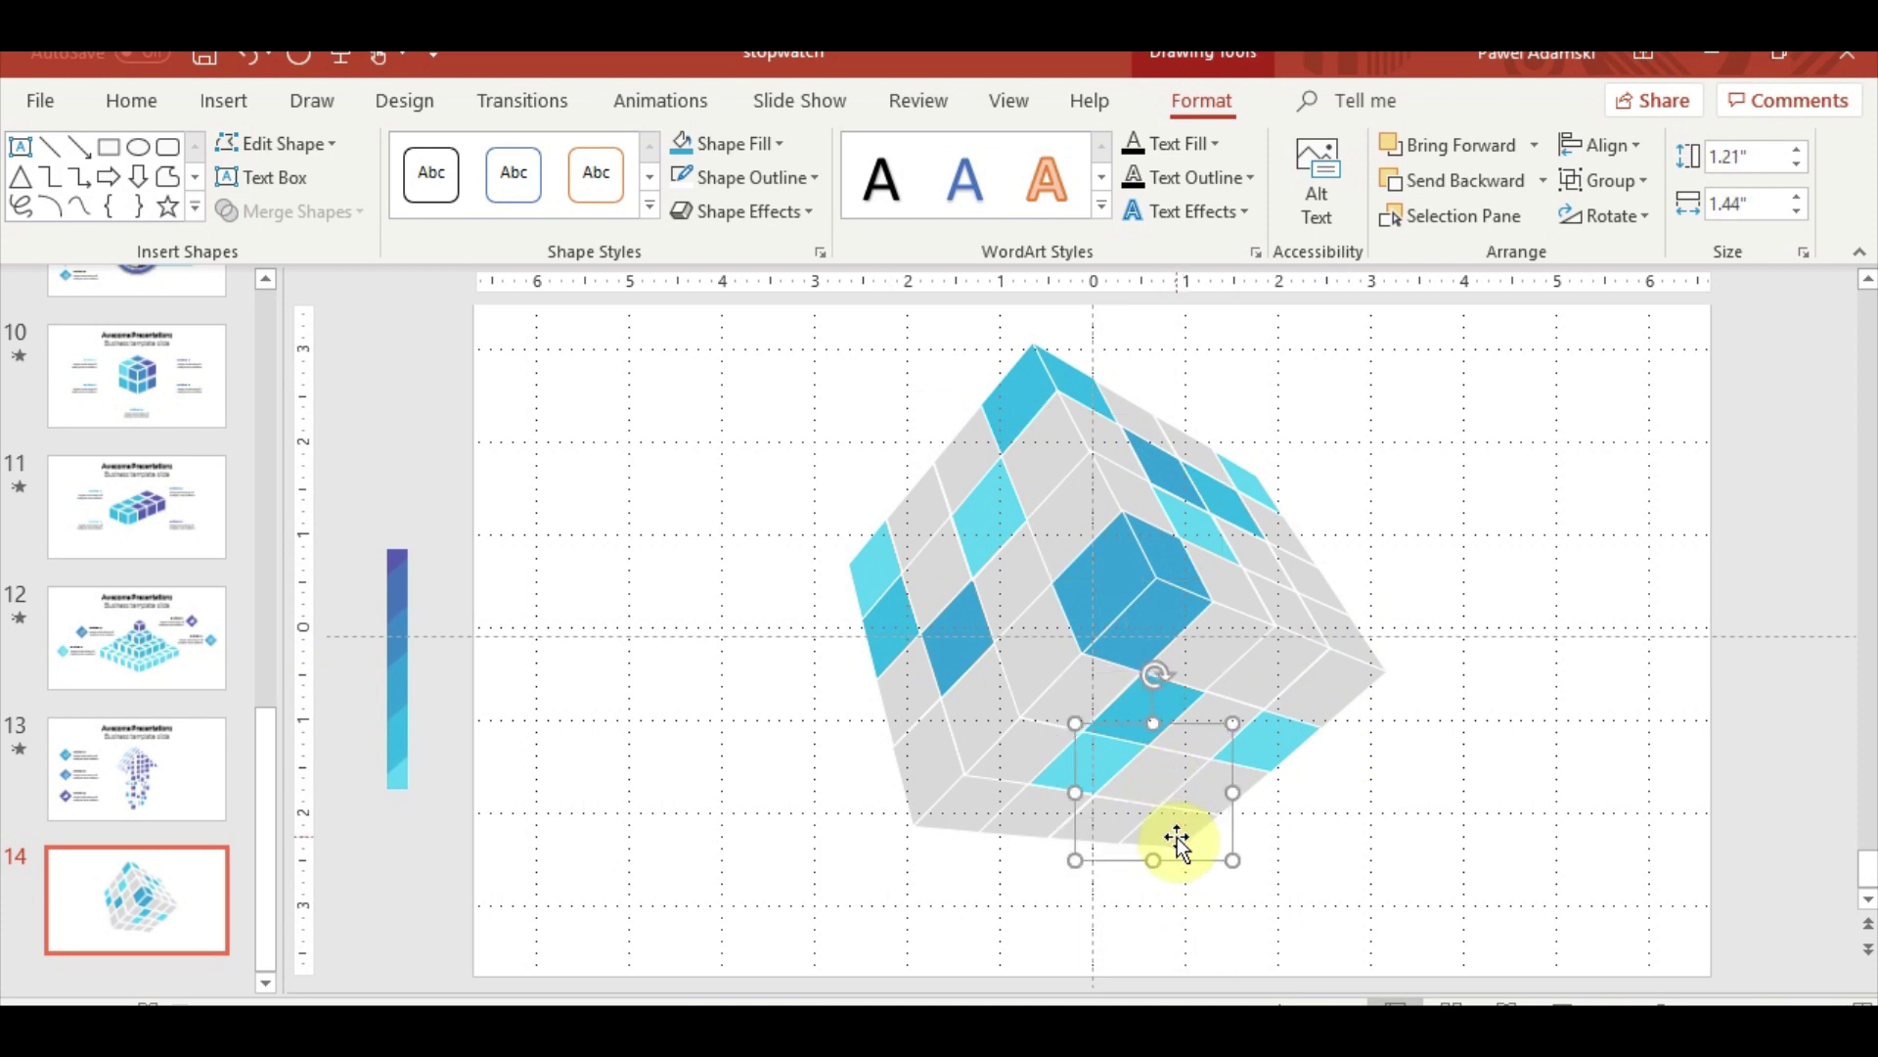
left_click(685, 147)
left_click(721, 544)
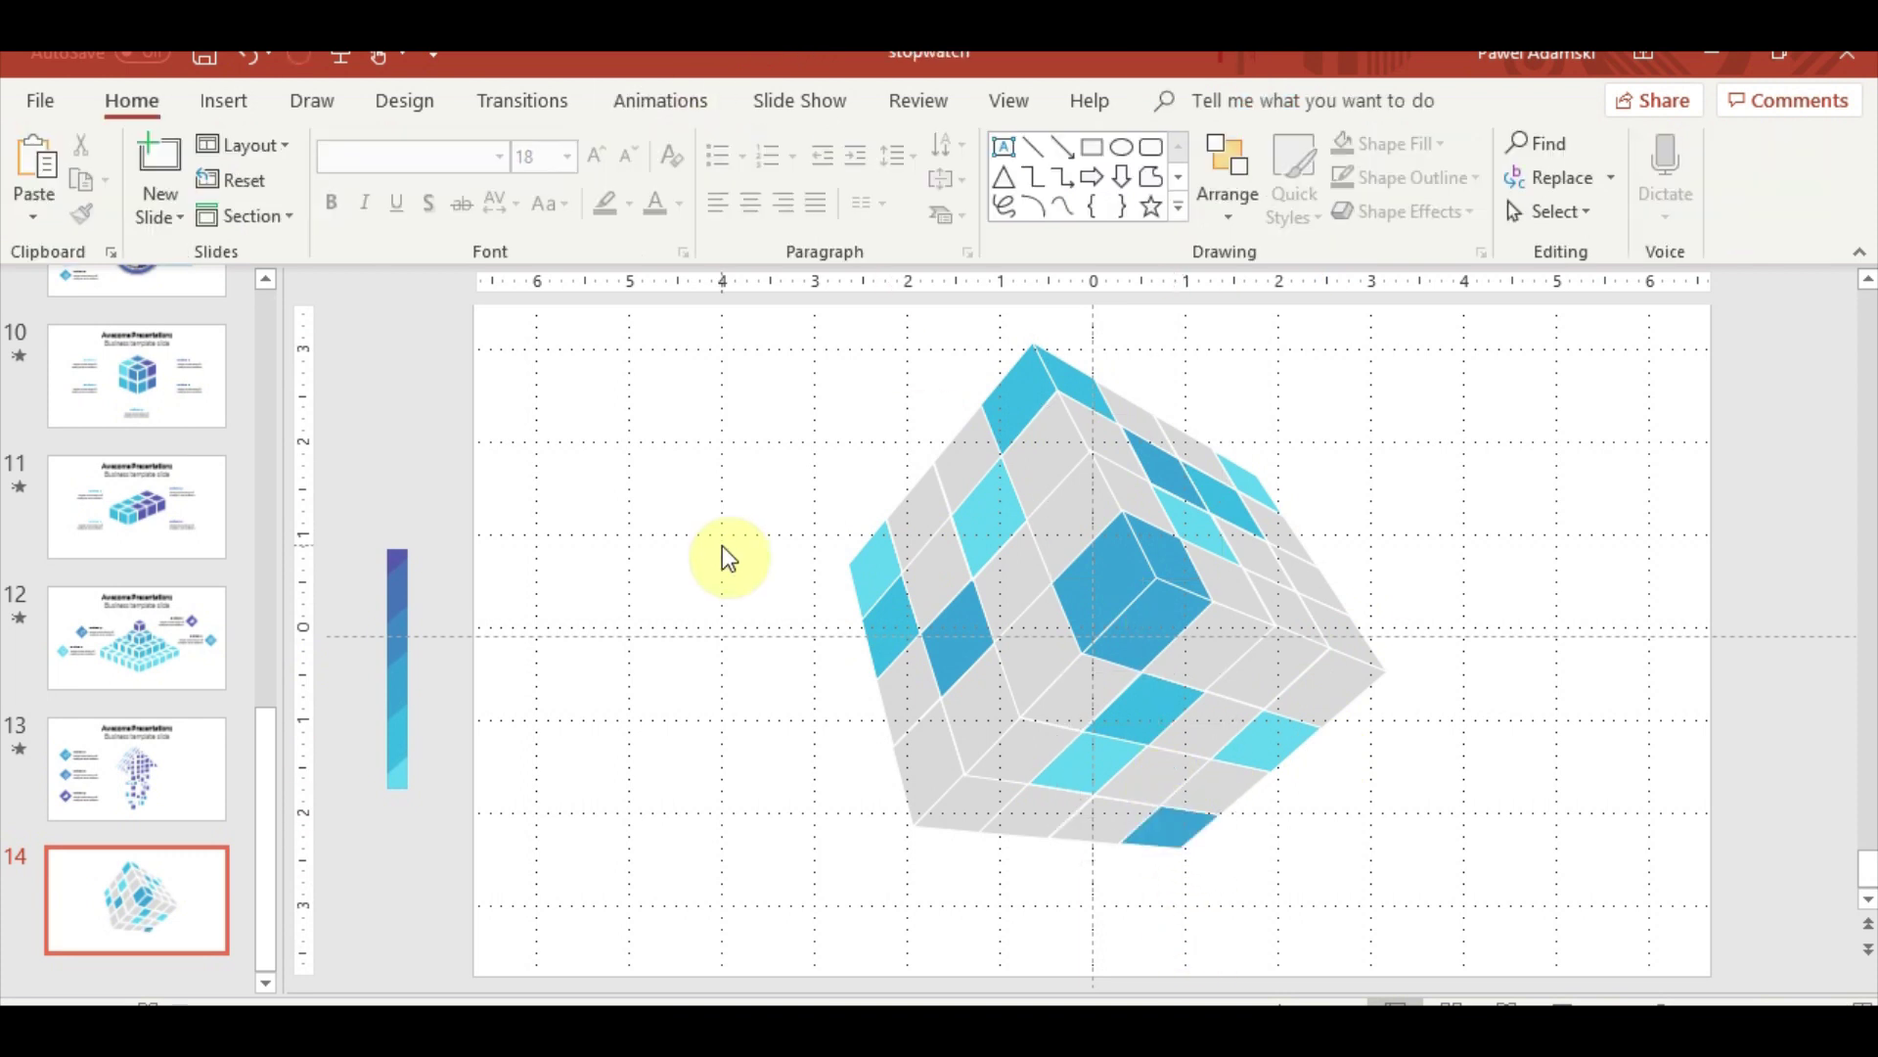
Fill a top facet dark blue from the bar, then two upper, right-face and bottom facets
double_click(1070, 458)
left_click(739, 144)
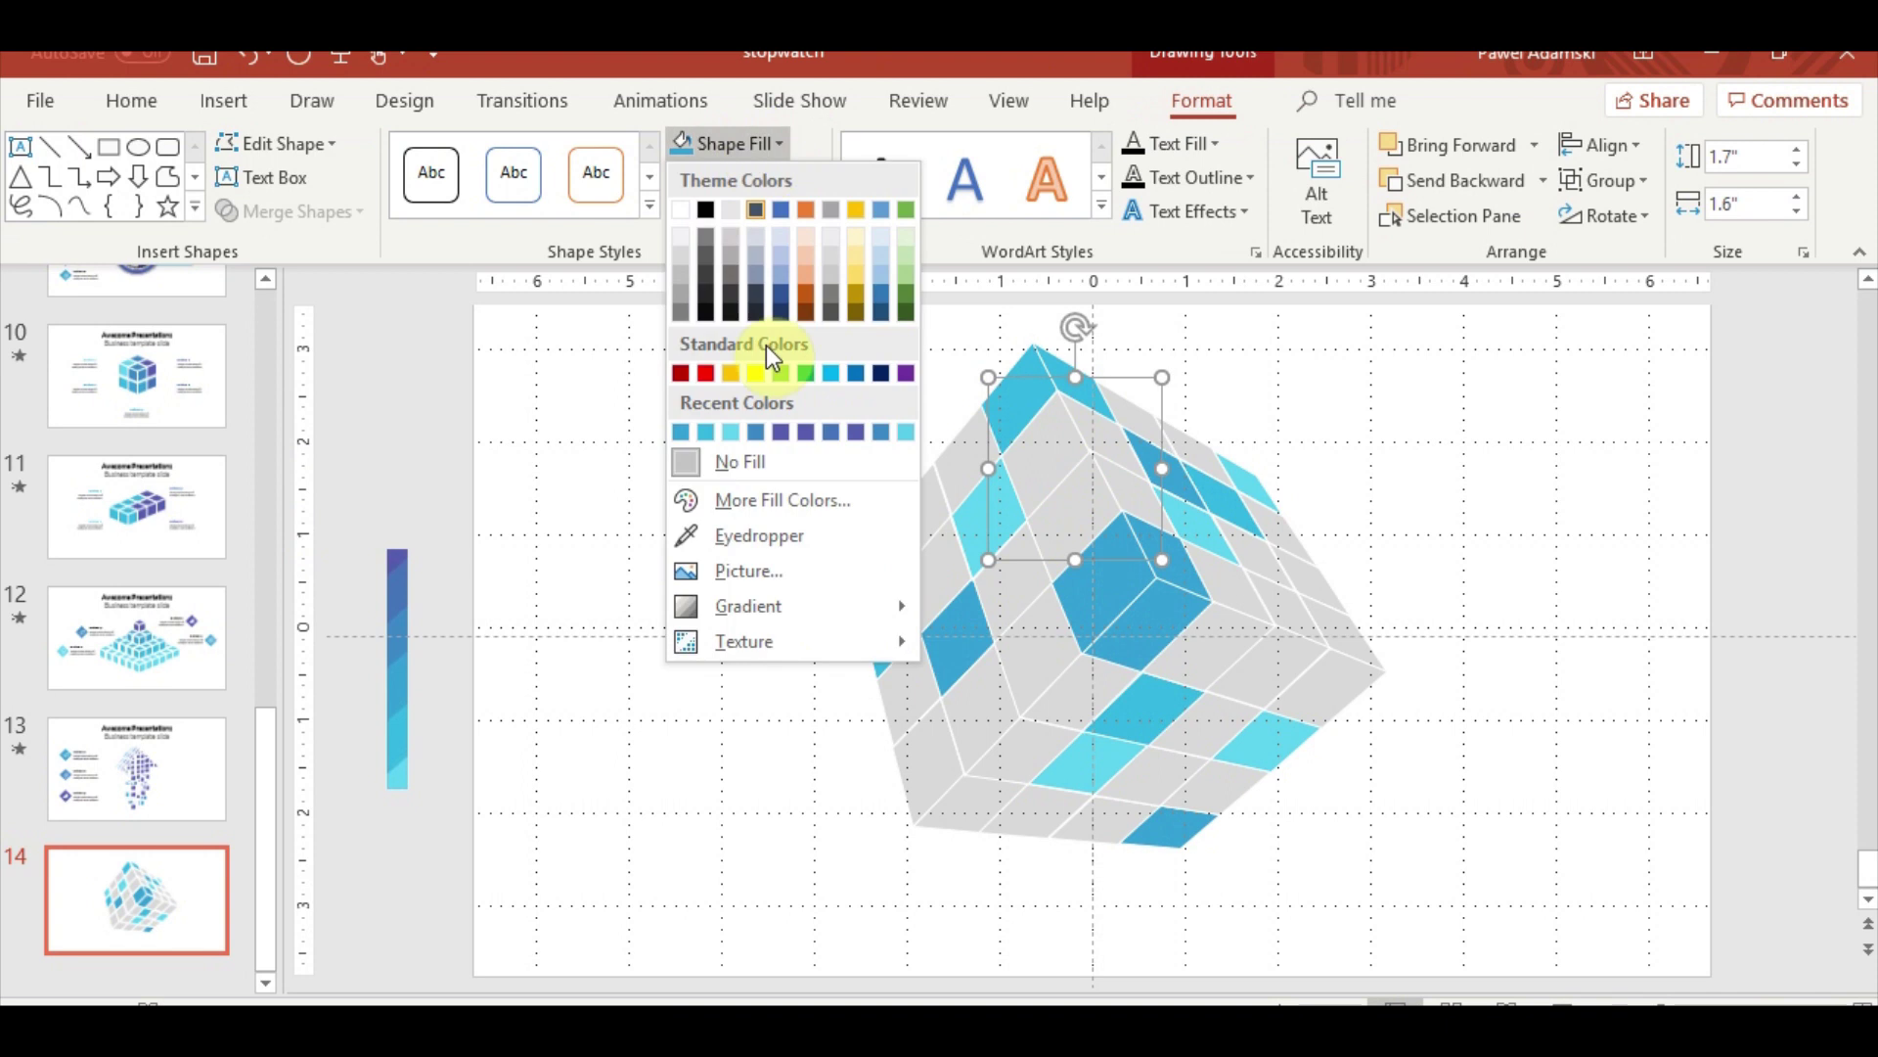
left_click(793, 538)
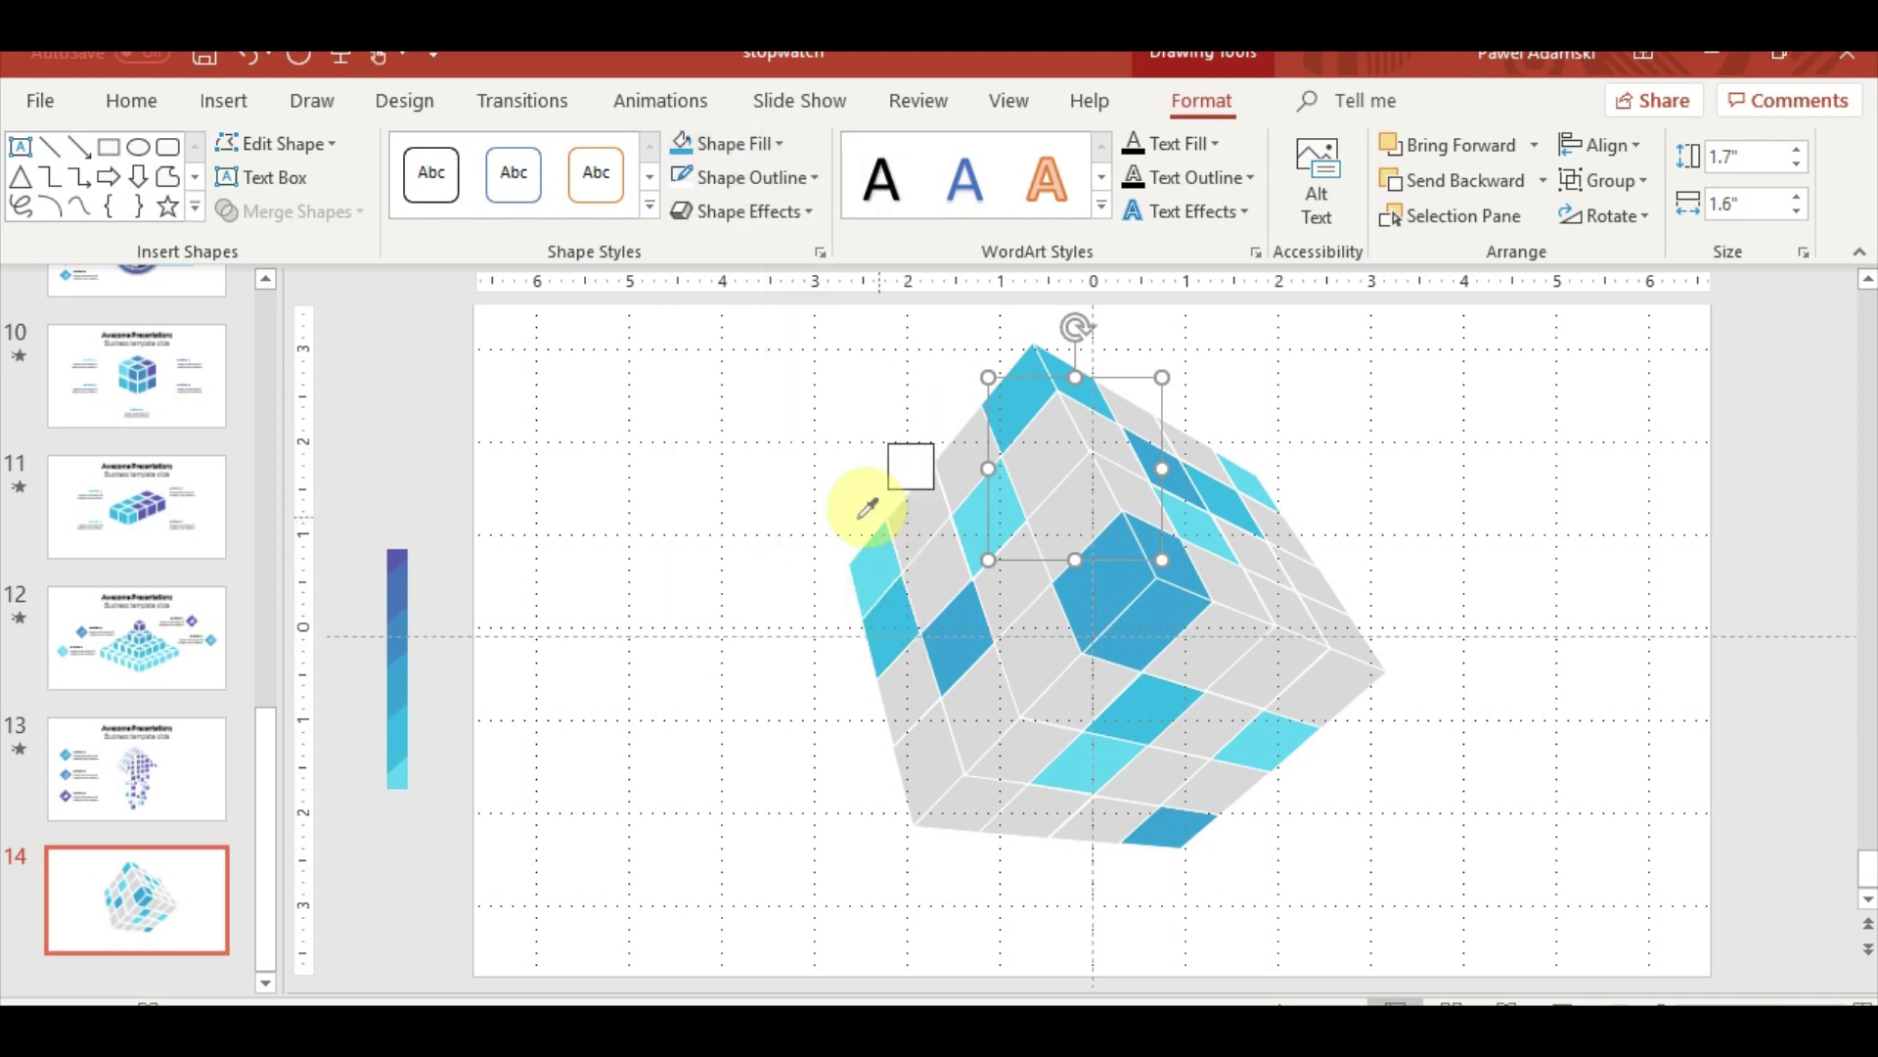
left_click(406, 631)
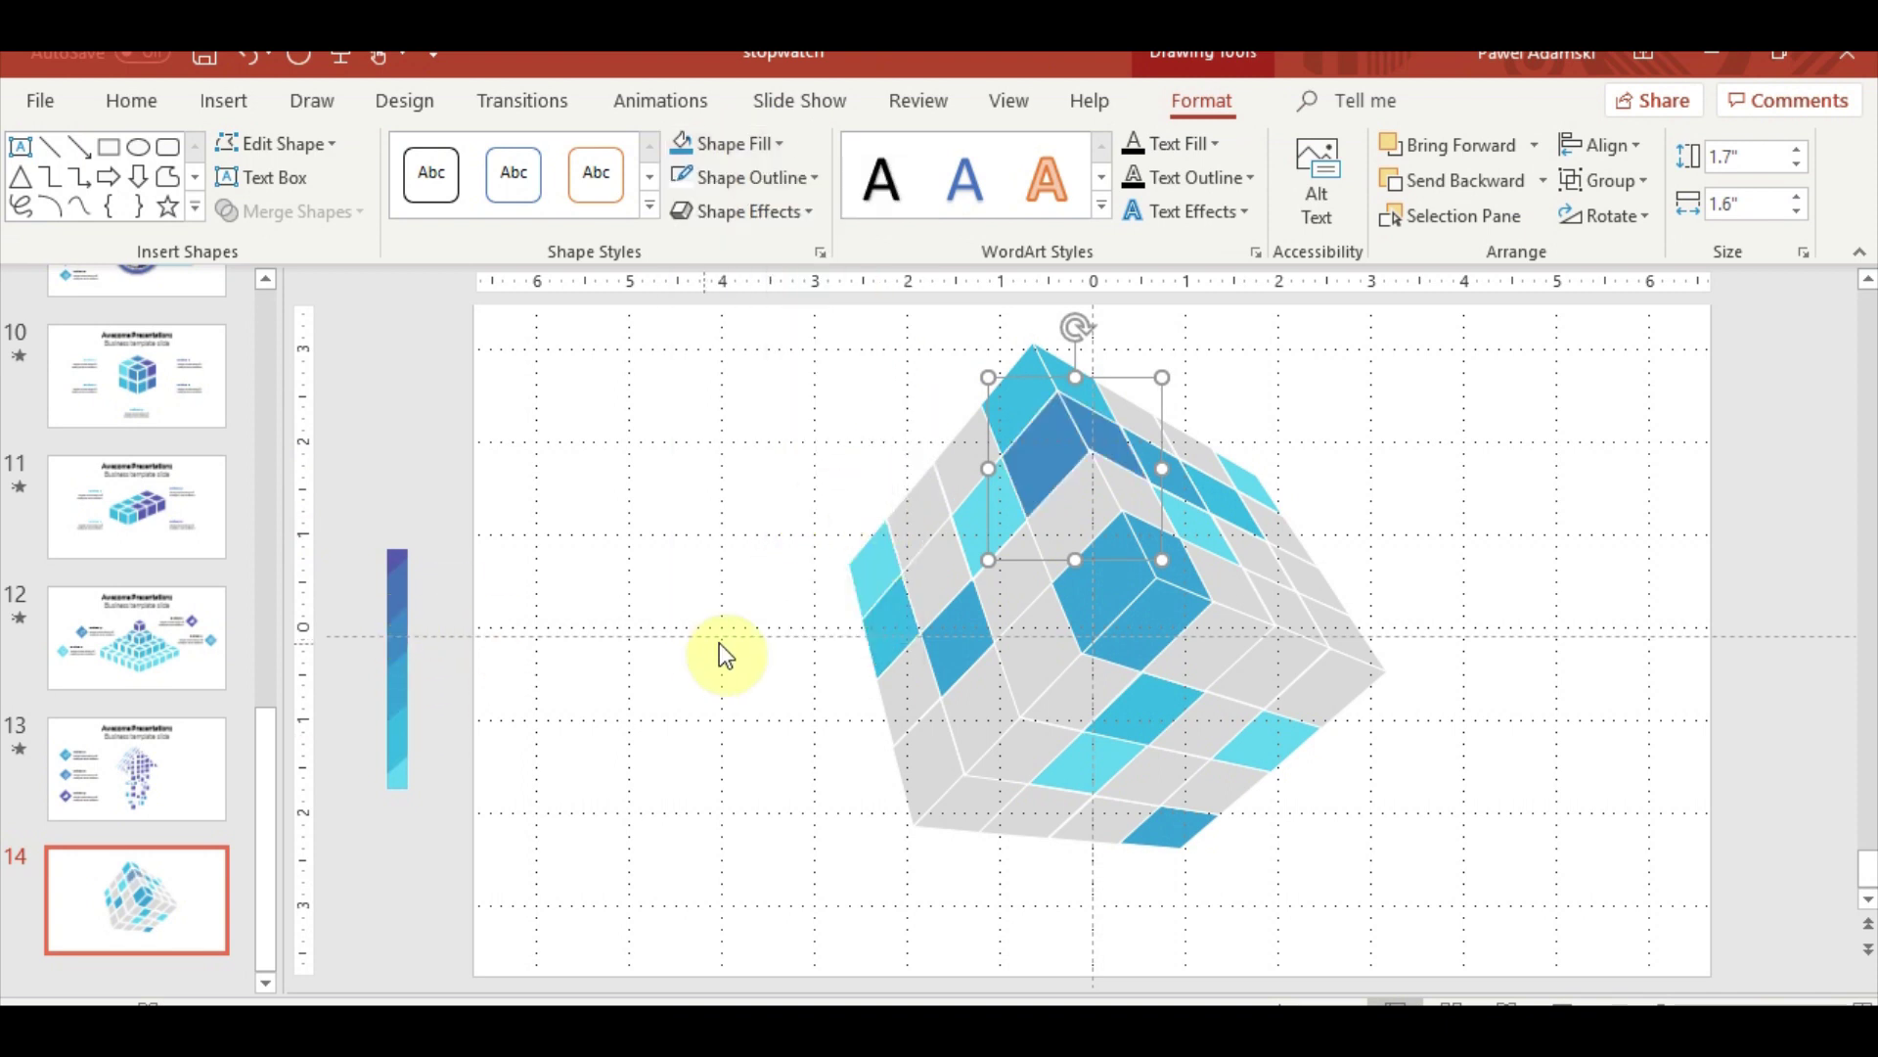
left_click(1237, 474)
left_click(682, 149)
left_click(1299, 614)
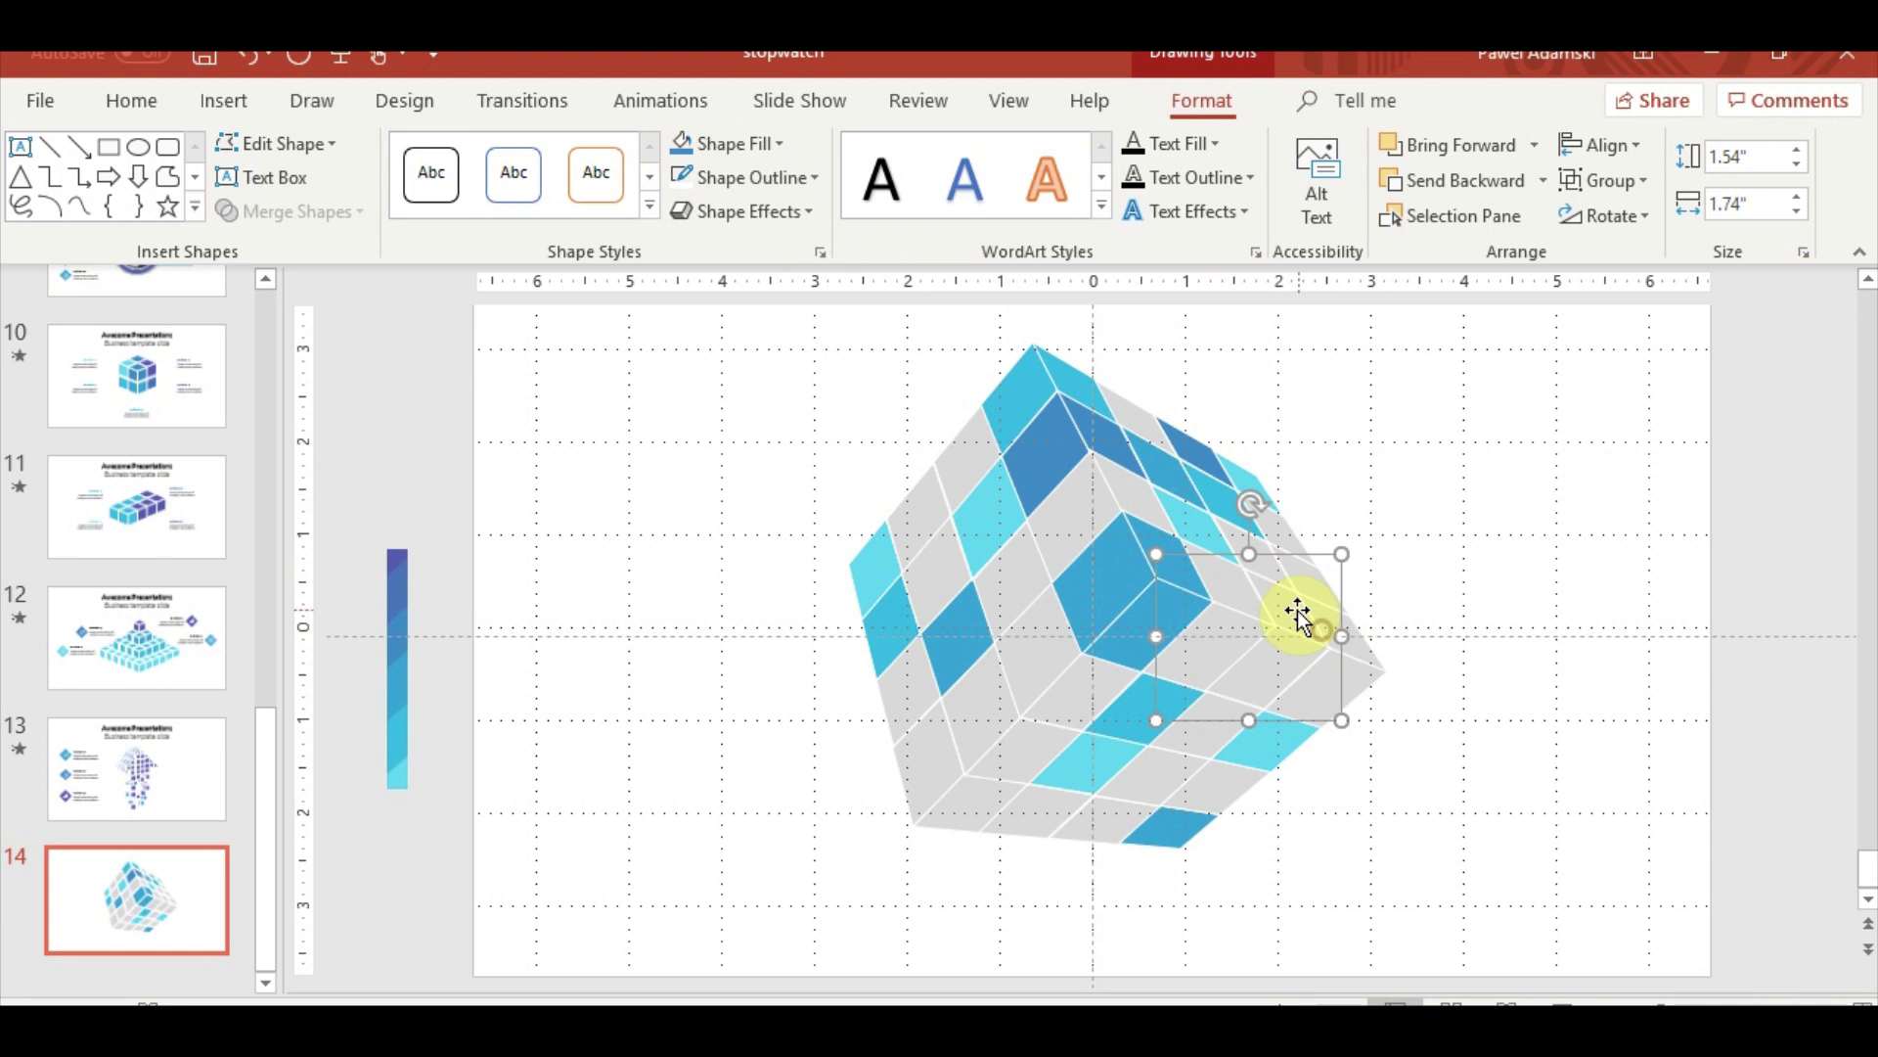
left_click(682, 148)
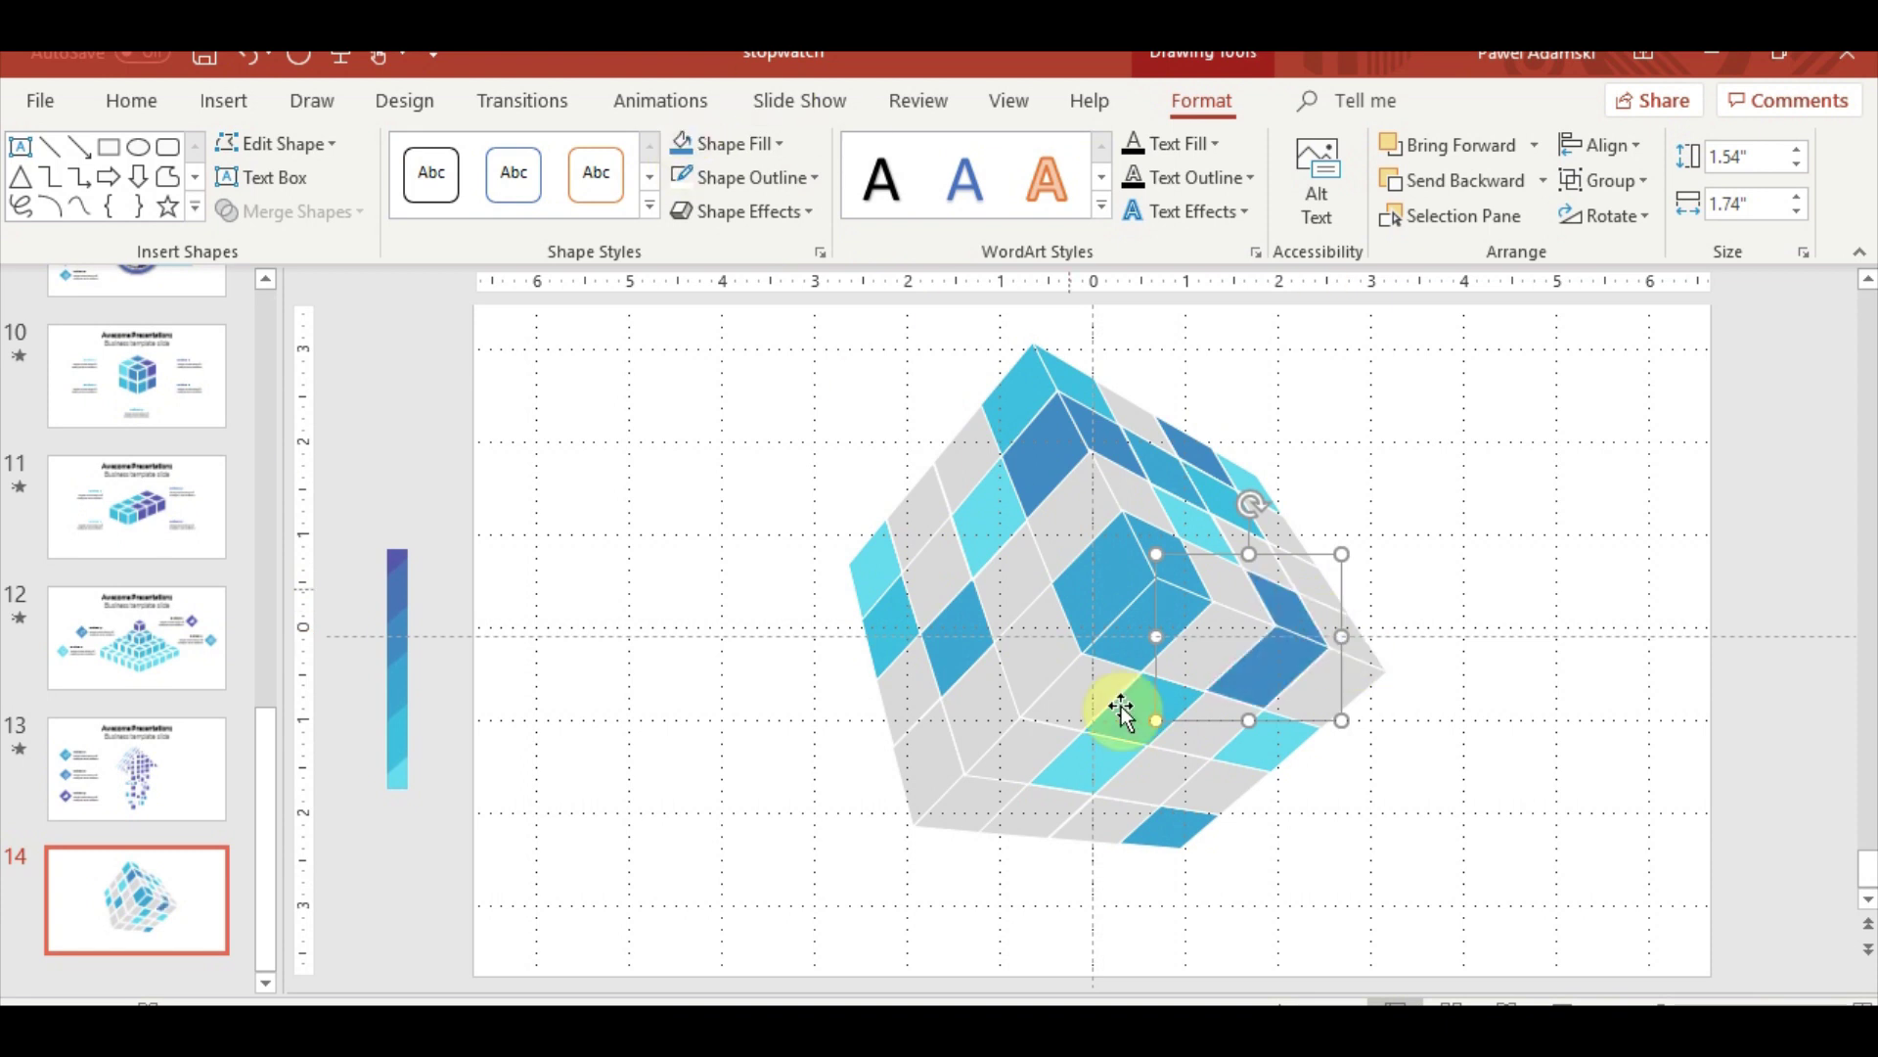
left_click(988, 820)
left_click(682, 154)
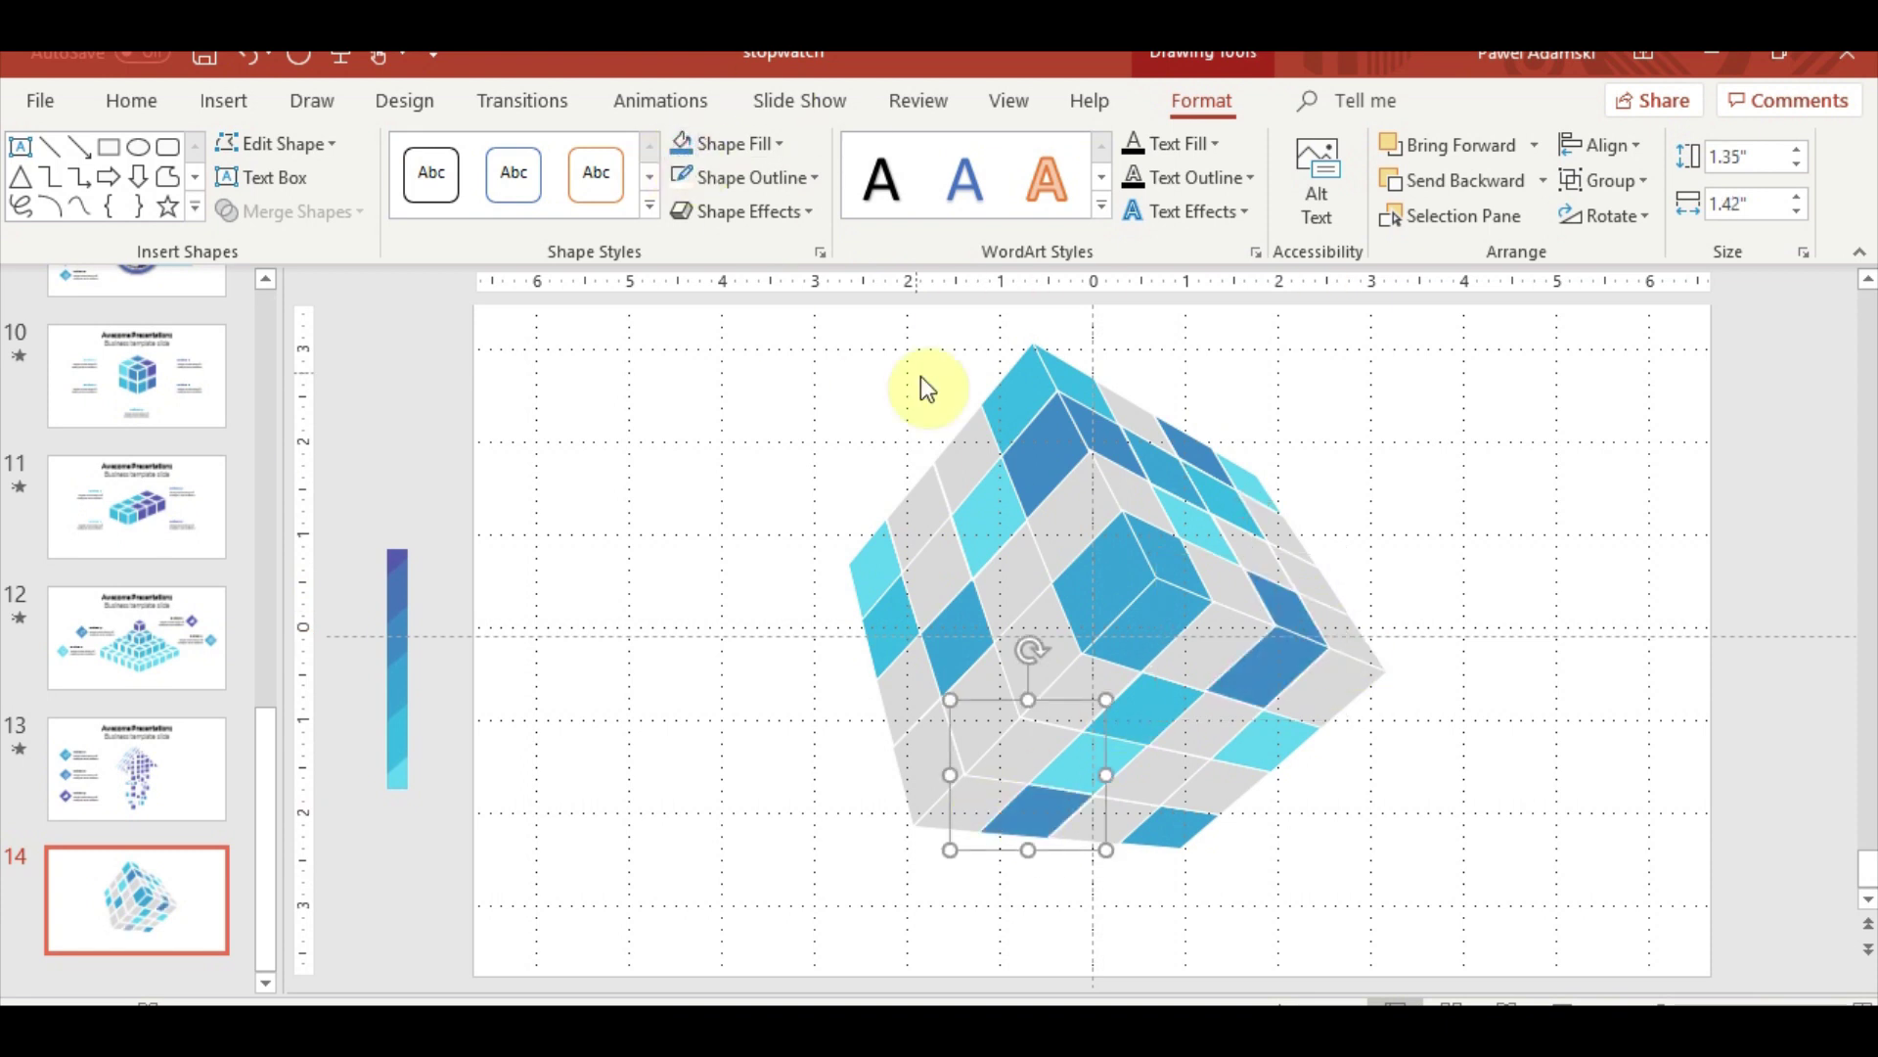
left_click(721, 705)
Sample a darker blue from the bar and apply it to lower-left and right-side facets
left_click(930, 532)
left_click(773, 145)
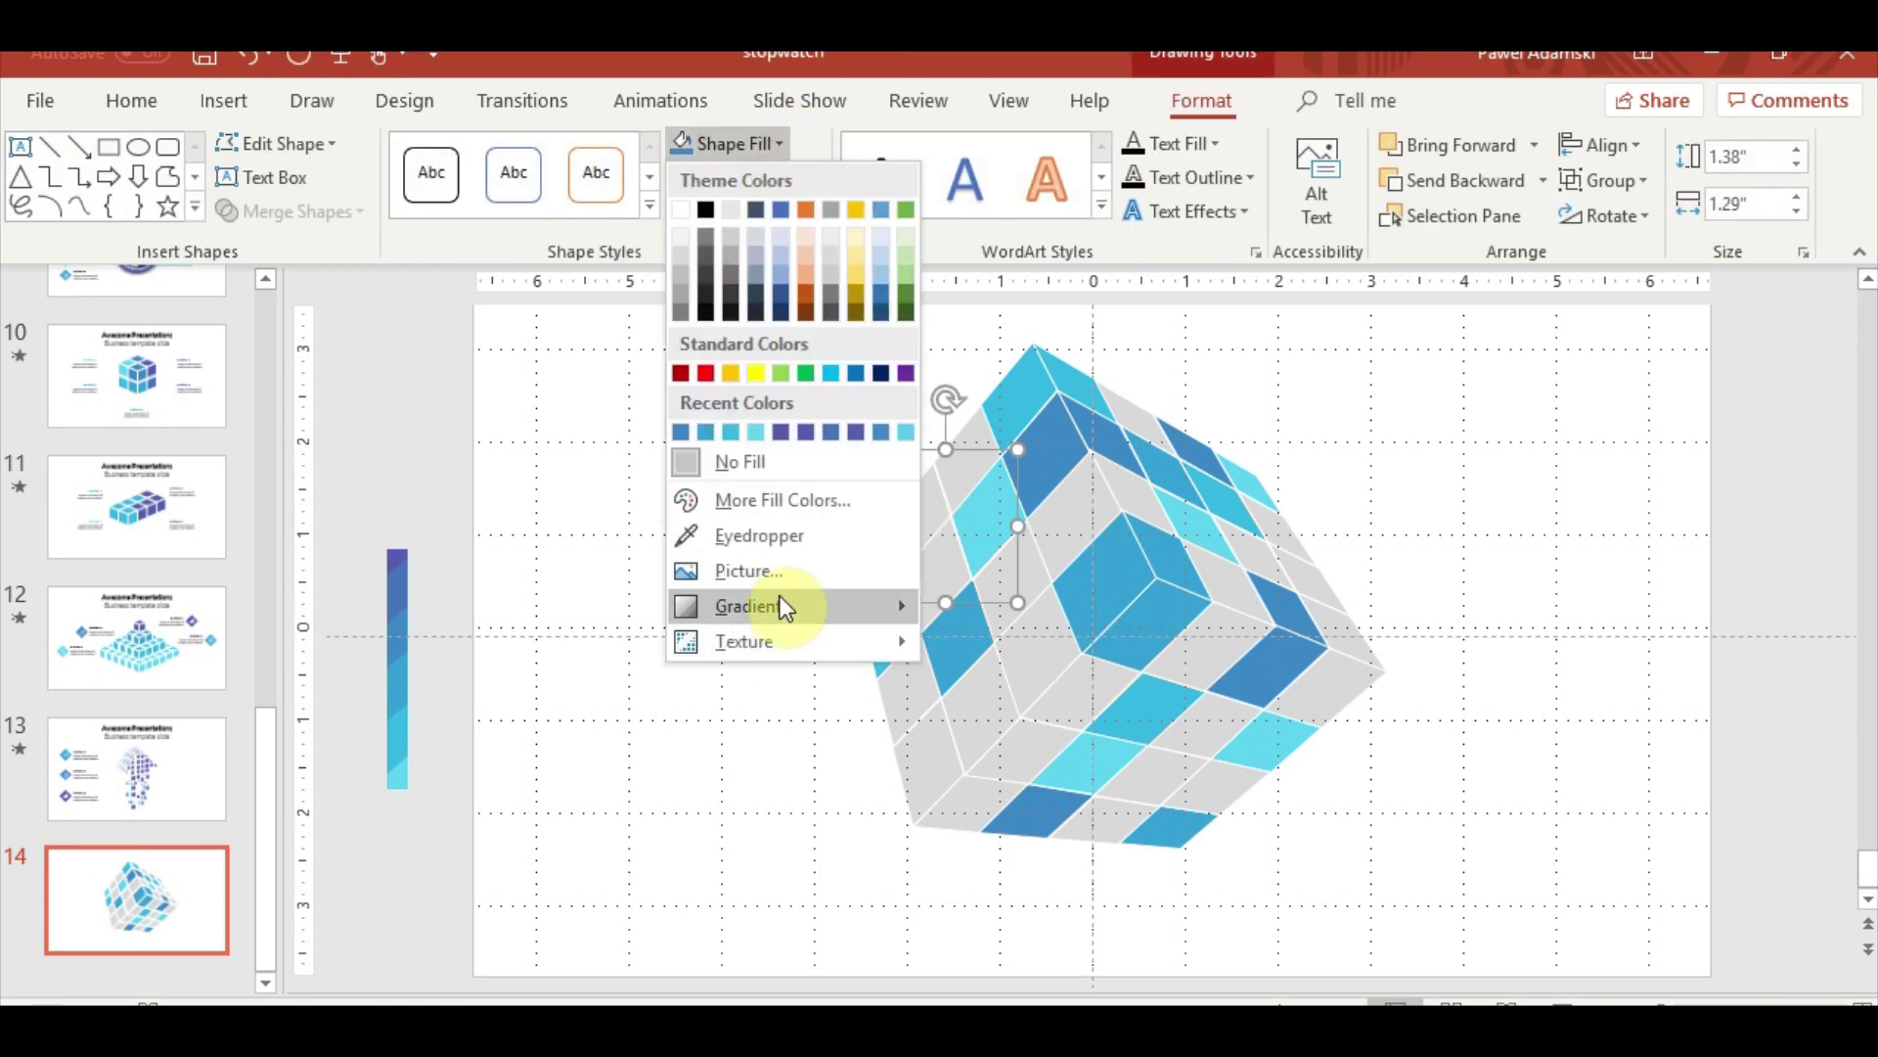
left_click(773, 536)
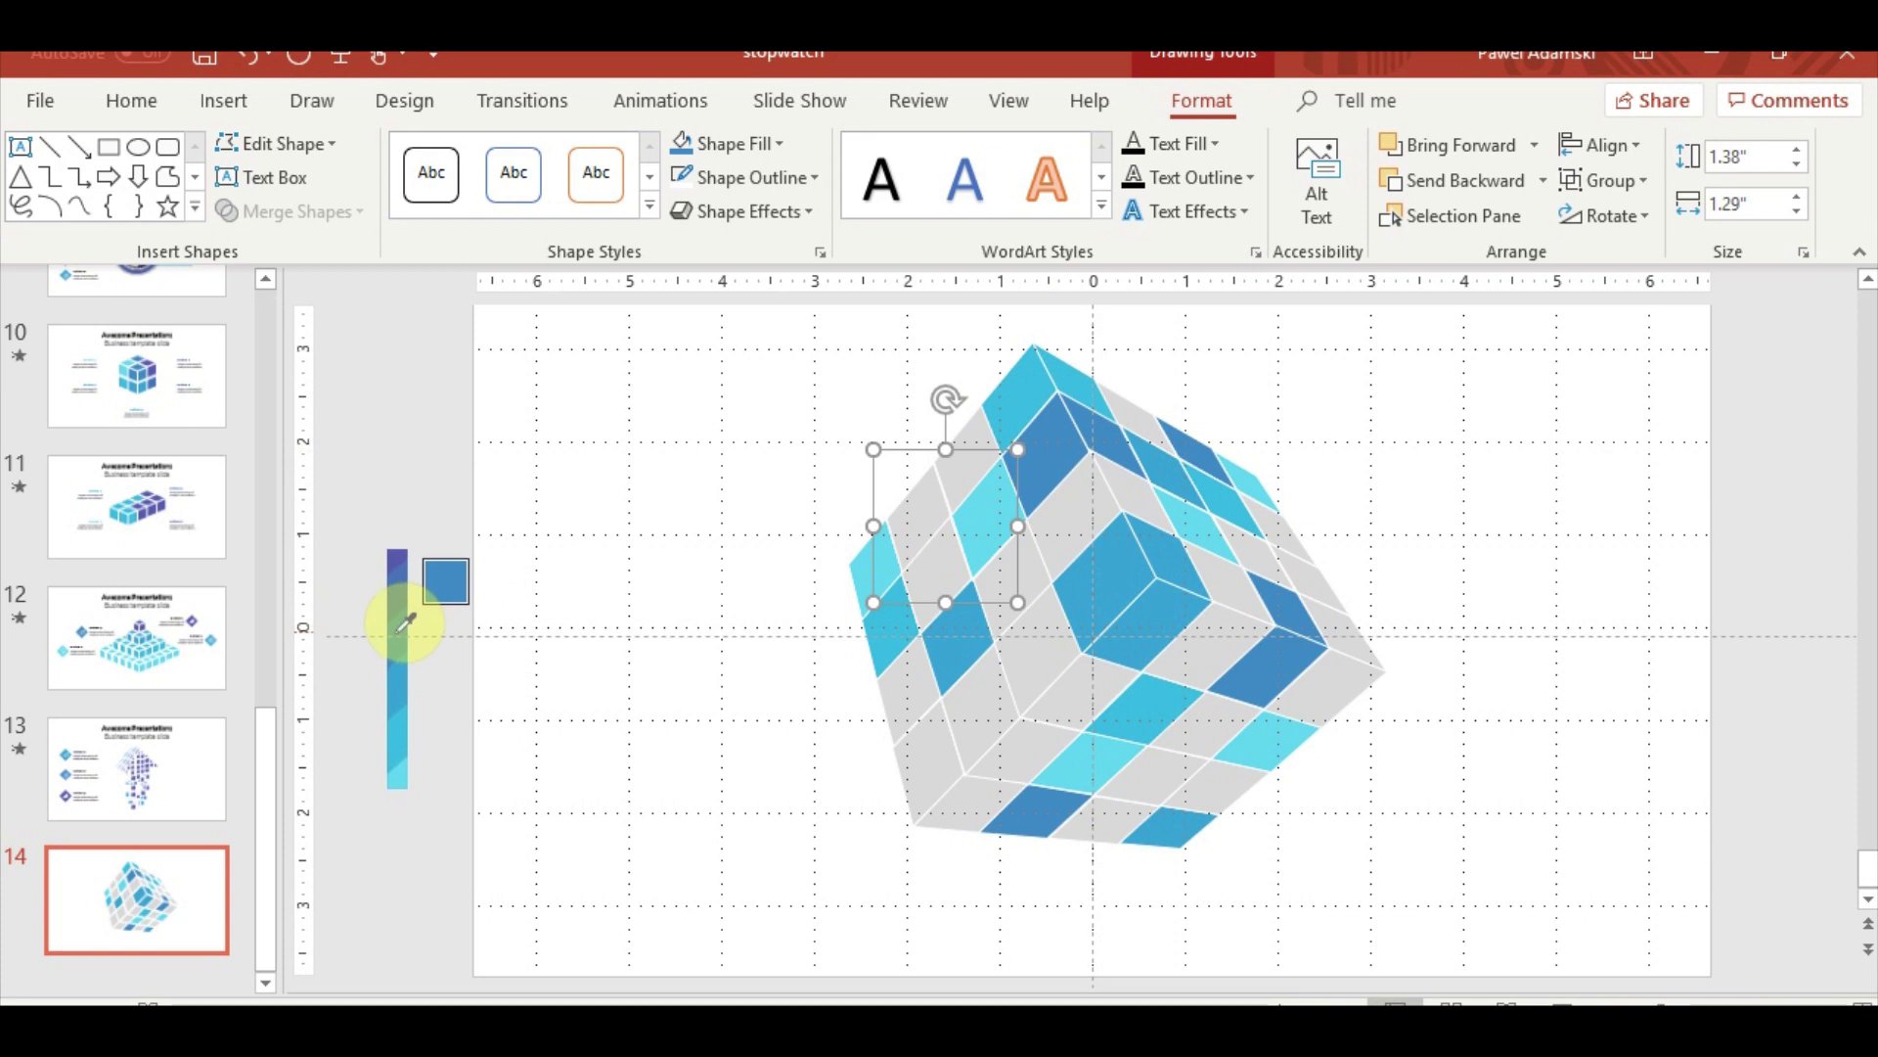
left_click(402, 588)
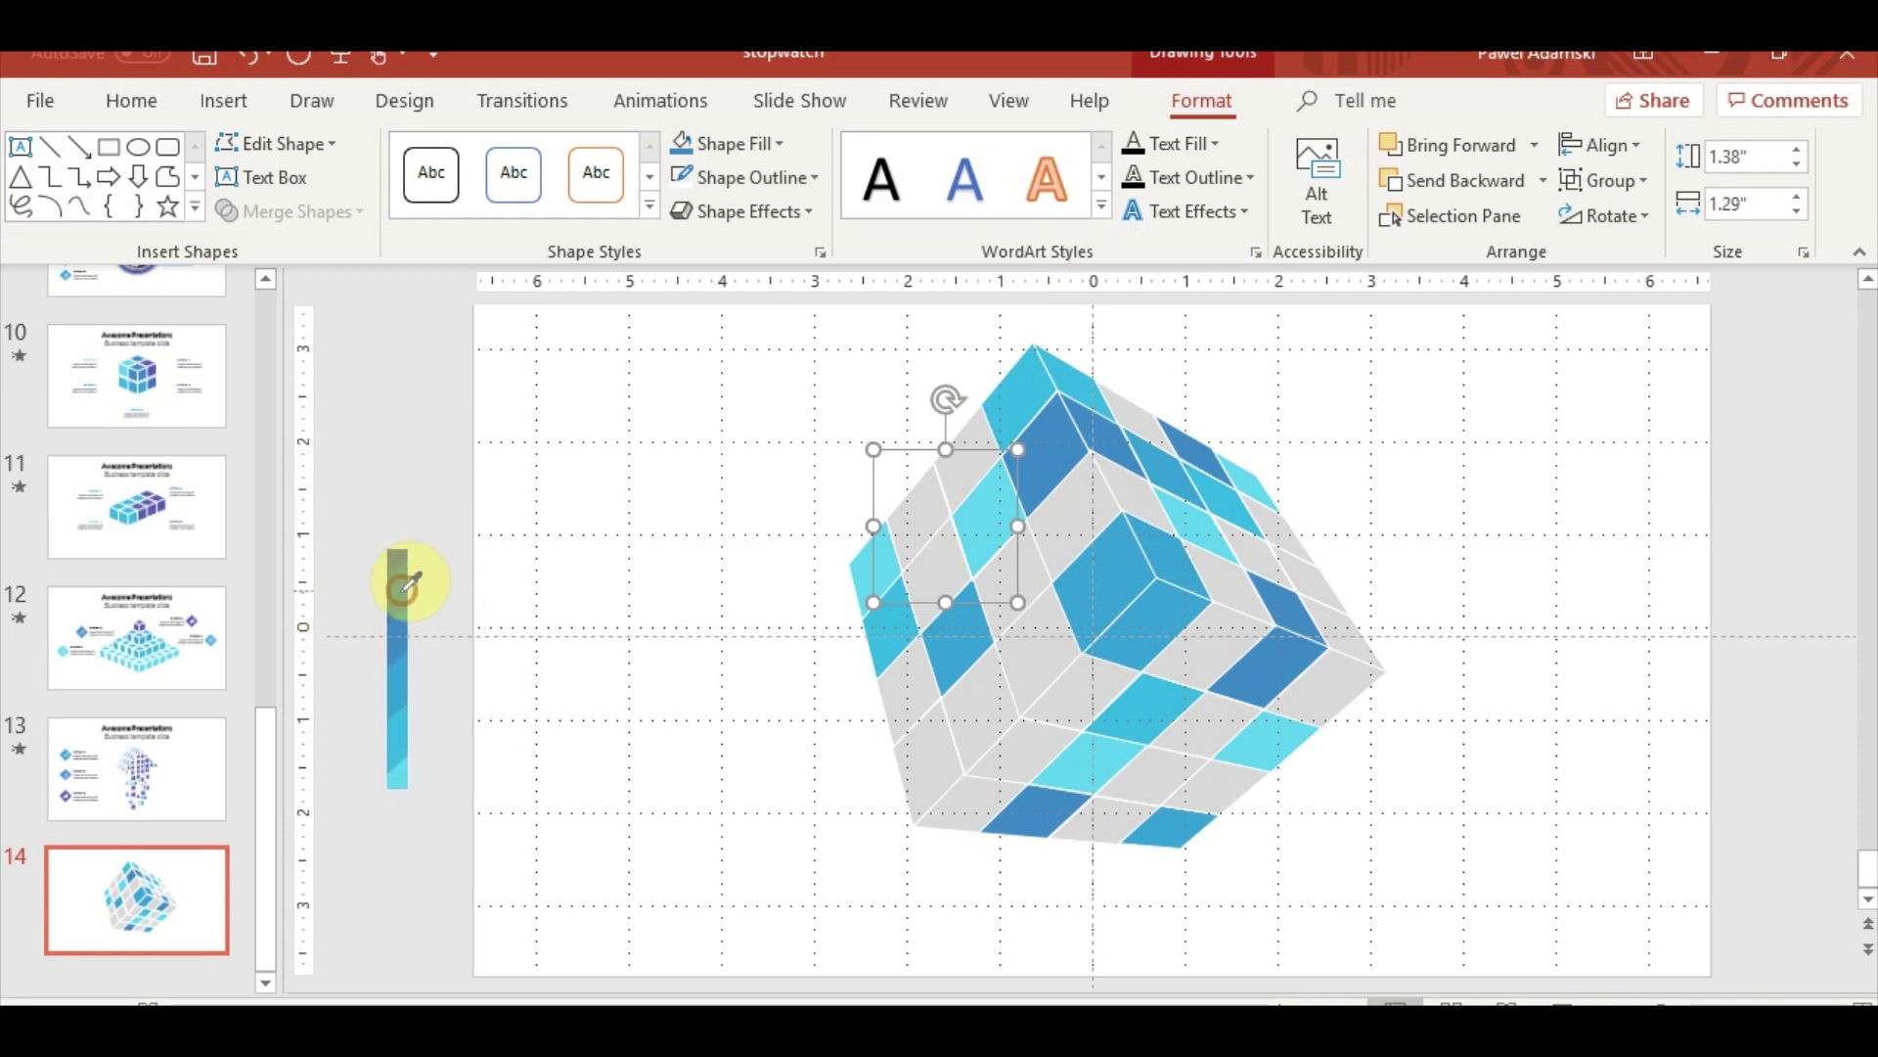
left_click(925, 773)
left_click(986, 726)
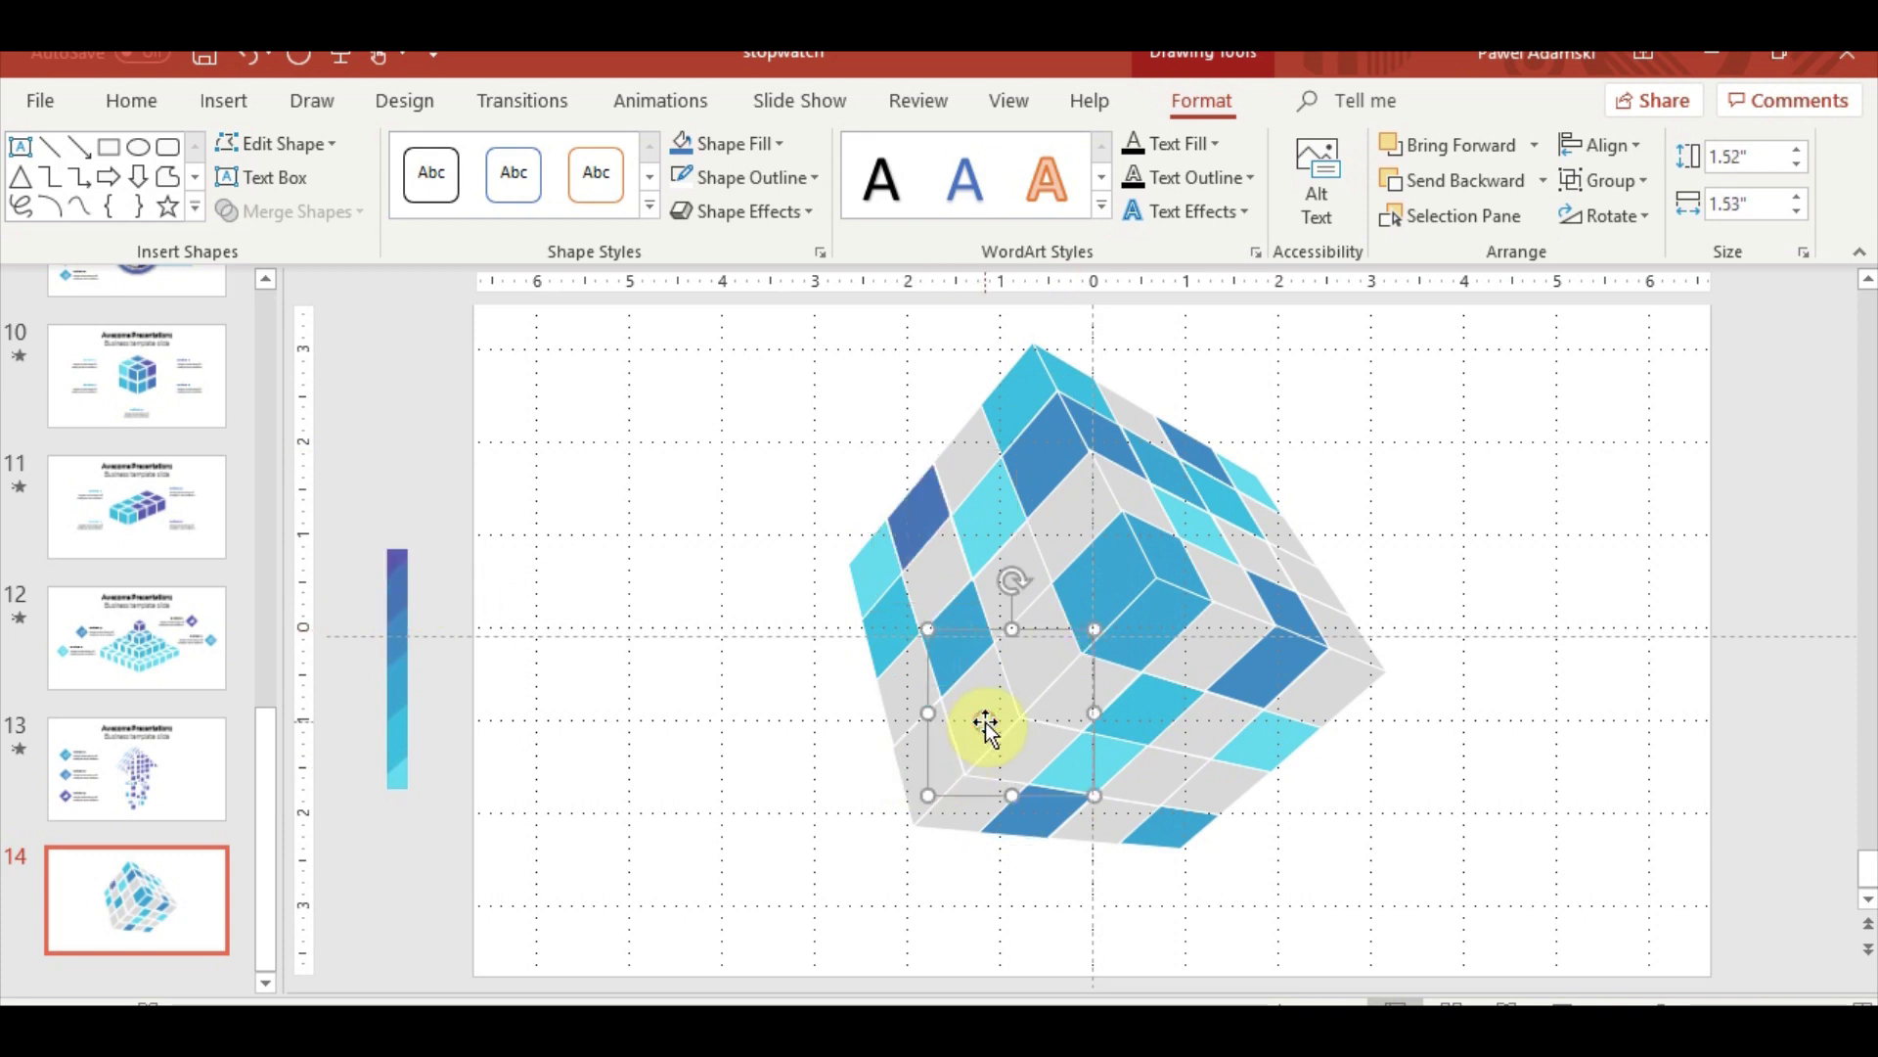
left_click(696, 144)
left_click(1272, 557)
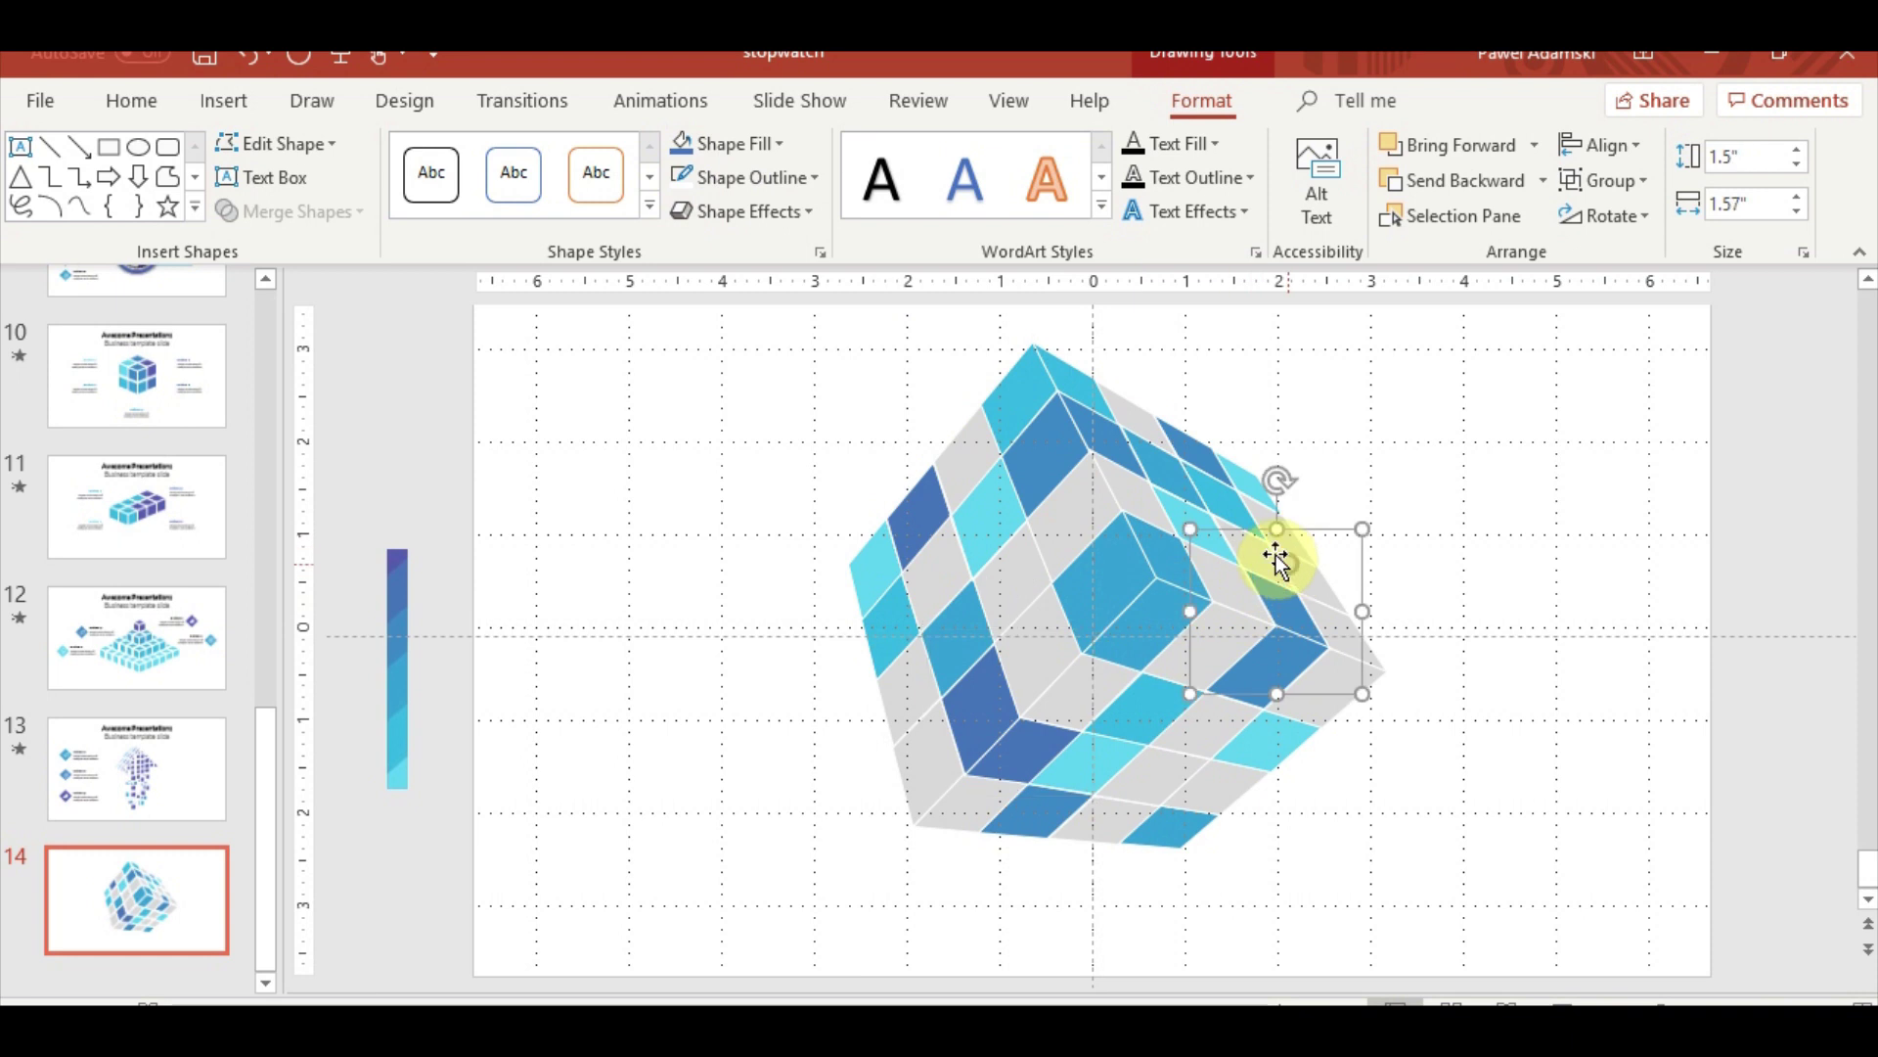
left_click(677, 147)
left_click(1150, 774)
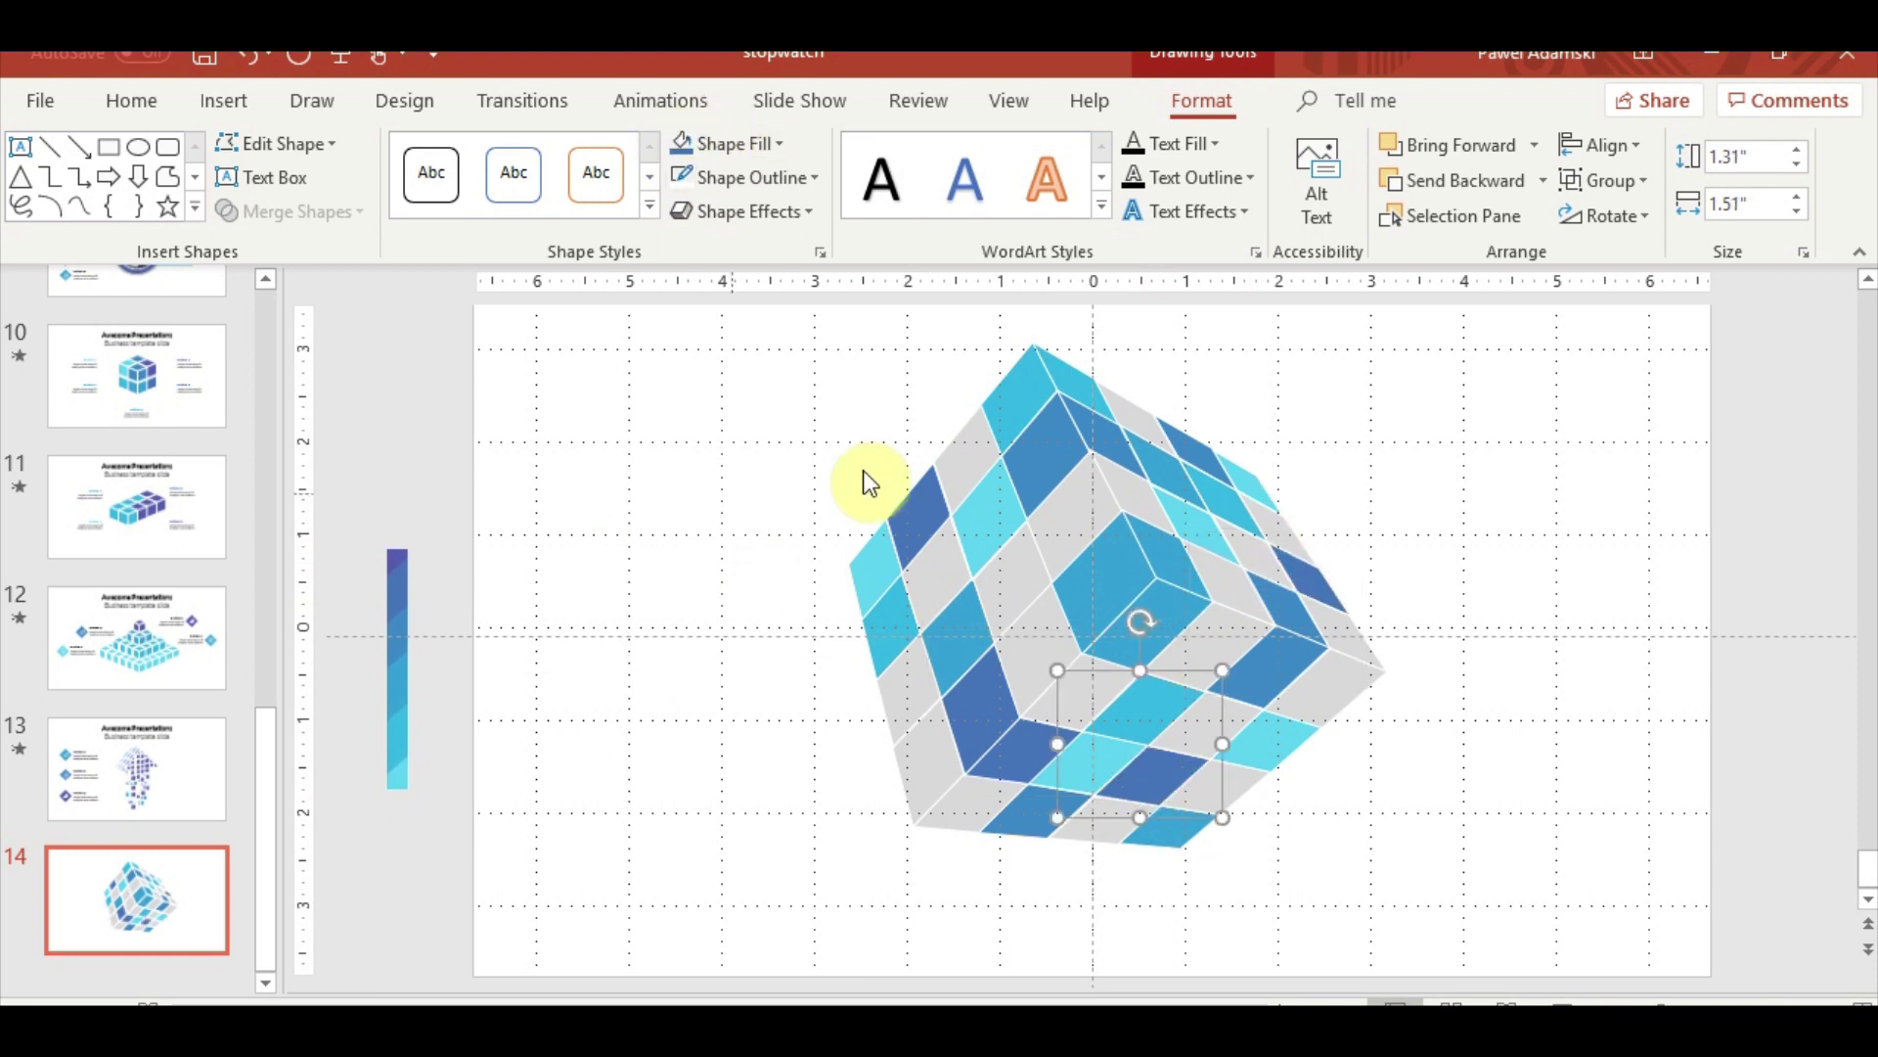
left_click(925, 783)
Fill the lower-left facet with purple from the bar, then two upper and a lower-right facet
left_click(788, 146)
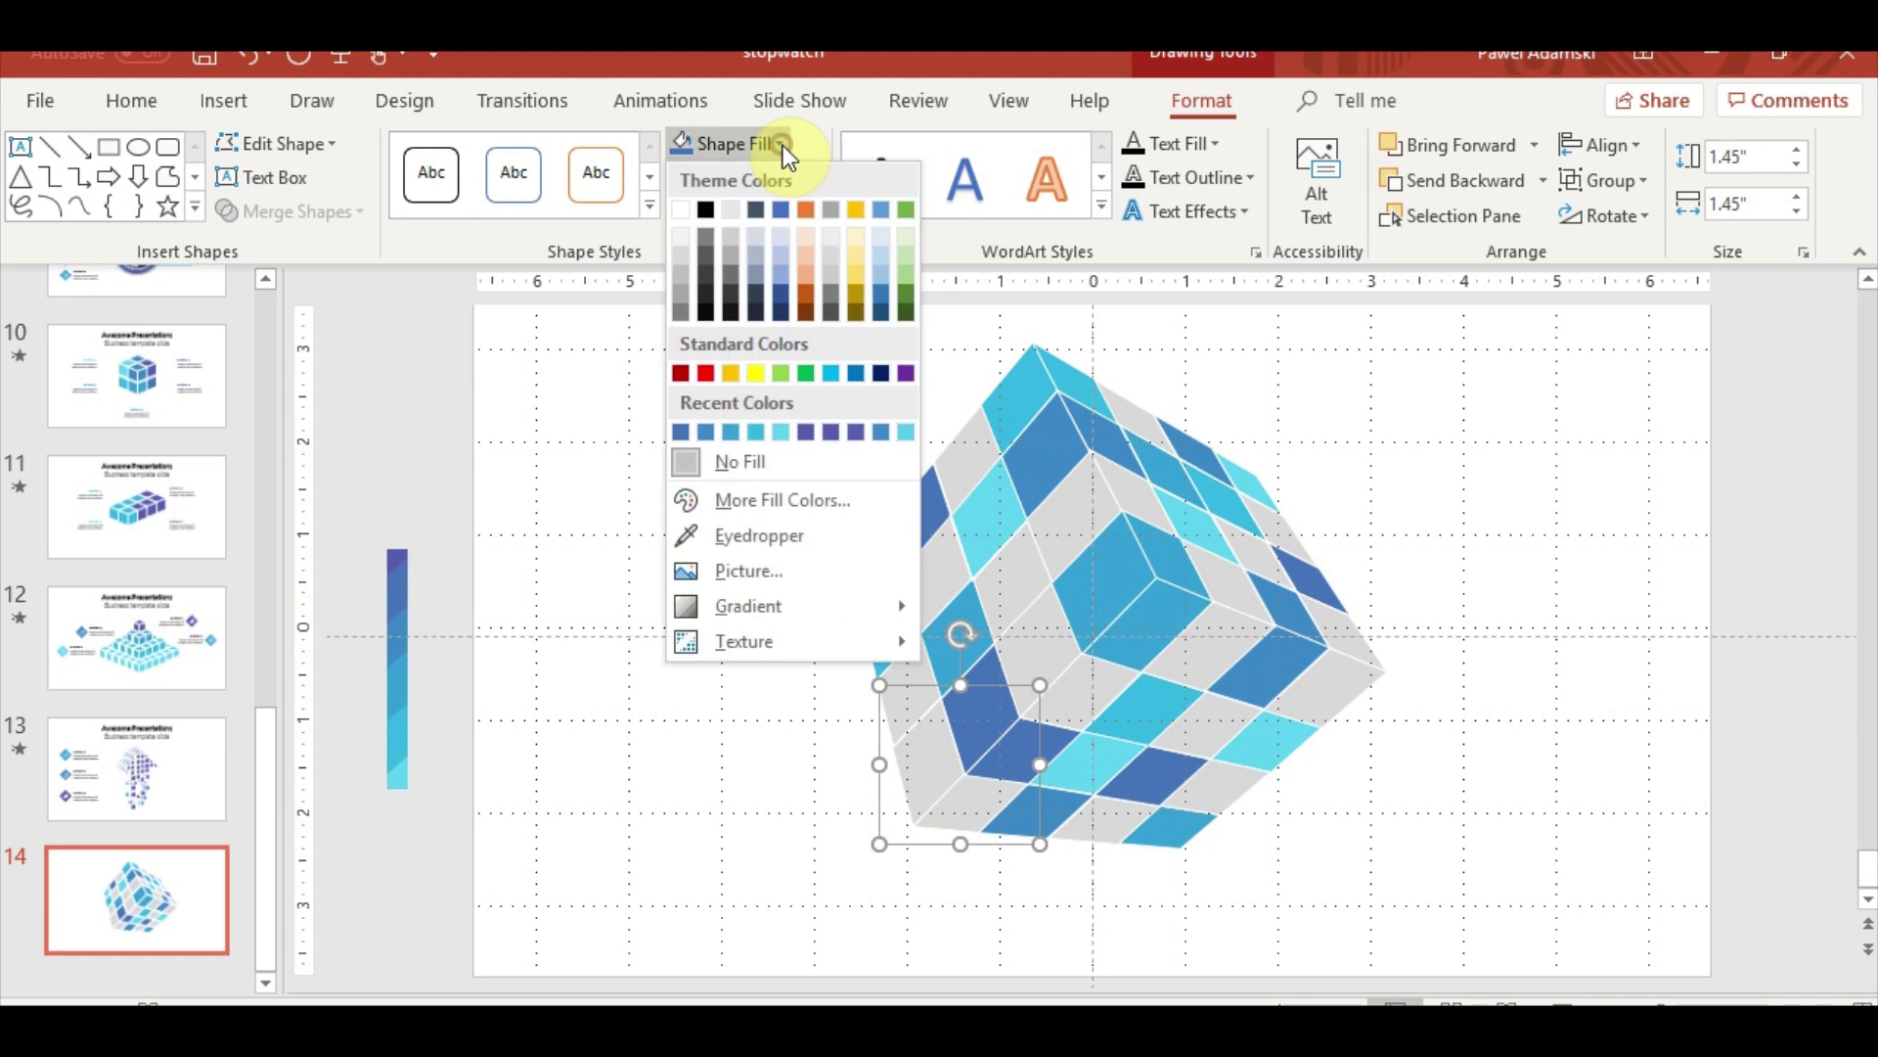
left_click(783, 537)
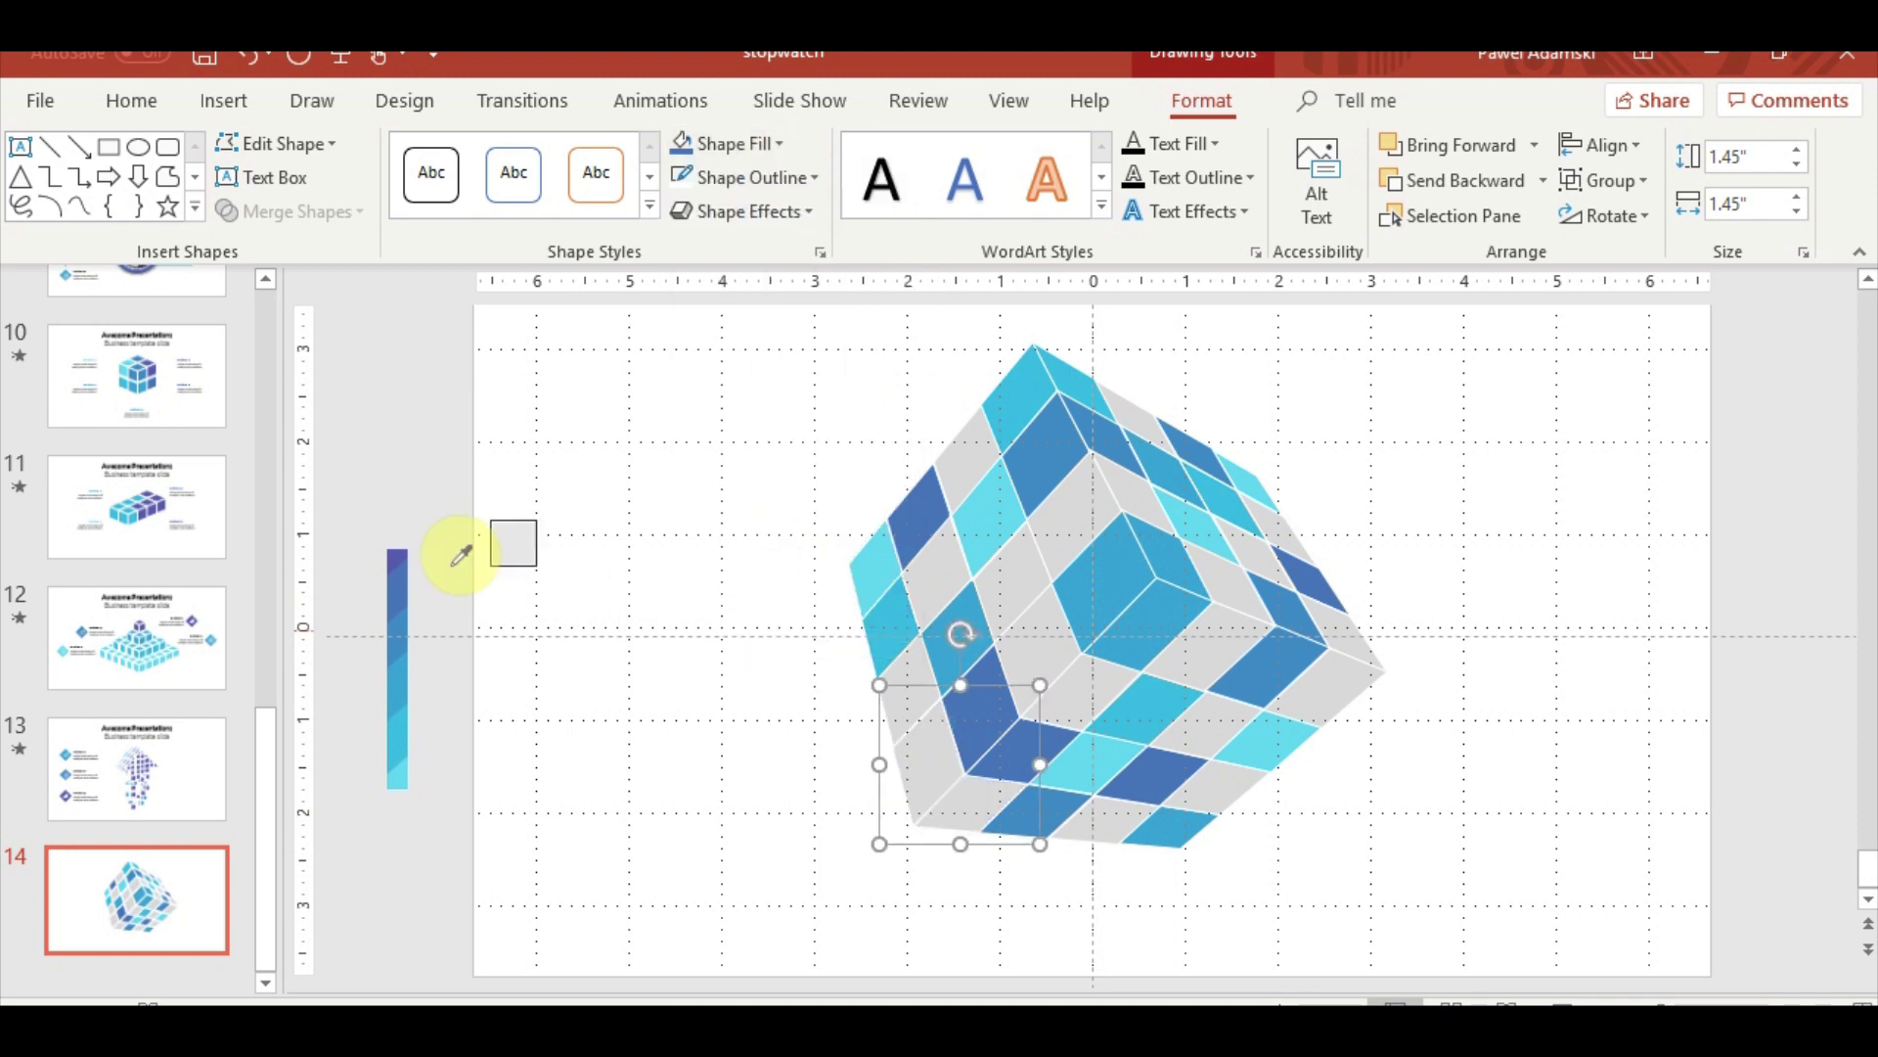
left_click(398, 552)
left_click(1157, 439)
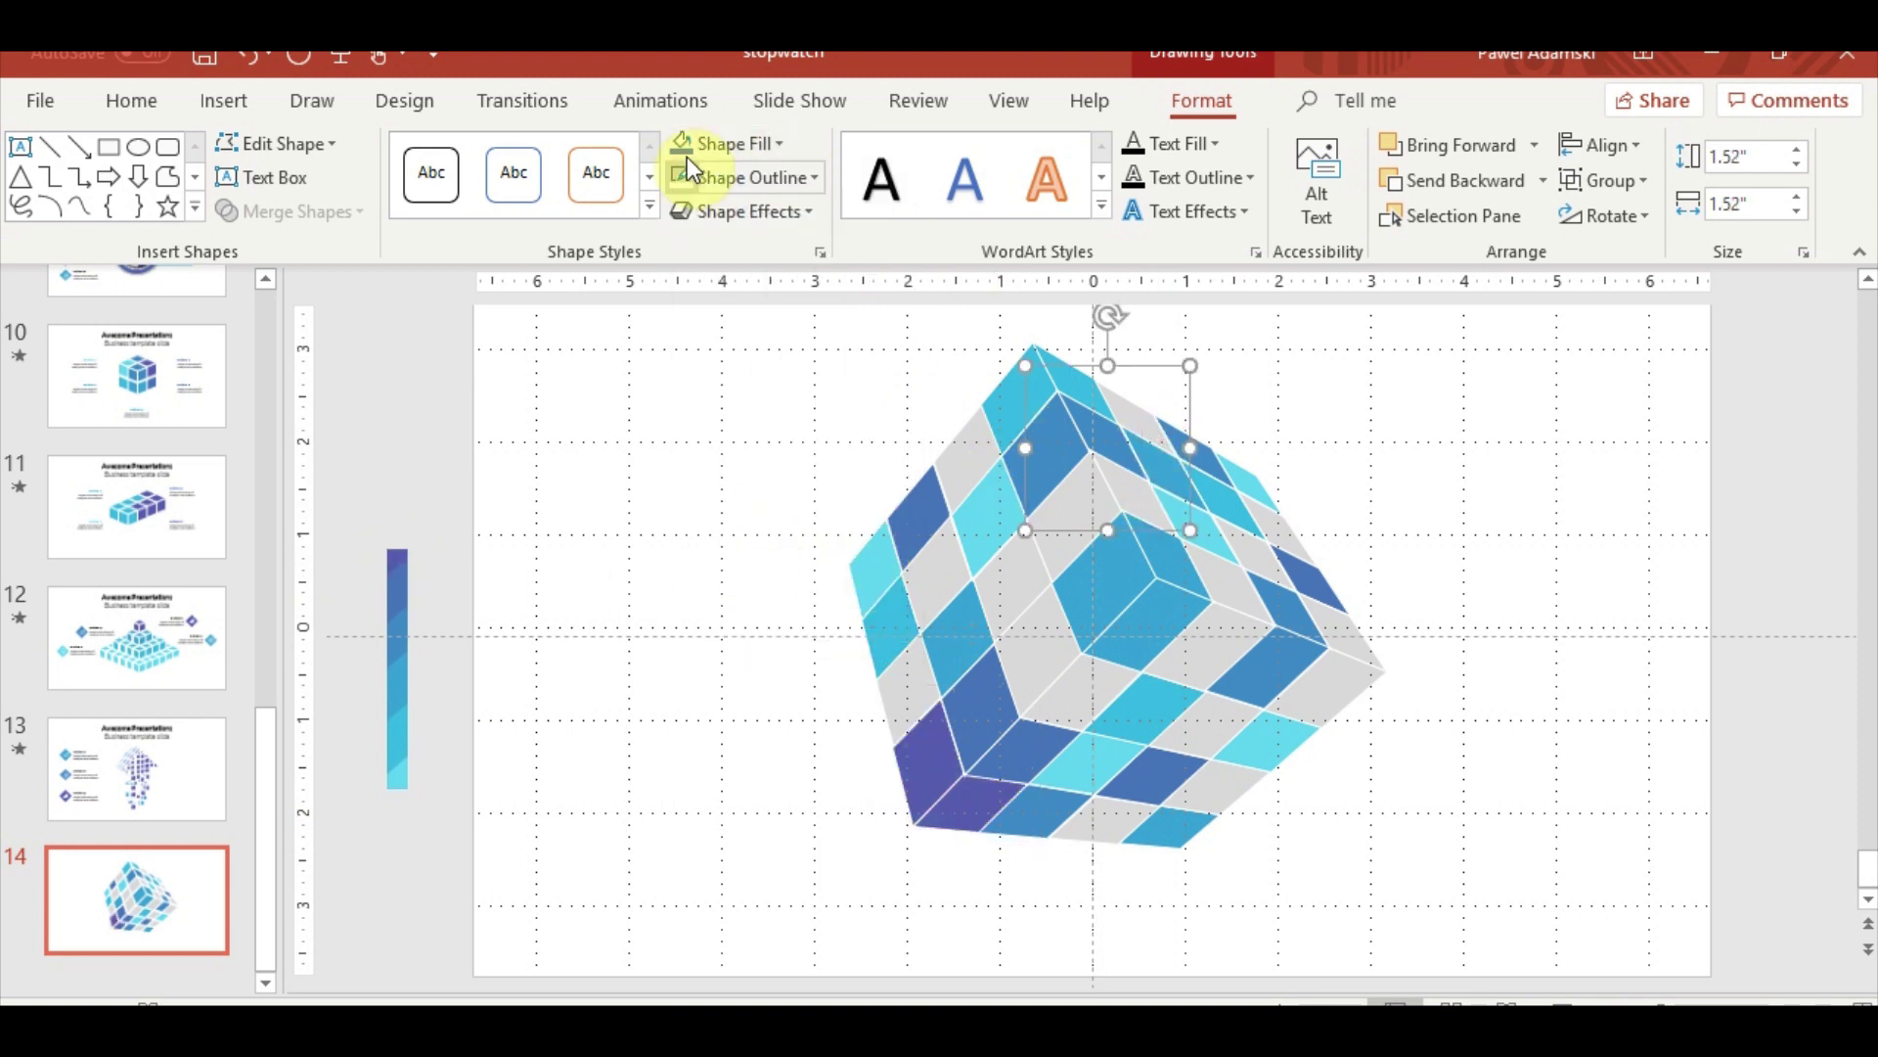
left_click(689, 159)
left_click(1228, 671)
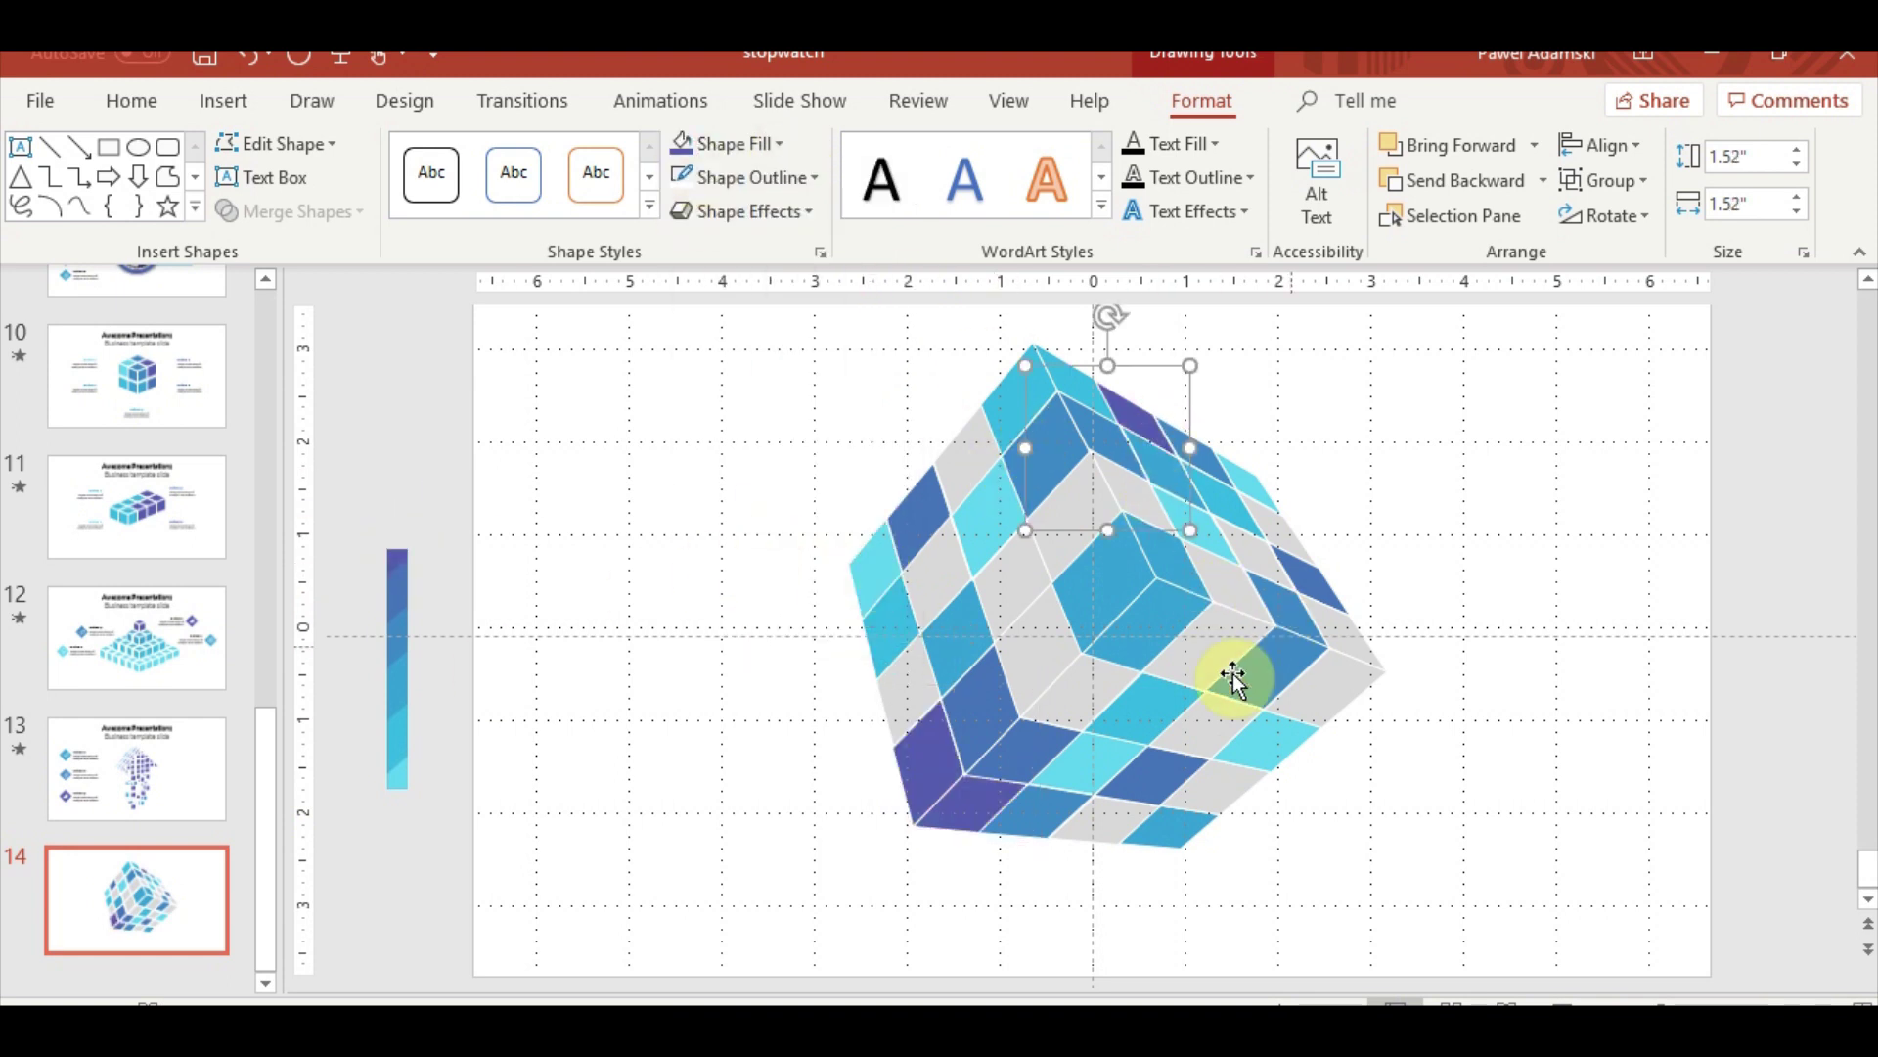
left_click(688, 147)
left_click(1077, 507)
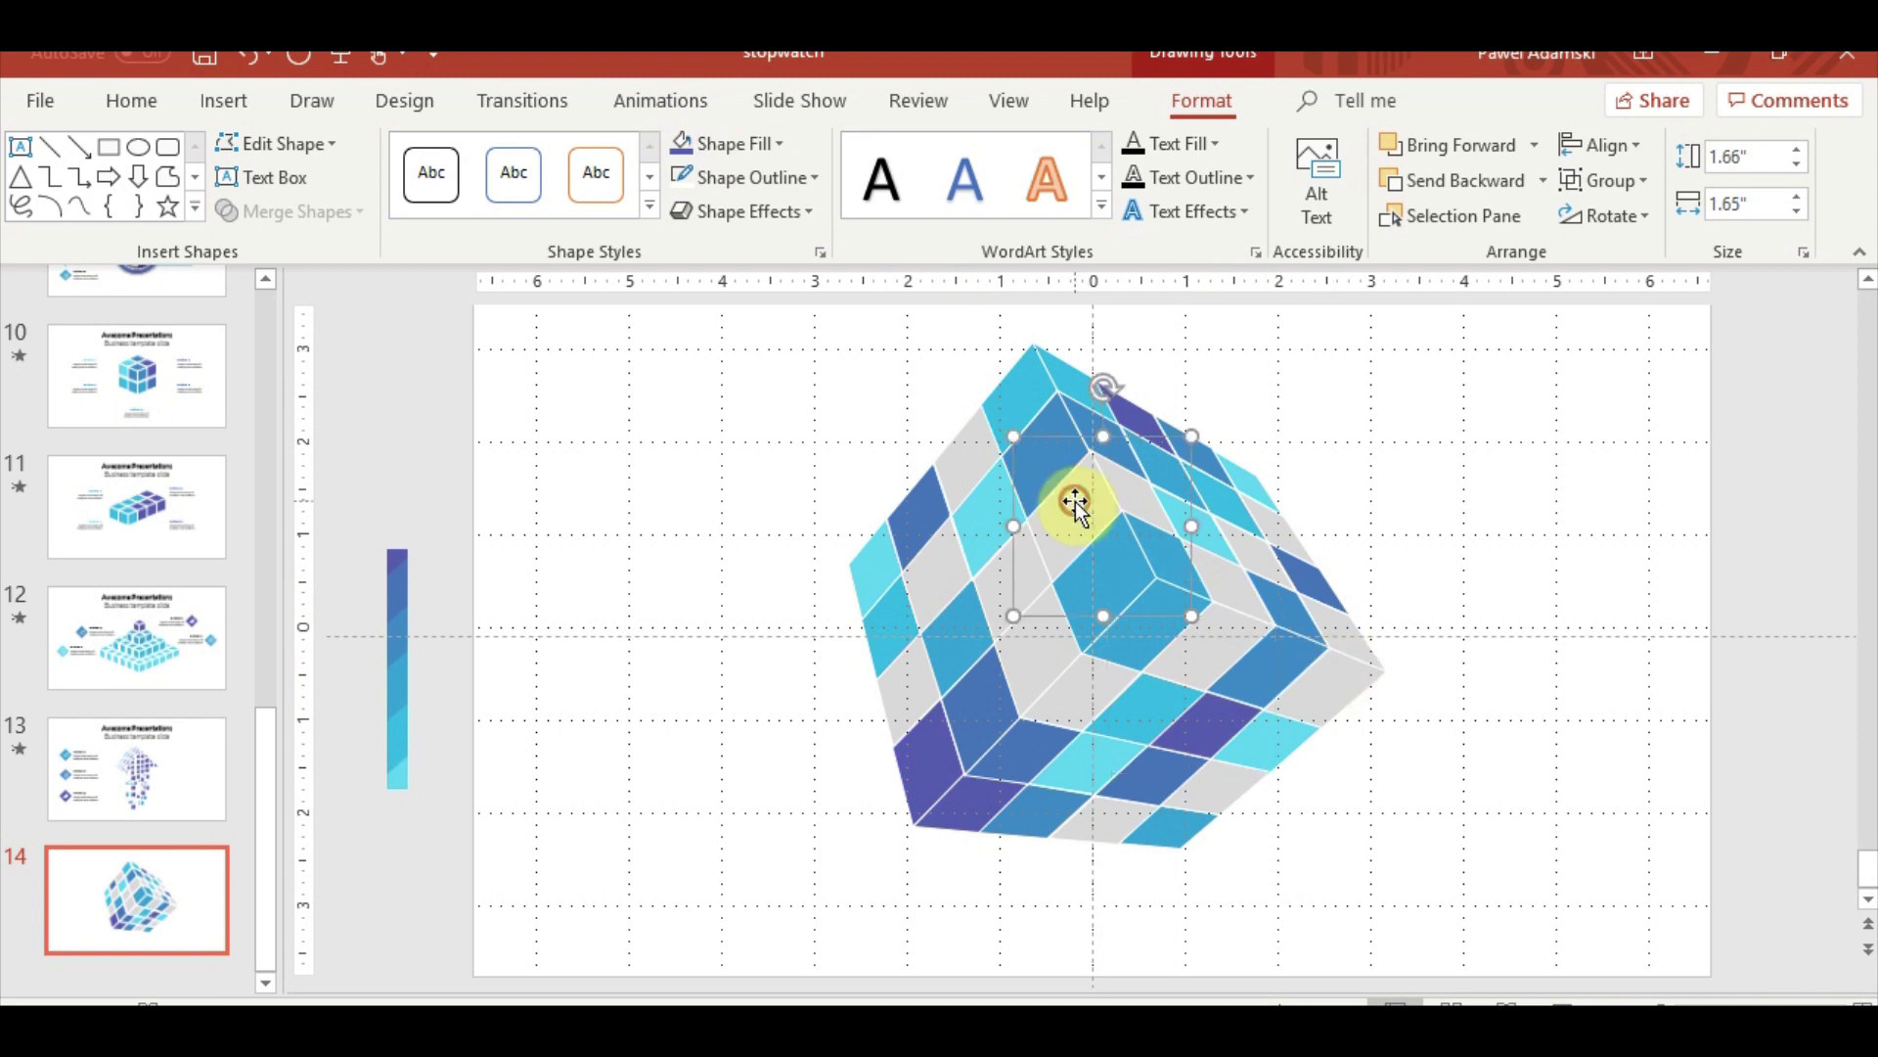
left_click(690, 147)
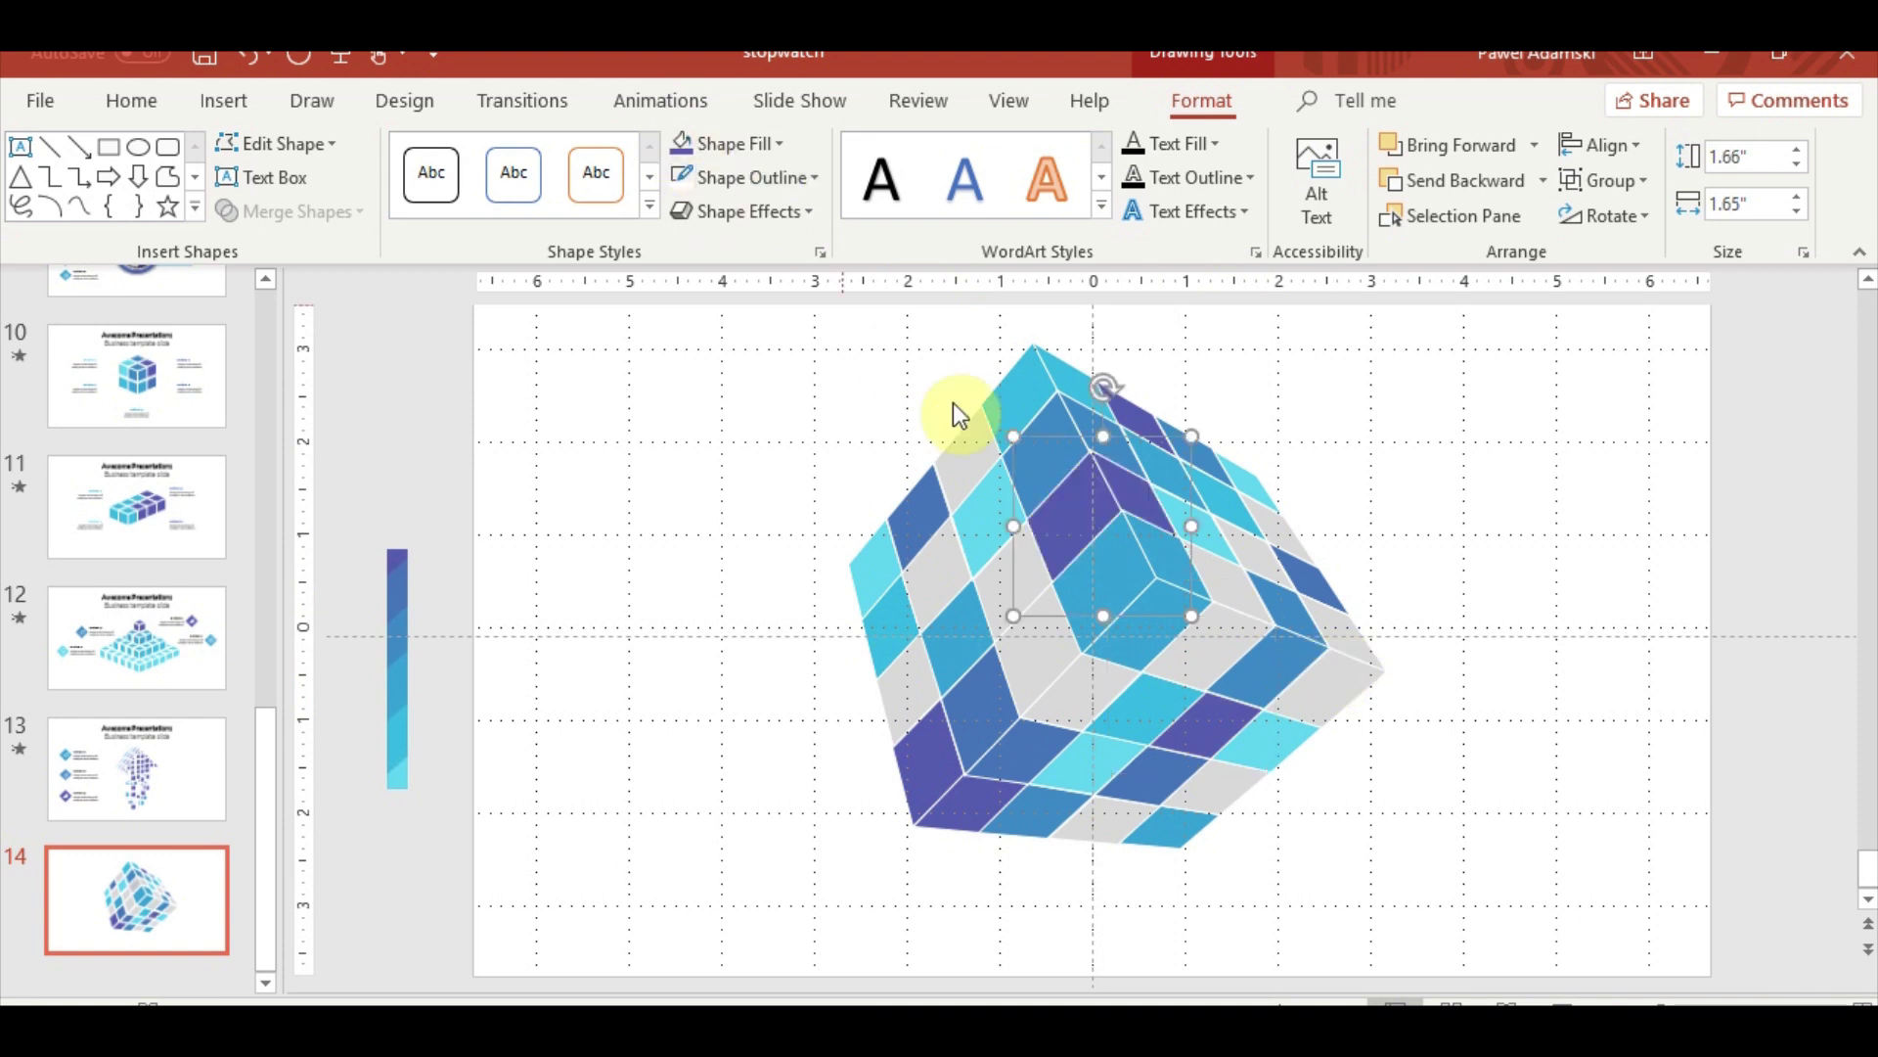
Fill a right-side facet and a lower facet with colours sampled from the gradient bar
left_click(975, 472)
left_click(1363, 721)
left_click(780, 144)
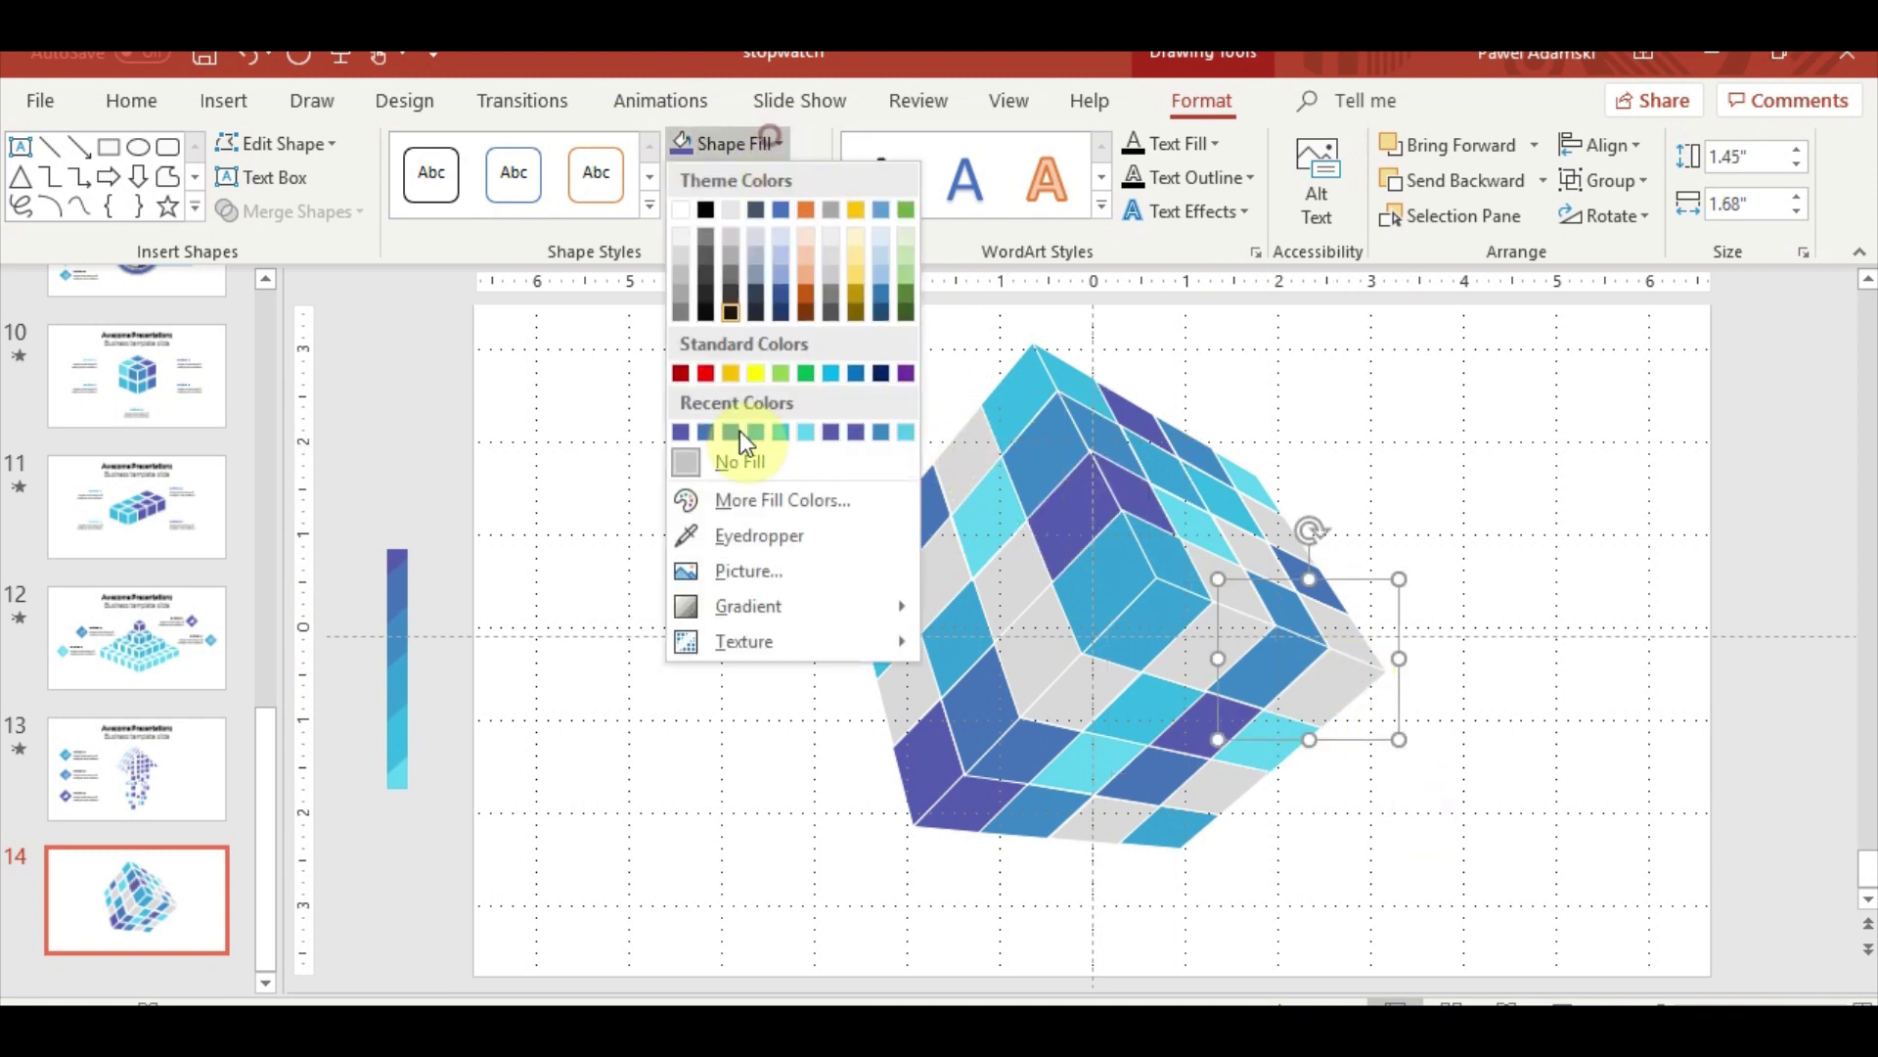
left_click(759, 535)
left_click(398, 771)
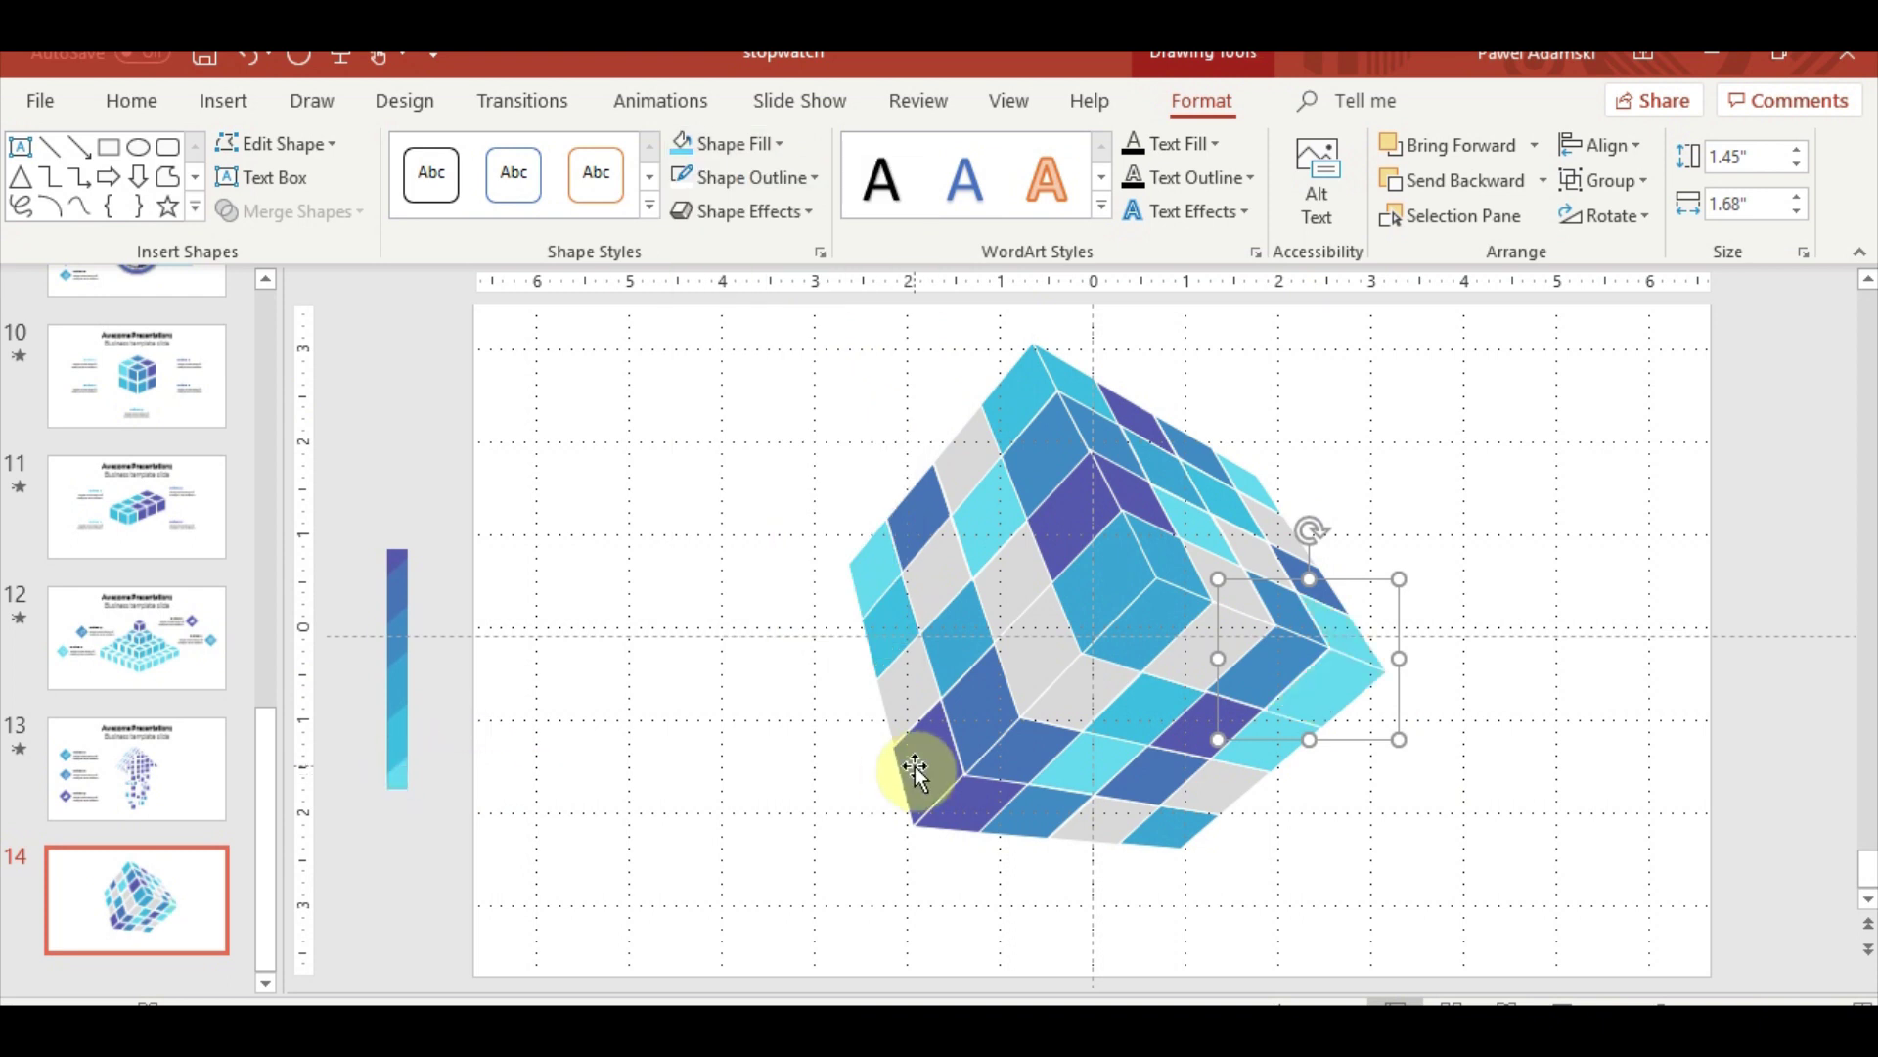
left_click(1119, 822)
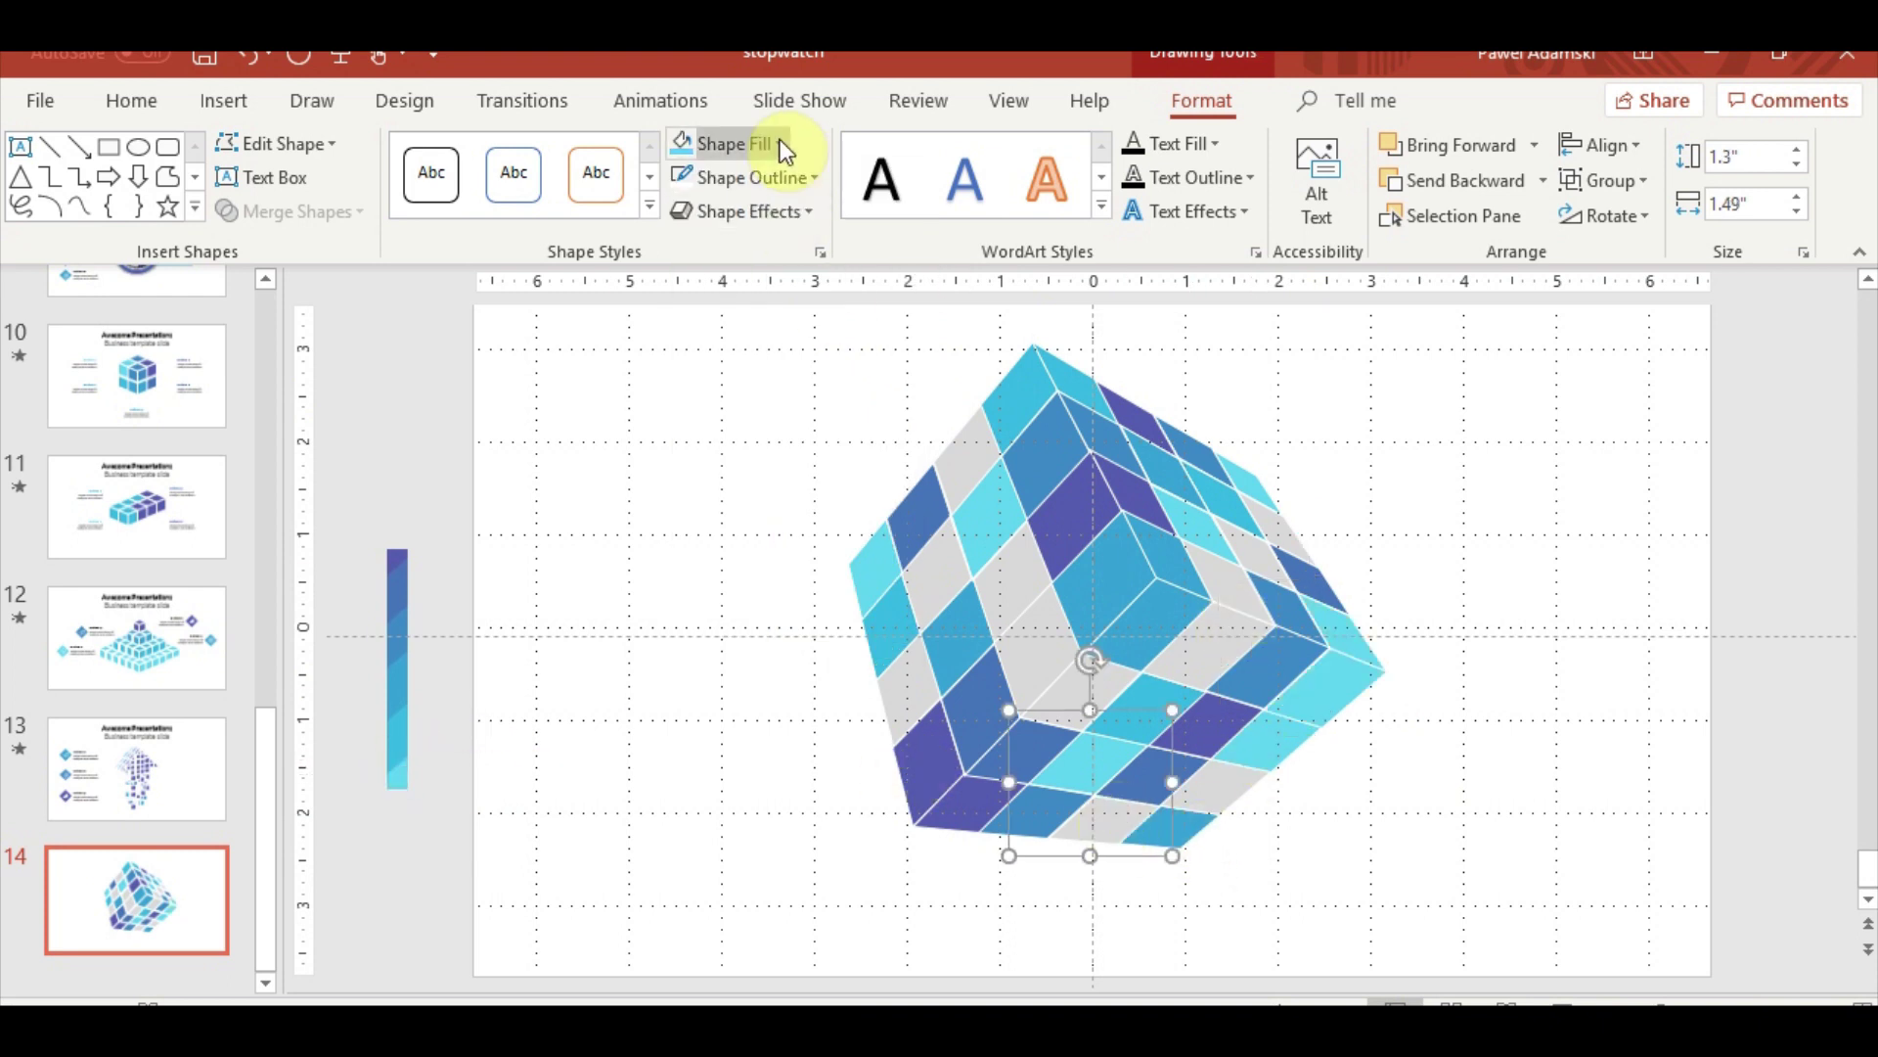
left_click(778, 143)
left_click(753, 538)
left_click(397, 724)
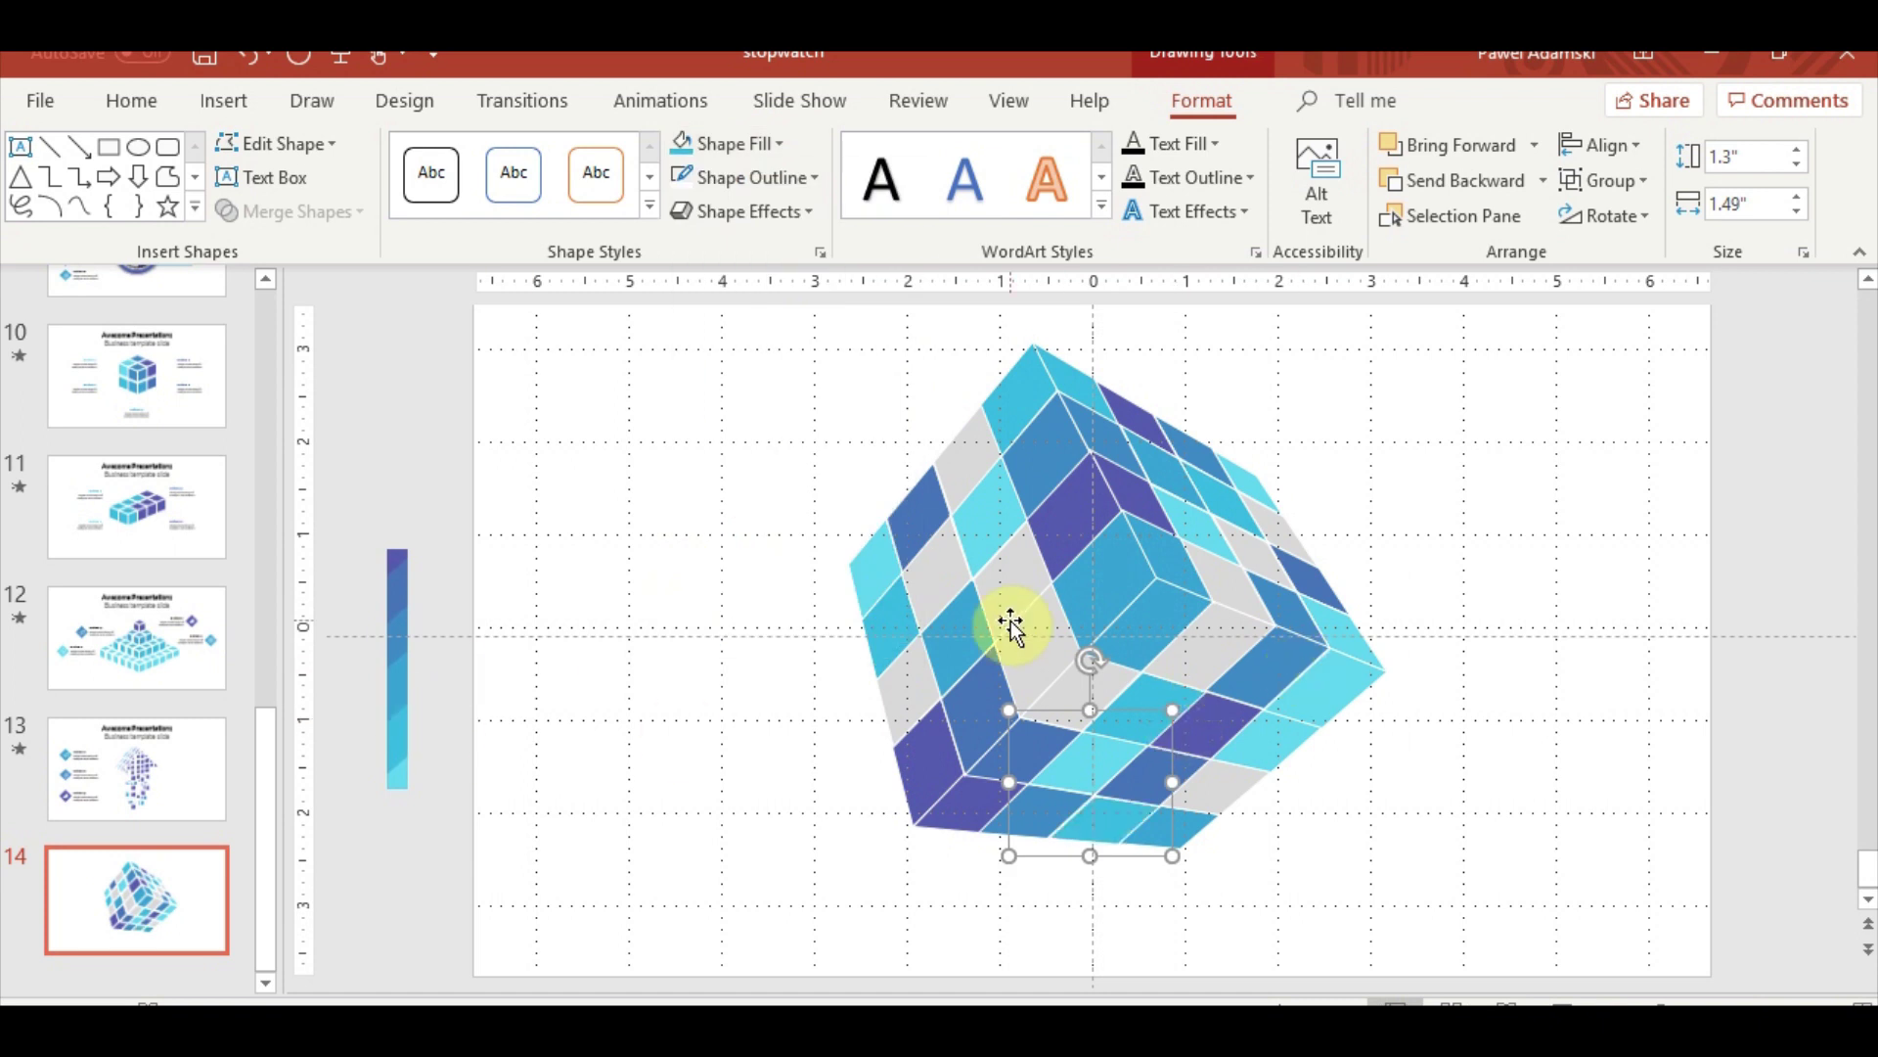
left_click(994, 587)
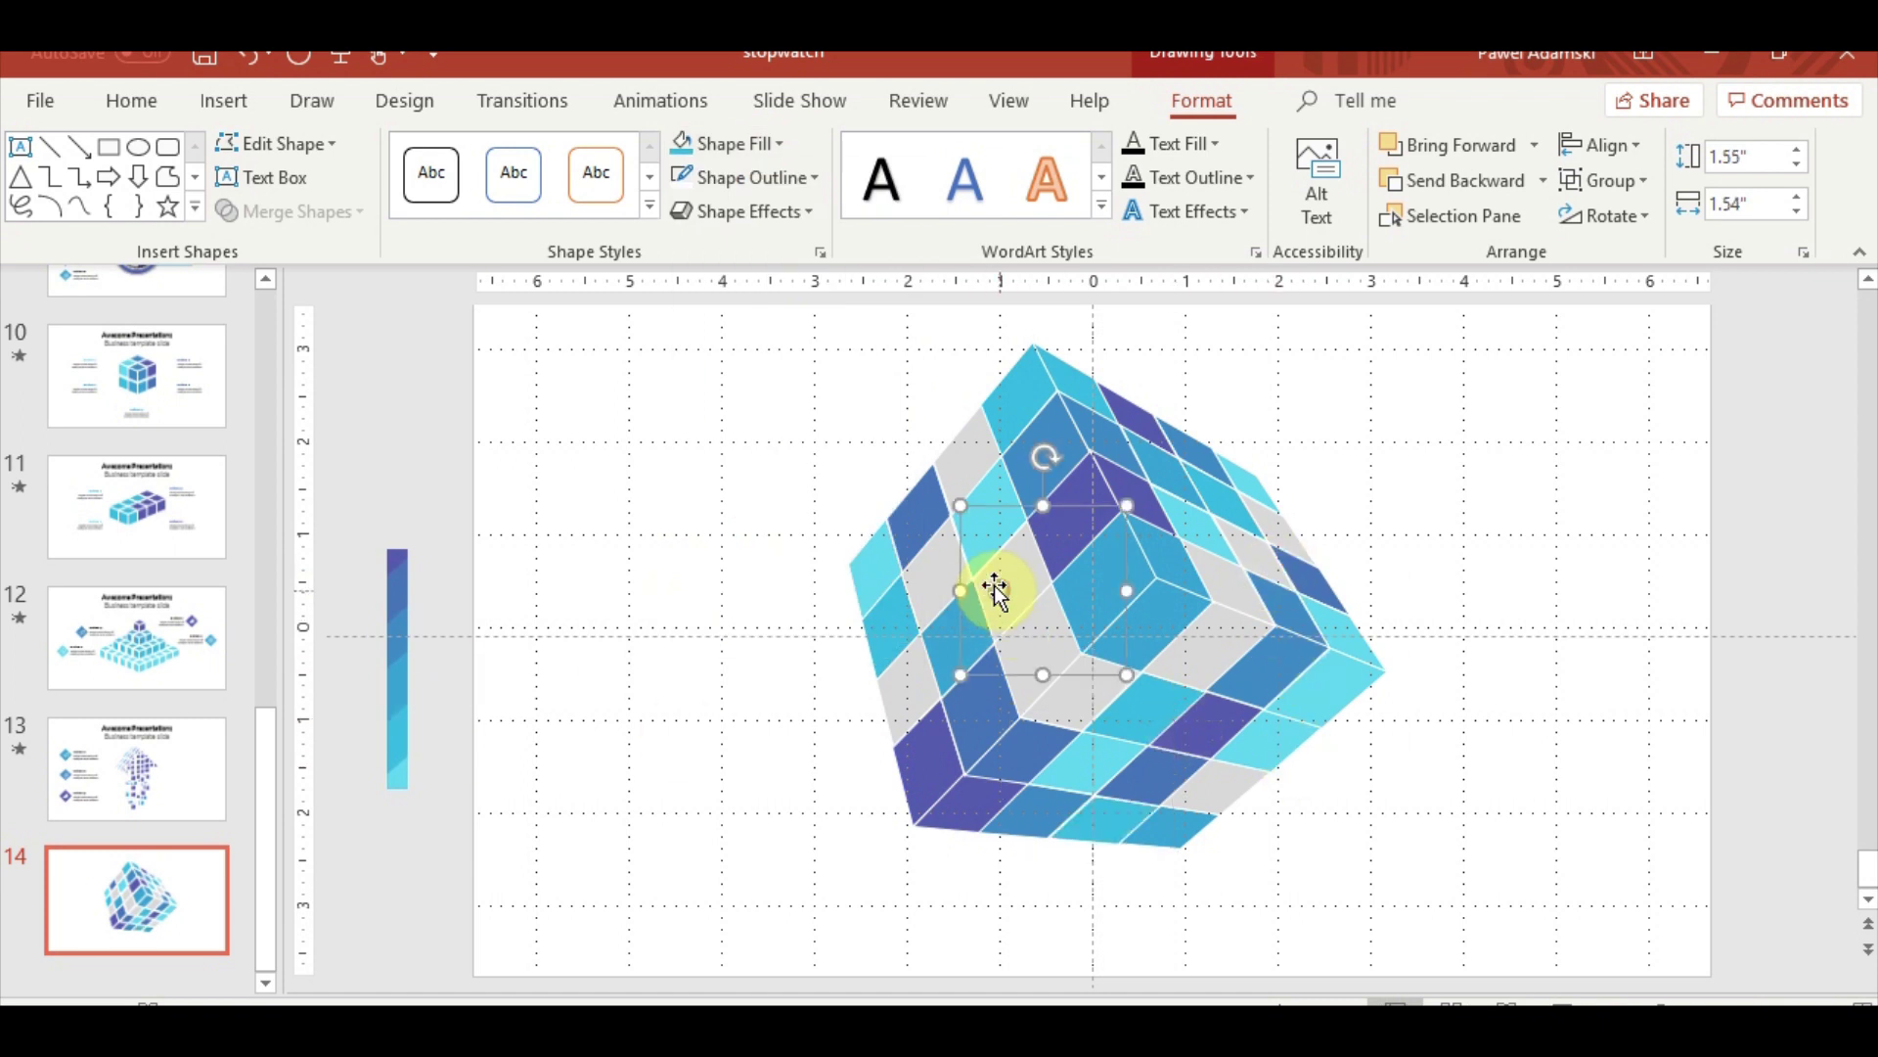
left_click(777, 145)
left_click(754, 533)
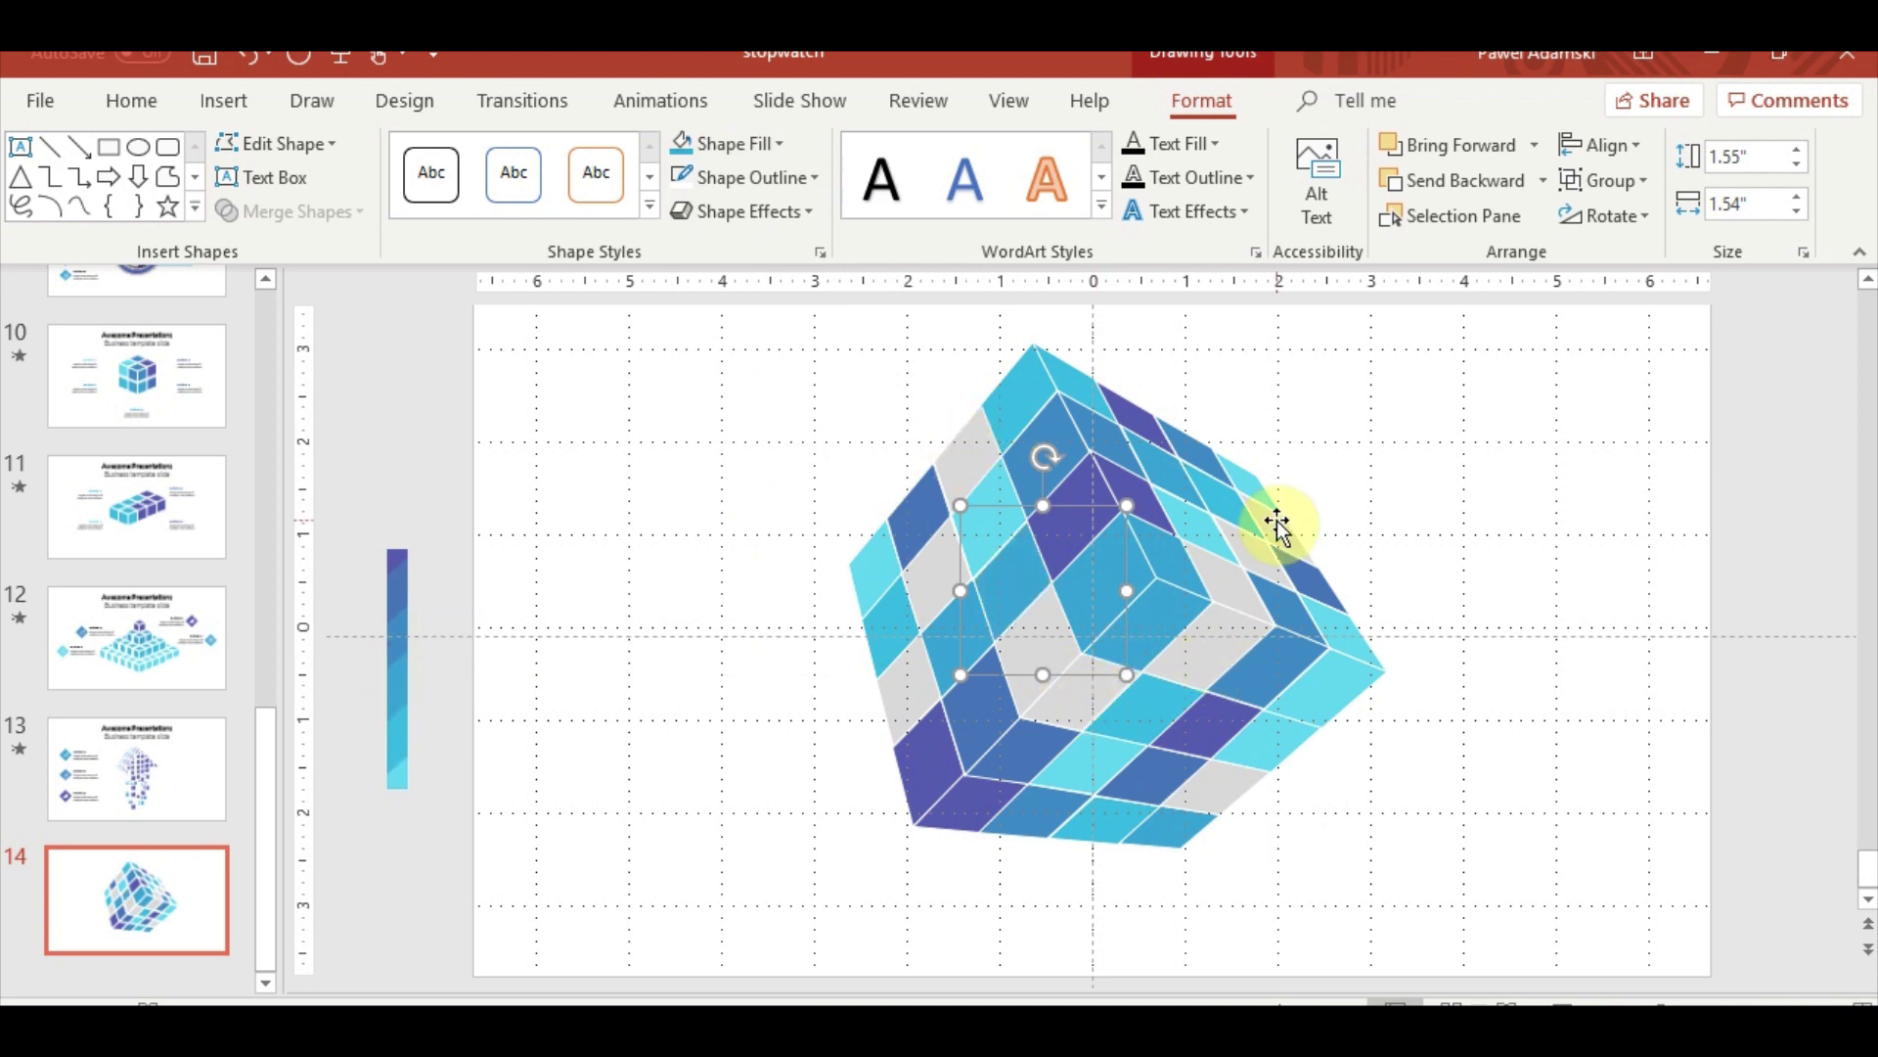
Colour two left-face tiles with sampled blues and give a right-face tile a darker blue
left_click(930, 691)
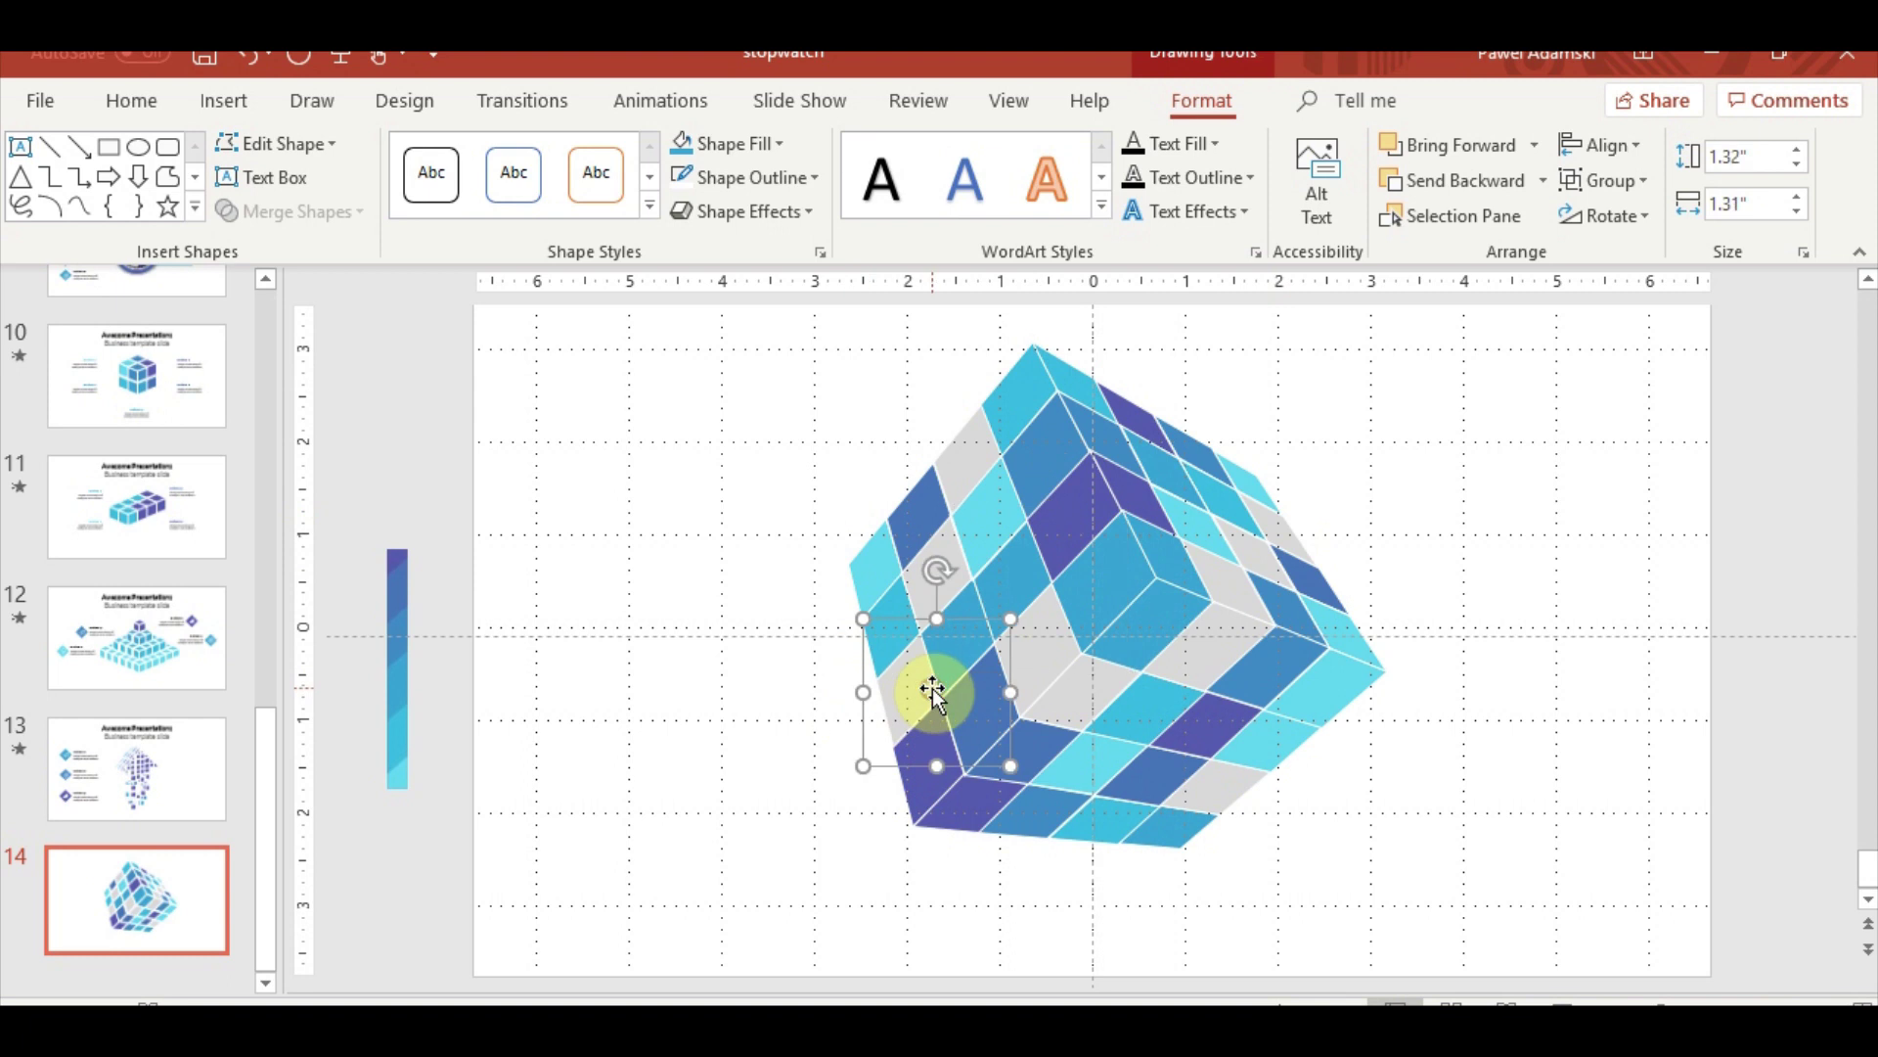
left_click(765, 152)
left_click(759, 535)
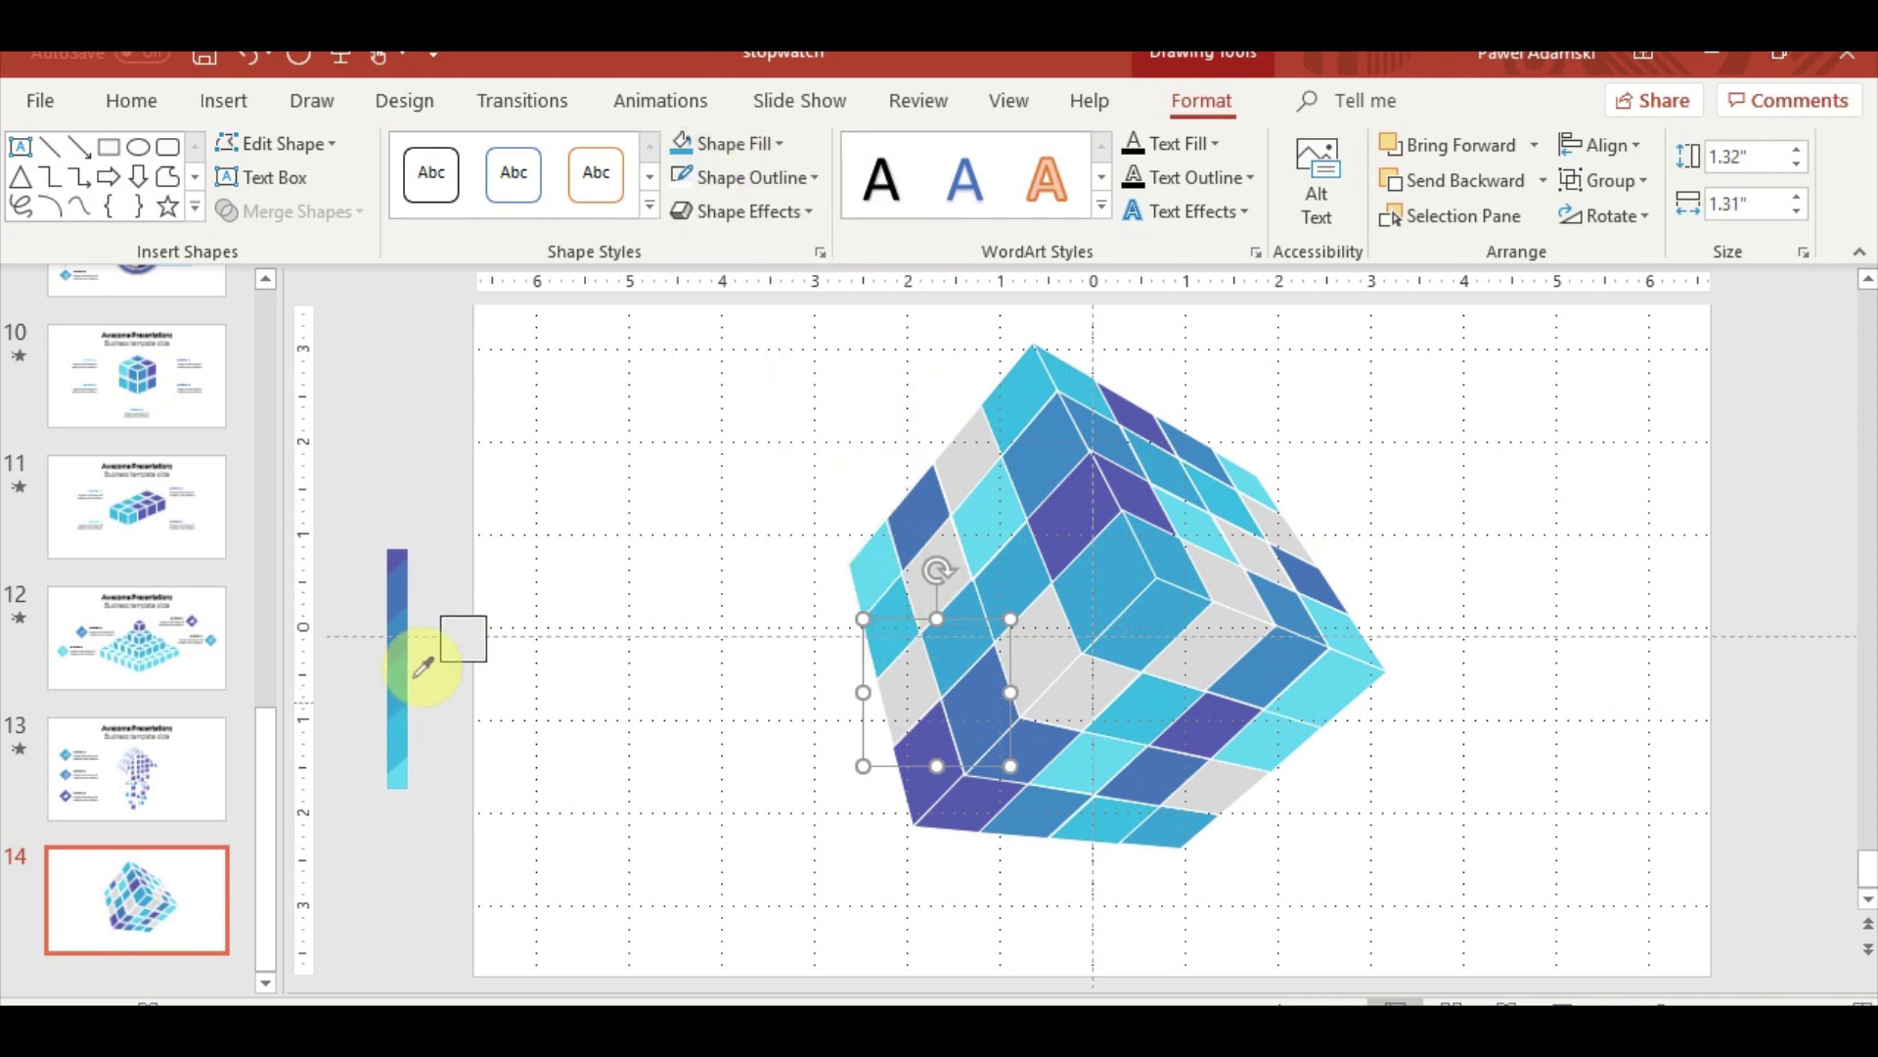
left_click(400, 637)
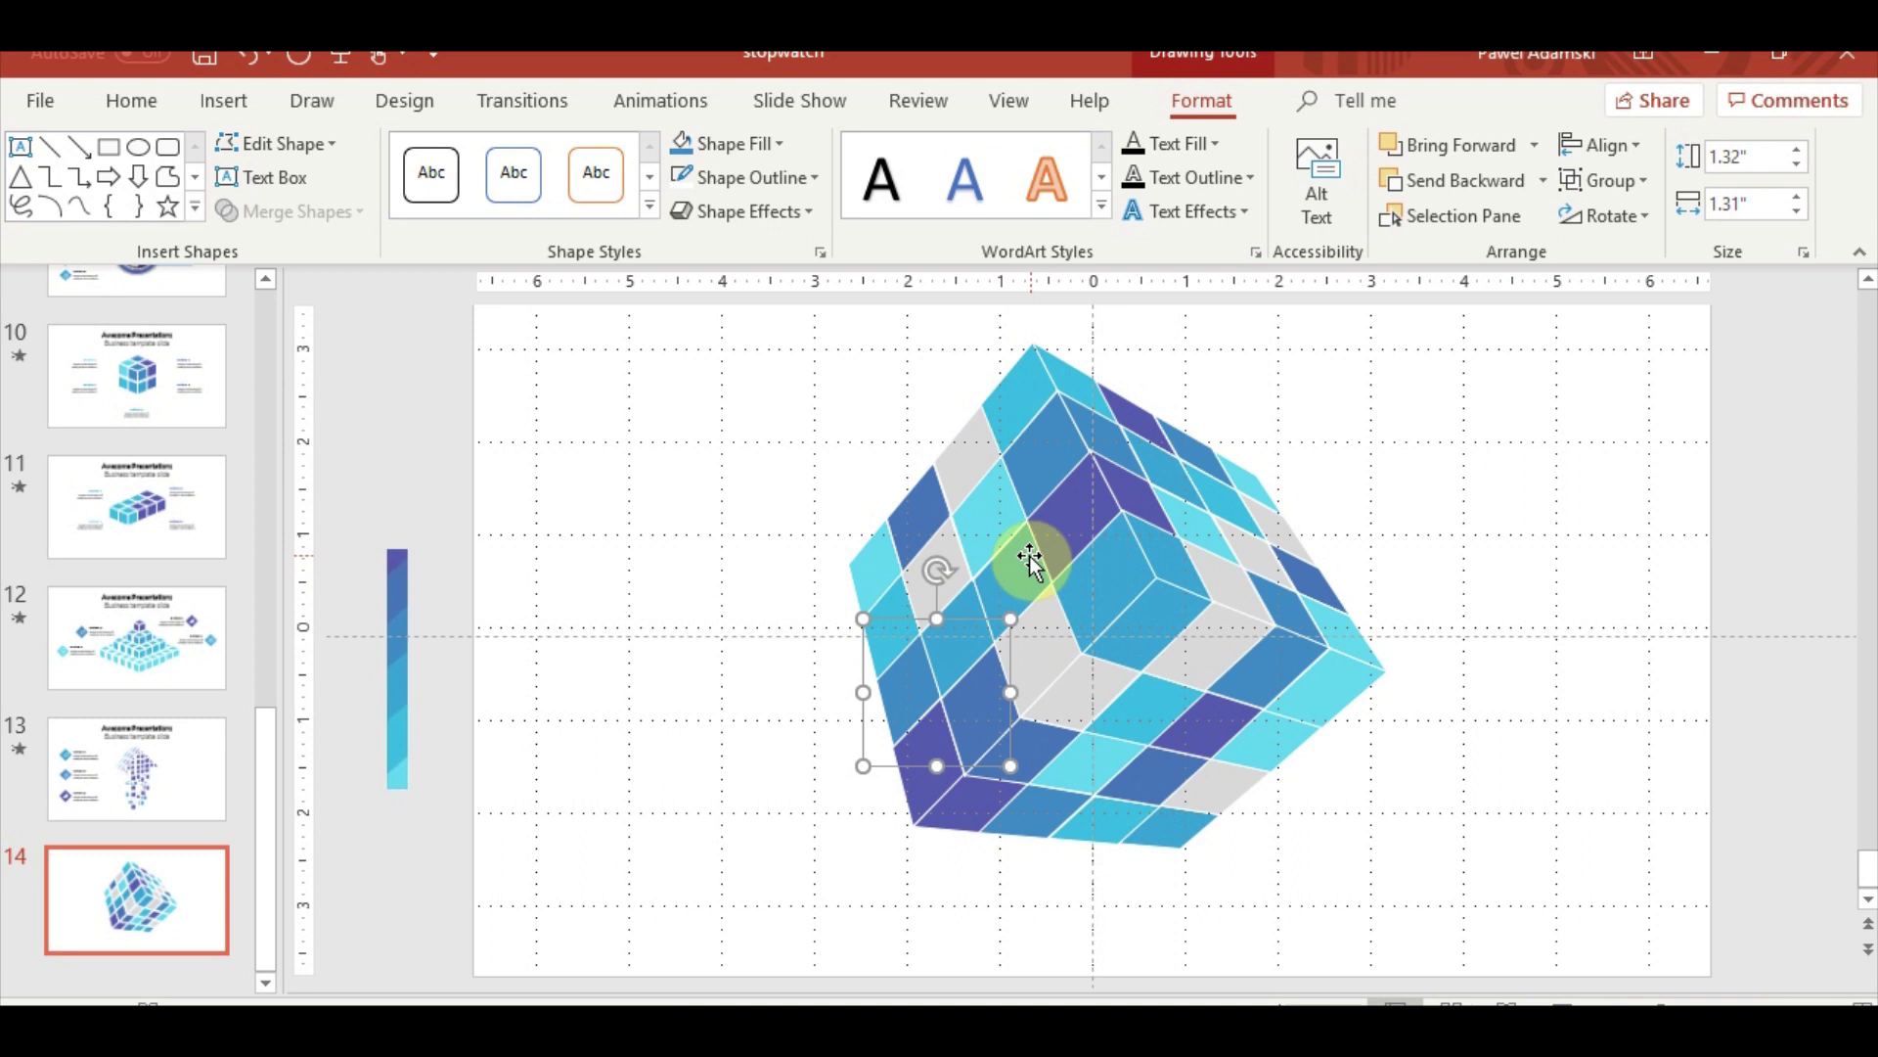
left_click(939, 556)
left_click(767, 143)
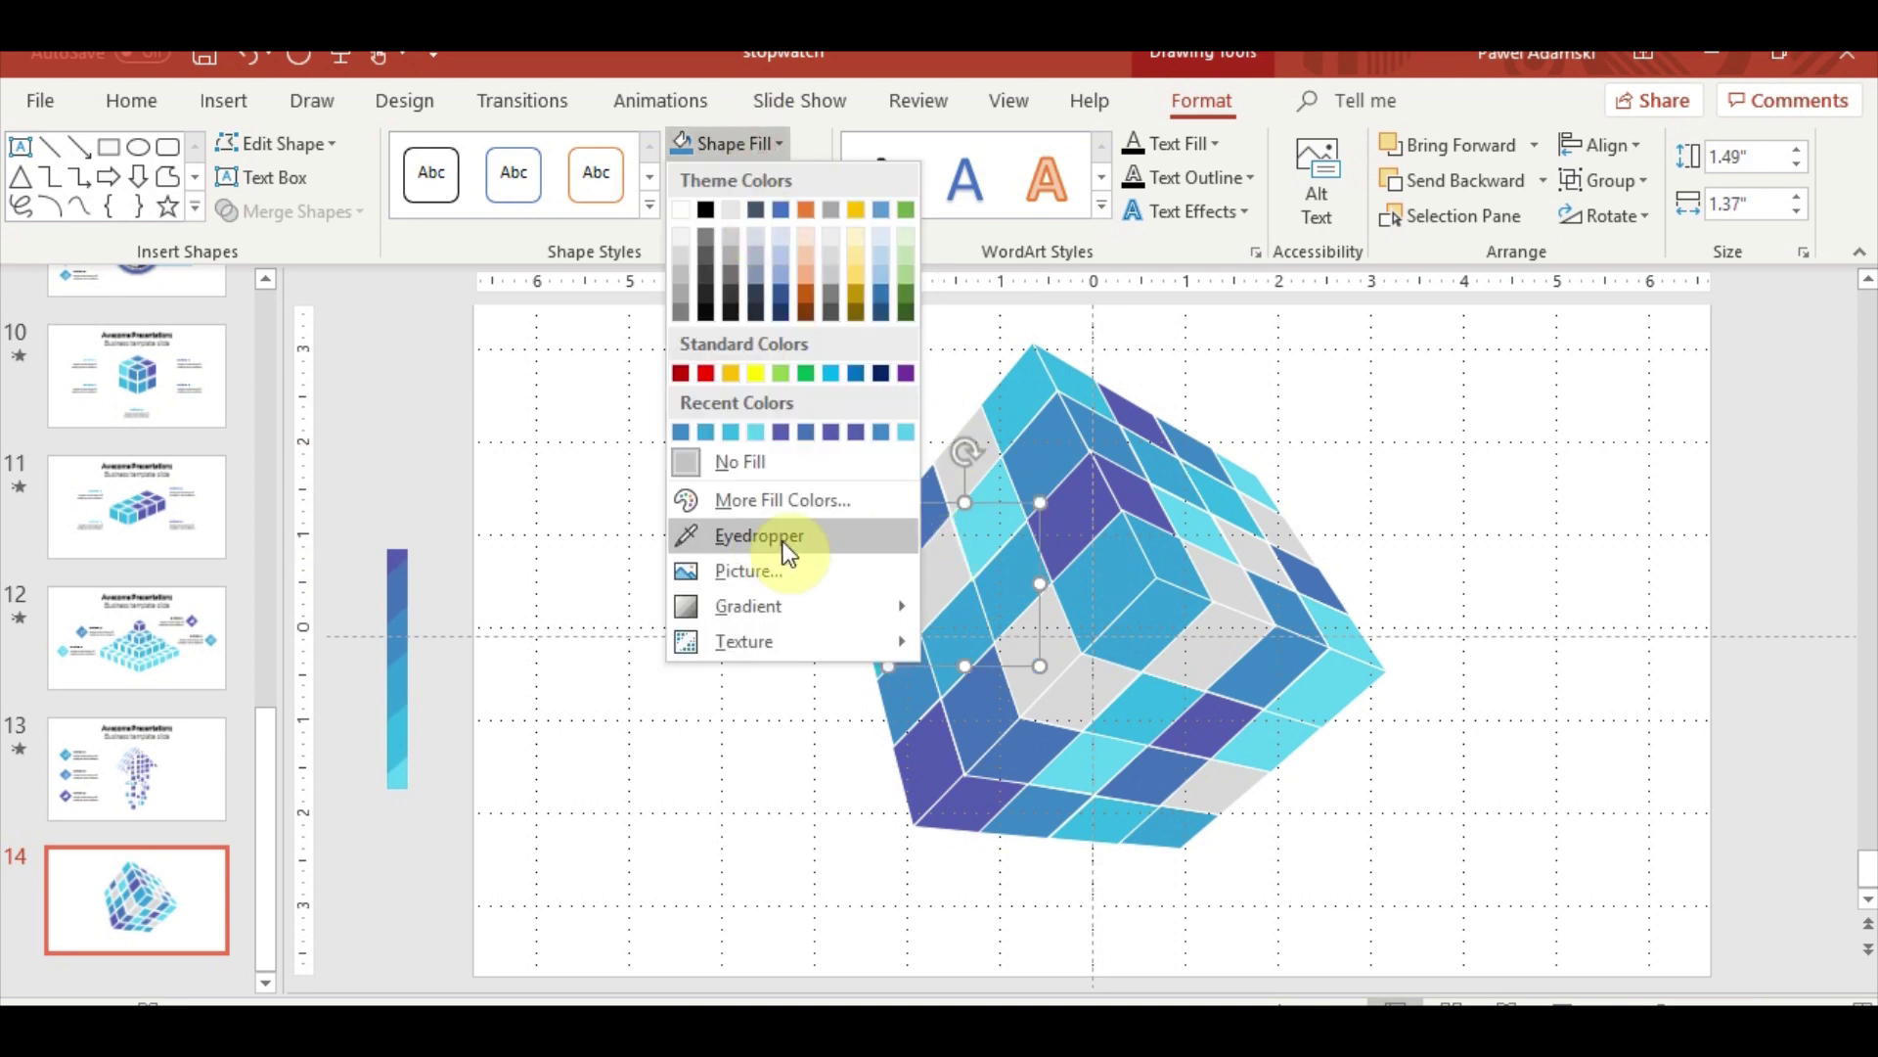
left_click(789, 537)
left_click(400, 568)
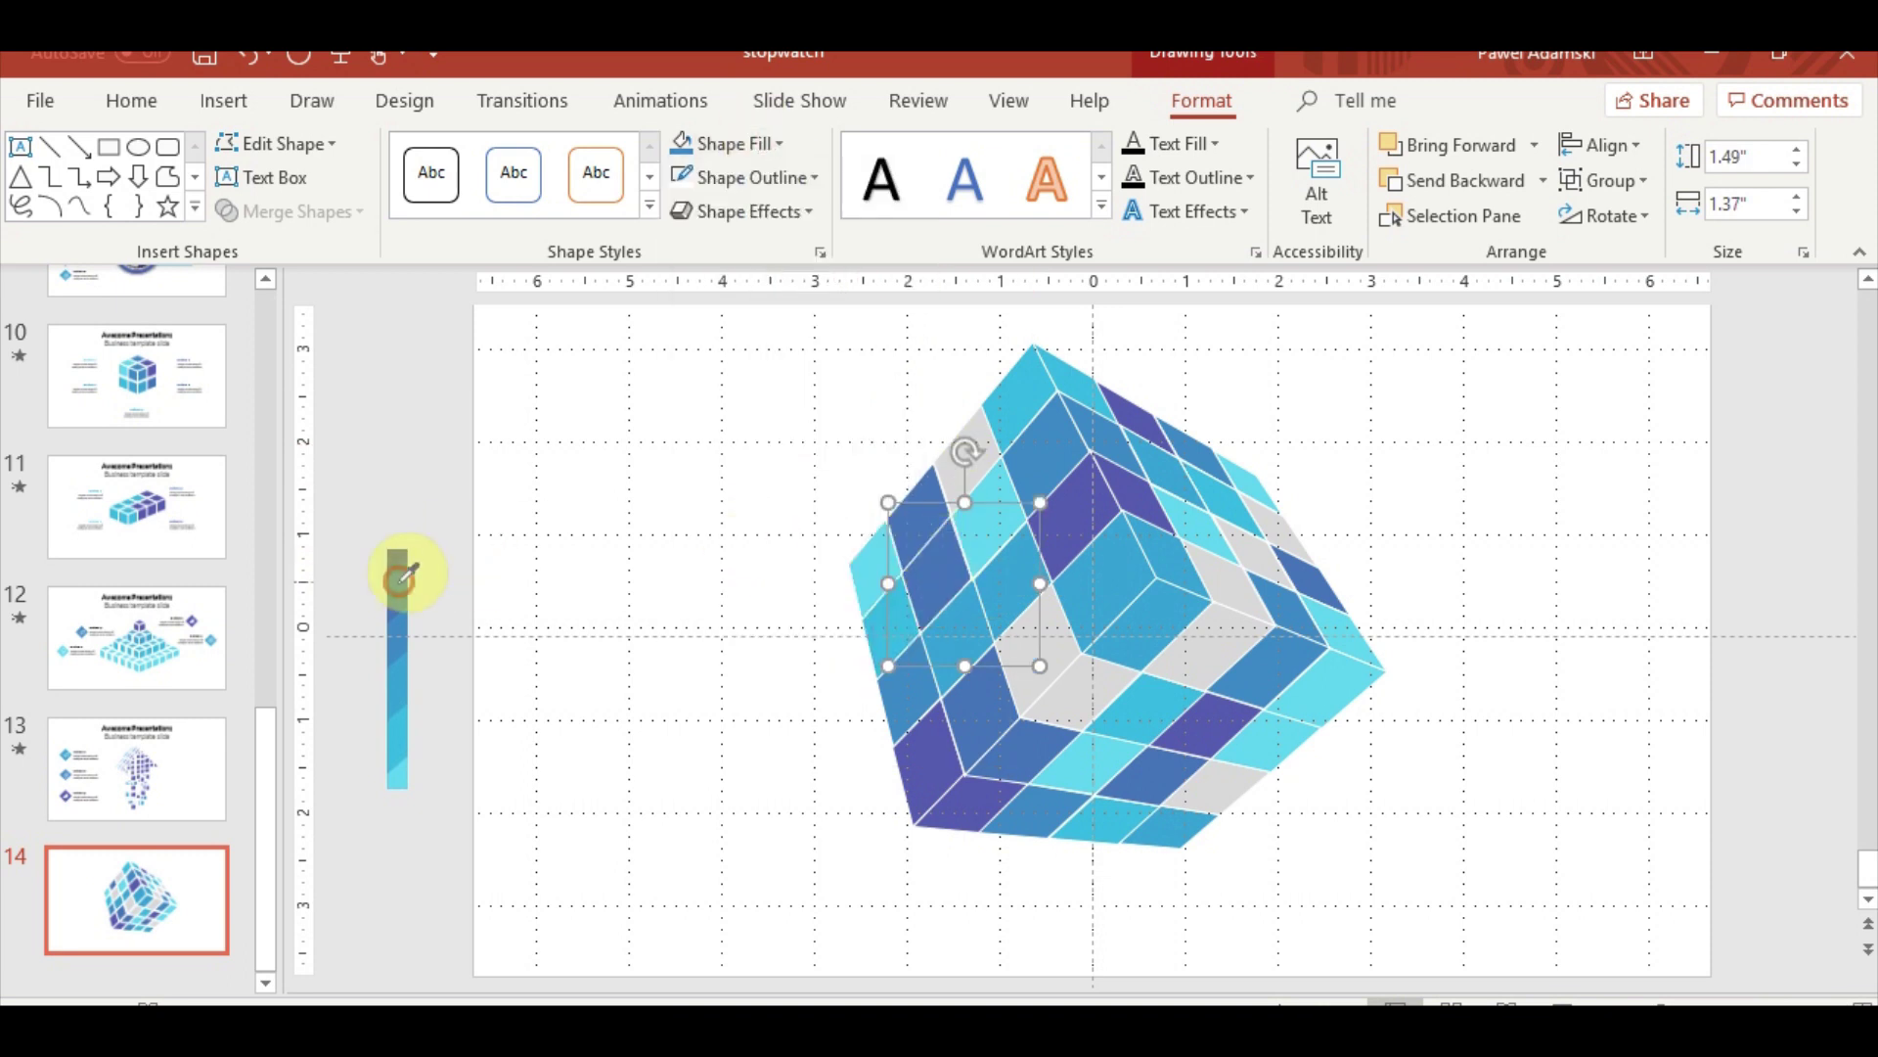
left_click(1272, 577)
left_click(1155, 585)
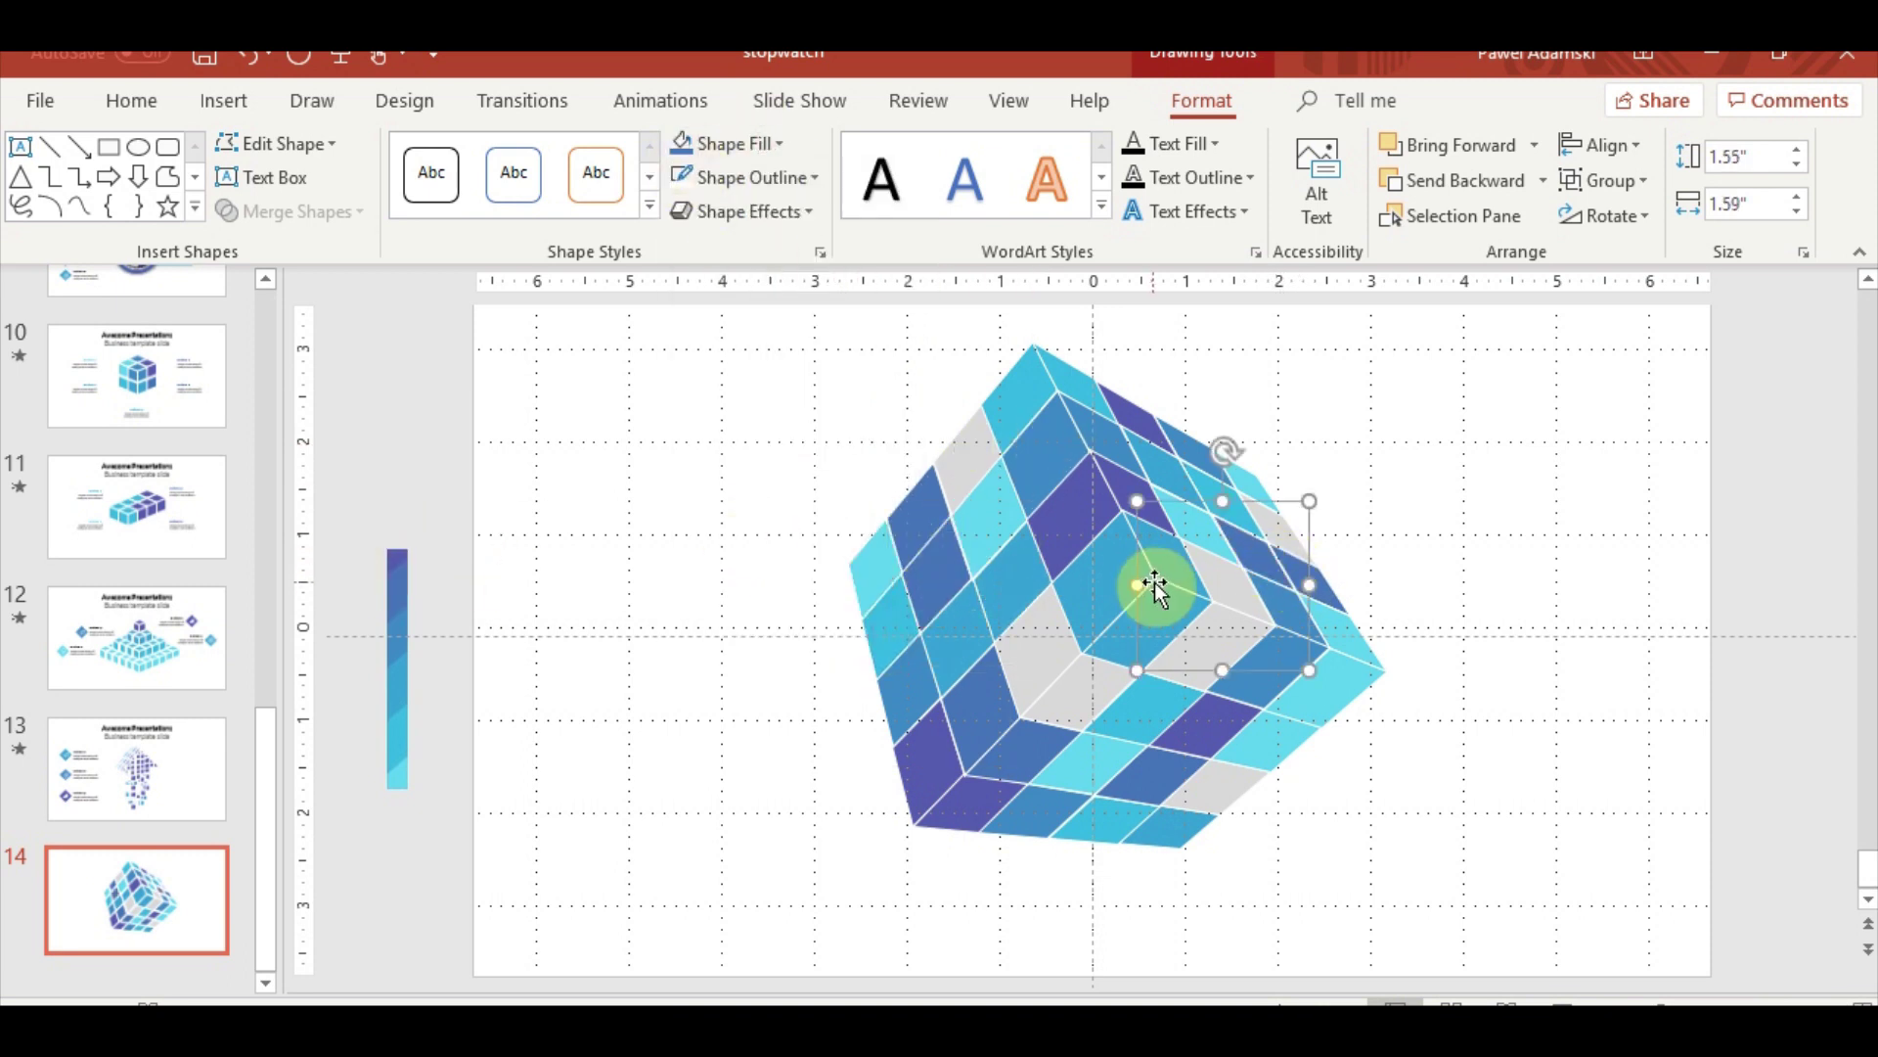
left_click(705, 557)
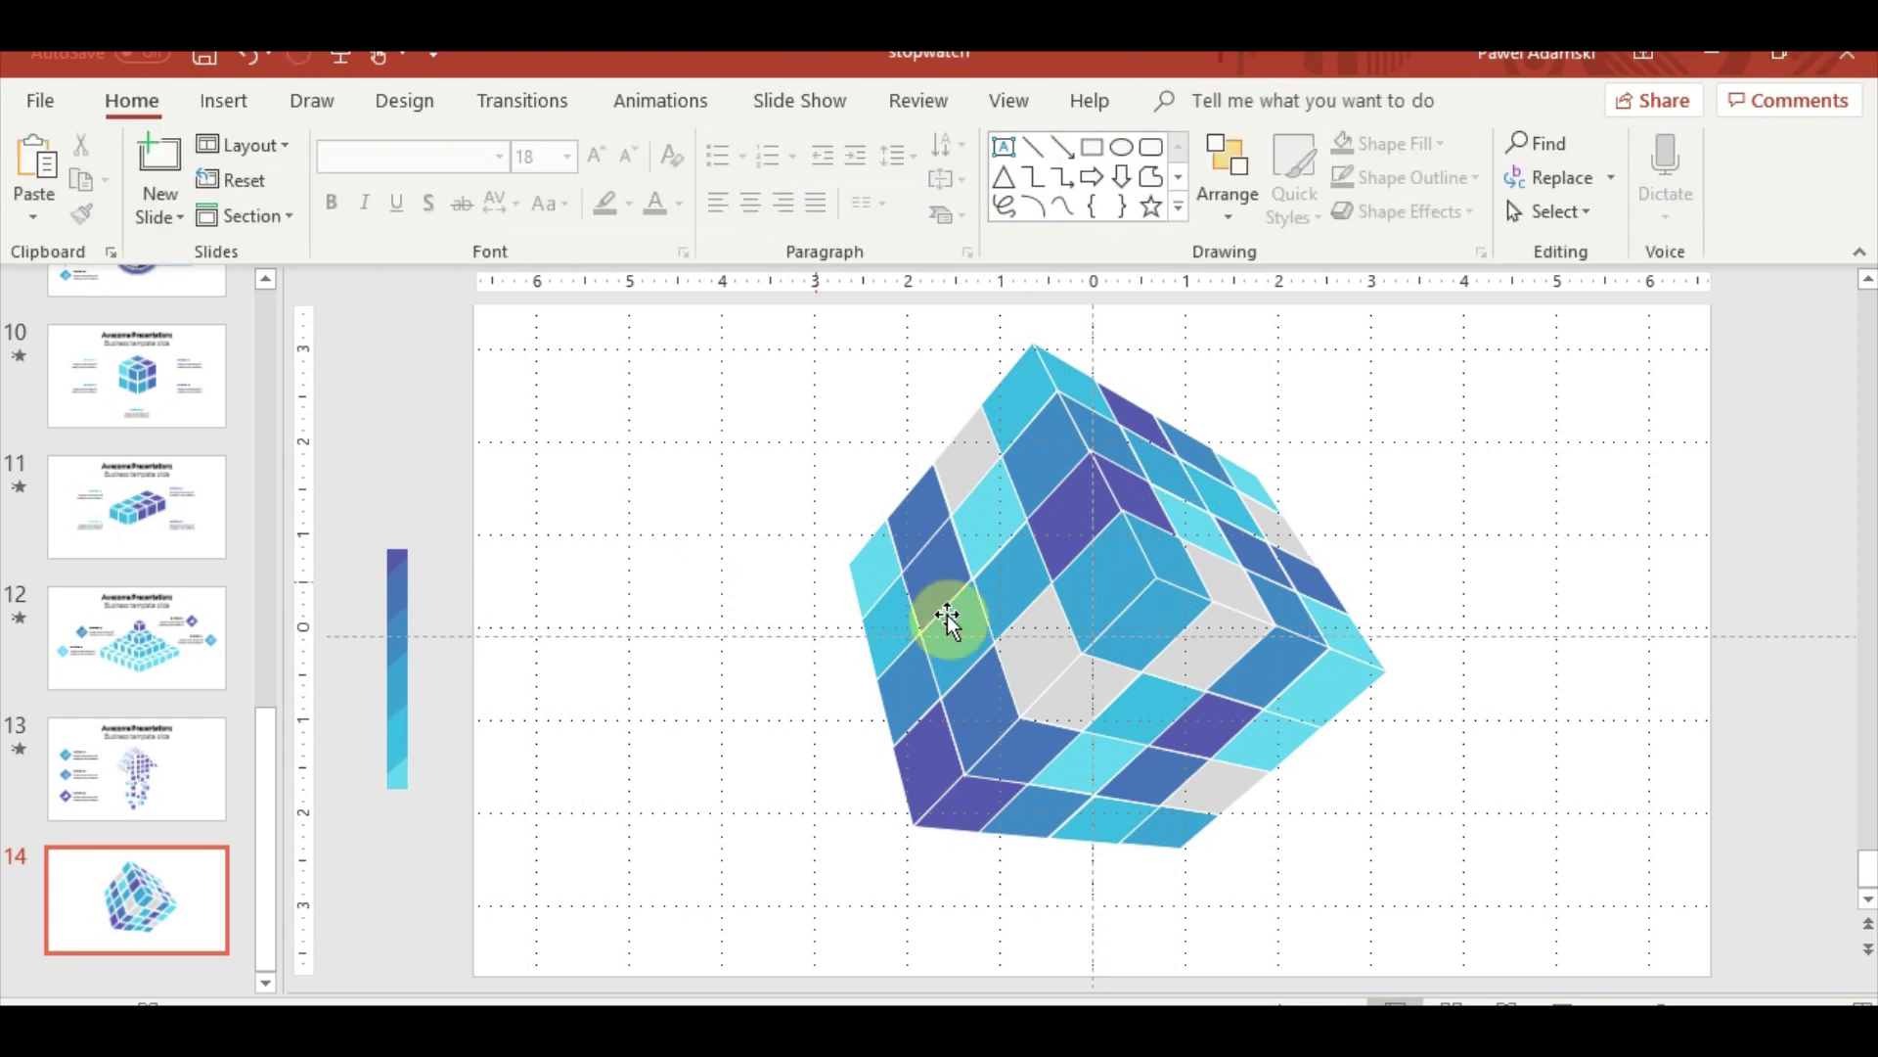
Fill the top-left tile with dark purple sampled from the cube itself
left_click(964, 449)
left_click(781, 150)
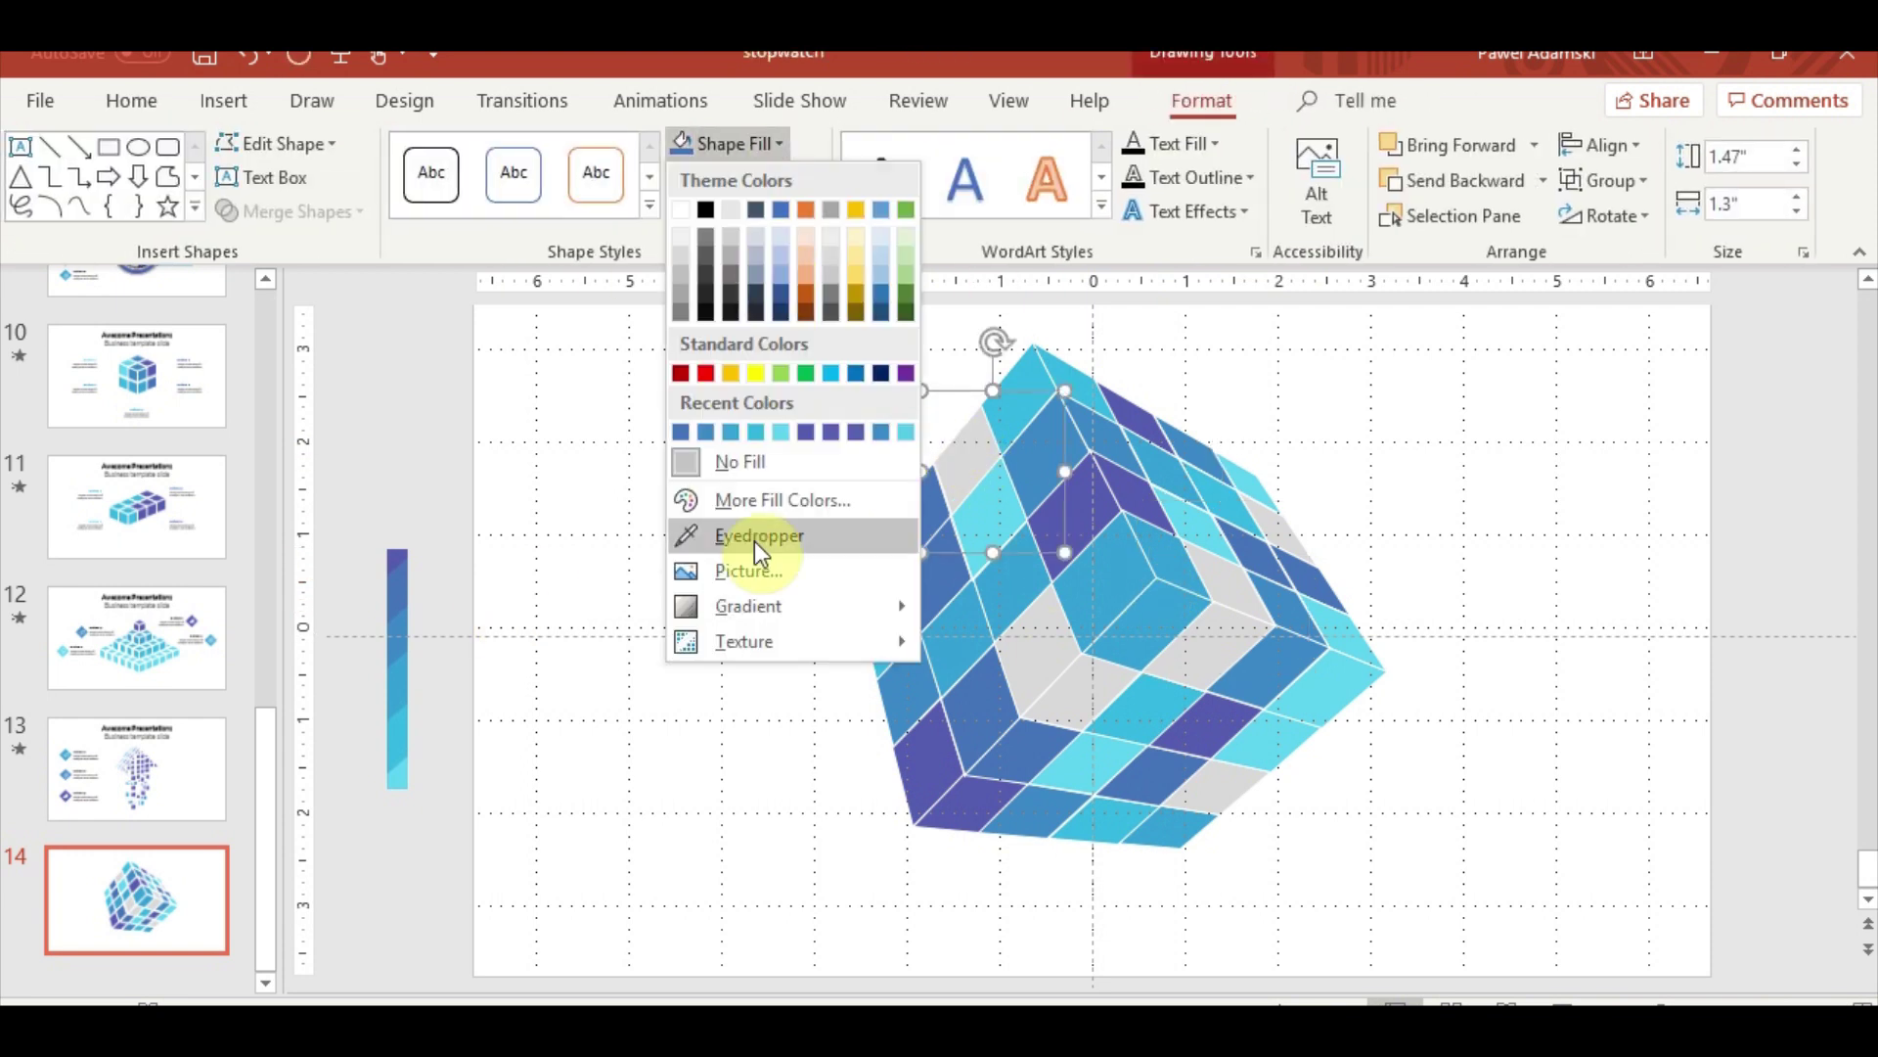
left_click(758, 539)
left_click(1118, 547)
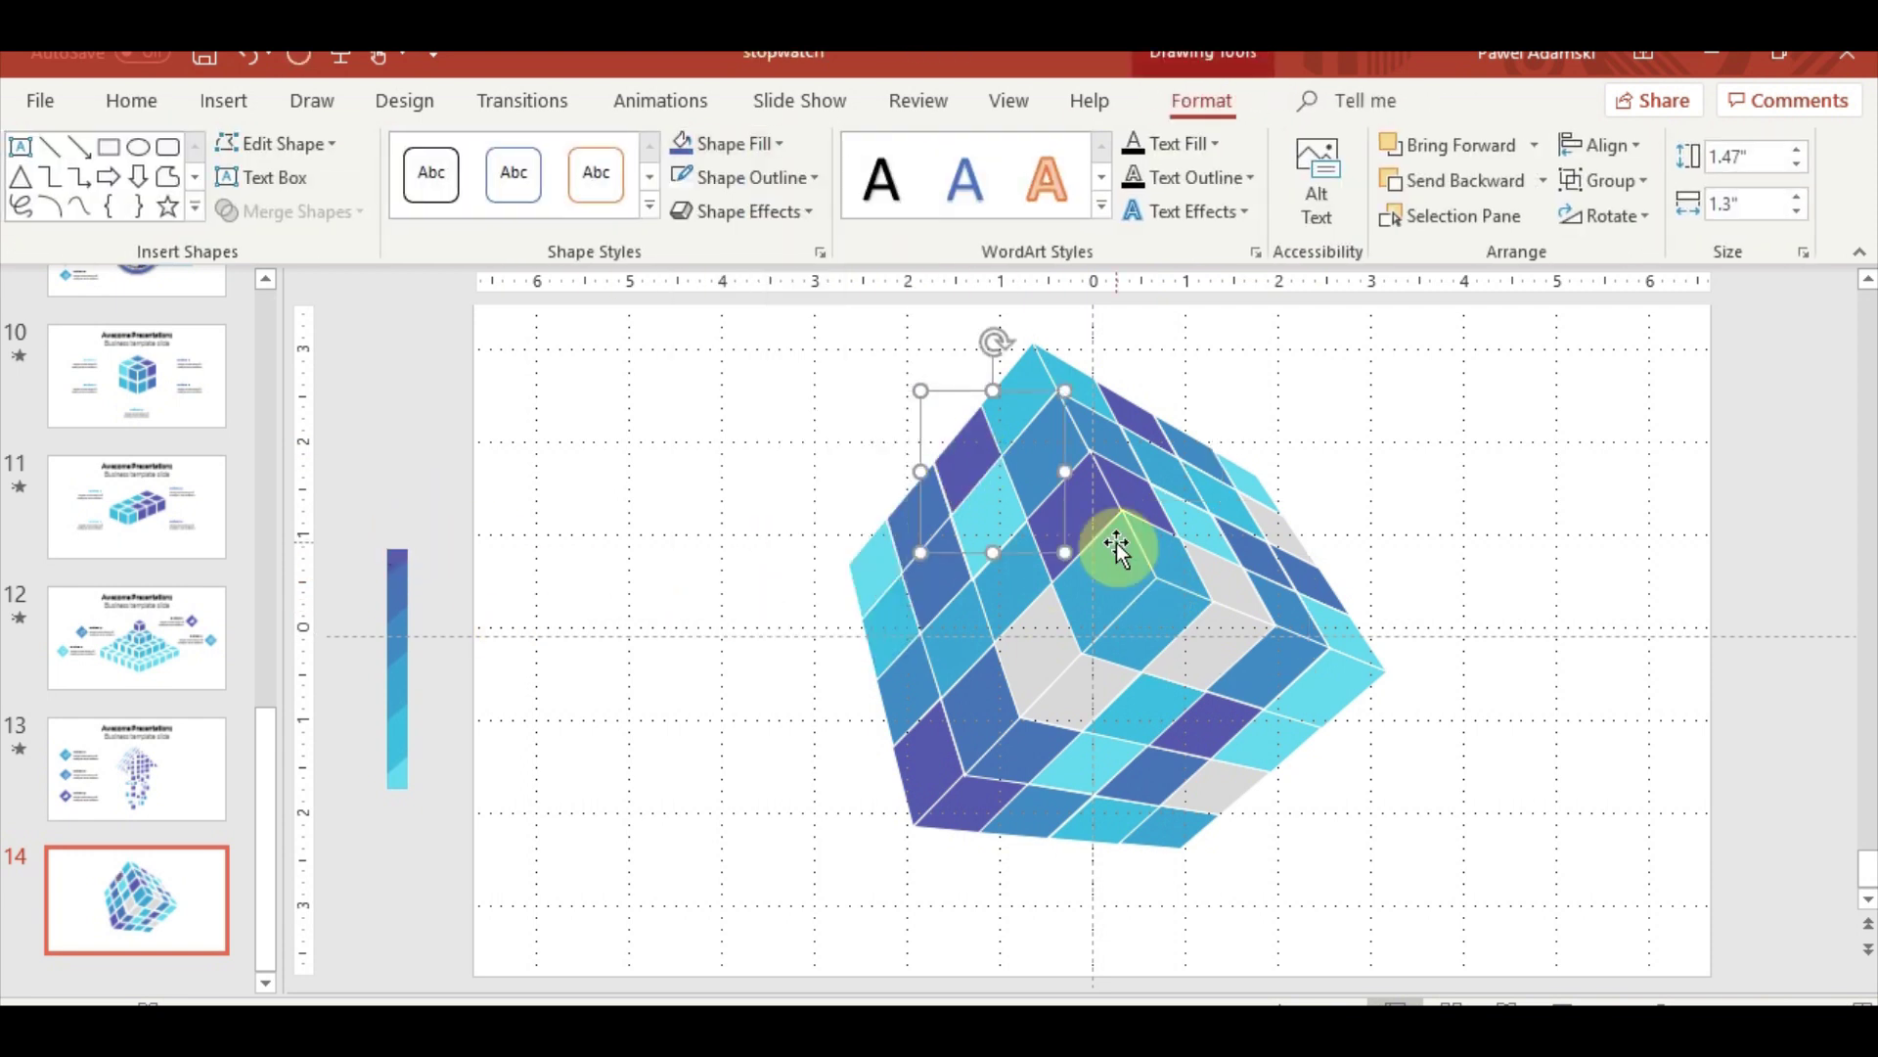
Fill the centre tiles with blue and light cyan from Recent Colors, leaving no grey tiles
left_click(1277, 748)
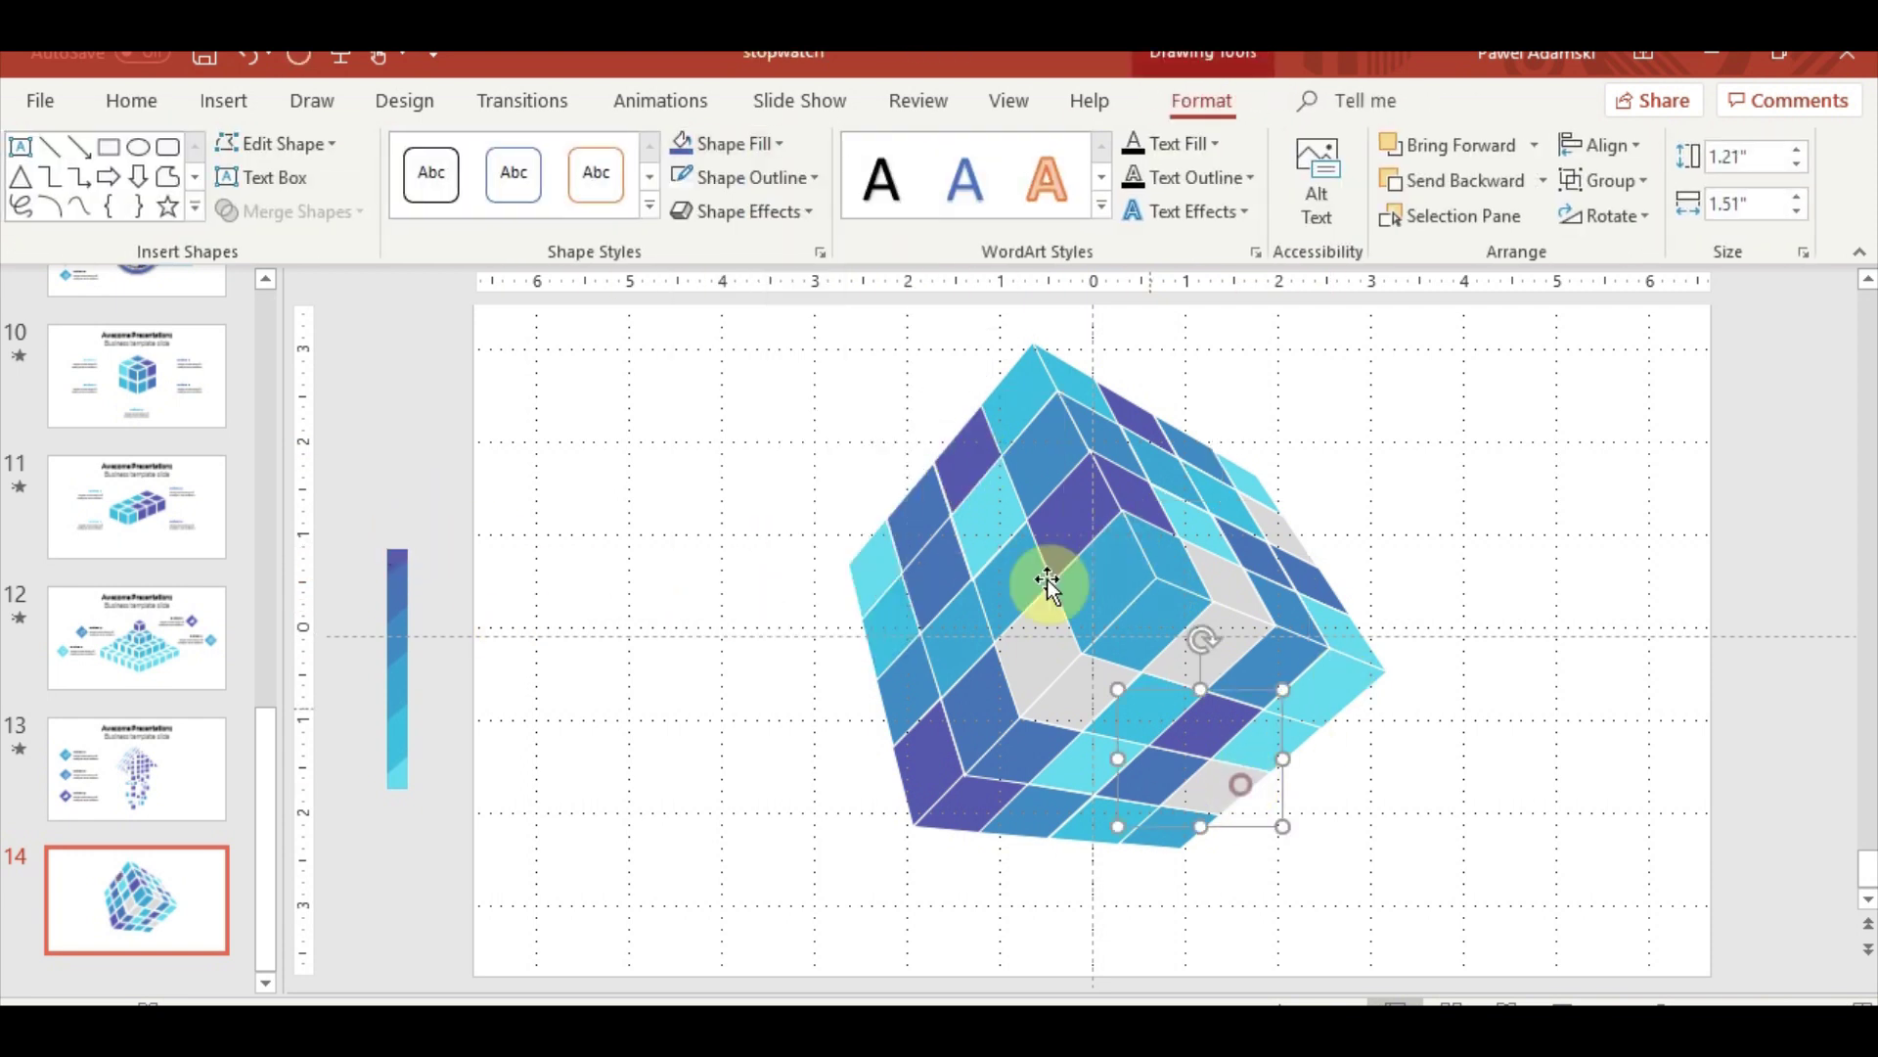
left_click(1277, 525)
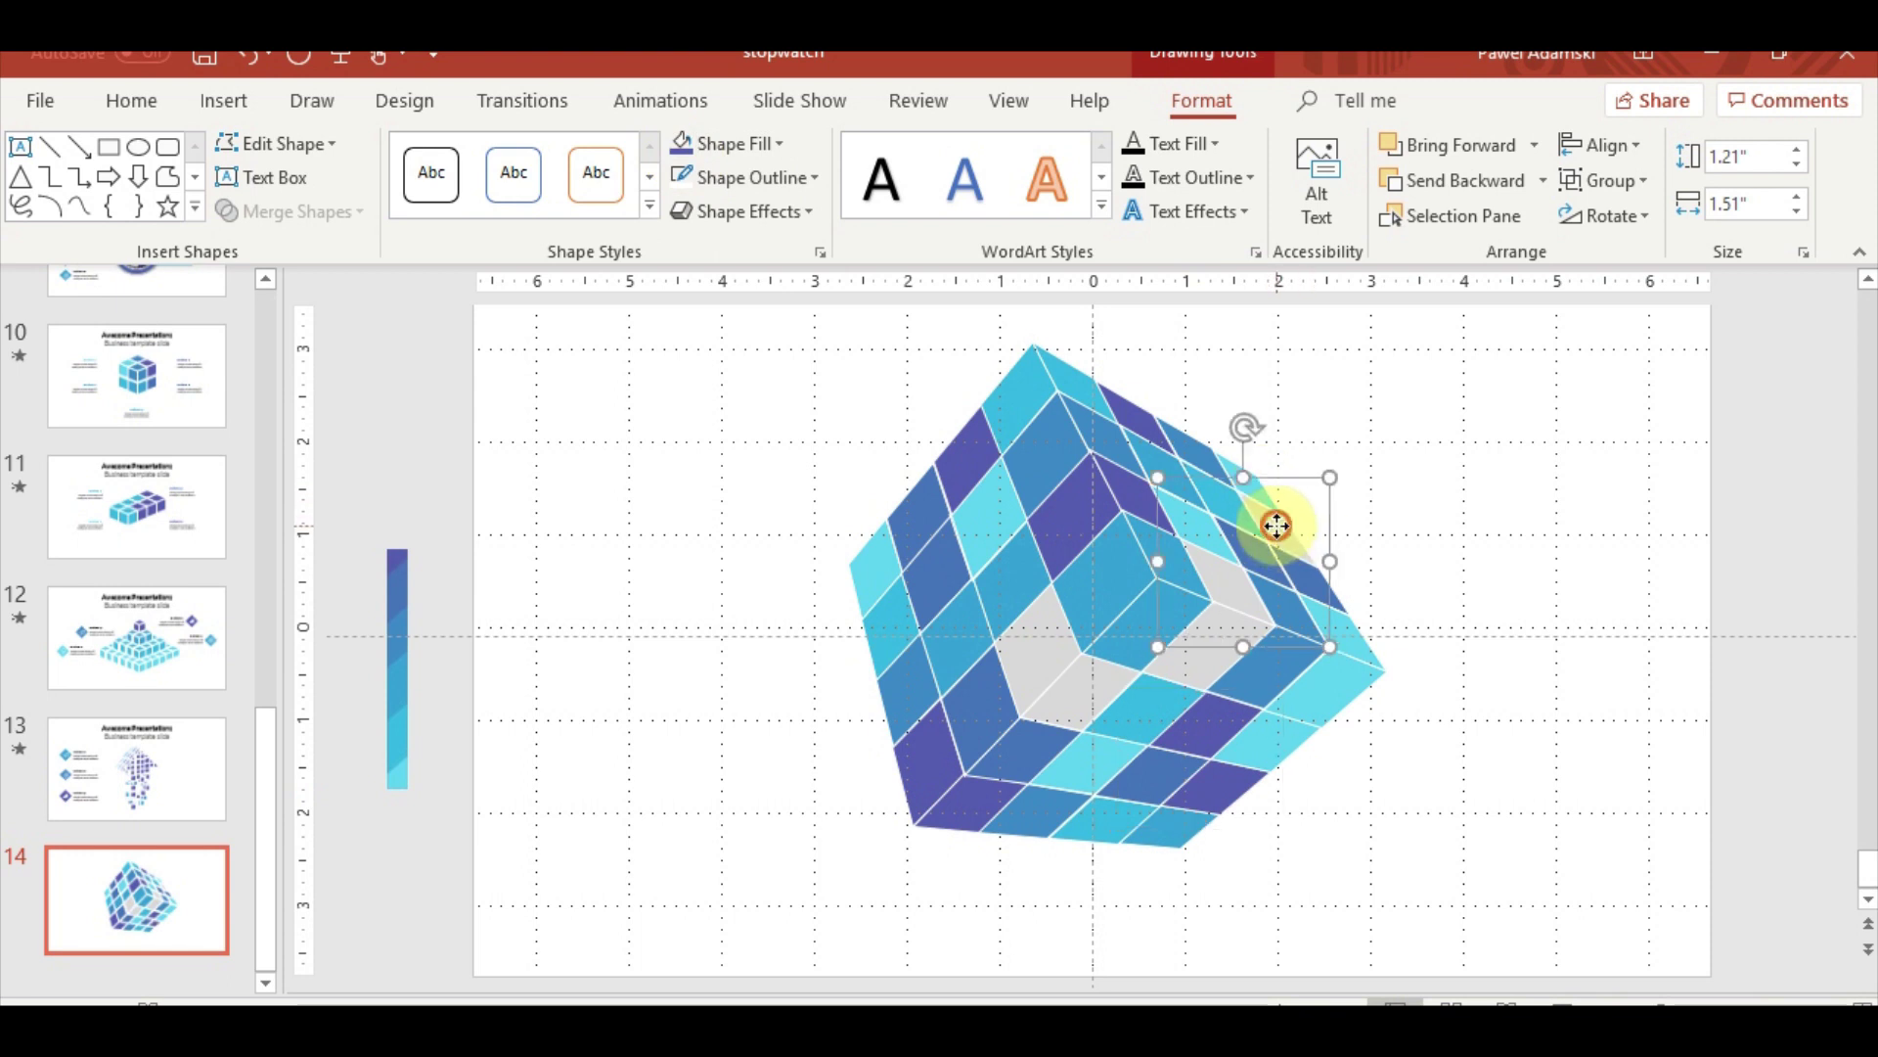
left_click(1082, 631)
left_click(1218, 629)
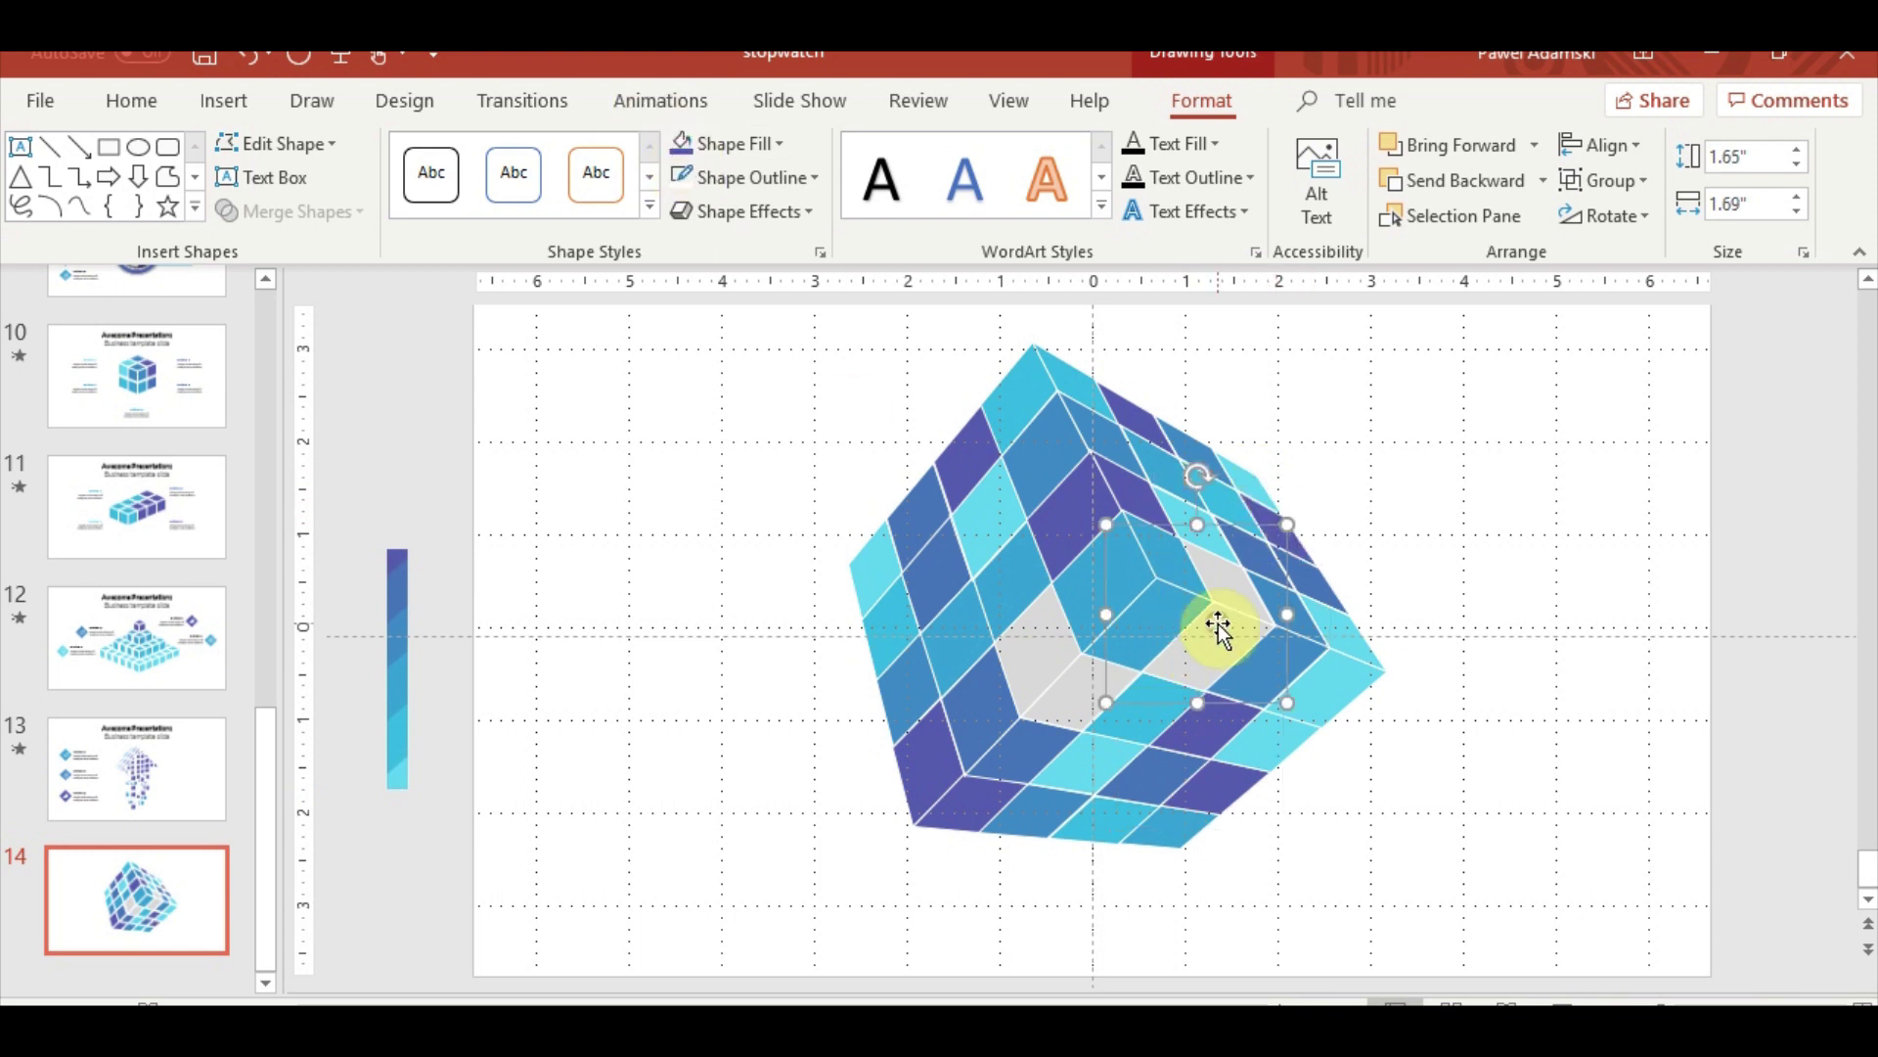
left_click(755, 147)
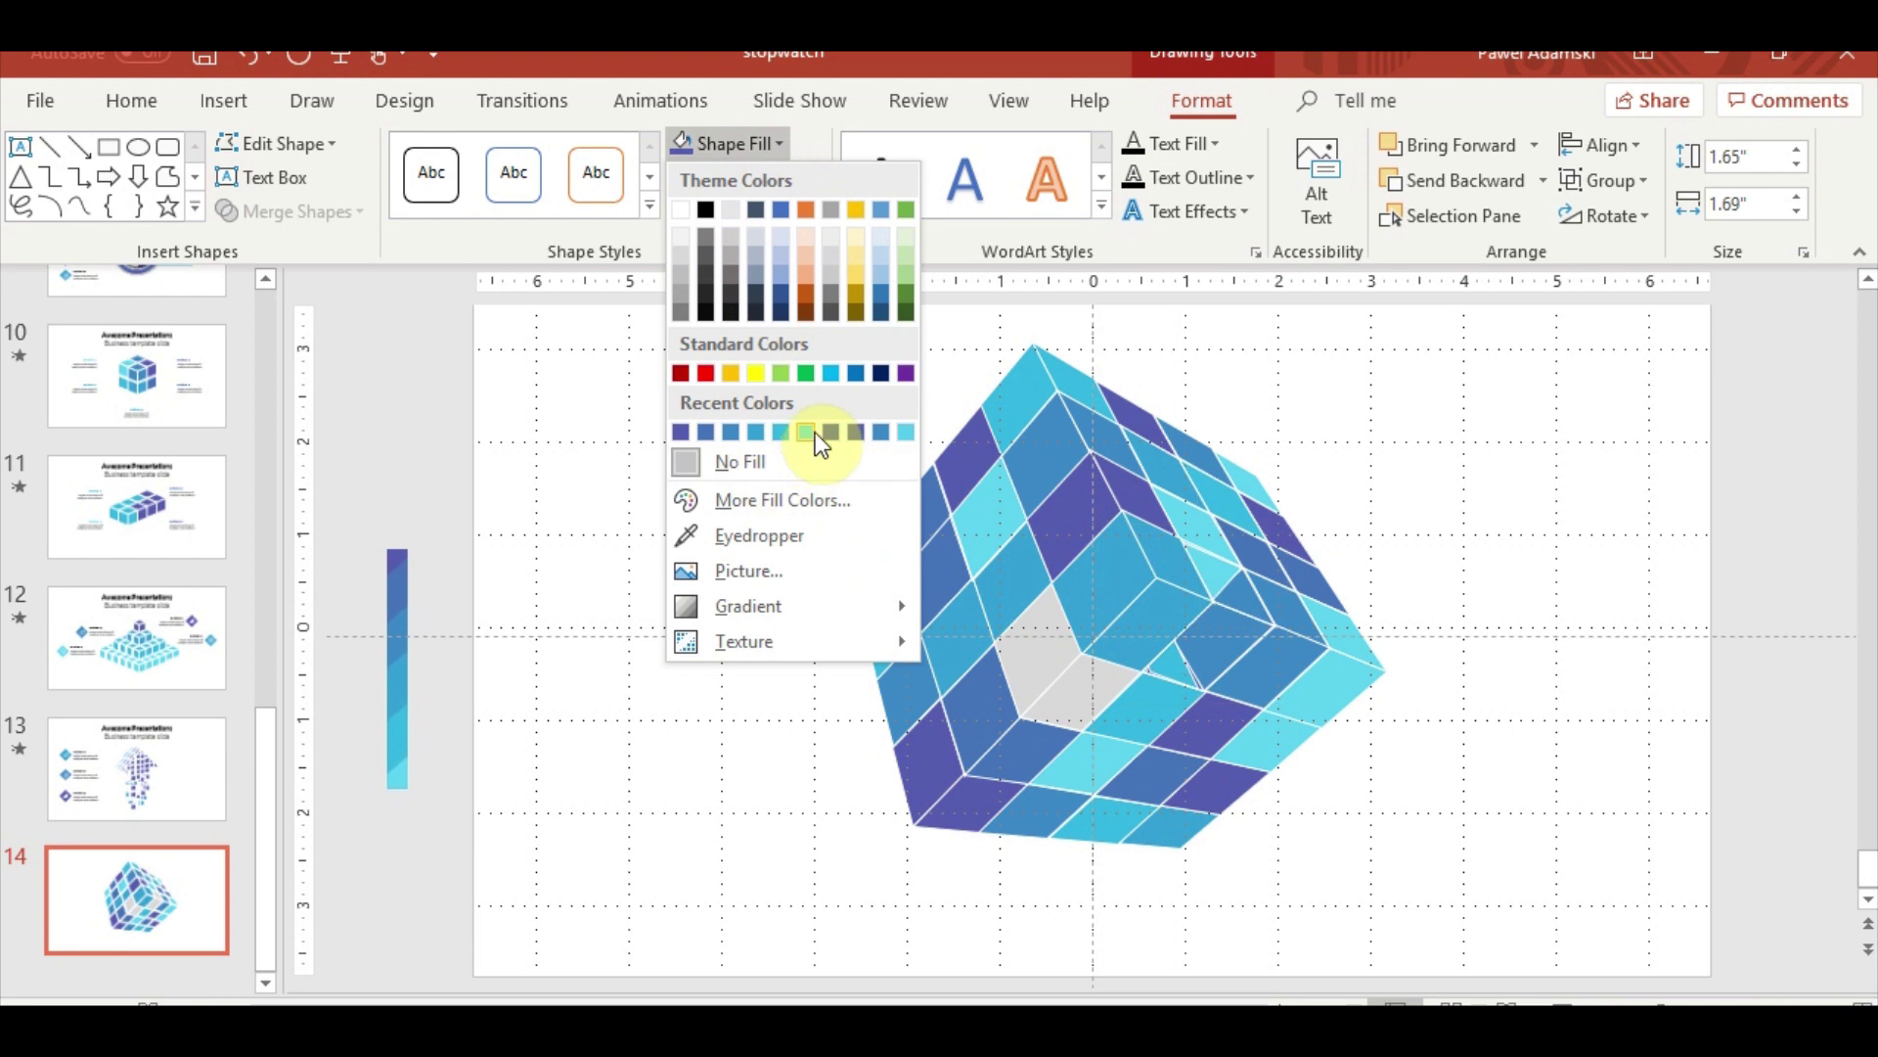
left_click(780, 431)
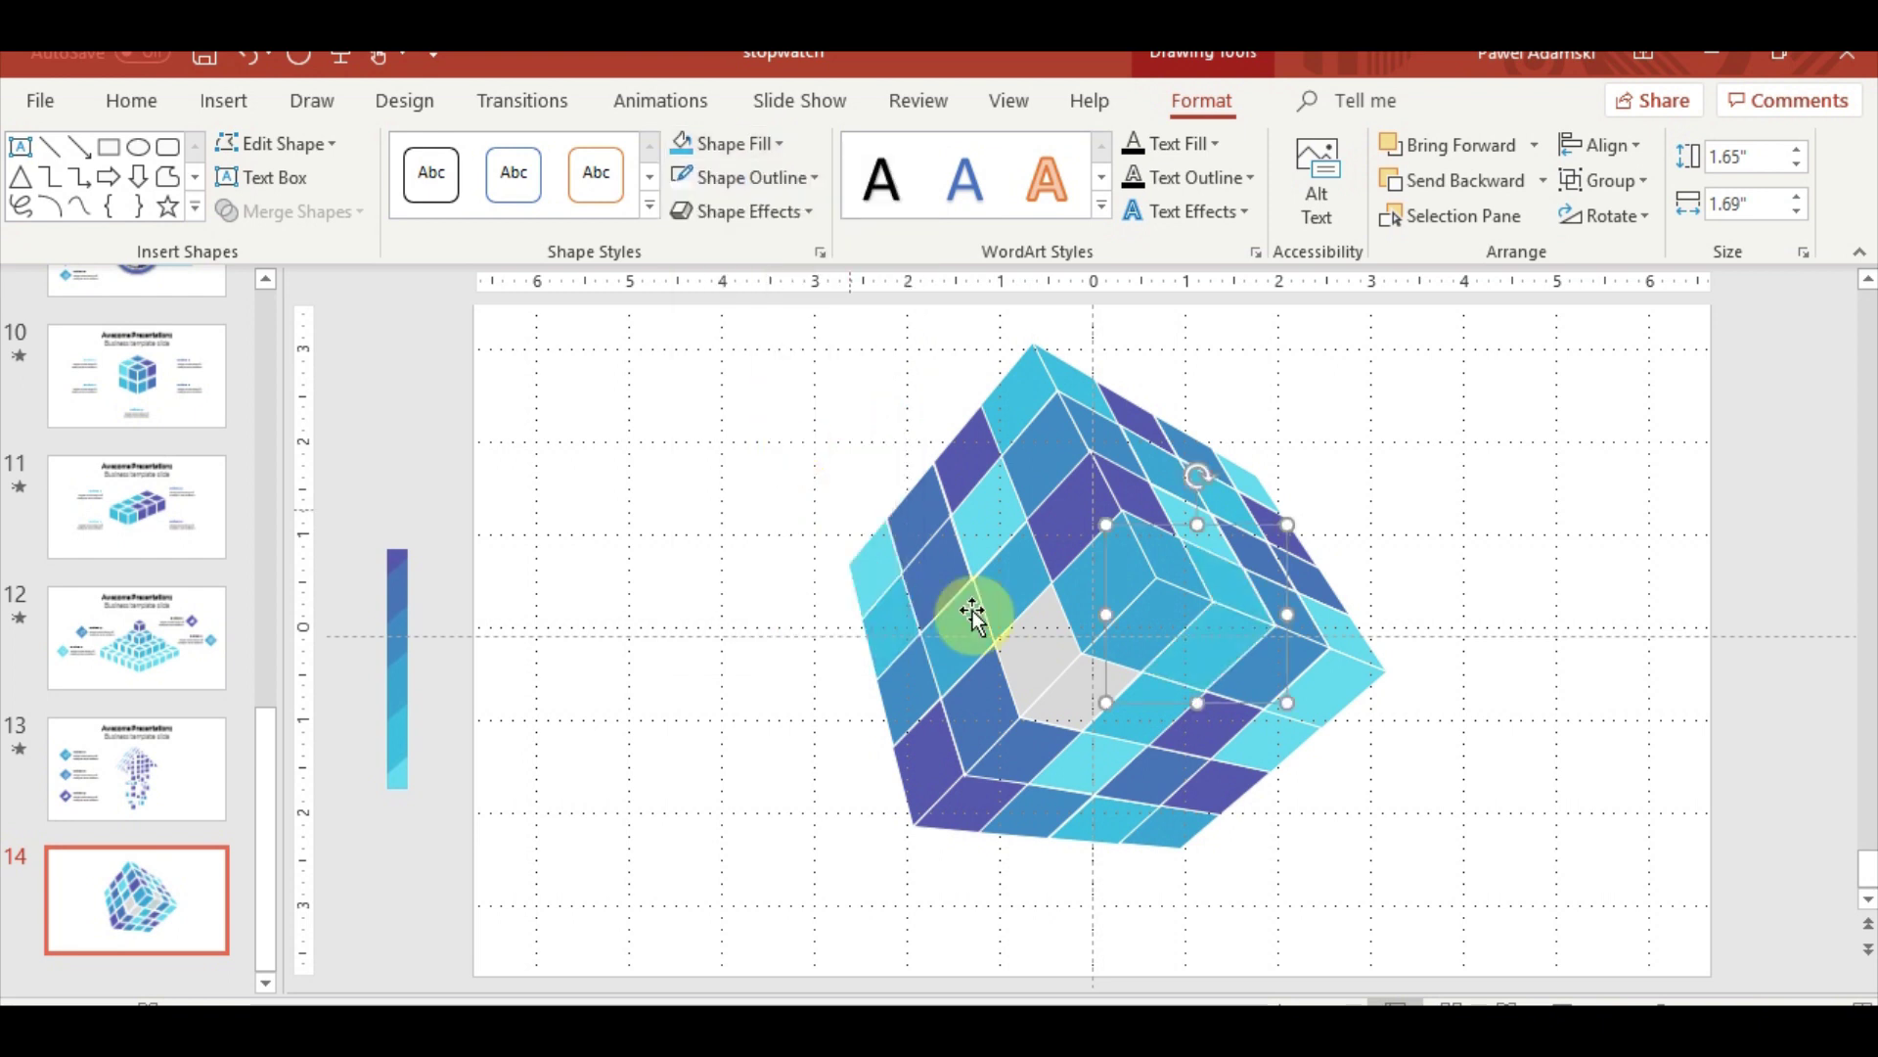
left_click(1040, 659)
left_click(687, 143)
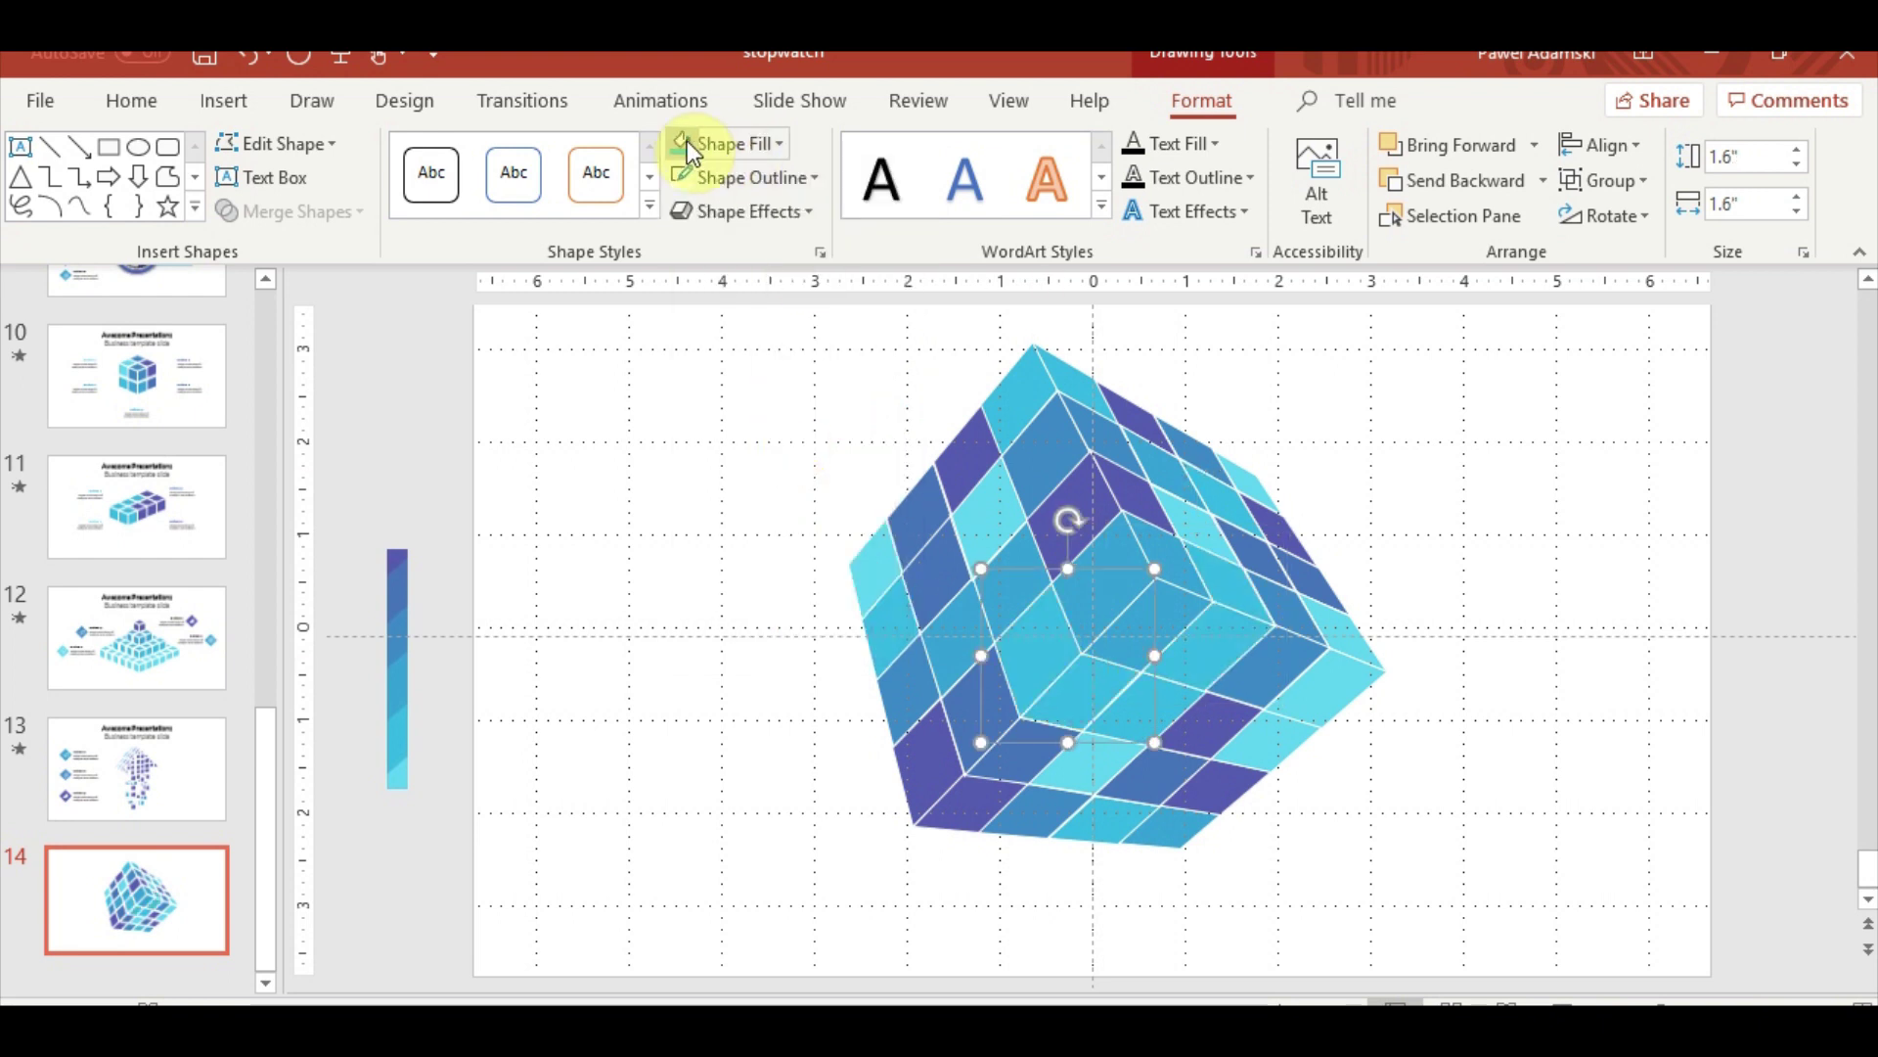
left_click(776, 144)
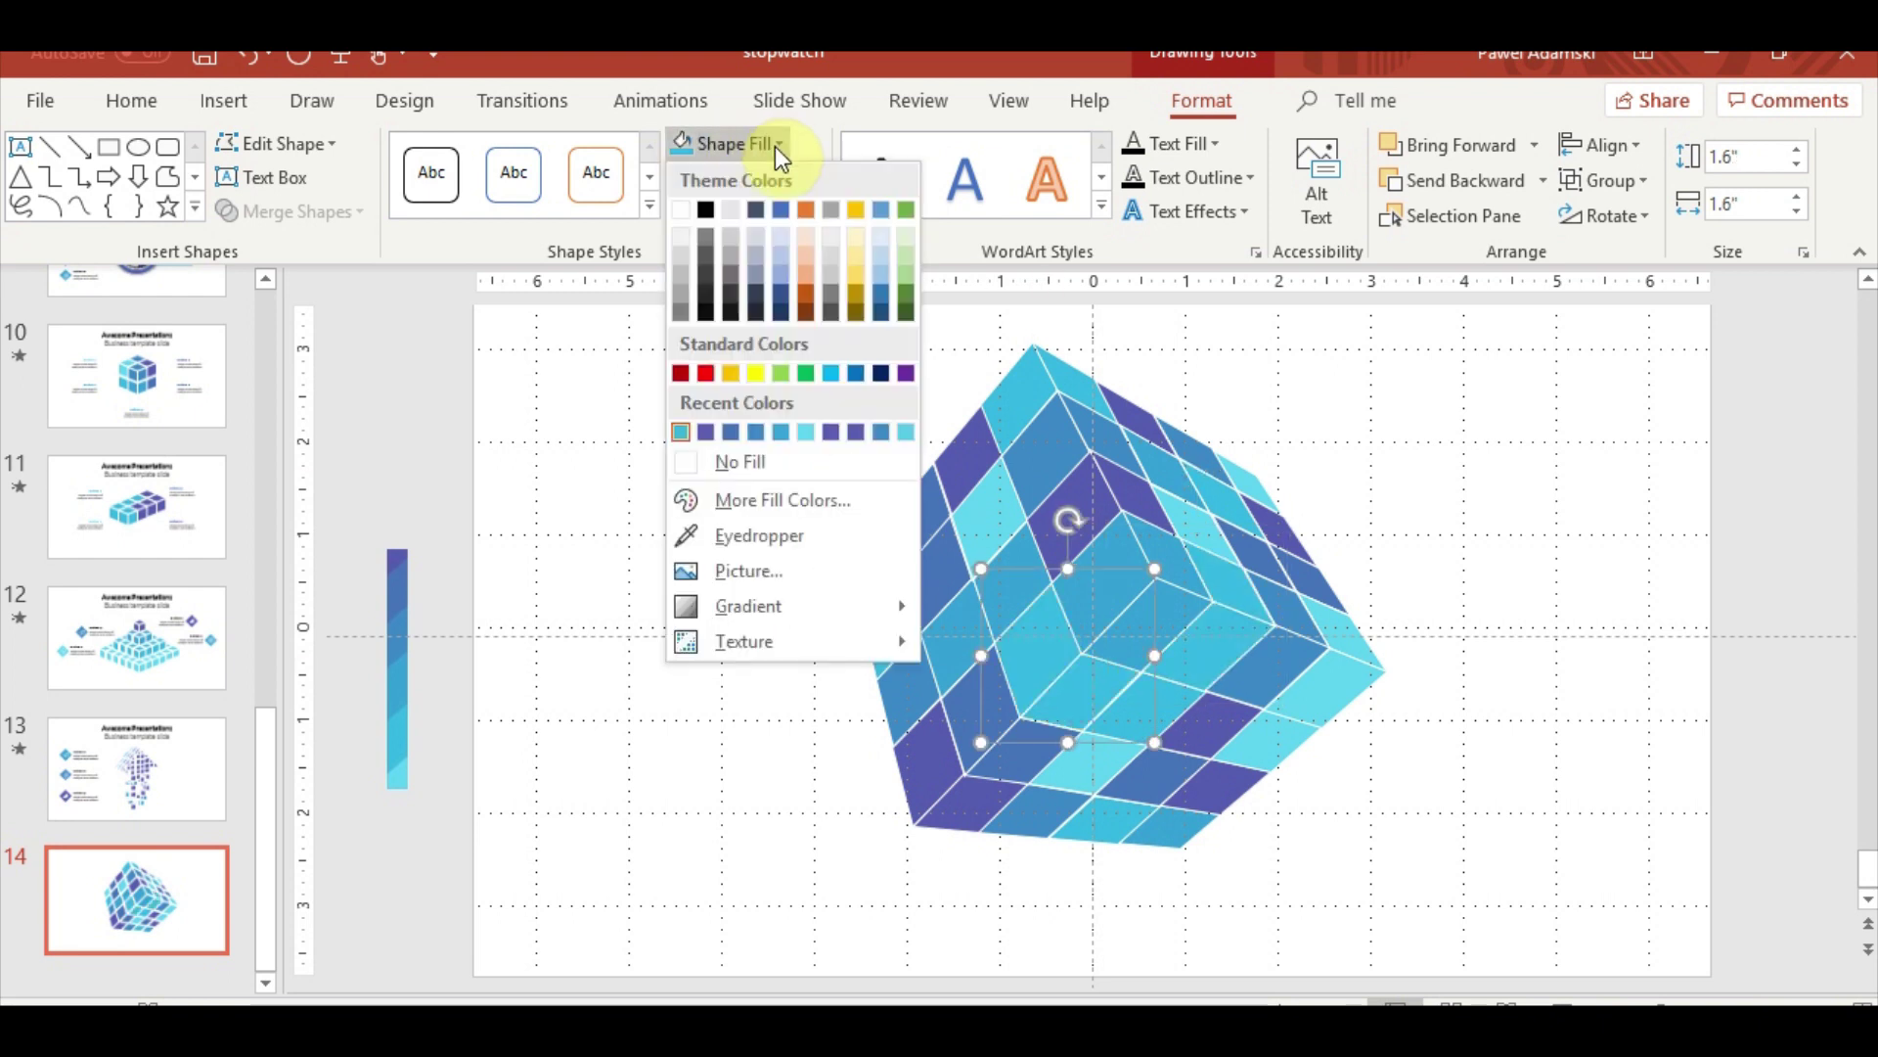
left_click(805, 431)
left_click(1436, 478)
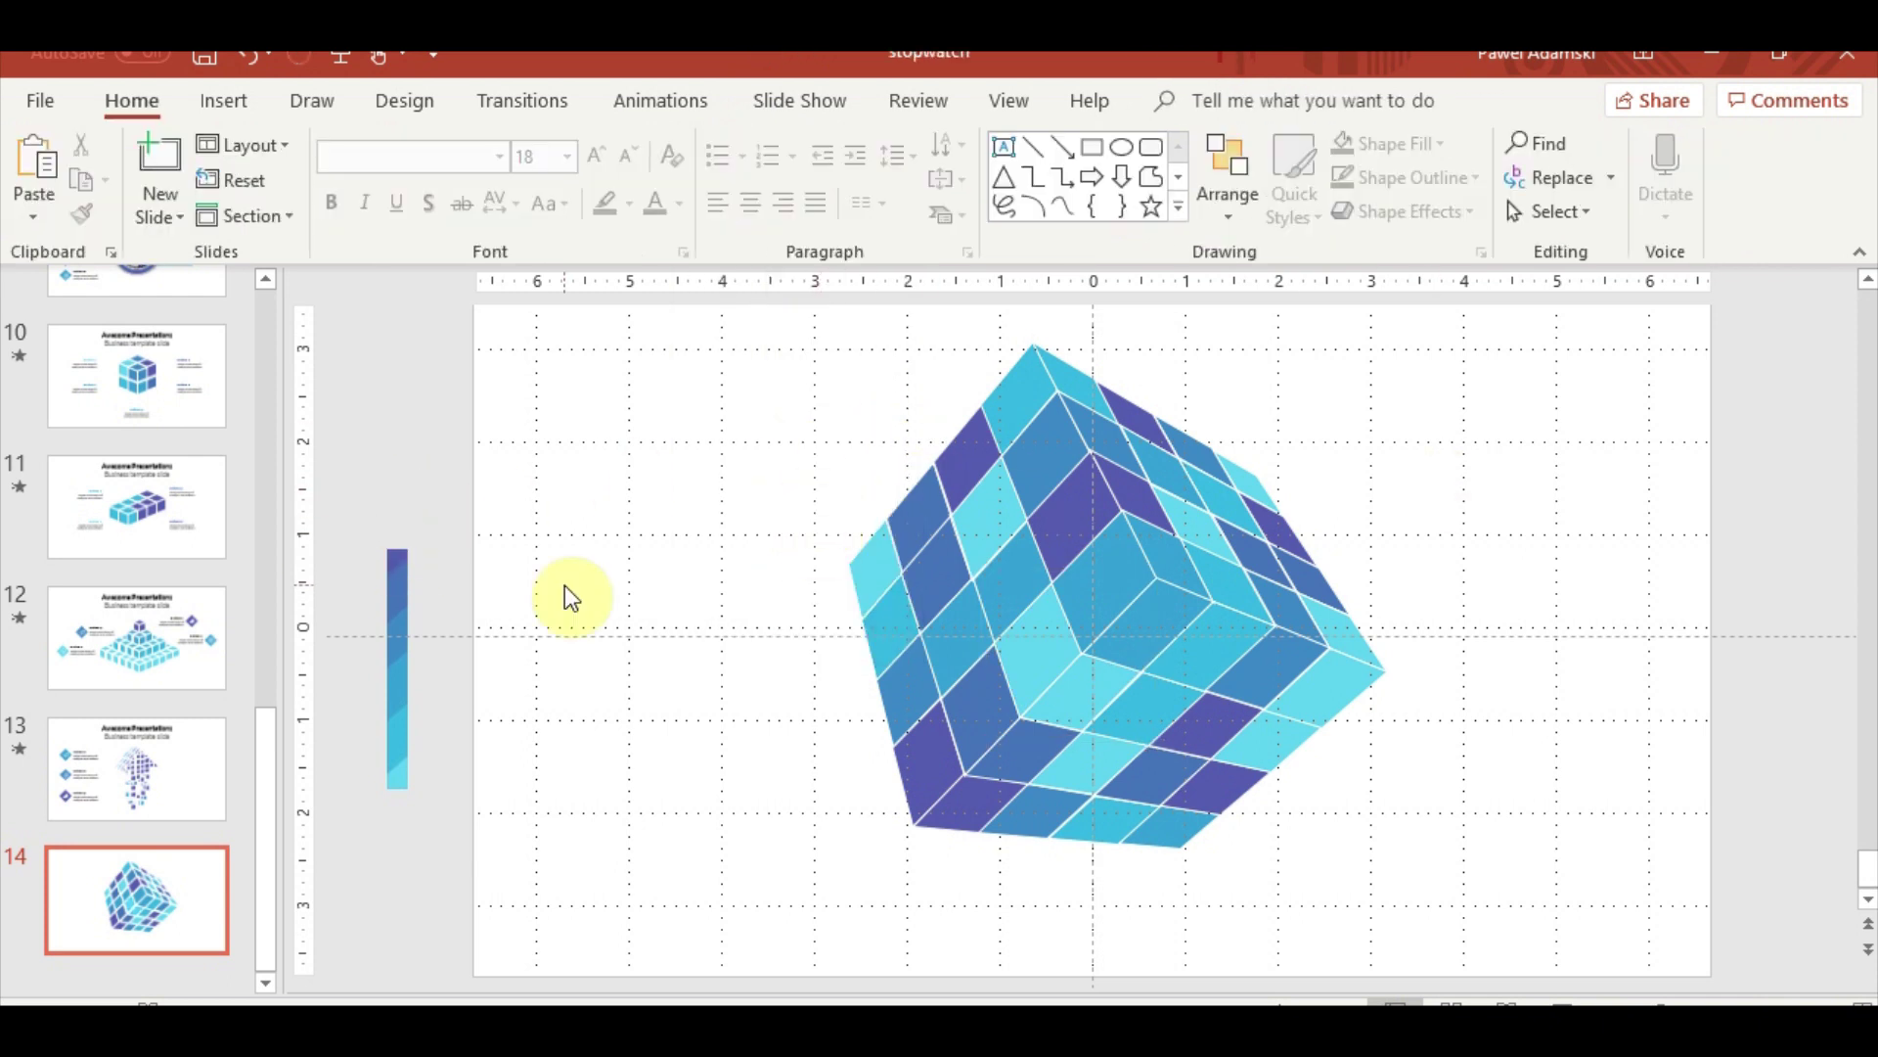
Box-select all the pieces on the cube's left face as one selection
left_click(851, 550)
left_click_drag(900, 458, 936, 506)
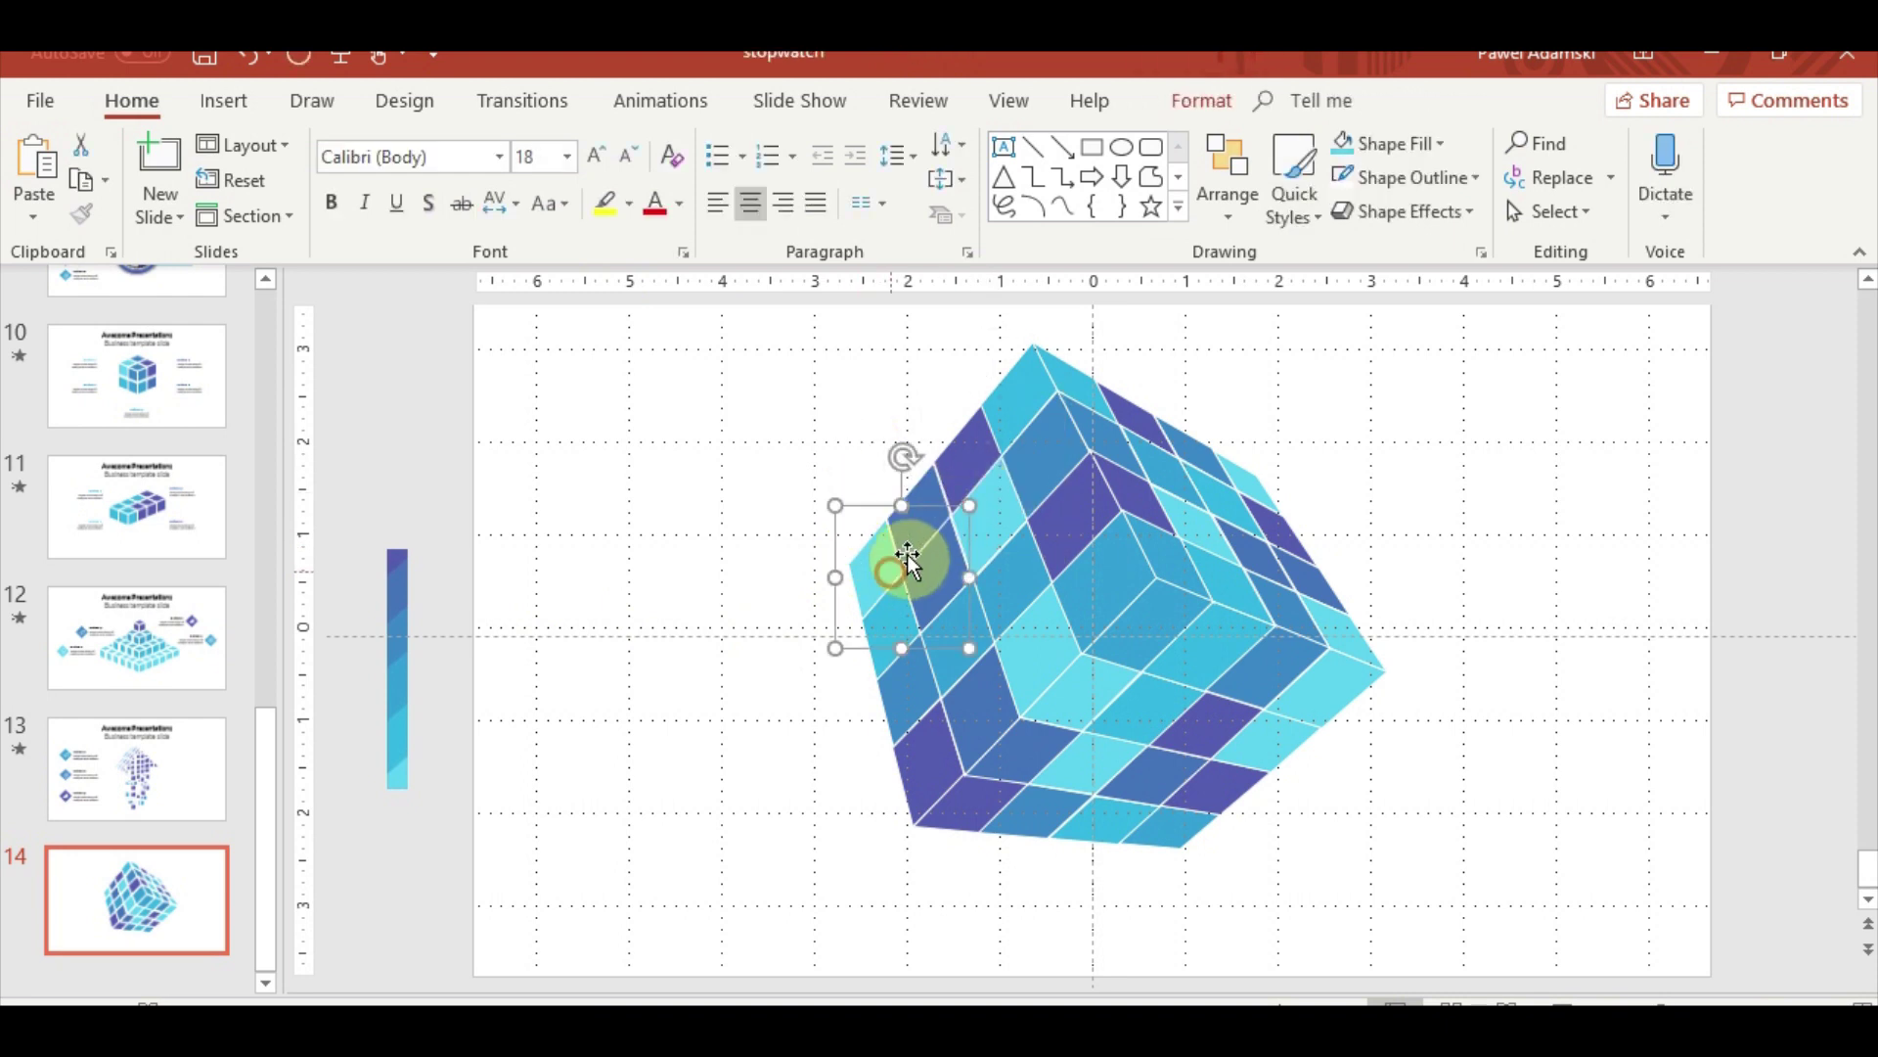
left_click_drag(1014, 424, 1054, 452)
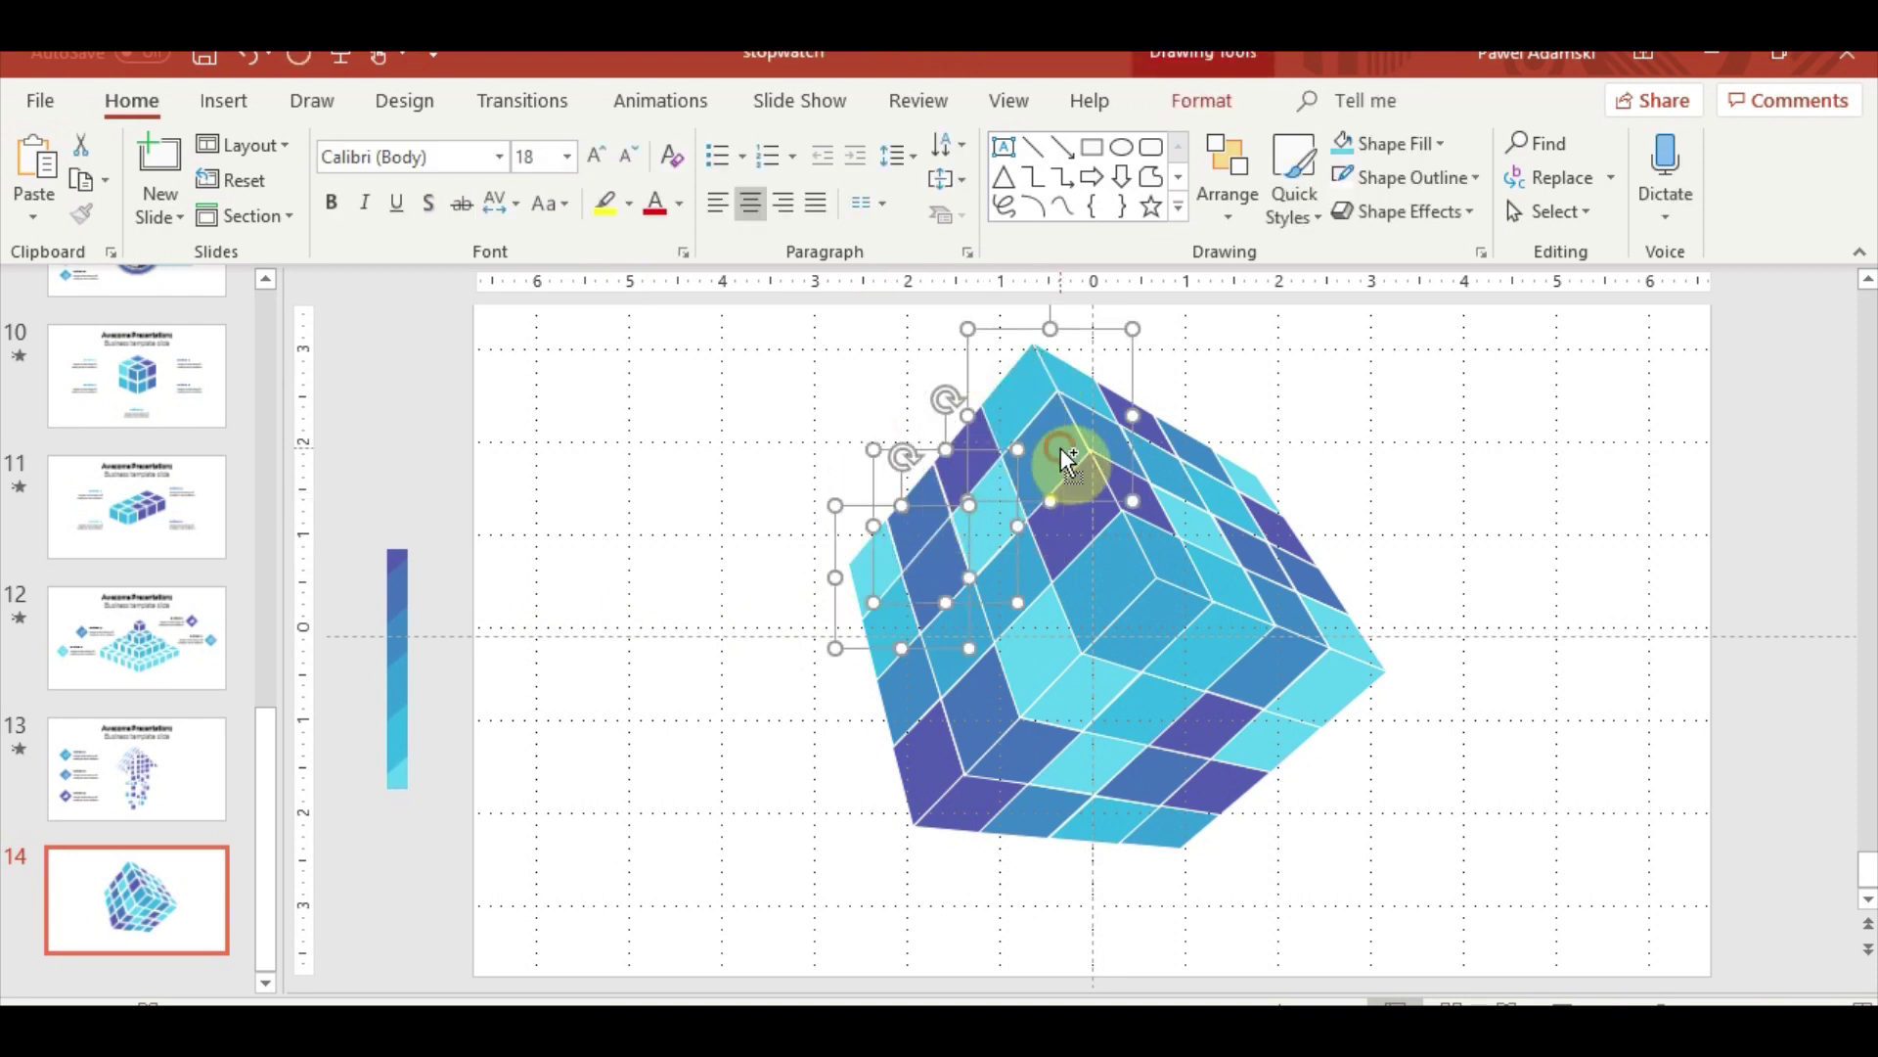
left_click(818, 448)
left_click_drag(644, 358, 1198, 790)
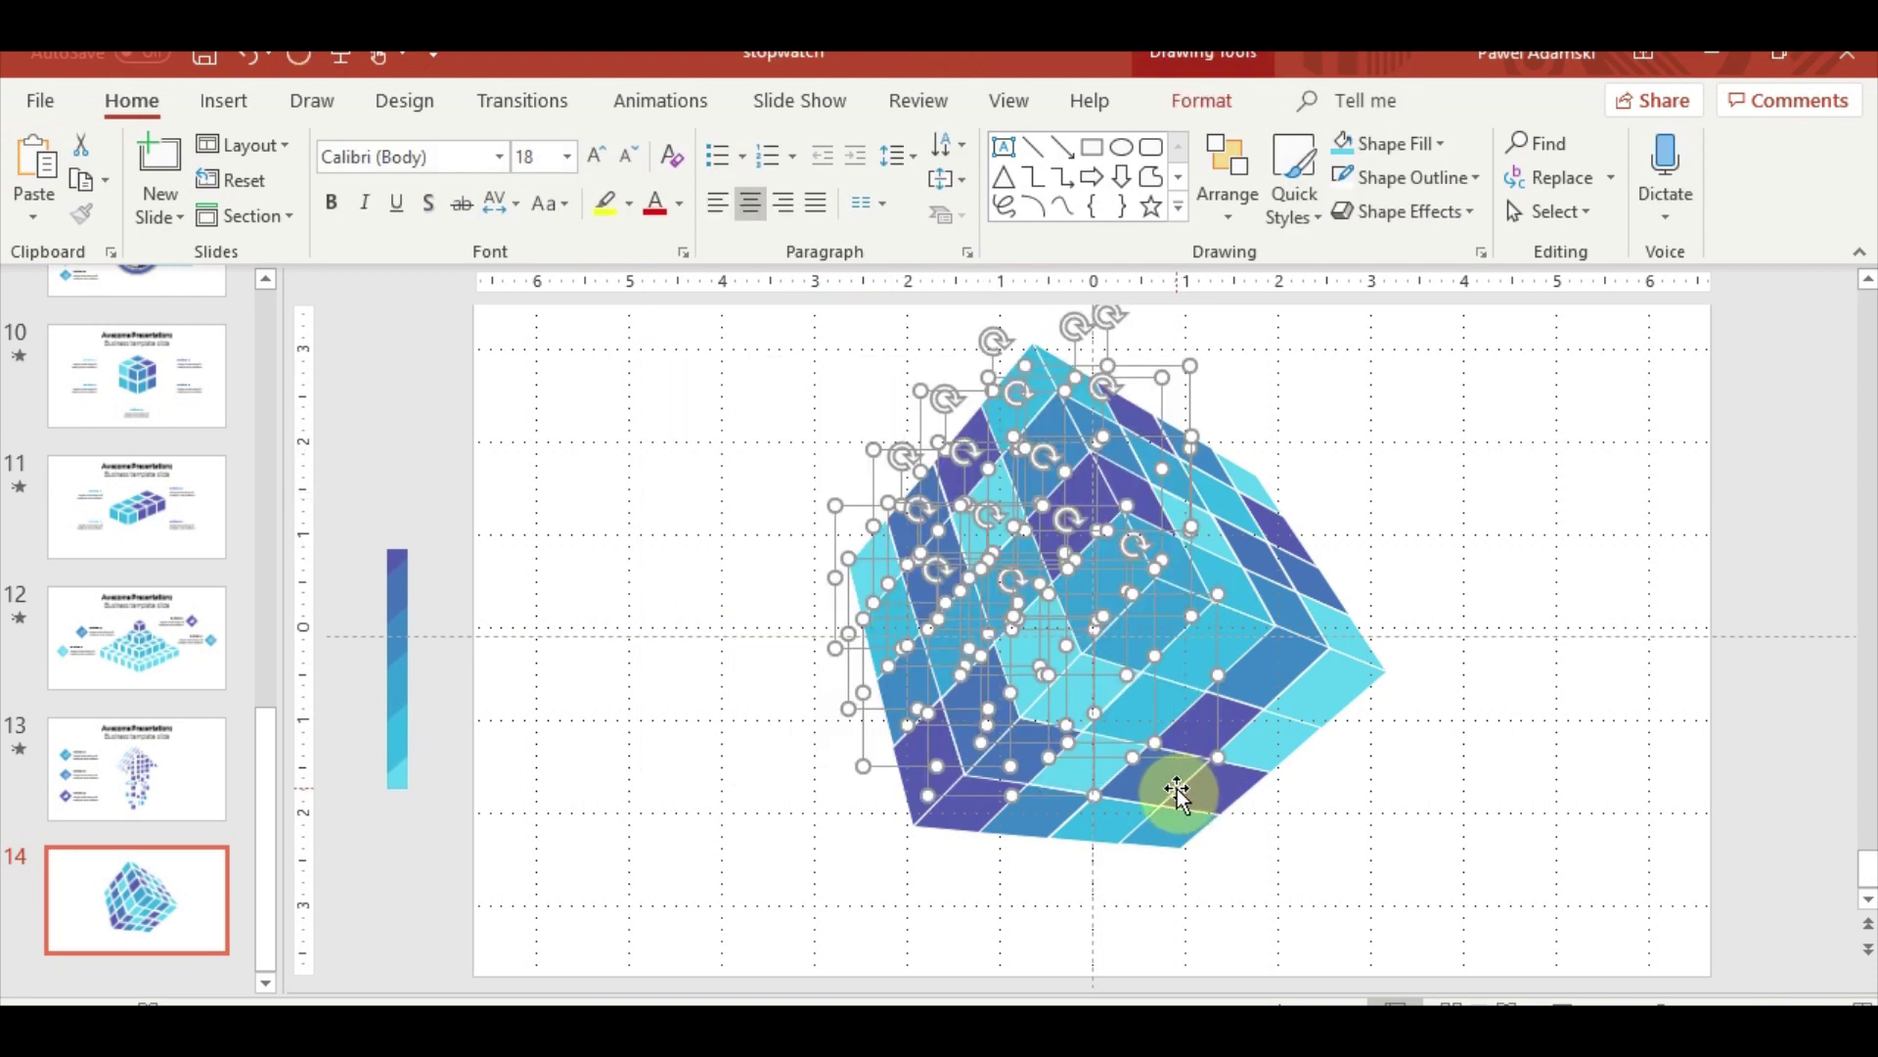
scroll(939, 830, "up", 5)
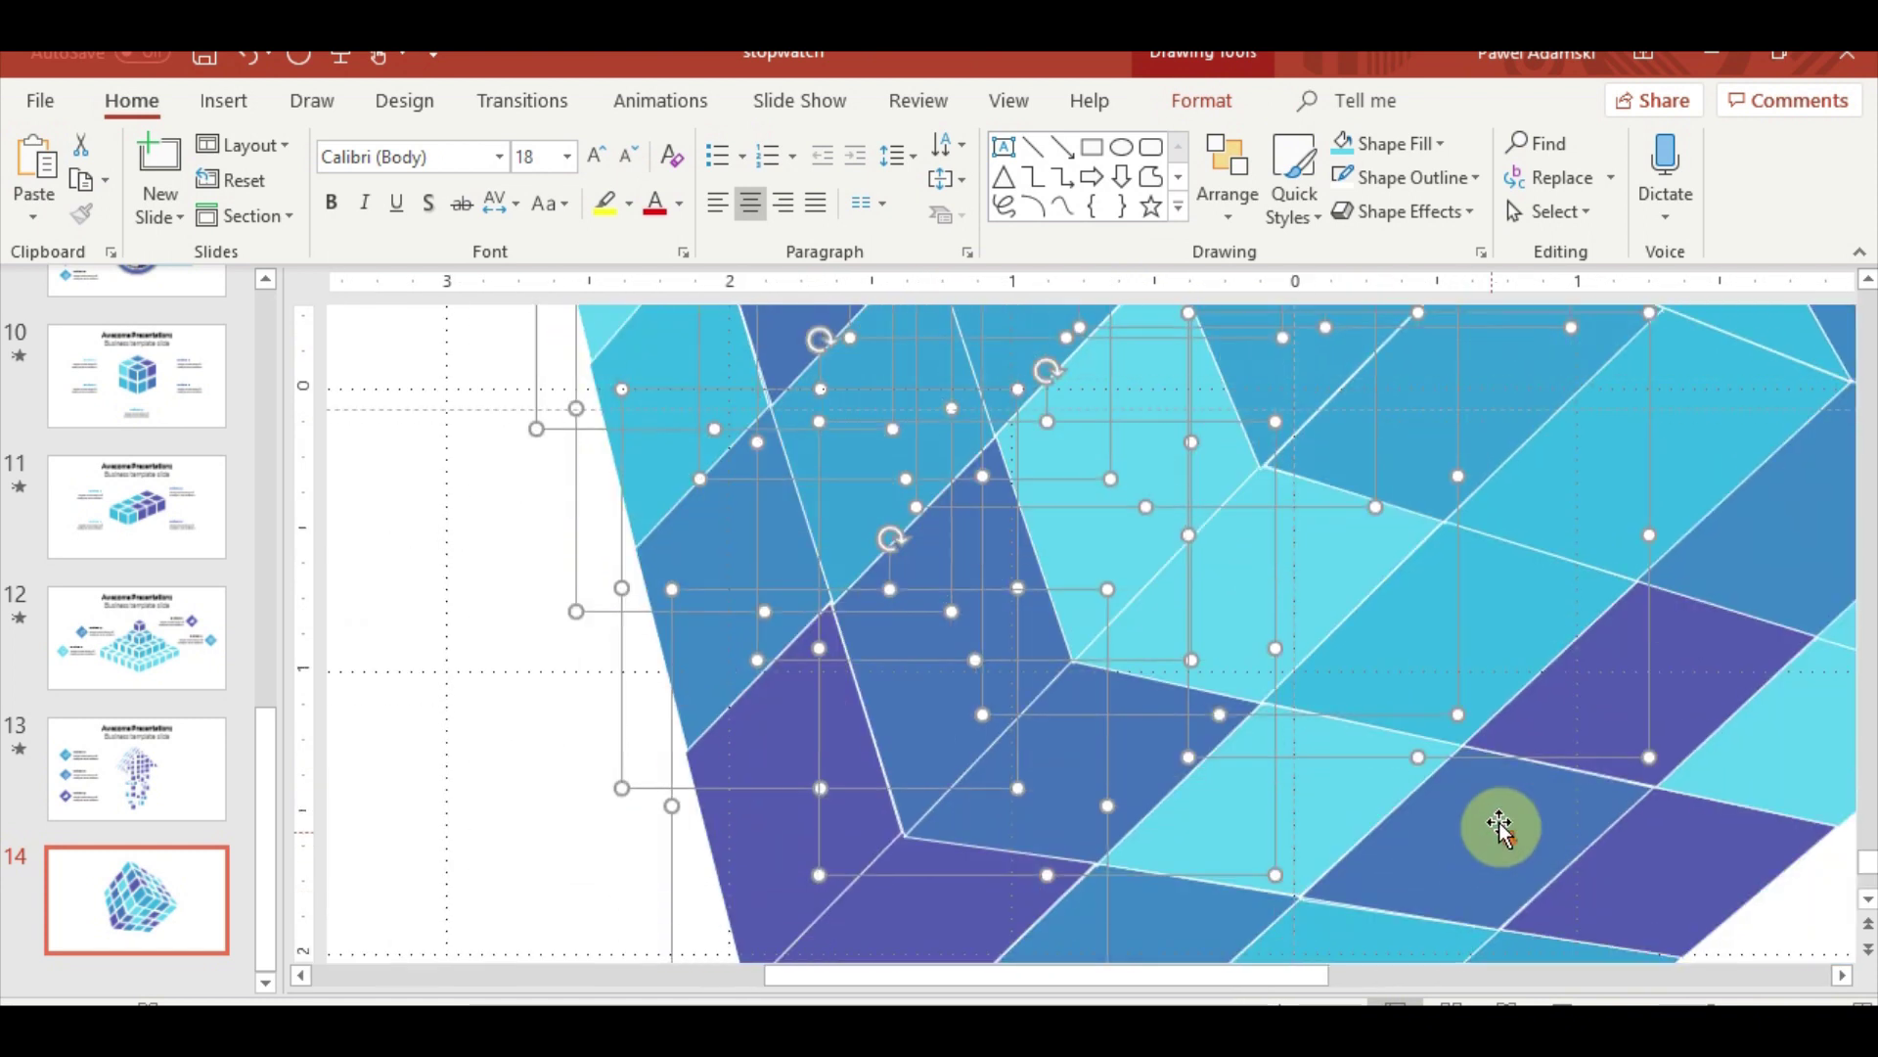
scroll(1271, 841, "down", 5)
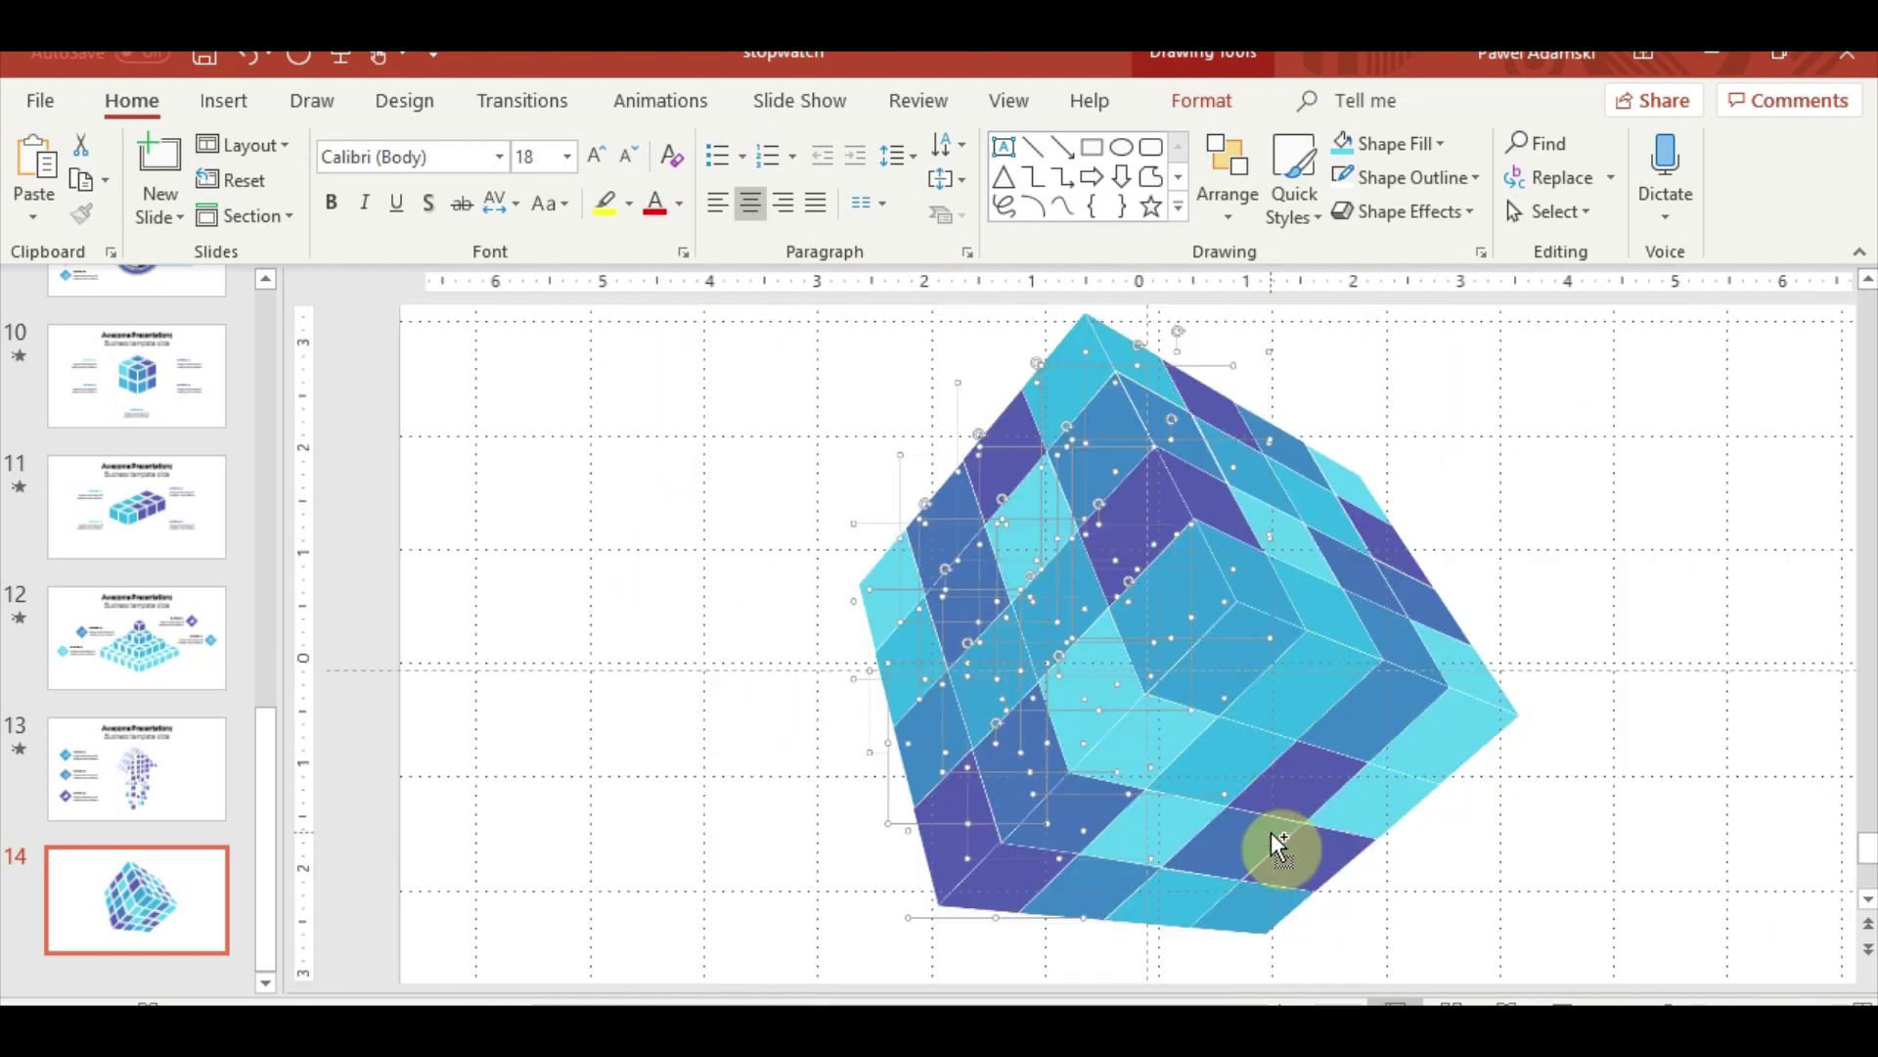
scroll(1174, 700, "up", 2)
scroll(1272, 715, "up", 2)
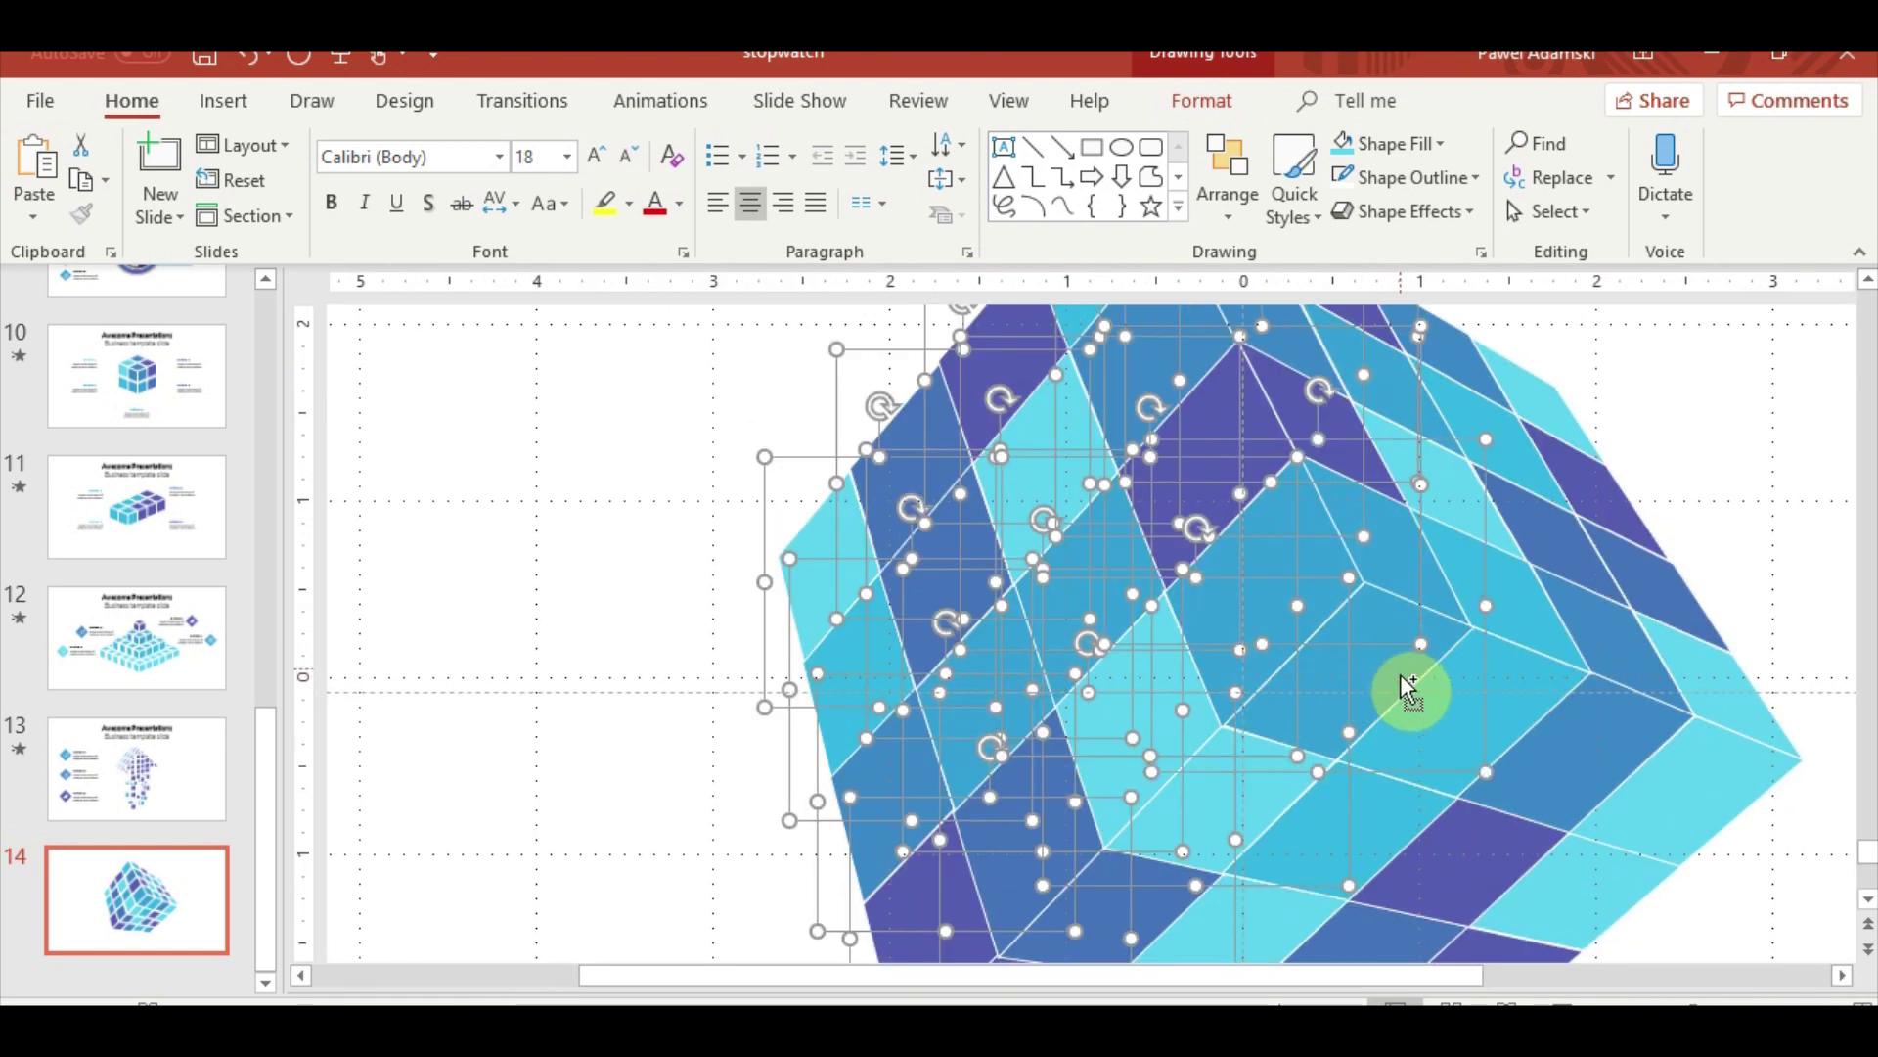
scroll(1408, 704, "up", 2)
scroll(1409, 714, "down", 4)
scroll(1396, 721, "down", 1)
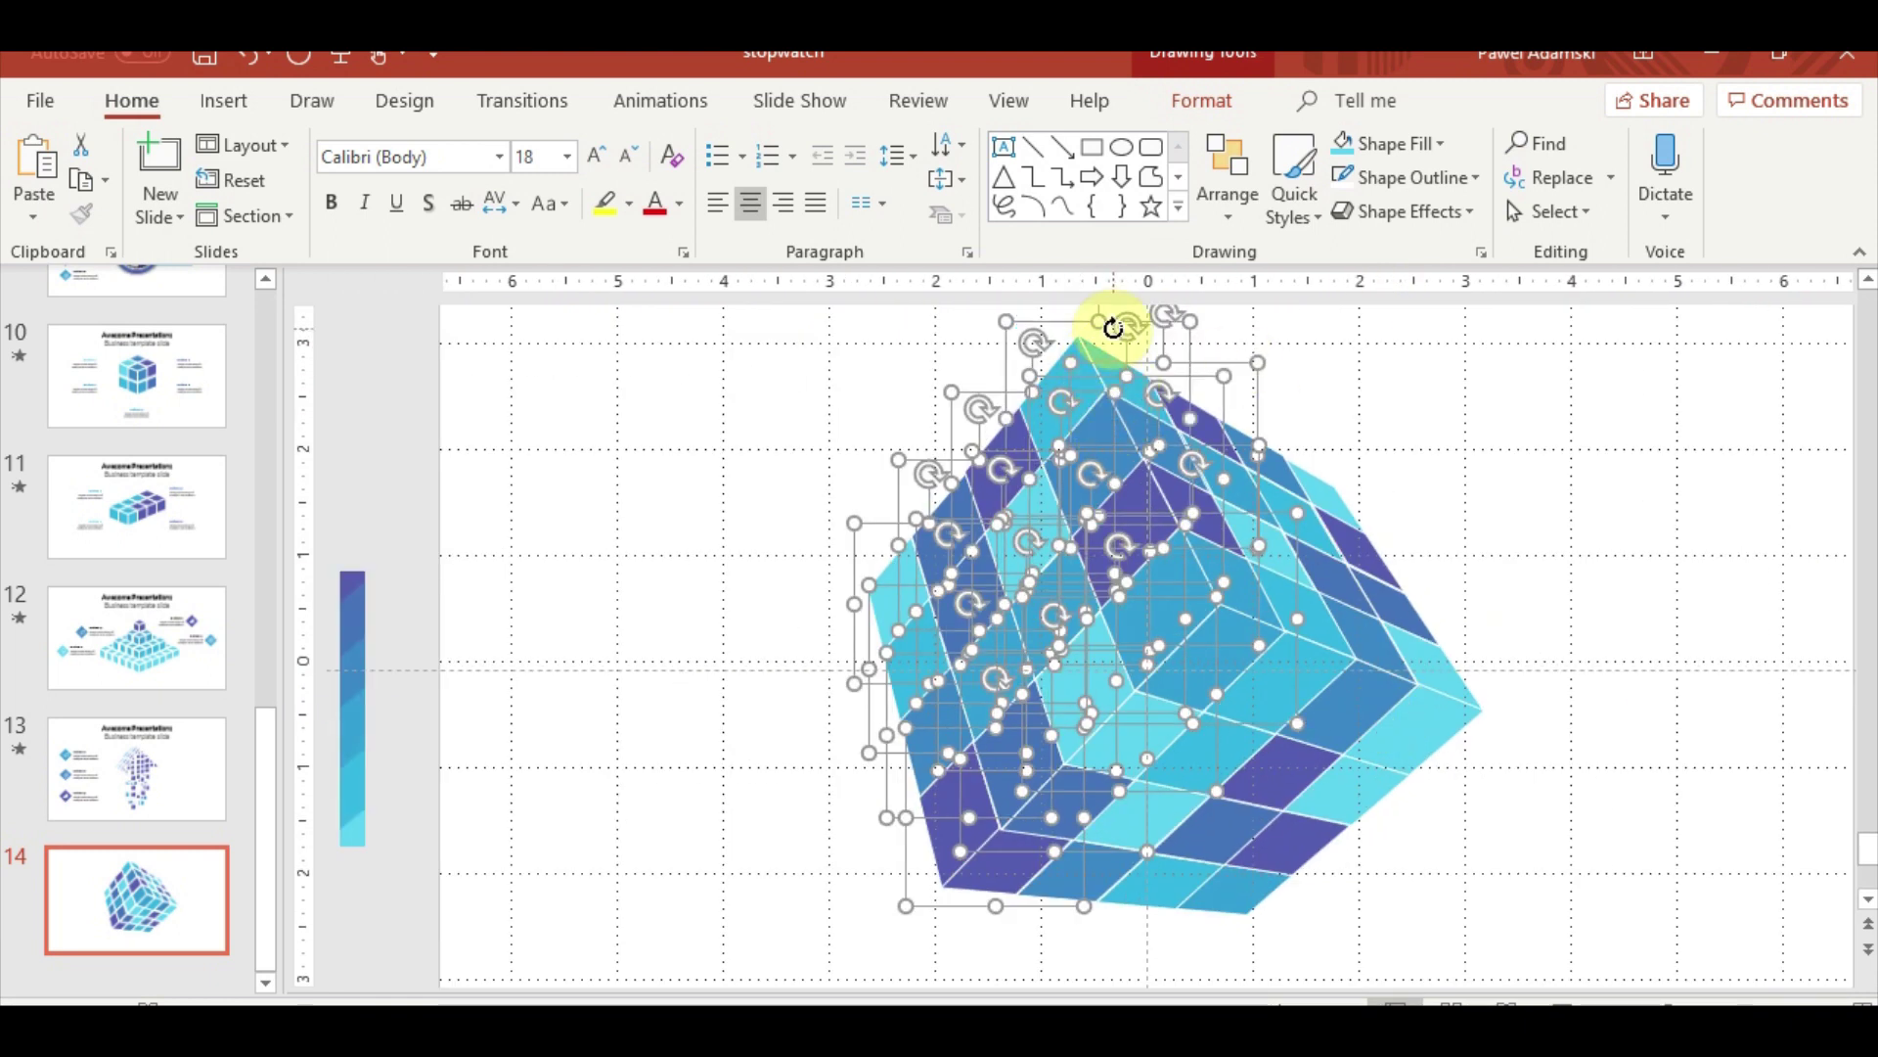
Give the selected left-face pieces a Fly In animation coming From Left
left_click(660, 108)
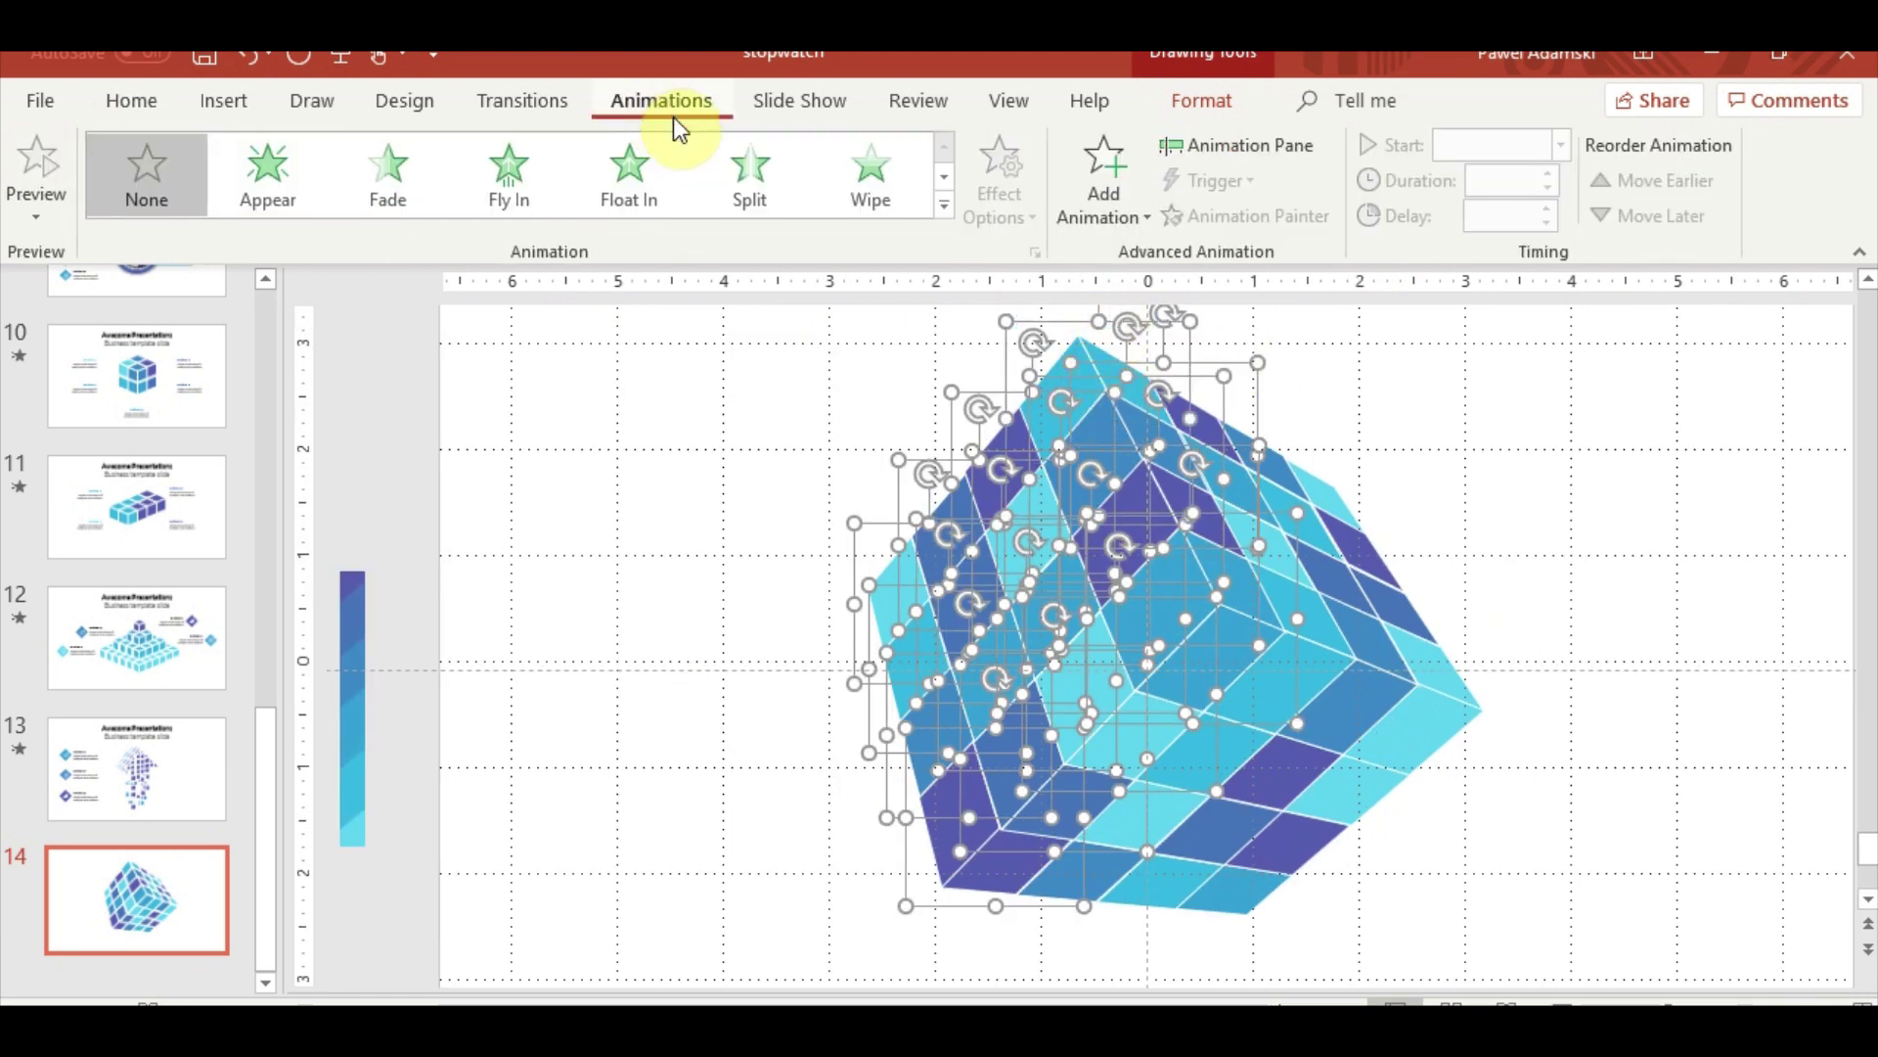
left_click(530, 204)
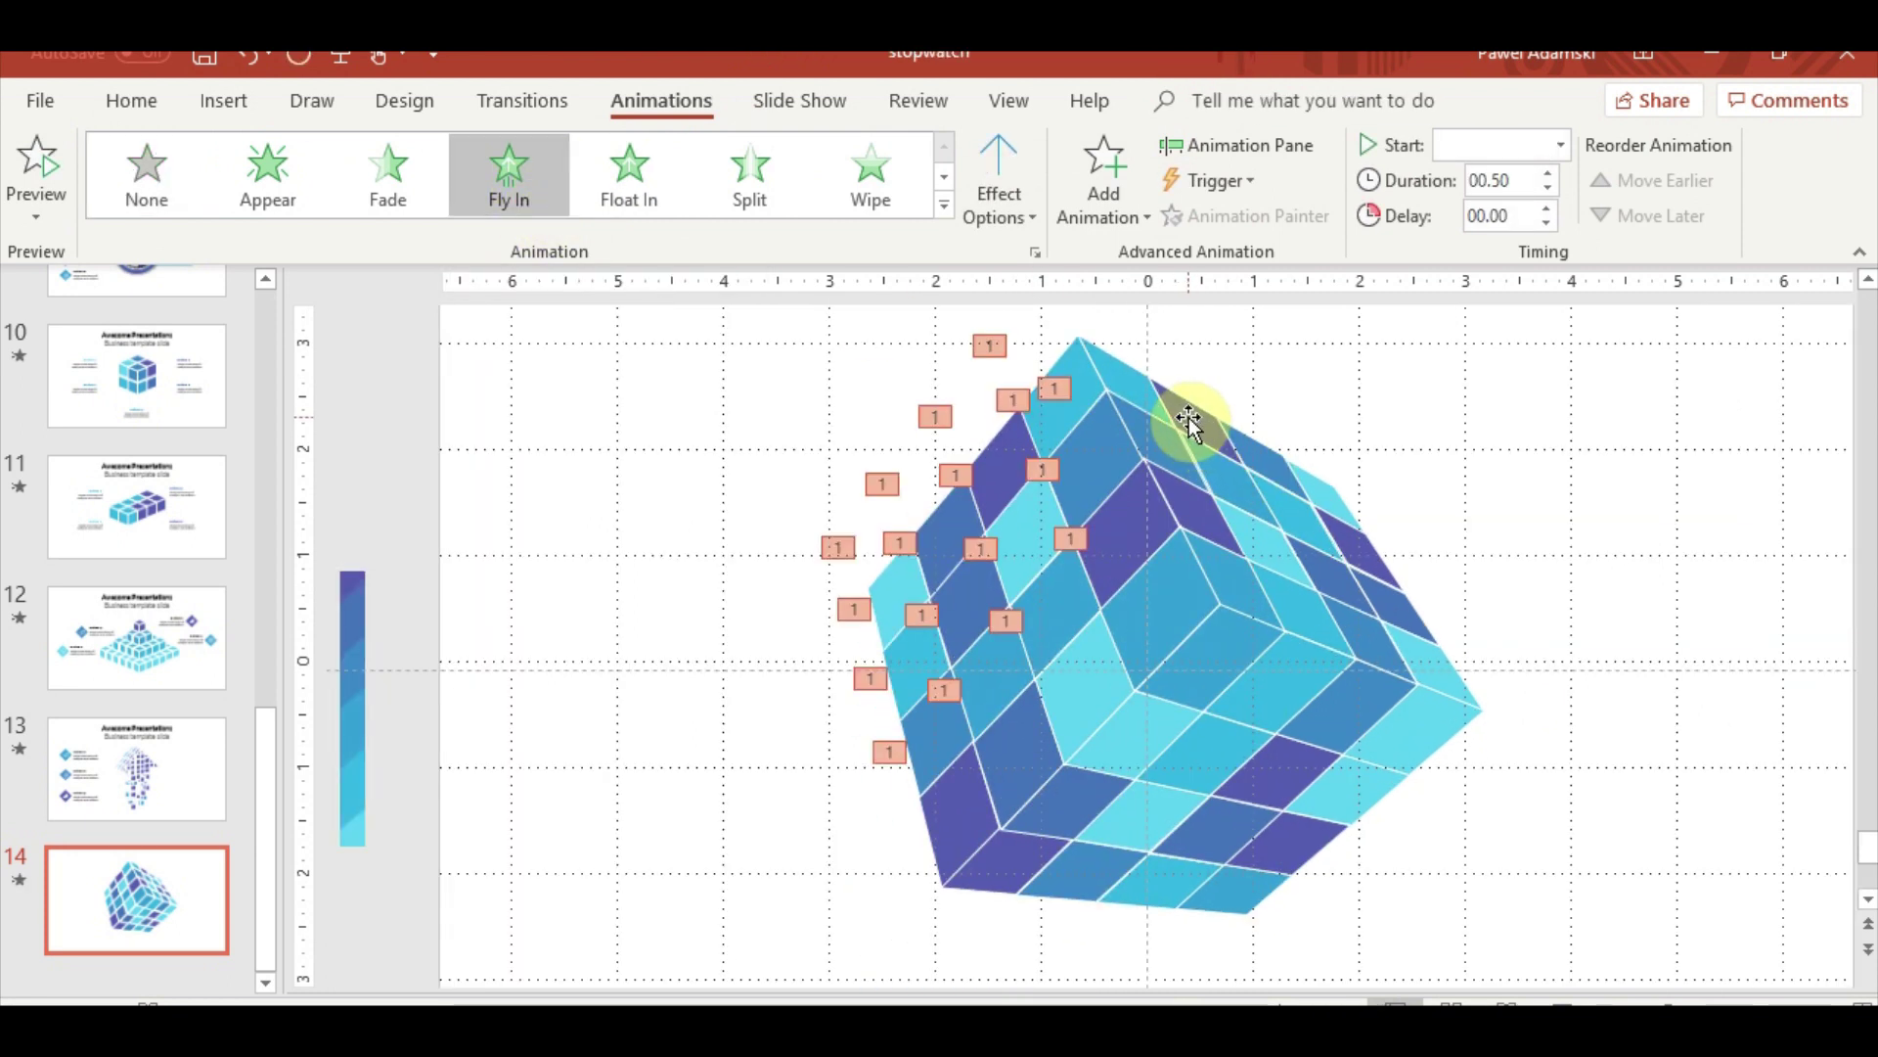
left_click(509, 191)
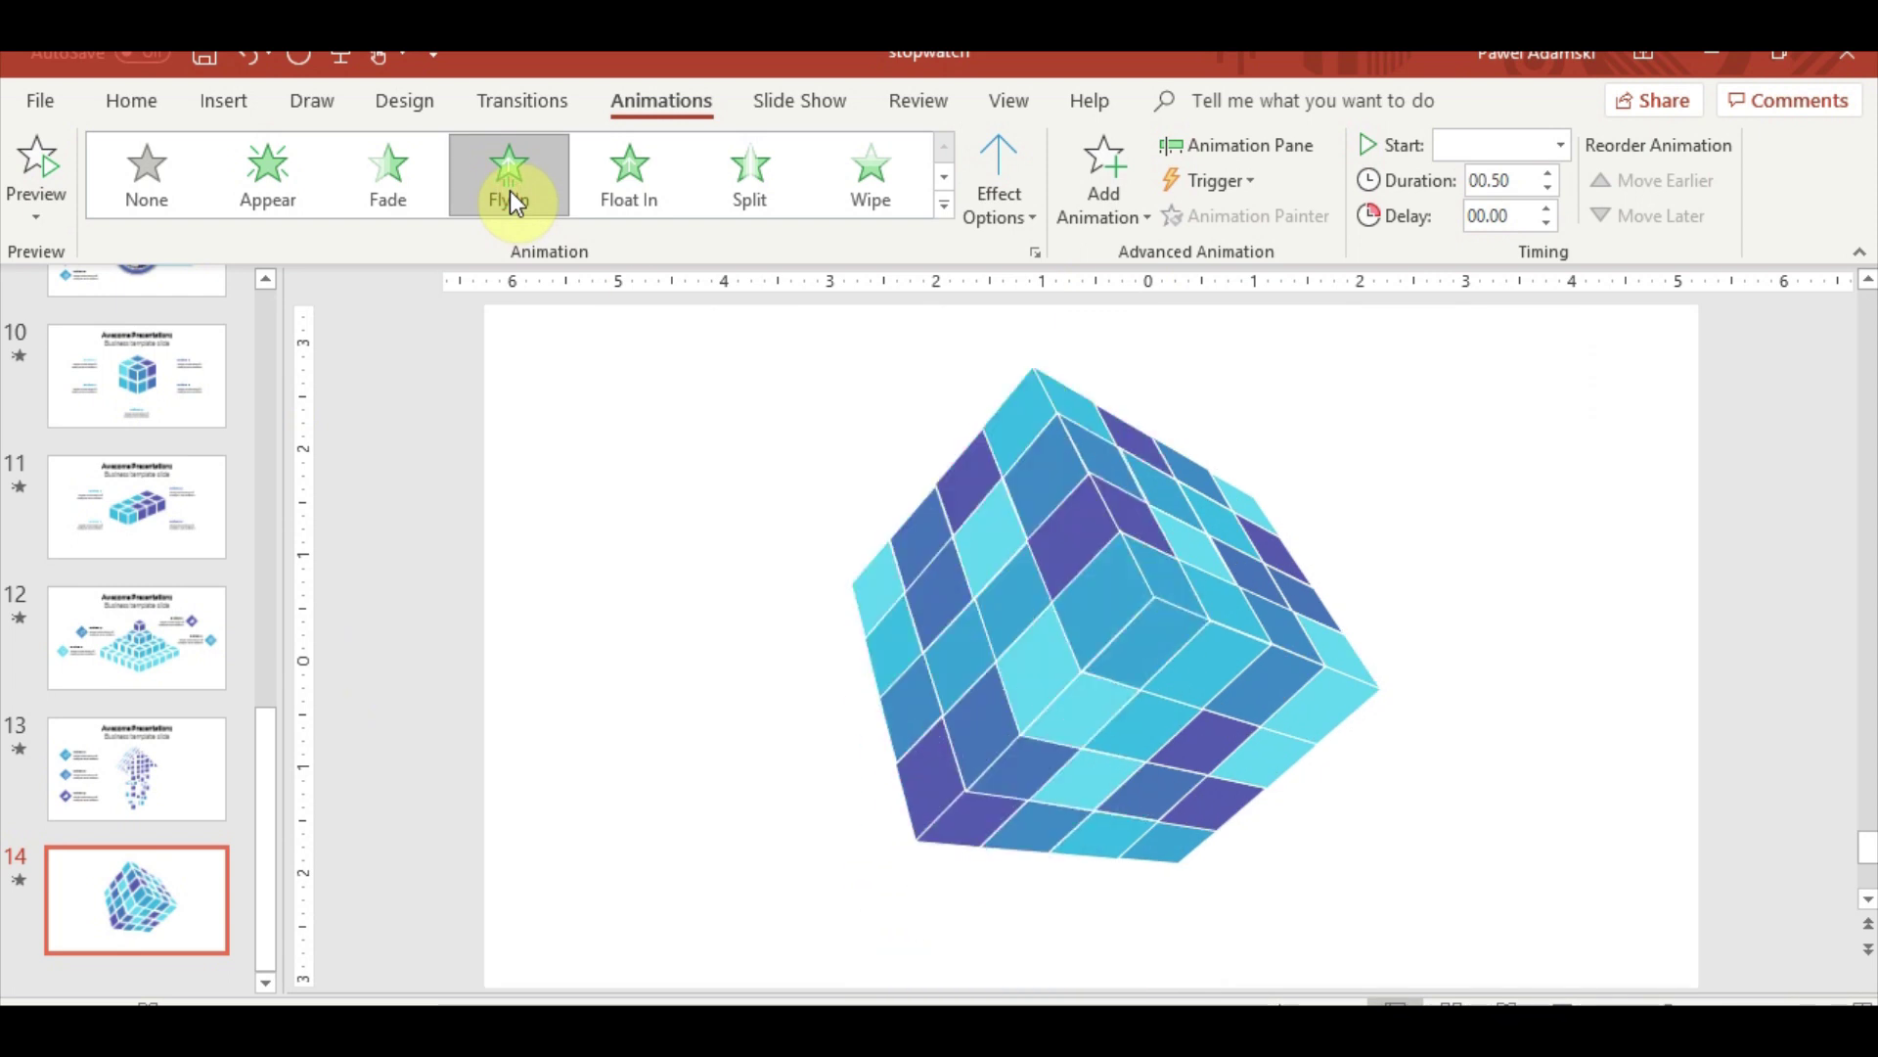
left_click(1006, 223)
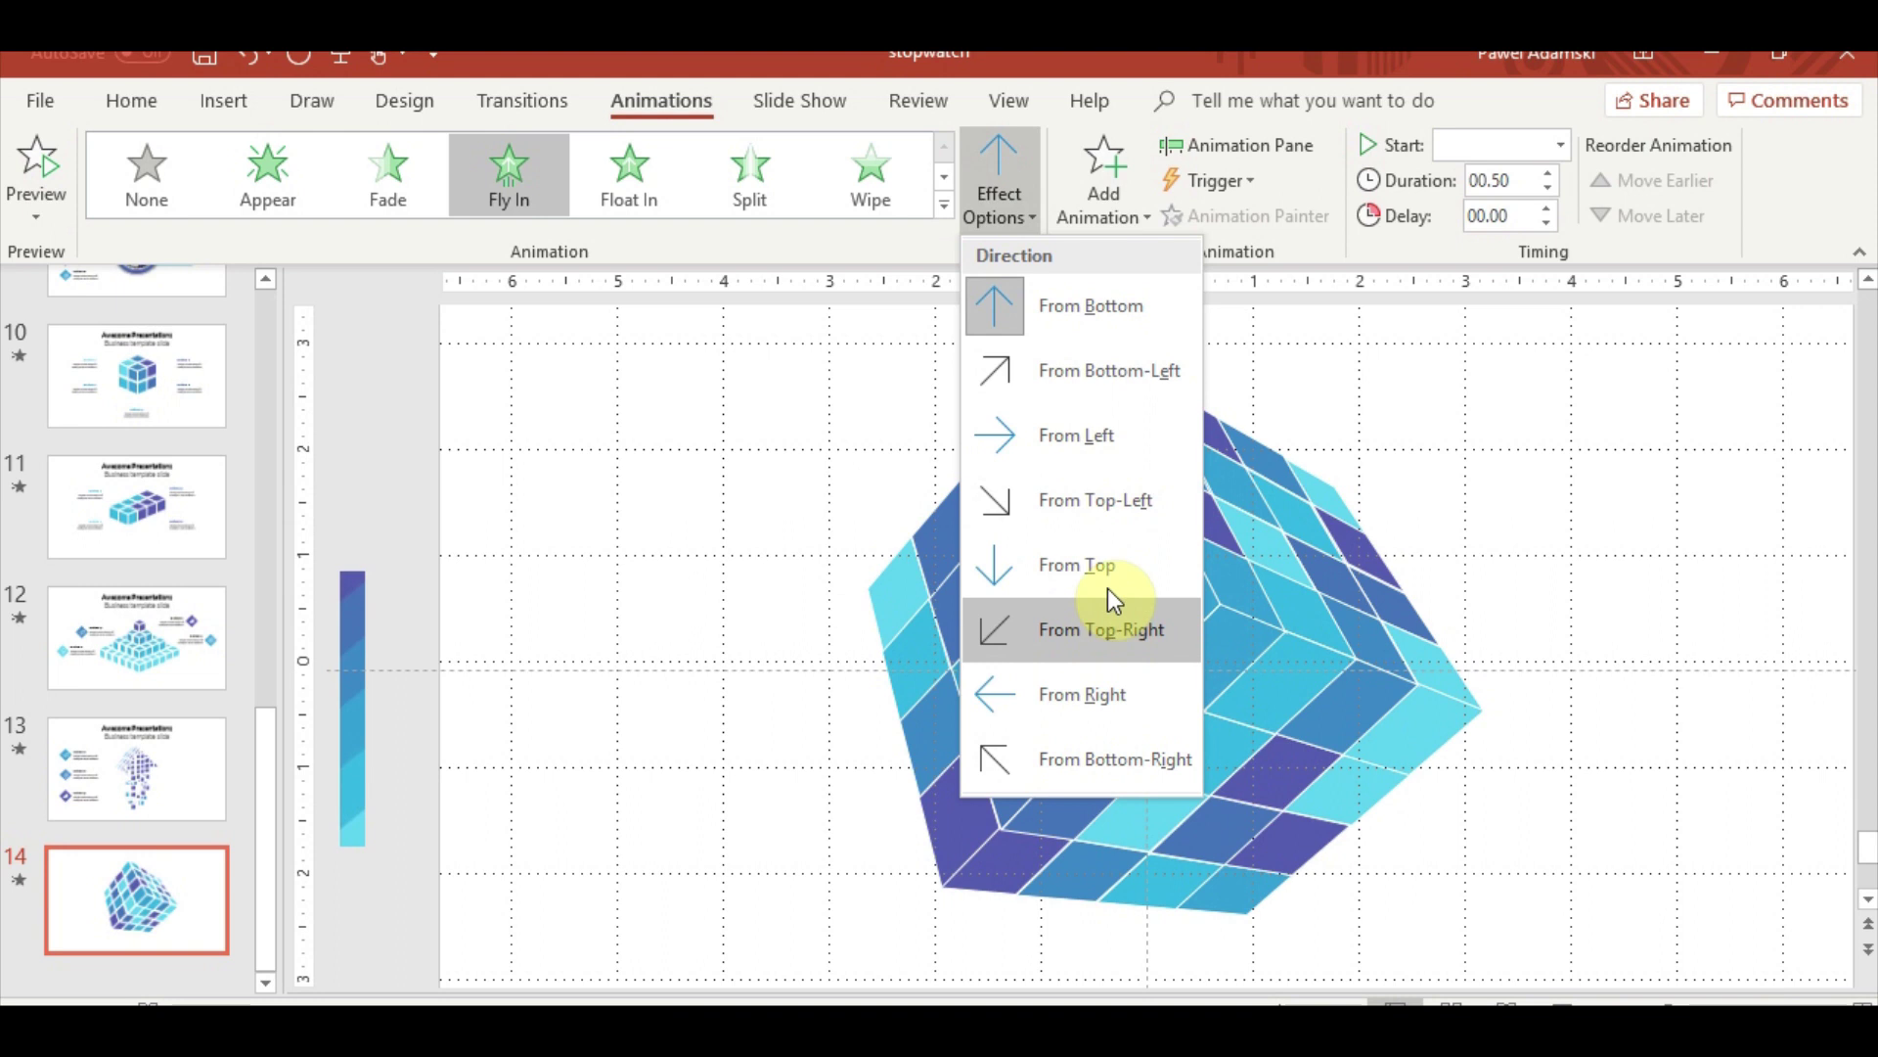
left_click(1109, 372)
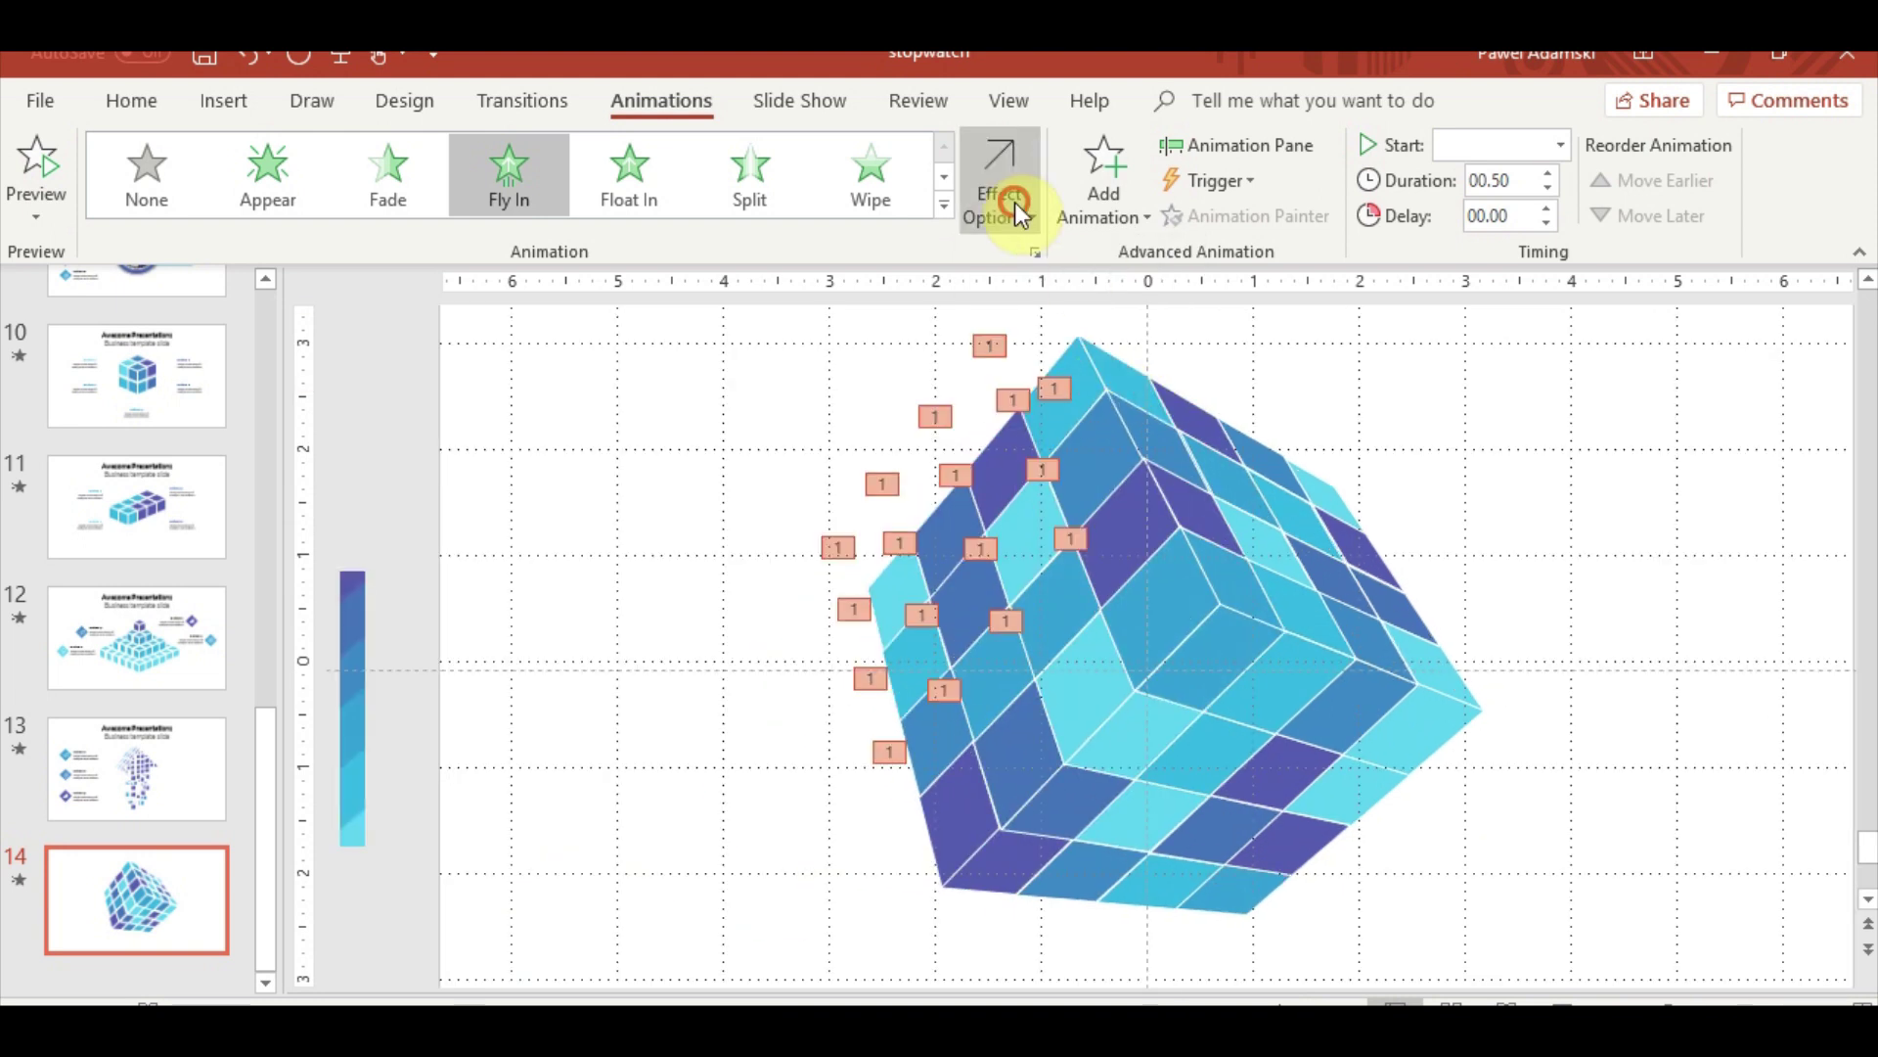
left_click(1006, 206)
left_click(1064, 433)
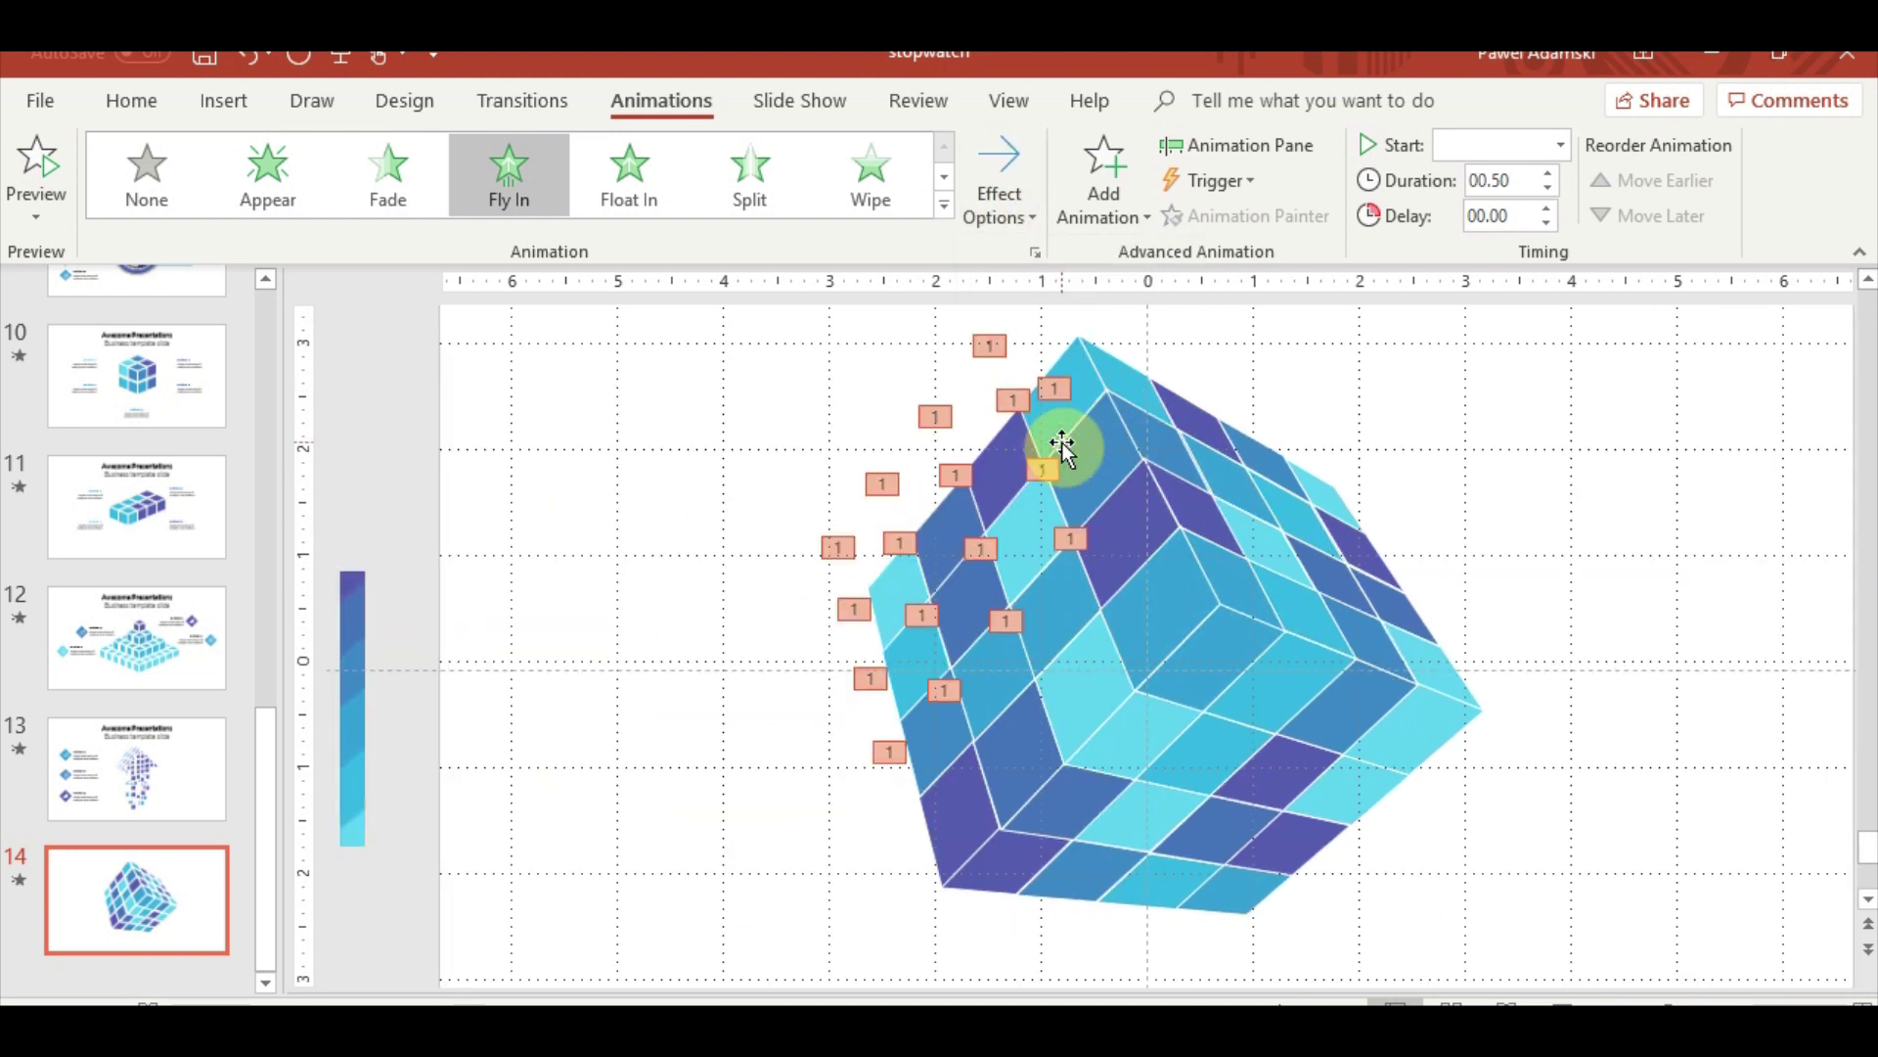
Open the Animation Pane and delete Group 274's Fly In animation
left_click(1239, 142)
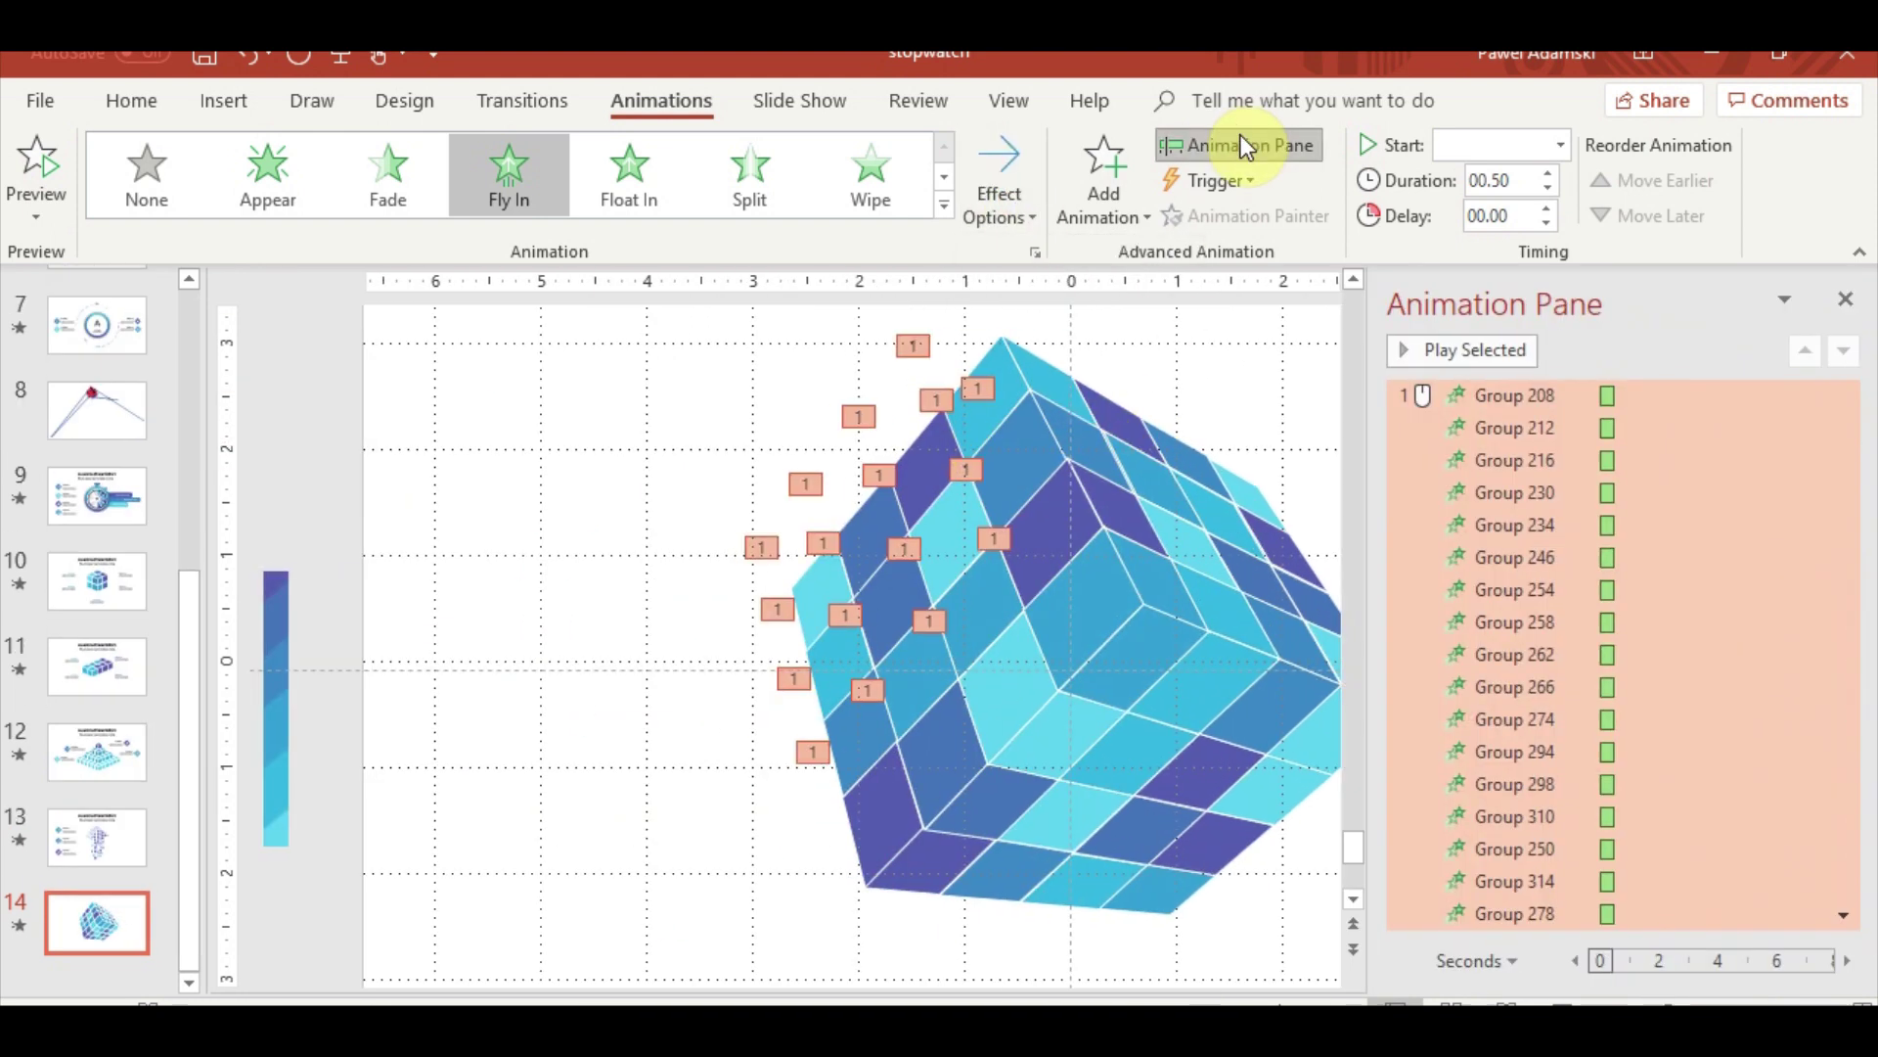
left_click(1124, 419)
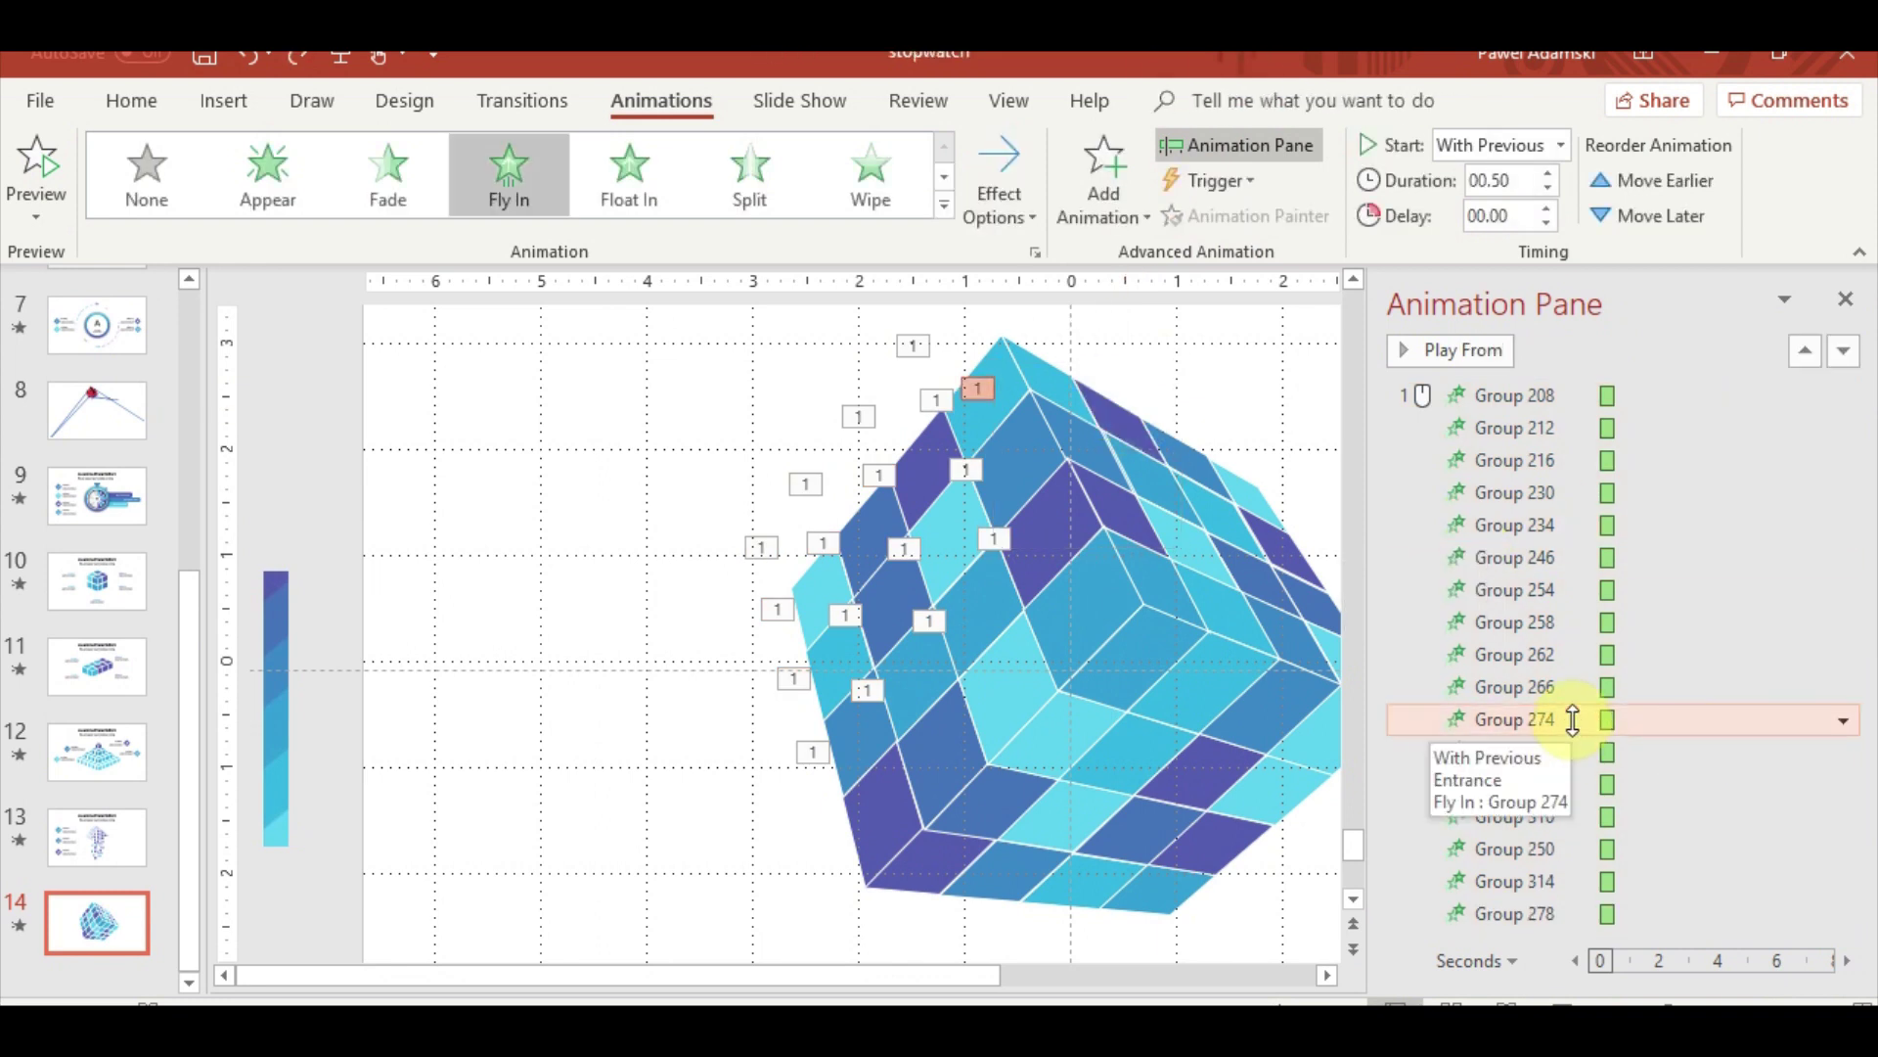
key("Delete")
Select the cube's top-face pieces together
left_click_drag(884, 988, 1138, 983)
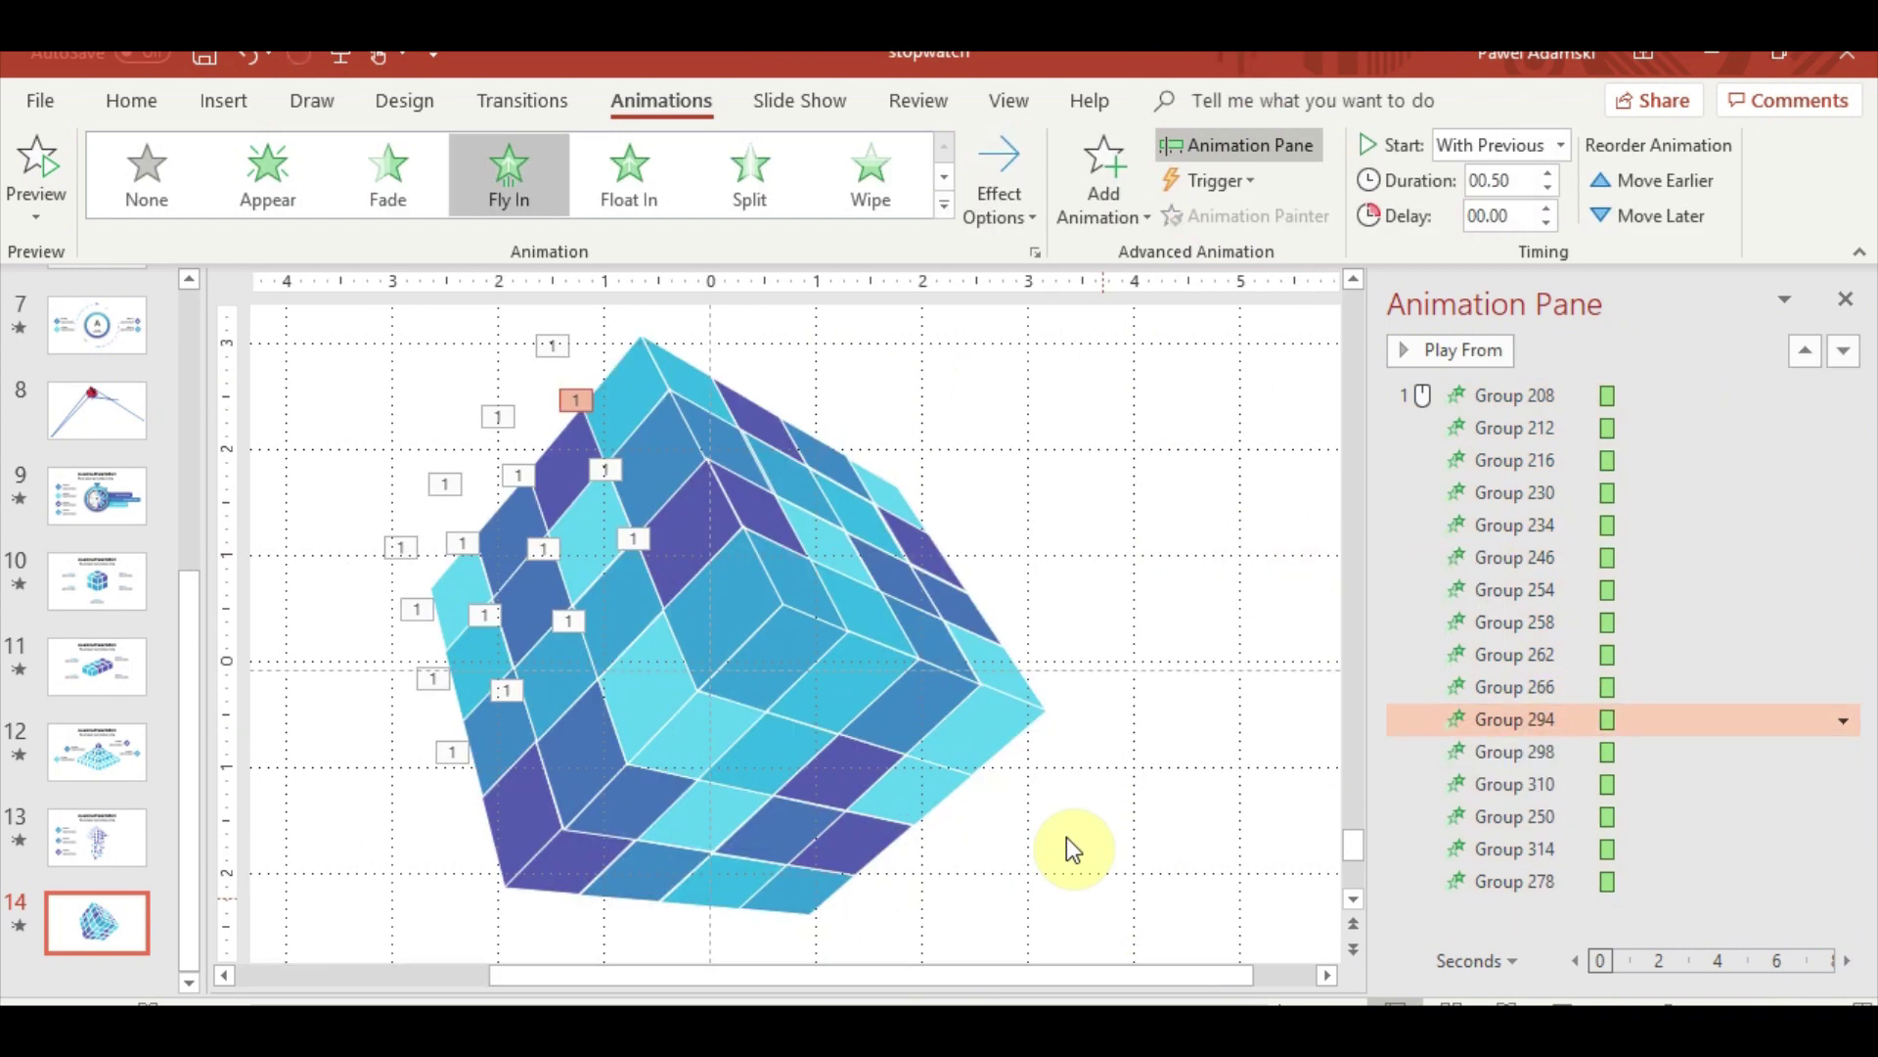
left_click(995, 684)
left_click(931, 658, "shift")
left_click(884, 654, "shift")
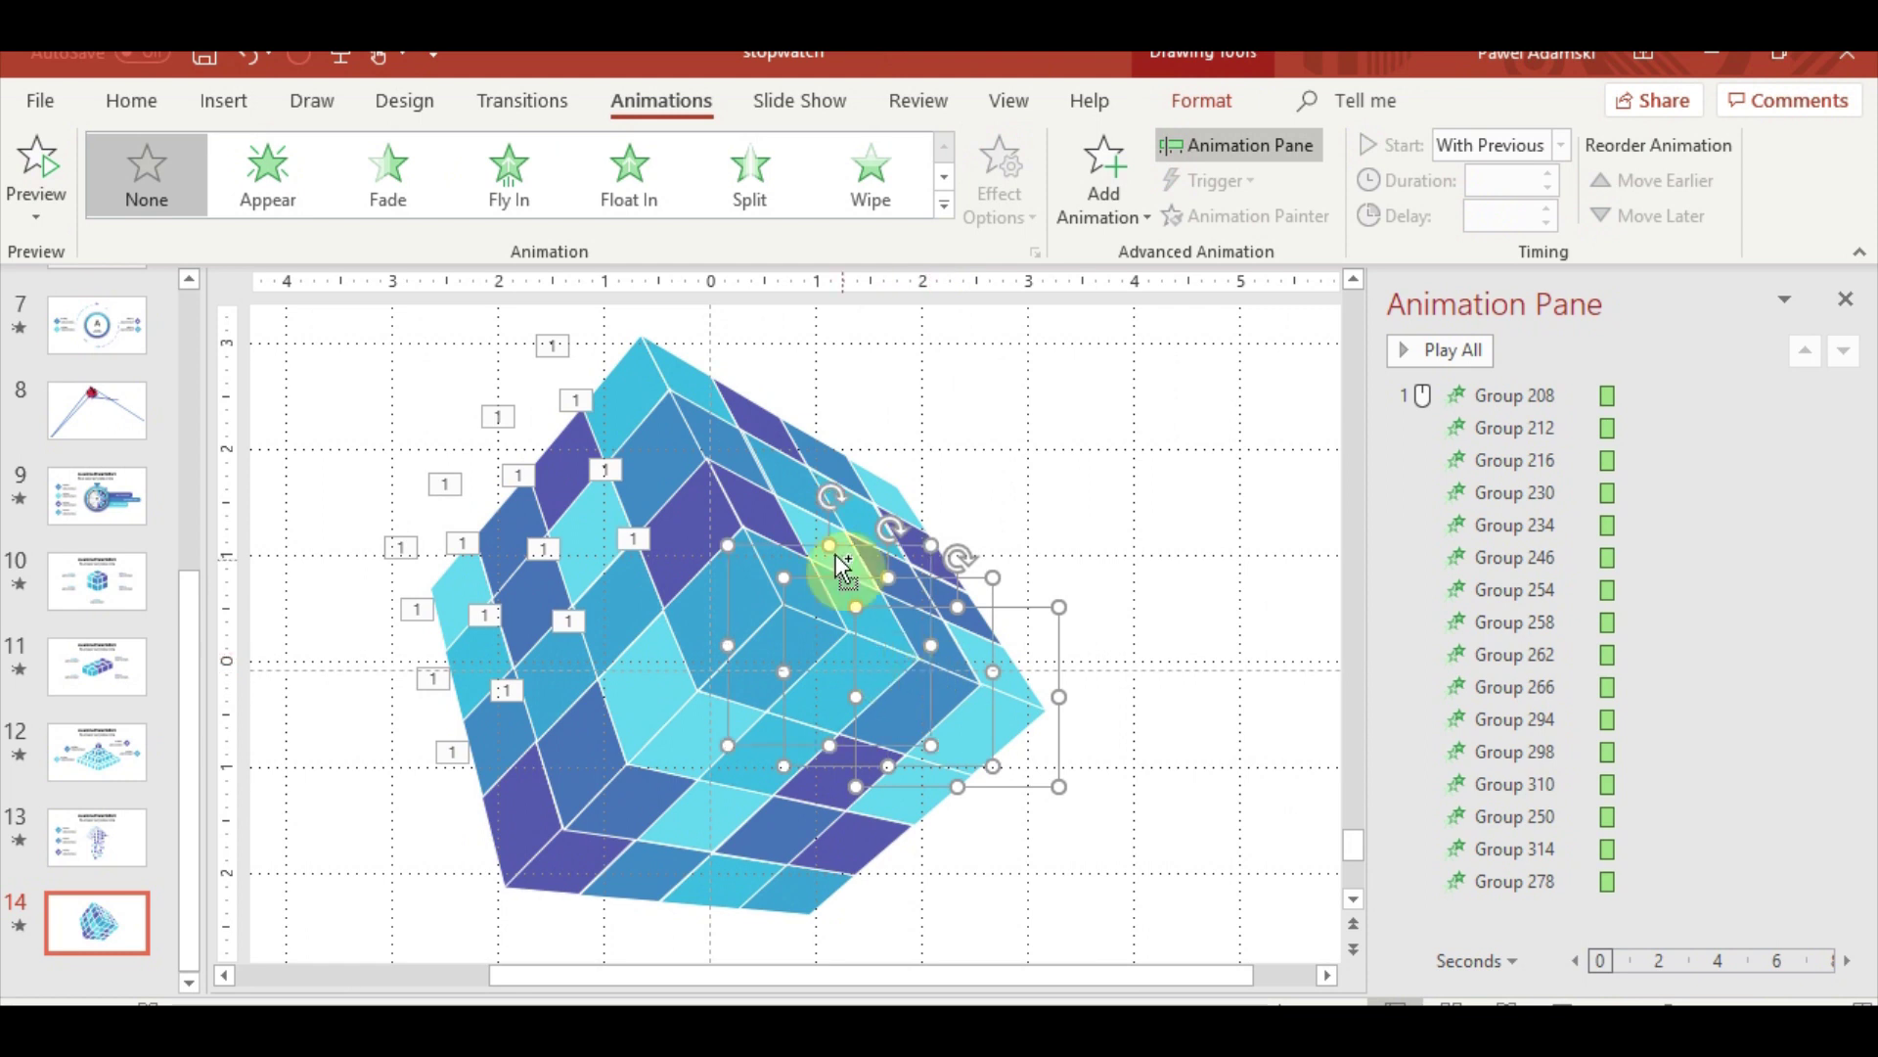
left_click(796, 511, "shift")
left_click(876, 565, "shift")
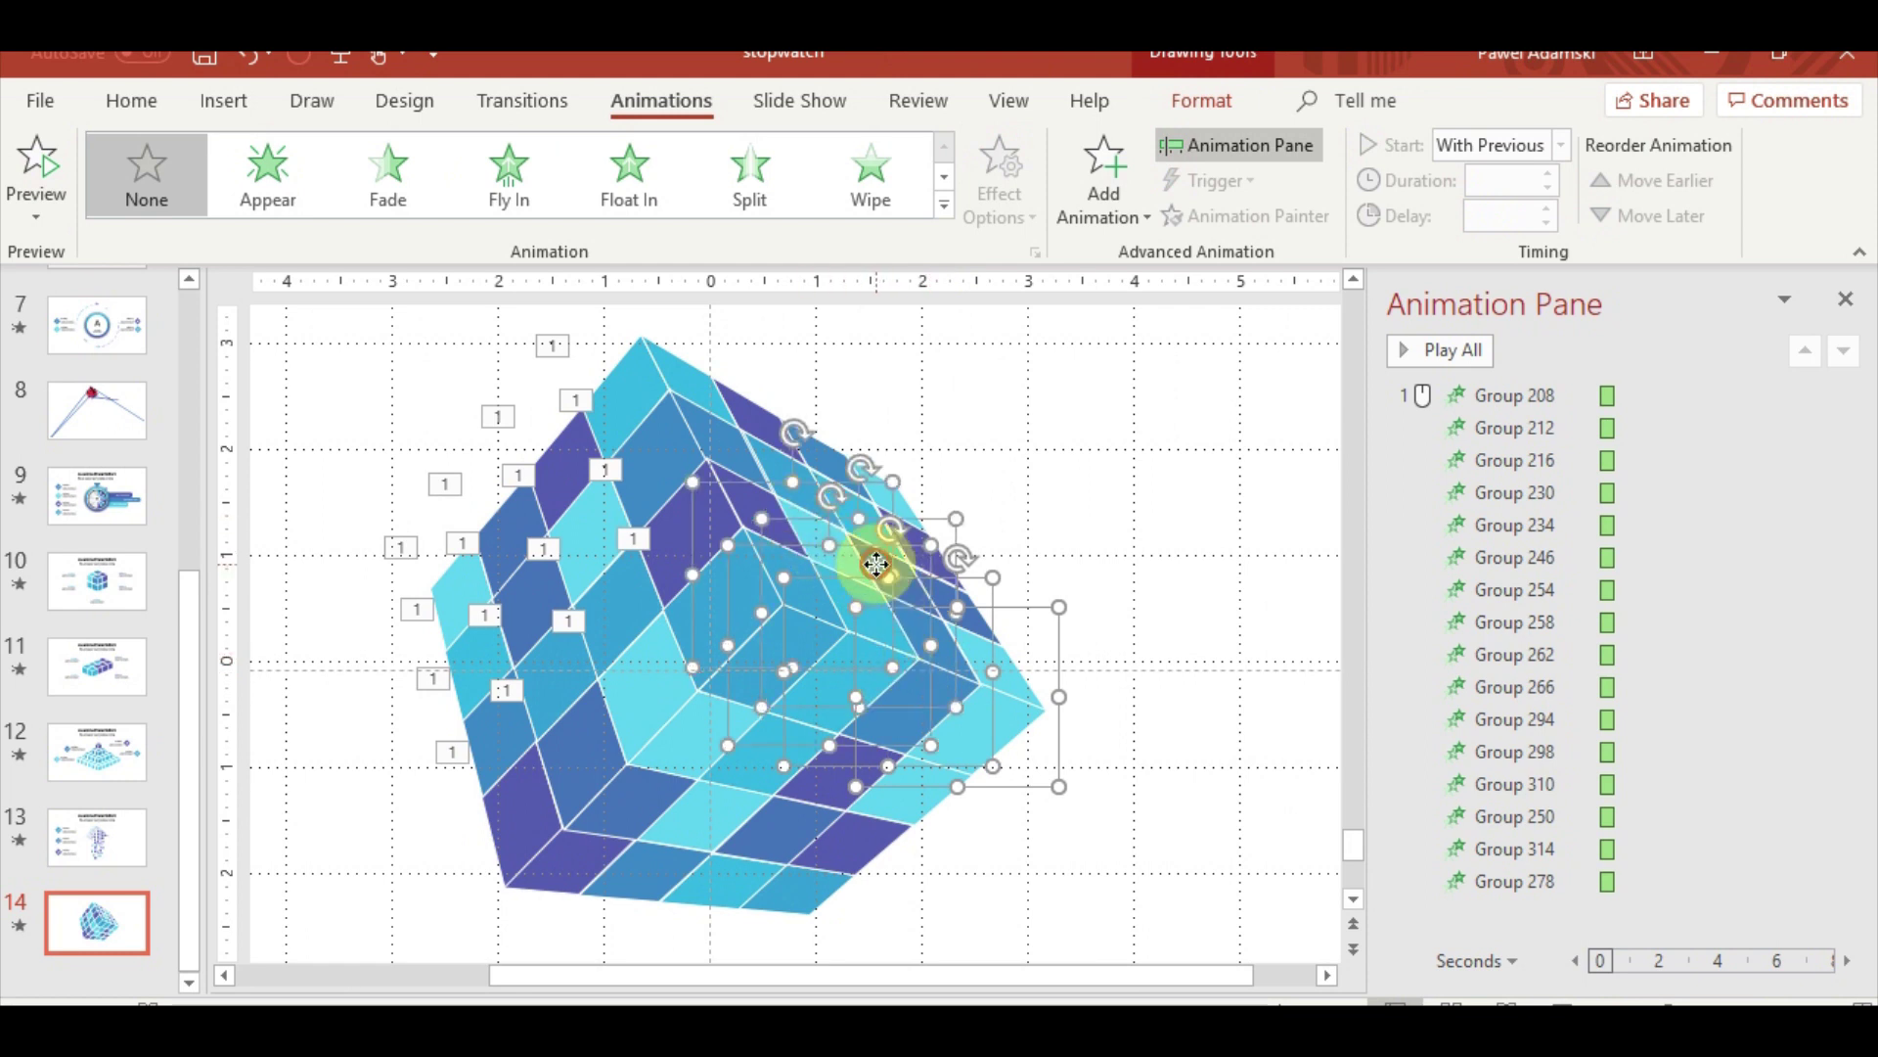
left_click(994, 637, "shift")
left_click(817, 486, "shift")
scroll(822, 491, "up", 3, "ctrl")
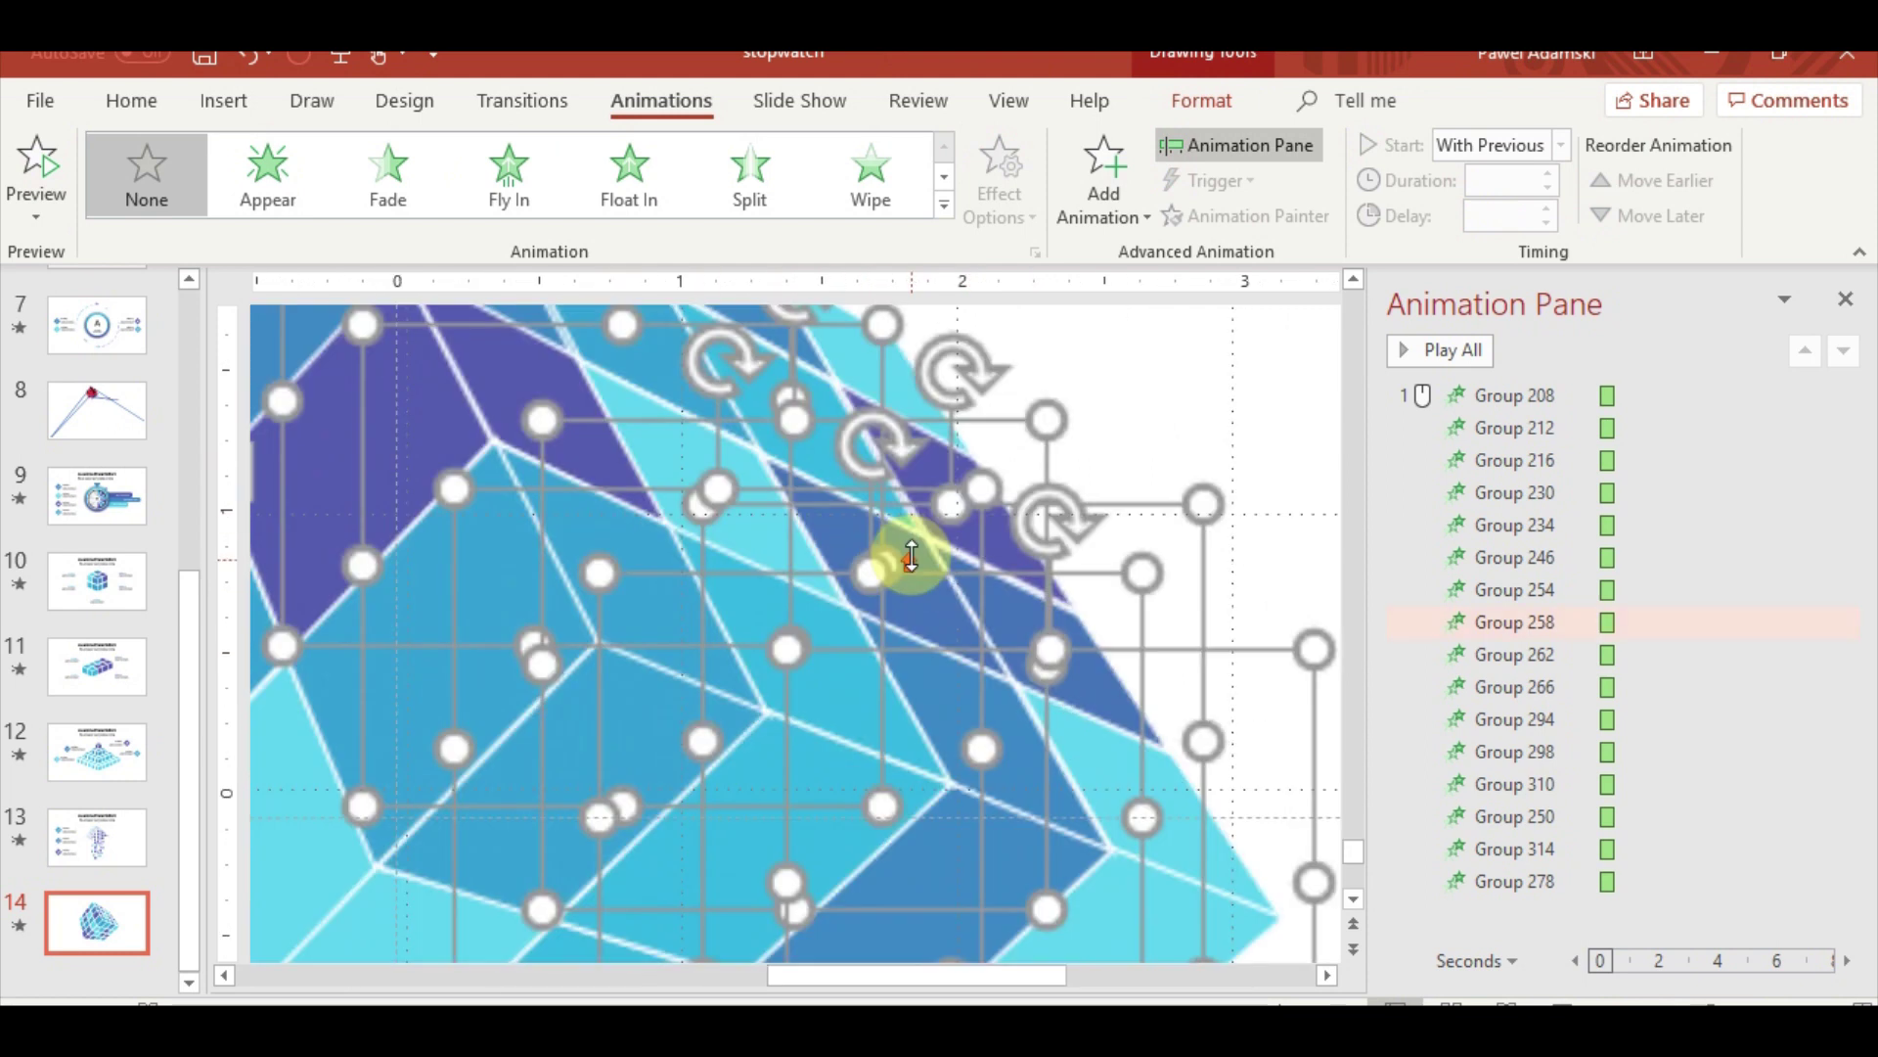
scroll(824, 481, "up", 2, "ctrl")
scroll(872, 511, "up", 2)
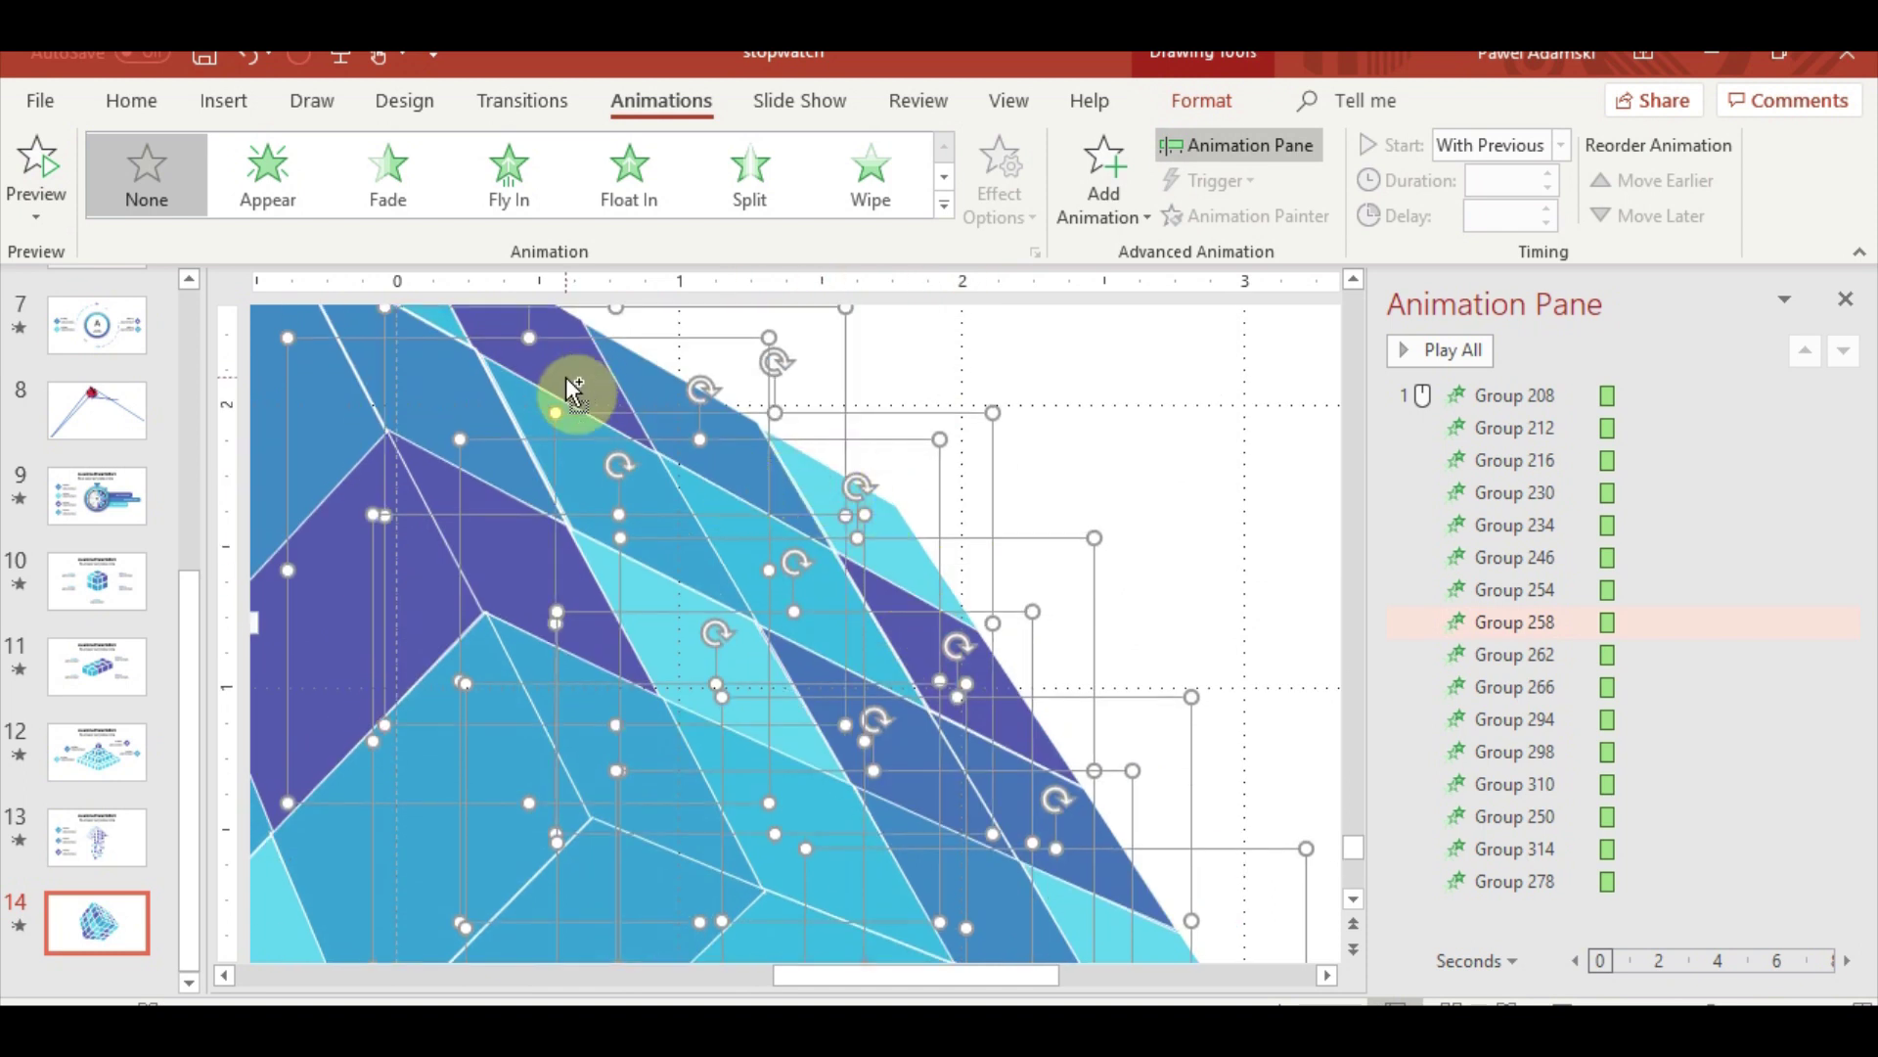
scroll(787, 499, "down", 3, "ctrl")
scroll(788, 499, "down", 2, "ctrl")
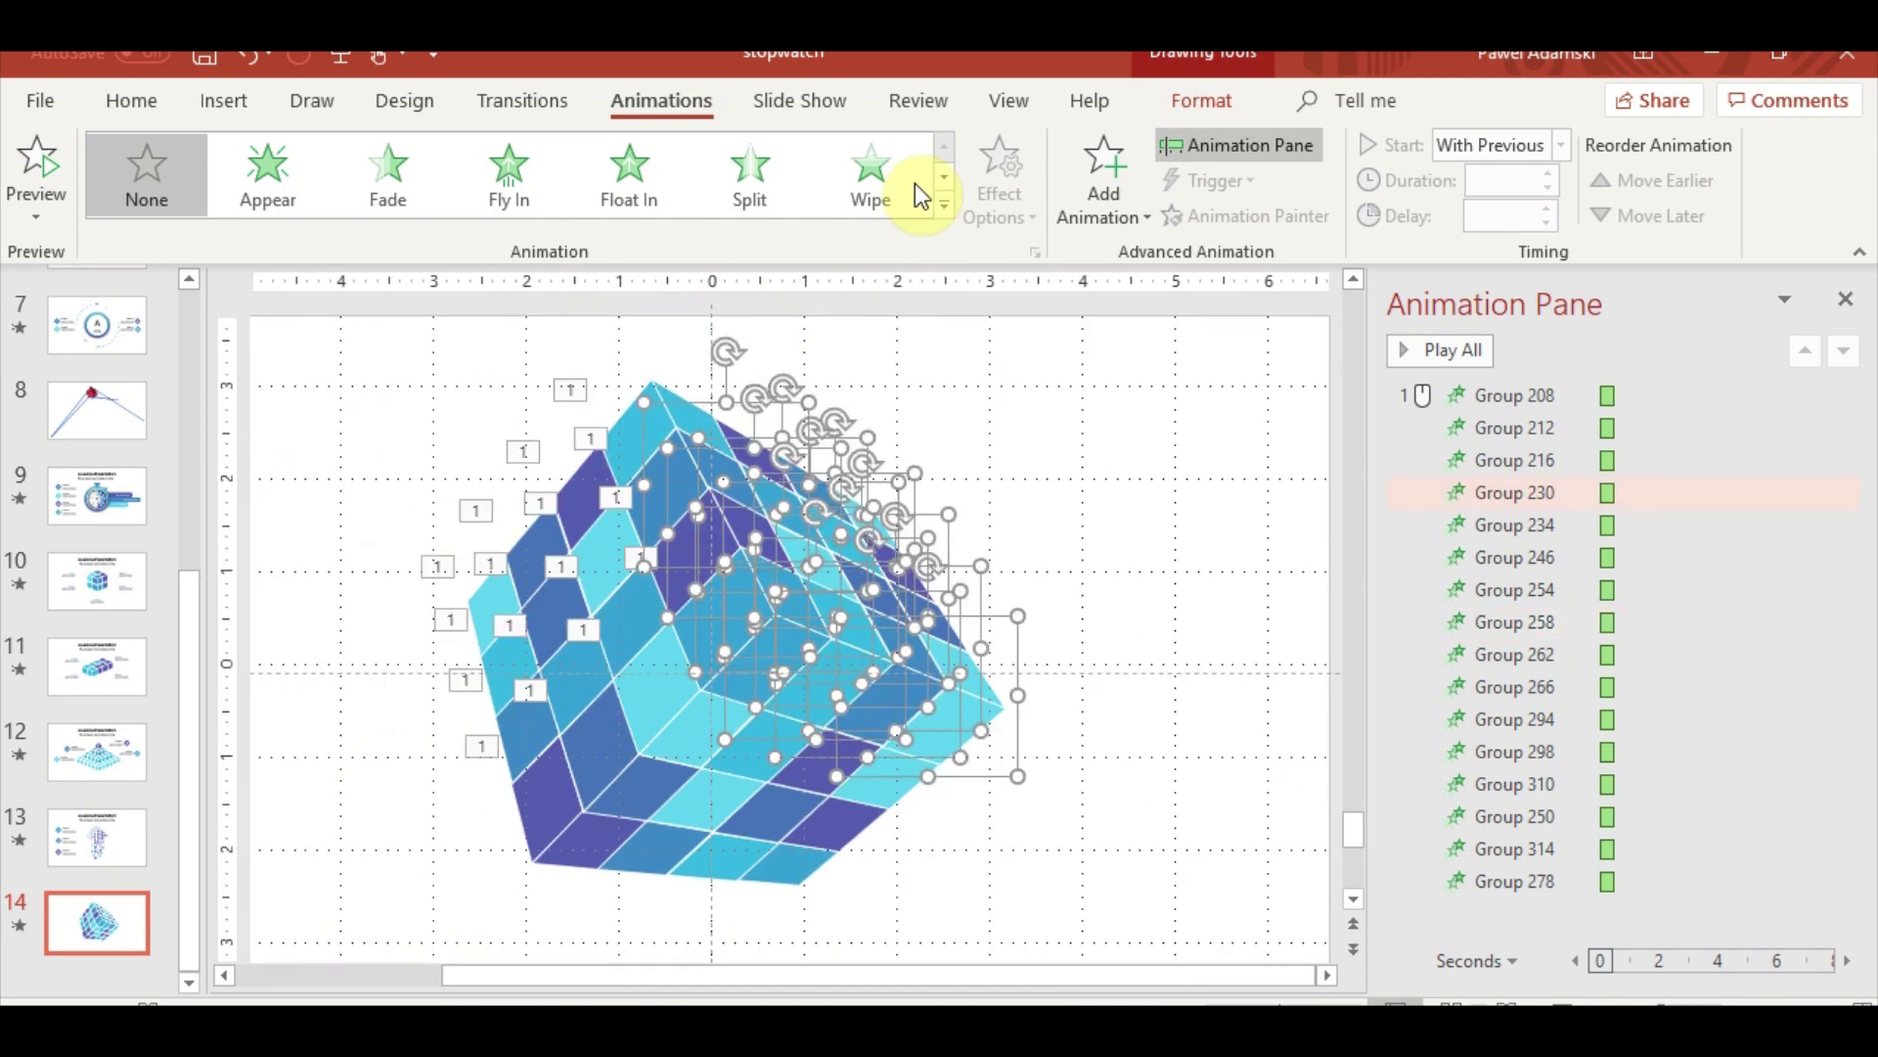
Make the top-face pieces Fly In from the right
left_click(509, 195)
left_click(1006, 213)
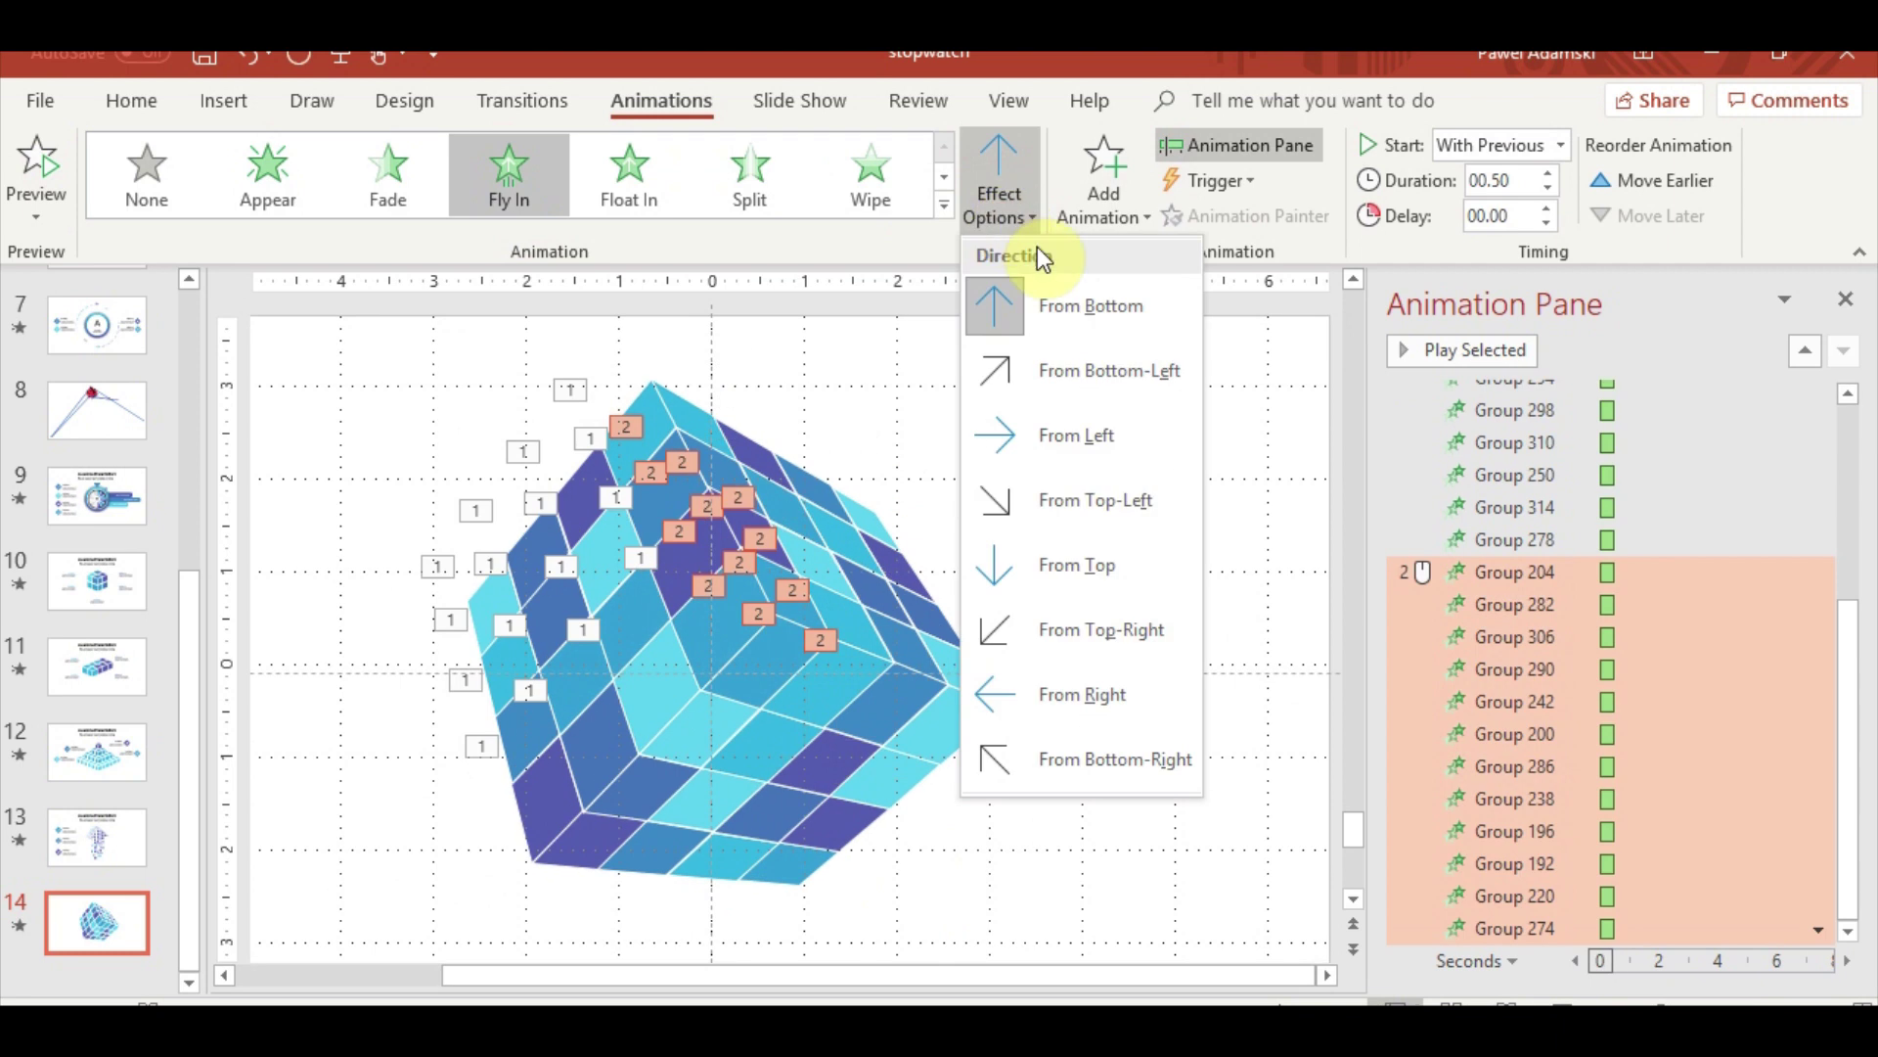
left_click(1129, 685)
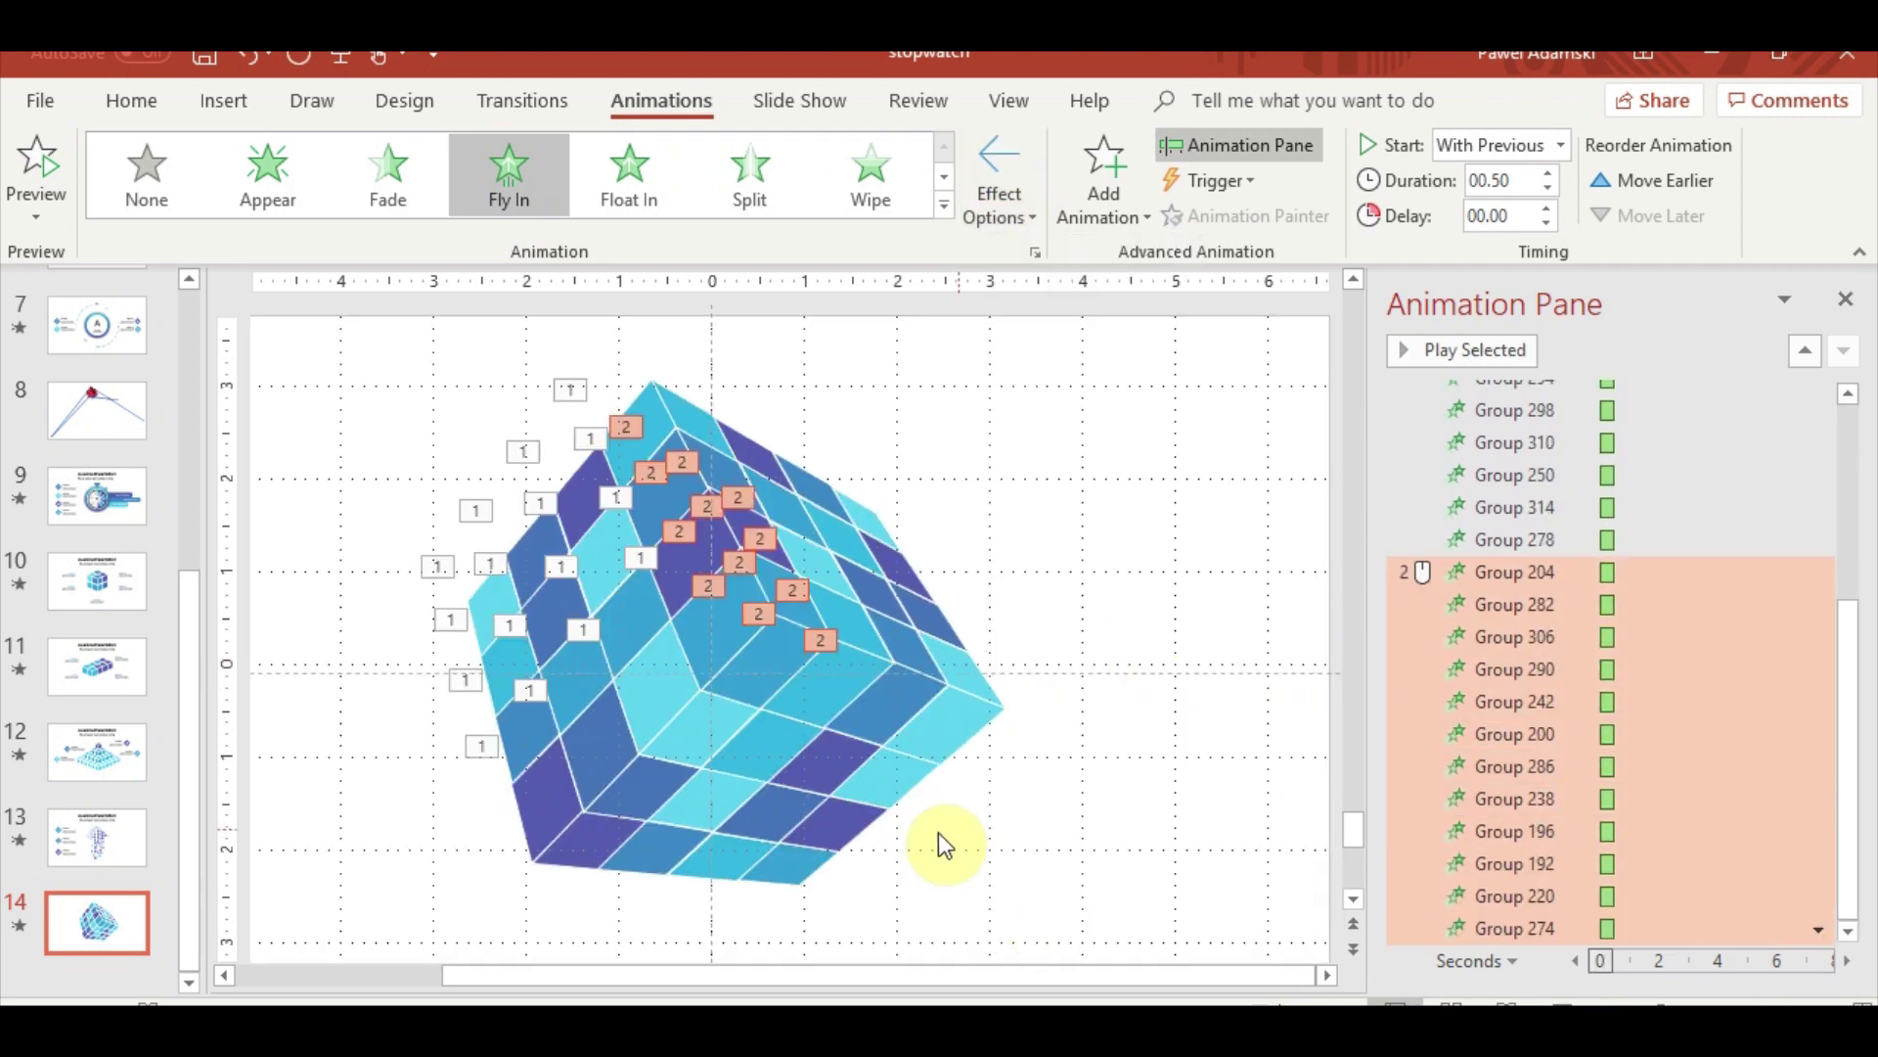
Select the lower-face pieces, excluding the animated right-edge piece, and apply Fly In as batch 3
left_click(982, 892)
left_click(729, 827)
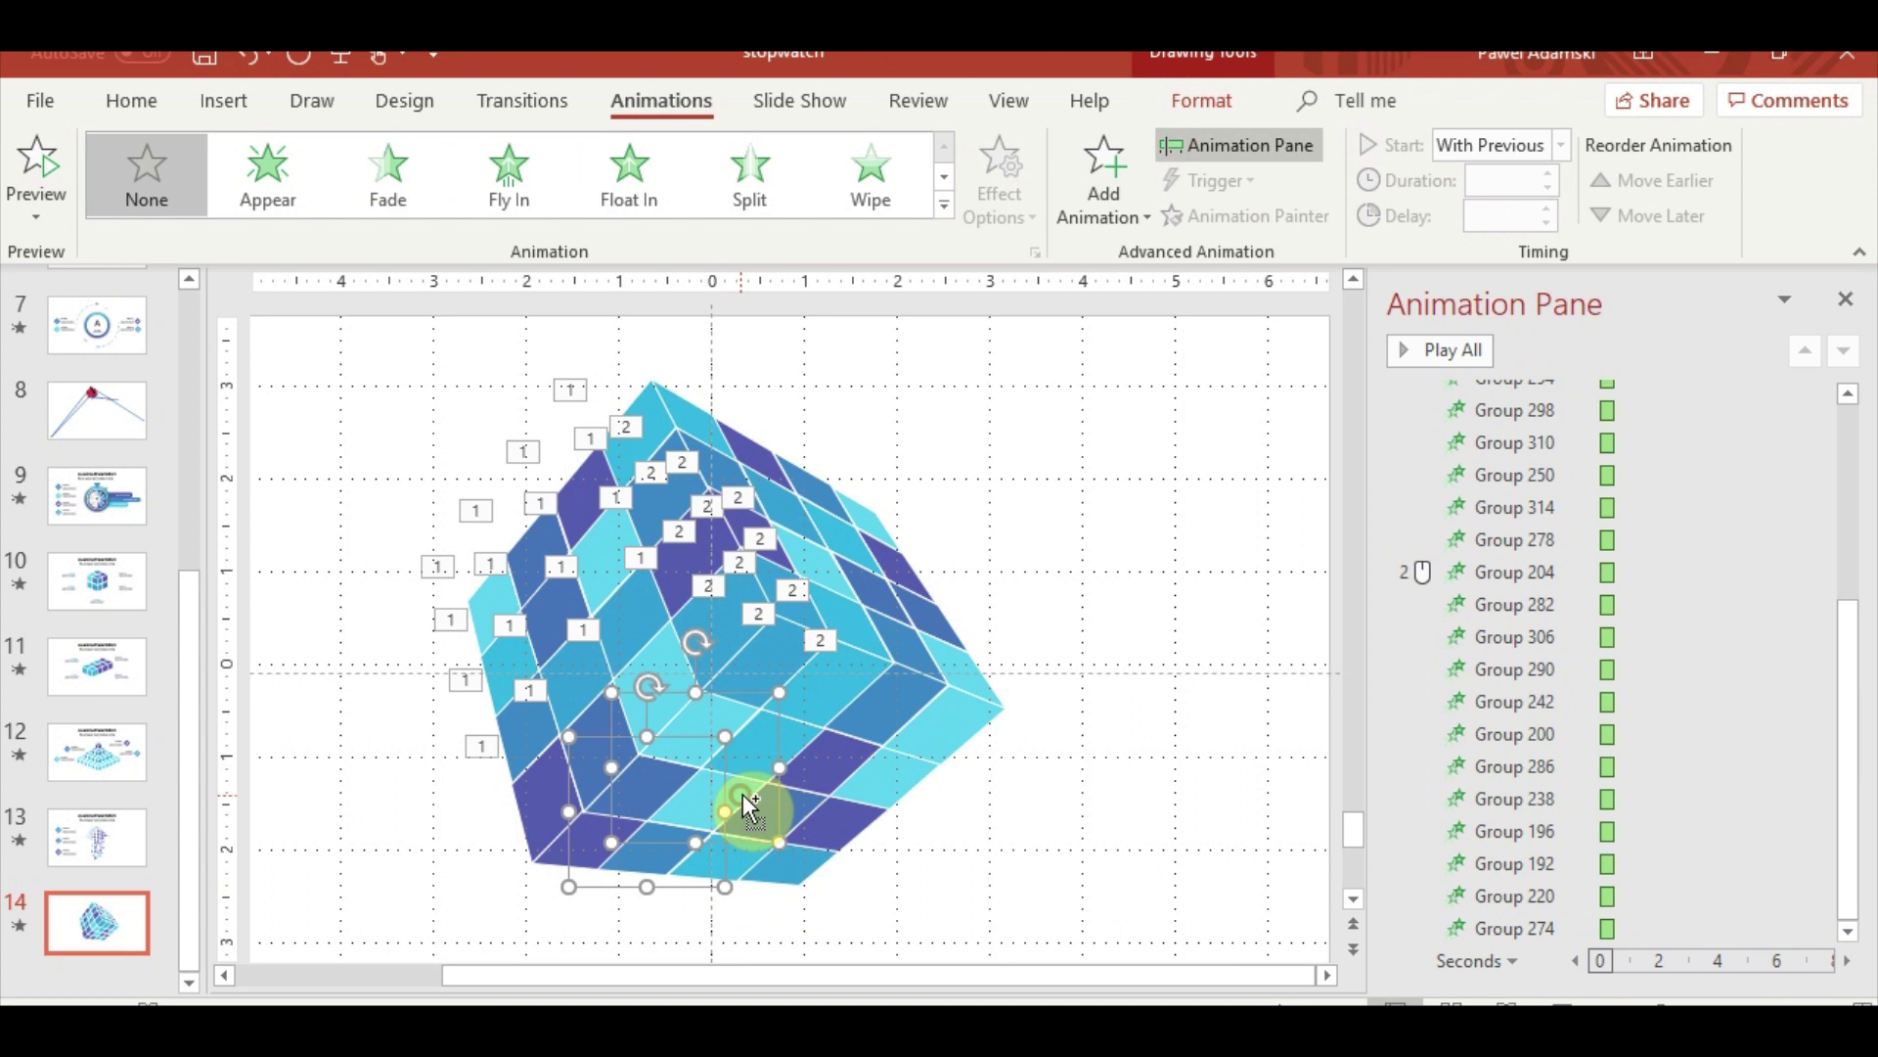
left_click(739, 851, "shift")
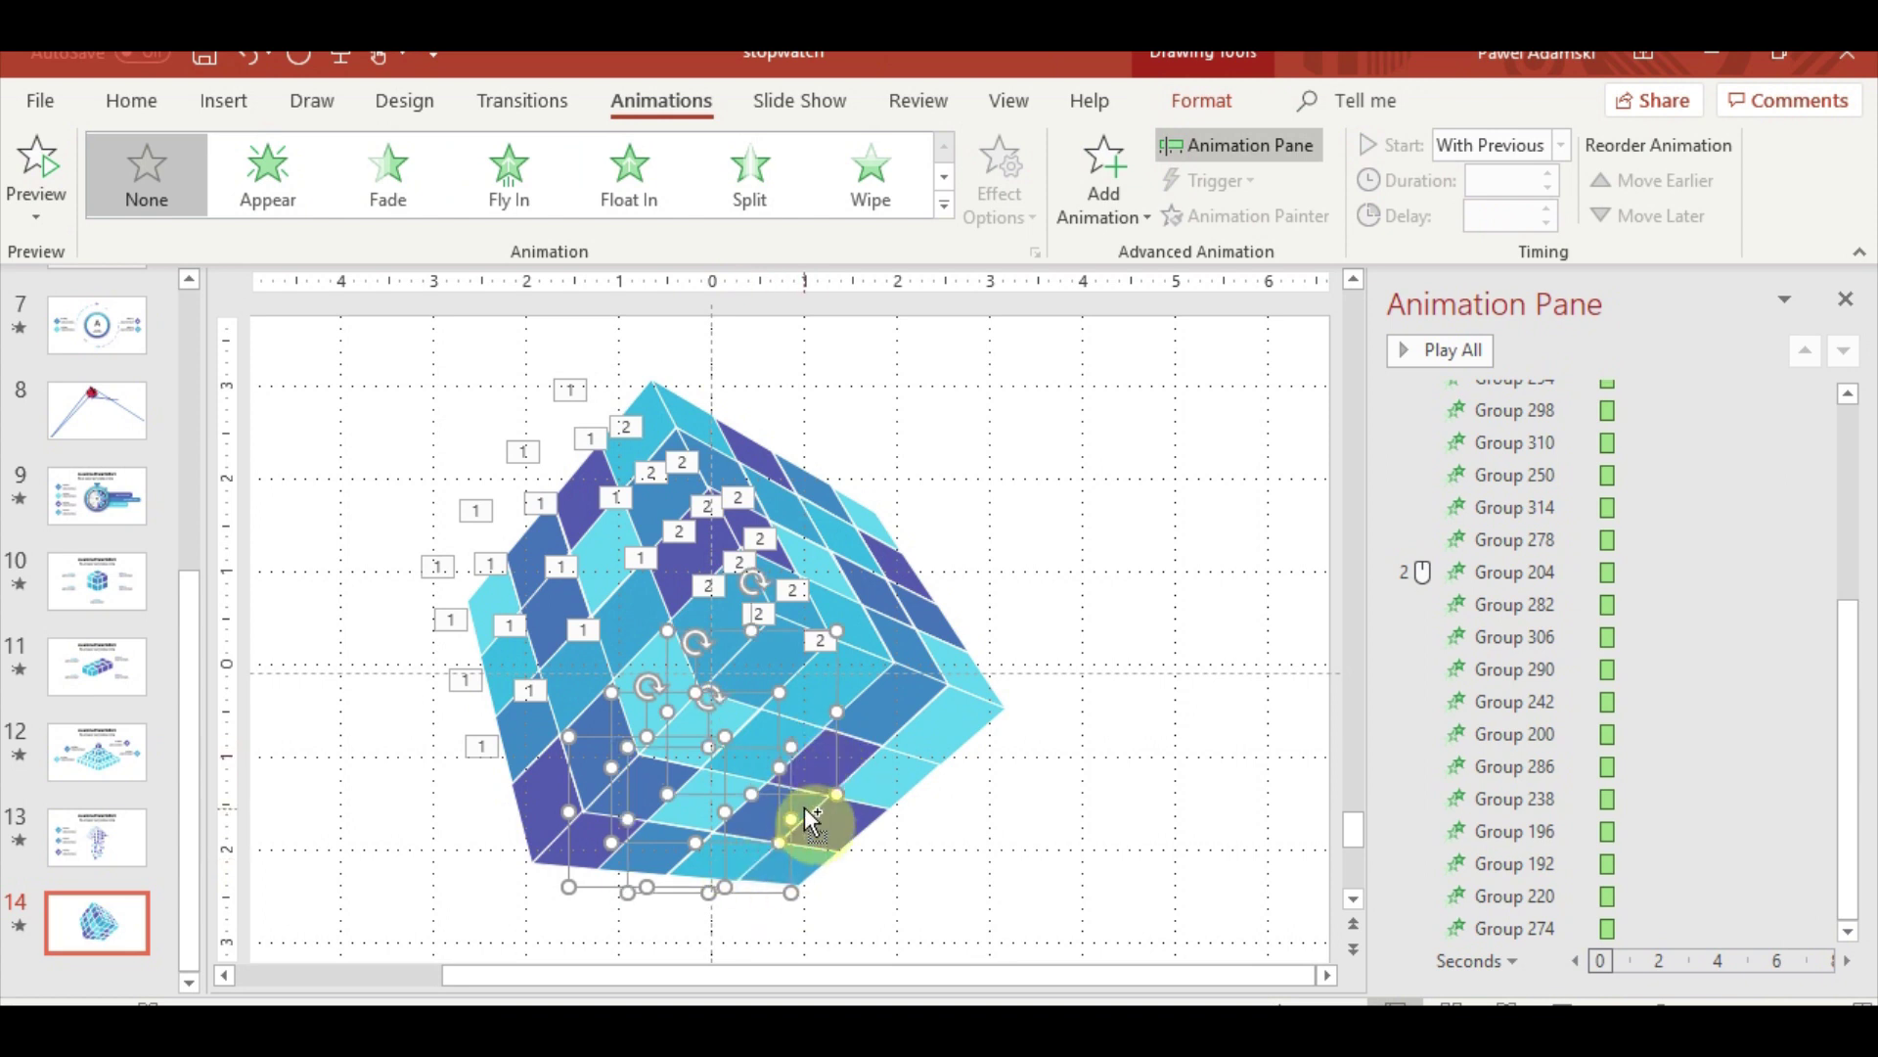
left_click(831, 788, "shift")
left_click(860, 772, "shift")
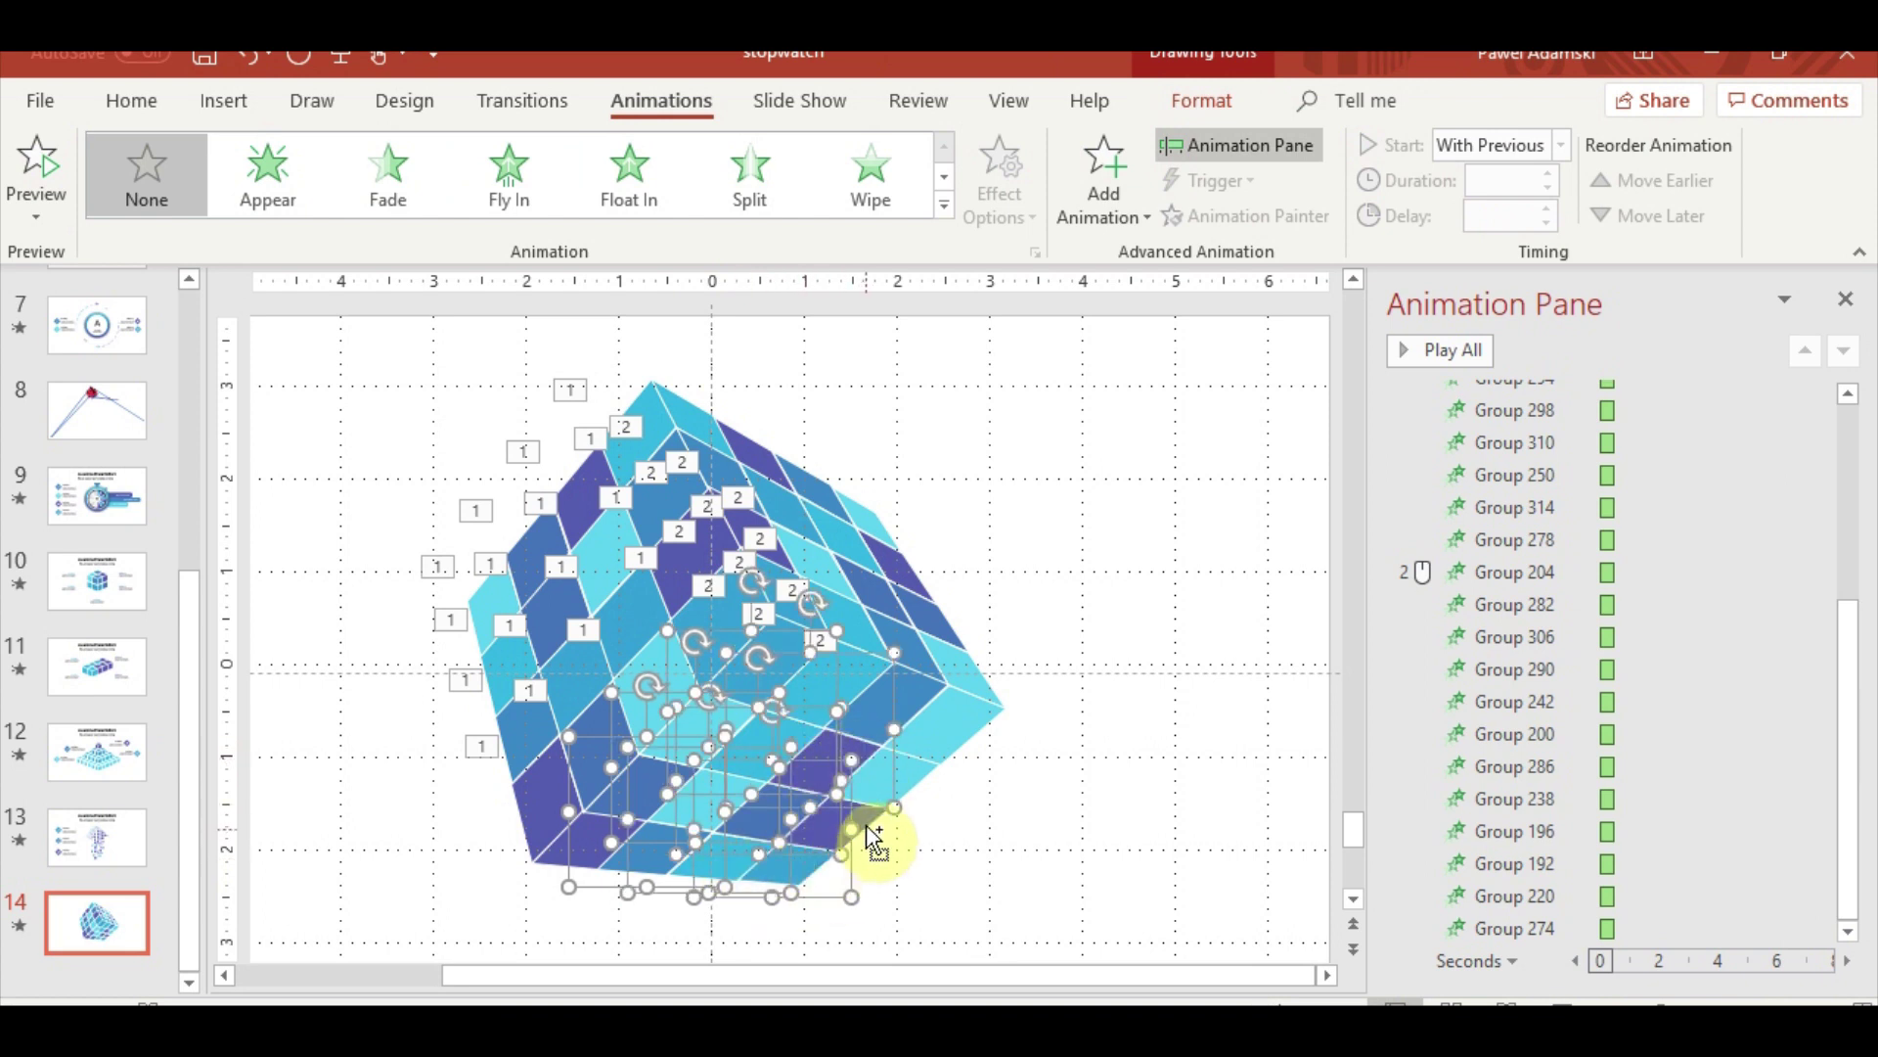
left_click(866, 824, "shift")
left_click(975, 731, "shift")
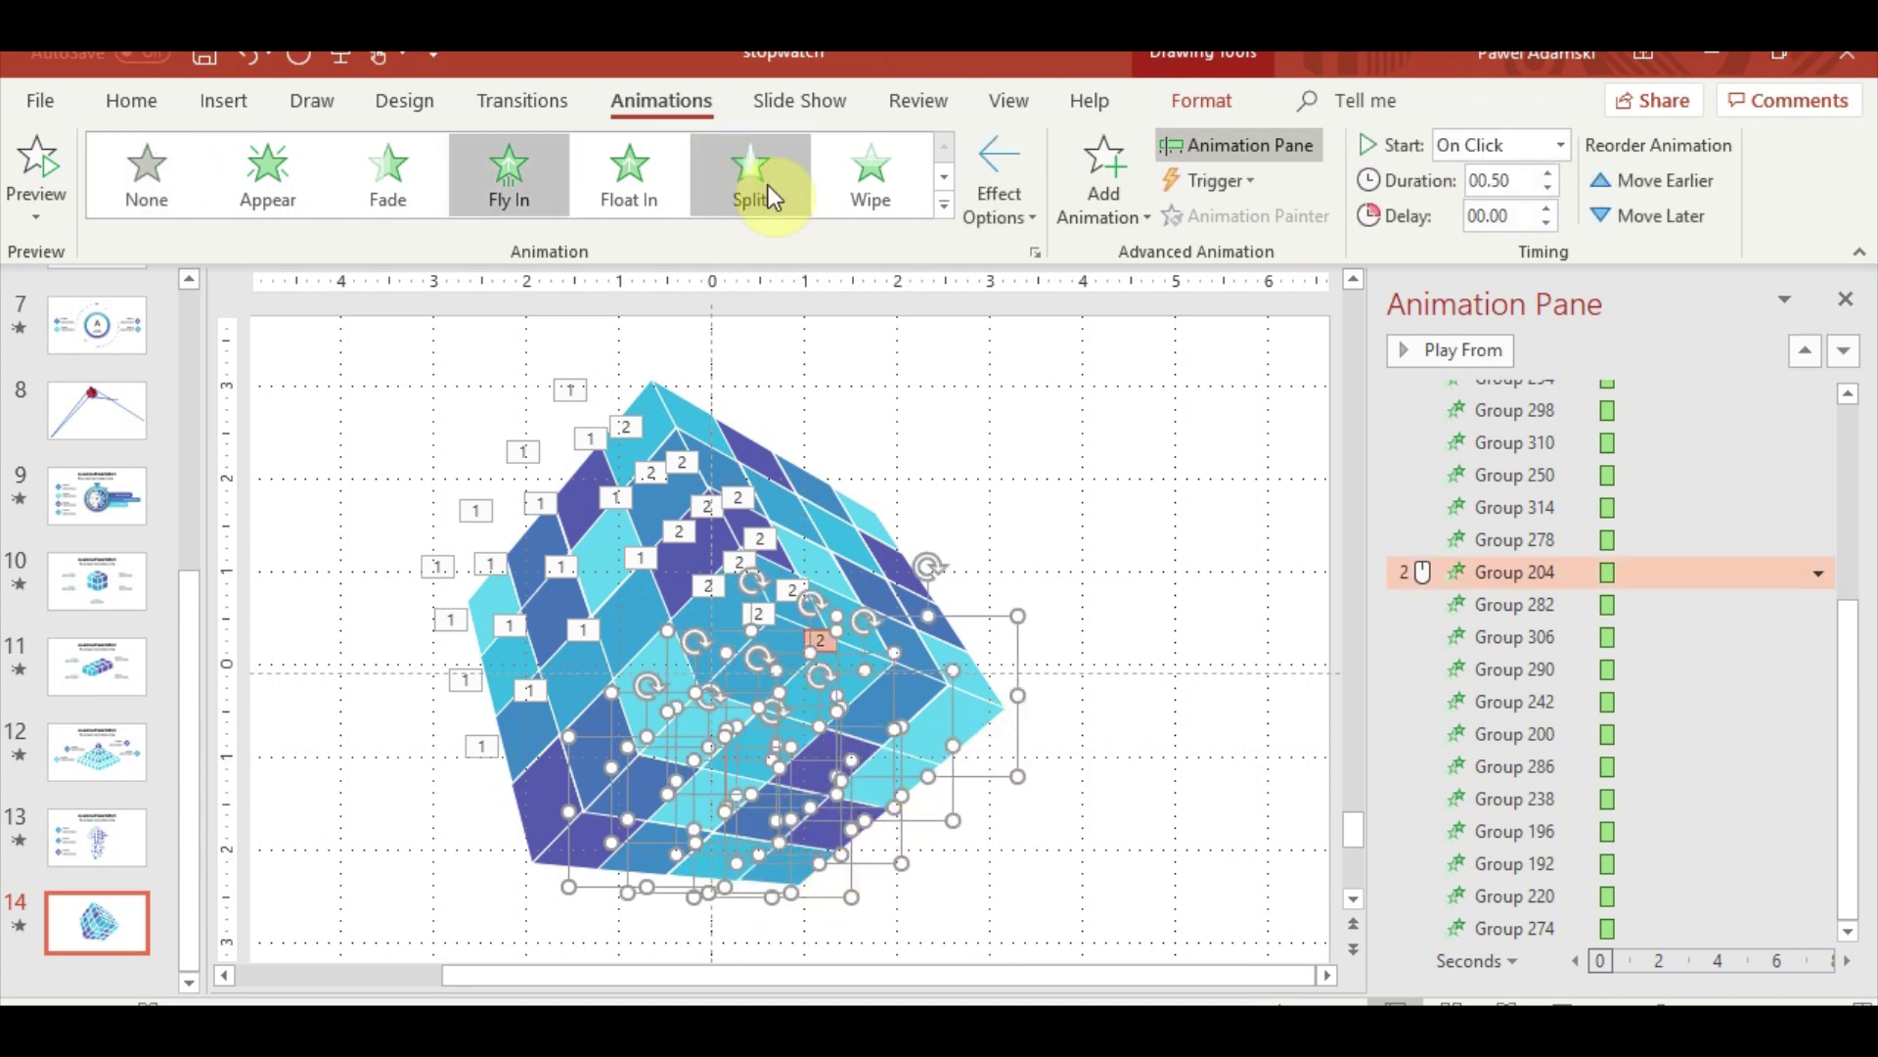
left_click(973, 729, "shift")
scroll(1581, 768, "up", 3)
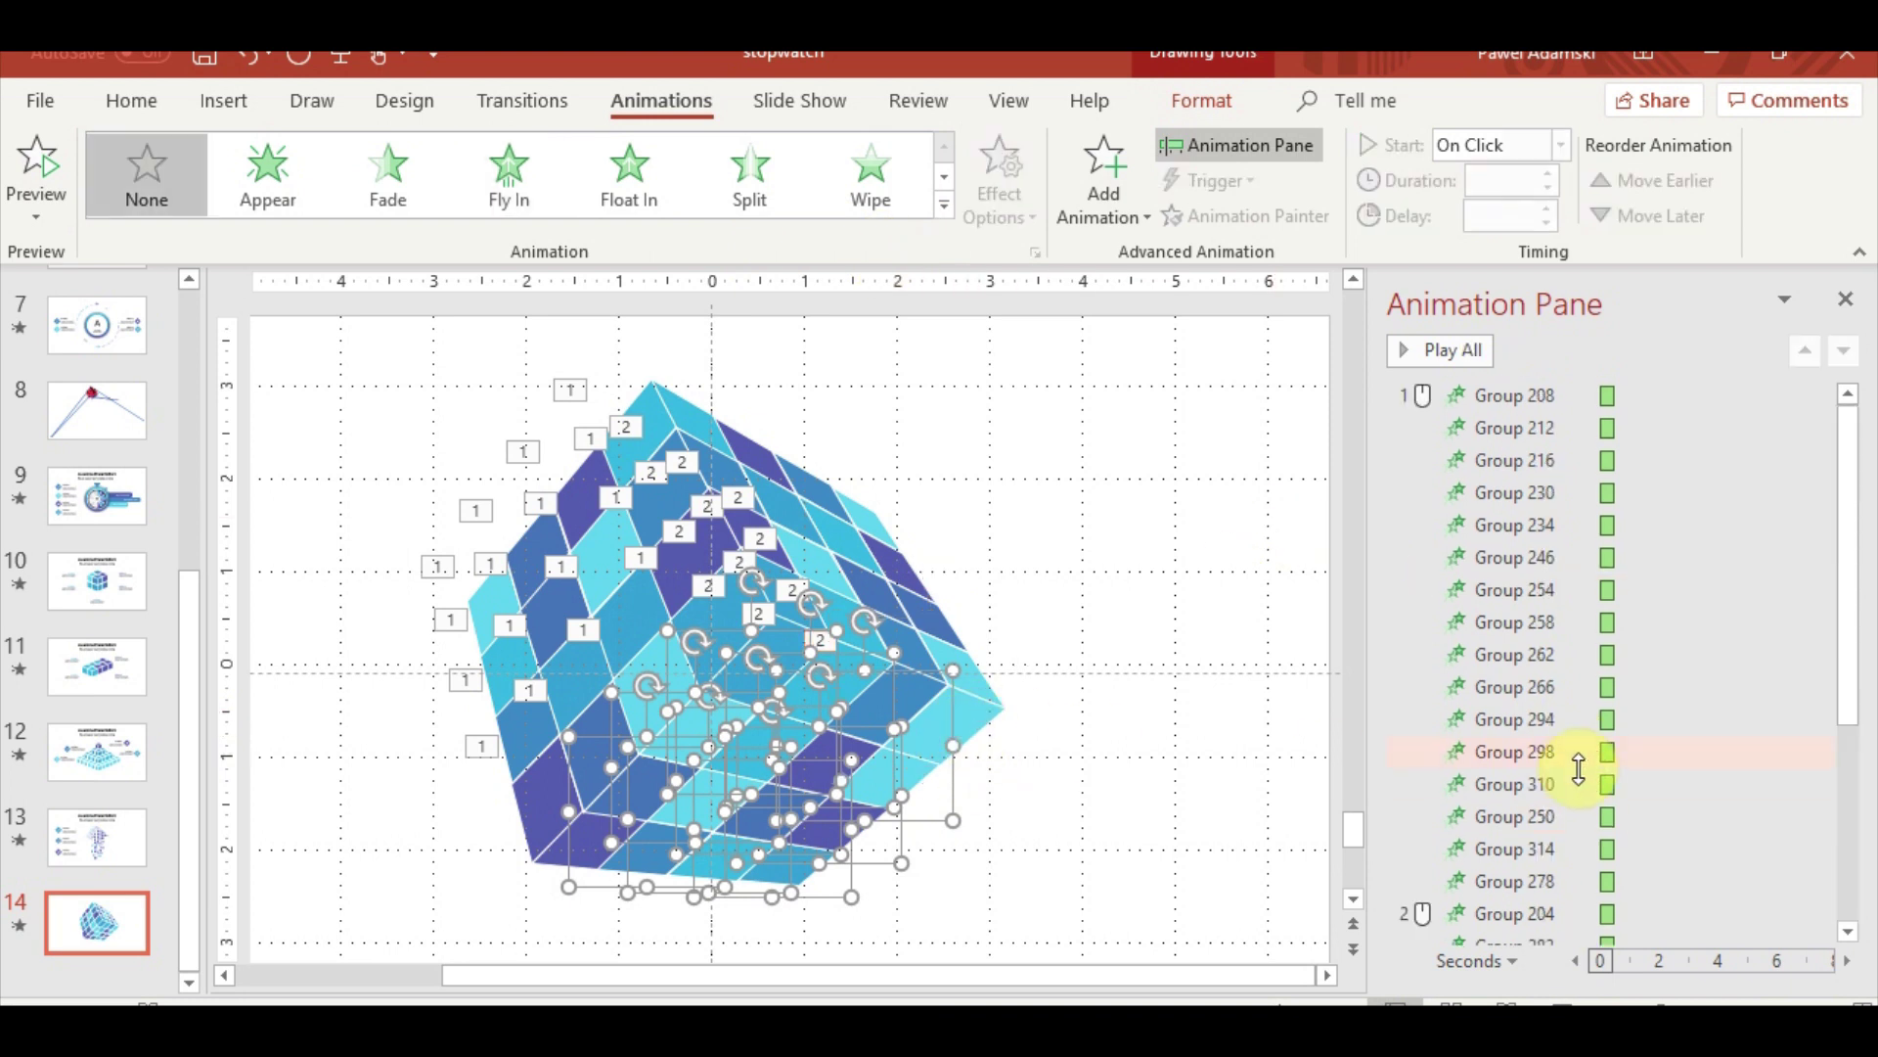
scroll(1581, 768, "down", 3)
left_click(530, 174)
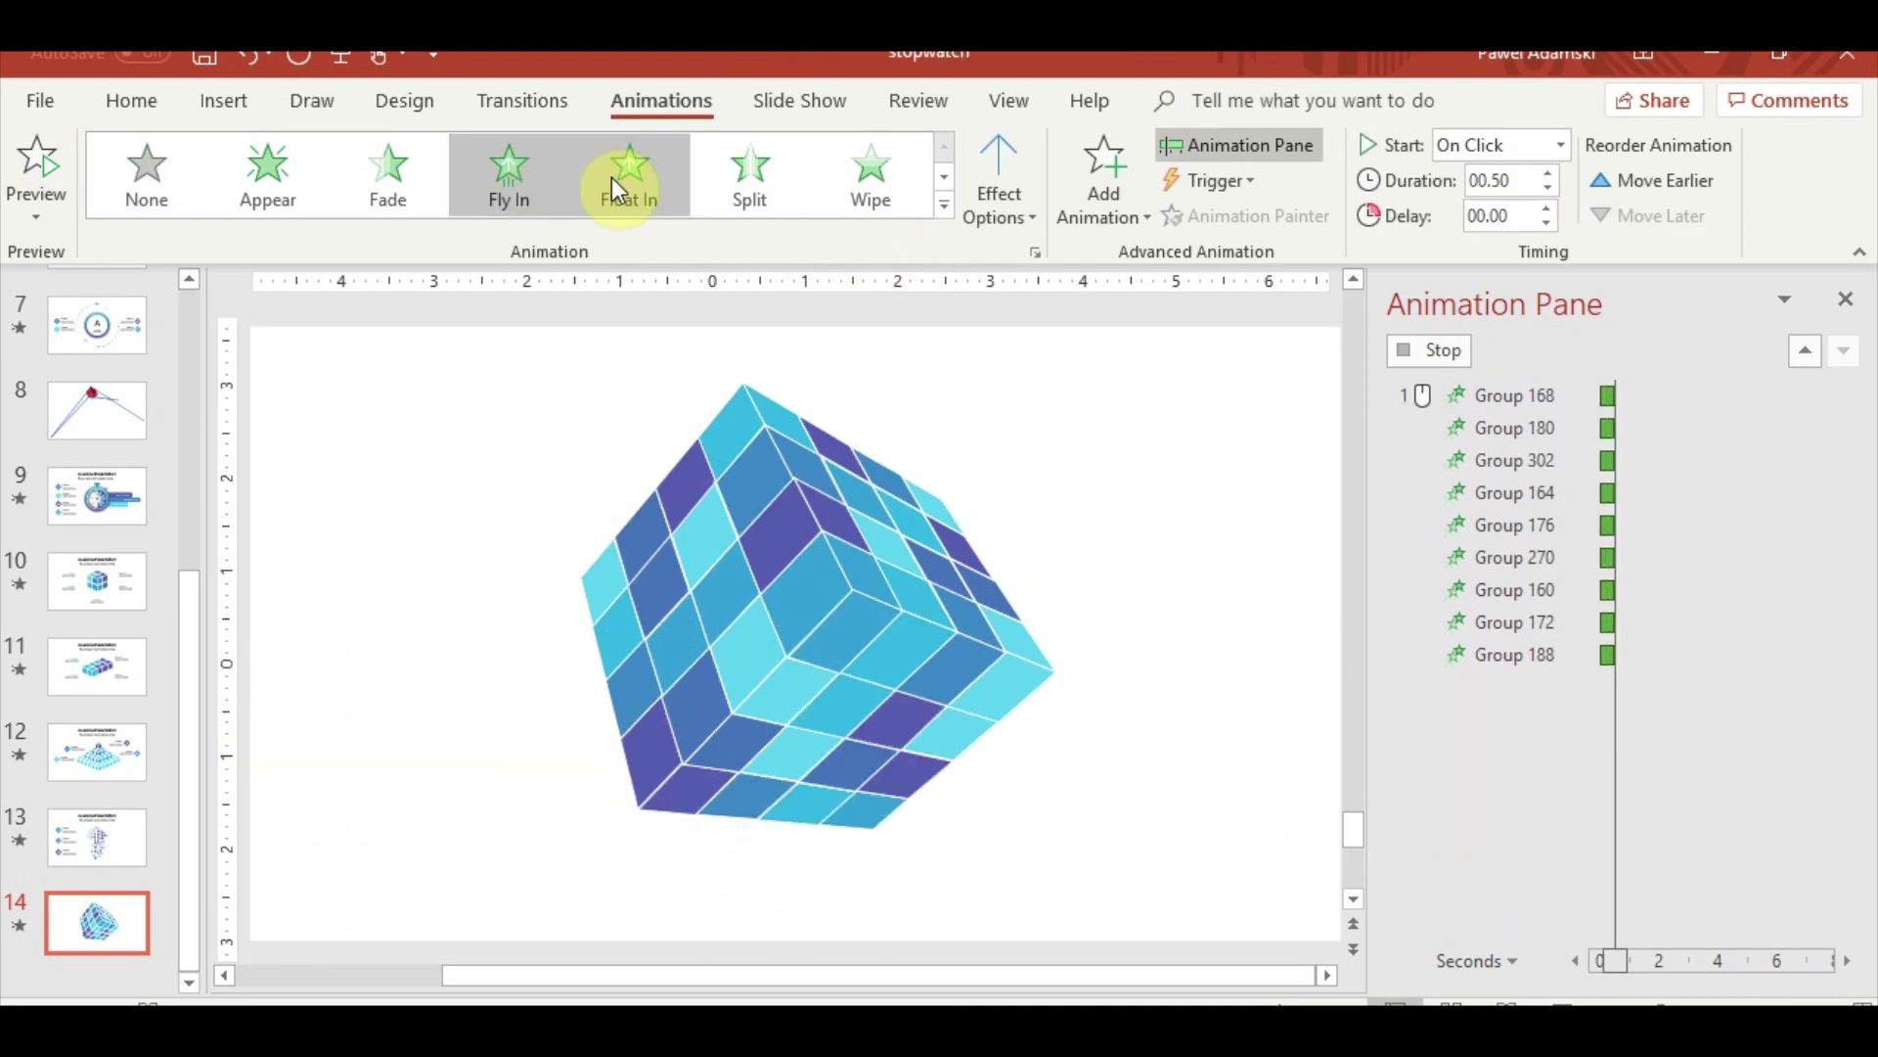
Set the Fly In direction for the third batch of cube pieces
left_click(1023, 213)
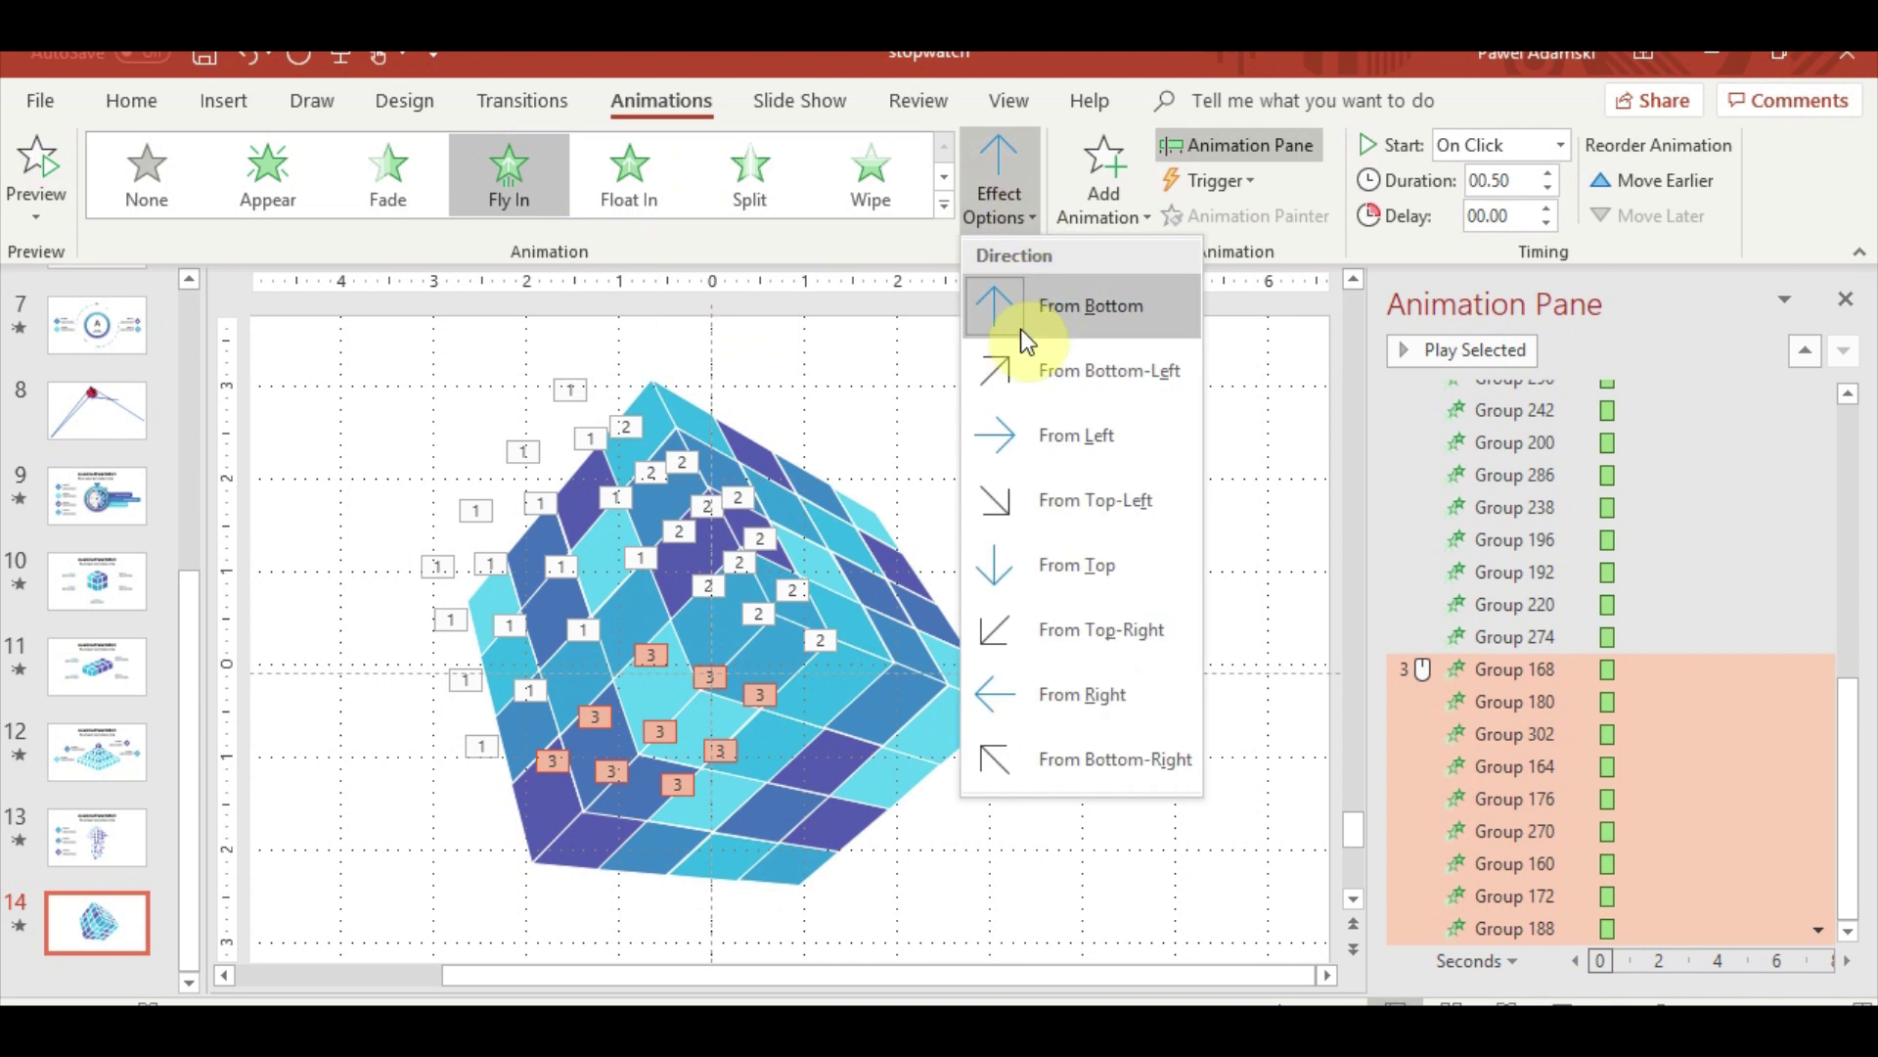
left_click(1001, 308)
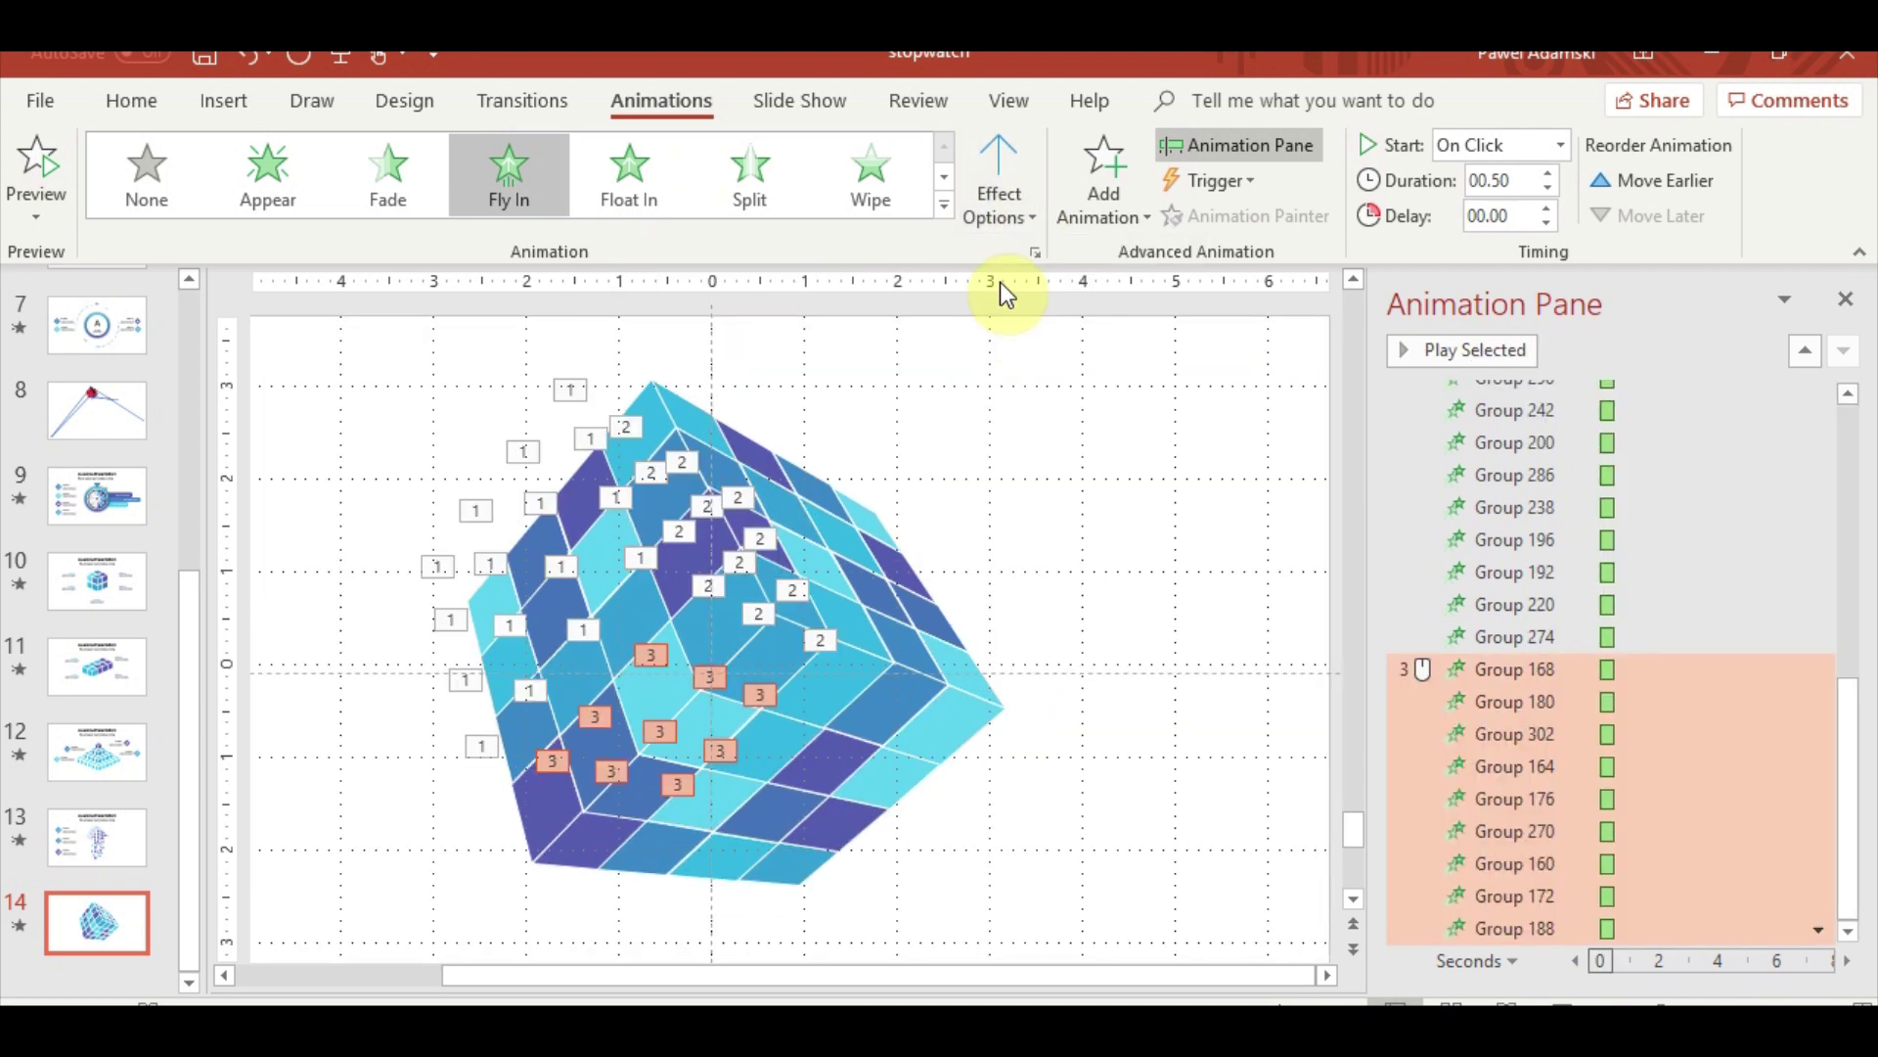
left_click(1000, 205)
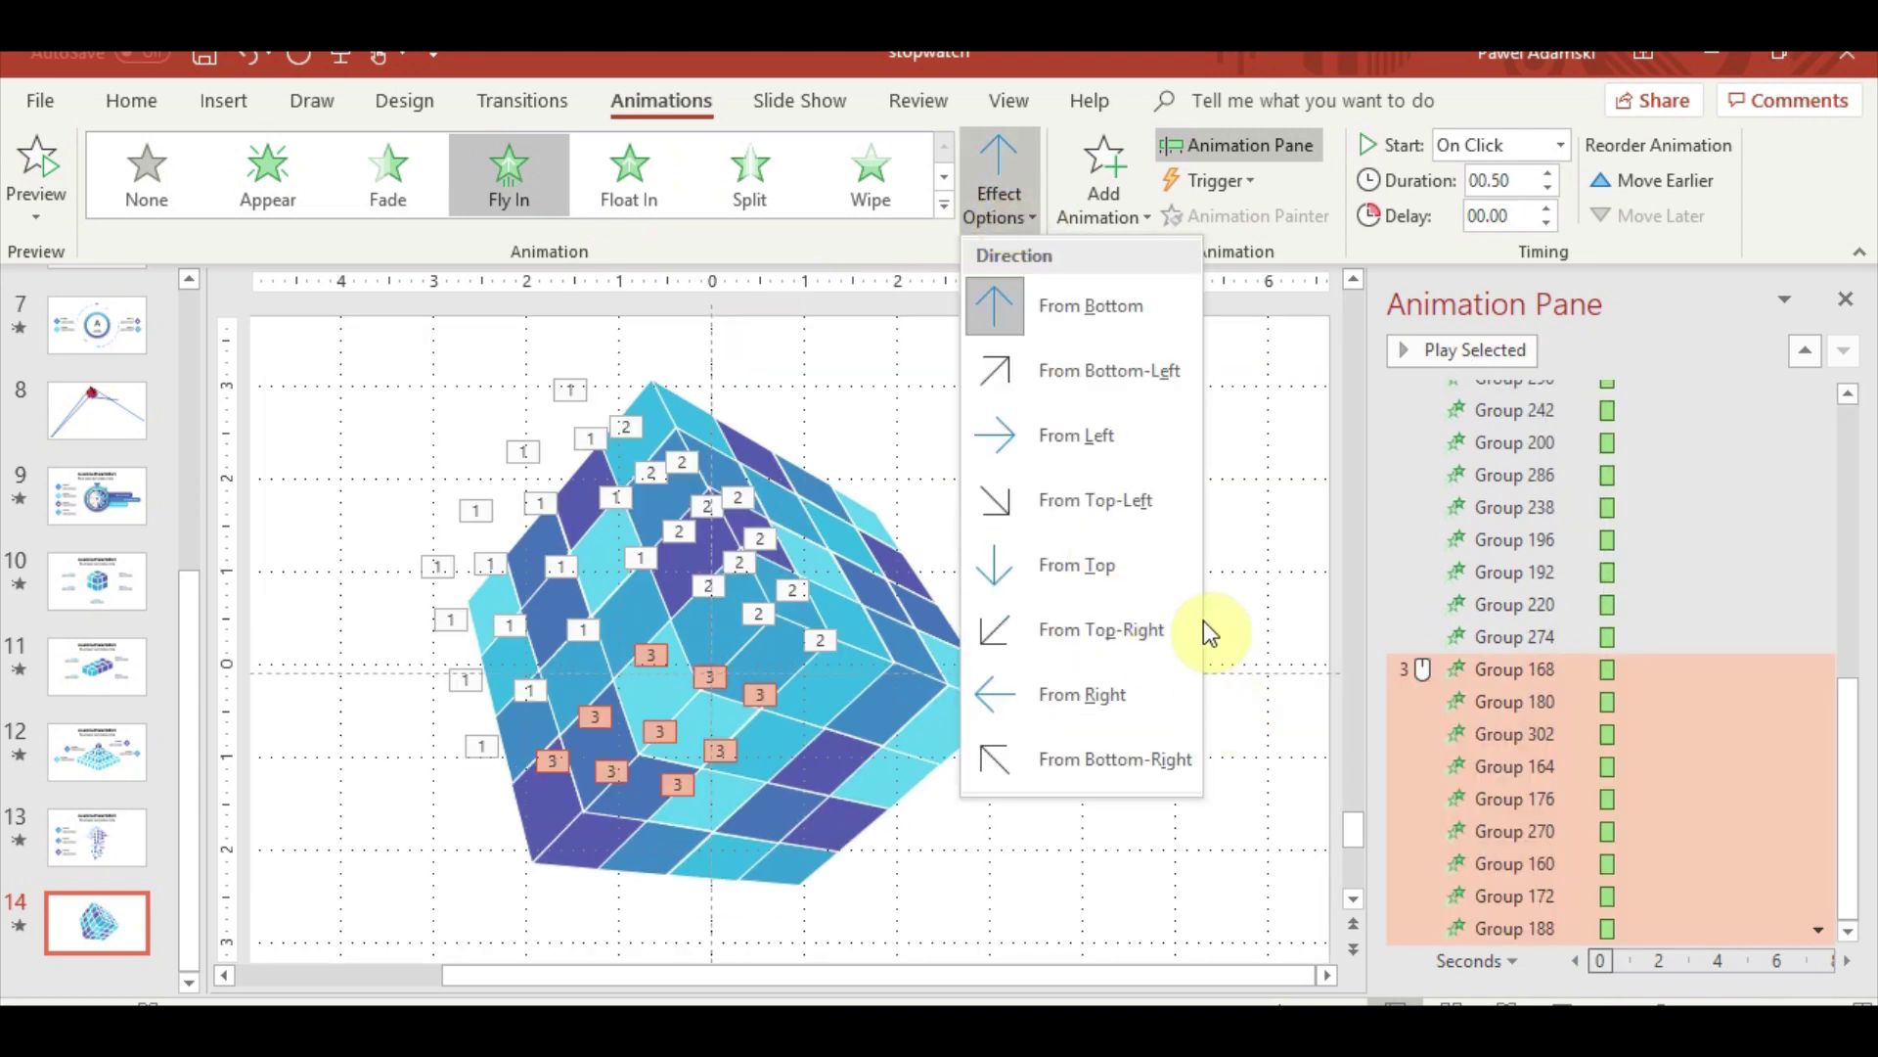
left_click(1266, 646)
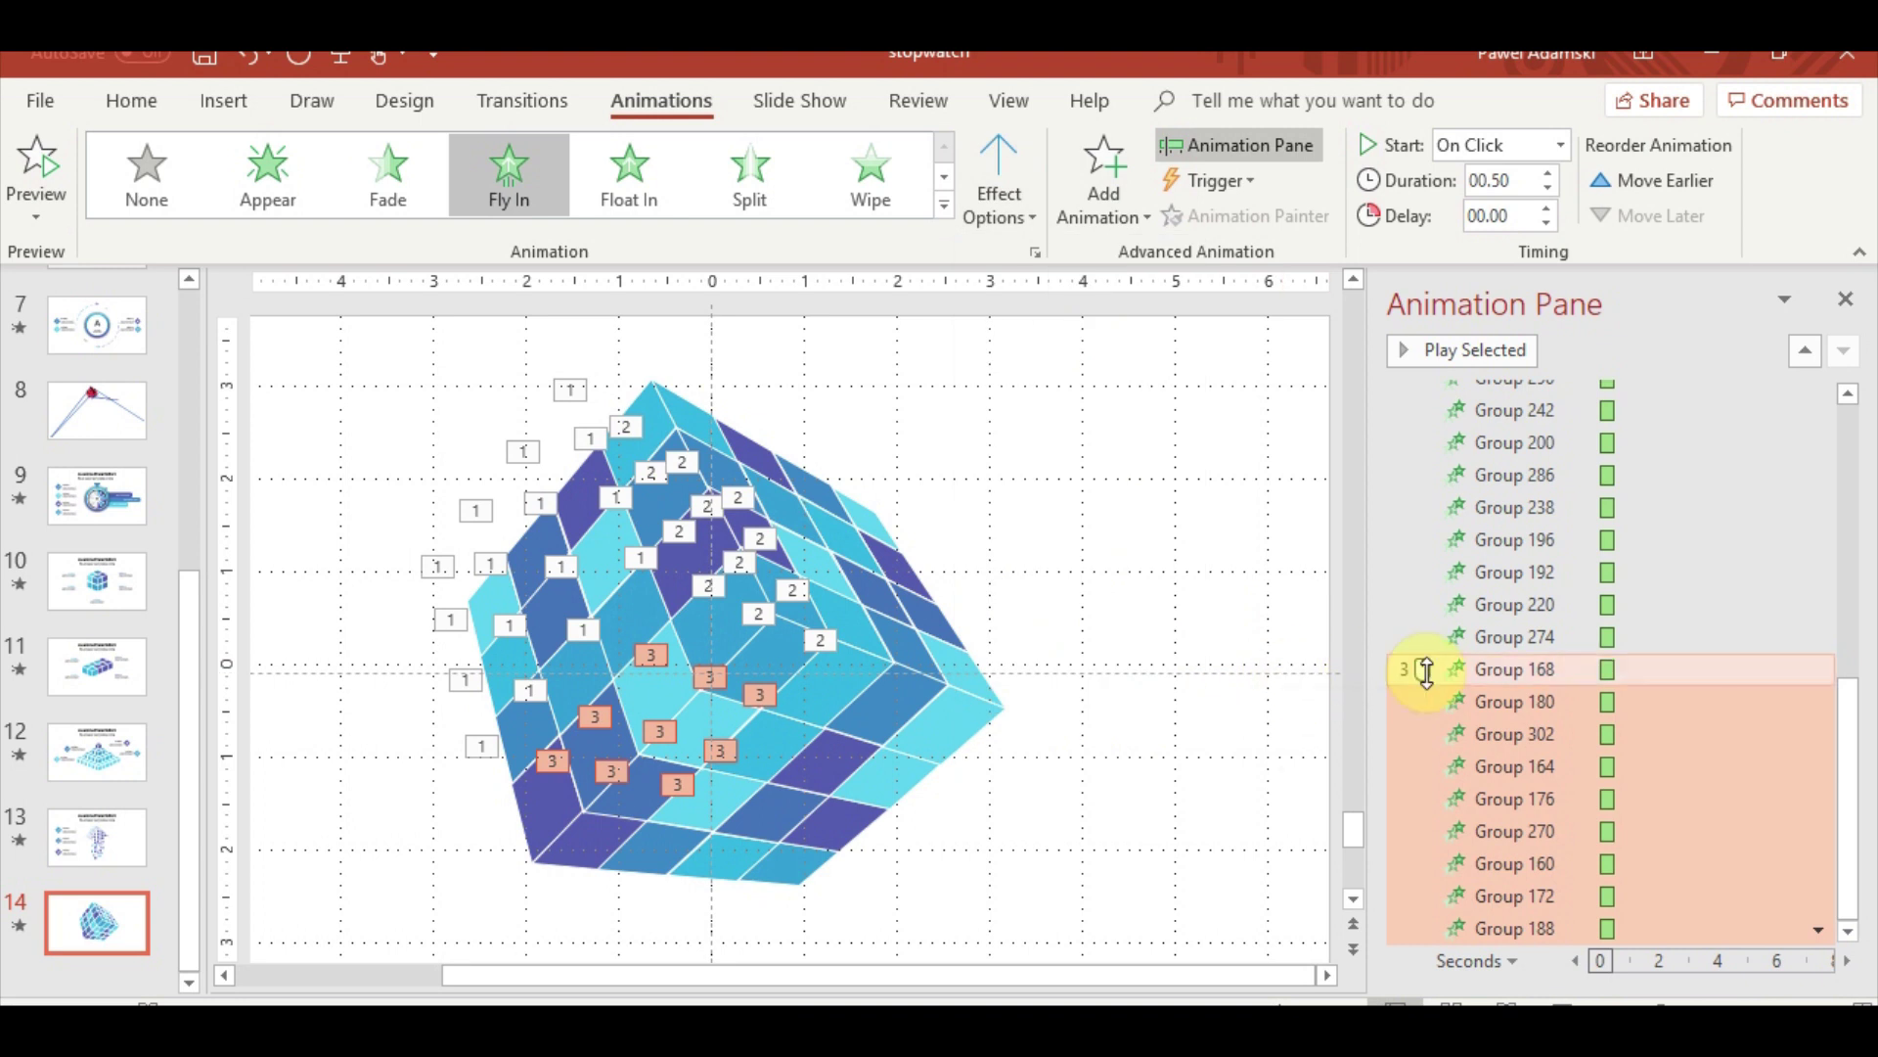
Set Groups 168 and 204 to Start With Previous, then show slide 14
right_click(1560, 685)
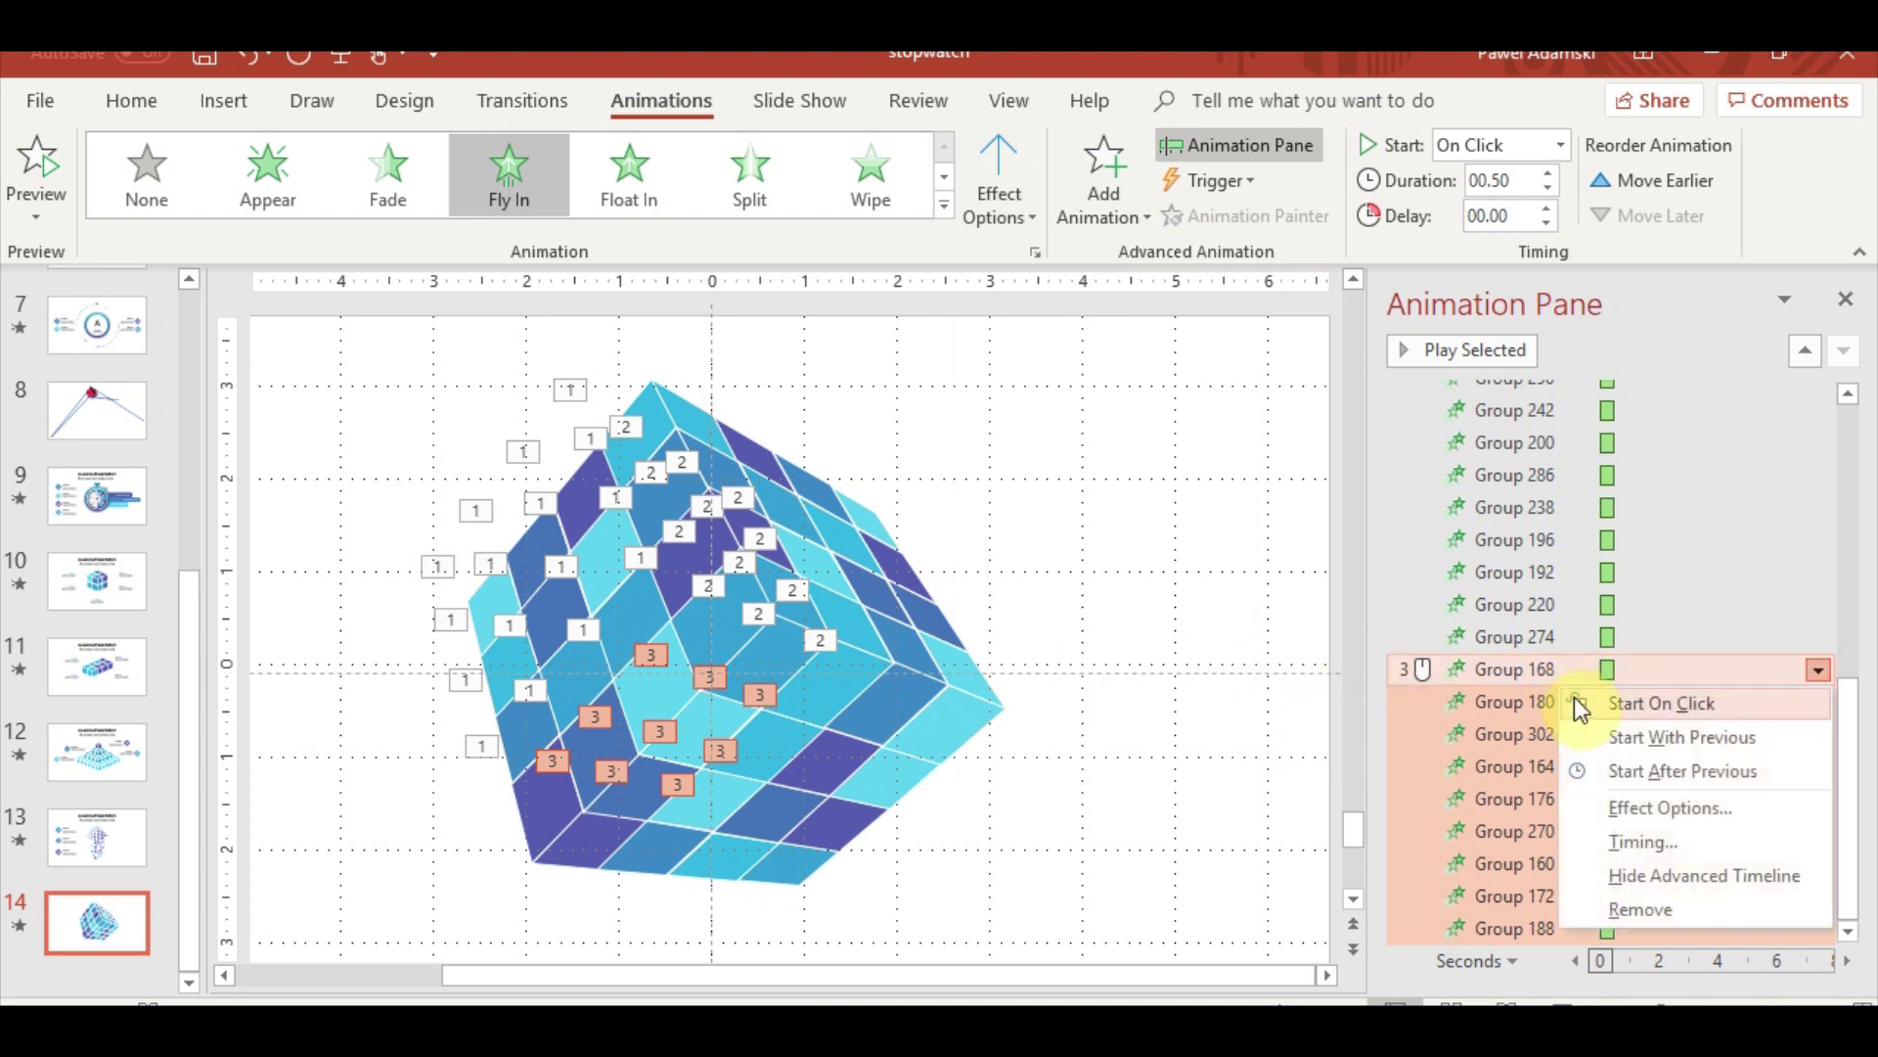
left_click(1723, 737)
right_click(1546, 928)
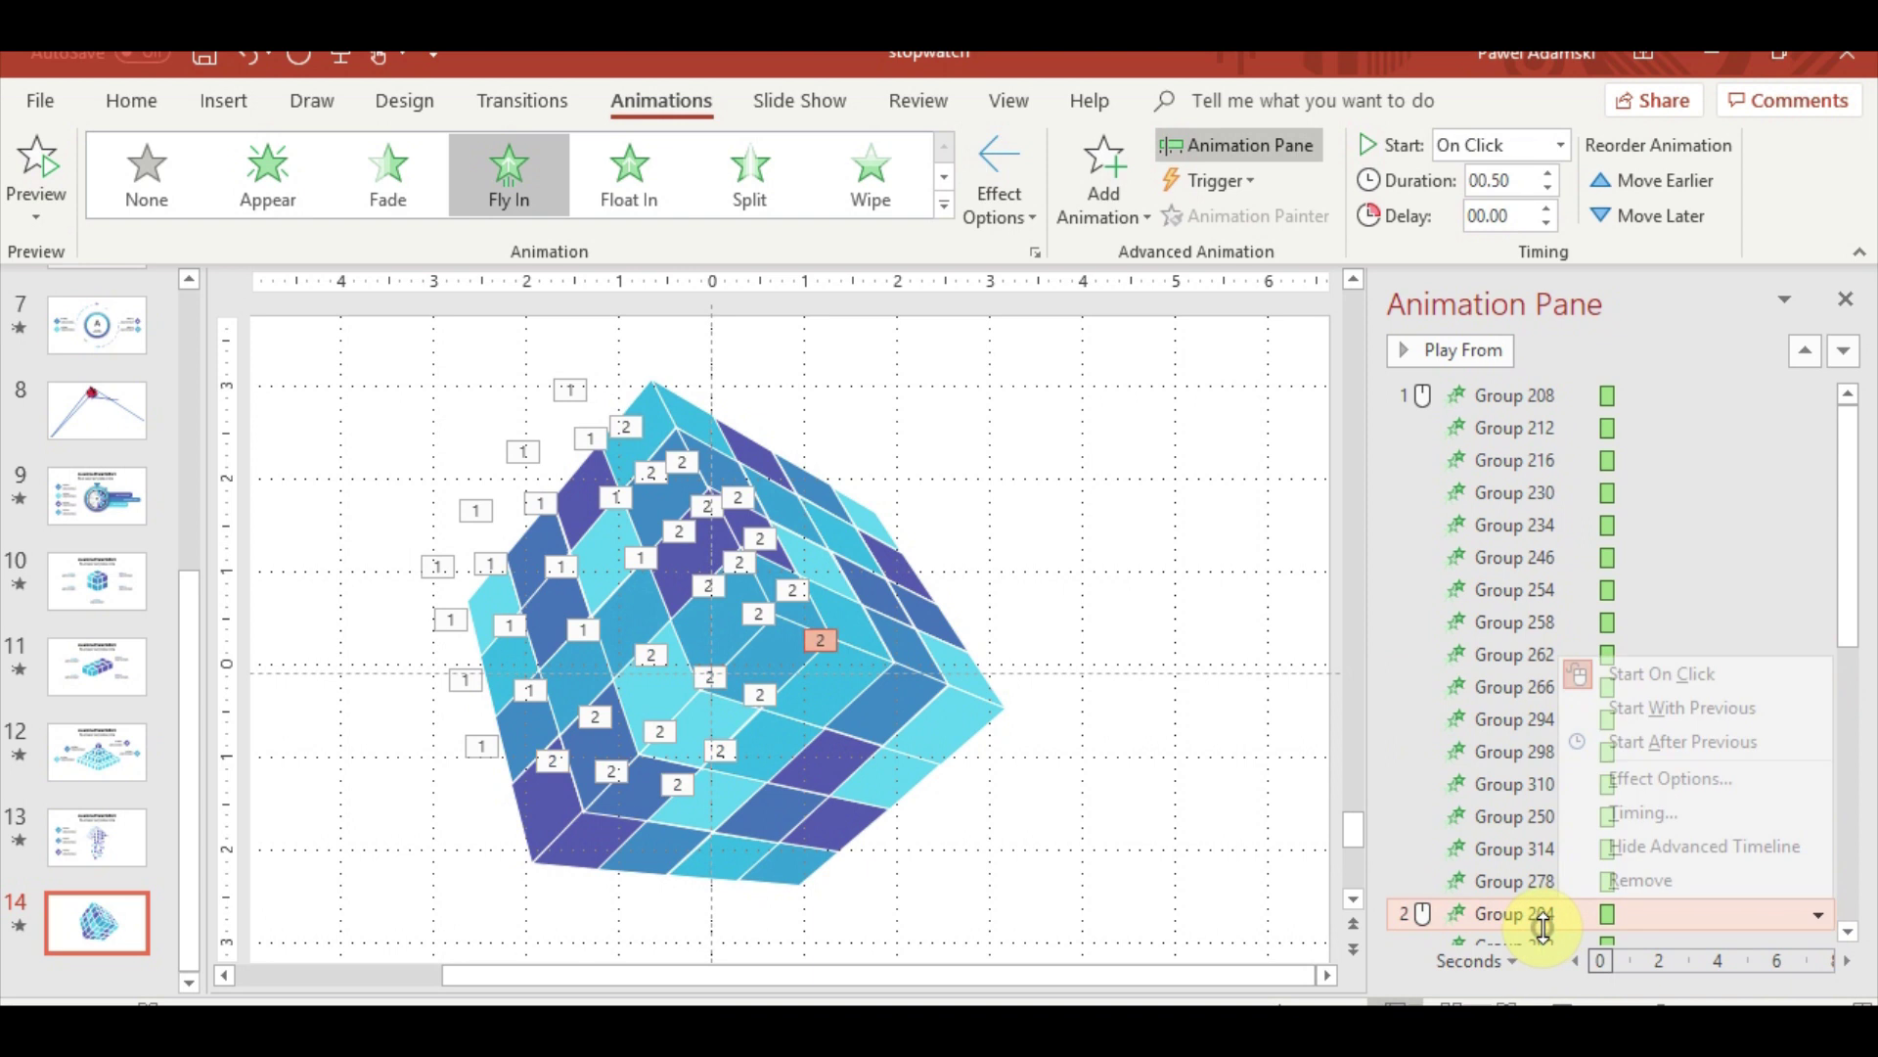
left_click(1756, 709)
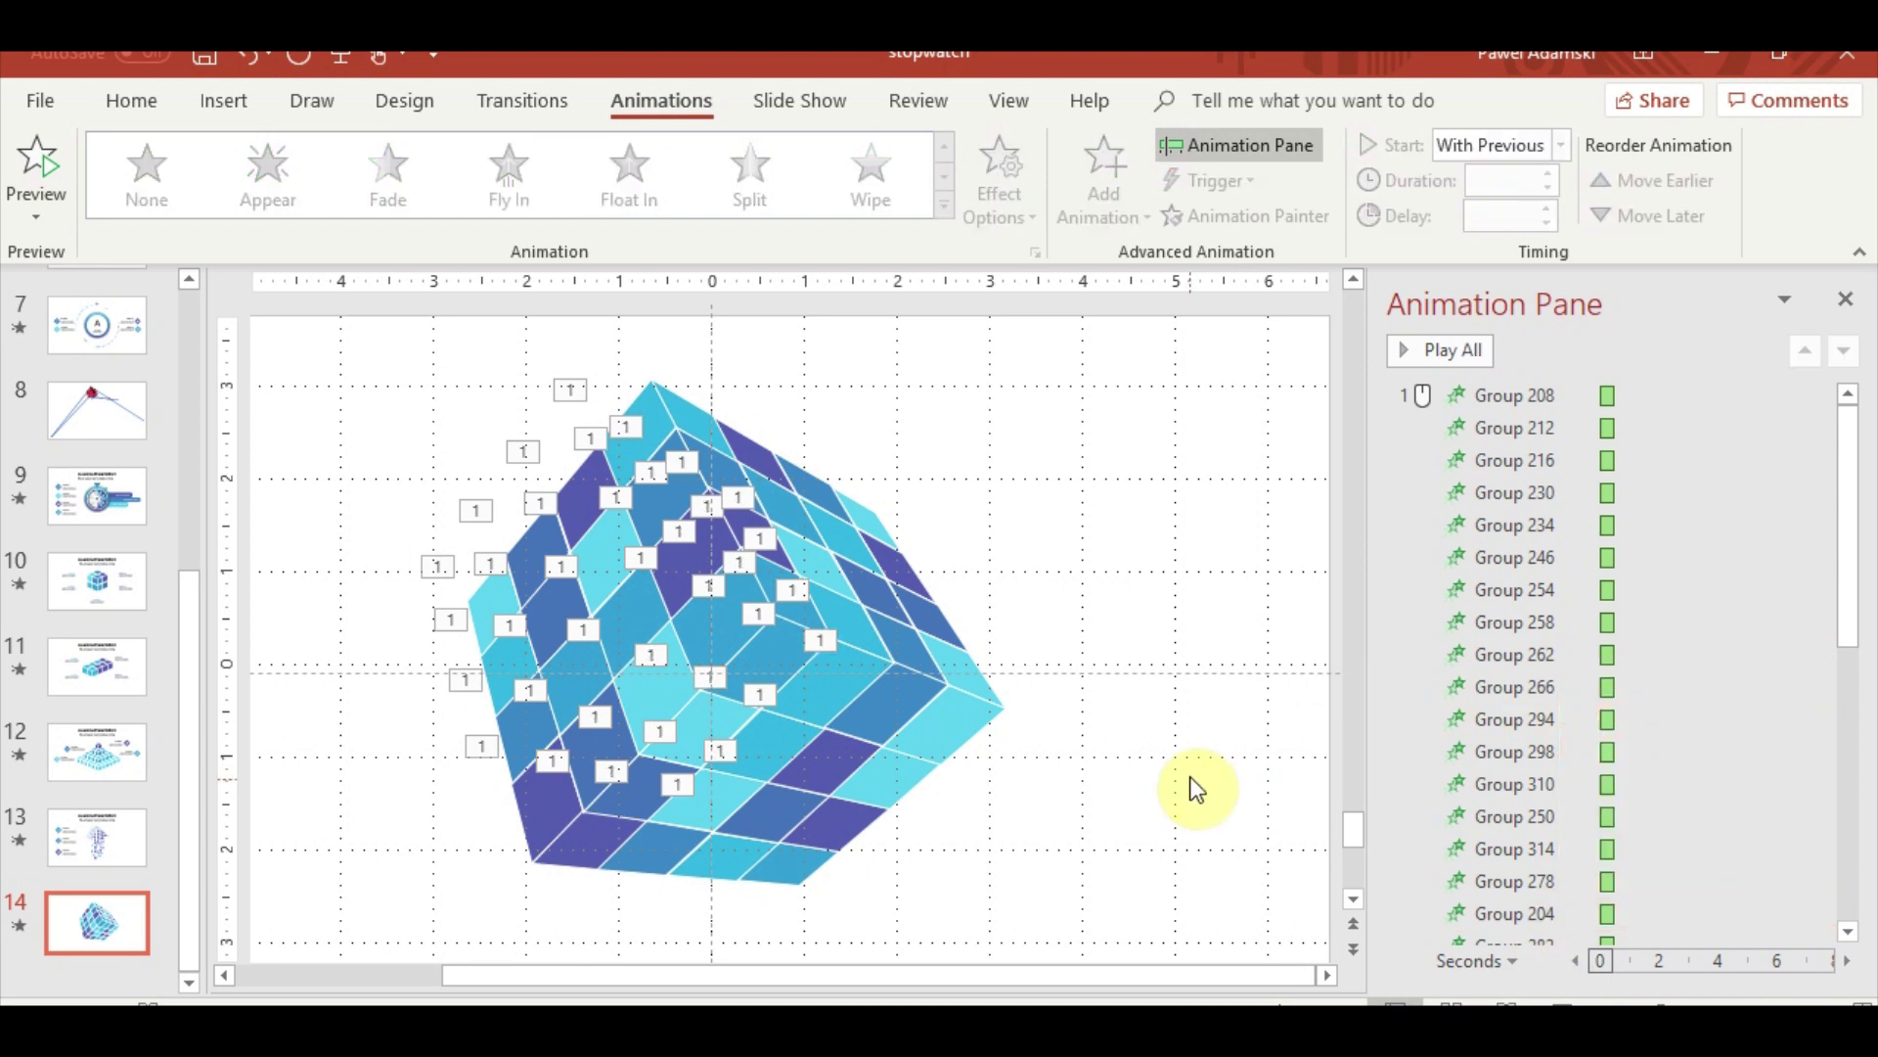
left_click(84, 935)
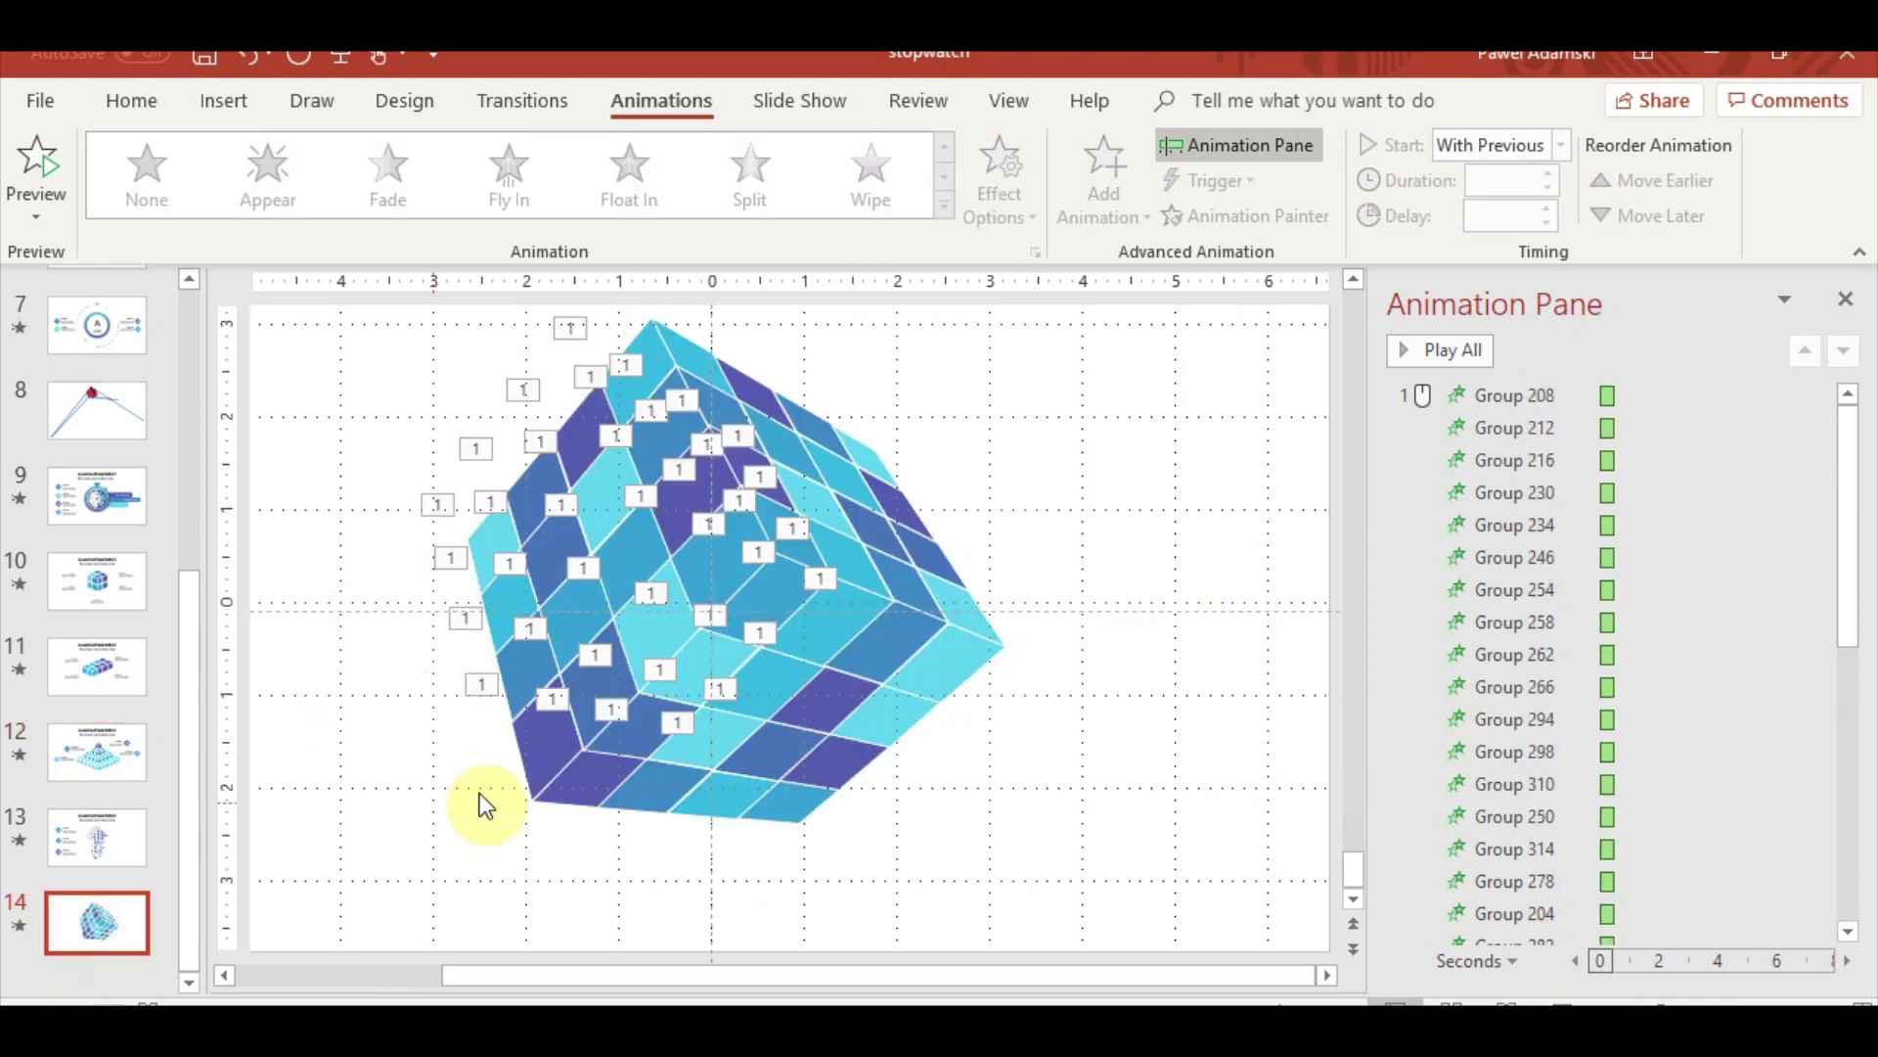
Preview the cube slide as a slide show, then undo a stray facet move
left_click(1538, 1005)
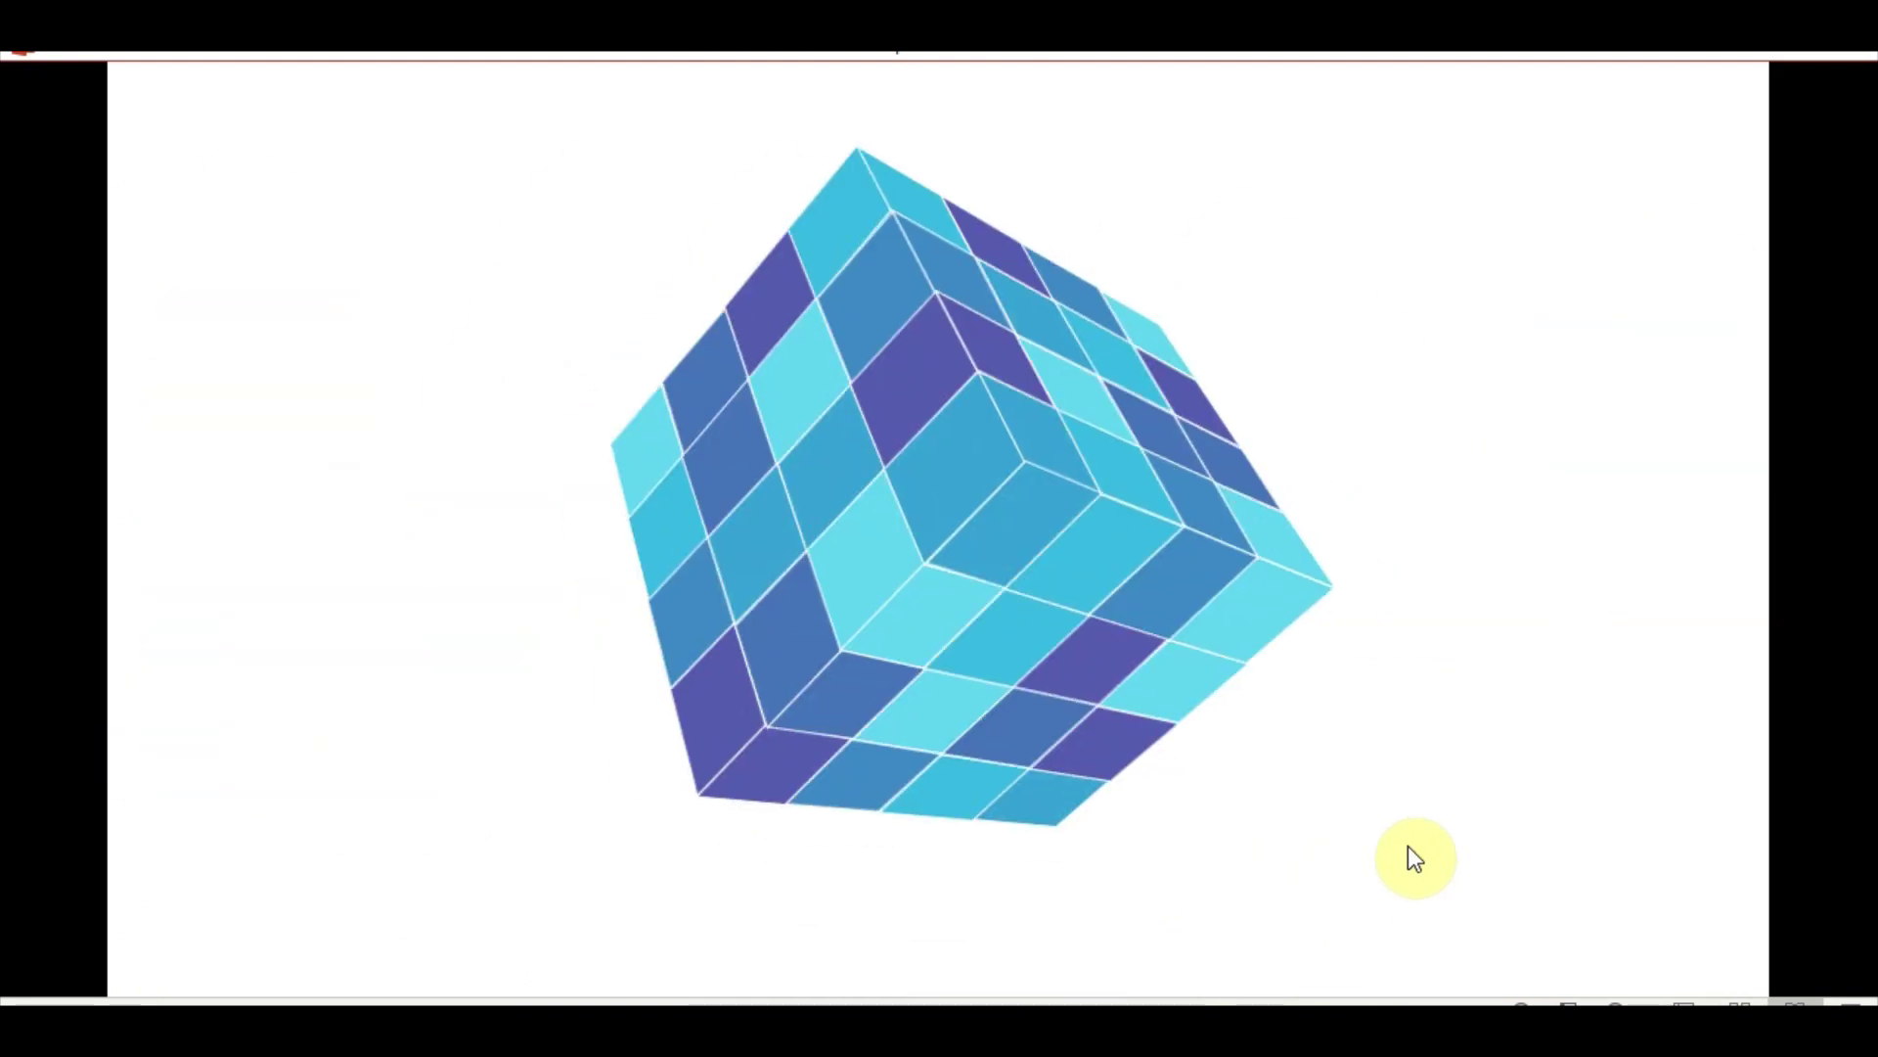
key("Escape")
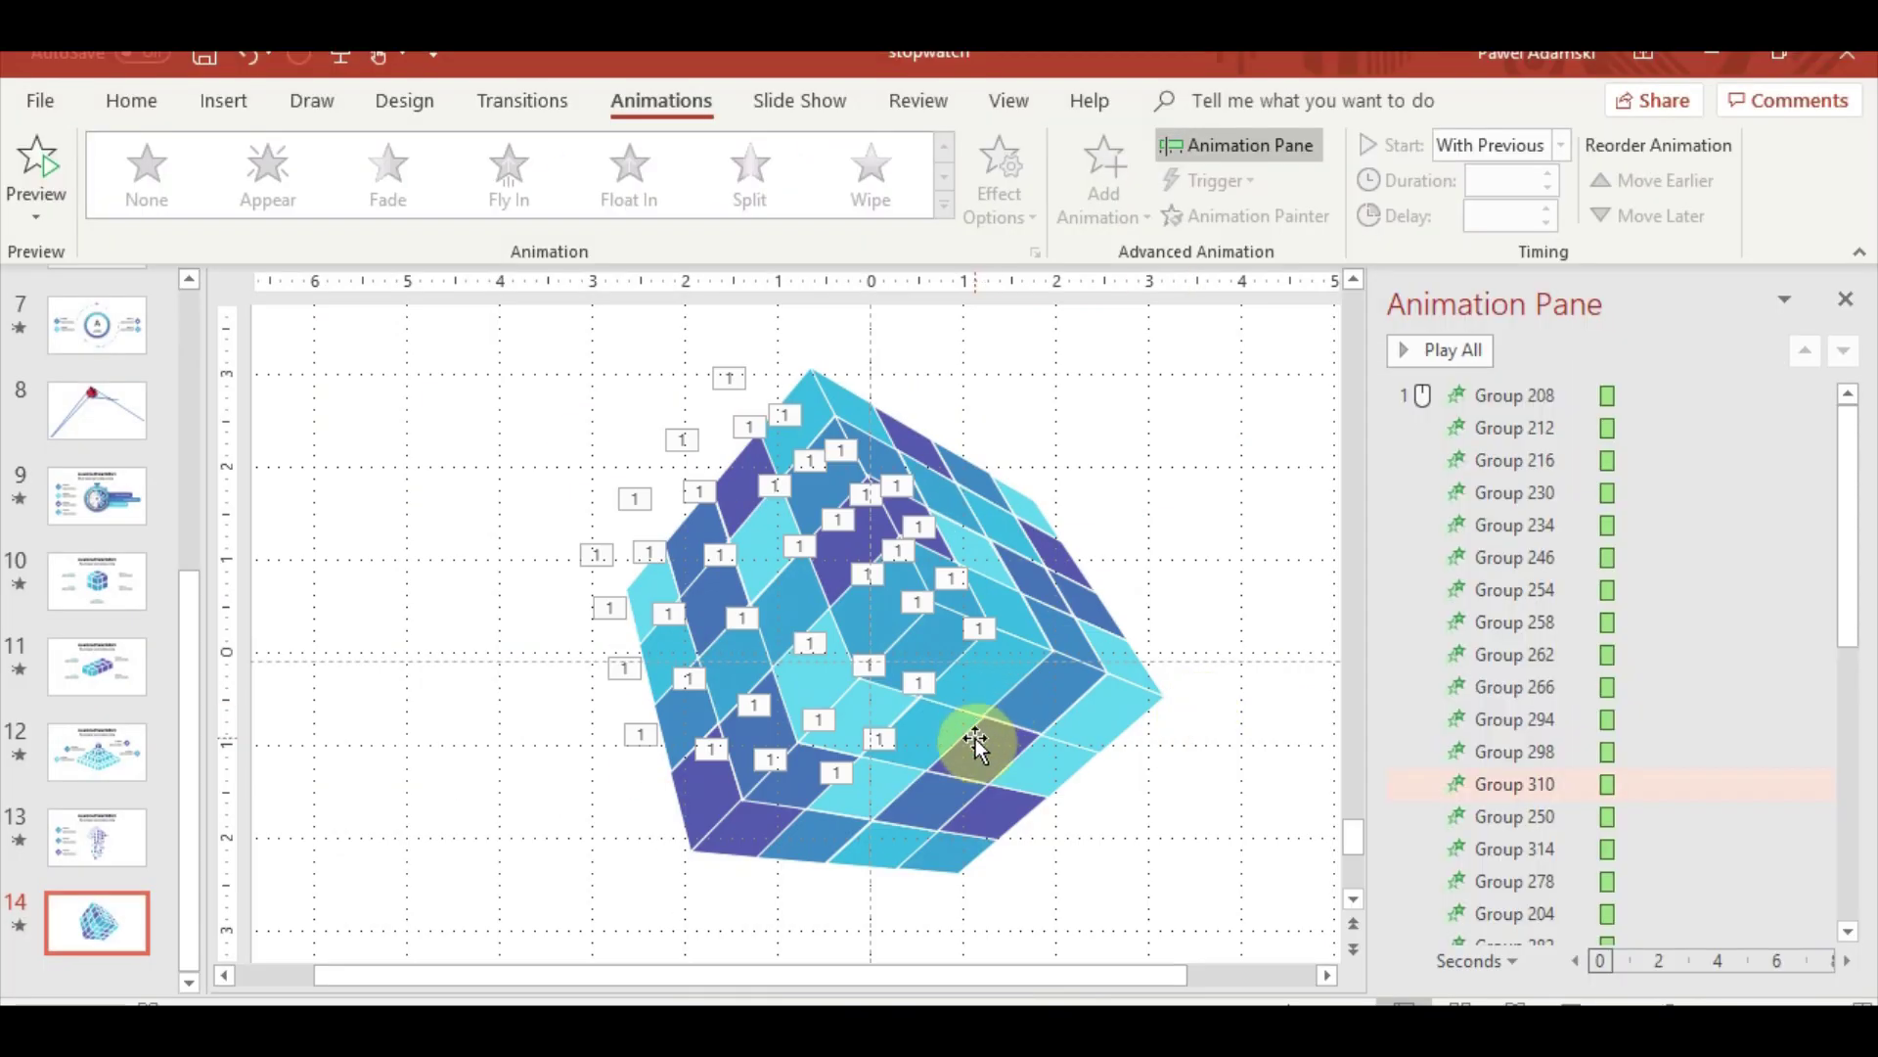
left_click(996, 779)
left_click_drag(996, 779, 1300, 714)
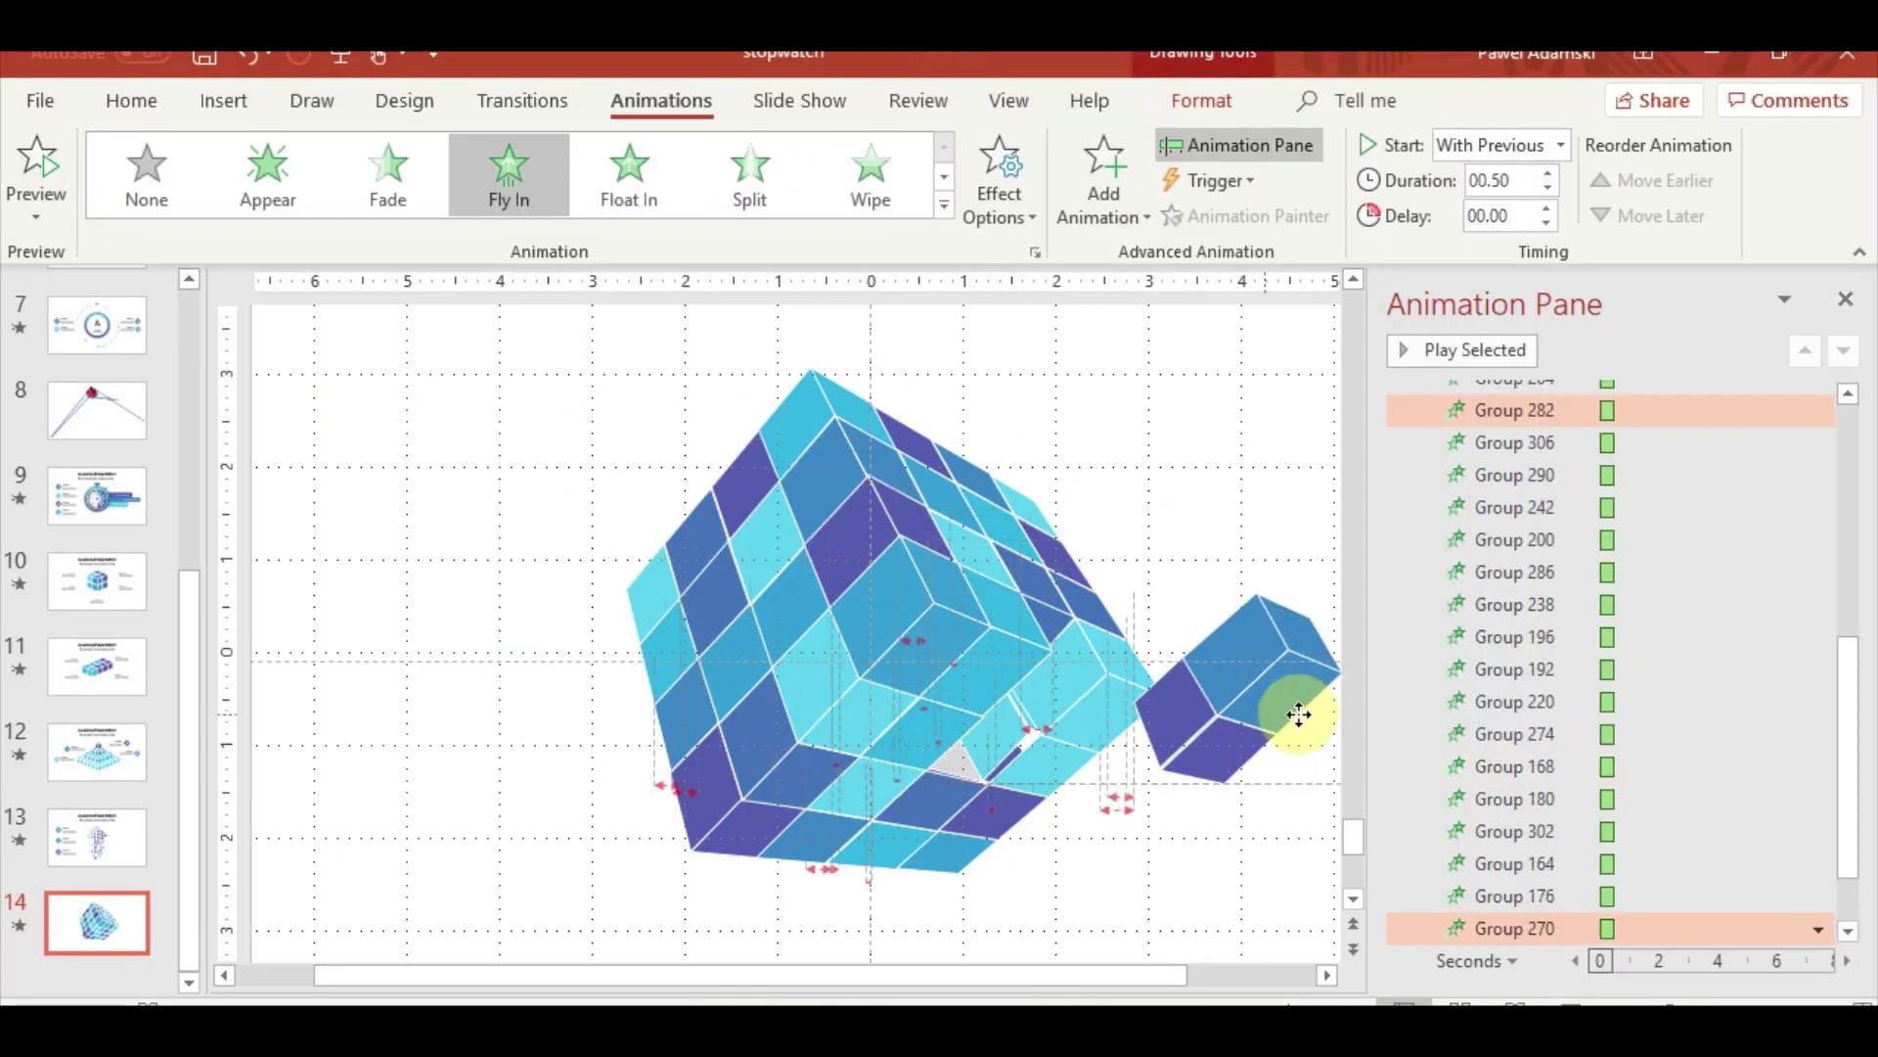
key("ctrl+z")
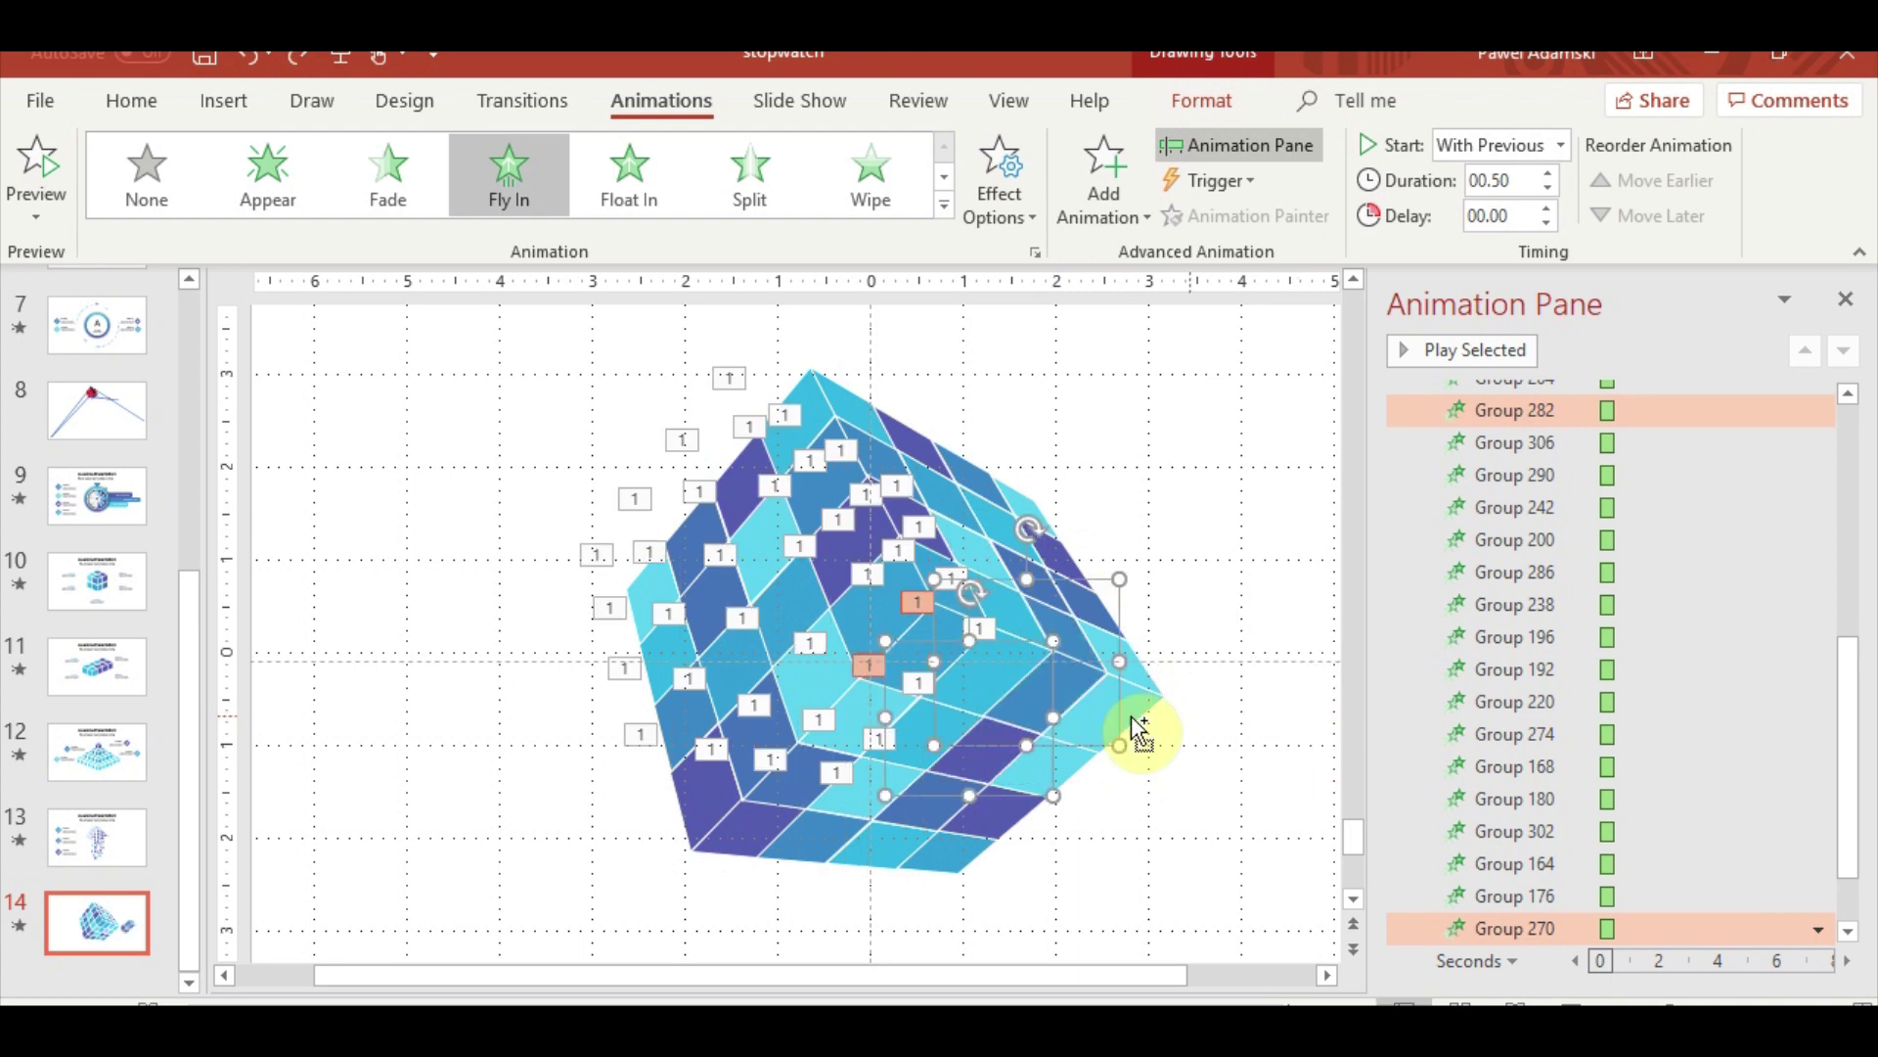
Move three facet groups, including Group 290, to the right of the cube
left_click(1001, 663, "shift")
left_click(956, 537, "shift")
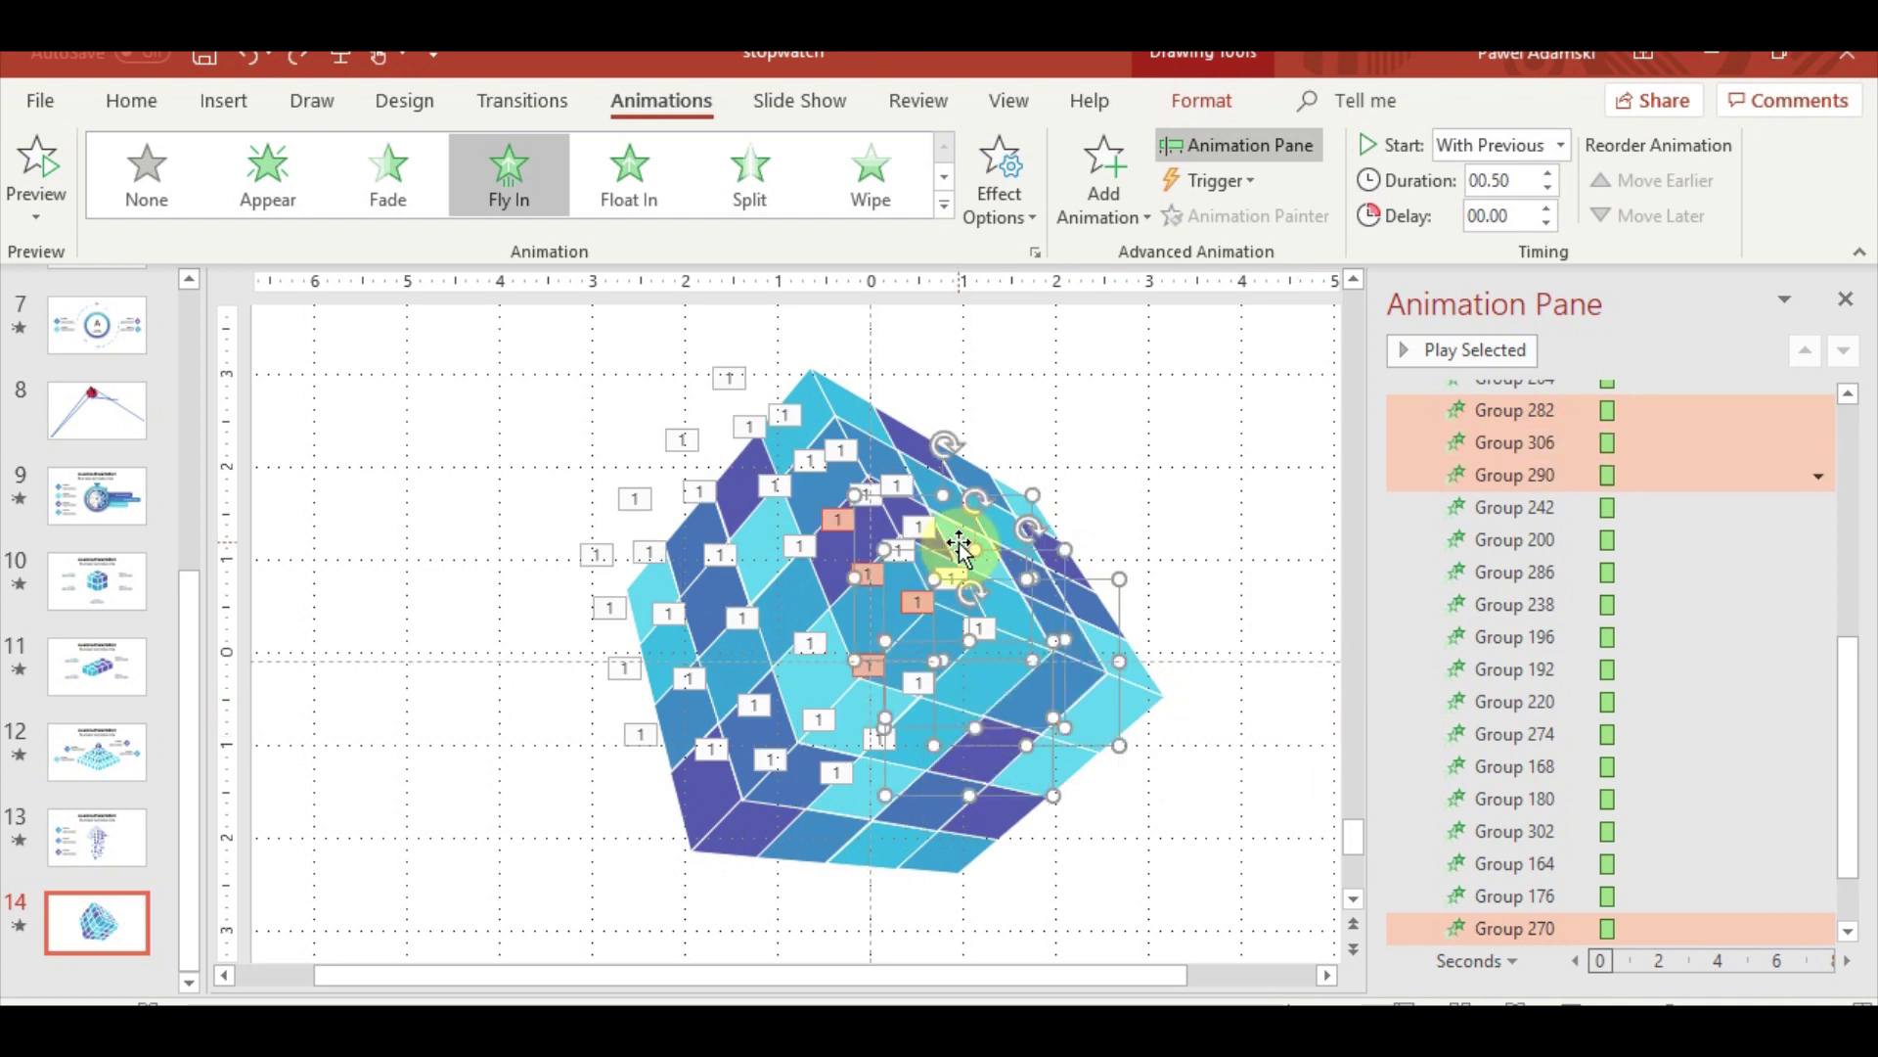
left_click_drag(956, 537, 1237, 550)
left_click(973, 693)
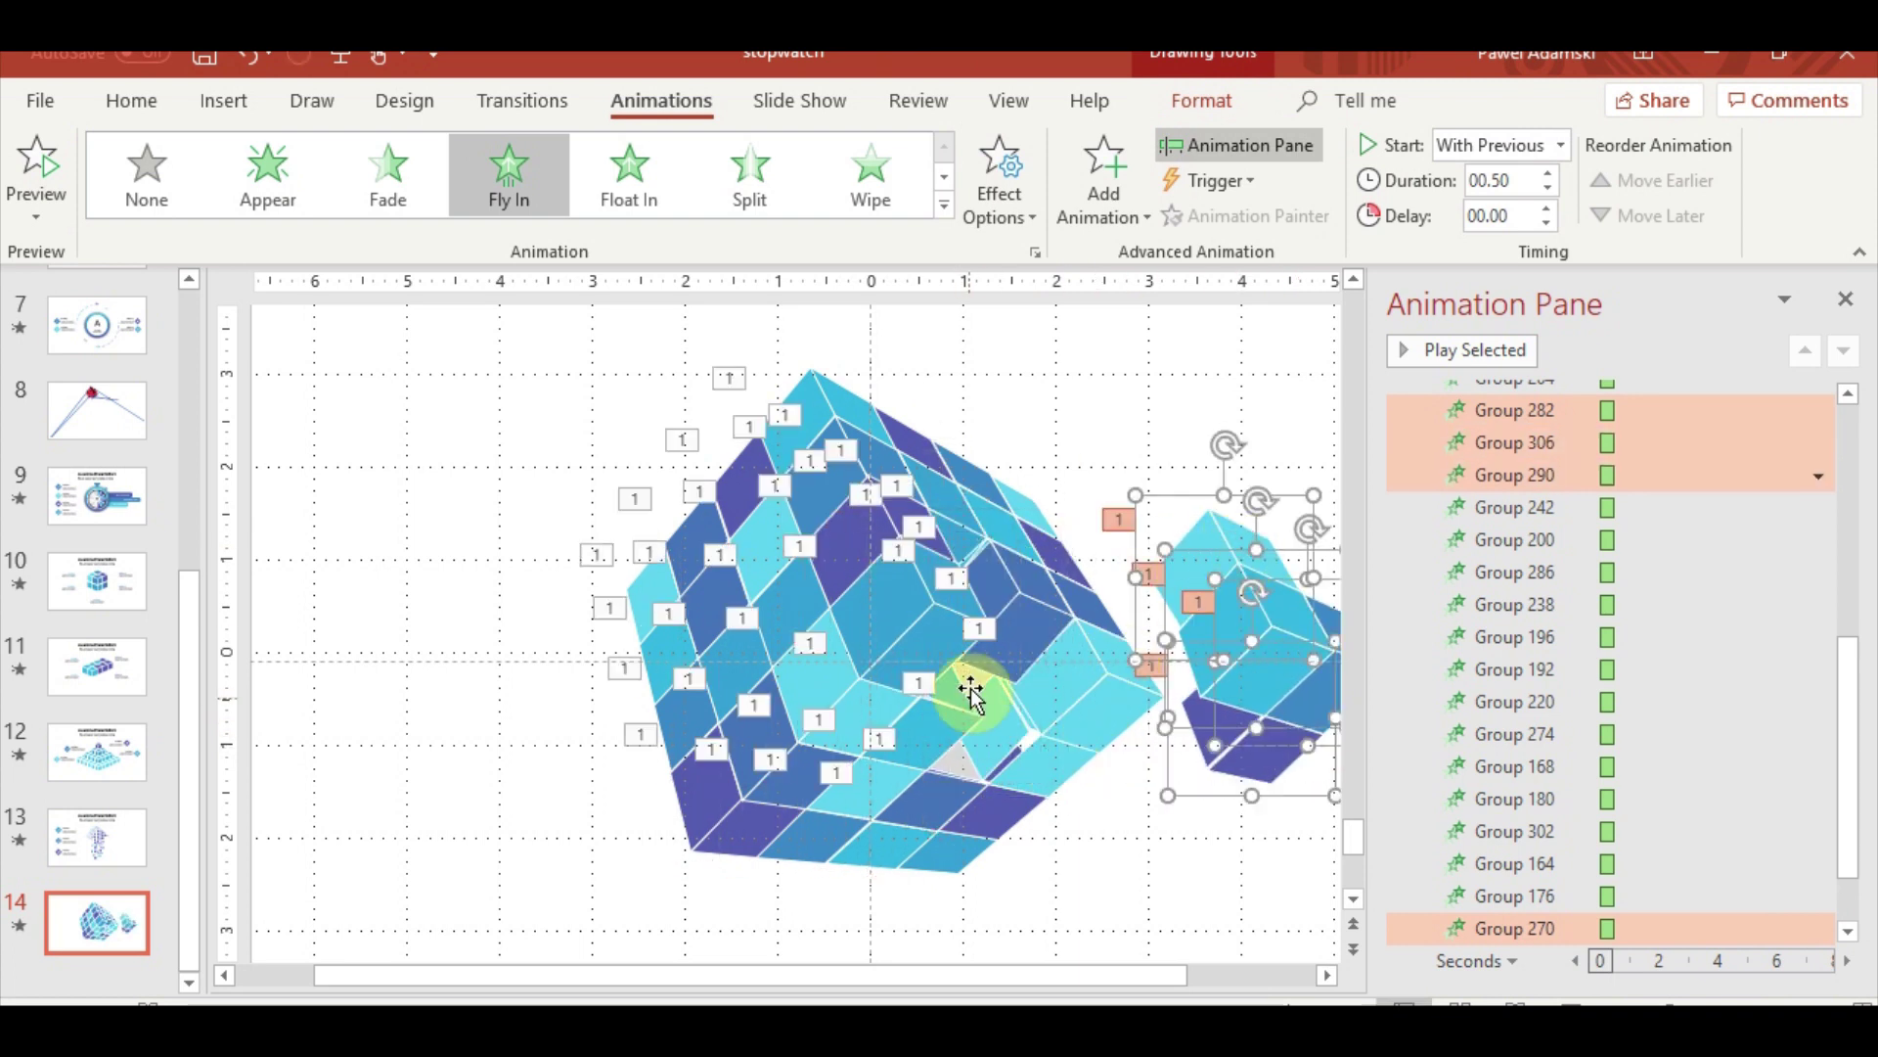
left_click(980, 724)
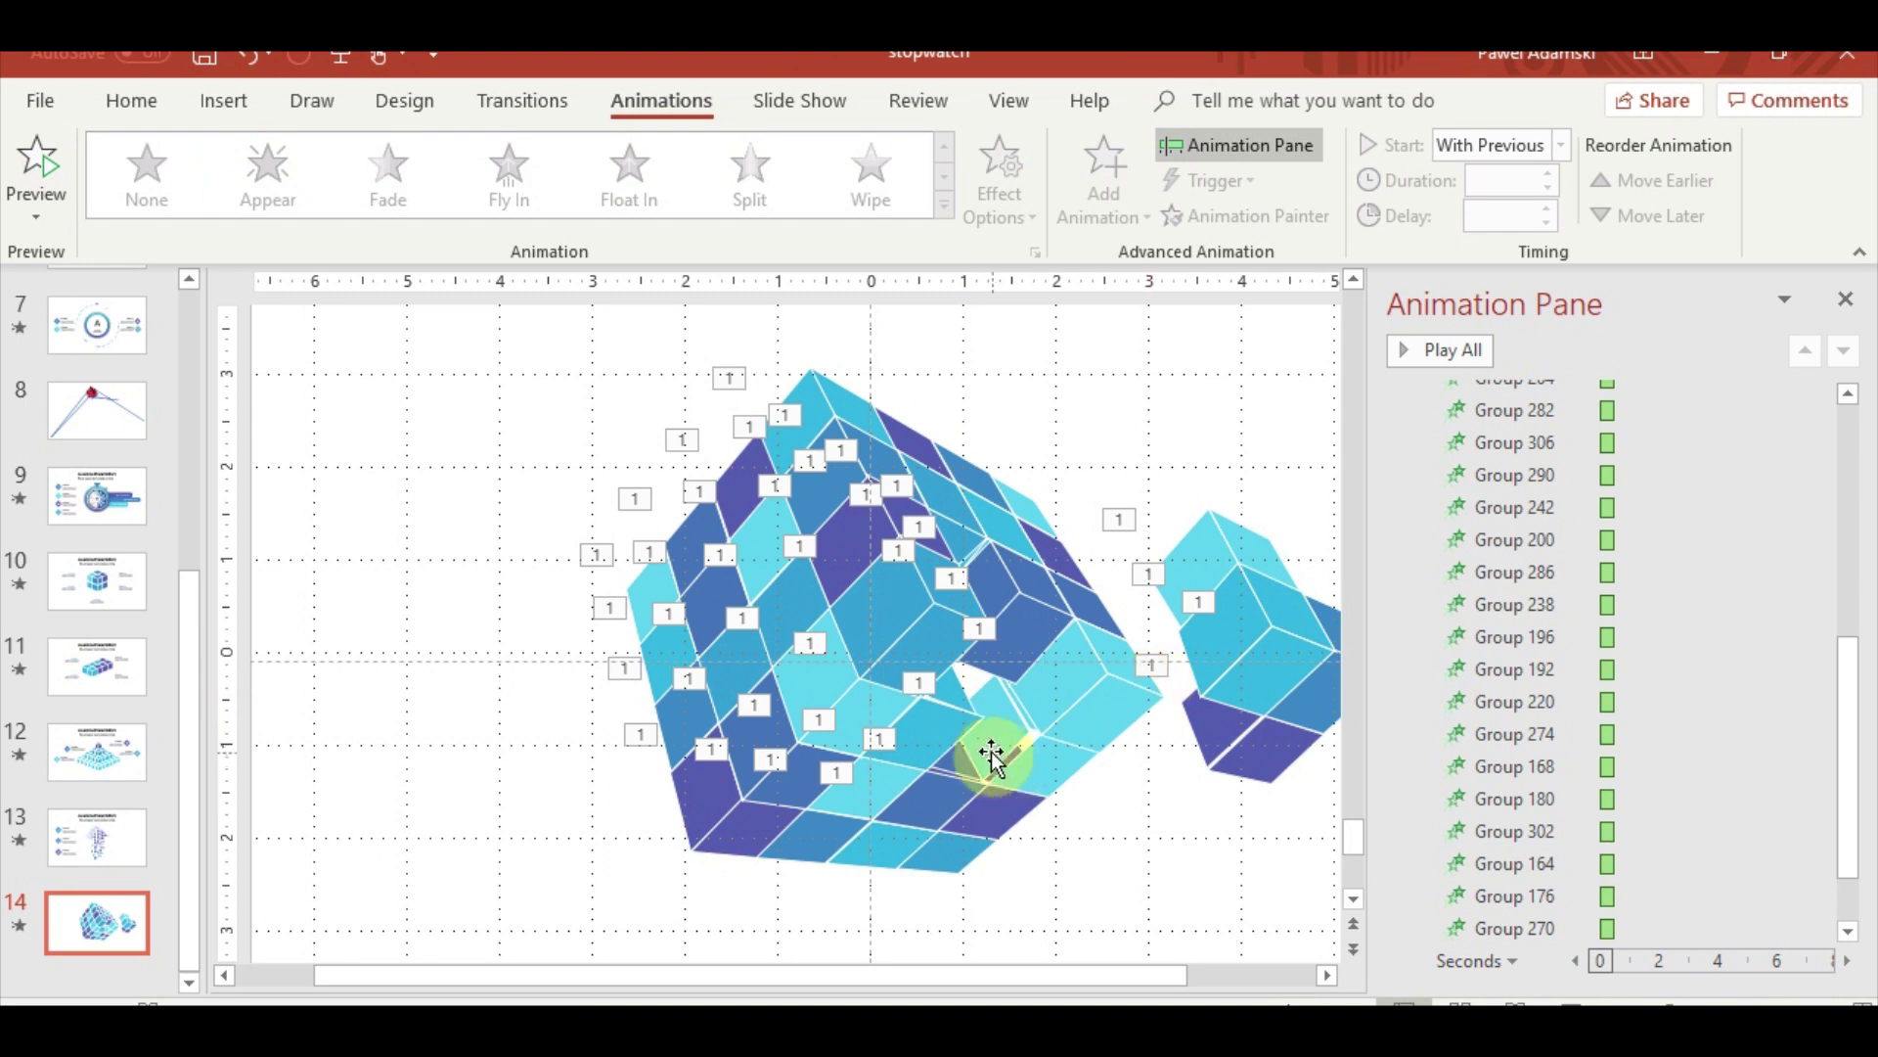
left_click(1013, 766)
scroll(1037, 802, "up", 2)
scroll(1062, 851, "up", 3)
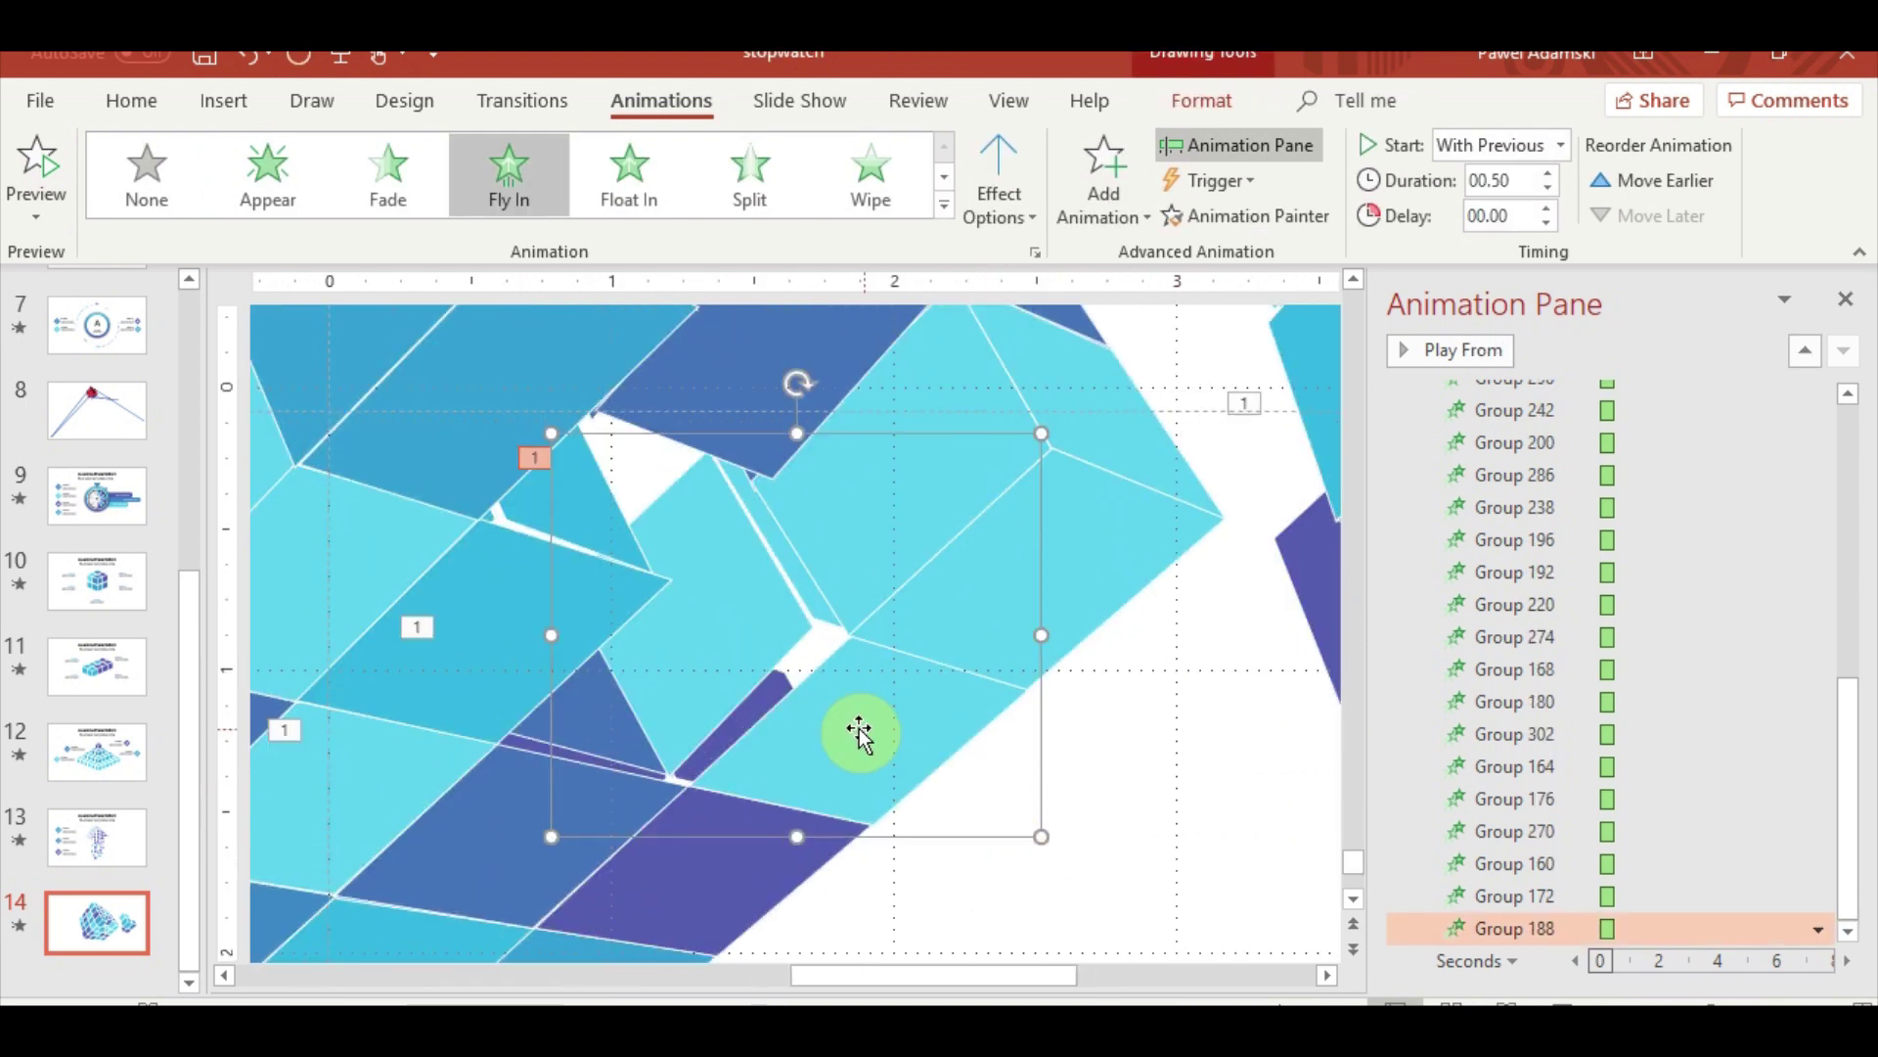
Edit the first facet's points, moving its right and bottom corners, undoing the top move
left_click(714, 675, "shift")
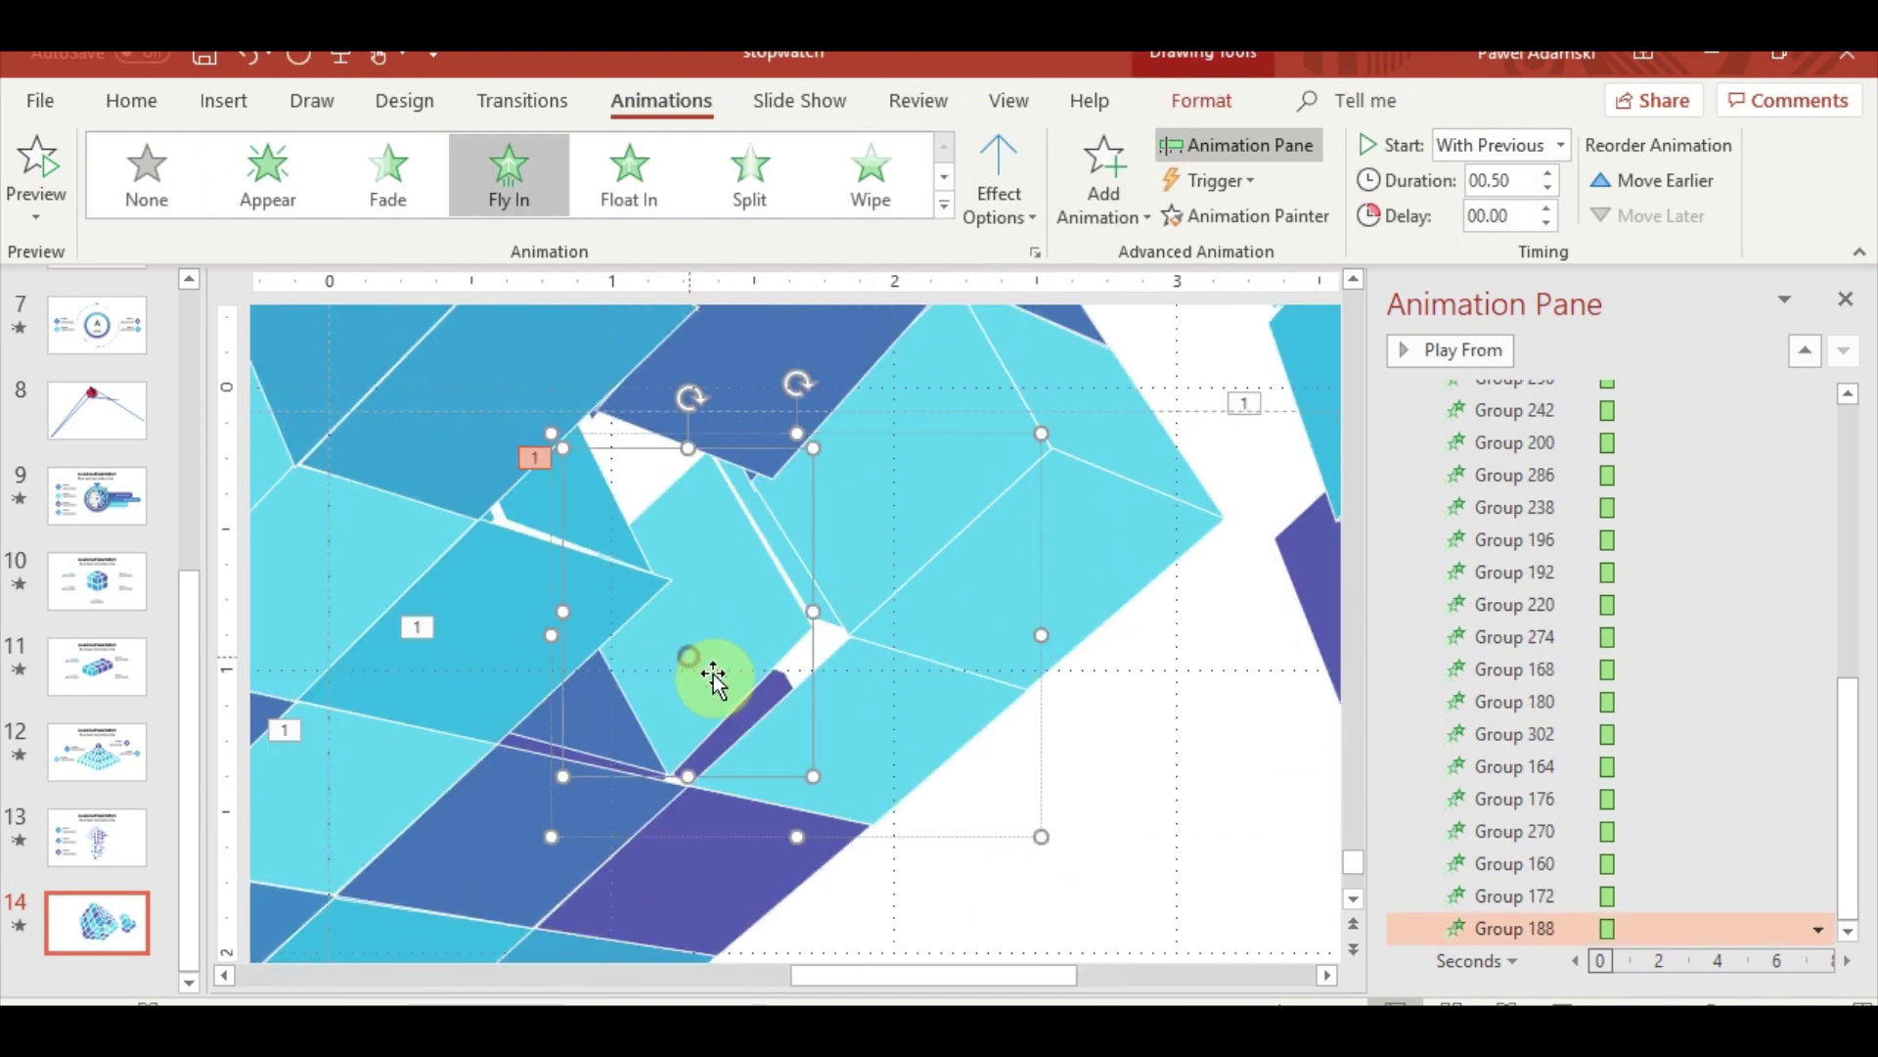
left_click(1213, 101)
left_click(239, 143)
left_click(283, 216)
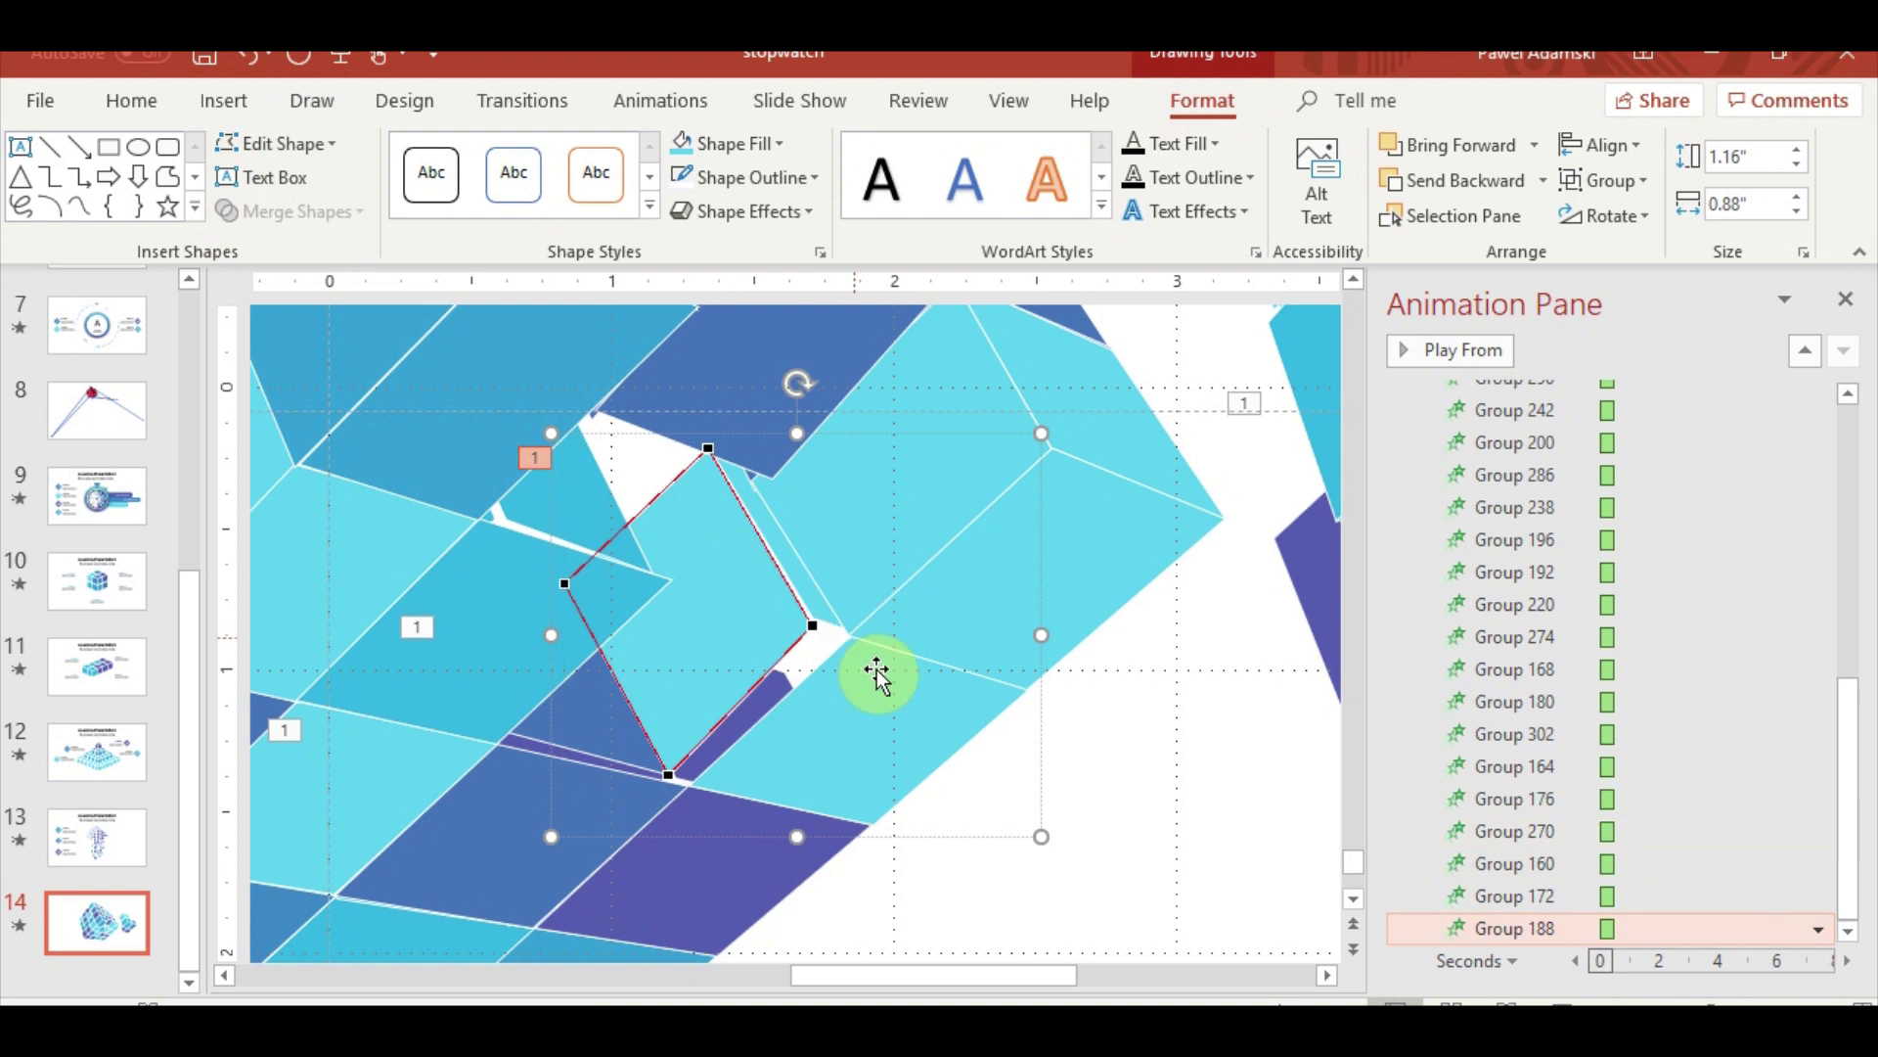
left_click_drag(807, 624, 852, 637)
left_click_drag(668, 775, 688, 788)
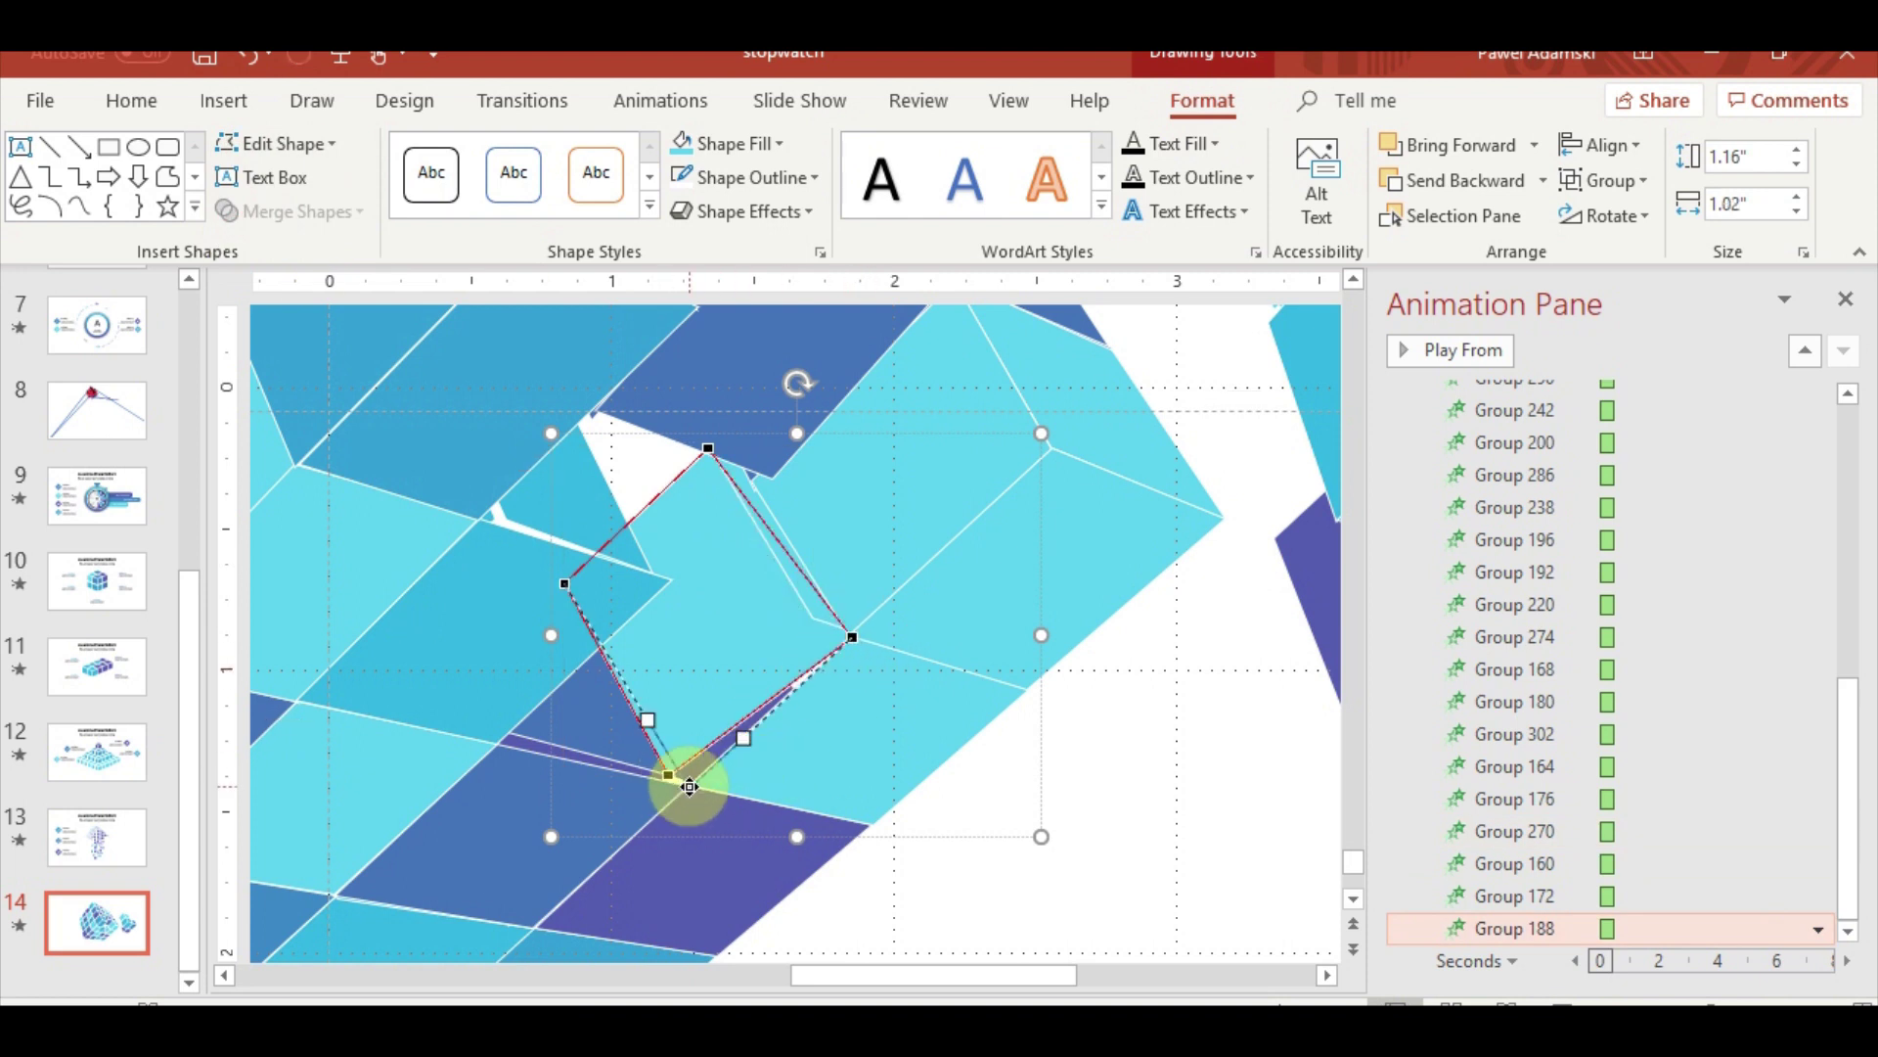
left_click(852, 637)
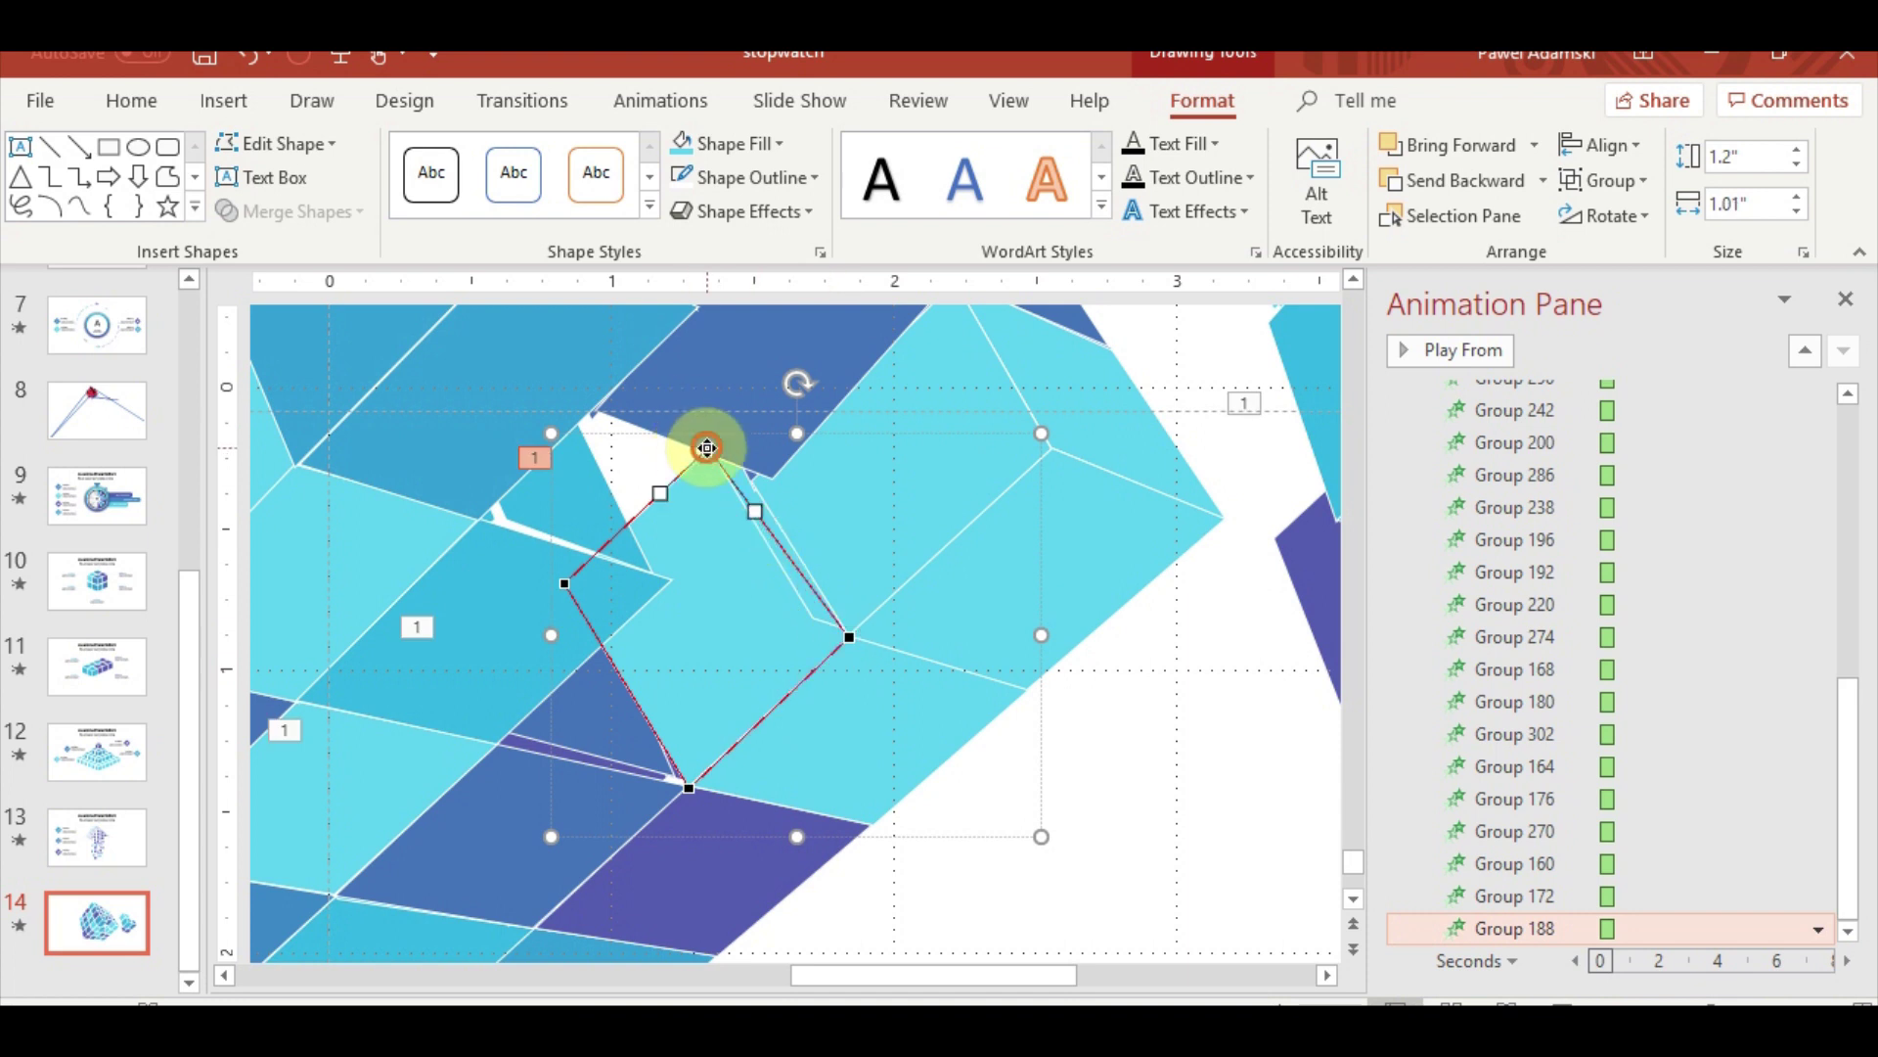
left_click_drag(706, 448, 749, 475)
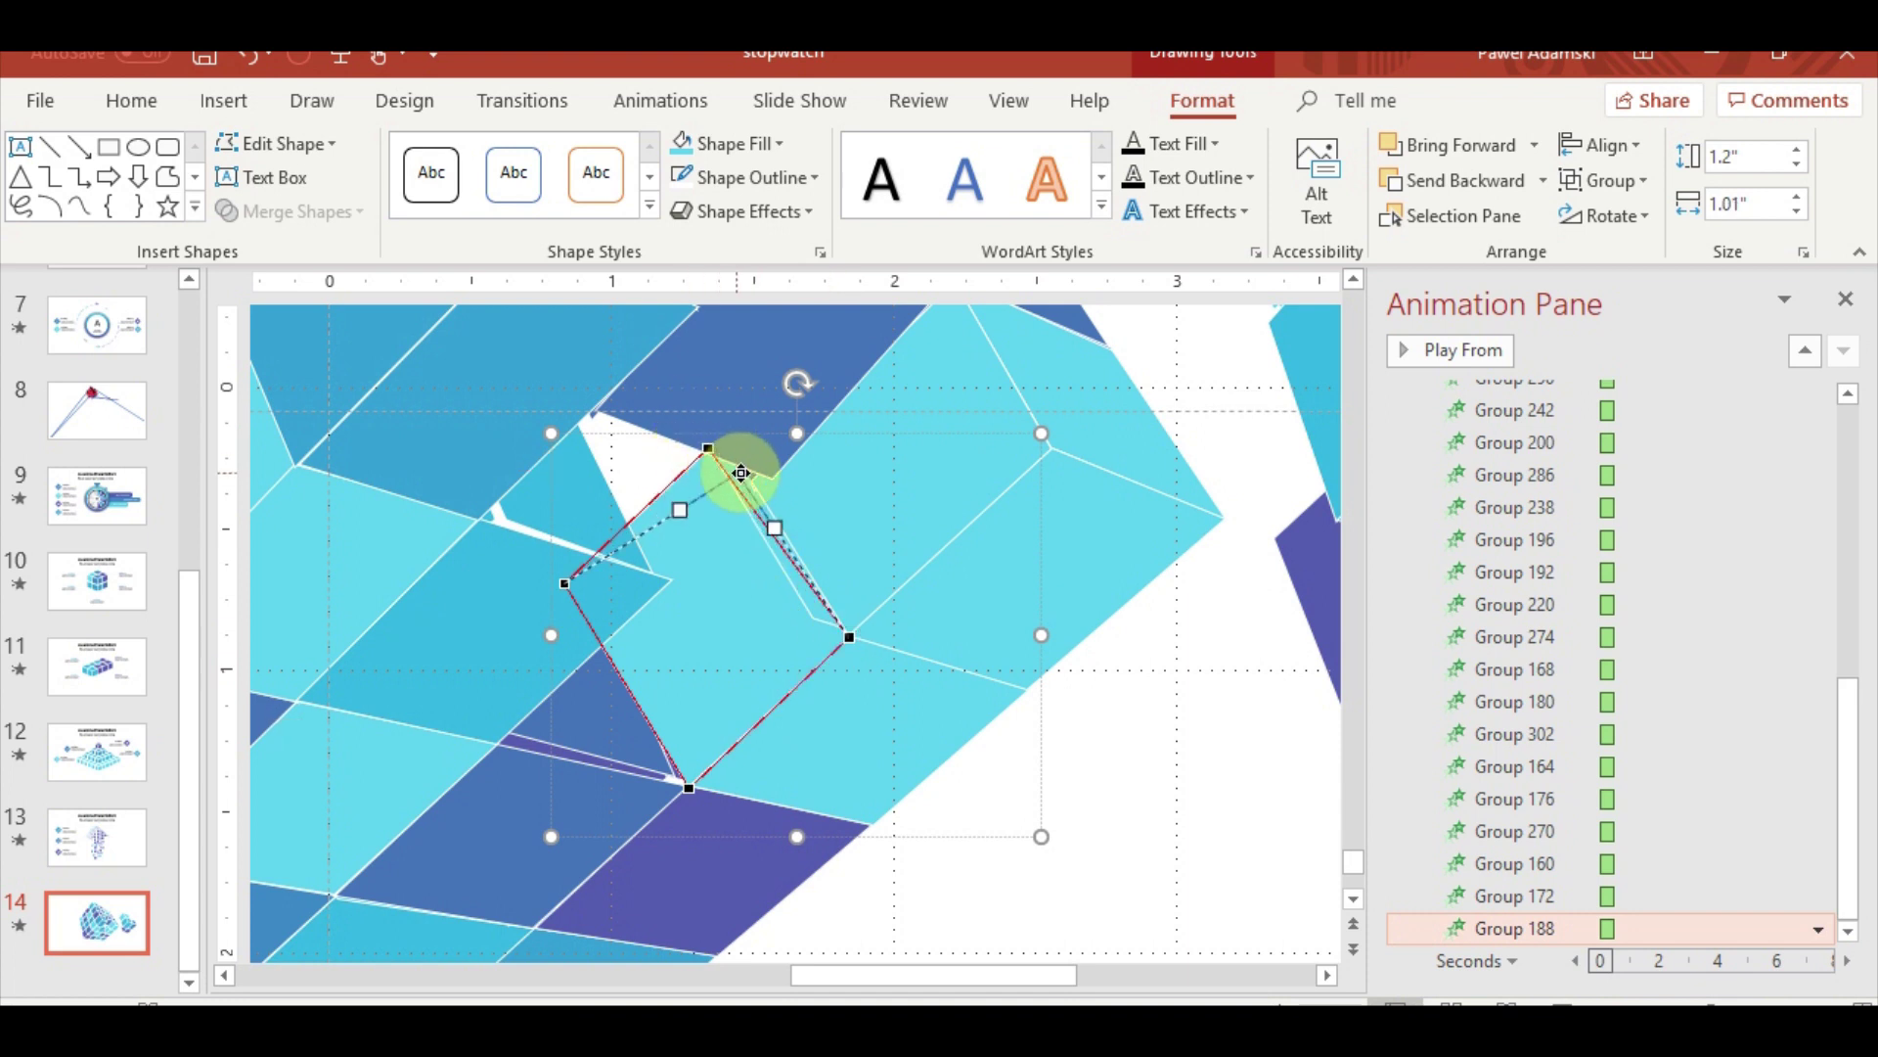
left_click(558, 580)
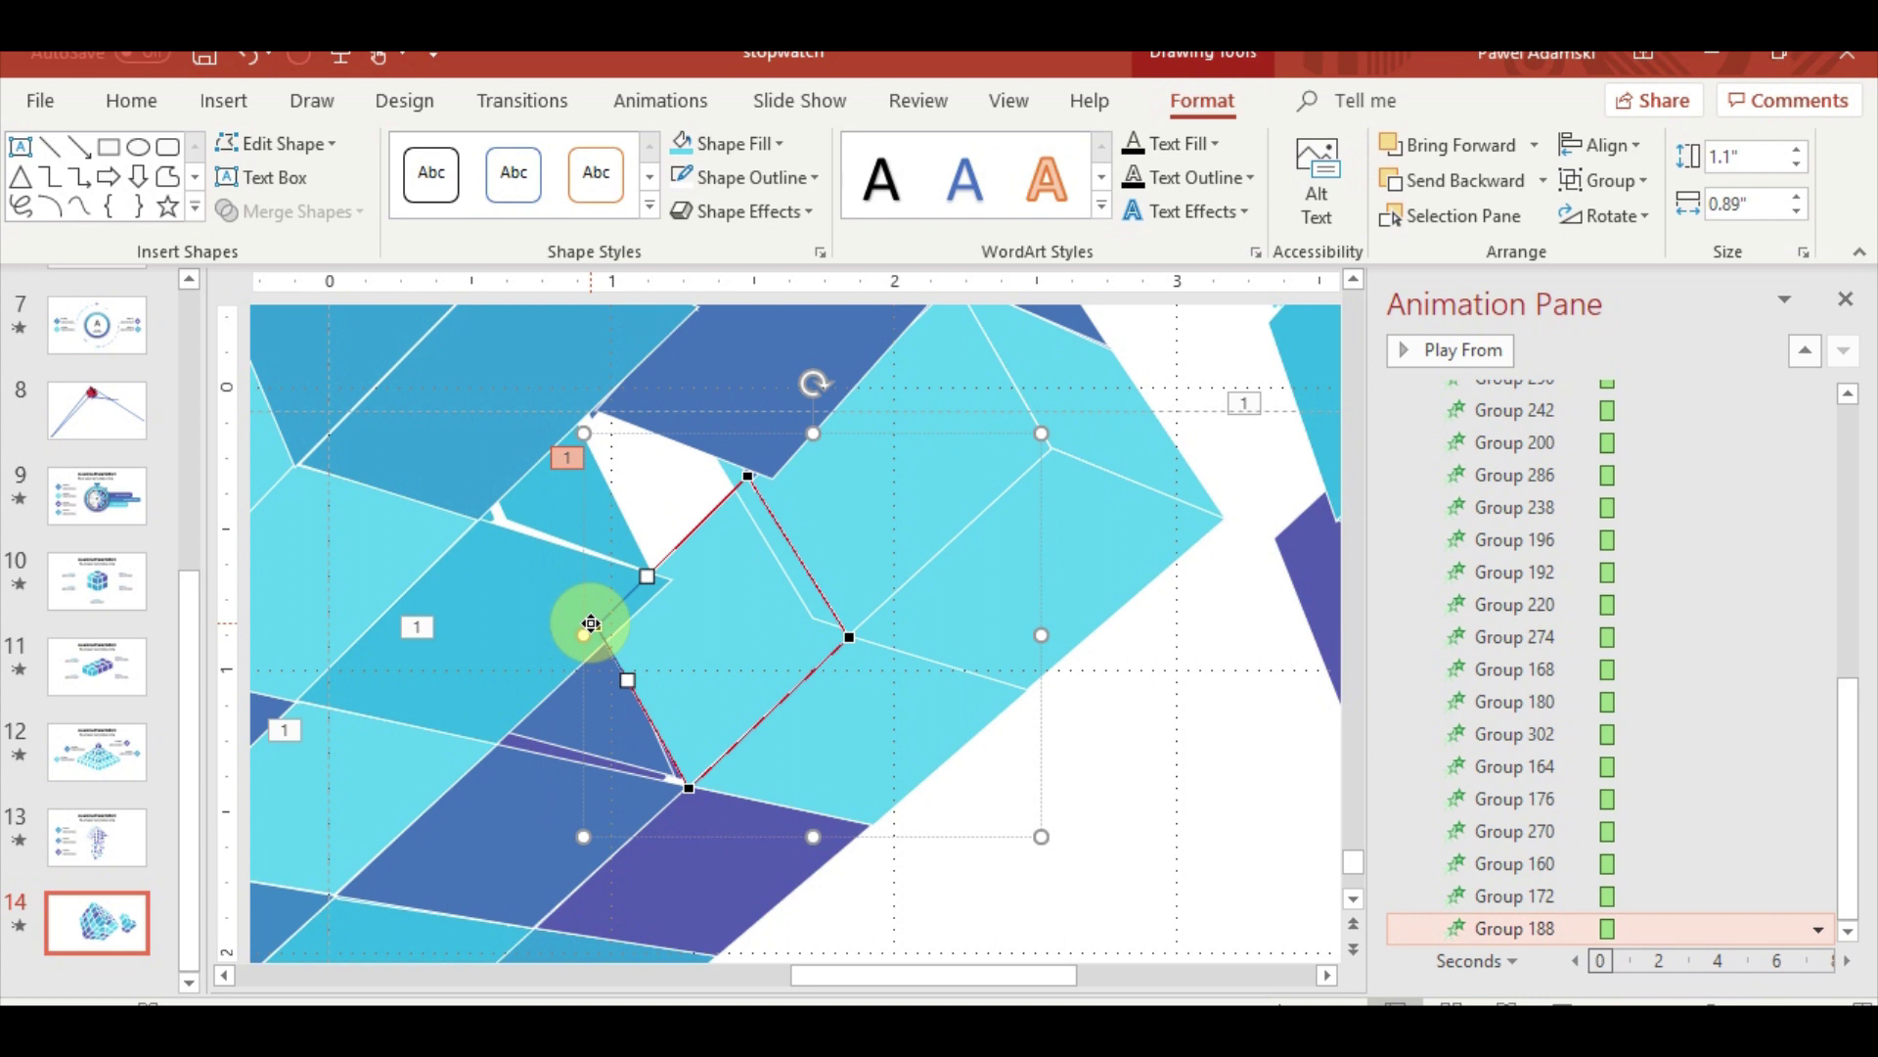
key("ctrl+z")
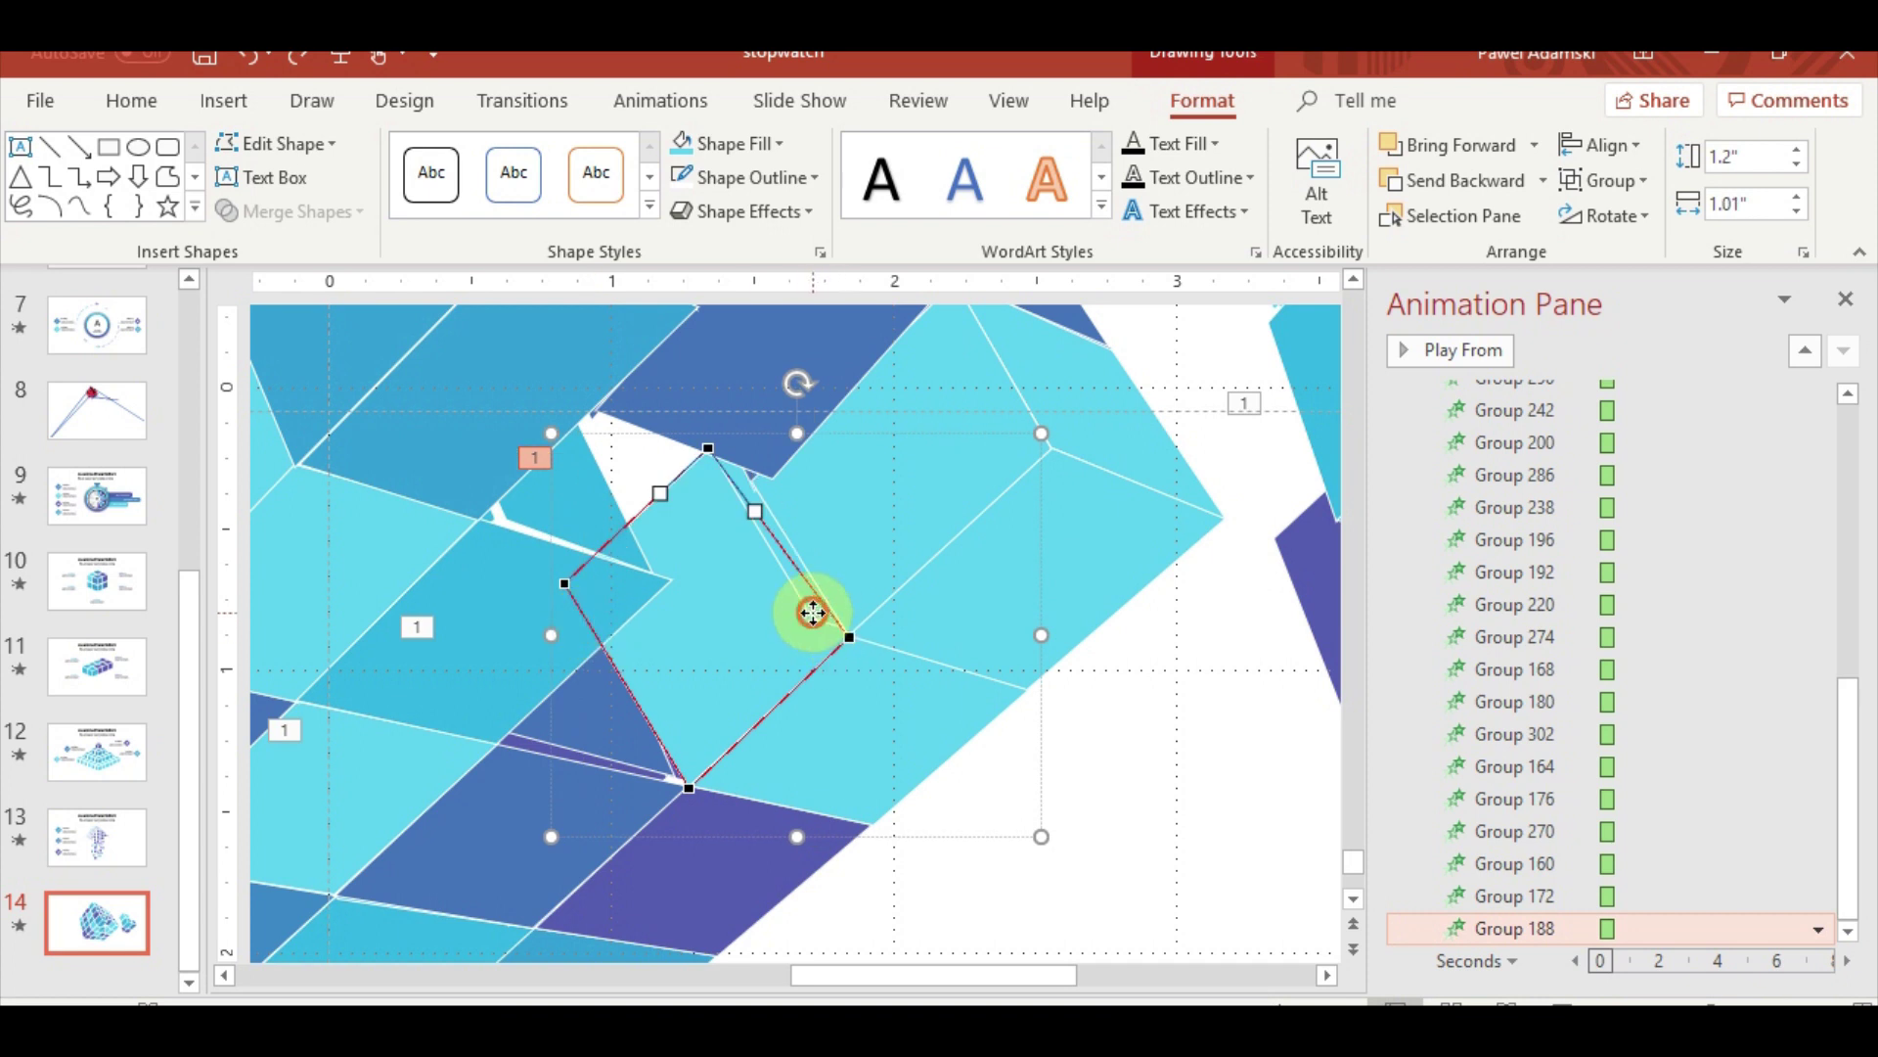
Edit the neighbouring facet's points, moving its right and top corners
left_click(812, 612)
left_click(277, 144)
left_click(294, 210)
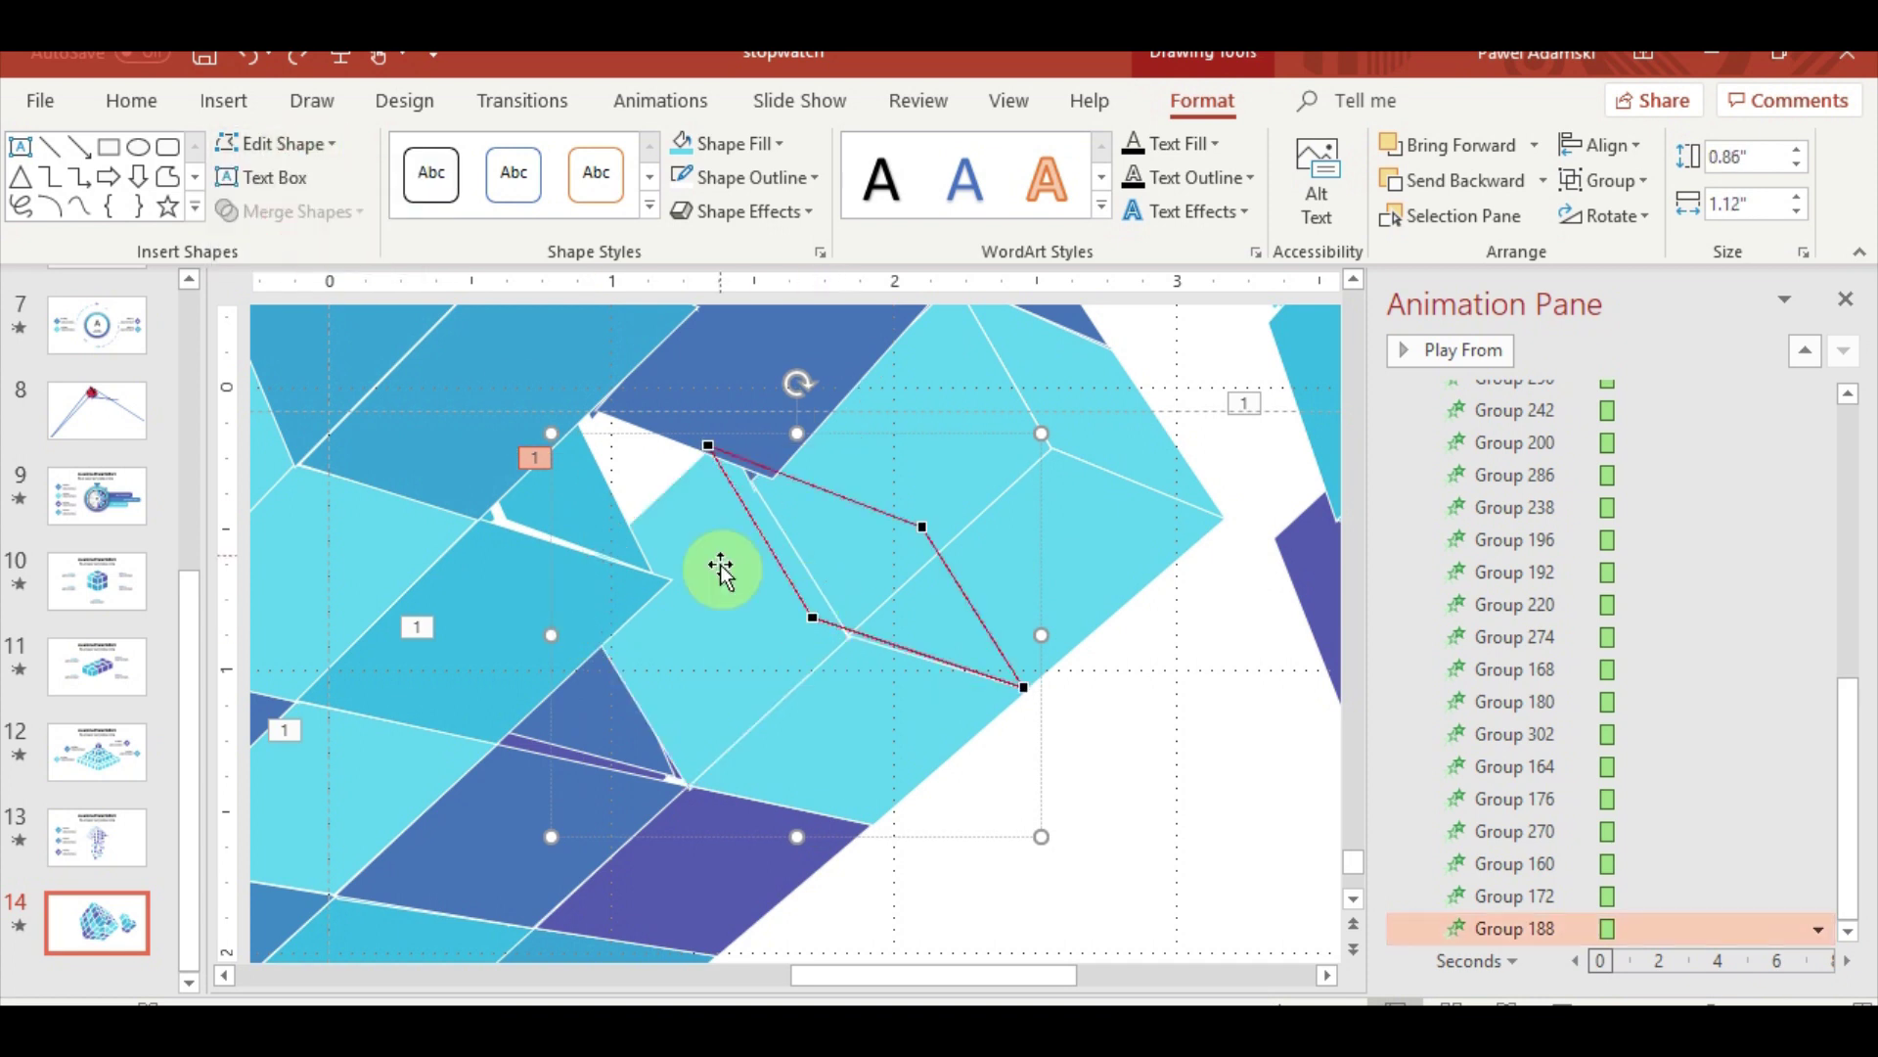
left_click_drag(809, 617, 852, 637)
left_click_drag(708, 446, 728, 442)
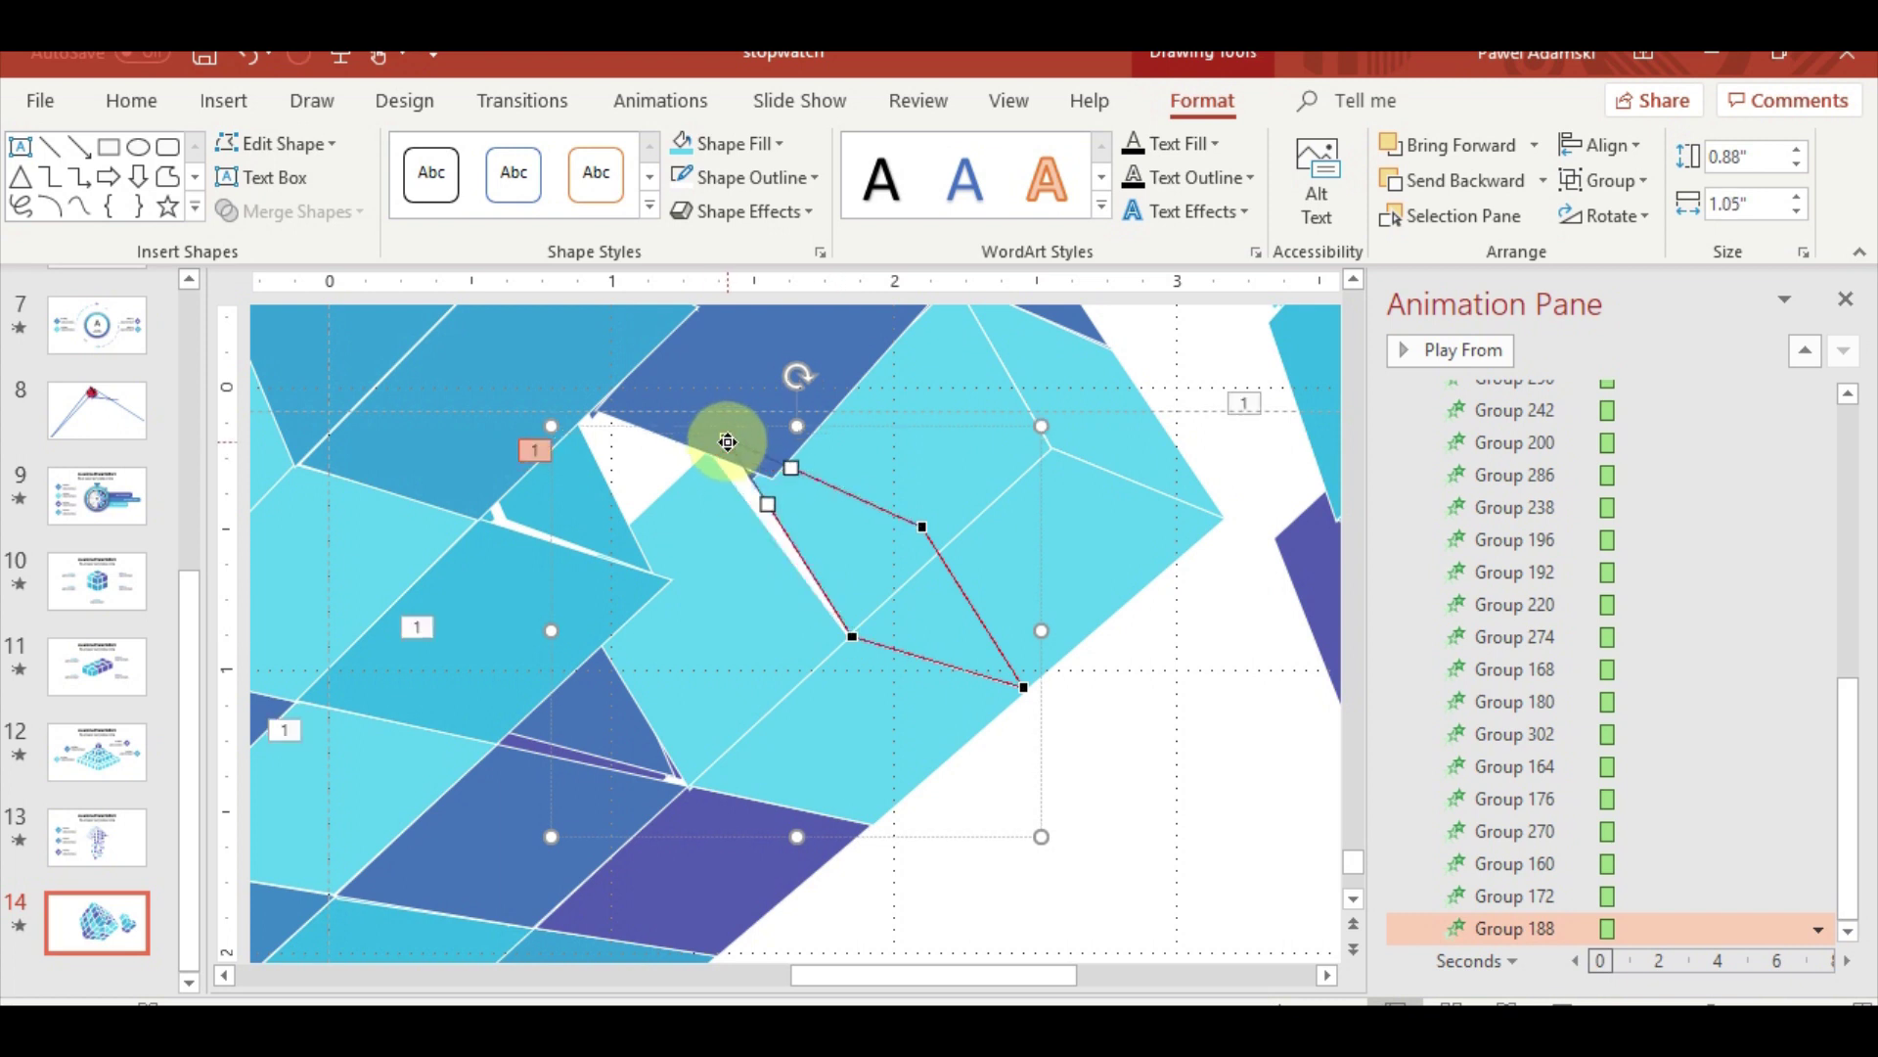
Edit another facet's points, moving its top and left corners down and right
left_click(709, 539)
left_click(260, 144)
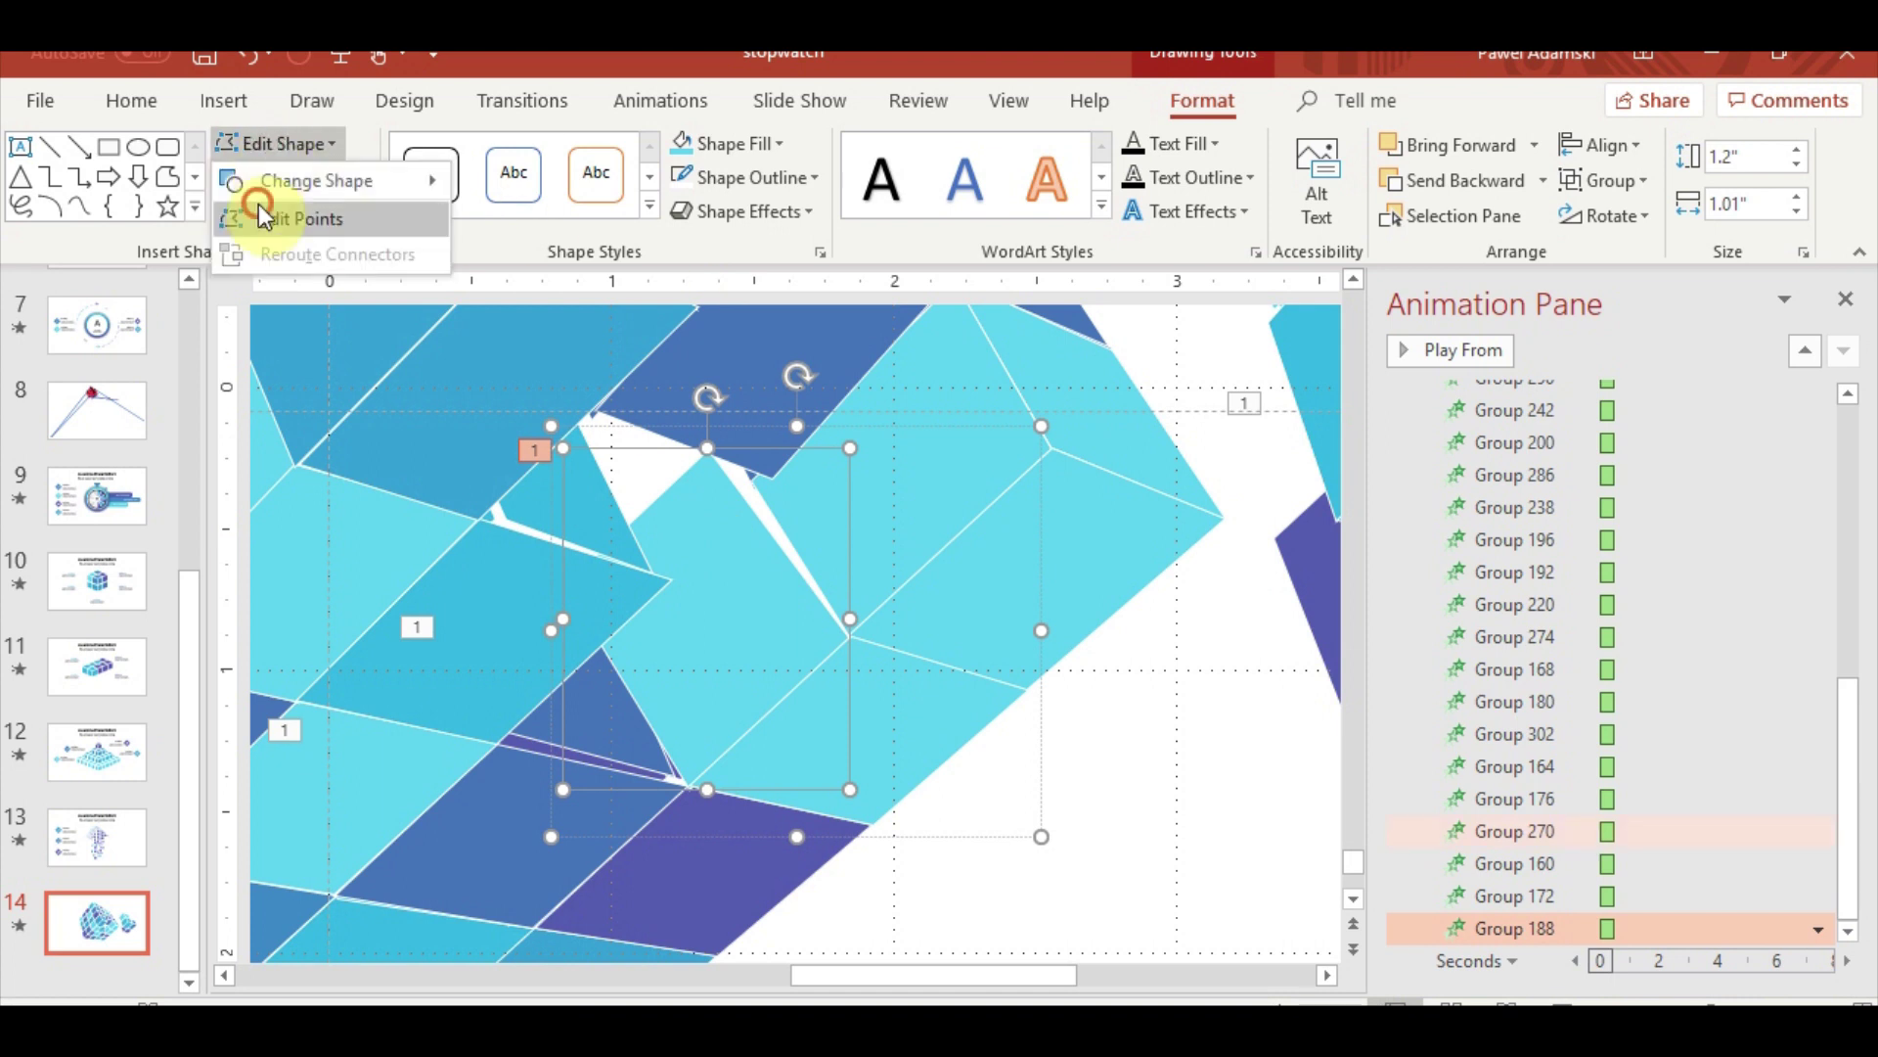
left_click(259, 209)
left_click_drag(710, 452, 746, 478)
left_click_drag(565, 598, 583, 623)
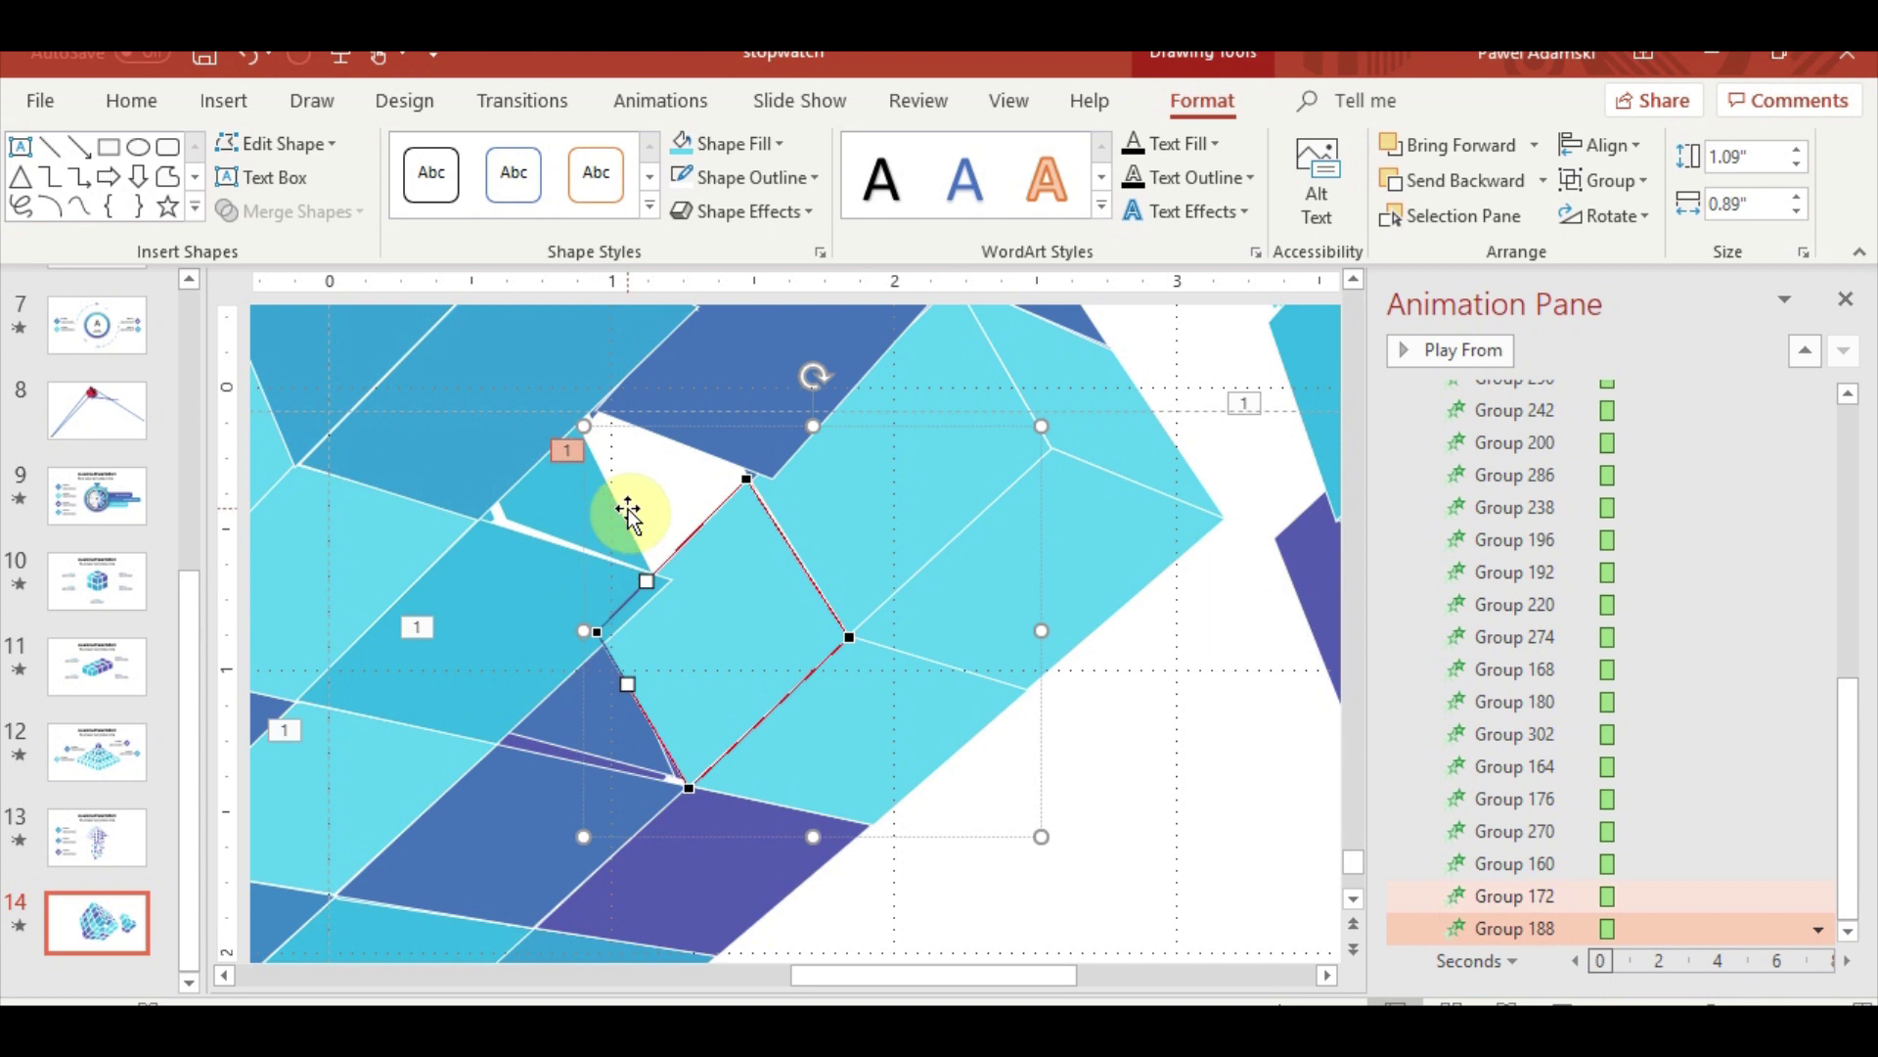
Reshape the Group 302 facet by moving two of its corner points
left_click(623, 551)
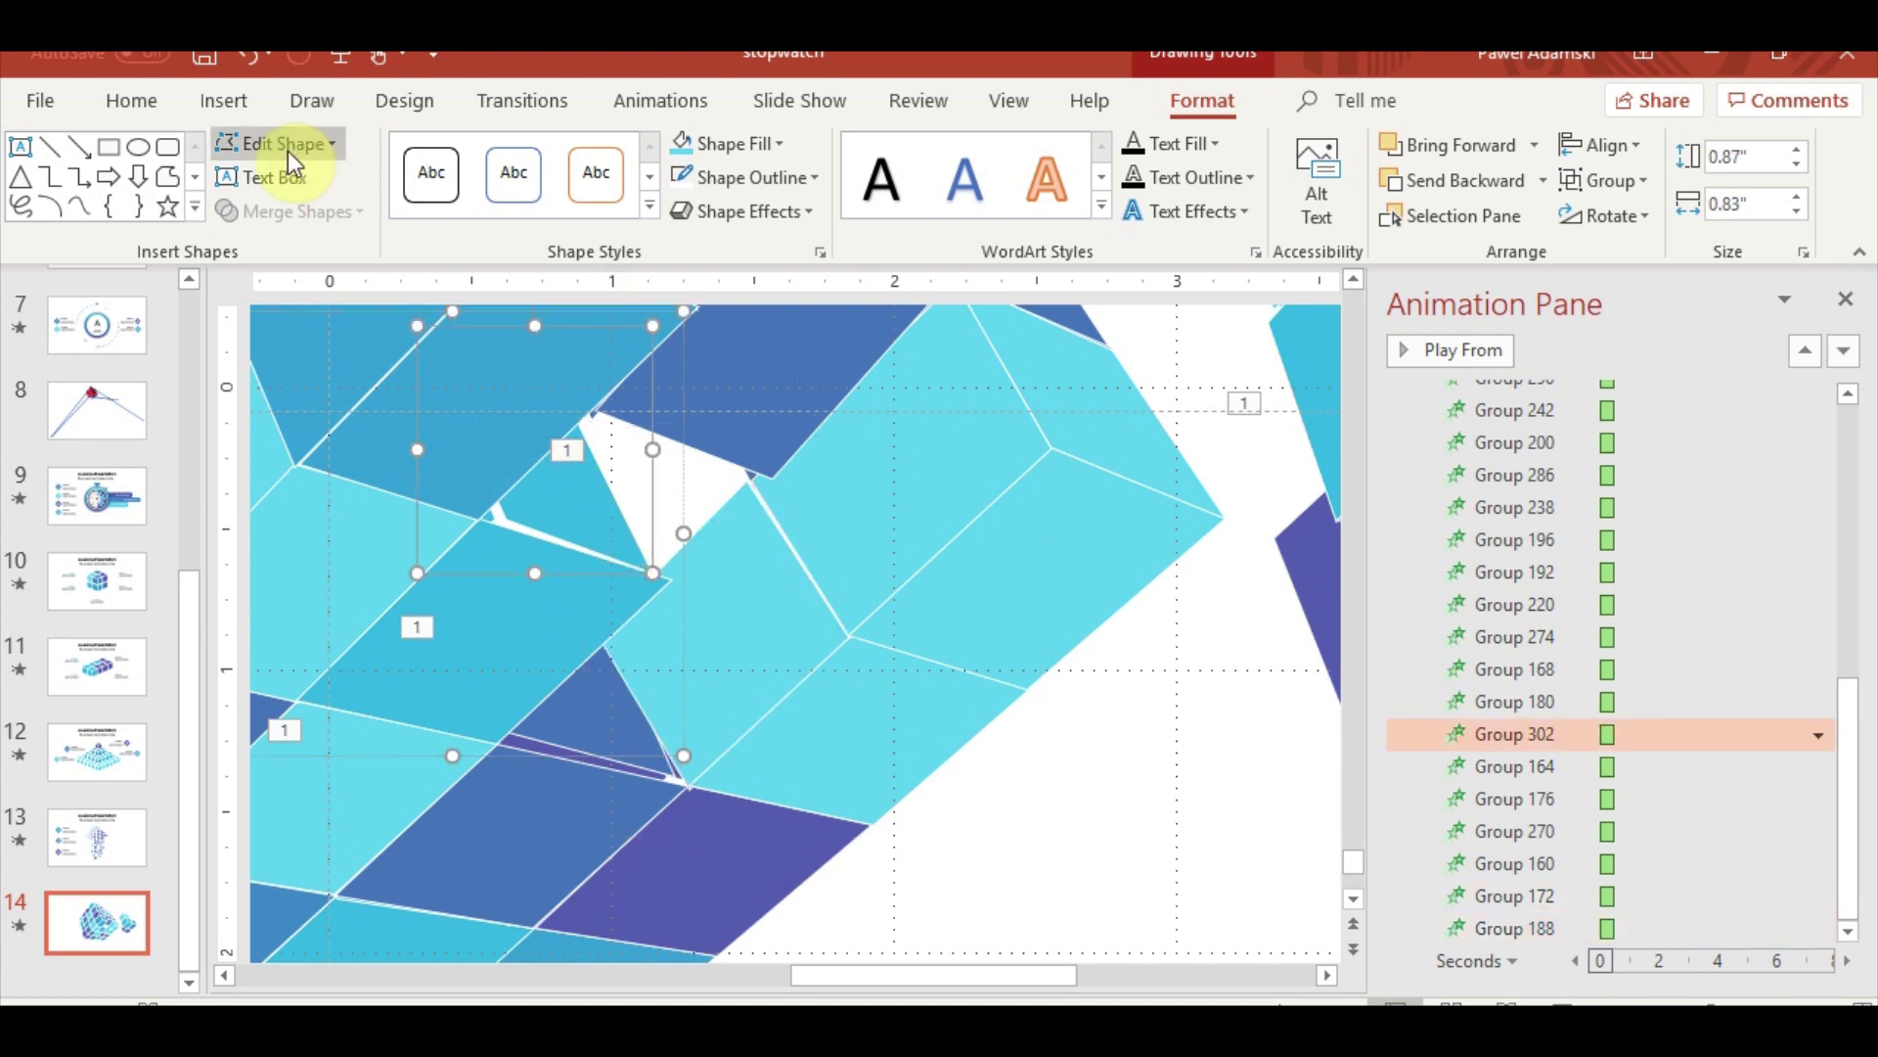
left_click(259, 142)
left_click(293, 245)
left_click_drag(654, 575, 672, 578)
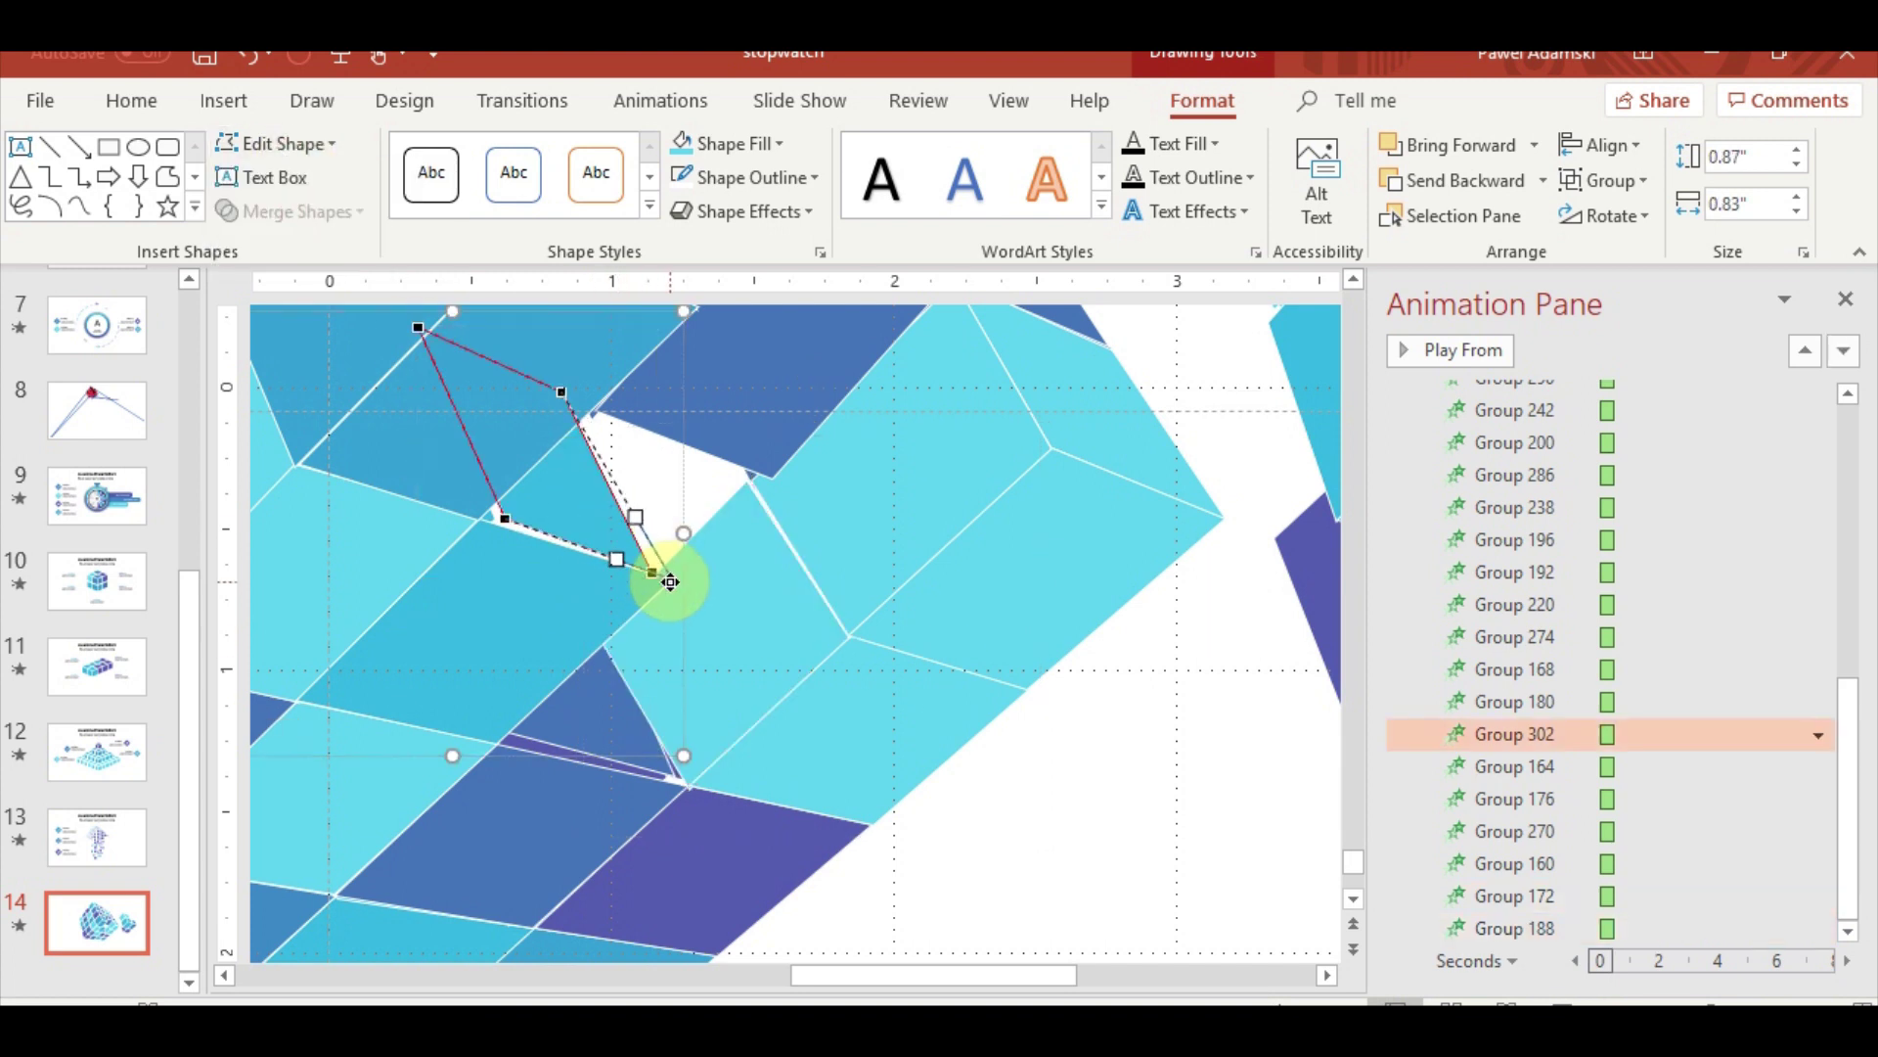
left_click_drag(505, 519, 478, 516)
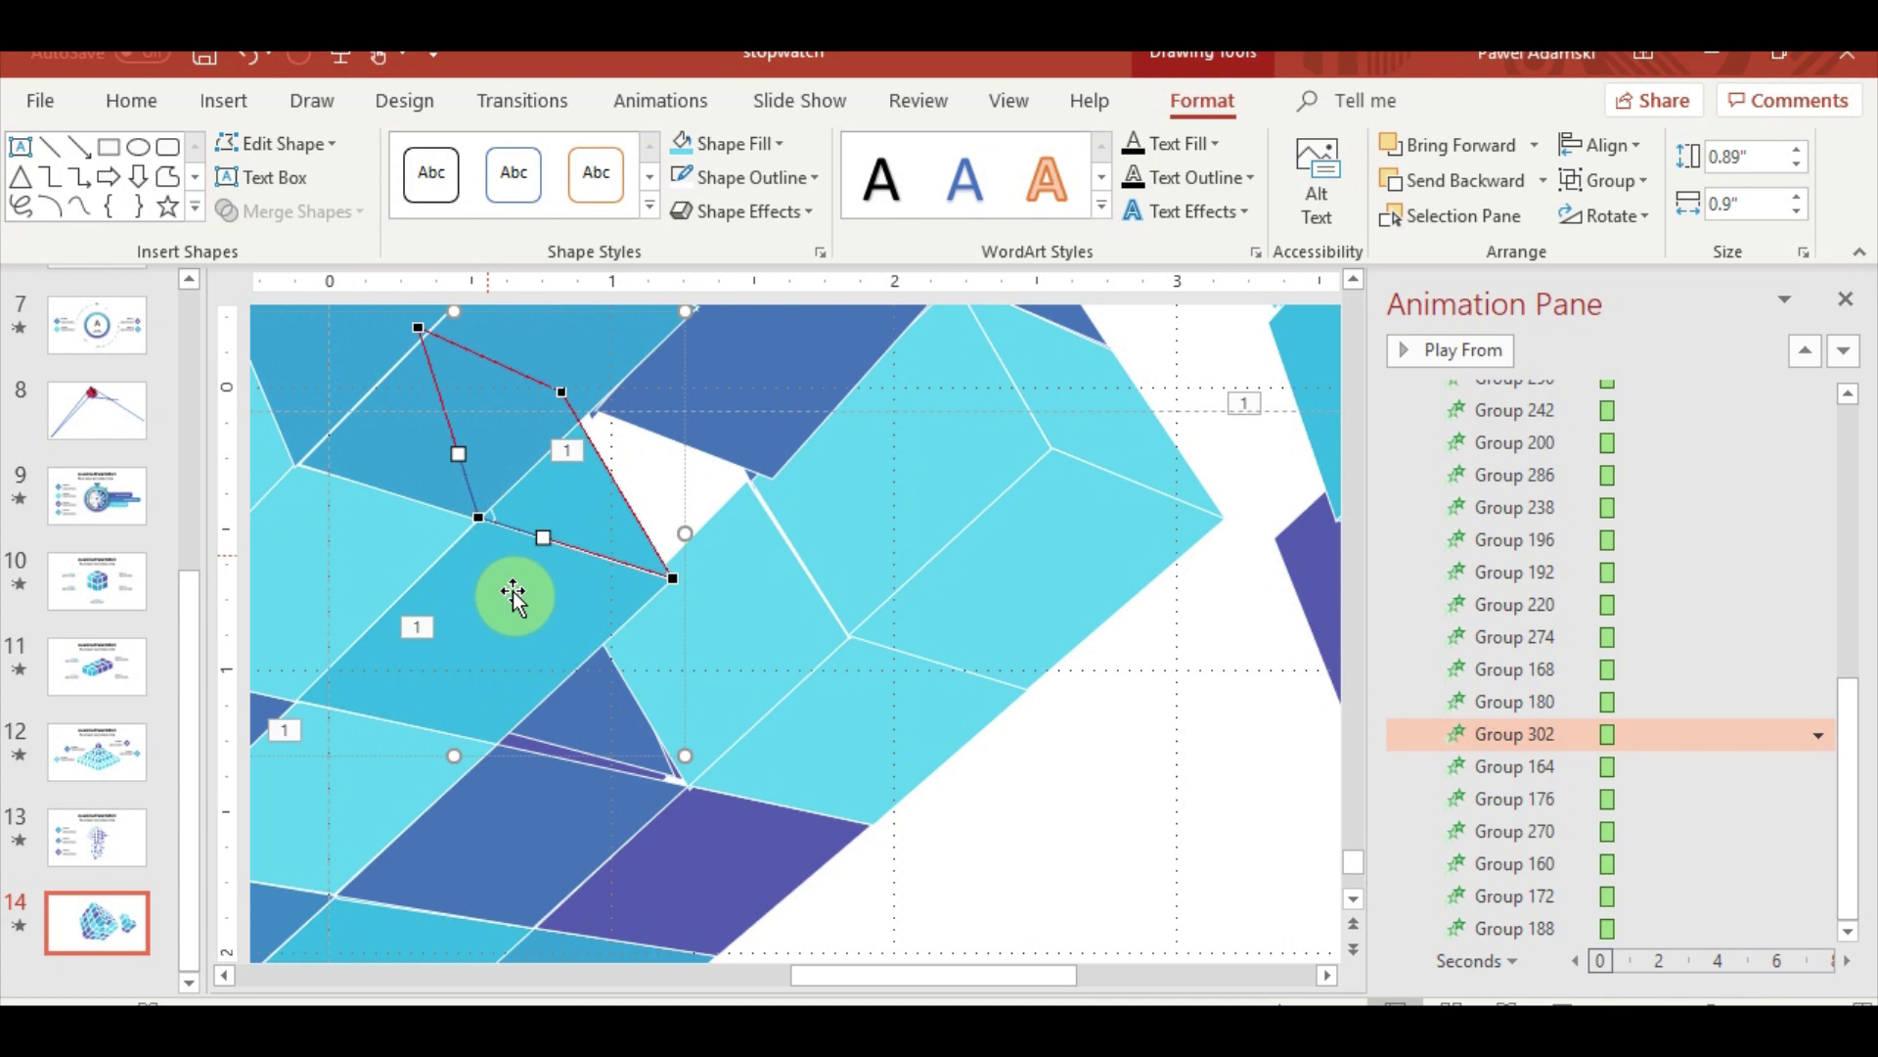
left_click(1018, 805)
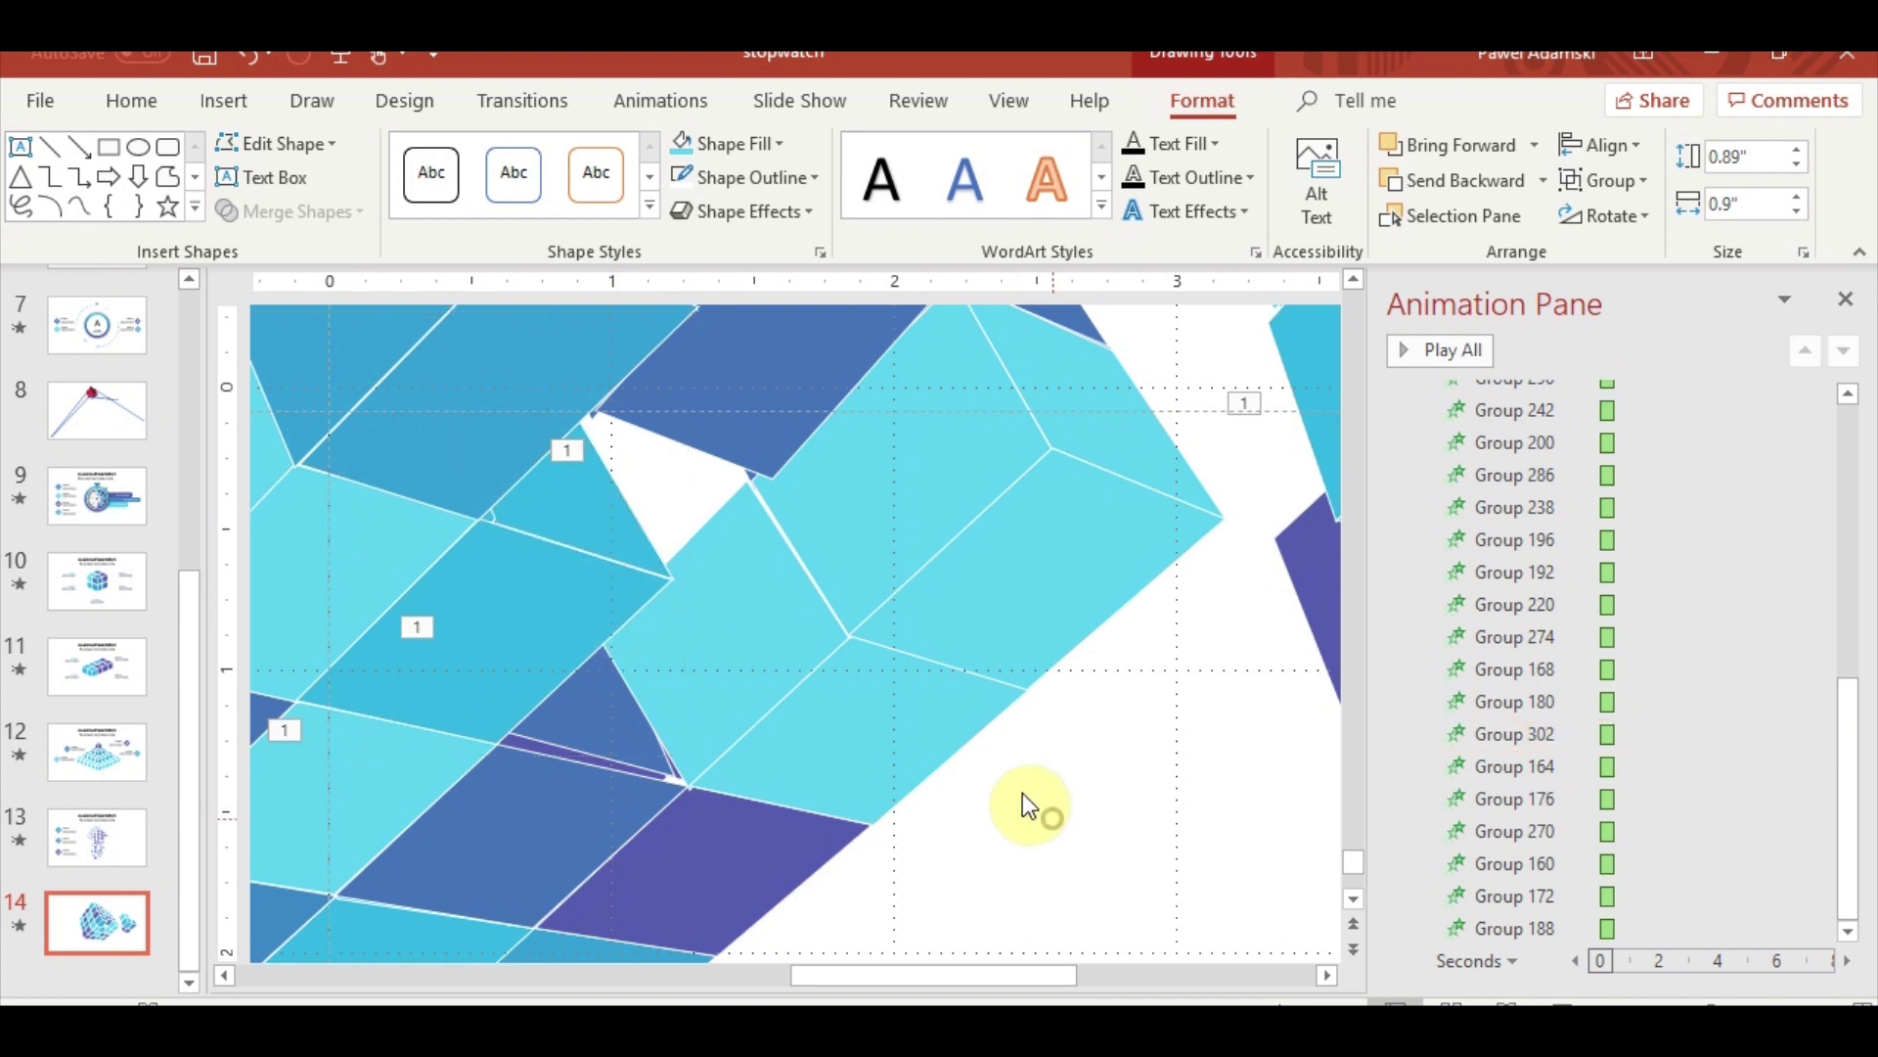
Reshape a facet inside Group 176, adjusting three corners to fit its neighbours
left_click(611, 722)
left_click(610, 722)
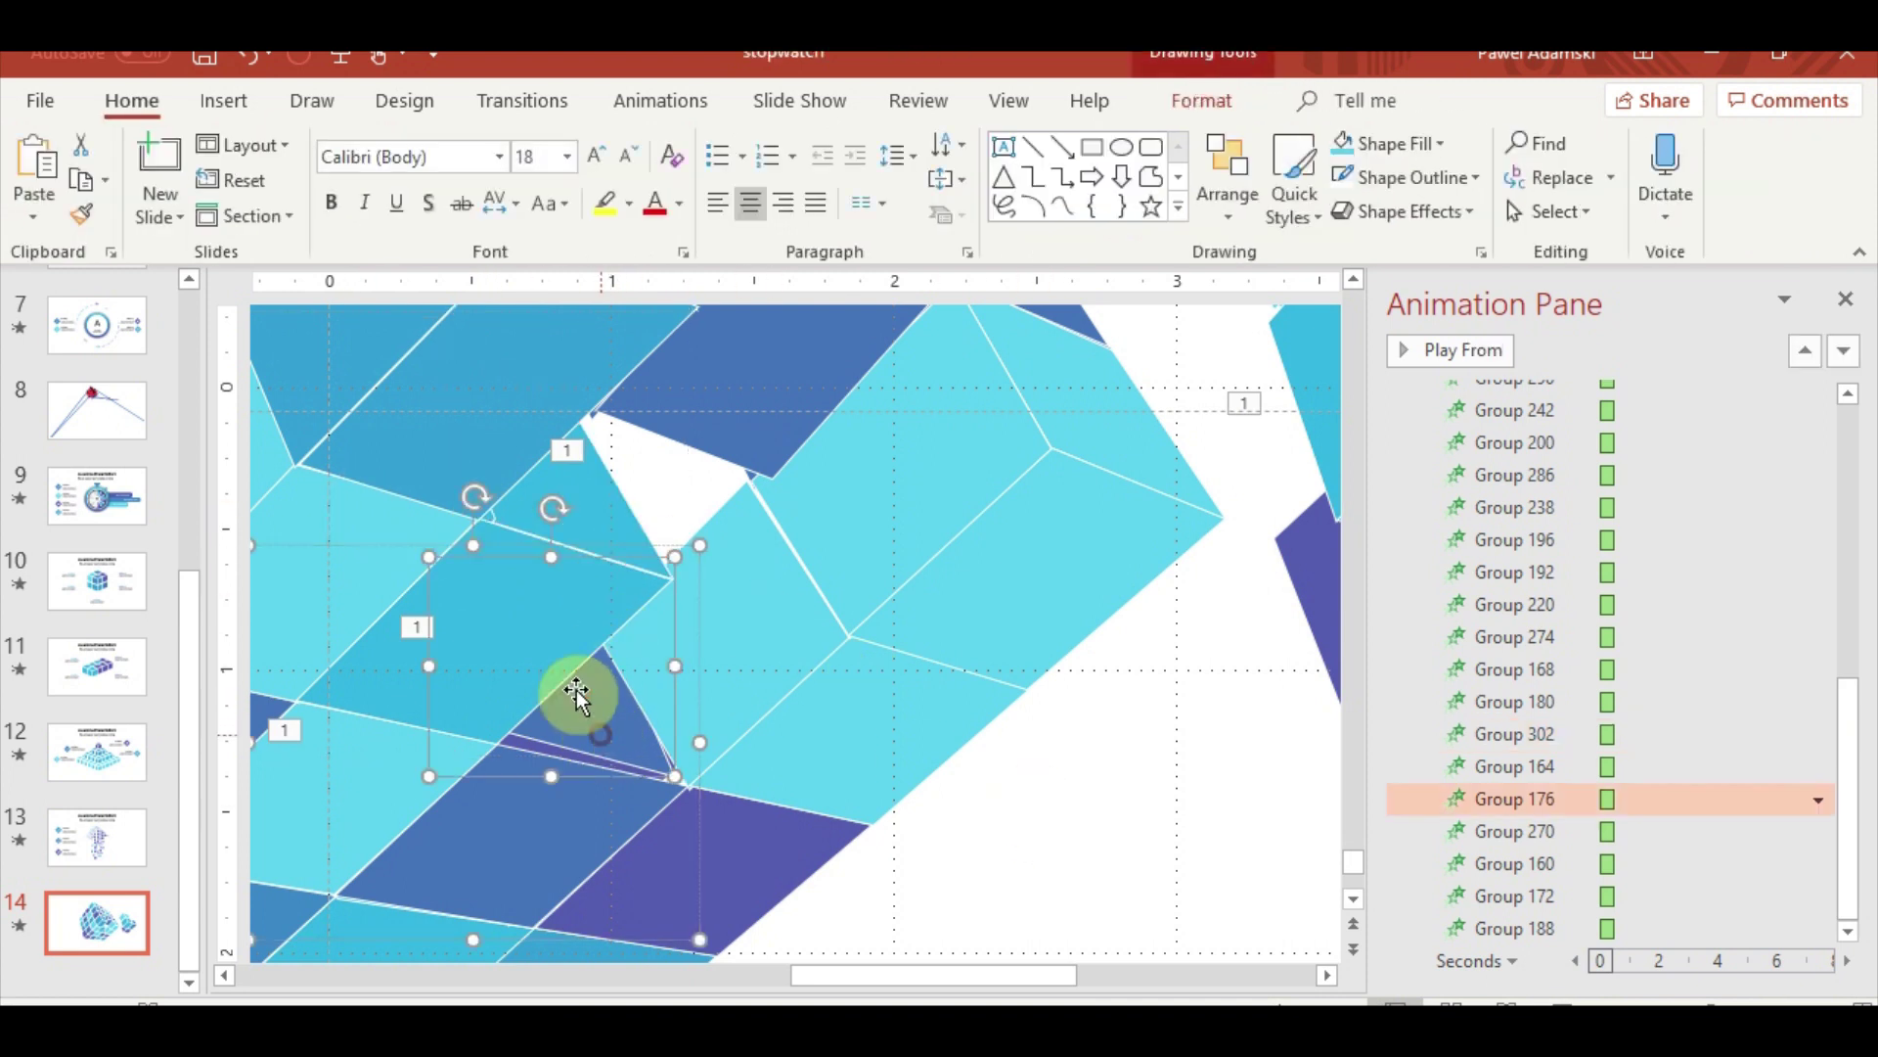
left_click(1203, 101)
left_click(252, 144)
left_click(260, 214)
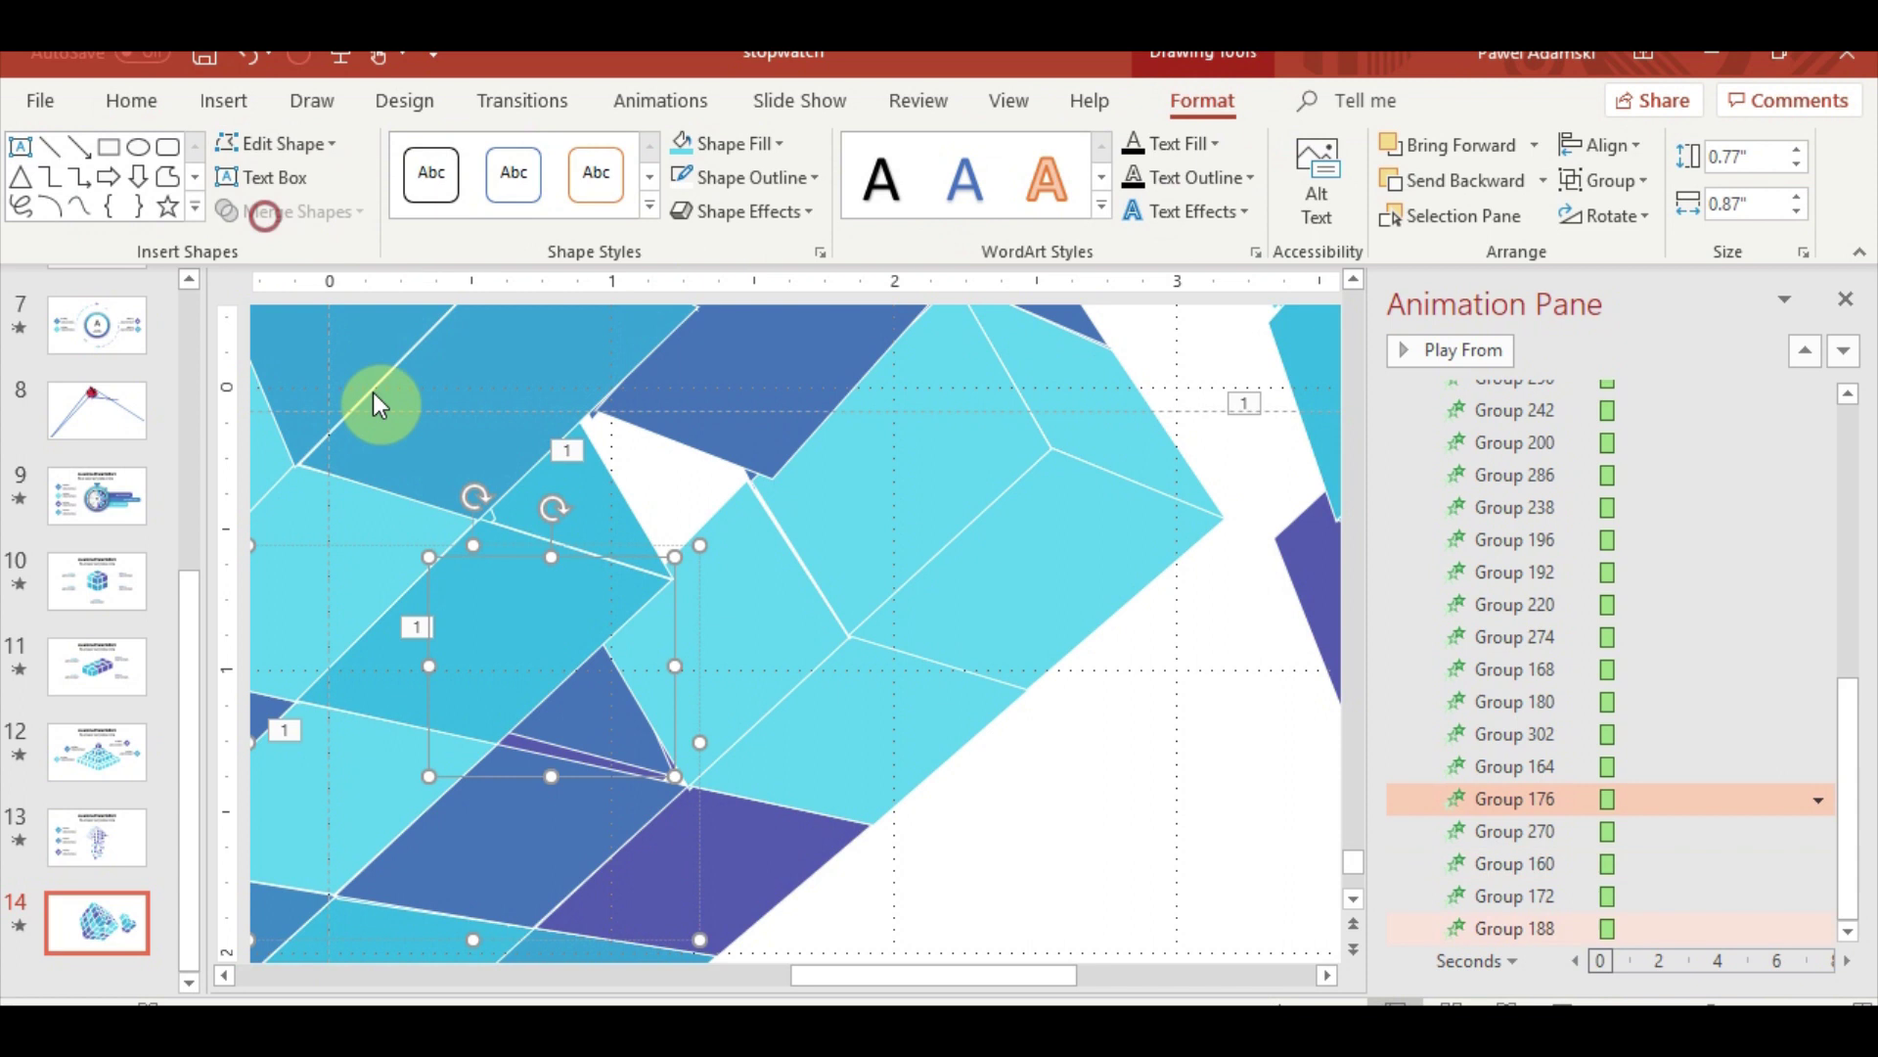
left_click_drag(511, 738, 502, 743)
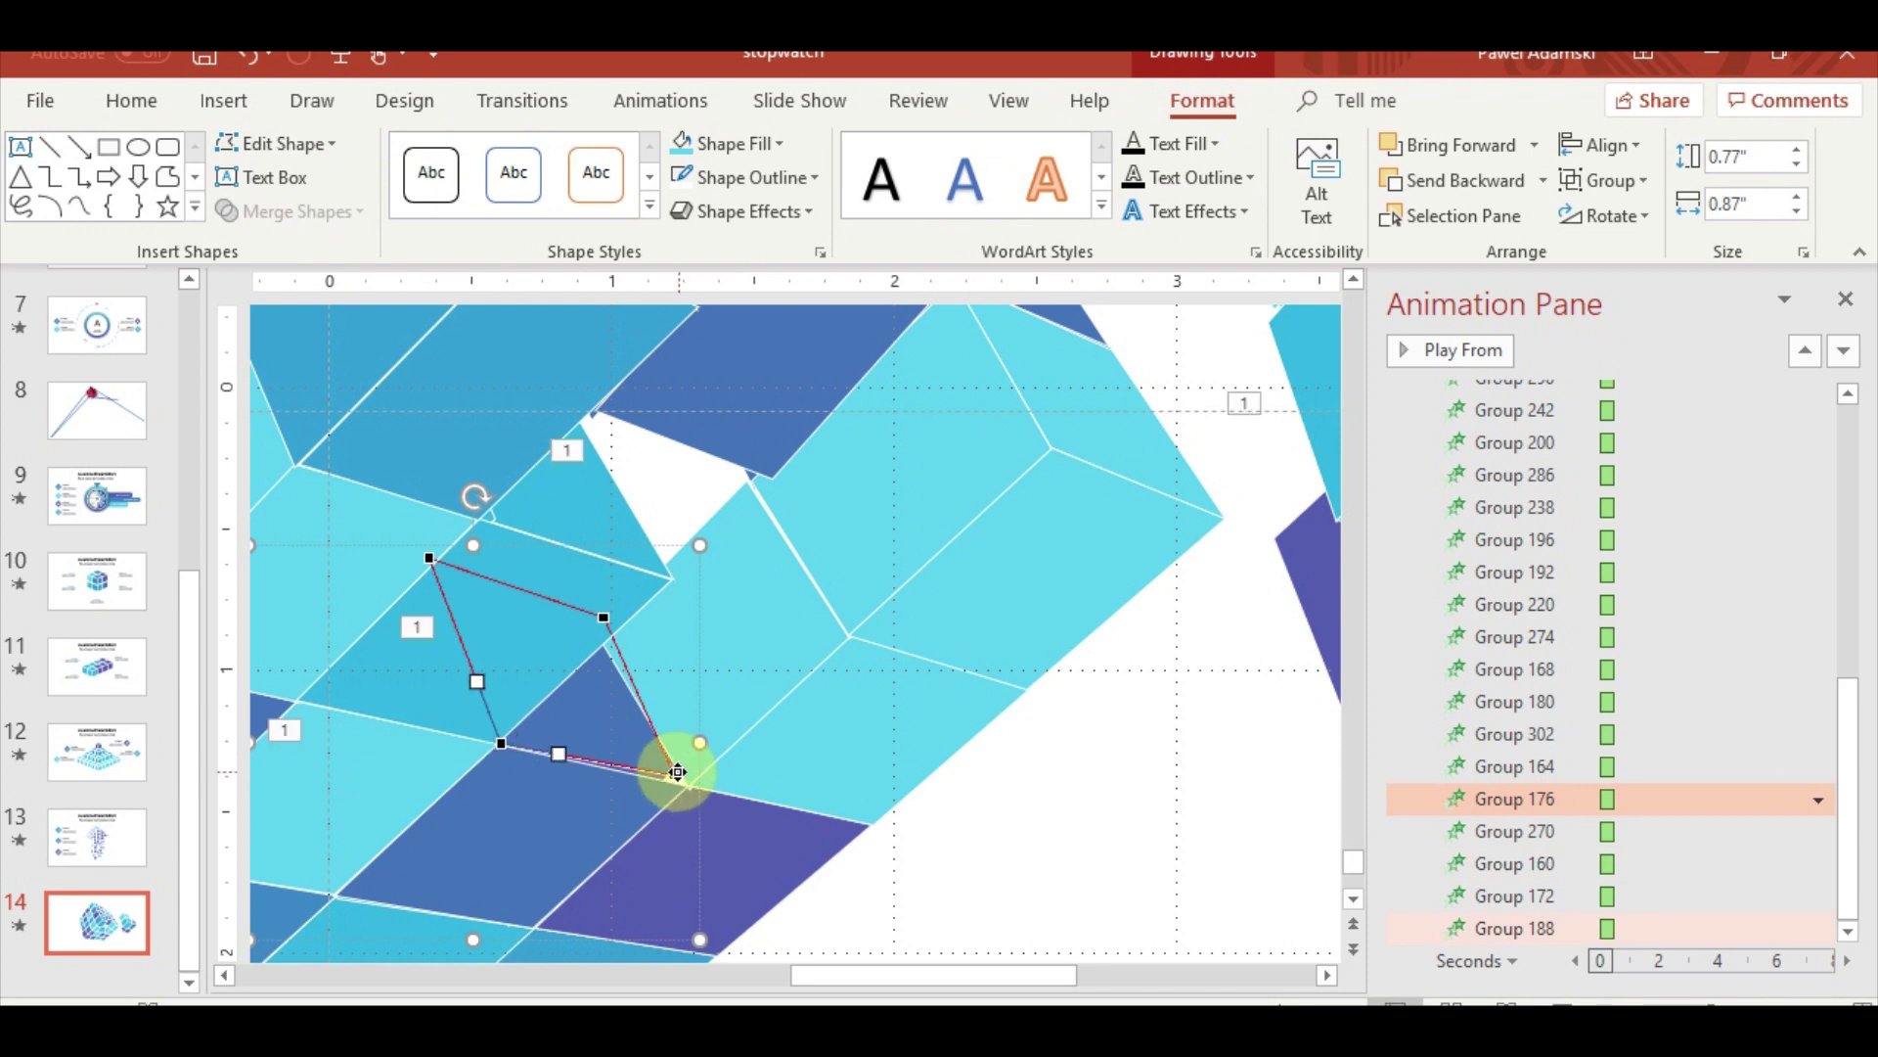
left_click_drag(674, 775, 686, 785)
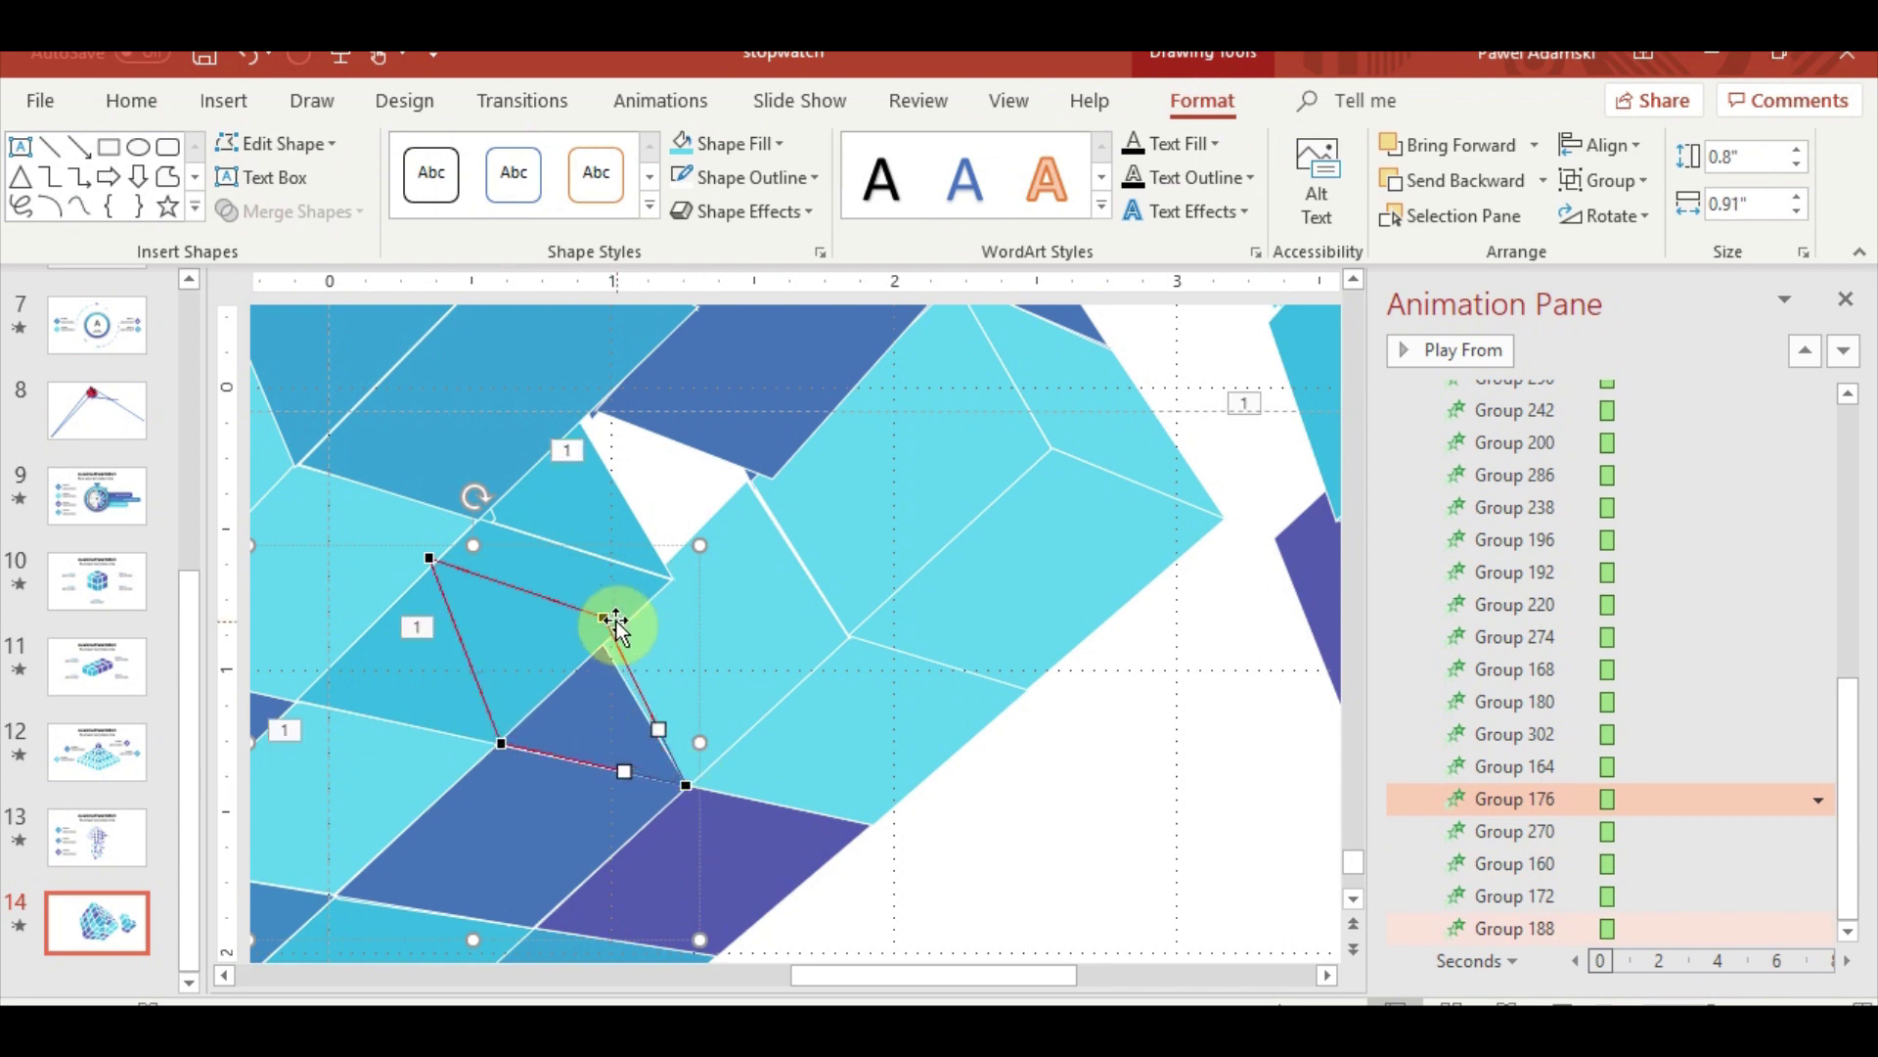
left_click_drag(604, 616, 590, 616)
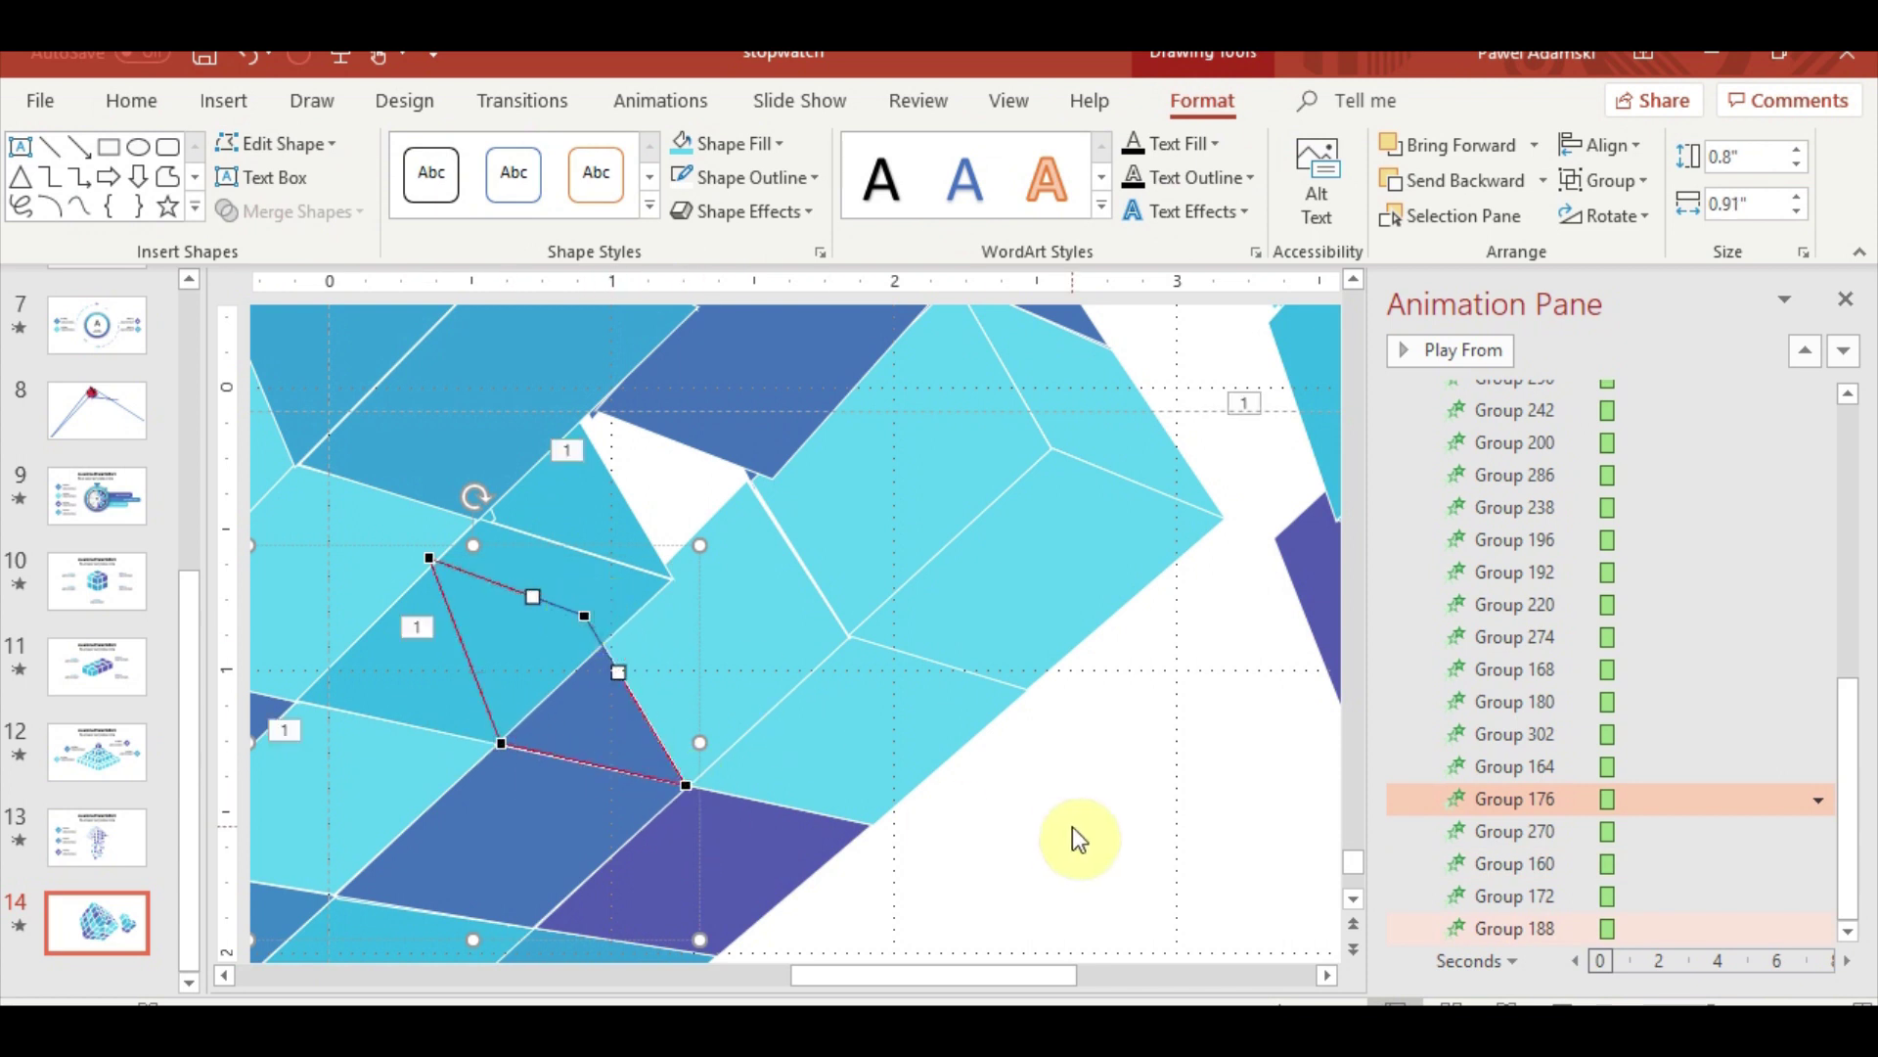
left_click(1136, 848)
scroll(706, 769, "down", 1, "ctrl")
scroll(1020, 735, "down", 1, "ctrl")
Drag the small cube's pieces into the large cube's gap to complete it
scroll(1019, 744, "down", 2, "ctrl")
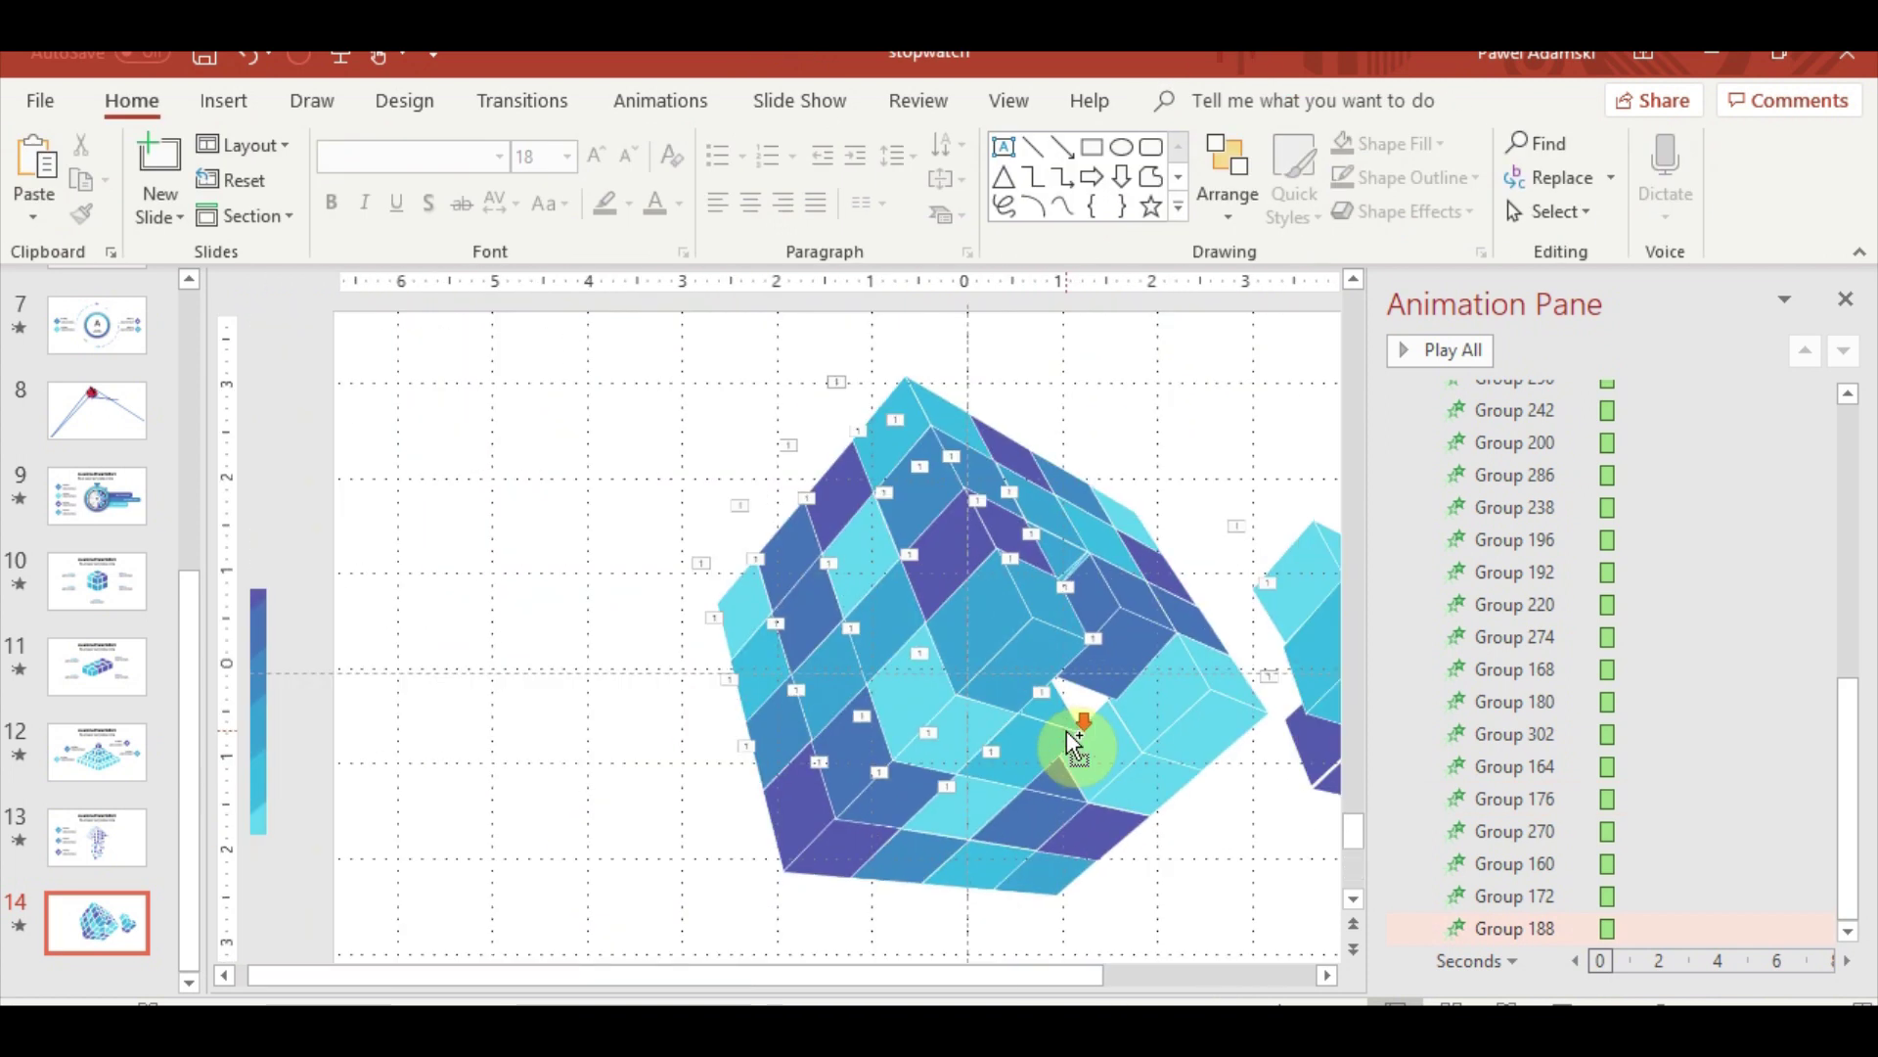
scroll(1008, 608, "down", 2, "ctrl")
left_click_drag(1164, 866, 935, 537)
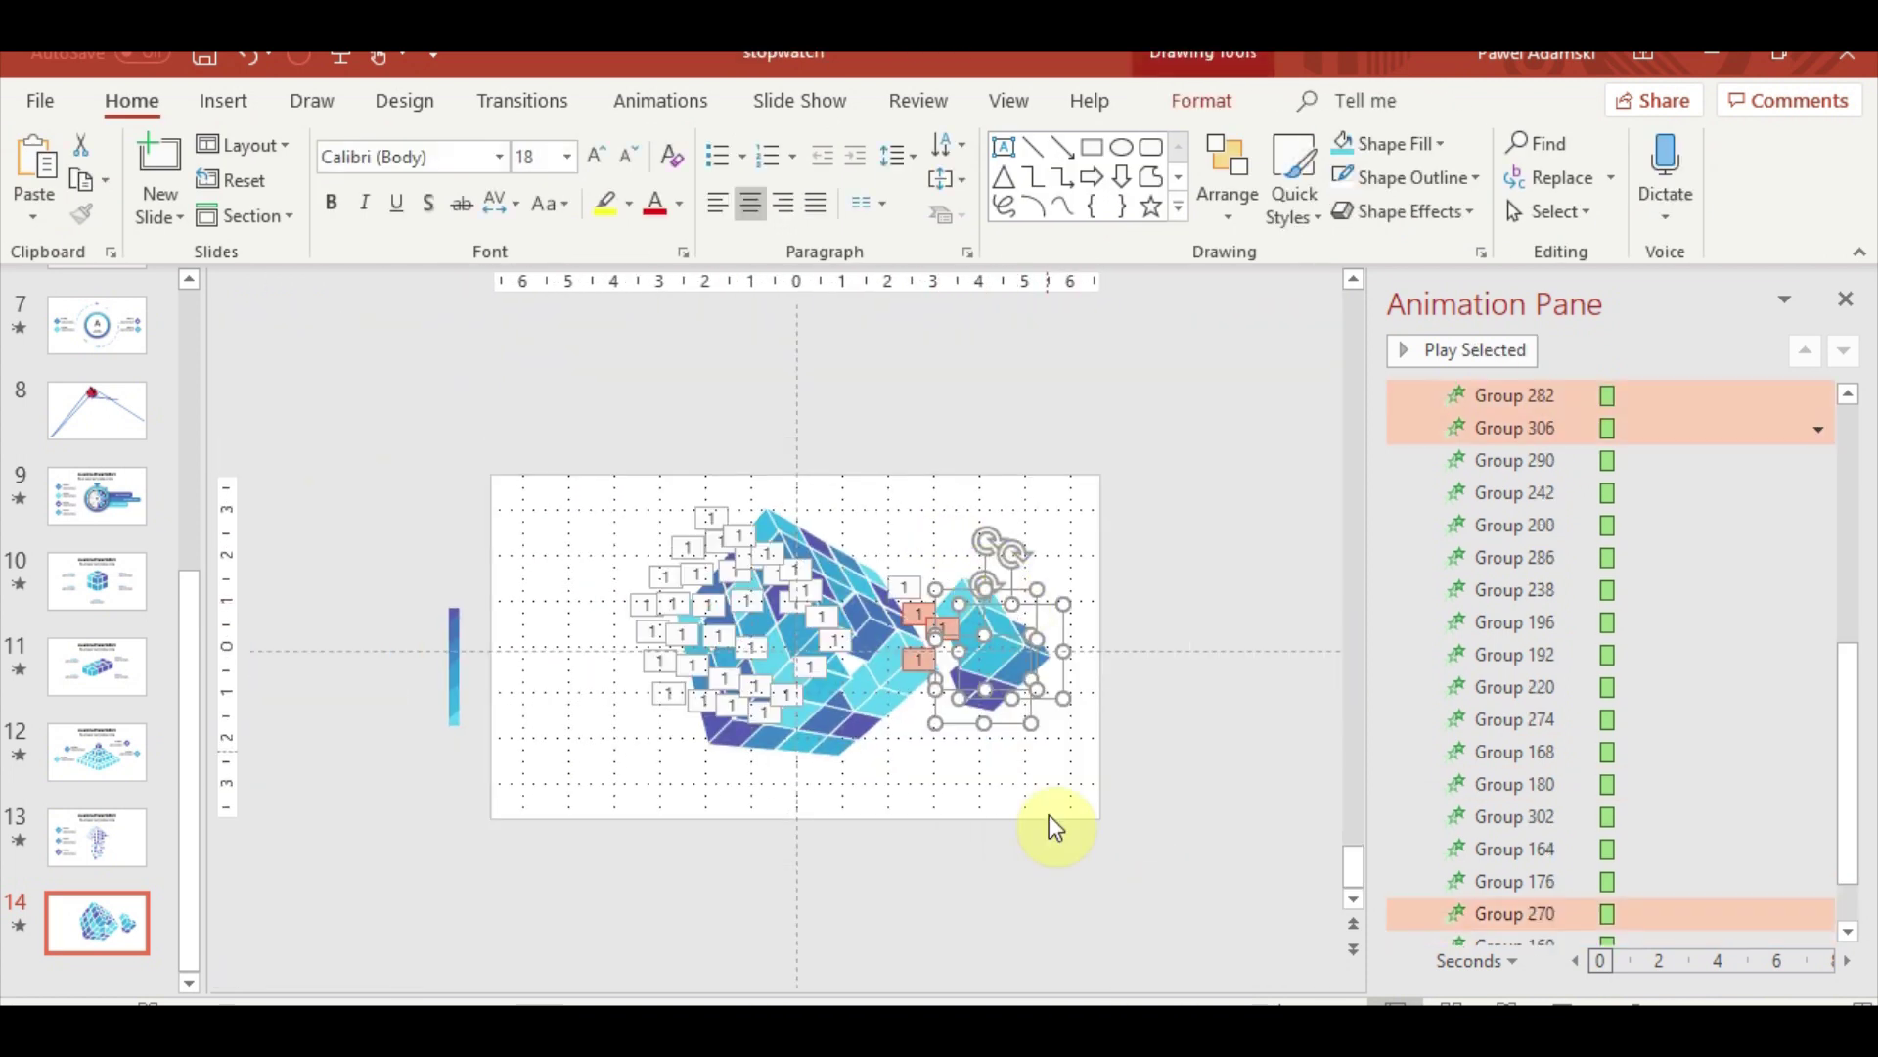
scroll(1049, 818, "up", 2, "ctrl")
scroll(994, 460, "up", 1, "ctrl")
left_click_drag(994, 459, 782, 567)
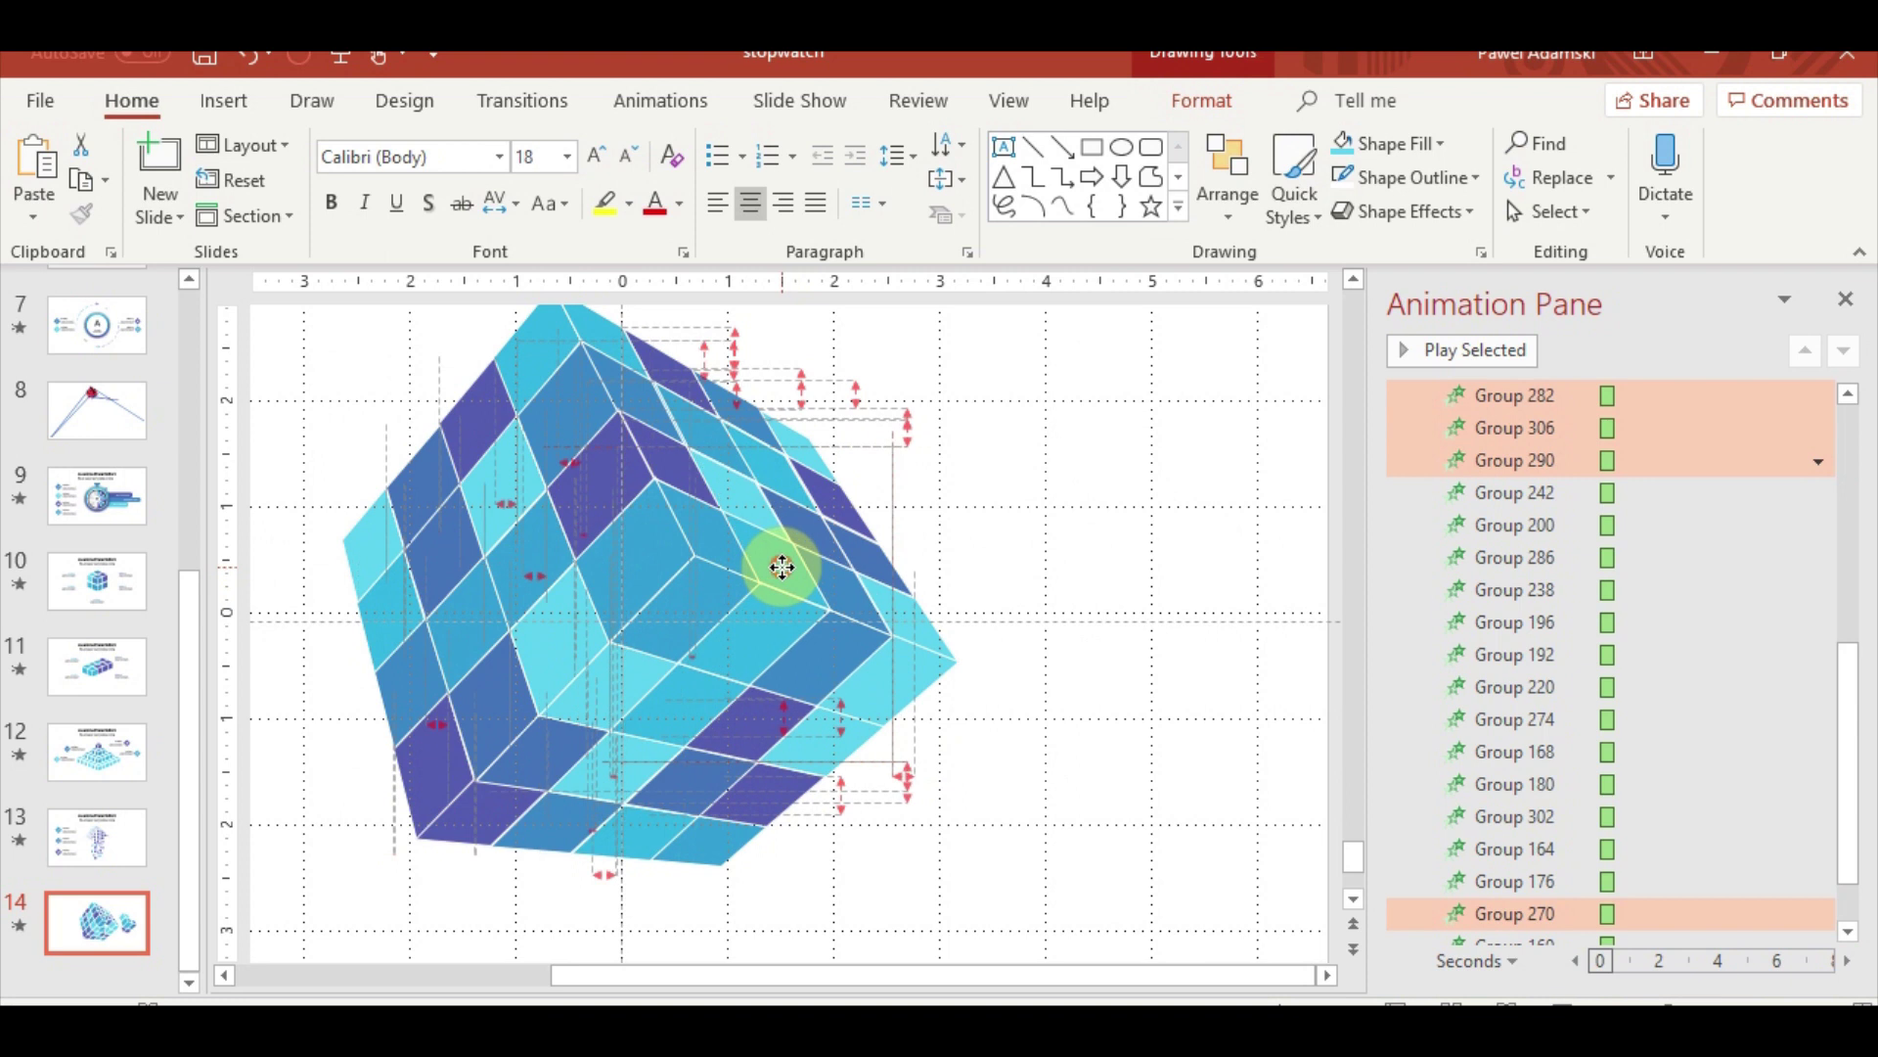
left_click(1162, 876)
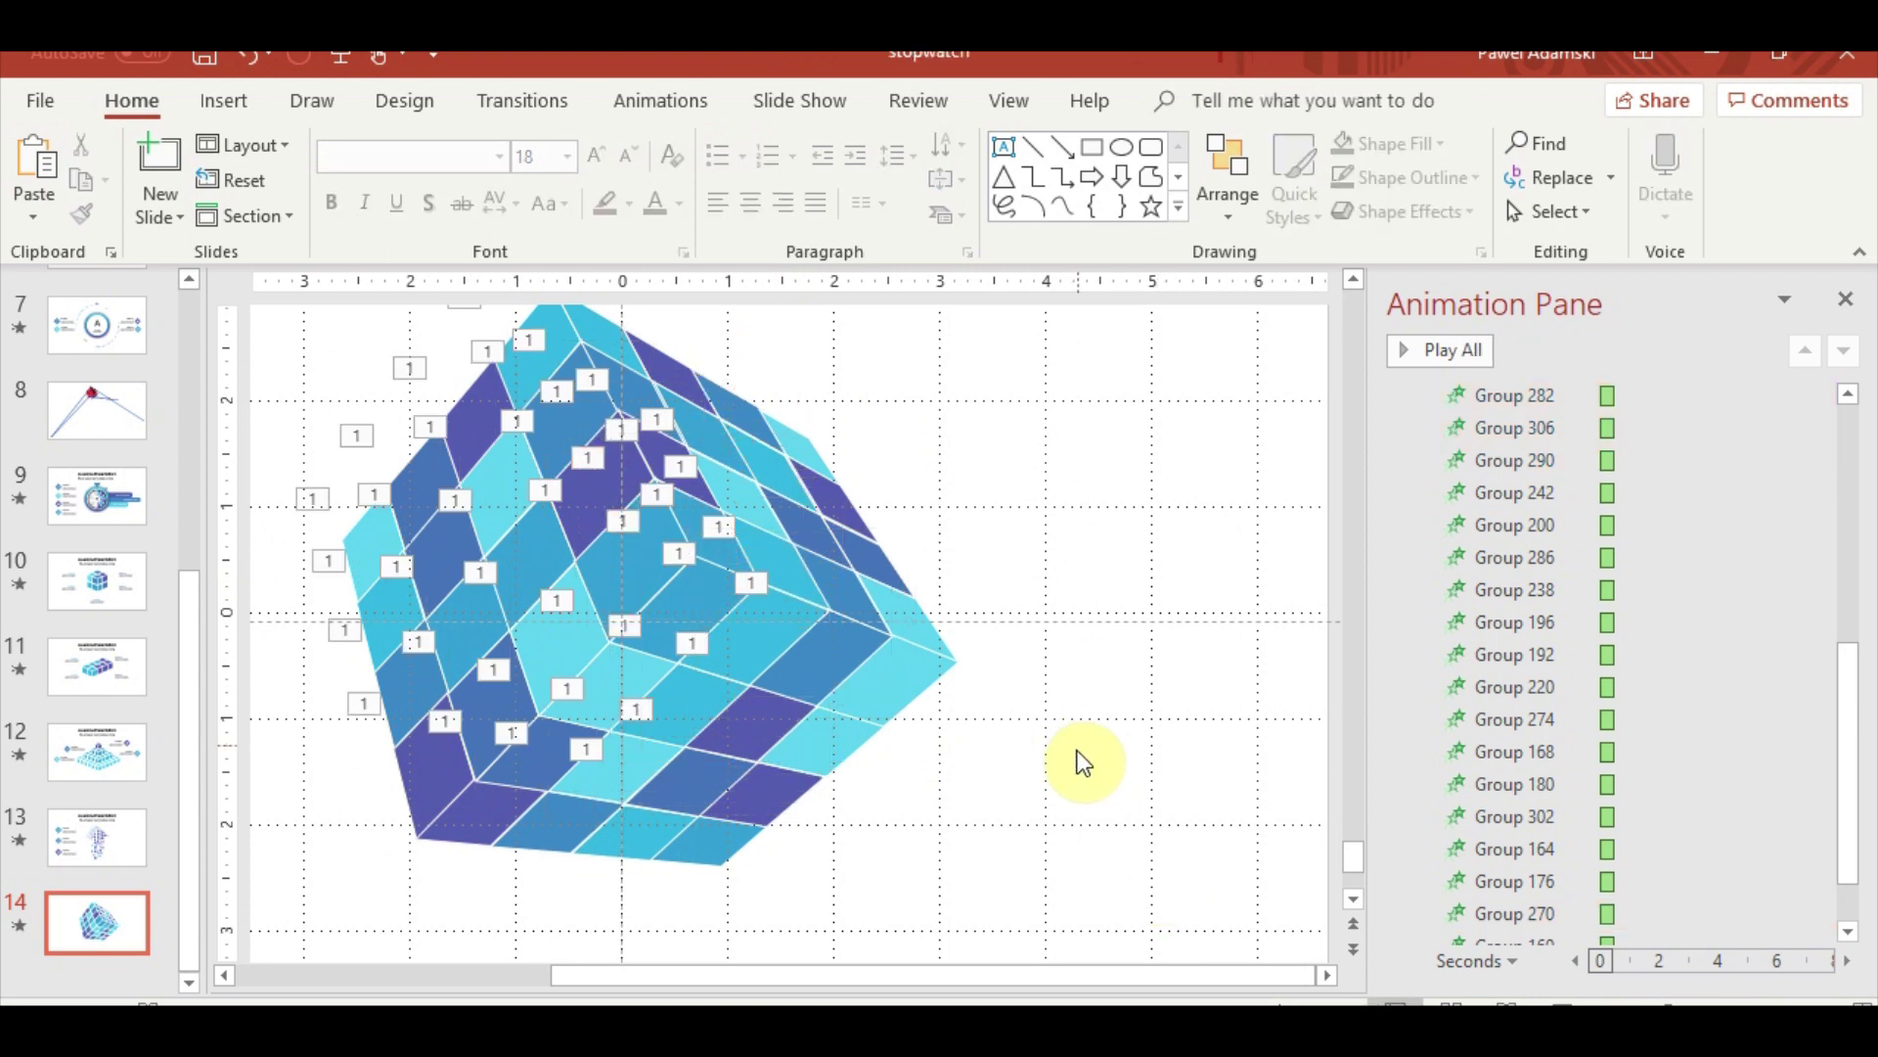
Select a cube piece and show its animation settings
scroll(1081, 762, "down", 1, "ctrl")
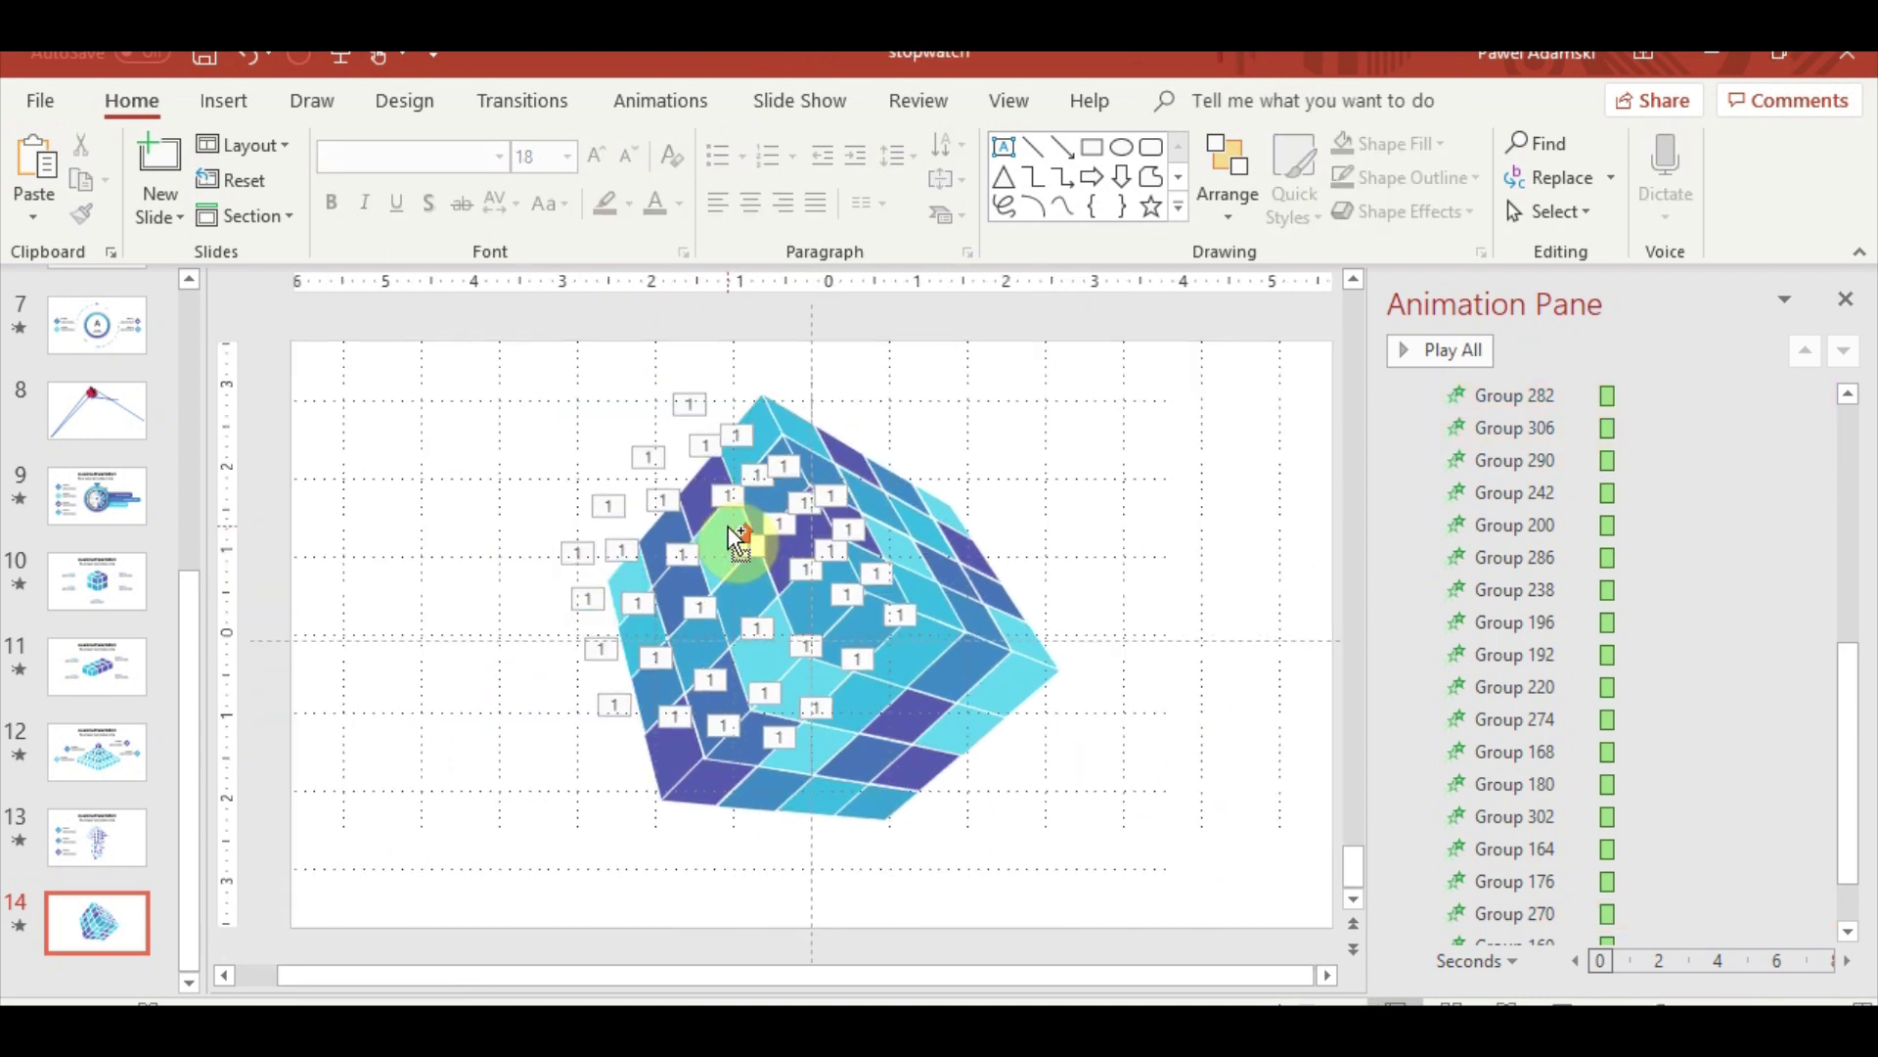
left_click(705, 519)
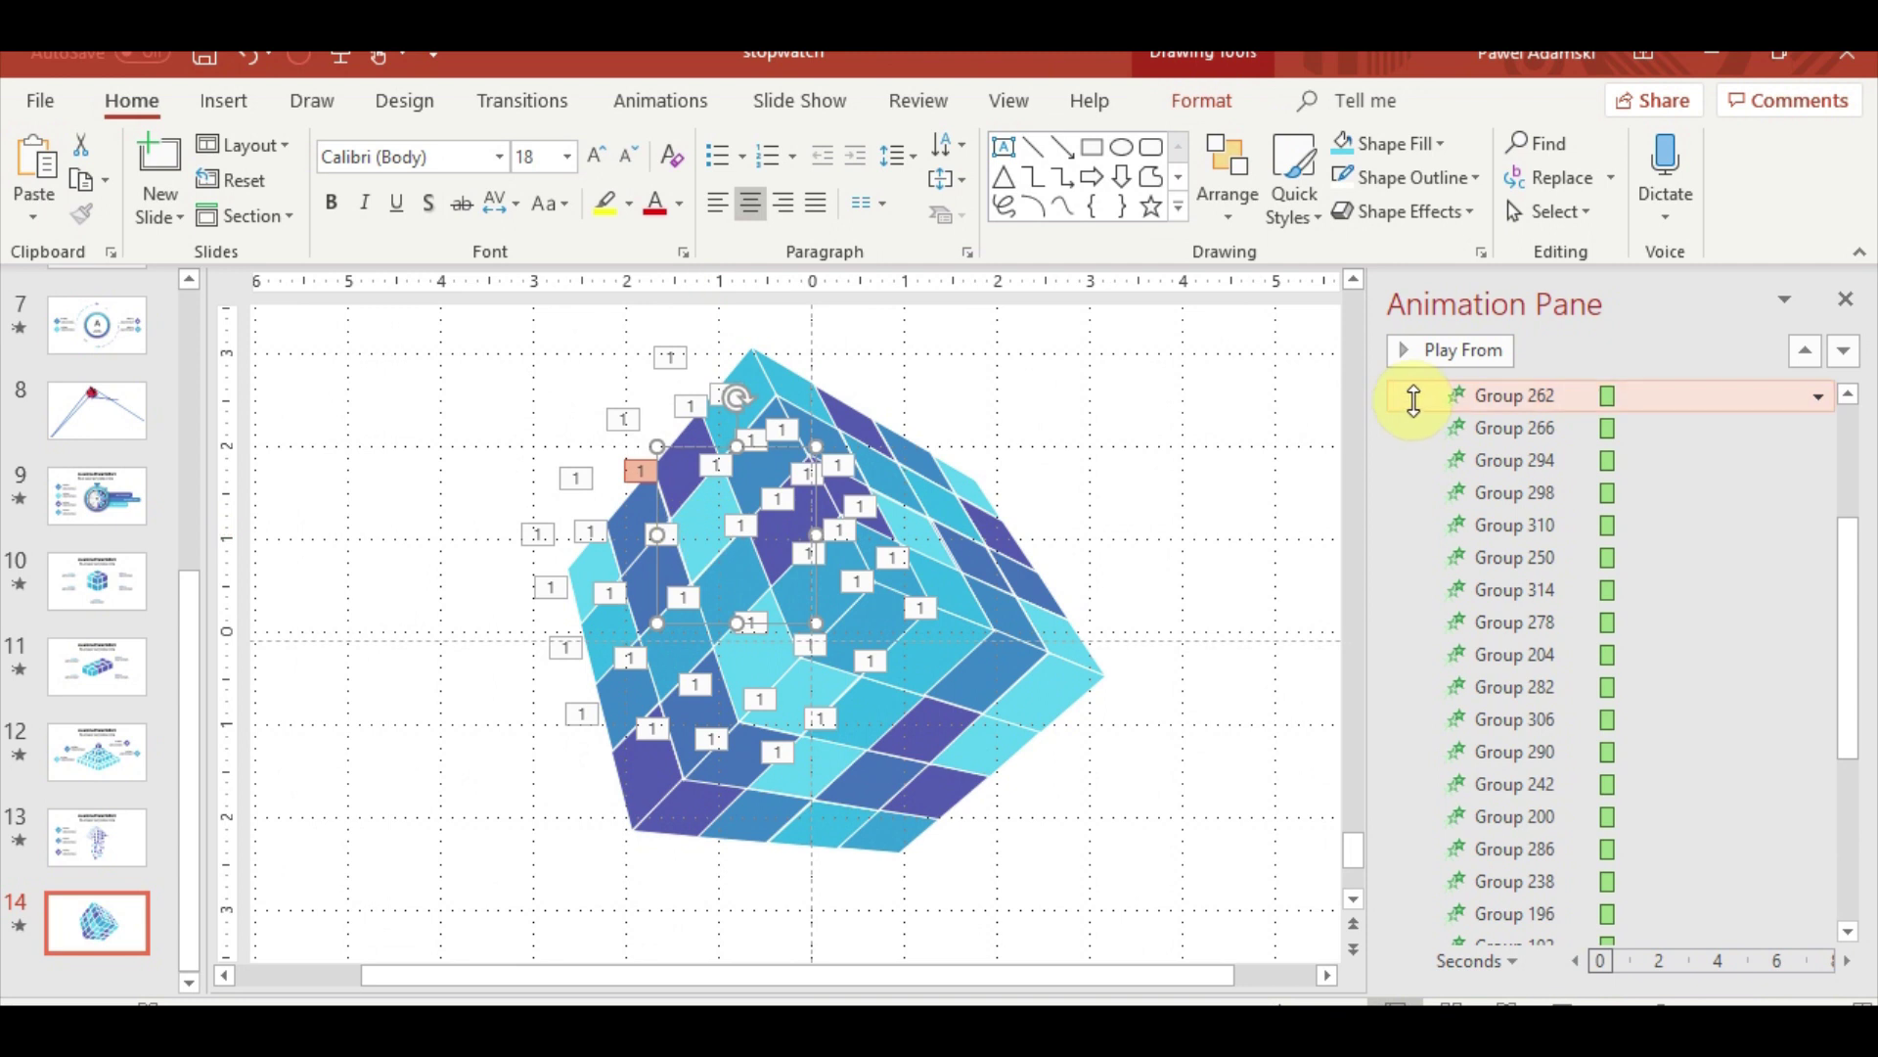
left_click(675, 97)
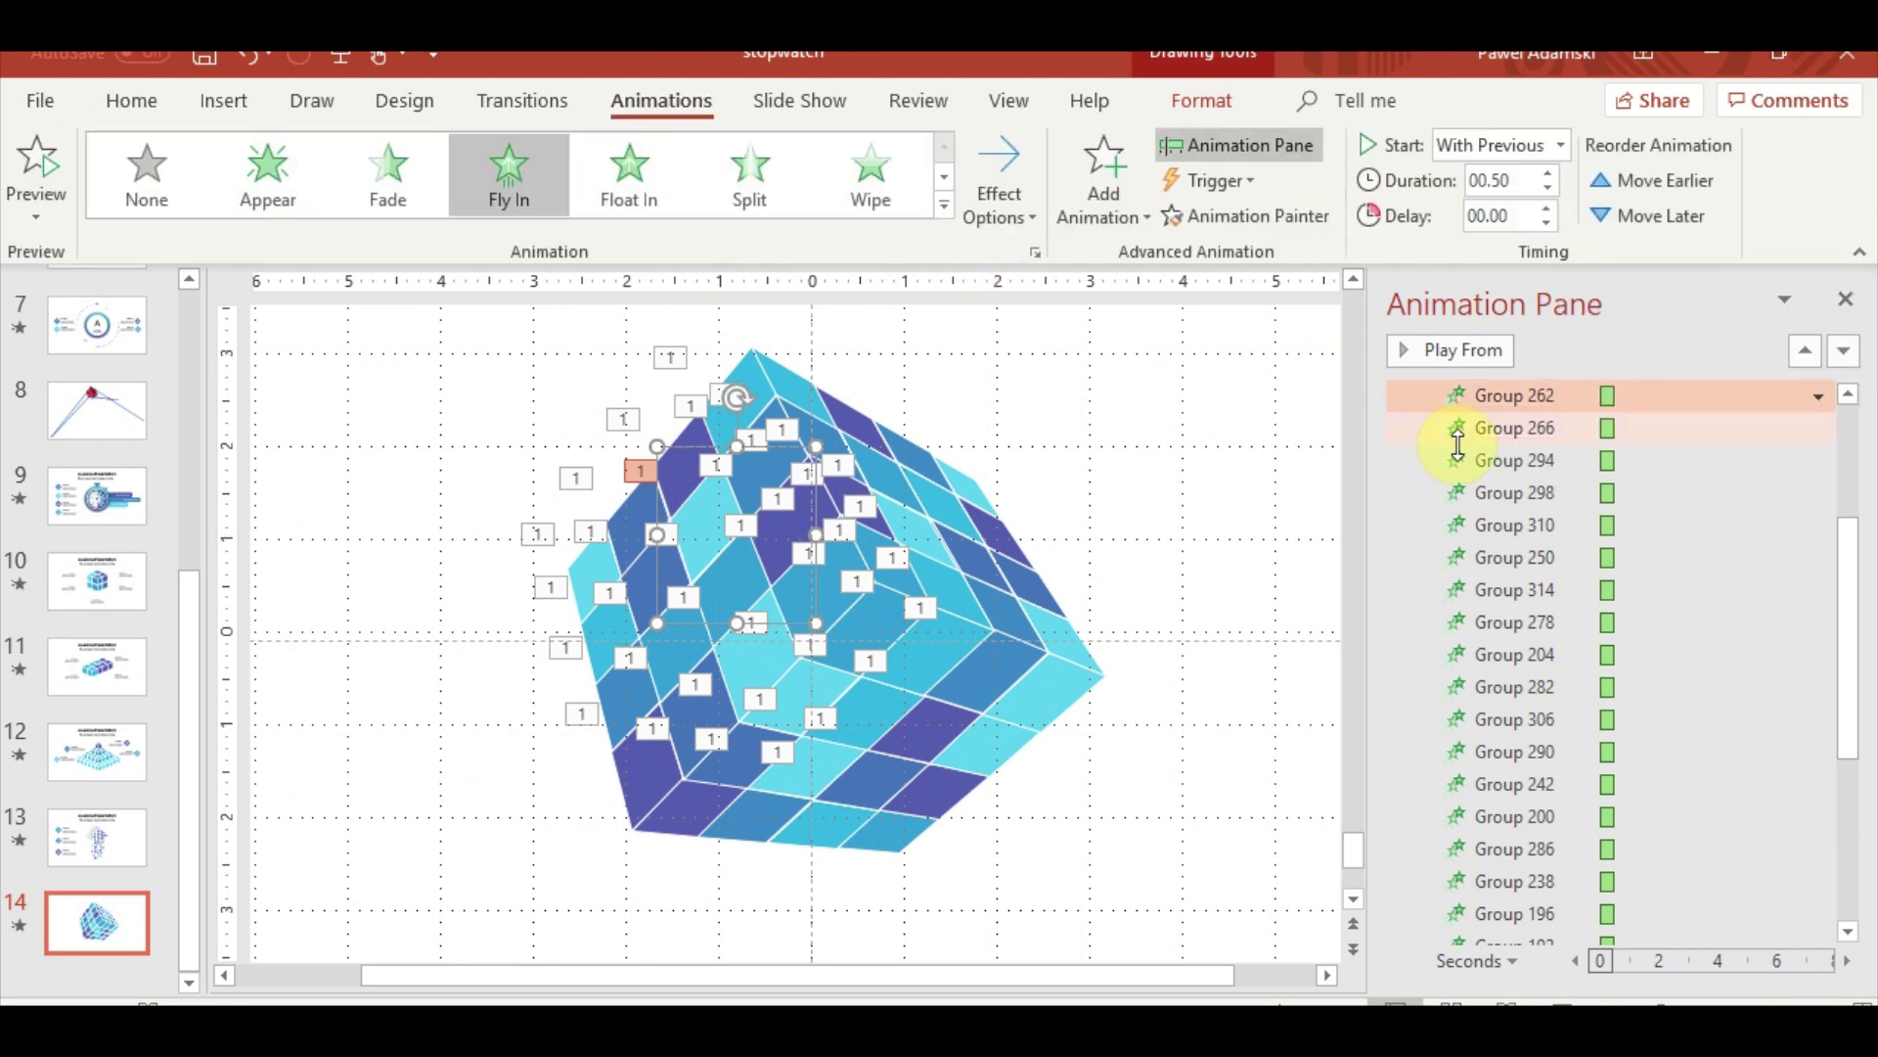
Preview the cube slide once as a slide show
left_click(1573, 996)
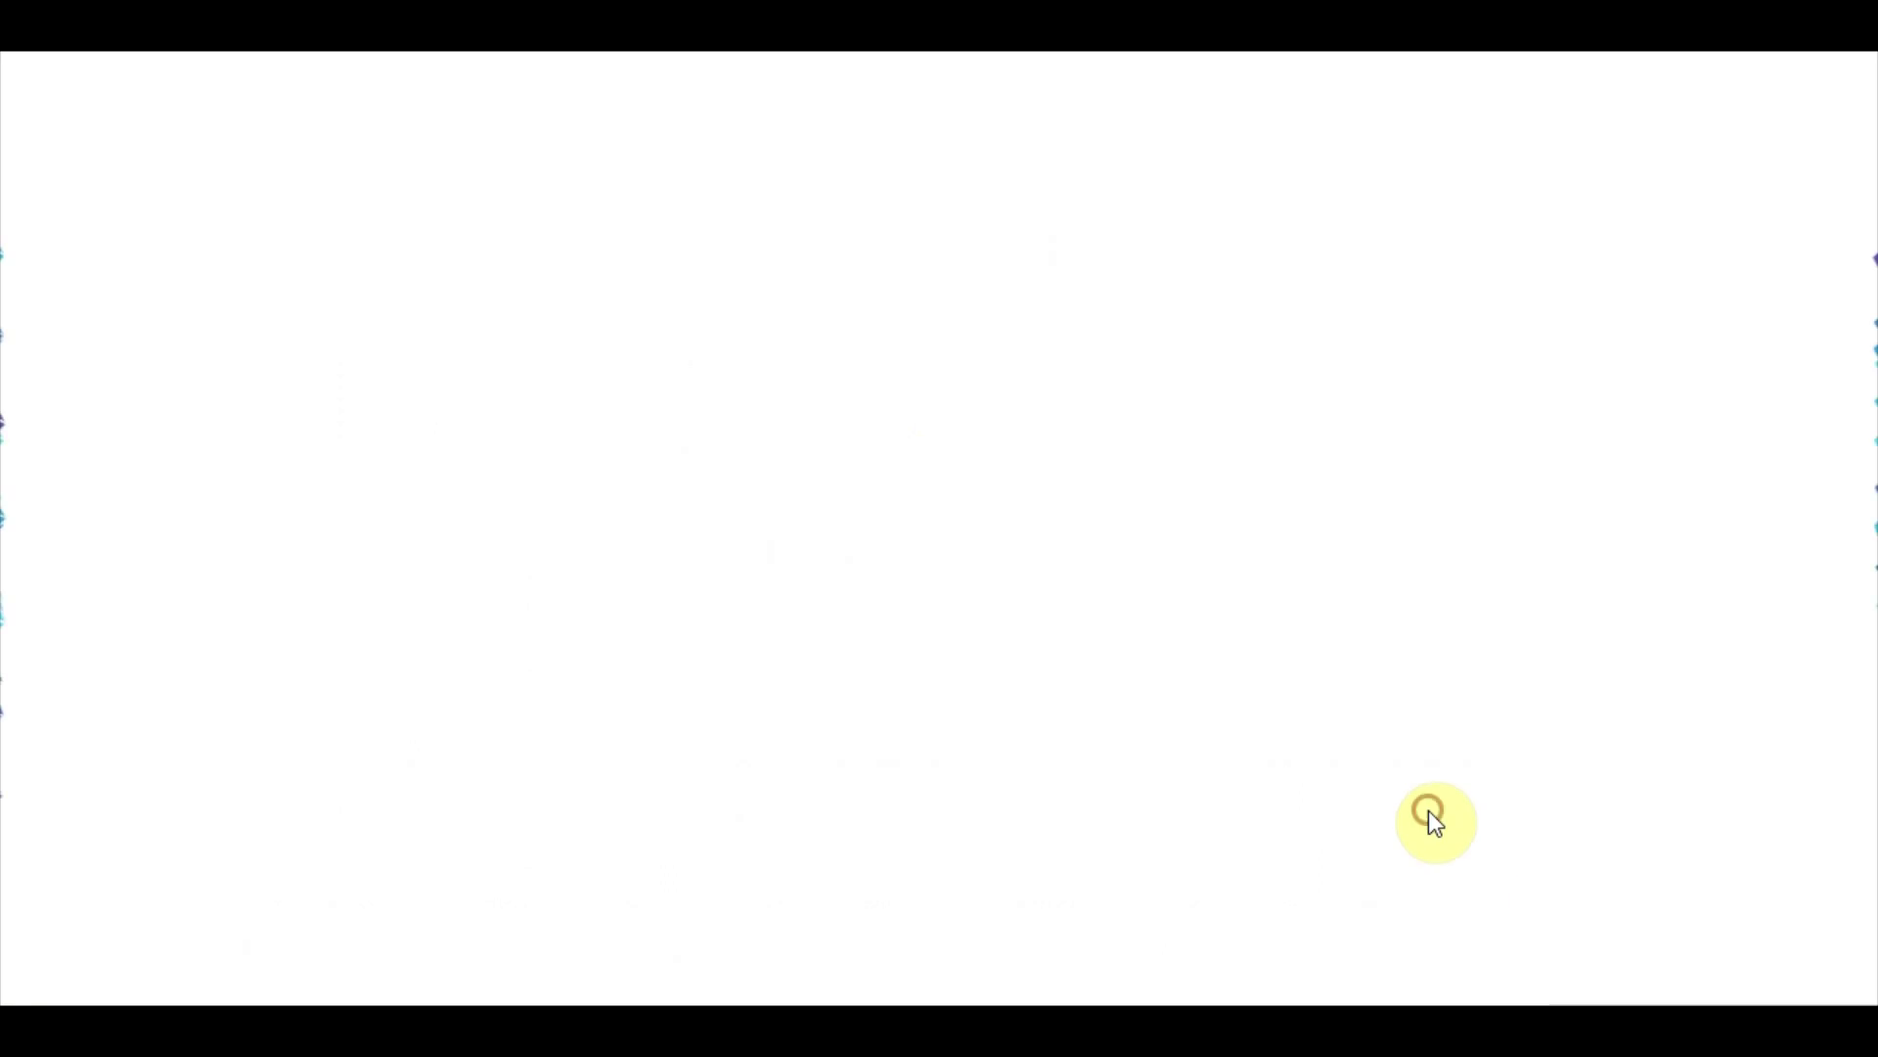
left_click(1429, 810)
left_click(1429, 810)
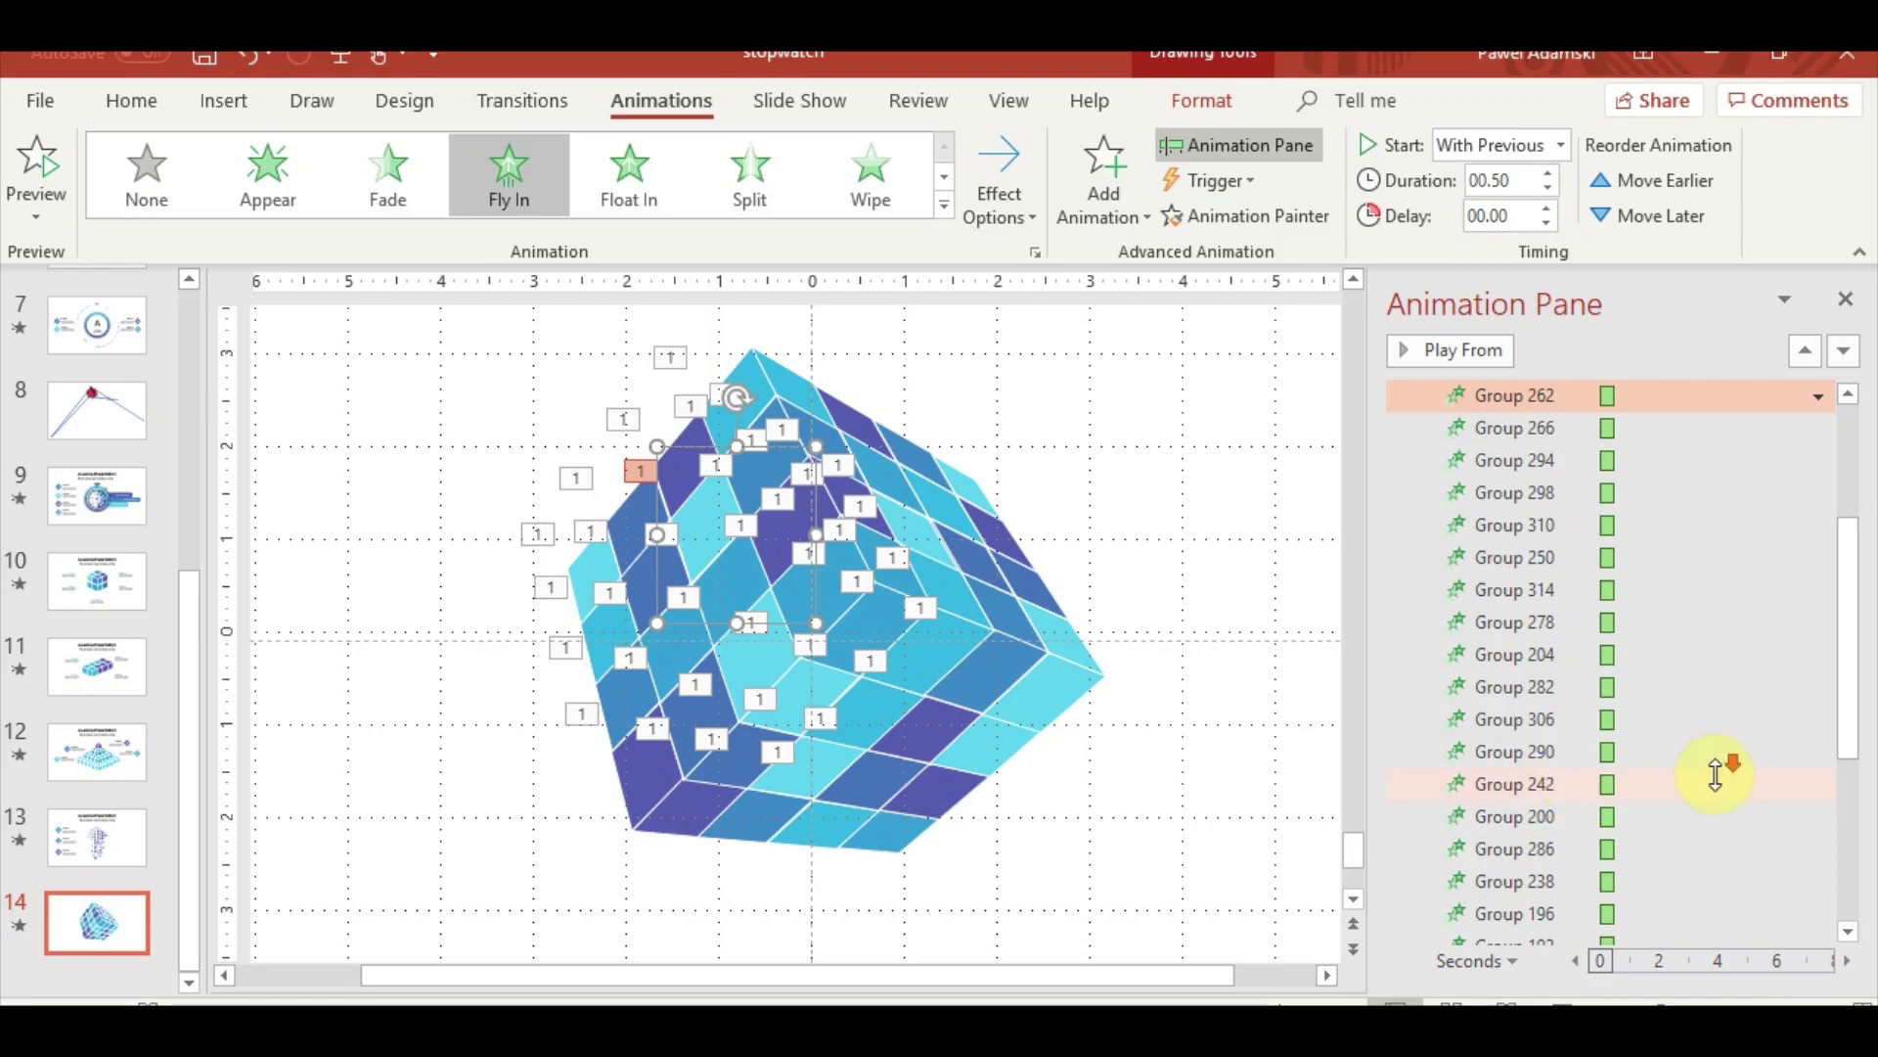
Set all selected Fly In animations to 1.50-second duration and replay the slide show
scroll(1613, 915, "down", 4)
left_click(1550, 924, "shift")
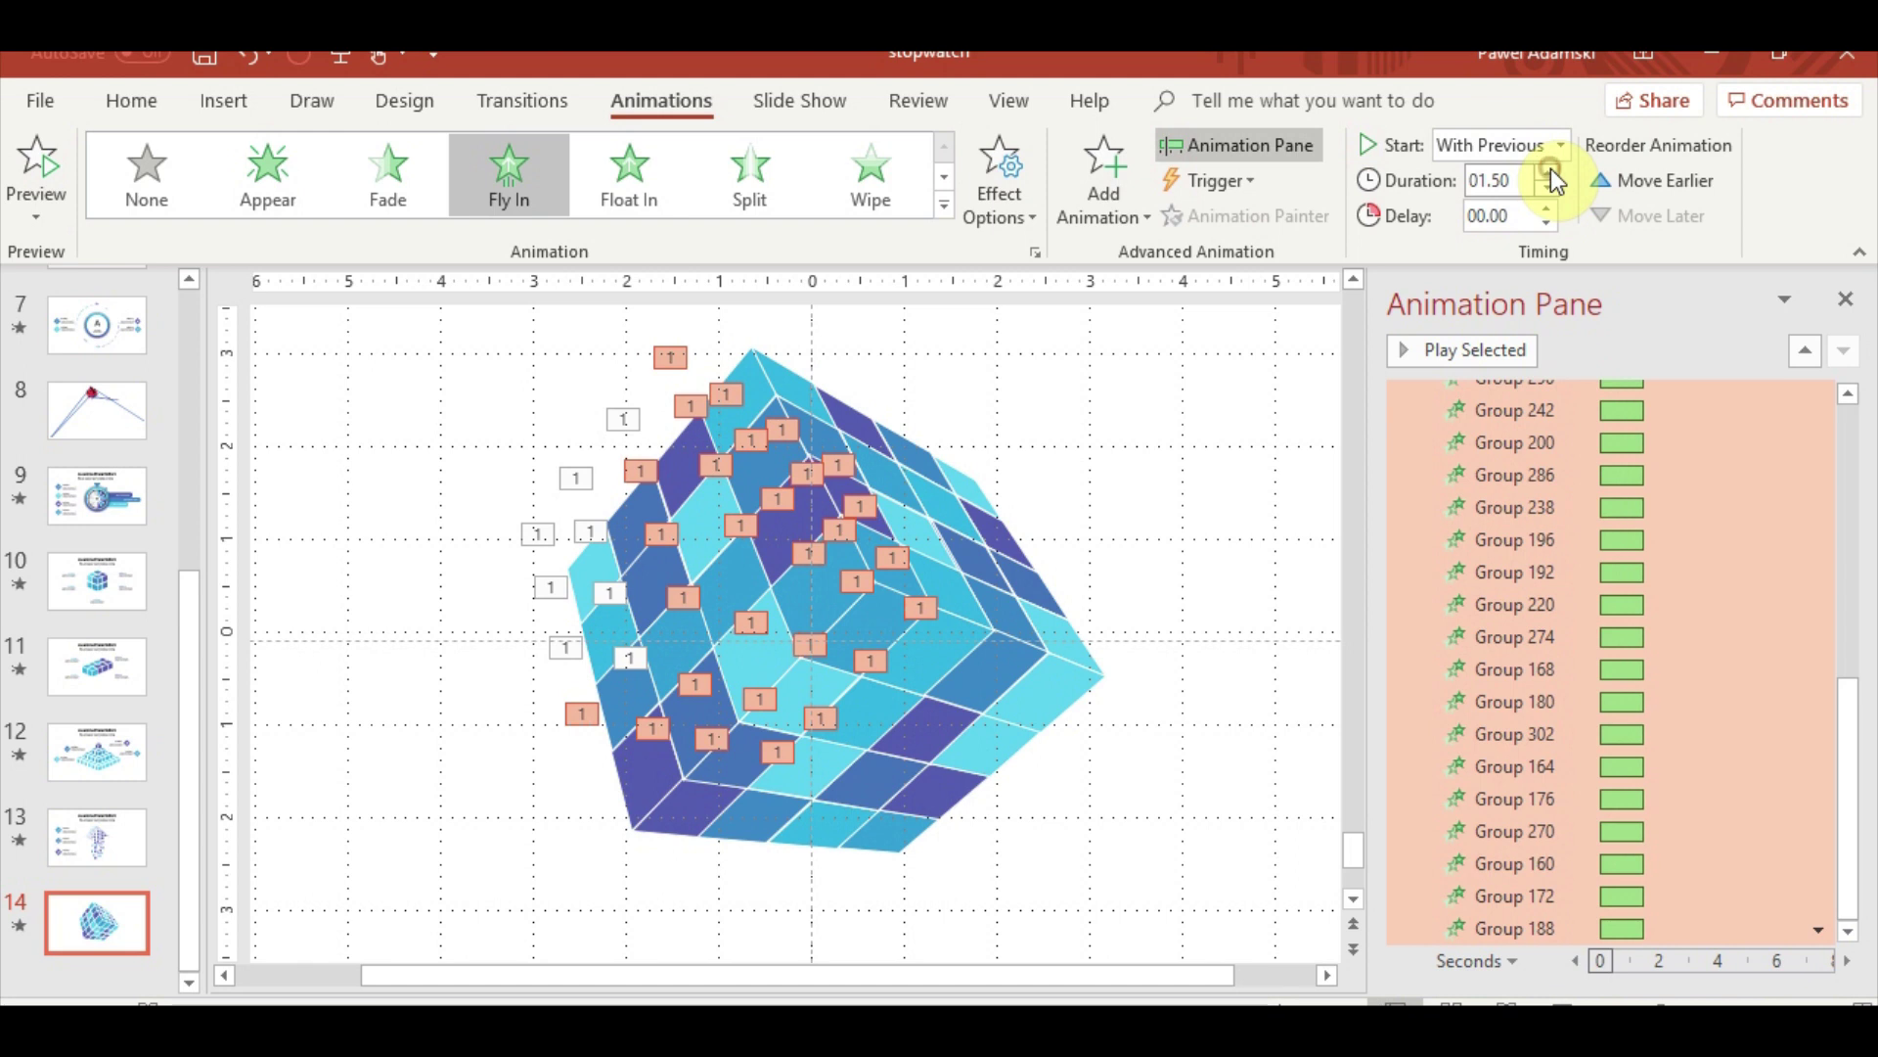
left_click(1565, 998)
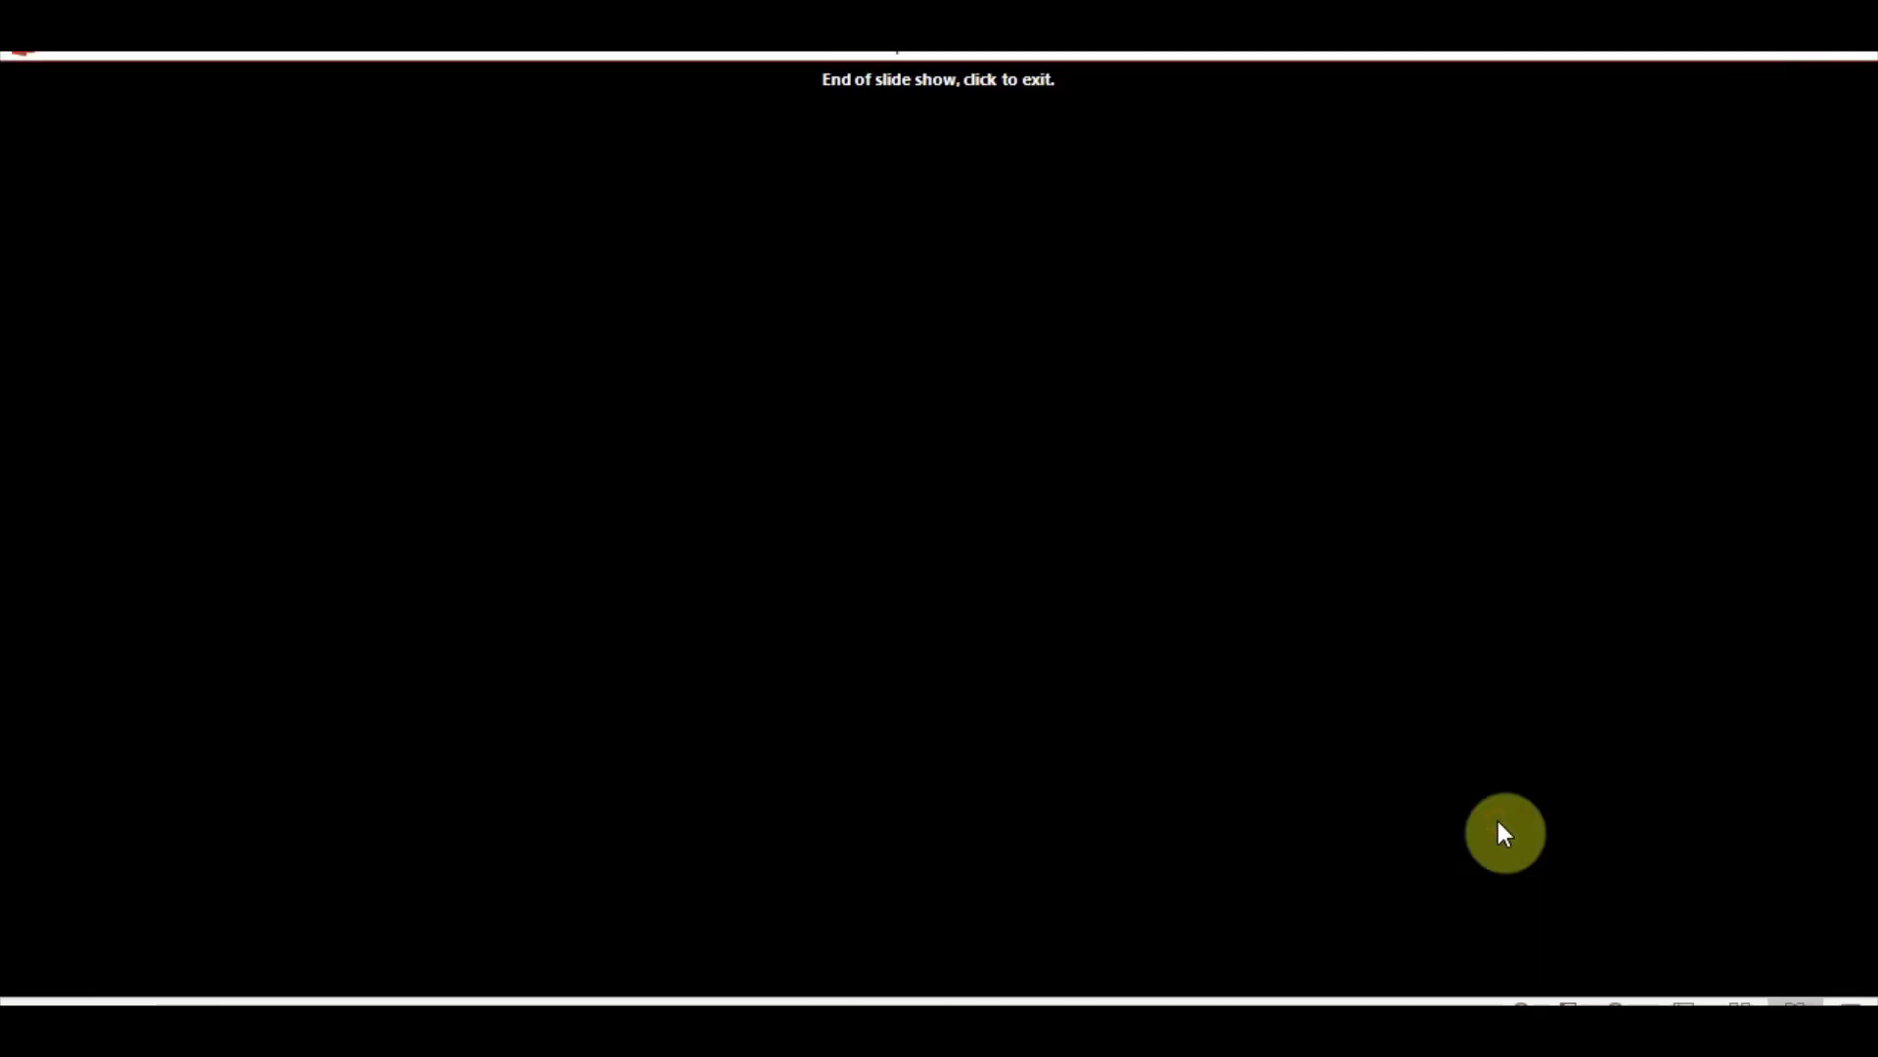
left_click(1502, 833)
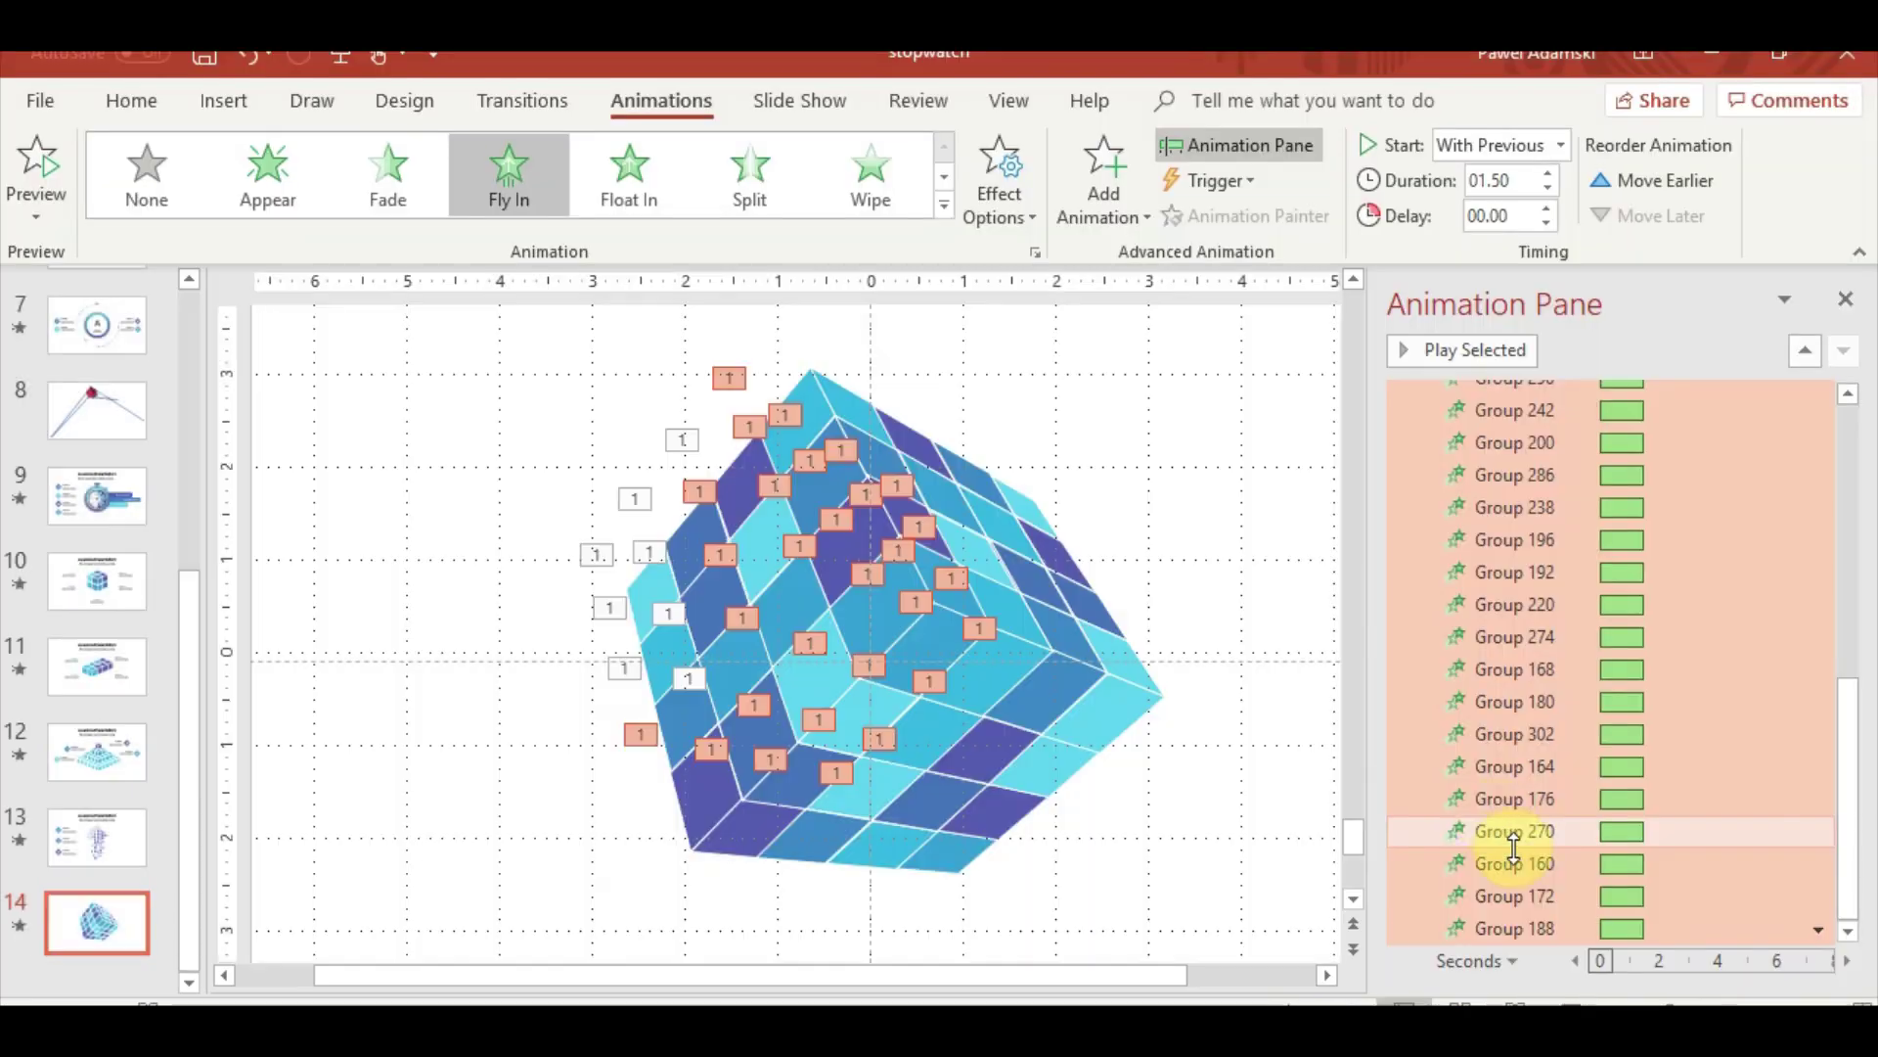
left_click(1519, 1000)
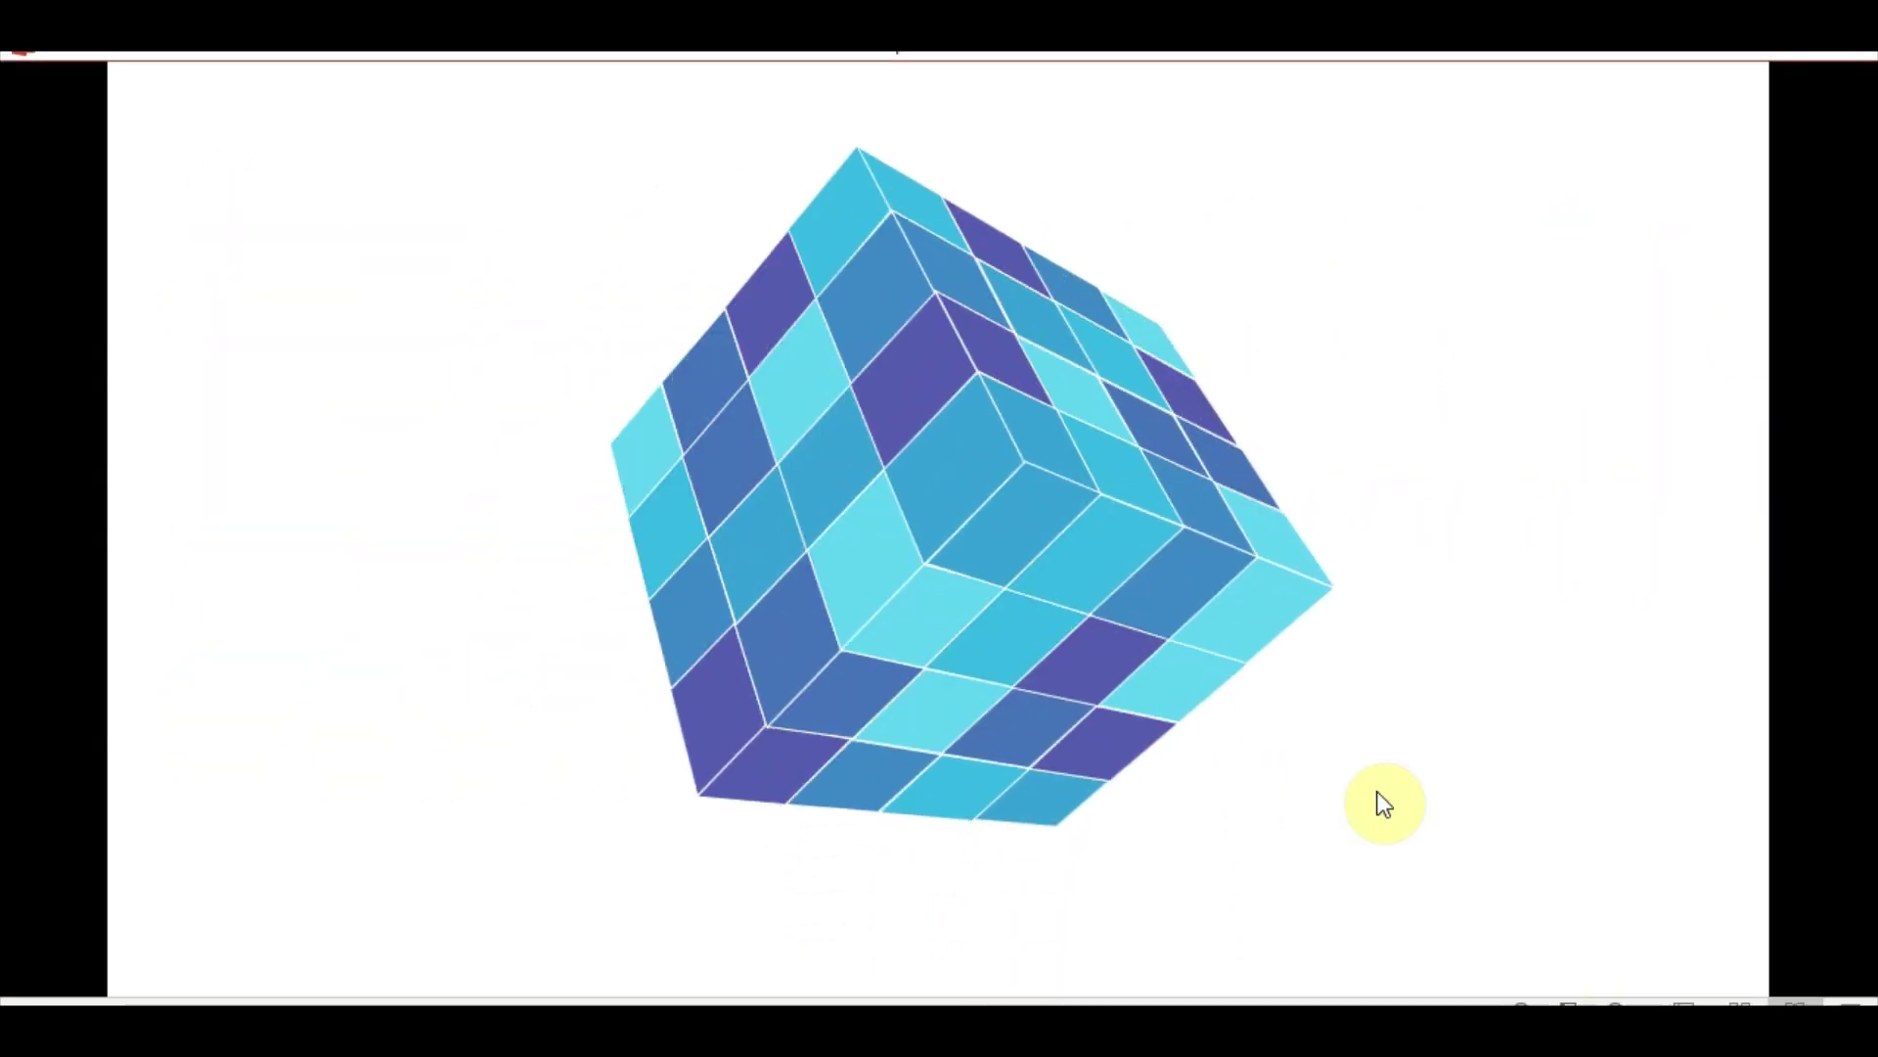
left_click(1378, 795)
left_click(1379, 802)
scroll(1388, 783, "up", 10)
scroll(1618, 658, "up", 2)
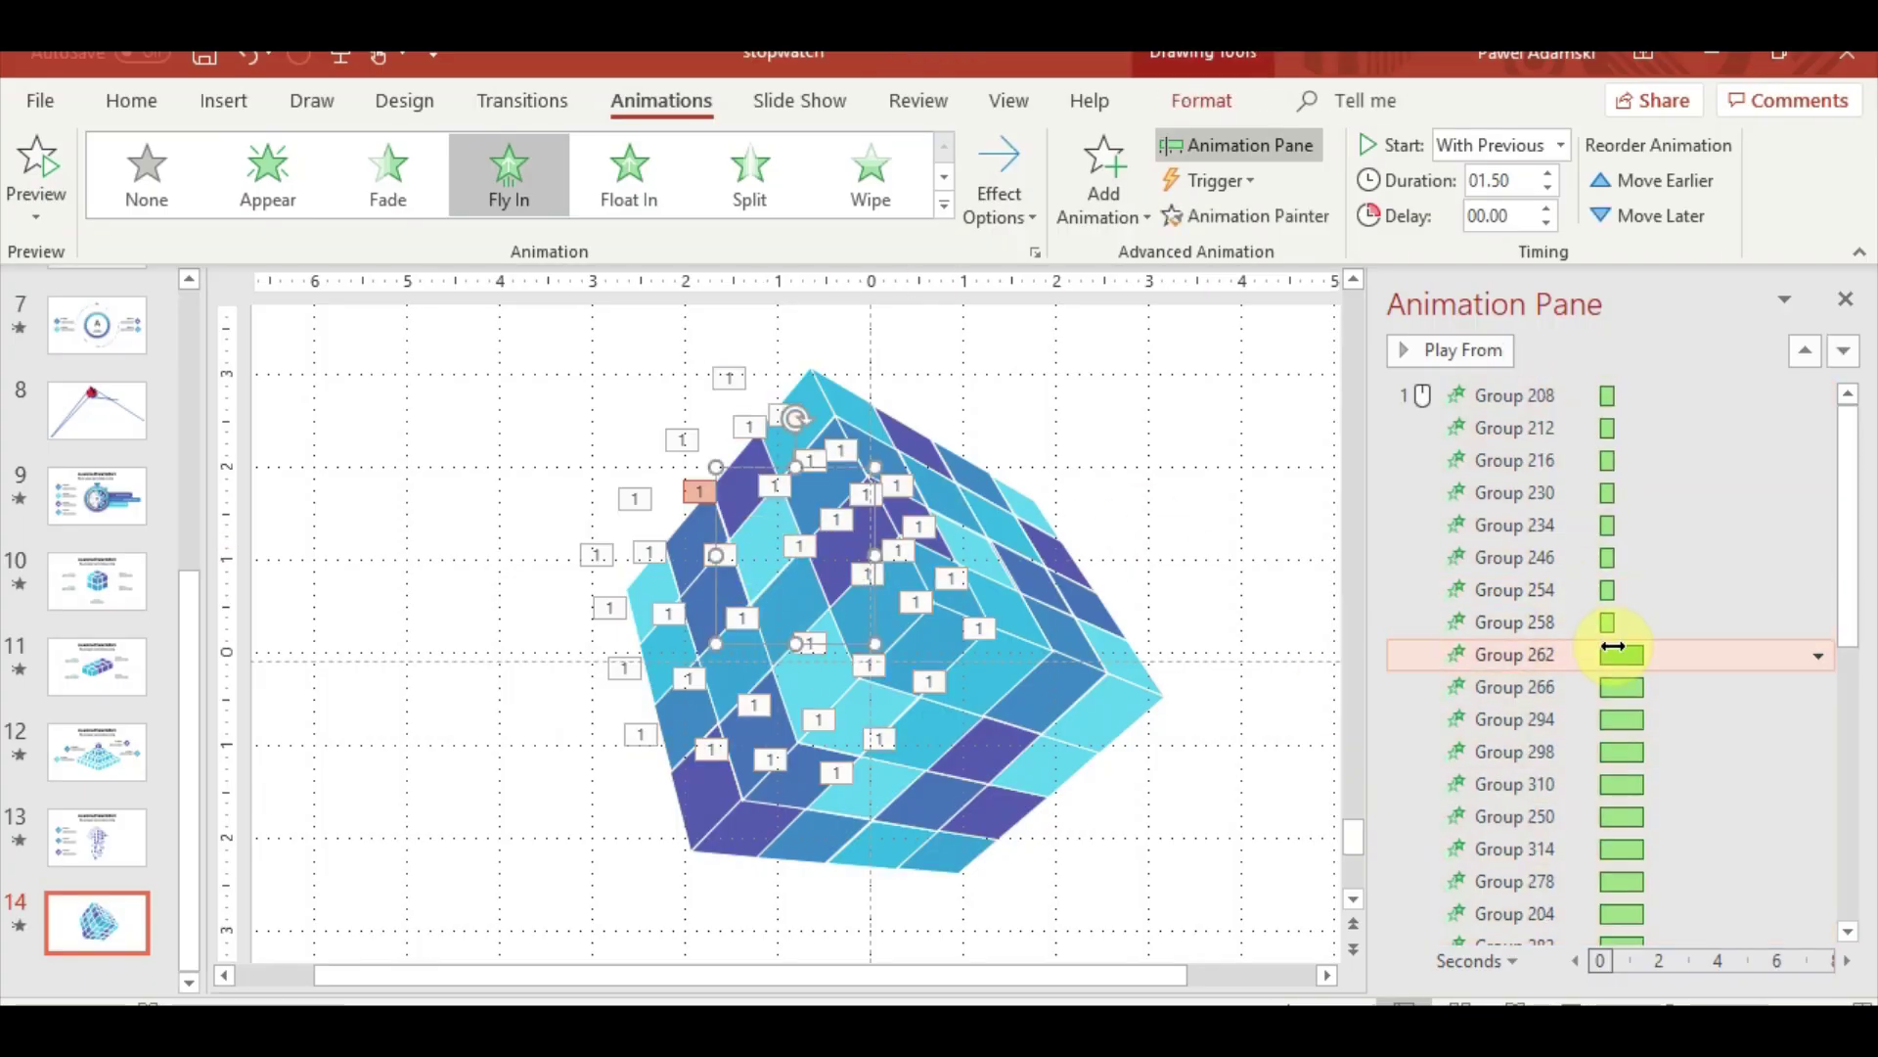
Set Groups 208 through 258 to a 1.50-second Fly In duration
left_click(1515, 395, "shift")
left_click(1549, 188)
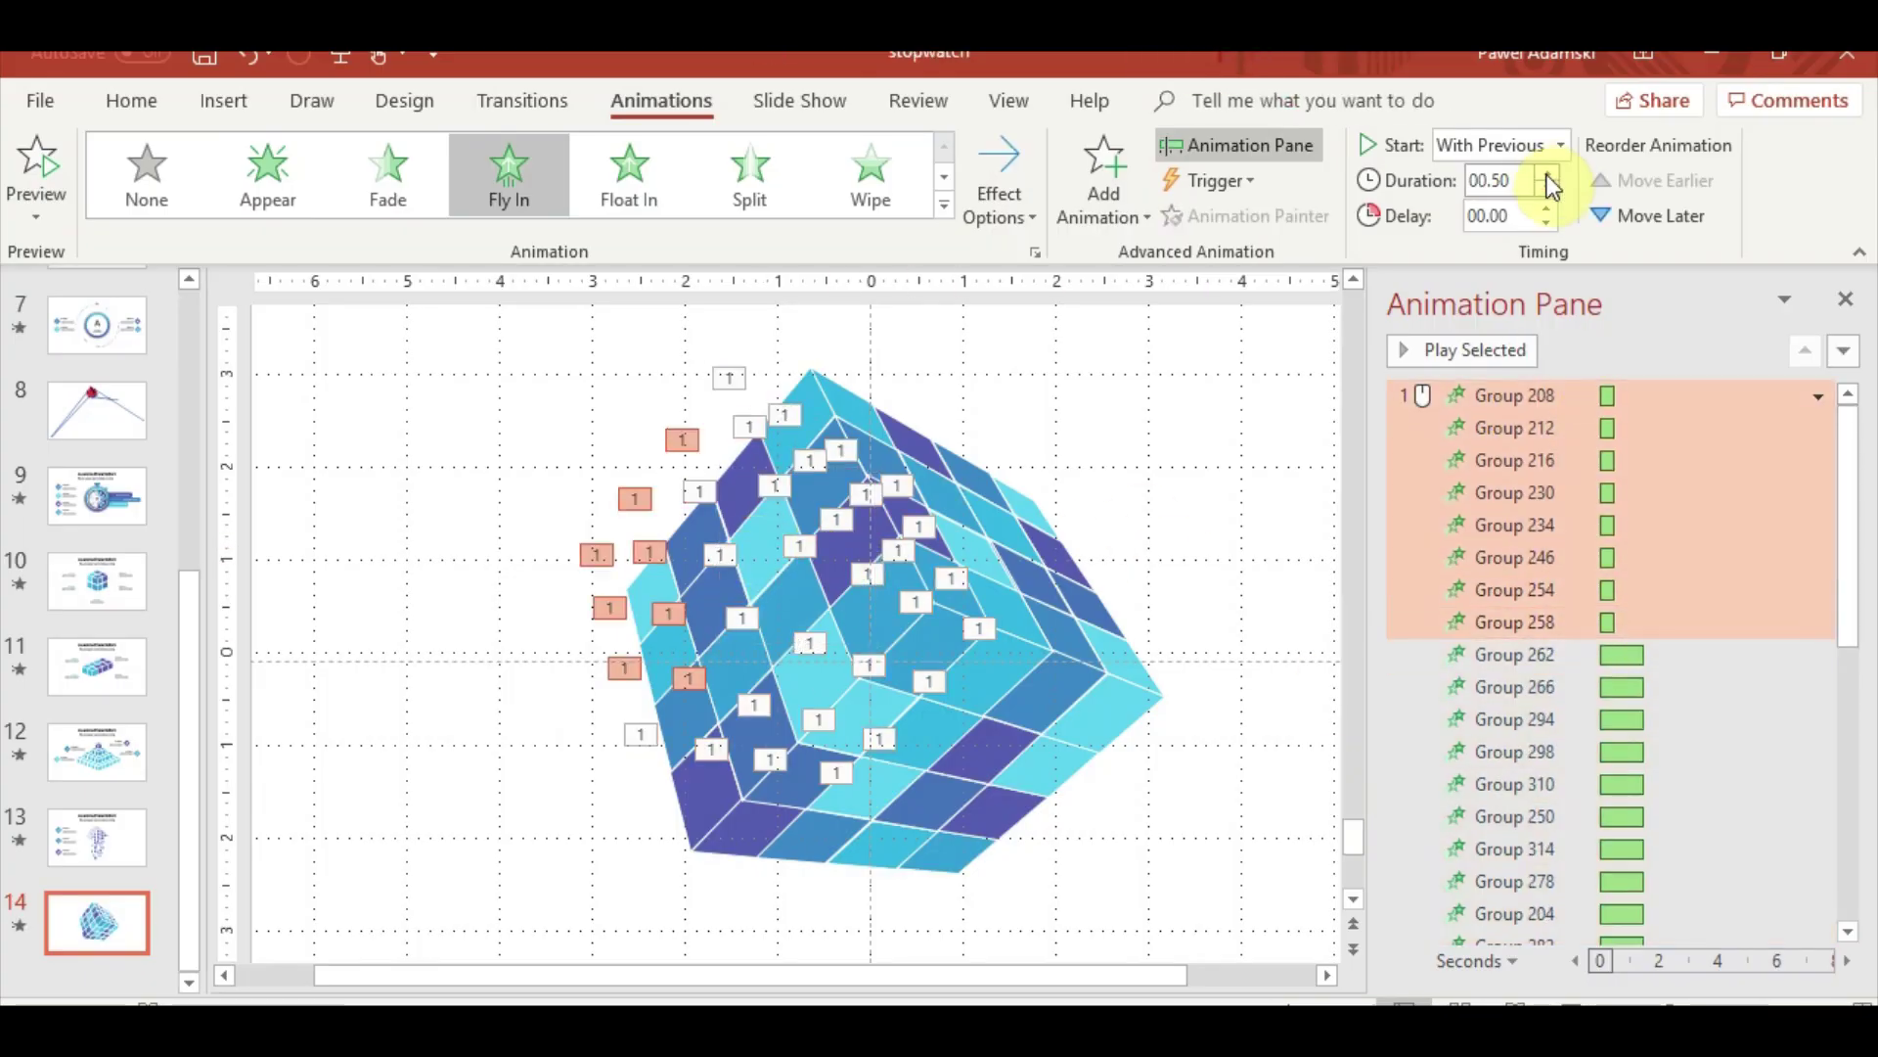
left_click(1296, 544)
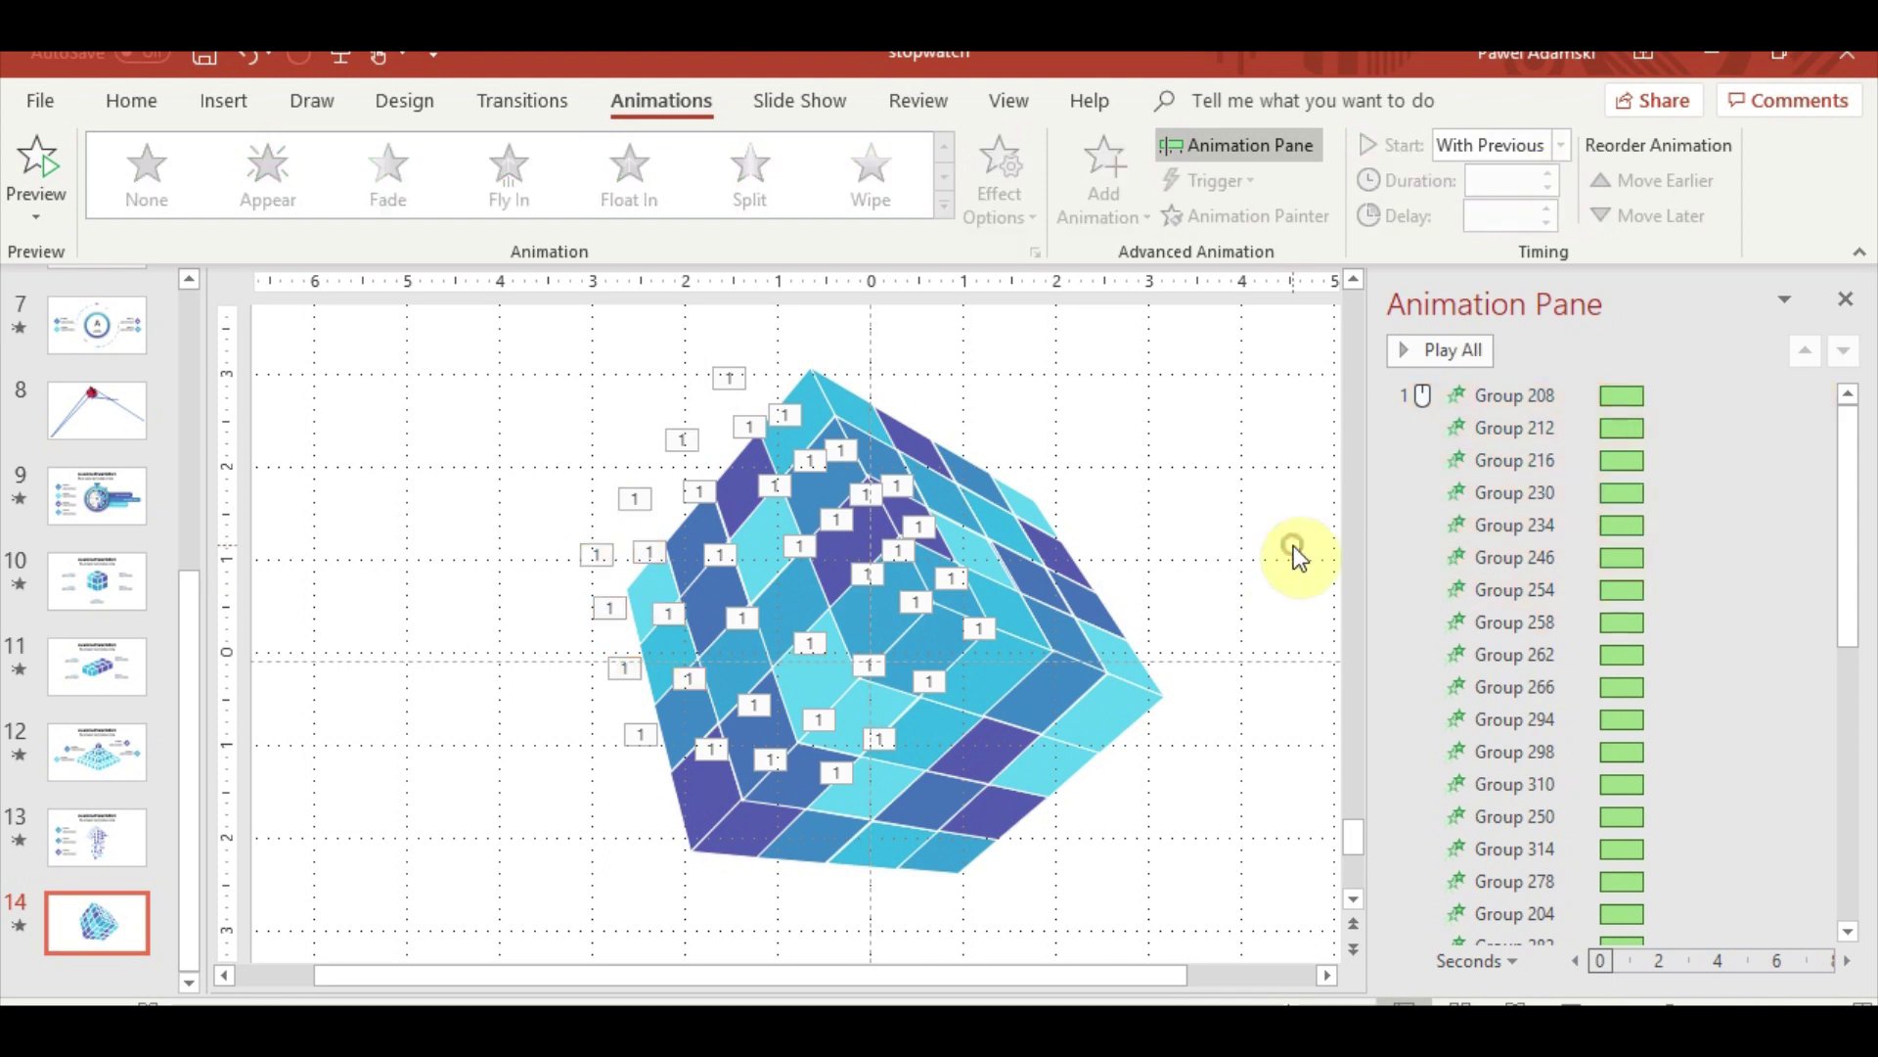
Try moving Group 266 to the top of the animation order, then undo it
left_click(780, 604)
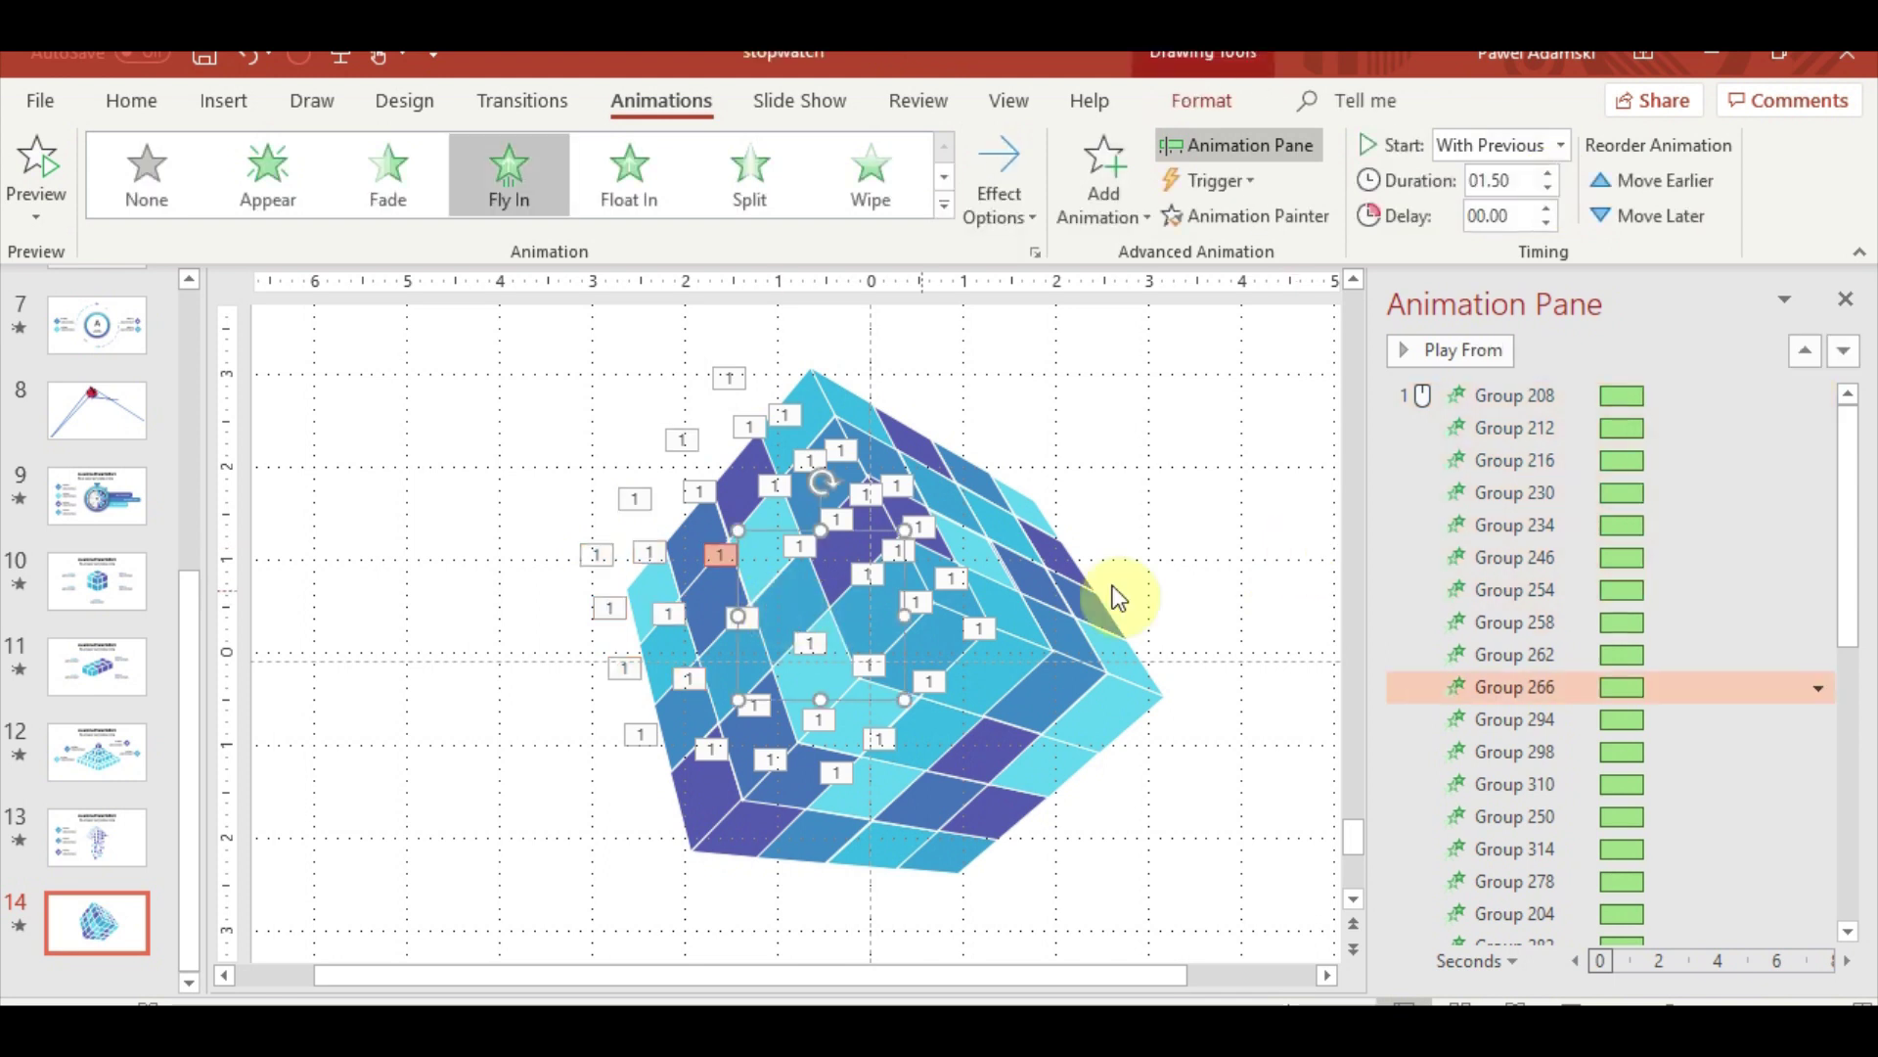
left_click(1521, 395)
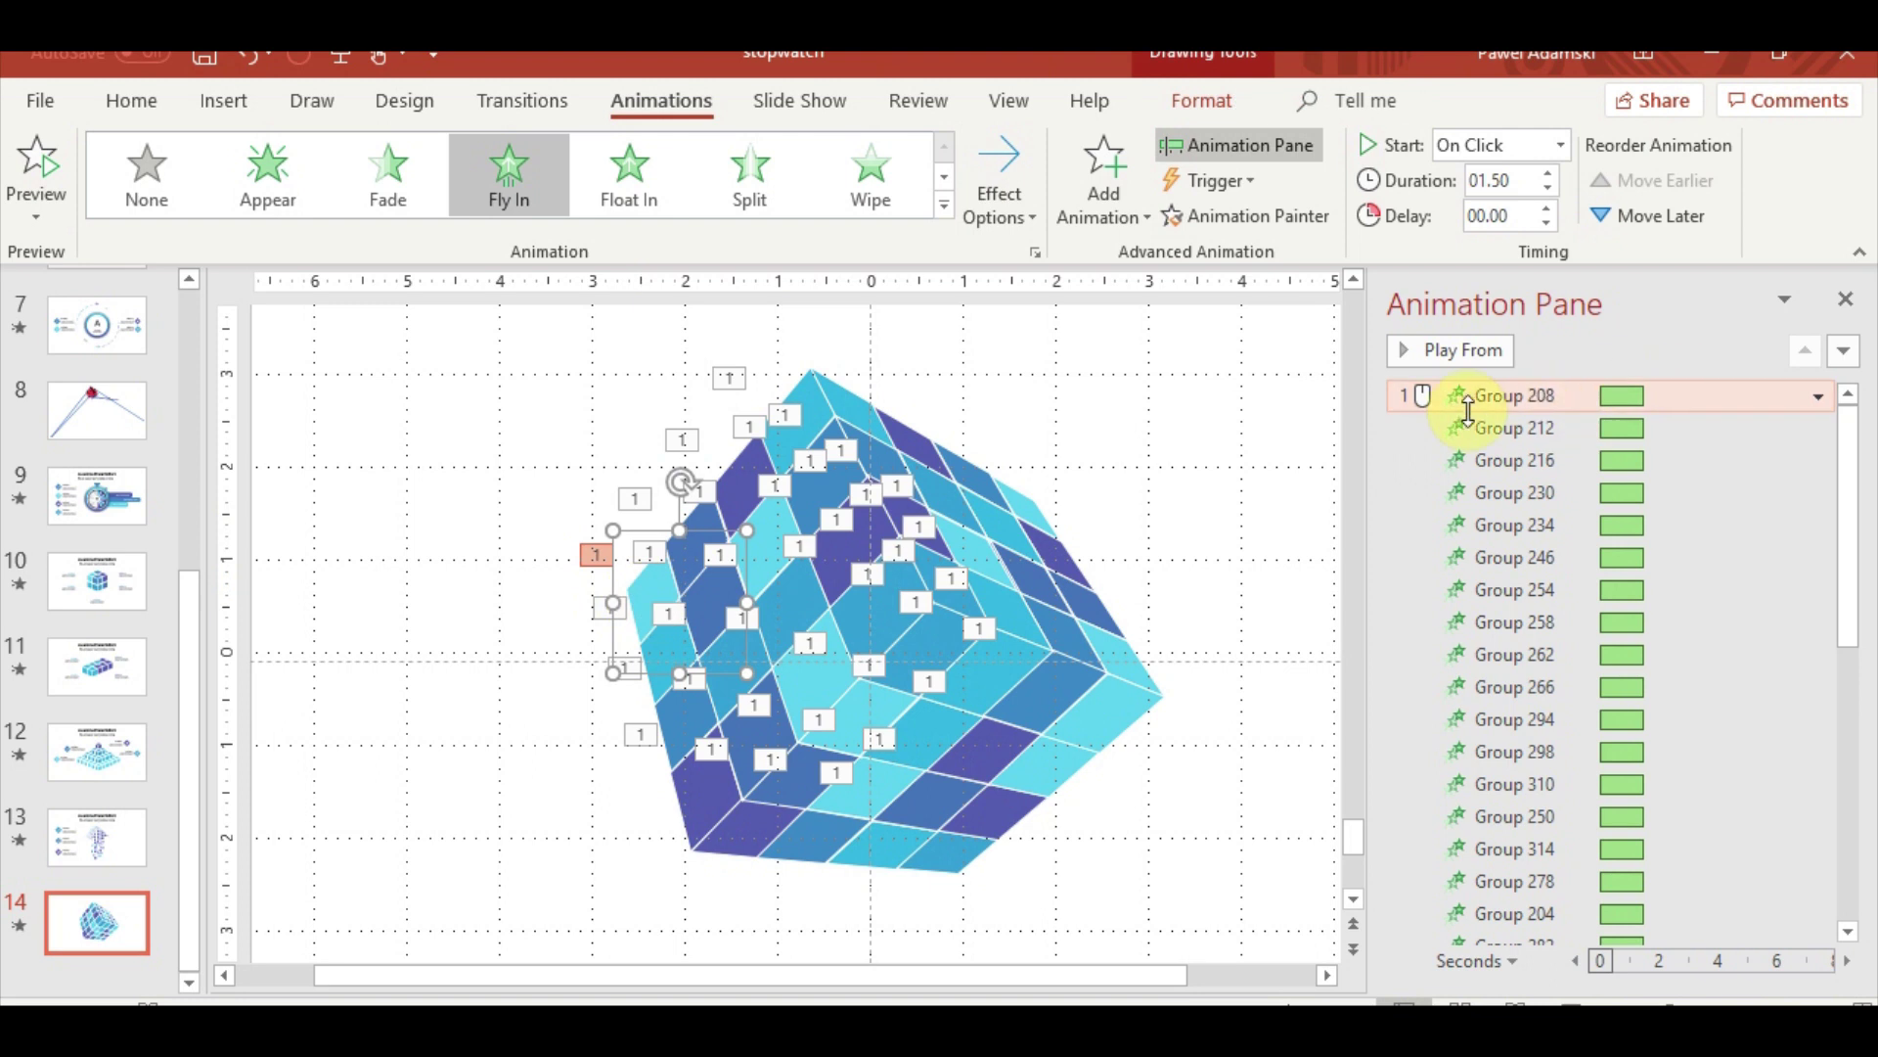
left_click(1421, 395, "ctrl")
left_click(830, 621)
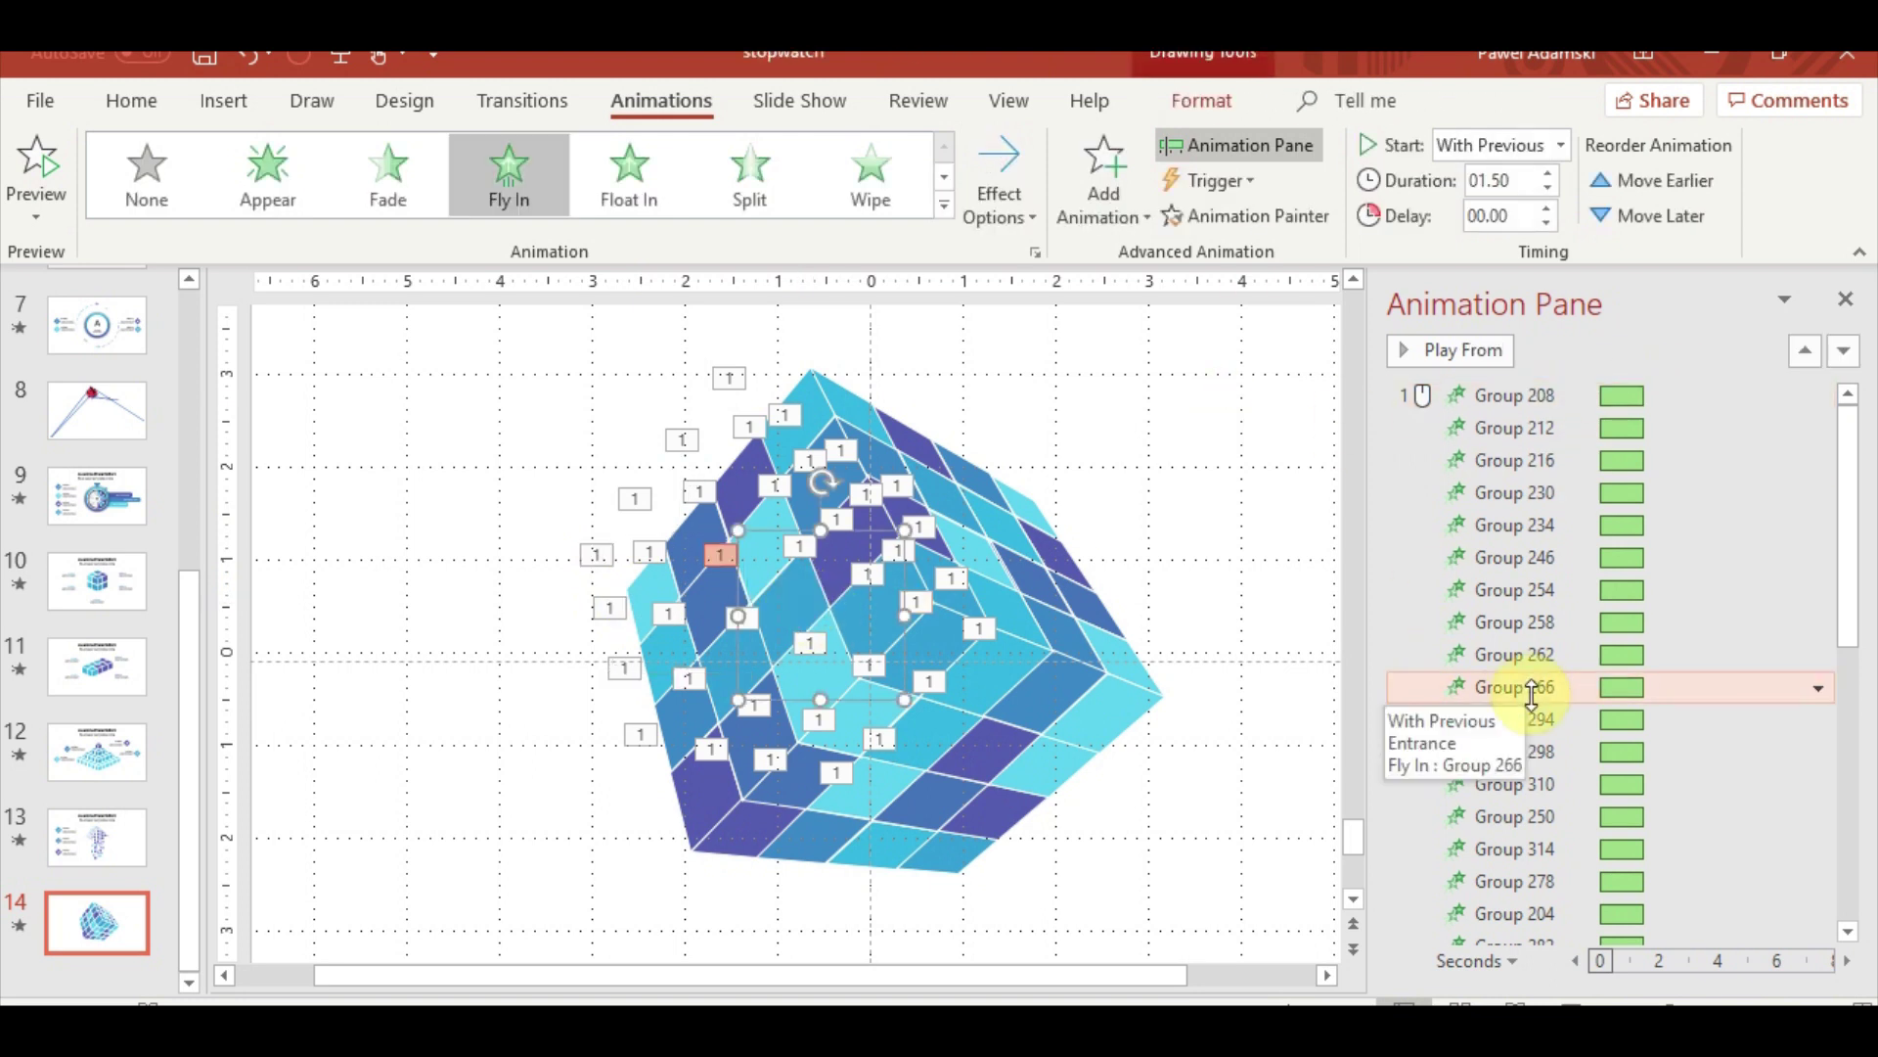
left_click_drag(1532, 695, 1534, 689)
left_click_drag(1577, 384, 1577, 386)
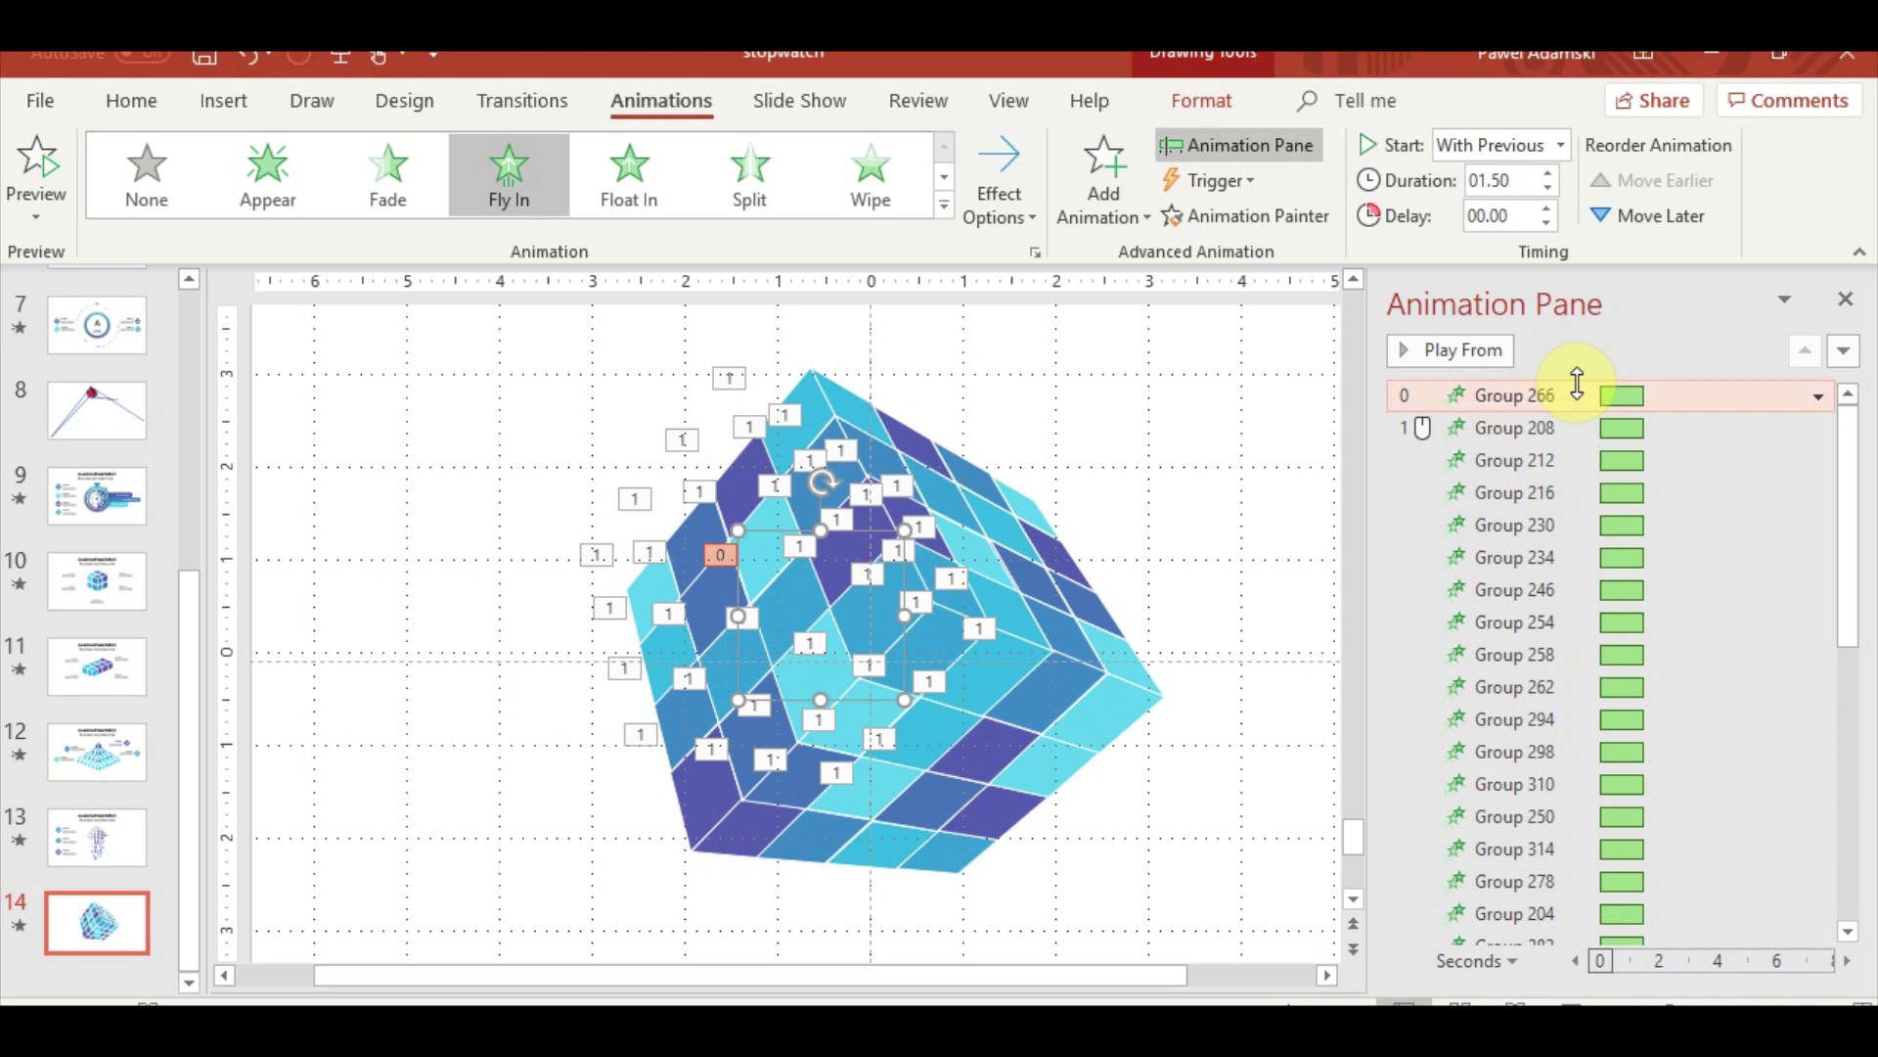
key("ctrl+z")
left_click(1578, 392)
scroll(1832, 629, "down", 10)
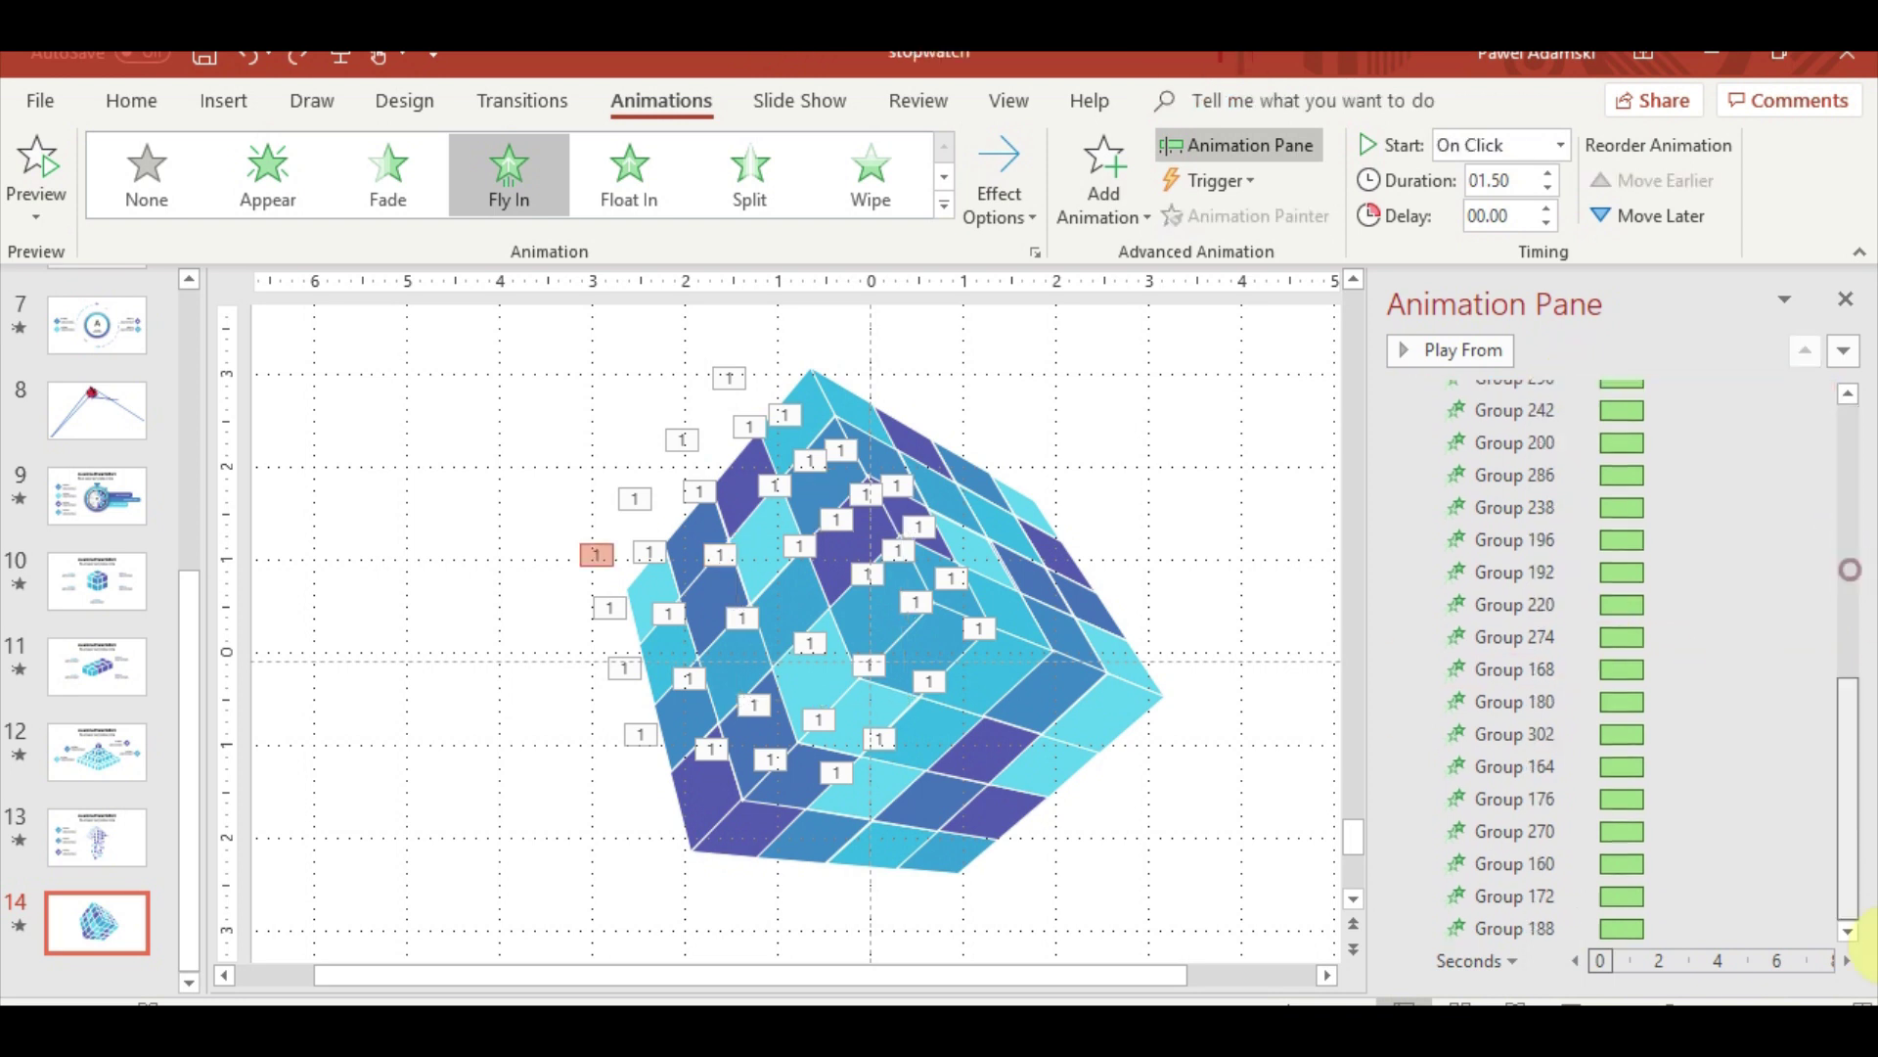
Give all Fly In animations, Group 208 to 188, a 1.26-second smooth end and preview
left_click(1513, 924, "shift")
right_click(1513, 924)
left_click(1670, 793)
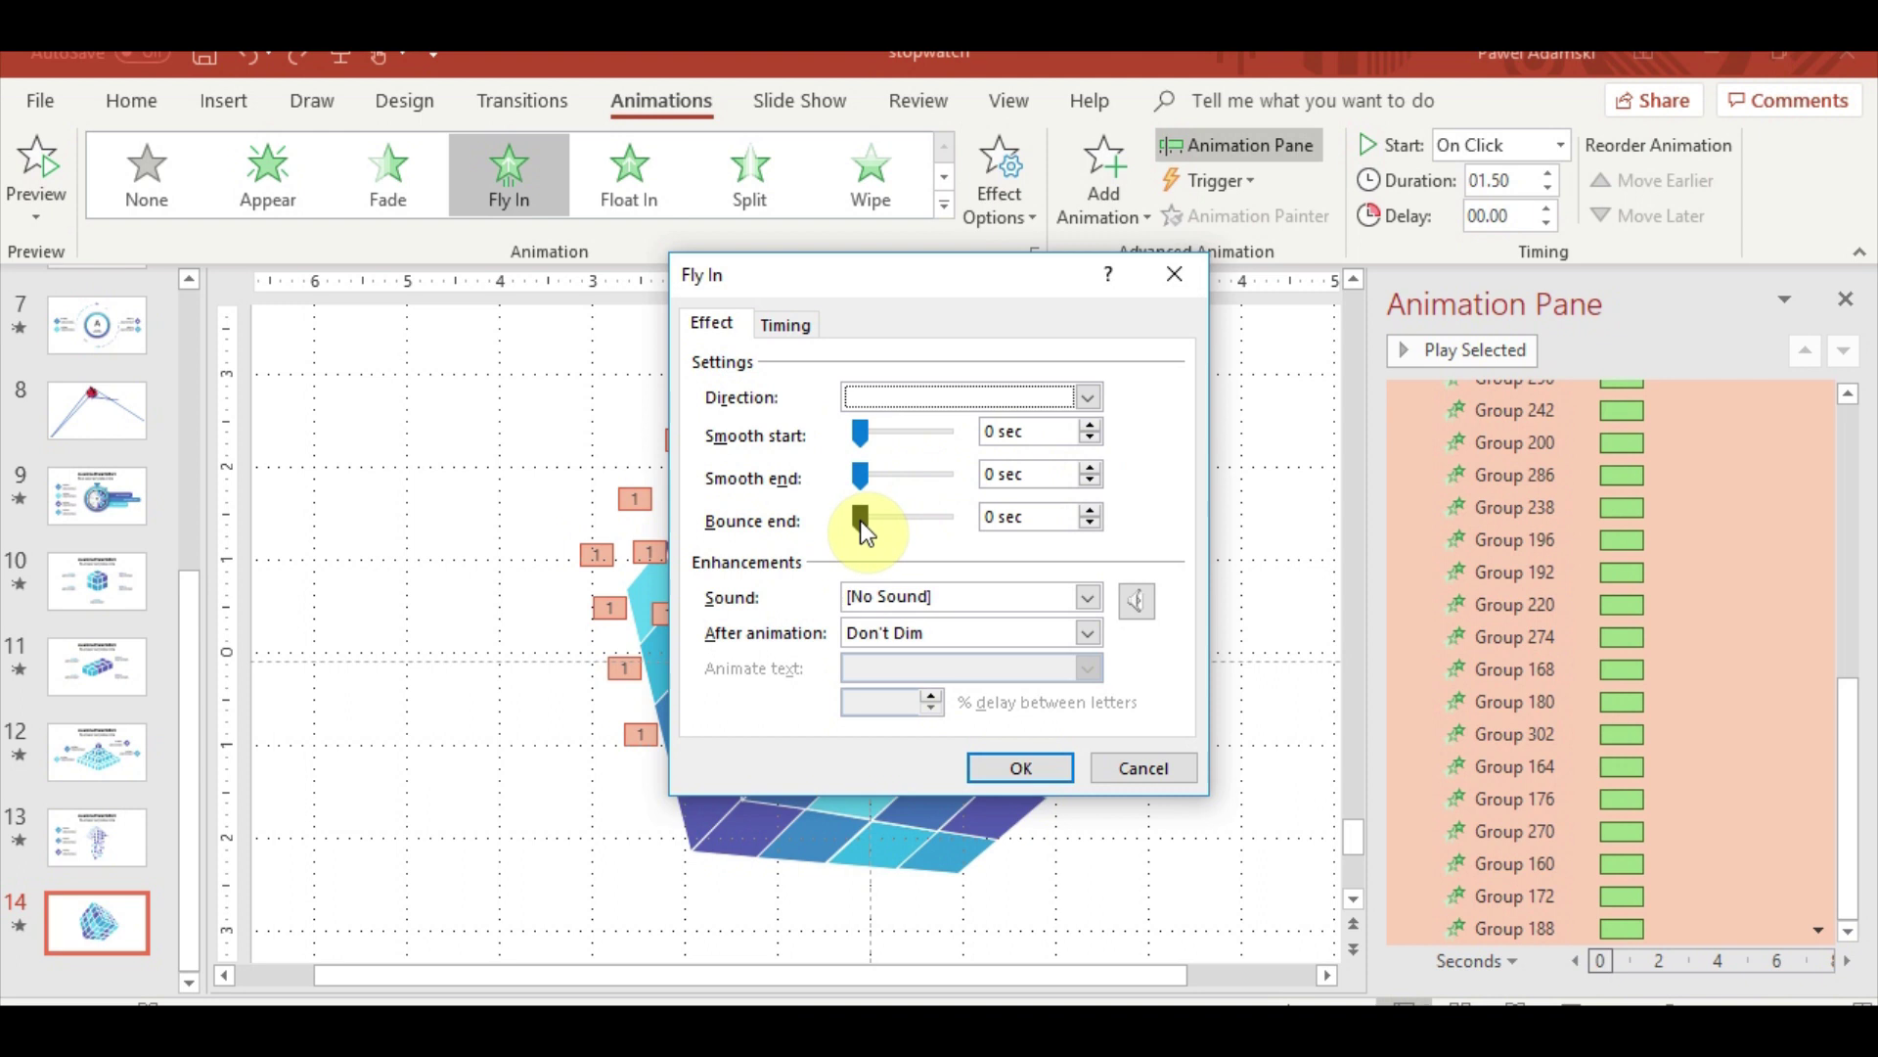
left_click_drag(863, 496, 941, 479)
left_click(1022, 768)
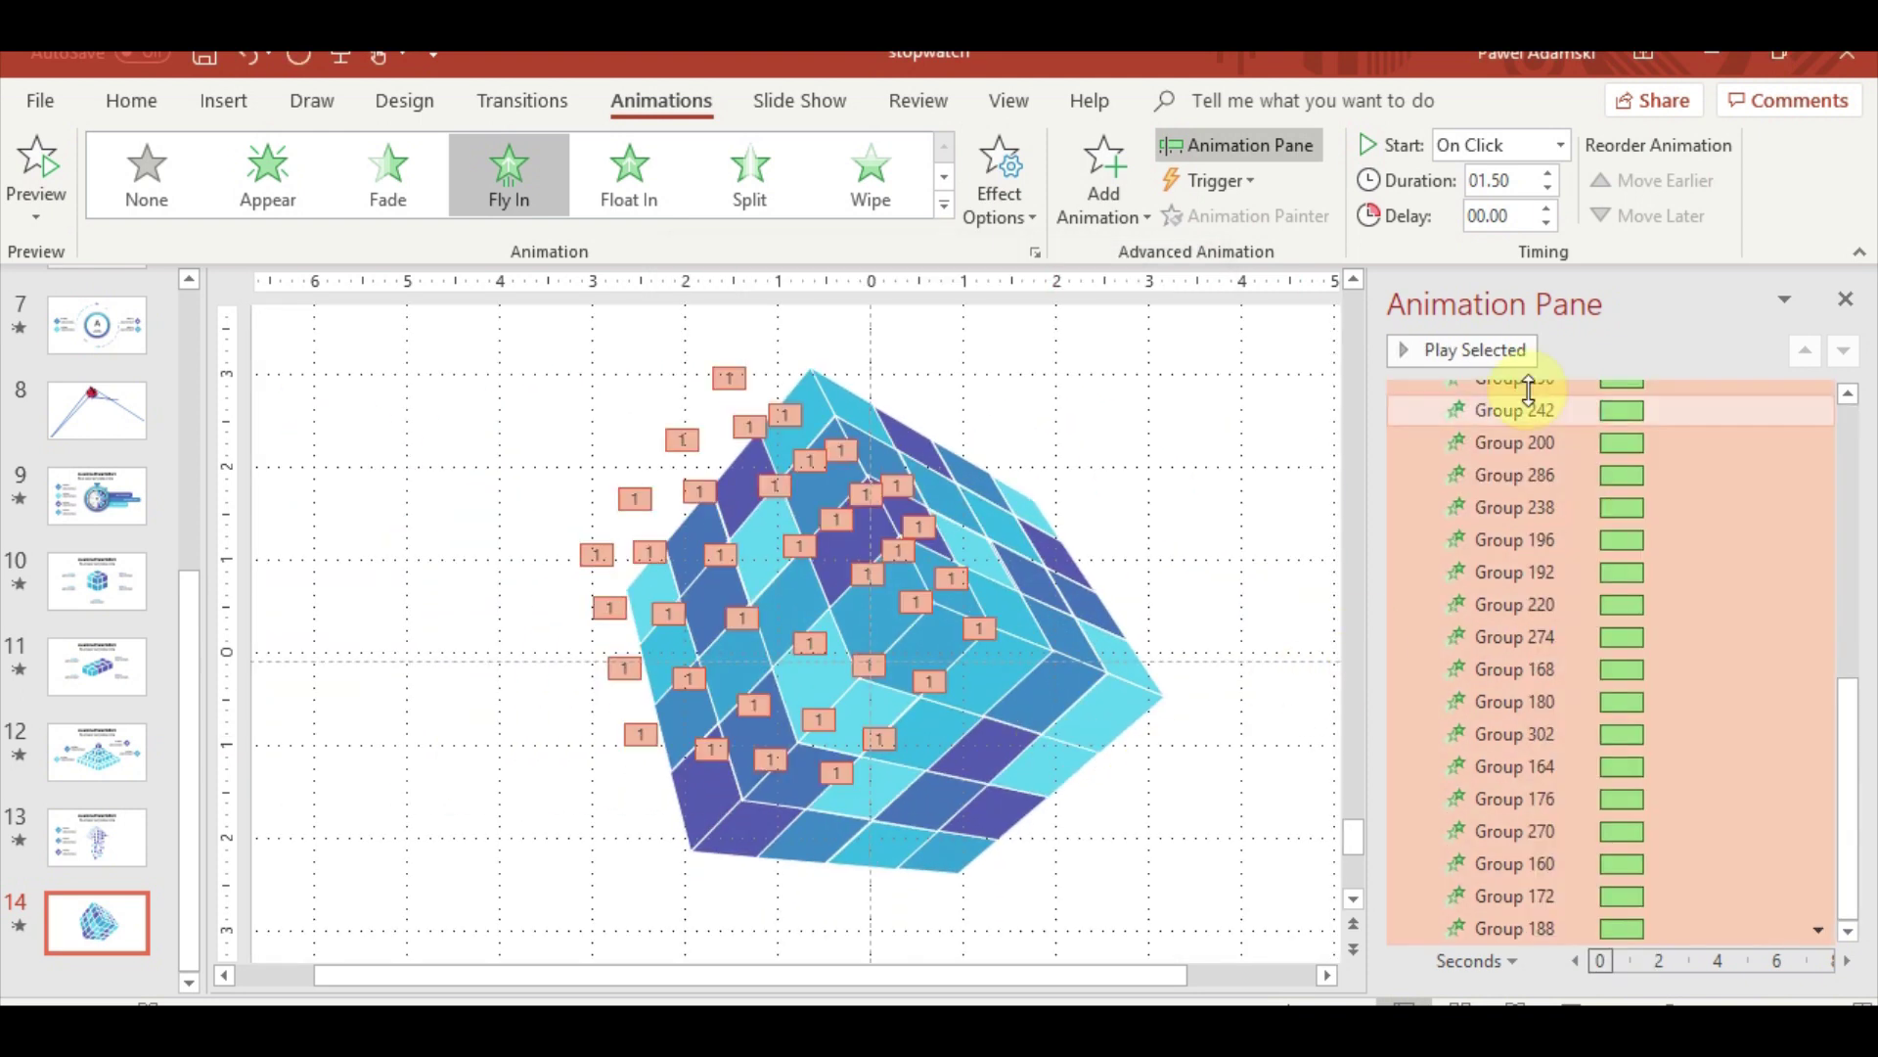
Change the ending to a 1.03-second bounce and preview the animation
right_click(1563, 455)
left_click(1669, 581)
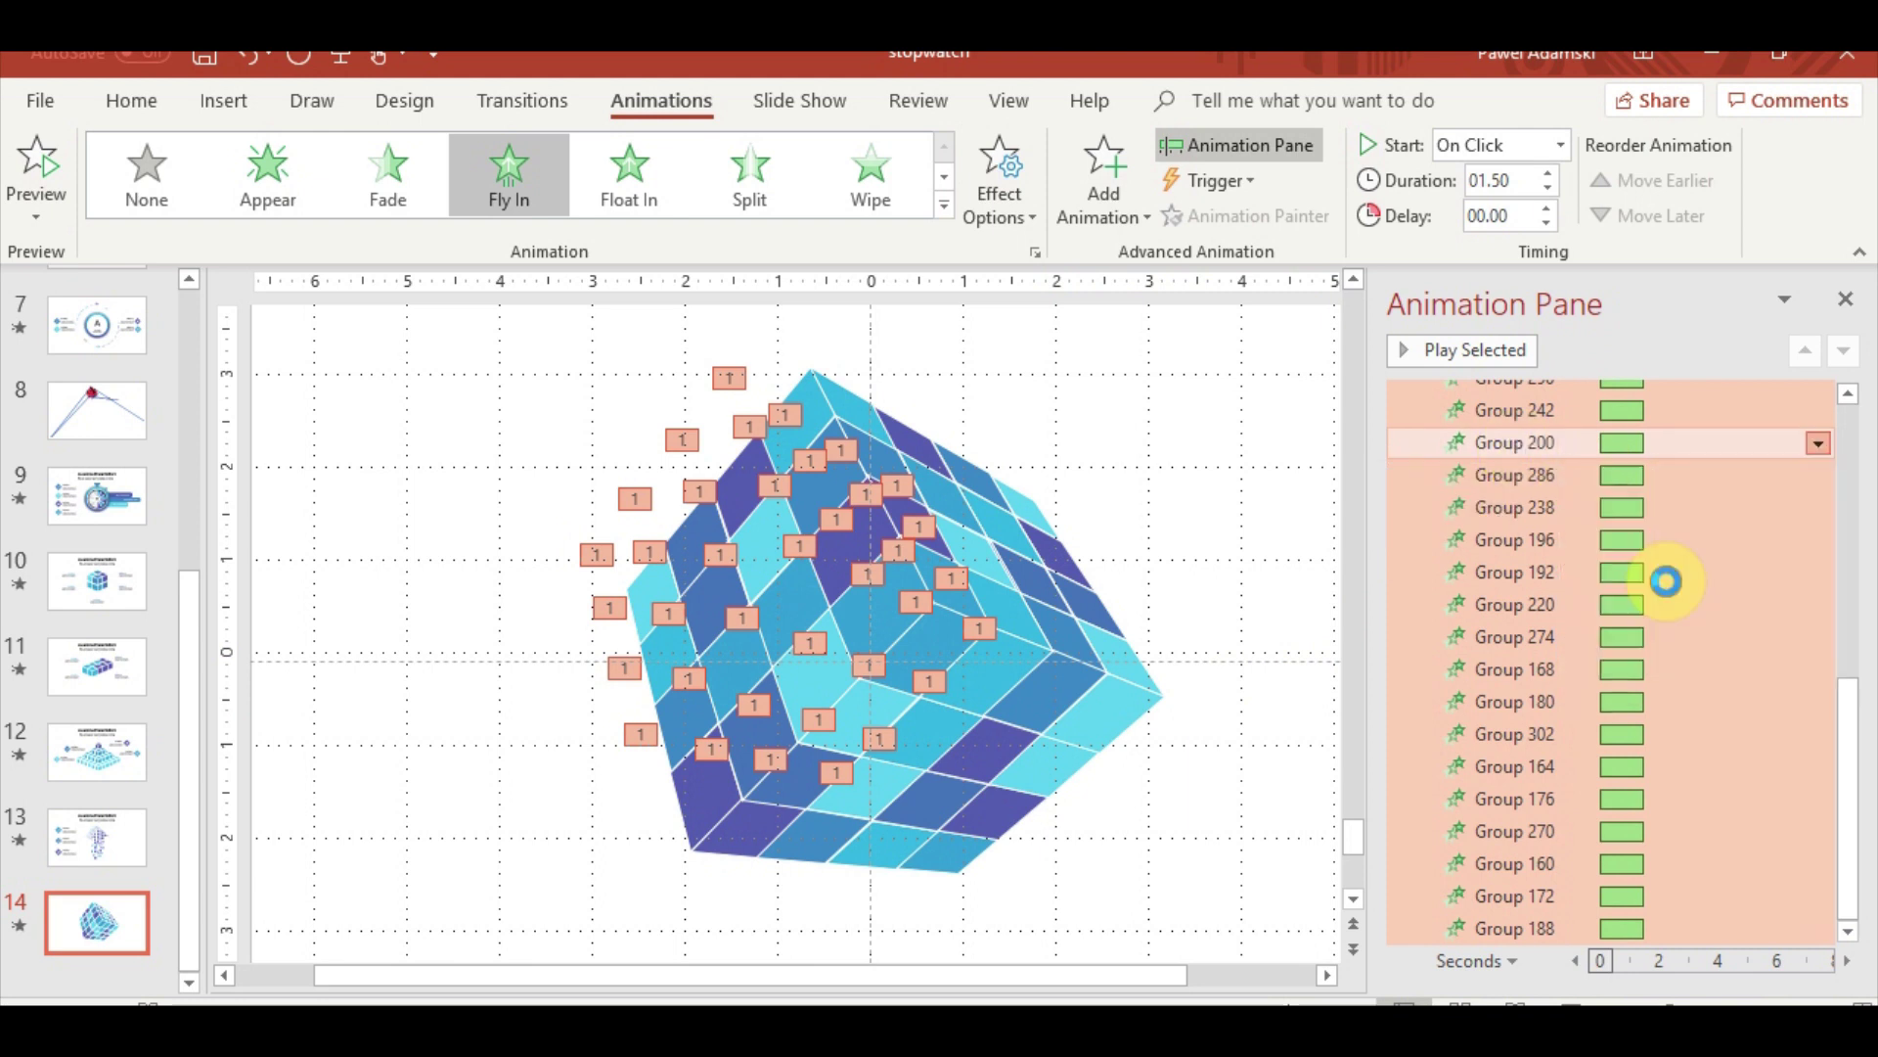
left_click_drag(863, 519, 925, 523)
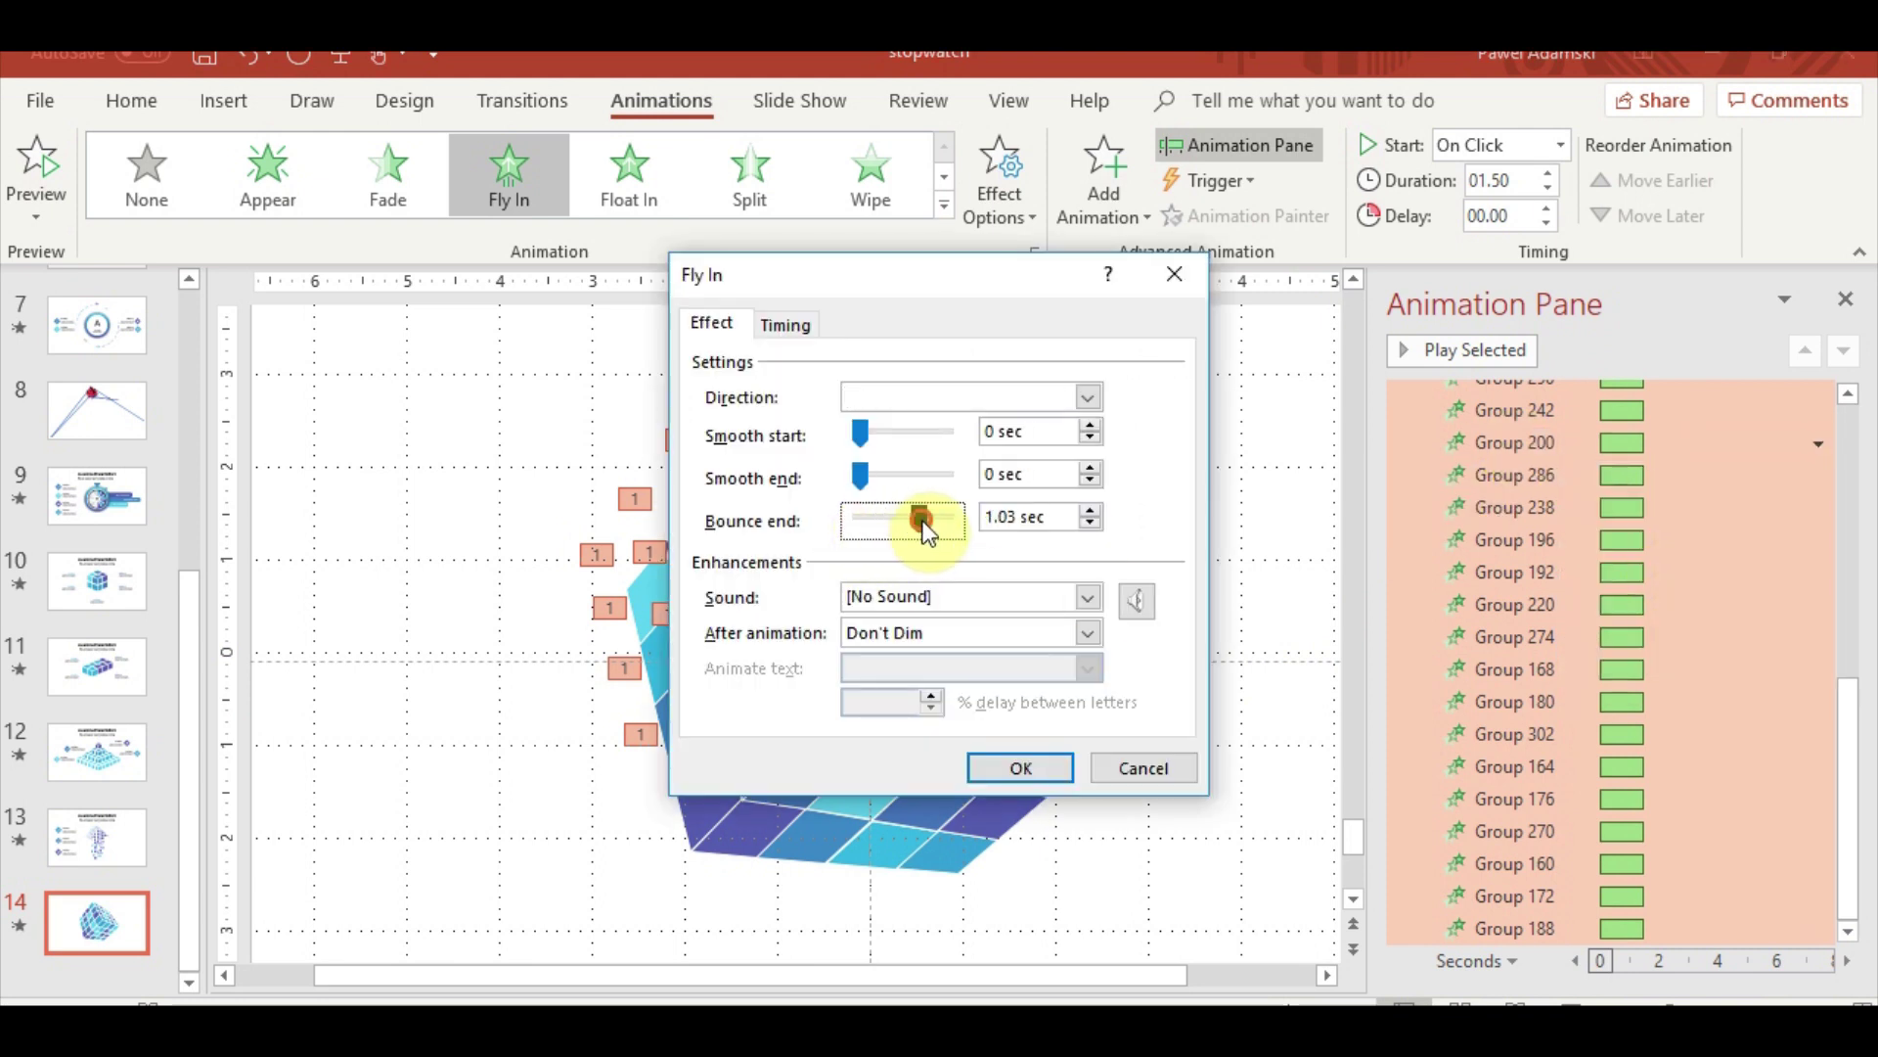
left_click(1020, 768)
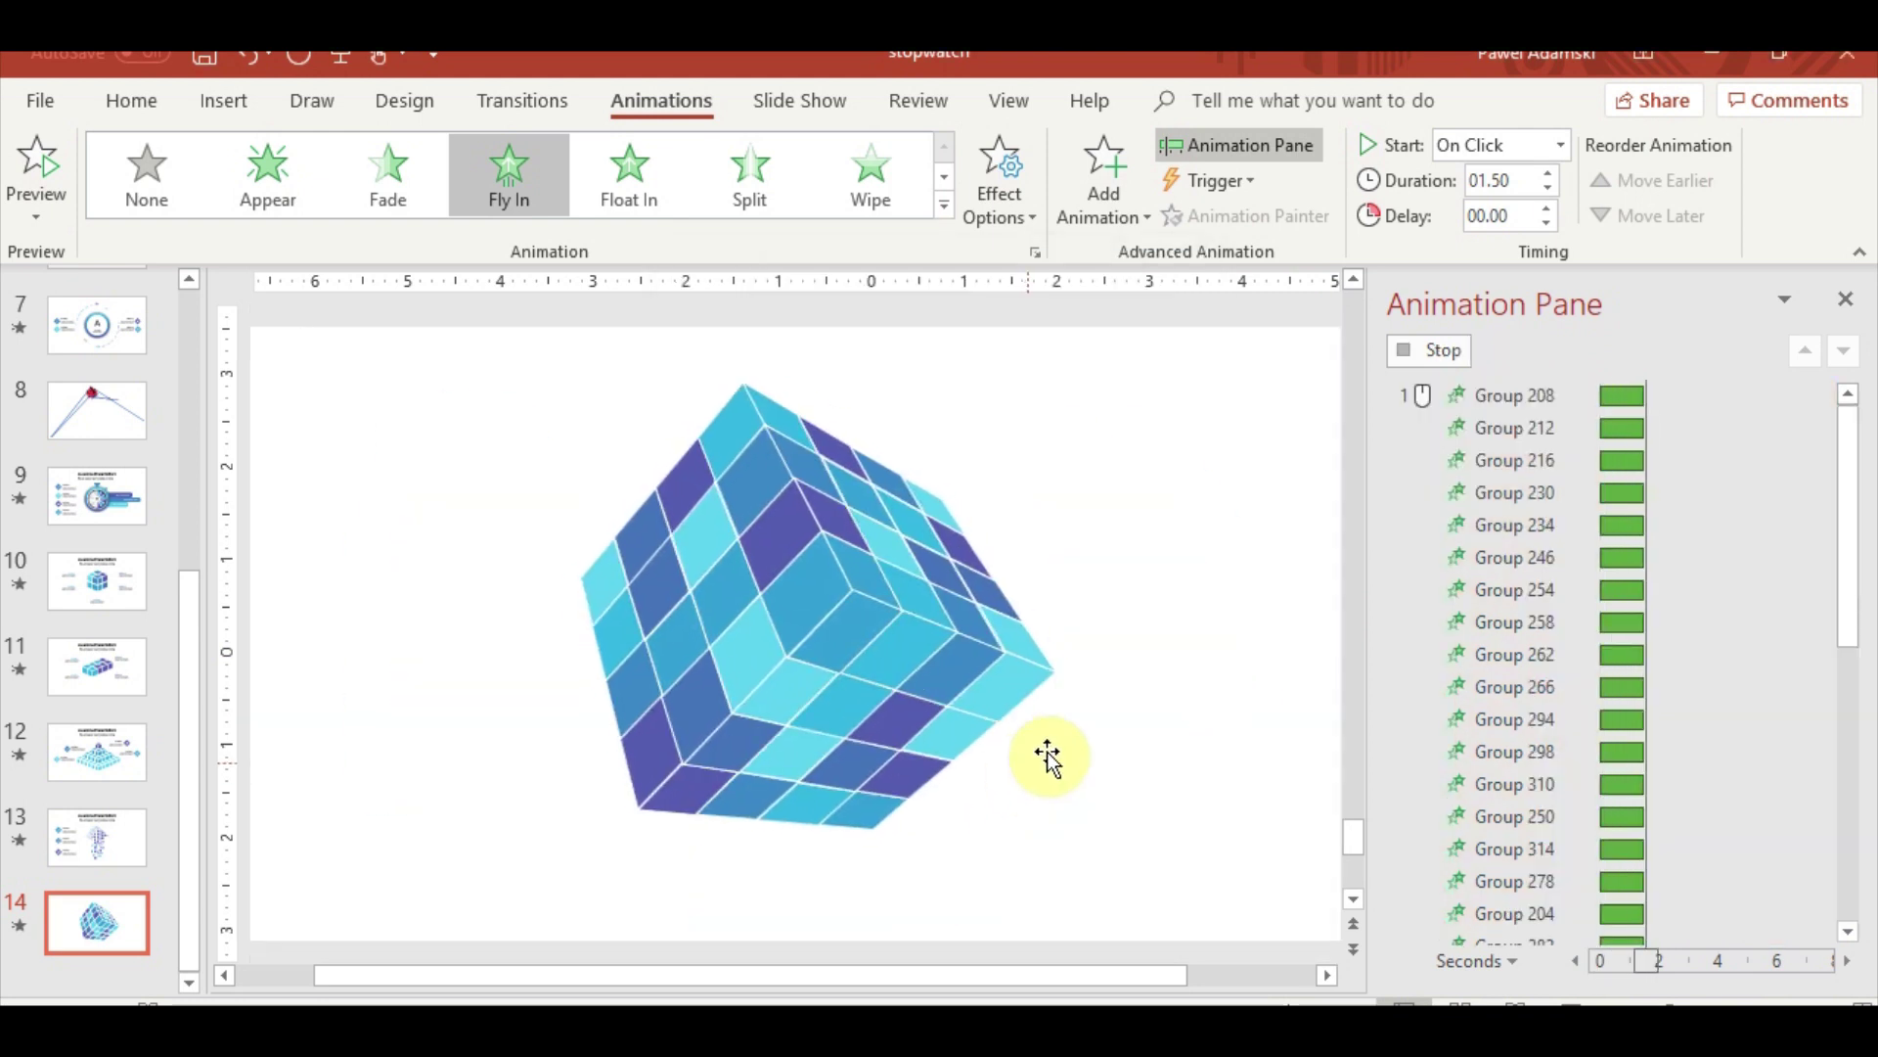
Move Groups 266, 290 and 160 to the start of the animation order
scroll(1551, 620, "up", 3)
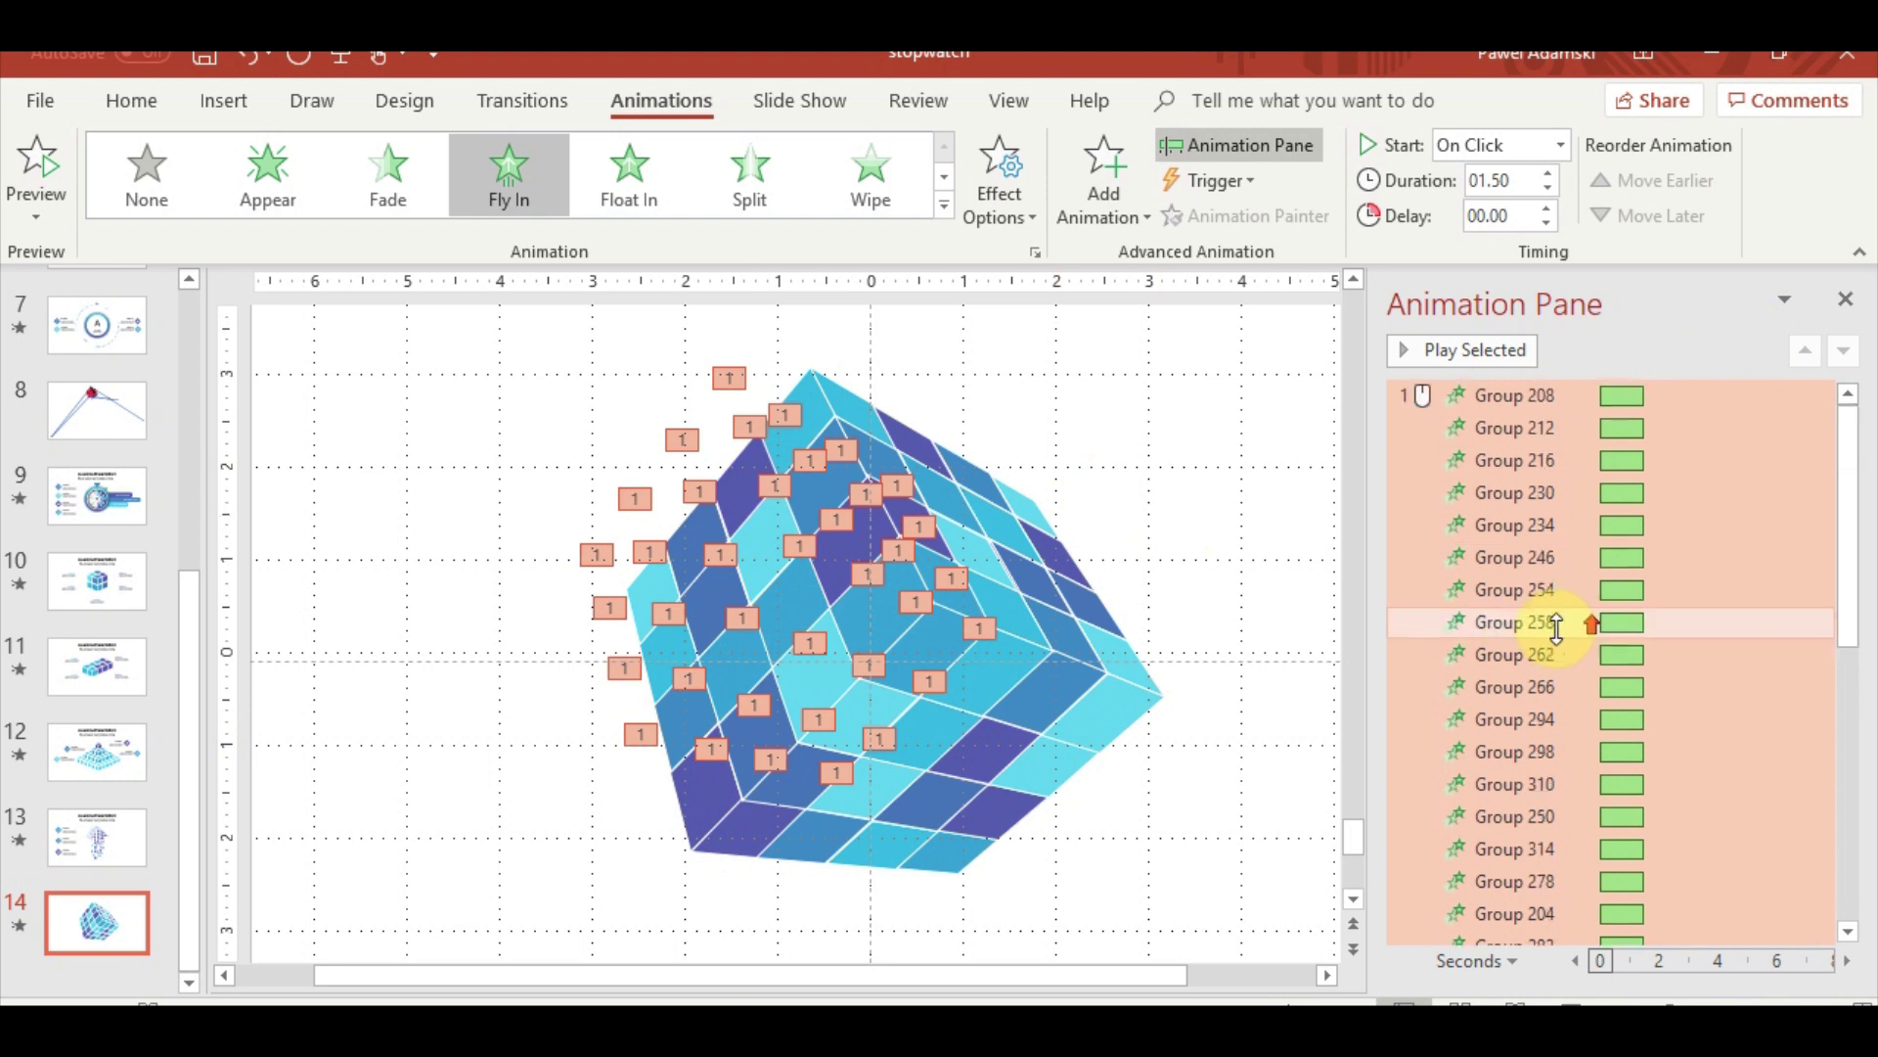
left_click(1545, 685)
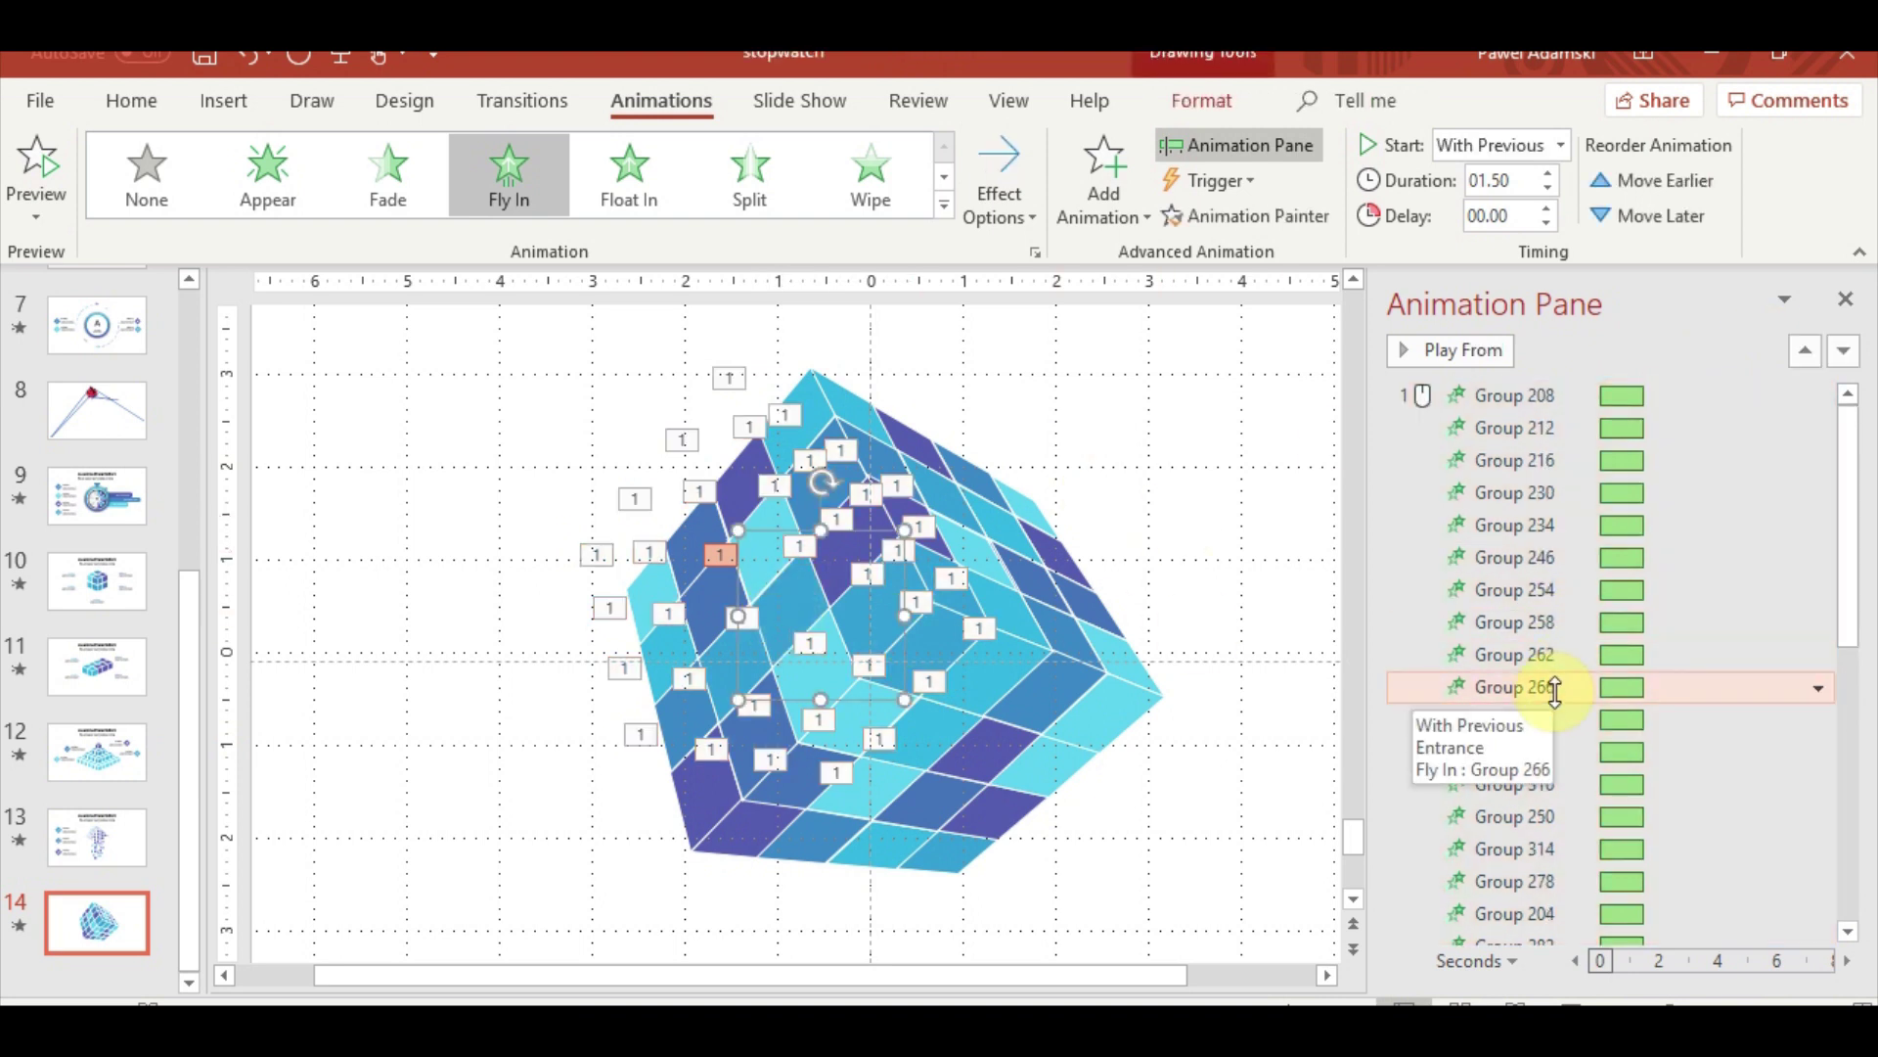
left_click_drag(1546, 685, 1559, 389)
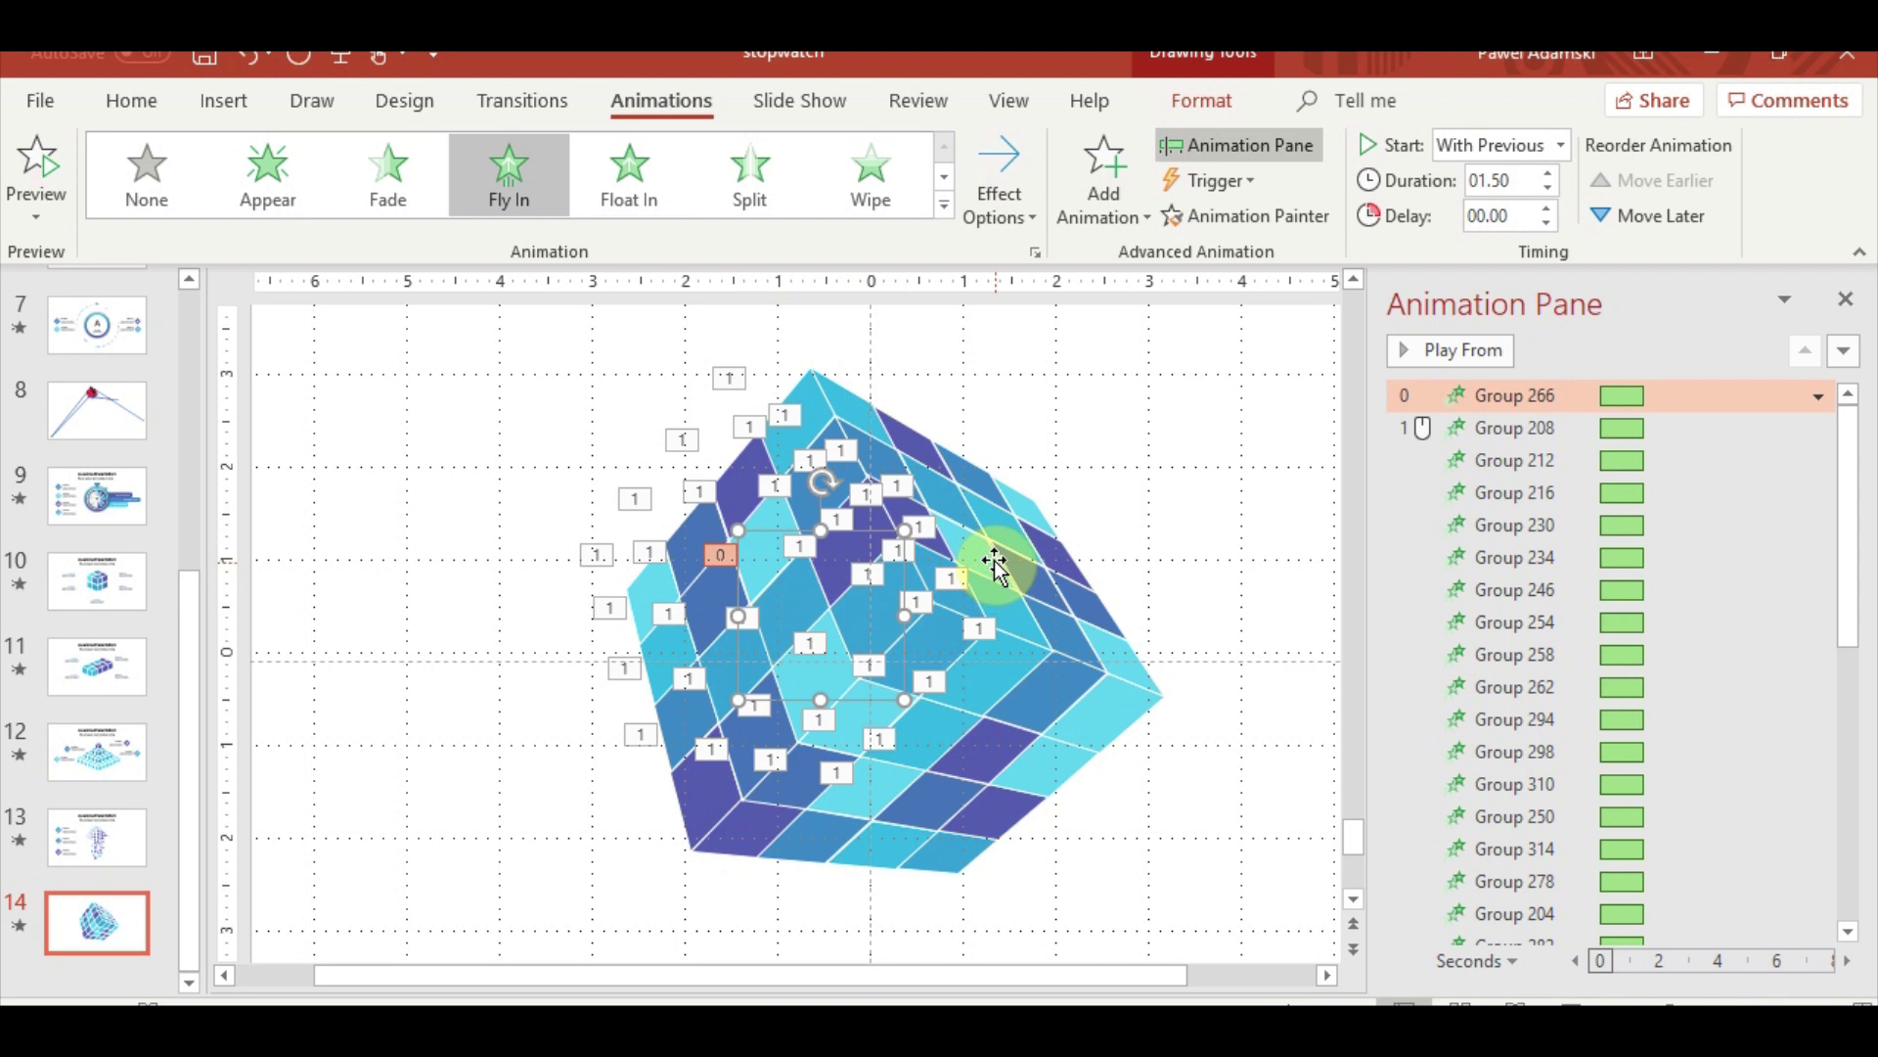
left_click(984, 566)
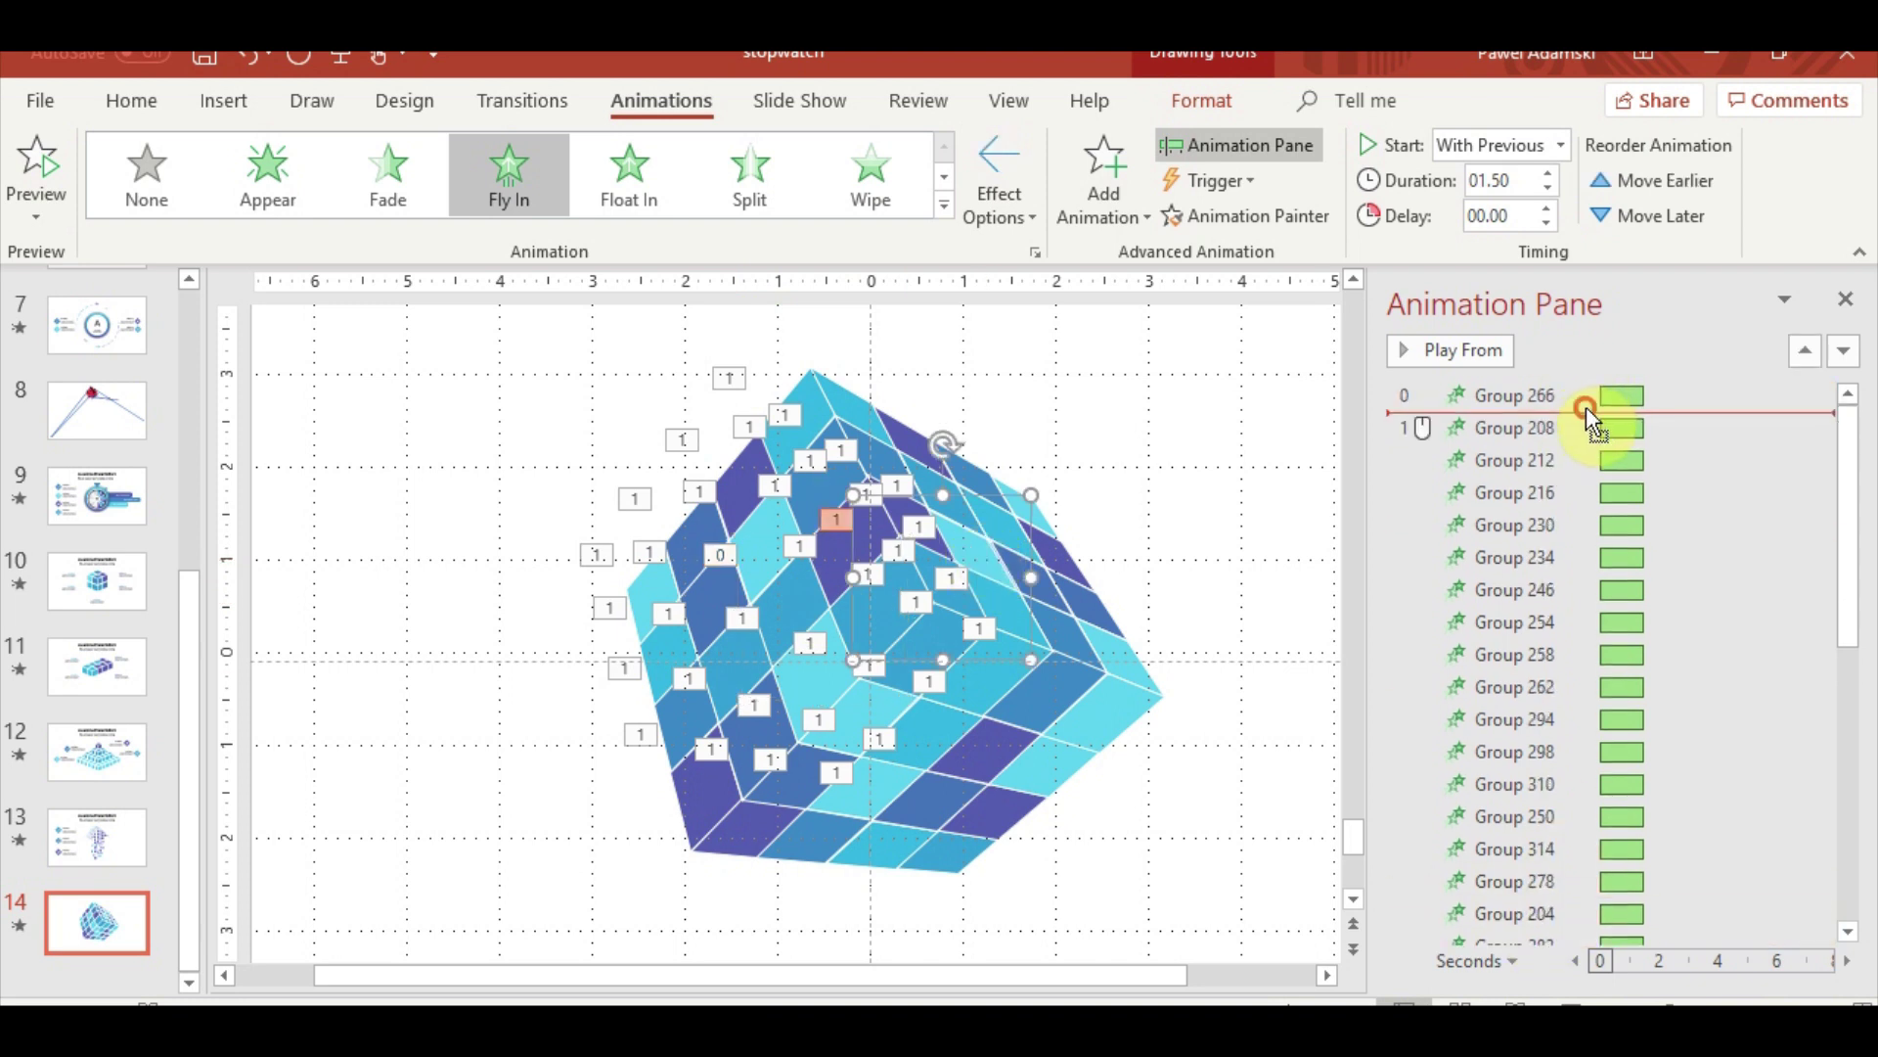
left_click_drag(1530, 479, 1587, 409)
left_click(964, 842)
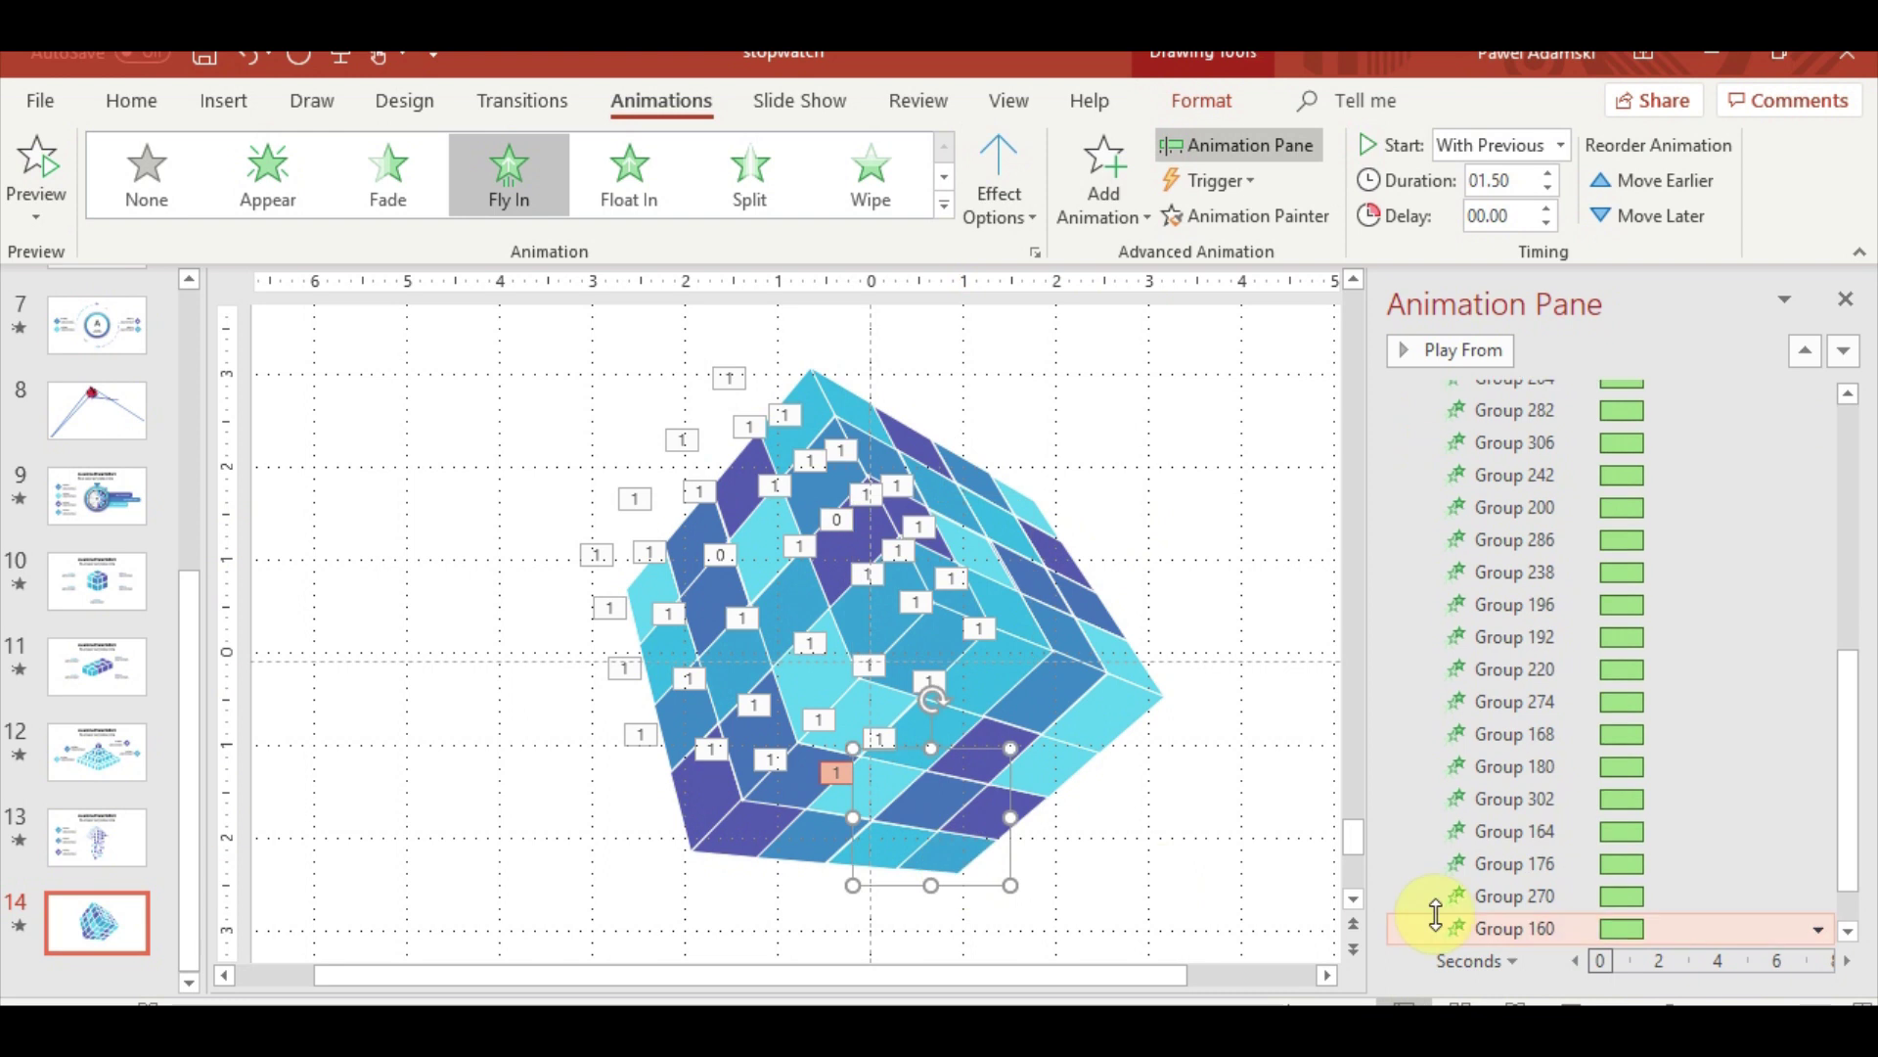
left_click_drag(1489, 636, 1522, 437)
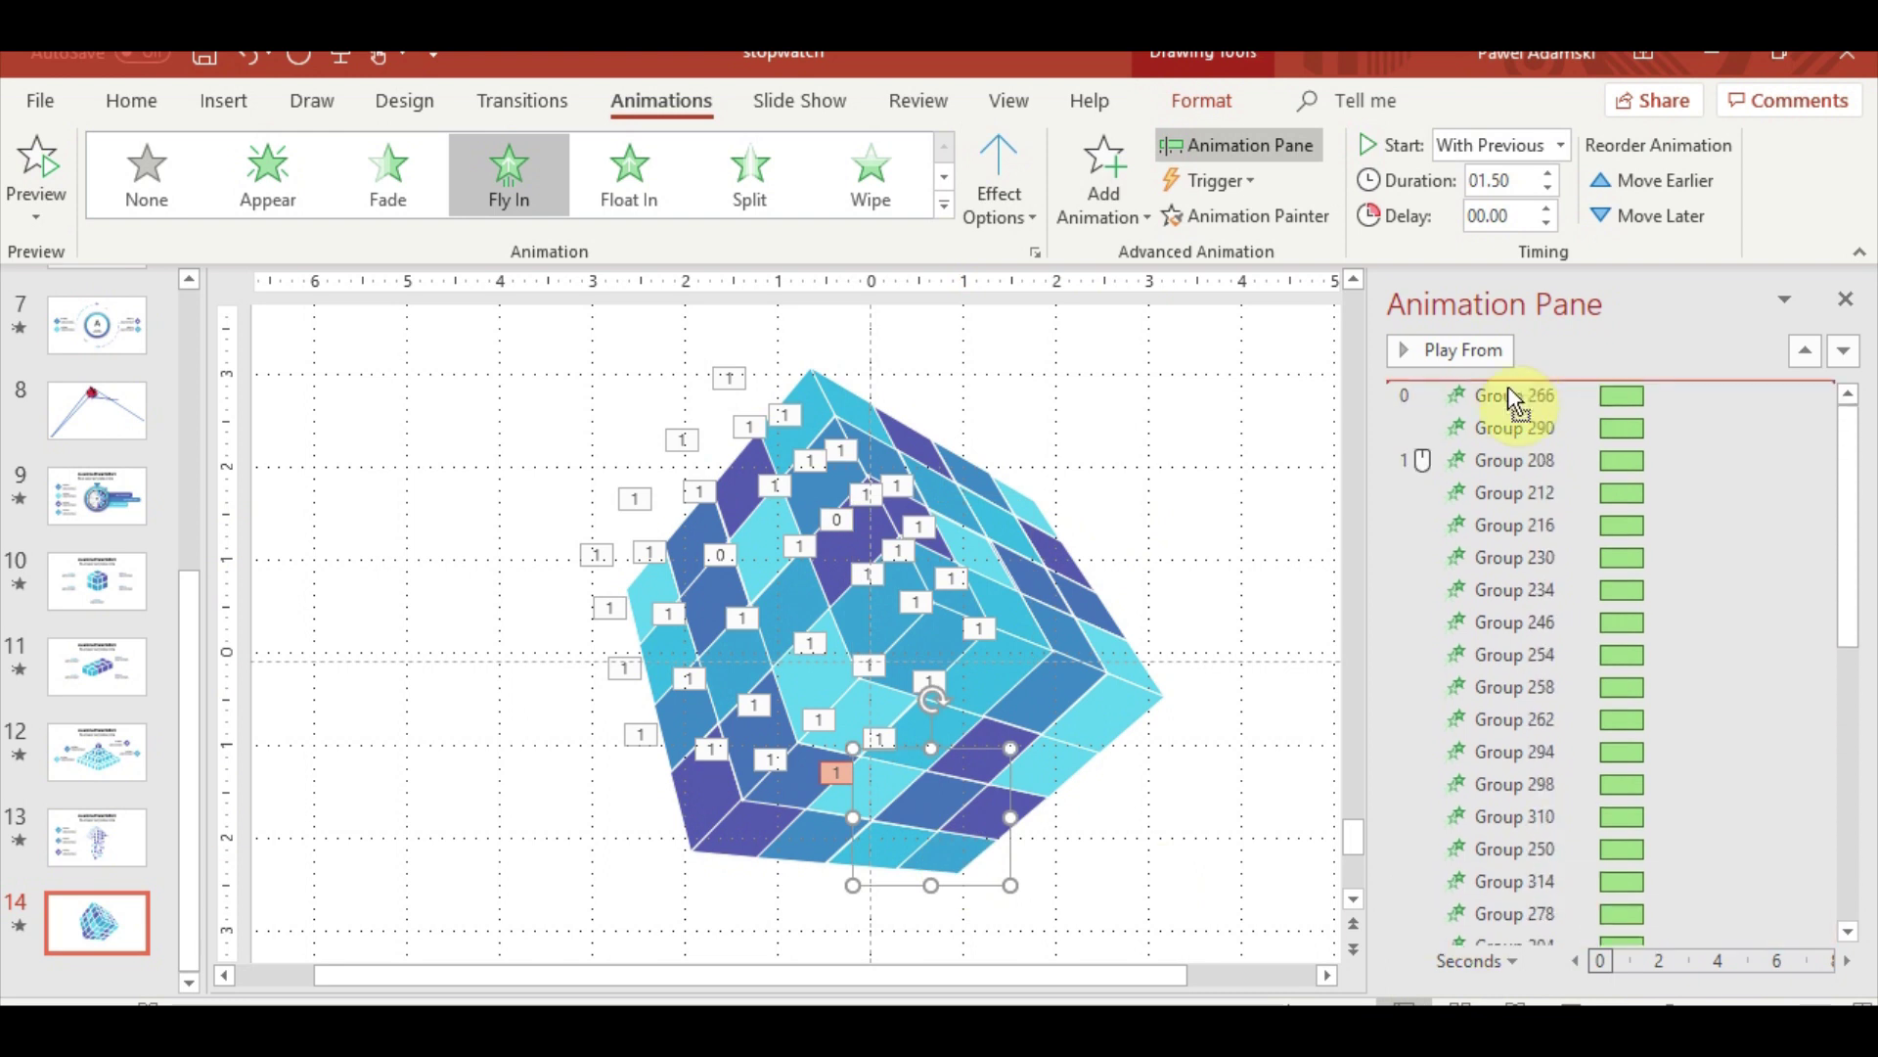
left_click_drag(1530, 443, 1532, 446)
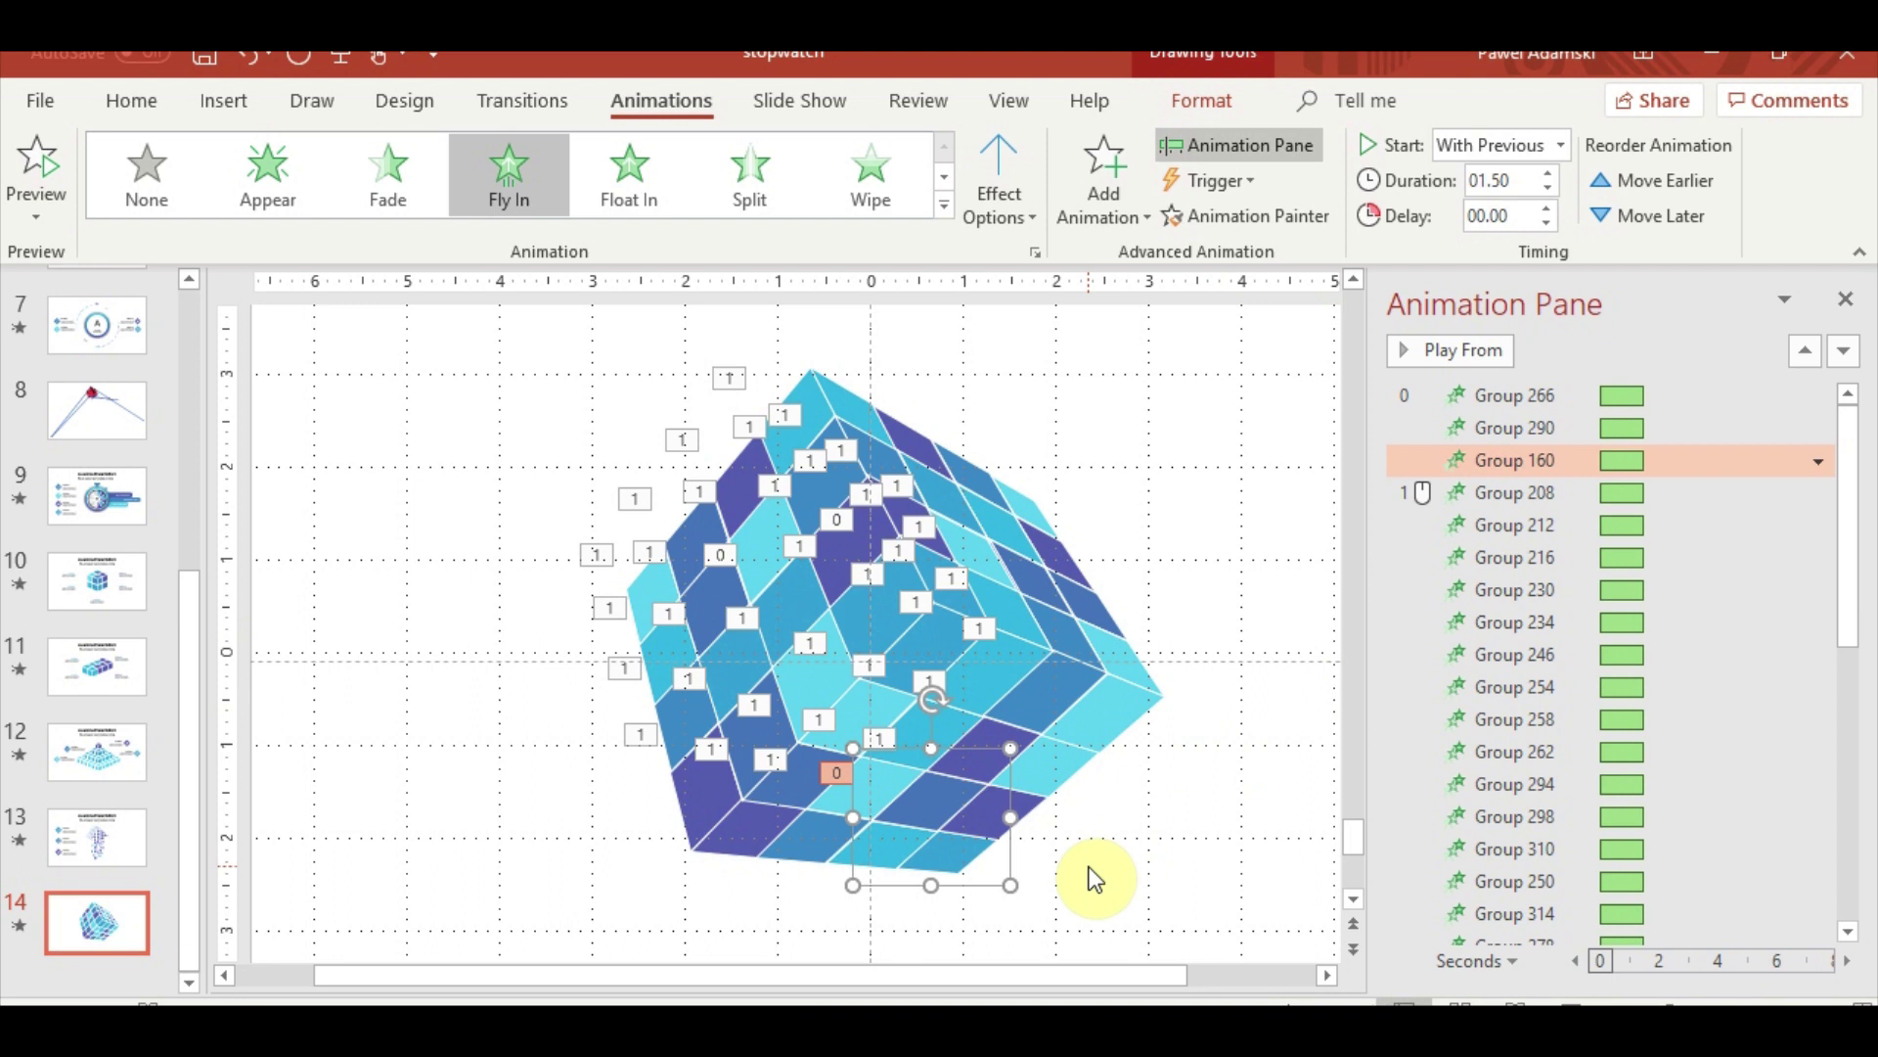
Move Groups 262, 242, 164 and 250 into the first animation batch
left_click(763, 548)
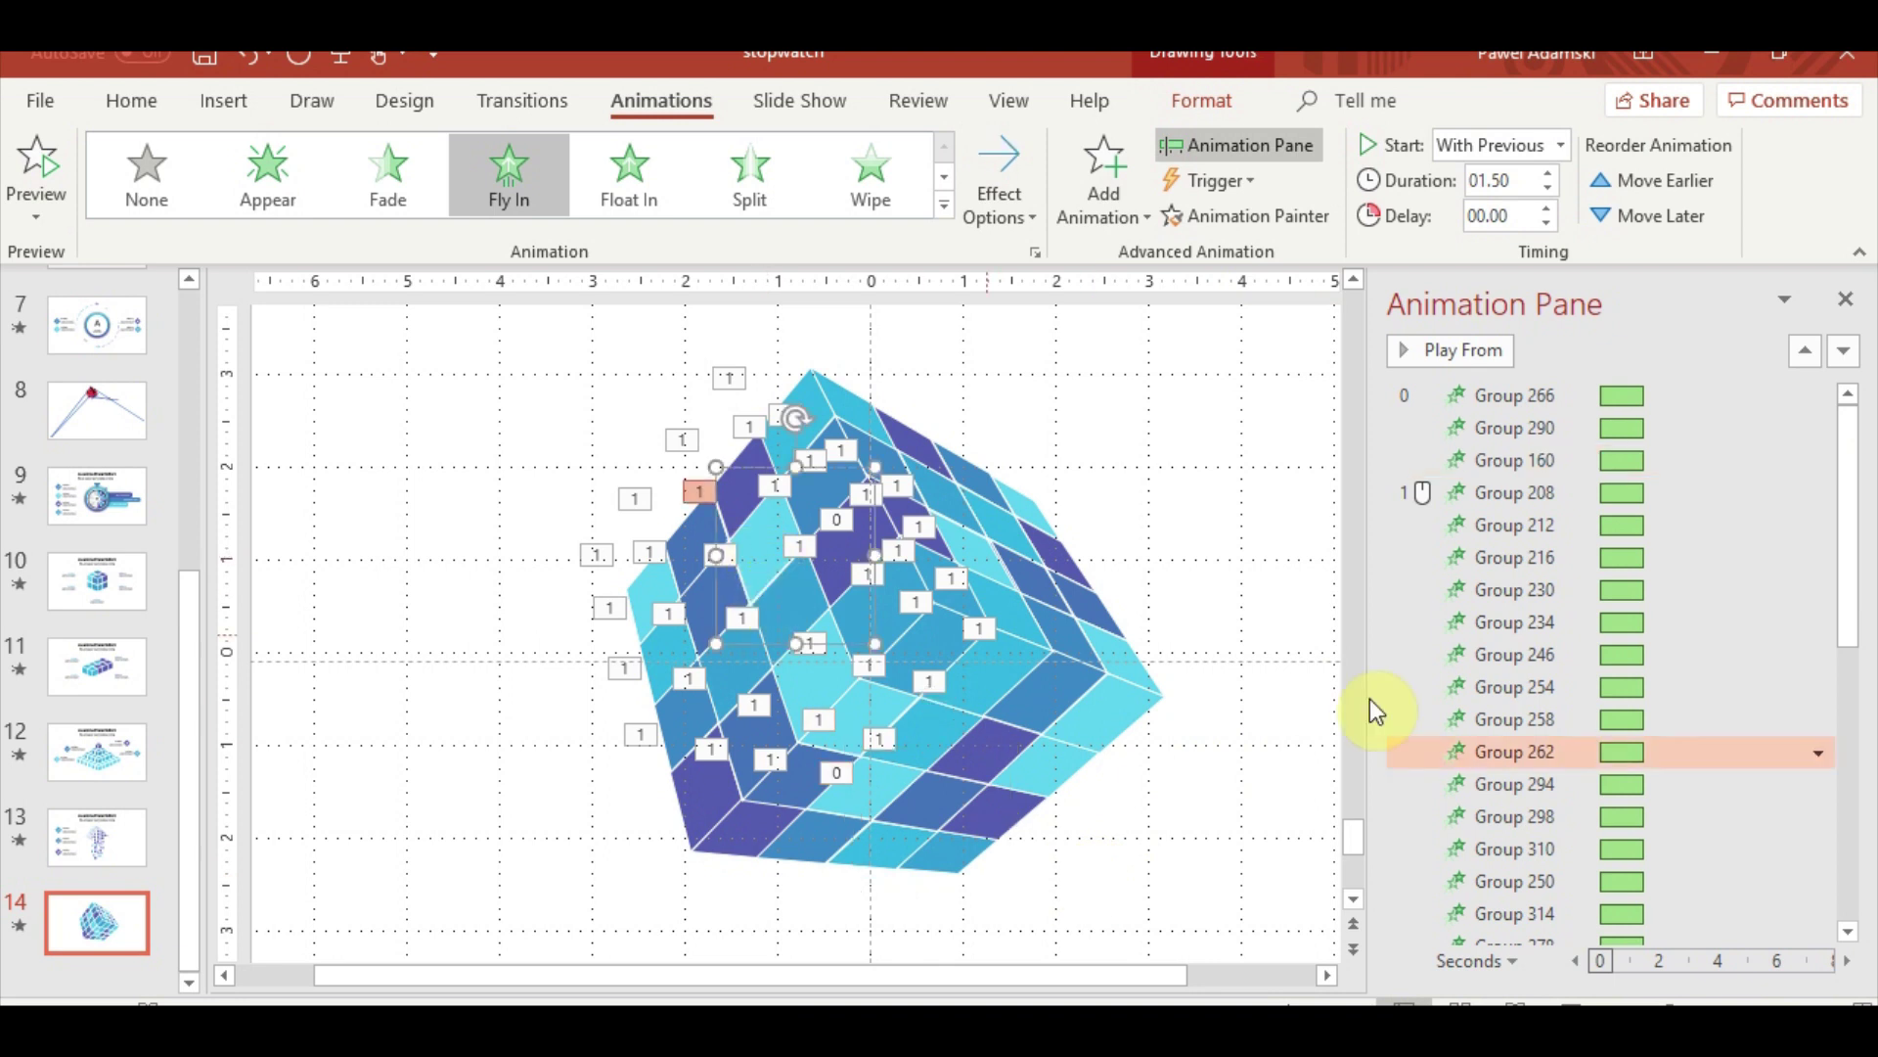
left_click_drag(1518, 755, 1543, 490)
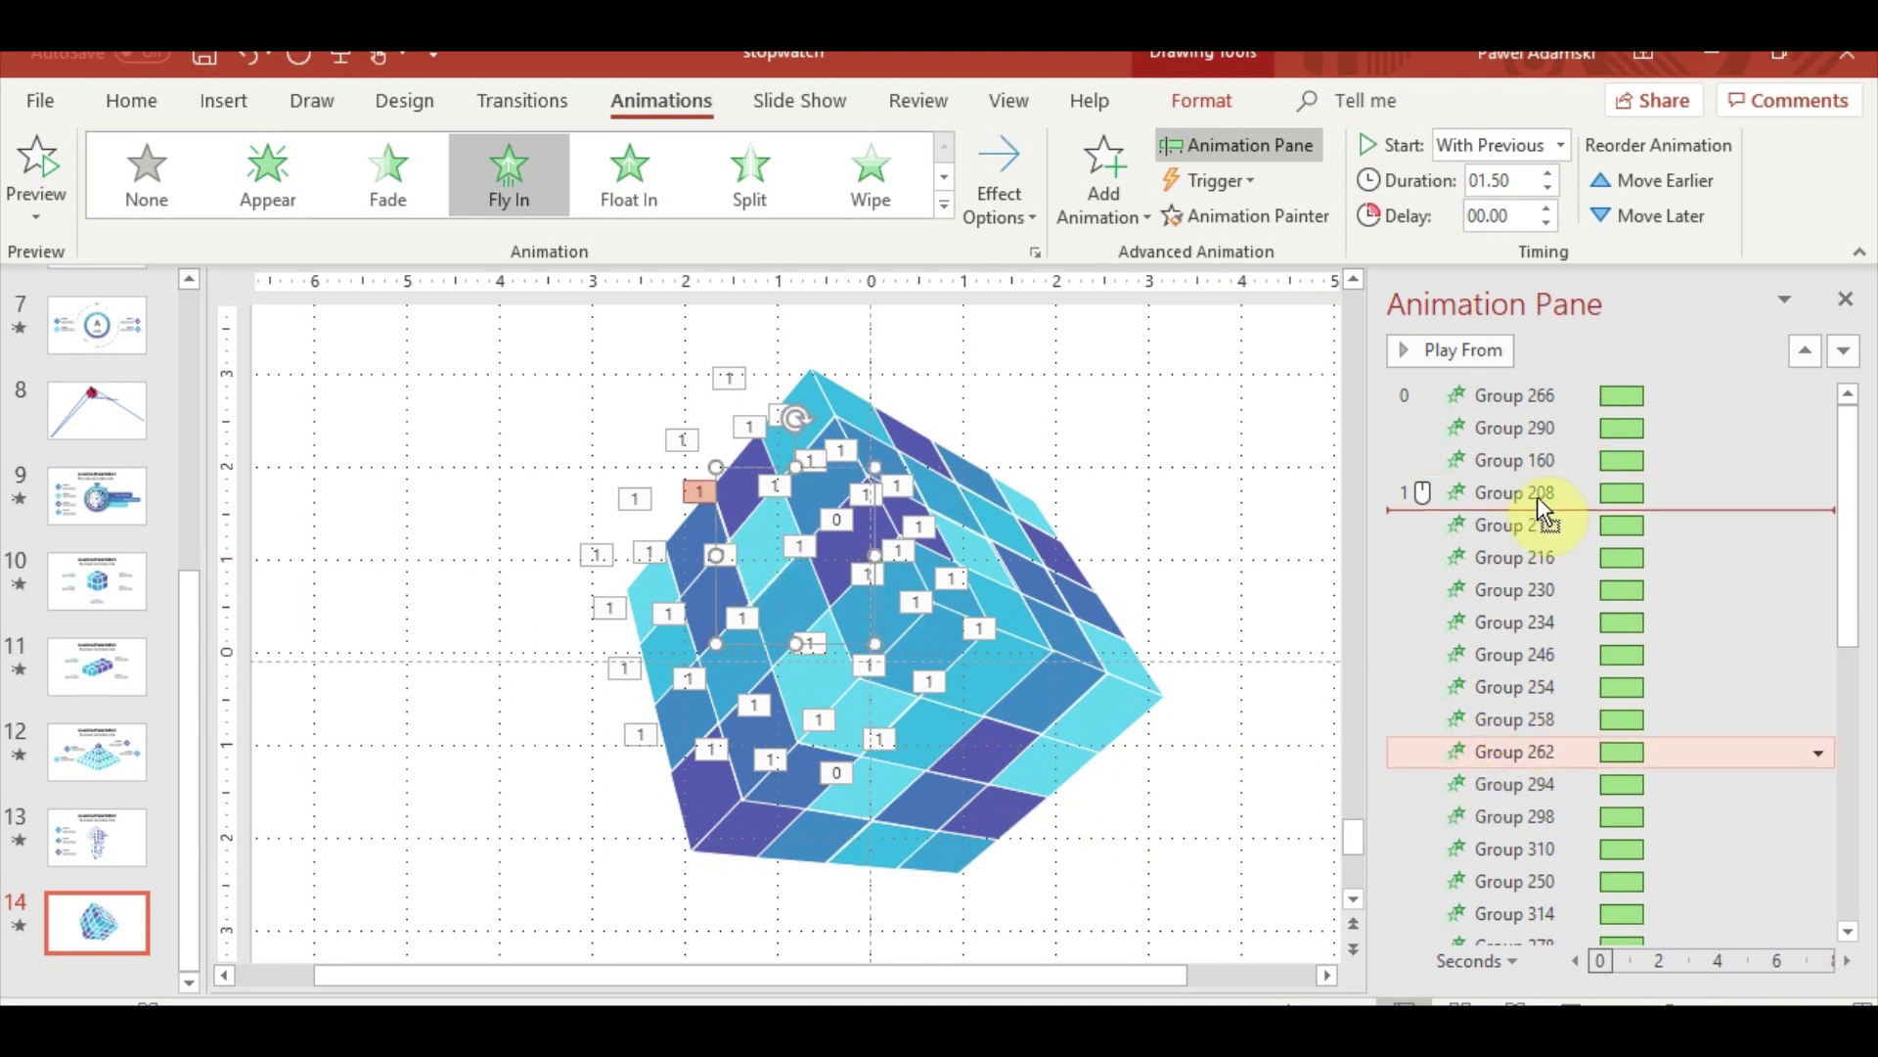
left_click(969, 563)
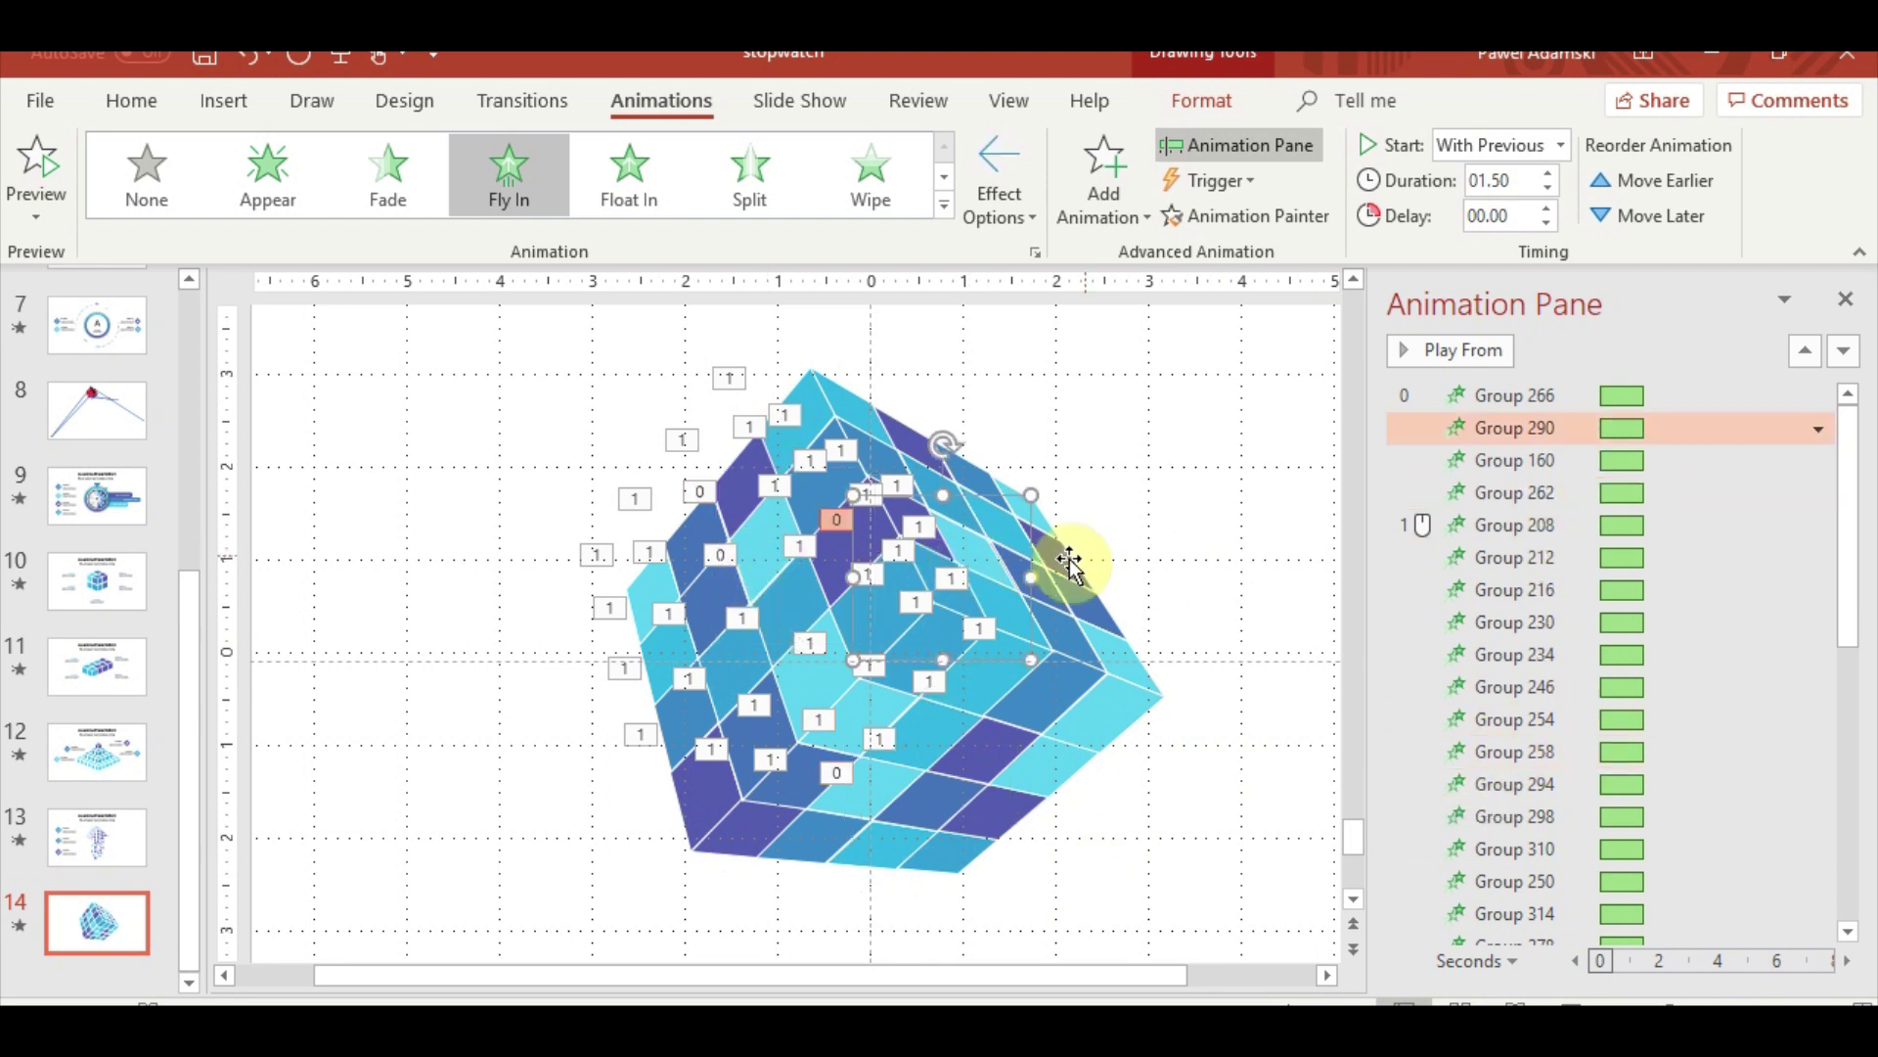
left_click(1051, 587)
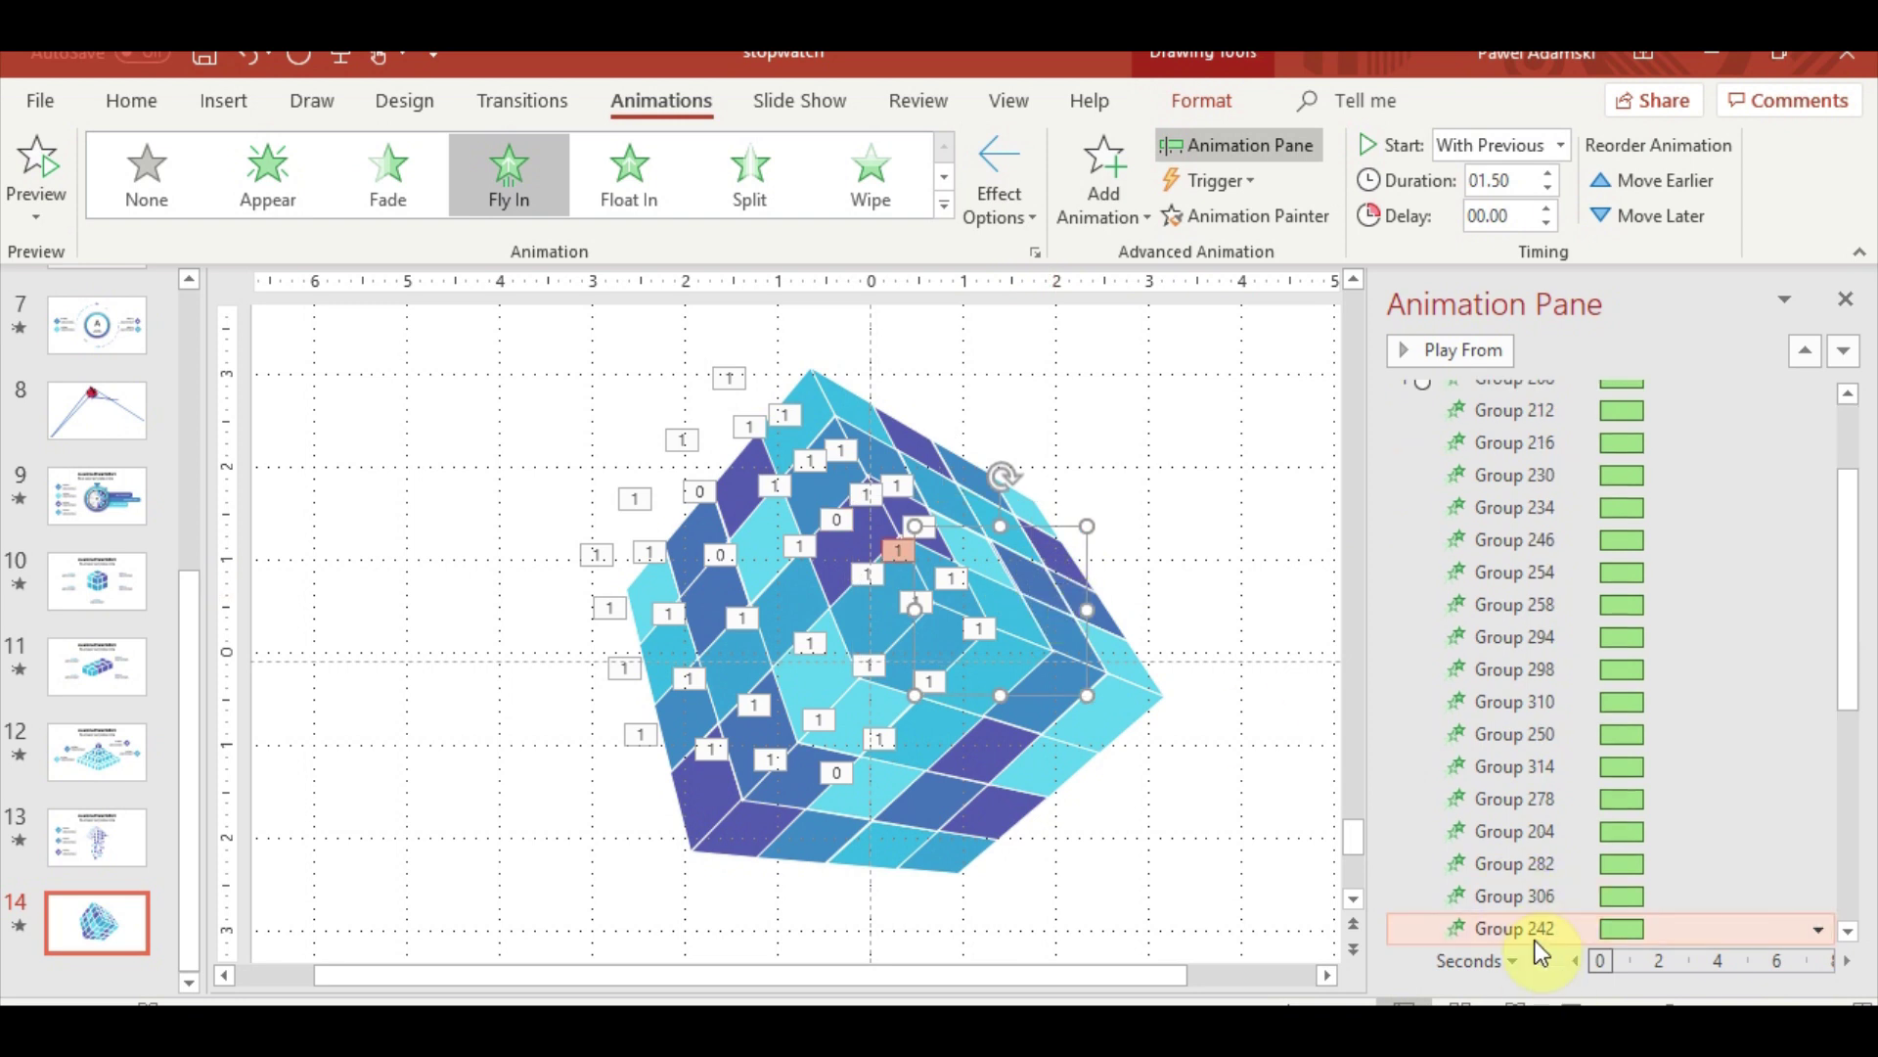
mouse_move(1535, 930)
left_mouse_down()
mouse_move(1605, 470)
mouse_move(1565, 509)
left_mouse_up()
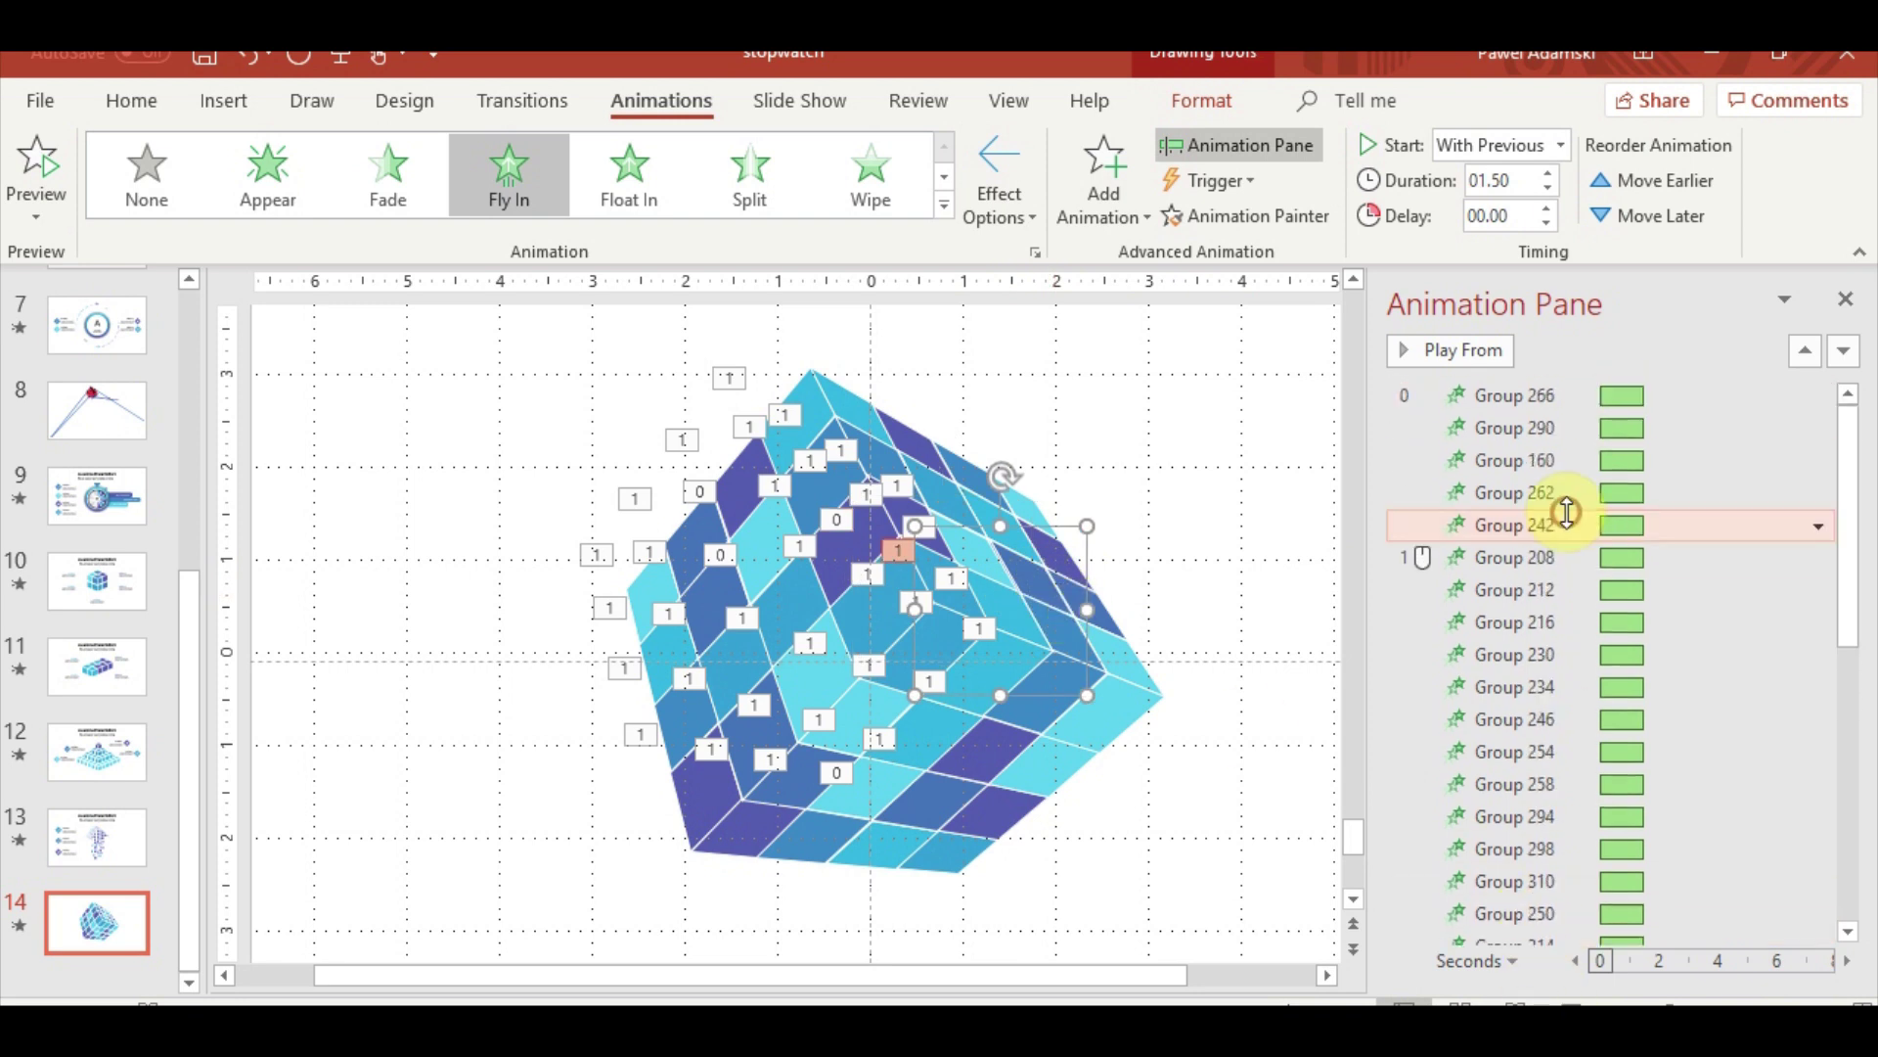
left_click(847, 855)
mouse_move(1521, 929)
left_mouse_down()
mouse_move(1581, 392)
mouse_move(1526, 546)
left_mouse_up()
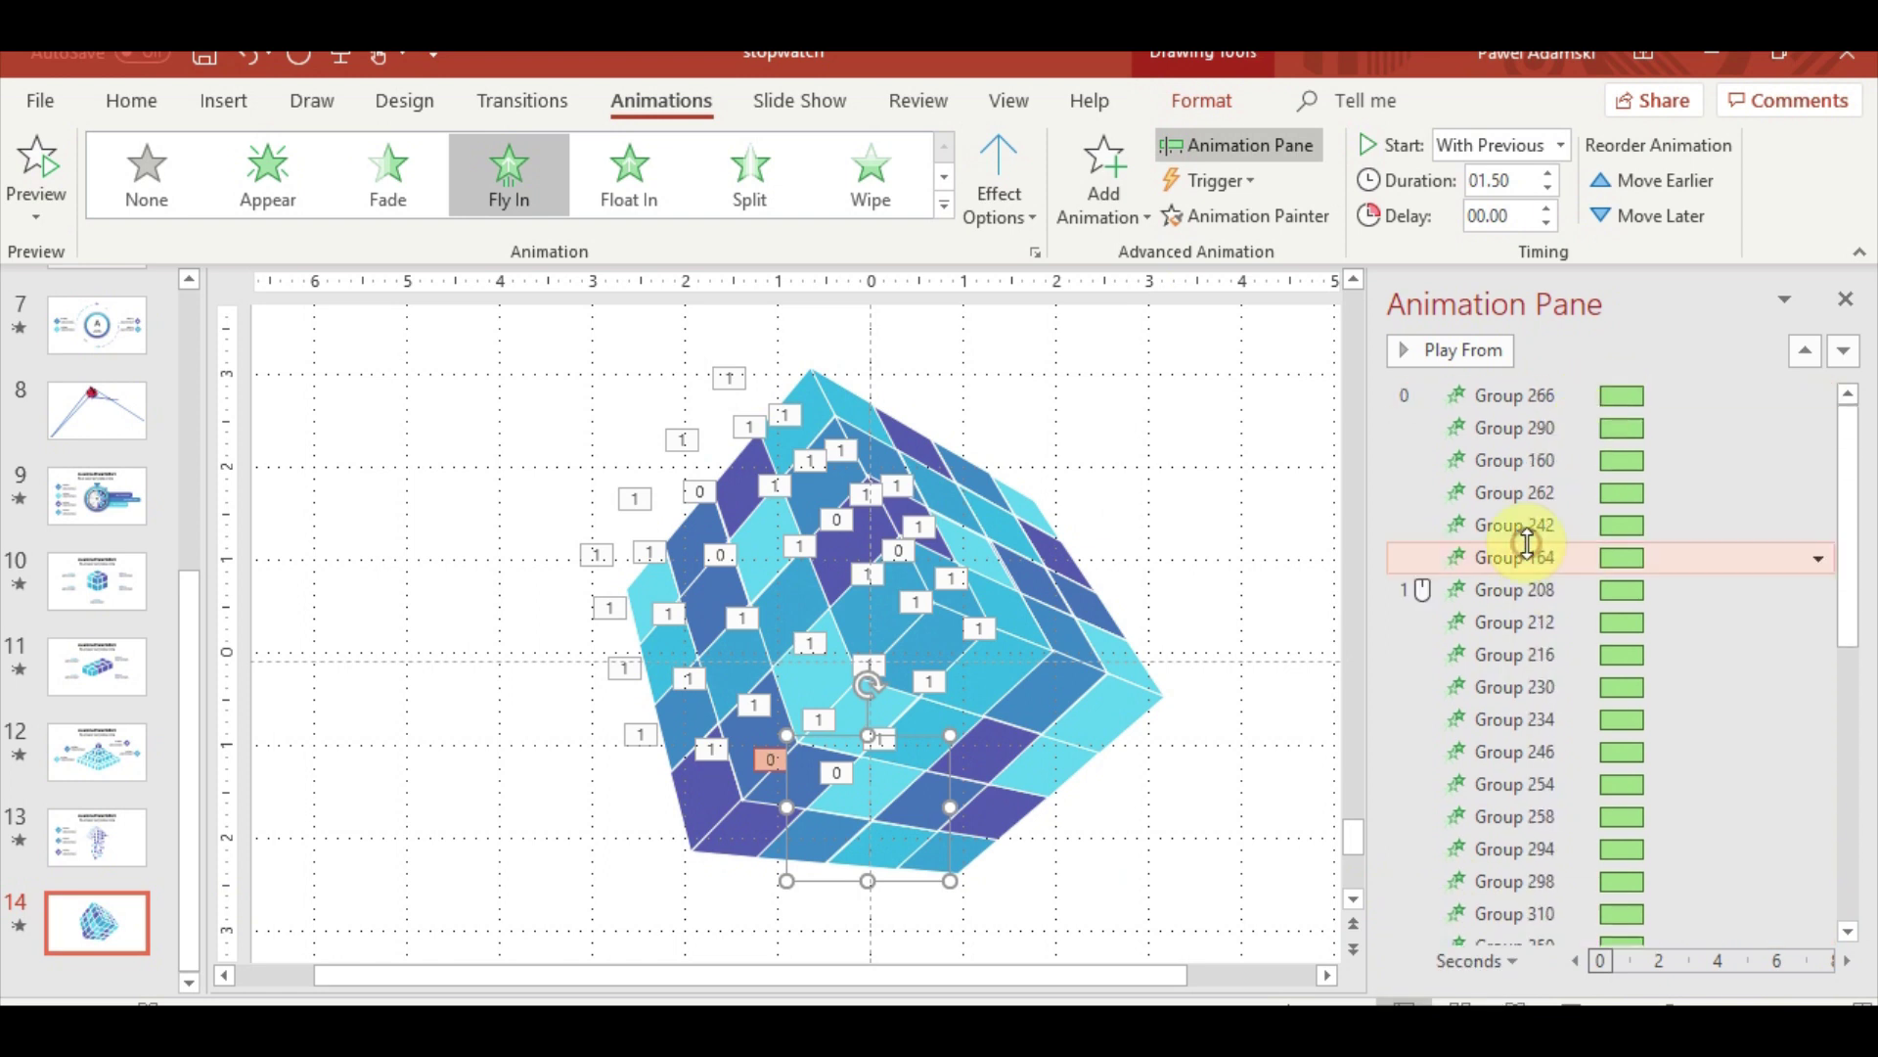
left_click(684, 825)
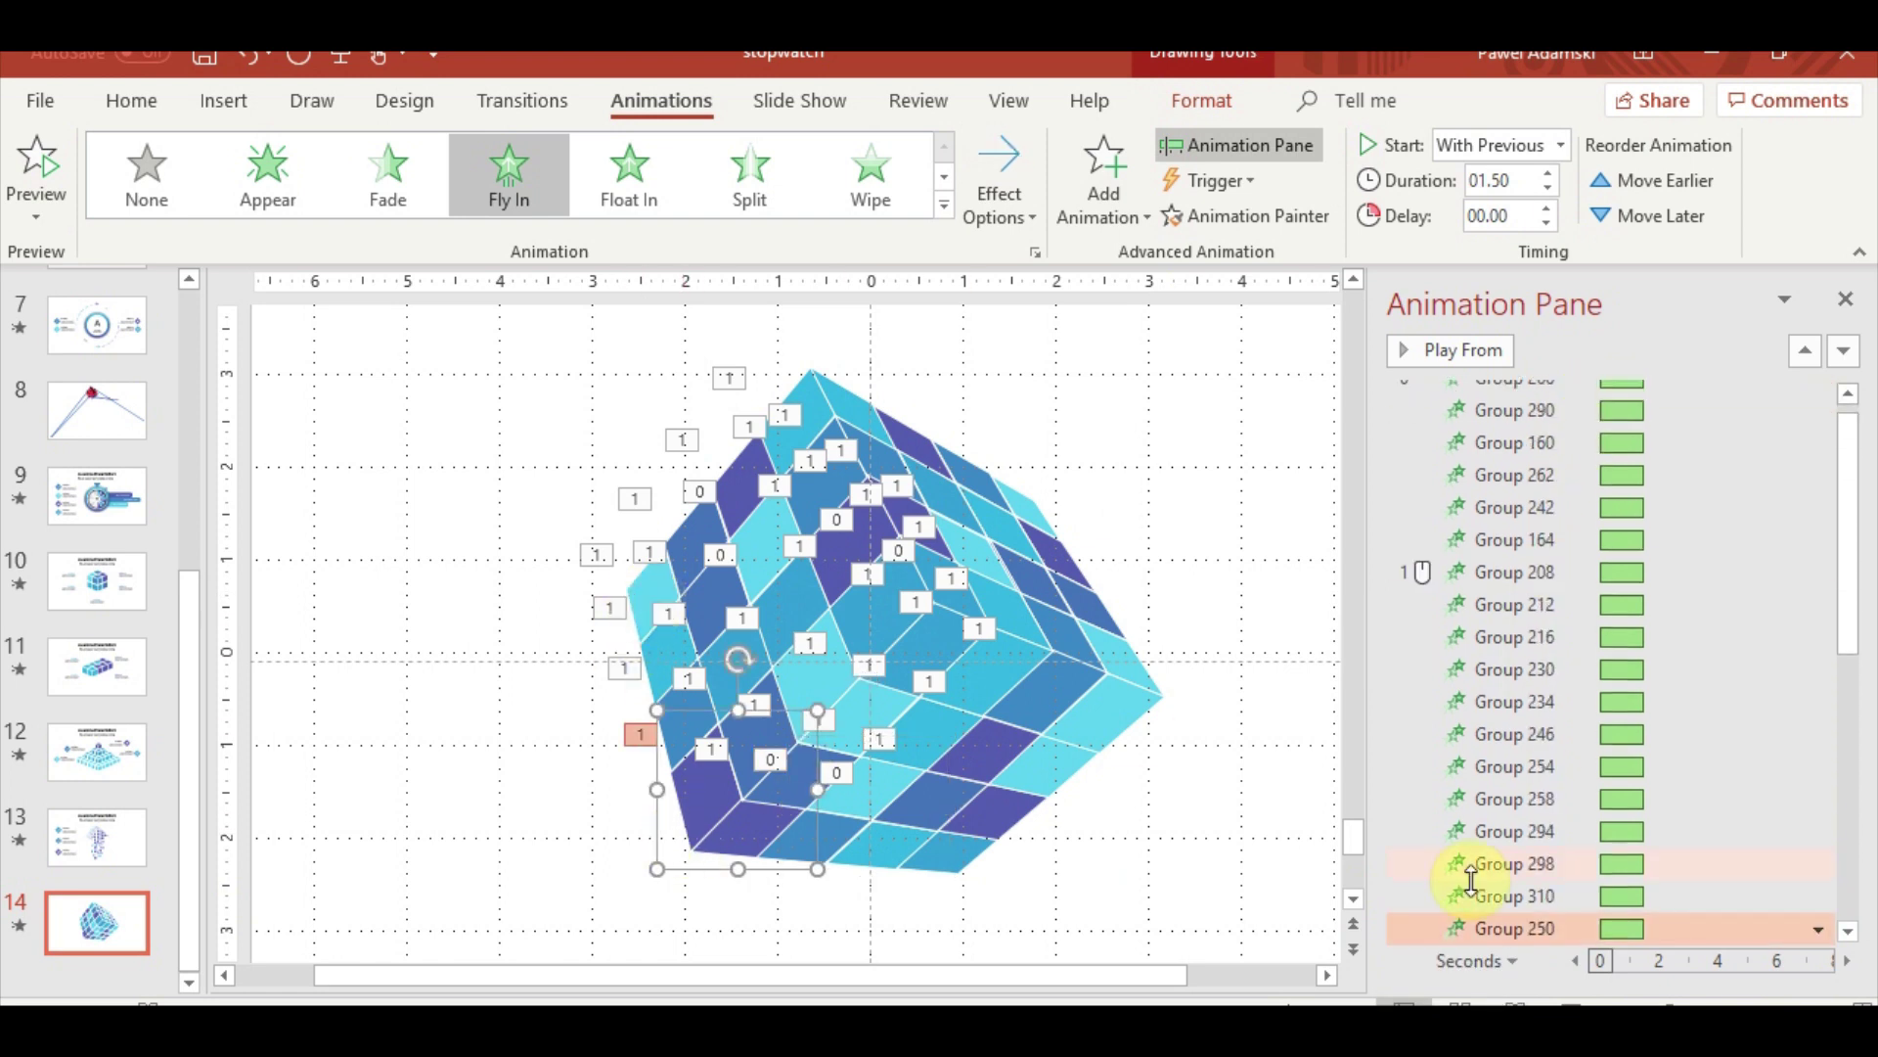
left_click_drag(1549, 575, 1551, 563)
Move Groups 274, 278 and 188 above Group 208 into the first batch
left_click(1035, 595)
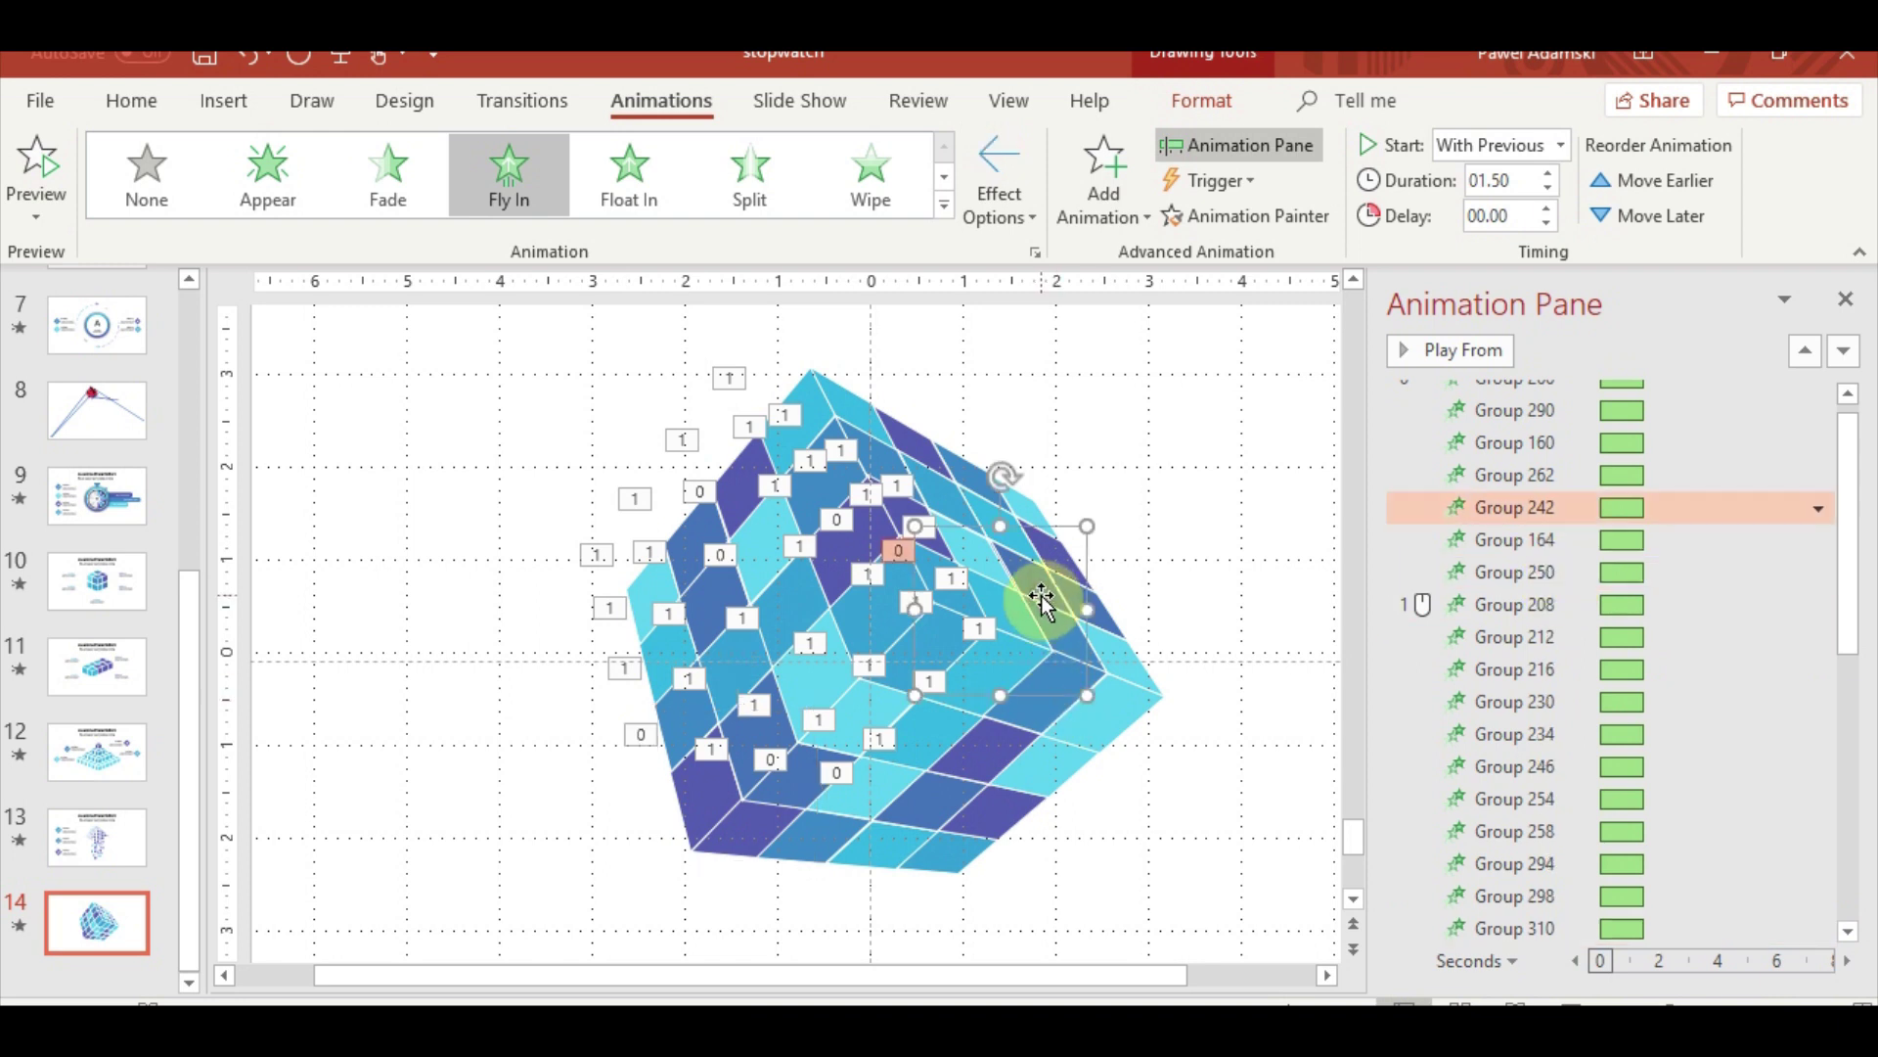
left_click(954, 459)
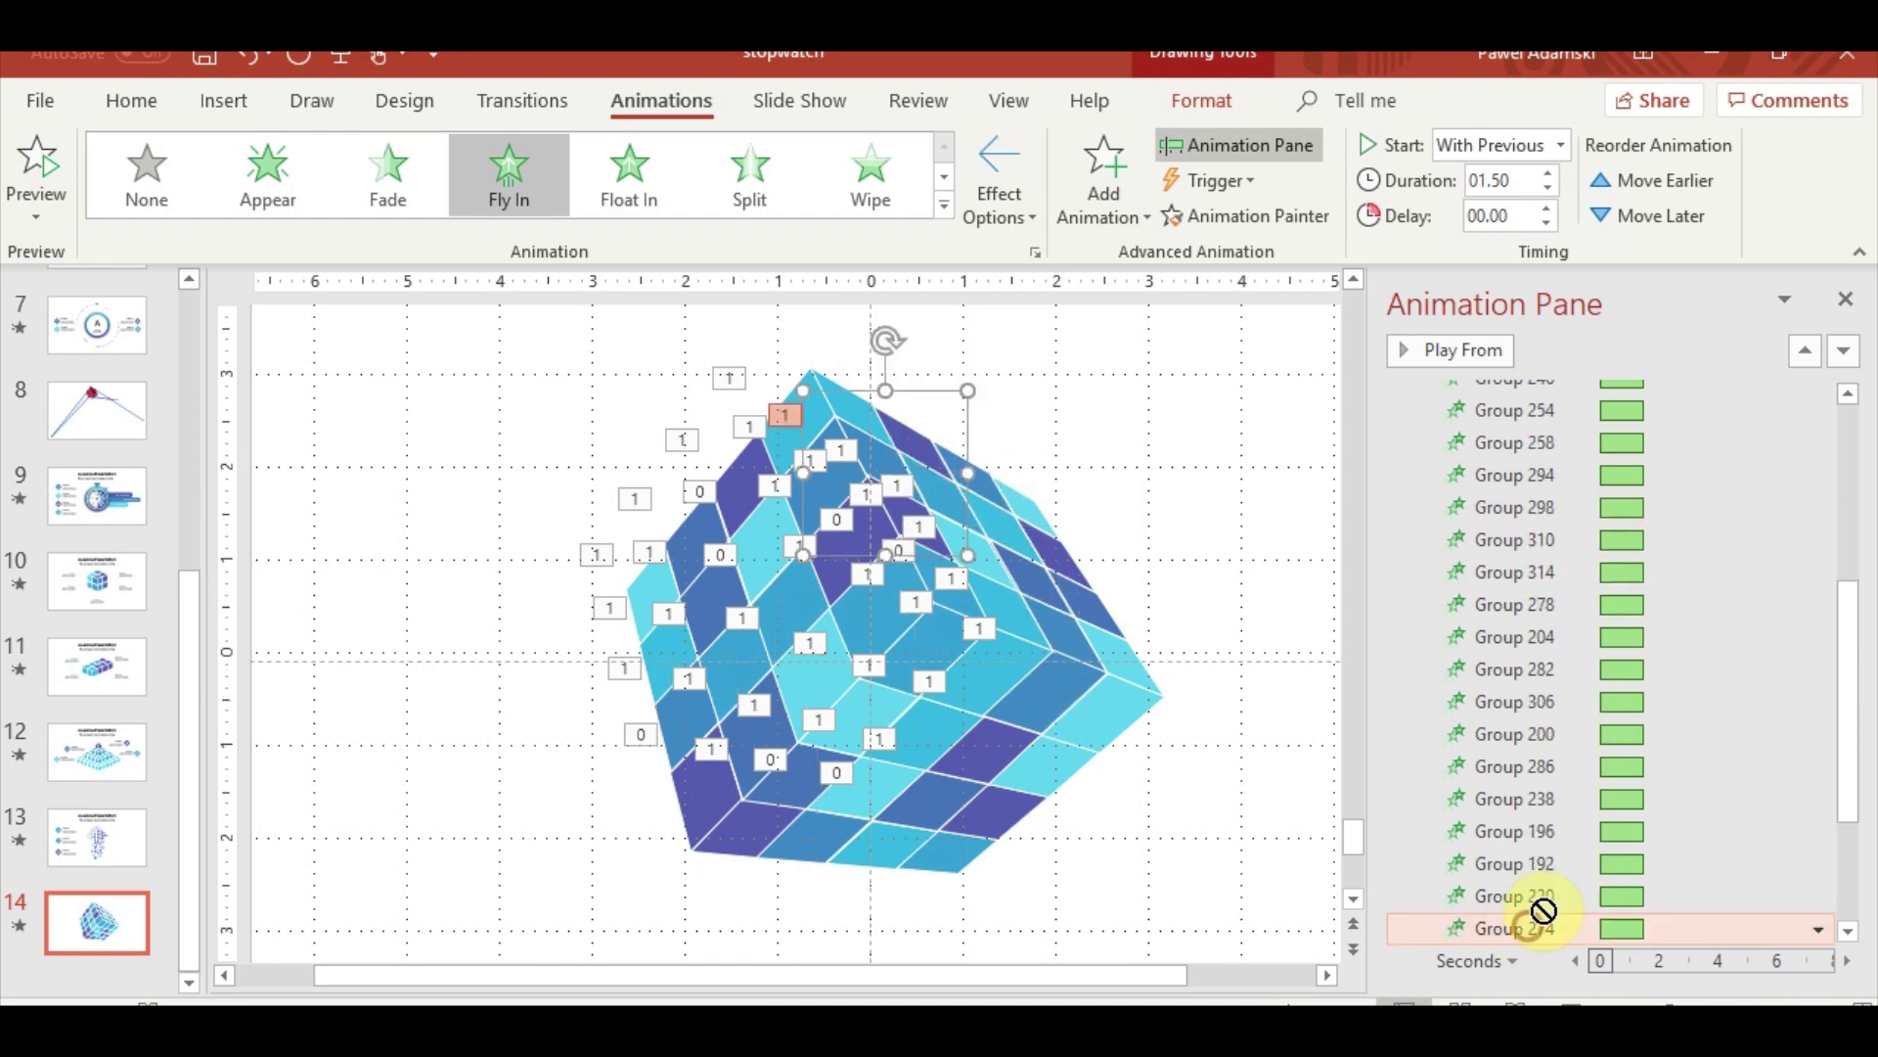
mouse_move(1539, 914)
left_mouse_down()
mouse_move(1611, 411)
mouse_move(1580, 534)
left_mouse_up()
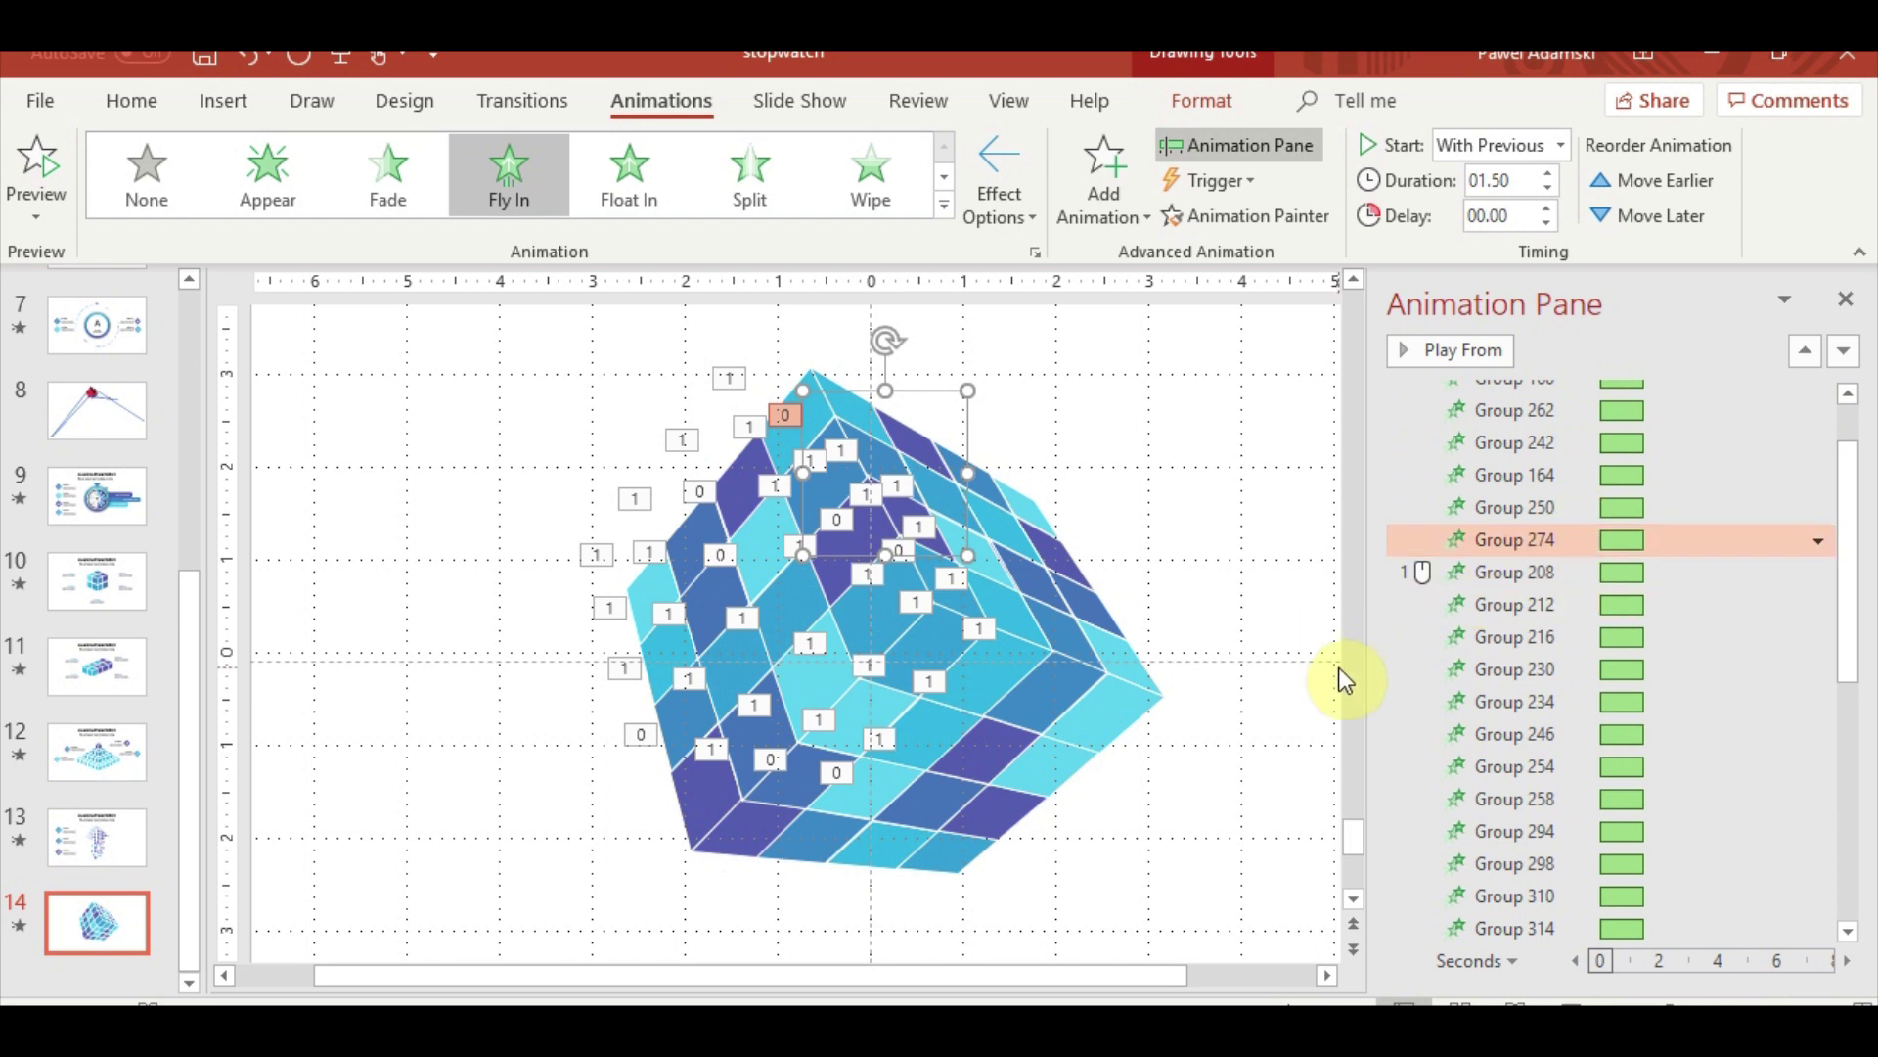
left_click(955, 658)
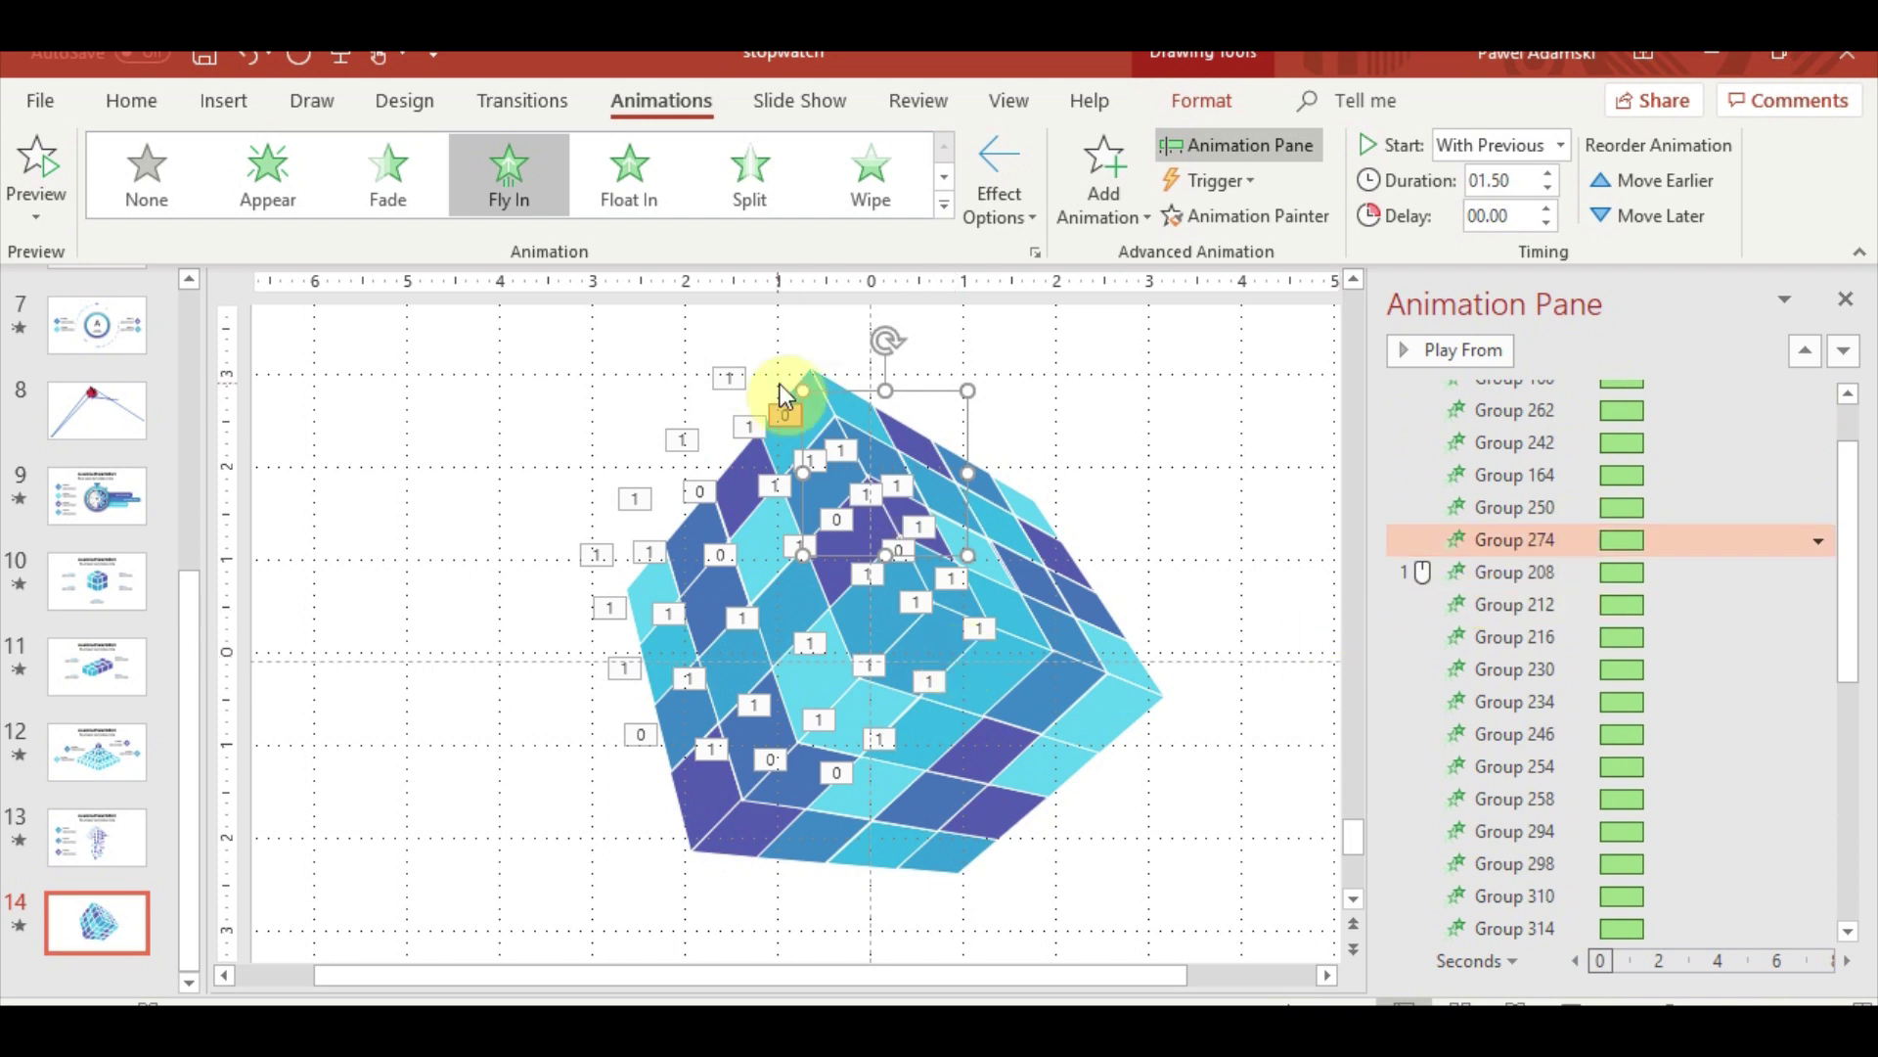
left_click(808, 380)
left_click_drag(1564, 930, 1547, 612)
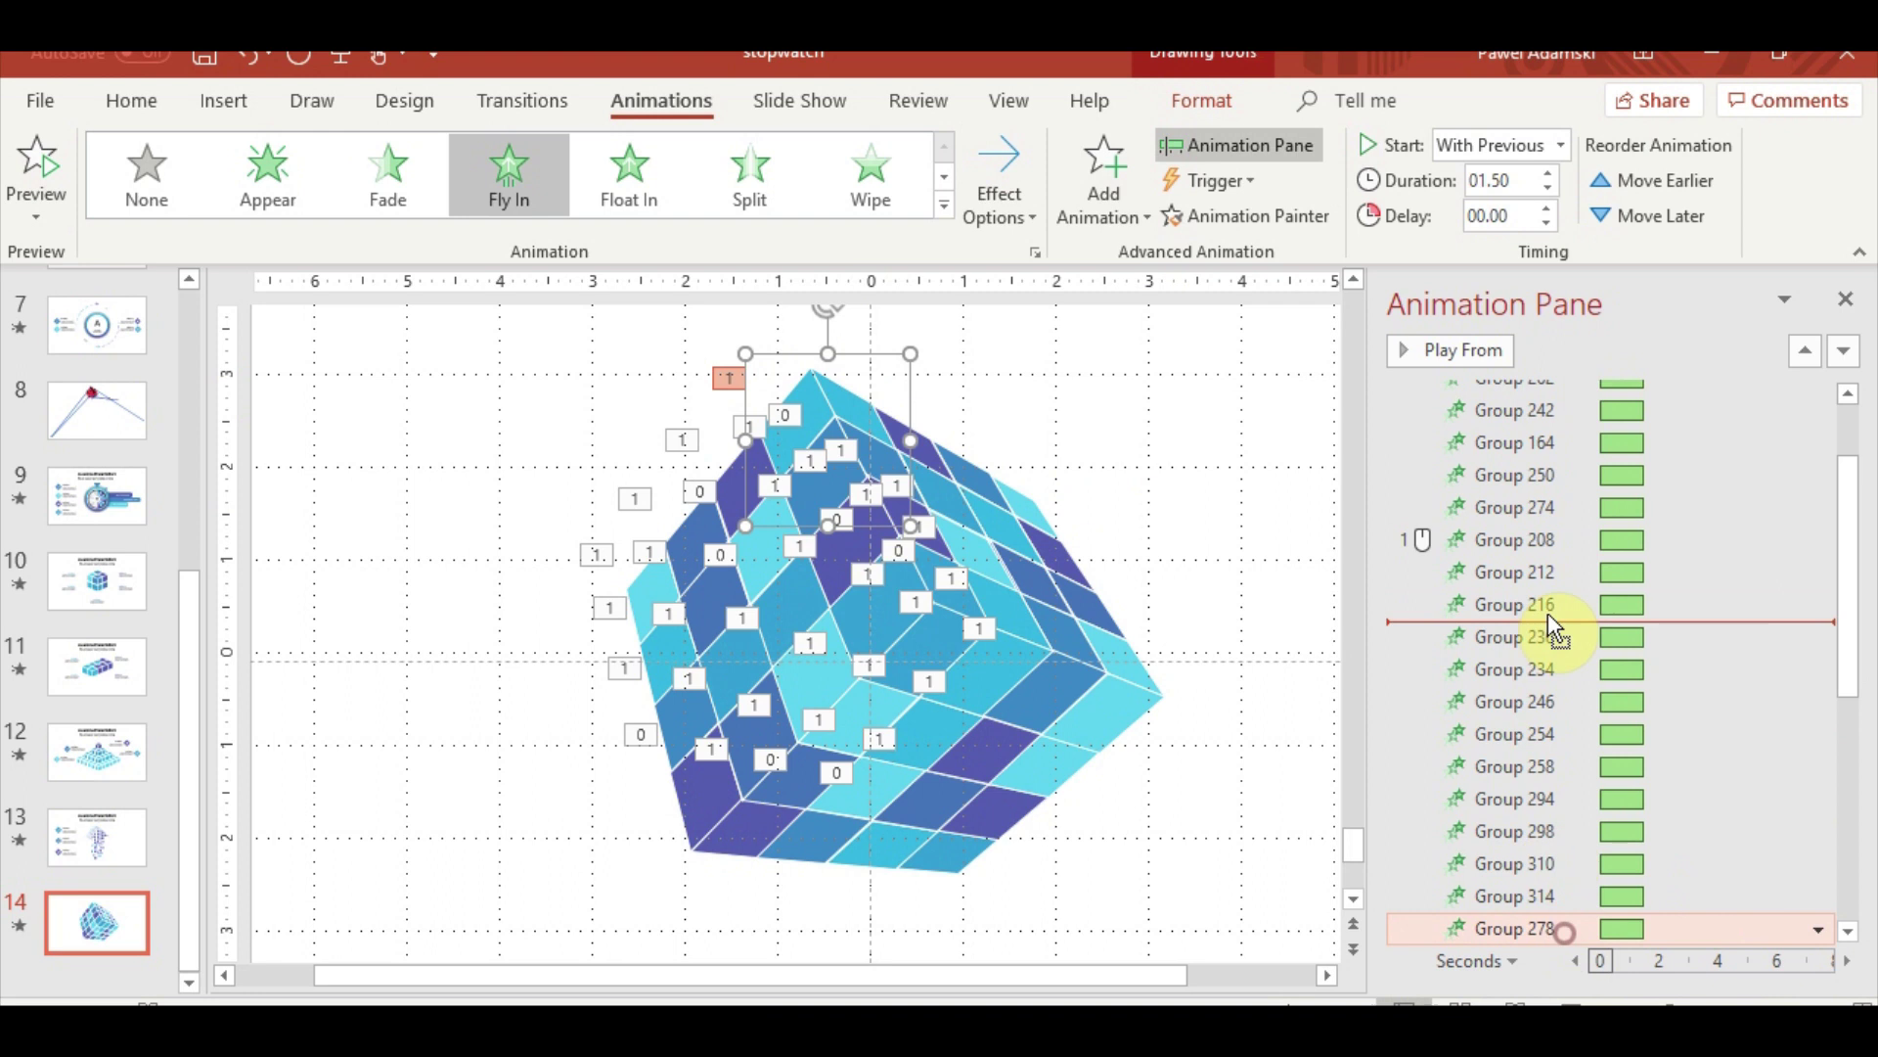
left_click_drag(1568, 548, 1565, 540)
left_click(947, 851)
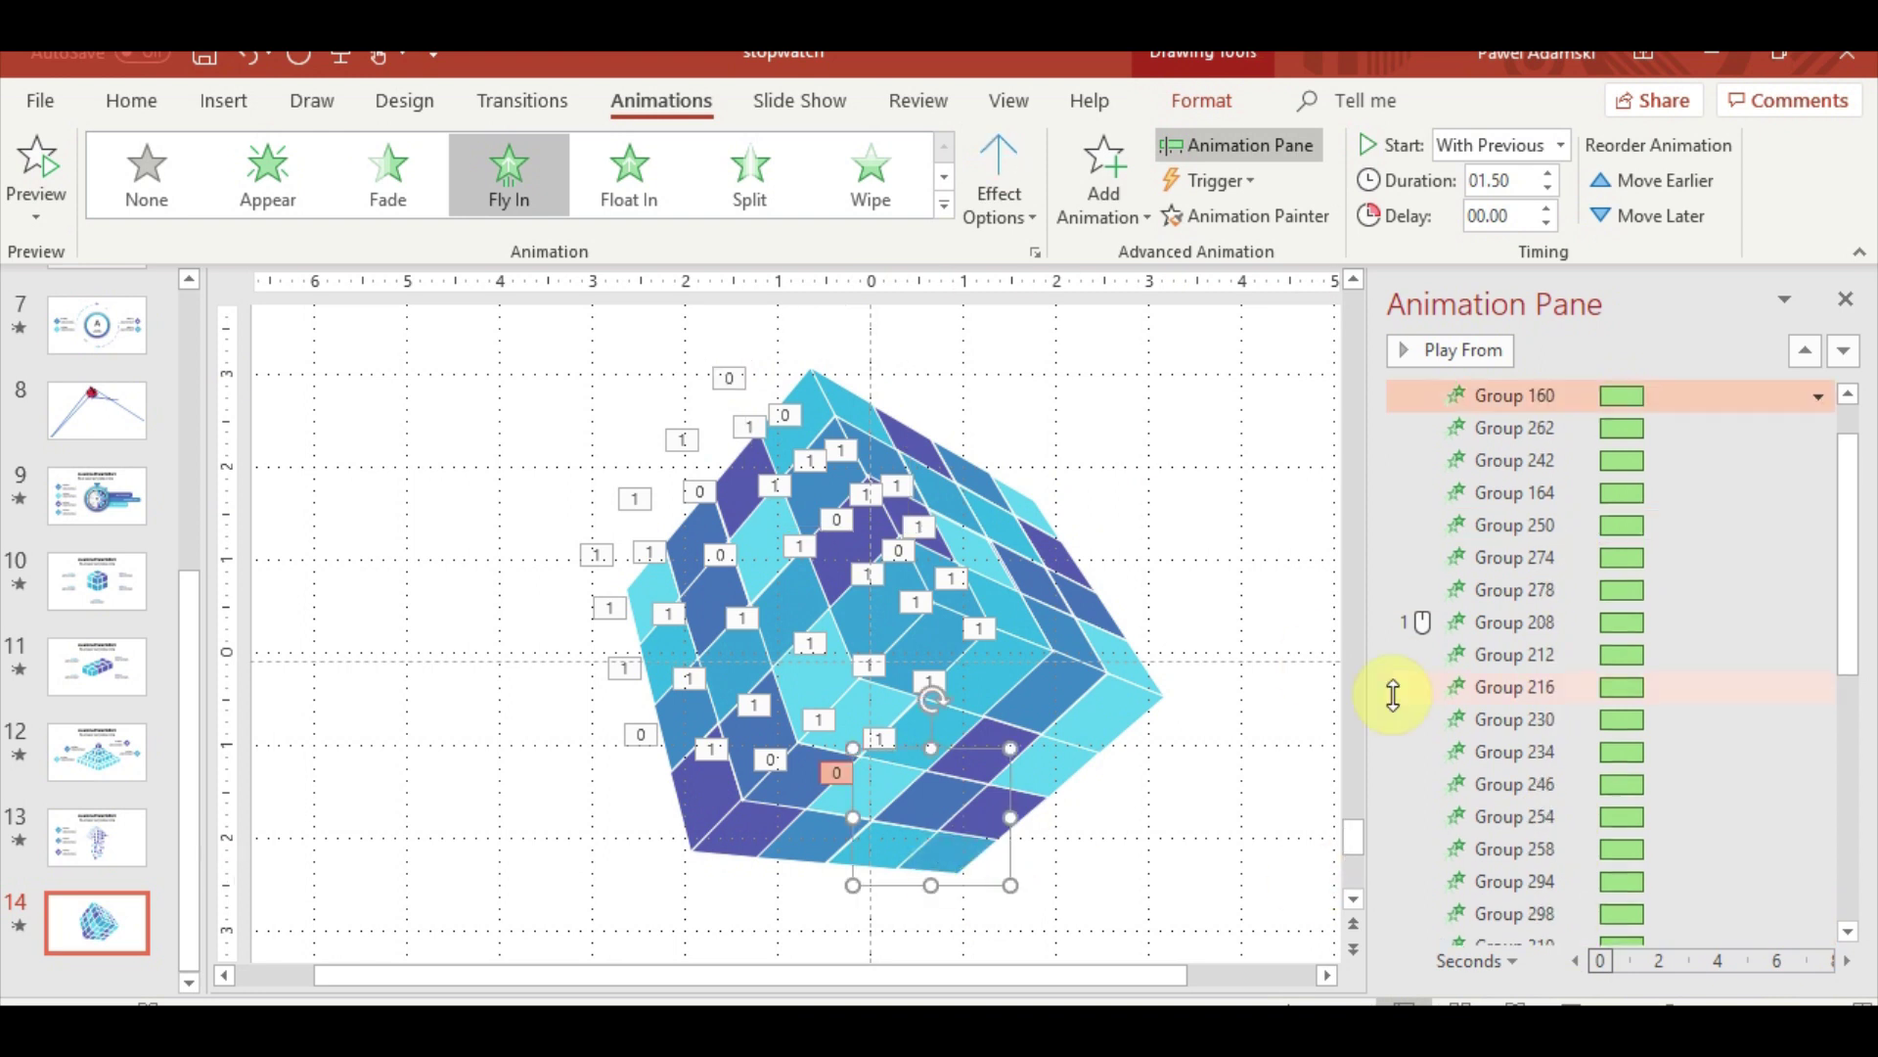
left_click(1043, 775)
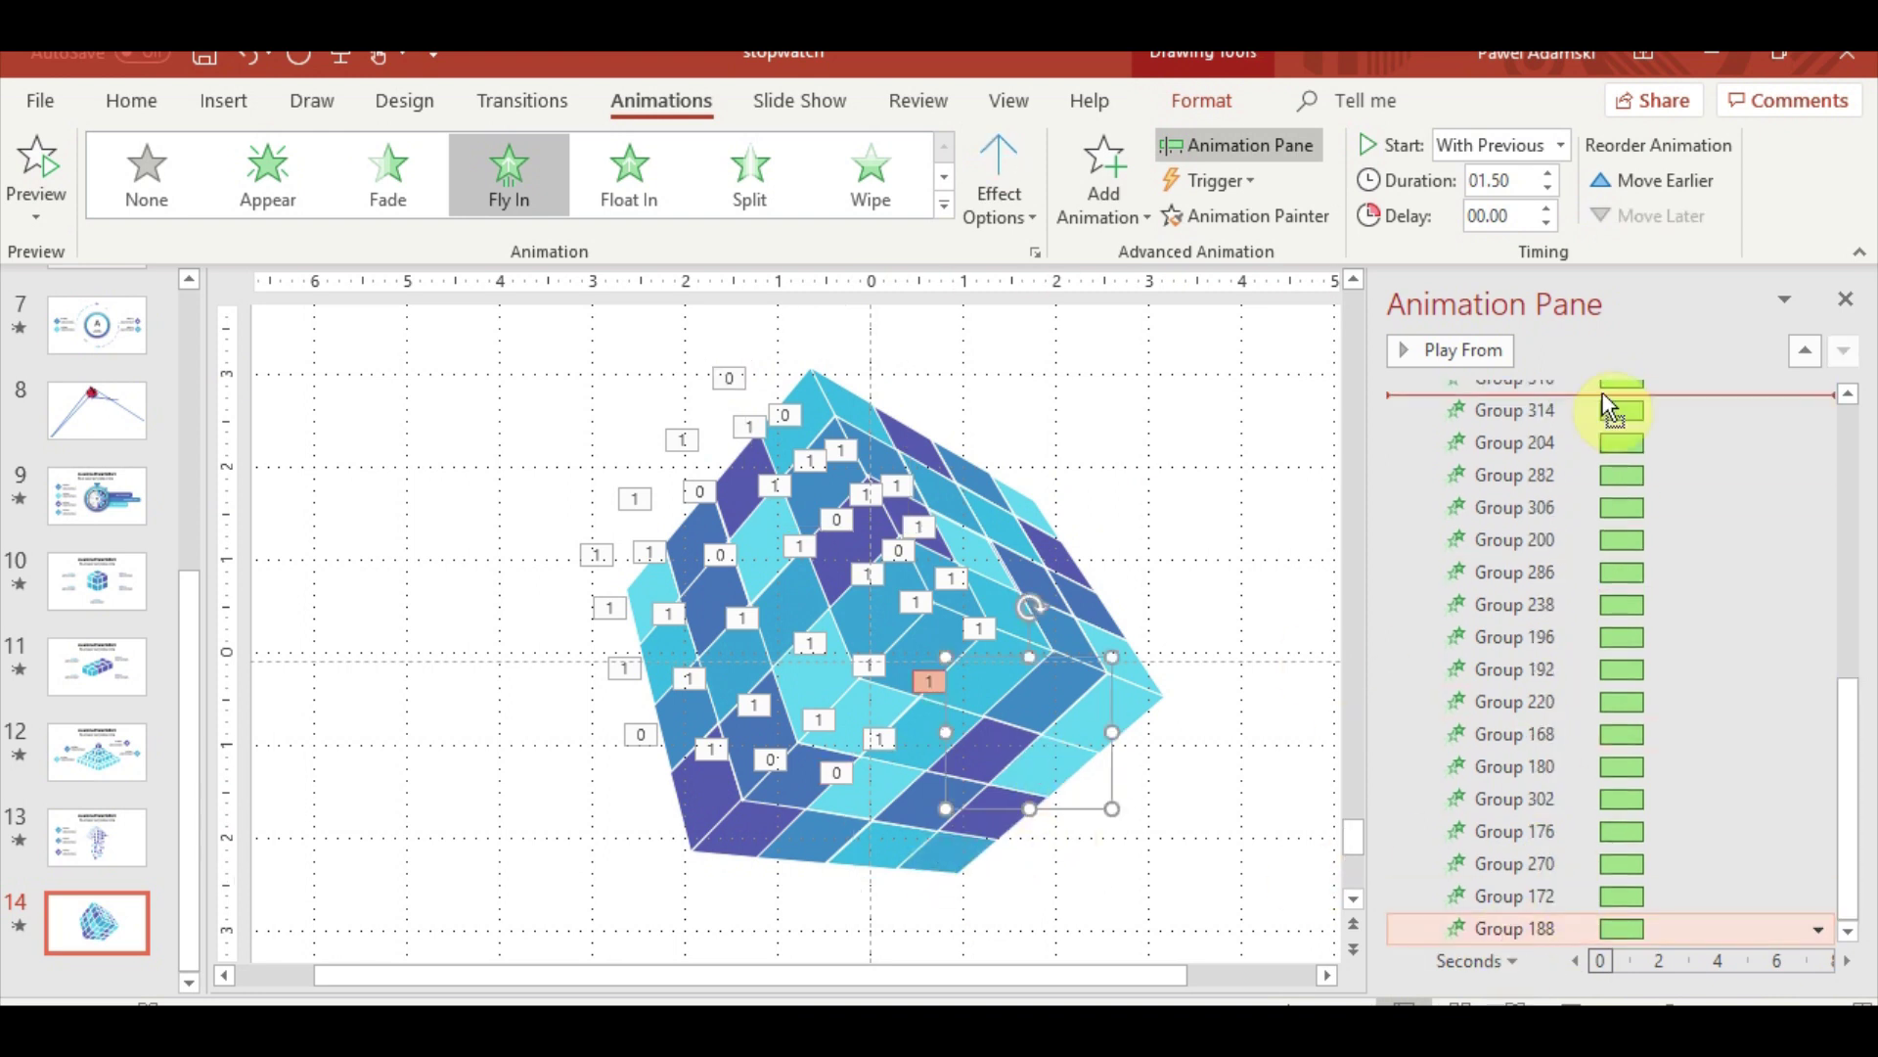
left_click_drag(1609, 406, 1612, 401)
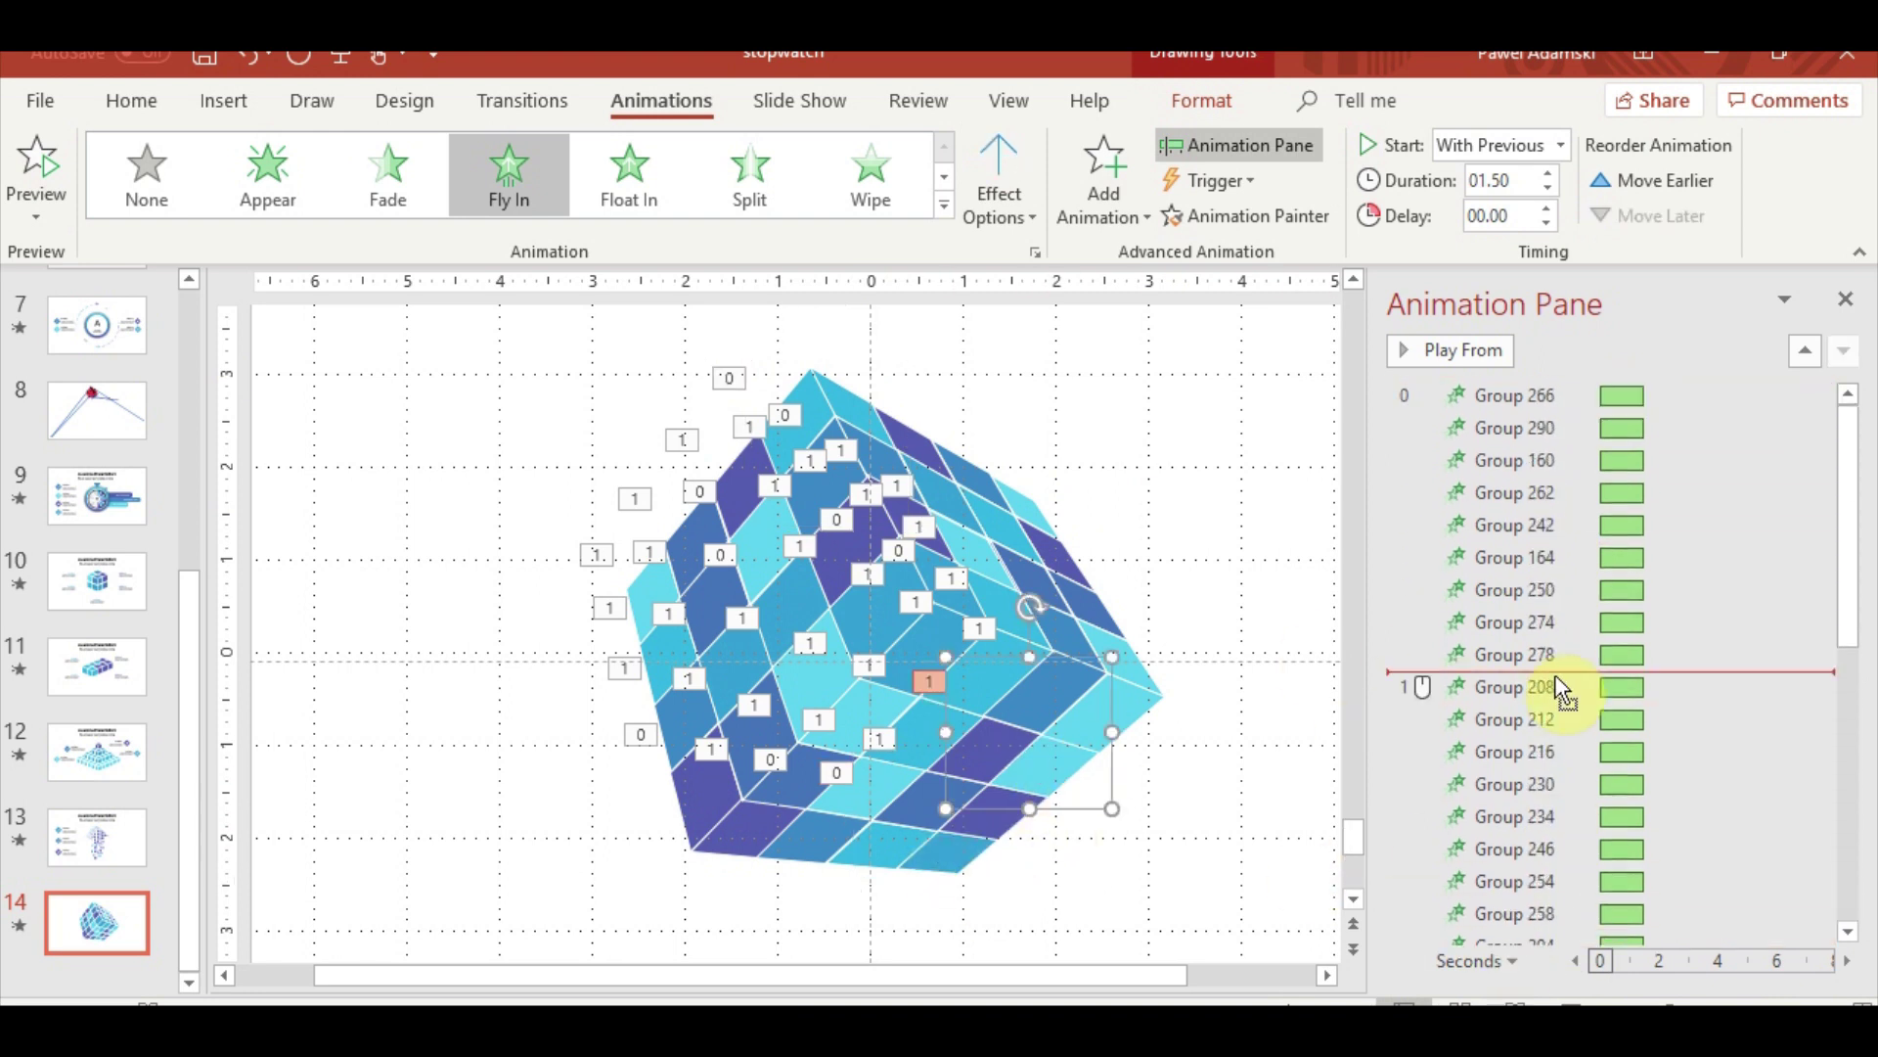
left_click_drag(1554, 673, 1555, 673)
Move Groups 212, 196, 204 and 216 above Group 208
left_click(665, 653)
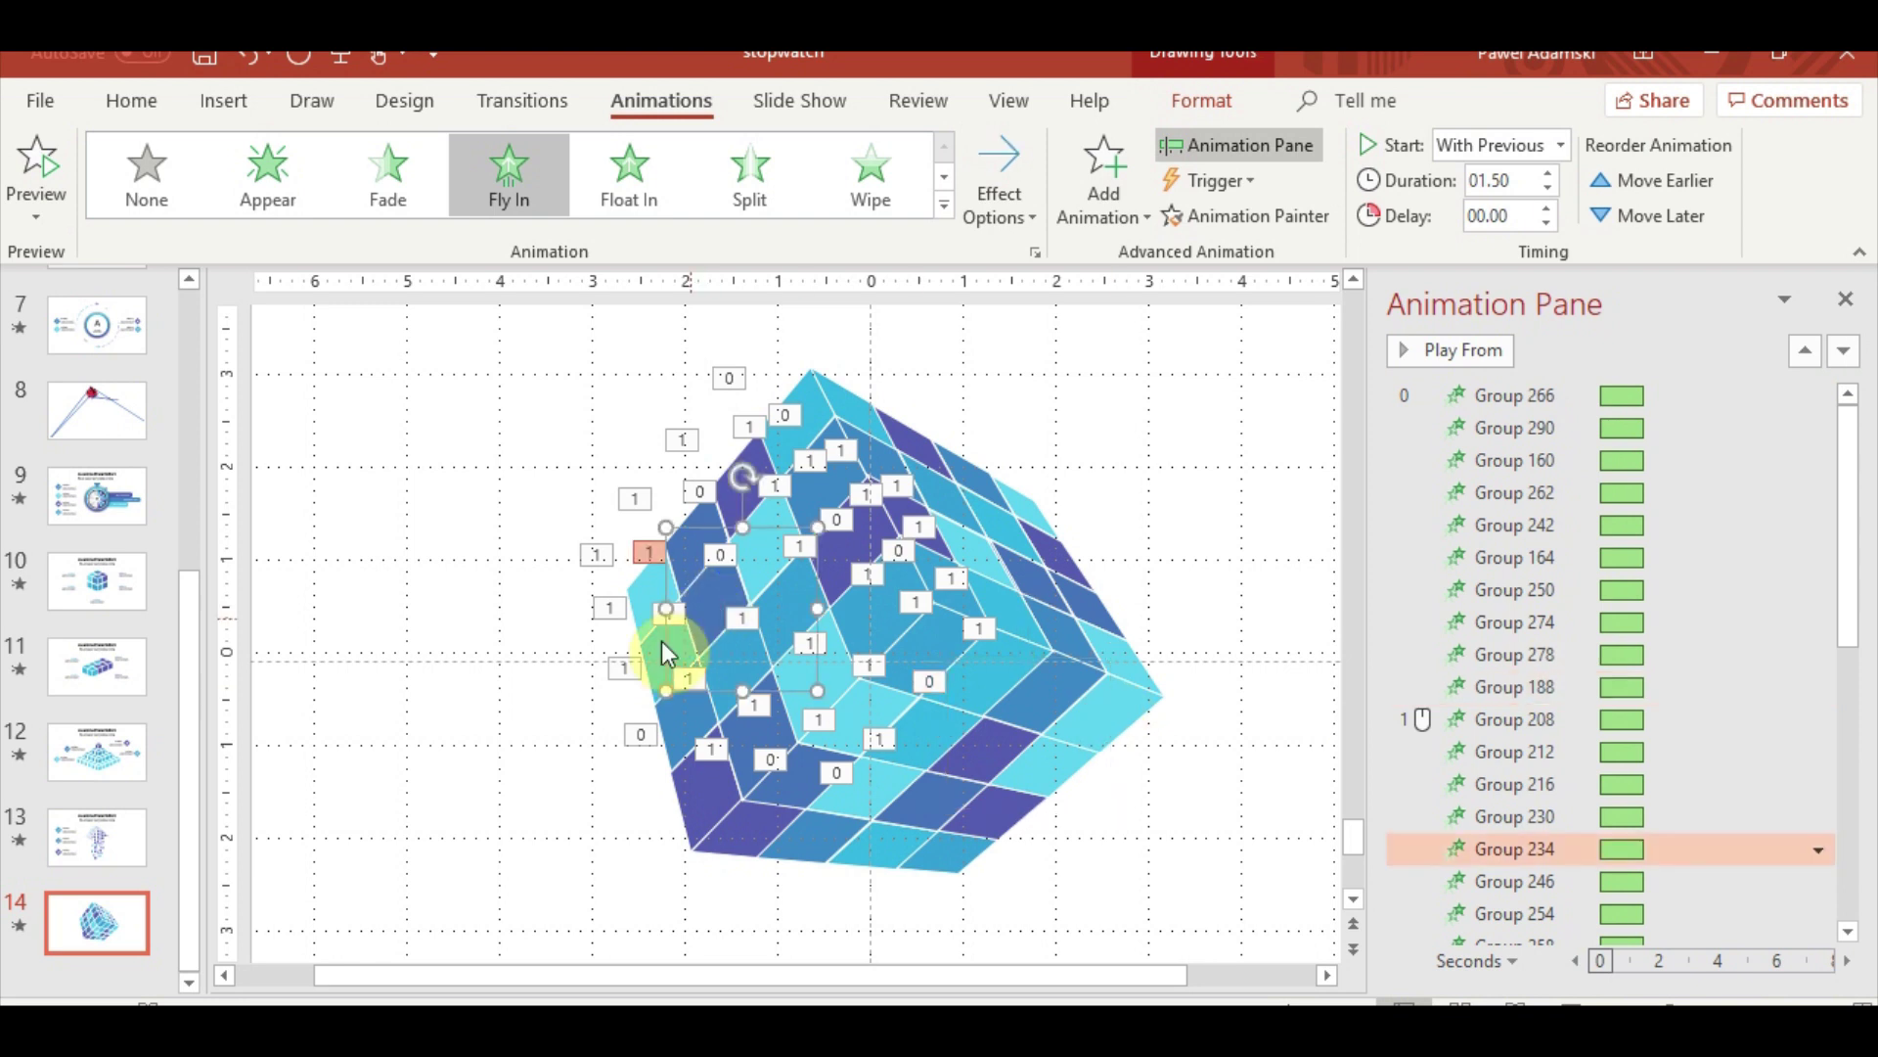
left_click(669, 651)
left_click_drag(1488, 748, 1500, 719)
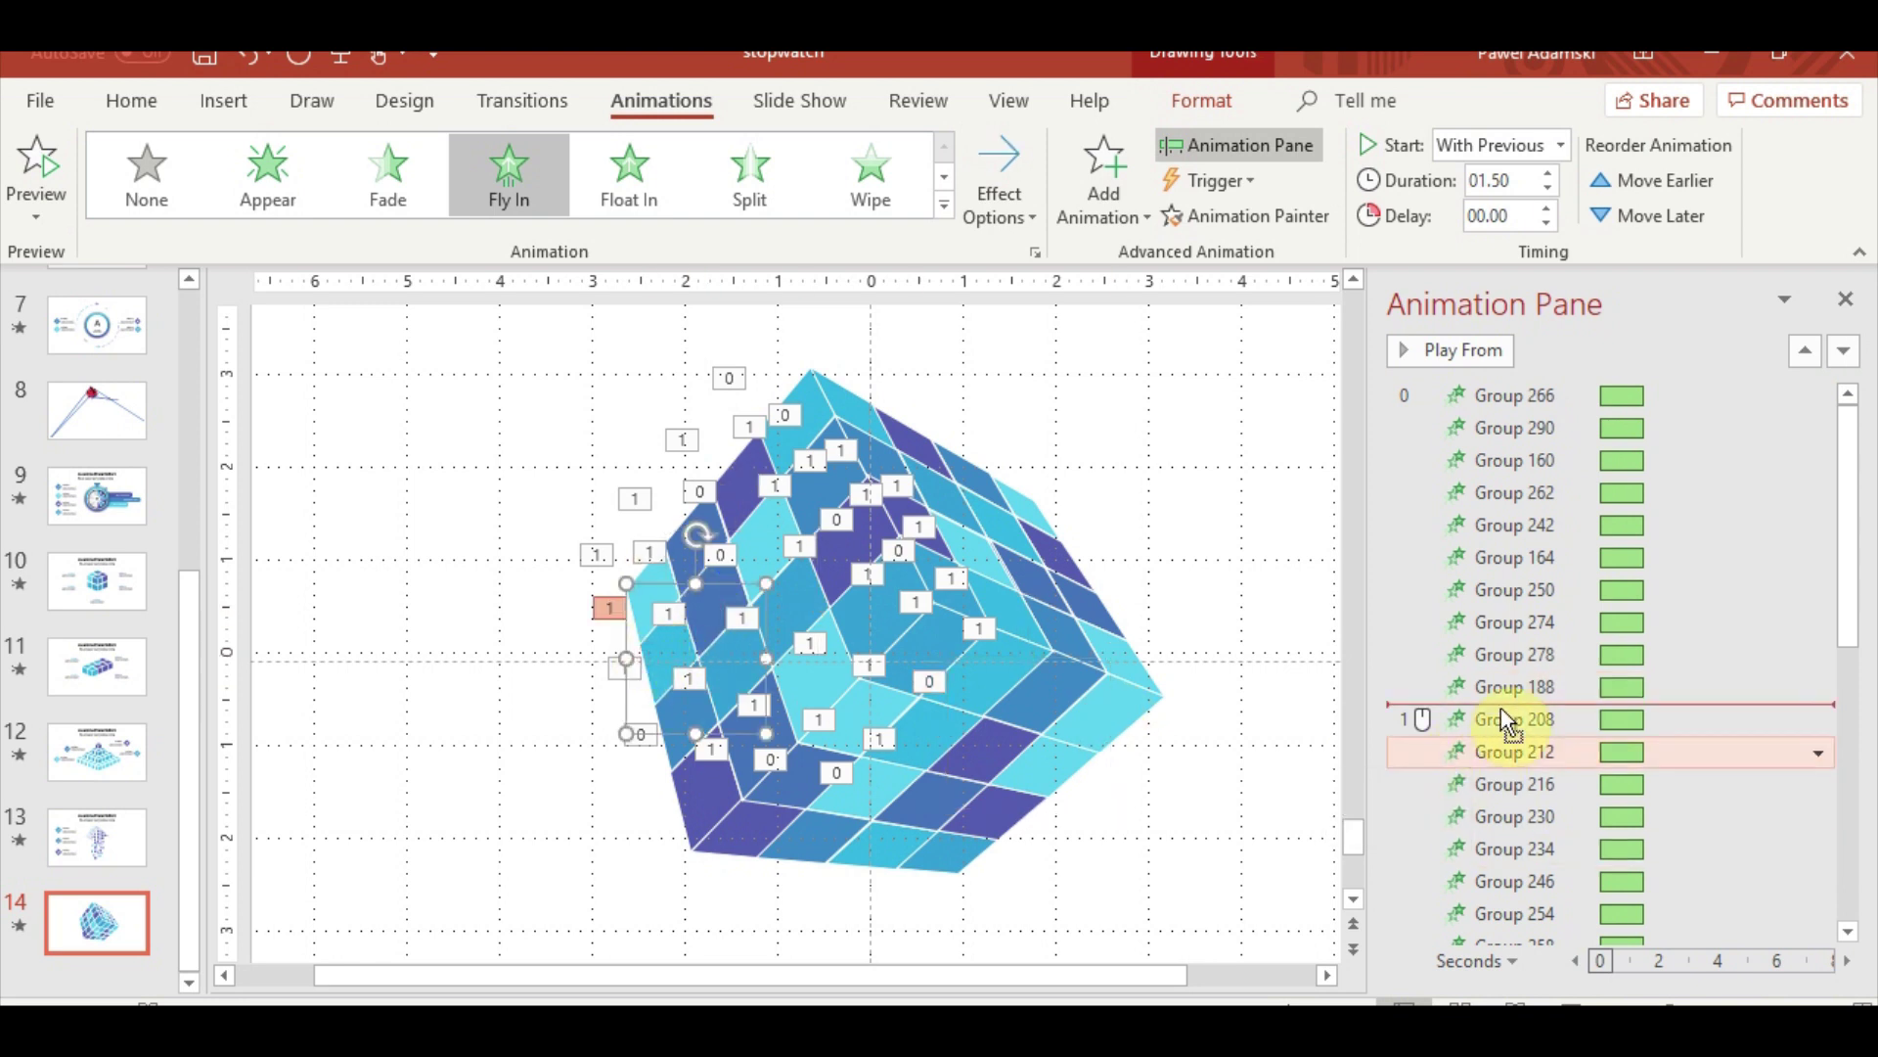
left_click(1093, 591)
left_click_drag(1527, 931, 1541, 452)
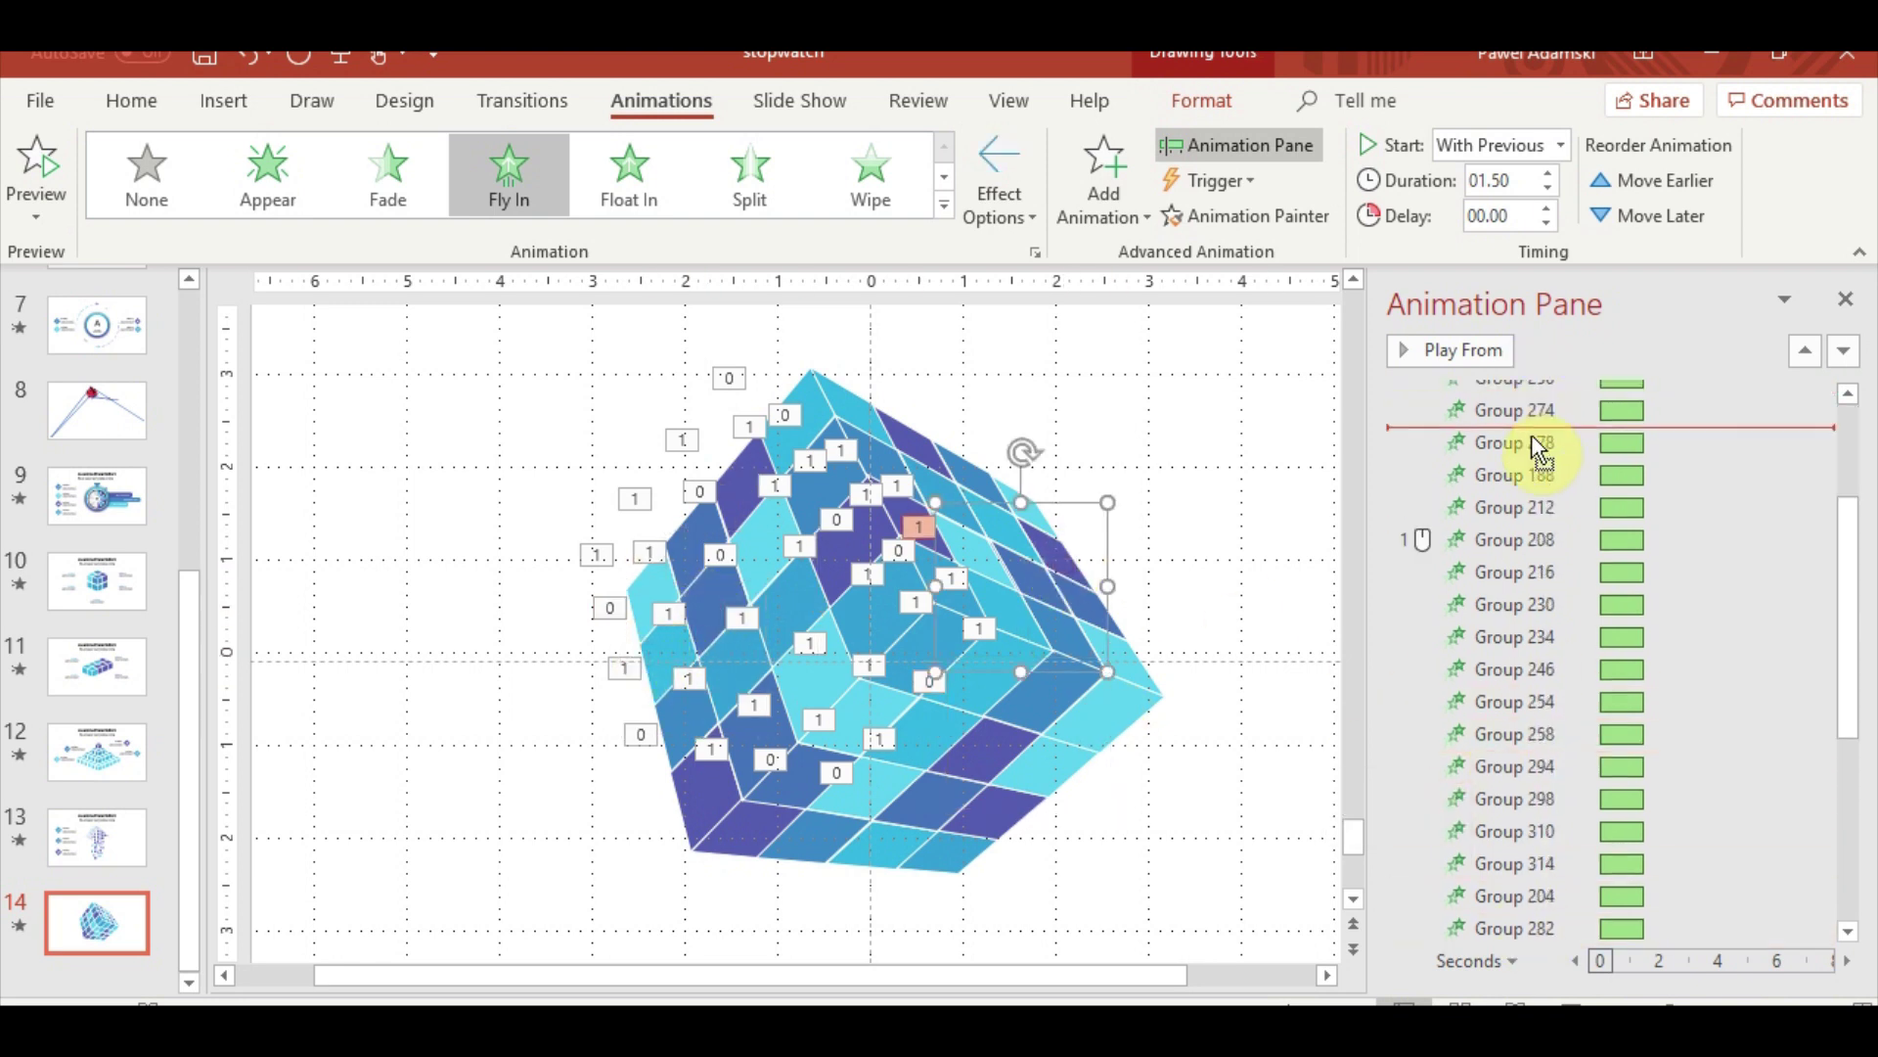
left_click_drag(1531, 544, 1531, 540)
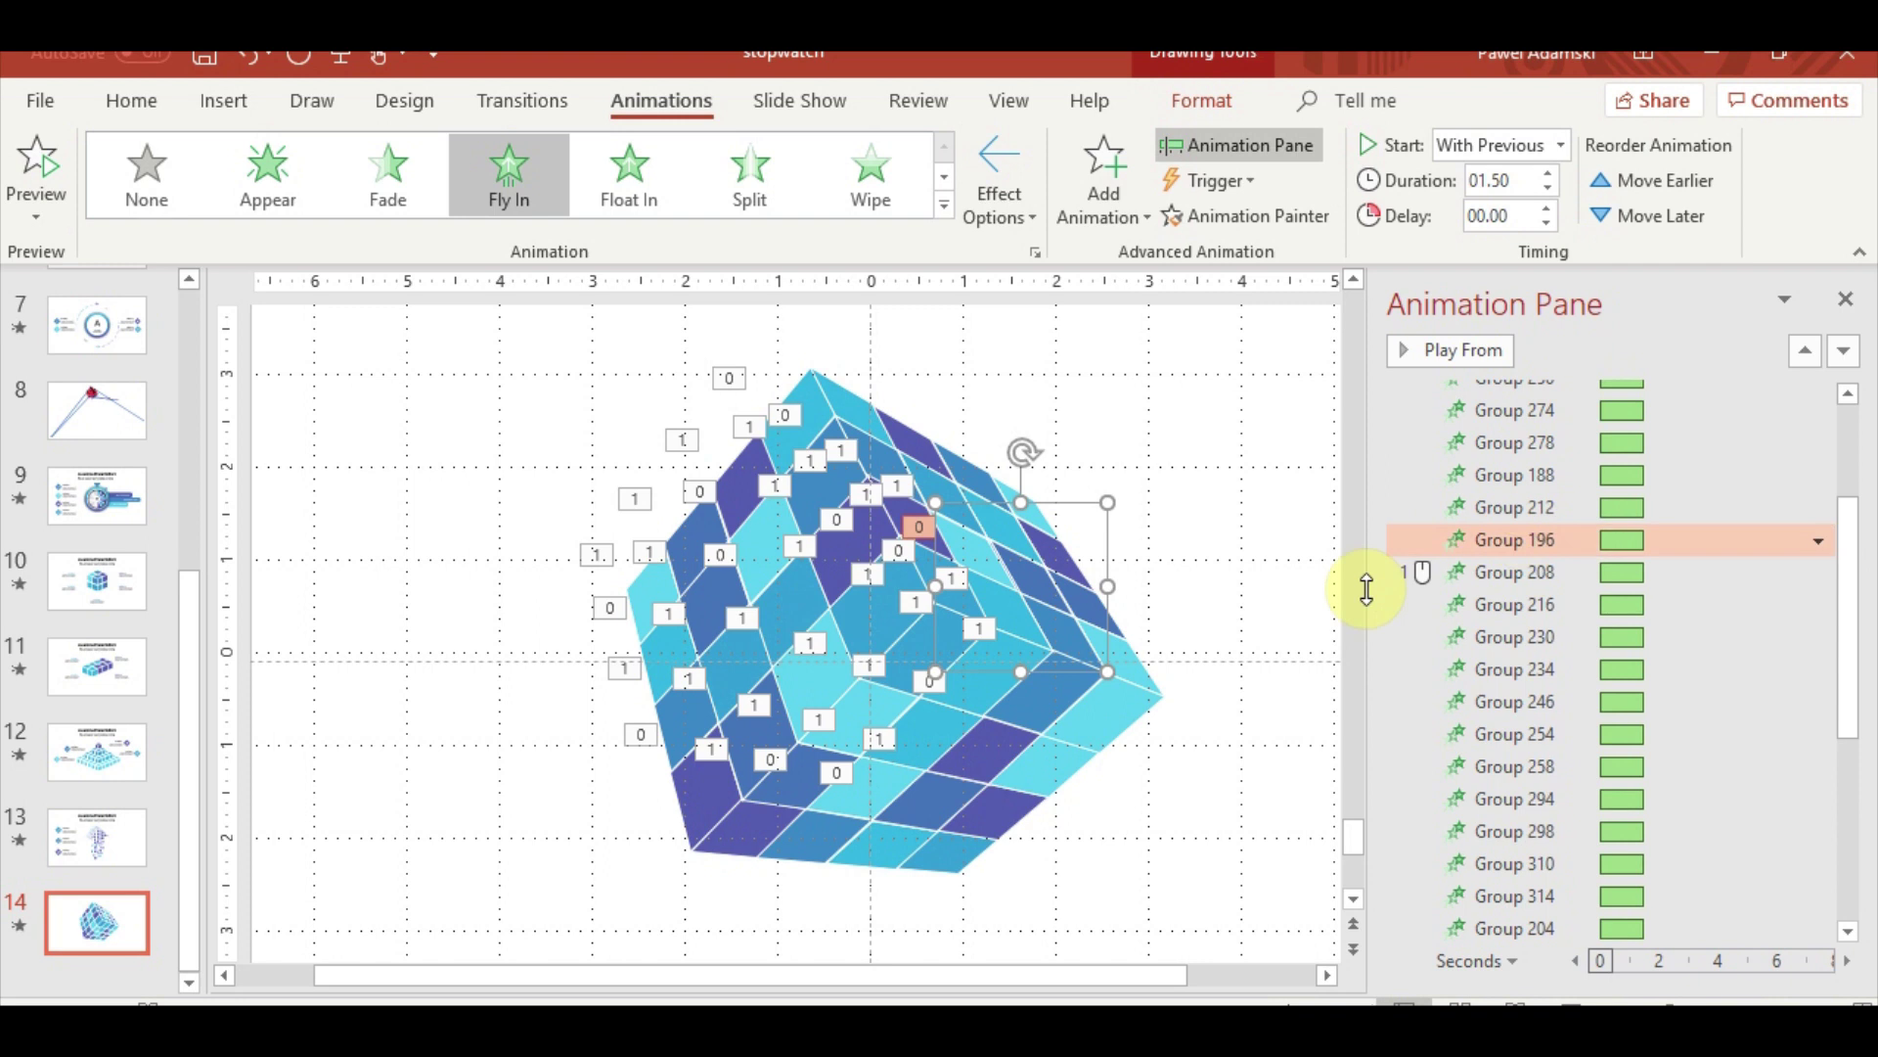
left_click(1069, 763)
left_click(1504, 930)
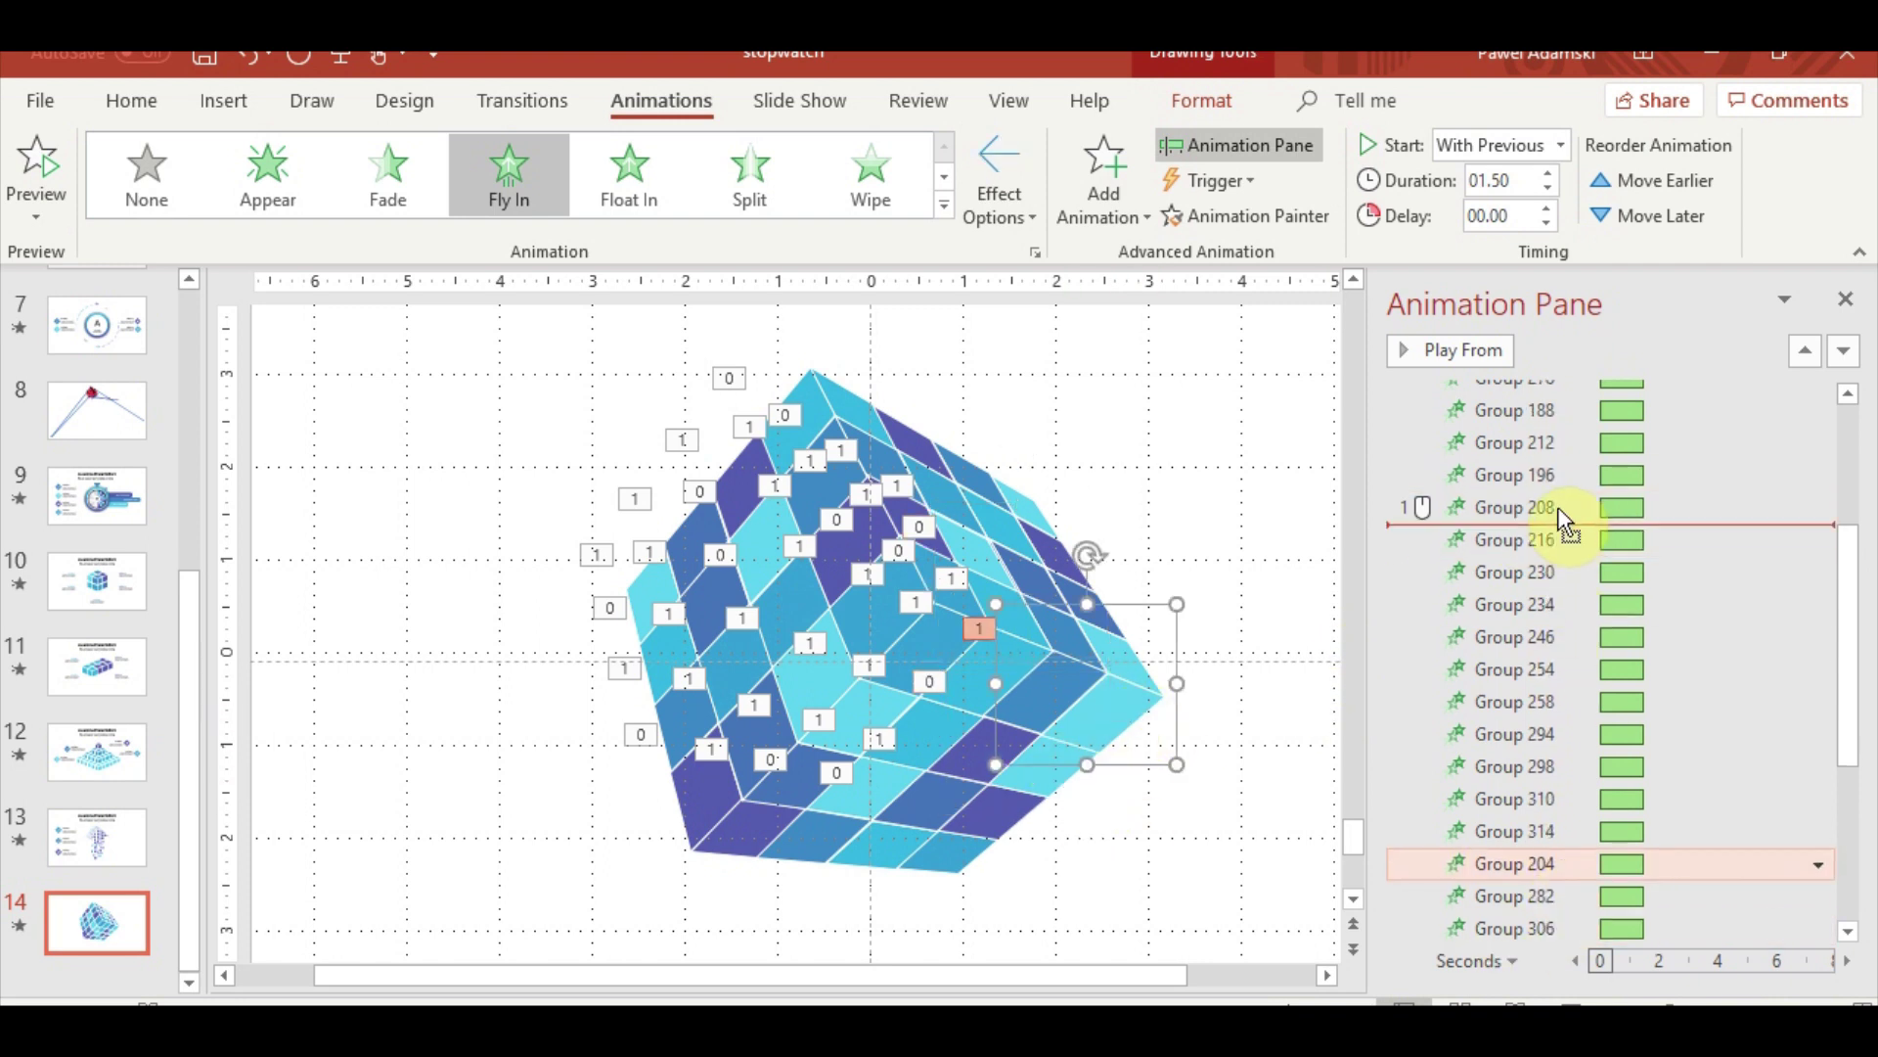
left_click_drag(1550, 750, 1555, 516)
left_click(1550, 572)
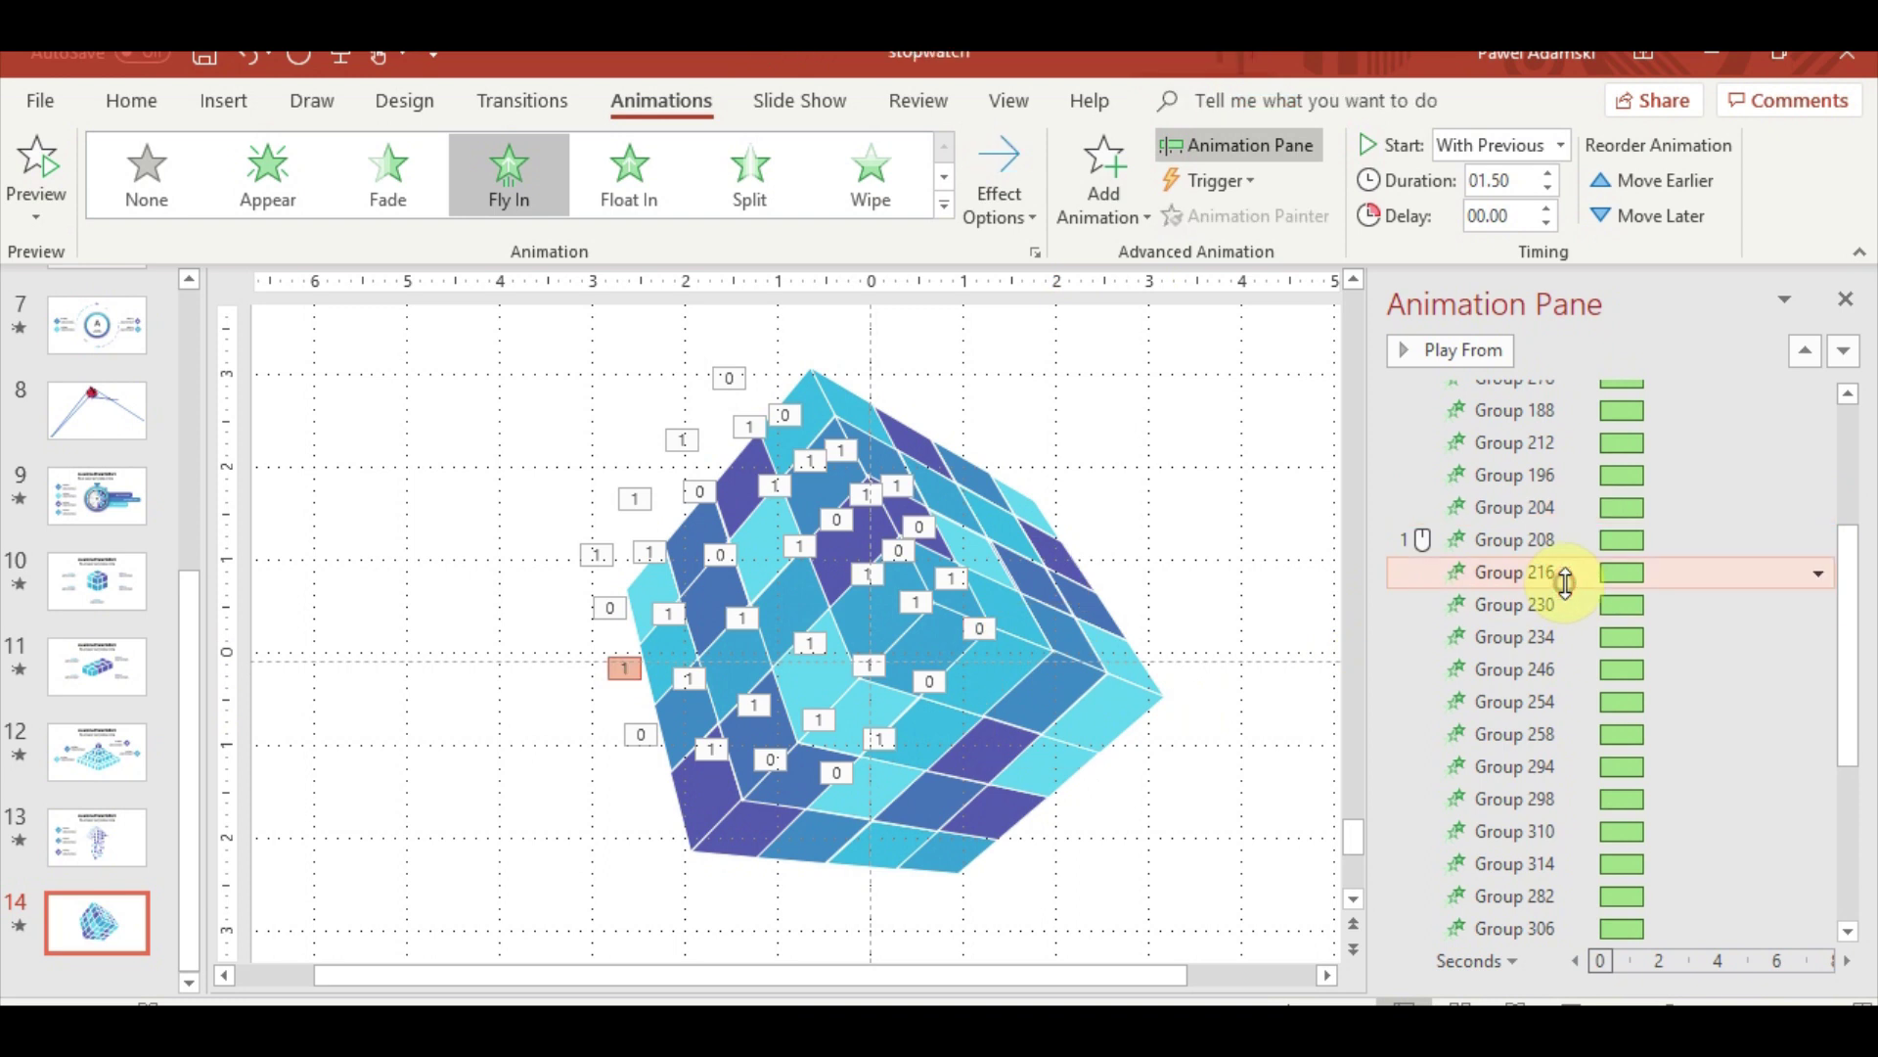
left_click(656, 651)
left_click(666, 743)
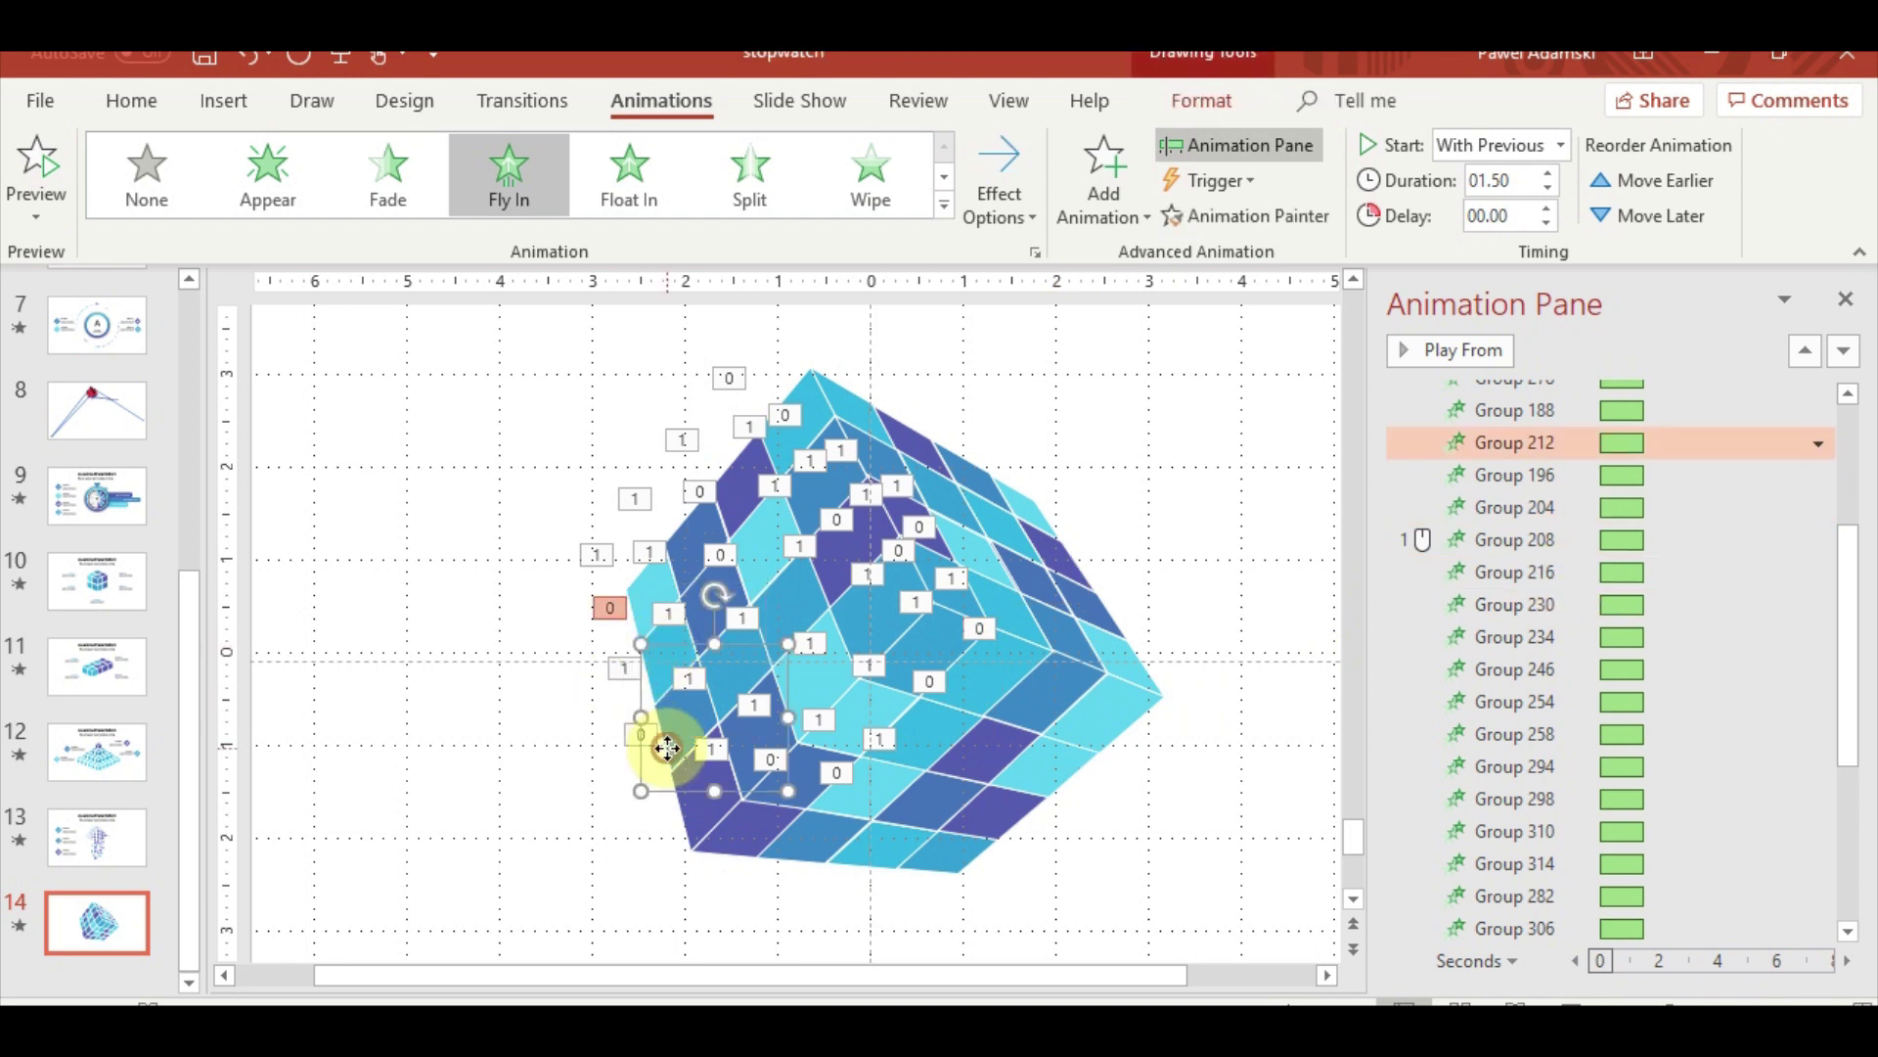
left_click(1535, 578)
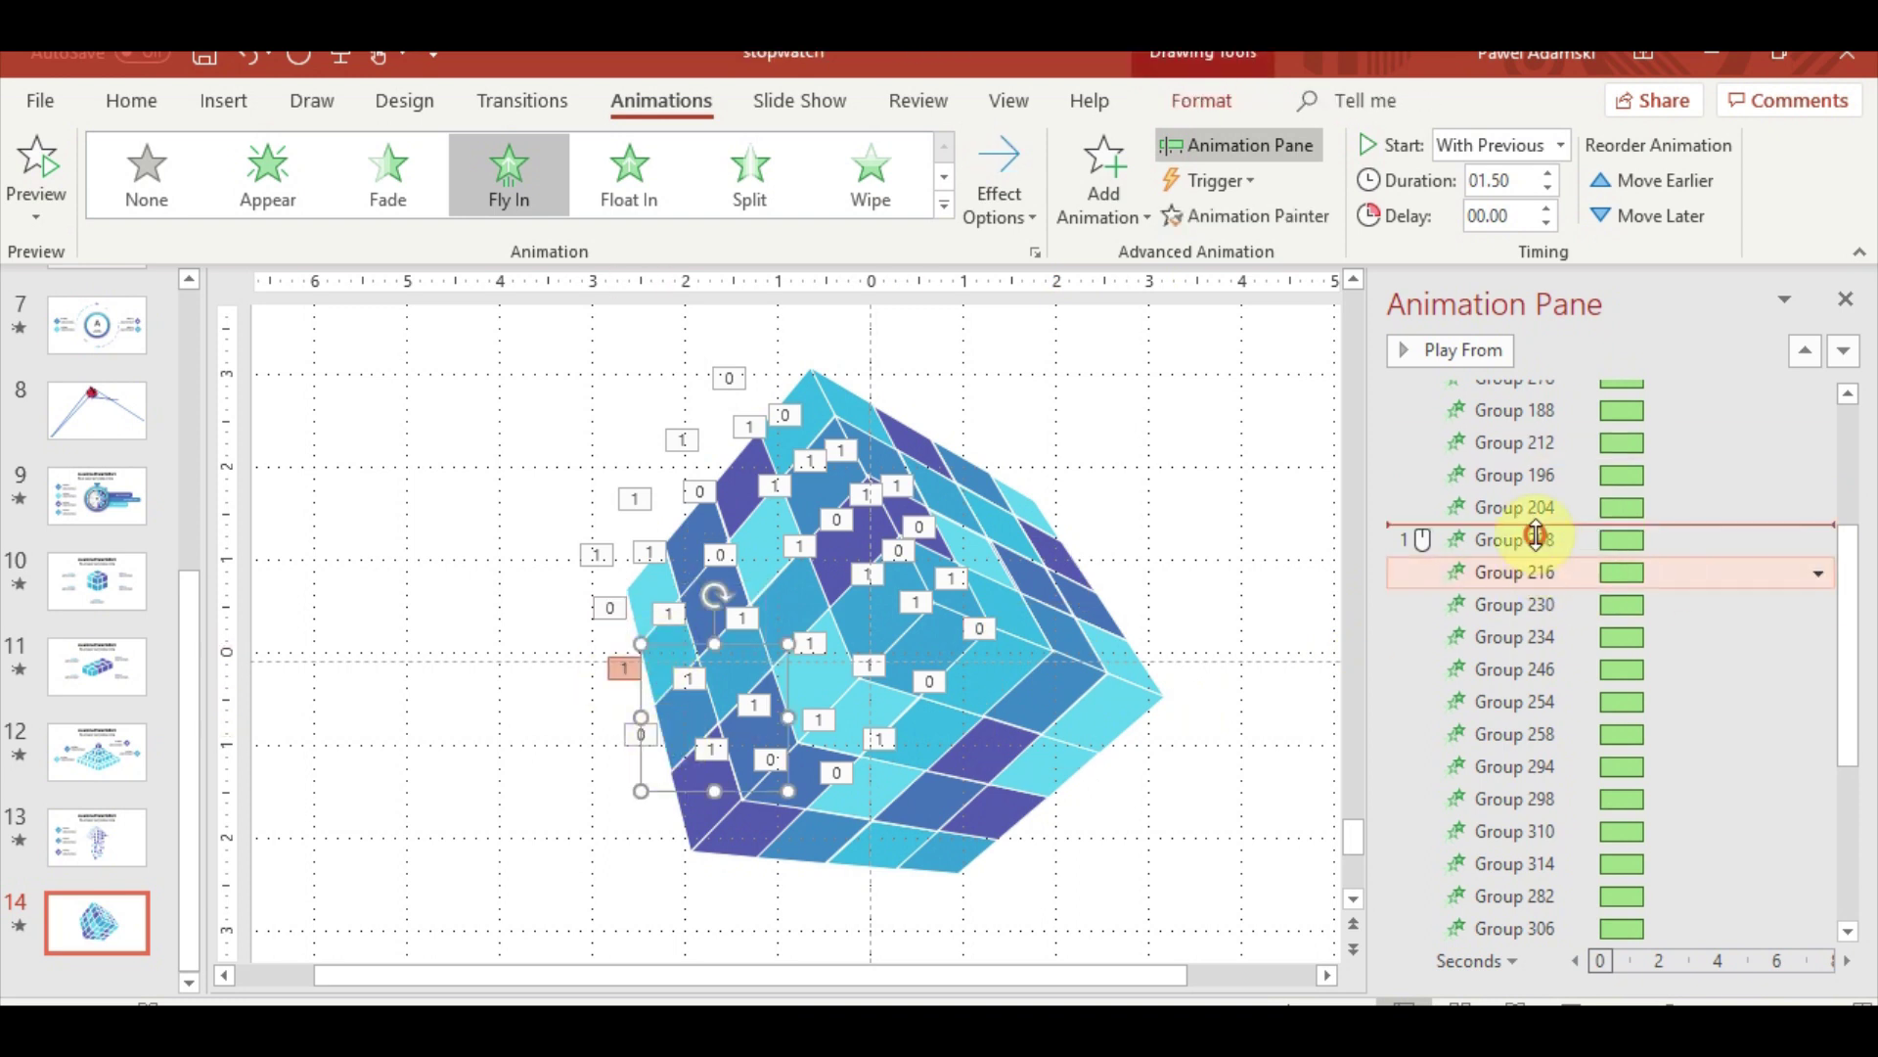
left_click_drag(1536, 534, 1536, 534)
Move Groups 220, 270 and 294 just above Group 208
left_click(1039, 591)
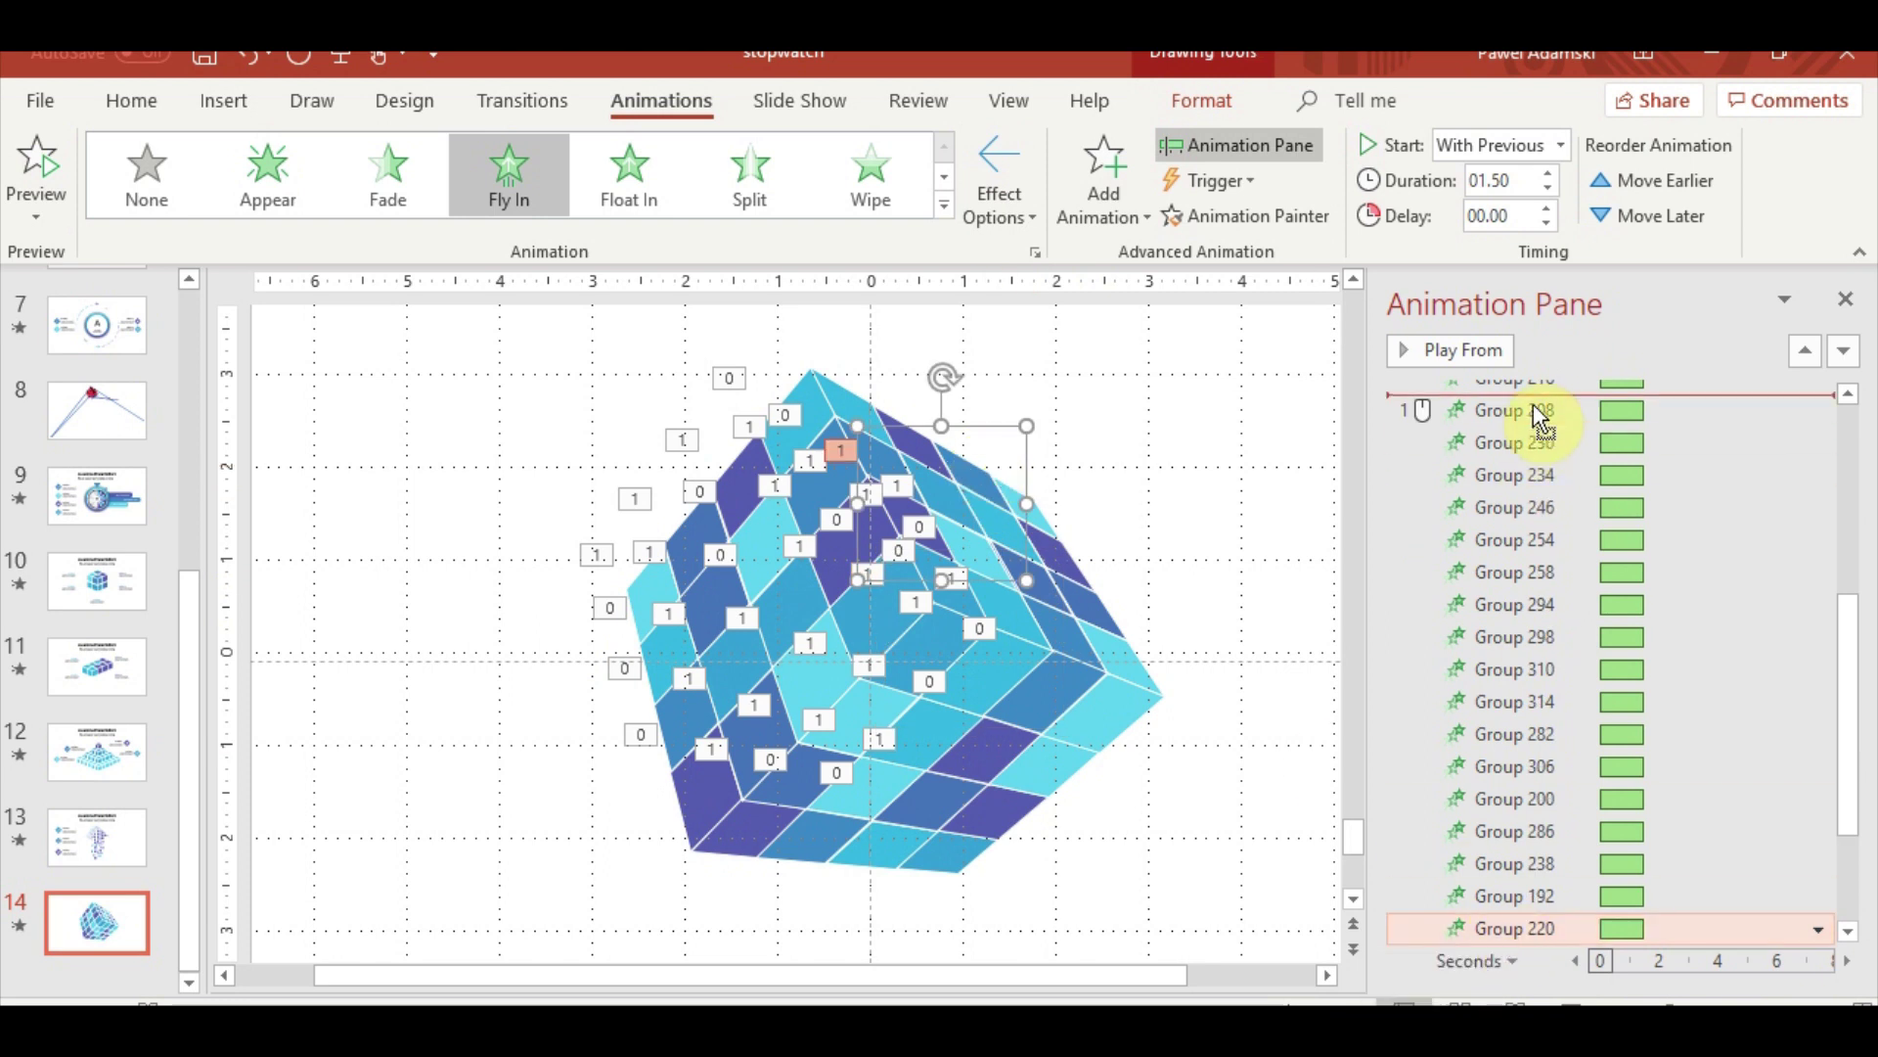
left_click_drag(1425, 833, 1536, 411)
left_click(982, 775)
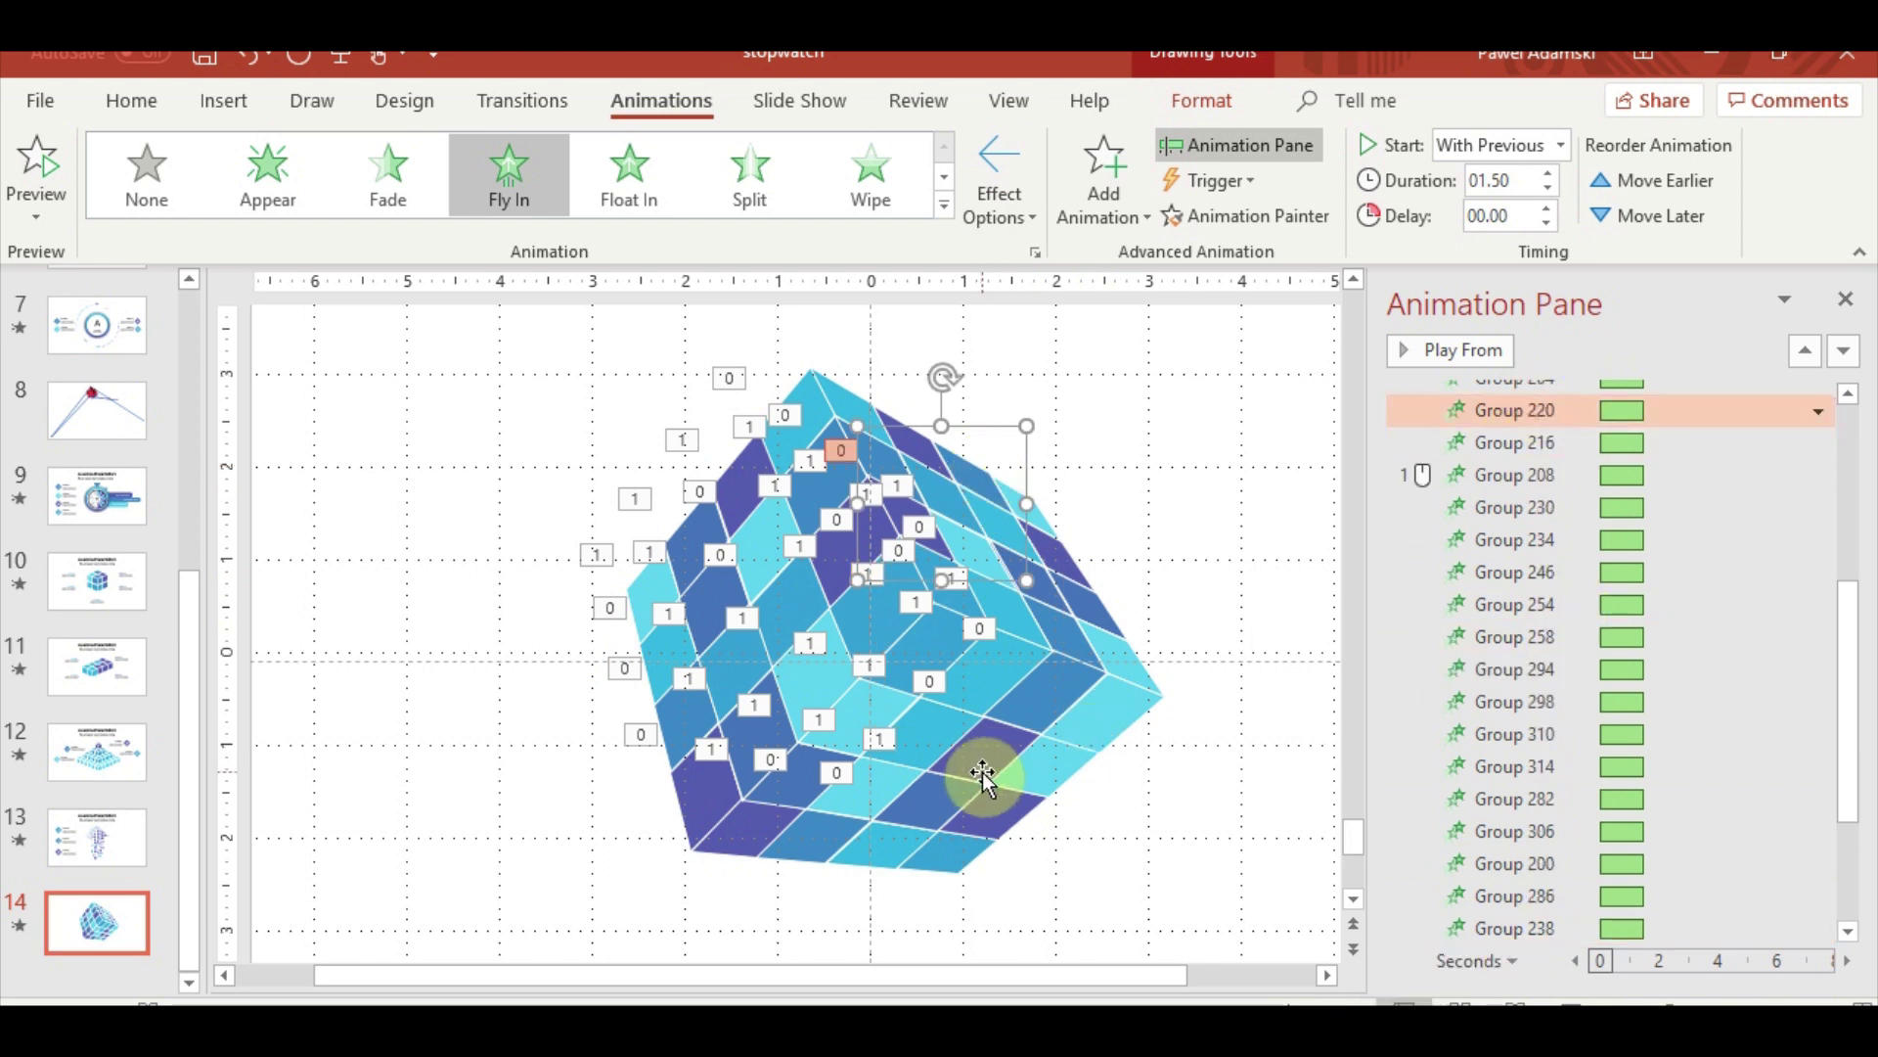
left_click_drag(1560, 930, 1571, 735)
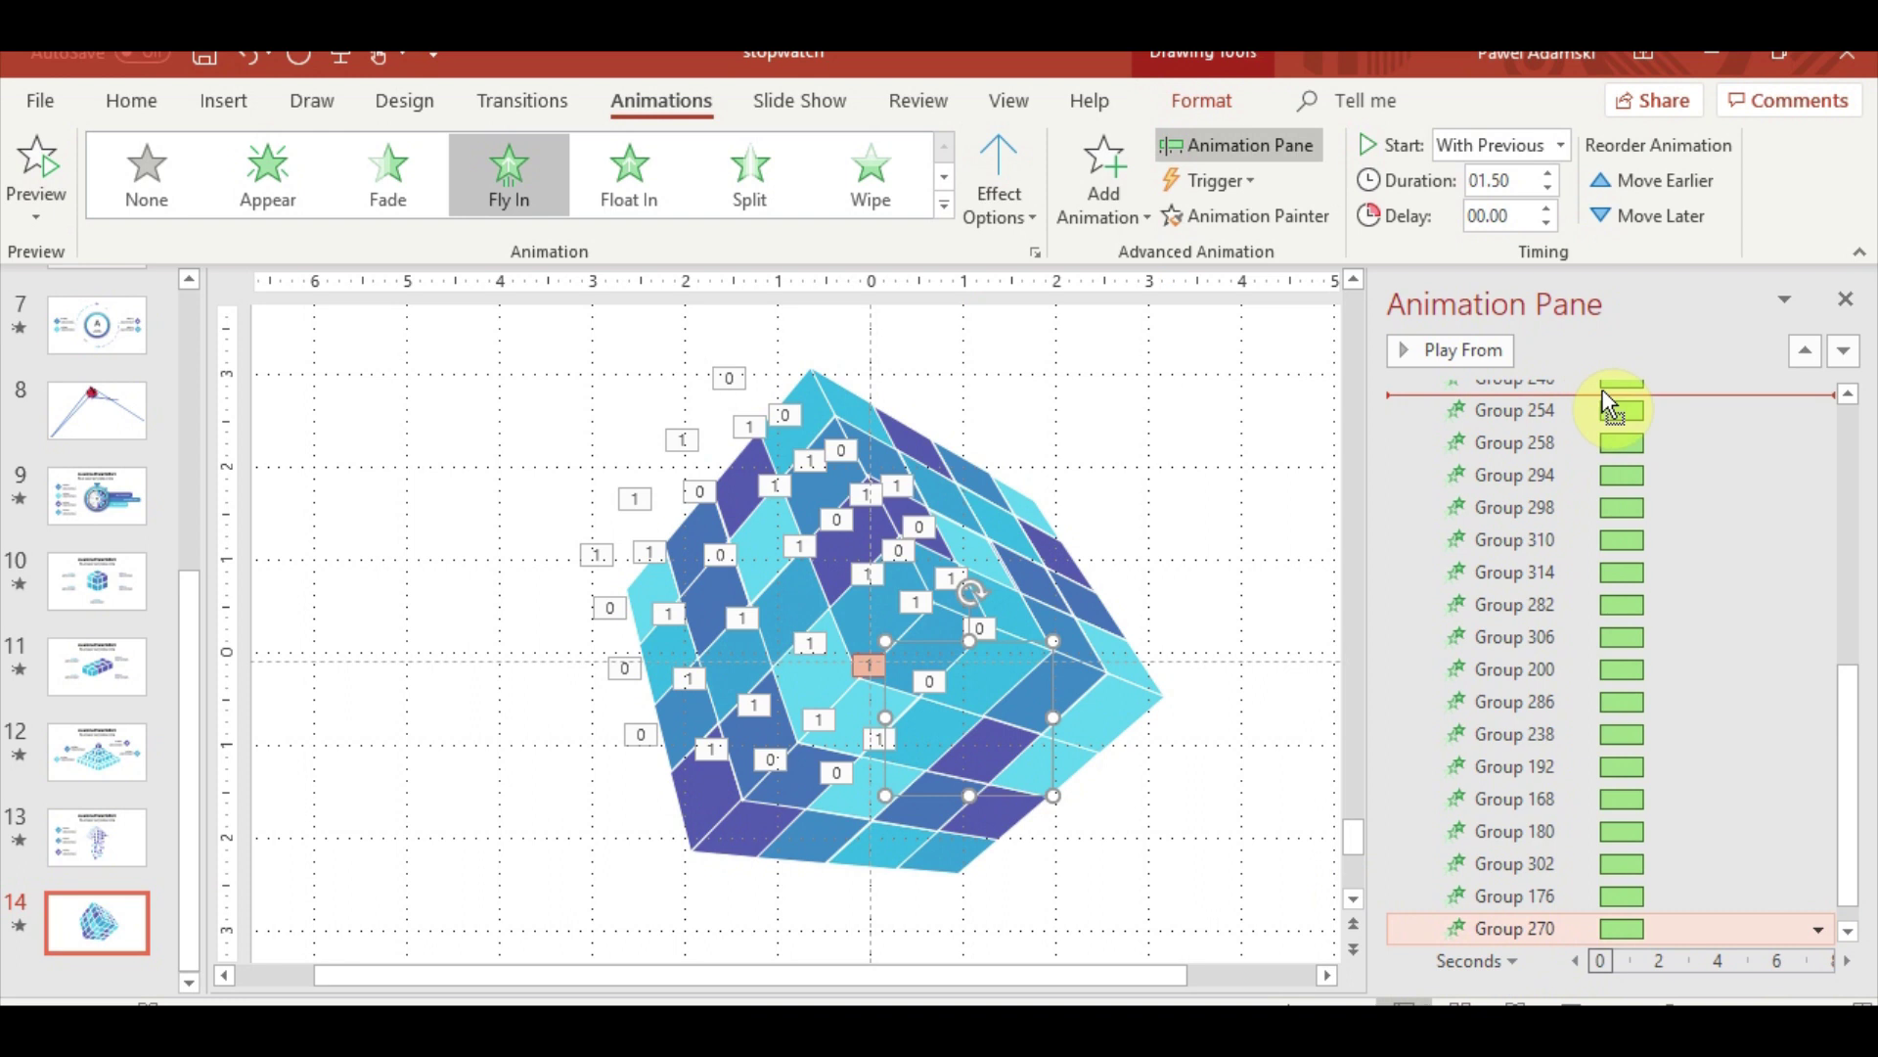
left_click_drag(1601, 395, 1565, 523)
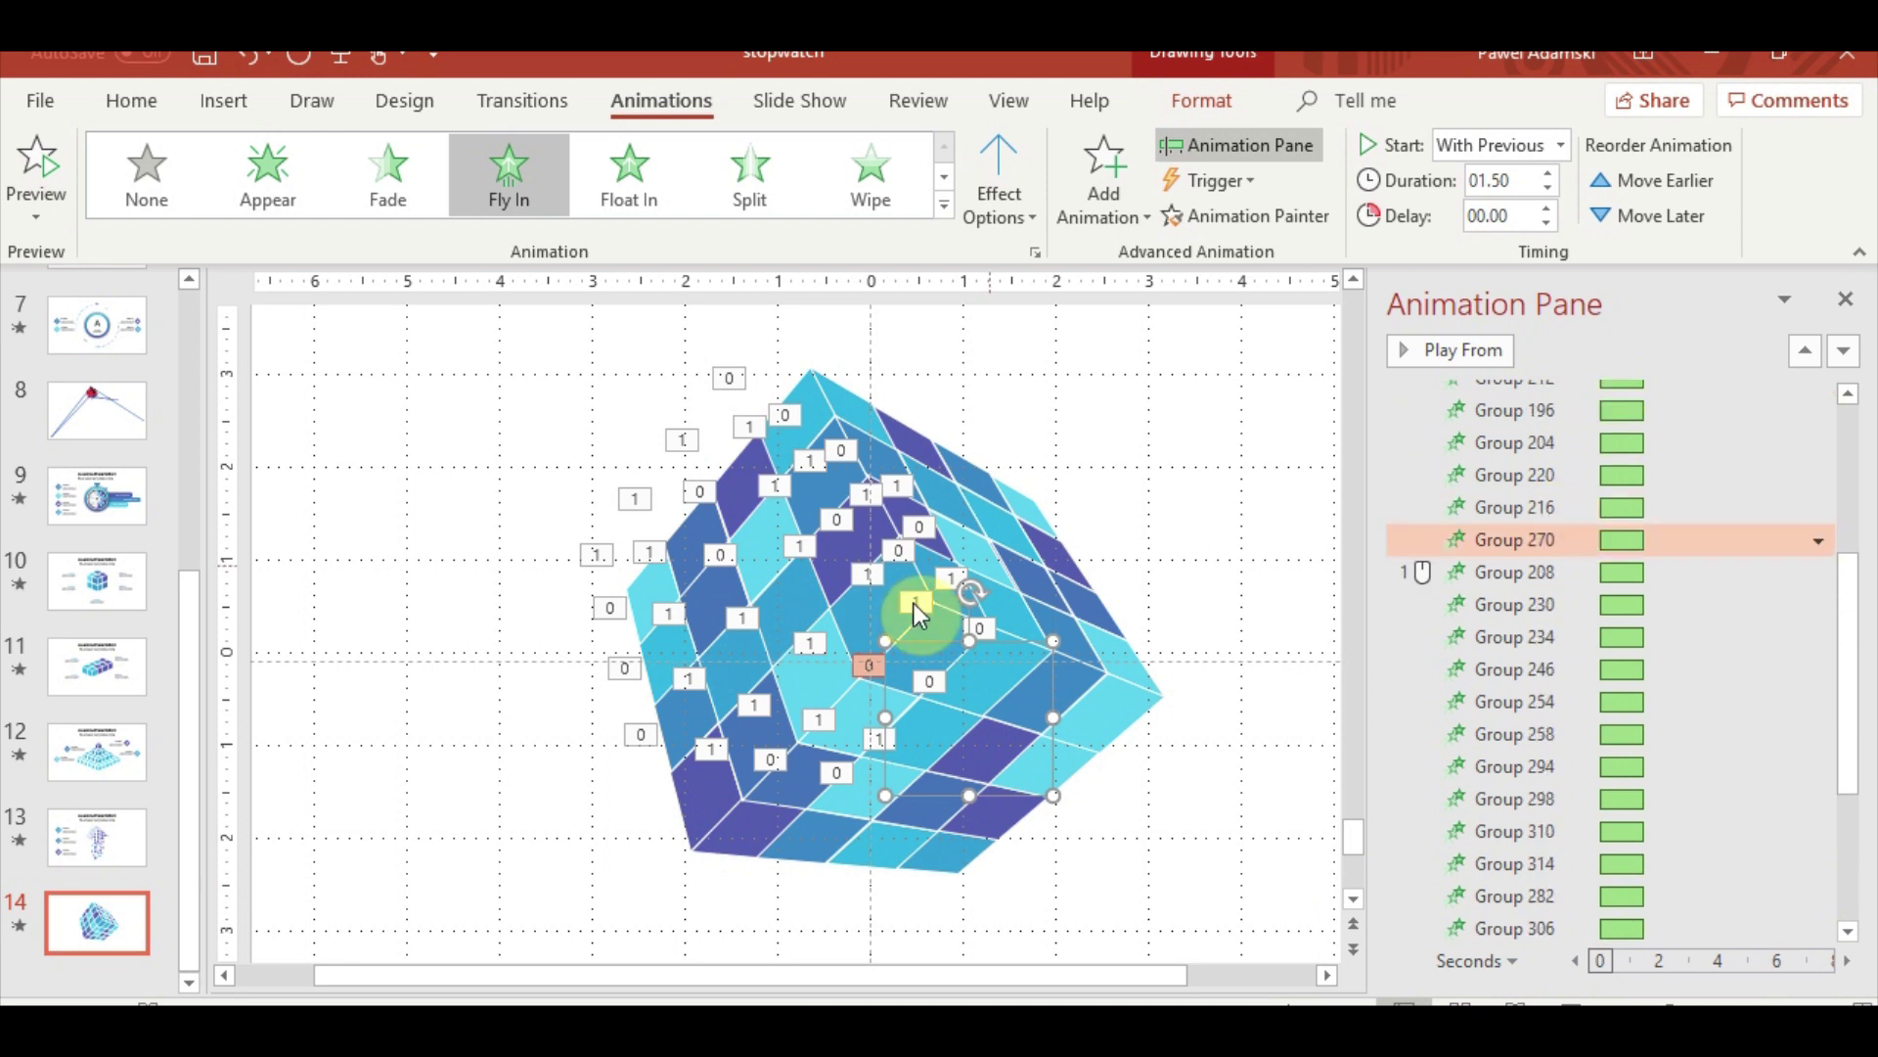
left_click(761, 675)
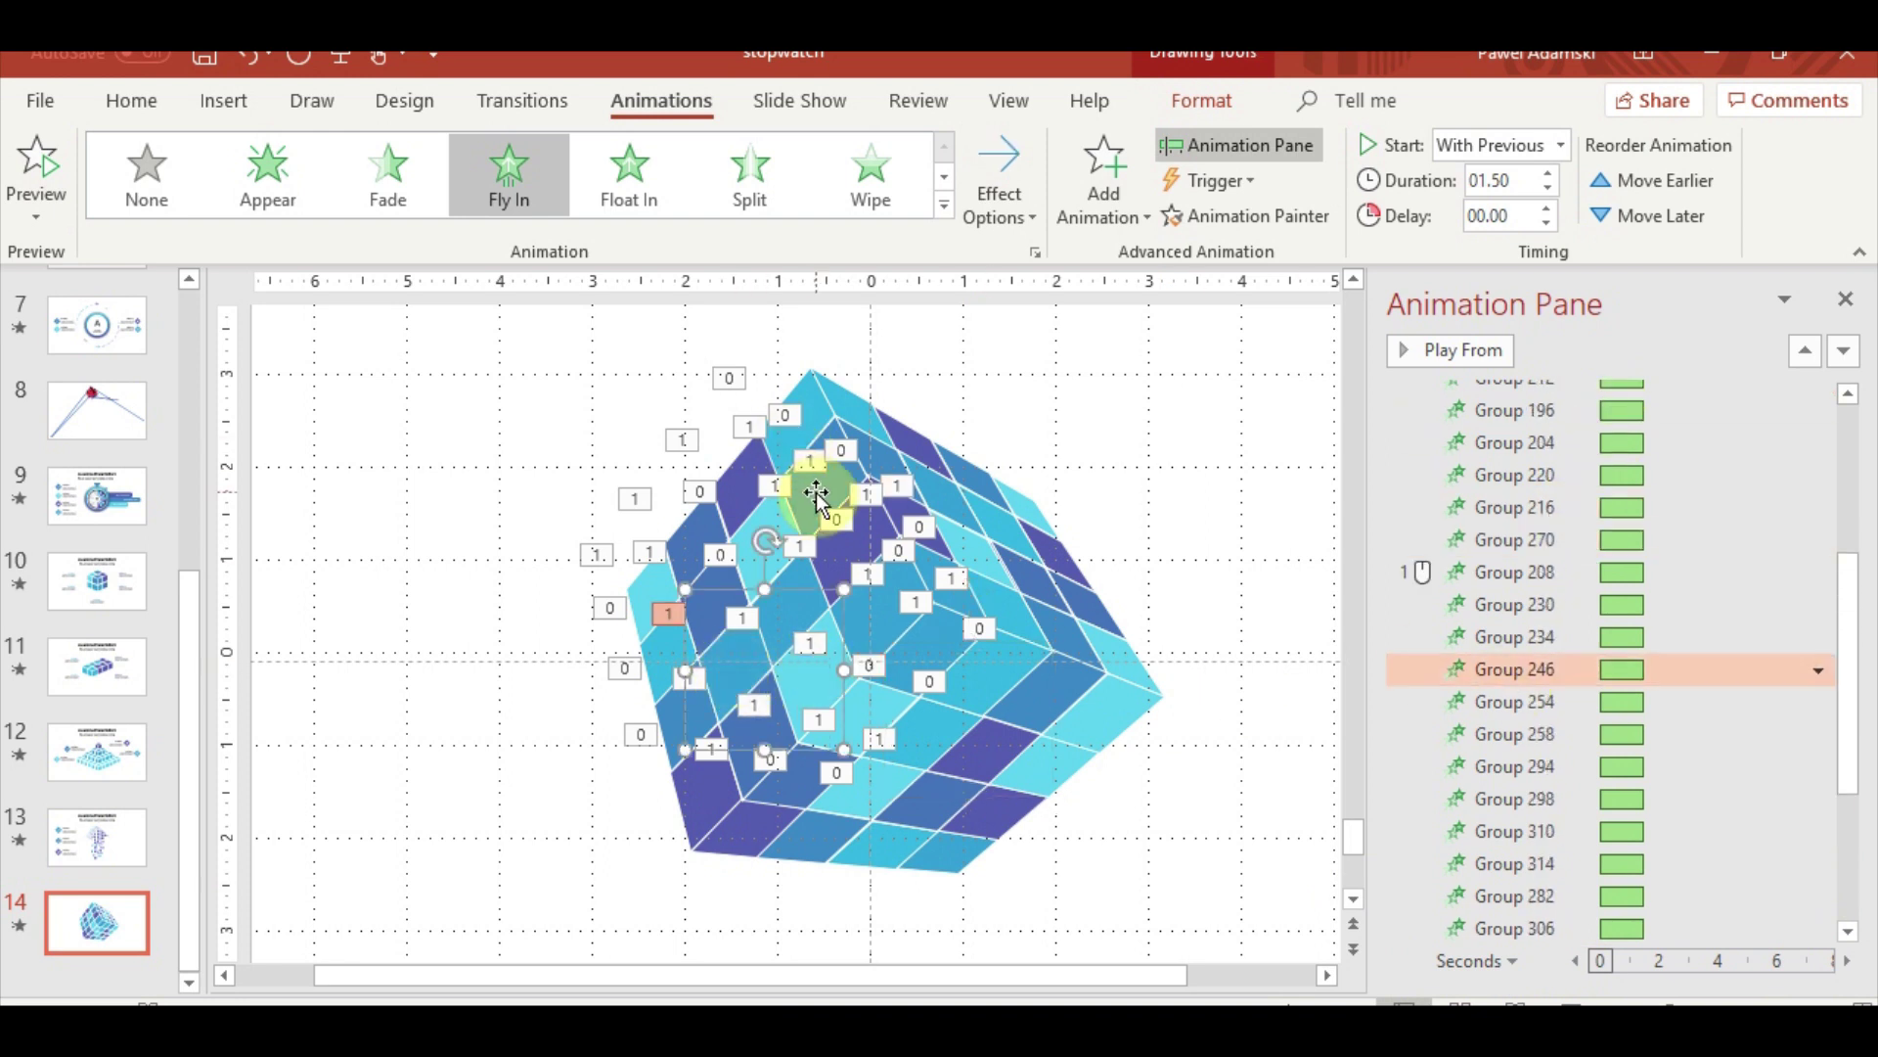
left_click(817, 494)
left_click_drag(1511, 573, 1512, 558)
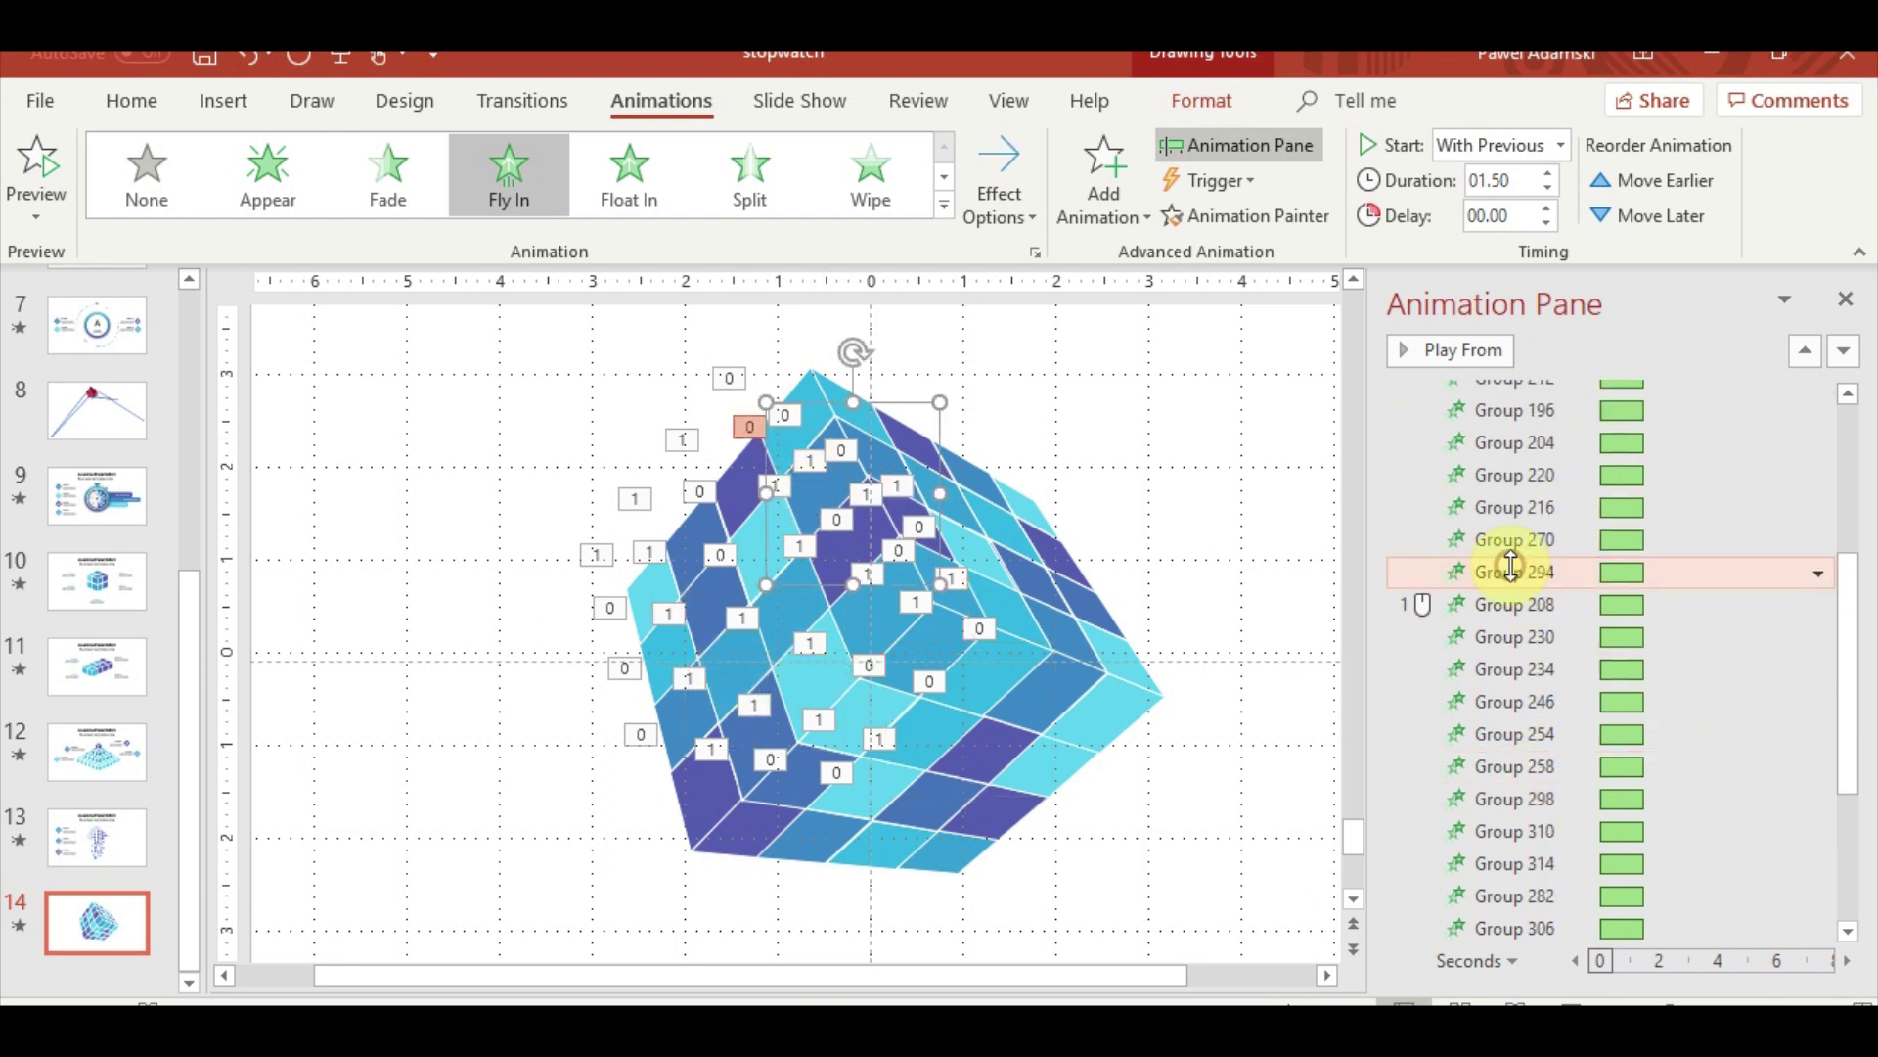
left_click(1017, 777)
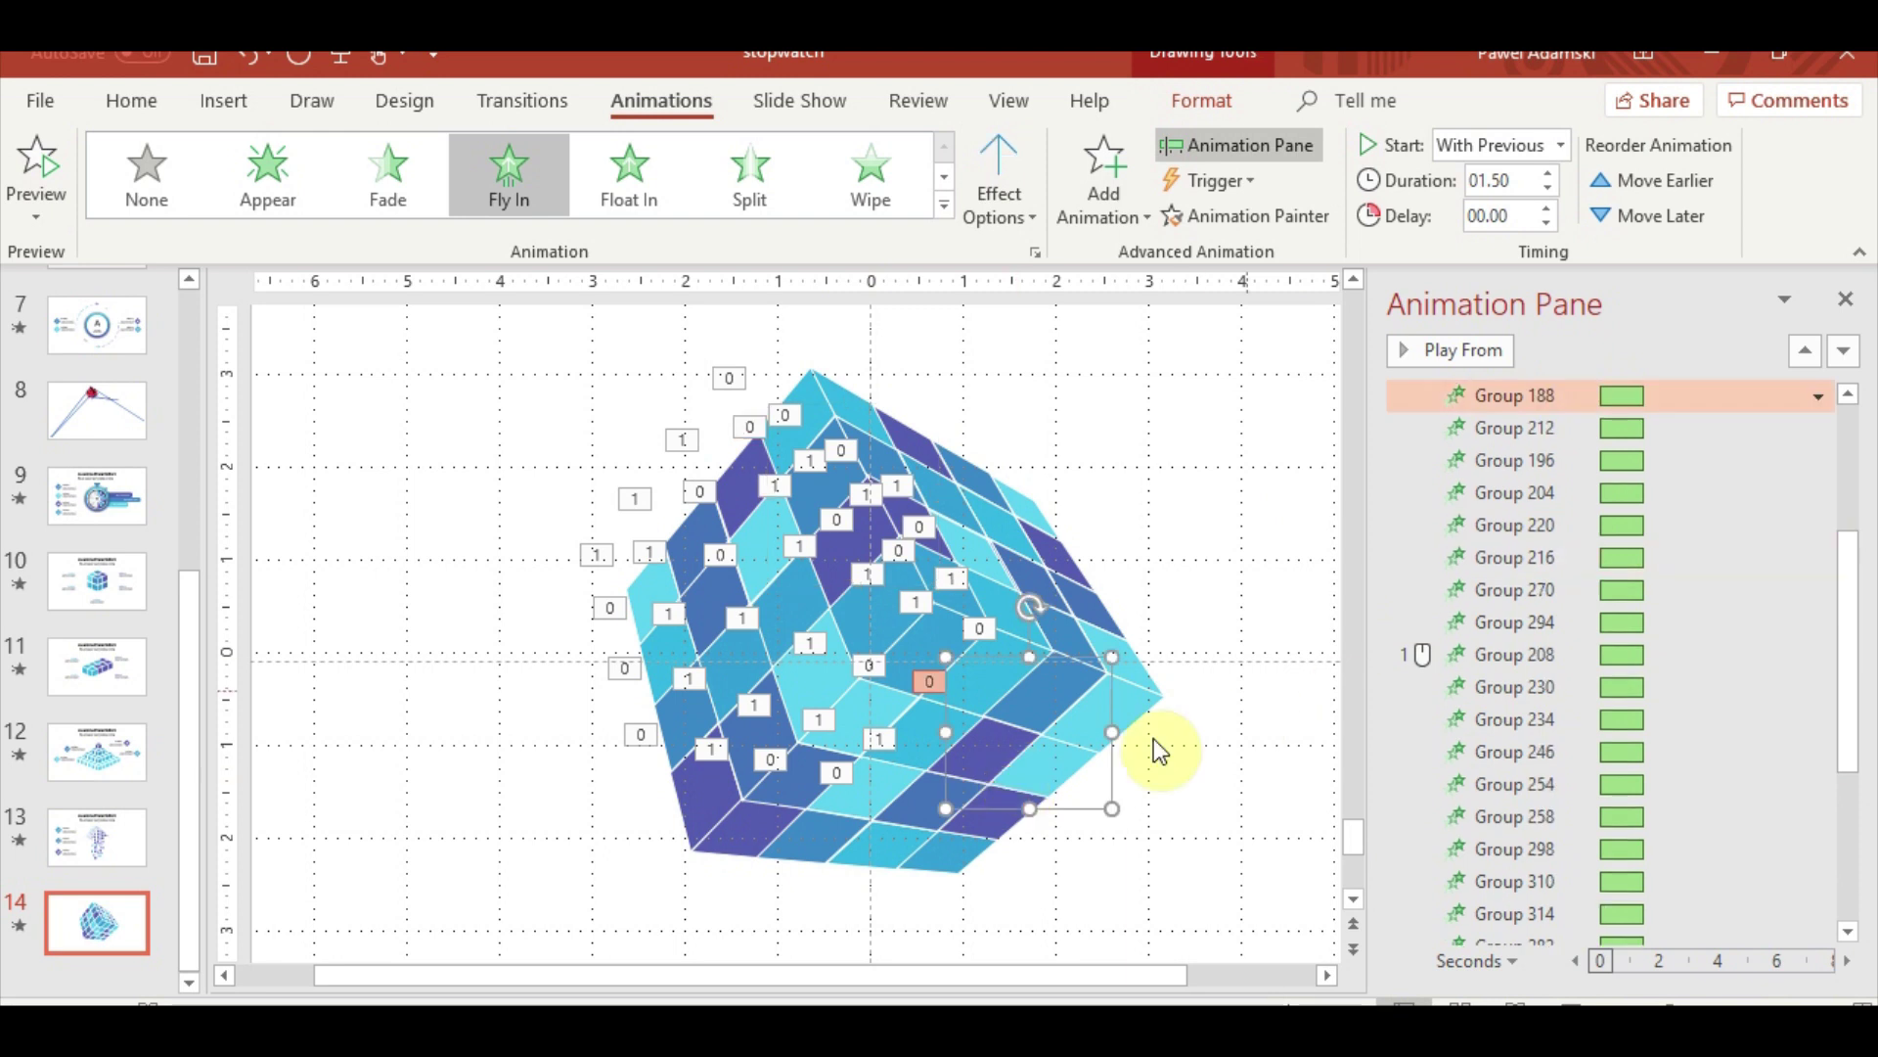
left_click(1112, 868)
left_click(1076, 802)
Move Groups 172, 200 and 254 to just above Group 208
left_click(1106, 866)
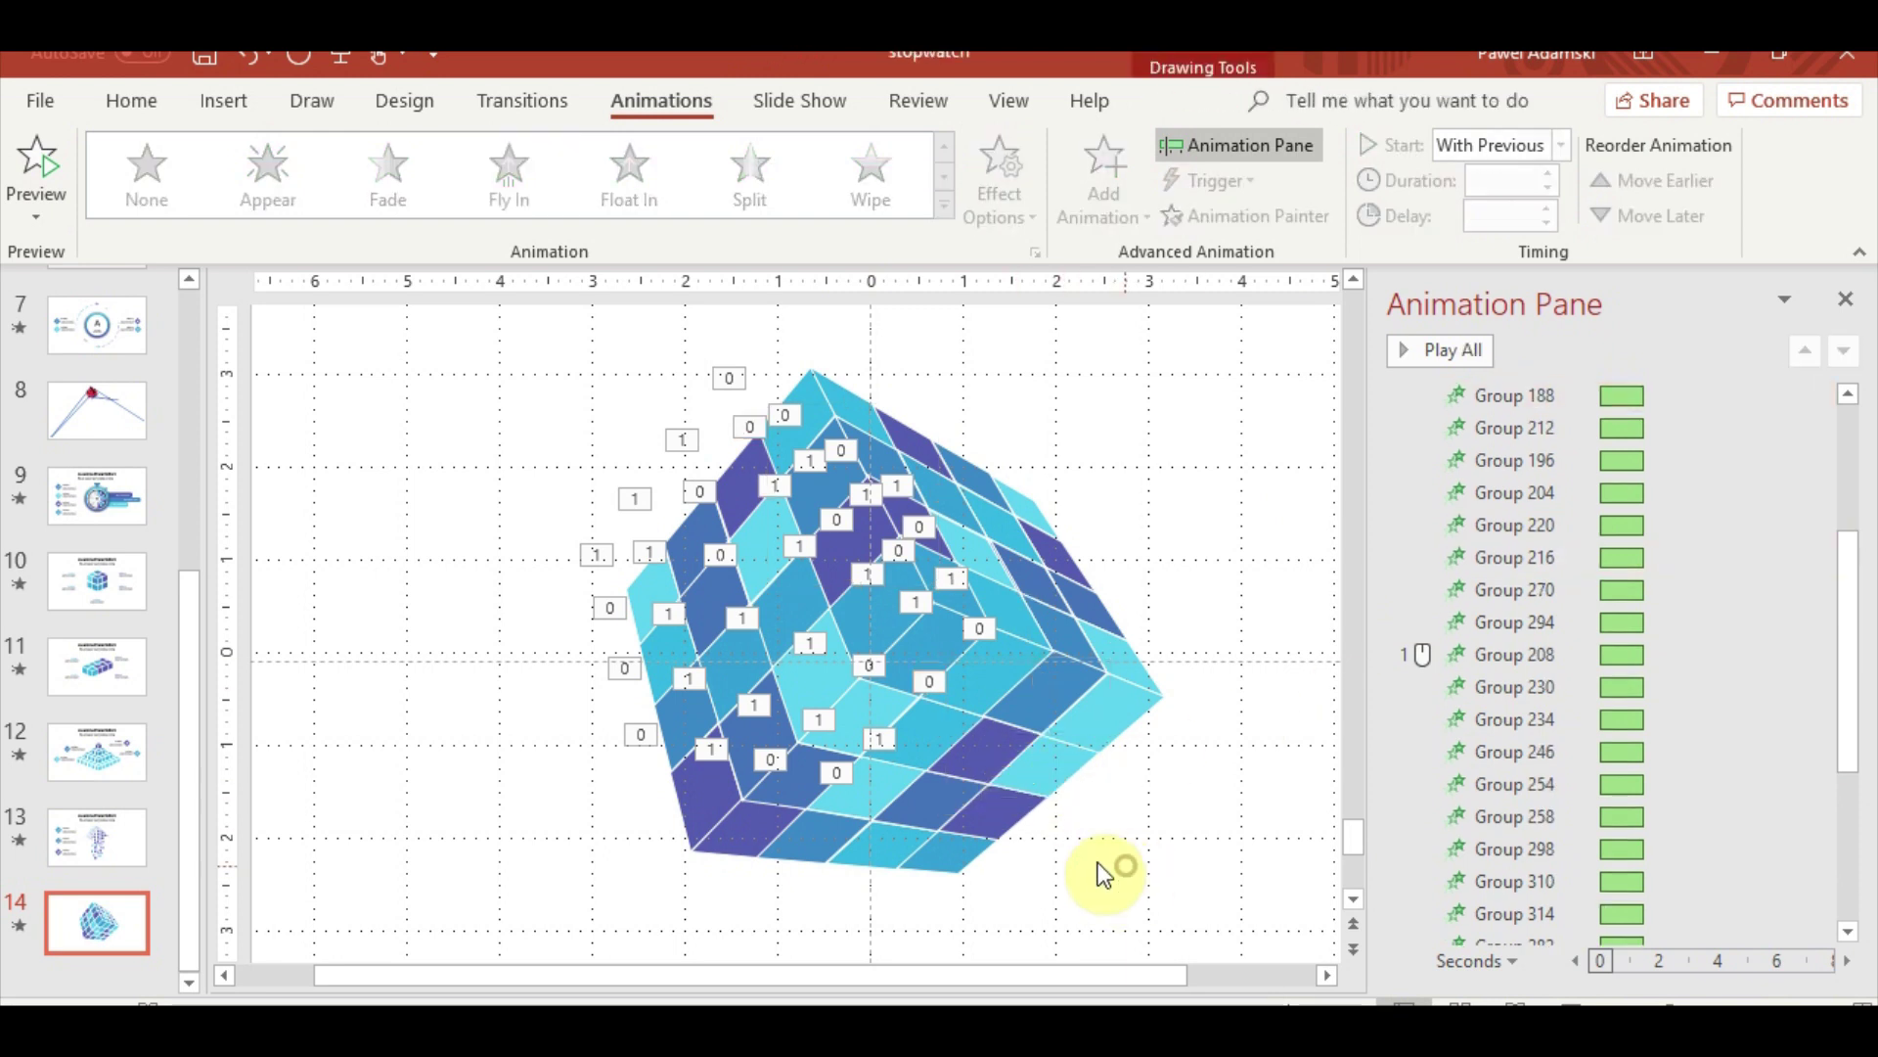
left_click(998, 814)
left_click(1499, 930)
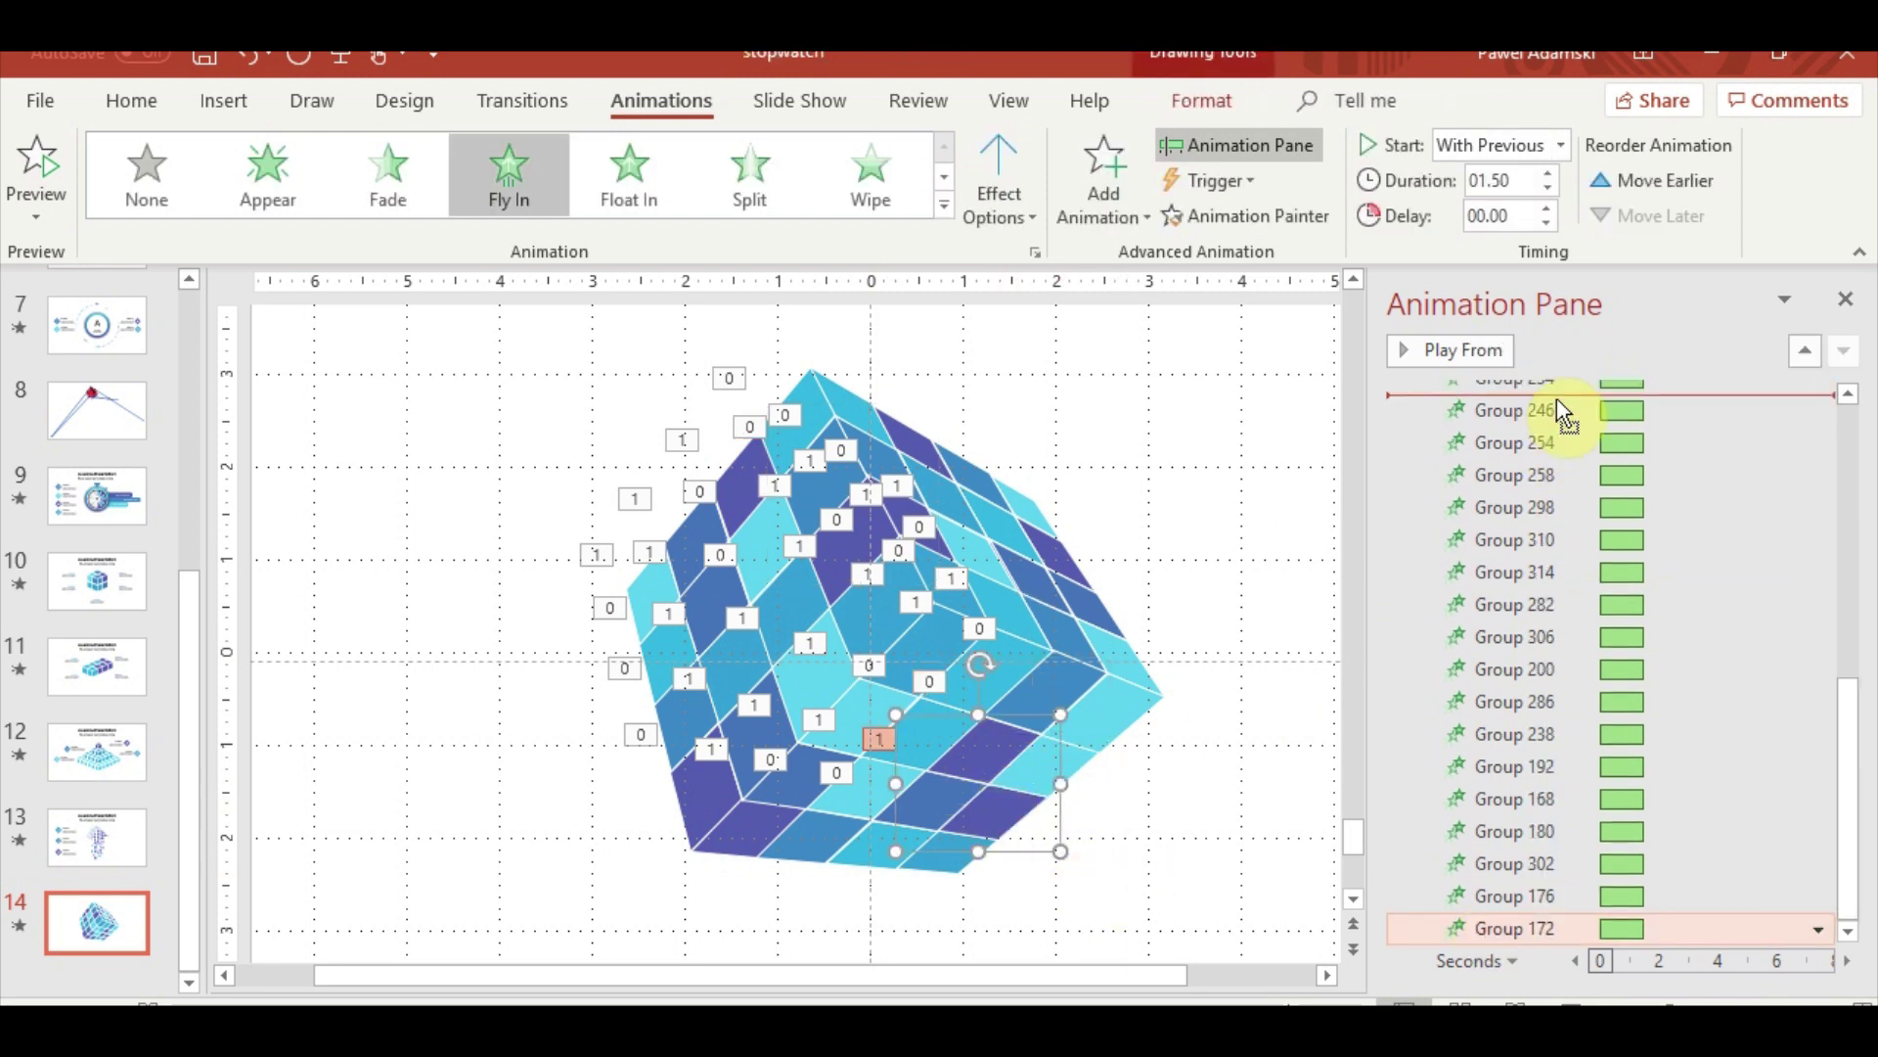
left_click_drag(1558, 401, 1551, 526)
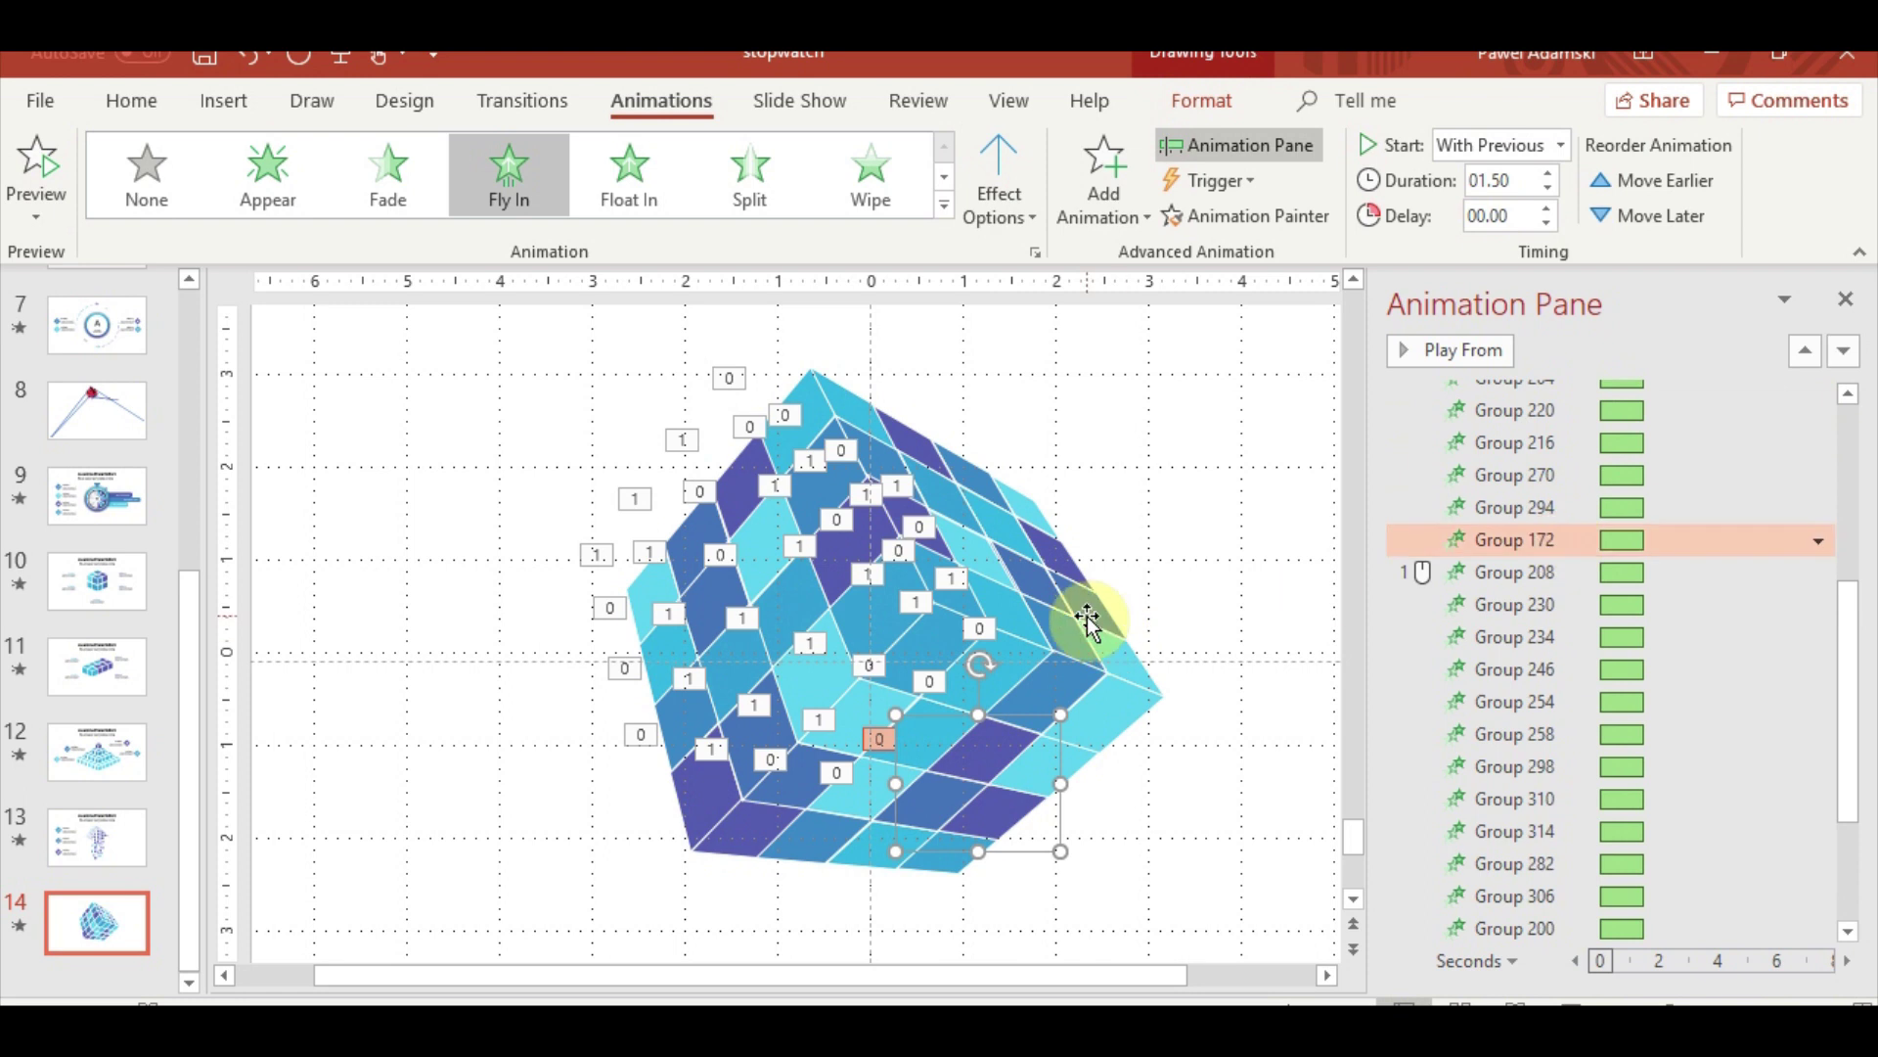
left_click(1088, 622)
left_click_drag(1526, 927, 1516, 553)
scroll(1604, 726, "up", 4)
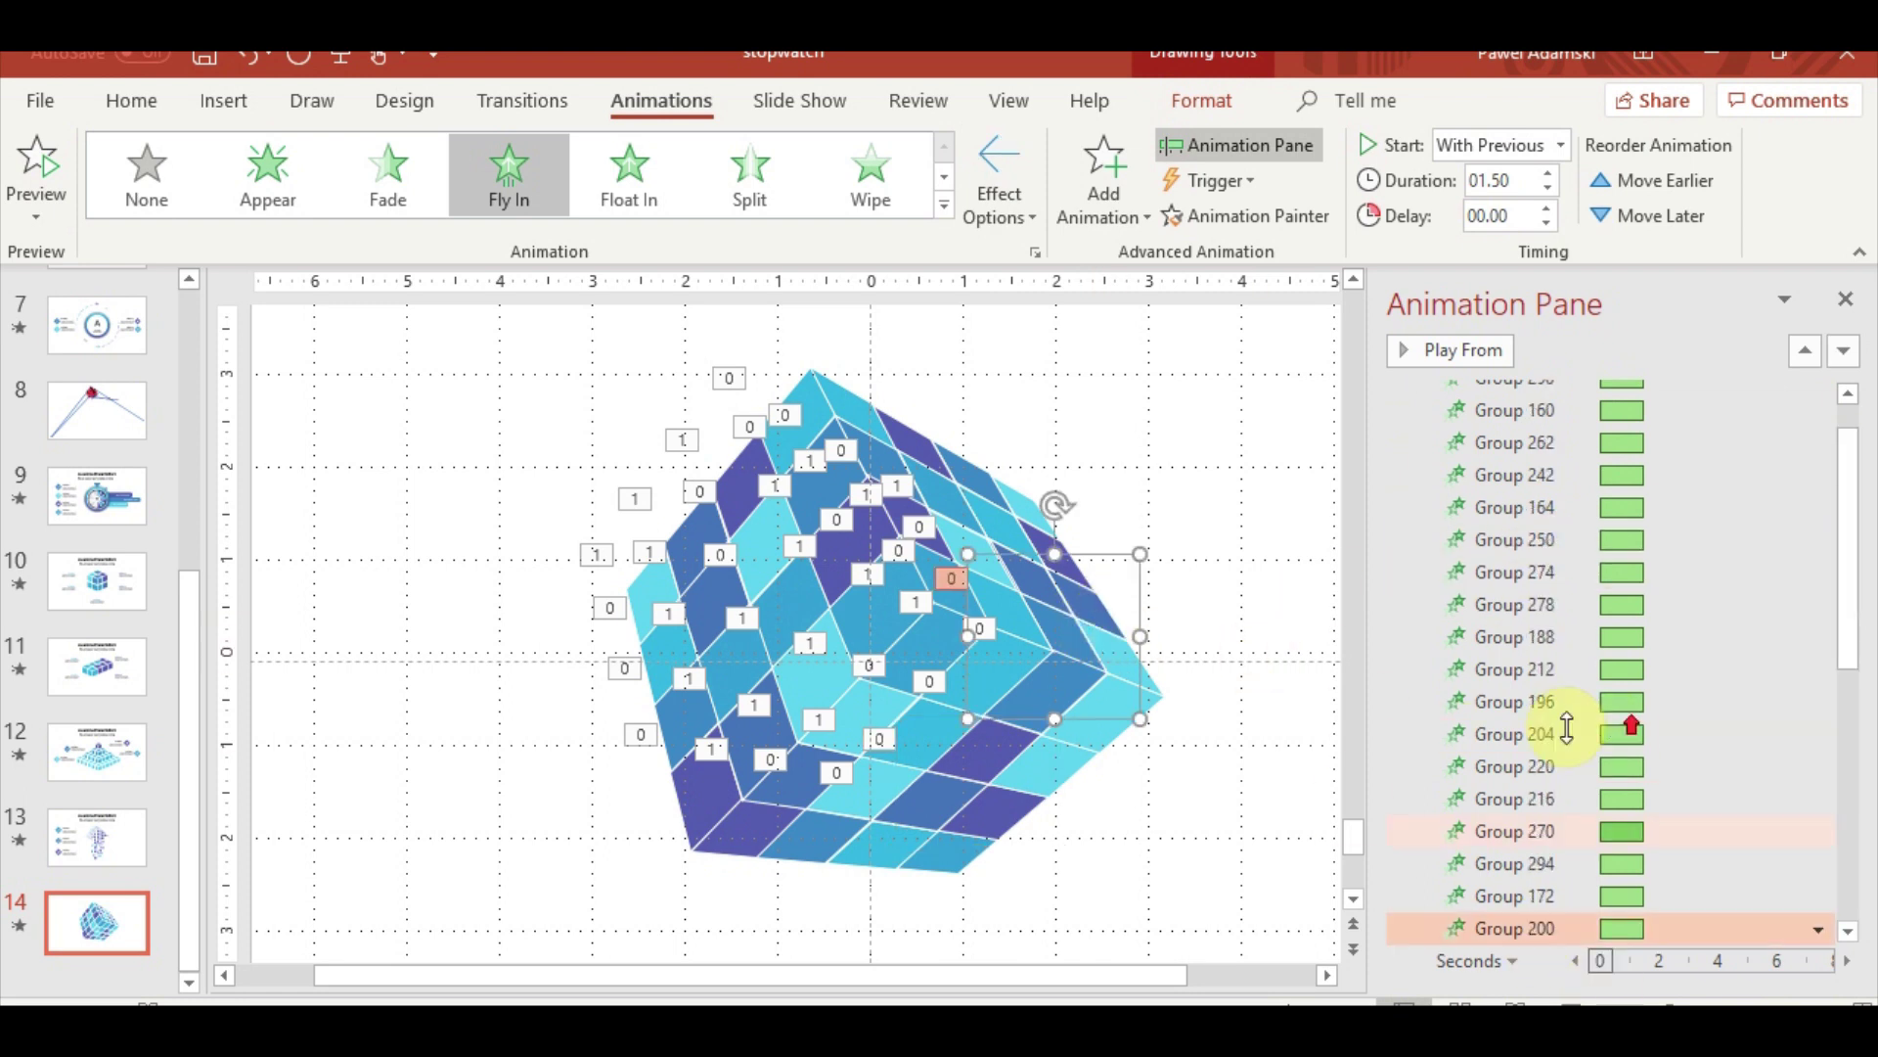
scroll(1556, 726, "down", 5)
left_click(763, 794)
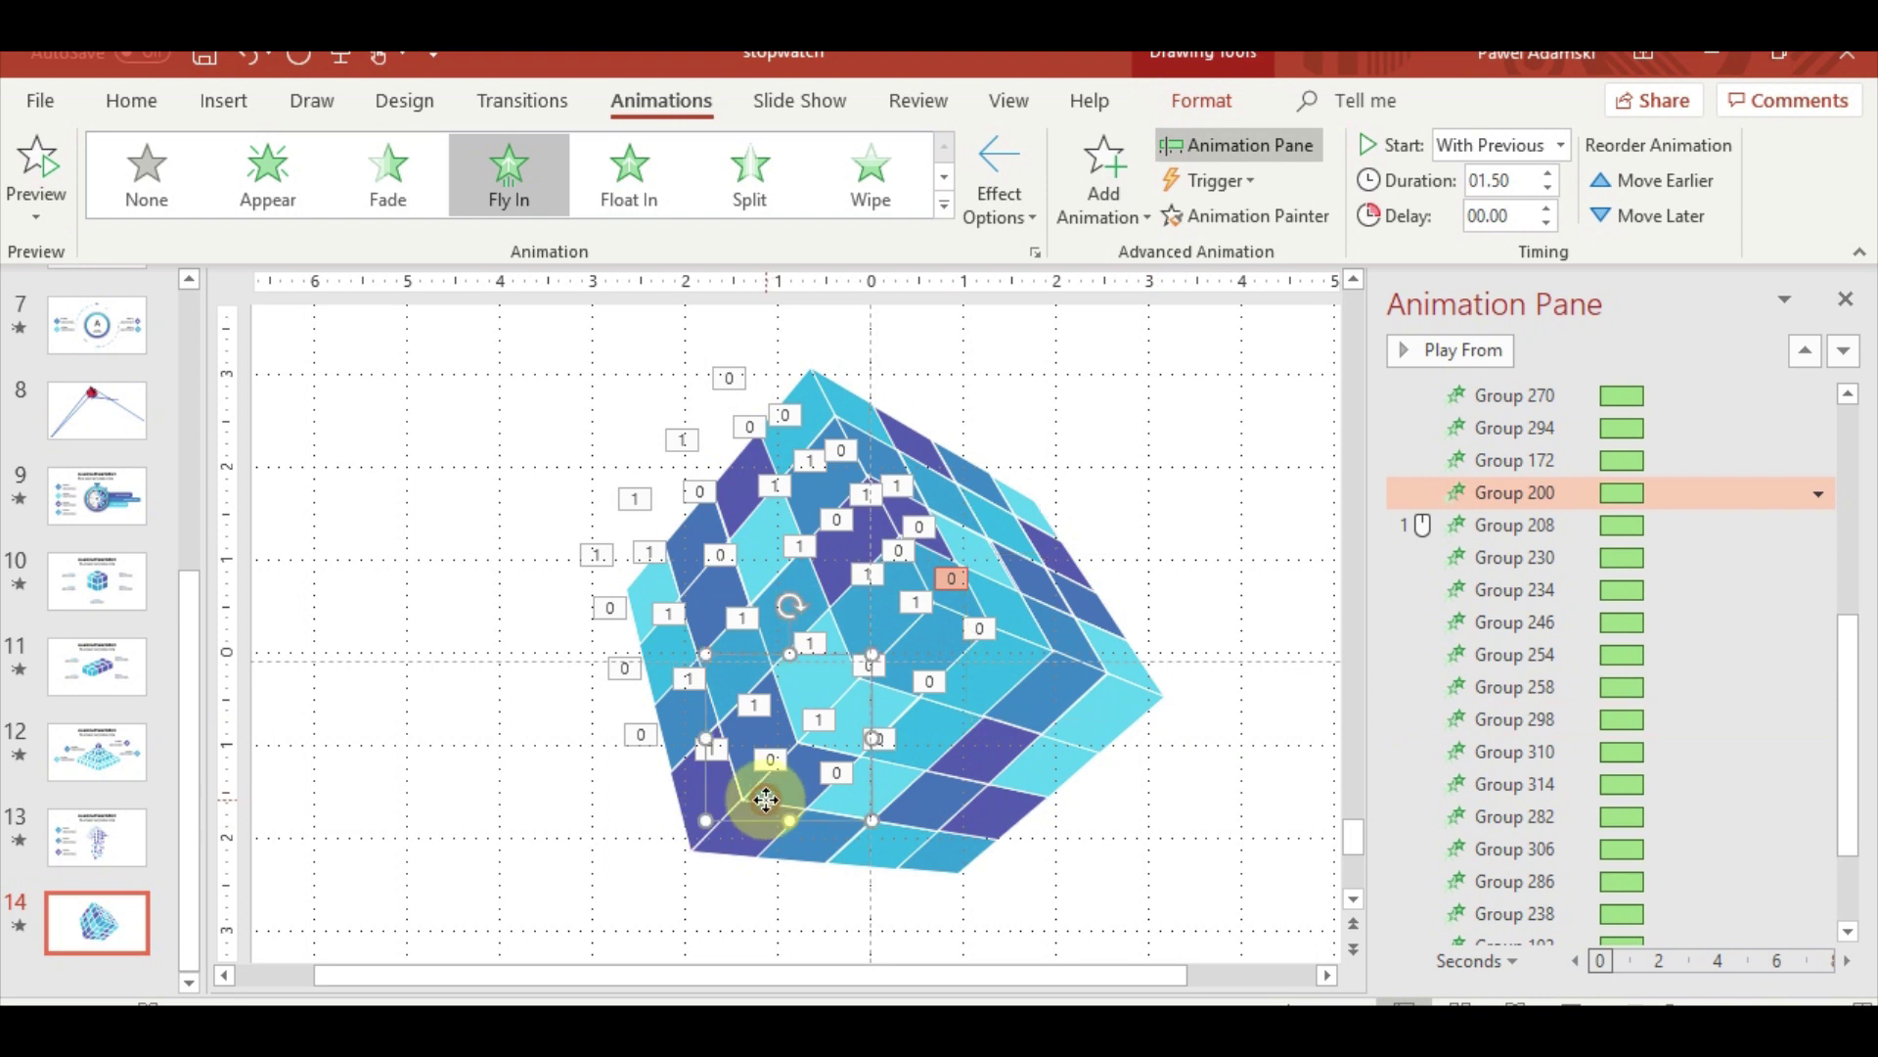
left_click_drag(1488, 651, 1507, 525)
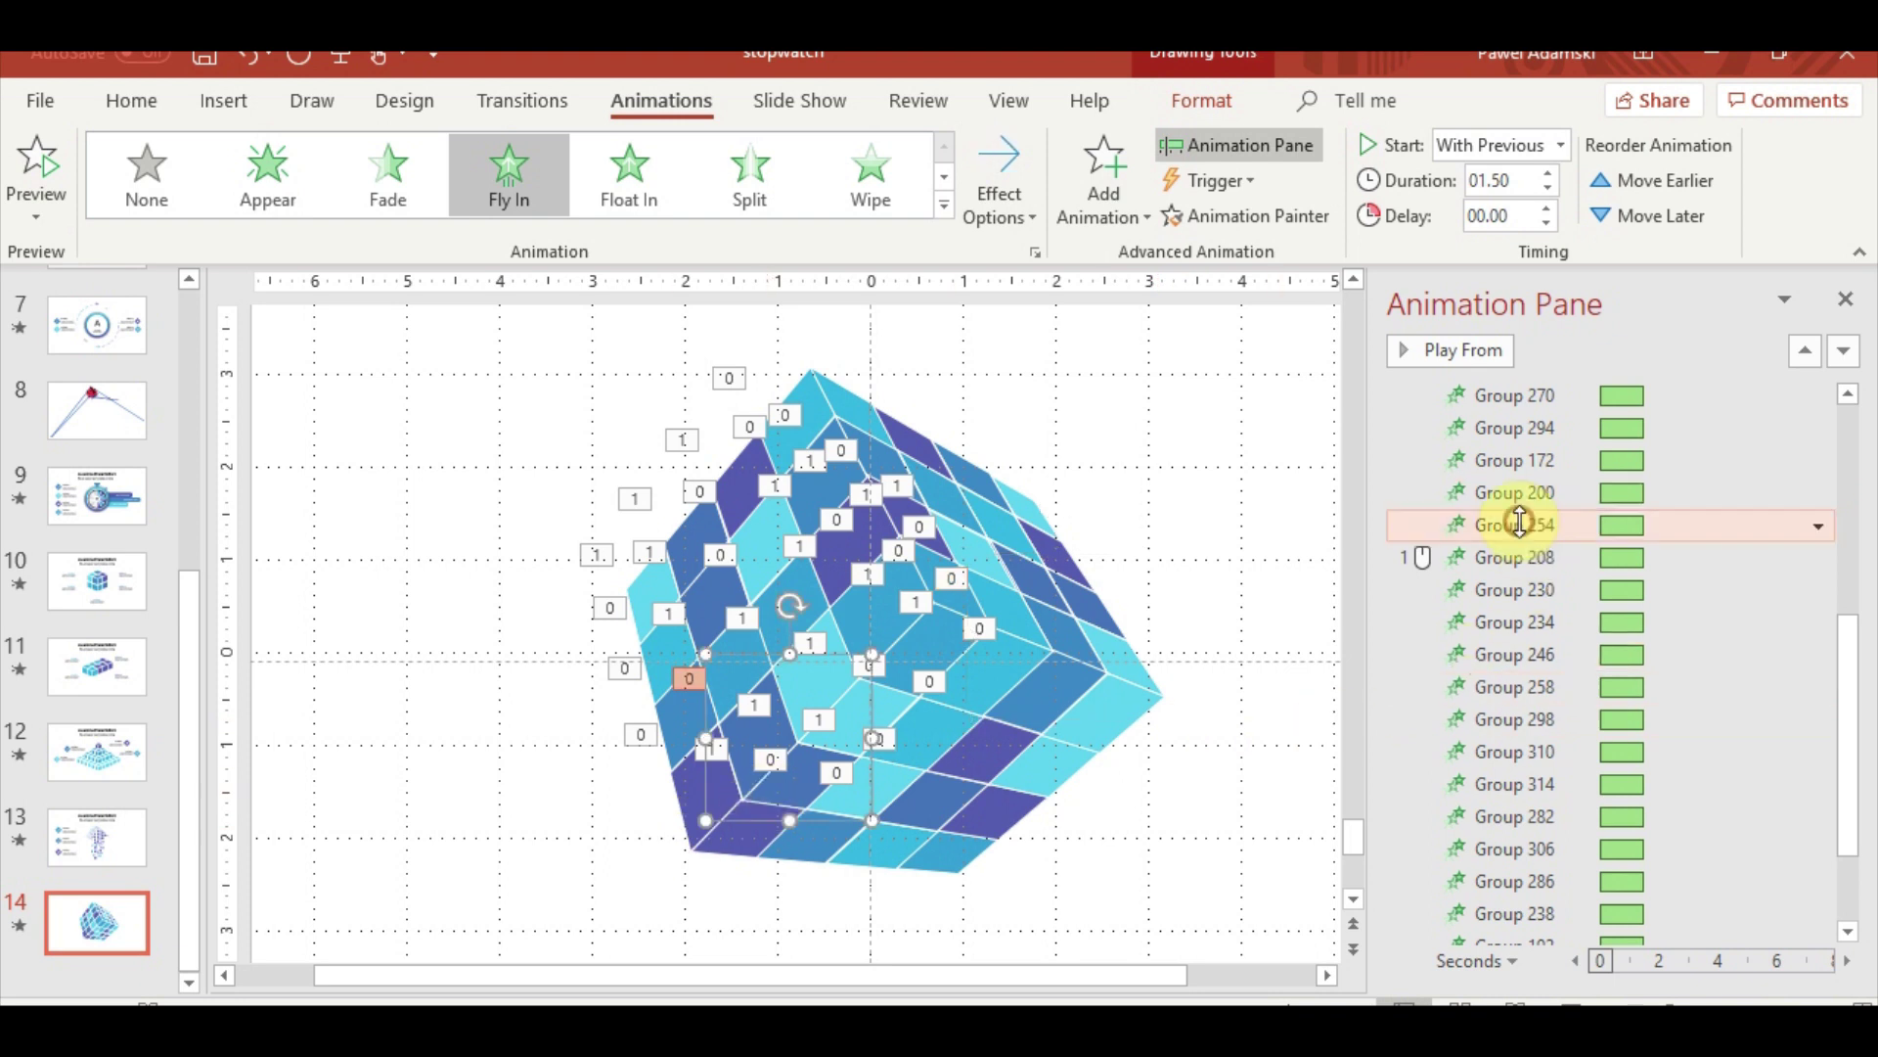
Move Groups 306, 230 and 192 above Group 208
left_click(1095, 660)
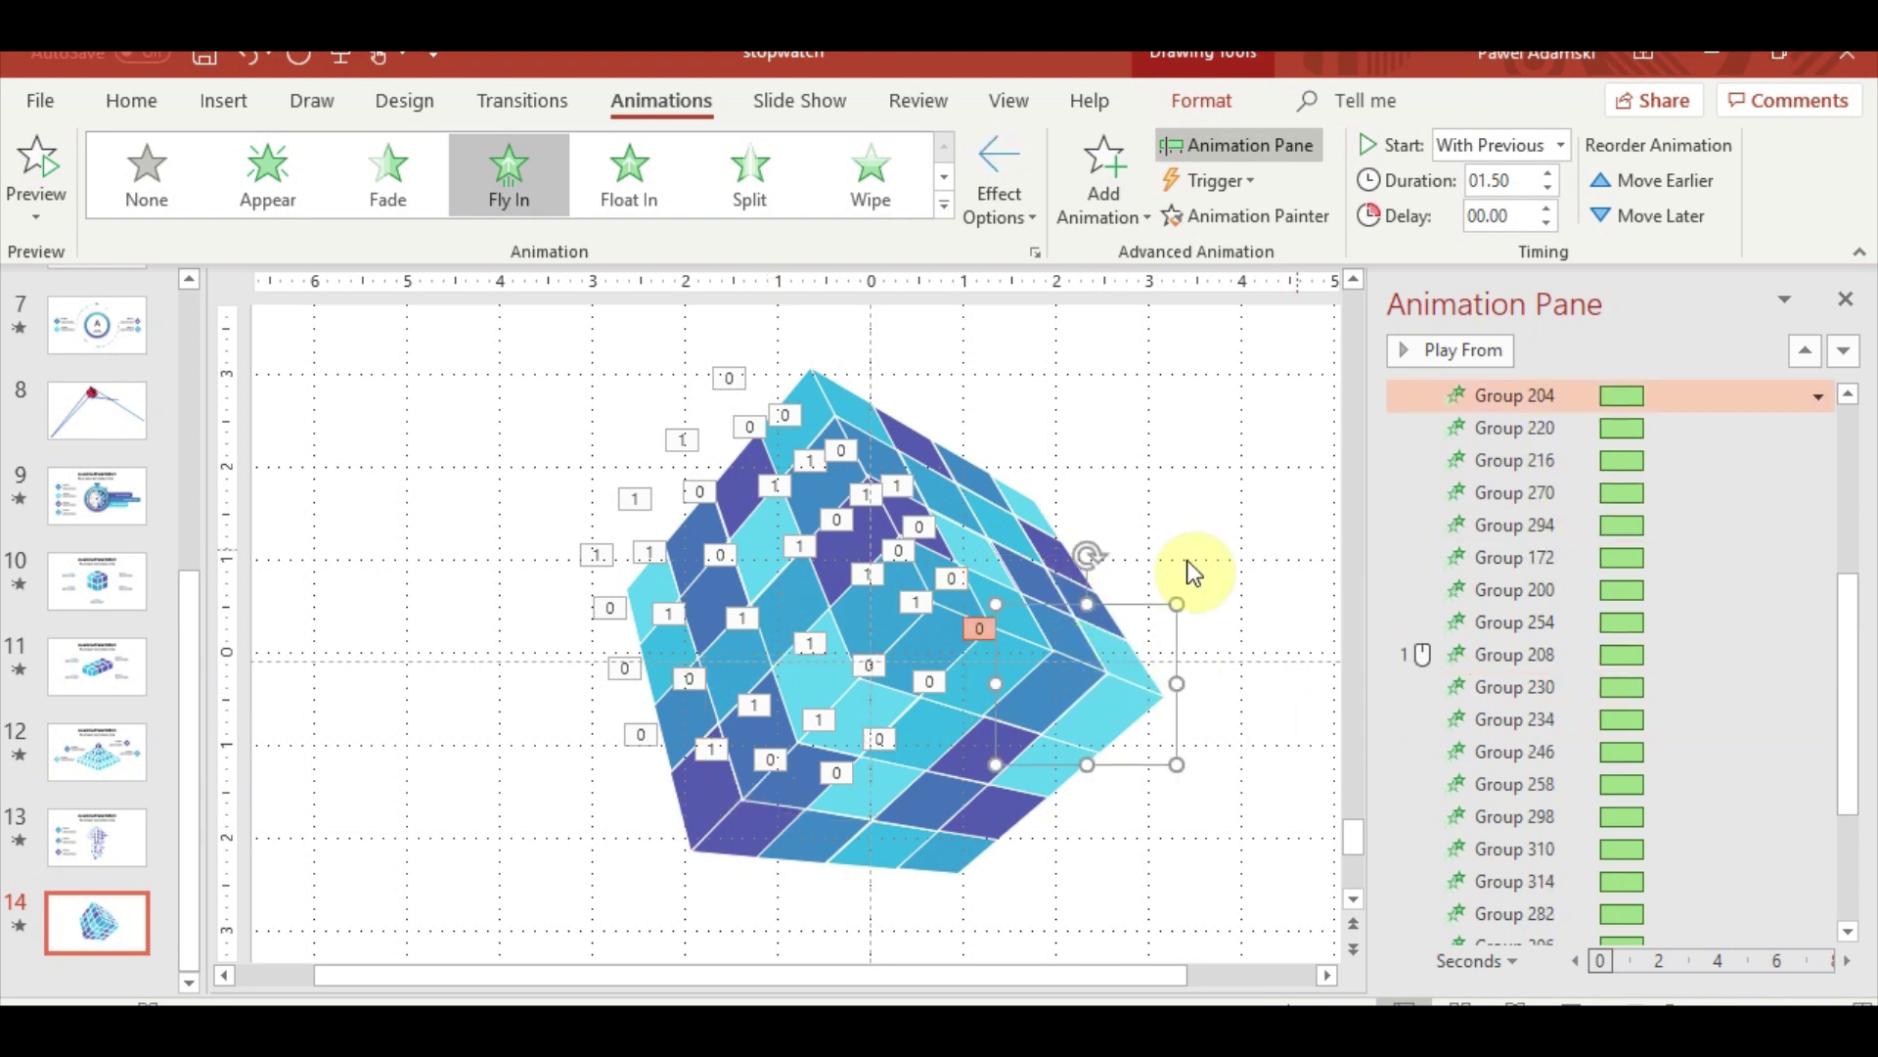
left_click(1018, 511)
left_click(1027, 577)
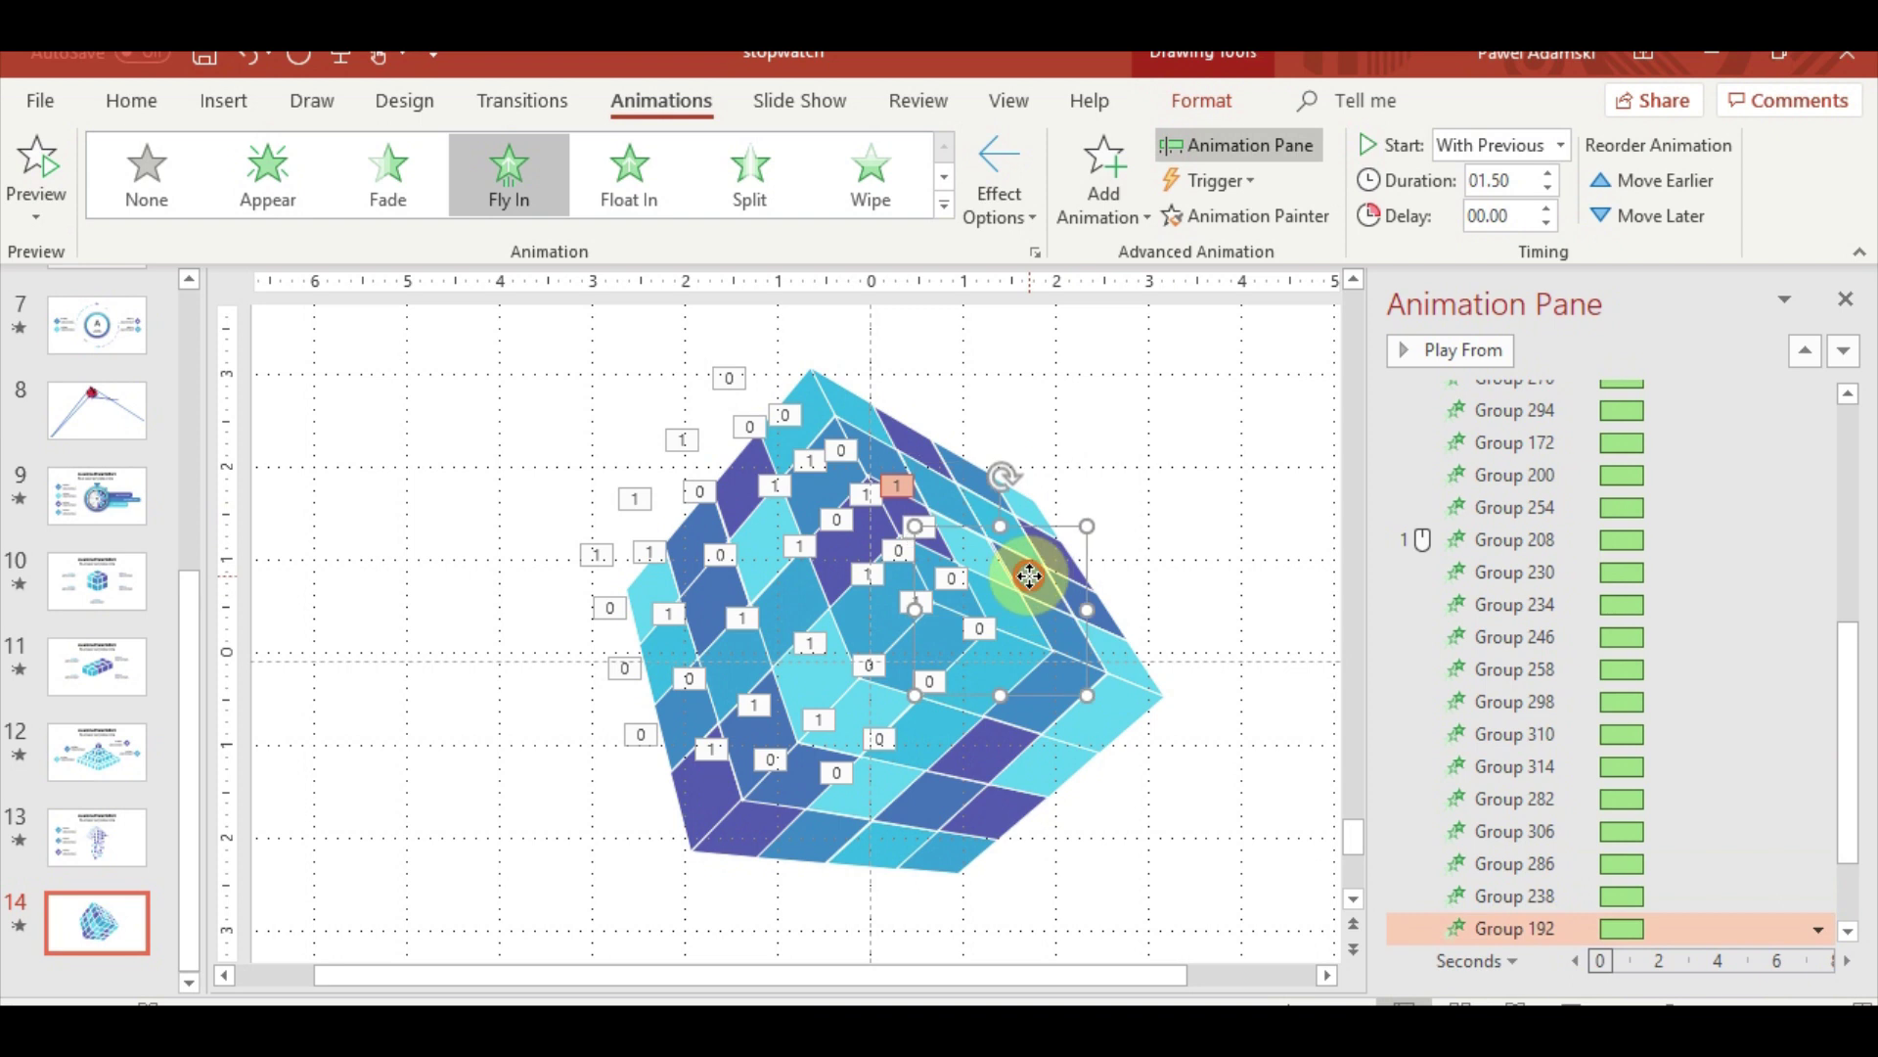
left_click(1037, 642)
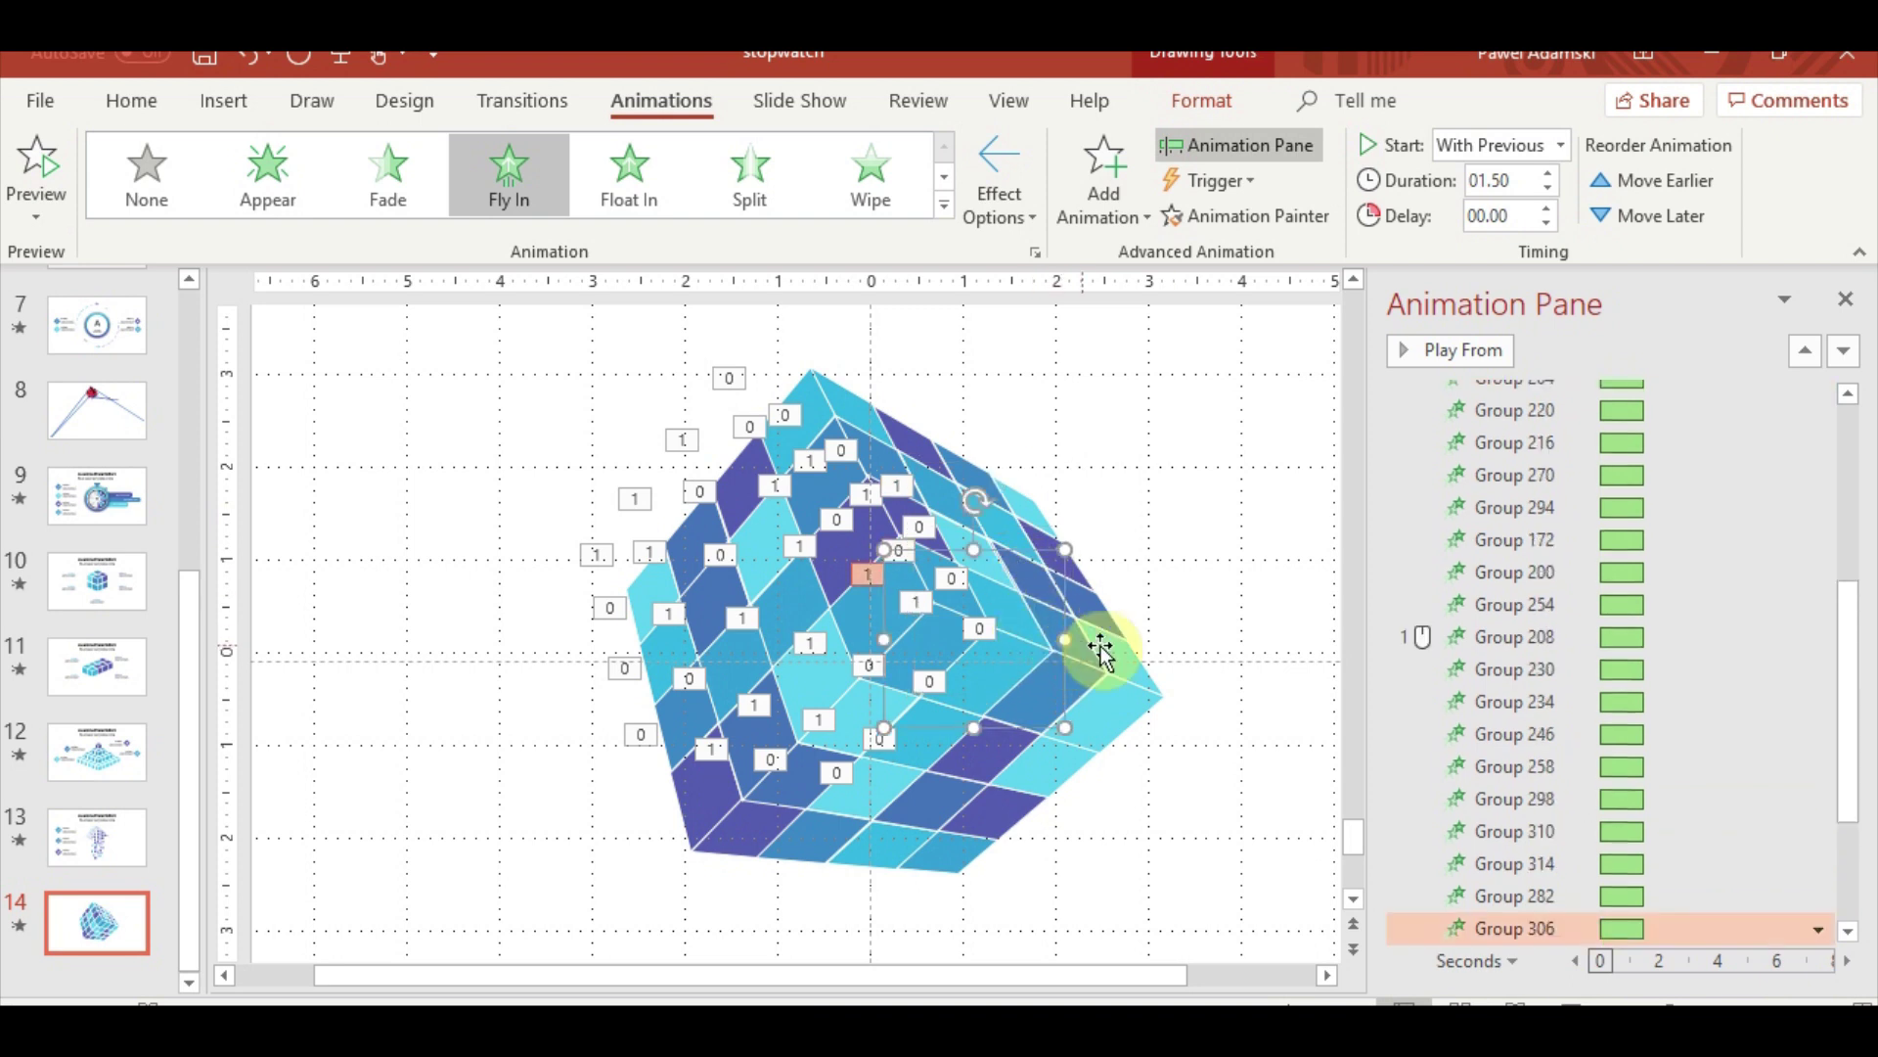
mouse_move(1512, 928)
left_mouse_down()
mouse_move(1512, 636)
mouse_move(1515, 658)
left_mouse_up()
left_click(1080, 673)
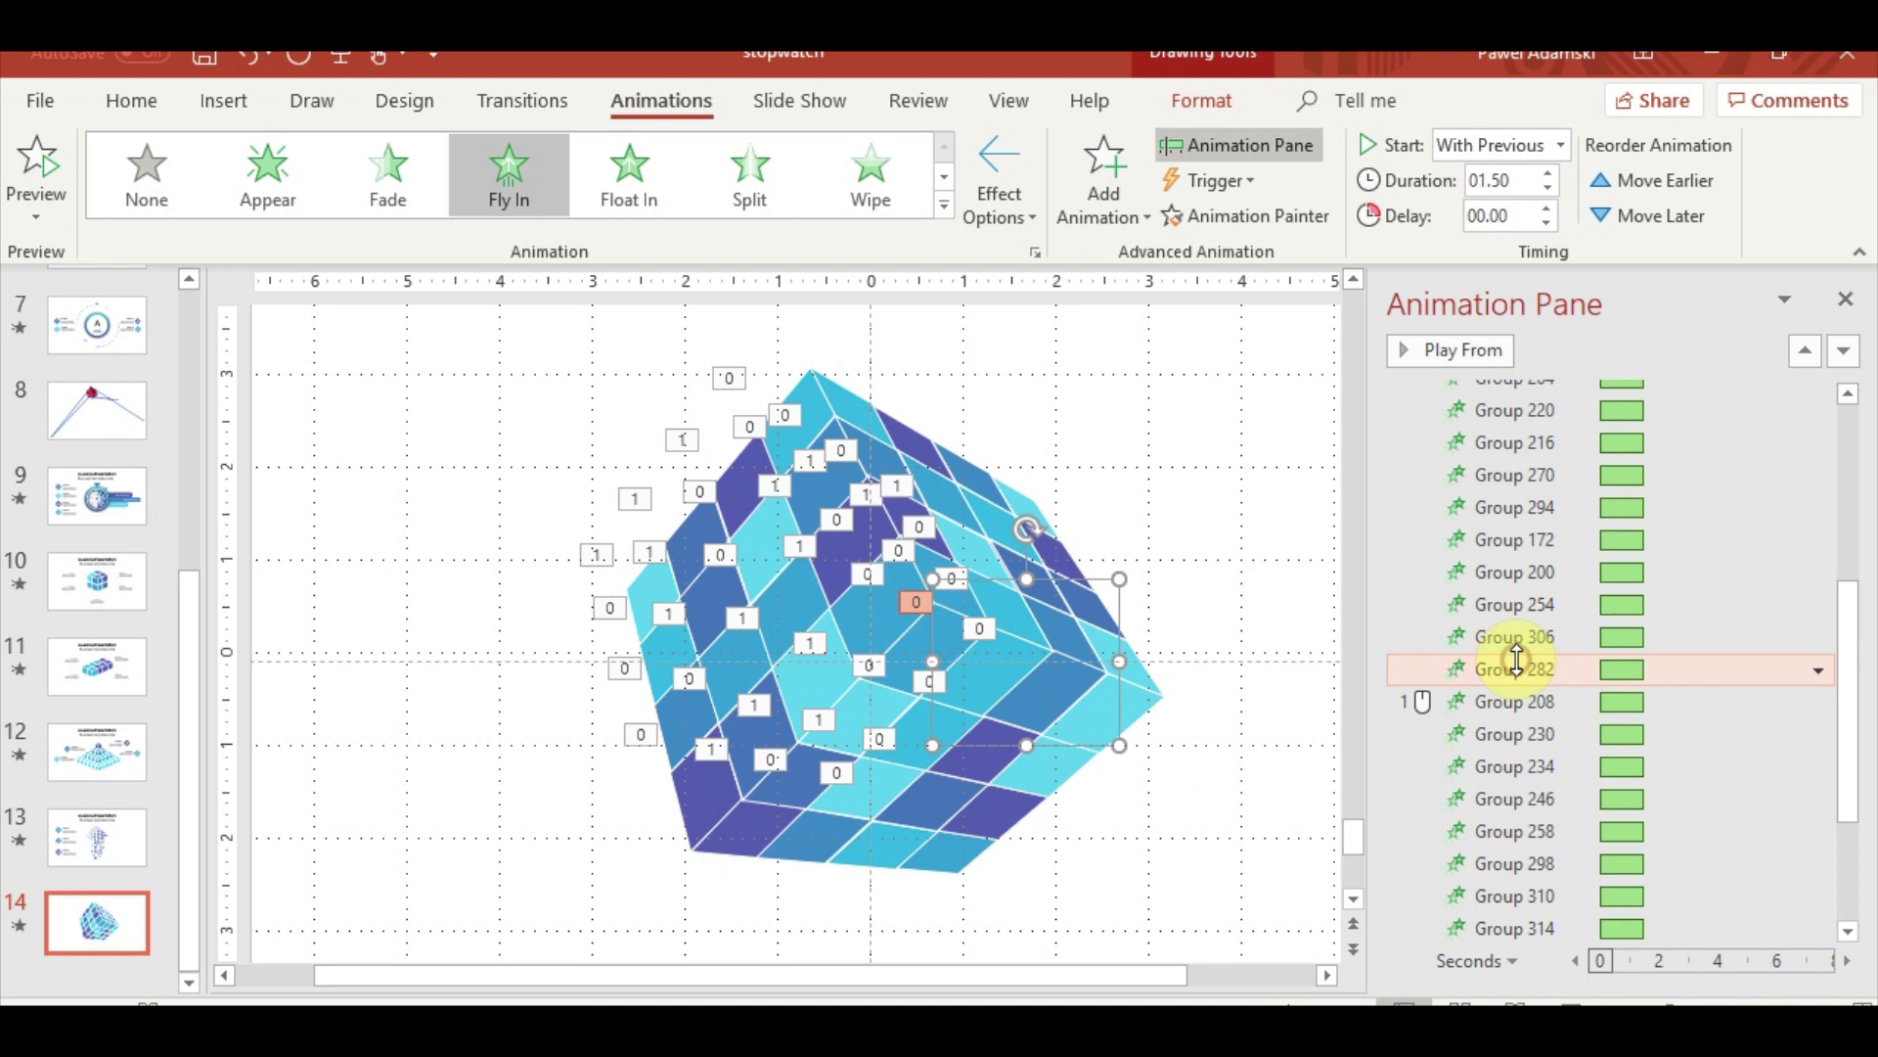
left_click(1511, 732)
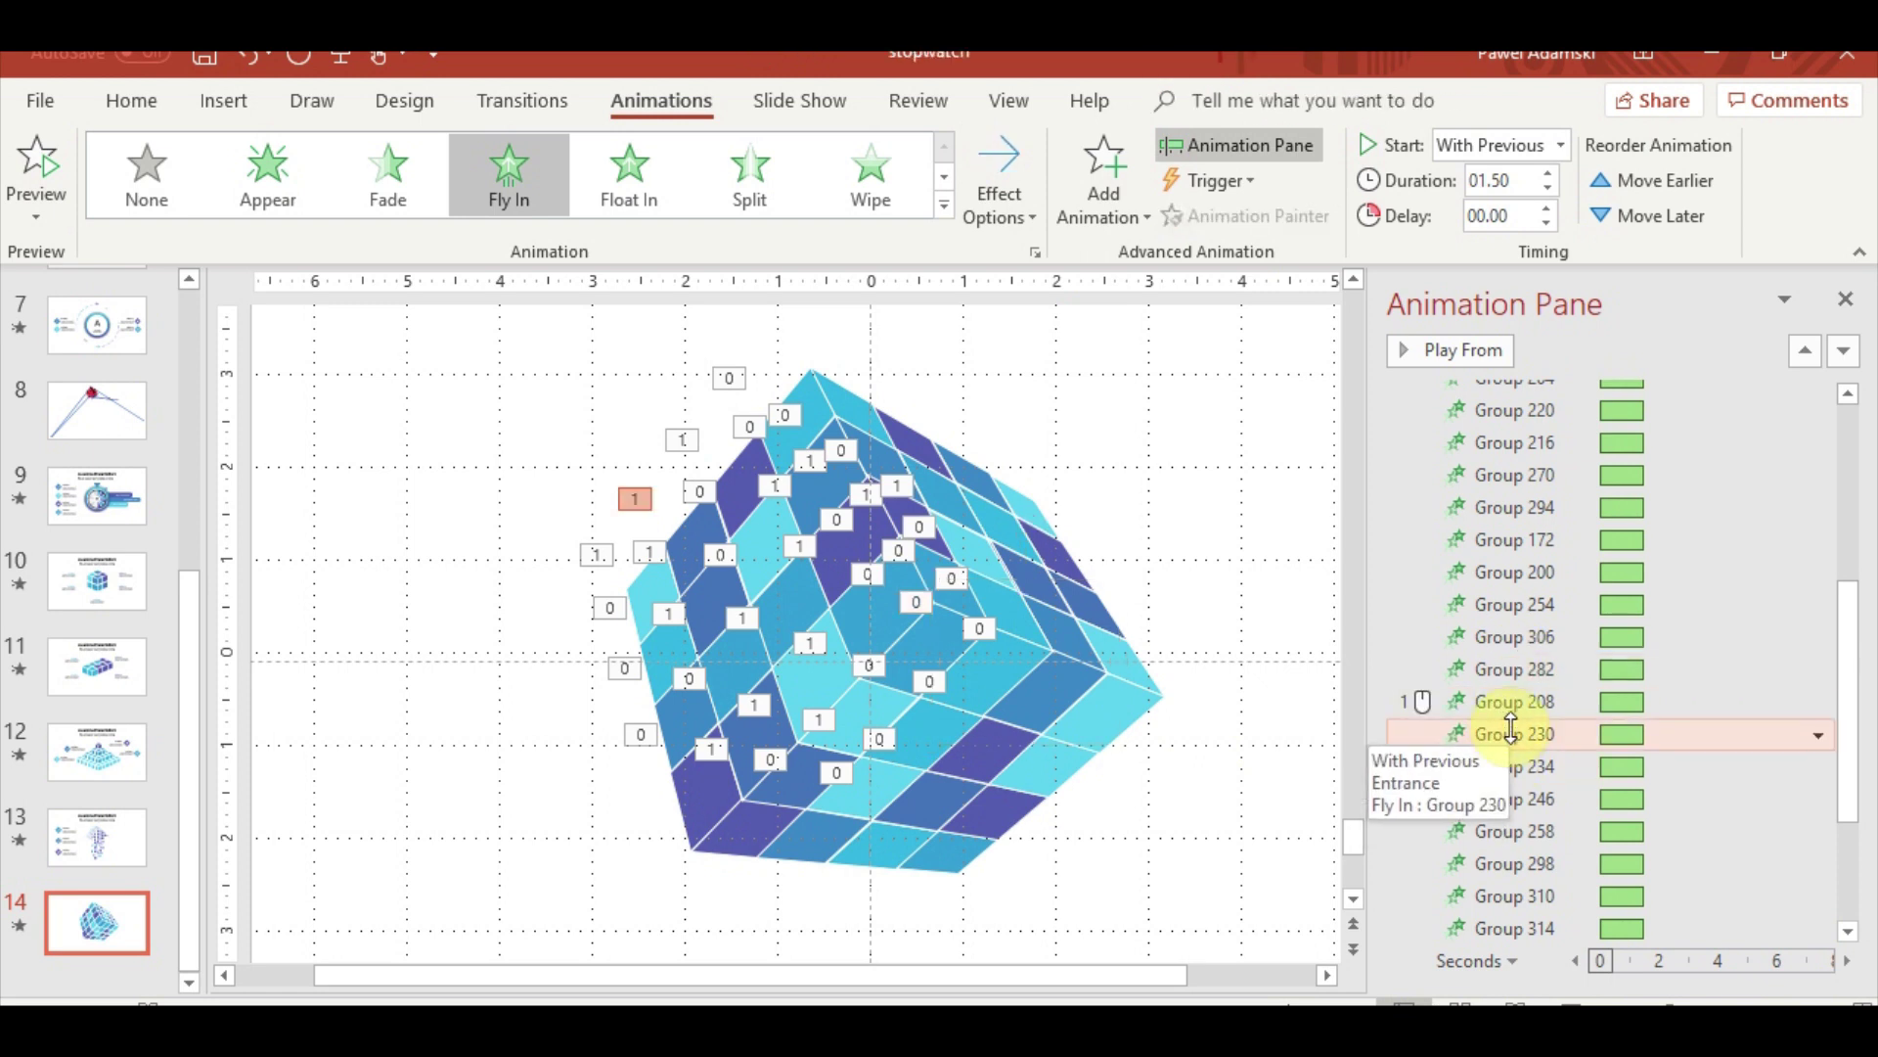
left_click_drag(1520, 733, 1524, 687)
left_click(919, 443)
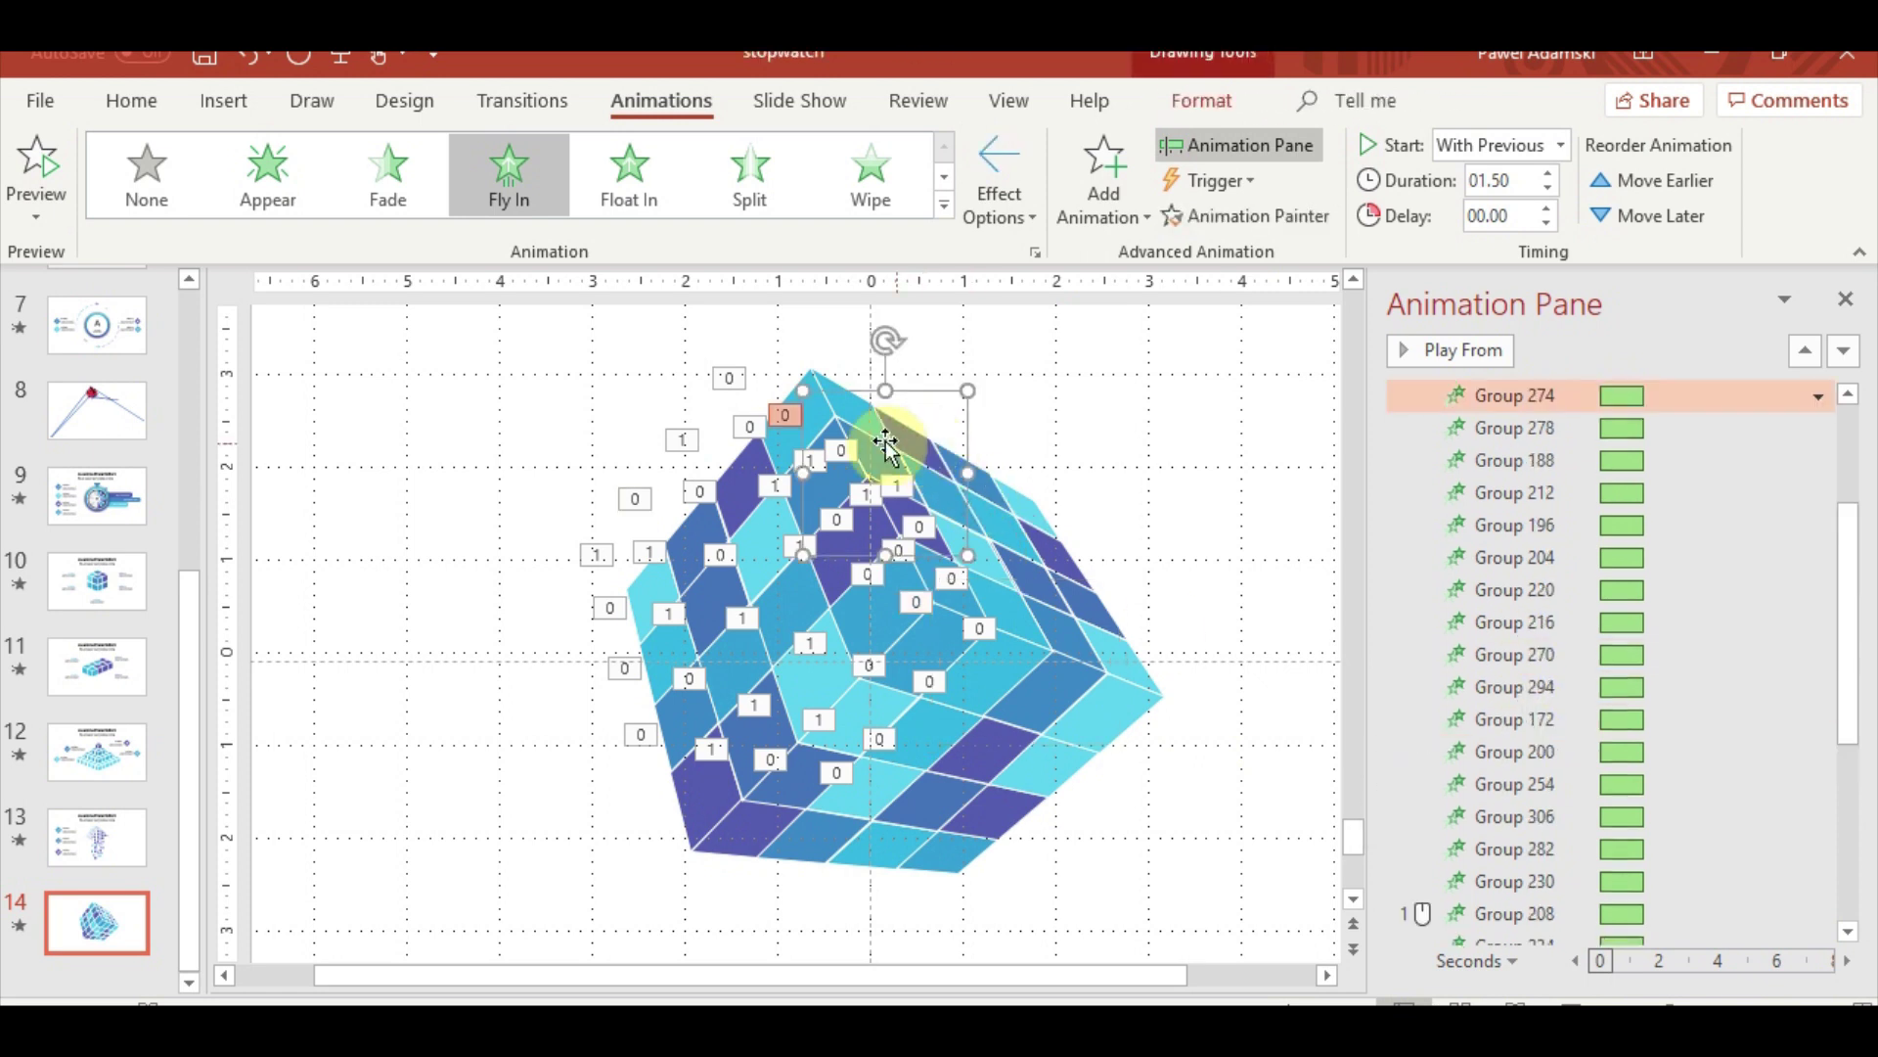
left_click(856, 414)
left_click(968, 489)
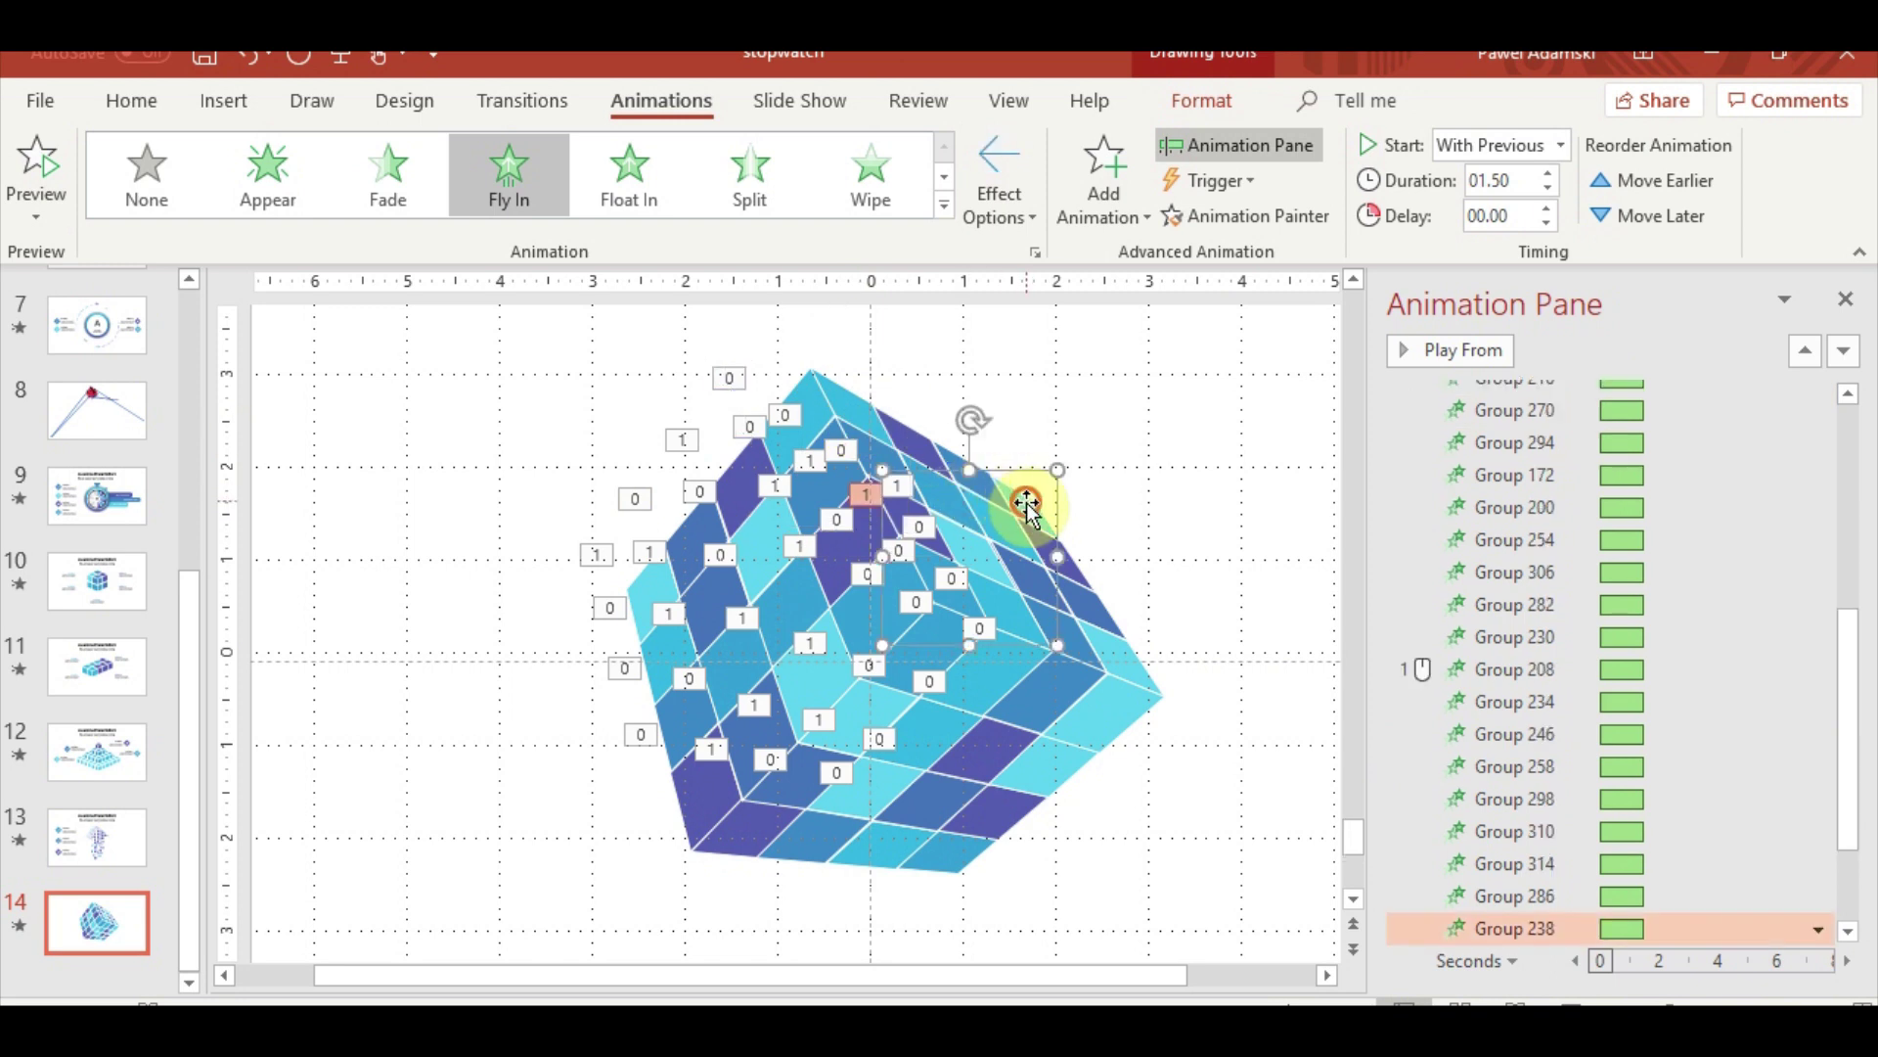
left_click_drag(1533, 780, 1517, 621)
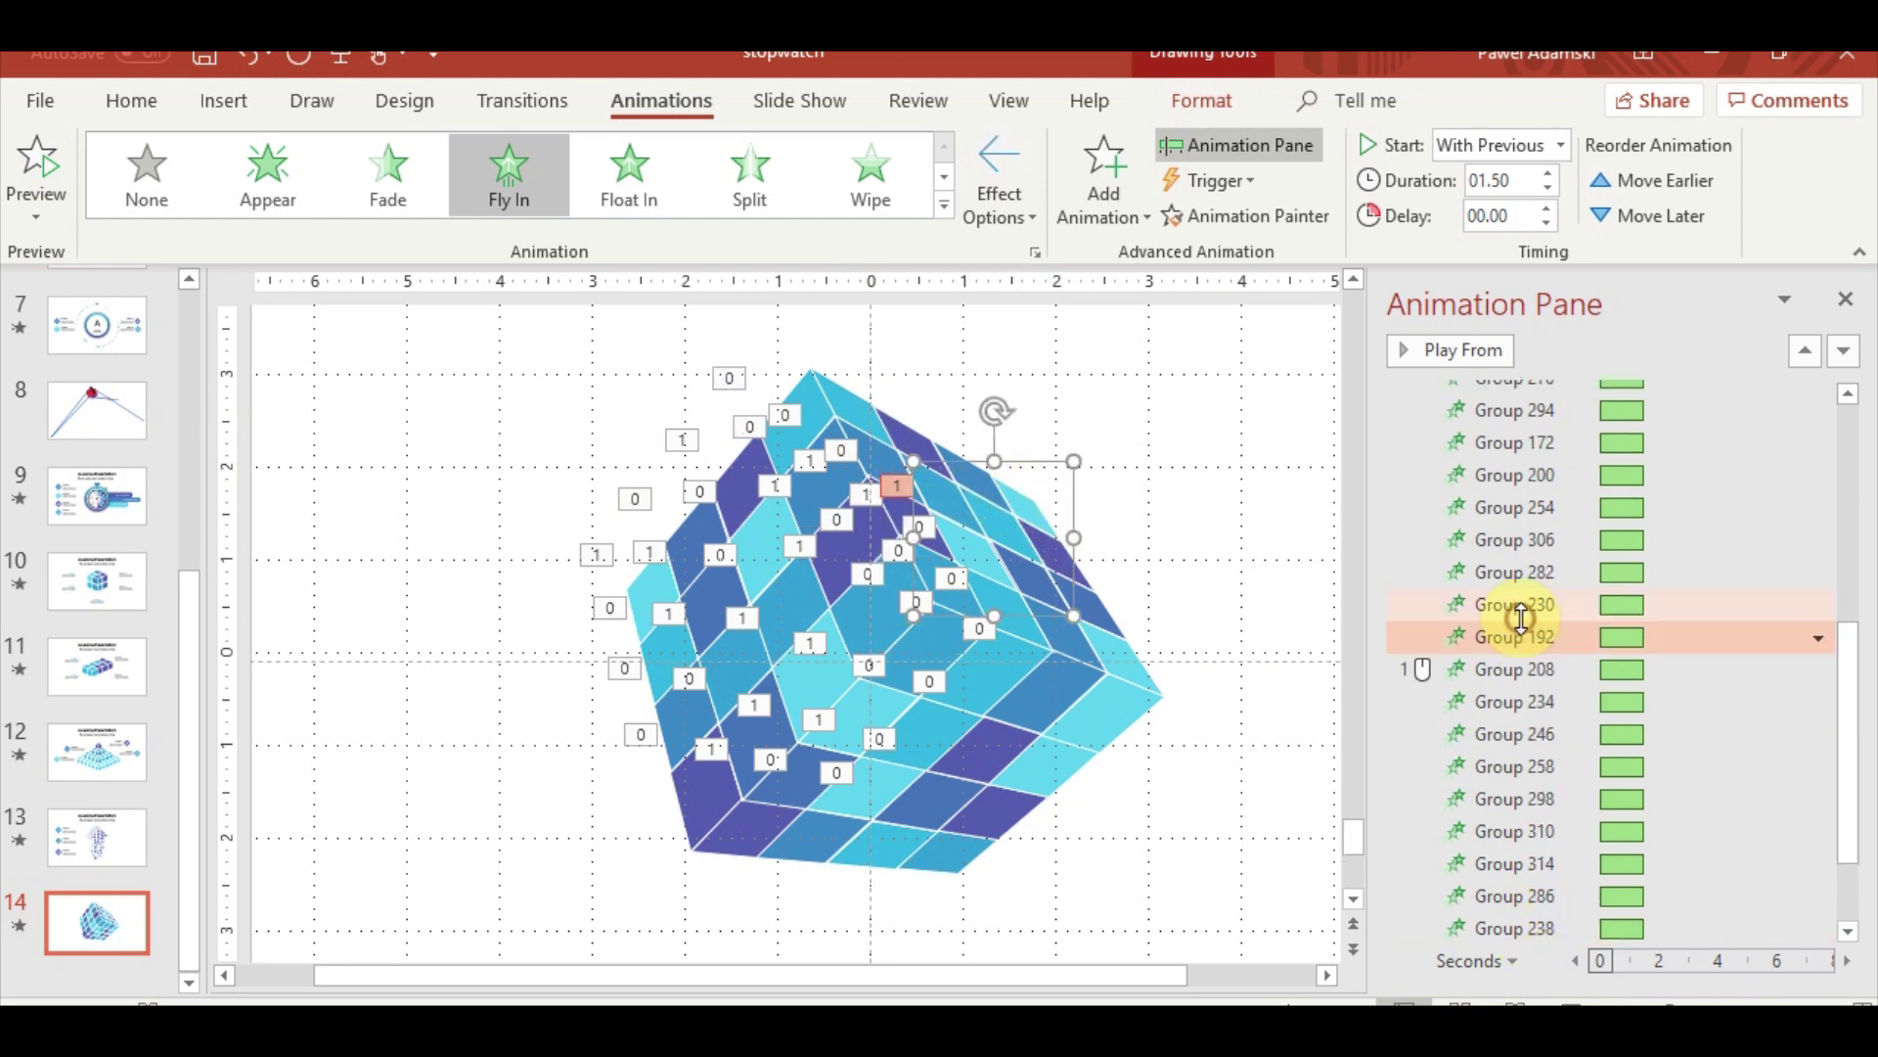
Move Groups 168, 234 and 298 above Group 208
left_click(824, 849)
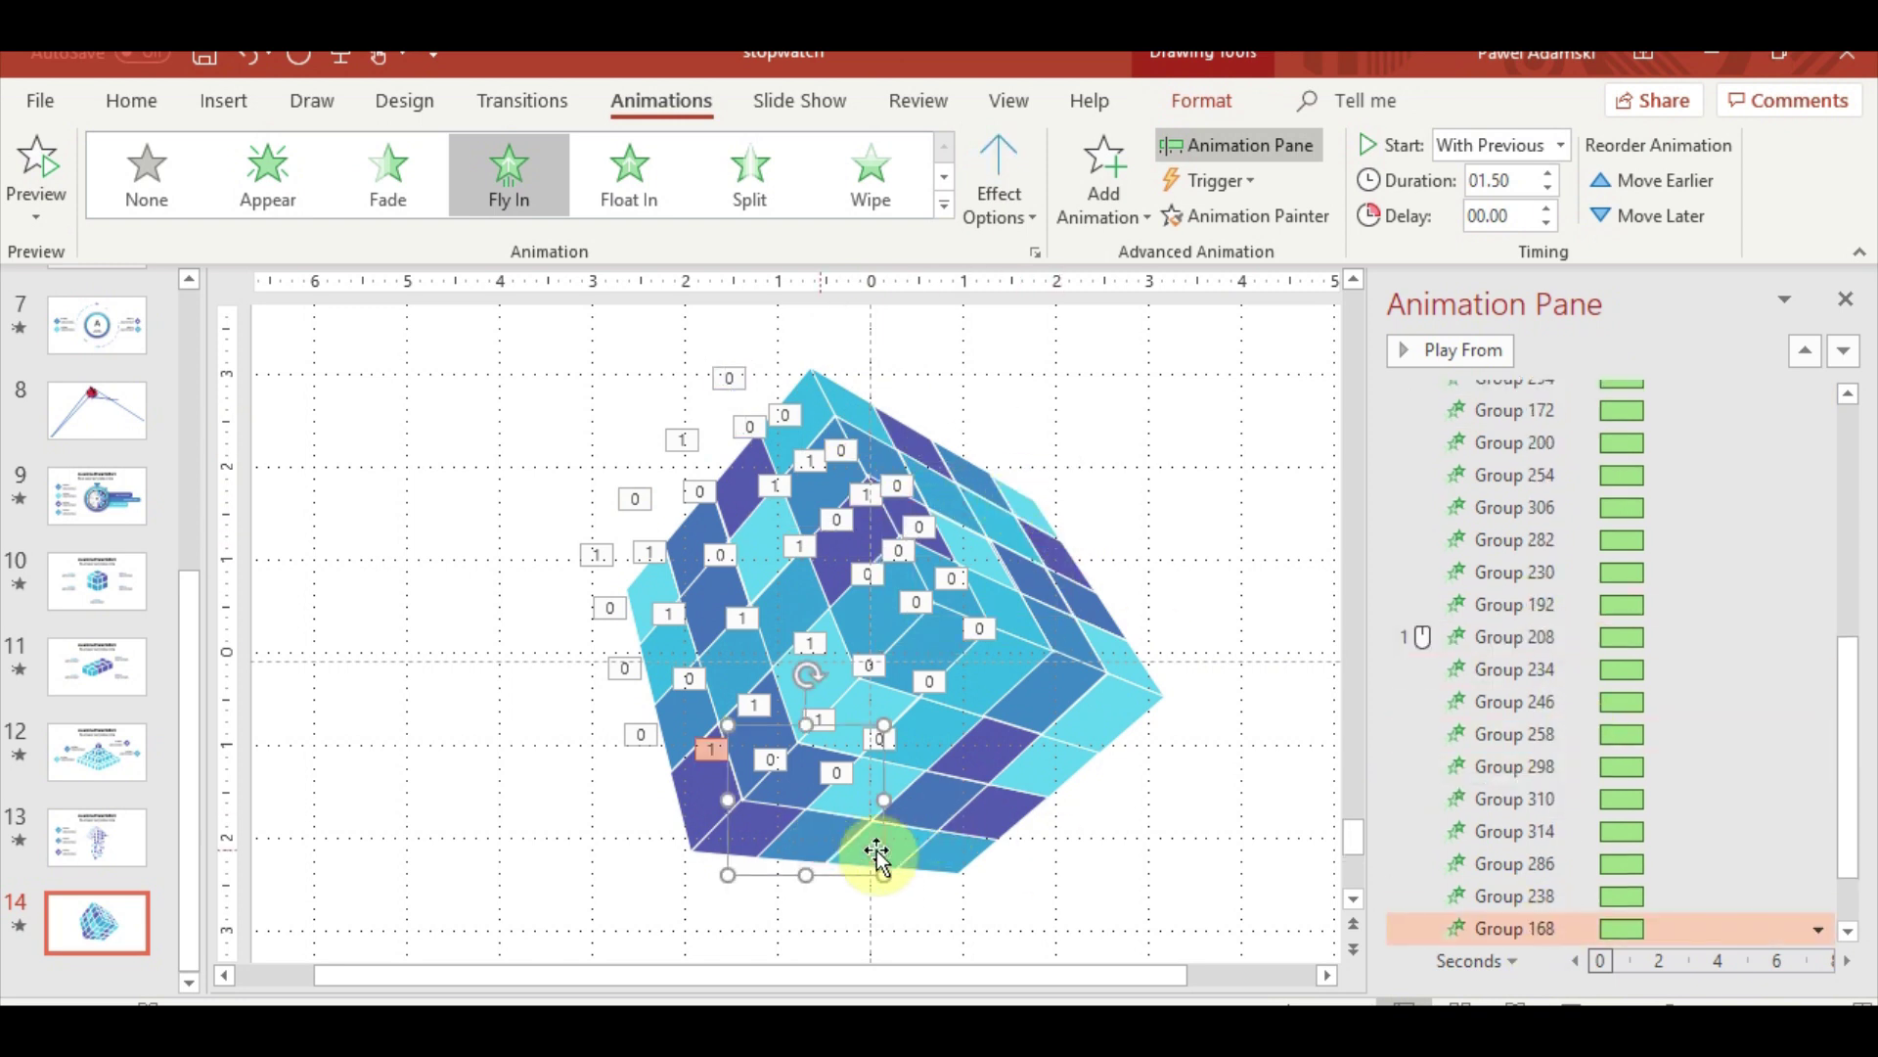
left_click_drag(1530, 920, 1528, 631)
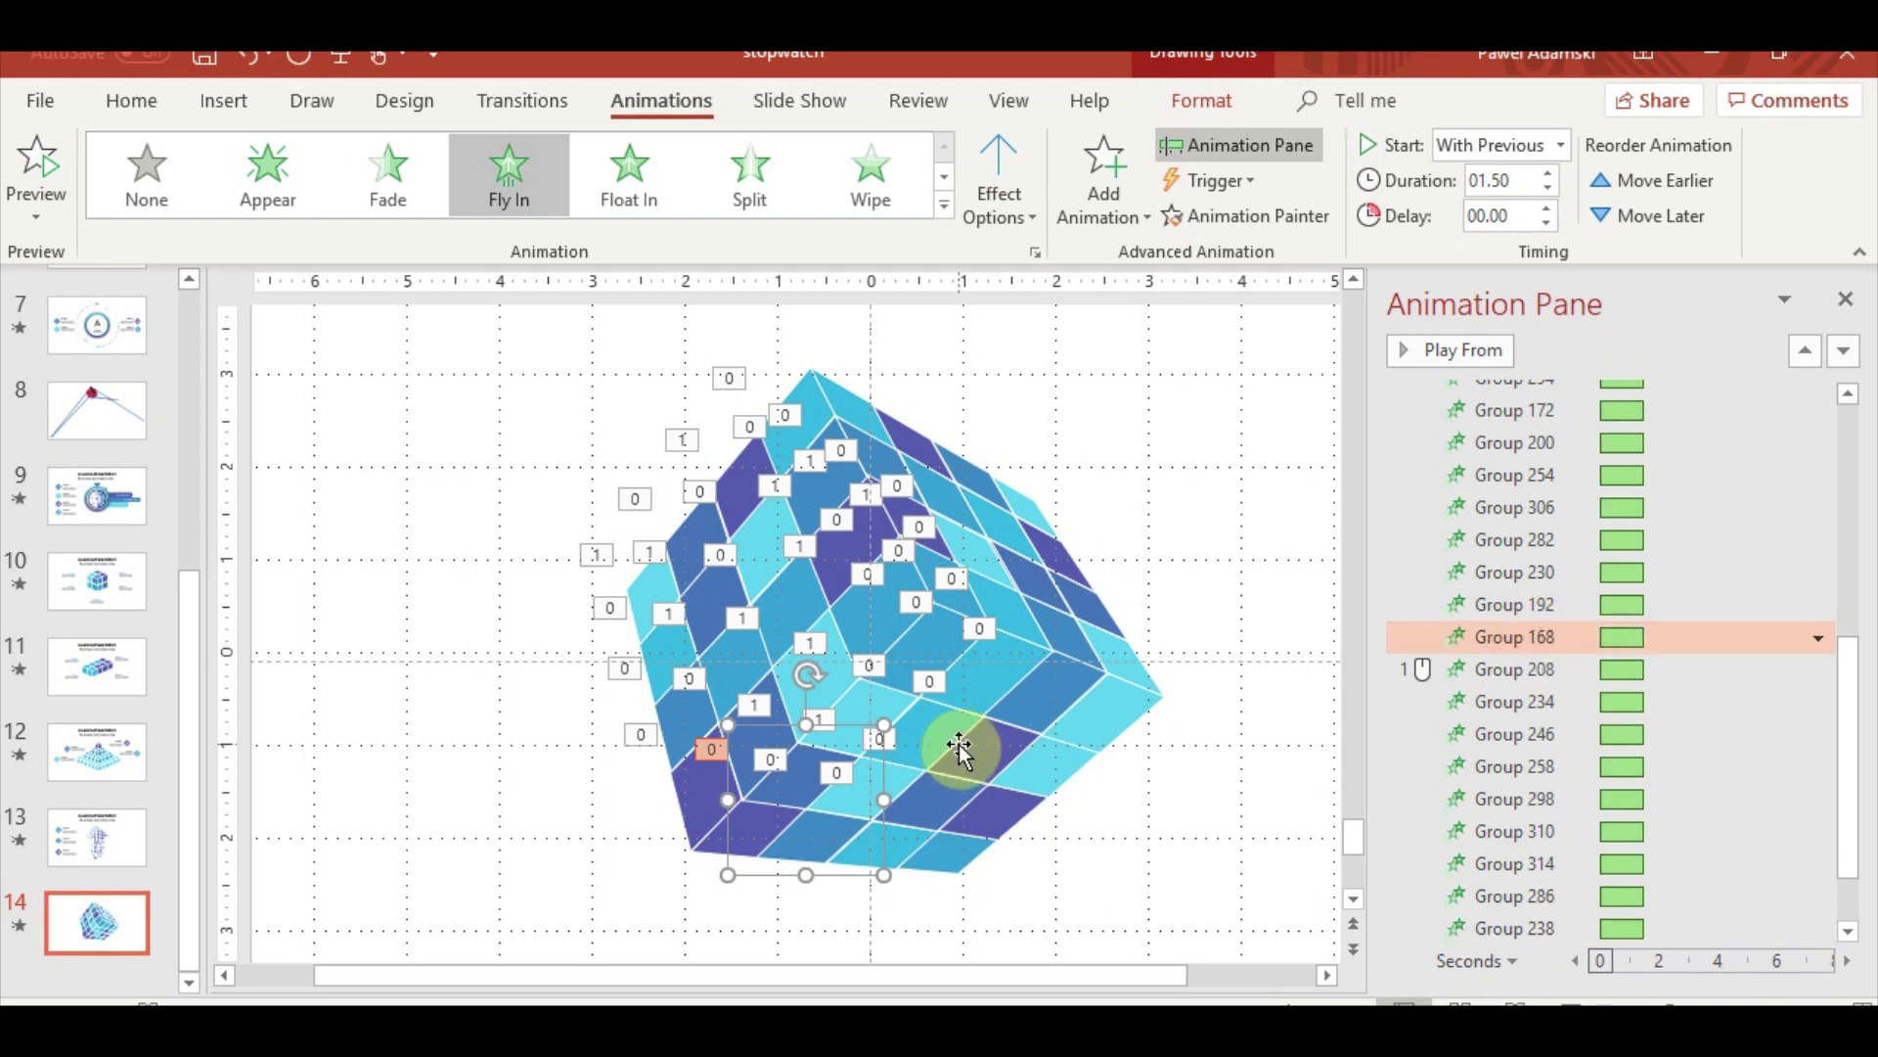
left_click(1515, 702)
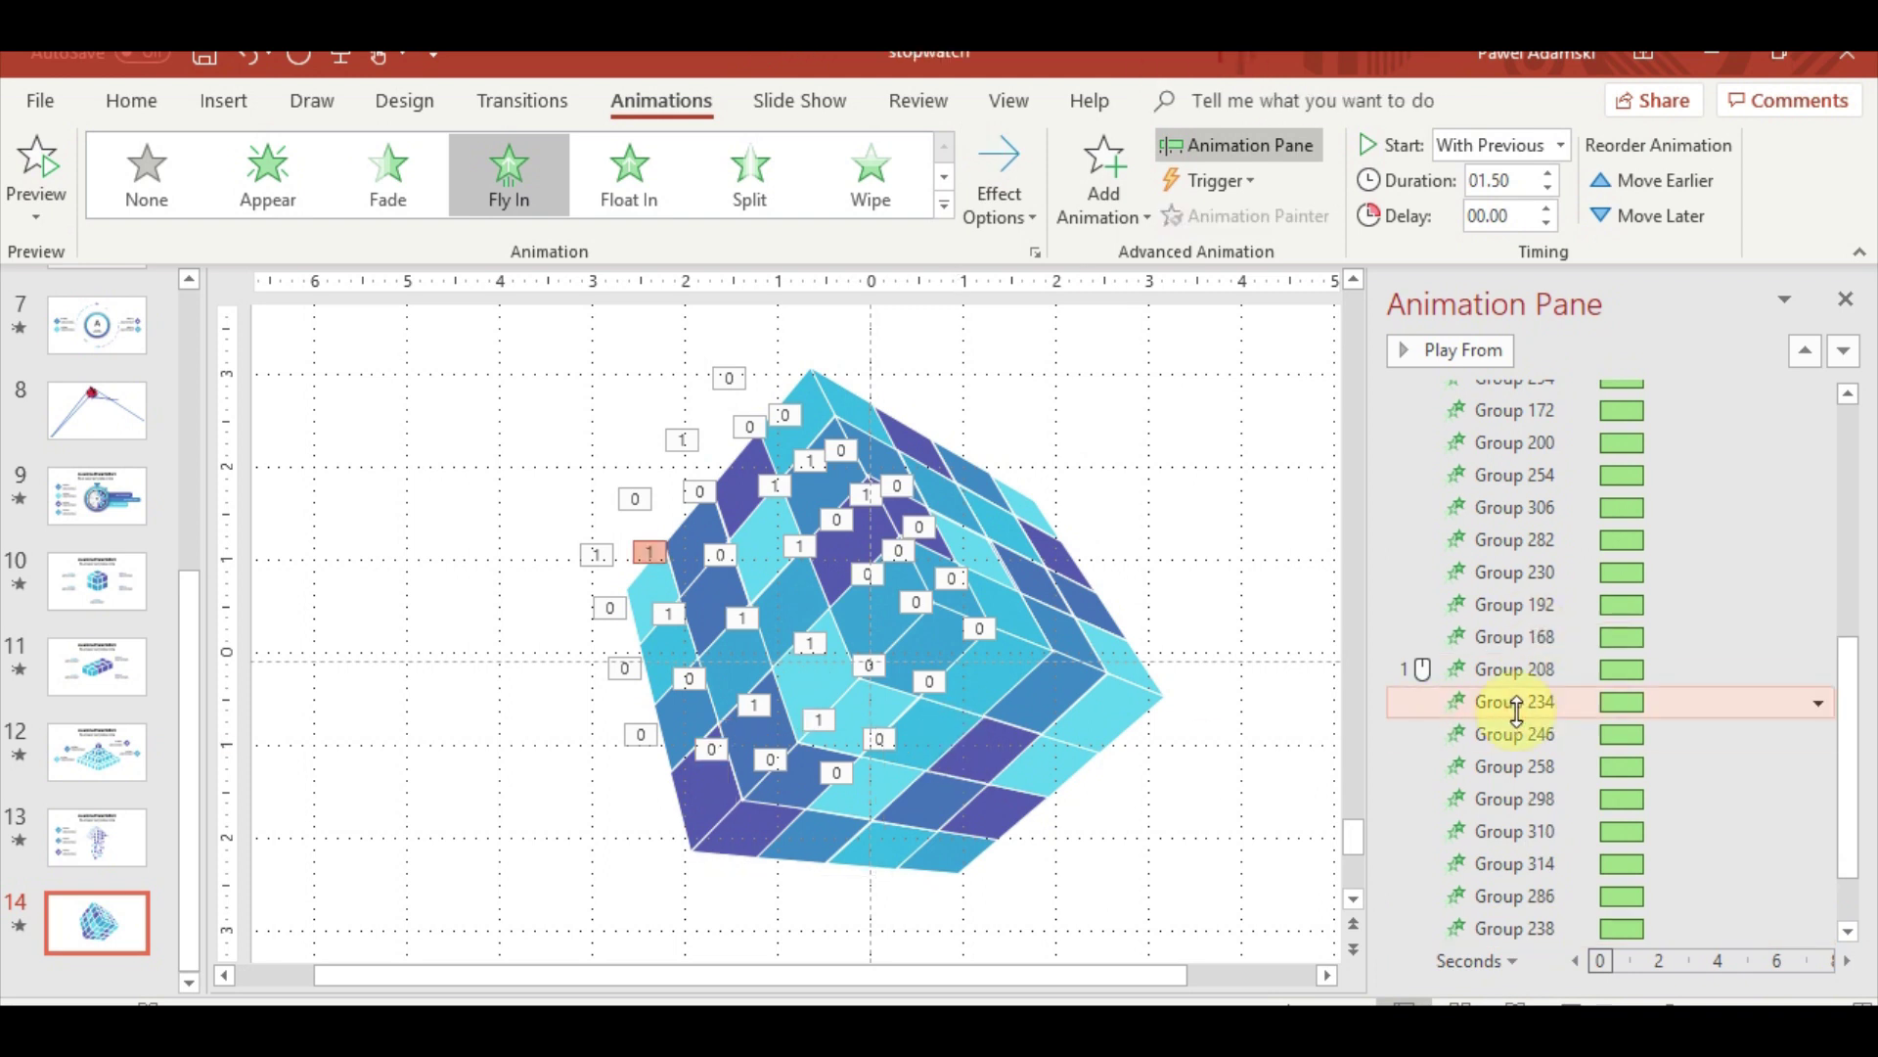
left_click_drag(1534, 652, 1536, 652)
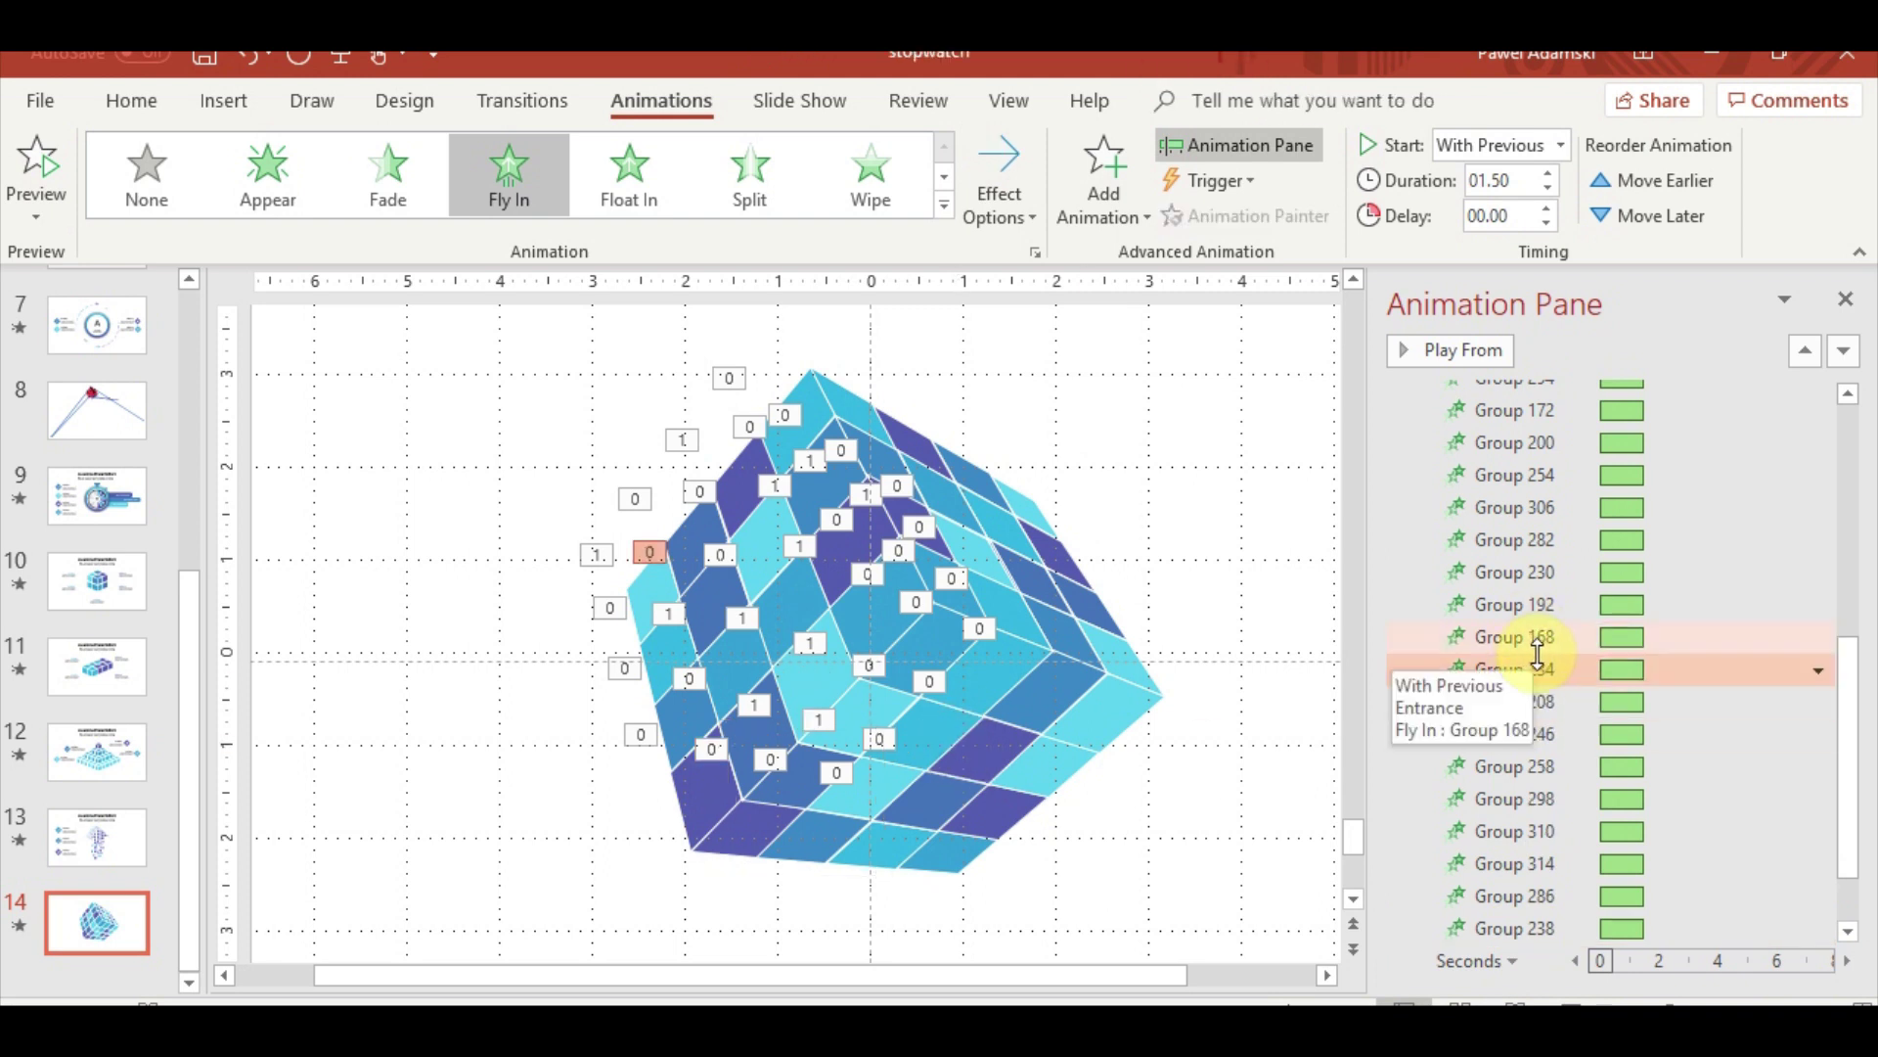
left_click(1526, 766)
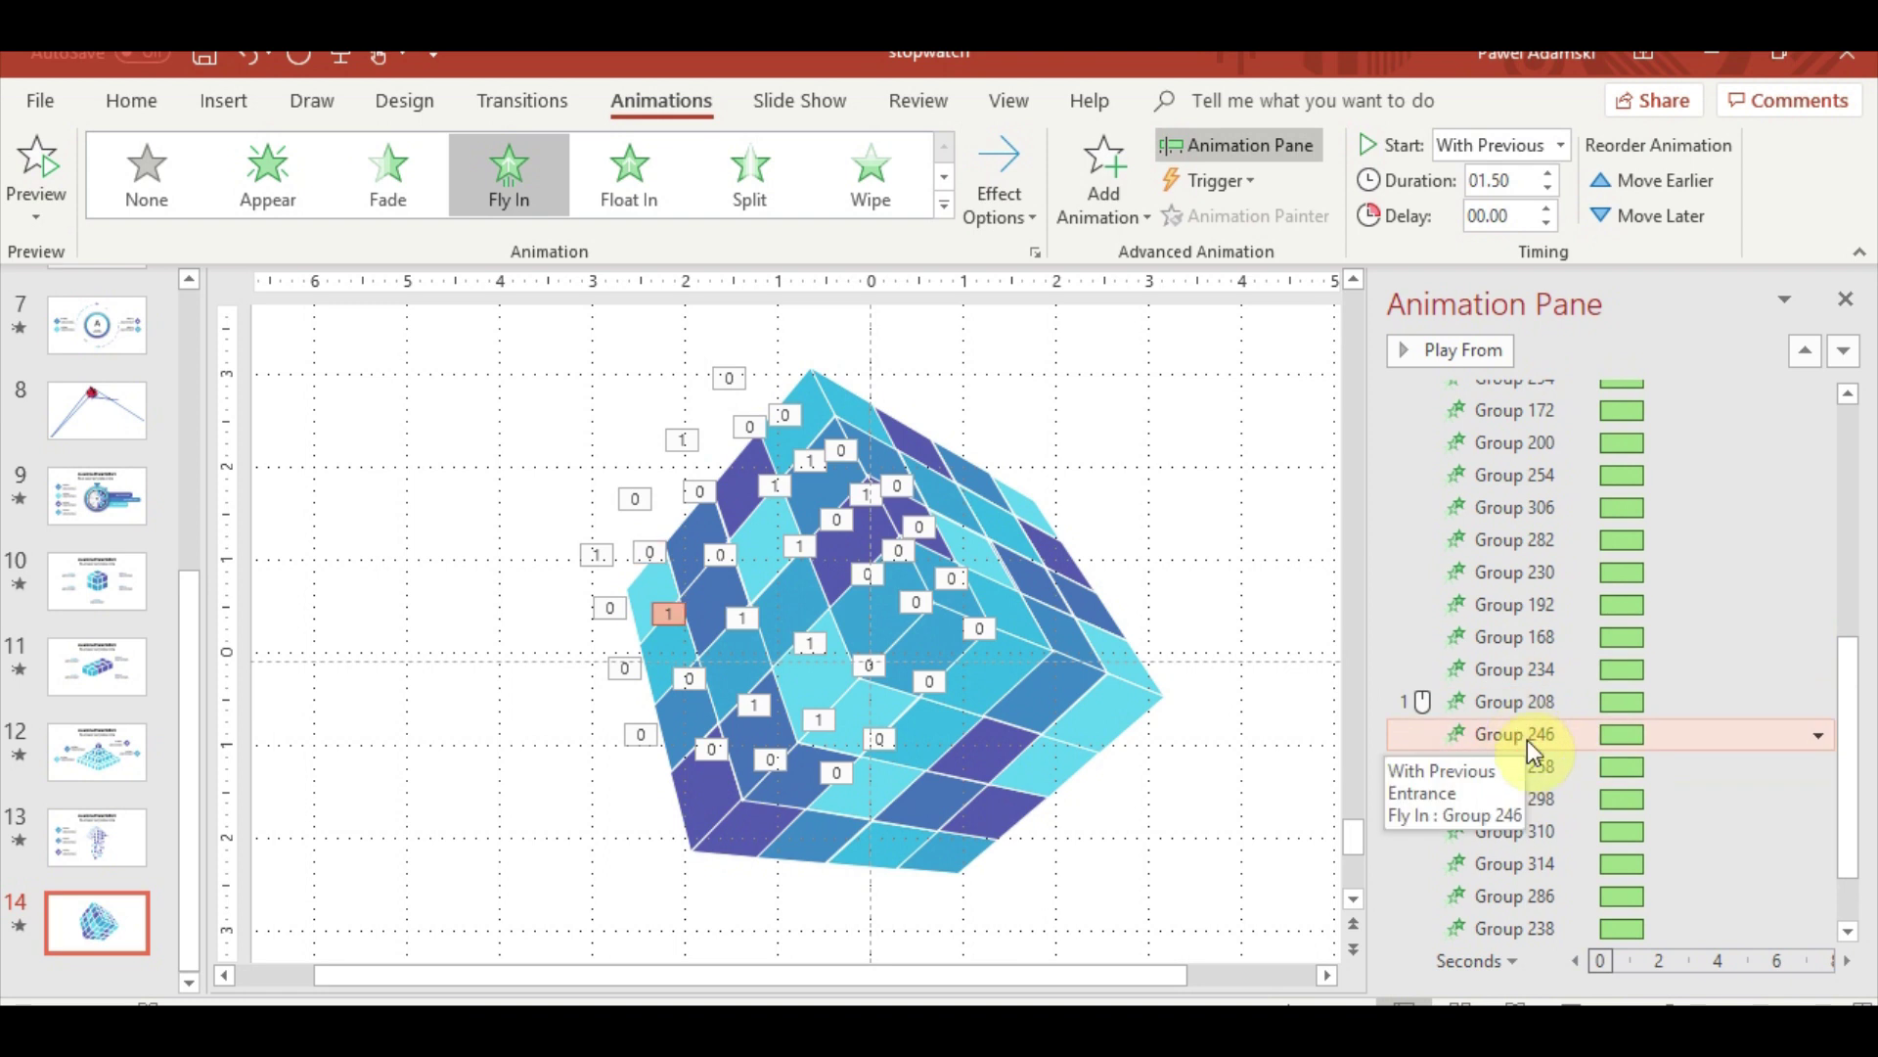
left_click(1526, 796)
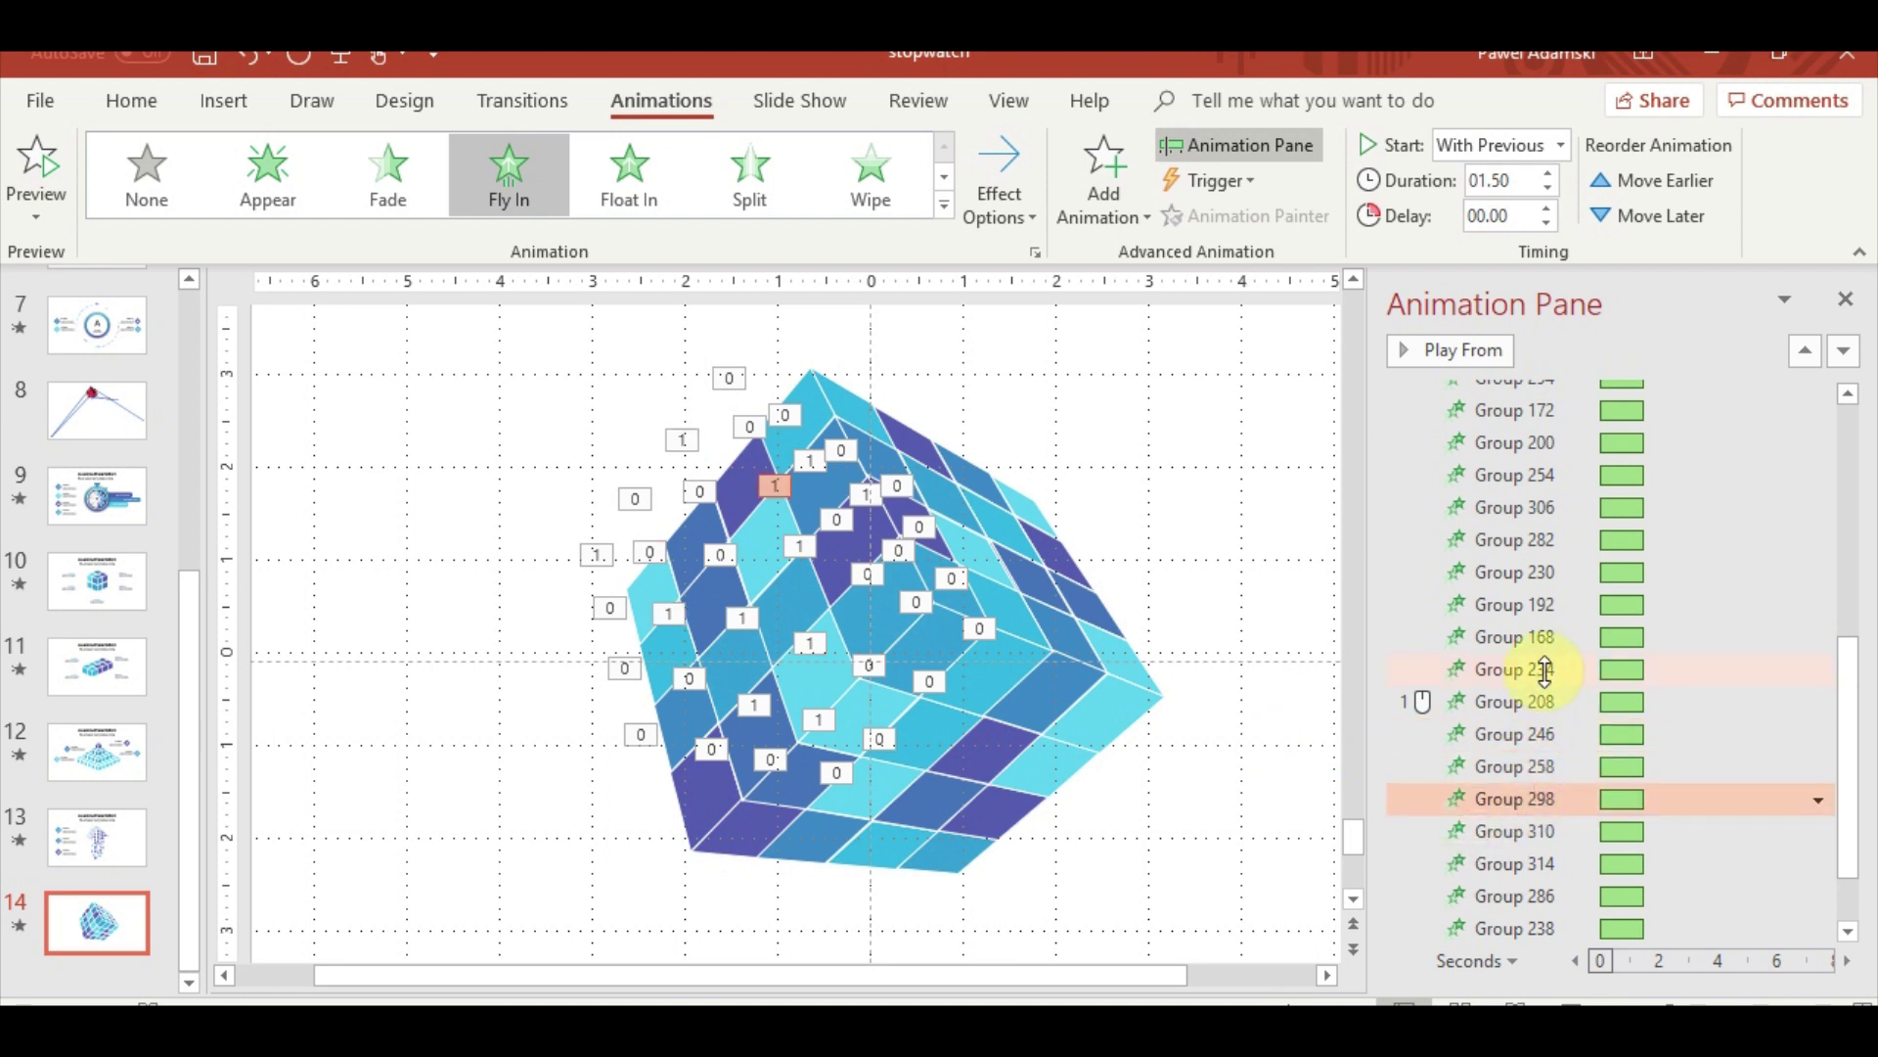
left_click(1536, 670)
left_click(1082, 554)
left_click(868, 532)
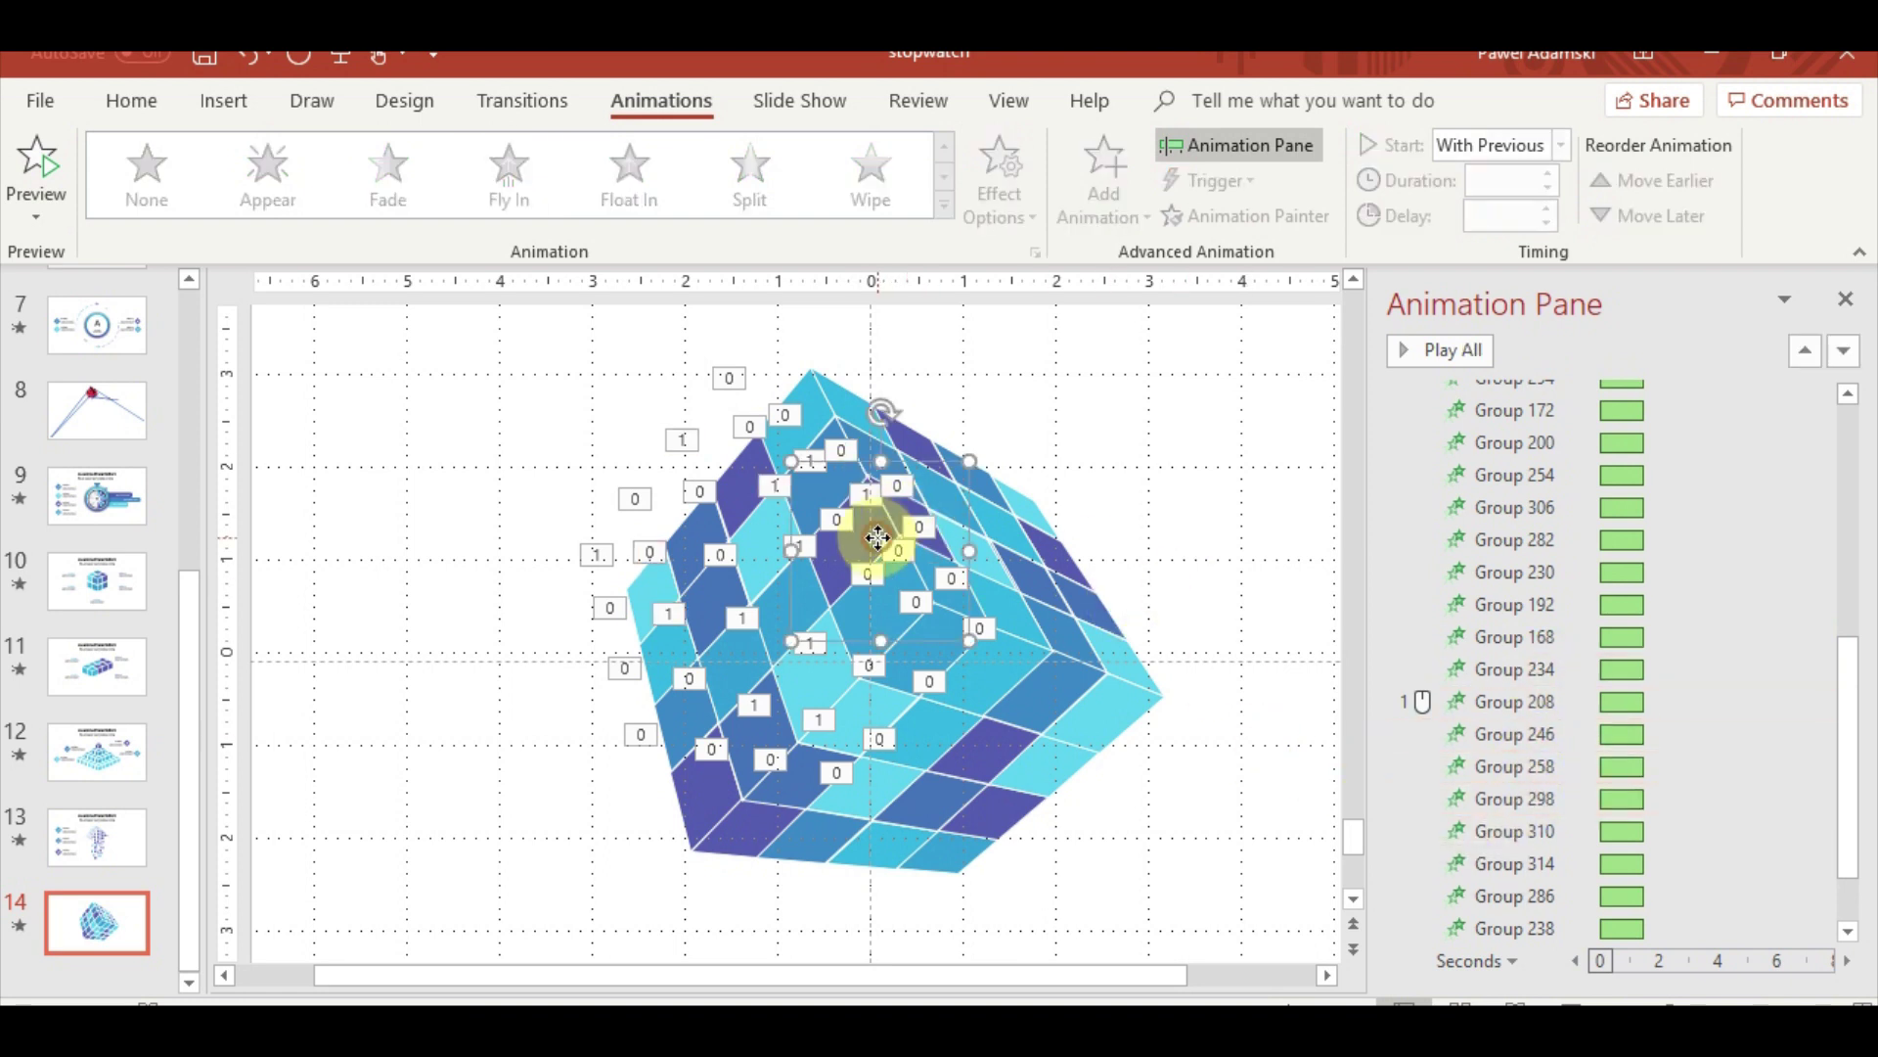
left_click(1560, 802)
left_click_drag(1544, 682, 1544, 685)
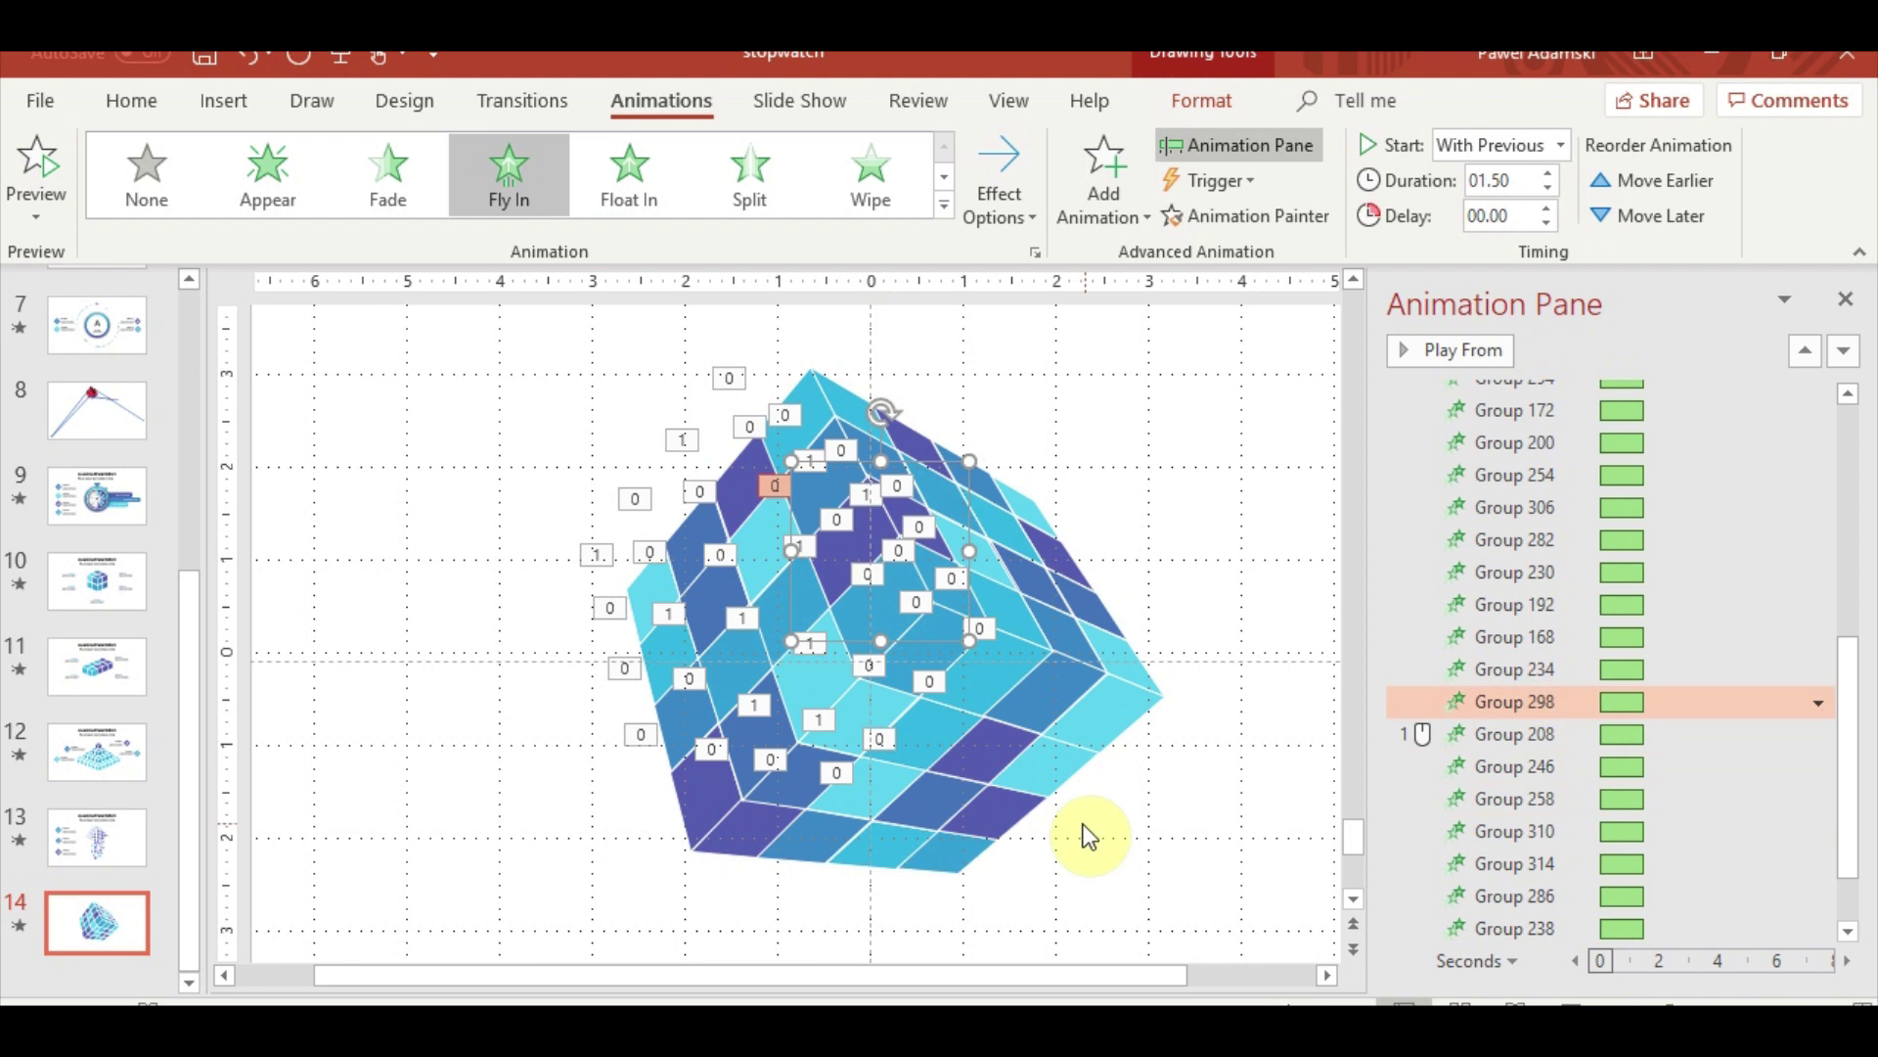
Move Groups 302, 246, 286, 180, 314 and 238 above Group 208
left_click(1003, 768)
left_click(964, 758)
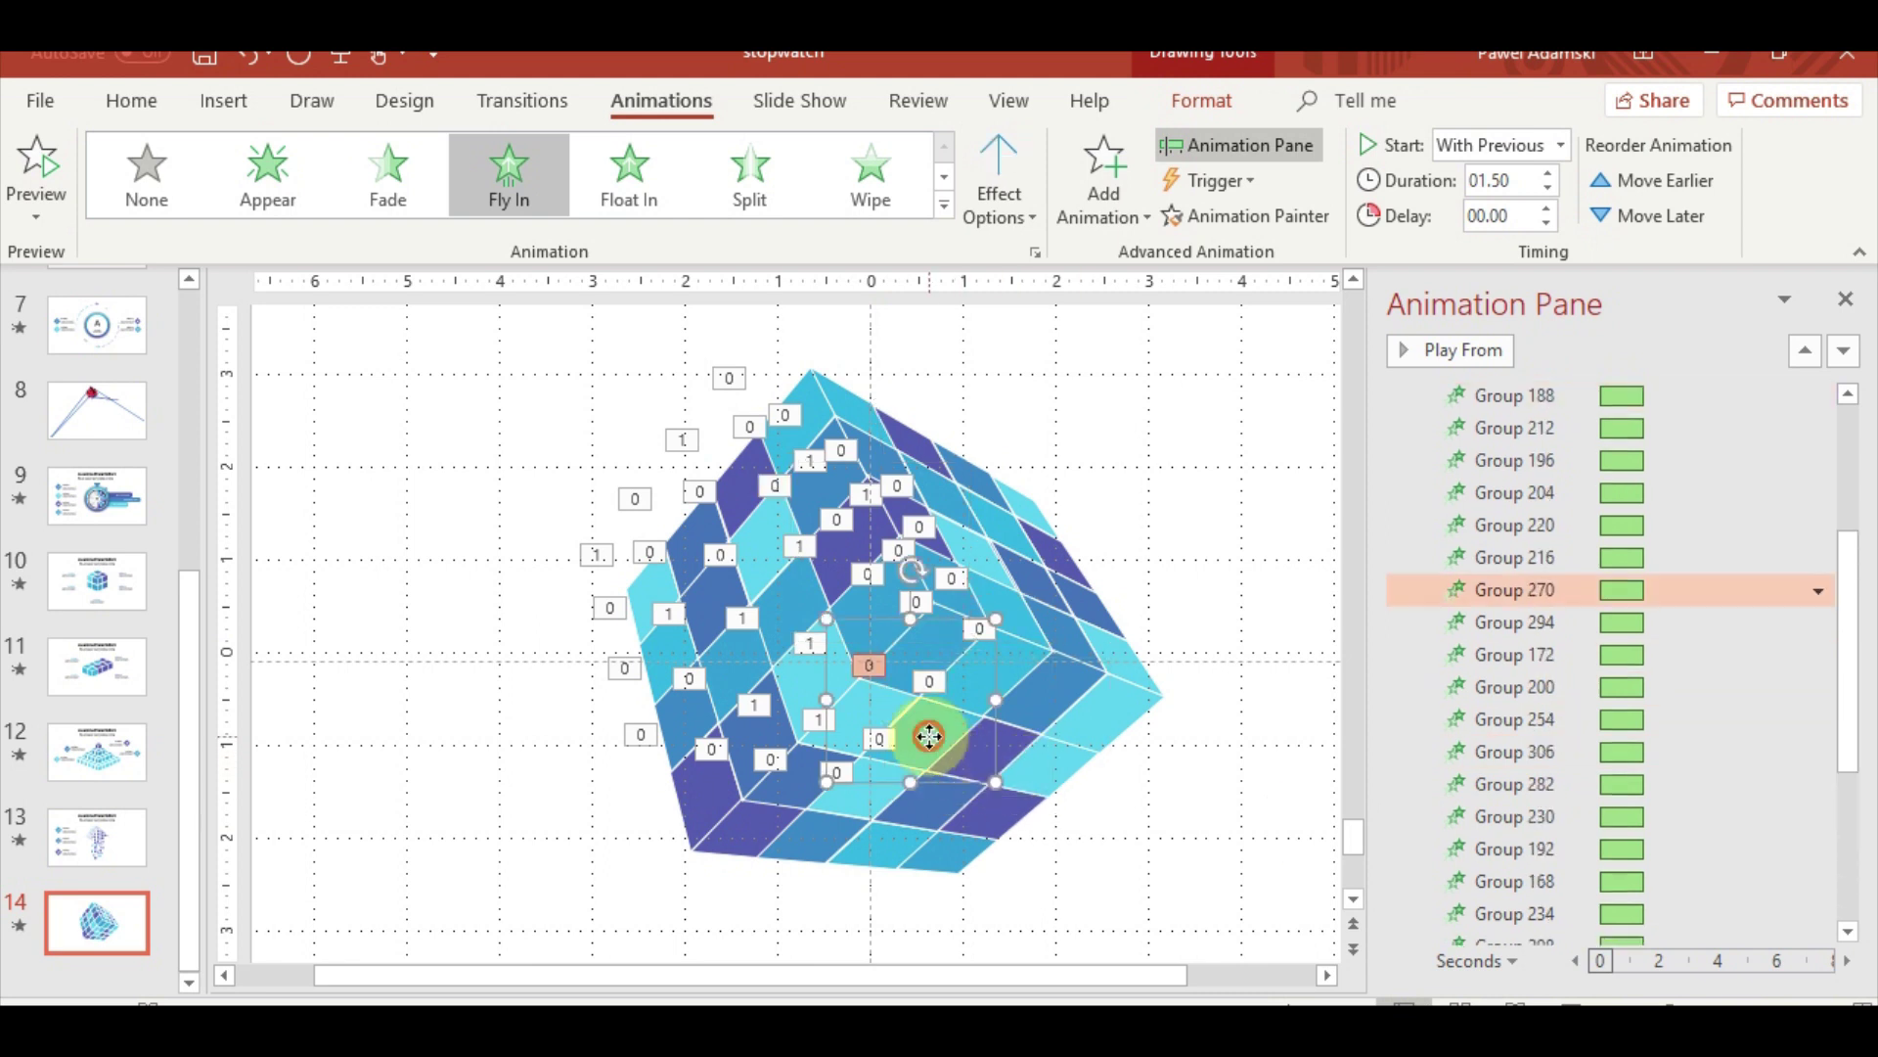
left_click(930, 734)
mouse_move(1541, 927)
left_mouse_down()
mouse_move(1570, 734)
mouse_move(1551, 669)
left_mouse_up()
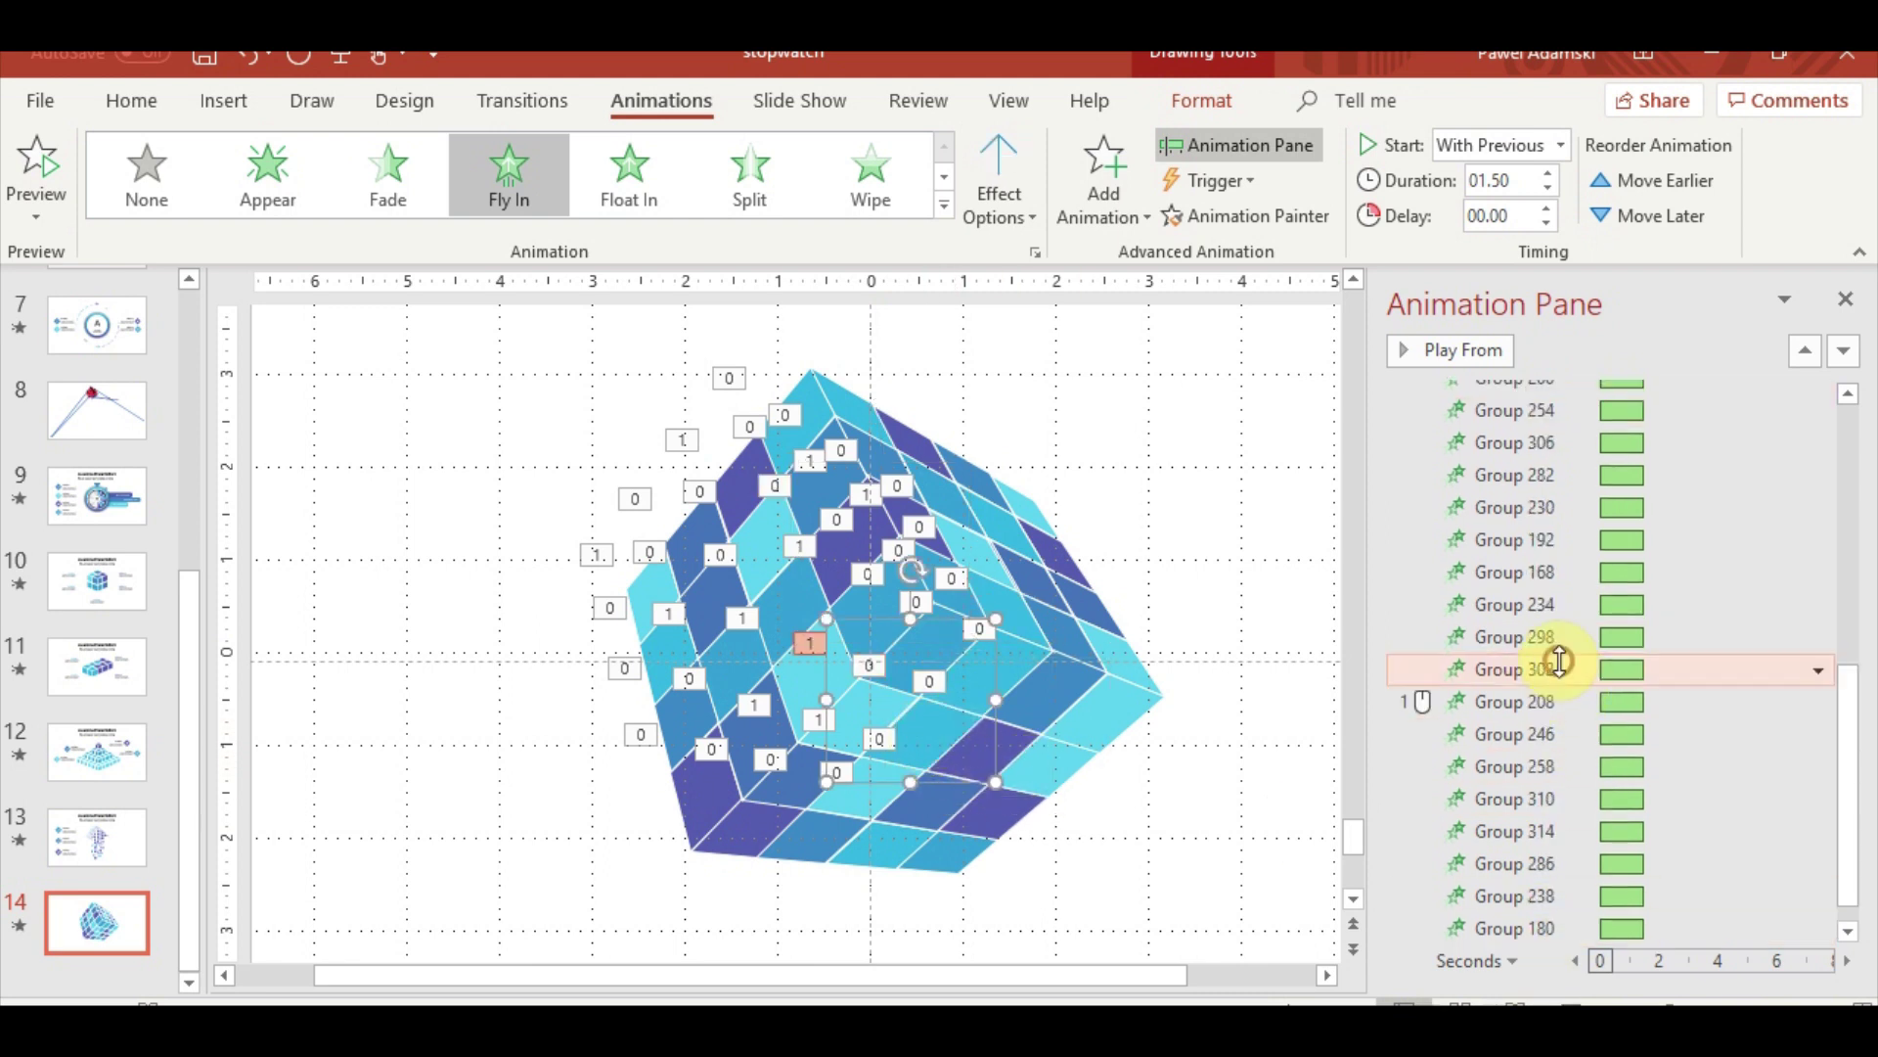
left_click(1522, 742)
left_click_drag(1543, 707, 1543, 700)
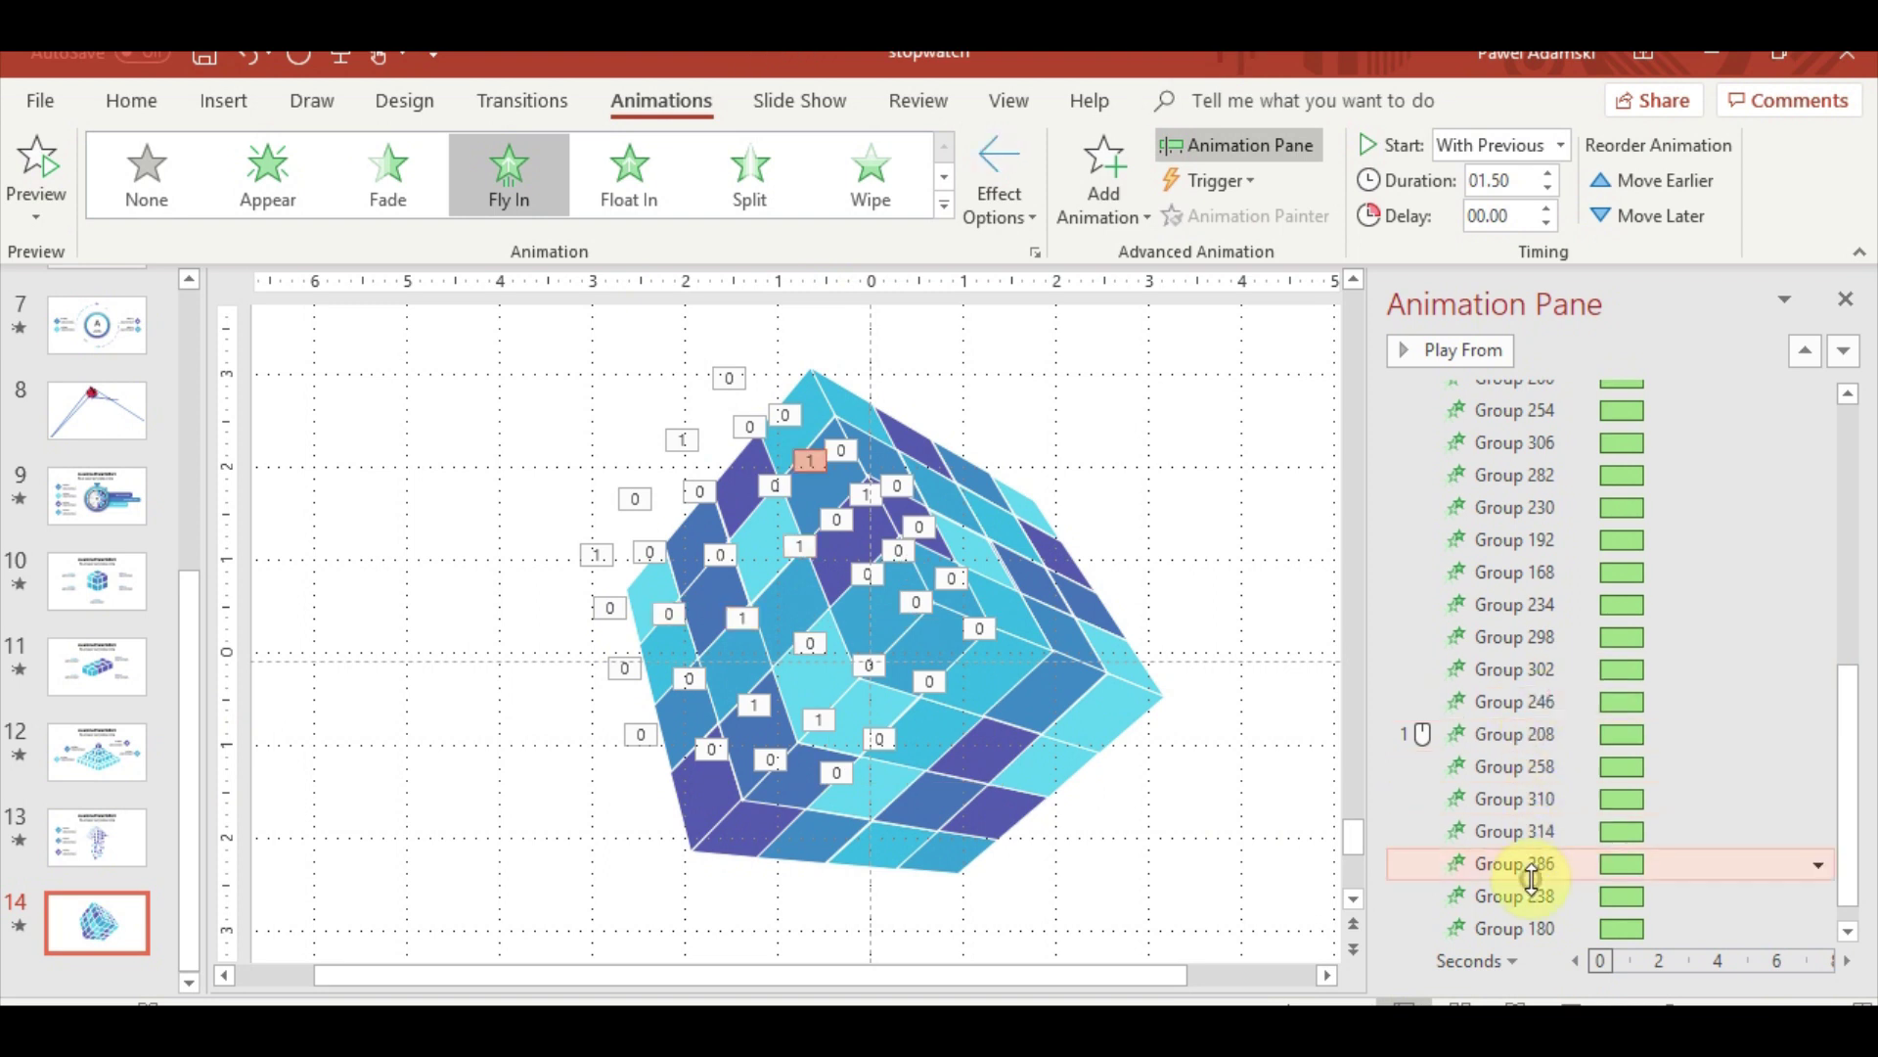
left_click_drag(1532, 860, 1541, 743)
left_click(1540, 929)
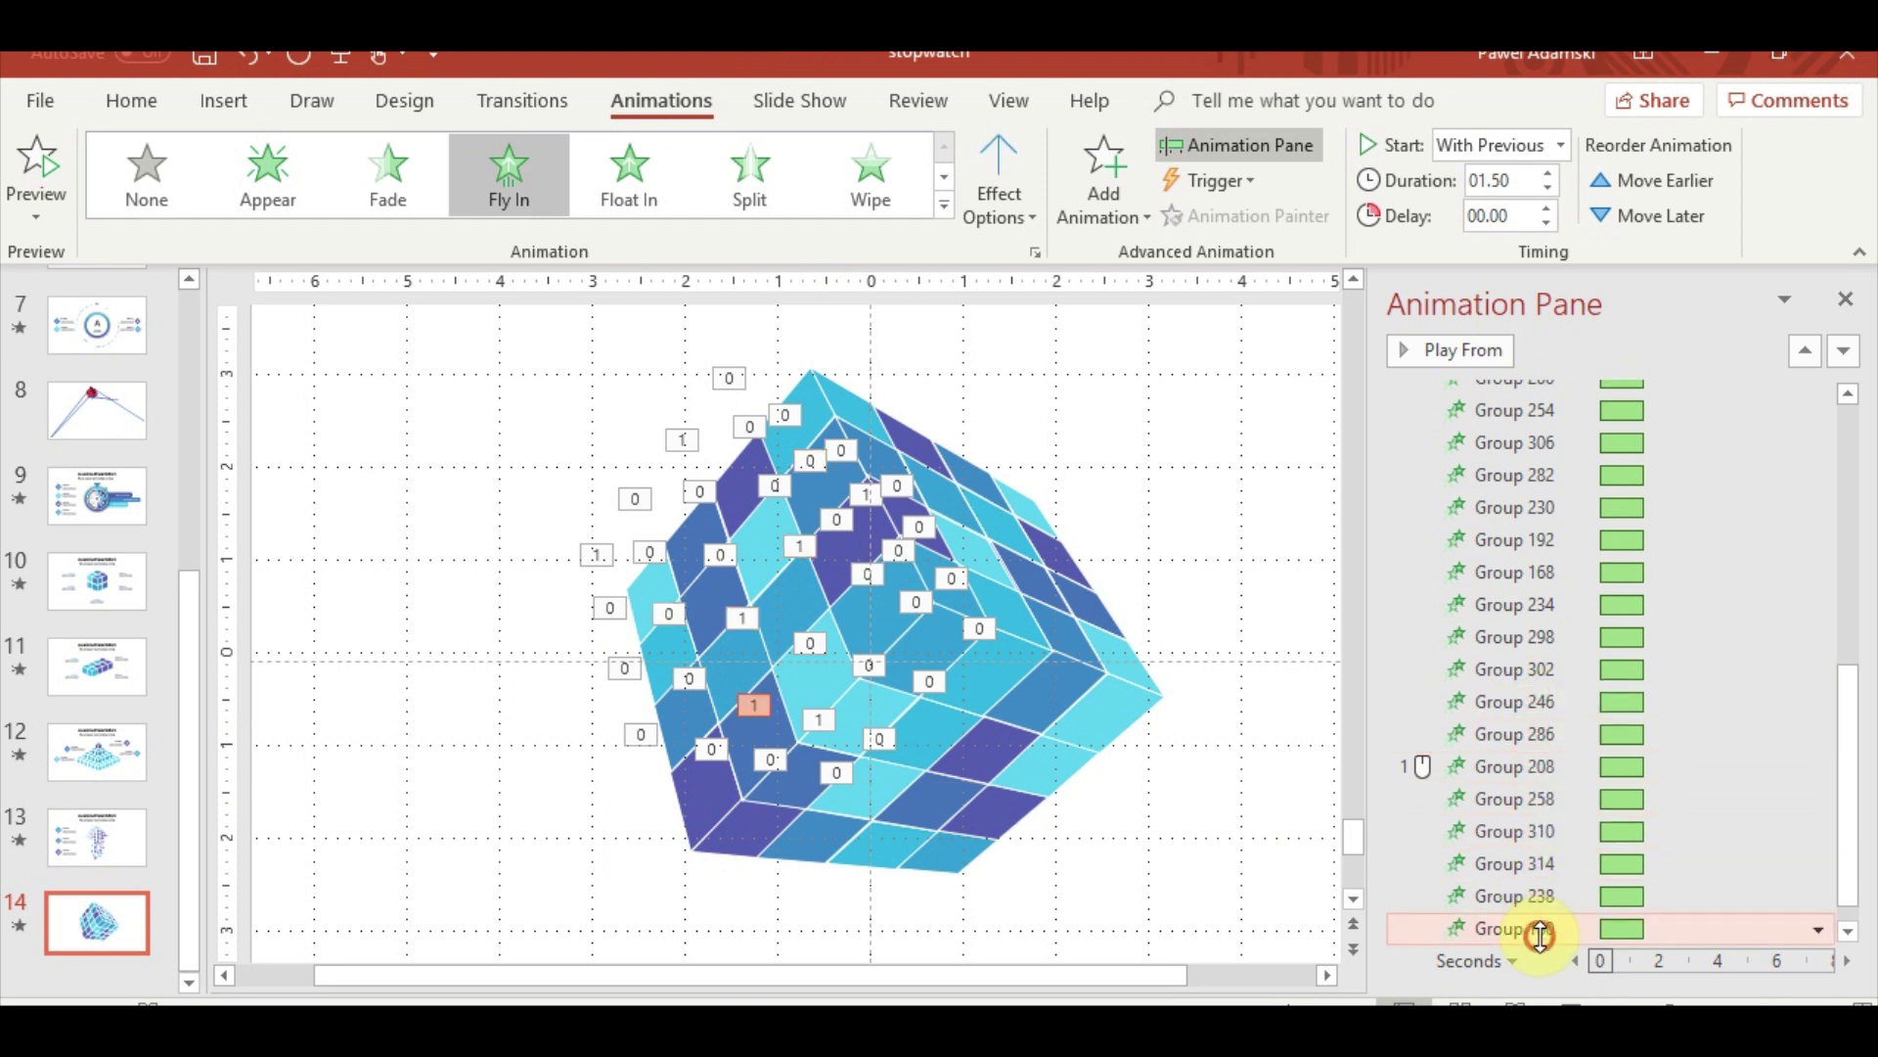
left_click_drag(1541, 934, 1526, 768)
left_click(1526, 830)
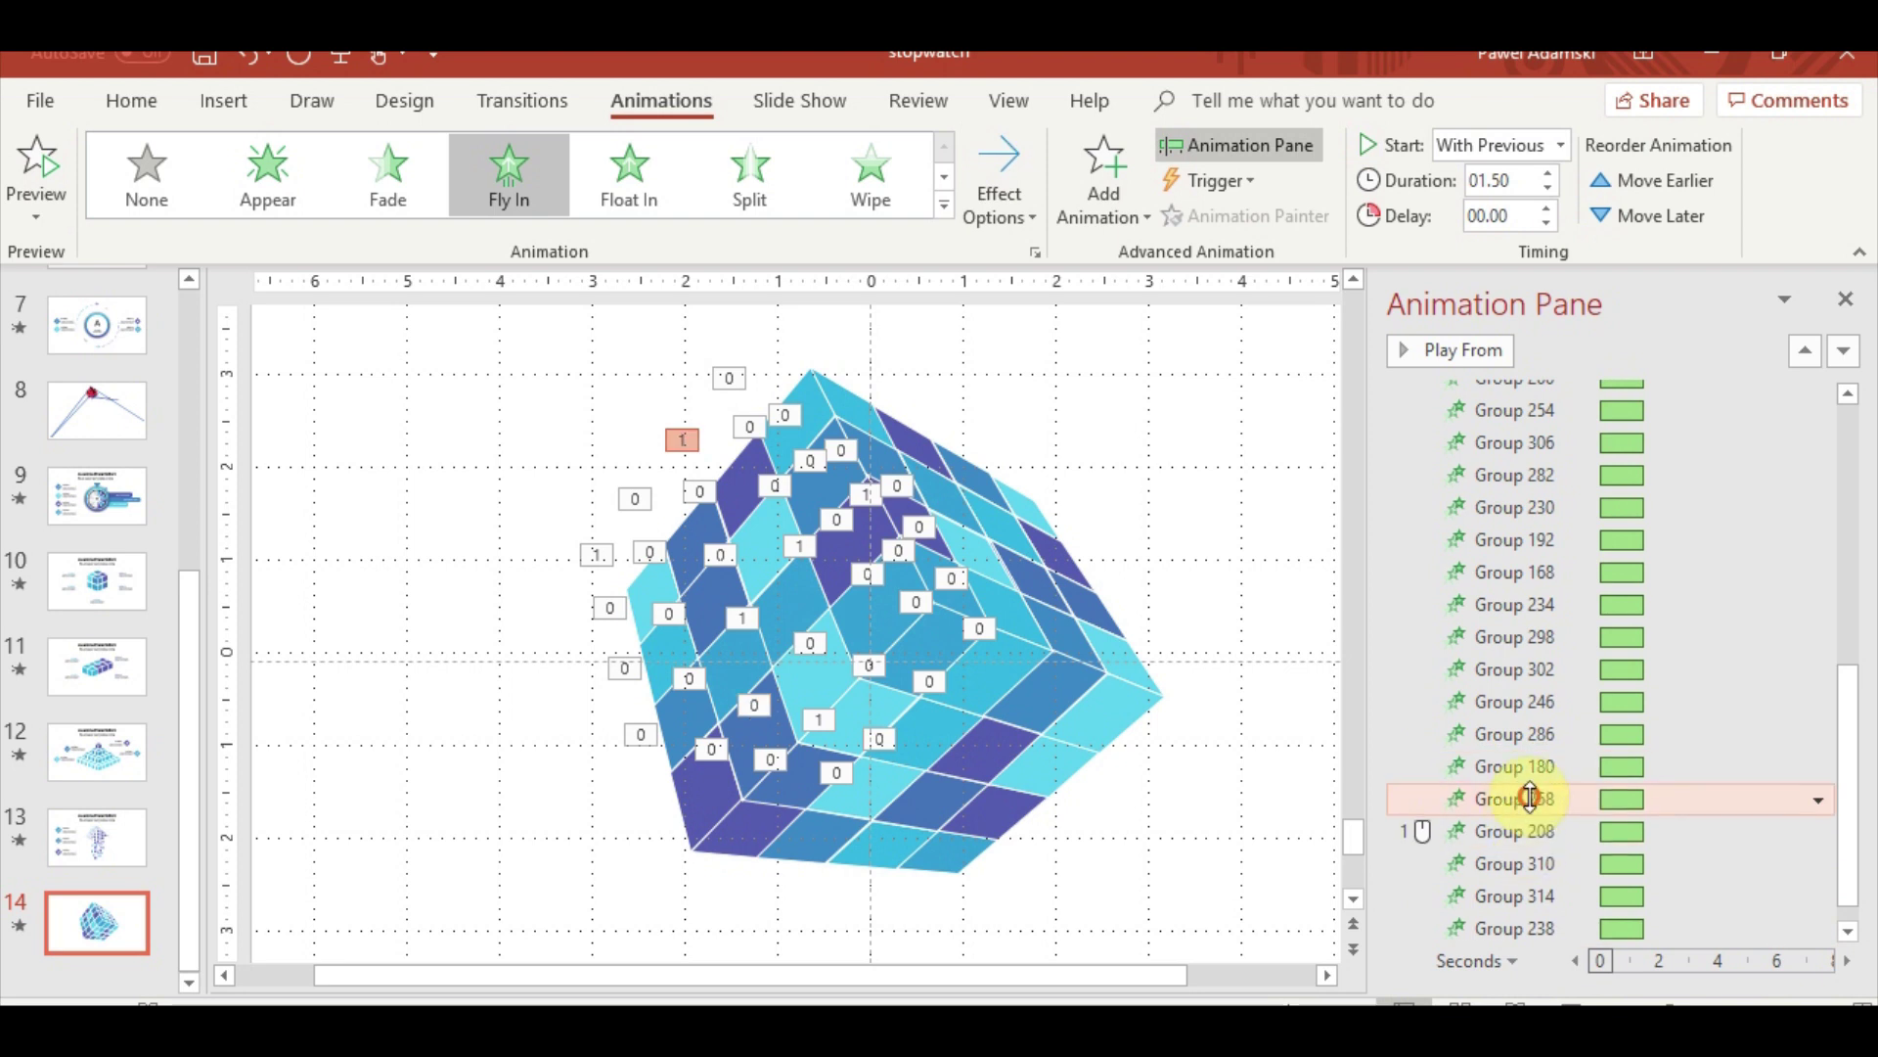
left_click(1529, 896)
left_click_drag(1542, 839, 1543, 839)
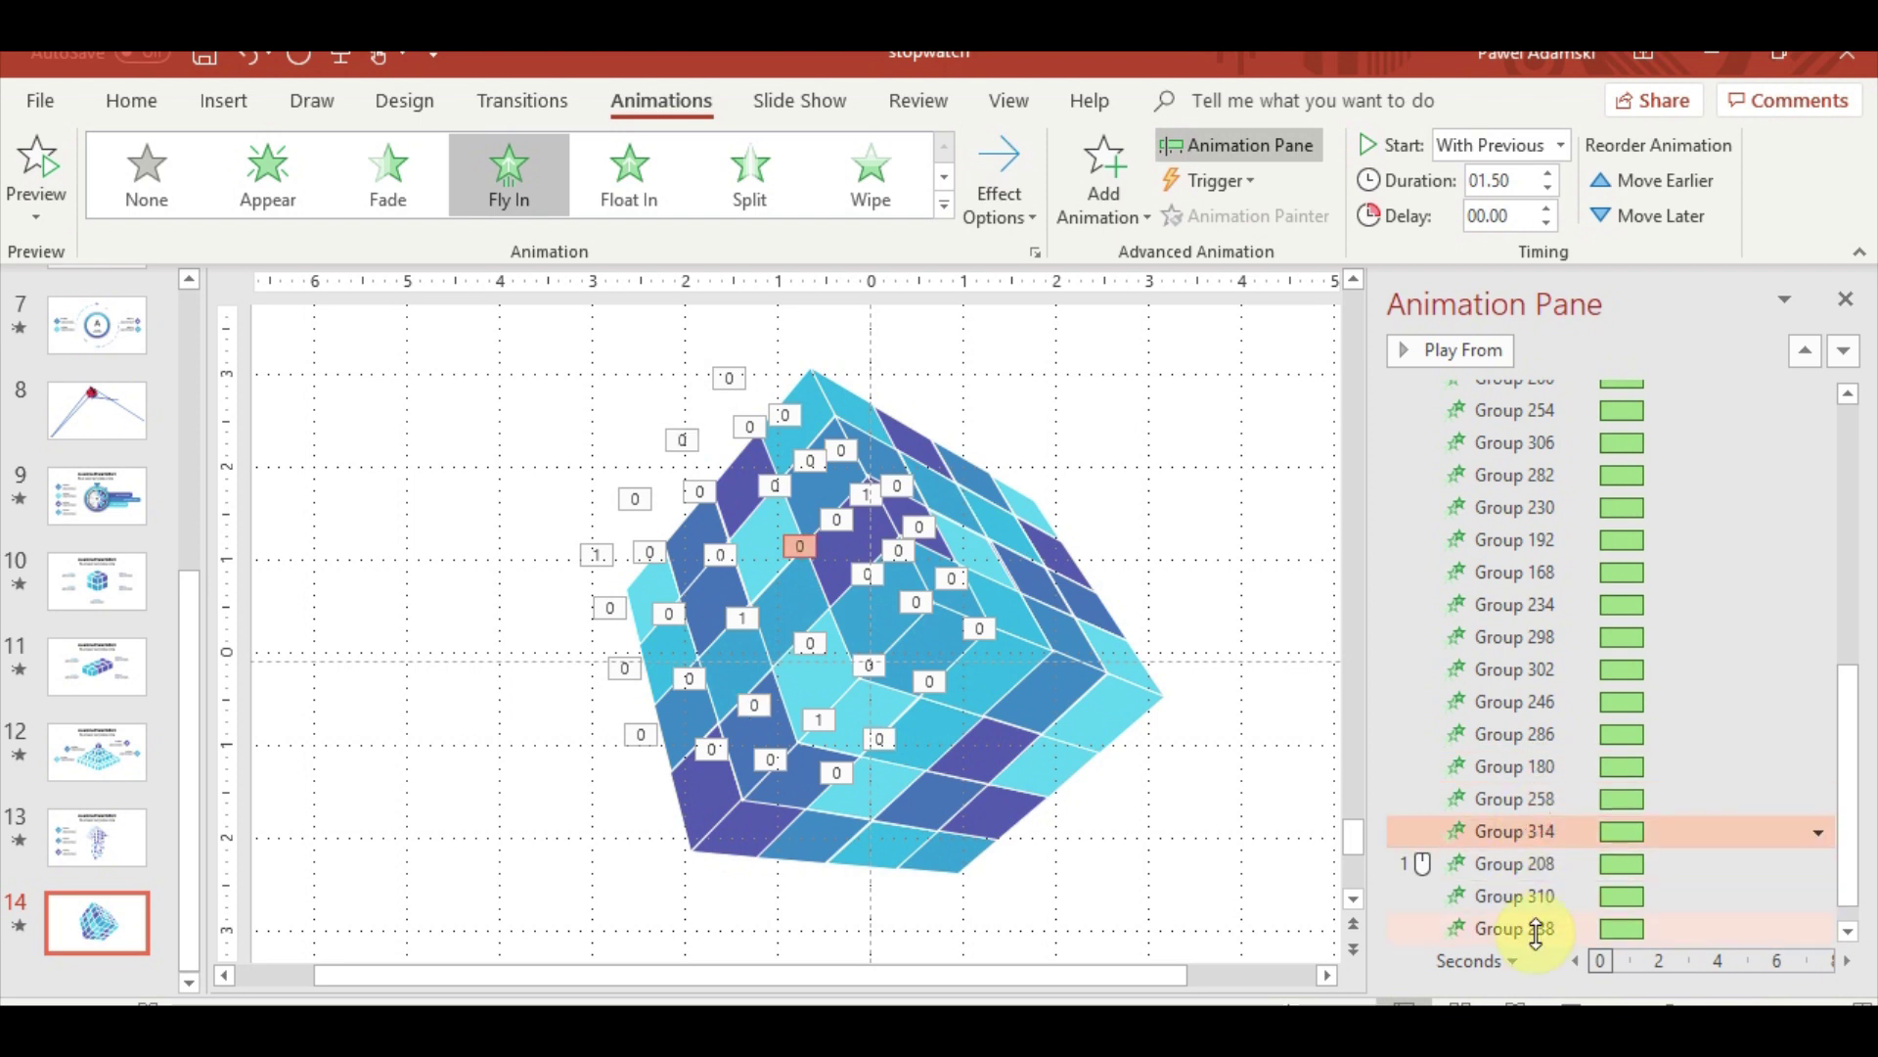
mouse_move(1544, 927)
left_mouse_down()
mouse_move(1544, 861)
mouse_move(1507, 871)
left_mouse_up()
left_click(1543, 896)
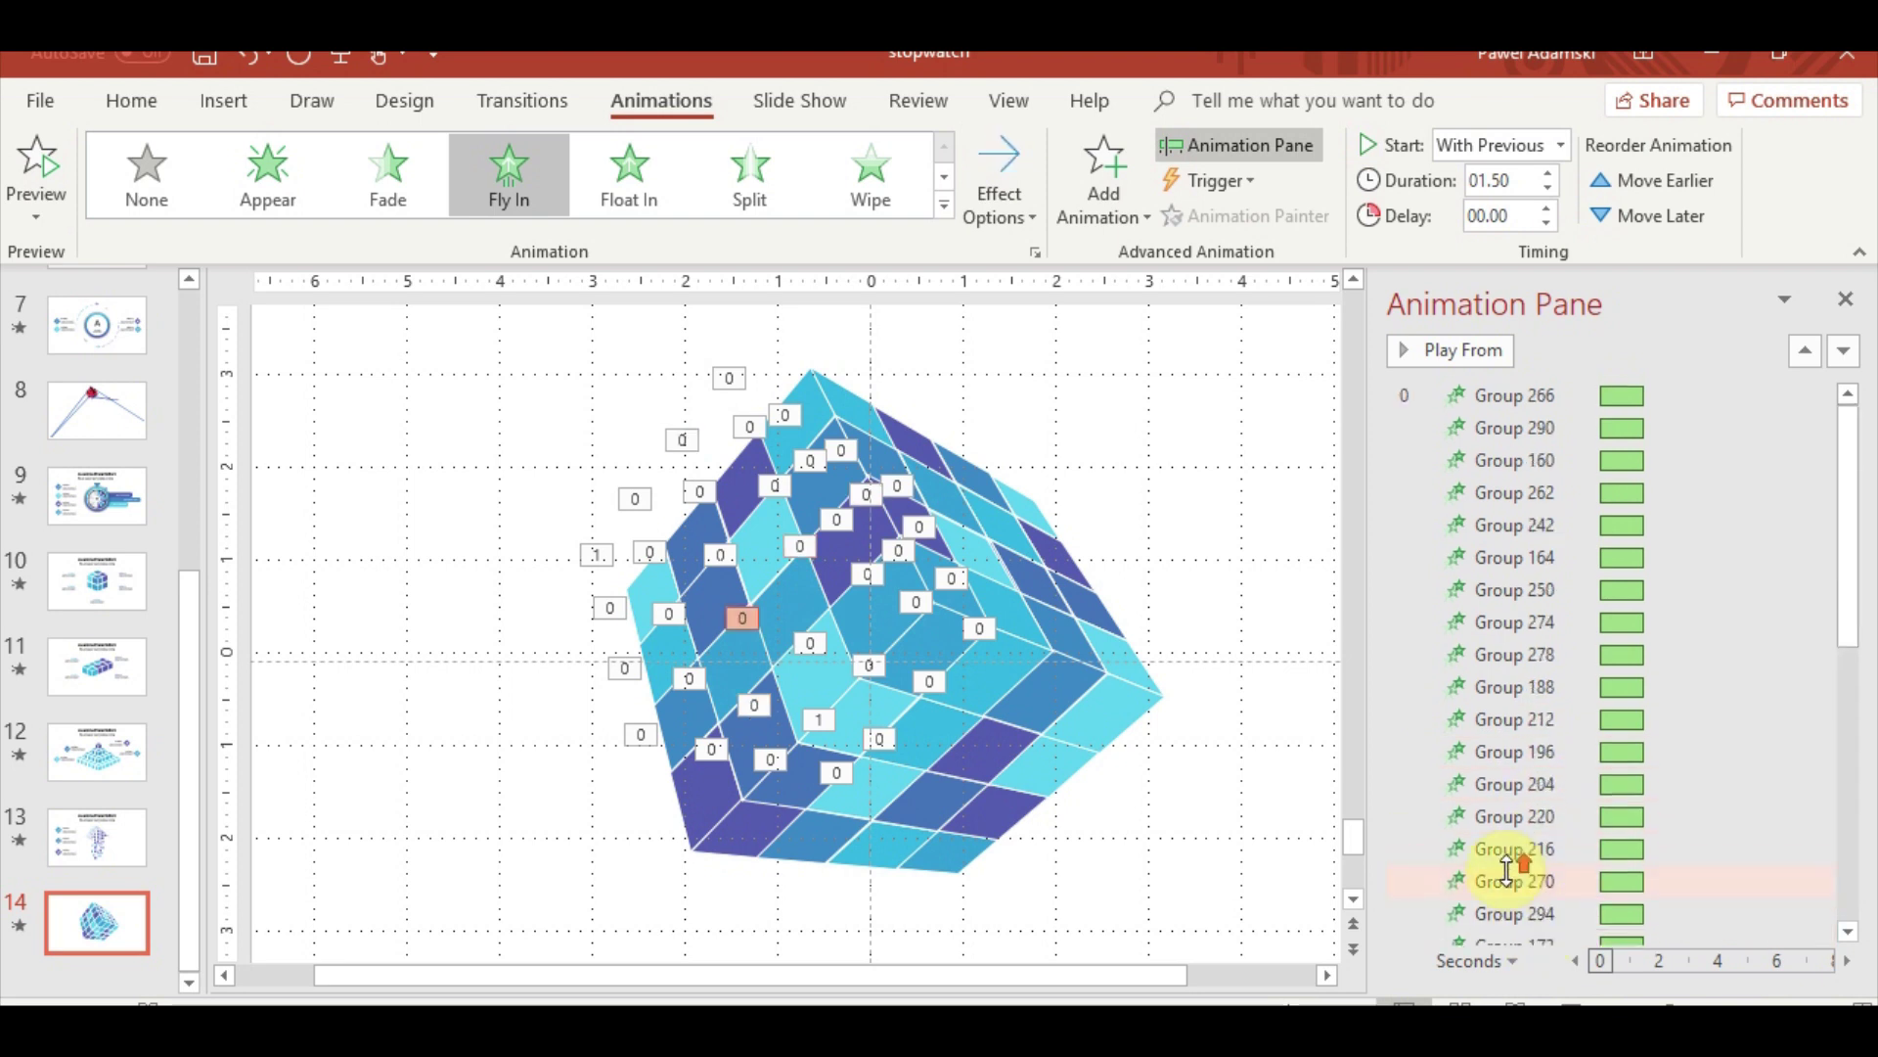
Select Groups 262, 242 and 164 together in the Animation Pane
left_click(1487, 395)
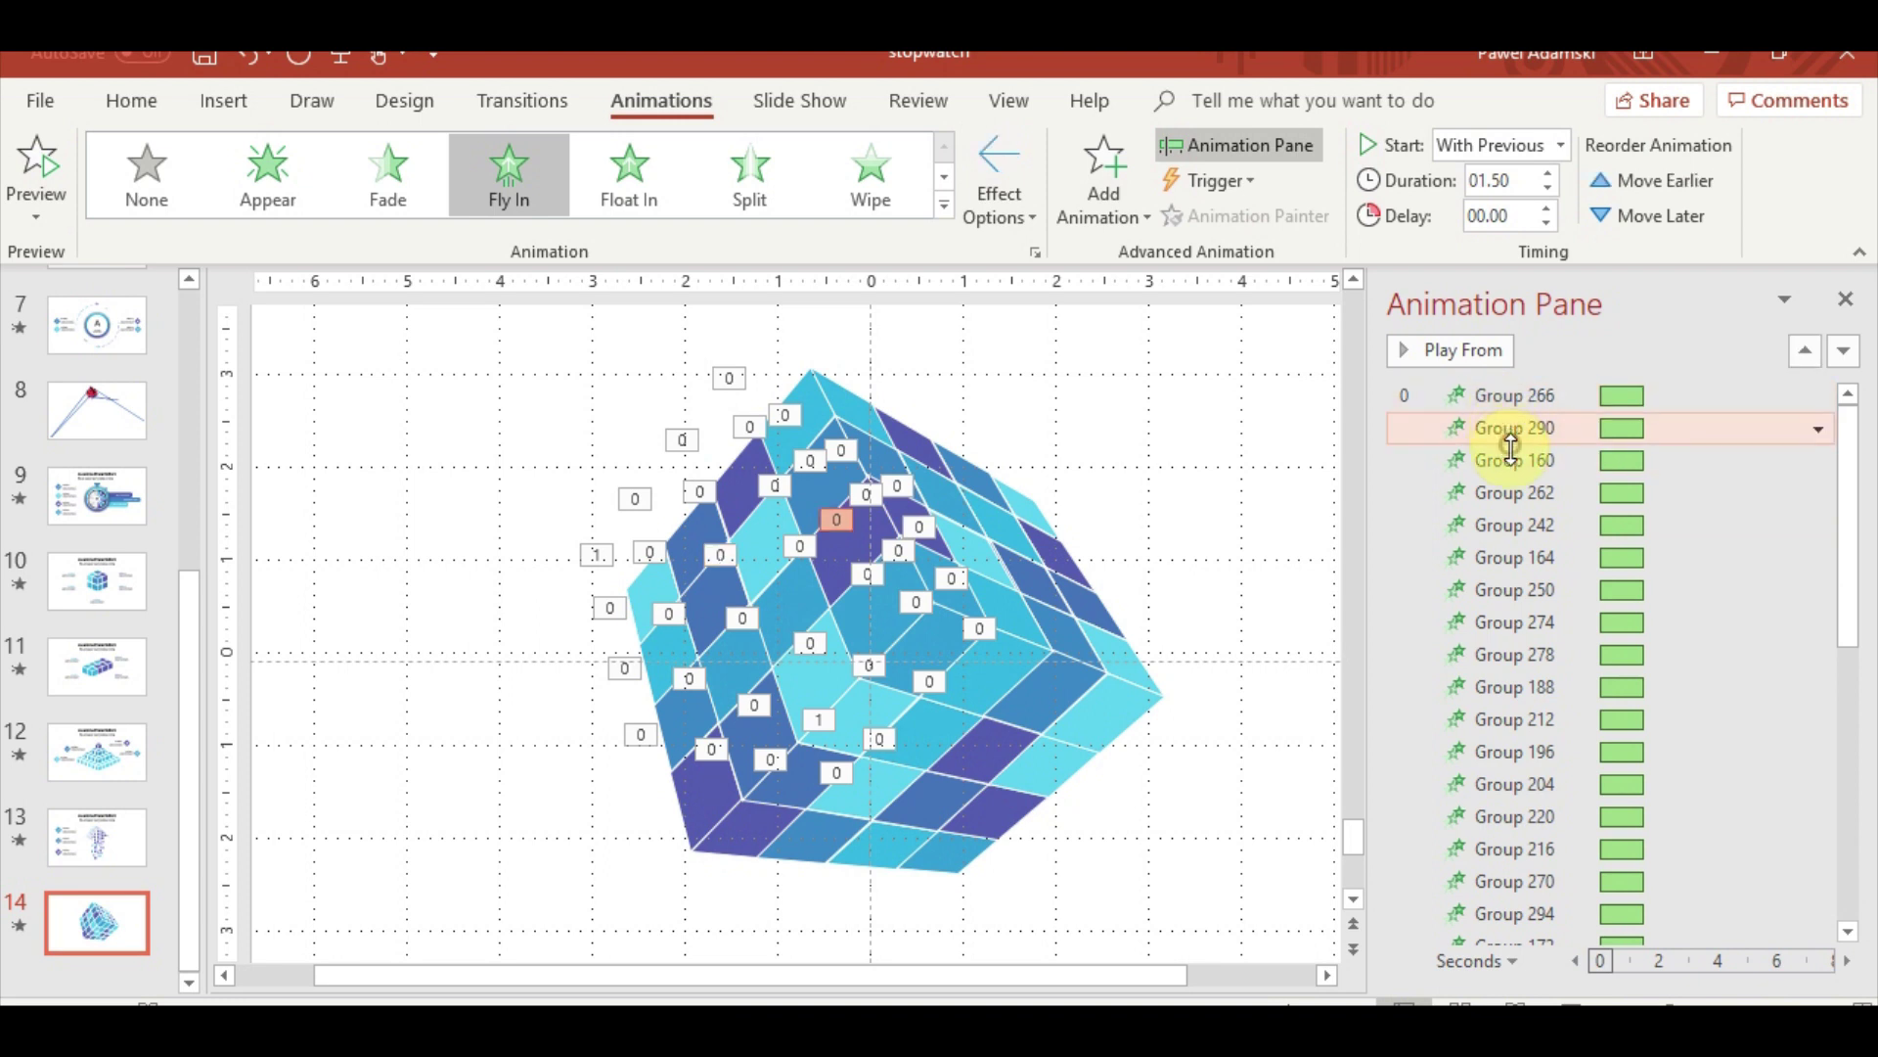
left_click(1512, 458)
left_click_drag(1513, 492, 1516, 557)
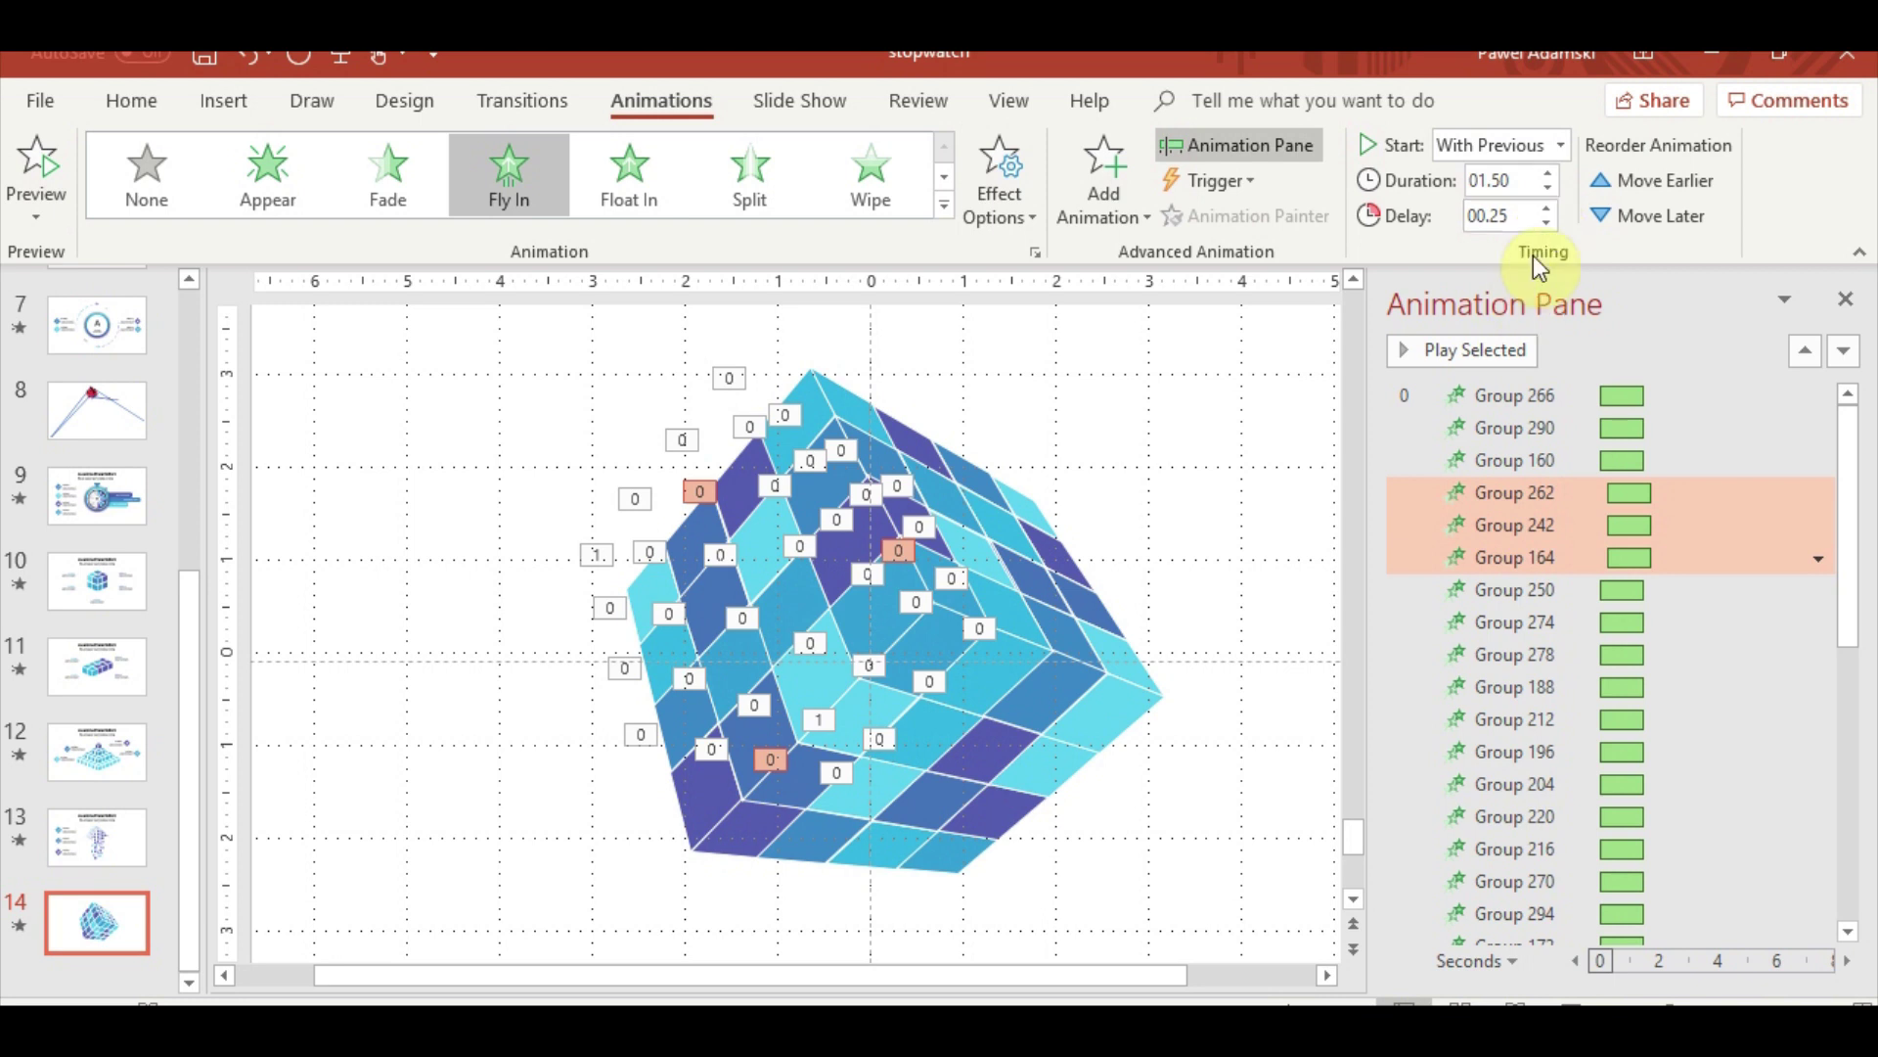
Set a 0.1 s delay on Groups 262, 242 and 164
left_click(1544, 225)
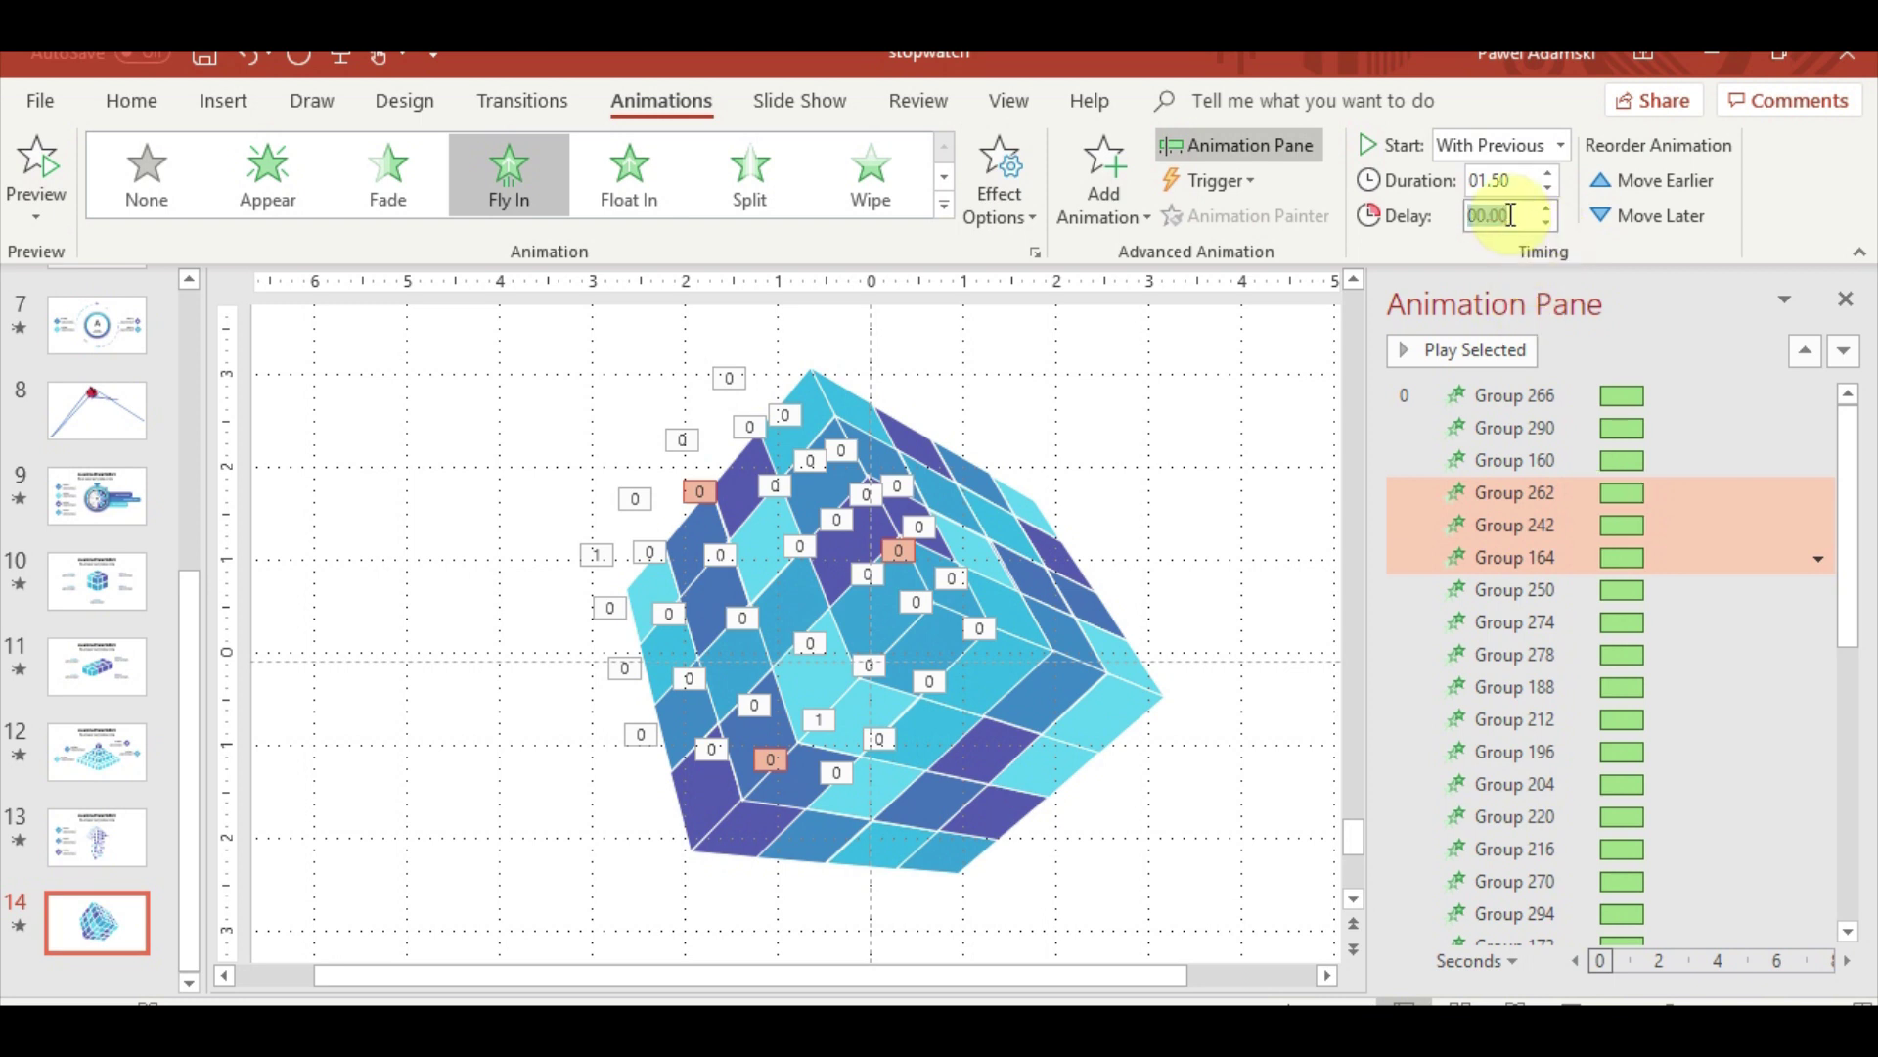
type("0.1")
key("Return")
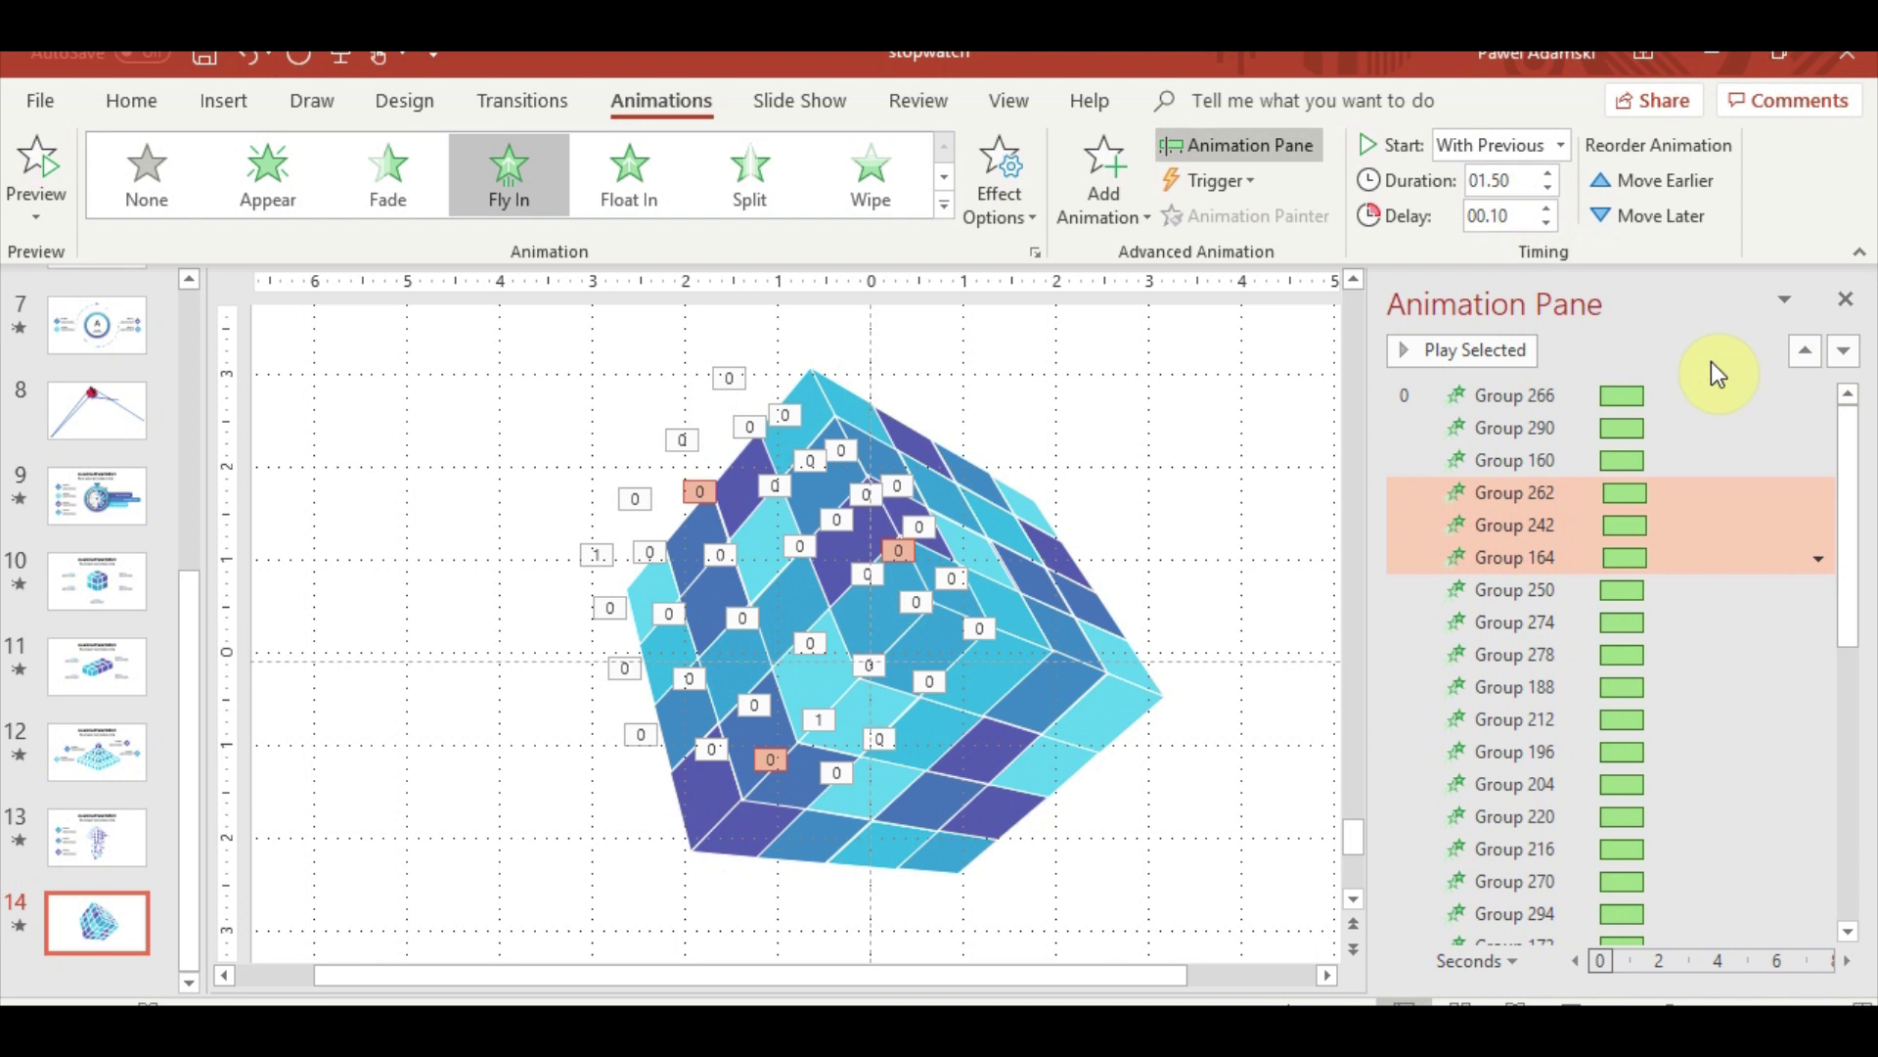
double_click(1497, 217)
Give Groups 250, 274 and 278 a 0.4 s delay
left_click(1517, 590)
left_click(1525, 622, "shift")
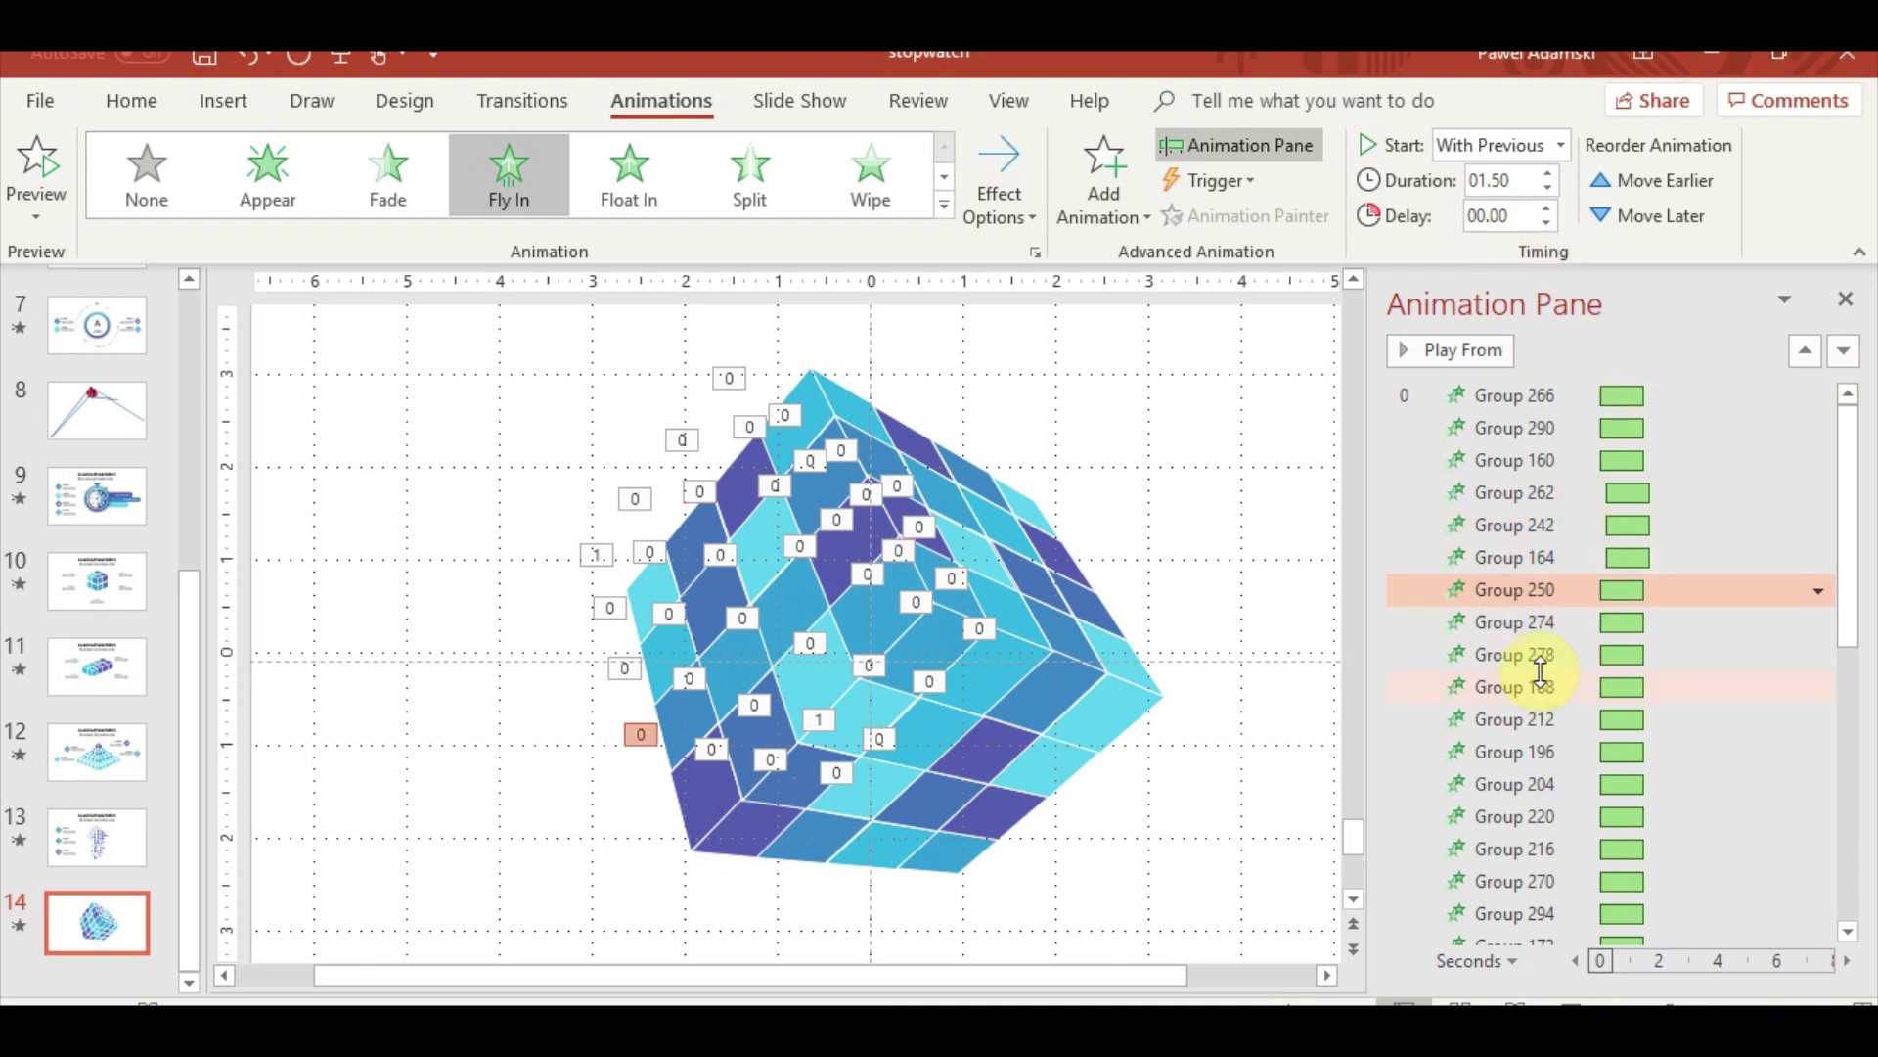
left_click(1541, 658, "shift")
double_click(1506, 217)
type("0")
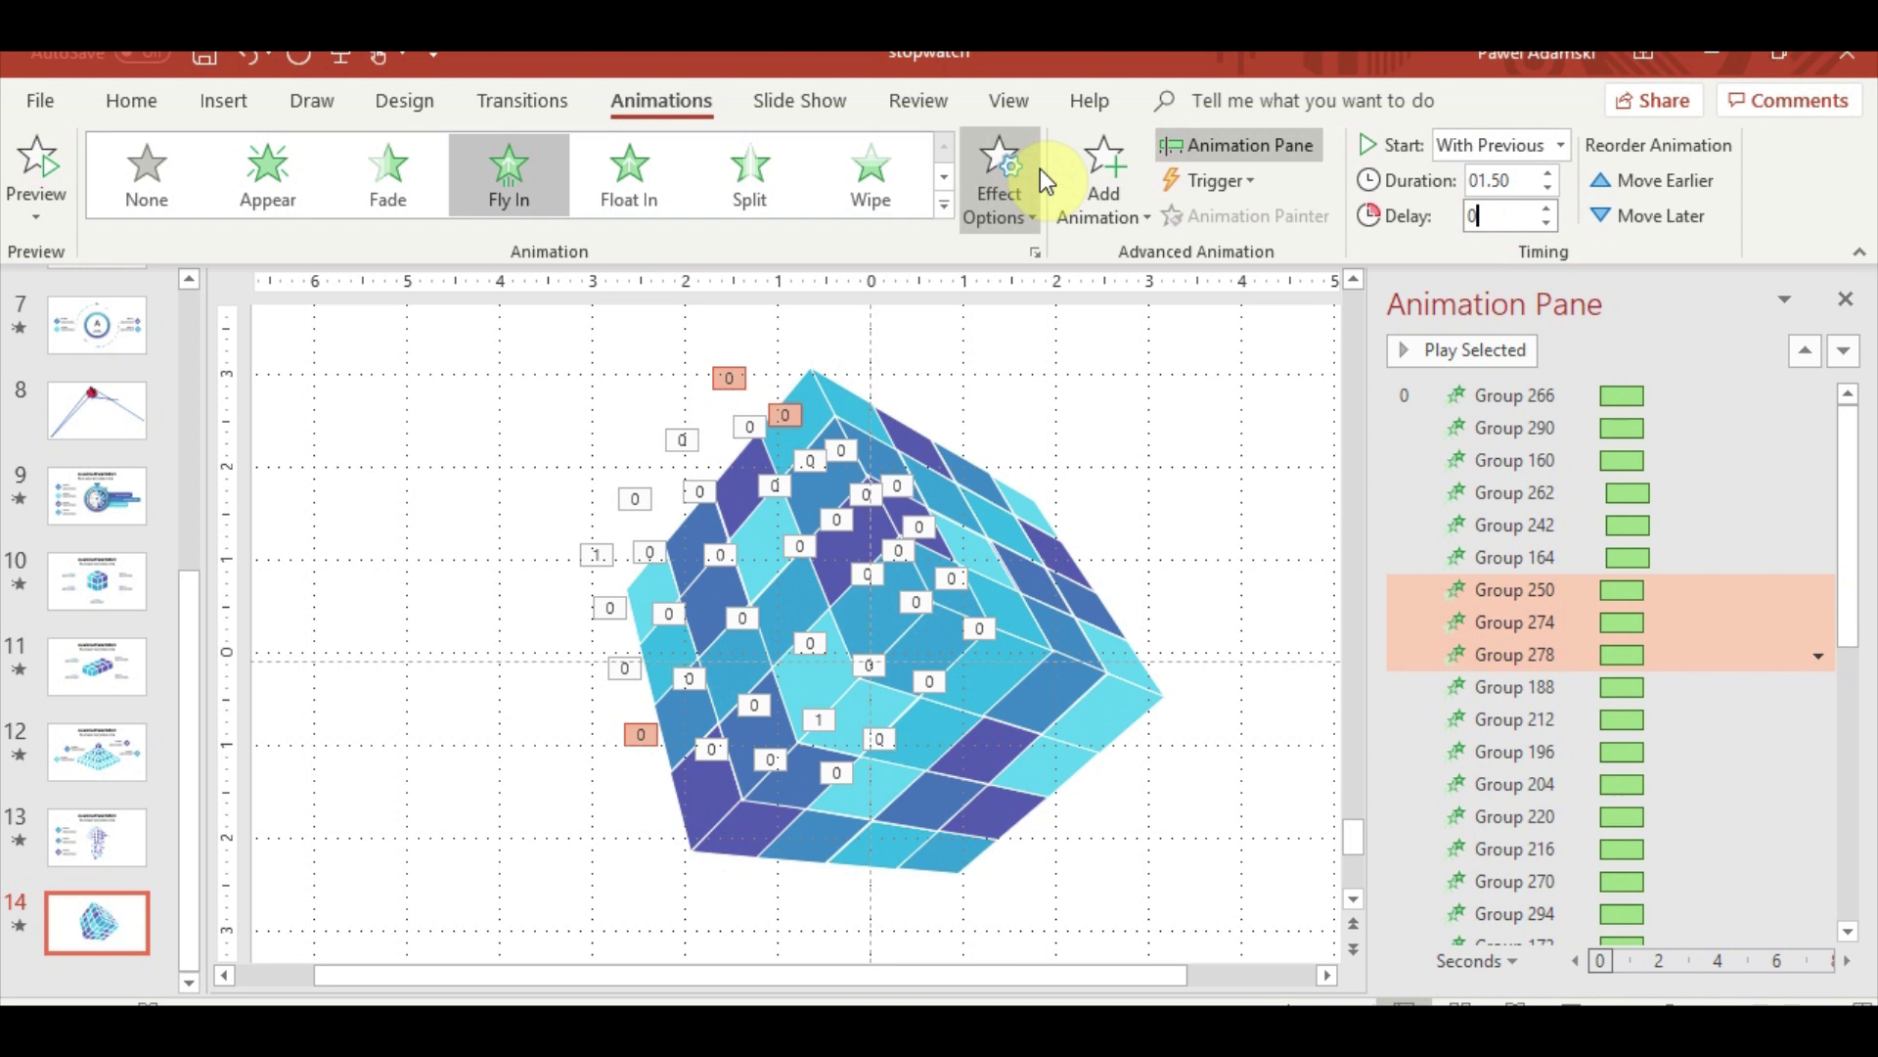
type(".4")
key("Return")
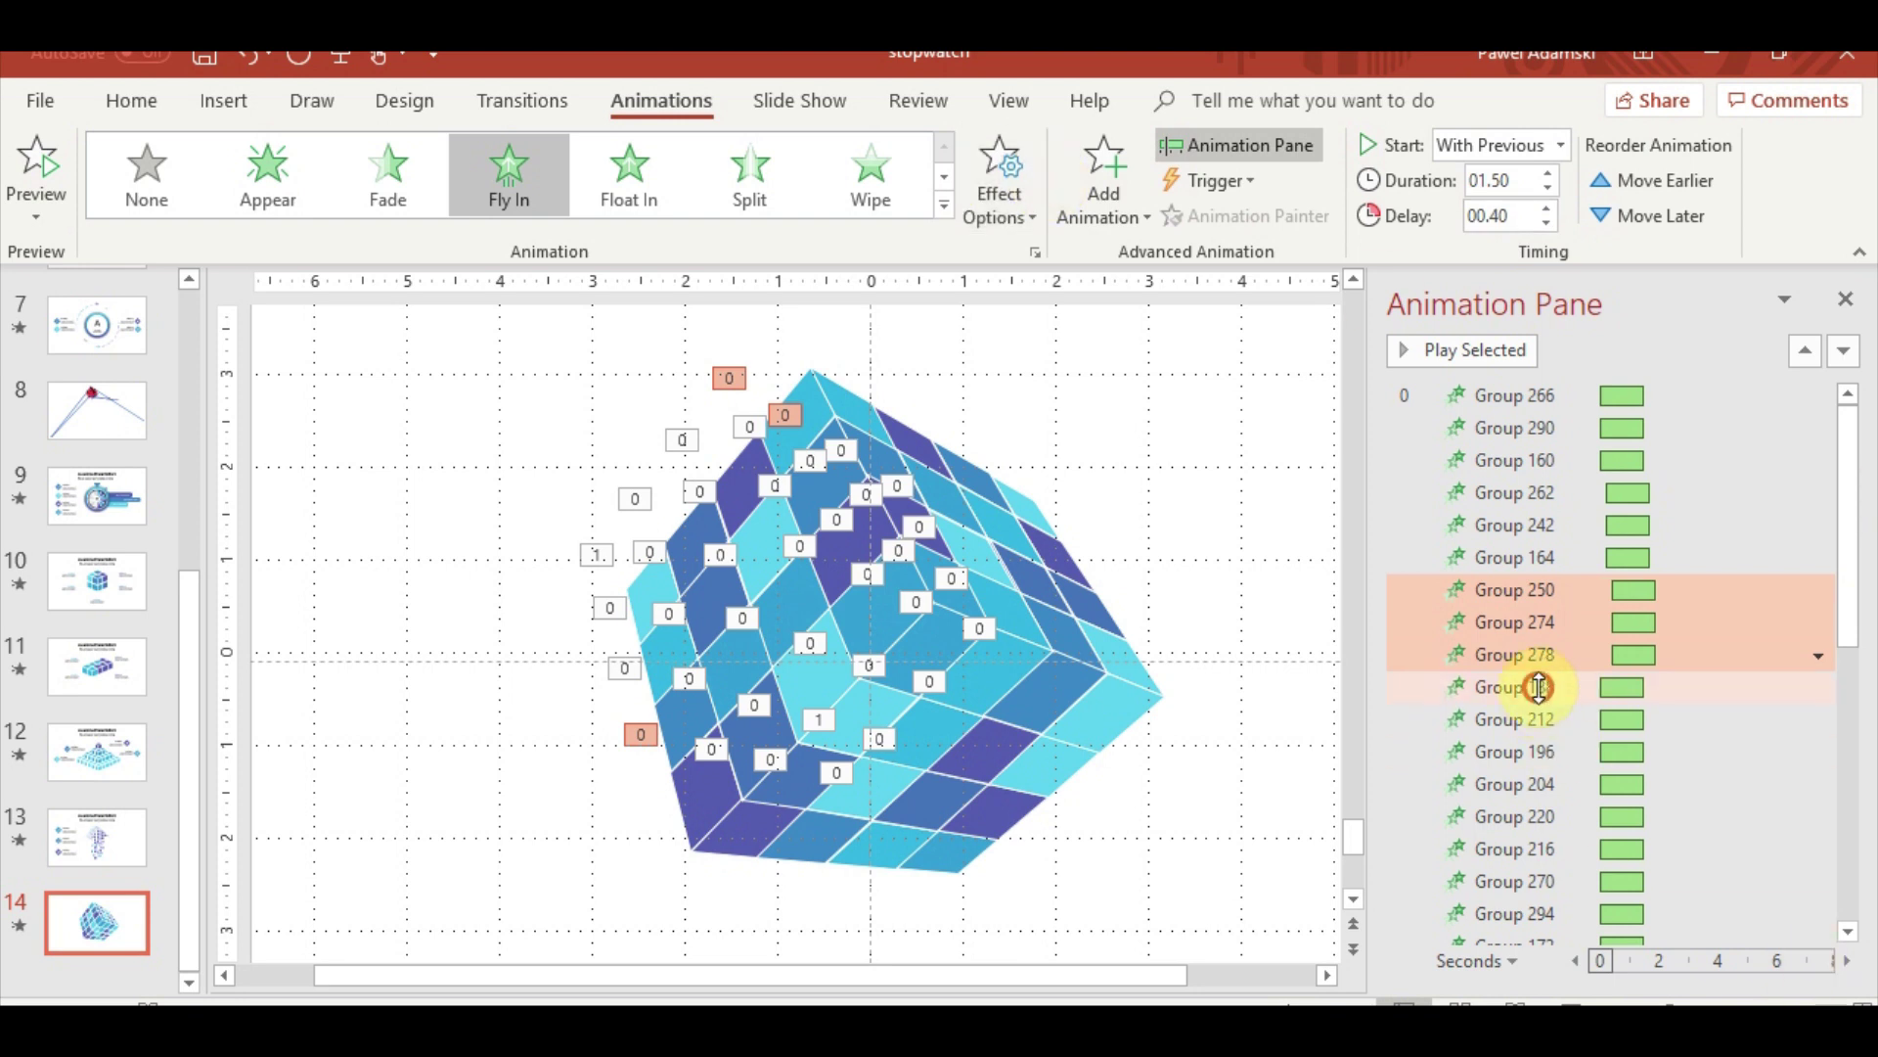
Give Groups 188 through 196 a 0.6 s delay
left_click(1539, 687)
left_click(1531, 752, "shift")
double_click(1507, 218)
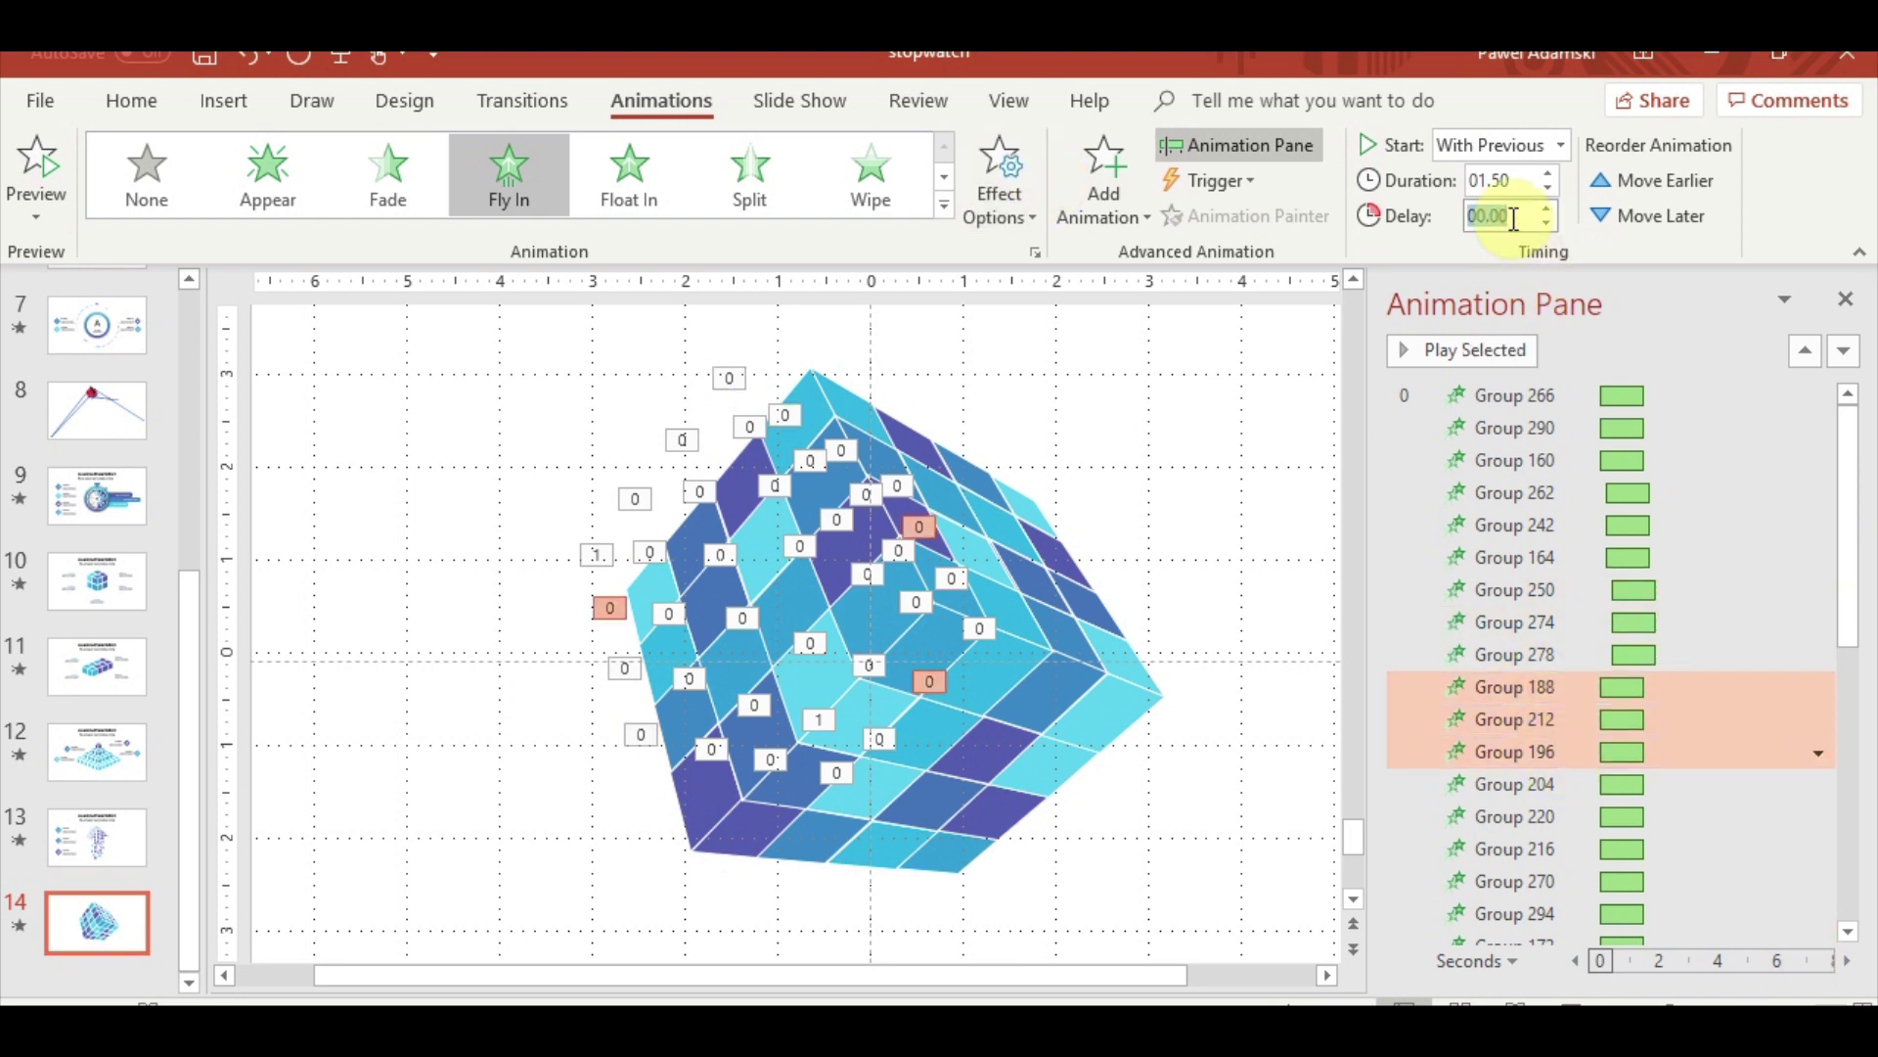
type("0.")
key("Return")
Give Groups 204, 220 and 216 a 0.8 s delay
scroll(1653, 548, "down", 3)
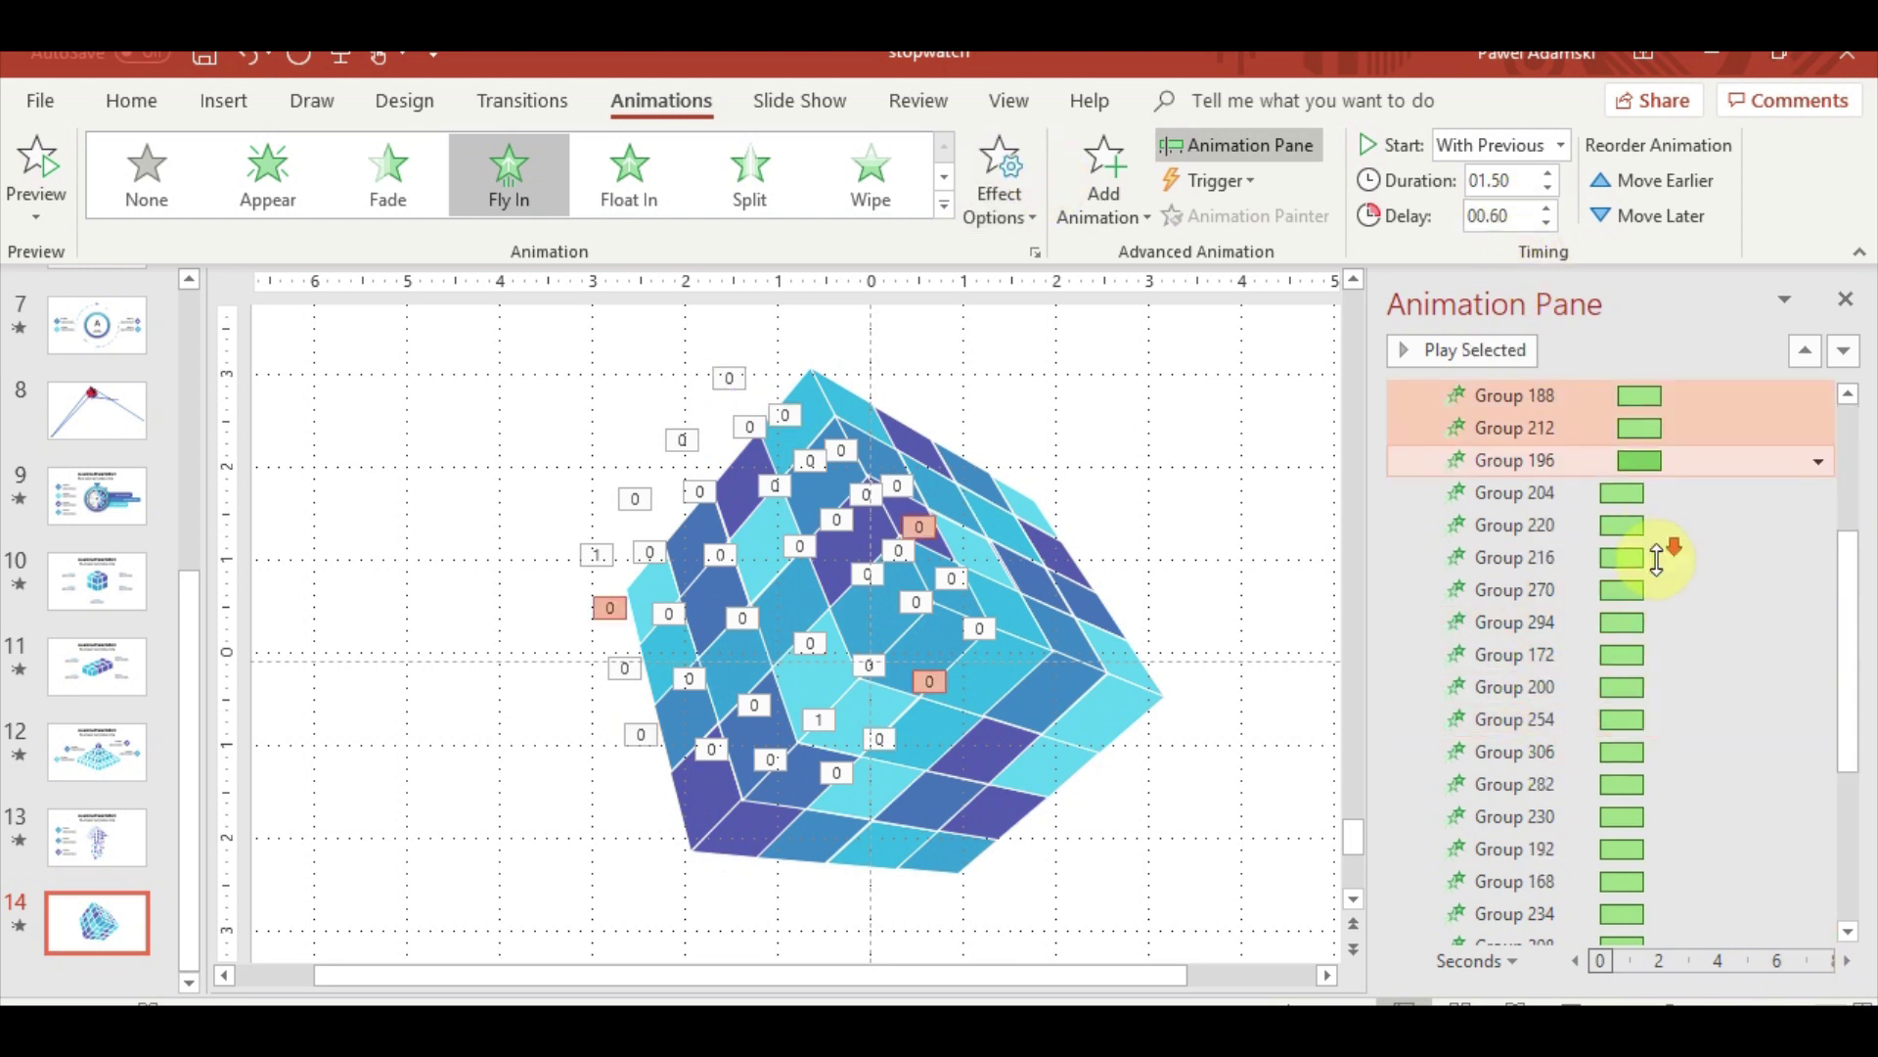
scroll(1653, 548, "up", 1)
left_click(1580, 590)
left_click(1580, 655, "shift")
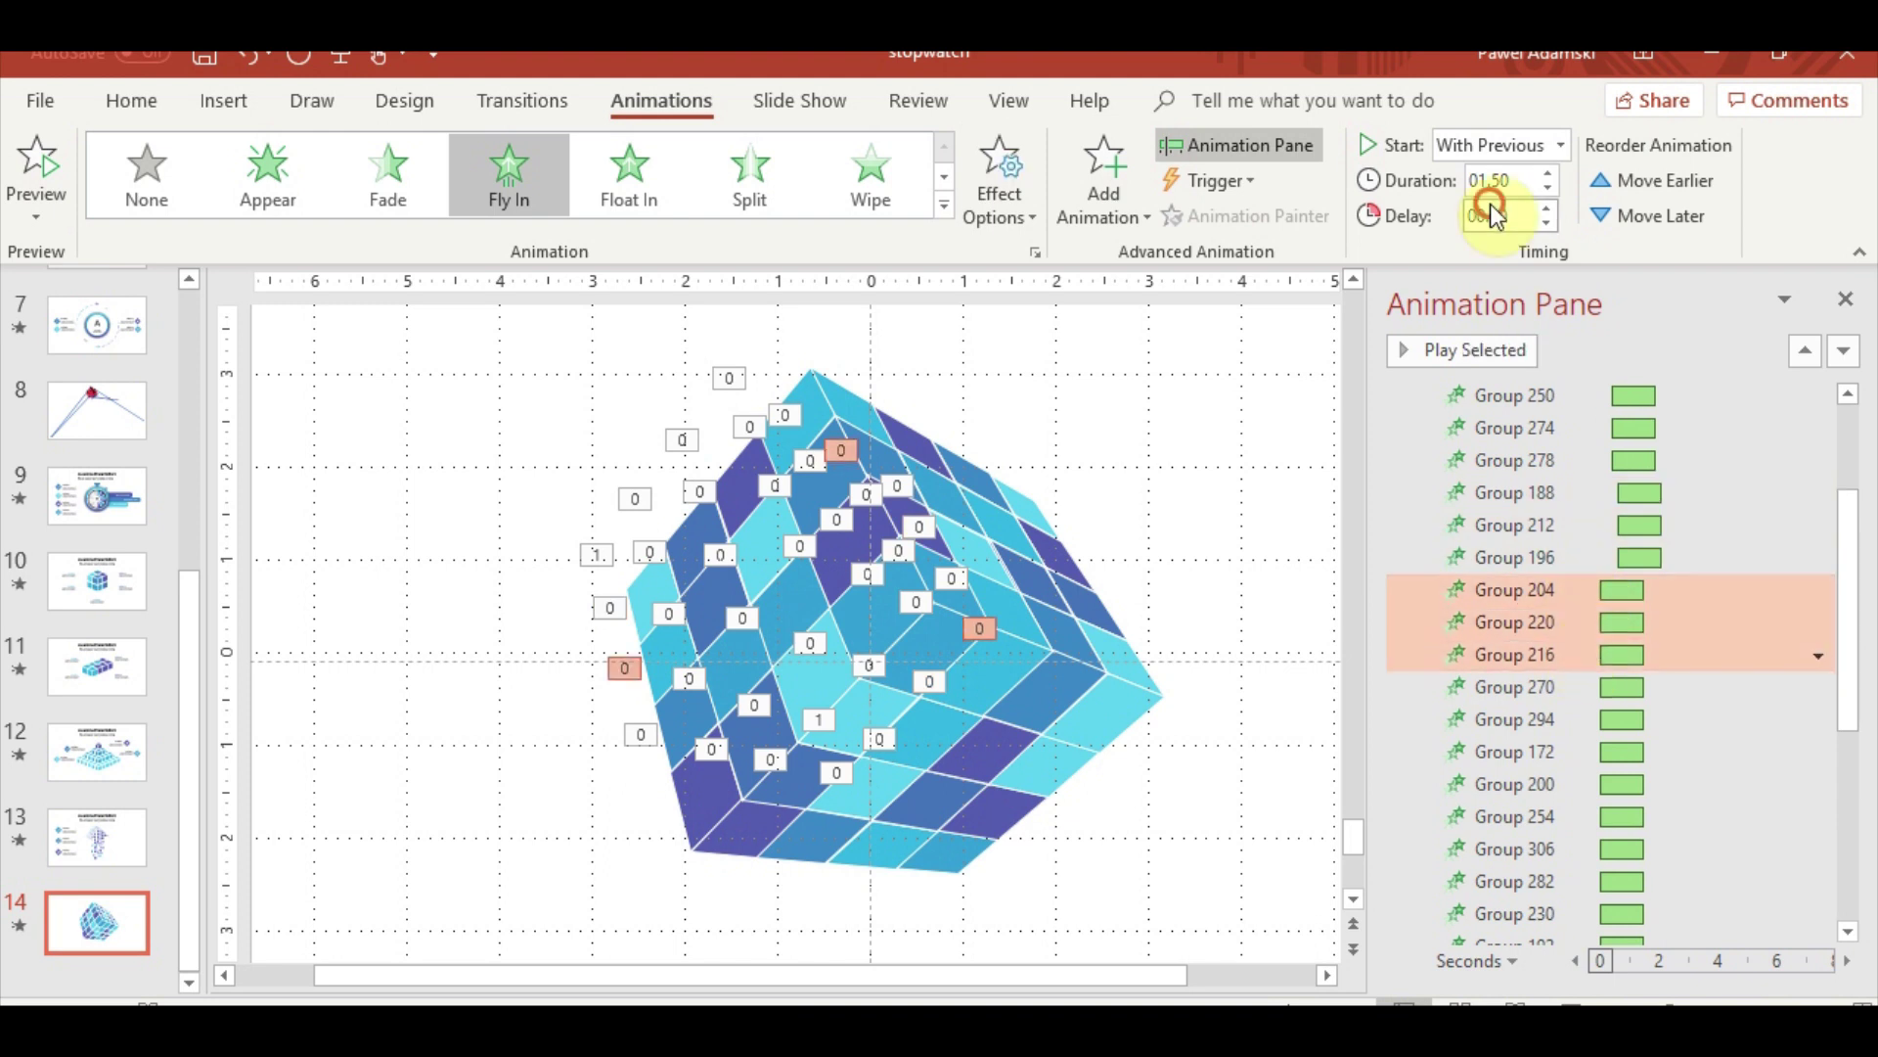
type("0.8")
key("Return")
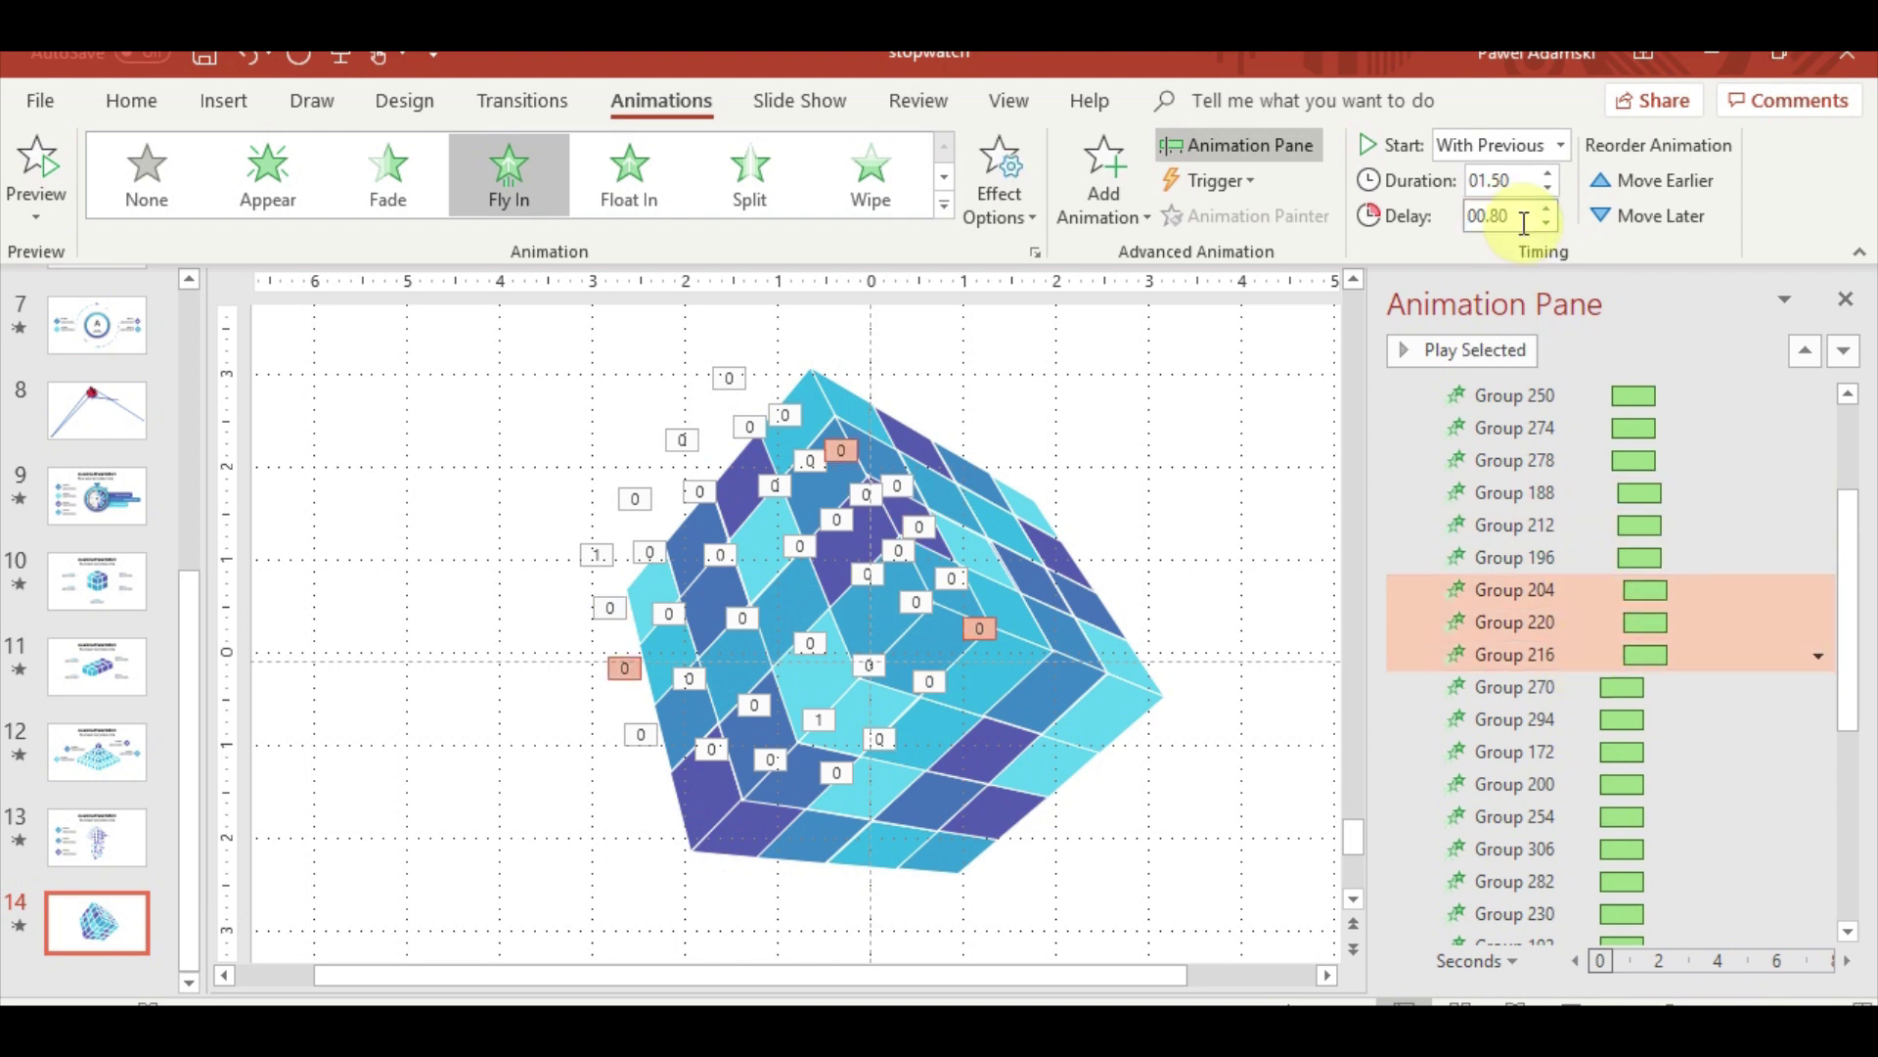
Give Groups 270, 294 and 172 a 1.0 s delay
left_click(1539, 687)
left_click(1551, 751, "shift")
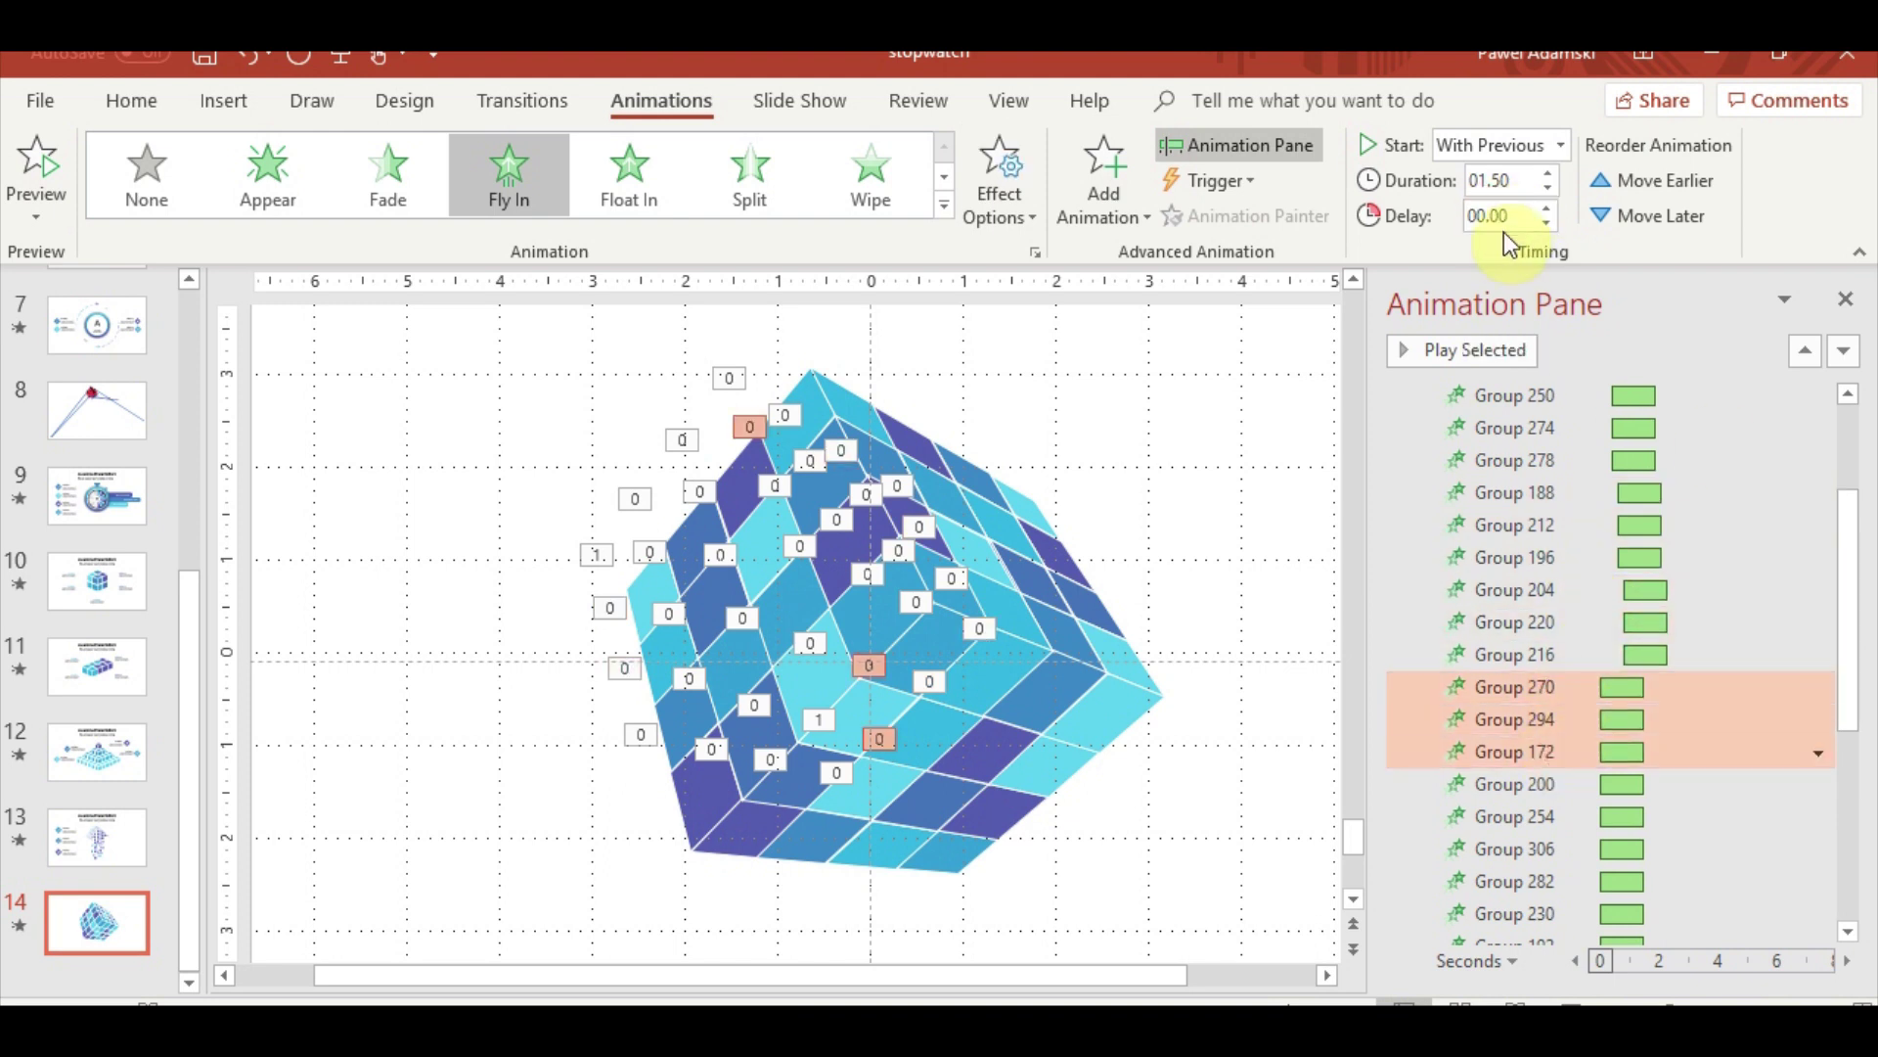
type("1")
key("Return")
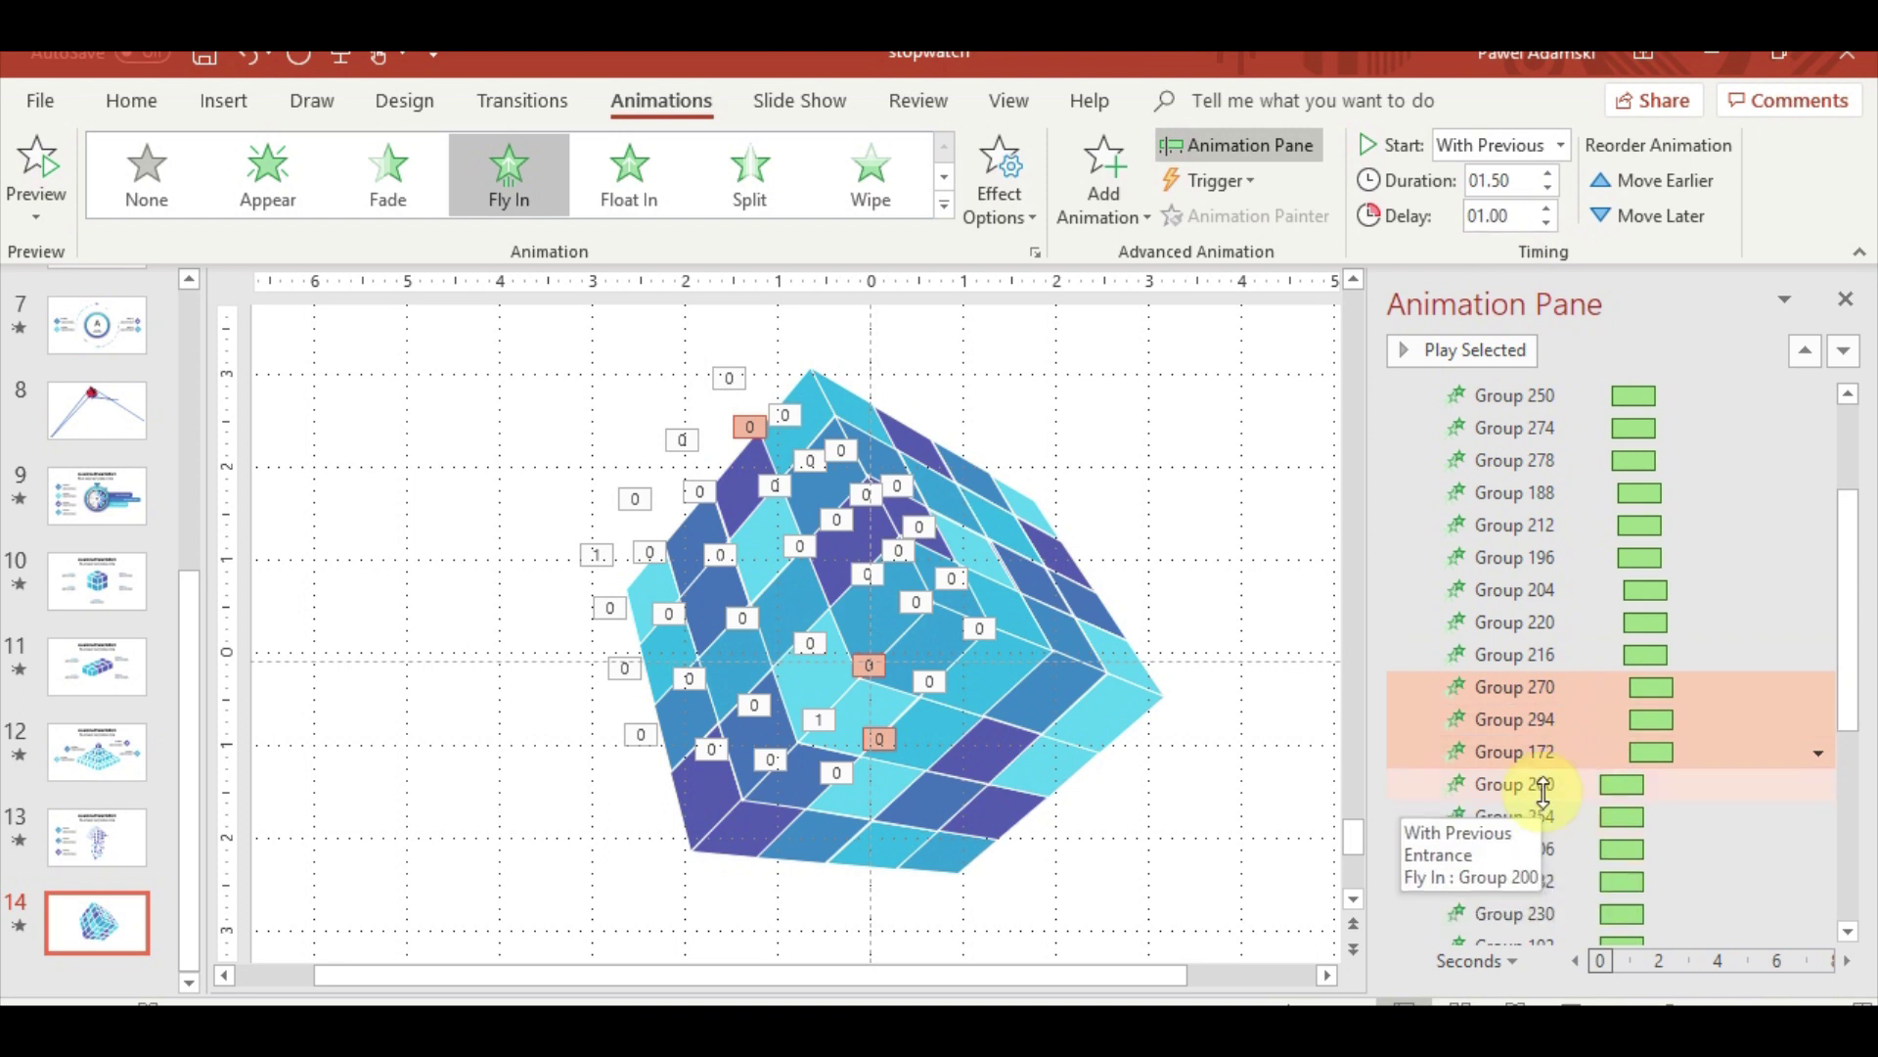
Give Groups 200, 254 and 306 a 1.2 s delay
left_click(1534, 784)
left_click(1534, 848, "shift")
type("1,2")
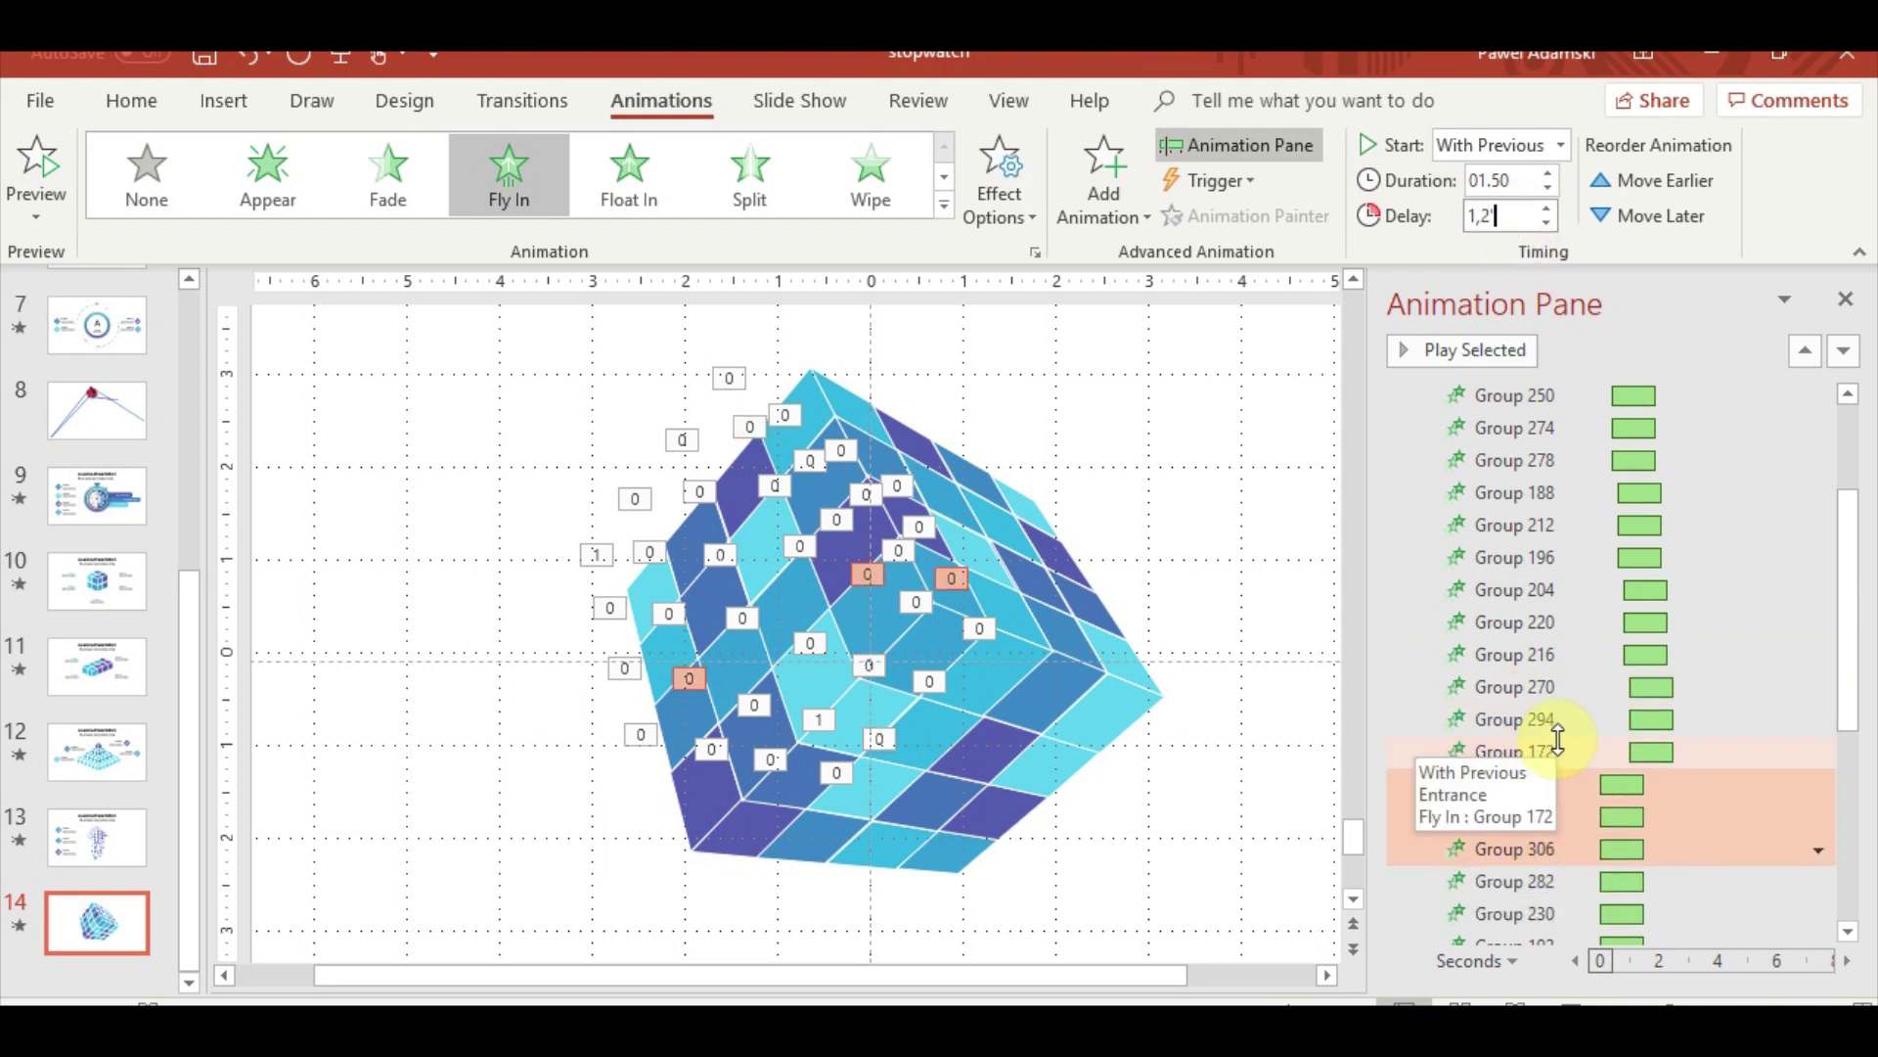
key("Return")
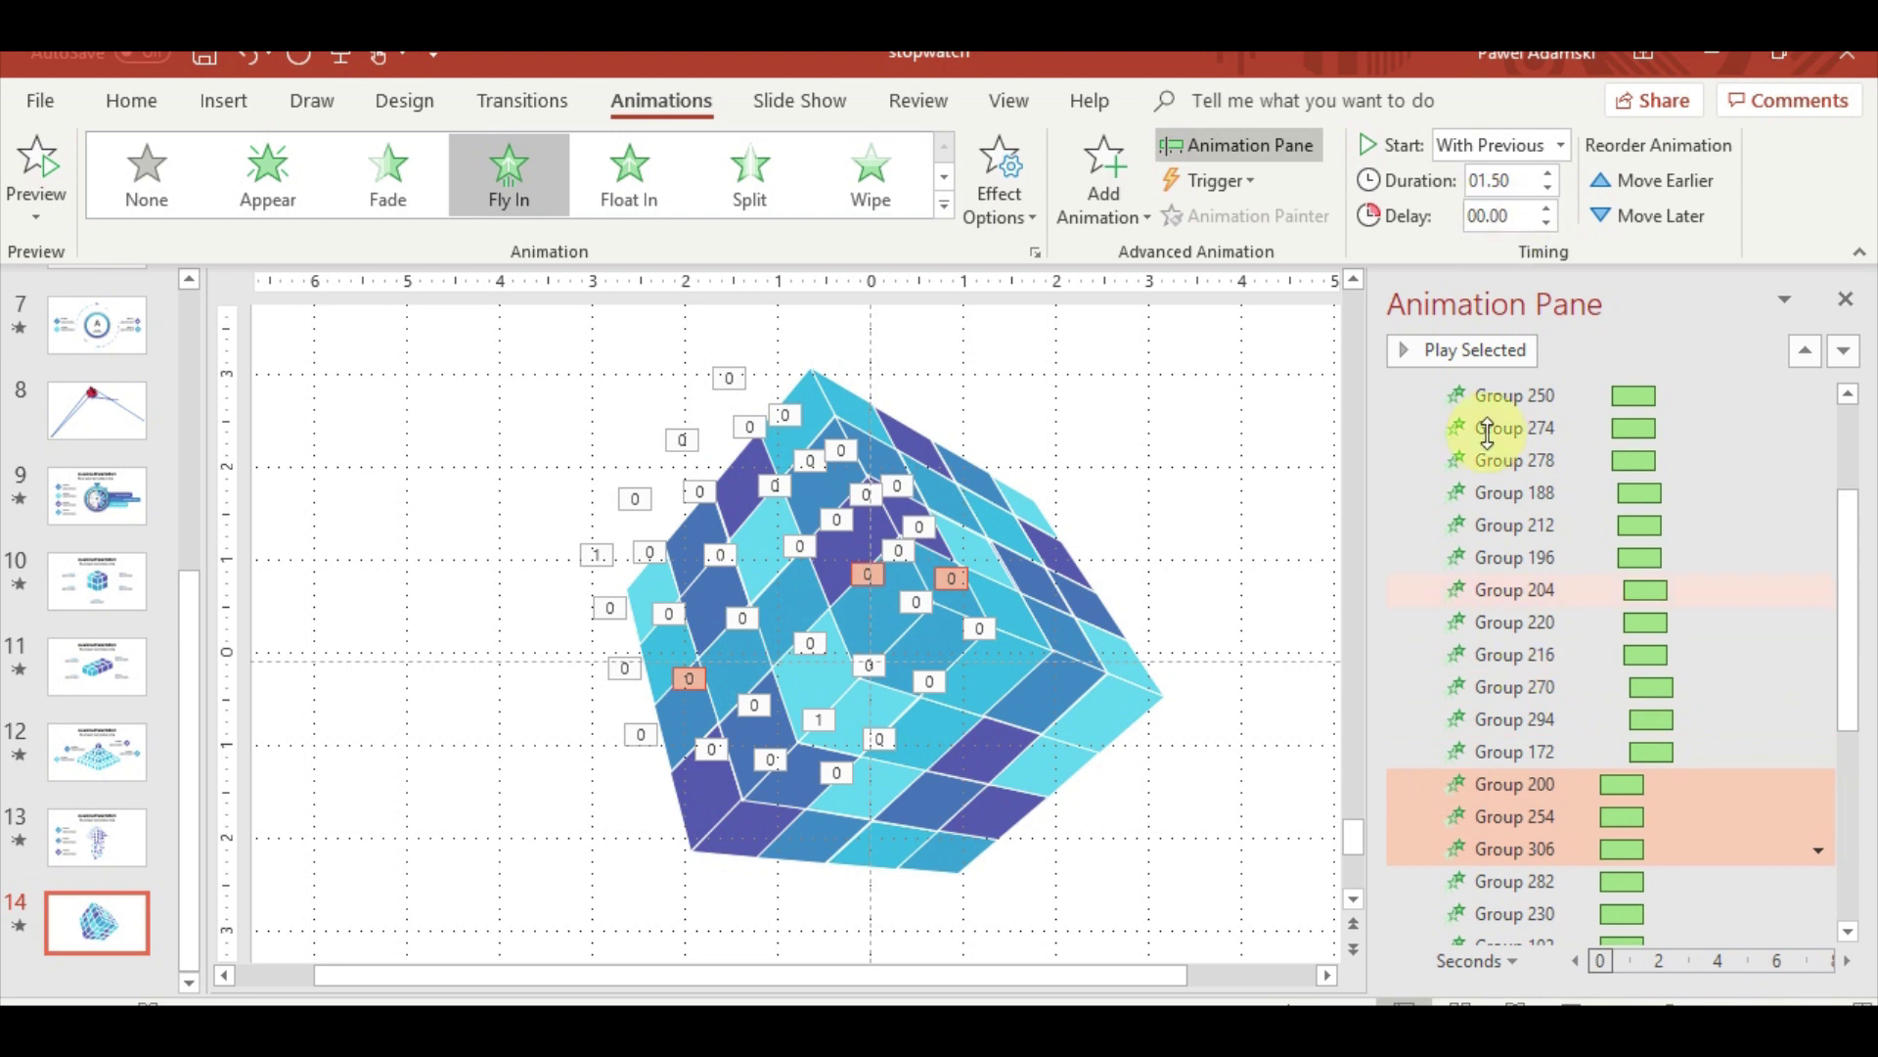
type("01.2")
key("Return")
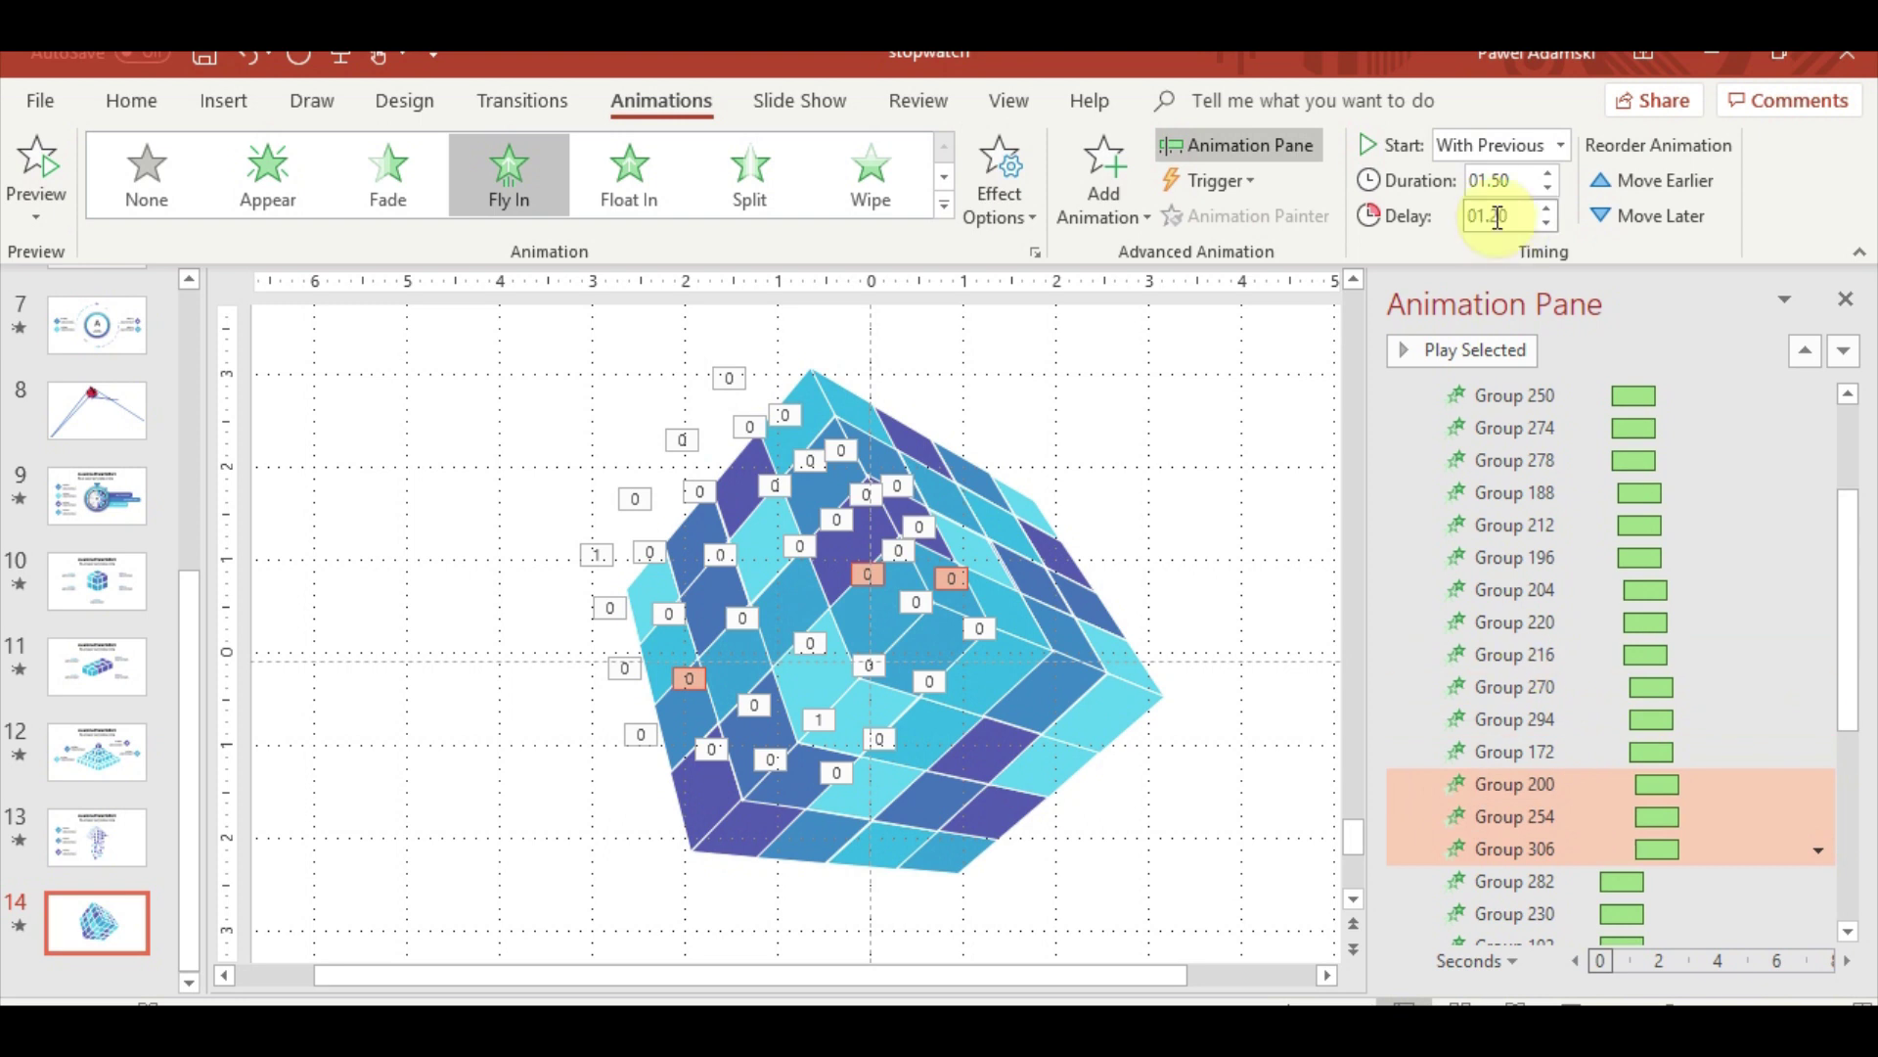
Delay Groups 282, 230 and 192 by 1.4 s, and Groups 168 through 298 by 1.6 s
scroll(1653, 646, "down", 3)
left_click(1555, 590)
left_click(1559, 622, "shift")
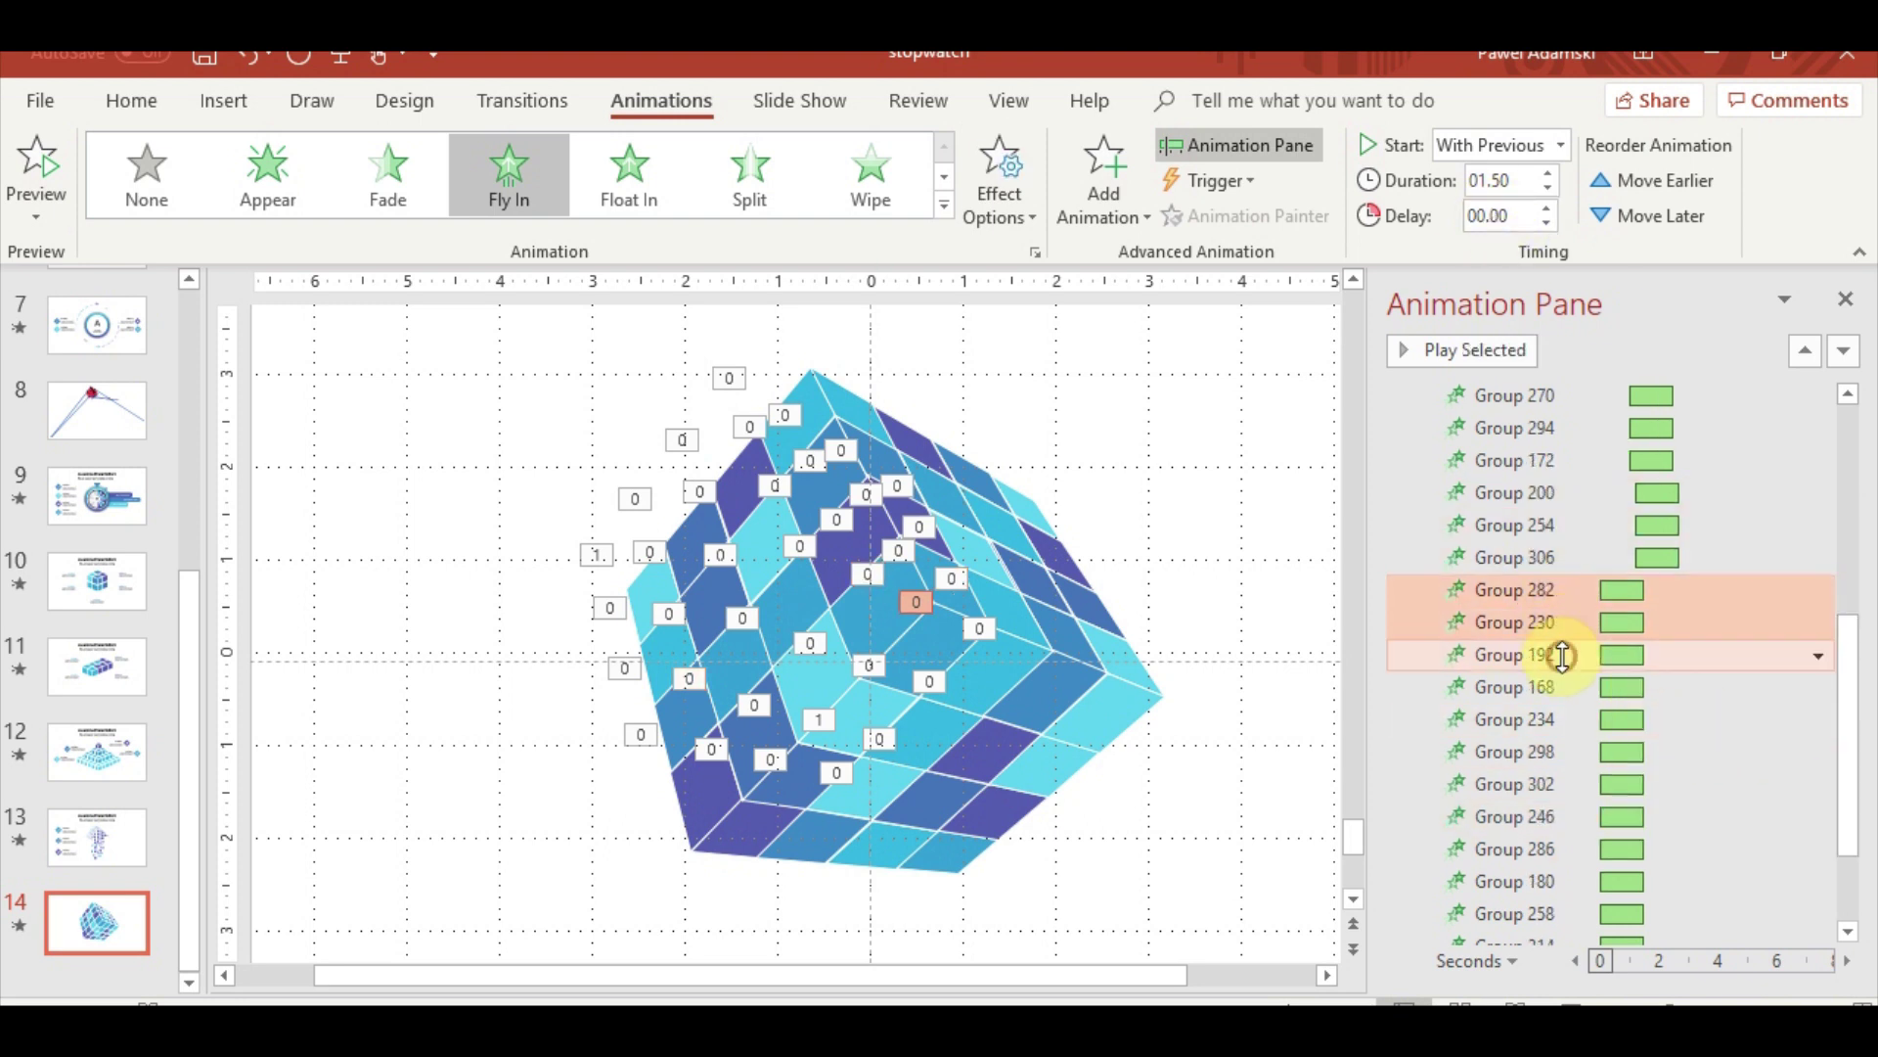
left_click(1559, 654, "shift")
left_click(1501, 220)
type("1.4")
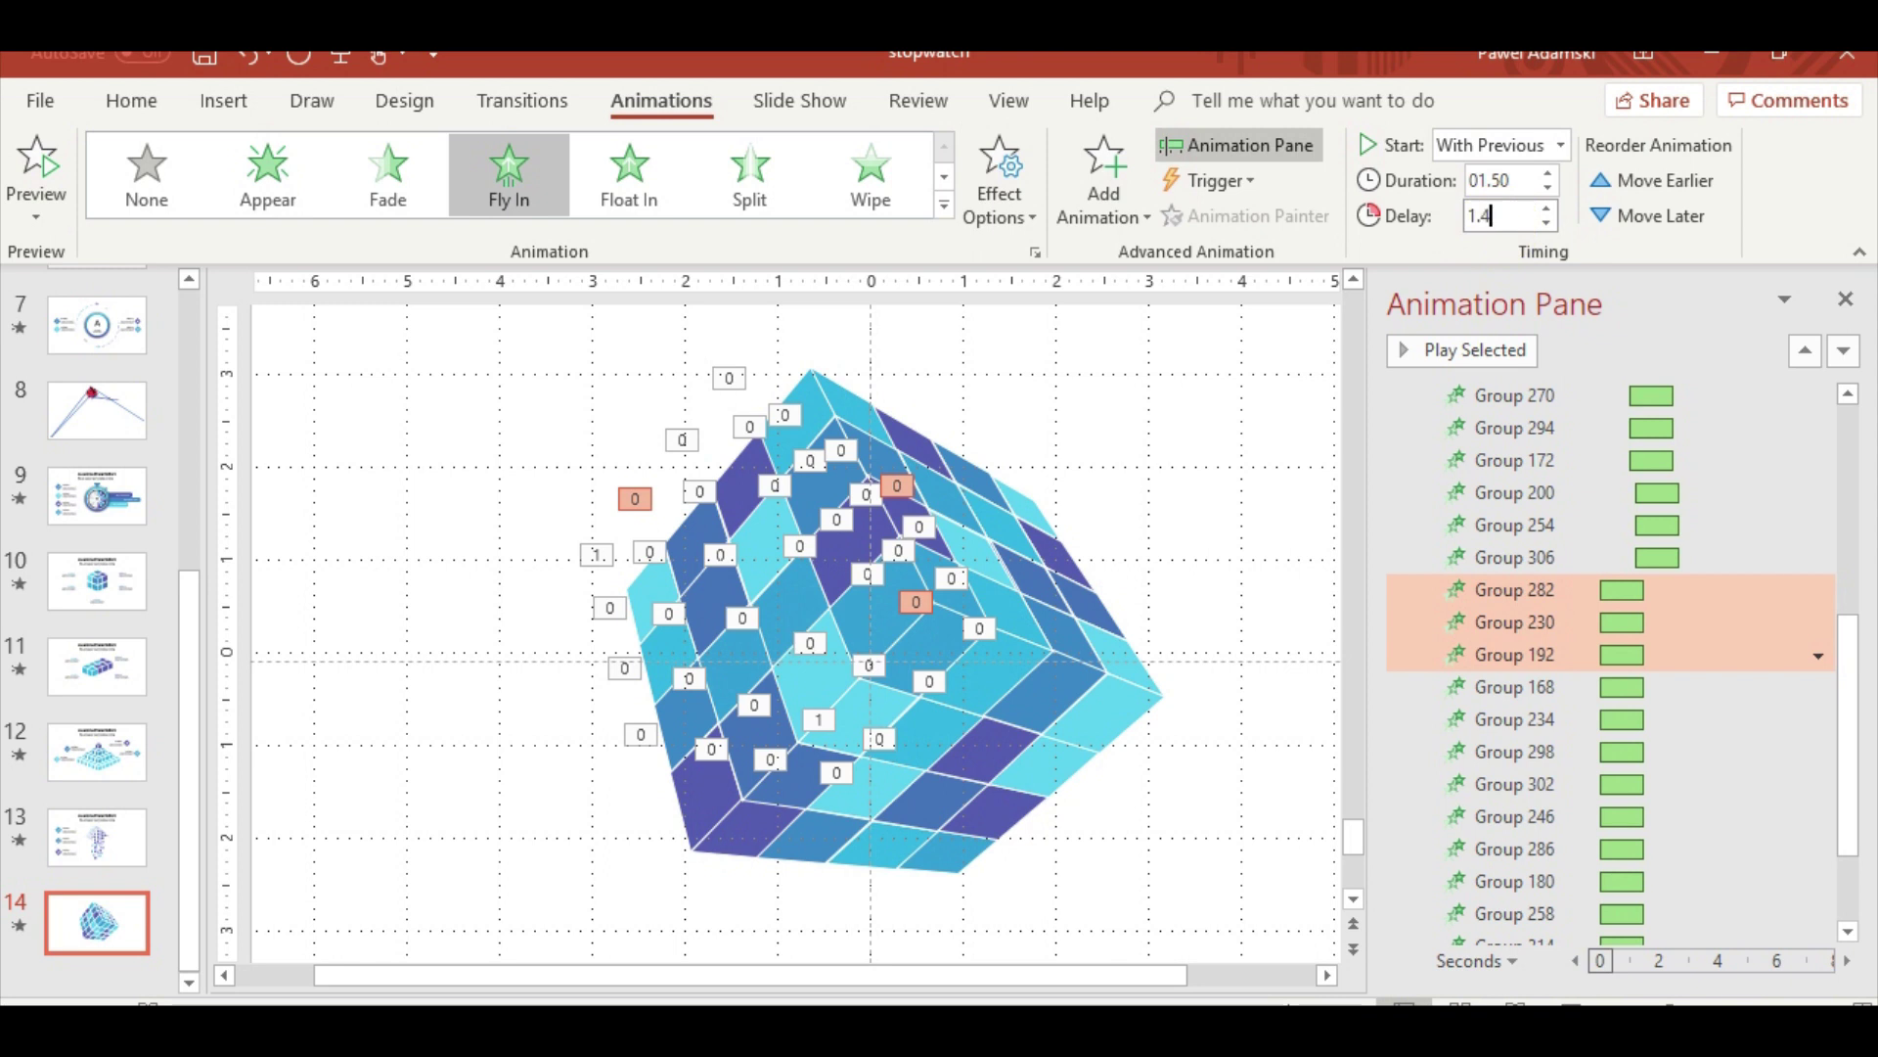
key("Return")
left_click(1564, 686)
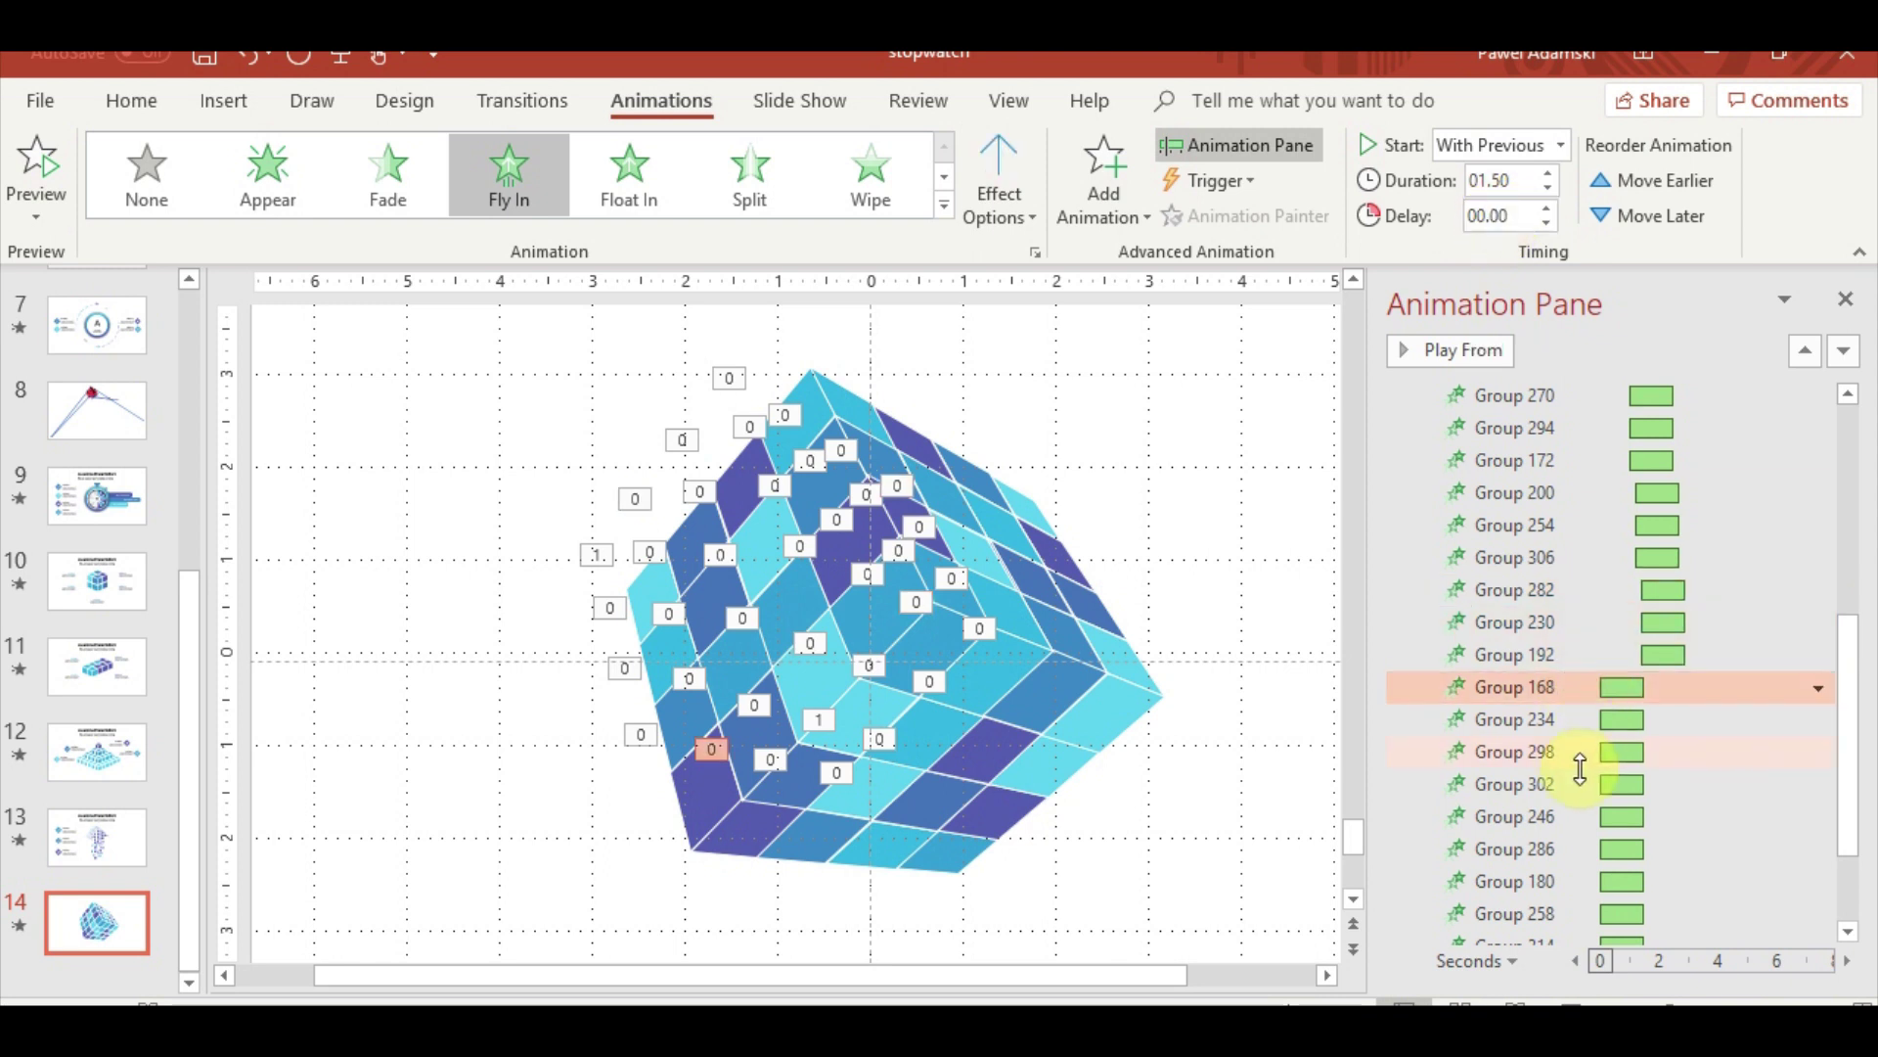
left_click(1566, 751, "shift")
type("1.6")
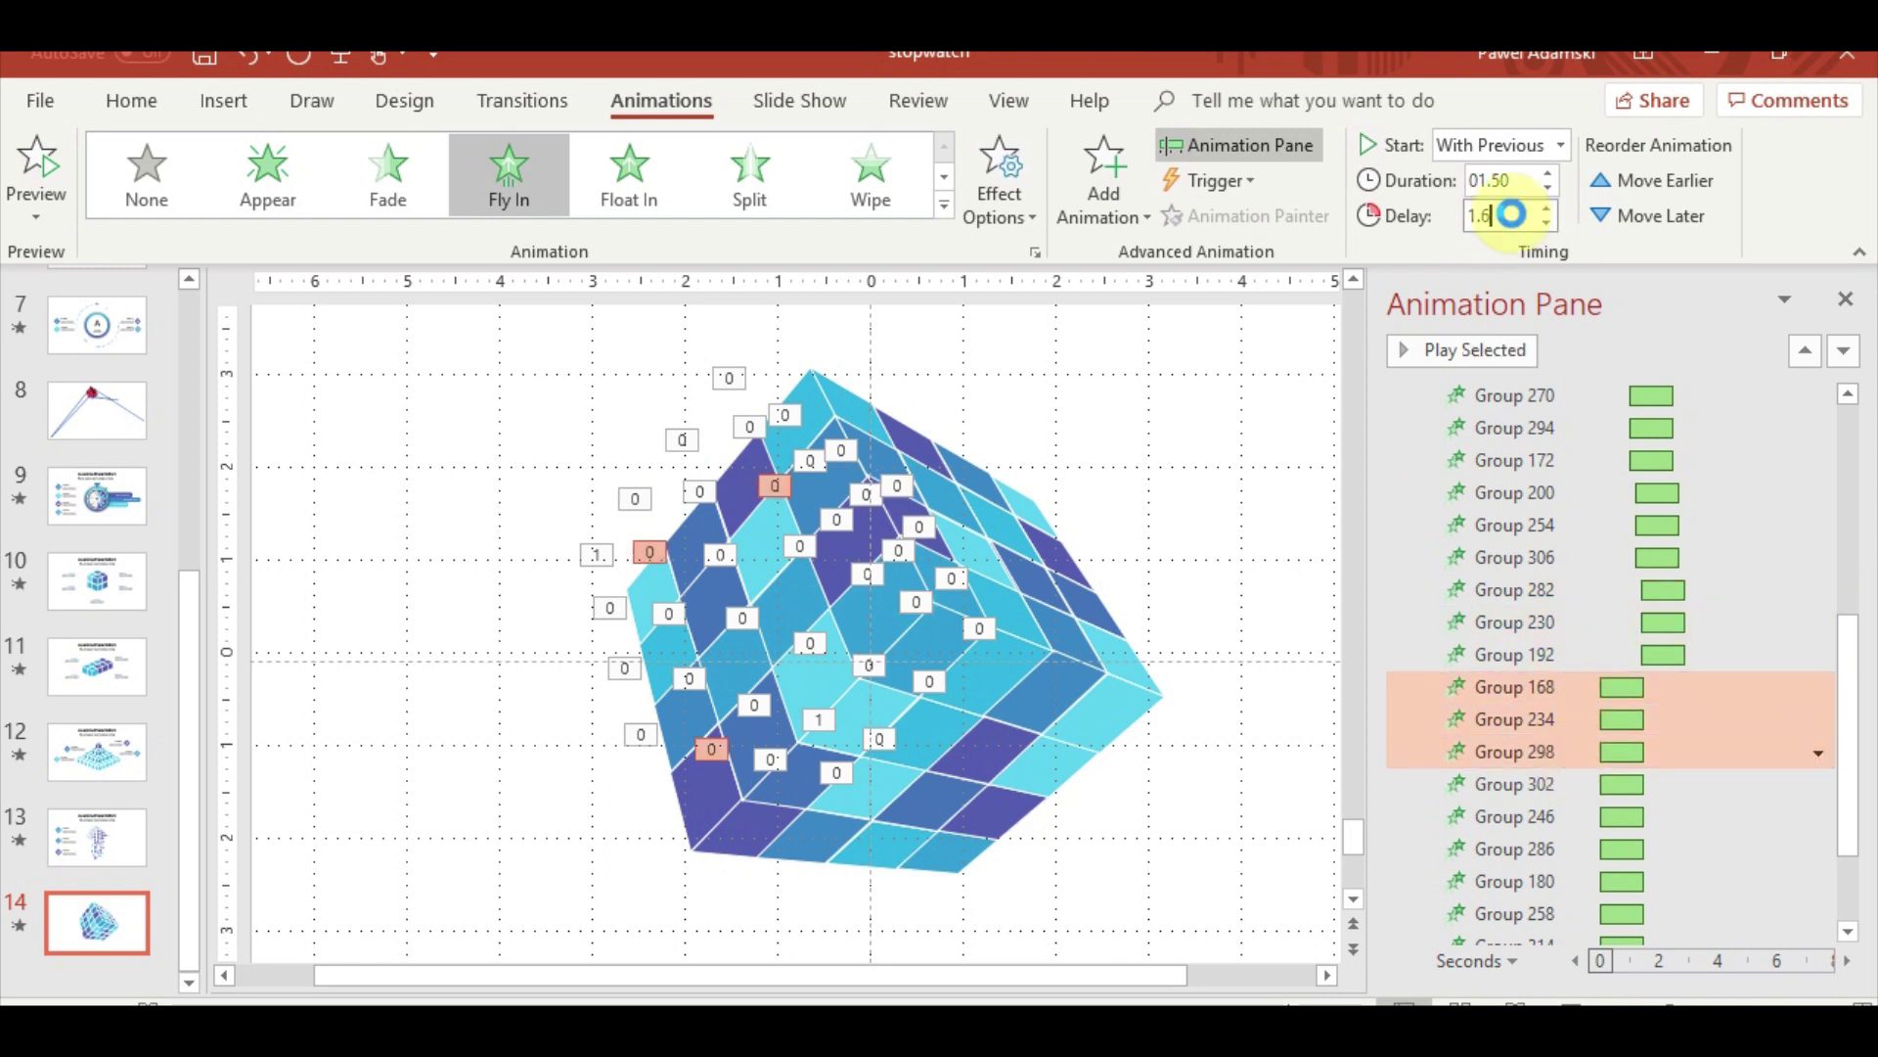
key("Return")
Delay Groups 302 through 286 by 1.8 s, and Groups 180 through 314 by 2 s
scroll(1560, 753, "down", 3)
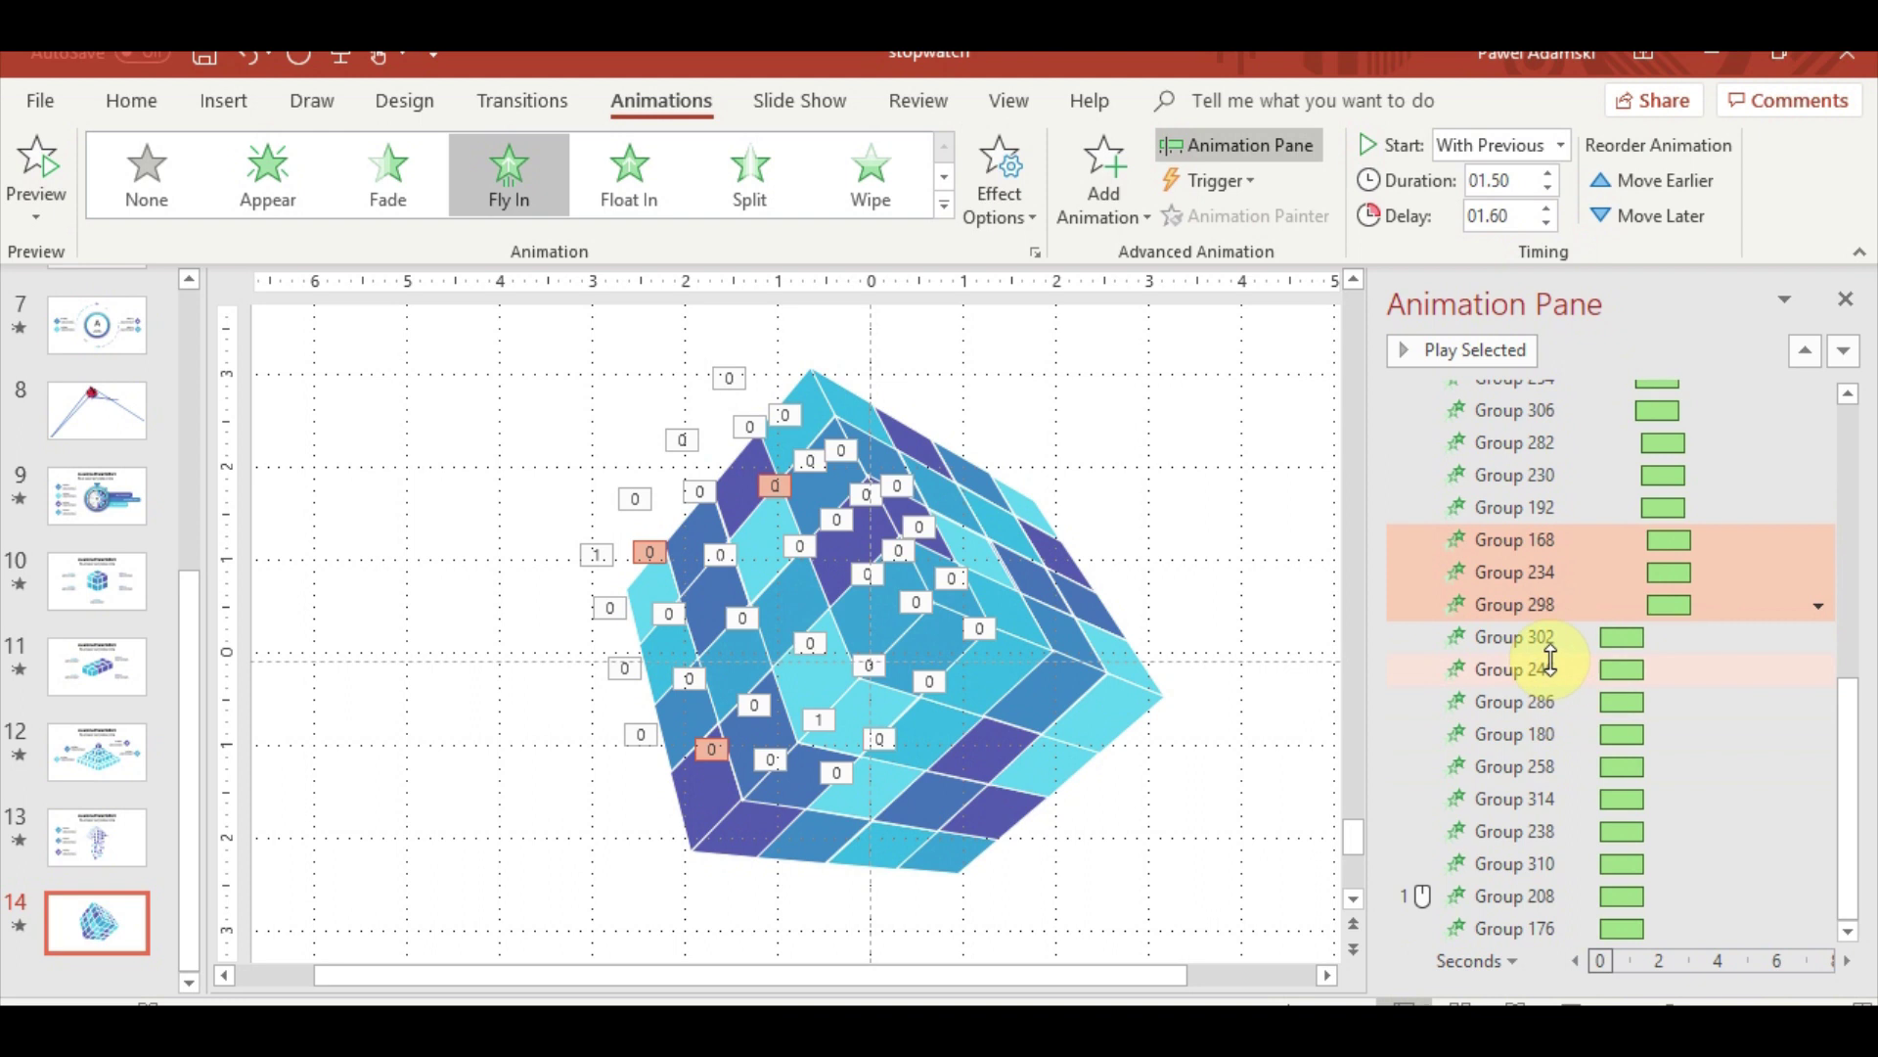
left_click(1564, 637)
left_click(1564, 701, "shift")
left_click(1503, 223)
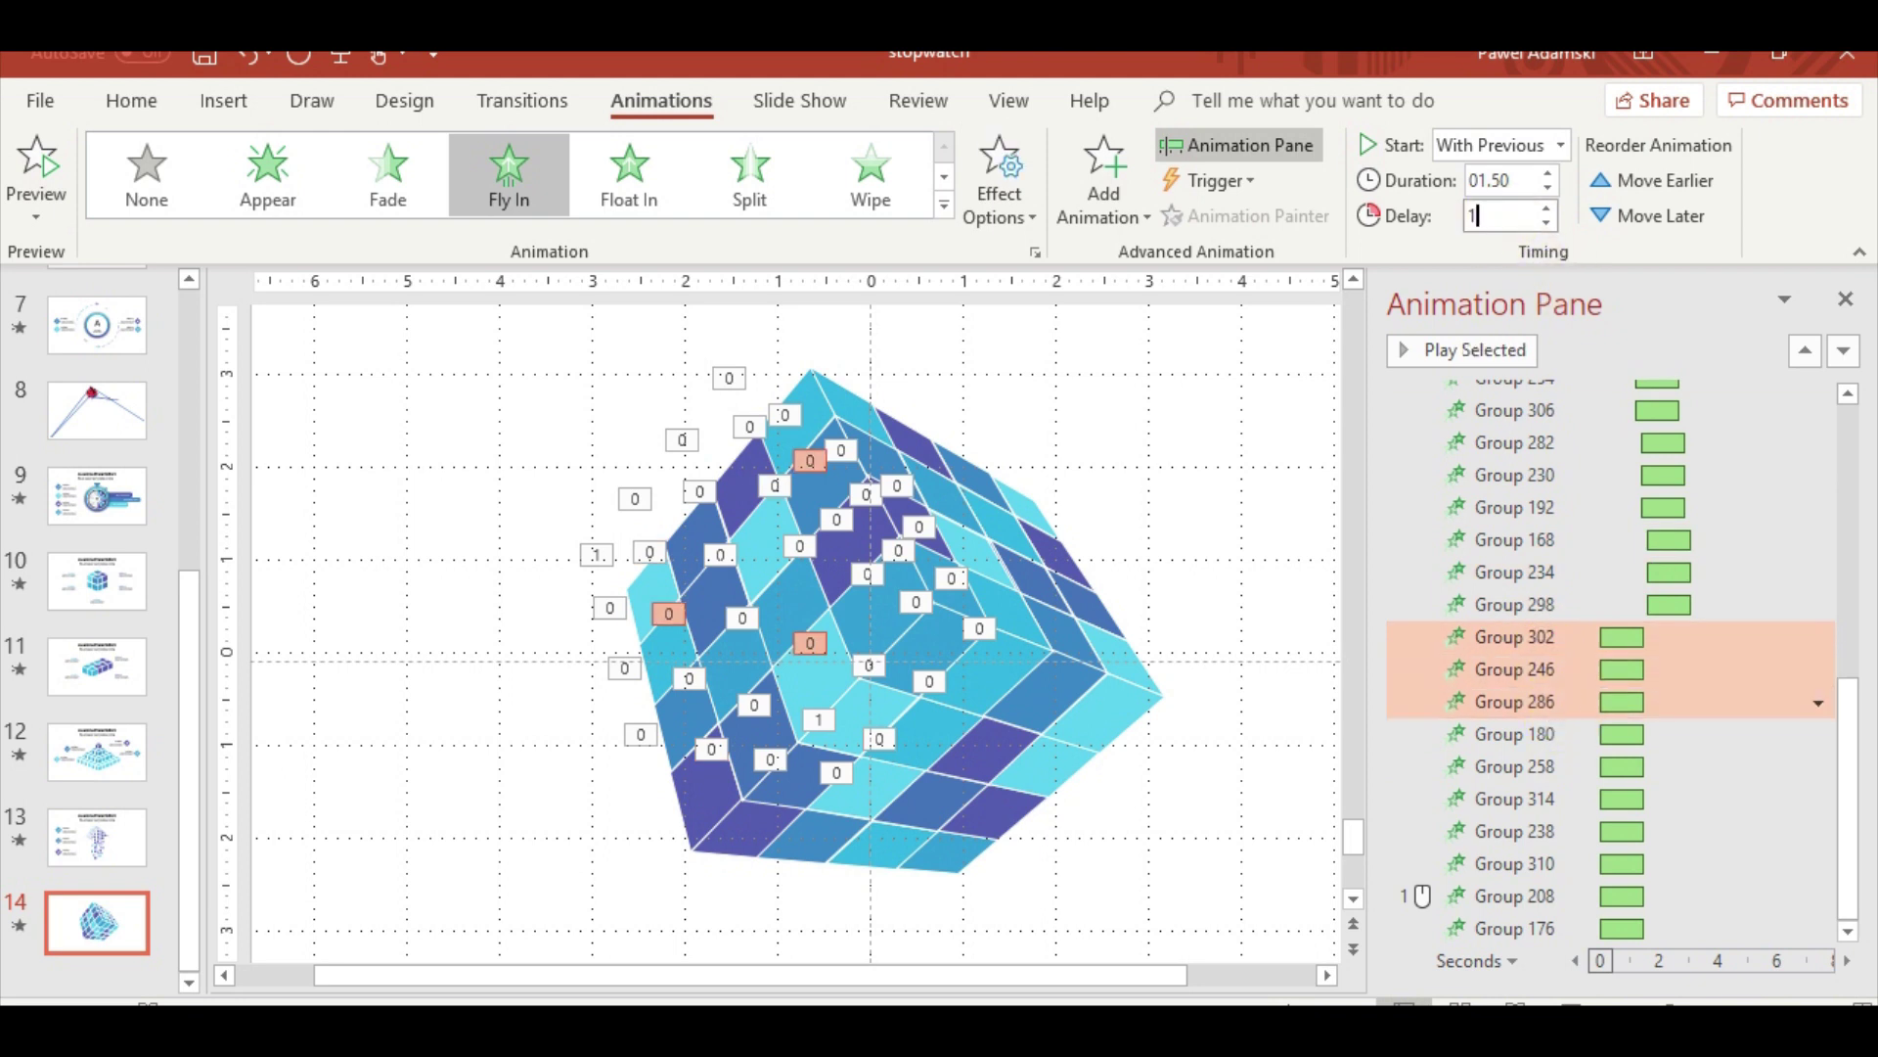
type("01.8")
key("Return")
left_click(1559, 733)
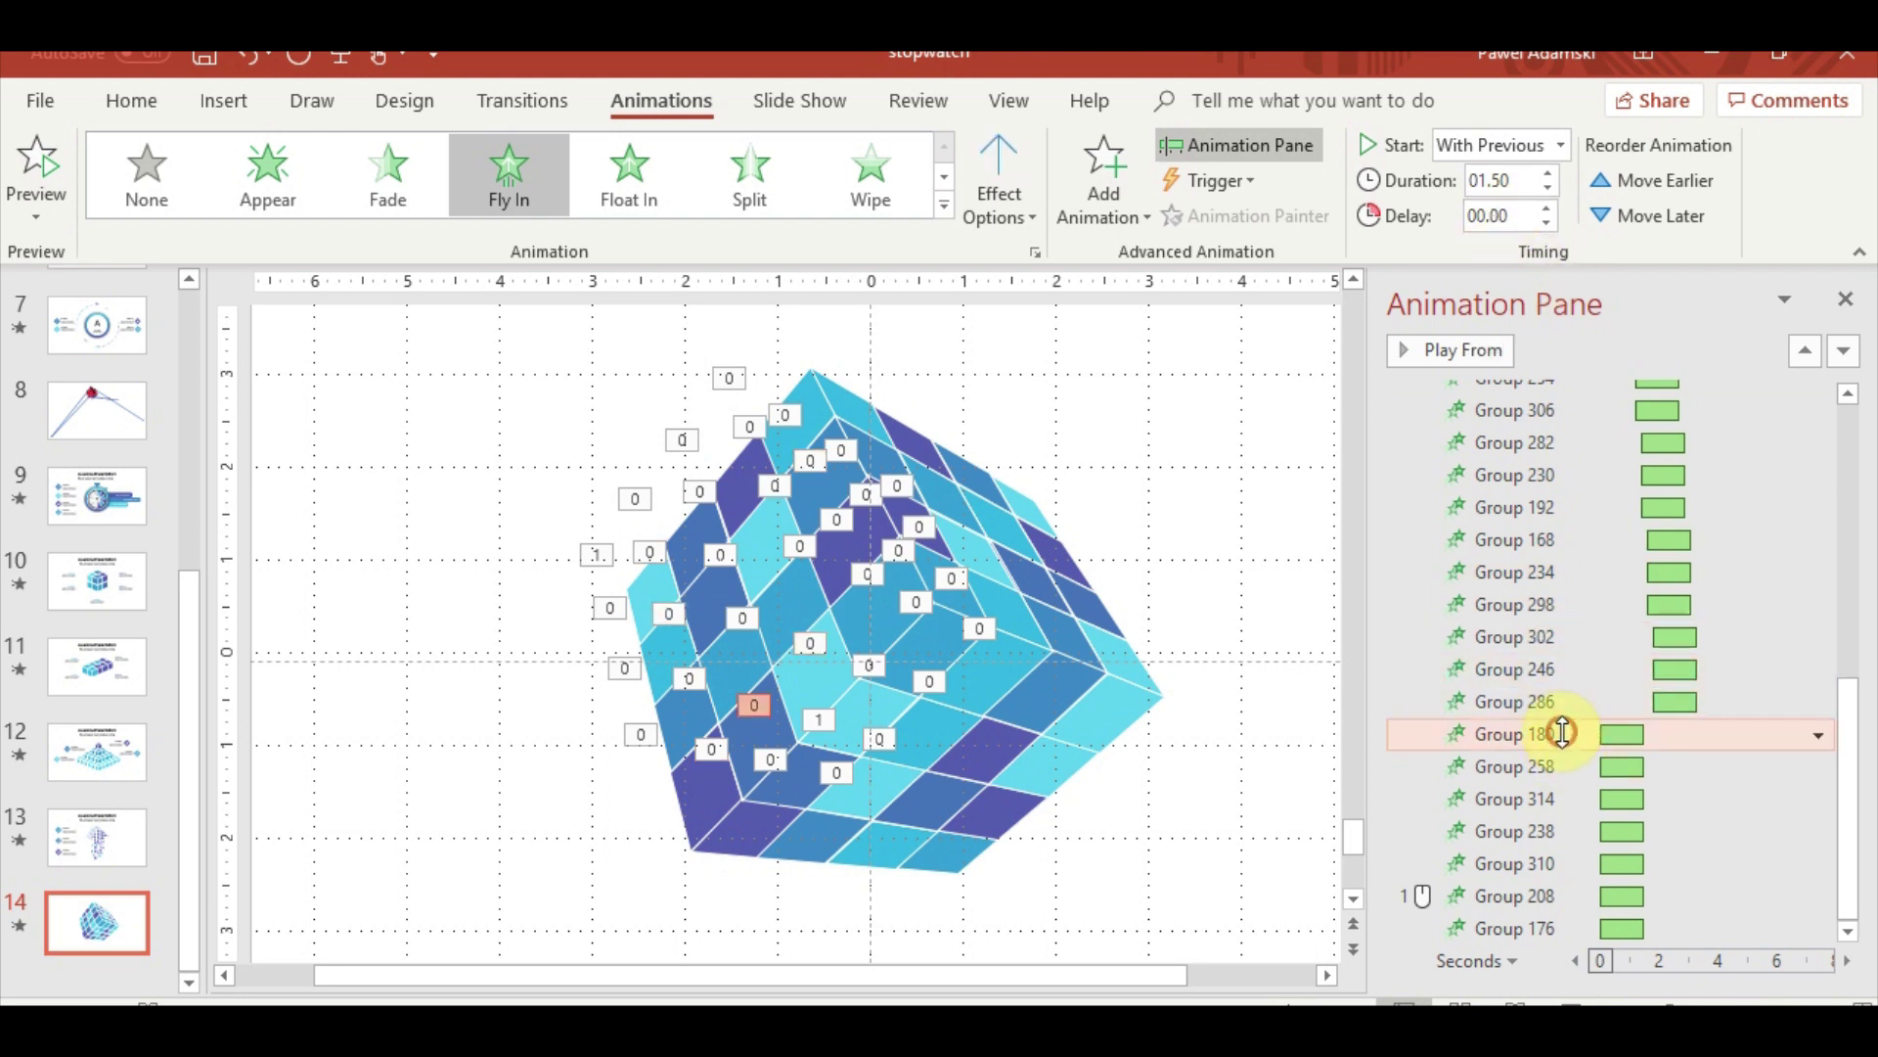
left_click(1560, 798, "shift")
left_click(1485, 211)
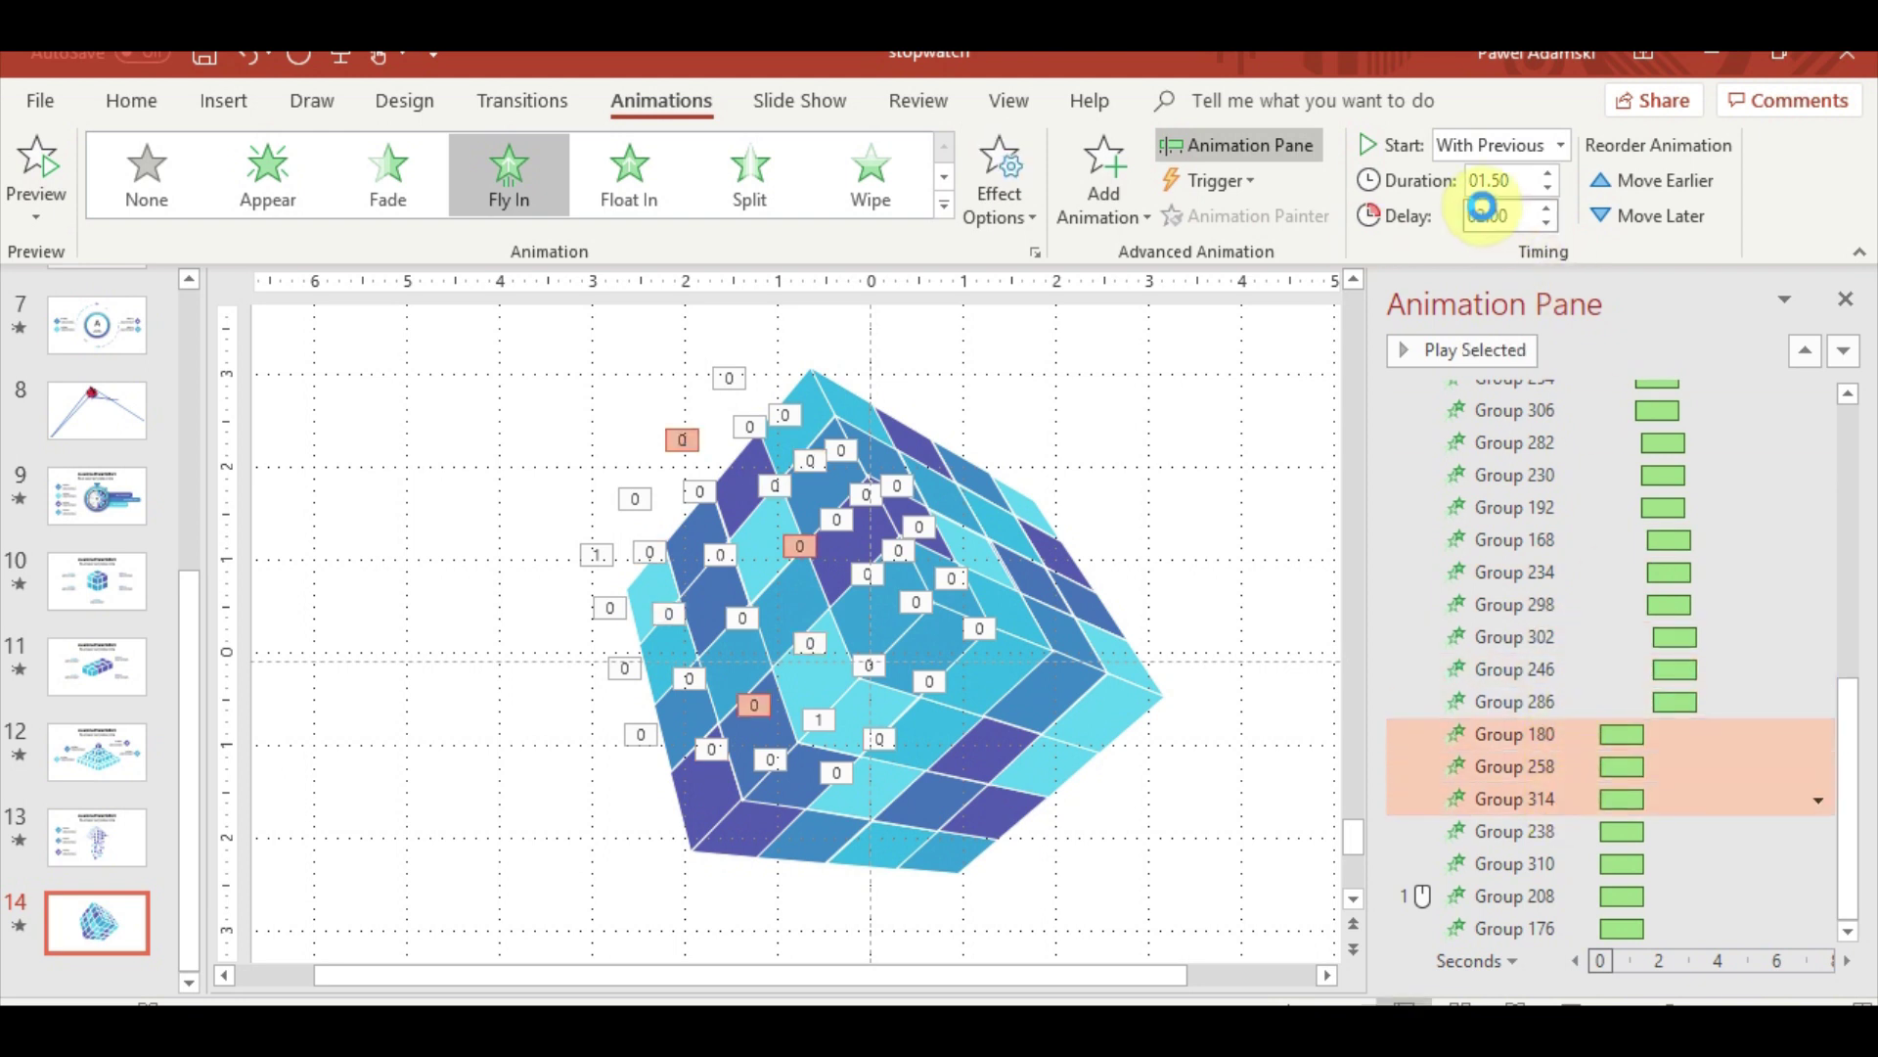
type("2")
Give Groups 238 through 208, plus Group 176, a 2.2 s delay
left_click(1514, 831)
left_click(1515, 896, "shift")
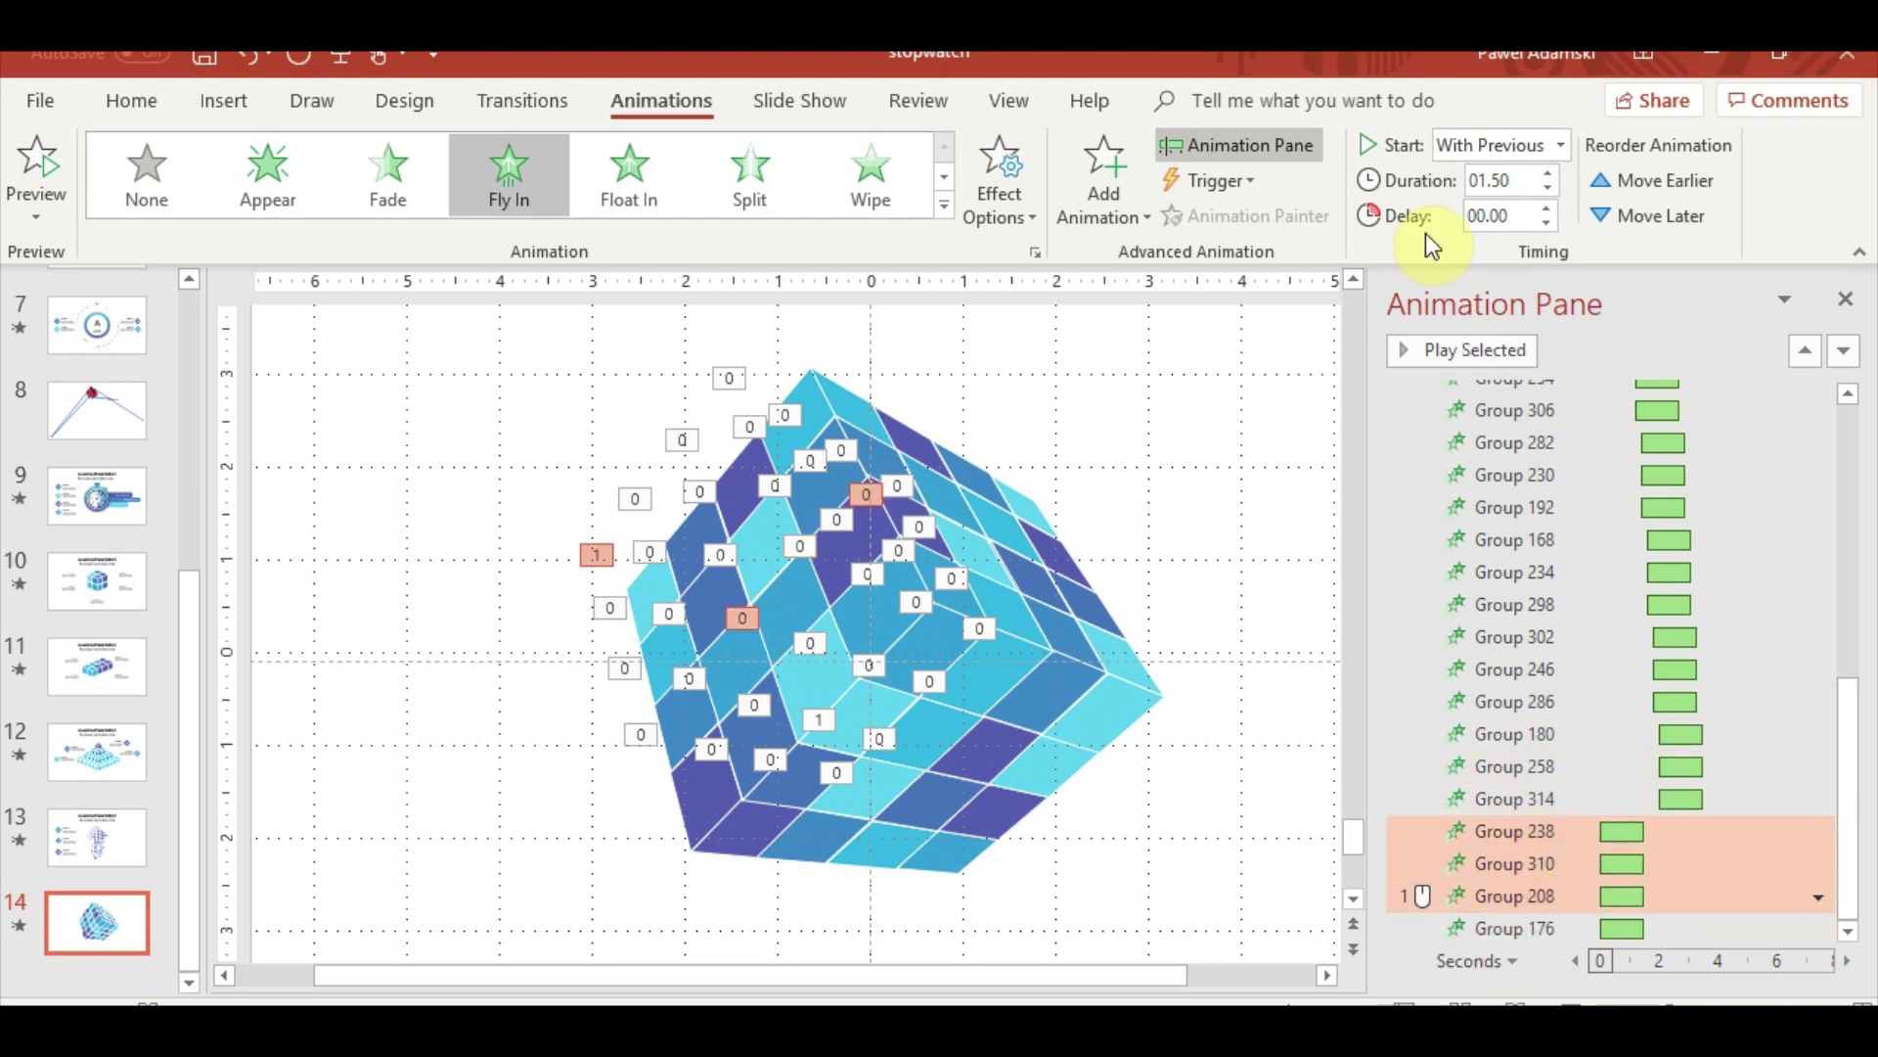
left_click(1510, 224)
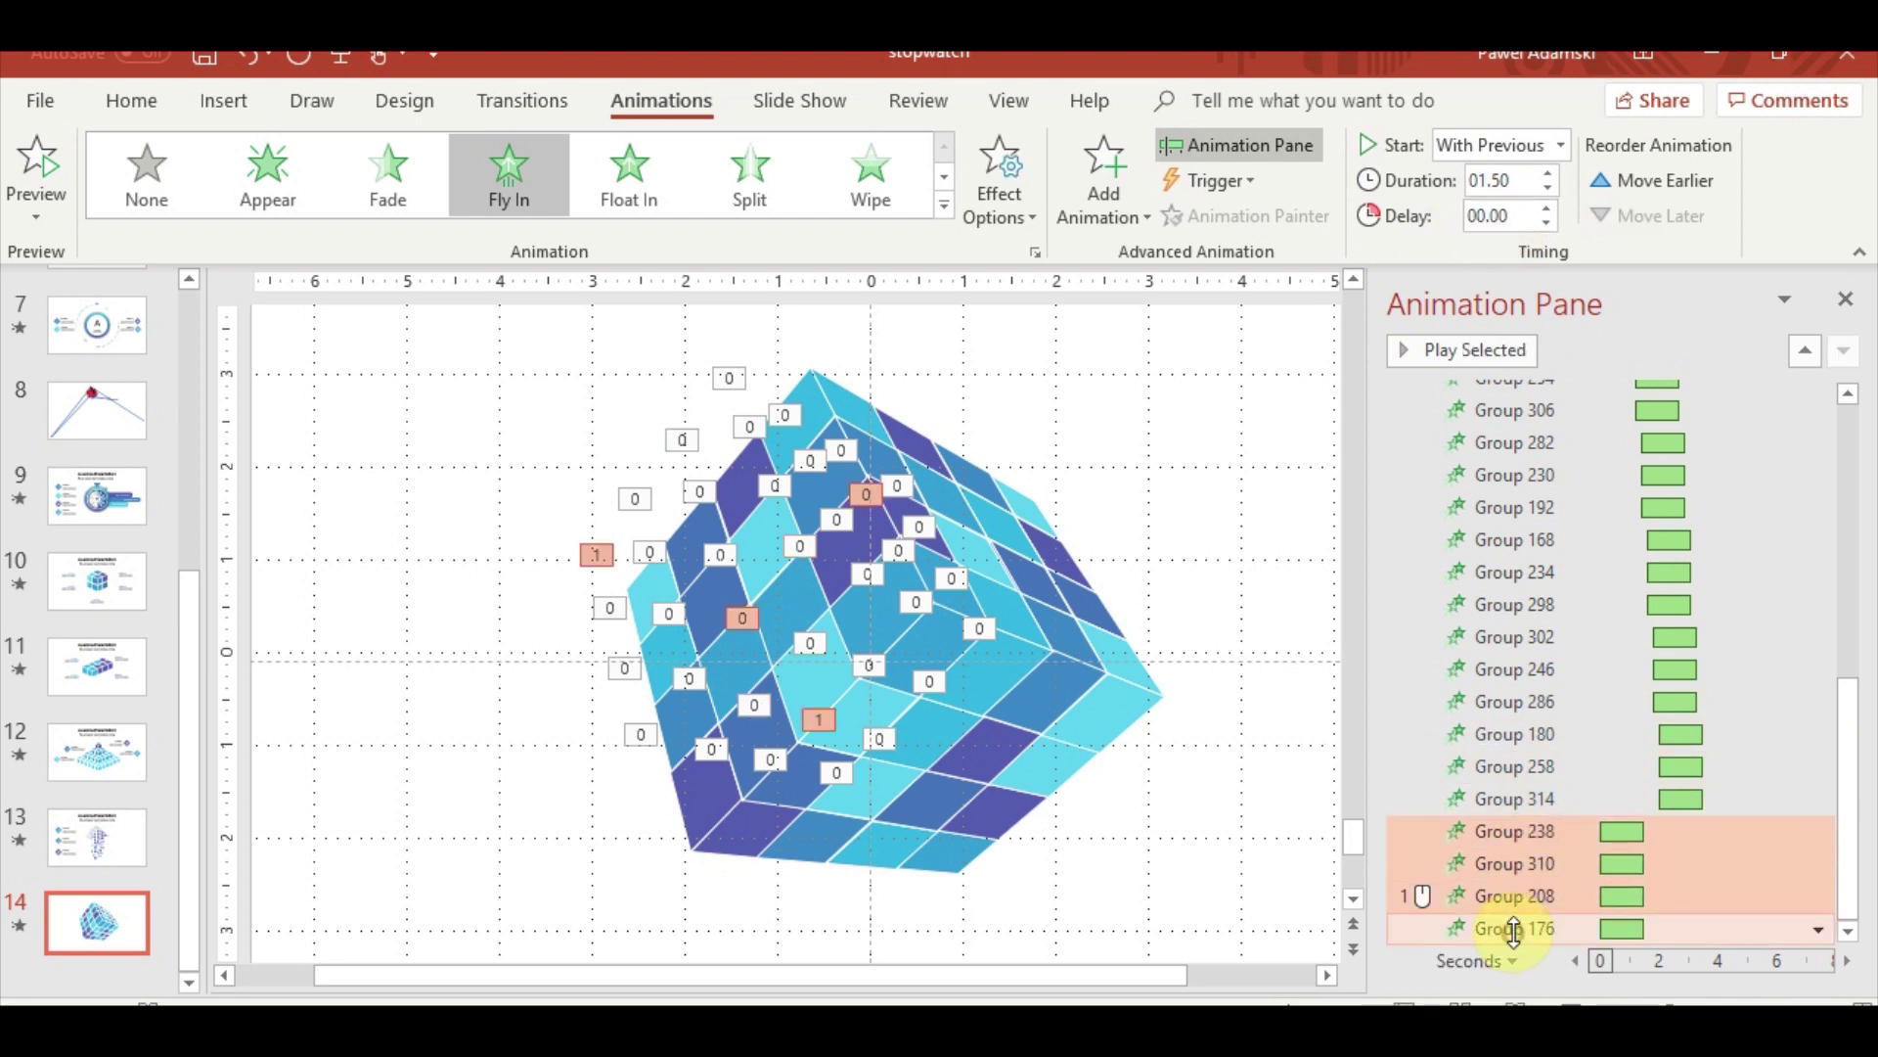
left_click(1515, 927, "shift")
left_click(1507, 217)
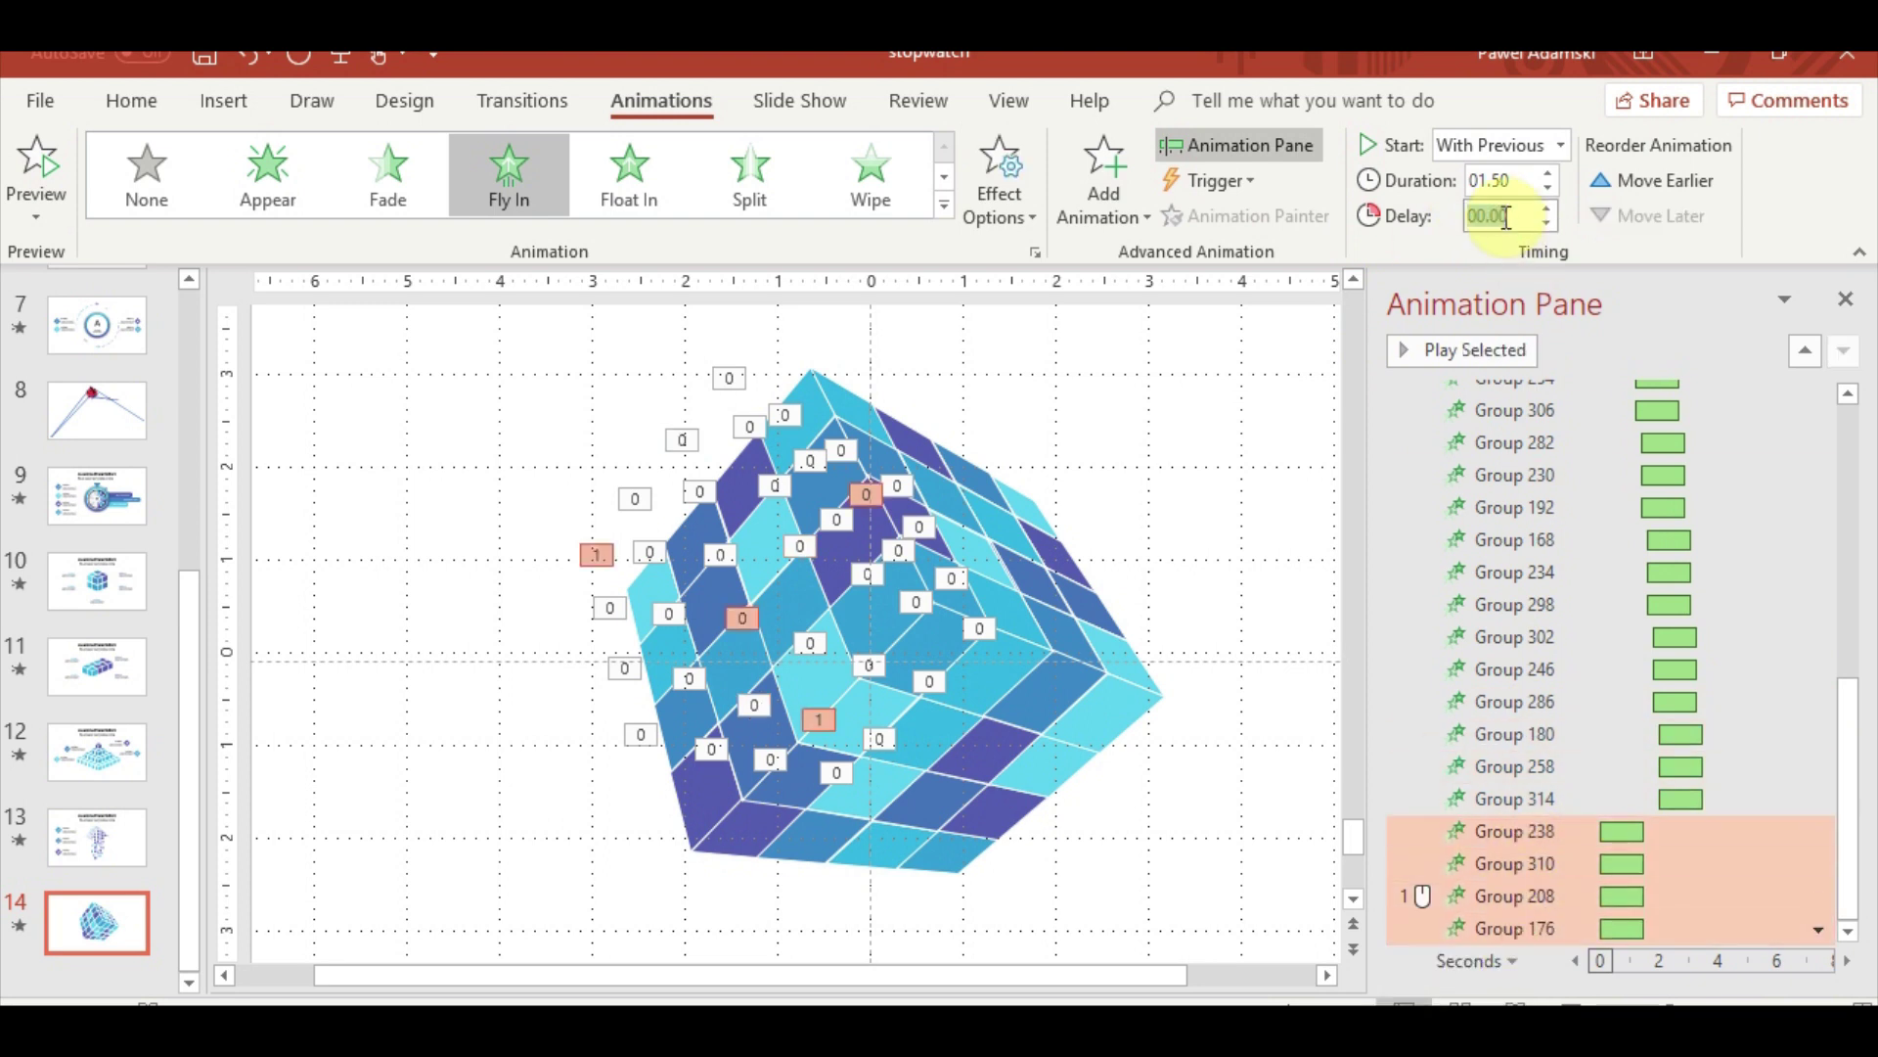
type("2.2")
key("Return")
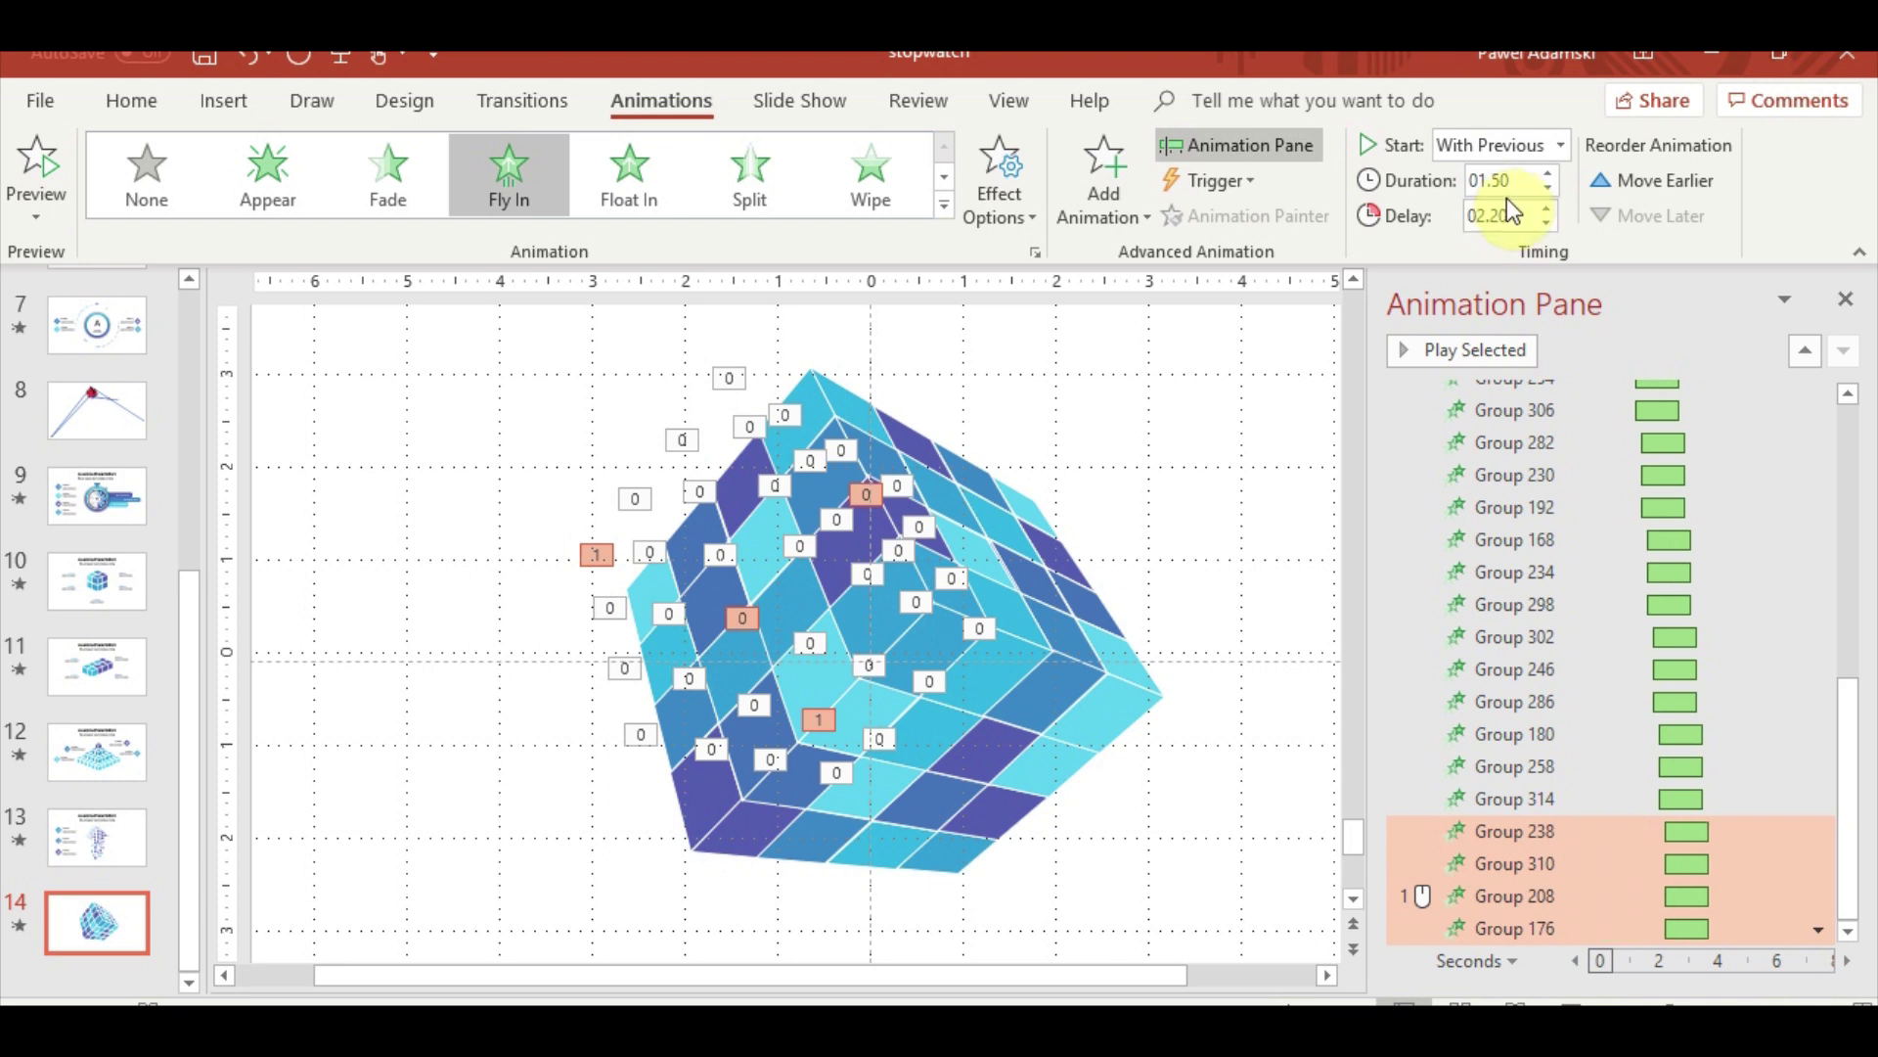
Make Group 208 start With Previous
left_click(1561, 895)
right_click(1526, 895)
left_click(1736, 697)
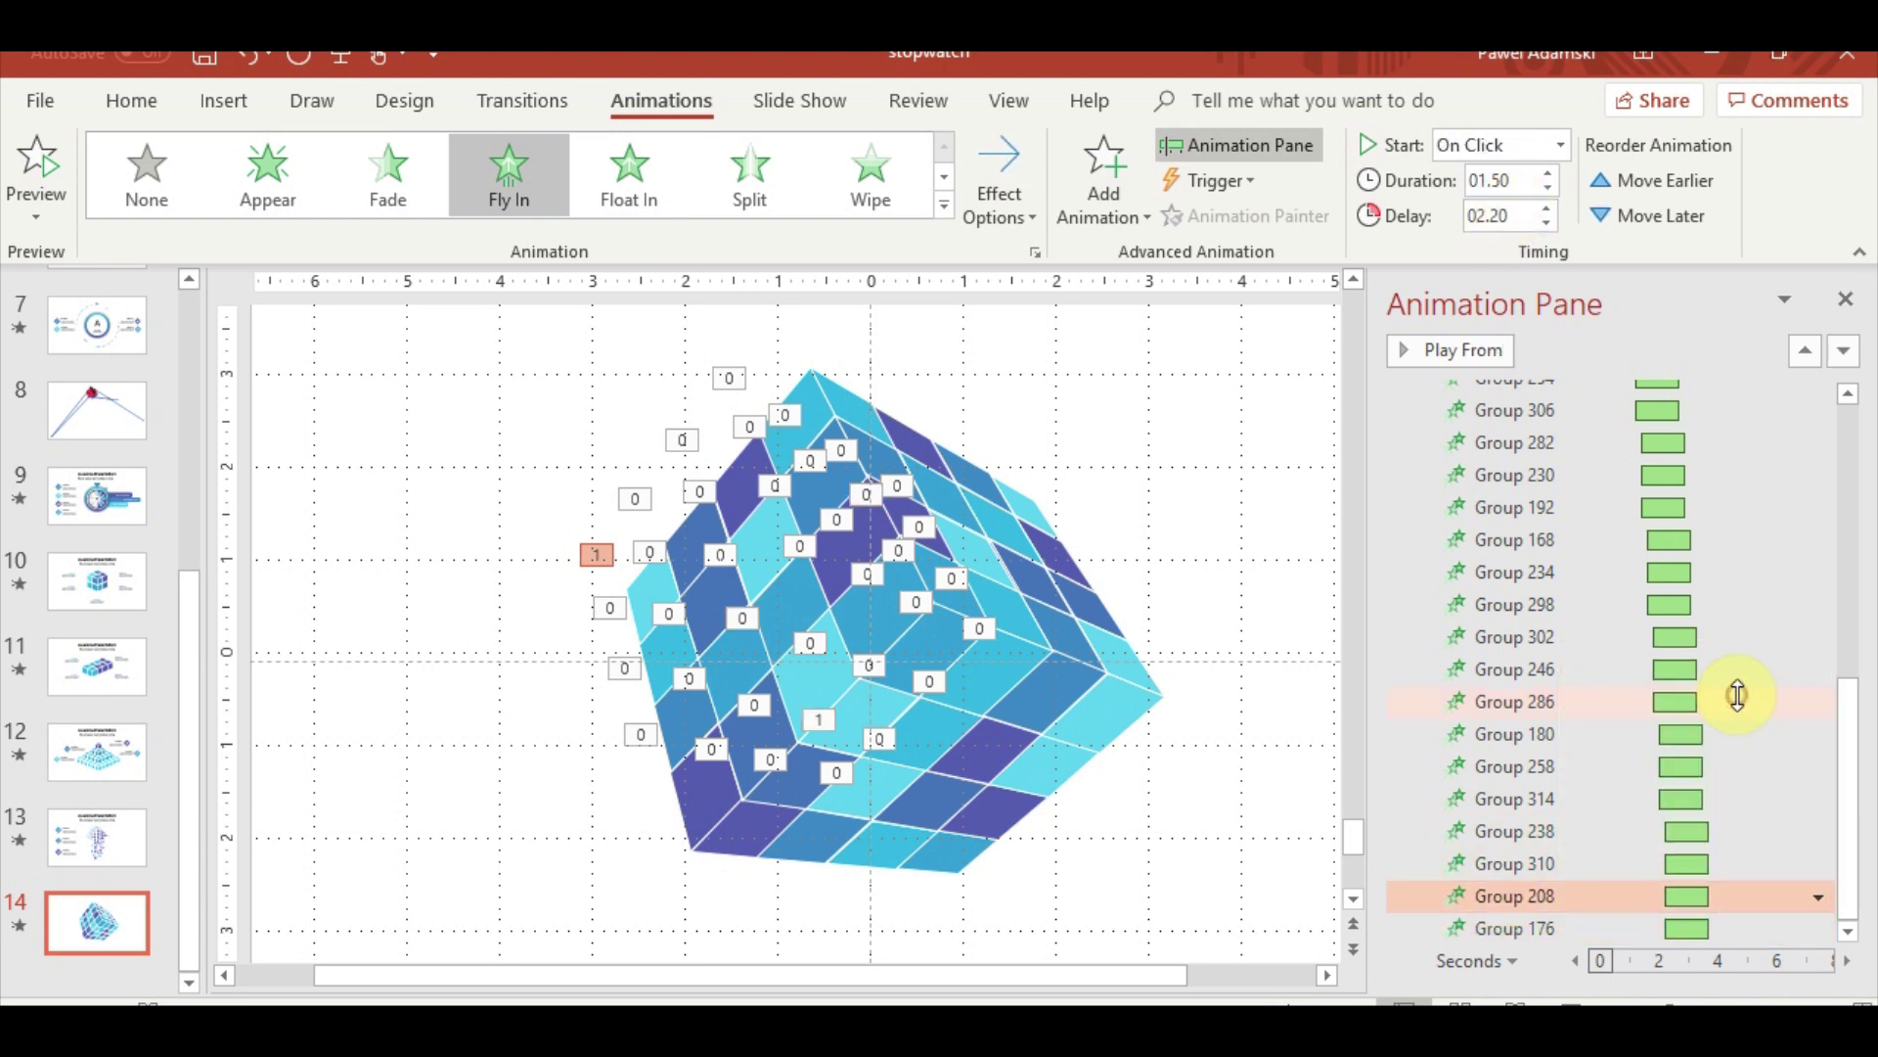
left_click(1544, 1000)
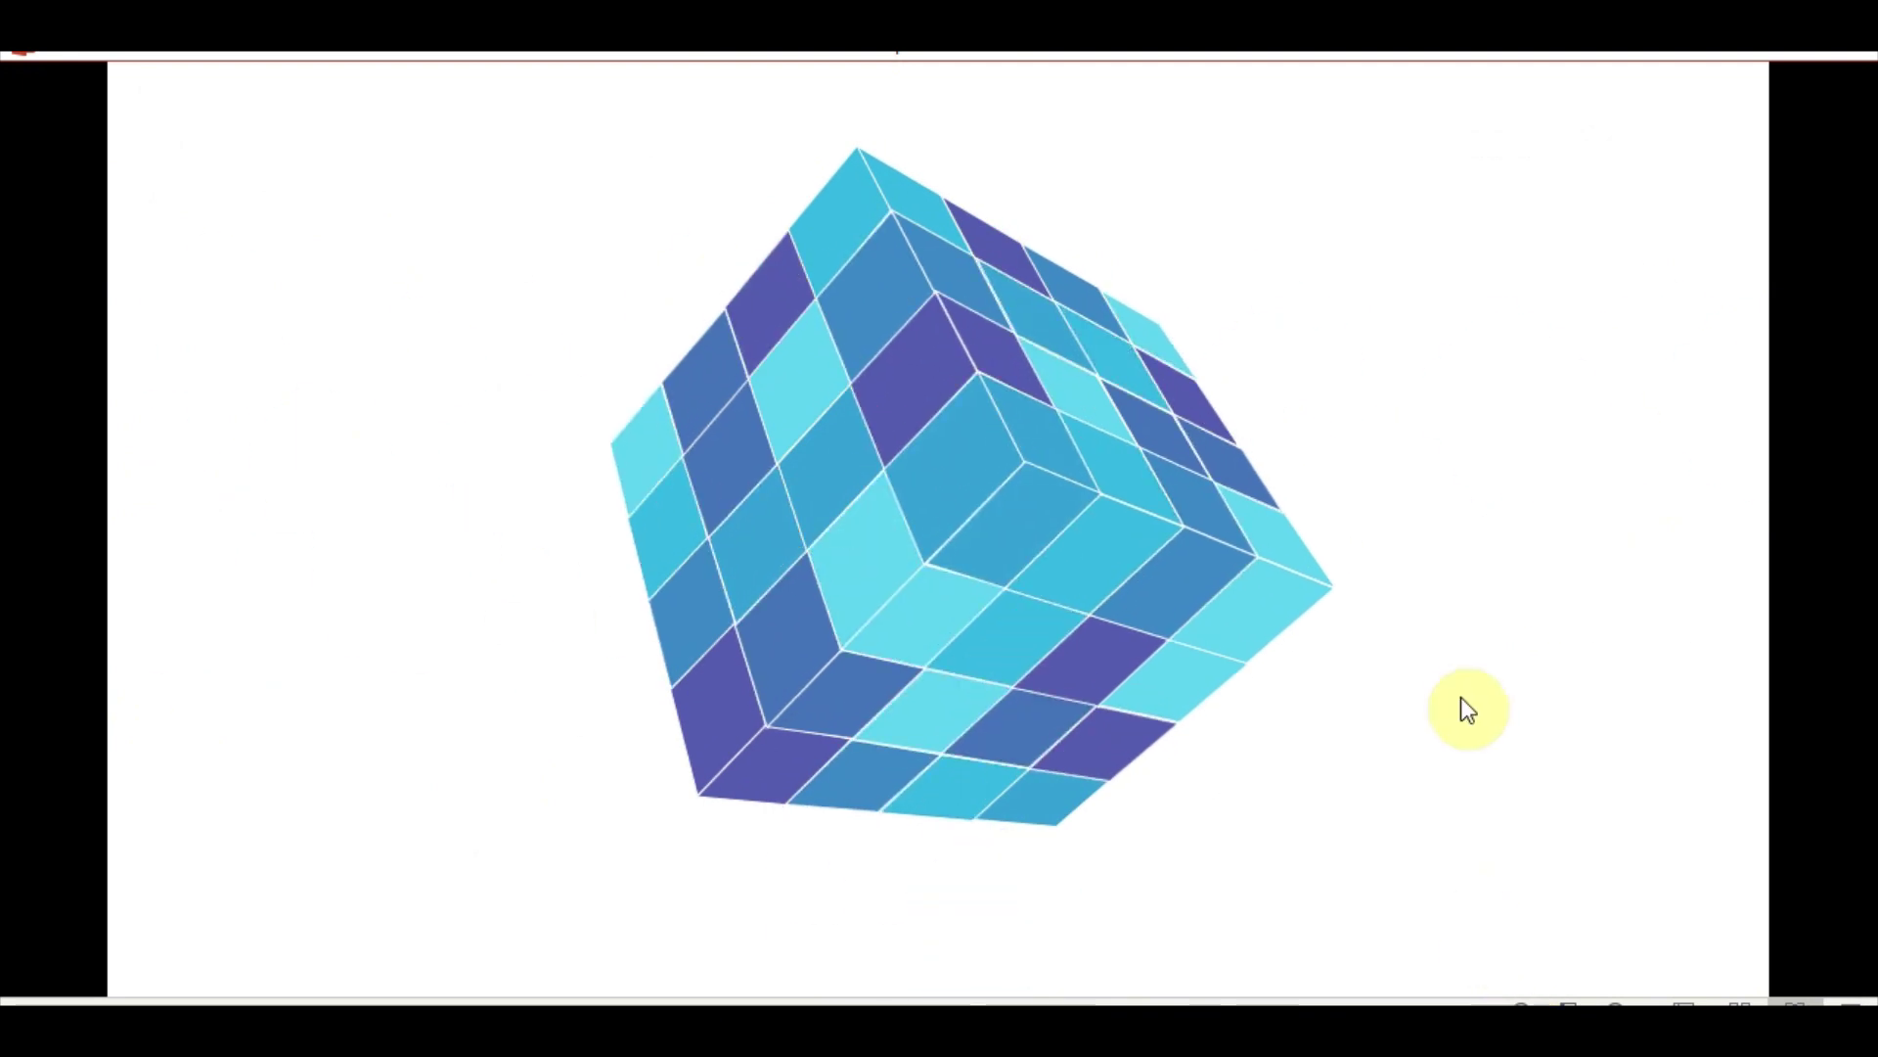
key("Escape")
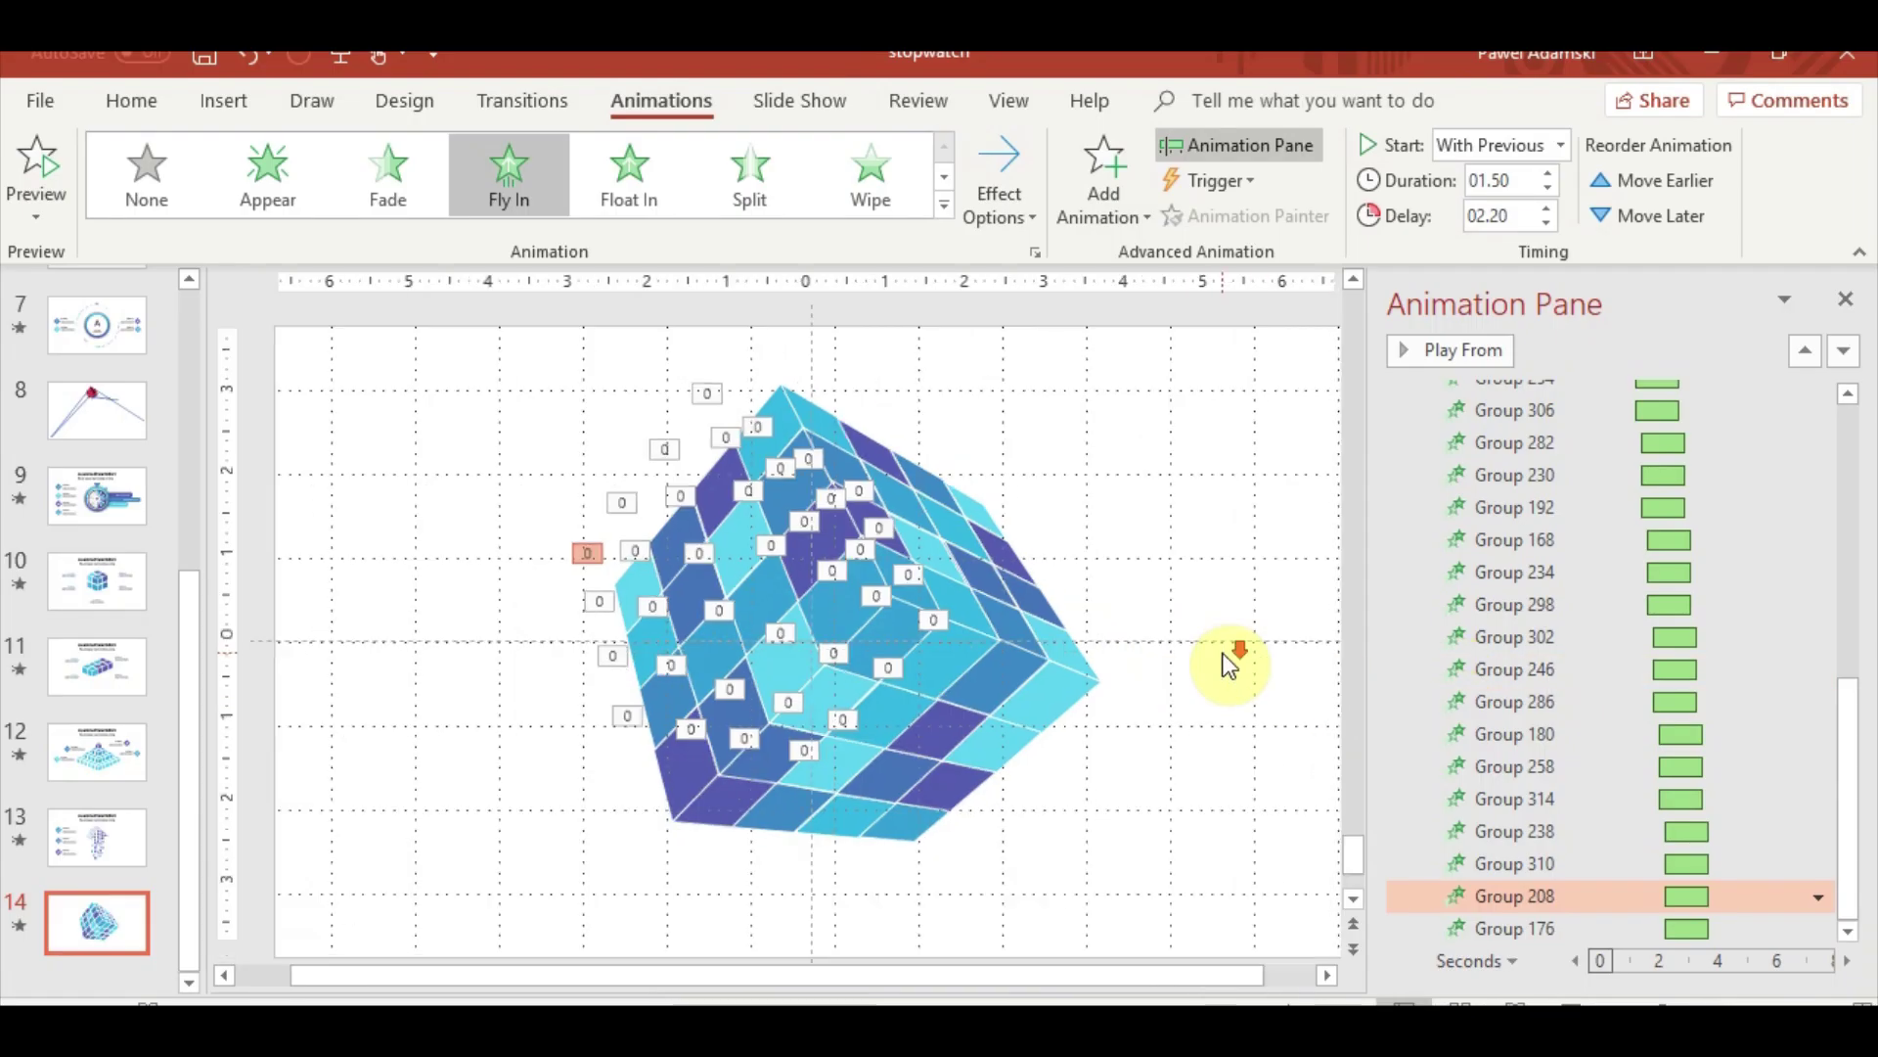
left_click(504, 386)
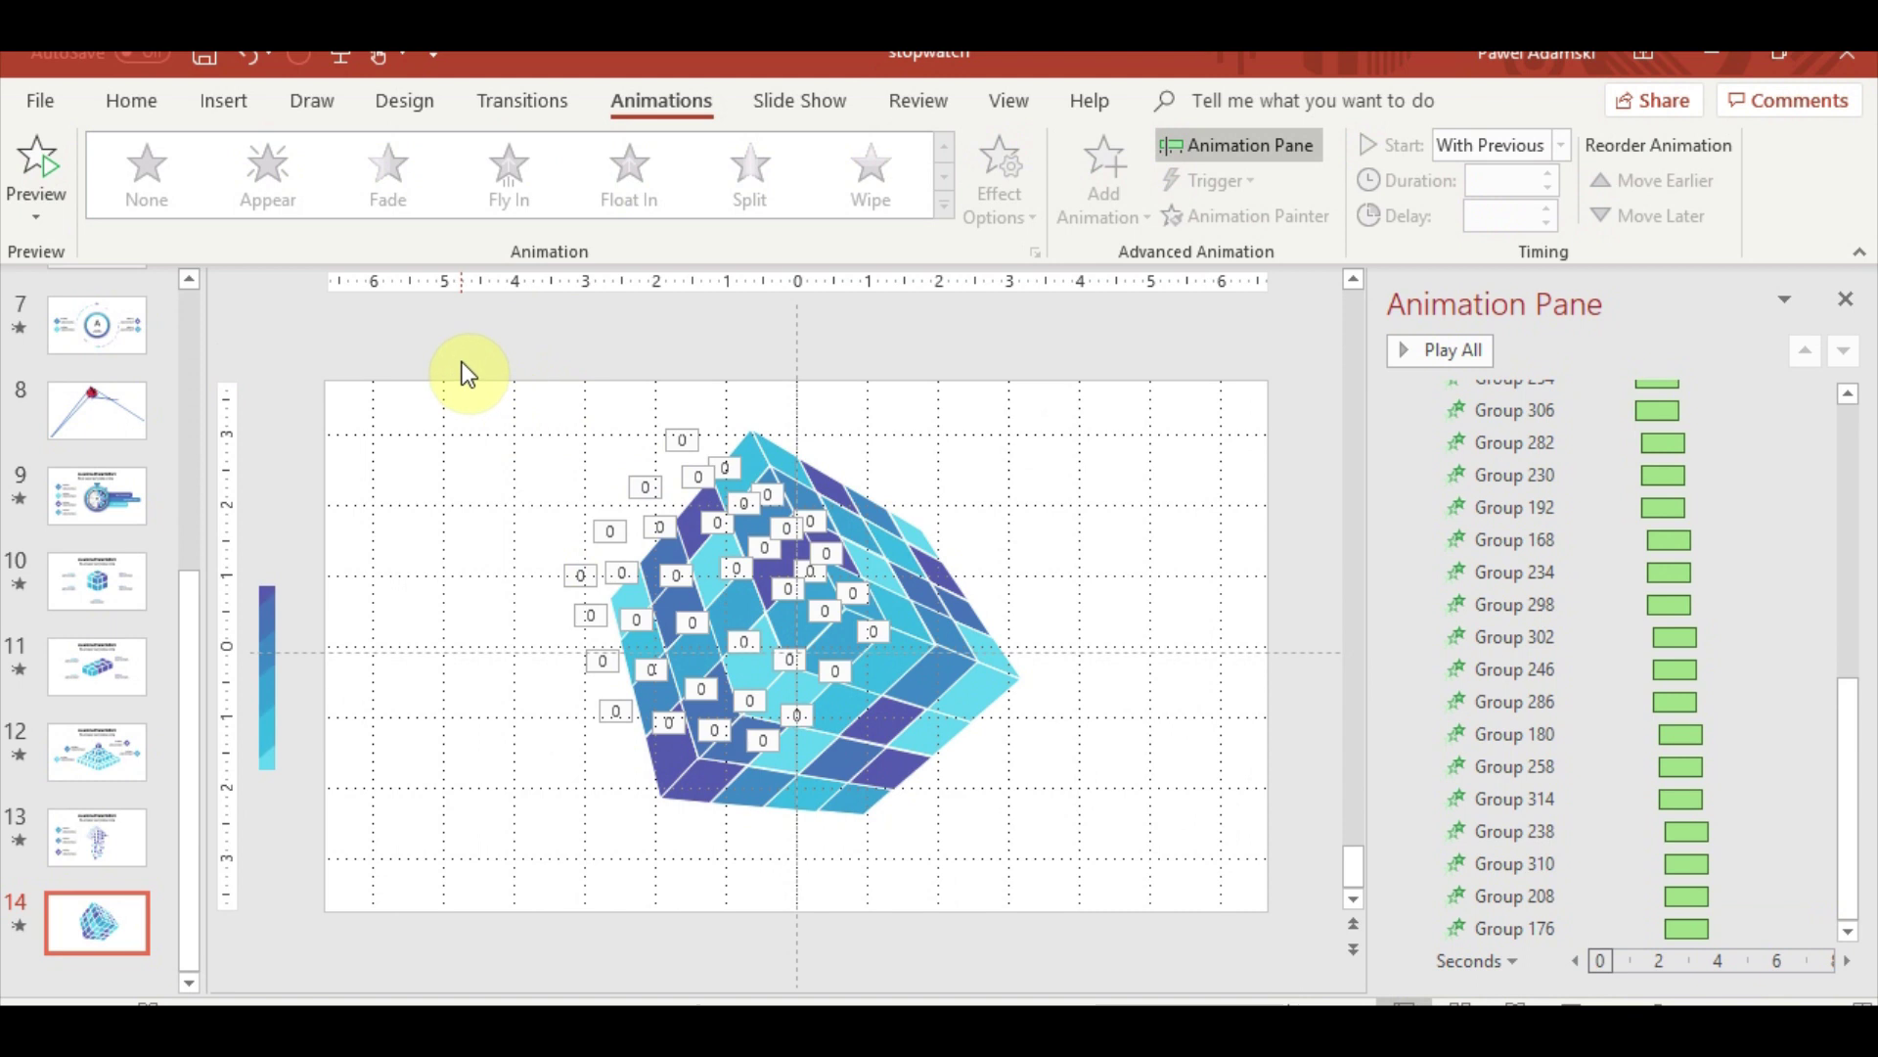
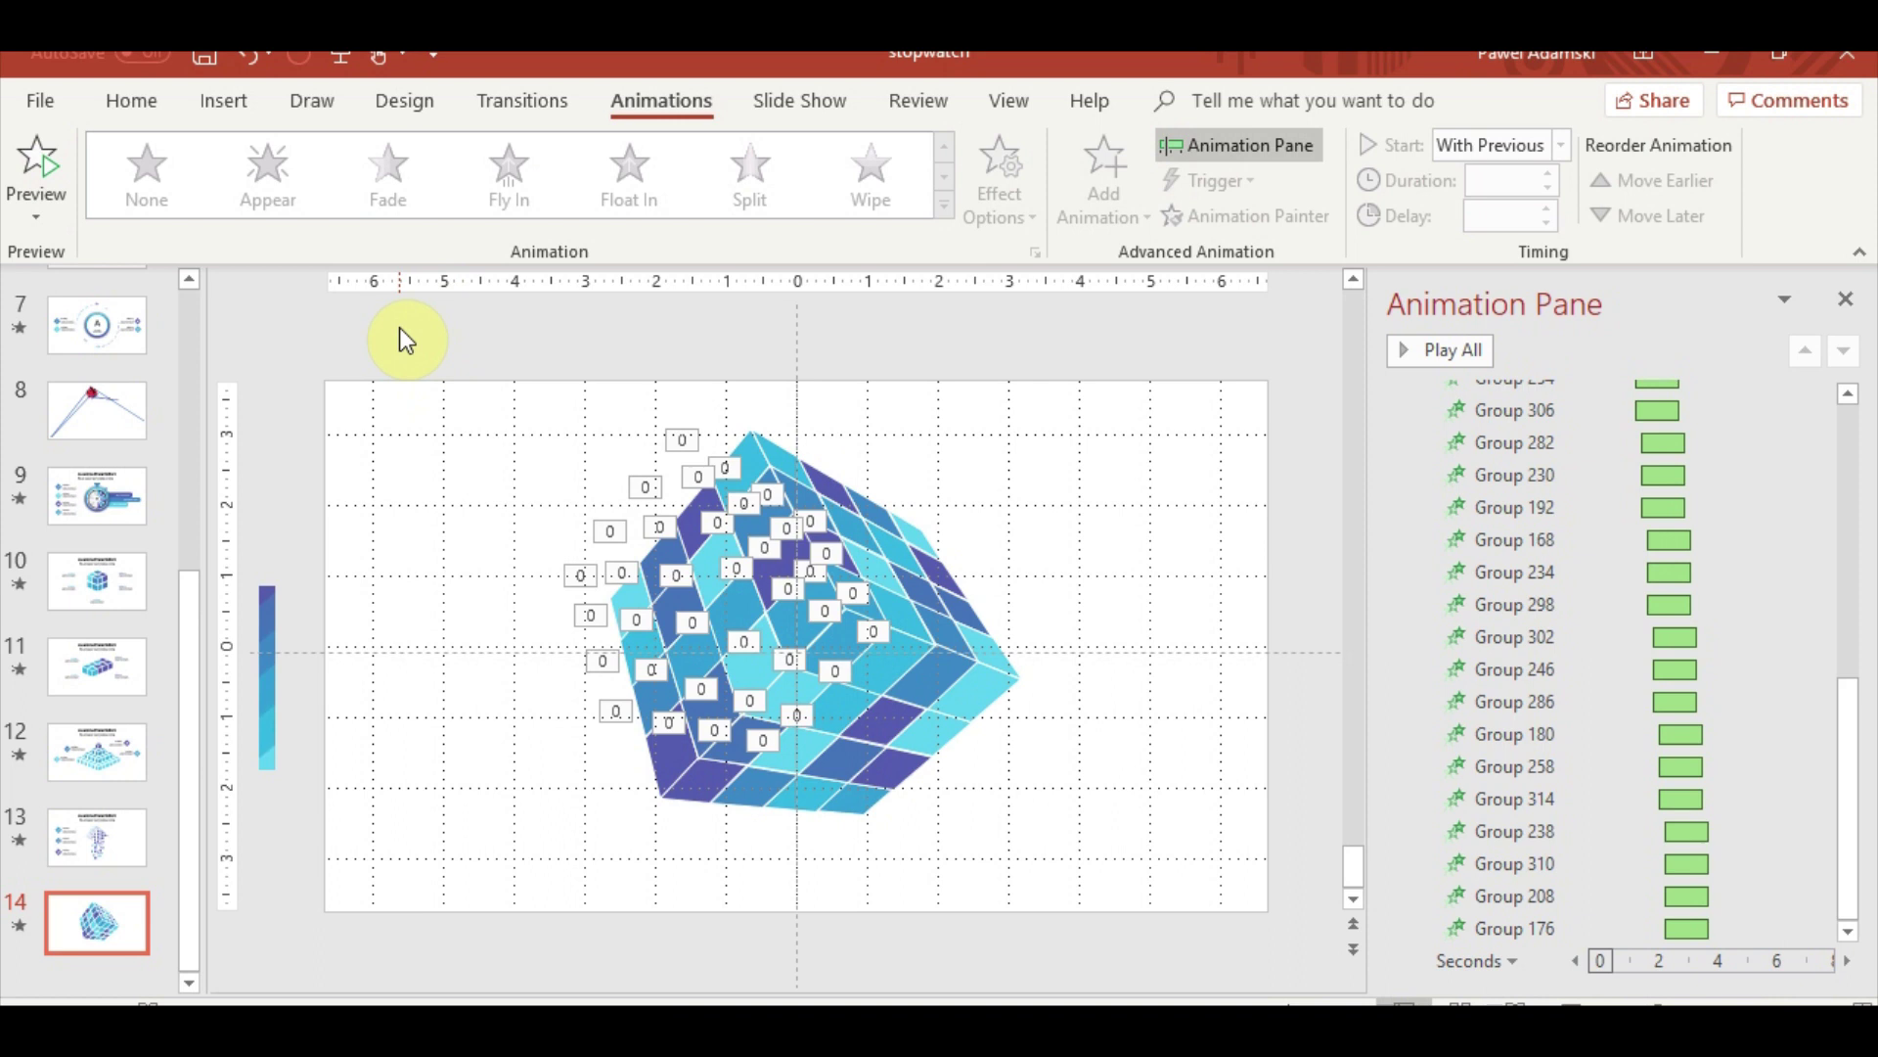
Preview the cube assembling from fly-in pieces in a slide show
left_click_drag(399, 326, 1218, 906)
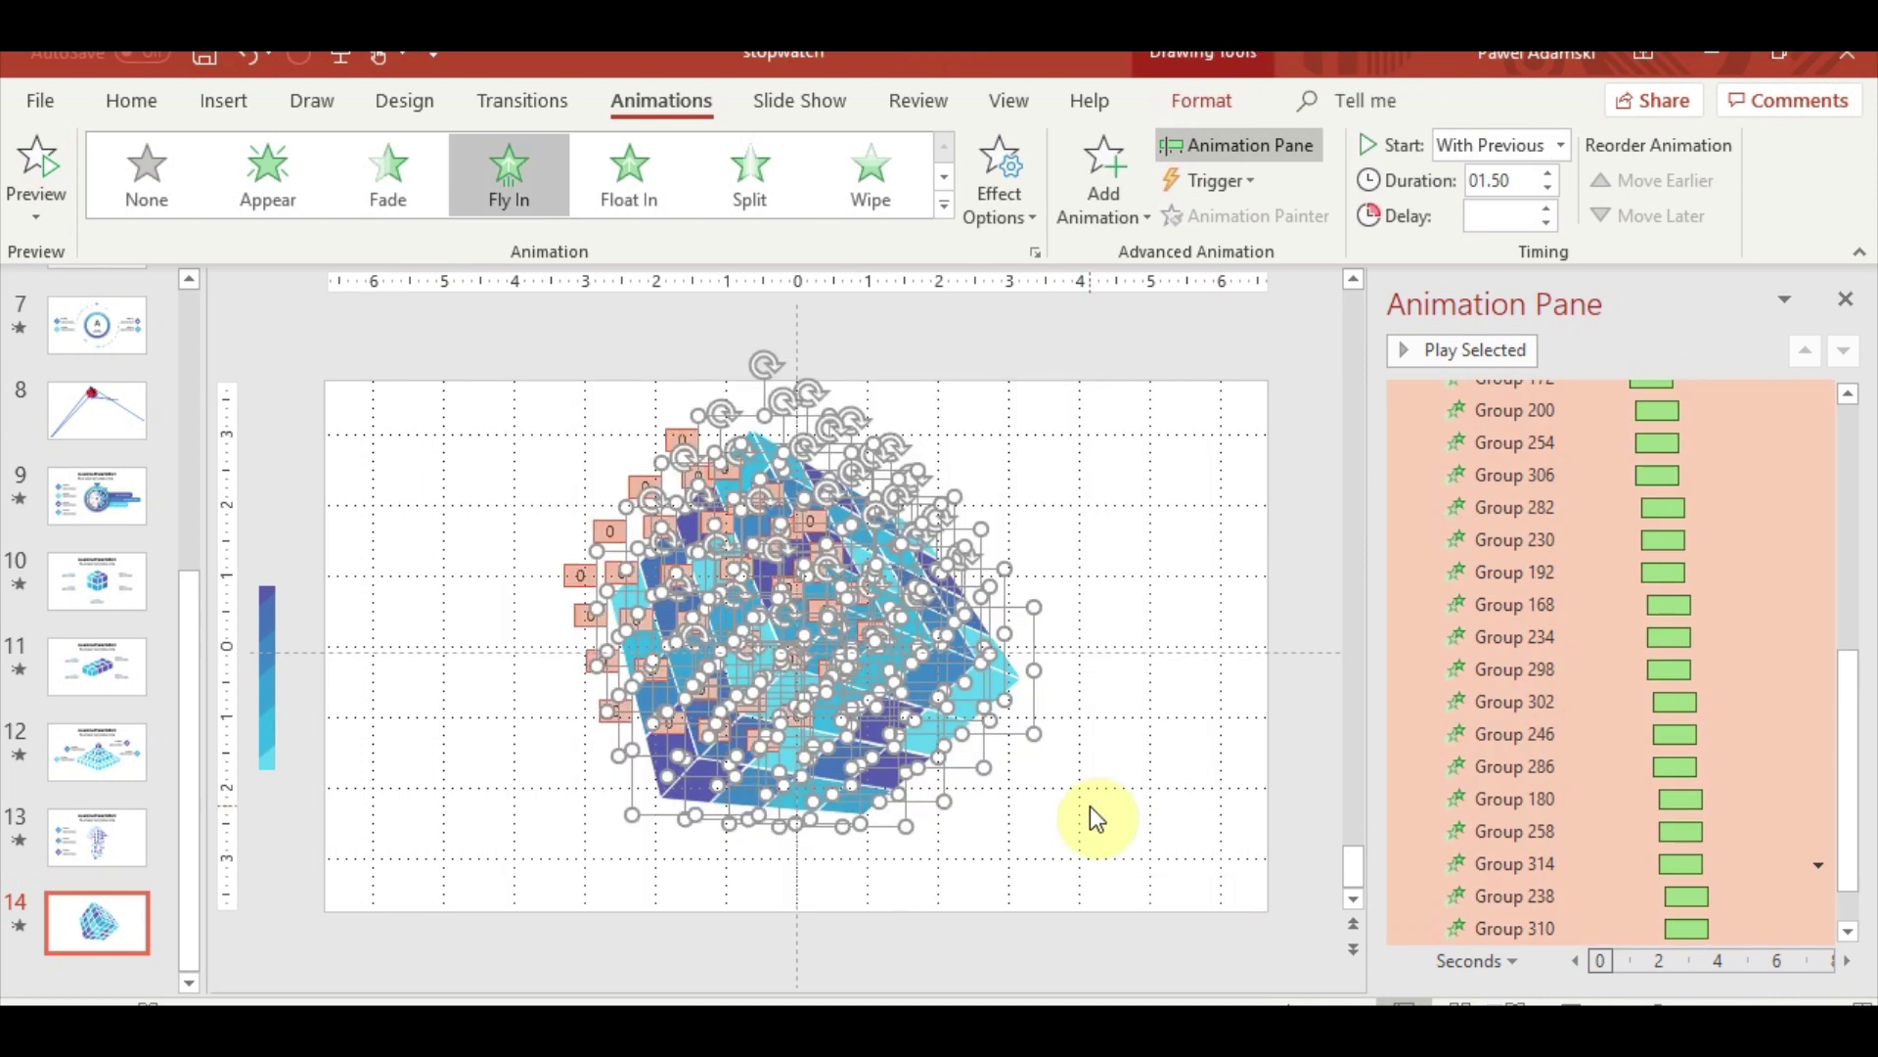
left_click(1089, 806)
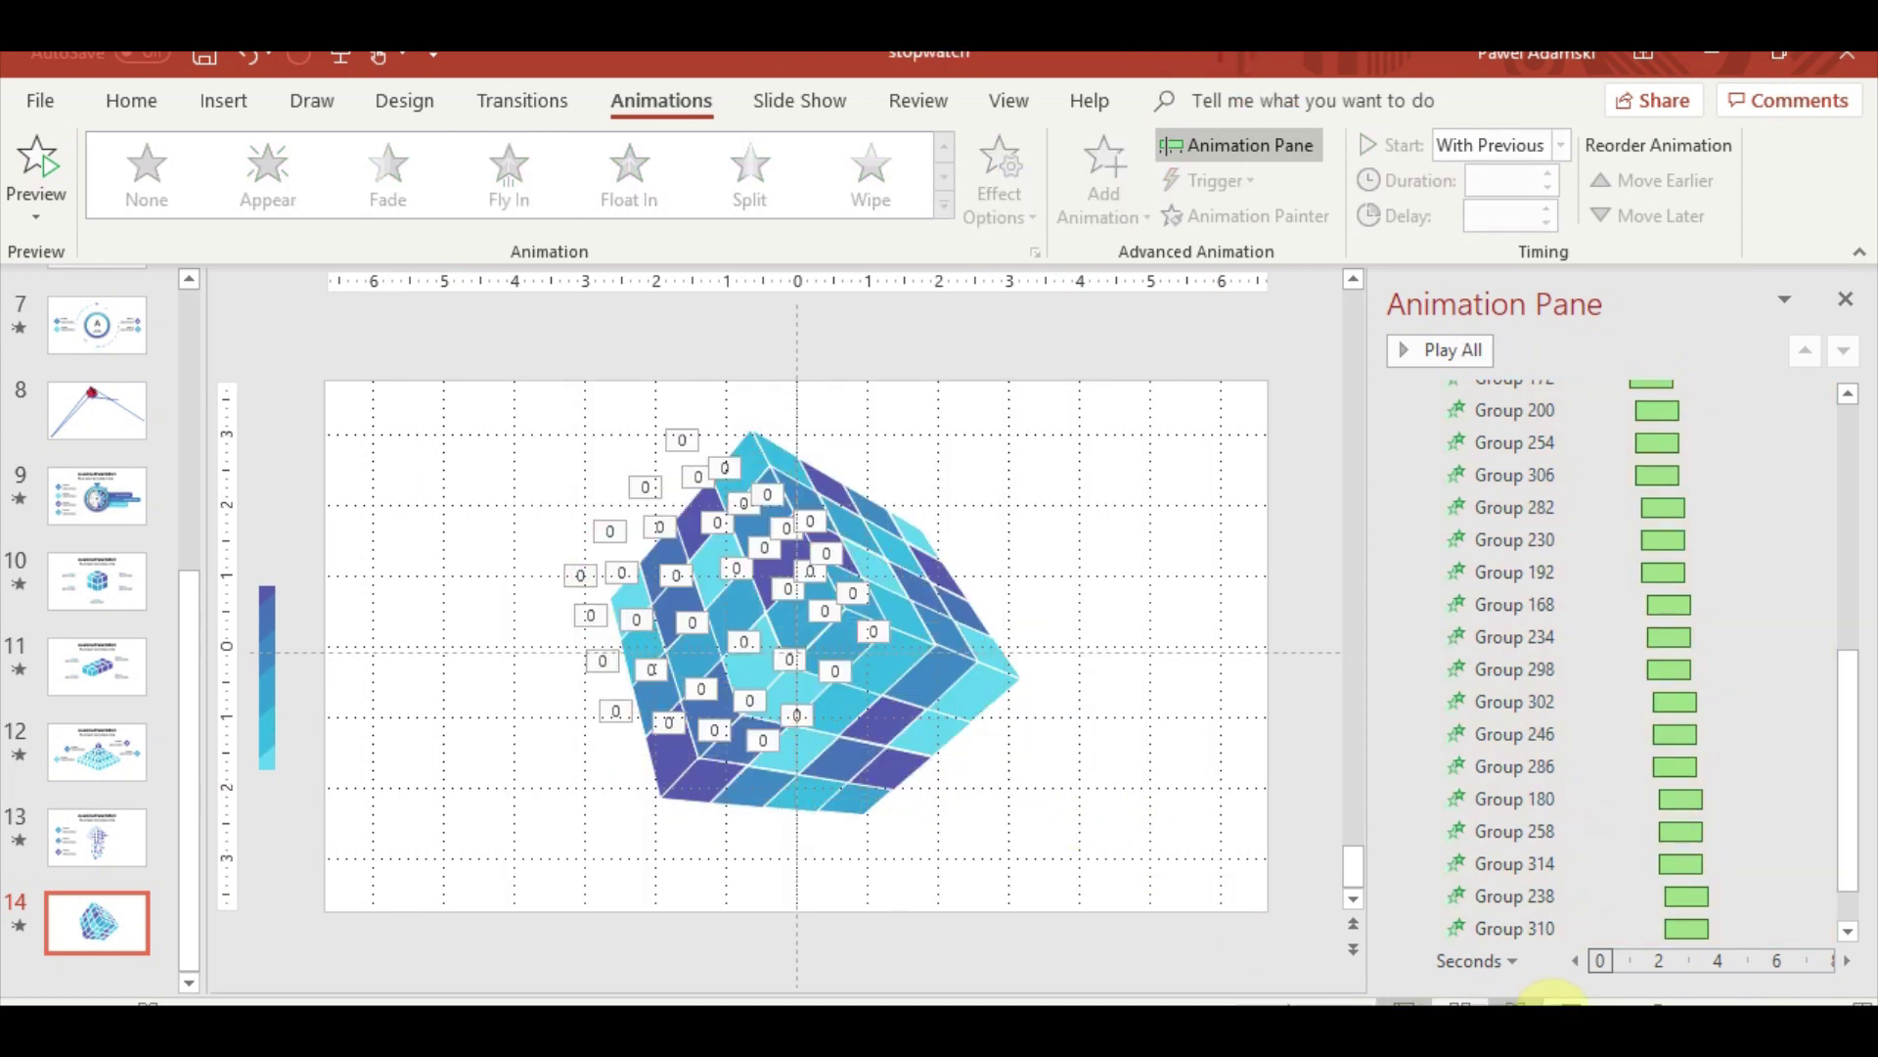
left_click(1521, 1003)
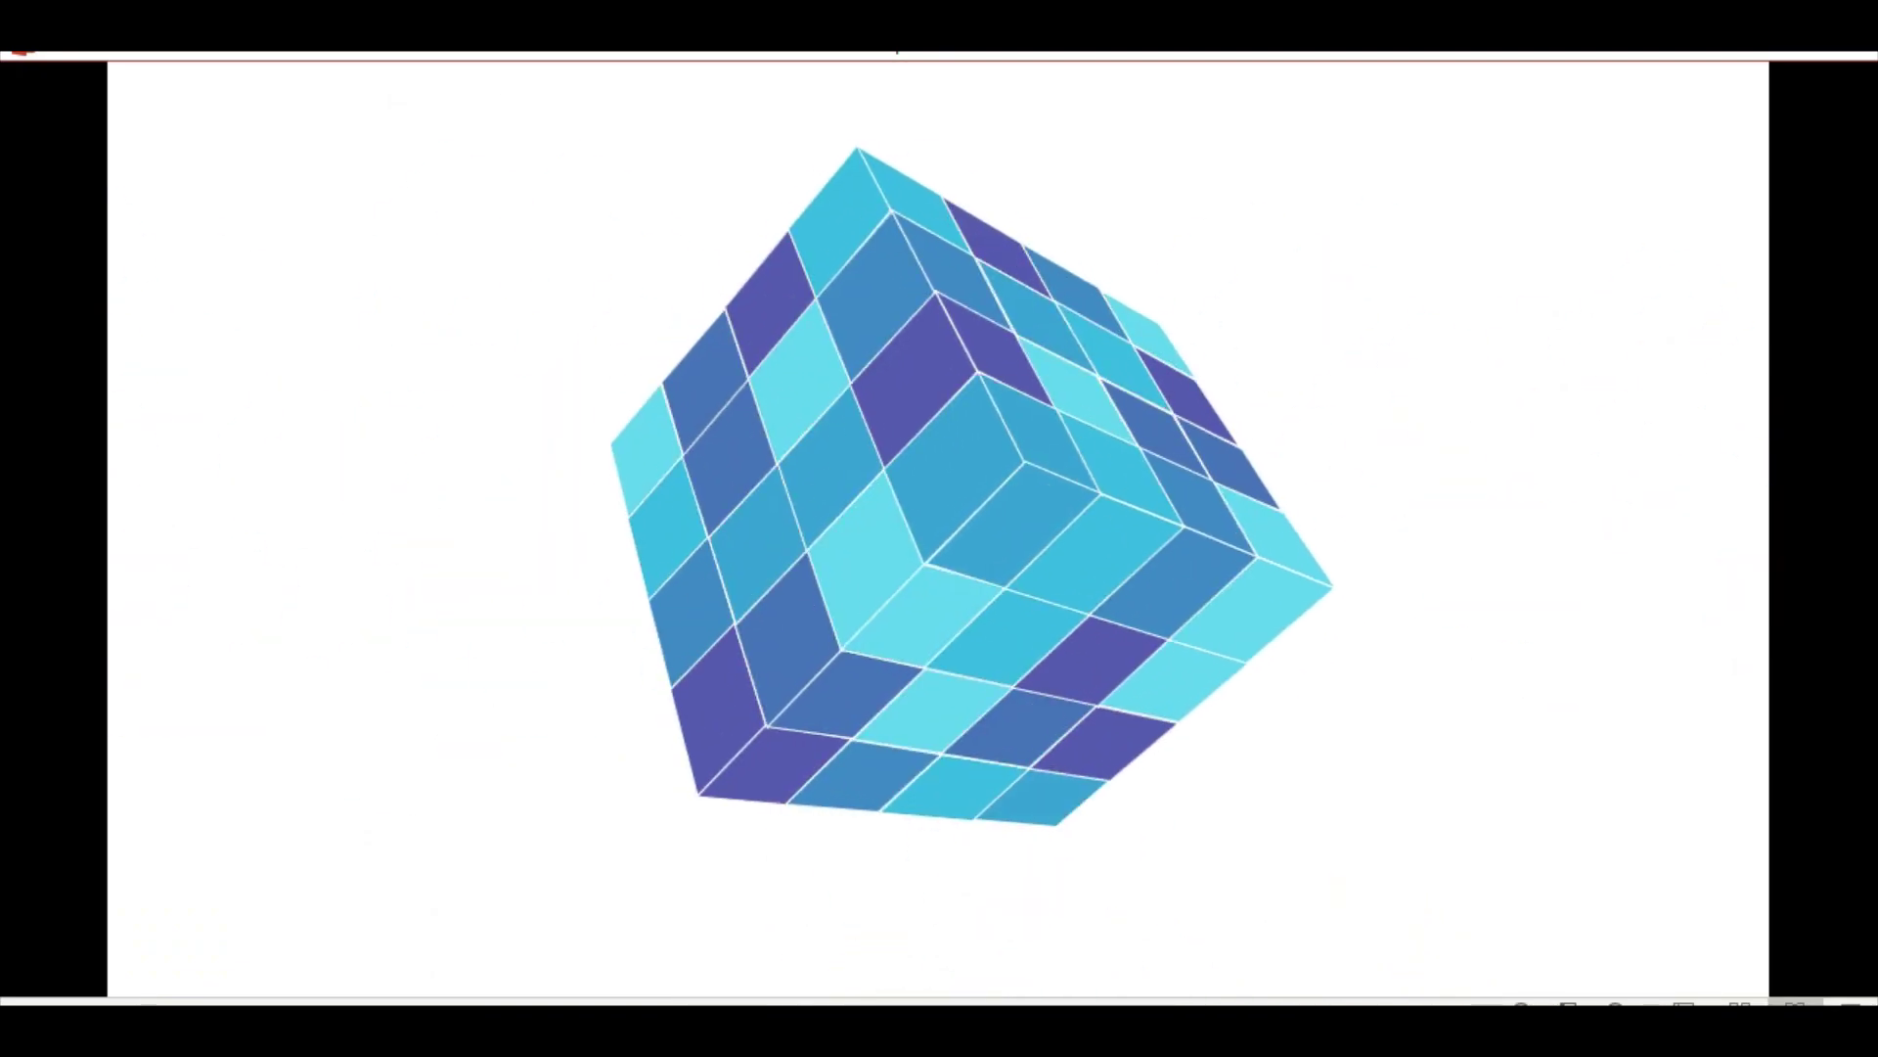
key("Escape")
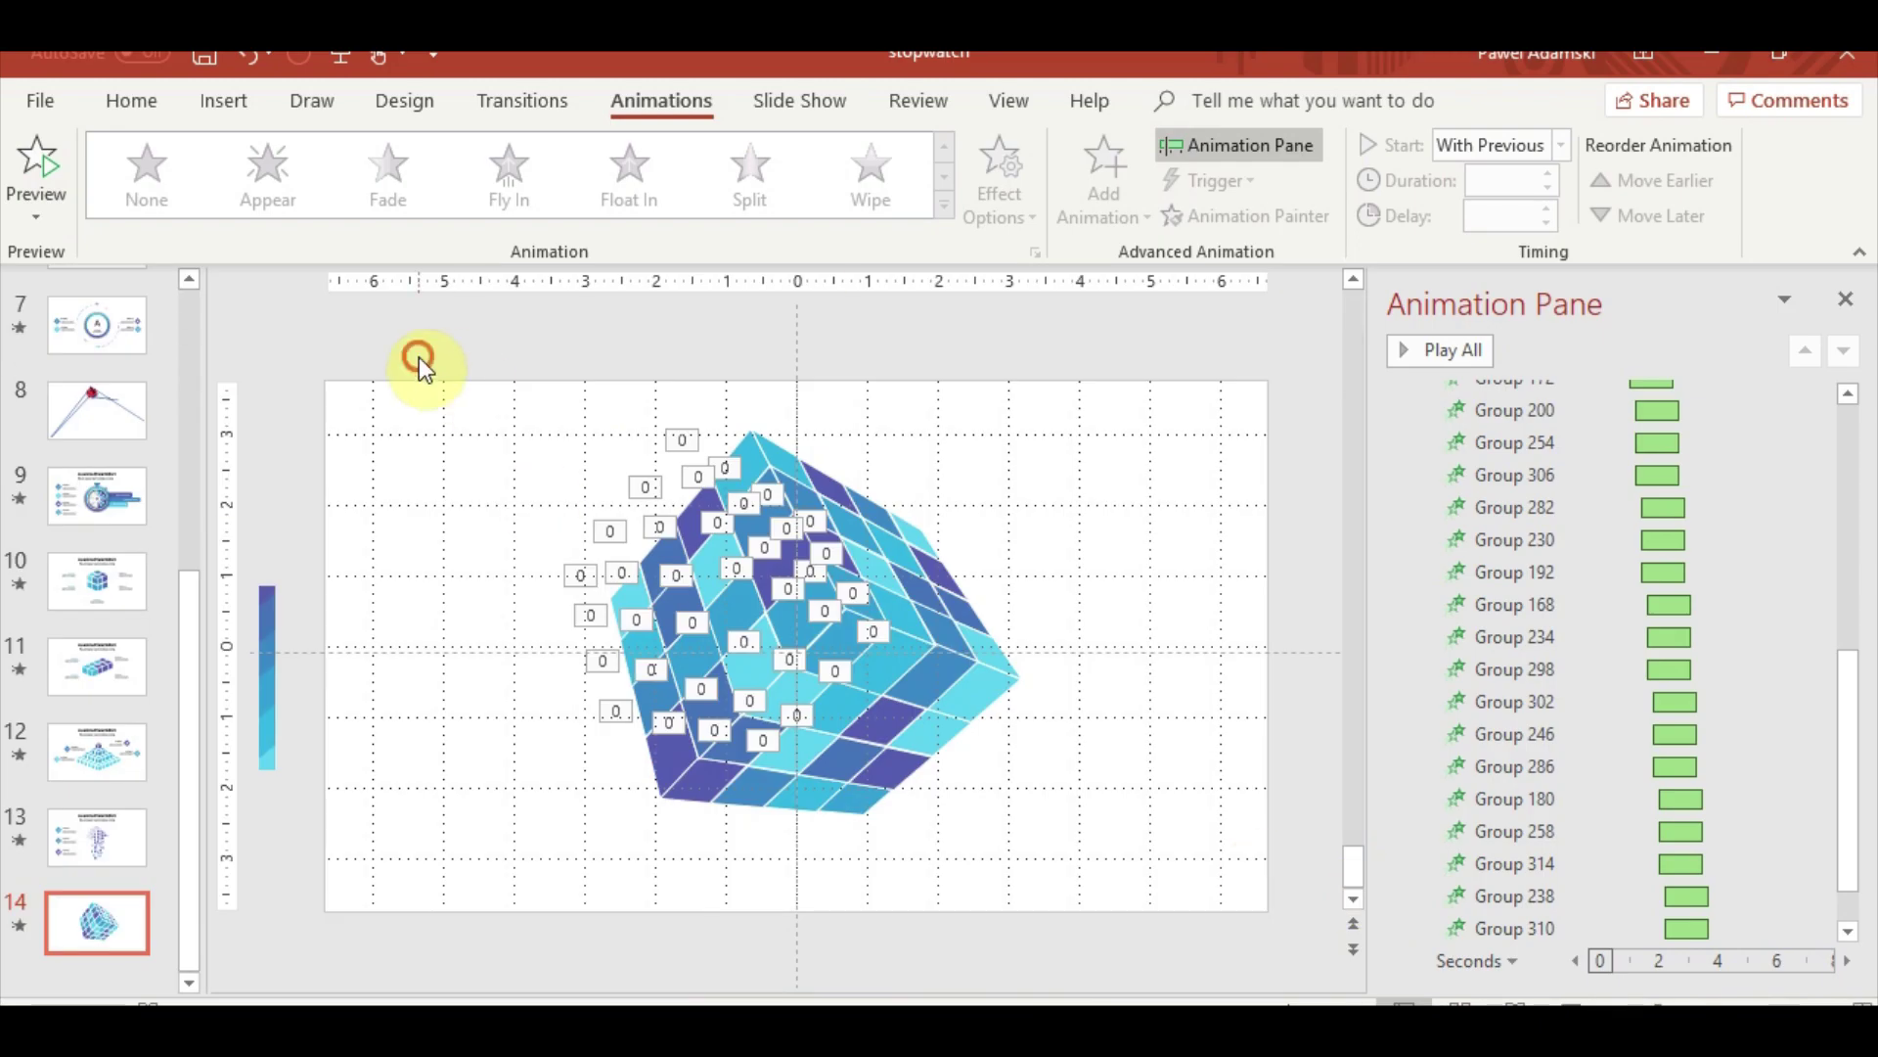
Copy slide 14 and paste it as slide 15 with its cube and group animations
left_click_drag(416, 355, 1239, 966)
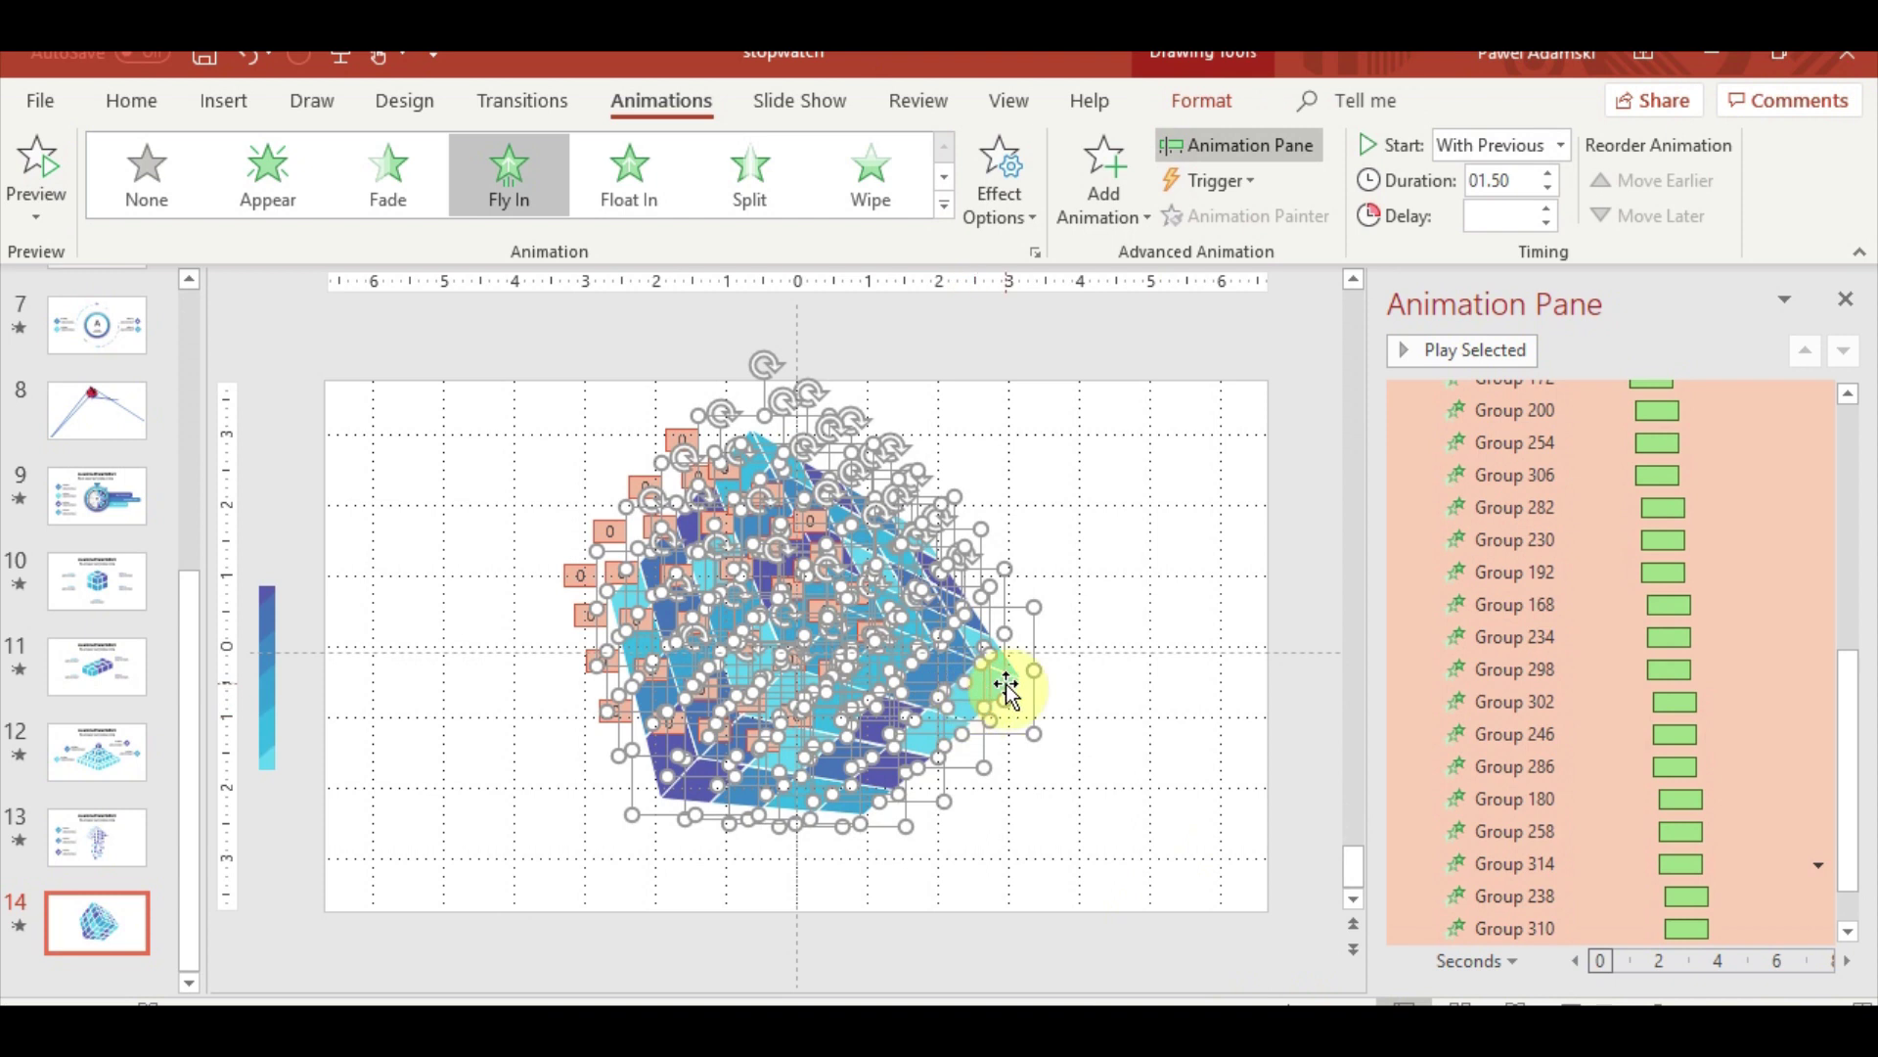
left_click(1048, 684)
key("ctrl+z")
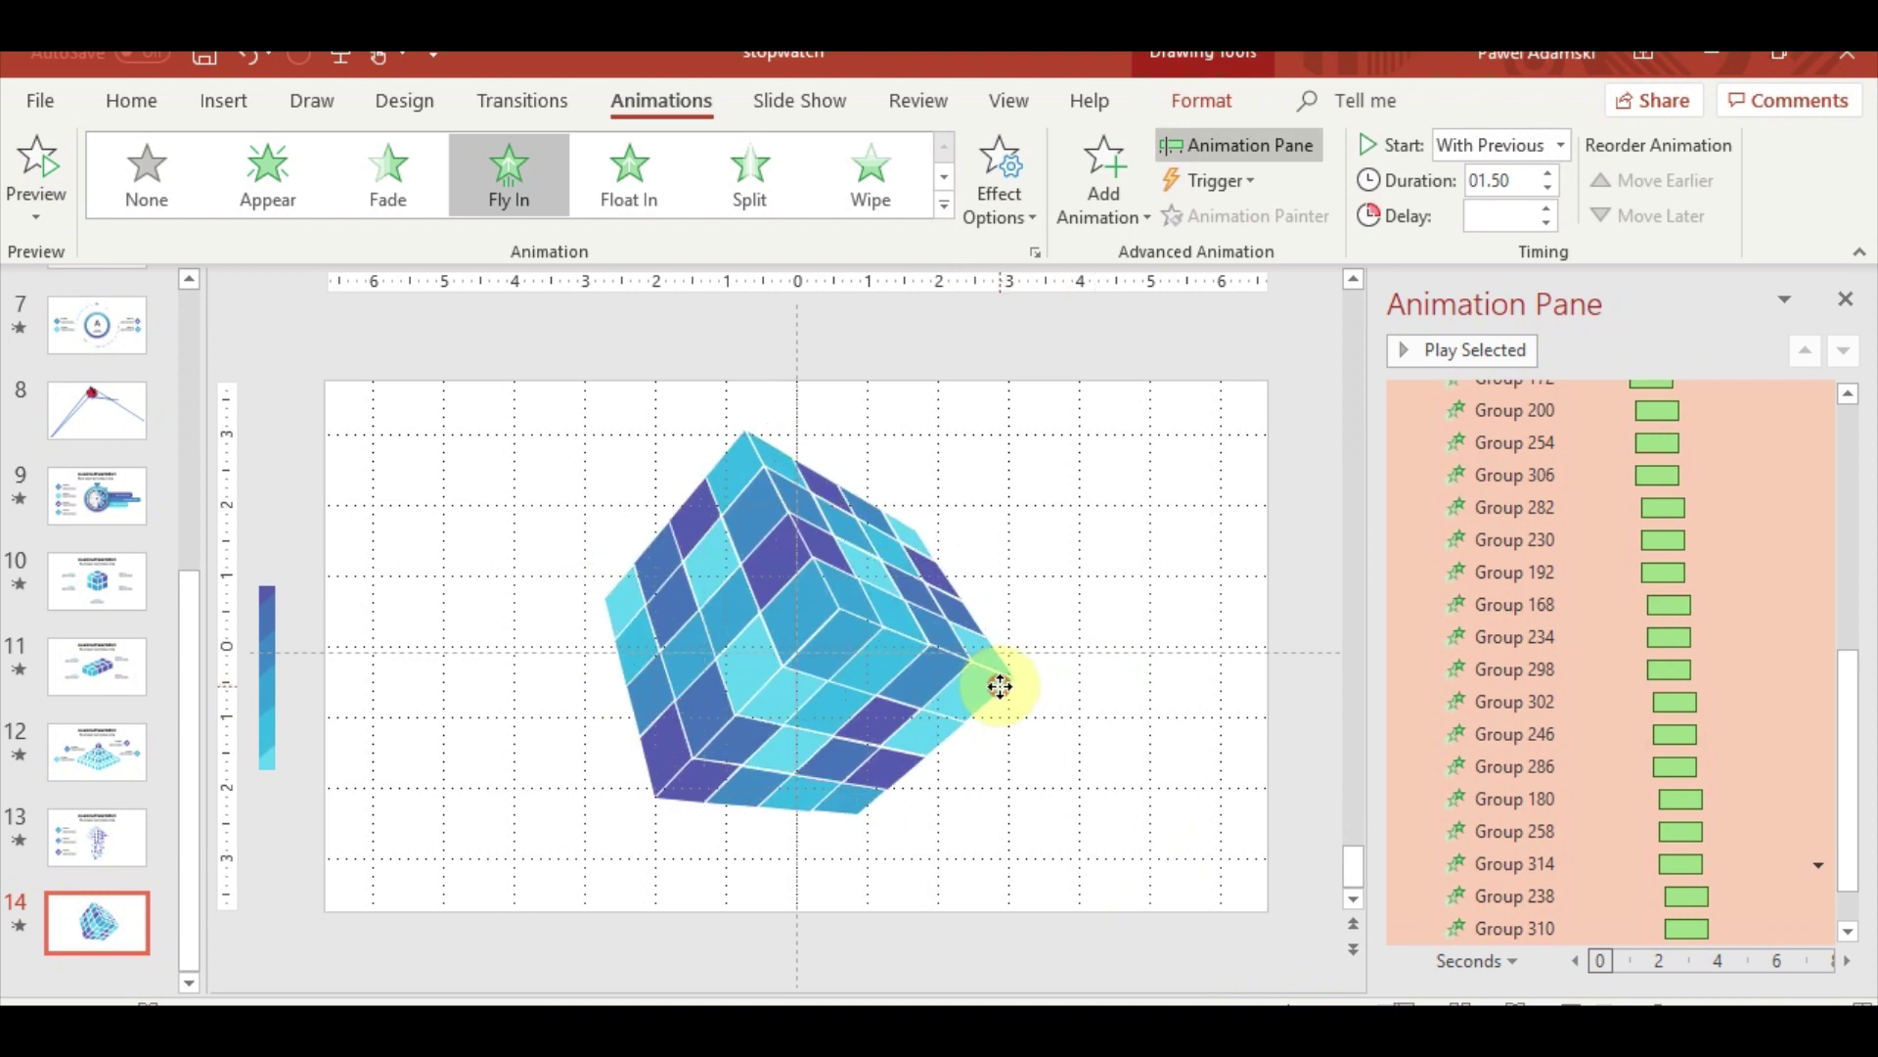
left_click(1140, 743)
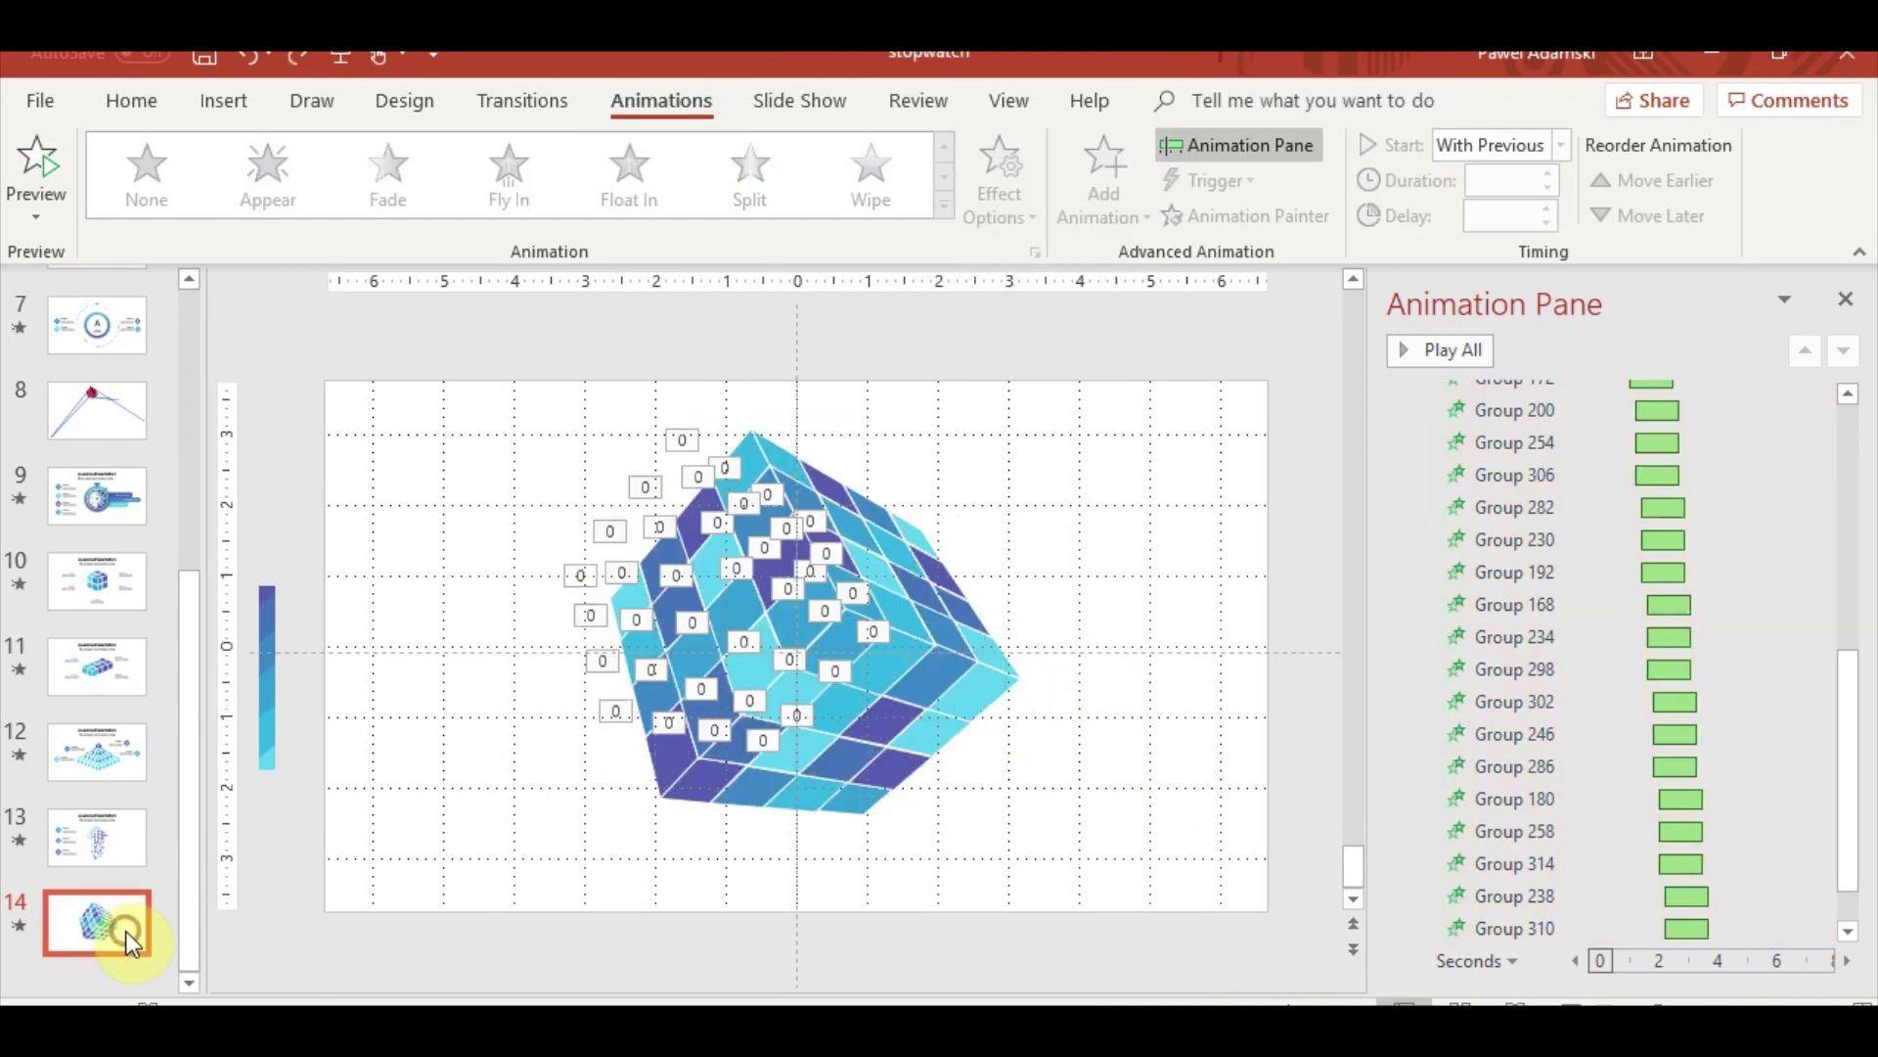
key("ctrl+c")
key("ctrl+v")
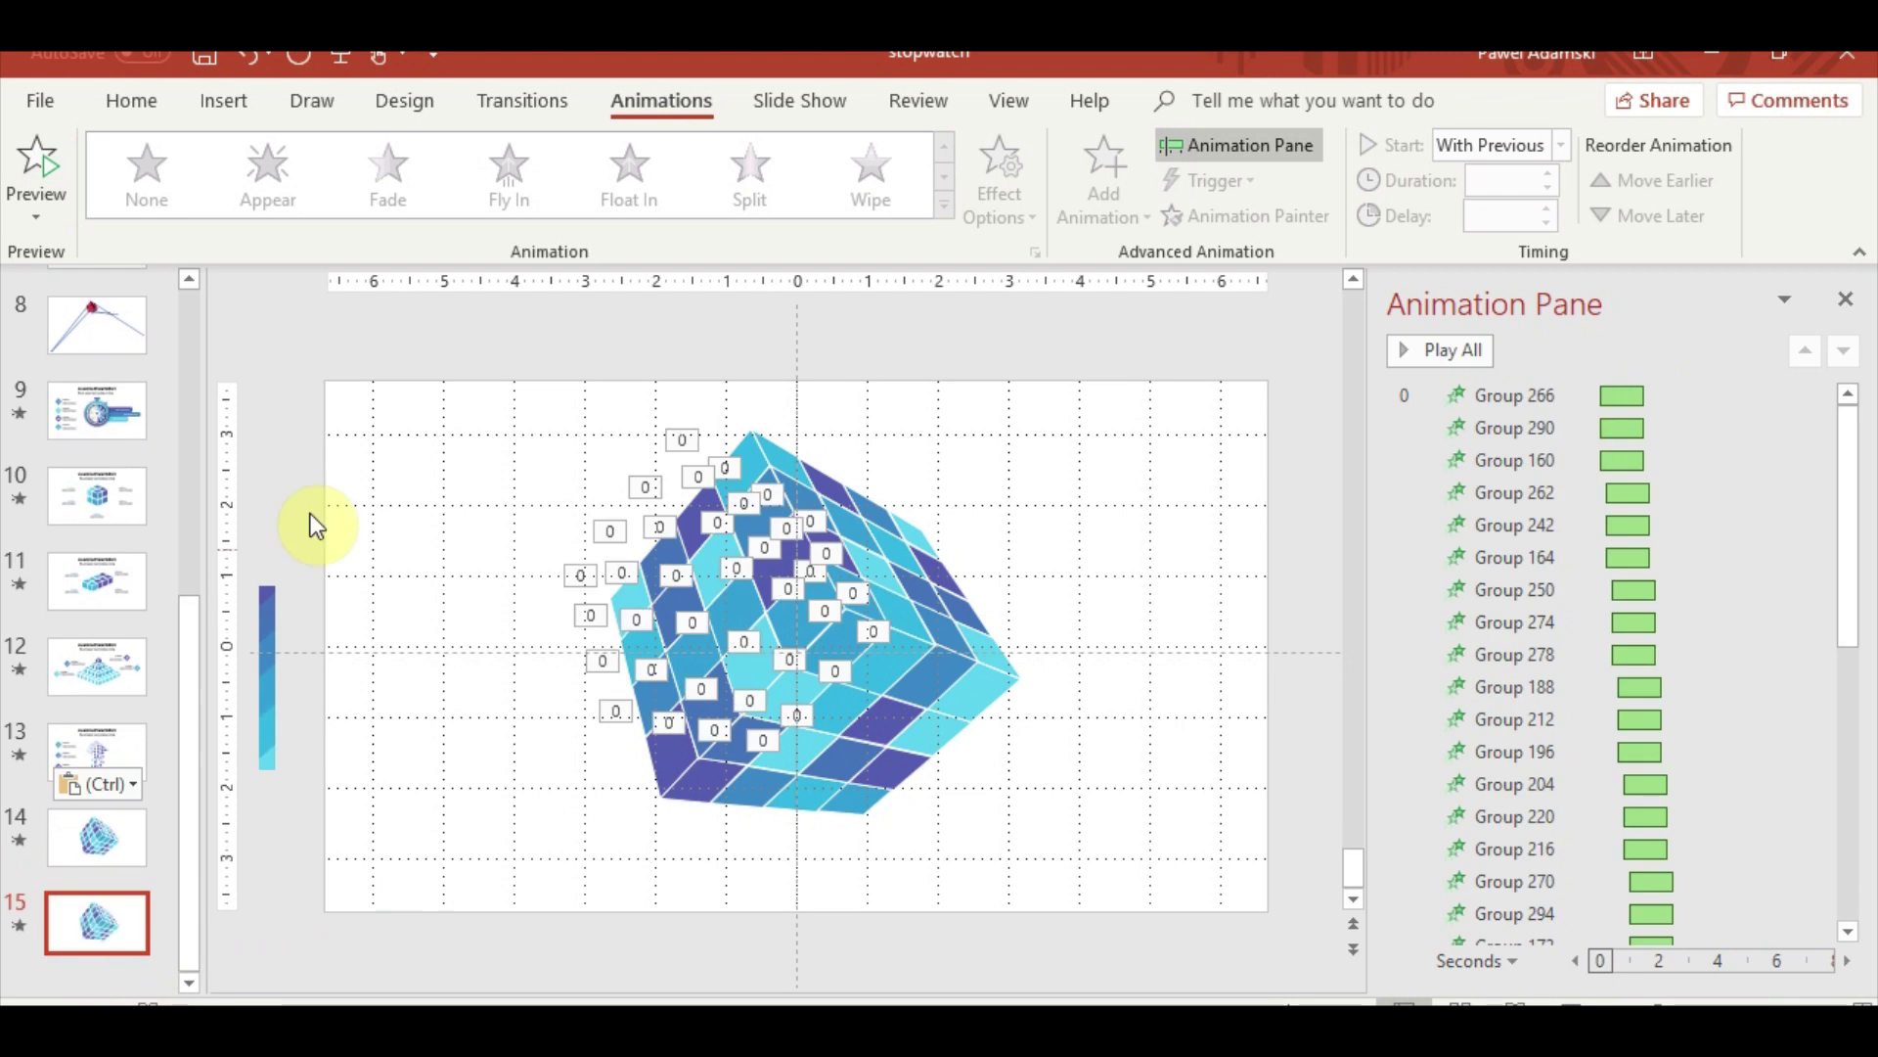
Delete every cube animation entry on slide 15, from Group 266 to the last
left_click(505, 483)
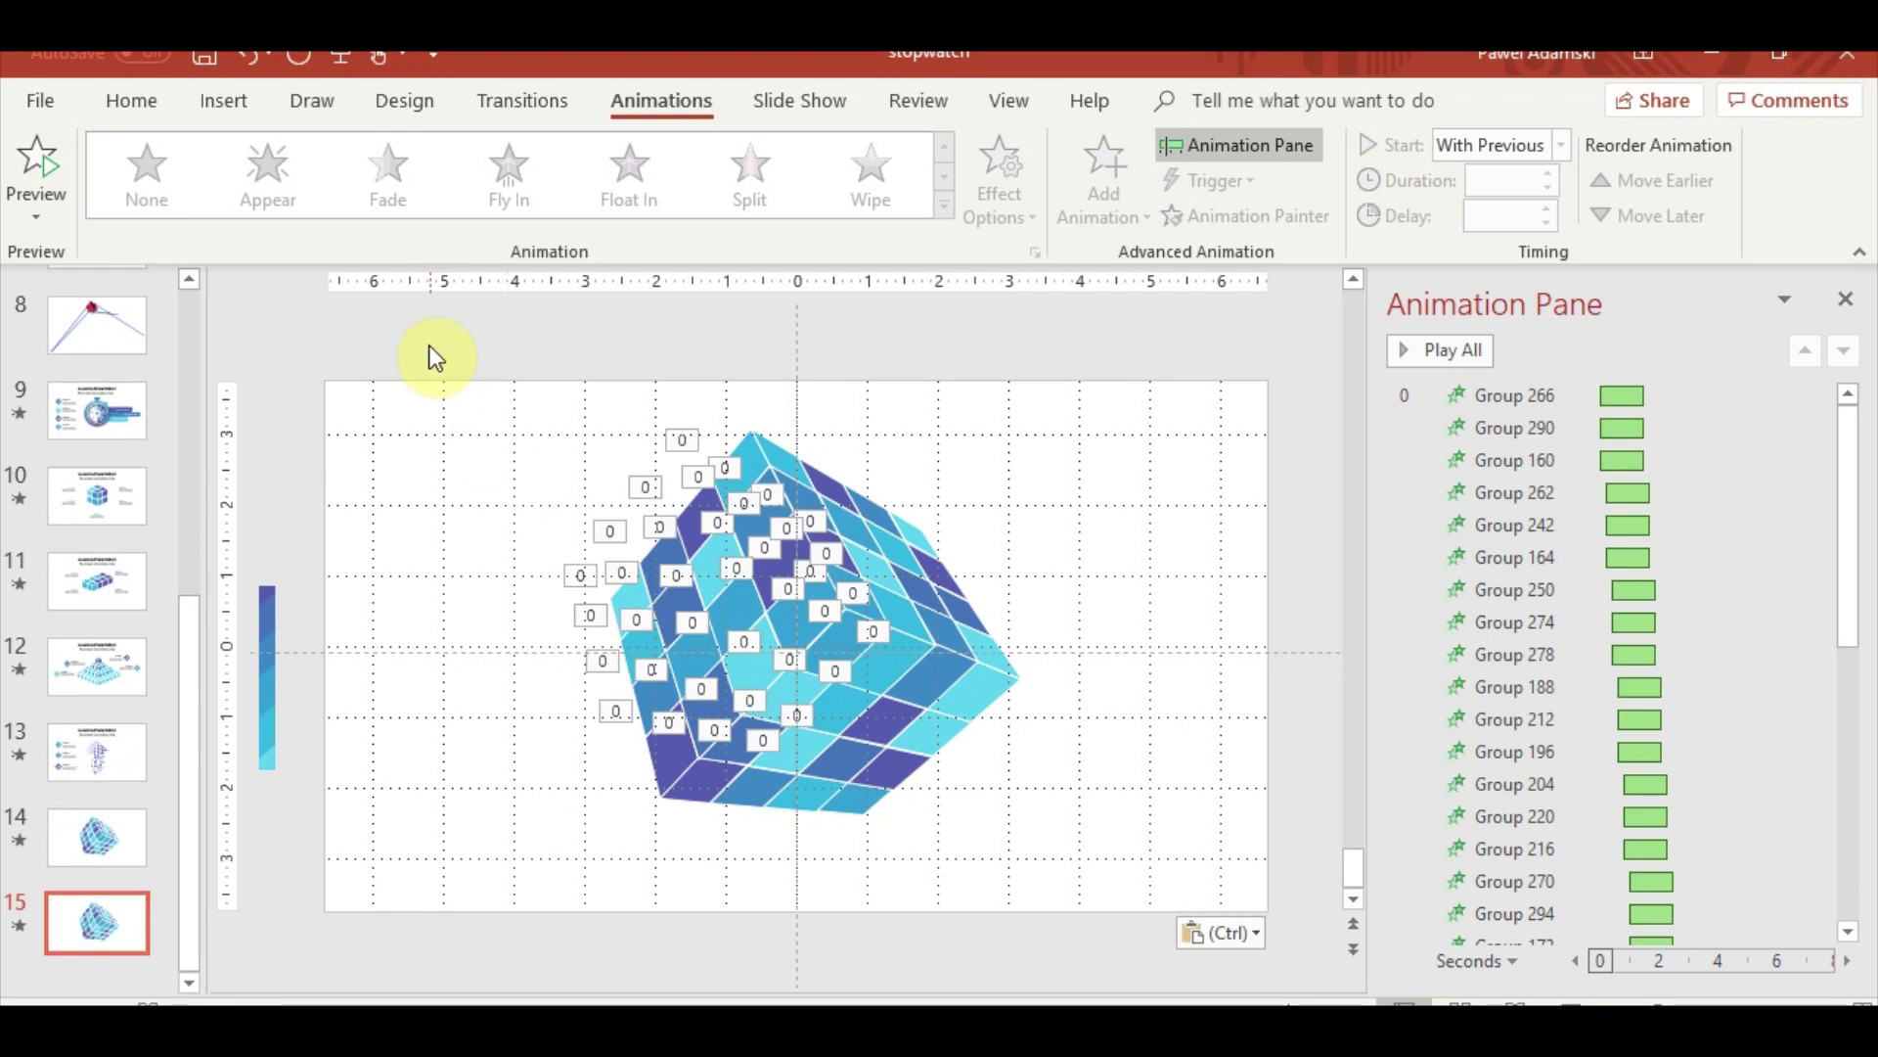
left_click_drag(427, 351, 1129, 910)
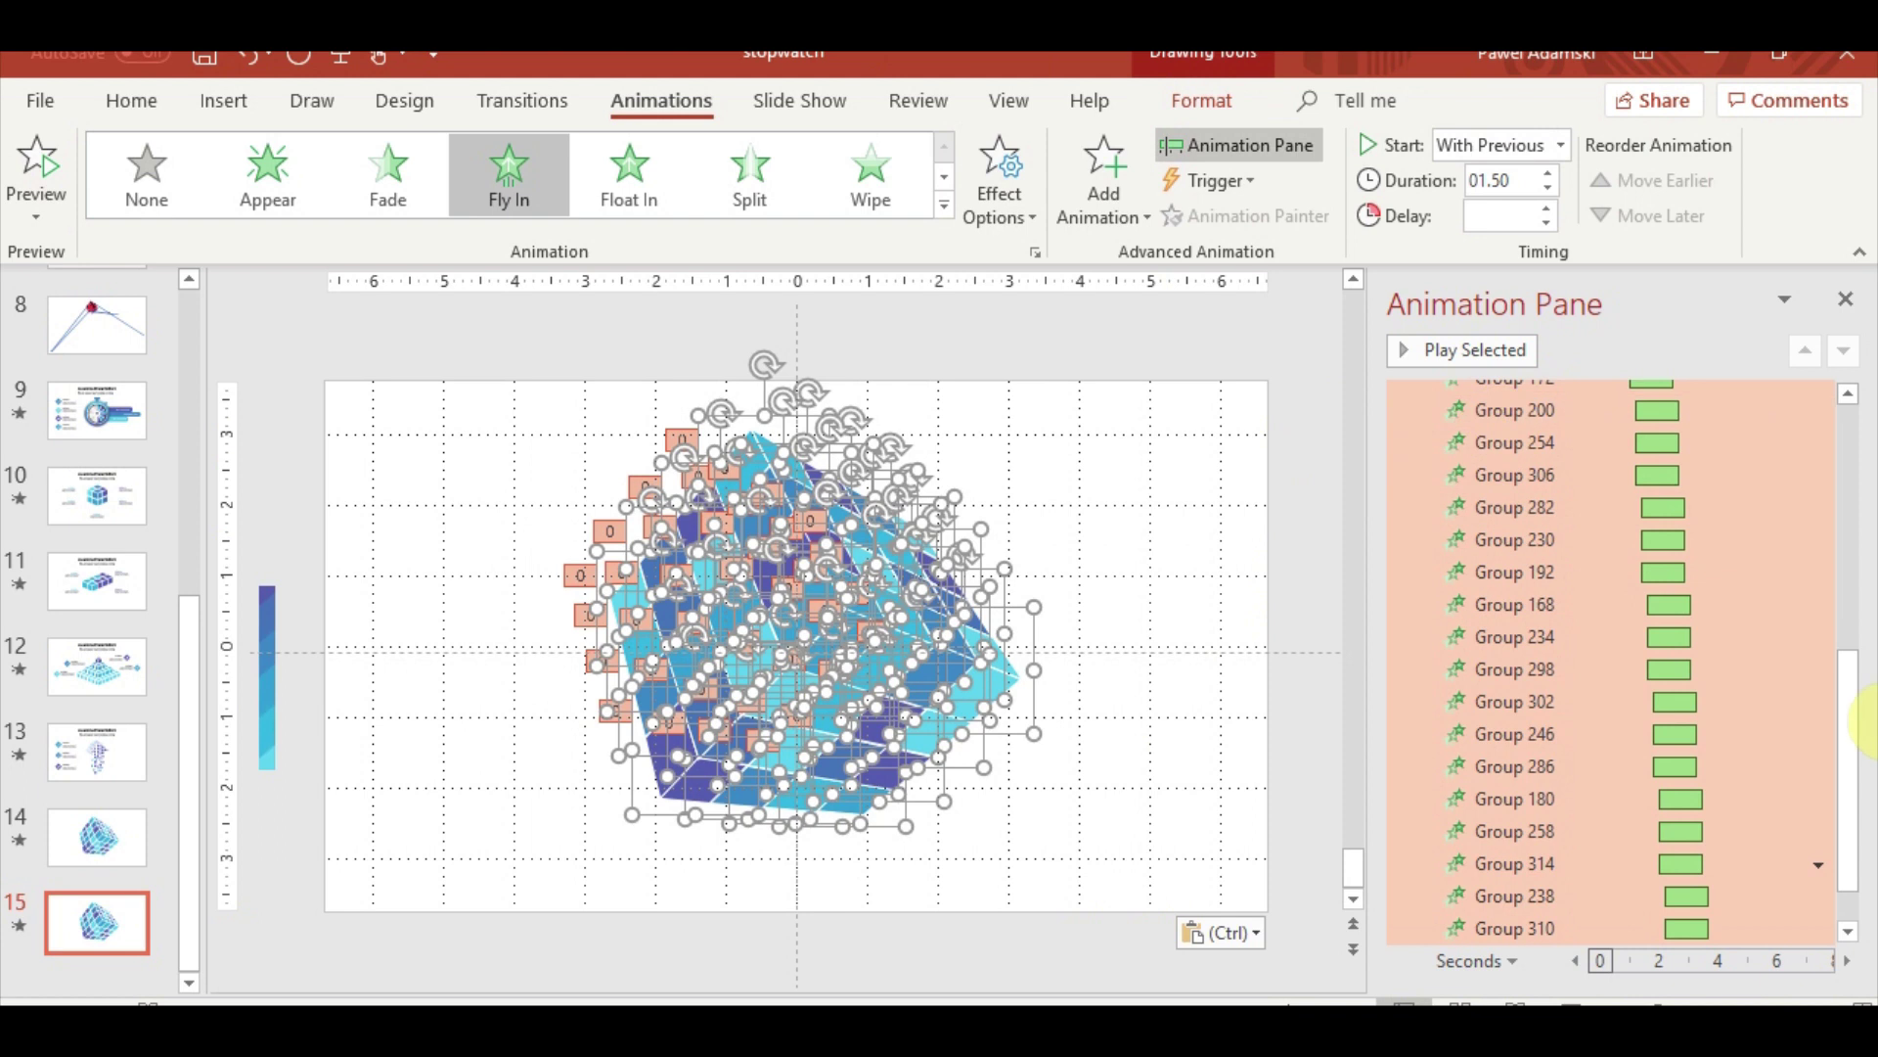
left_click_drag(1857, 721, 1849, 378)
left_click(1615, 404)
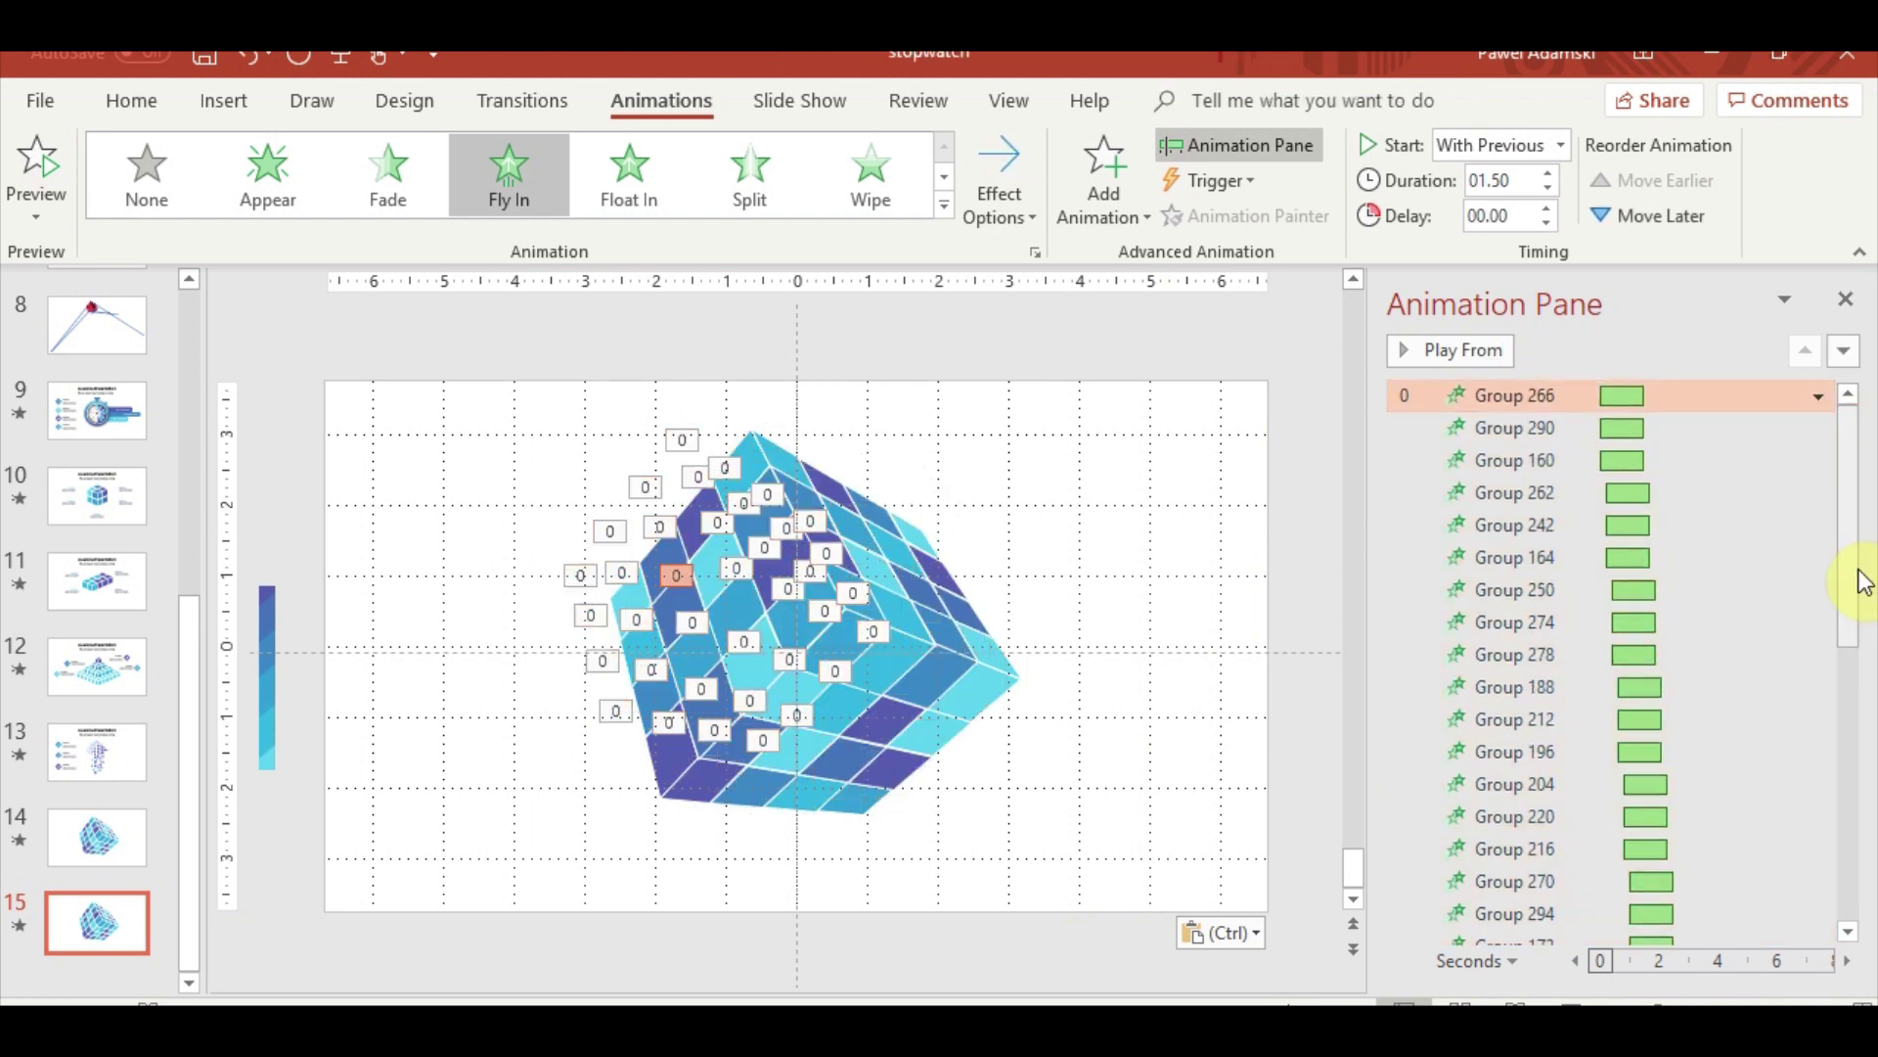
left_click_drag(1856, 578, 1856, 797)
left_click(1575, 929, "shift")
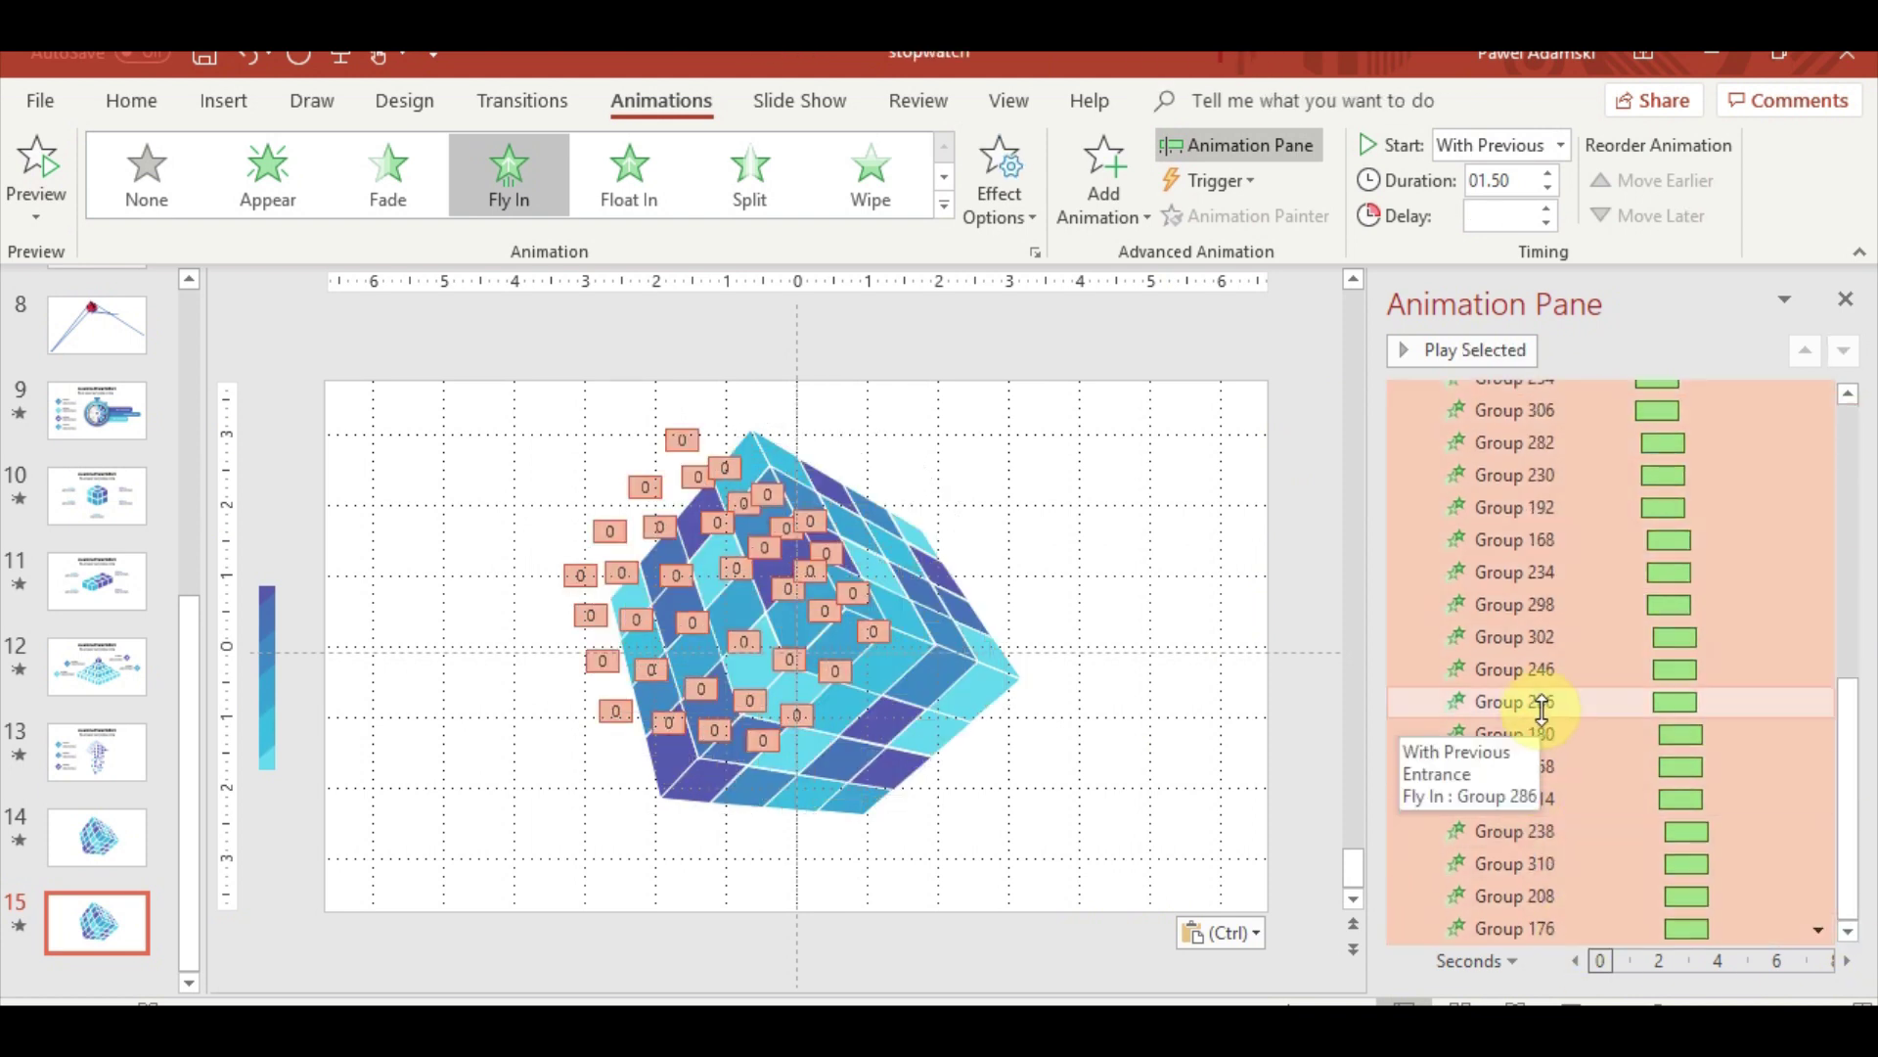
key("Delete")
Combine all the cube pieces into one grouped object, leaving it in place
left_click_drag(507, 354, 1268, 890)
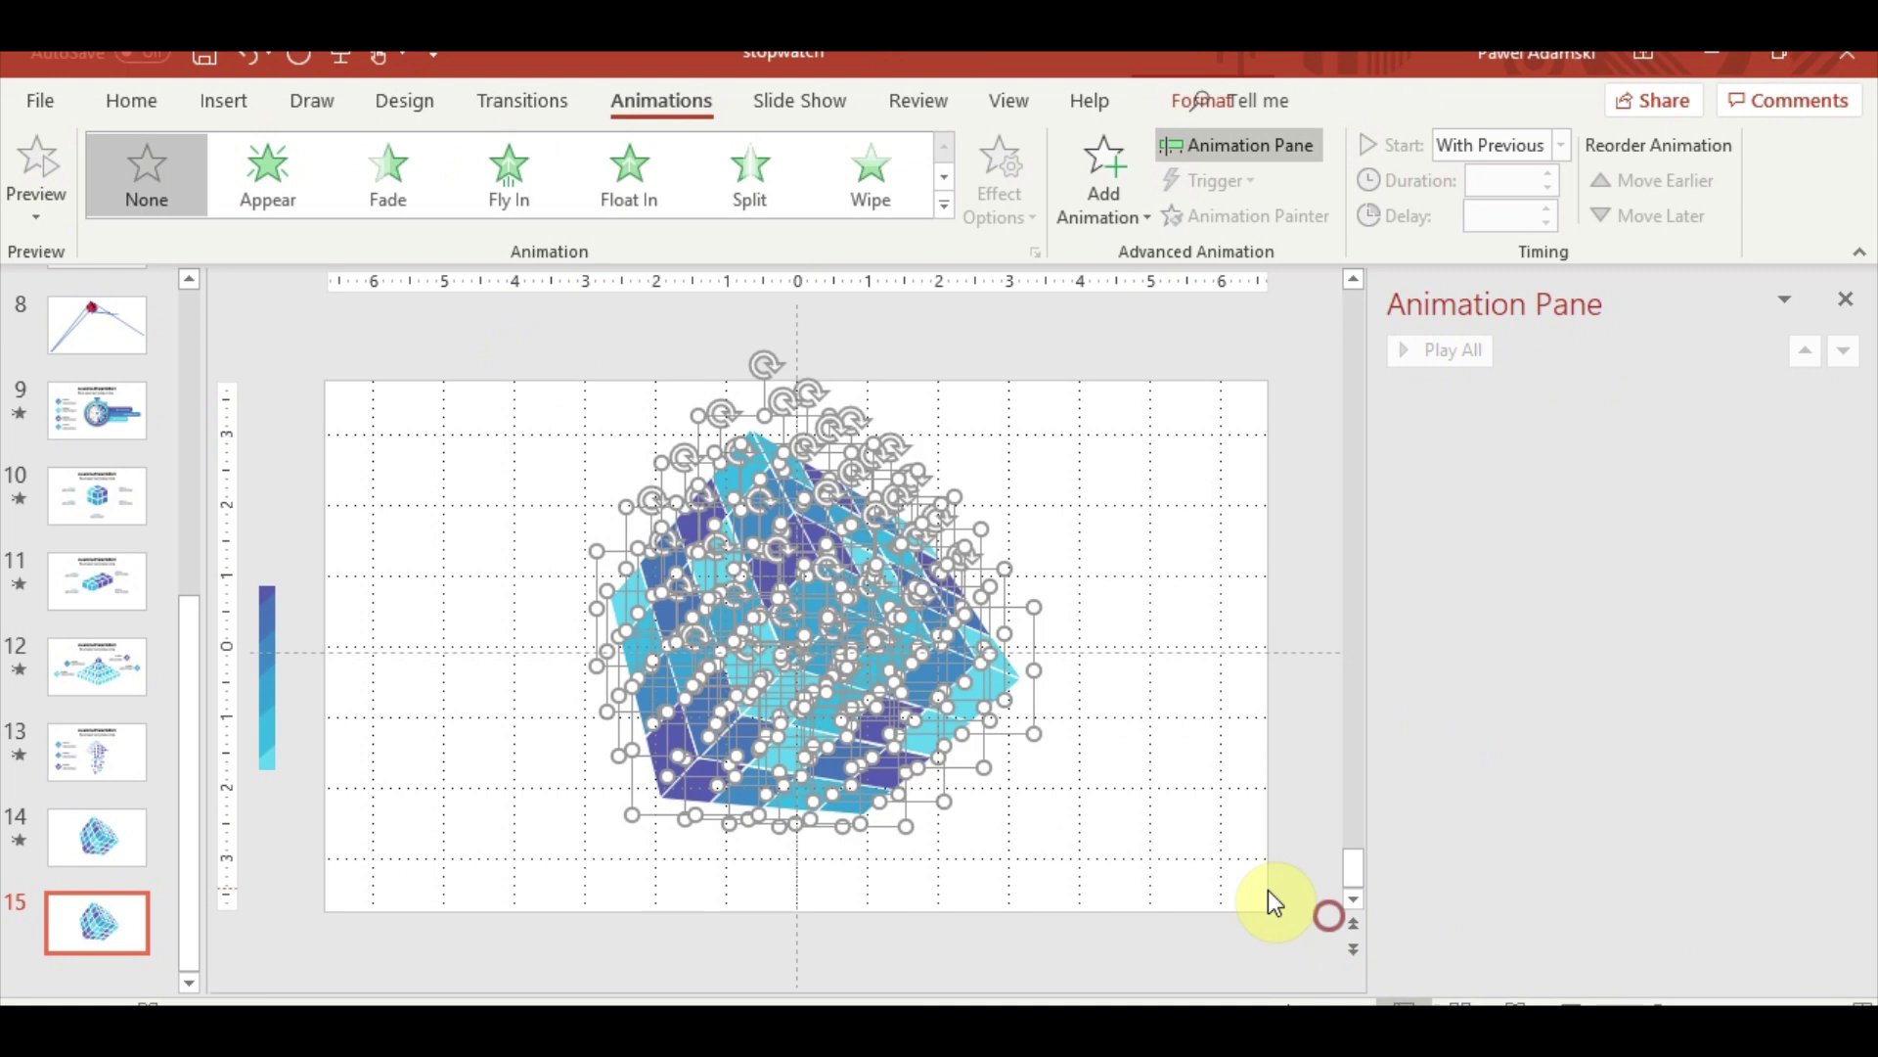
left_click(1209, 114)
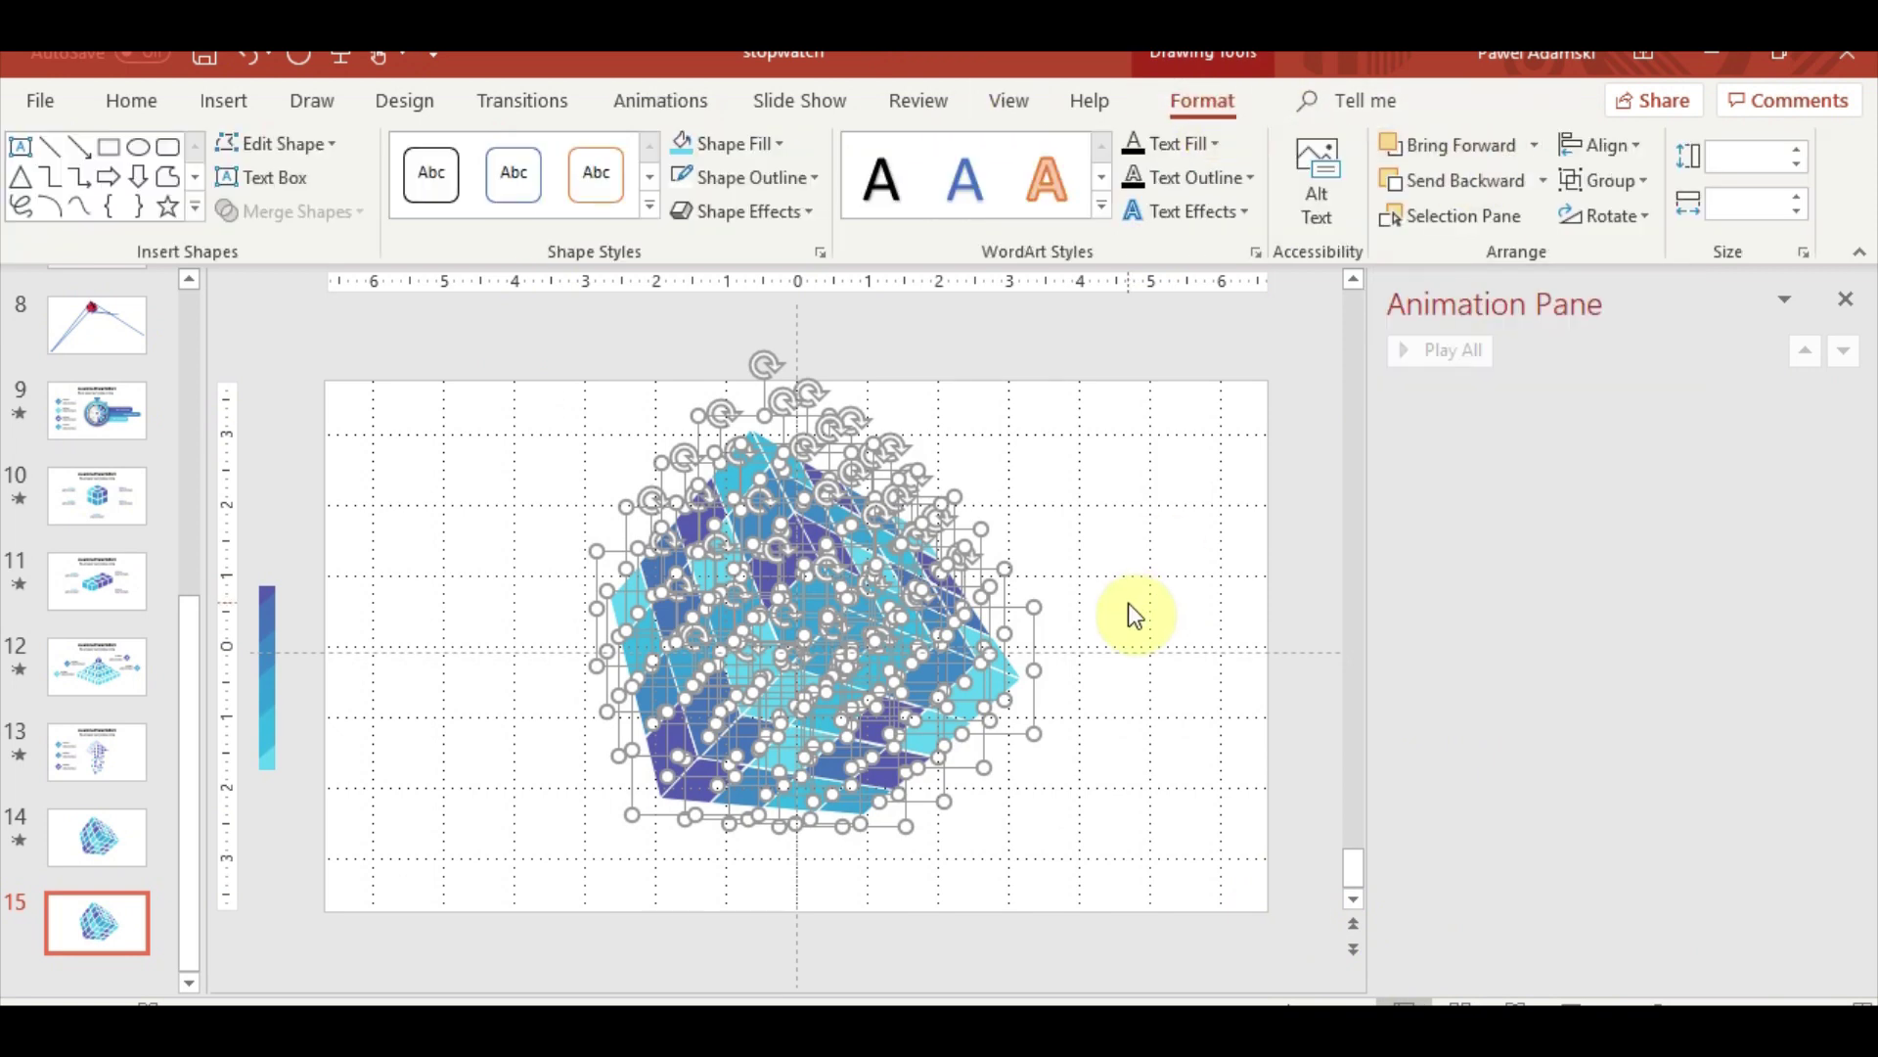
left_click(1624, 184)
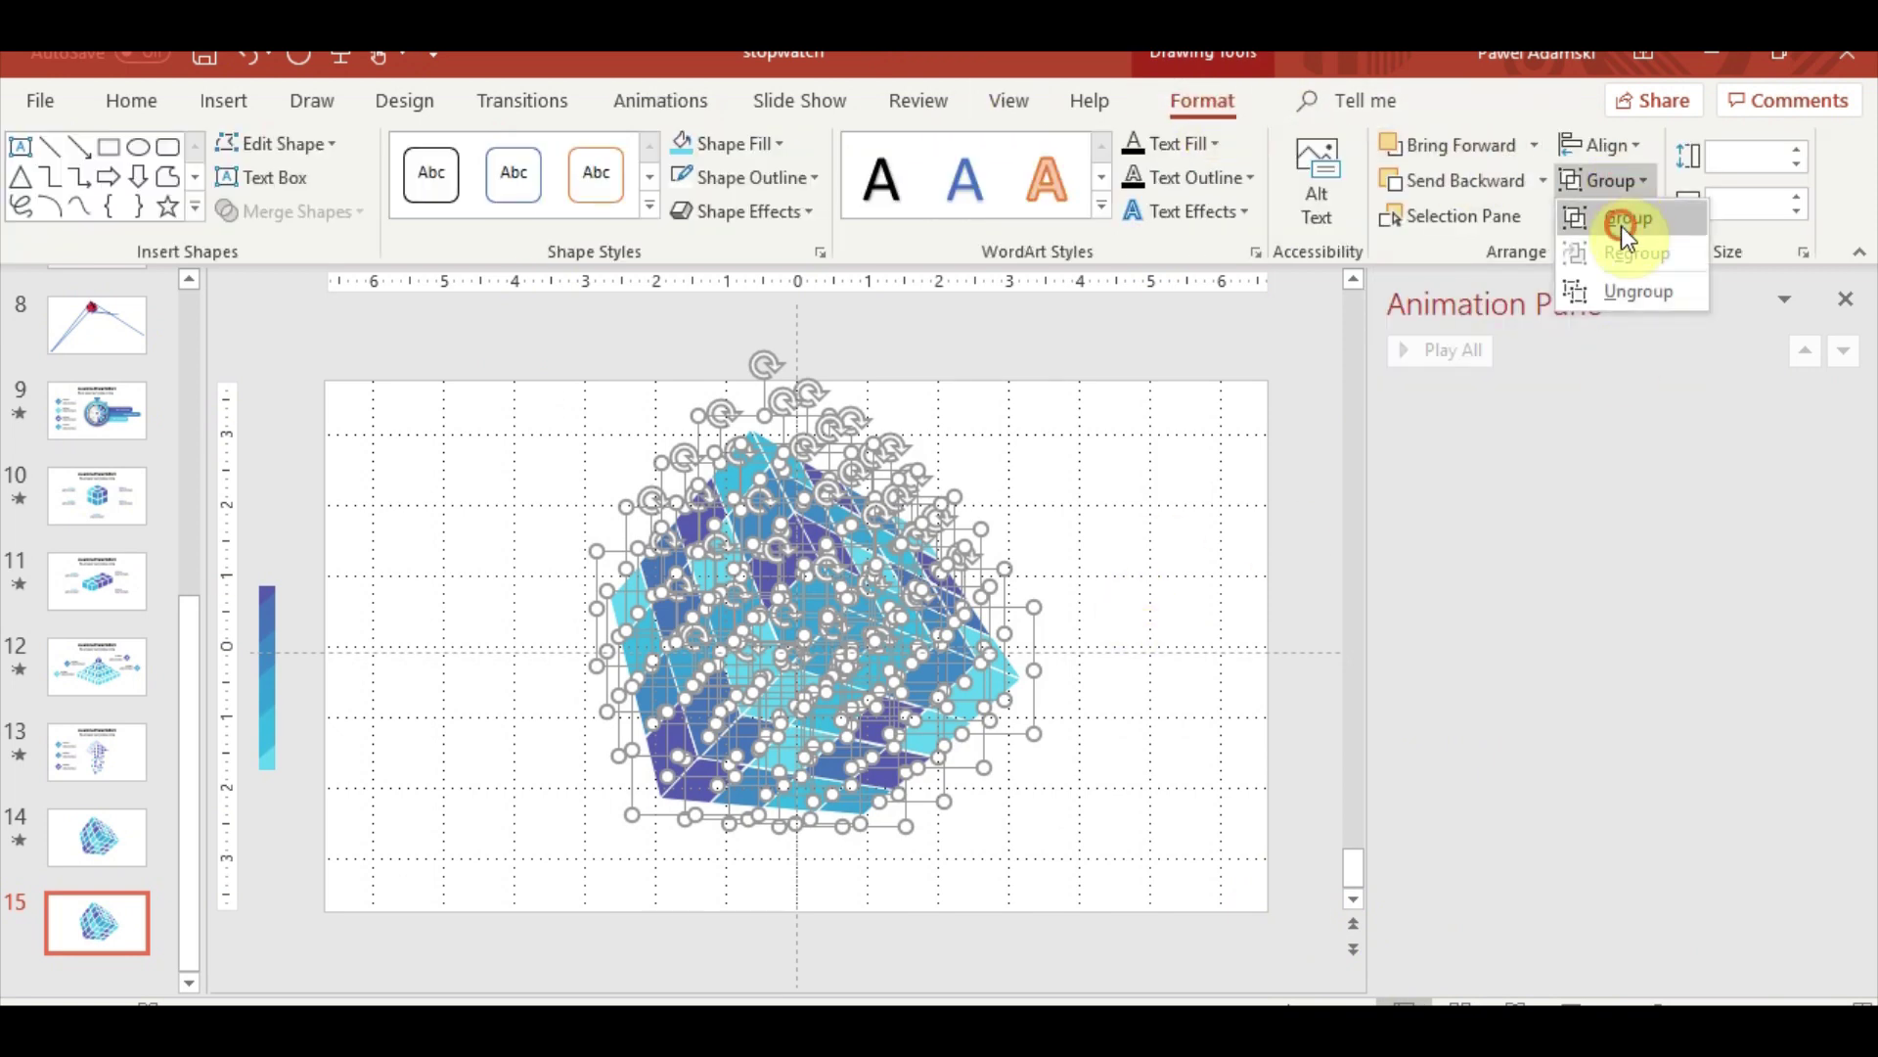
left_click(1622, 226)
left_click_drag(827, 651, 965, 647)
key("ctrl+z")
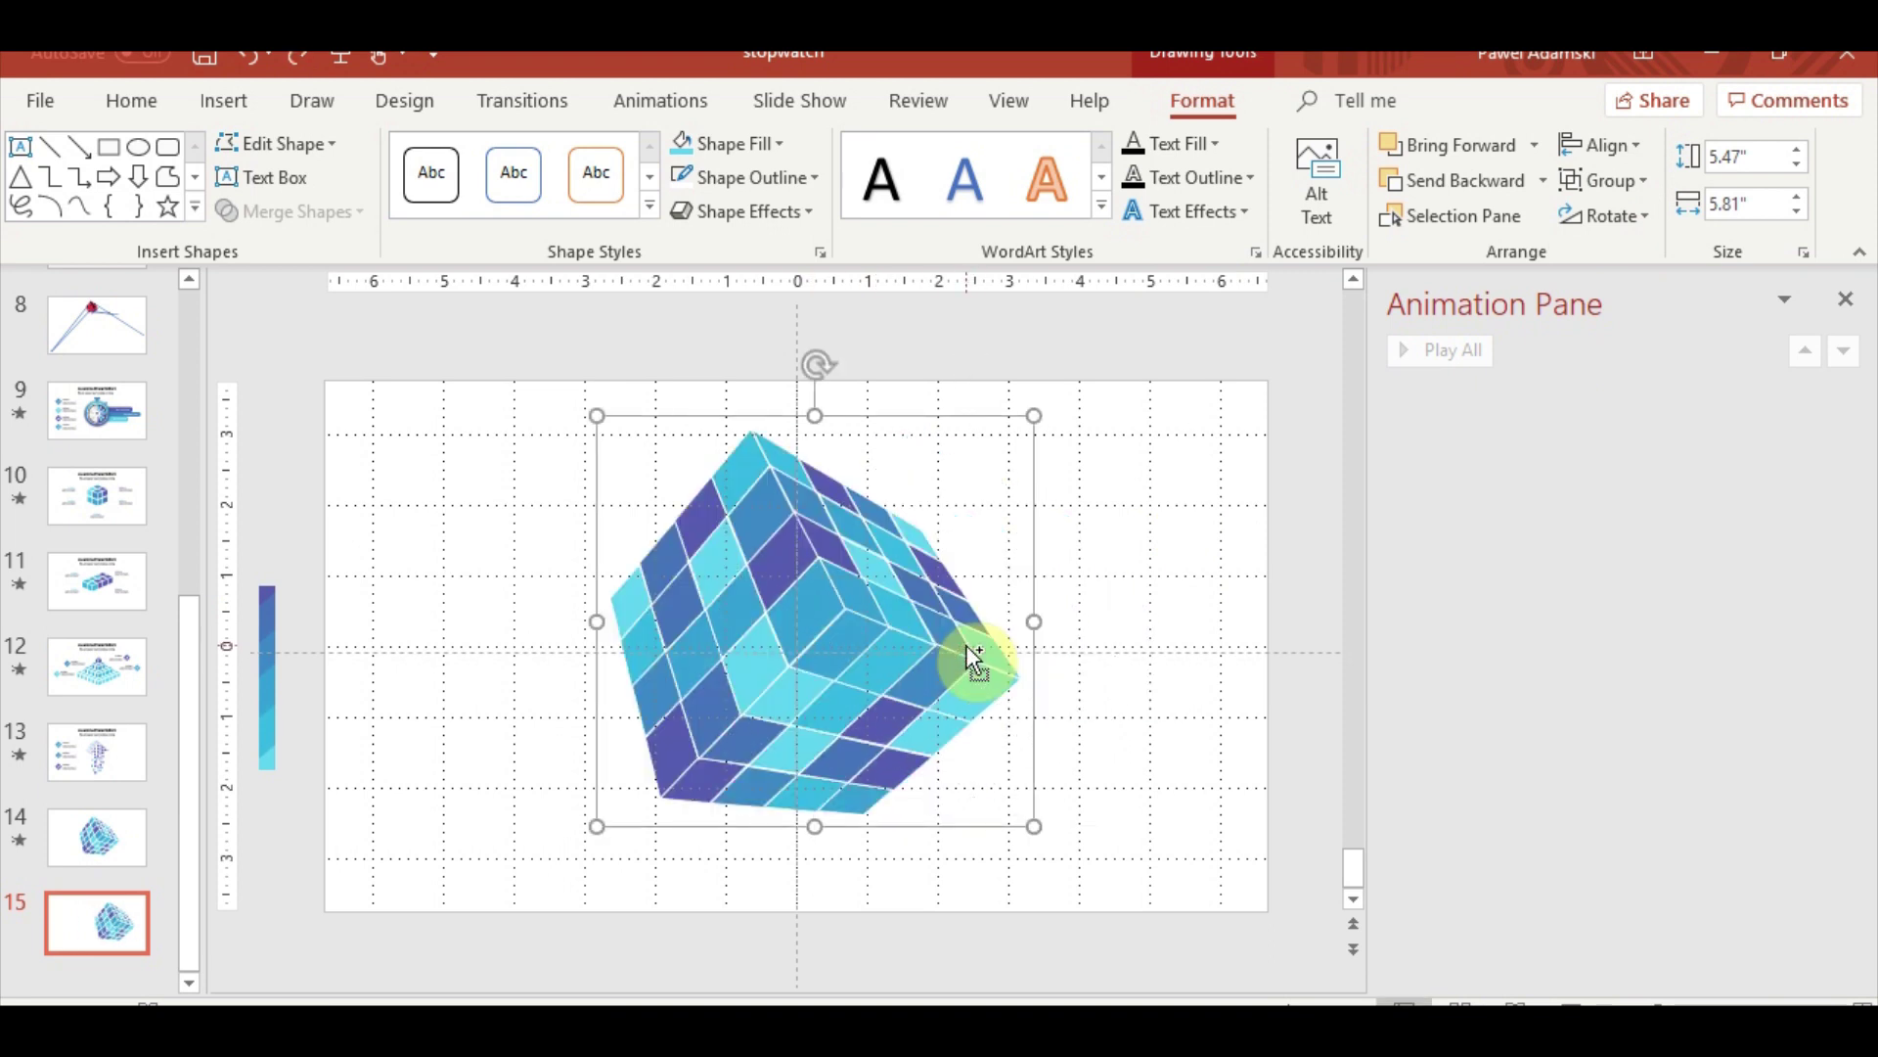
left_click(696, 90)
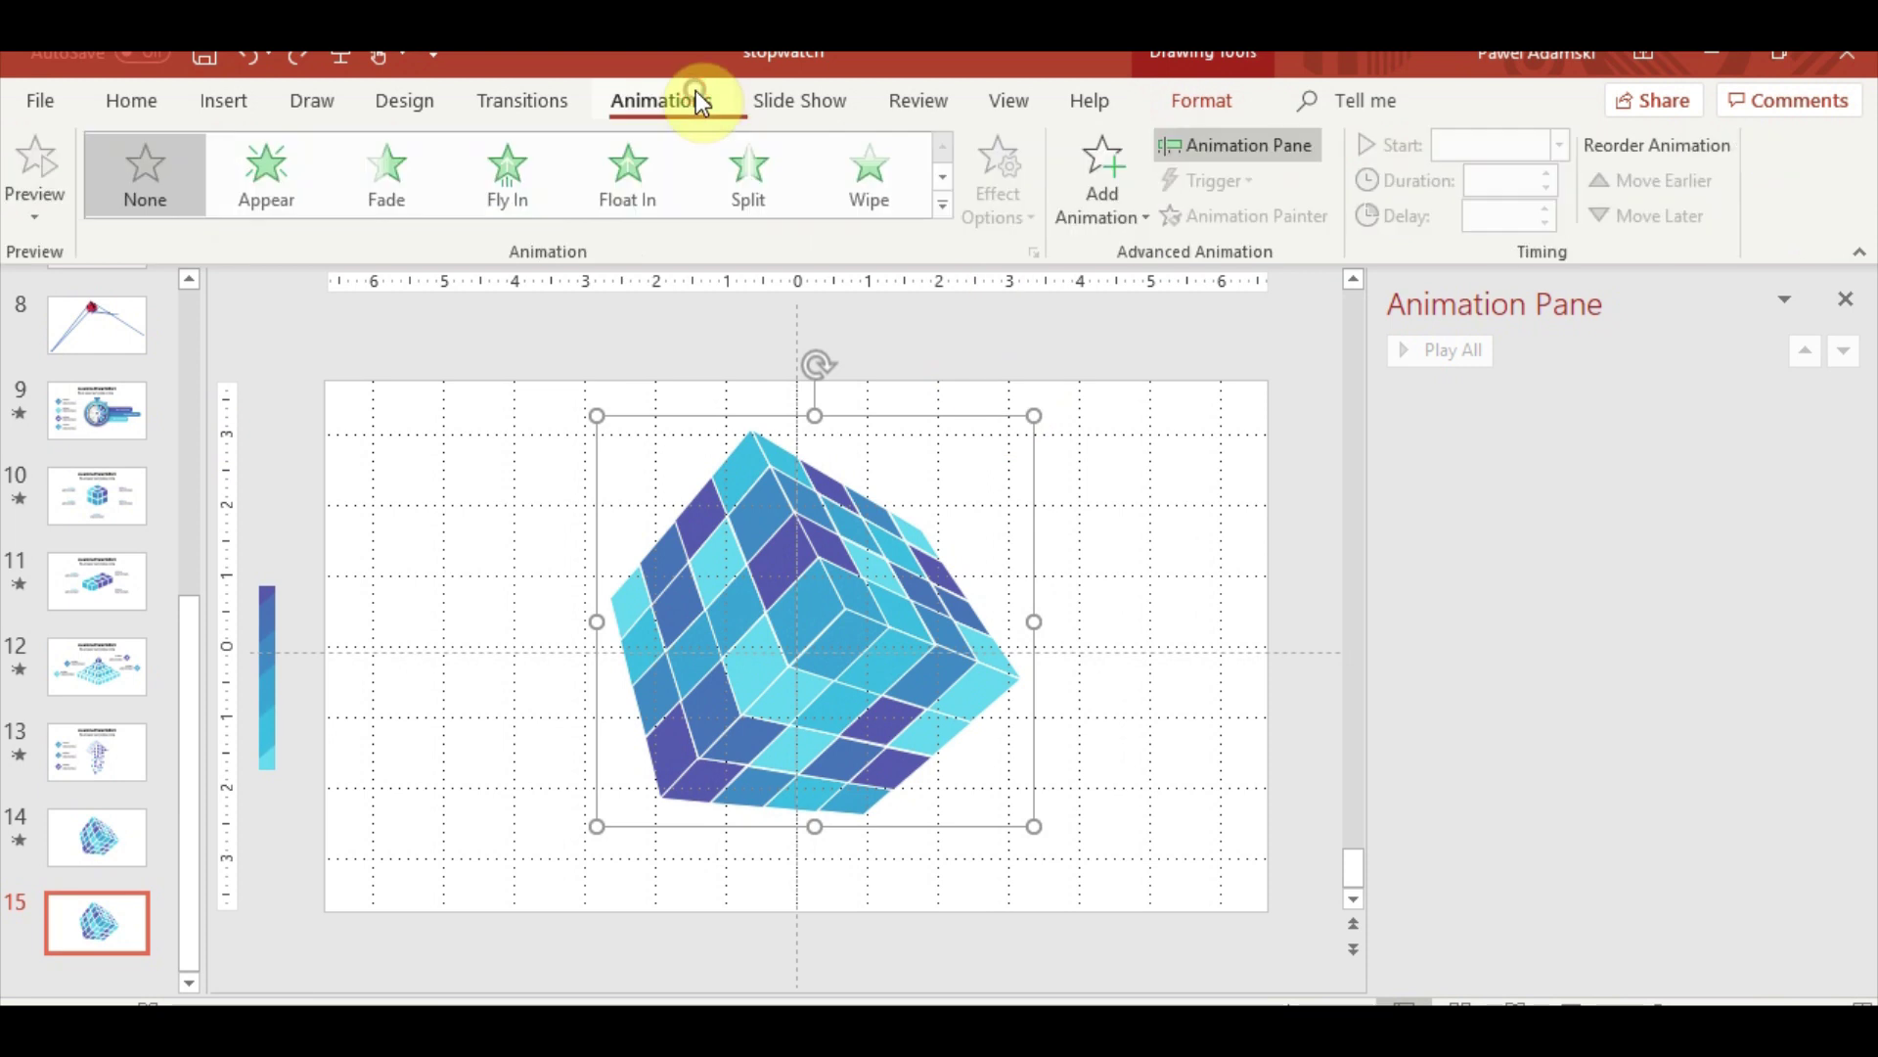
Give the cube group a Lines motion path heading up and to the right
left_click(947, 226)
left_click(120, 798)
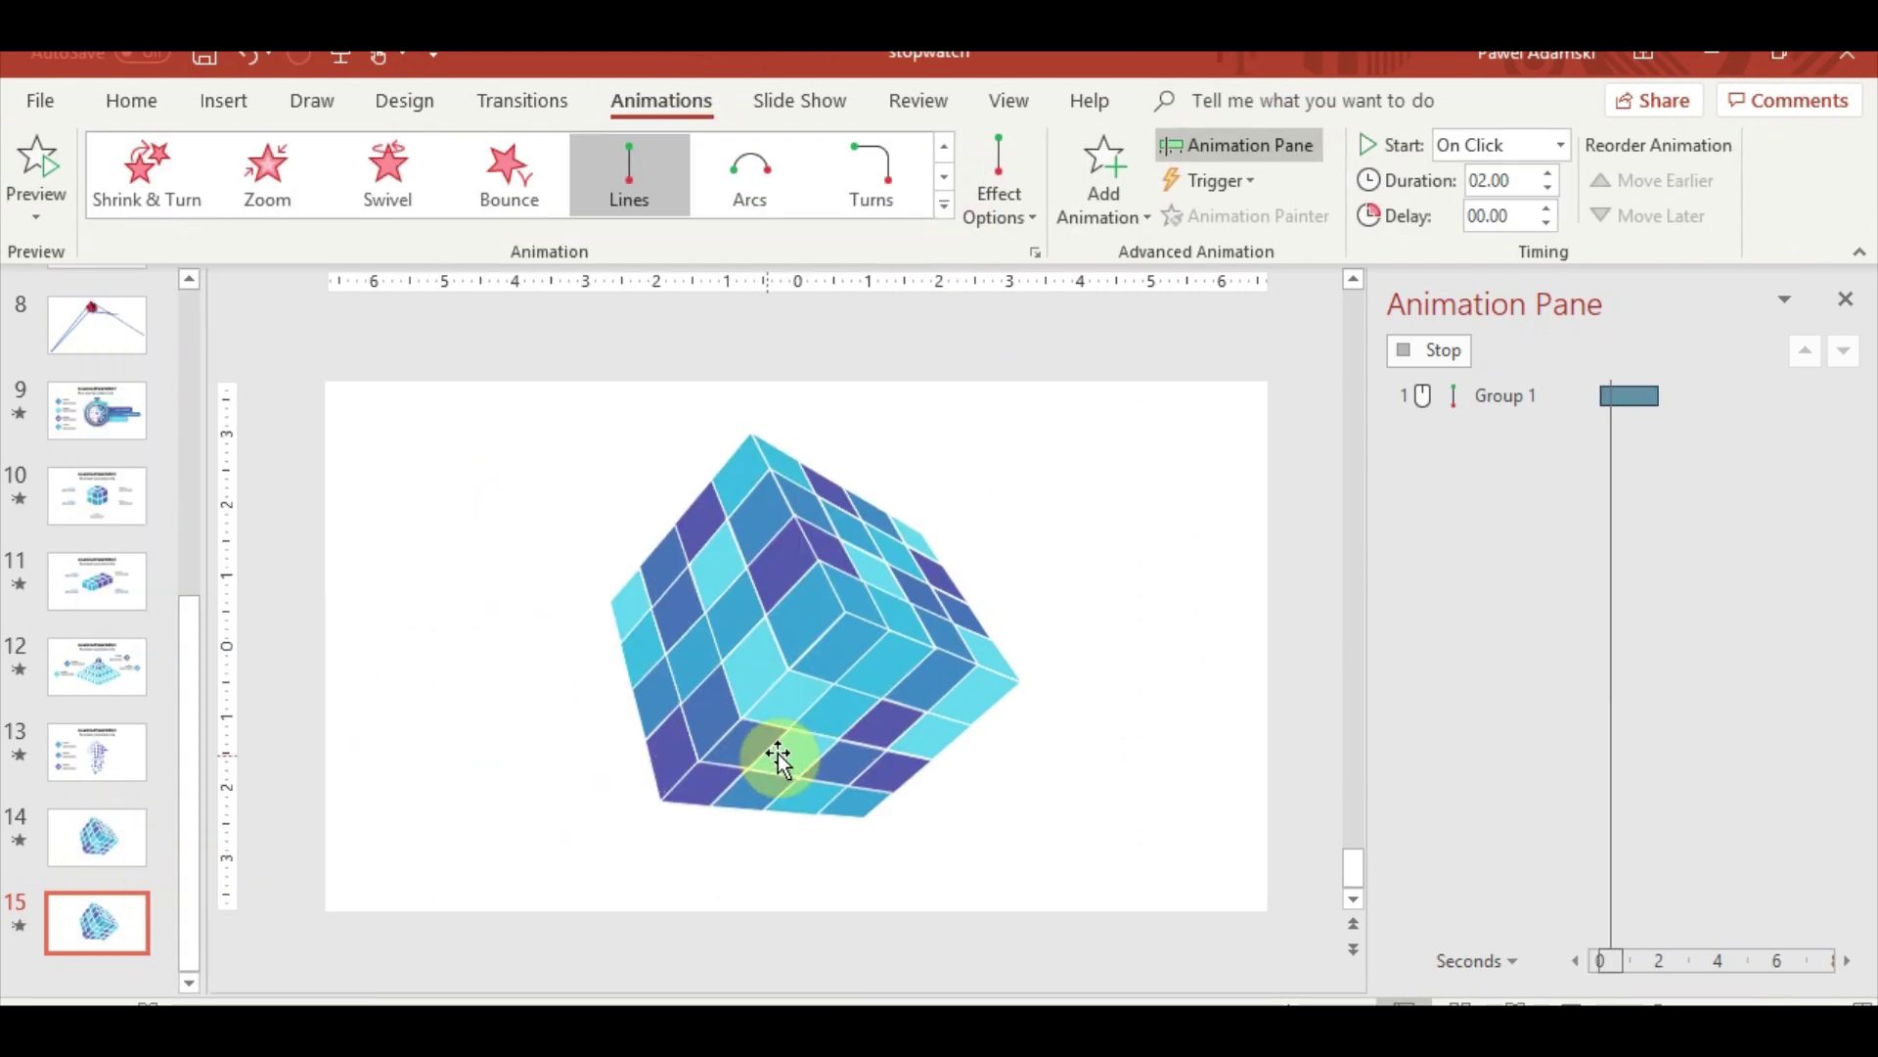
mouse_move(817, 755)
left_mouse_down()
mouse_move(1100, 614)
mouse_move(1101, 629)
left_mouse_up()
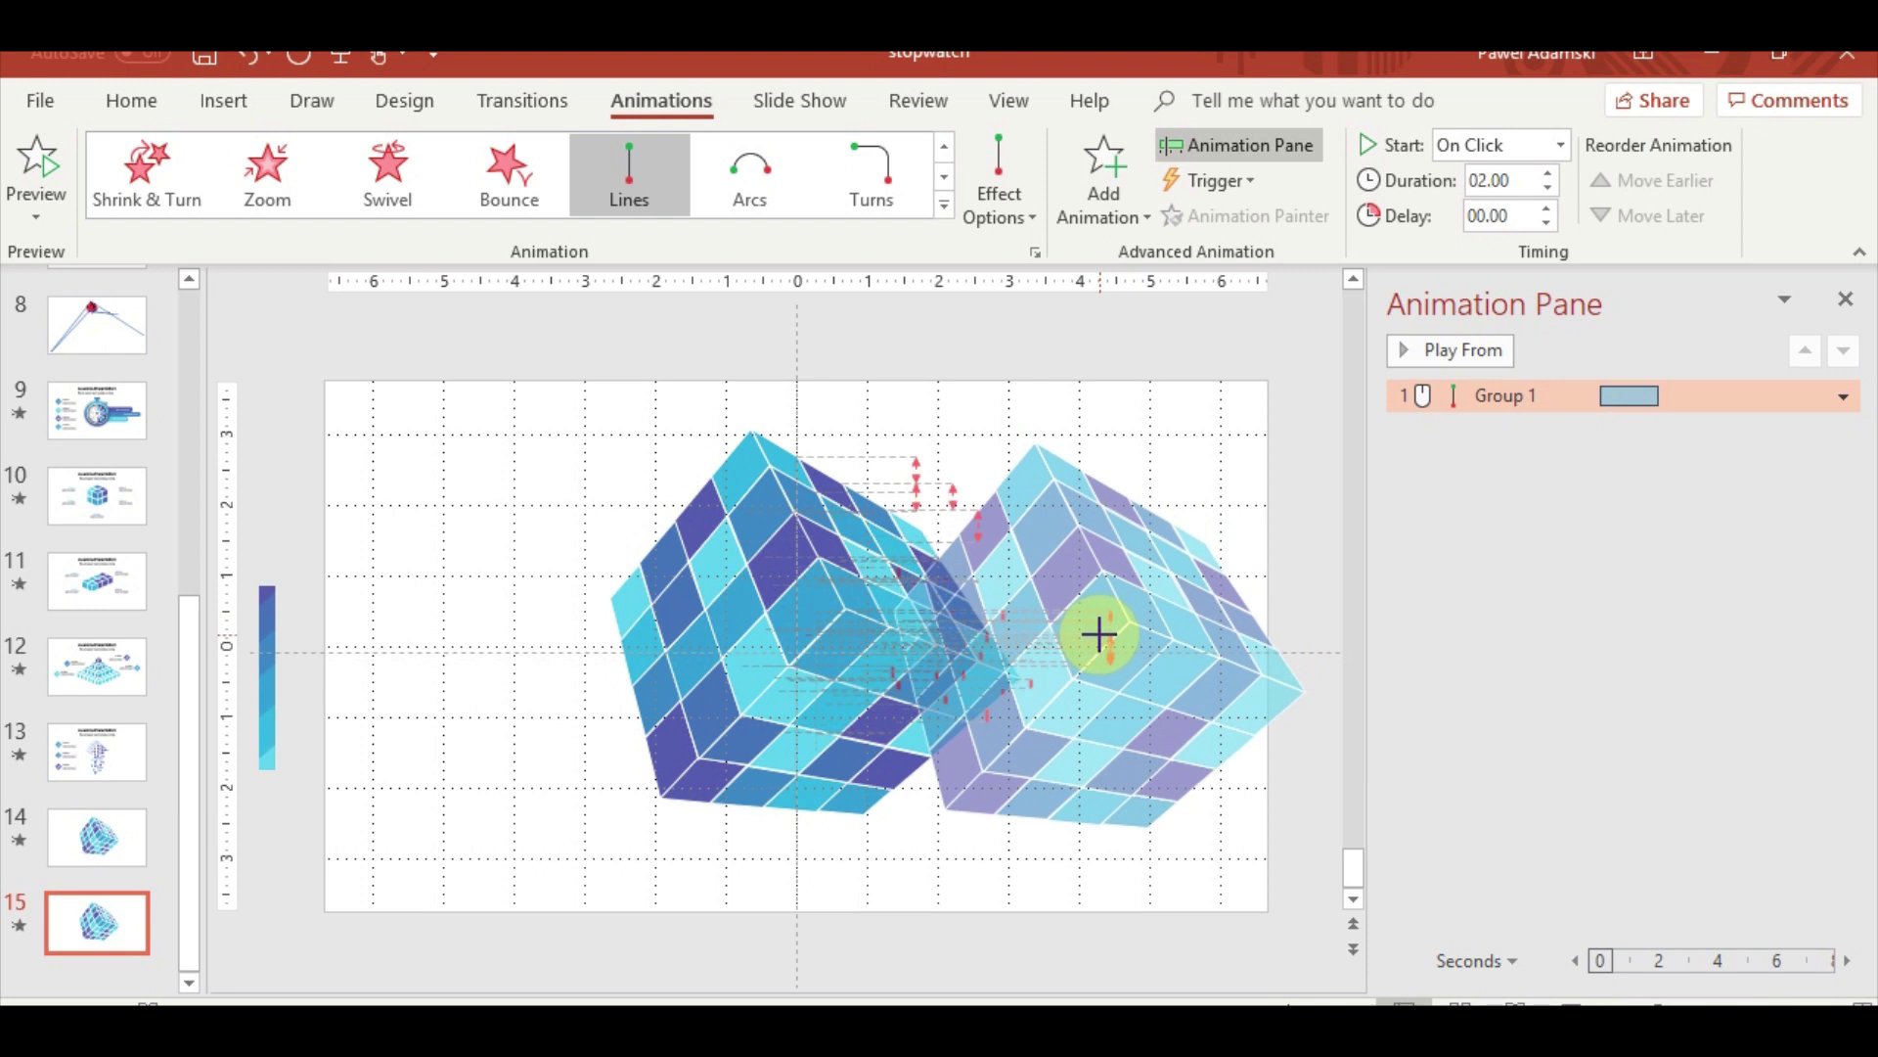
scroll(1084, 663, "up", 2, "ctrl")
scroll(1047, 587, "up", 1, "ctrl")
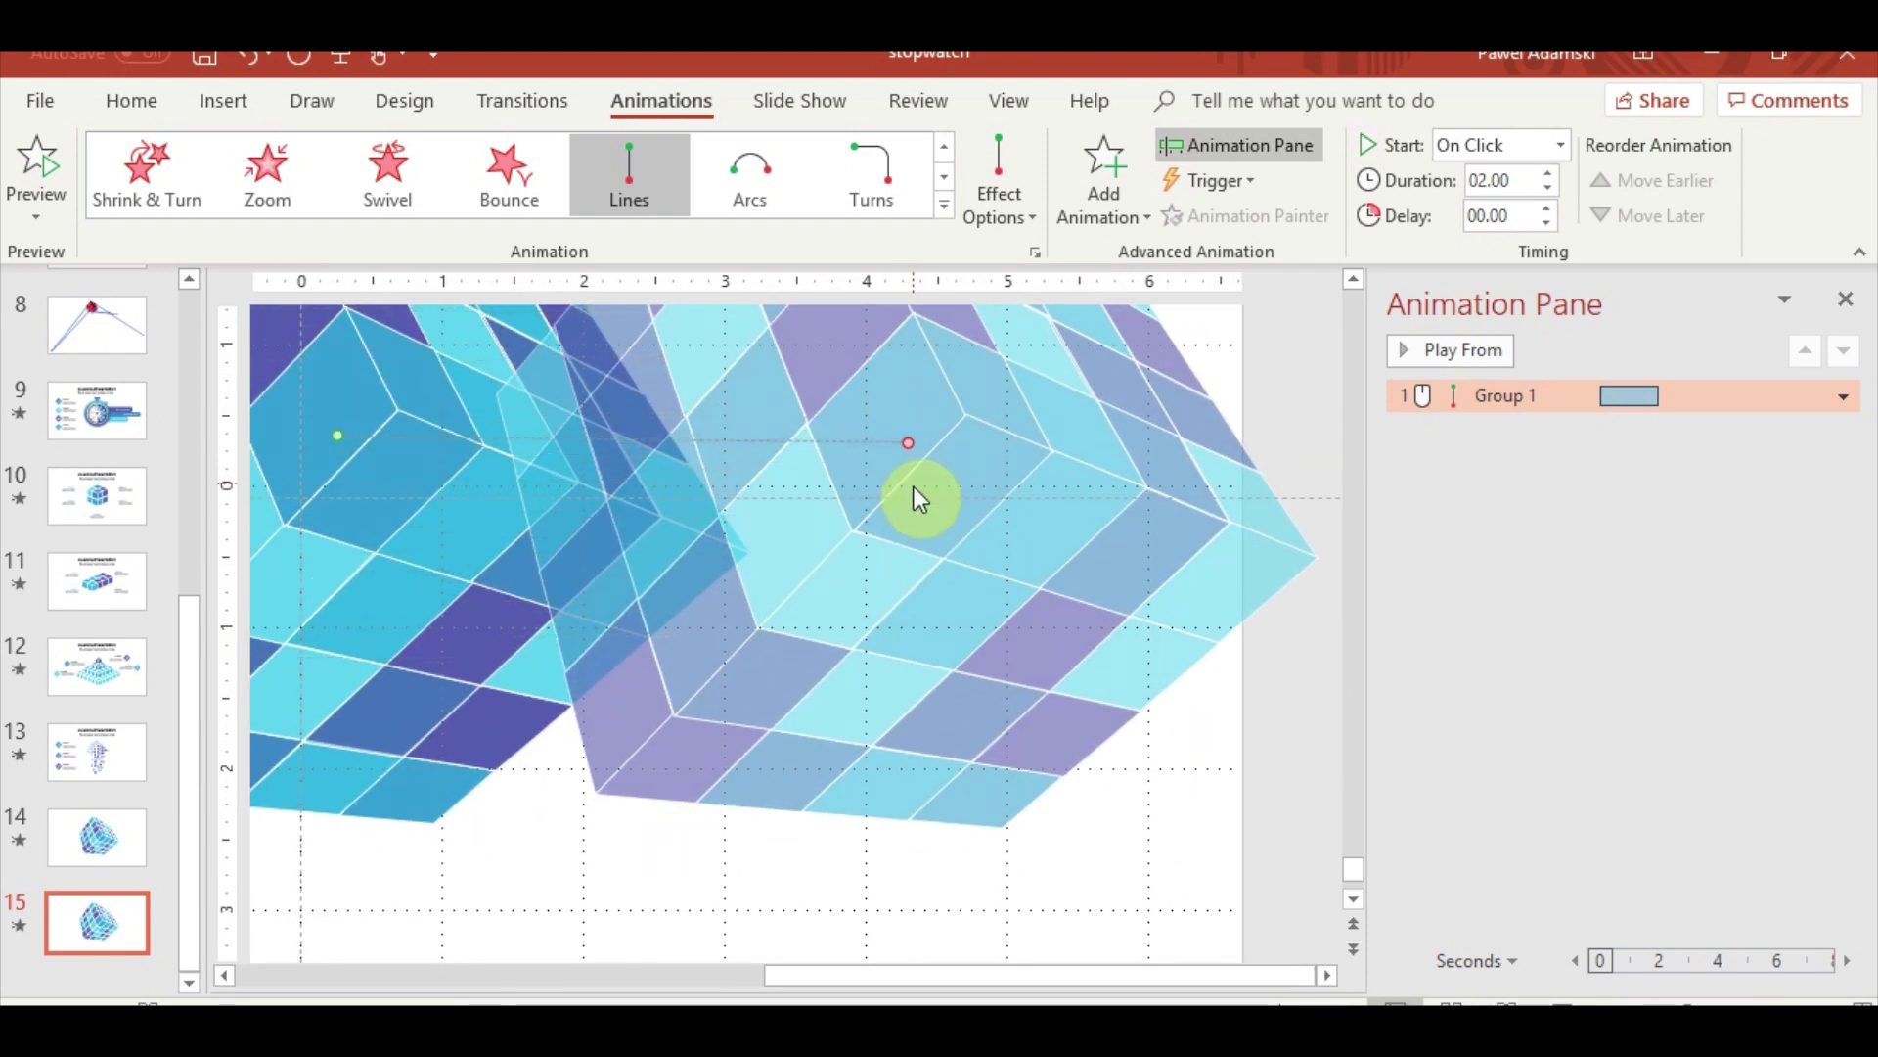
scroll(837, 725, "down", 3, "ctrl")
Pull the path's end point back to just right of the cube and preview the show
right_click(1501, 393)
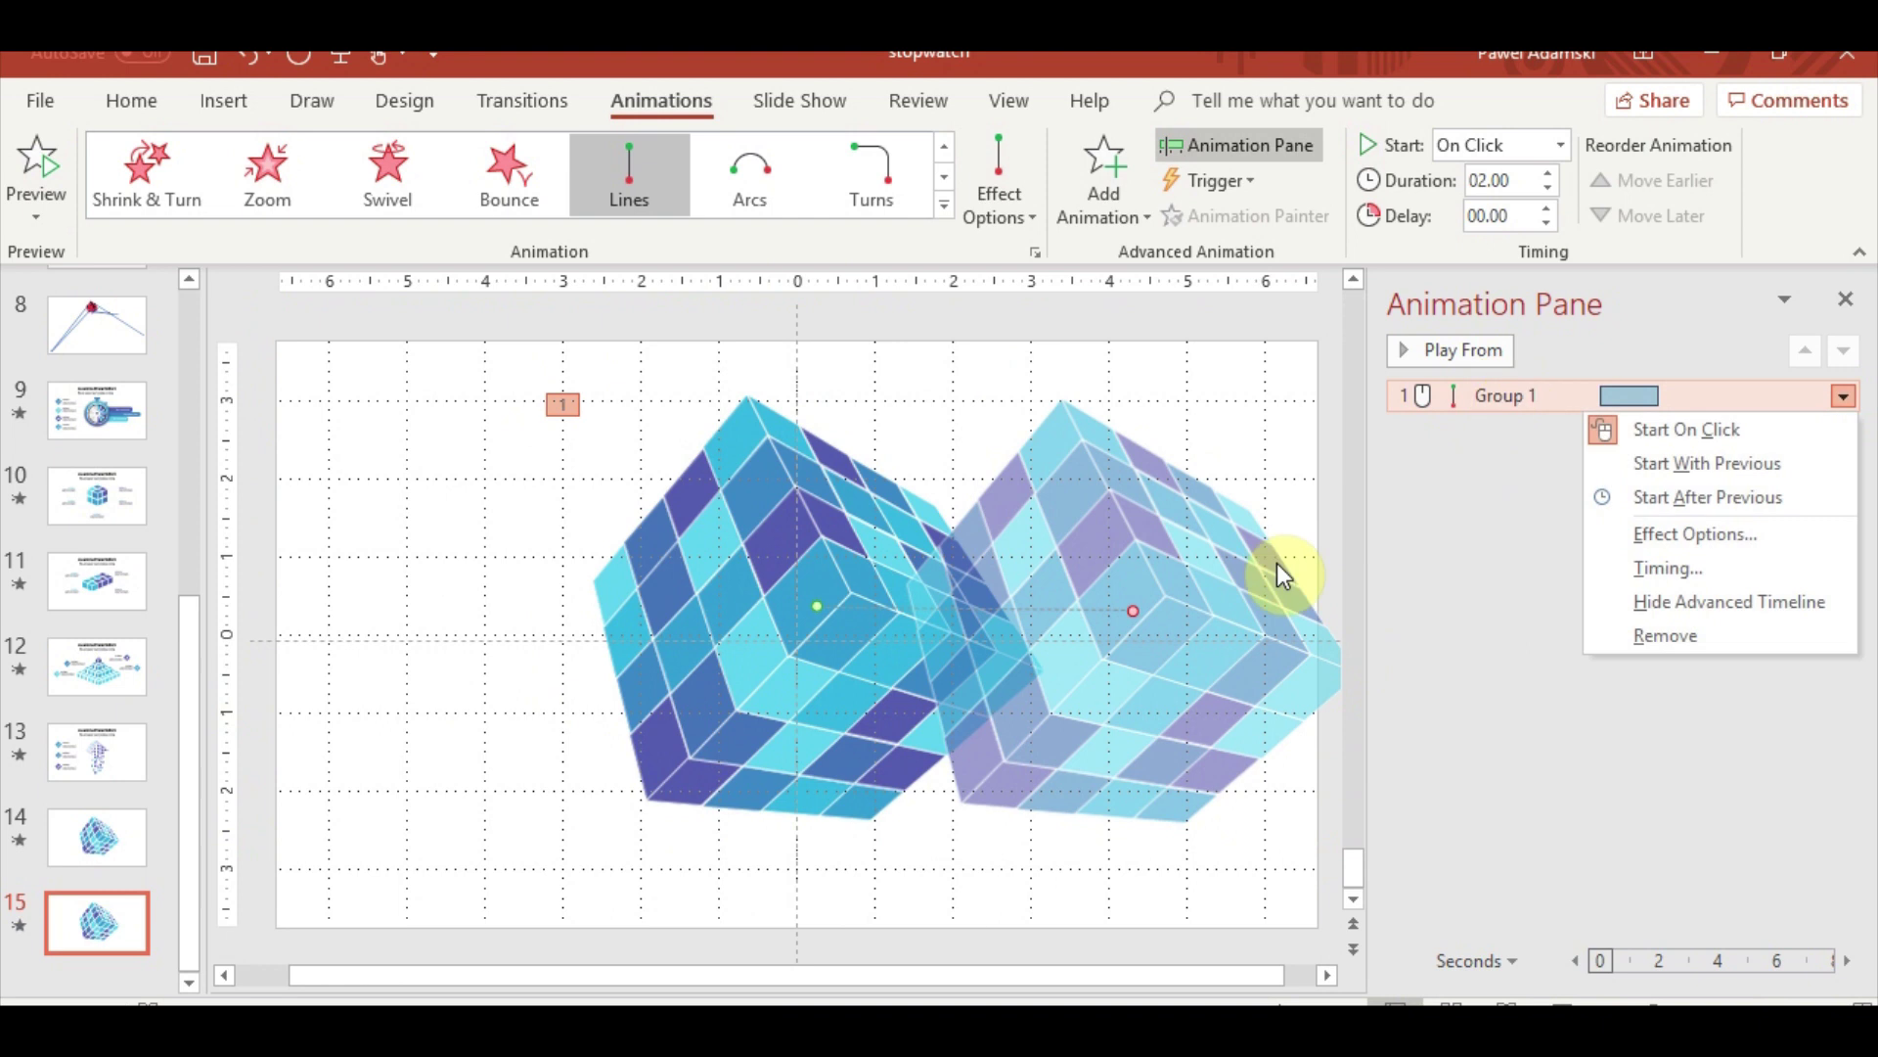
left_click(1196, 589)
left_click(1137, 614)
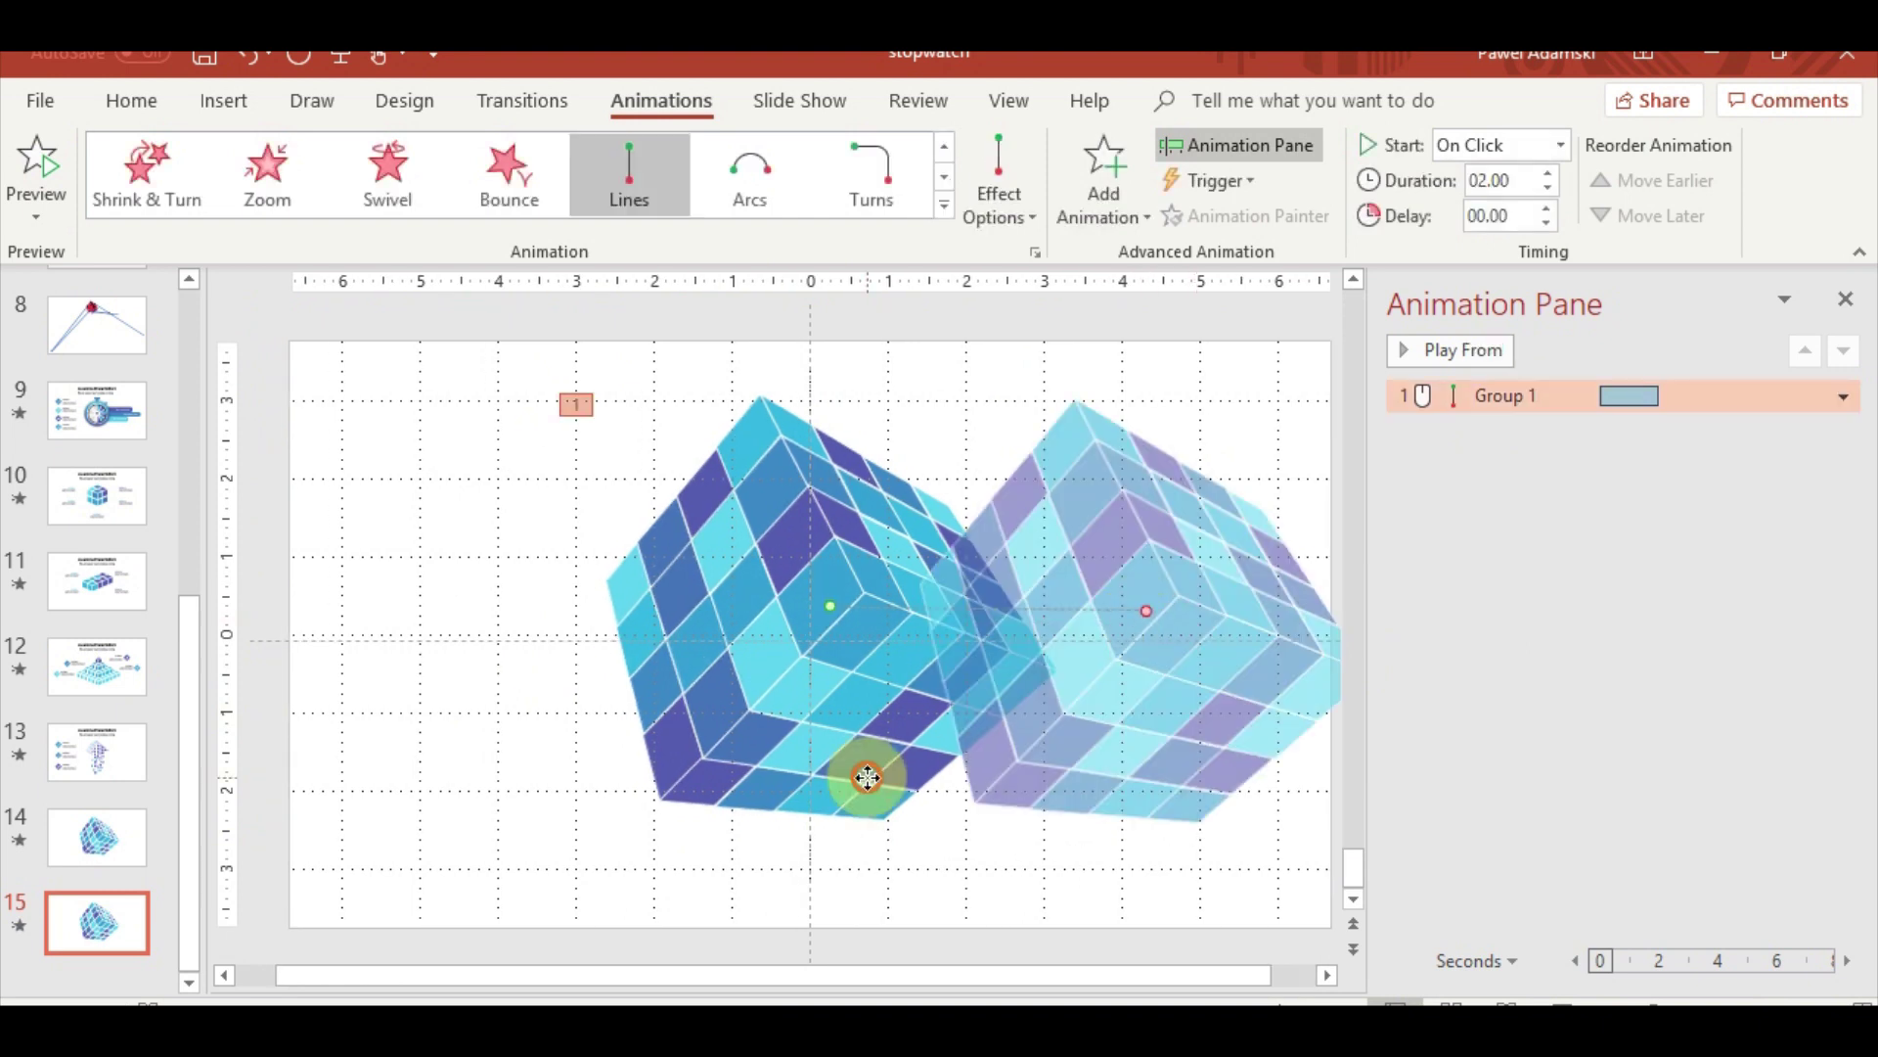
left_click(861, 775)
left_click(1138, 607)
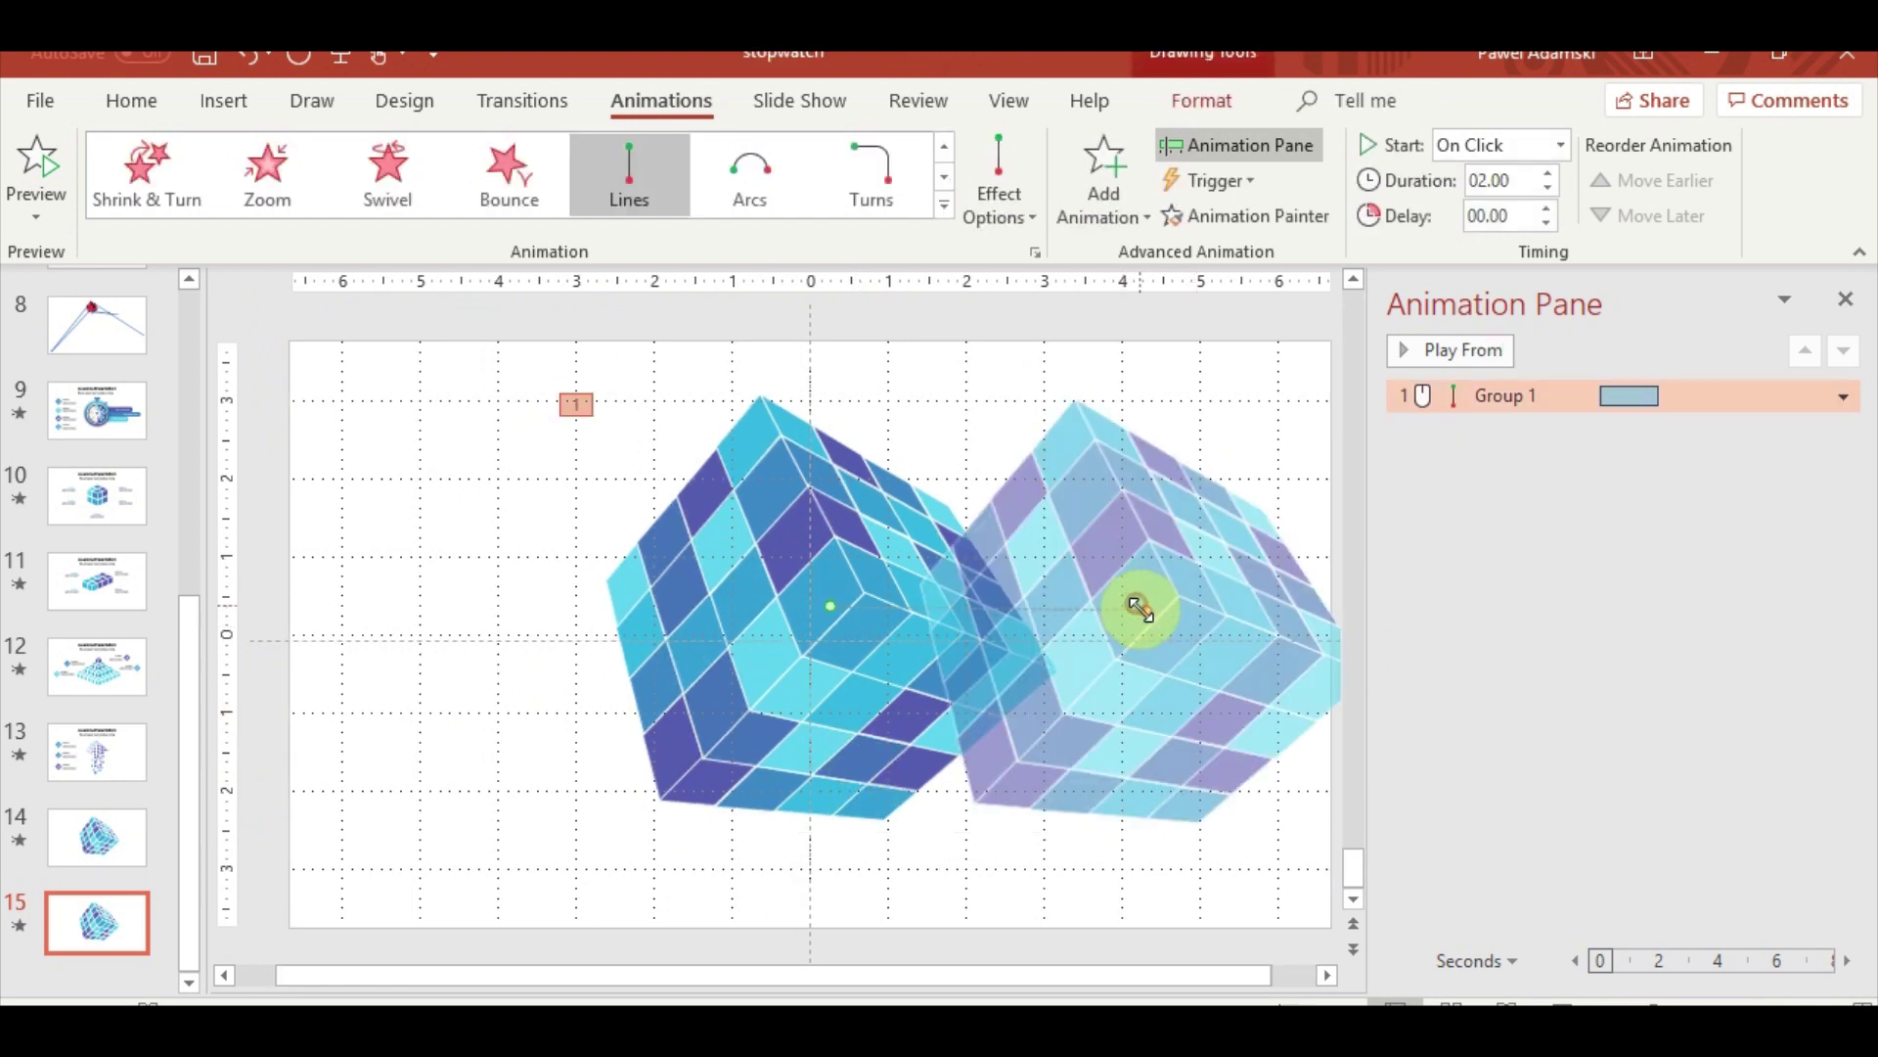
left_click_drag(1144, 608, 1077, 611)
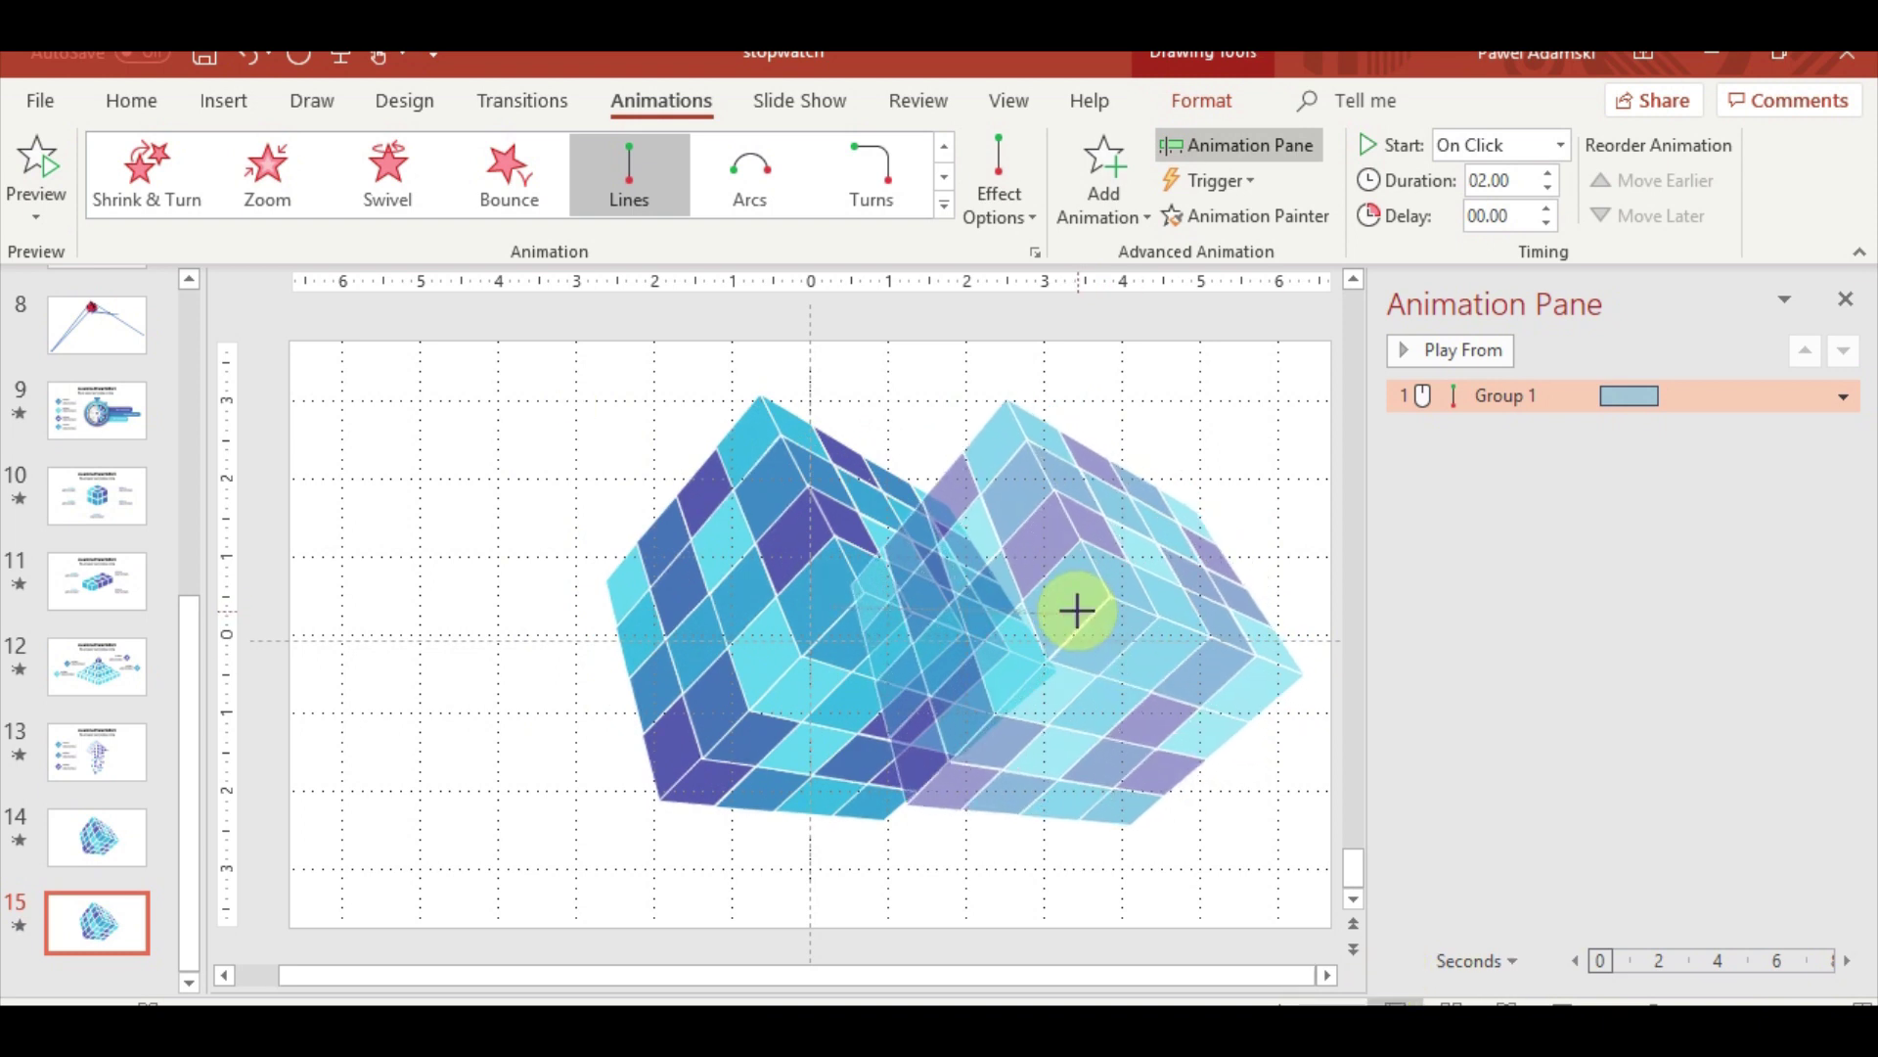
left_click_drag(1077, 611, 1078, 612)
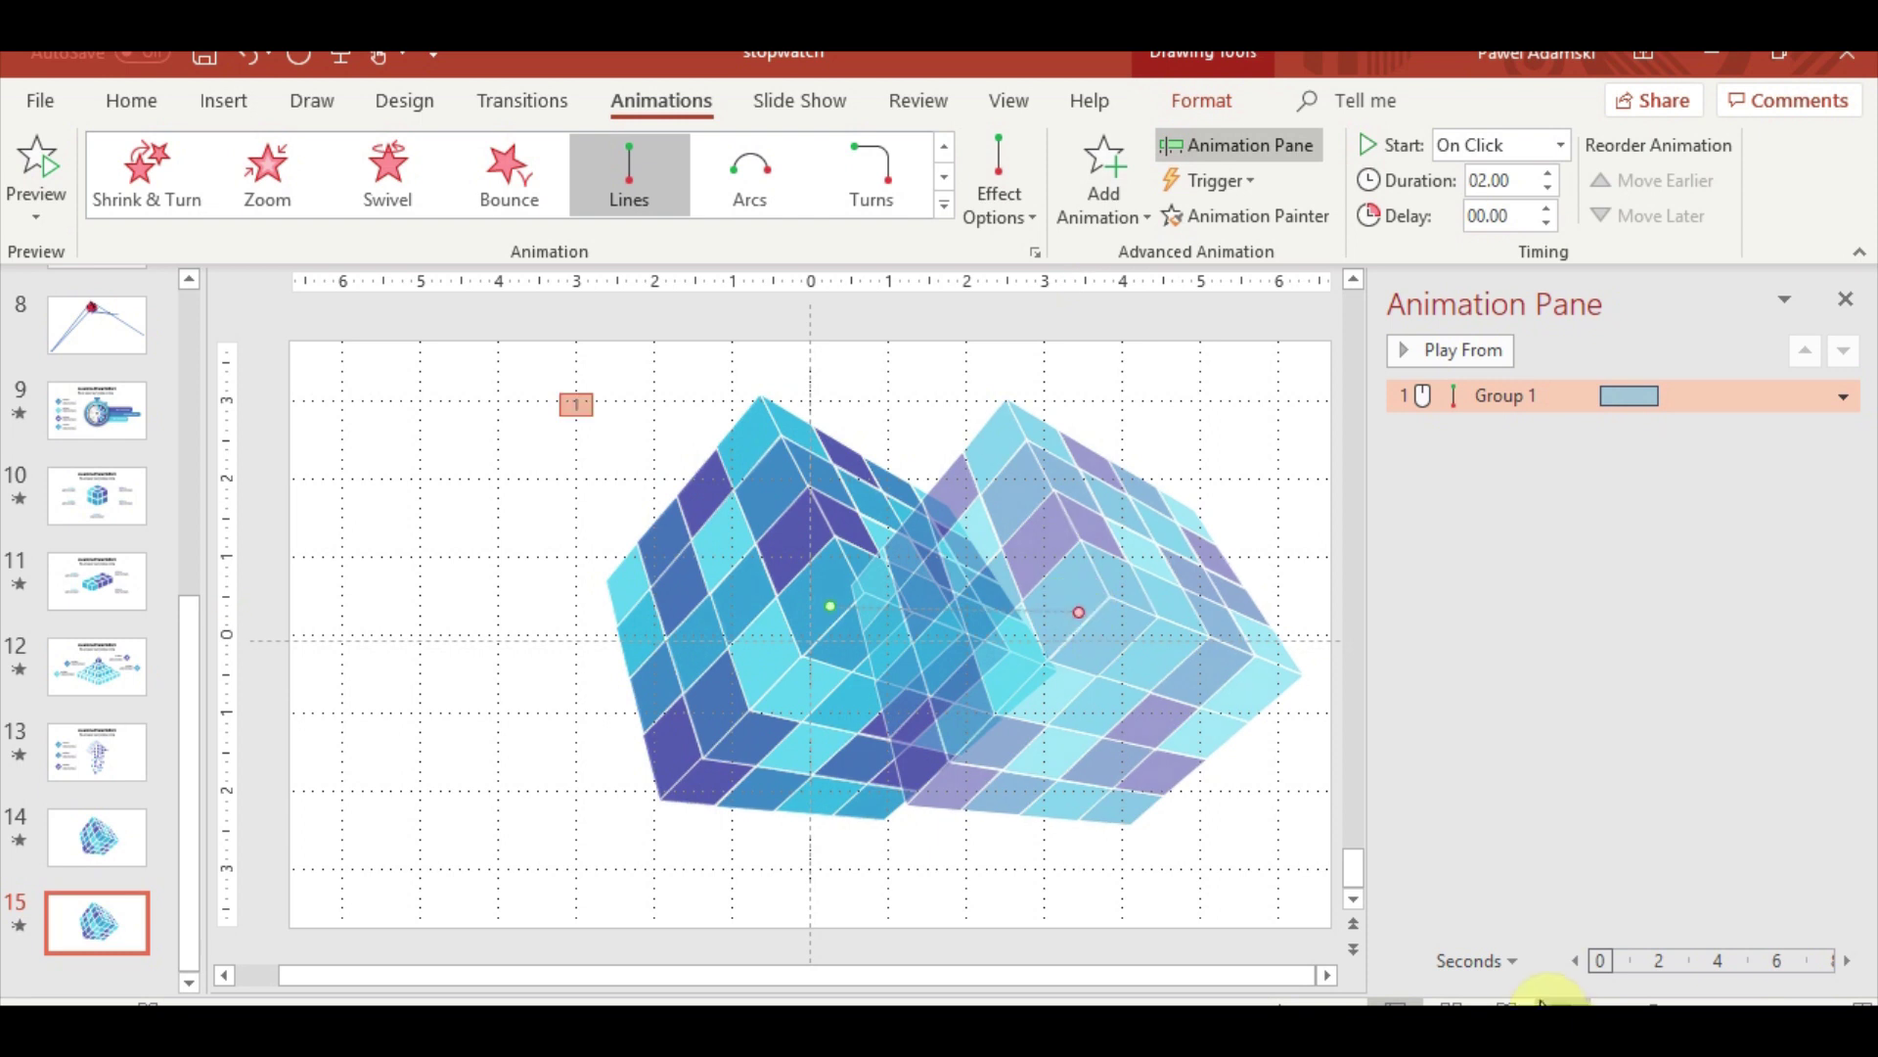
key("shift+F5")
left_click(1341, 818)
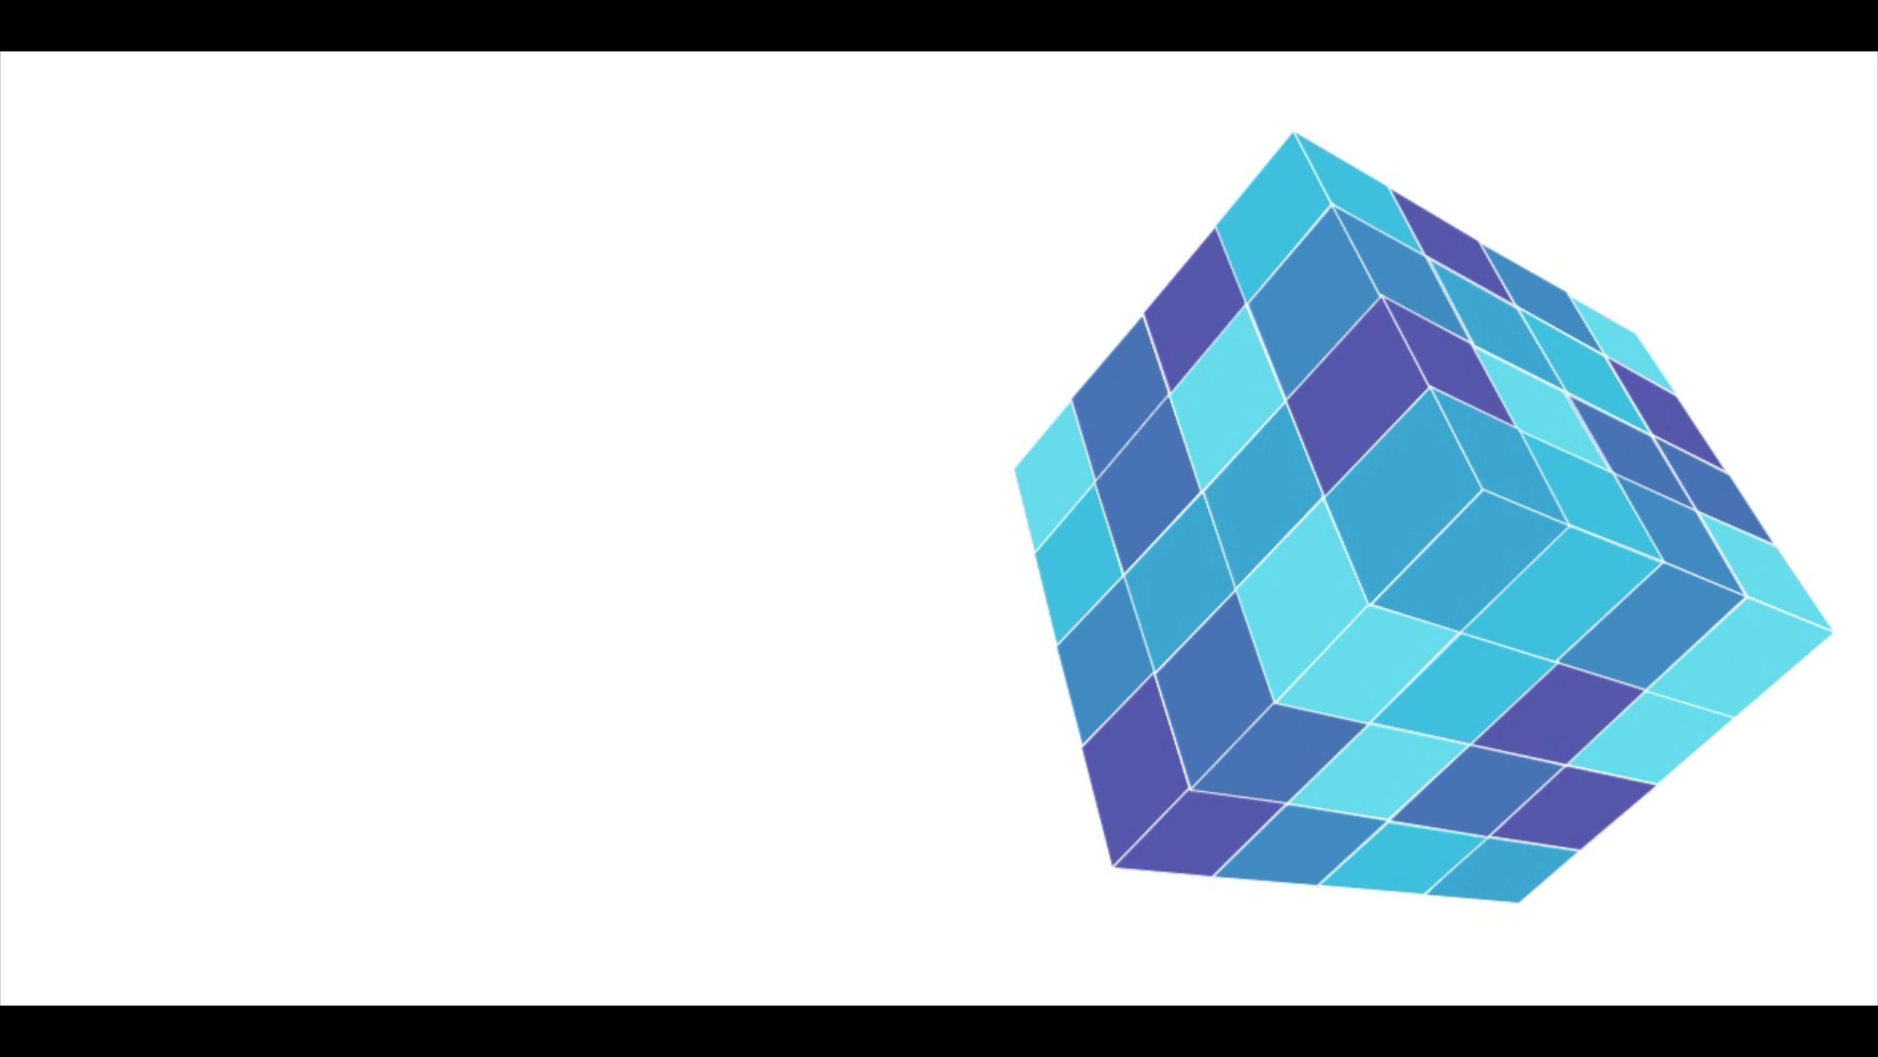
key("Escape")
Set the Lines motion's Smooth start to 0 sec and Smooth end to 2 sec
right_click(1583, 401)
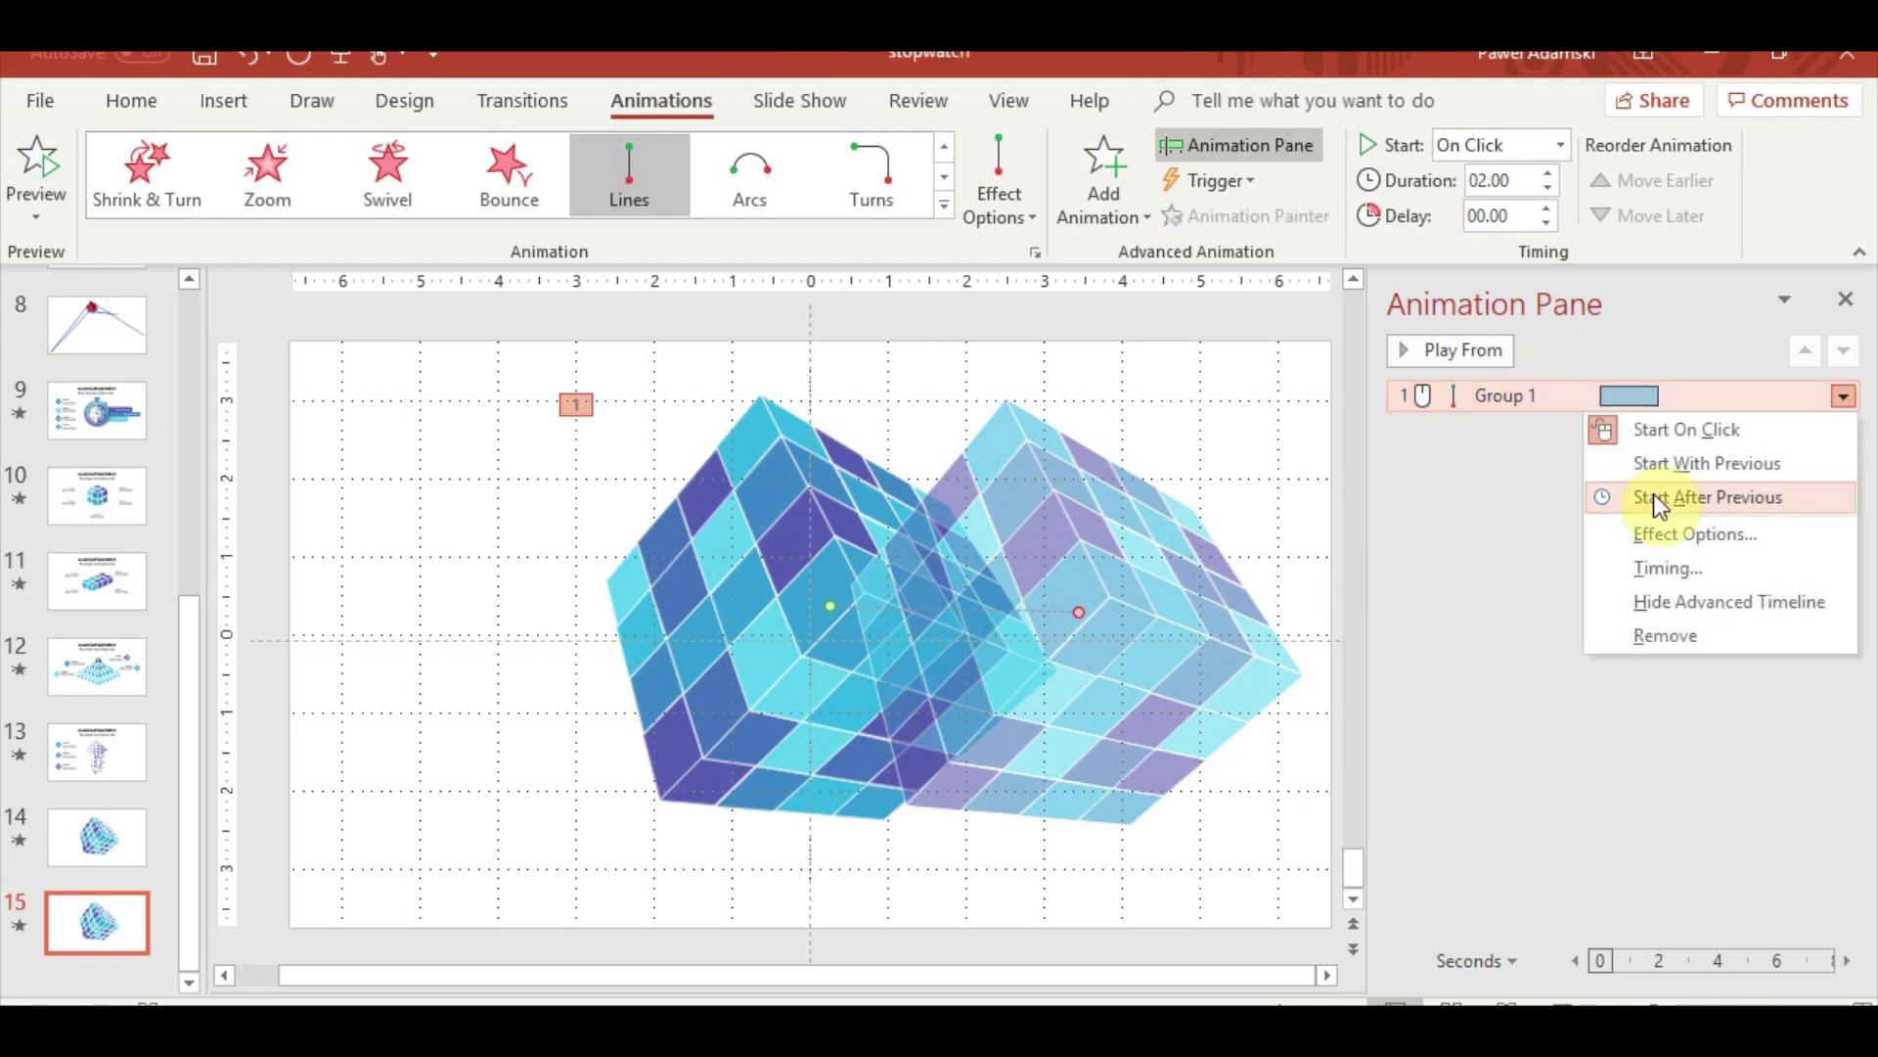
left_click(1679, 535)
left_click(920, 462)
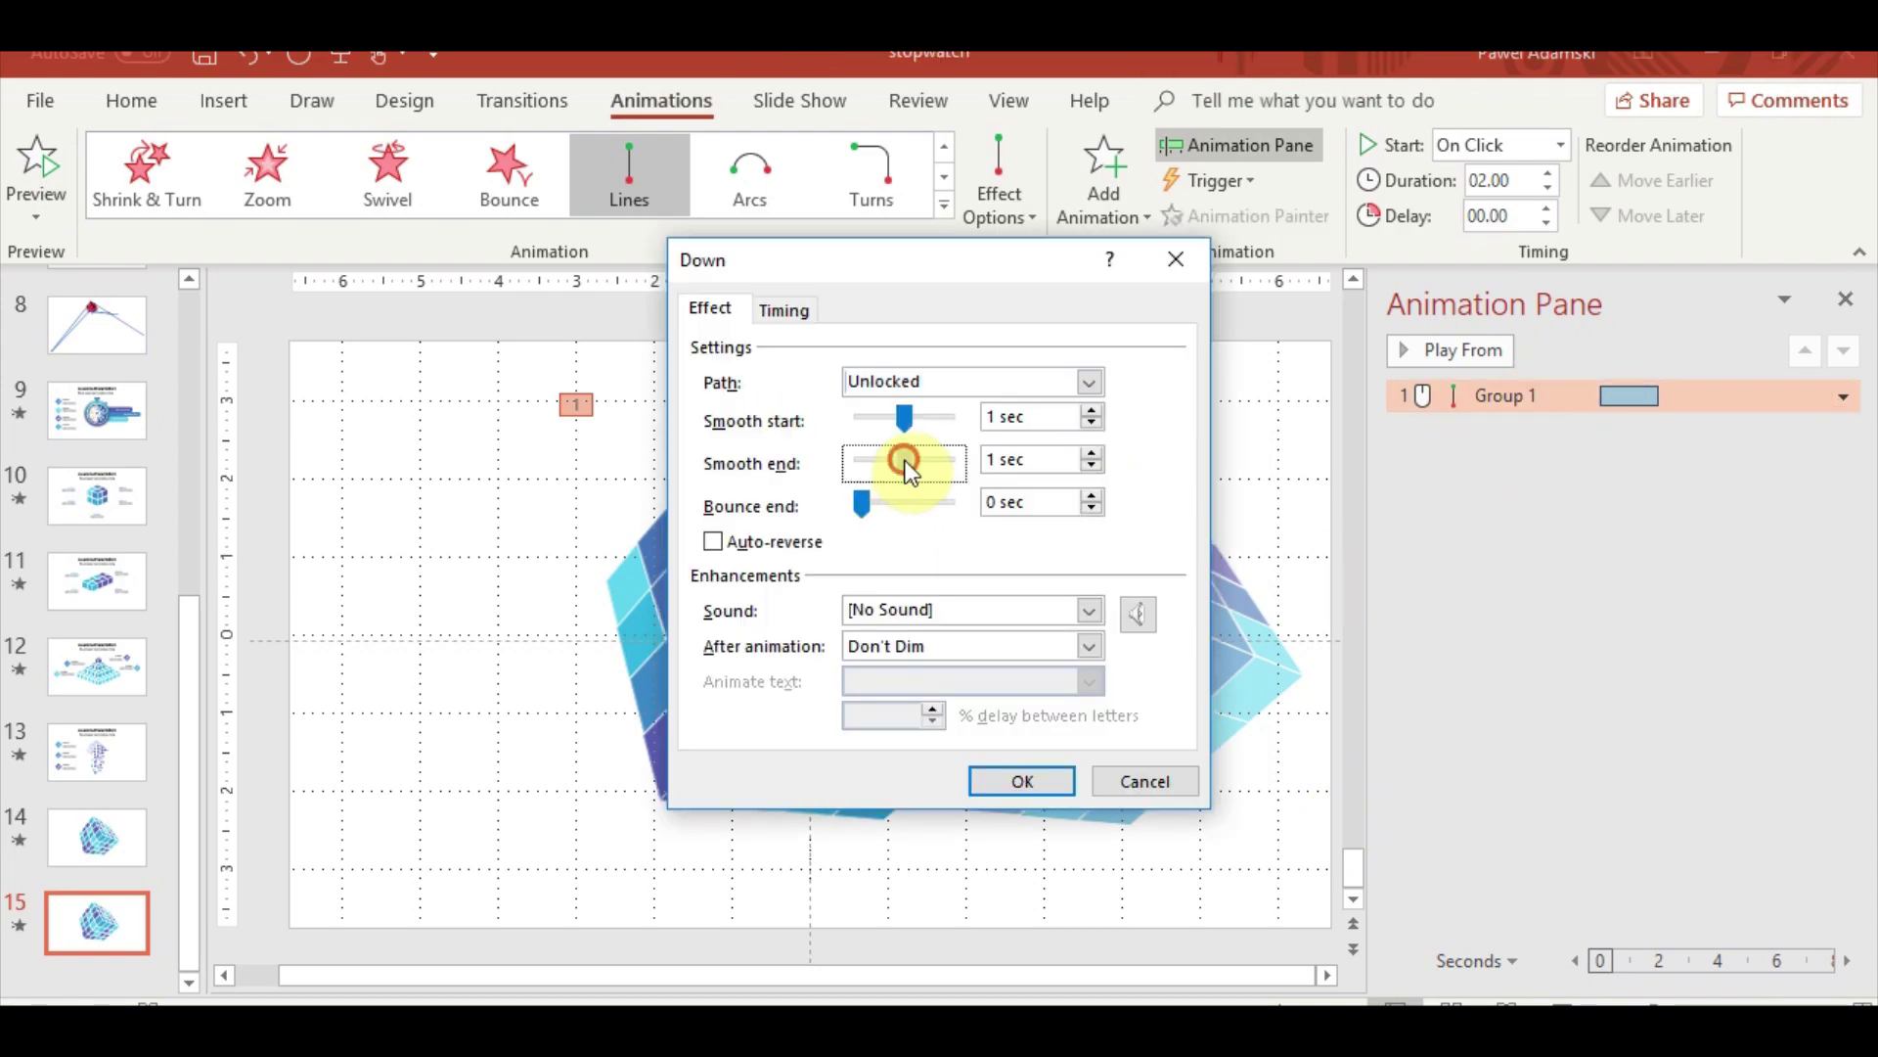
left_click(1022, 781)
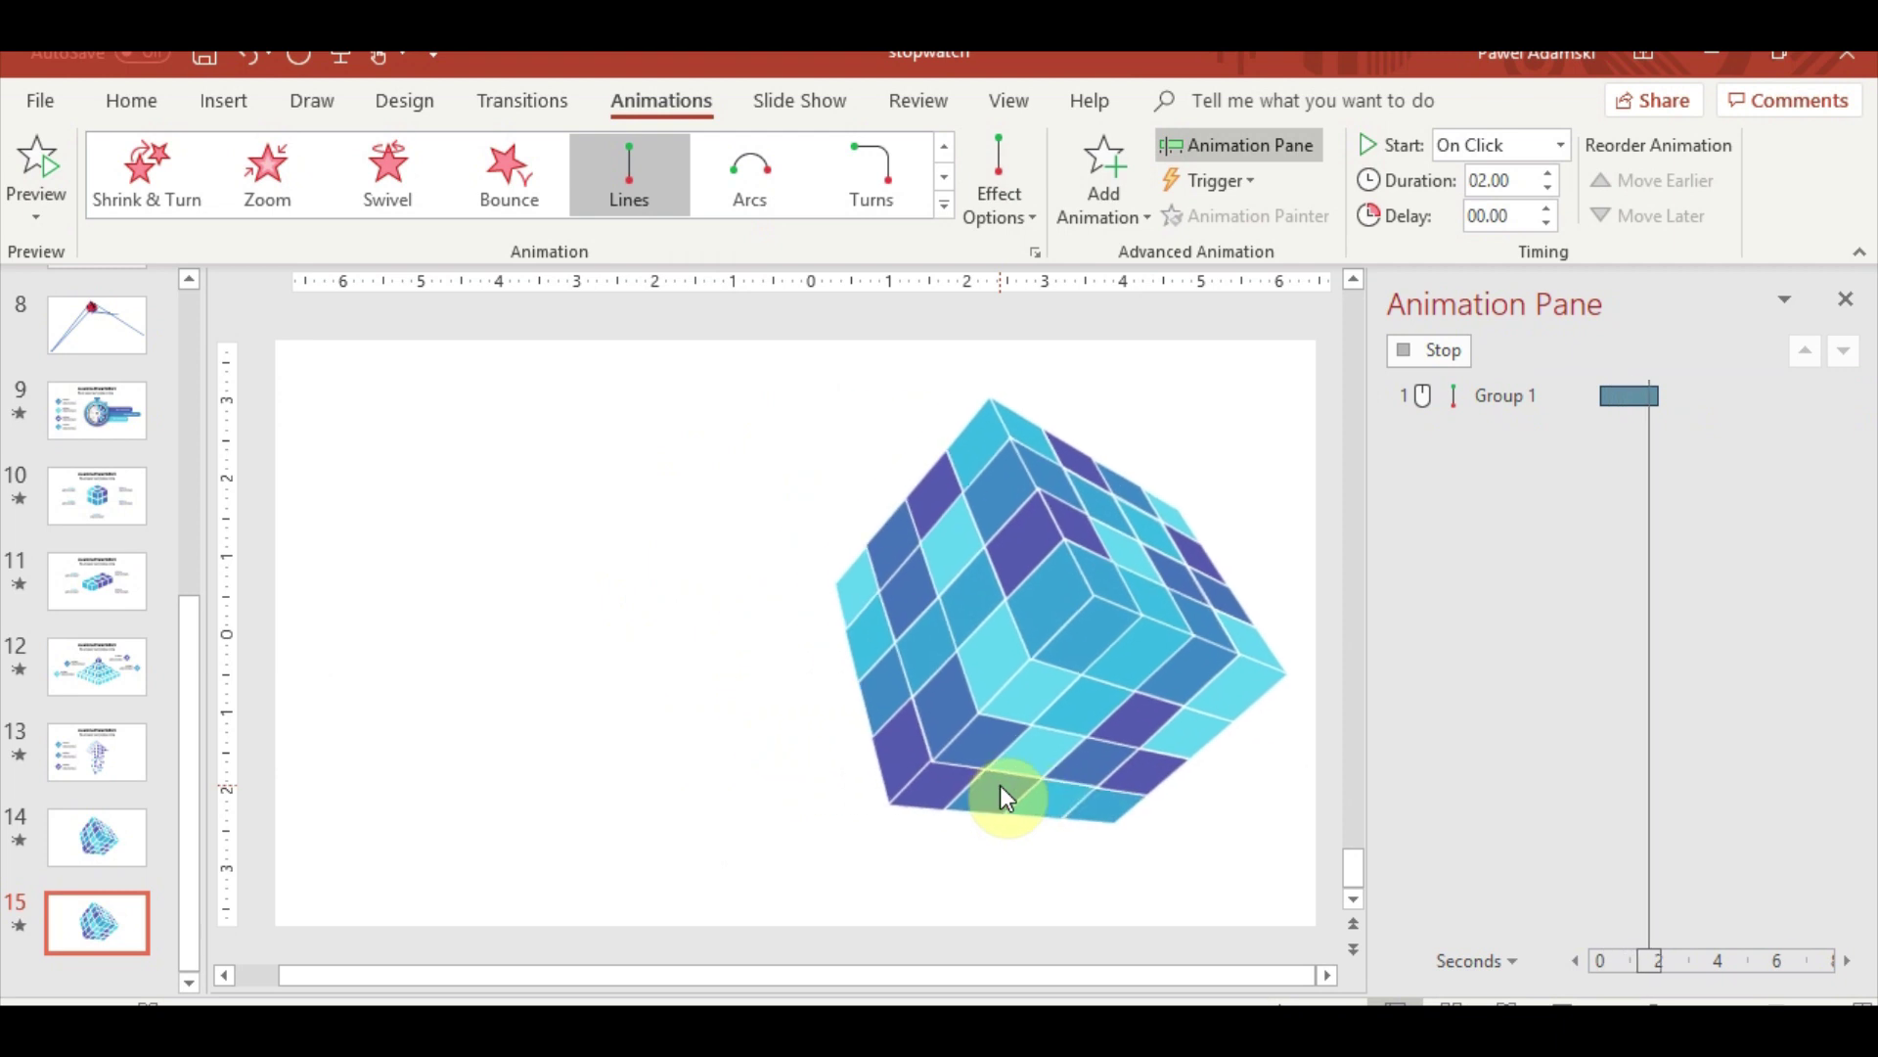
left_click(460, 331)
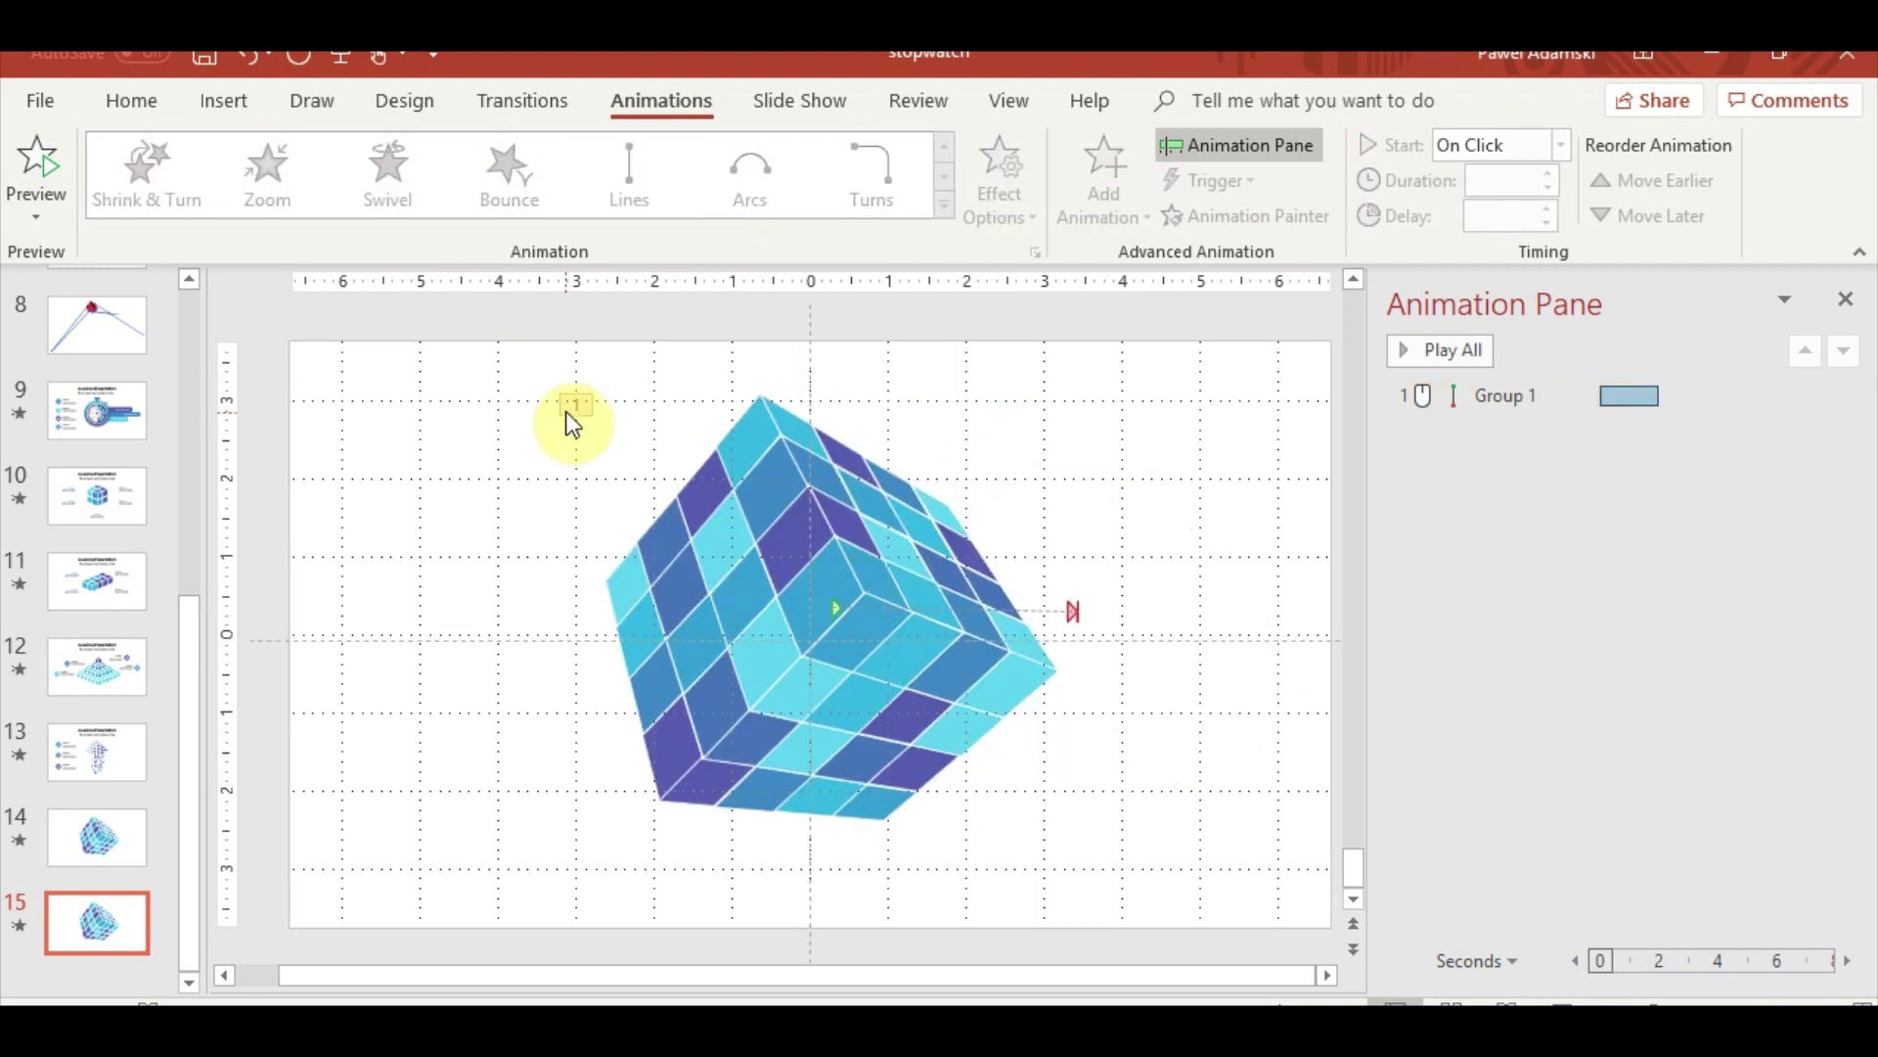
Copy slide 15 and paste it as a new slide 16
left_click(683, 587)
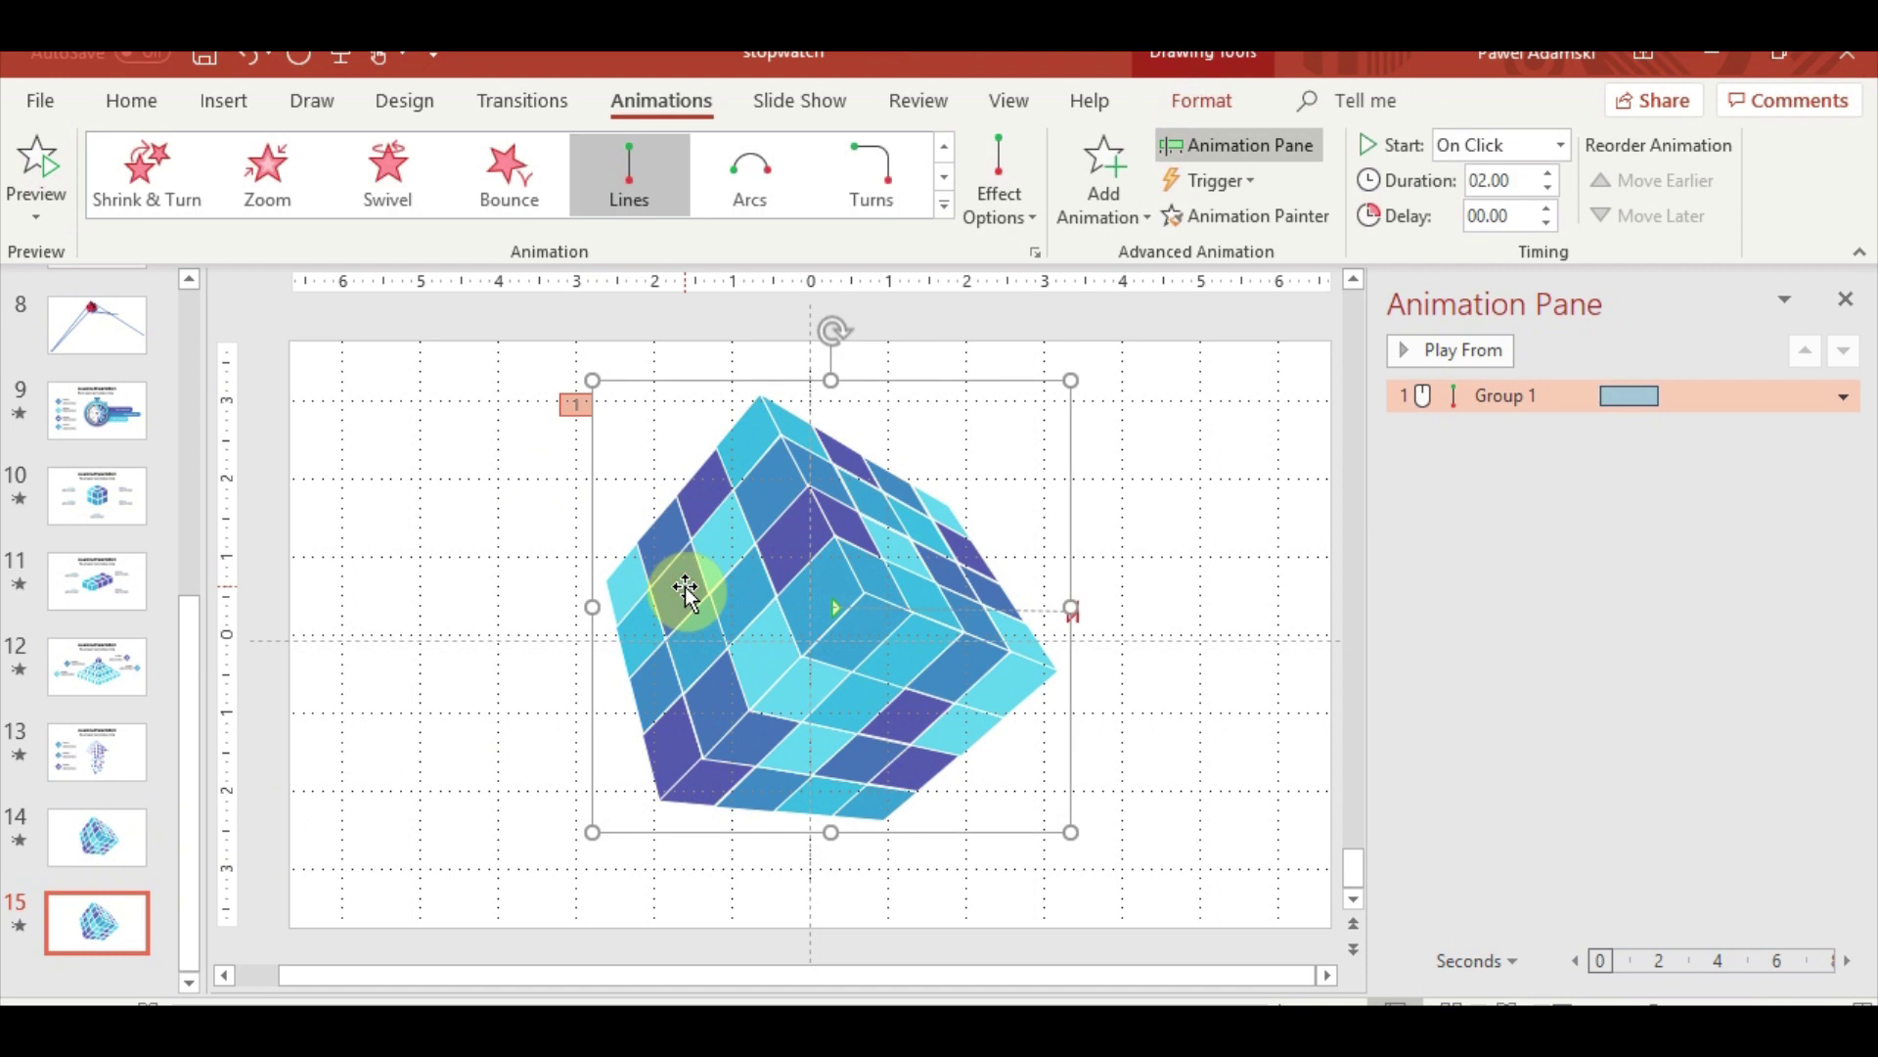
left_click(683, 590)
left_click(407, 645)
left_click(98, 920)
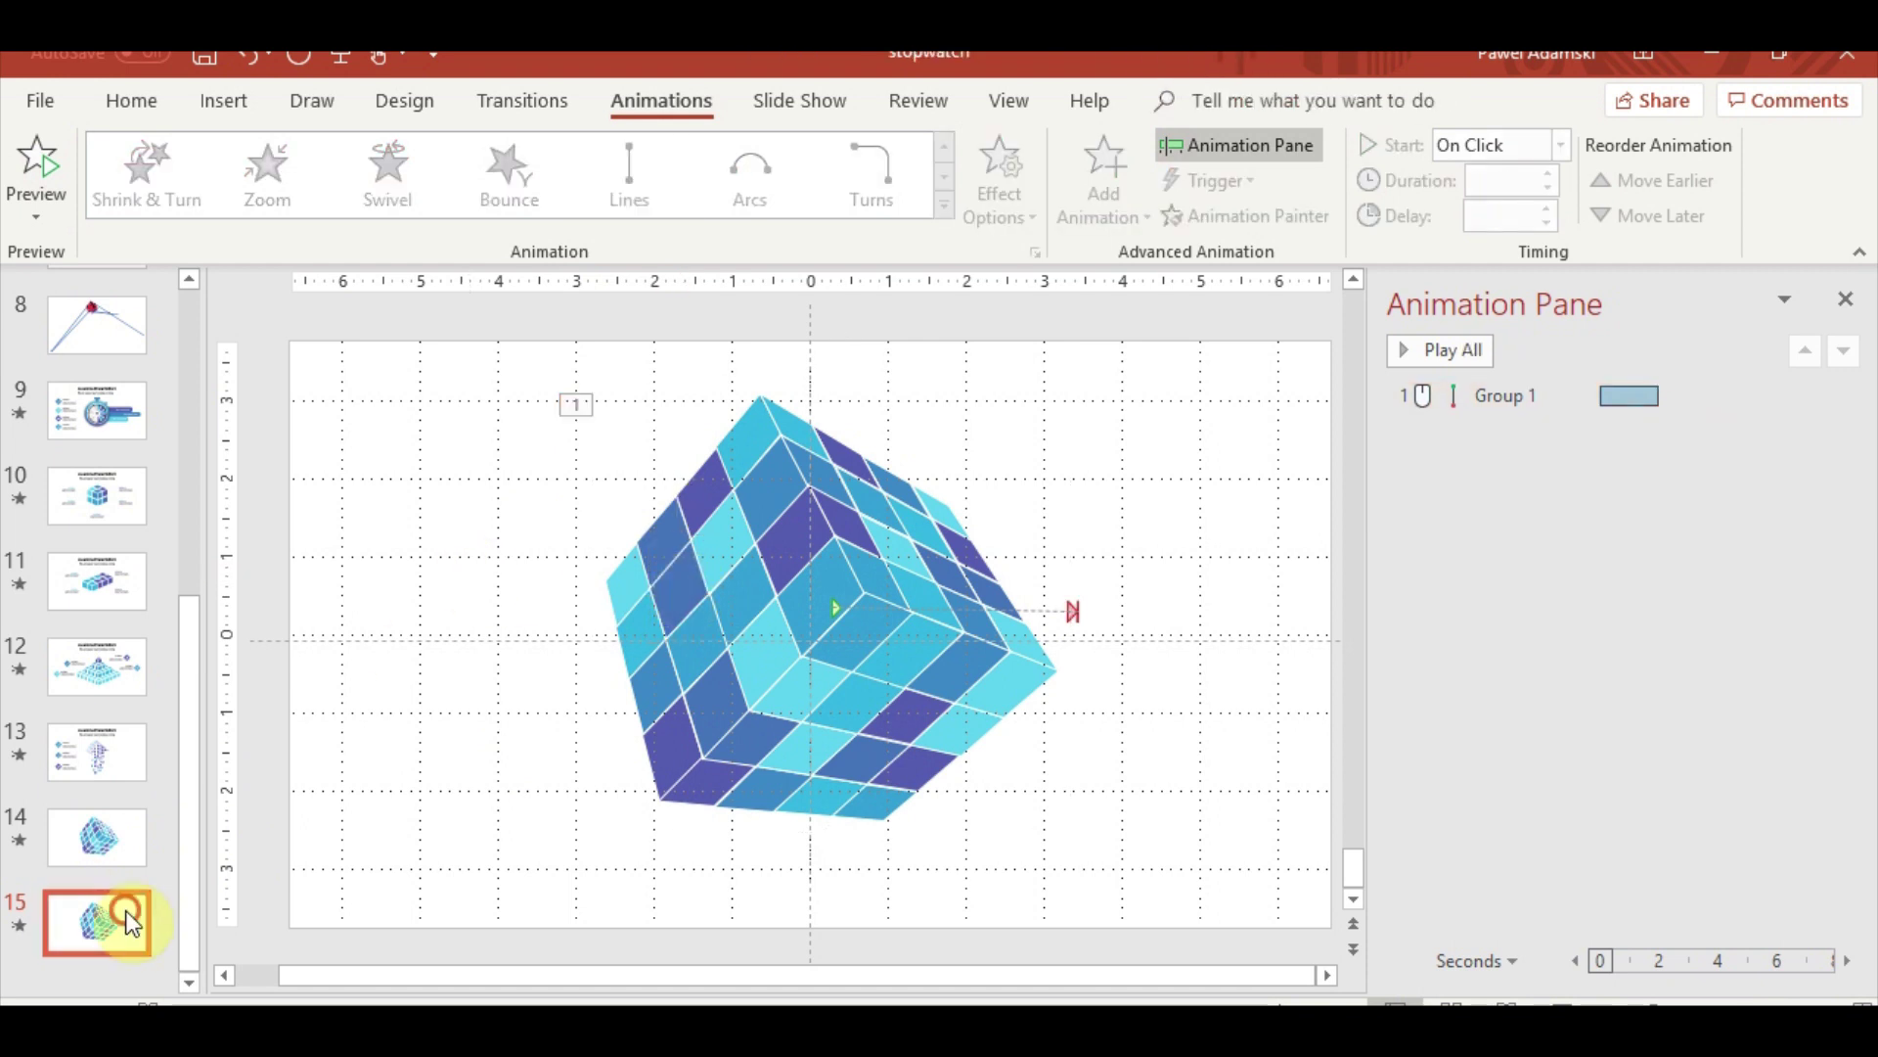
key("ctrl+c")
key("ctrl+v")
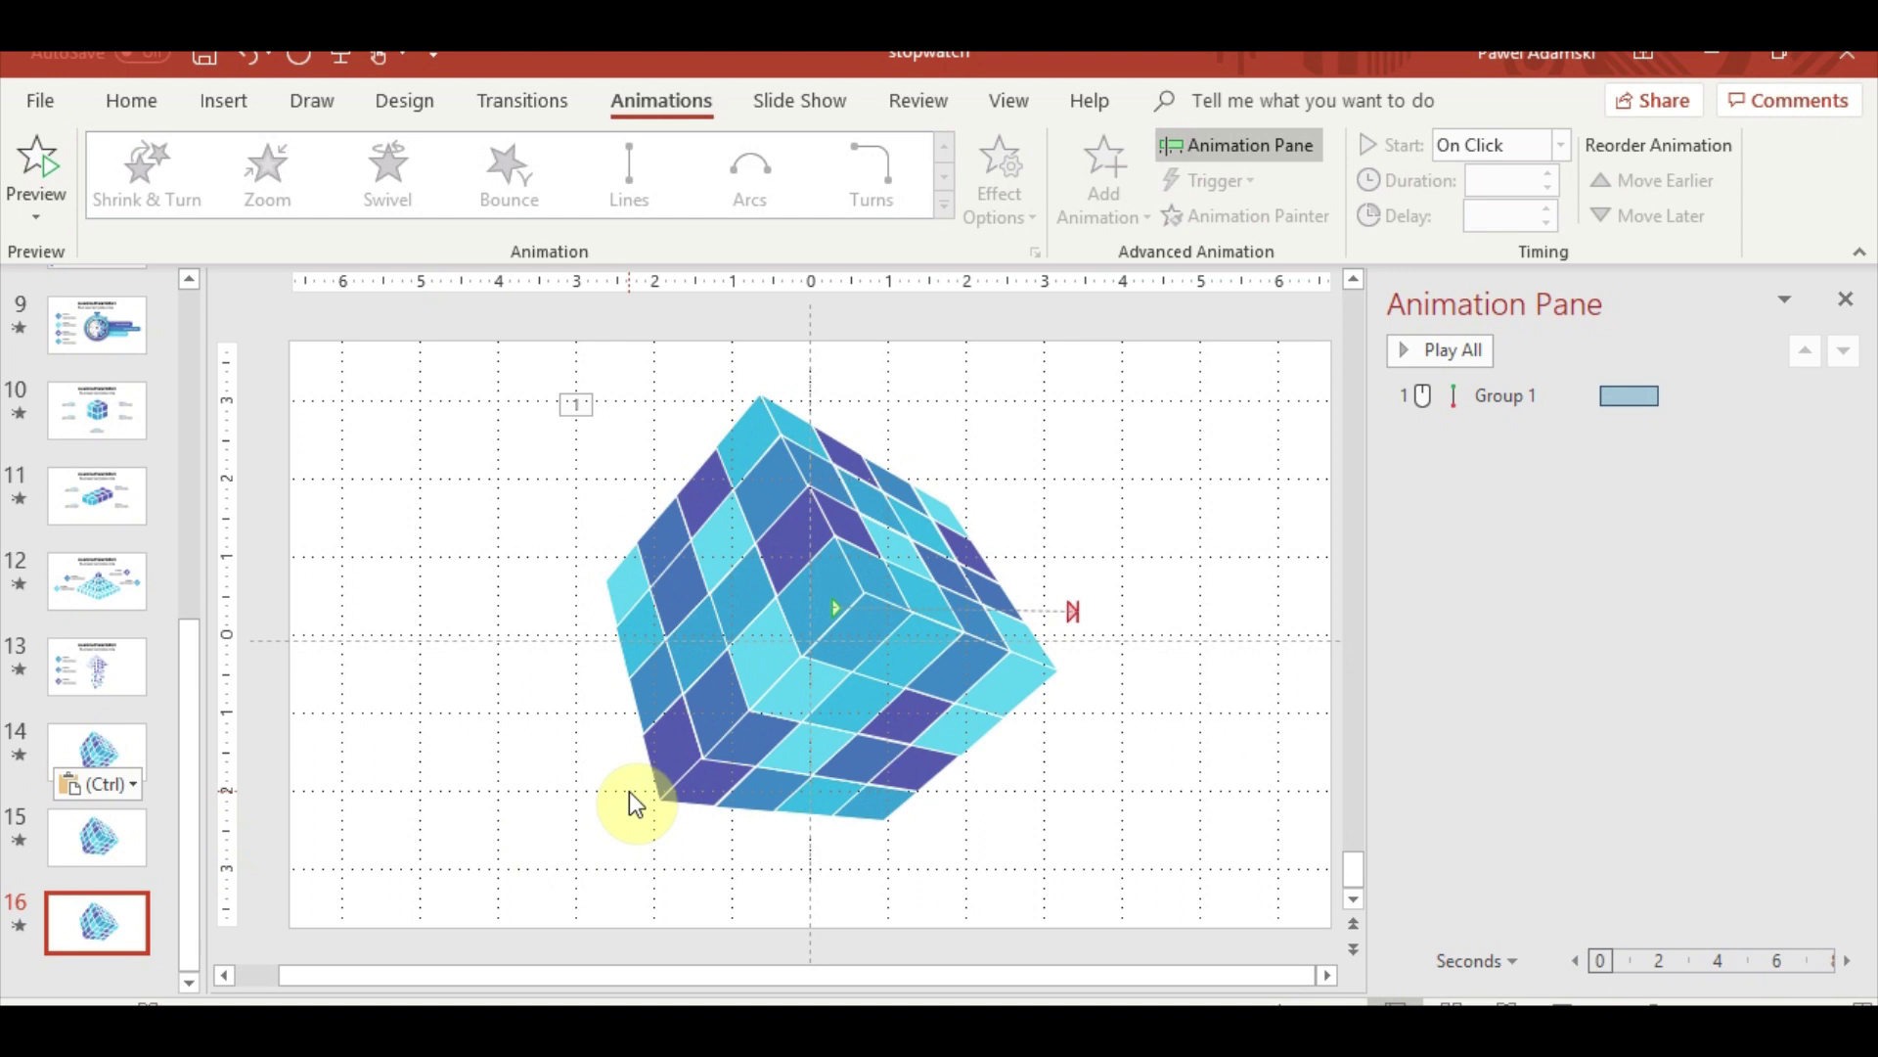
Ungroup the cube on slide 16, then undo to keep it as one group
left_click(794, 621)
right_click(788, 599)
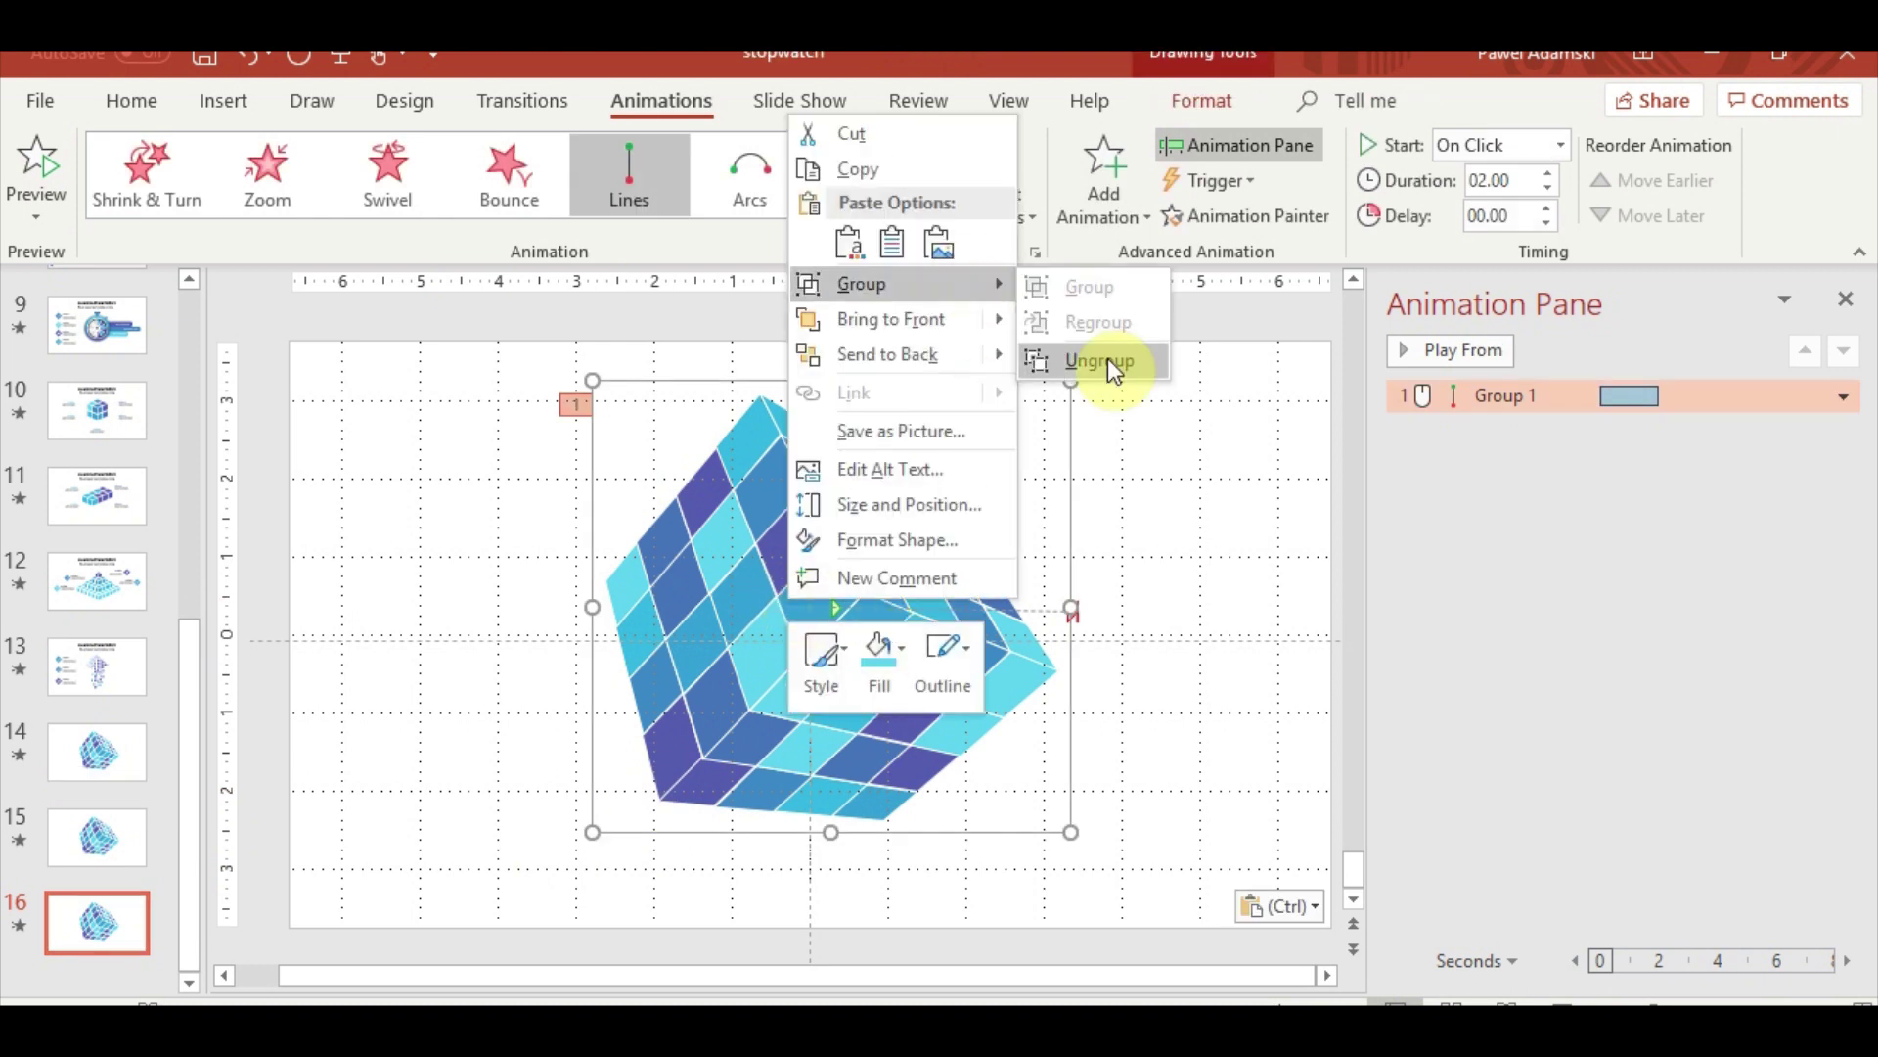
left_click(1107, 358)
left_click(1118, 378)
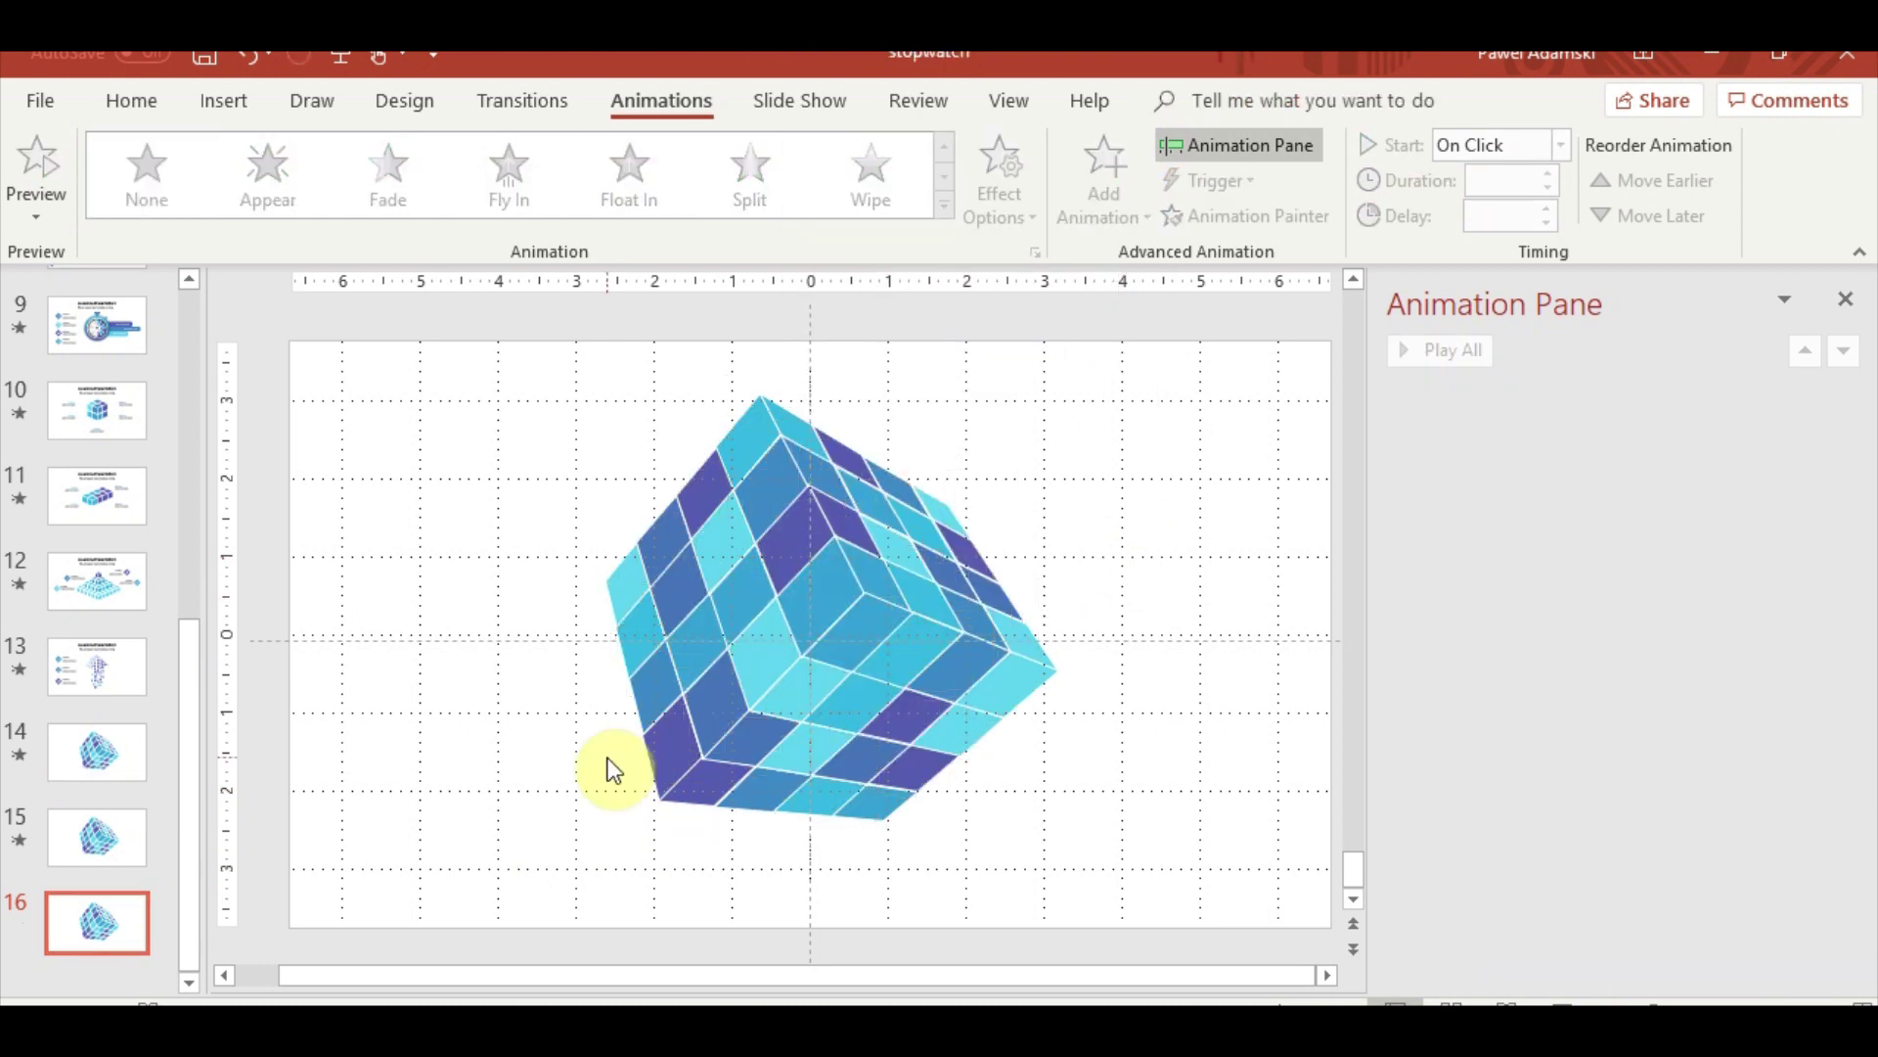
left_click(133, 866)
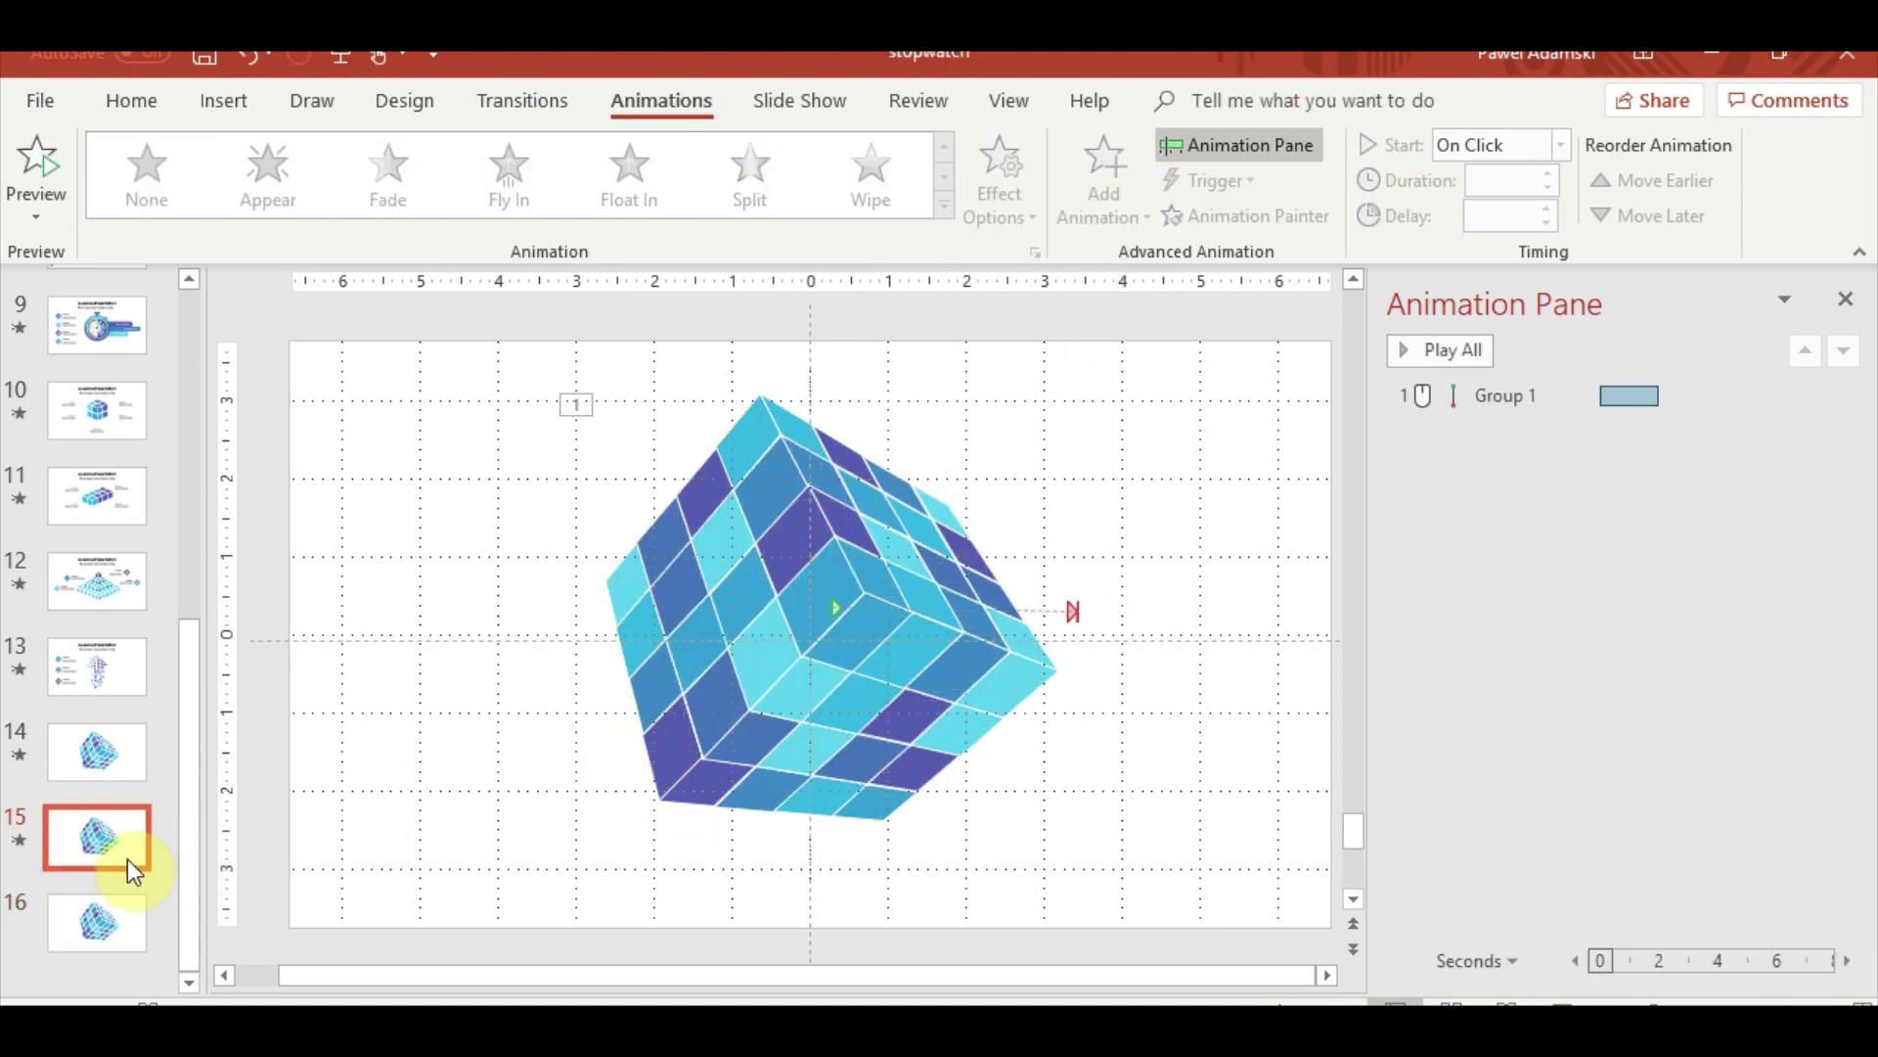
left_click(122, 937)
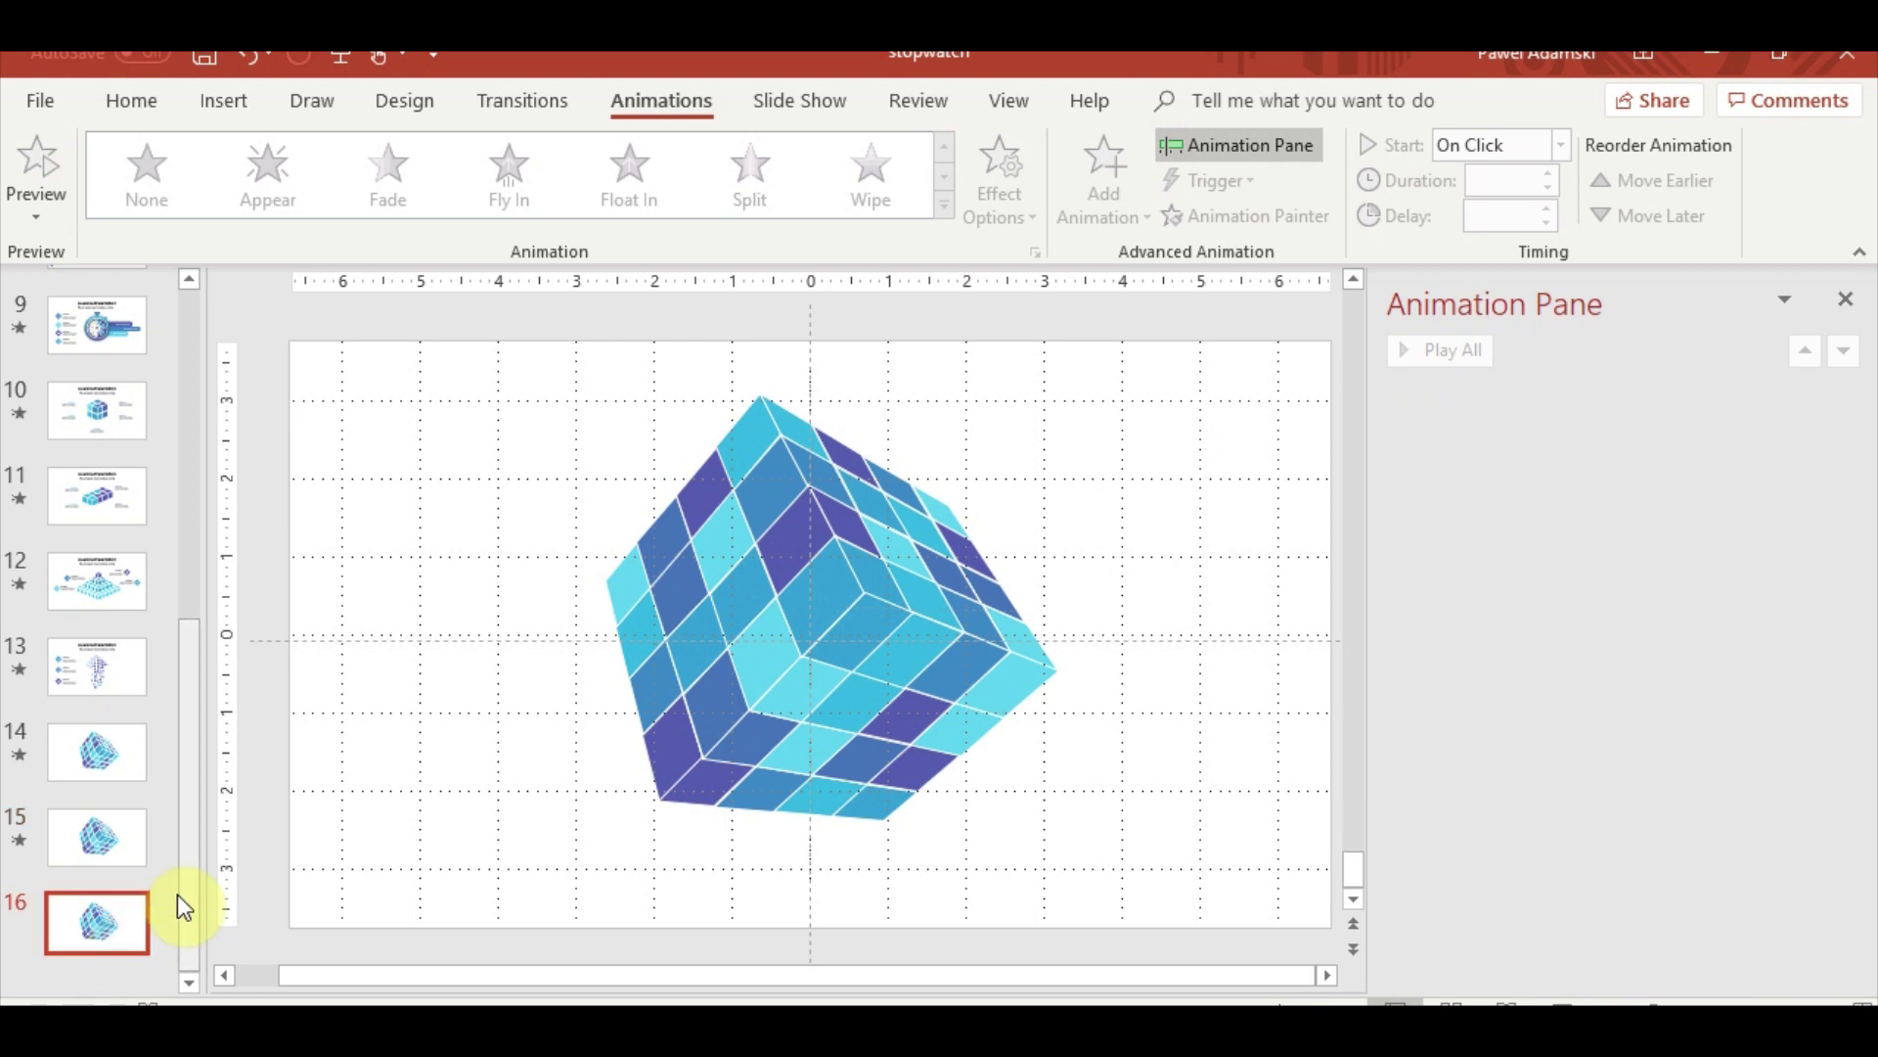
key("ctrl+z")
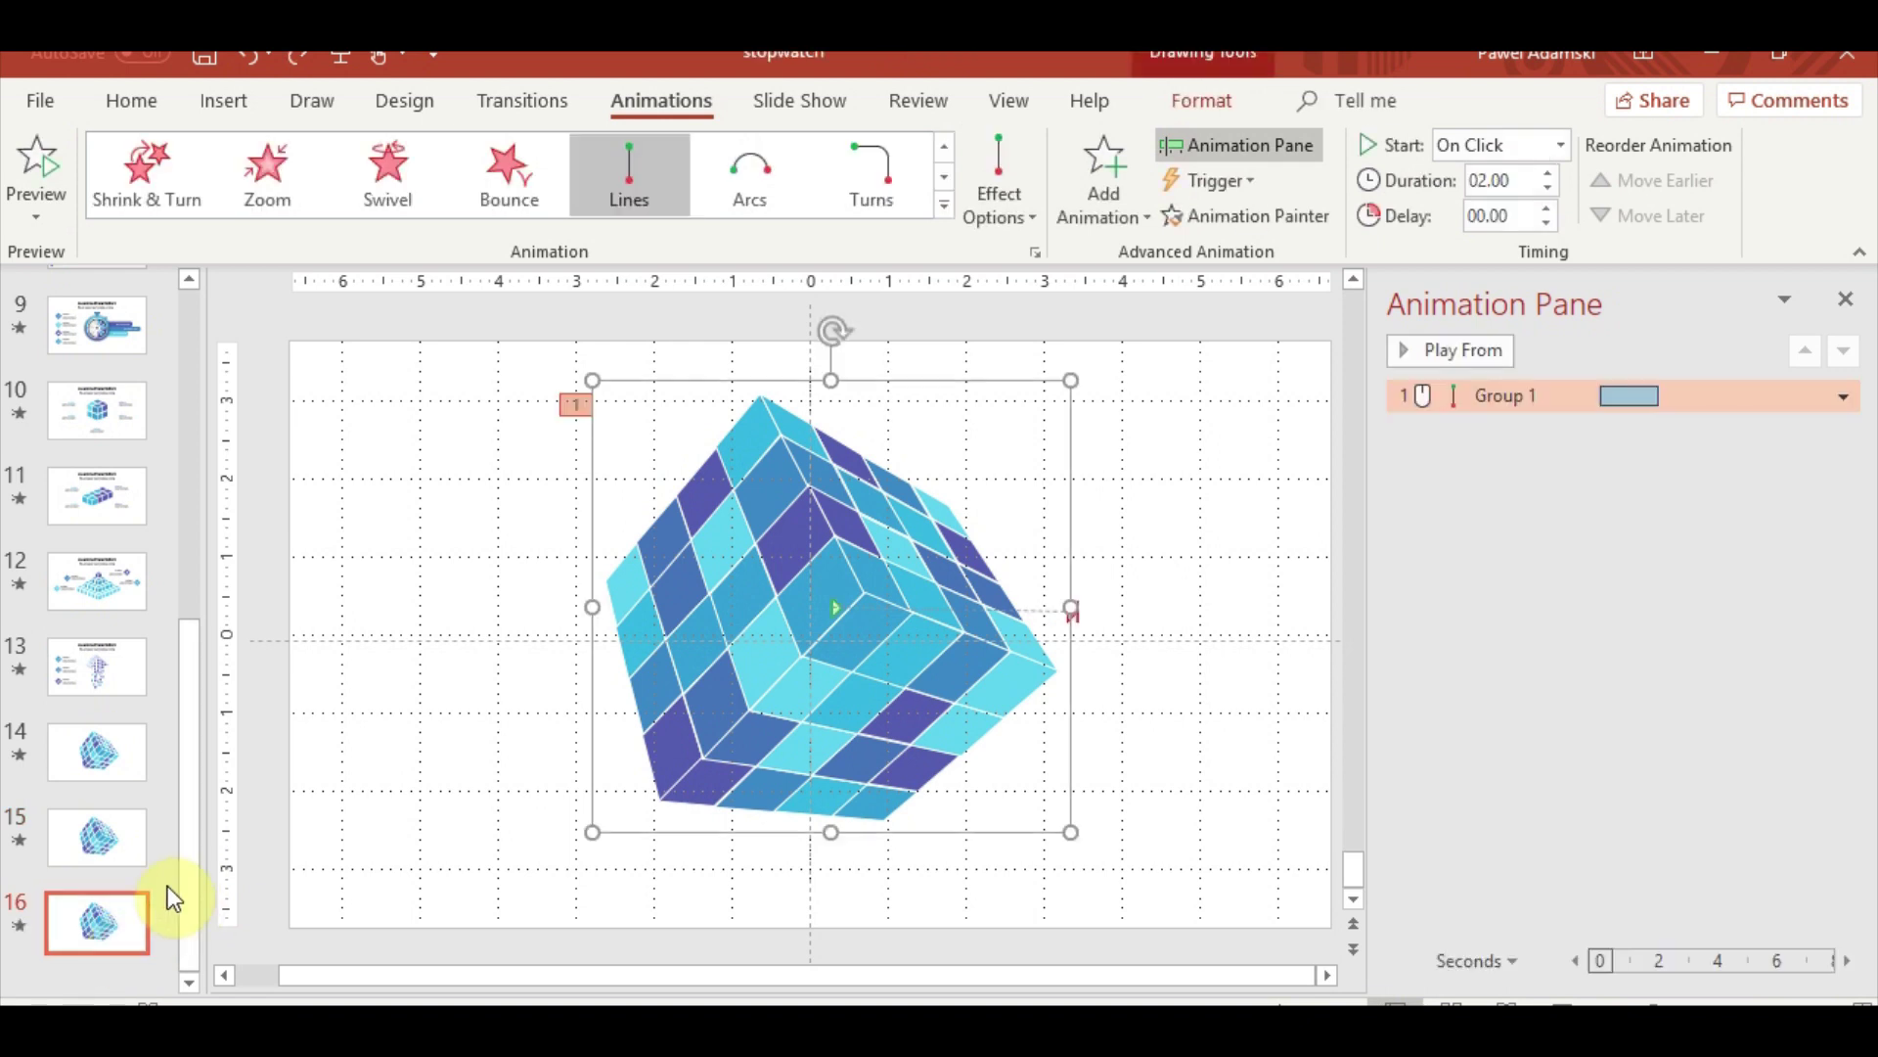
Drag the cube group to the right, then undo the move
left_click(428, 757)
left_click(681, 589)
left_click_drag(681, 588, 938, 589)
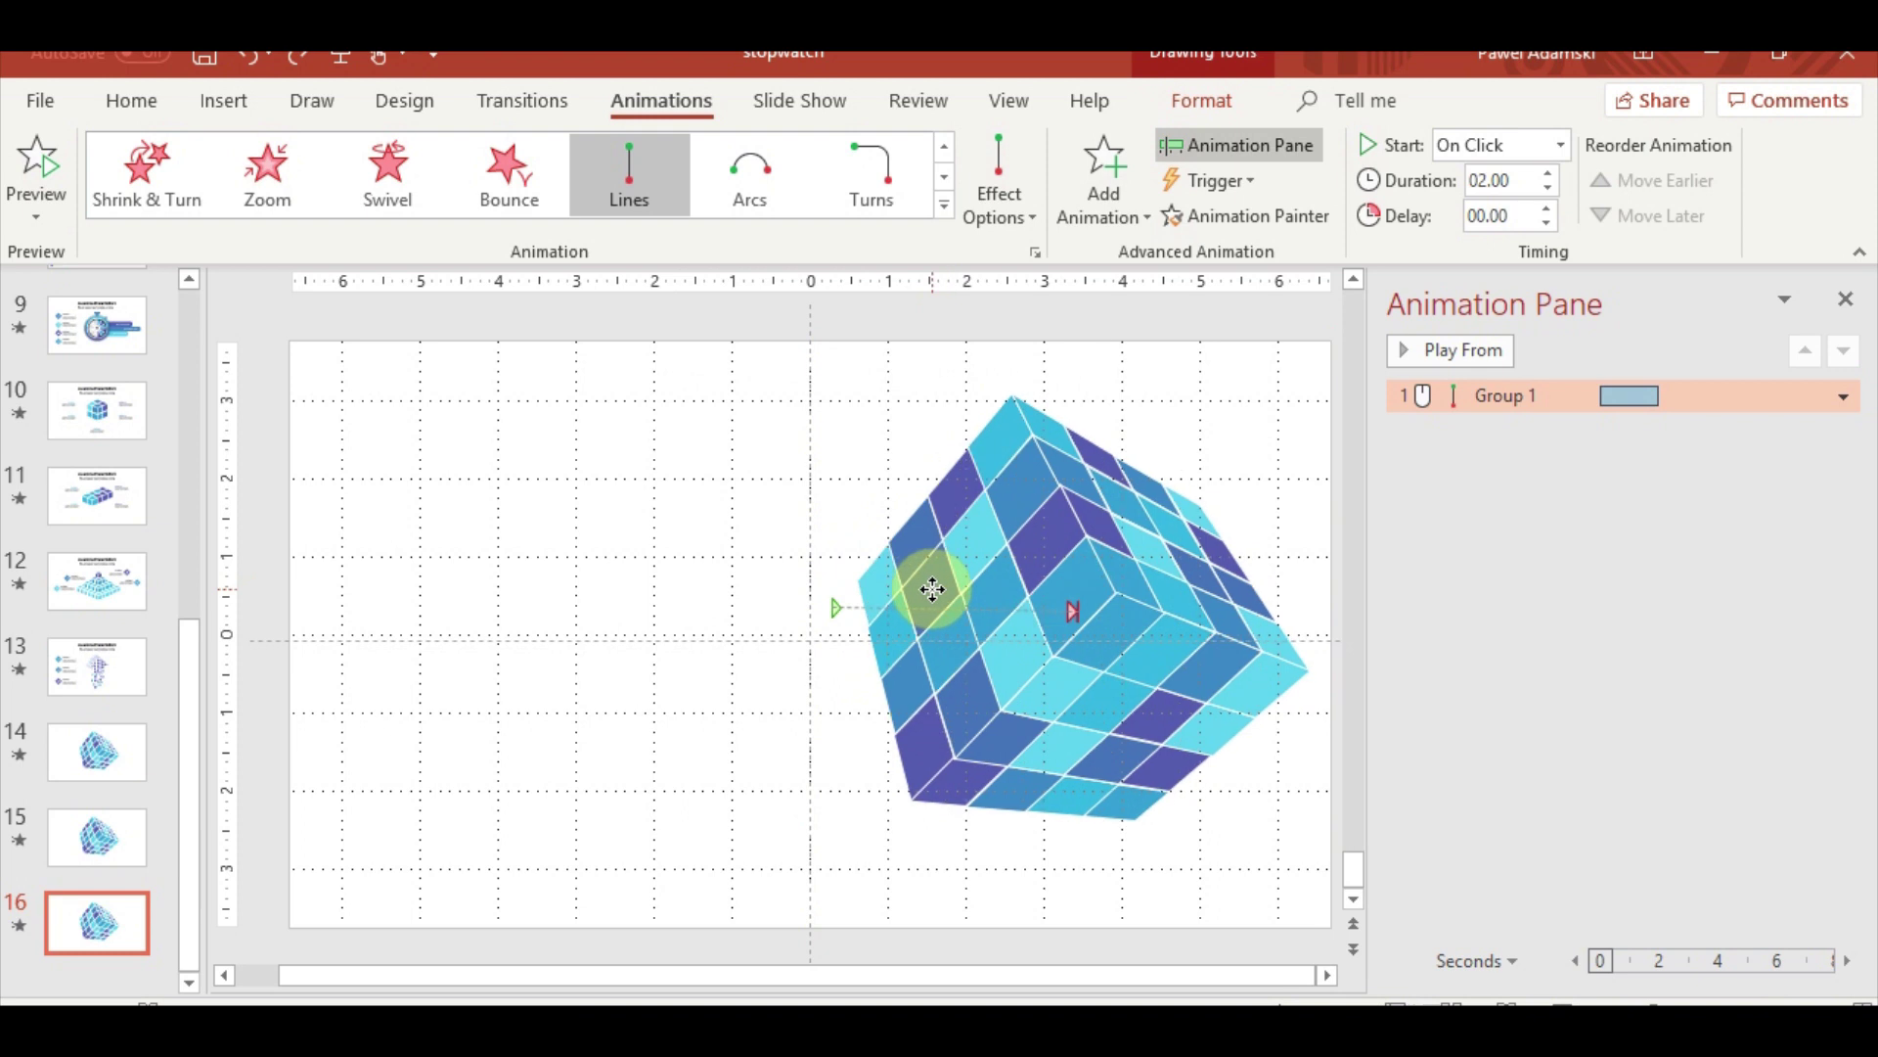
key("ctrl+z")
left_click(509, 386)
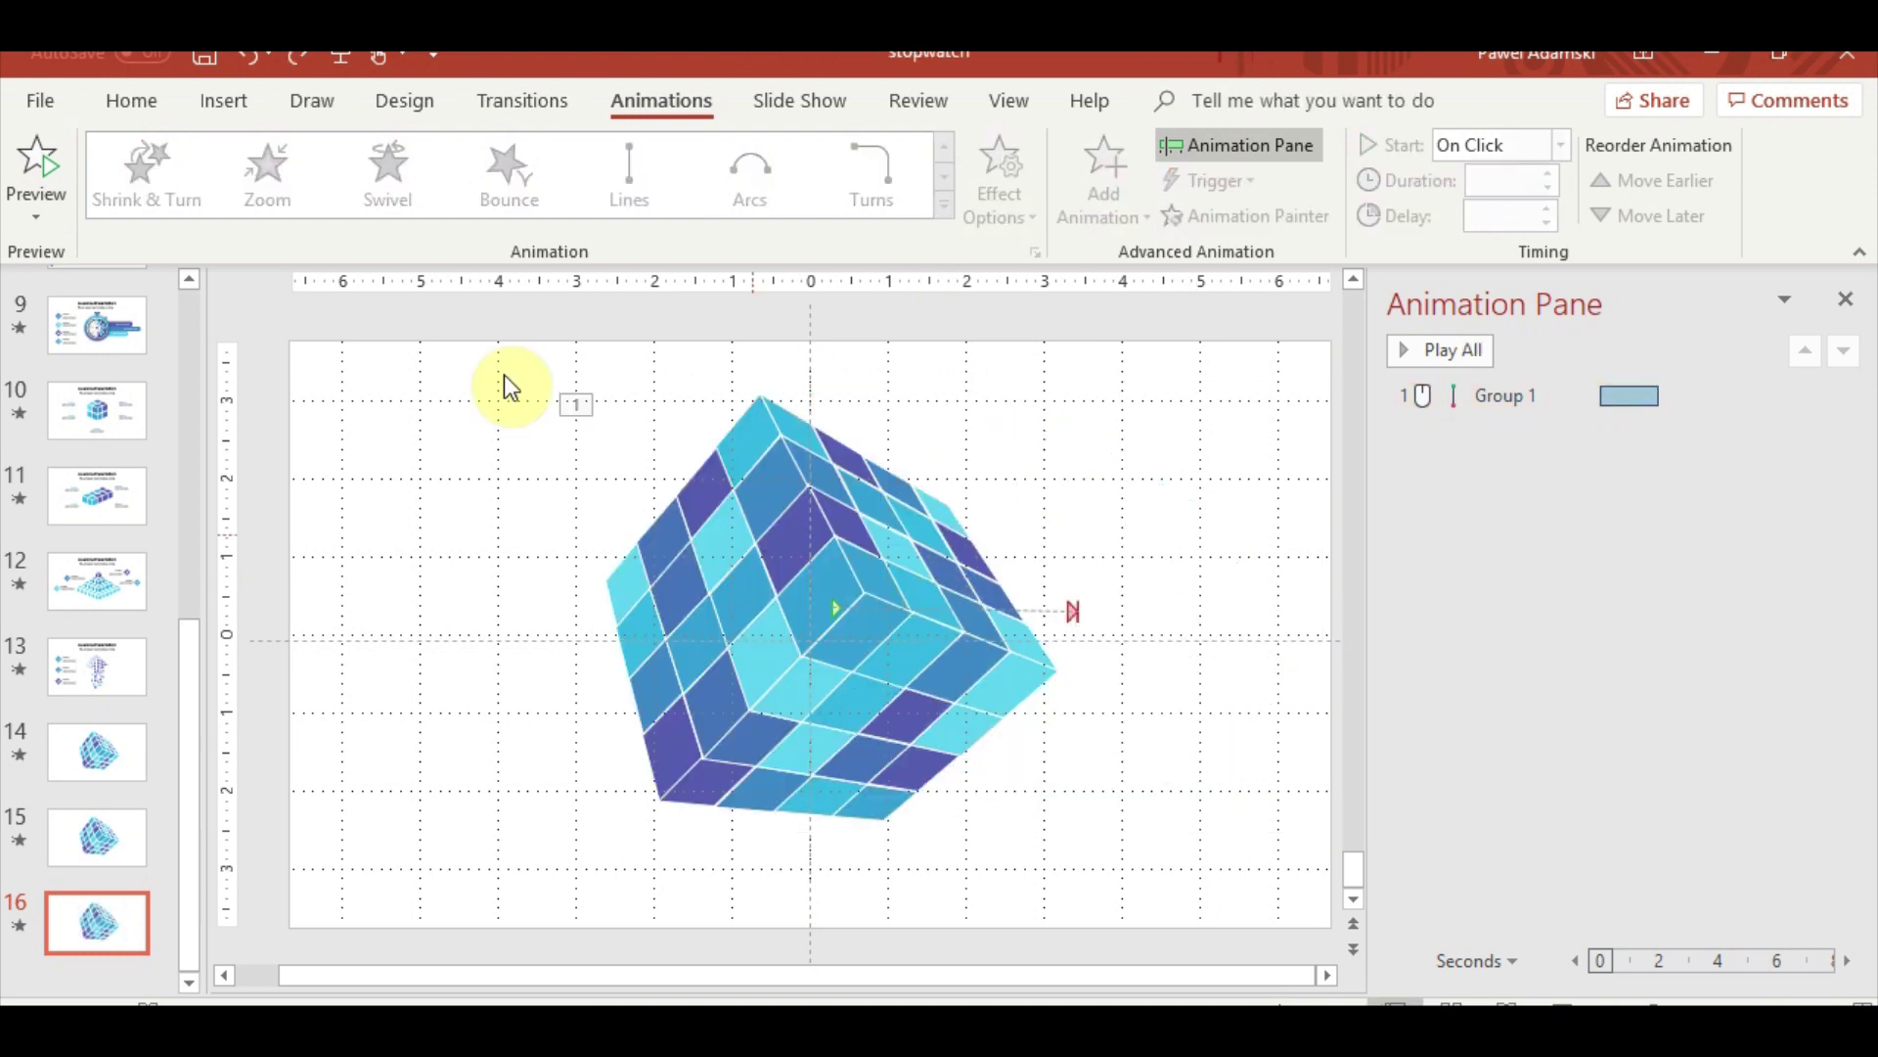
Draw a small shape from the Insert Shapes gallery beside the cube
left_click(133, 106)
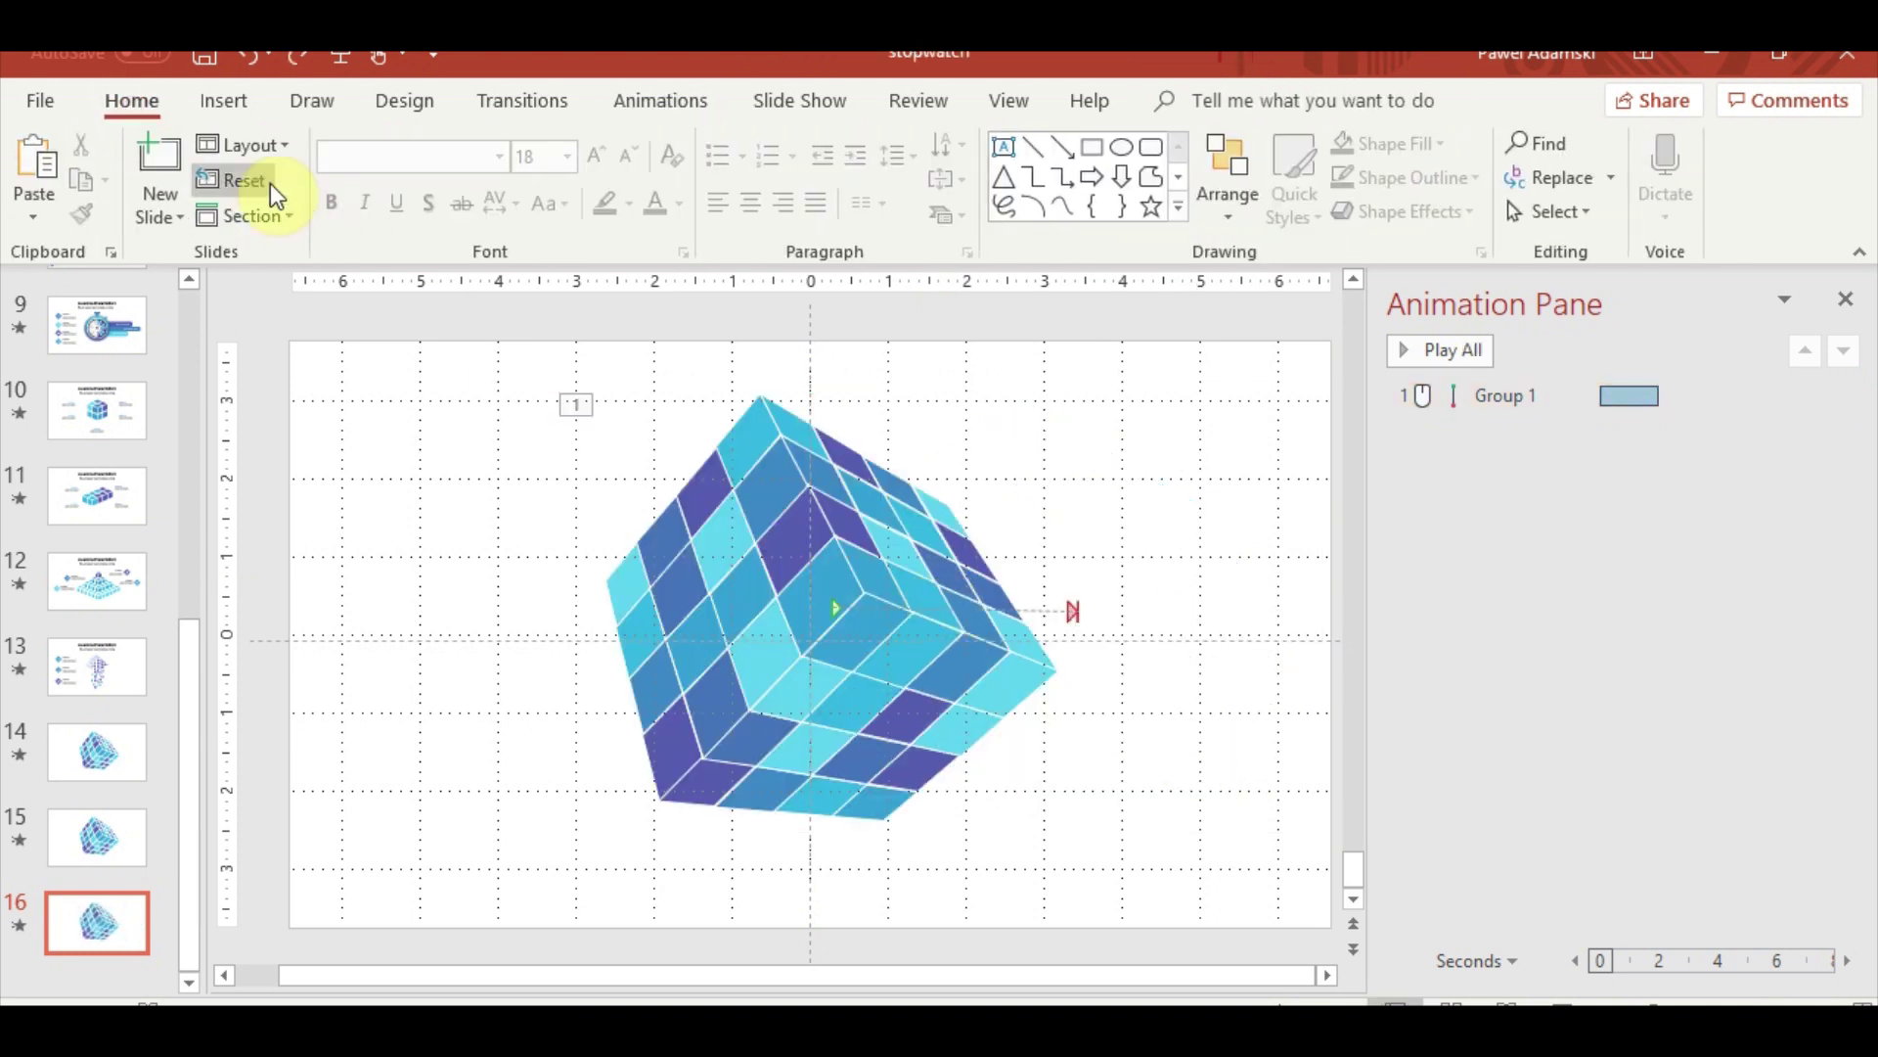
left_click(224, 101)
left_click(431, 176)
left_click(456, 279)
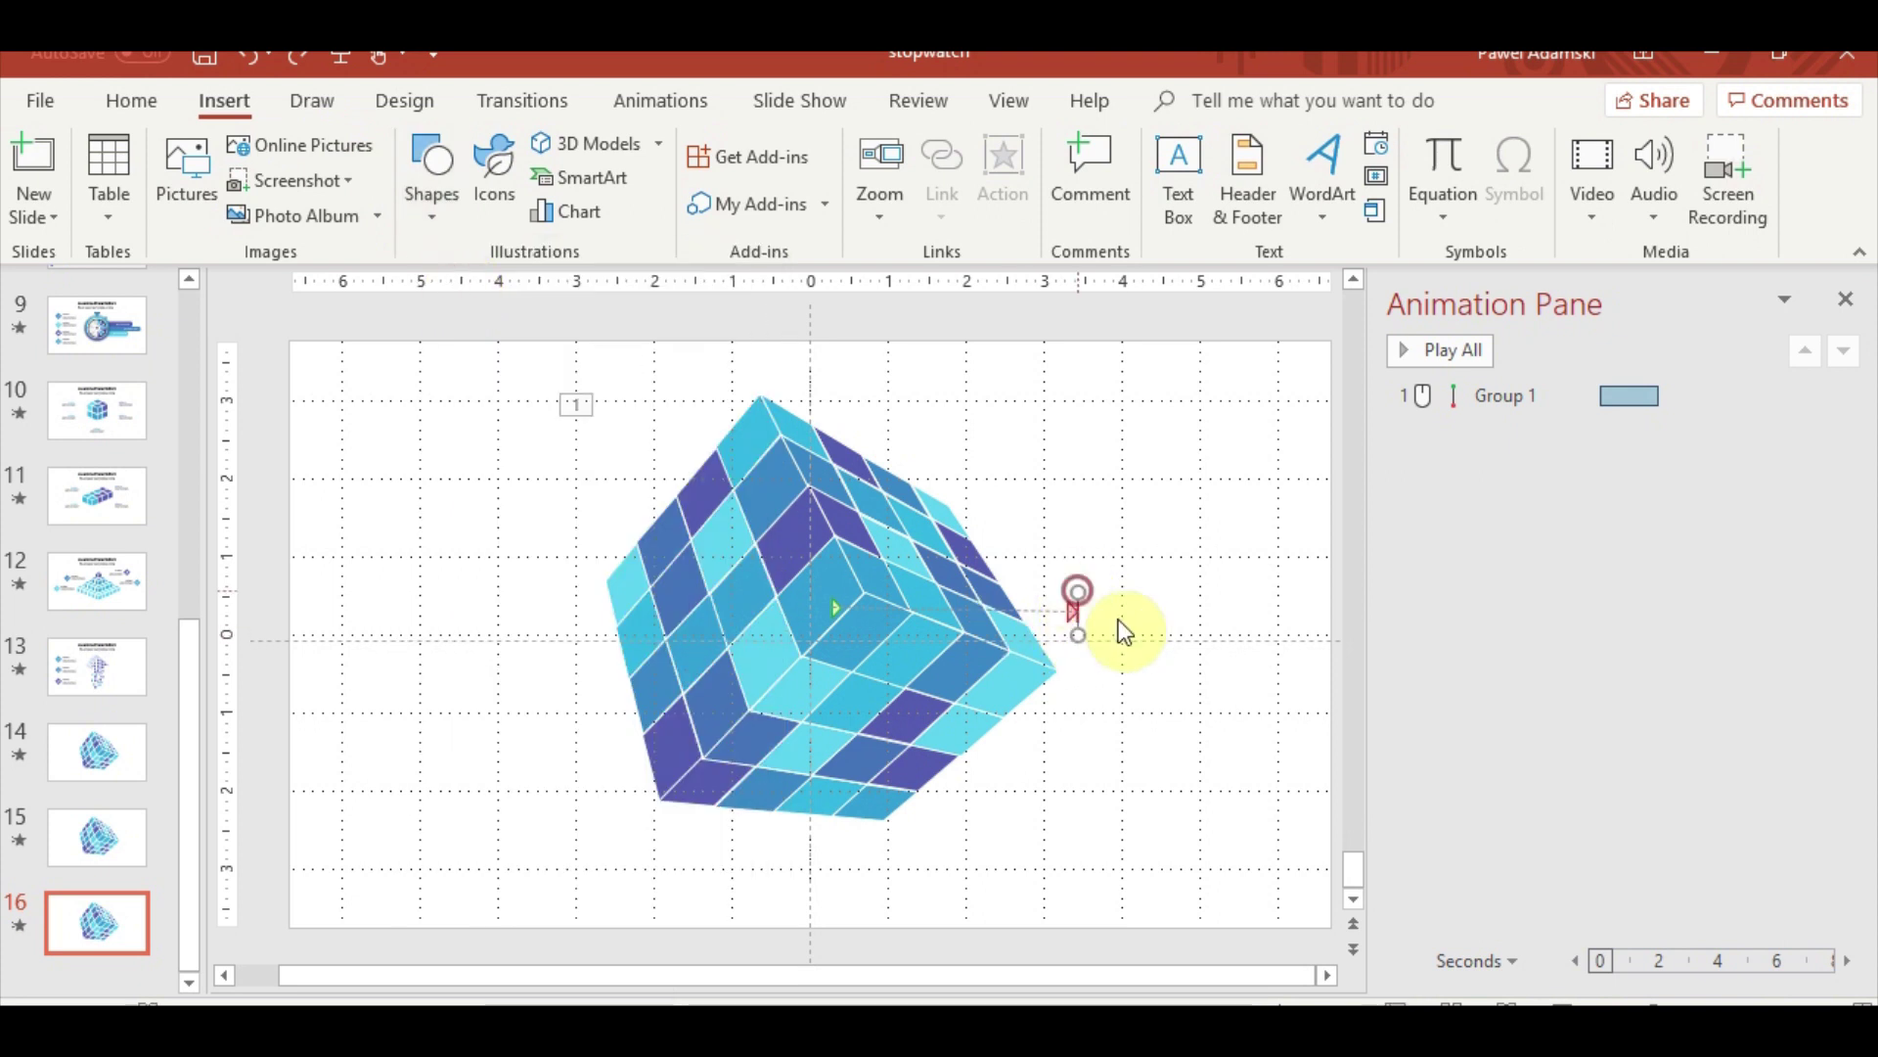
left_click_drag(1123, 629, 1132, 649)
left_click(802, 486)
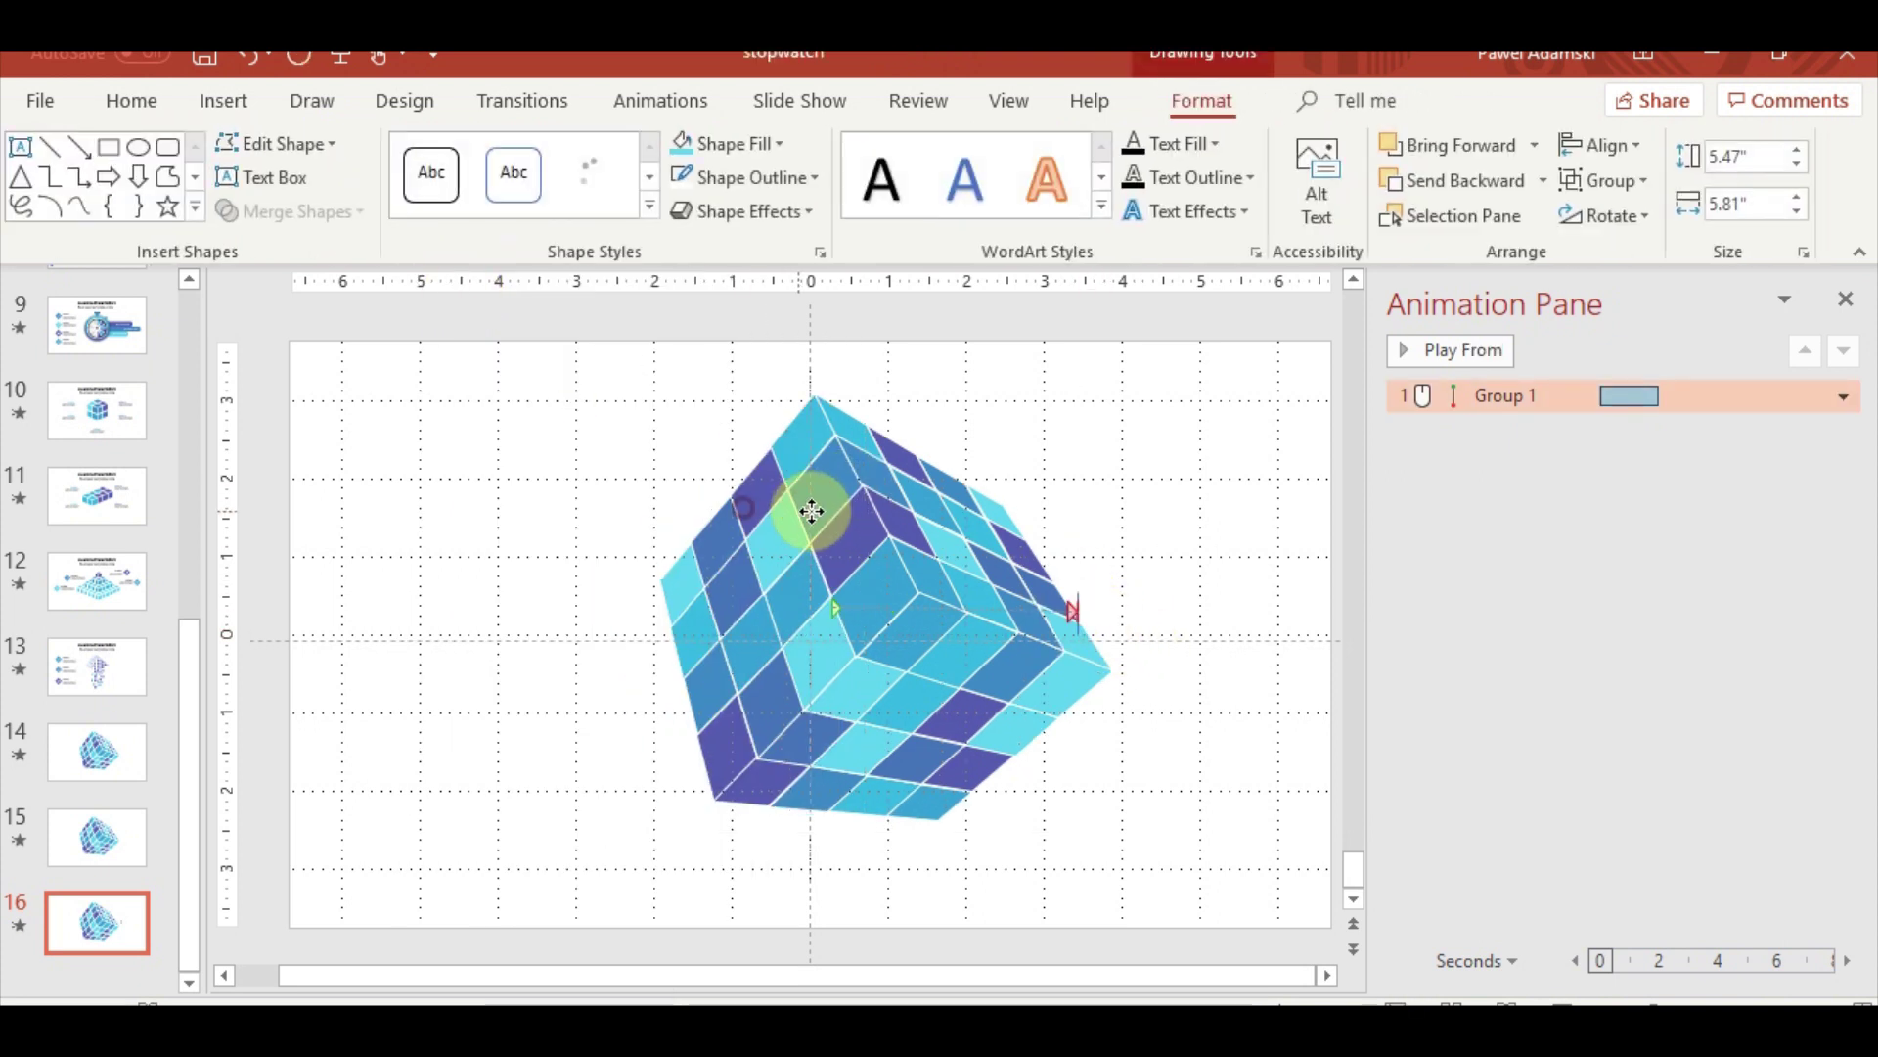
left_click(735, 491)
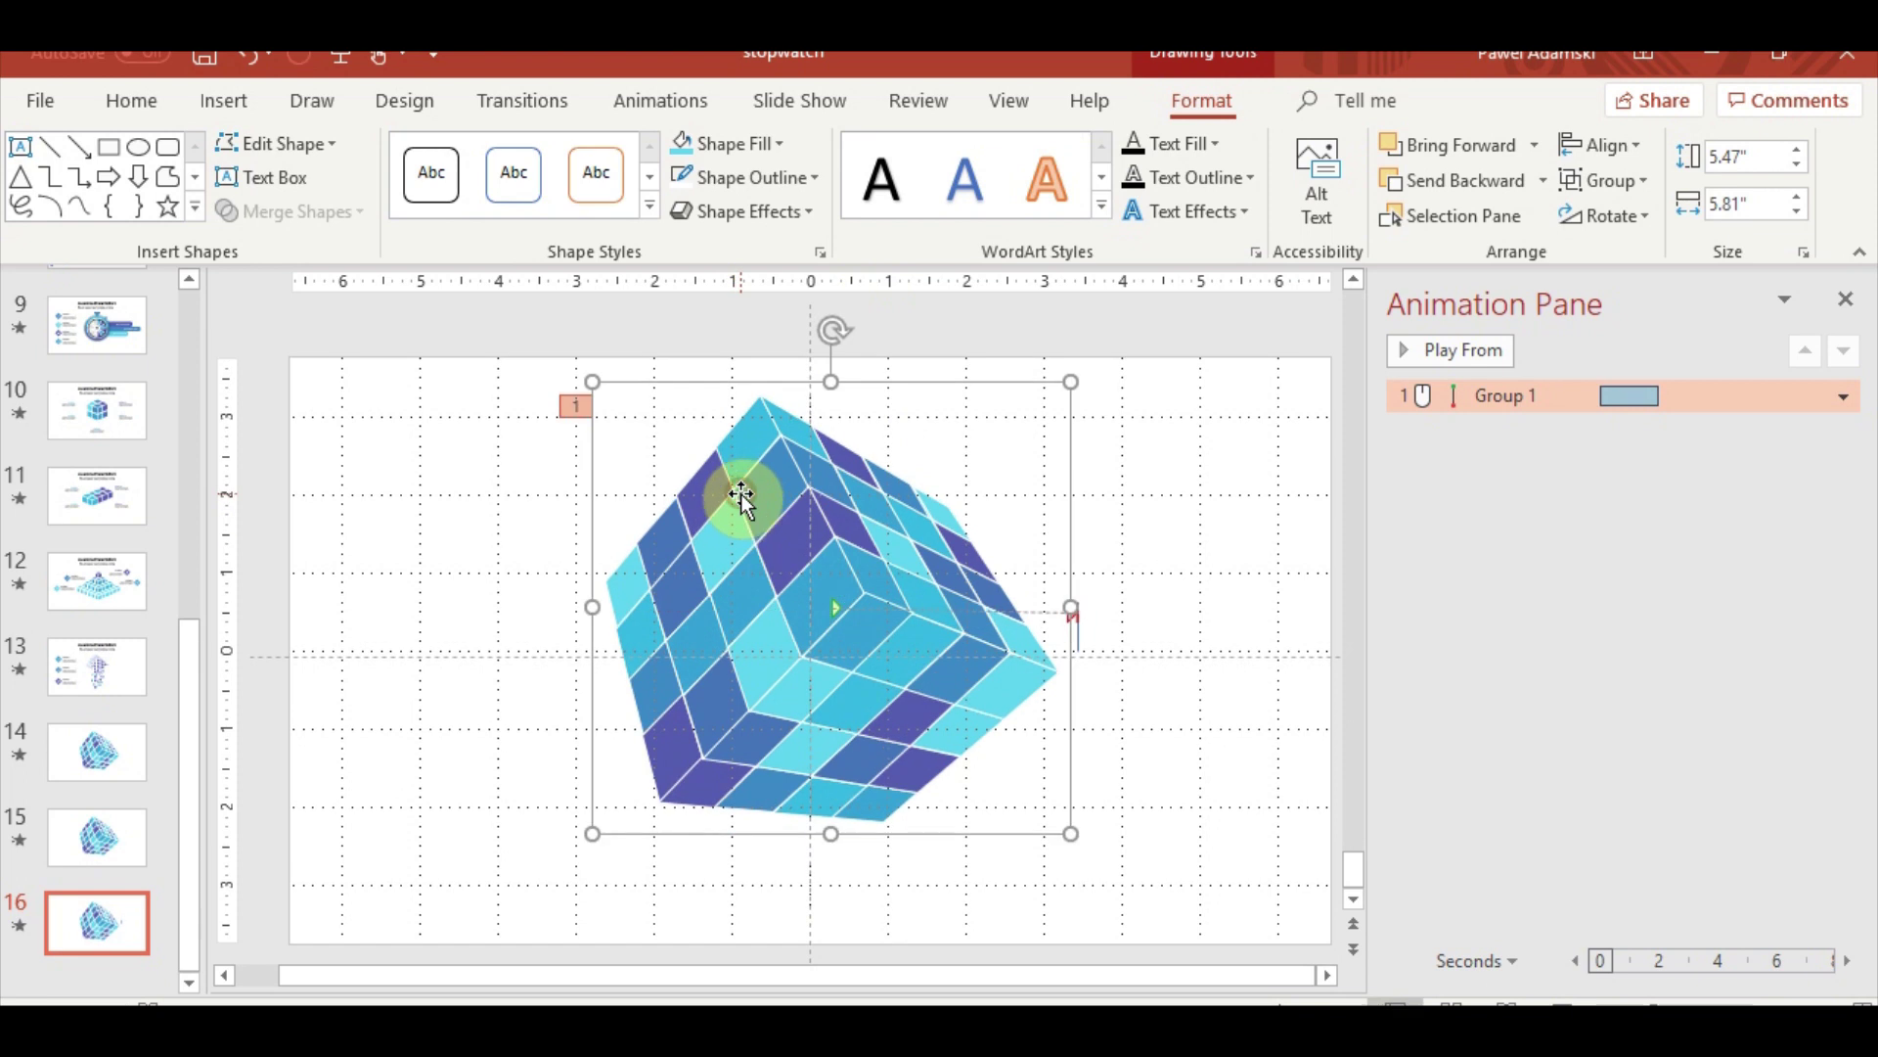
left_click(1195, 746)
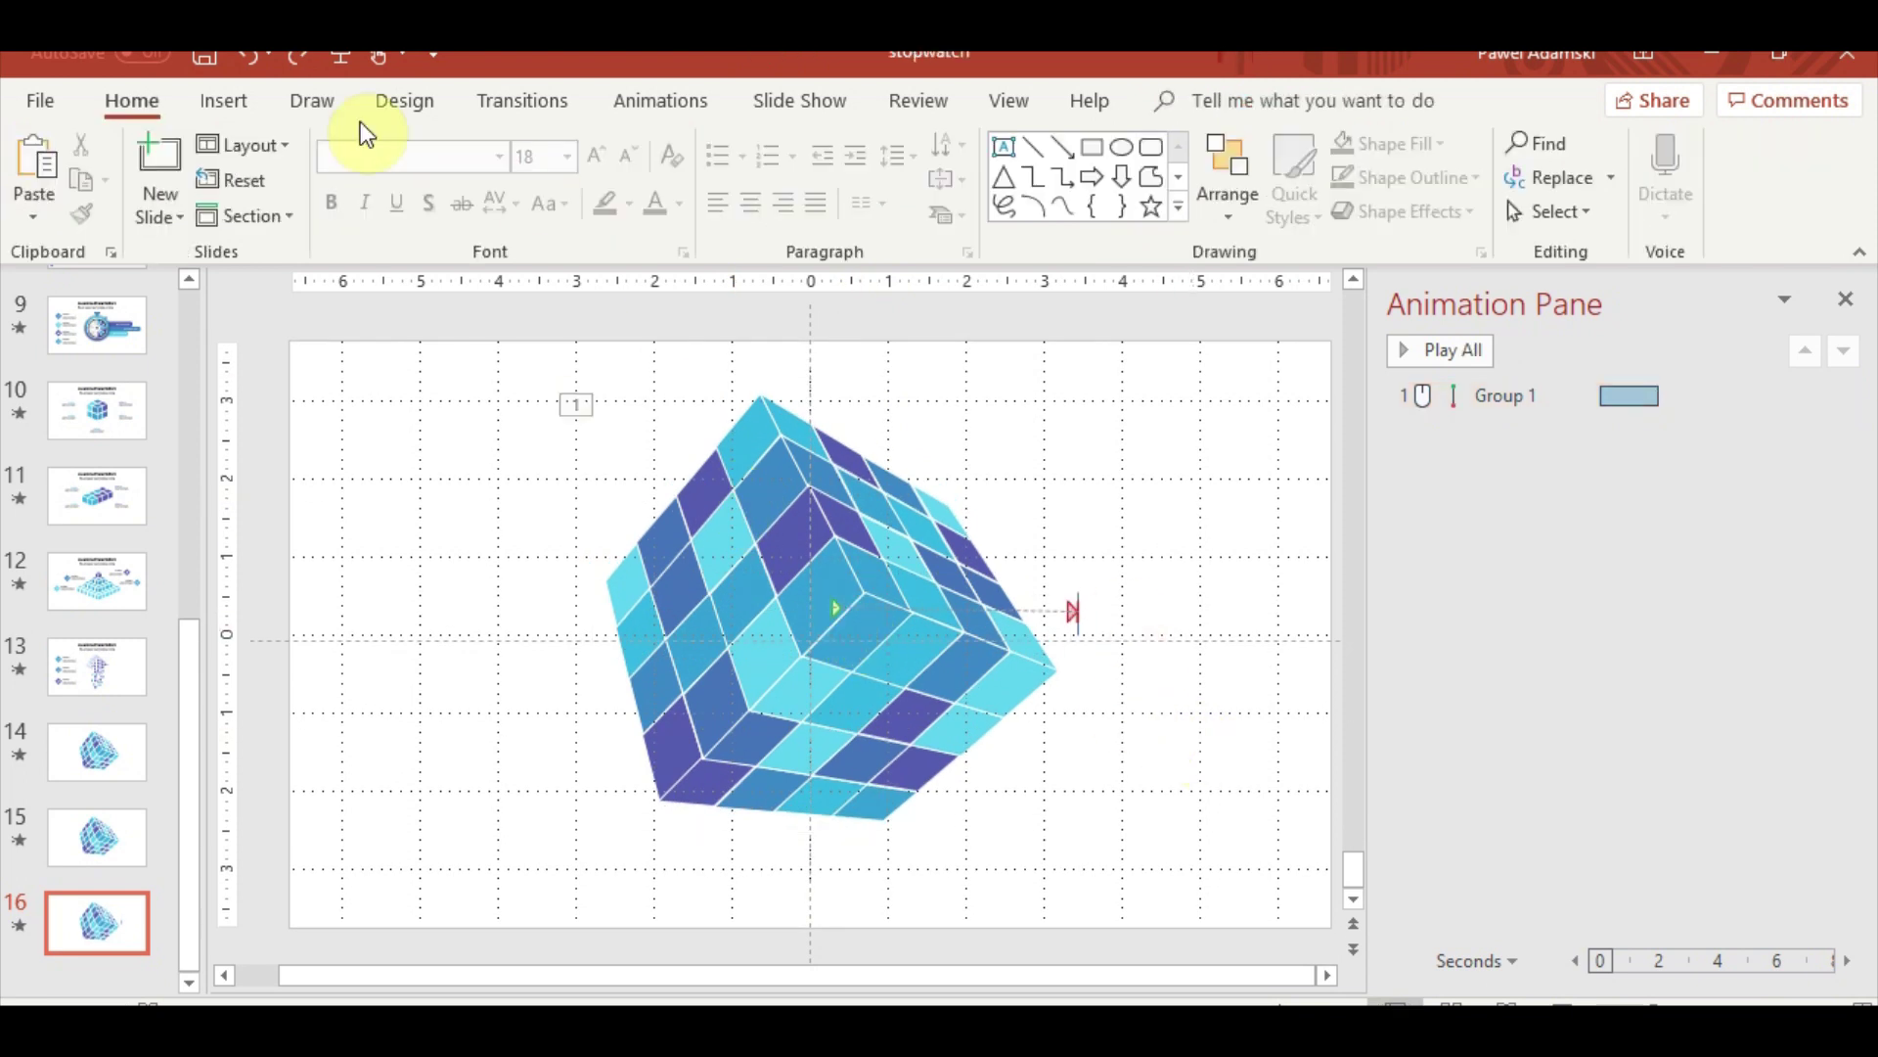
Draw a short freeform line from the Shapes gallery on slide 16
left_click(227, 102)
left_click(431, 196)
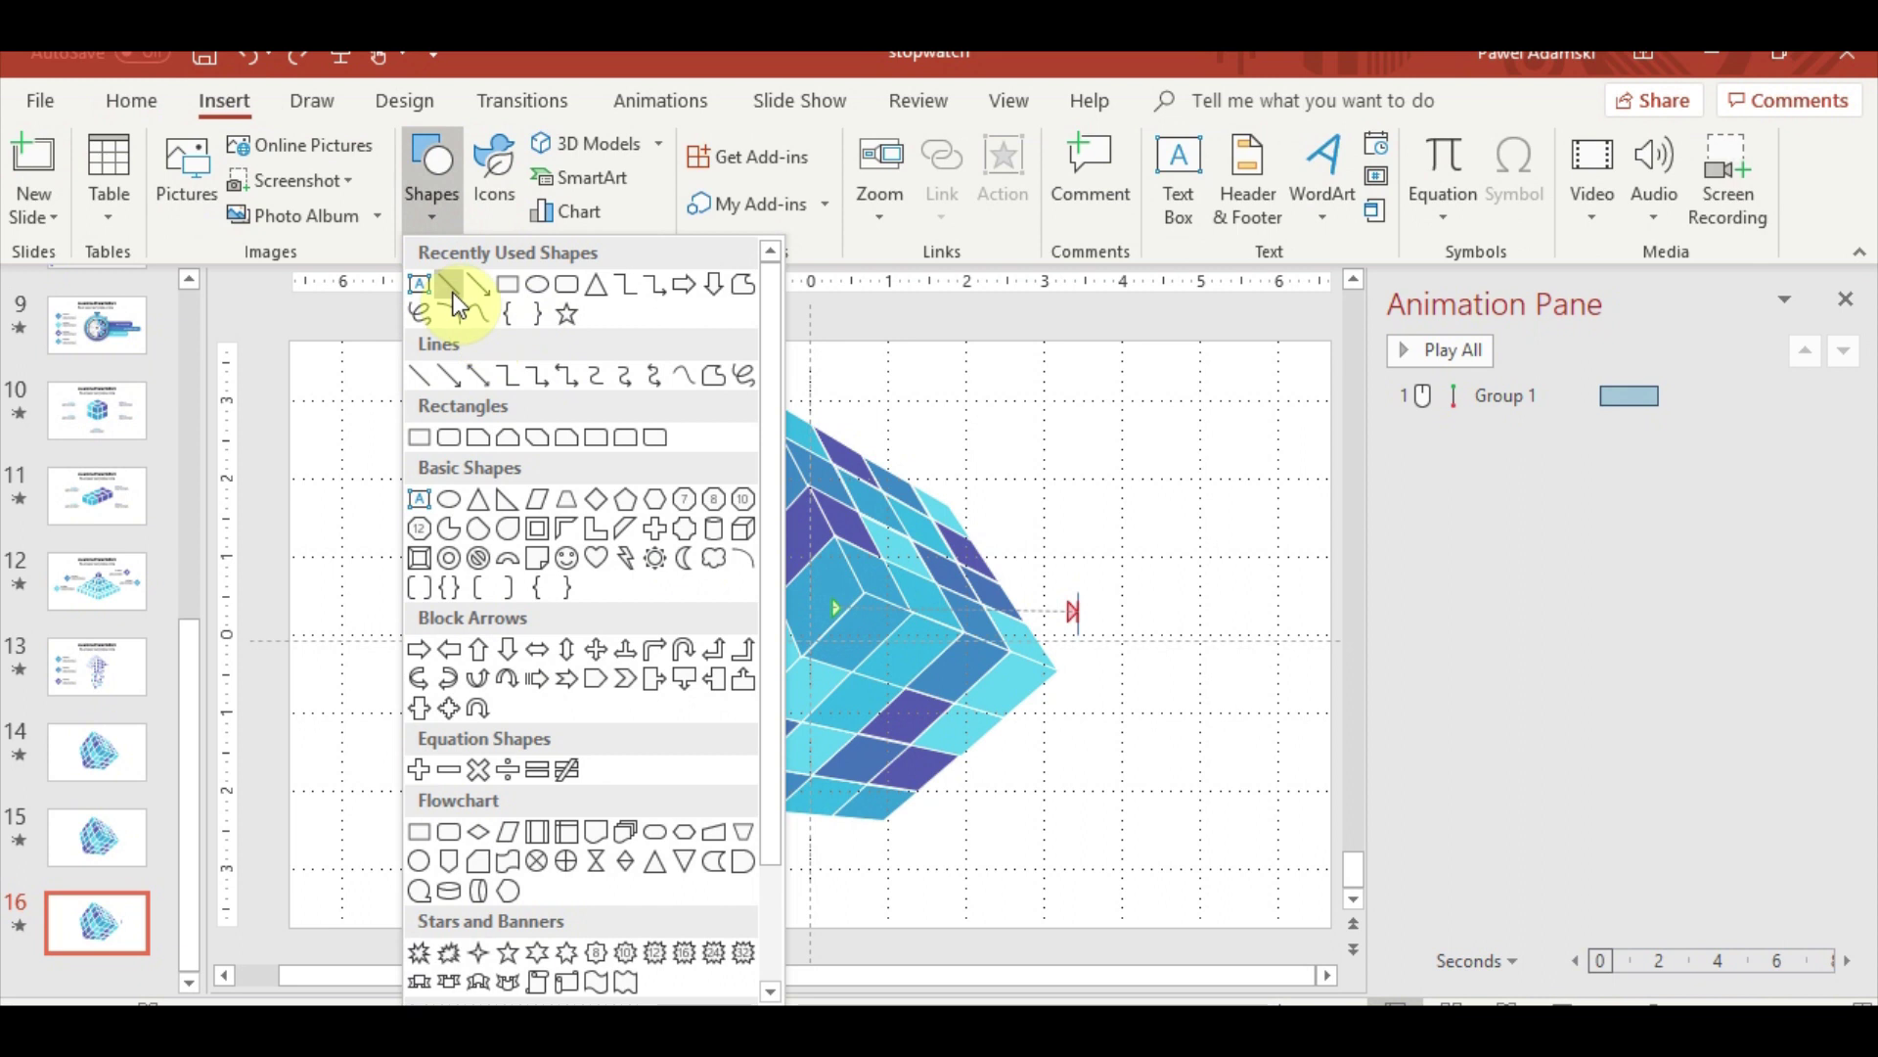
left_click(470, 284)
scroll(793, 608, "up", 5, "ctrl")
scroll(636, 881, "down", 5)
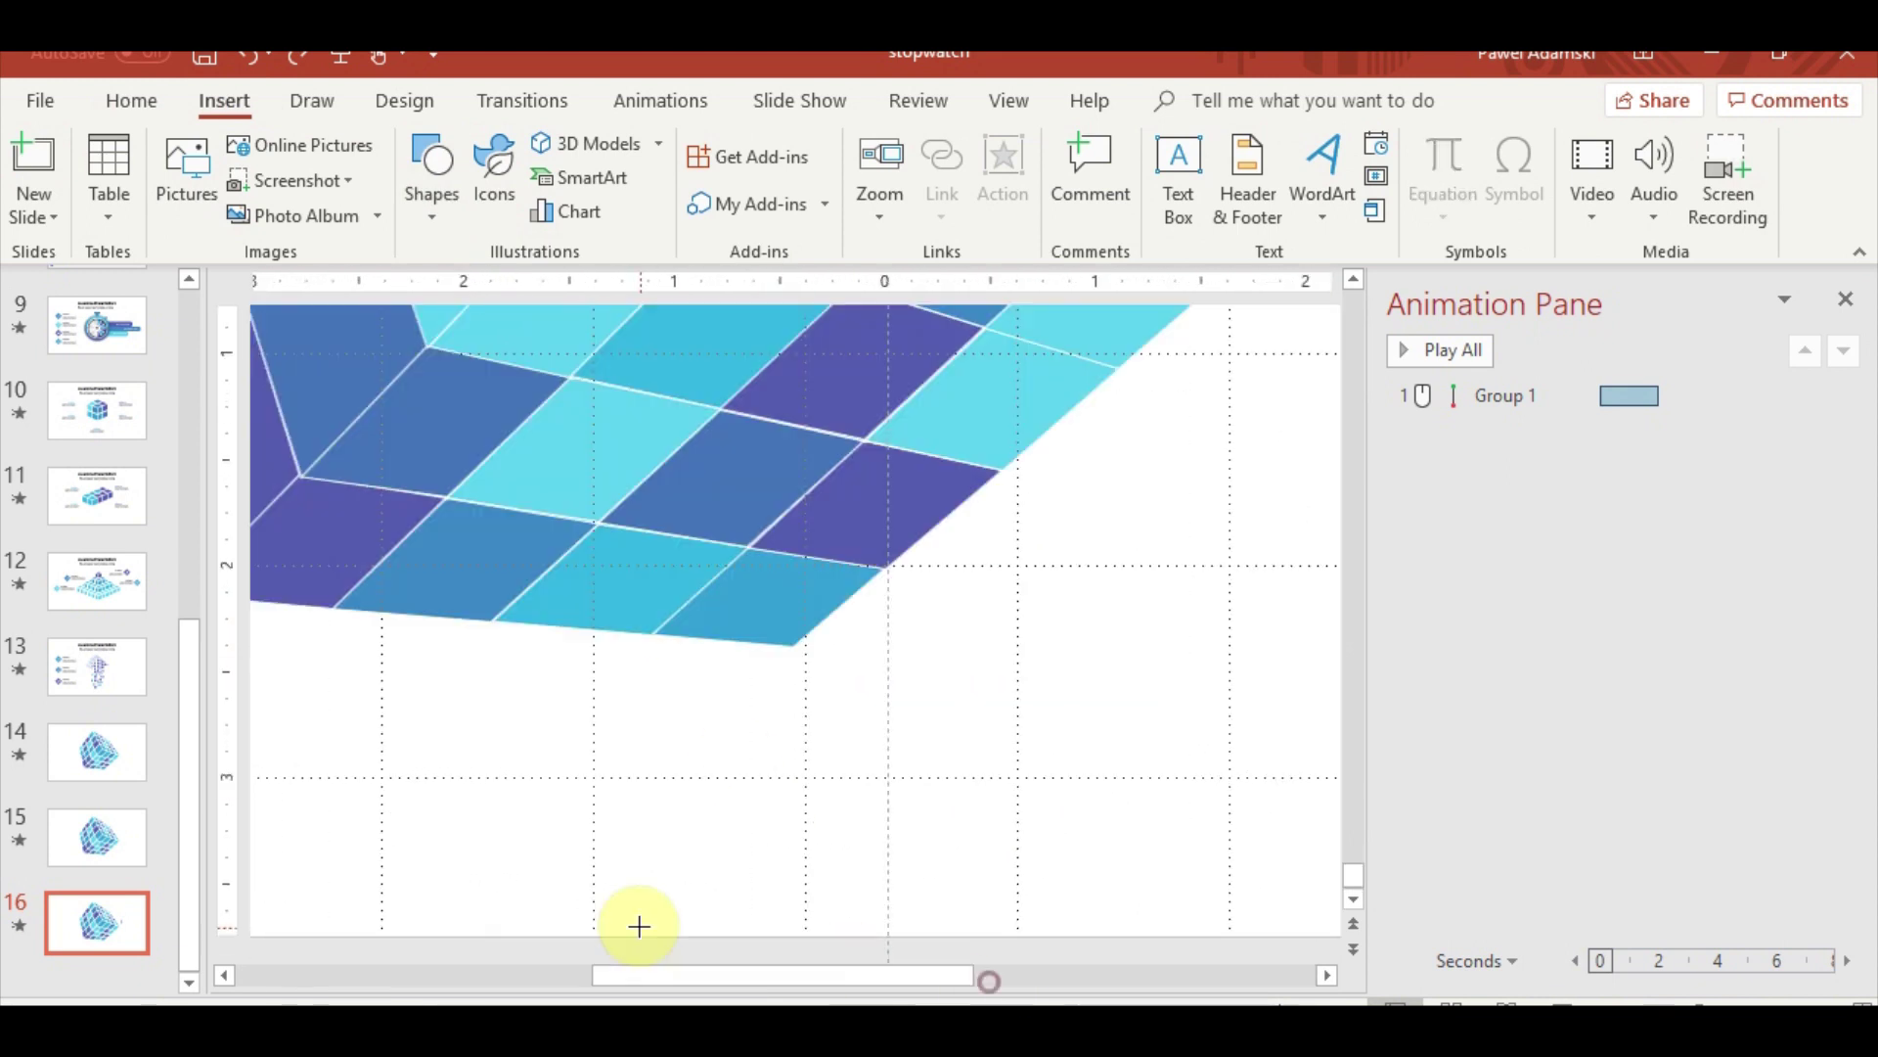
scroll(839, 708, "up", 5)
scroll(956, 474, "down", 3, "ctrl")
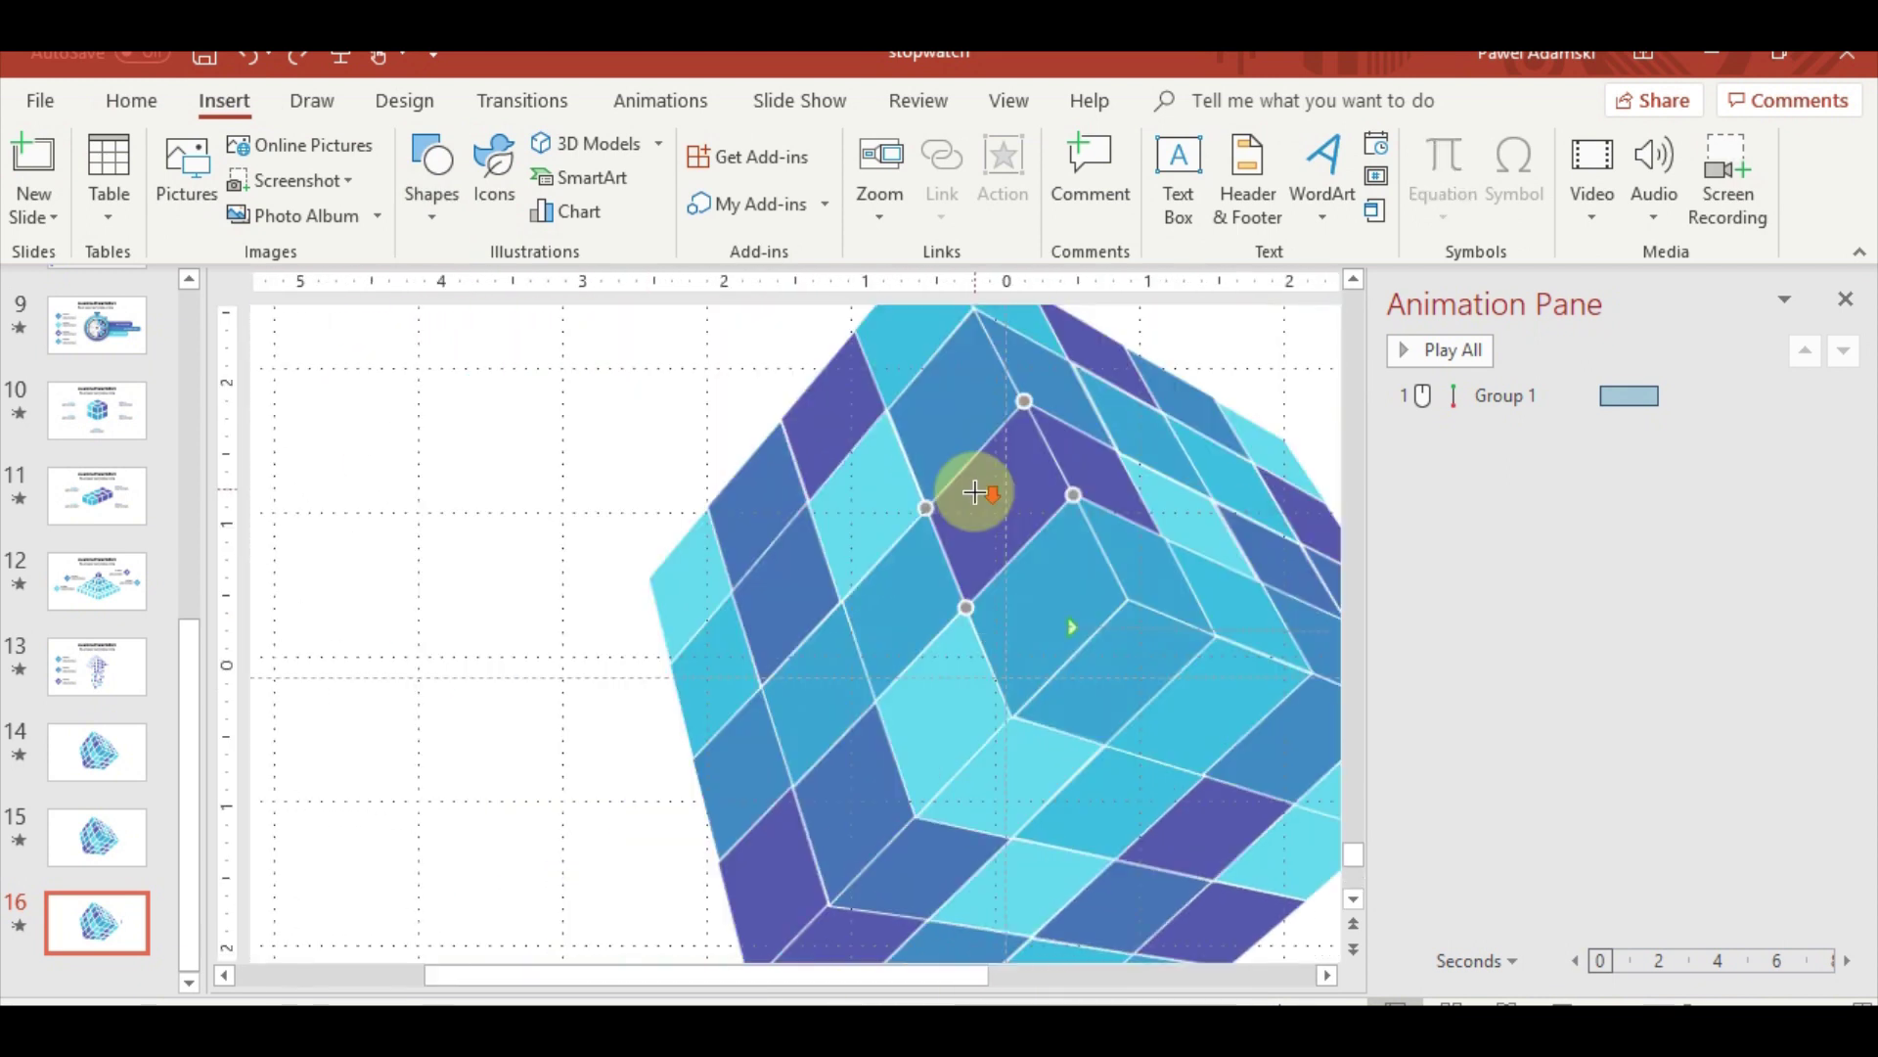
left_click(1057, 590)
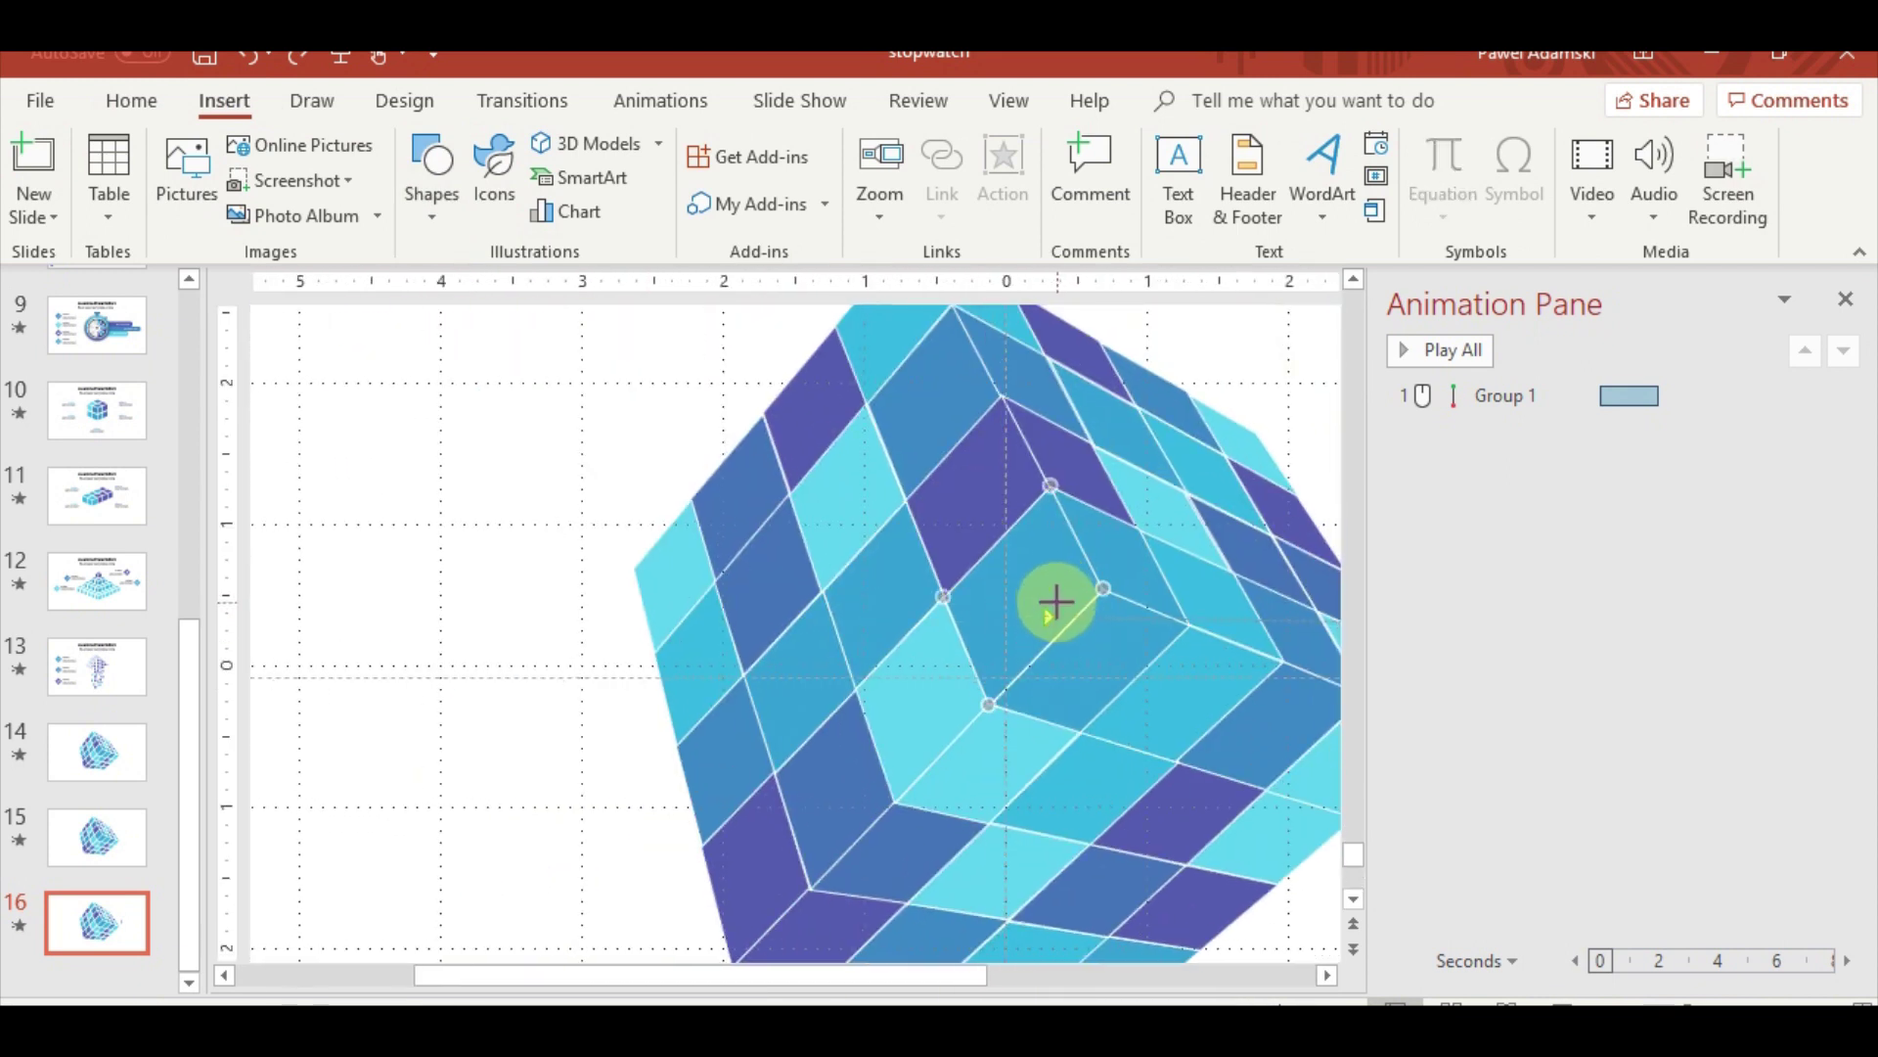
left_click(599, 617)
Move the line right onto the cube's centre edge, then return to slide 15
left_click(839, 574)
left_click(1060, 637)
left_click(1018, 732)
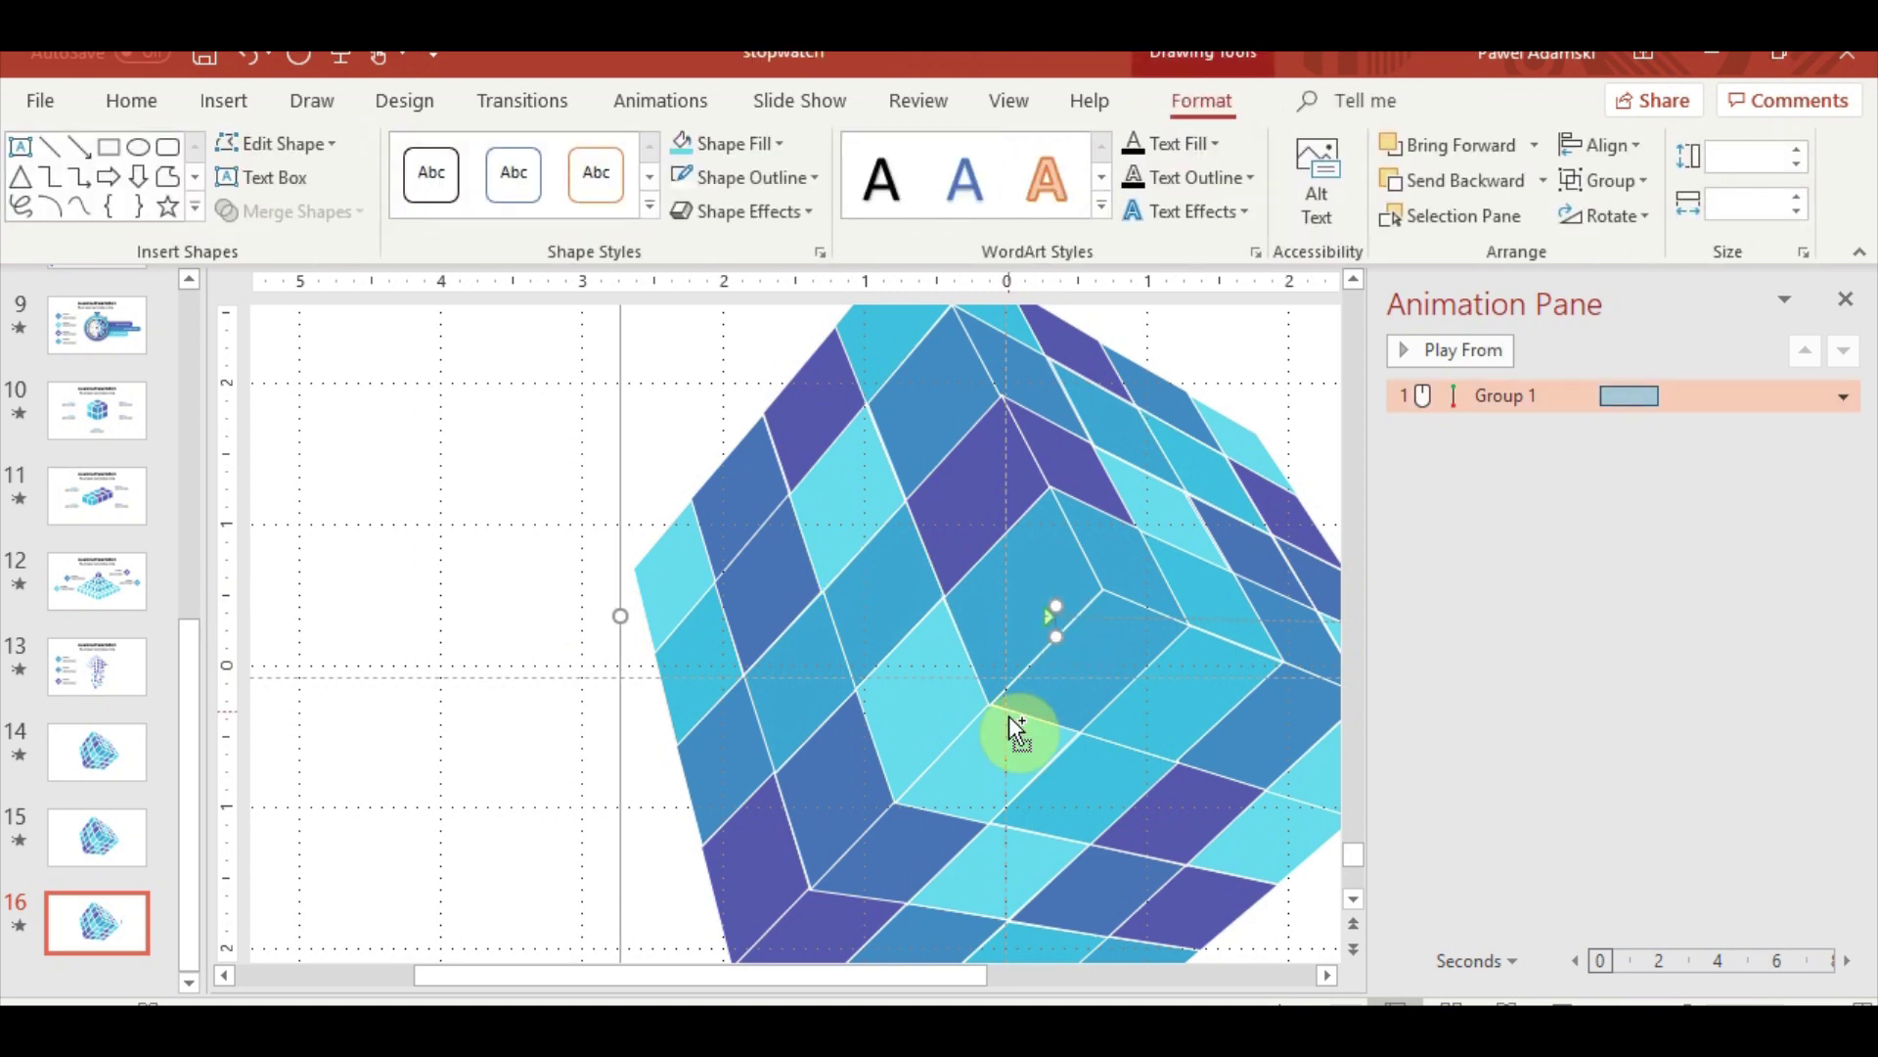
scroll(1018, 732, "down", 3, "ctrl")
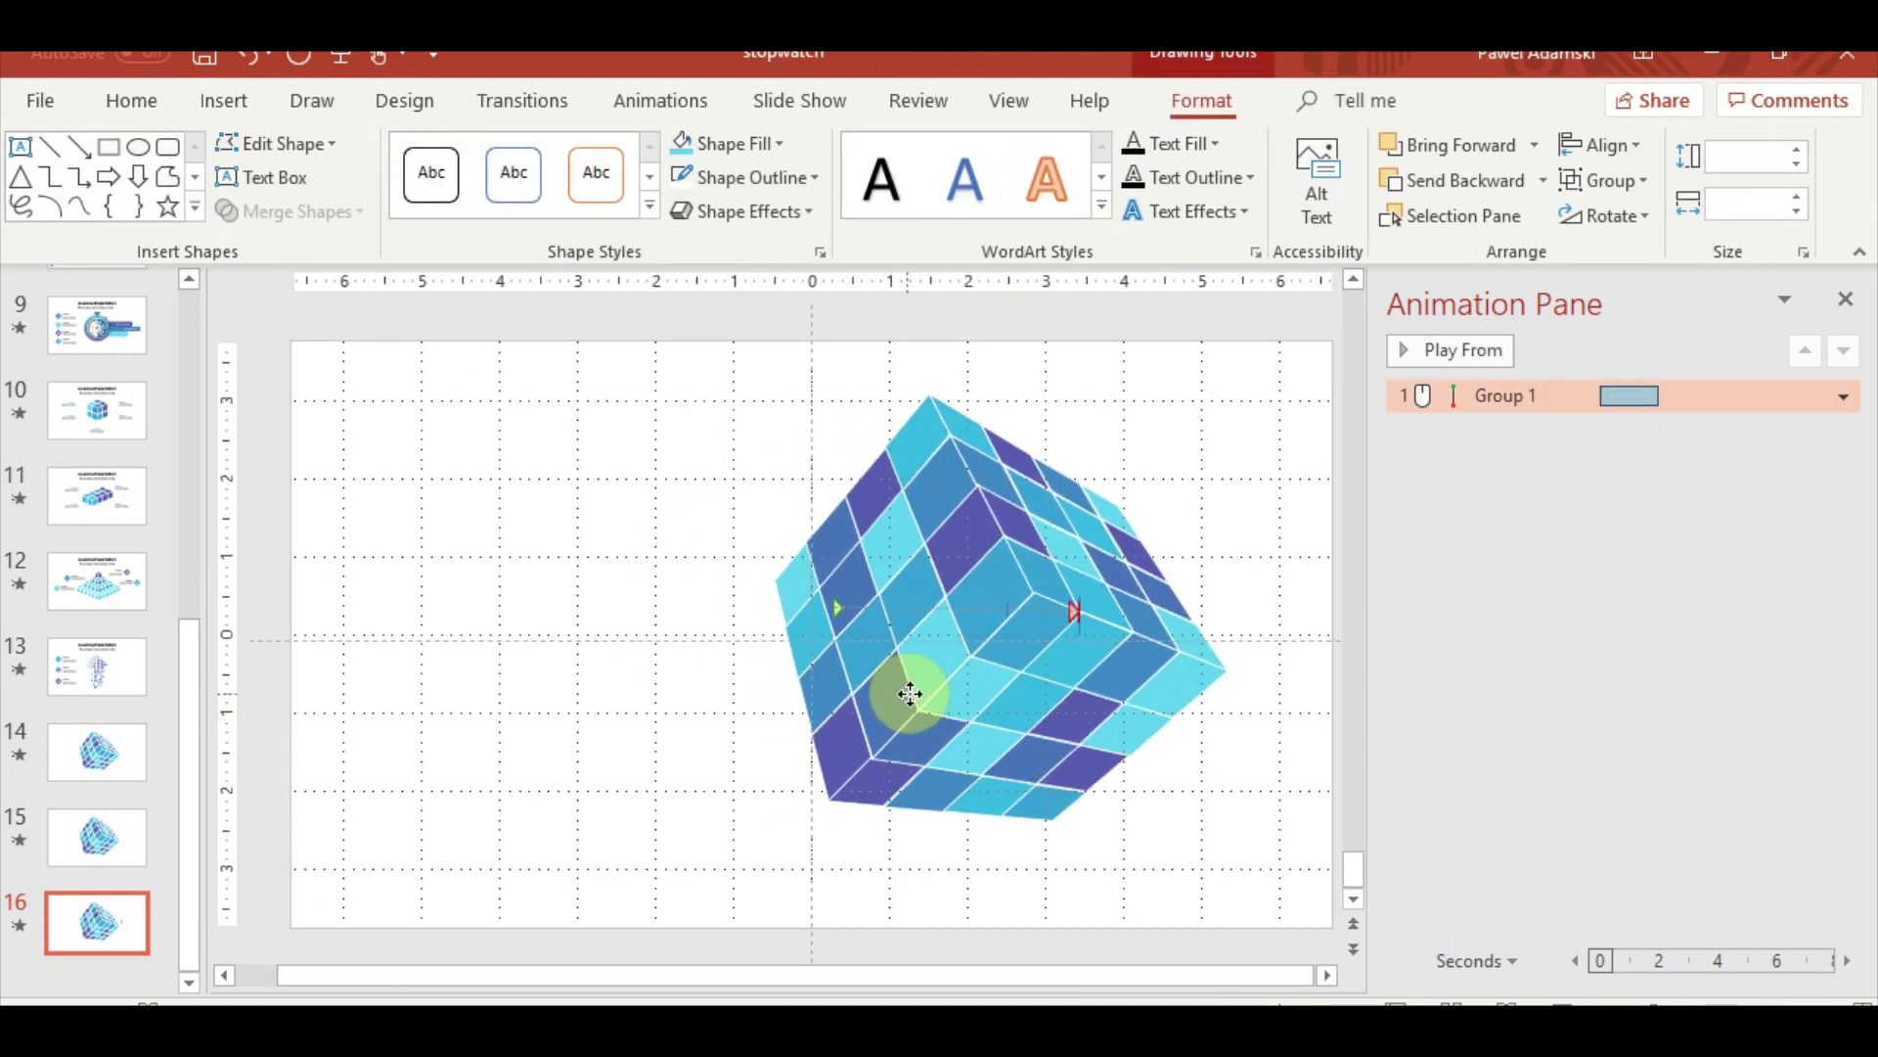
scroll(1099, 717, "up", 5, "ctrl")
scroll(1078, 717, "up", 3, "ctrl")
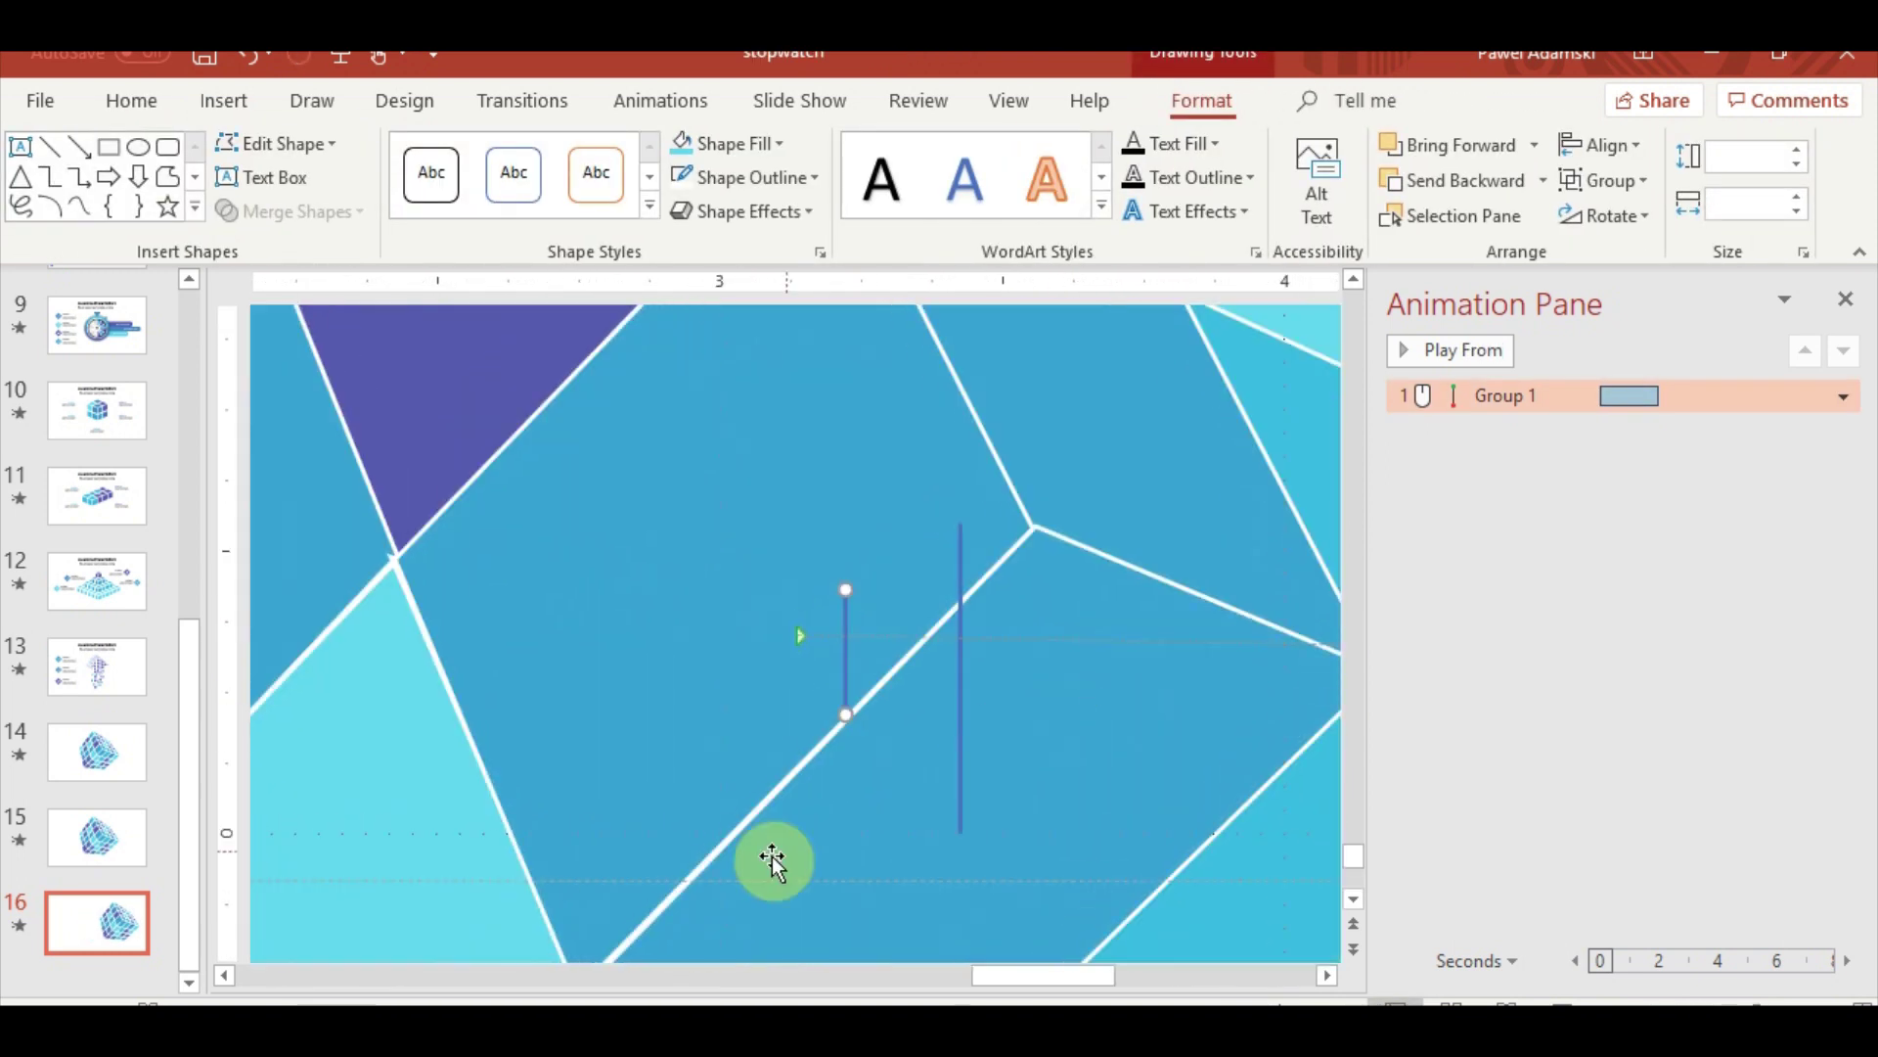
left_click_drag(772, 860, 883, 867)
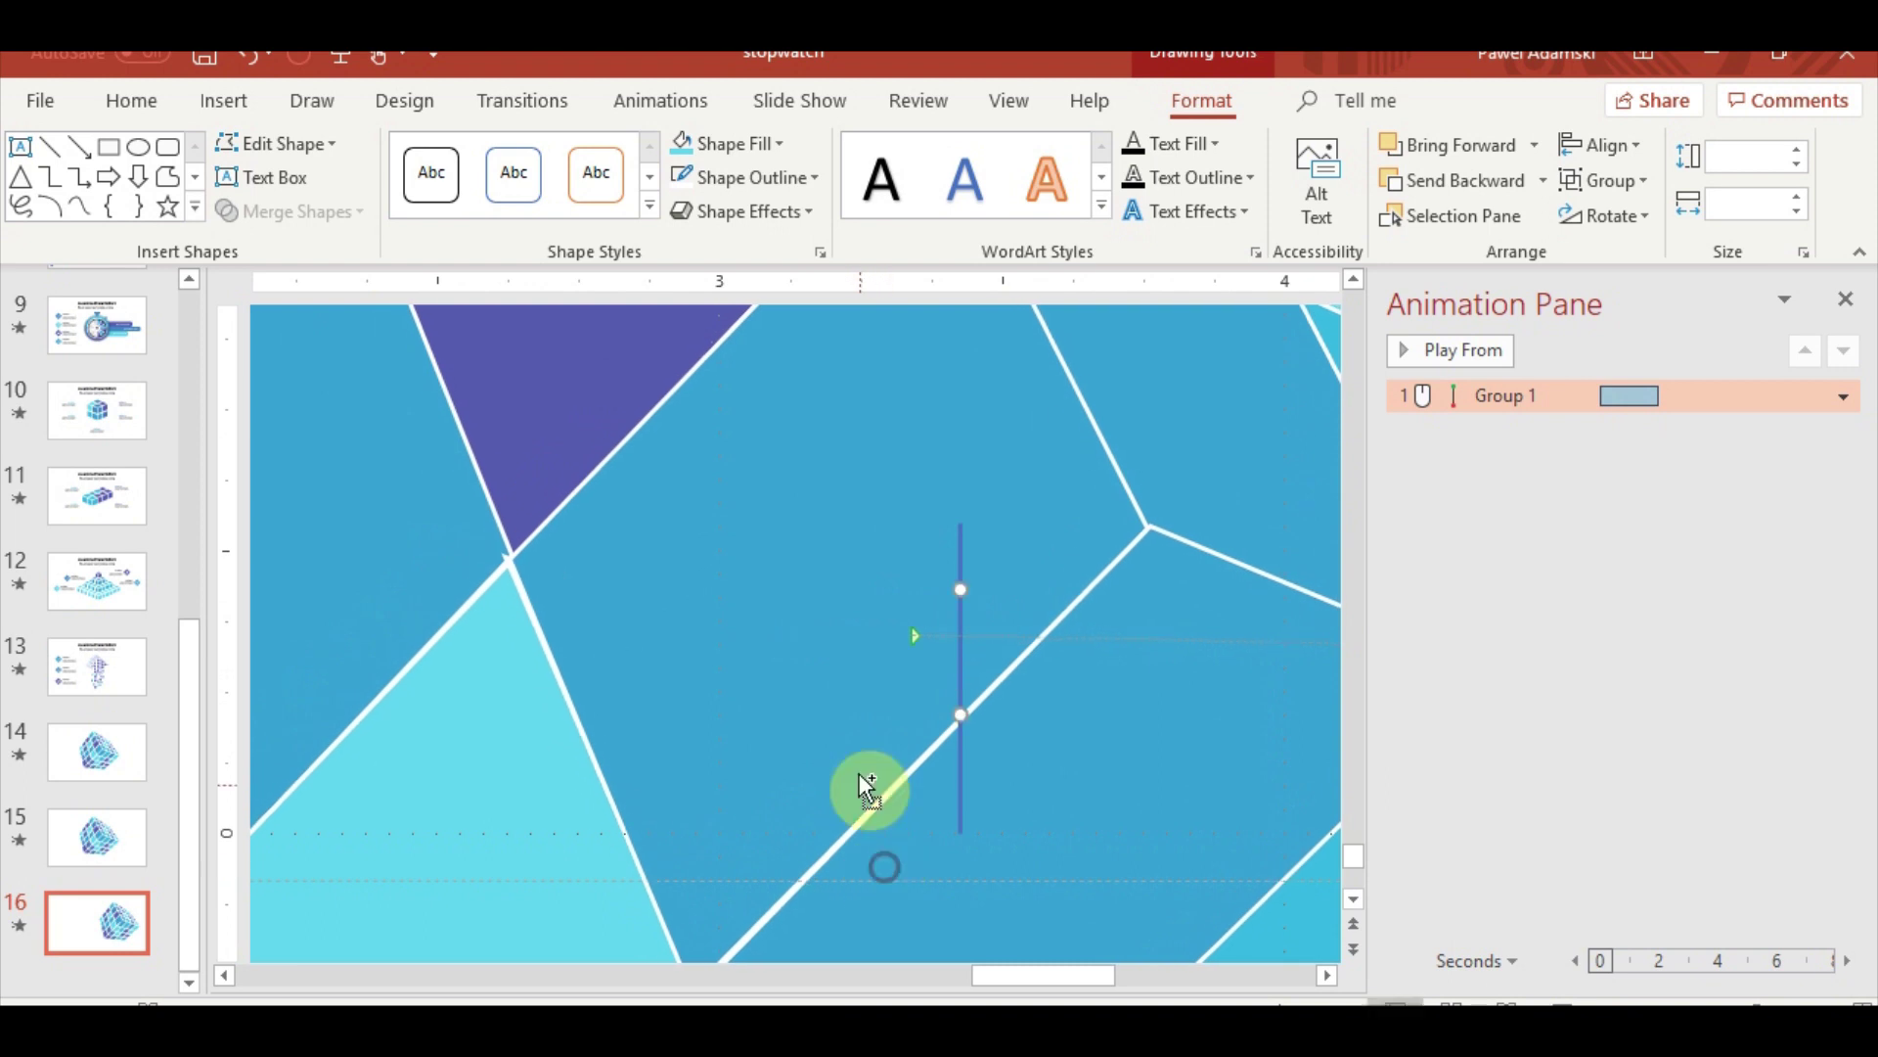
scroll(864, 786, "down", 5, "ctrl")
left_click(93, 838)
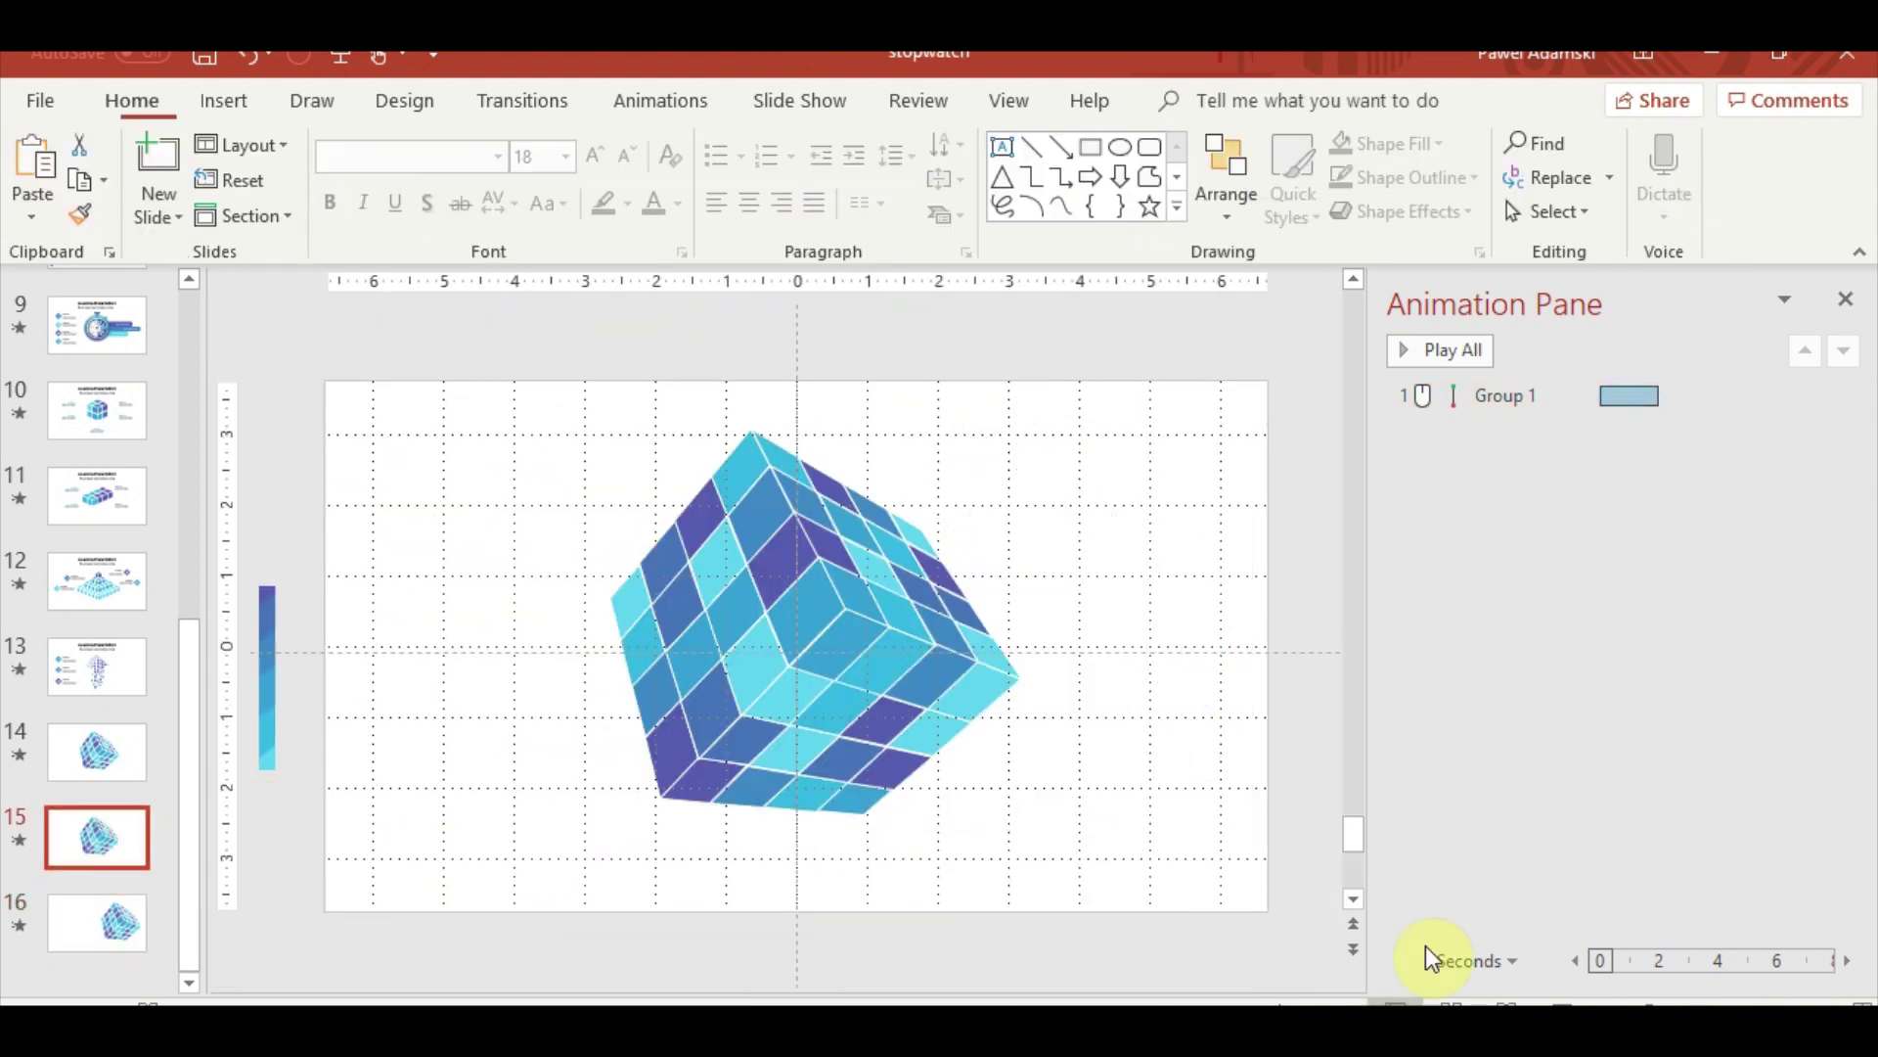
Preview slide 15 and then slide 16 as full-screen slide shows
left_click(1563, 1000)
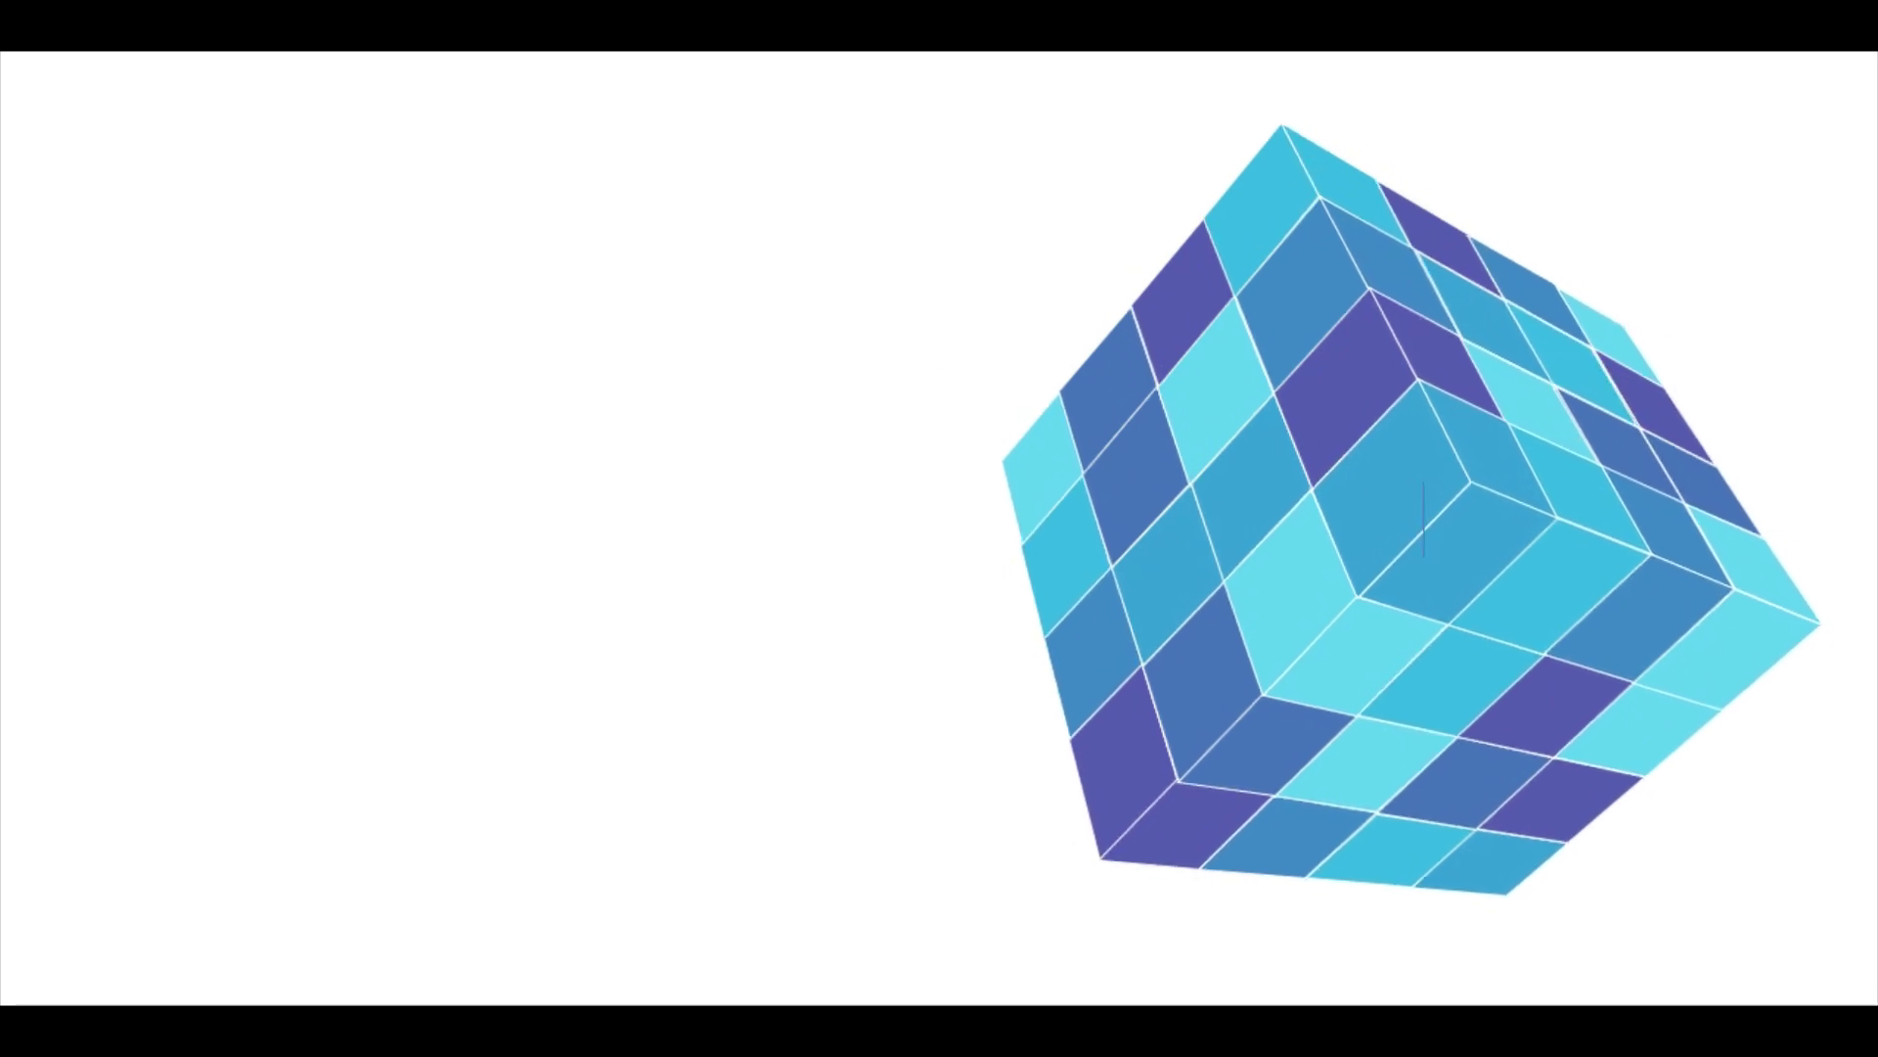
key("Escape")
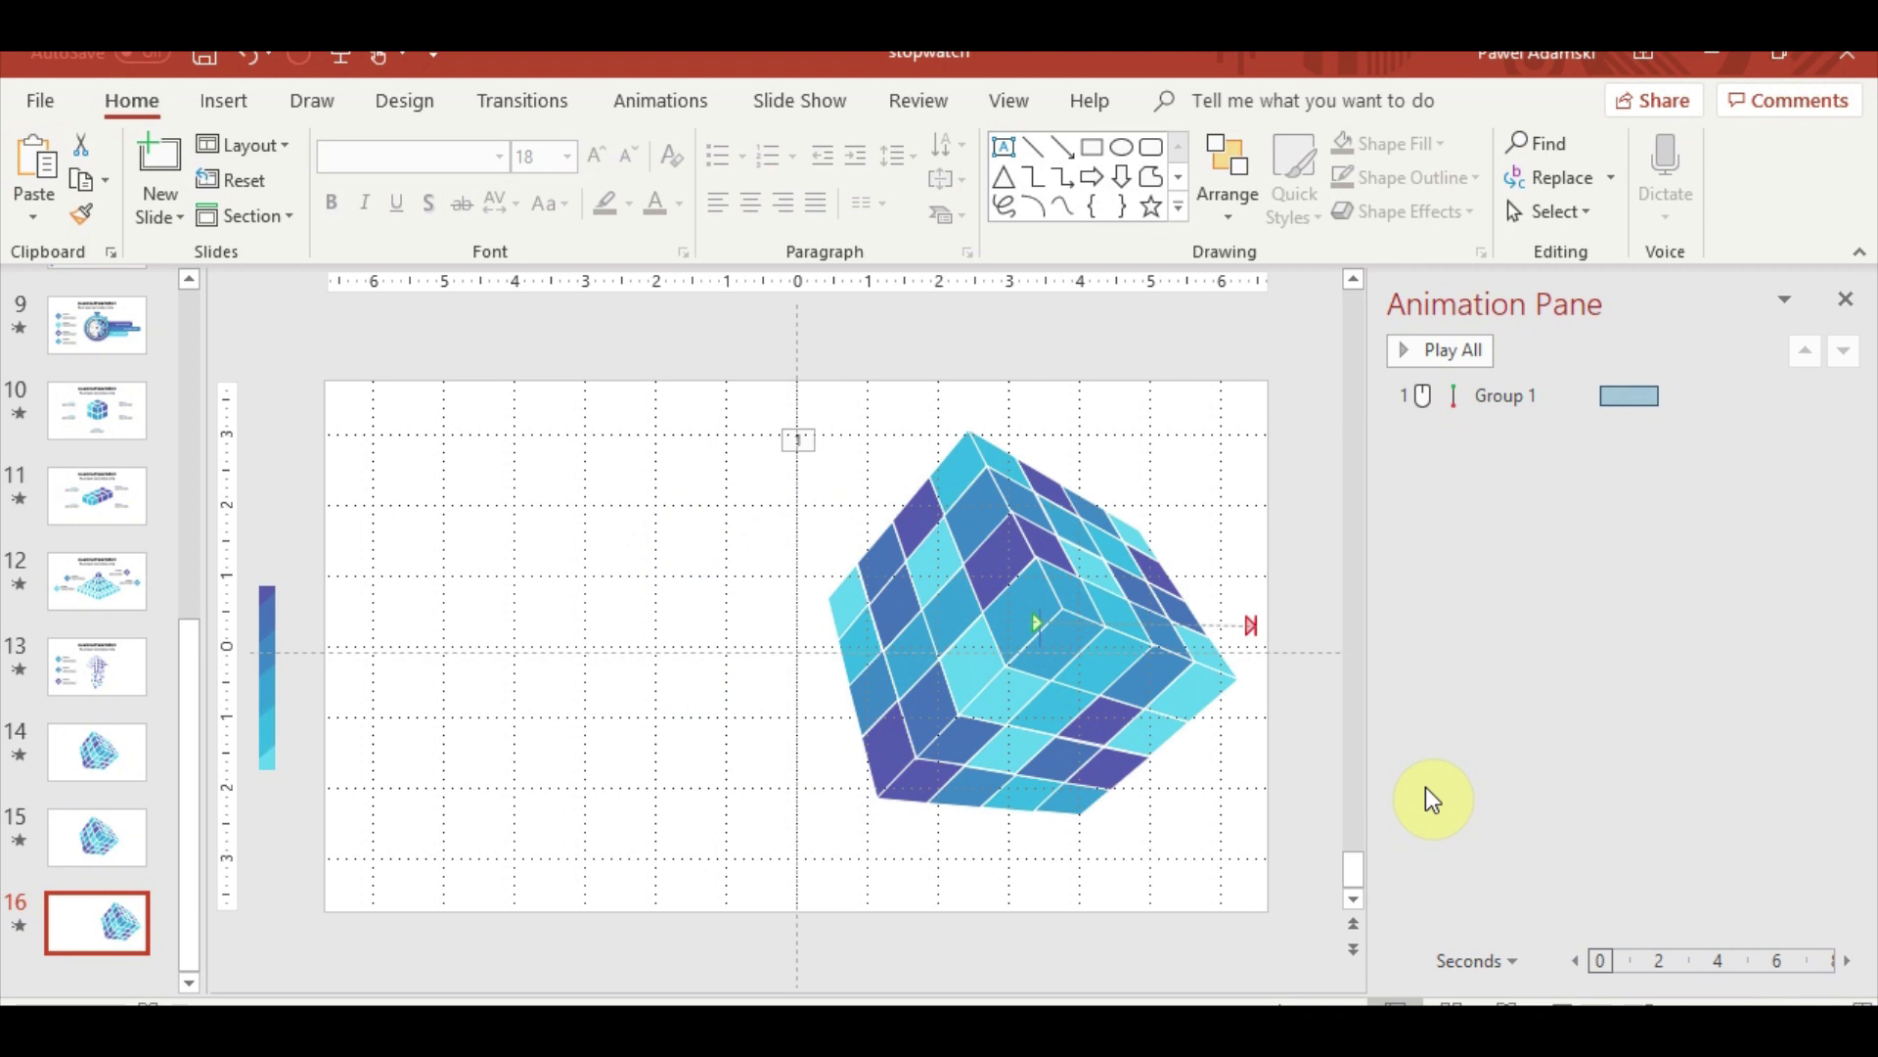
left_click(1027, 579)
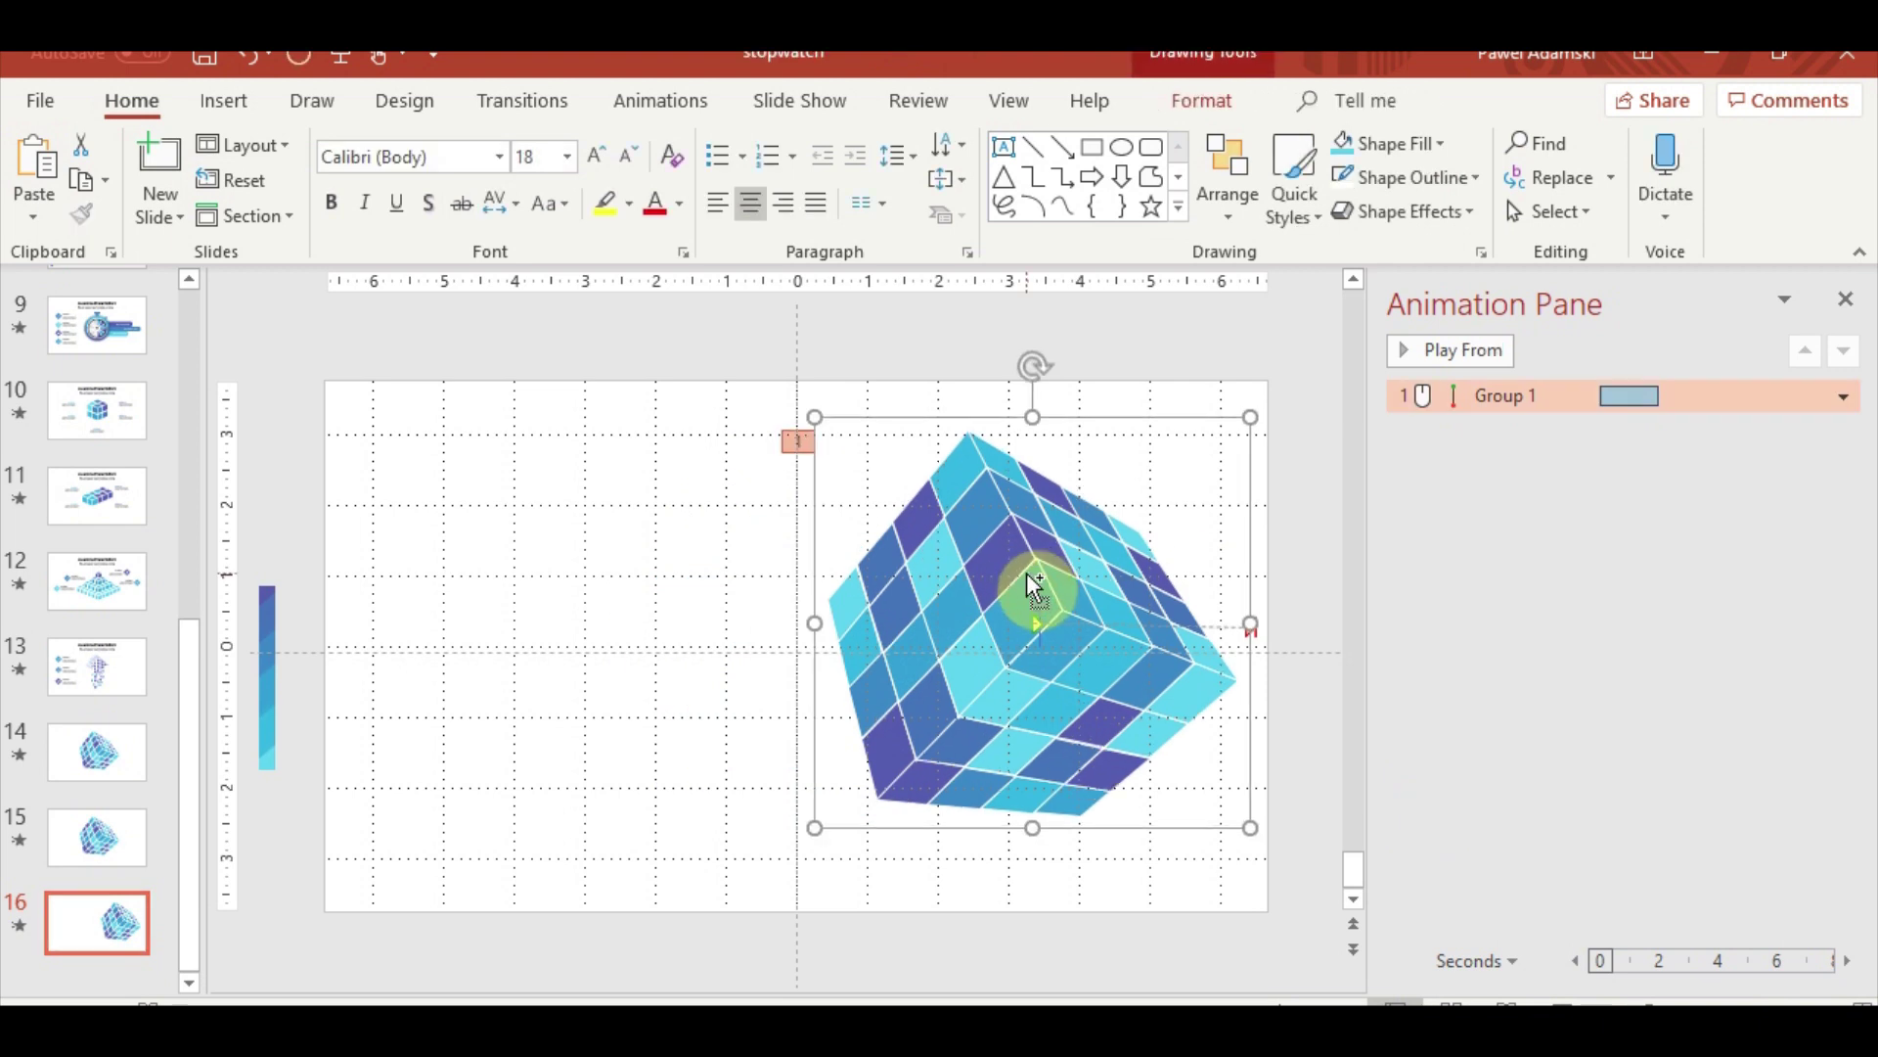
left_click(1569, 1002)
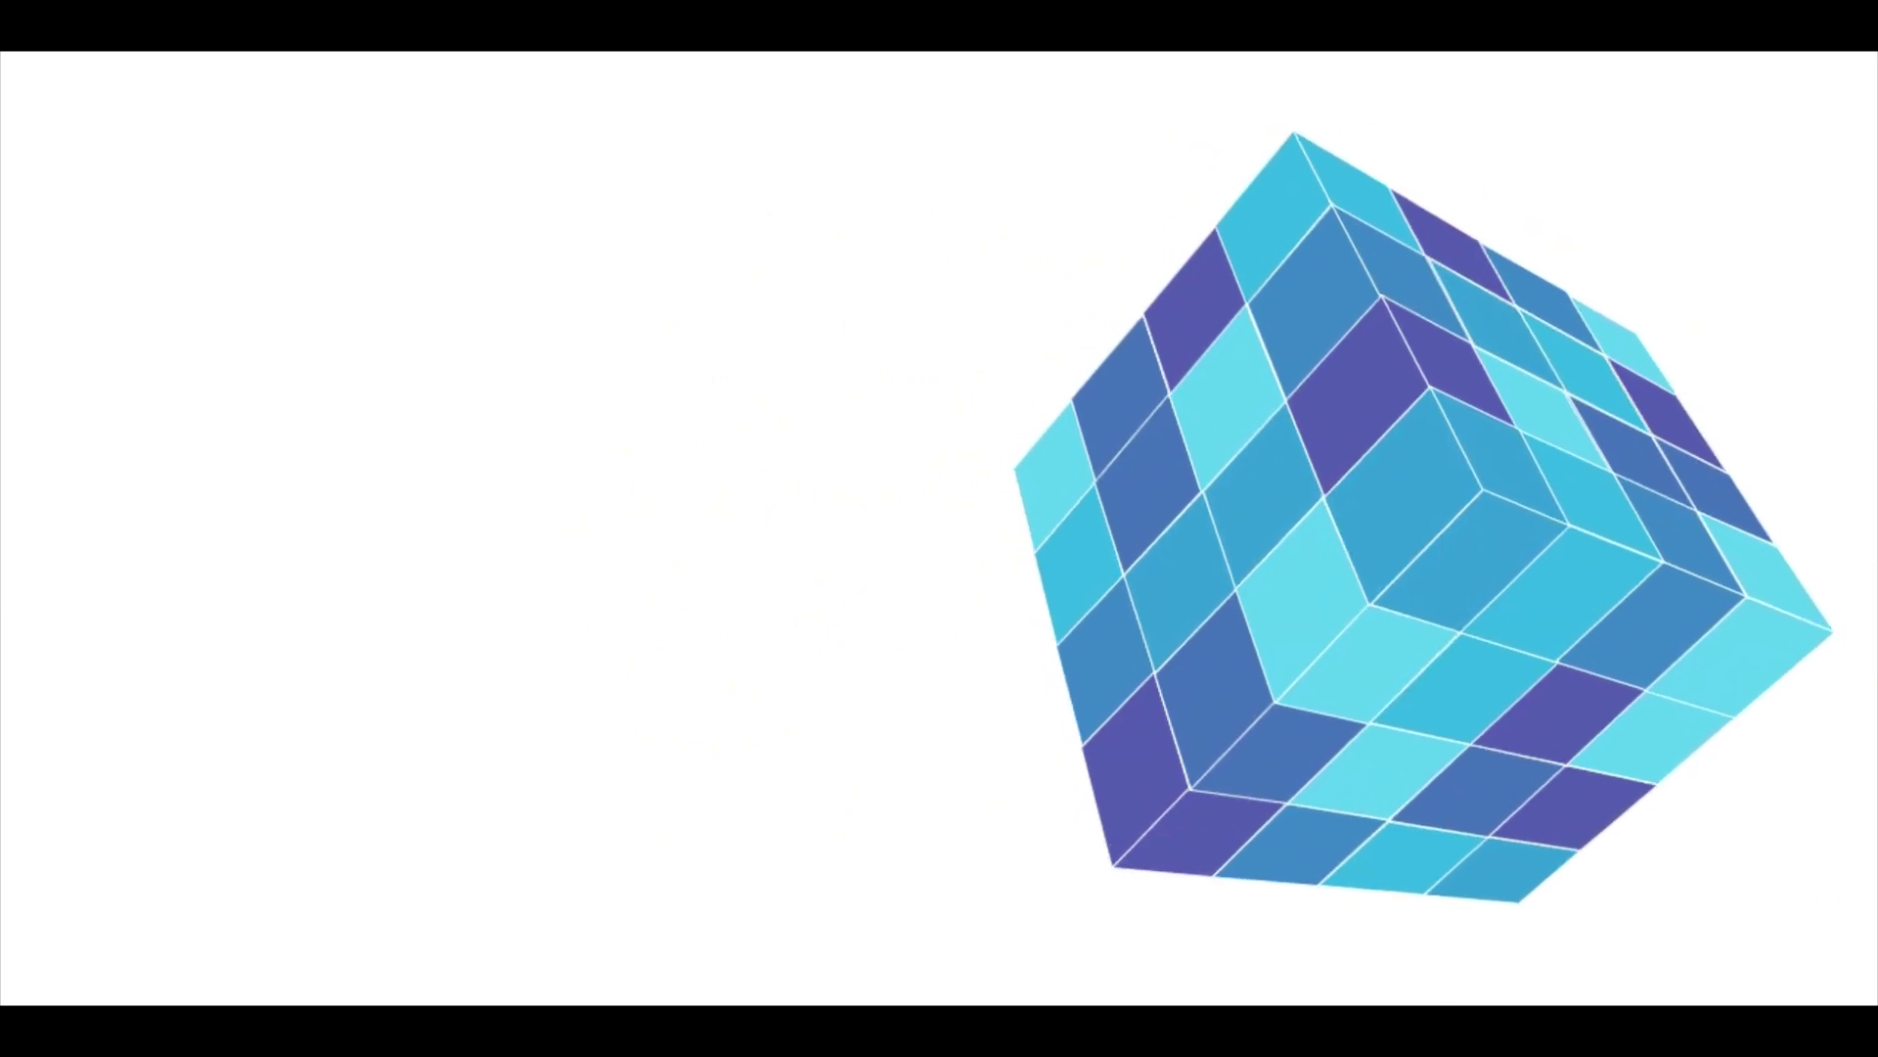
key("Escape")
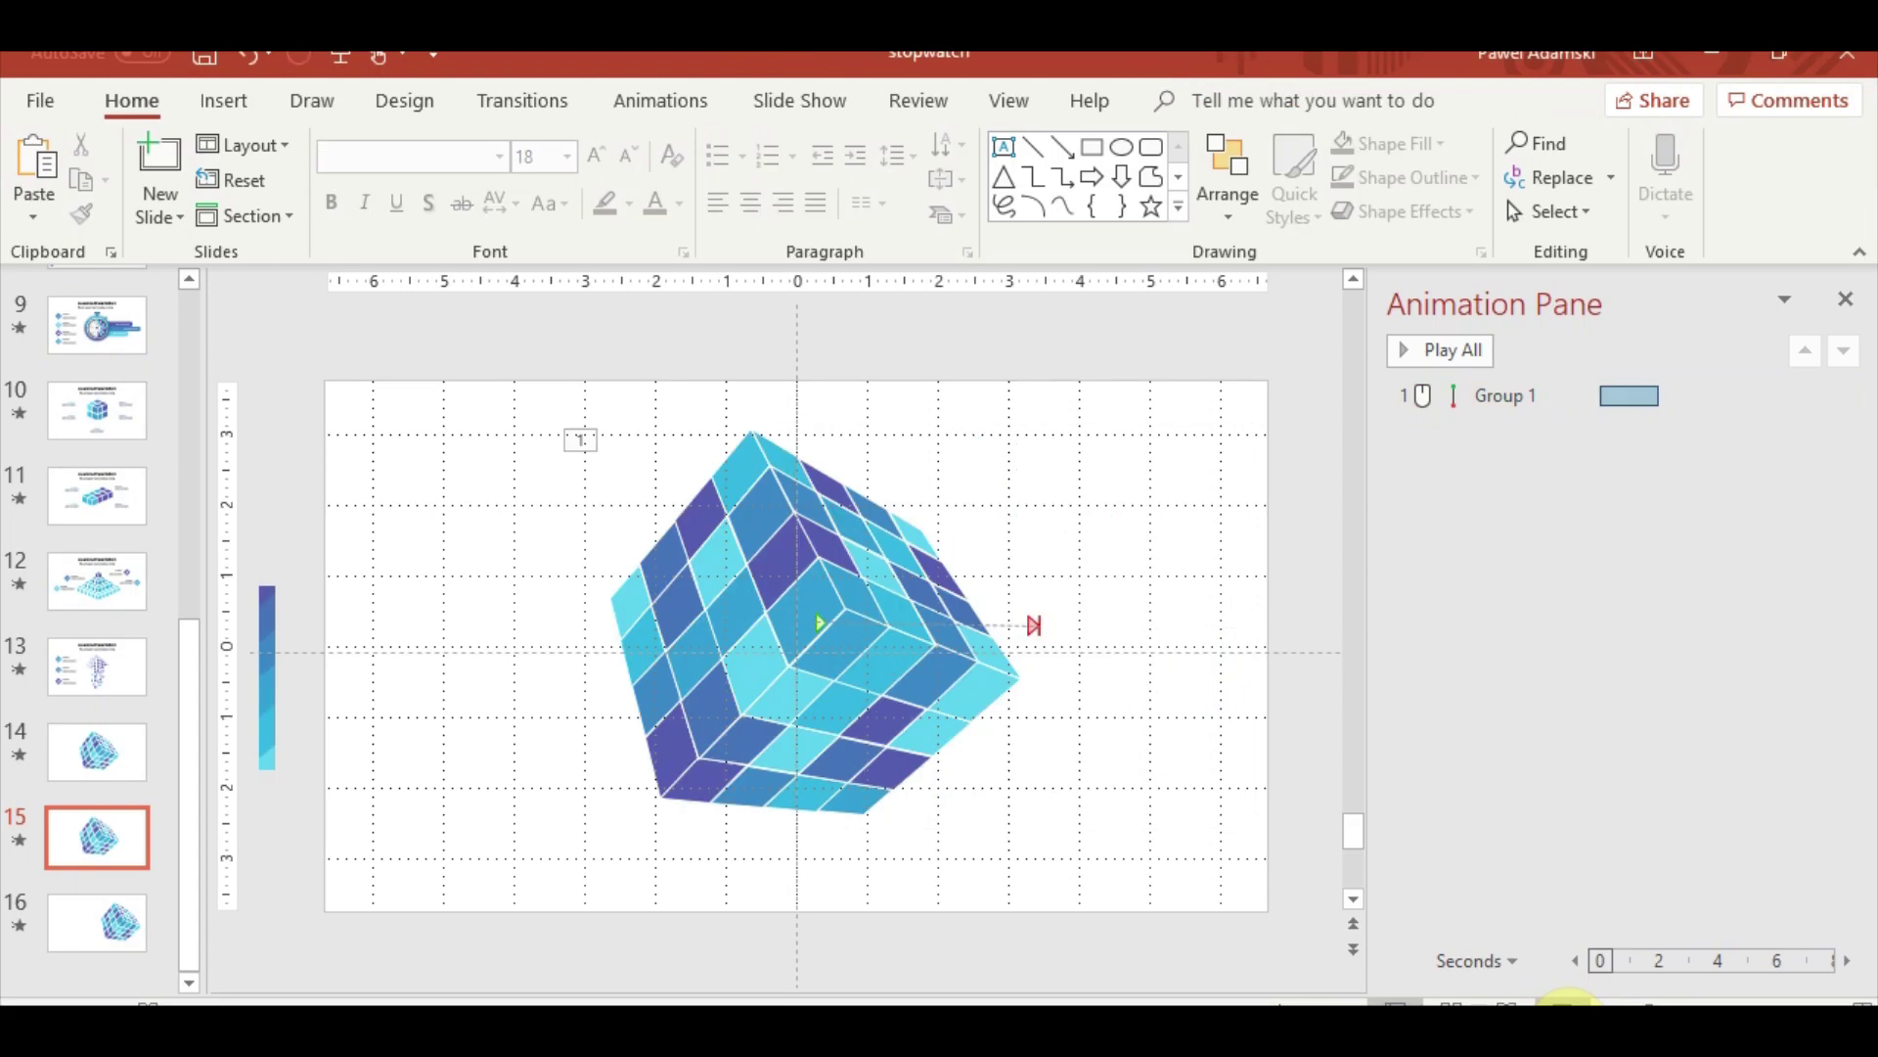
Switch between slides 16 and 15 to compare the cube's positions
left_click(18, 928)
left_click(1062, 753)
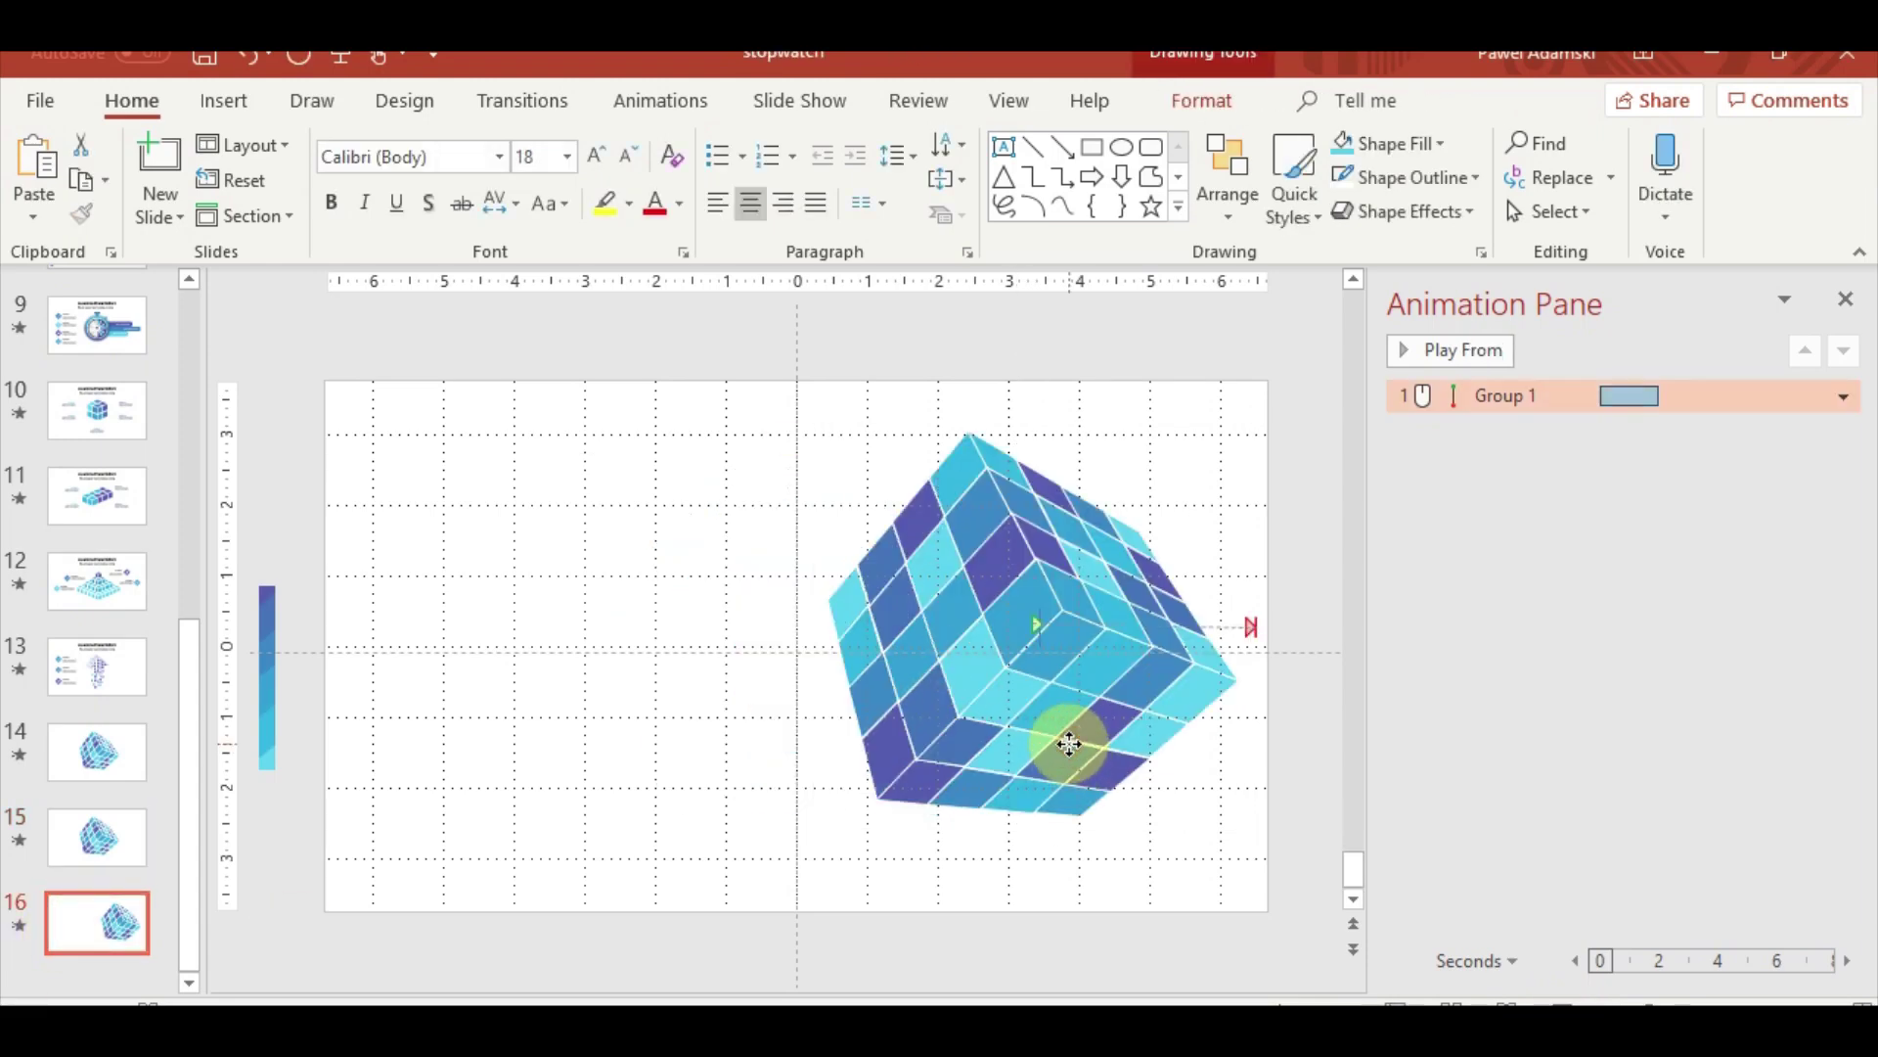
left_click(112, 840)
left_click(113, 898)
left_click(113, 848)
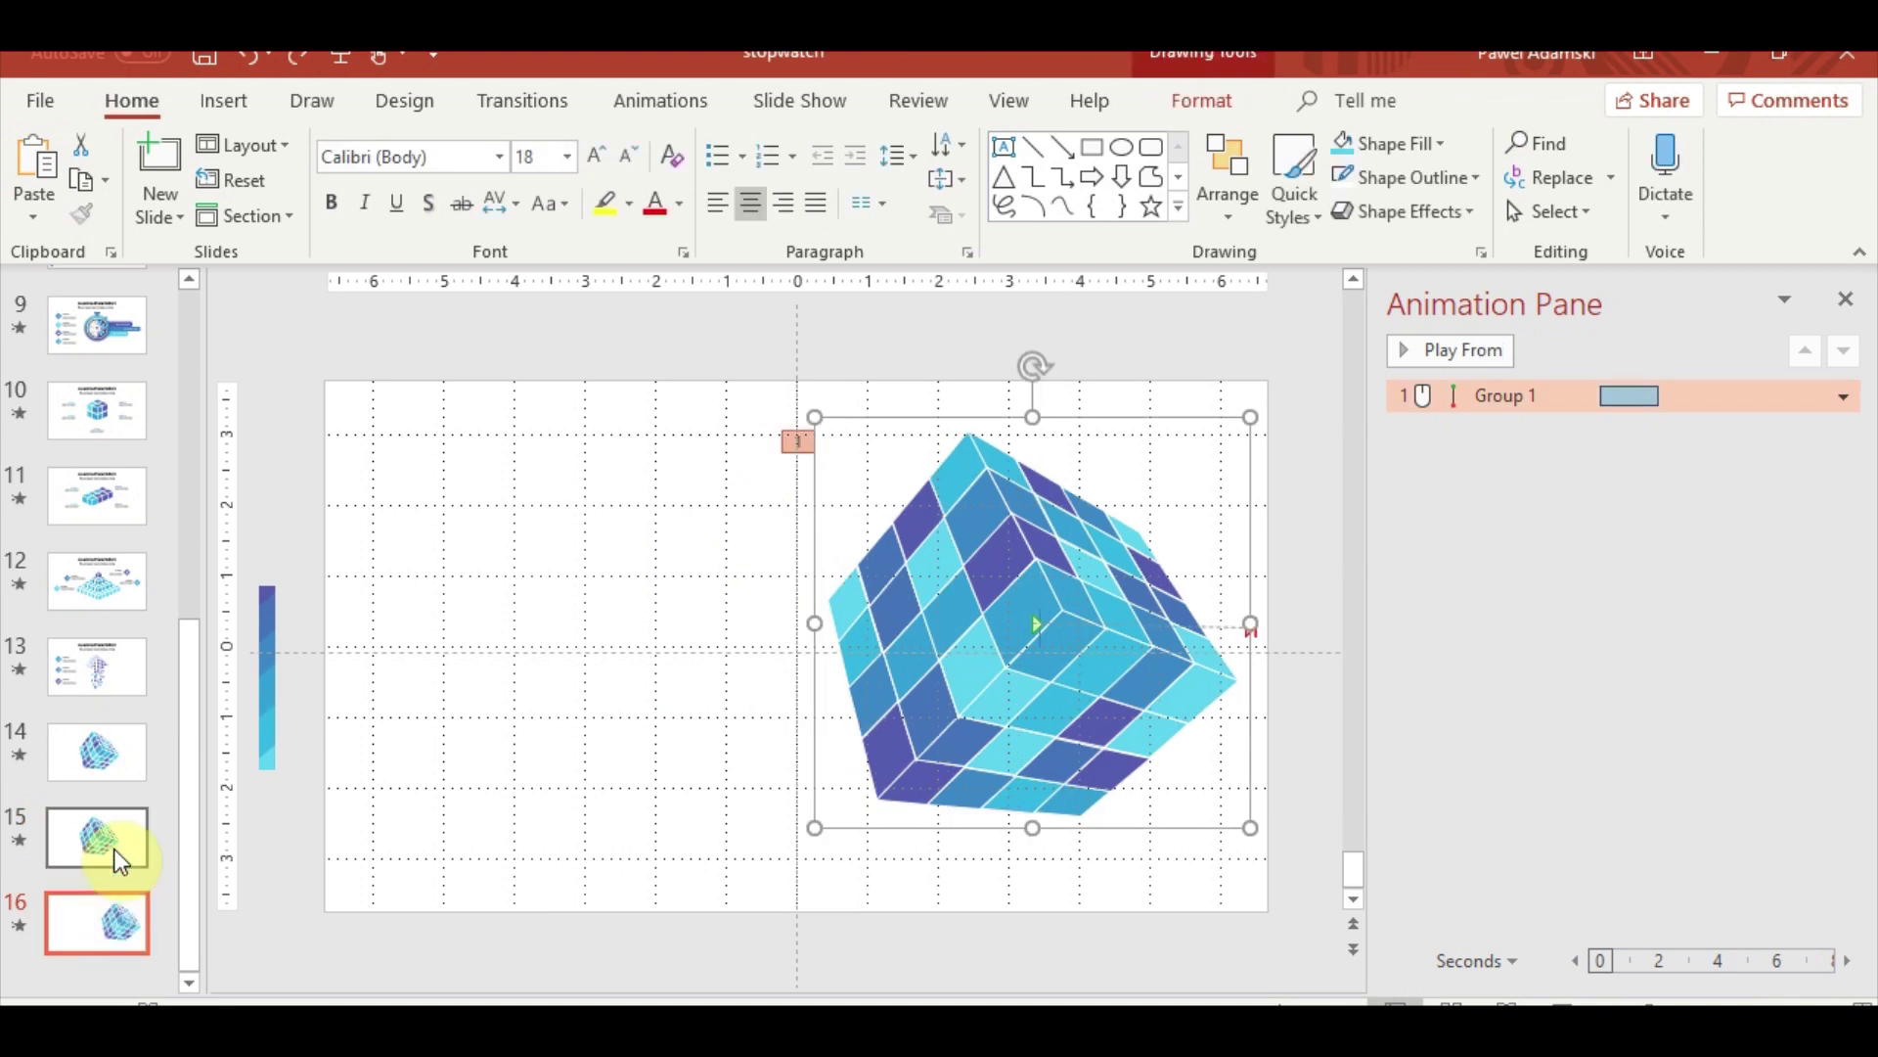
Drag slide 15's motion path end to match slide 16's cube, then preview the show
left_click(851, 720)
scroll(1076, 675, "up", 5, "ctrl")
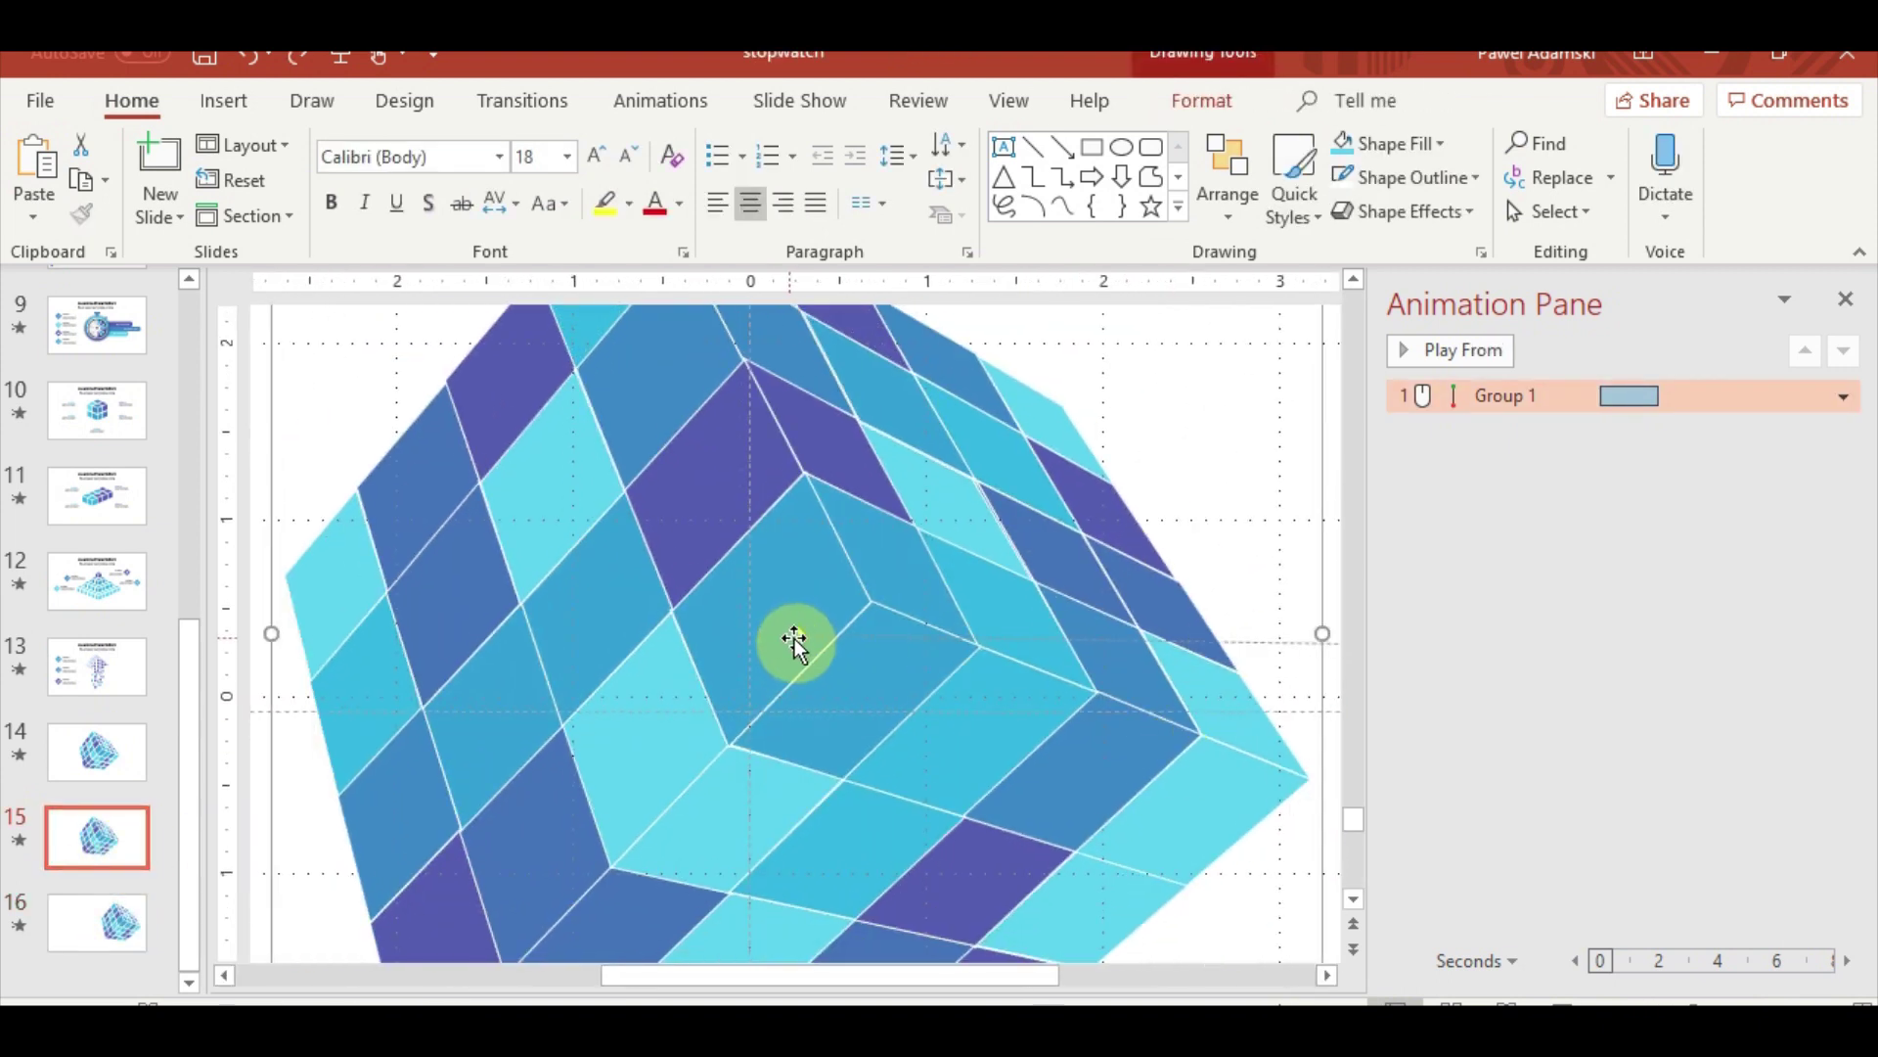
left_click_drag(1172, 749, 822, 646)
scroll(996, 700, "down", 3, "ctrl")
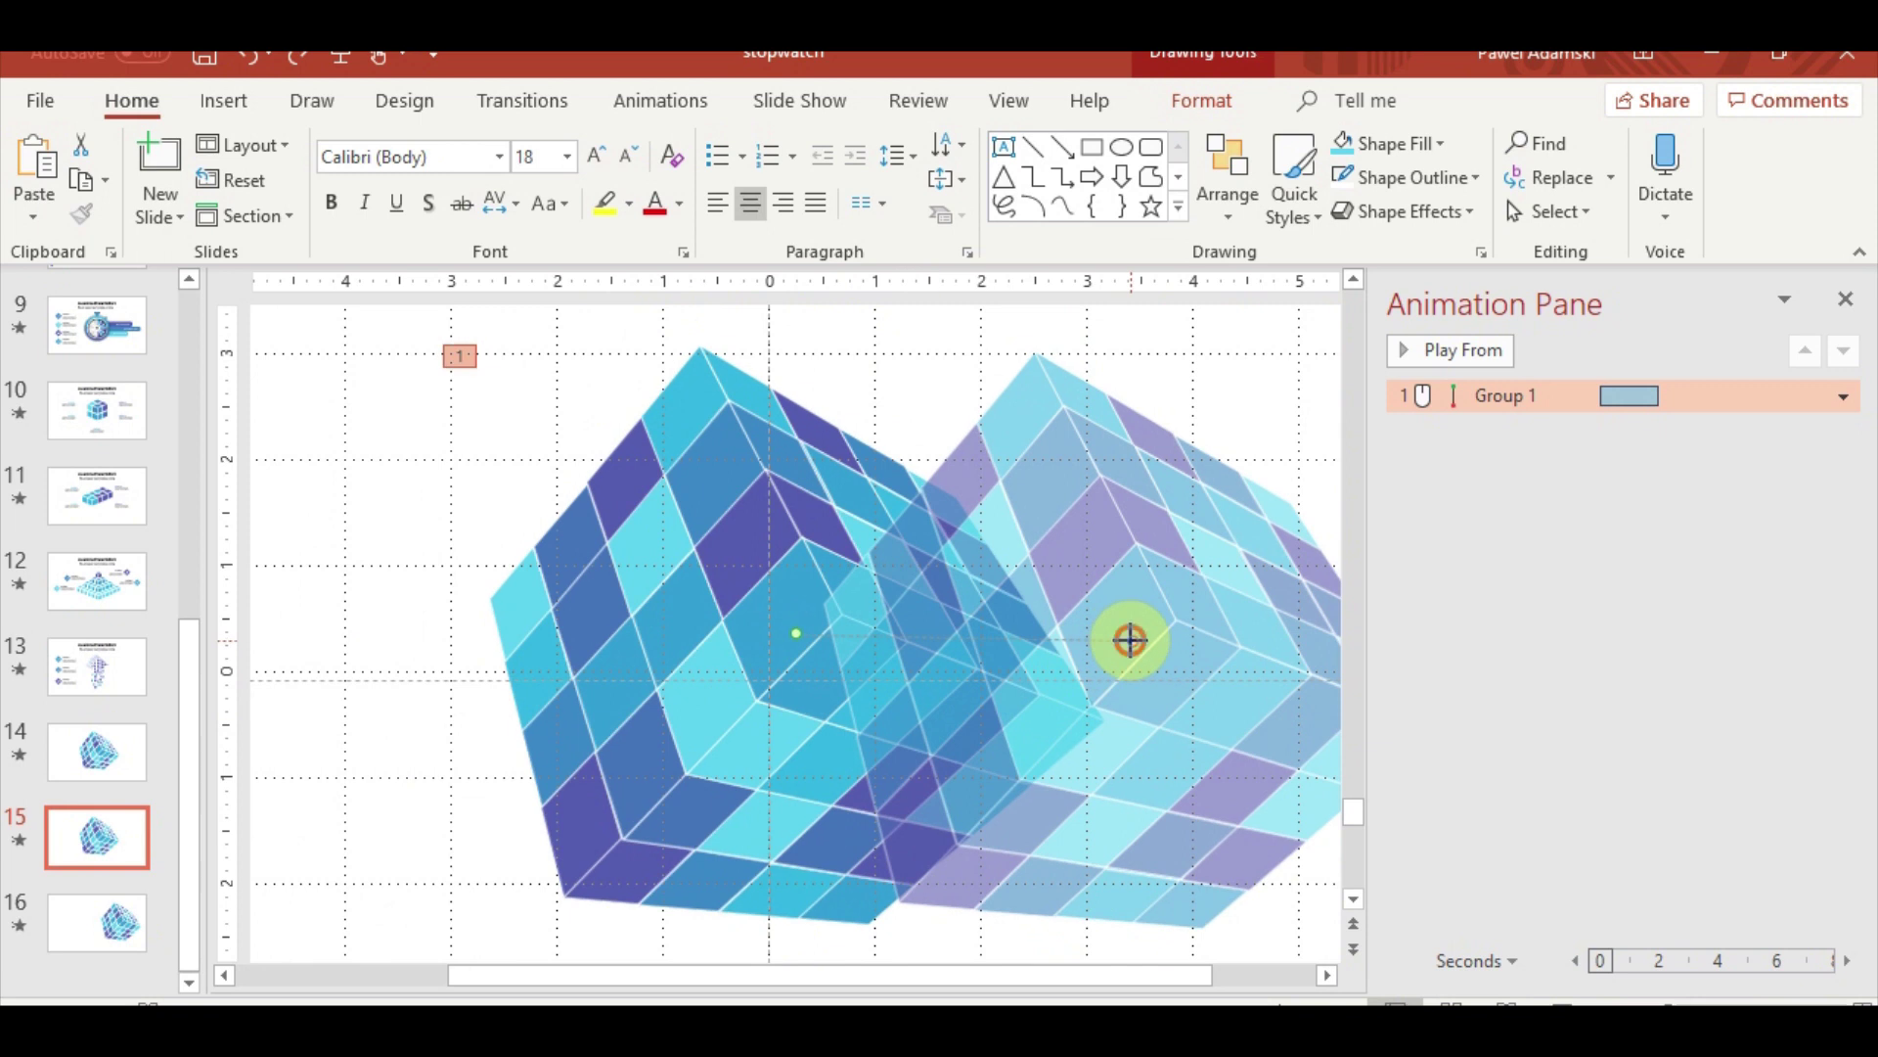
left_click_drag(1130, 640, 1127, 634)
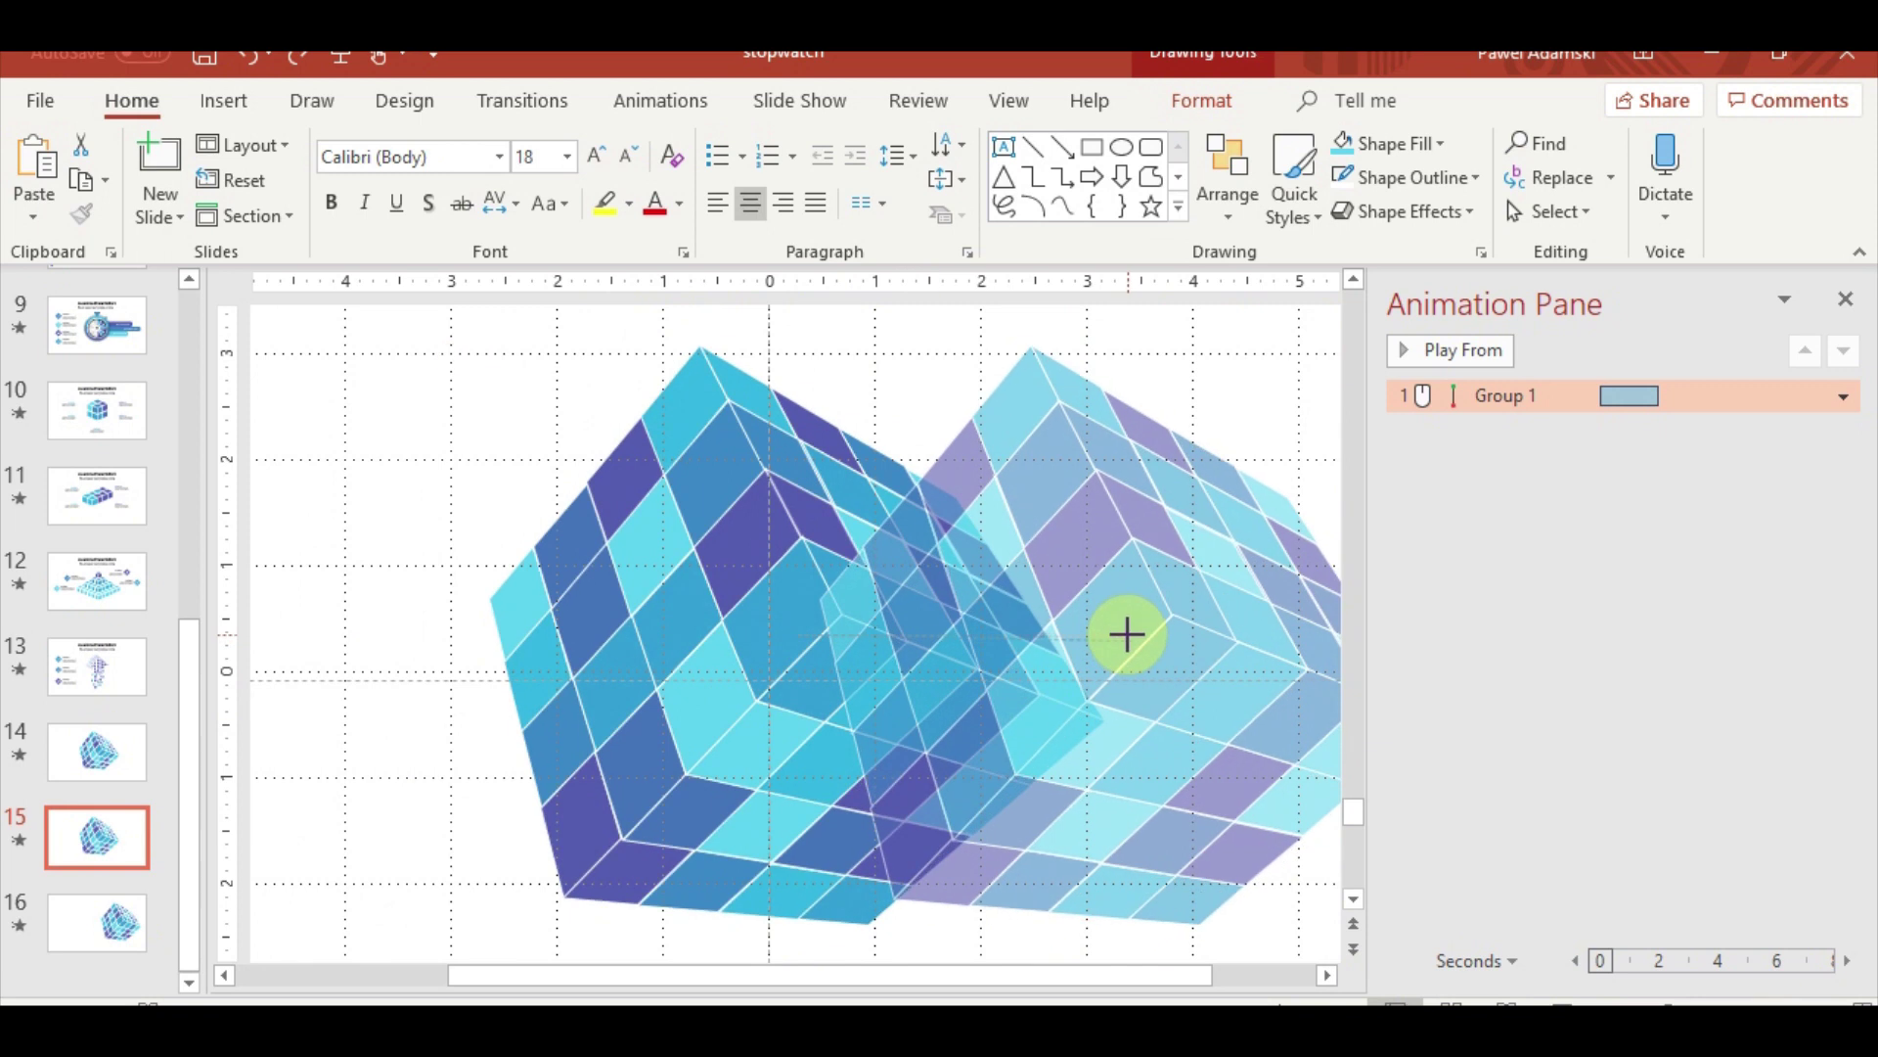
left_click_drag(1127, 634, 1132, 637)
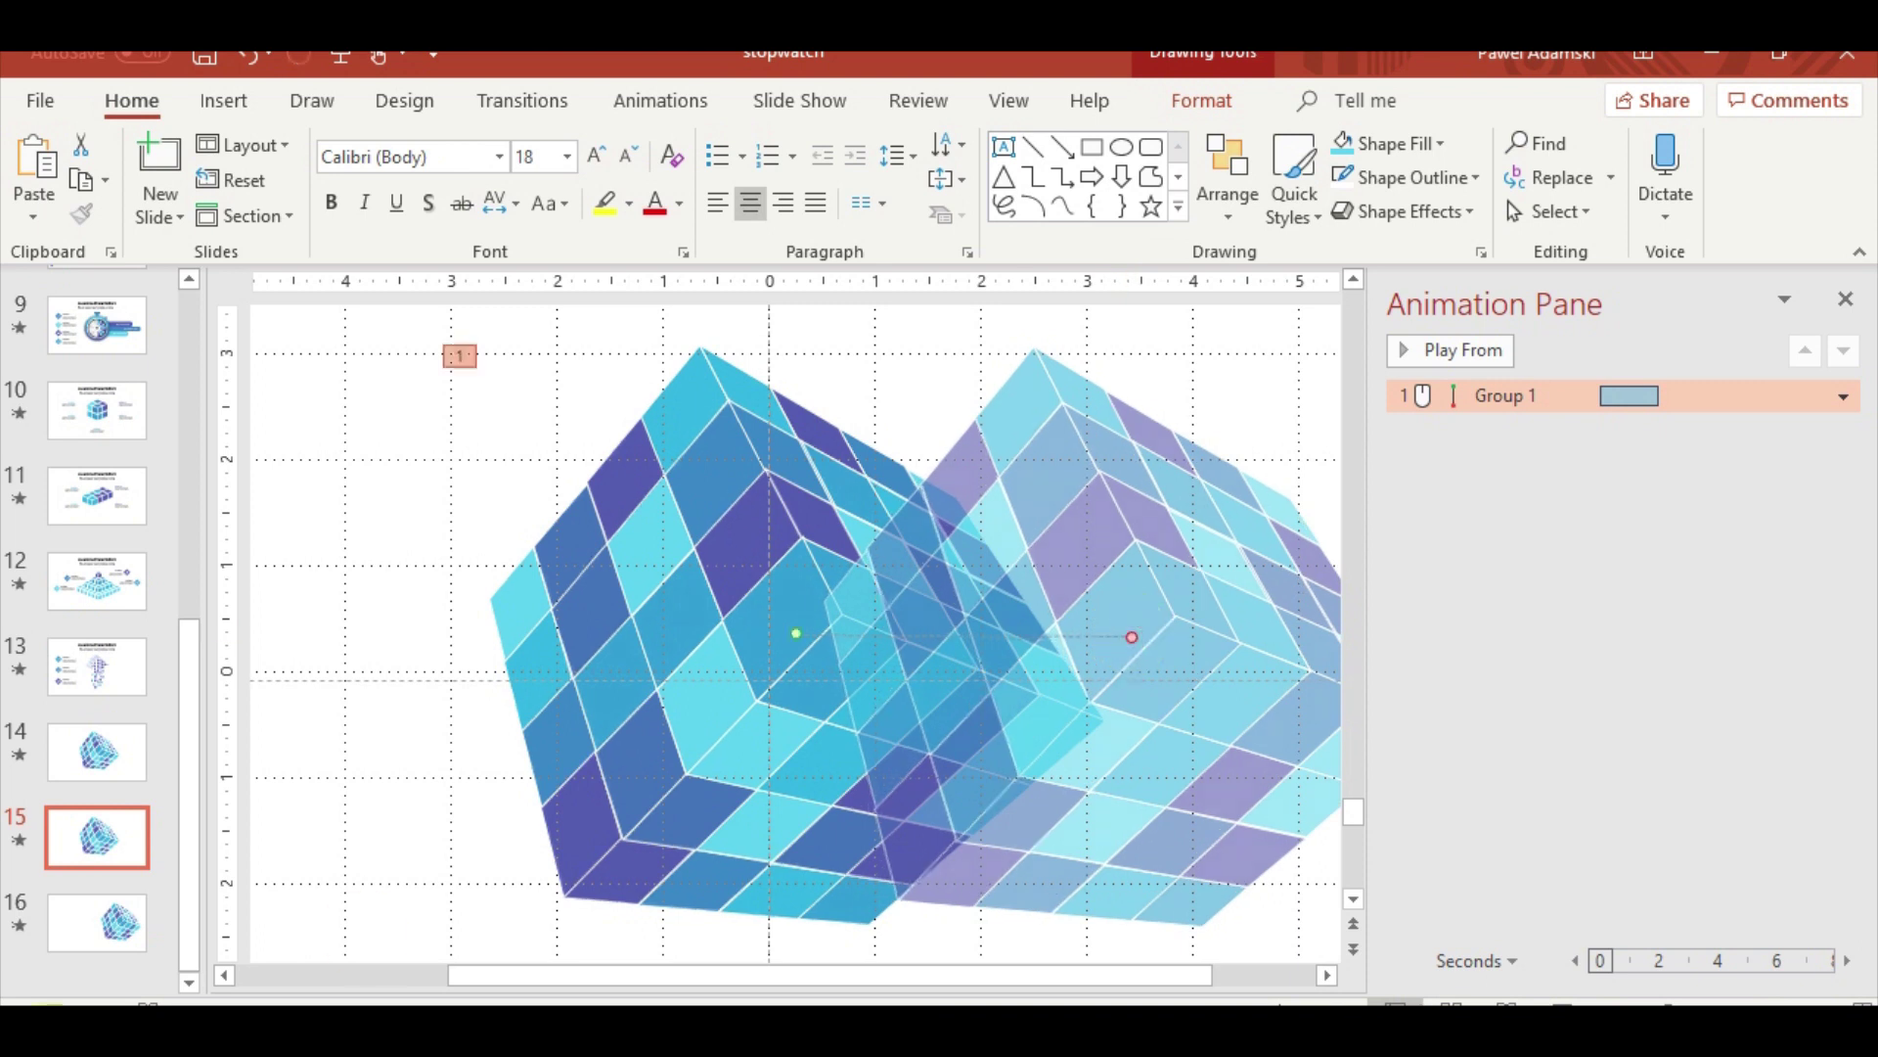
left_click(1506, 997)
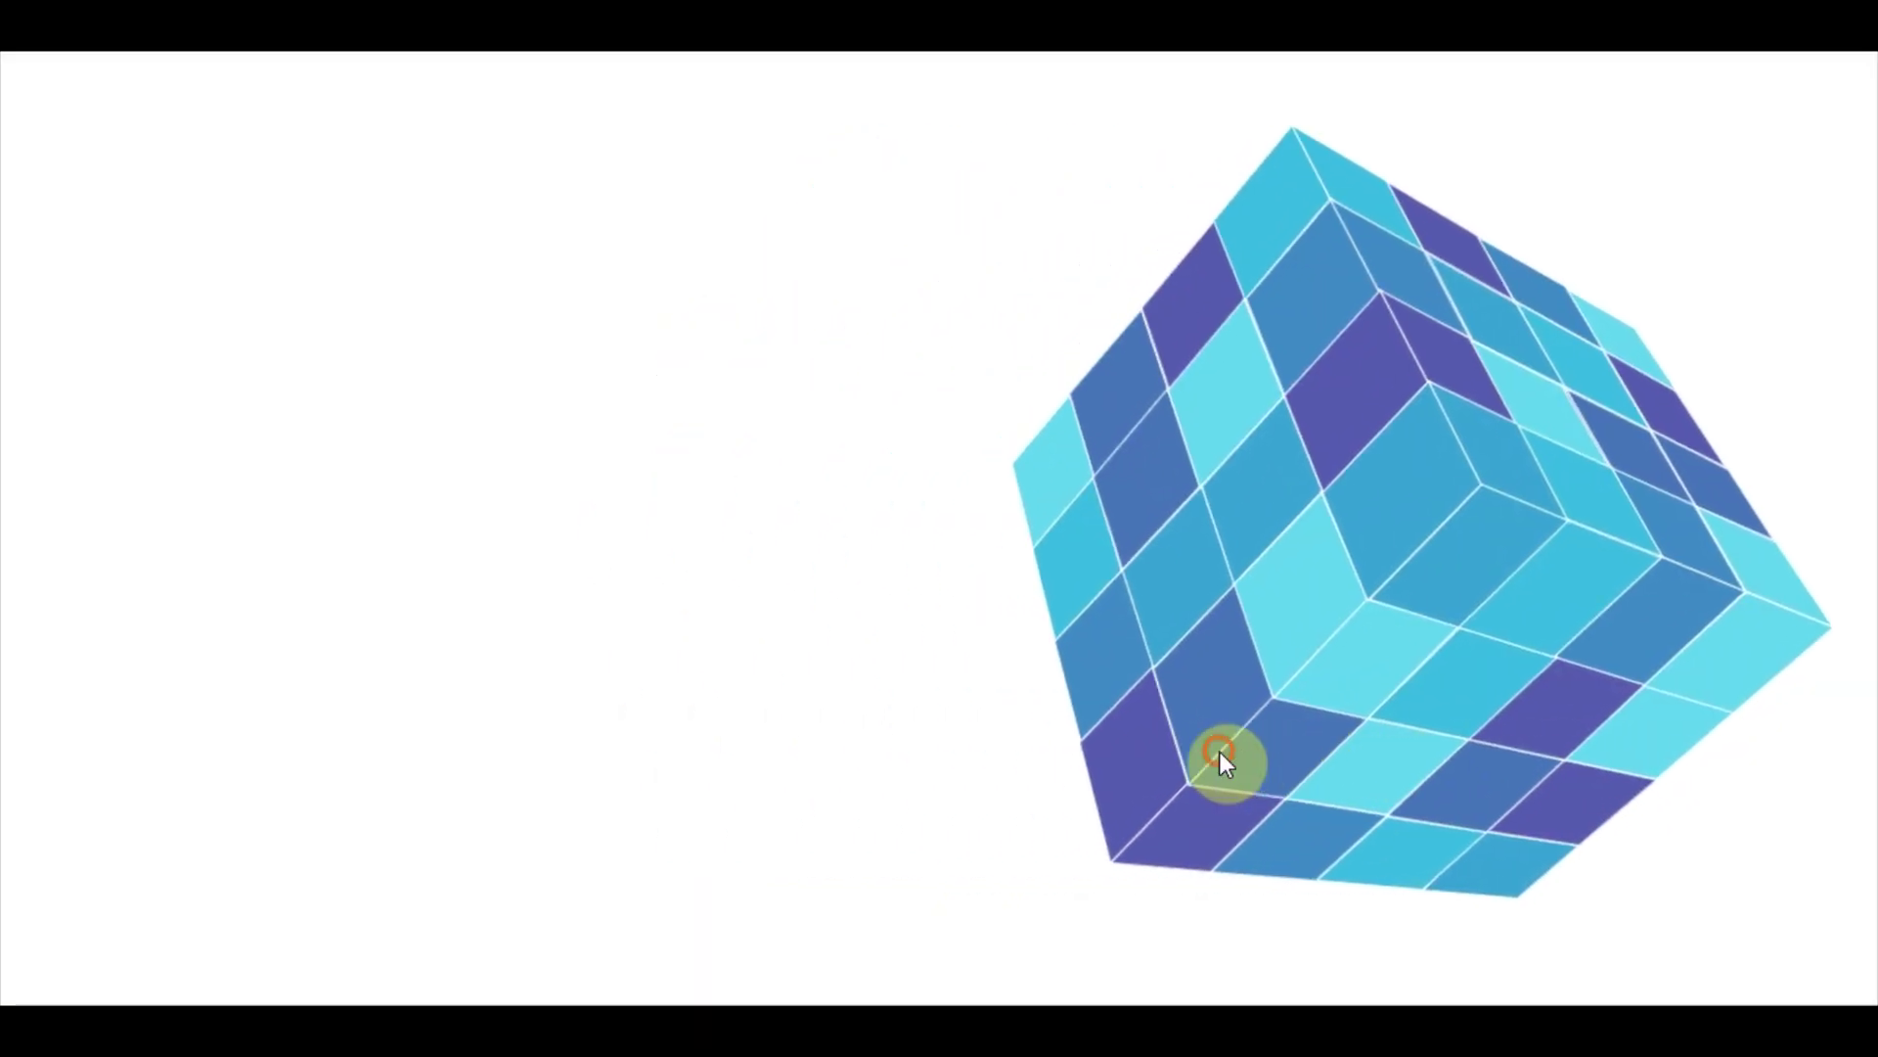
key("Escape")
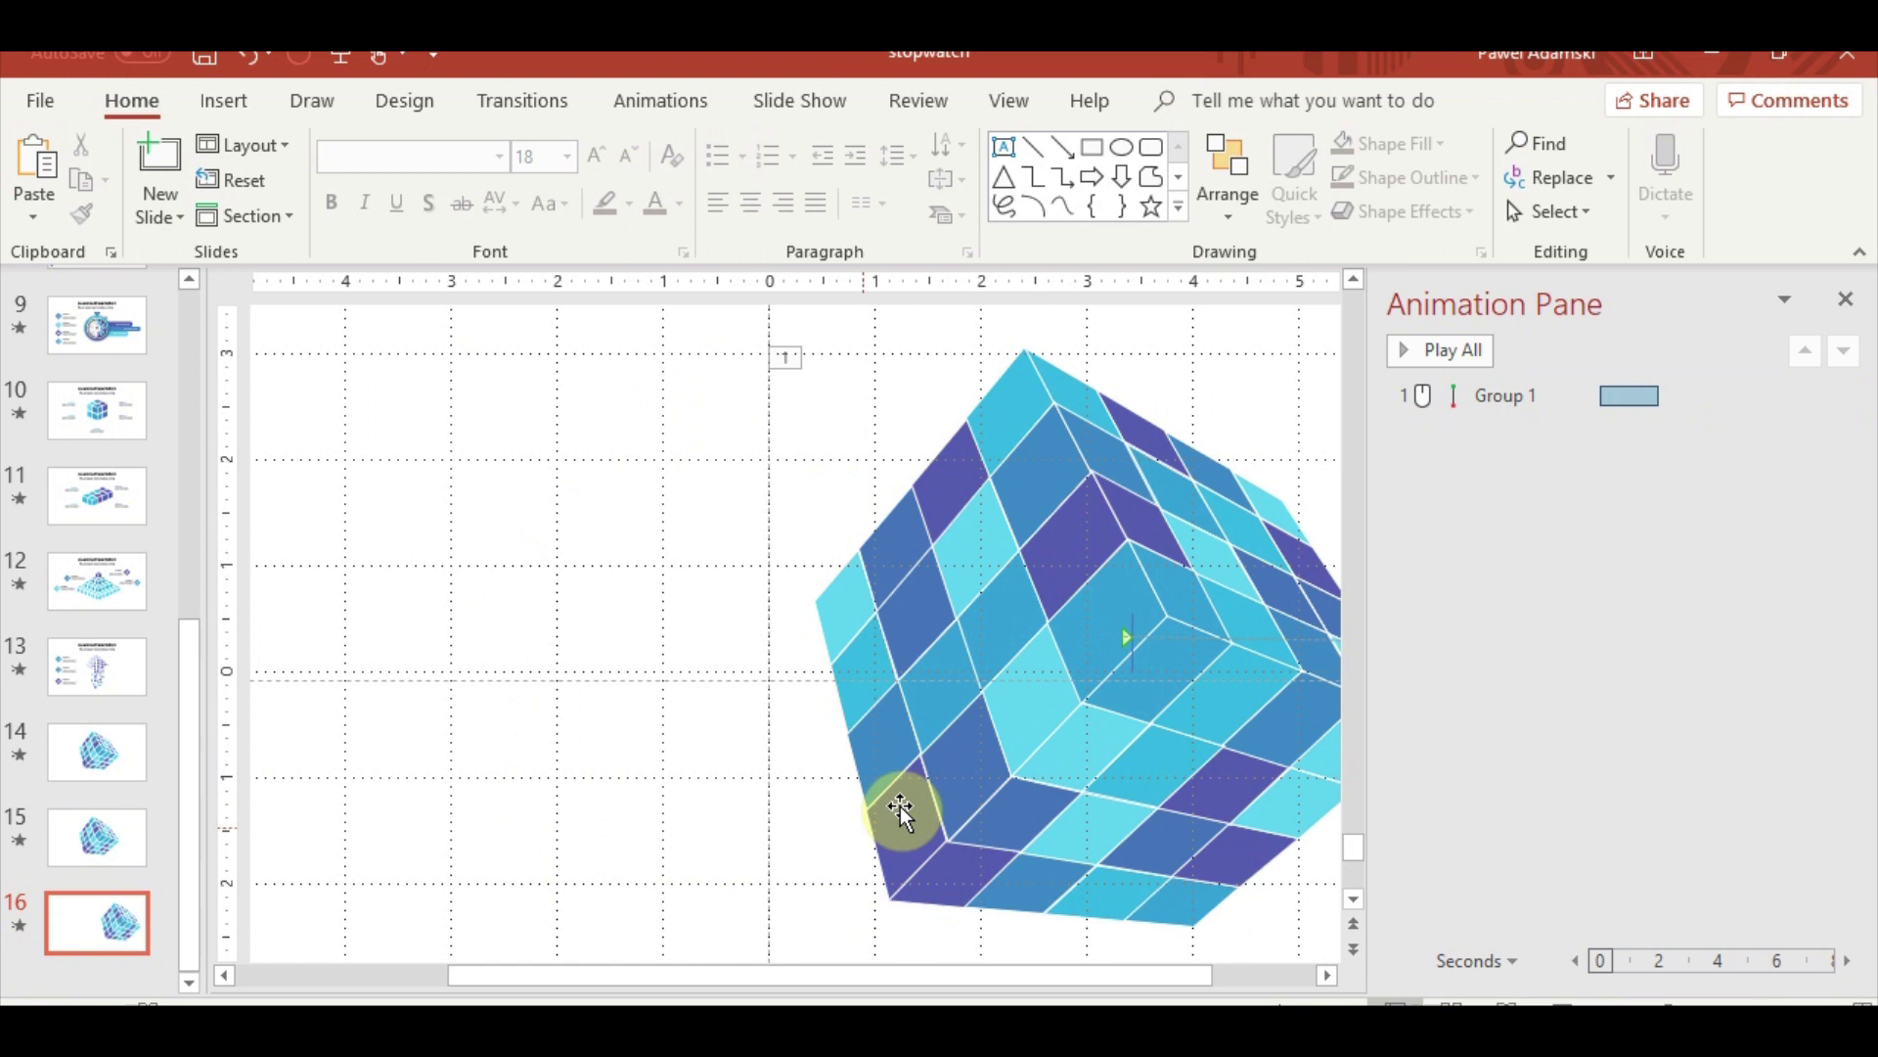
Nudge slide 16's cube slightly left and preview the animation in a slide show
left_click(900, 810)
left_click(679, 549)
left_click(916, 629)
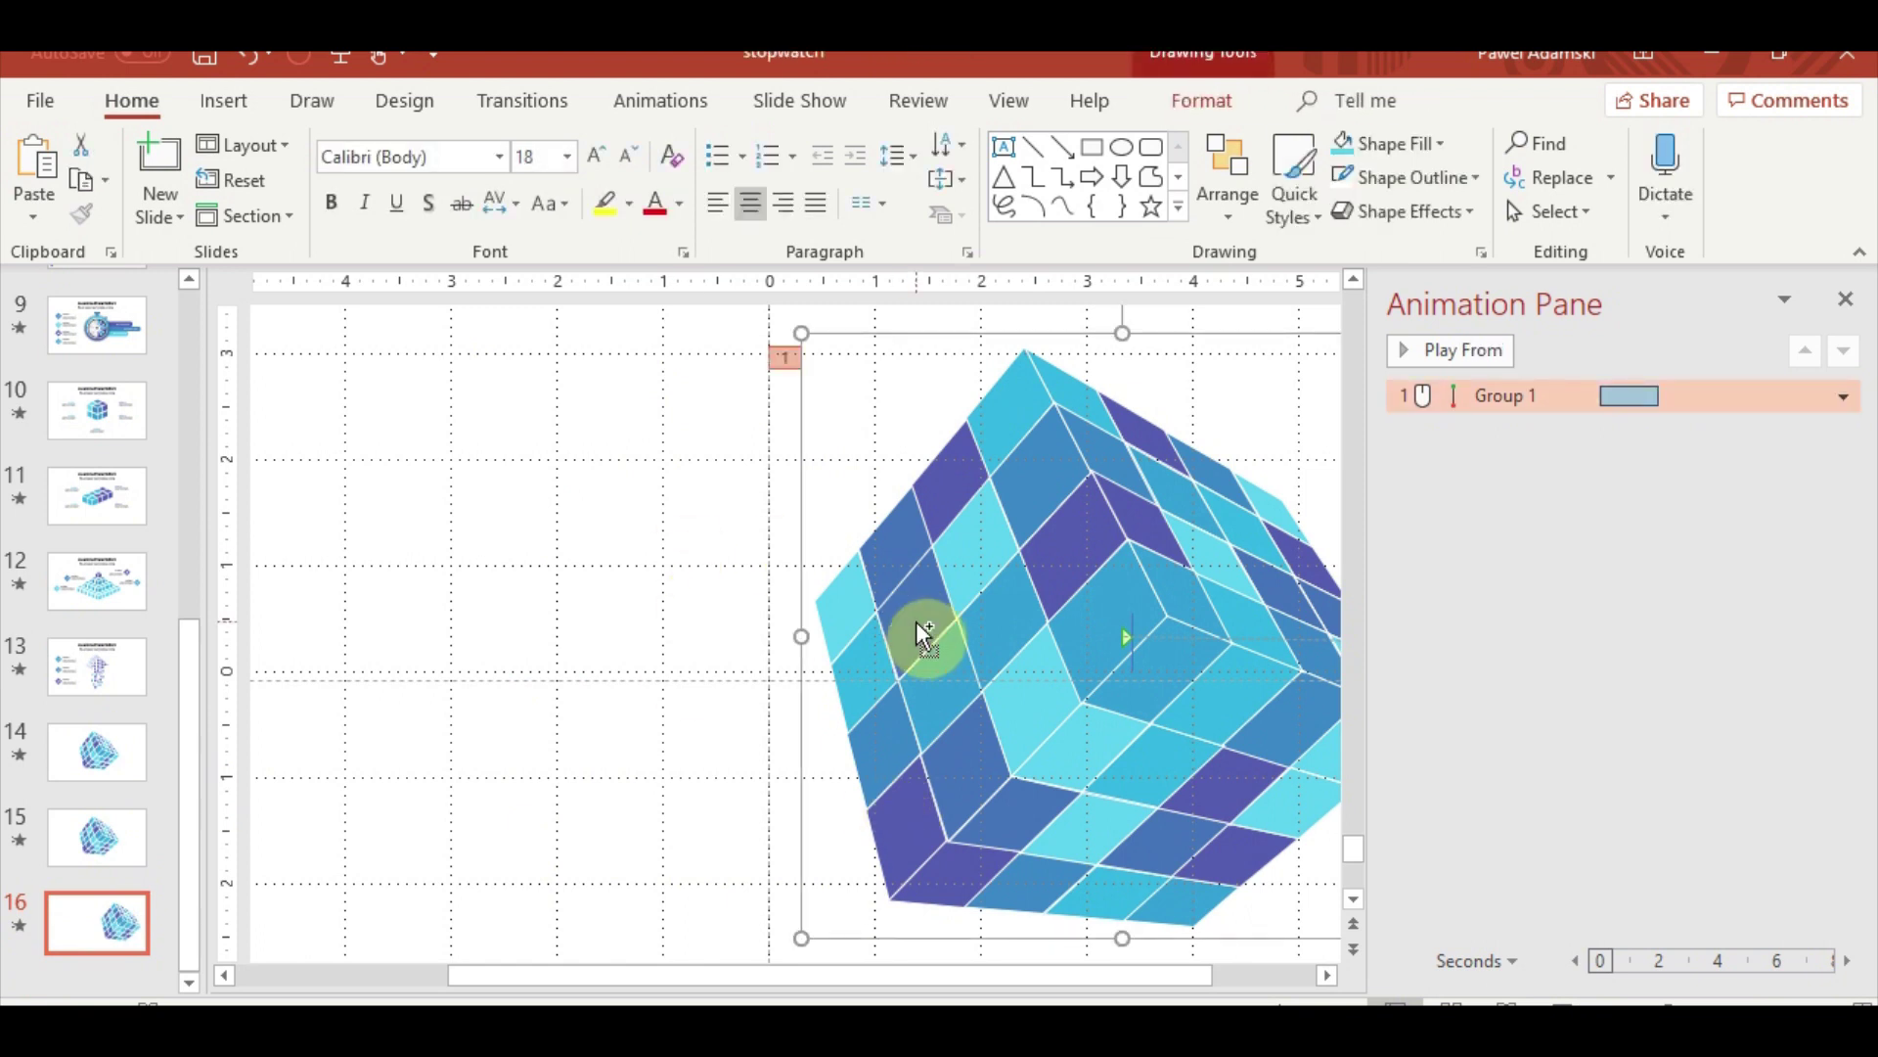
left_click_drag(926, 634, 917, 626)
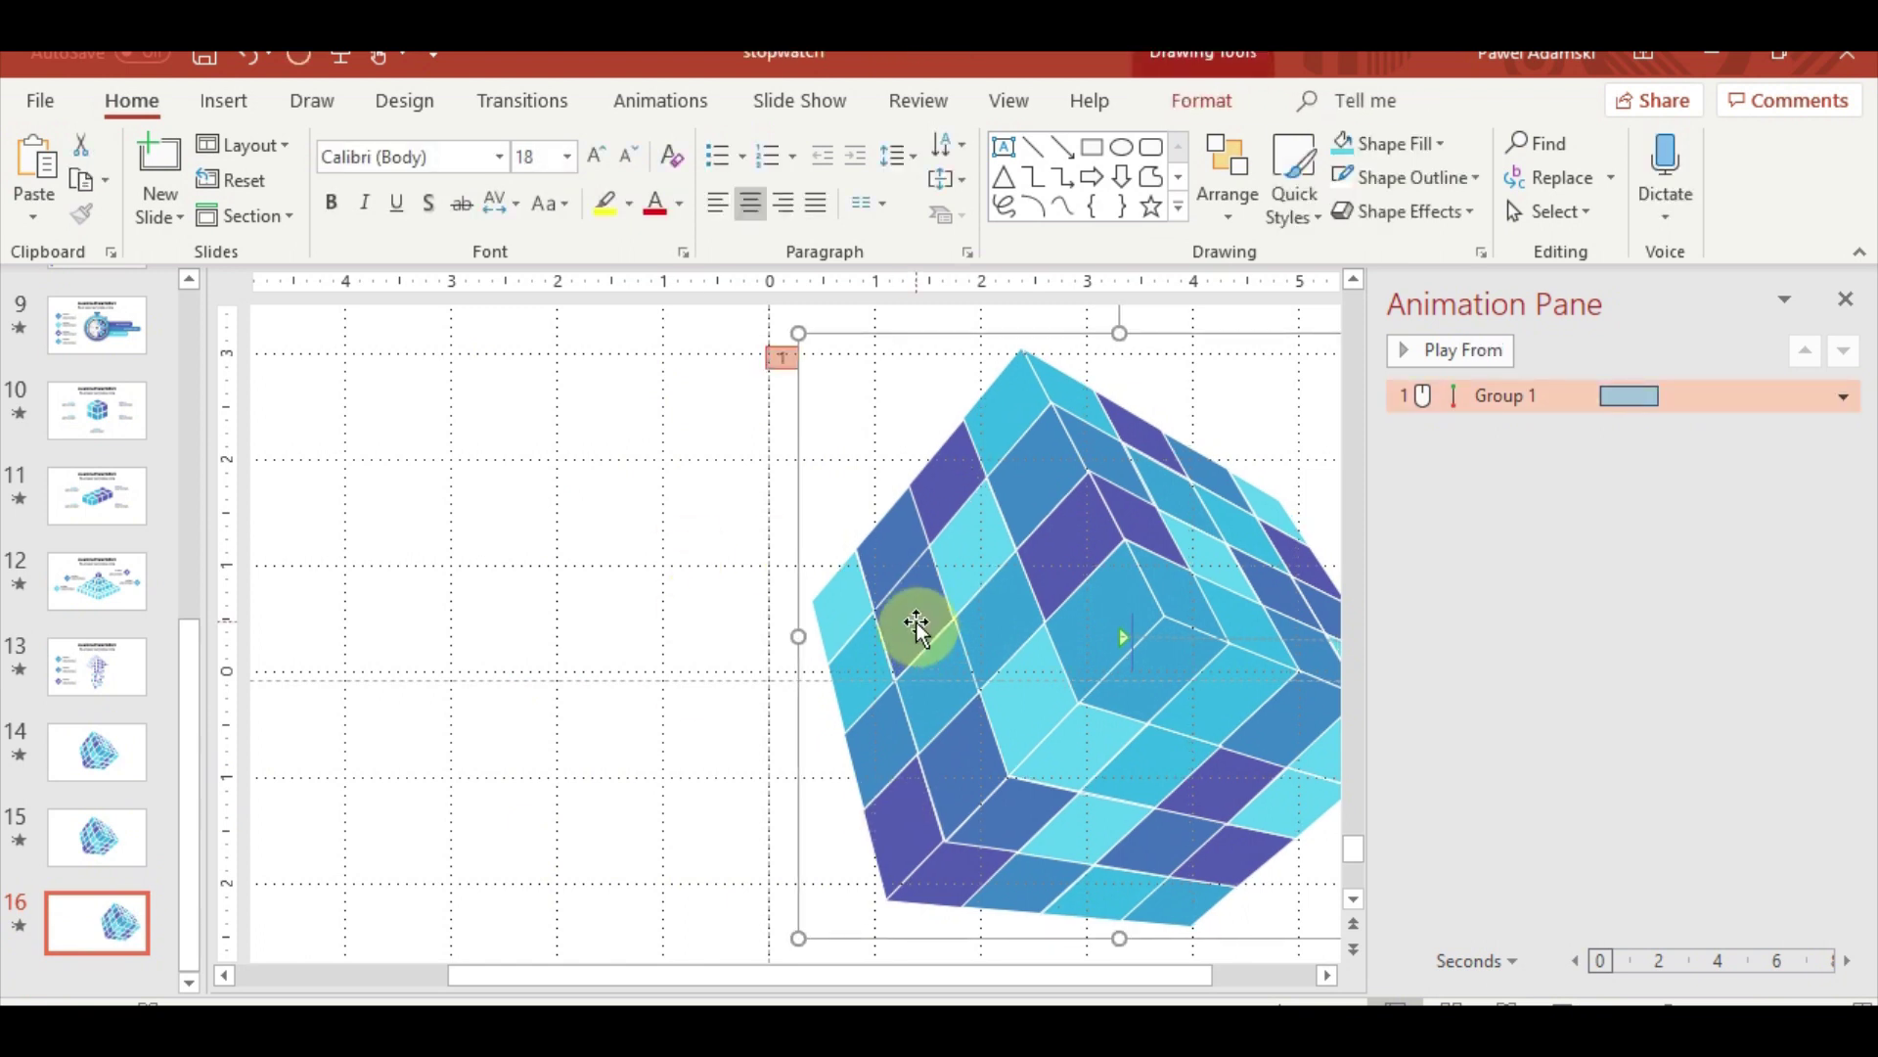
left_click(1562, 1002)
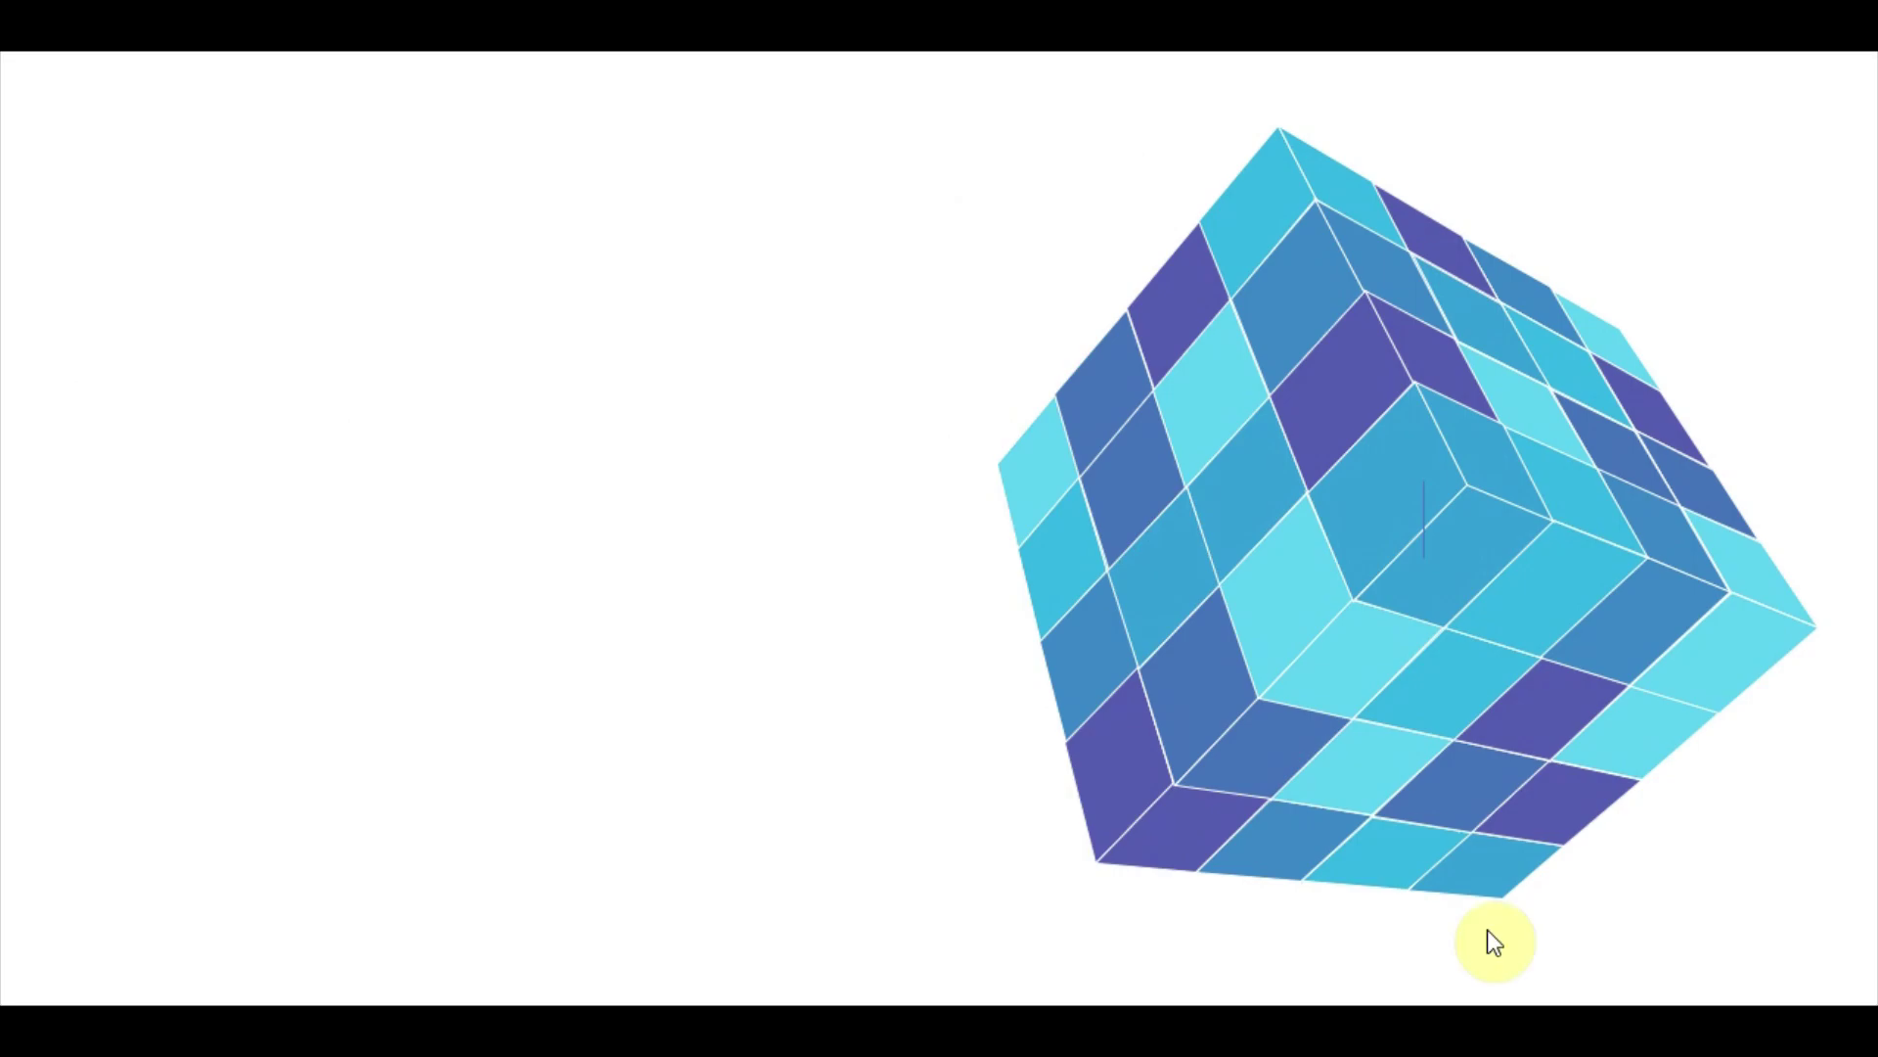
left_click(1422, 854)
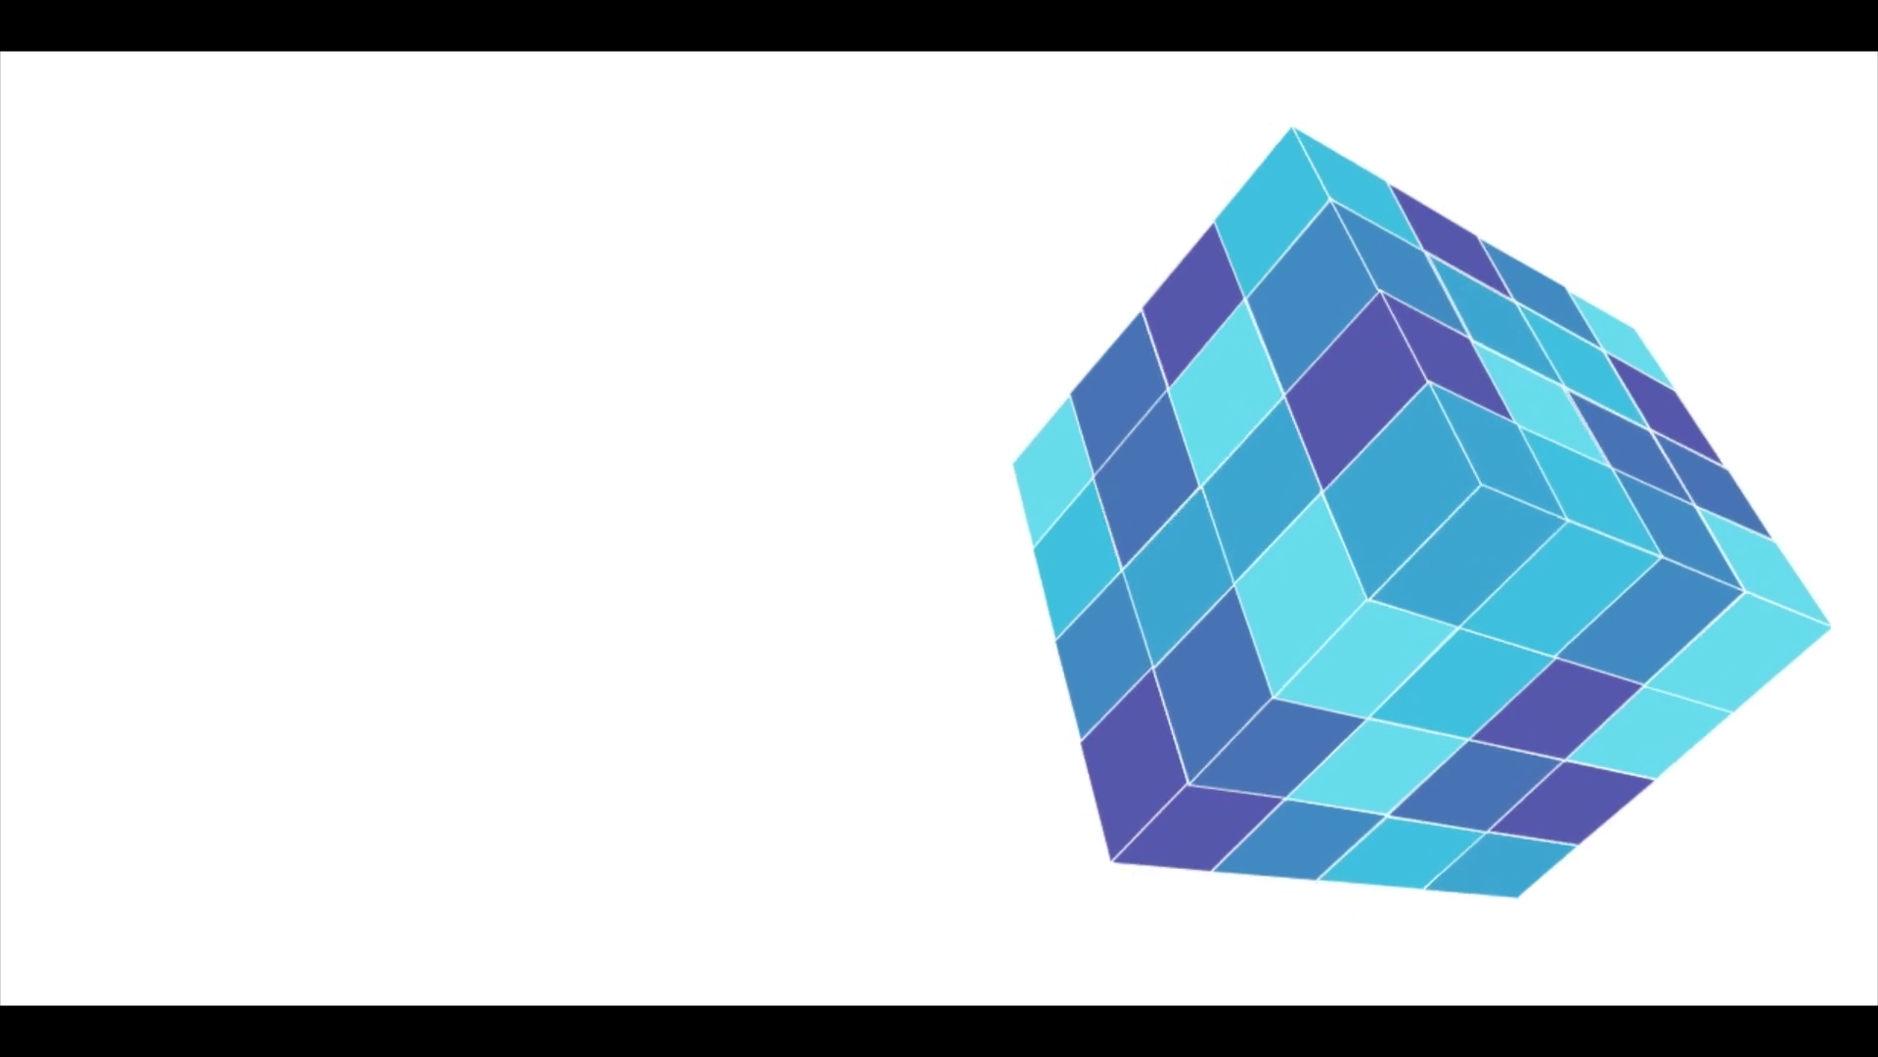
key("Escape")
Nudge slide 16's cube slightly right and start the slide show preview
left_click(98, 915)
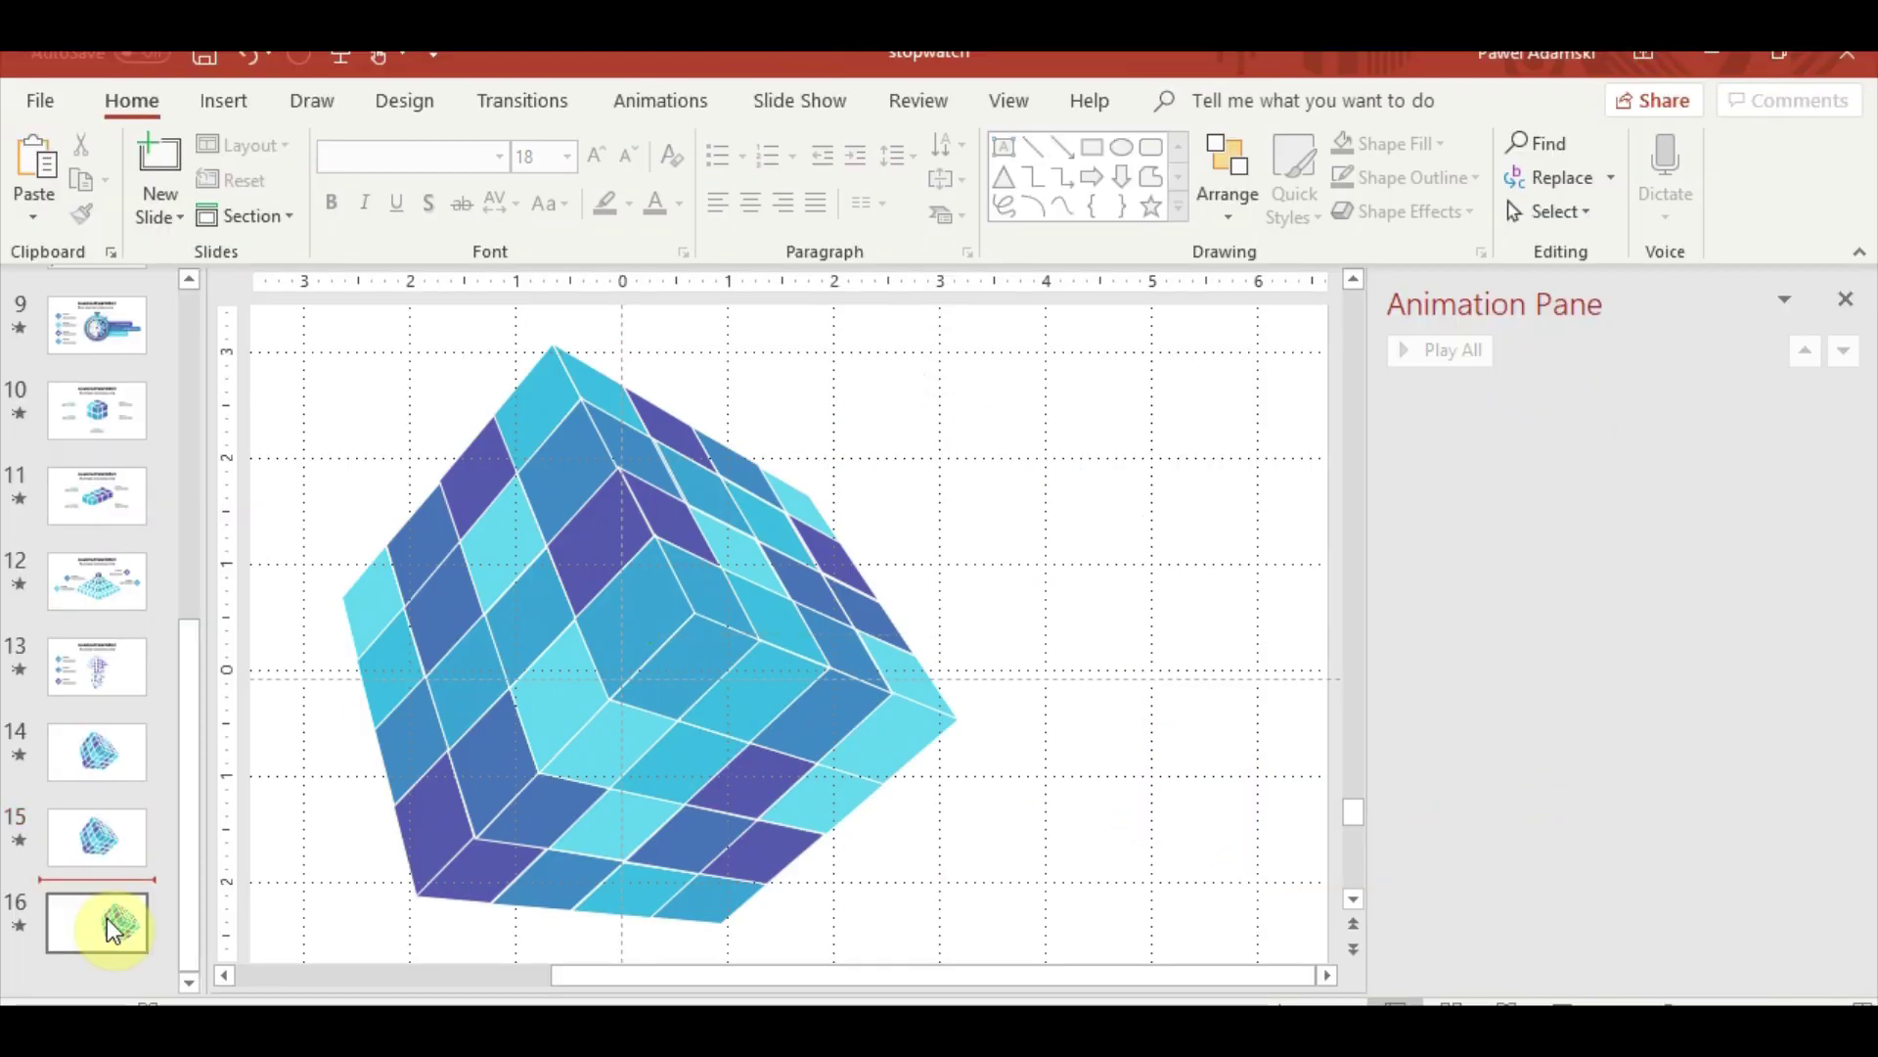
left_click(981, 778)
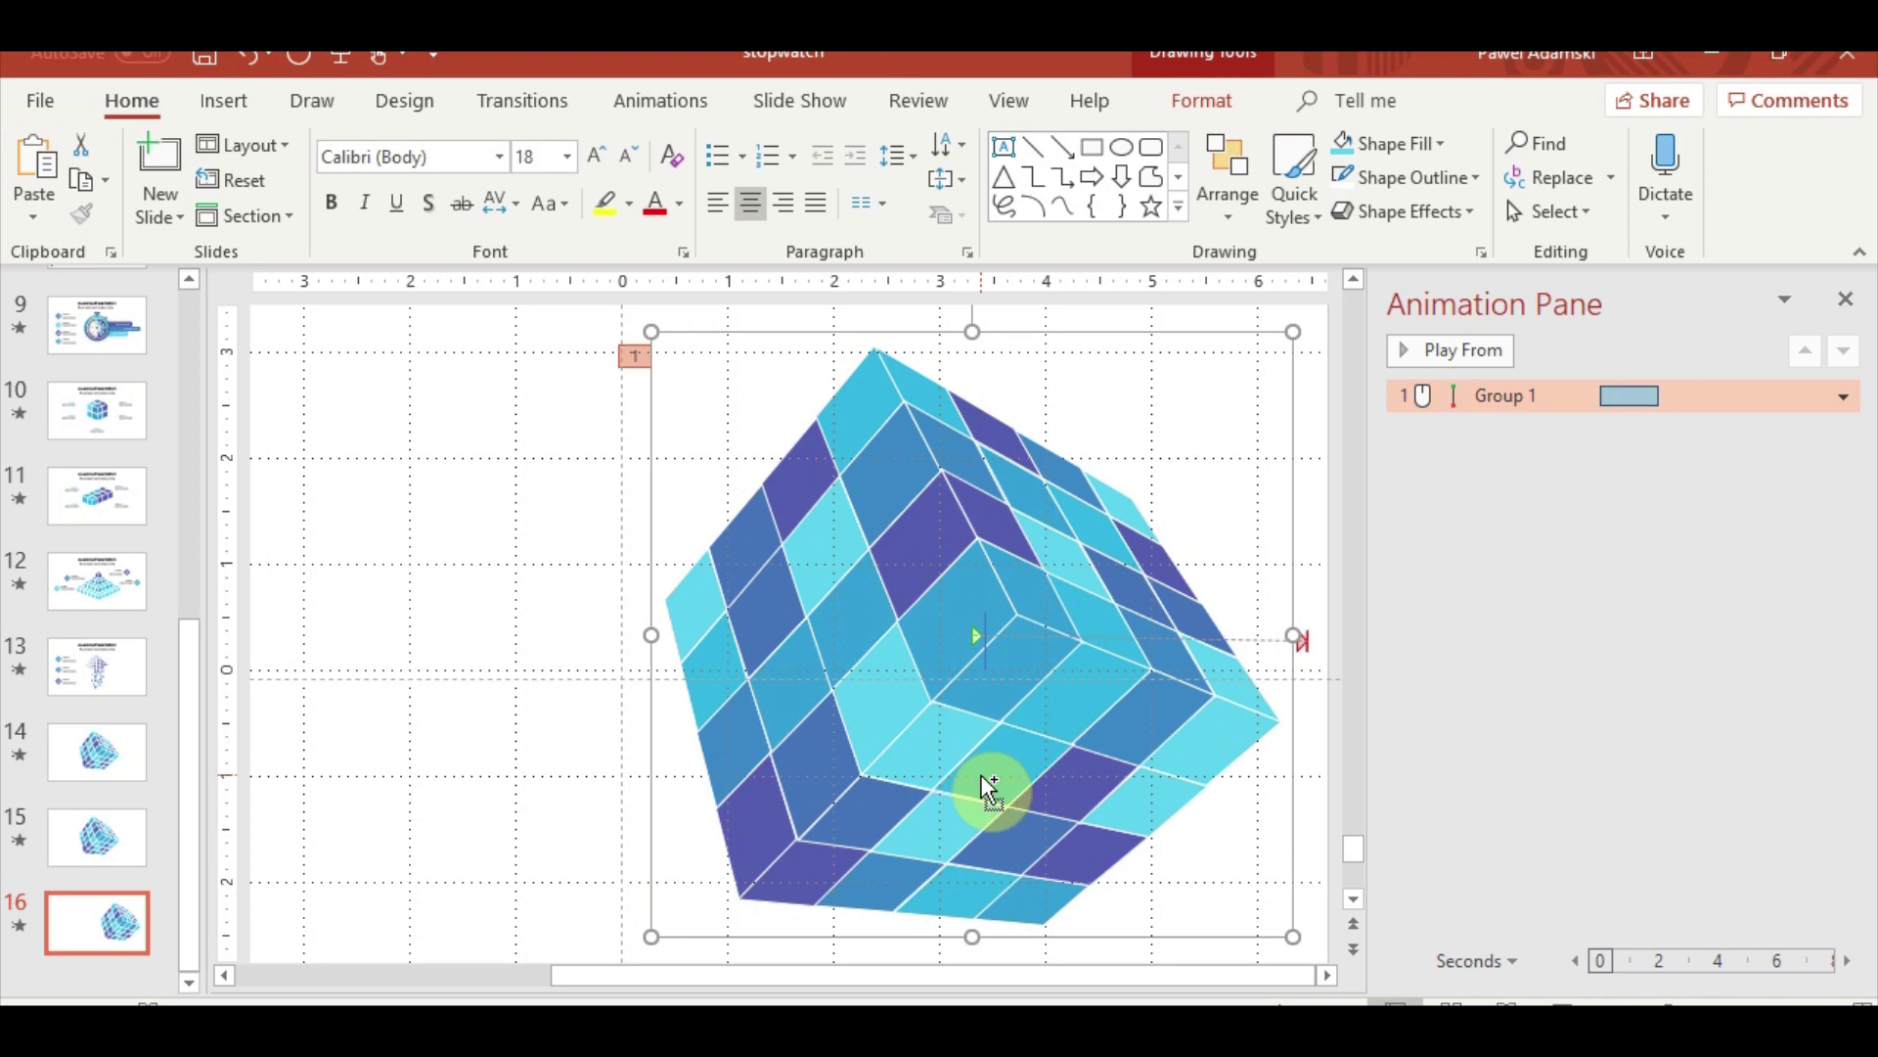
left_click_drag(981, 779, 982, 779)
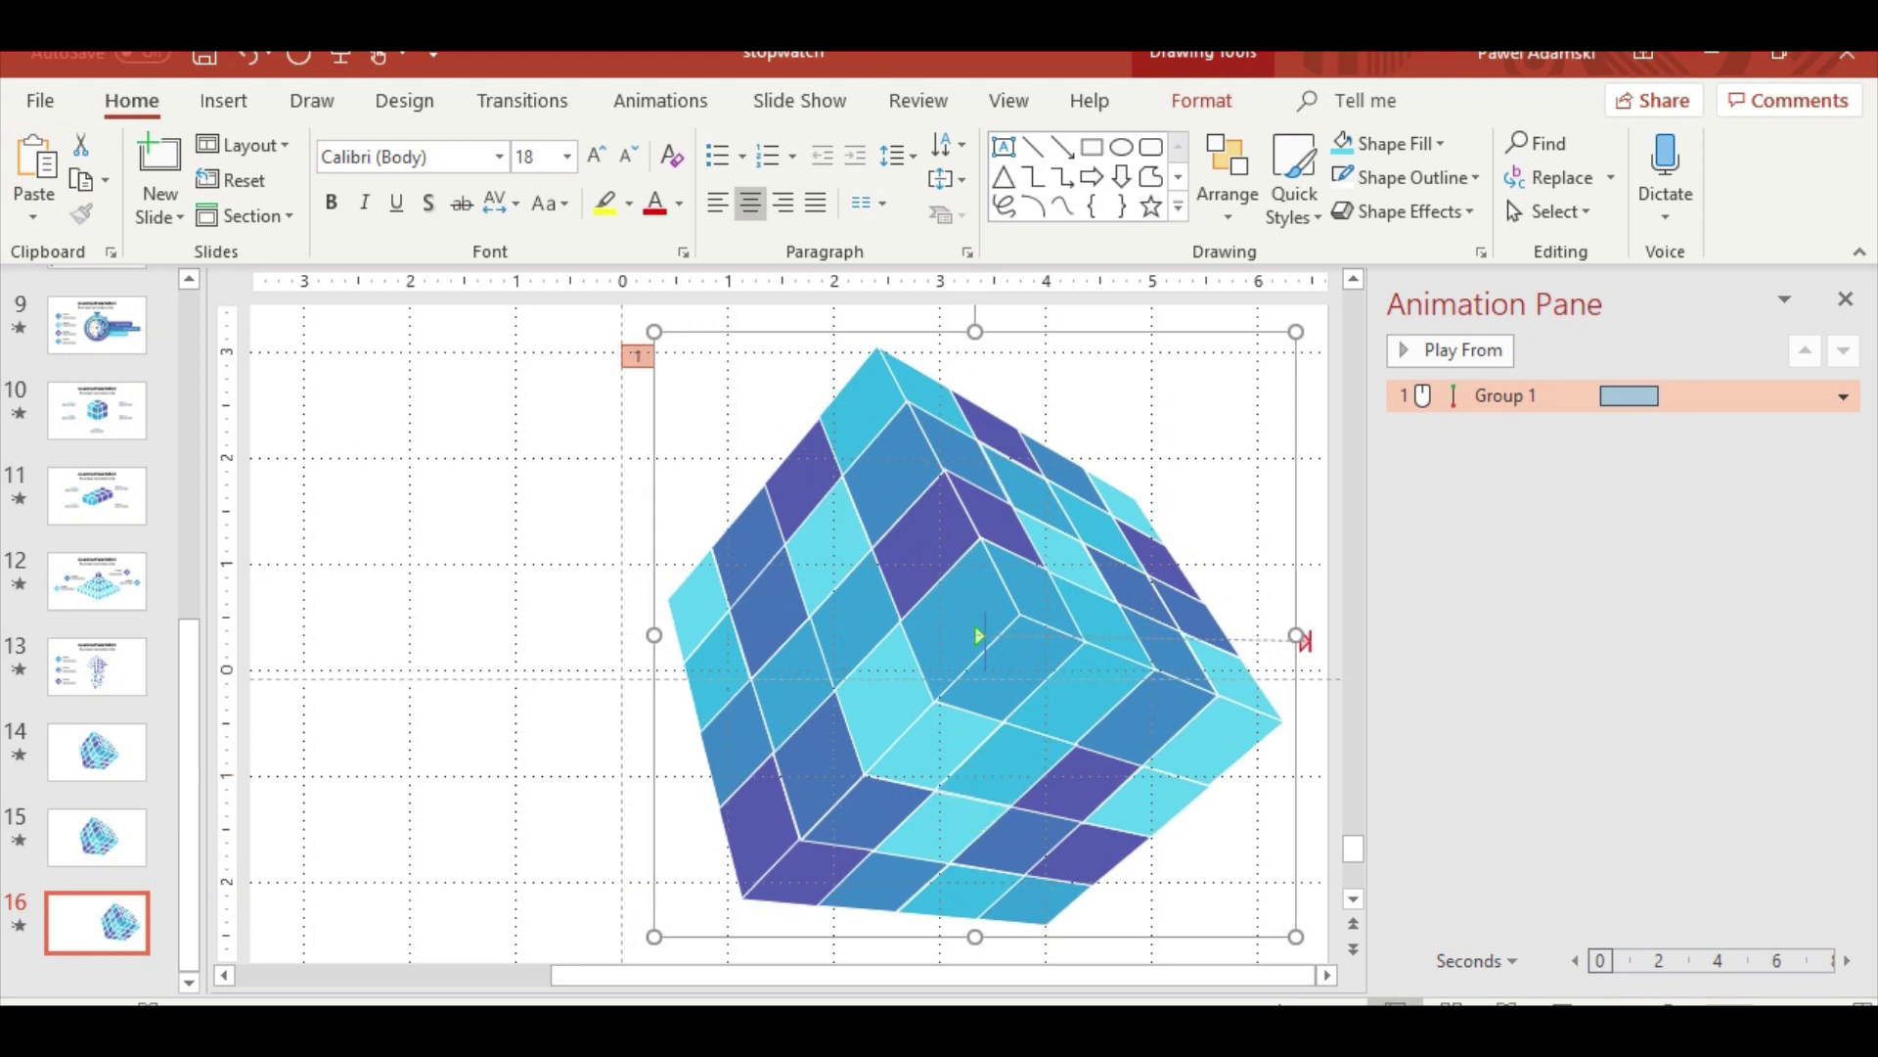
key("shift+F5")
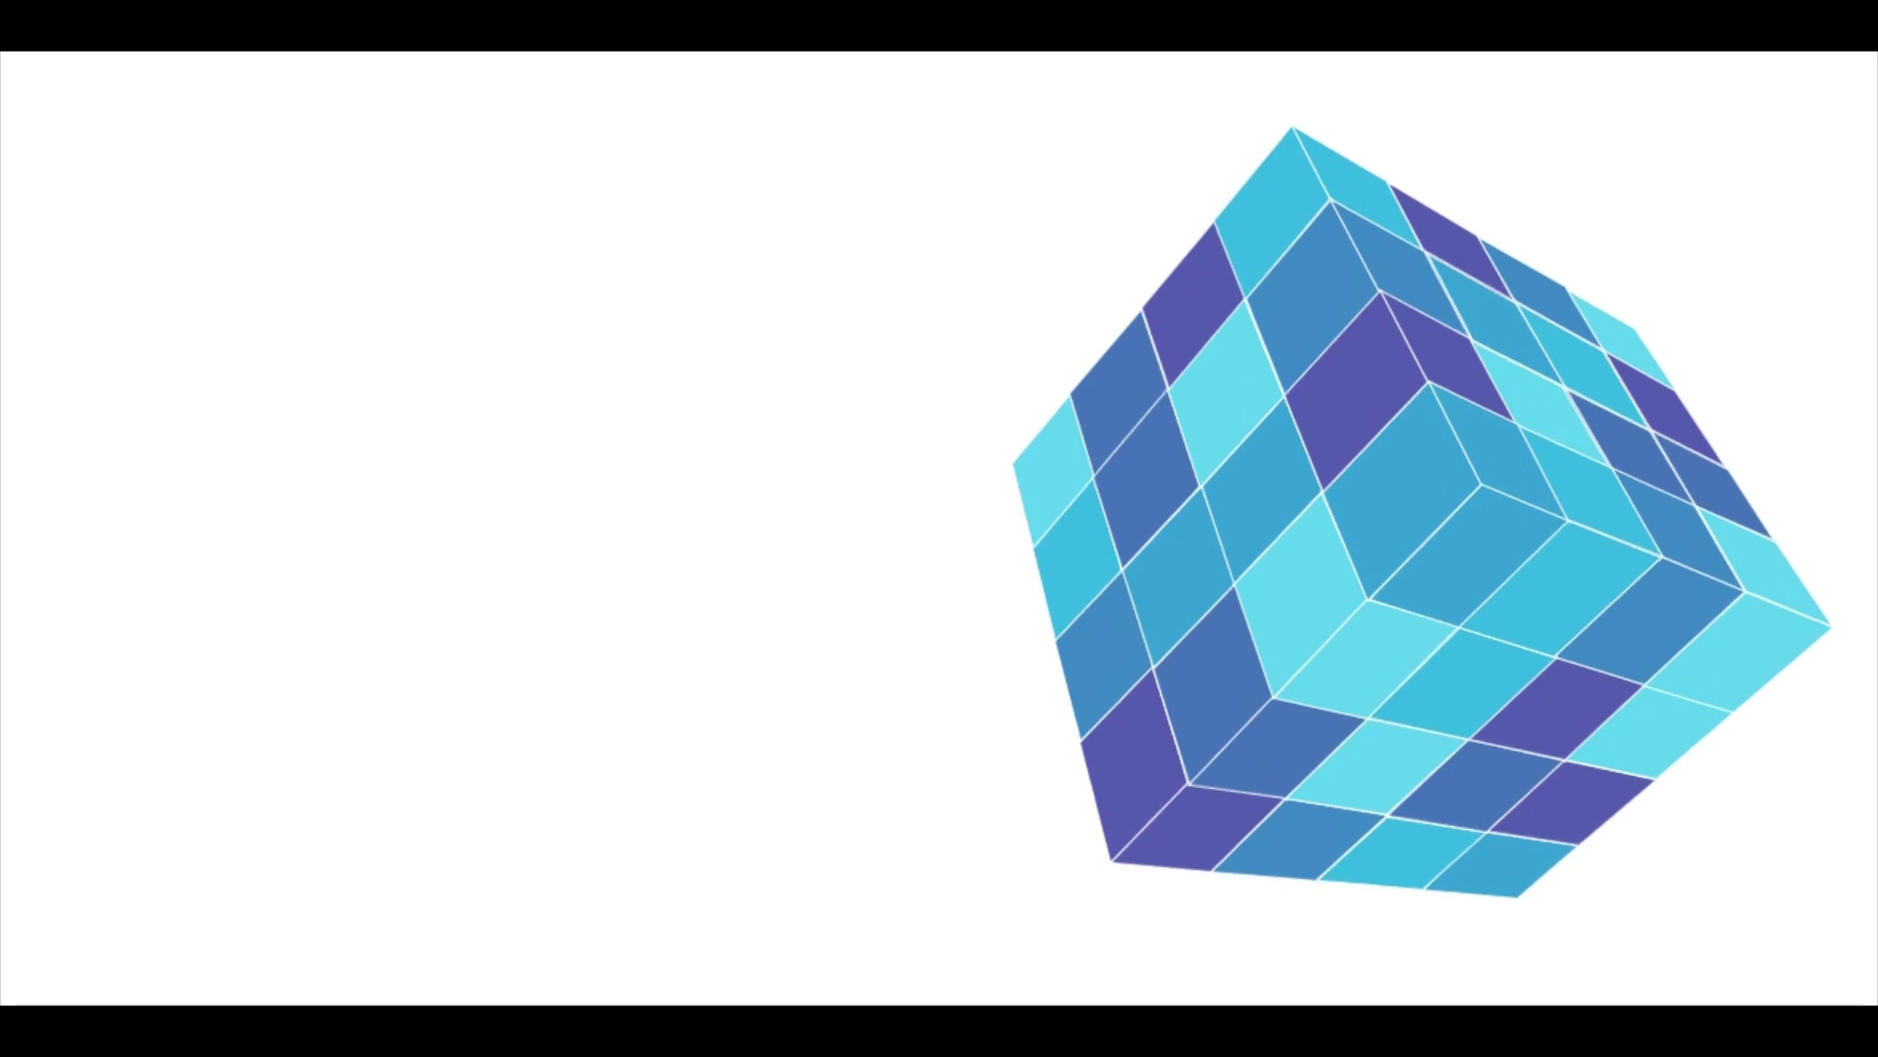
Shift slide 16's cube a few pixels and replay the slide show twice to check it
key("Escape")
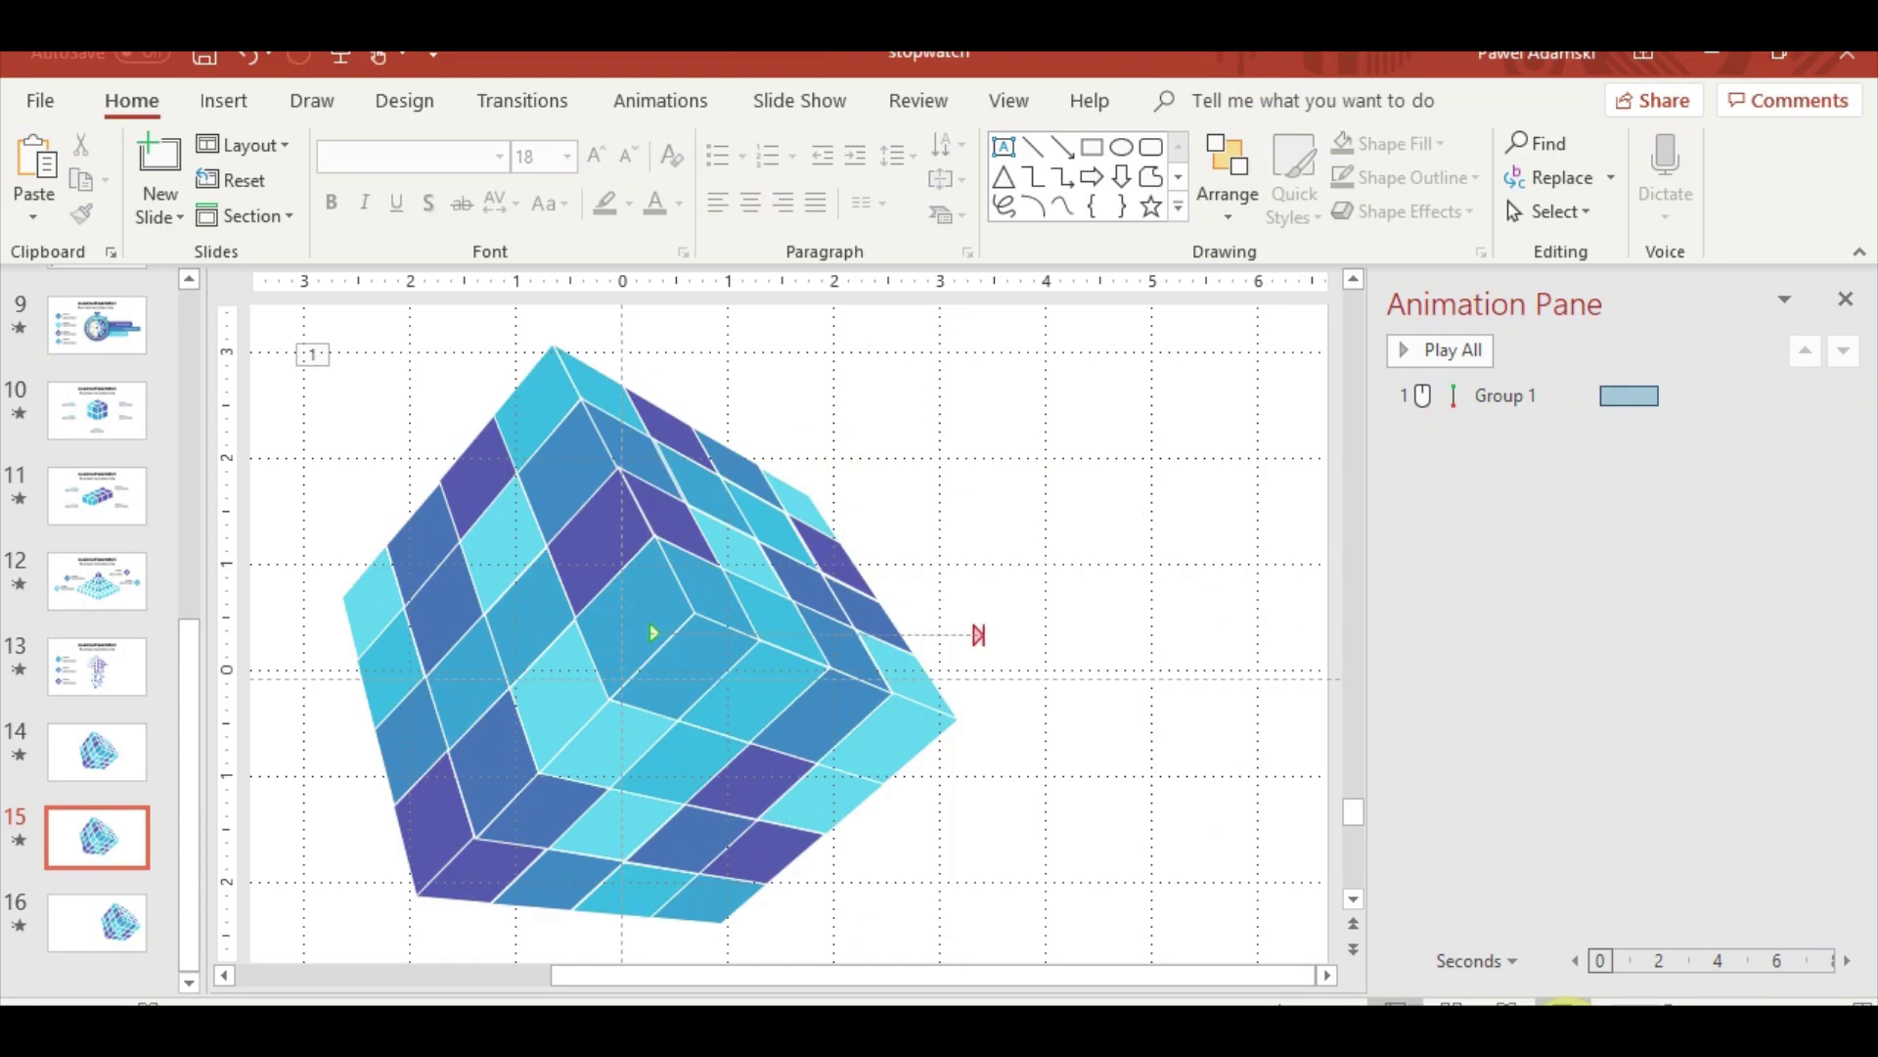
left_click(66, 947)
left_click_drag(1037, 797, 1040, 799)
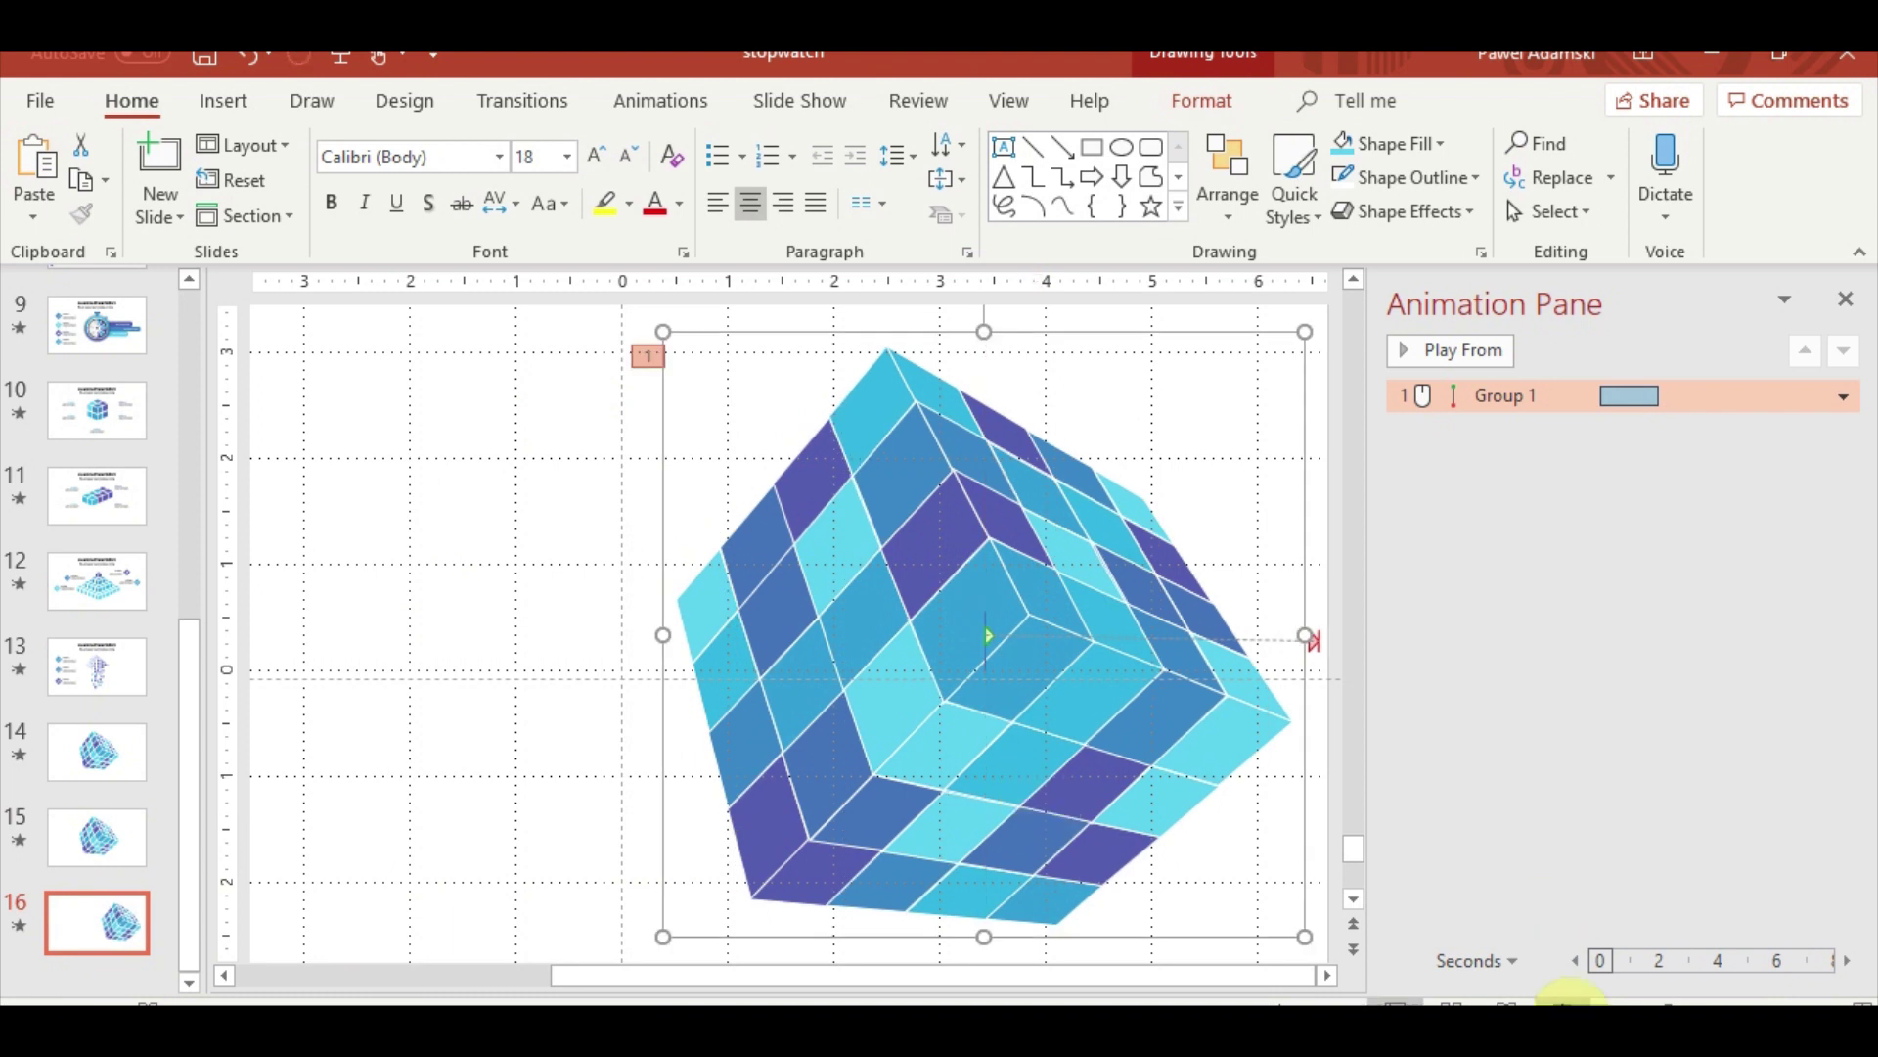
left_click(1563, 1002)
key("Escape")
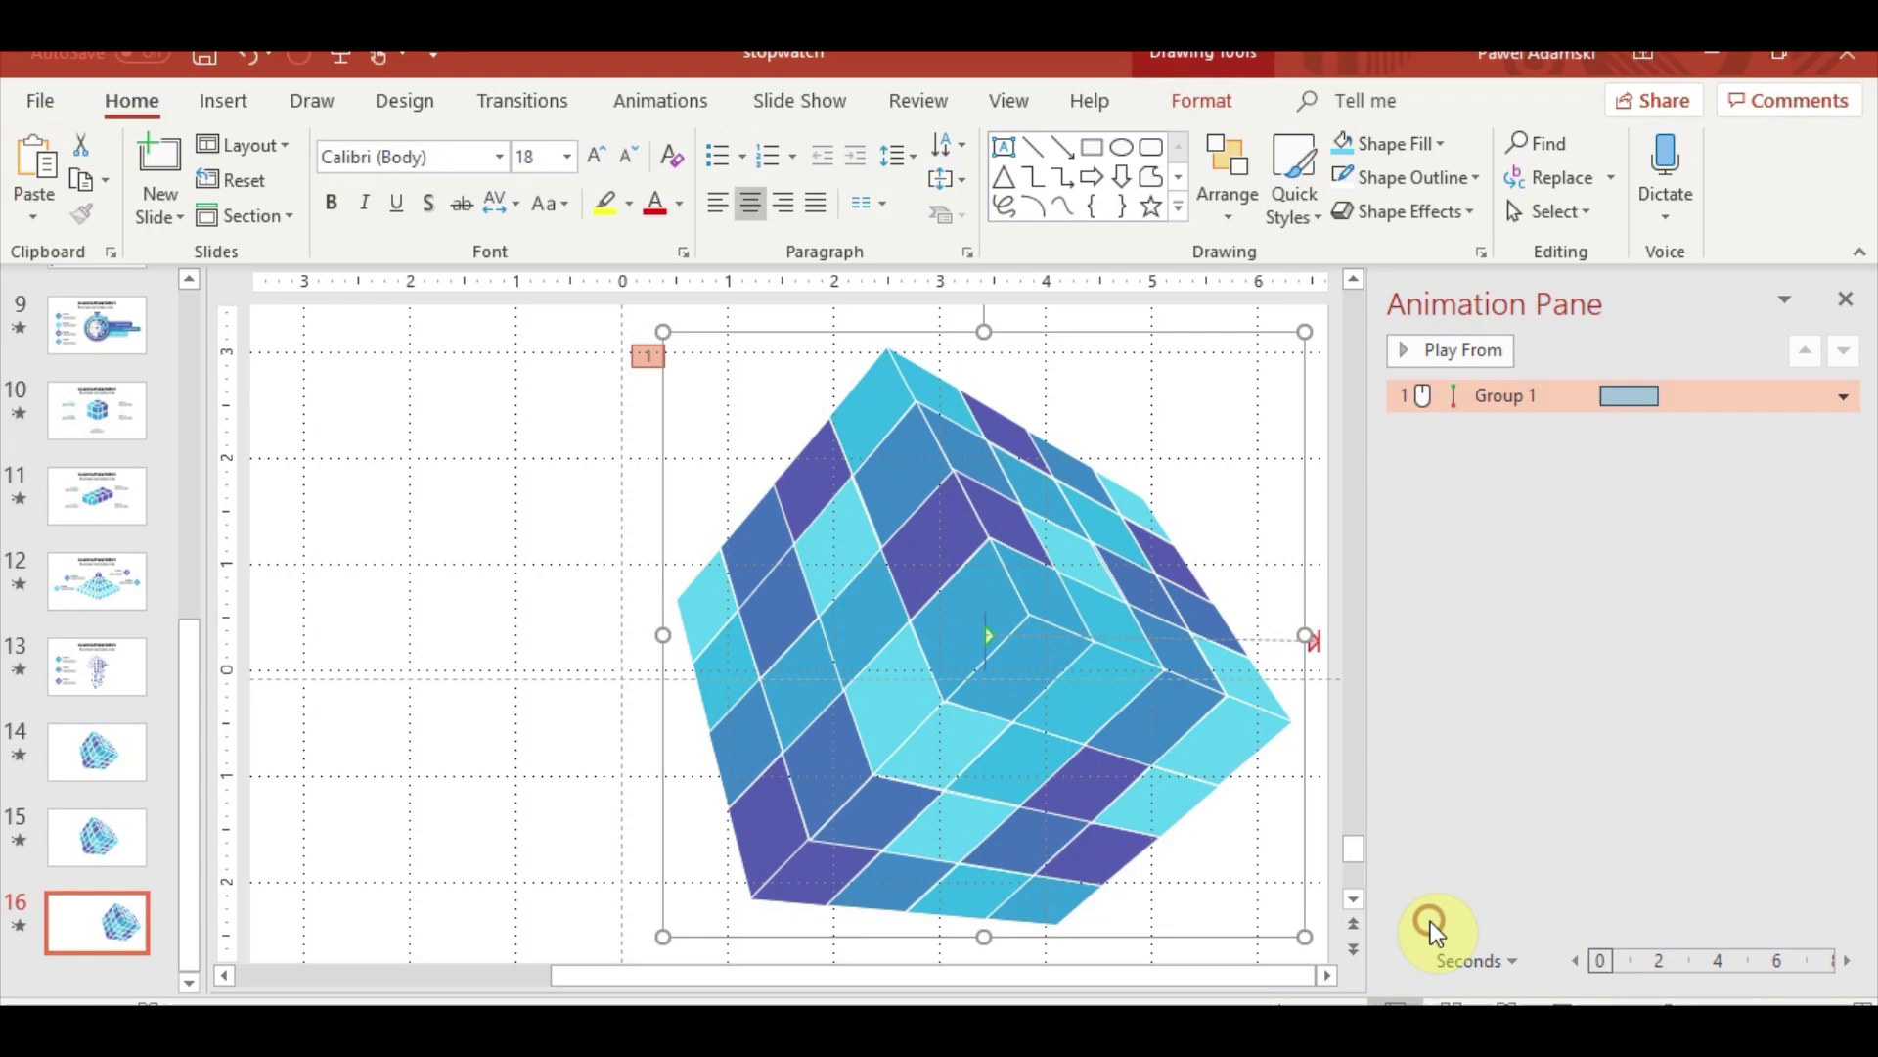
left_click(1543, 1003)
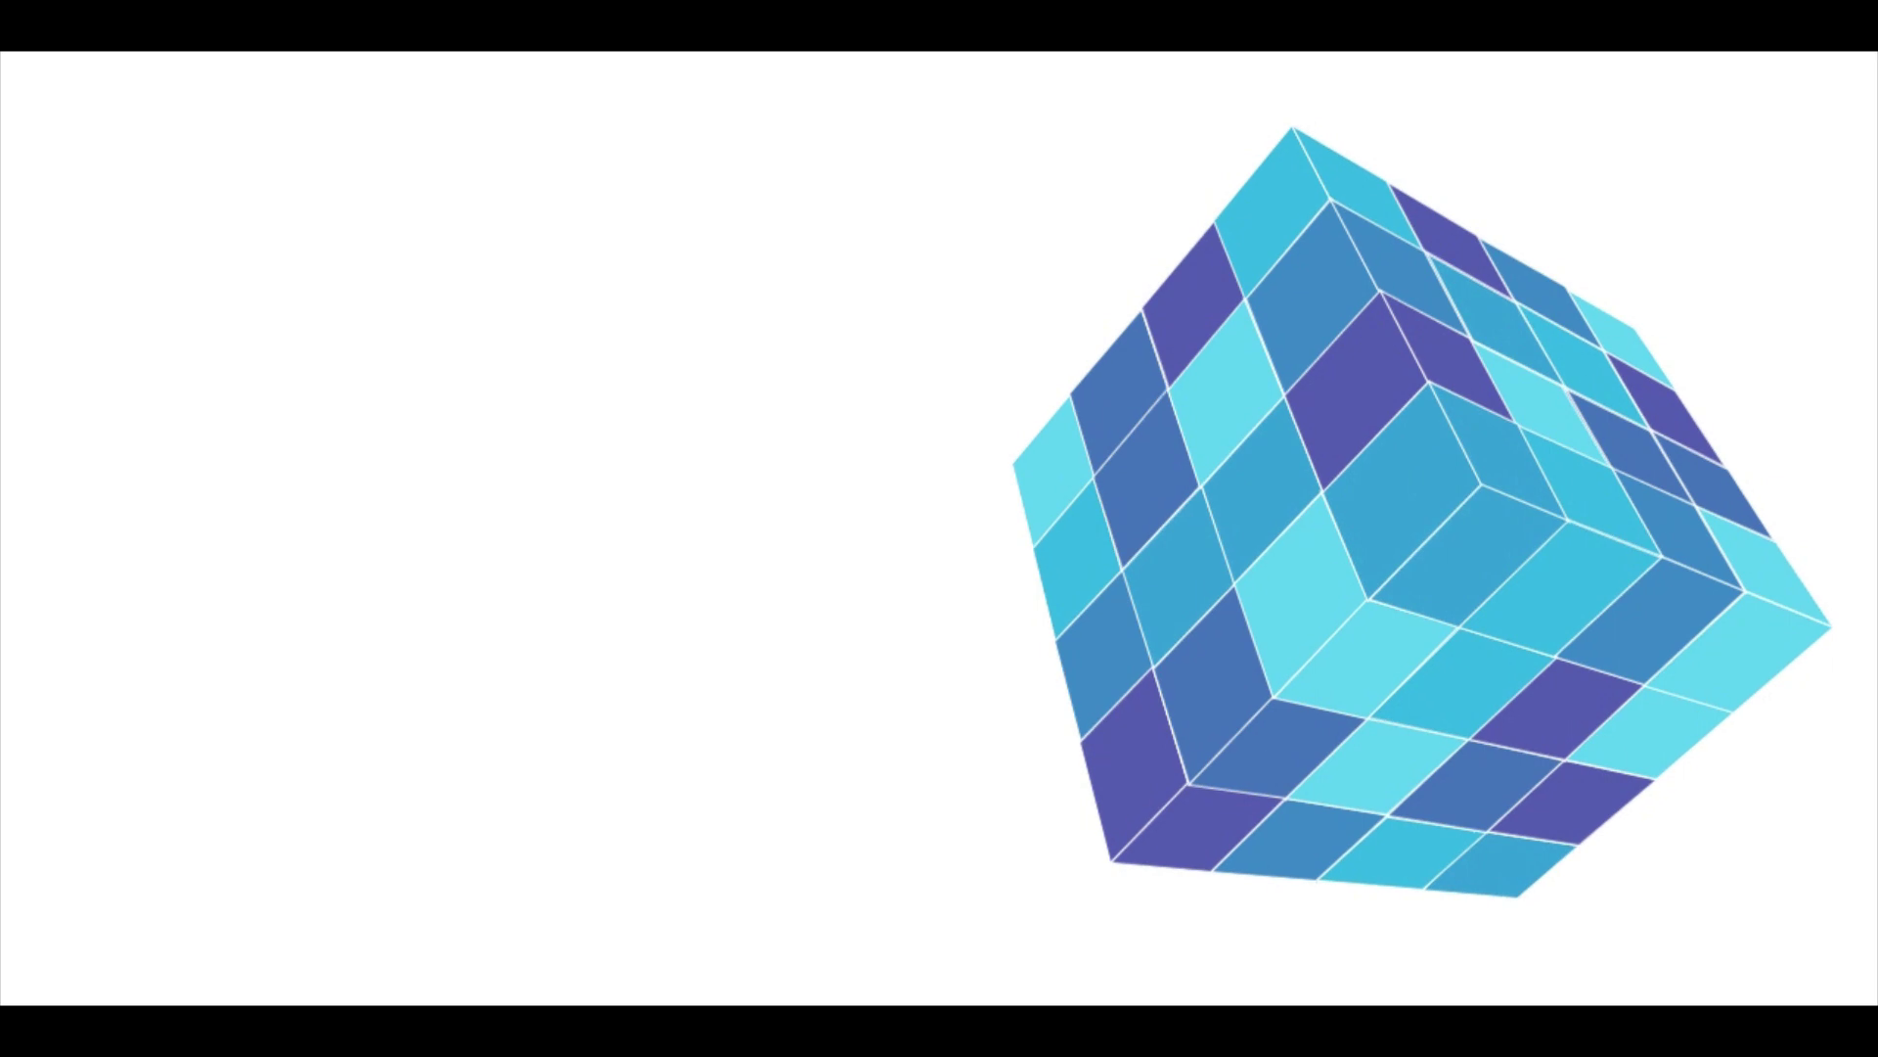
key("Escape")
Preview slide 16 once more, then delete its Group 1 motion animation
left_click(293, 826)
left_click(857, 845)
scroll(1000, 824, "up", 3)
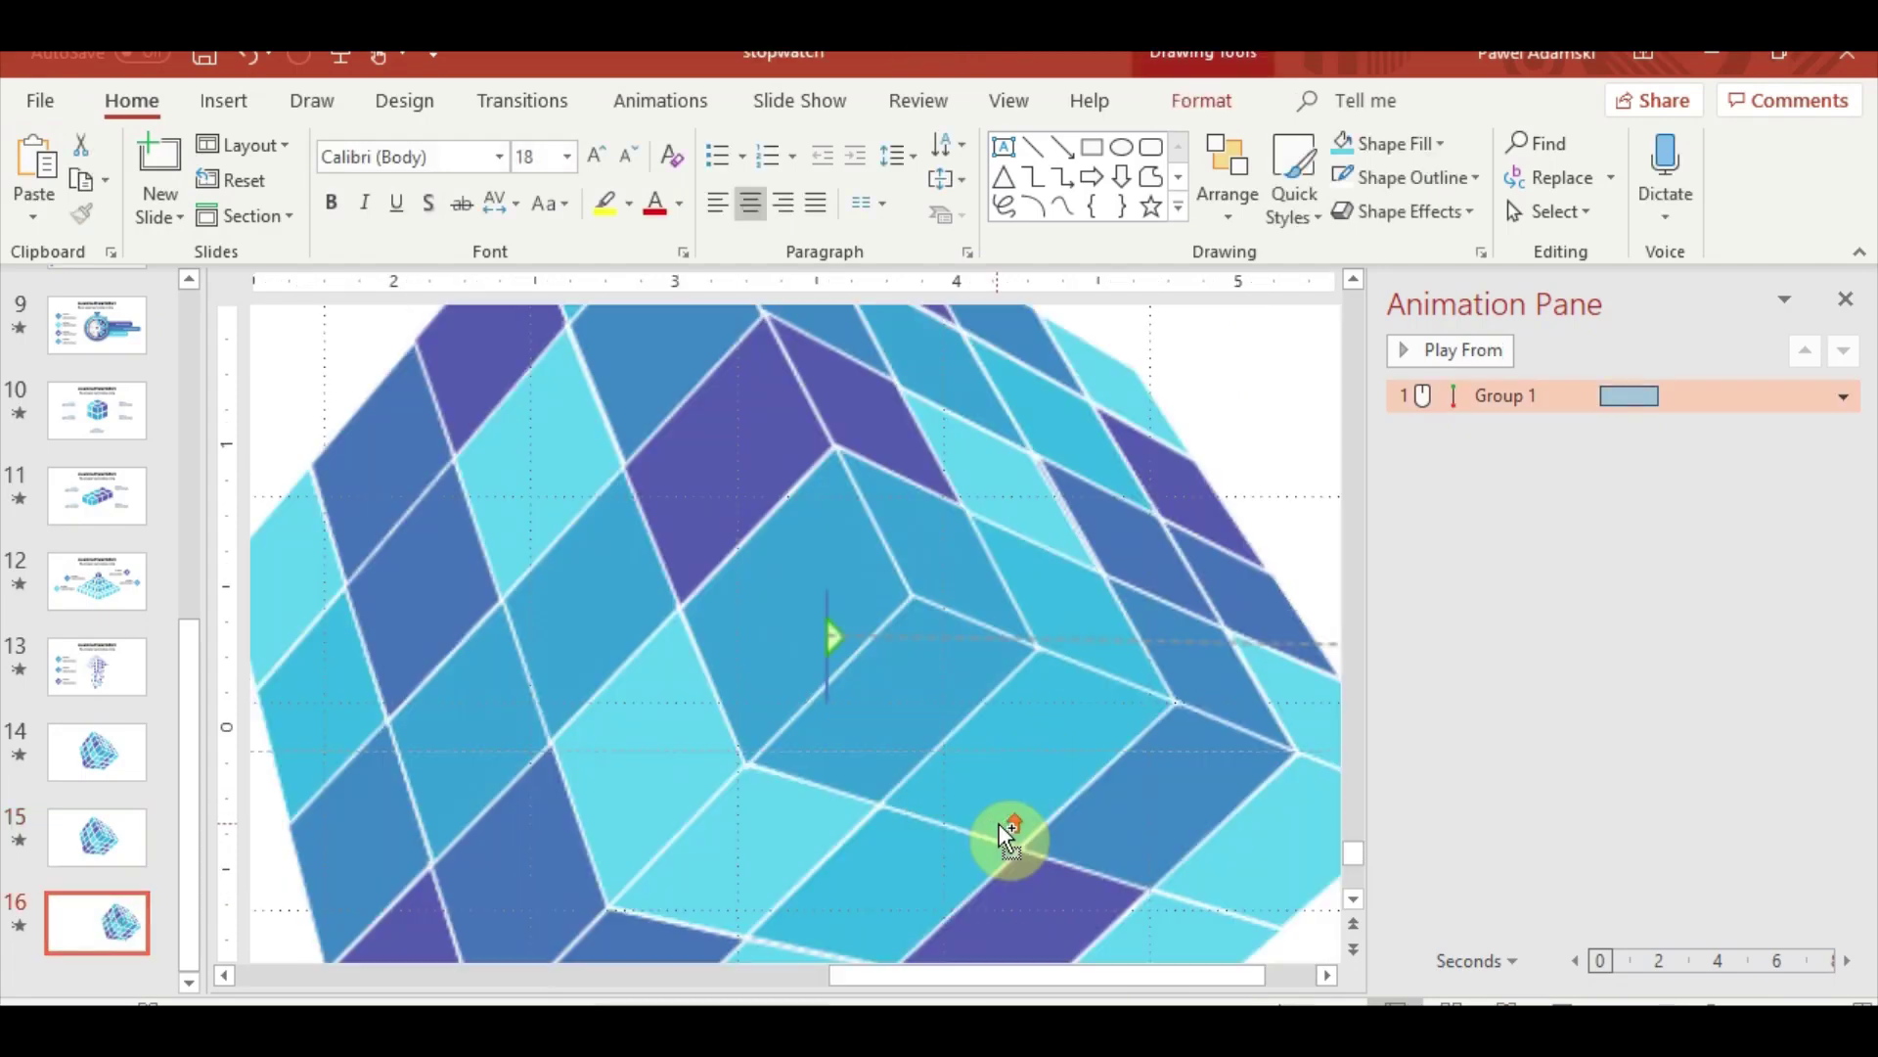
scroll(1011, 826, "up", 3)
scroll(1011, 830, "up", 2)
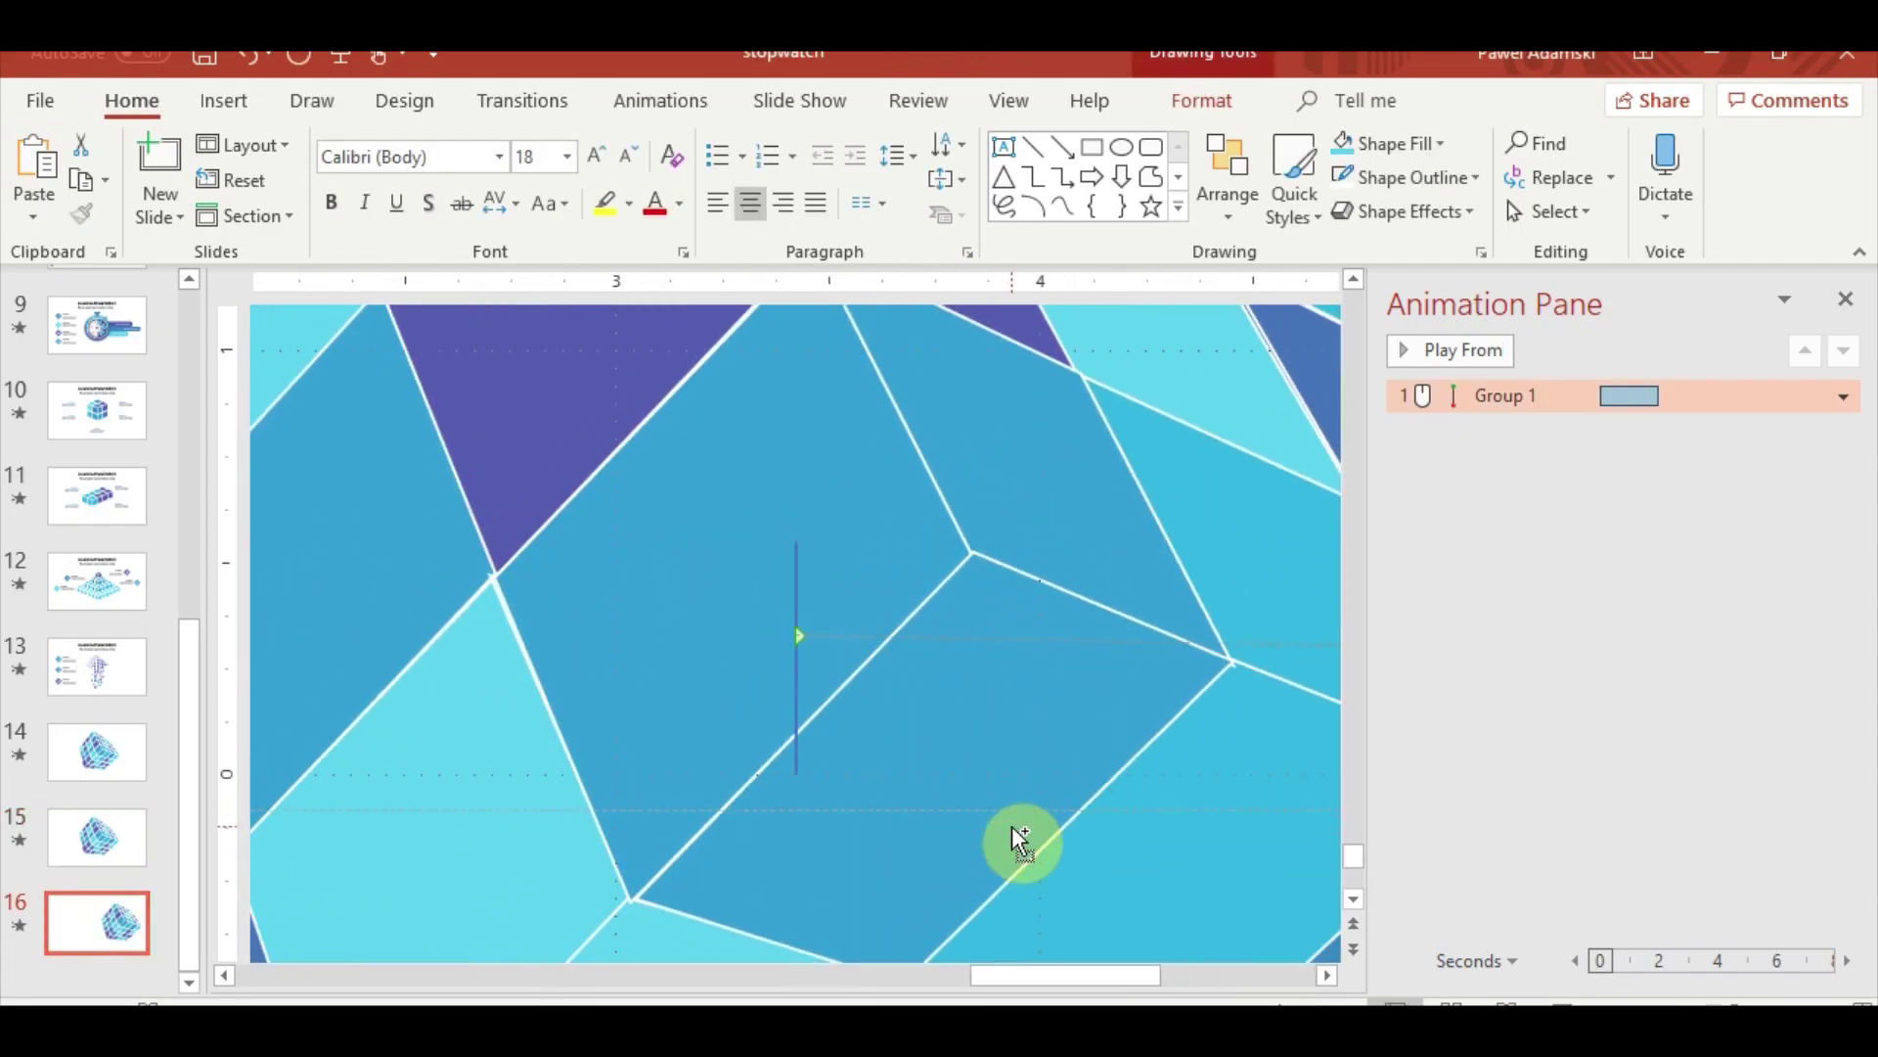
scroll(1018, 832, "down", 3)
scroll(1135, 787, "down", 4)
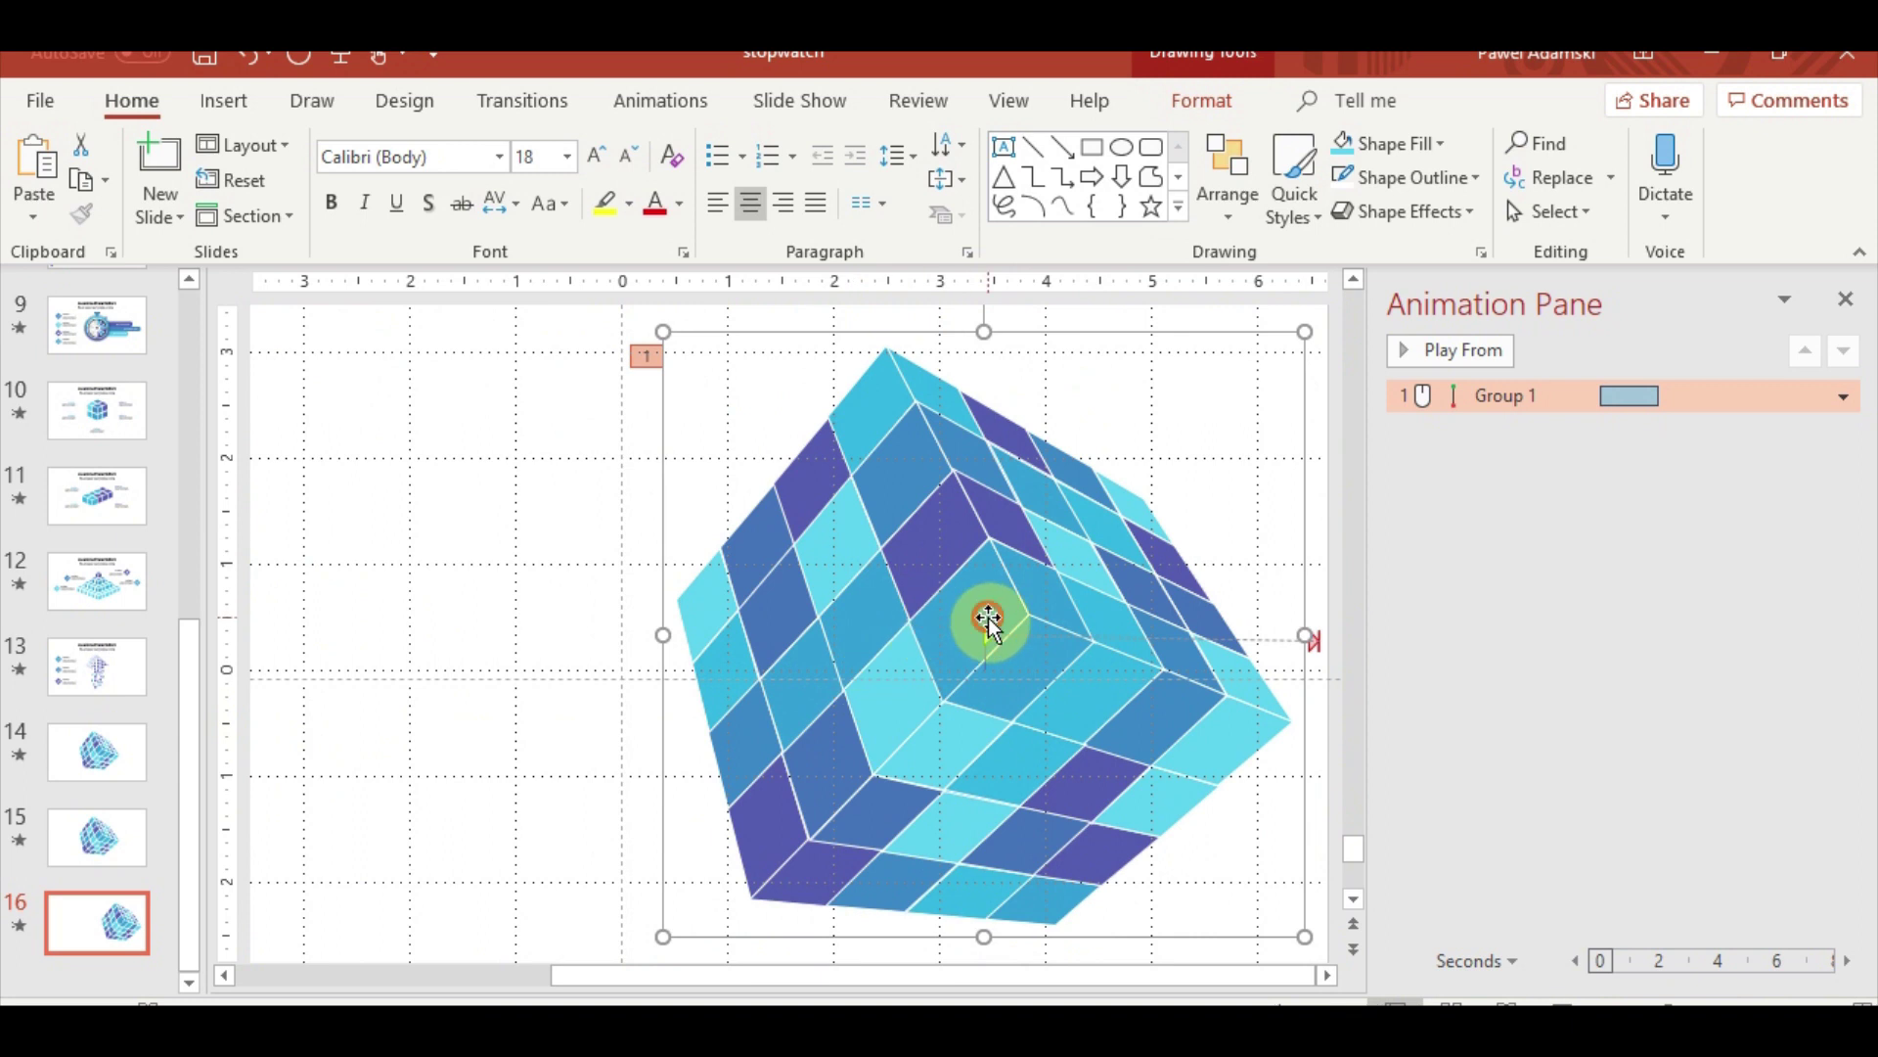
left_click(1565, 996)
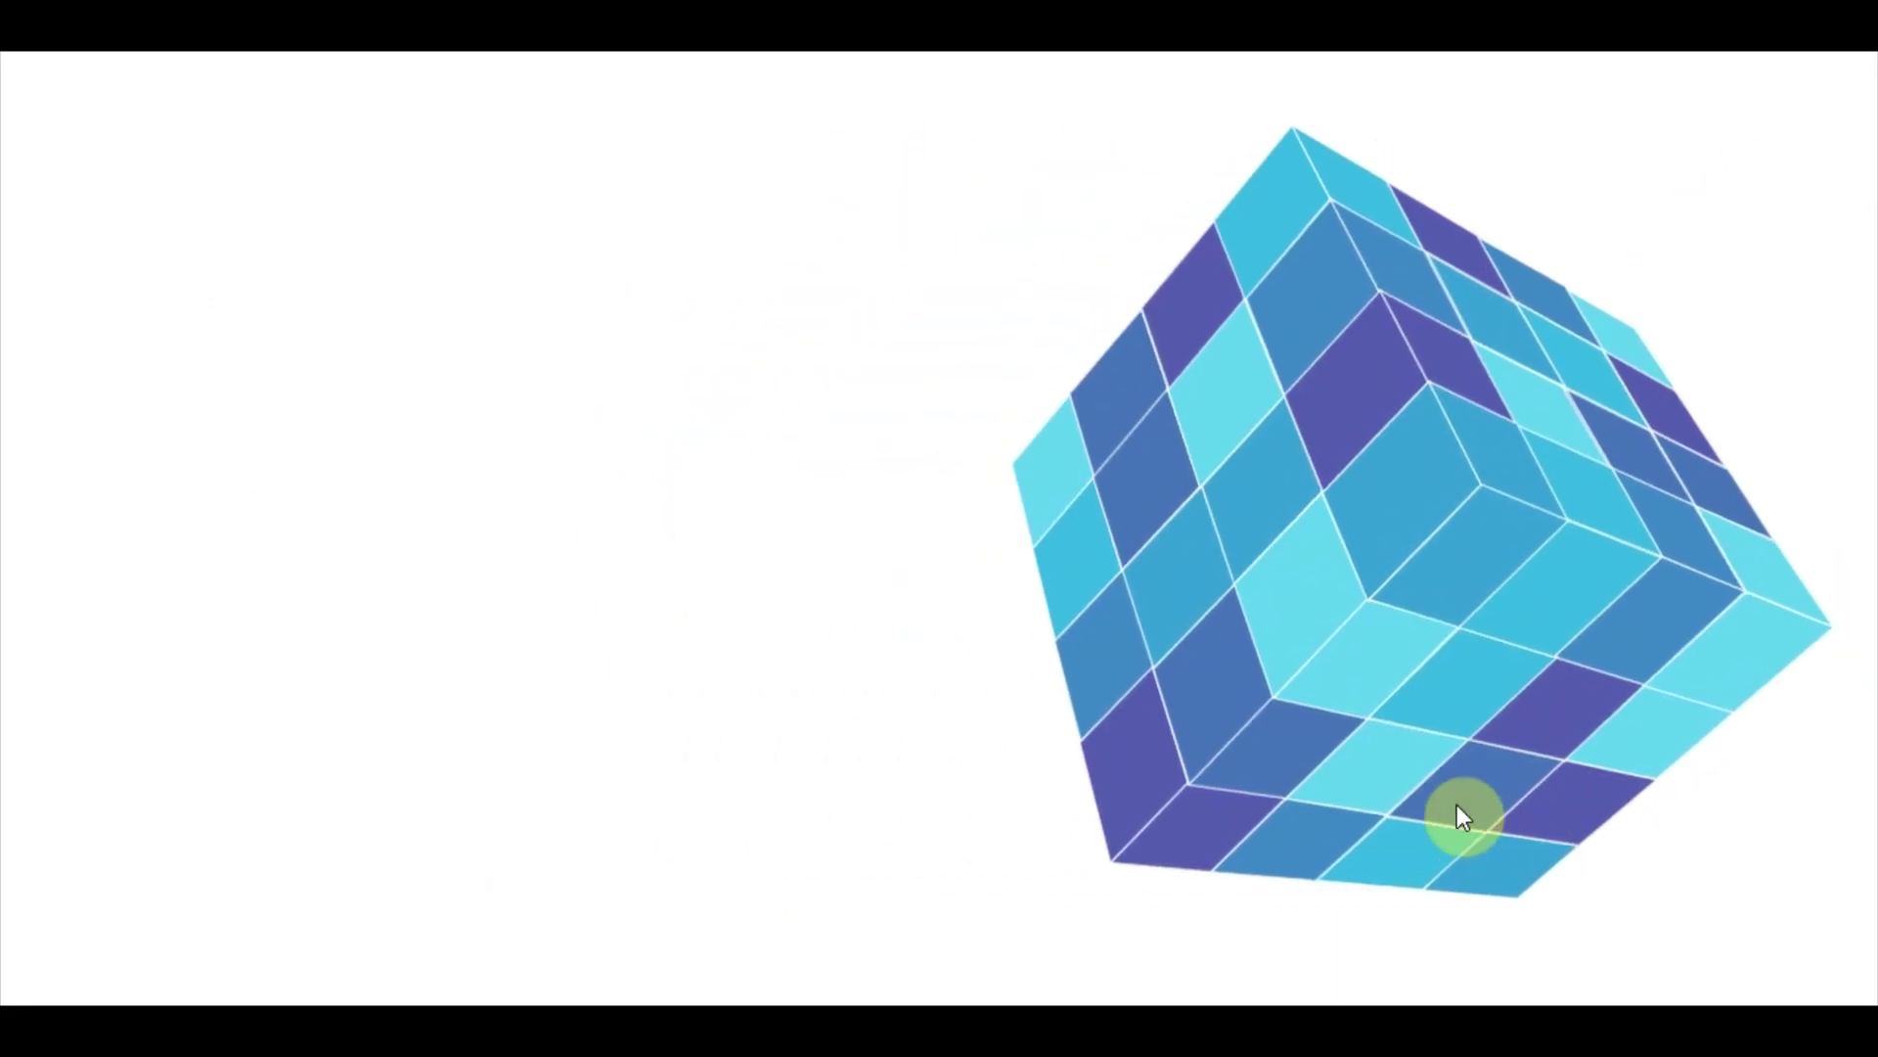
key("Escape")
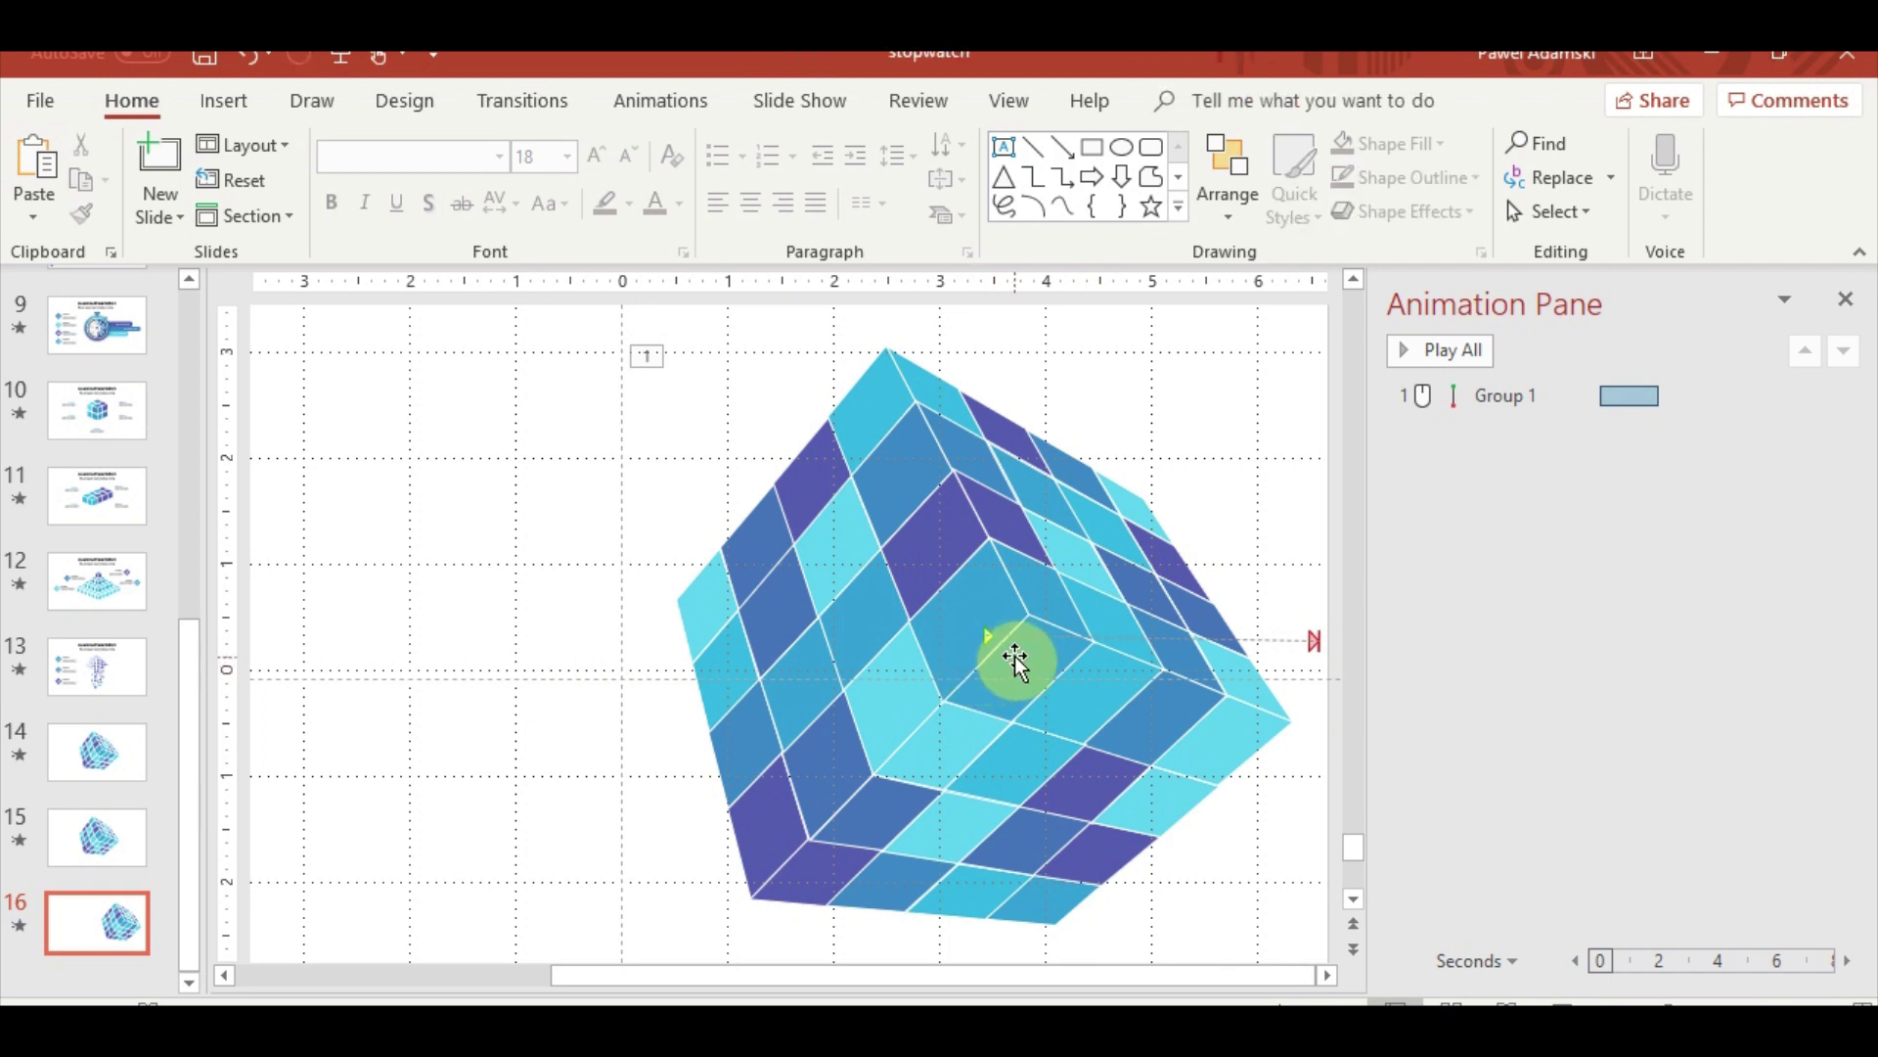
left_click(1526, 393)
key("Delete")
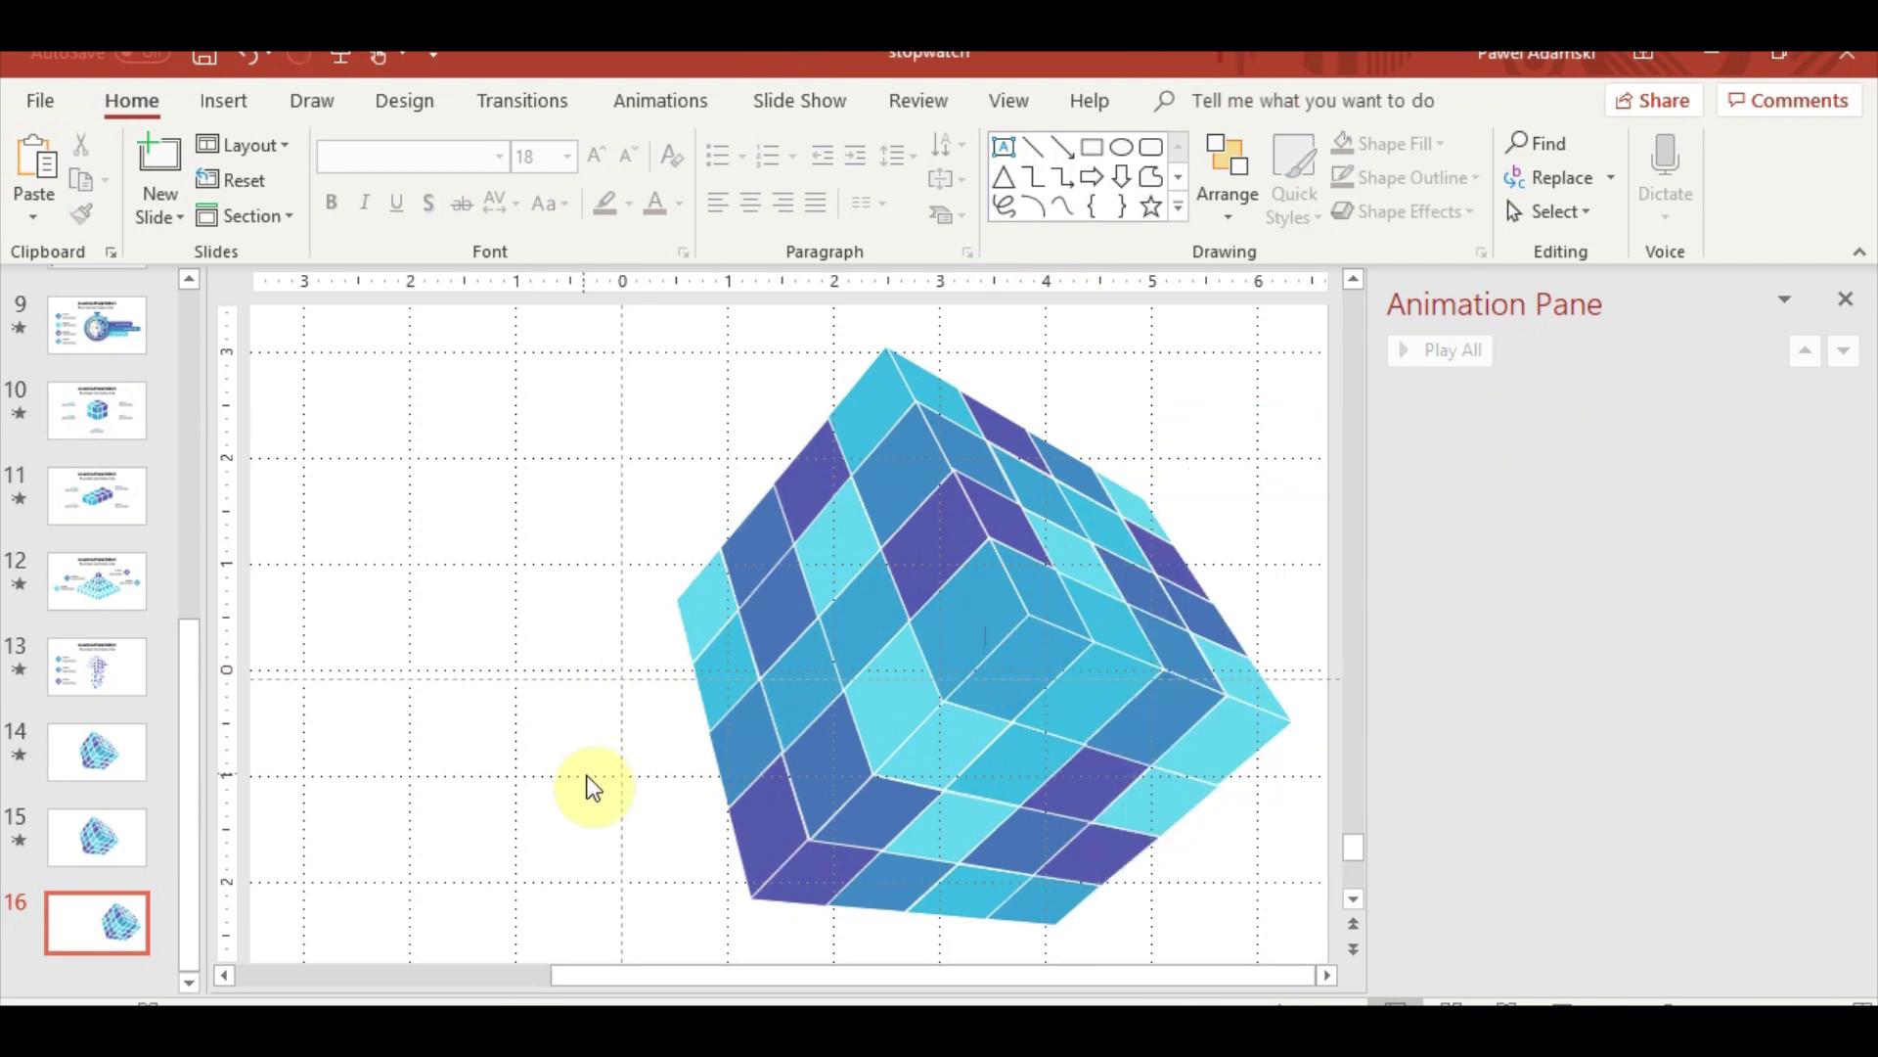
Ungroup the blue cube on slide 16 into its separate pieces
scroll(592, 778, "down", 2)
scroll(609, 768, "down", 3)
scroll(649, 625, "up", 3)
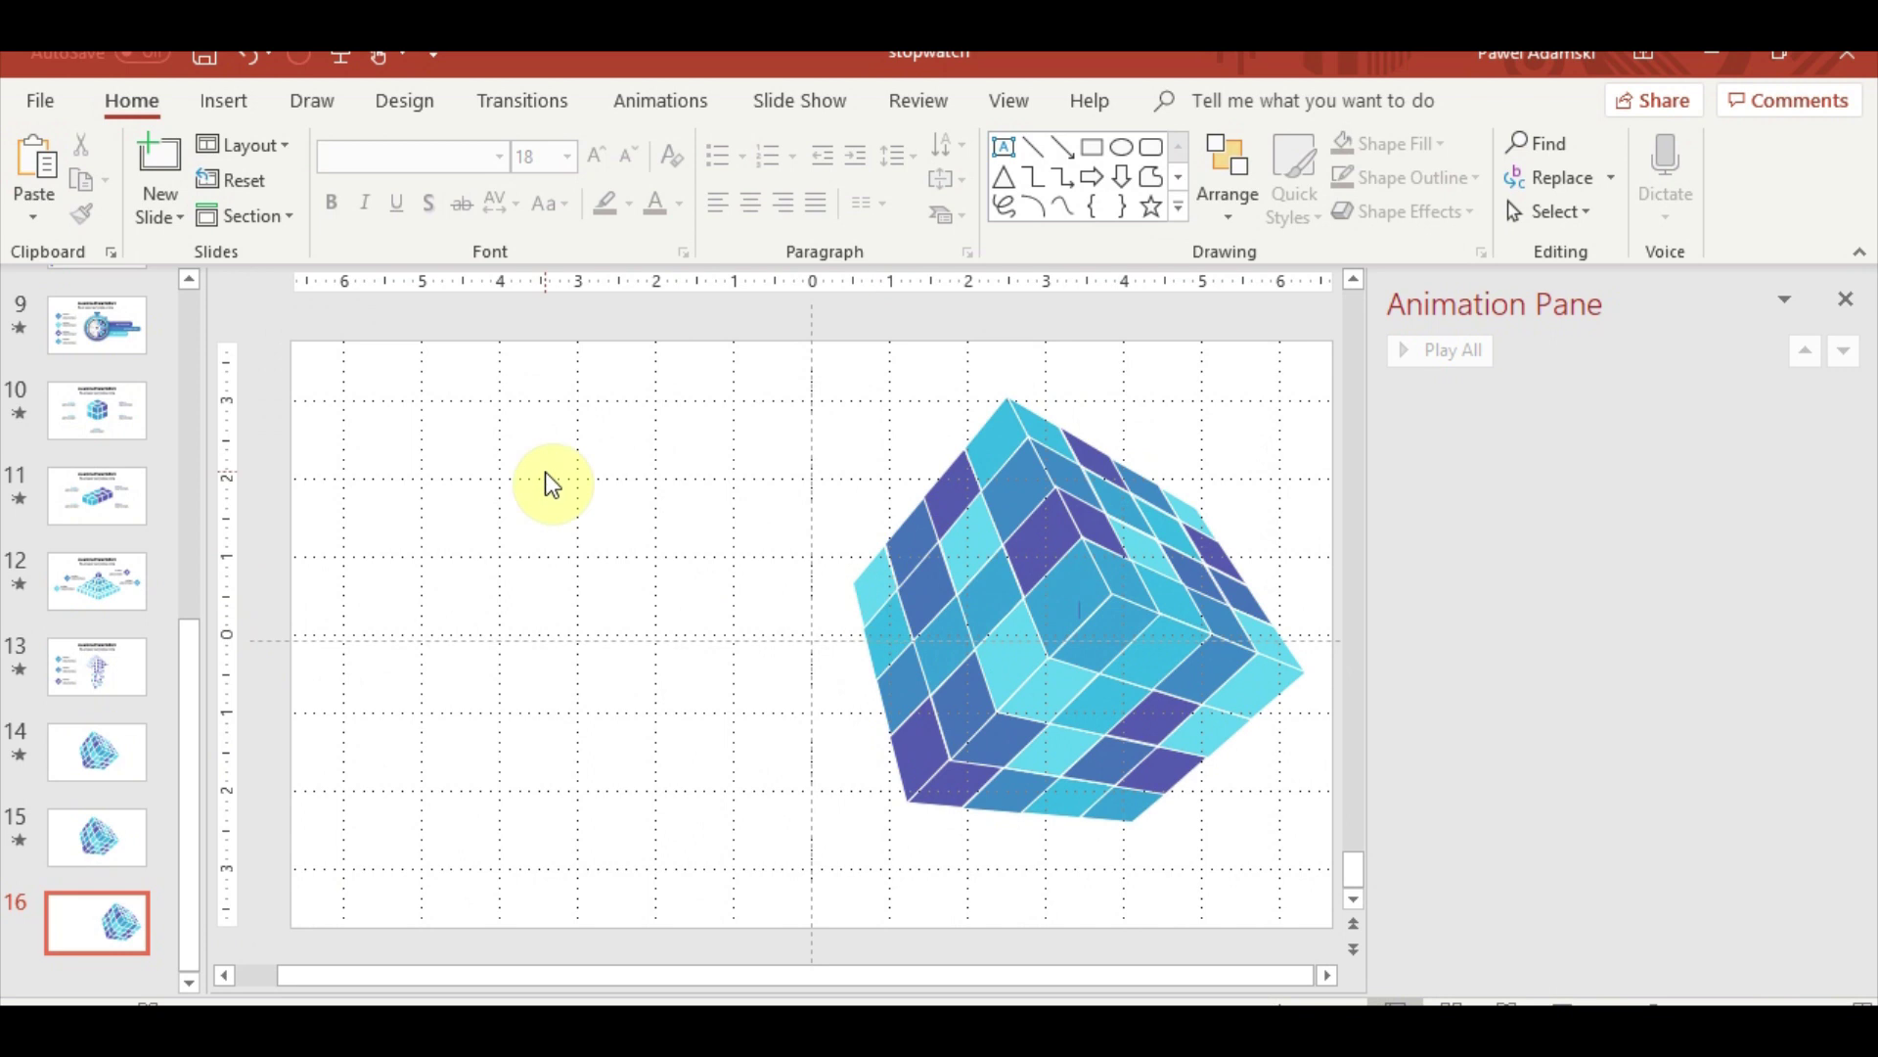
left_click(861, 602)
right_click(882, 583)
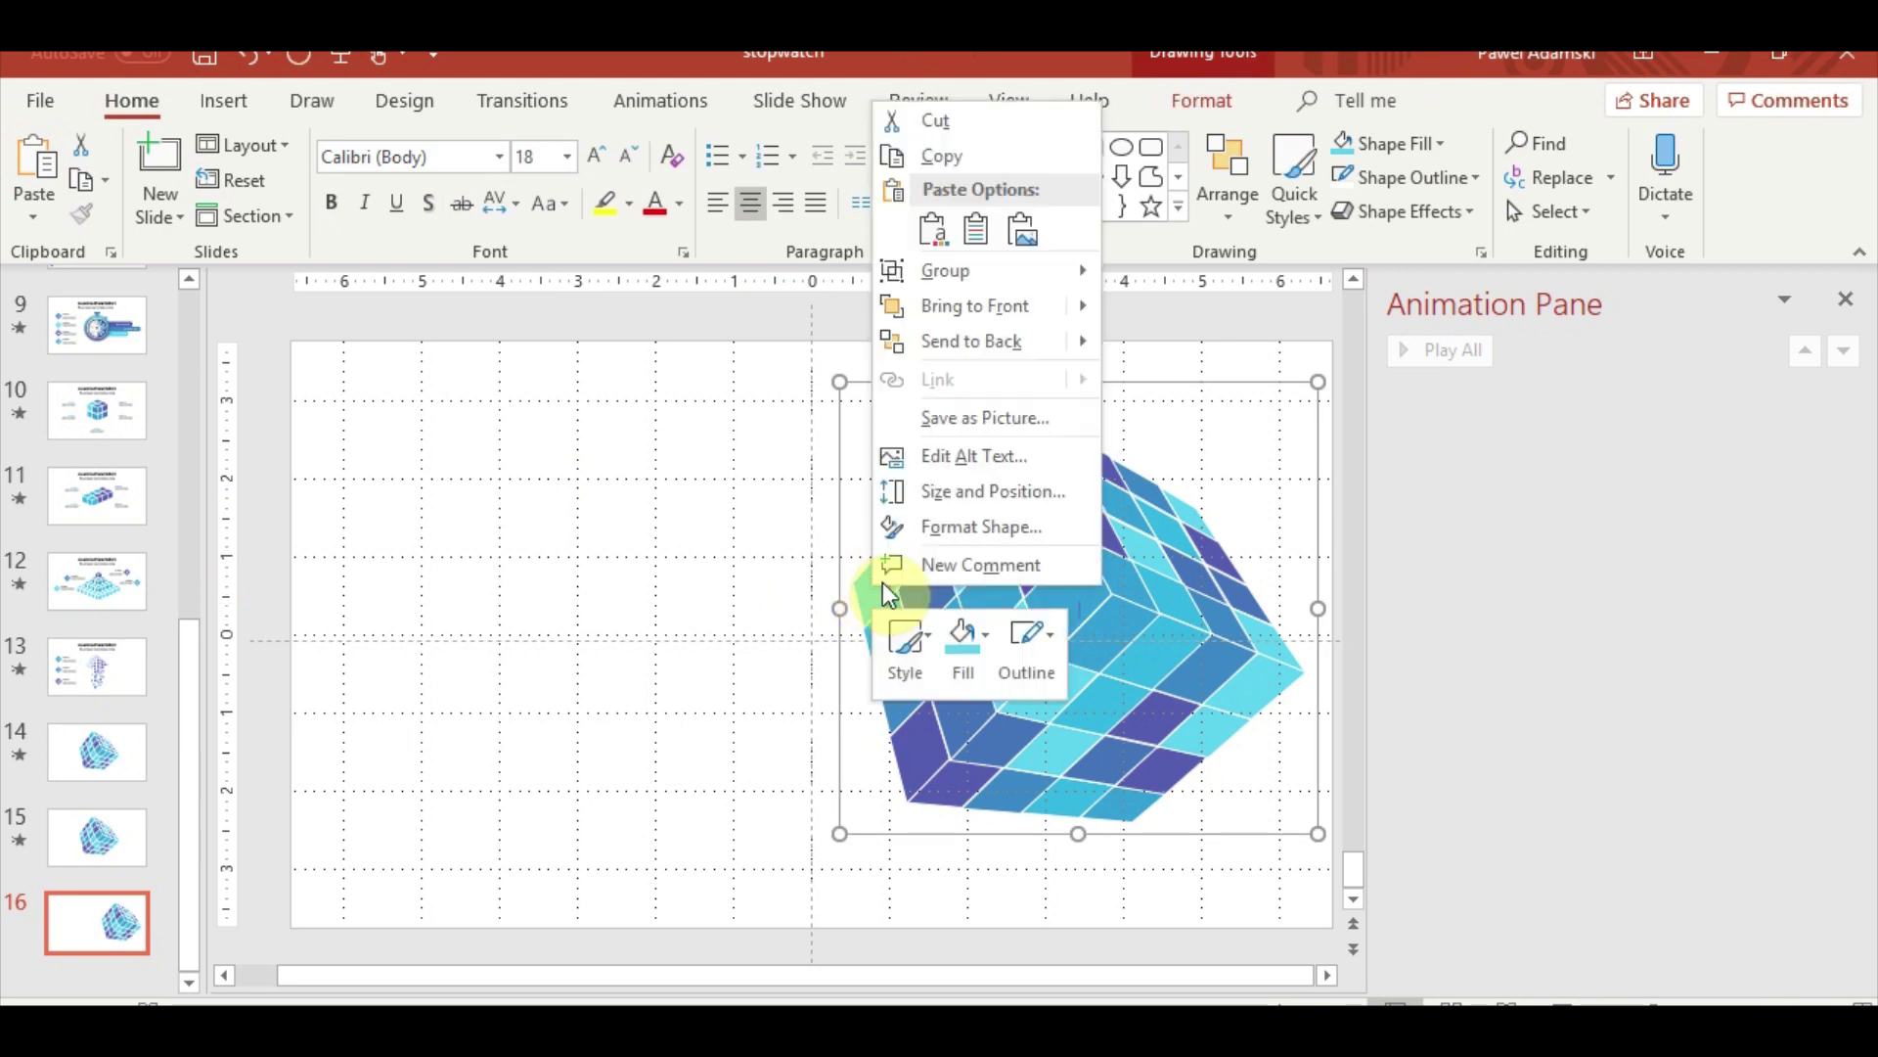
left_click(1138, 344)
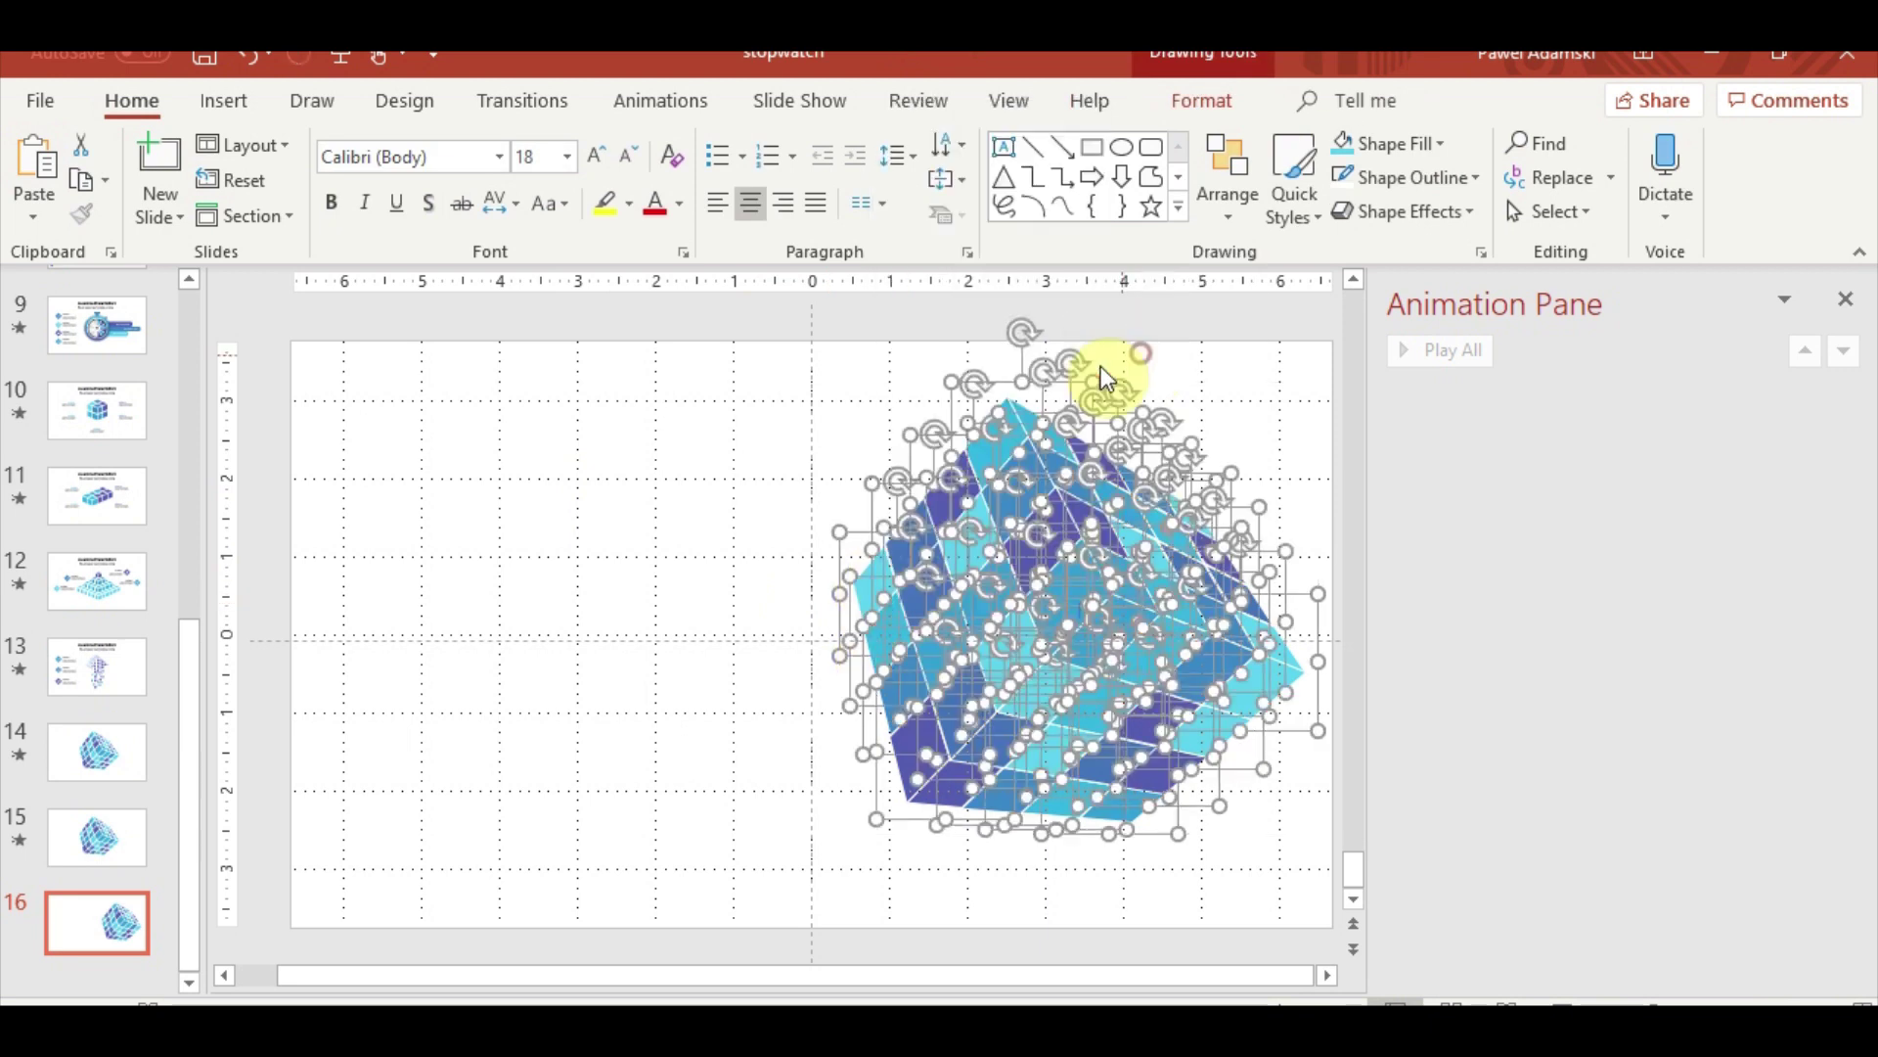
Deselect everything and select the small piece on the cube's left edge
left_click(509, 636)
scroll(620, 661, "up", 5, "ctrl")
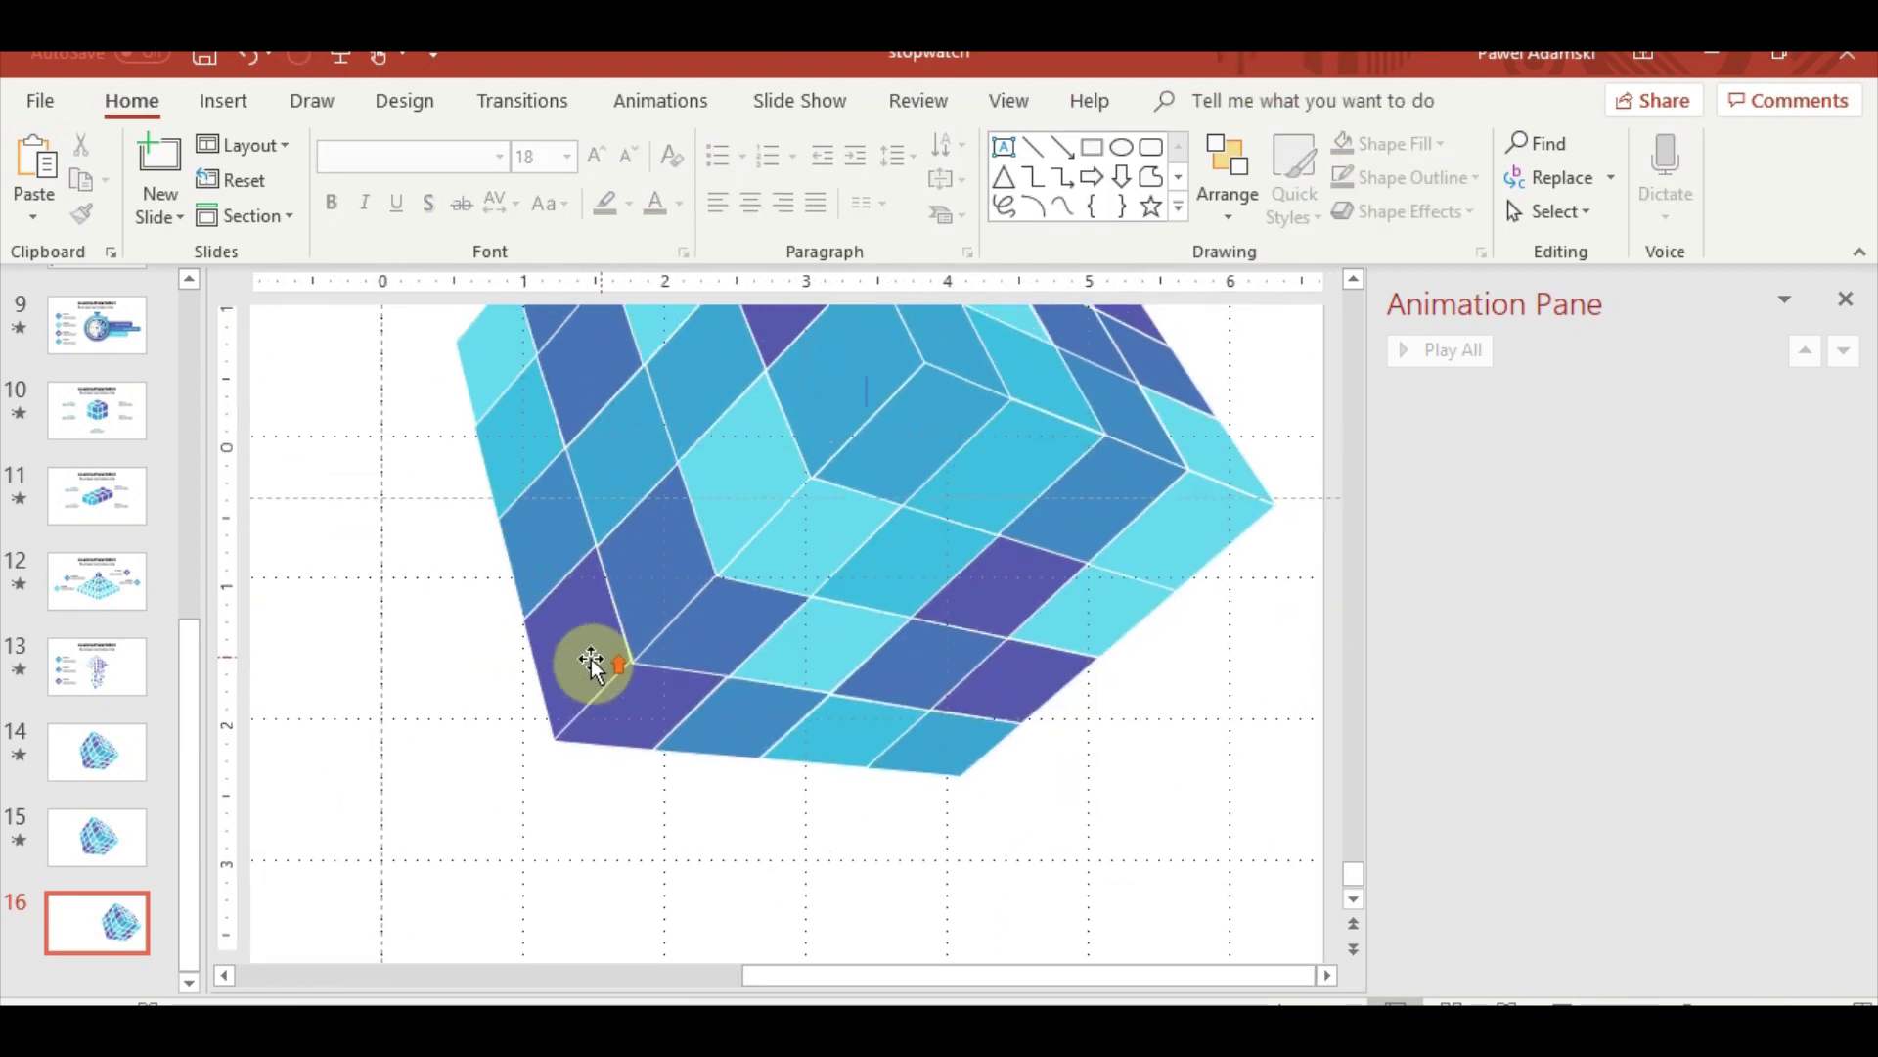
scroll(592, 663, "down", 3, "ctrl")
left_click(503, 649)
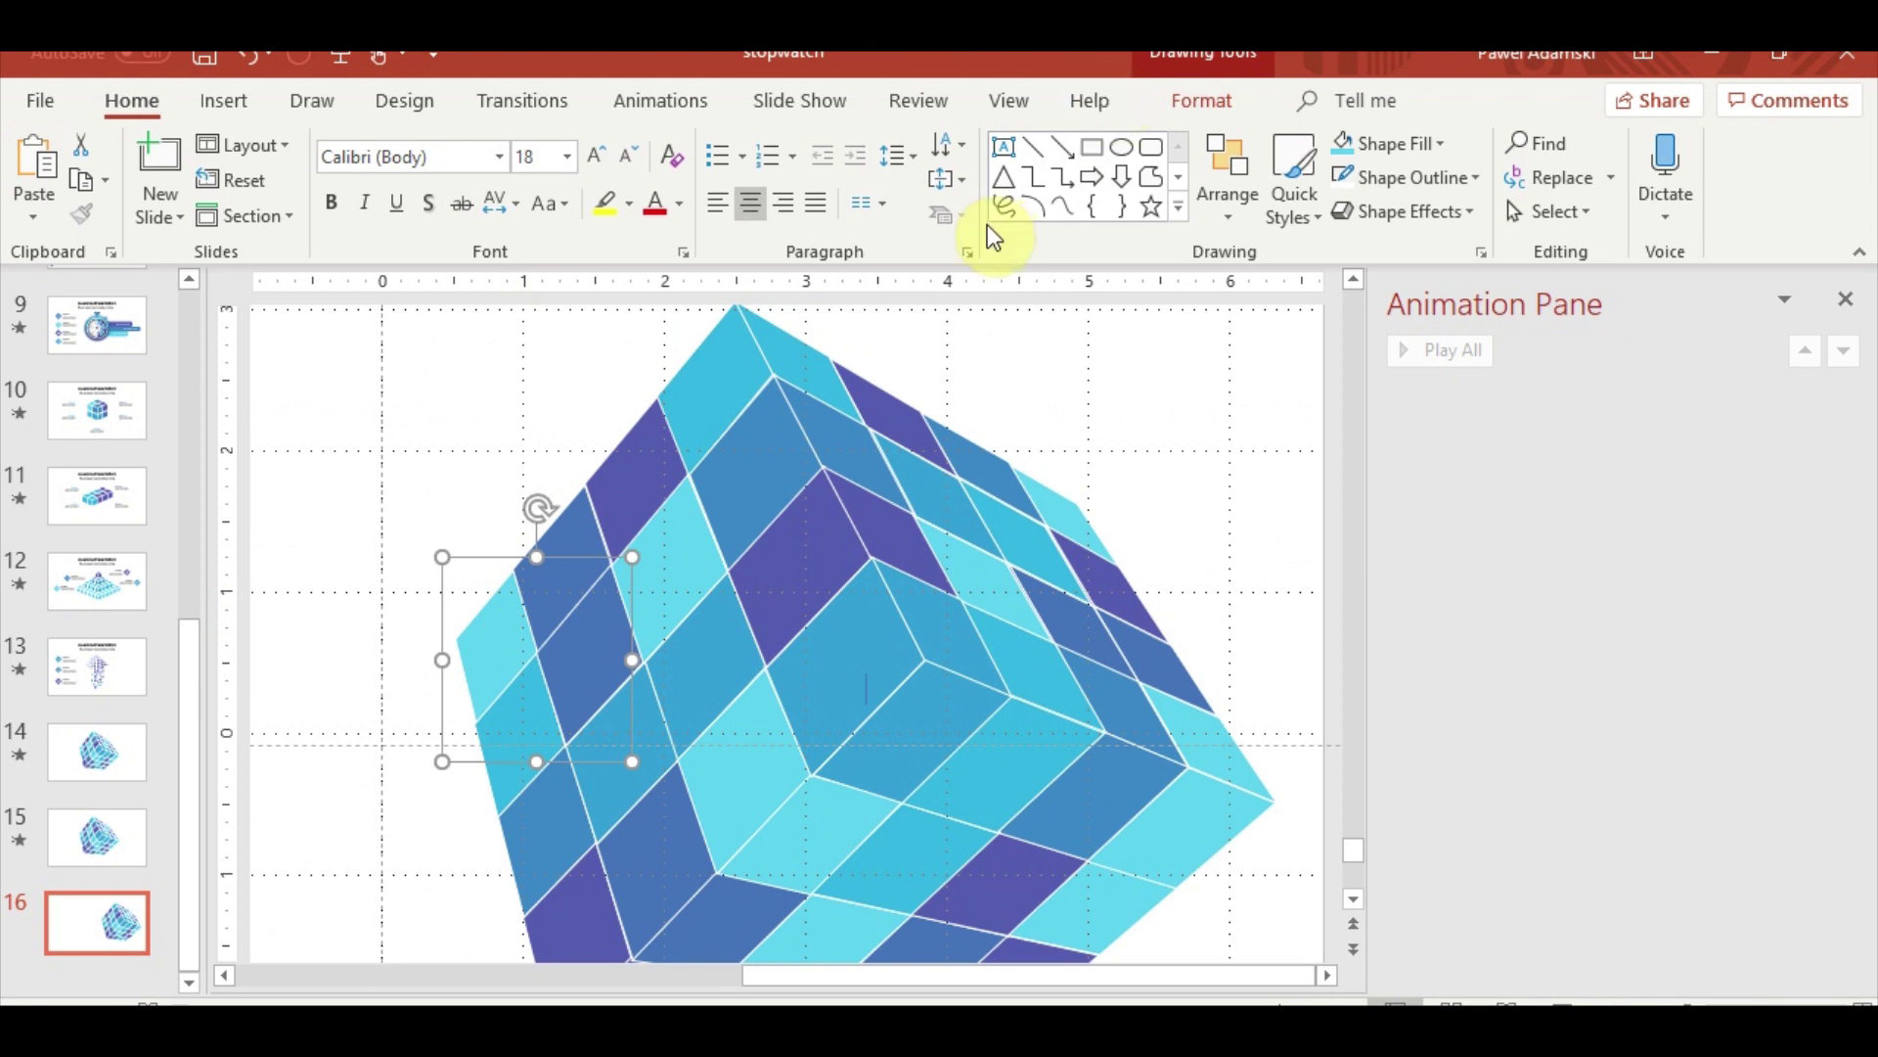
scroll(937, 468, "down", 3, "ctrl")
scroll(978, 391, "down", 2, "ctrl")
Give the left-edge piece a Lines motion path ending up toward the cube's left
left_click(694, 109)
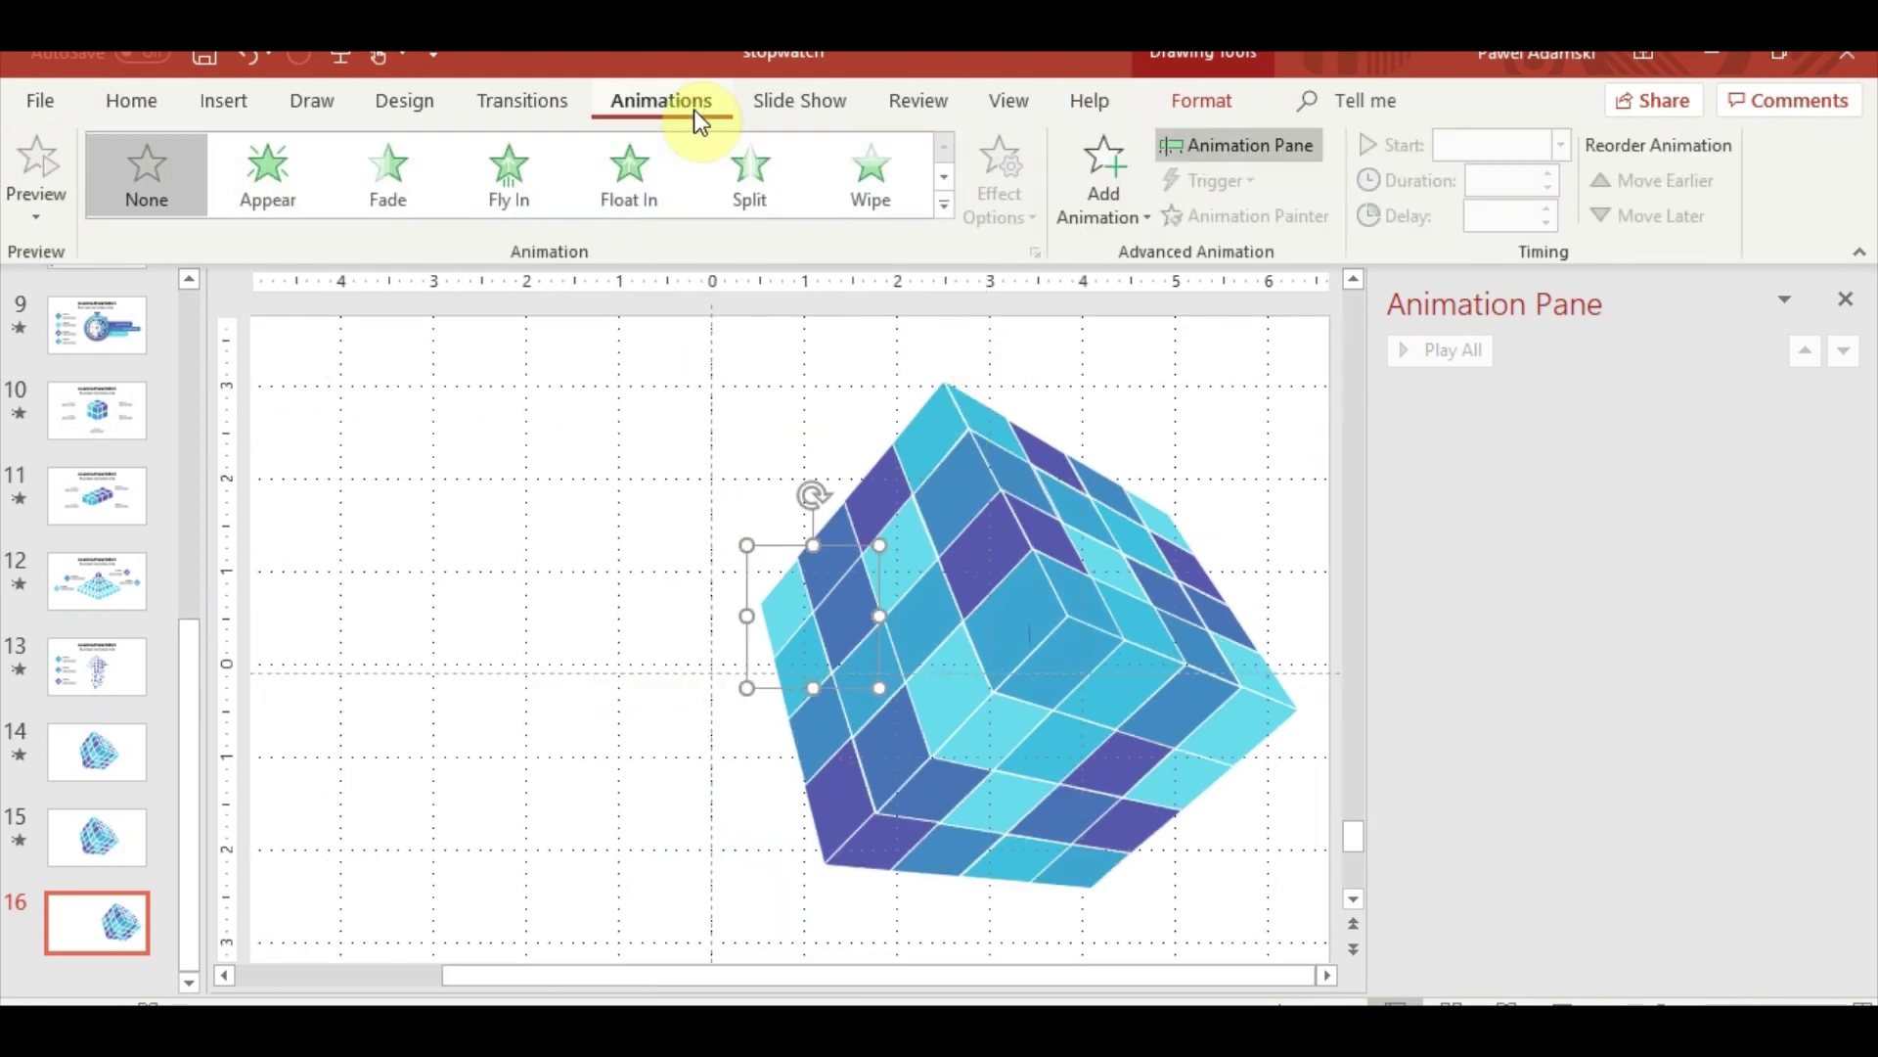
left_click(959, 227)
left_click(146, 788)
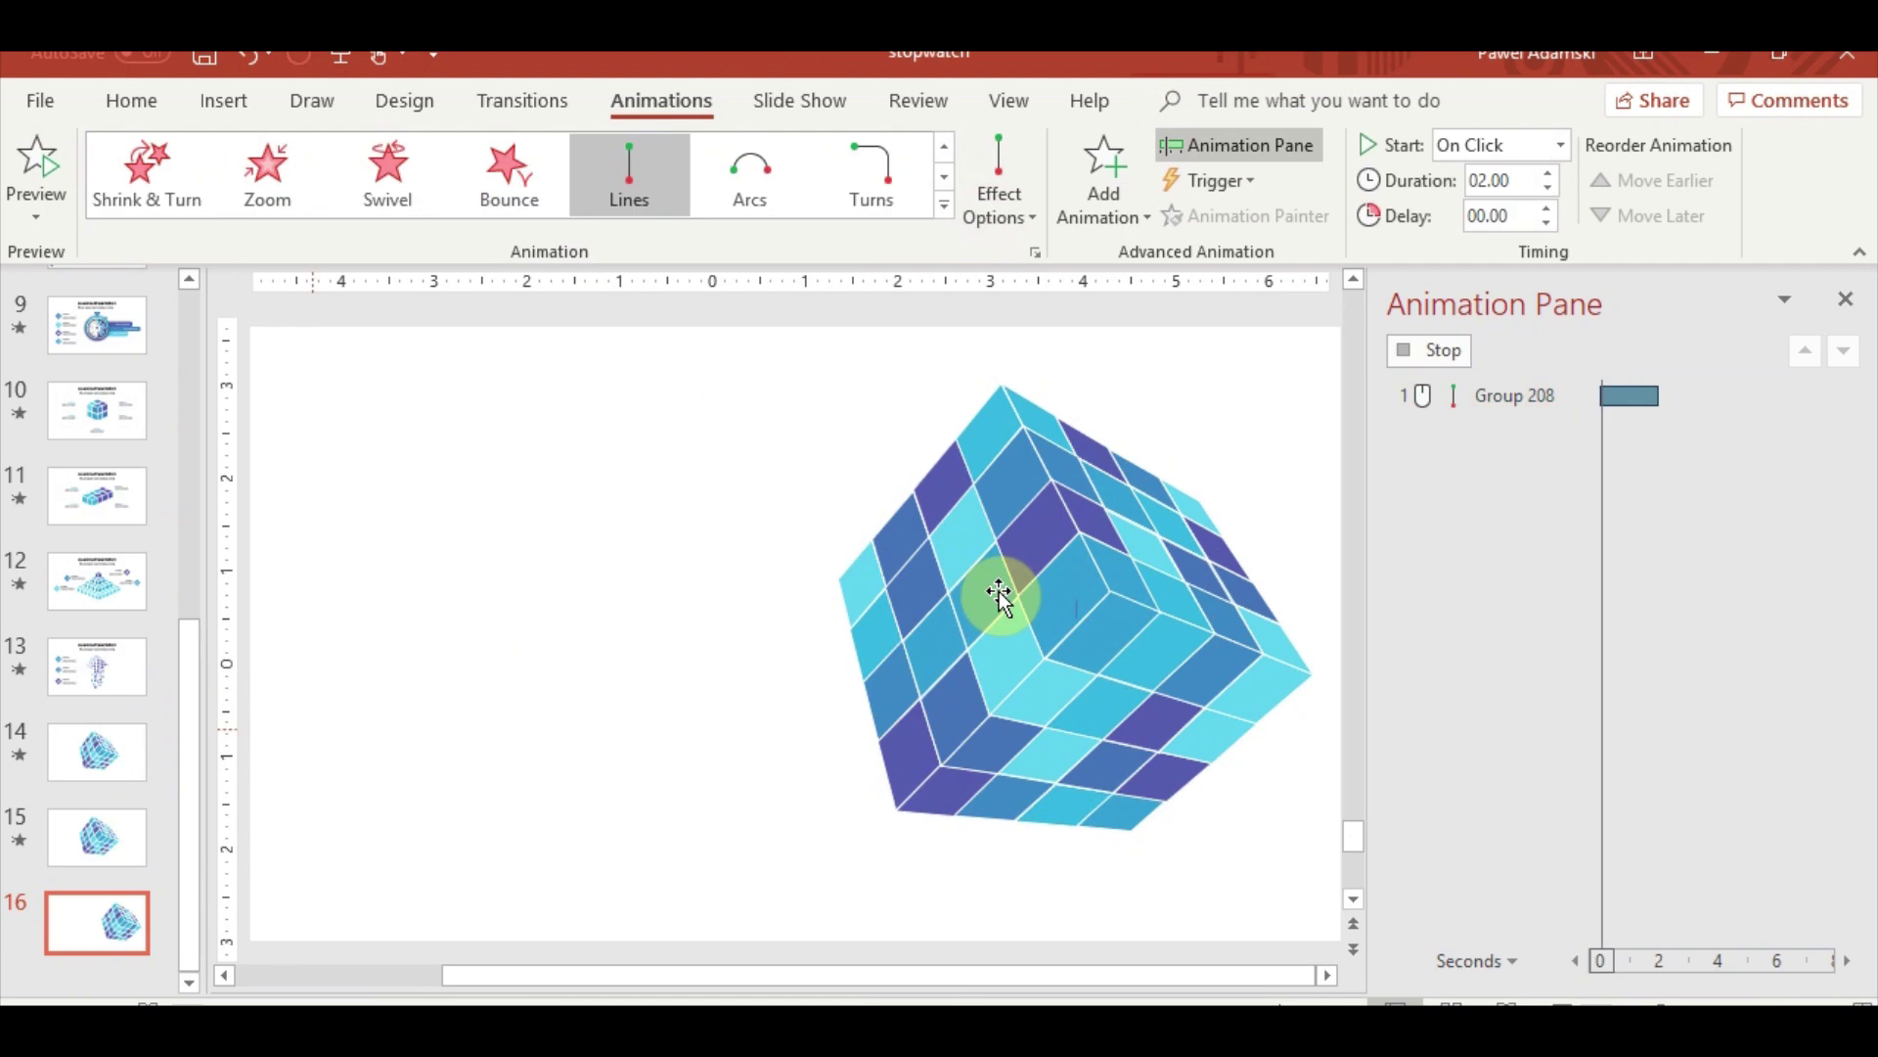
left_click_drag(808, 791, 759, 608)
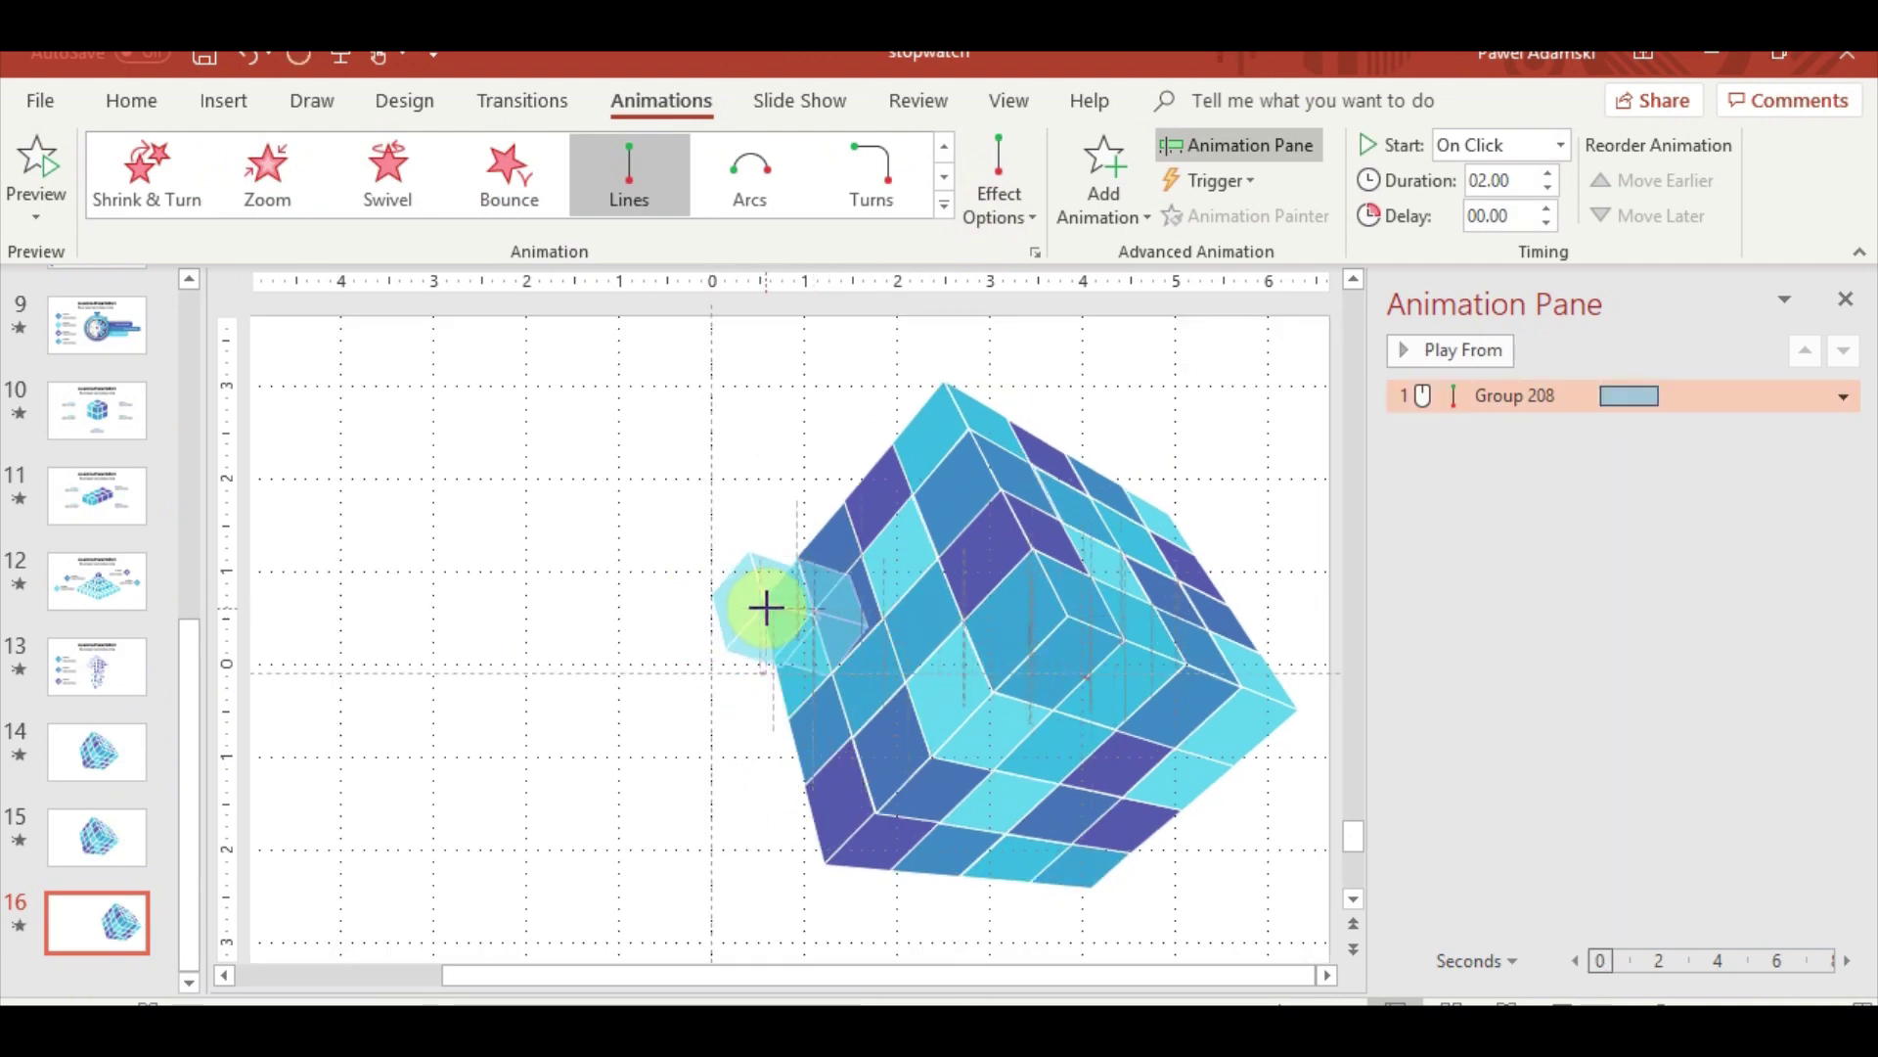
left_click_drag(769, 607, 779, 604)
Reselect the animated piece's path and drag its end up-left outside the cube
scroll(781, 642, "up", 3)
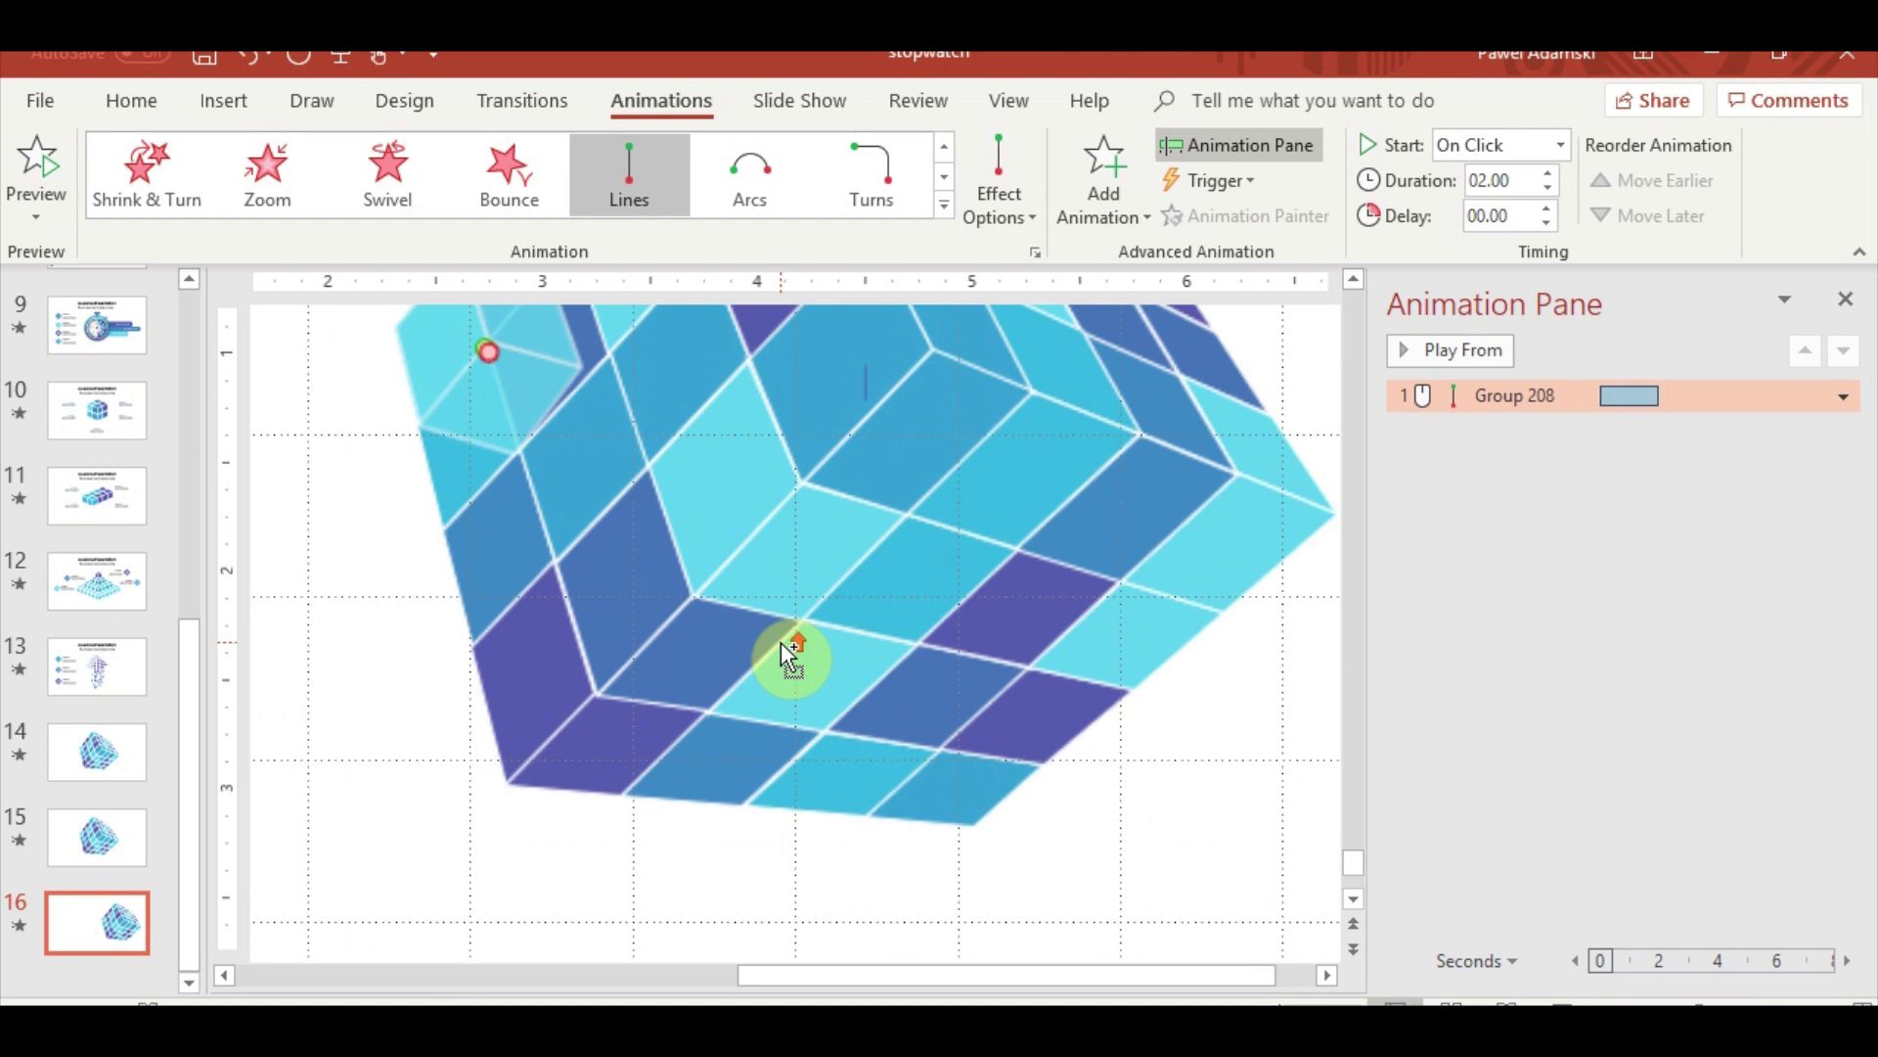
scroll(749, 640, "down", 3)
scroll(750, 639, "up", 3)
scroll(678, 484, "up", 1)
left_click(678, 484)
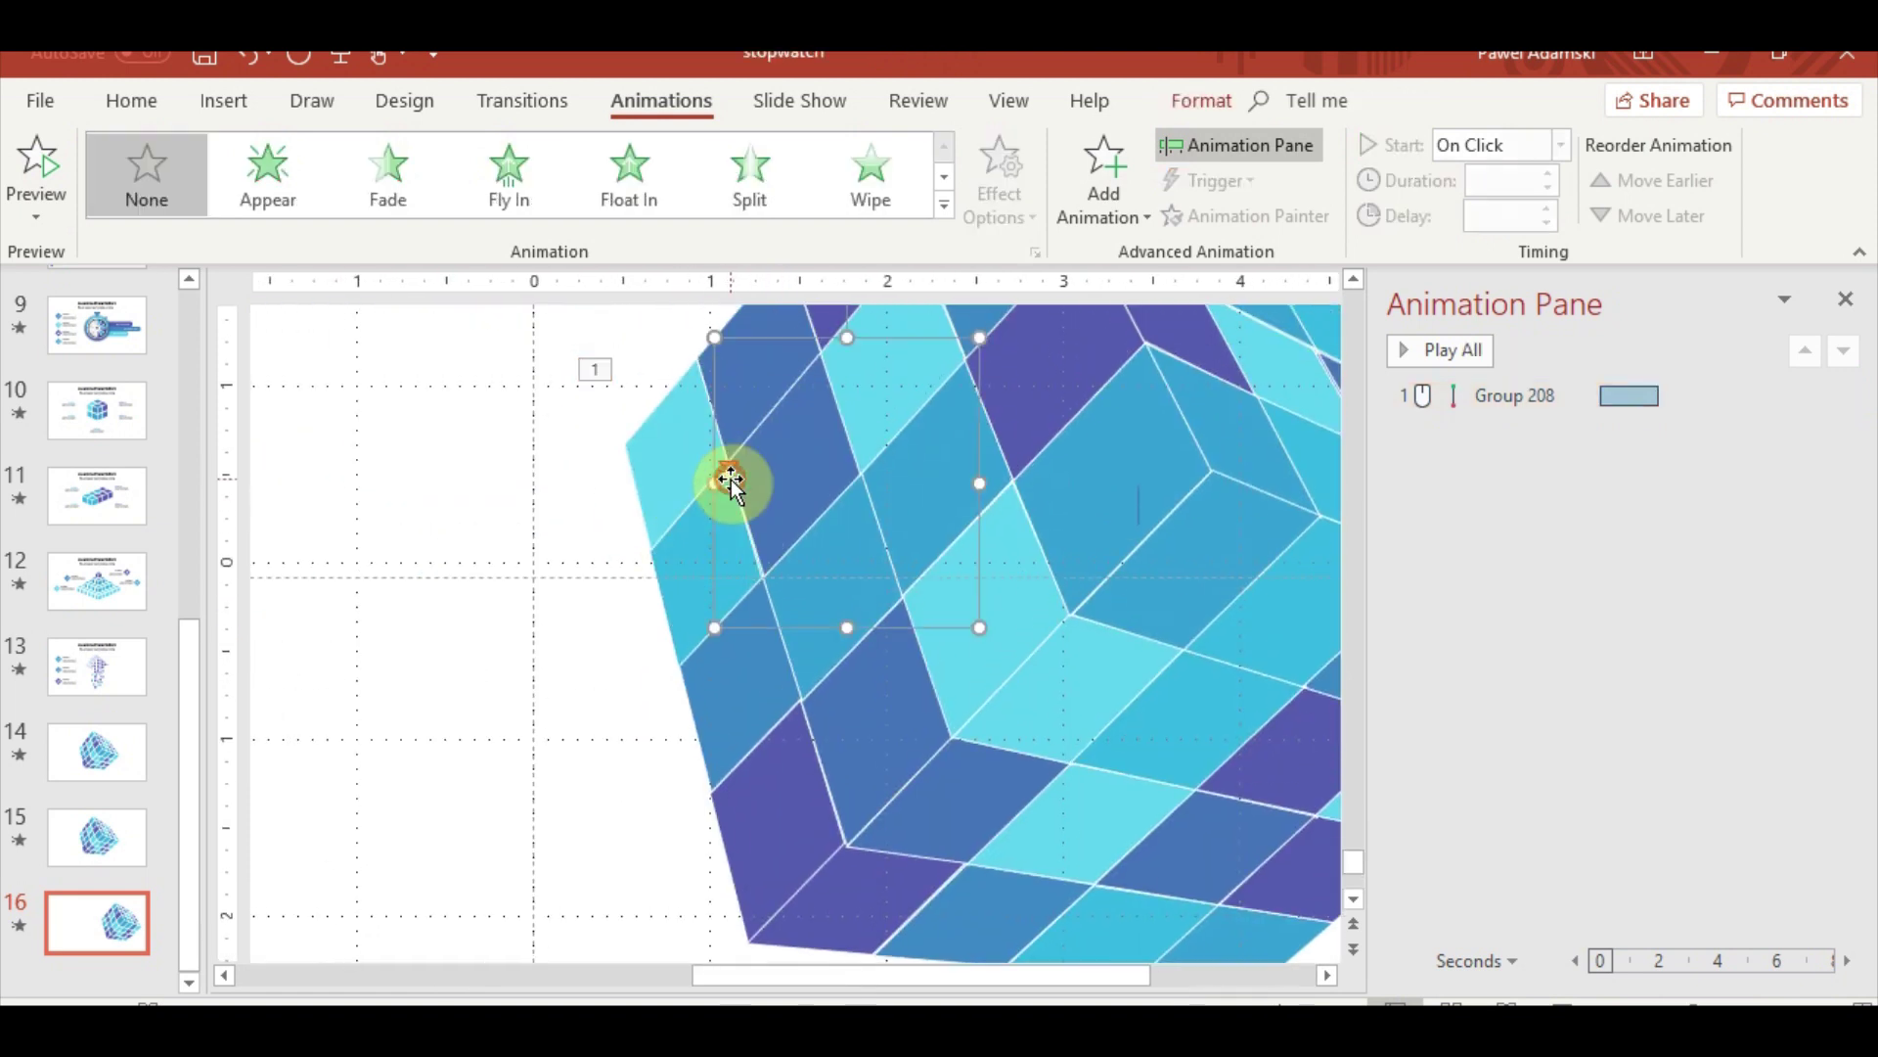
left_click(677, 440)
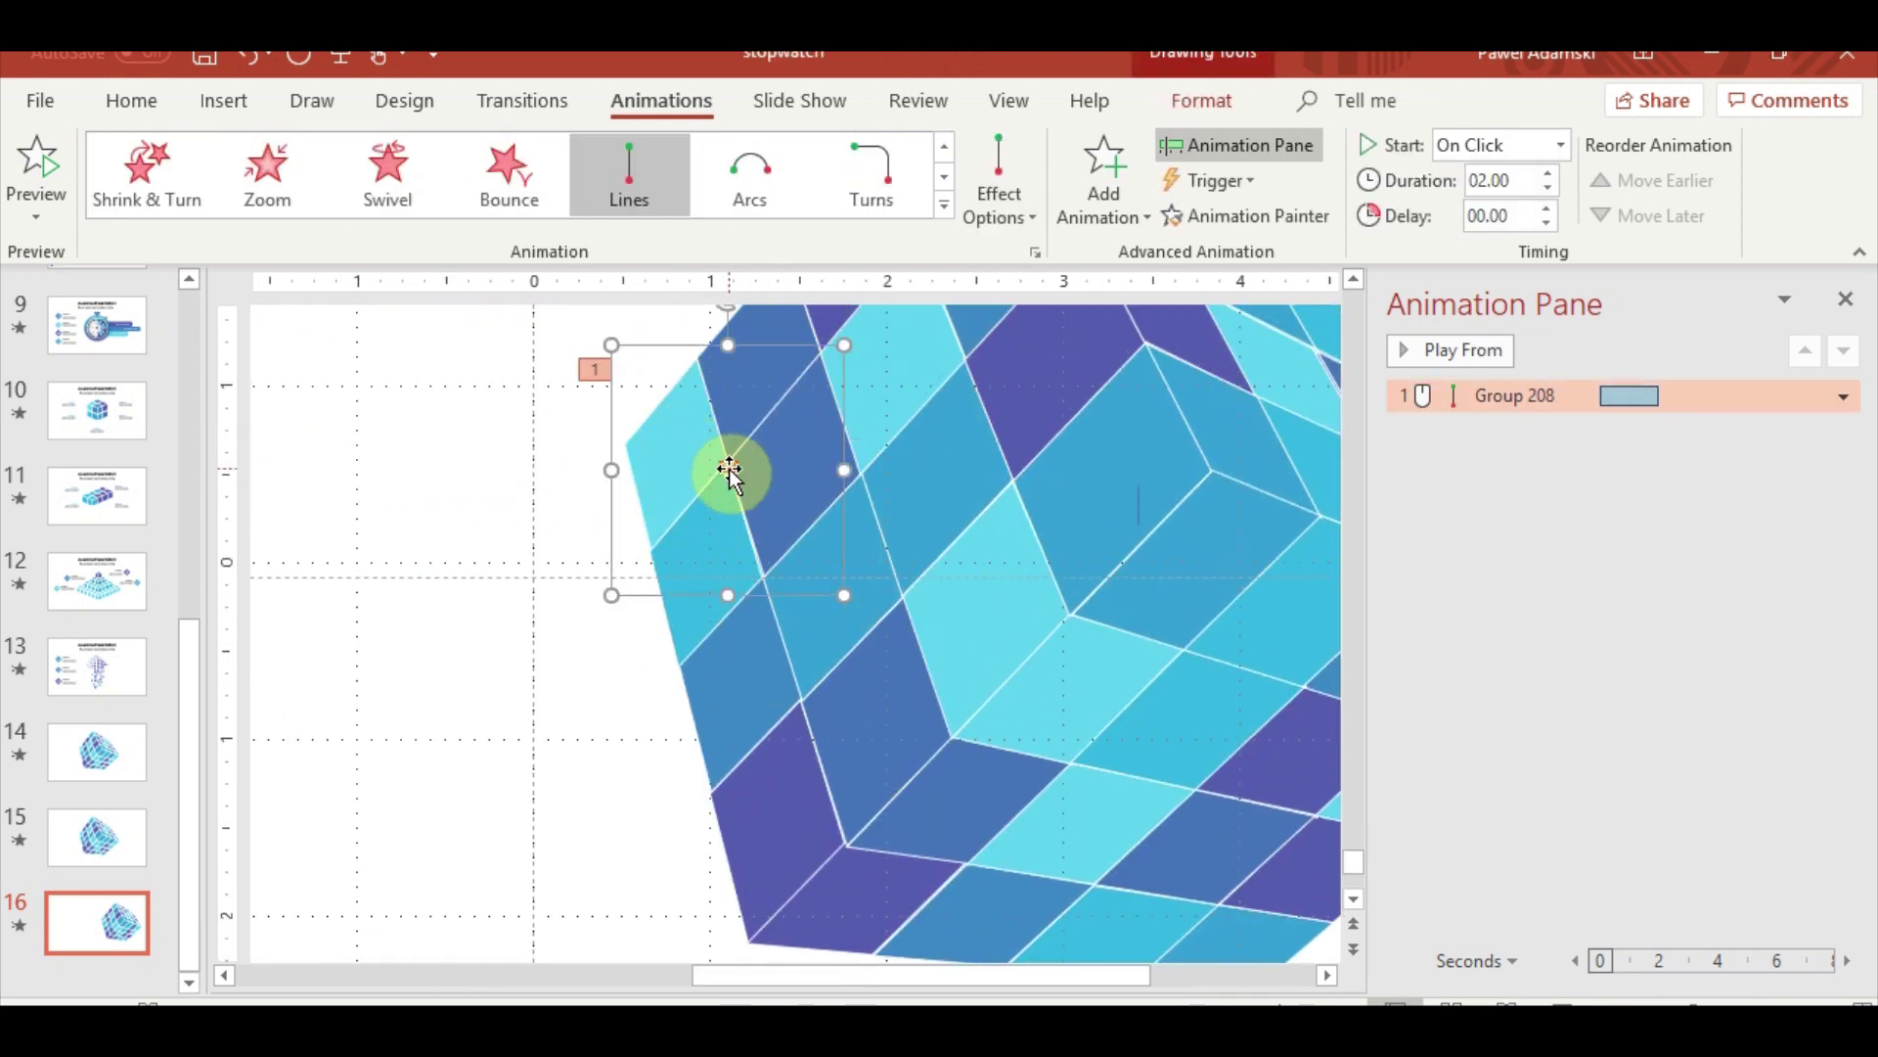
left_click(732, 796)
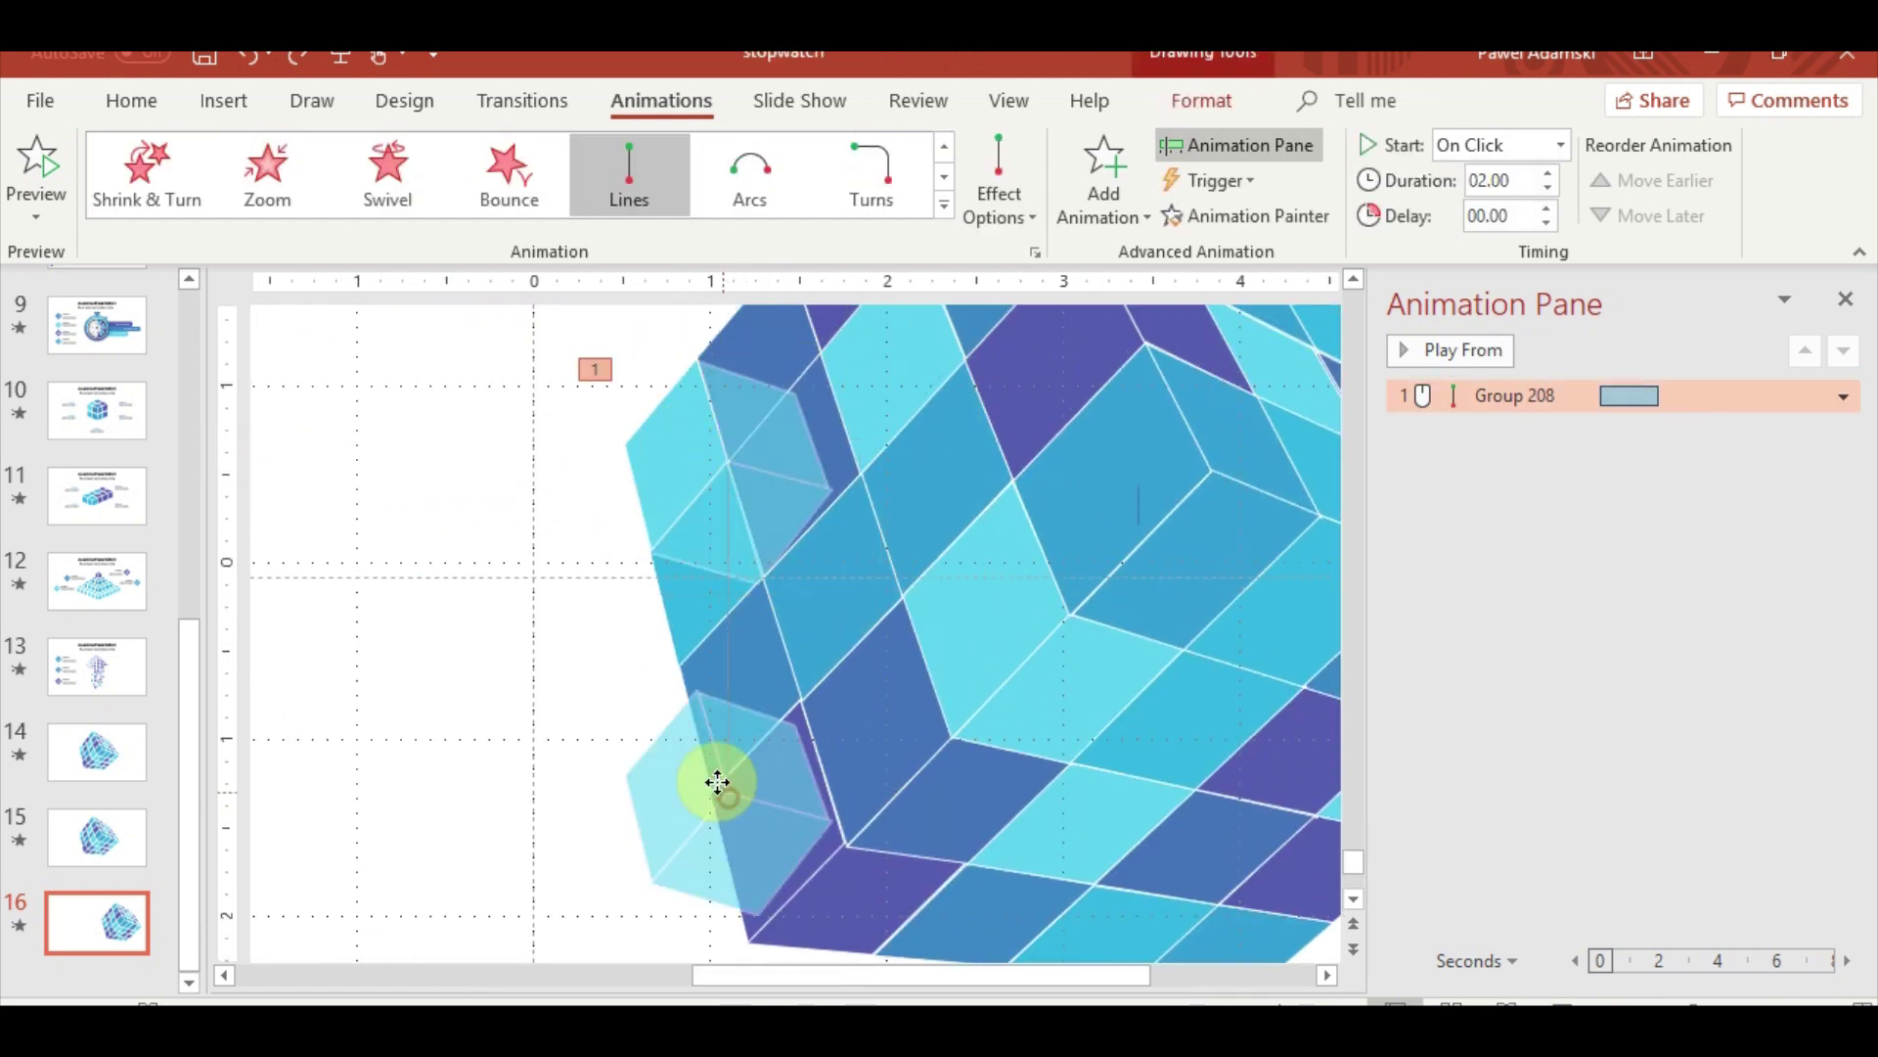
mouse_move(729, 794)
left_mouse_down()
mouse_move(626, 453)
mouse_move(646, 442)
left_mouse_up()
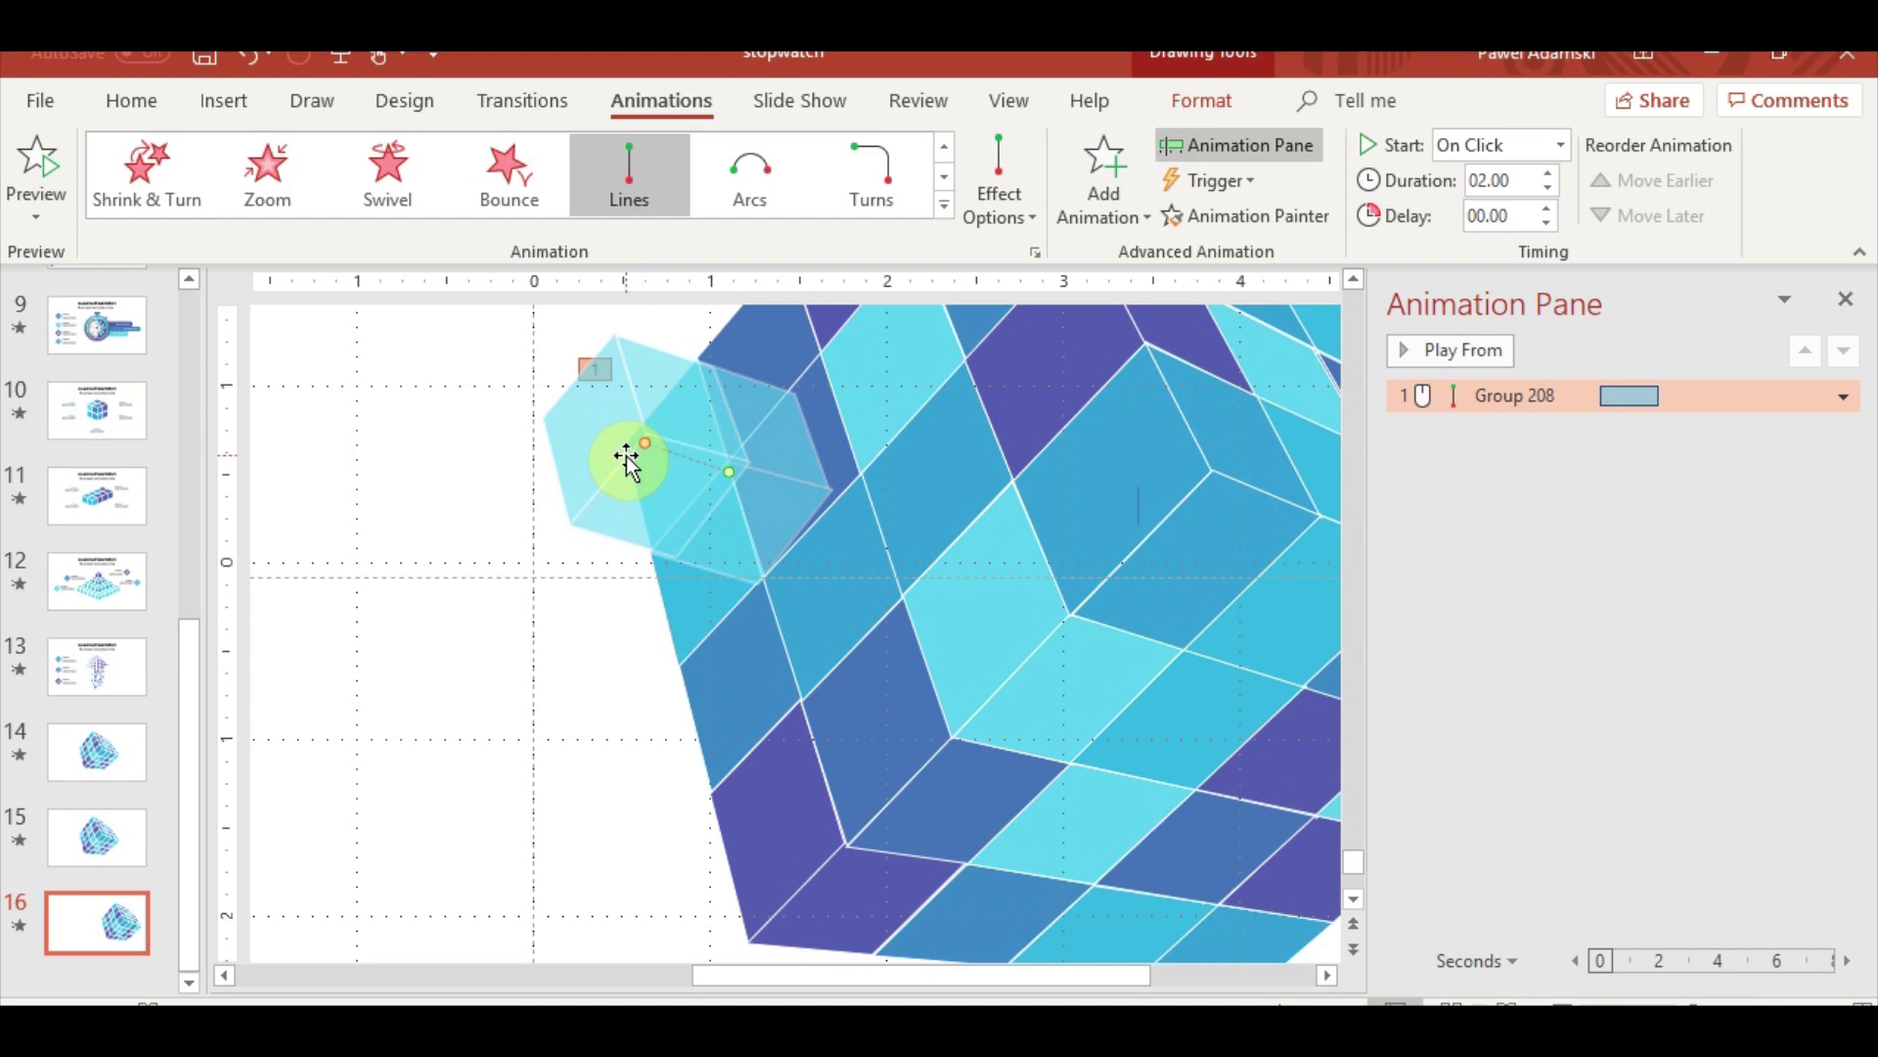
Preview the piece popping out in Slide Show, then return to editing
left_click(1565, 1003)
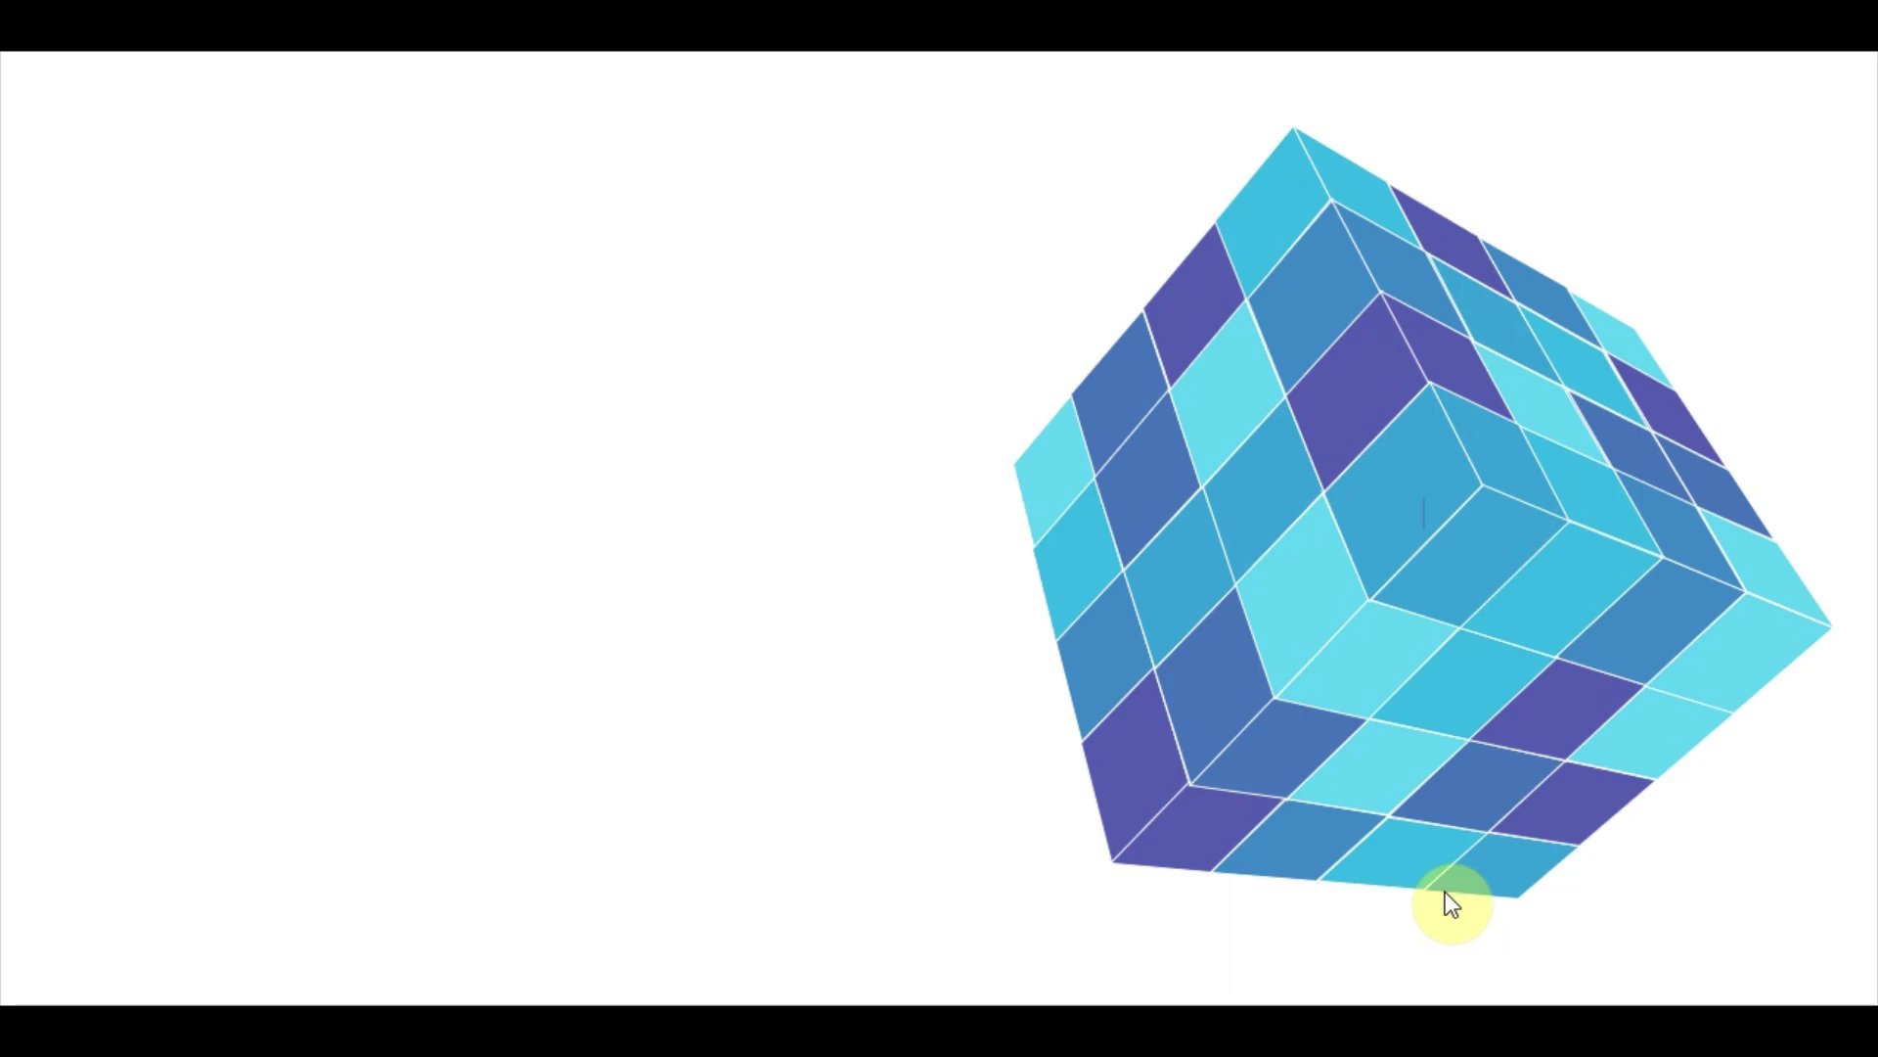
left_click(1208, 872)
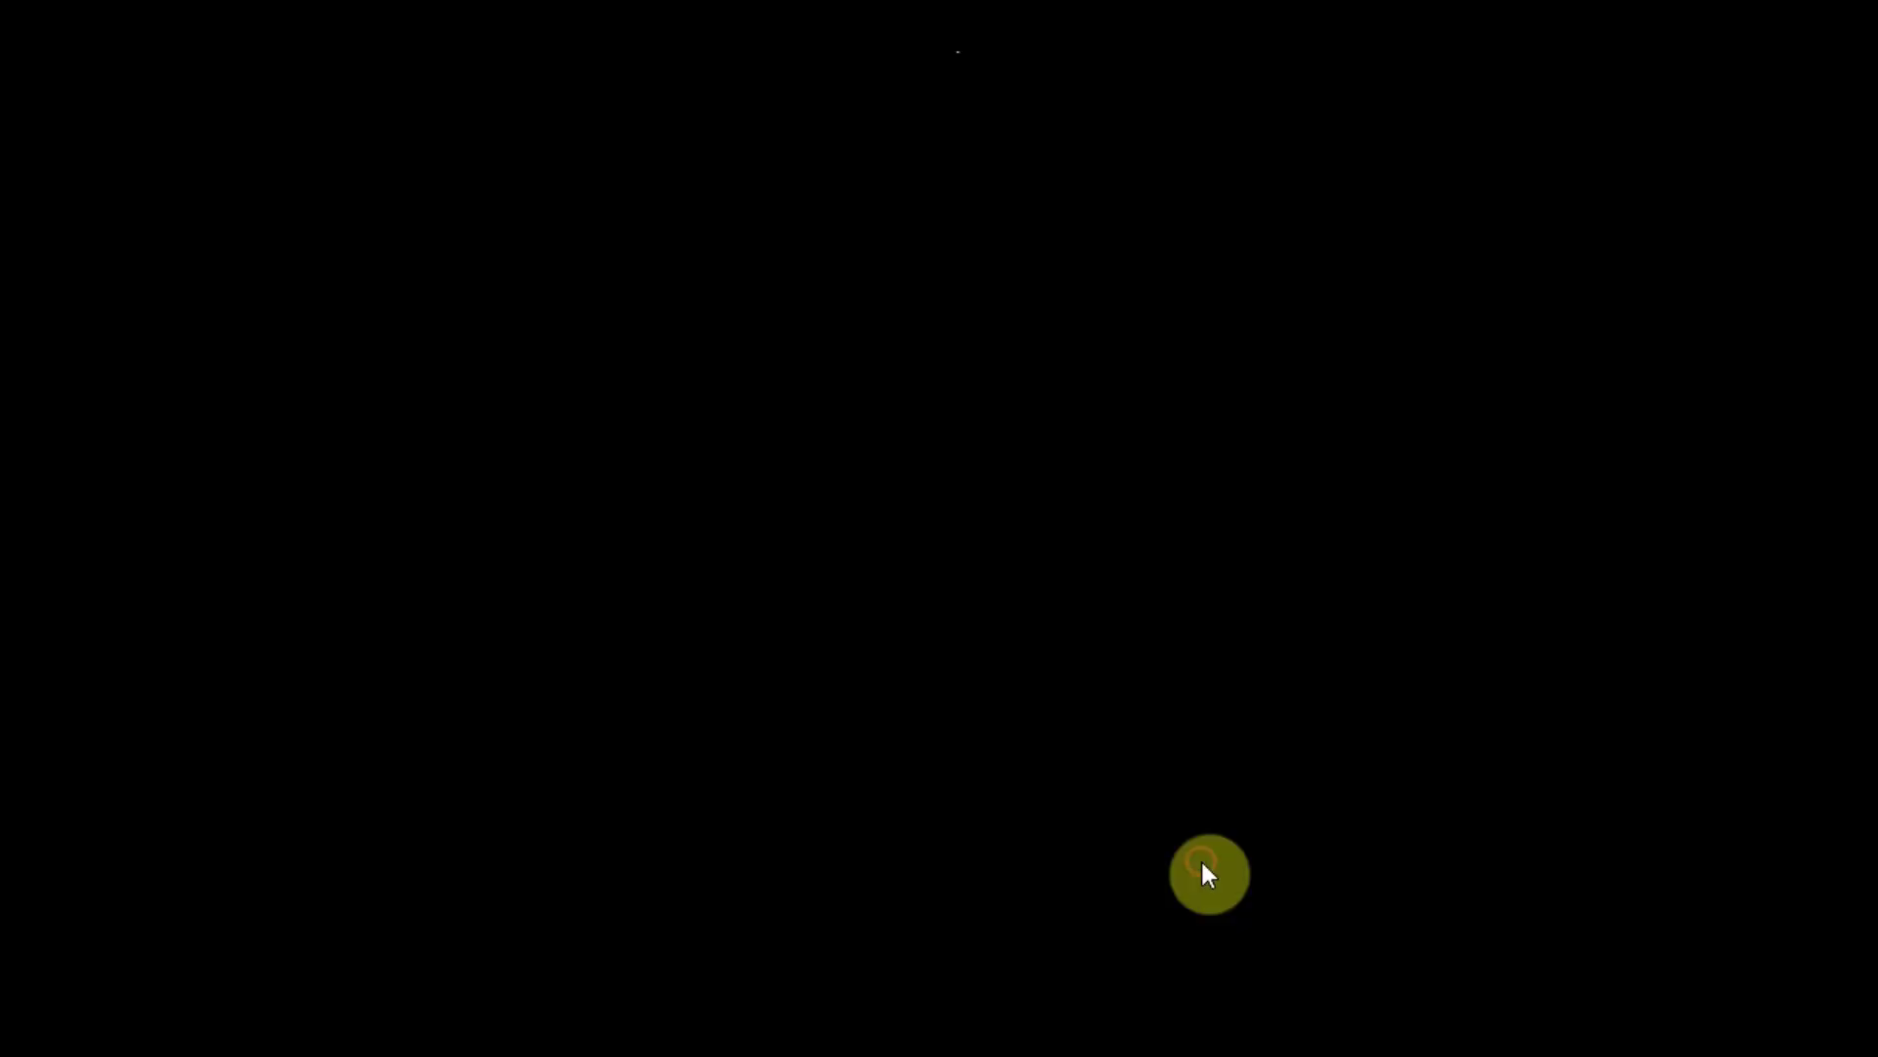
left_click(981, 699)
left_click(889, 389)
left_click(919, 544)
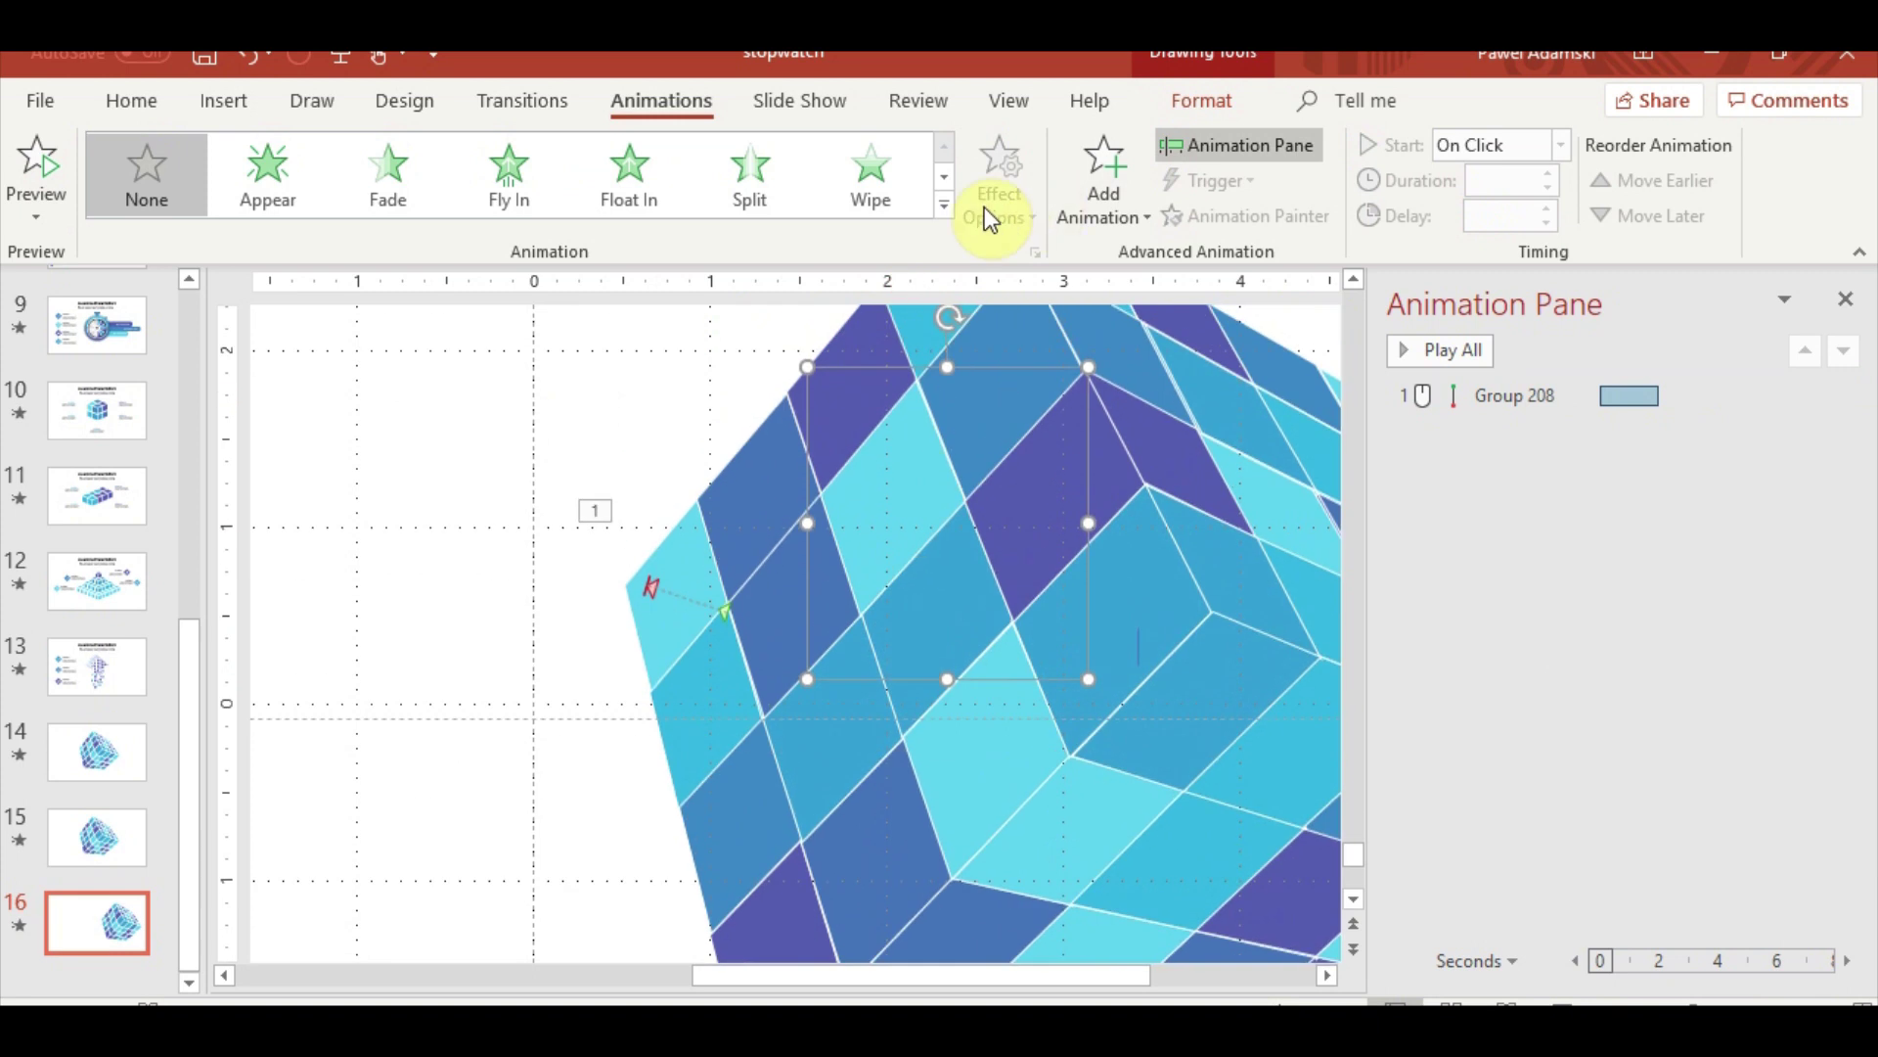
Give an upper cube piece, Group 262, a Lines path ending upward
left_click(945, 206)
scroll(411, 724, "down", 2)
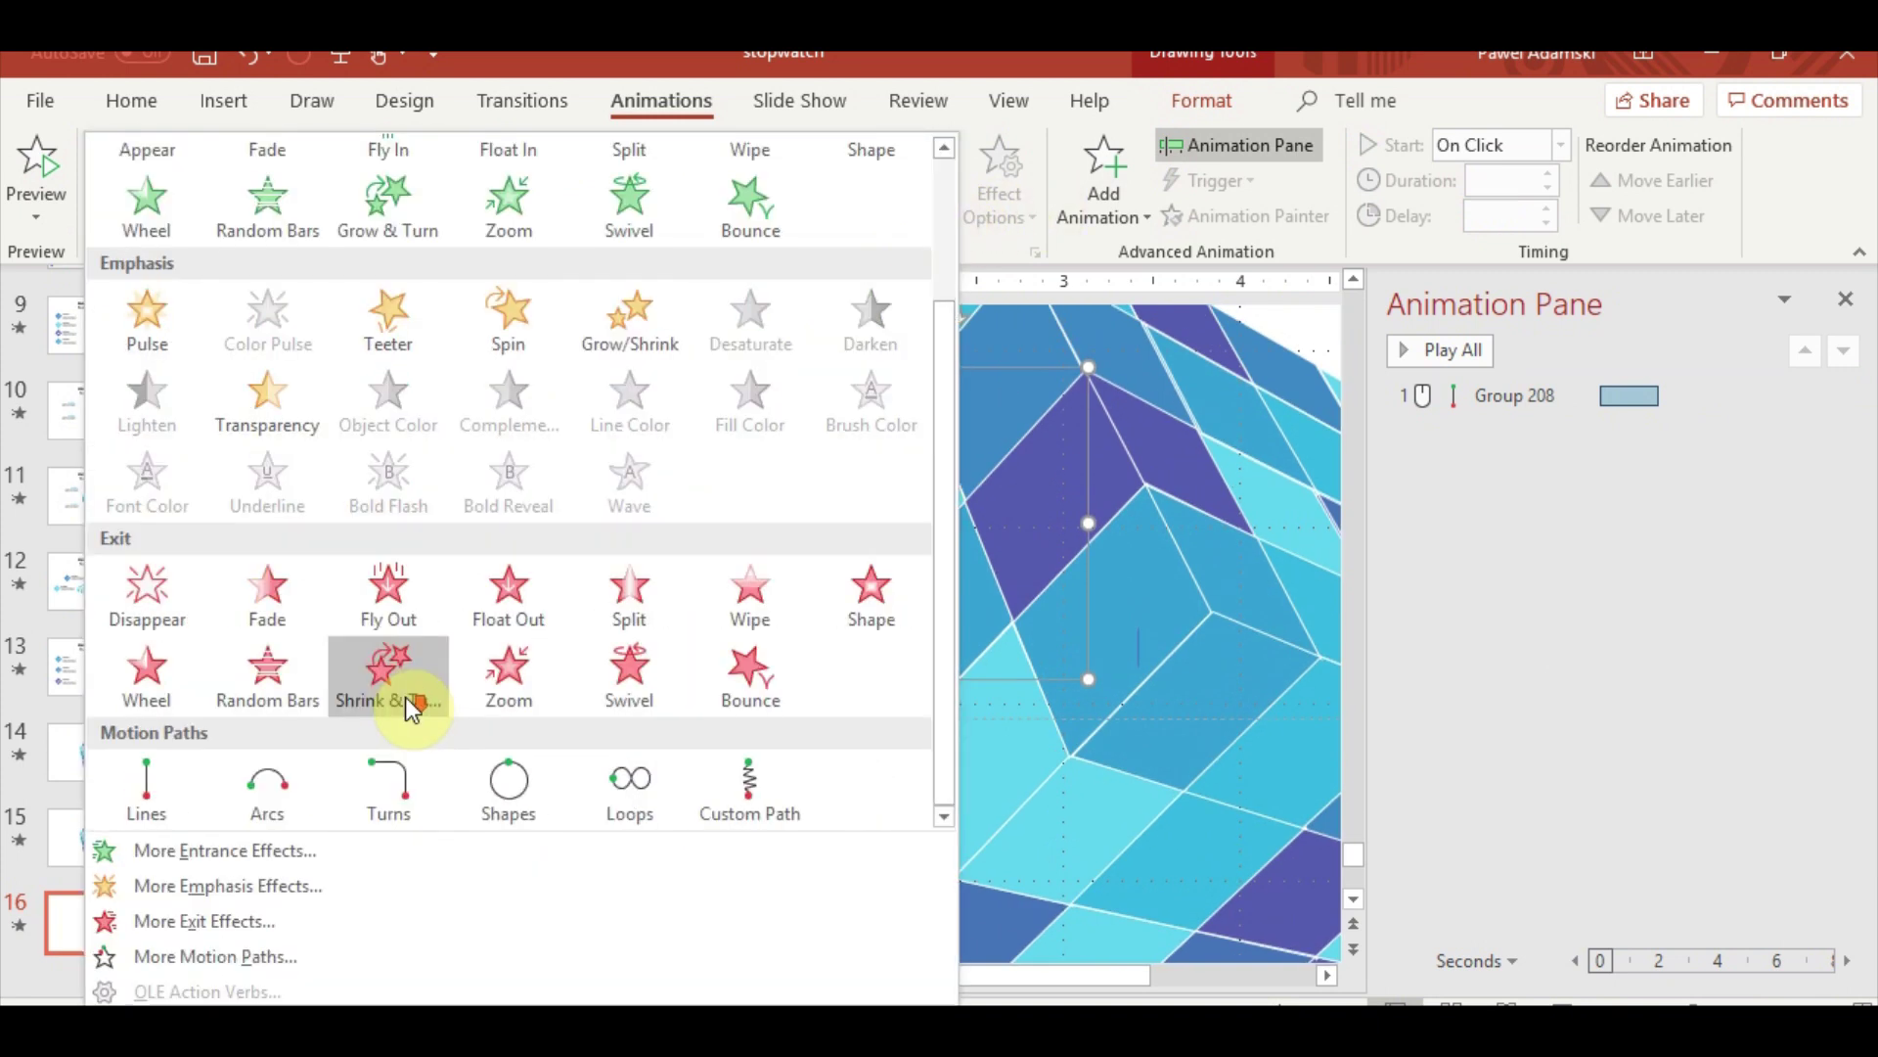
left_click(144, 773)
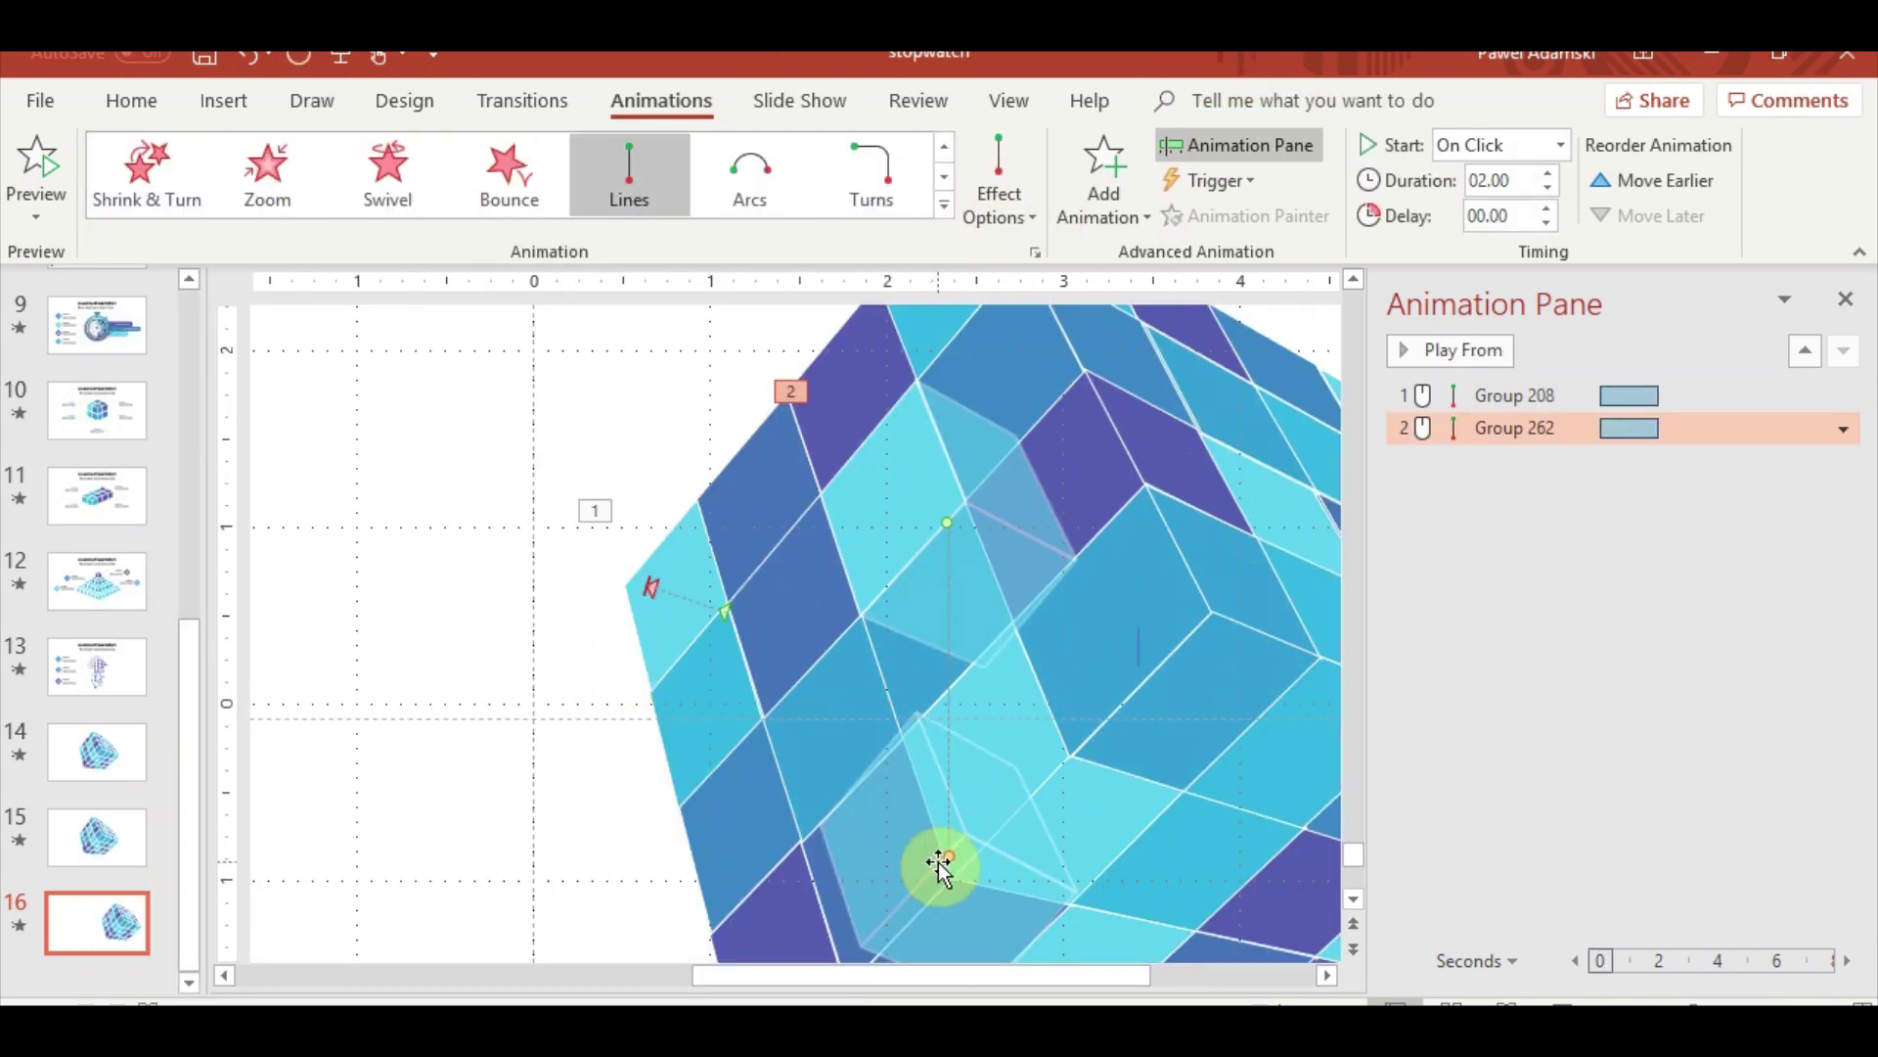
mouse_move(945, 859)
left_mouse_down()
mouse_move(882, 486)
mouse_move(857, 475)
left_mouse_up()
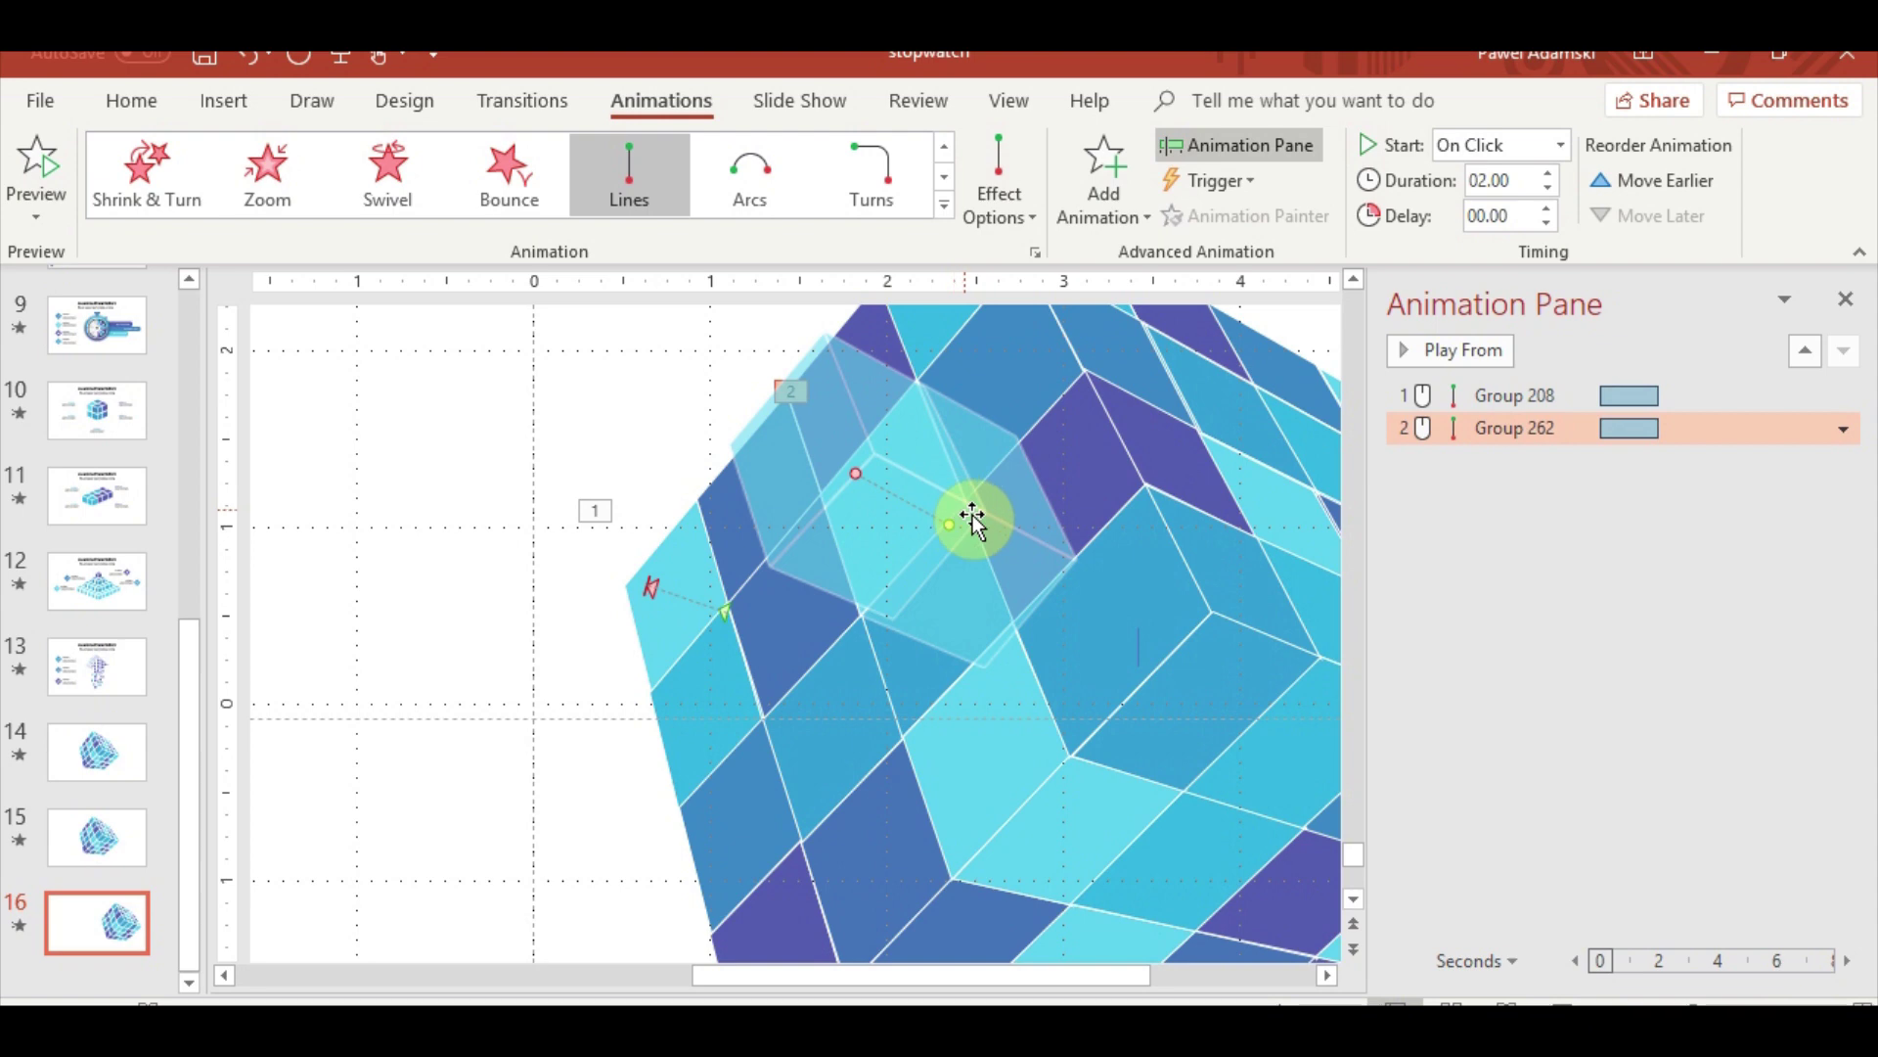
Preview both pieces popping out in Slide Show, then pick the next piece
left_click(1562, 1003)
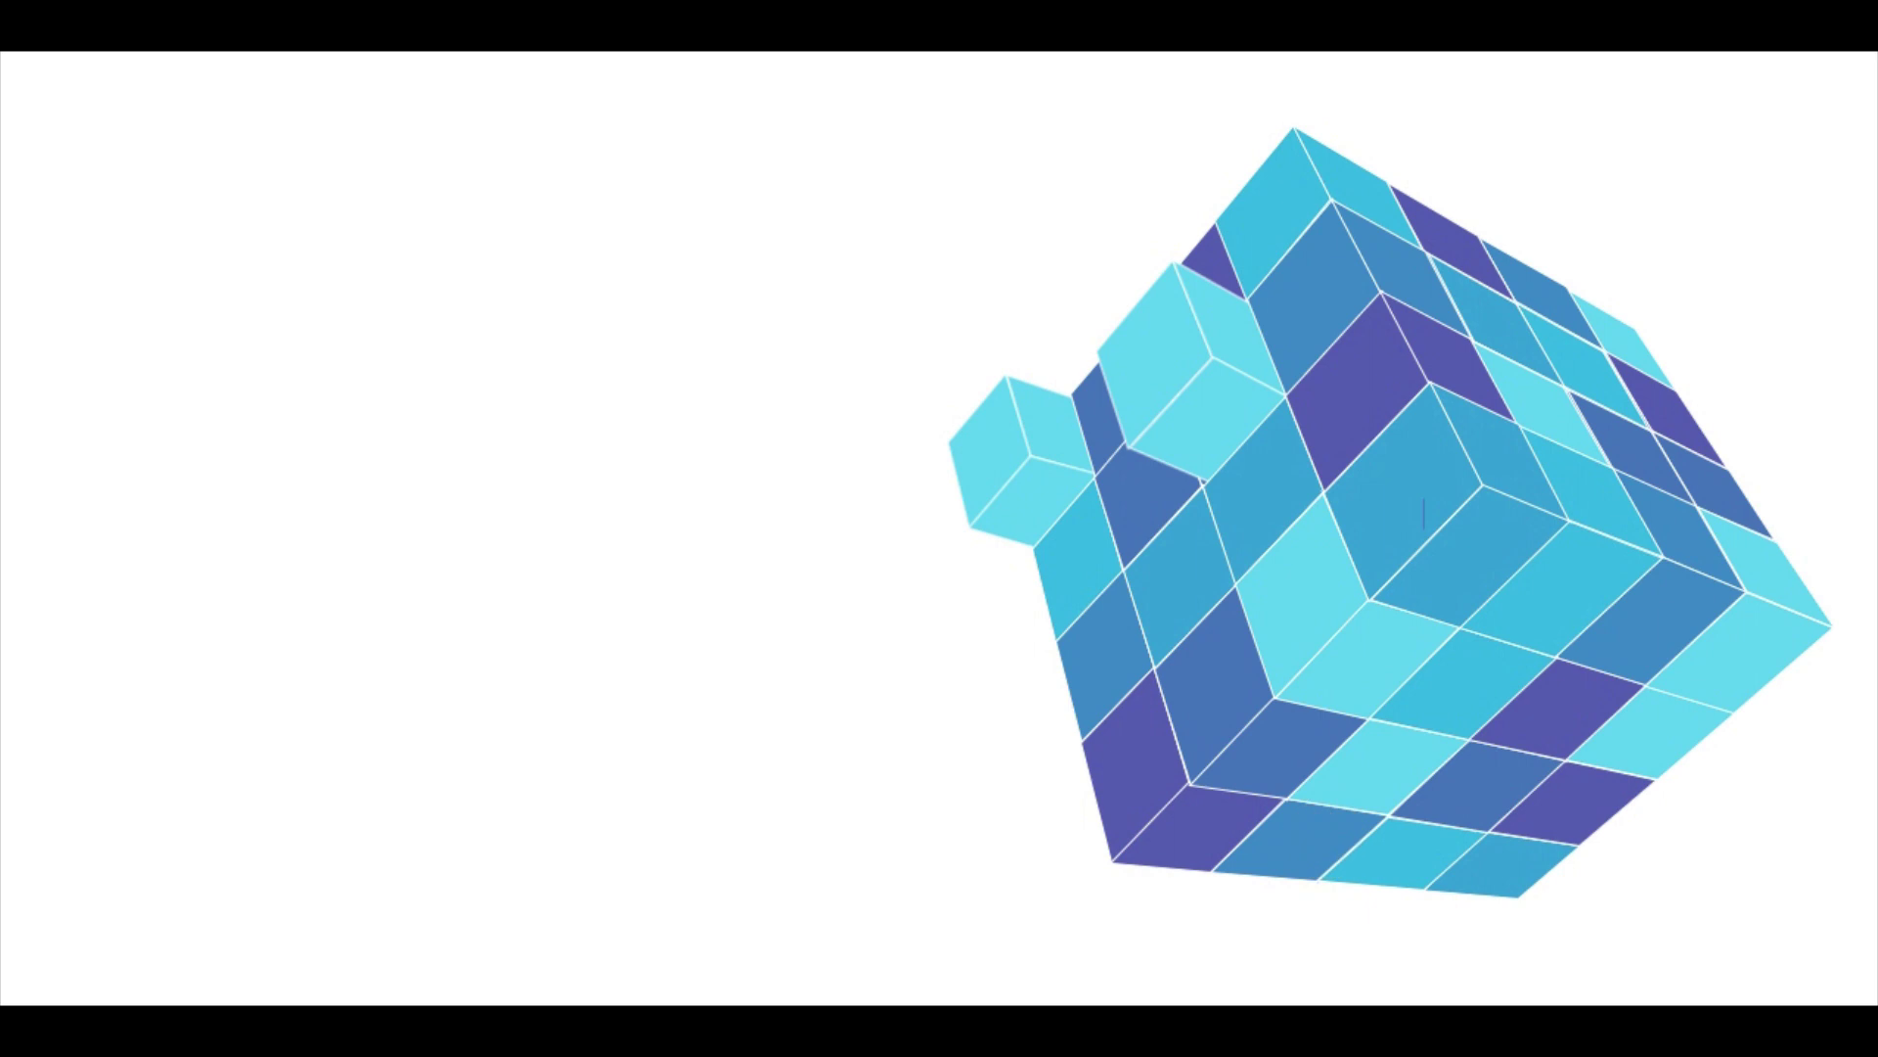
key("Escape")
left_click(1007, 825)
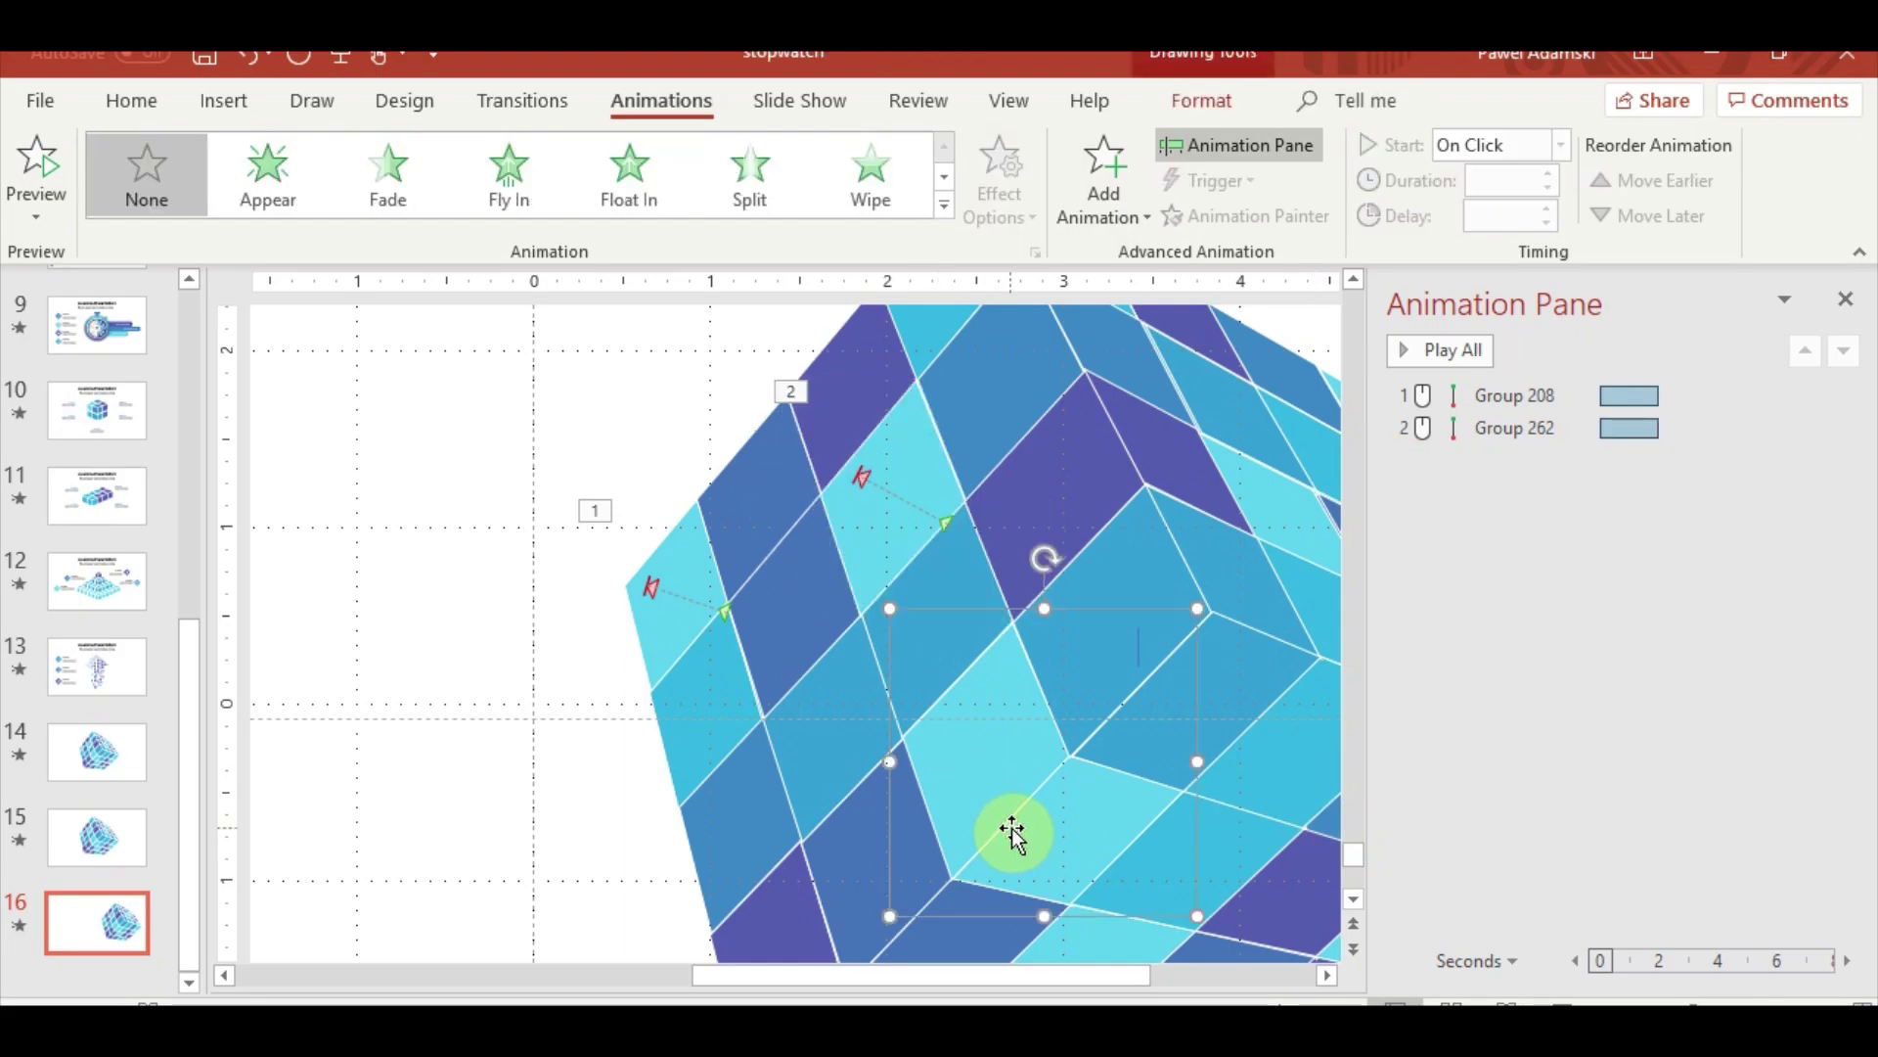
Try a Lines motion path on a third piece, then undo it
left_click(944, 205)
scroll(578, 629, "down", 3)
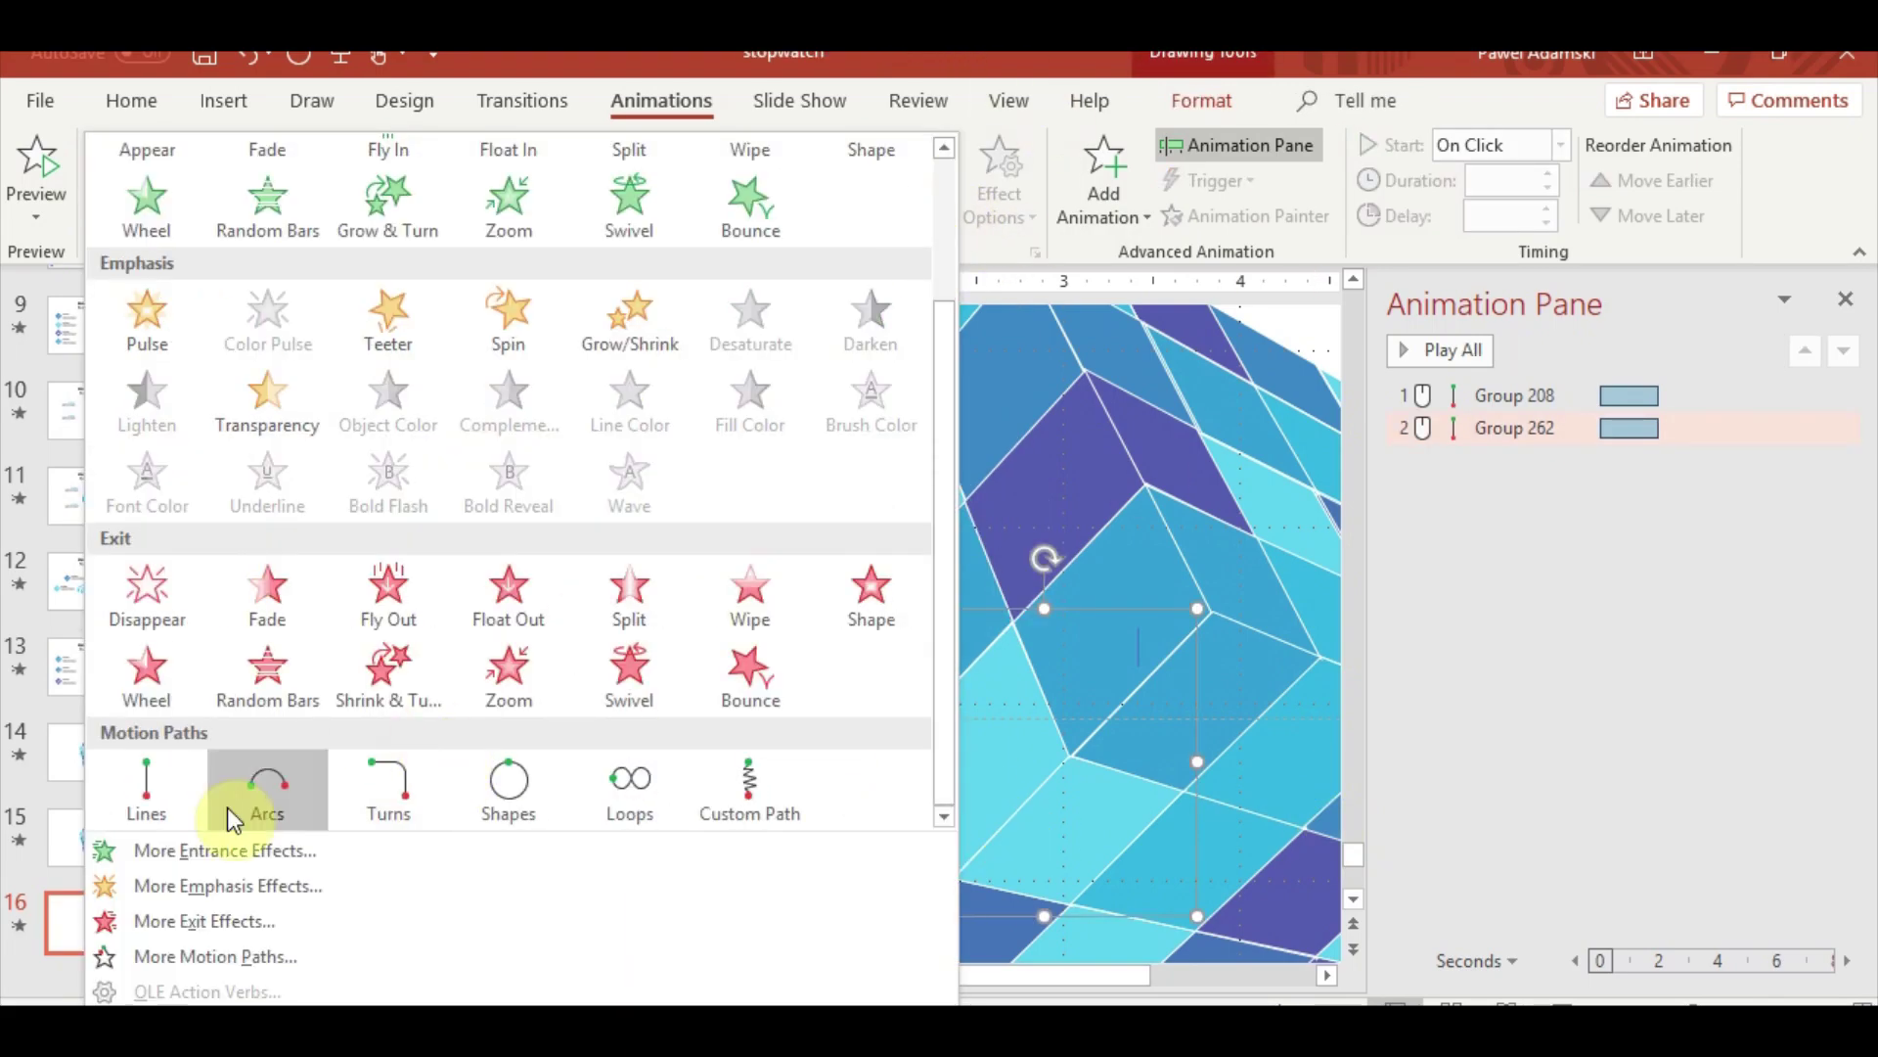
left_click(156, 783)
left_click_drag(1063, 859, 1047, 843)
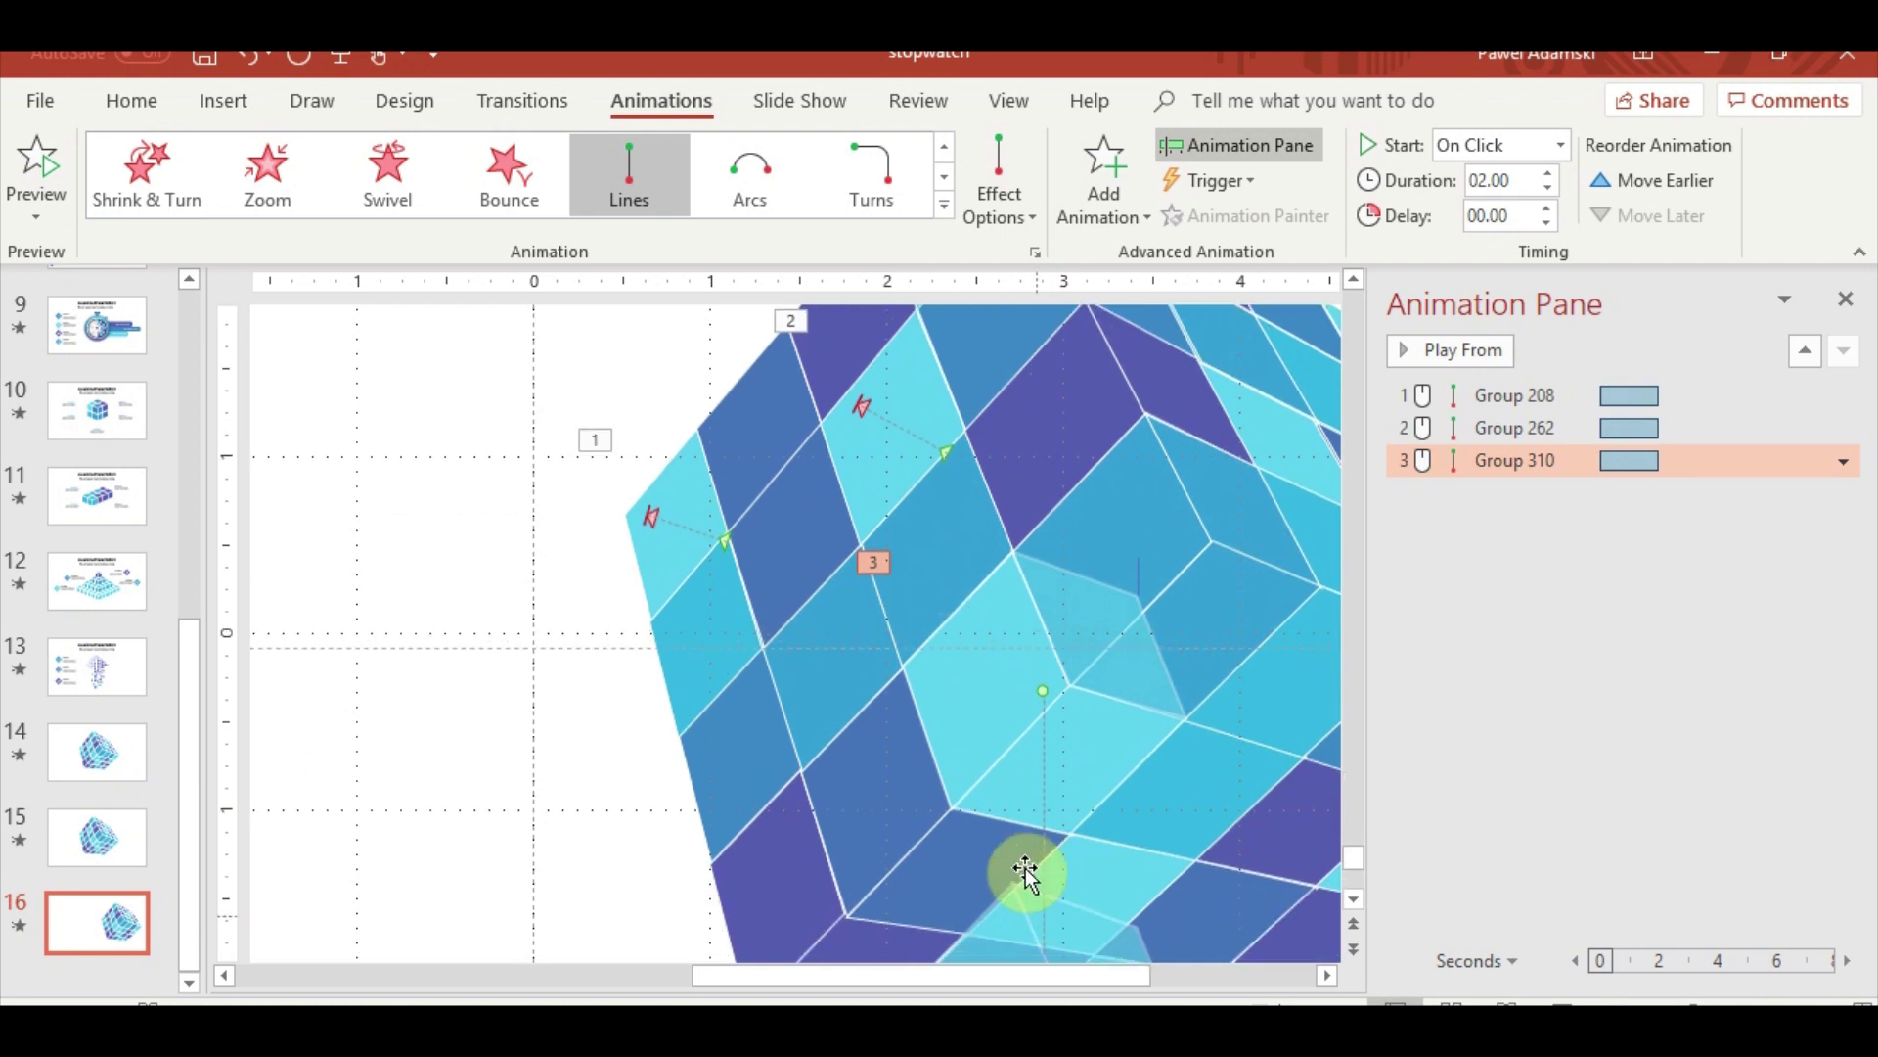
key("ctrl+z")
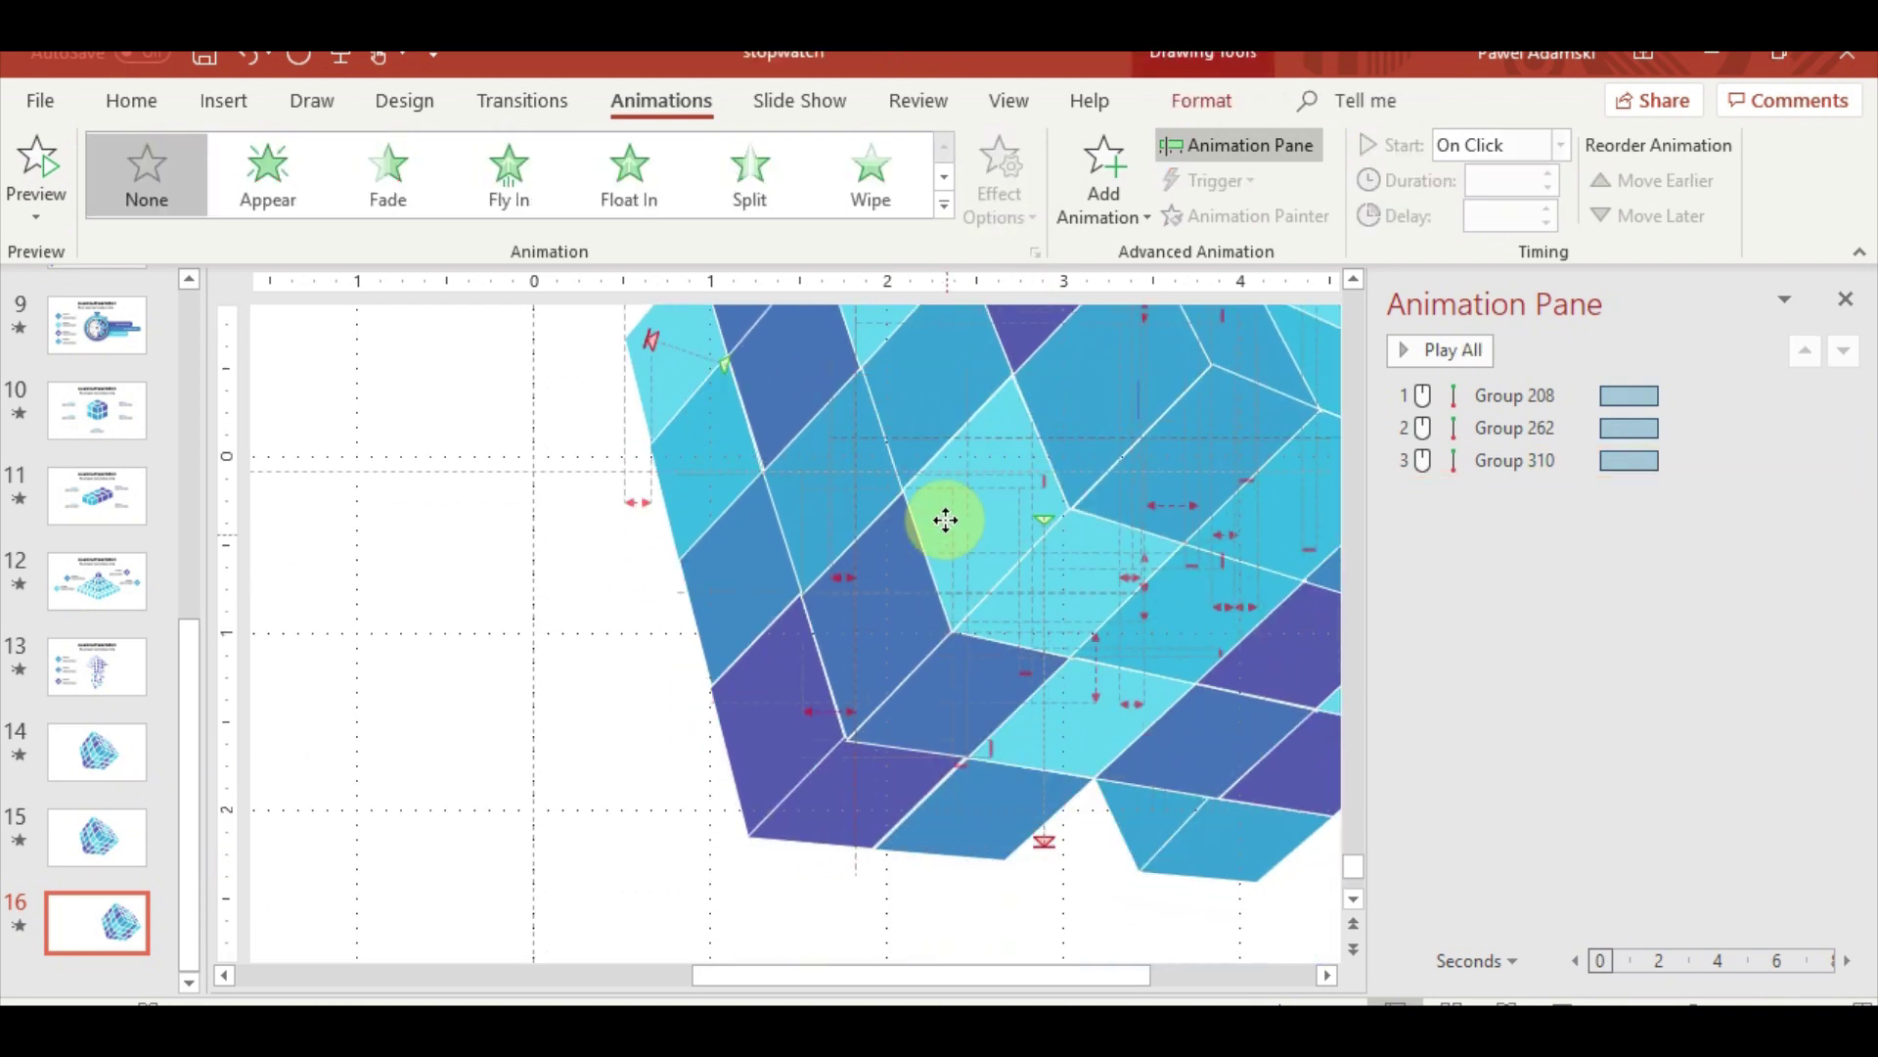
key("ctrl+z")
Give the middle piece, Group 310, a Lines path ending in the cube's upper area
left_click(1000, 520)
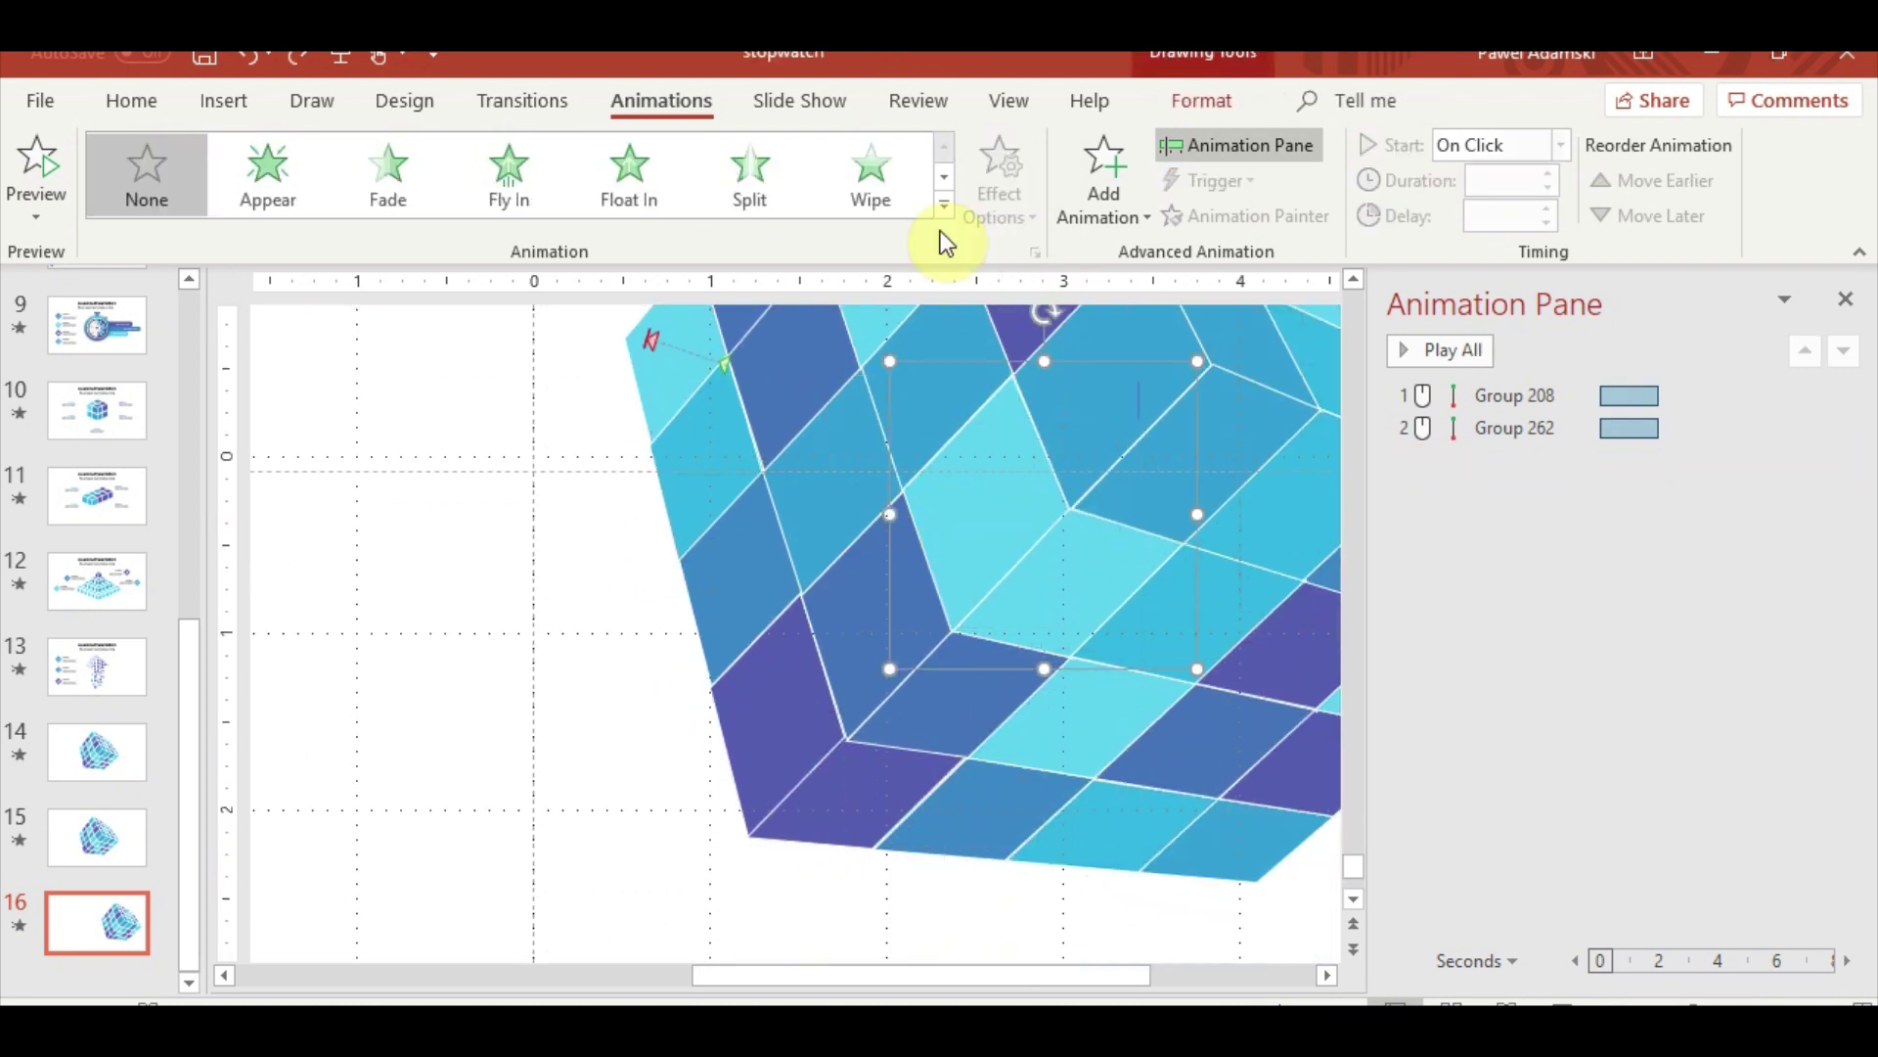
left_click(290, 58)
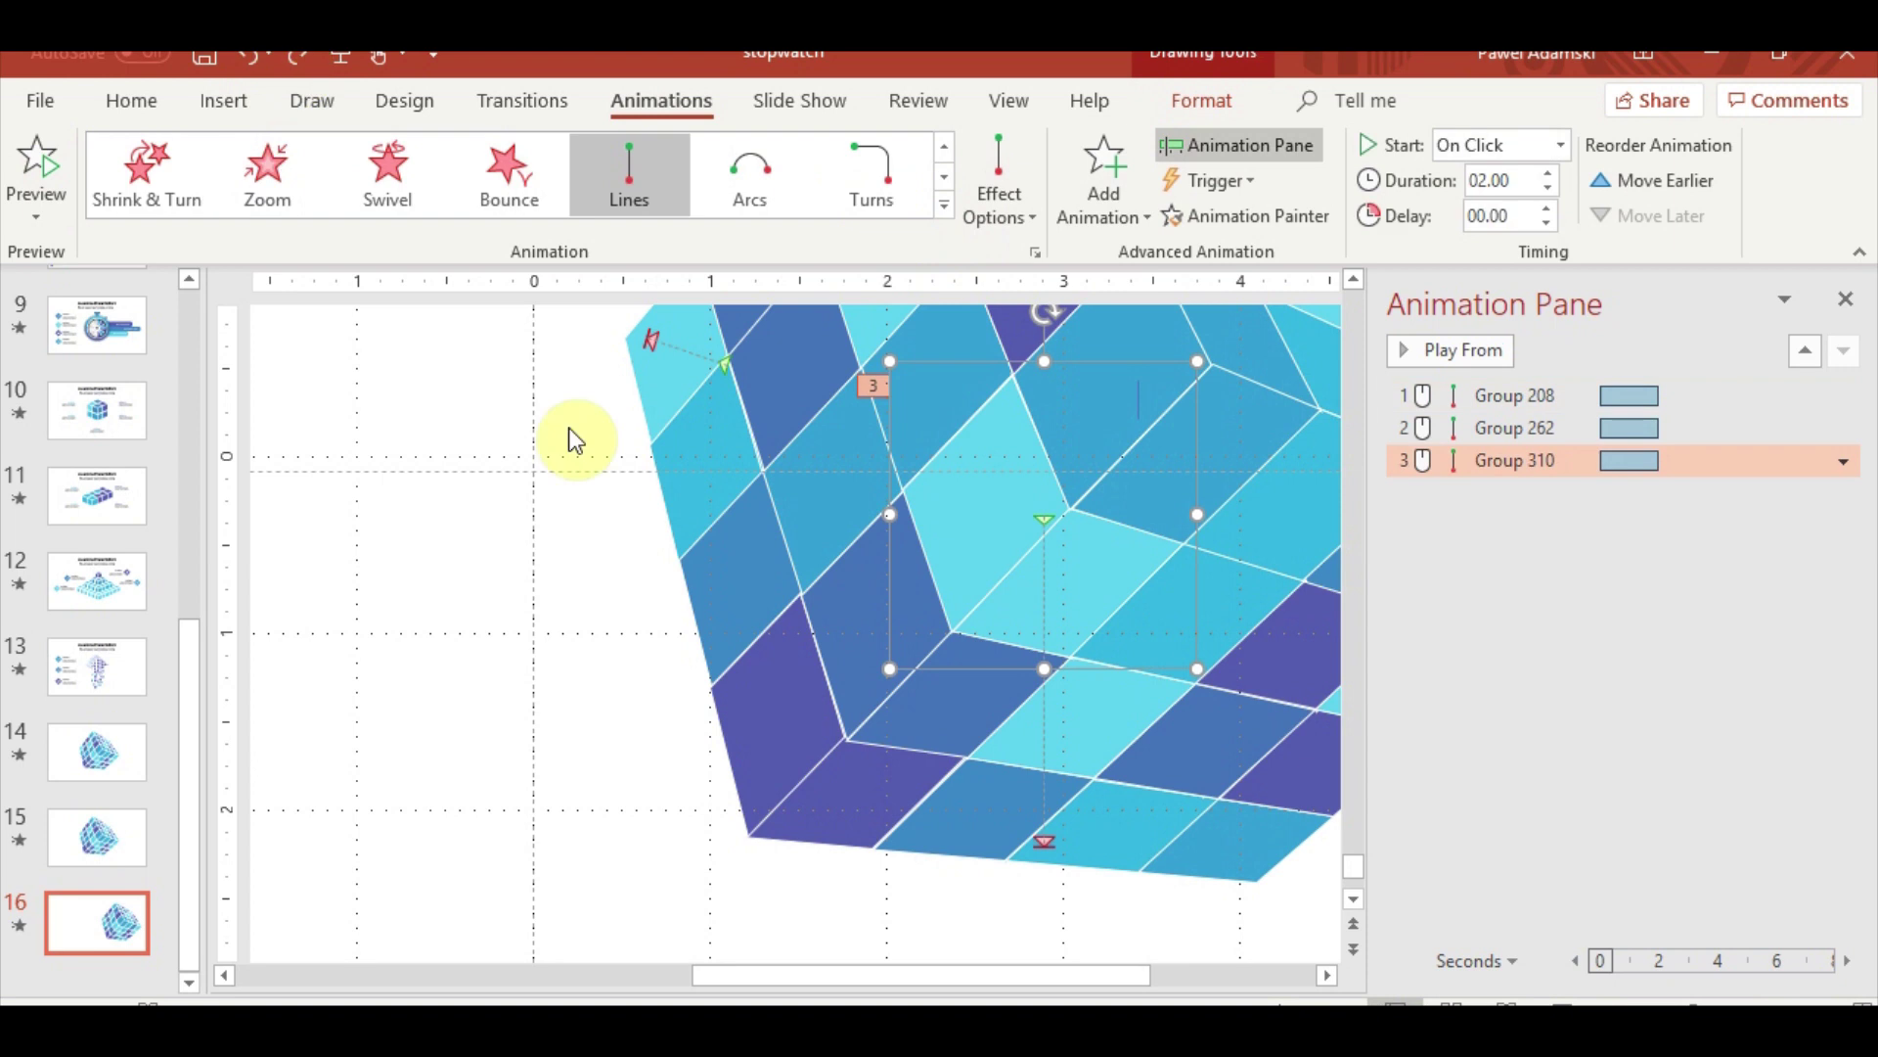
left_click(1045, 851)
left_click(1039, 528)
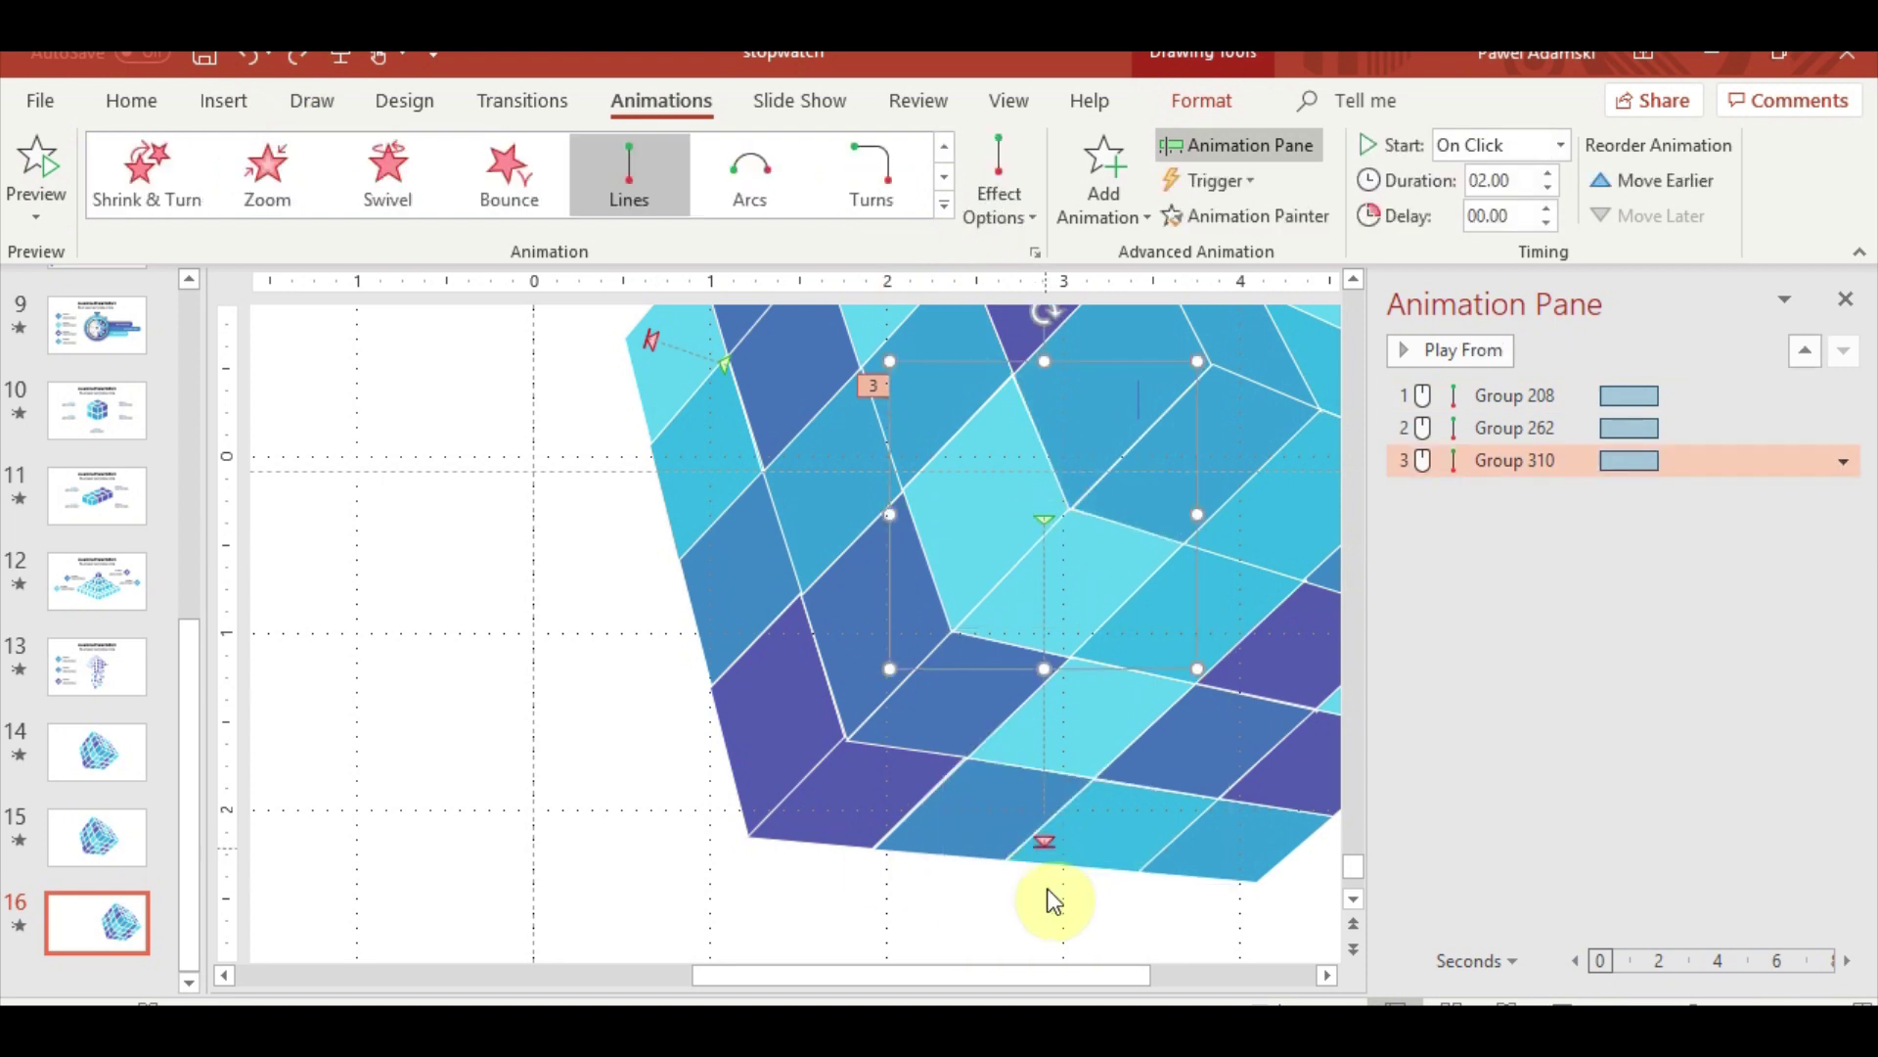
key("Delete")
left_click(290, 61)
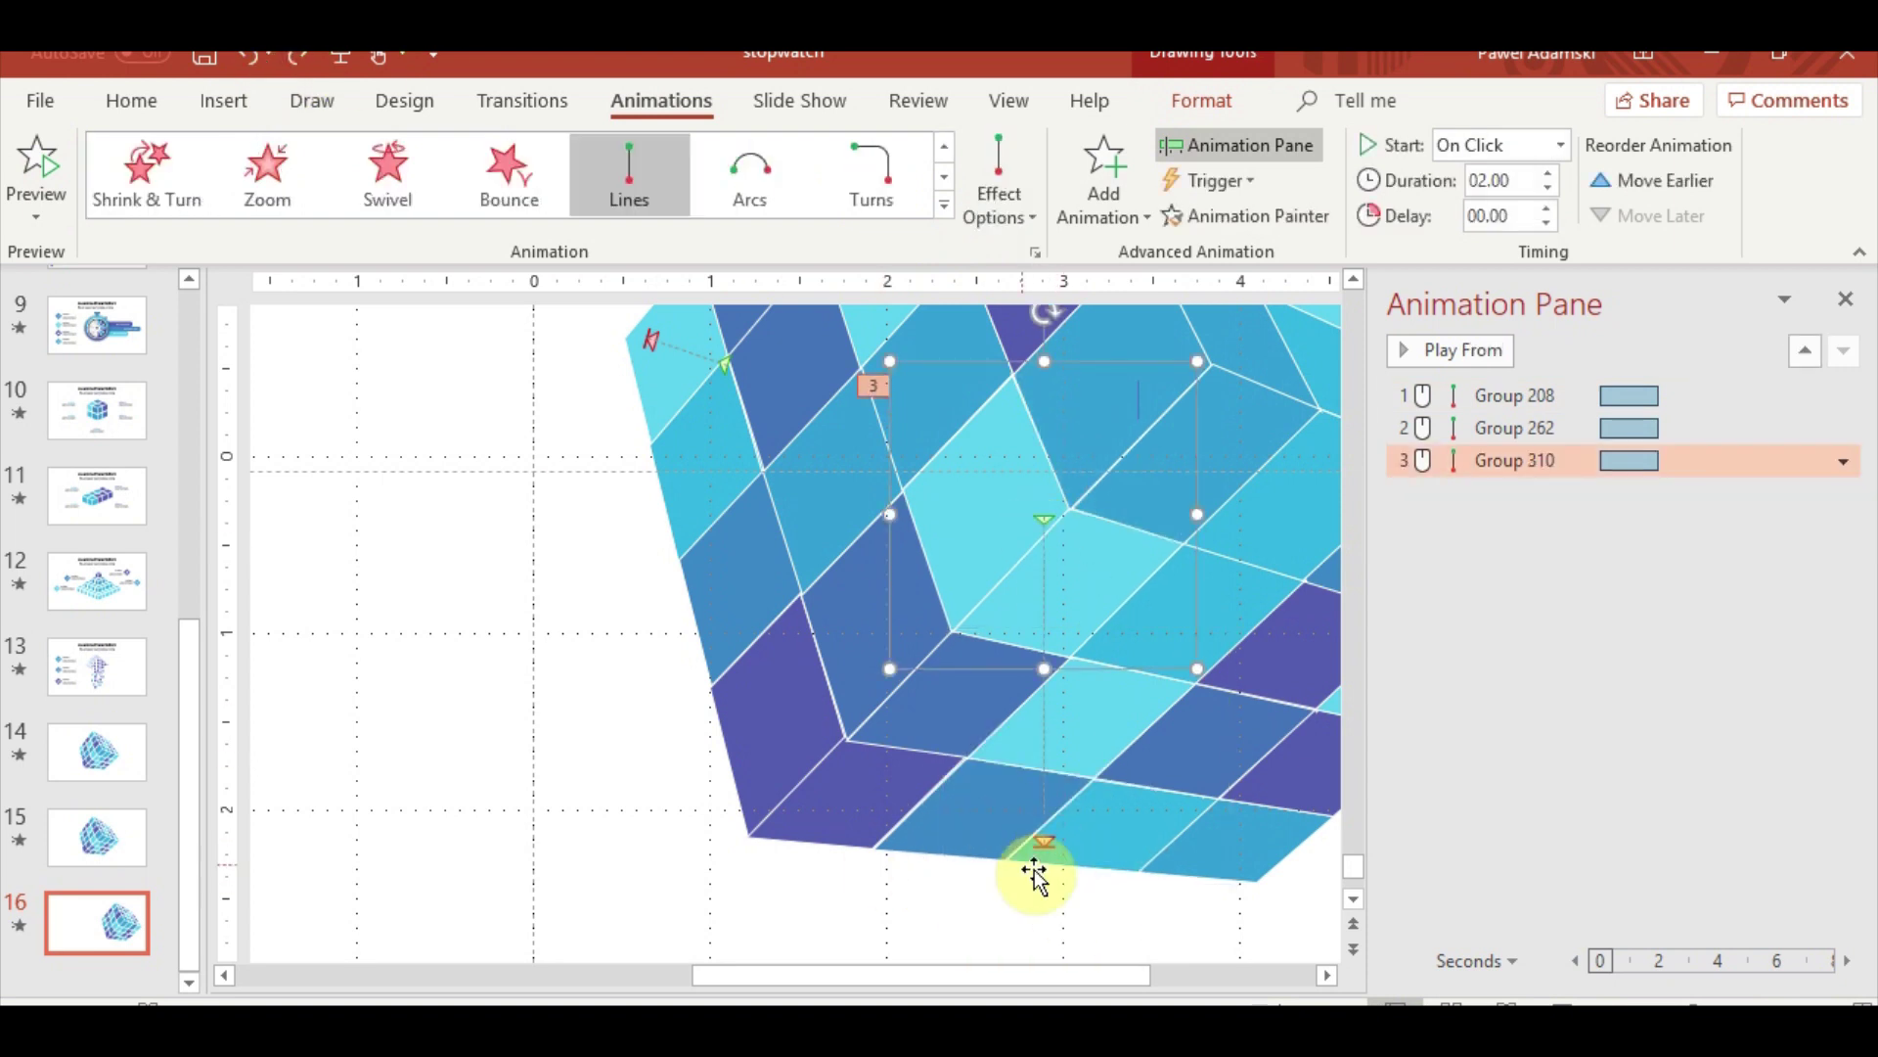
left_click(1045, 844)
left_click_drag(1045, 849, 1002, 500)
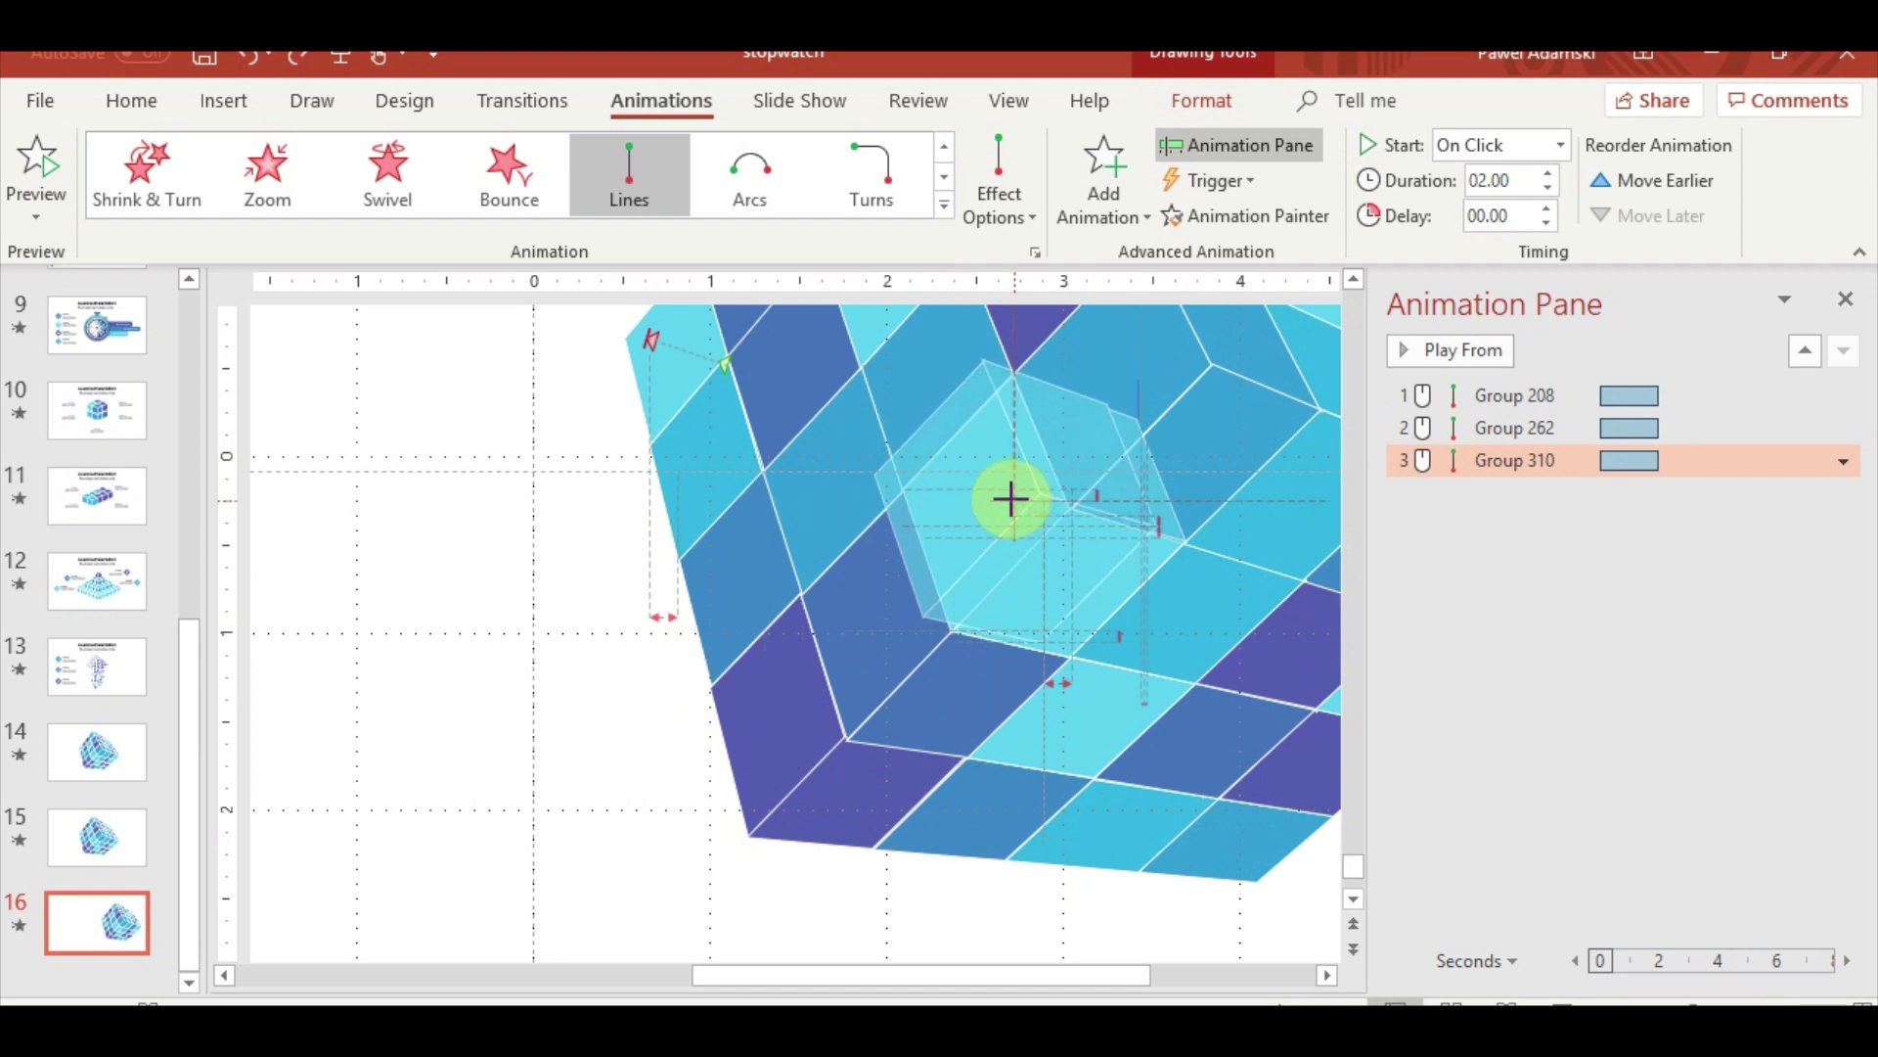
left_click_drag(1003, 500, 995, 497)
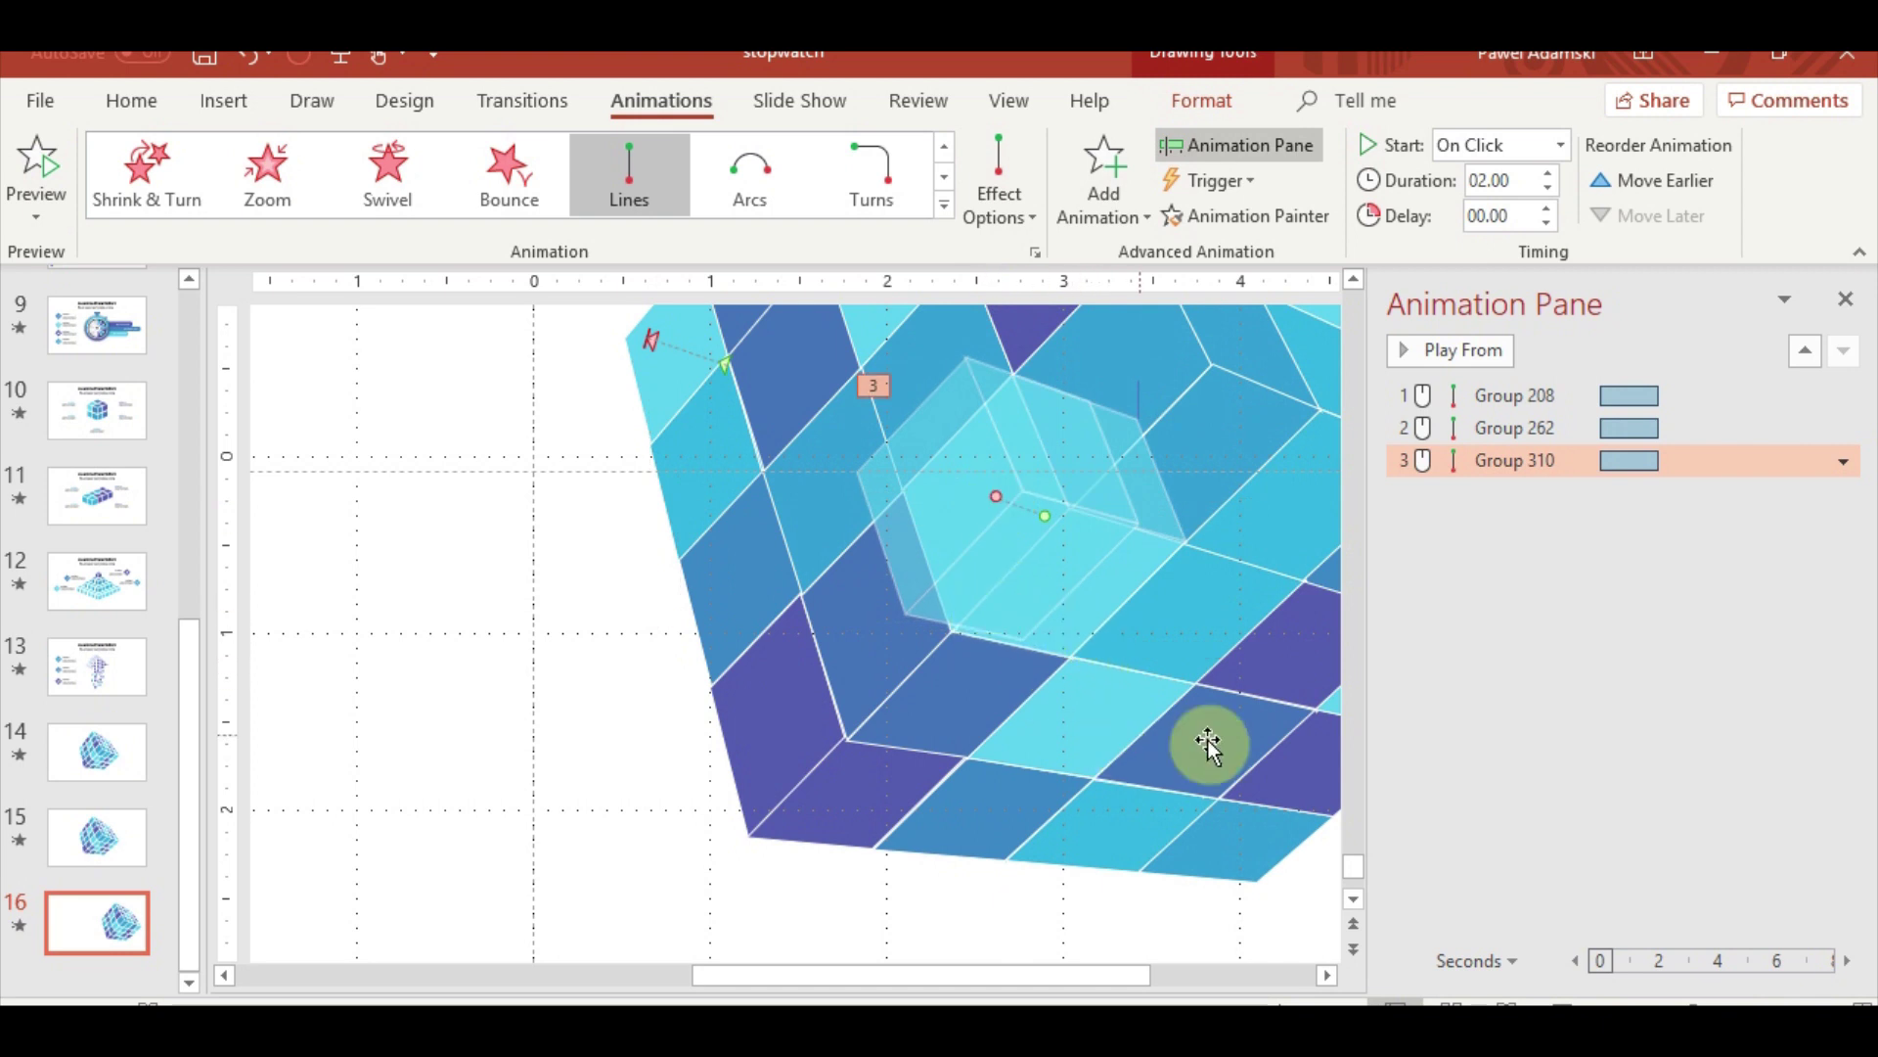
Set Groups 262 and 310 to start With Previous and preview the slide show
left_click(1515, 428, "shift")
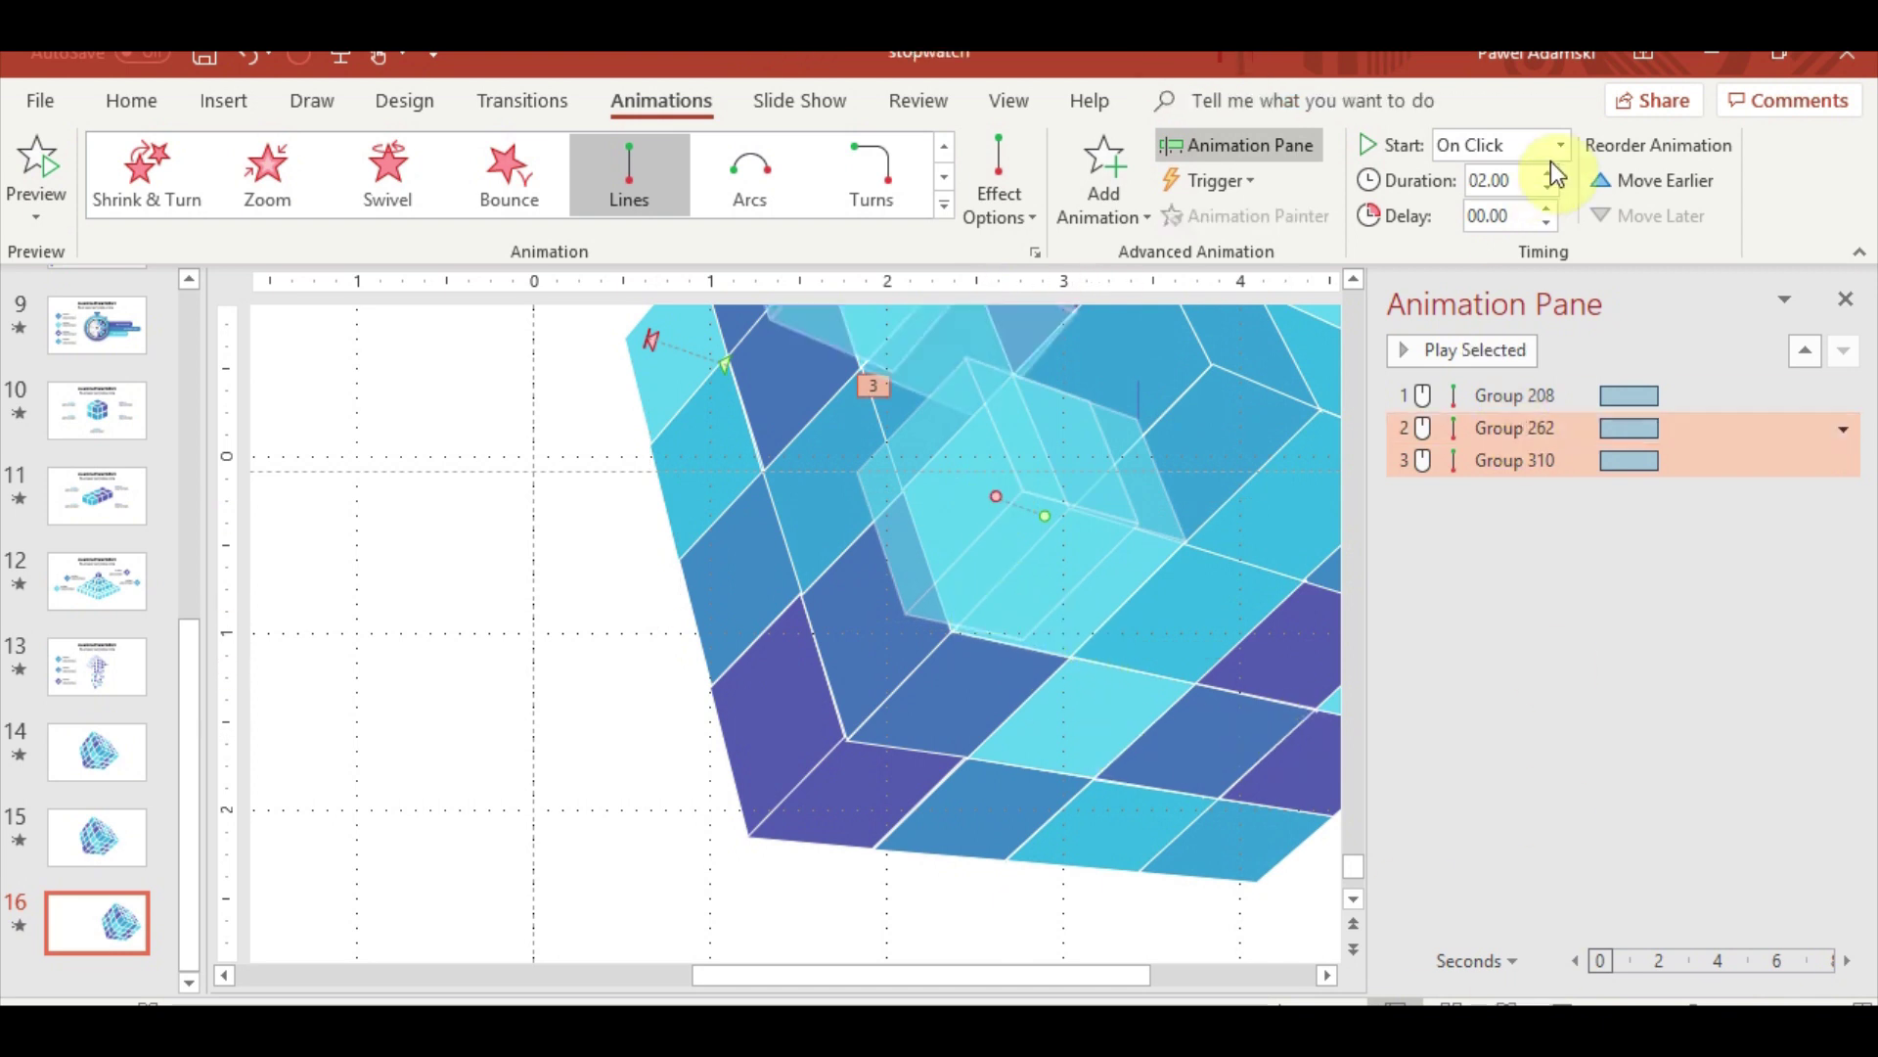
left_click(1534, 207)
left_click(1563, 1002)
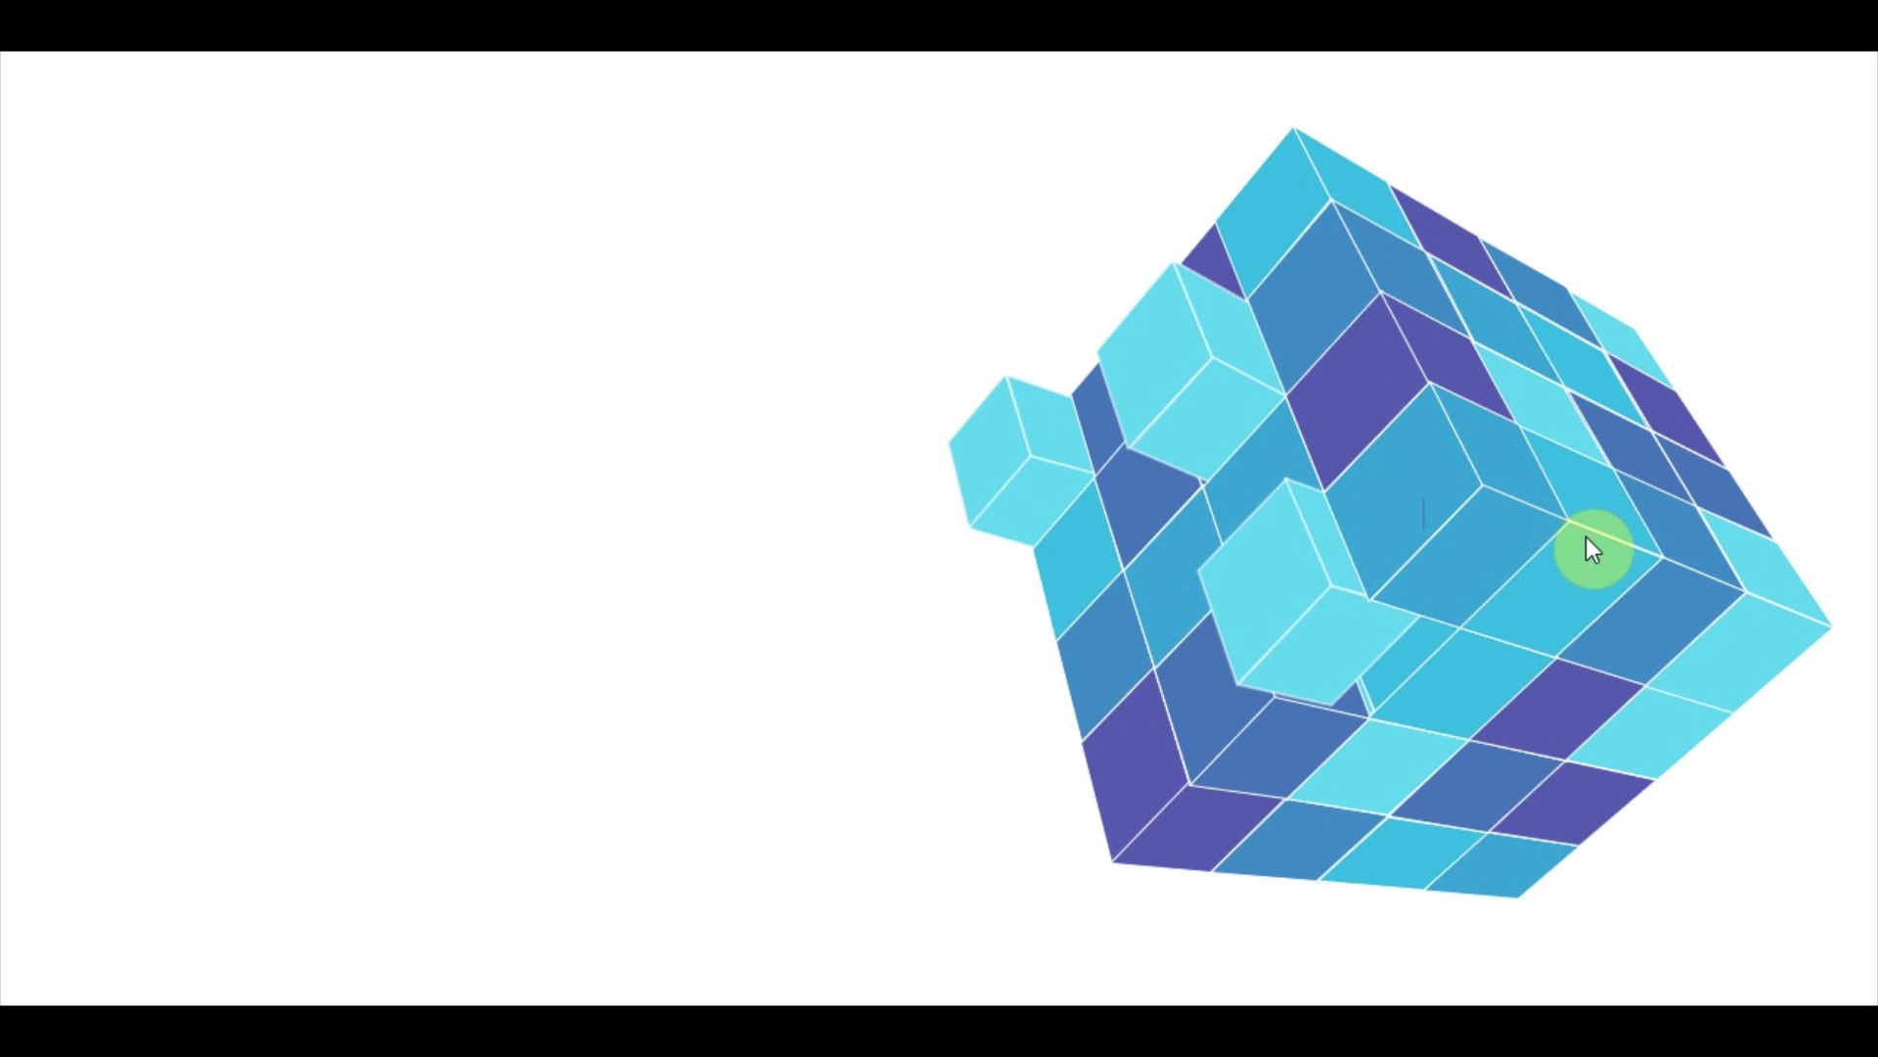
key("Escape")
left_click(1082, 734)
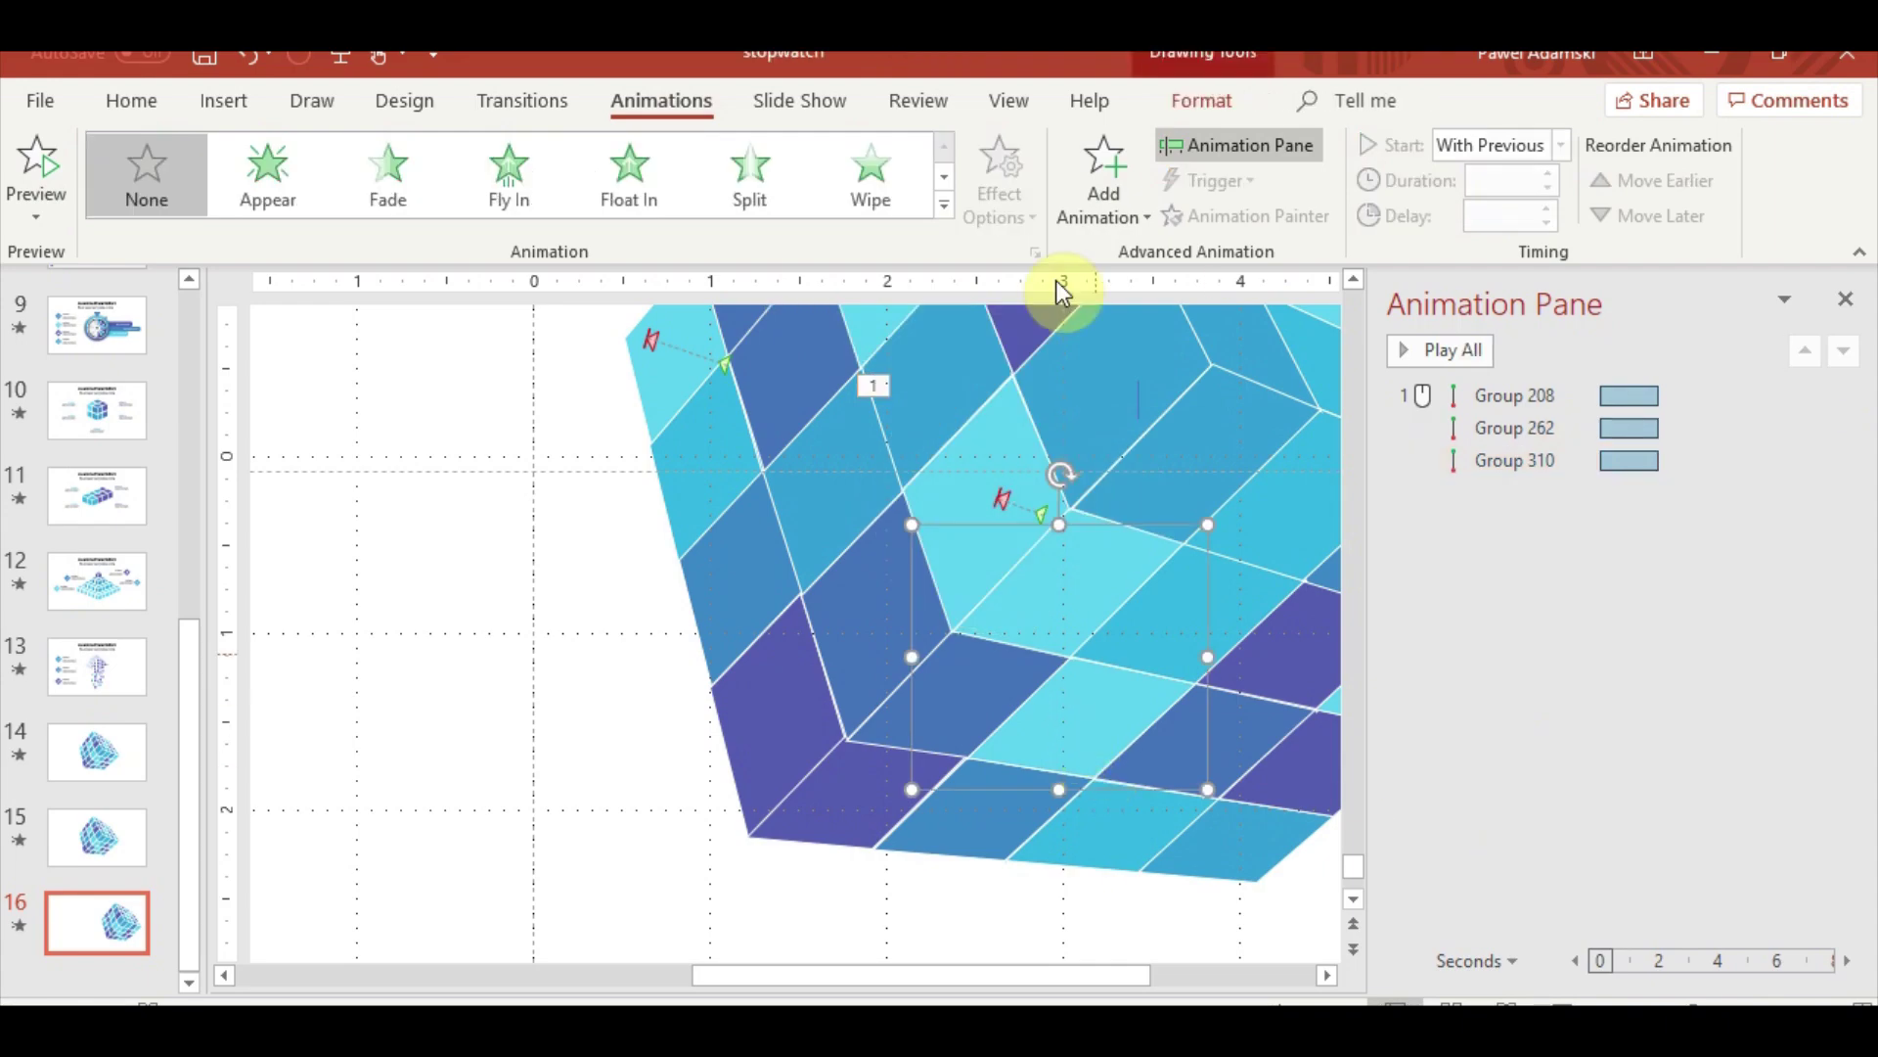
Give the Group 180 piece a Lines motion path and pull it down out of the cube
left_click(1048, 713)
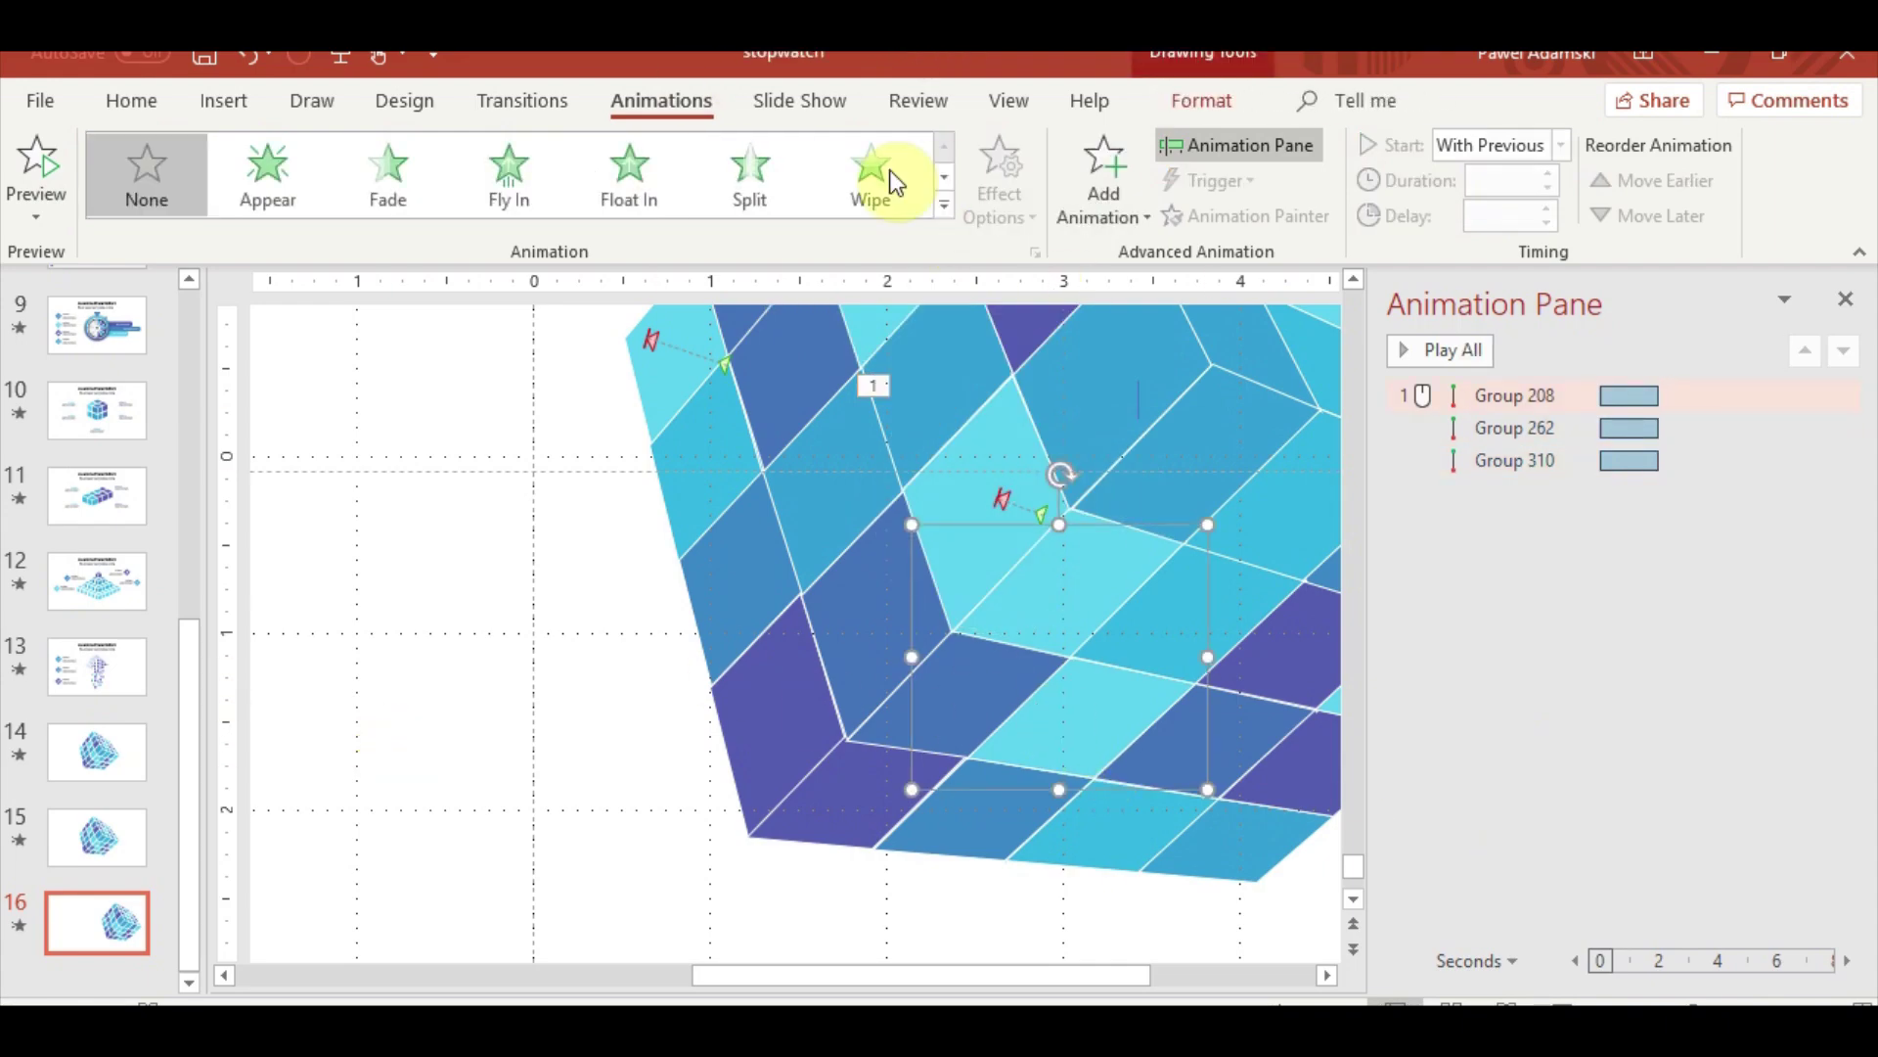
left_click(943, 204)
scroll(489, 587, "down", 3)
left_click(251, 777)
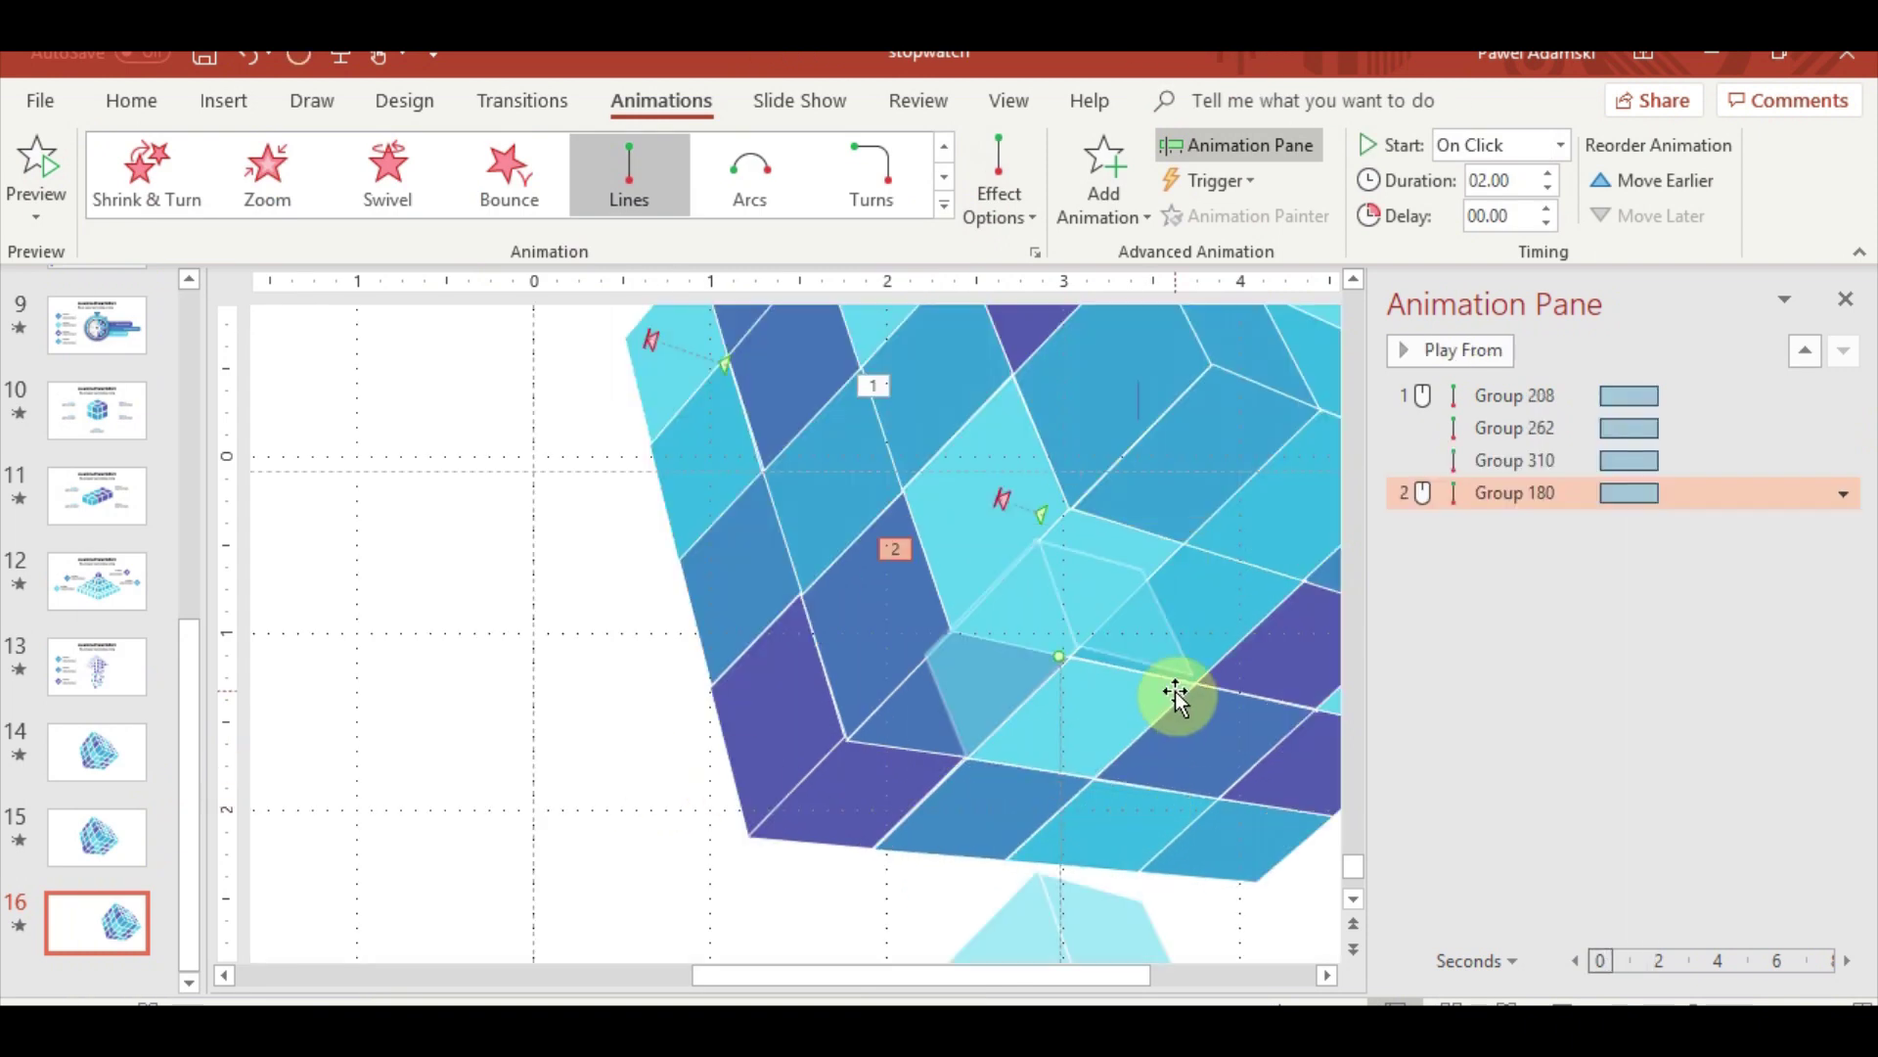
left_click(283, 719)
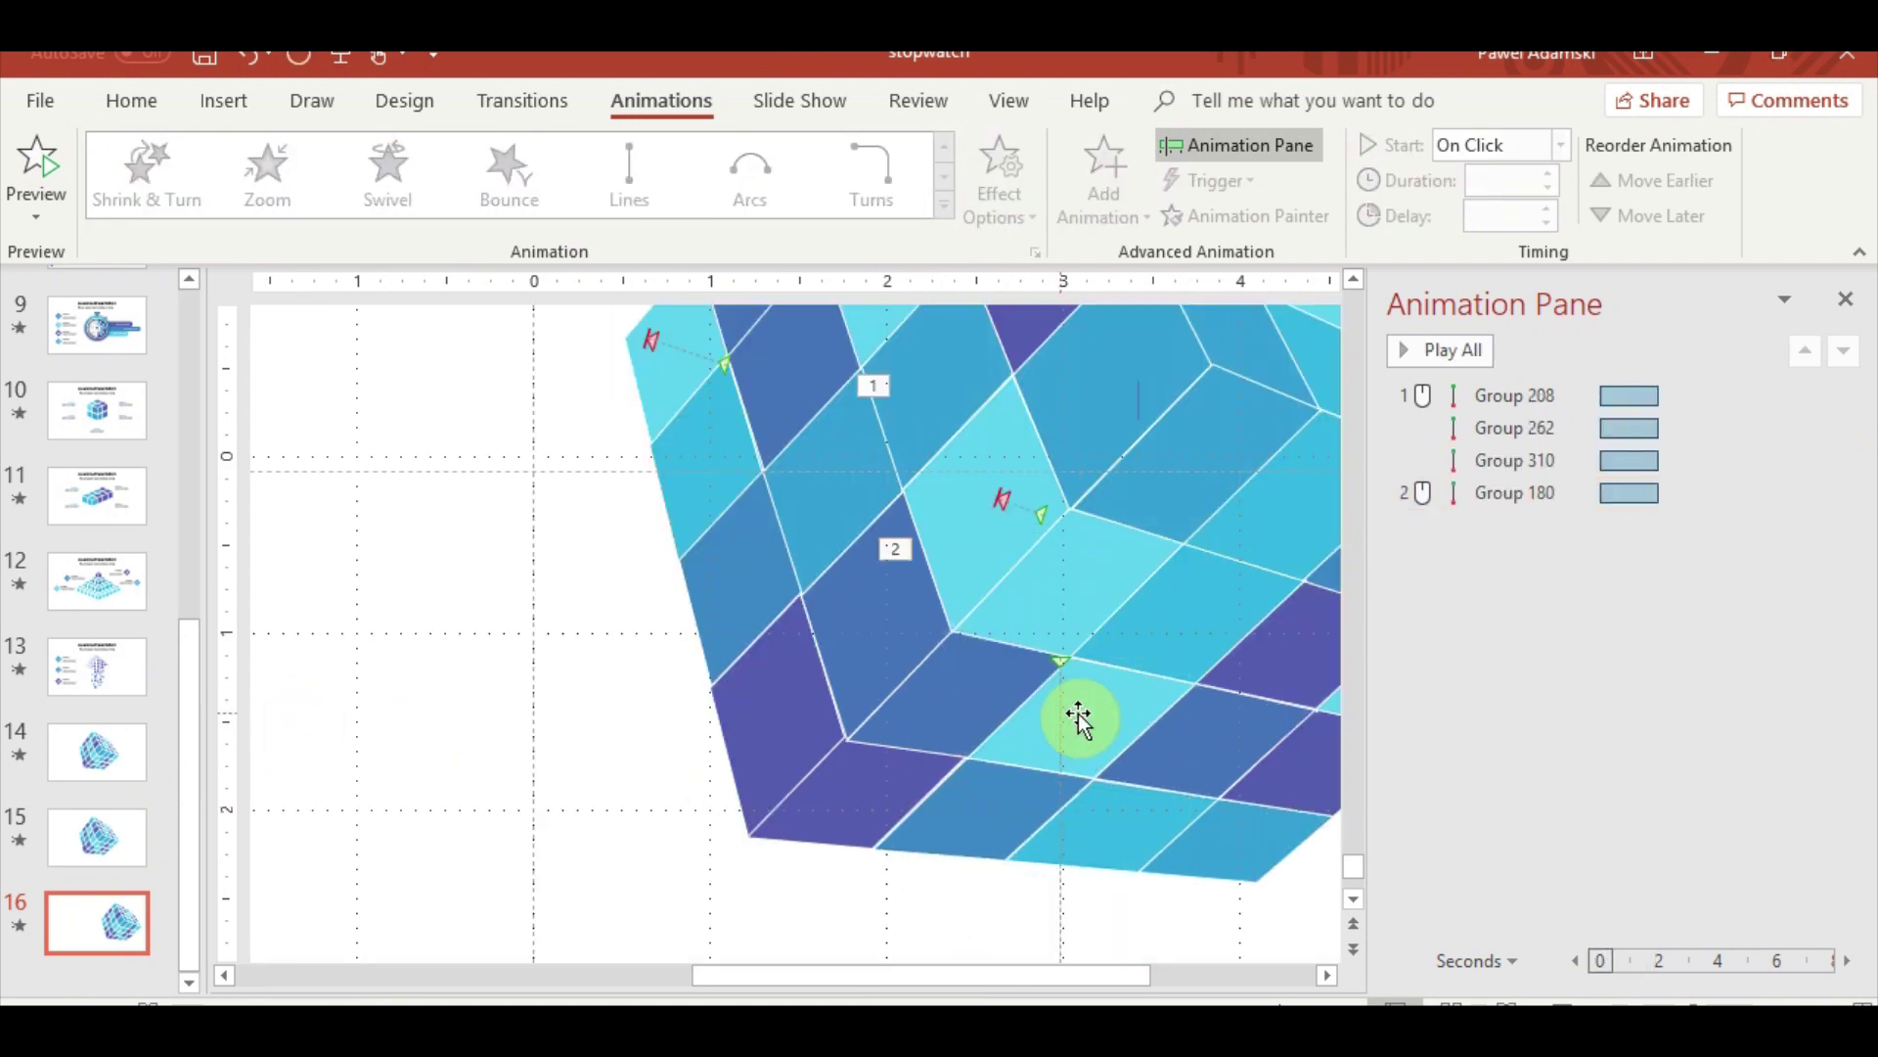
left_click(1109, 701)
mouse_move(1109, 702)
left_mouse_down()
mouse_move(1122, 802)
mouse_move(1125, 690)
left_mouse_up()
Reshape one of Group 180's faces with Edit Points, moving two corner points
left_click(1202, 101)
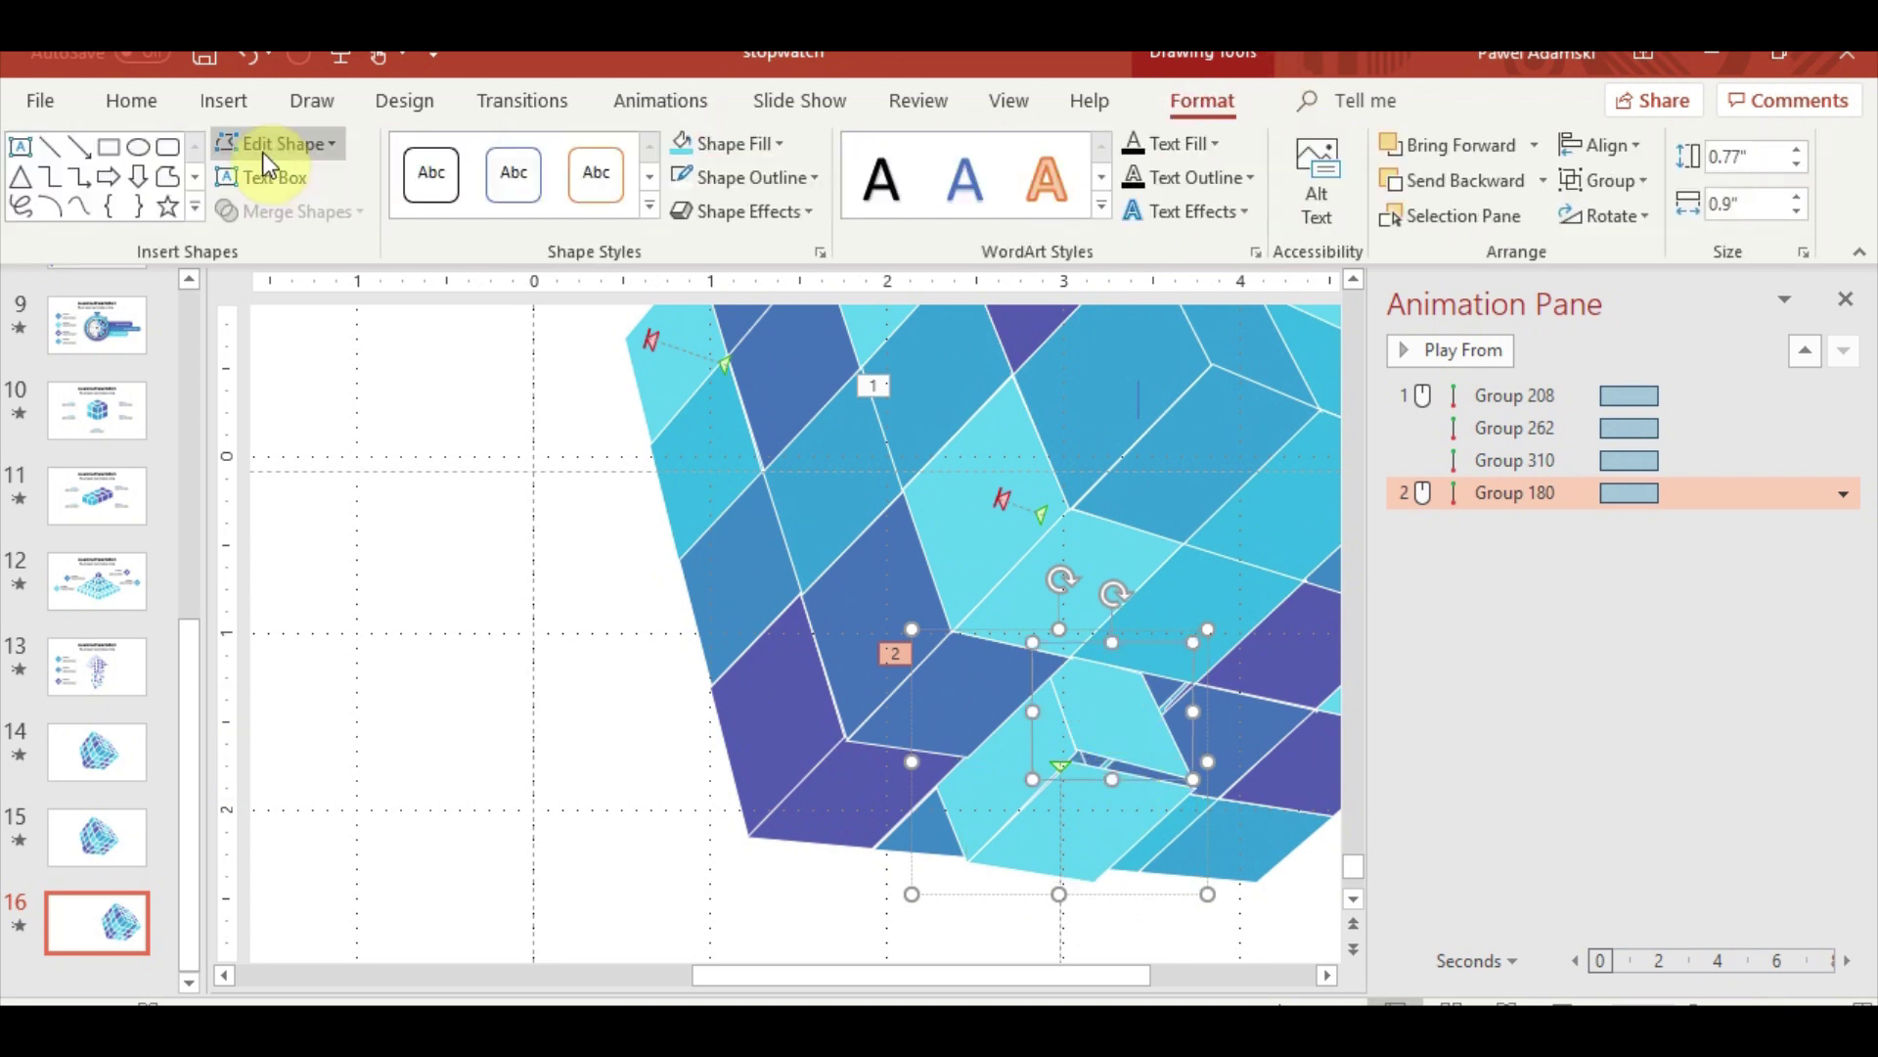
left_click(274, 144)
left_click(294, 218)
scroll(1078, 830, "up", 2)
scroll(679, 762, "up", 2)
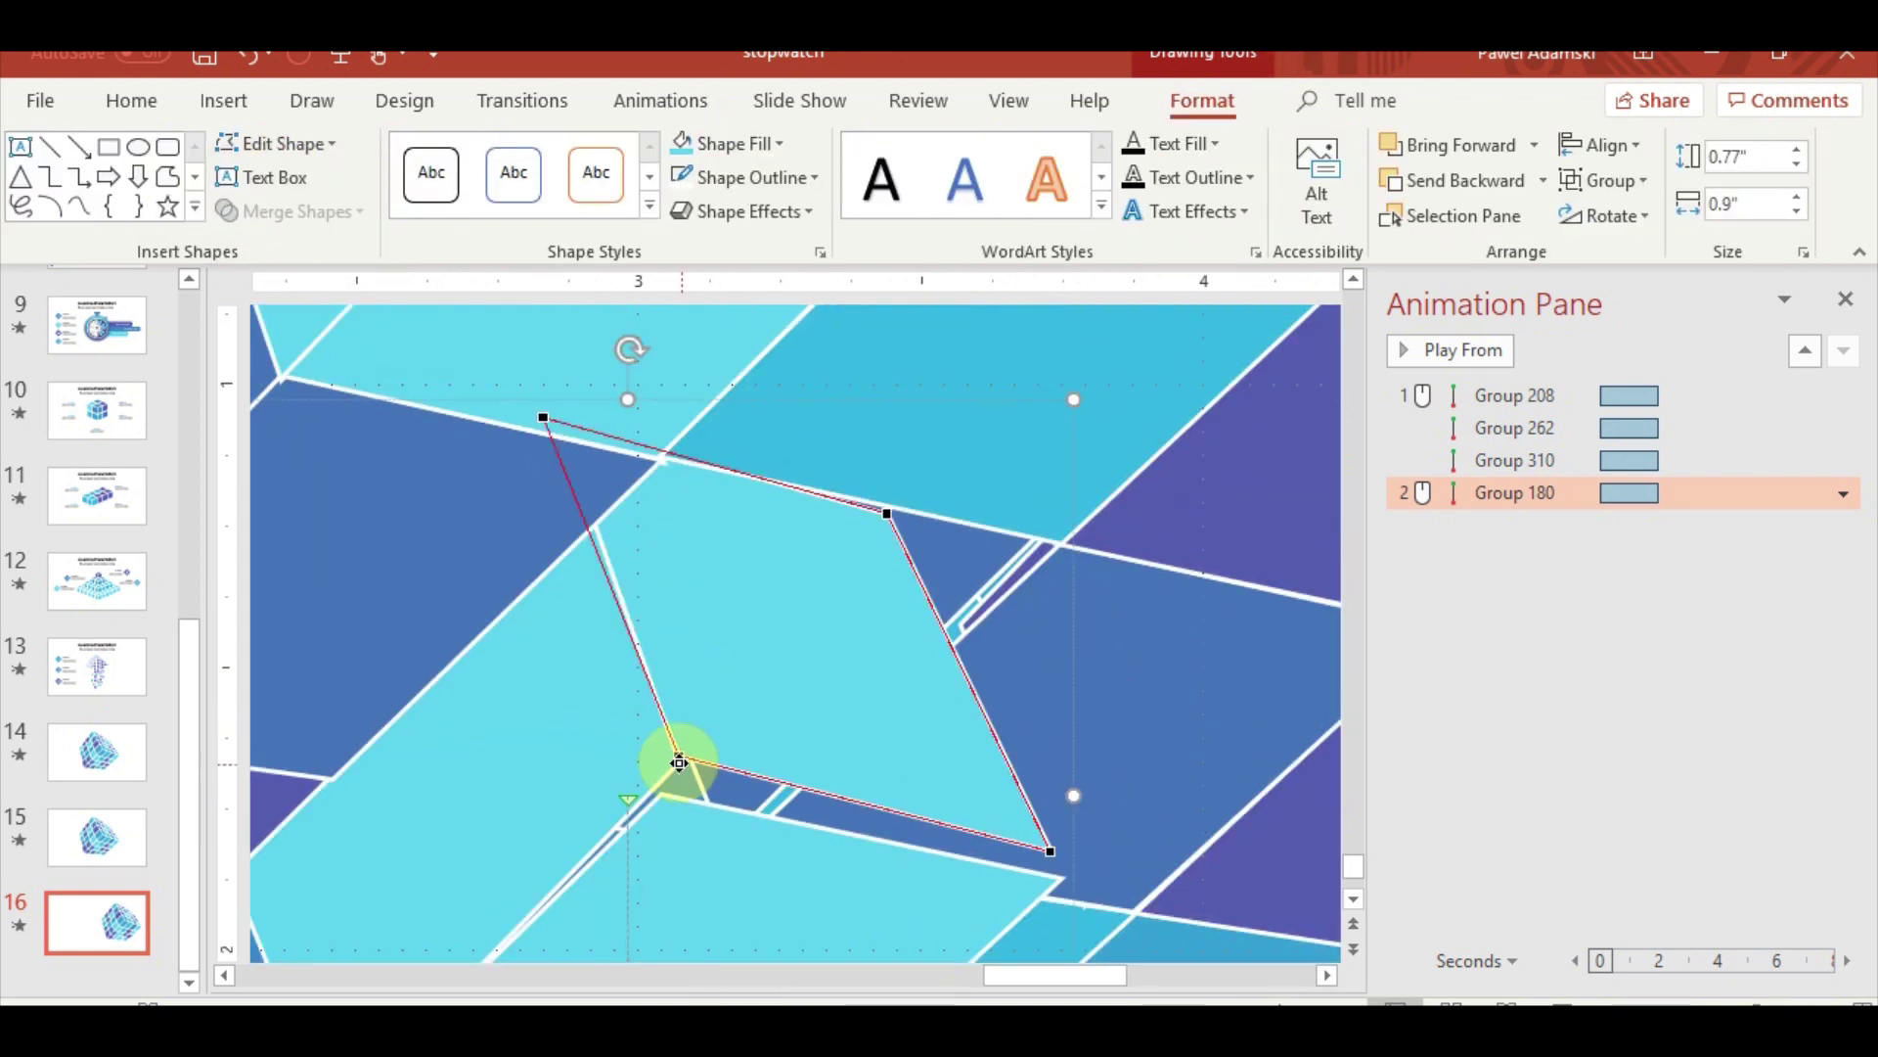
left_click_drag(682, 756, 662, 794)
left_click_drag(1050, 849, 1061, 876)
left_click(490, 831)
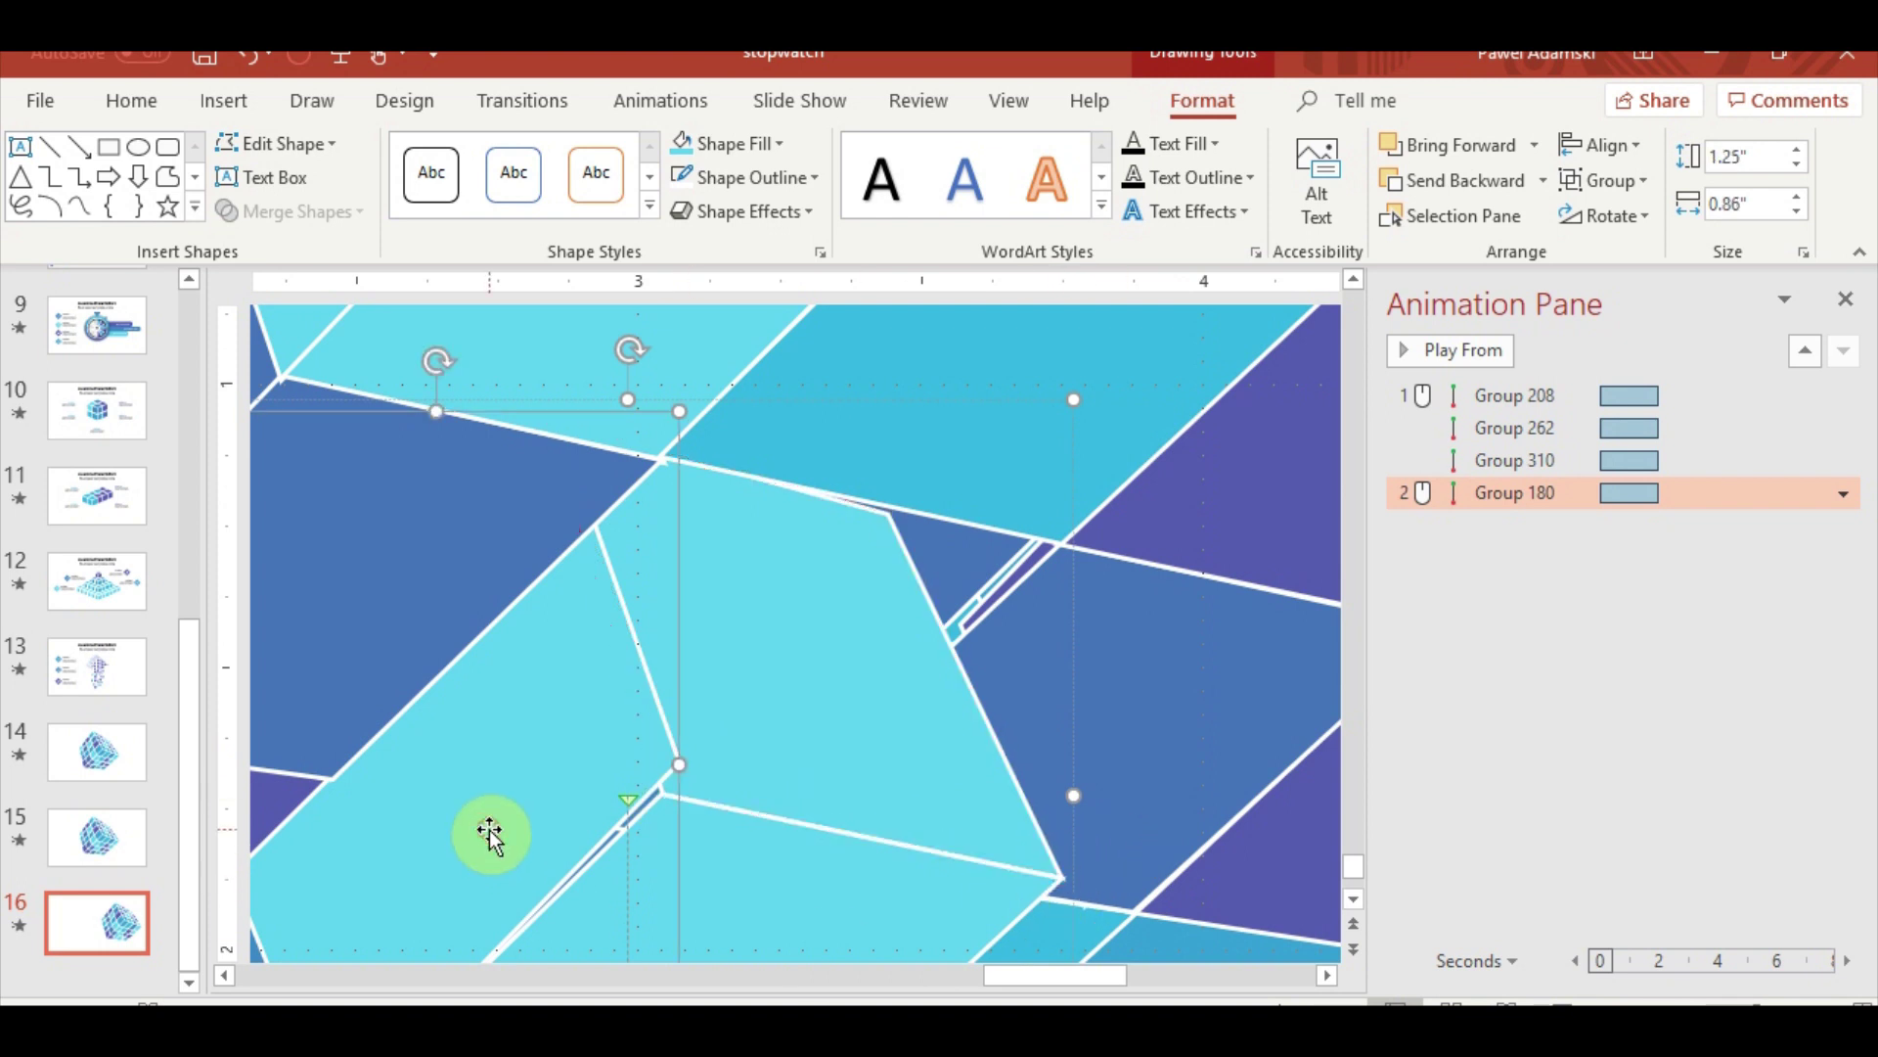
Edit points on another Group 180 face, pulling a corner down and left
left_click(264, 144)
left_click(242, 219)
left_click_drag(675, 771, 663, 792)
scroll(742, 826, "down", 3)
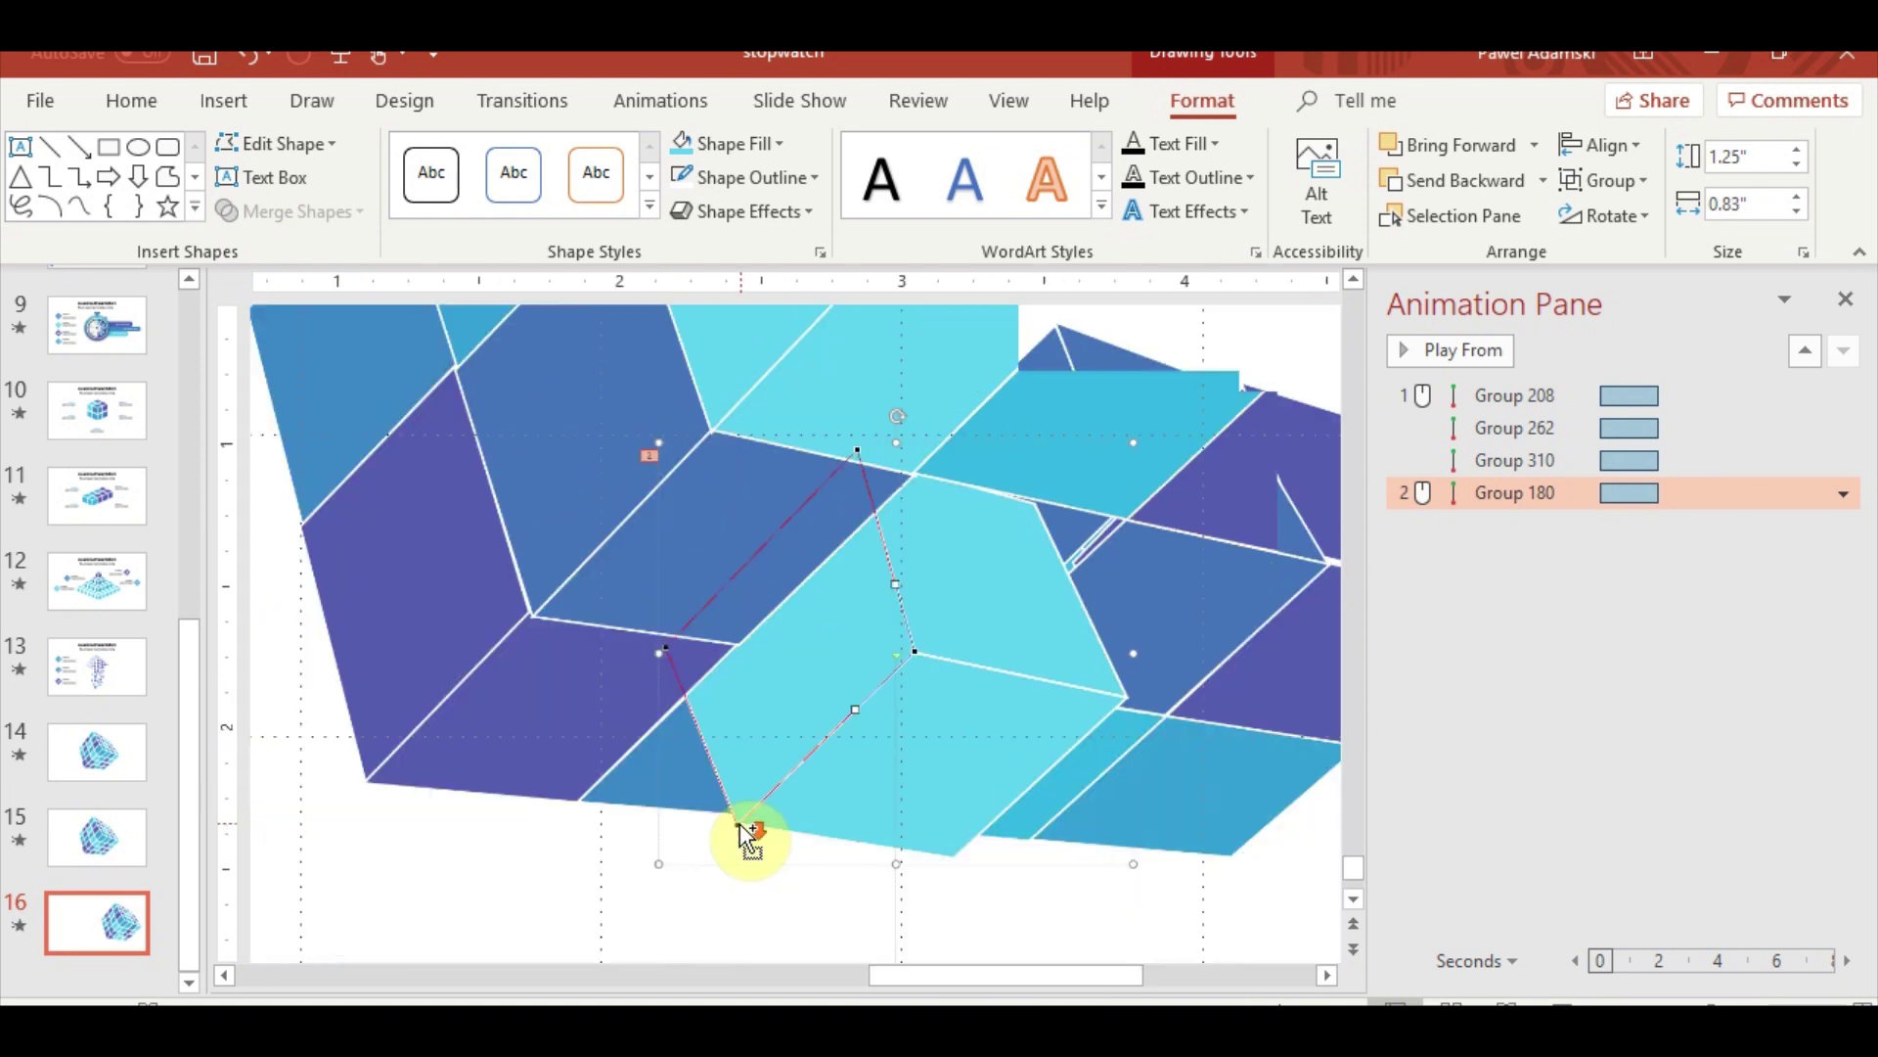
left_click(524, 880)
Move the Group 180 piece back up into exact alignment within the cube
left_click_drag(948, 756, 962, 590)
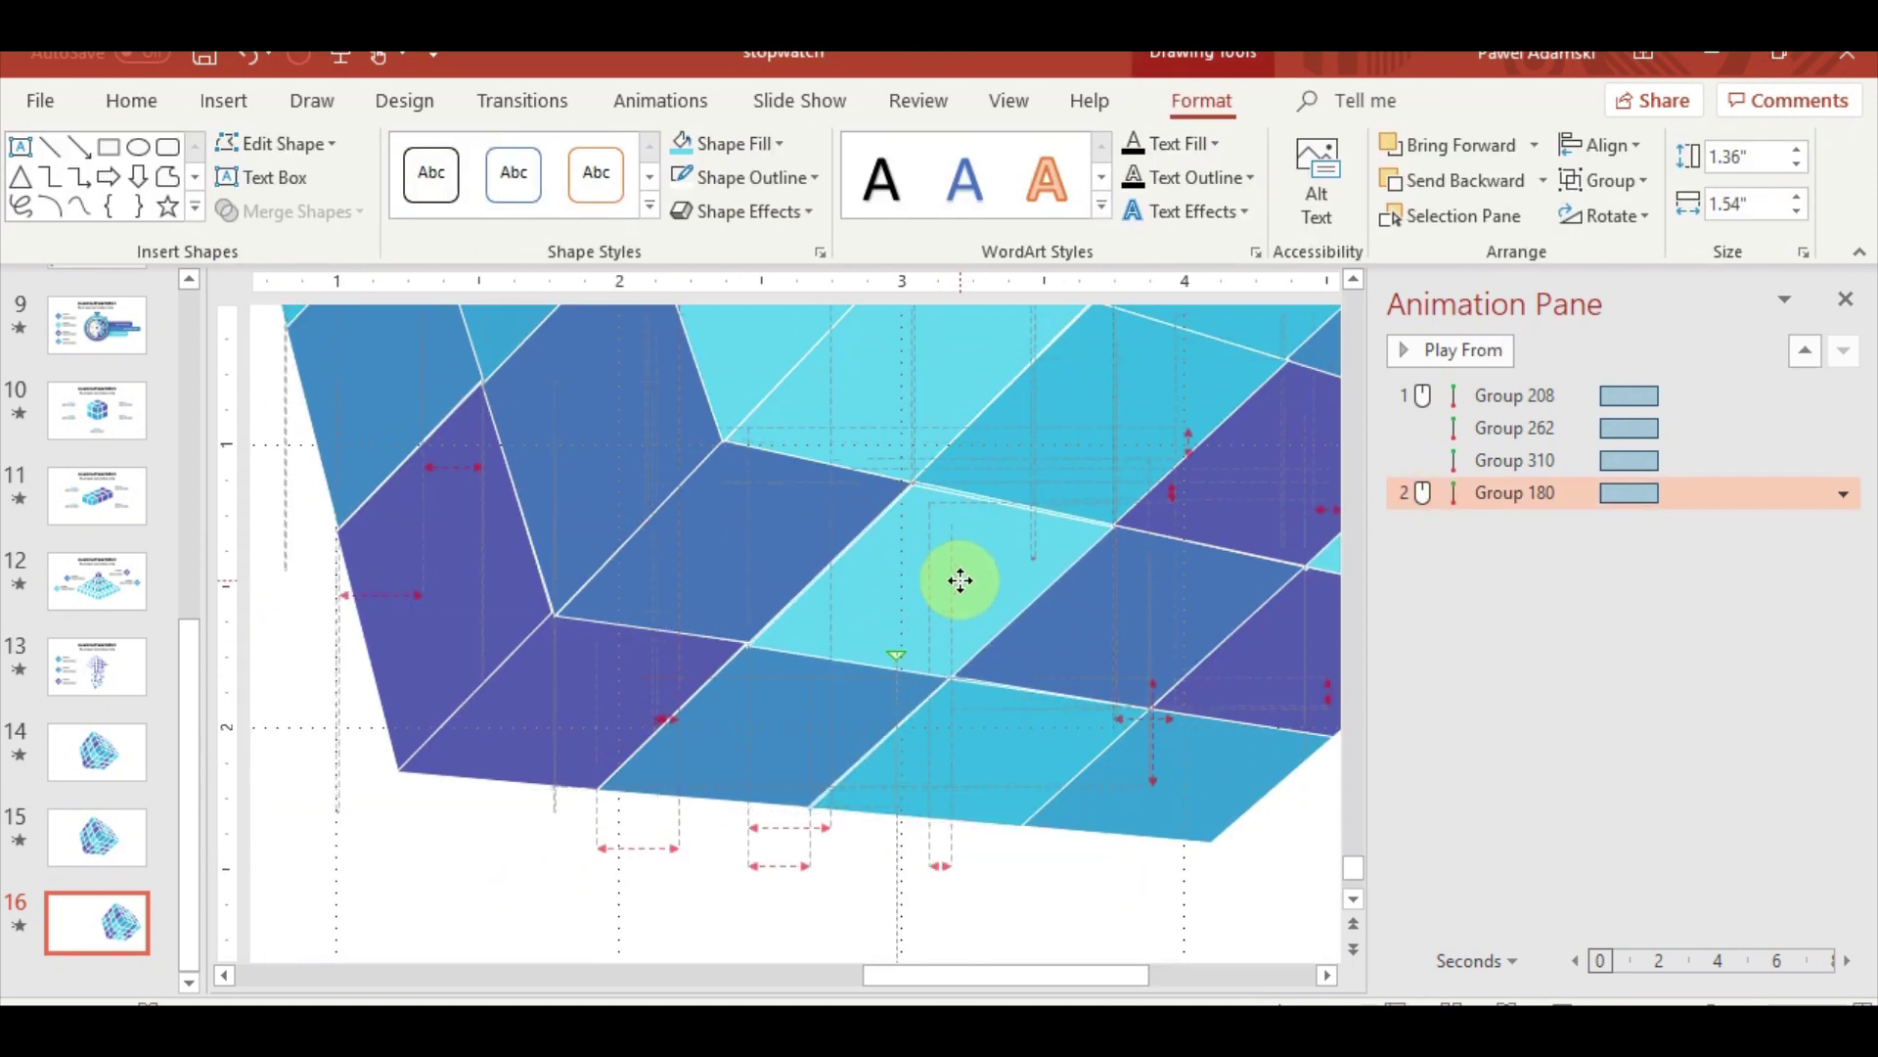
left_click_drag(961, 590, 959, 578)
scroll(1027, 734, "up", 3)
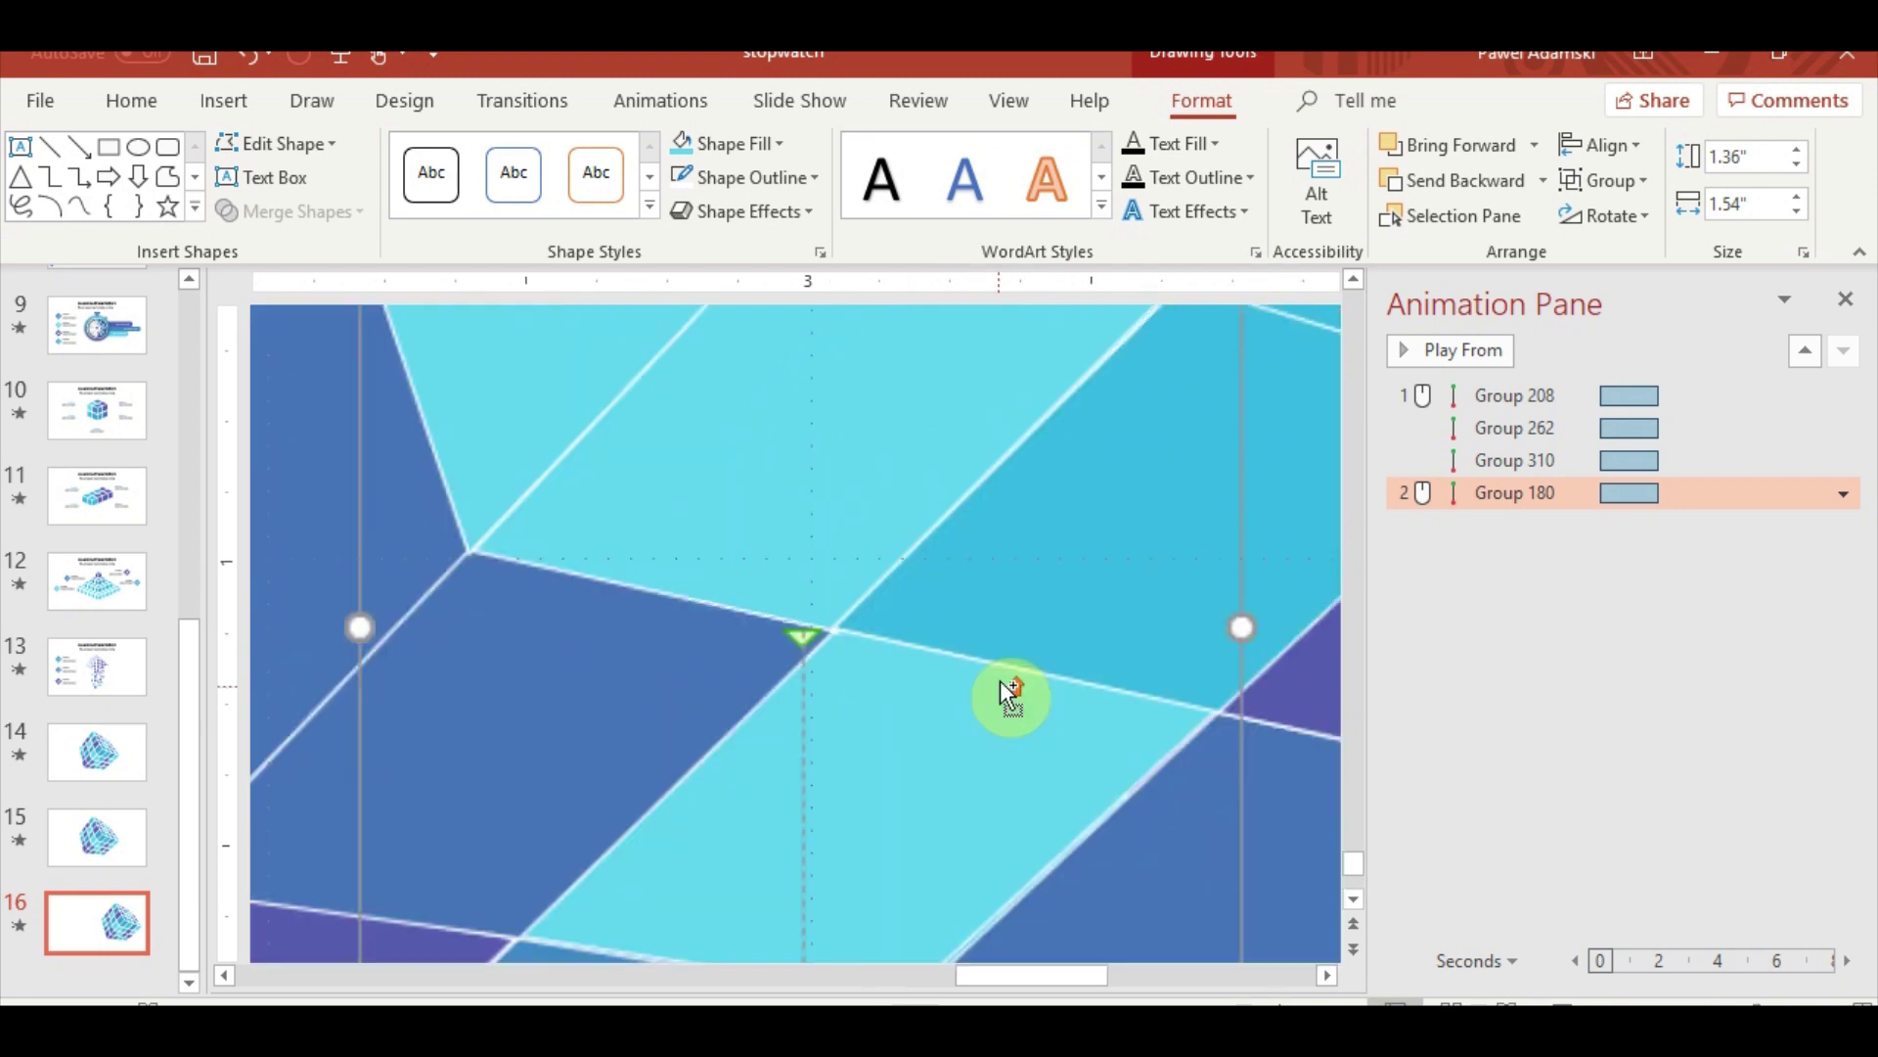
left_click_drag(961, 672, 947, 663)
scroll(933, 812, "down", 3)
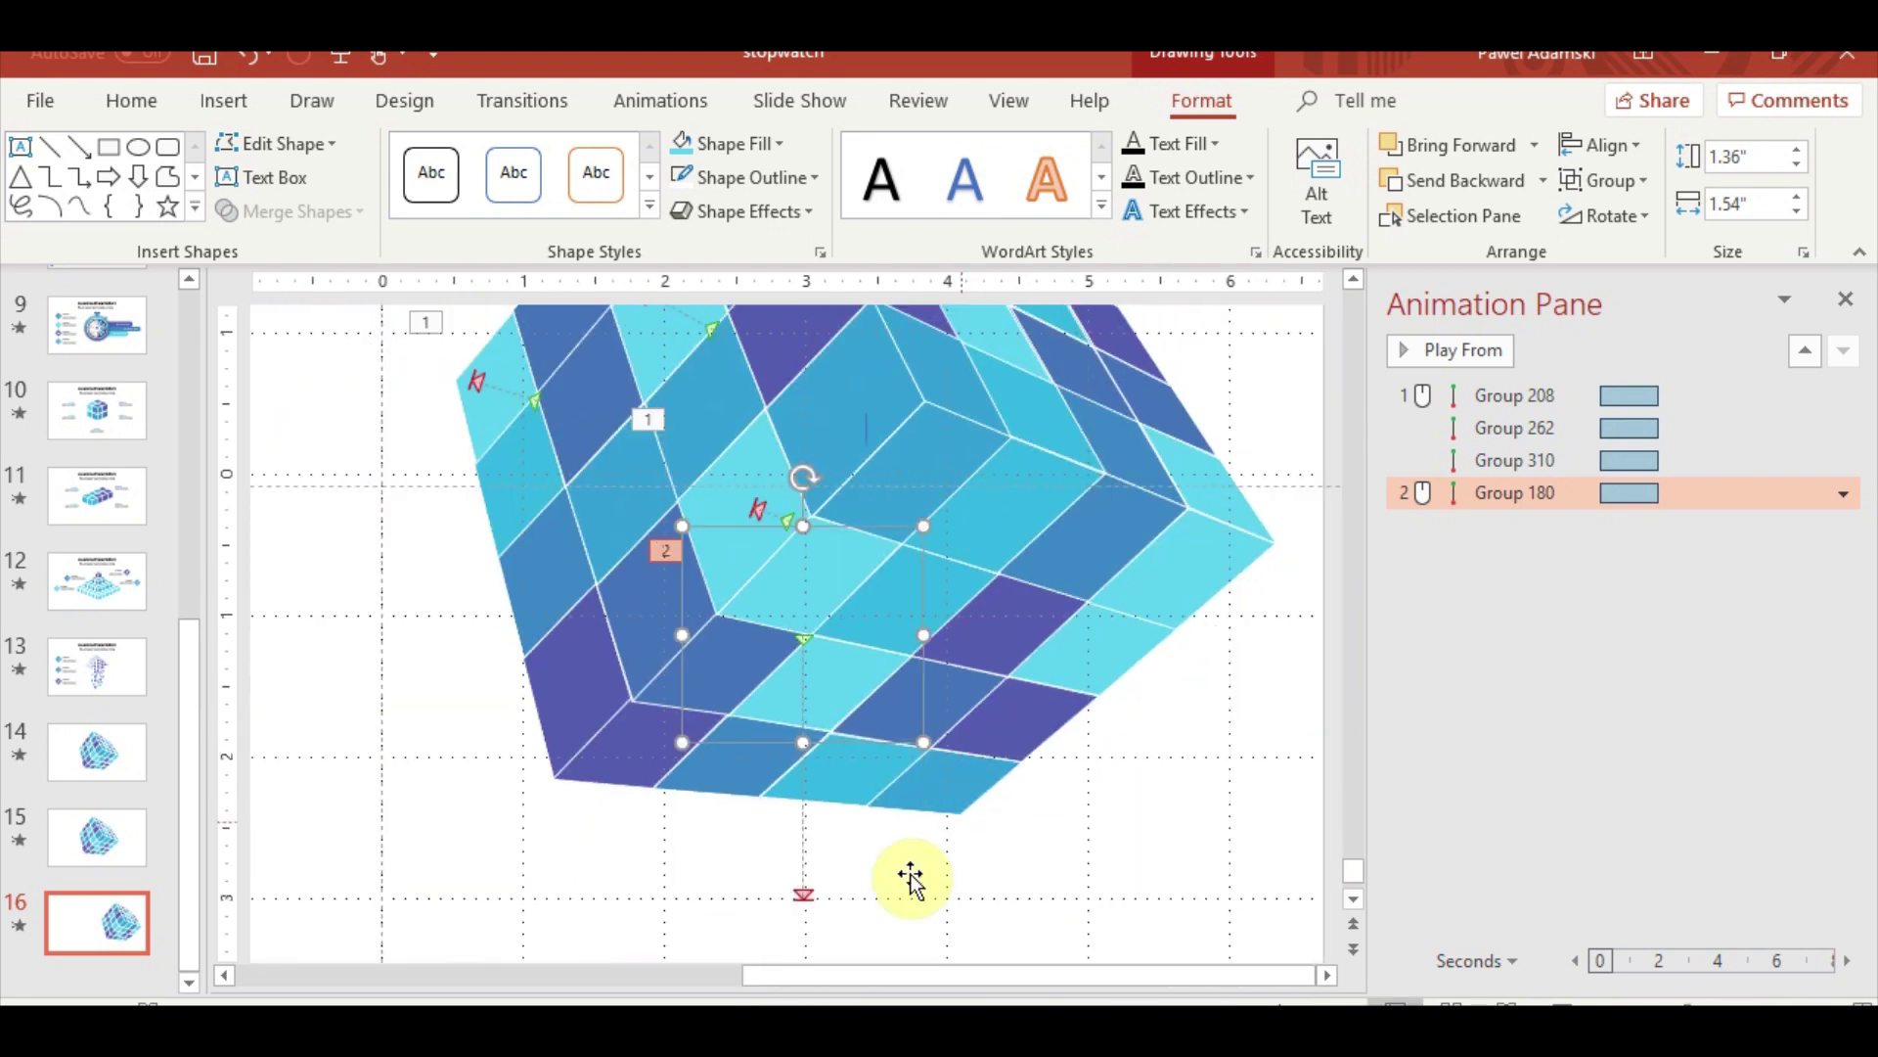
Reposition Group 180's path end down and right, and set it to start With Previous
left_click_drag(803, 893, 816, 675)
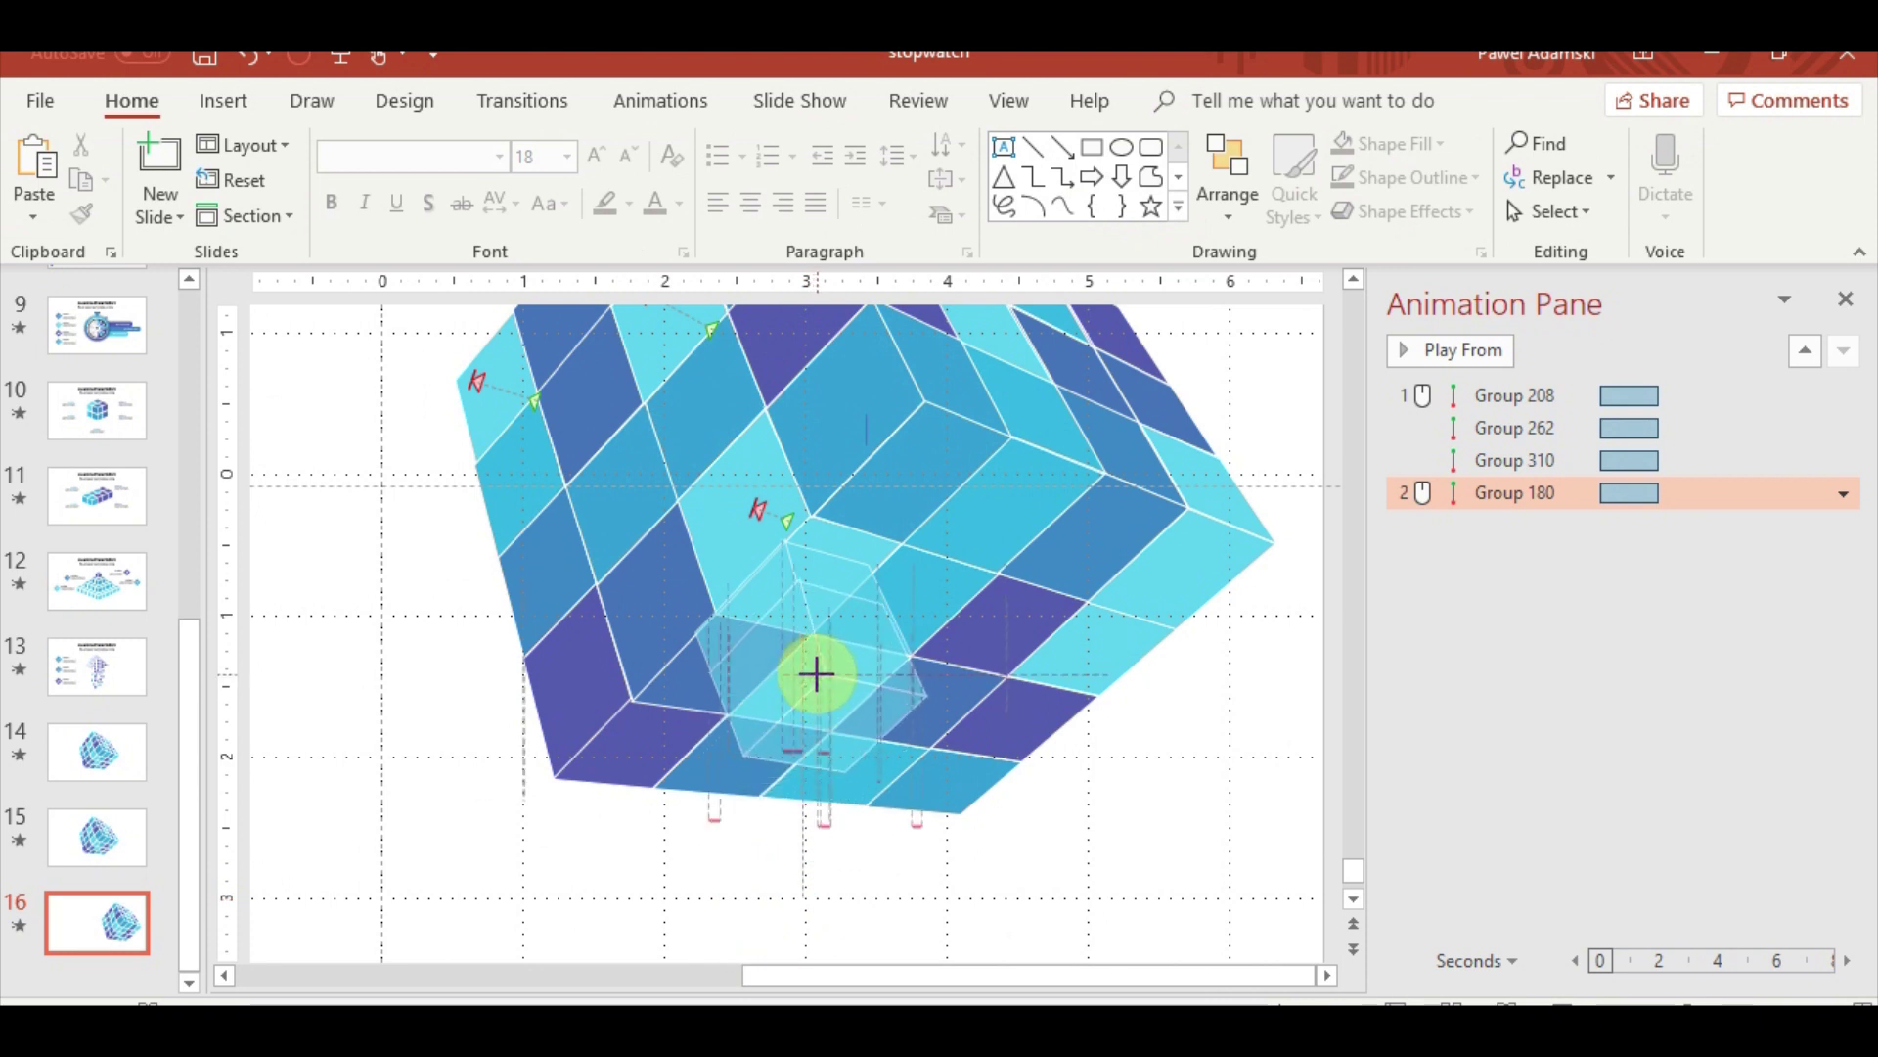
scroll(812, 690, "up", 5)
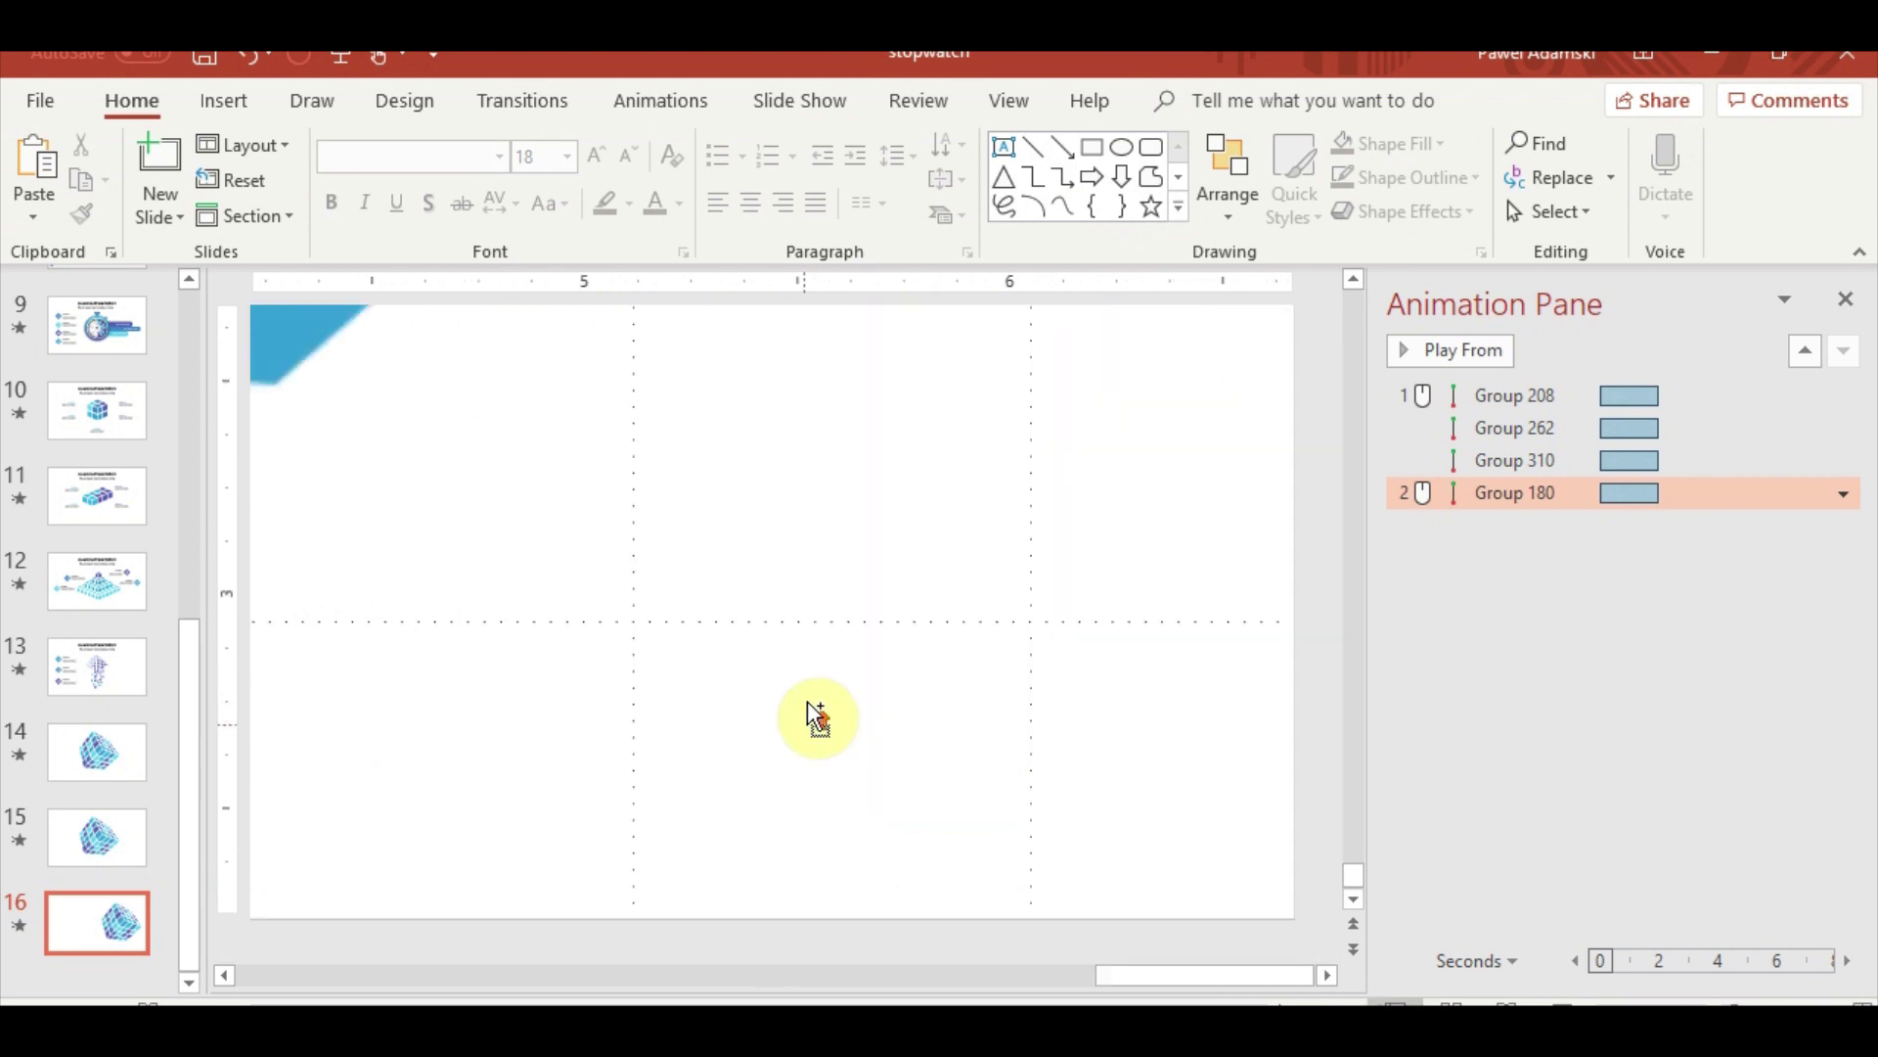
left_click_drag(1150, 976, 889, 964)
scroll(927, 782, "up", 5)
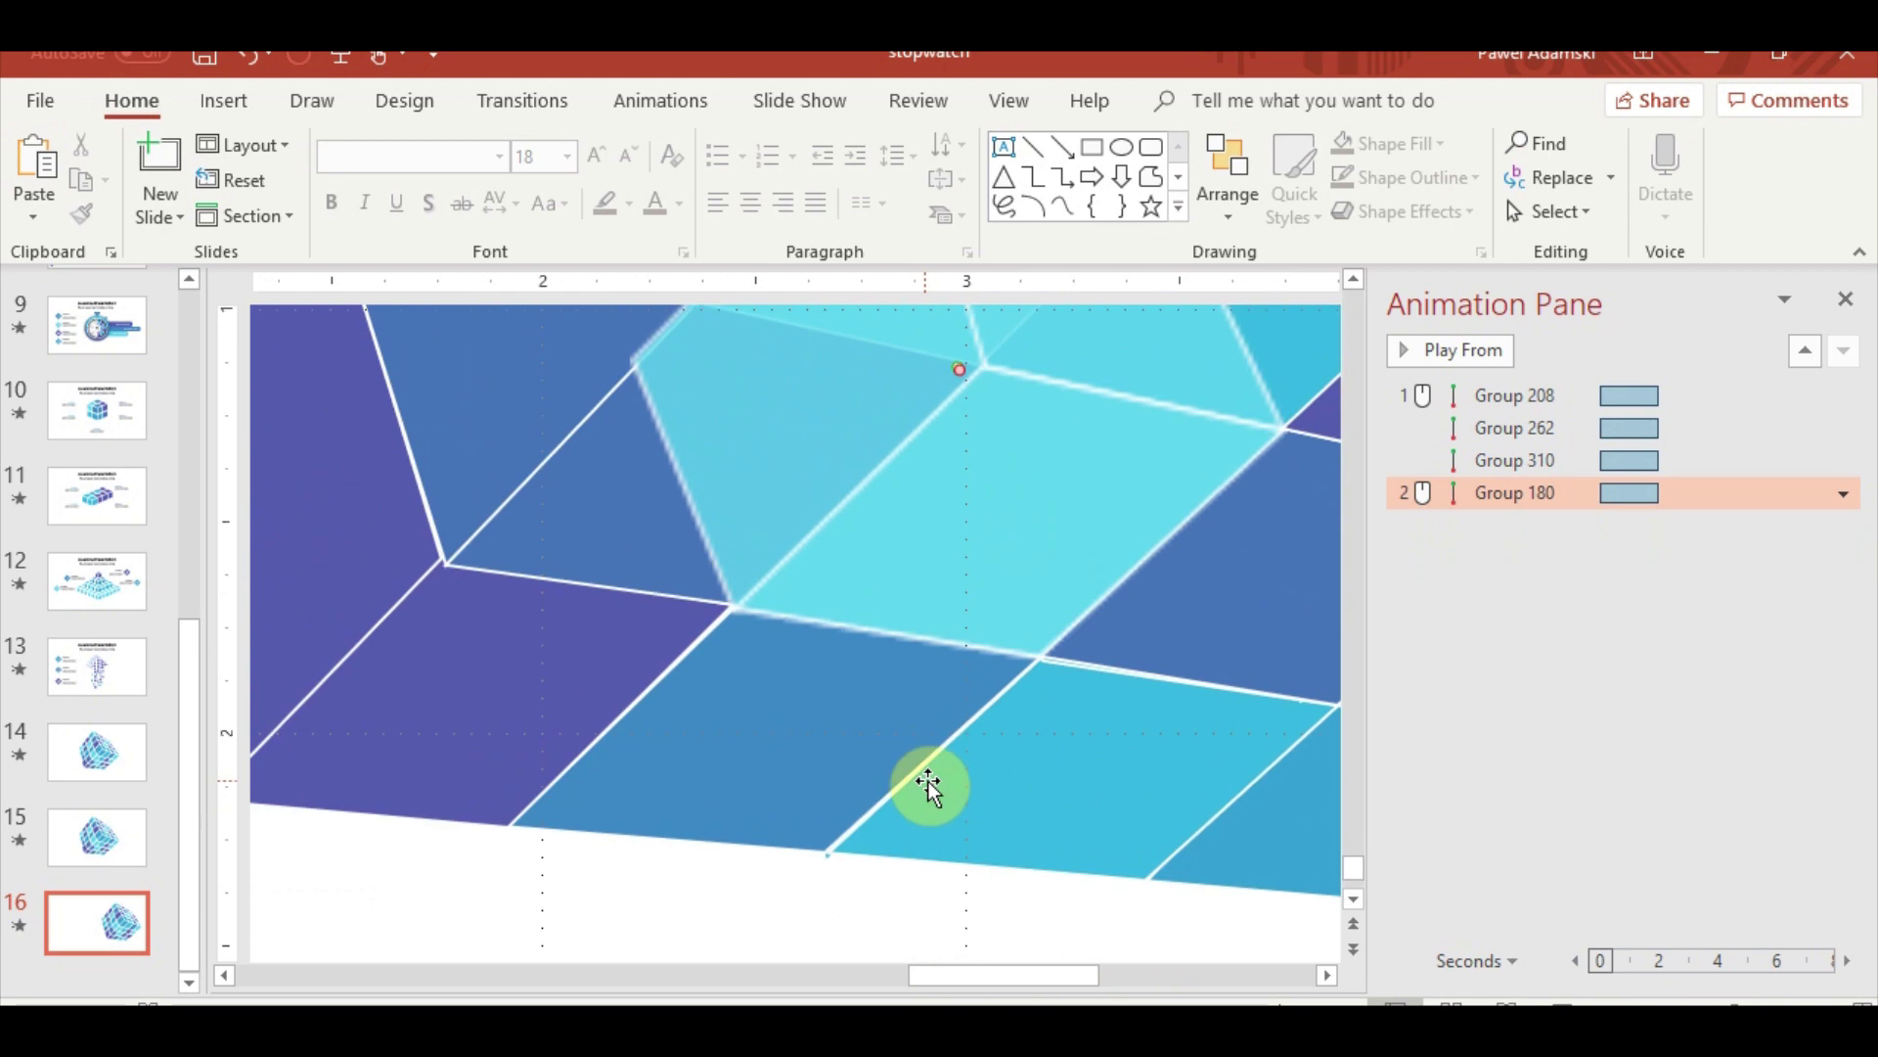
mouse_move(958, 437)
left_mouse_down()
mouse_move(1072, 672)
mouse_move(1044, 633)
left_mouse_up()
scroll(979, 685, "down", 5)
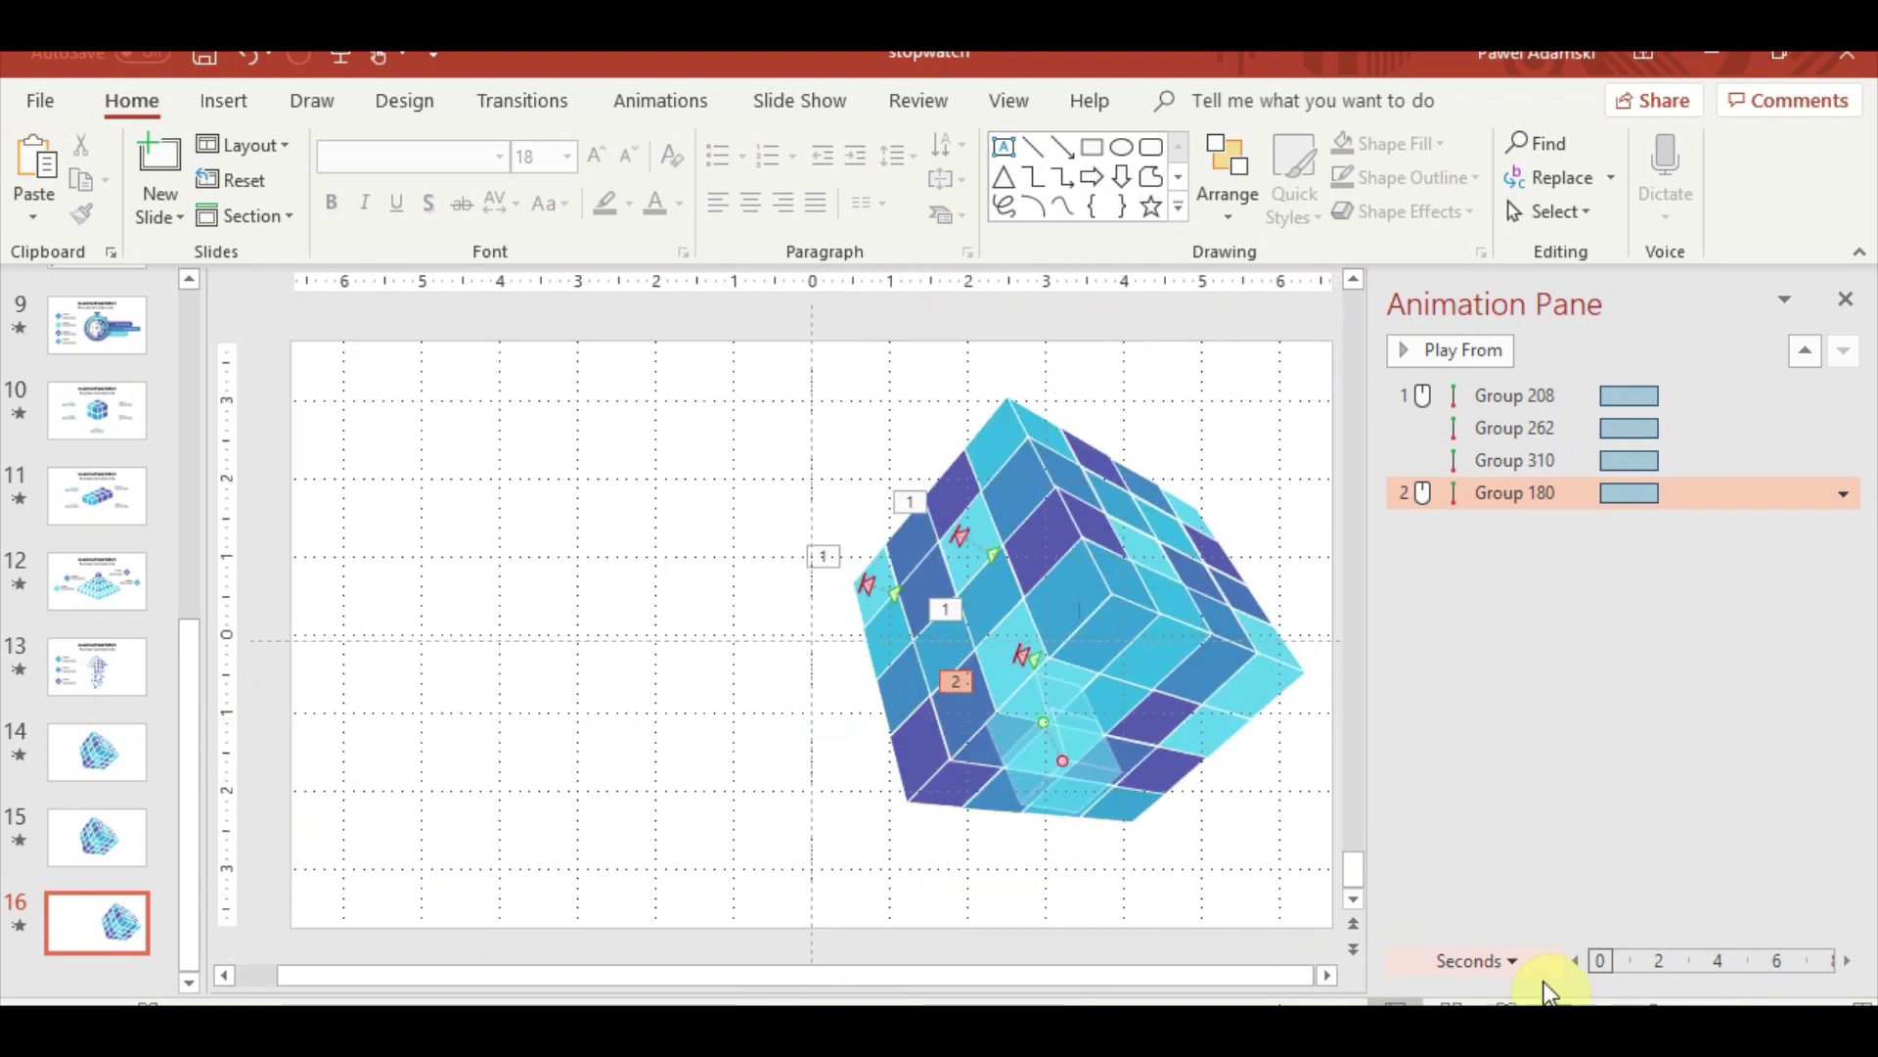
left_click(1843, 493)
left_click(1669, 572)
Give the Group 188 piece a Lines motion path and reposition its end point
left_click(1272, 692)
scroll(1272, 692, "up", 3)
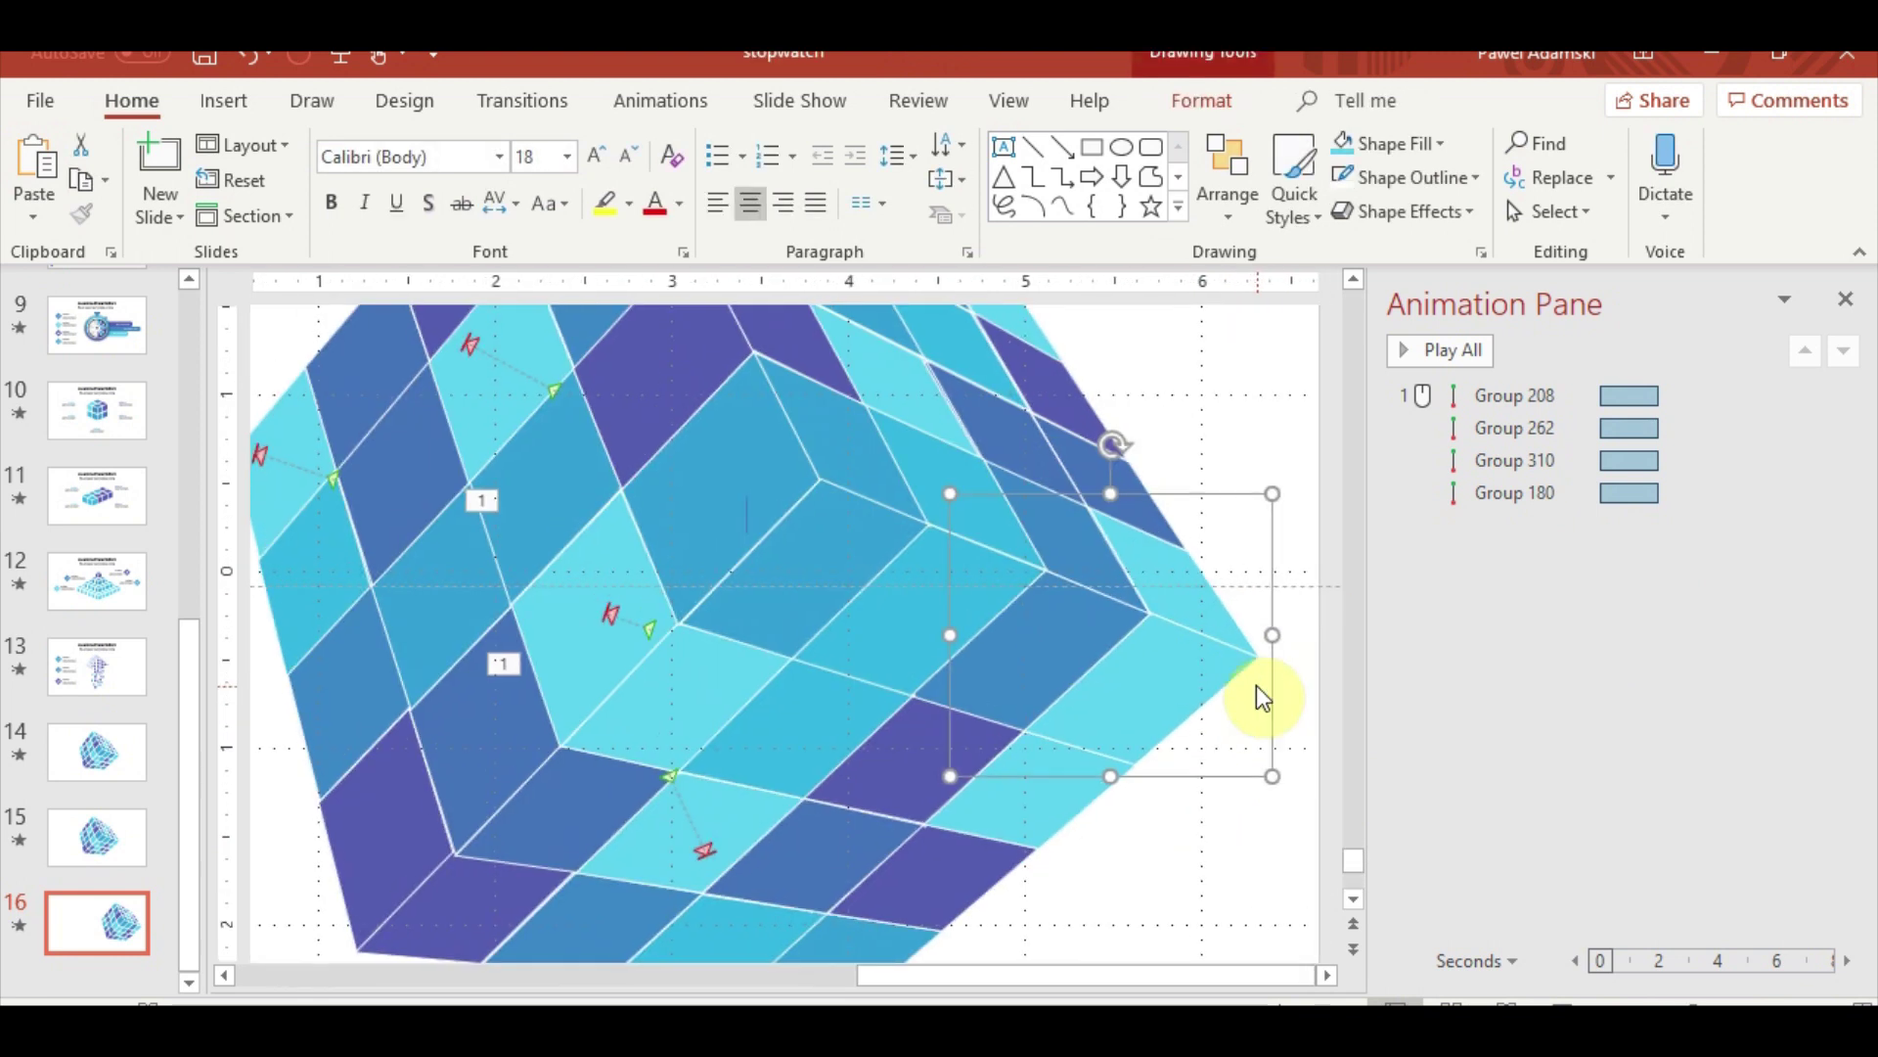
left_click(1023, 812)
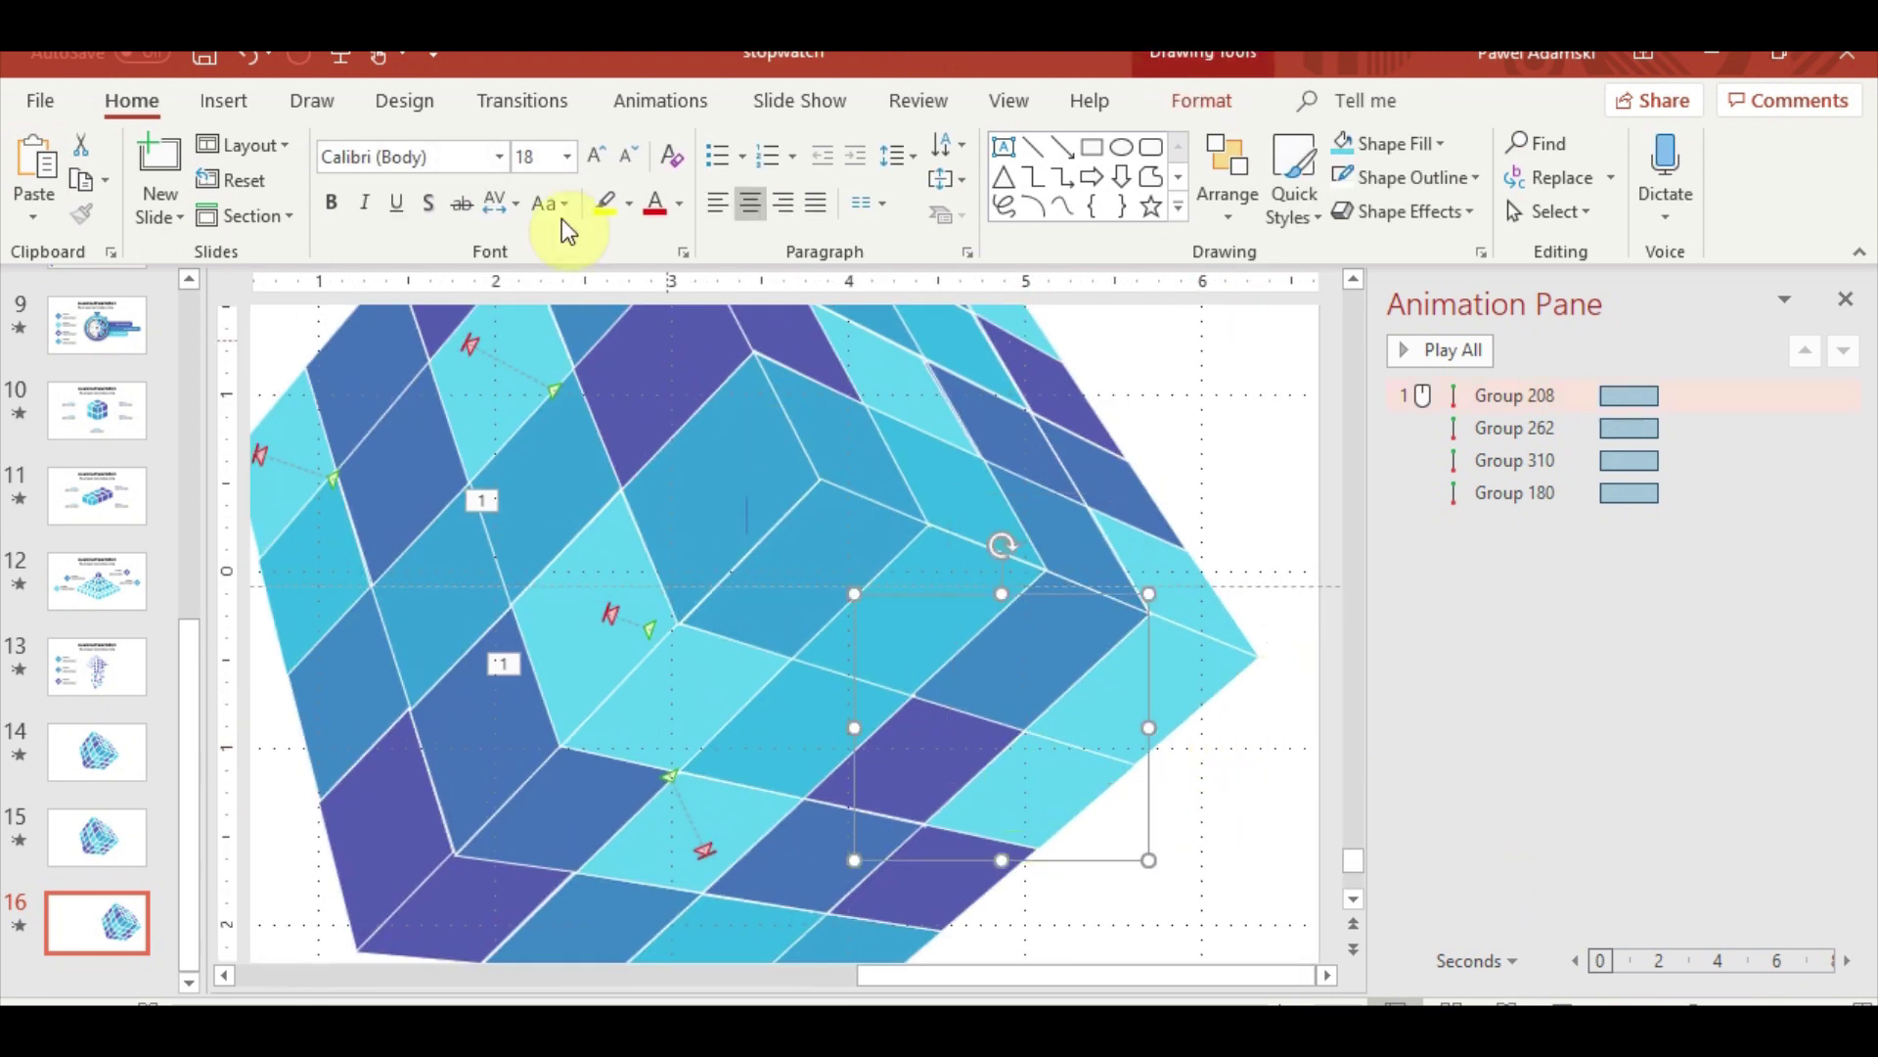
left_click(661, 101)
left_click(930, 211)
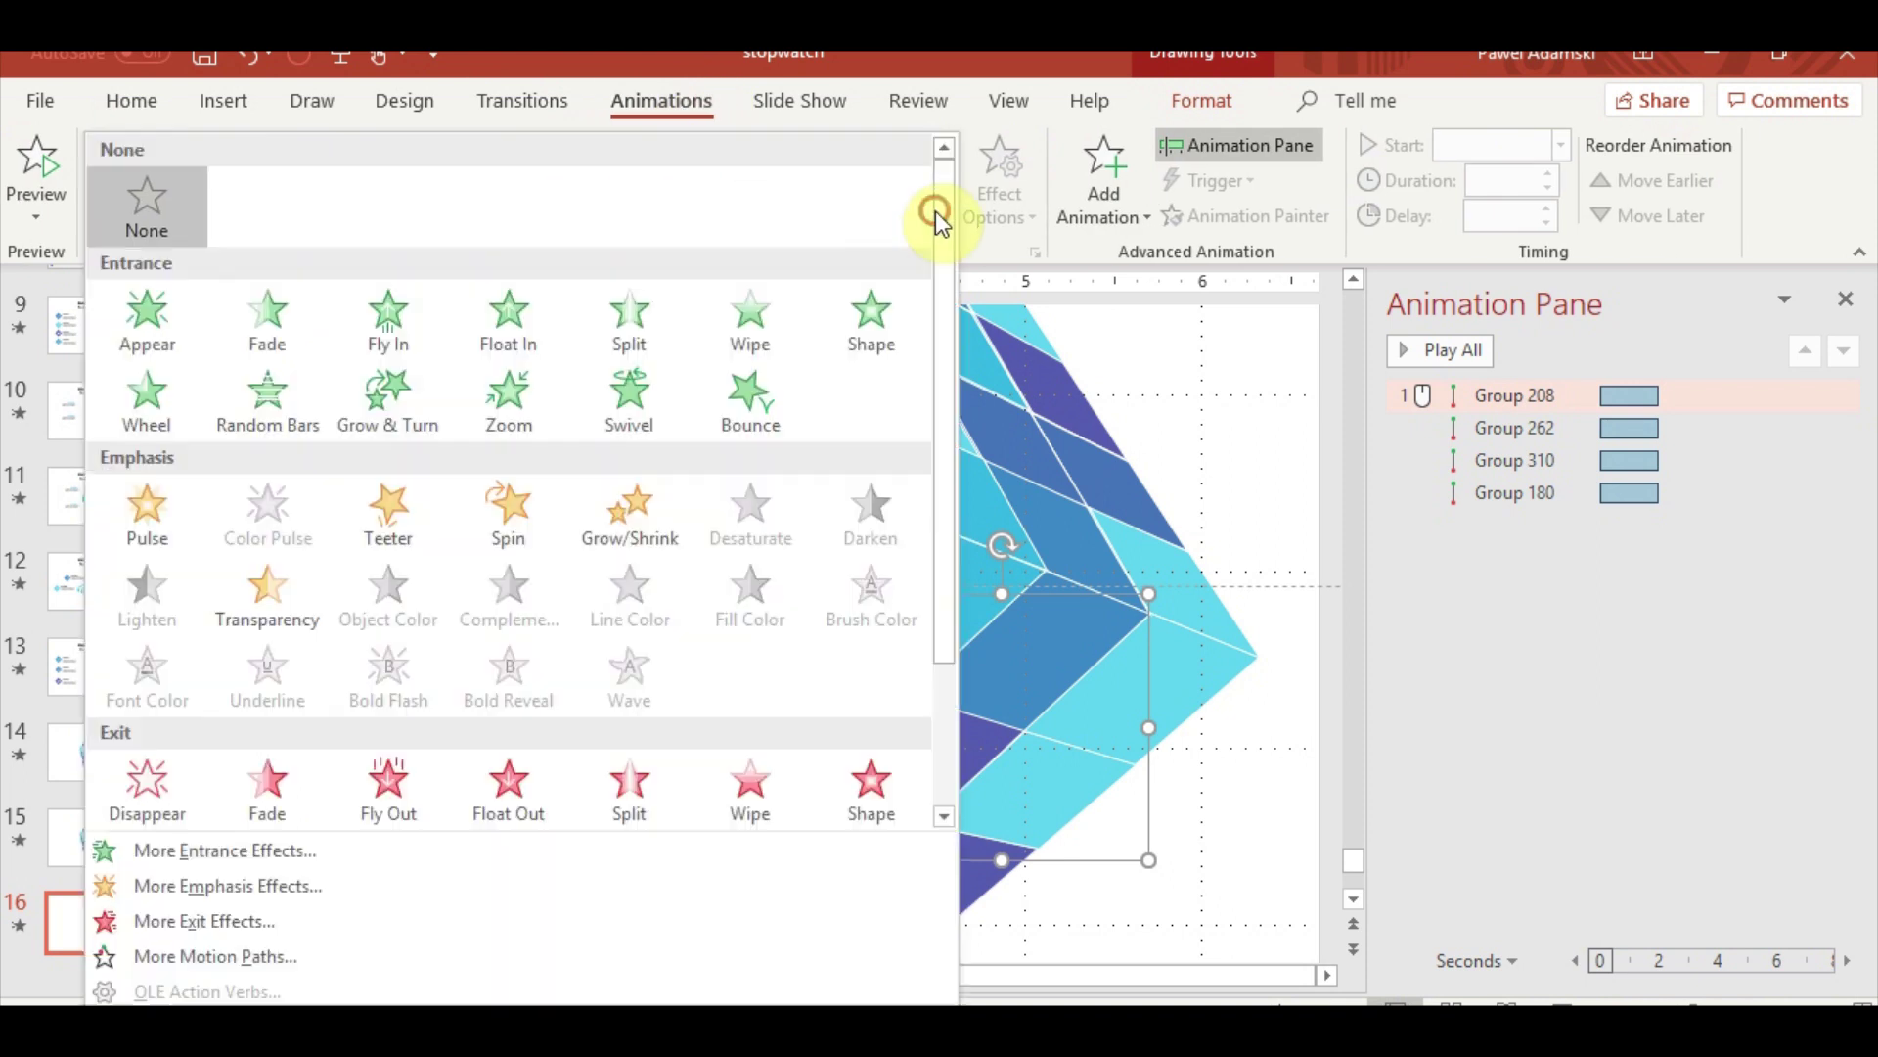
left_click(147, 782)
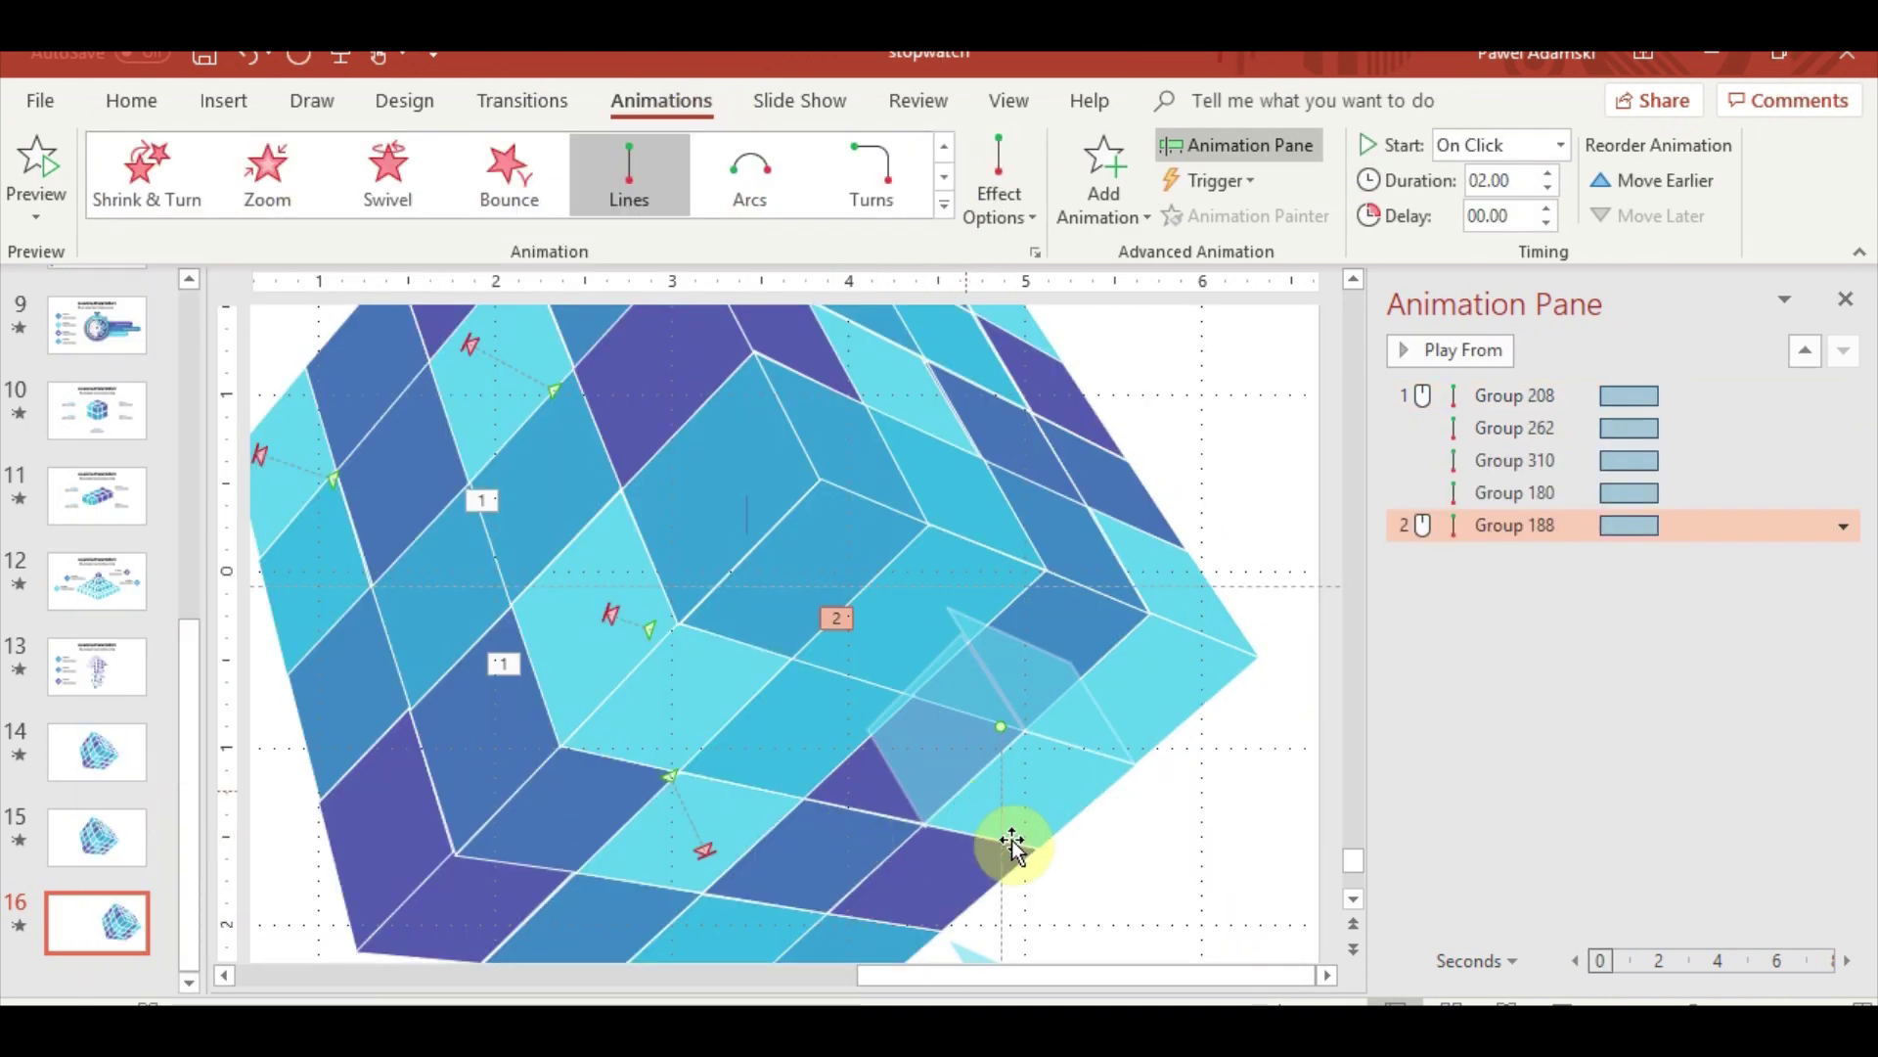
scroll(1071, 776, "down", 3)
mouse_move(1007, 818)
left_mouse_down()
mouse_move(1055, 559)
mouse_move(1153, 869)
left_mouse_up()
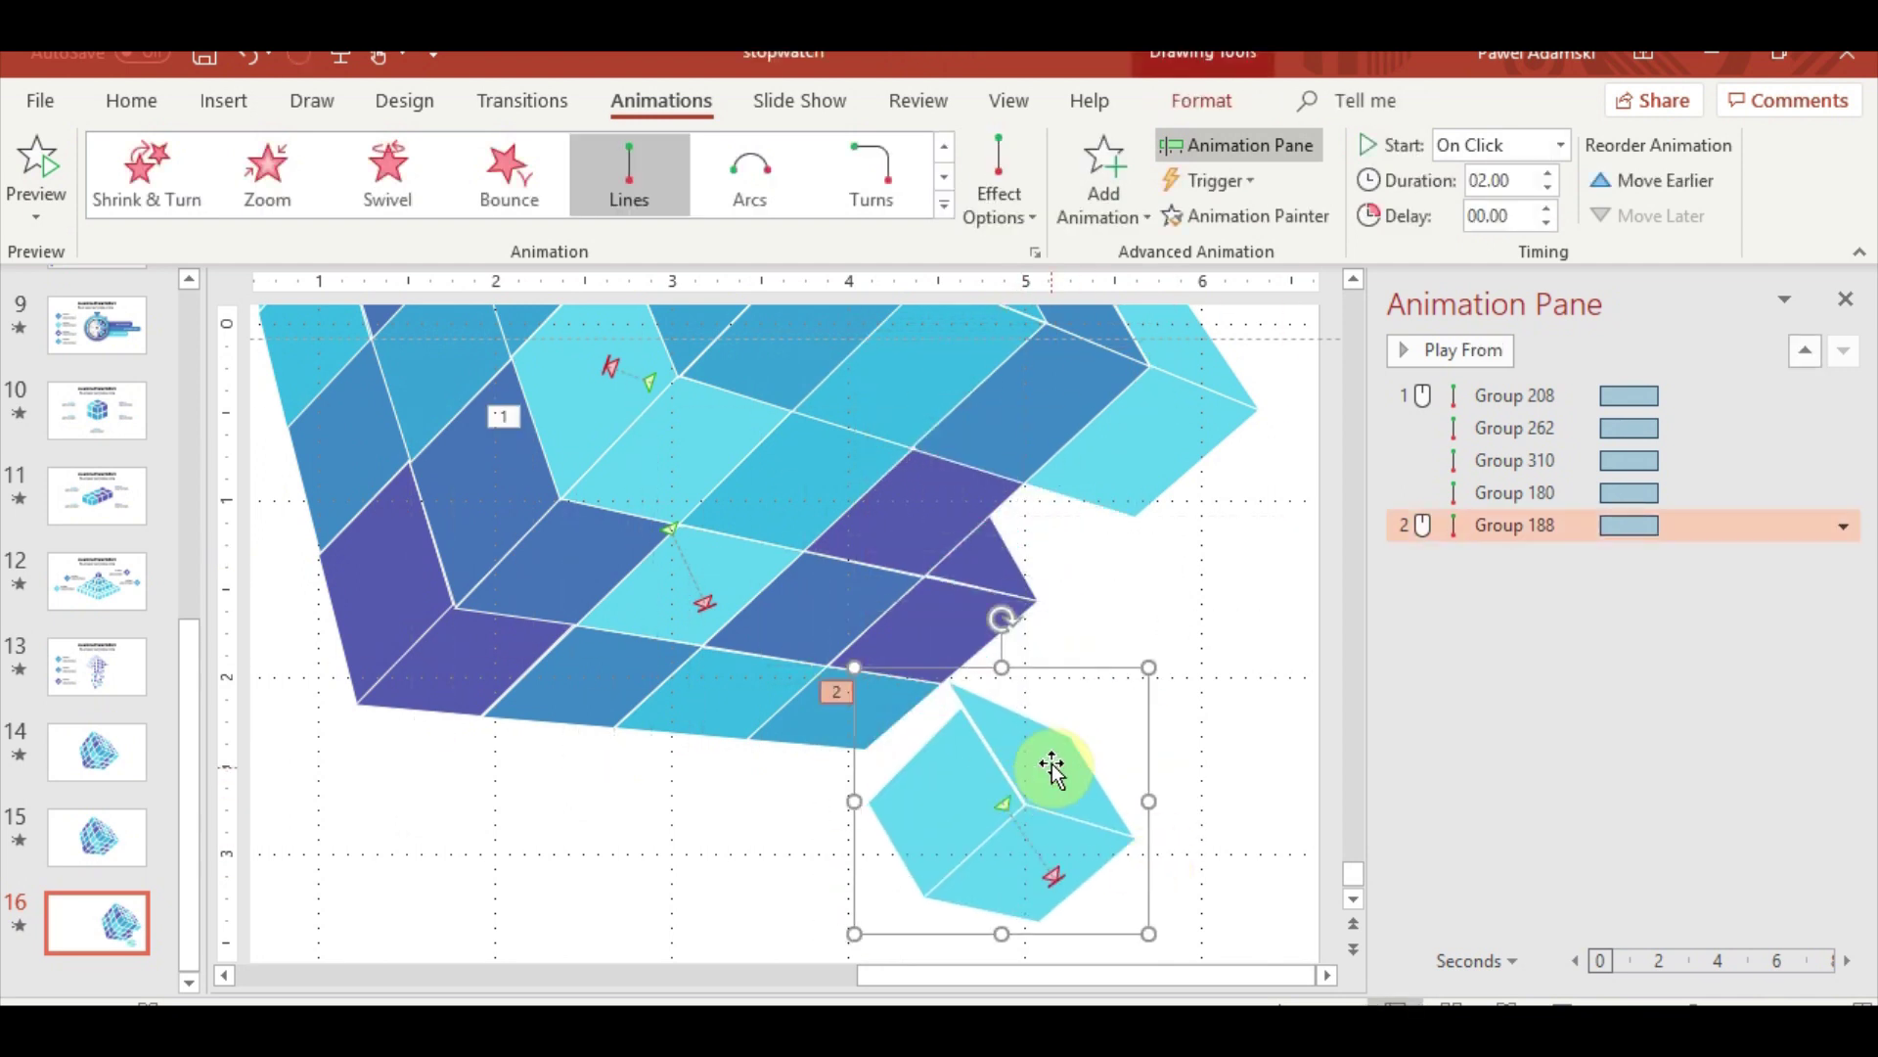
Reshape a face inside Group 188 by moving its corners with Edit Points
left_click(1052, 768)
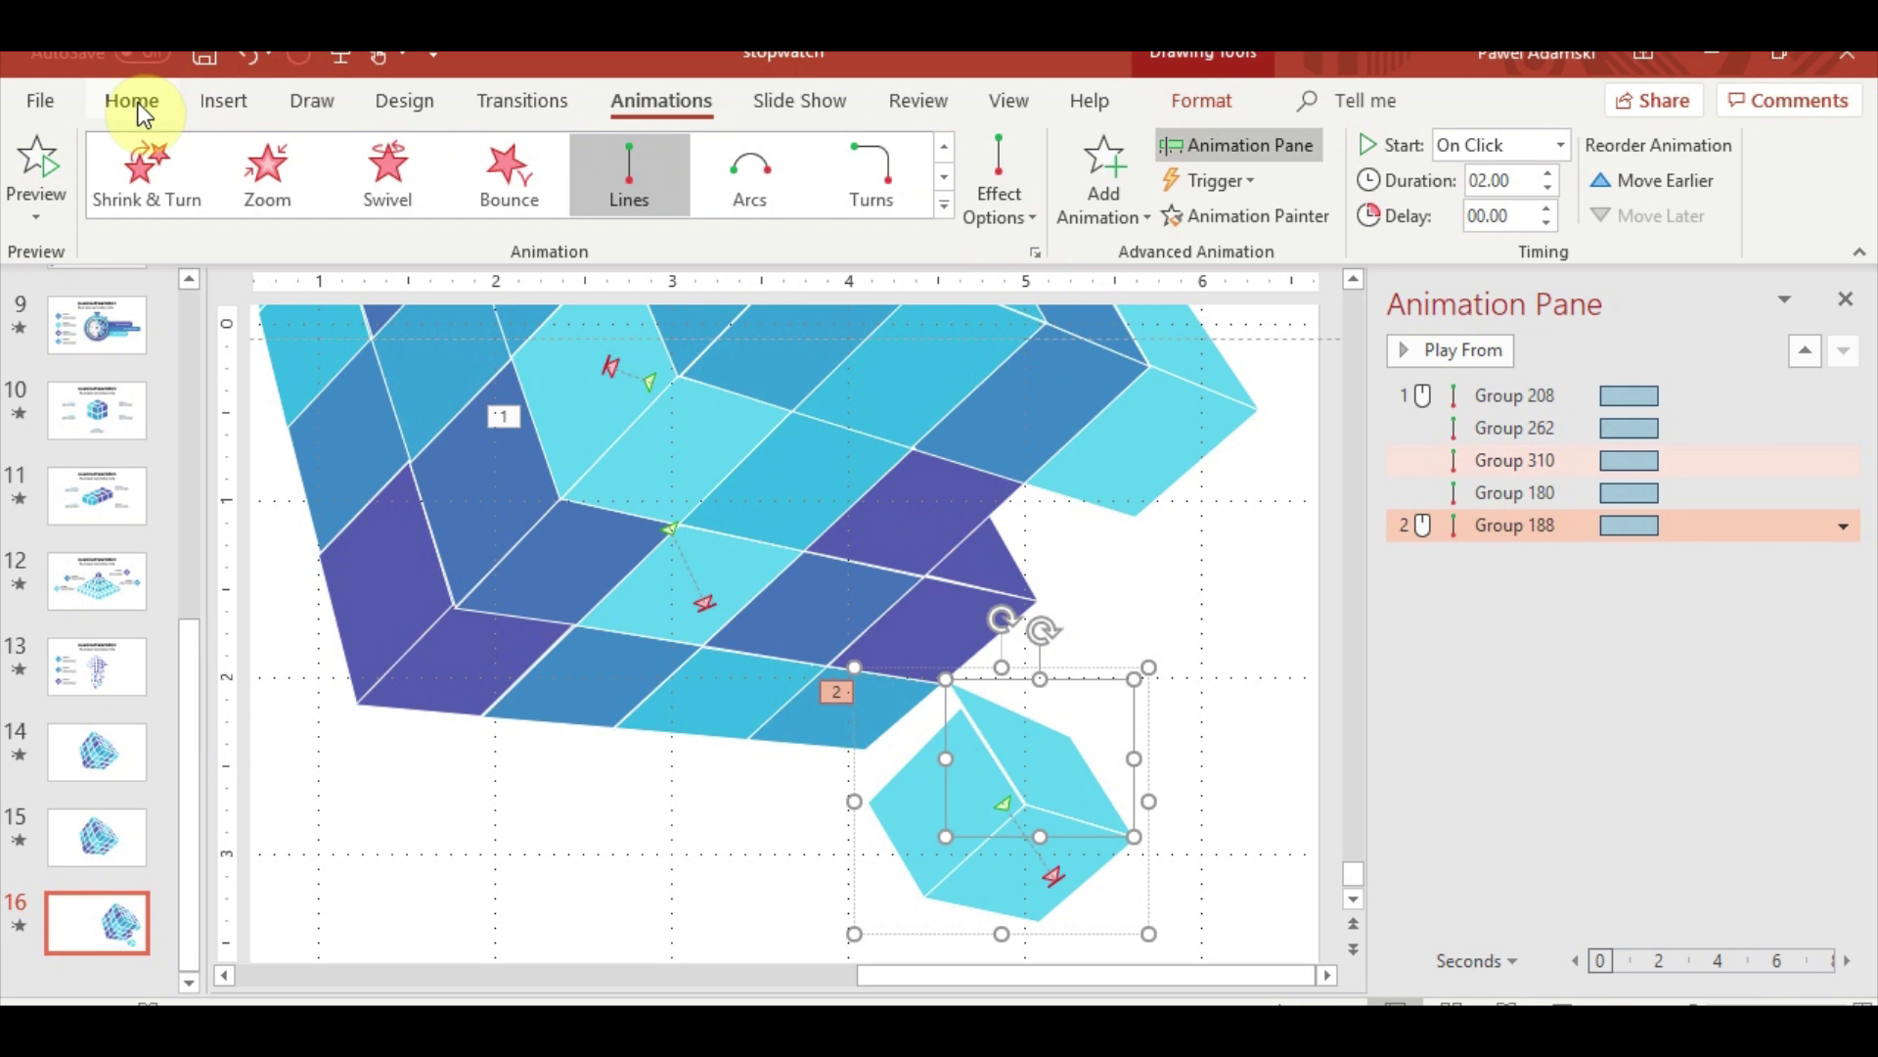
left_click(1201, 101)
left_click(276, 144)
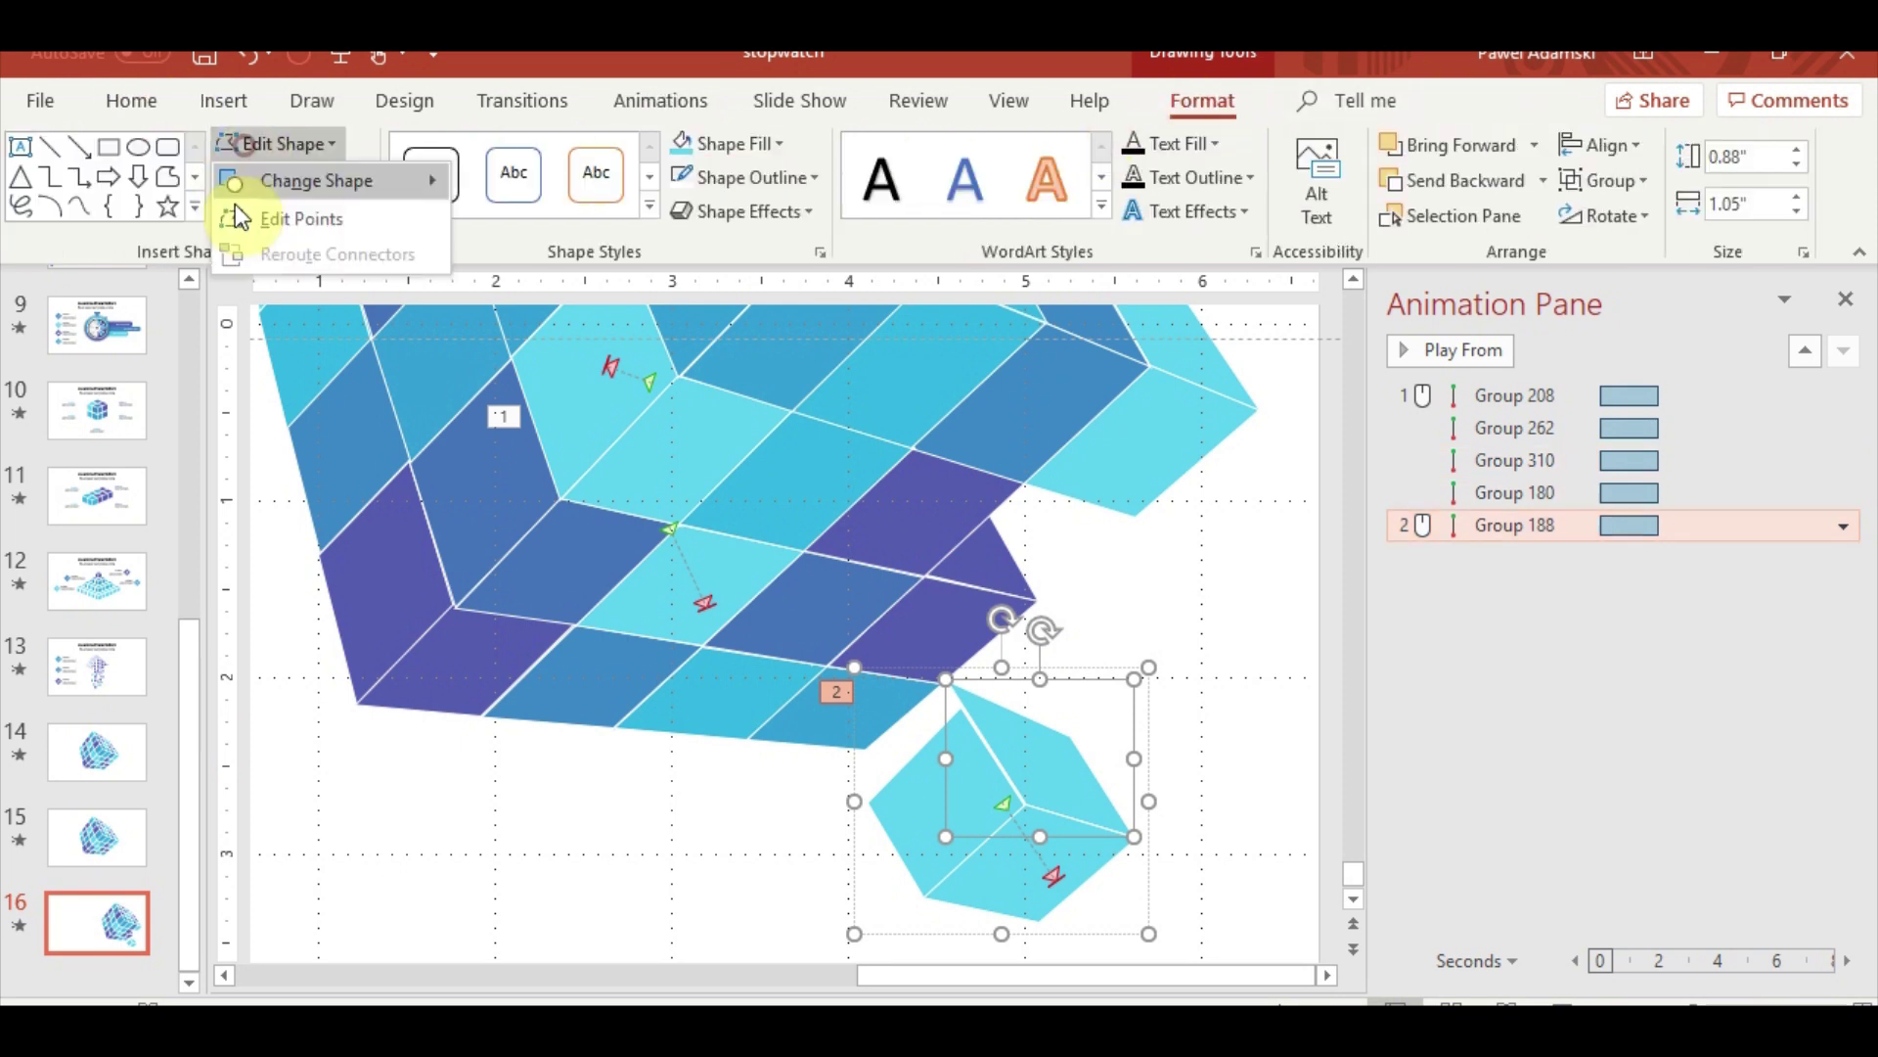
left_click(245, 217)
scroll(898, 810, "up", 5)
left_click_drag(497, 388, 539, 473)
left_click_drag(898, 564, 901, 578)
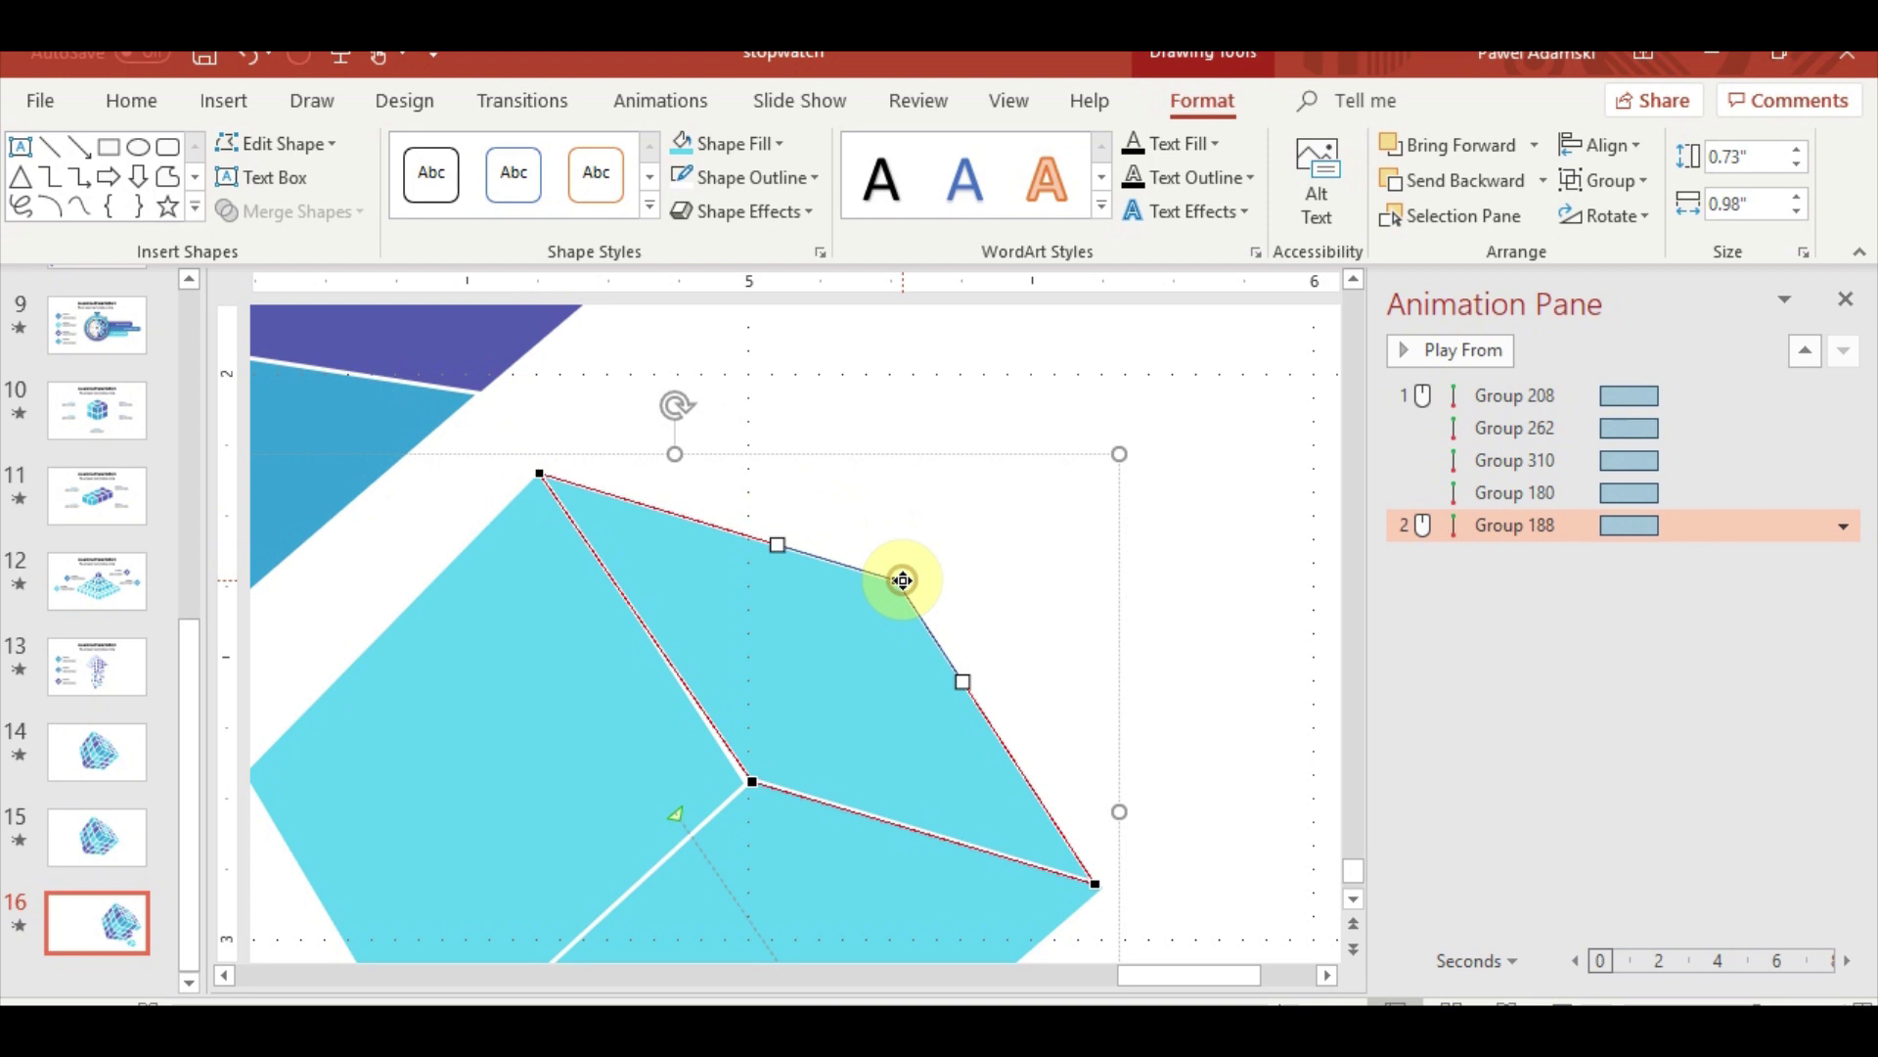
scroll(1089, 756, "down", 3)
left_click_drag(1099, 743, 1102, 747)
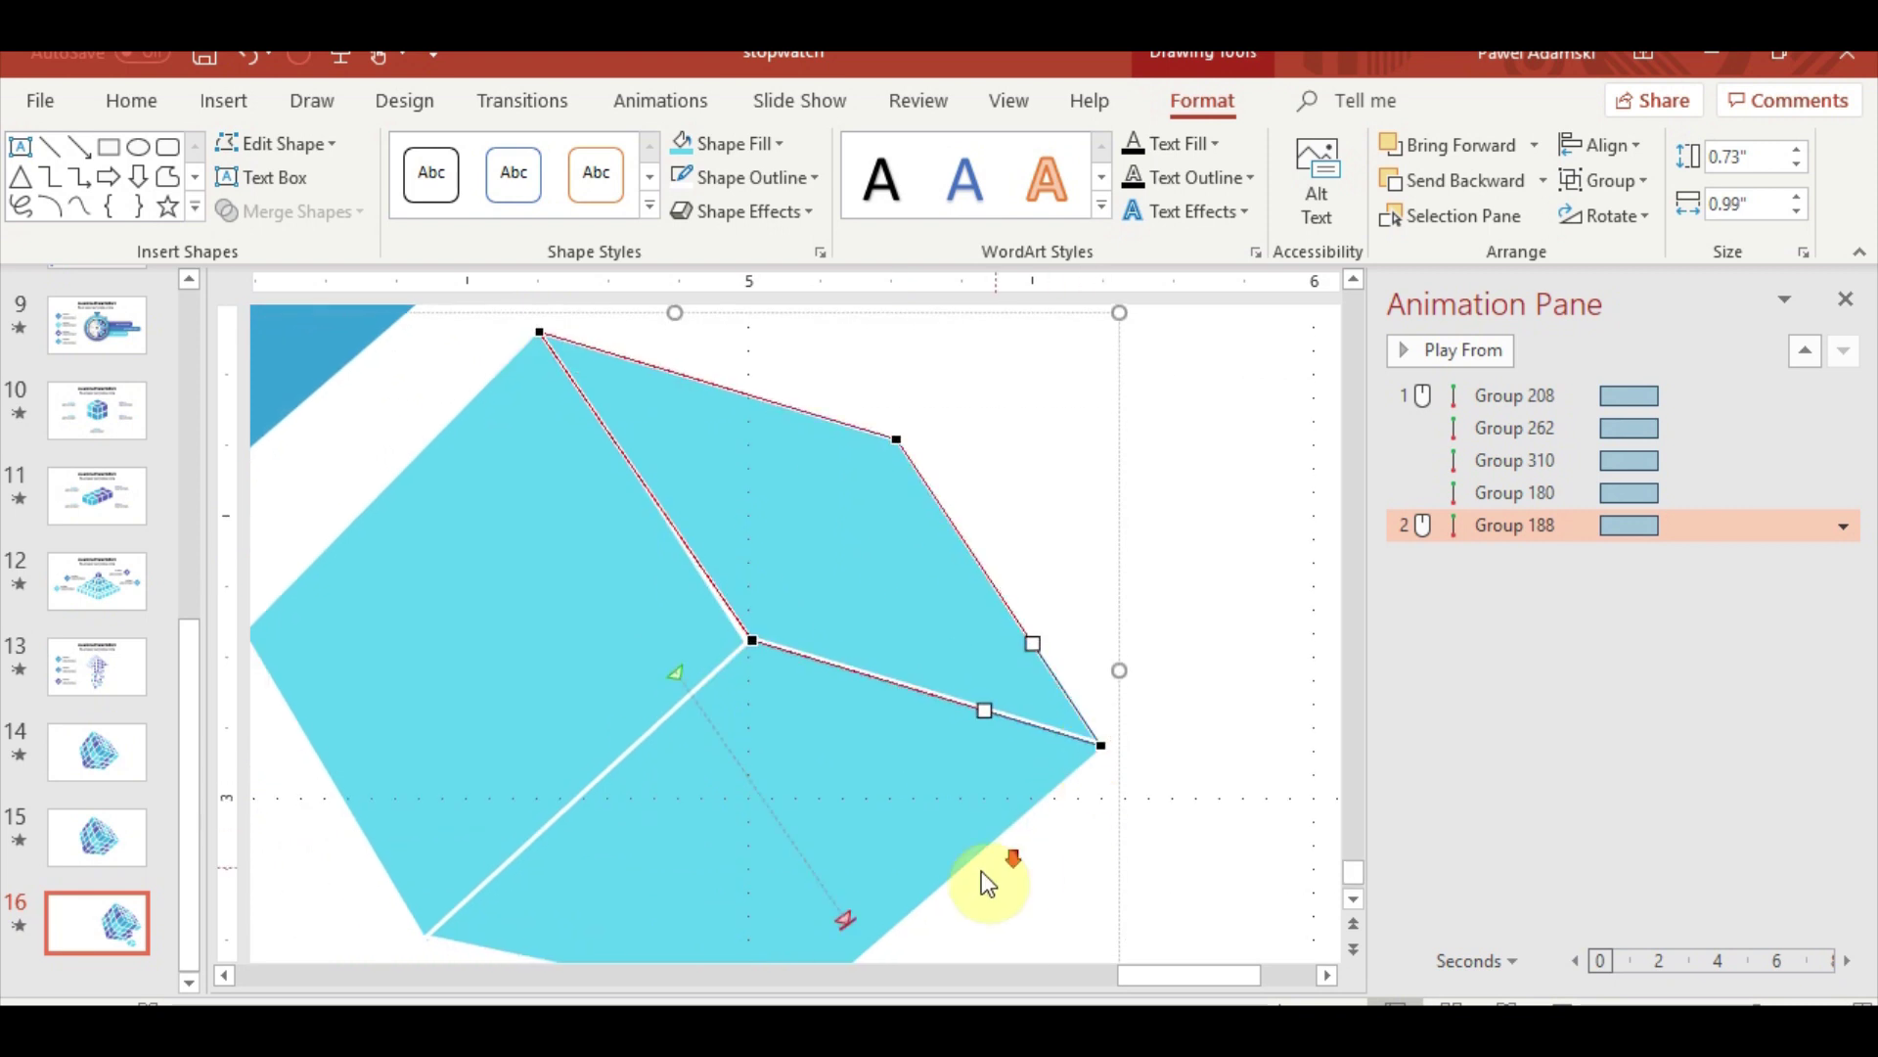
scroll(985, 880, "down", 4)
left_click(428, 632)
left_click(1007, 790)
Reselect Group 188 and preview the animation from it onward with Play From
scroll(1013, 794, "down", 5)
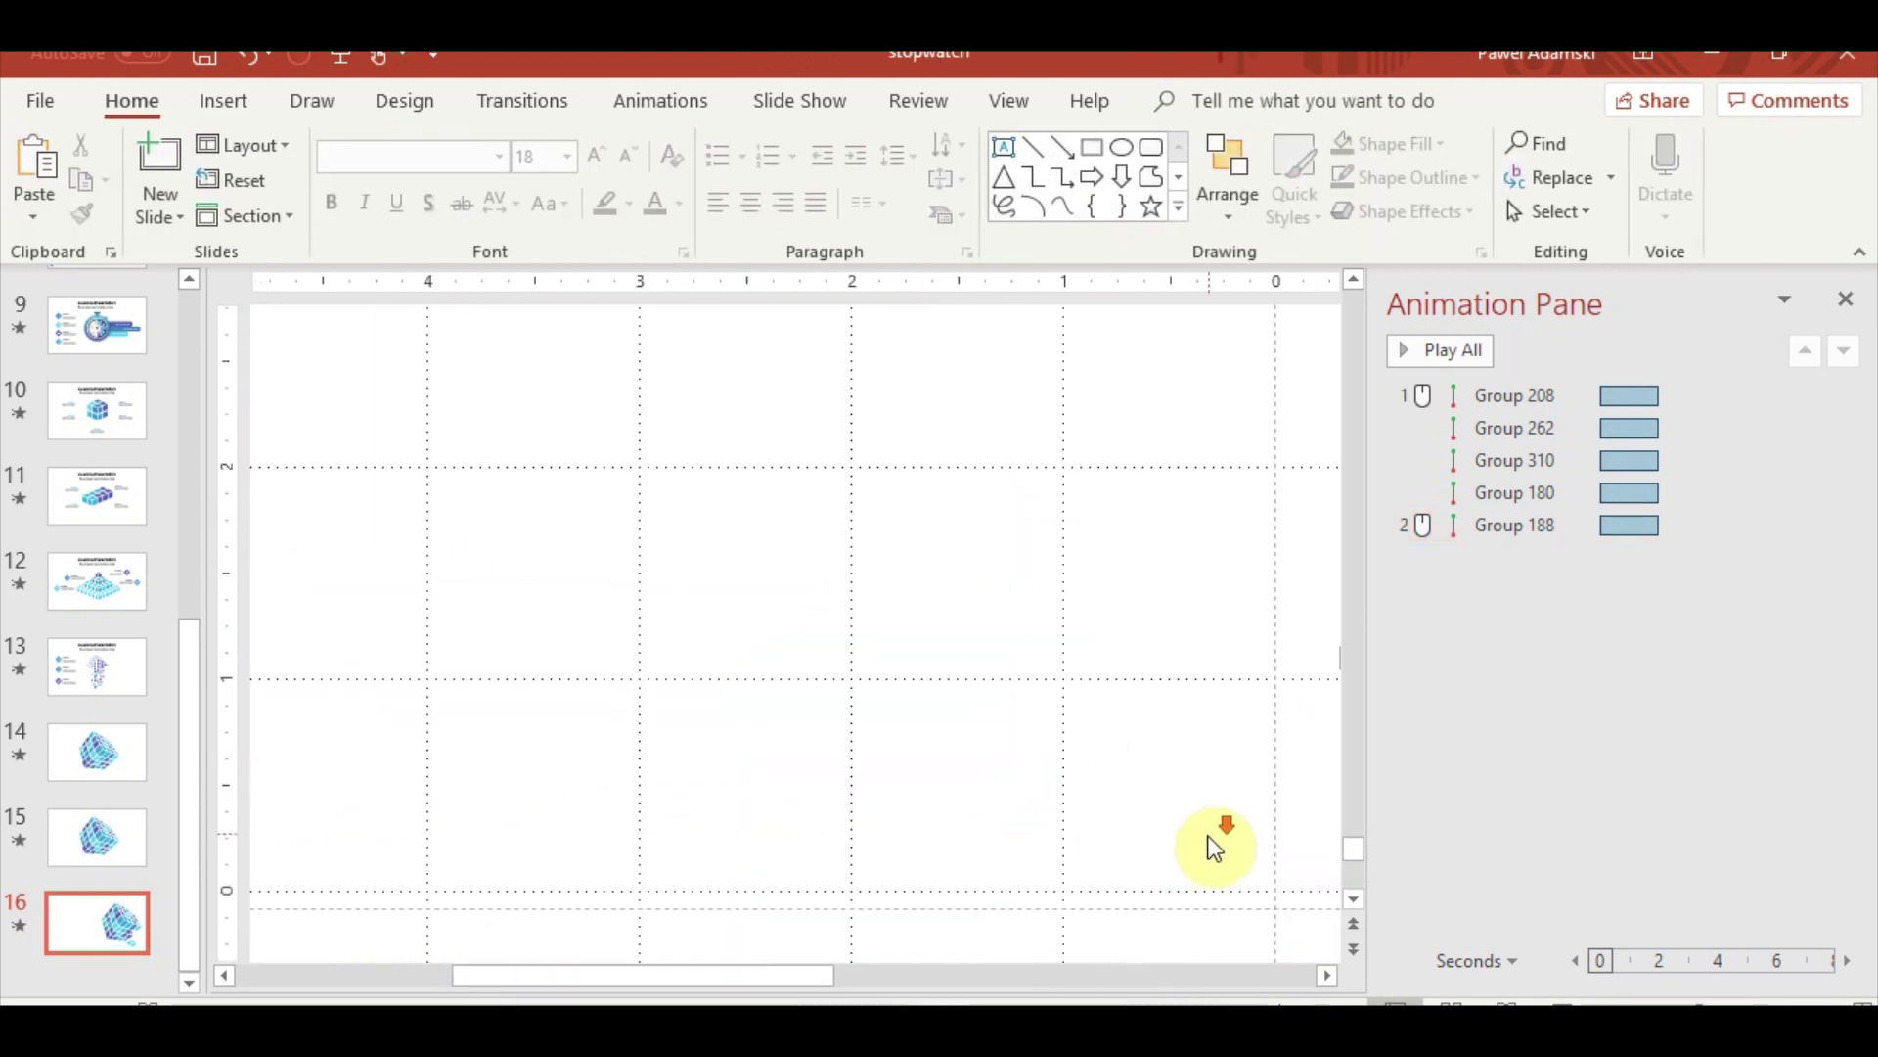
left_click(1162, 836)
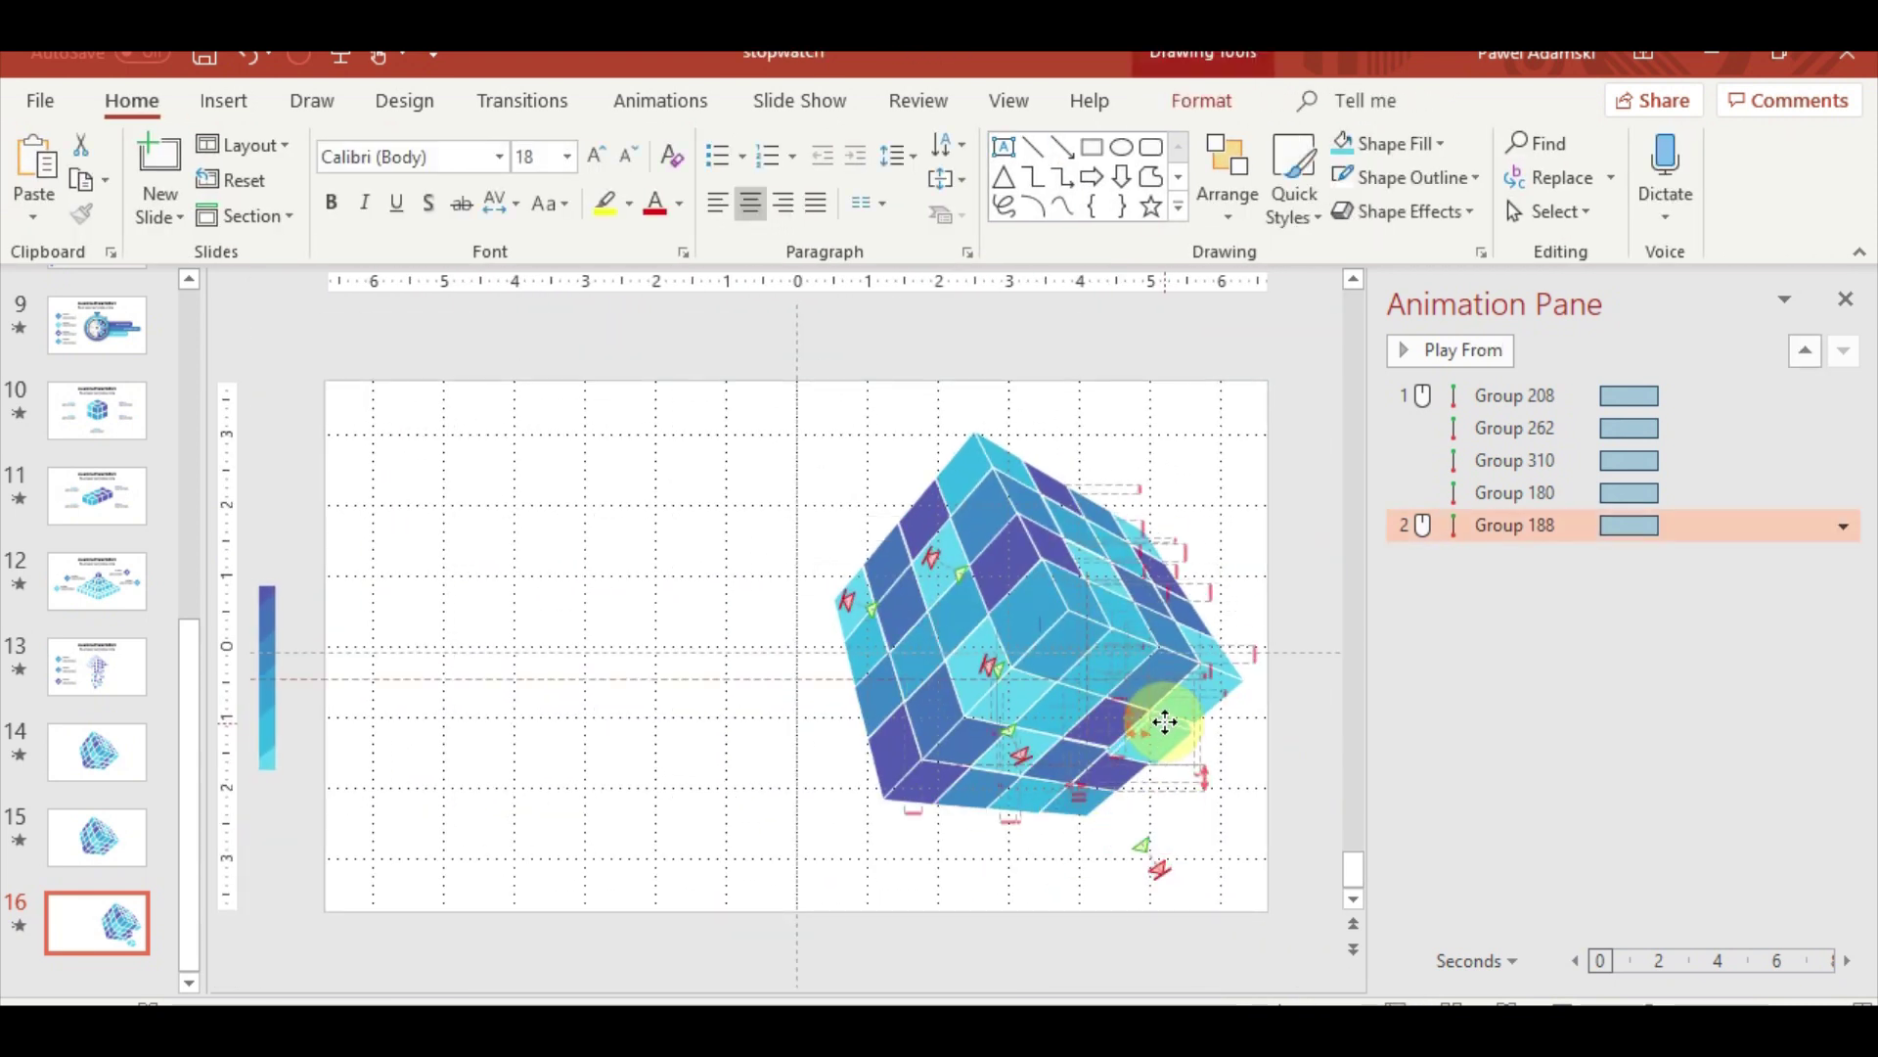
scroll(1165, 746, "up", 1)
scroll(1171, 780, "up", 2)
scroll(1170, 779, "up", 3)
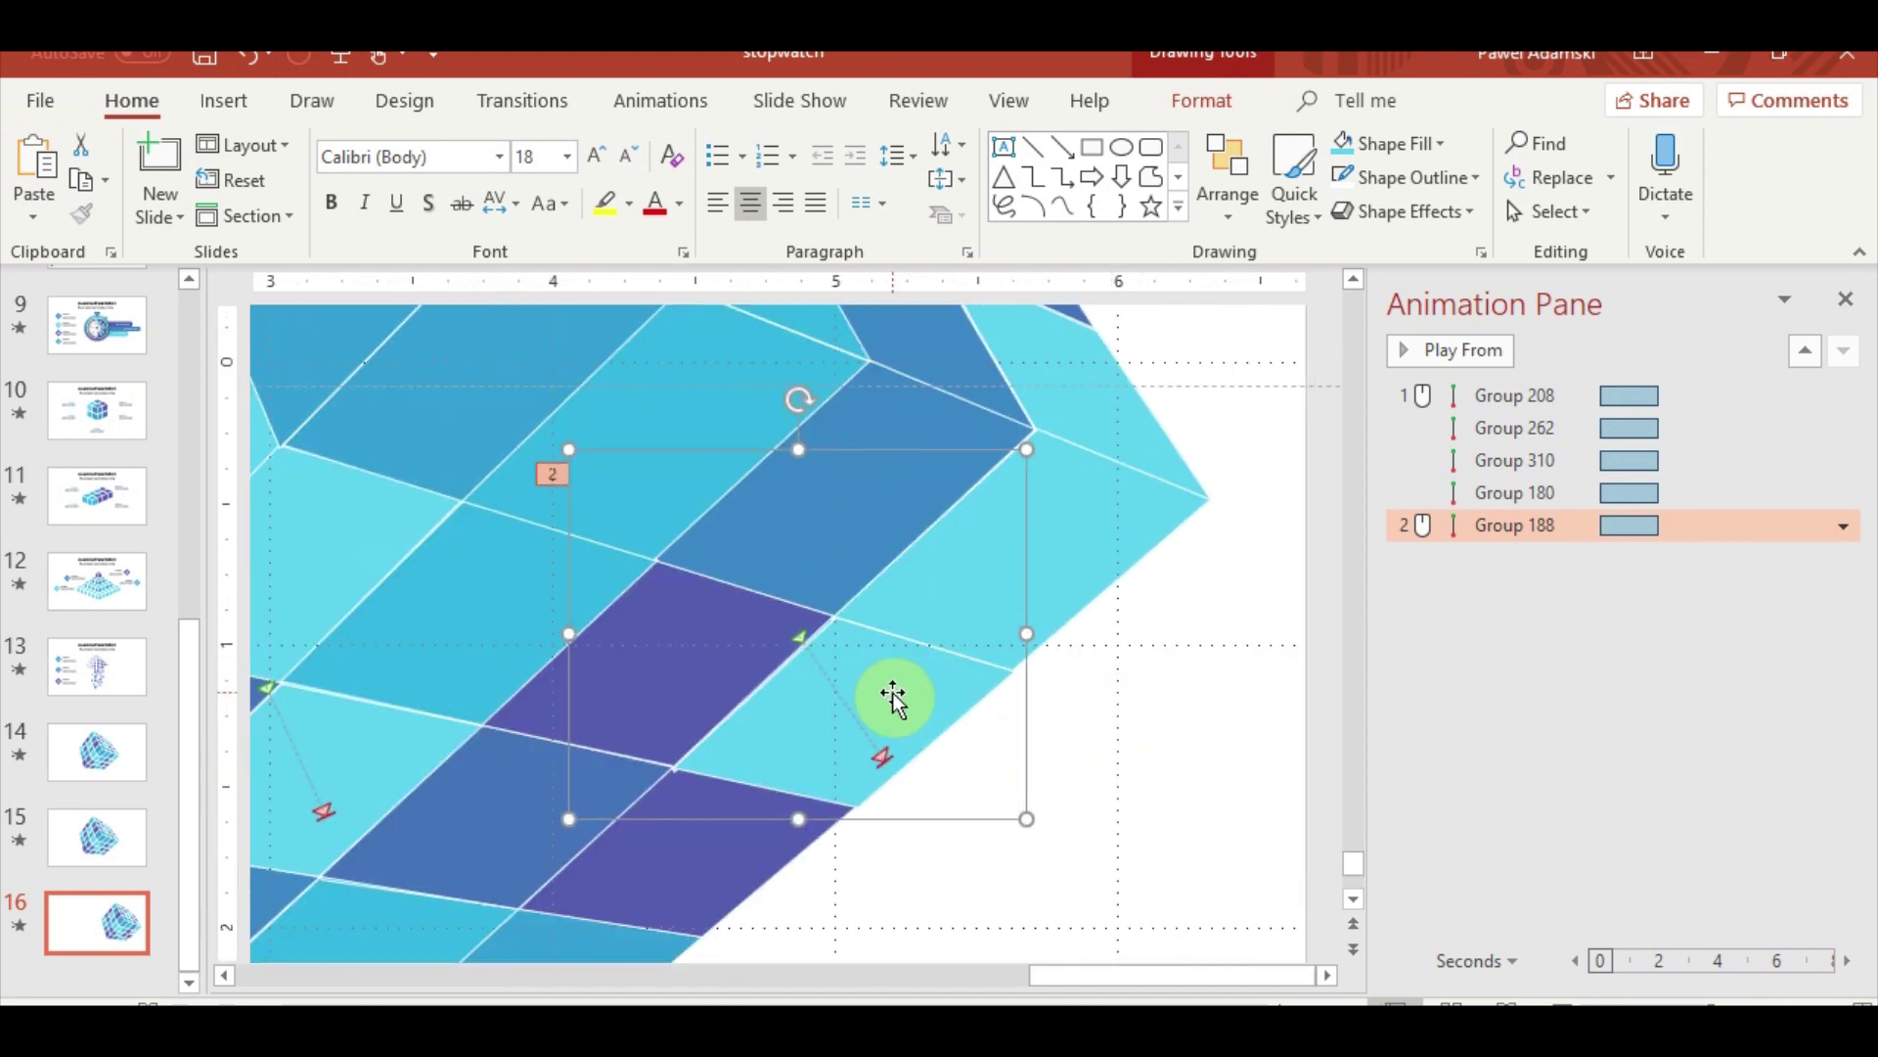
right_click(1525, 528)
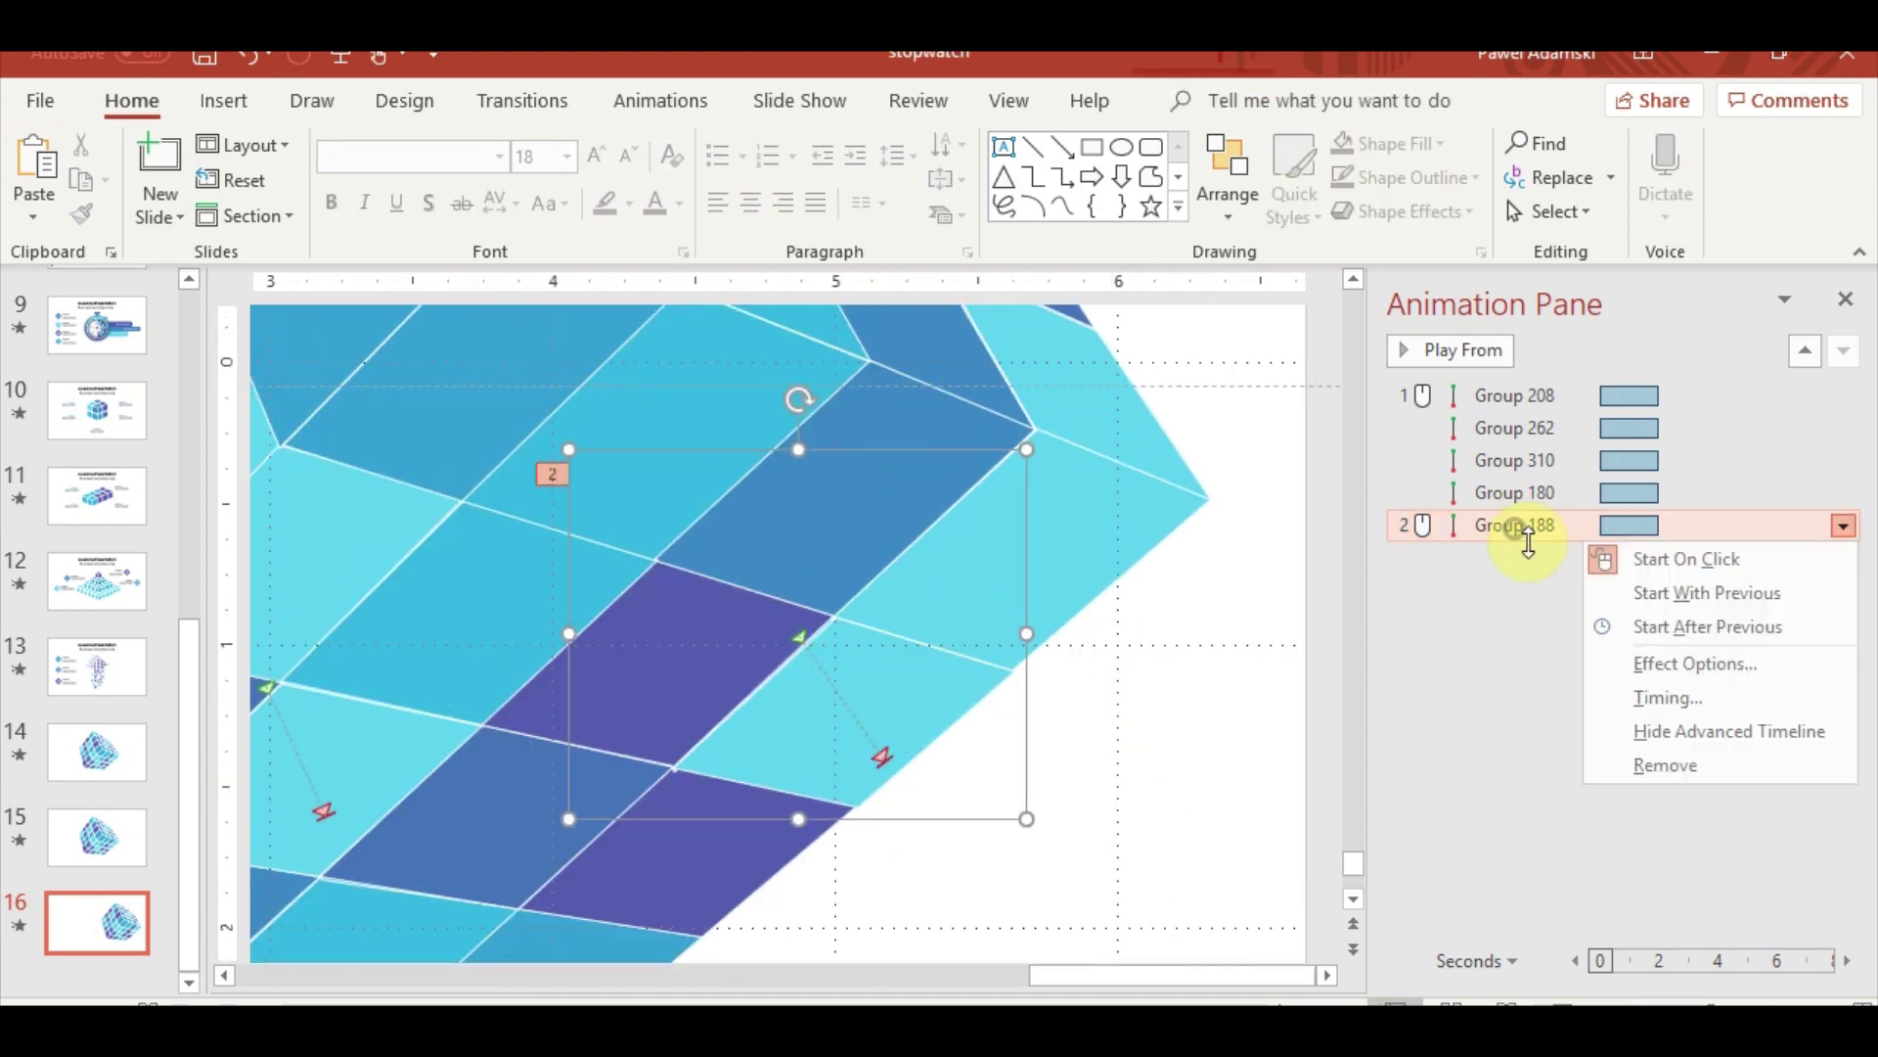
left_click(1473, 349)
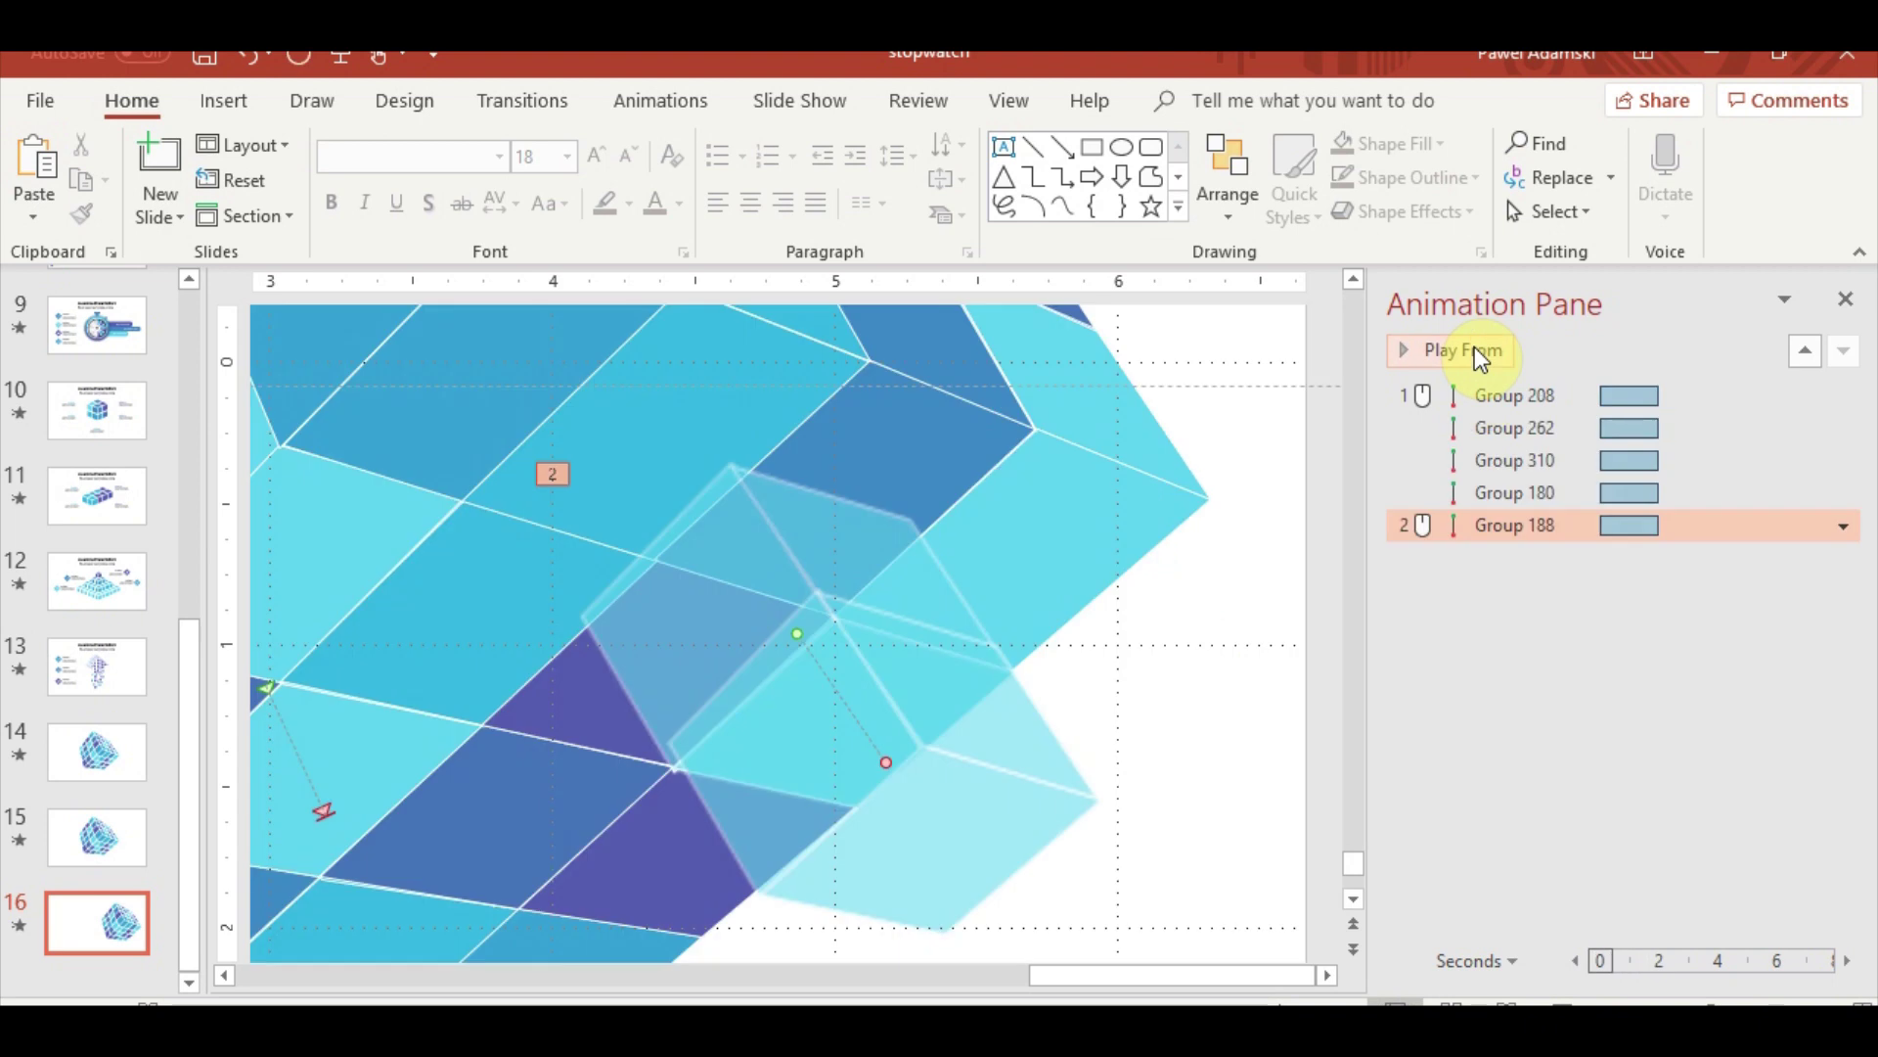
Set Group 188's animation to start After Previous
right_click(1517, 519)
left_click(1649, 626)
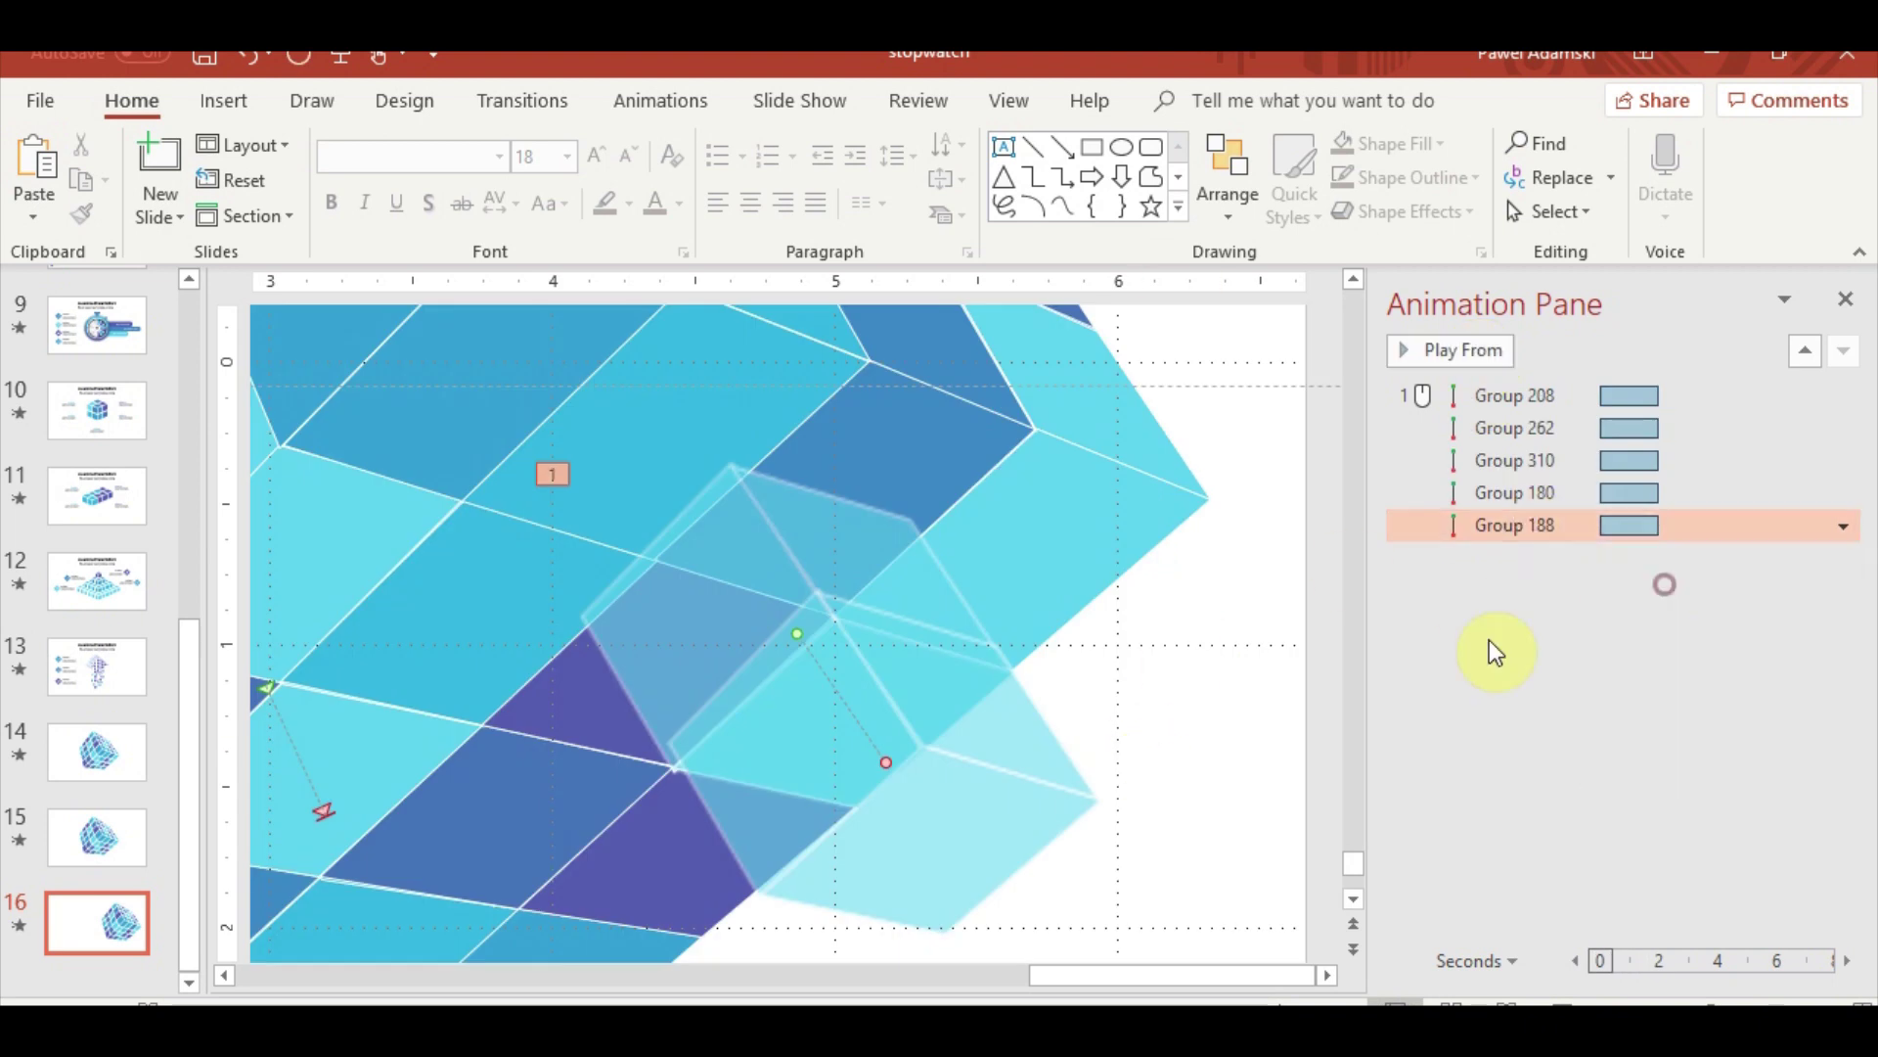
left_click(1125, 695)
left_click_drag(1135, 739, 1113, 843)
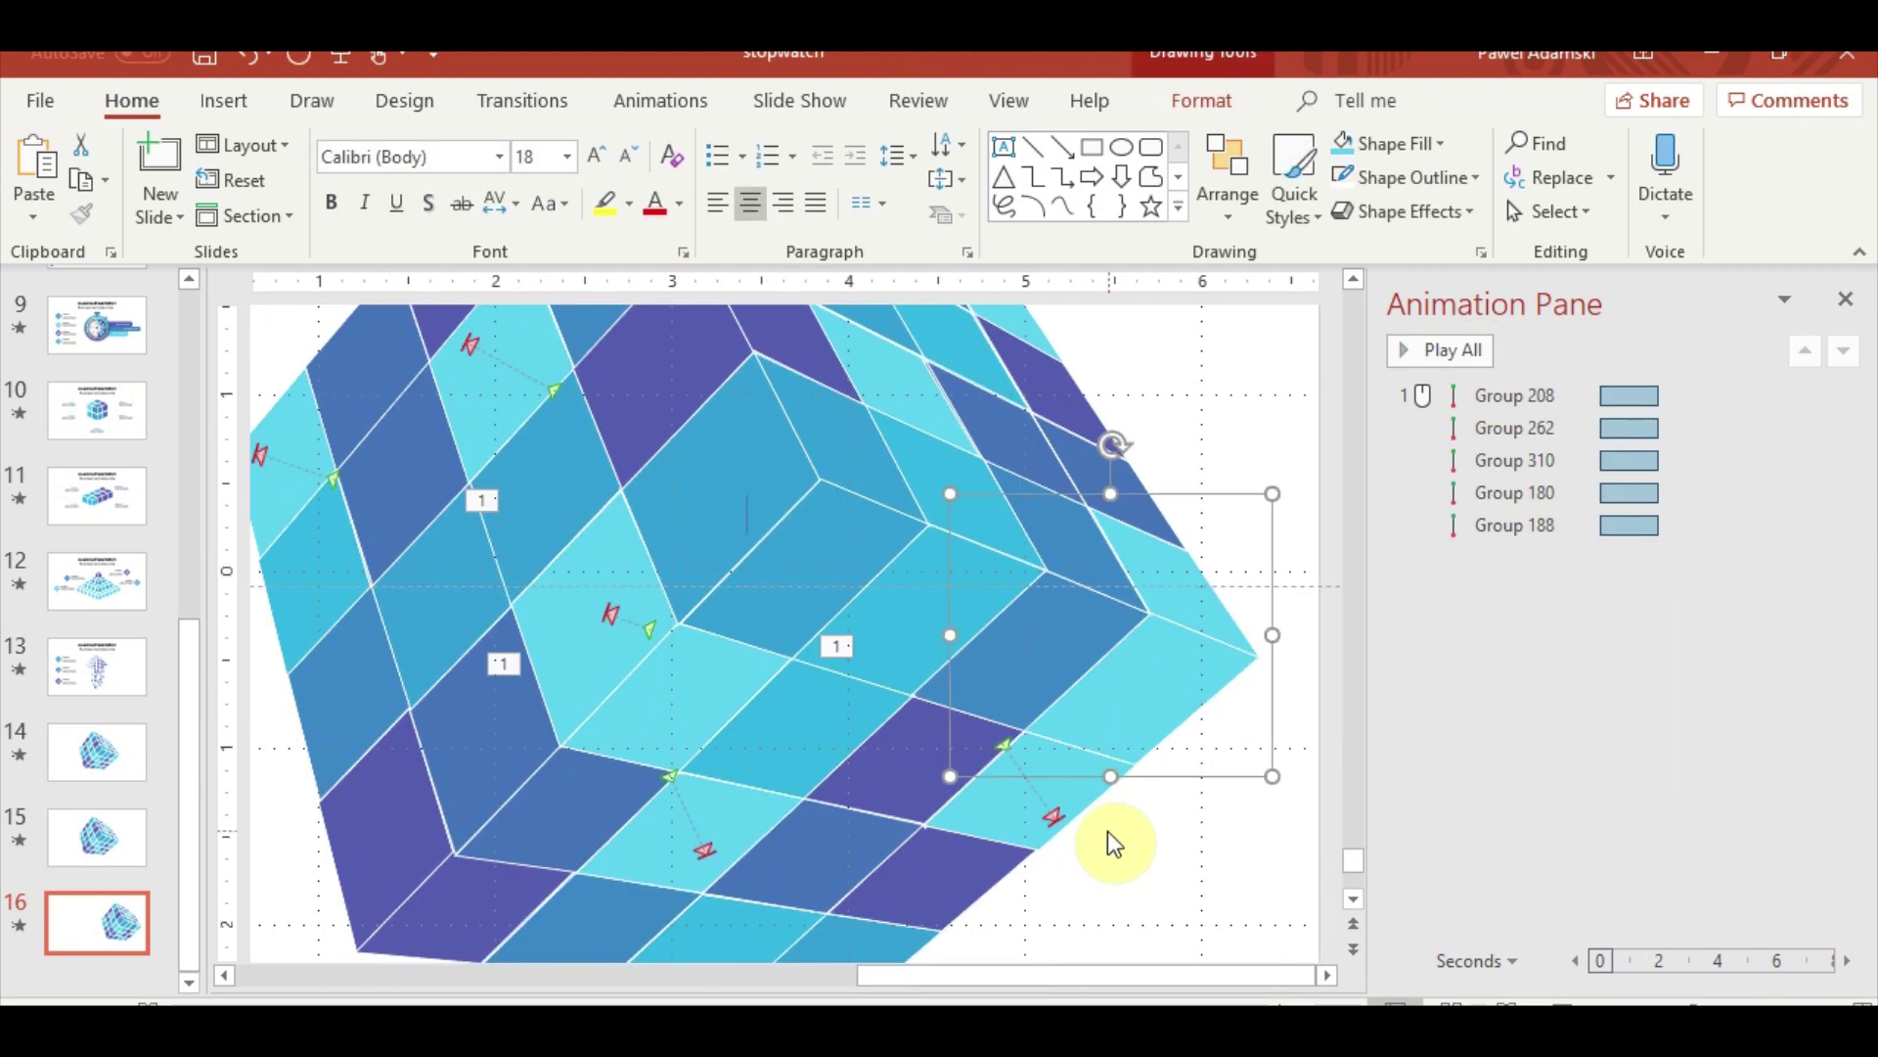
Give Group 204 a Lines path ending at the cube's right corner, starting With Previous
left_click(611, 100)
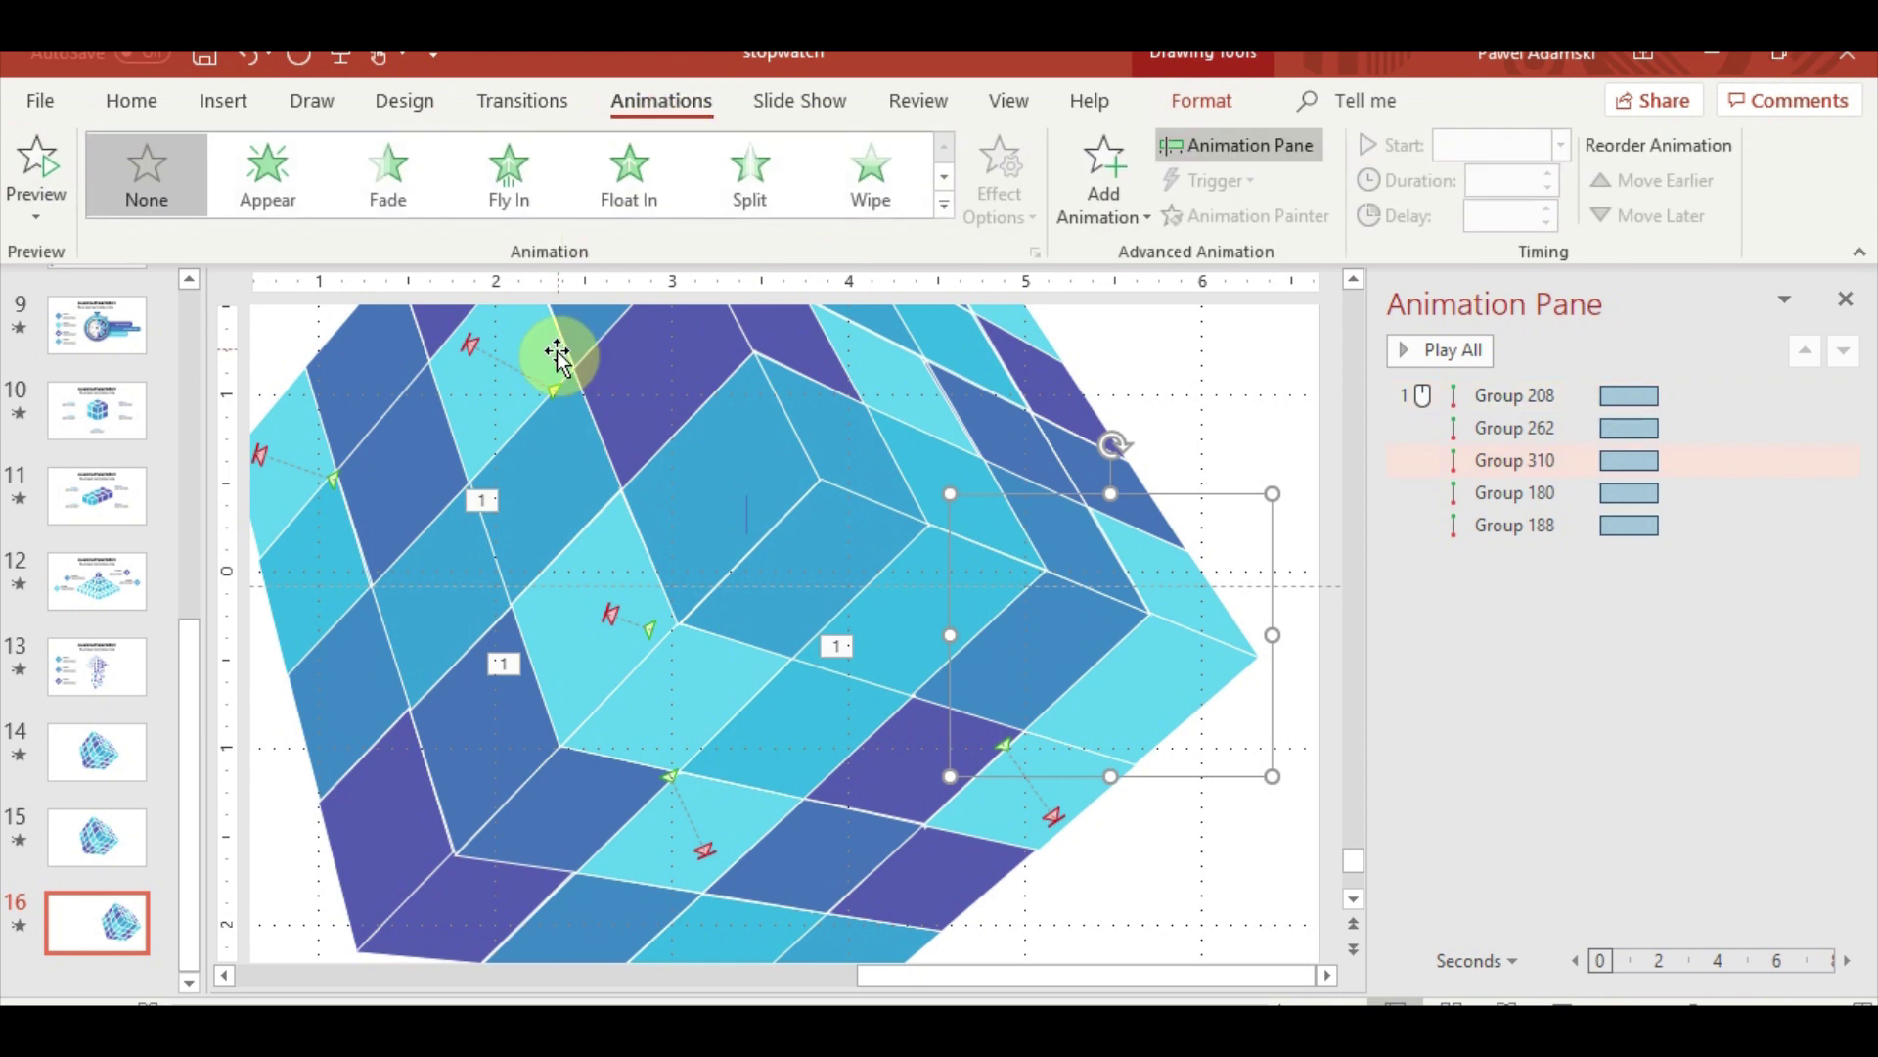
left_click(915, 207)
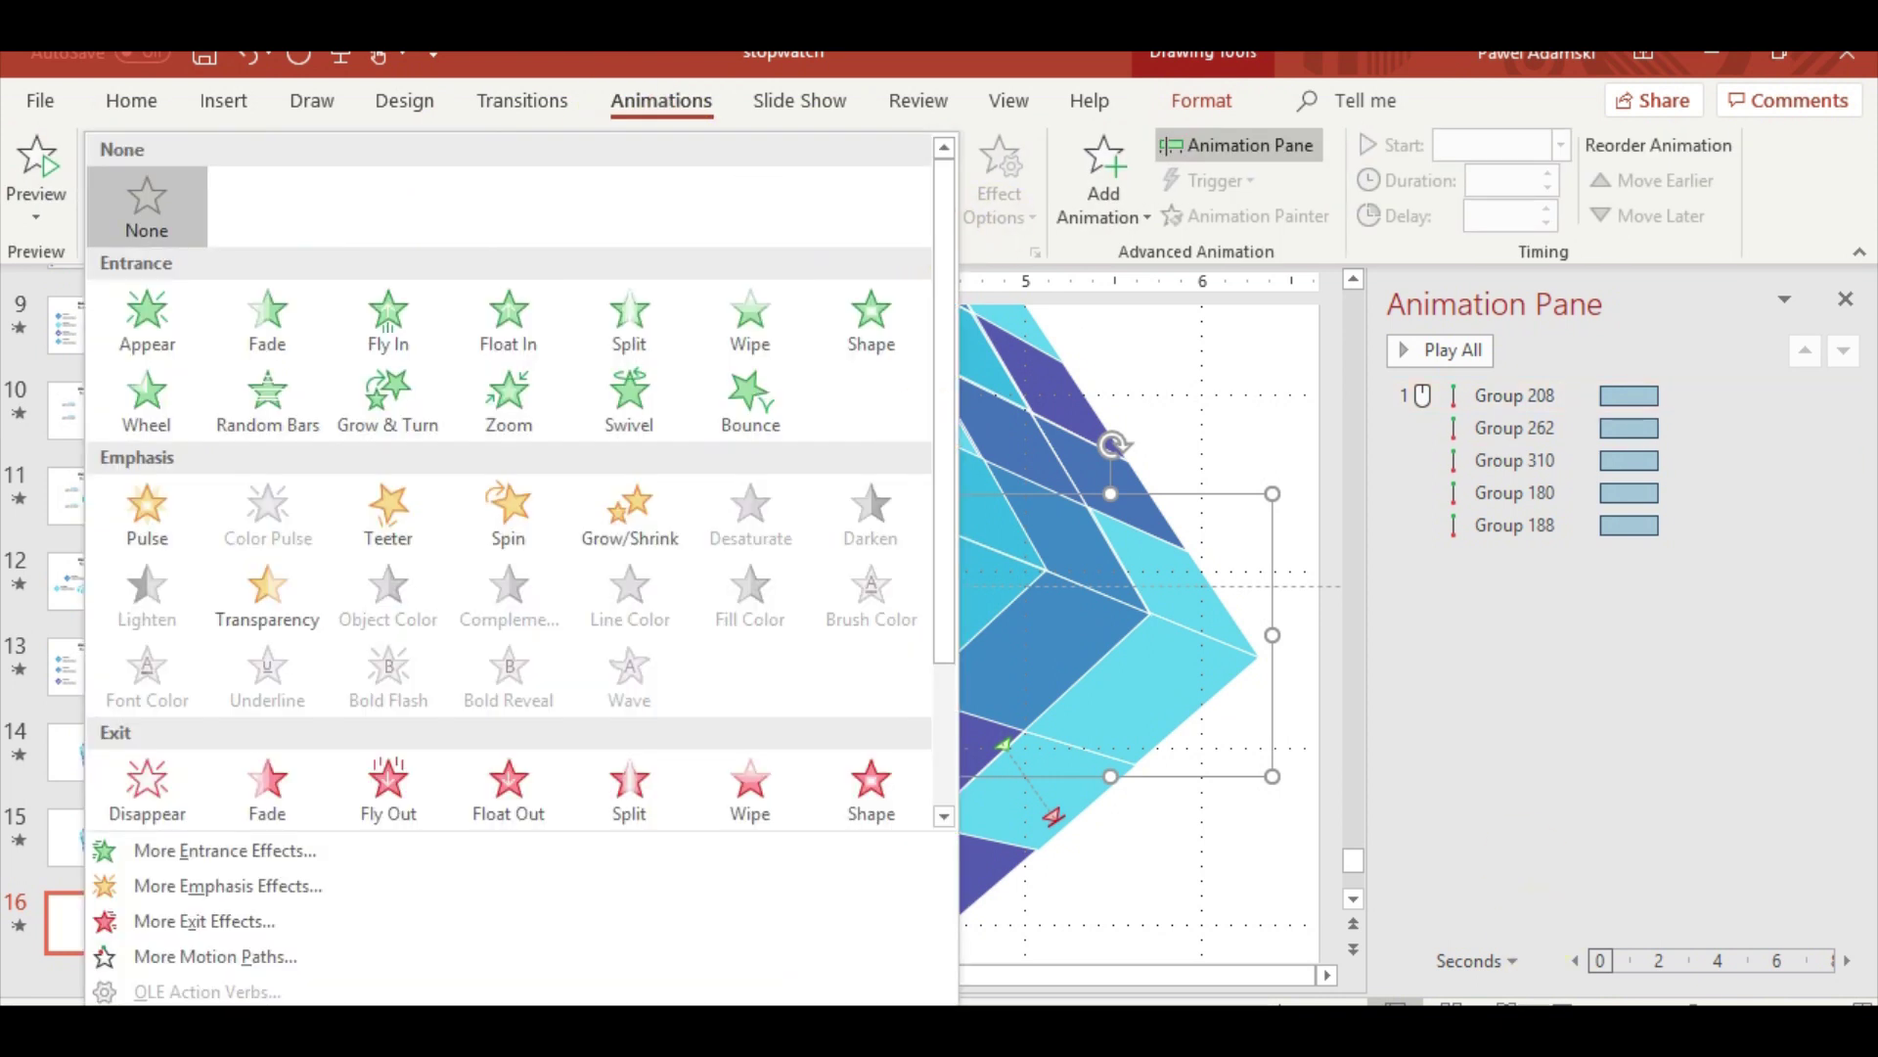
scroll(567, 620, "down", 3)
left_click(69, 795)
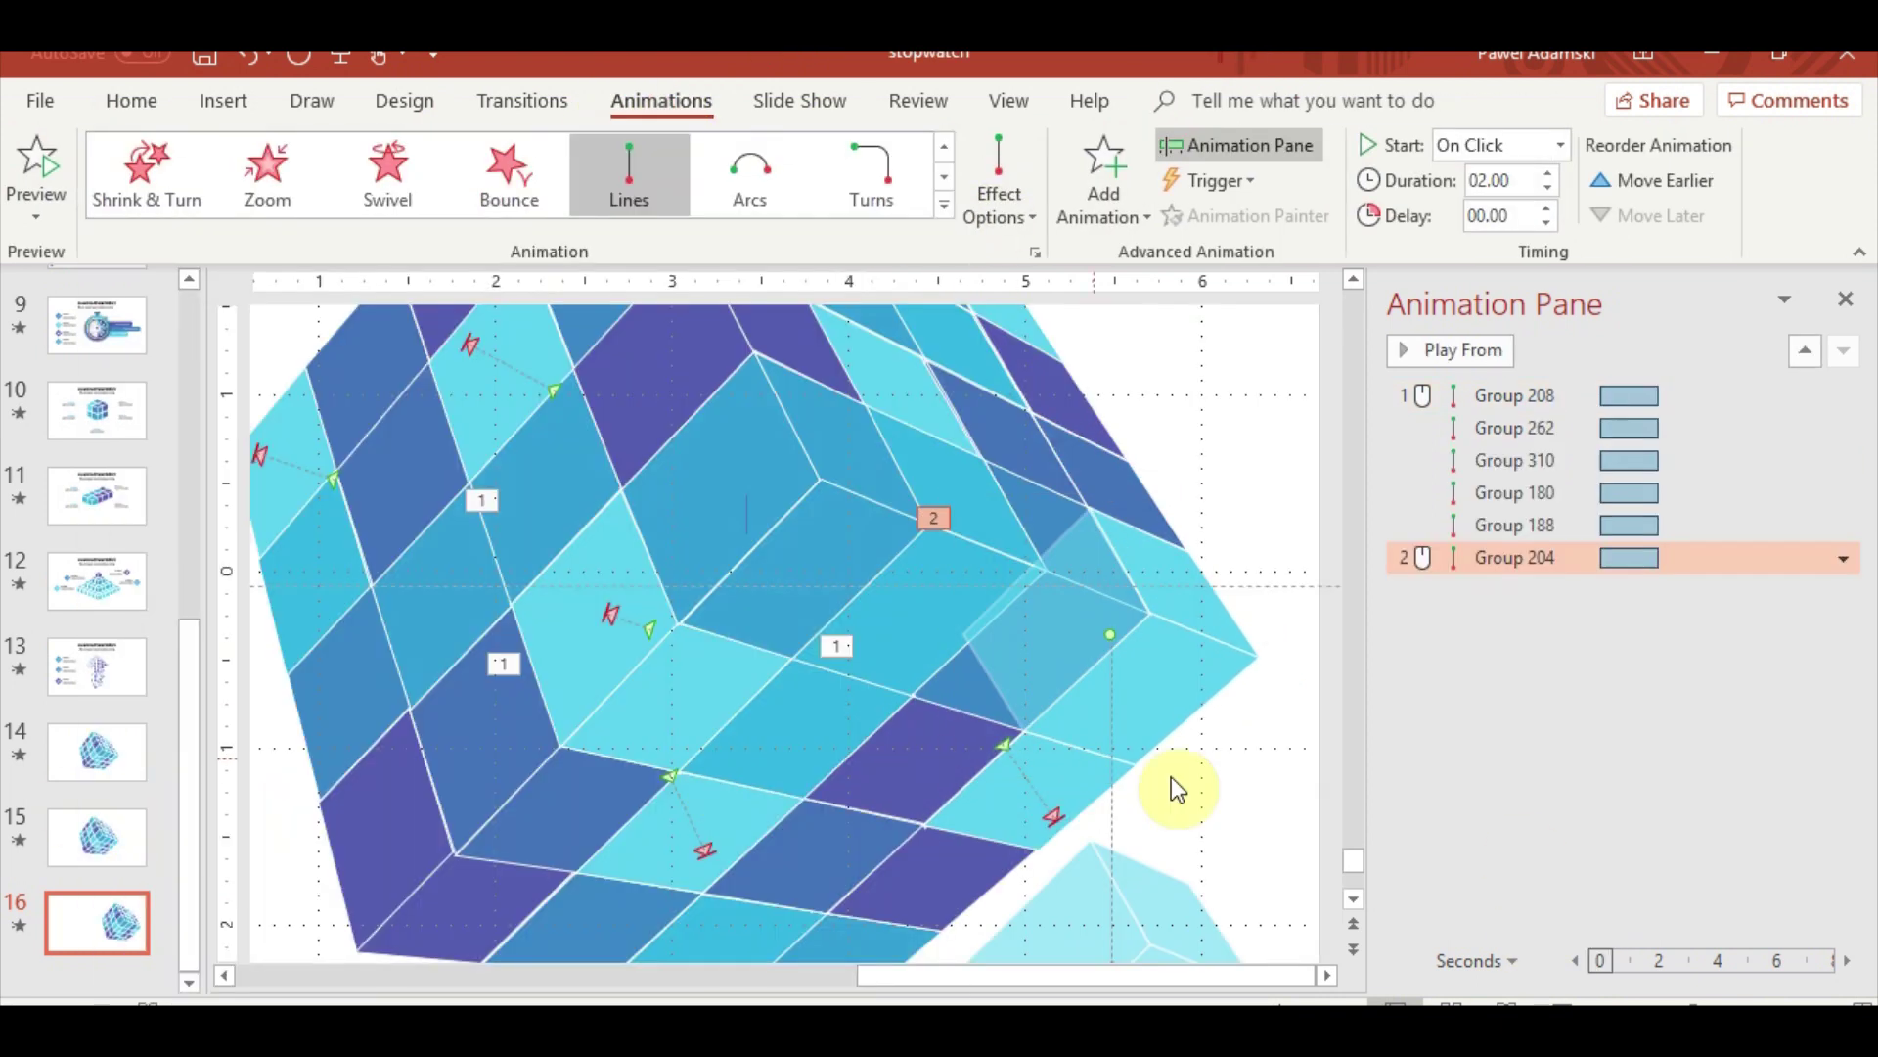
scroll(1177, 788, "down", 2)
left_click_drag(1105, 858, 1174, 466)
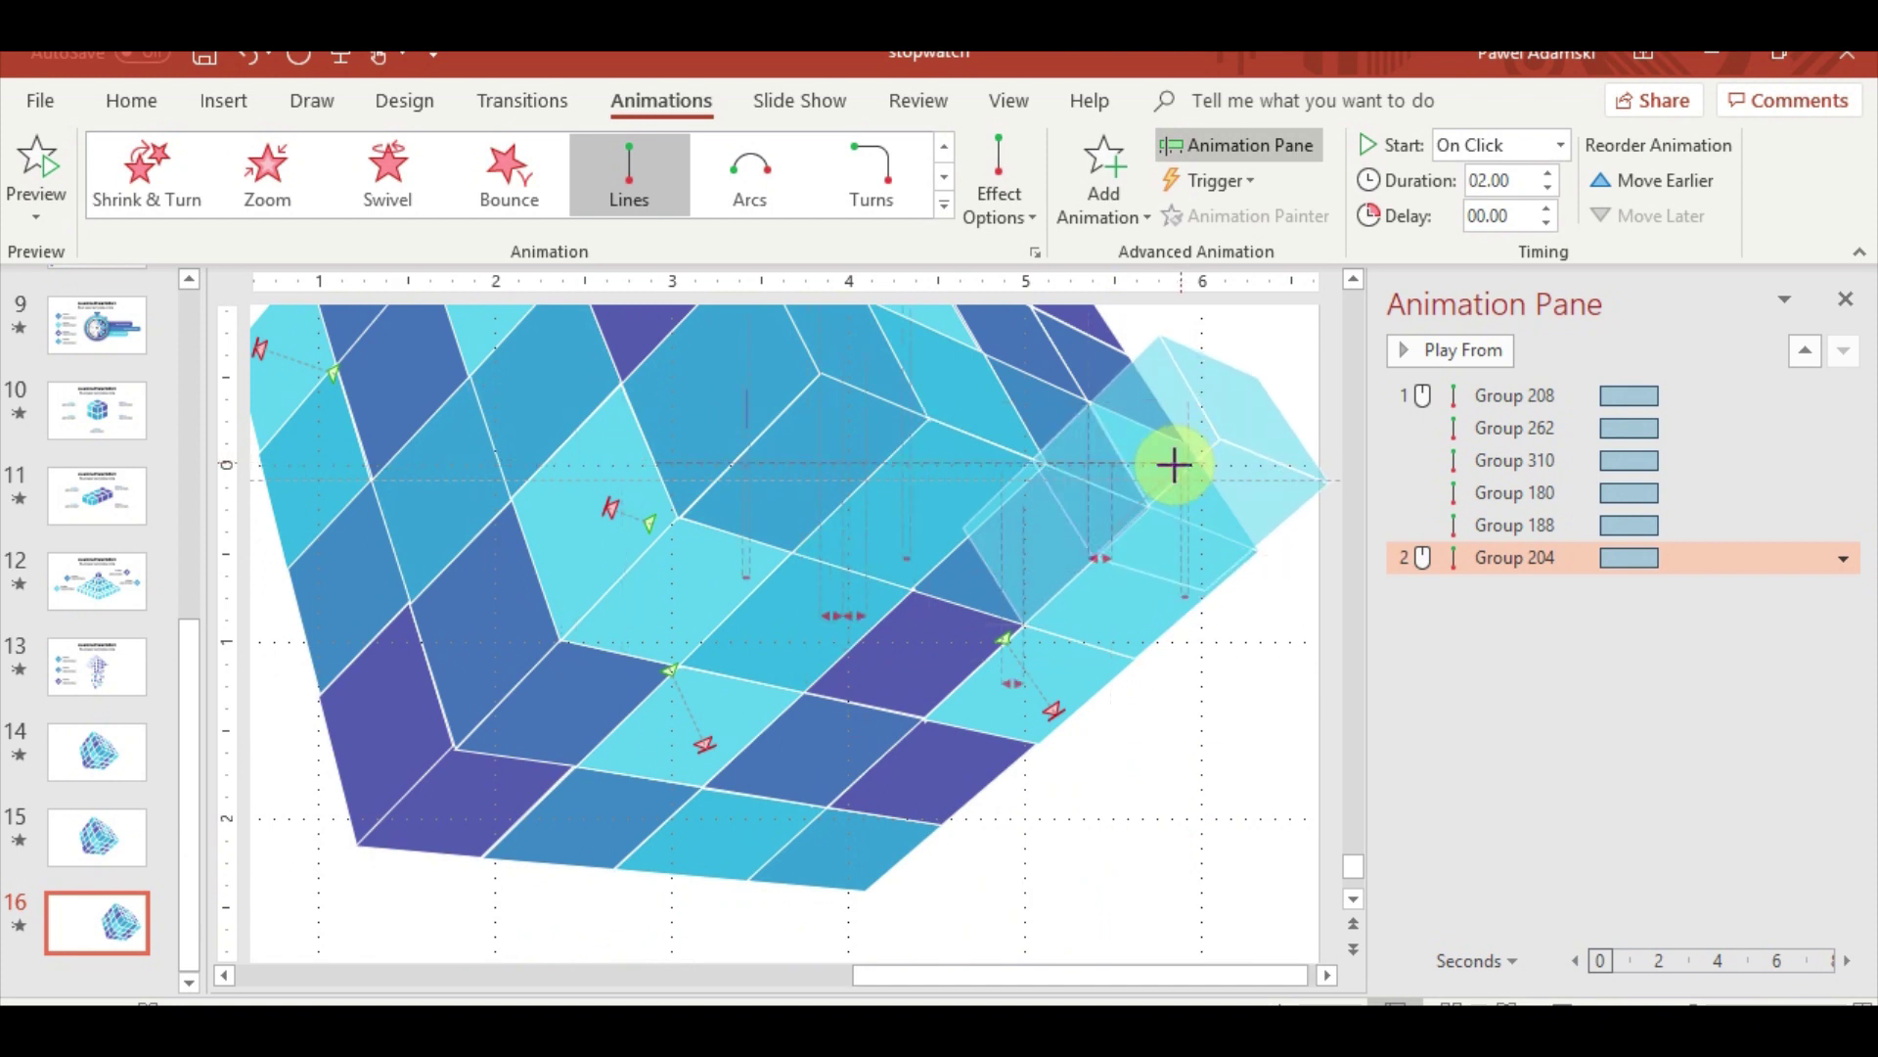
left_click_drag(1174, 465, 1171, 476)
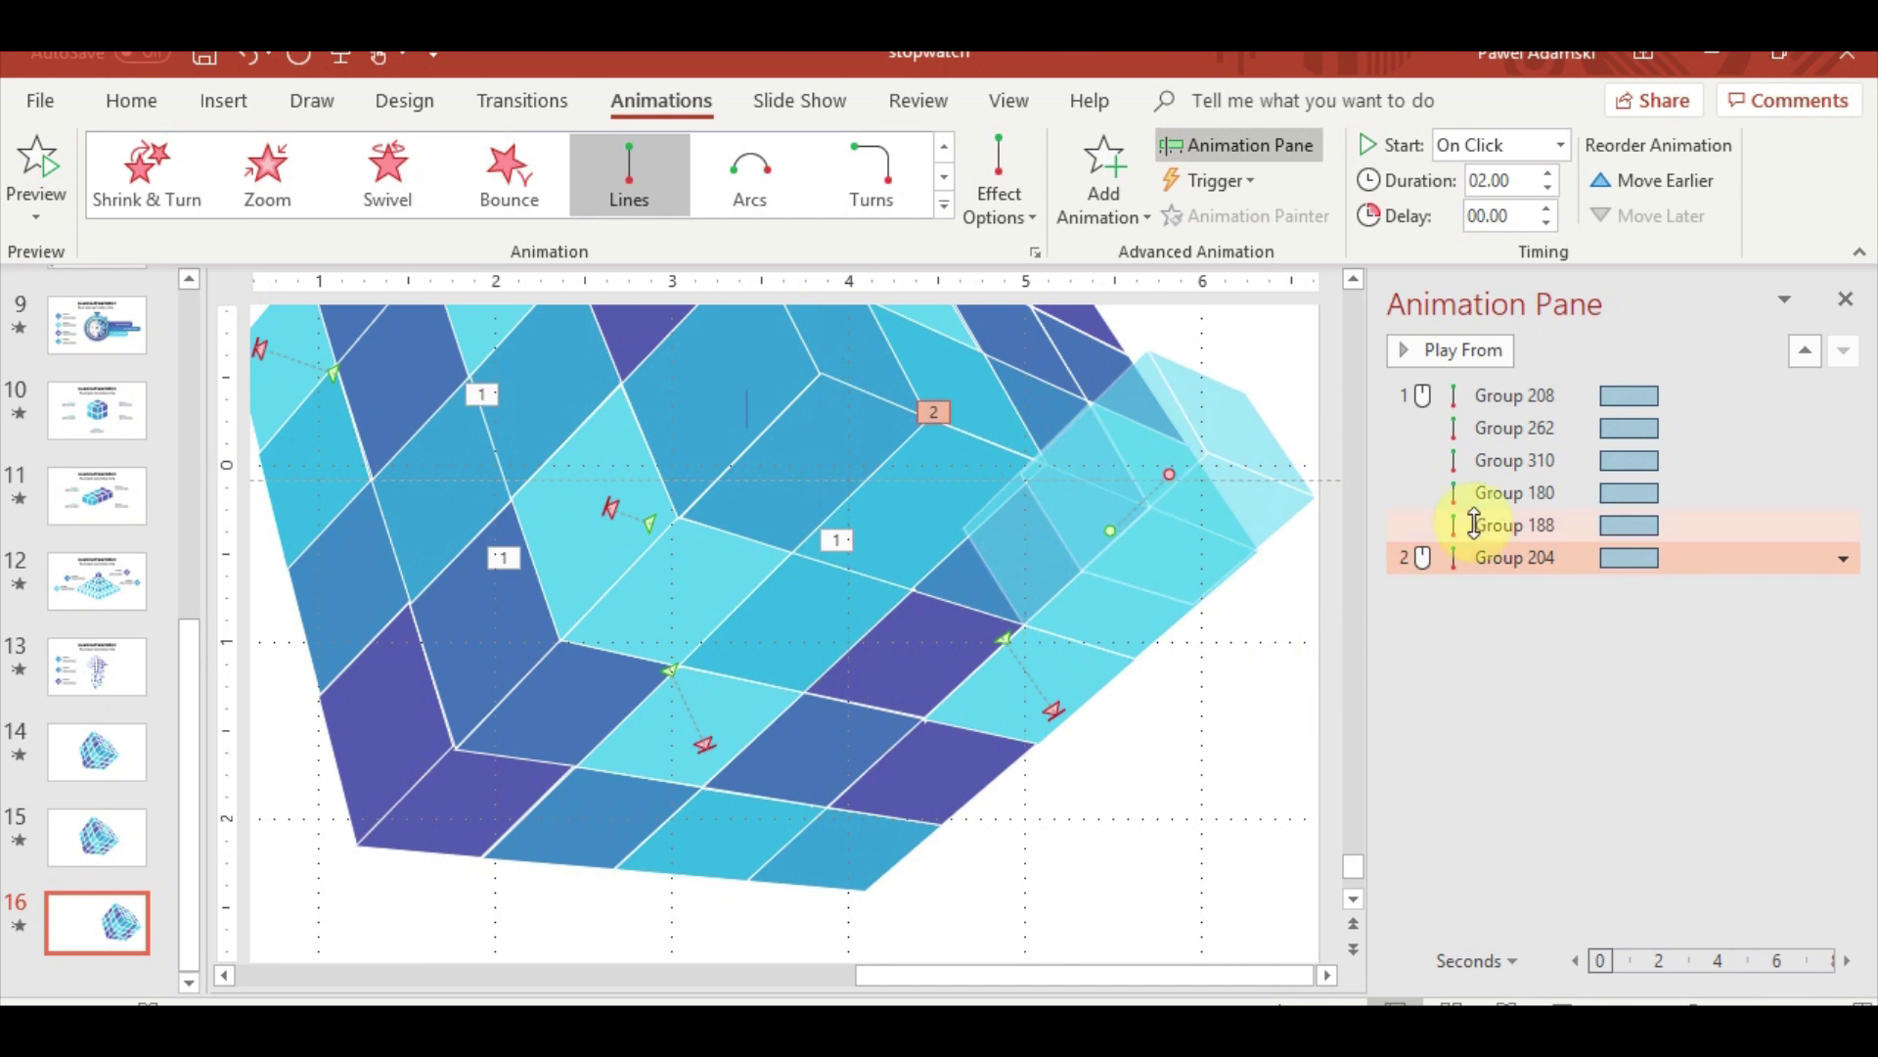
right_click(1477, 554)
left_click(1629, 625)
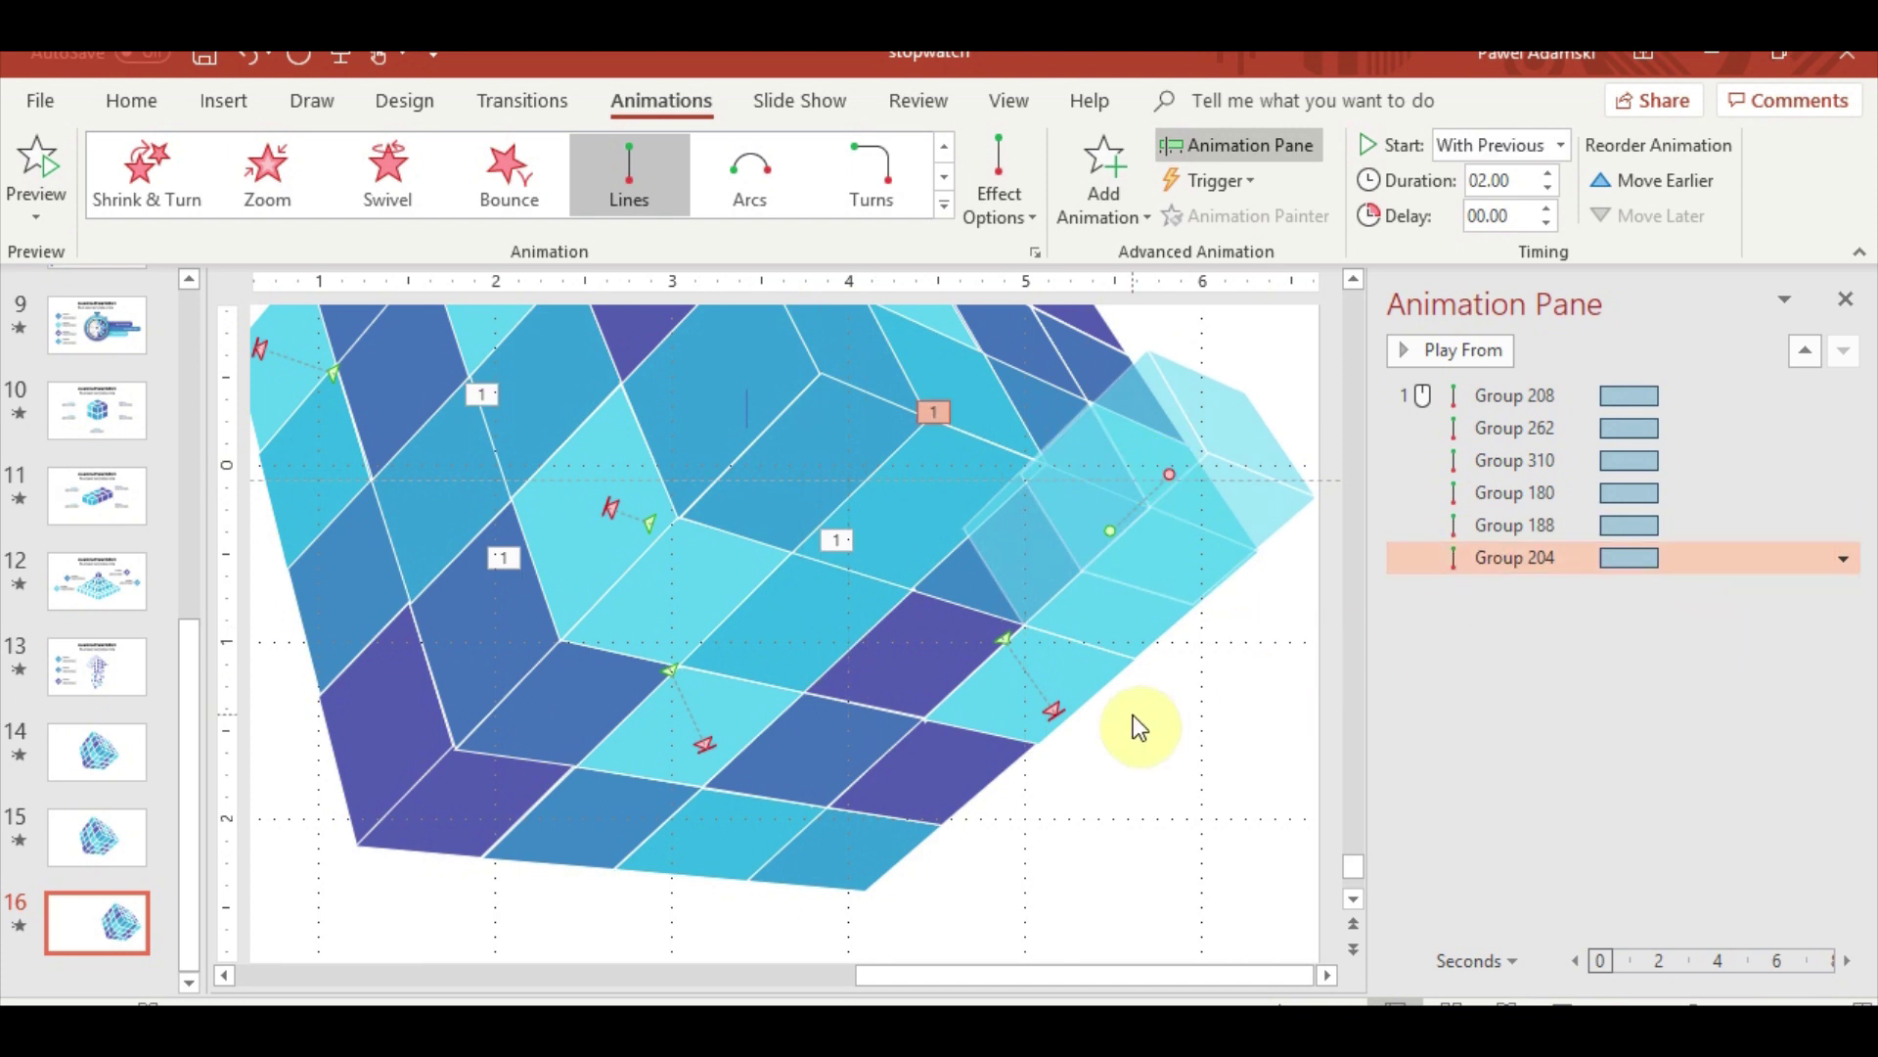
Give Group 290 a Lines path pulled upward out of the cube, starting With Previous
scroll(1081, 712, "up", 5)
left_click(904, 589)
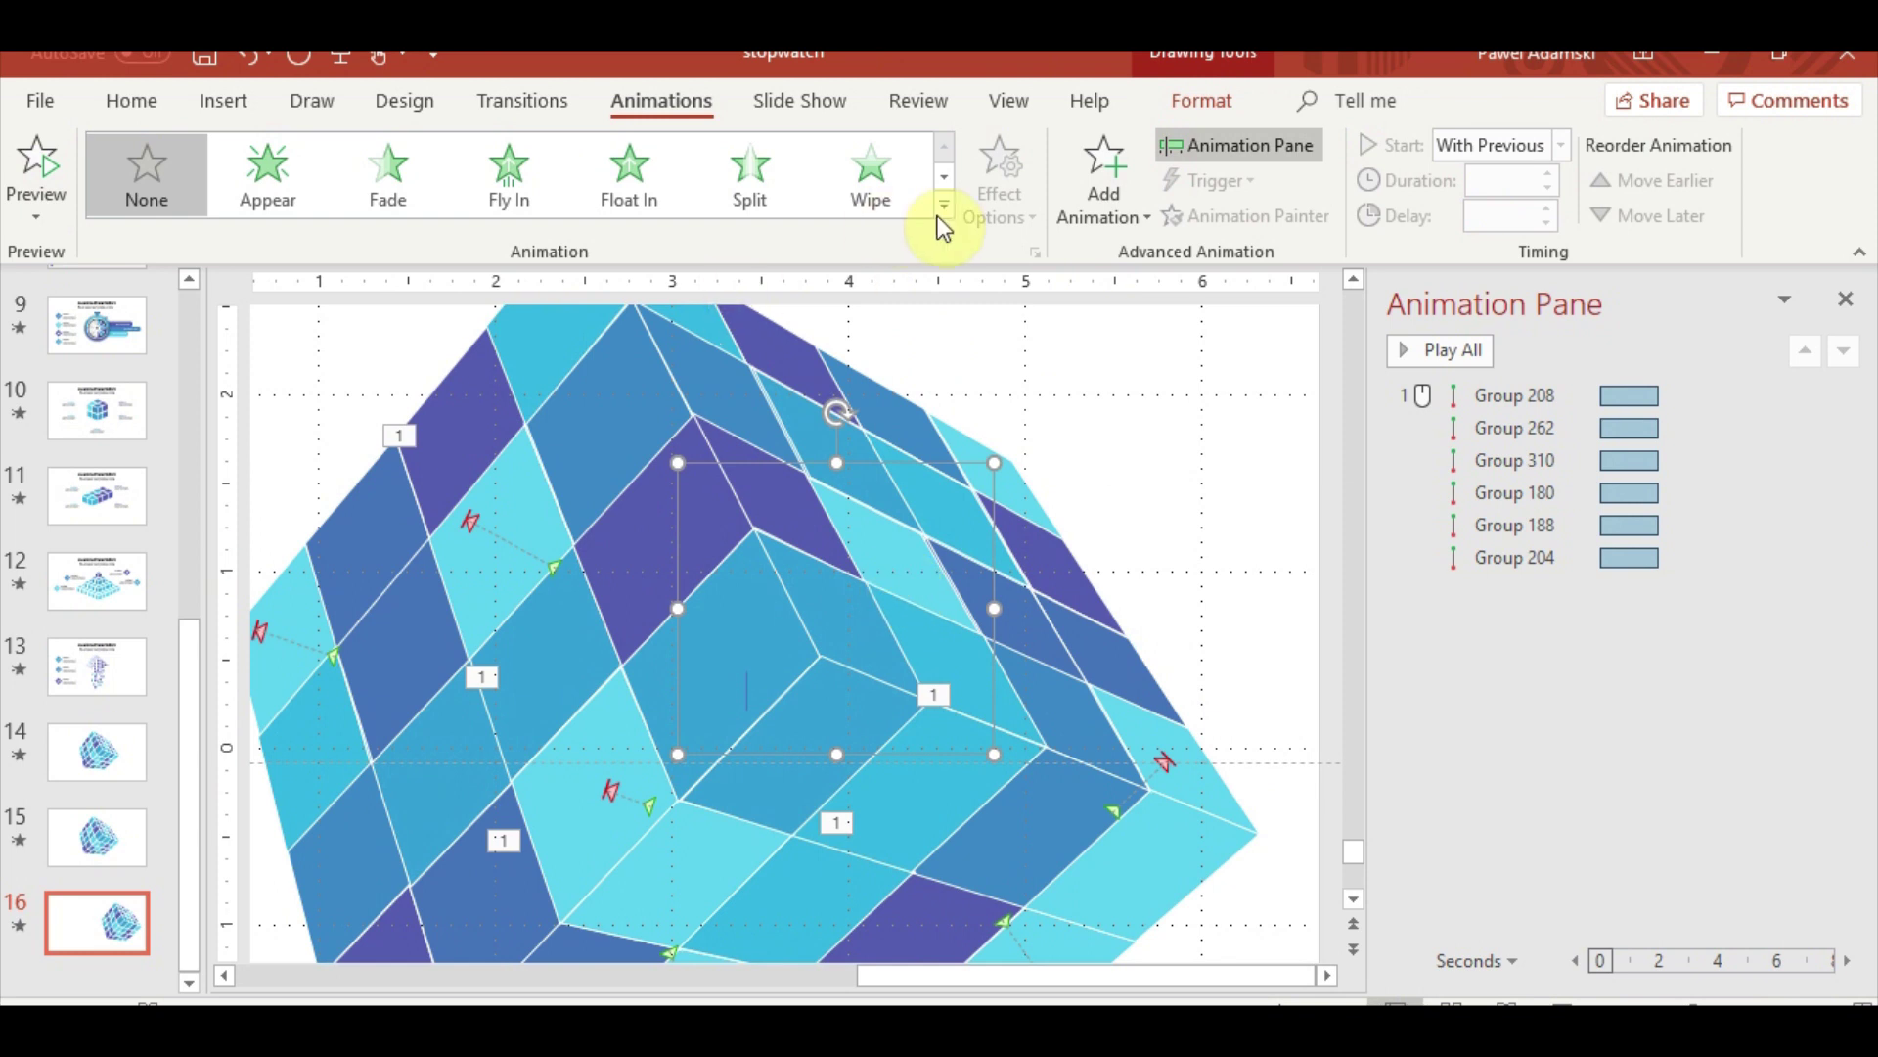
left_click(944, 205)
left_click(159, 802)
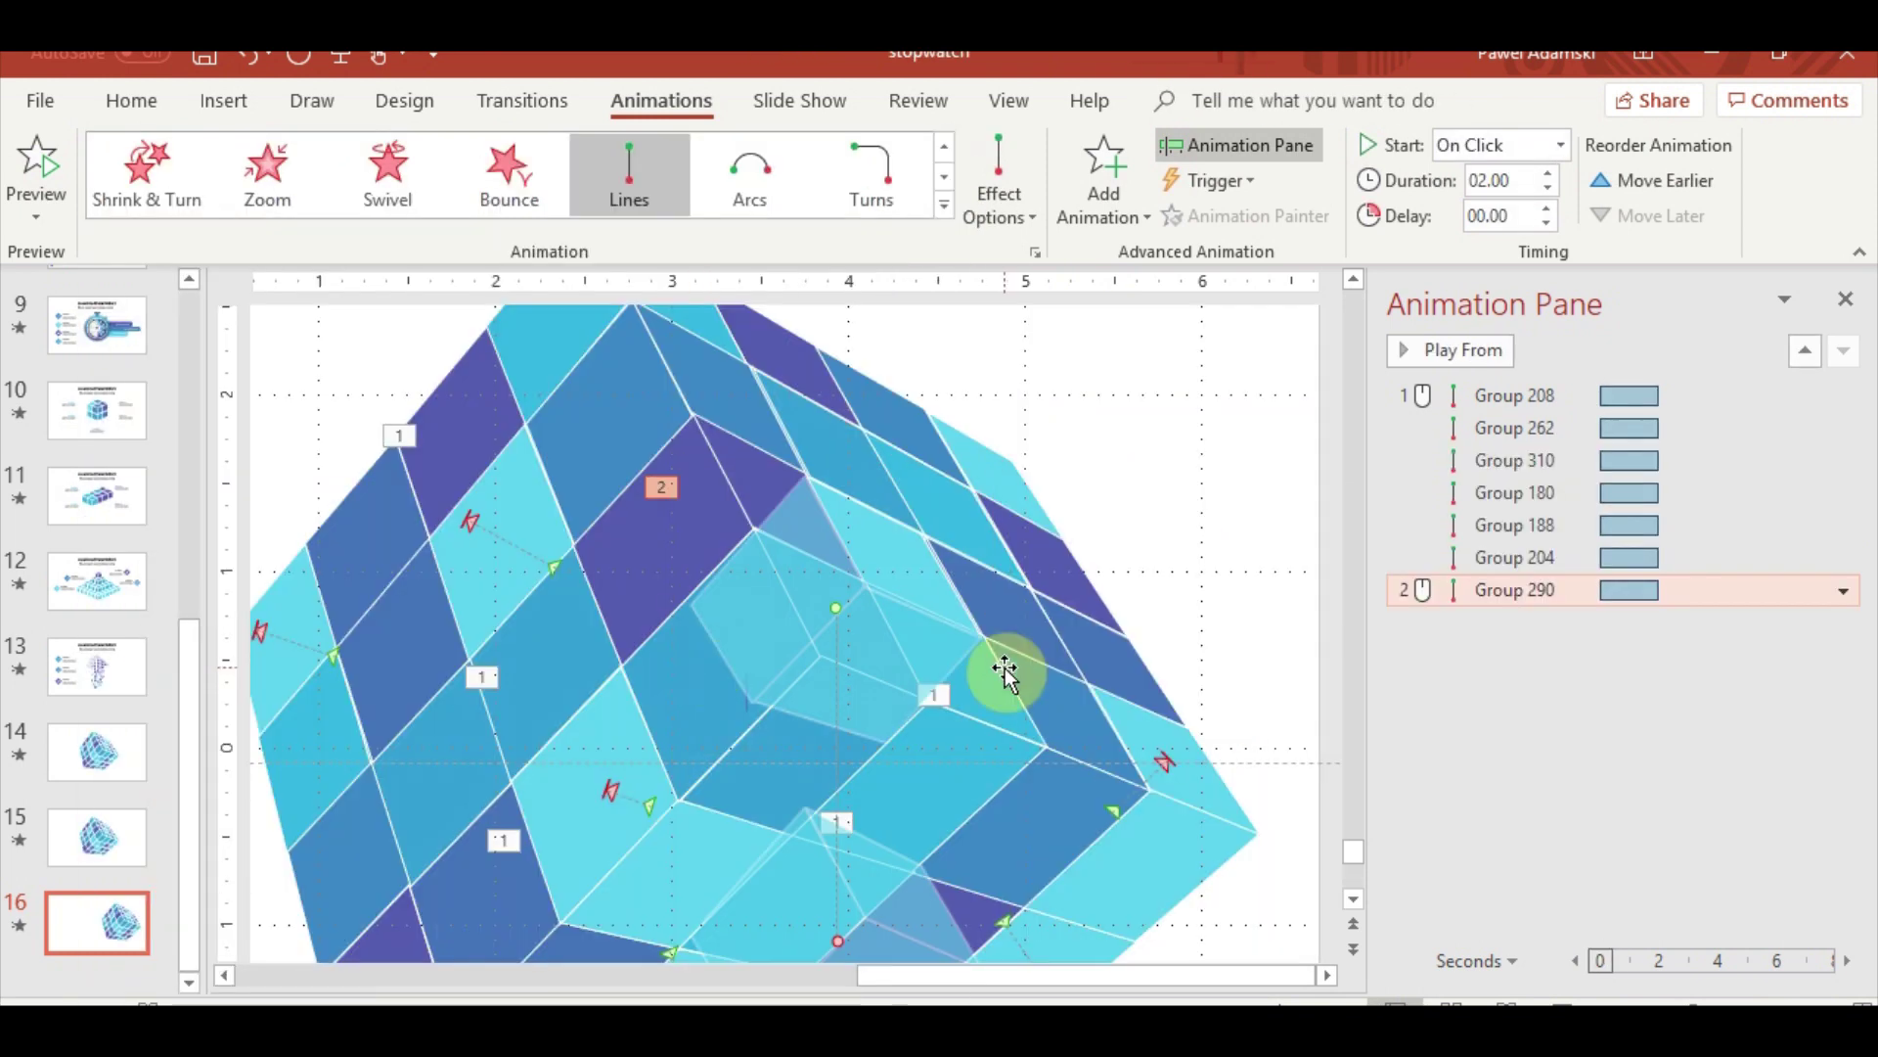
left_click_drag(933, 747, 919, 426)
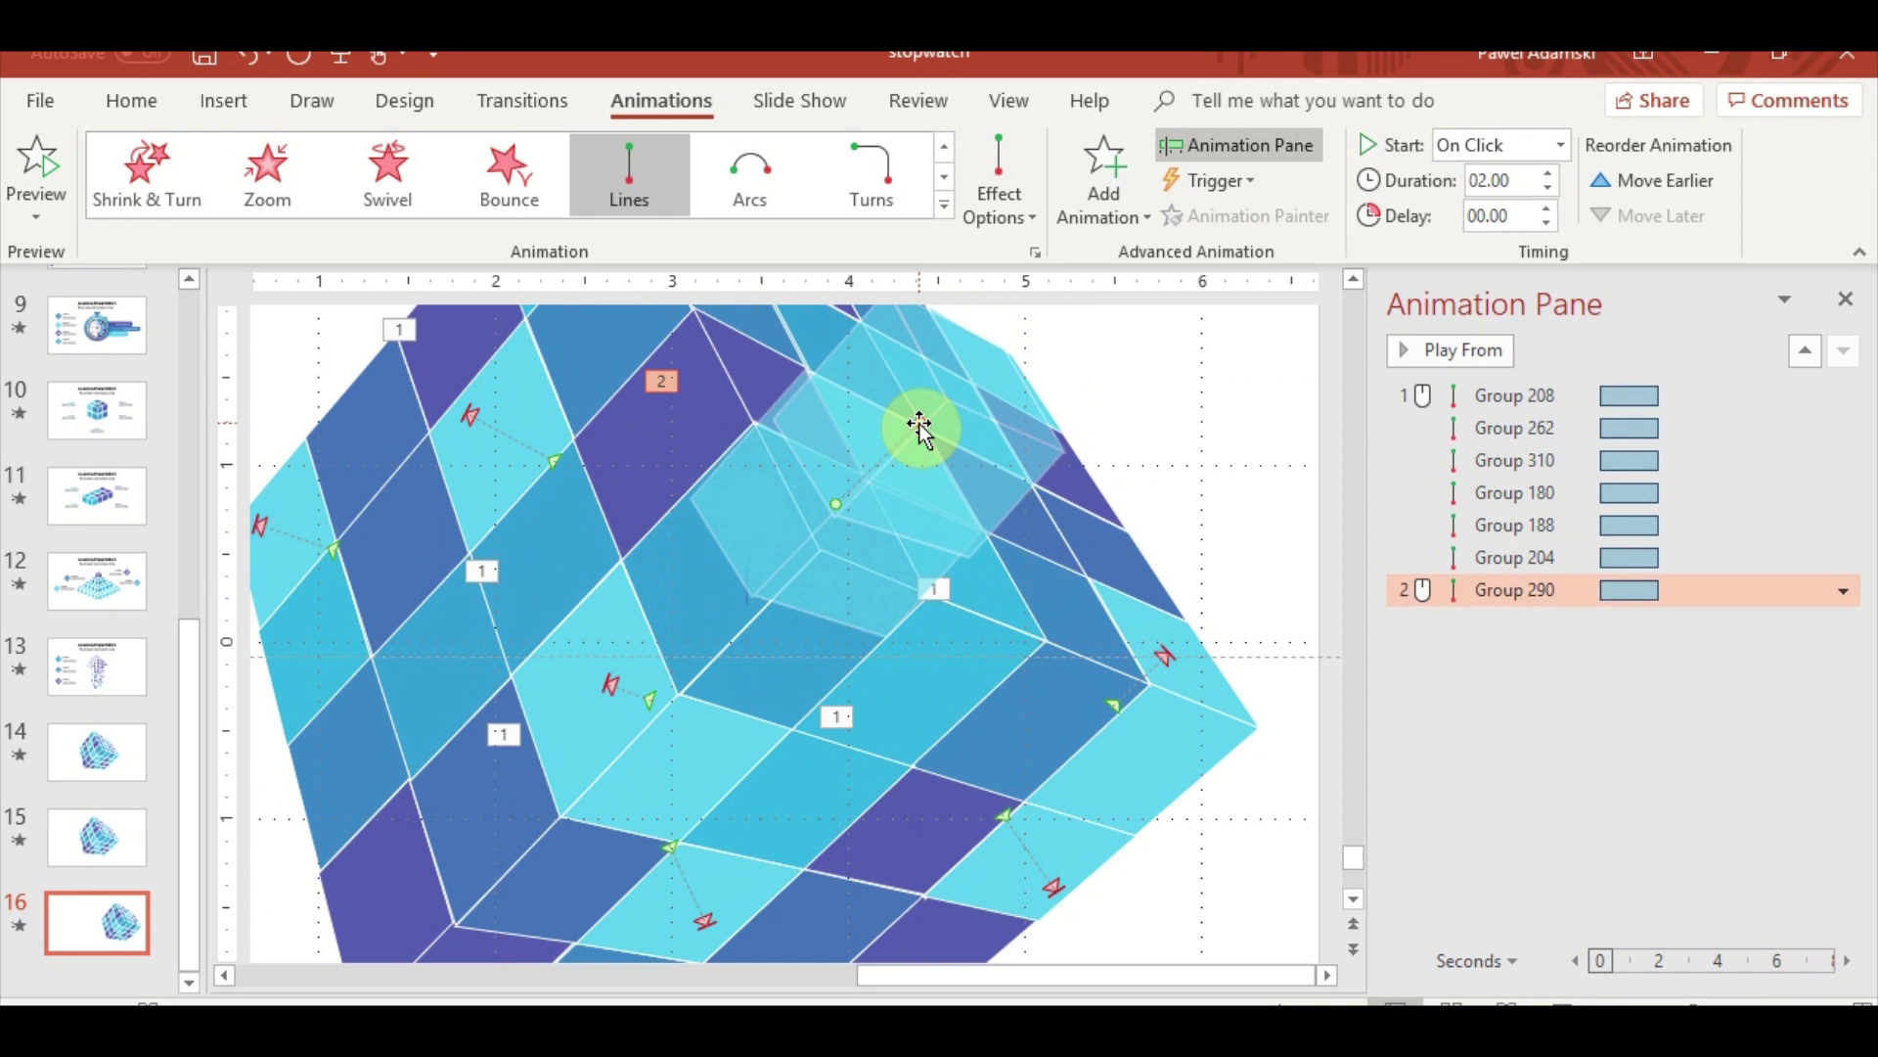
scroll(998, 684, "up", 2)
right_click(1585, 598)
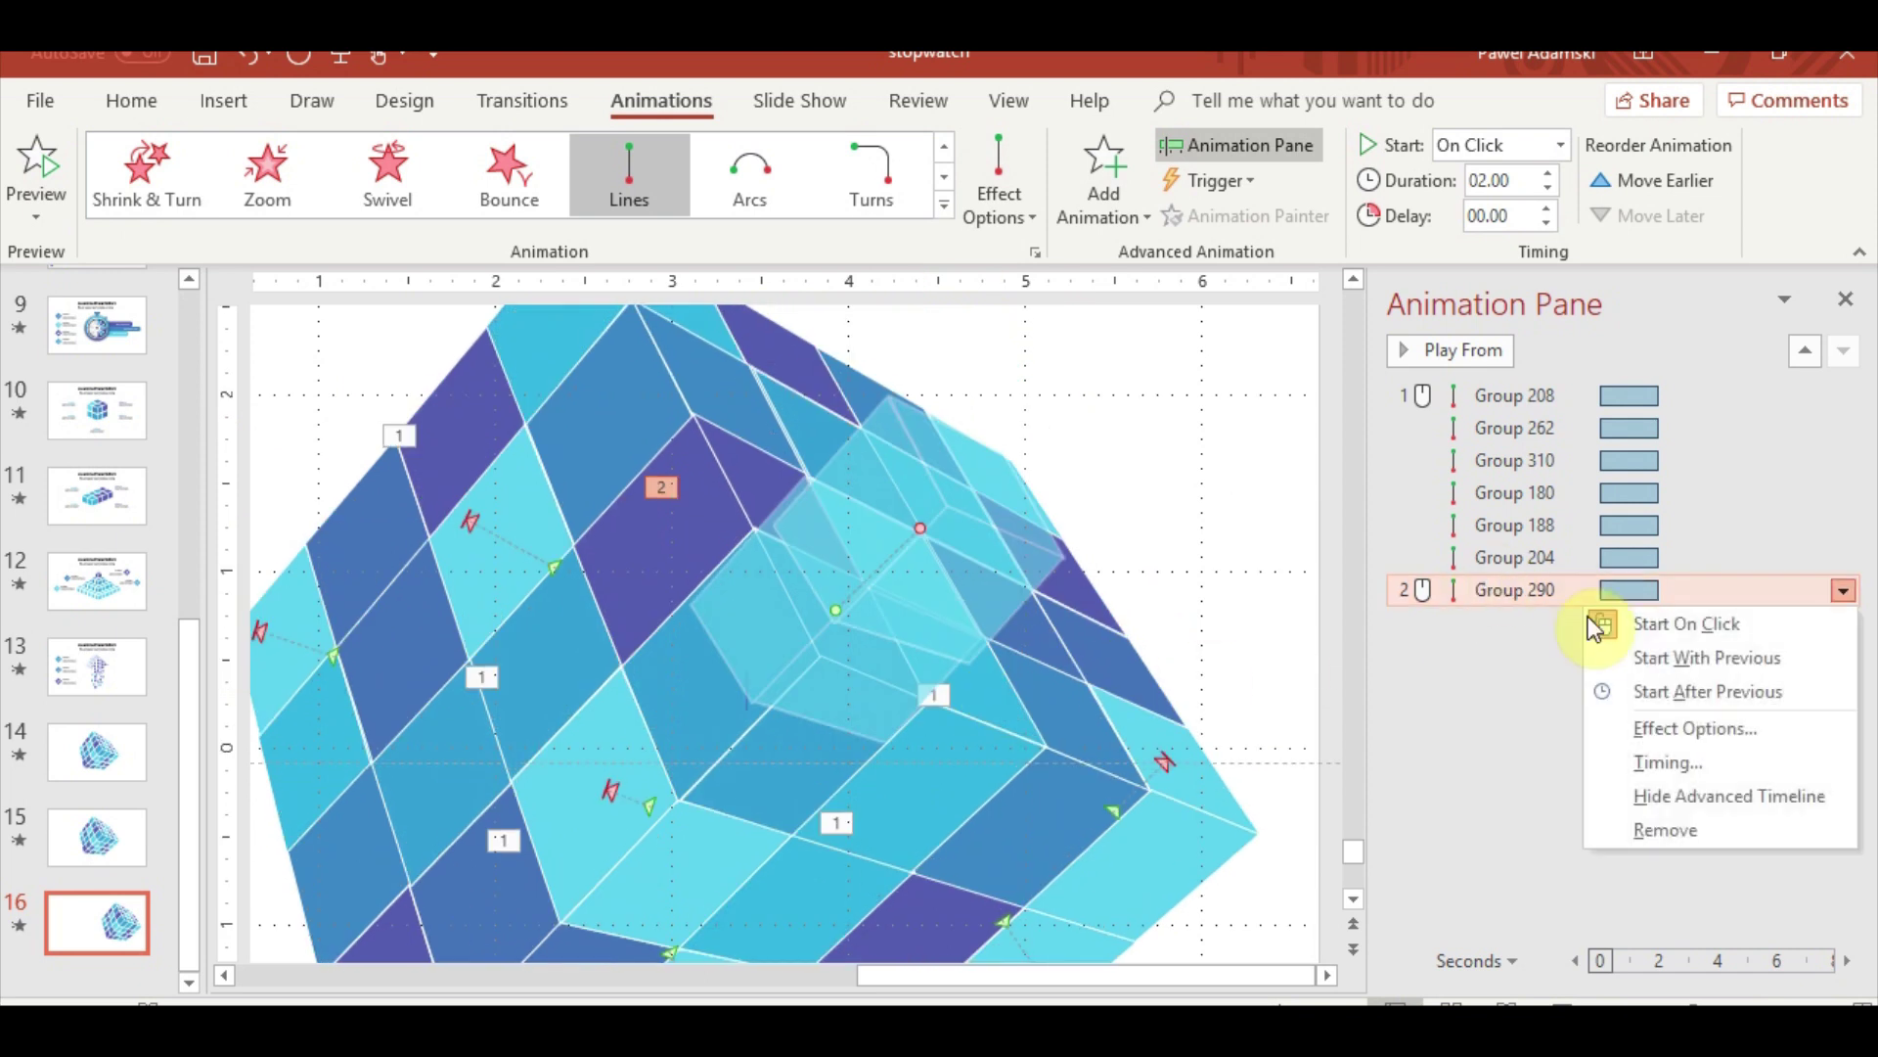
left_click(1631, 657)
scroll(1019, 558, "up", 2)
left_click(1003, 577)
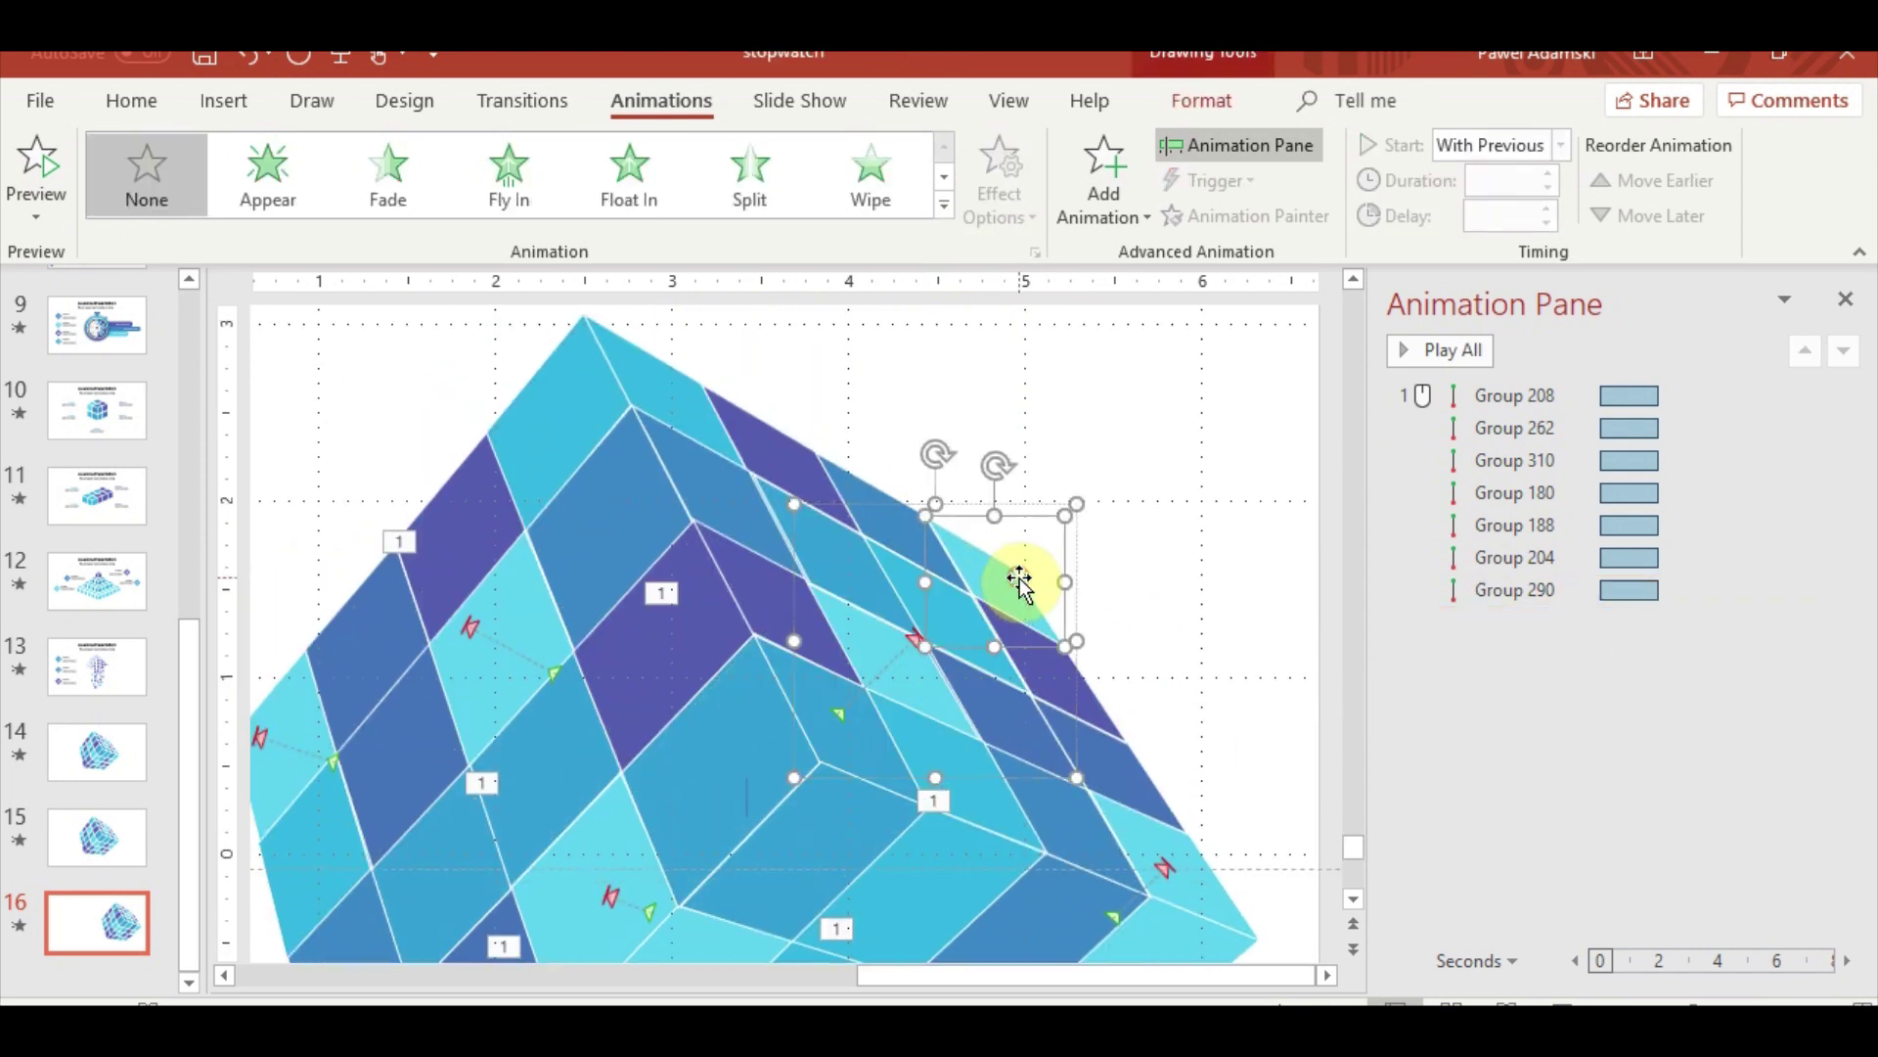
Give Group 192 a straight-line Lines motion path
left_click(944, 204)
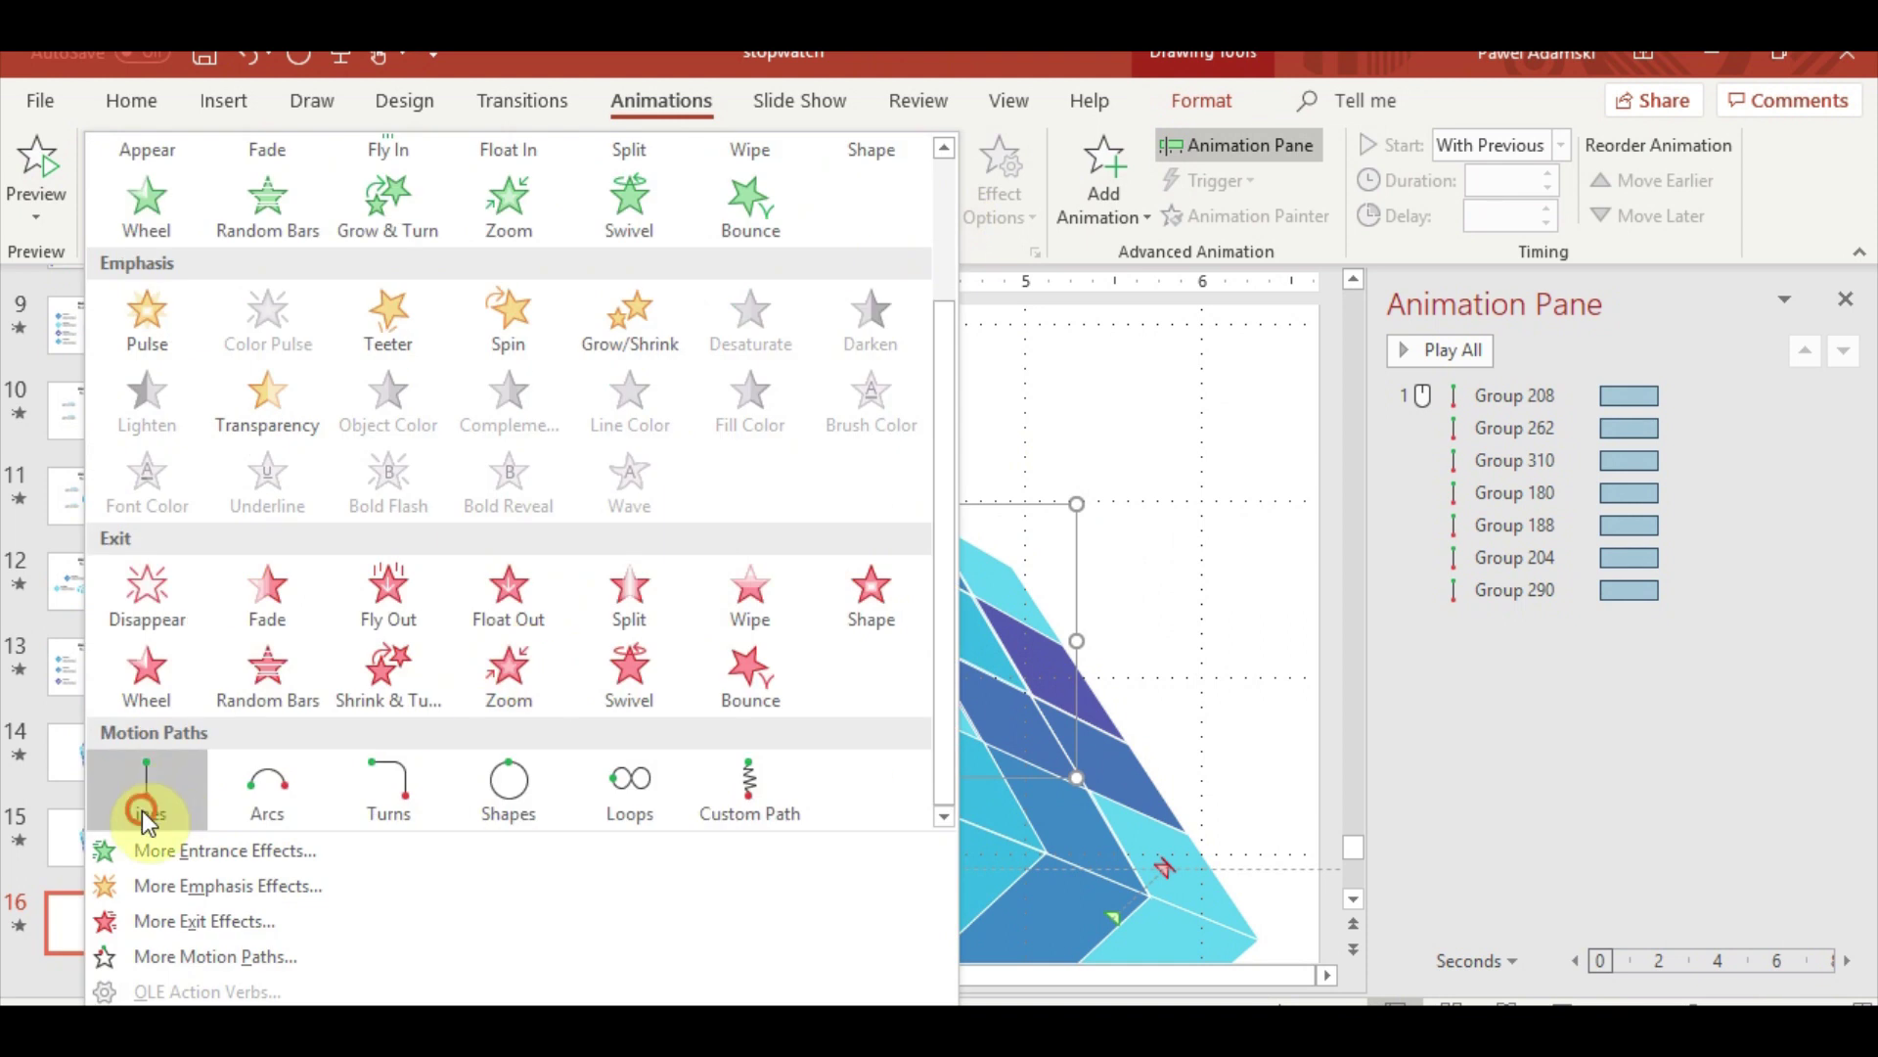
left_click(143, 810)
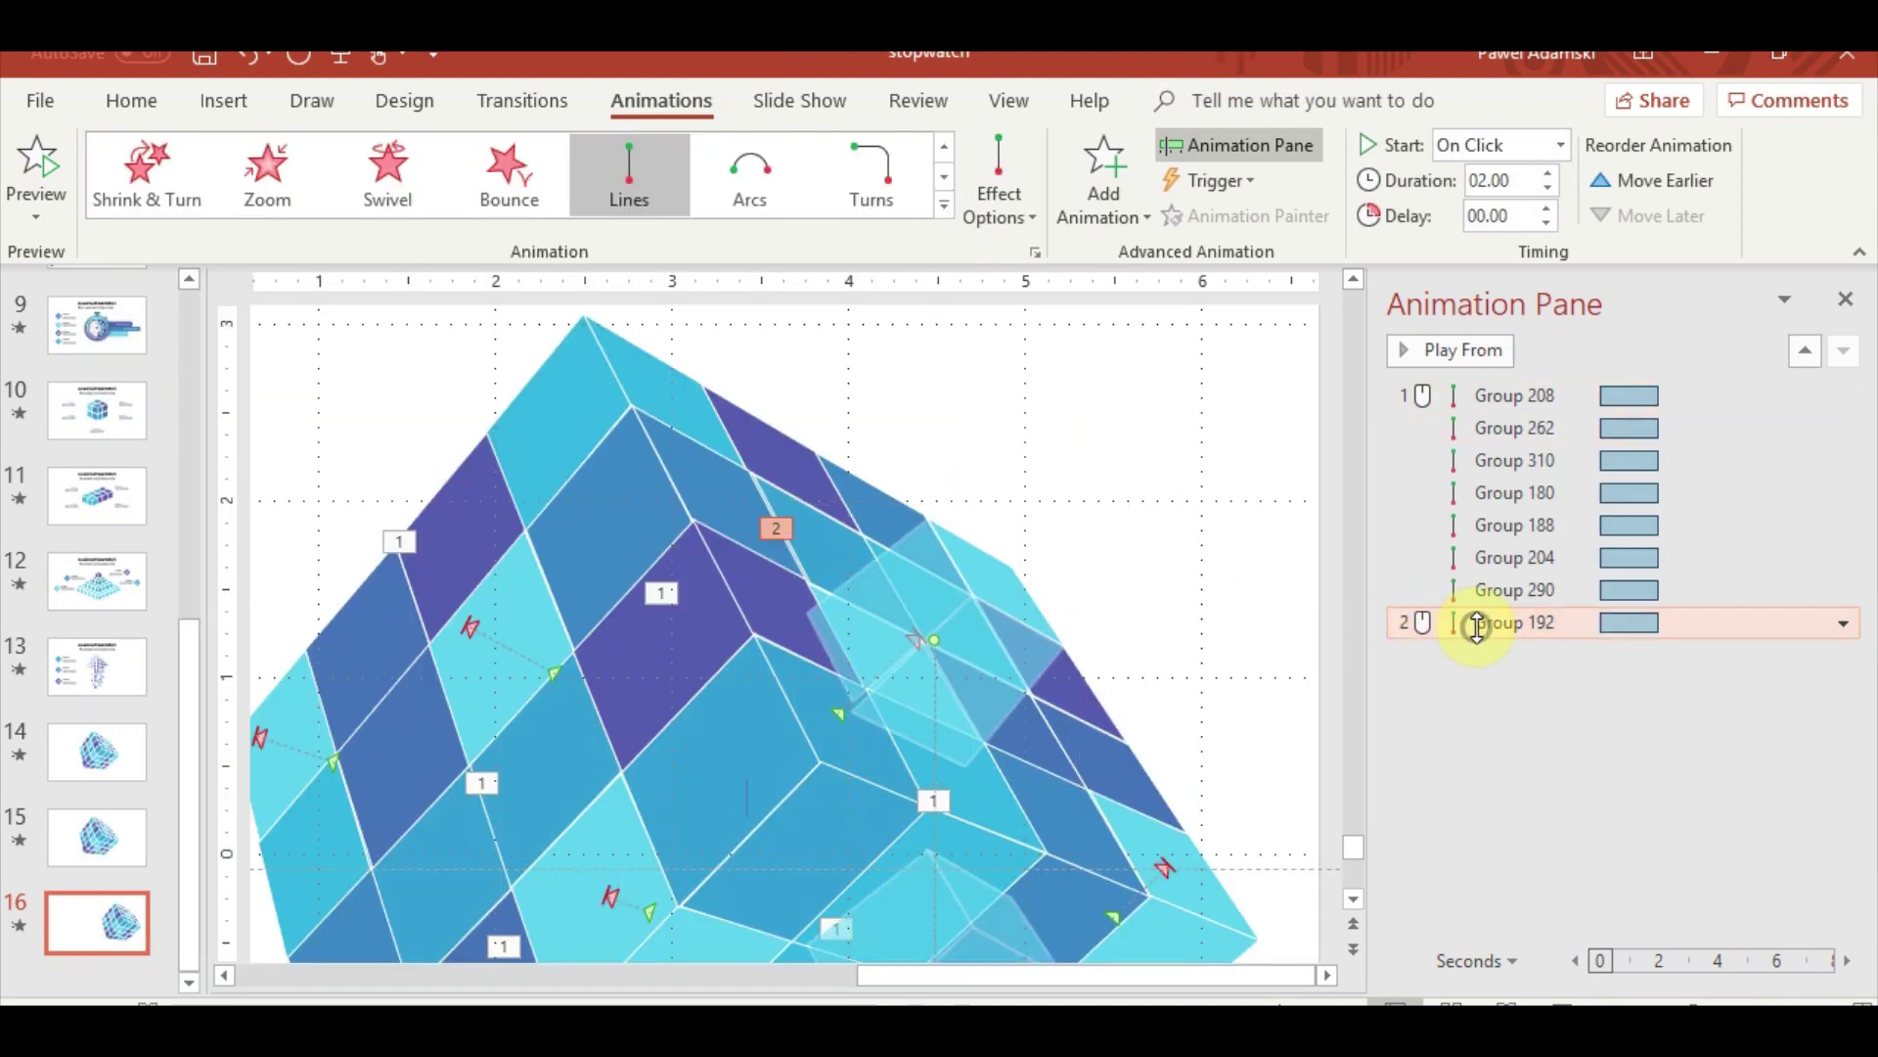
right_click(1477, 626)
left_click(1007, 846)
Move the small cube piece out beside the cube to work on it
left_click(1011, 560)
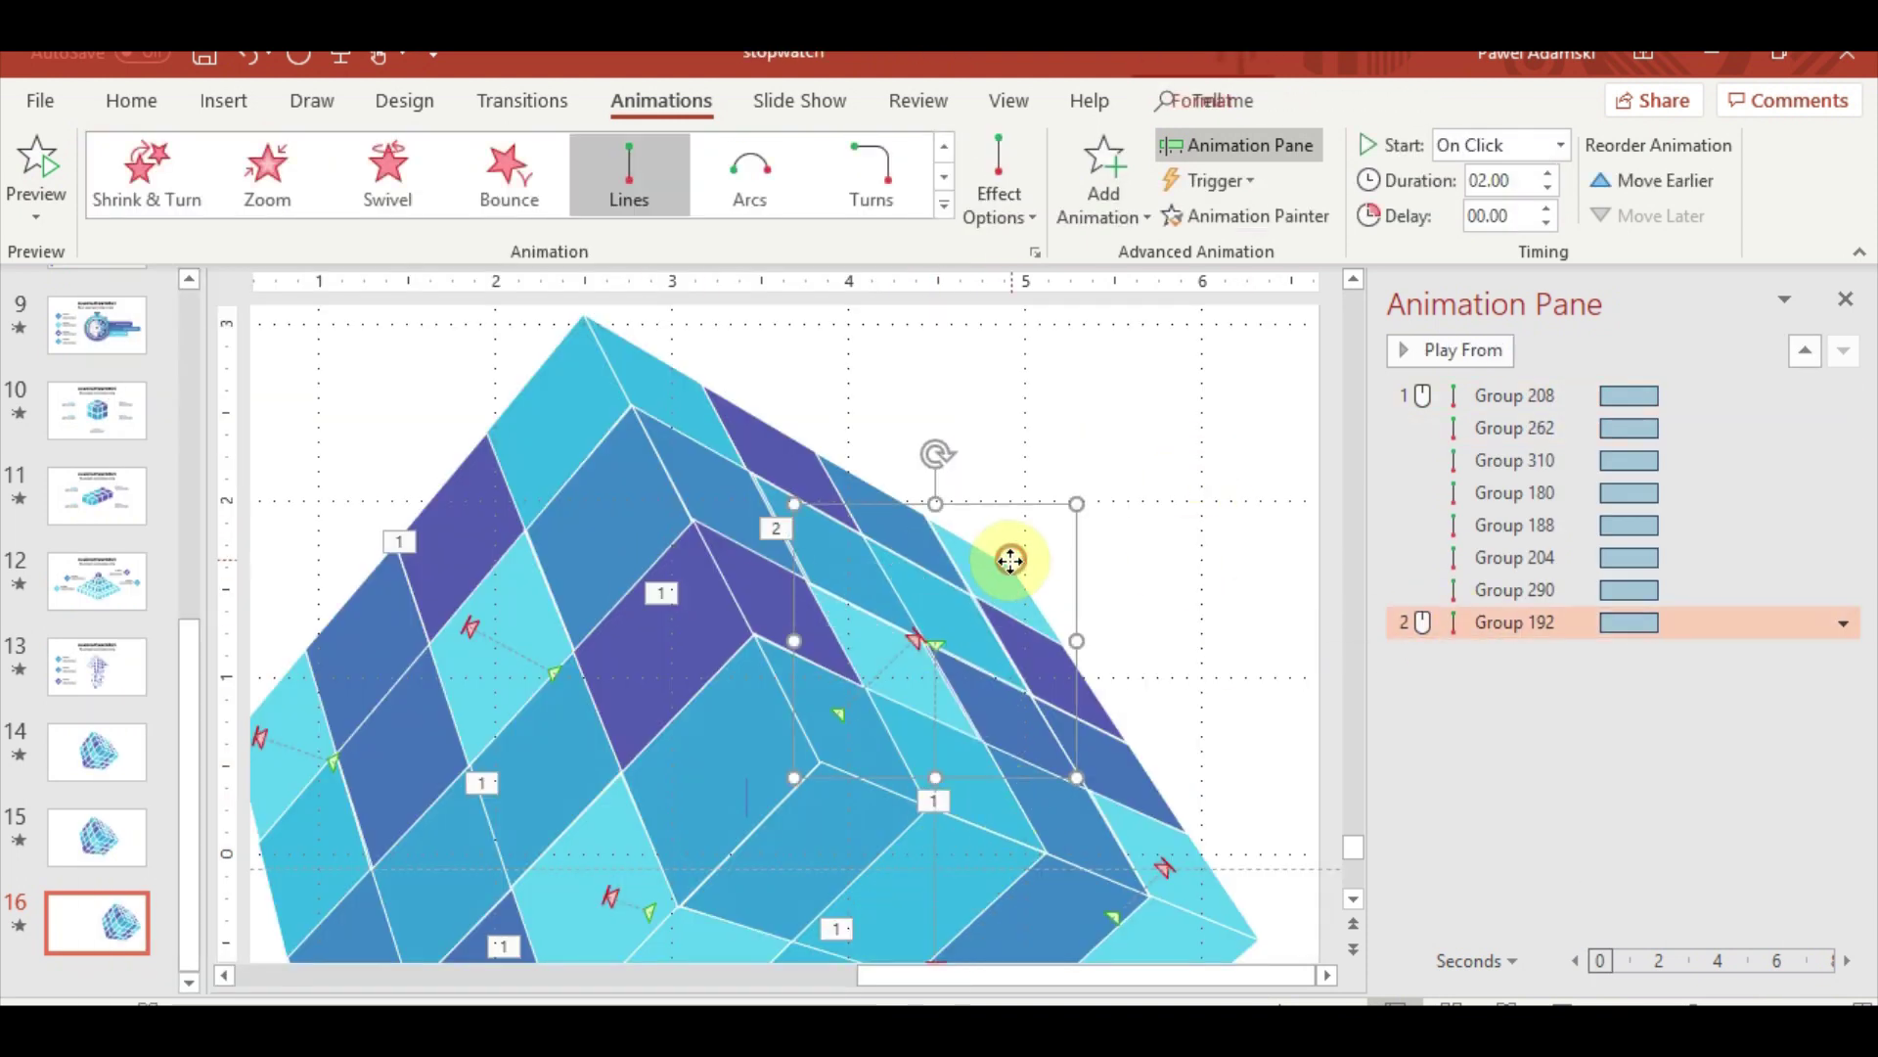
scroll(1011, 560, "down", 2)
mouse_move(936, 504)
left_mouse_down()
mouse_move(936, 826)
mouse_move(1042, 407)
mouse_move(990, 440)
left_mouse_up()
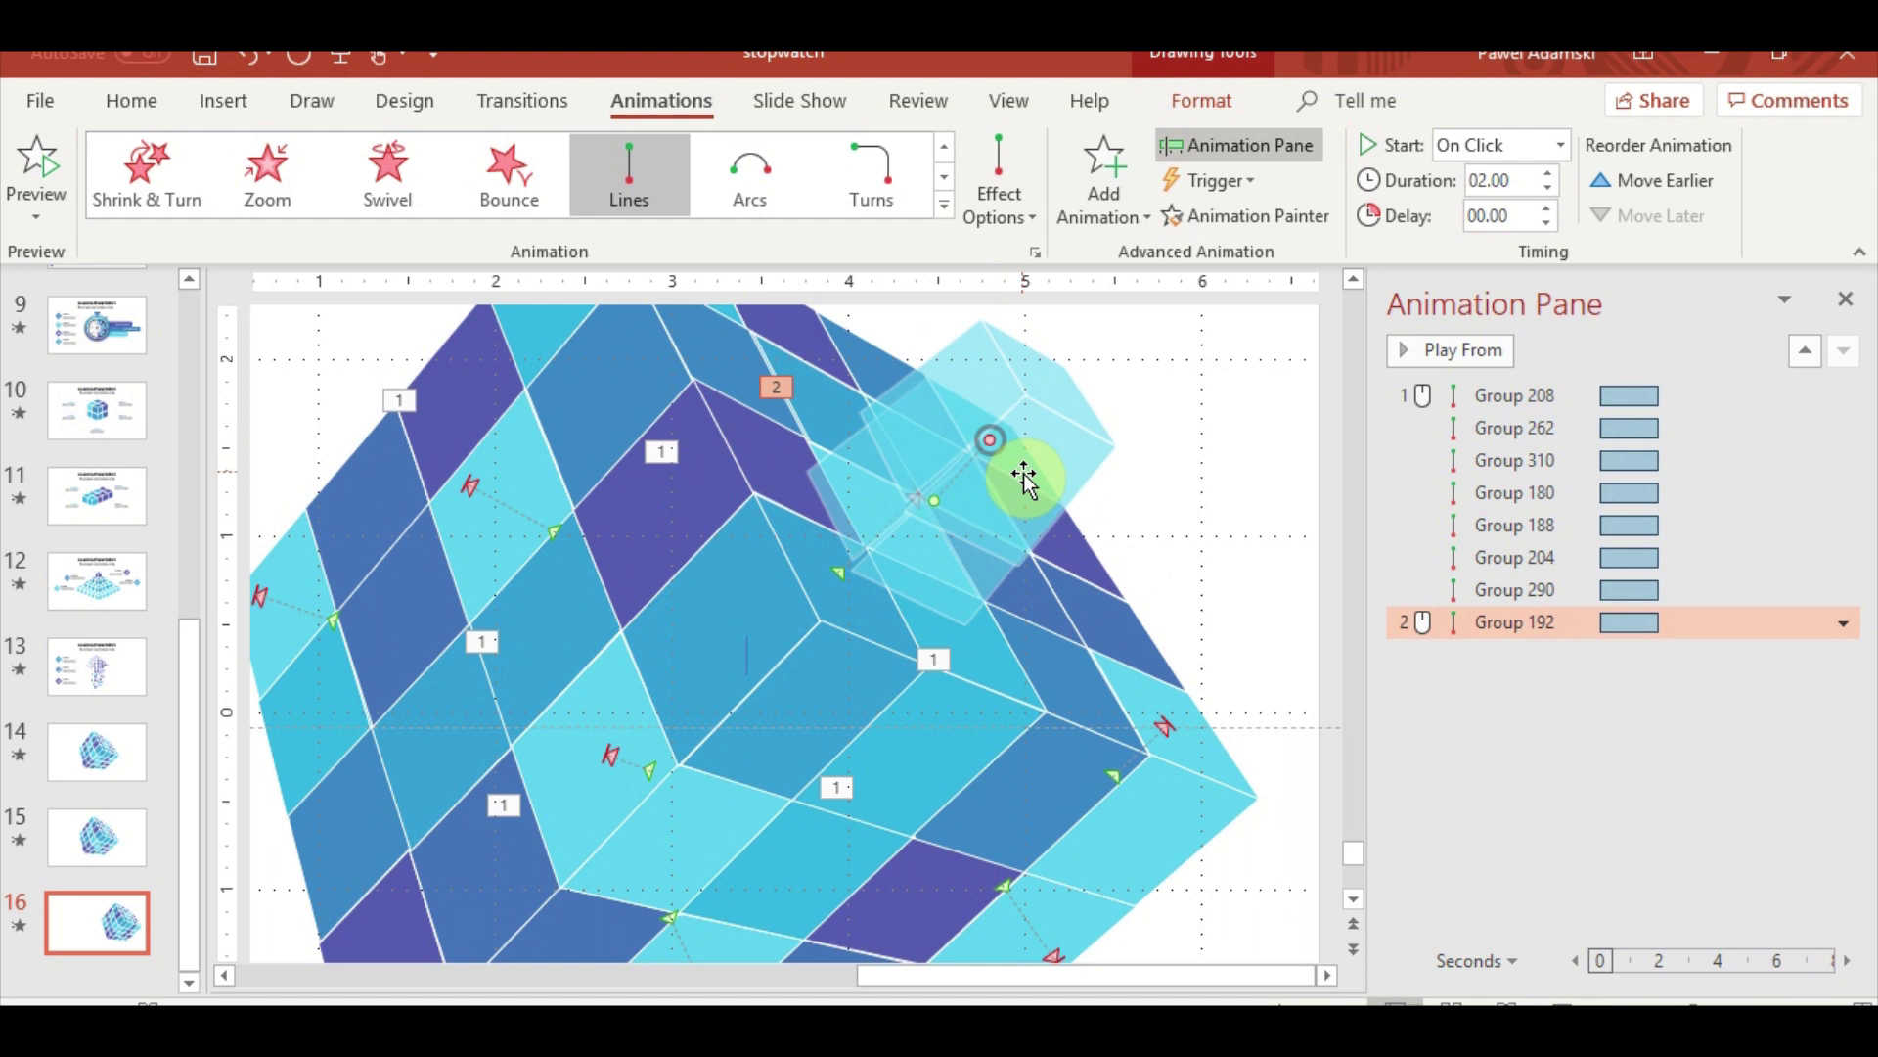
left_click(1169, 401)
left_click(1018, 434)
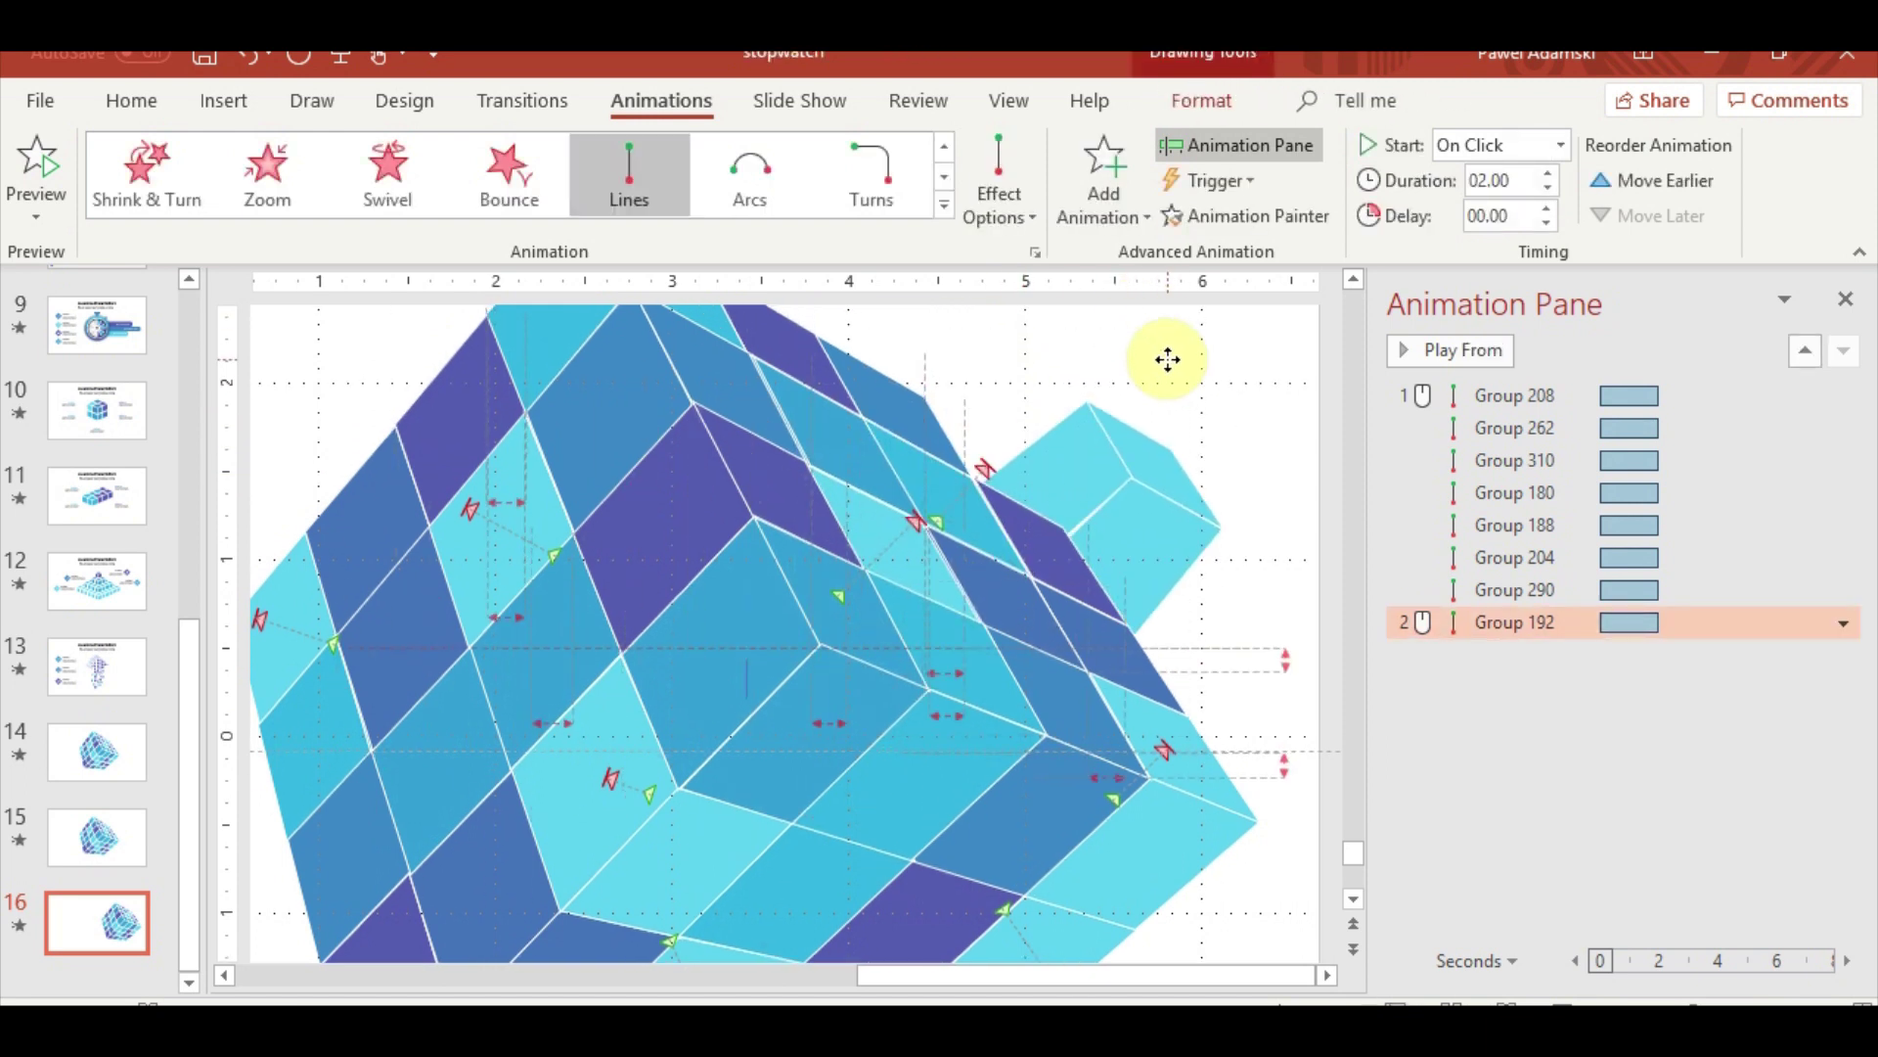
left_click_drag(1091, 379, 1272, 411)
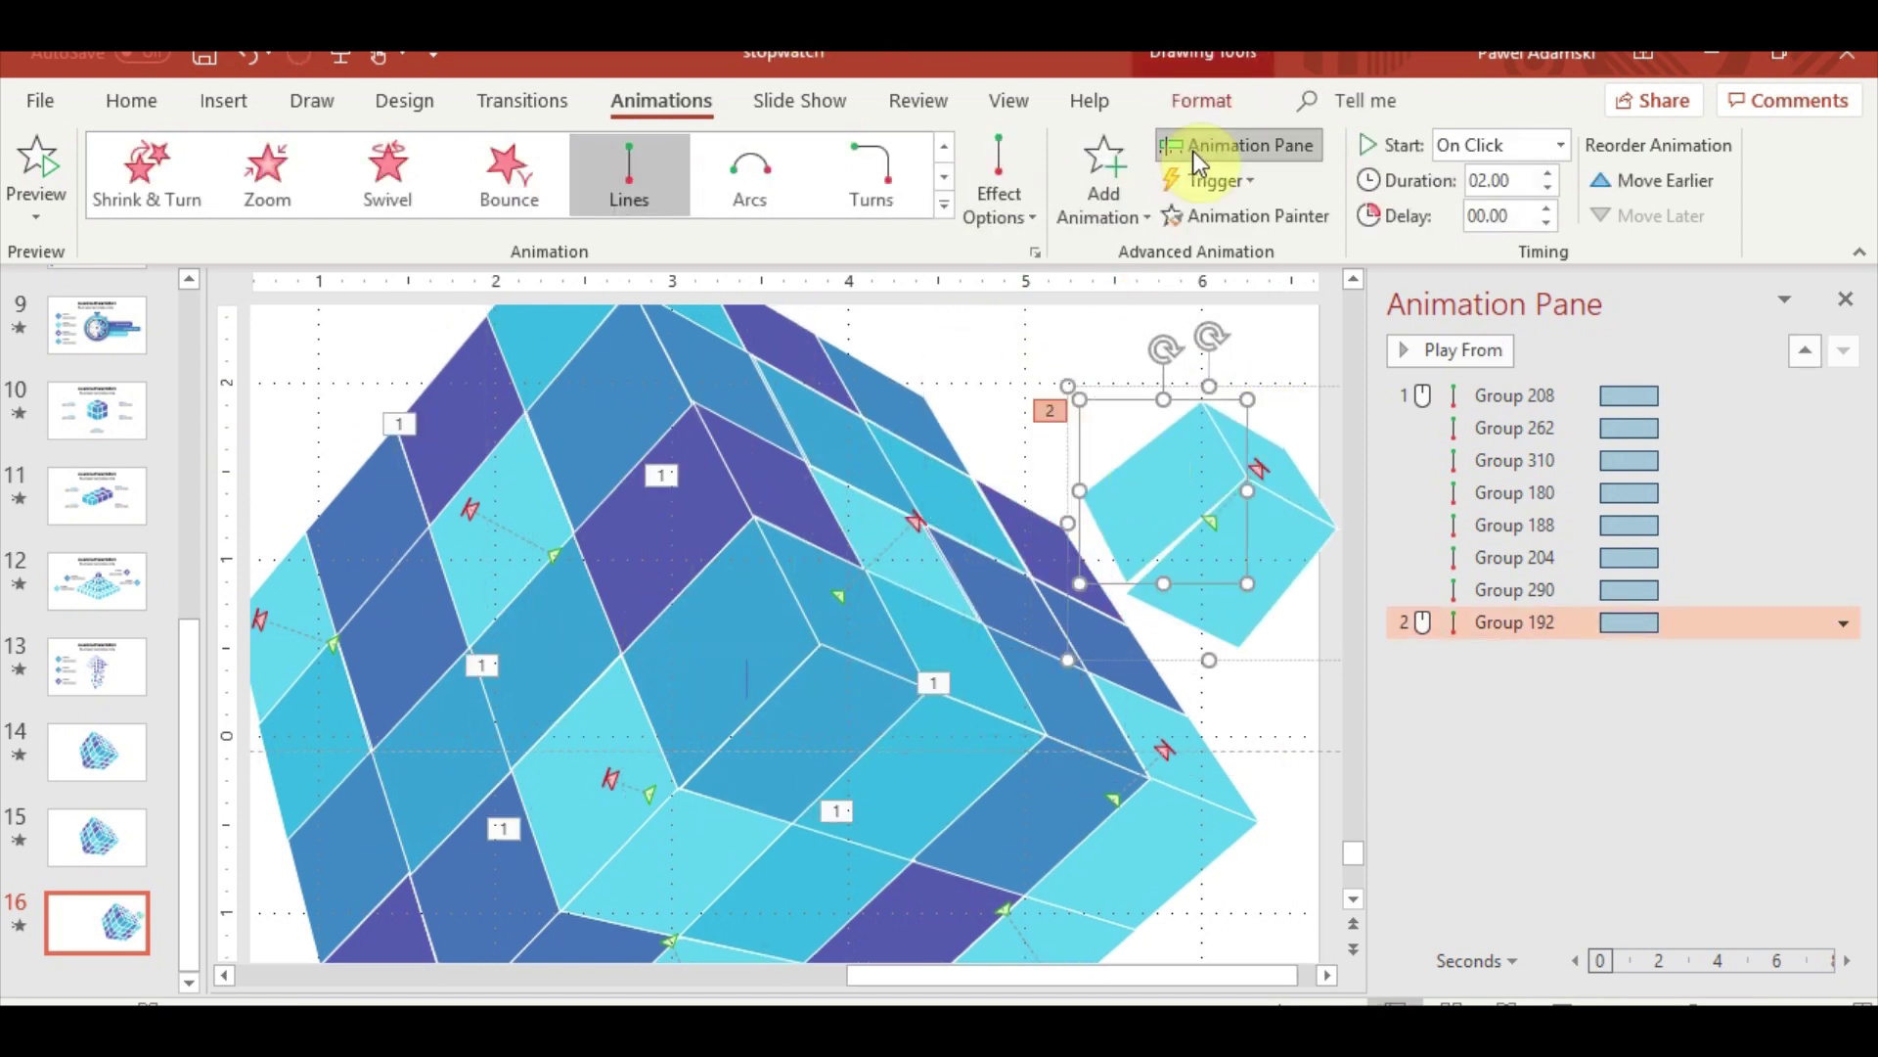
Edit the points of the small piece's upper face
left_click(1184, 102)
left_click(279, 144)
left_click(1021, 512)
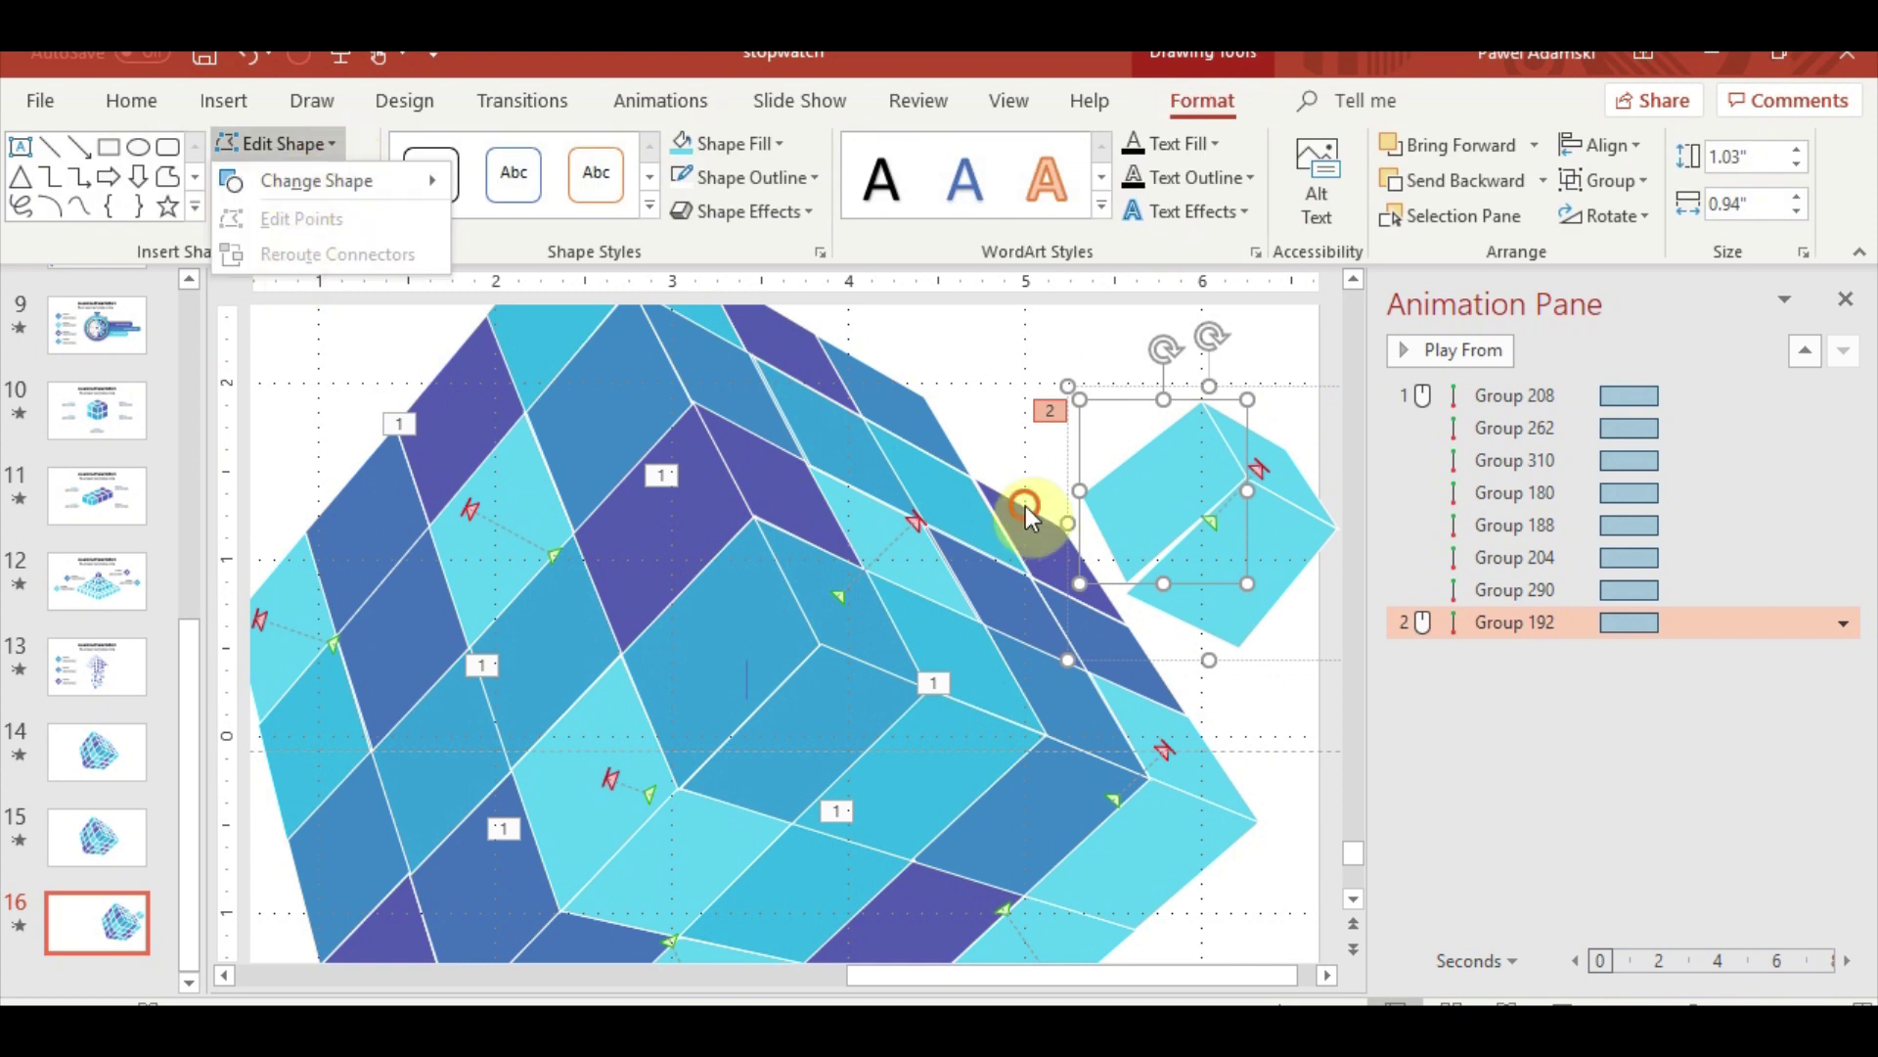
left_click(232, 147)
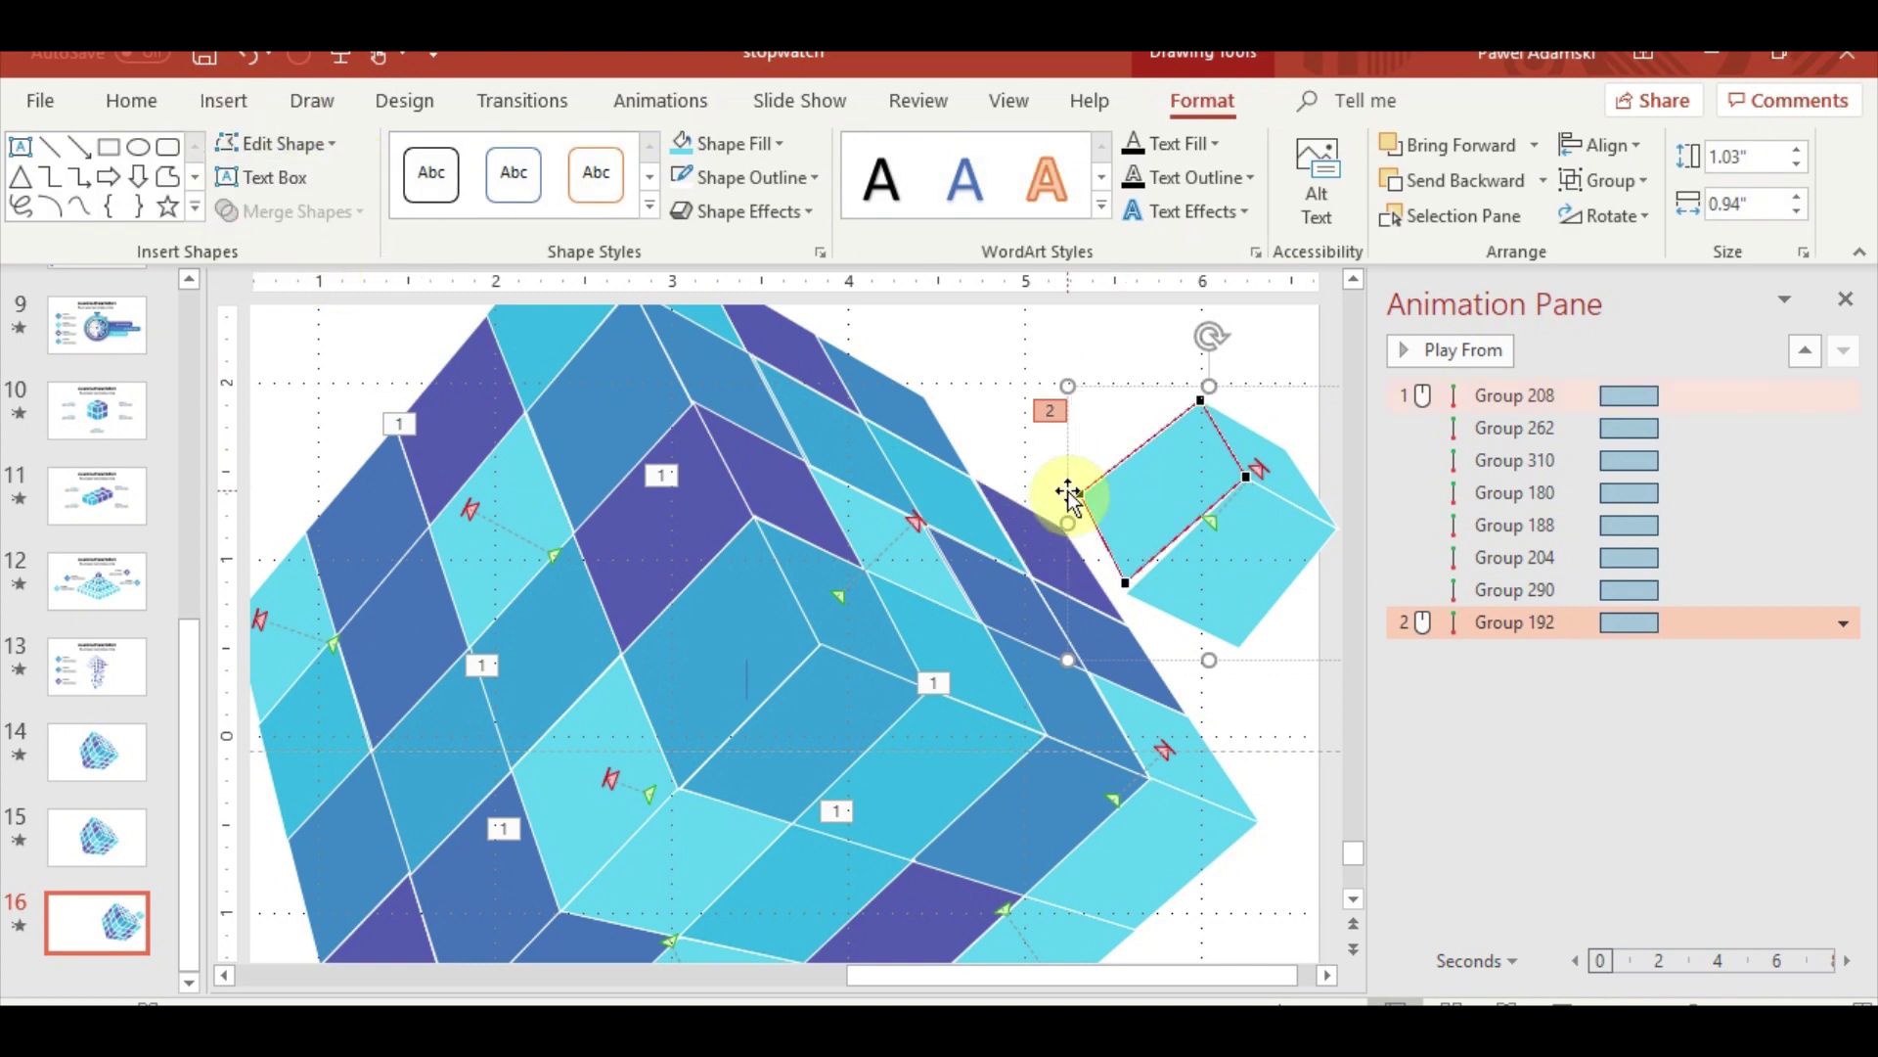
left_click(1095, 506)
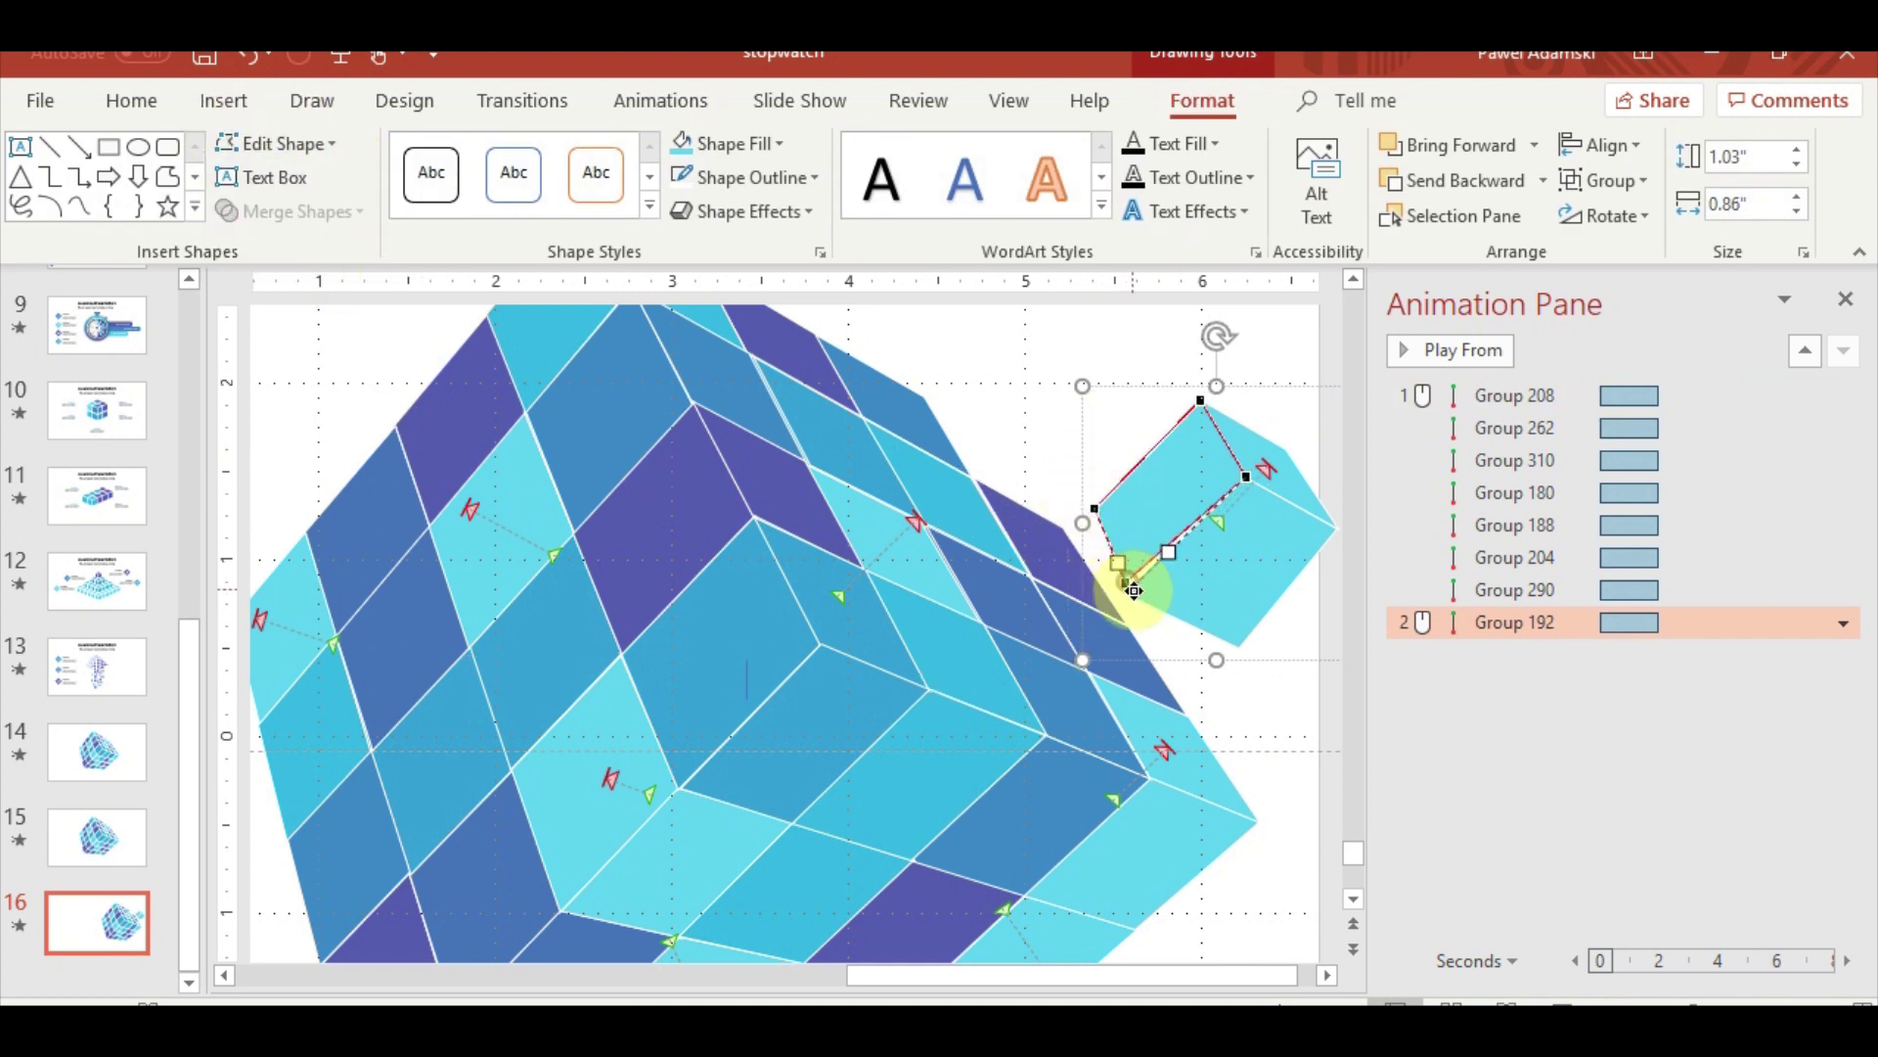
Edit the lower face's points so its left and bottom corners line up with its neighbours
left_click(1291, 587)
left_click(277, 143)
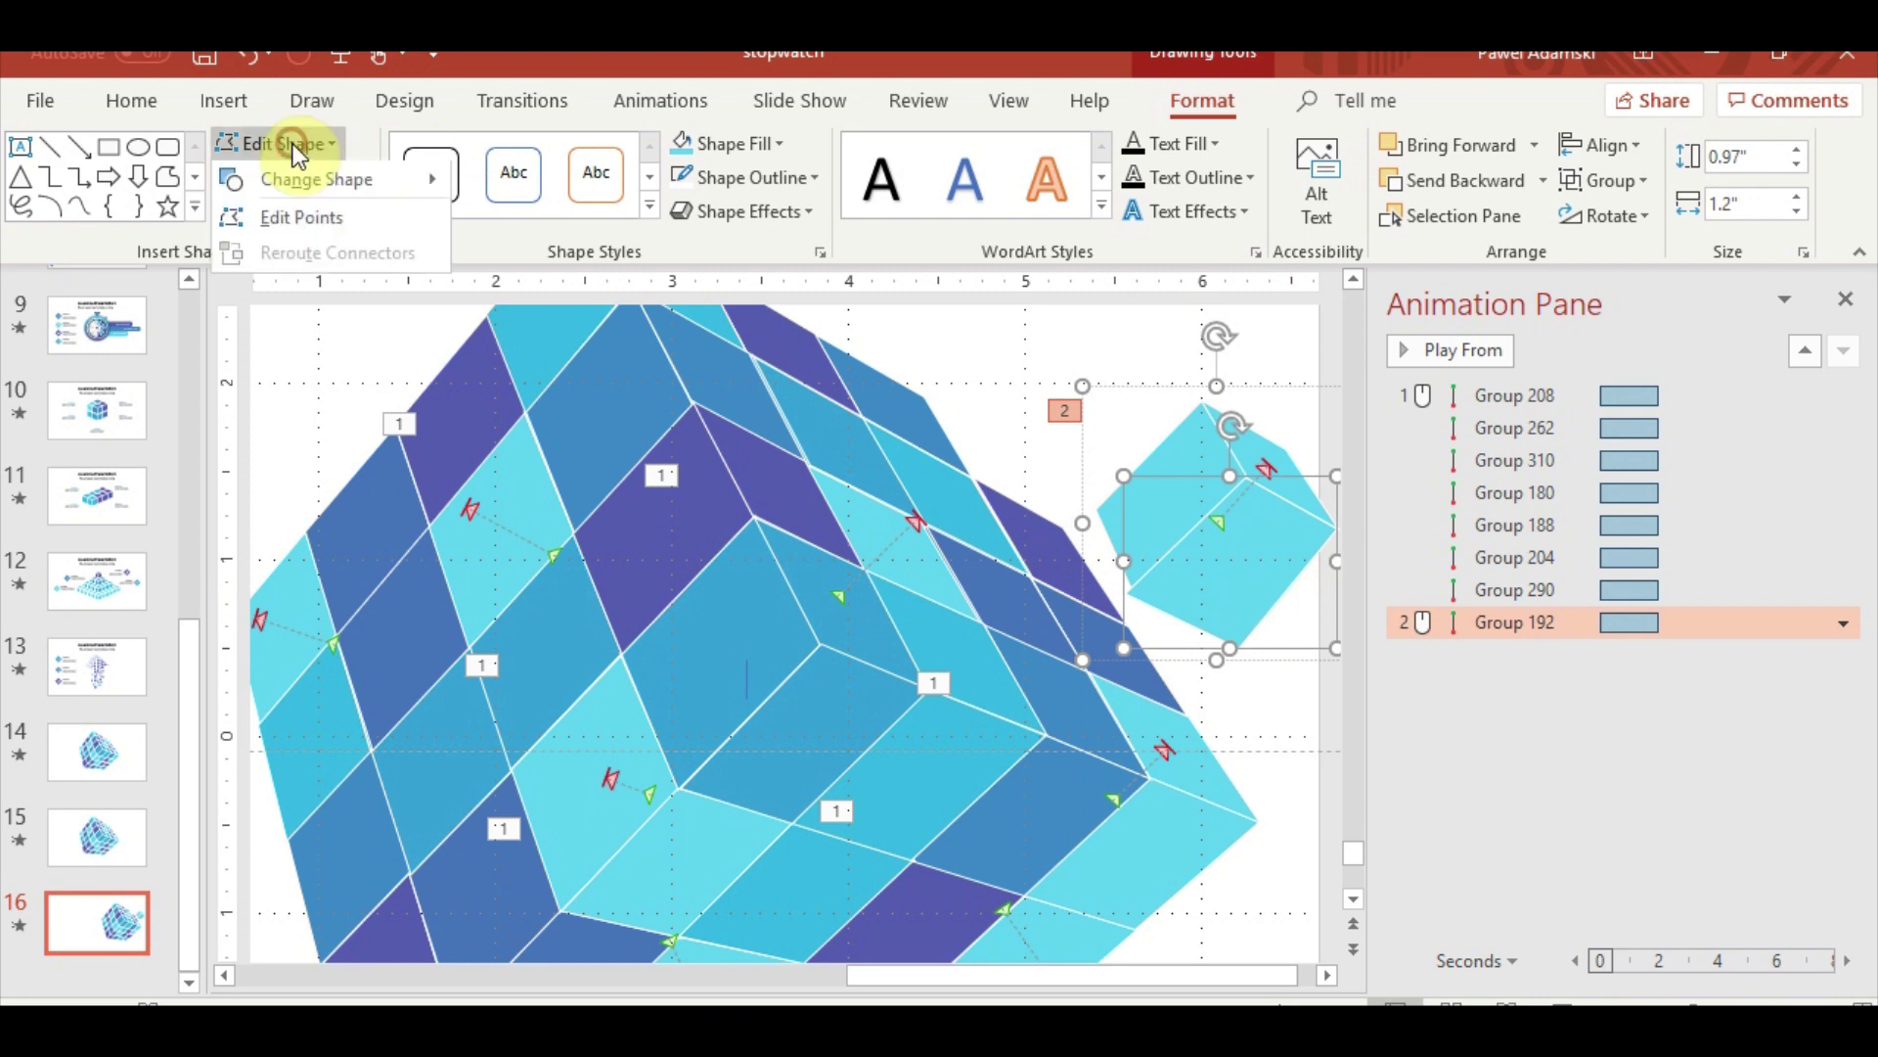
left_click(287, 215)
scroll(1192, 597, "up", 3, "ctrl")
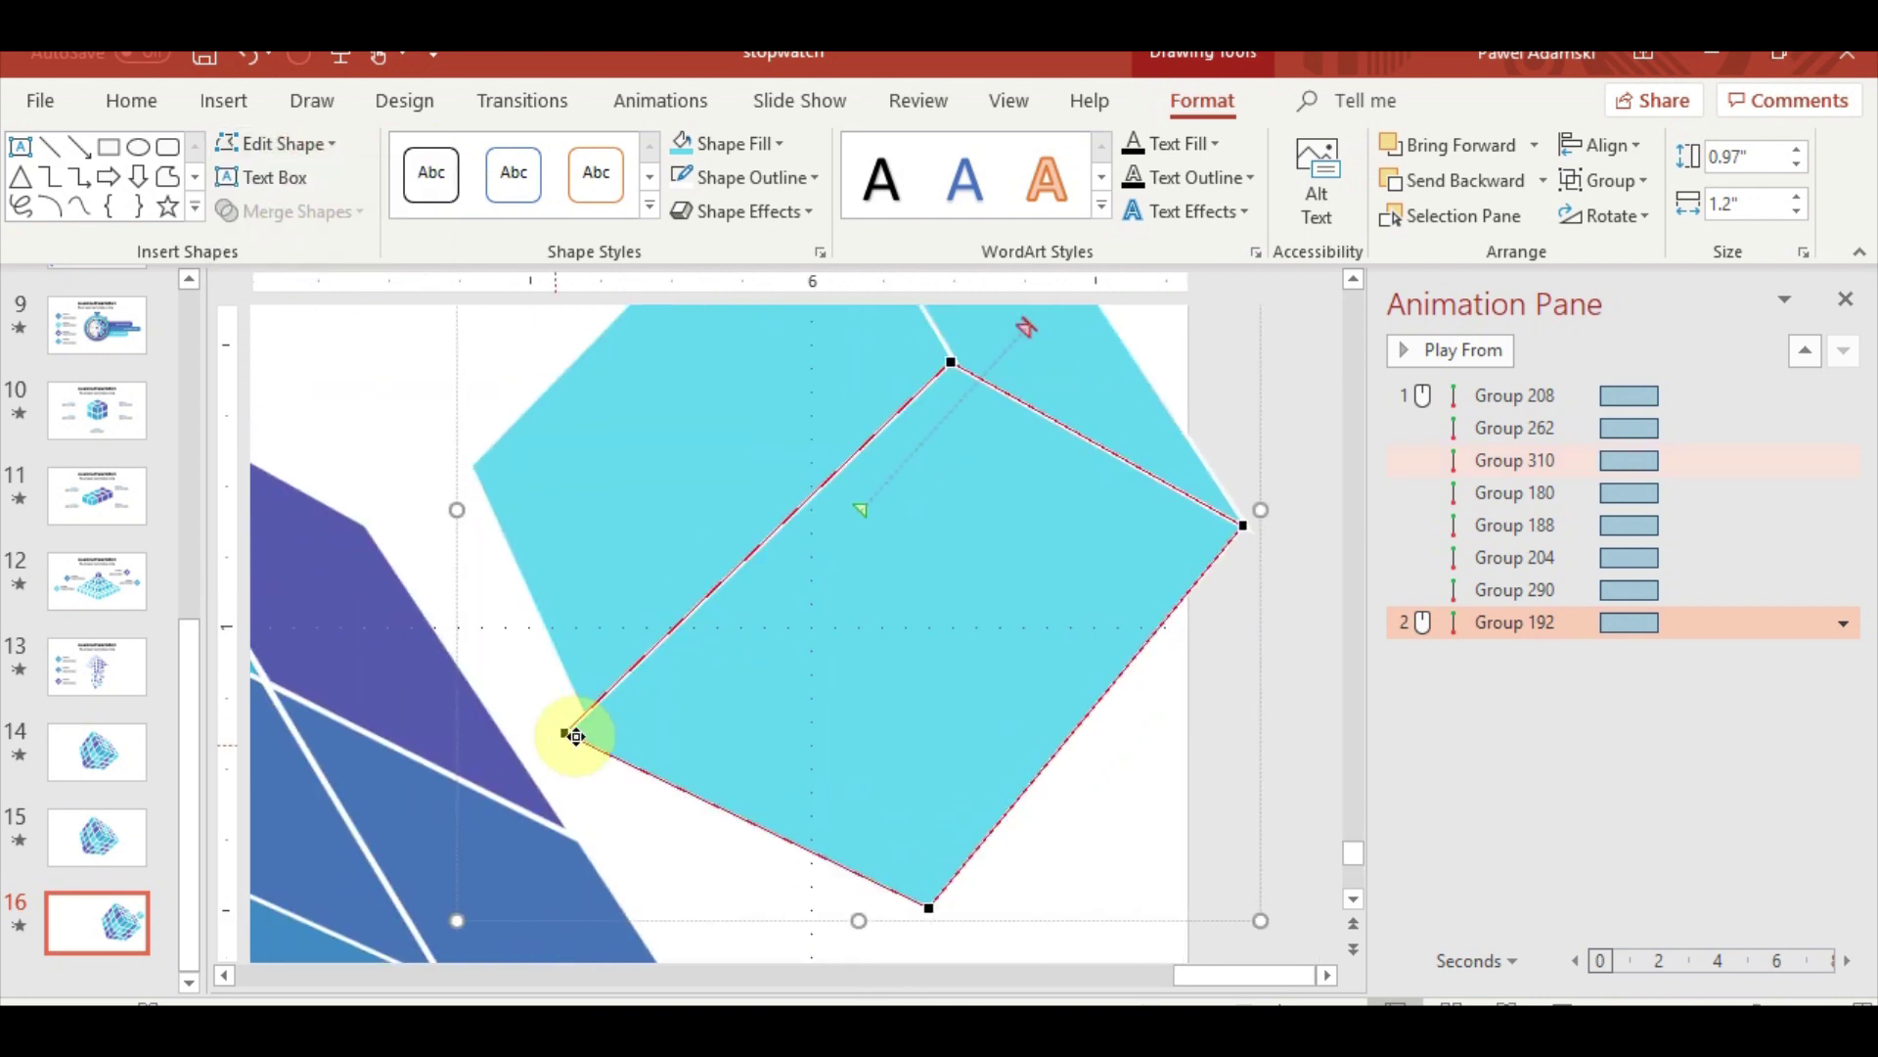
left_click_drag(564, 732, 585, 714)
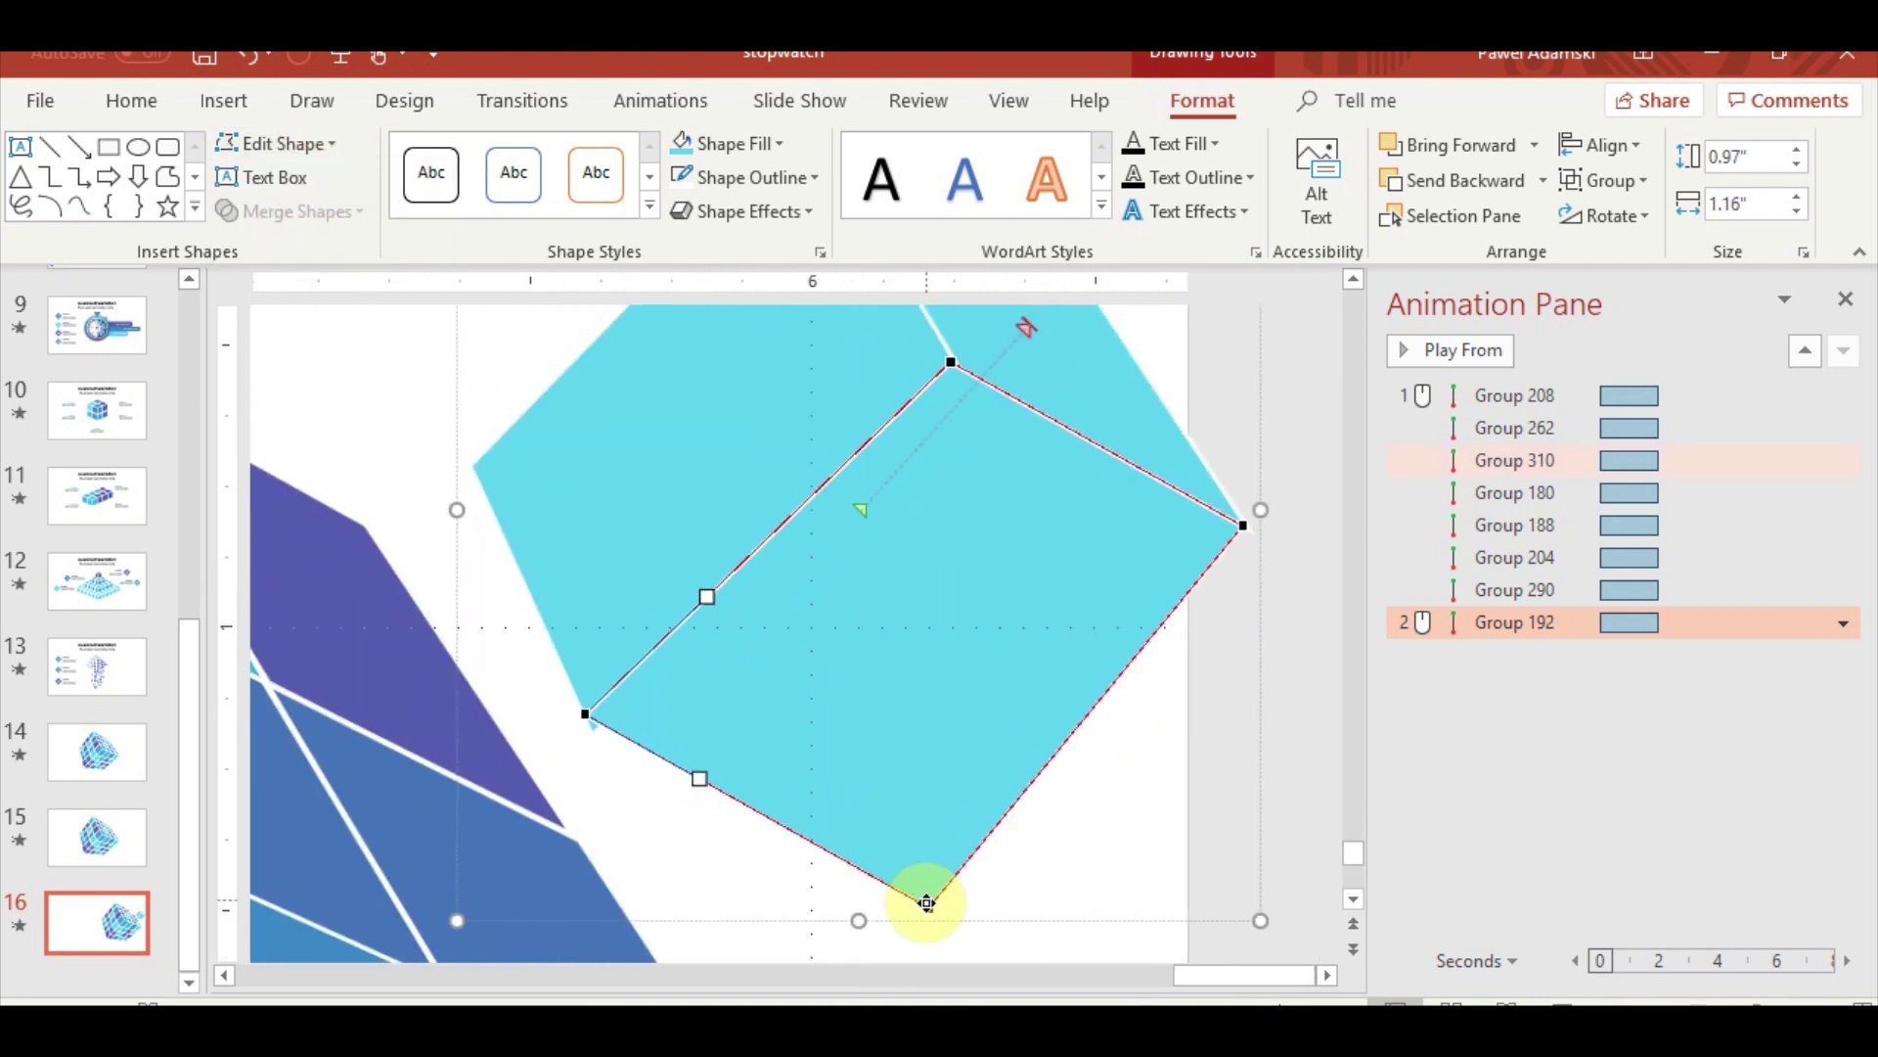
left_click_drag(920, 901, 914, 893)
scroll(893, 747, "down", 3, "ctrl")
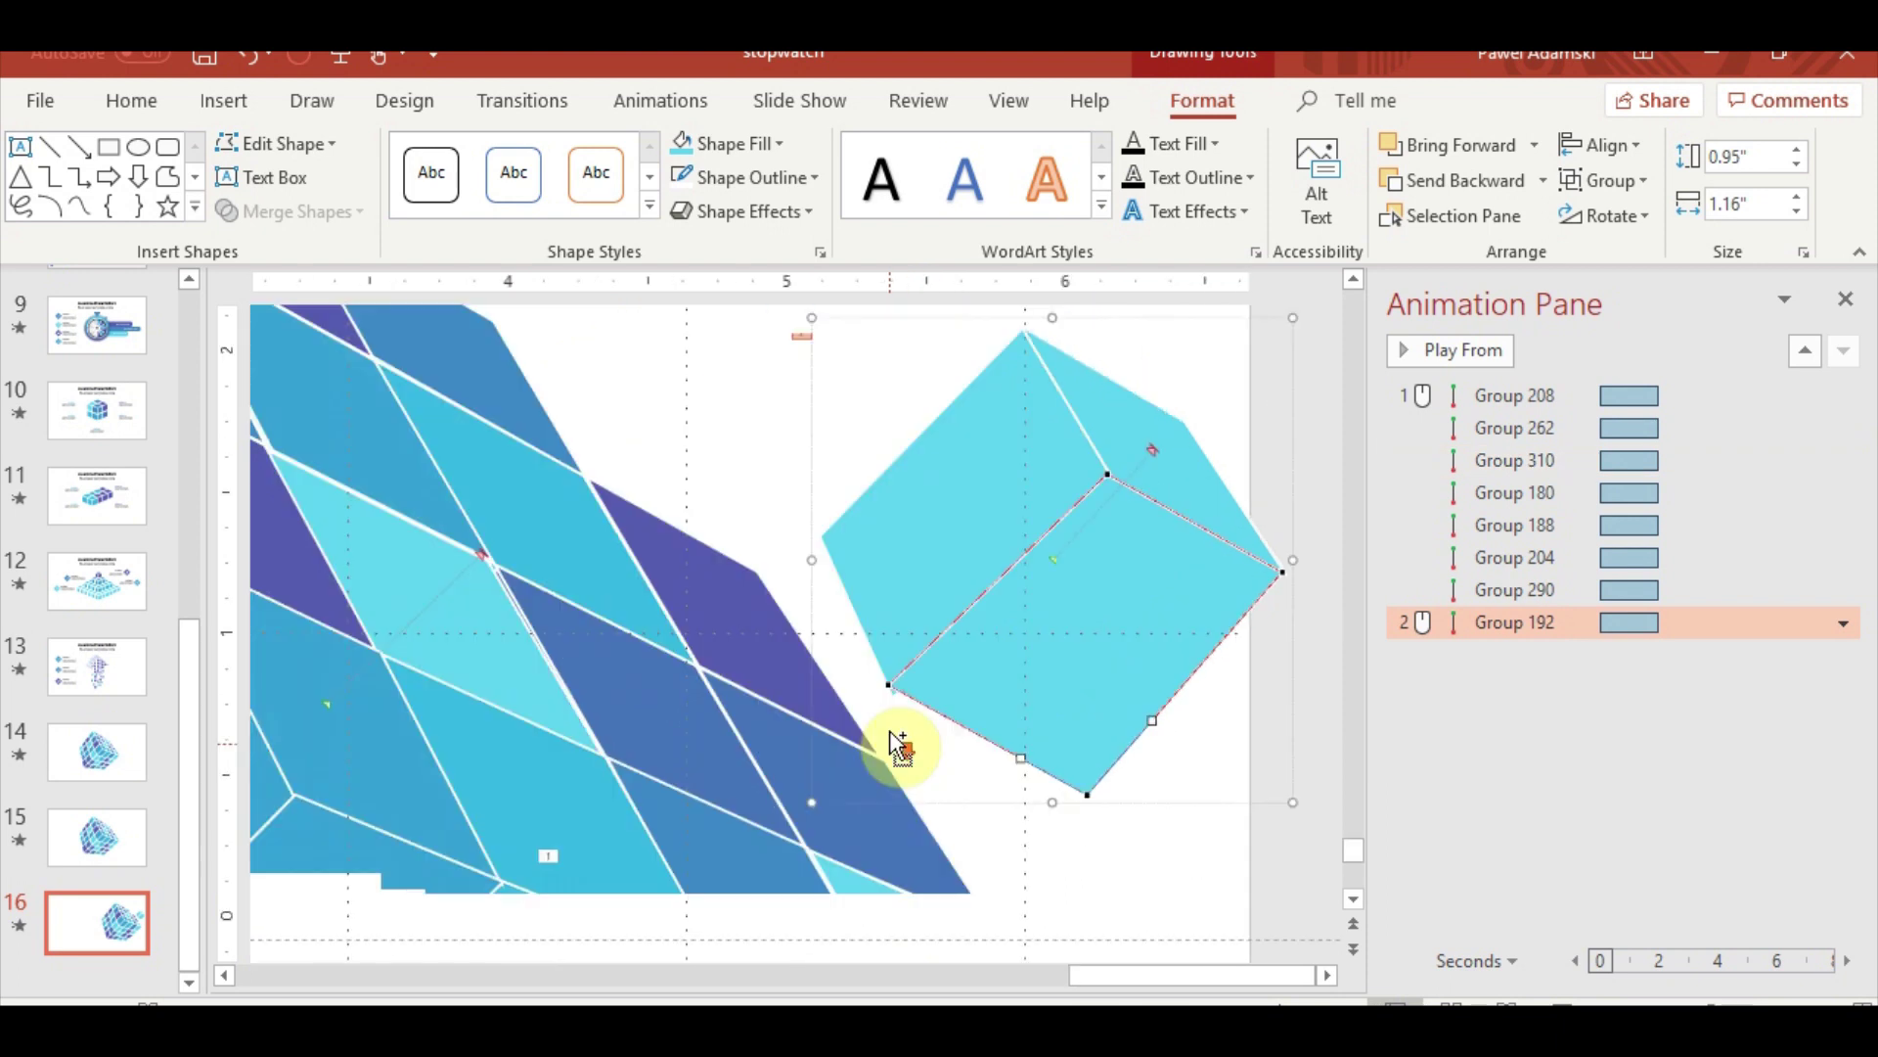
left_click(1246, 347)
Move the small piece back onto the cube and set Group 192 to Start With Previous
left_click_drag(1250, 612, 1006, 588)
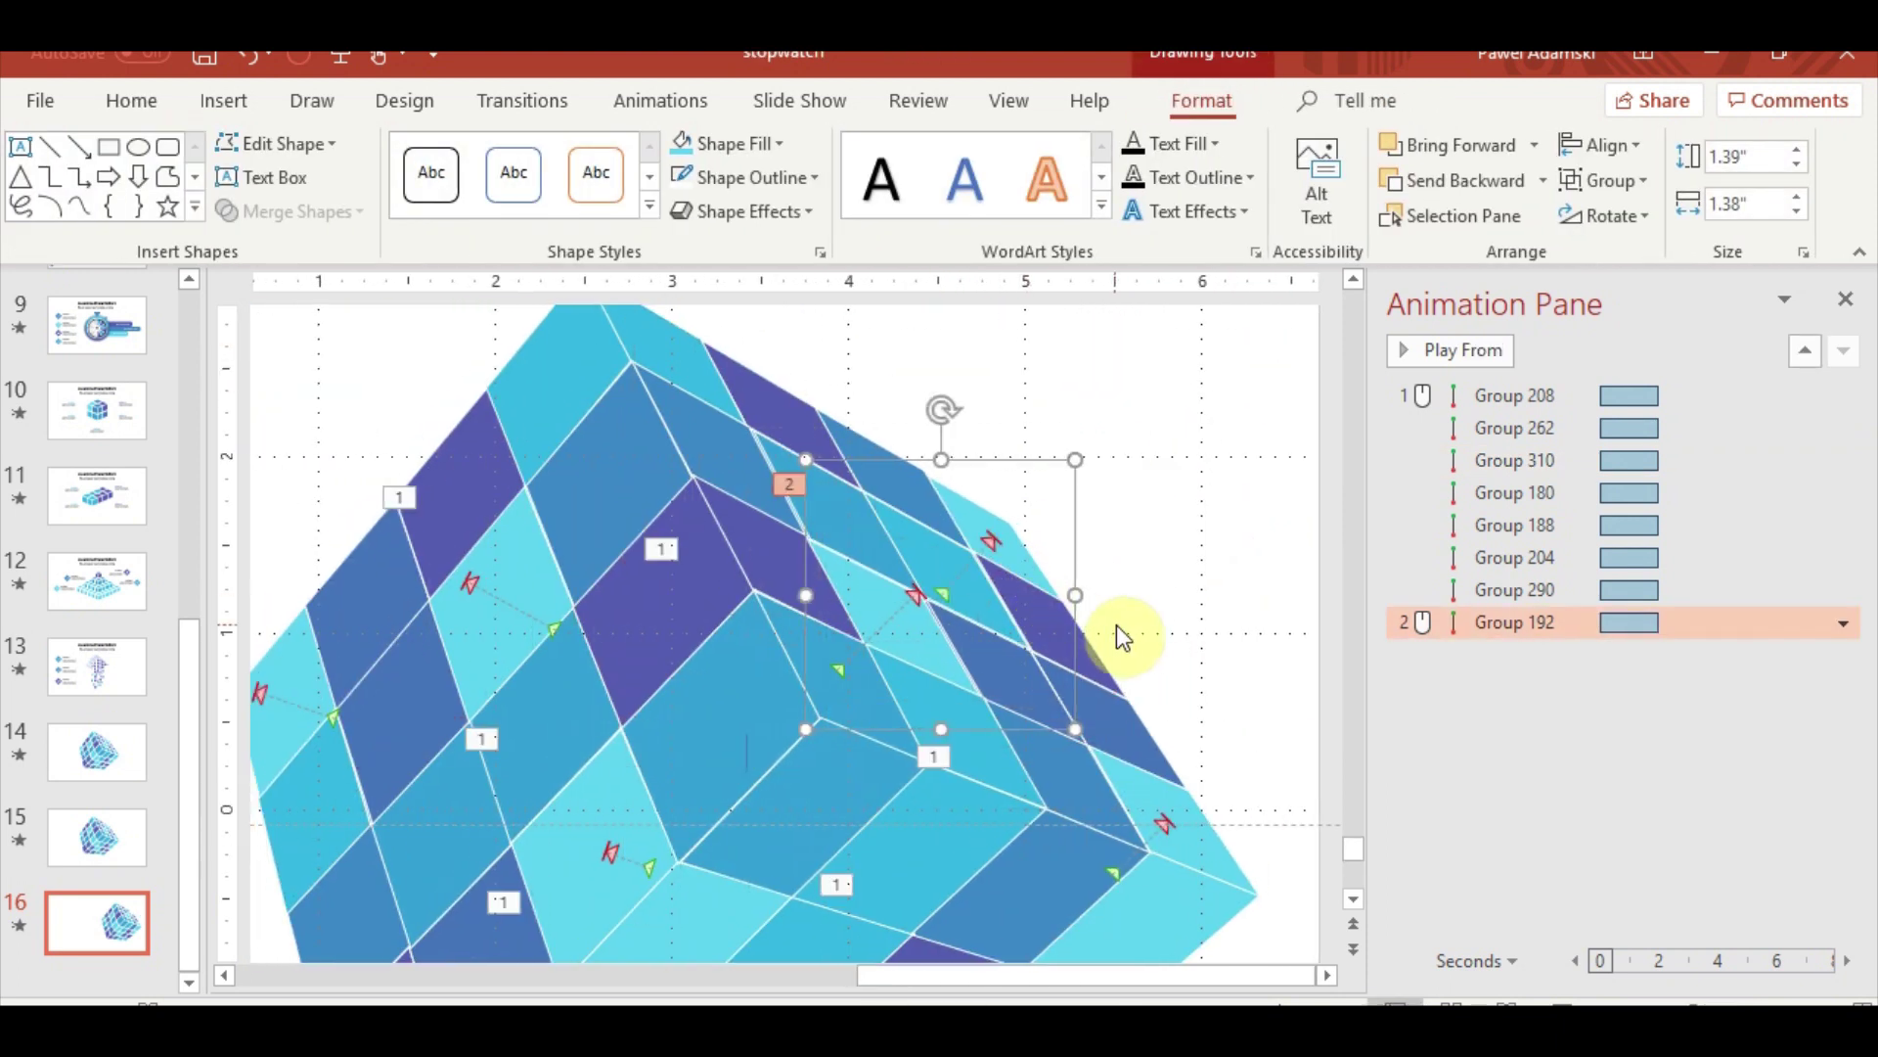
right_click(1551, 628)
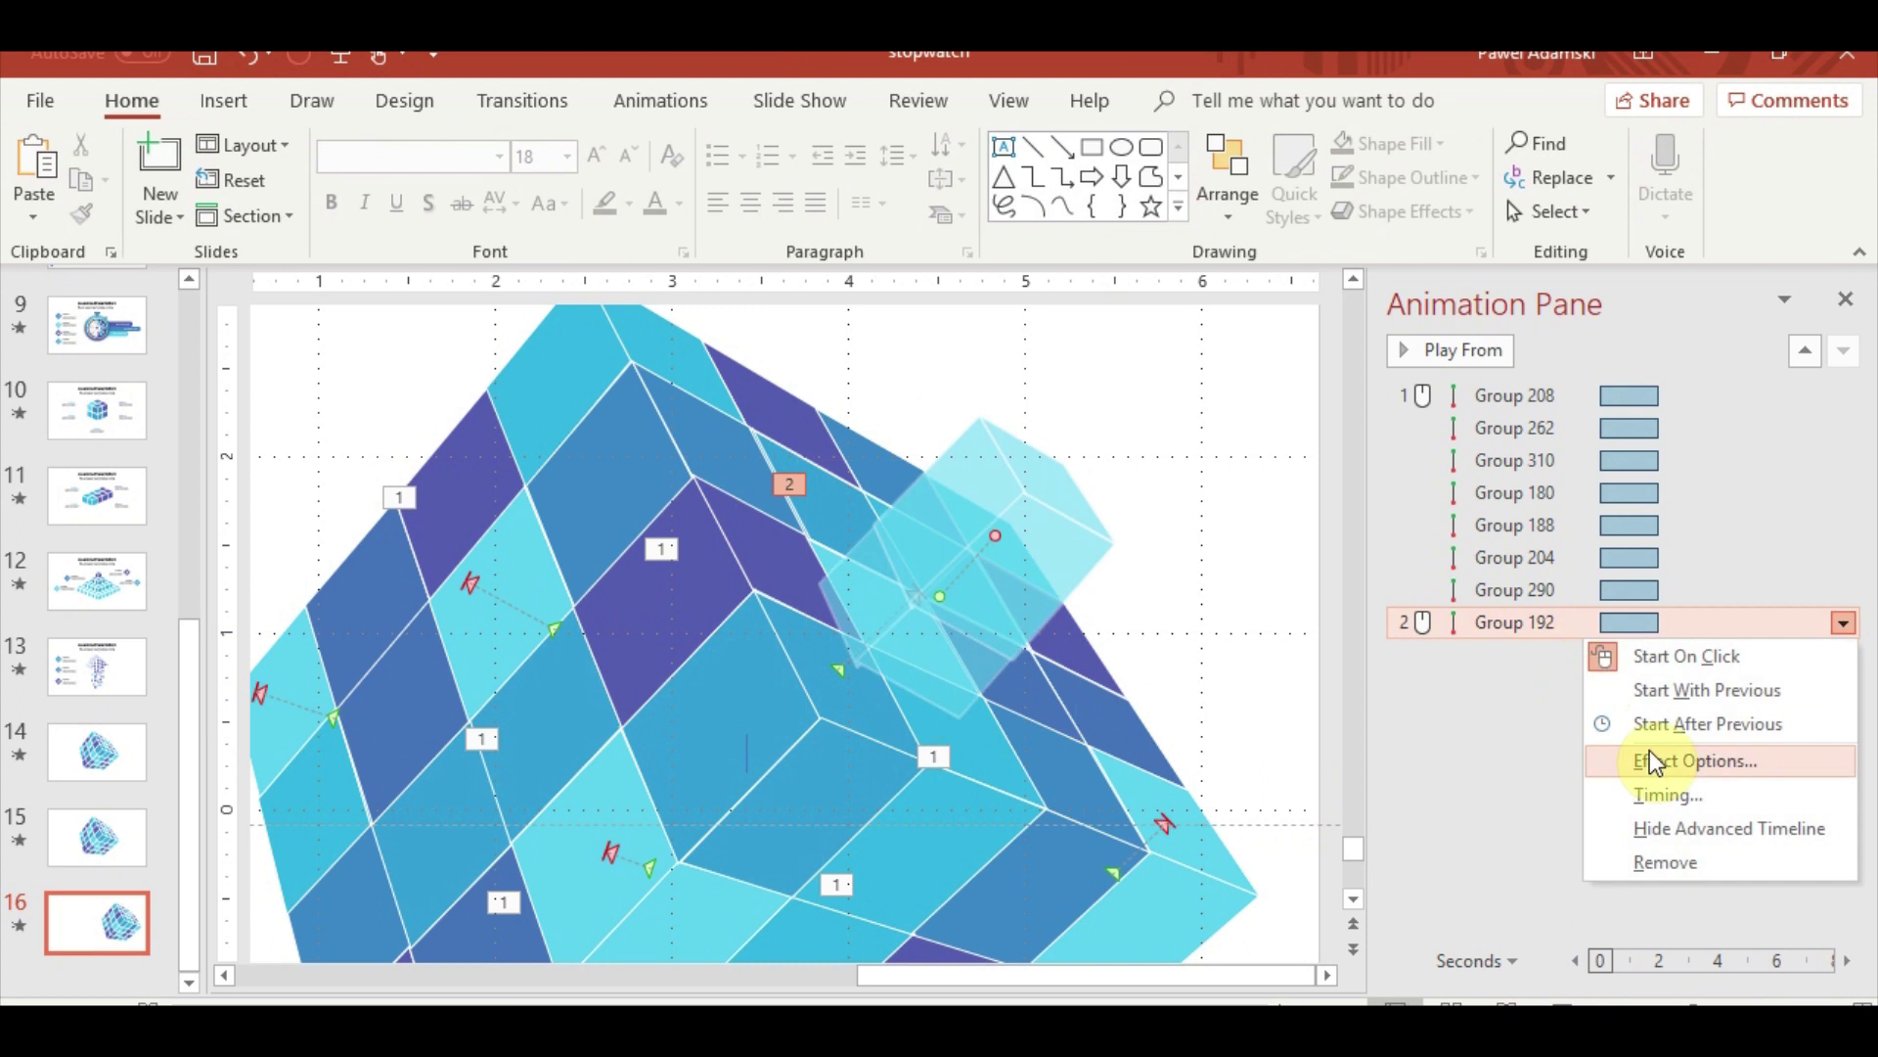
left_click(1738, 690)
left_click(1594, 990)
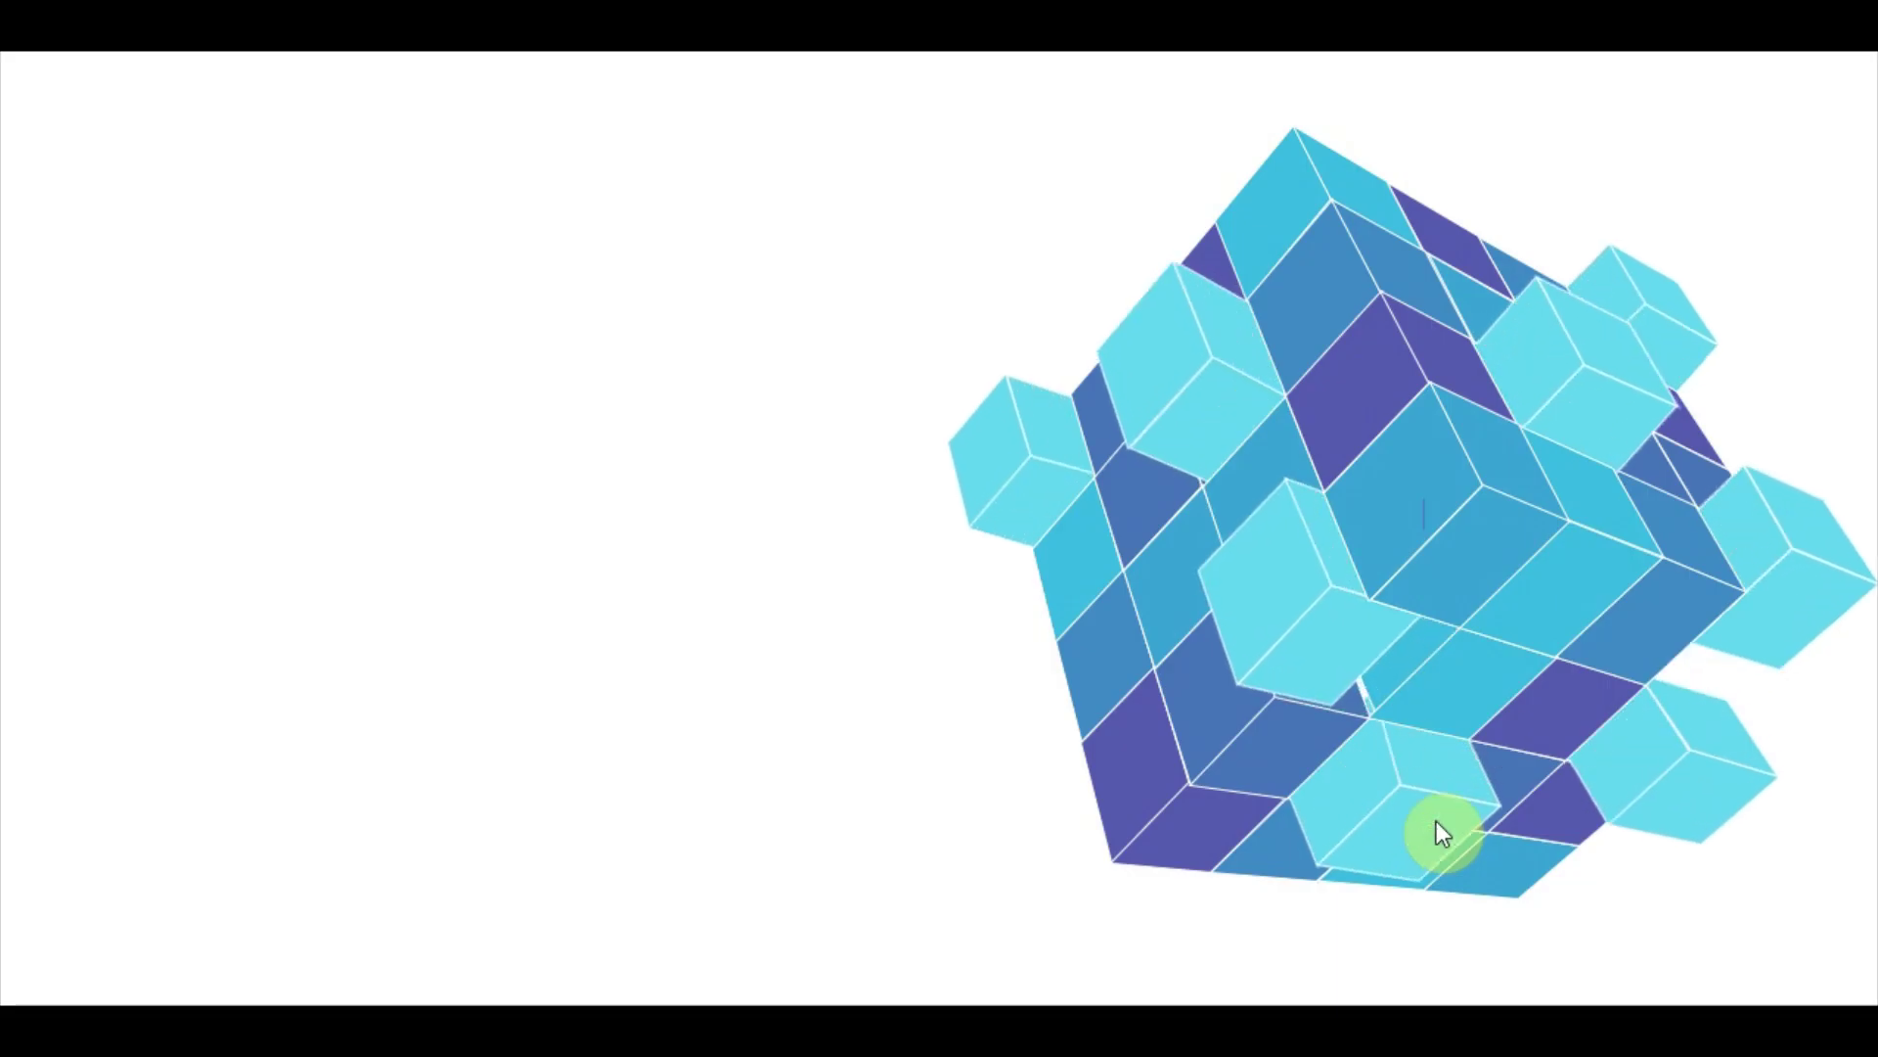
key("Escape")
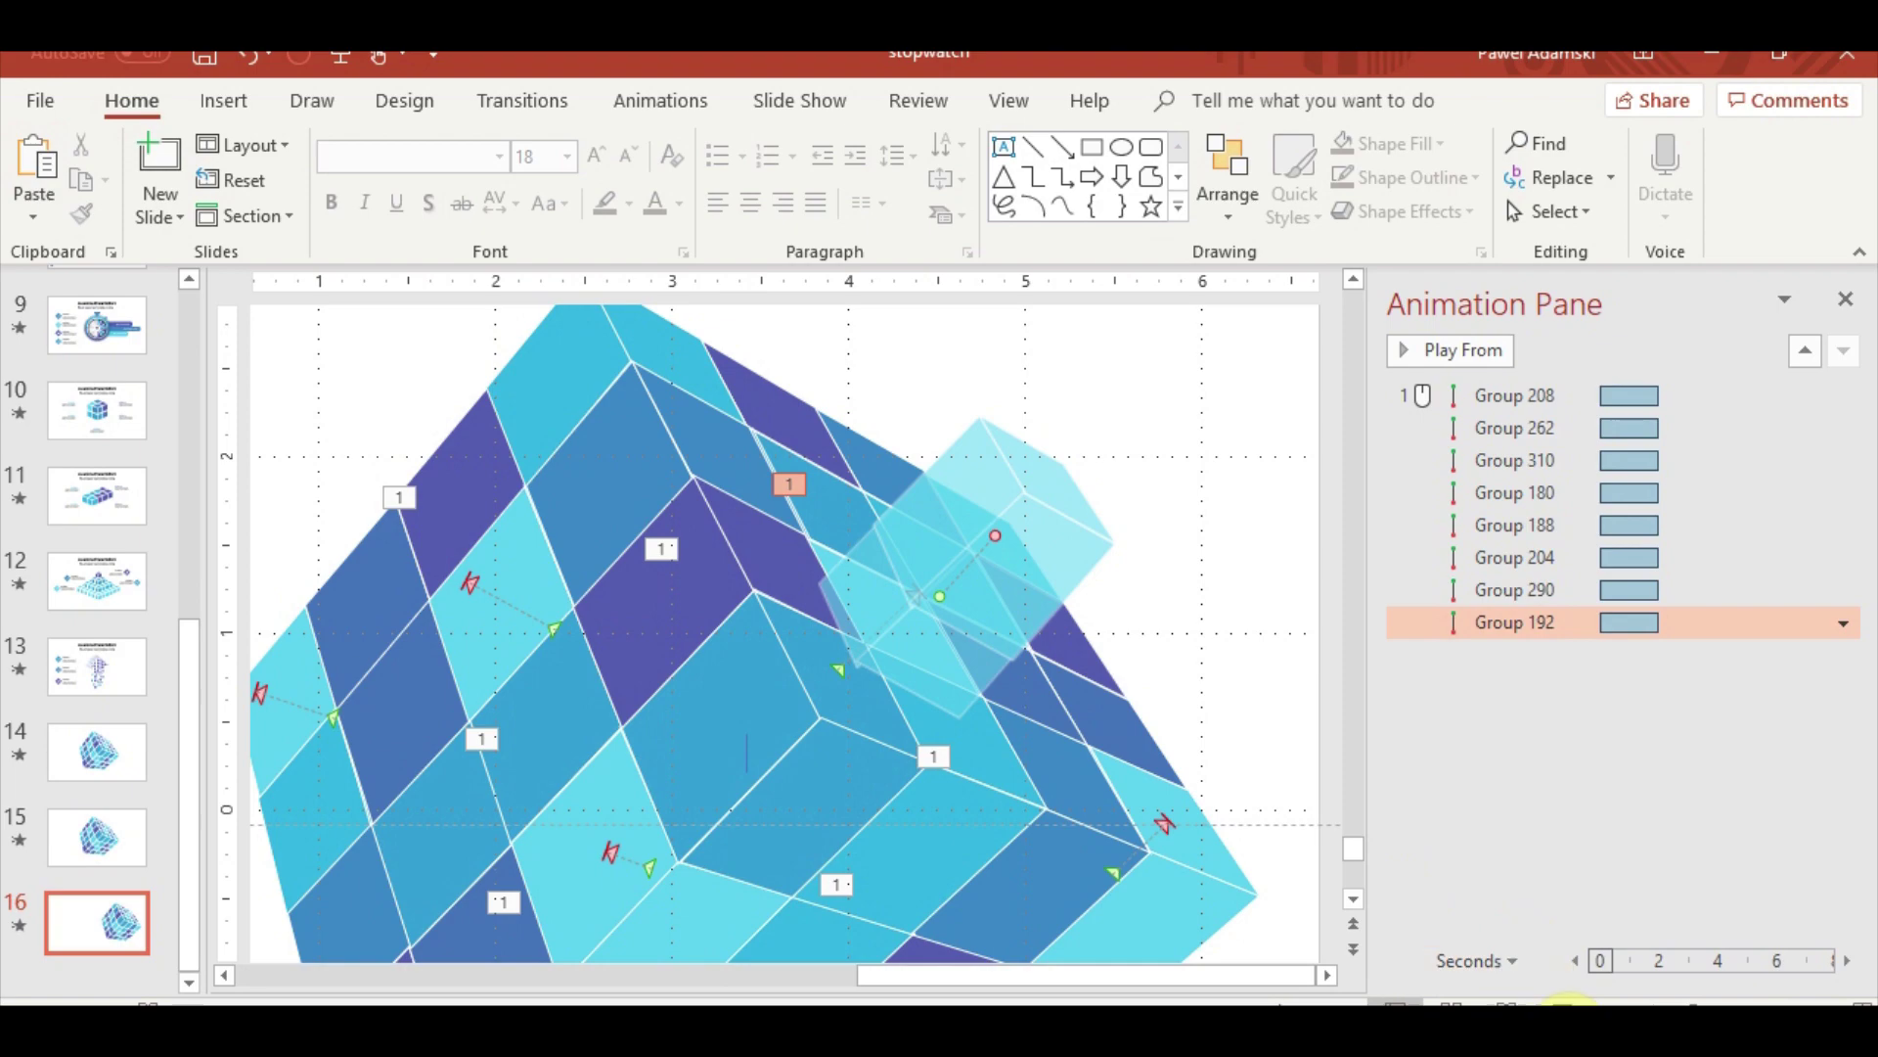
left_click(1572, 1000)
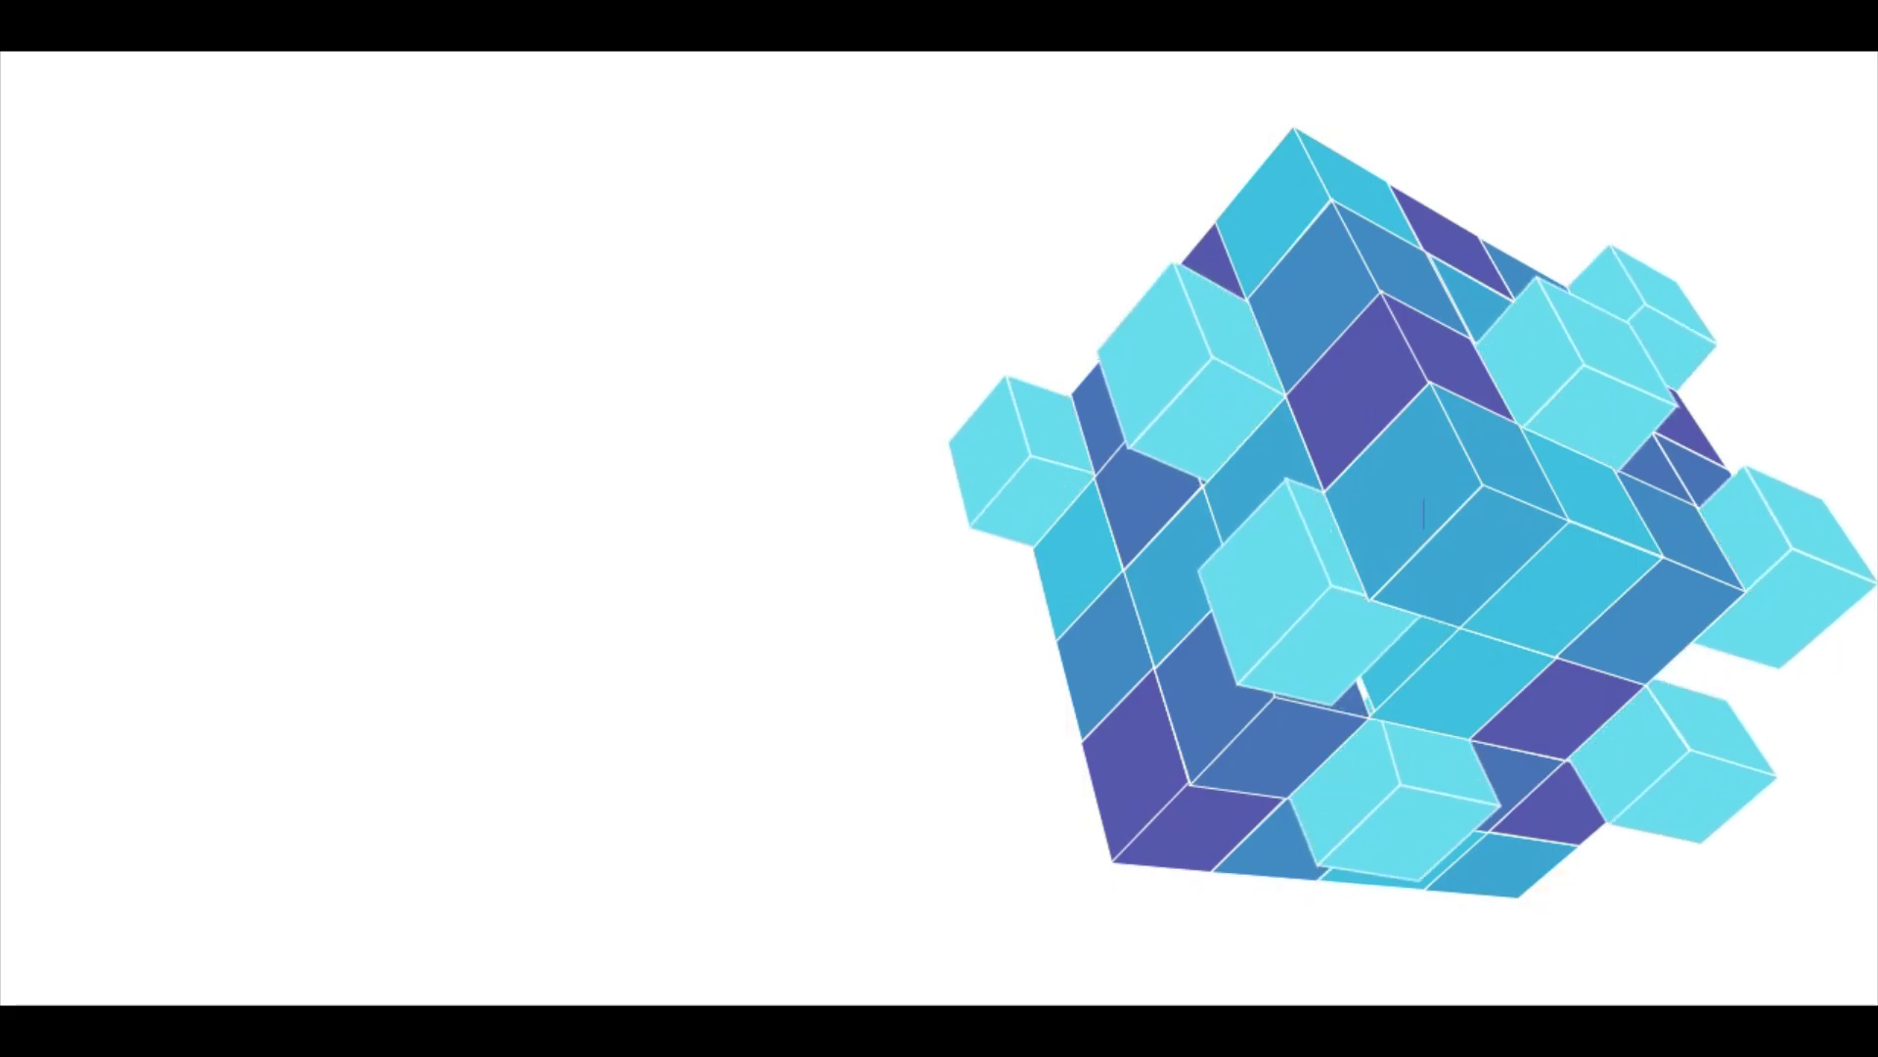
key("Escape")
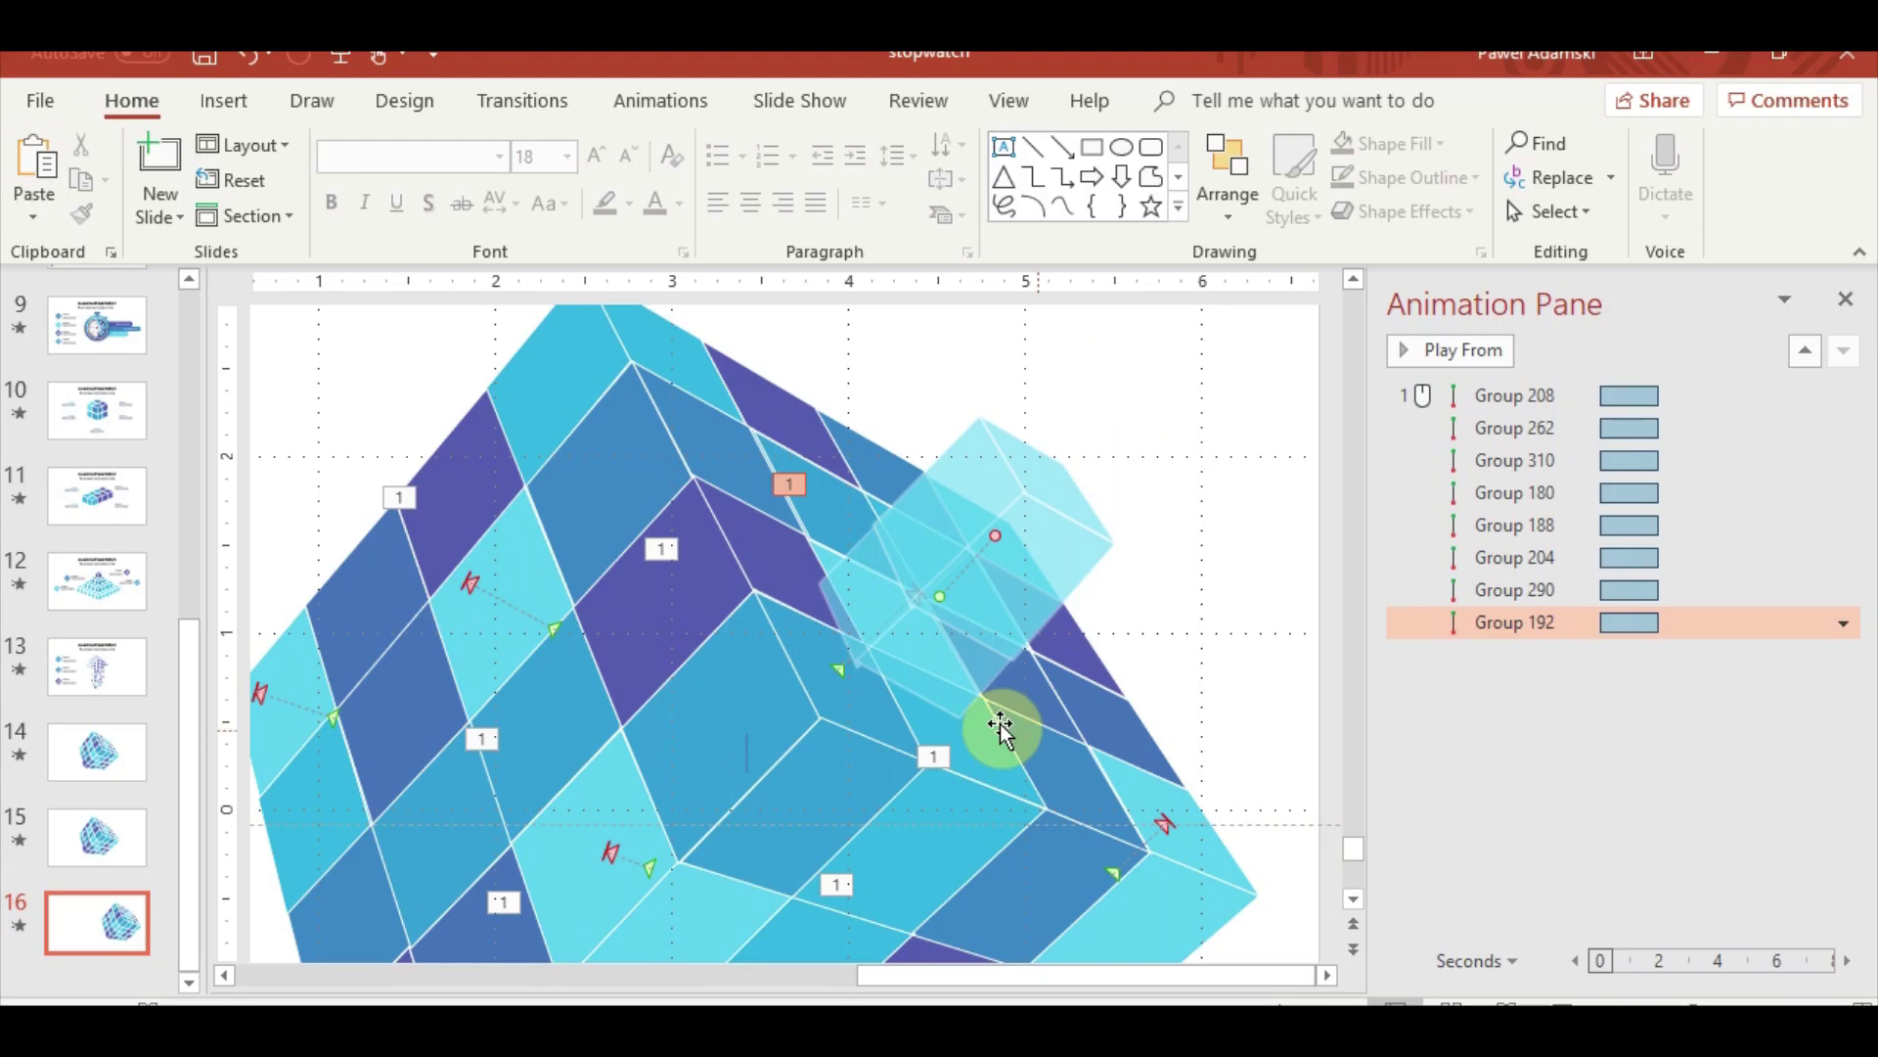
Add a second Lines motion path to Group 208, the small left-side piece
left_click(776, 749)
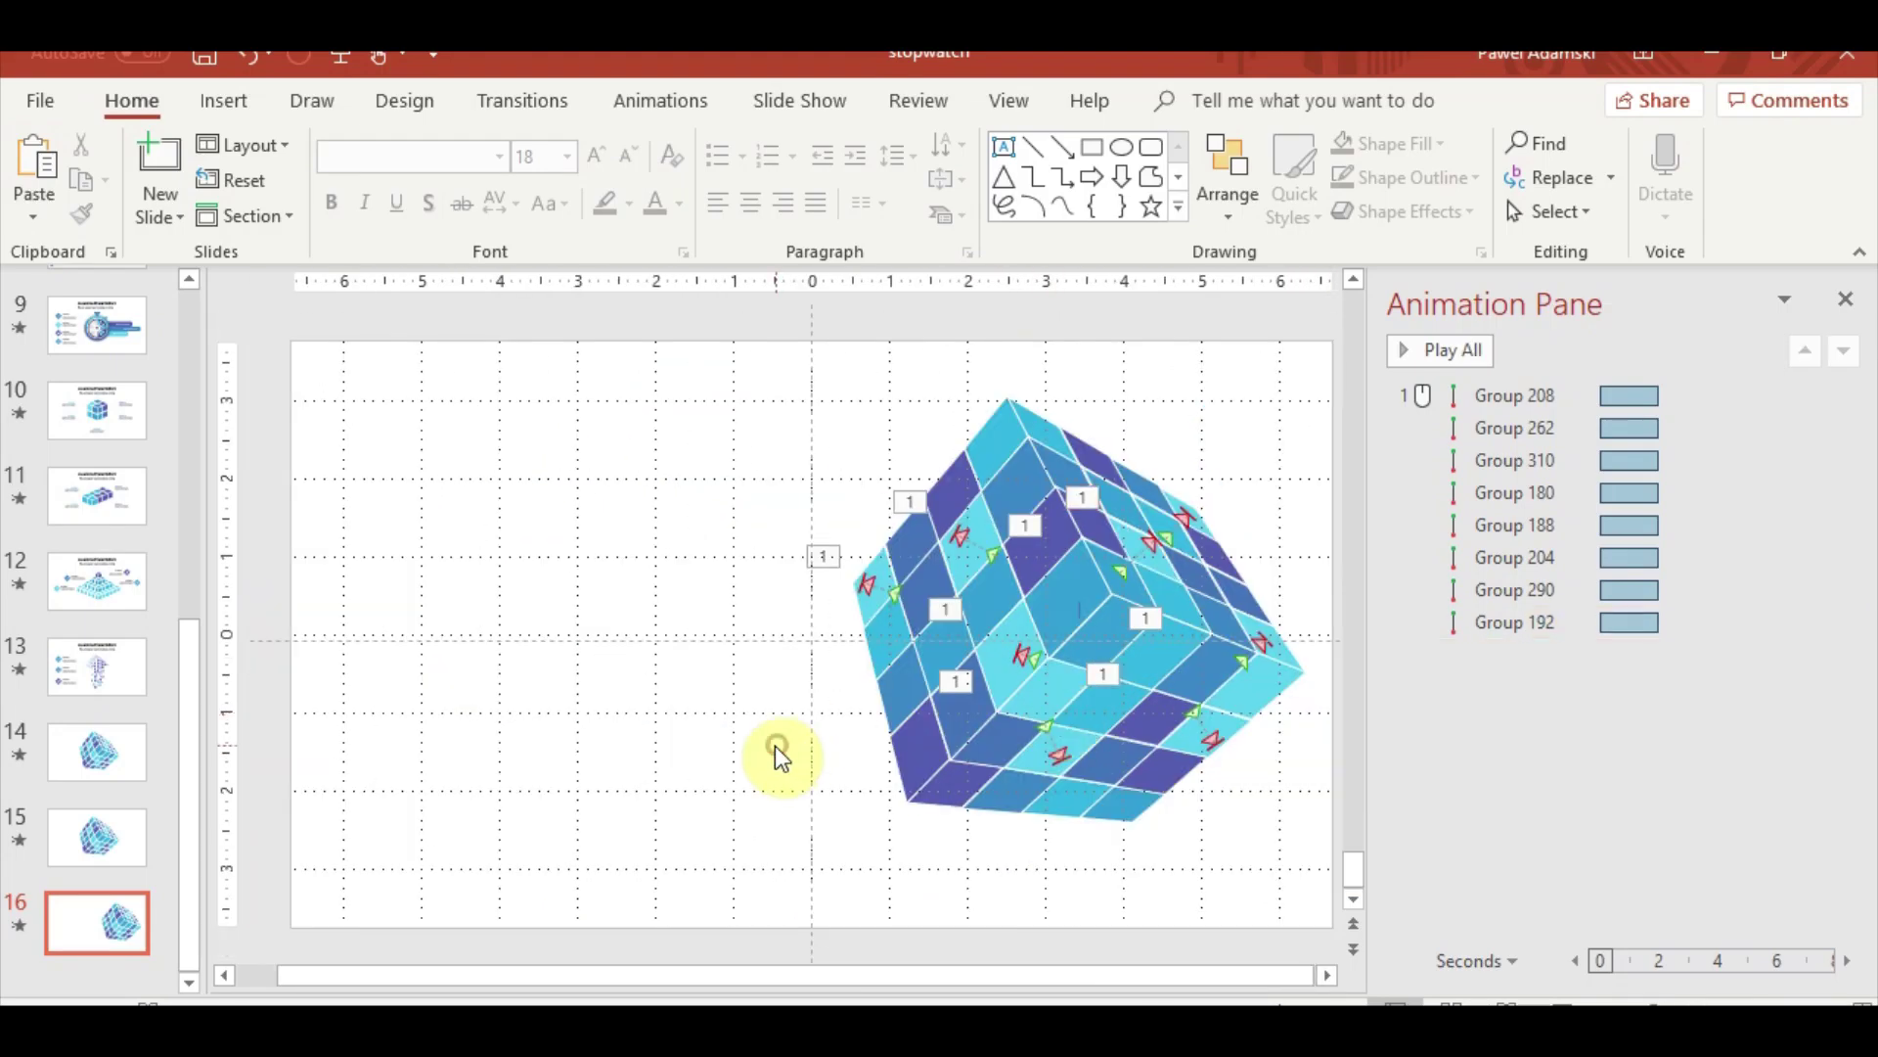
left_click(915, 593)
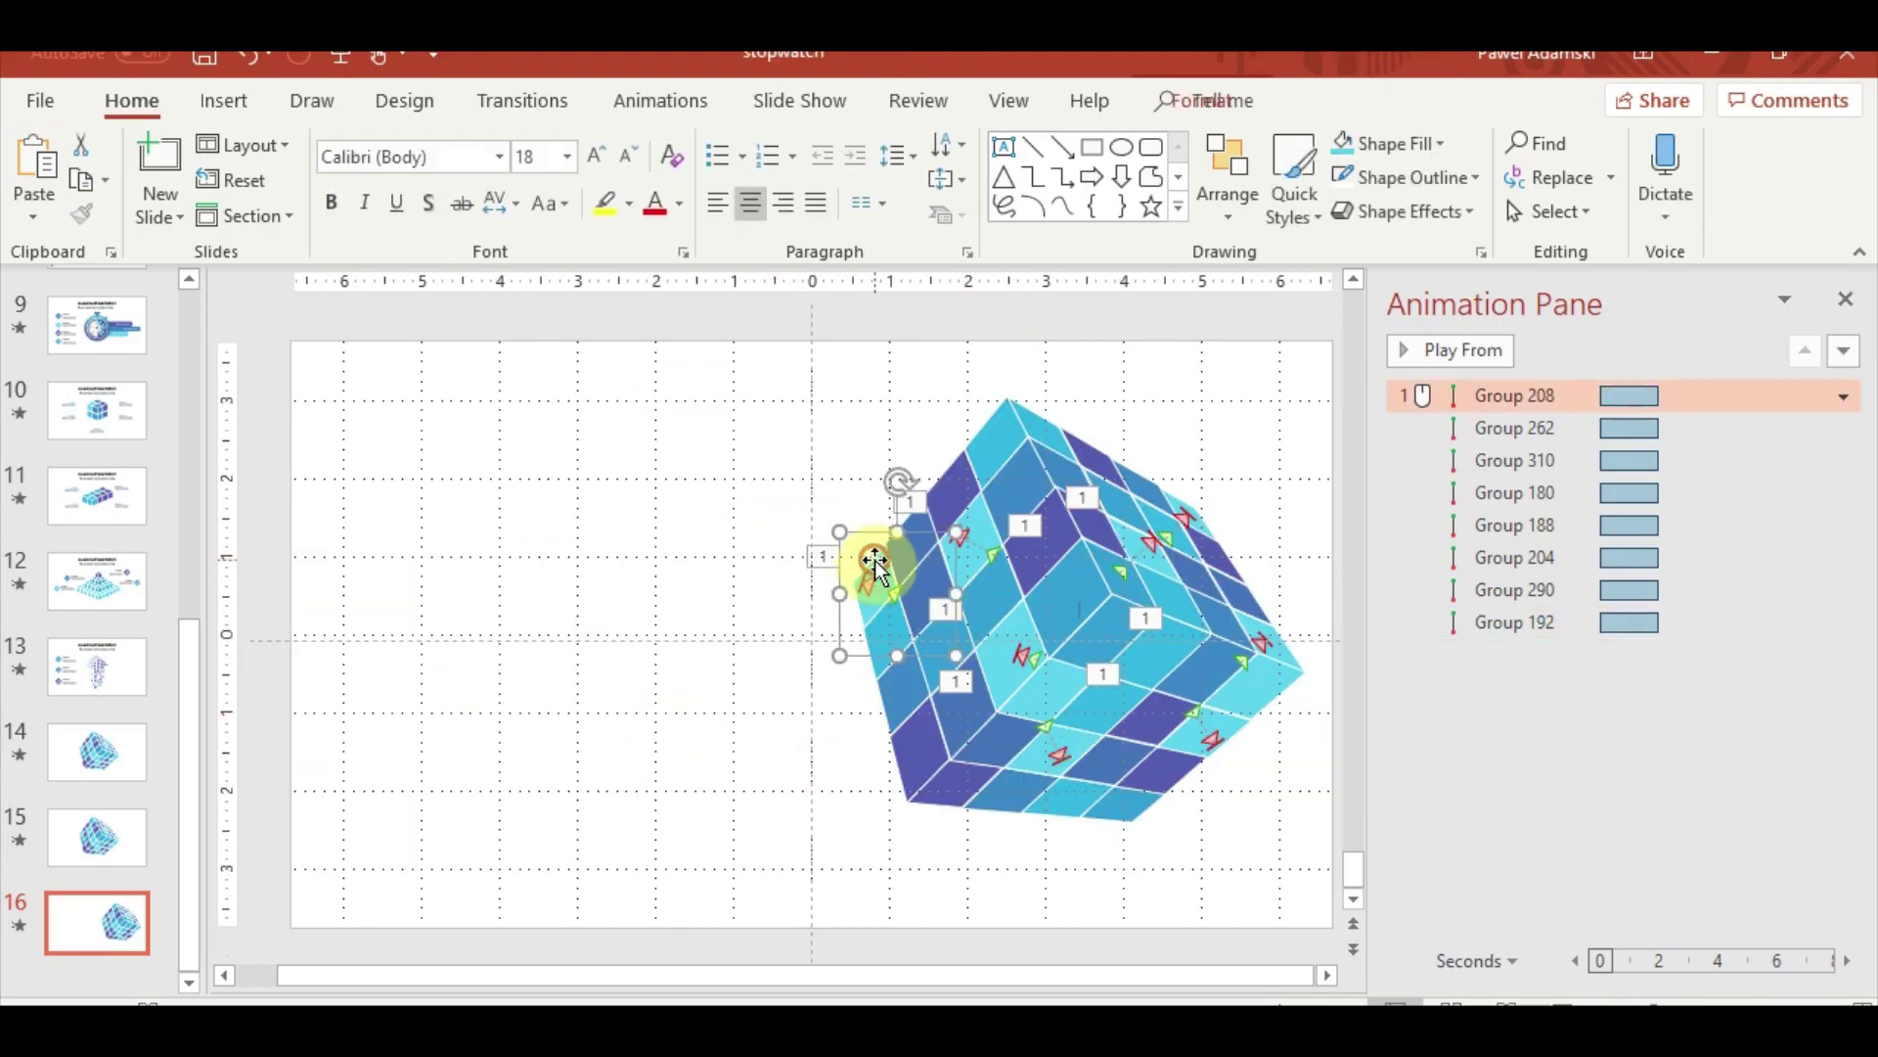
left_click(1210, 101)
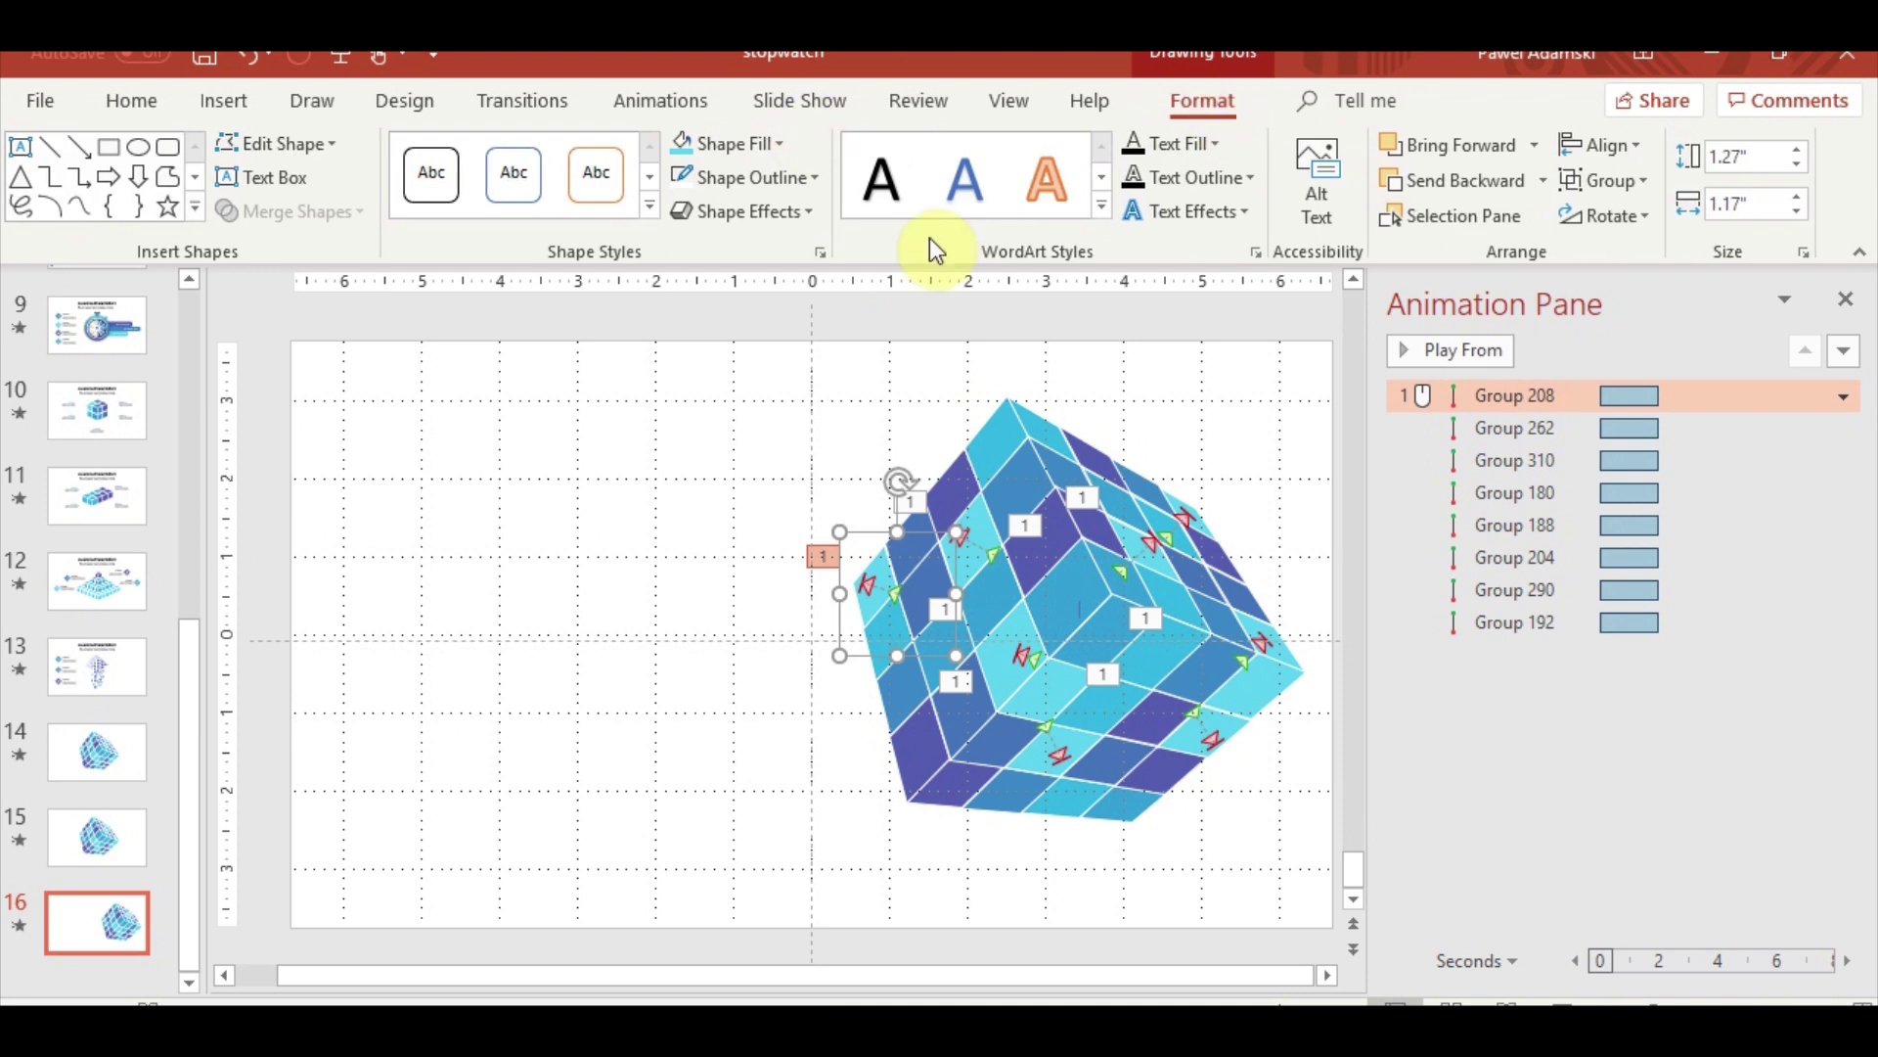
left_click(661, 101)
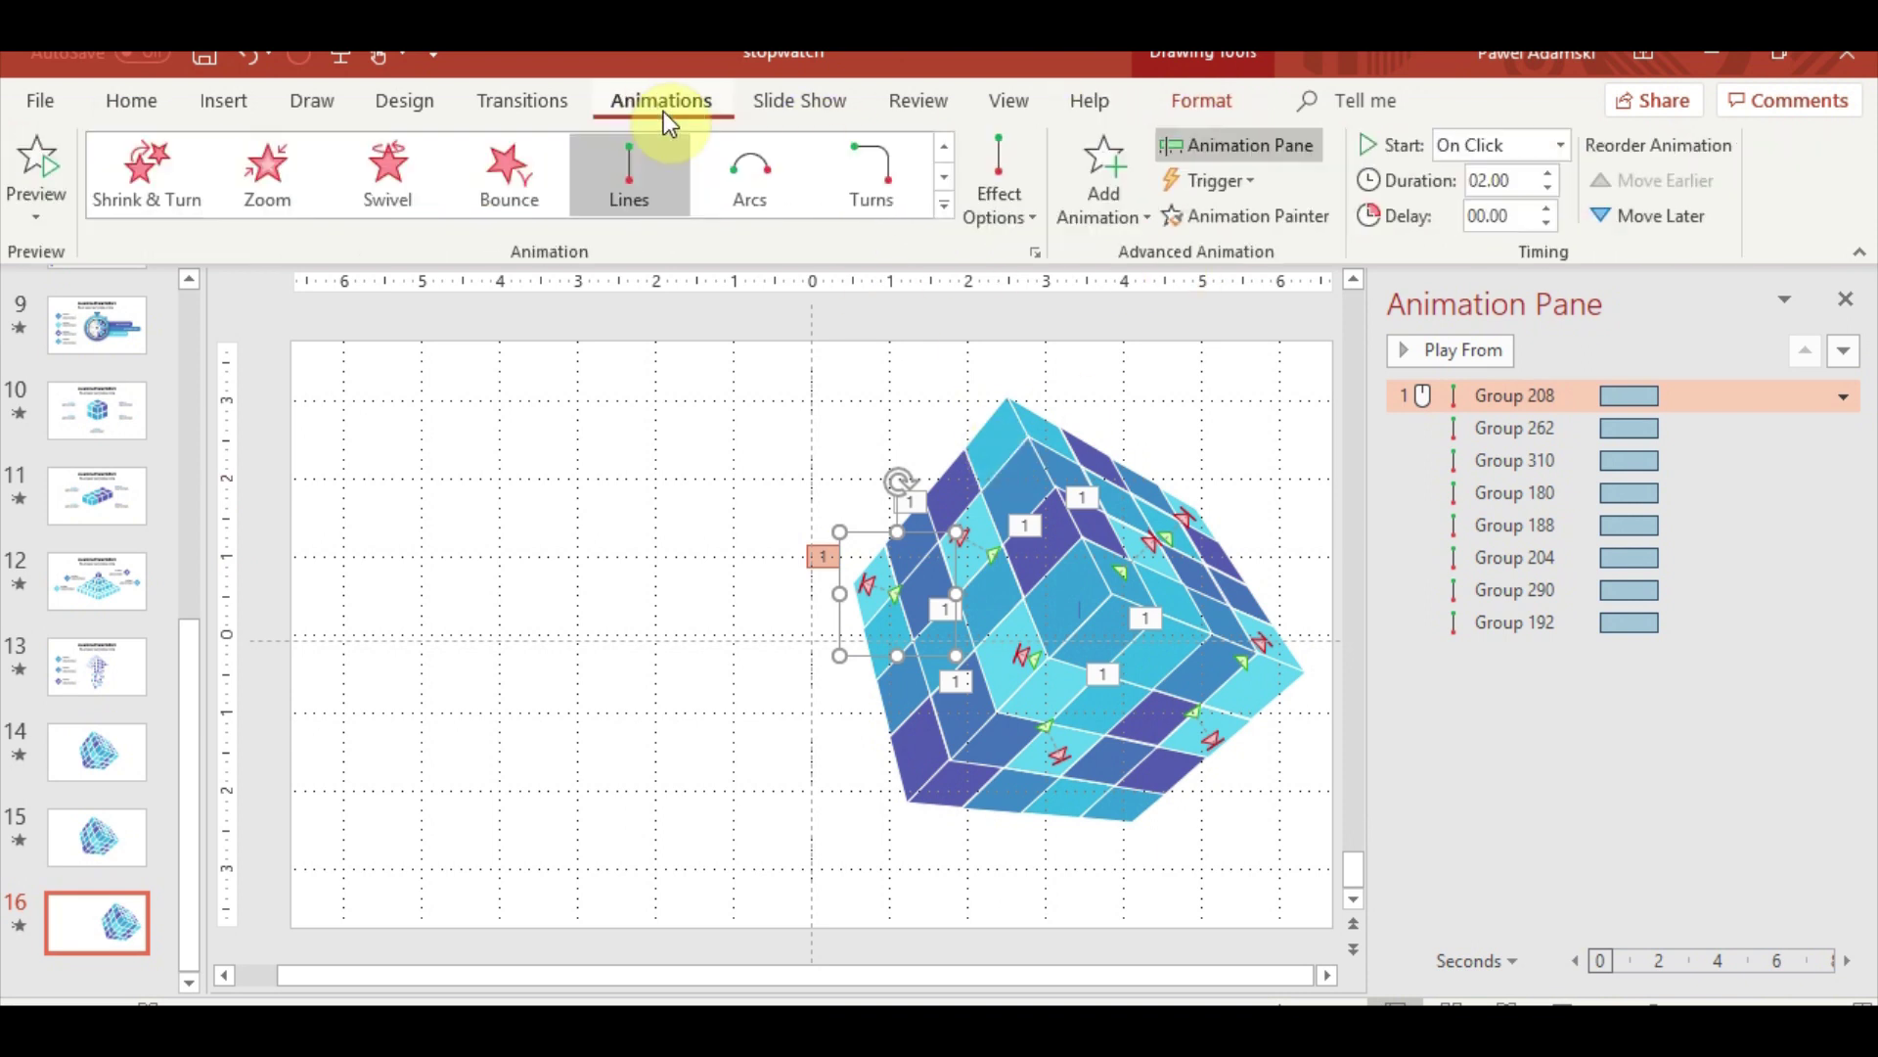
left_click(1105, 195)
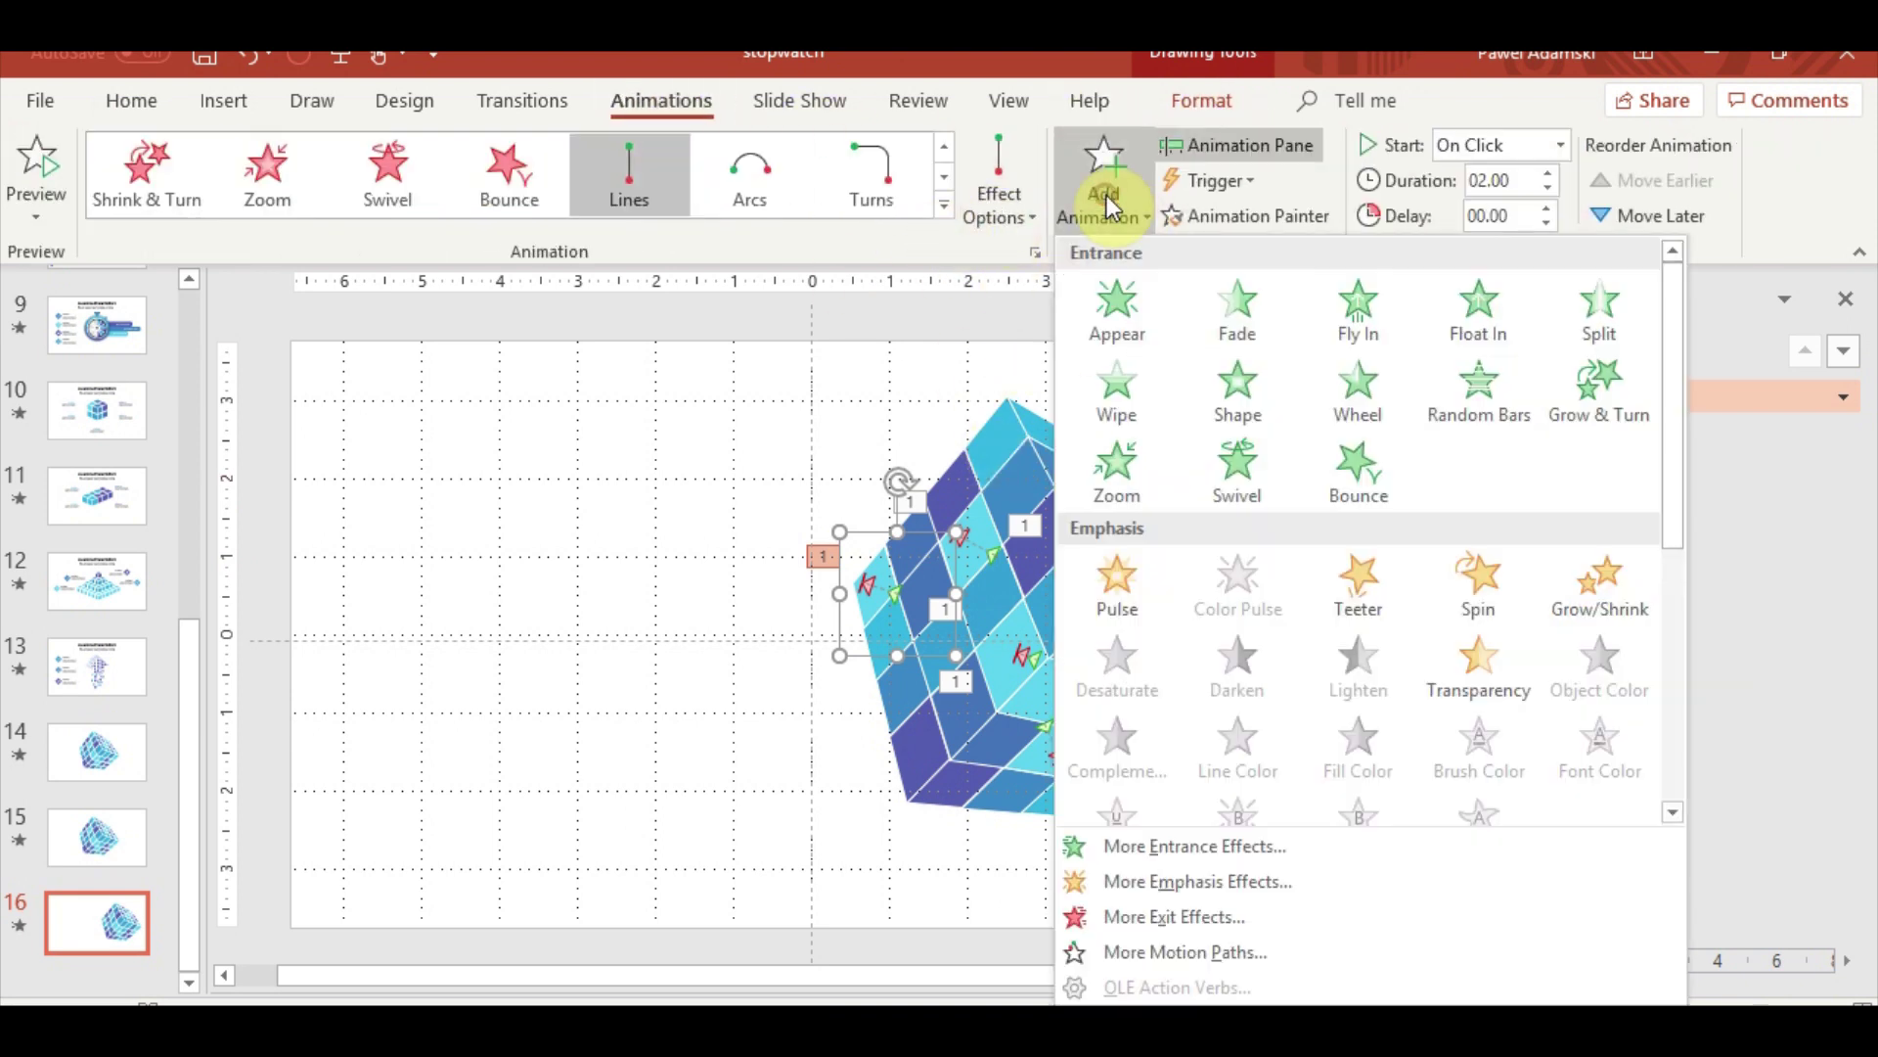
scroll(1300, 760, "down", 5)
left_click(1133, 695)
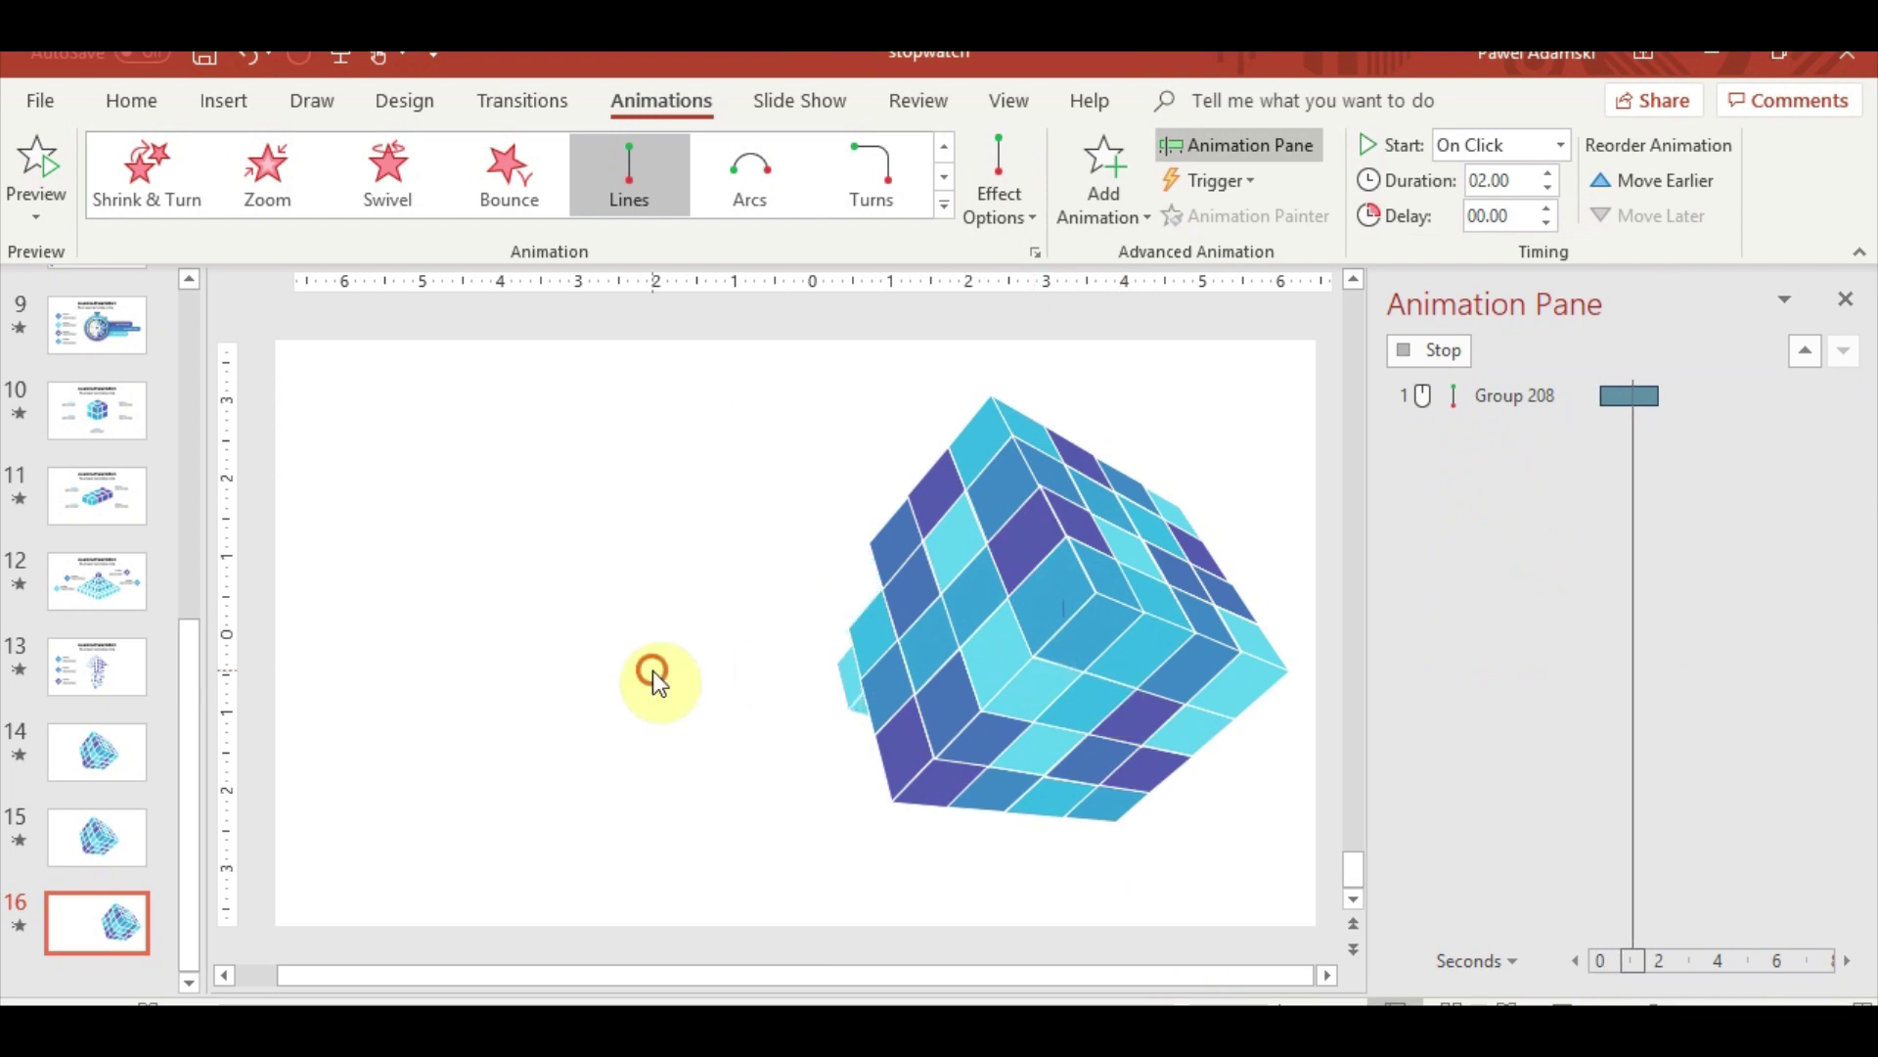
Drag Group 208's return path end back to where the piece sits, then select Group 262
left_click_drag(898, 591, 860, 581)
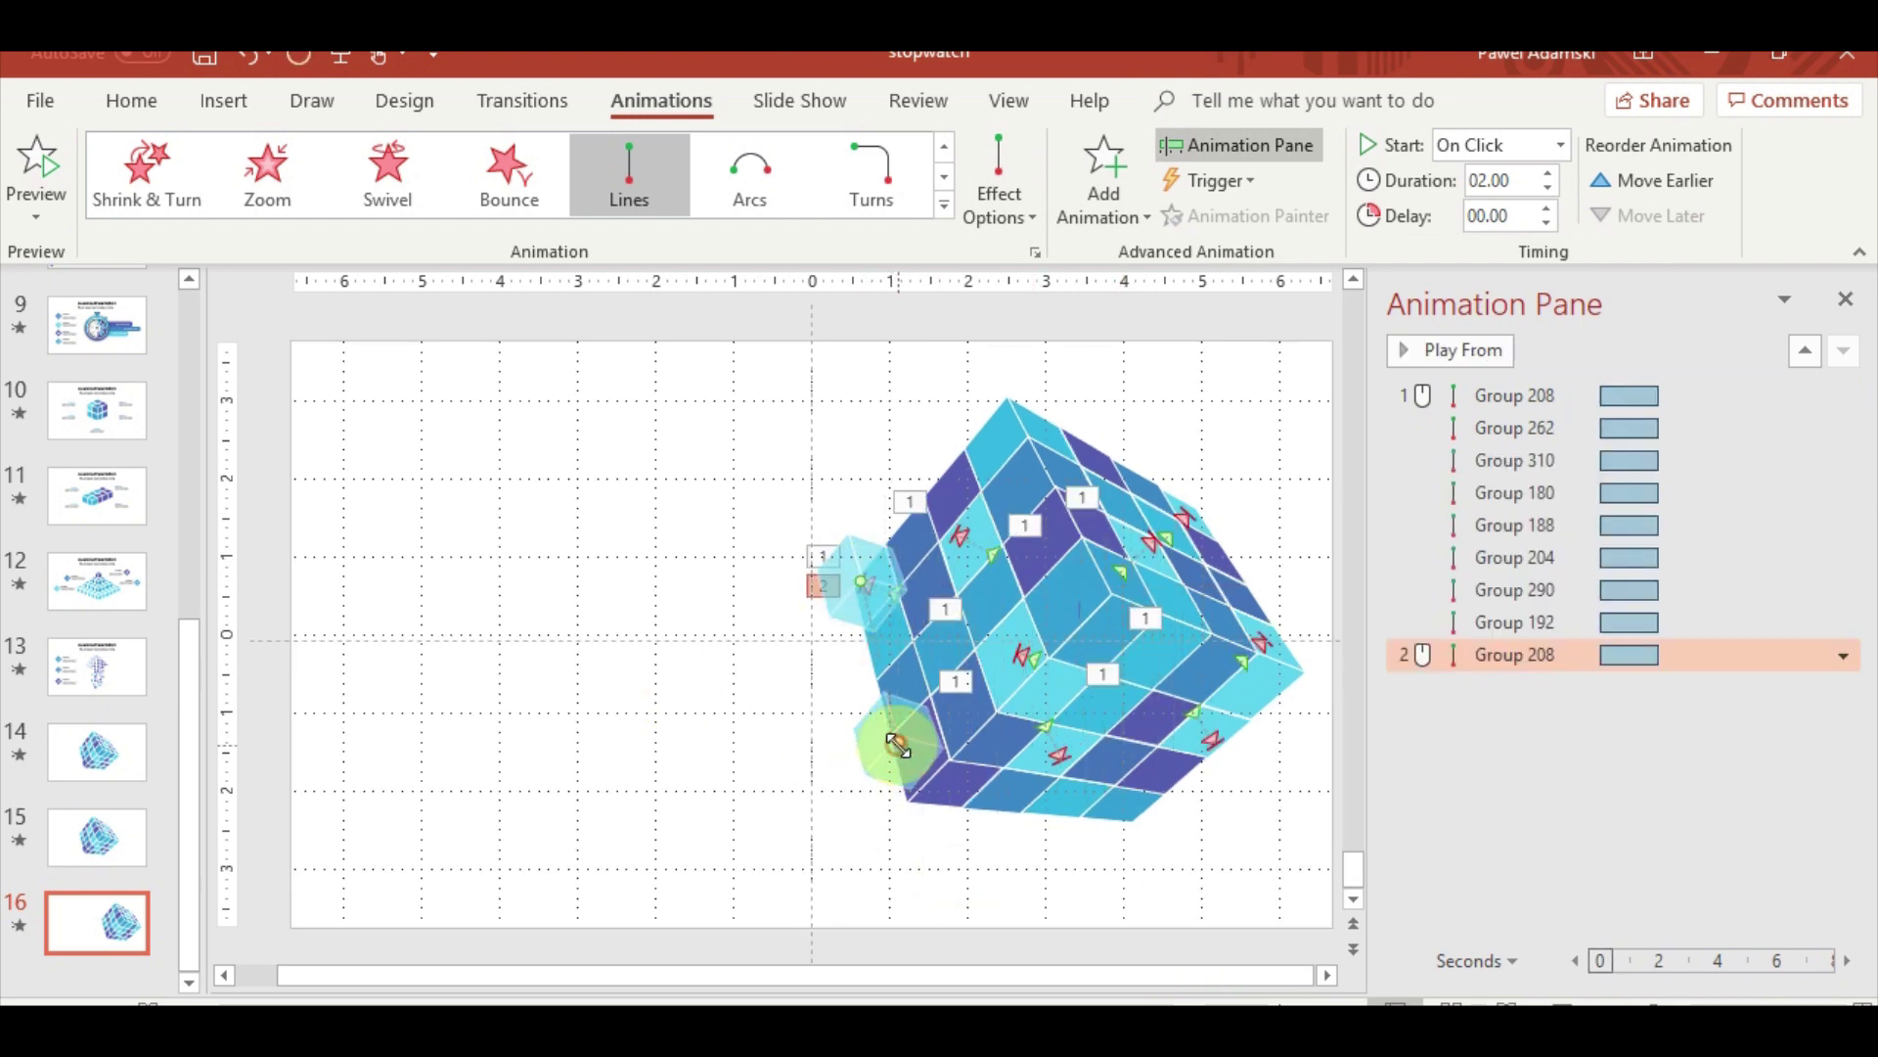
left_click_drag(898, 745, 893, 591)
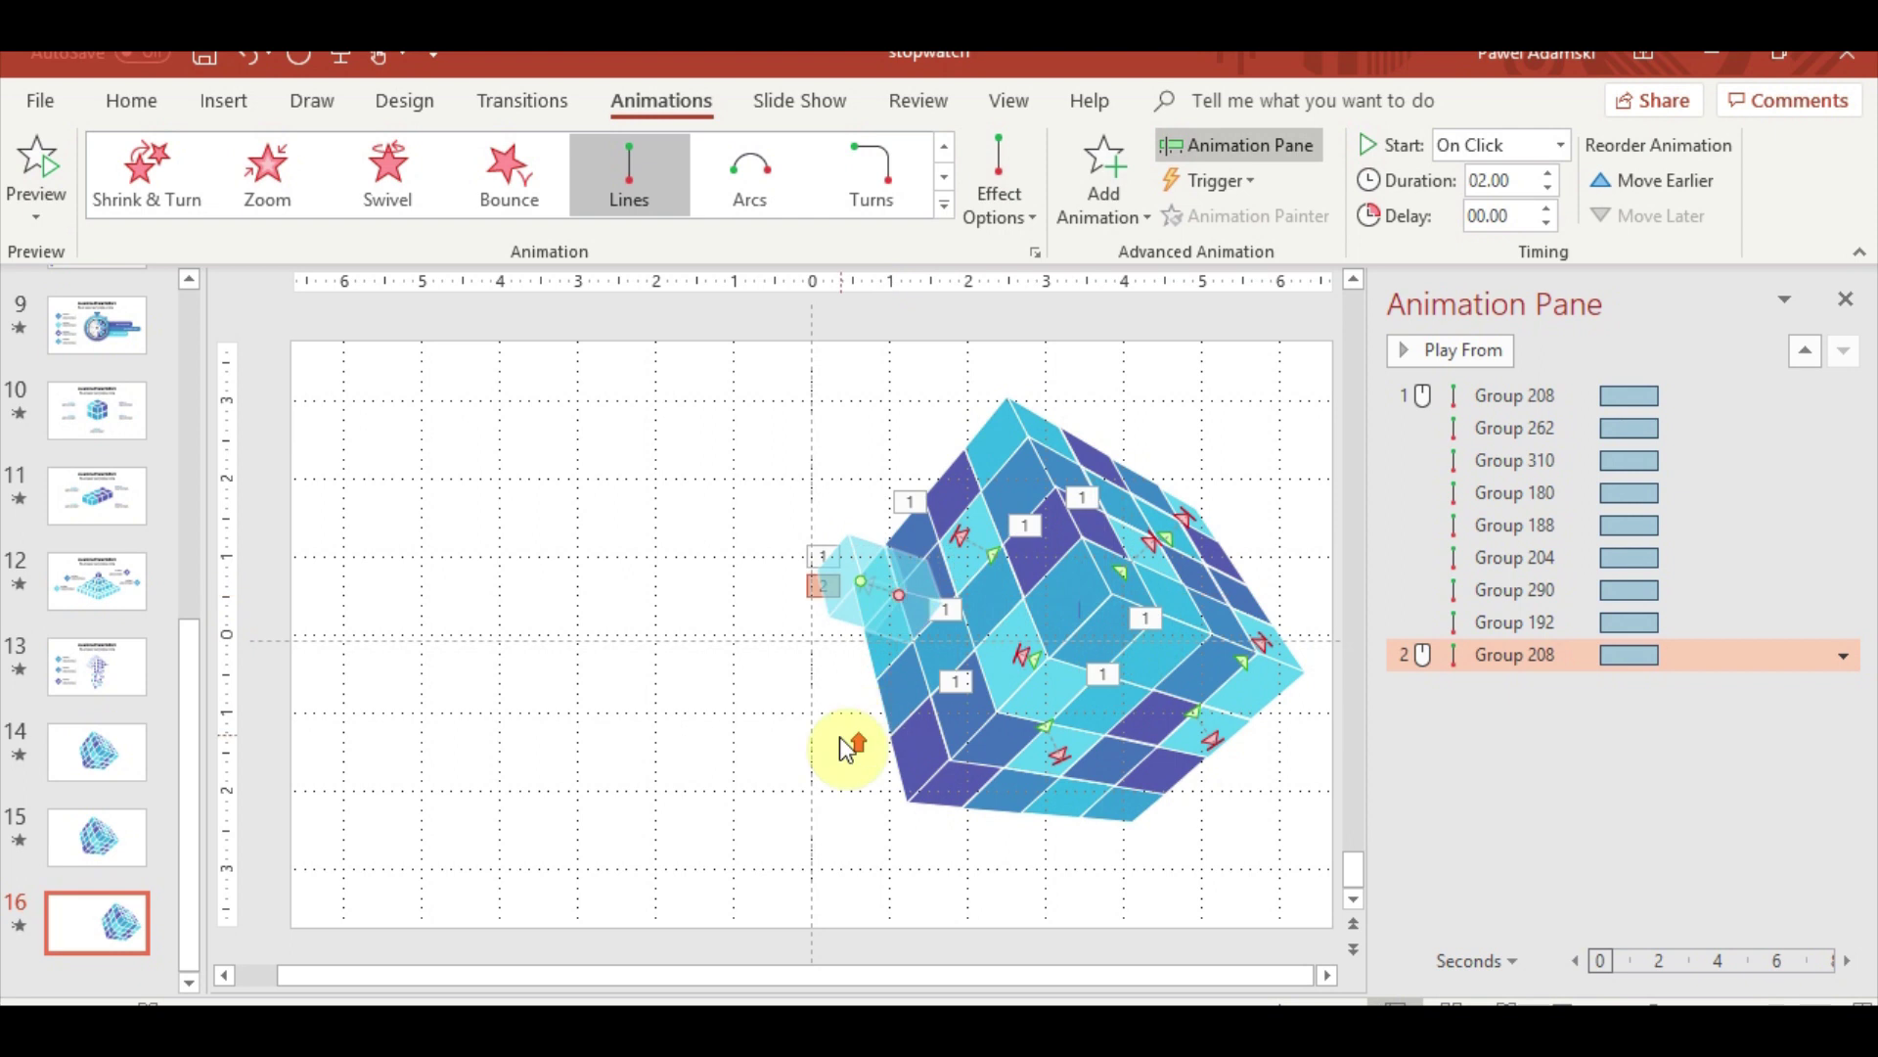
scroll(851, 747, "up", 3, "ctrl")
scroll(777, 719, "down", 1, "ctrl")
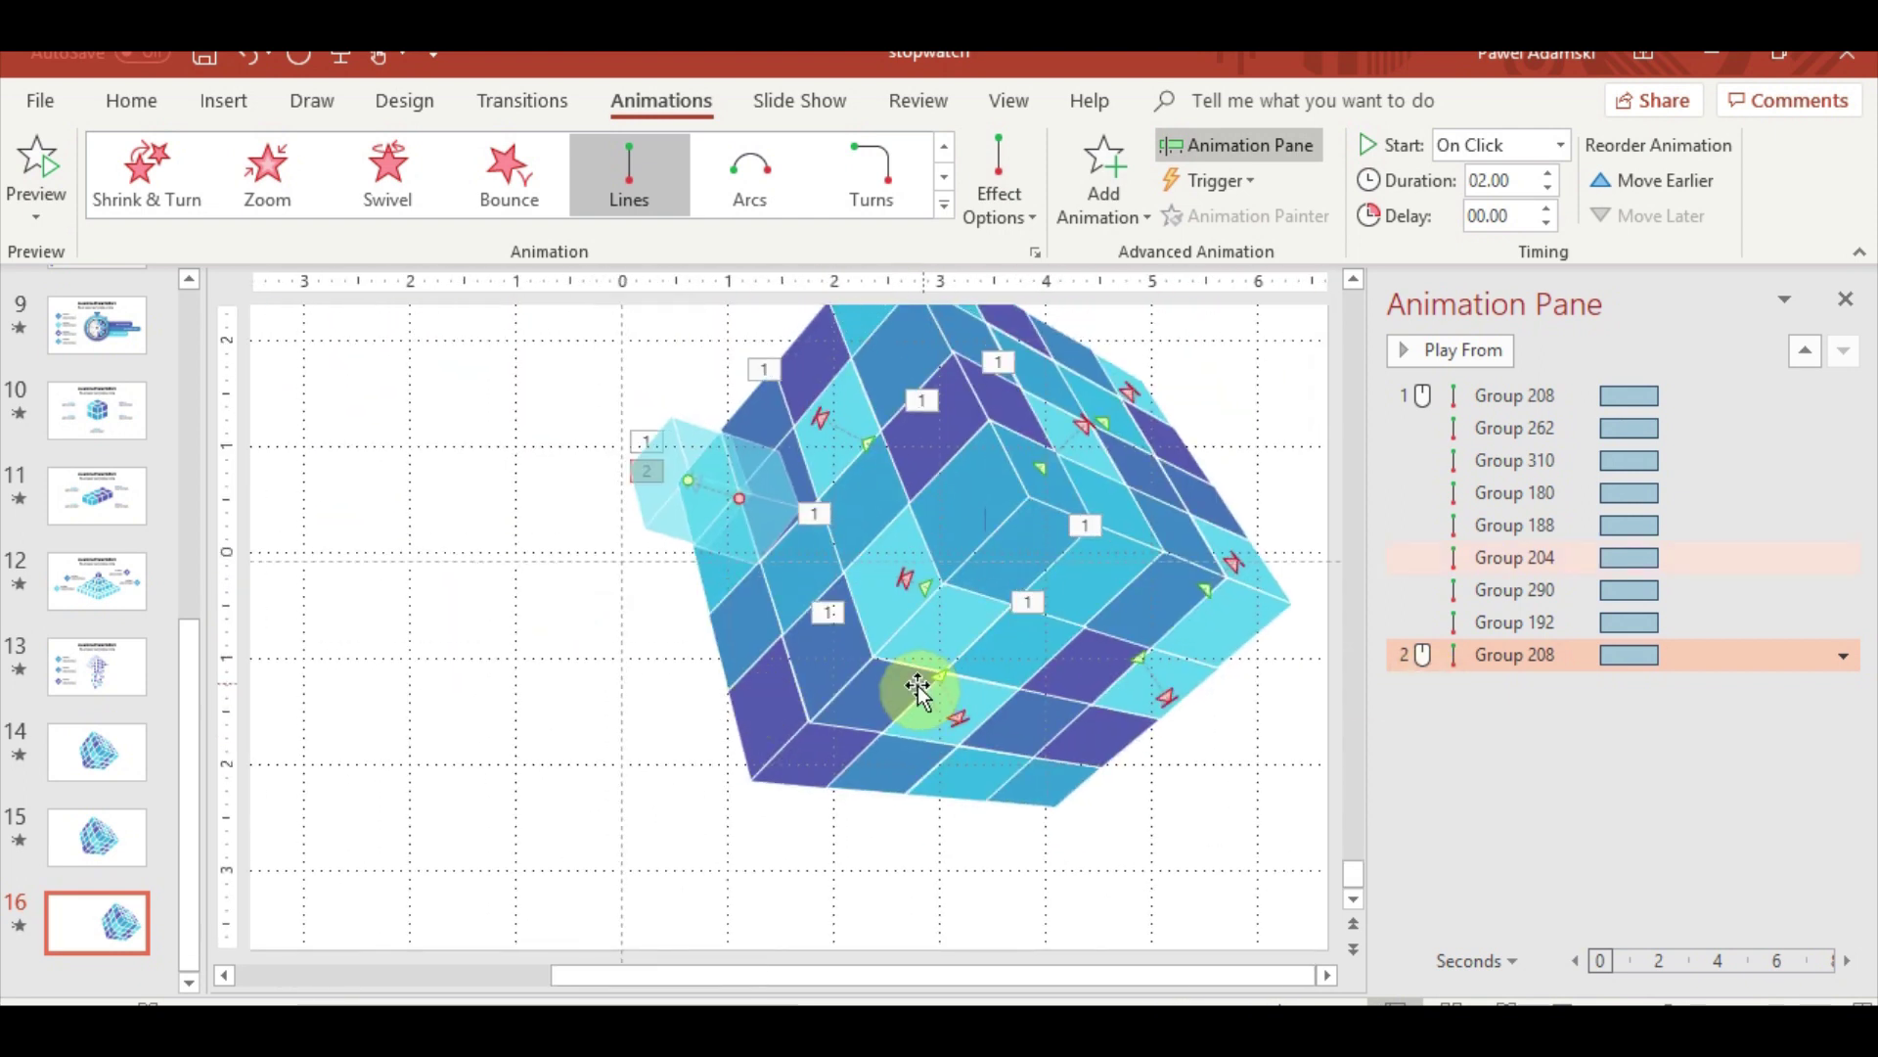
scroll(821, 732, "up", 1, "ctrl")
scroll(820, 729, "up", 3, "ctrl")
scroll(820, 728, "up", 2, "ctrl")
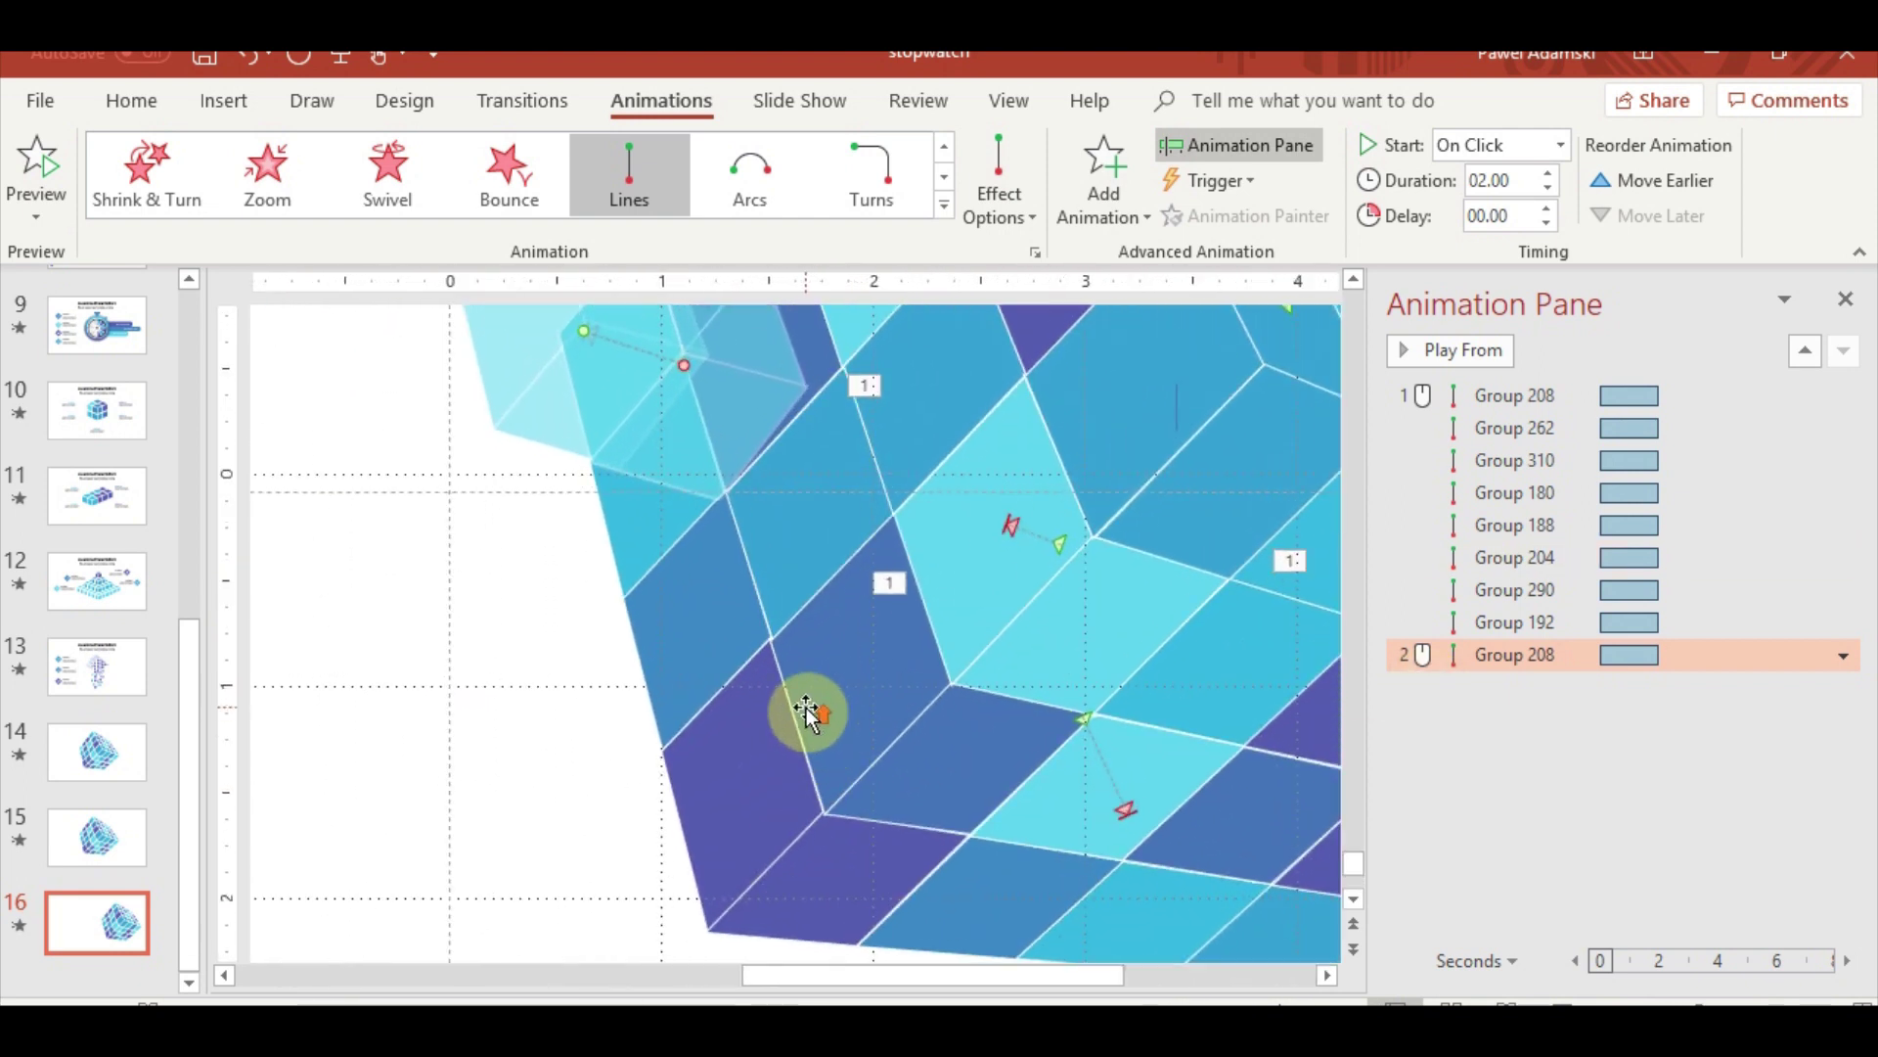
scroll(808, 714, "up", 2)
scroll(812, 724, "down", 2, "ctrl")
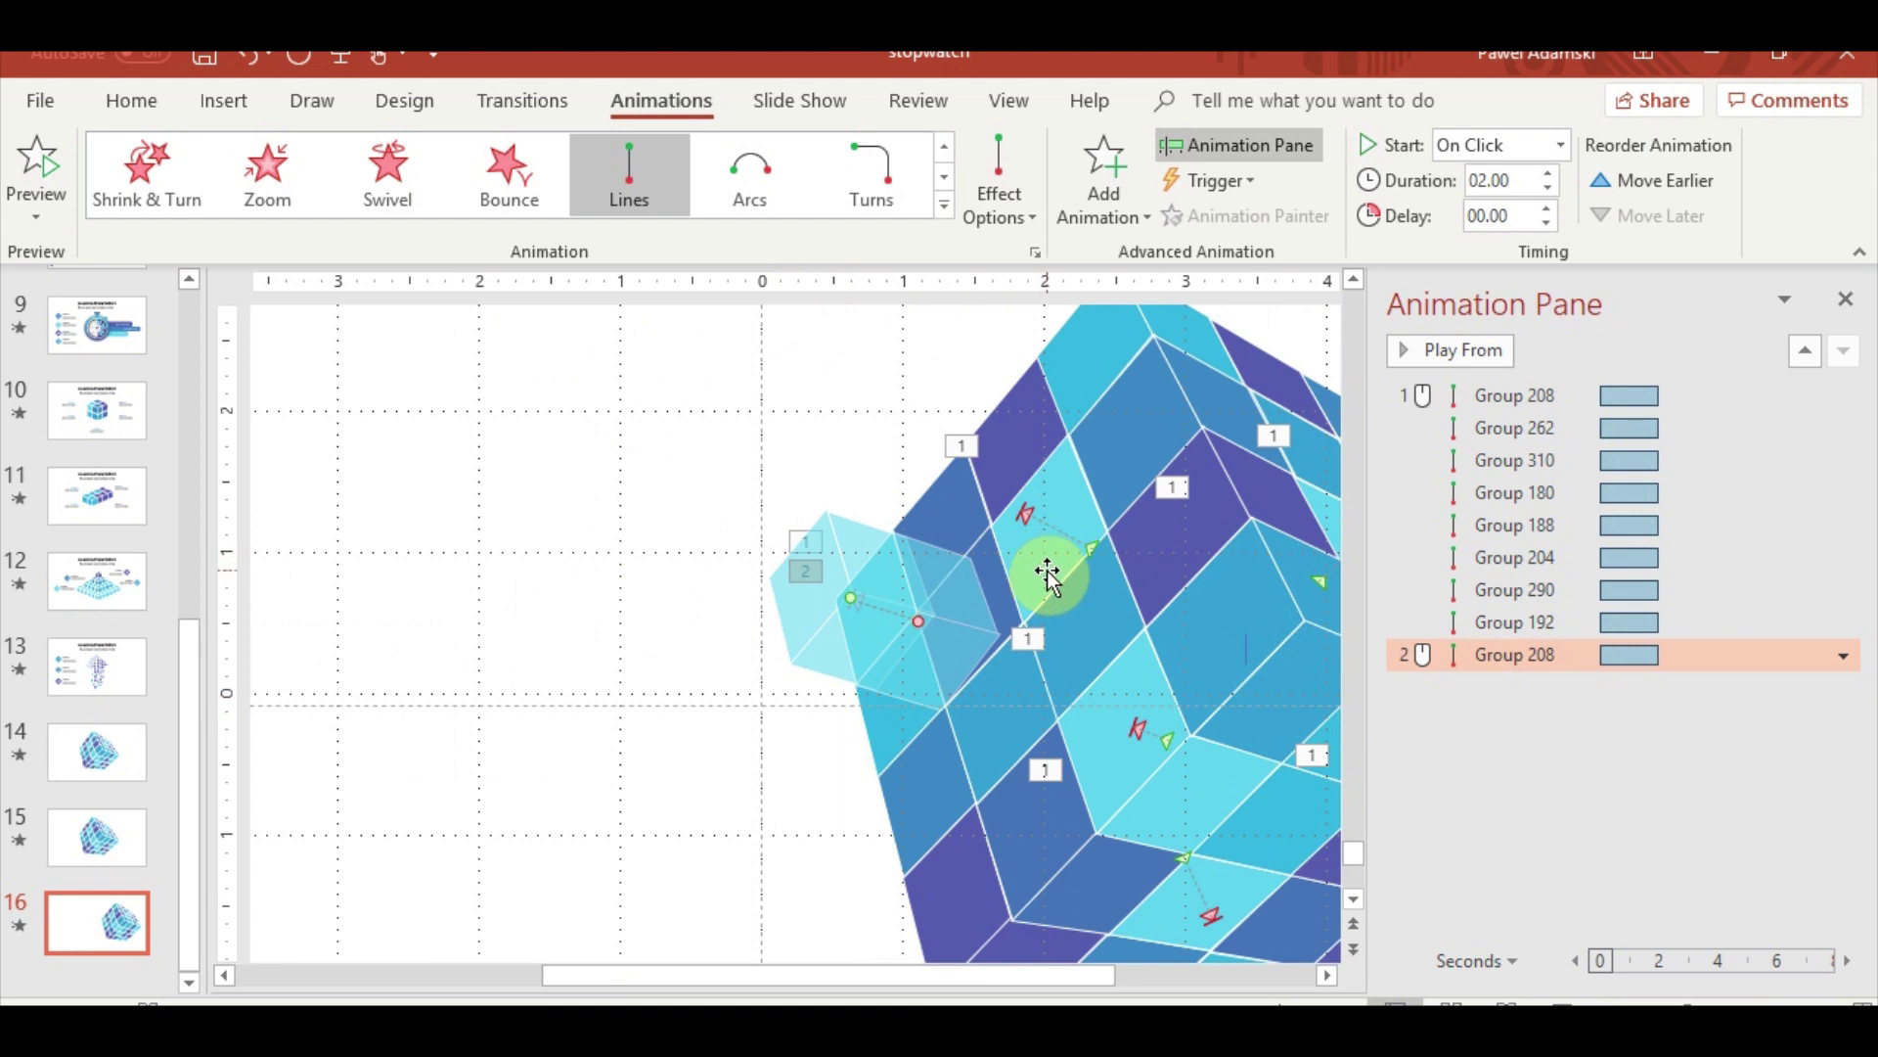
left_click(1039, 565)
left_click(1104, 191)
Add a Lines return path to Group 262, place its end in the cube, and set Start With Previous
scroll(1144, 685, "down", 5)
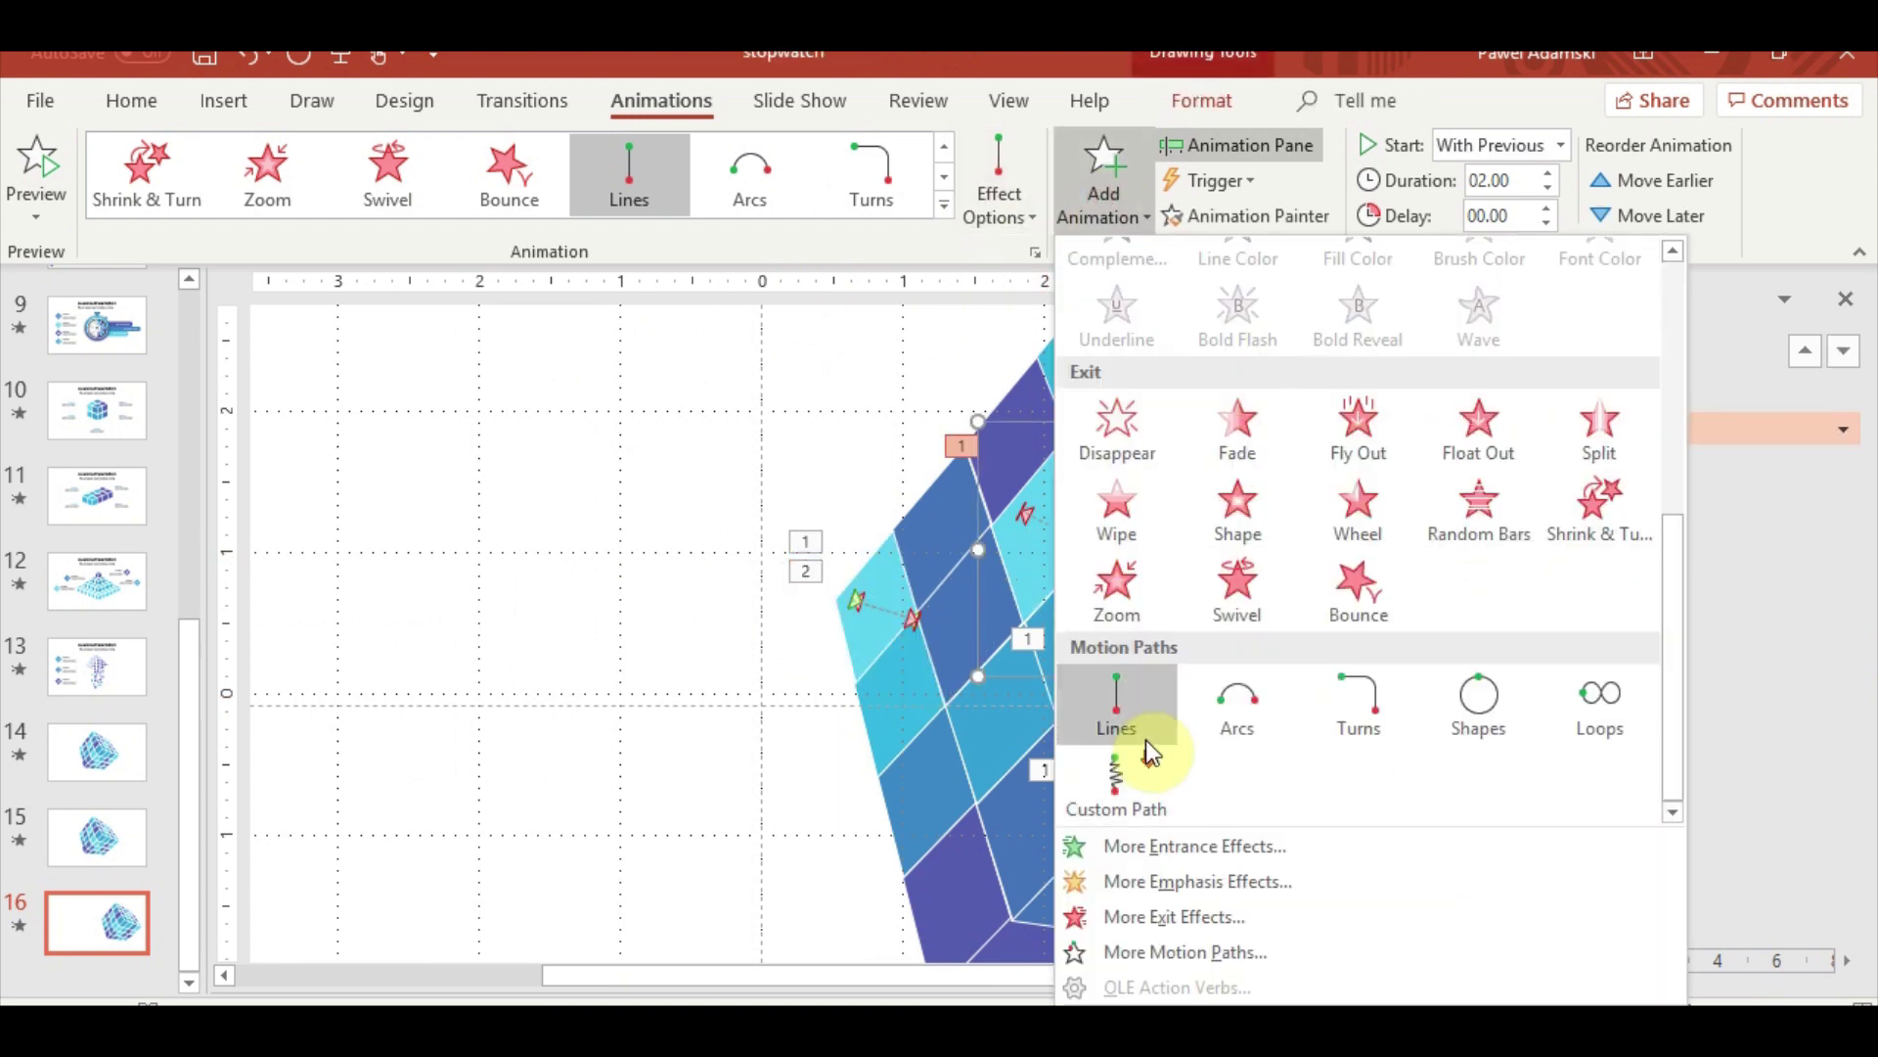
left_click(1145, 743)
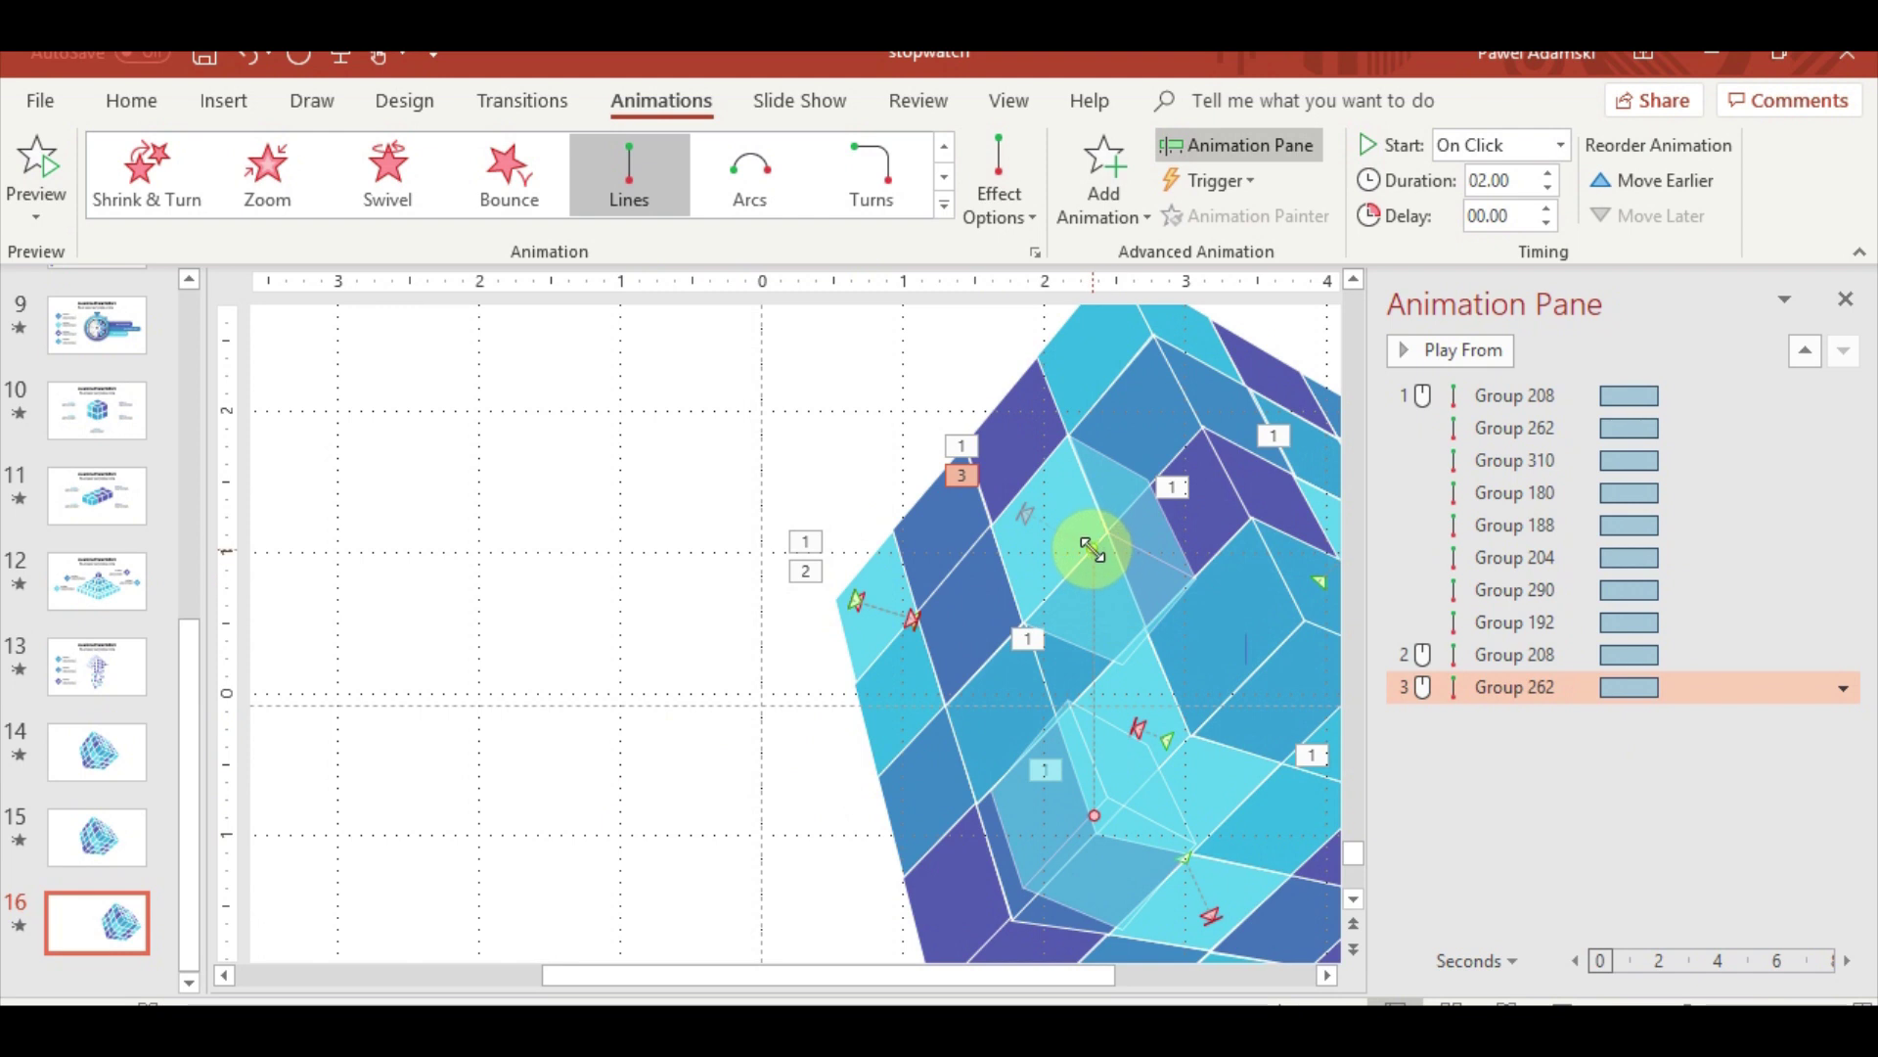
left_click_drag(1090, 545, 1022, 510)
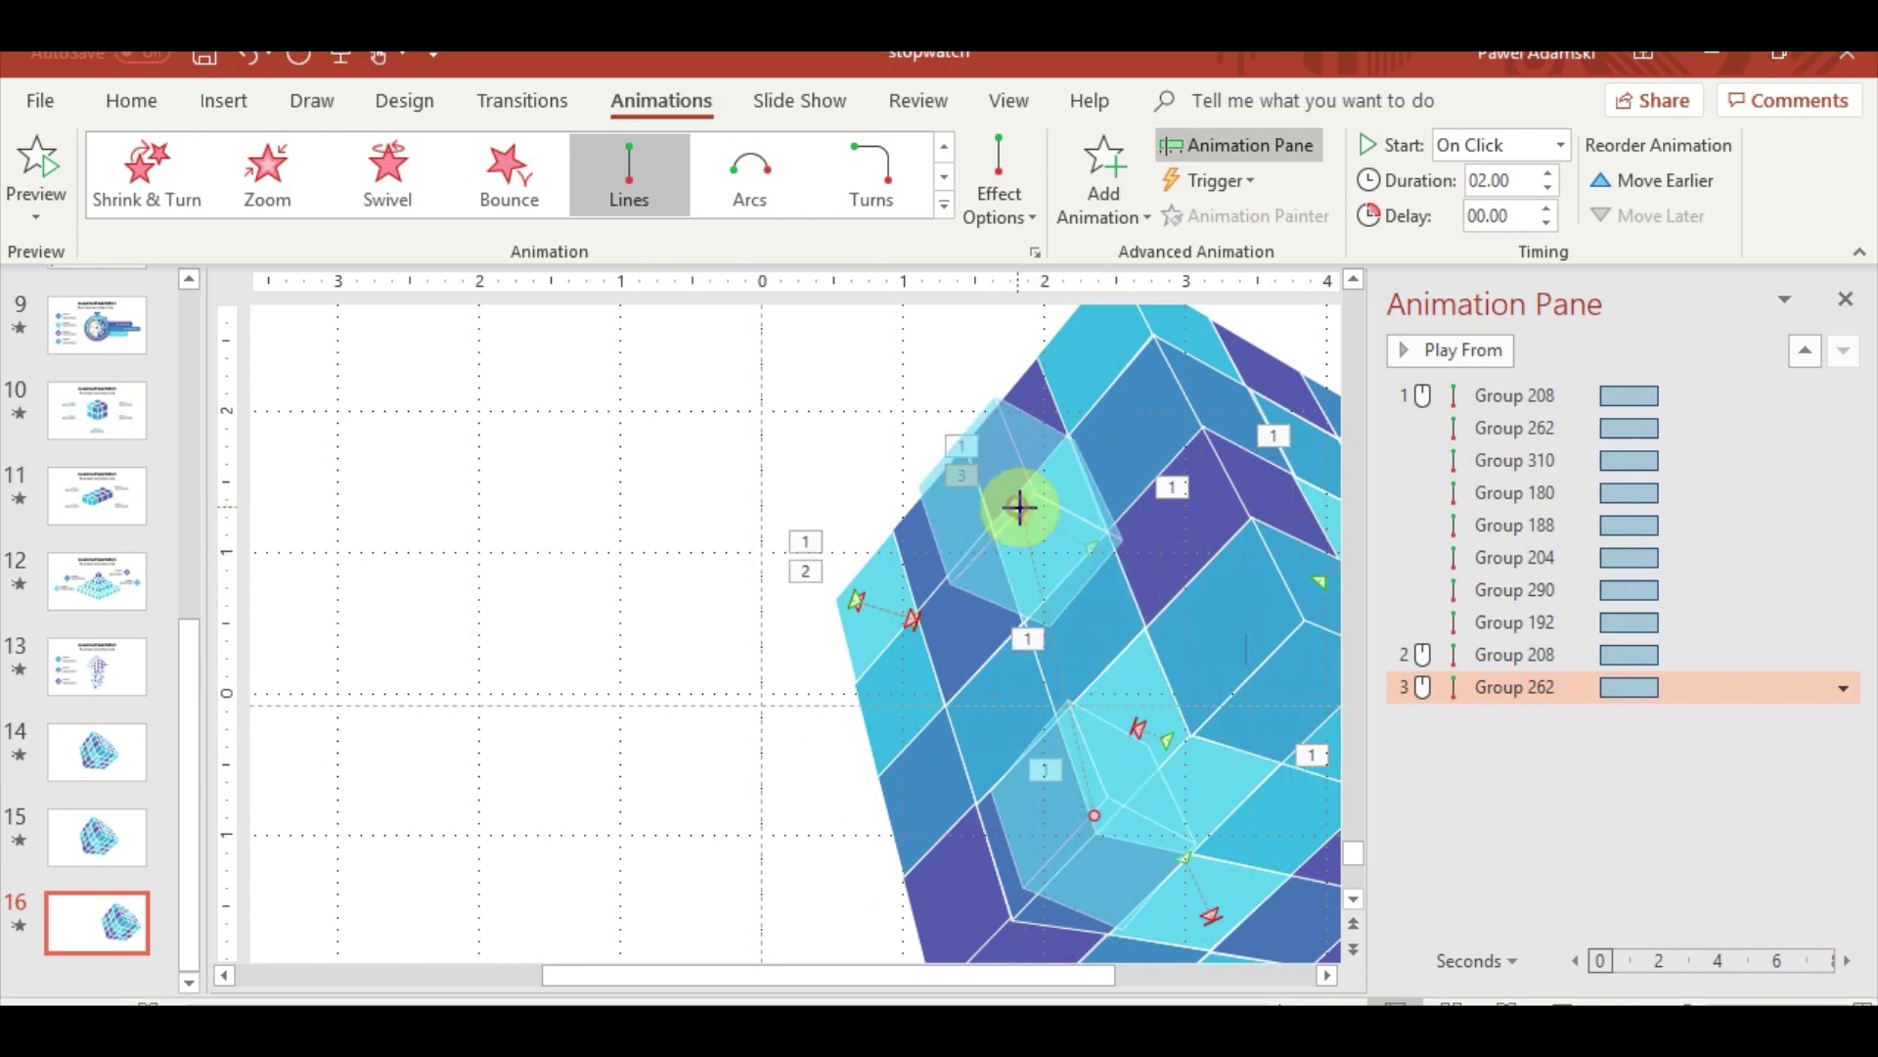
left_click_drag(1092, 813, 1094, 549)
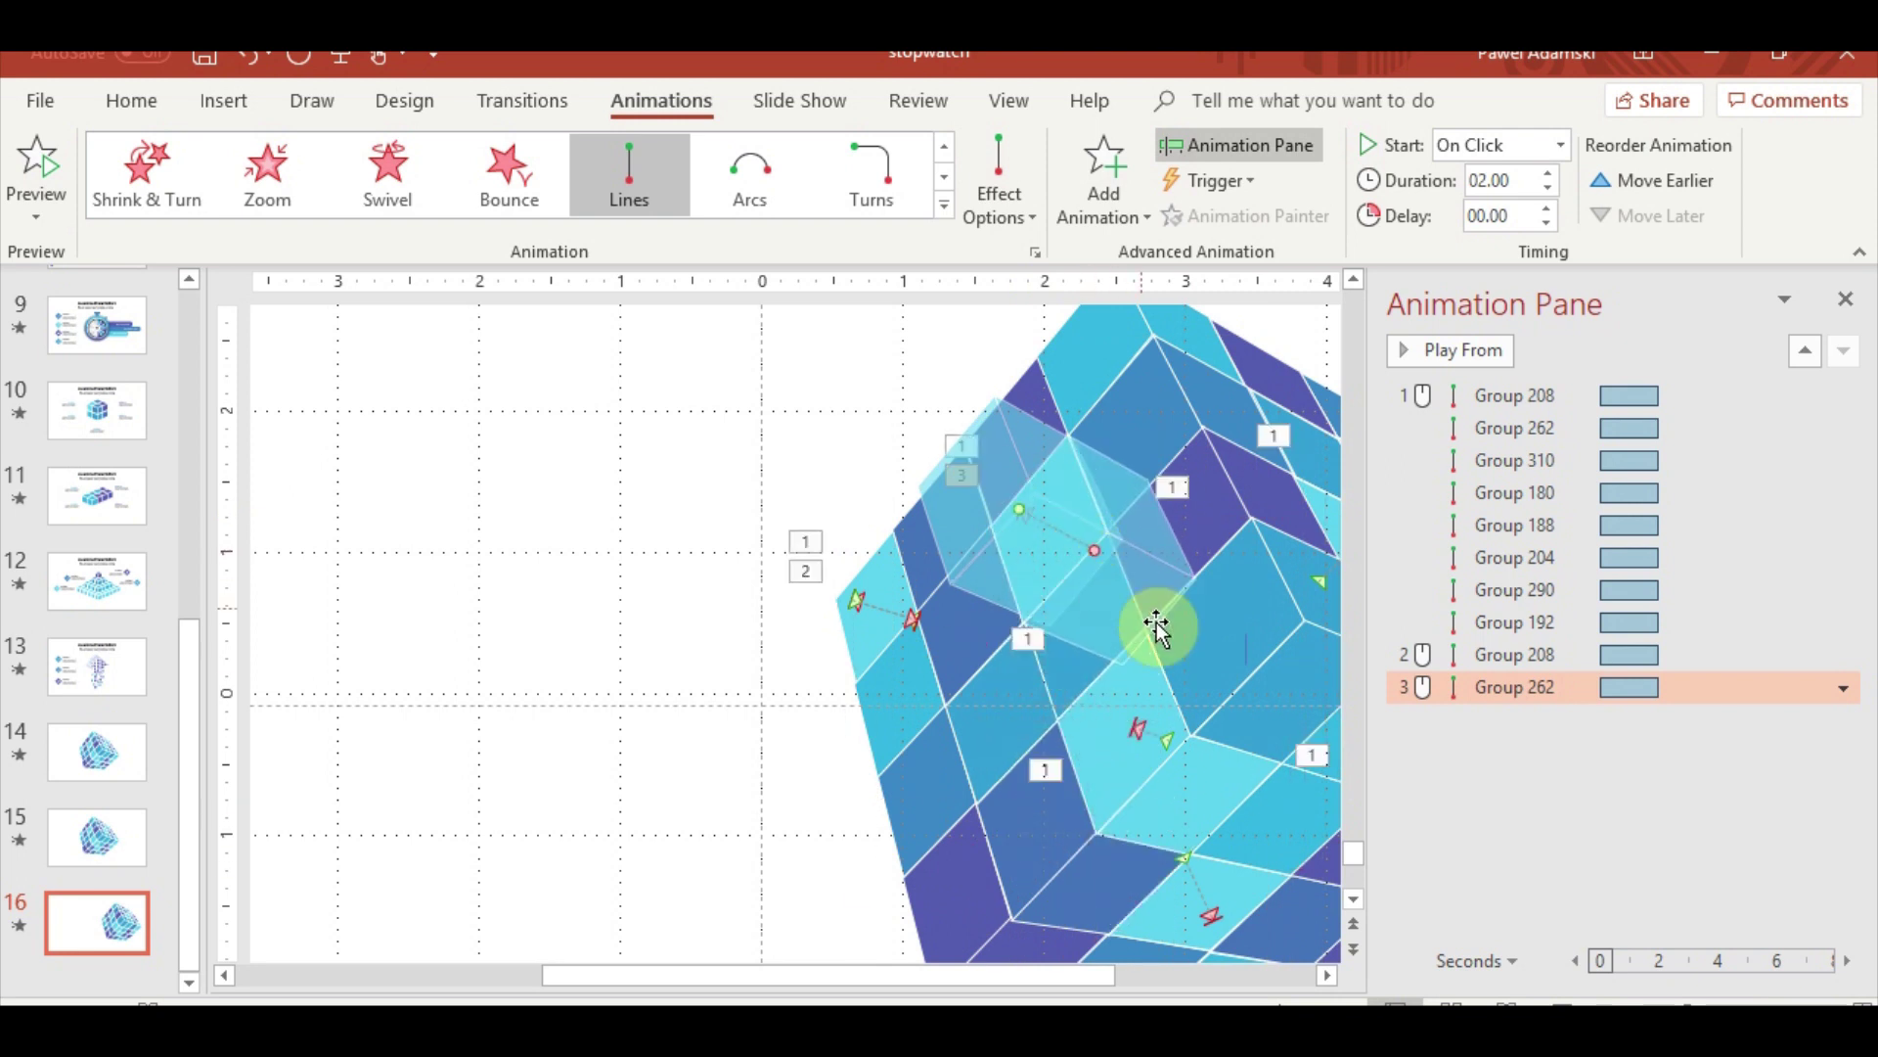
right_click(1531, 689)
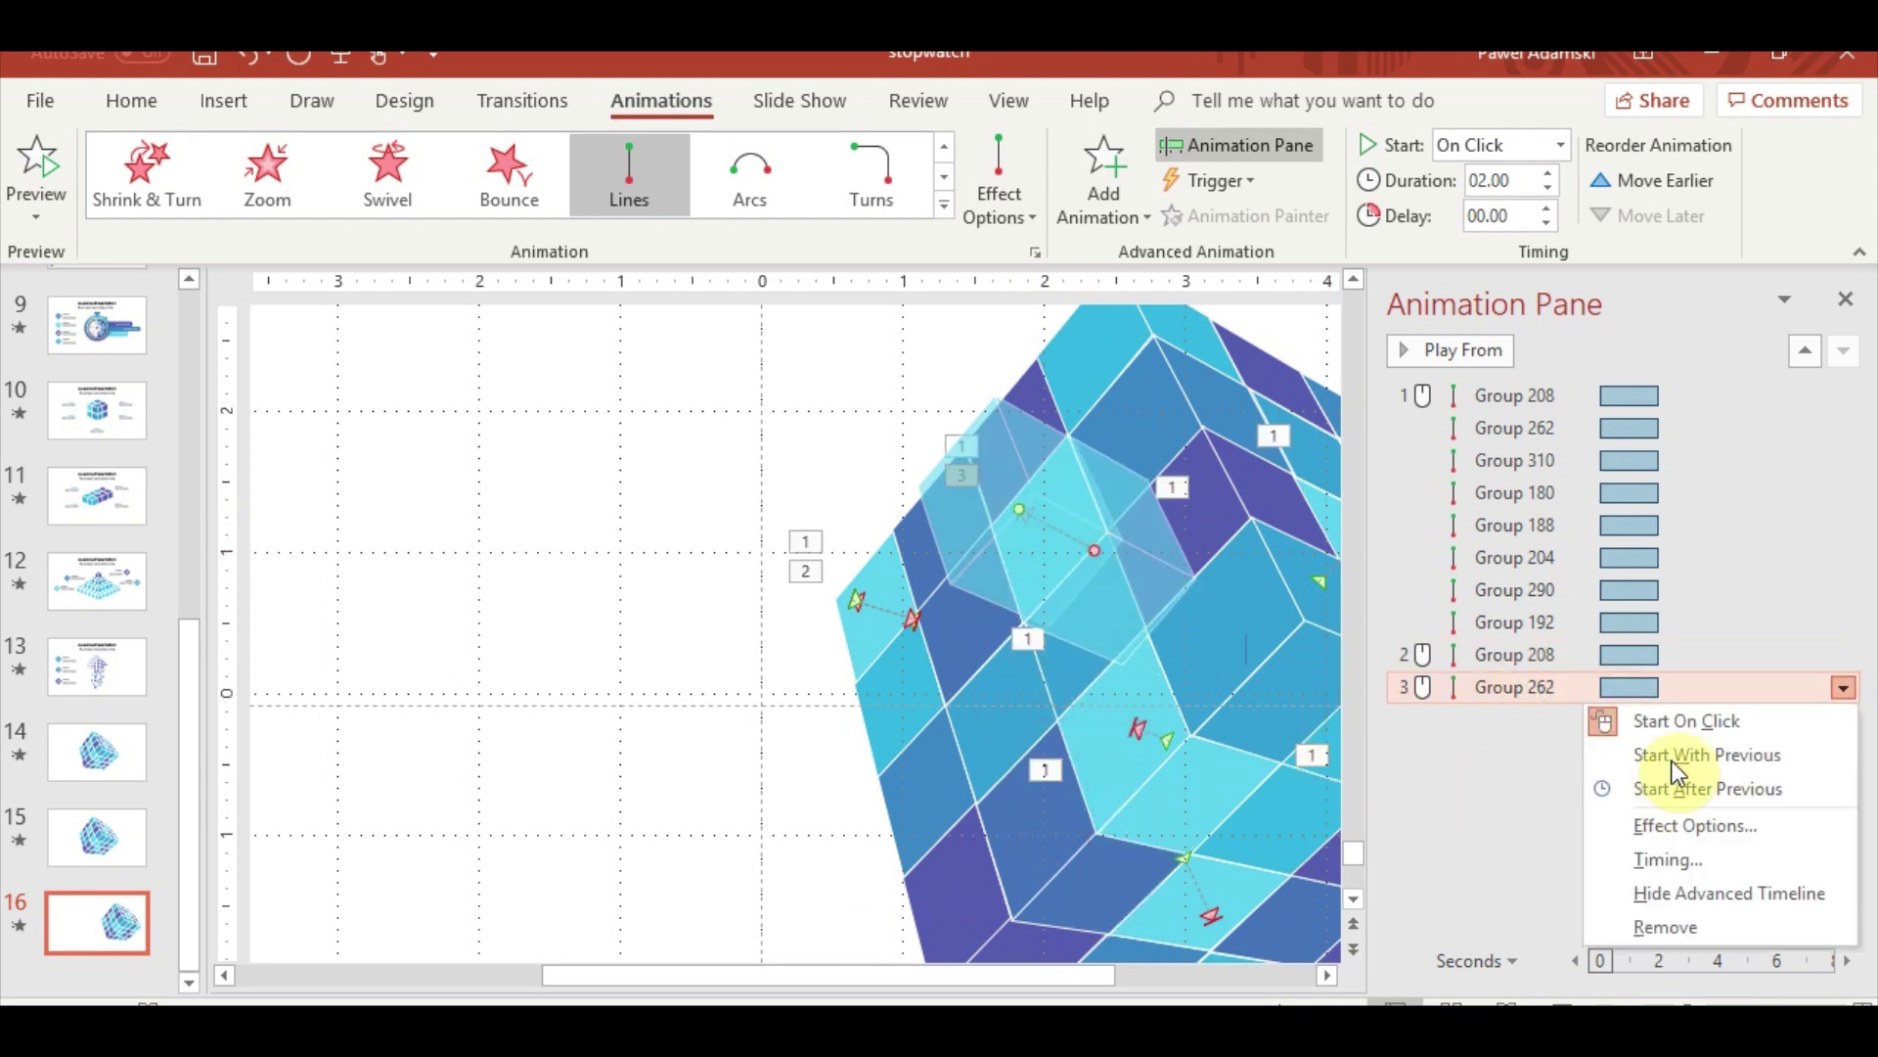
left_click(1676, 770)
Preview the cube in the slide show, then select Group 310
left_click(1587, 1004)
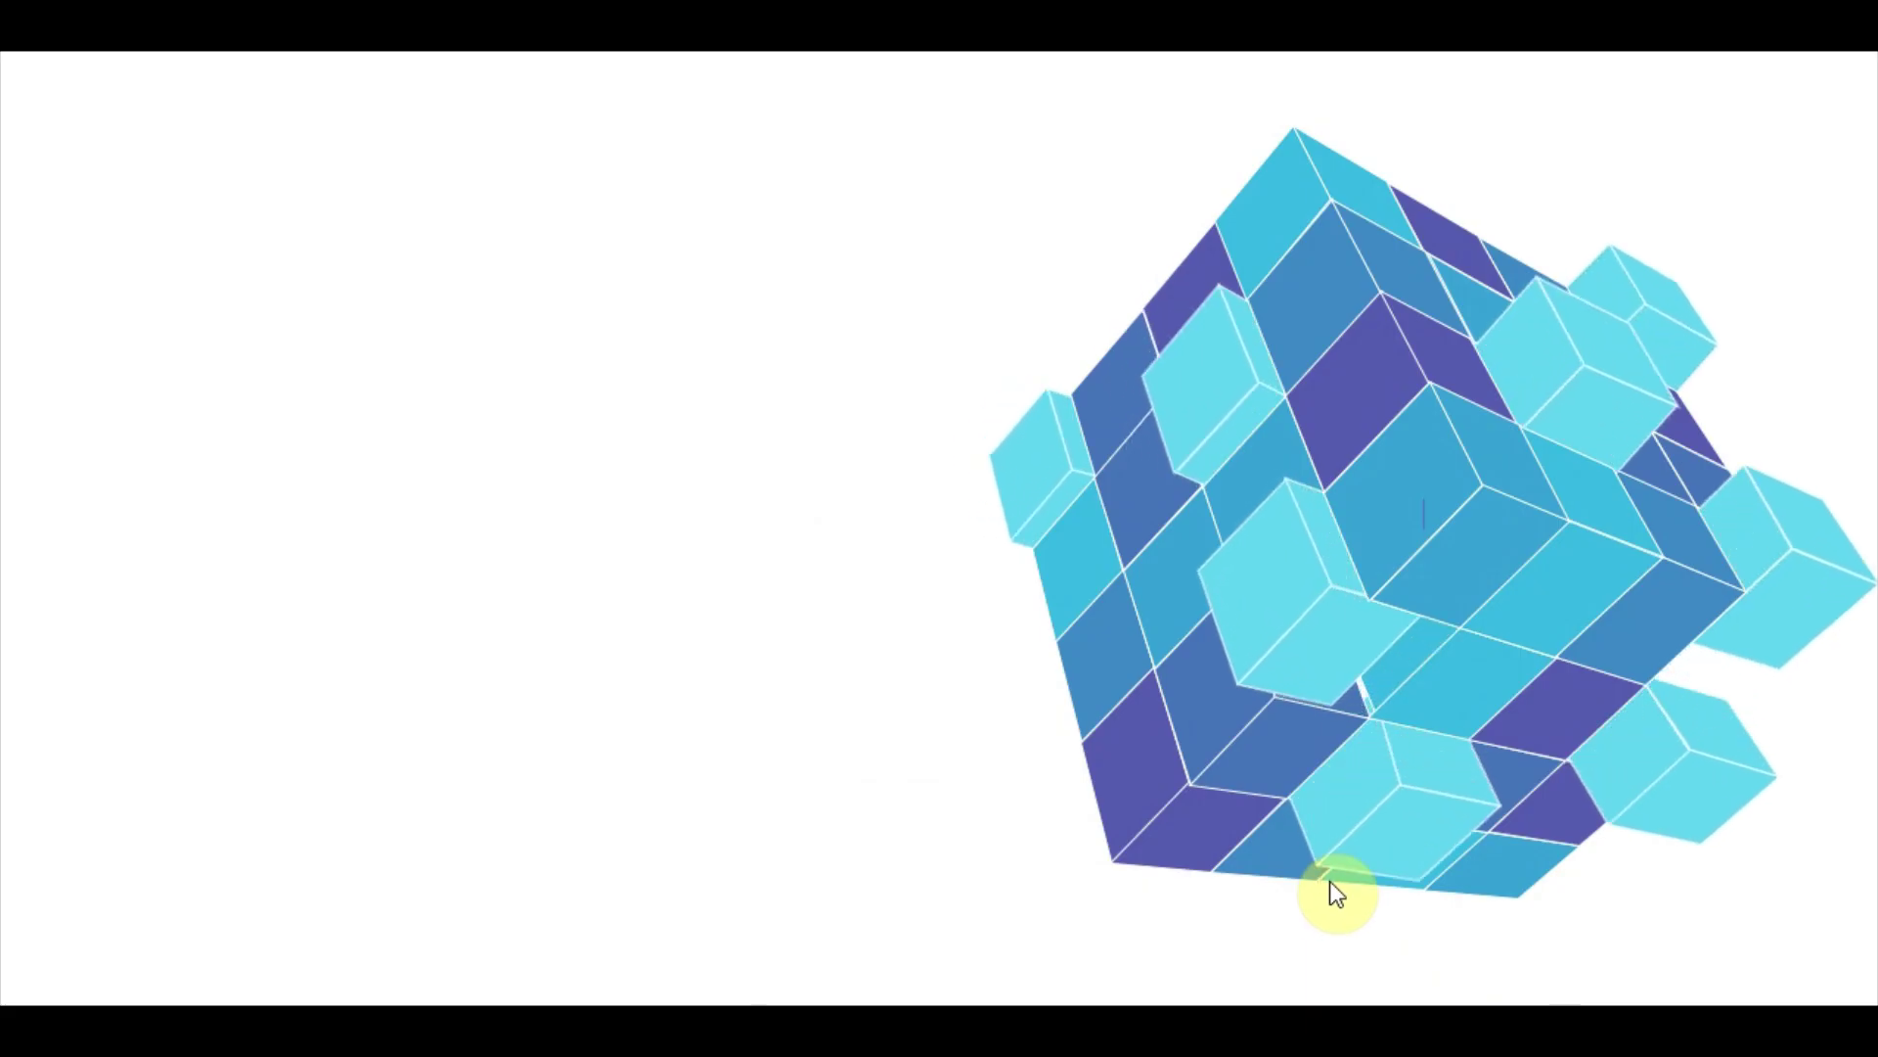
left_click(1329, 880)
left_click(1204, 902)
left_click(1222, 749)
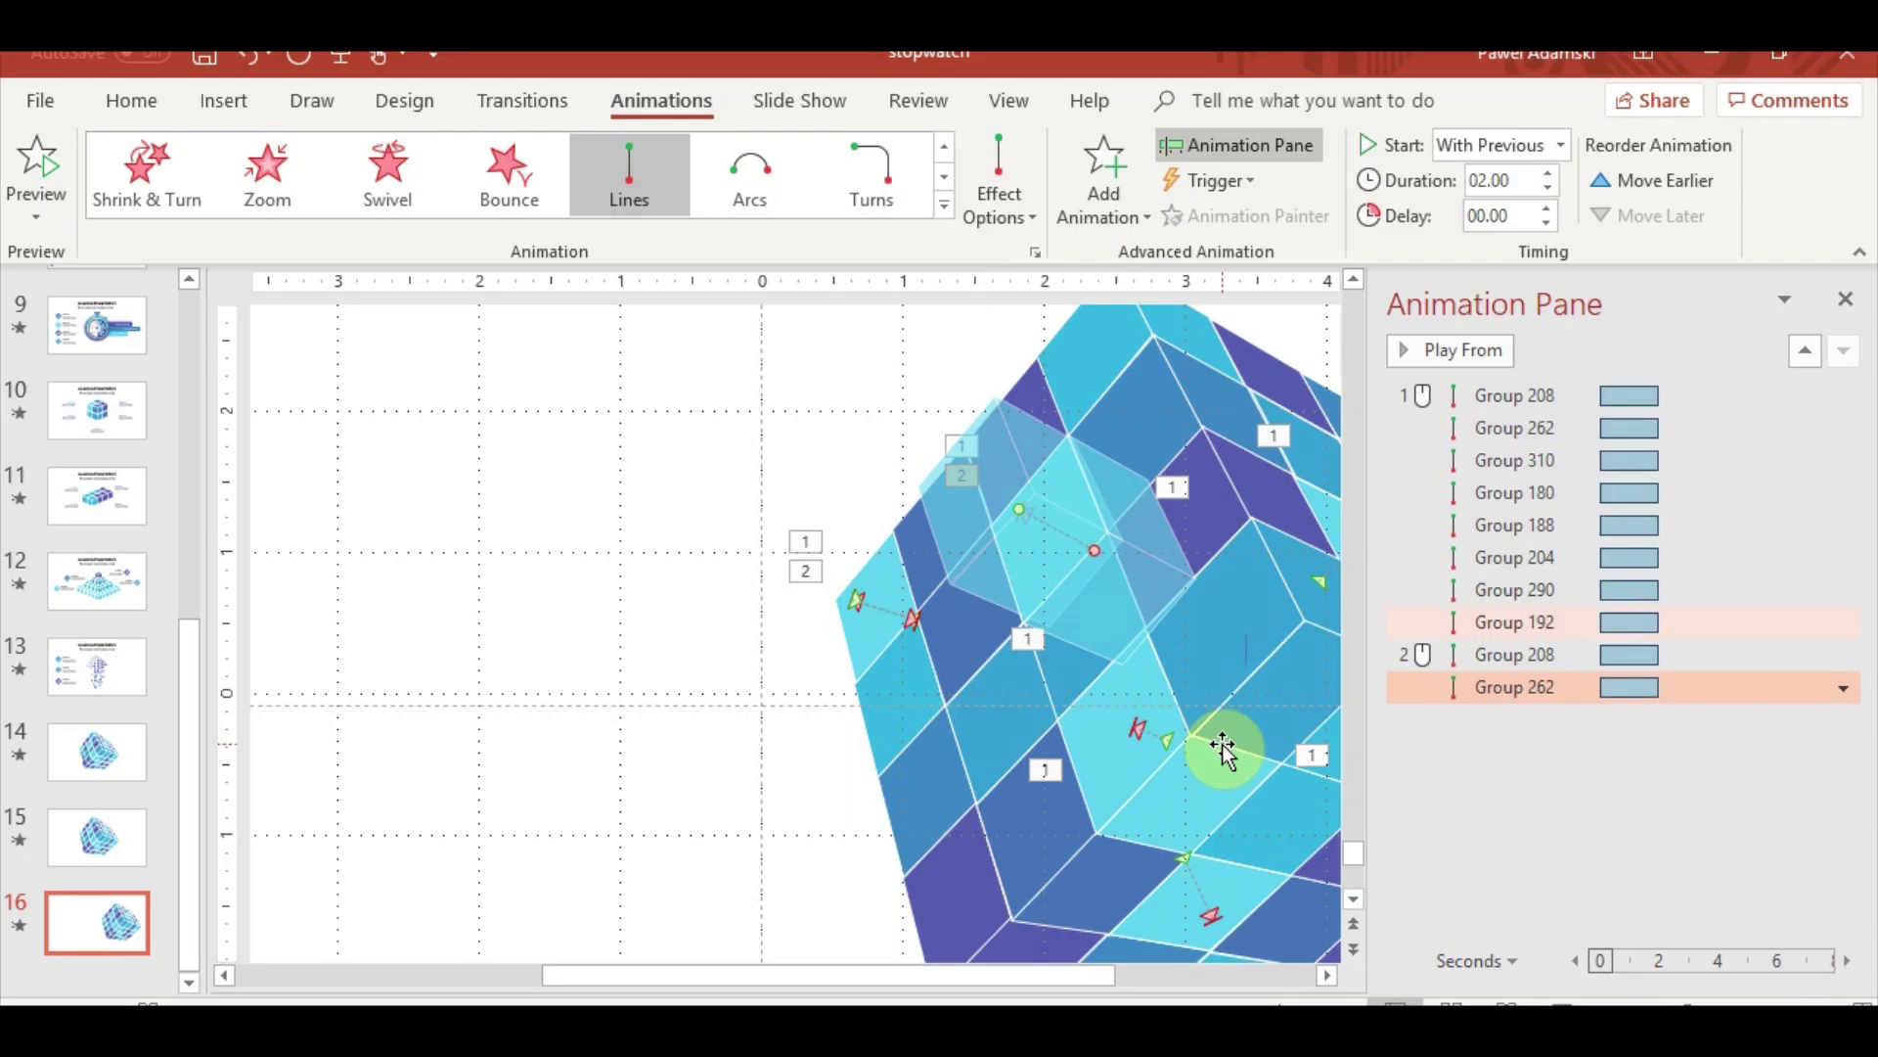
left_click_drag(818, 976, 872, 976)
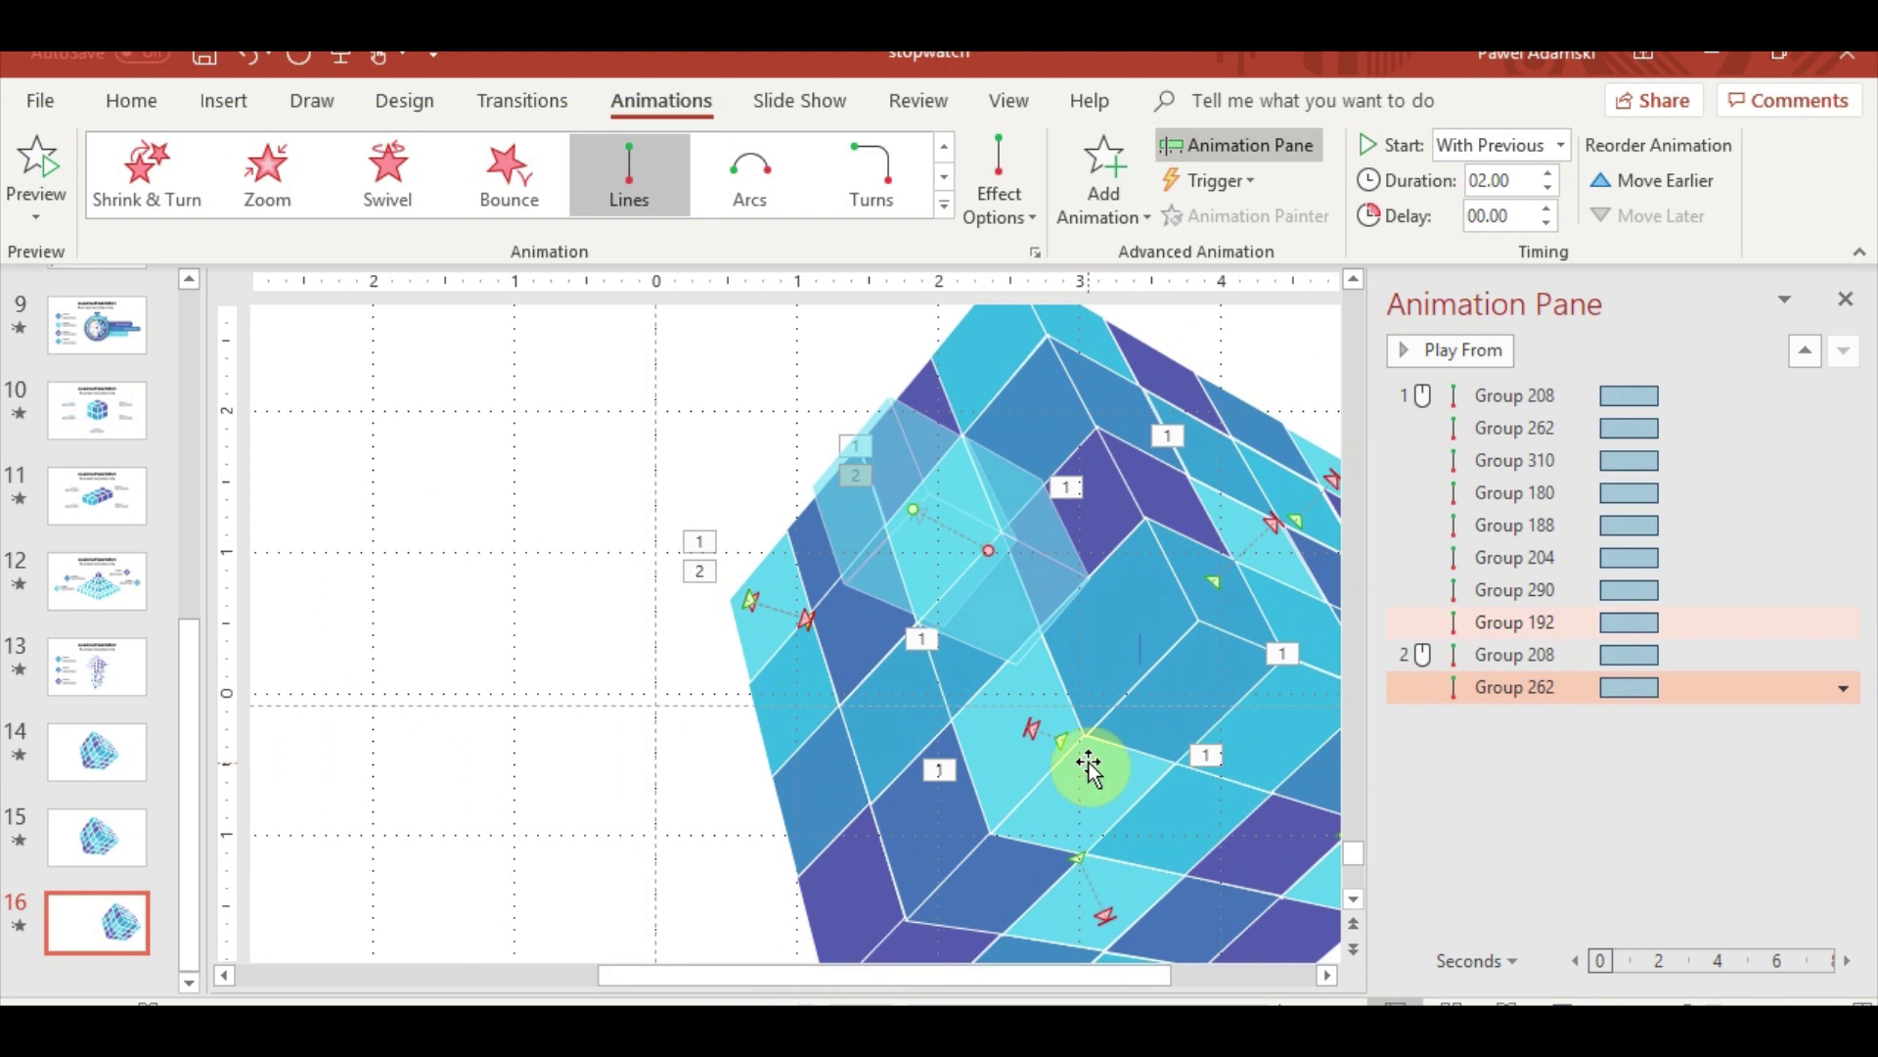
scroll(1086, 758, "down", 1)
left_click(1042, 701)
Add a Lines return path to Group 310, adjust its endpoints, and set Start With Previous
left_click(1104, 186)
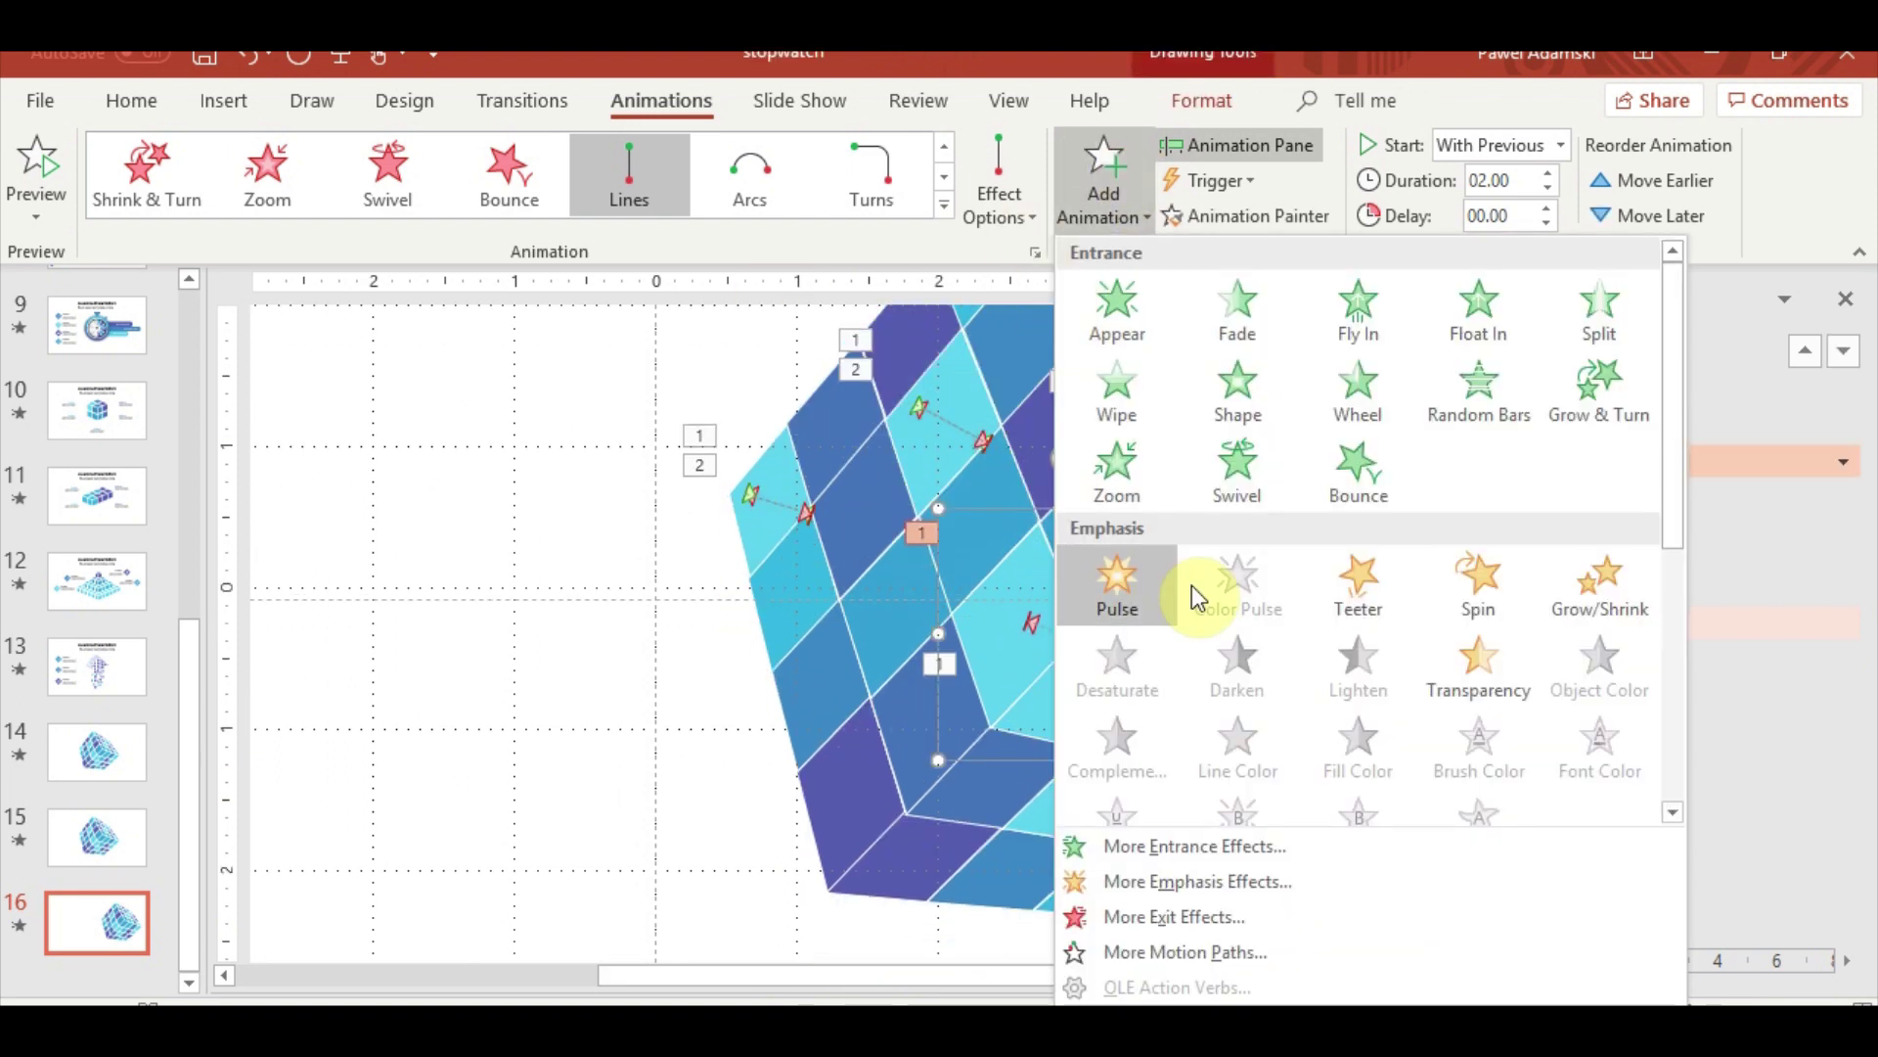
scroll(1174, 636, "down", 5)
left_click(1159, 687)
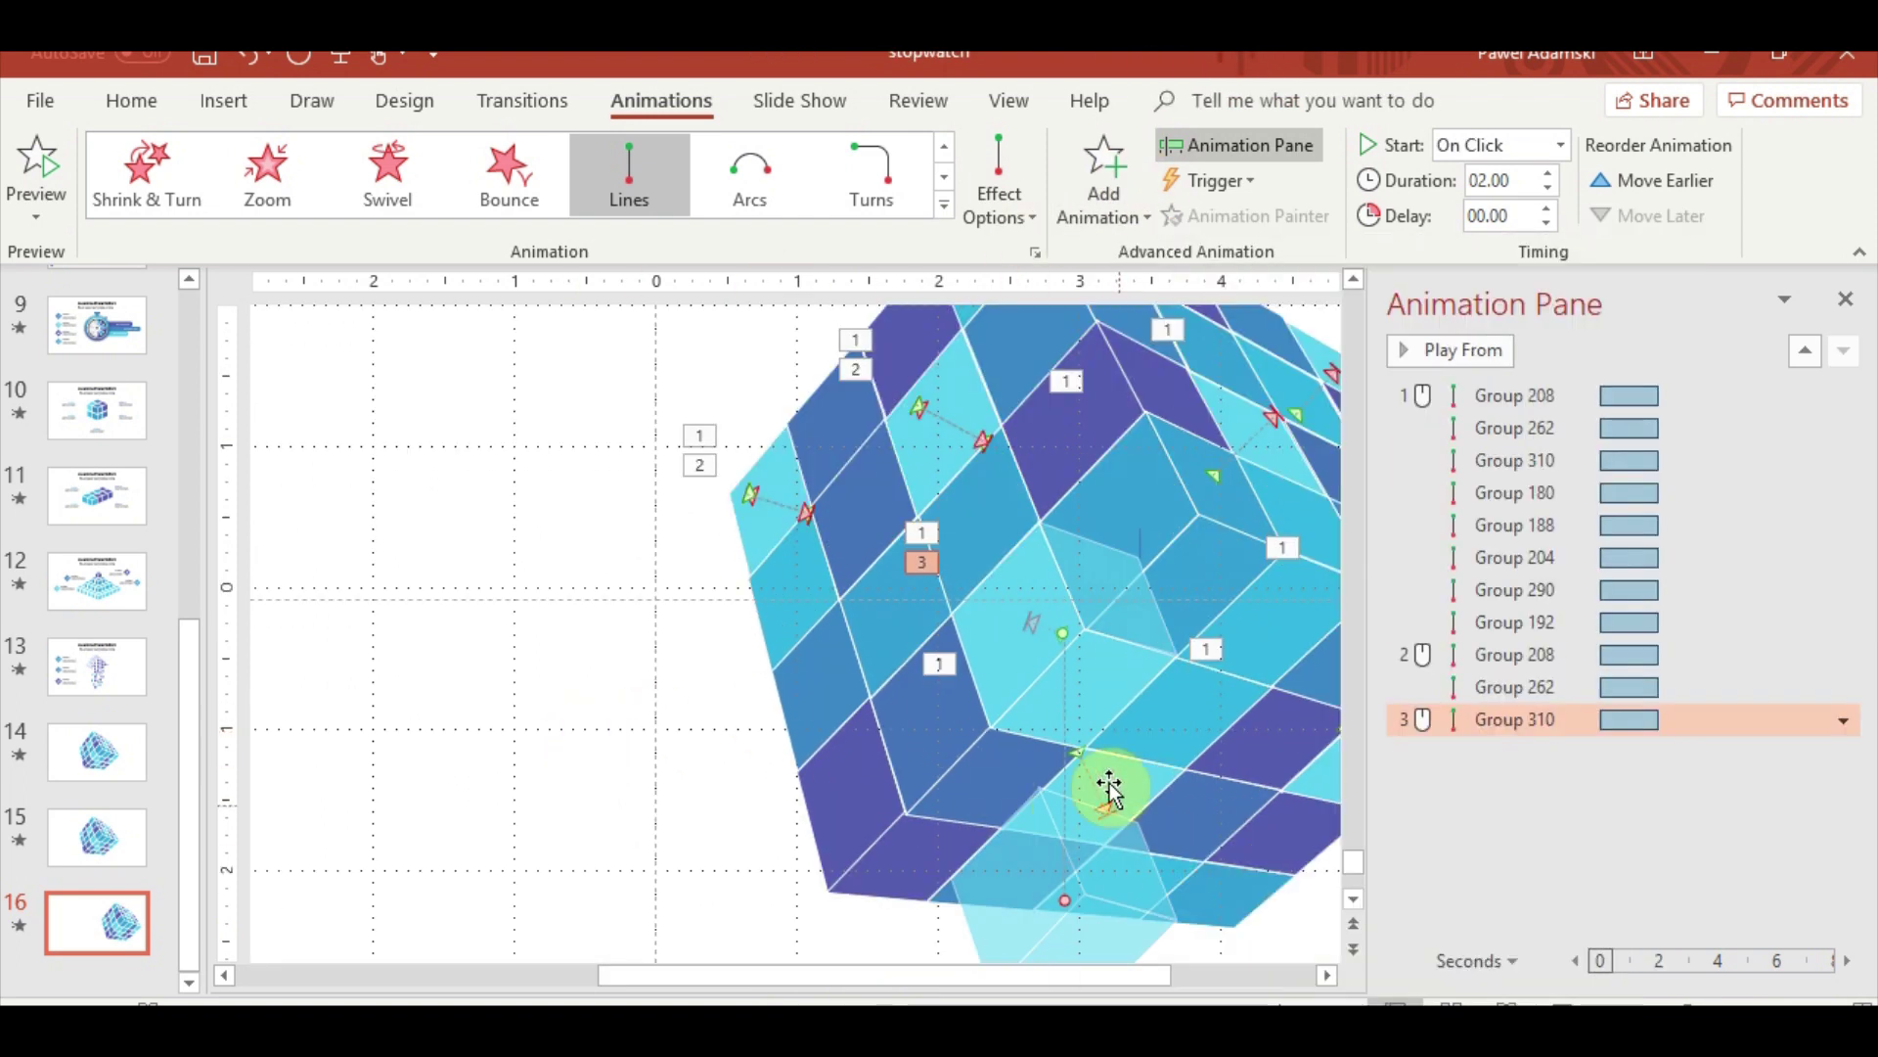
left_click_drag(1062, 910, 1068, 893)
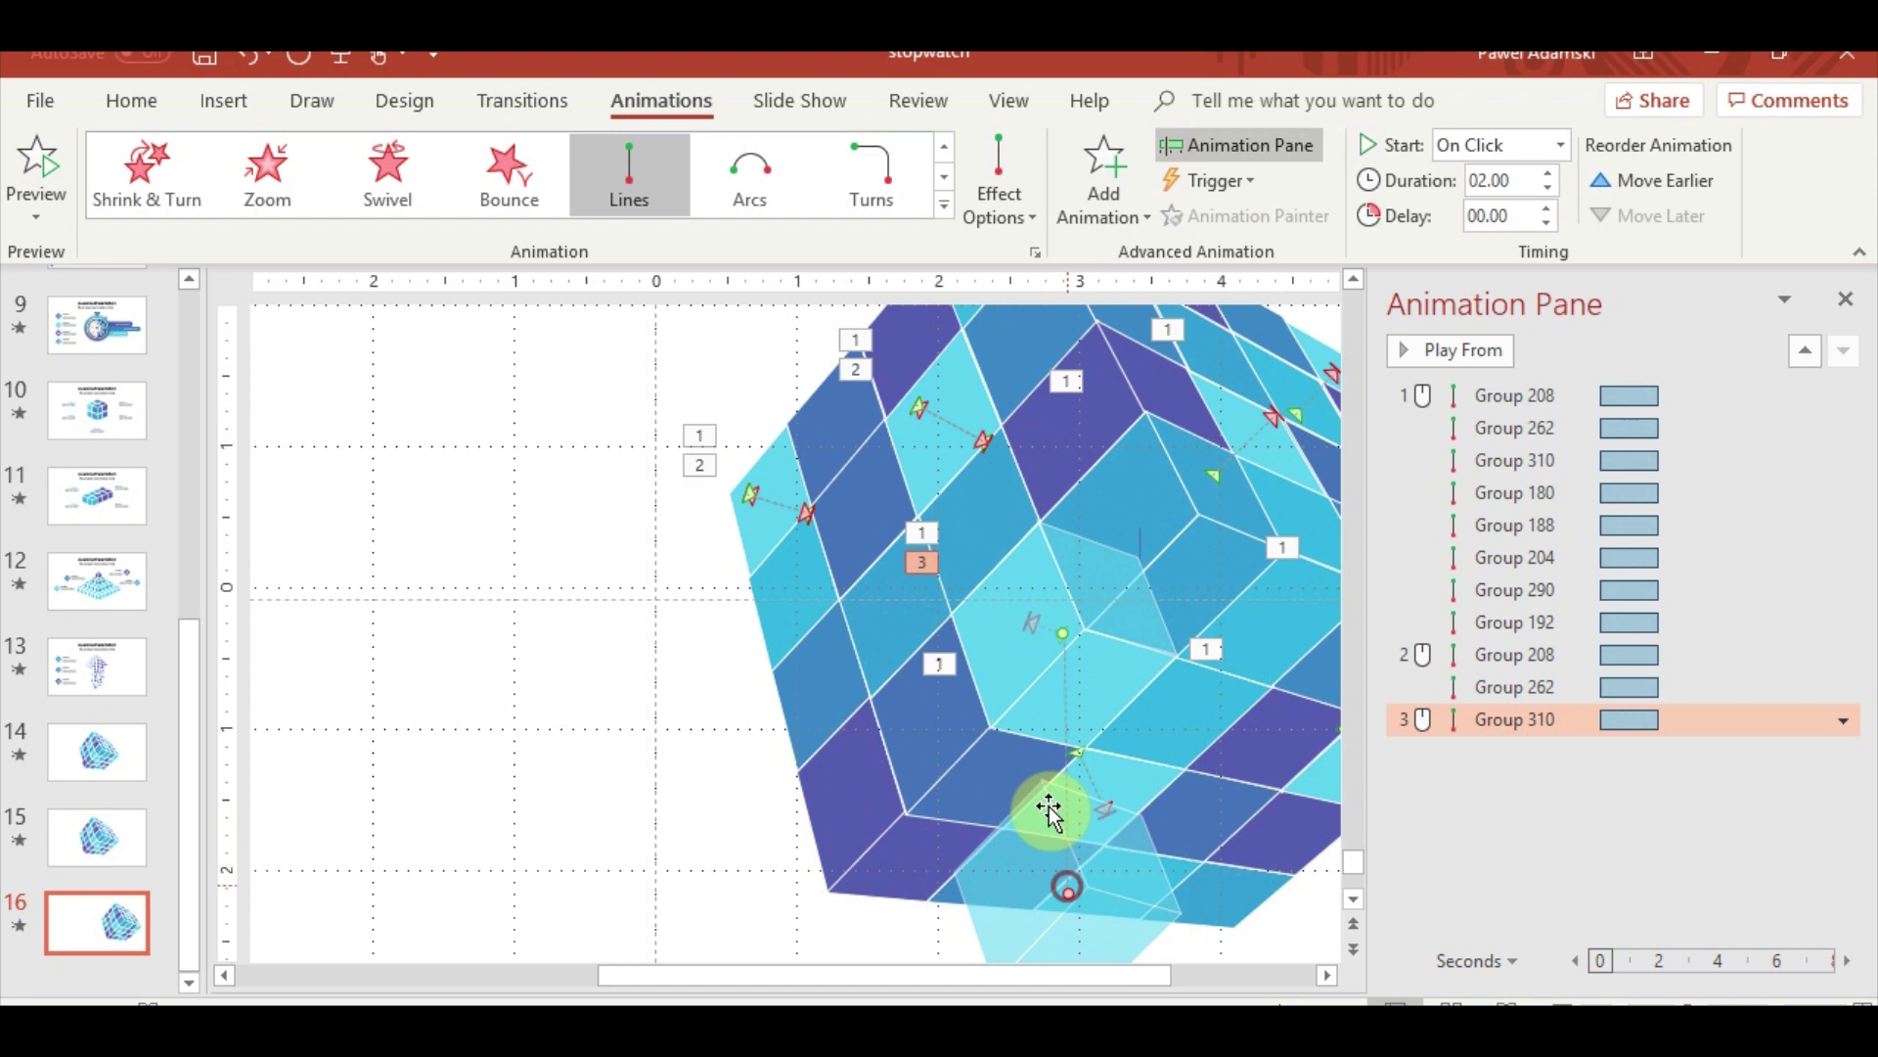
left_click_drag(1062, 629, 1025, 621)
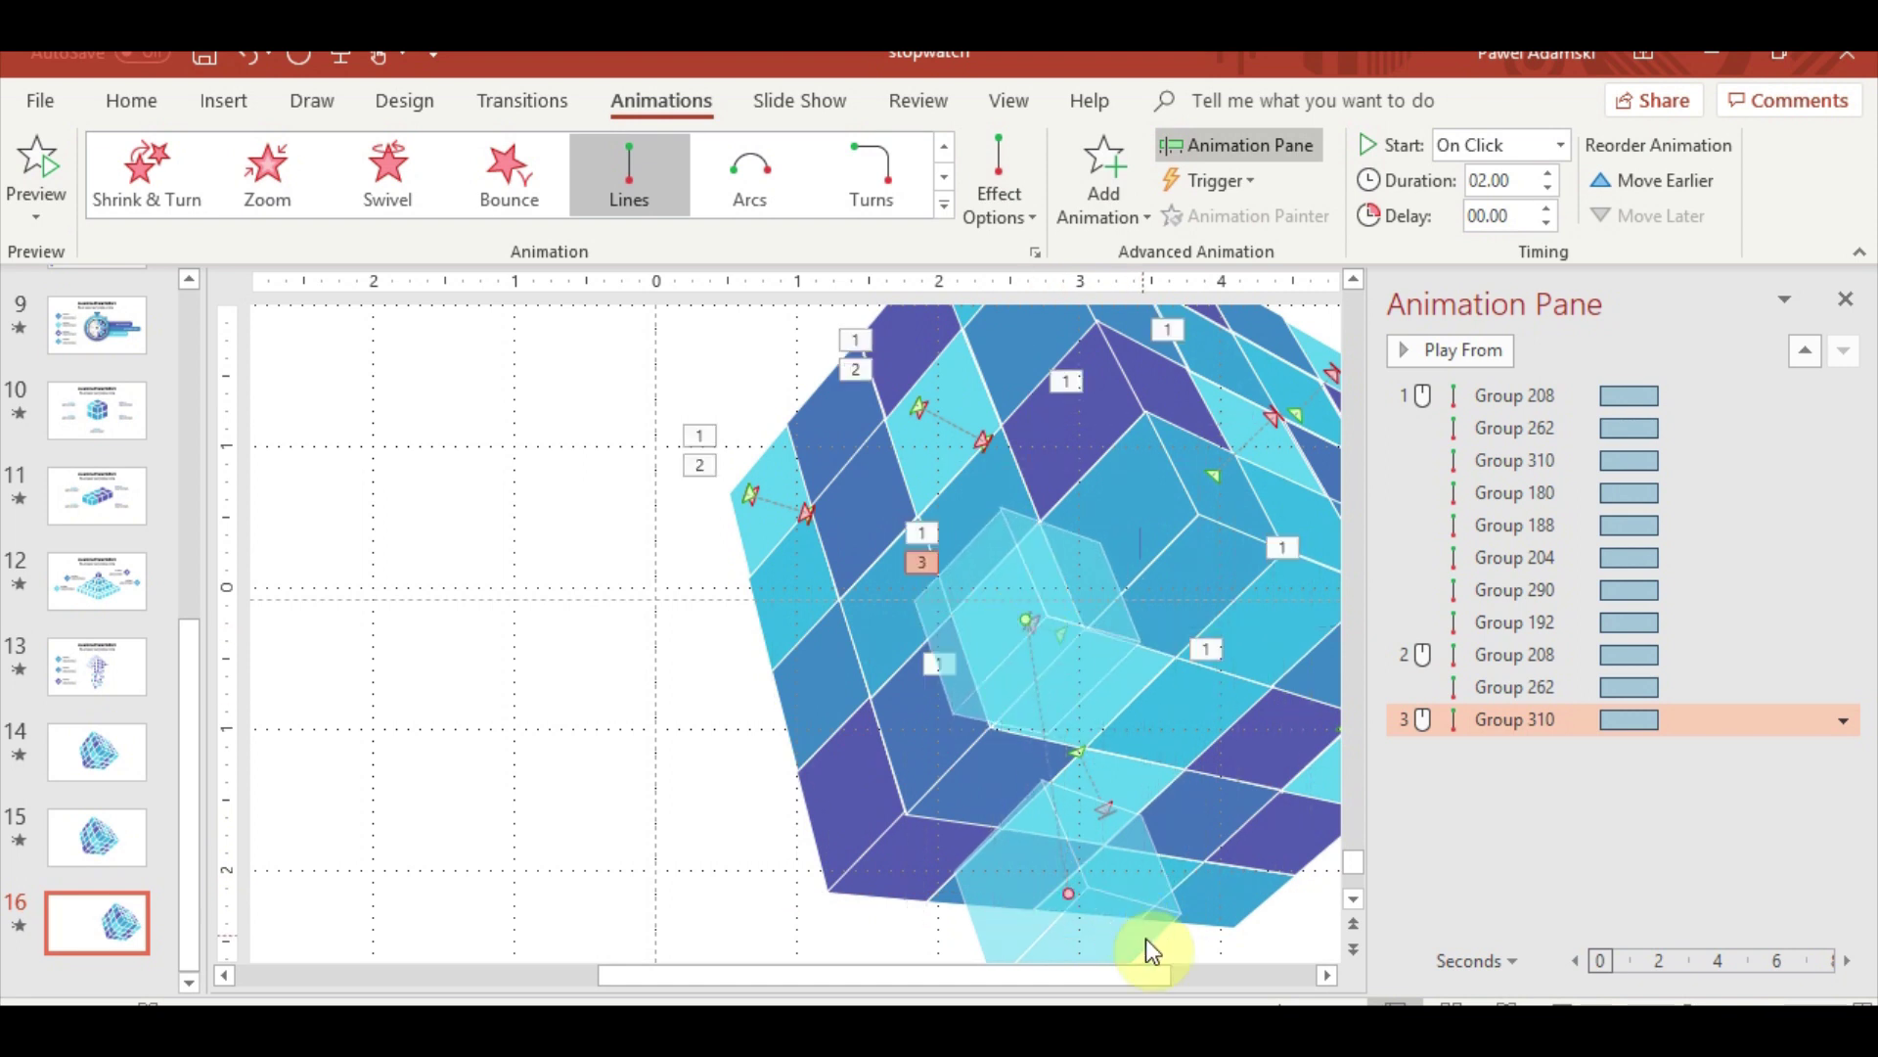
left_click_drag(1086, 919, 1057, 641)
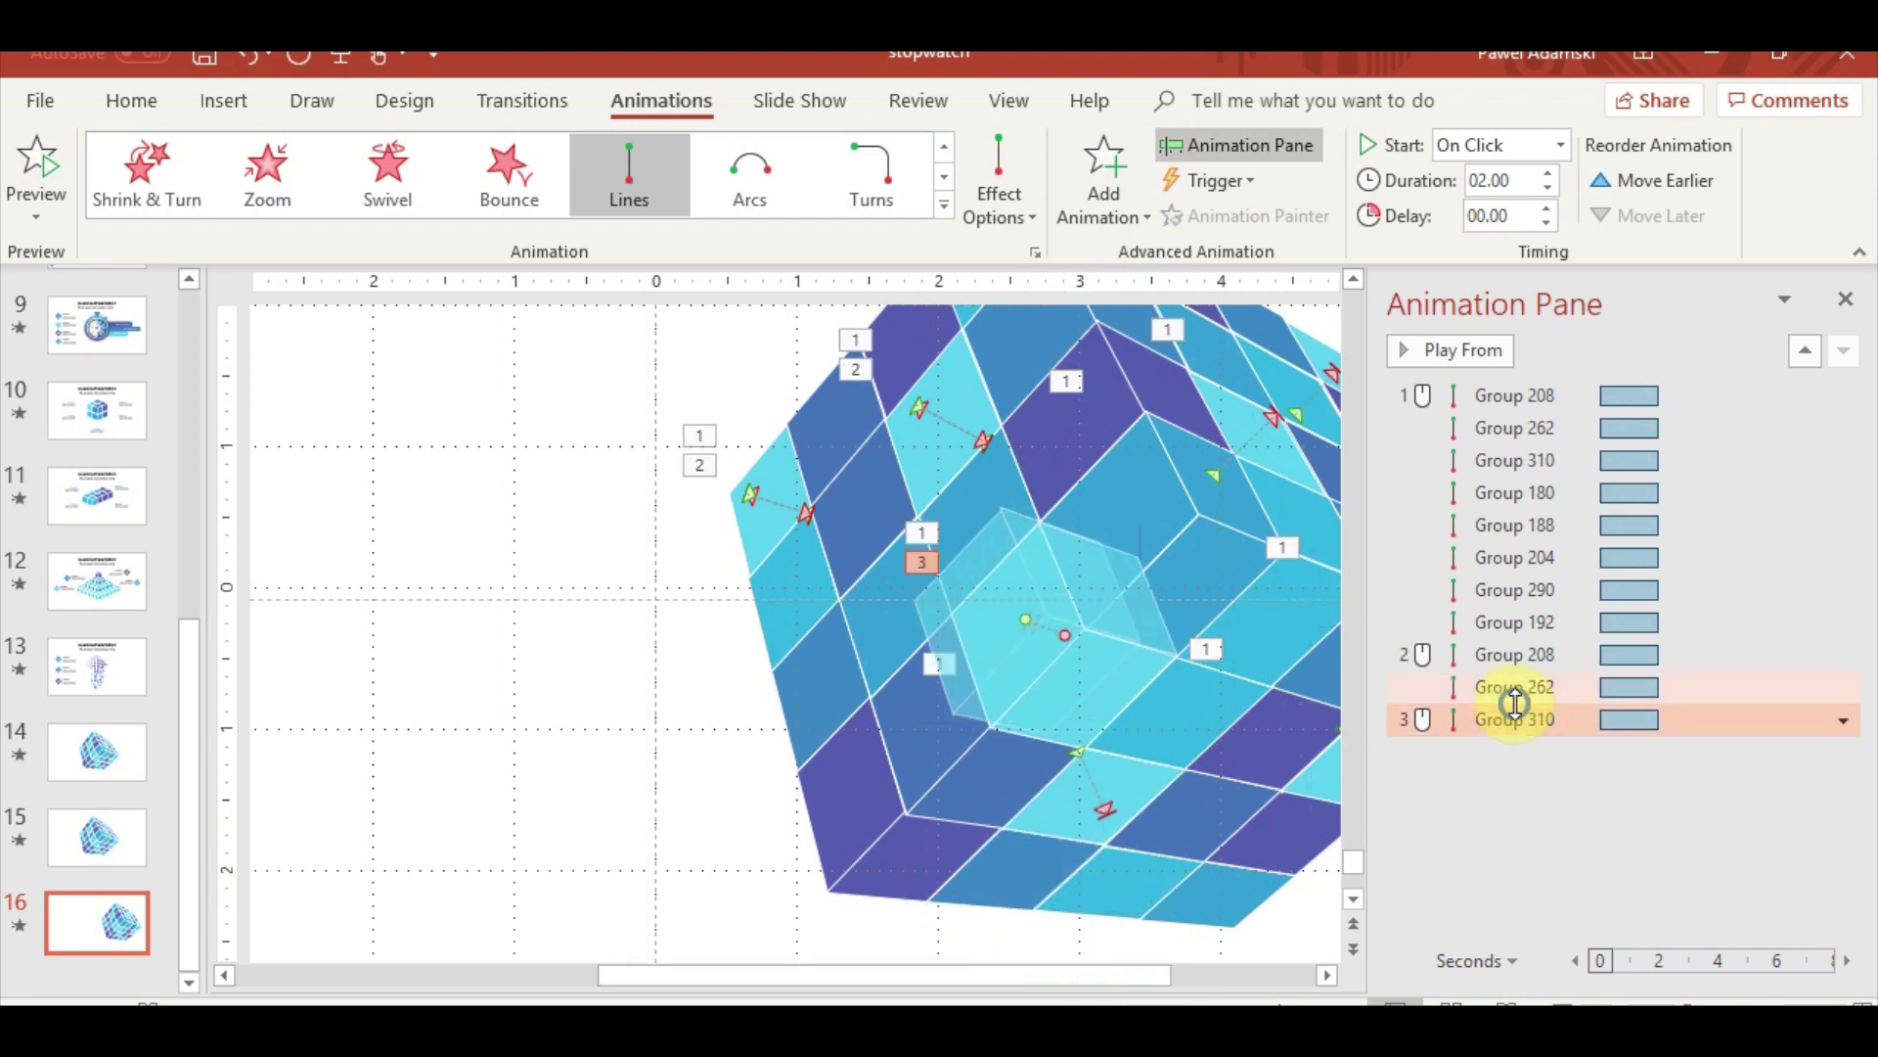
right_click(1514, 697)
left_click(1514, 719)
right_click(1514, 719)
left_click(1683, 789)
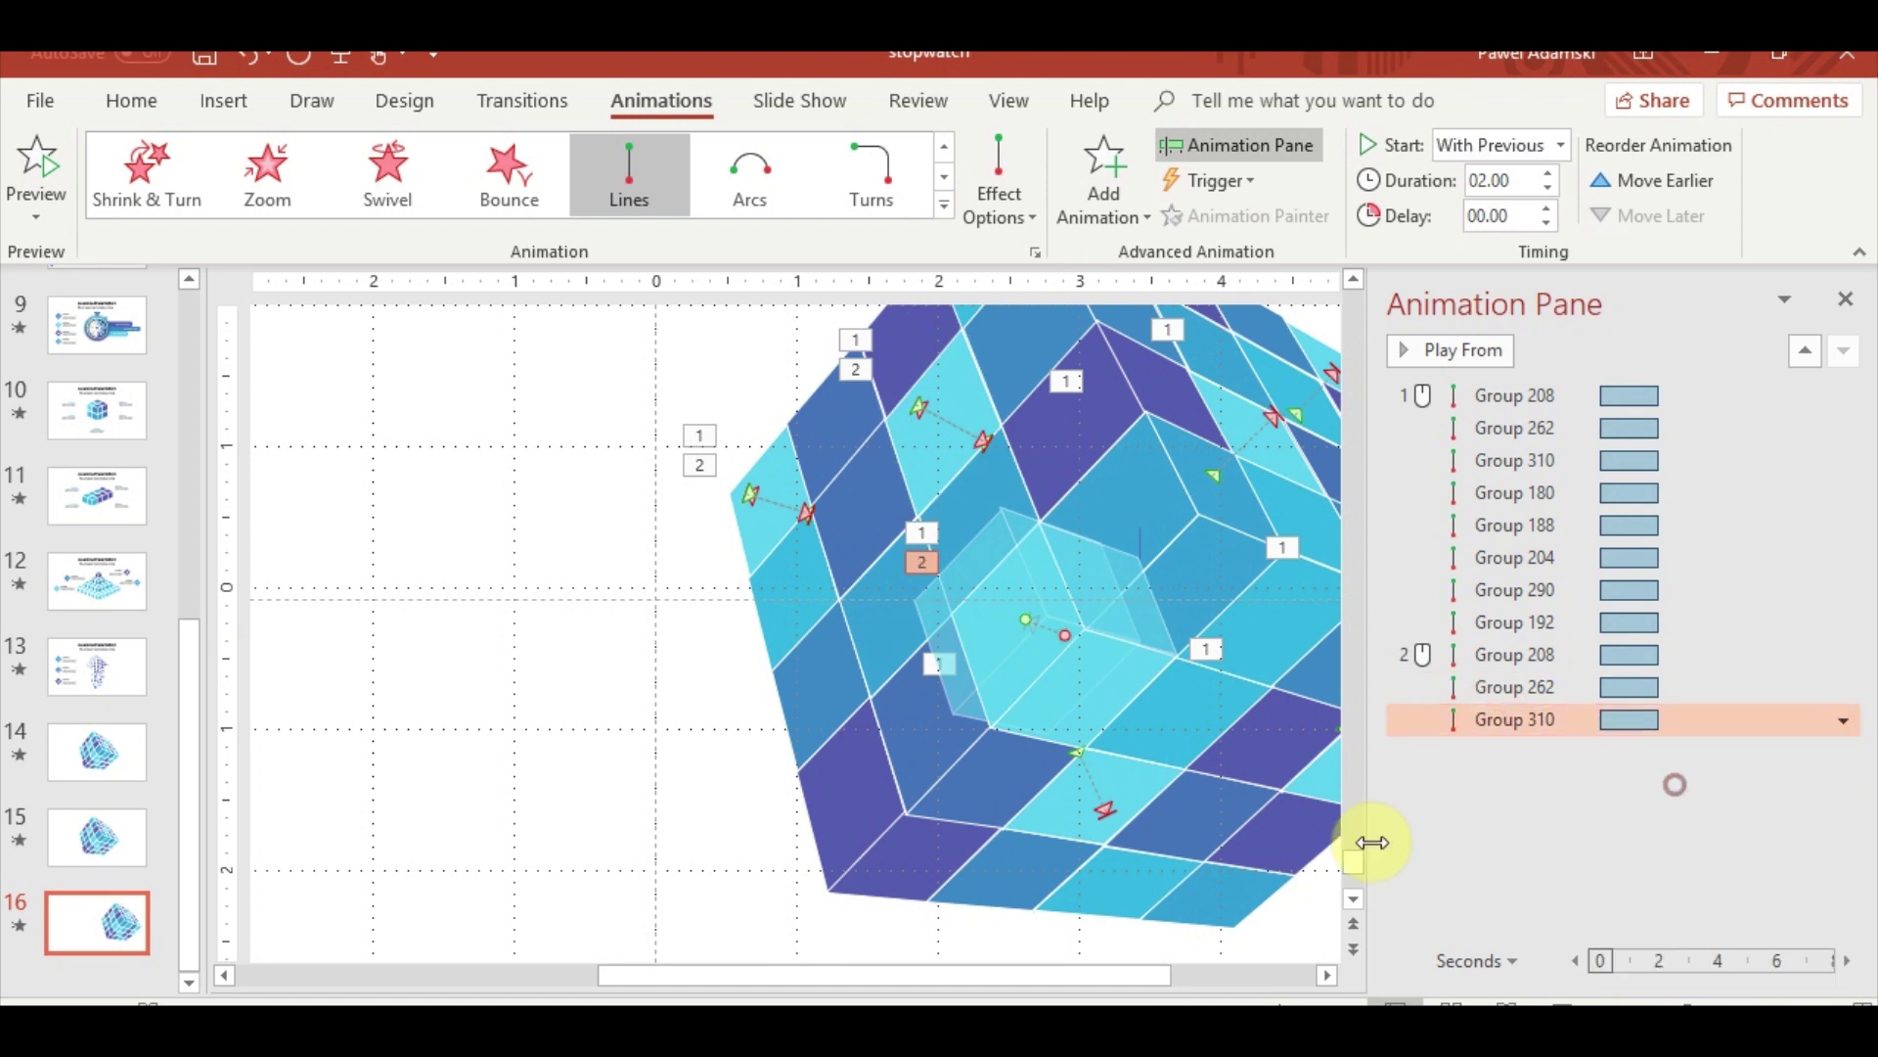
Add a Lines path to Group 180 set to Start After Previous, then select Group 188
left_click(1031, 388)
left_click(1104, 186)
scroll(1145, 587, "down", 5)
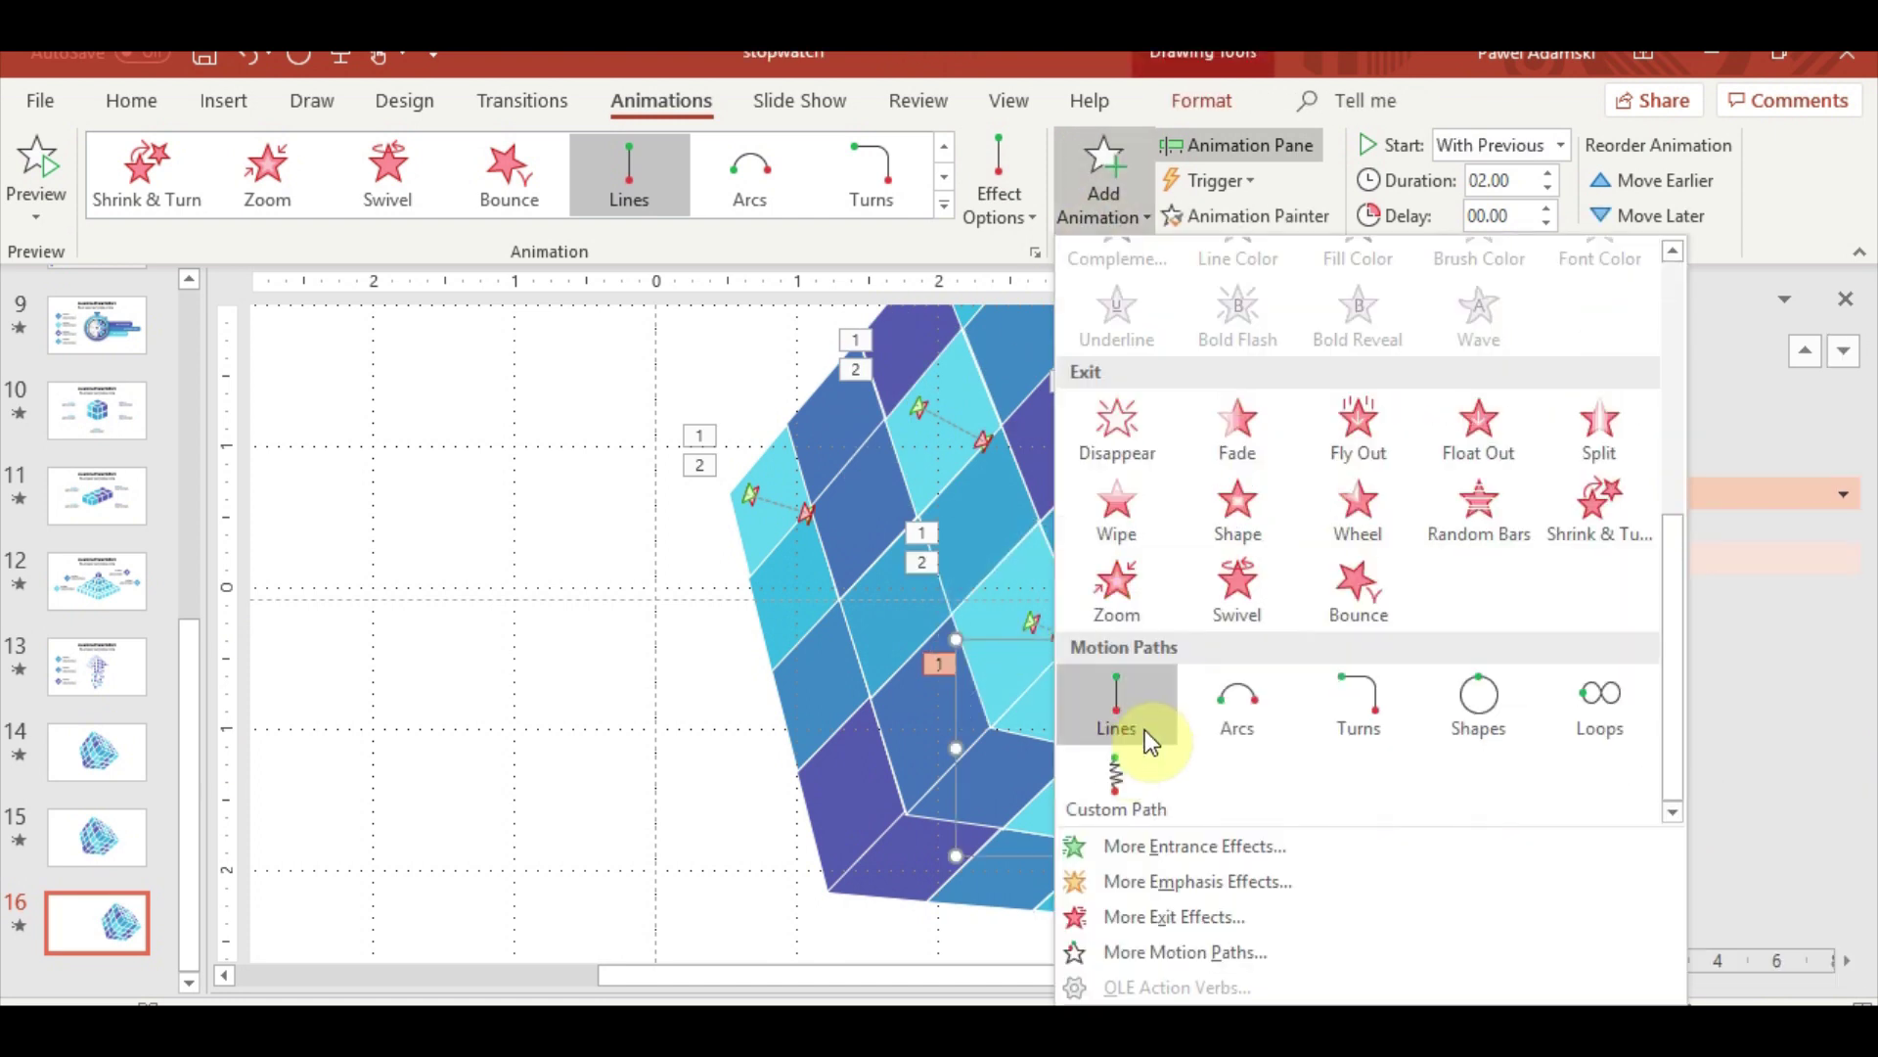
left_click(1139, 704)
scroll(1082, 671, "down", 2)
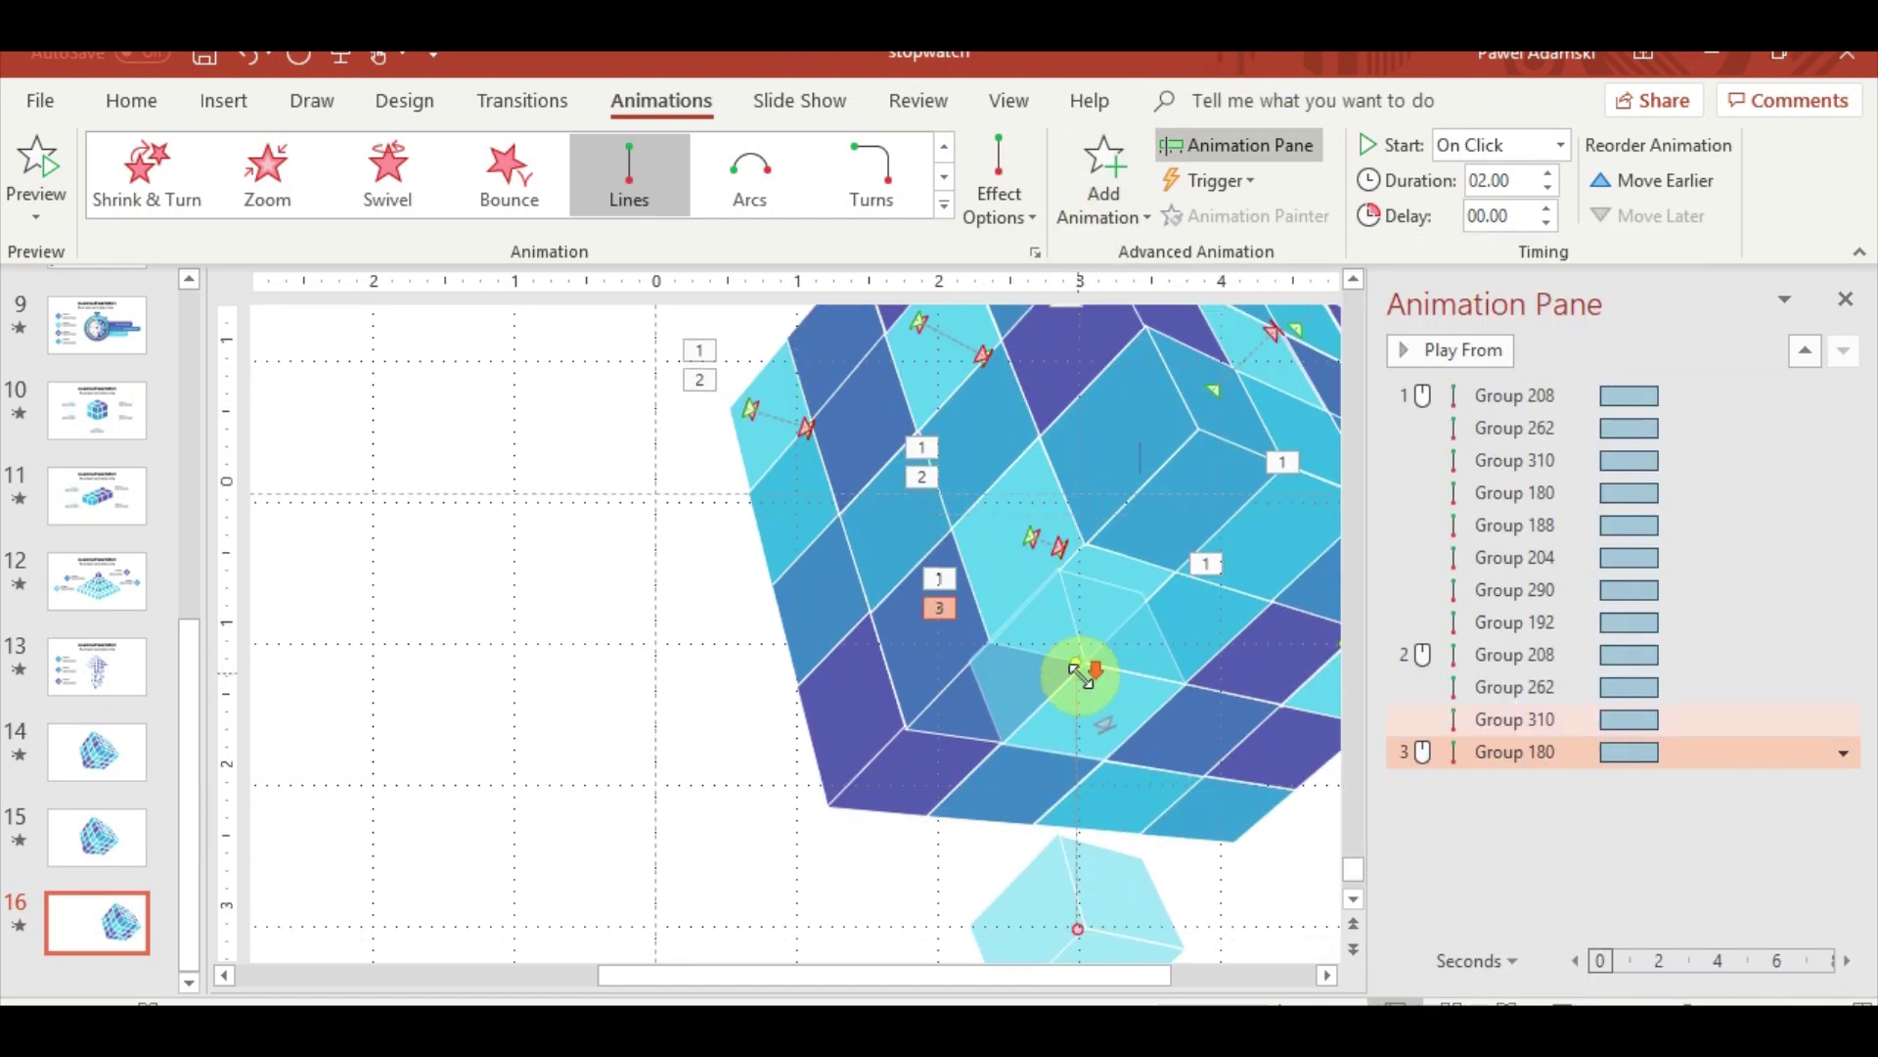
mouse_move(1082, 592)
left_mouse_down()
mouse_move(1080, 839)
mouse_move(1080, 588)
left_mouse_up()
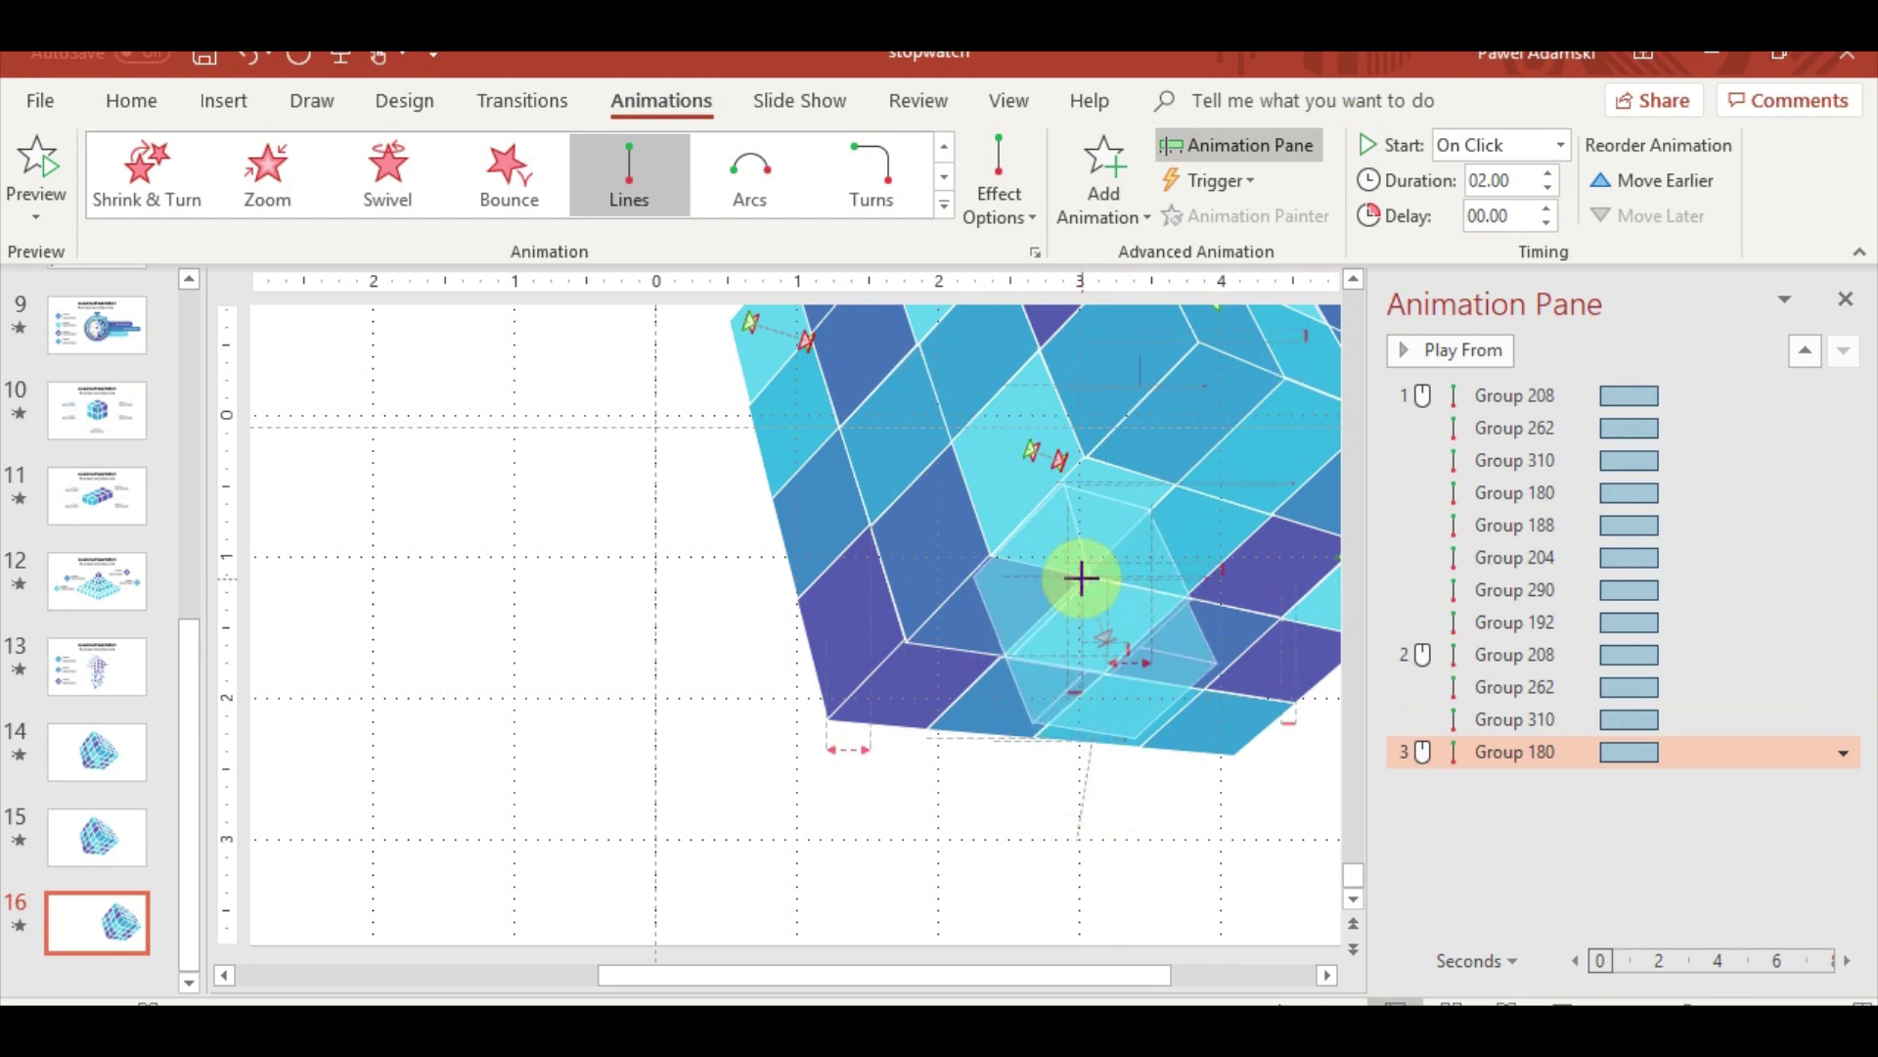
right_click(1497, 754)
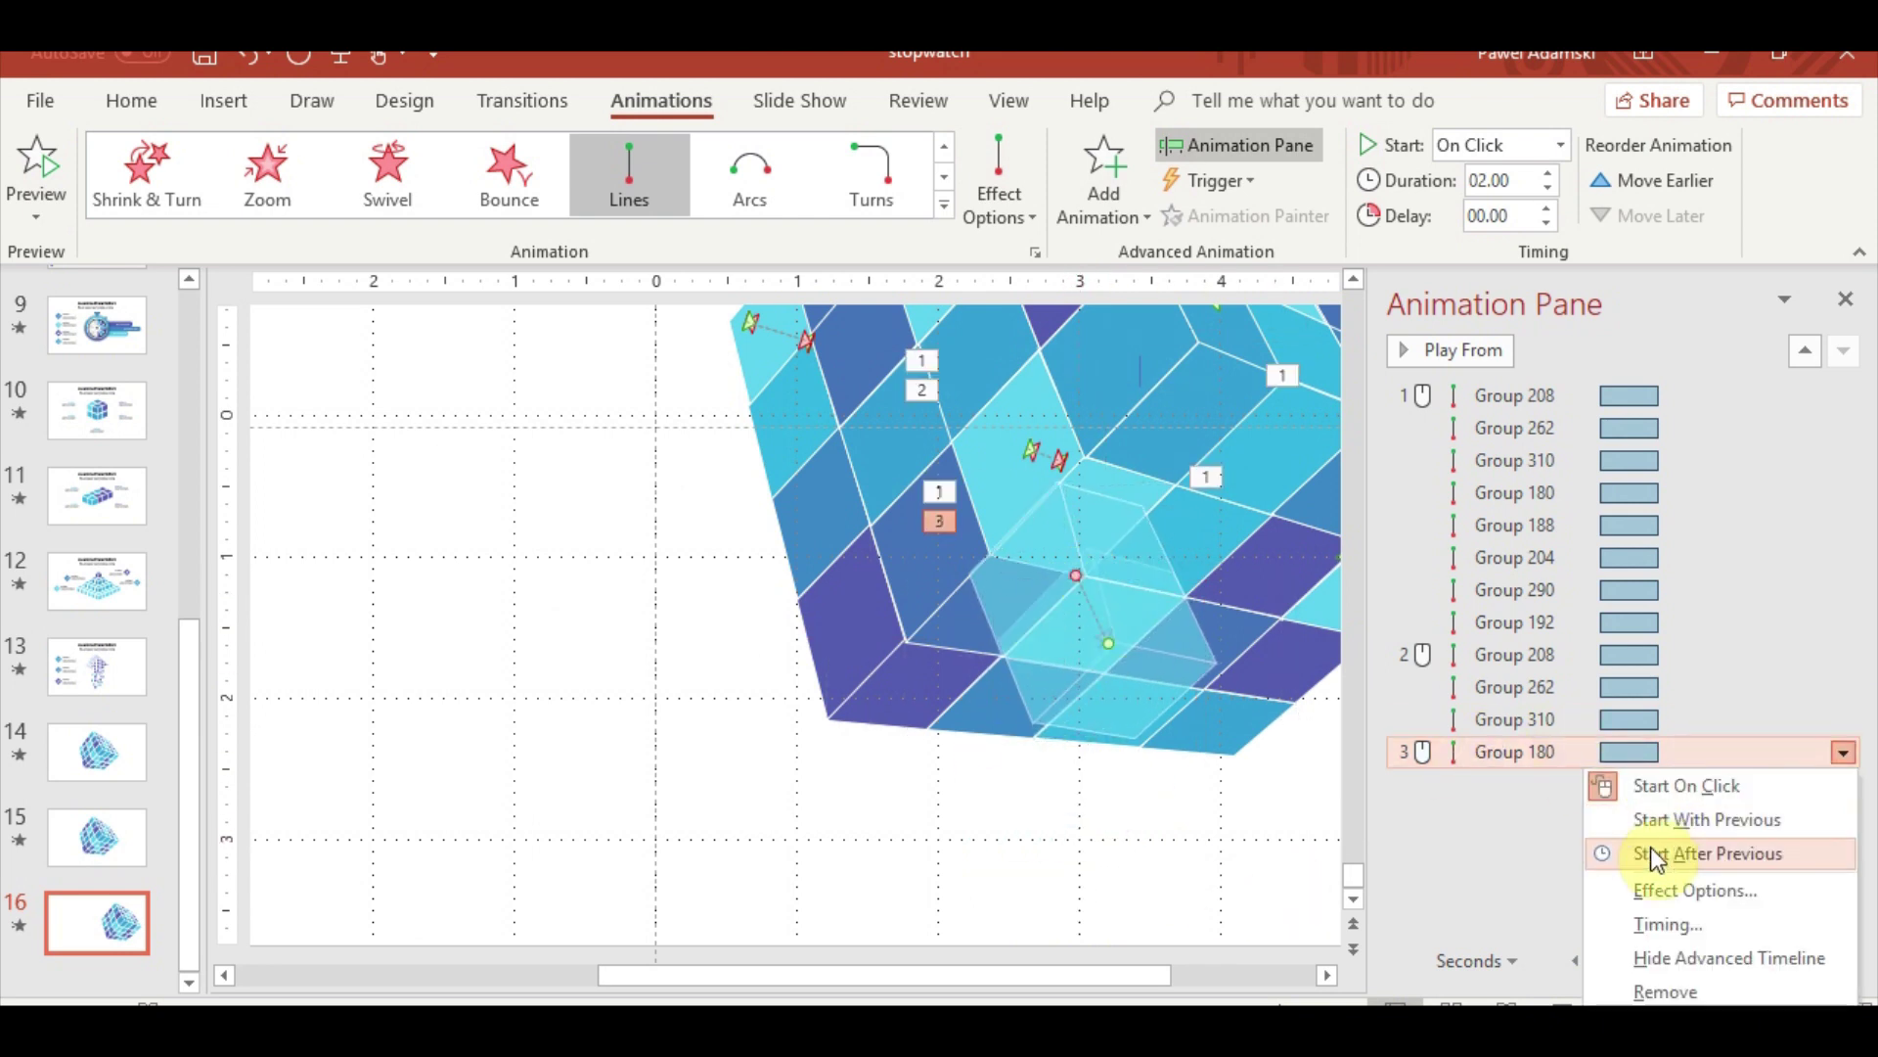
left_click(1653, 853)
left_click(1187, 975)
Add a Lines return path to Group 188 and set Groups 188 and 180 to Start With Previous
left_click(1056, 617)
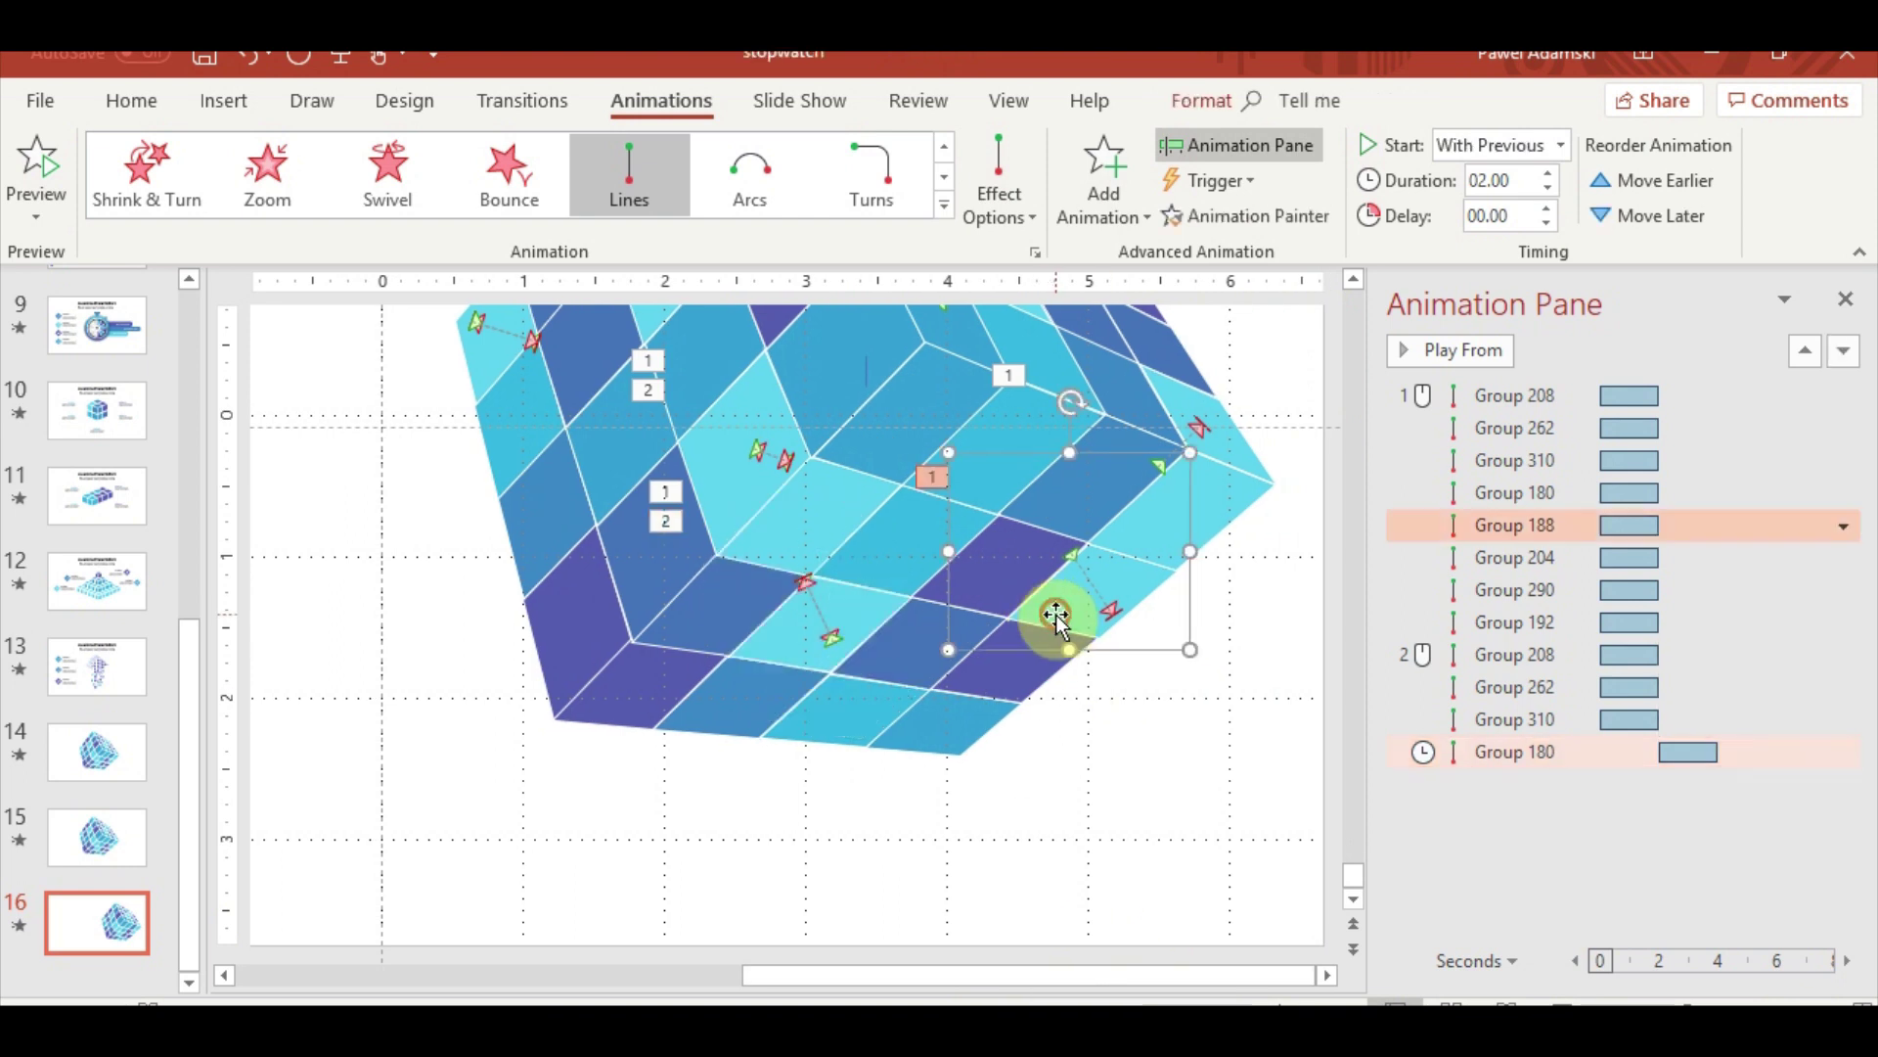
left_click(1103, 185)
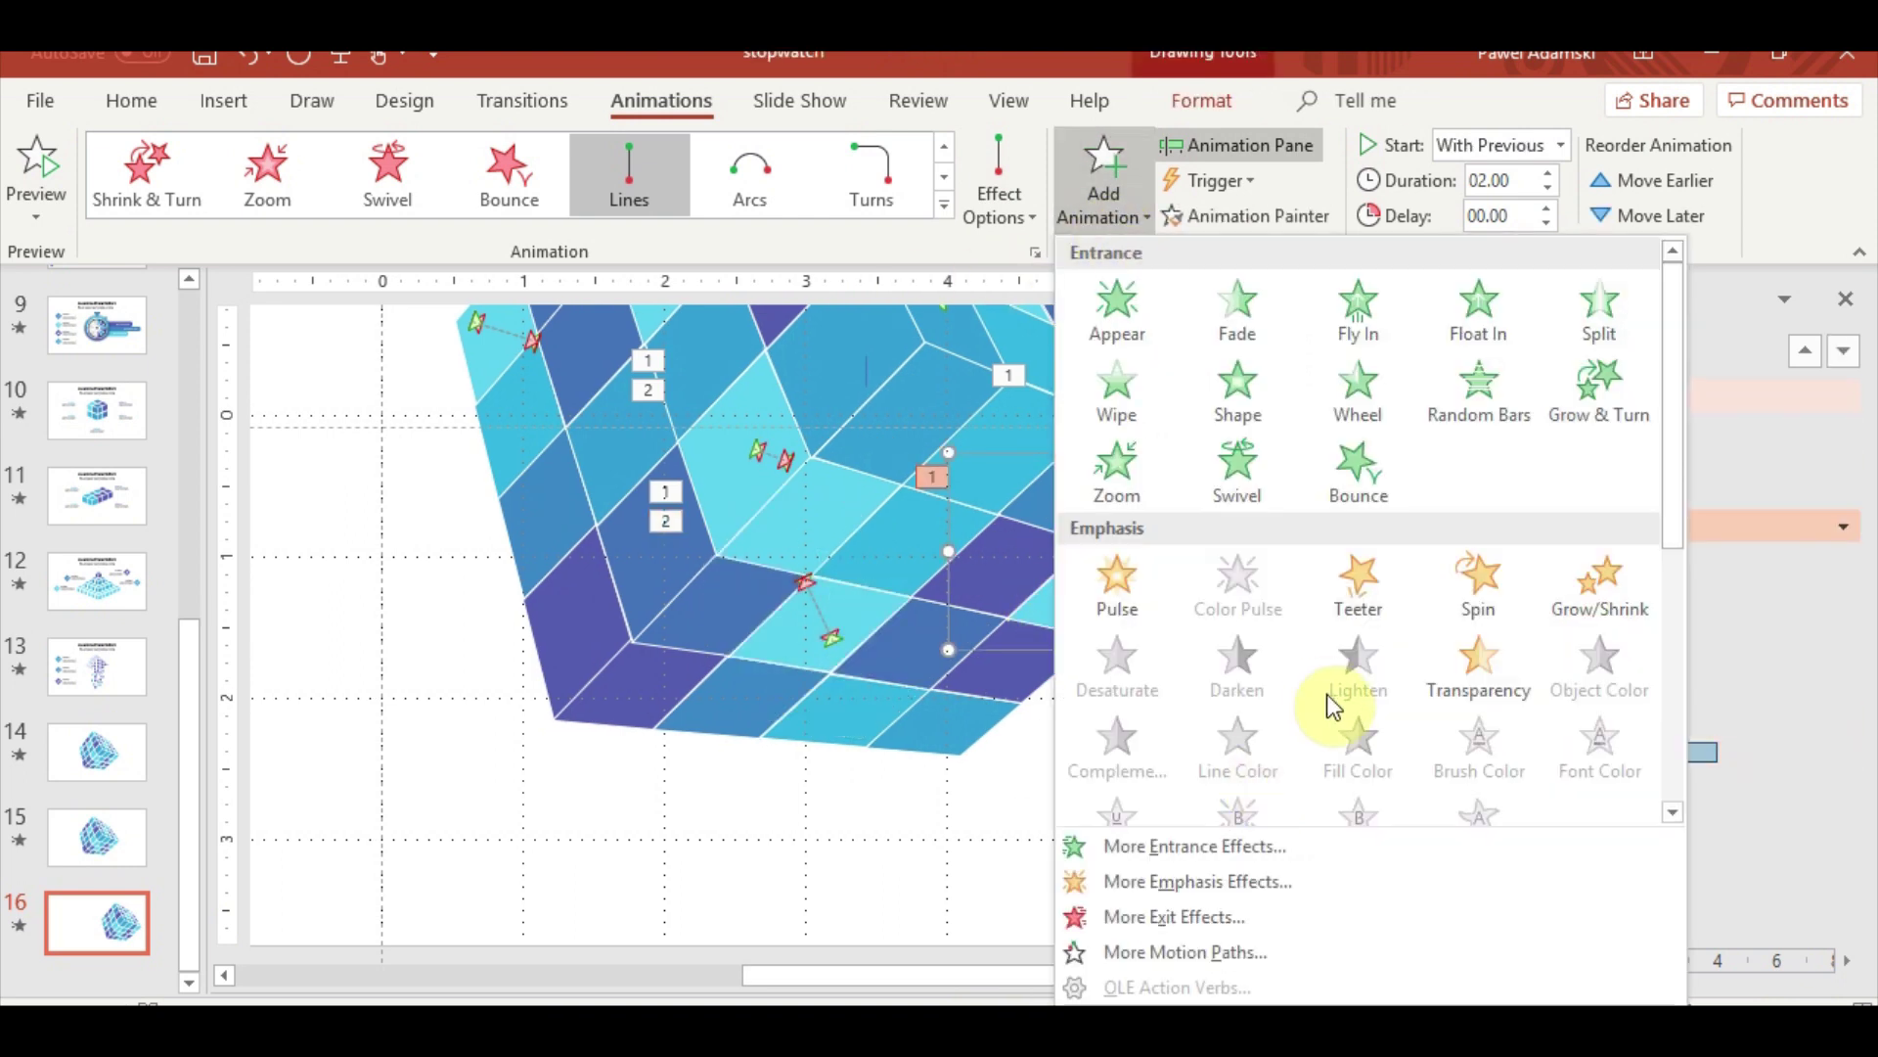
scroll(1331, 705, "down", 5)
left_click(1122, 734)
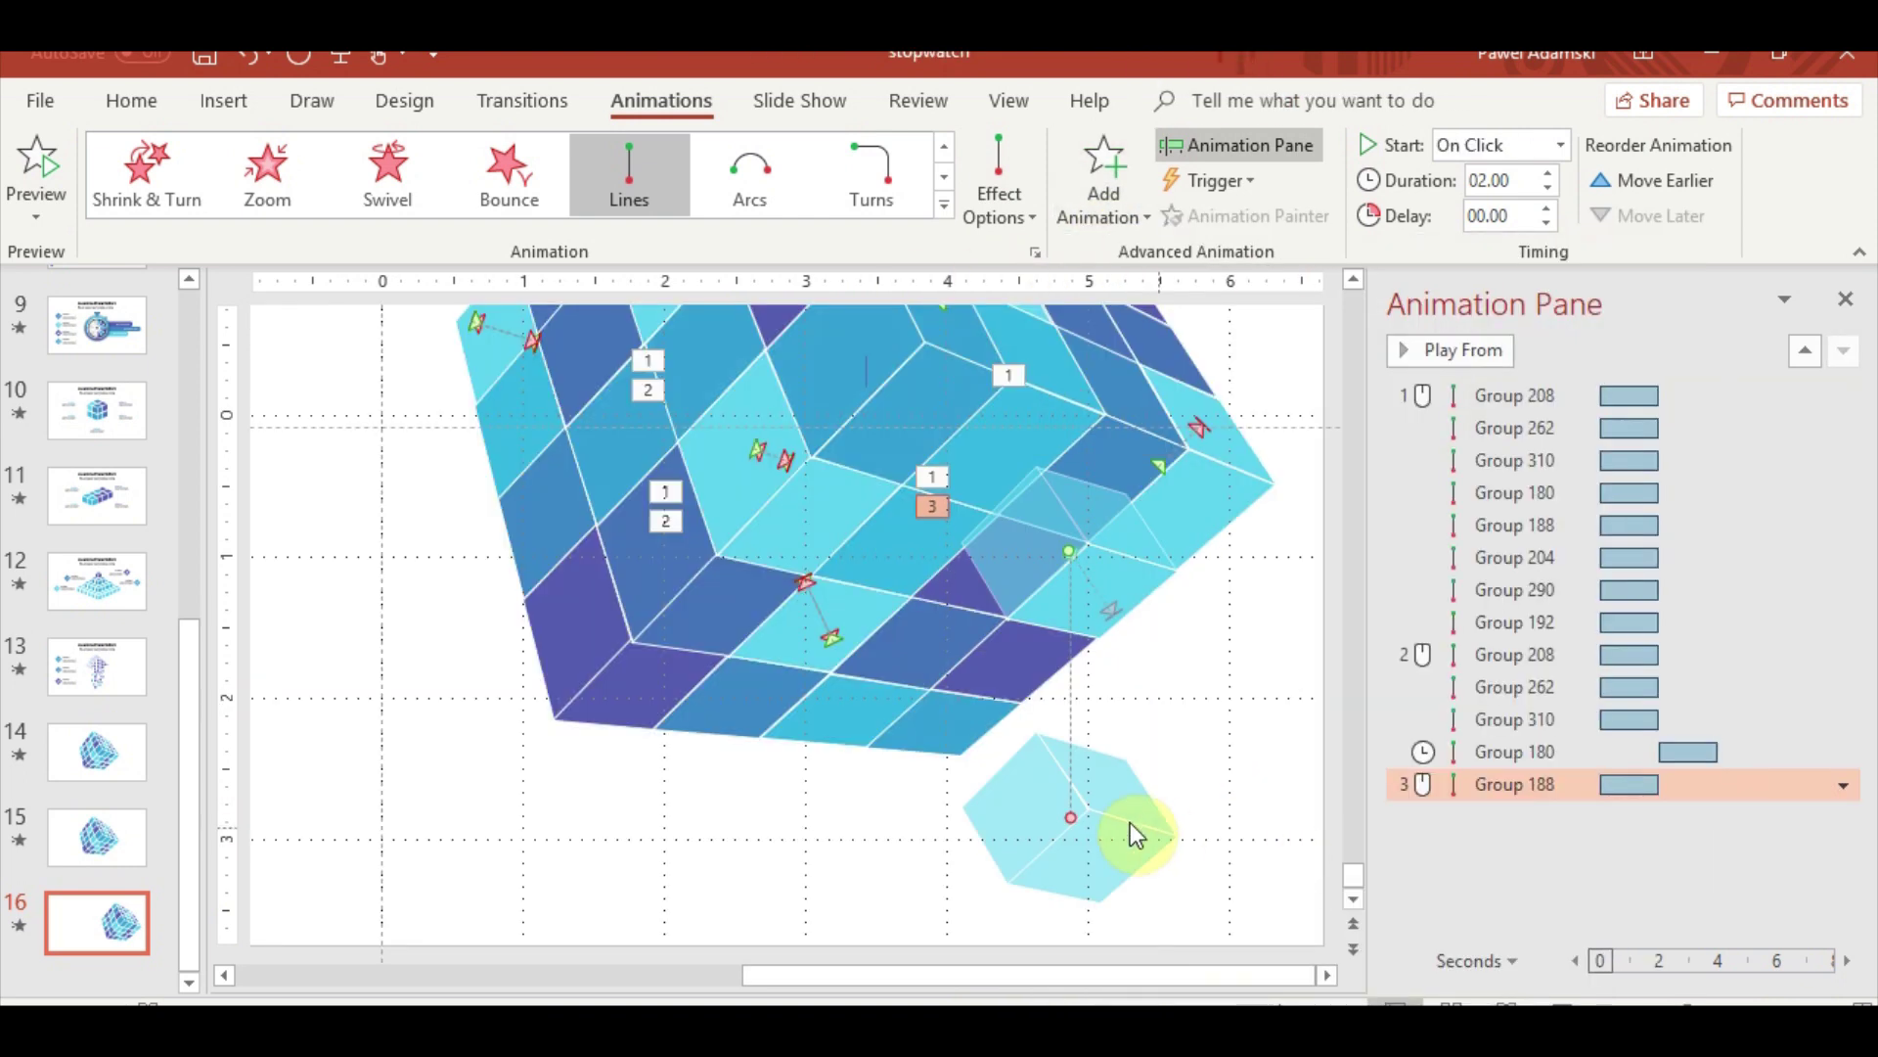
mouse_move(1070, 796)
left_mouse_down()
mouse_move(1106, 597)
mouse_move(1073, 556)
left_mouse_up()
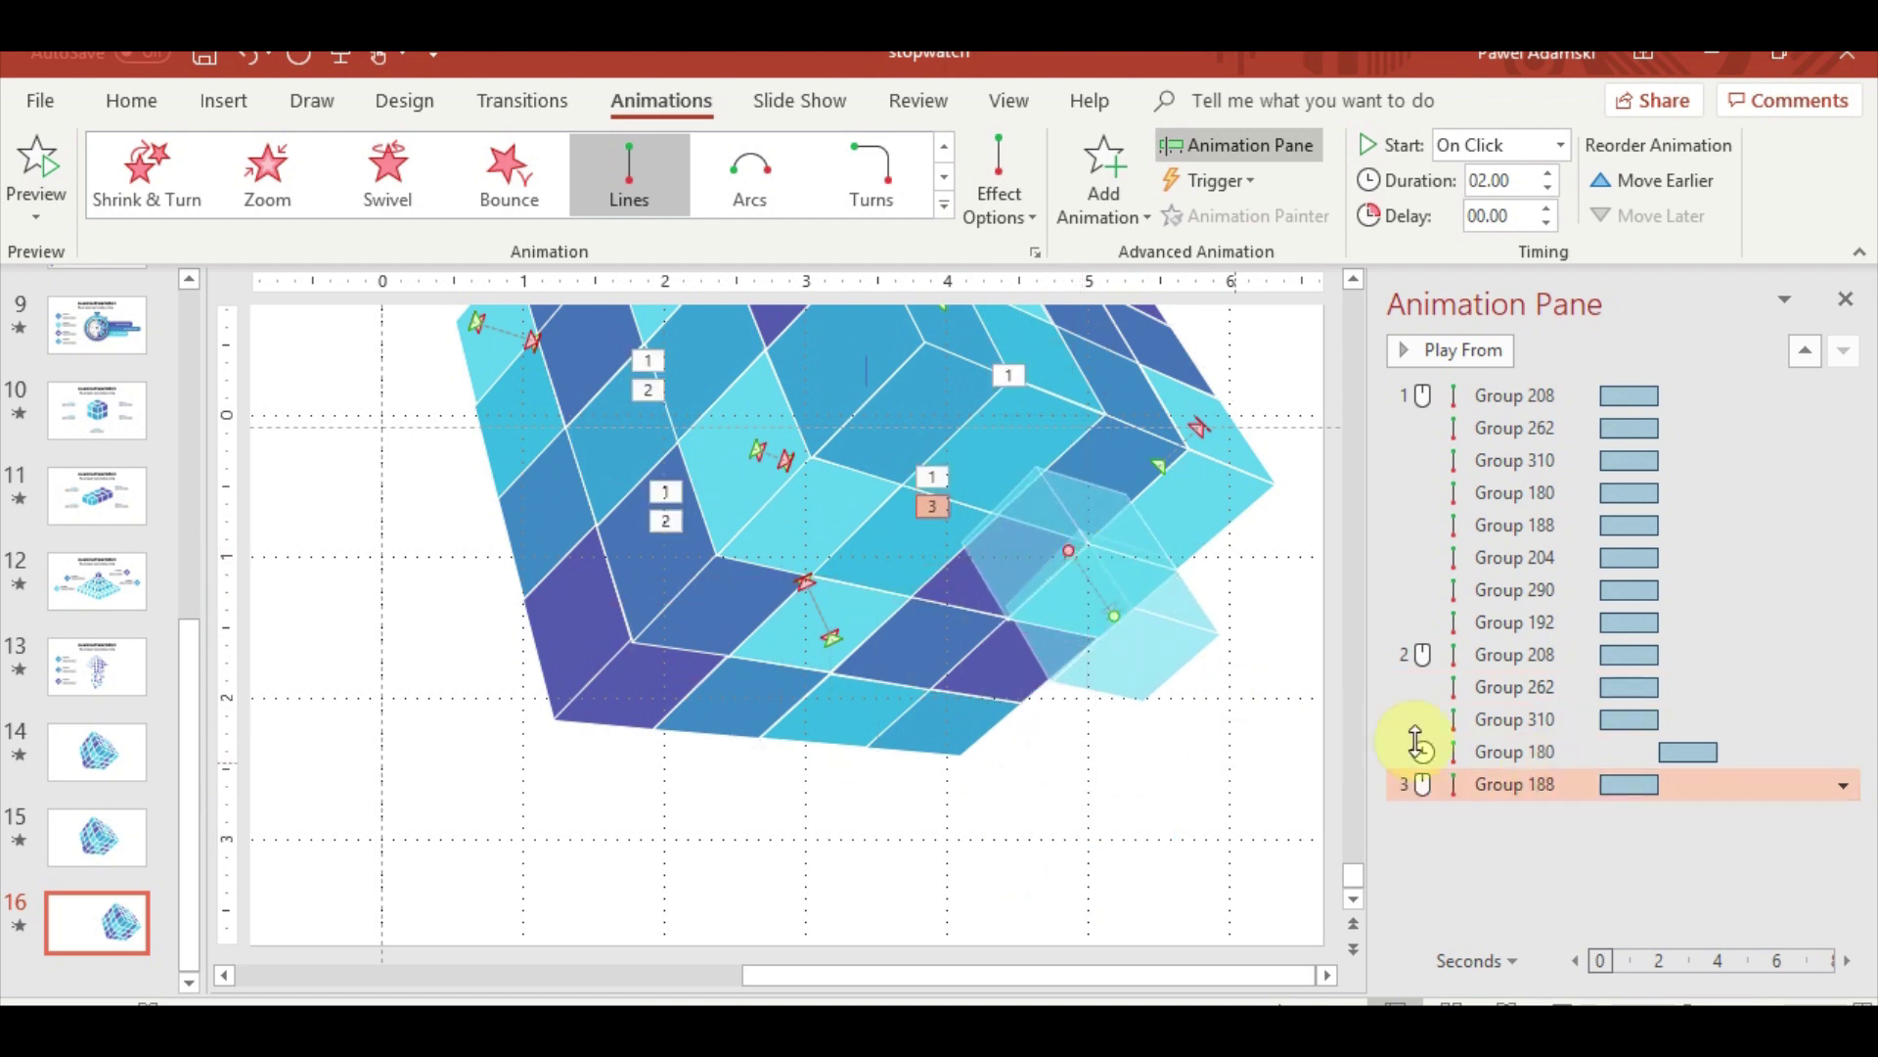
right_click(1514, 783)
left_click(1707, 589)
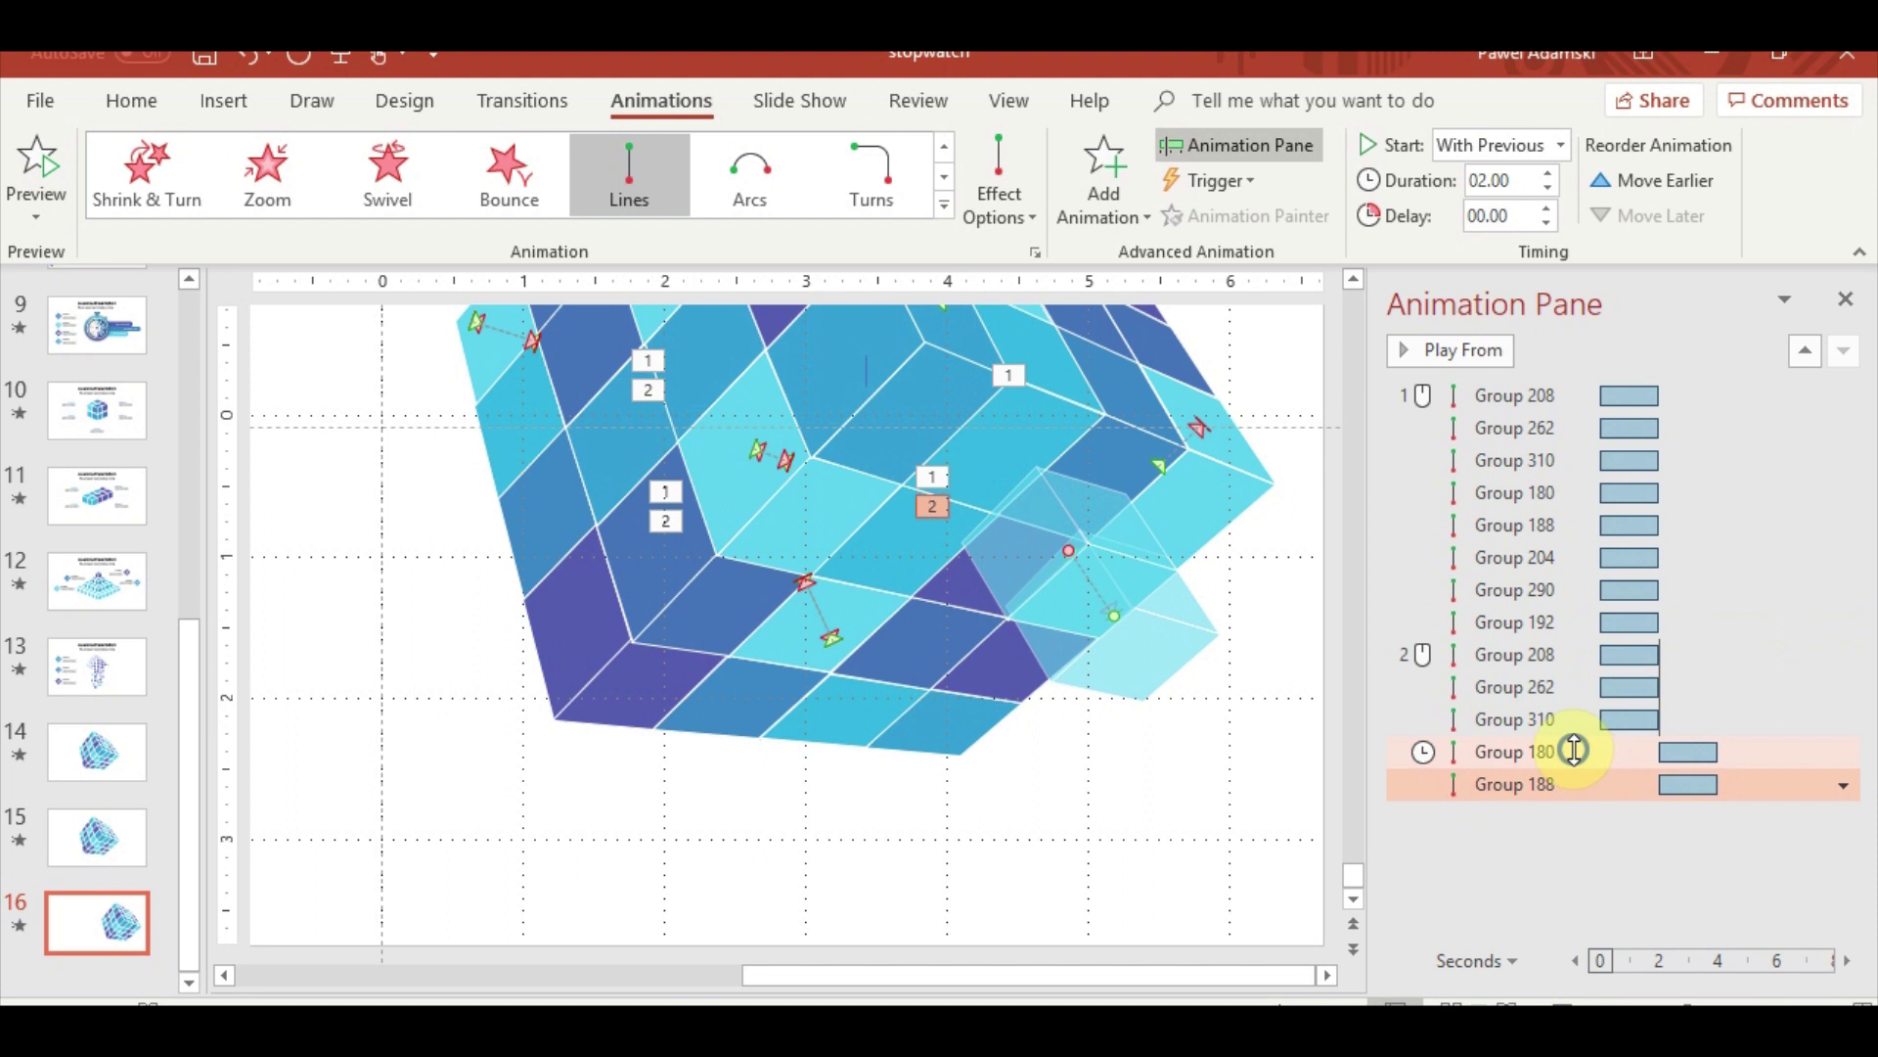
right_click(1574, 750)
left_click(1712, 827)
Give Group 204 a Lines return path that starts With Previous
left_click(1262, 783)
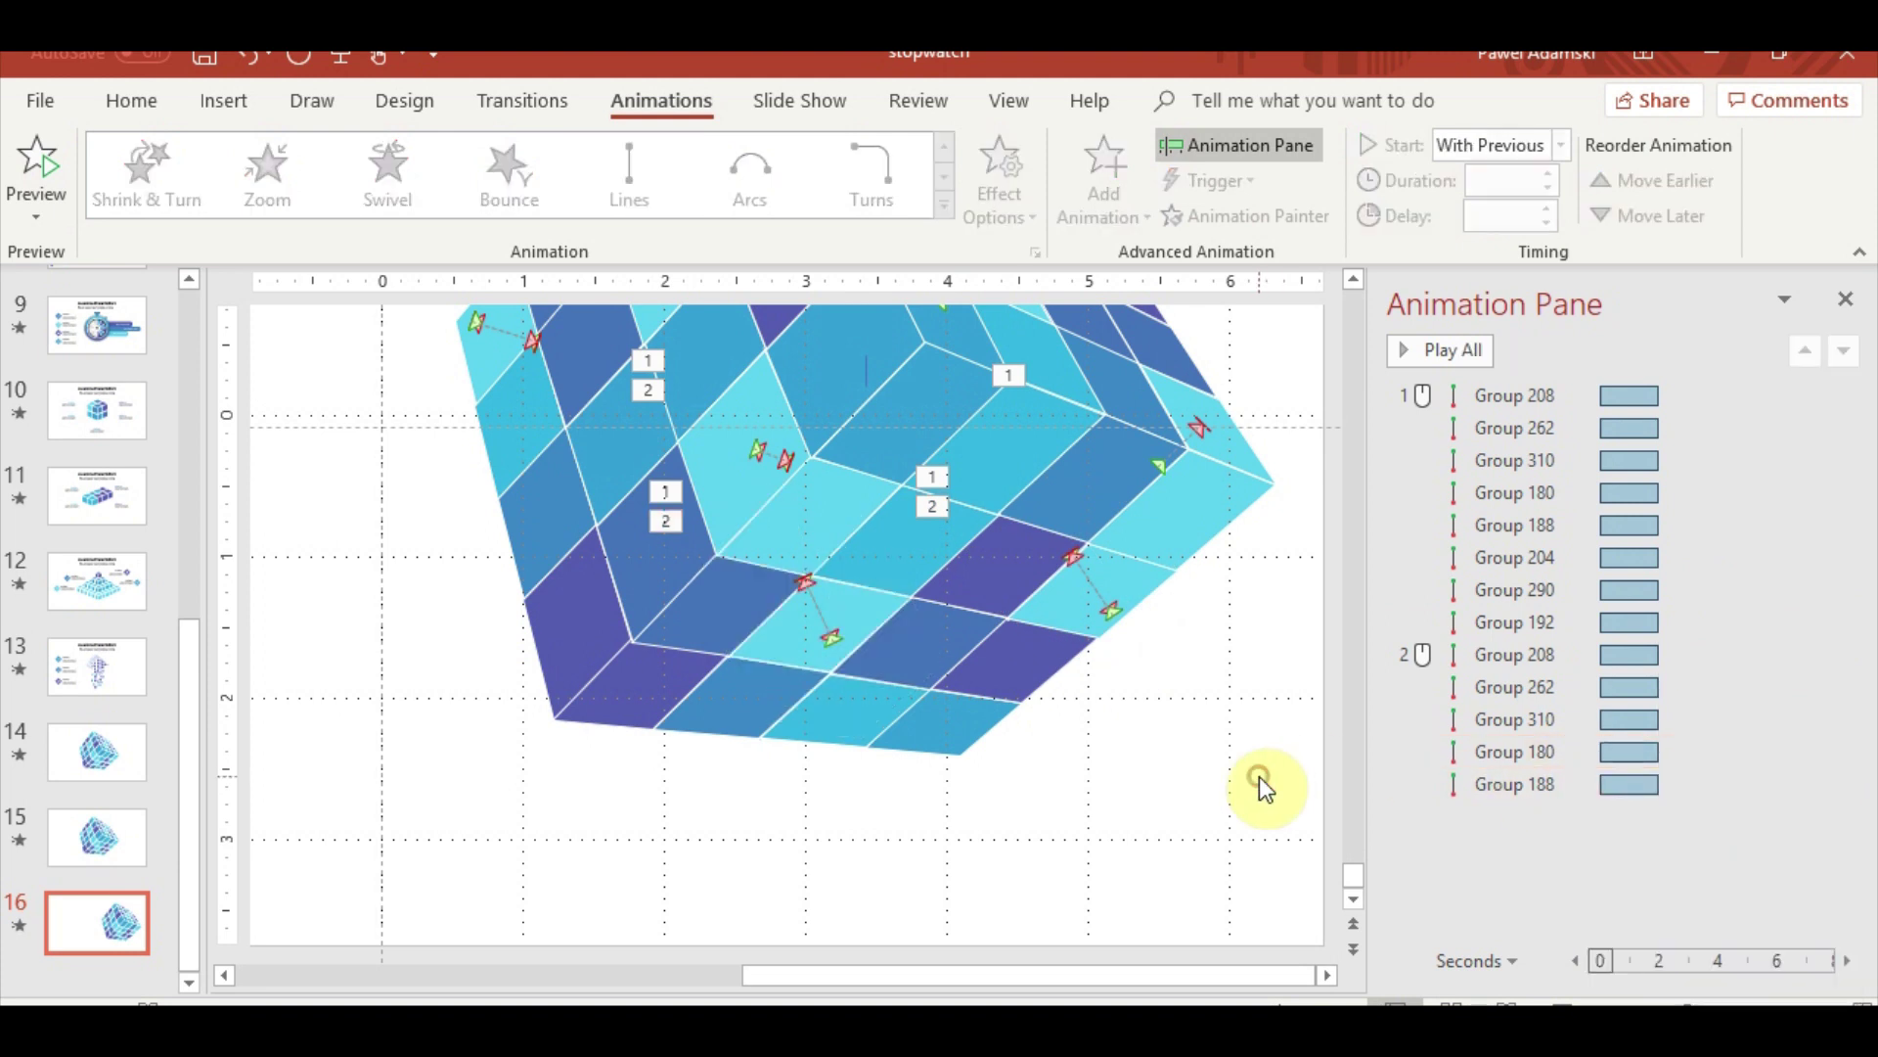
left_click(1200, 541)
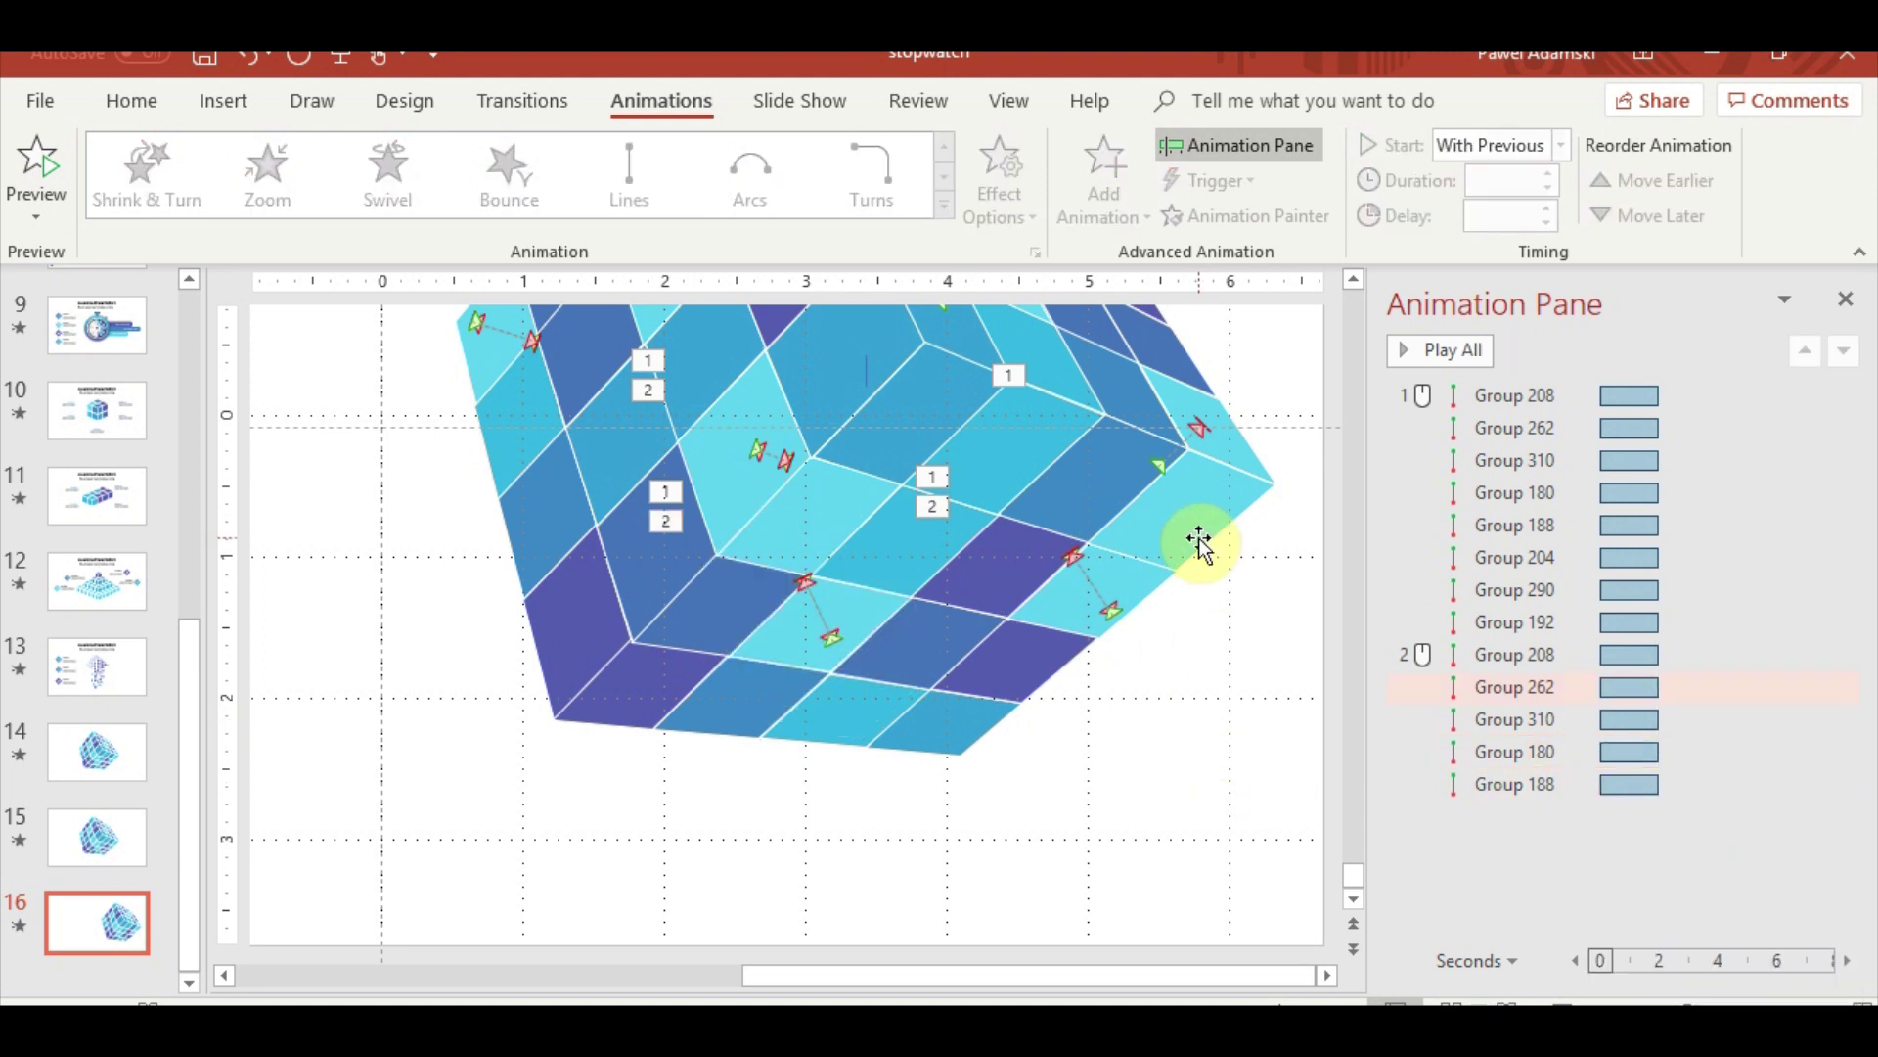
scroll(1236, 683, "up", 2)
scroll(1245, 713, "up", 1)
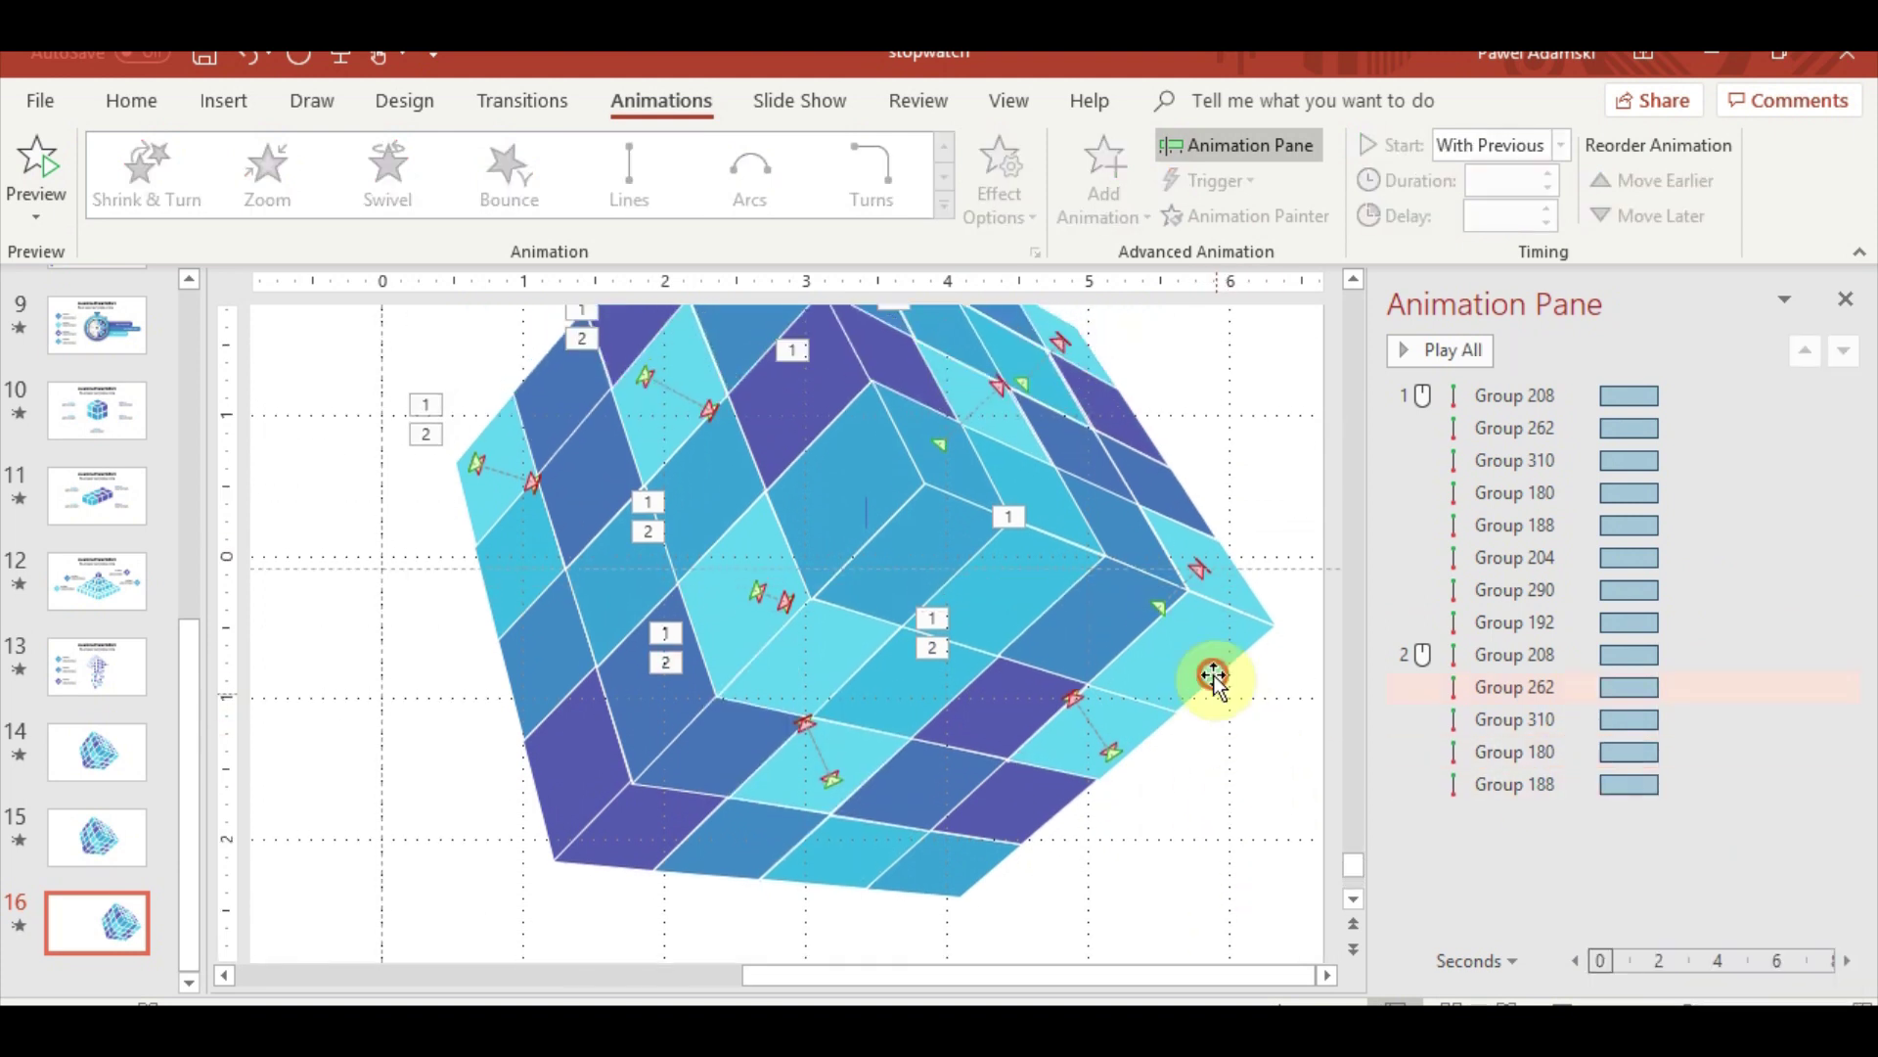
left_click(1207, 671)
left_click(1054, 207)
scroll(1138, 665, "down", 5)
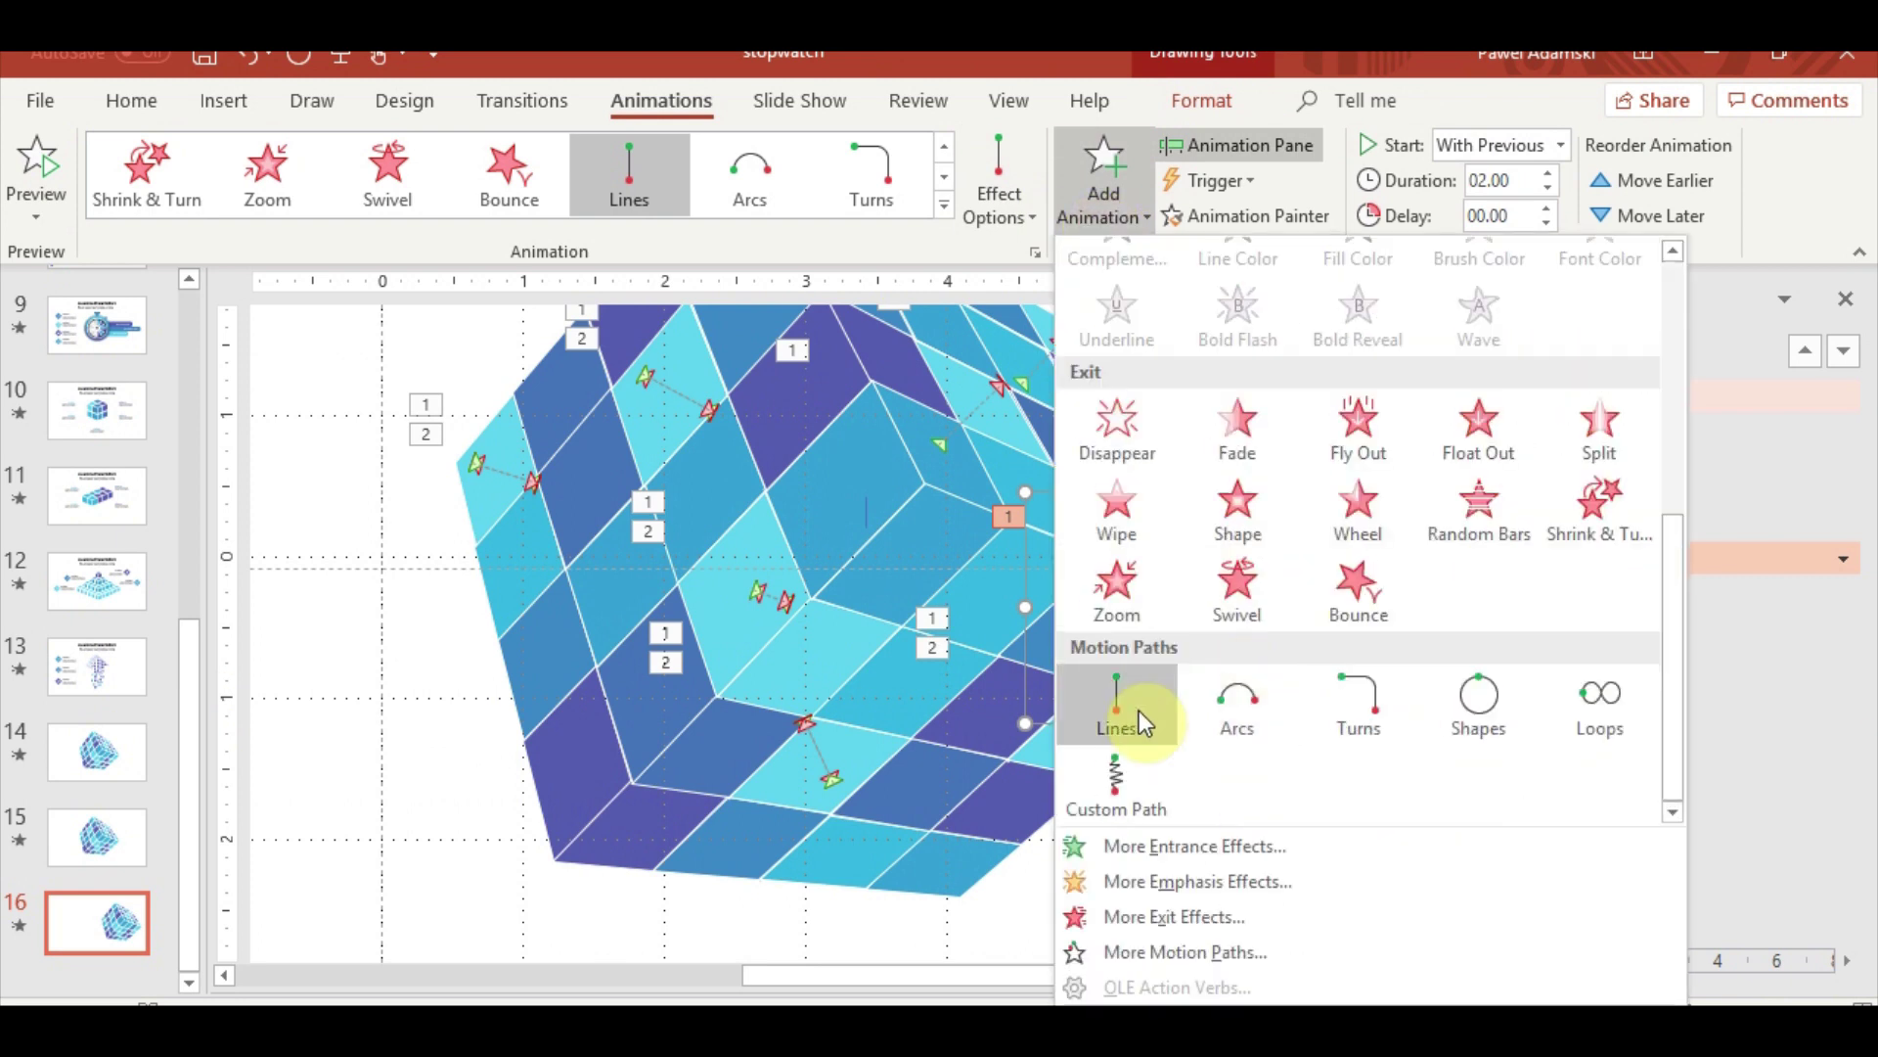
left_click(1139, 711)
mouse_move(1157, 867)
left_mouse_down()
mouse_move(1202, 574)
mouse_move(1207, 868)
mouse_move(1157, 609)
left_mouse_up()
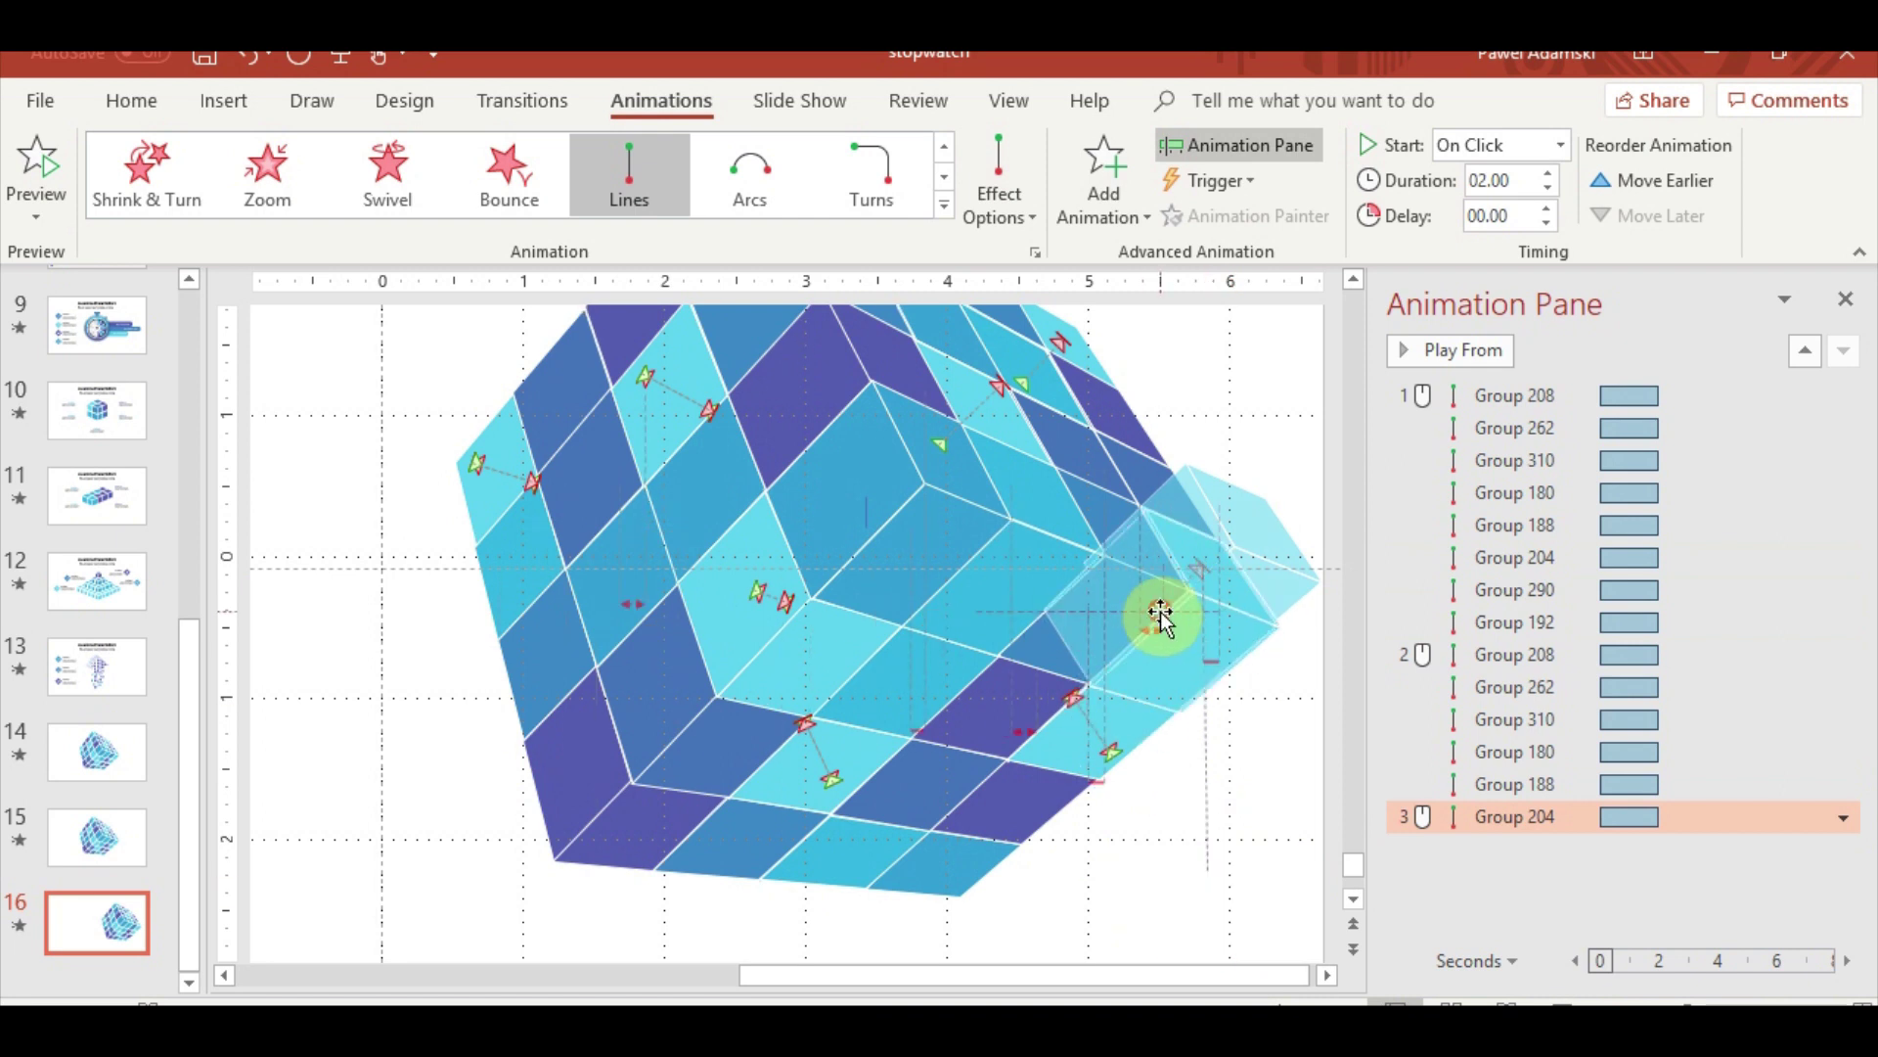
right_click(1467, 817)
left_click(1644, 607)
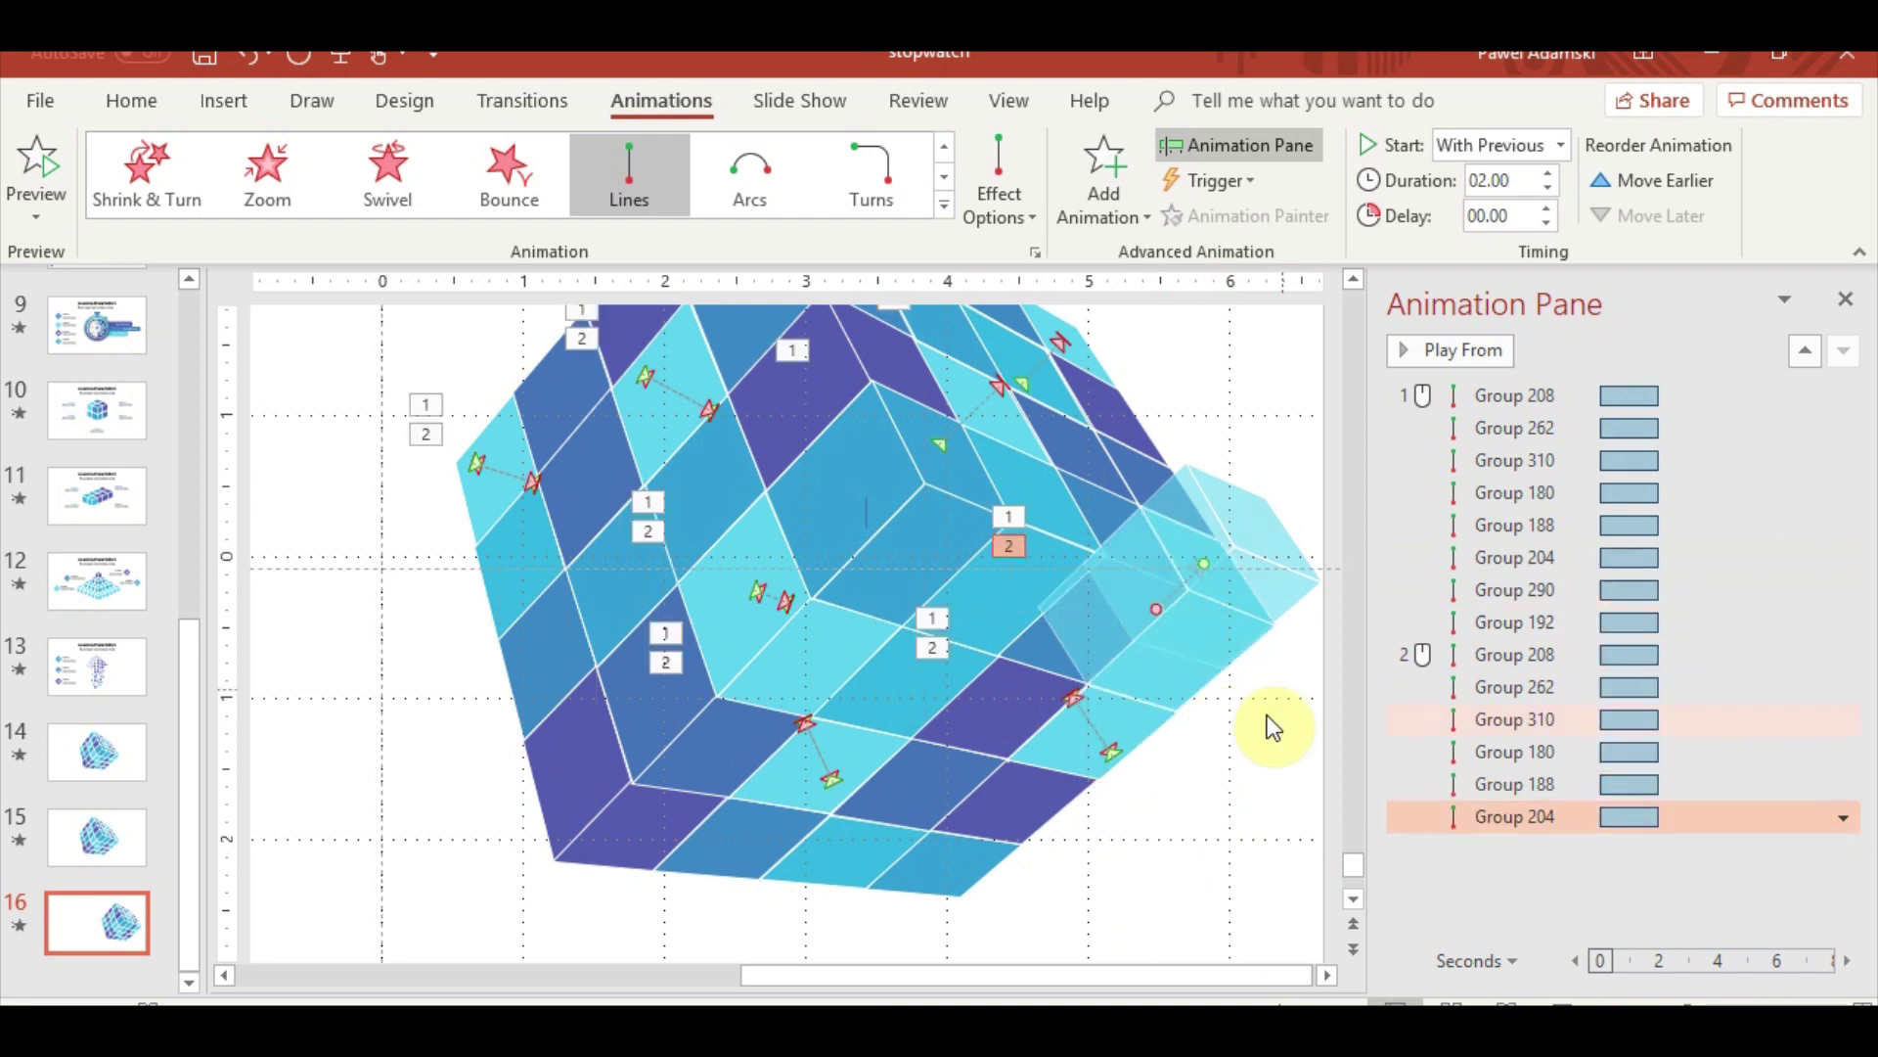
Give Group 290 a Lines return path with its end dragged into place, starting With Previous
scroll(1174, 729, "up", 2)
scroll(1074, 740, "up", 1)
left_click(1018, 637)
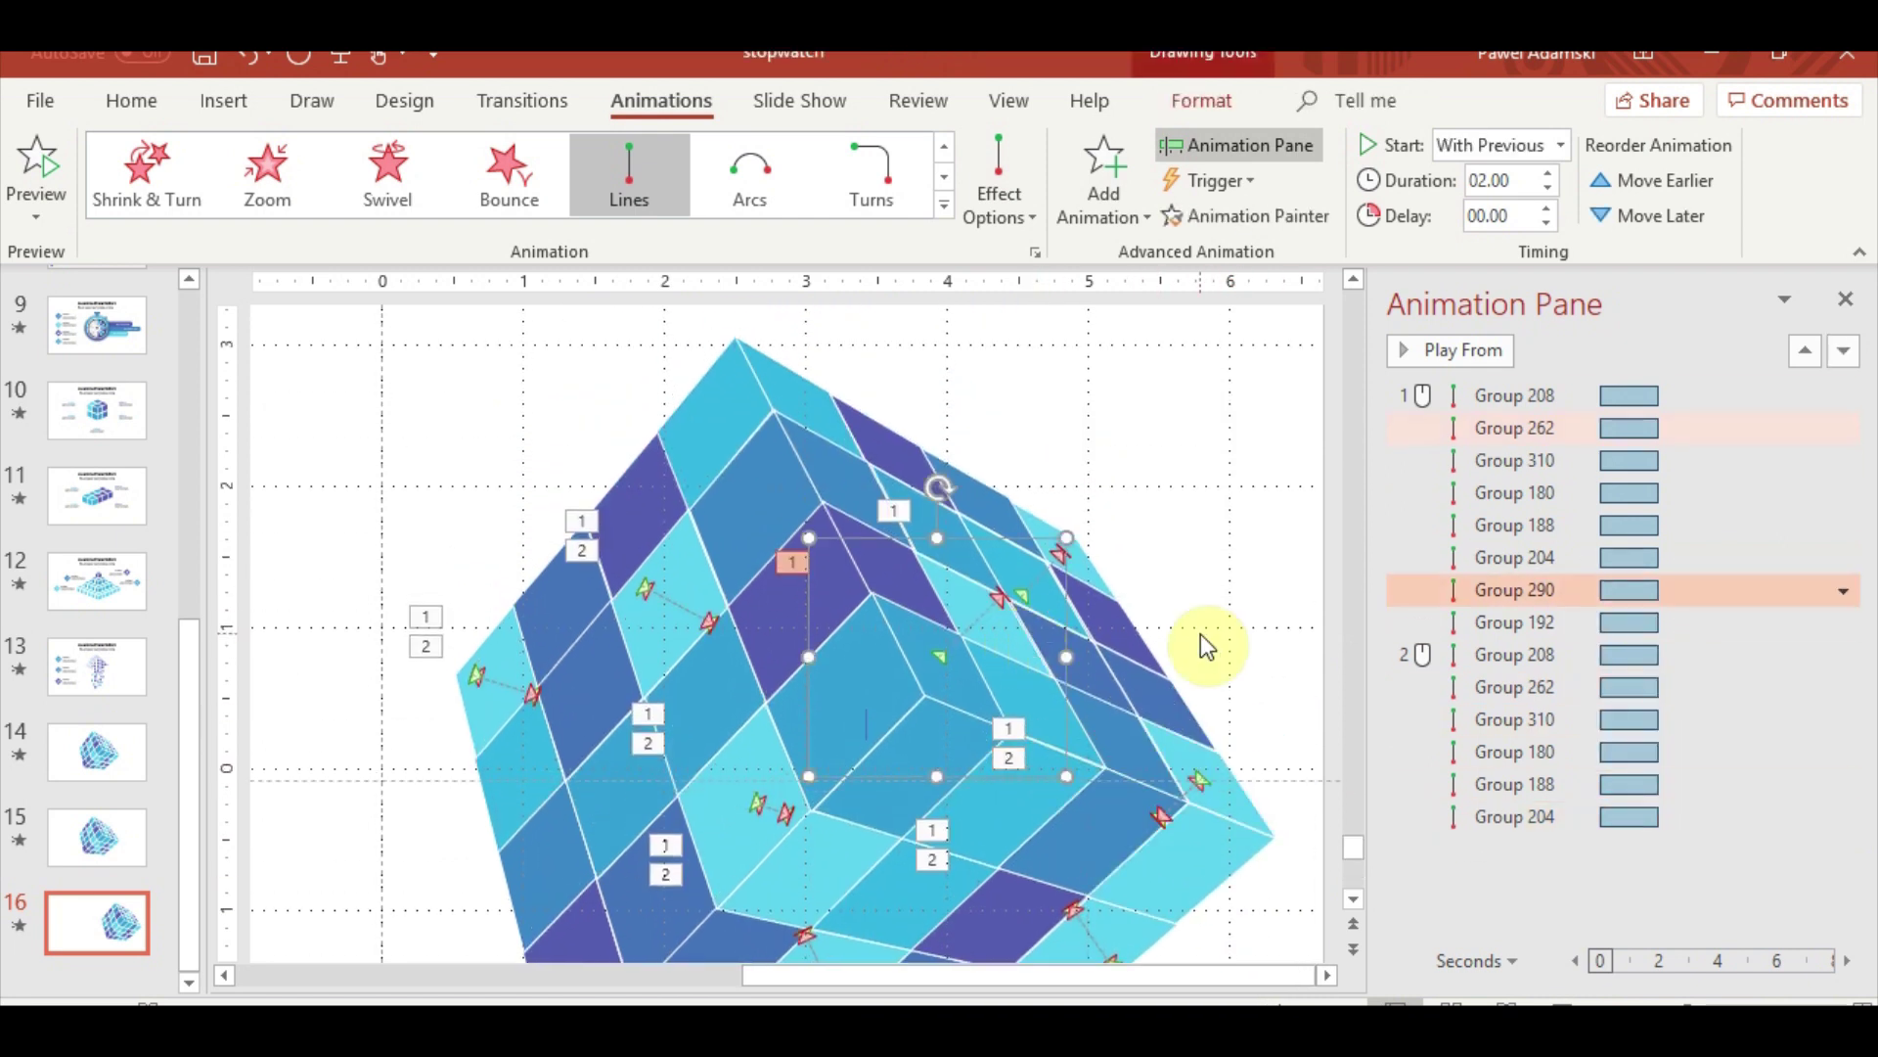
left_click(1091, 218)
left_click(1118, 715)
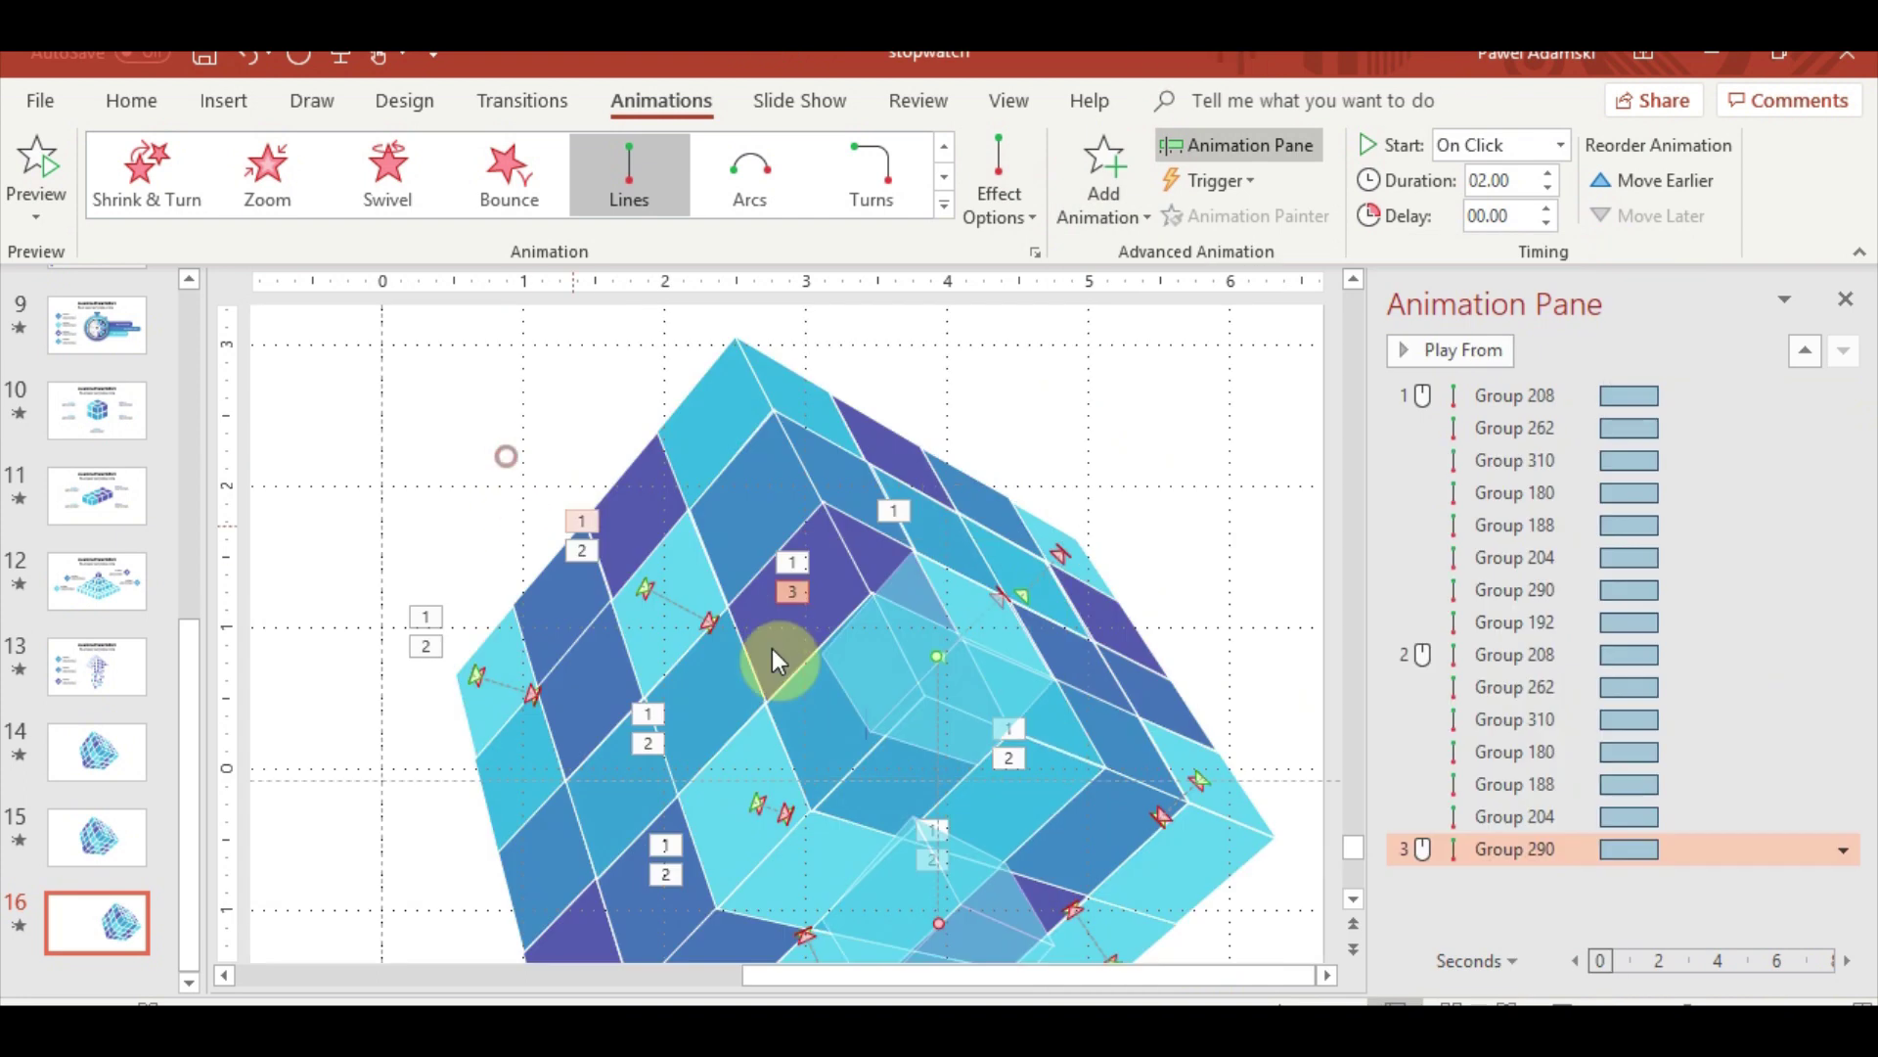
scroll(1024, 770, "down", 1)
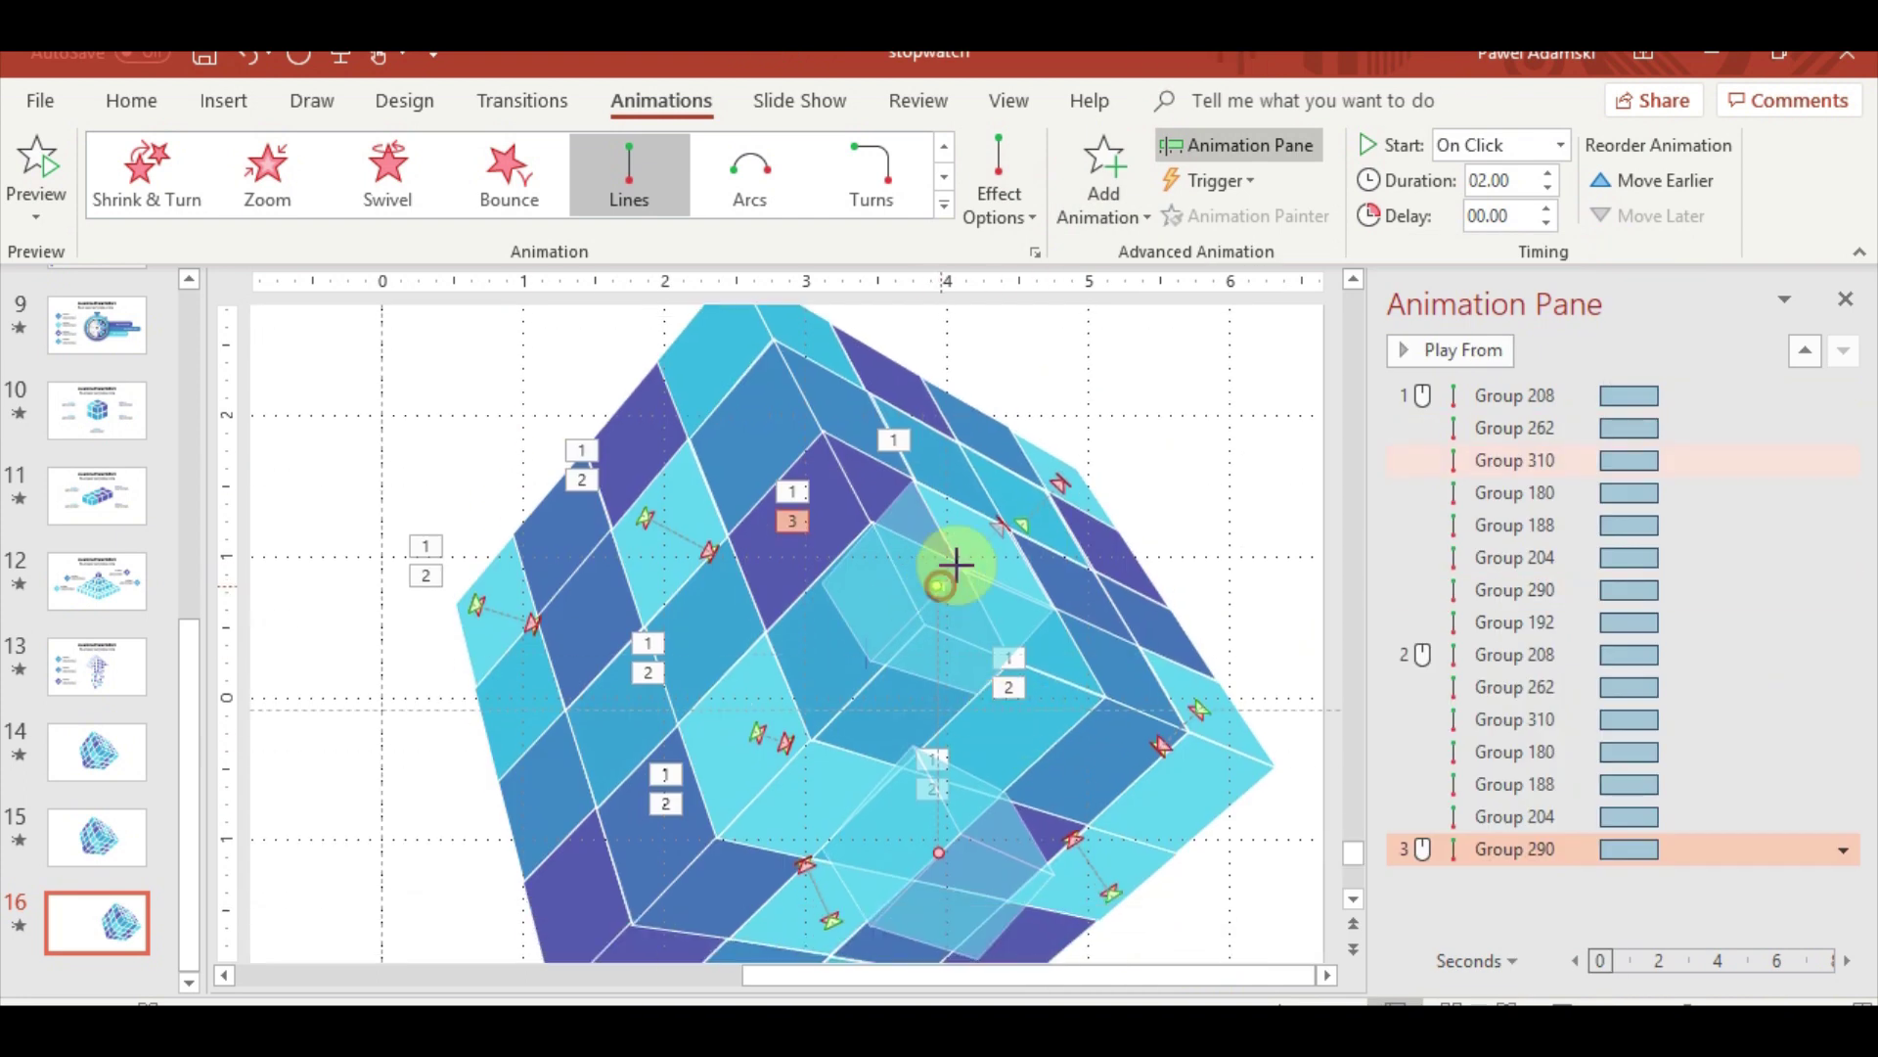
left_click_drag(956, 558, 1007, 525)
scroll(1007, 526, "down", 1)
left_click(1006, 734)
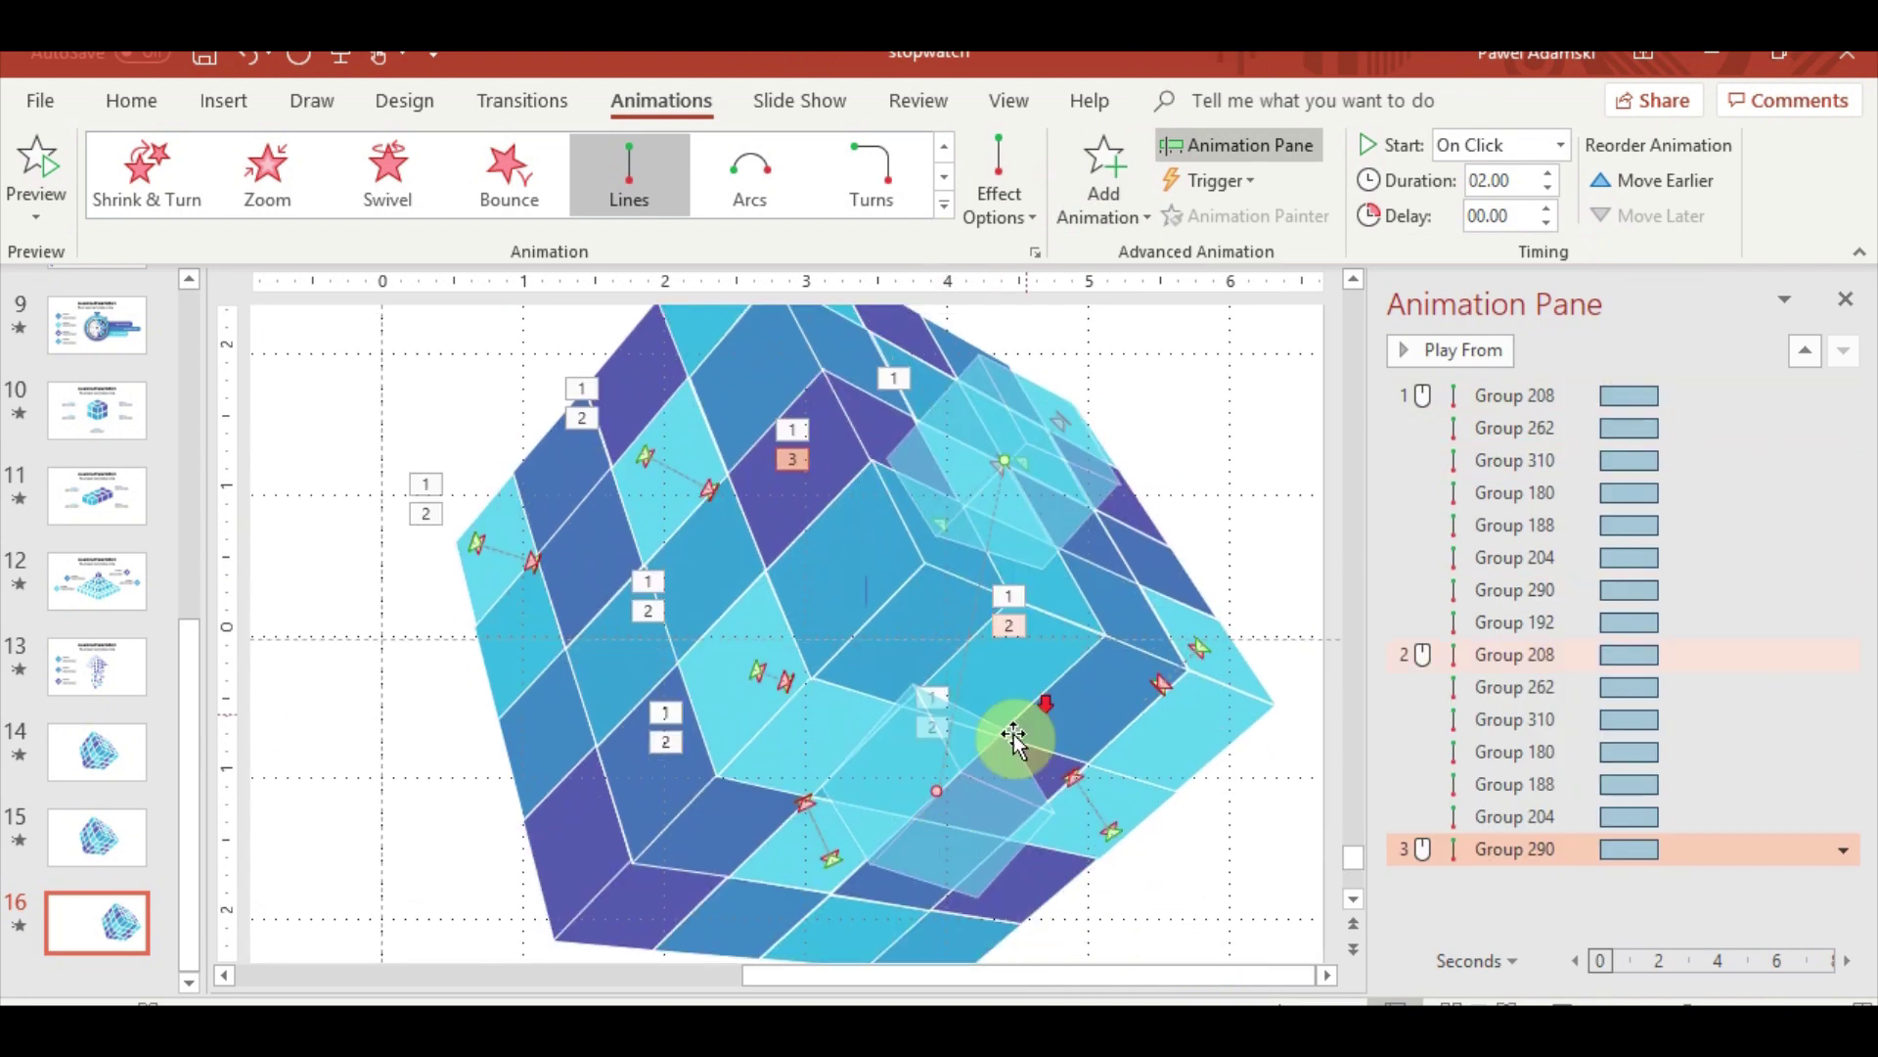
mouse_move(939, 789)
left_mouse_down()
mouse_move(981, 614)
mouse_move(939, 523)
left_mouse_up()
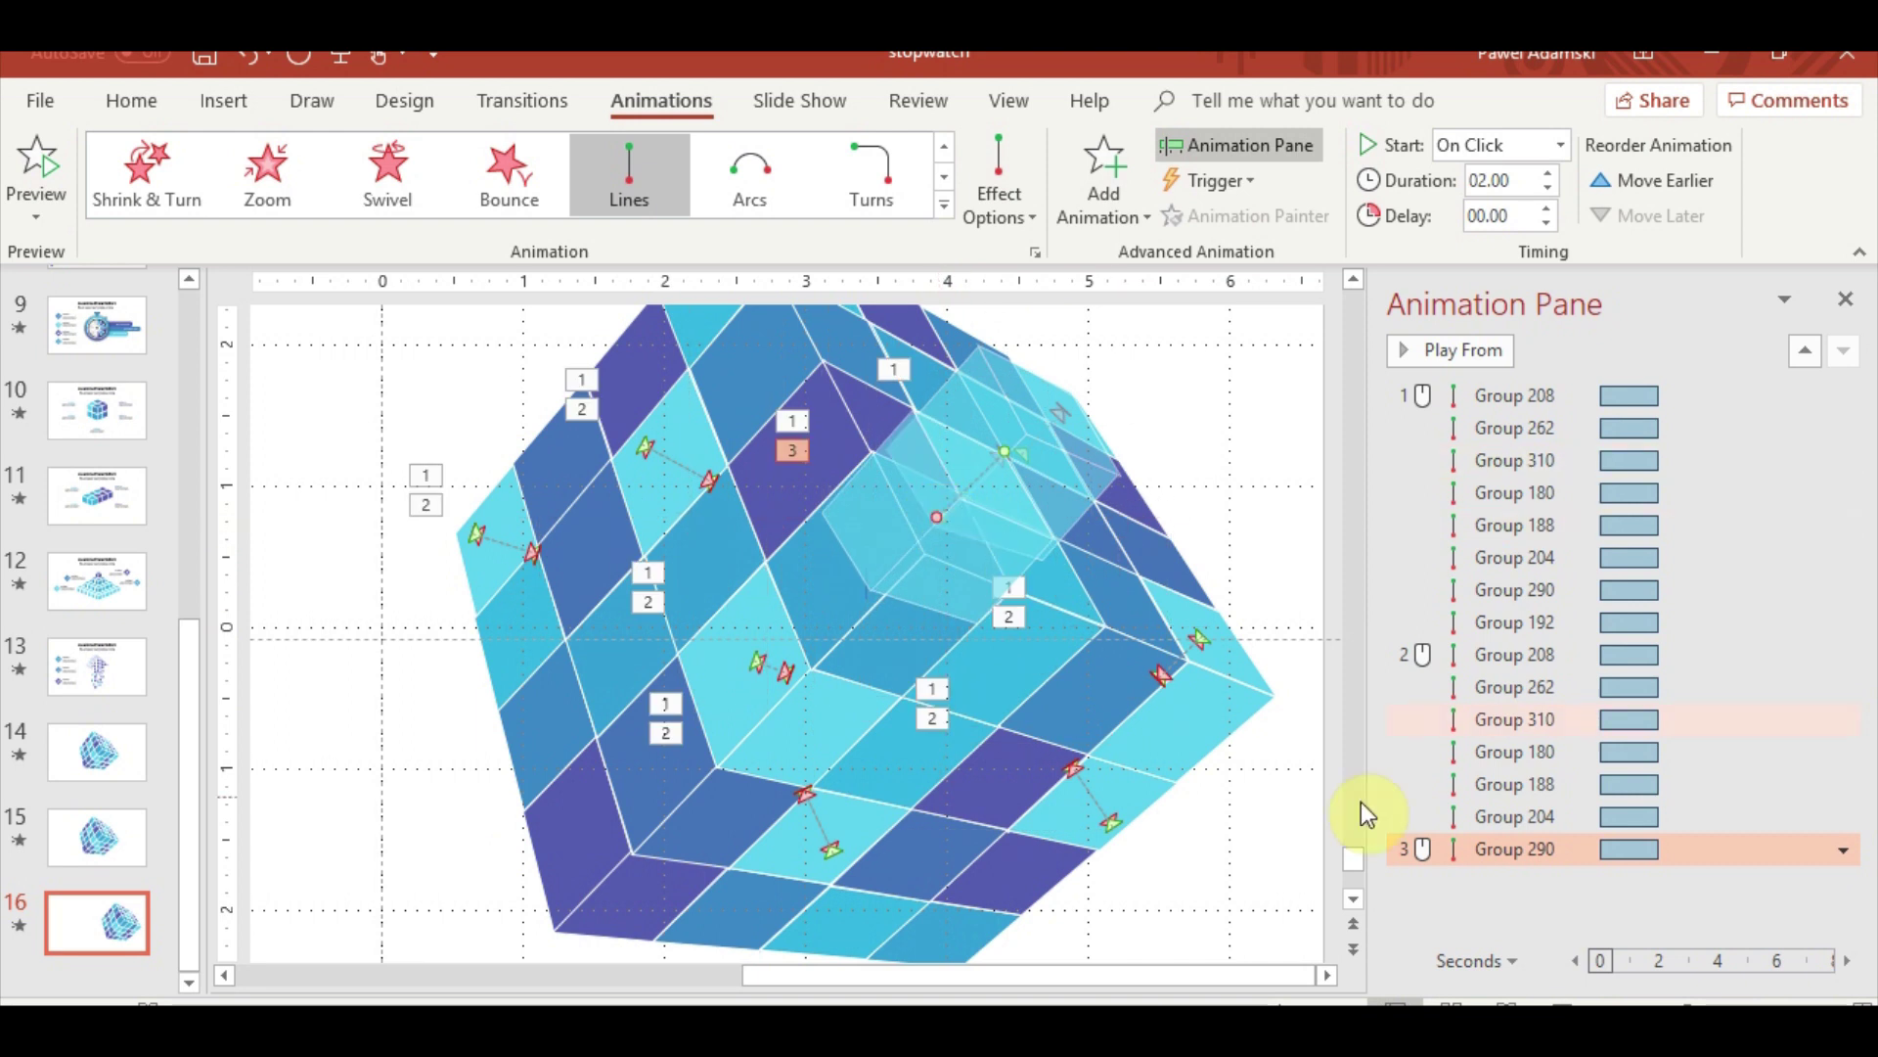
right_click(1501, 847)
left_click(1669, 642)
Reposition Group 192's return path, set it to Start With Previous, and test in Slide Show
left_click(1262, 567)
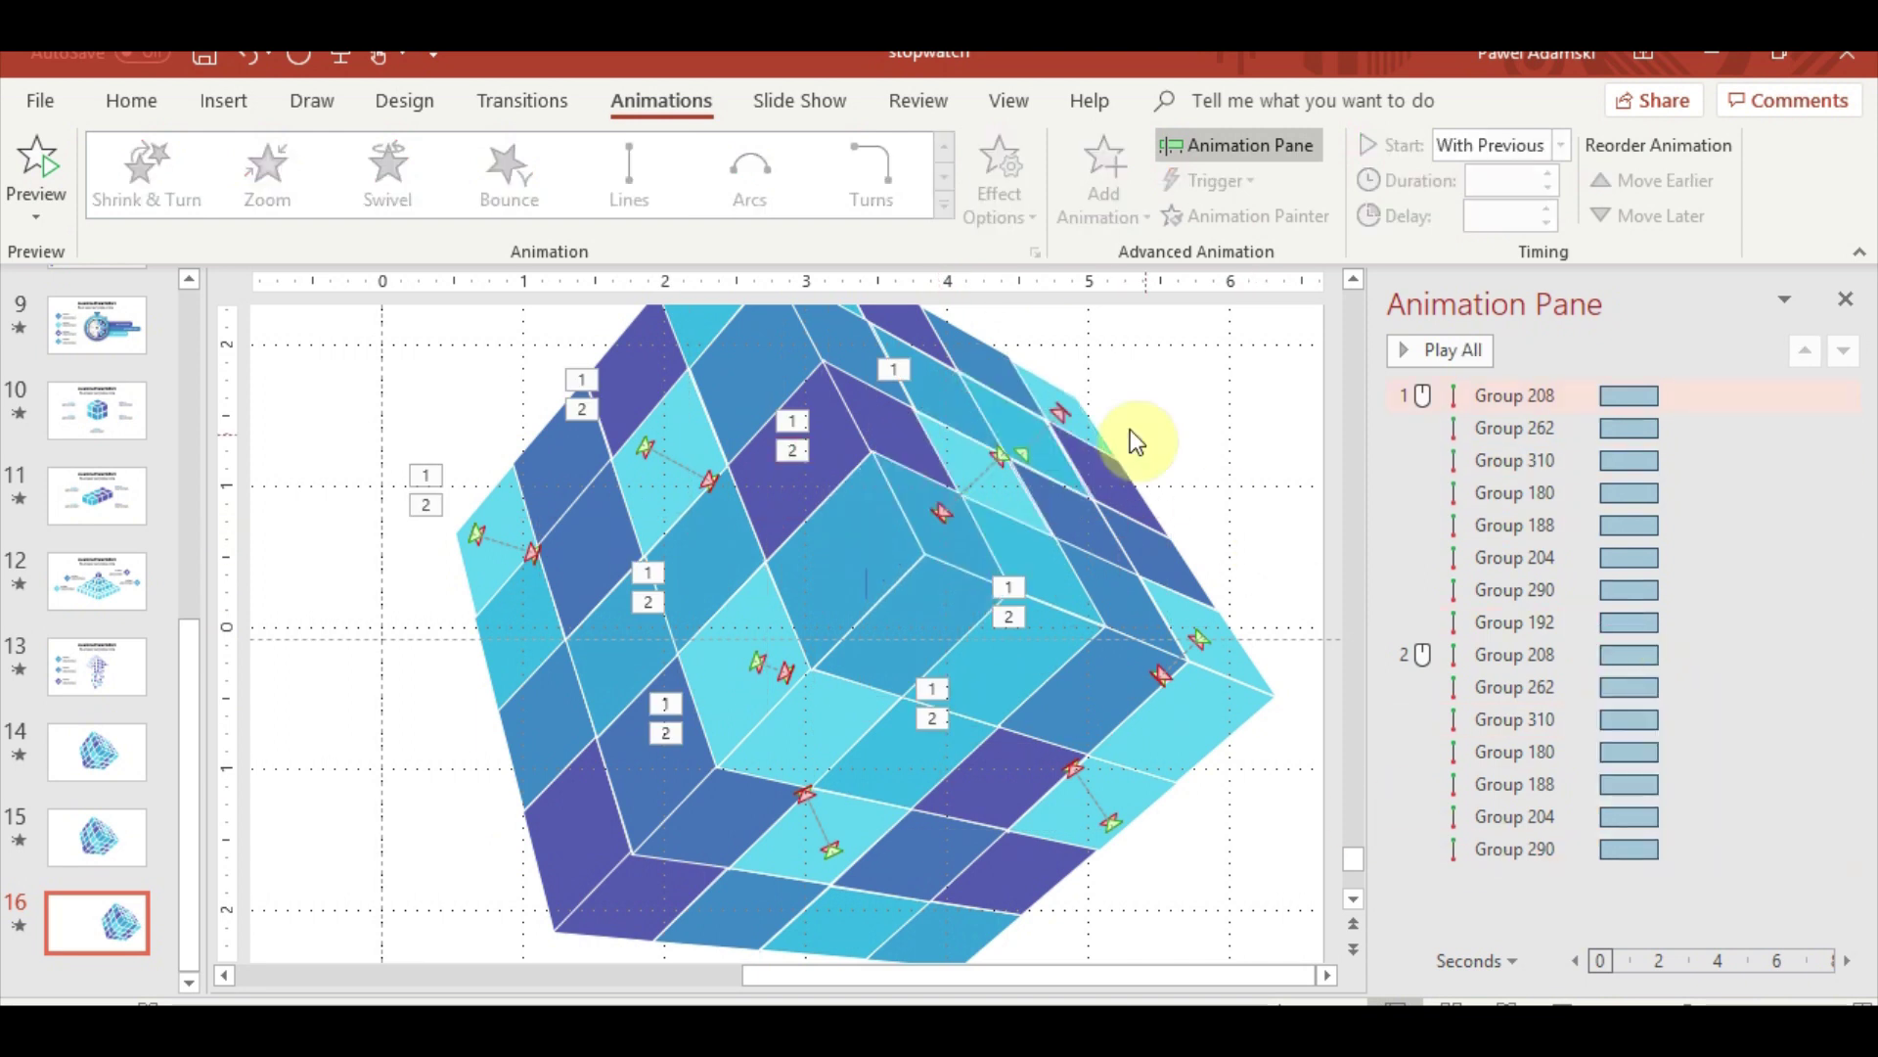
left_click(1066, 401)
left_click(1103, 185)
scroll(1189, 595, "down", 5)
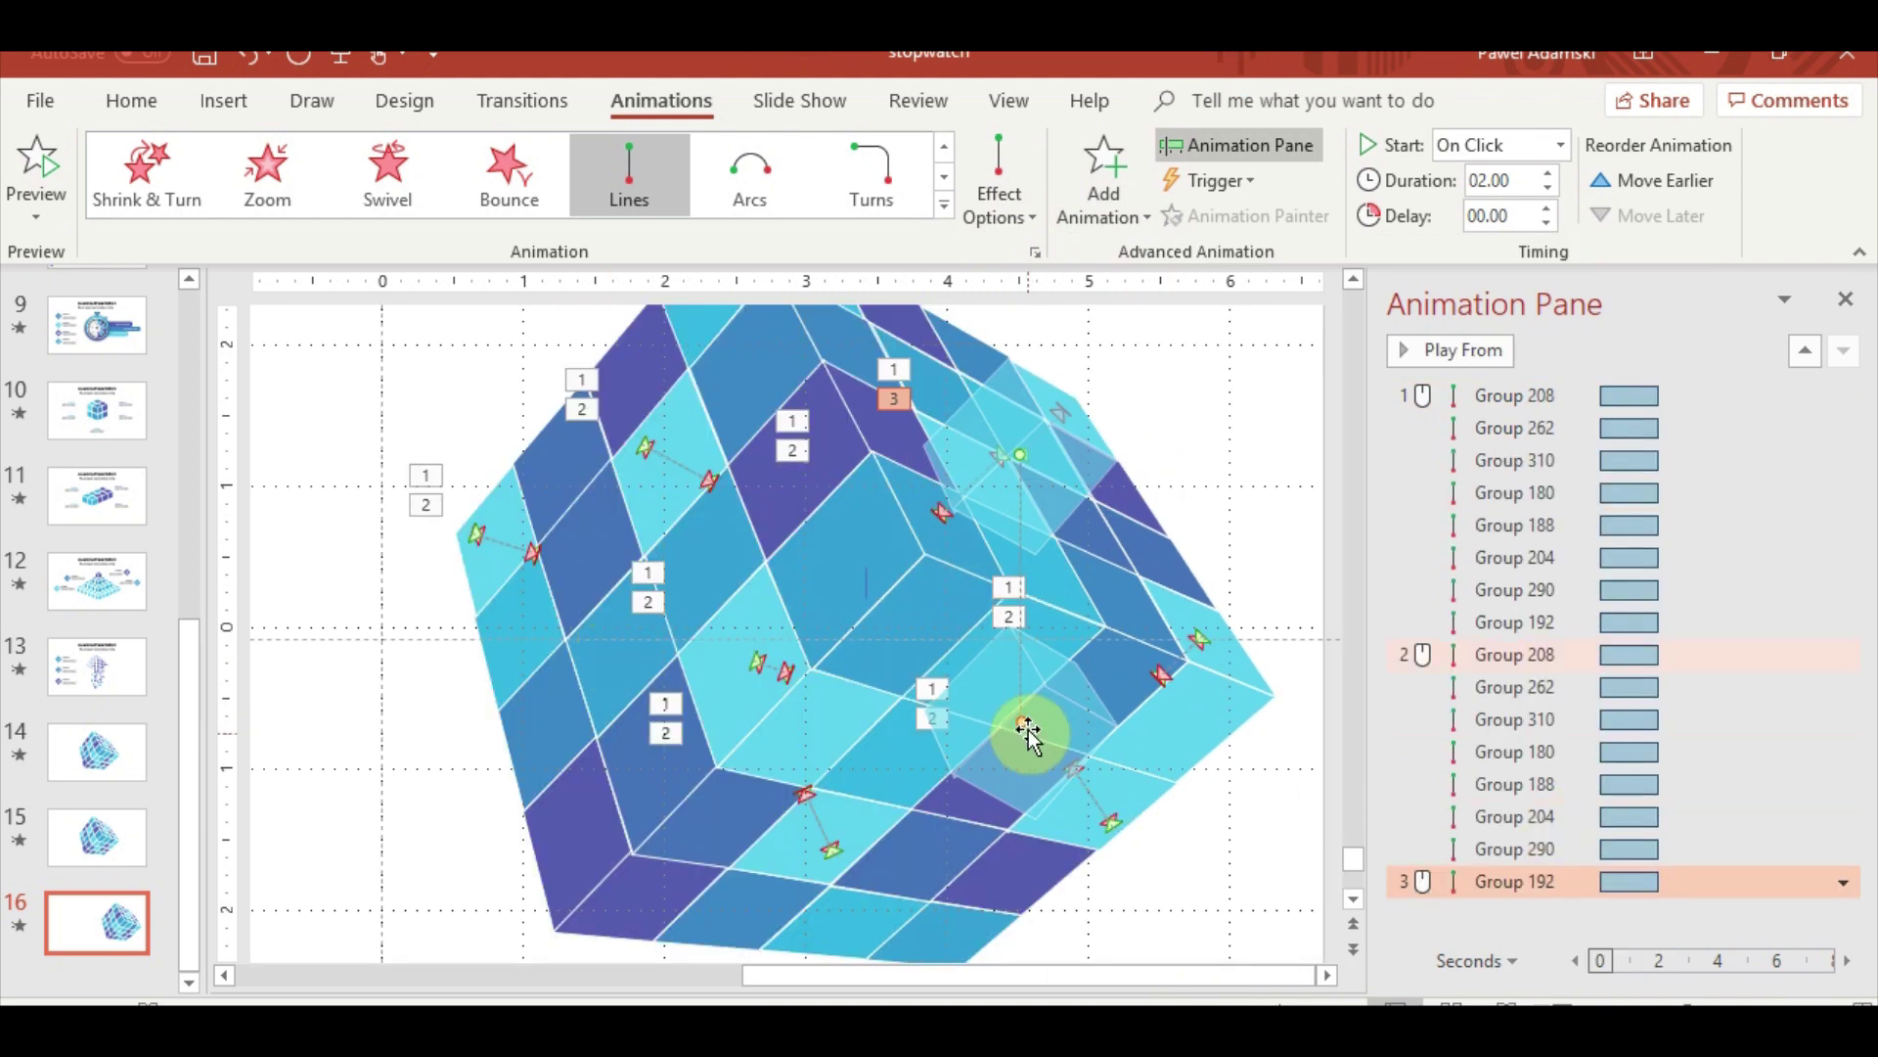
left_click(1043, 478)
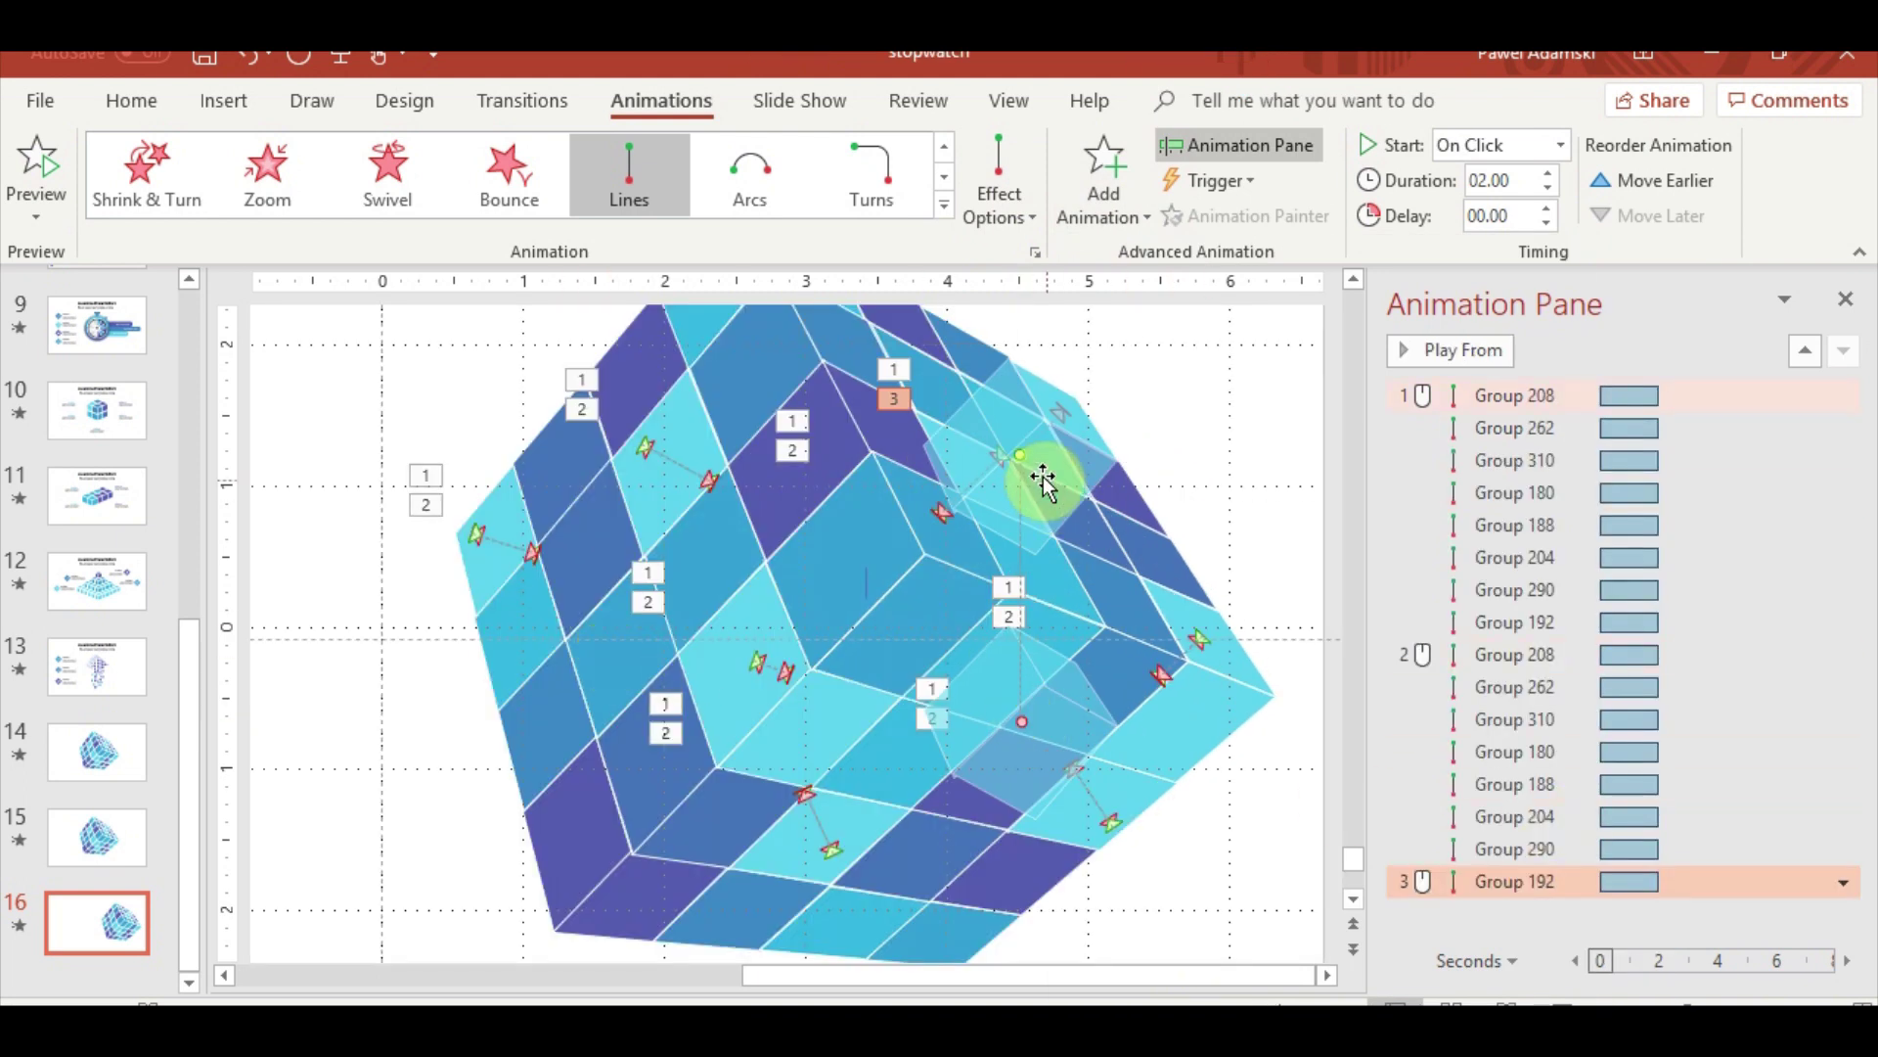
left_click_drag(1020, 456, 1065, 407)
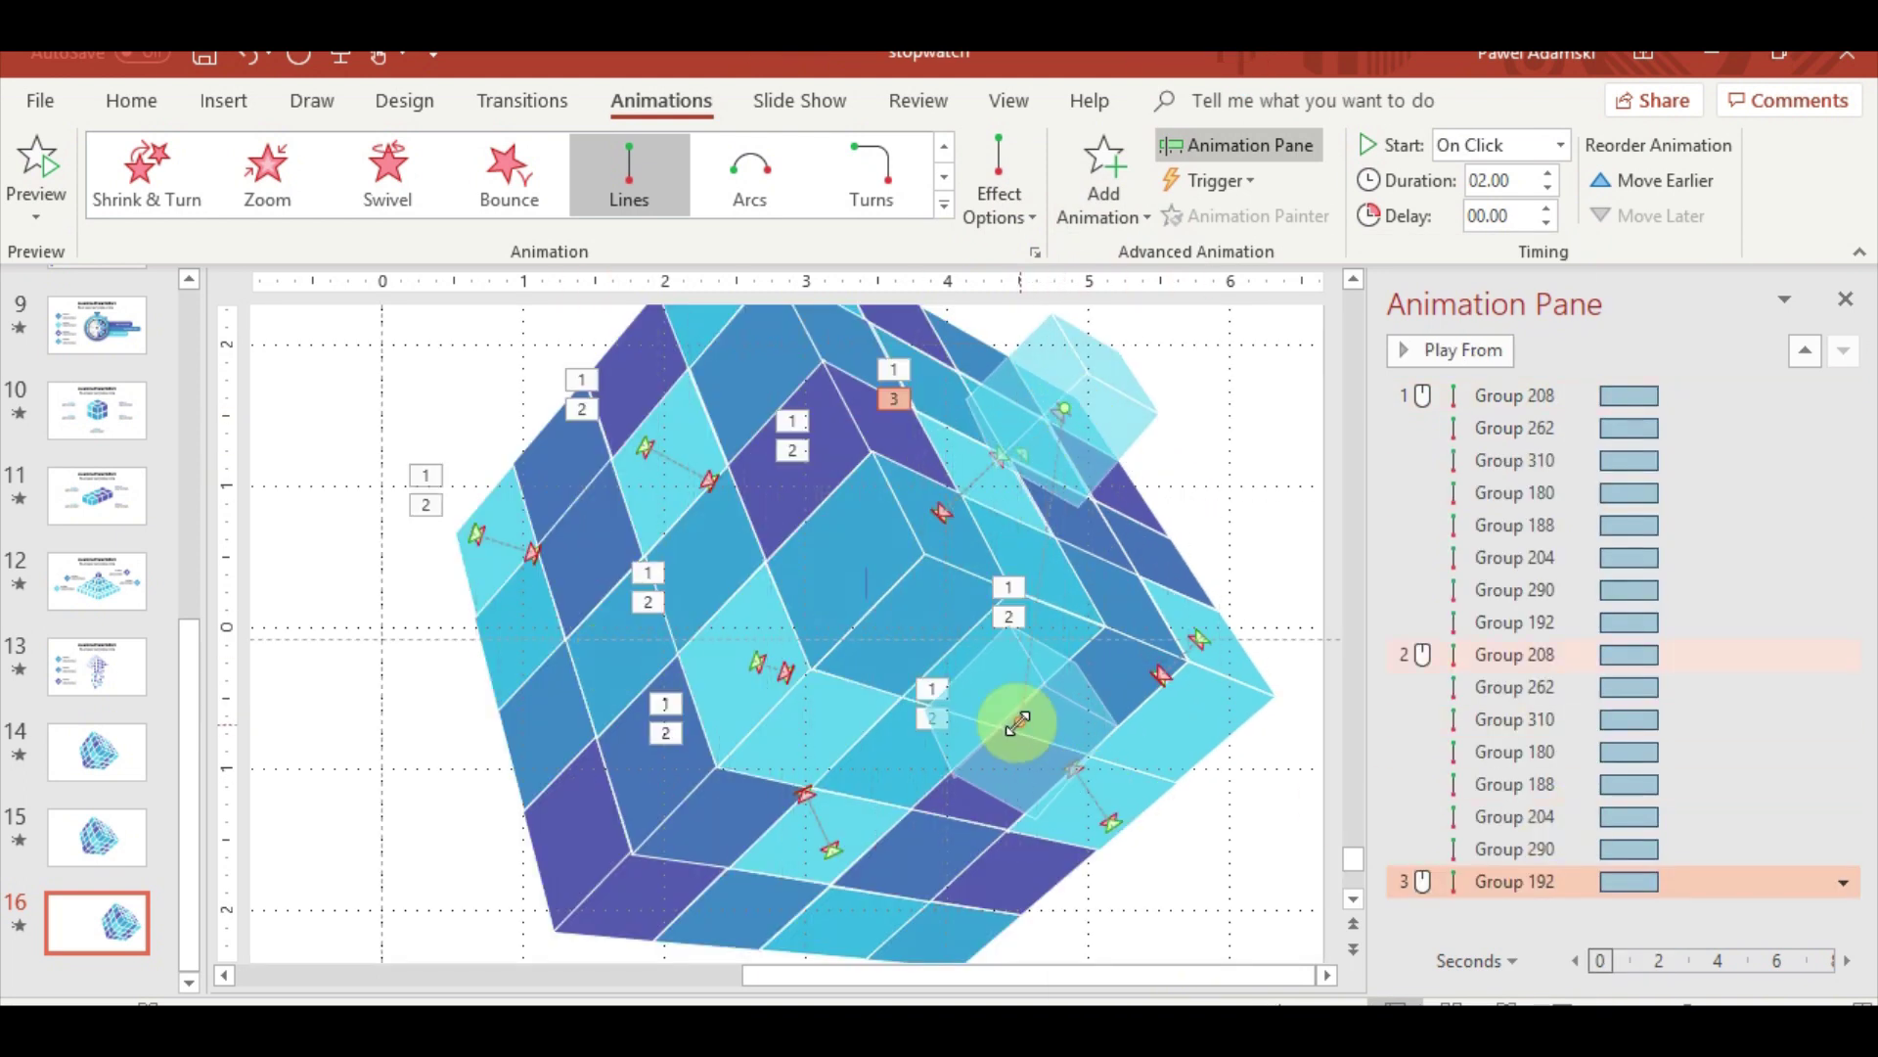
left_click_drag(1034, 520, 1019, 453)
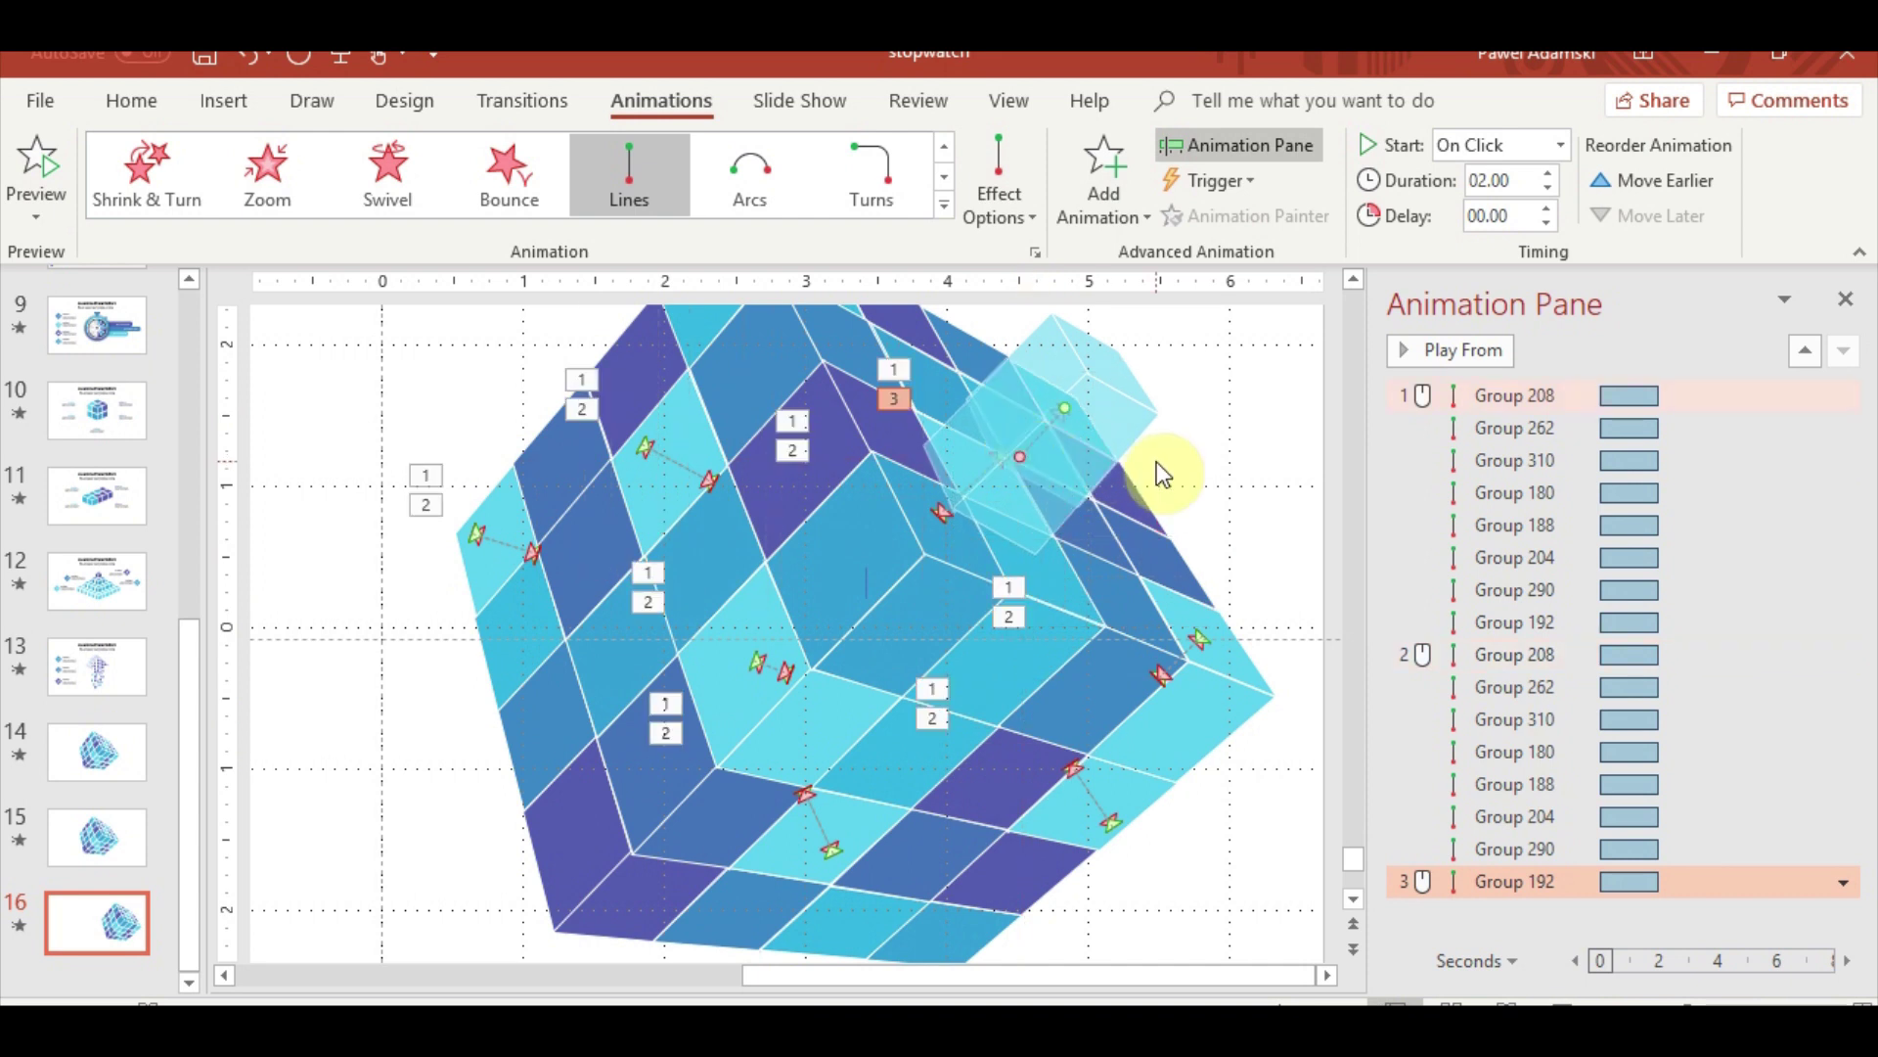
right_click(1497, 881)
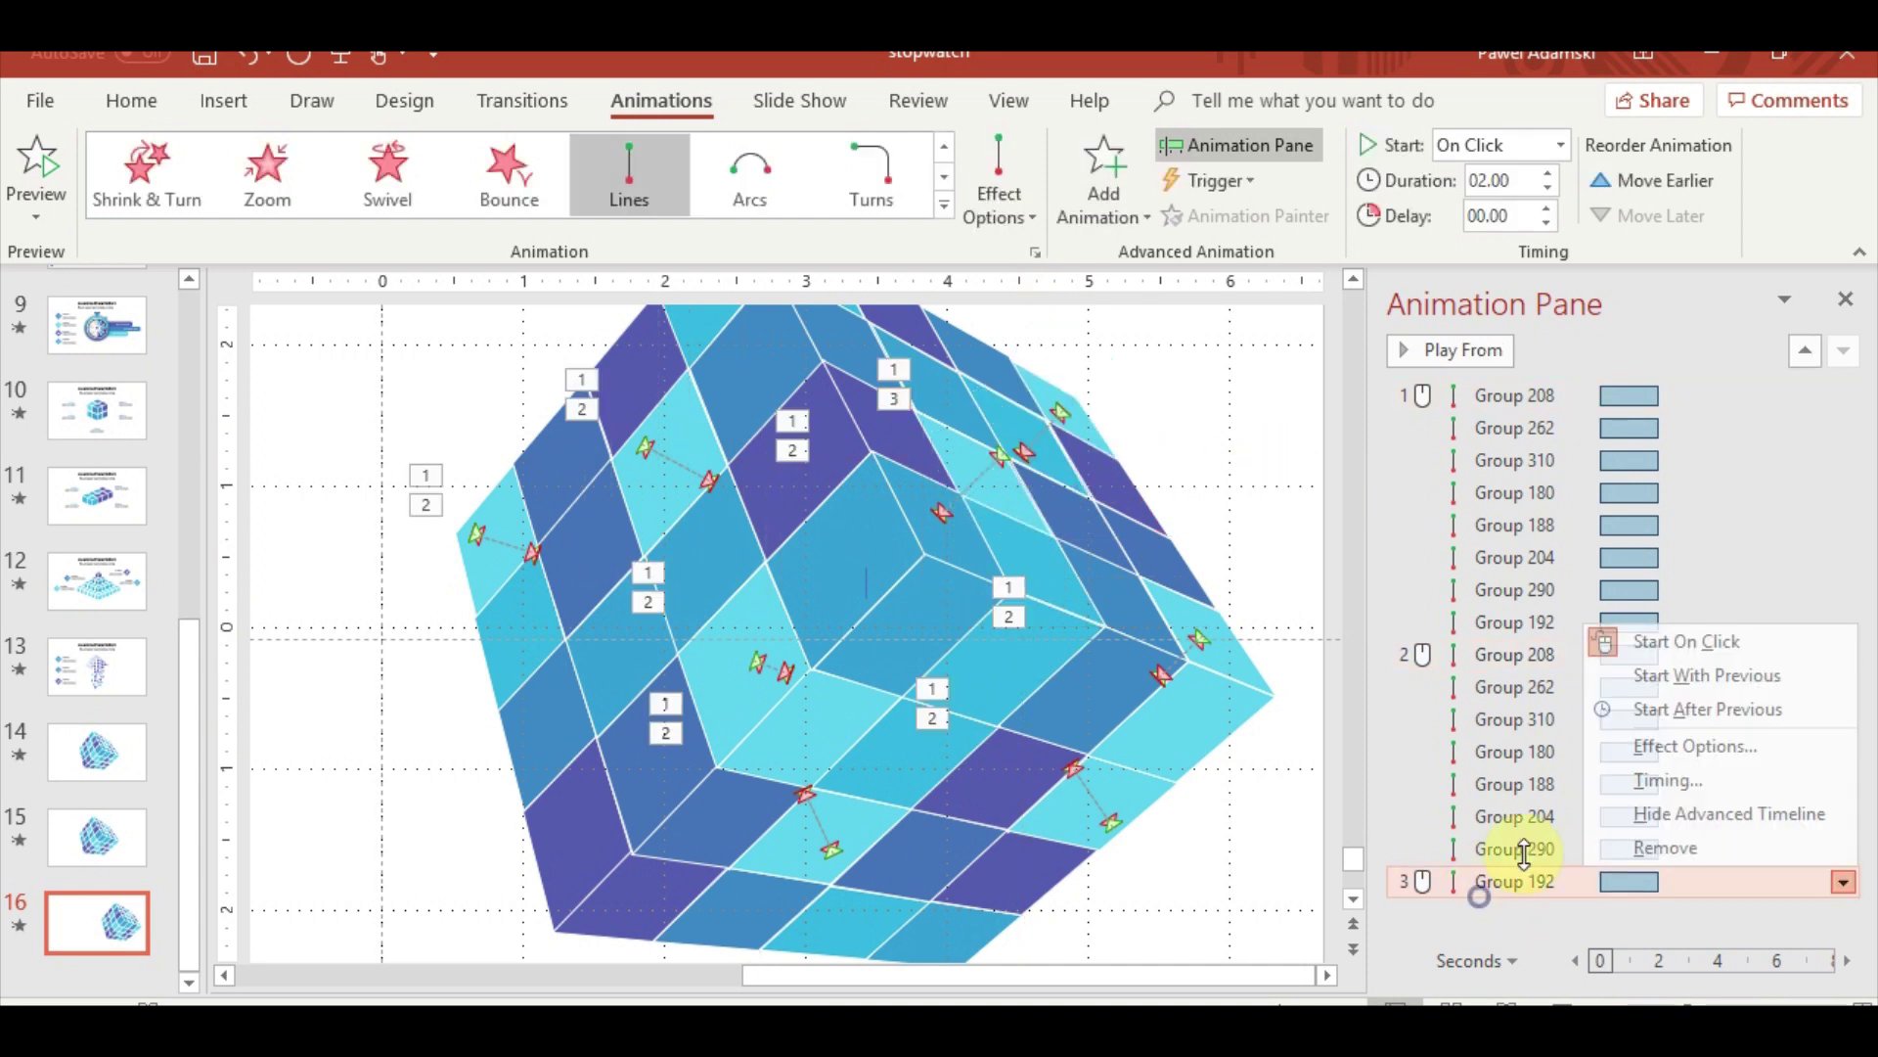
left_click(1744, 674)
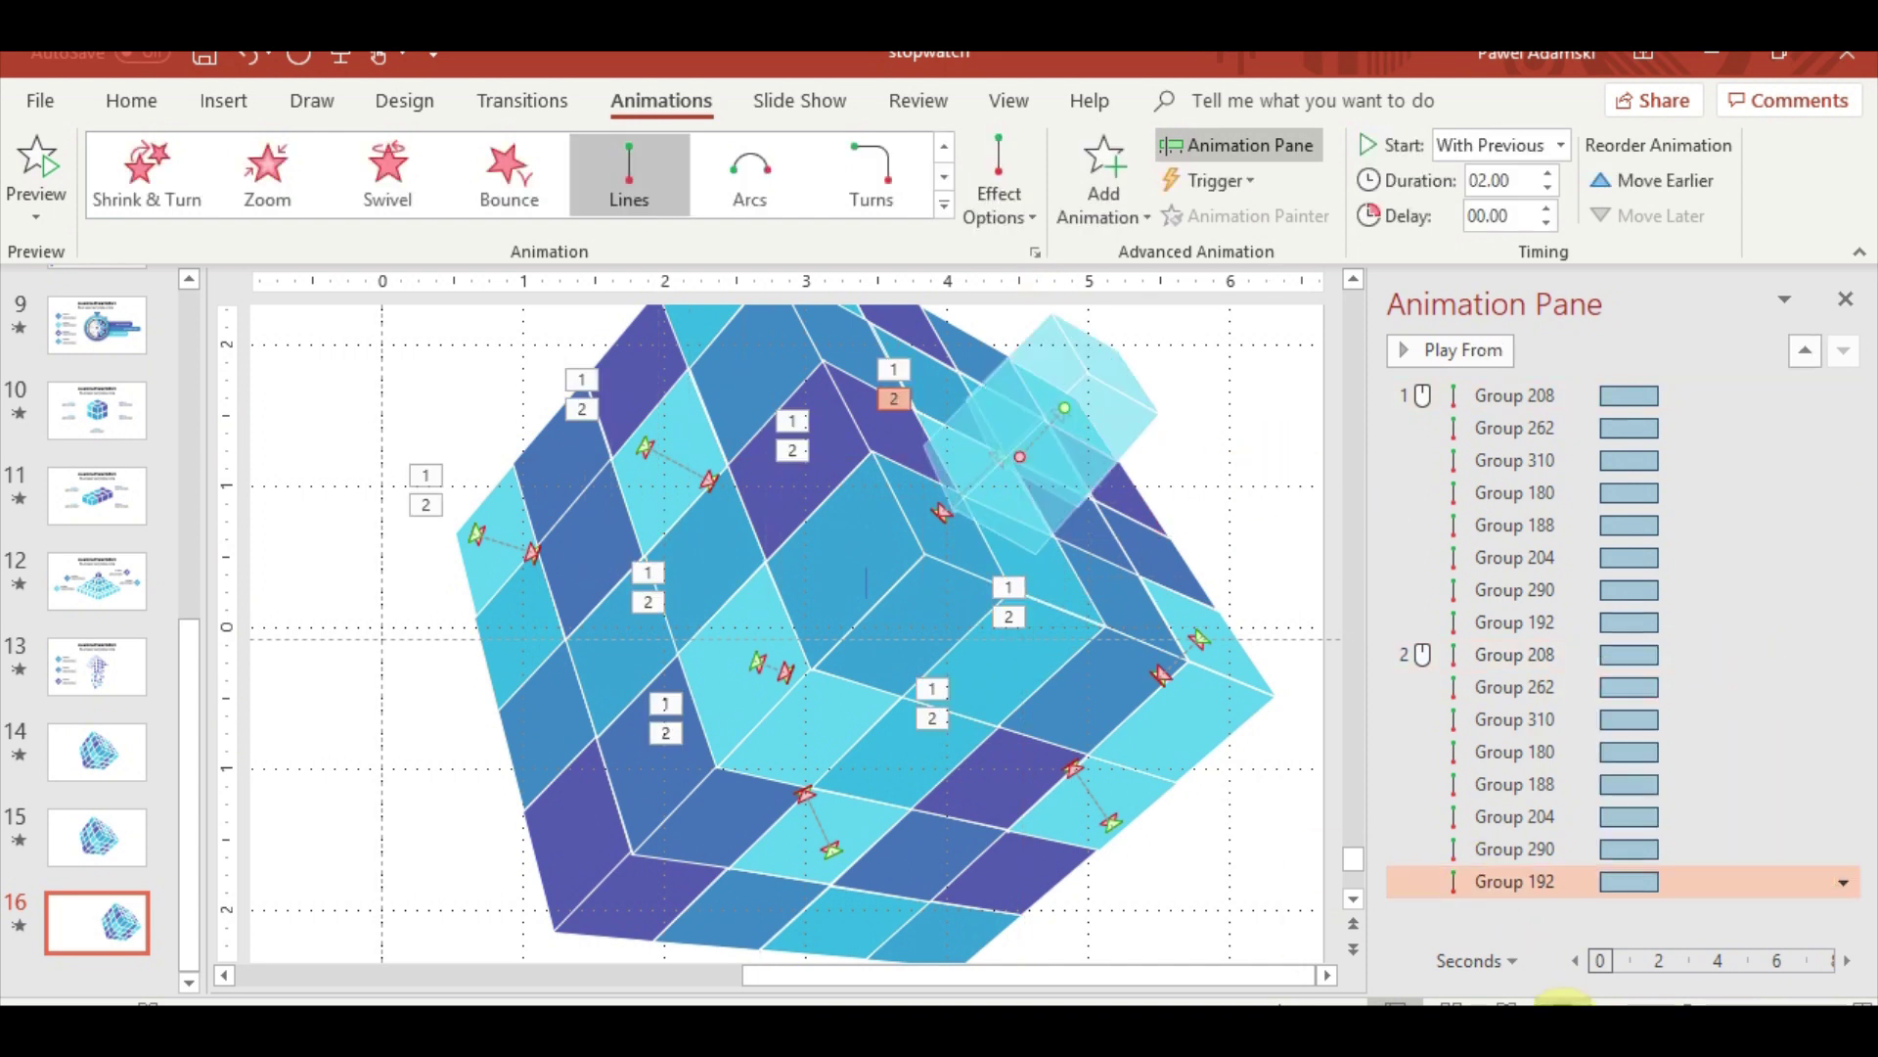
left_click(1562, 1002)
left_click(1276, 816)
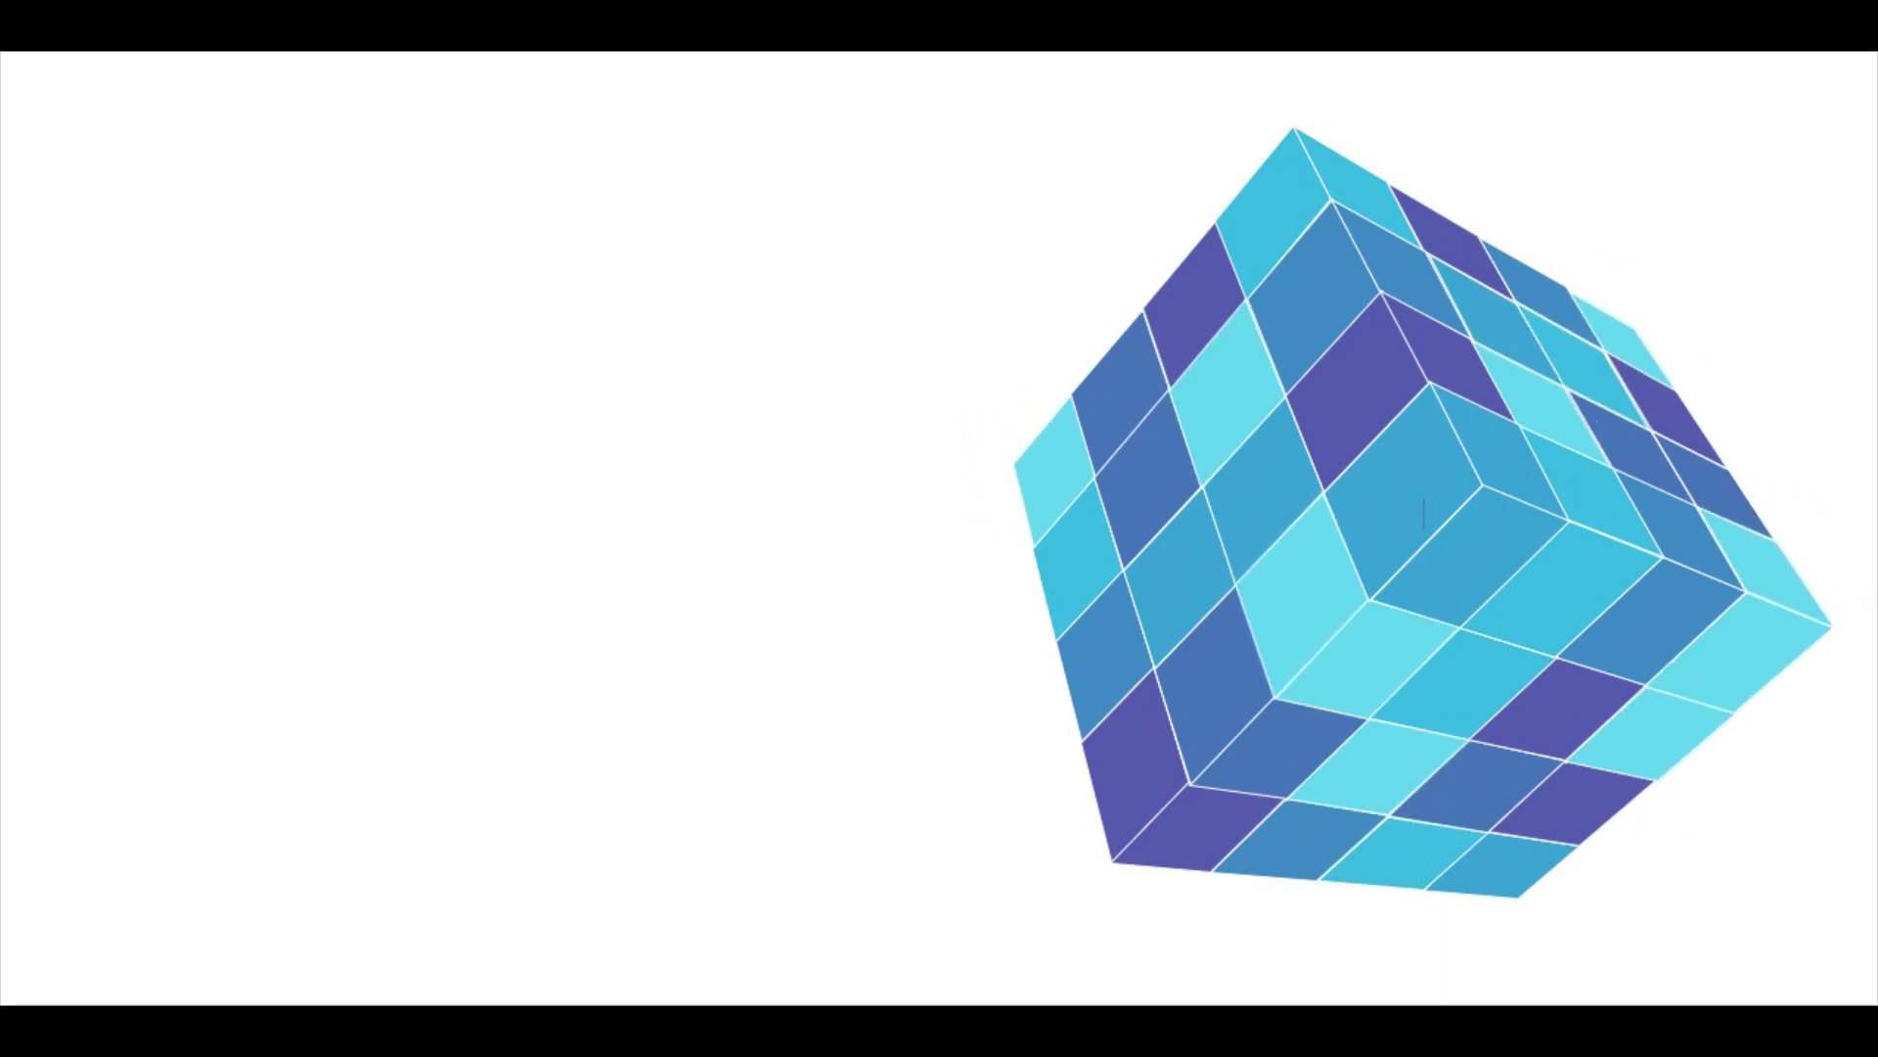
Stagger the return animations: 0.5-second delays for Groups 180 and 192, 0.1 seconds for Group 290
key("Escape")
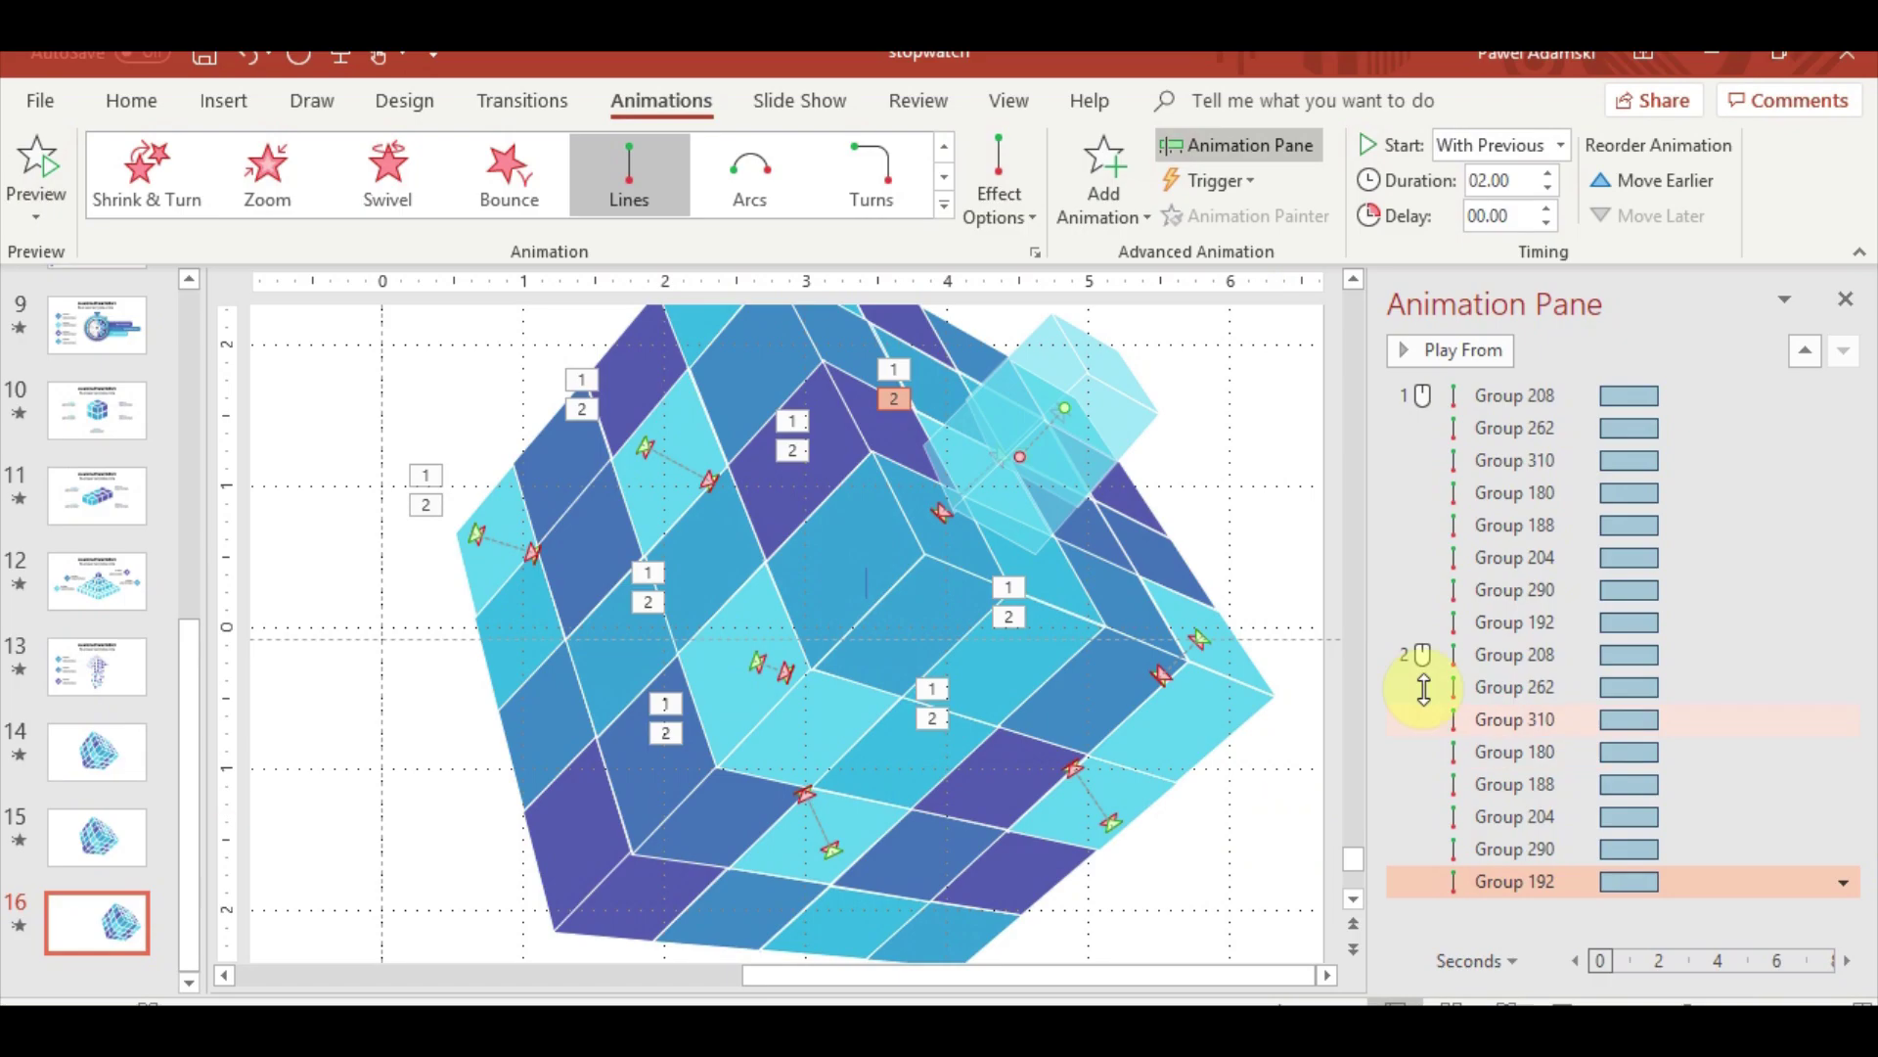
left_click(1546, 692)
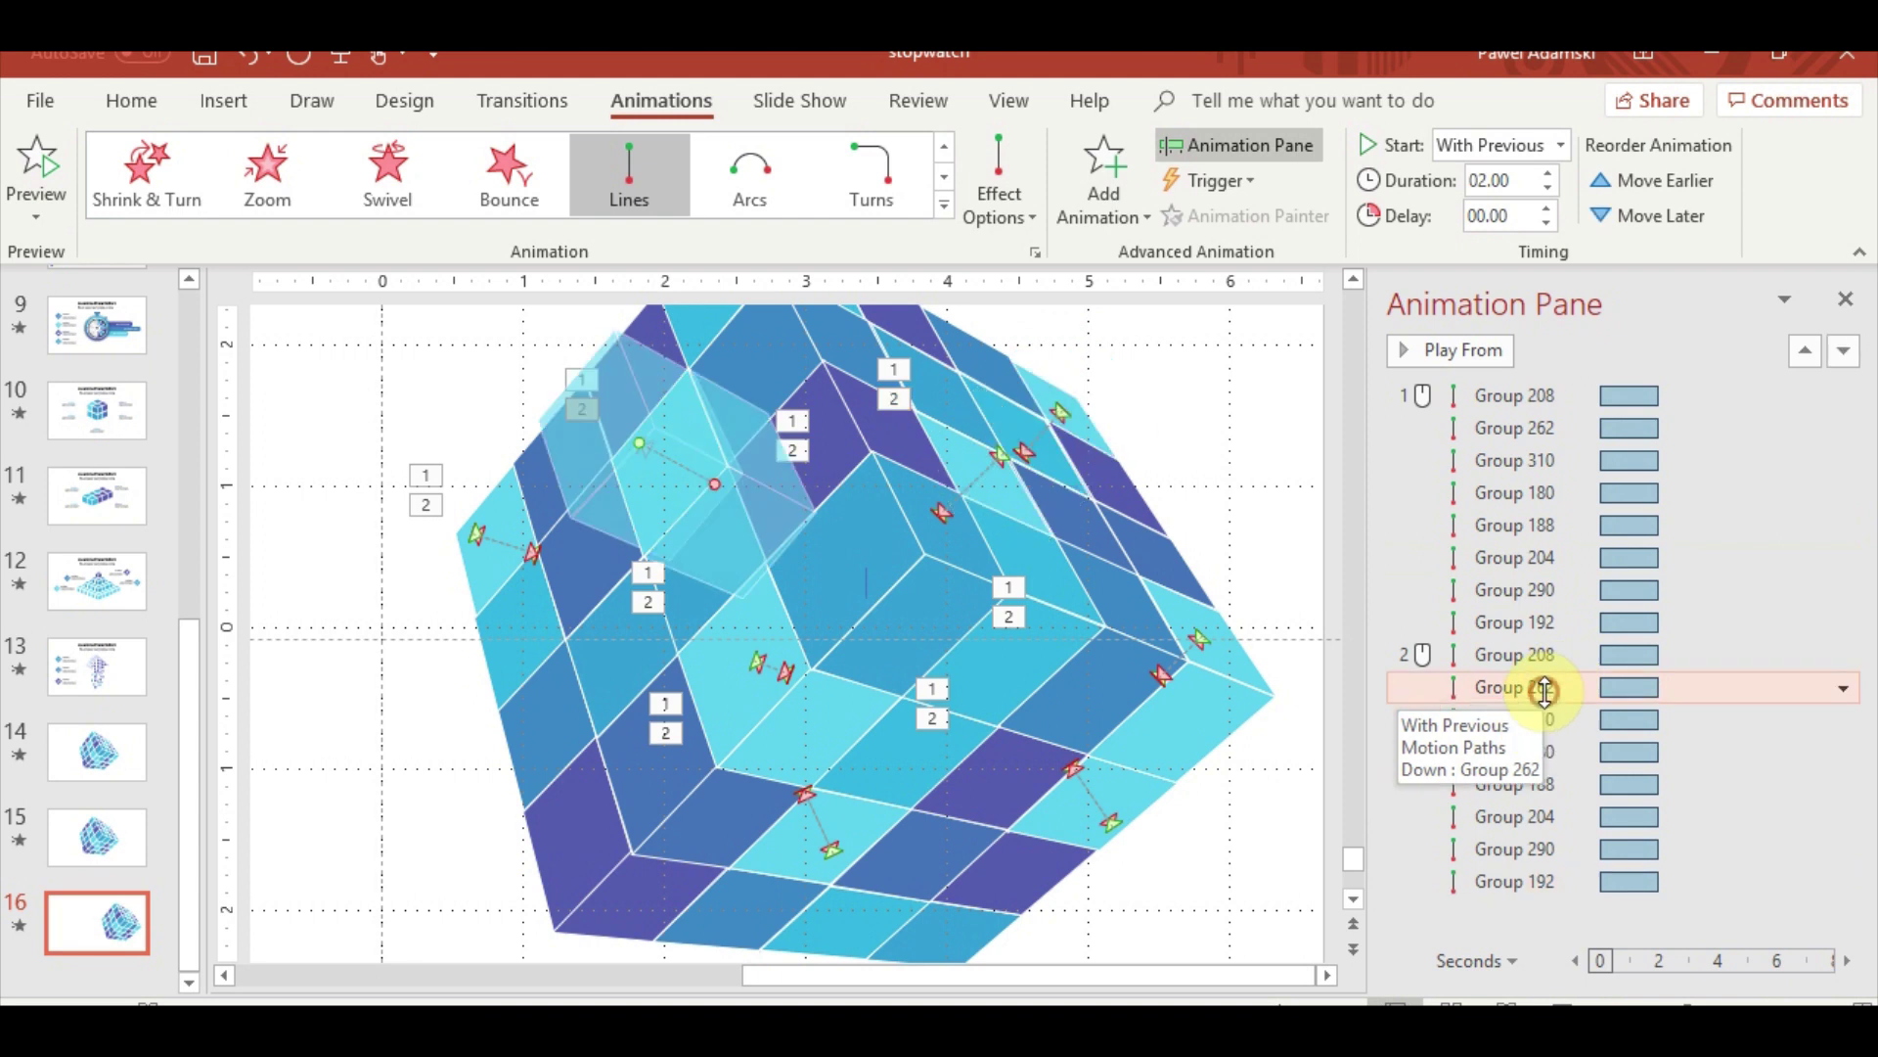
double_click(1499, 215)
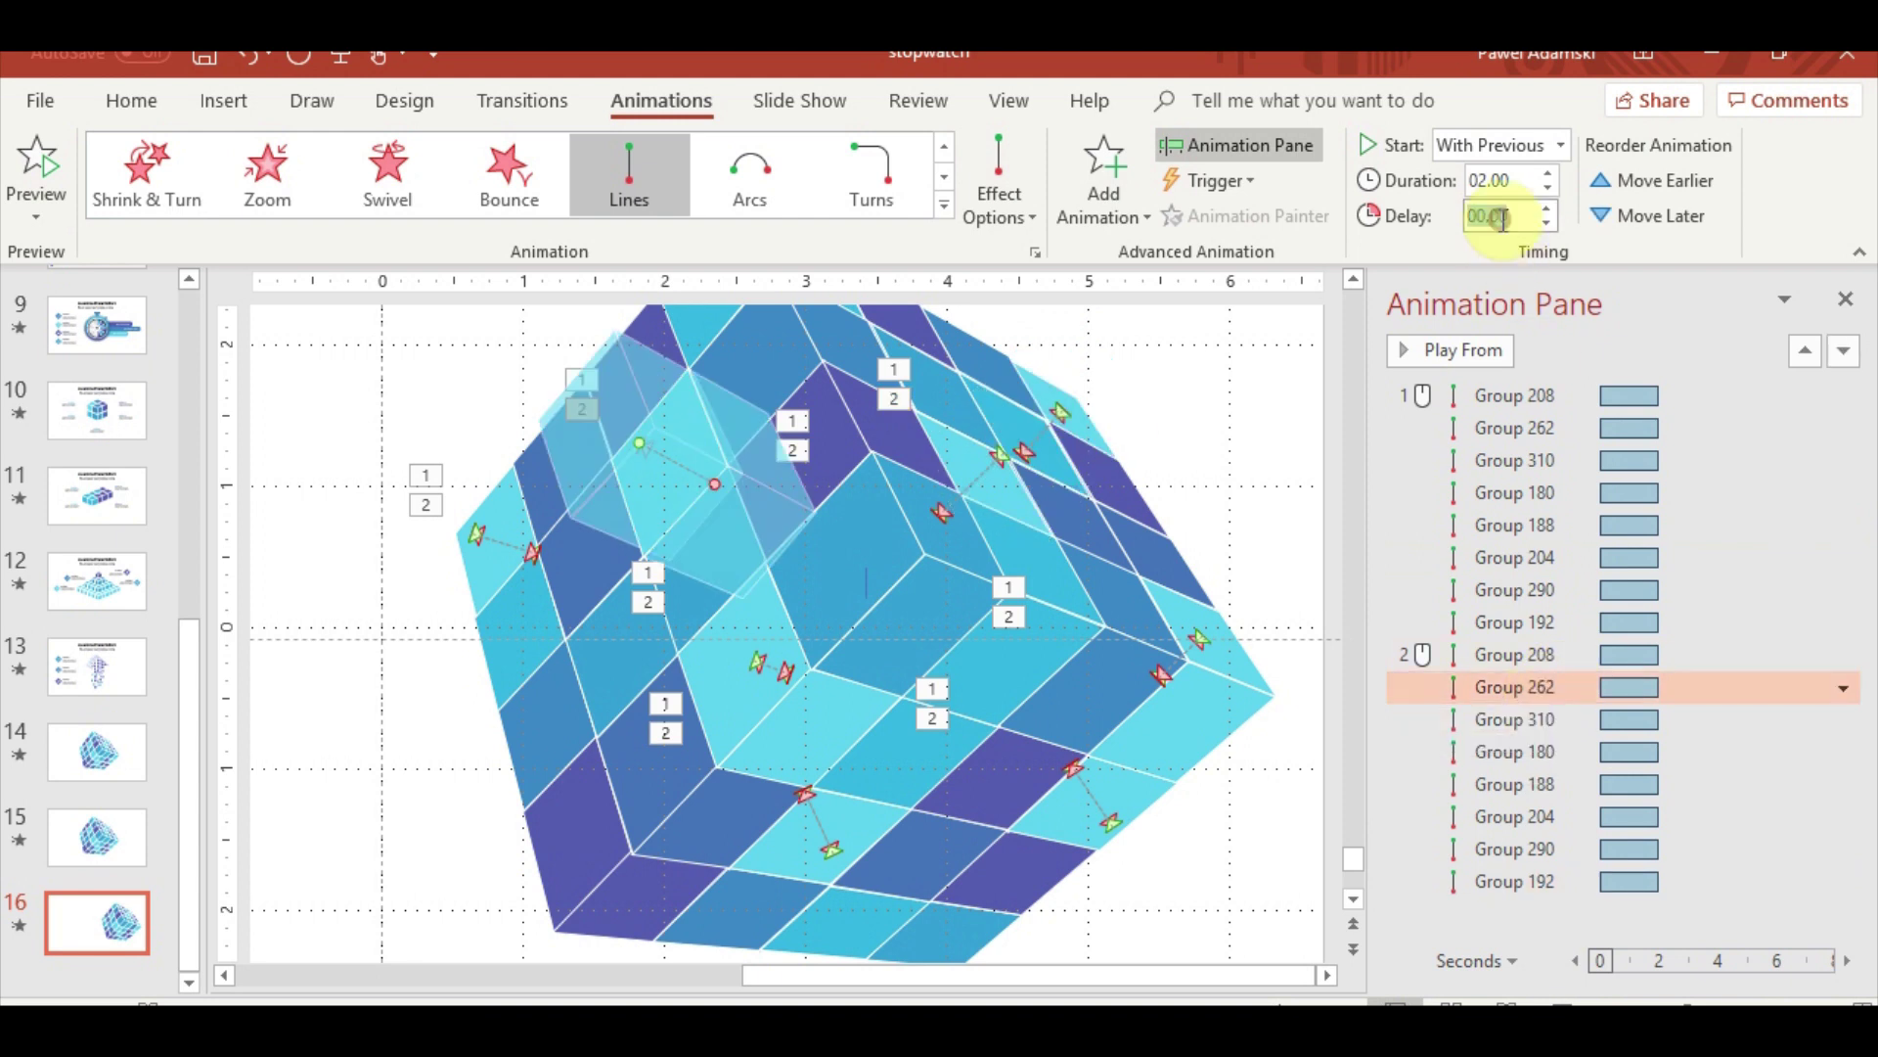
type("0.")
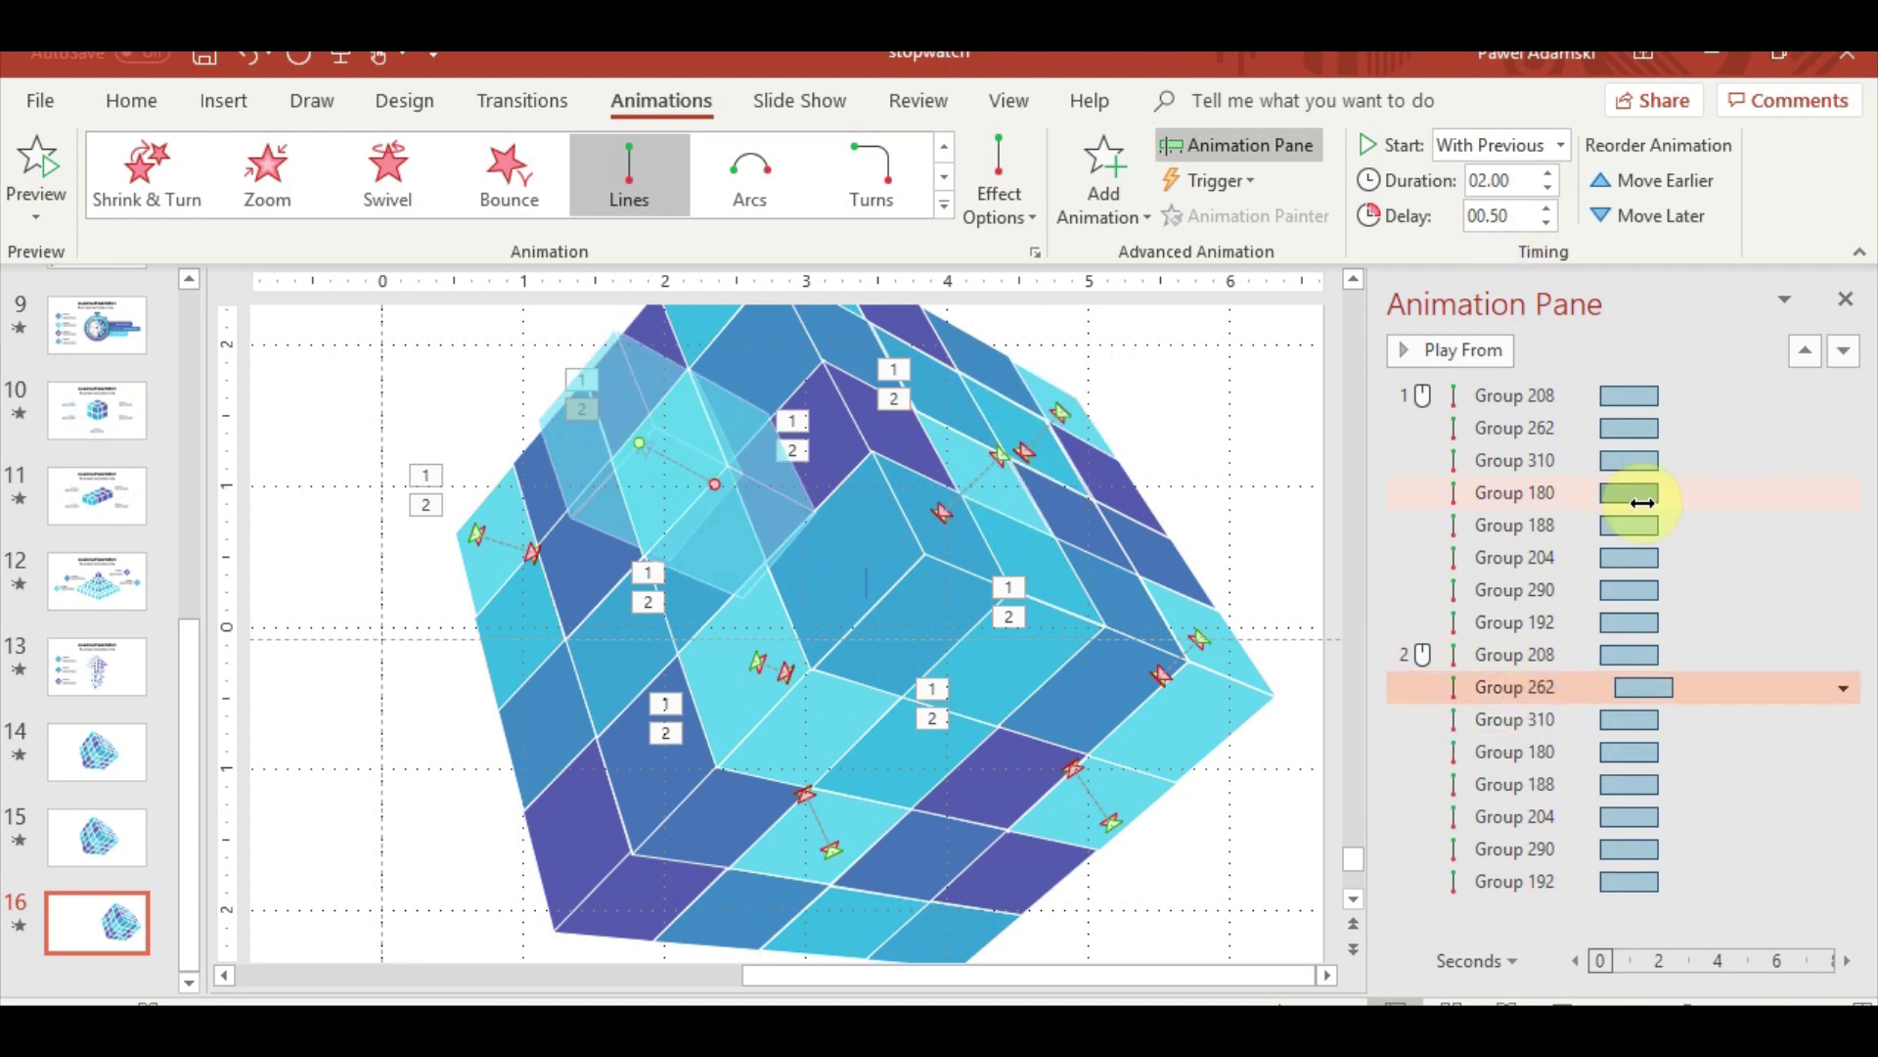
left_click(1544, 753)
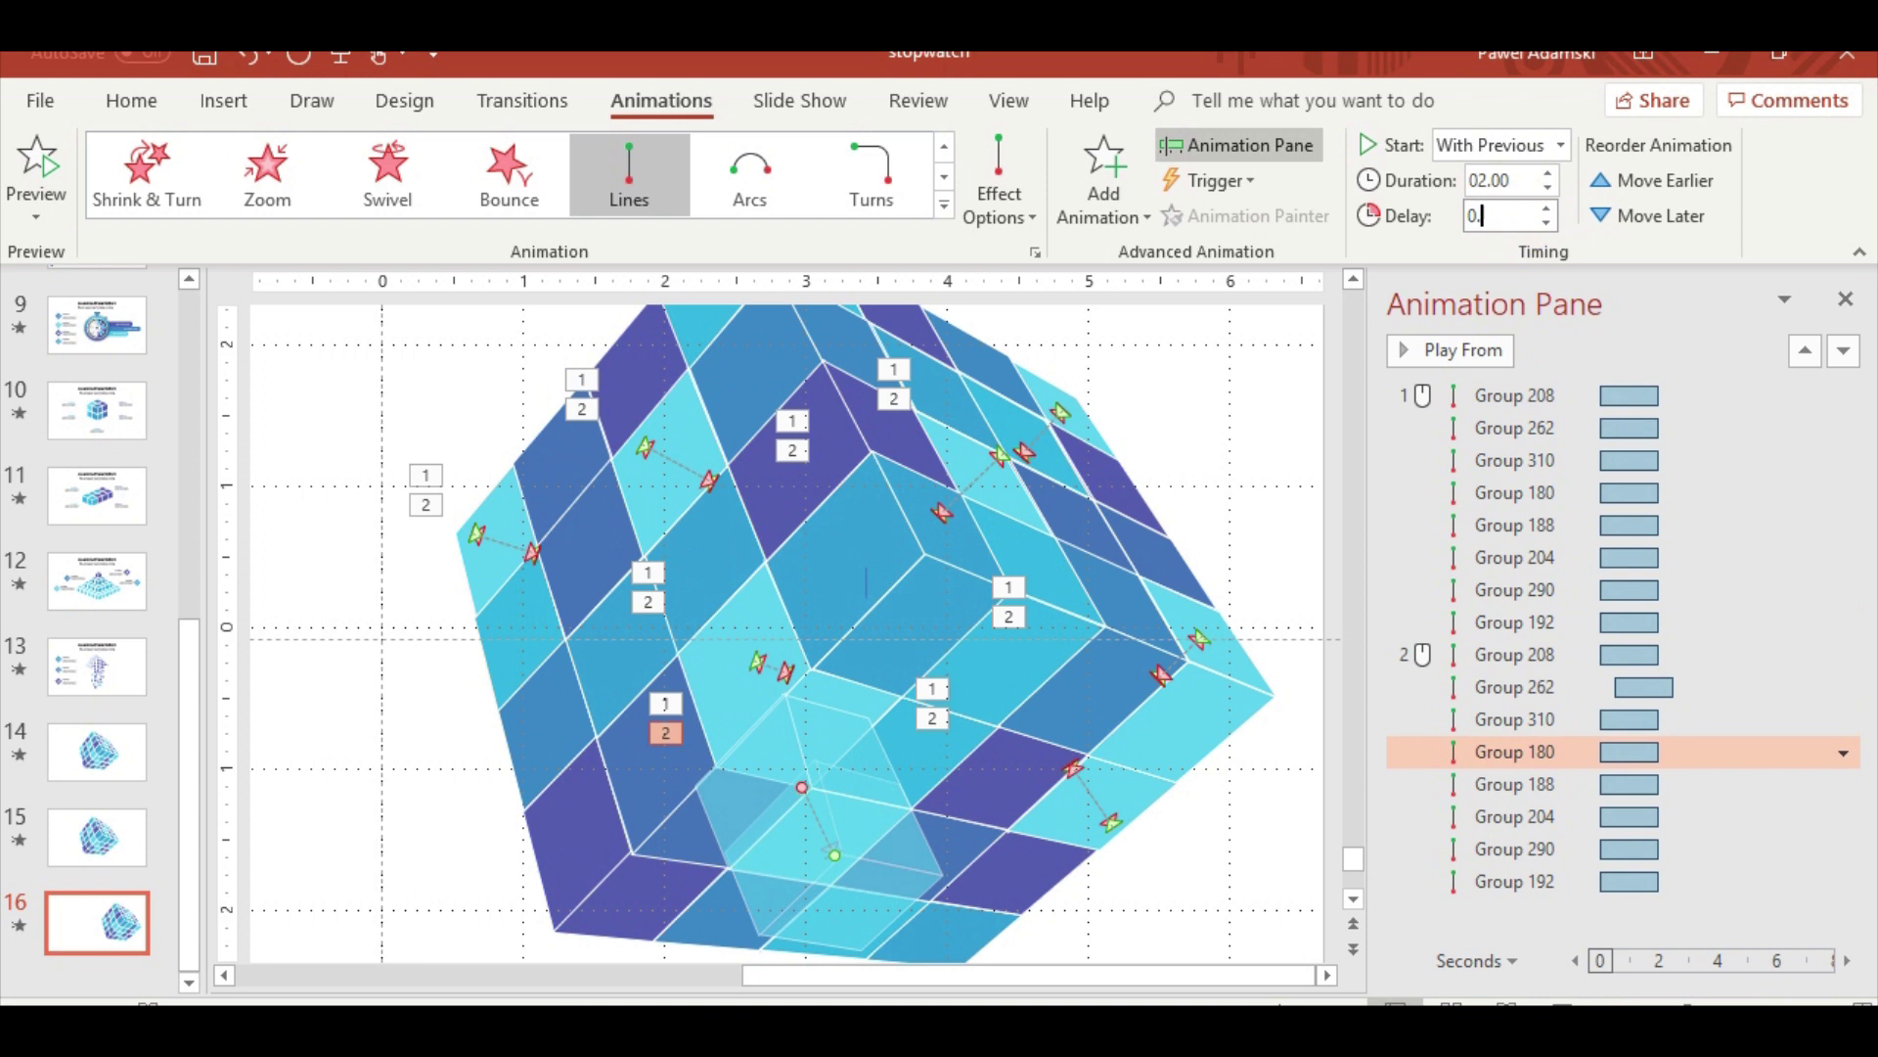
left_click(1575, 847)
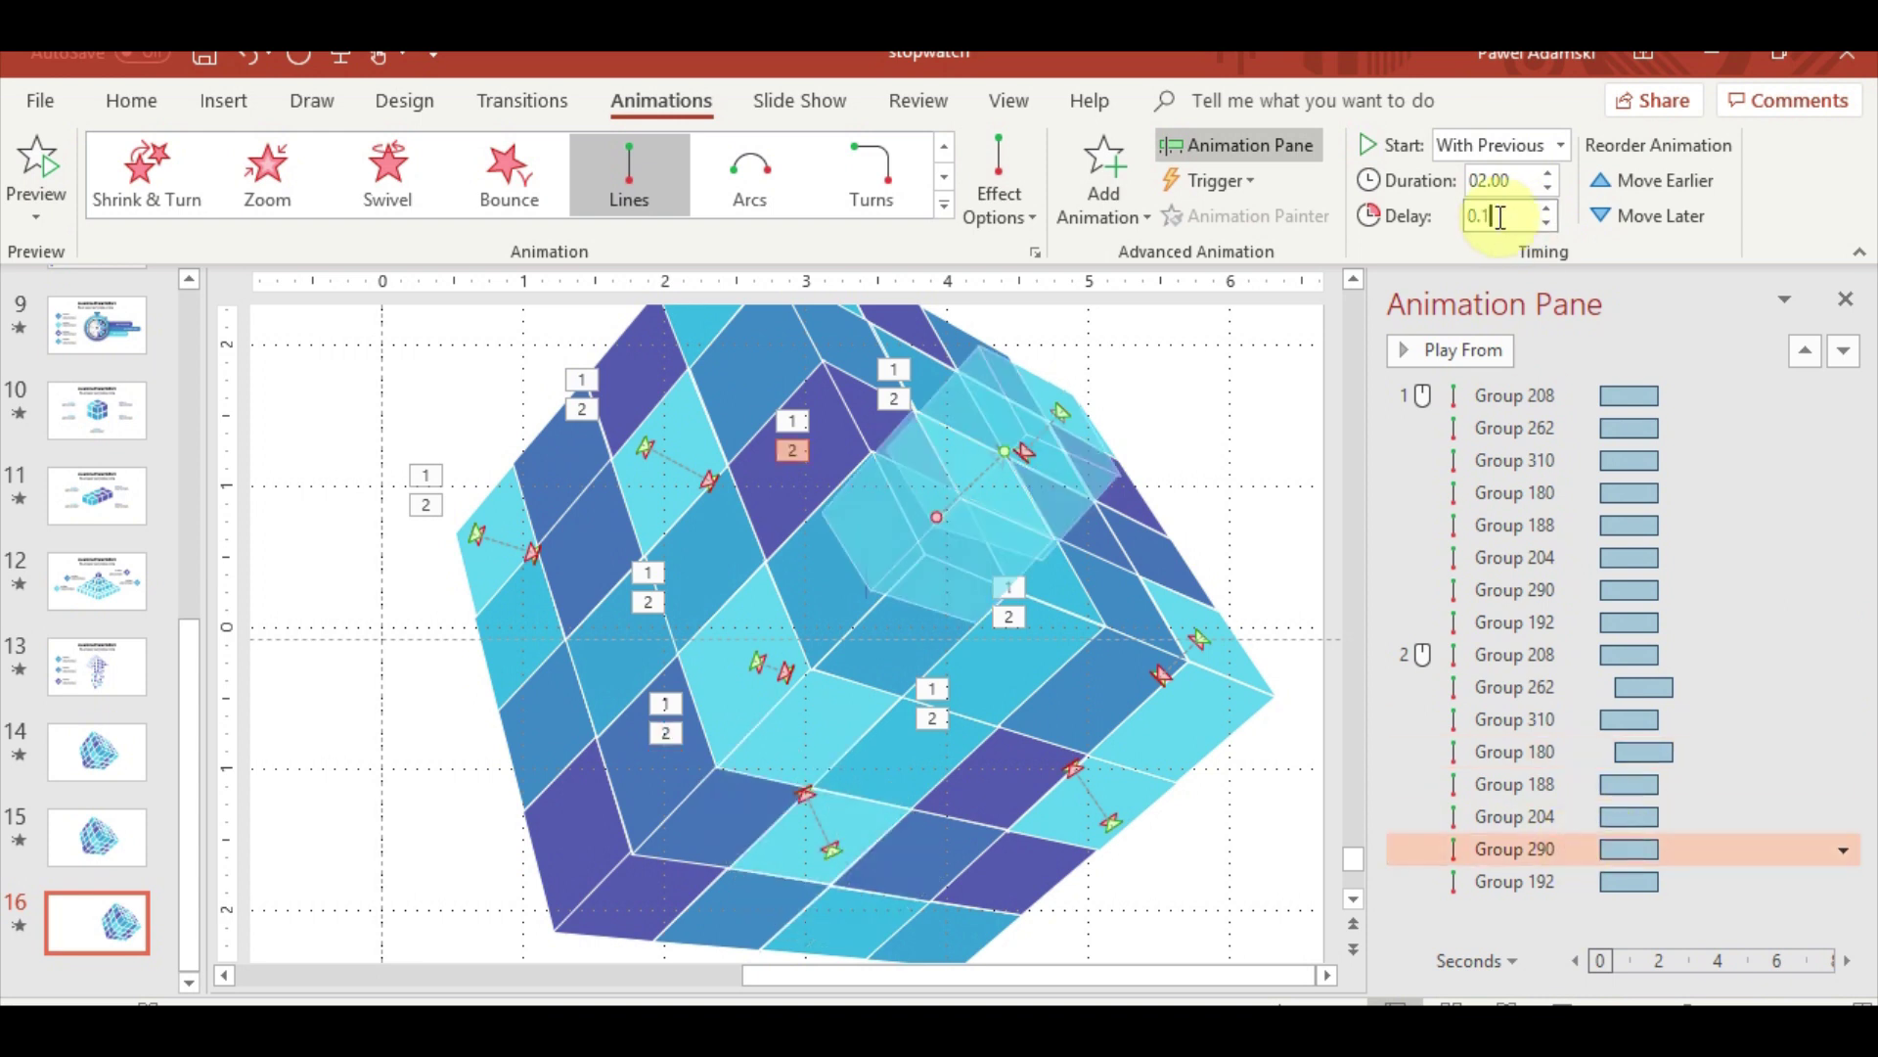
left_click(1533, 883)
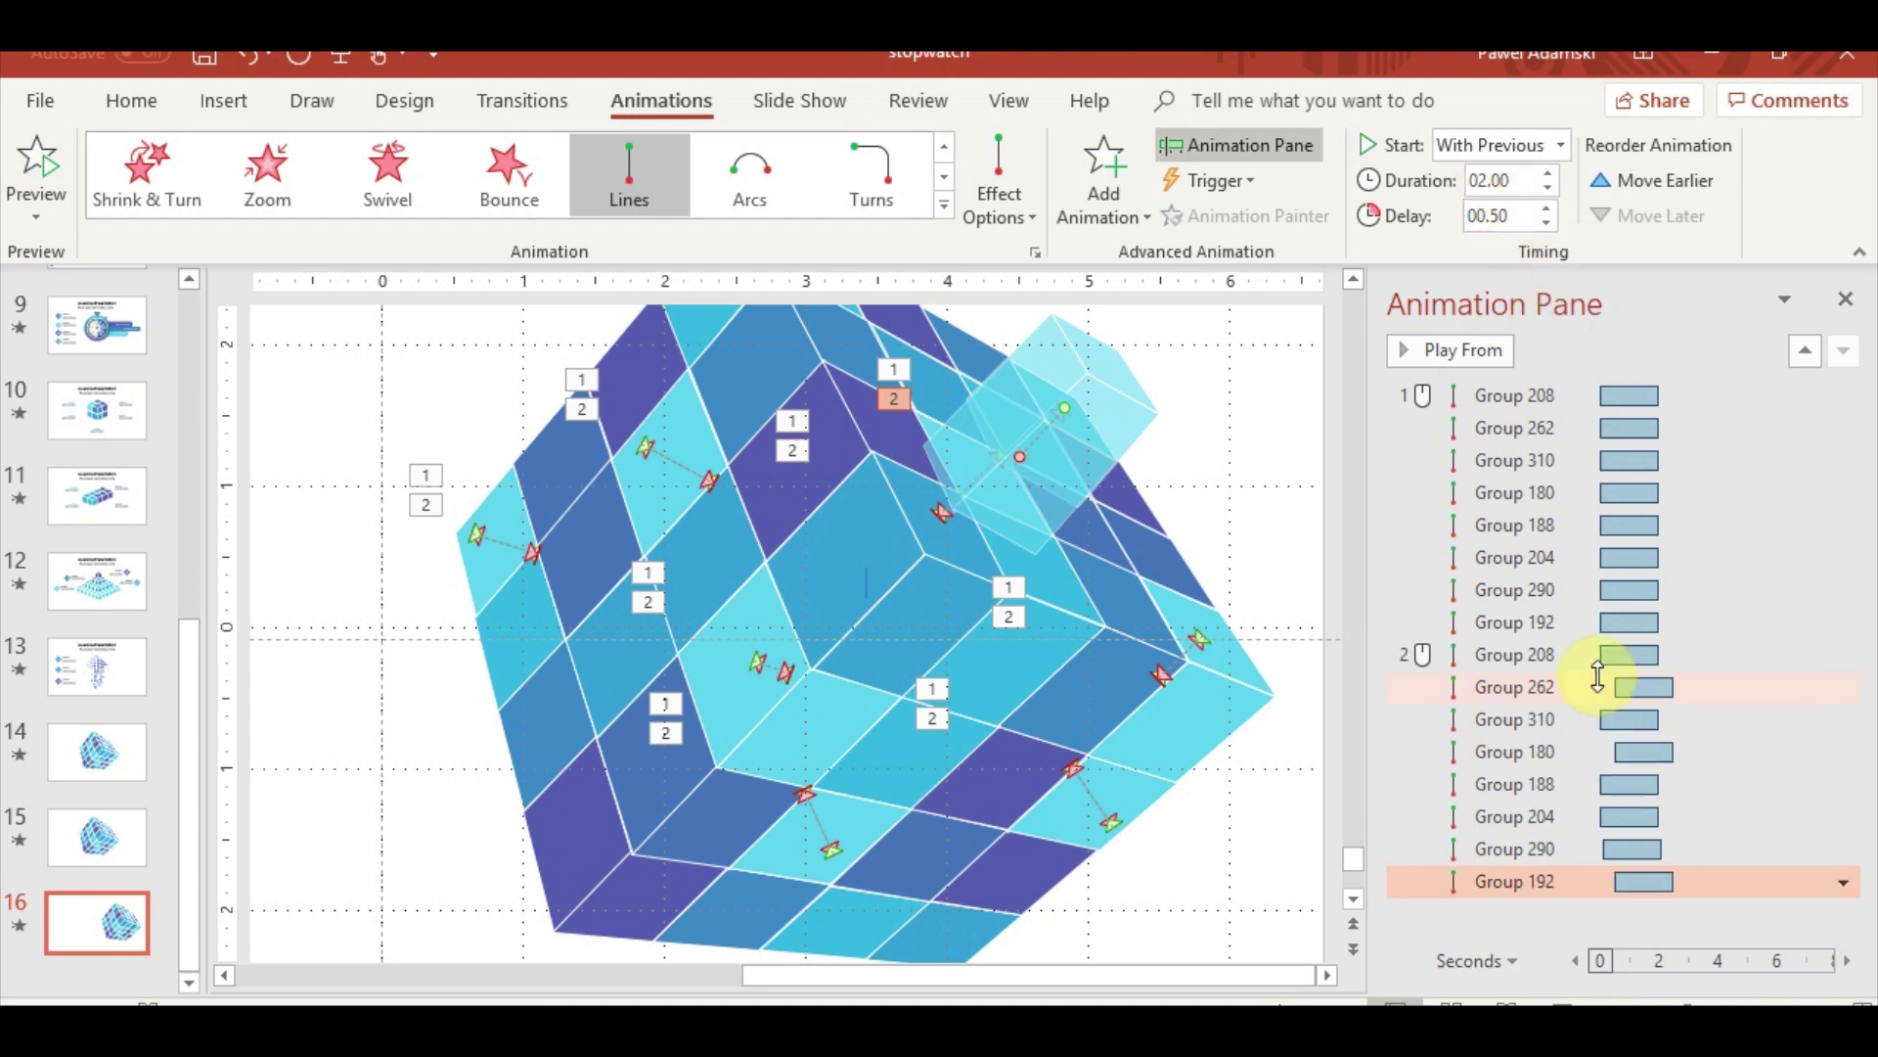
left_click(1570, 655, "shift")
Give the selected return paths a 2-second smooth end
right_click(1567, 663)
left_click(1663, 789)
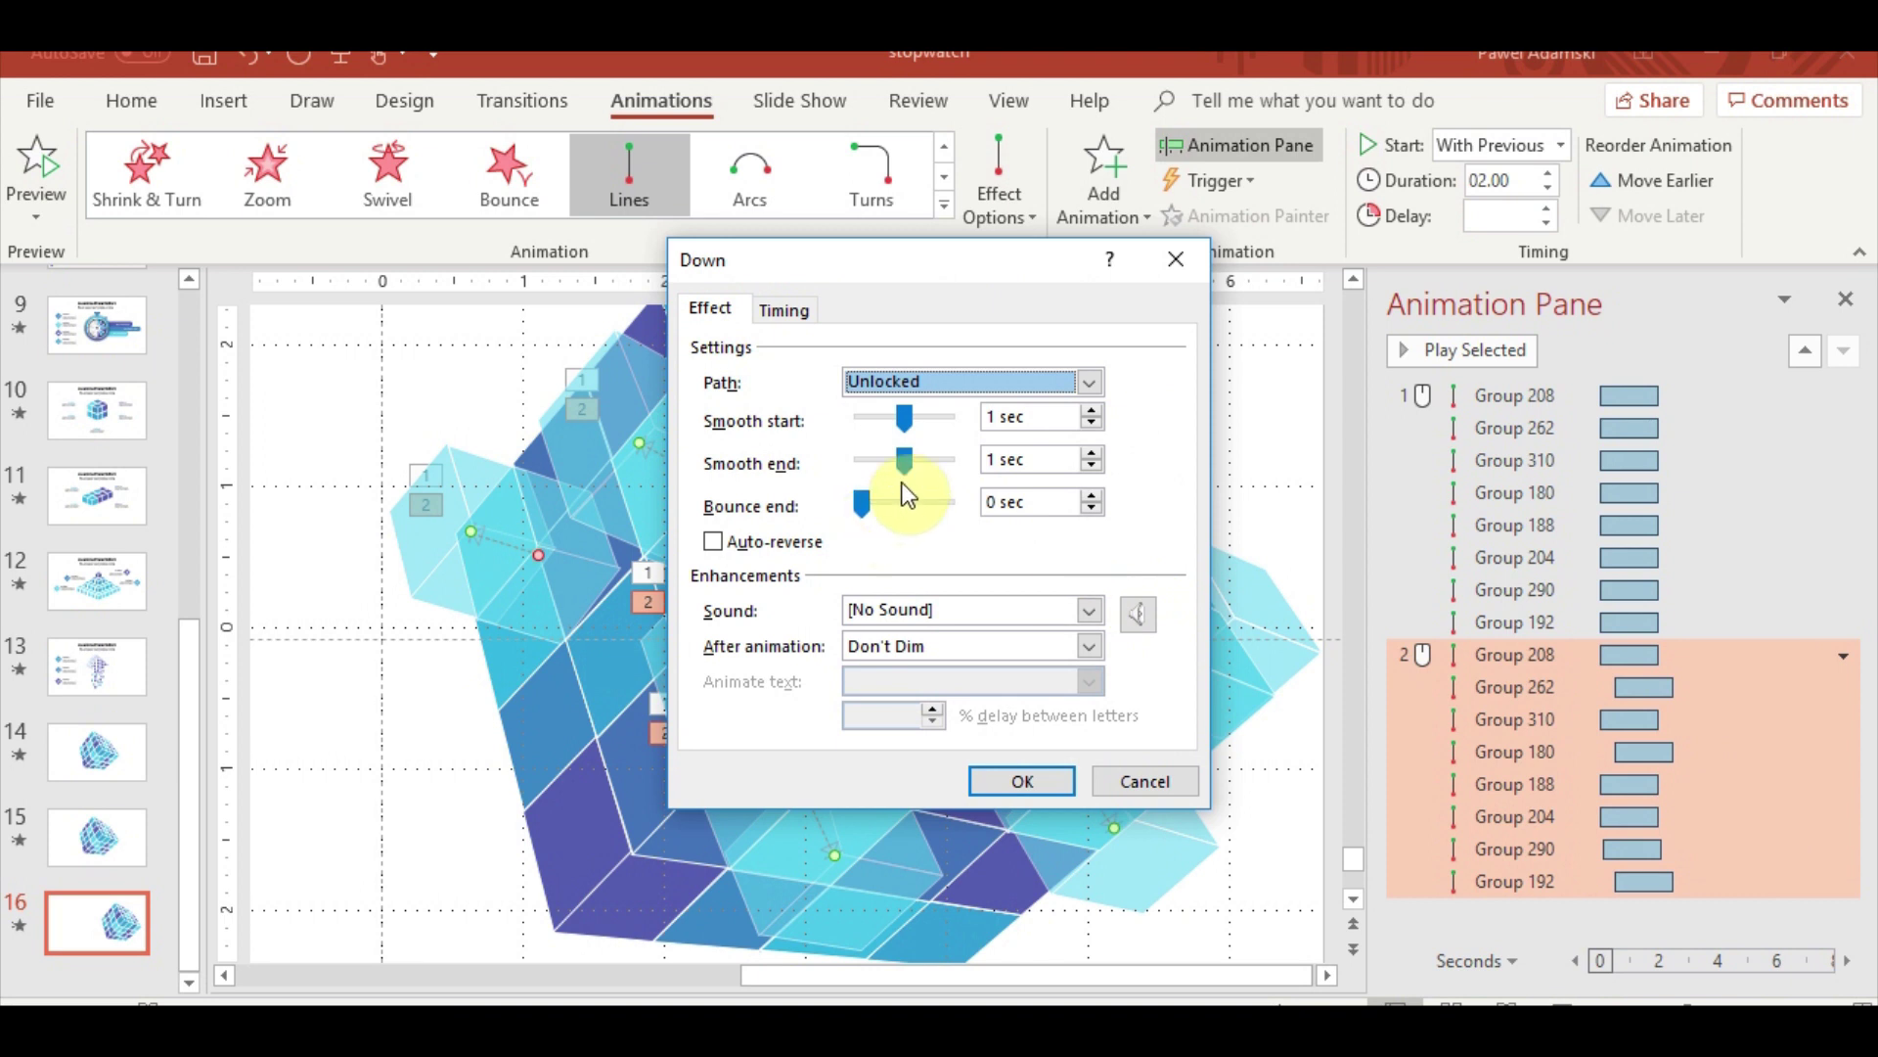
left_click_drag(906, 460, 947, 459)
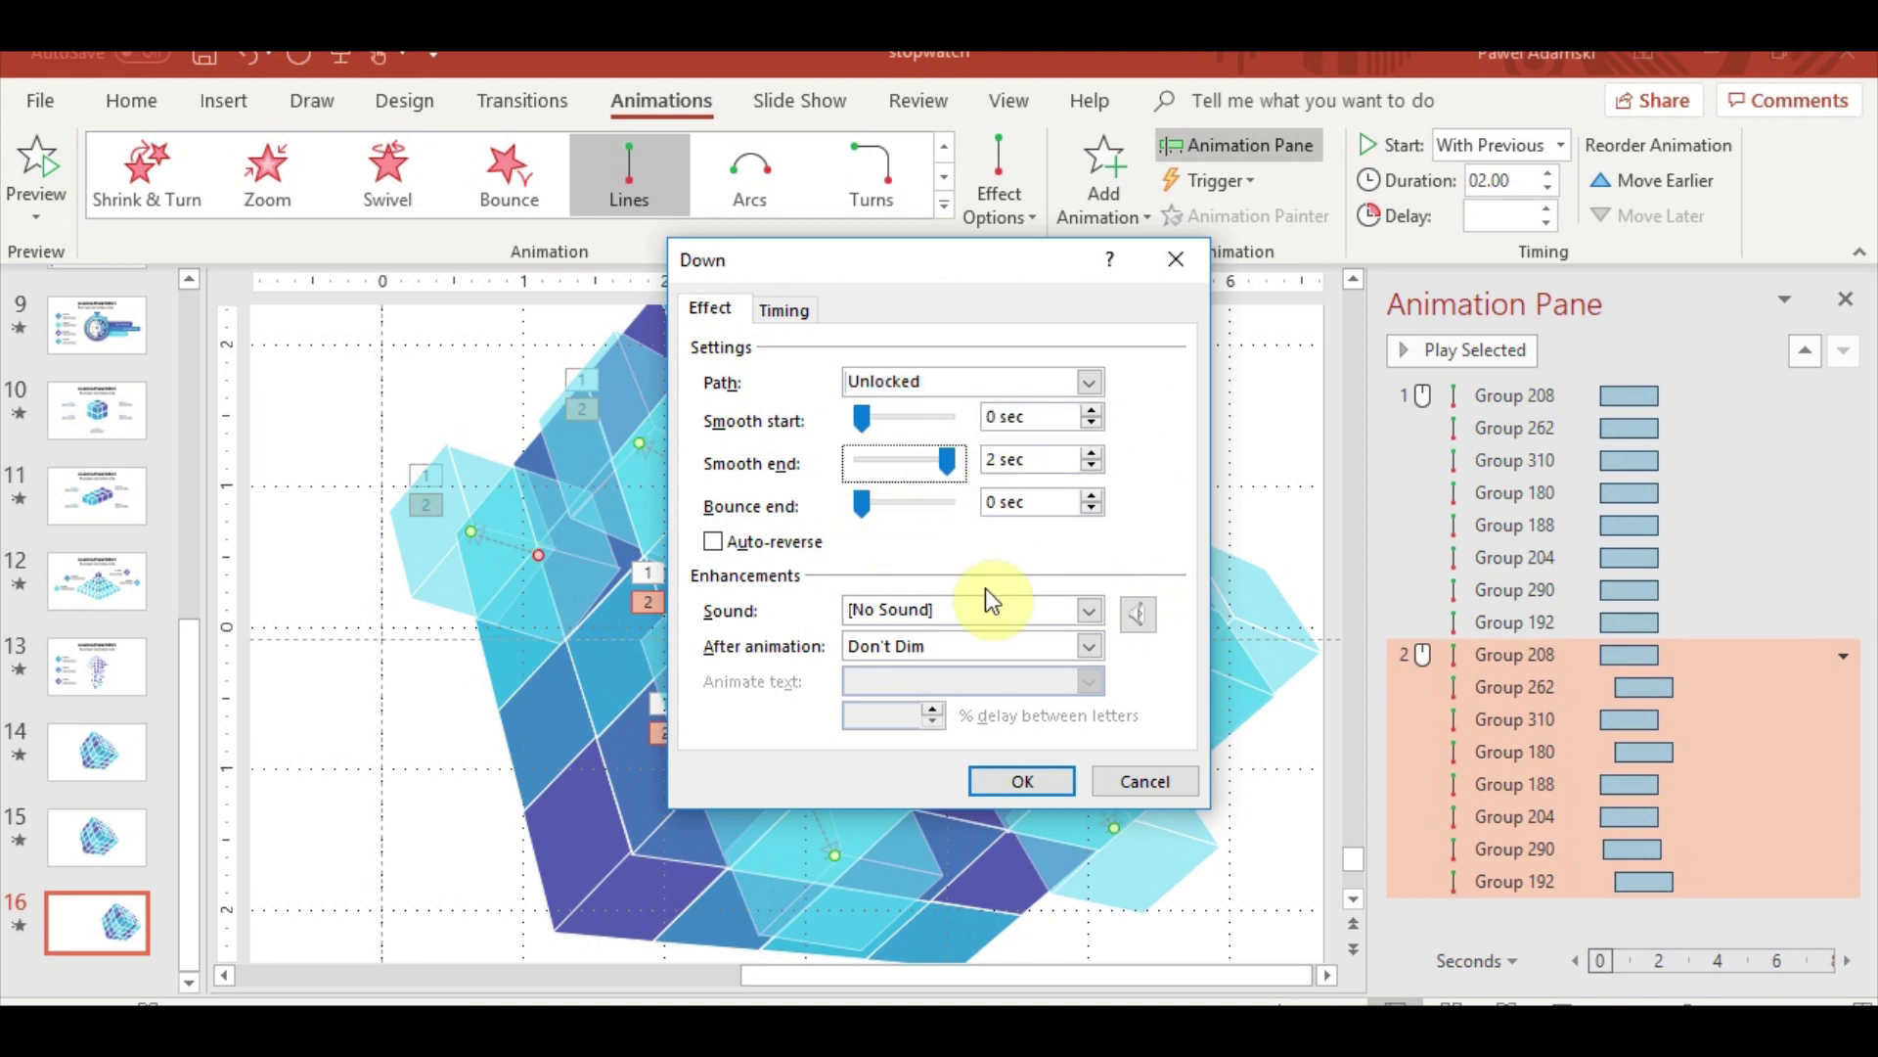
left_click(1020, 780)
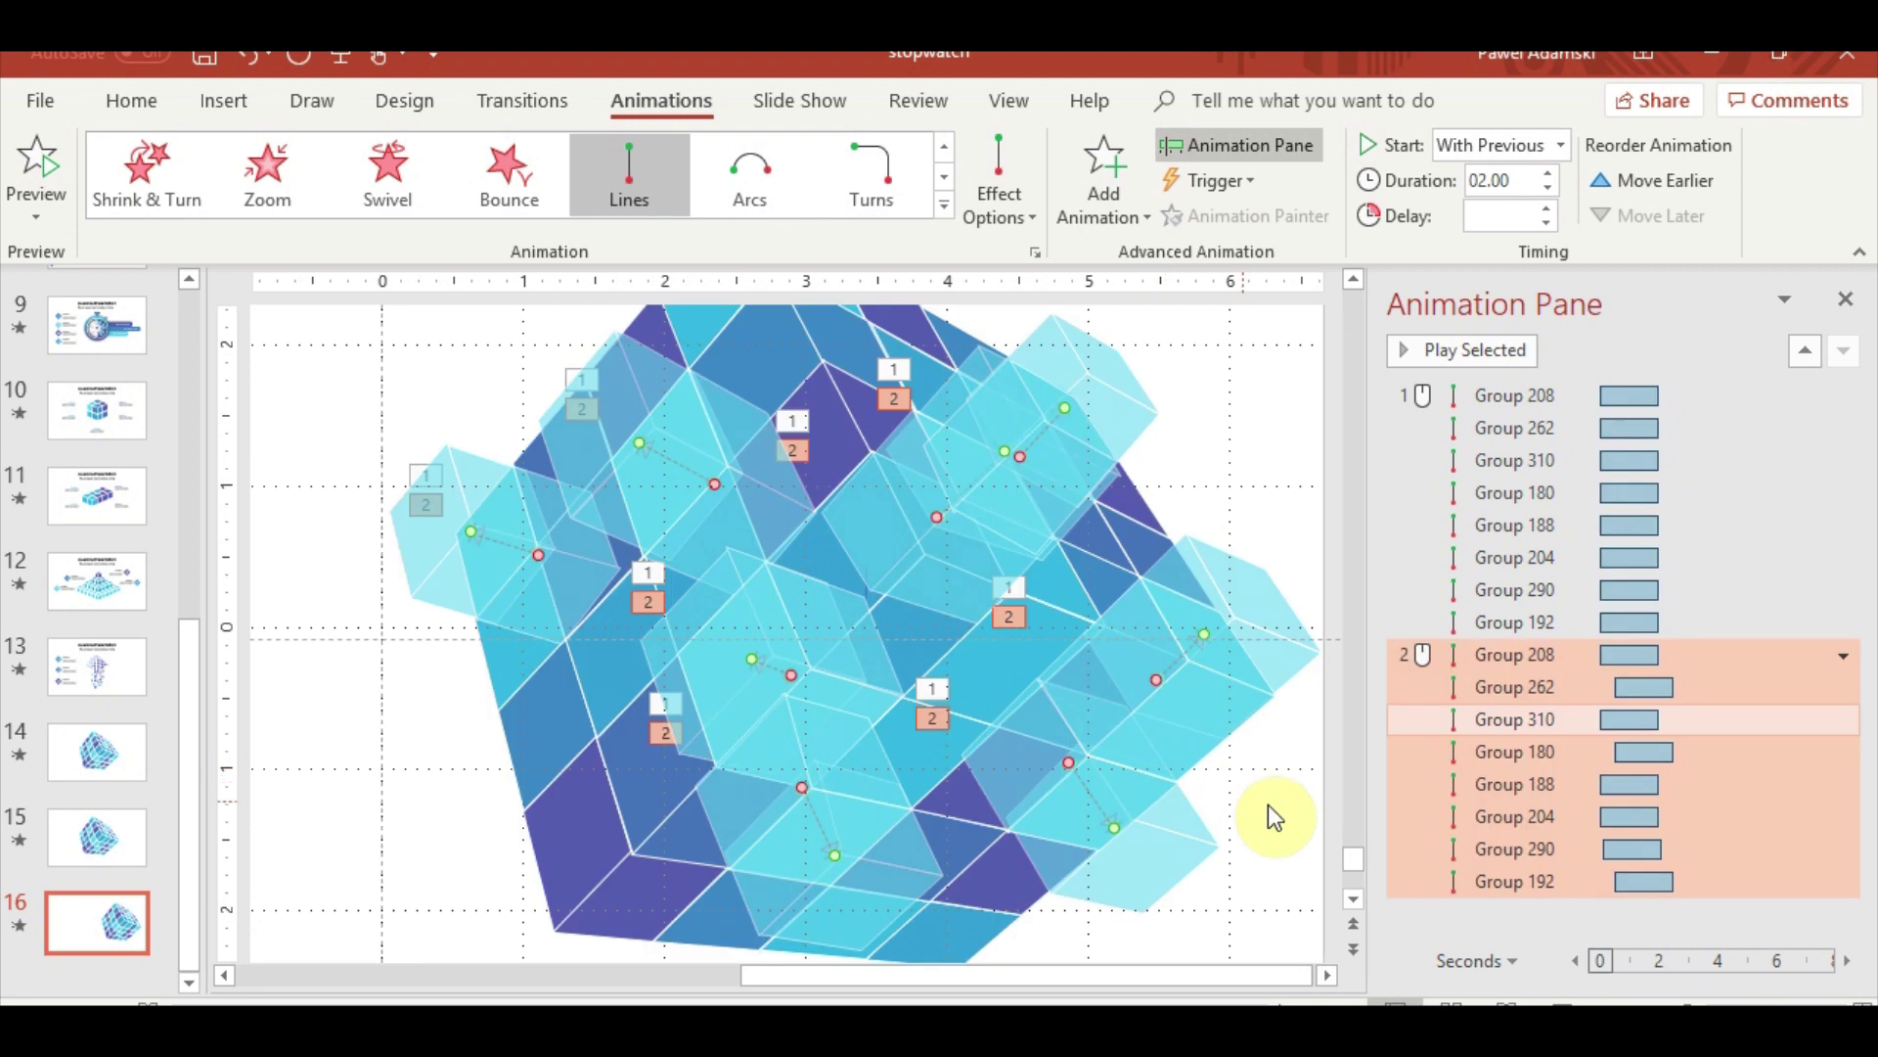
Give all eight pop-out paths a roughly 1-second bounce end and preview the slide show
left_click(1606, 397)
left_click(1604, 622, "shift")
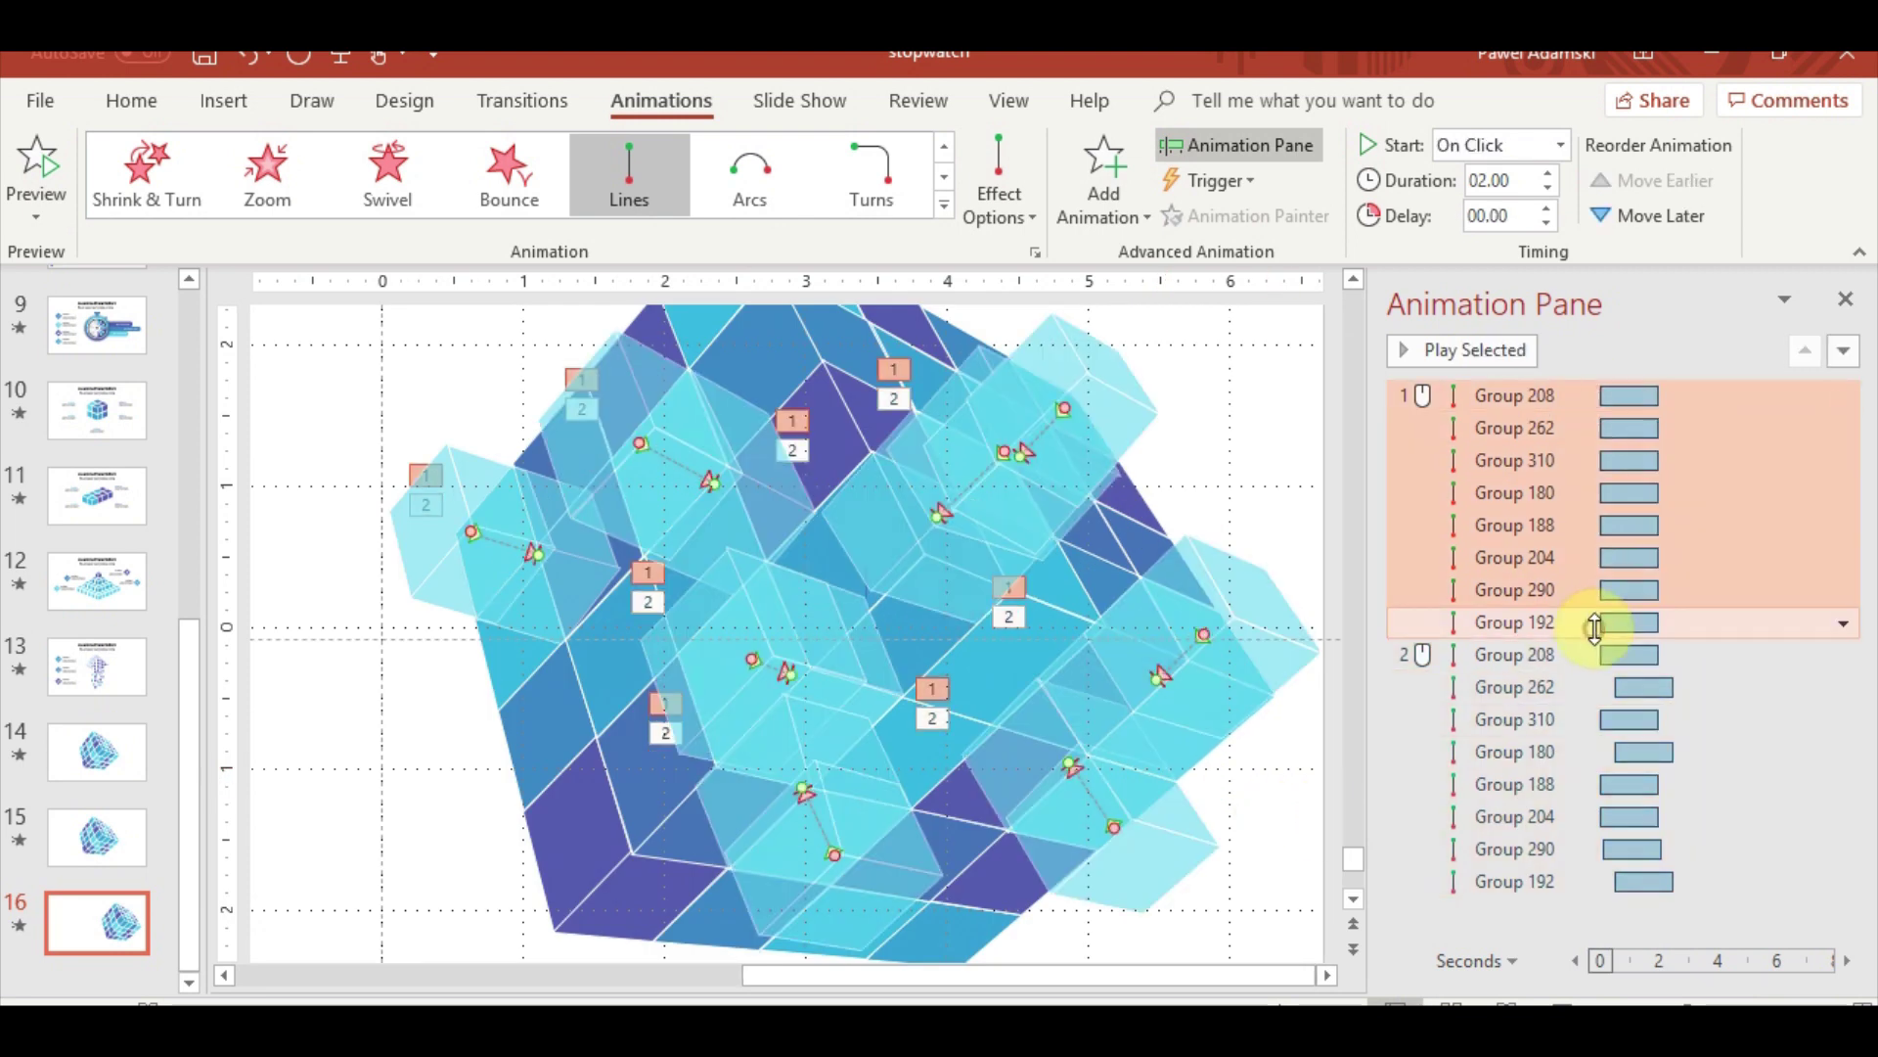
right_click(1626, 629)
left_click(1668, 765)
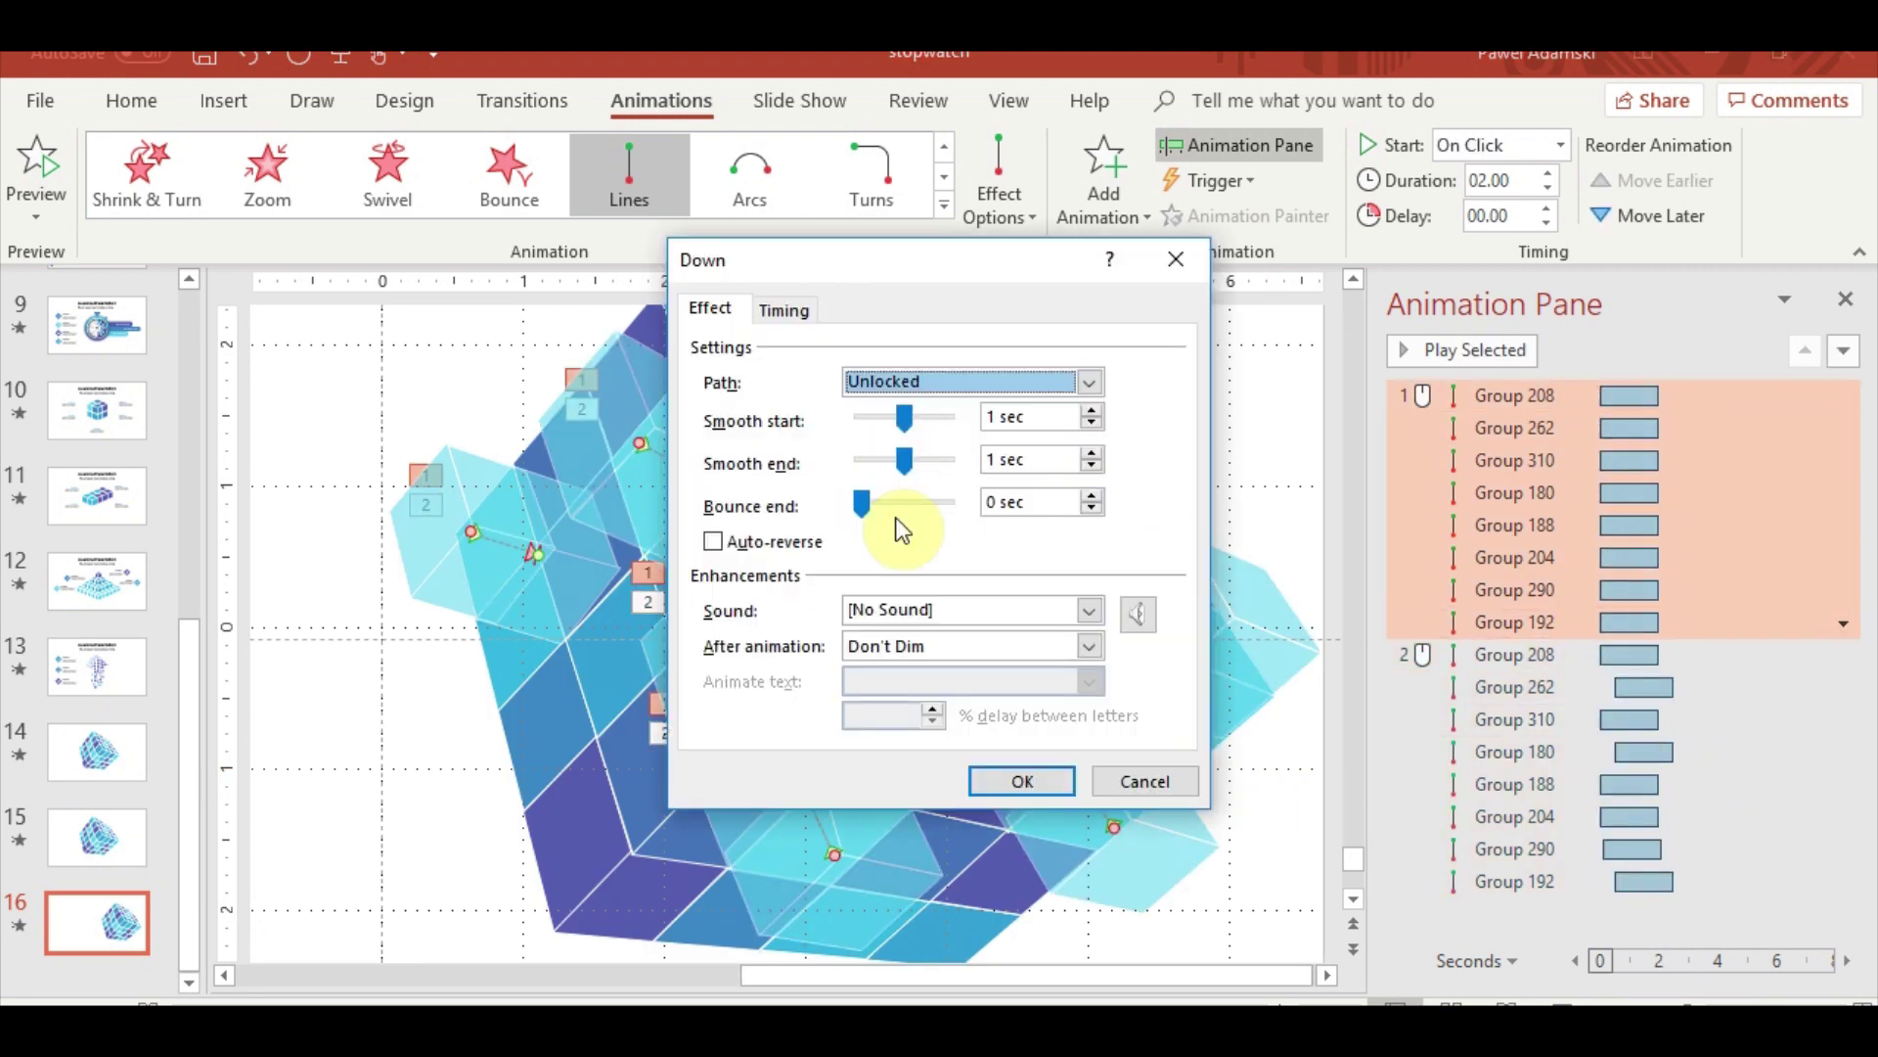
left_click_drag(861, 502, 906, 504)
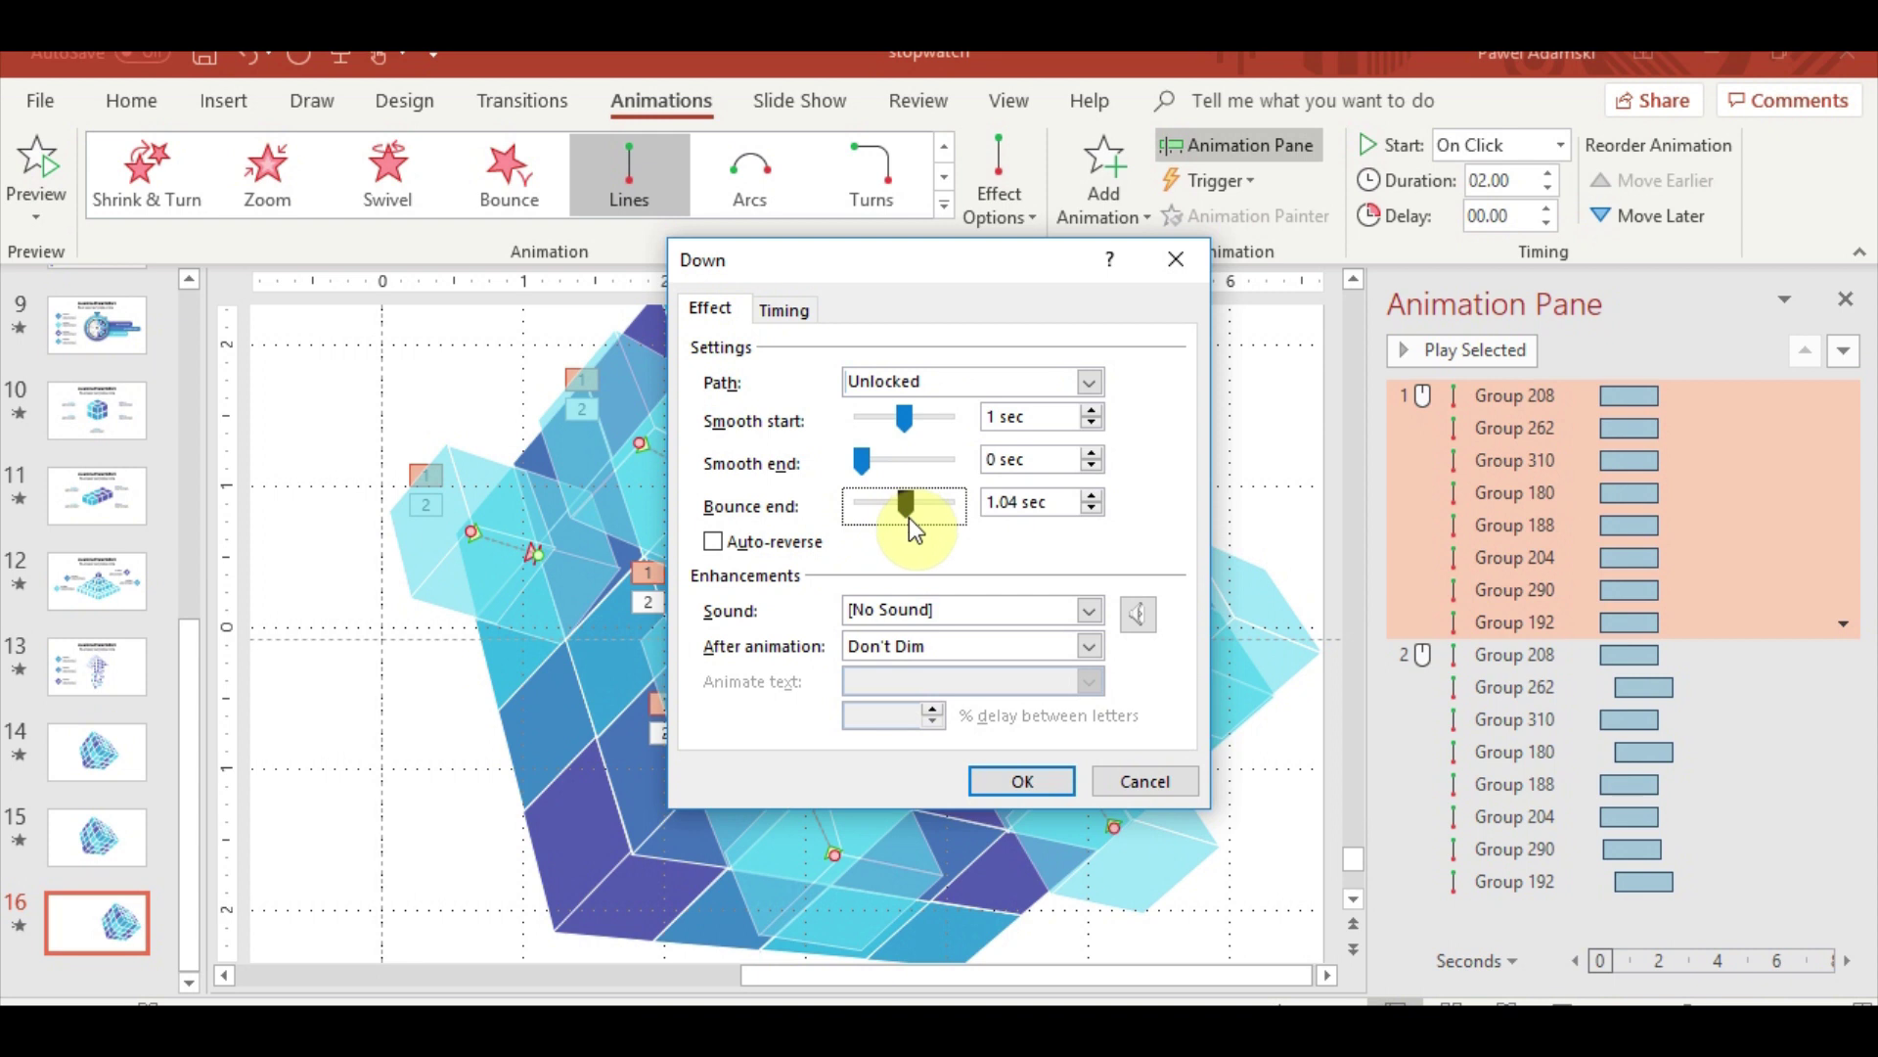
left_click(1023, 780)
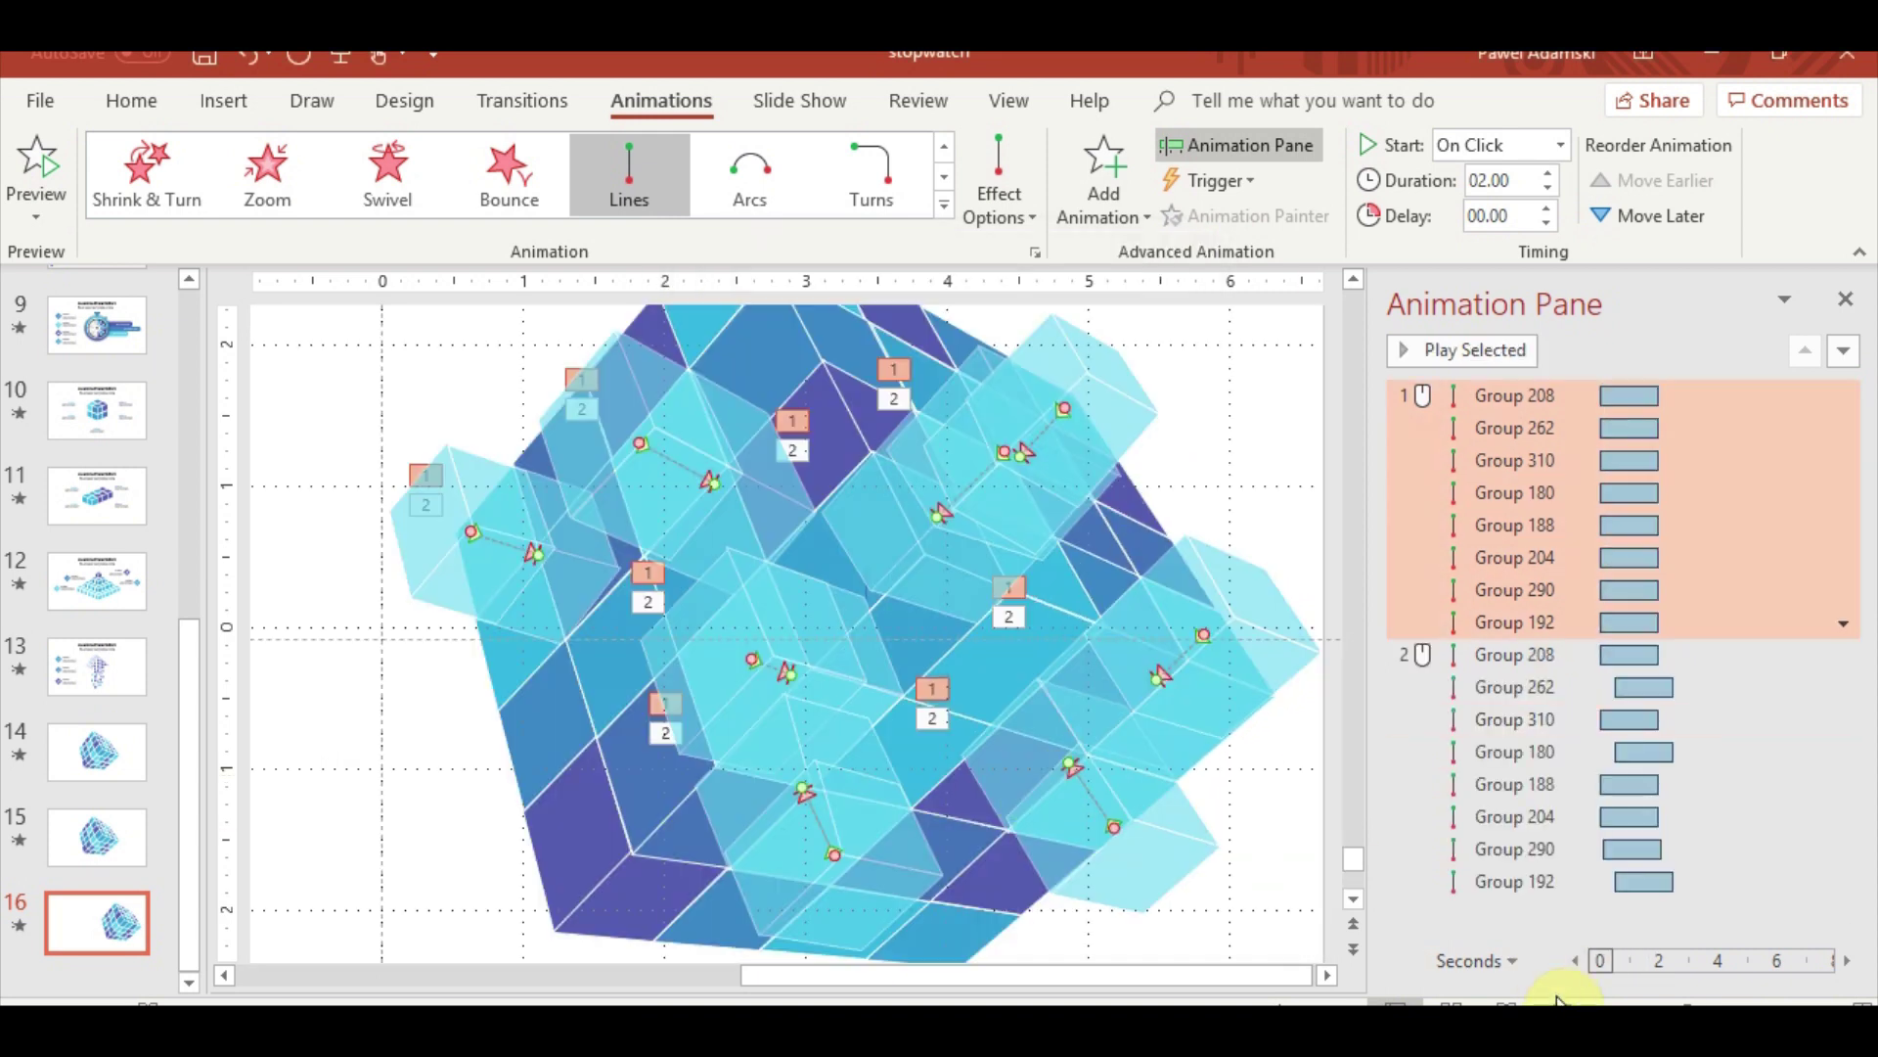
left_click(1562, 998)
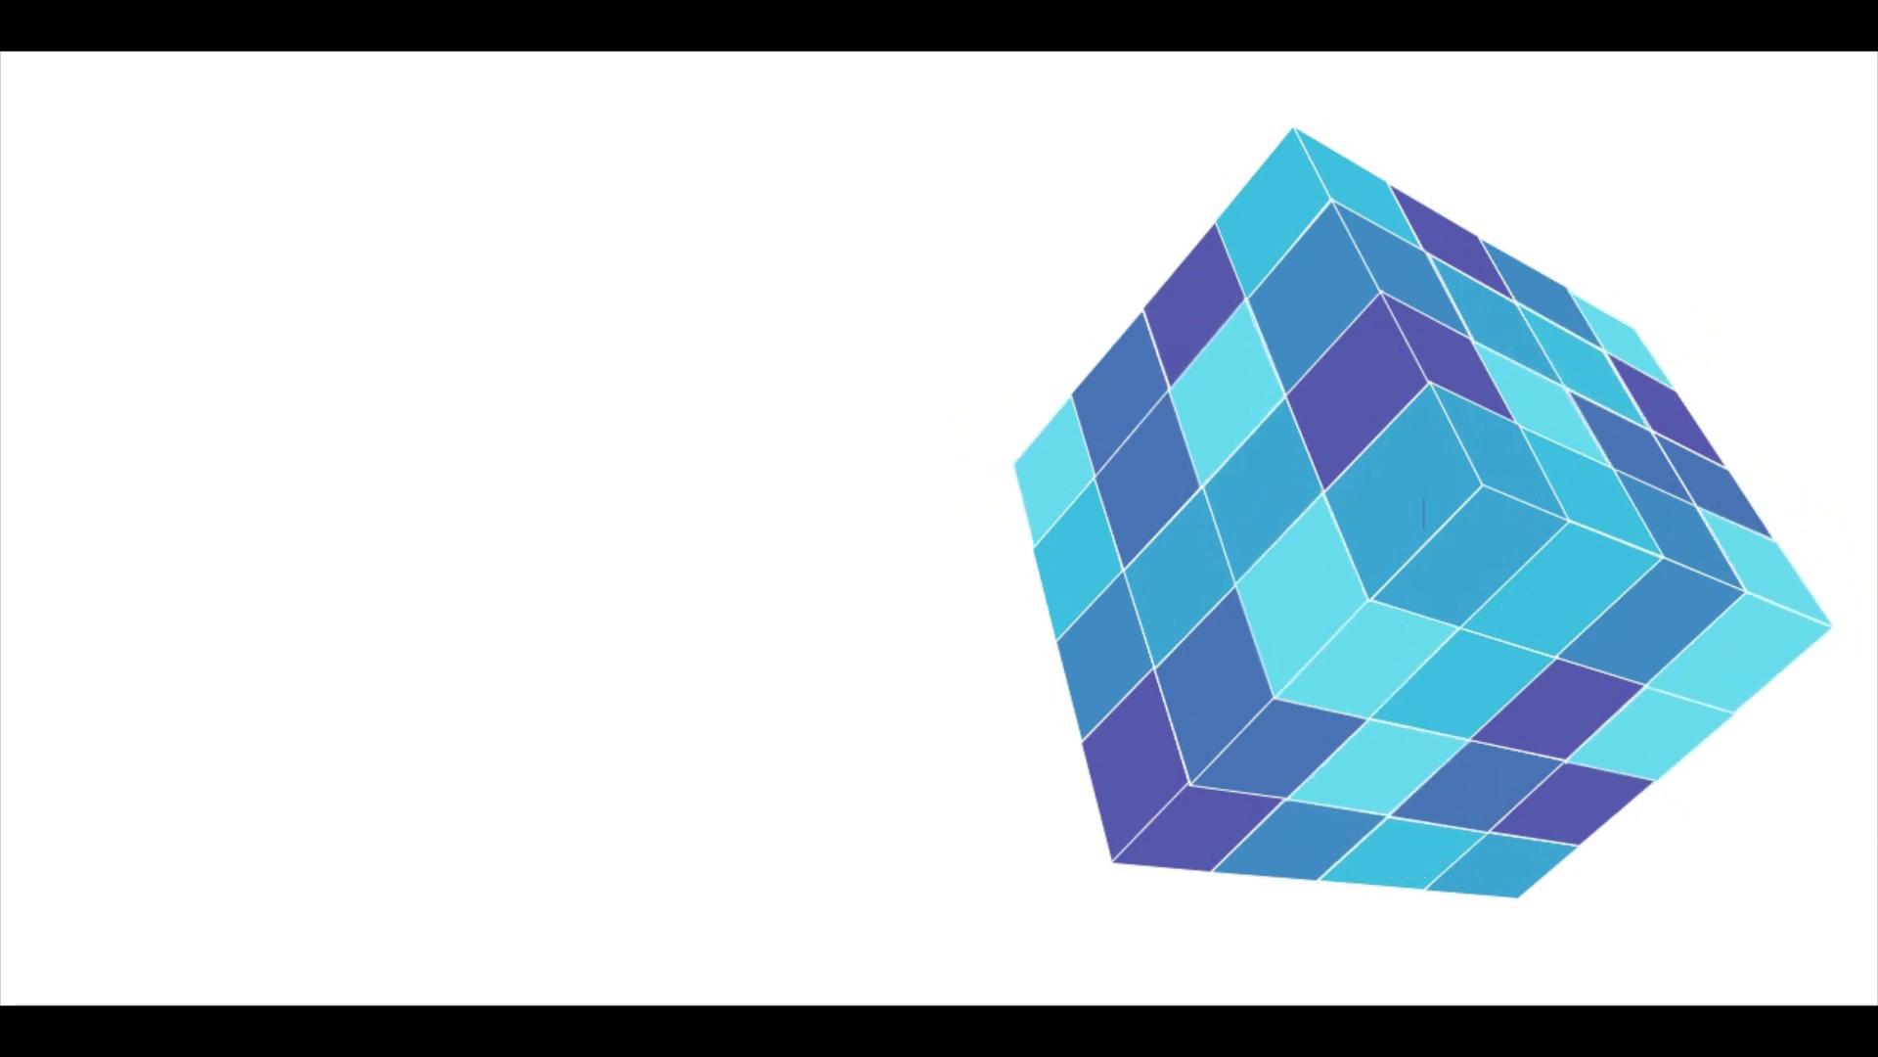
key("Escape")
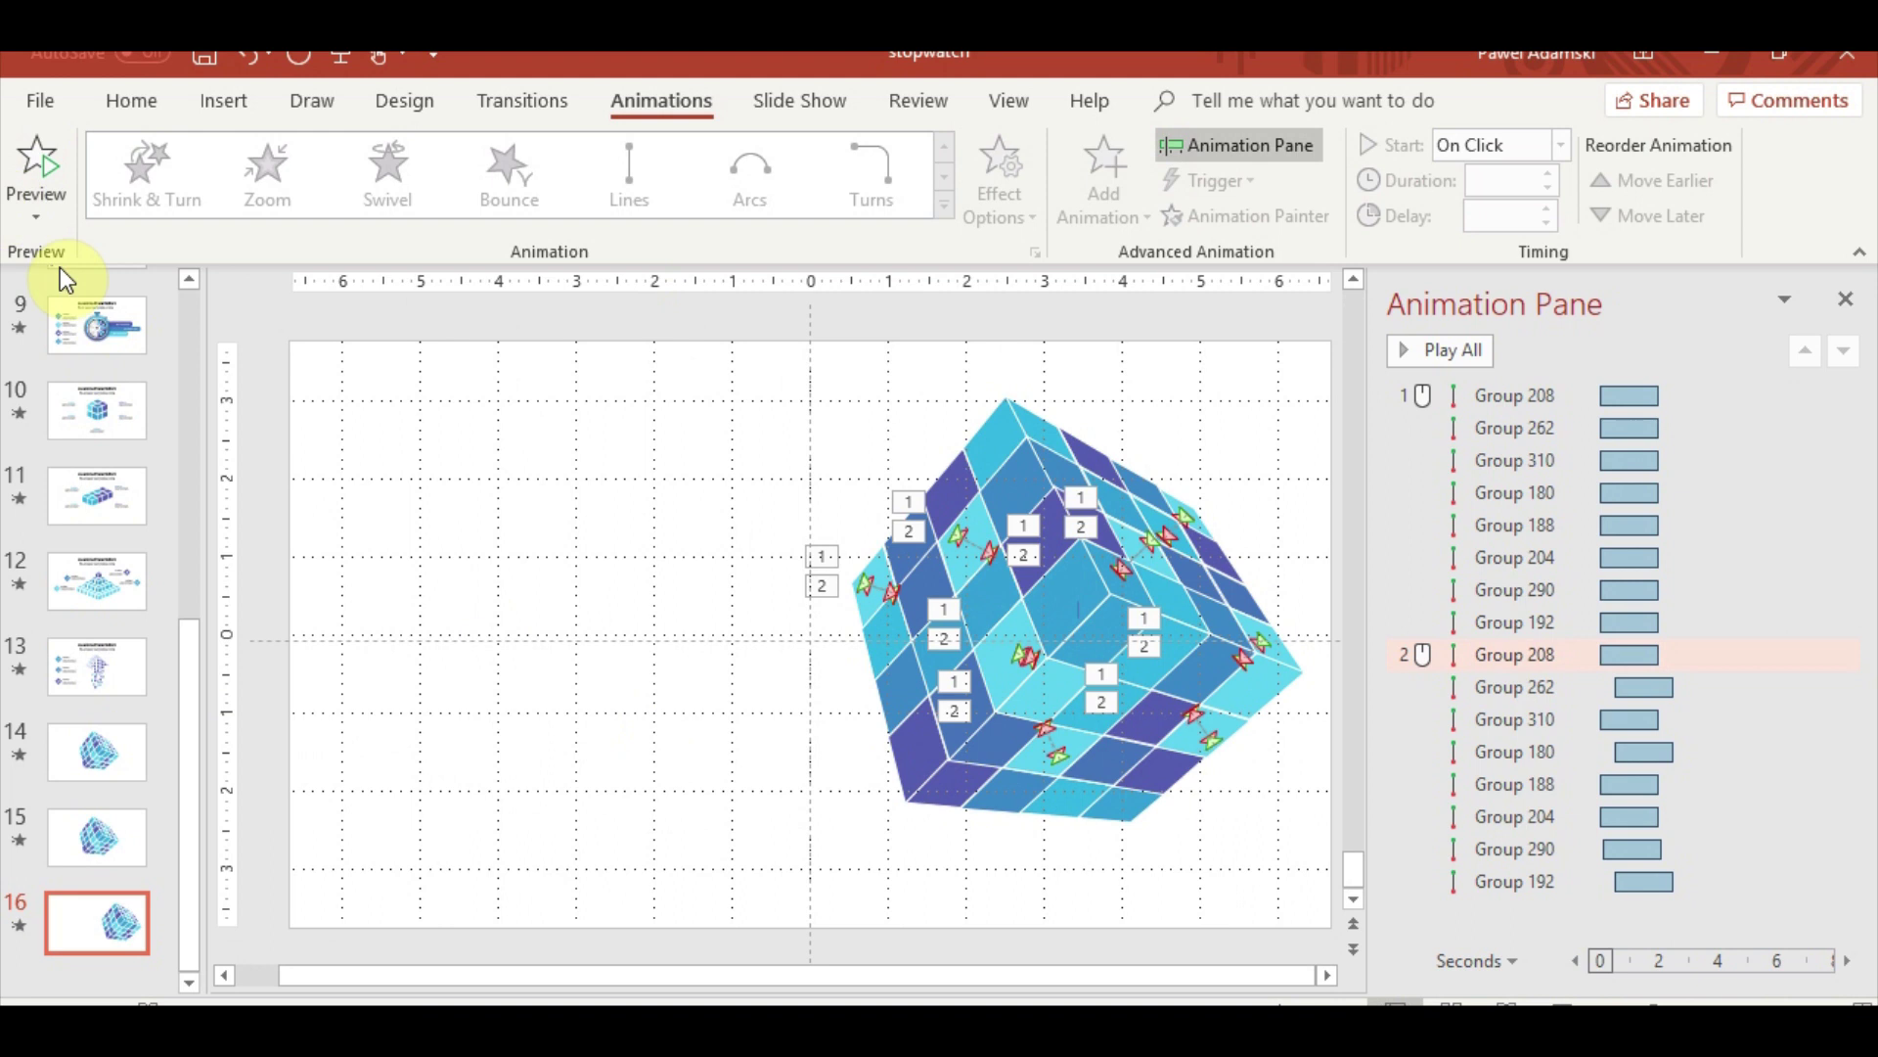
Copy the Option 1 lightbulb icon from slide 12 onto slide 16
left_click(109, 682)
left_click(98, 581)
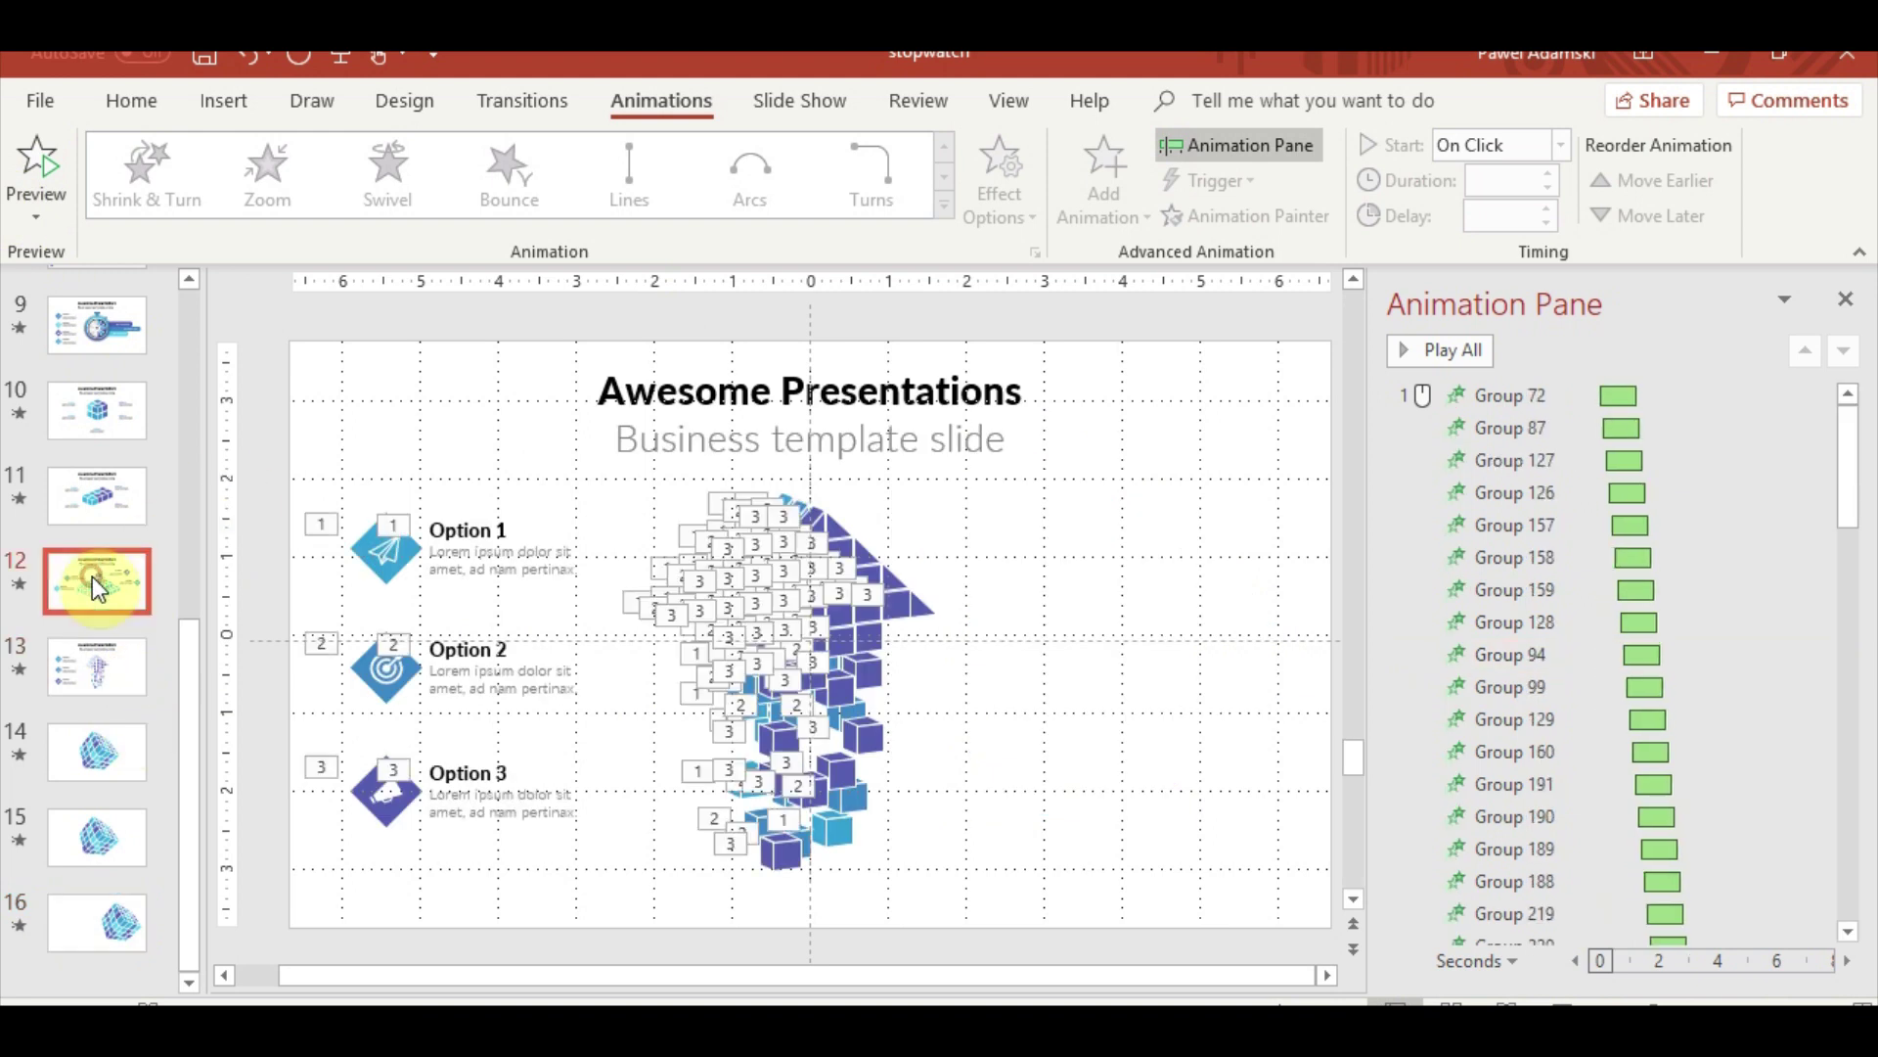
left_click(396, 763)
key("ctrl+c")
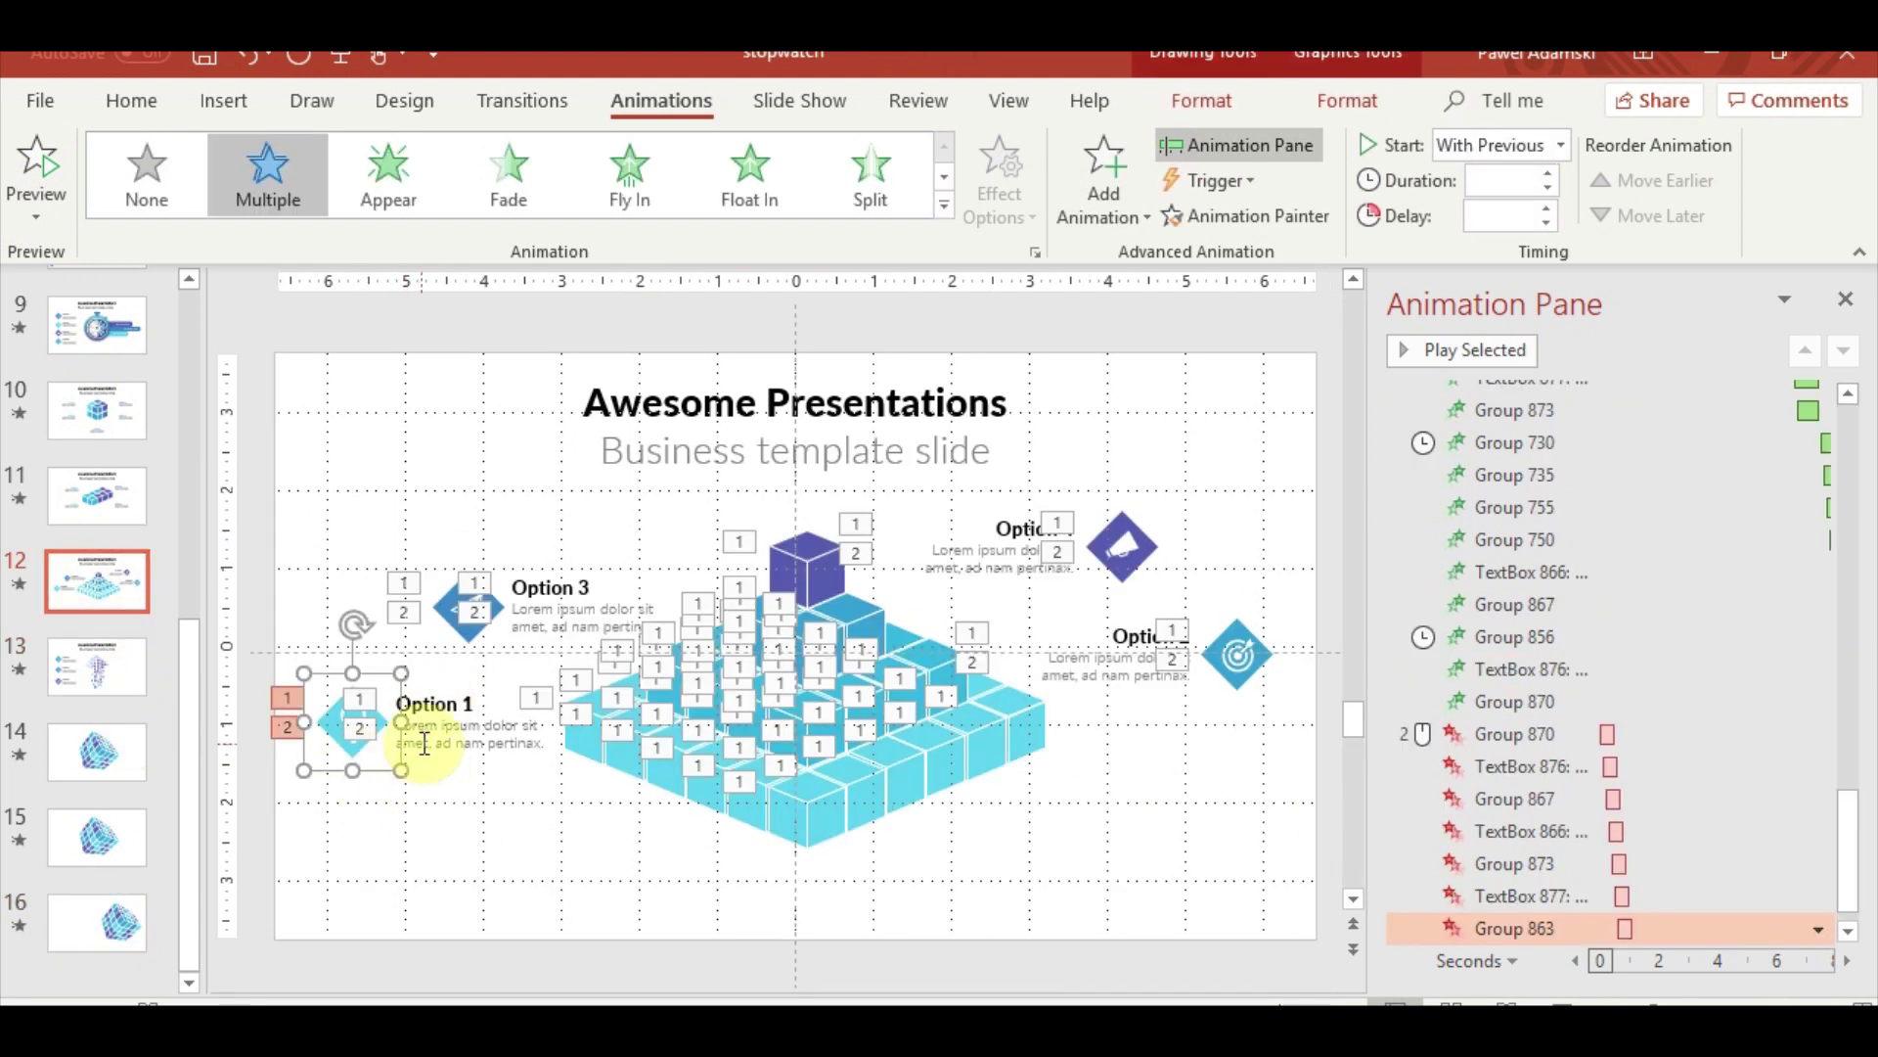
left_click(93, 924)
key("ctrl+v")
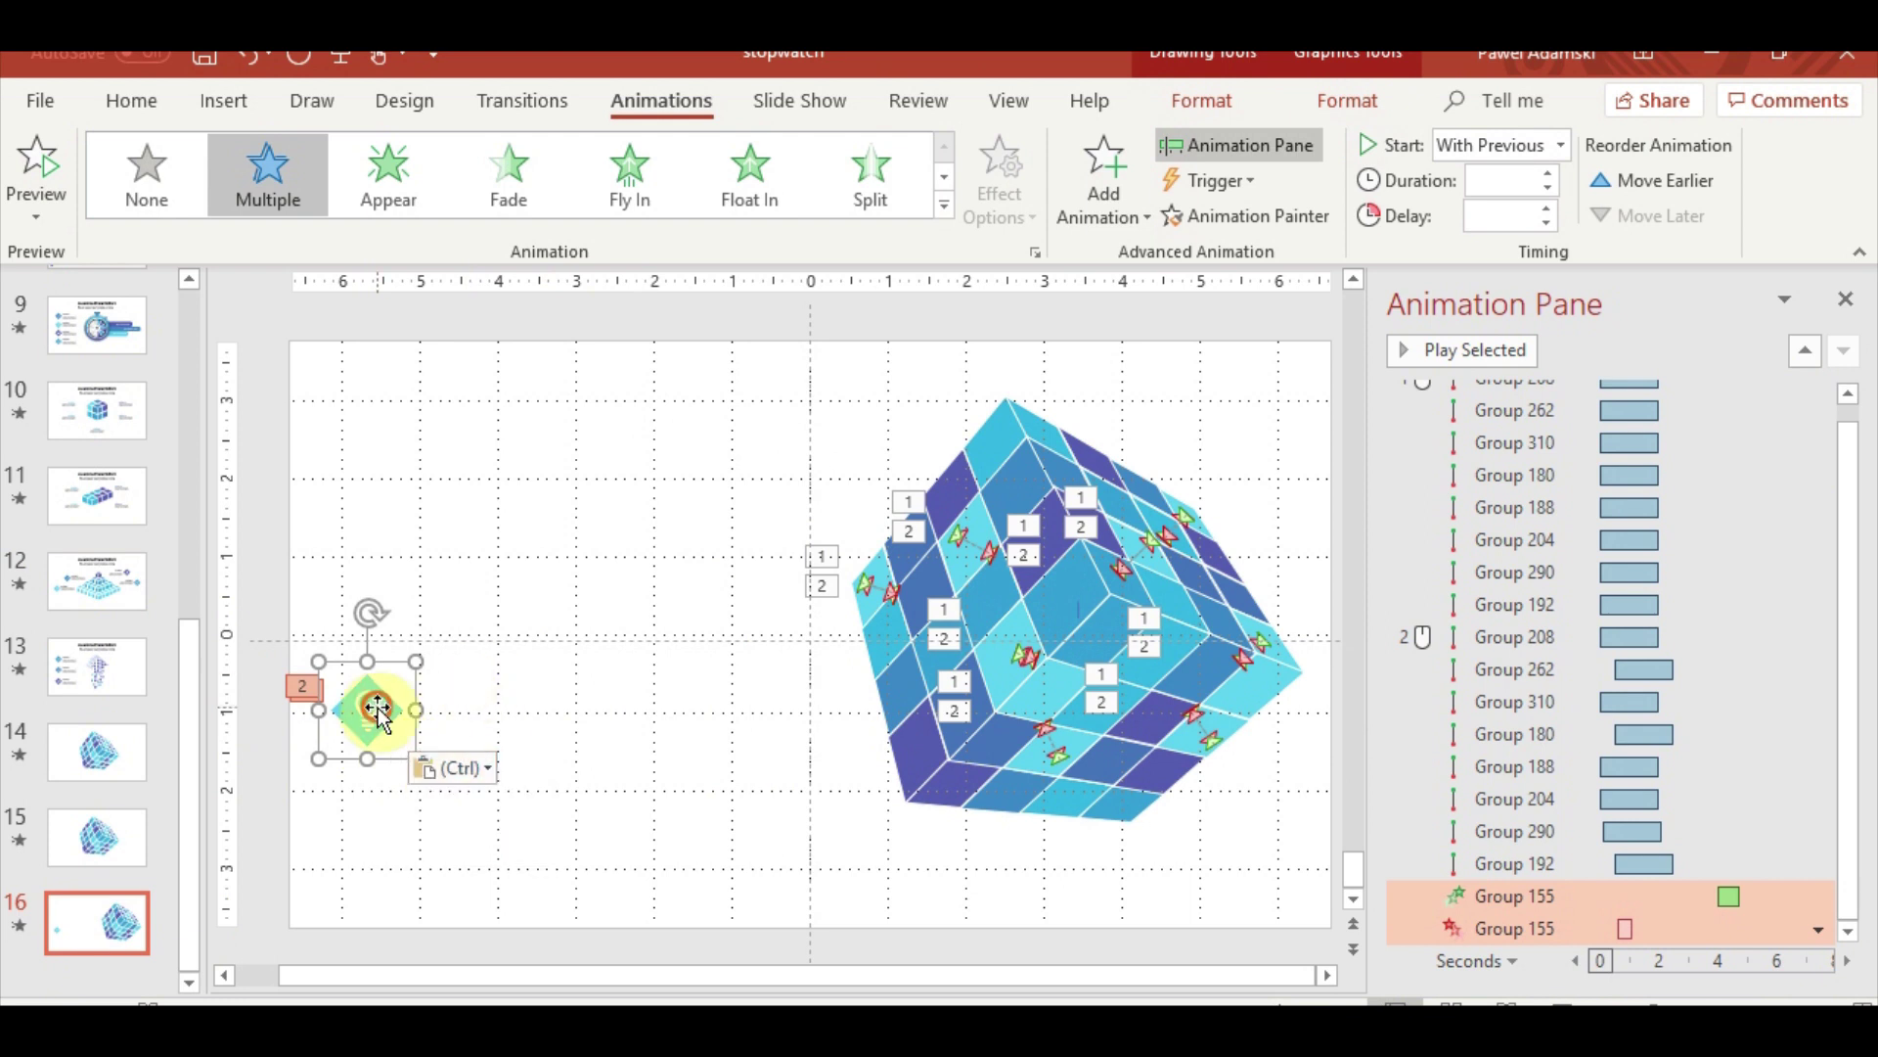
Enlarge the lightbulb icon and position it up and to the left of the cube
left_click(373, 752)
left_click(374, 752)
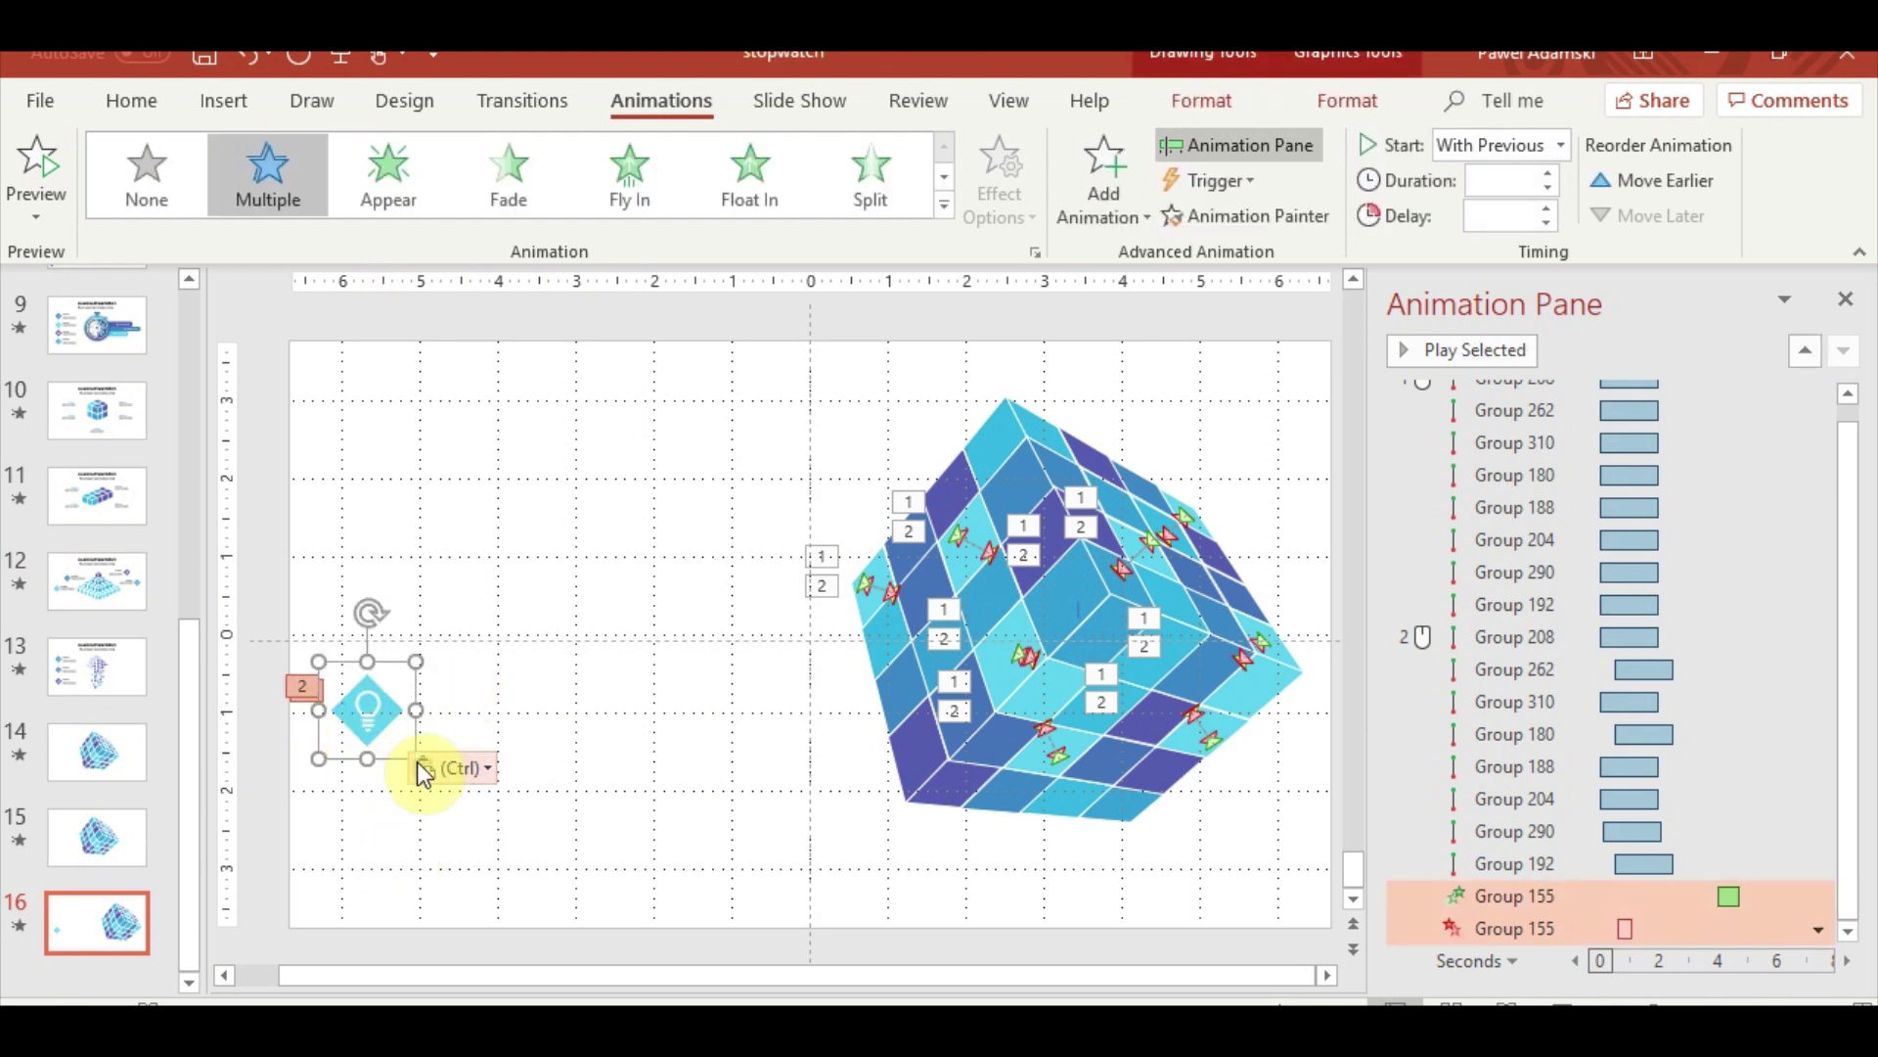
left_click_drag(415, 661, 481, 616)
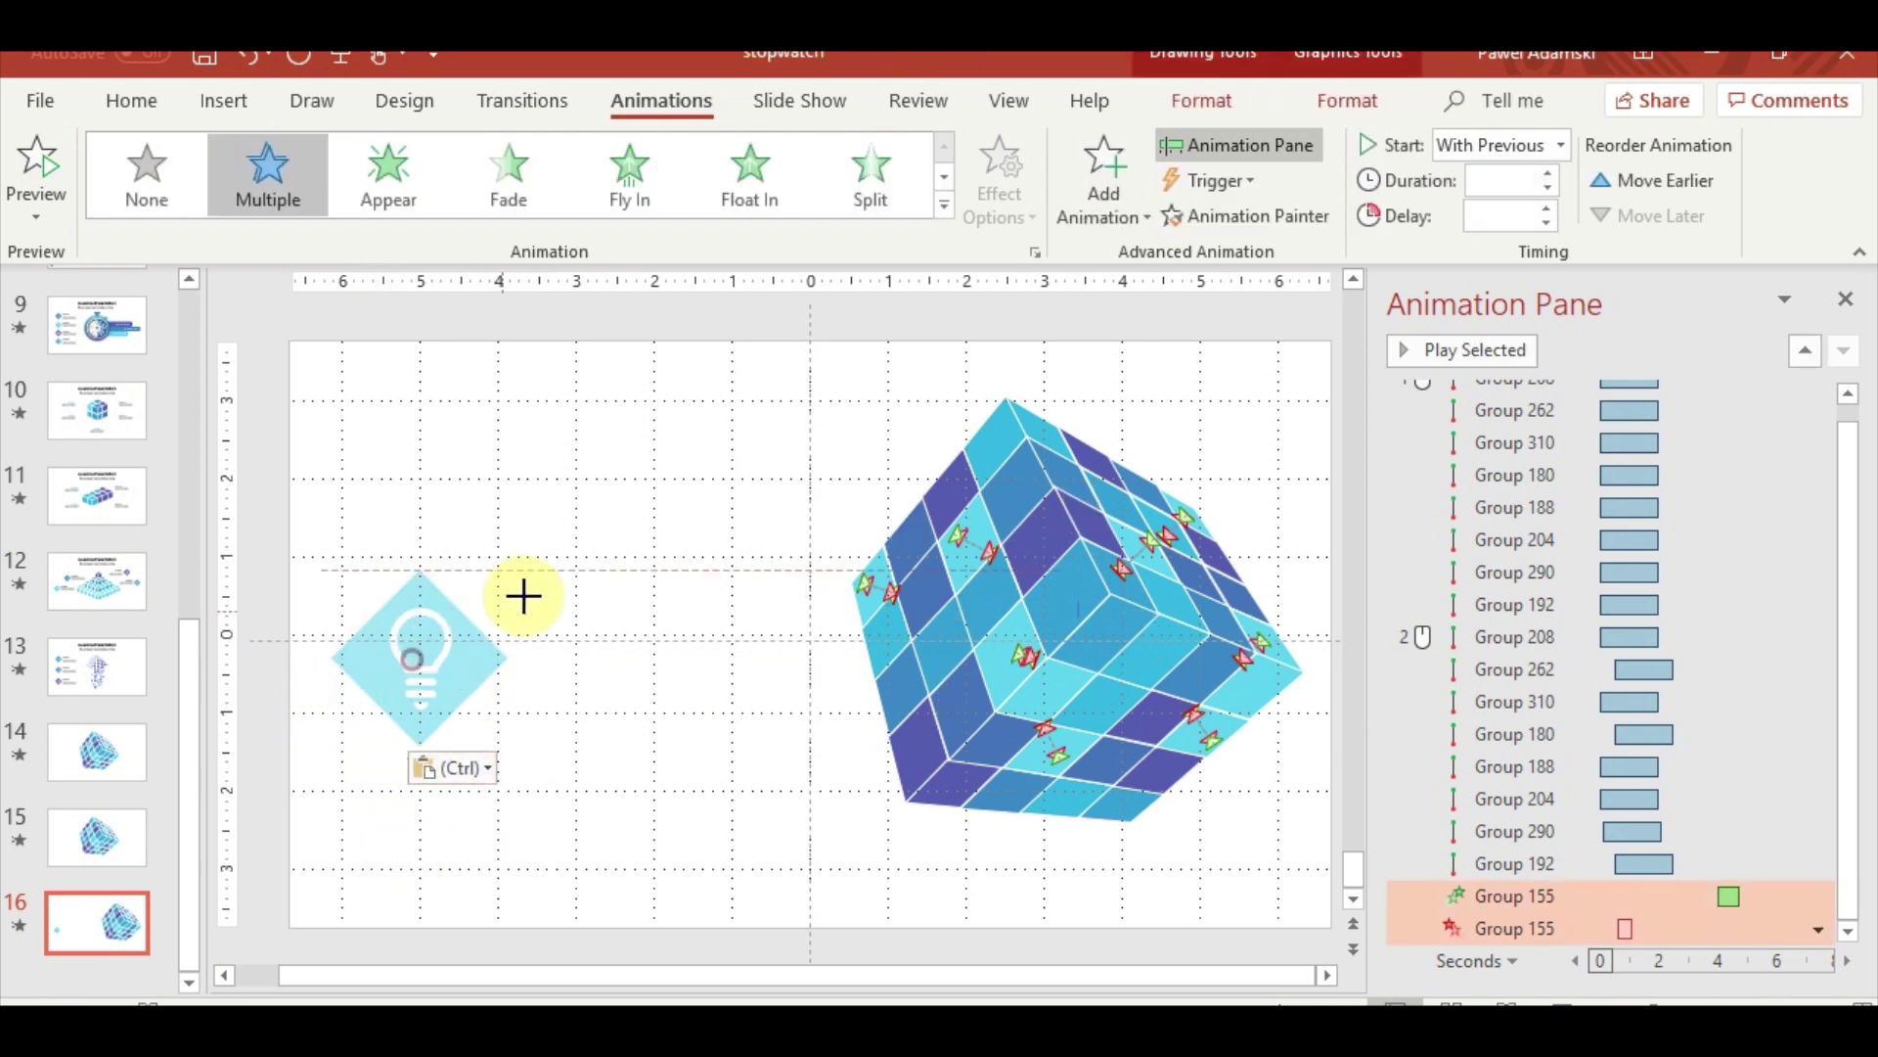
left_click(550, 754)
left_click_drag(448, 692, 439, 580)
left_click(540, 797)
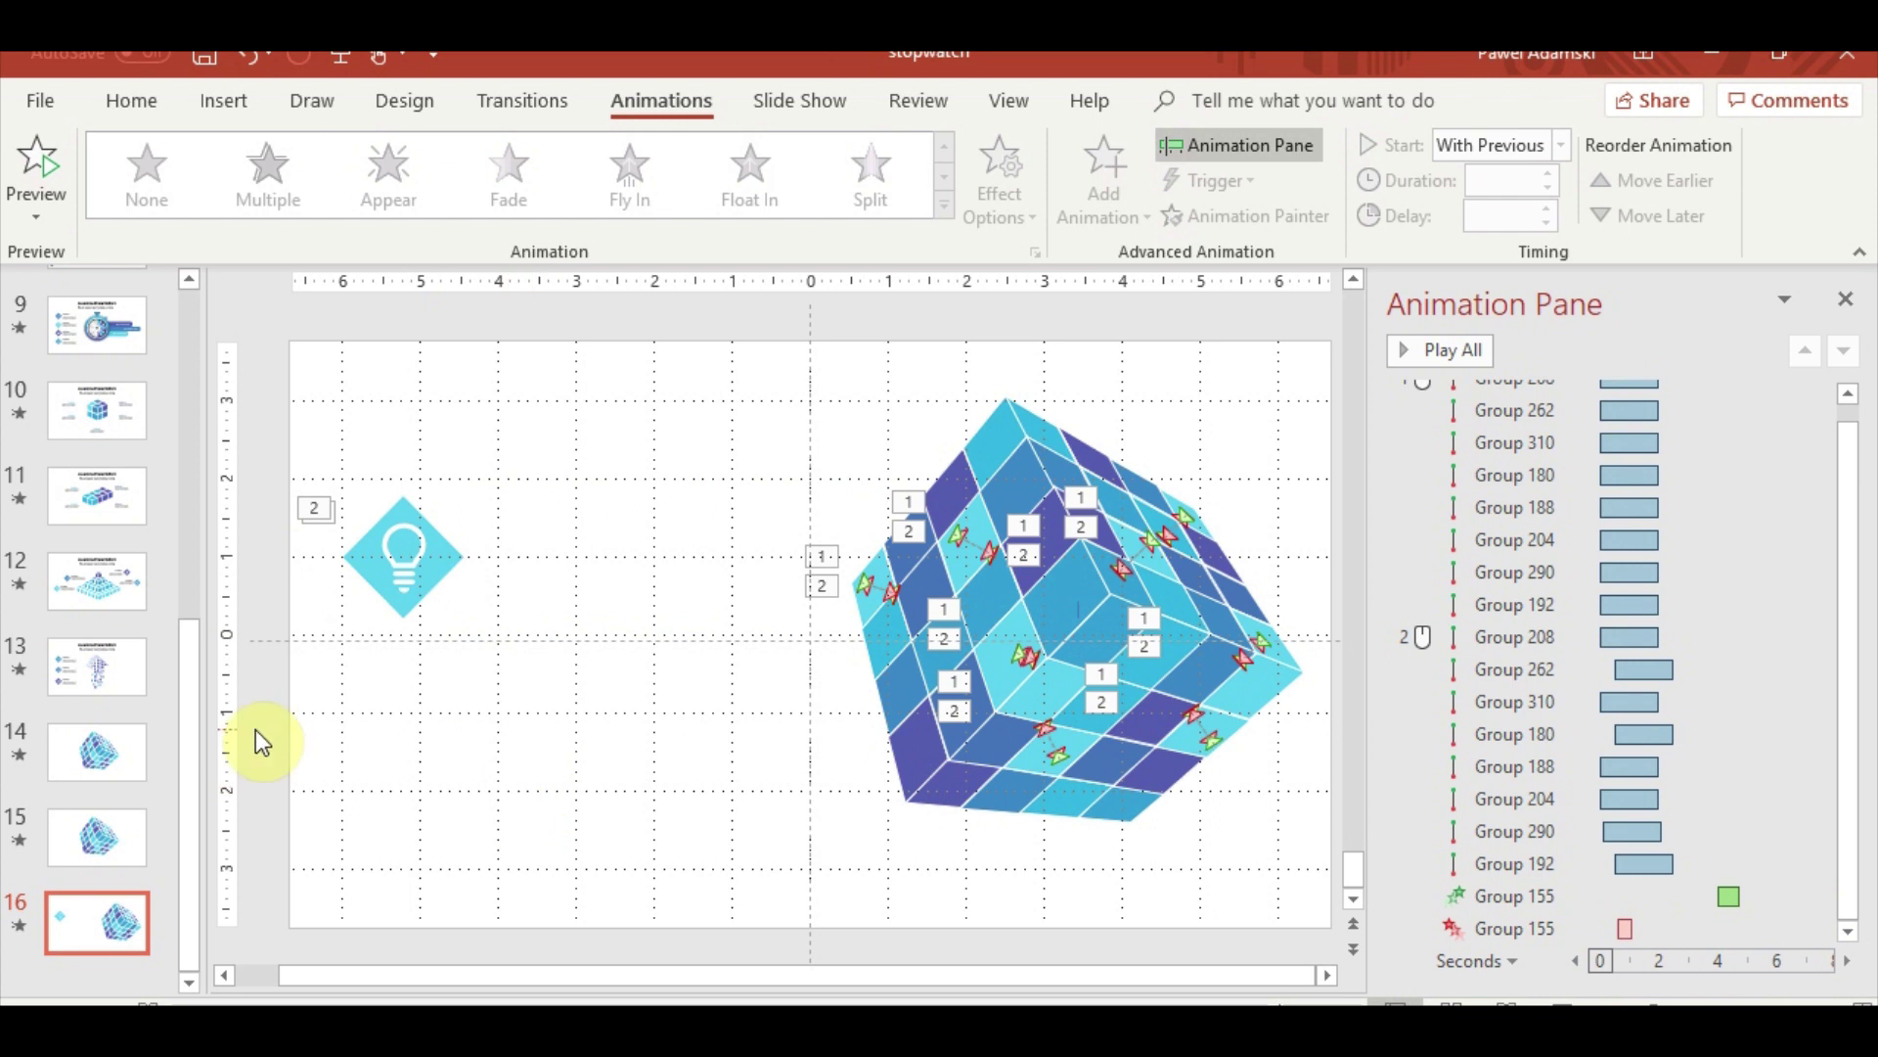
Paste slide 12's Option 3 text box beside the lightbulb and retype its heading as 'option'
left_click(115, 587)
left_click(556, 624)
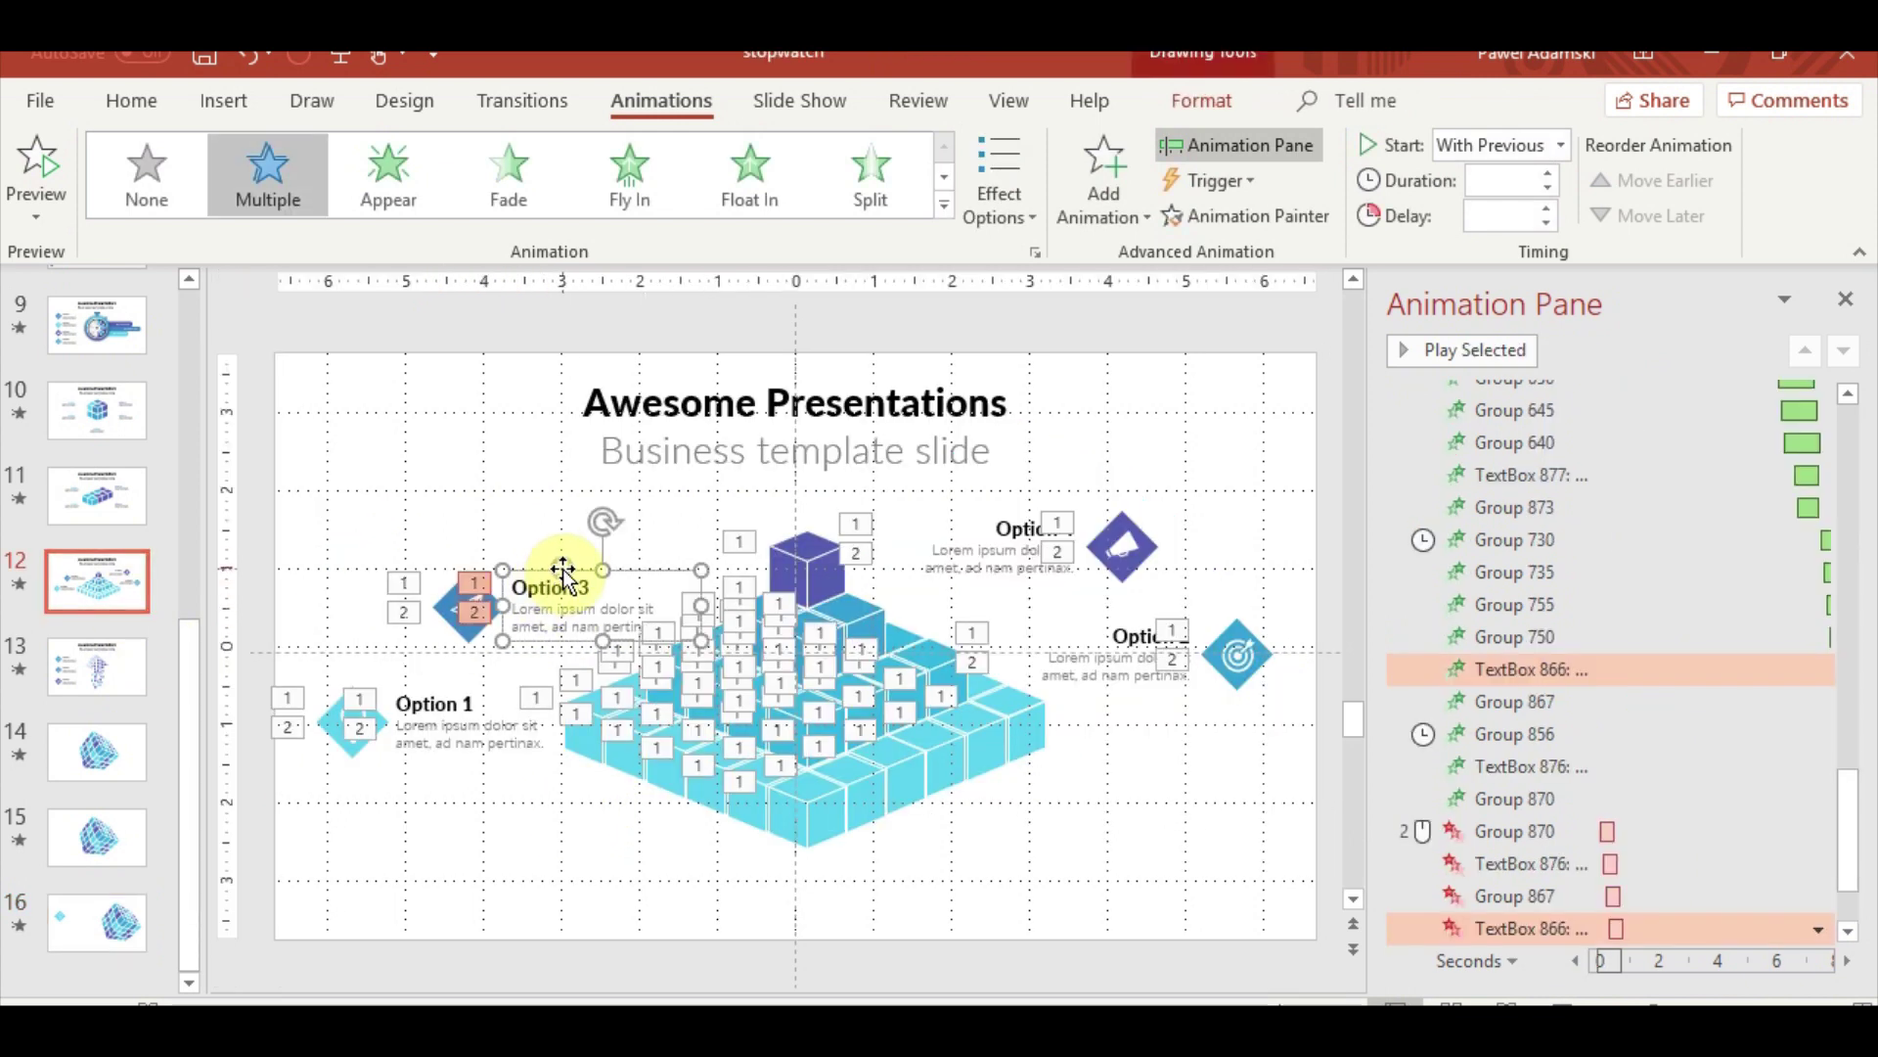
left_click(117, 914)
key("ctrl+v")
left_click_drag(600, 547, 532, 486)
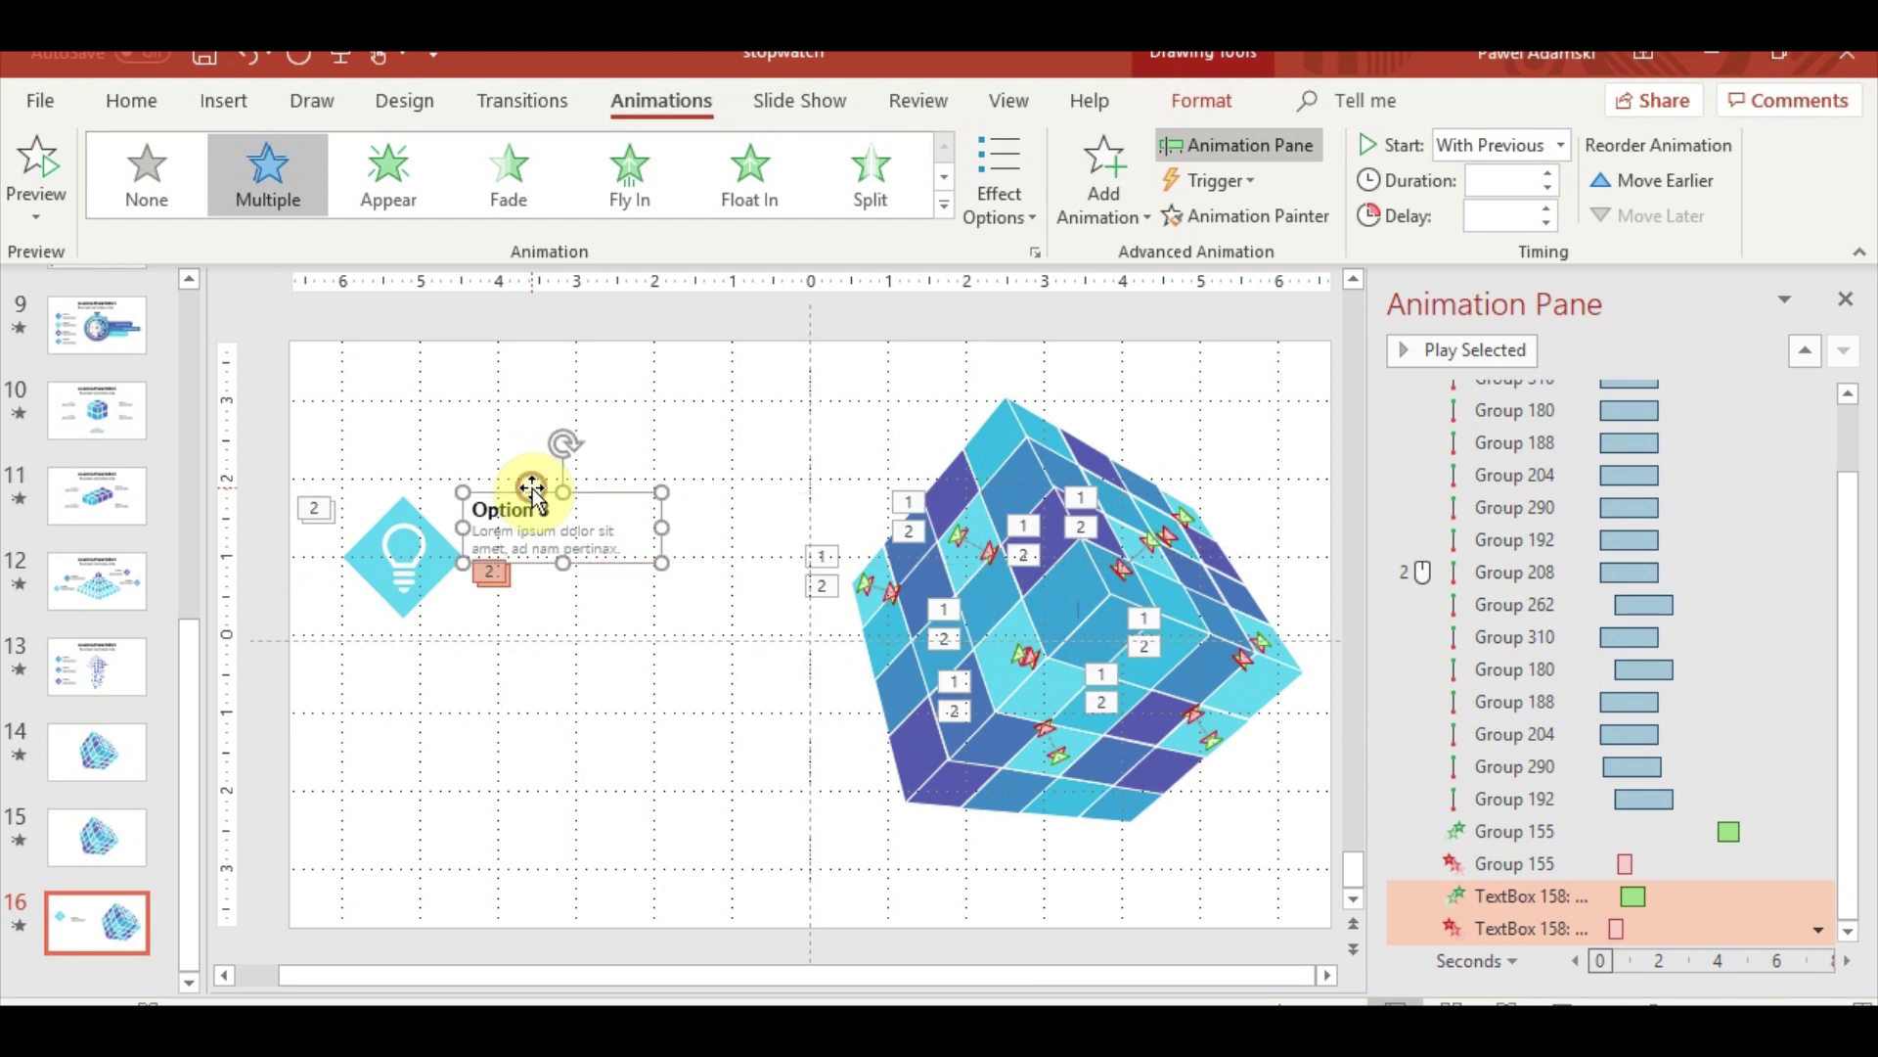
double_click(523, 506)
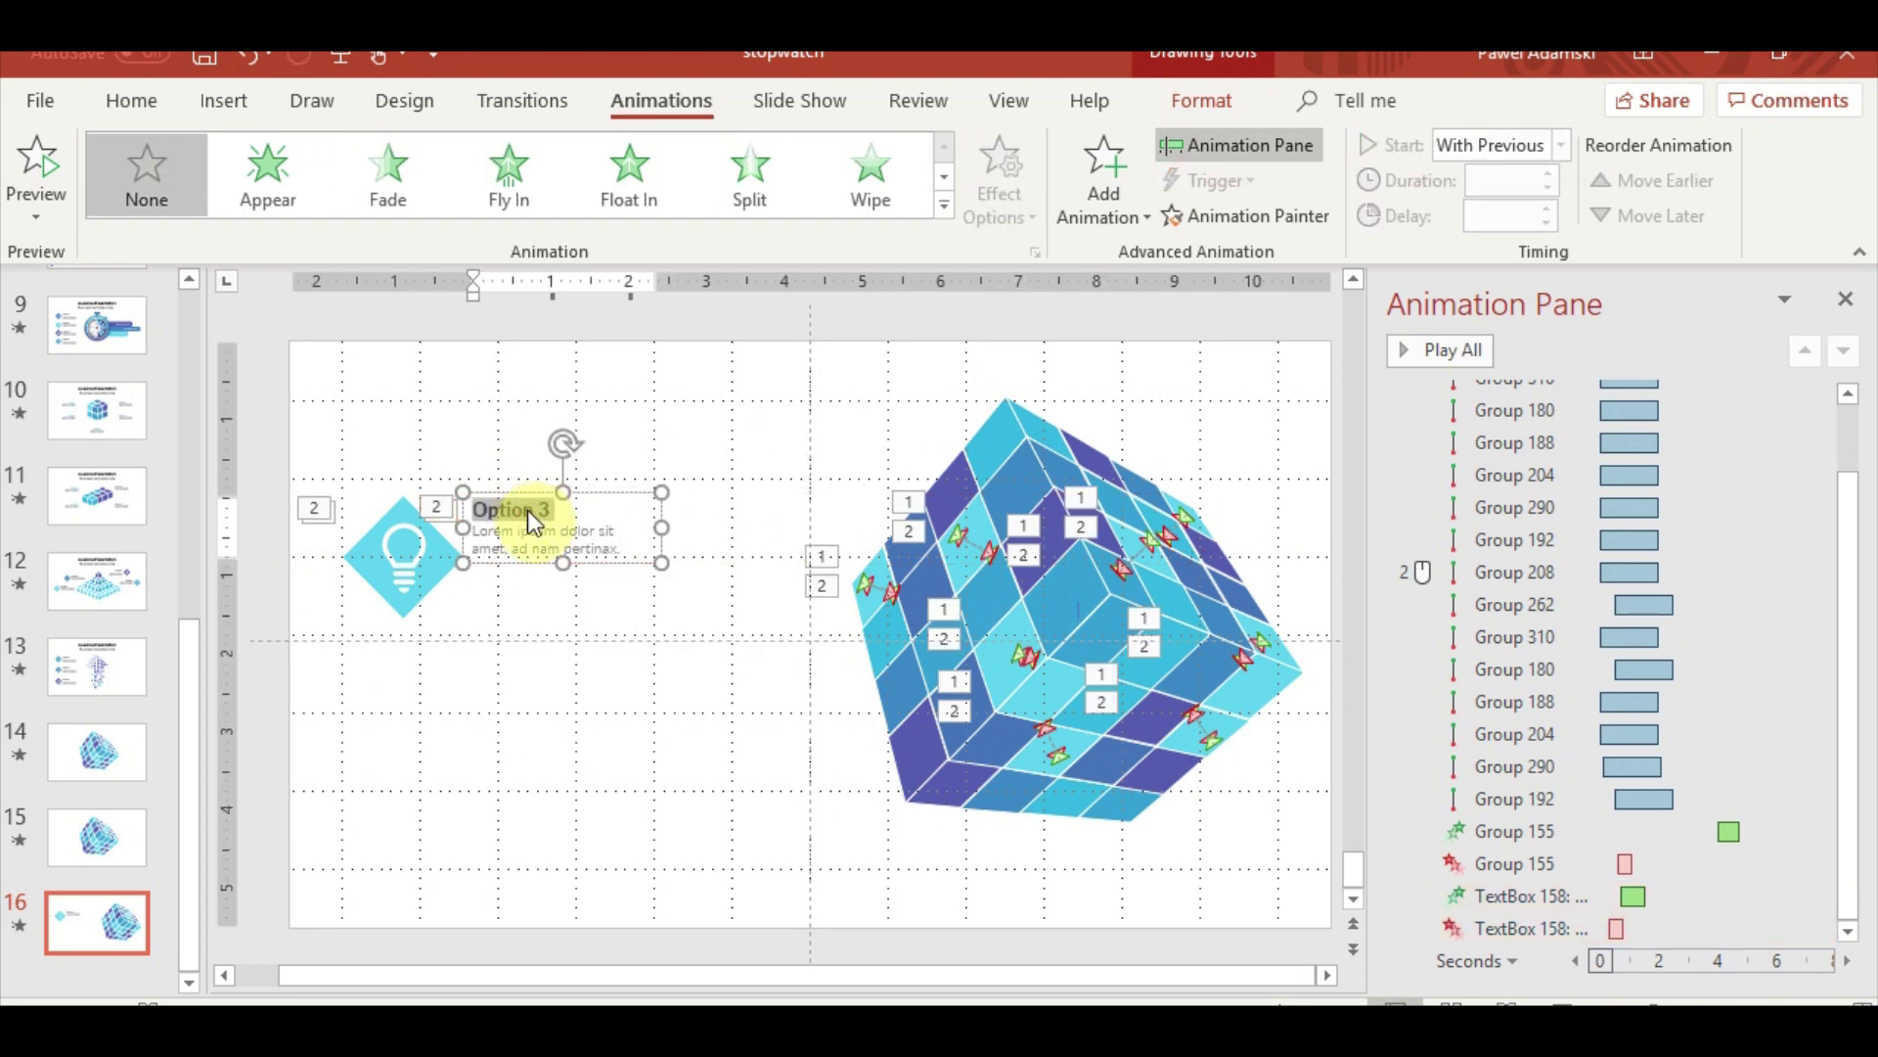
type("option")
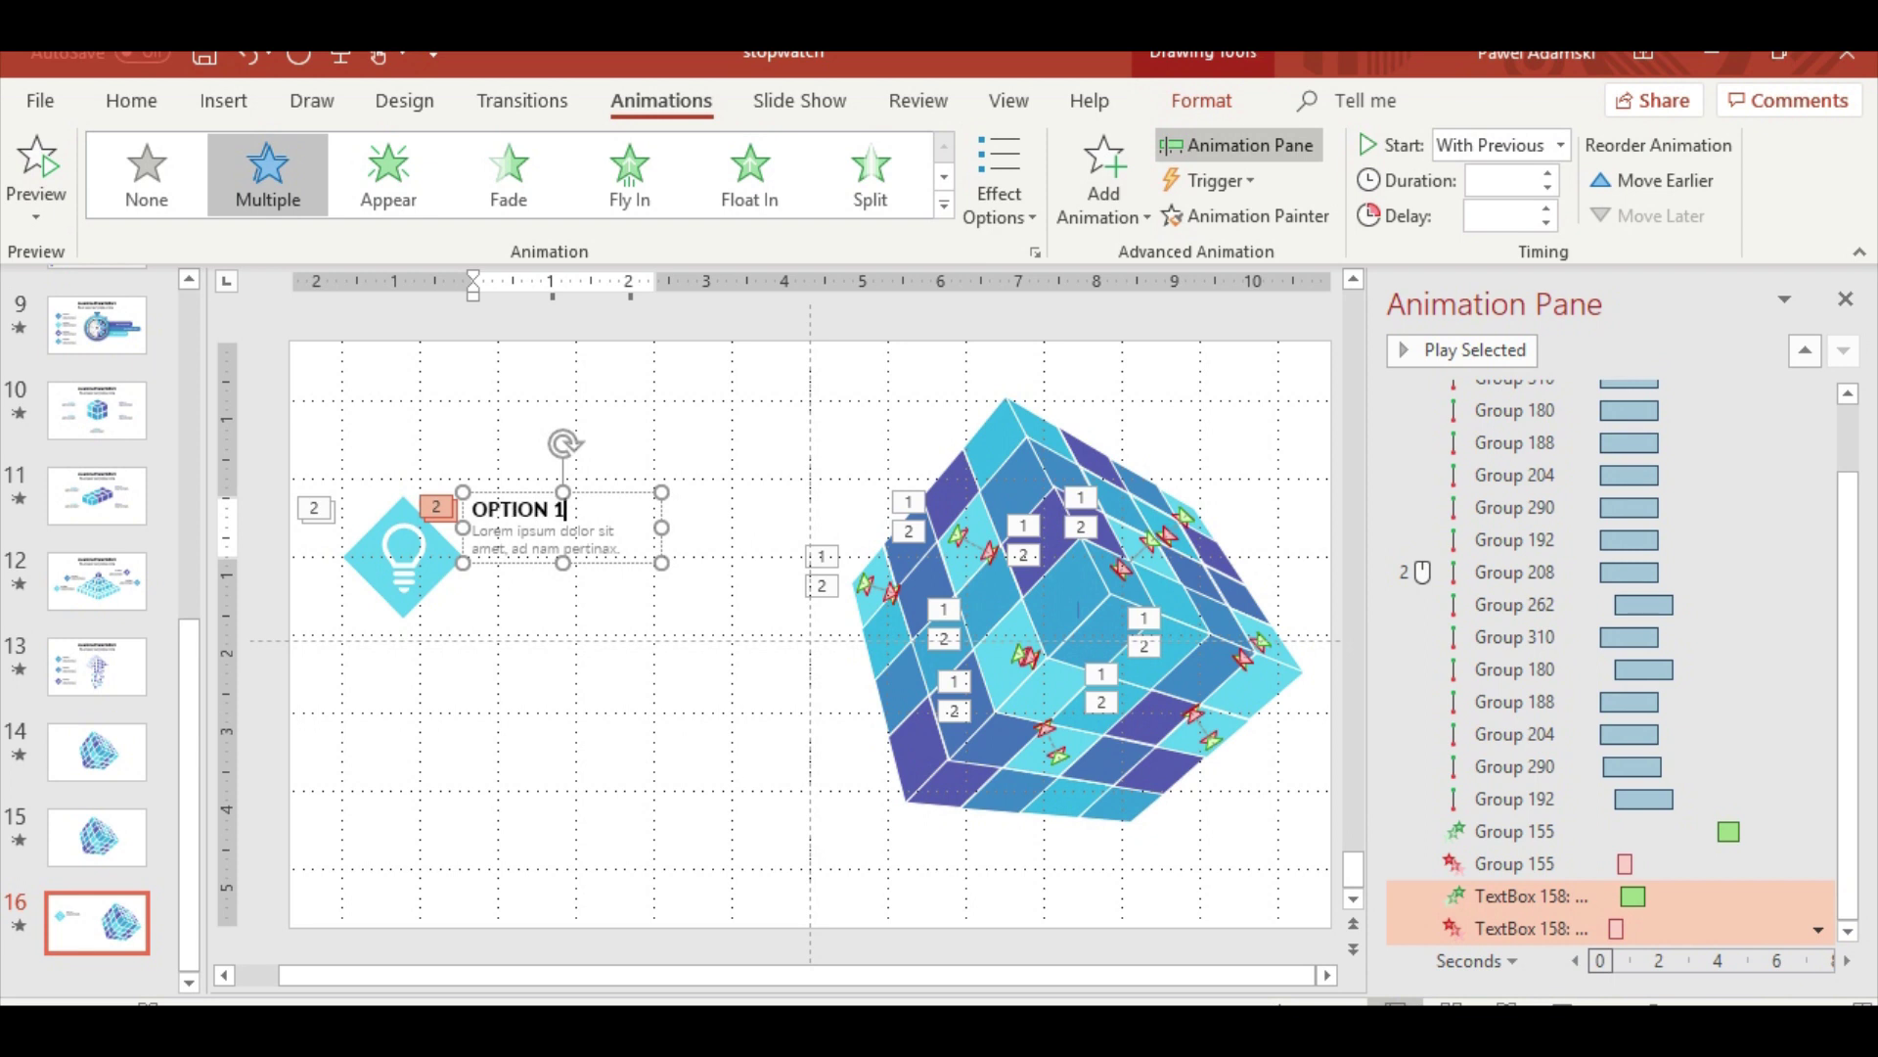
Retitle the heading beside the lightbulb to 'Your Title' and set it to 32 pt
triple_click(536, 511)
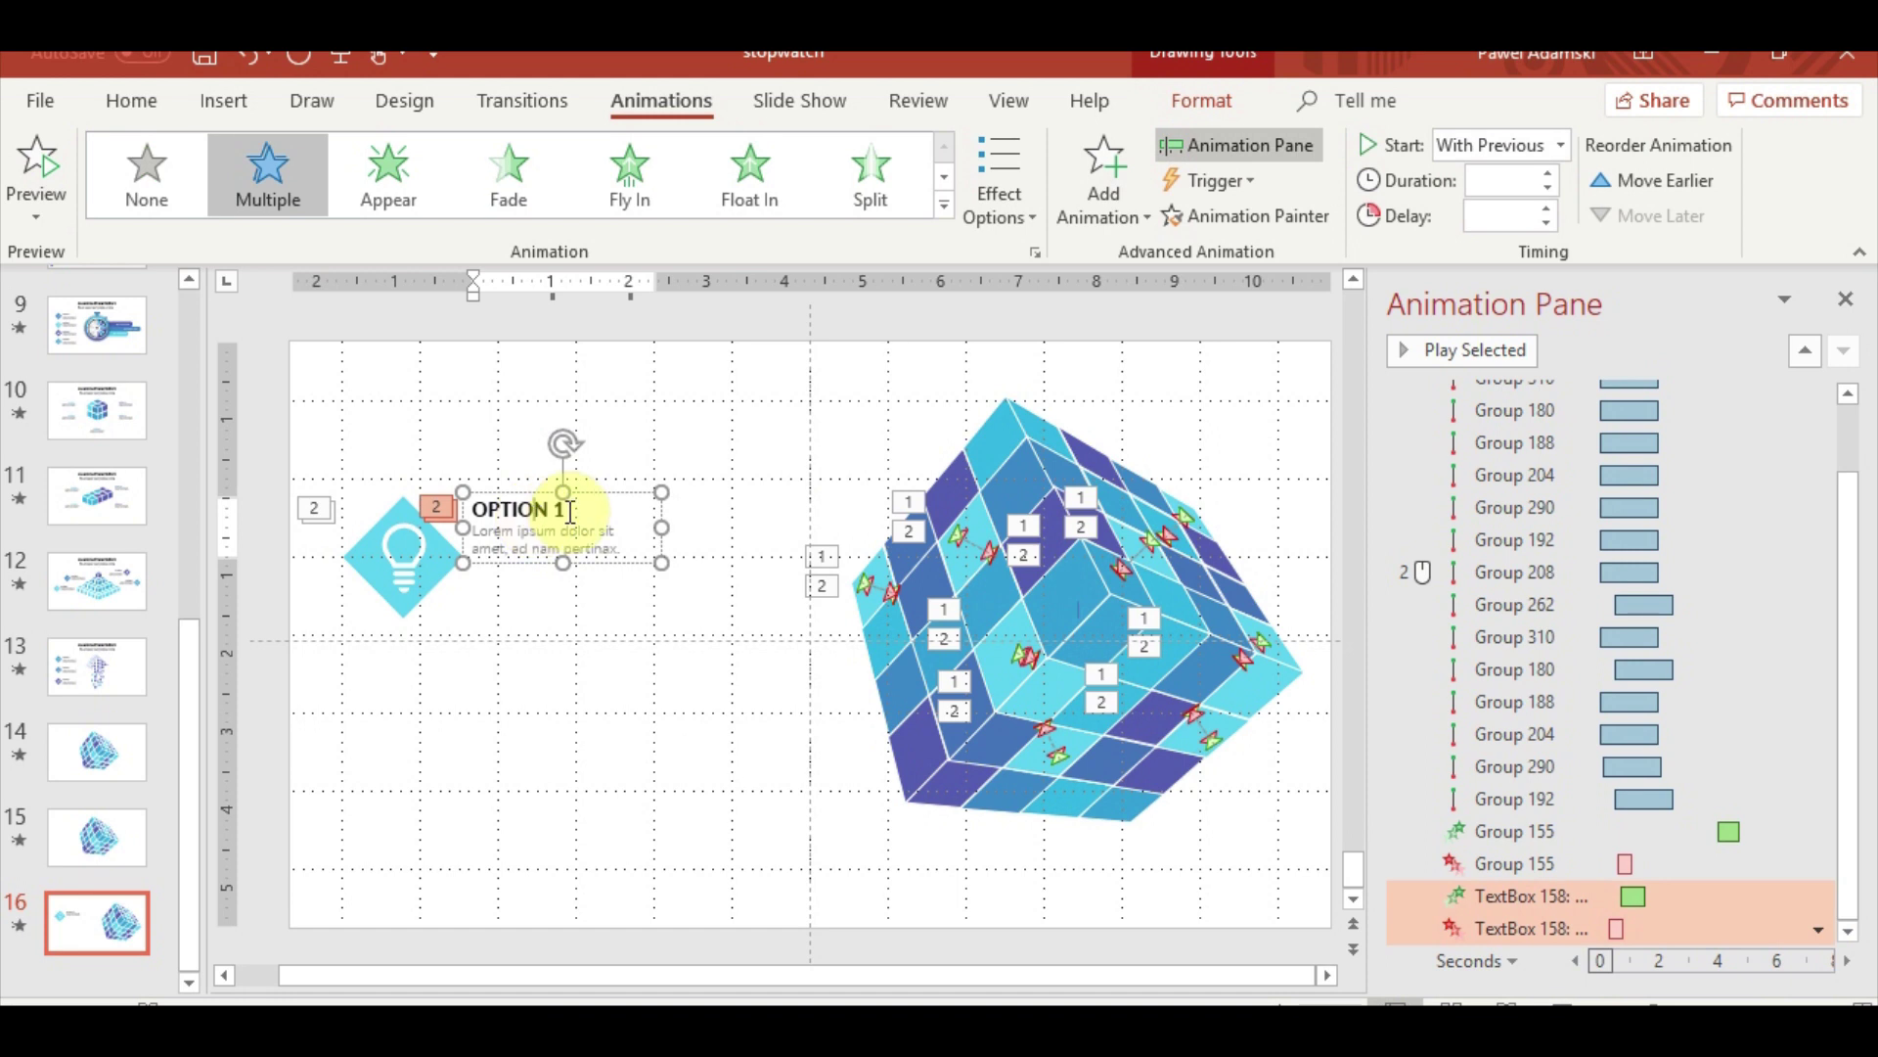
type("yPur")
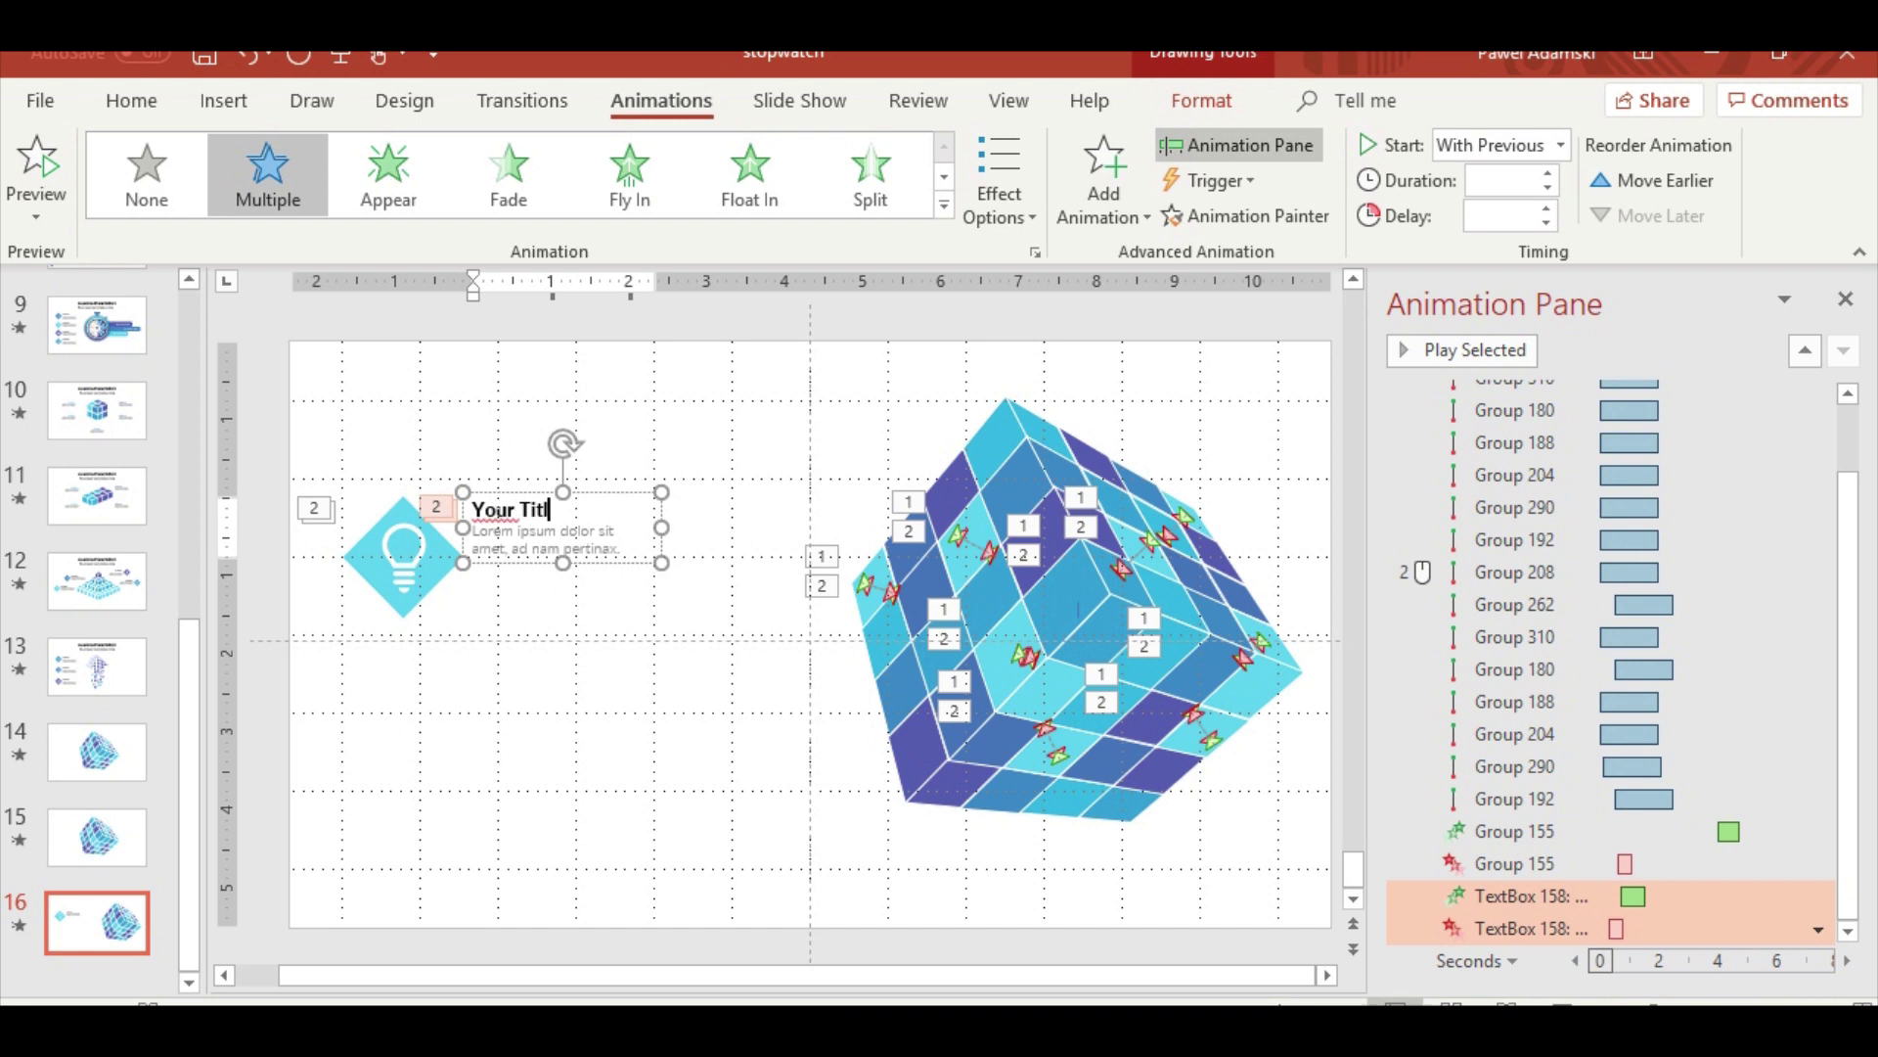
left_click_drag(587, 511, 472, 509)
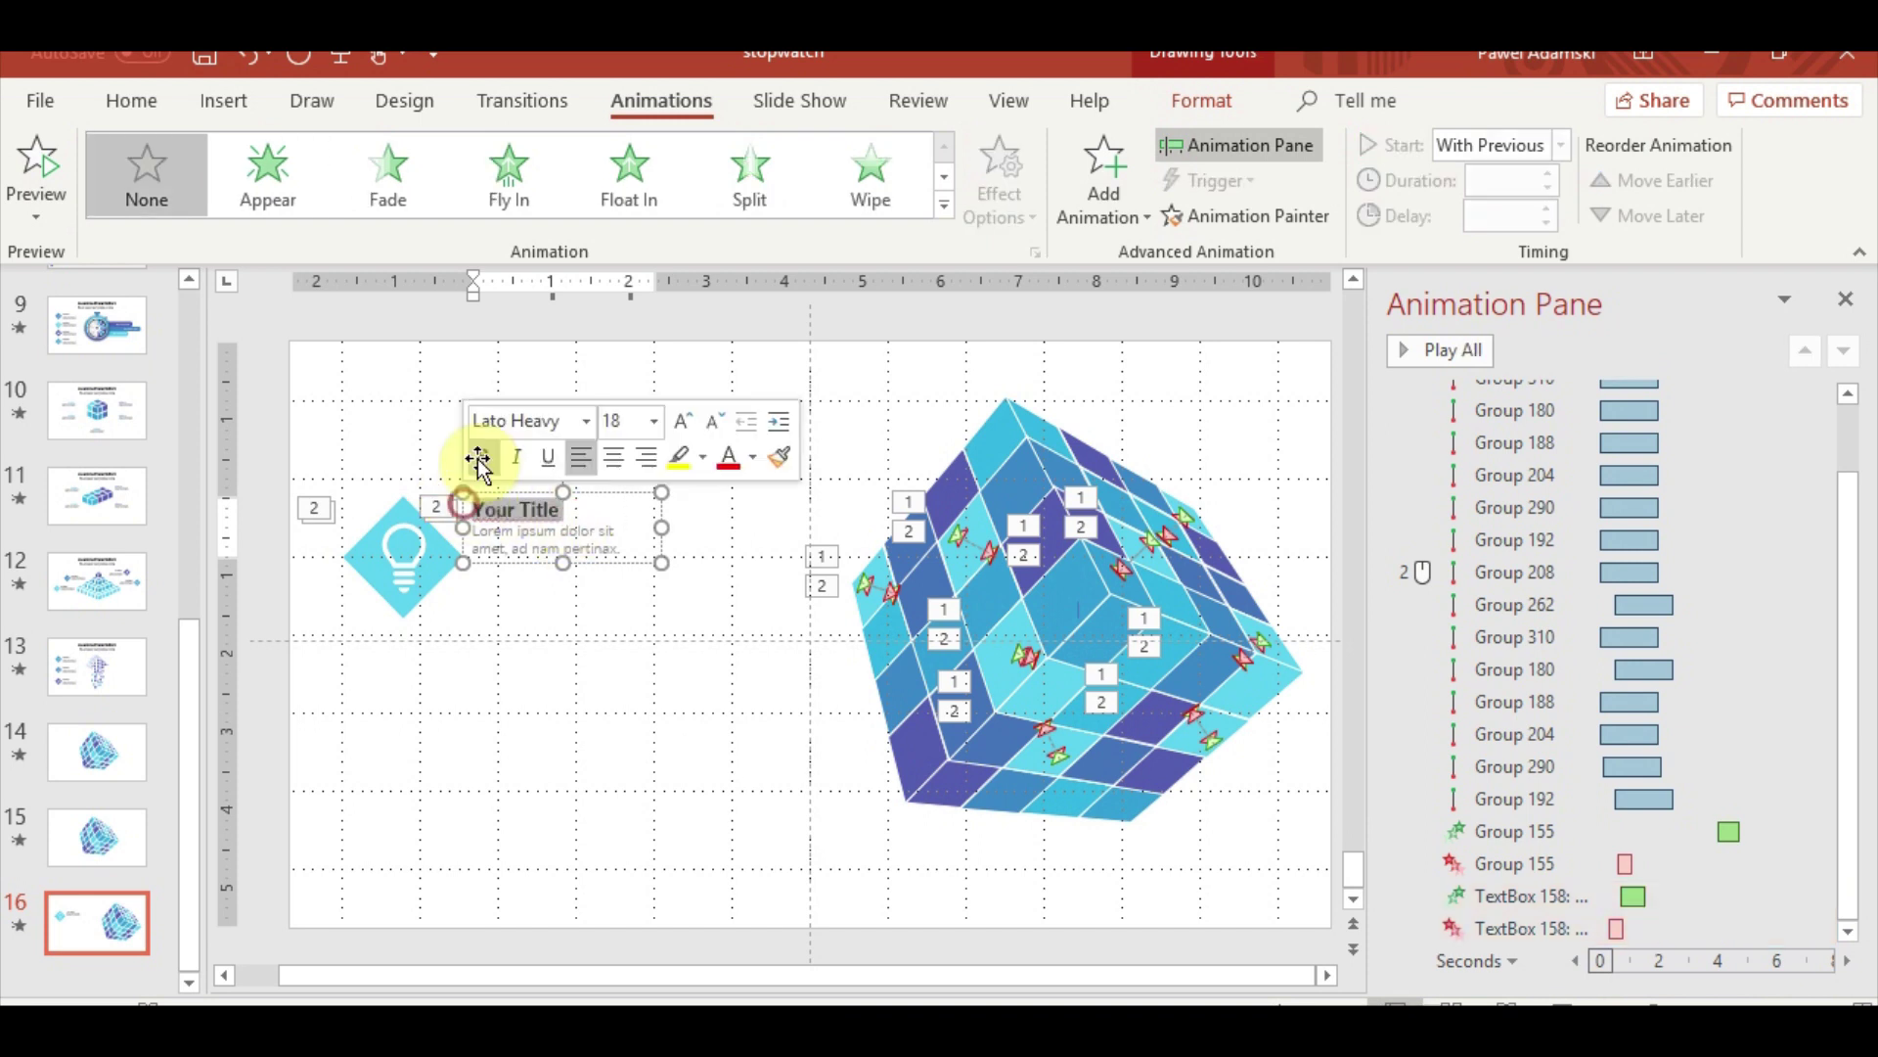
left_click(128, 98)
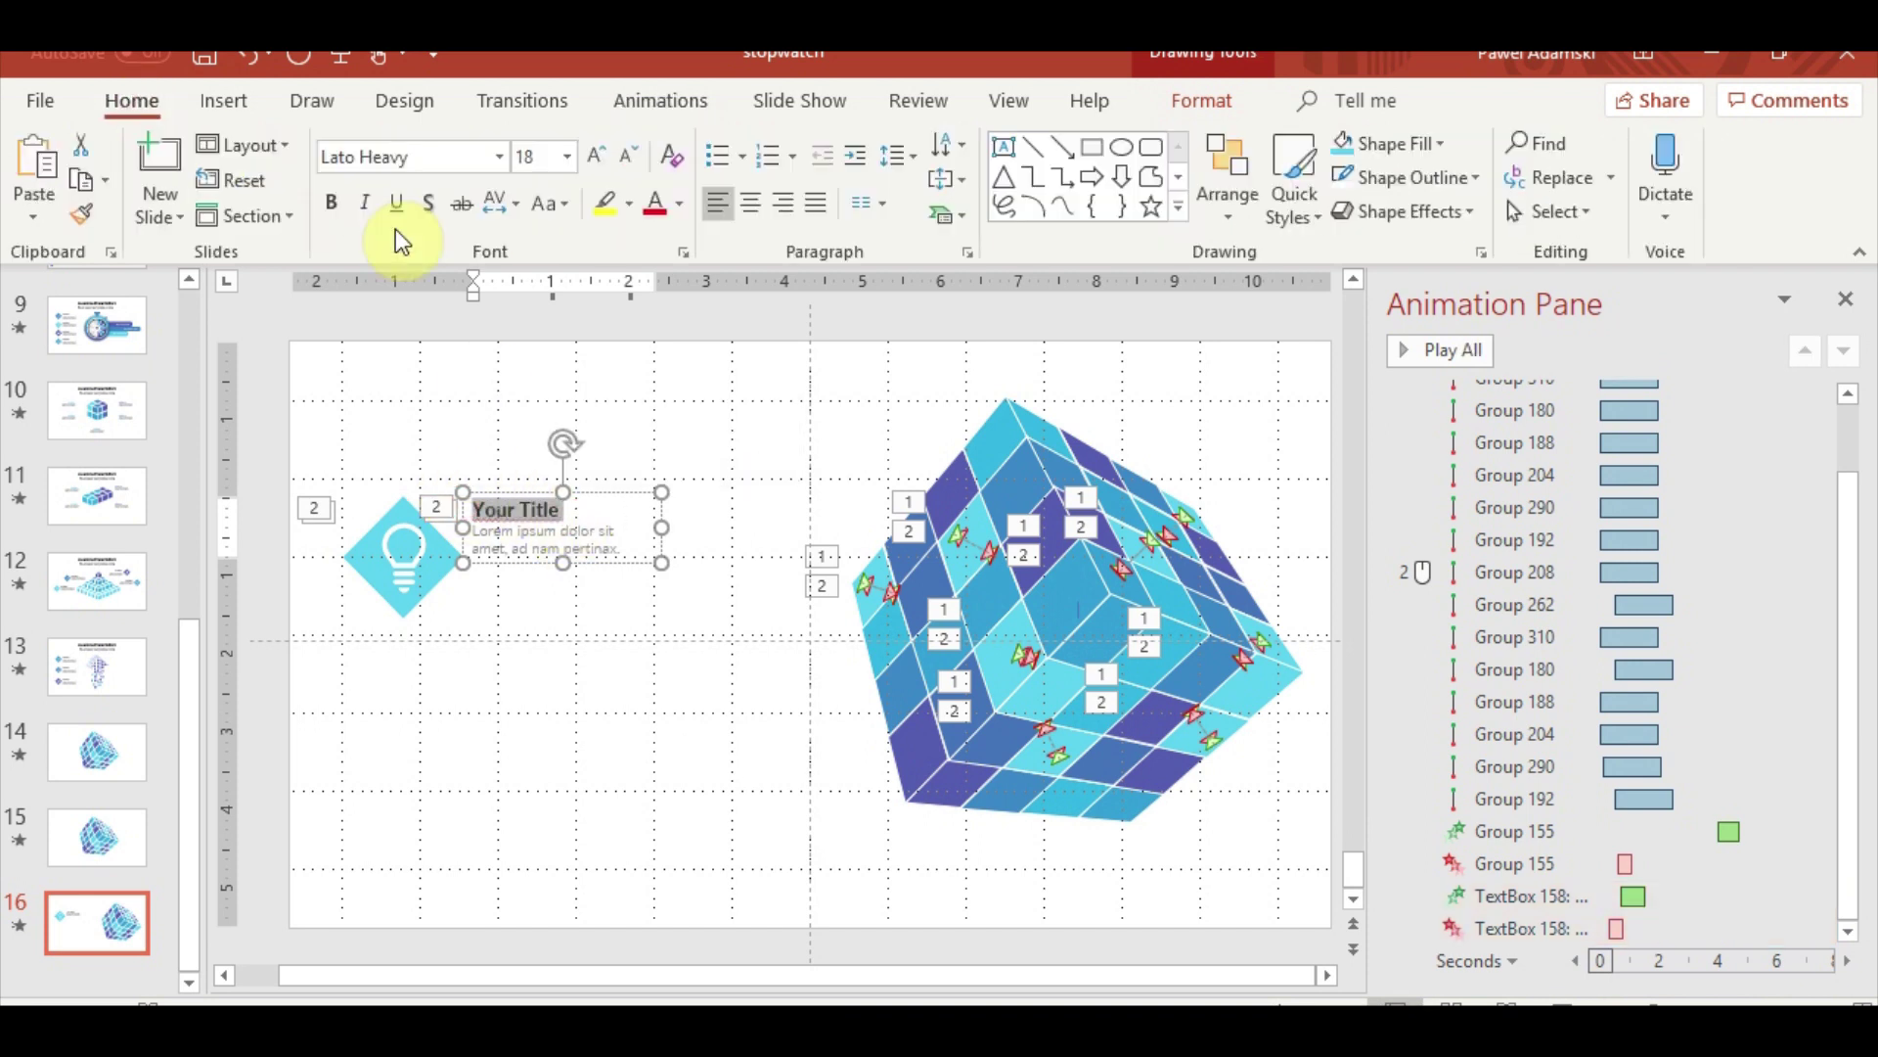
left_click(593, 154)
left_click(593, 155)
left_click(593, 155)
left_click(593, 154)
left_click(593, 155)
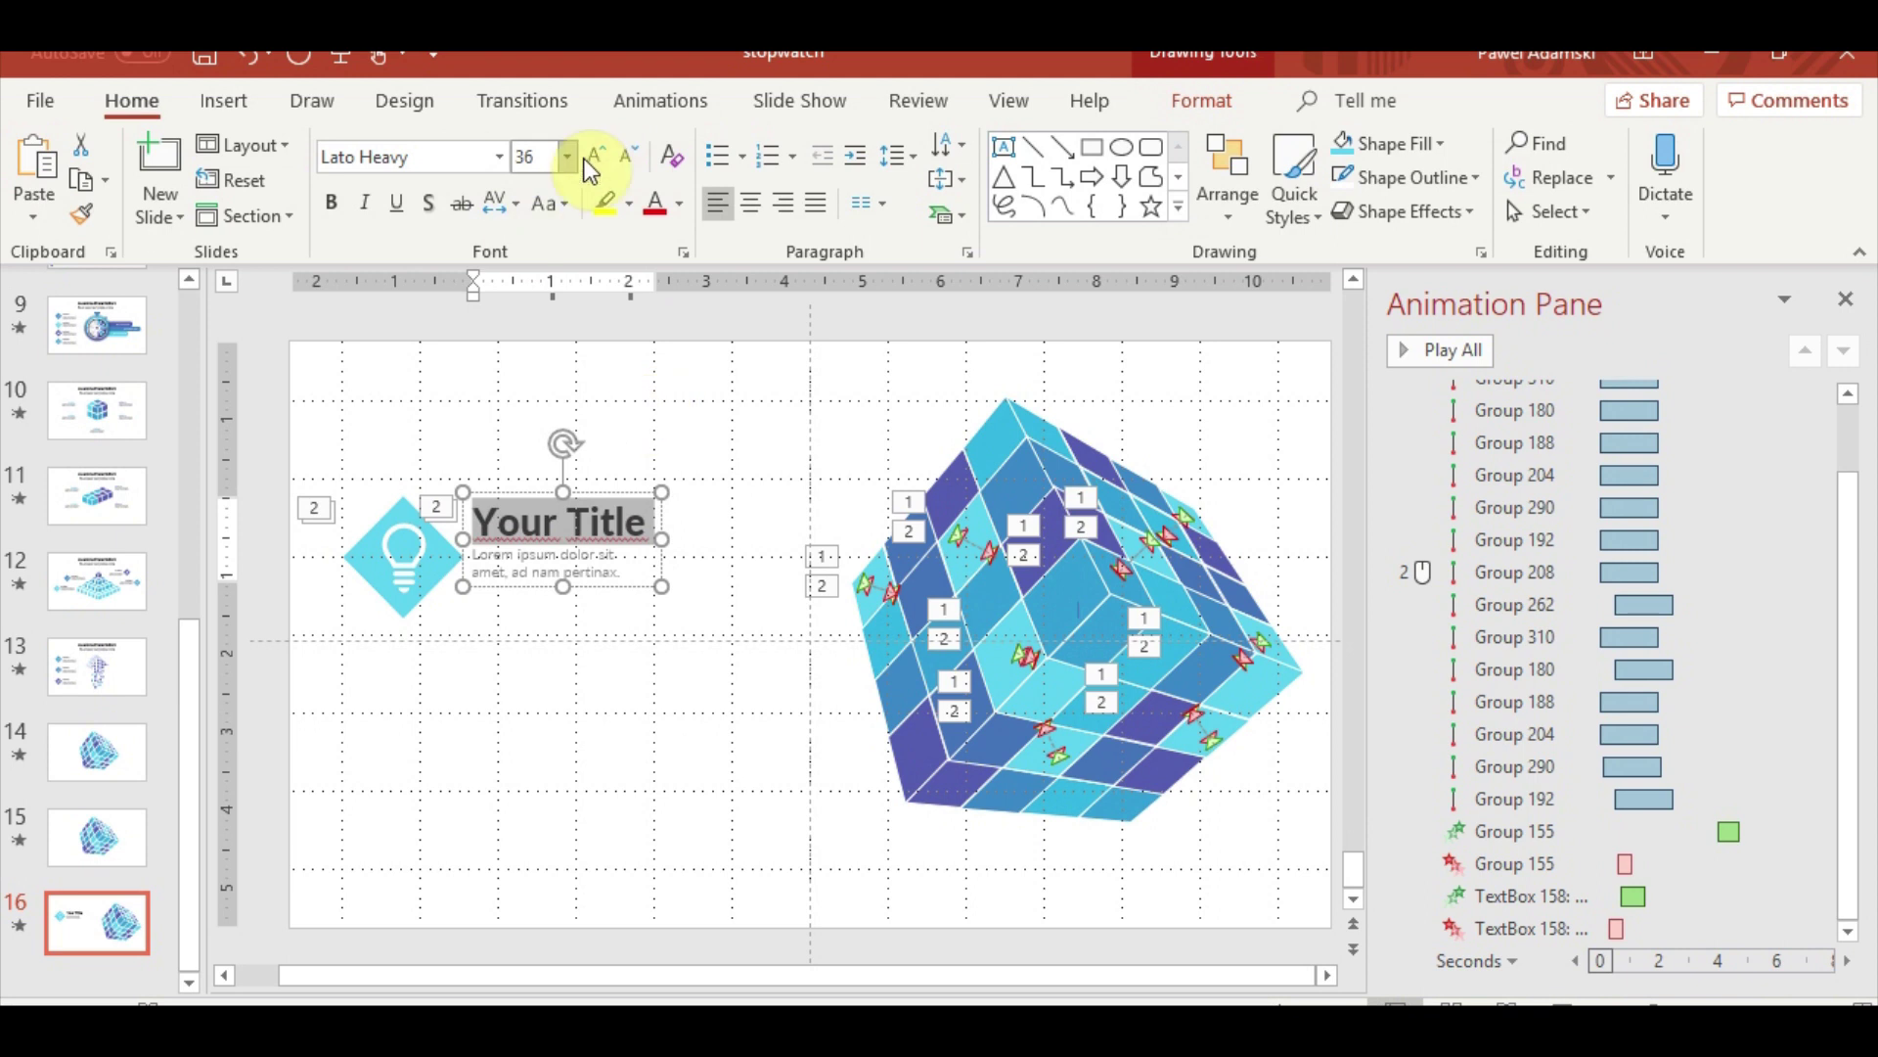
left_click(631, 158)
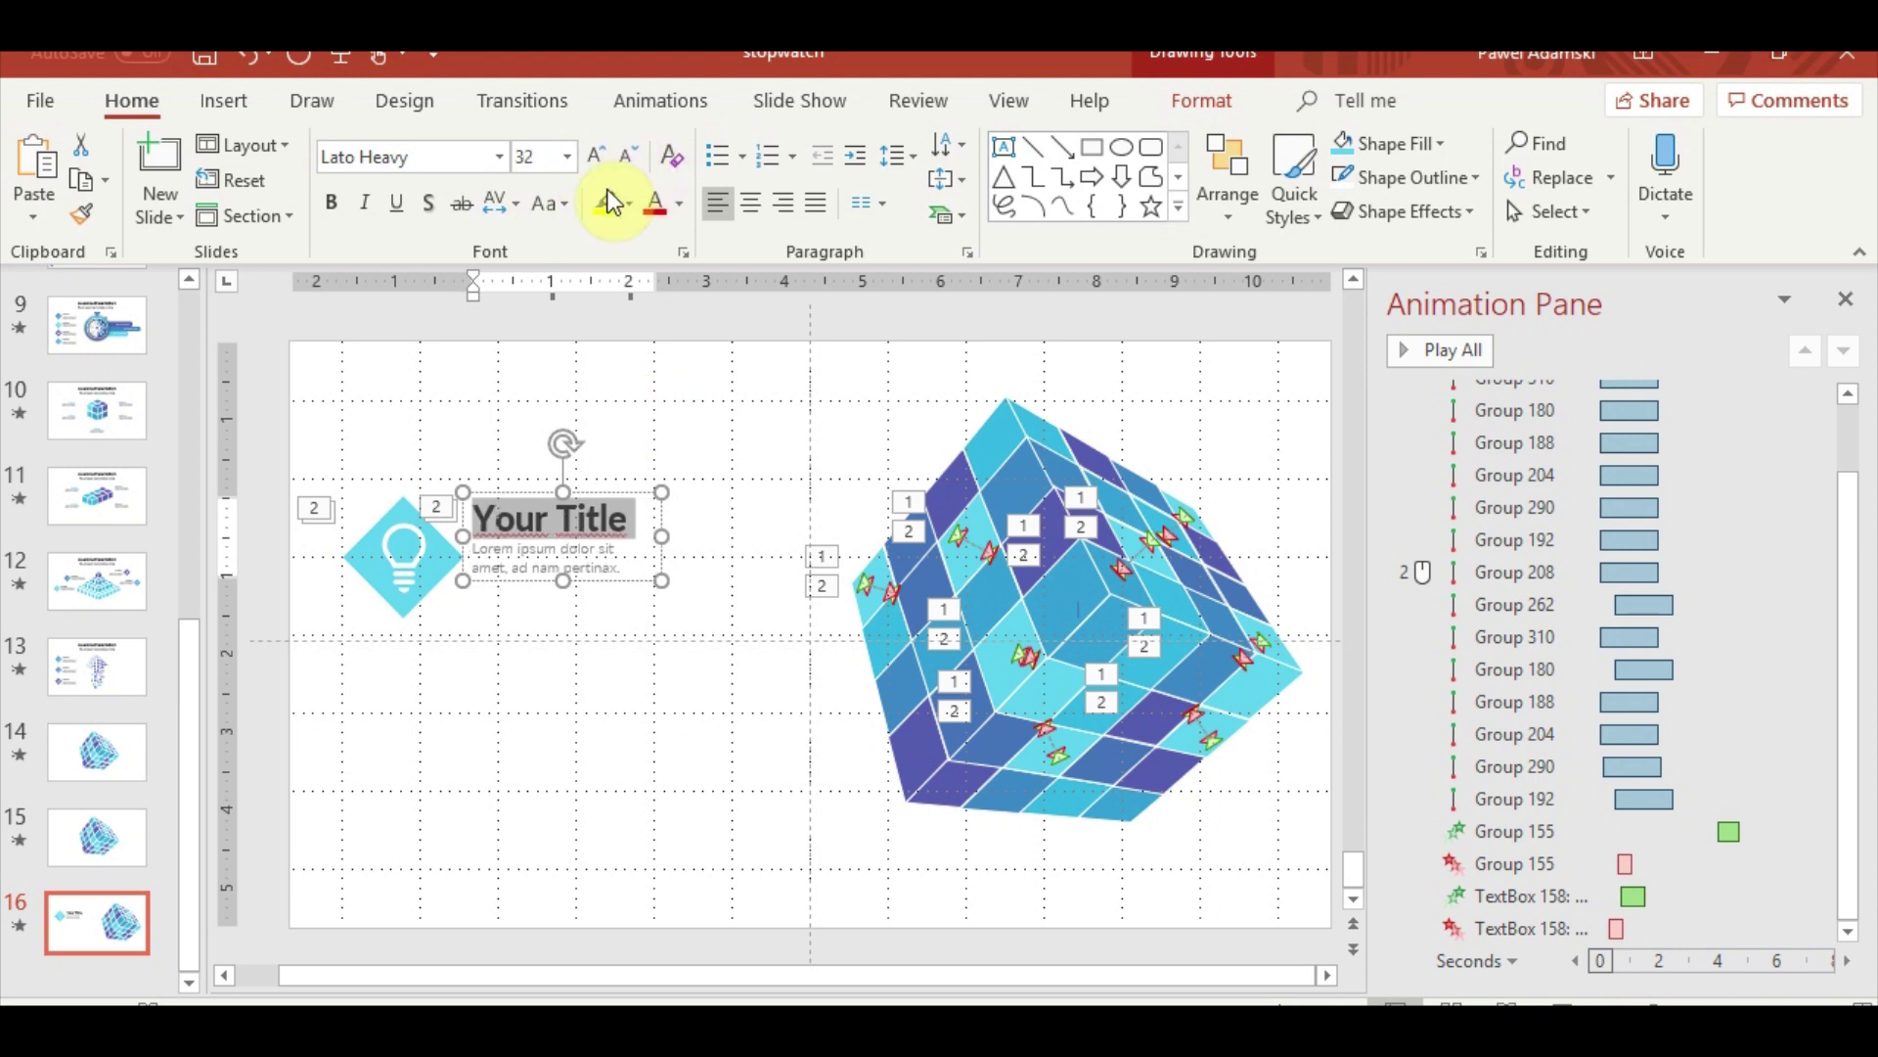
Paste a longer Lorem ipsum paragraph into the body and widen its text box
left_click(587, 565)
double_click(626, 569)
key("ctrl+v")
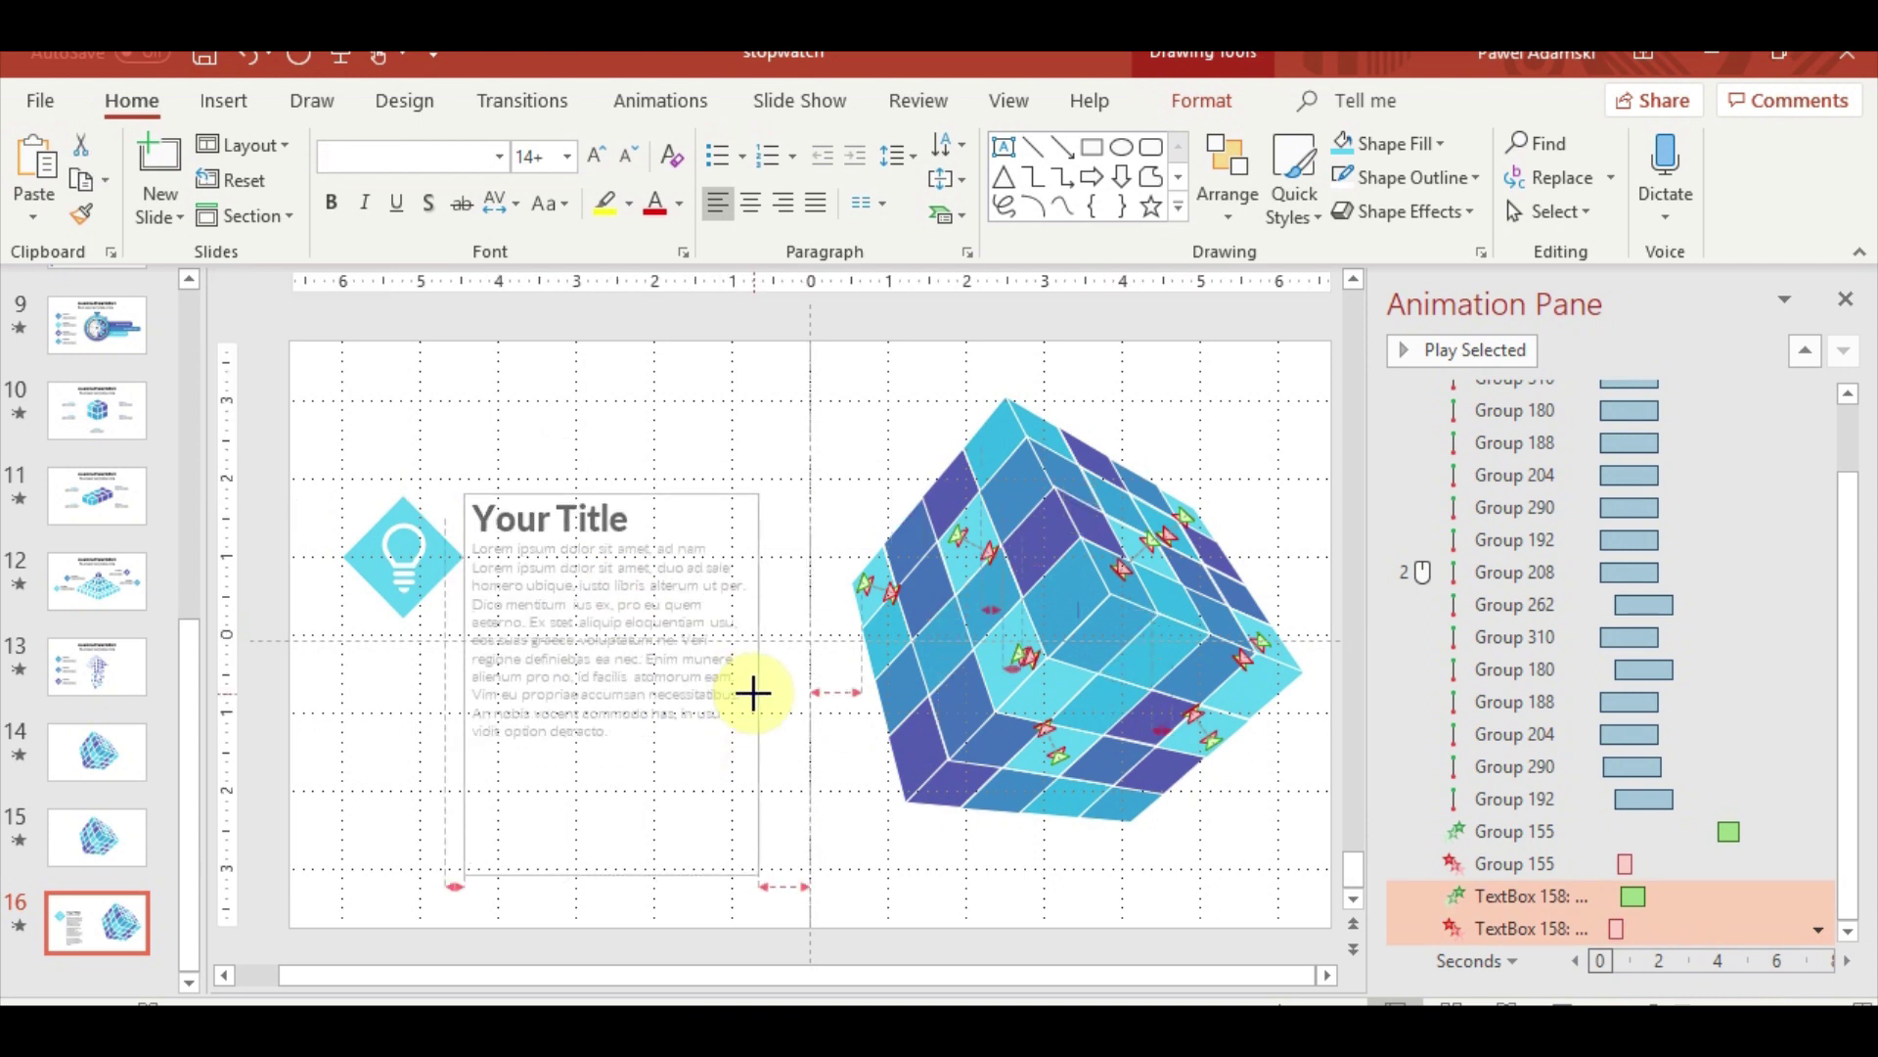
left_click_drag(657, 686, 758, 690)
left_click(645, 388)
Delete the old Group 155 and TextBox 158 animations
left_click(416, 555)
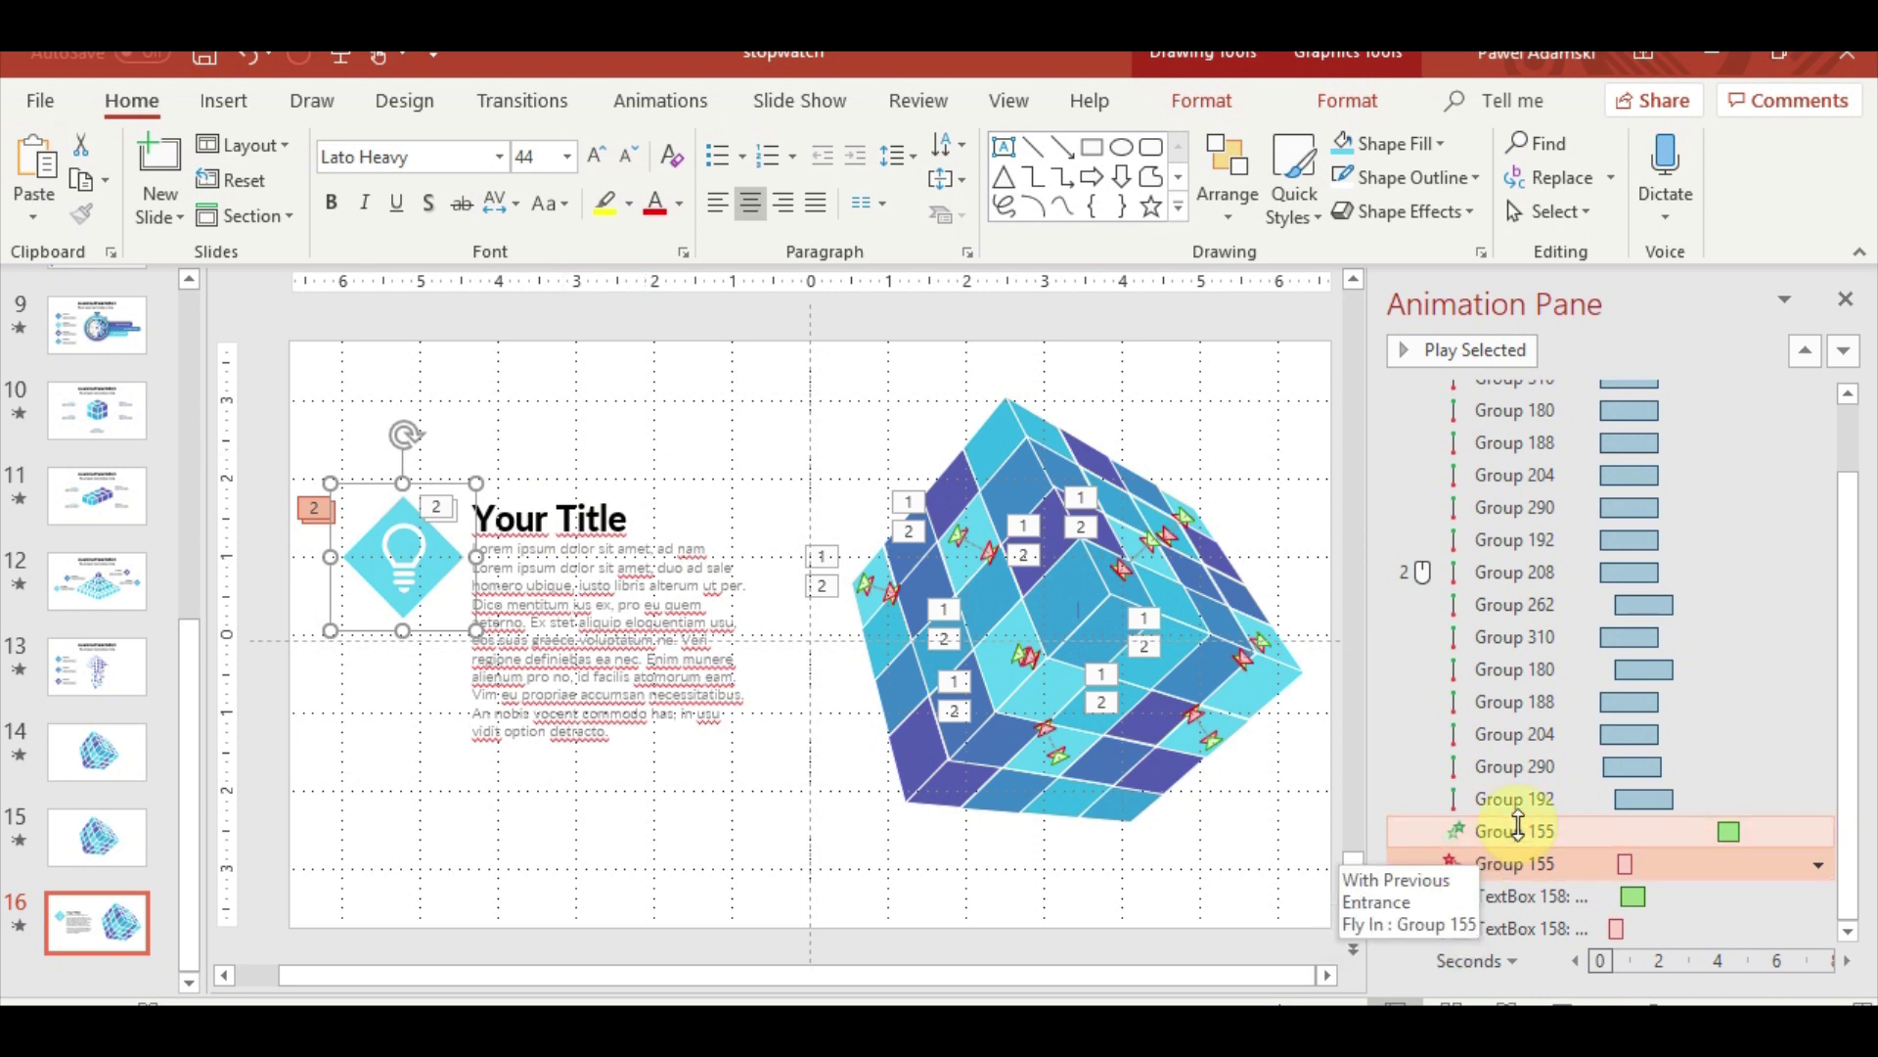
left_click(1542, 928, "shift")
key("Delete")
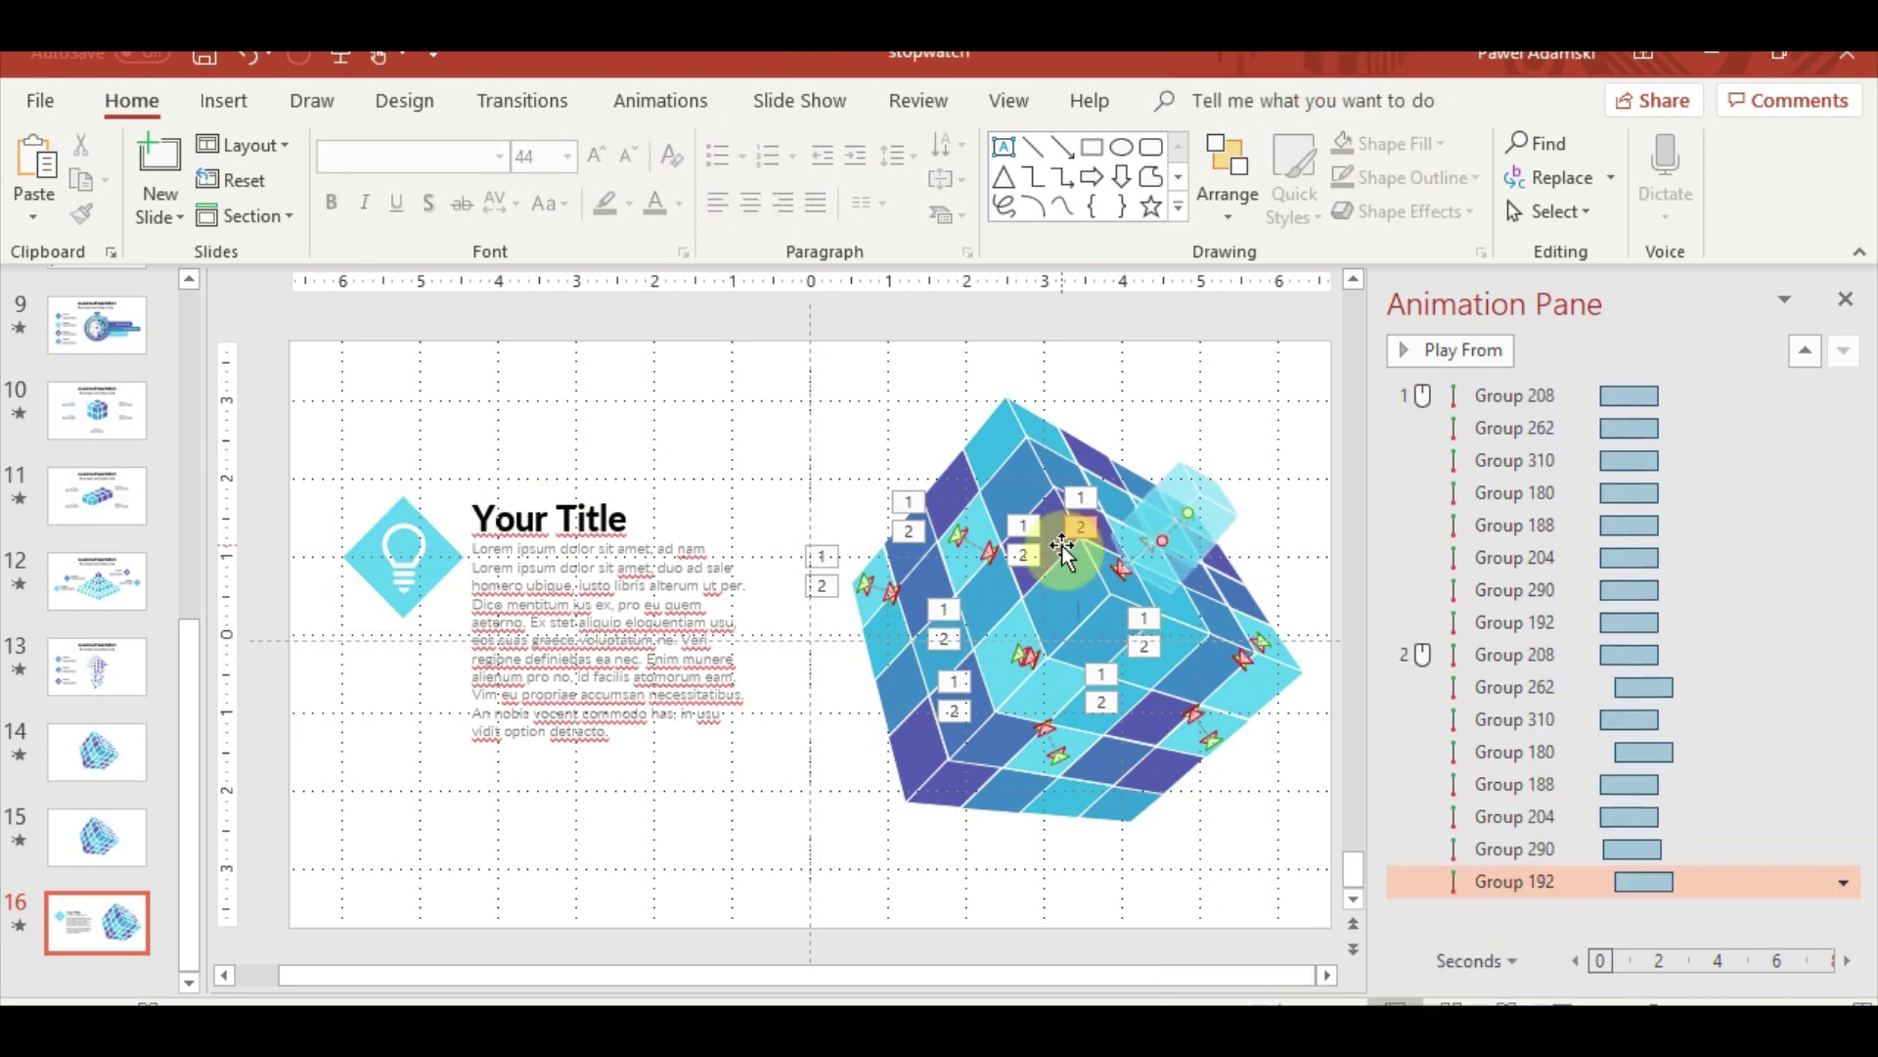
Nudge the title box up and top-align the lightbulb icon with it
left_click_drag(260, 407, 826, 895)
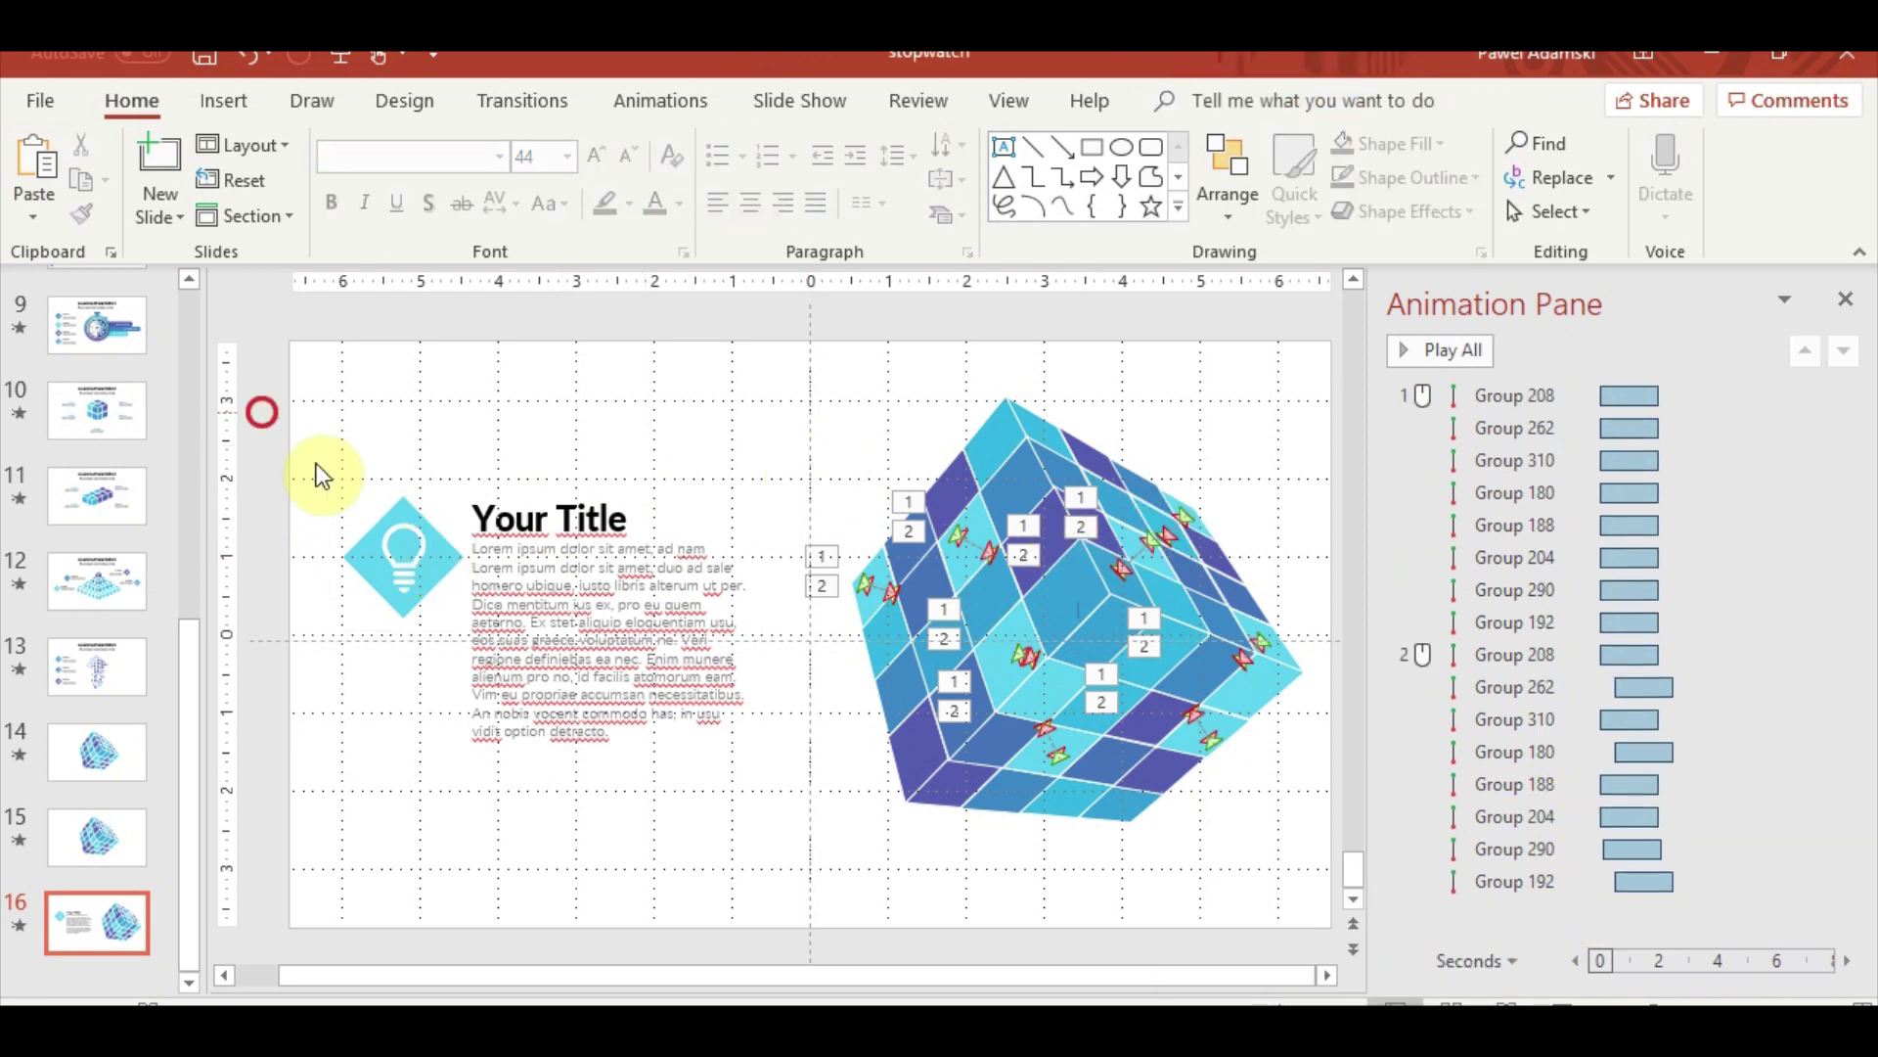
left_click(559, 503)
left_click_drag(560, 503, 558, 490)
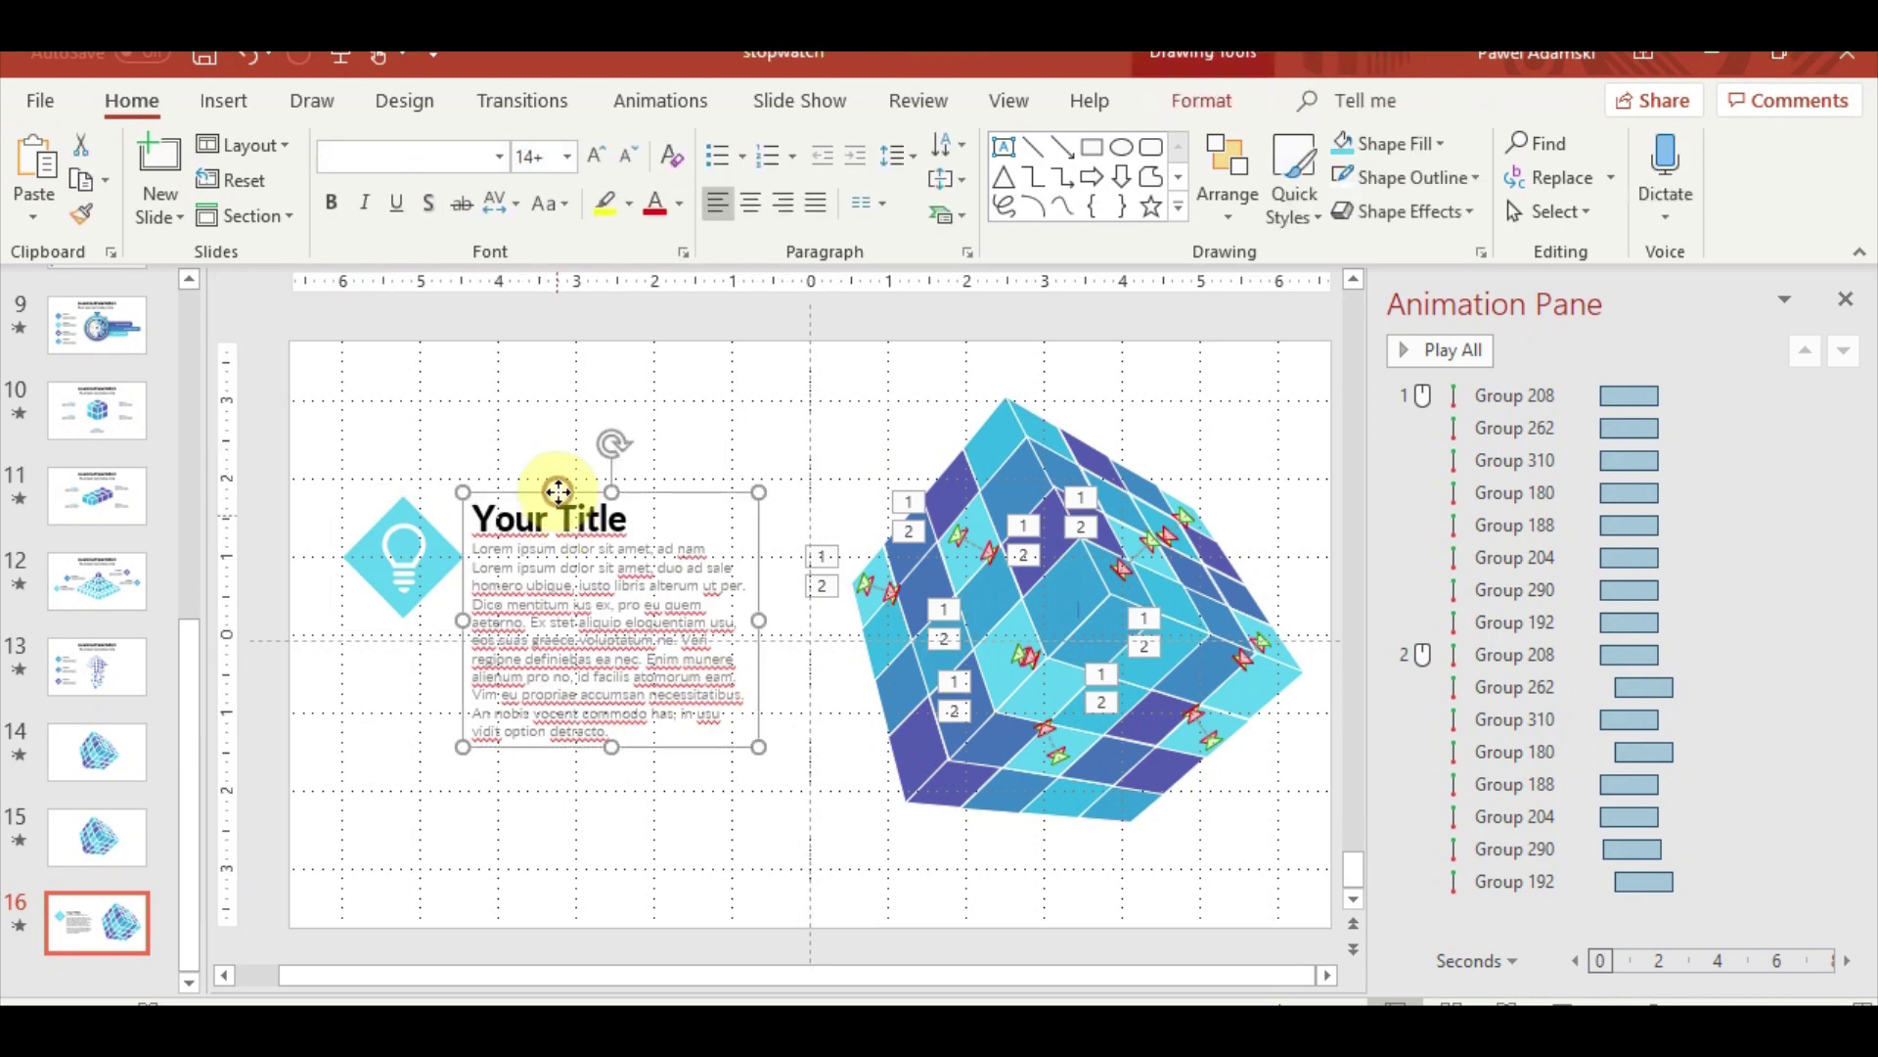
left_click(421, 533, "shift")
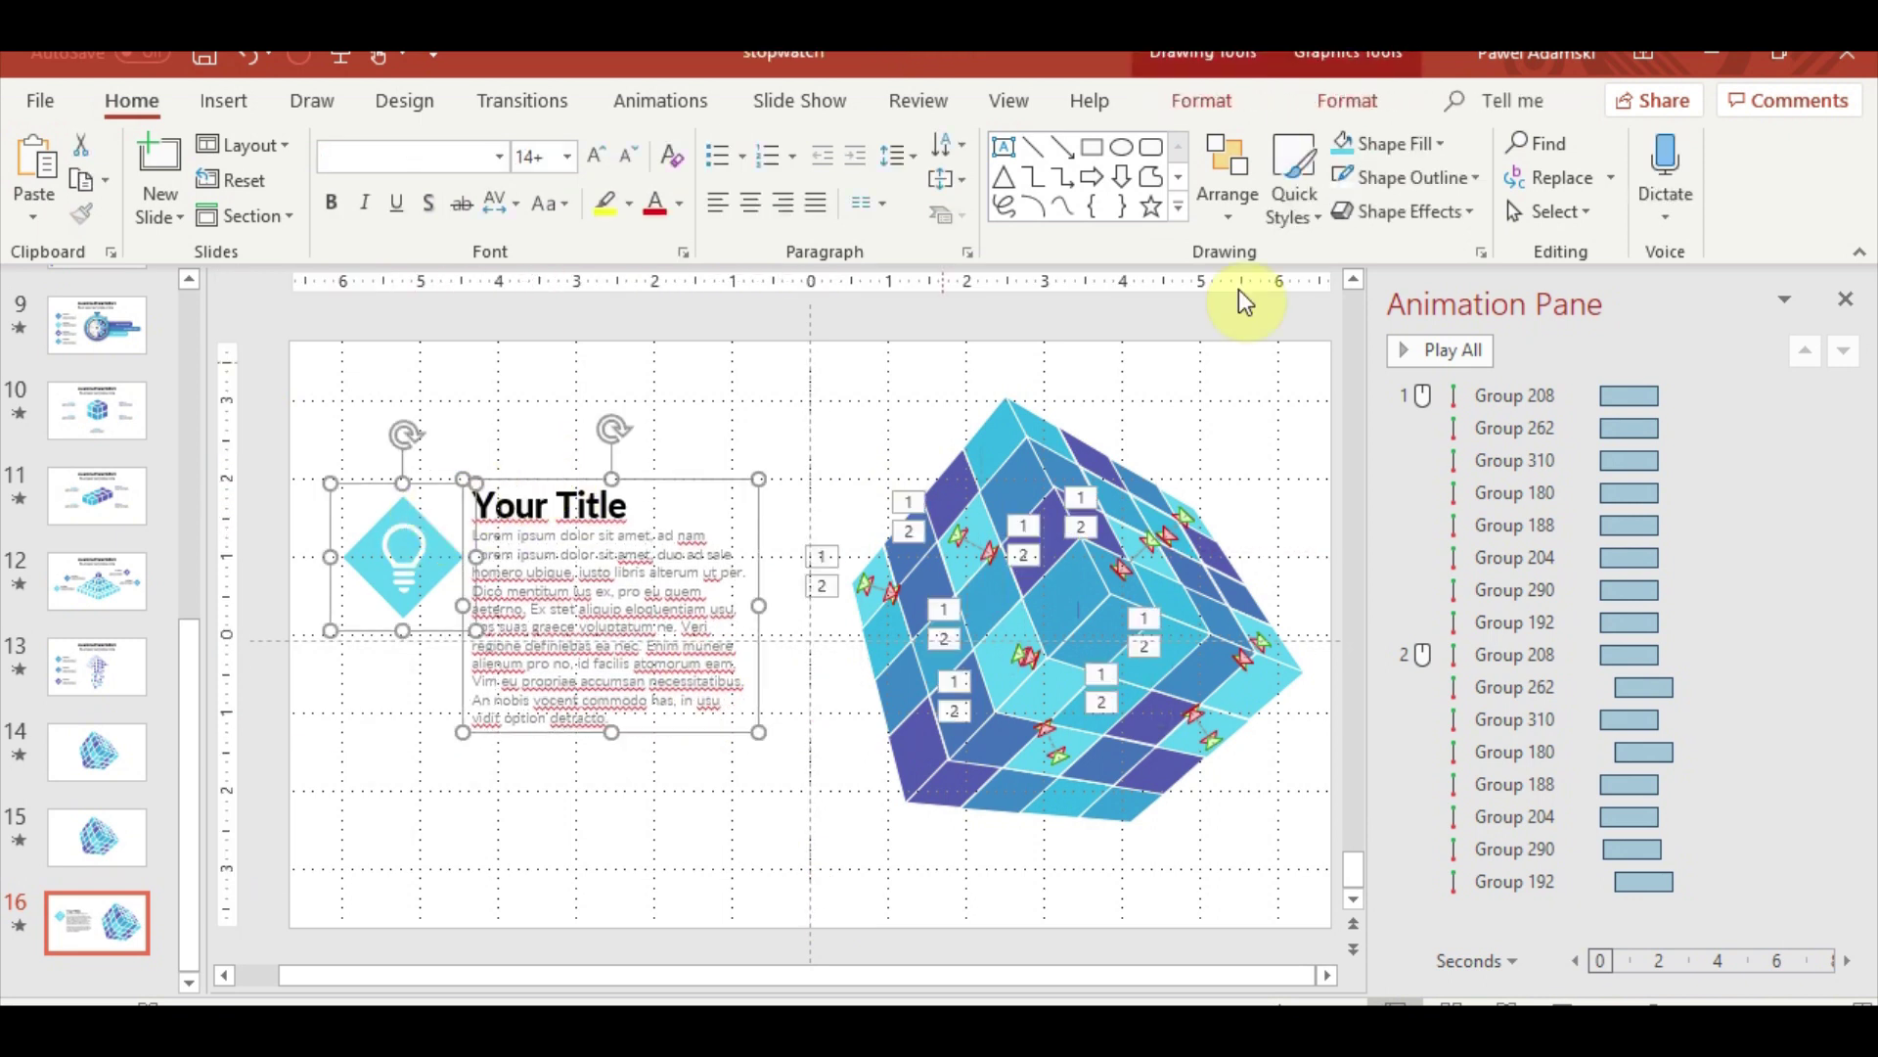
left_click(1225, 194)
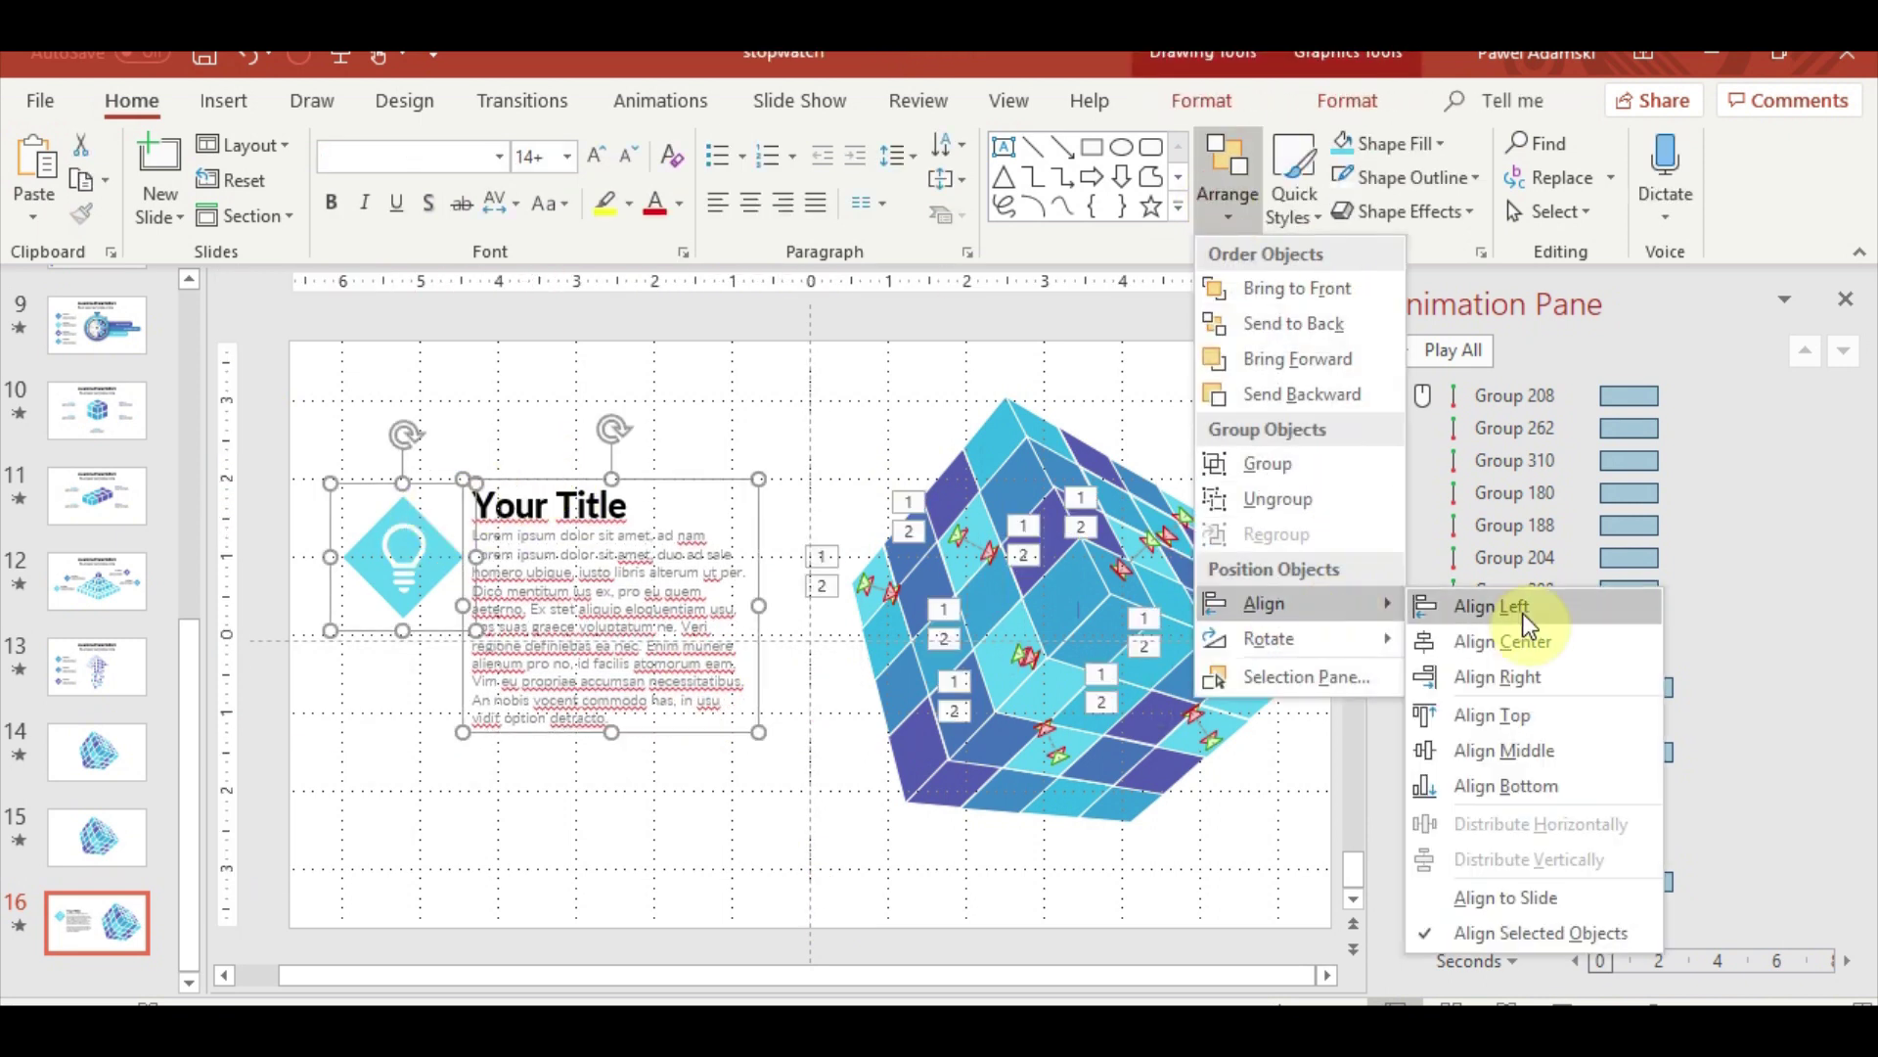
left_click(1530, 716)
left_click(711, 430)
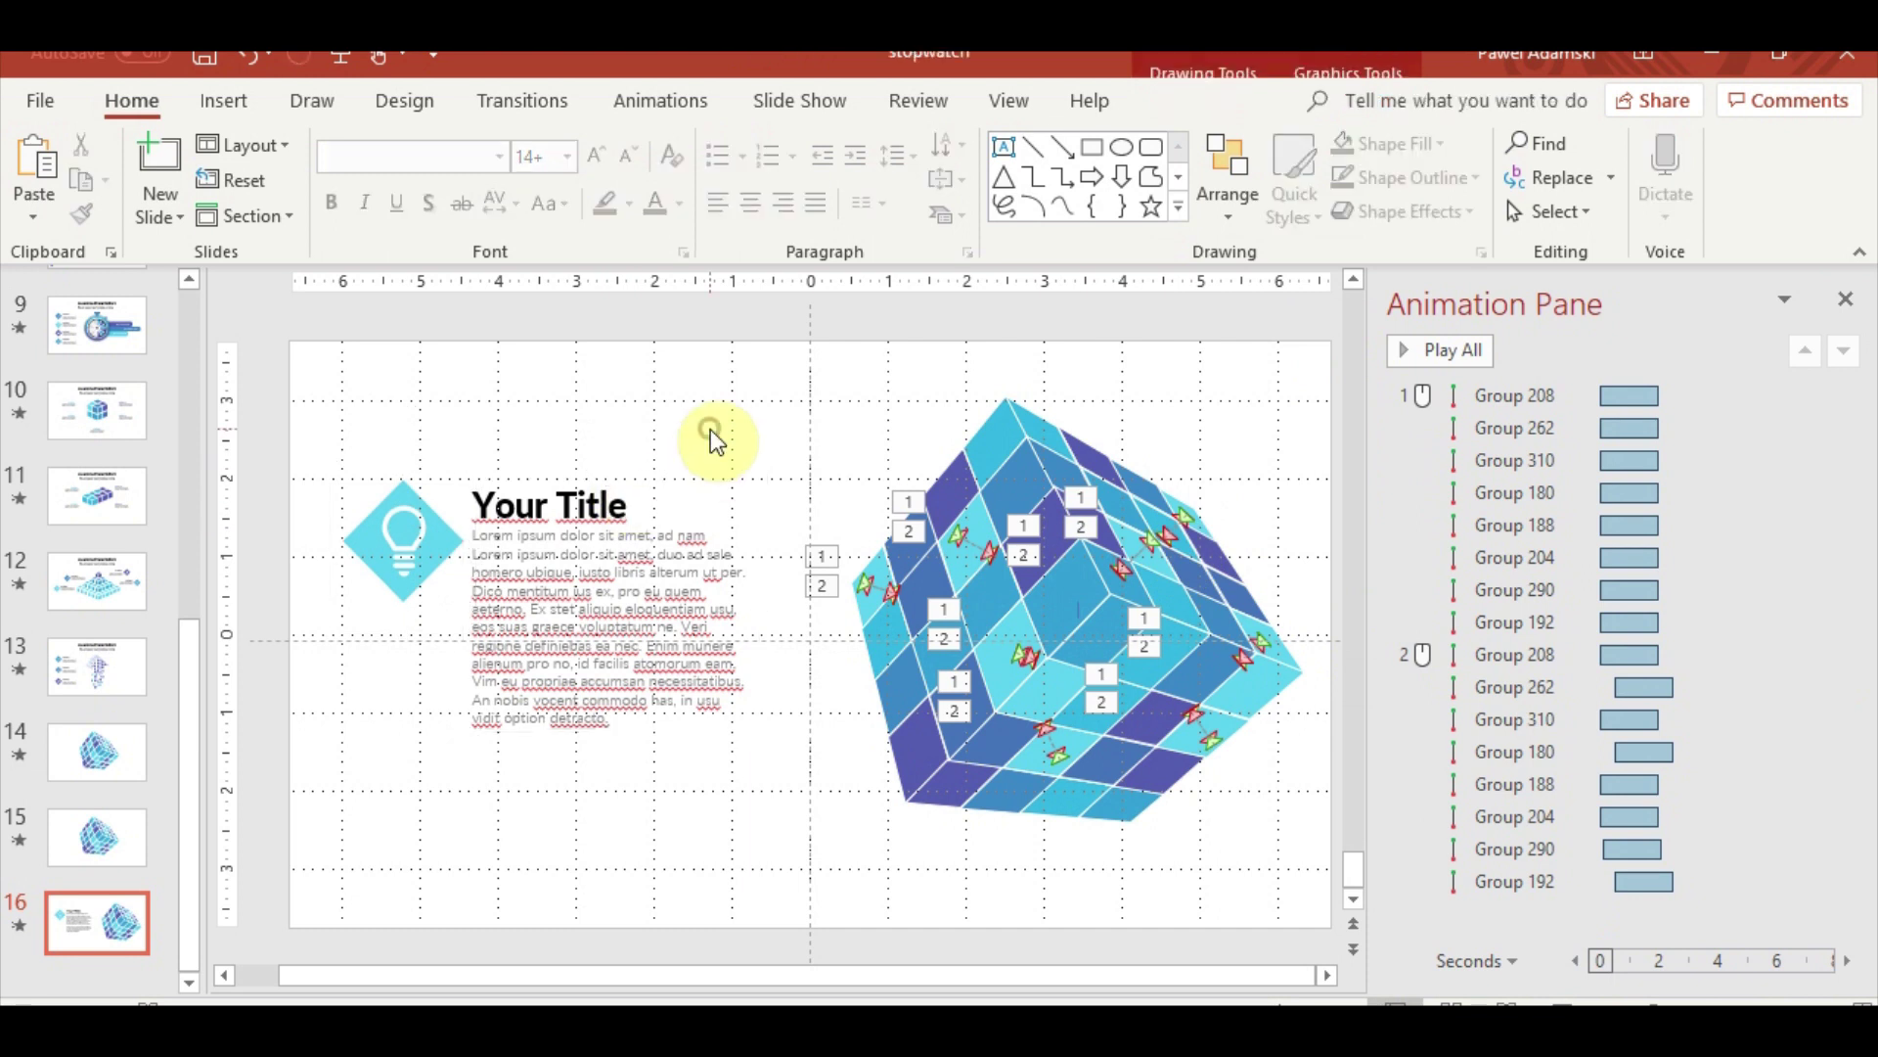
Move the title right, then shift the icon and title down together
left_click(648, 485)
left_click_drag(648, 485, 682, 474)
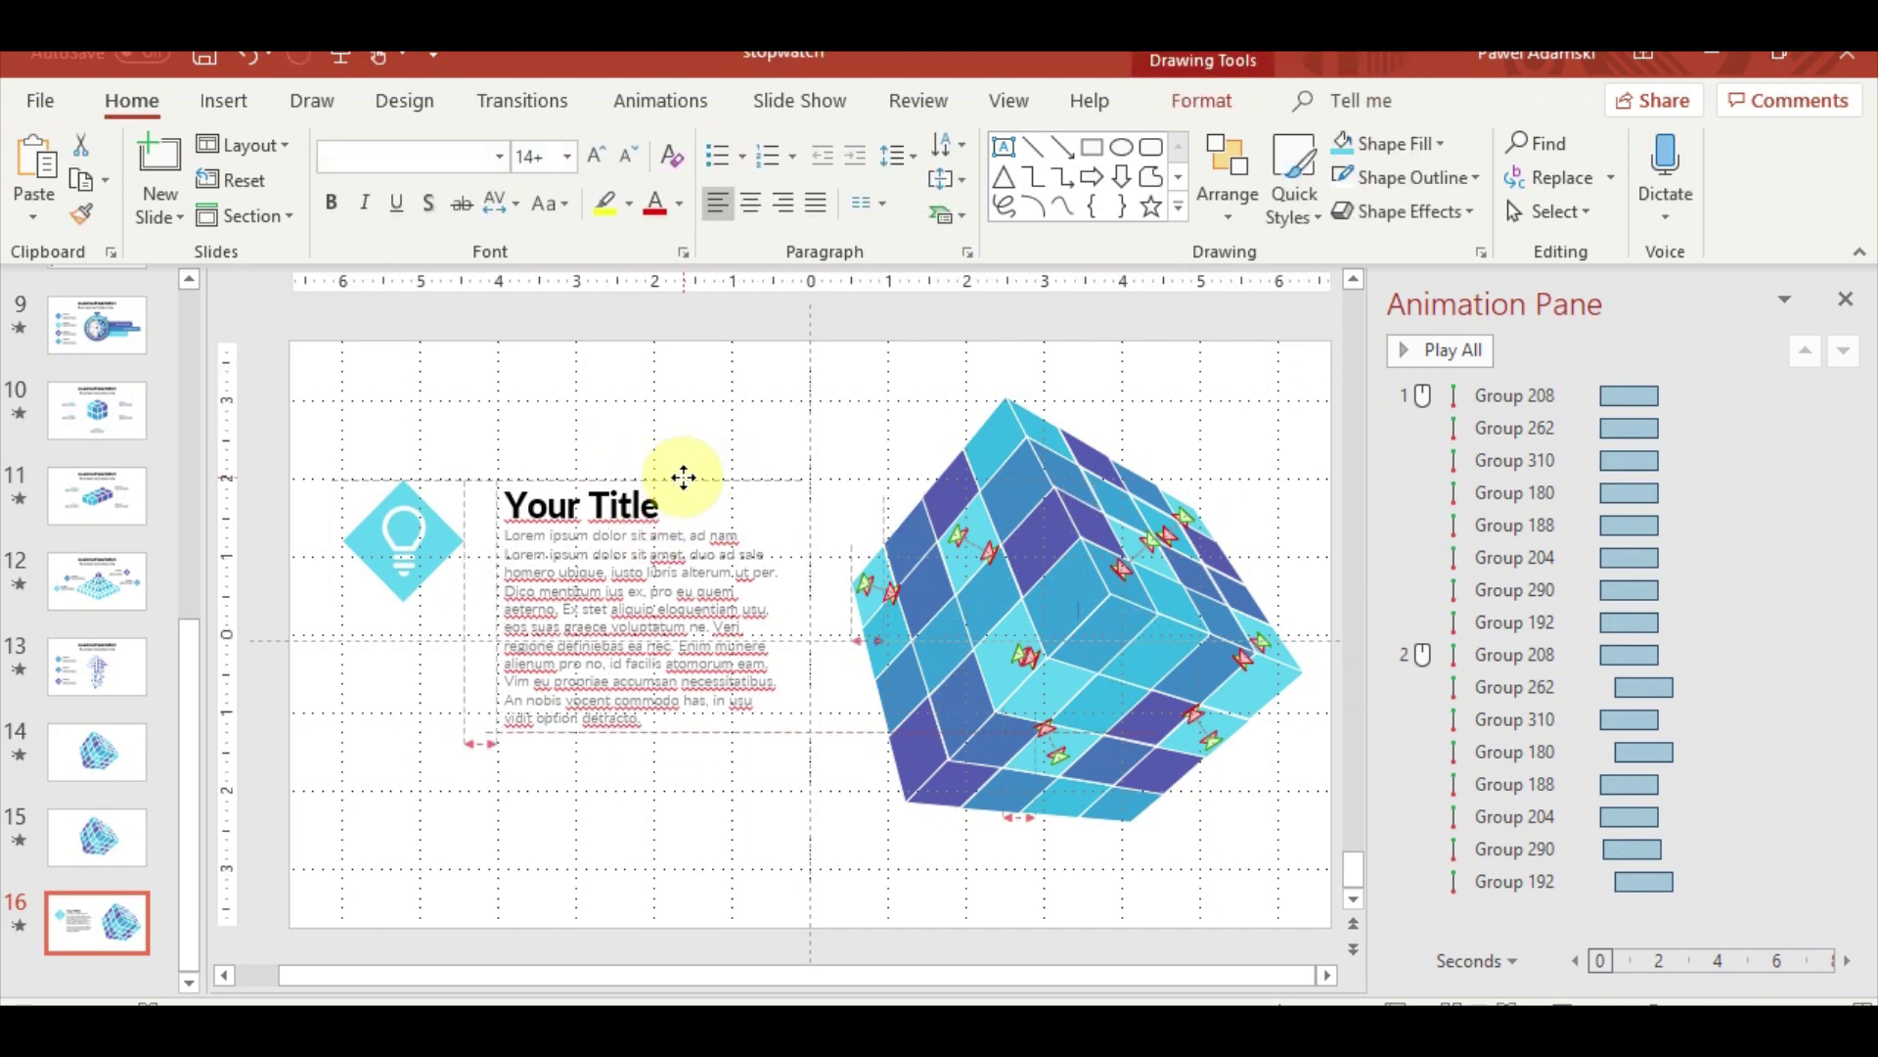
left_click(793, 389)
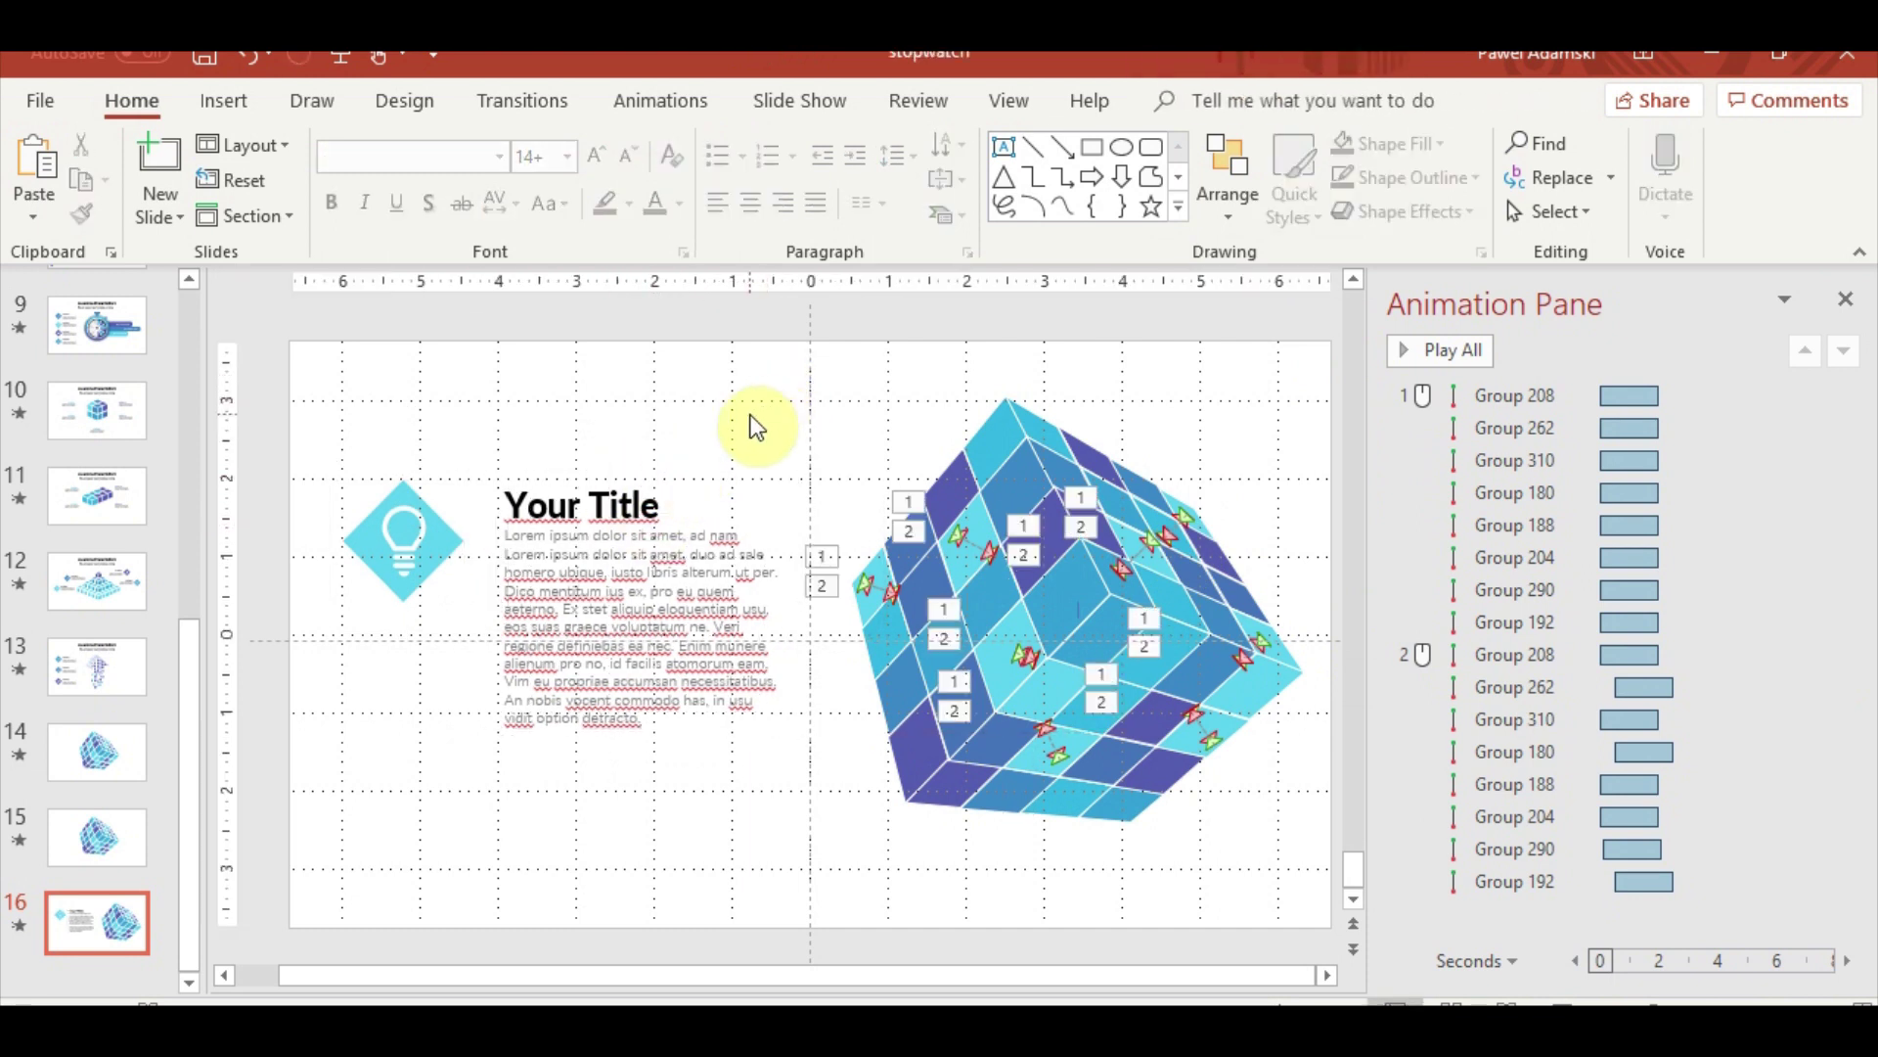
left_click(435, 543)
left_click(648, 499, "shift")
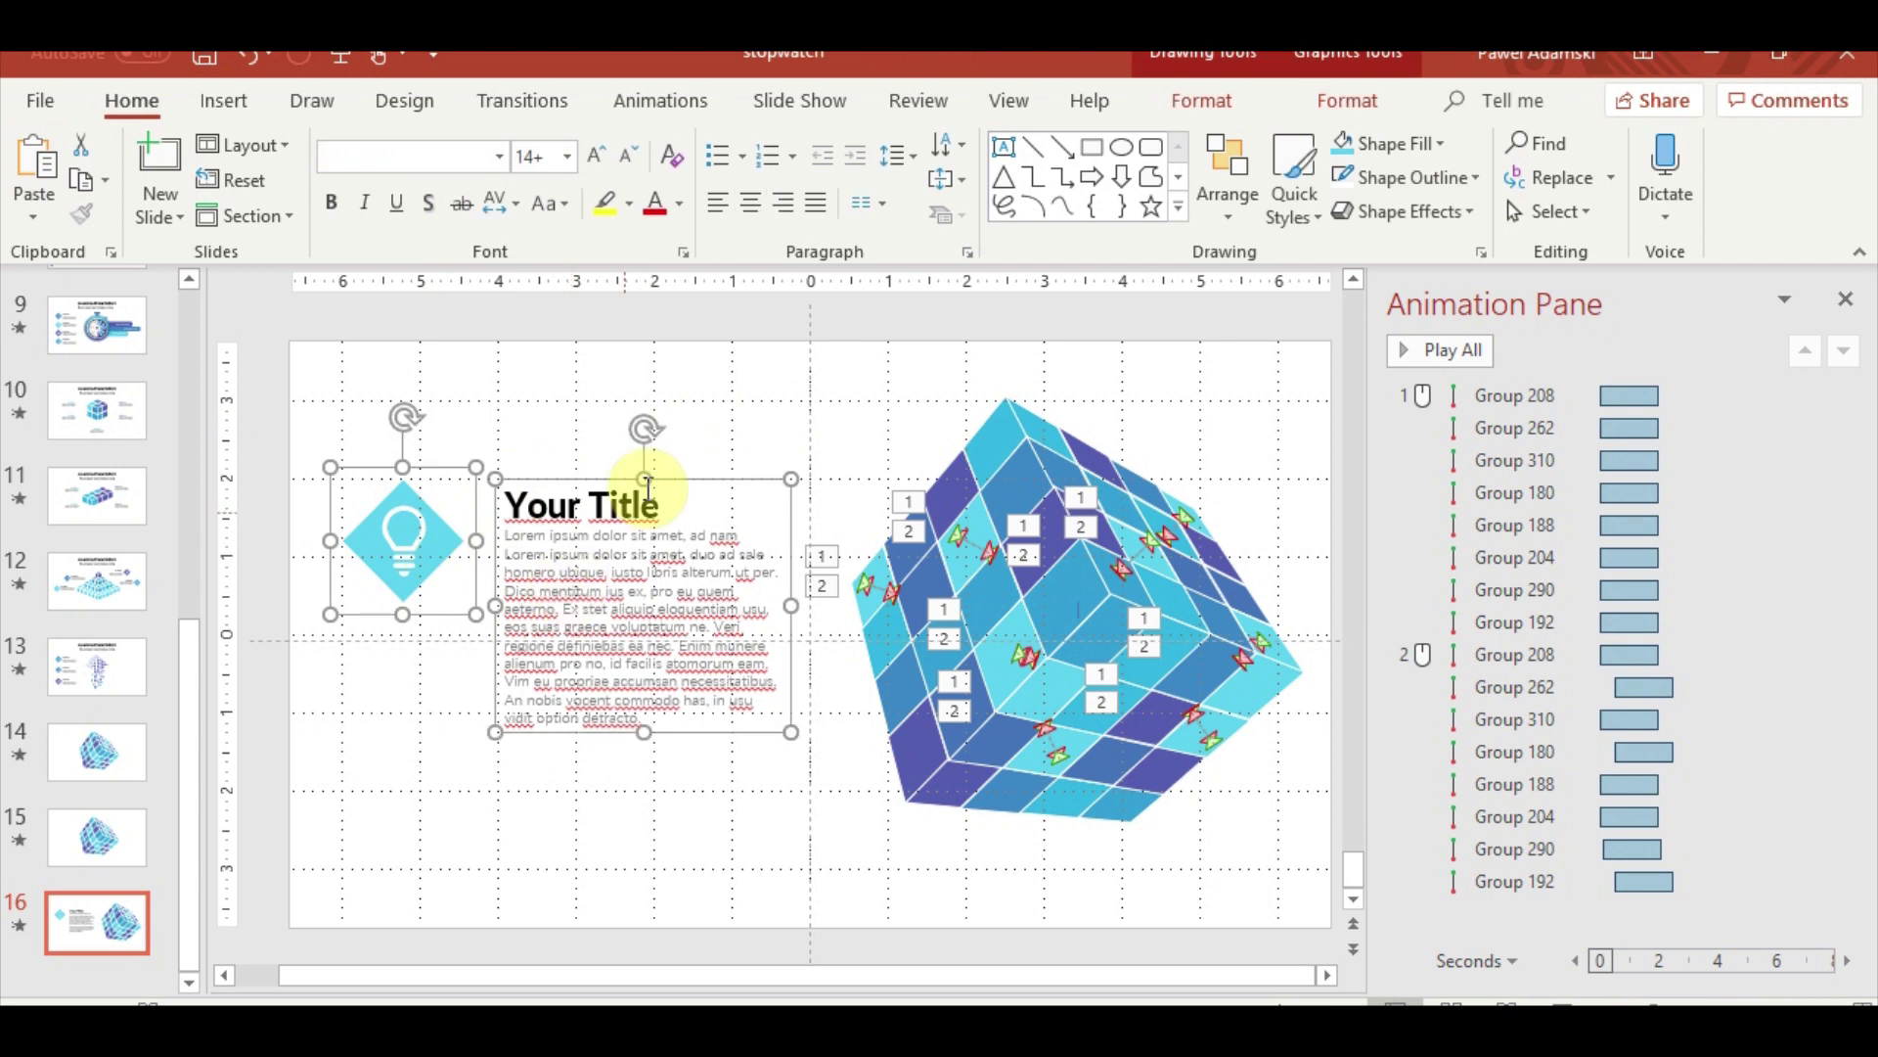
left_click_drag(671, 482, 670, 506)
left_click(690, 425)
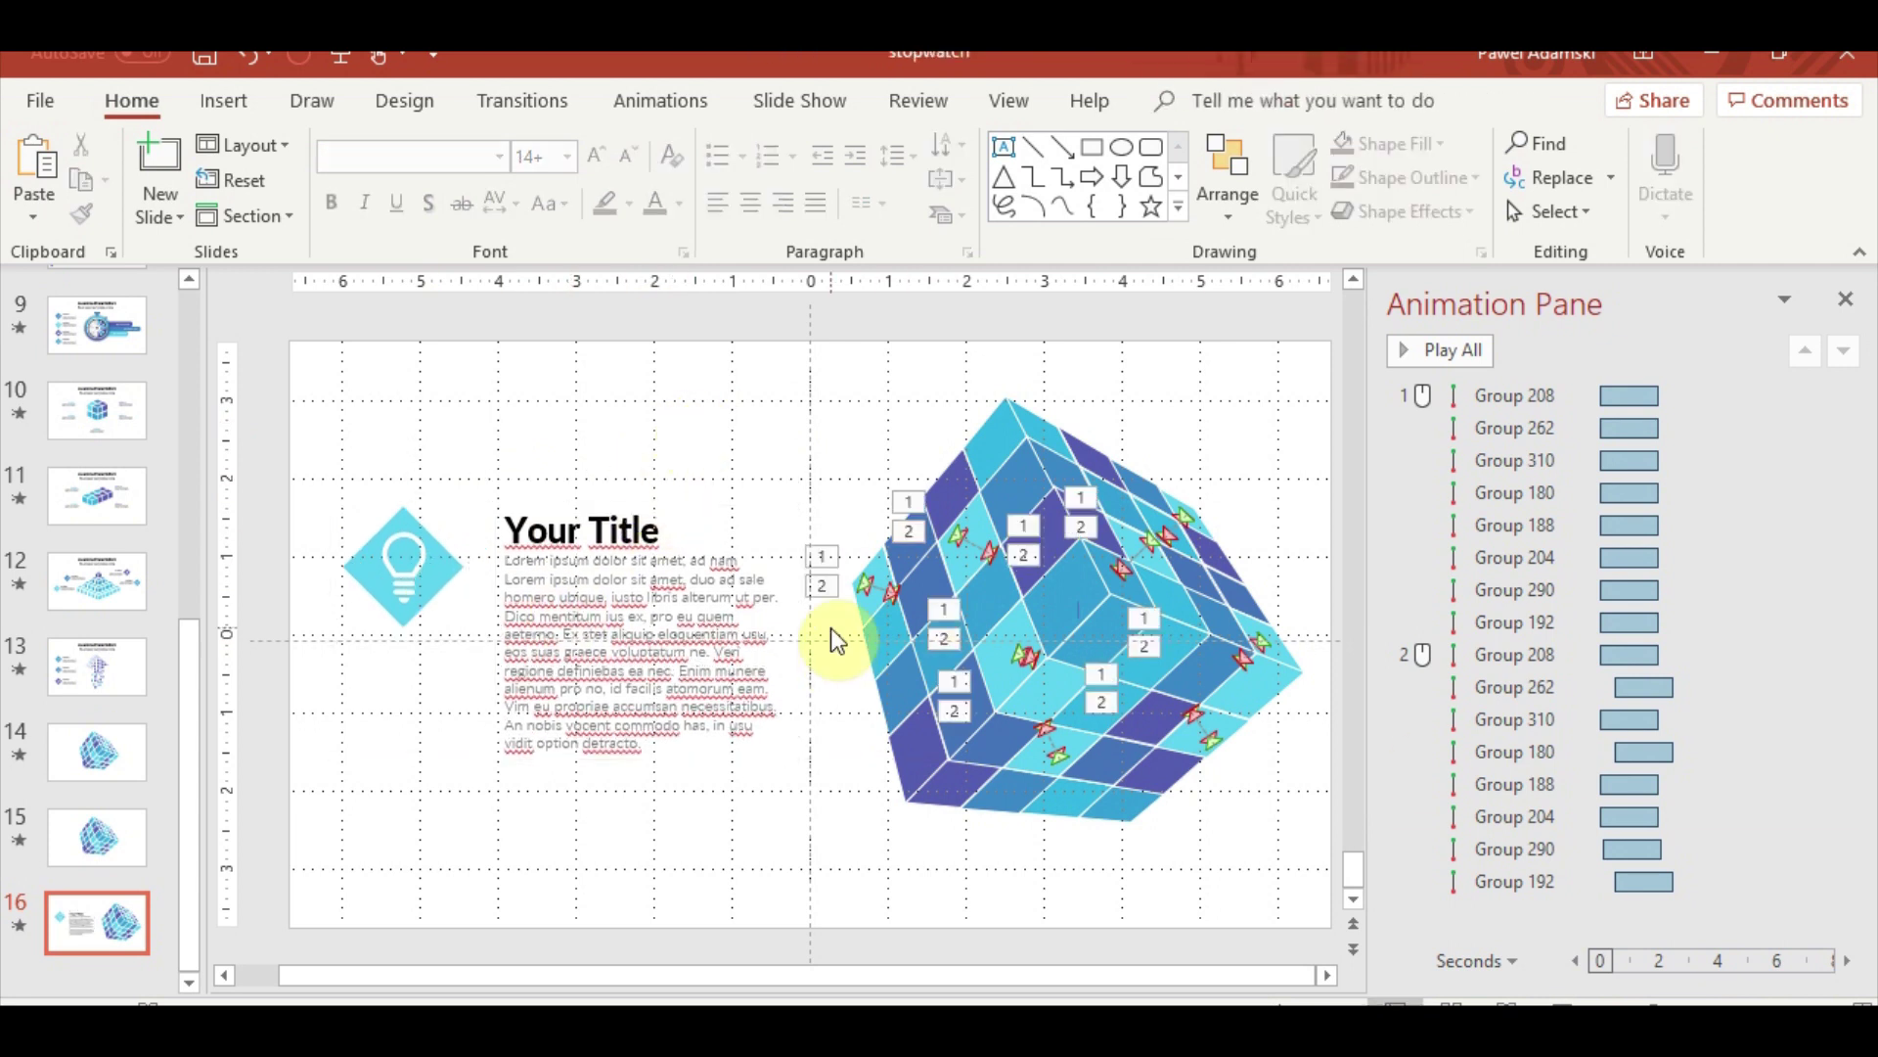
left_click(422, 599)
left_click(1008, 203)
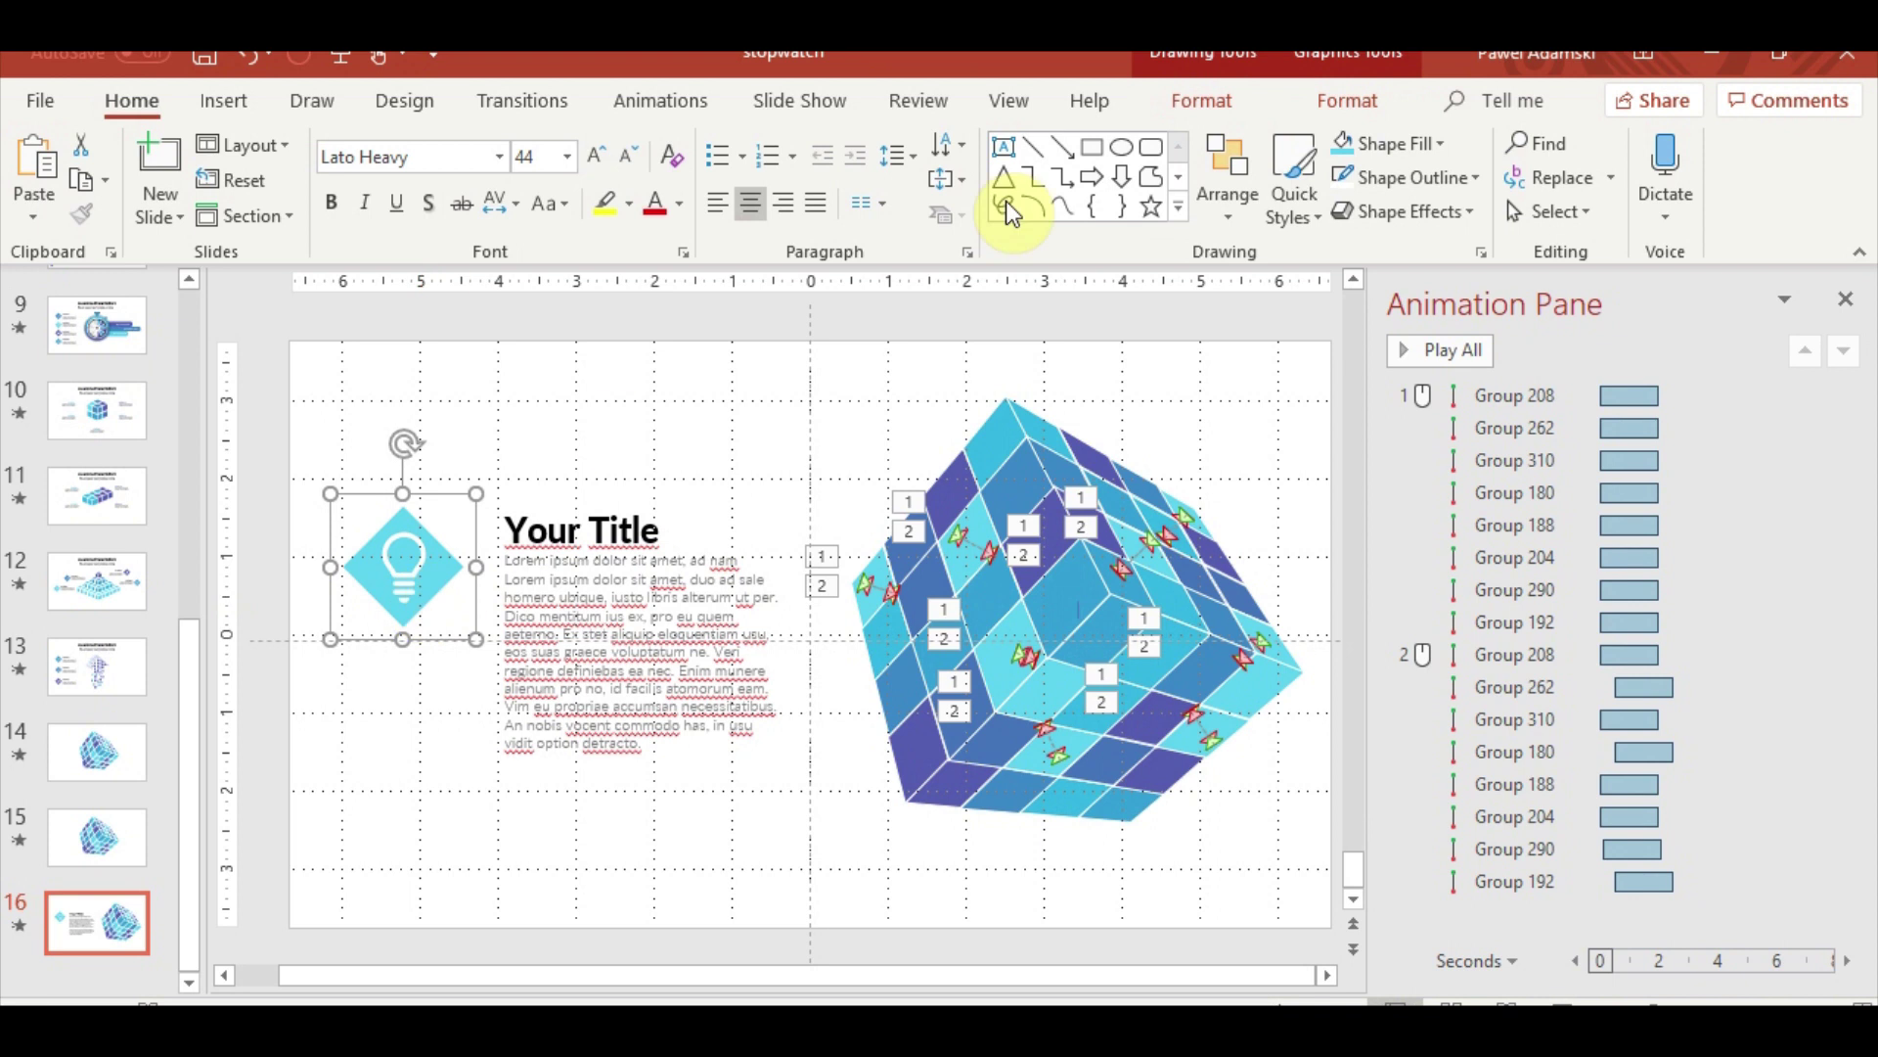
left_click(662, 101)
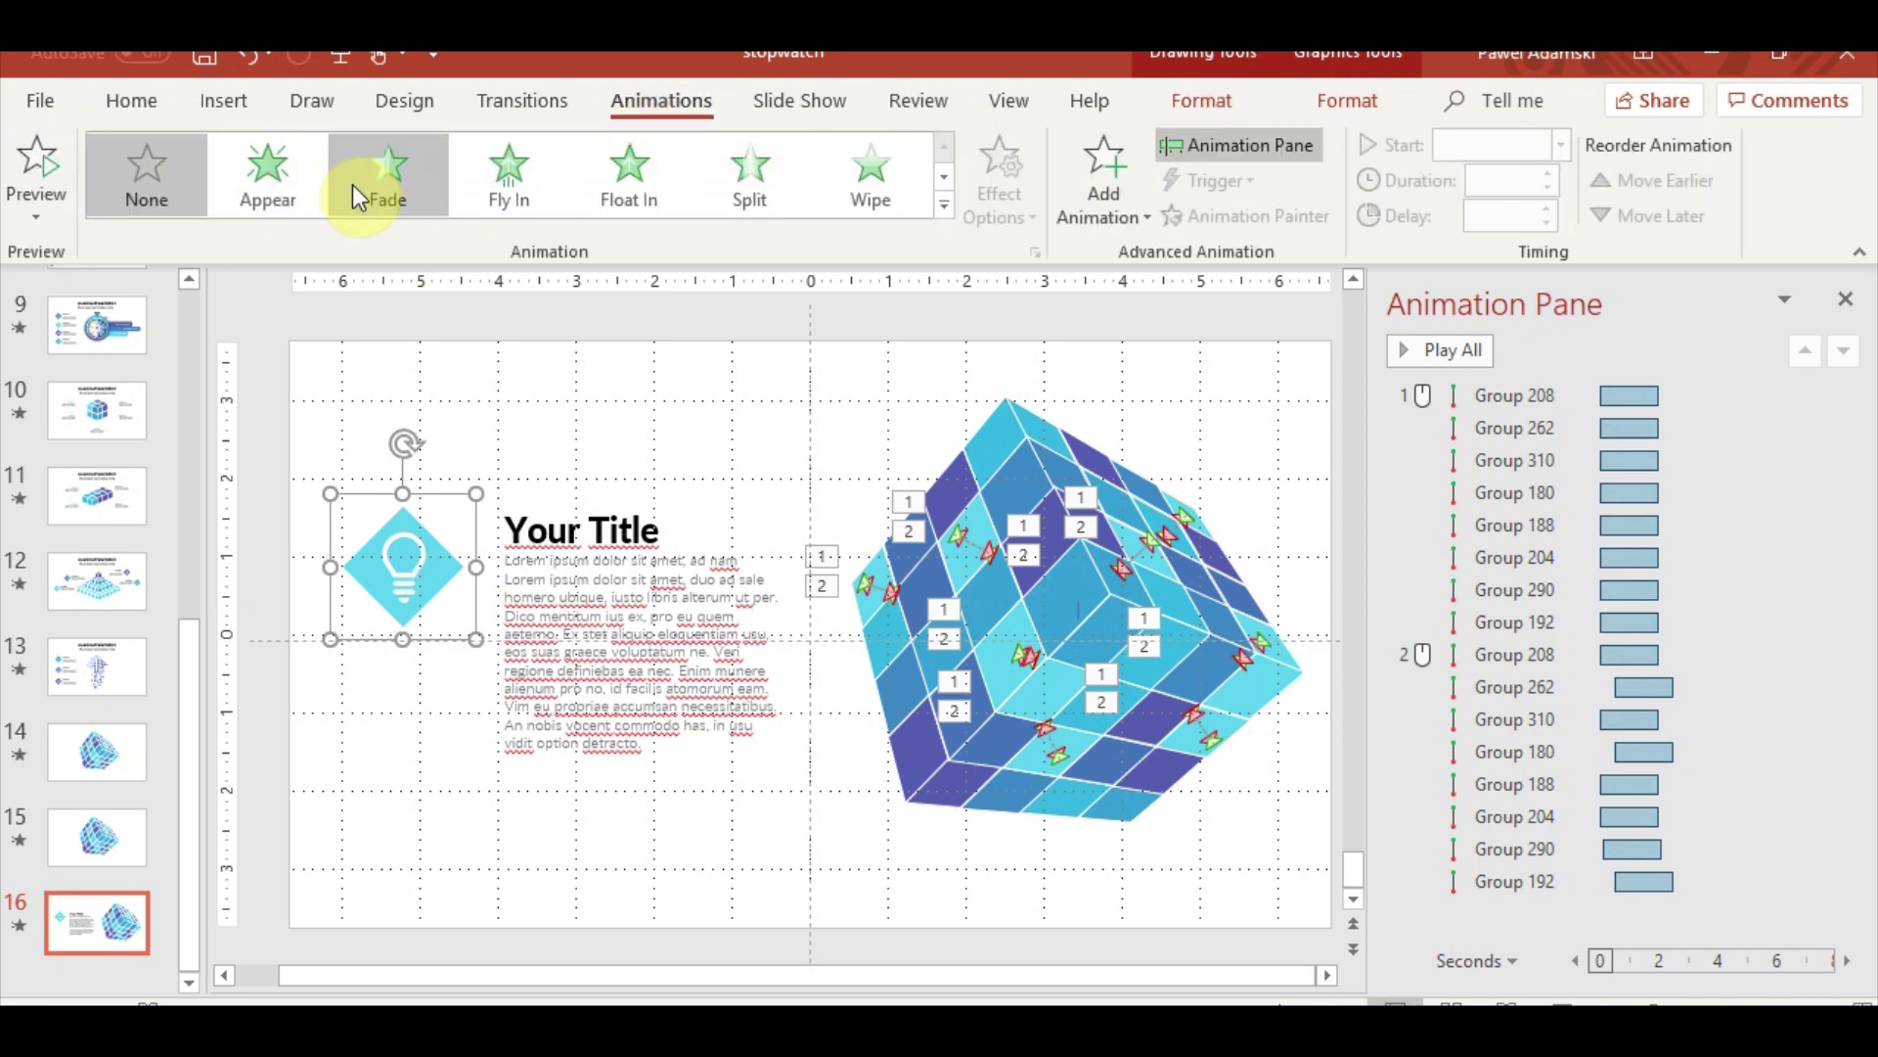
Give the lightbulb icon a Fly In entrance from the left
left_click(495, 188)
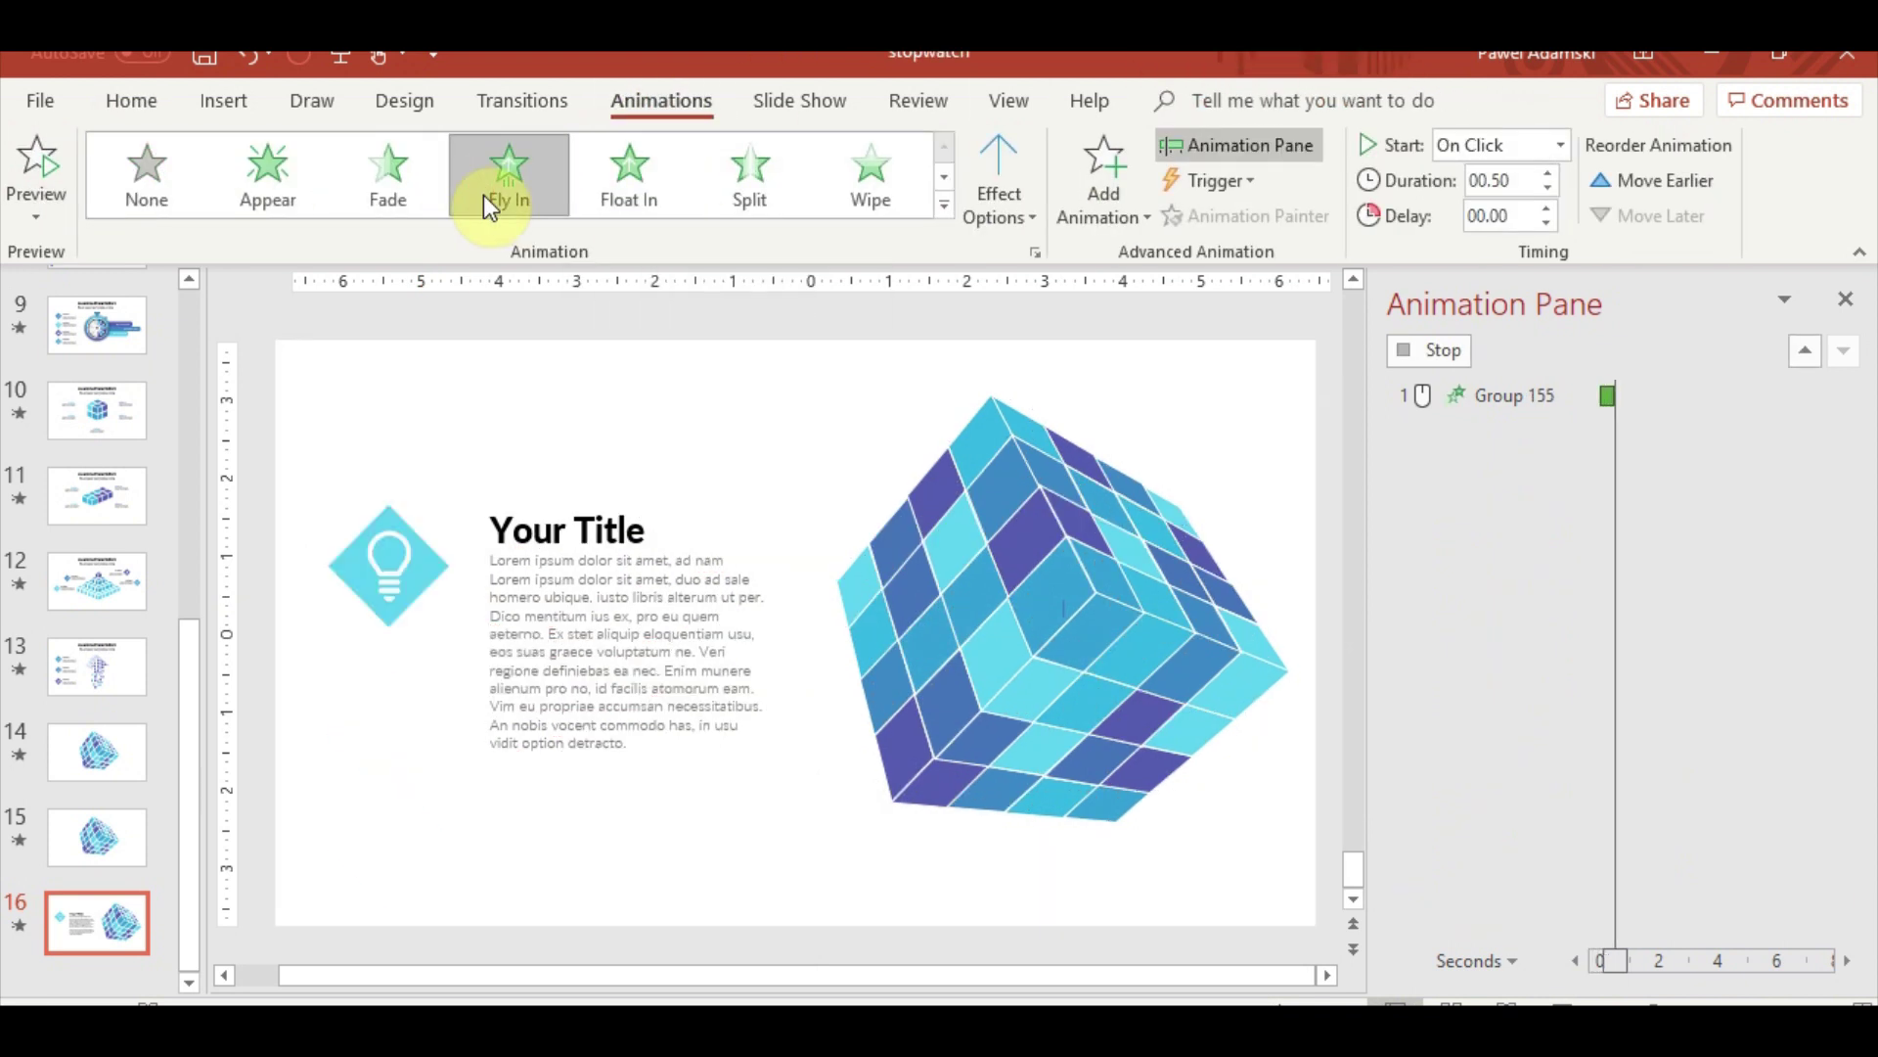
left_click(988, 206)
left_click(1013, 431)
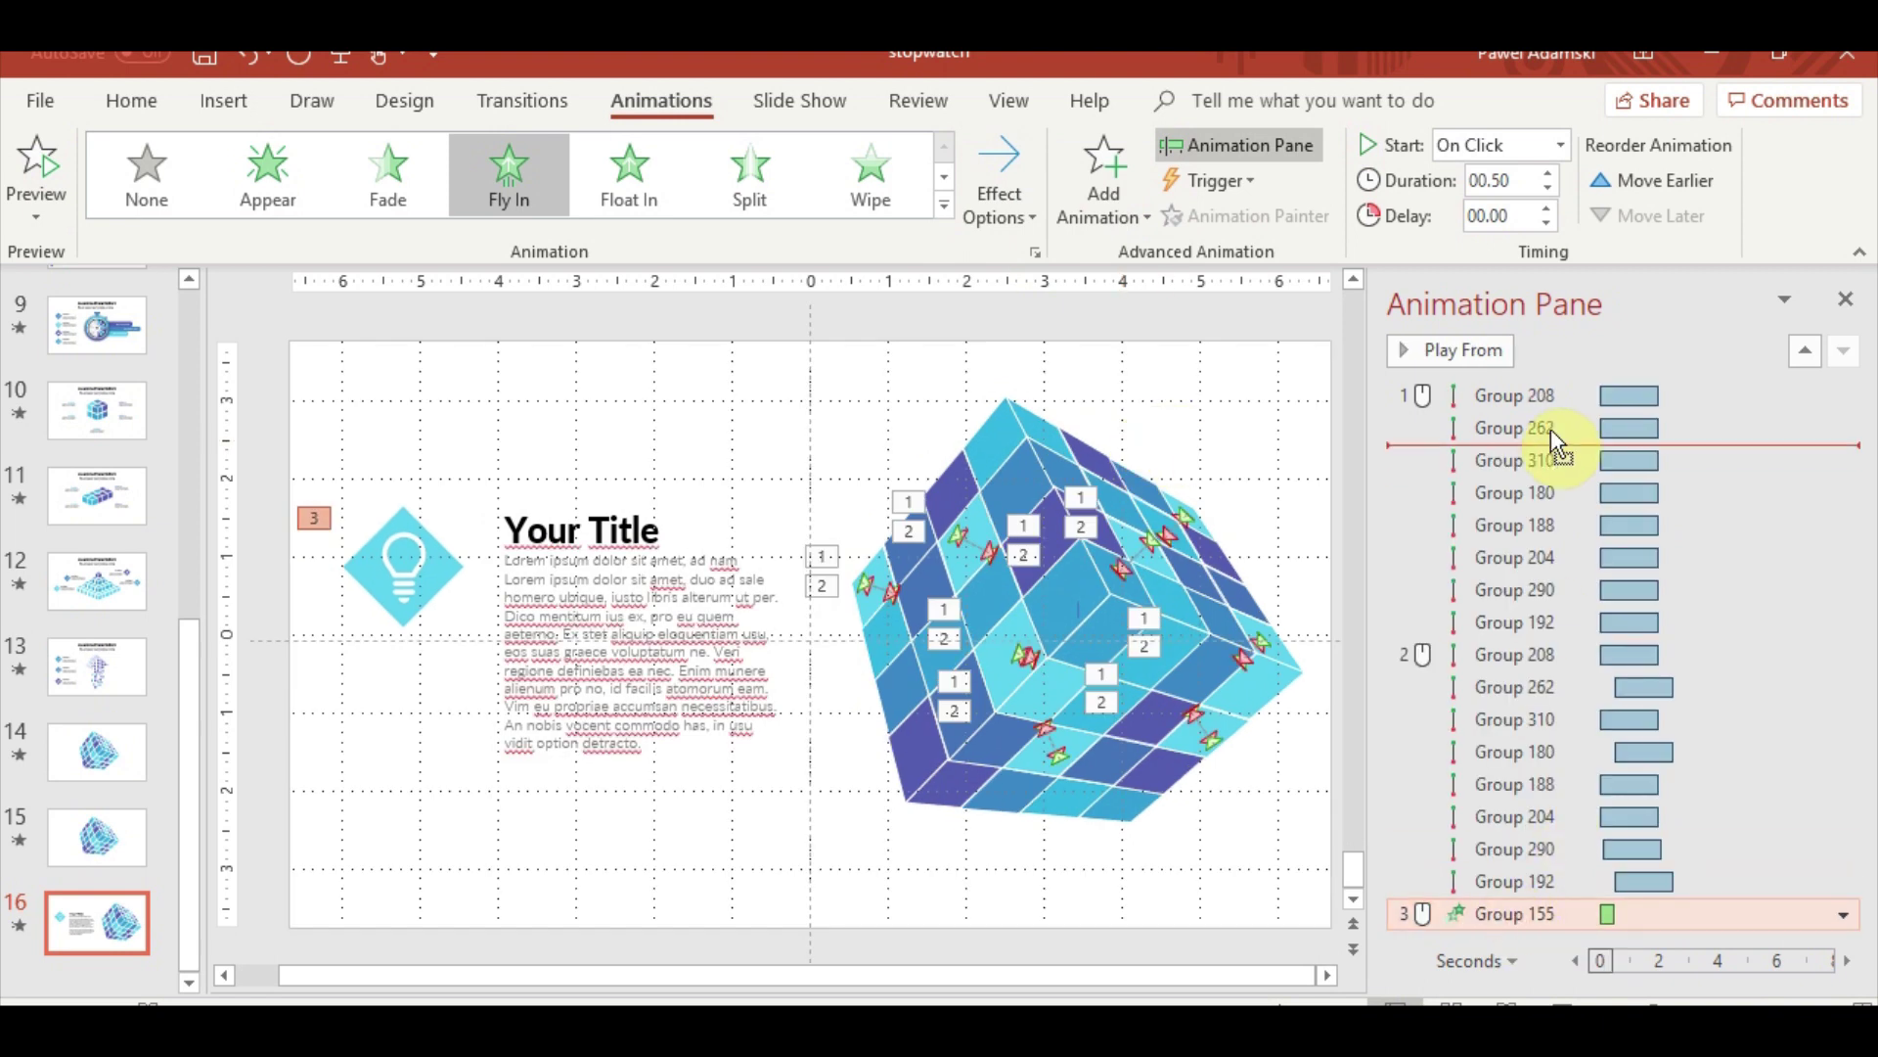
Place it under Group 208, With Previous, 0.70 s duration, 1.20 s delay, then preview
left_click_drag(1552, 428, 1559, 411)
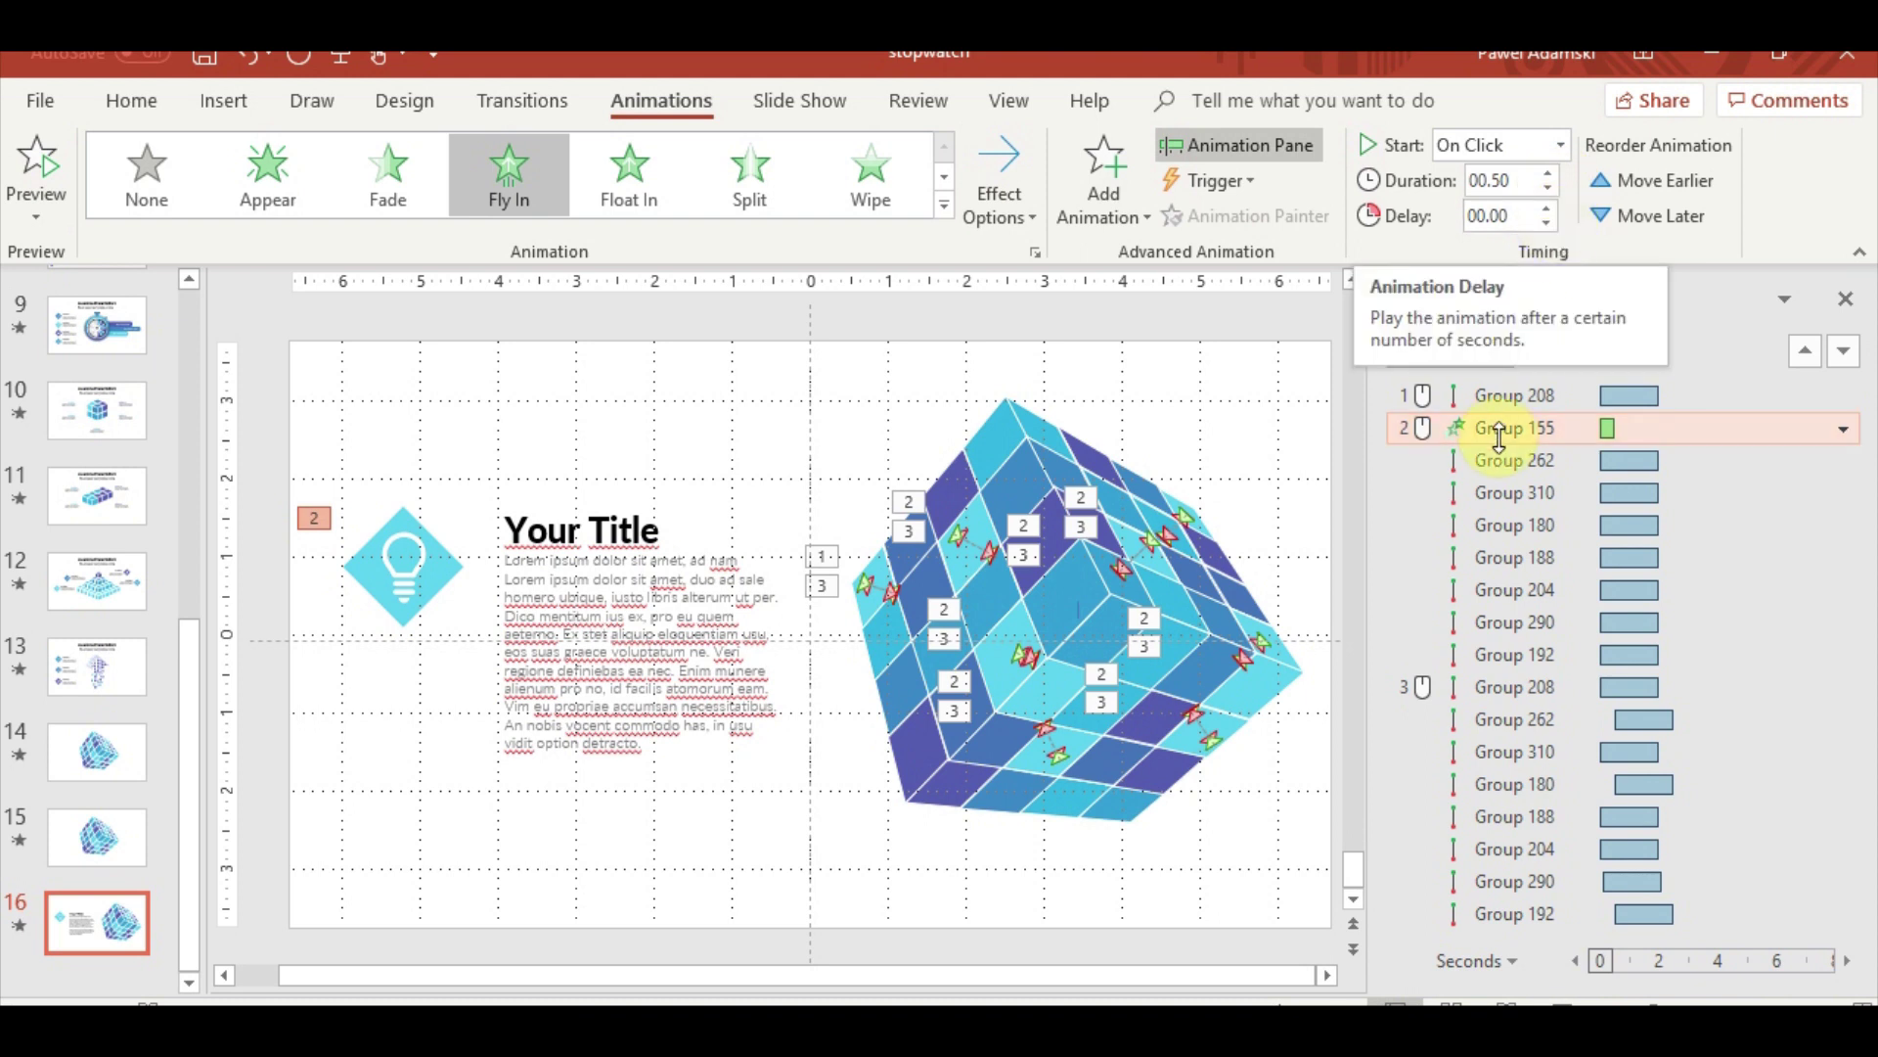
left_click(1843, 428)
left_click(1710, 533)
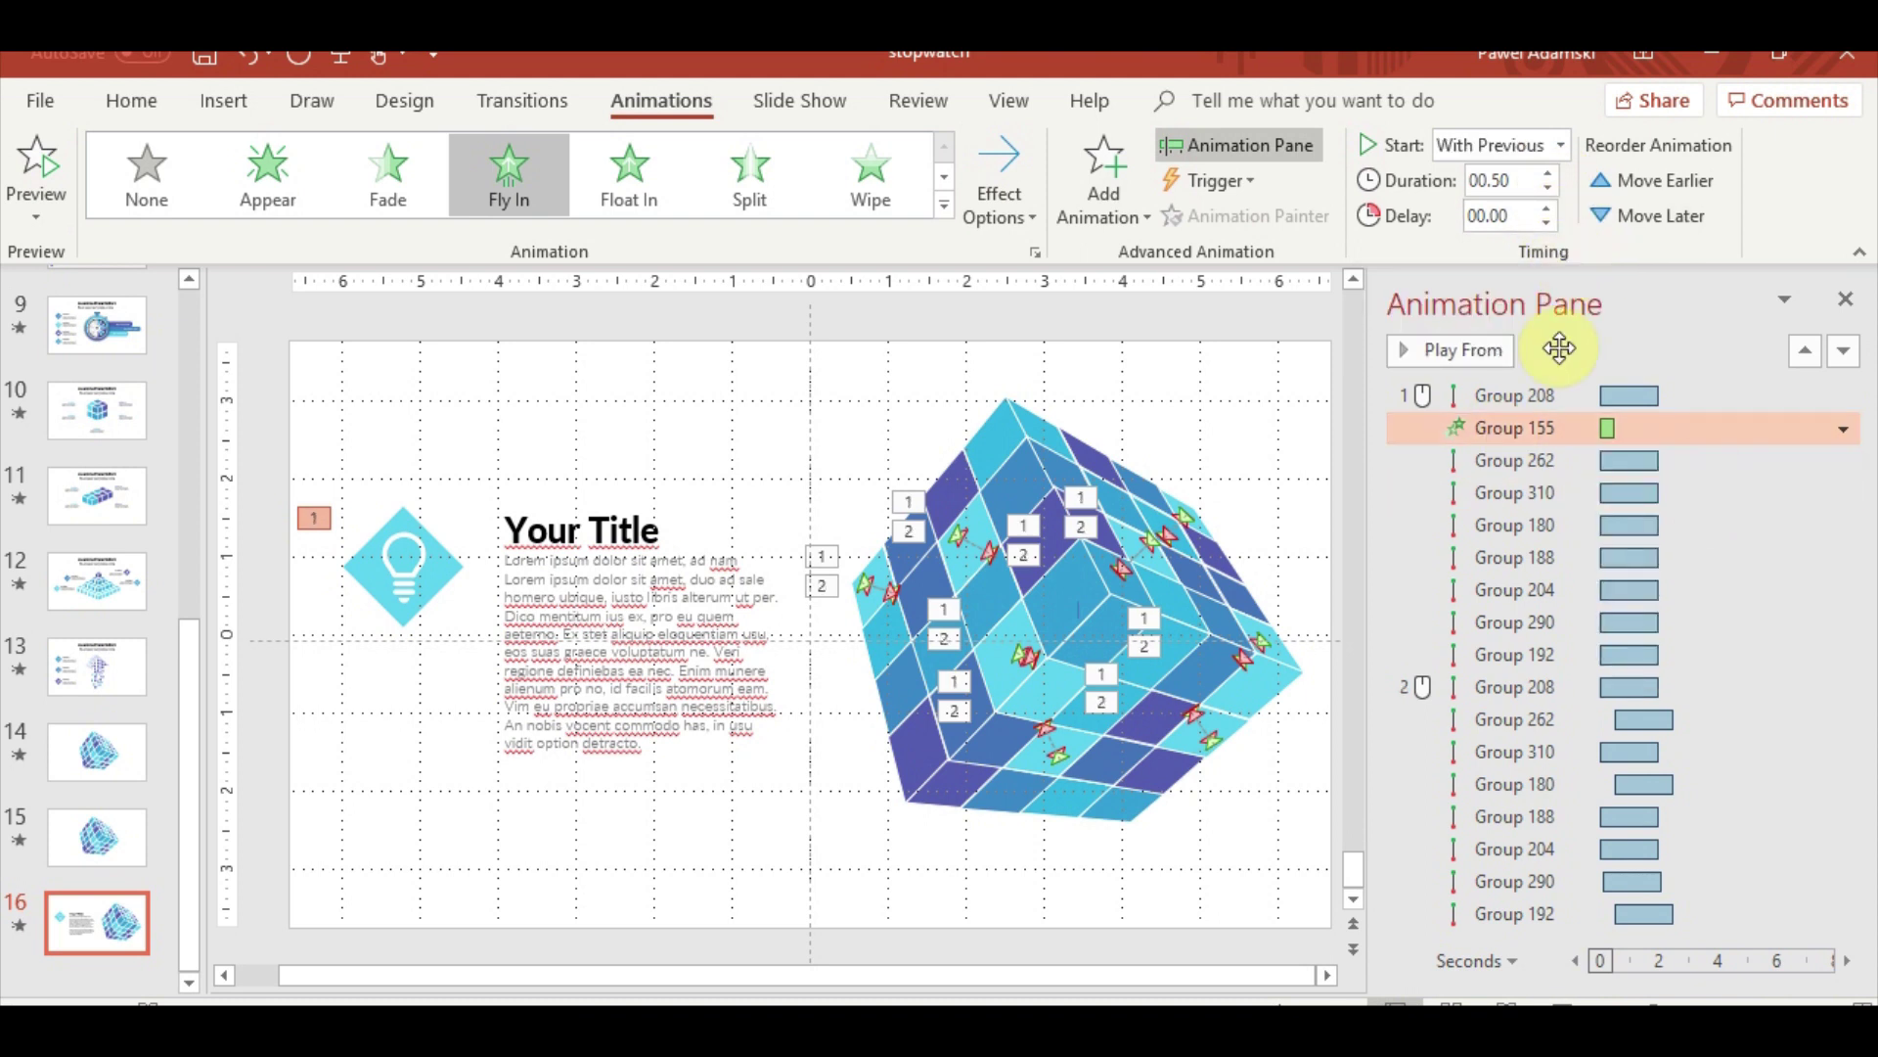
right_click(1556, 428)
left_click(1666, 562)
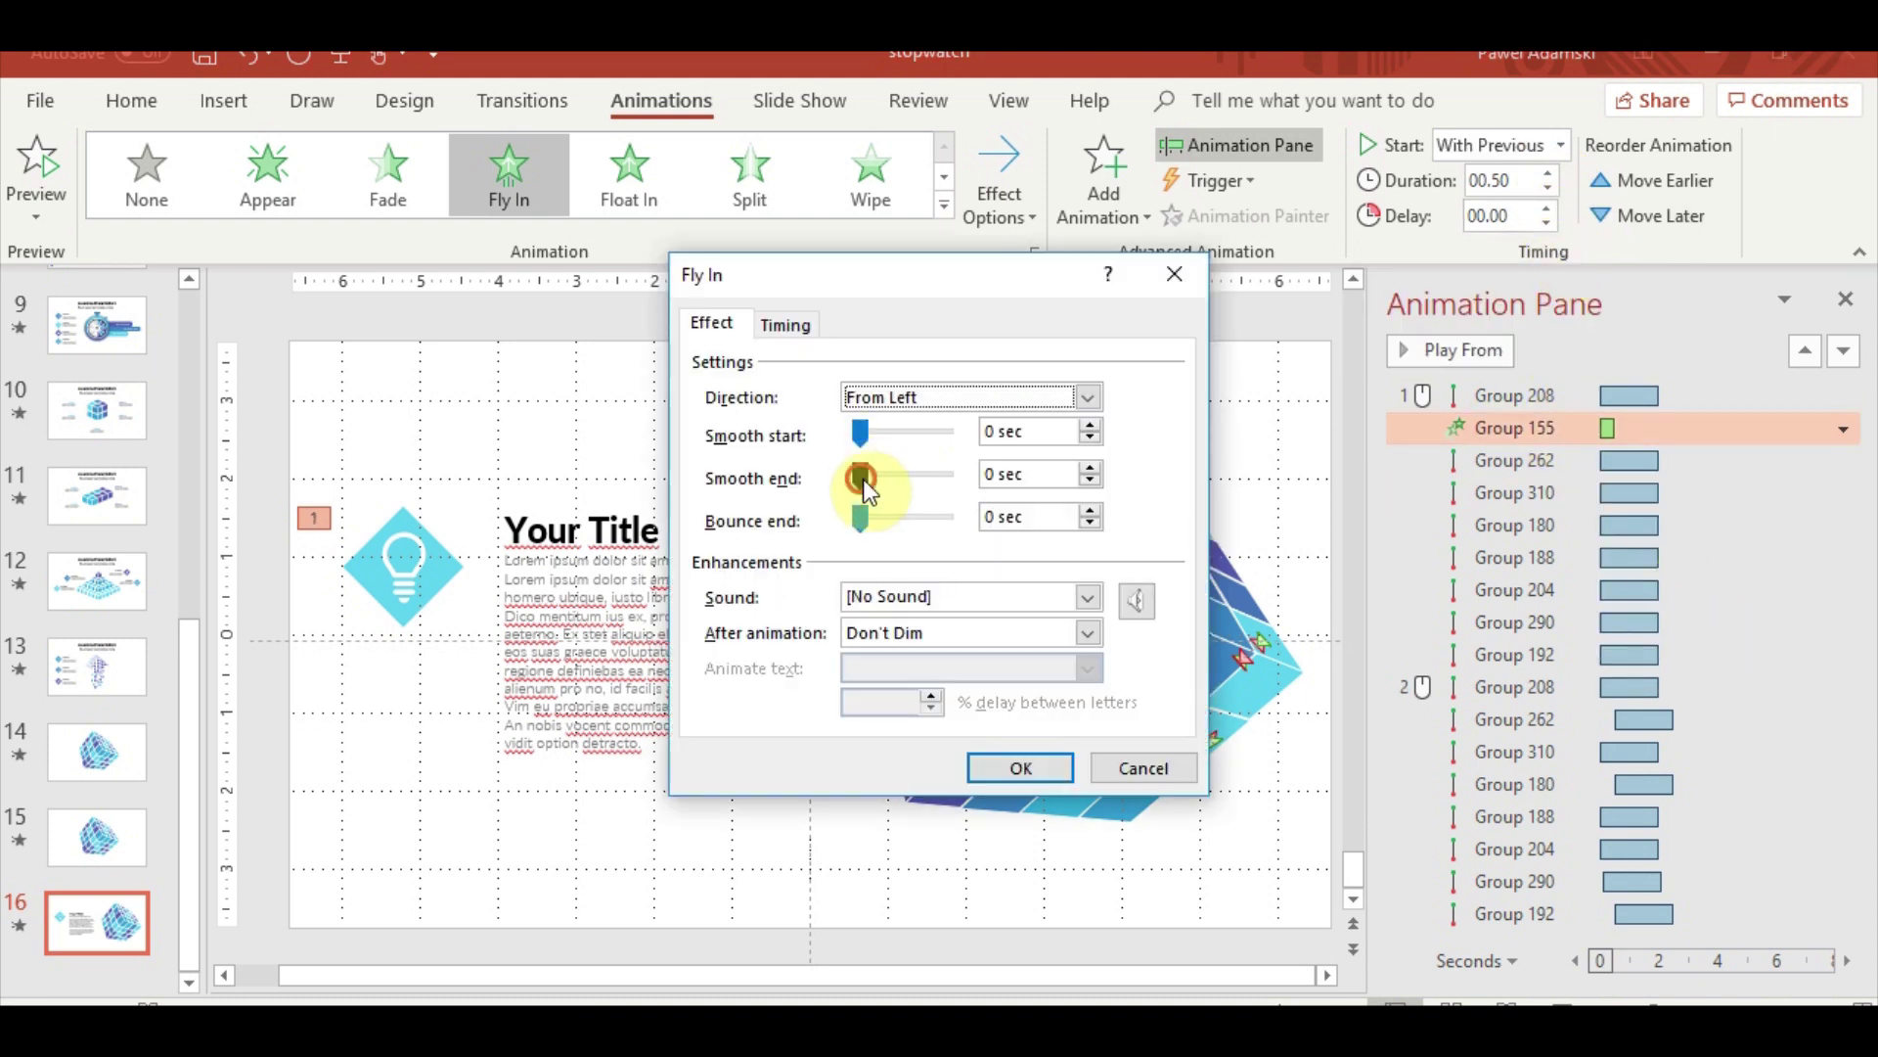
left_click(1020, 767)
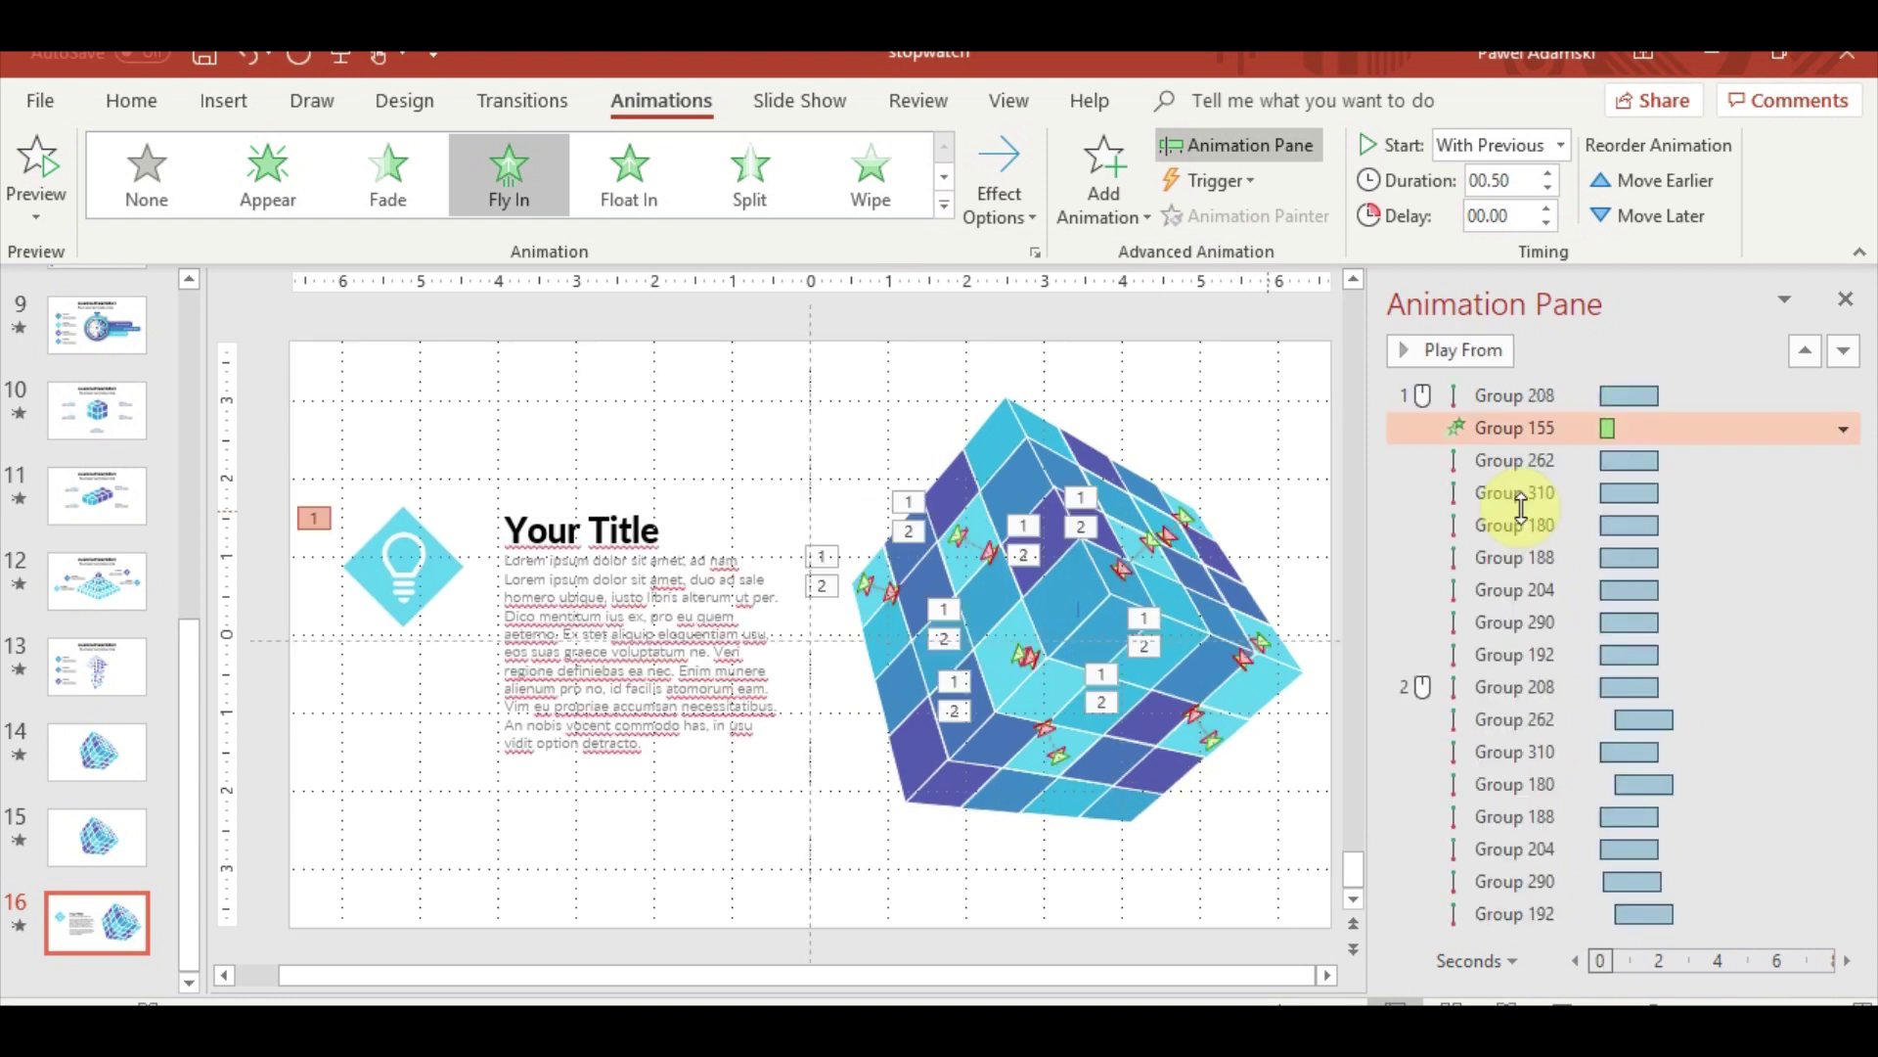
mouse_move(1601, 428)
left_mouse_down()
mouse_move(1655, 435)
mouse_move(1634, 431)
left_mouse_up()
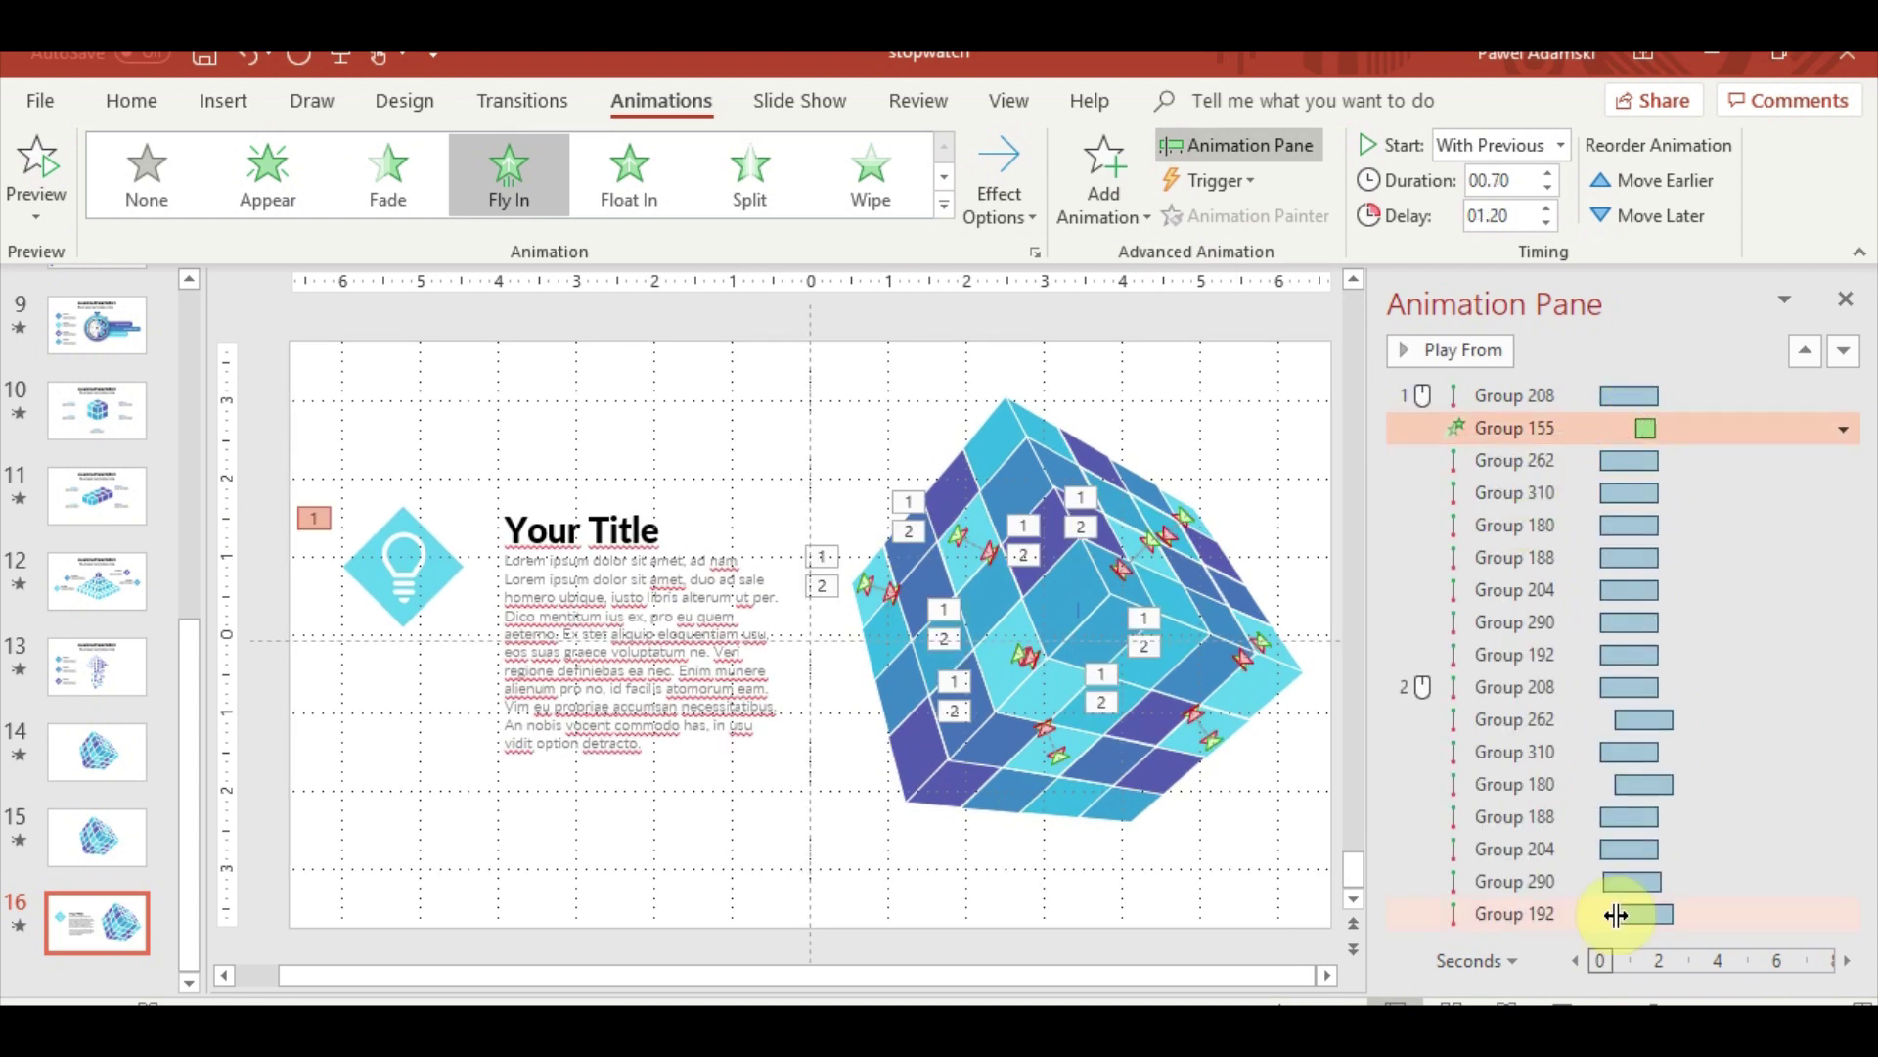
left_click(1479, 350)
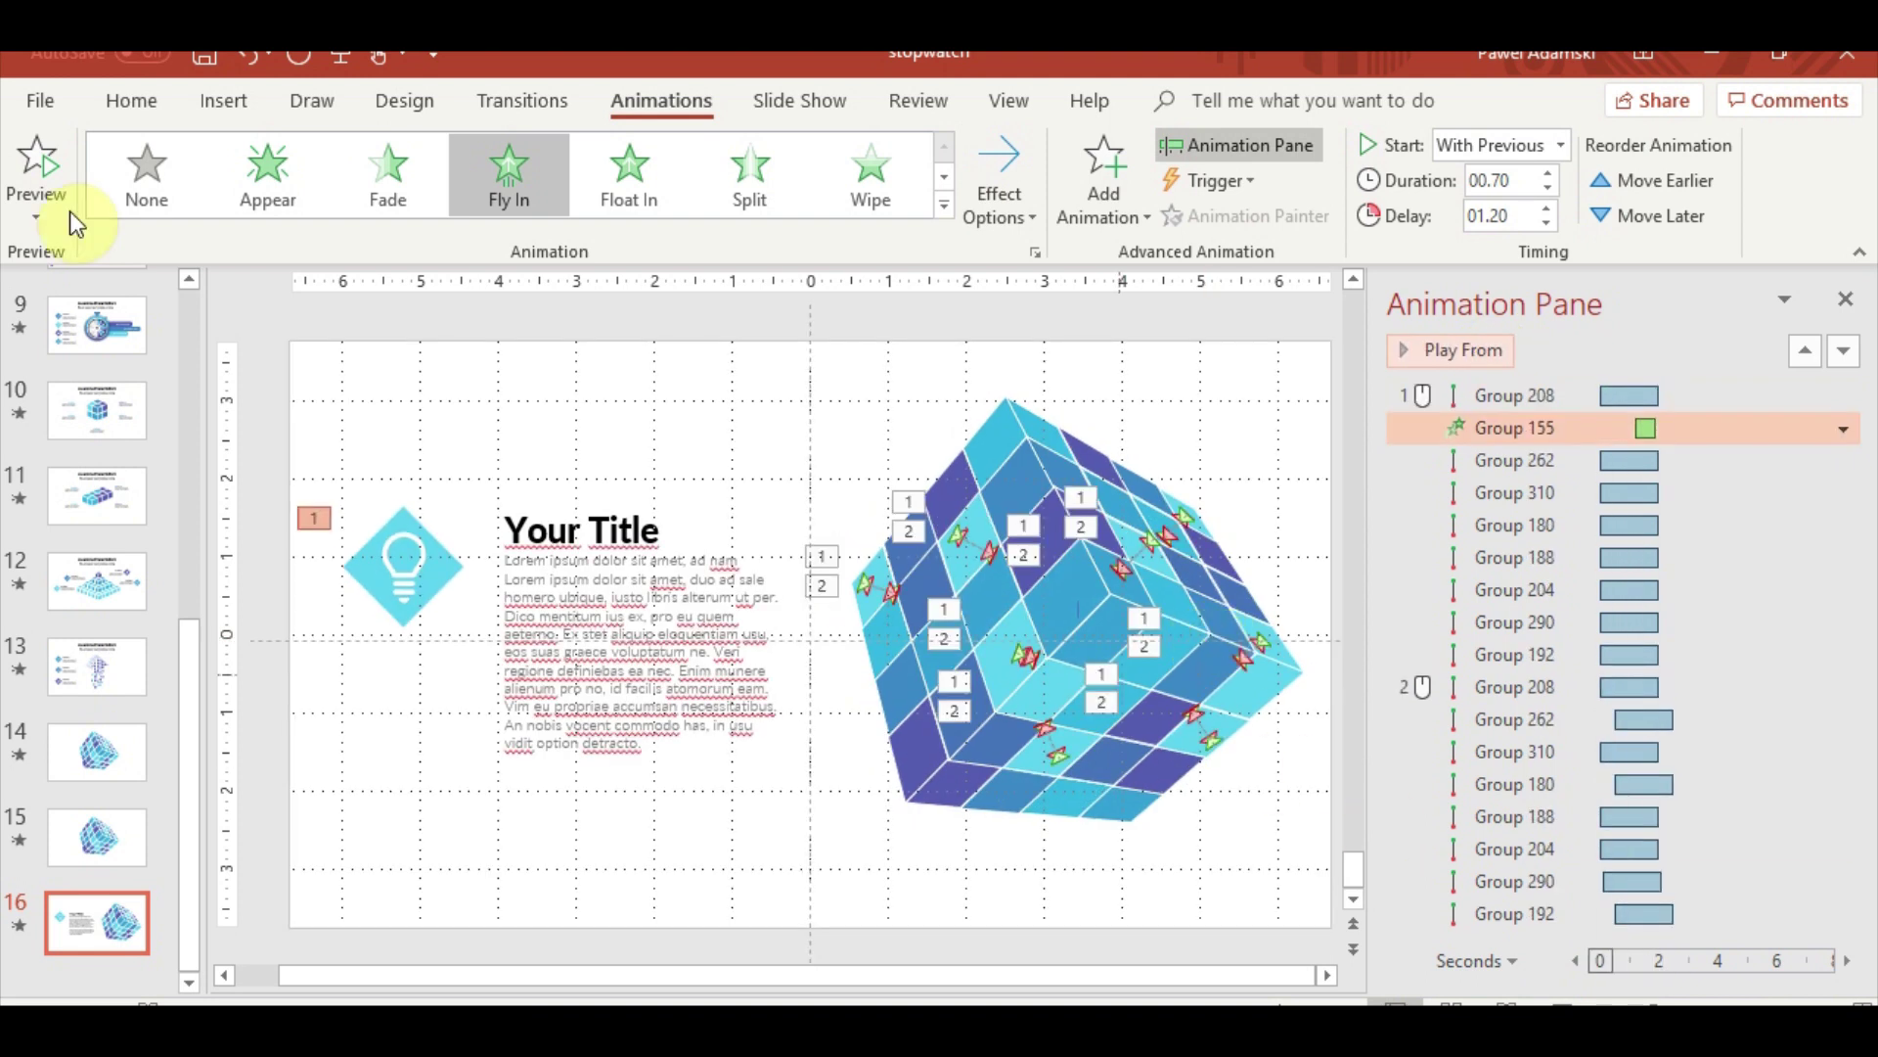
left_click(1507, 1003)
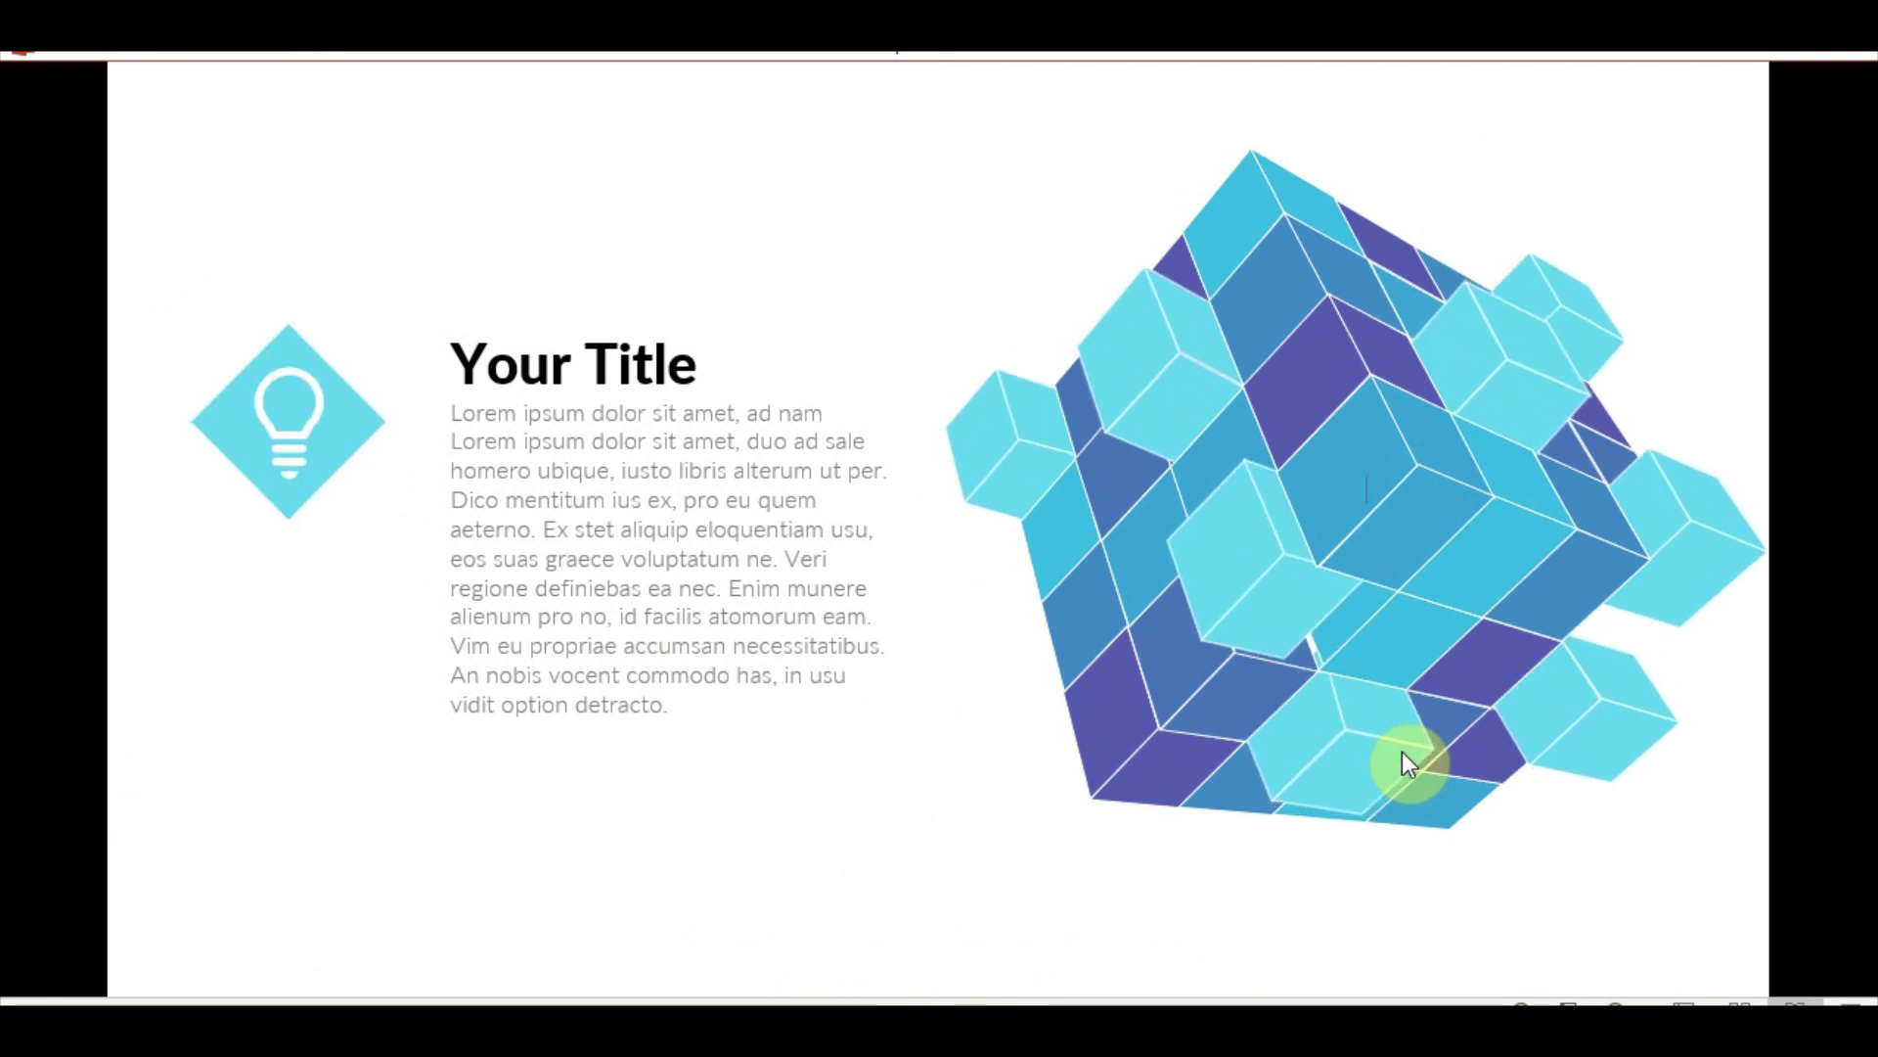
key("Escape")
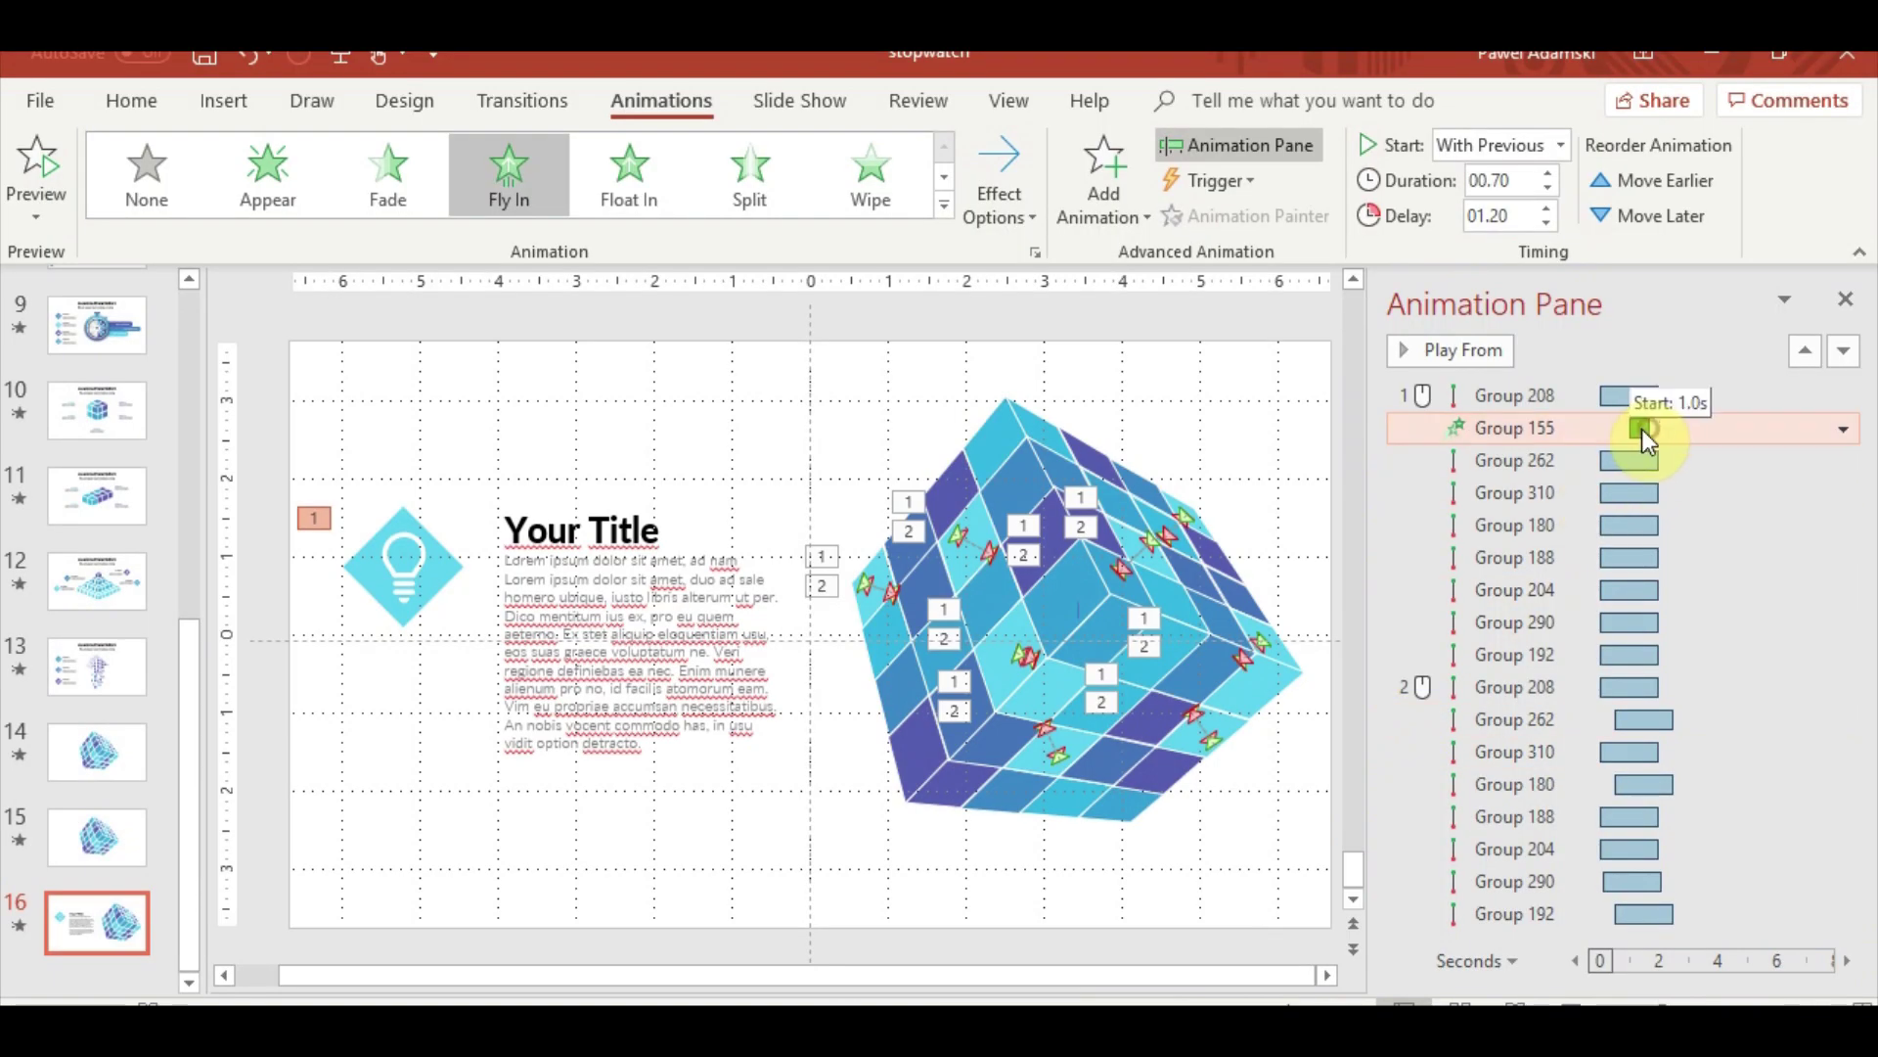
left_click(1507, 1003)
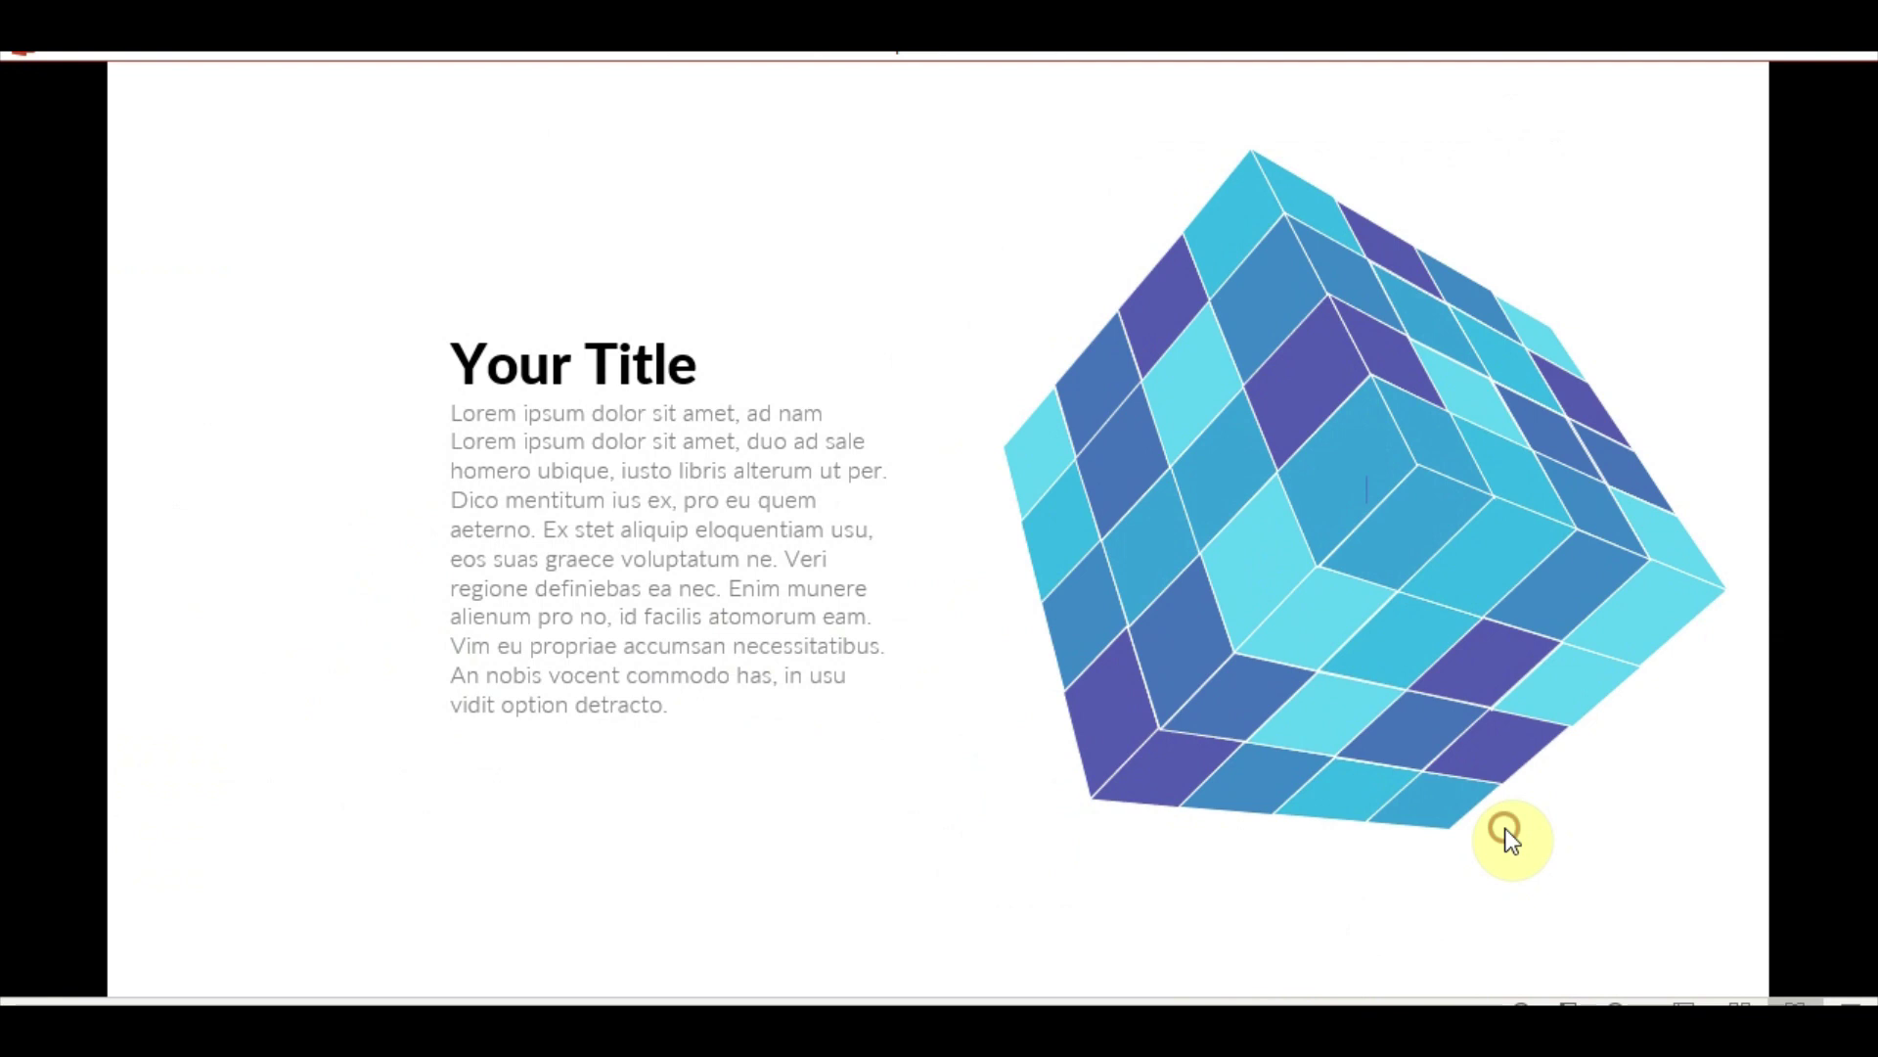
key("Escape")
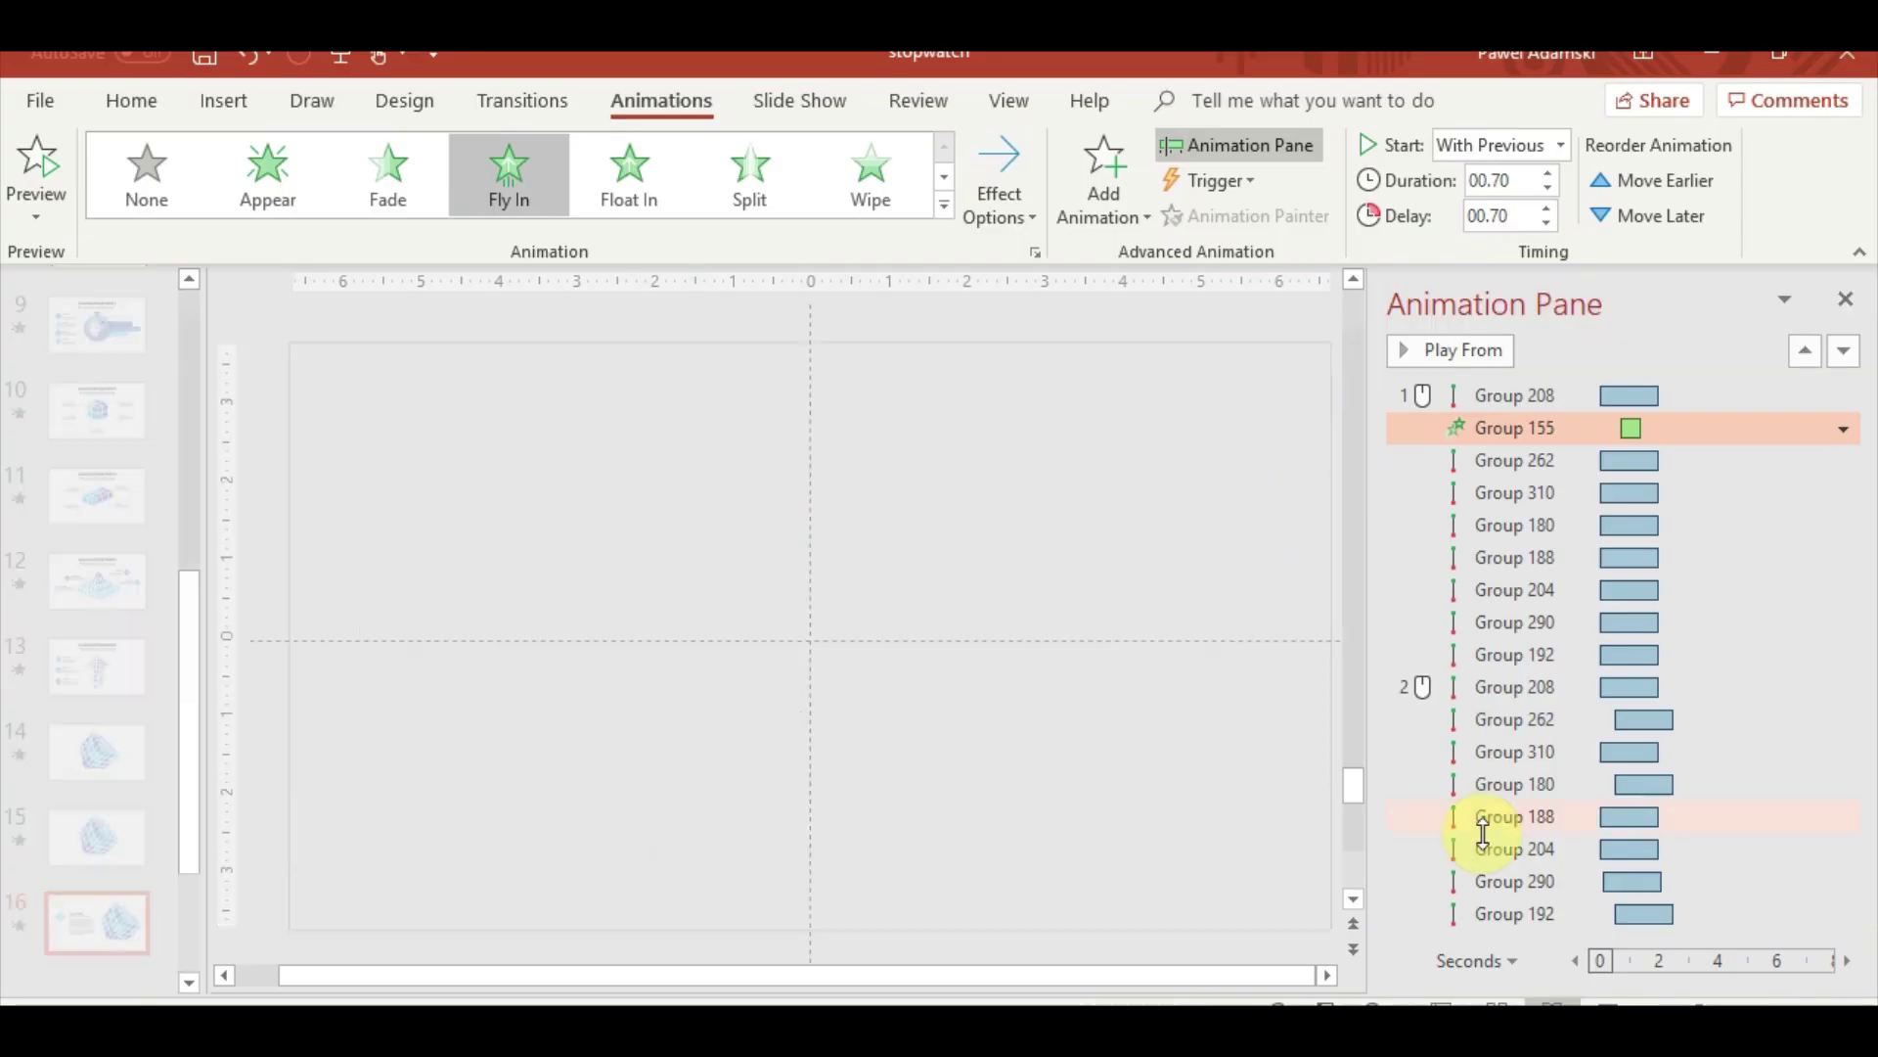
left_click(683, 547)
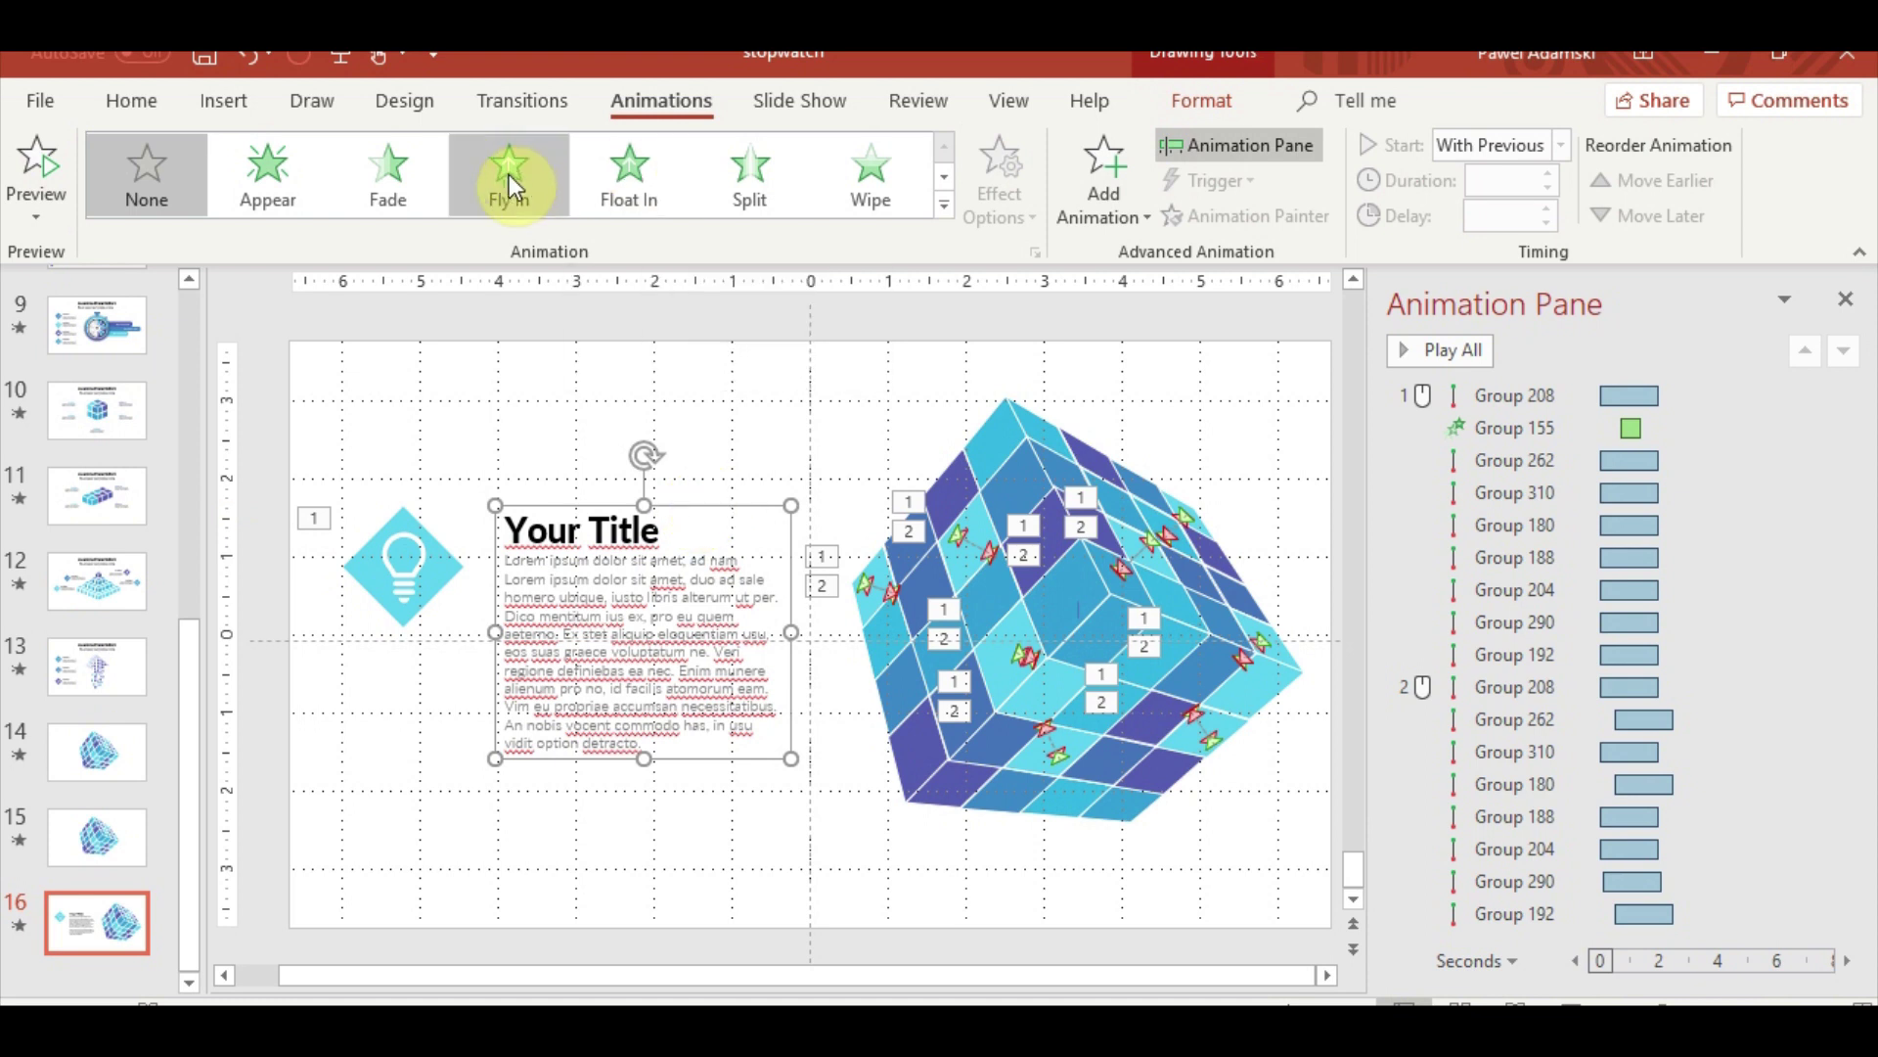
Add a Float In to the text box, after Group 155, starting With Previous, and preview
left_click(636, 182)
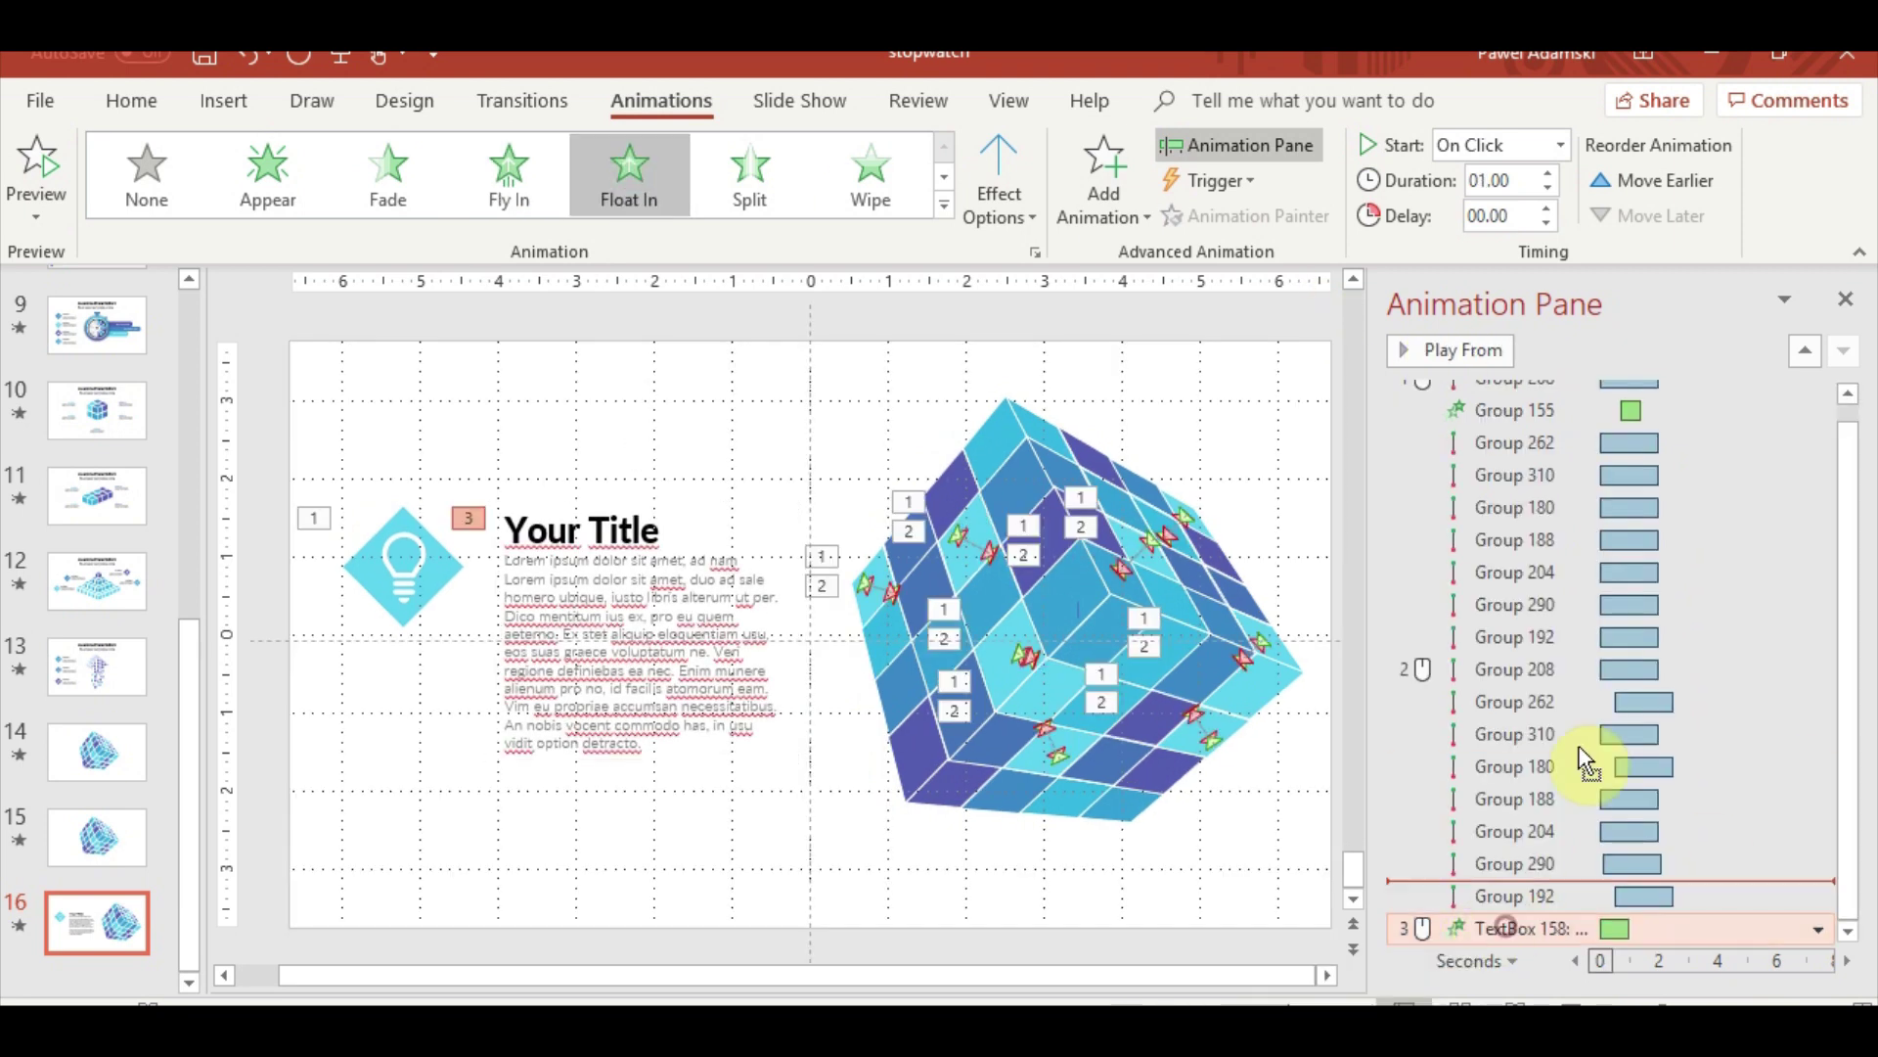
mouse_move(1587, 761)
left_mouse_down()
mouse_move(1543, 430)
mouse_move(1640, 442)
left_mouse_up()
left_click(1531, 145)
left_click(1519, 208)
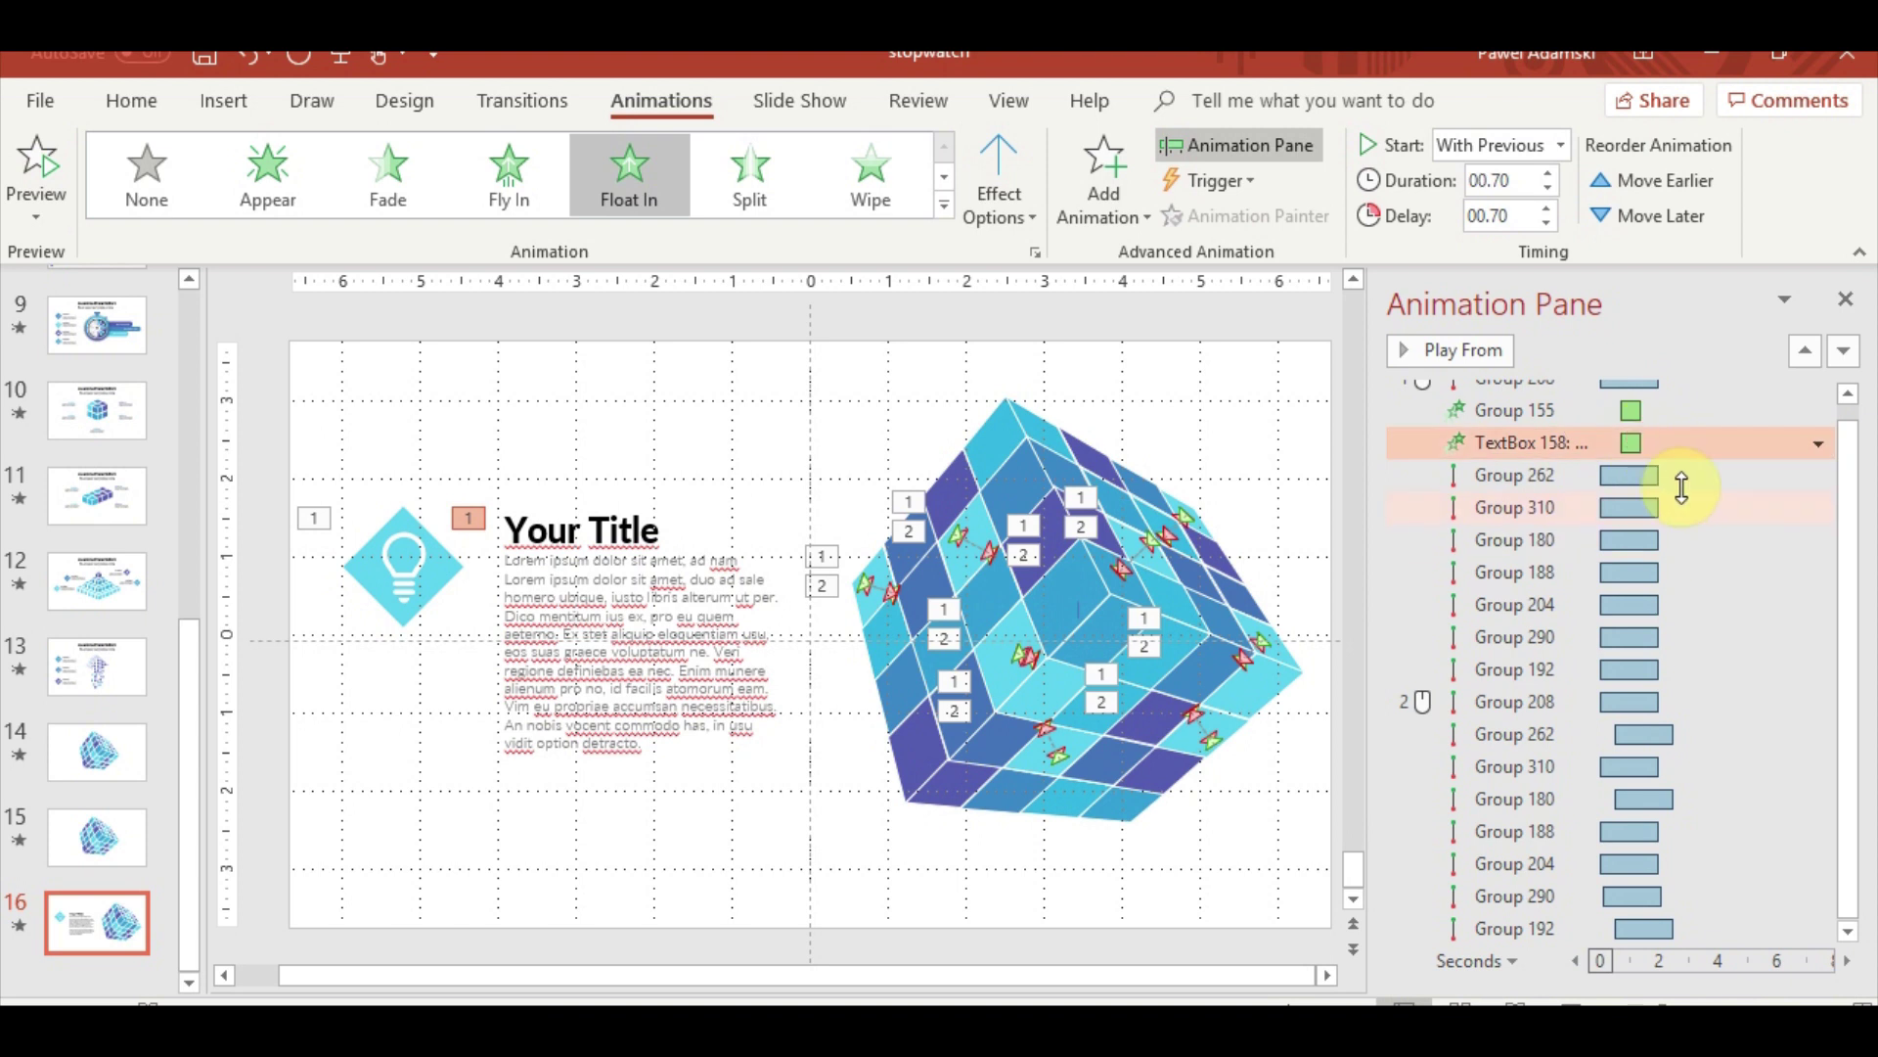
right_click(1558, 452)
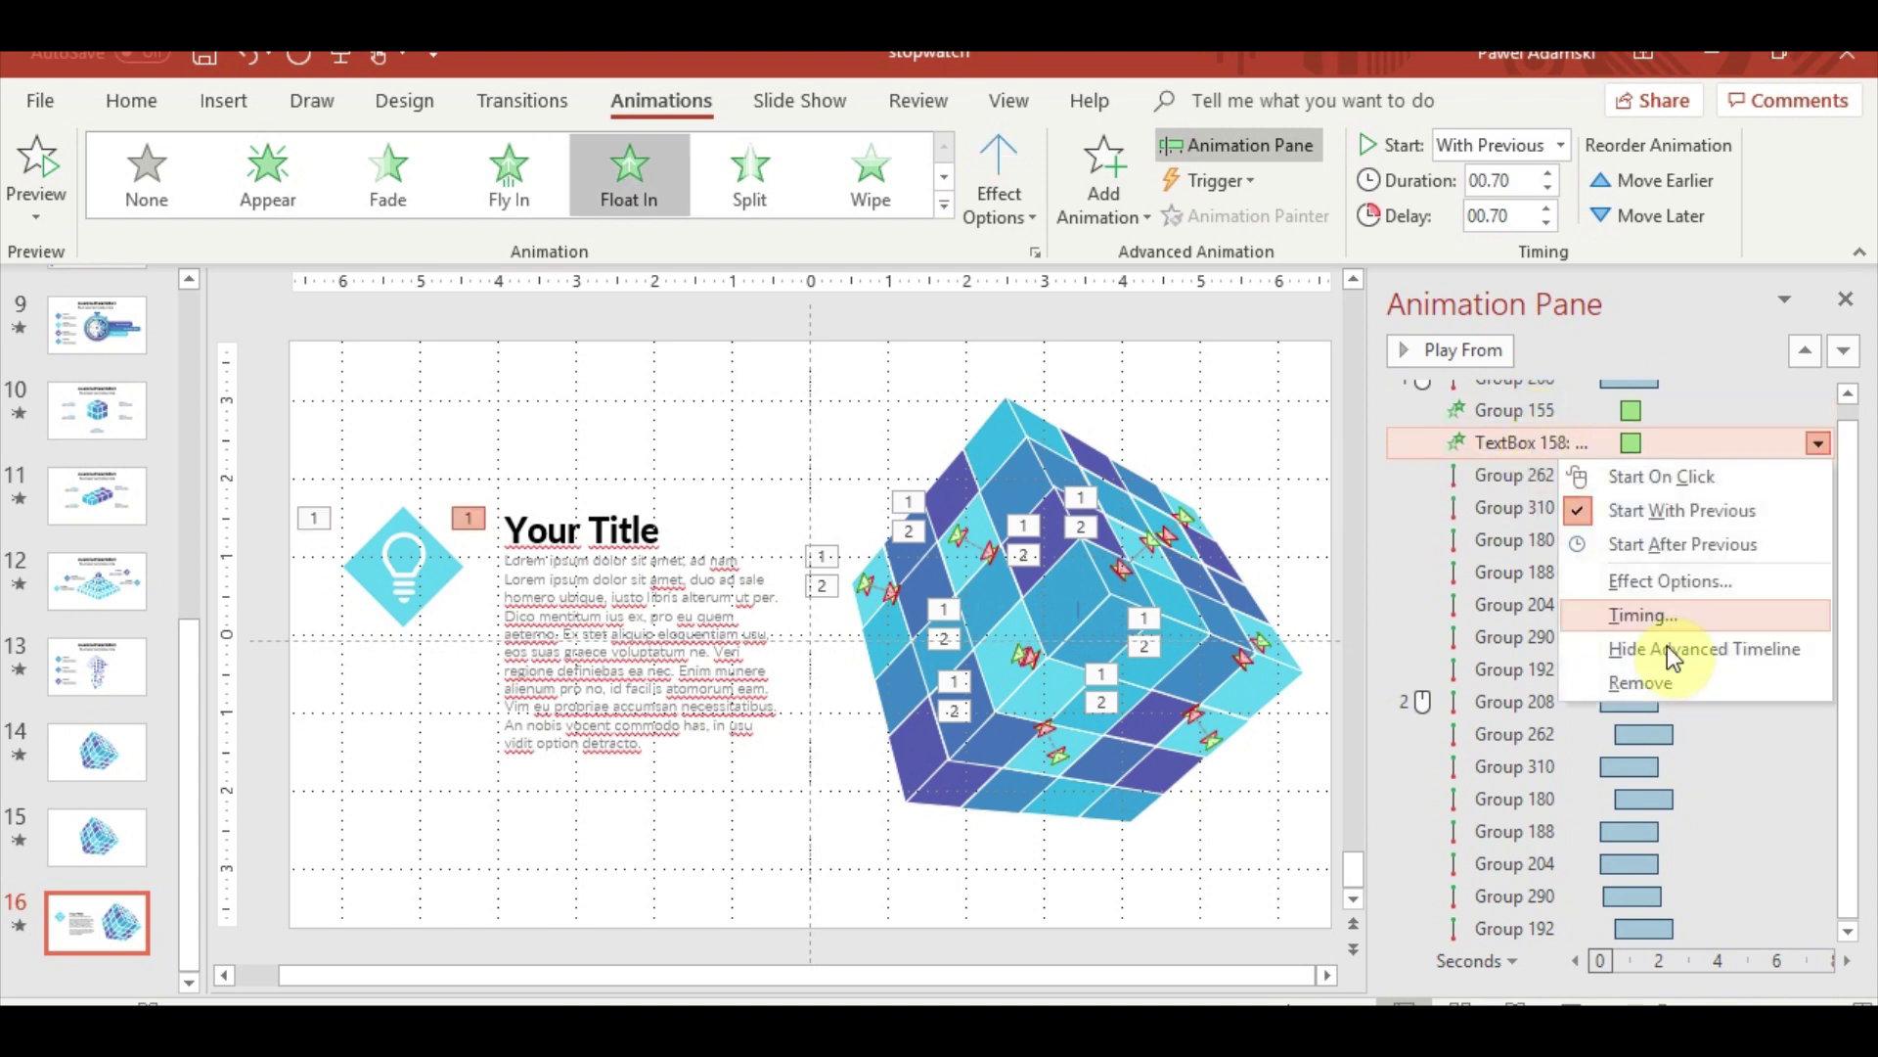
left_click(1682, 581)
left_click(1174, 310)
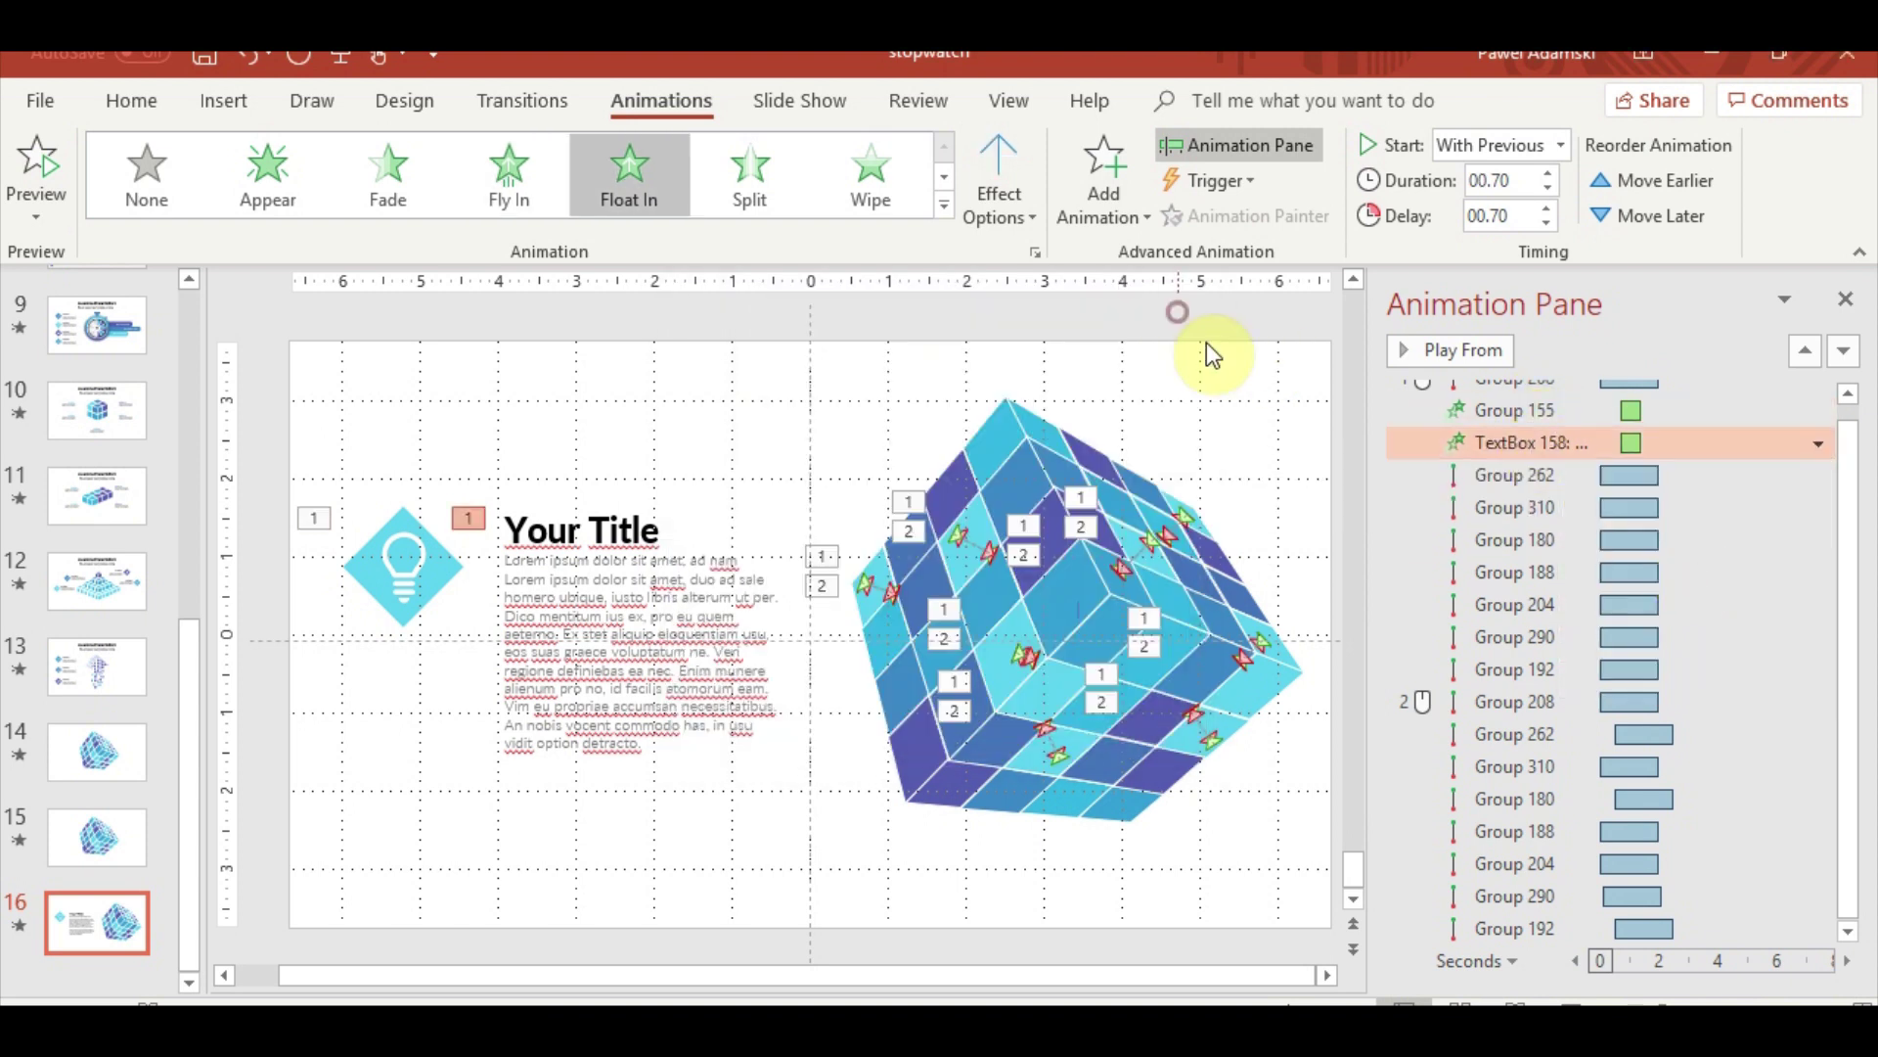
left_click(1556, 1000)
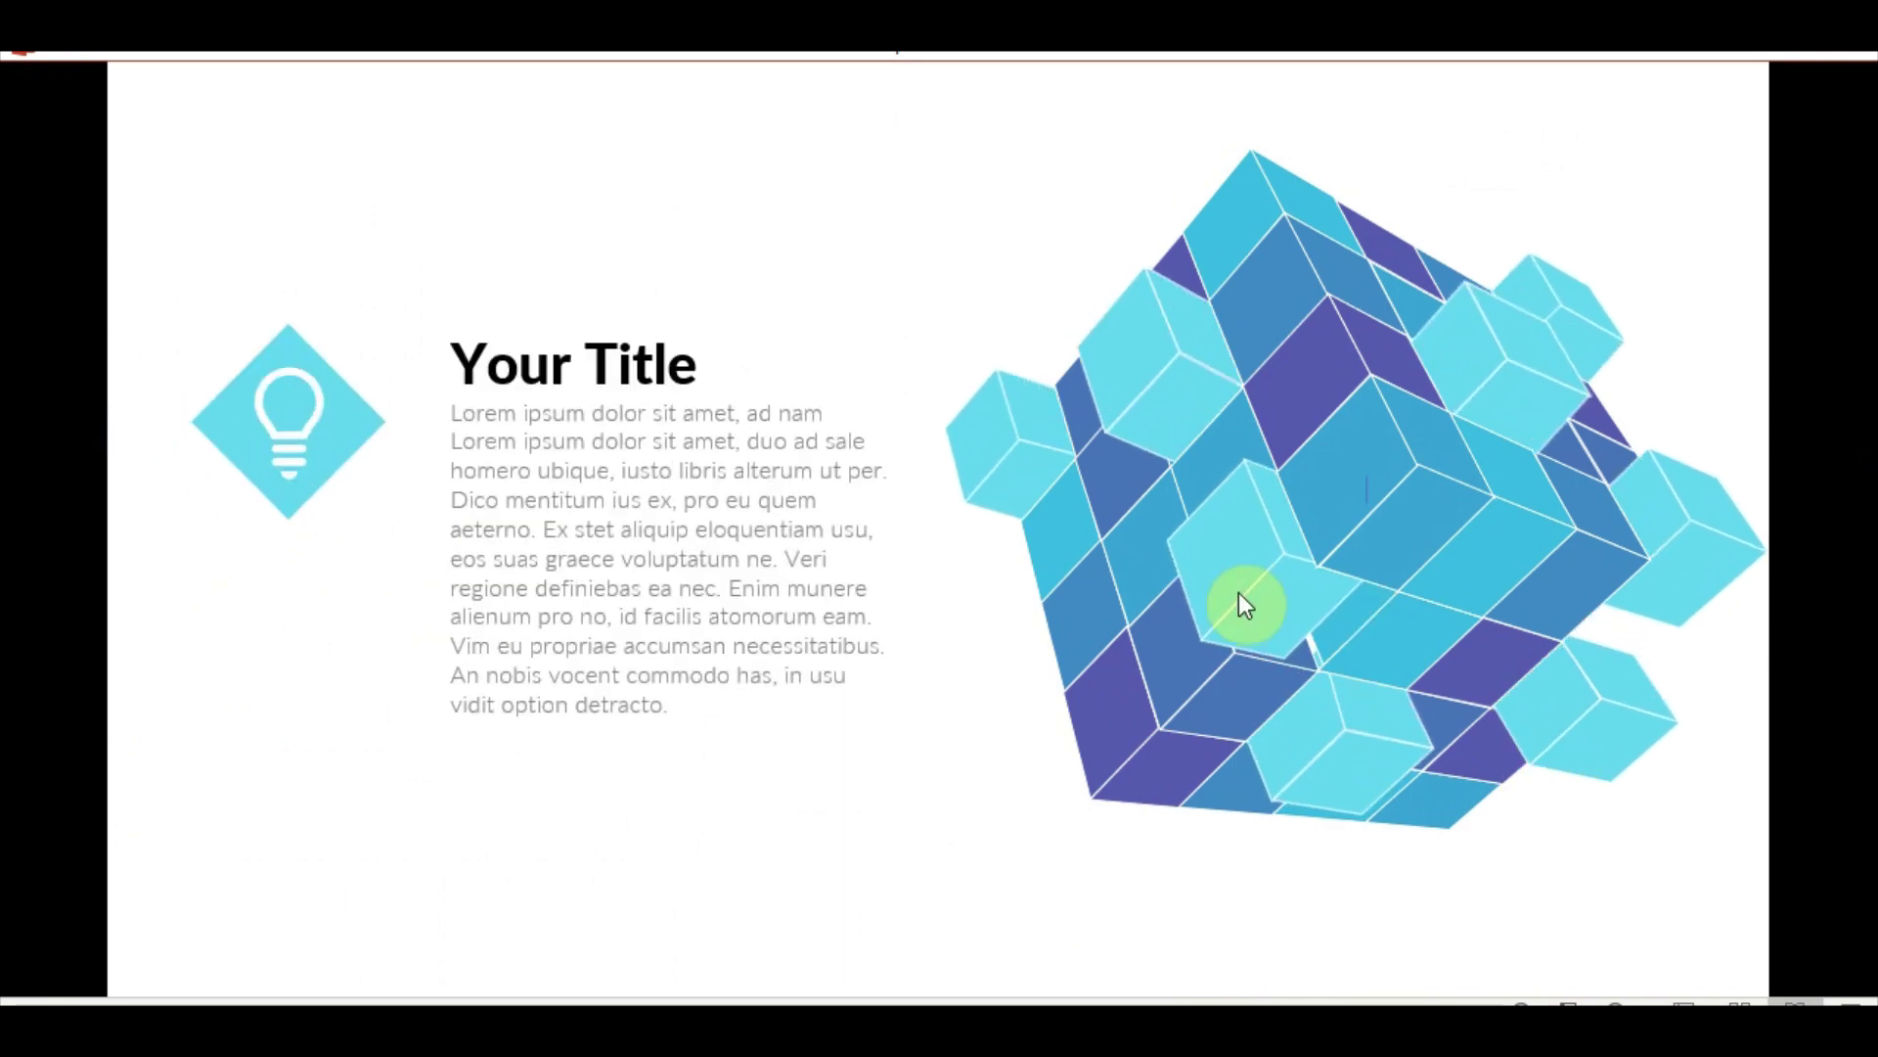
left_click(1066, 573)
left_click(1072, 577)
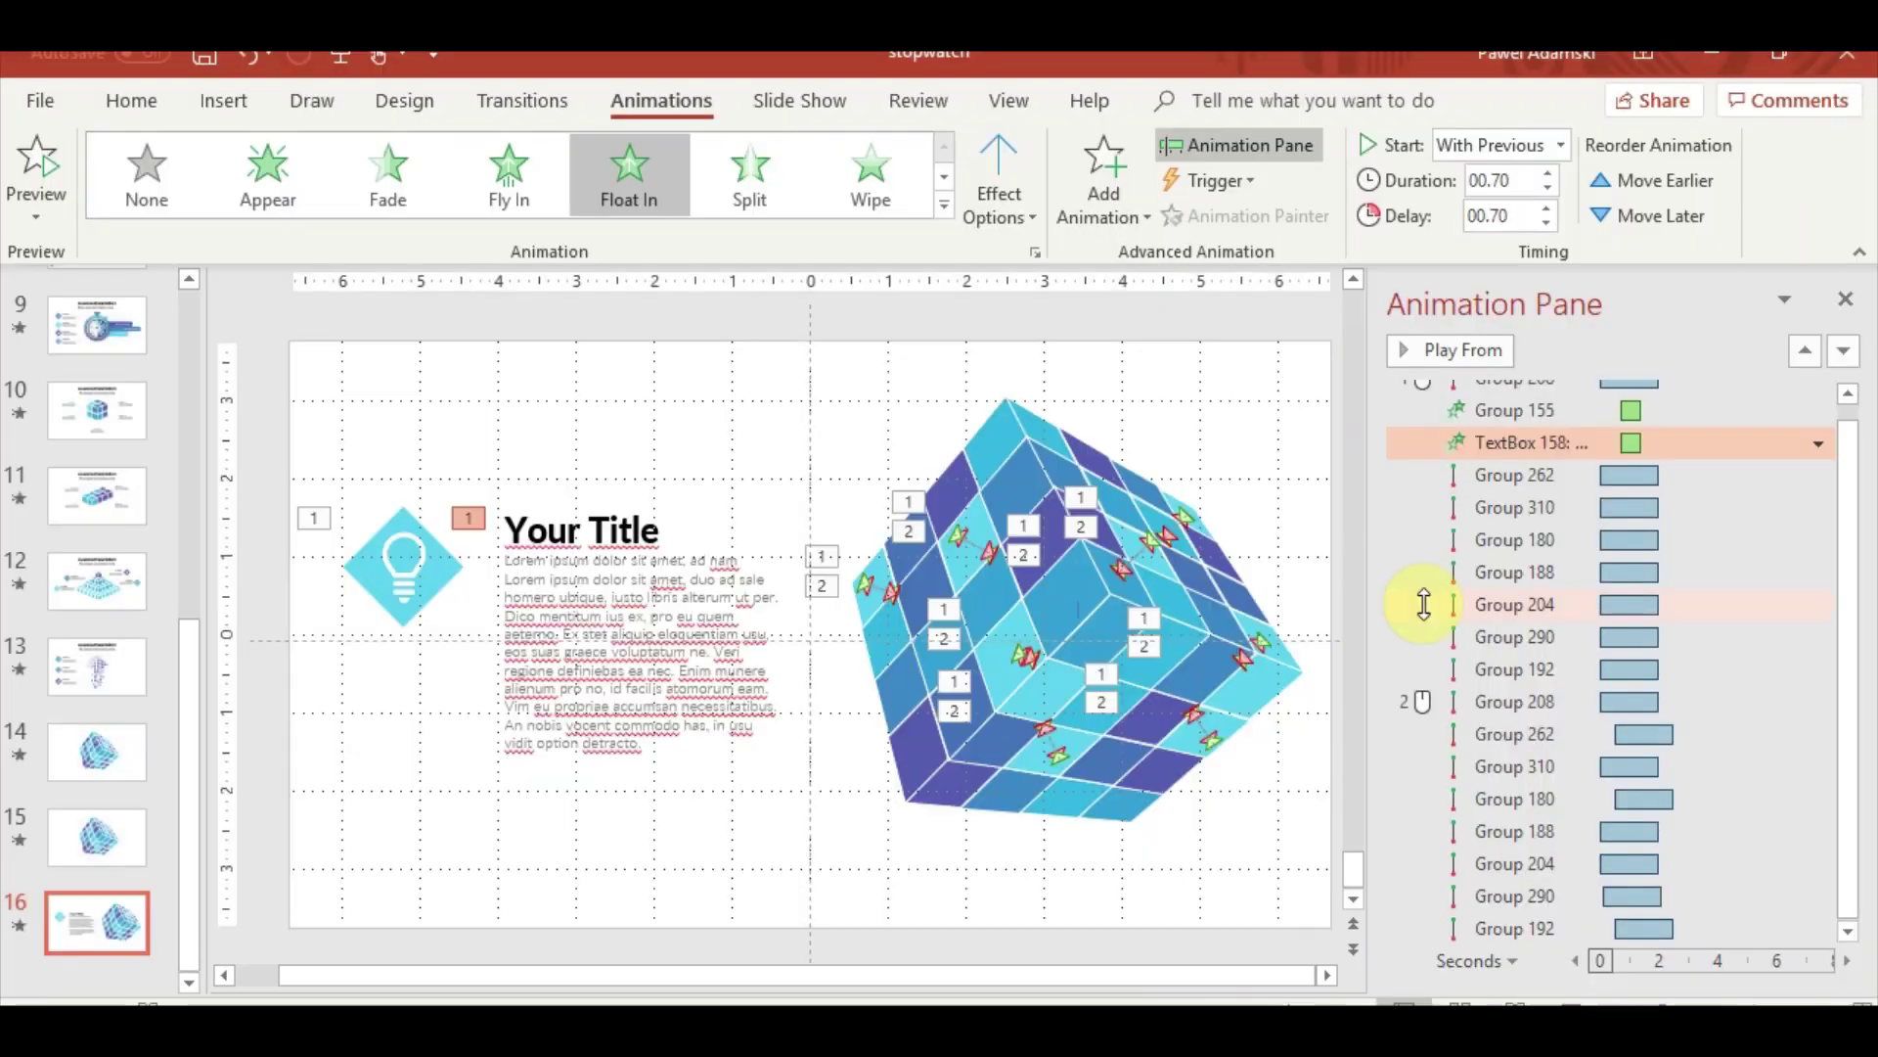
Set the text animation to 1.05 s duration and 0.40 s delay, then replay the show
left_click(1497, 410)
left_click(1497, 442, "ctrl")
left_click_drag(1497, 475, 1497, 450)
left_click(1497, 445)
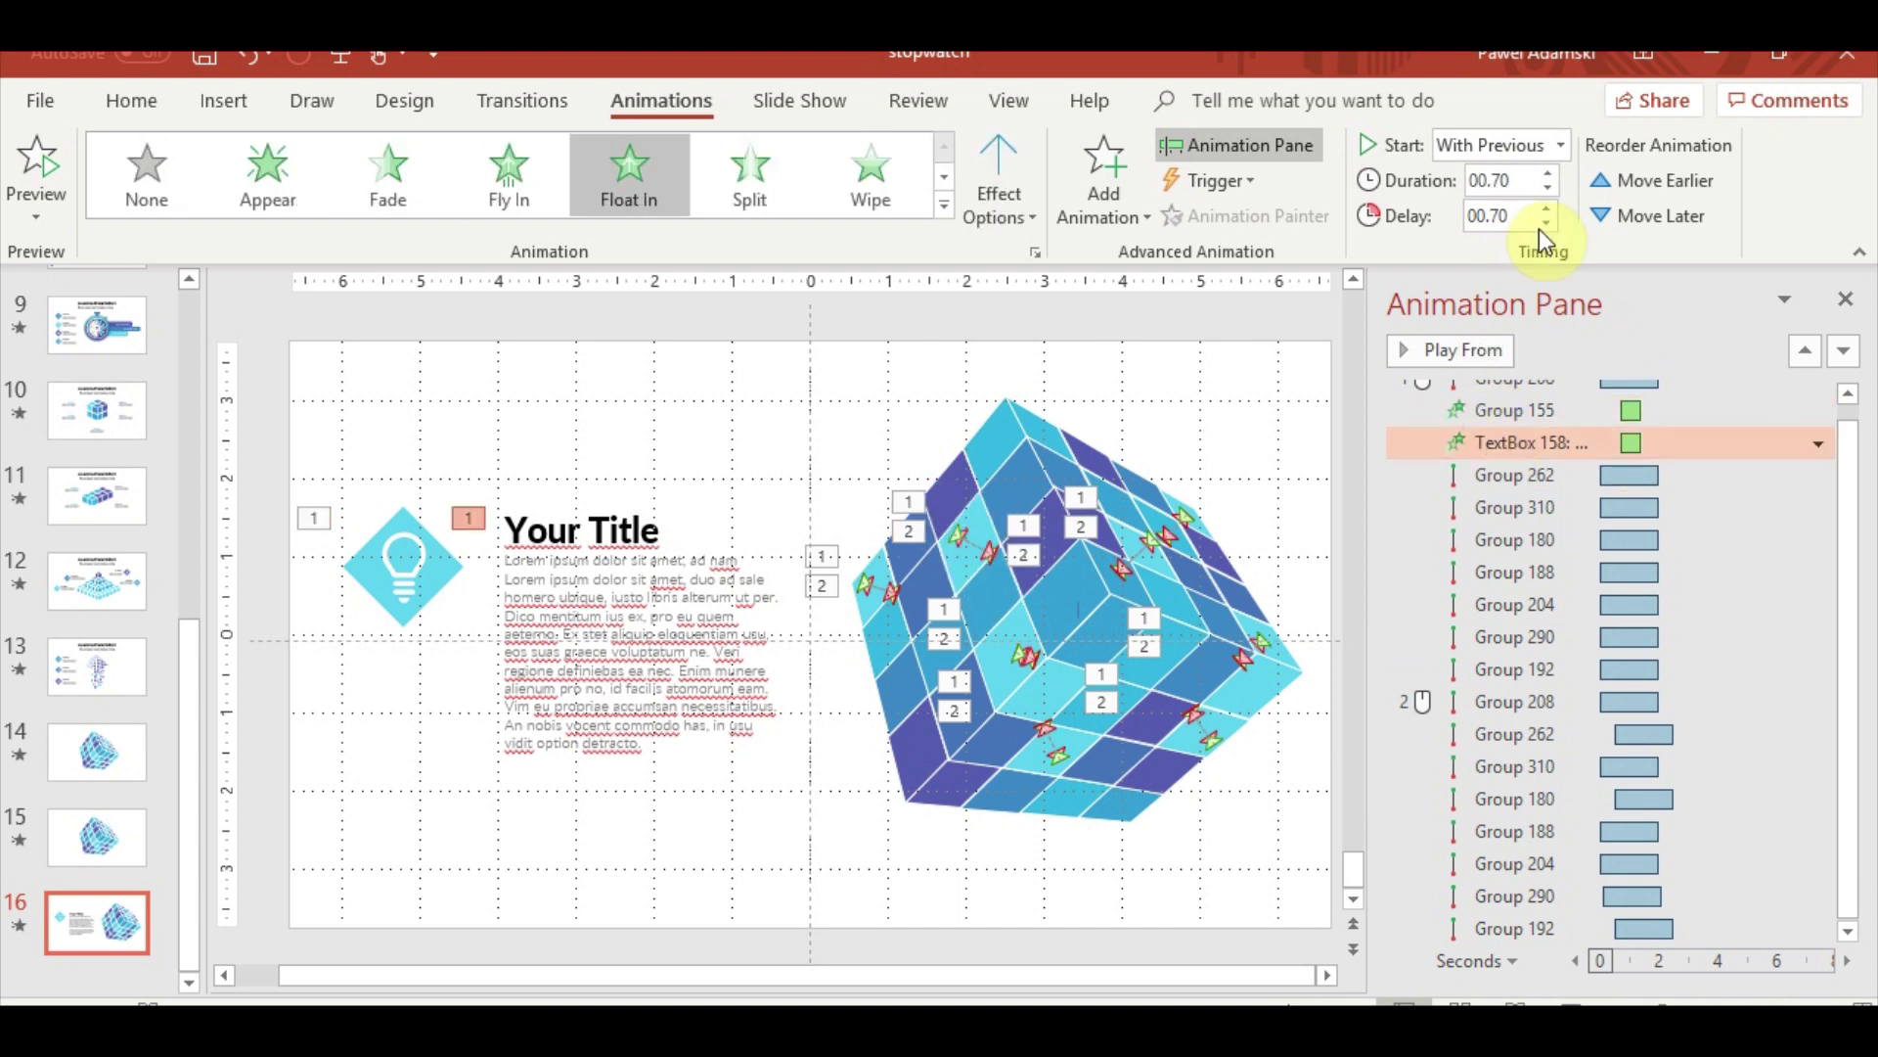
left_click(1547, 175)
left_click_drag(1630, 442, 1626, 442)
left_click(1515, 1003)
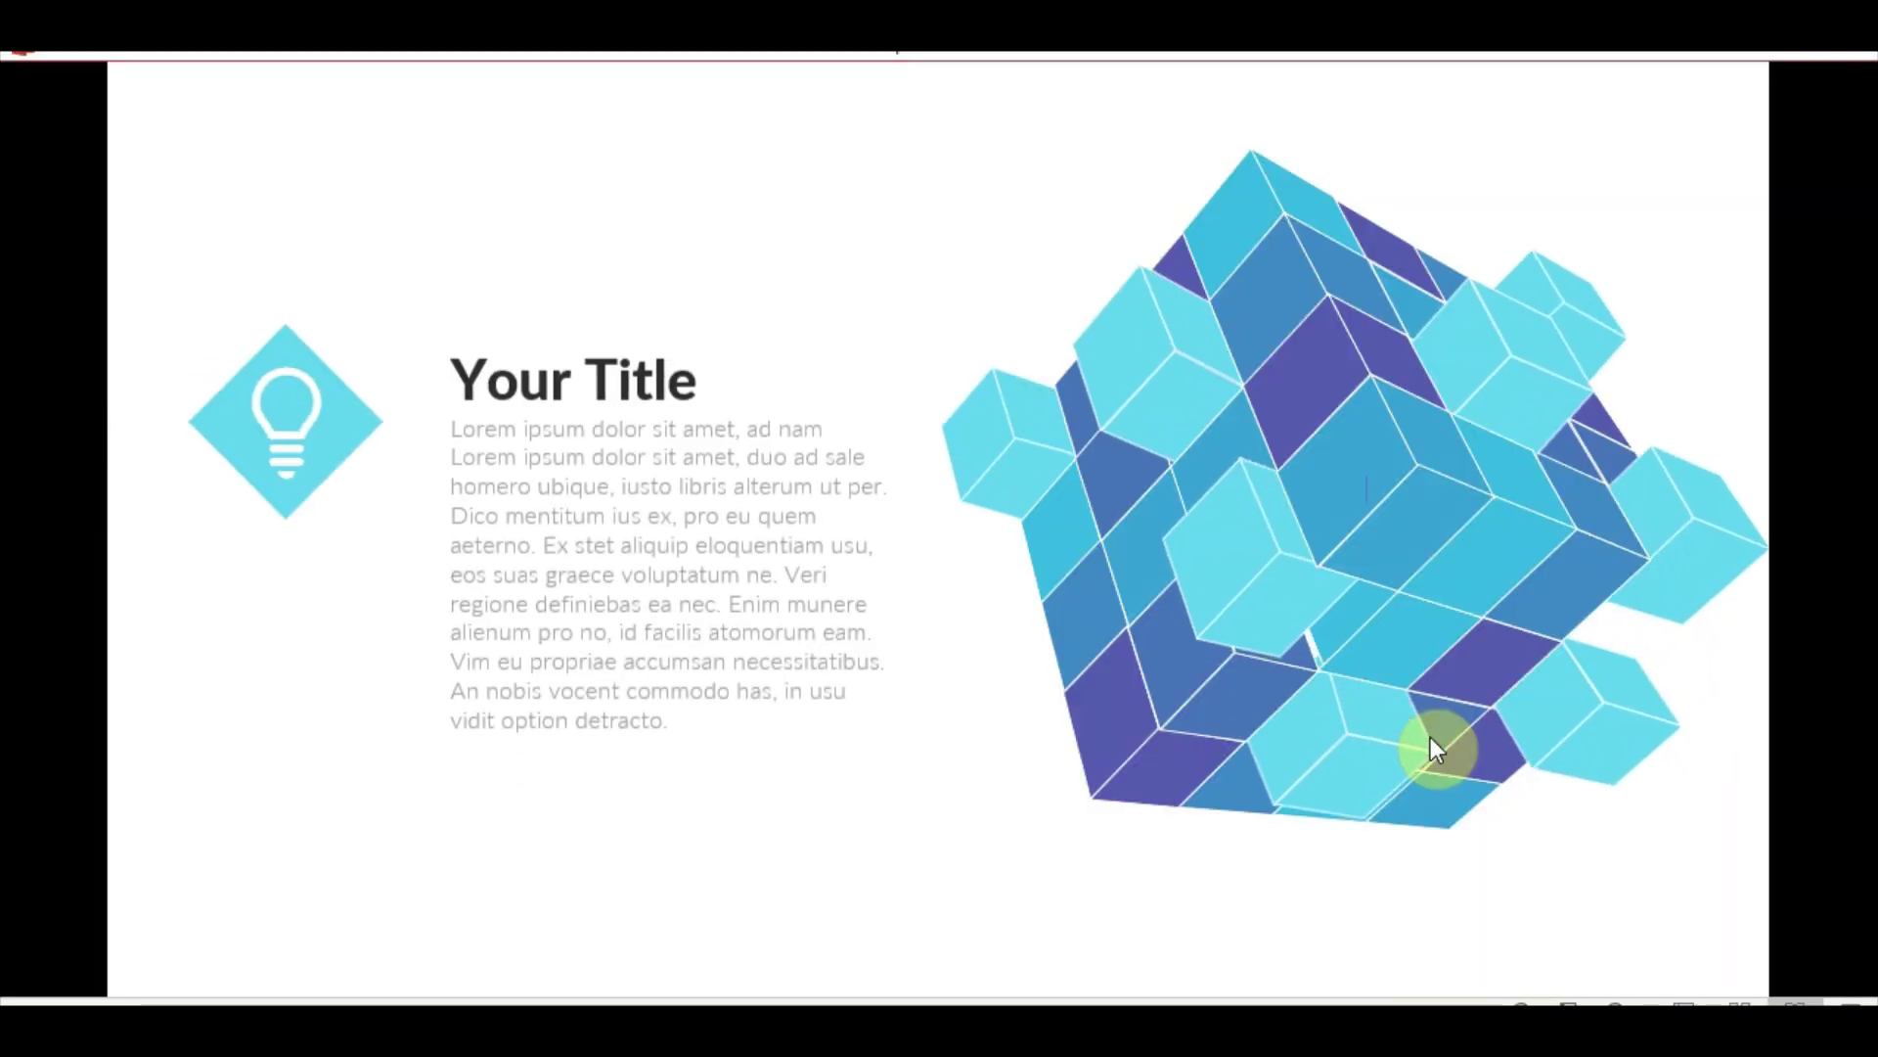
left_click(1380, 646)
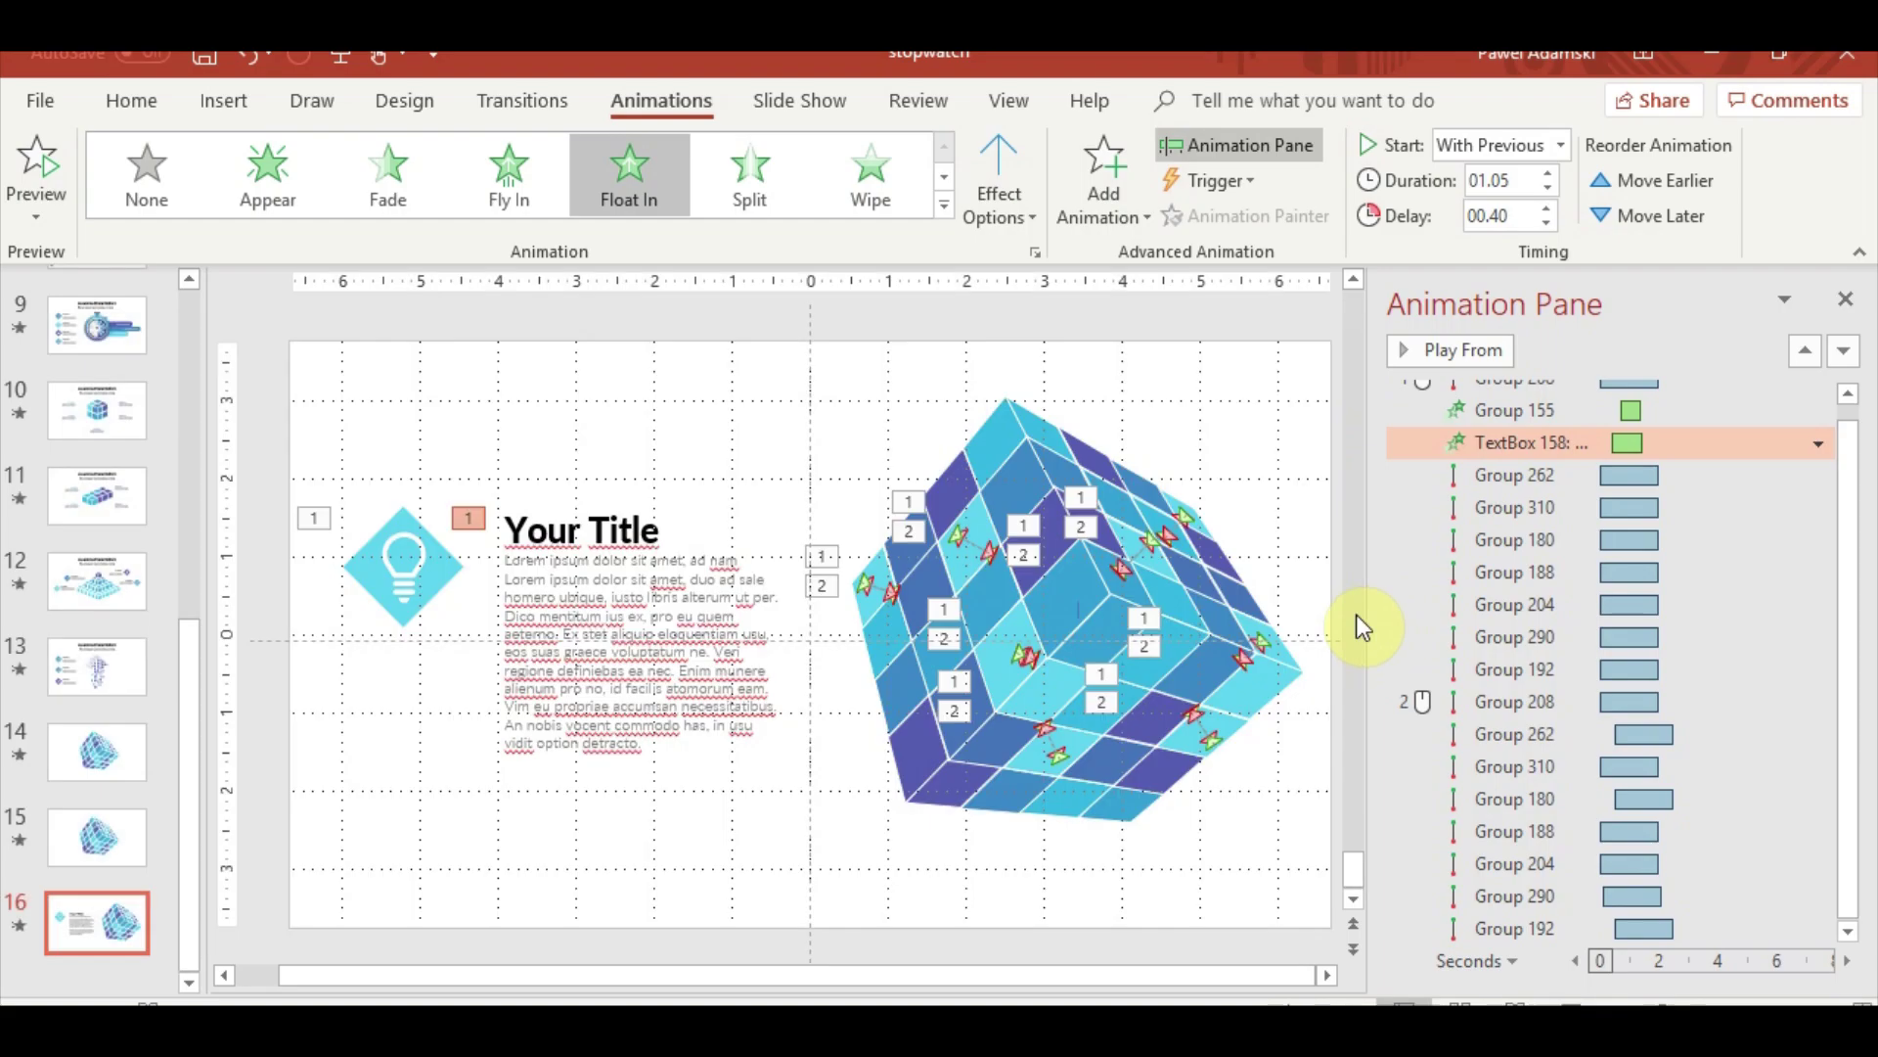
left_click(445, 524)
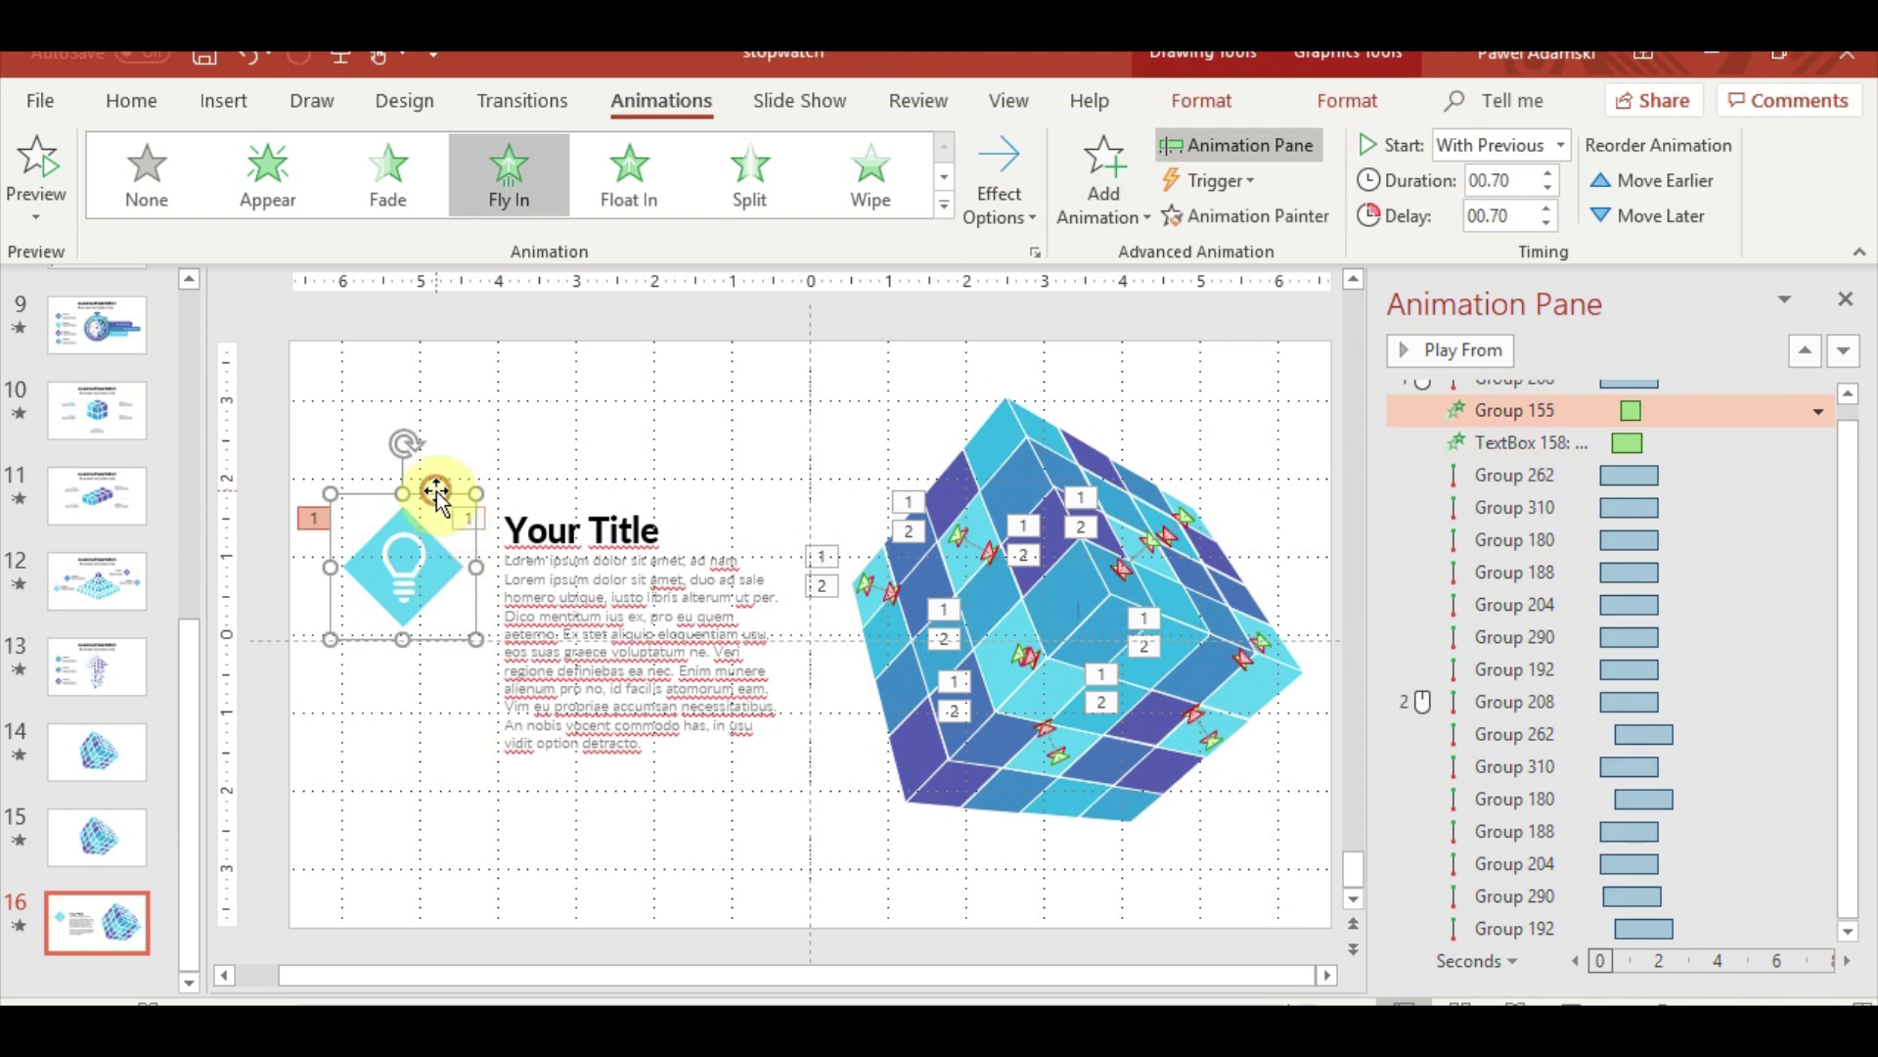
Add a Fly Out exit to the lightbulb icon, directed To Left
left_click(1084, 176)
scroll(1284, 689, "down", 5)
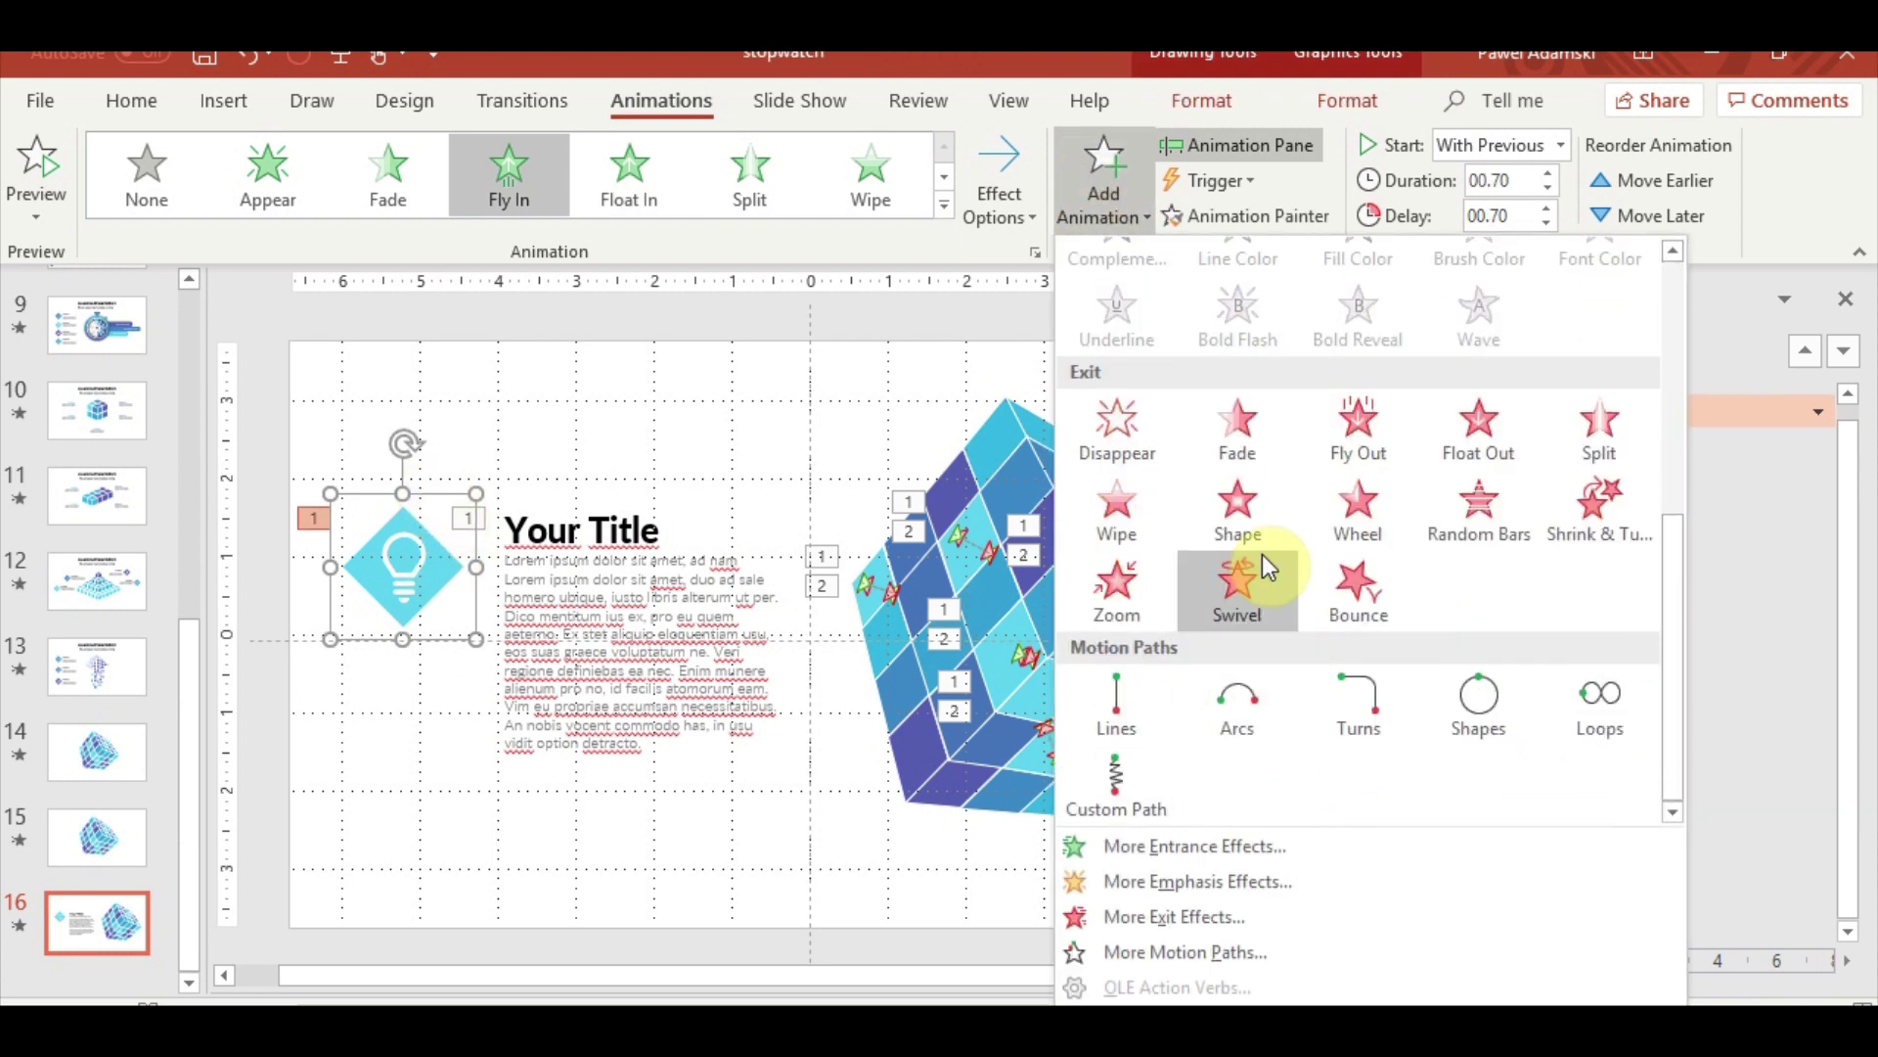
left_click(1387, 423)
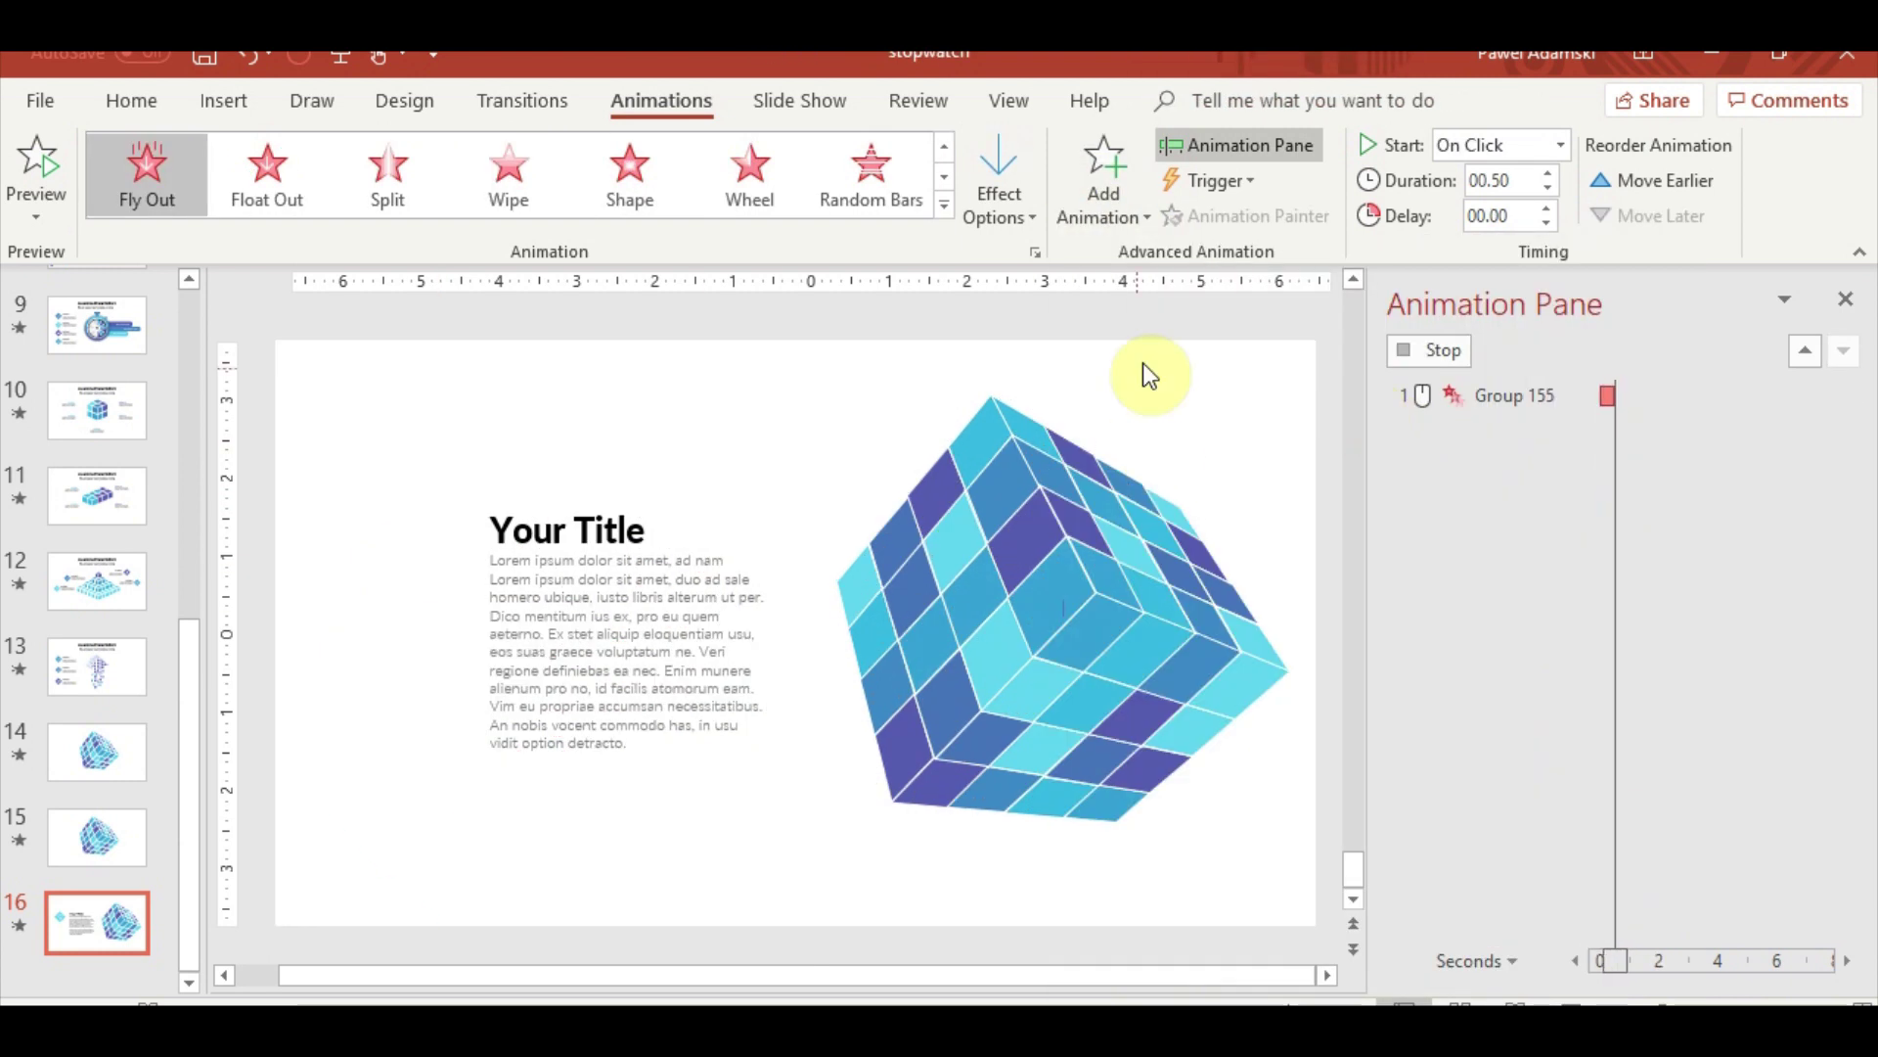
left_click(1006, 207)
left_click(1058, 426)
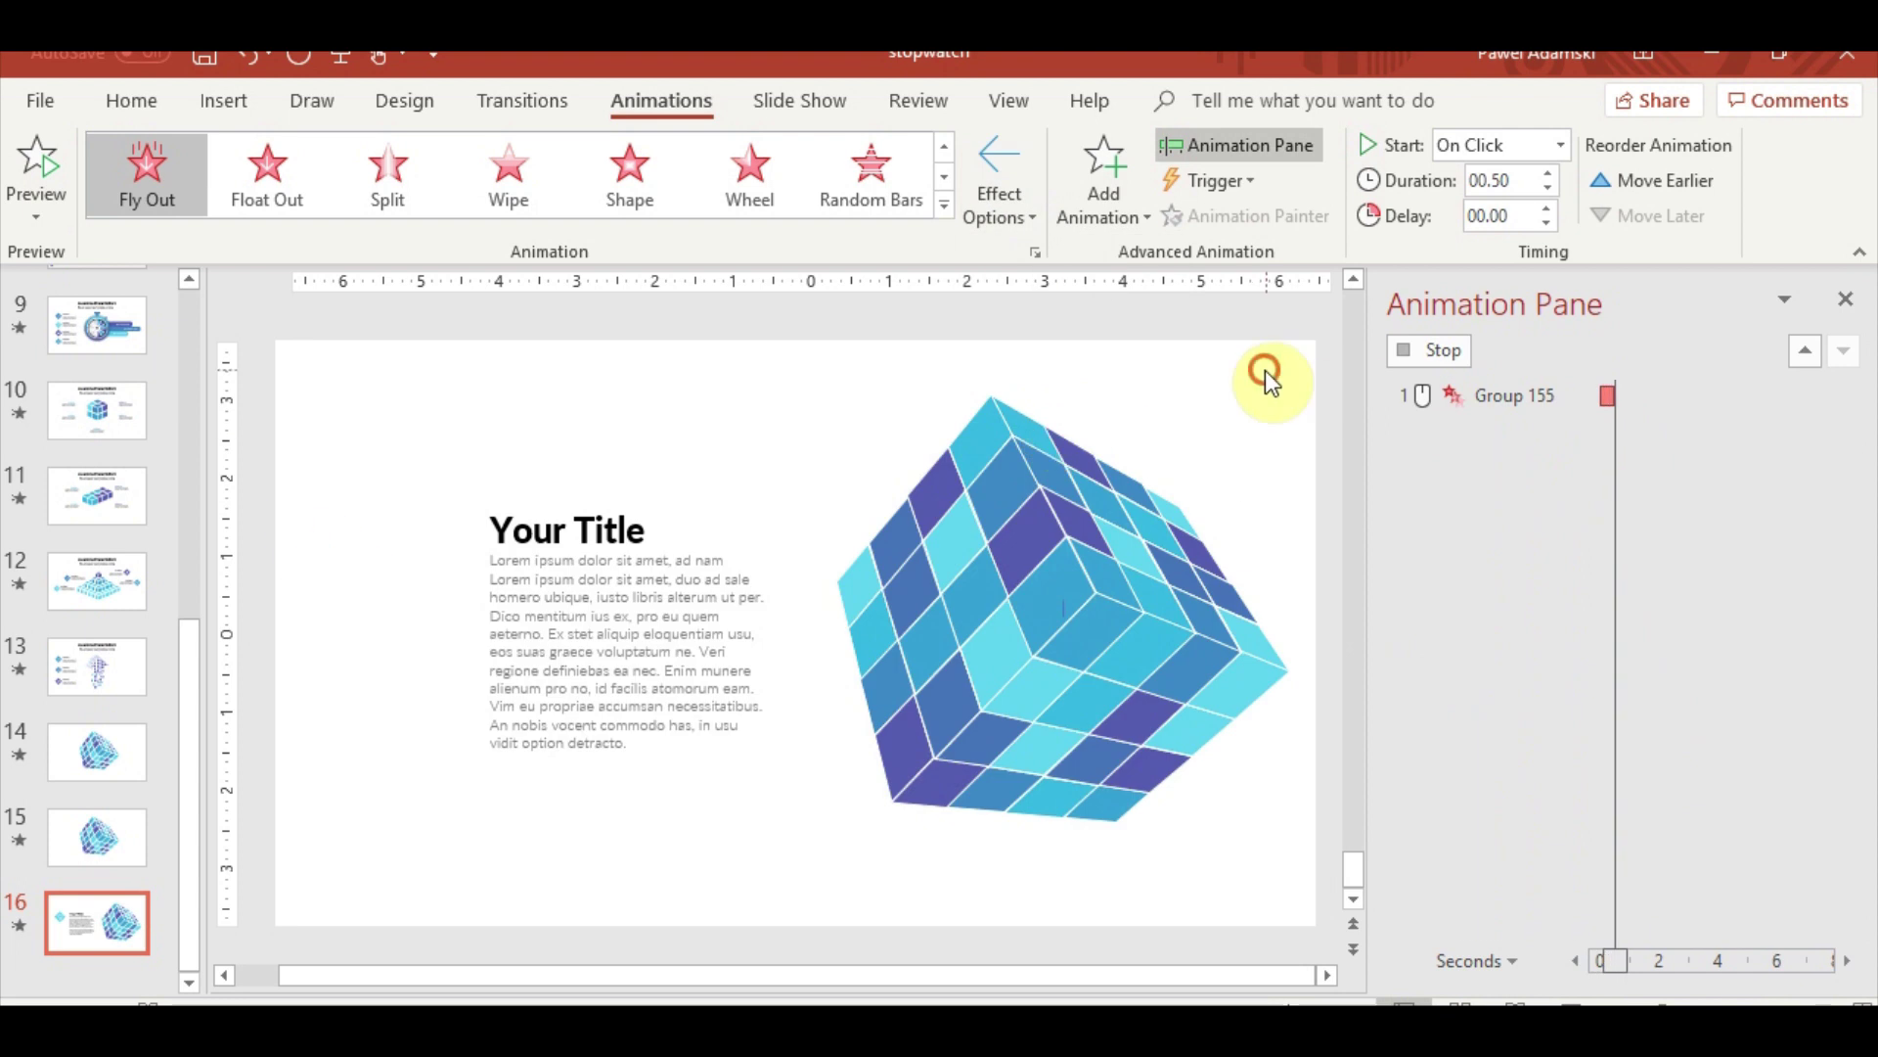
Give the icon's fly-out exit a 0.7 sec smooth end in Effect Options
scroll(1517, 812, "down", 3)
left_click_drag(1492, 654, 1556, 438)
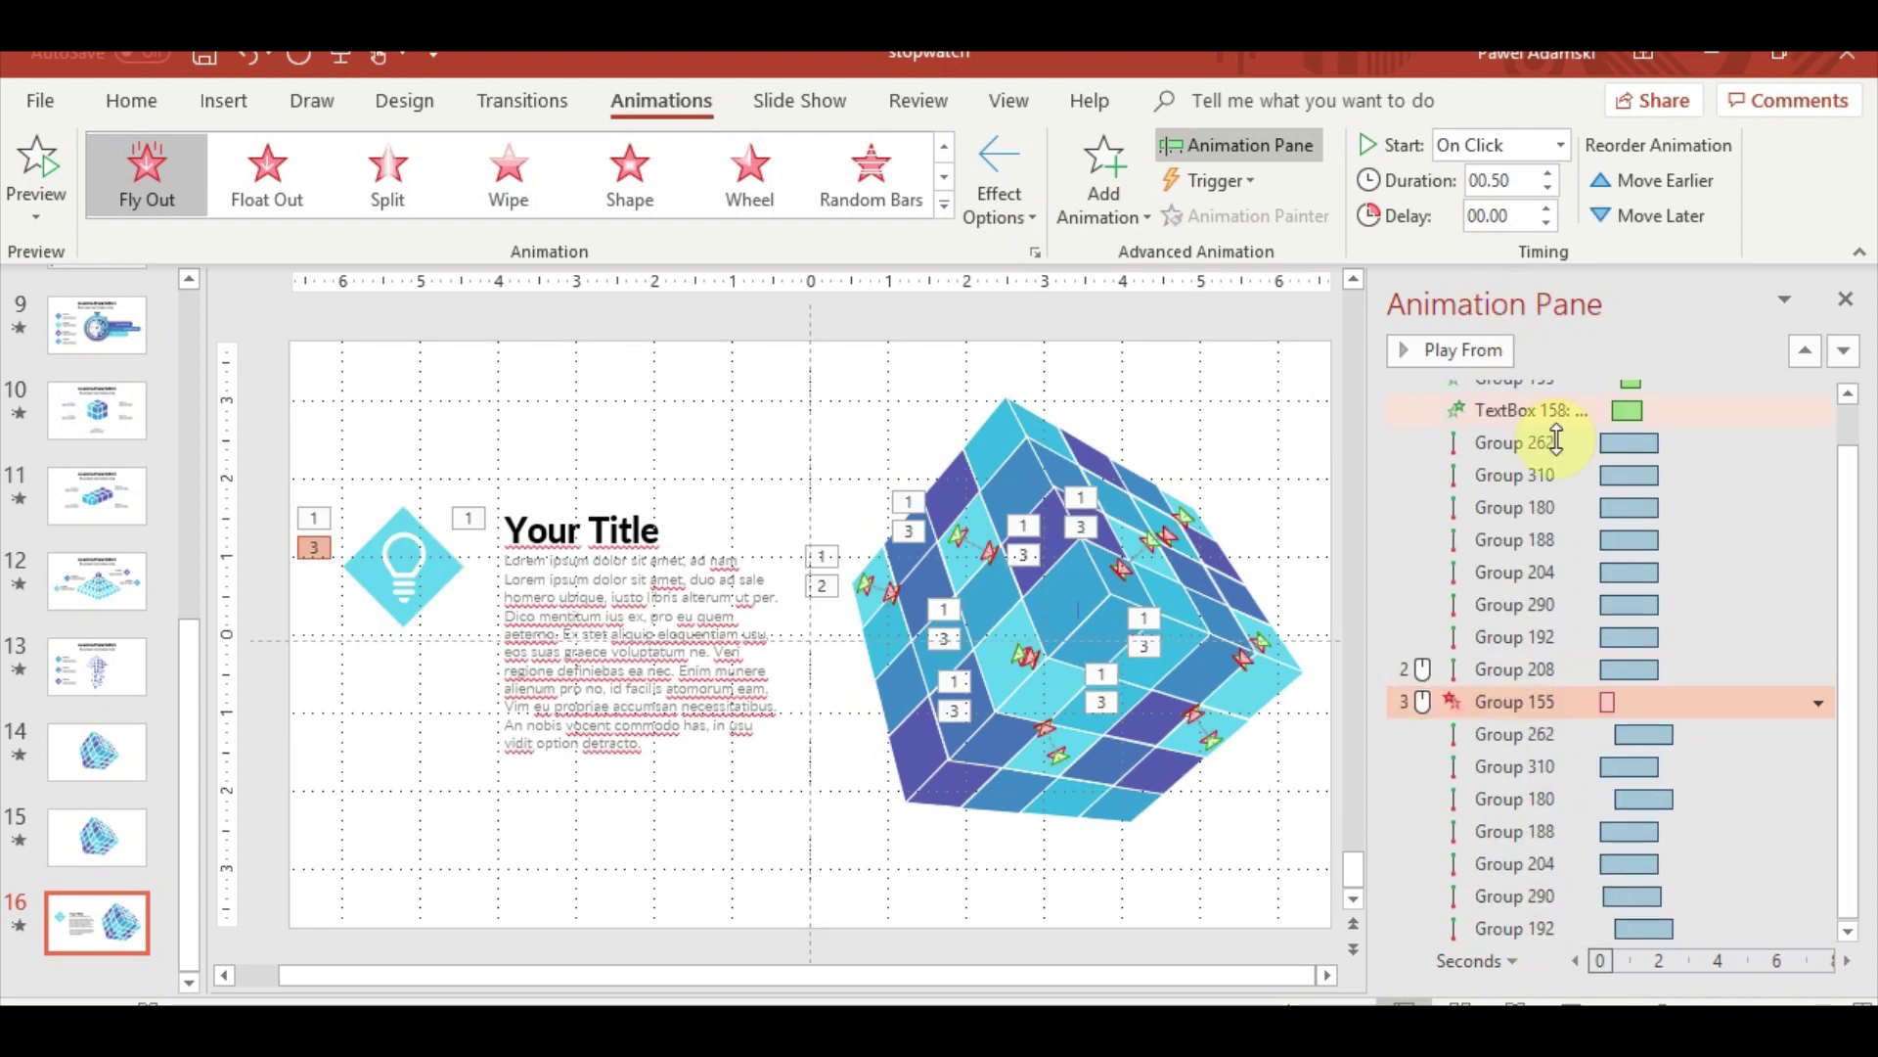
left_click(1576, 383)
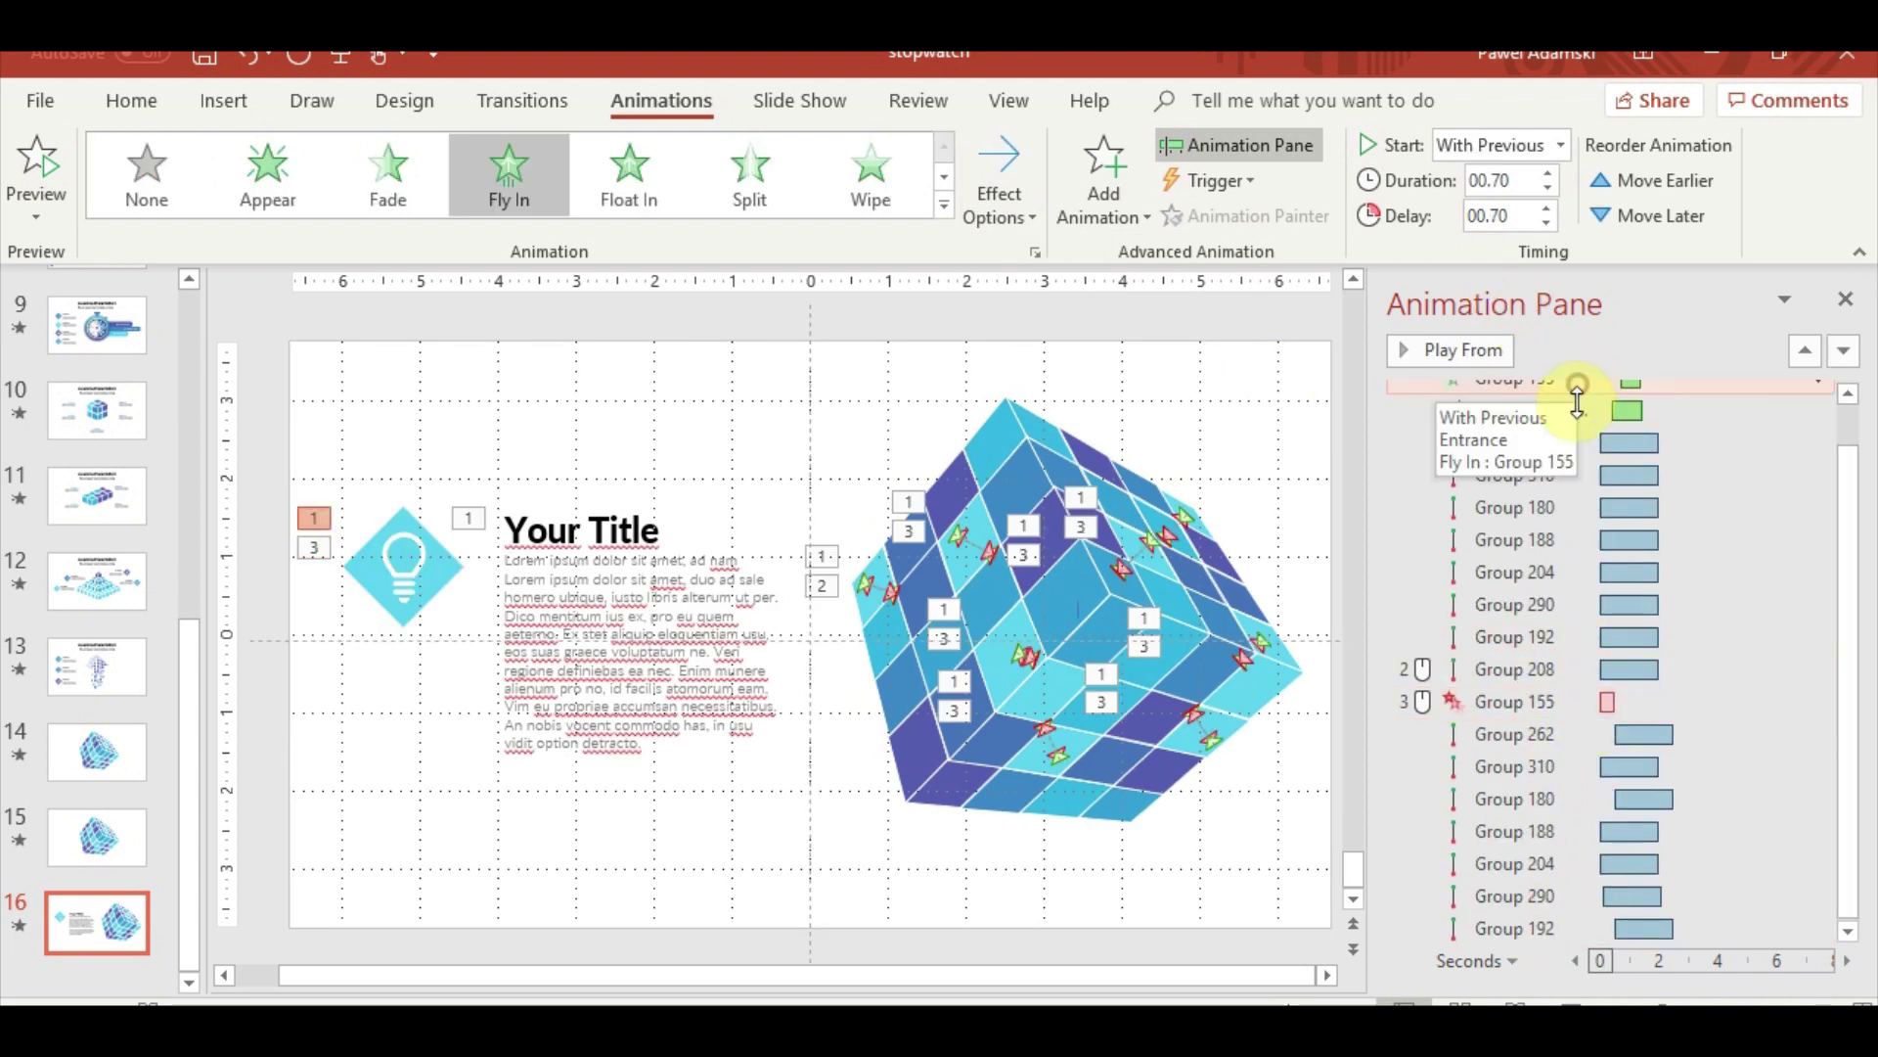
left_click(1522, 704)
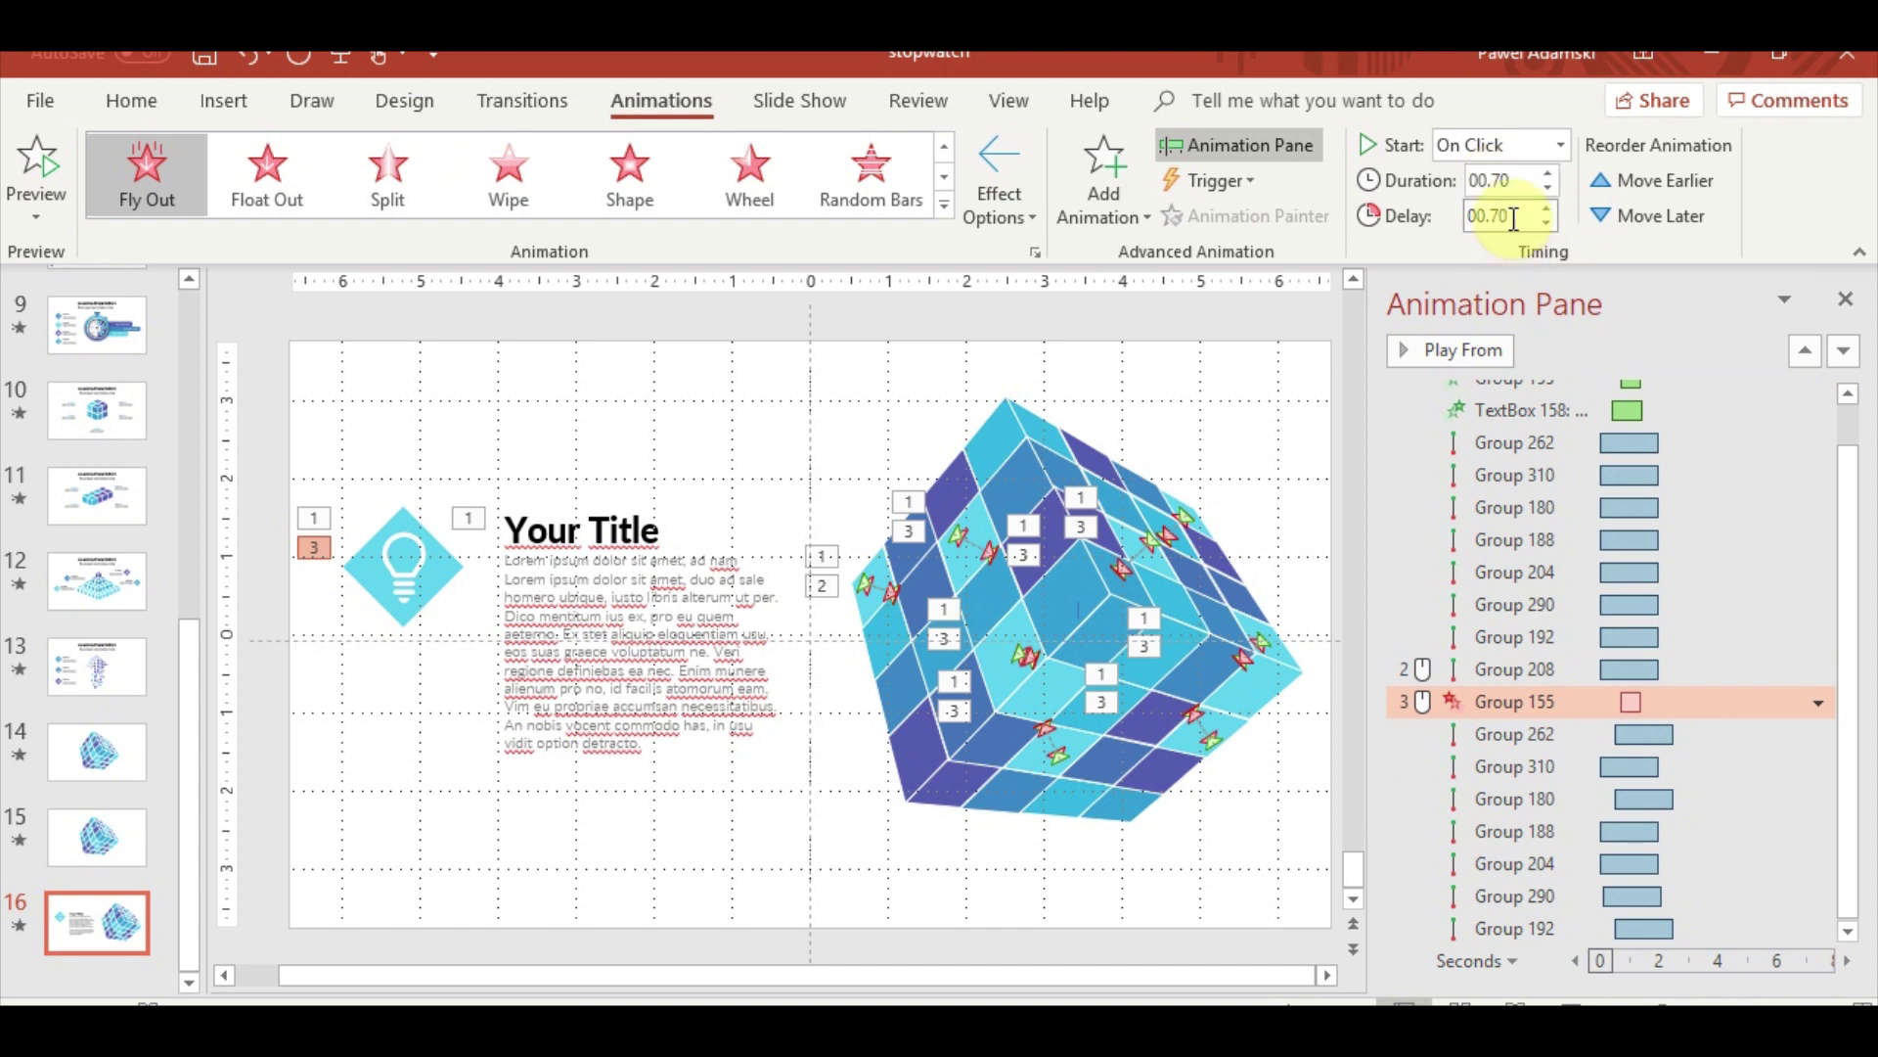
right_click(1577, 707)
left_click(1663, 839)
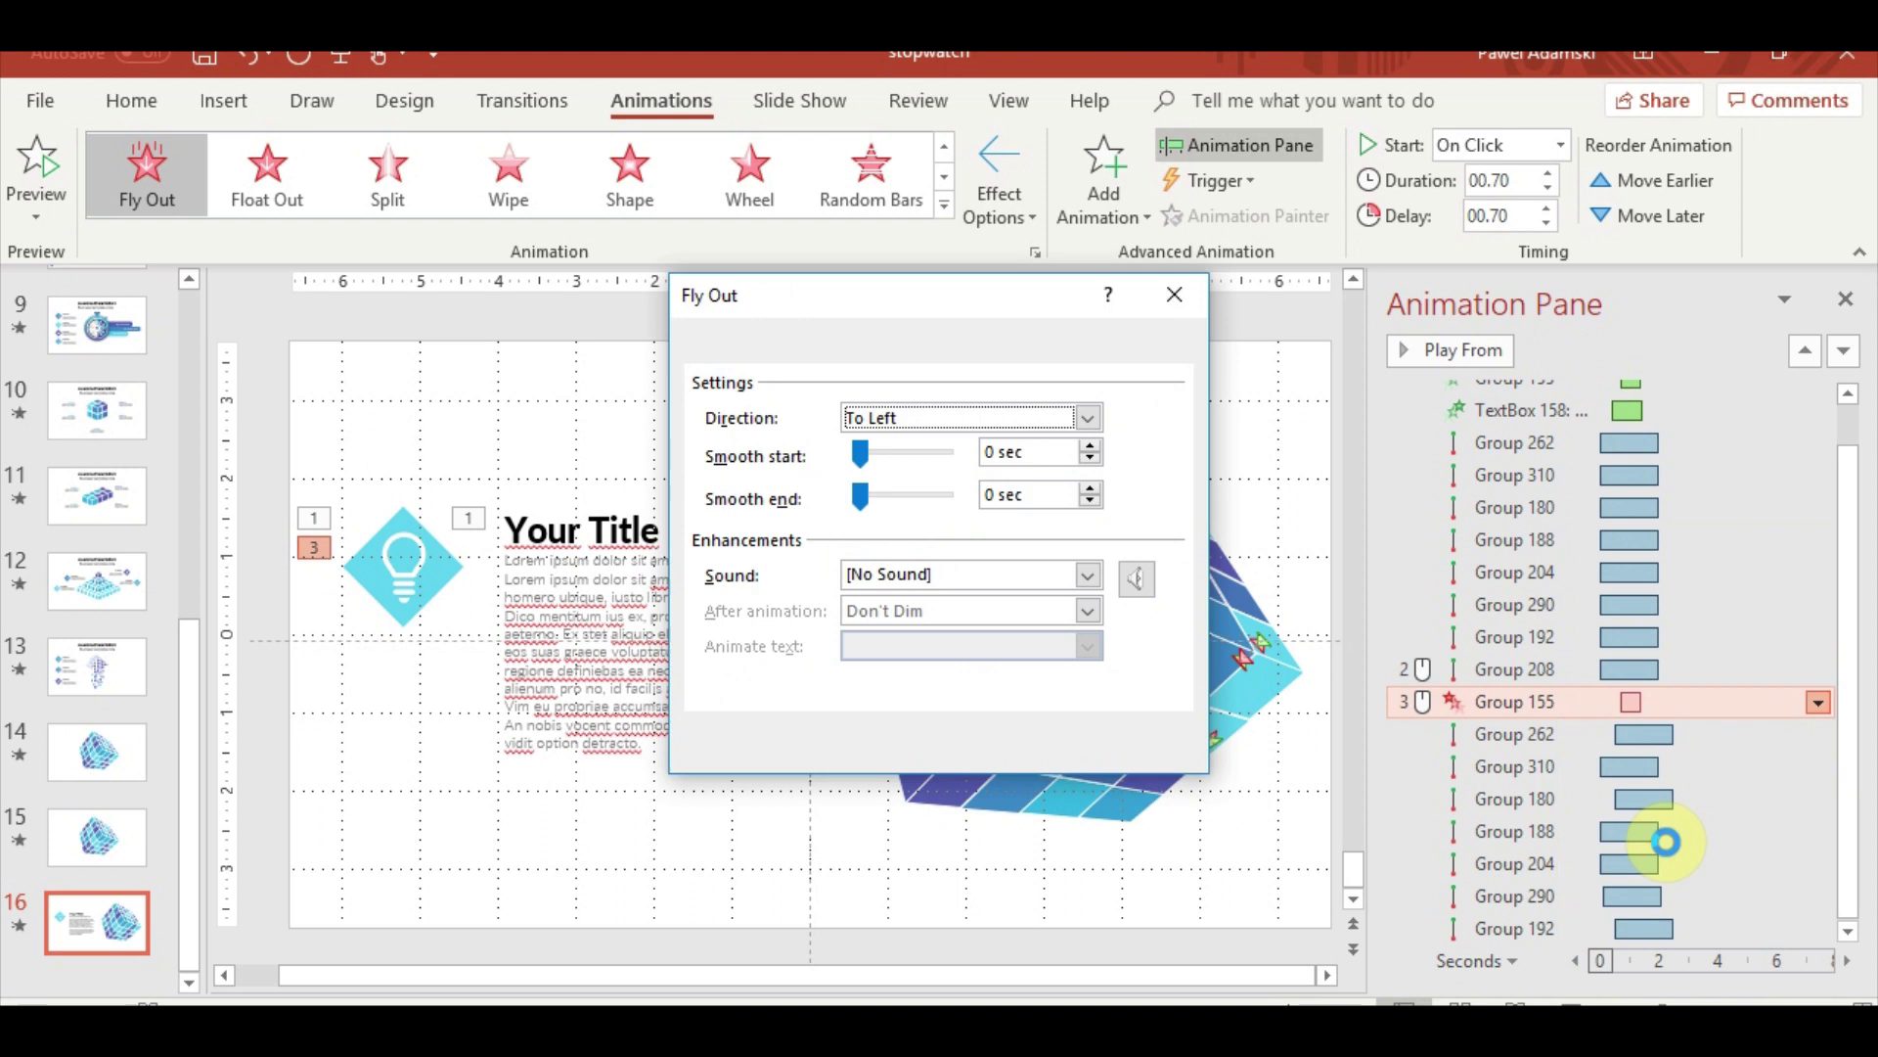
mouse_move(861, 496)
left_mouse_down()
mouse_move(844, 501)
mouse_move(955, 455)
left_mouse_up()
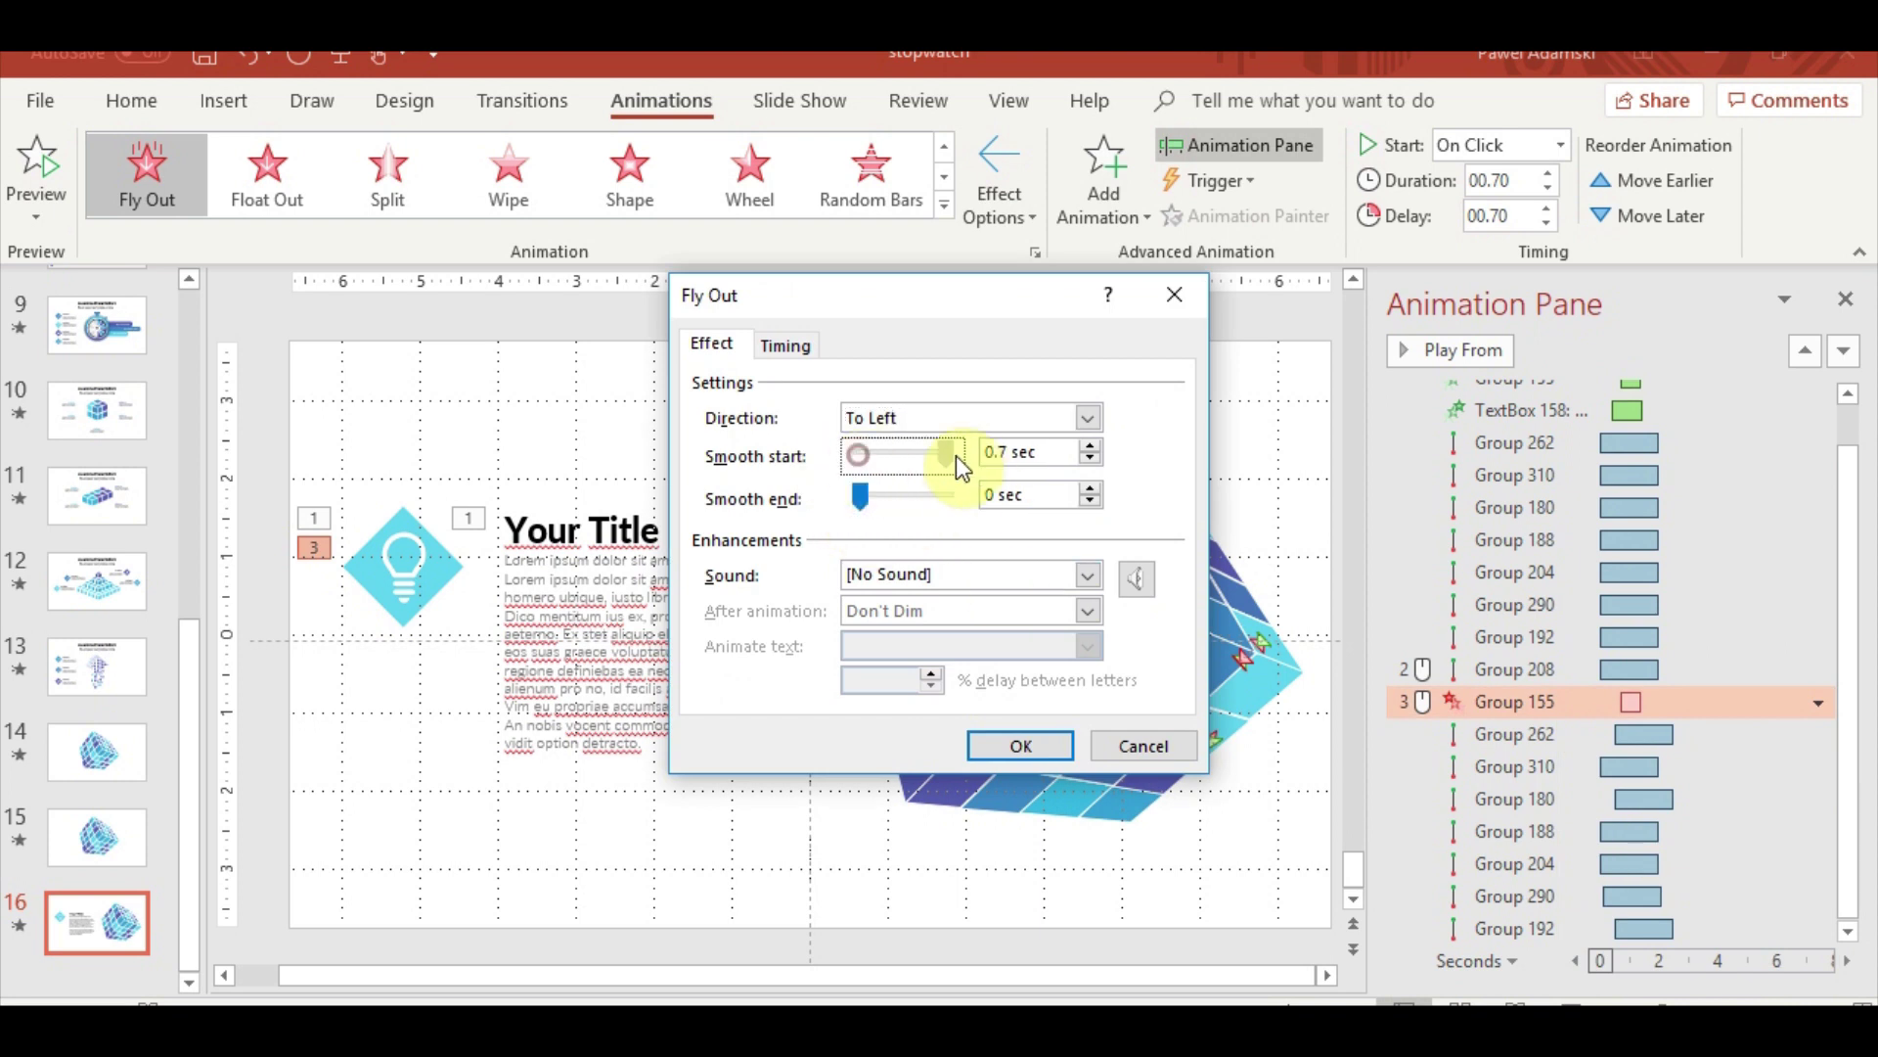
left_click_drag(861, 496, 955, 496)
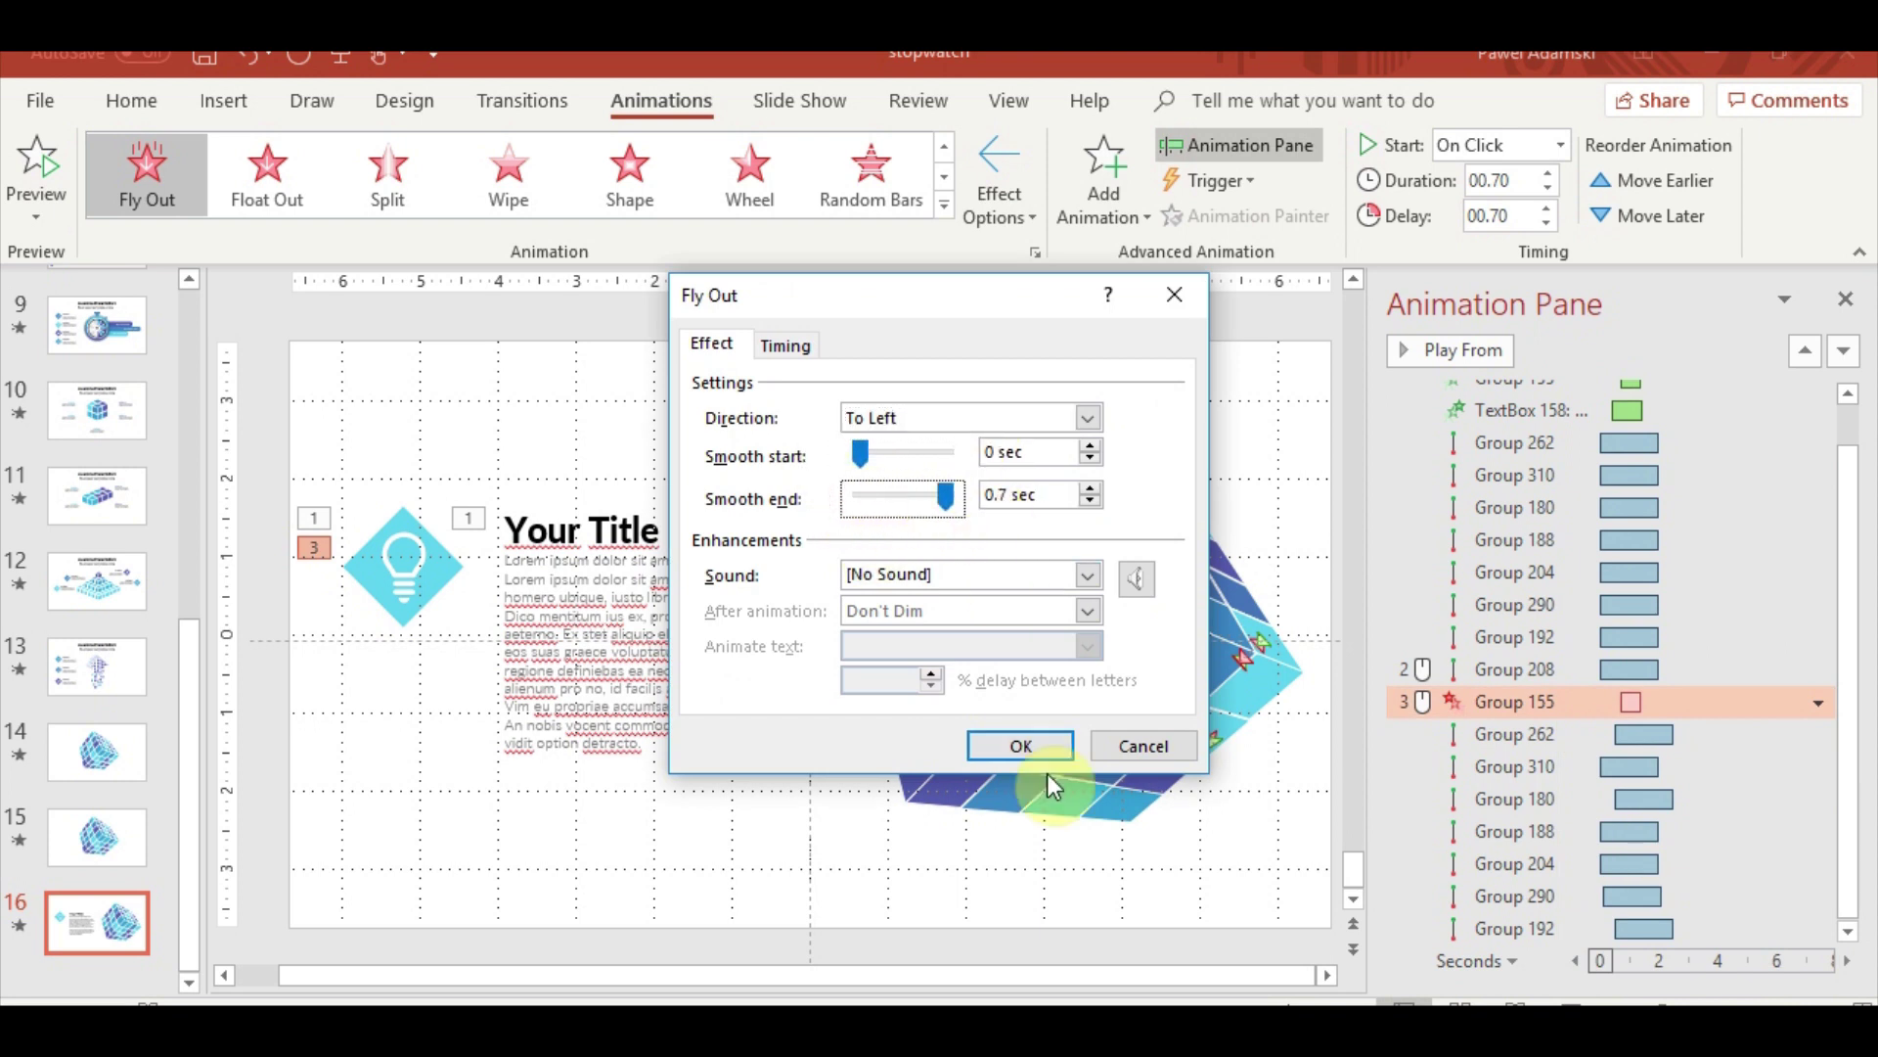
left_click(1022, 745)
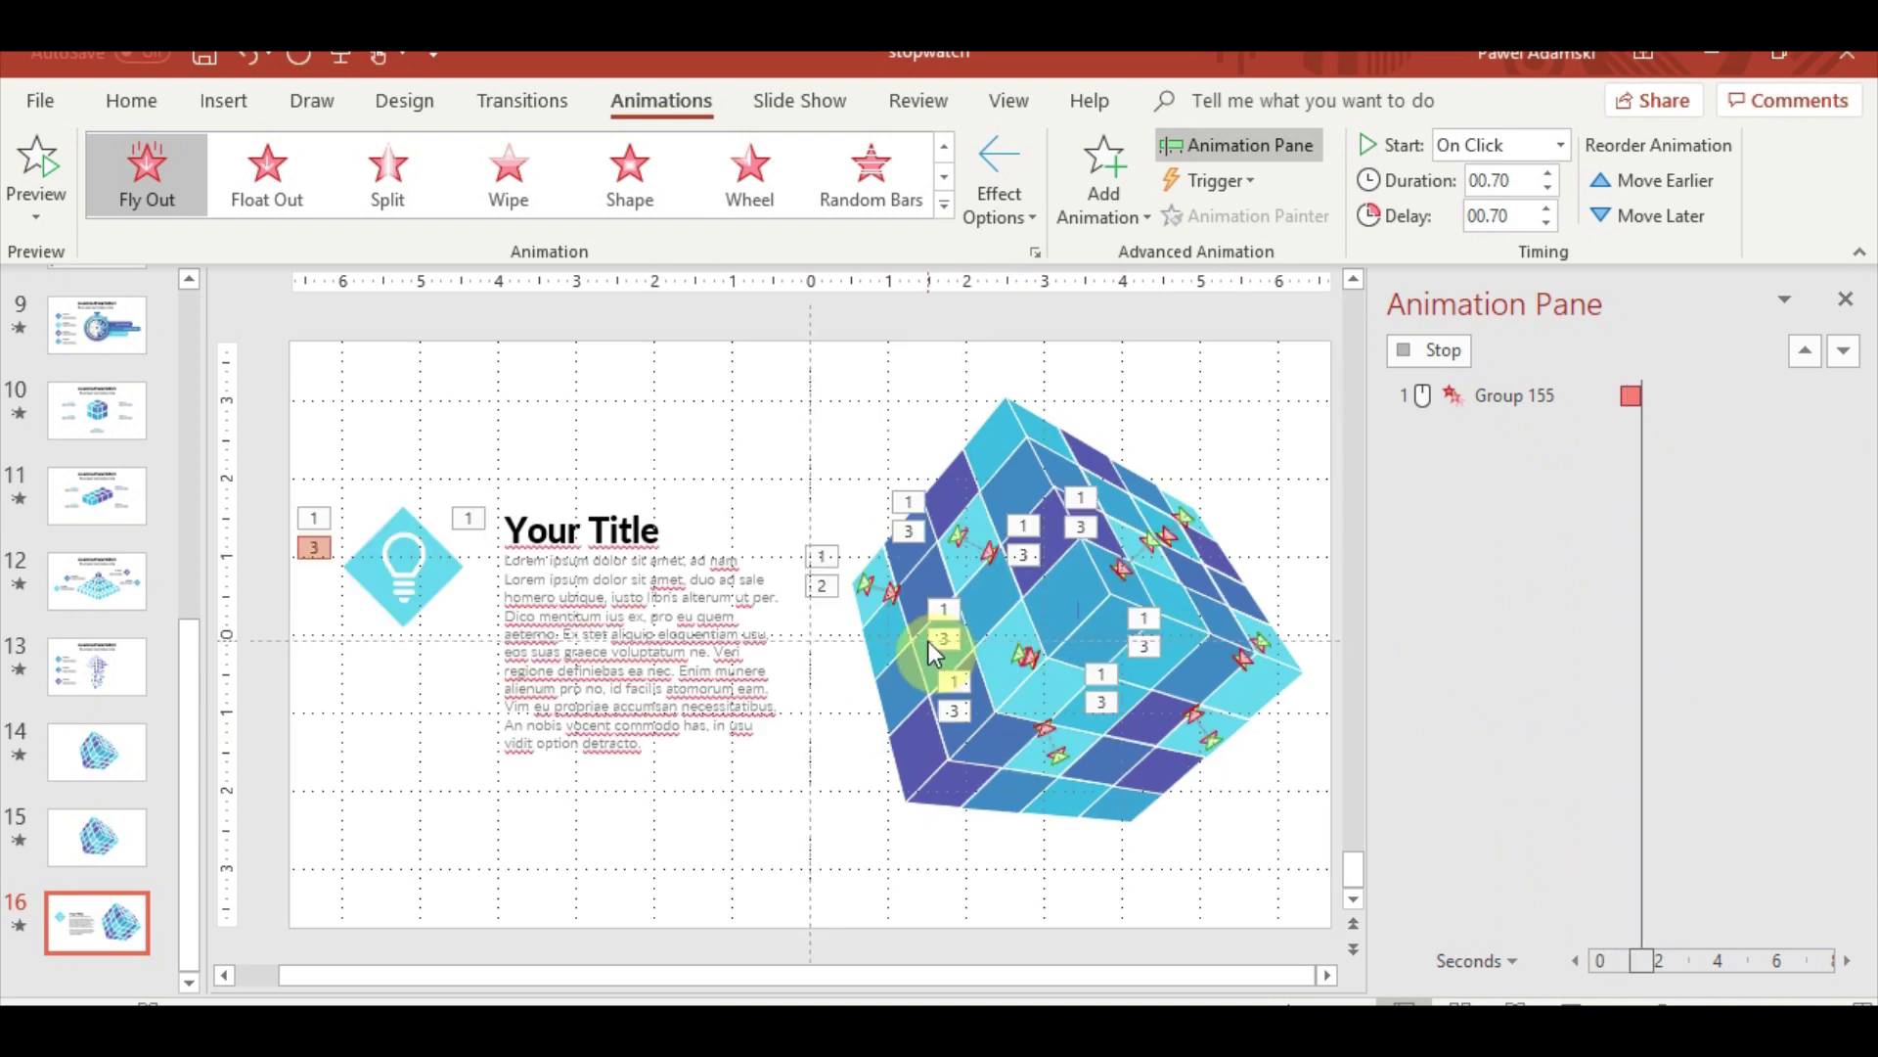
left_click(1818, 752)
left_click(1630, 890)
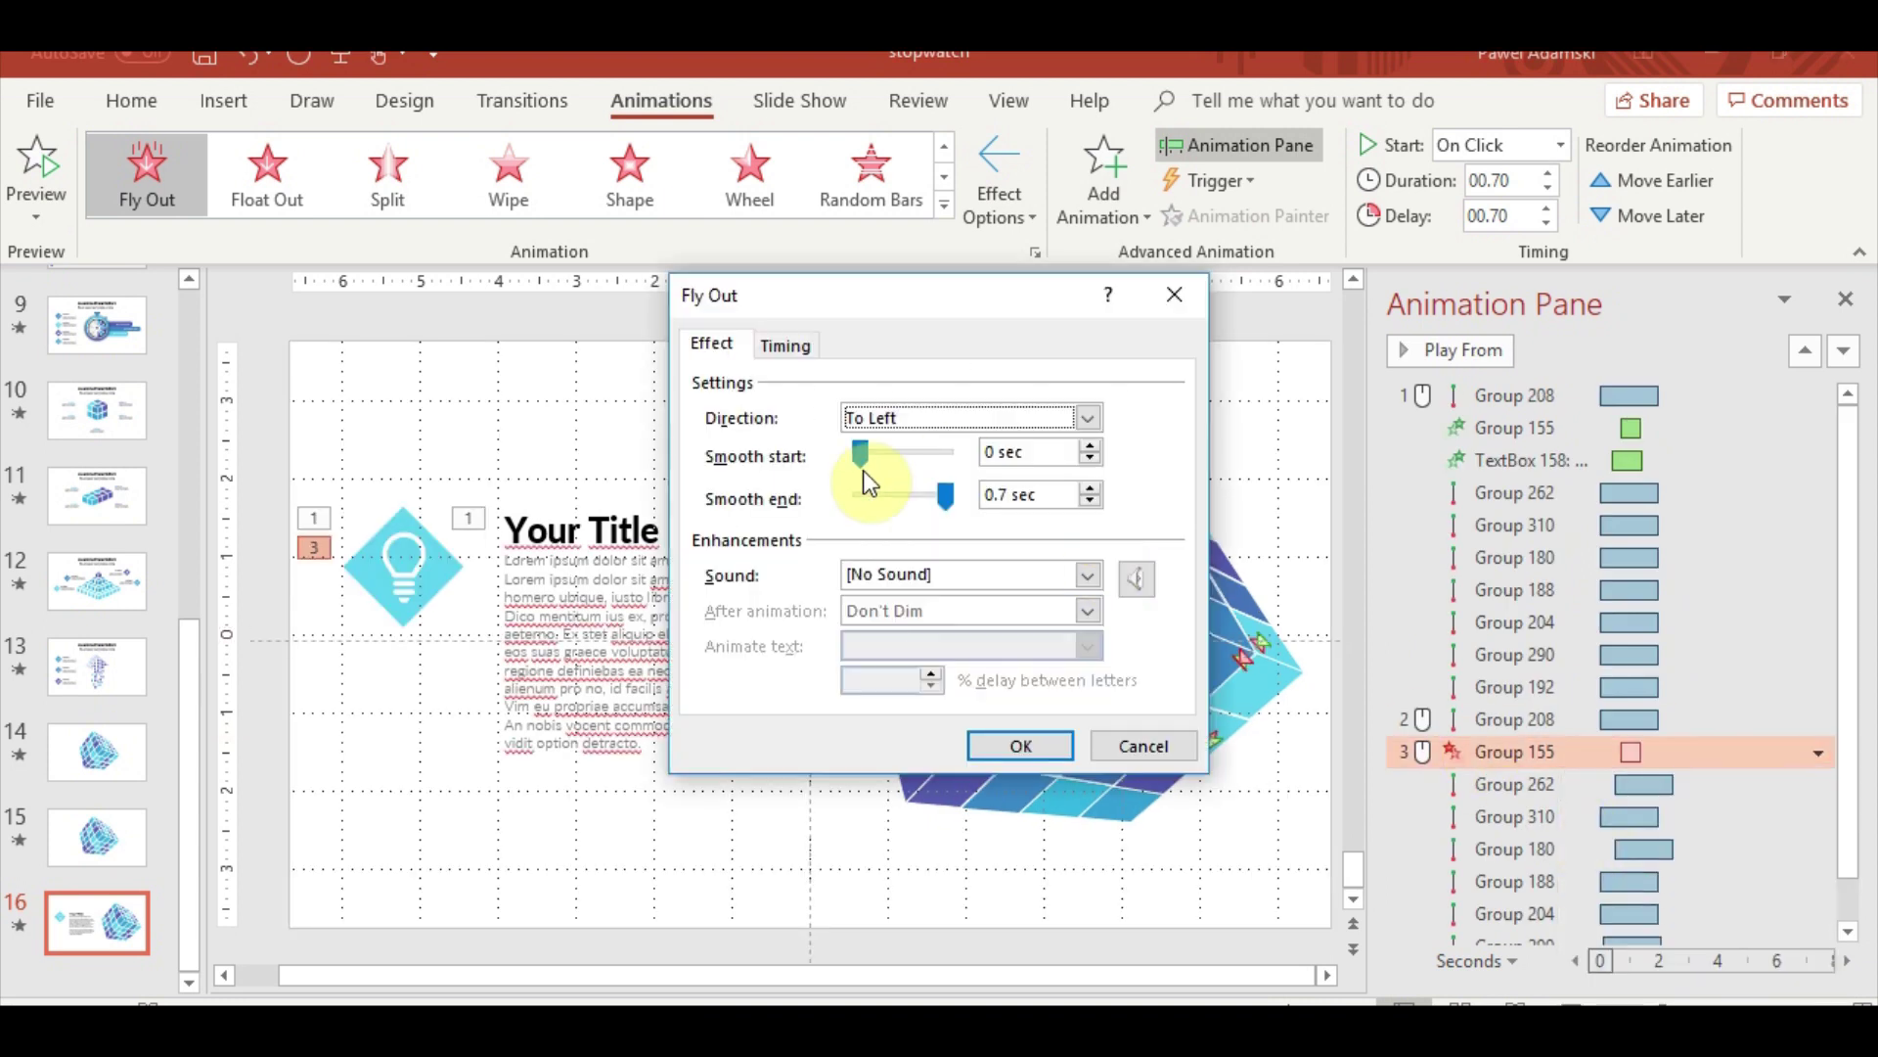
left_click(1029, 751)
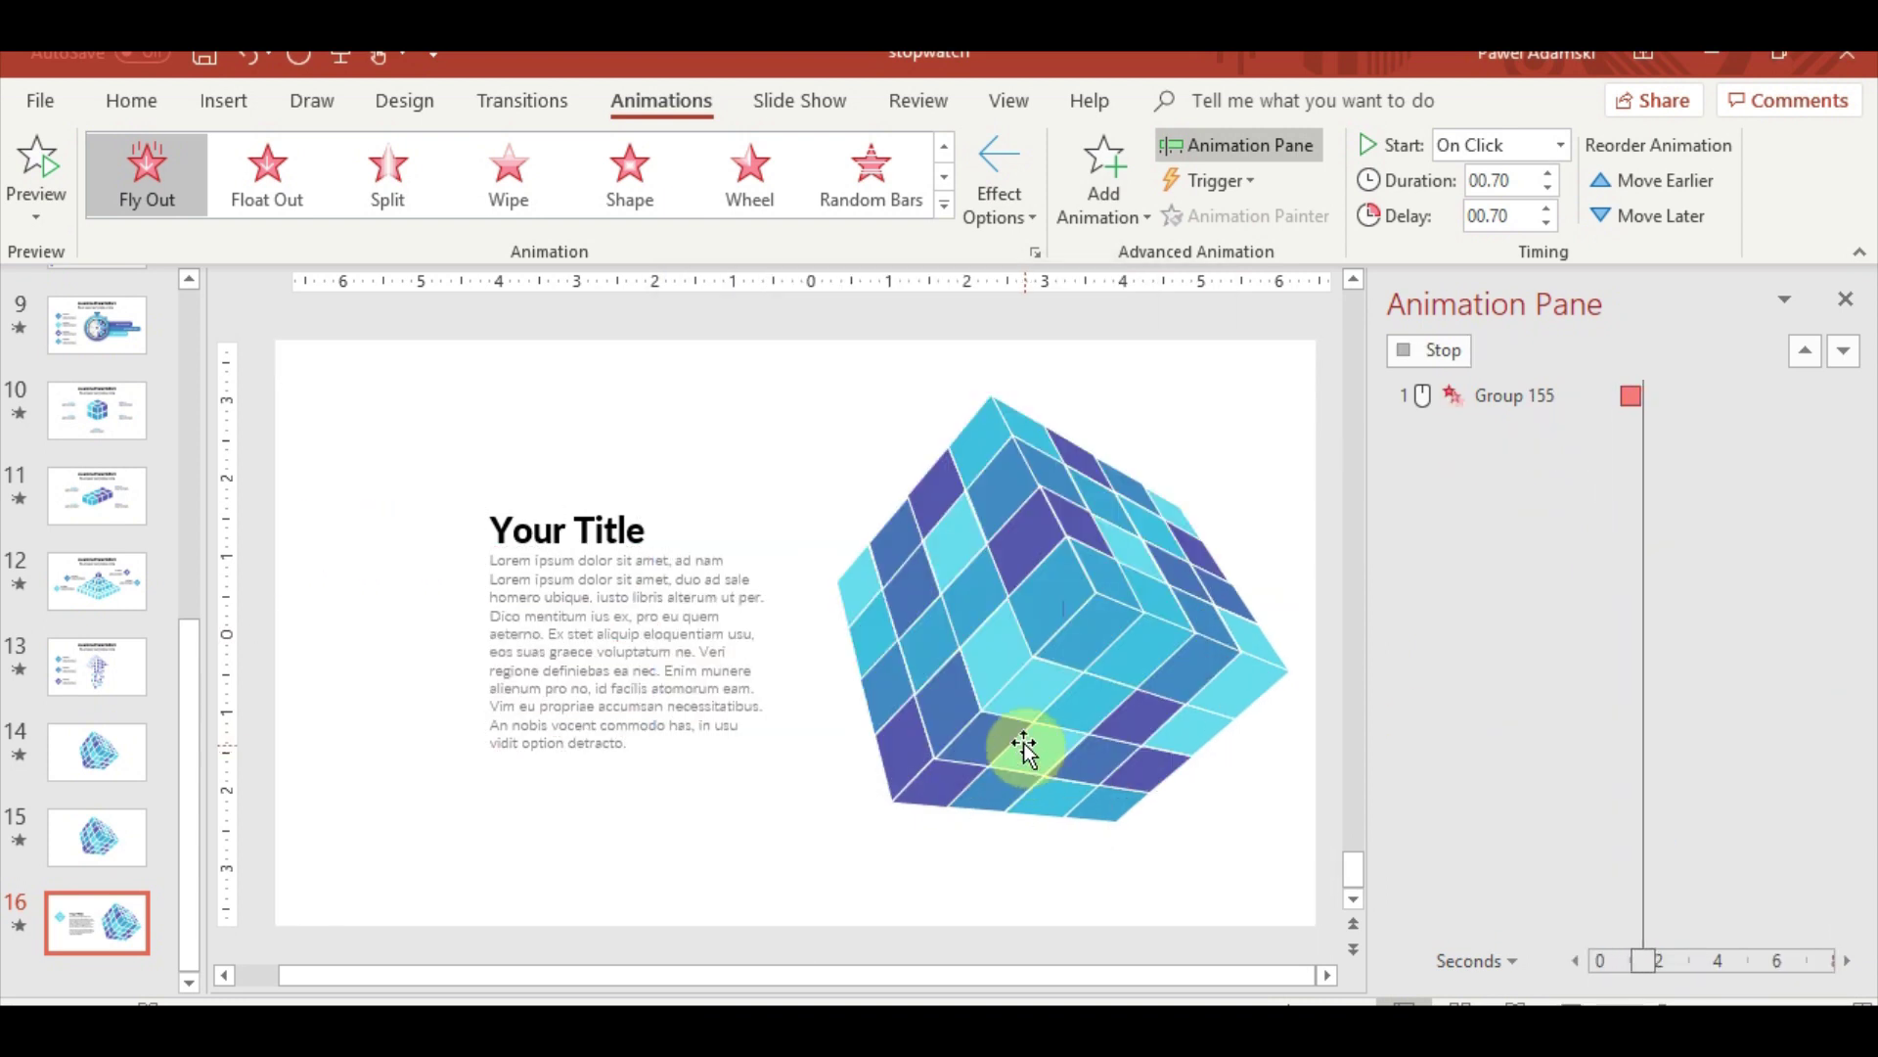
left_click(649, 633)
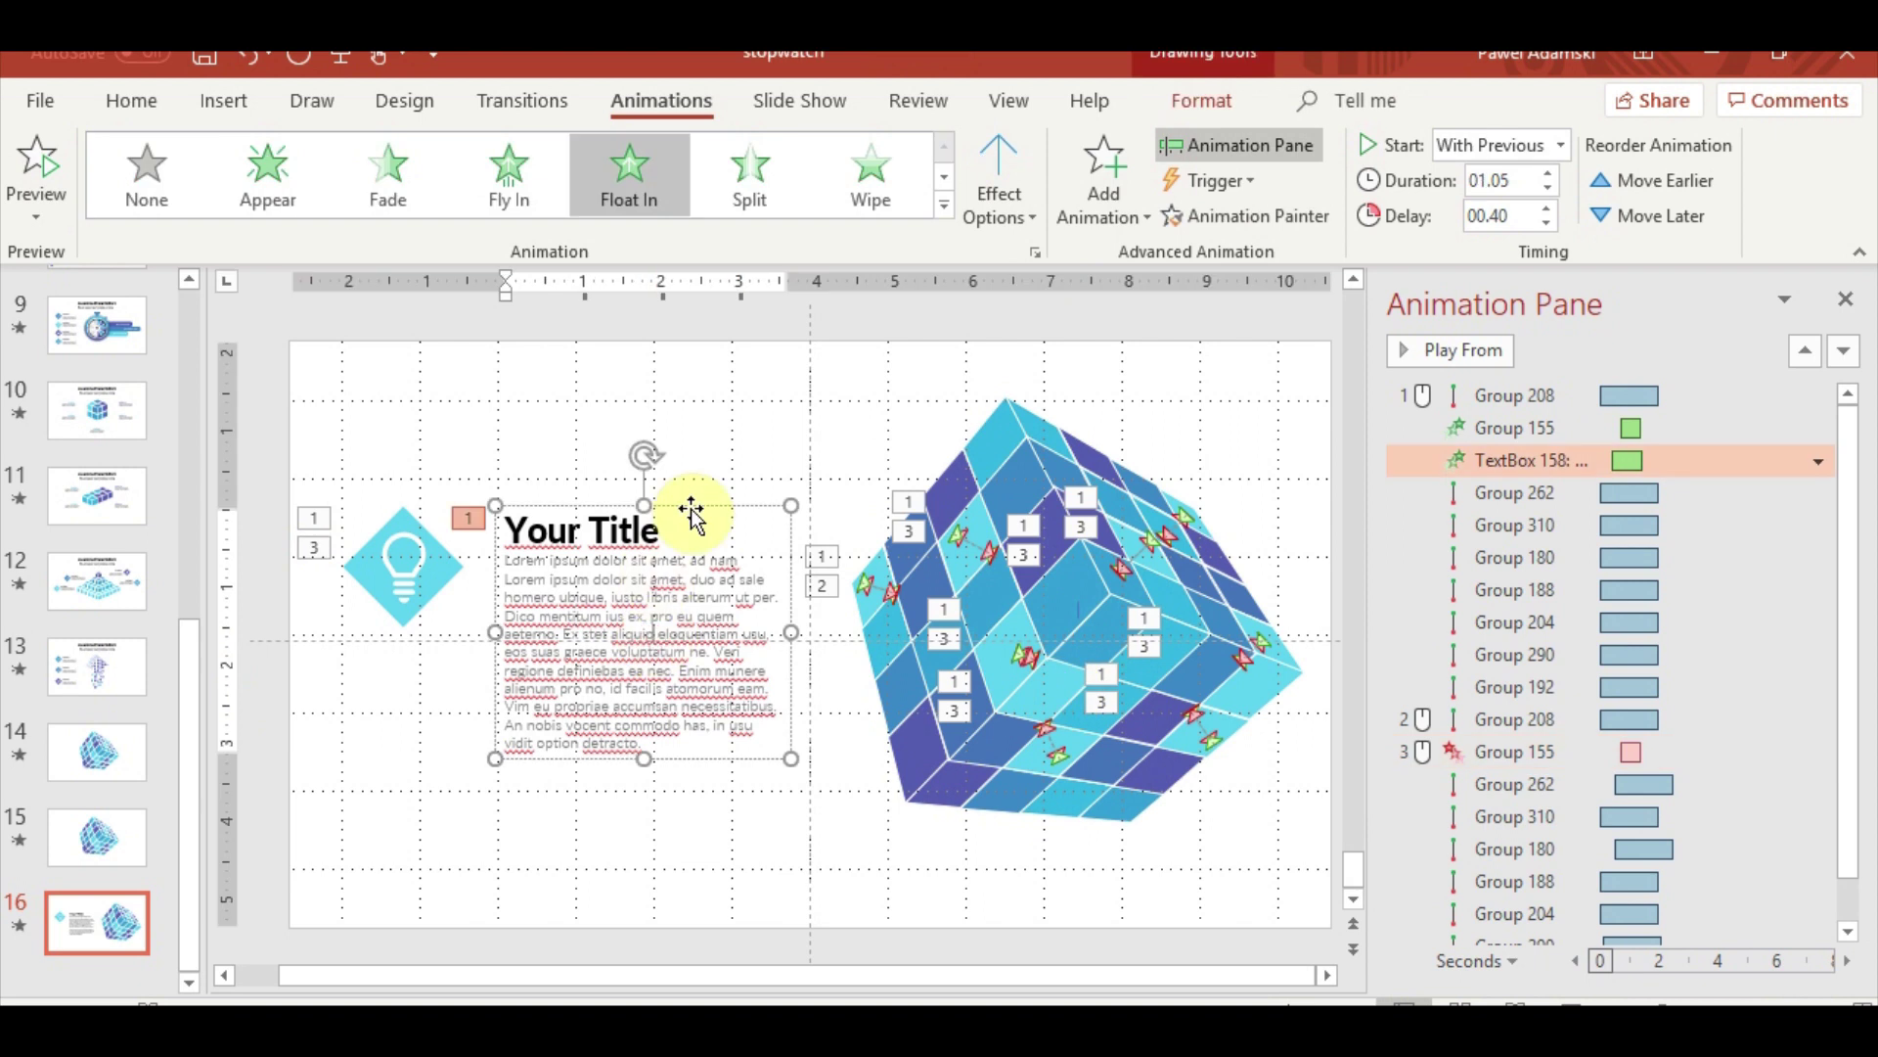
Try a line motion path and a fade exit on the text box, undoing both
left_click(1129, 203)
scroll(1262, 670, "down", 5)
left_click(1121, 724)
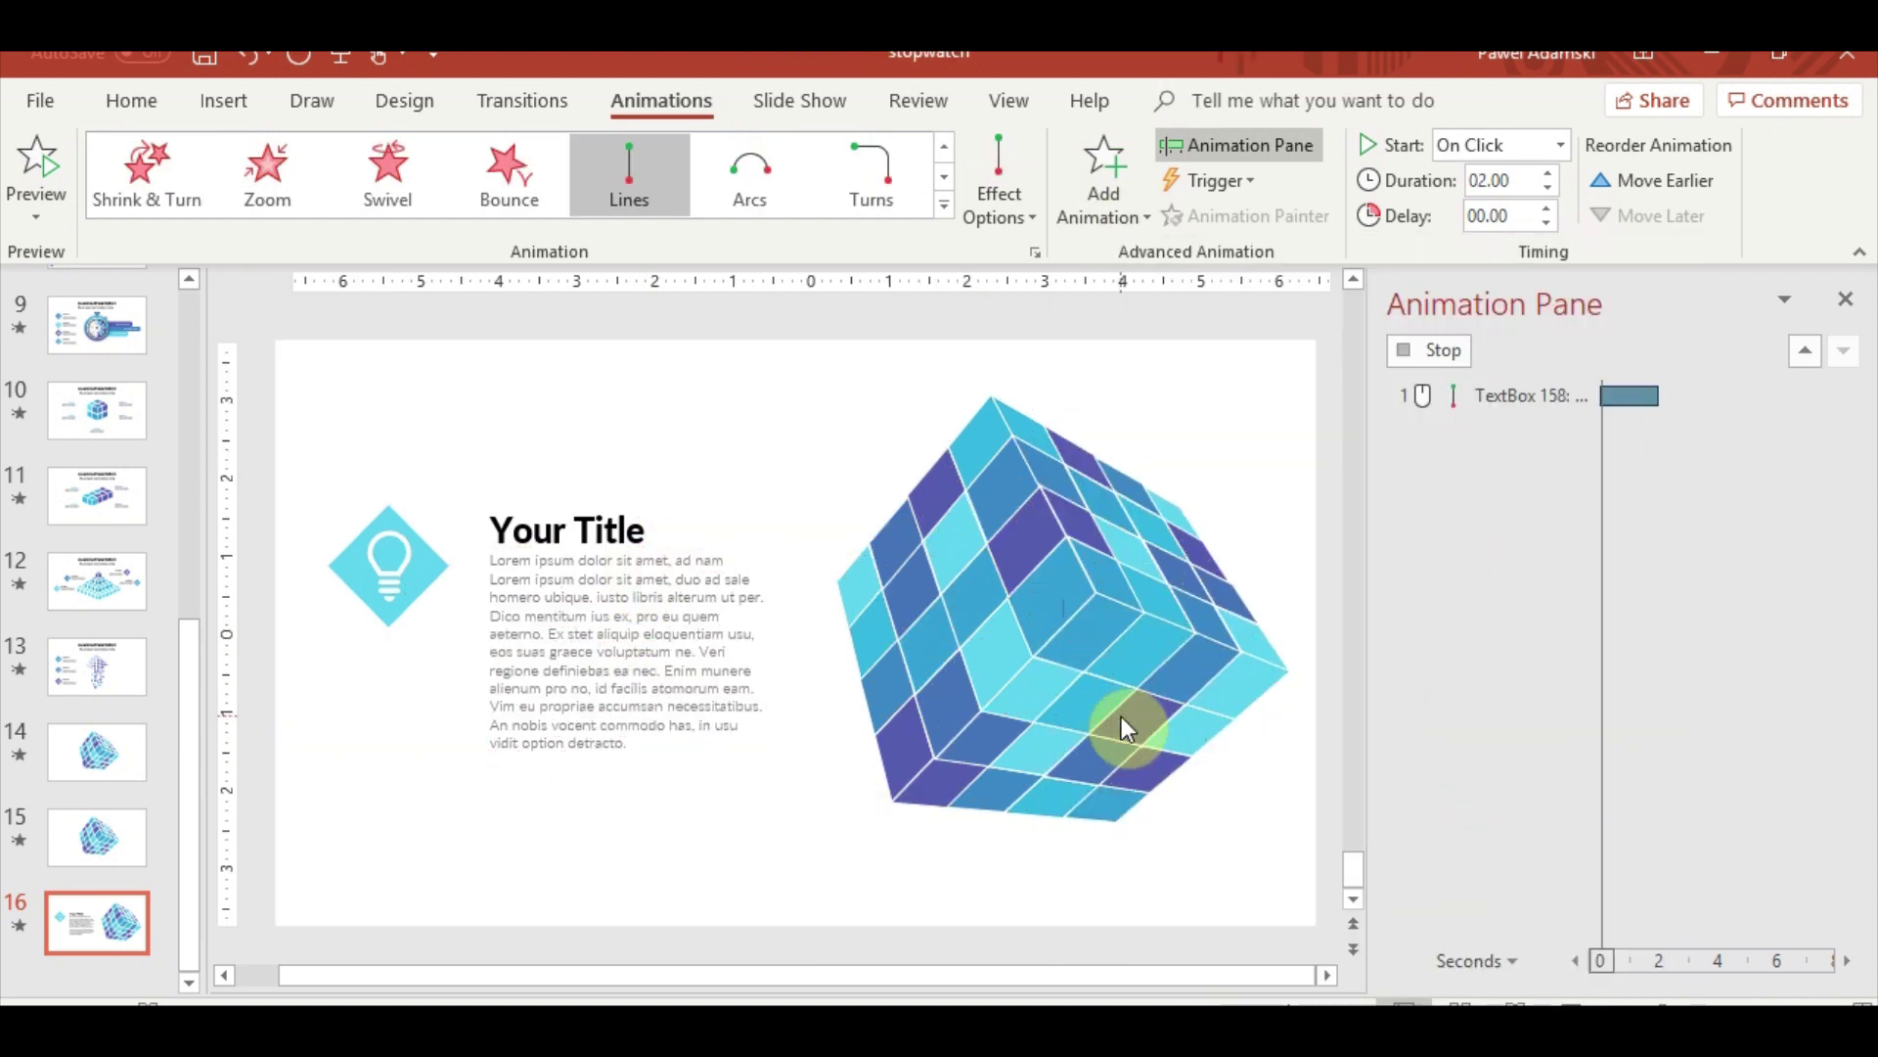
key("ctrl+z")
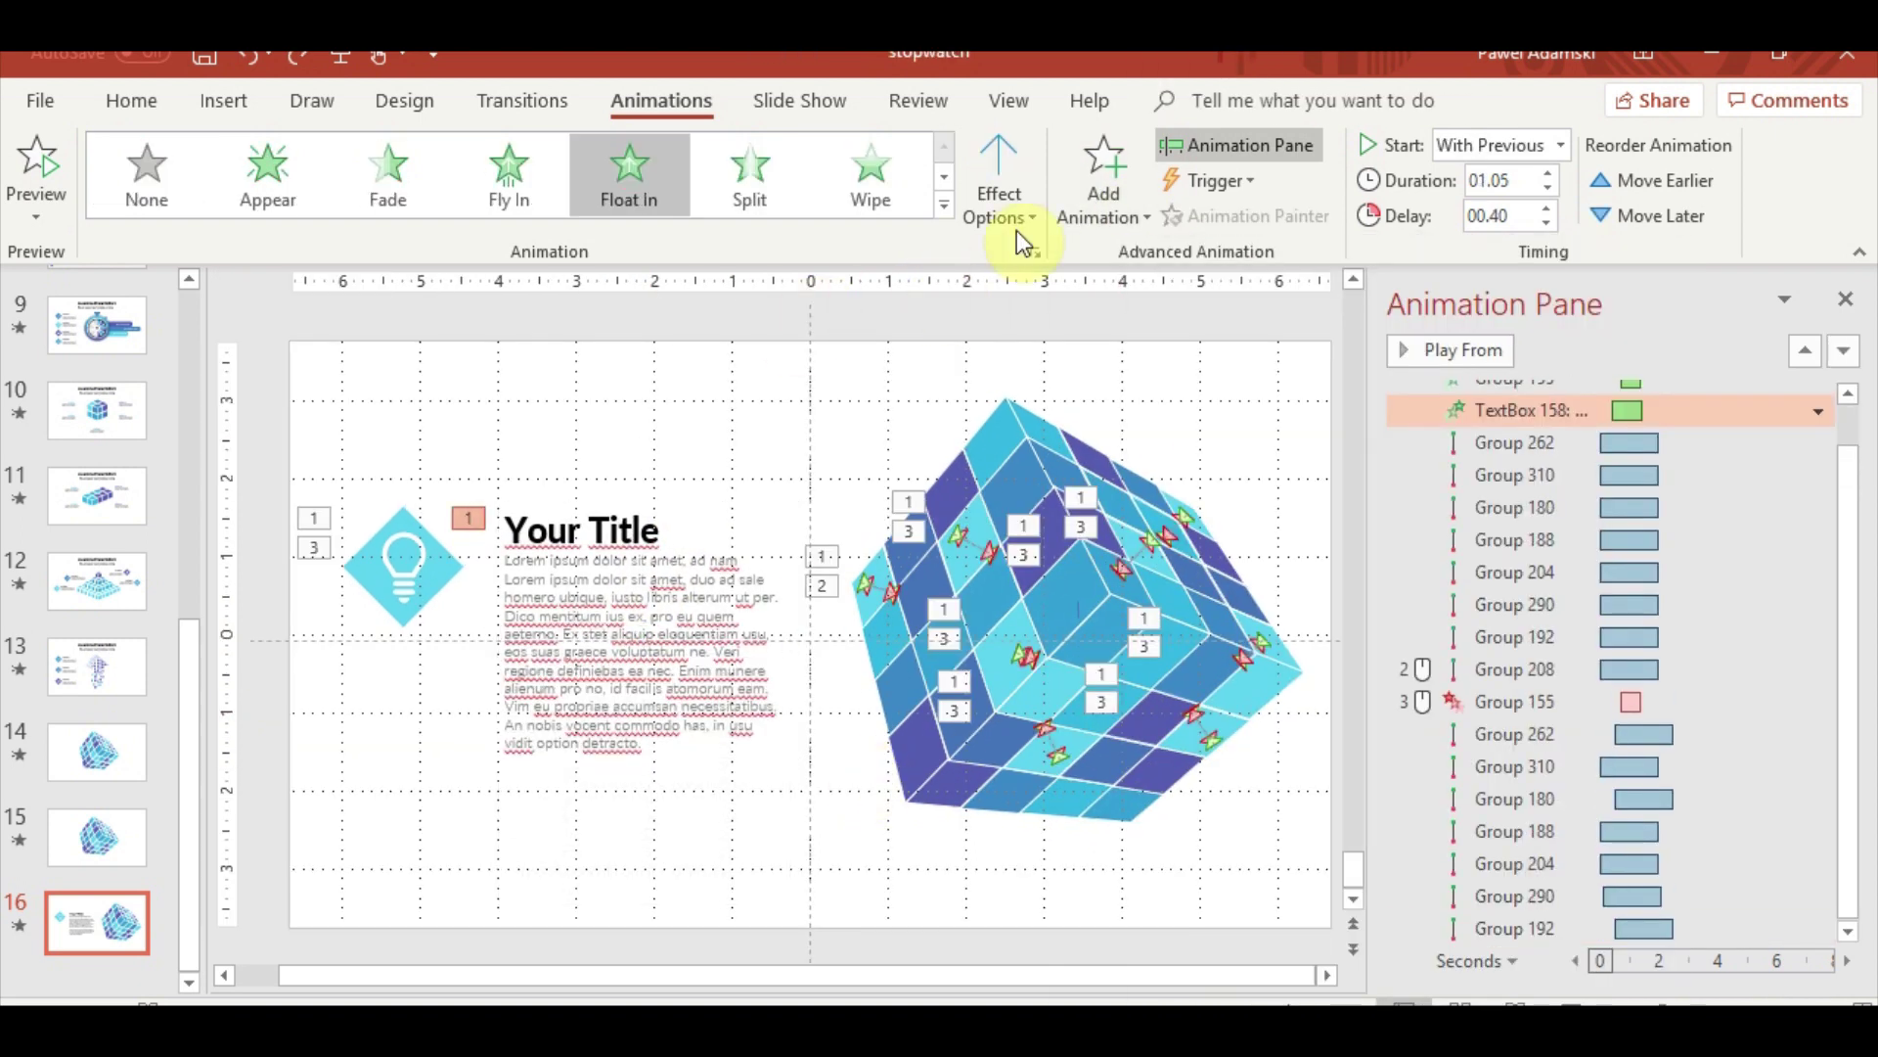
left_click(1103, 186)
scroll(1211, 673, "down", 5)
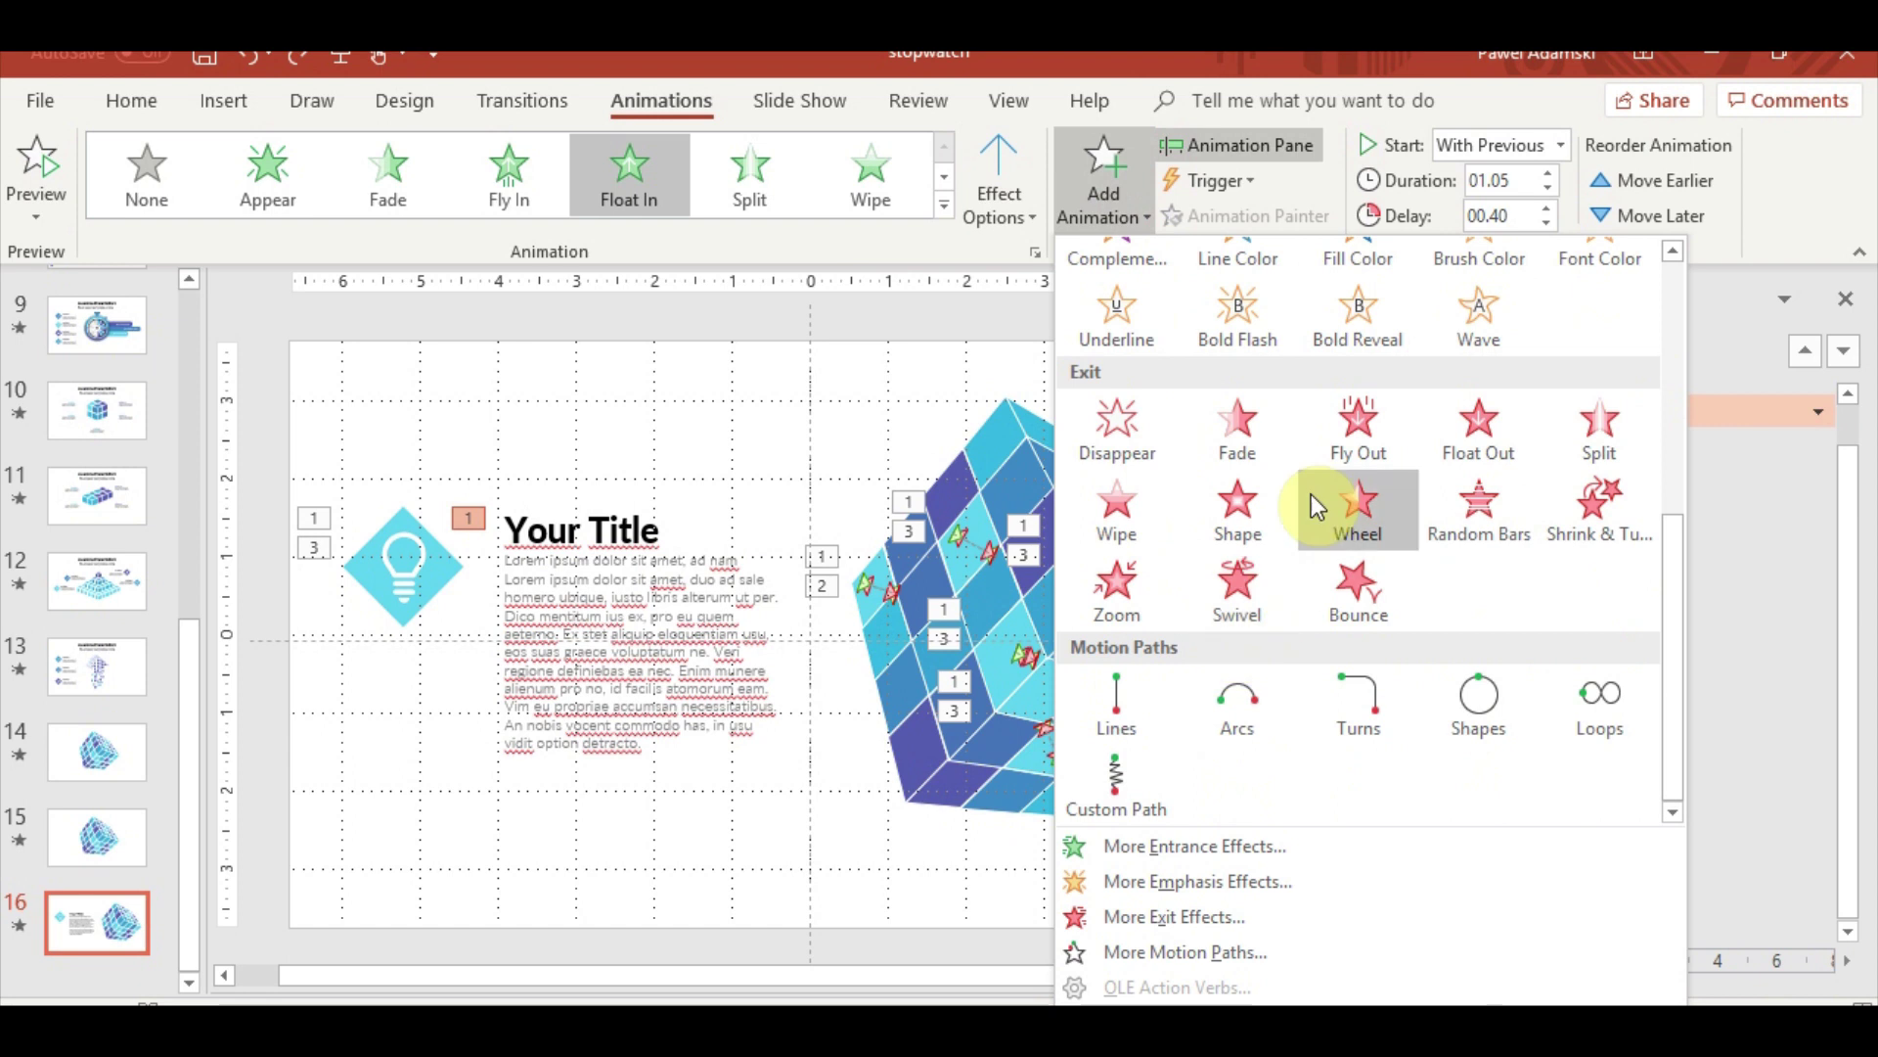
left_click(1262, 440)
key("ctrl+z")
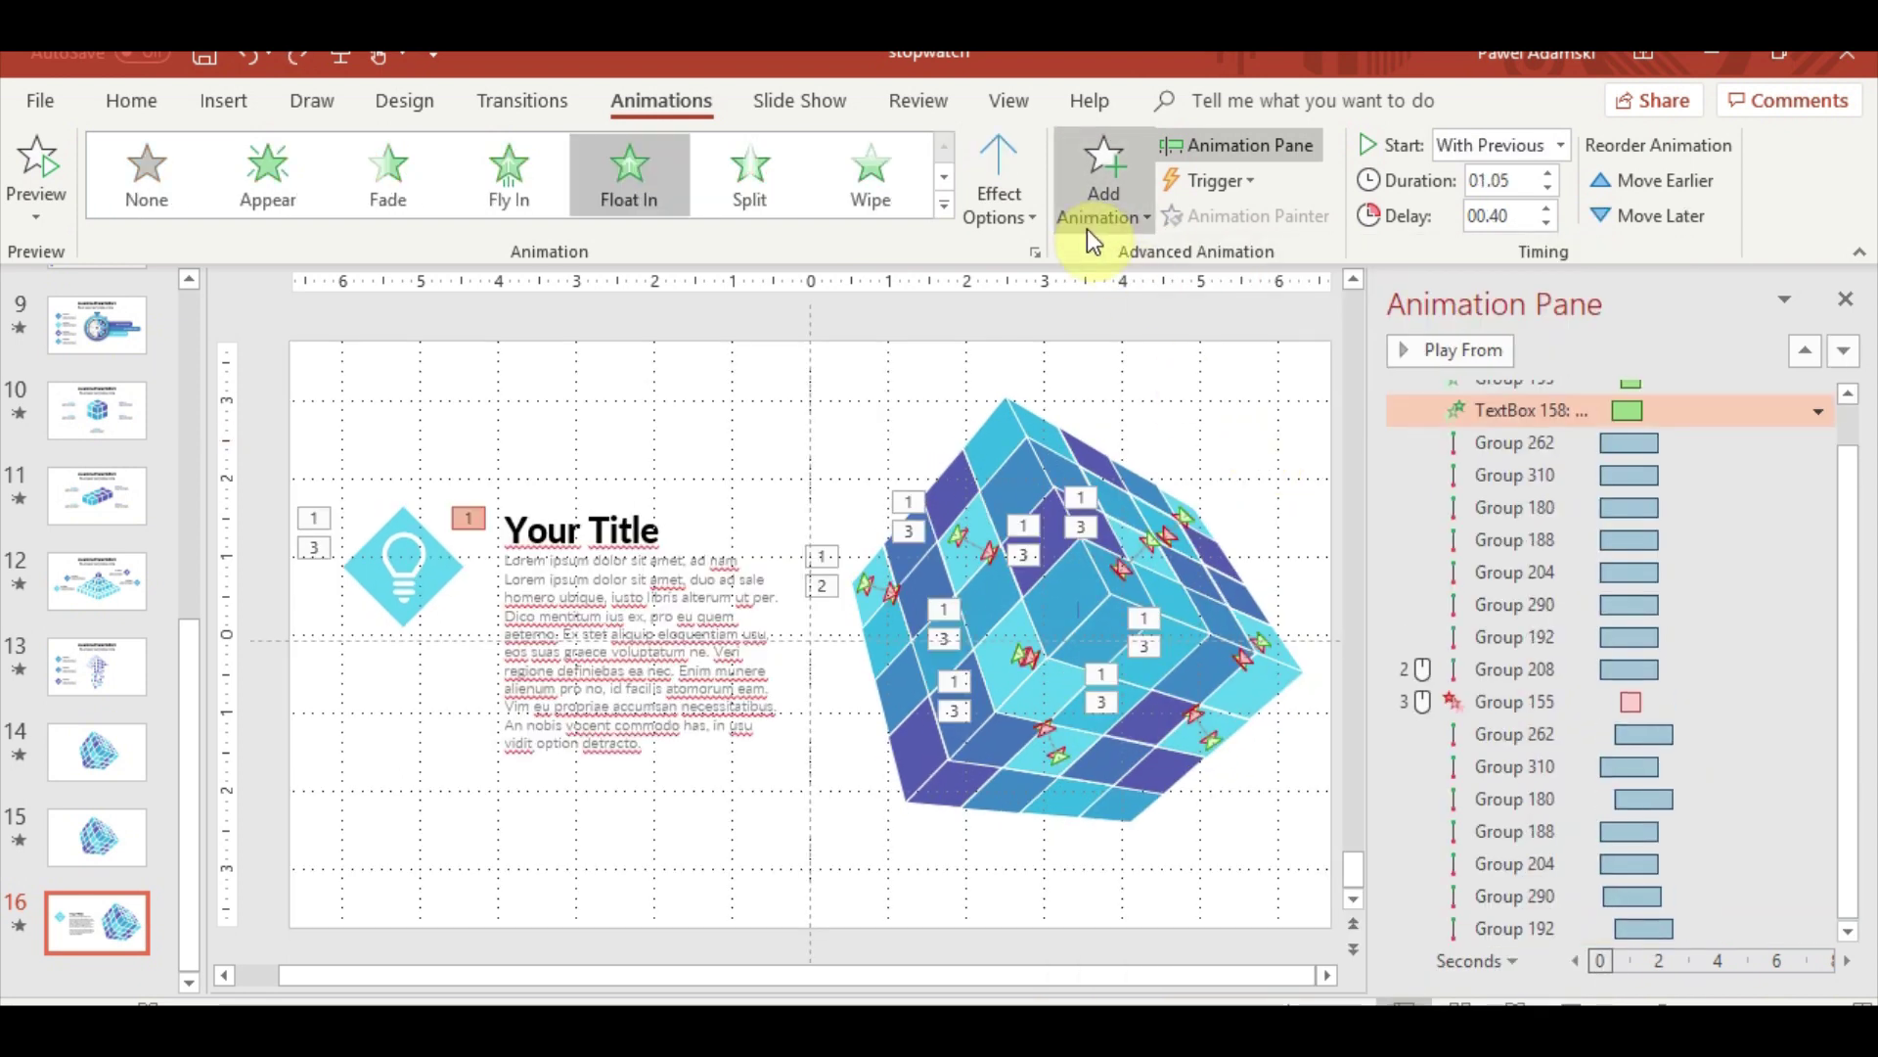
Give the title text box a Float Out exit
left_click(1116, 201)
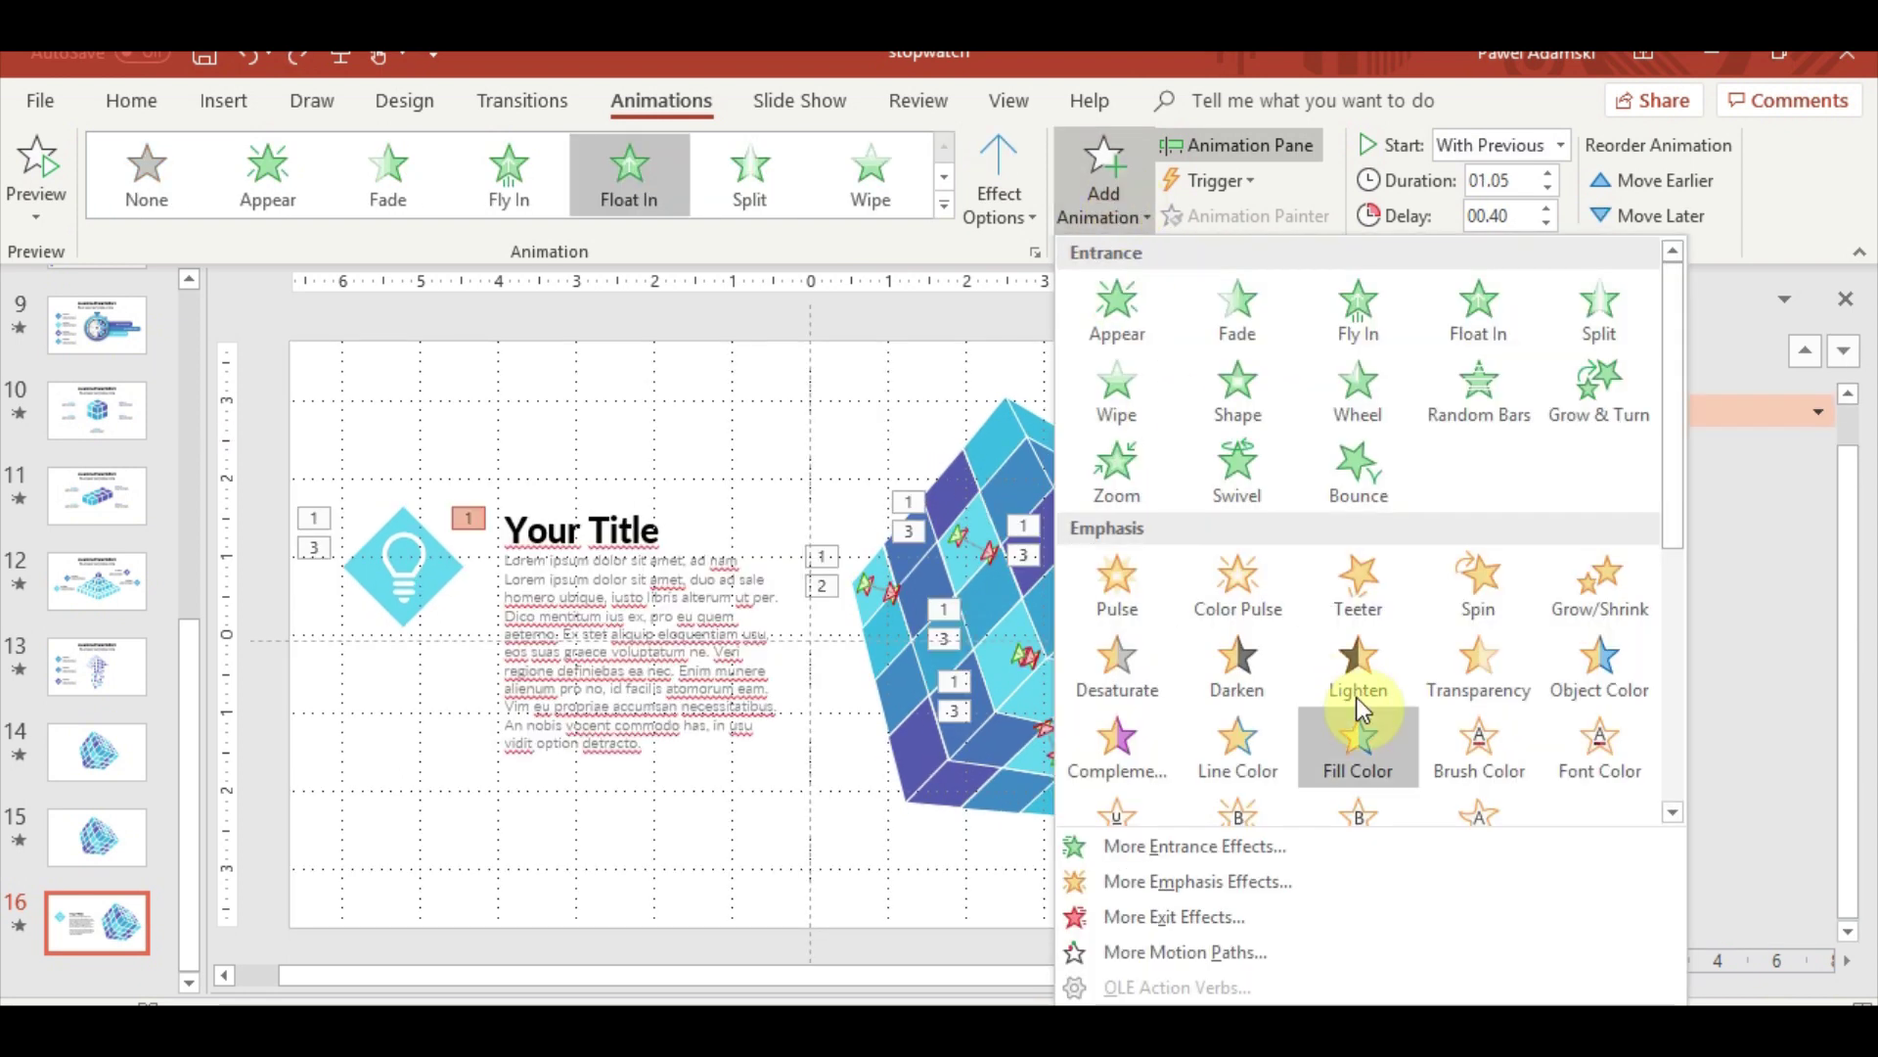
scroll(1356, 698, "down", 5)
left_click(1470, 436)
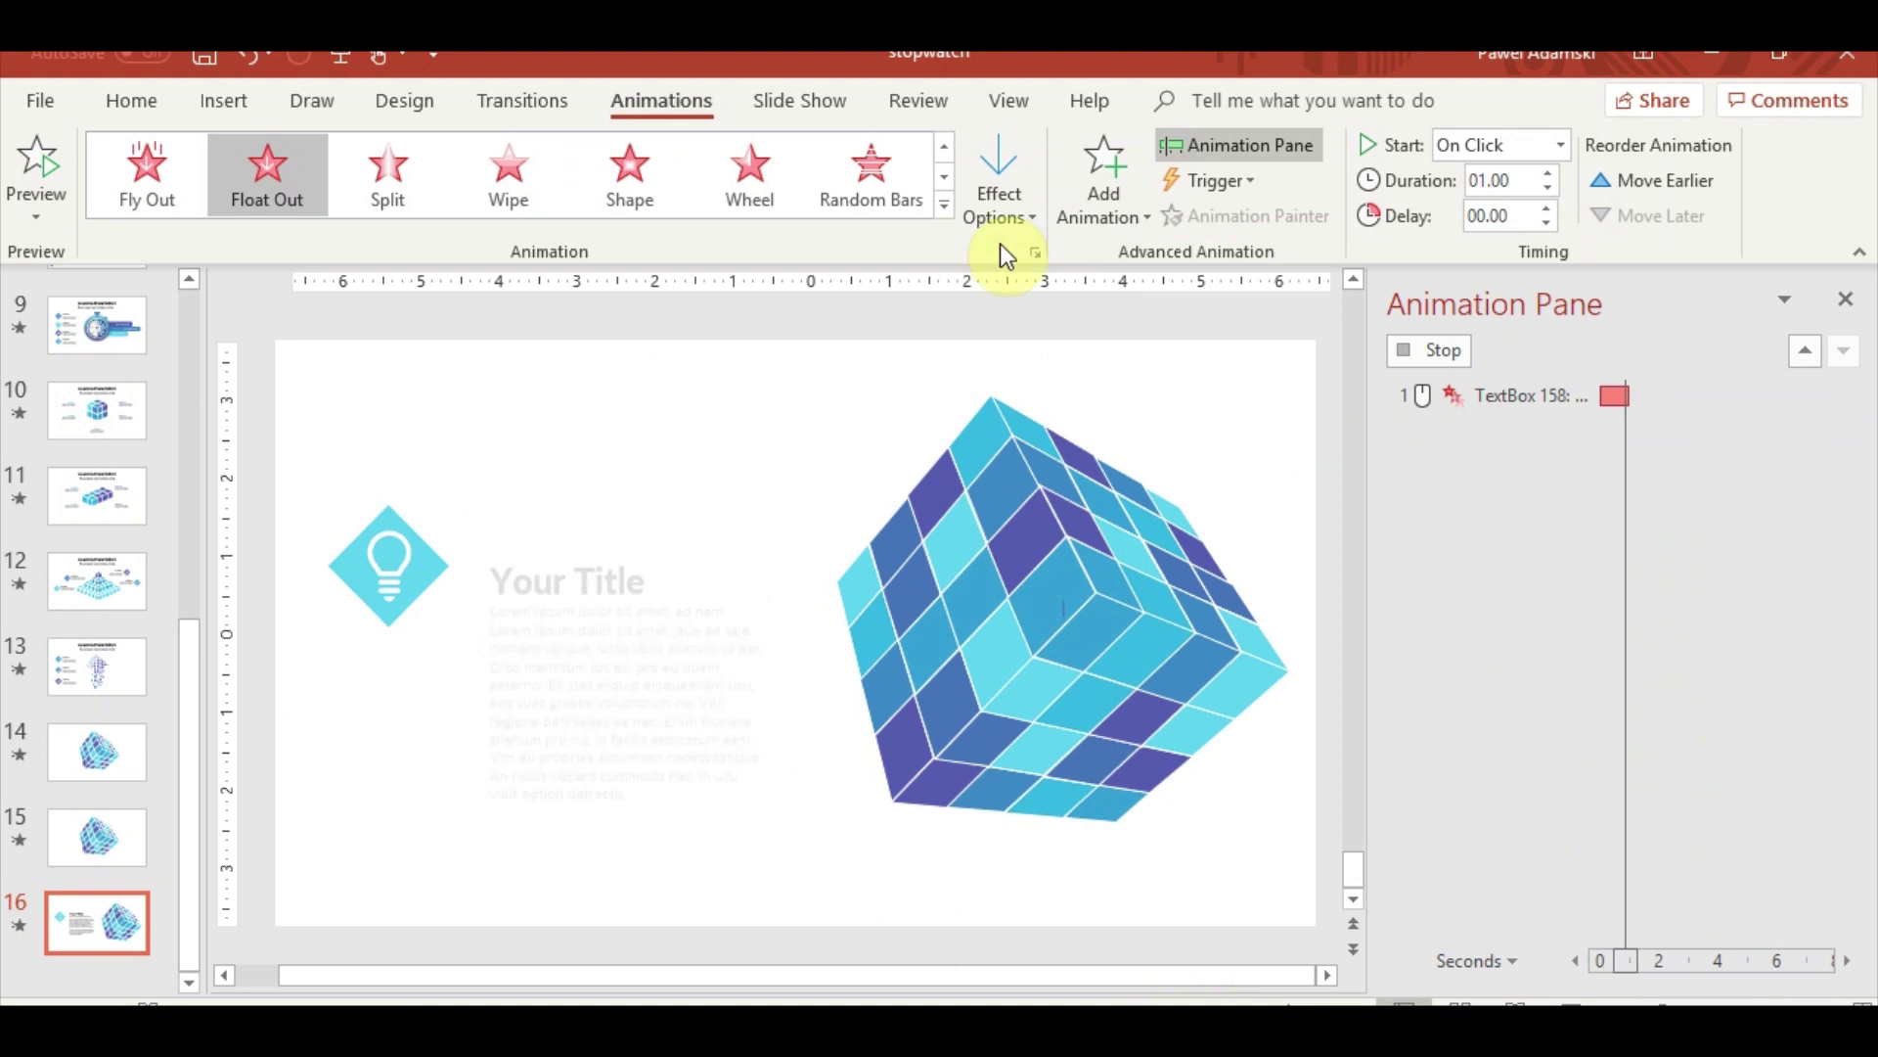
left_click(998, 210)
left_click(1002, 313)
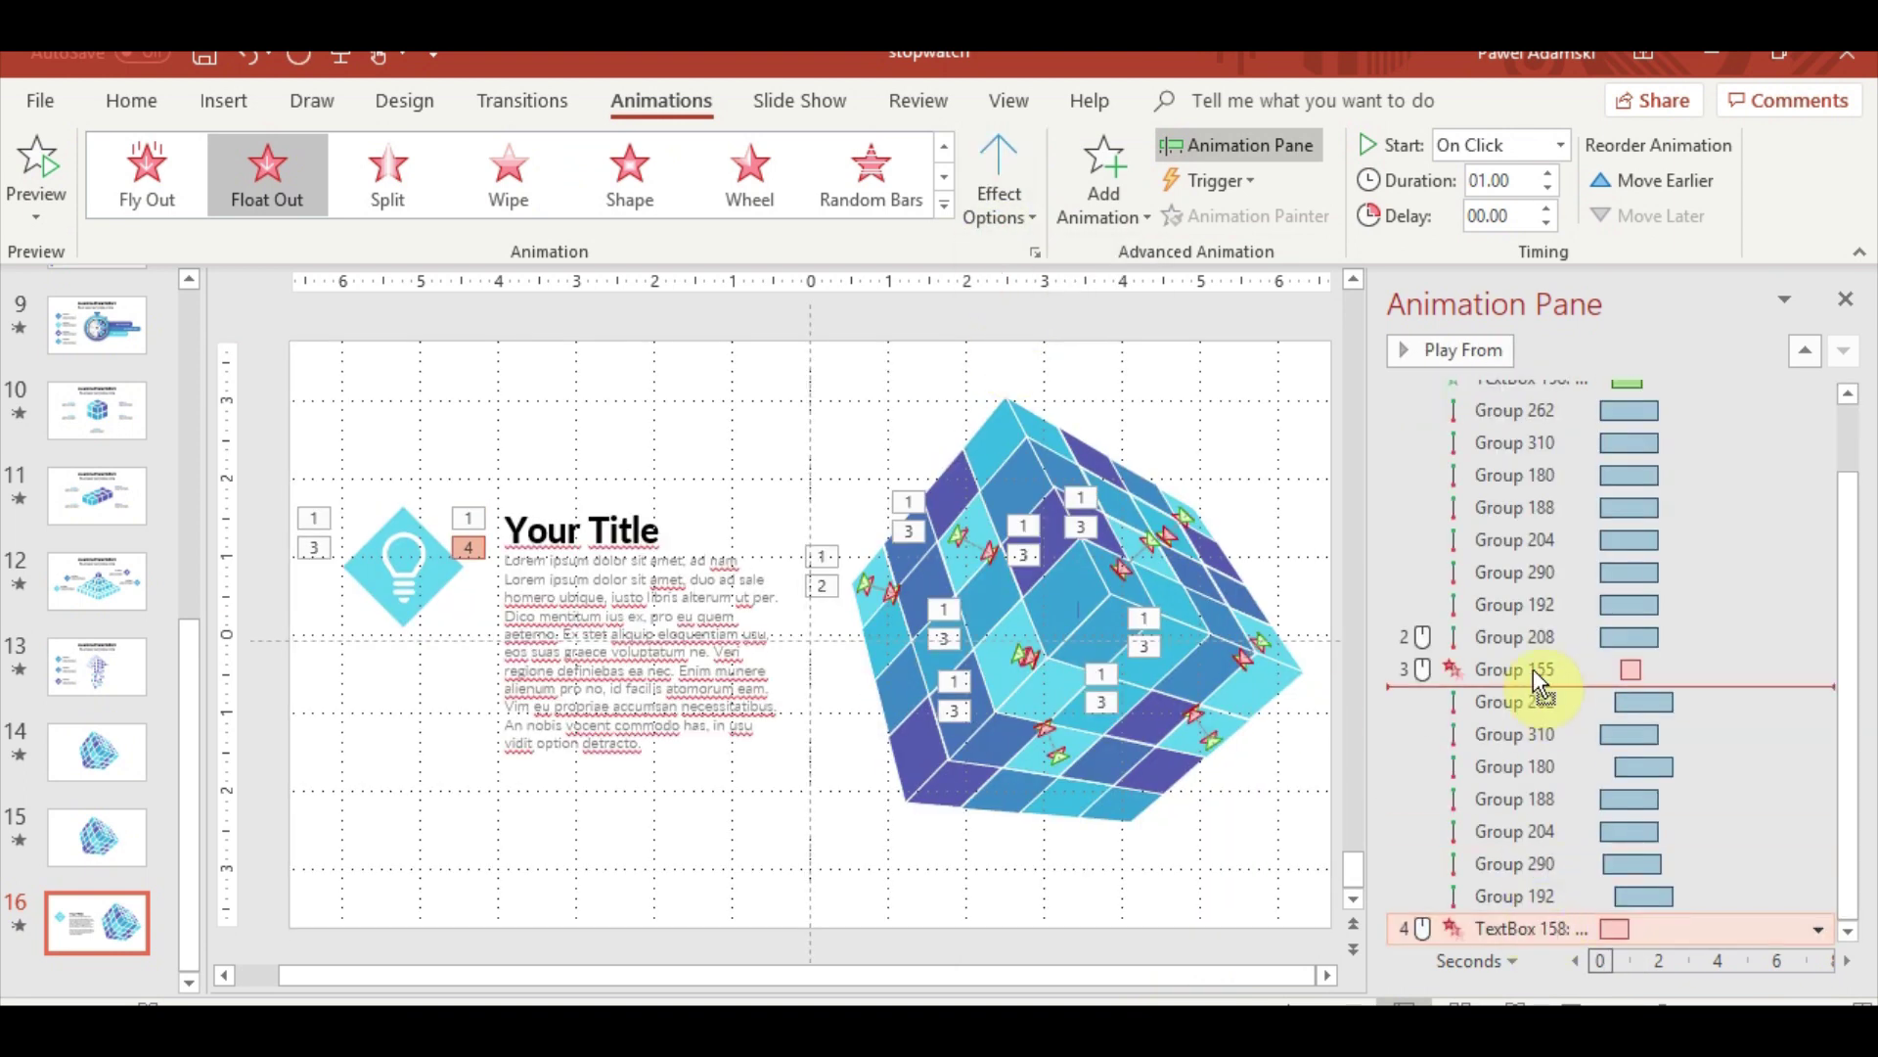
Preview, then set the icon and title exits to With Previous, 0.70 s
scroll(1533, 671, "up", 2)
left_click(1548, 459)
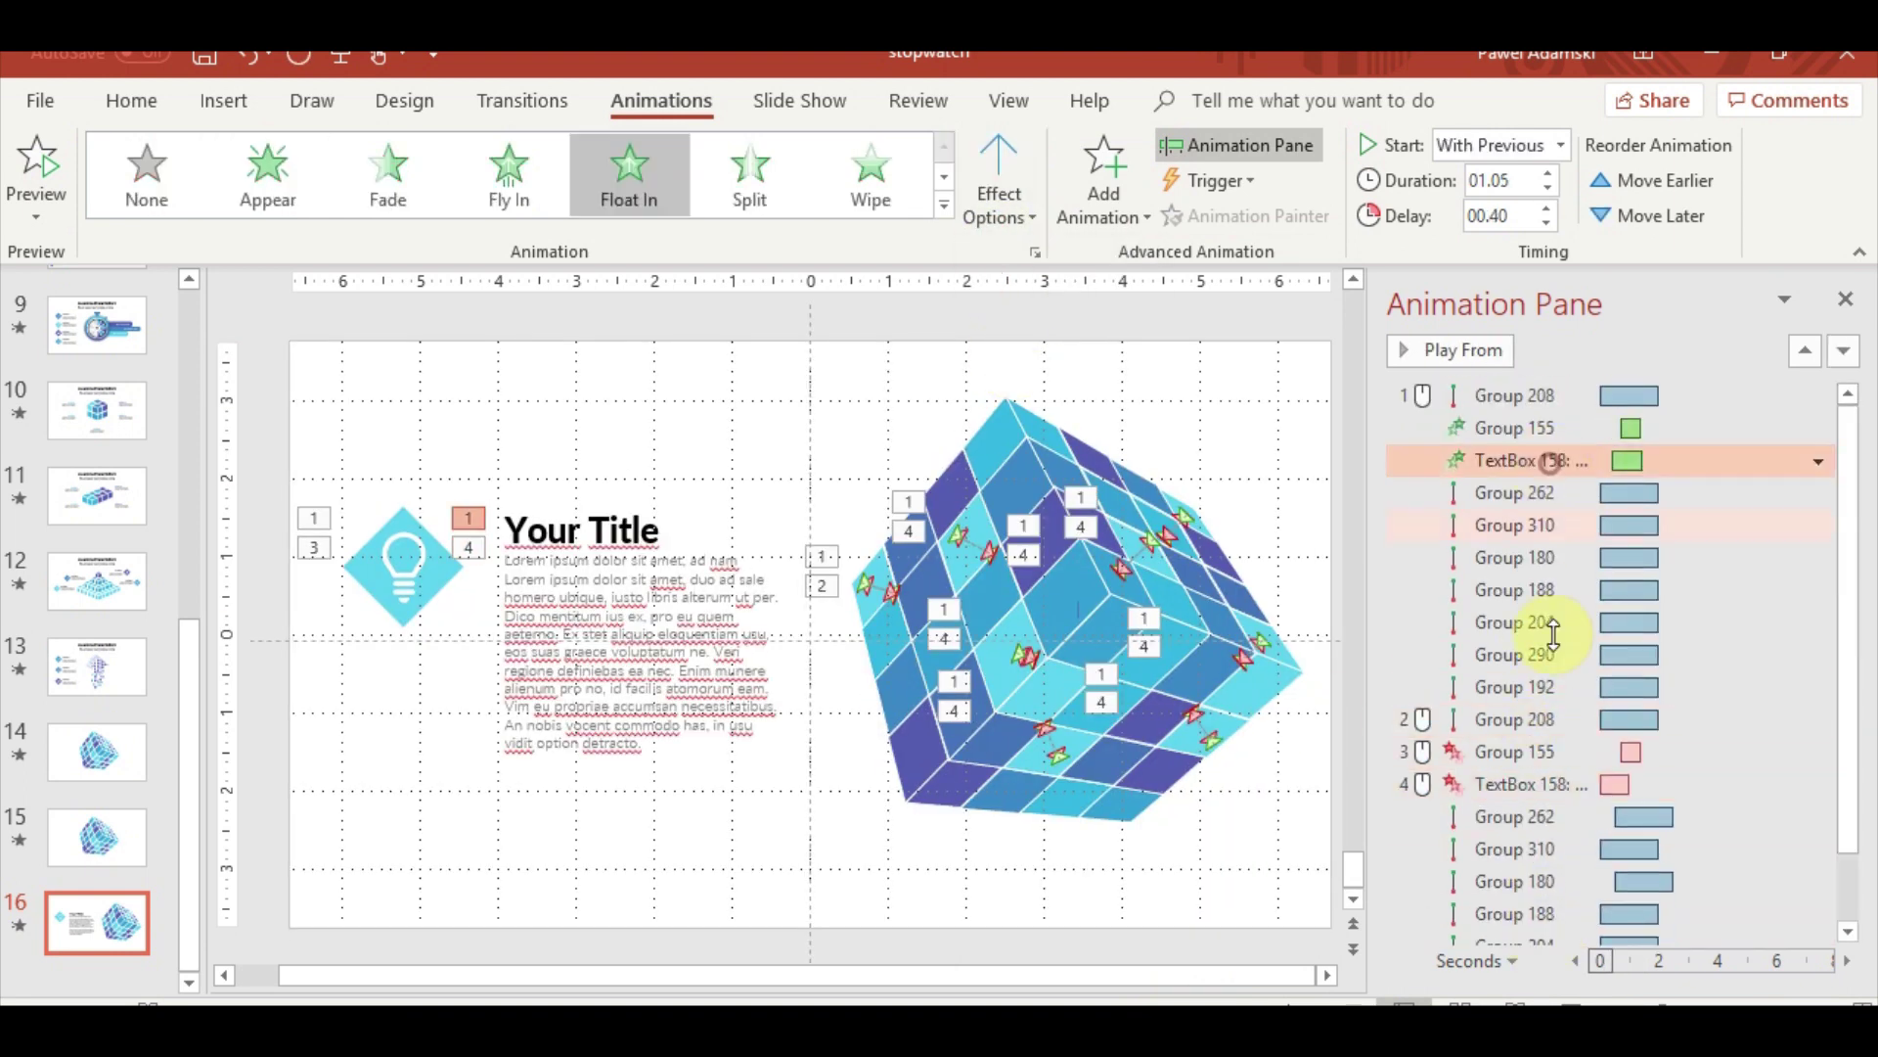
left_click(1541, 782)
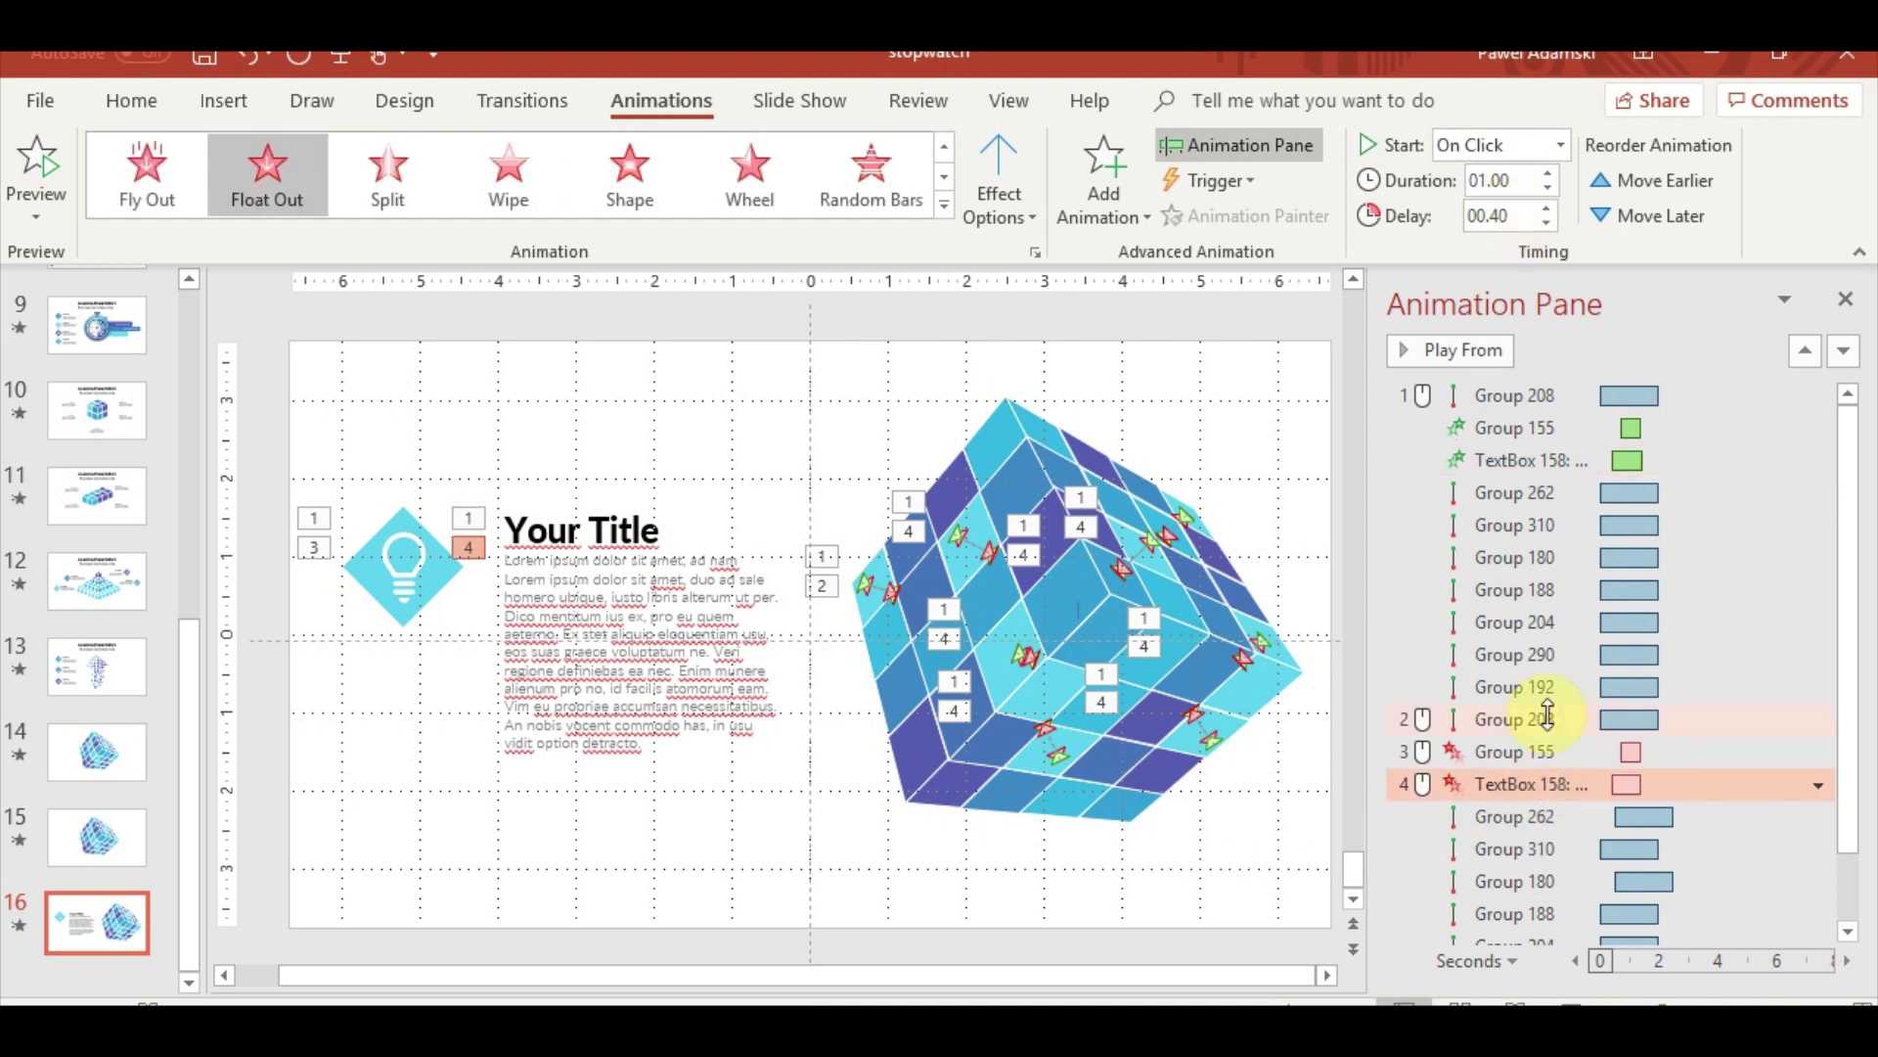
left_click(1577, 1002)
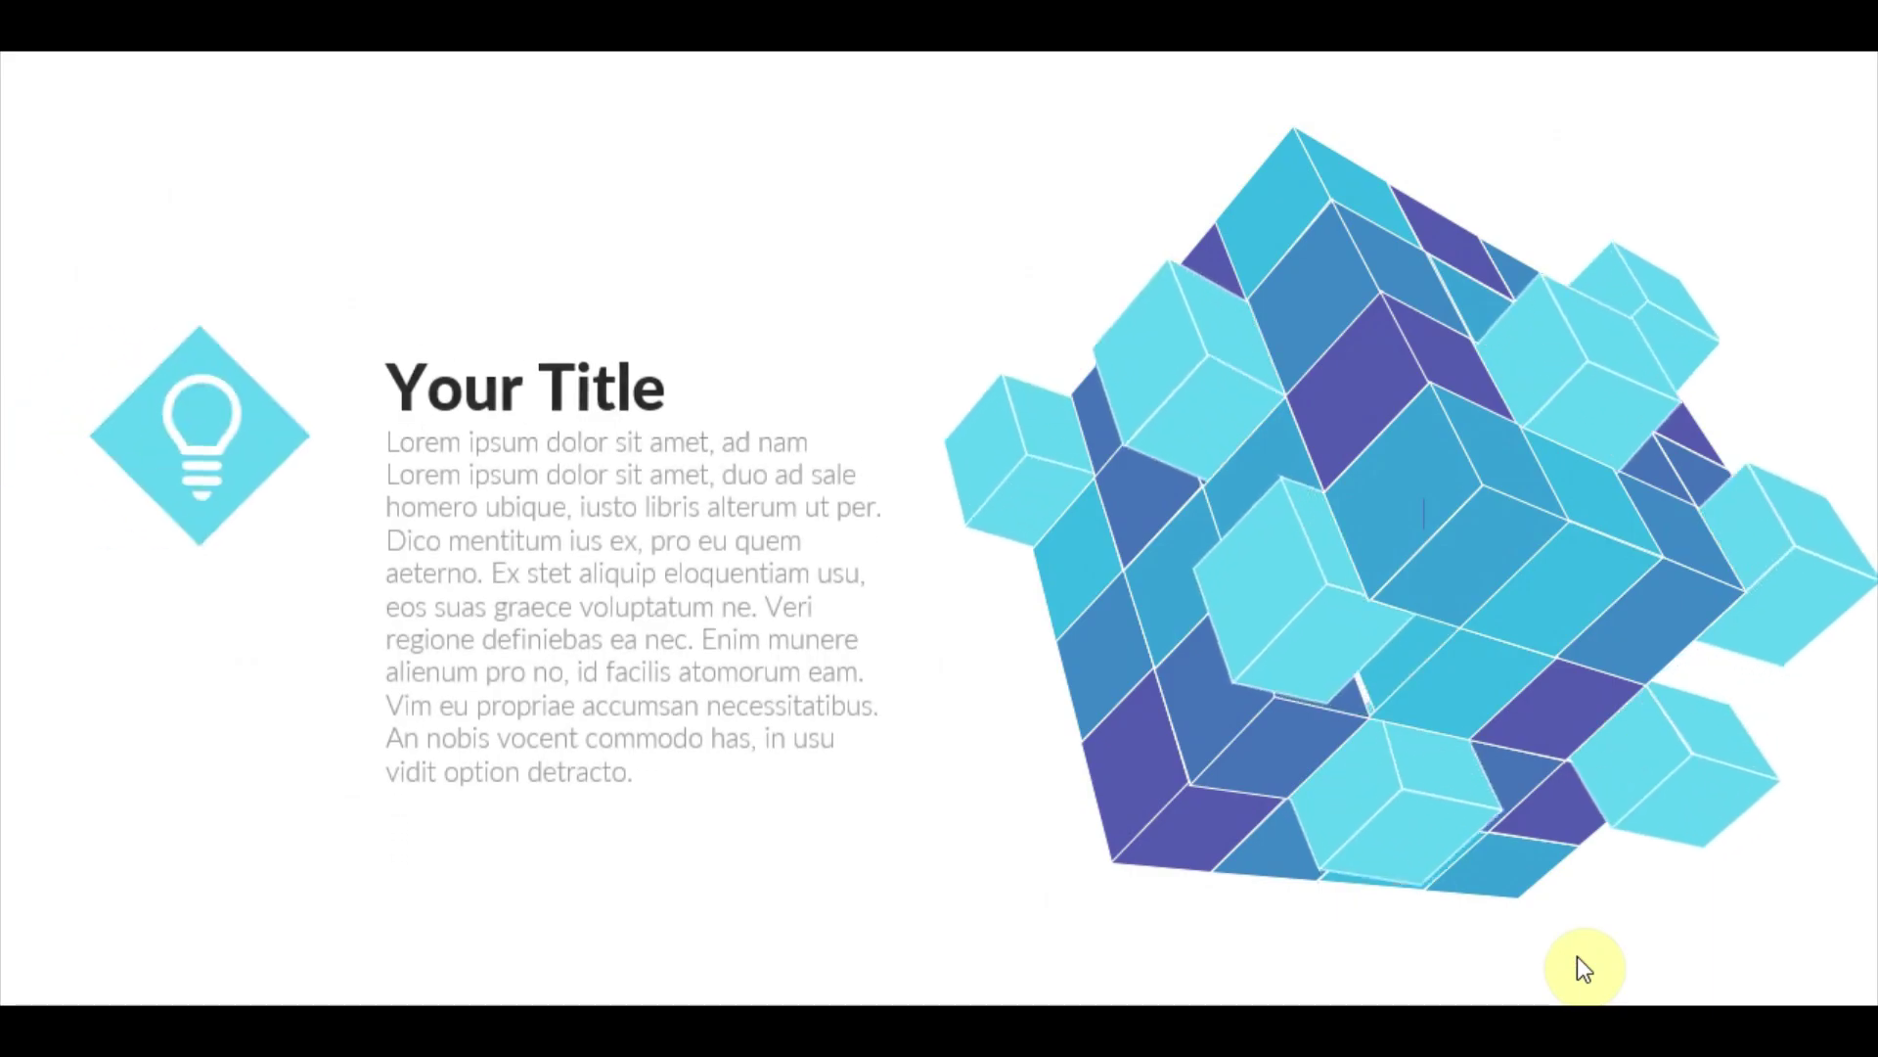
key("Escape")
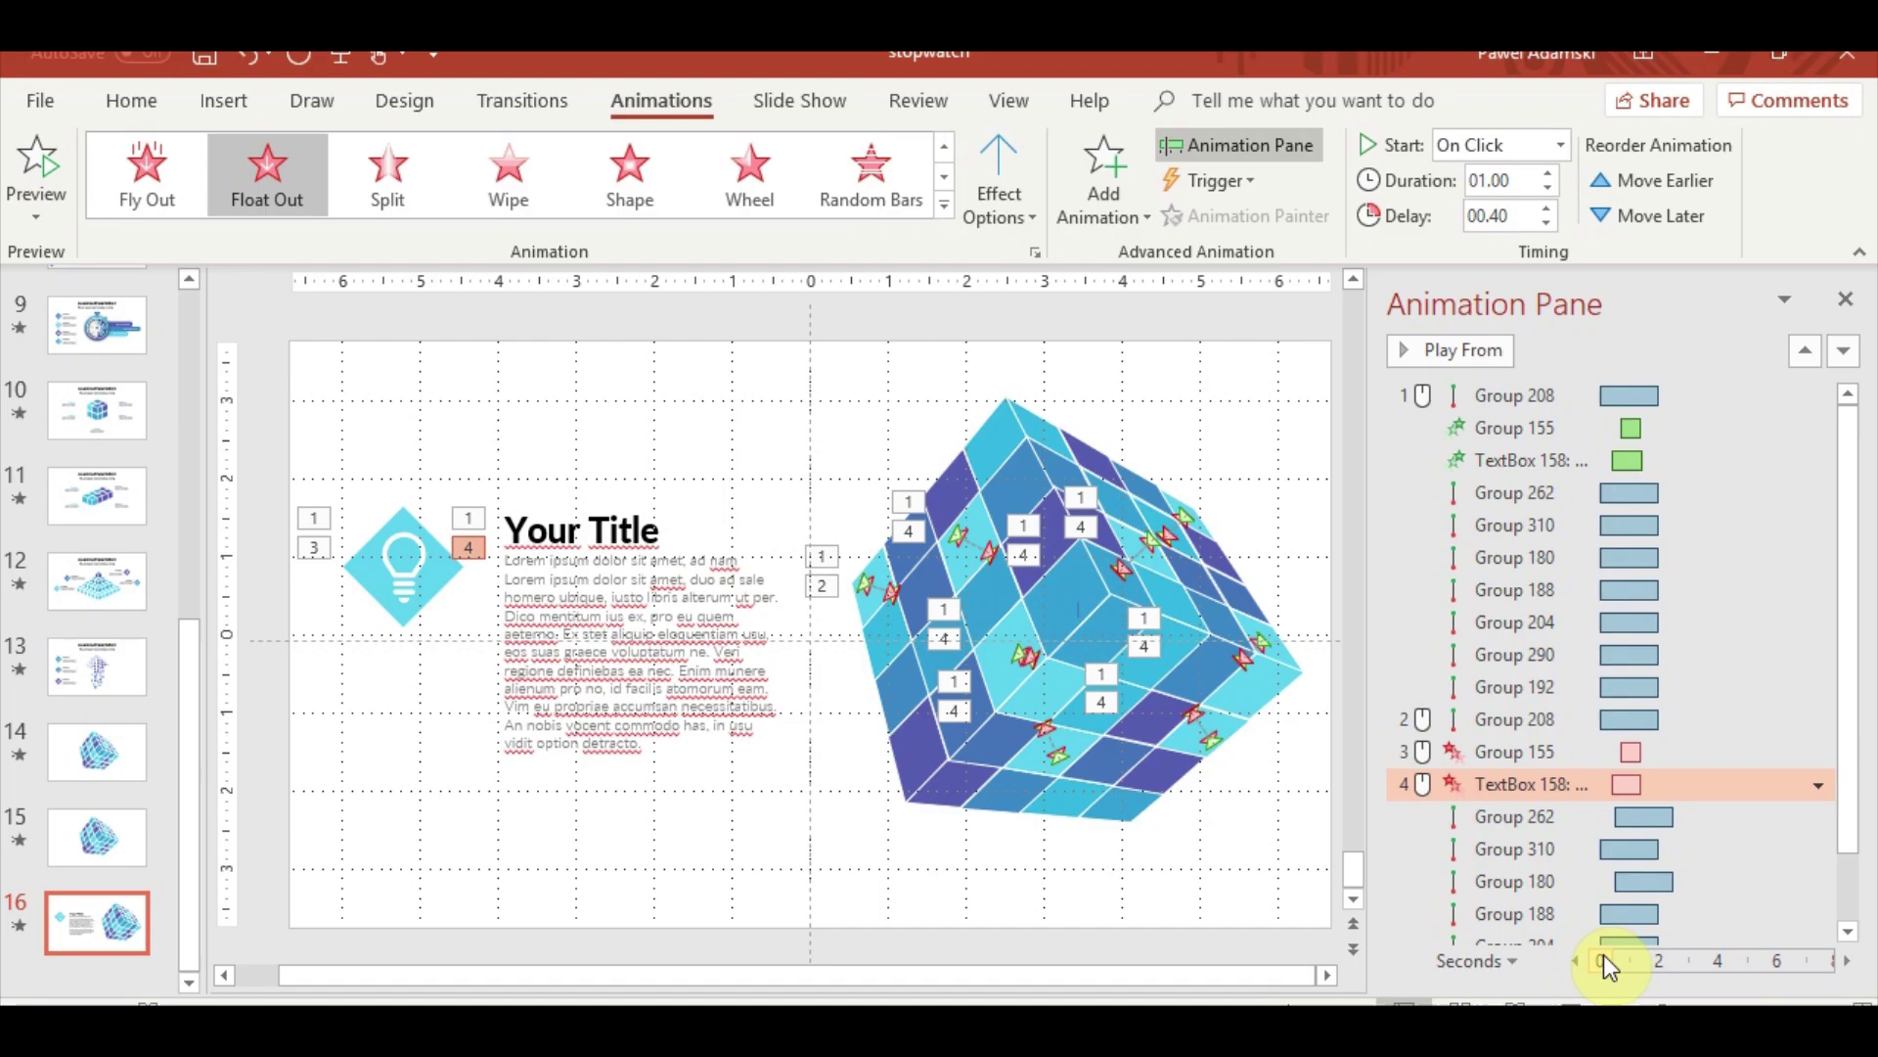
left_click(1550, 770)
left_click(1522, 185)
left_click(1531, 784)
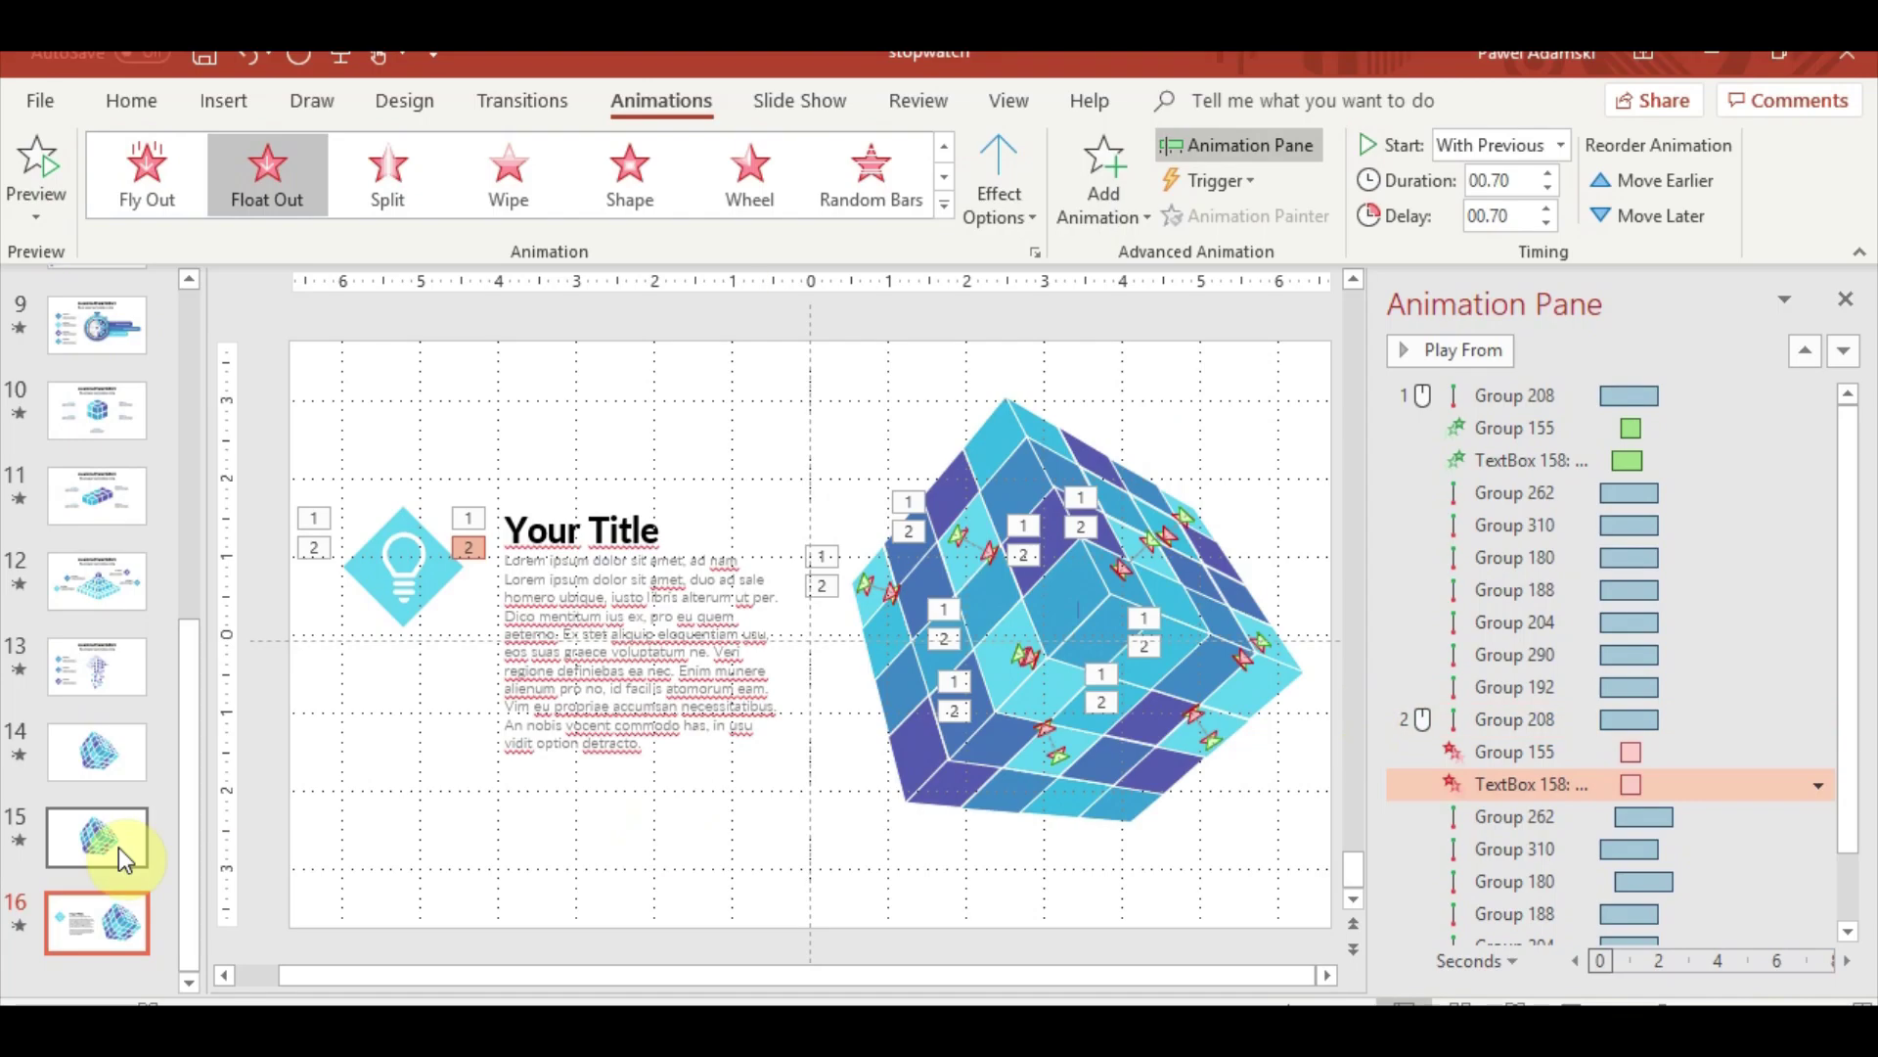
Duplicate slide 16 and delete all animations on the copy
key("ctrl+v")
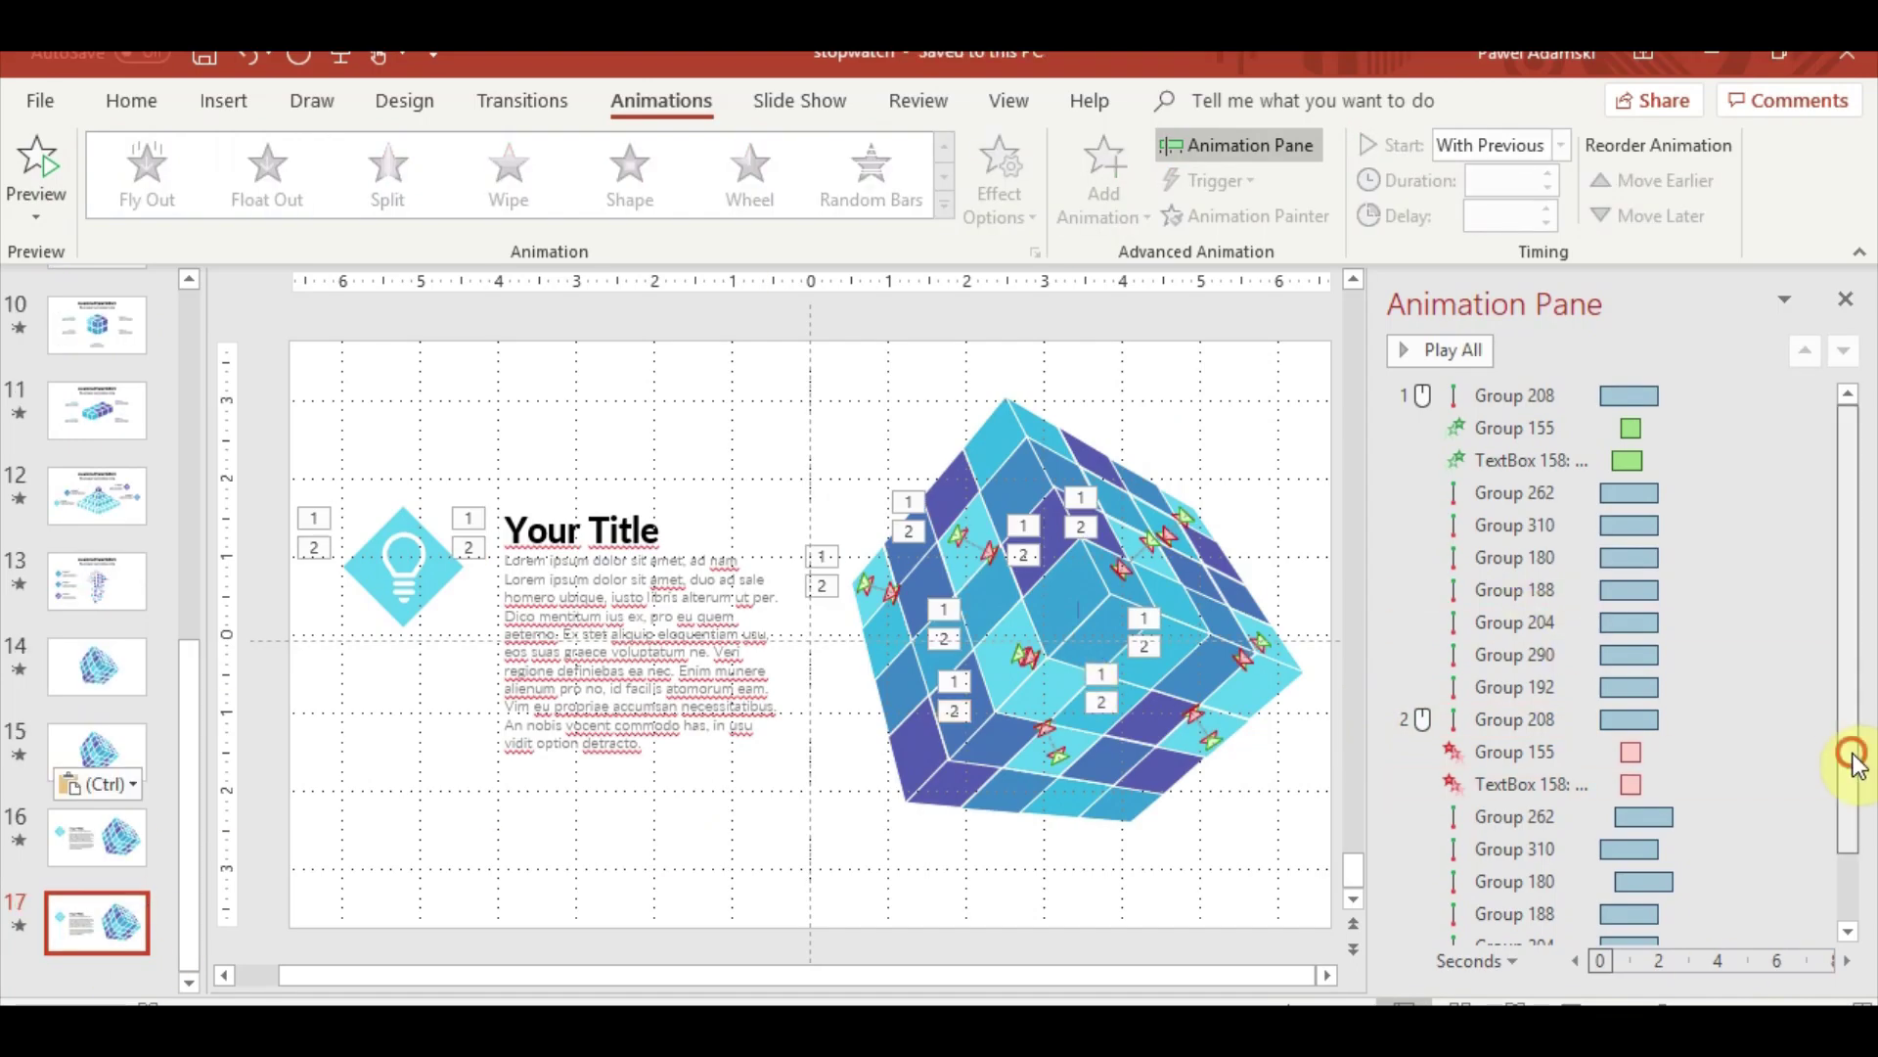
key("ctrl+a")
key("Delete")
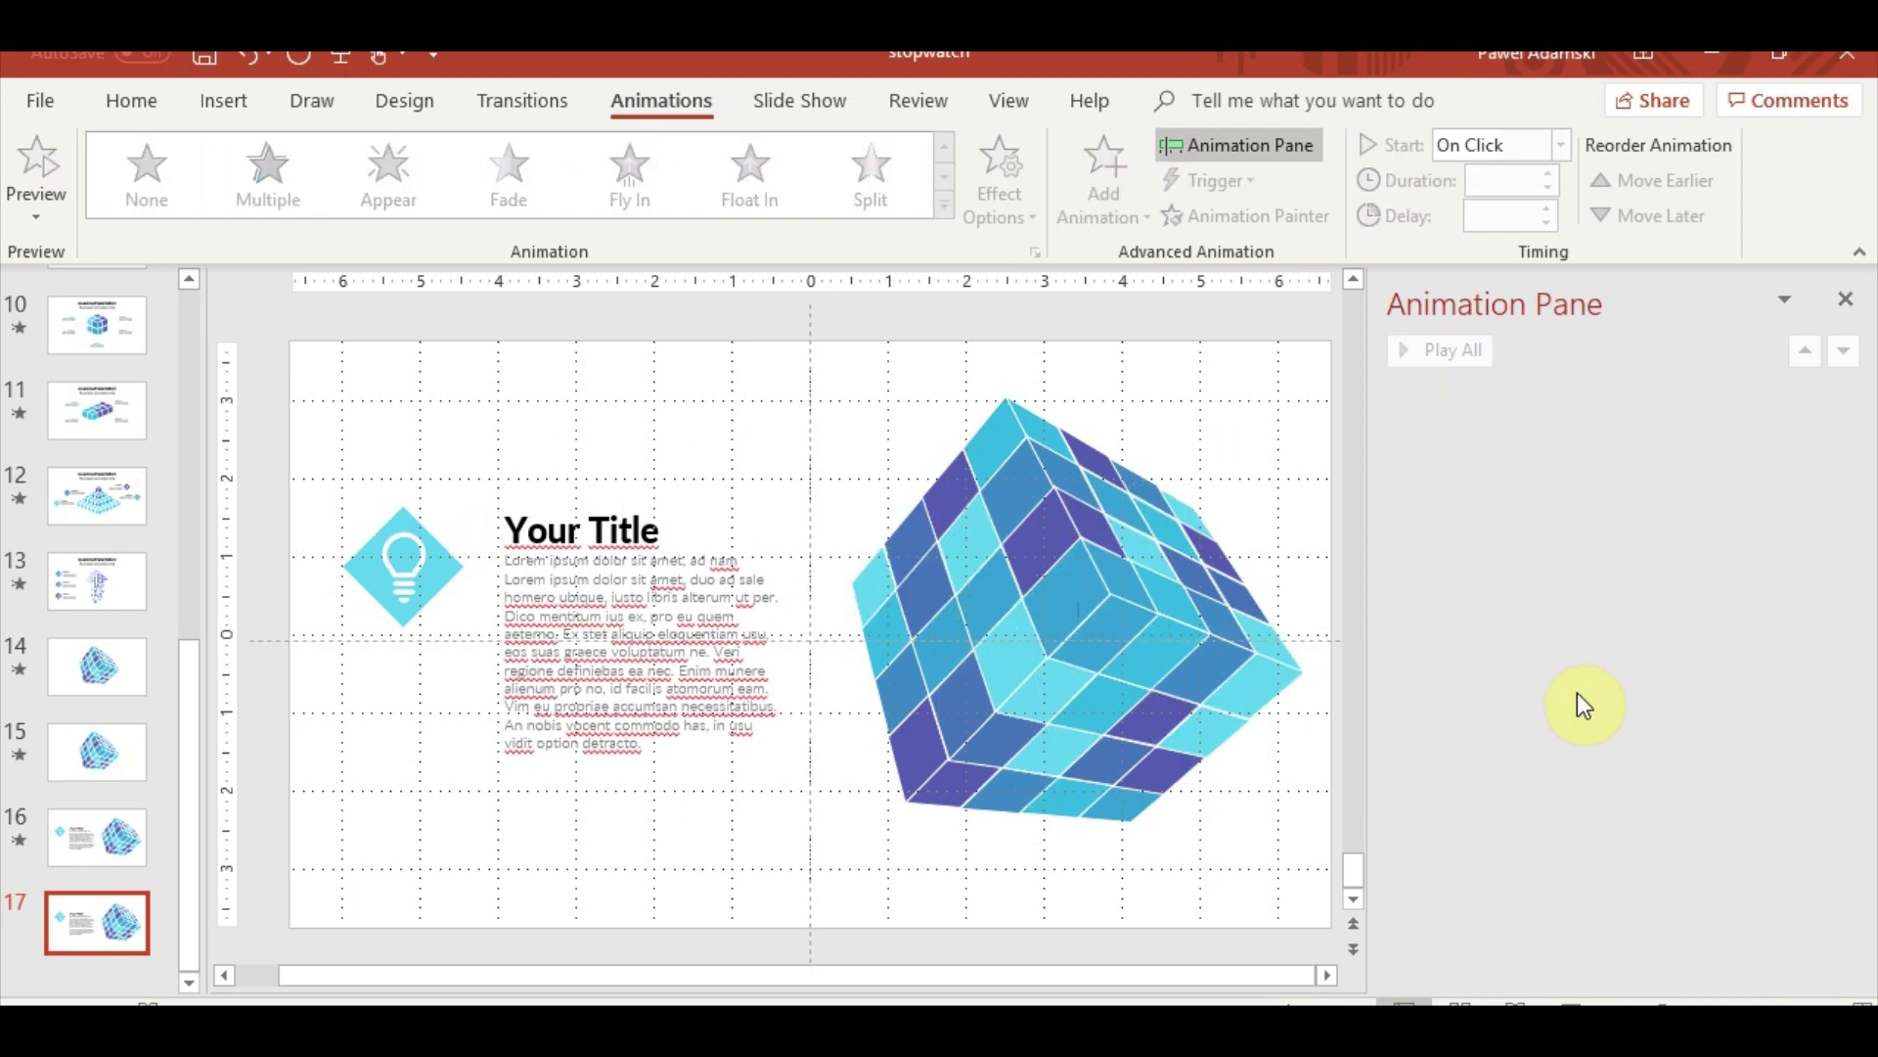
Copy slide 12's paper-plane icon onto slide 17 and send it to back
scroll(98, 685, "up", 3)
left_click(85, 783)
left_click(461, 587)
key("ctrl+c")
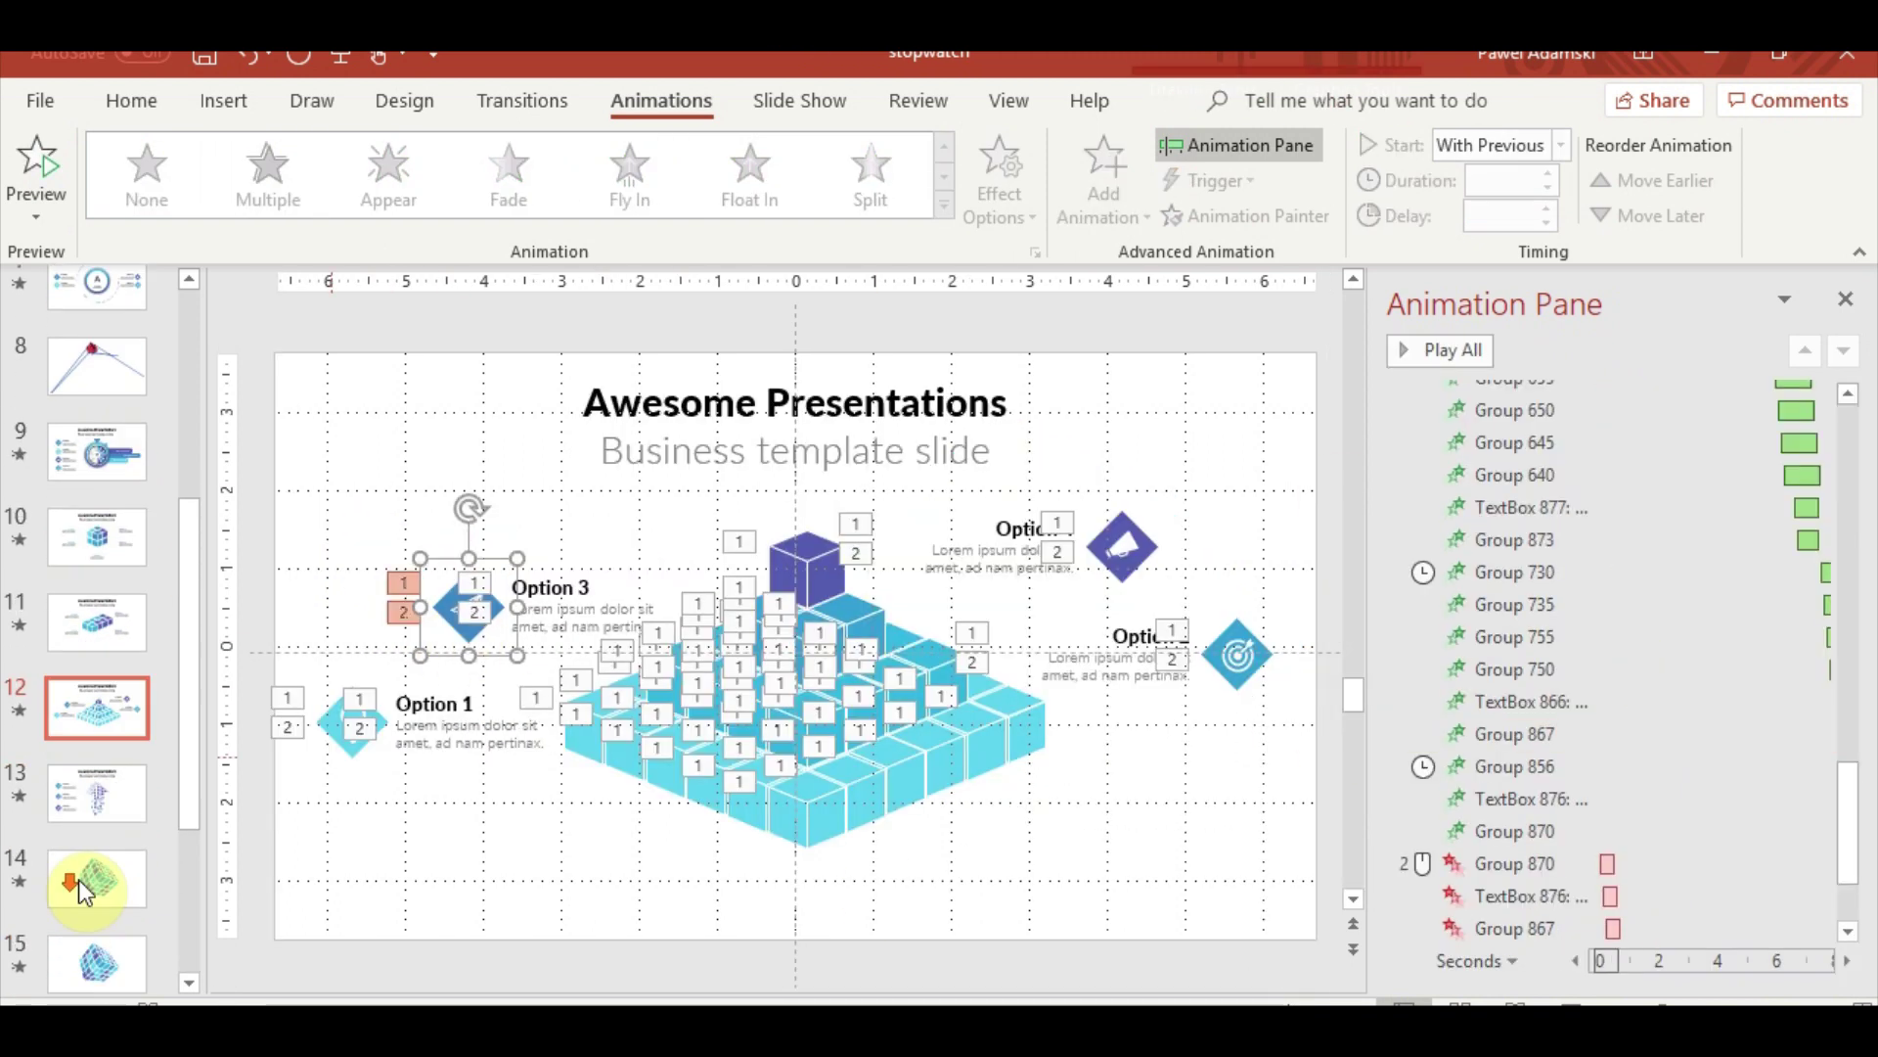
left_click(96, 923)
key("ctrl+v")
left_click(1347, 100)
left_click(1130, 218)
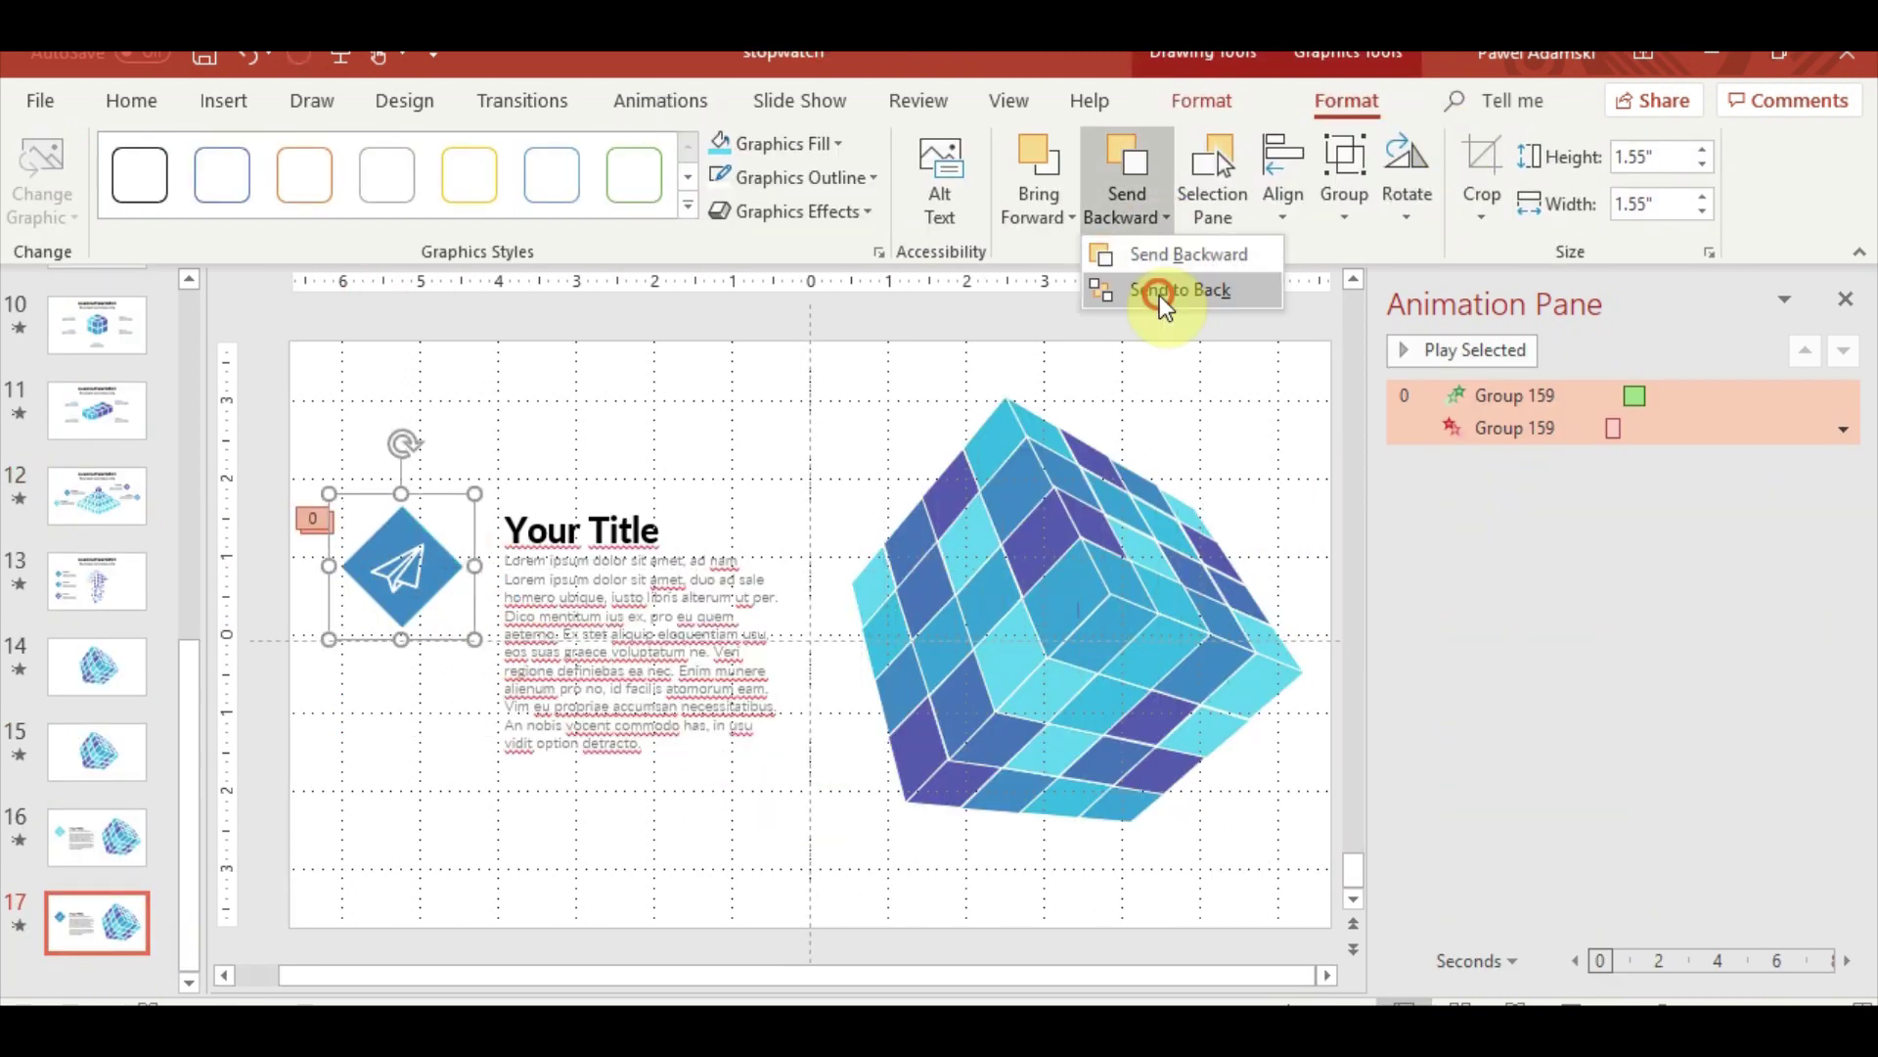
left_click(1158, 289)
left_click(1095, 585)
Select a cube piece and clear the pasted icon's carried-over animations
left_click(894, 553)
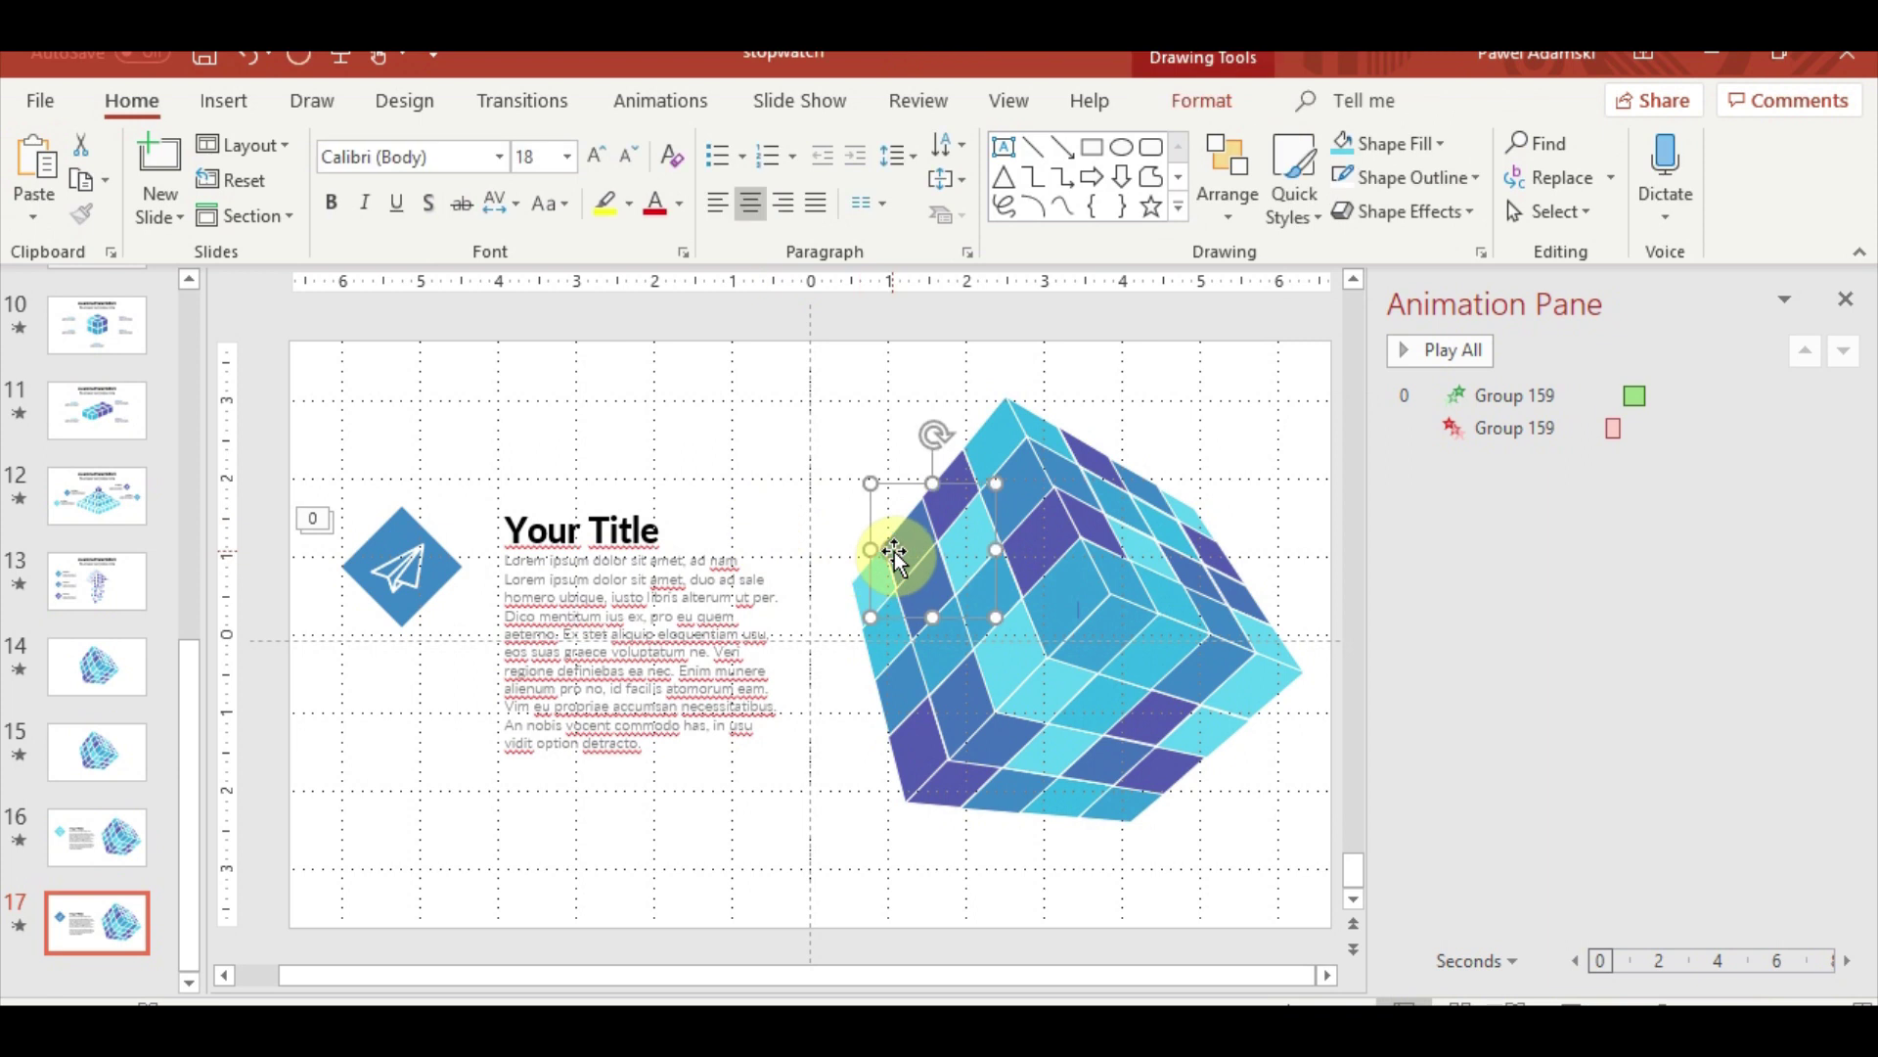
left_click(684, 104)
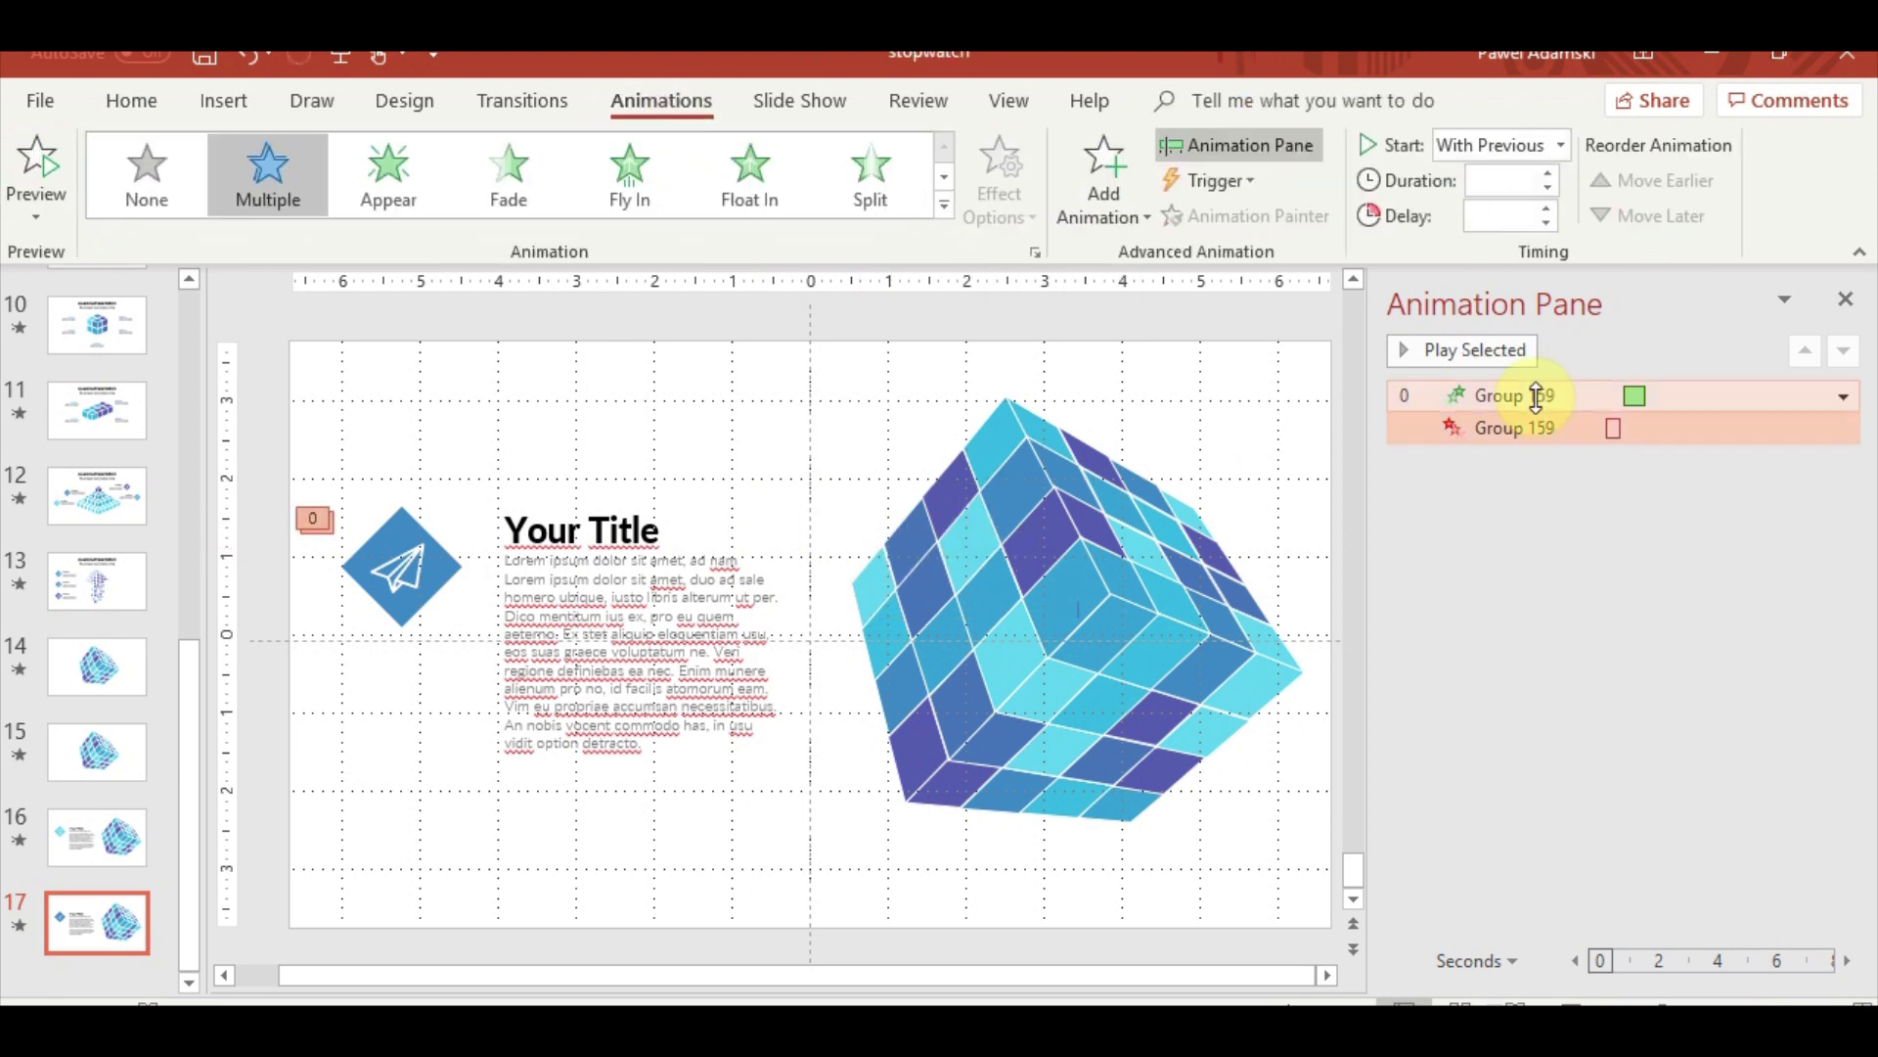
key("Delete")
left_click(919, 520)
Give two individual small cubes straight-line motion paths
left_click(944, 204)
left_click(146, 744)
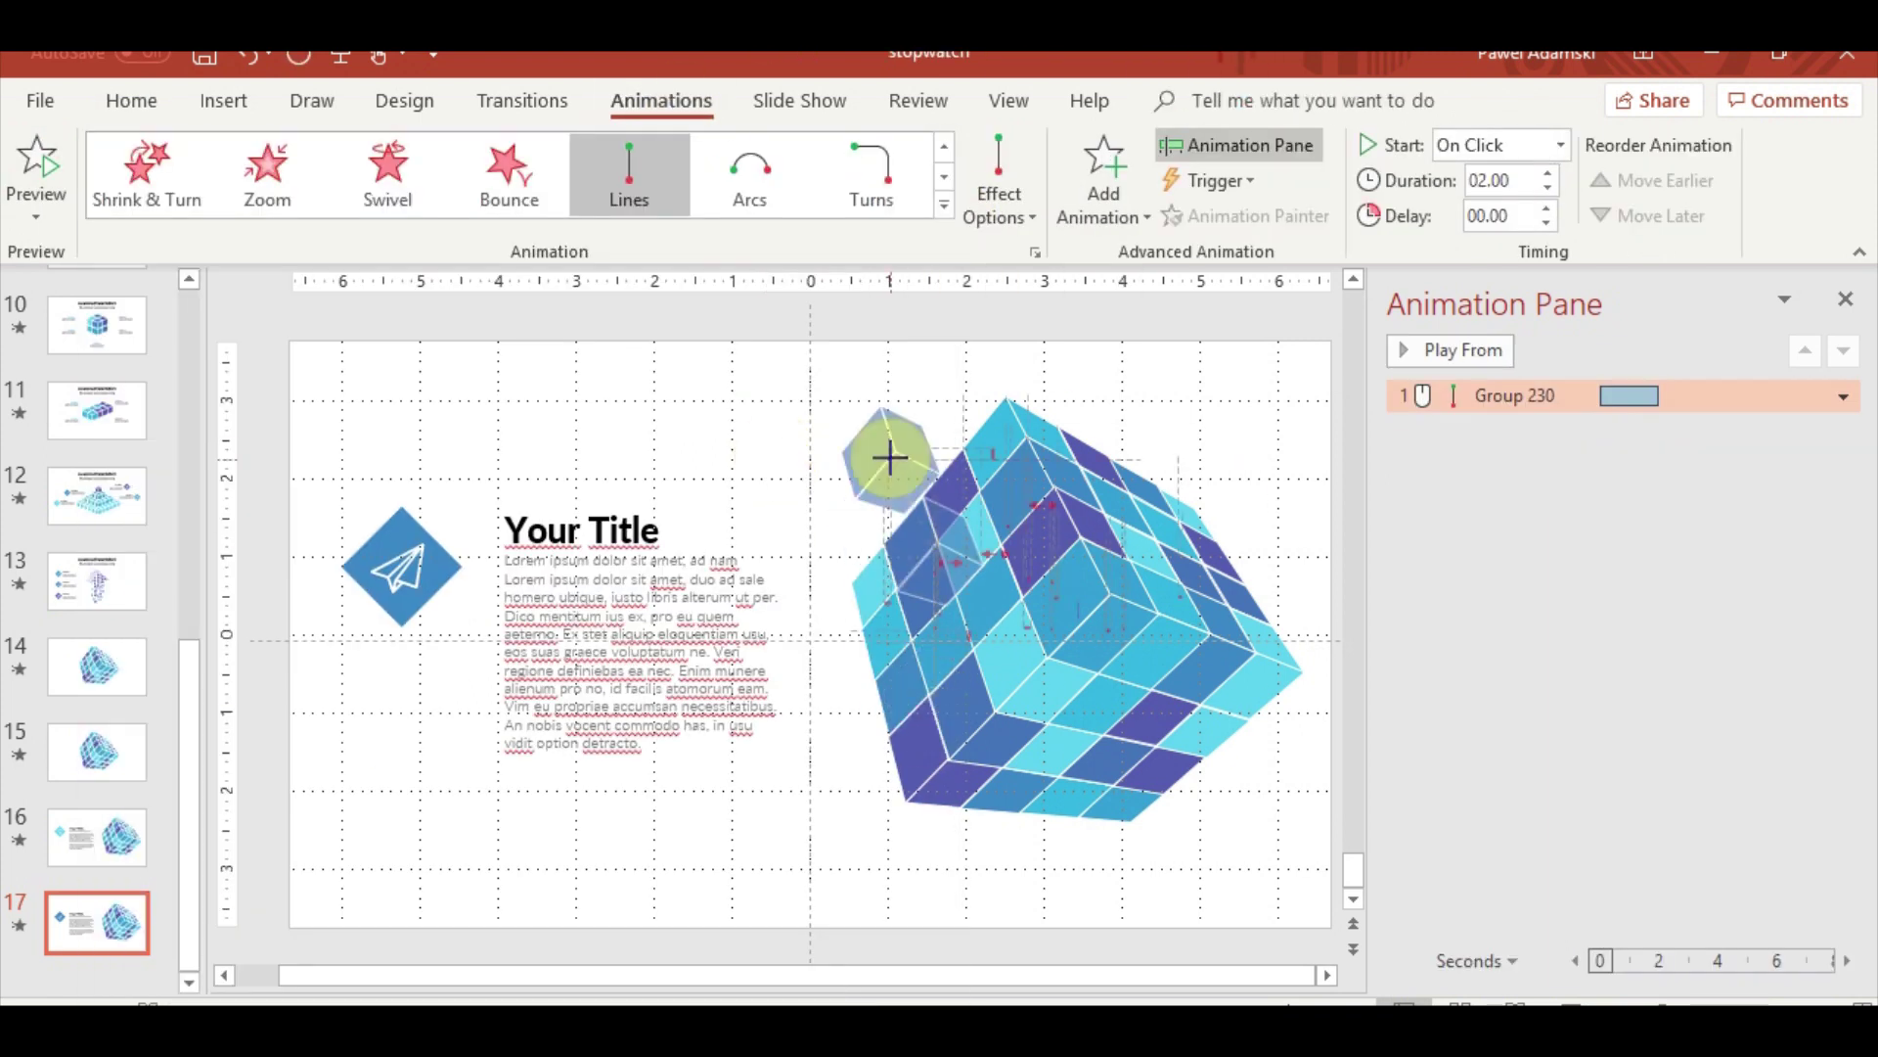
scroll(939, 609, "up", 5)
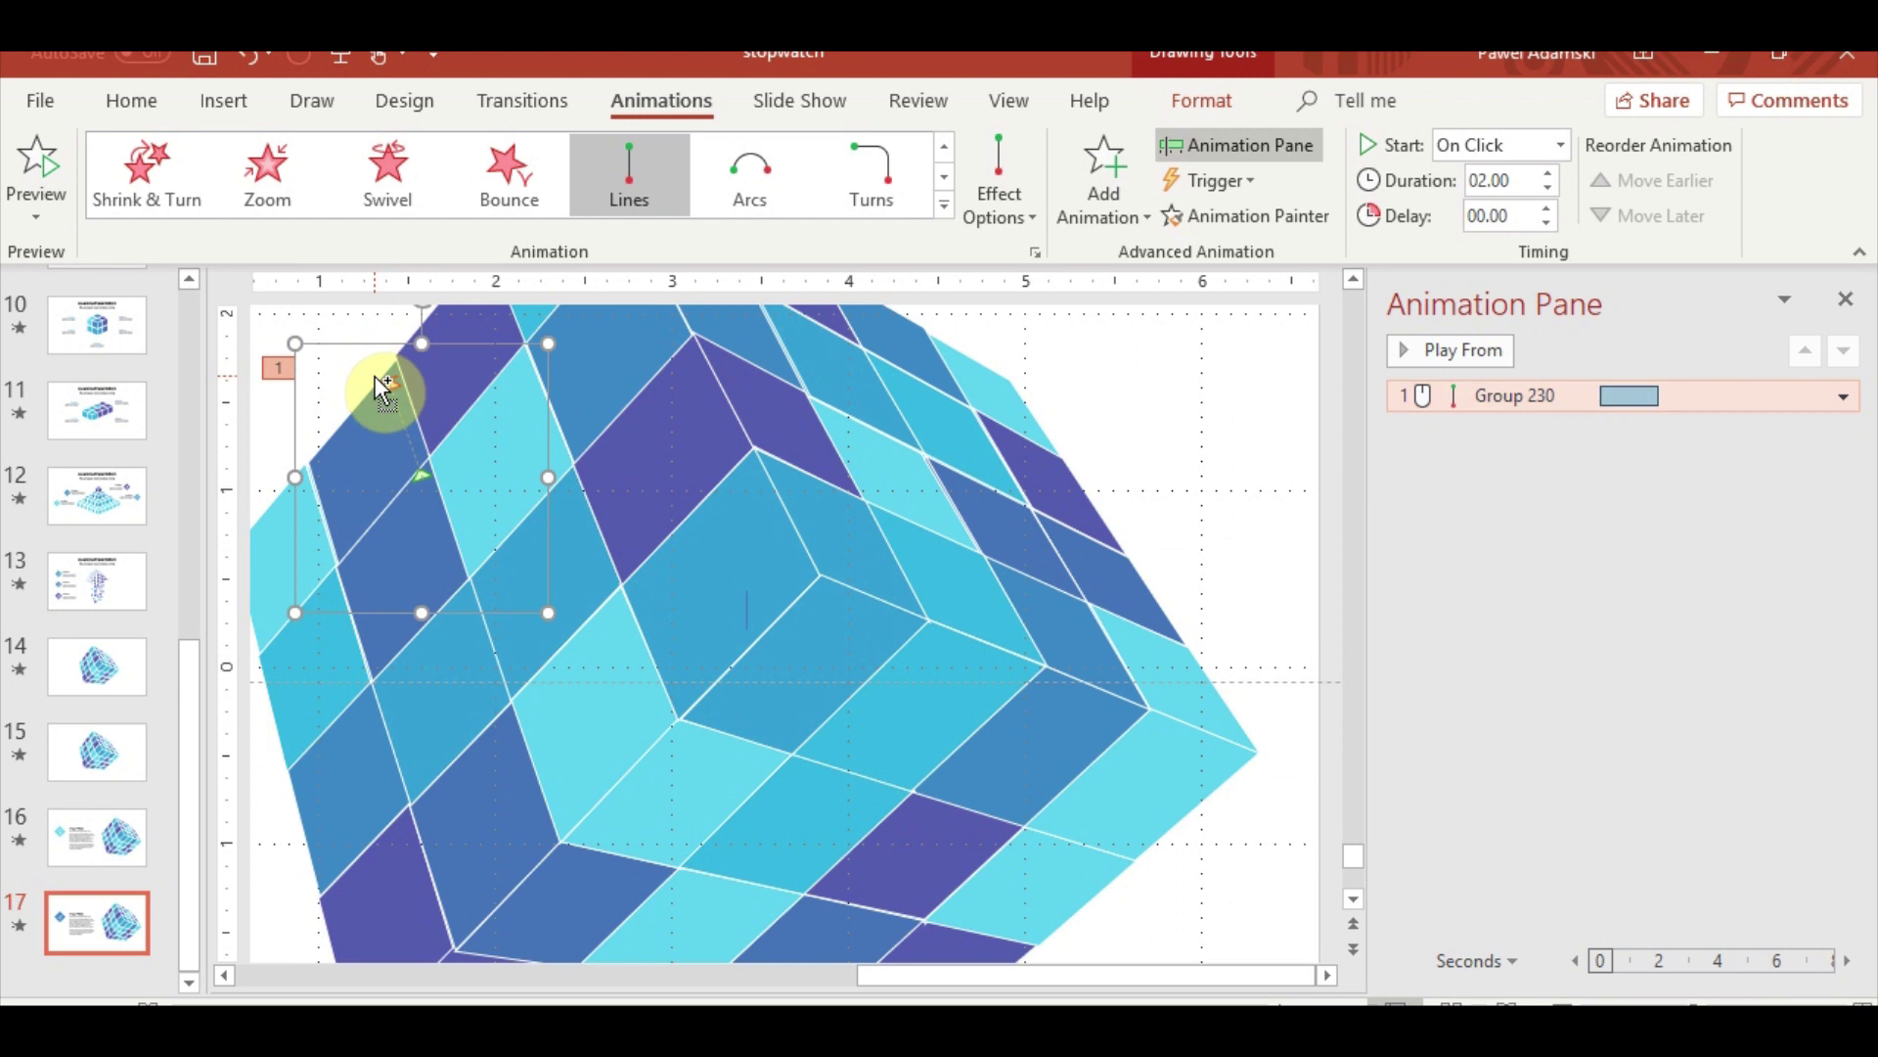
double_click(1585, 392)
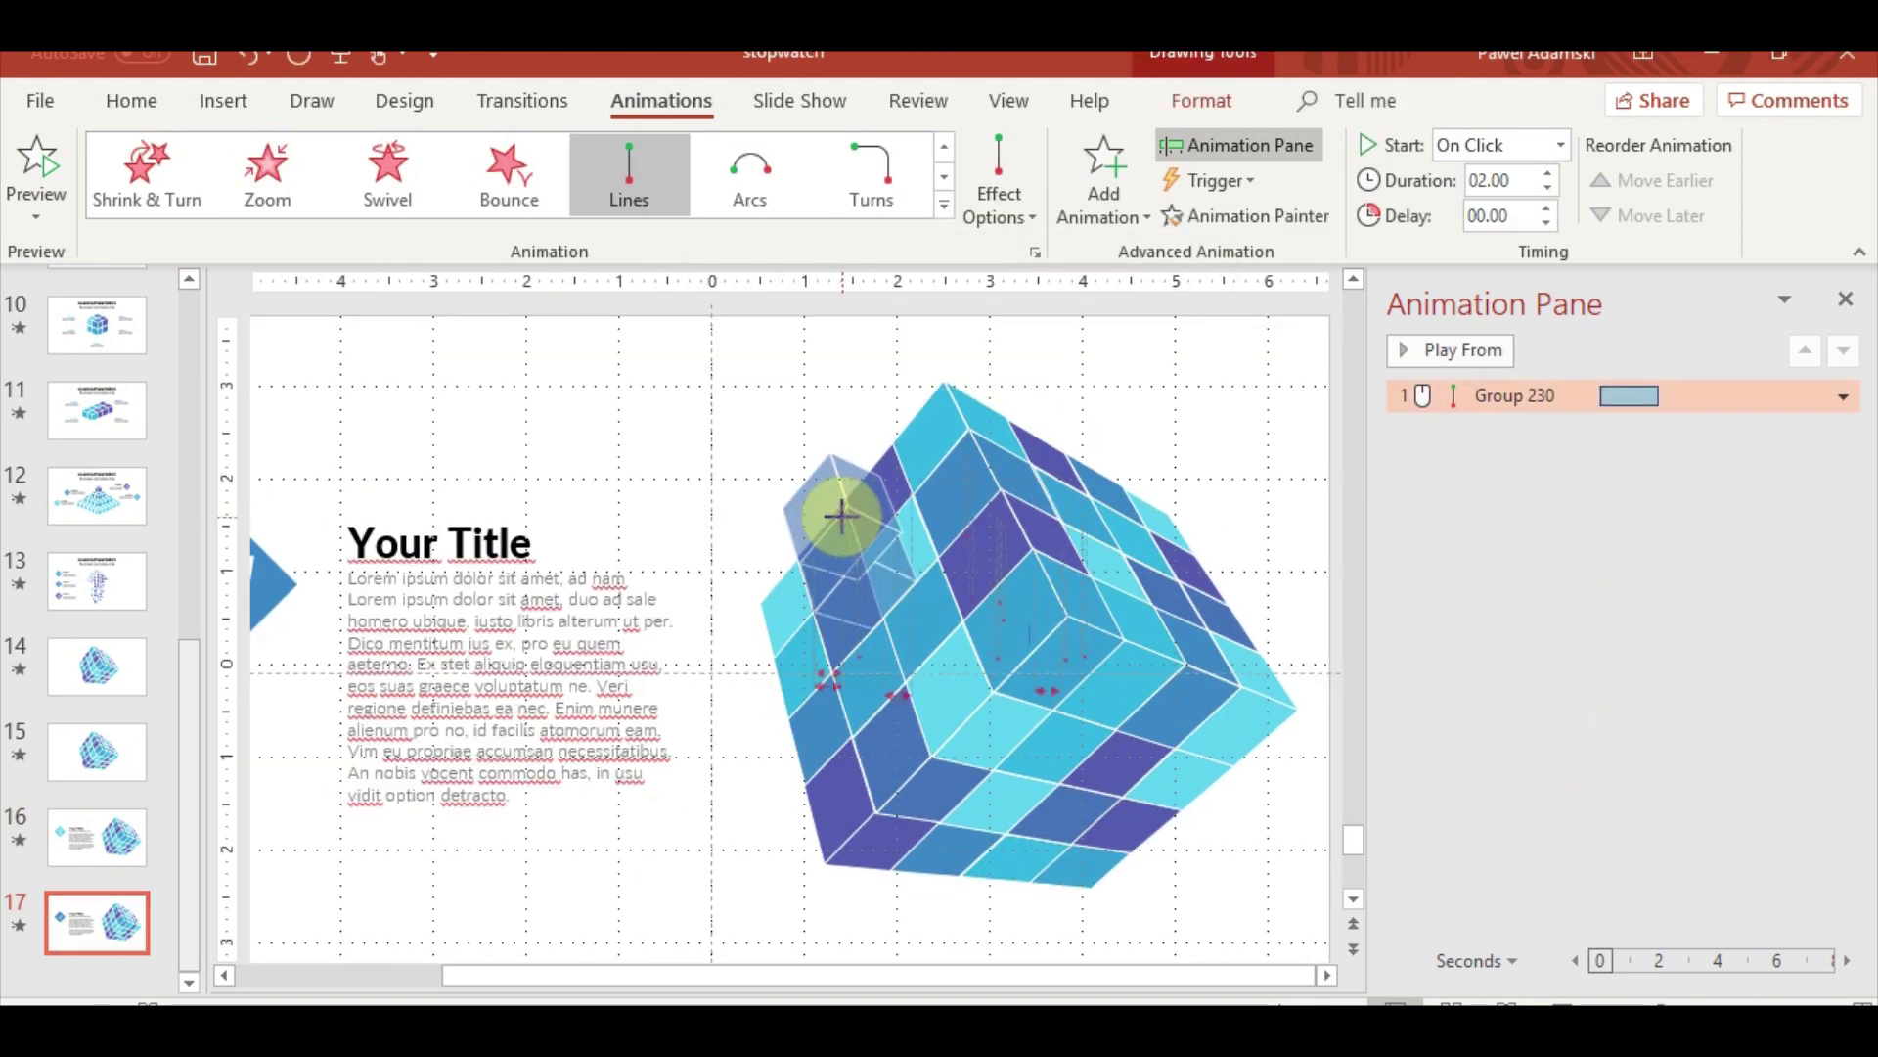
left_click(796, 641)
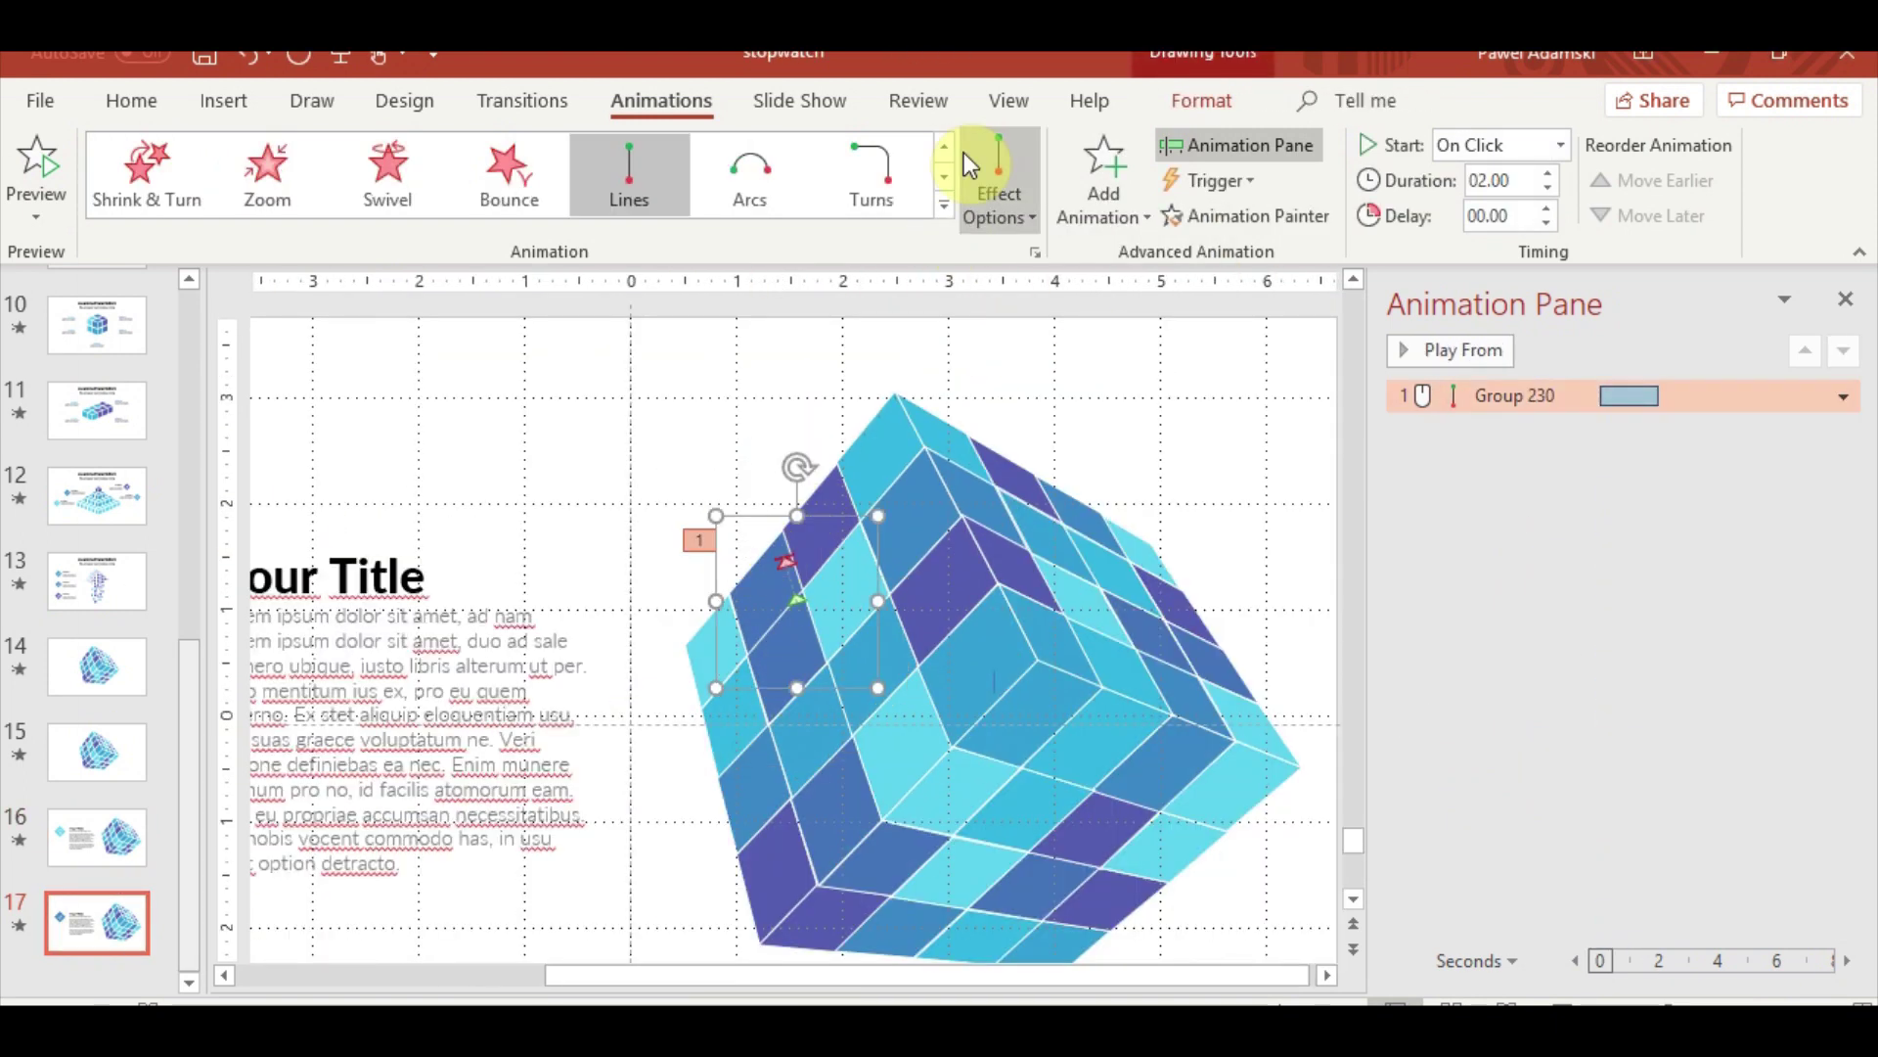
left_click(812, 641)
Make Group 234's motion start with Group 230 and preview the slide full-screen
left_click(1843, 427)
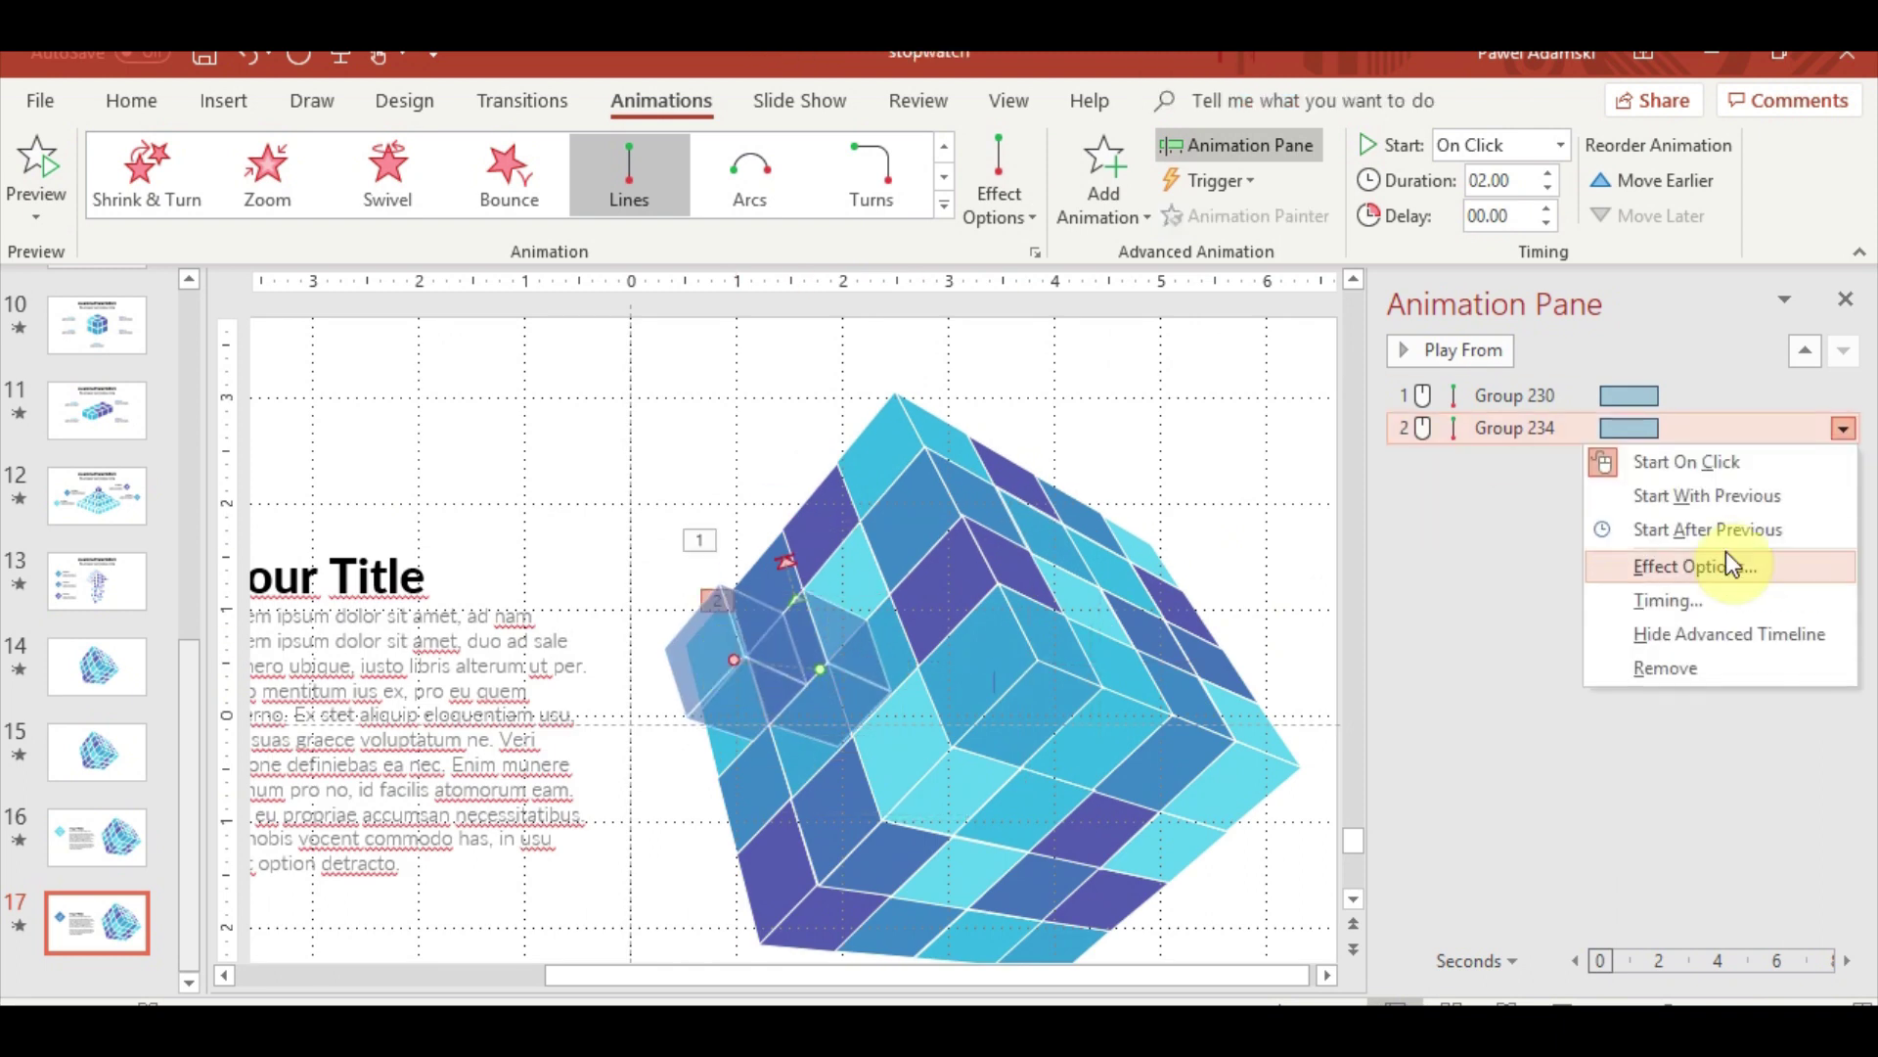
left_click(1702, 490)
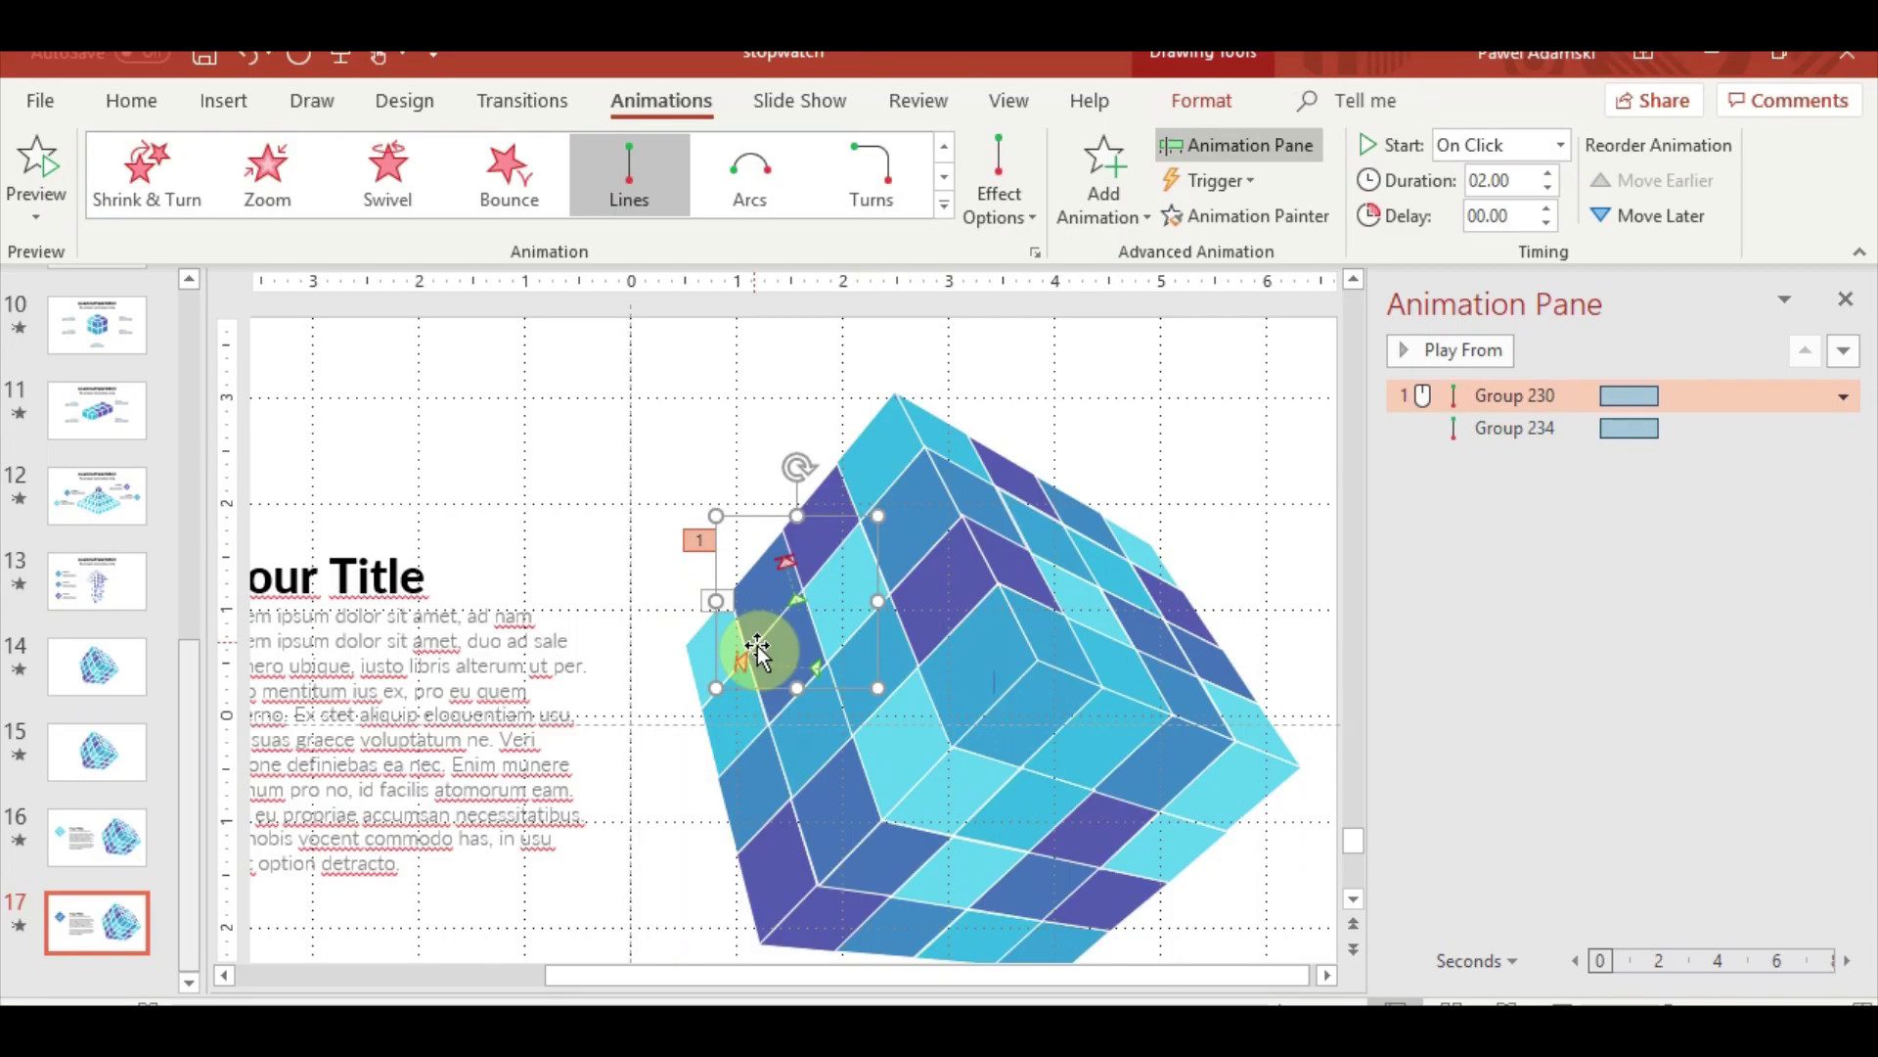
left_click(757, 646)
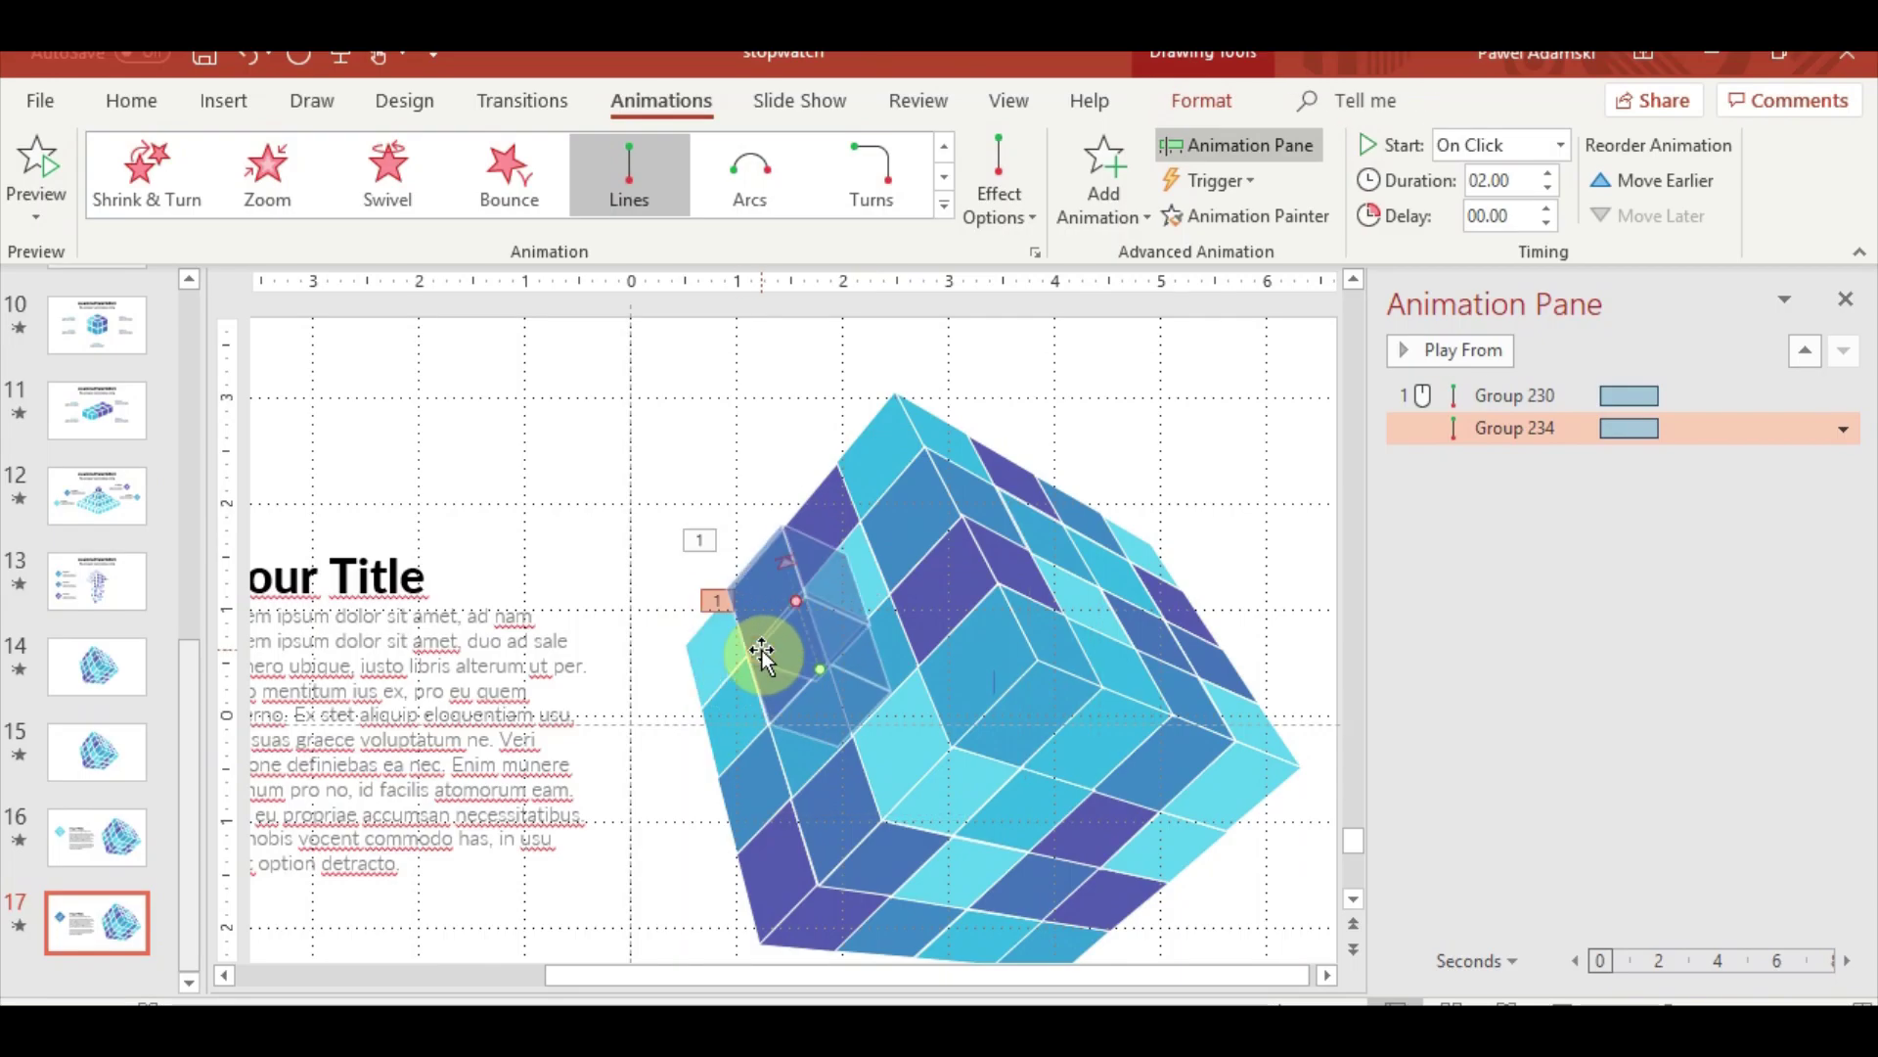
left_click(1562, 1004)
key("Escape")
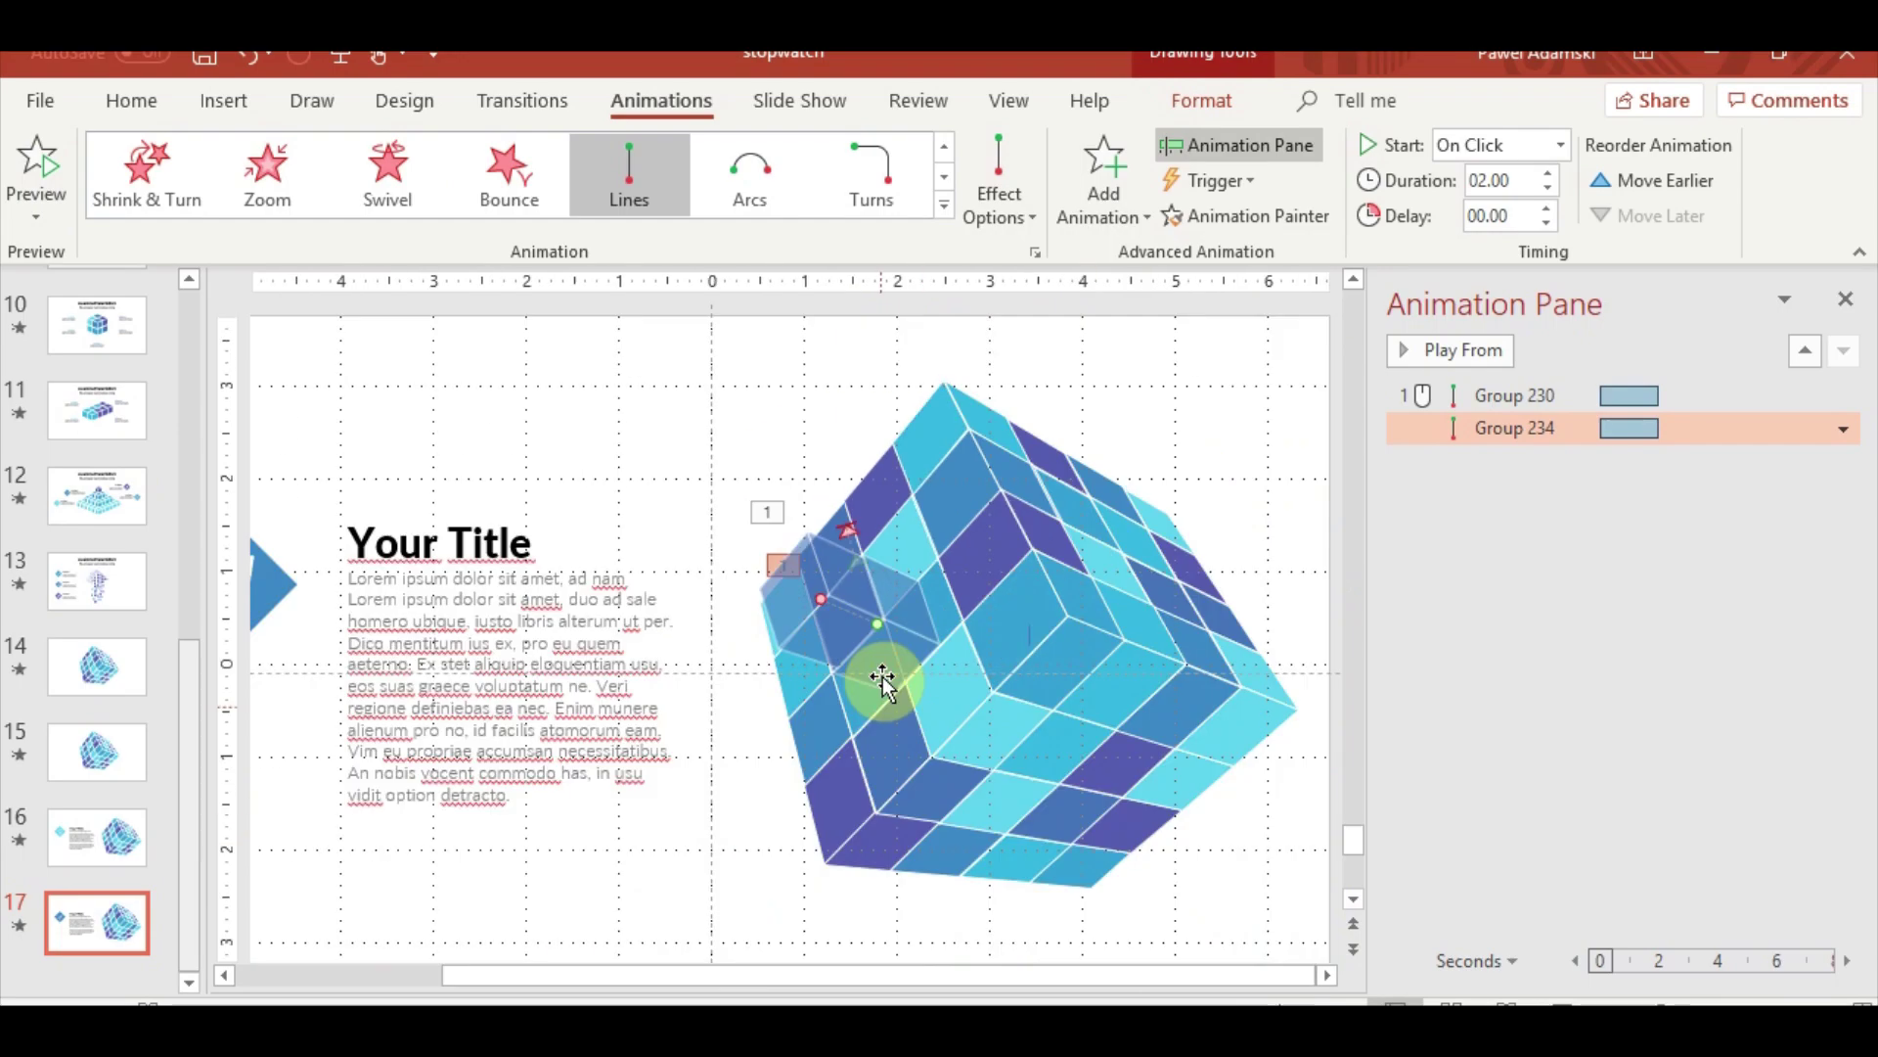
Add a second straight-line motion to Group 230, starting after the previous motion
left_click_drag(1515, 395, 1492, 436)
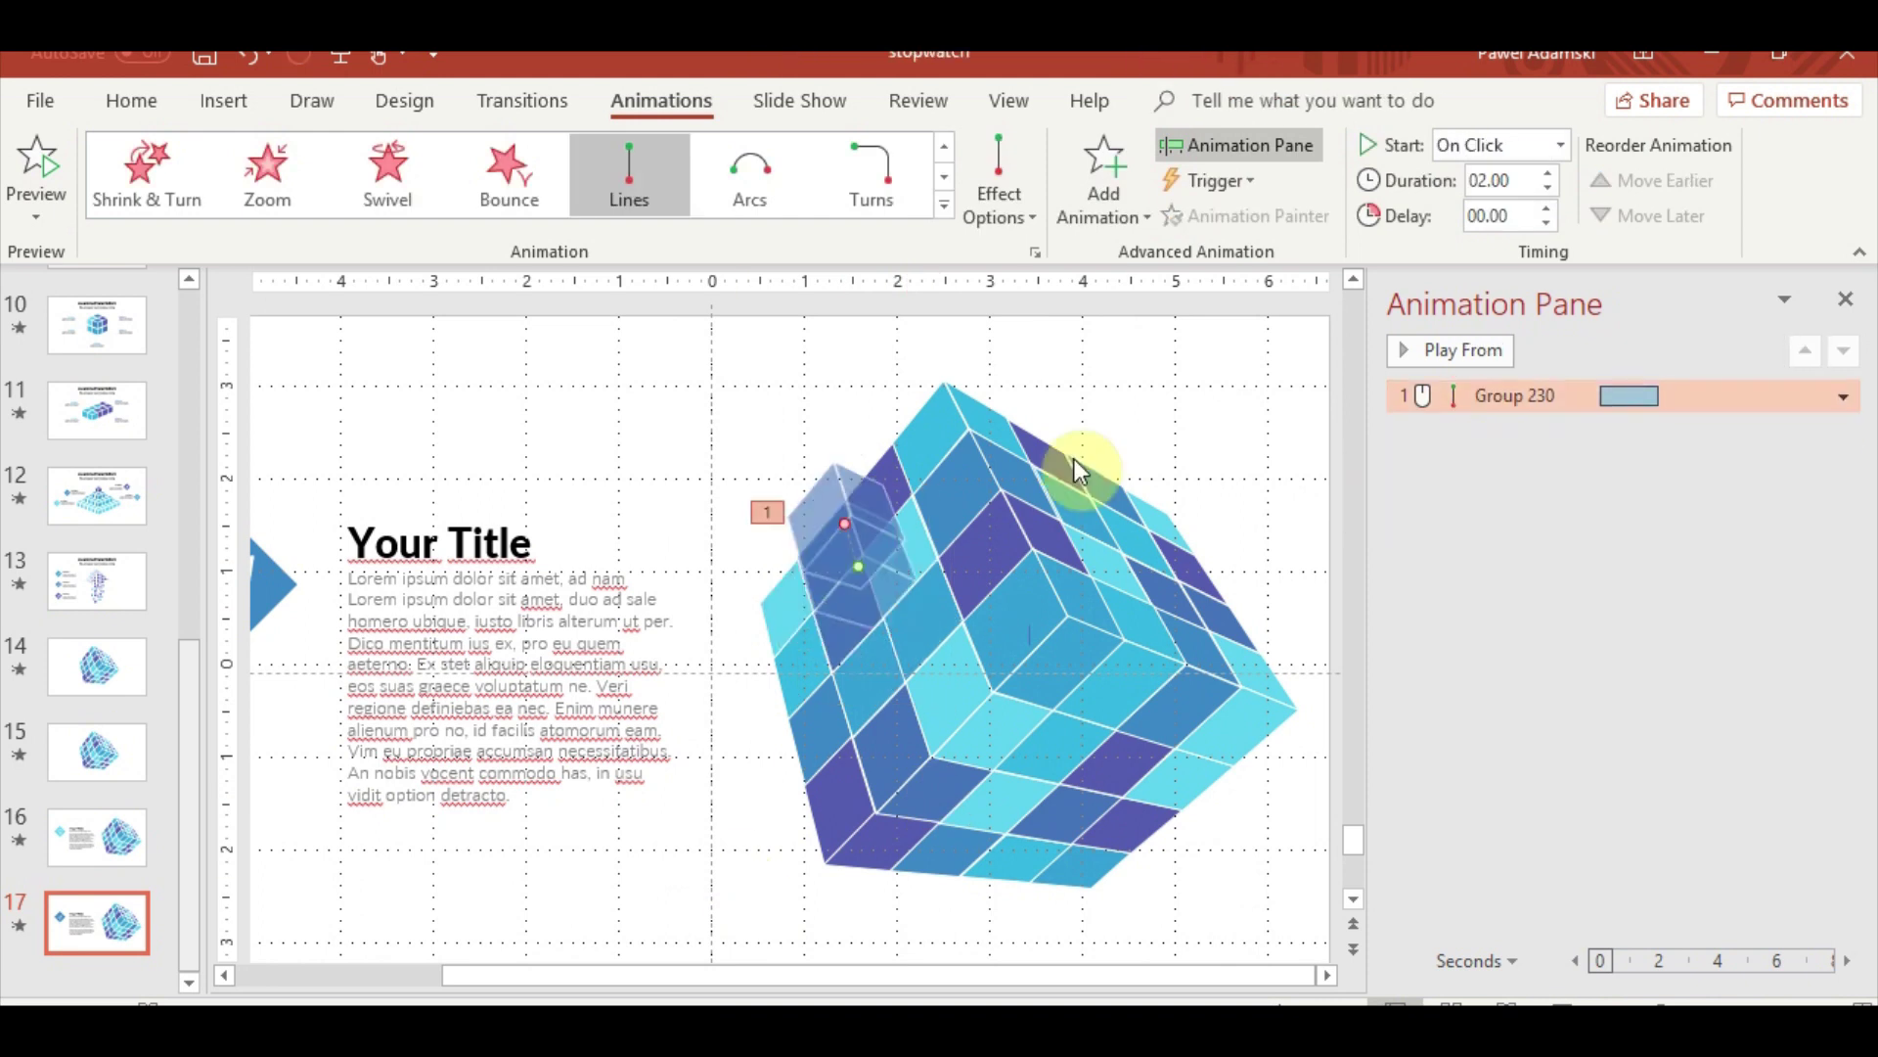
left_click(1103, 181)
left_click(1312, 796)
scroll(843, 526, "up", 3)
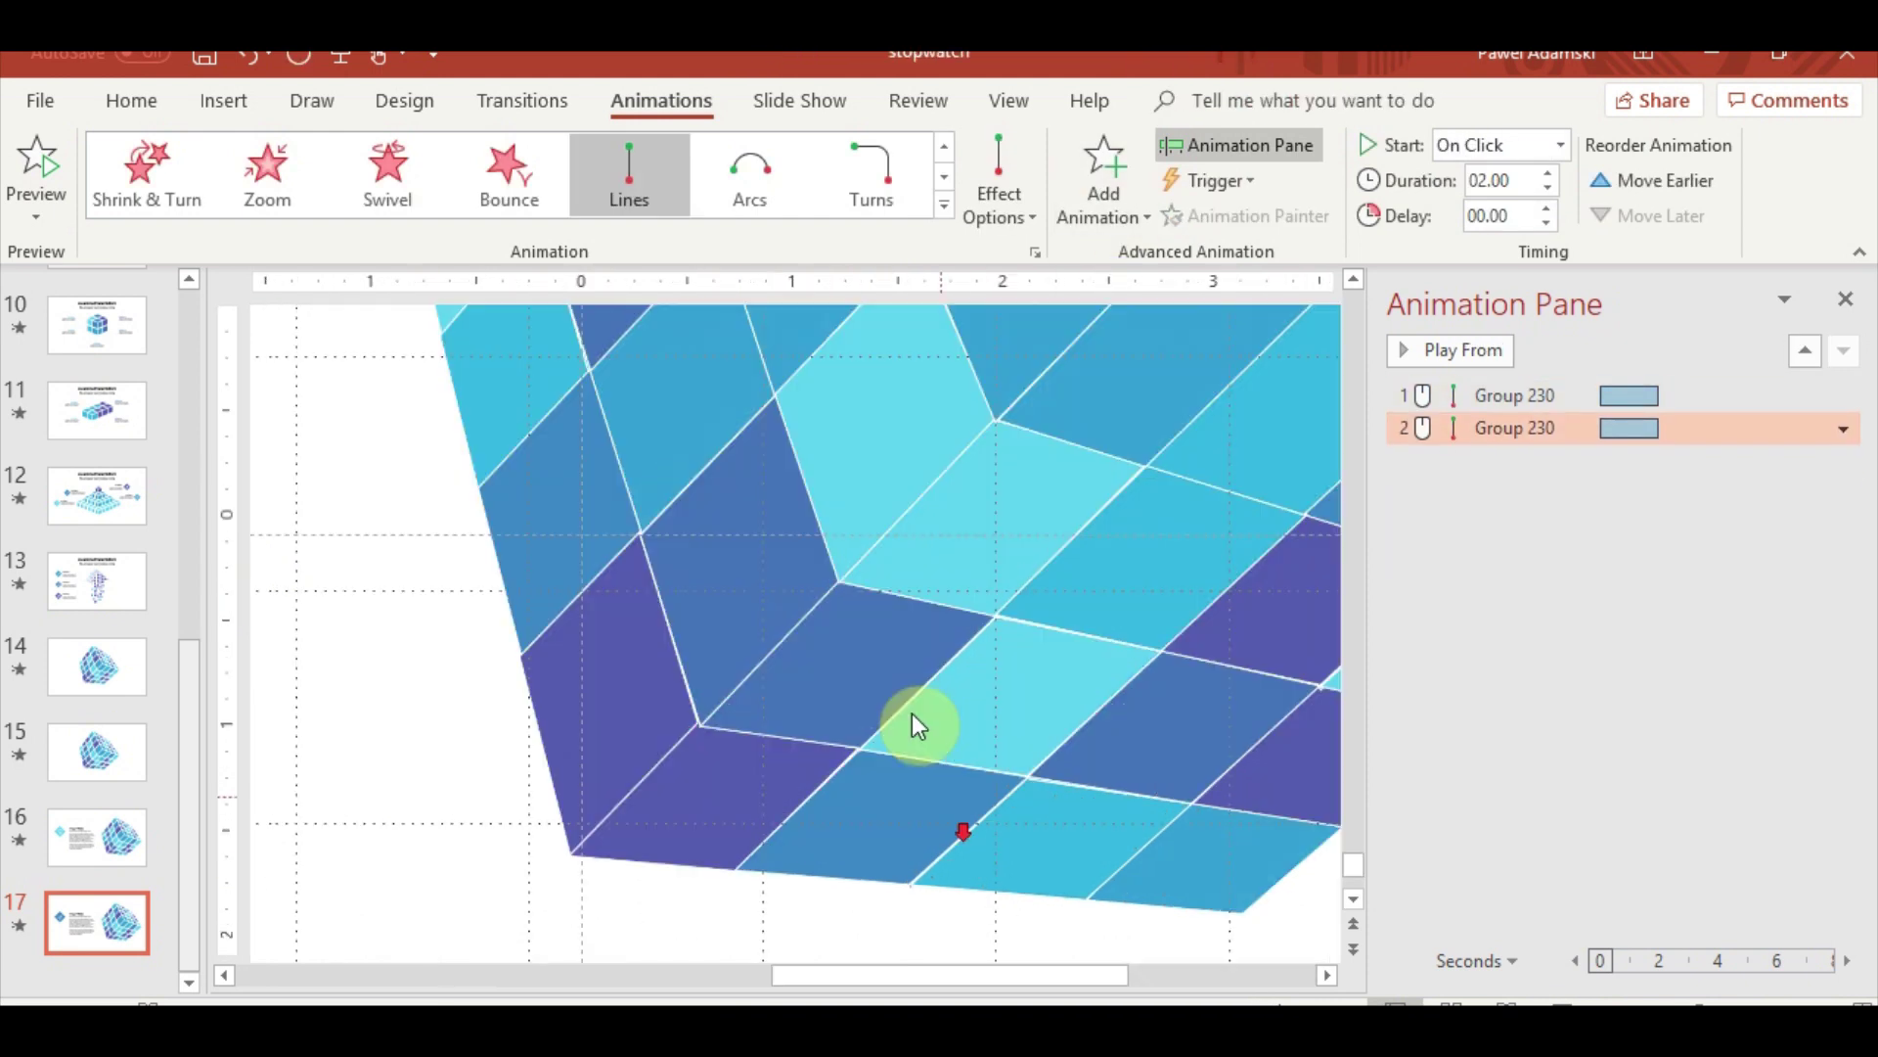
scroll(912, 713, "down", 1)
right_click(1466, 443)
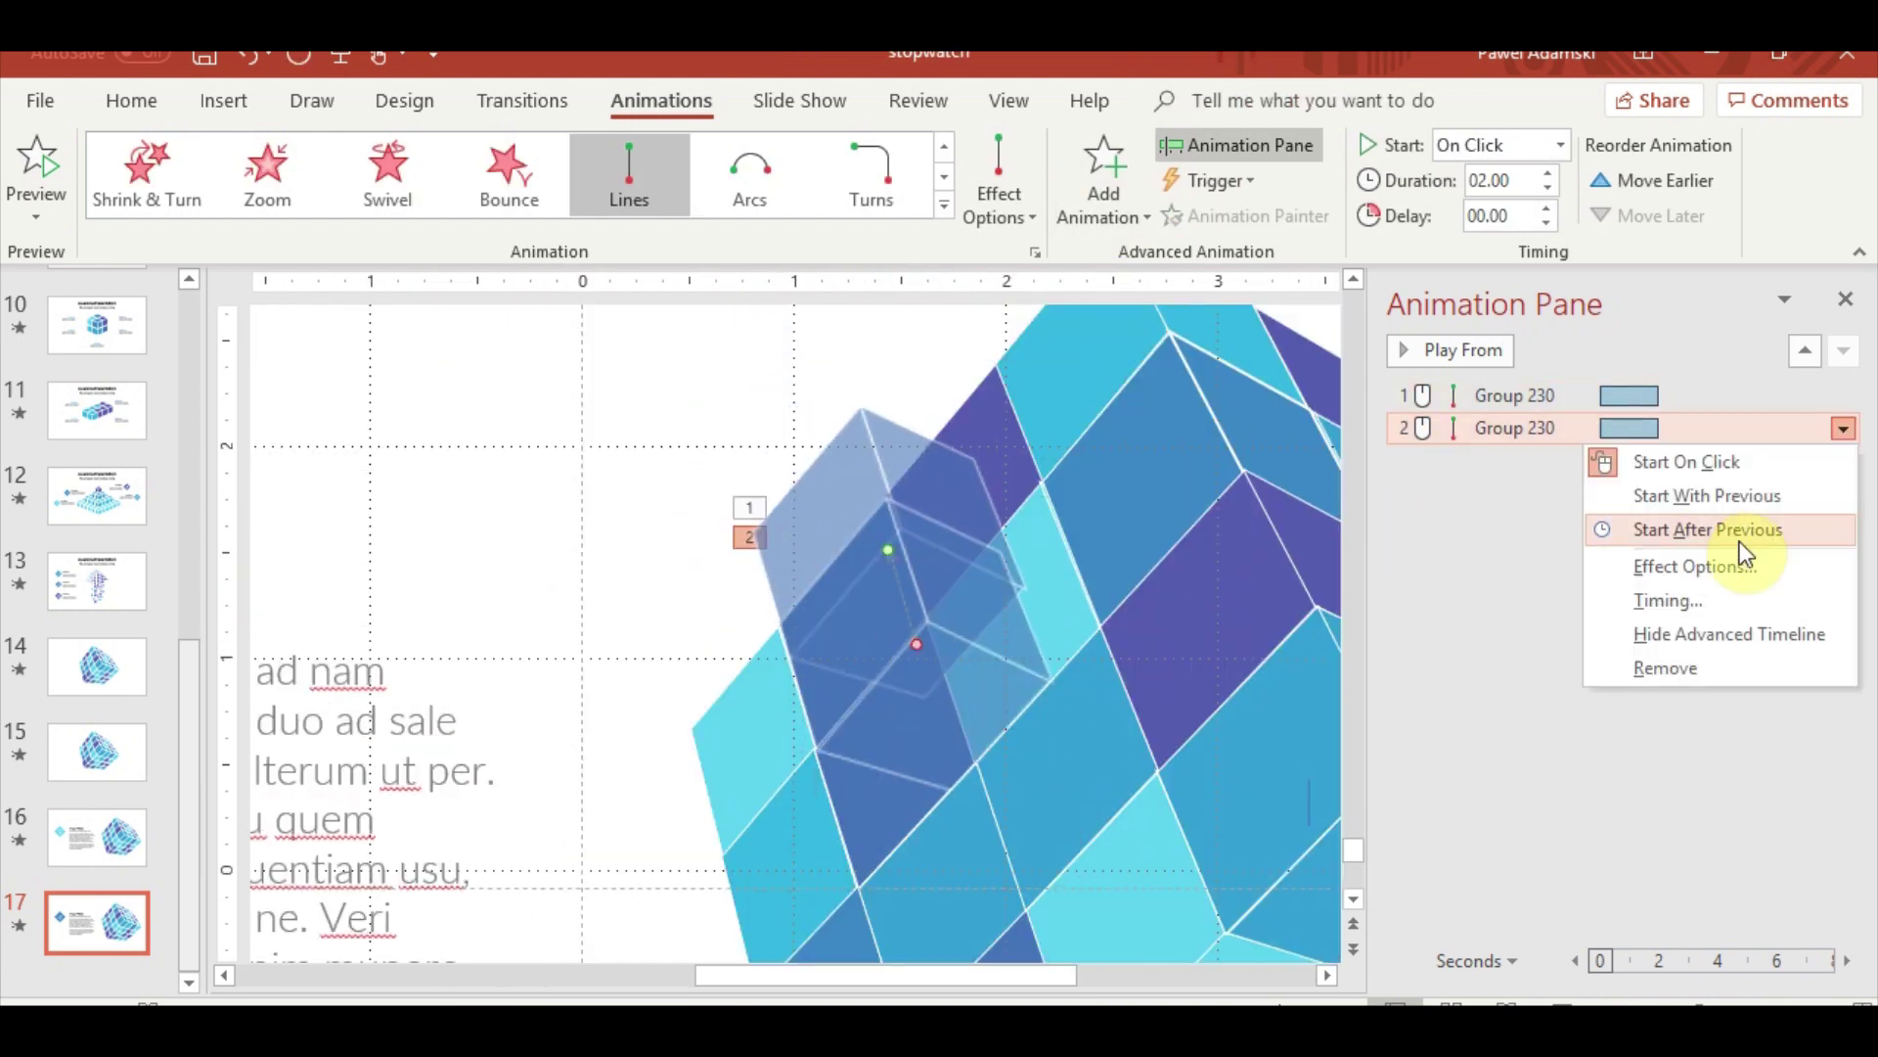
left_click(1739, 542)
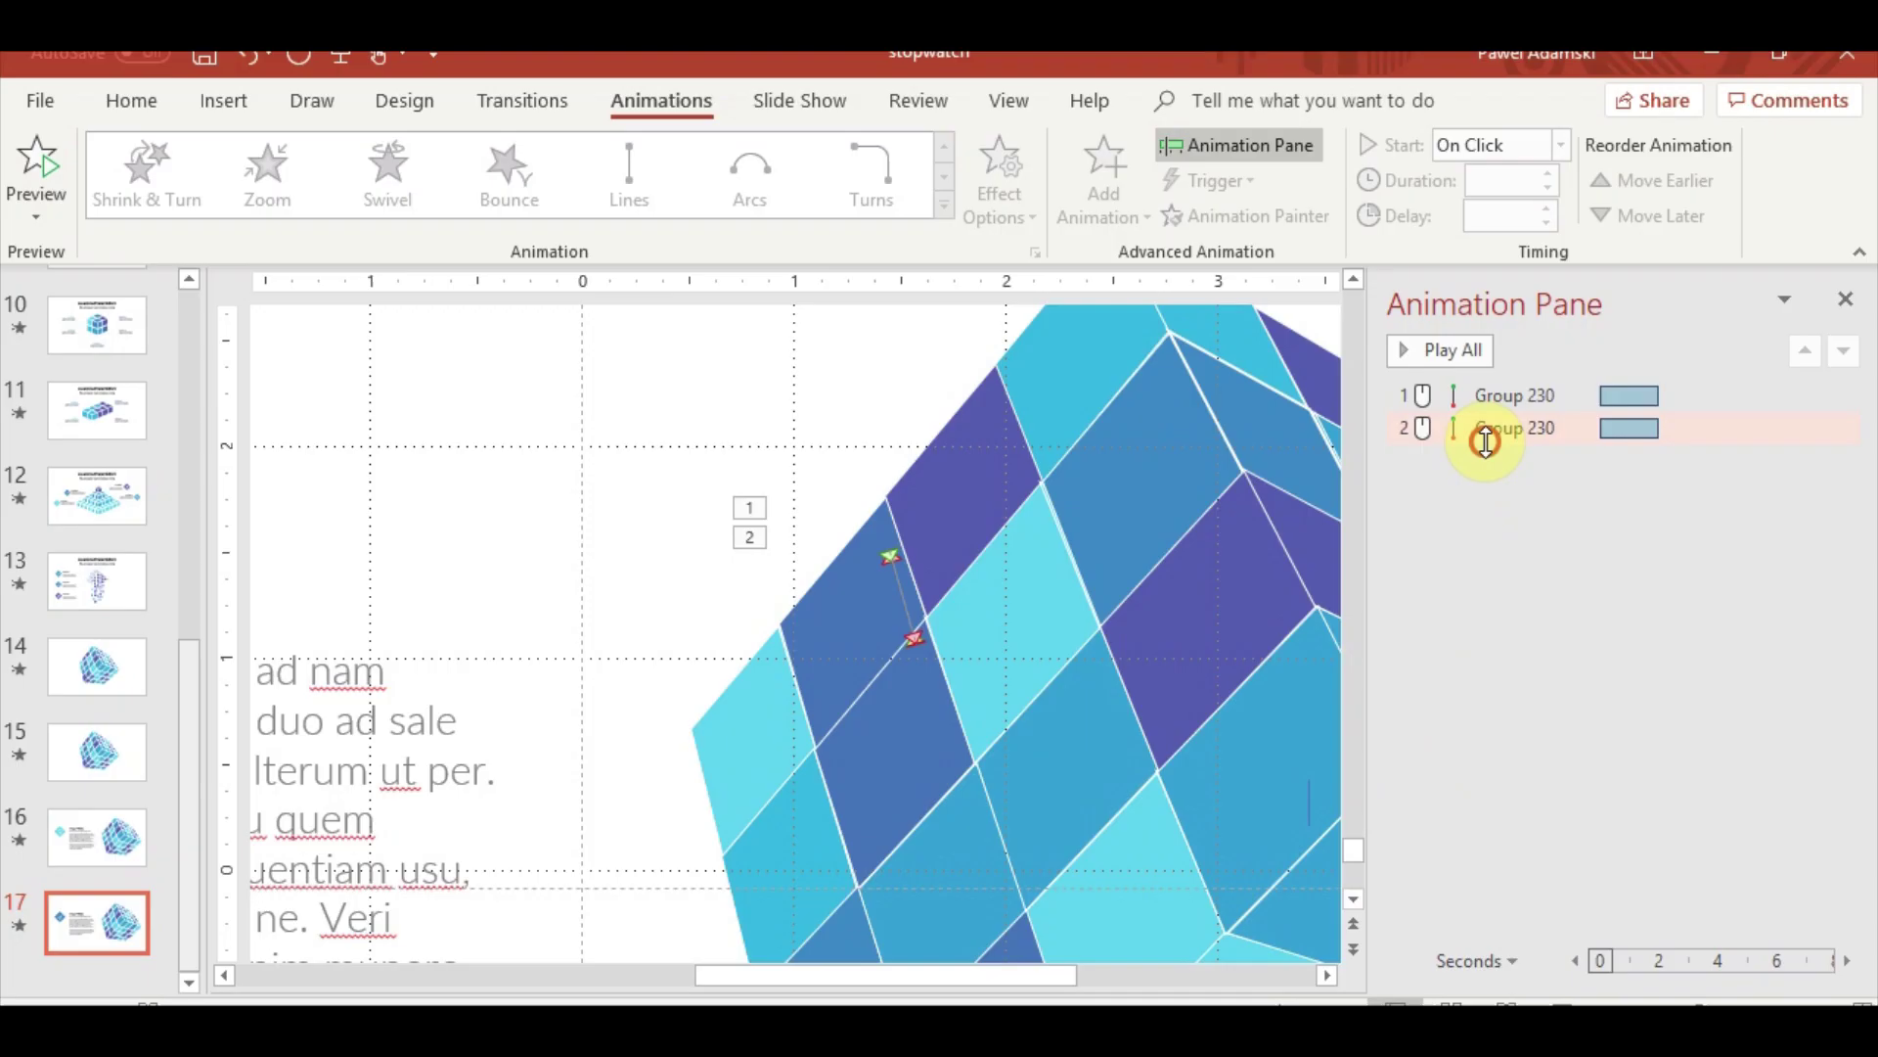
double_click(1486, 442)
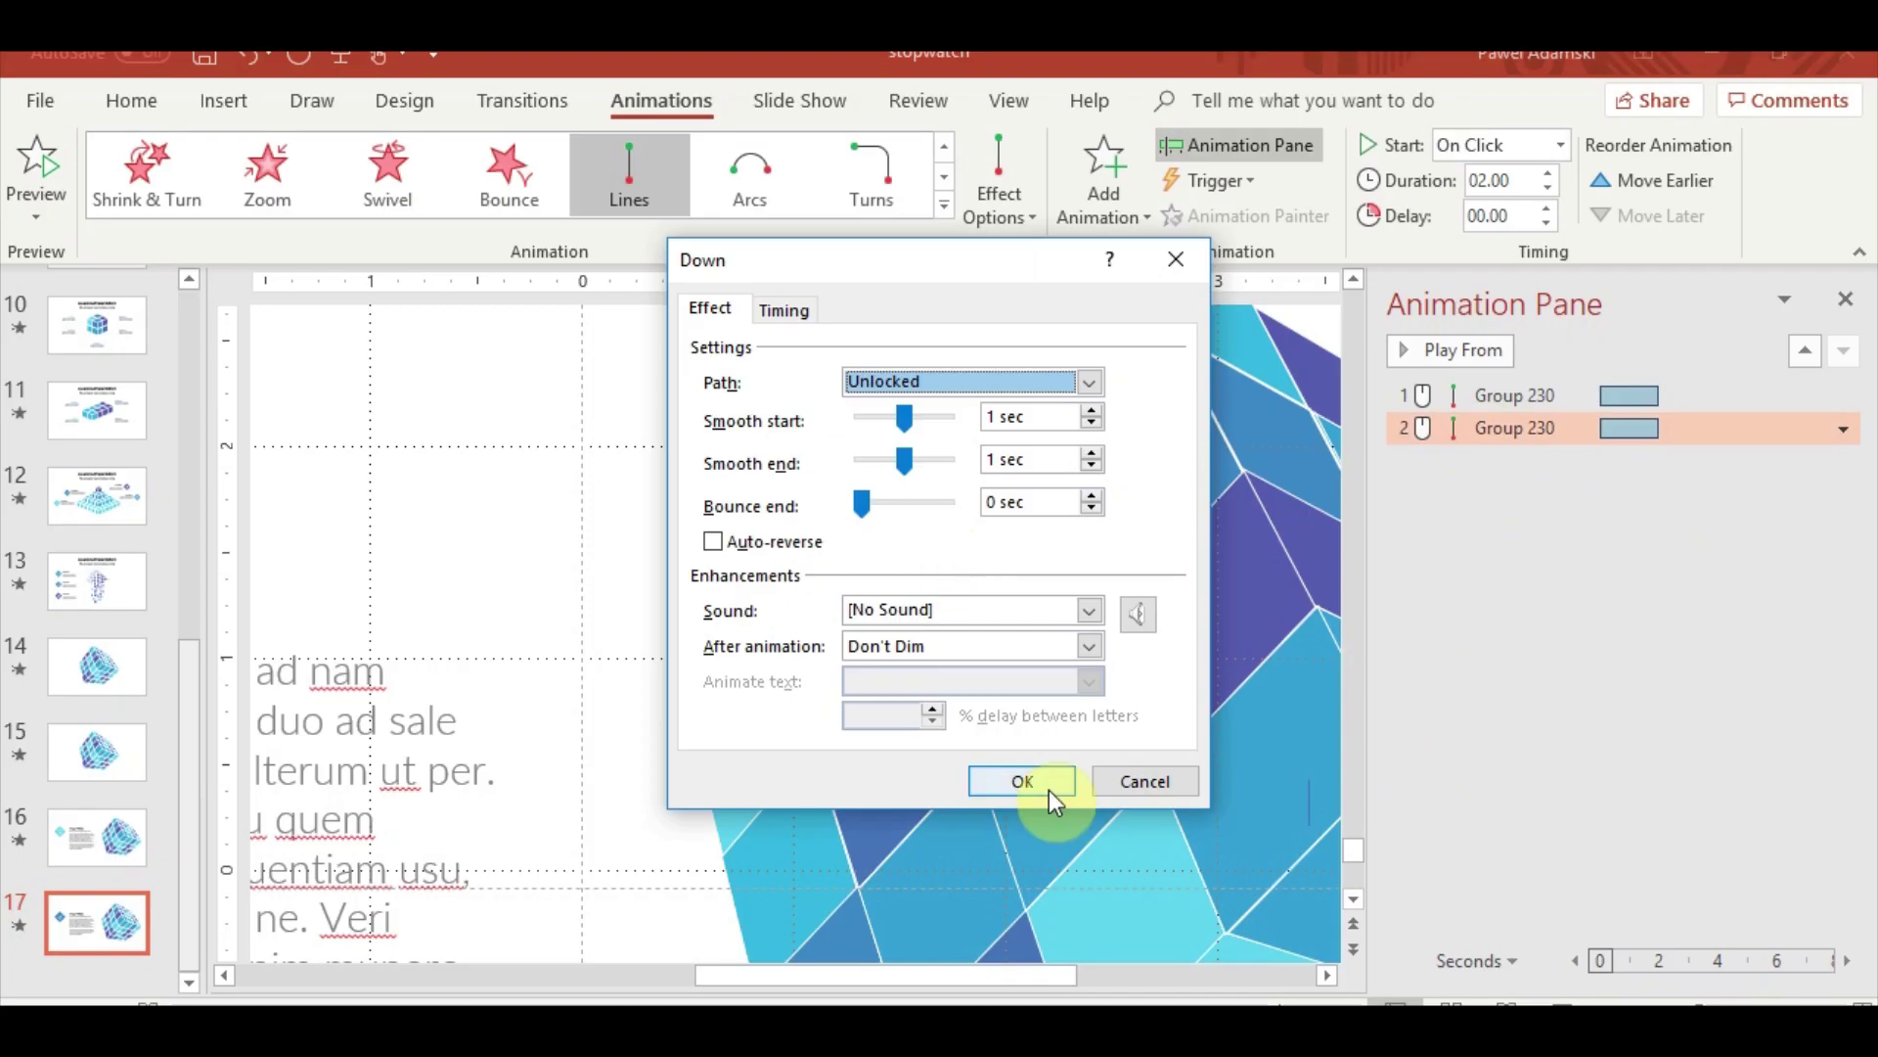
left_click(1017, 780)
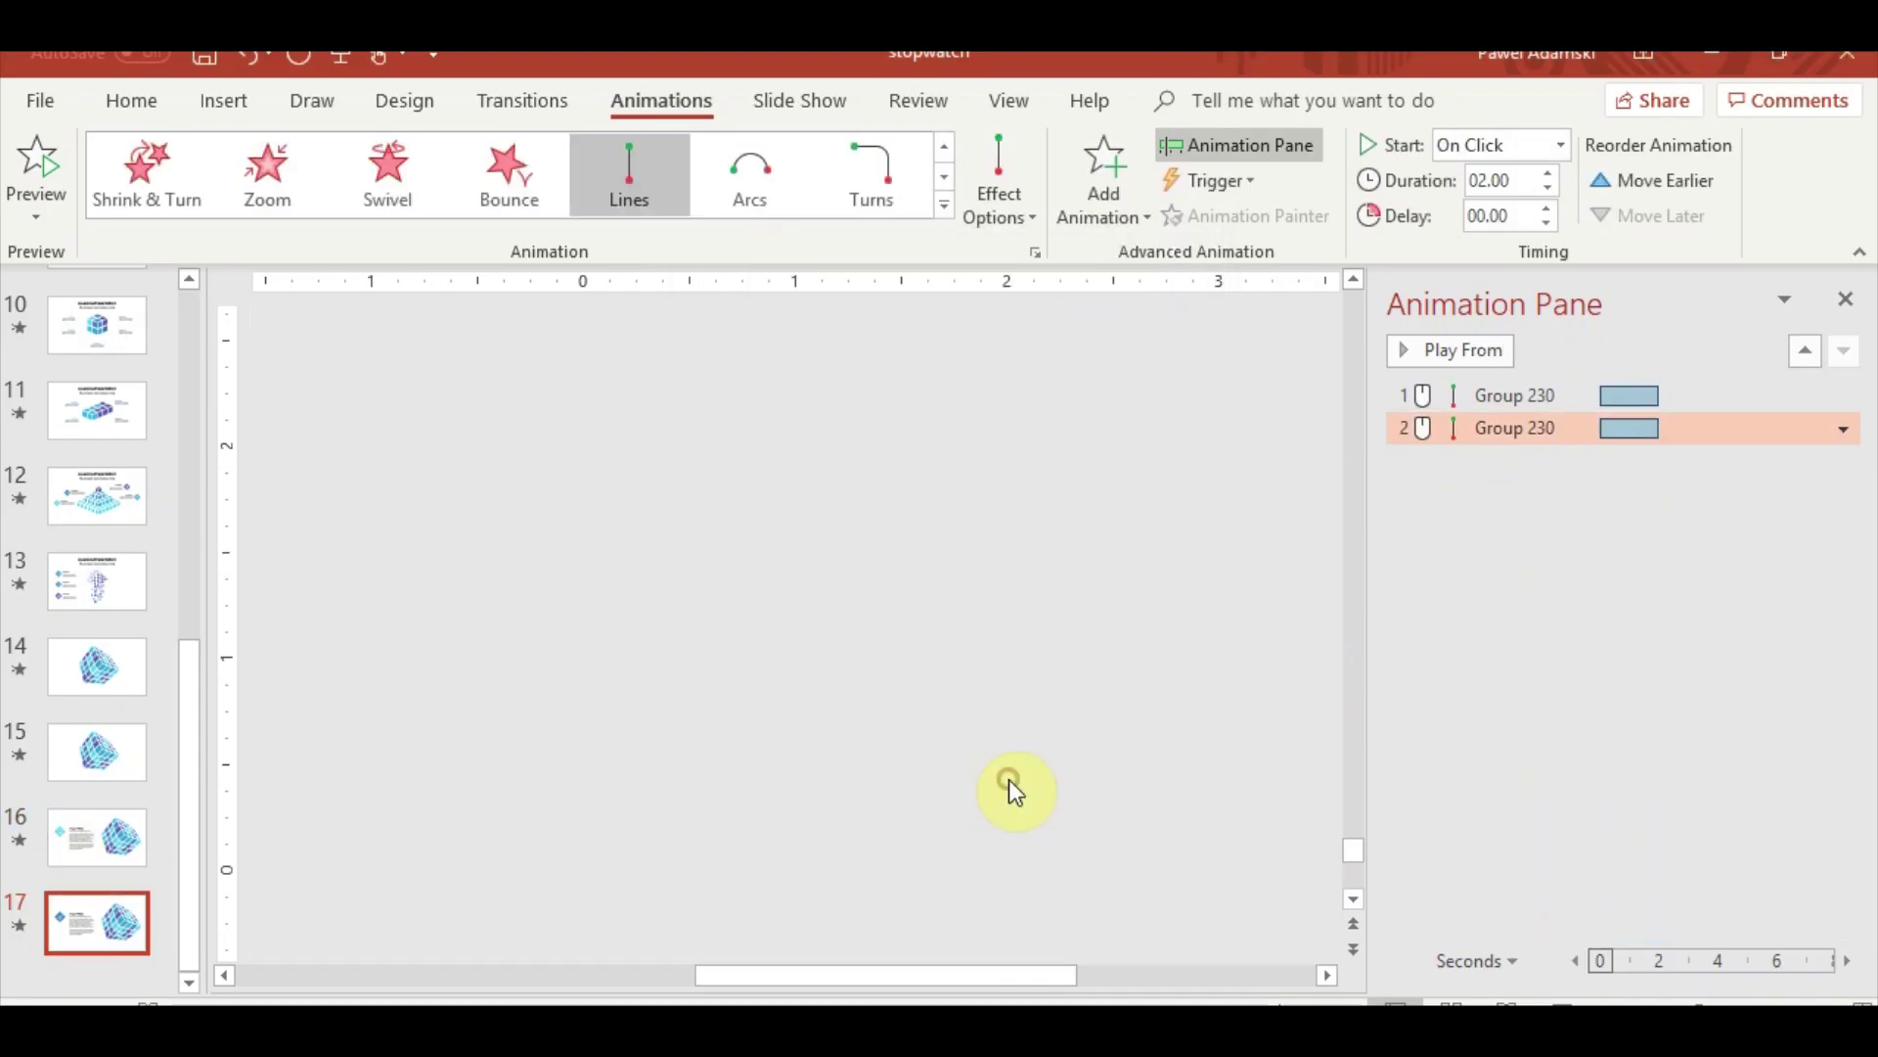
Duplicate Group 234's motions, reposition the copied paths, and preview the slide
key("ctrl+d")
scroll(1069, 678, "down", 2)
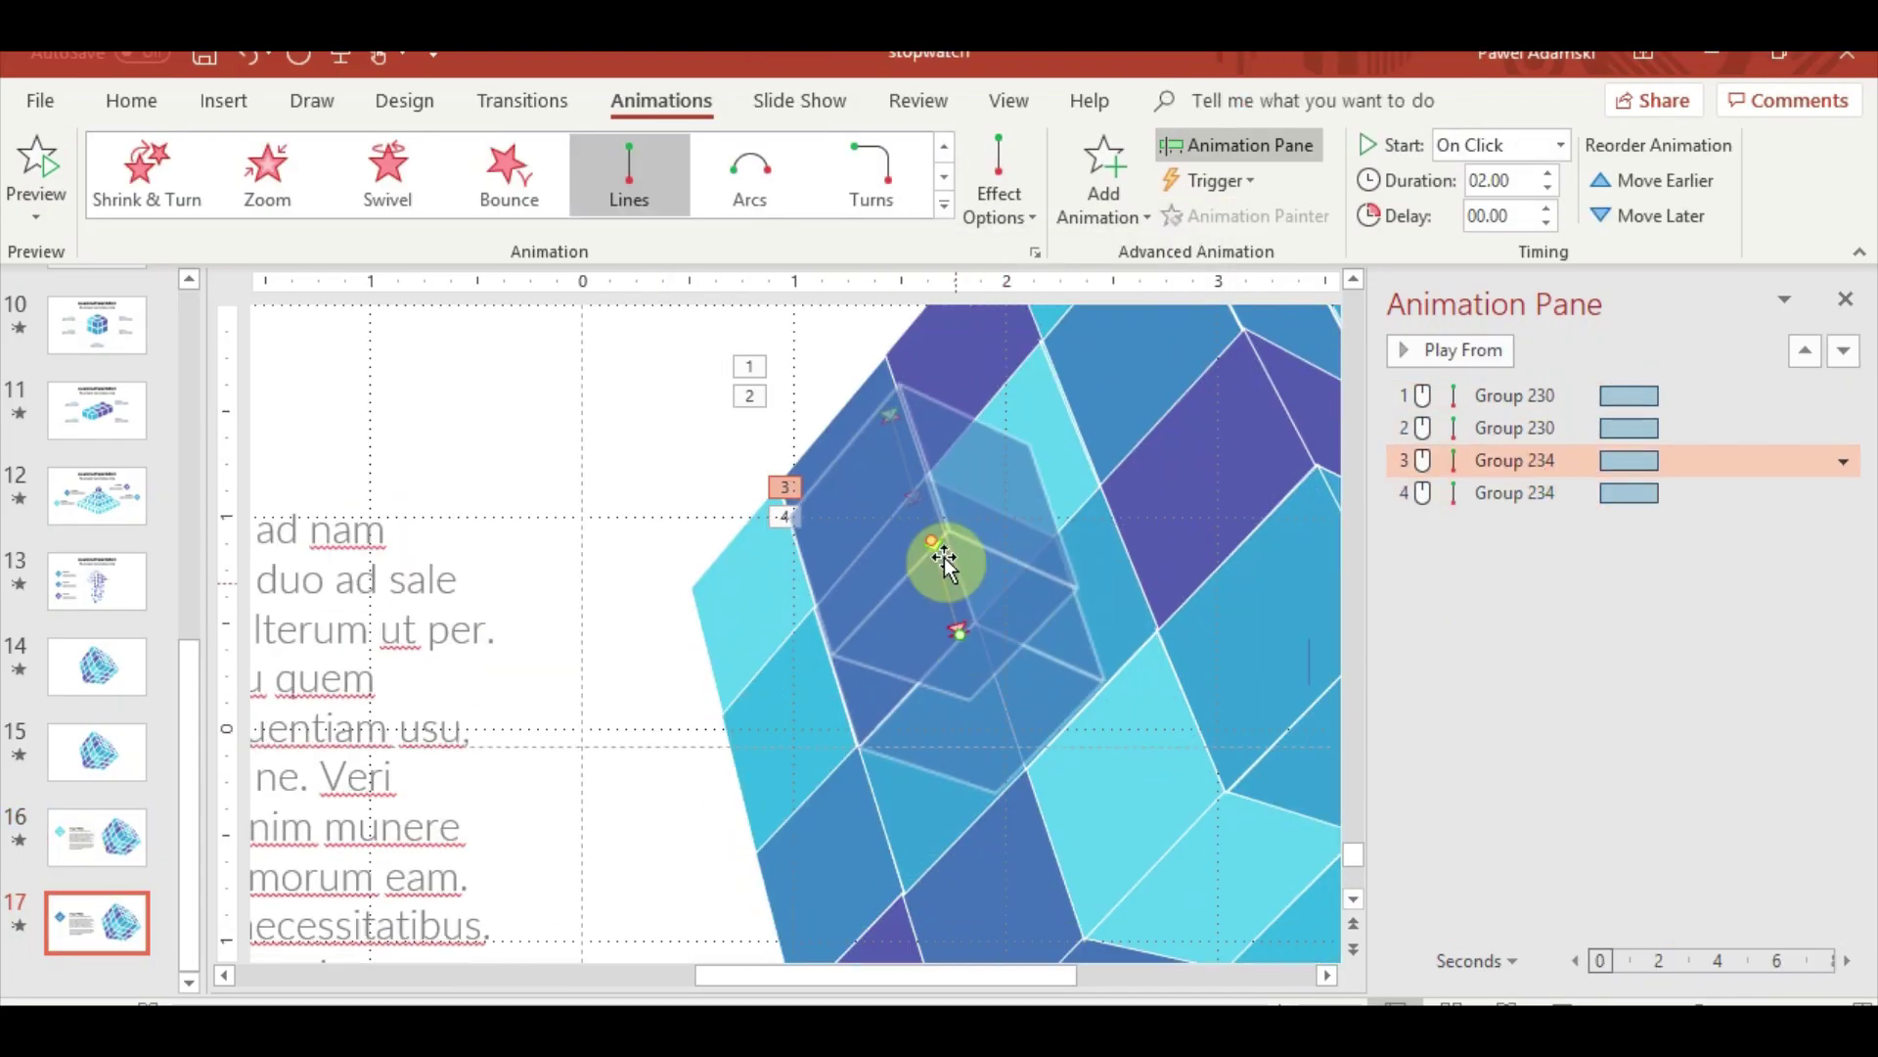
left_click_drag(733, 630, 837, 589)
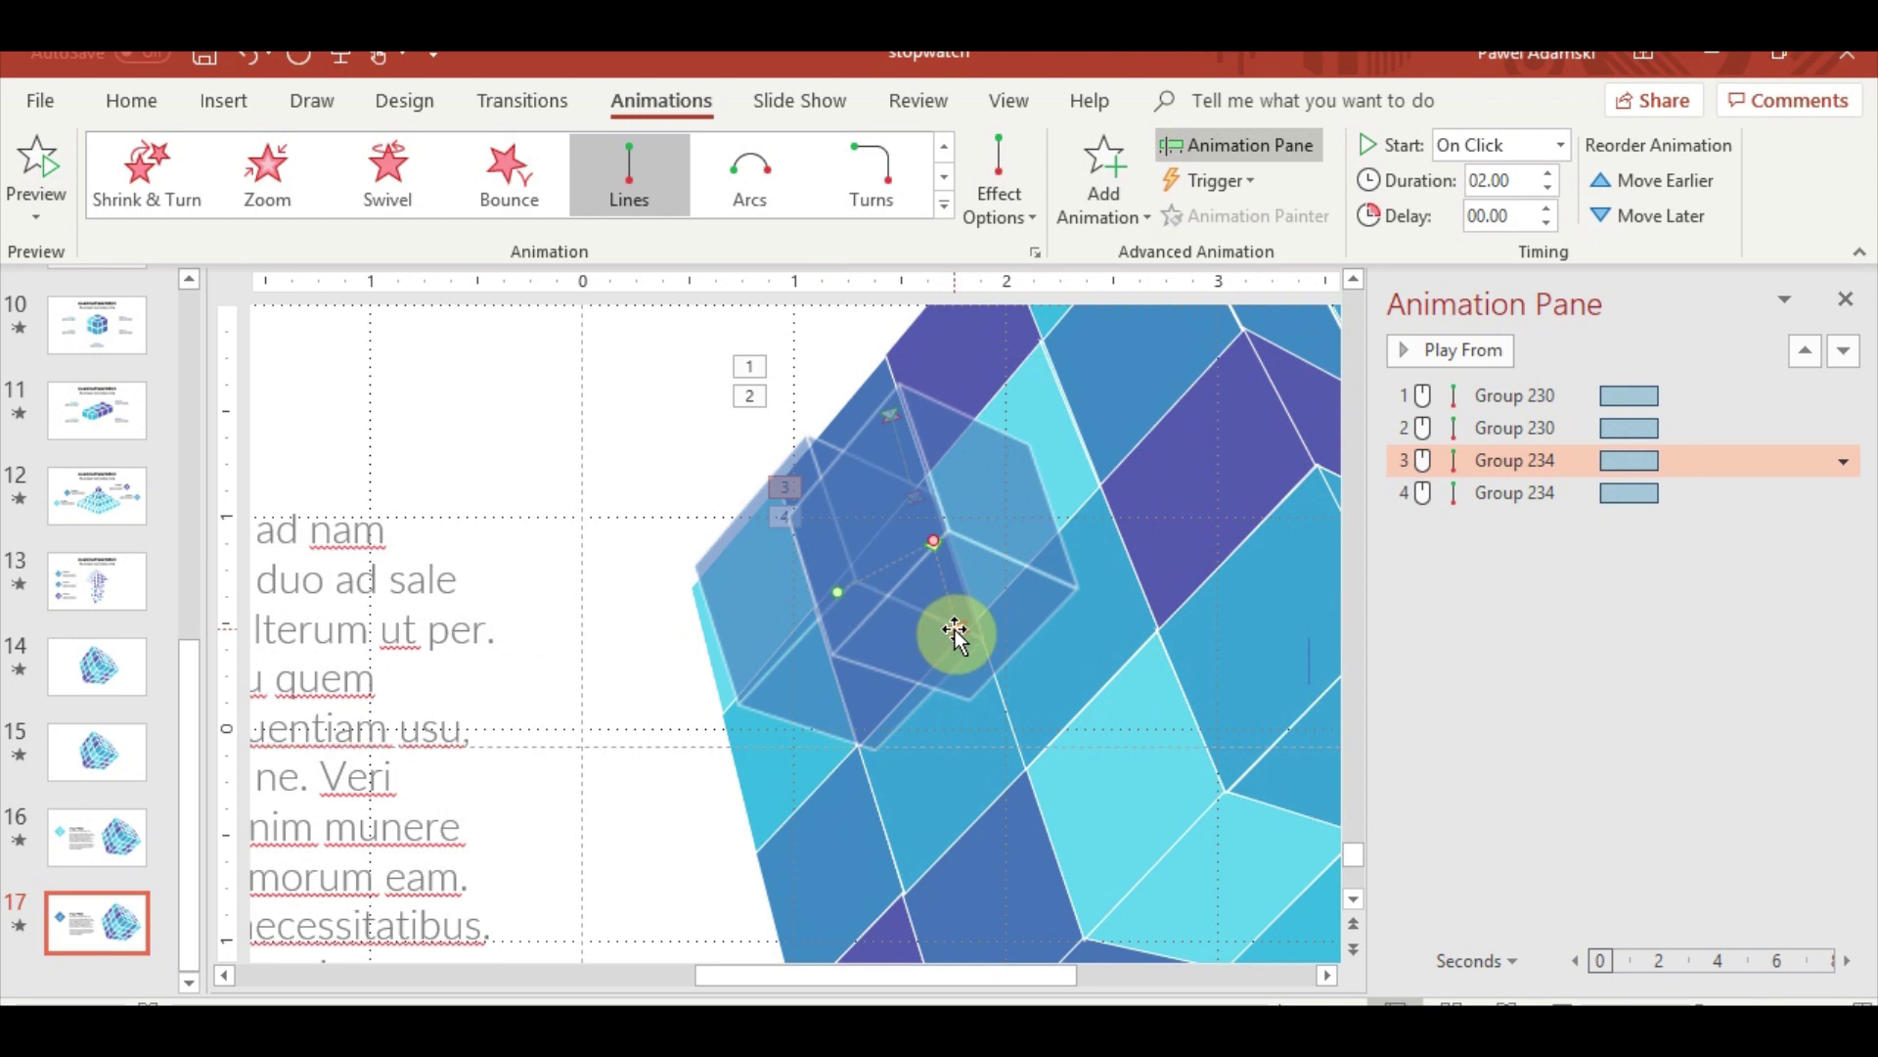
left_click_drag(954, 633, 839, 587)
left_click_drag(977, 636, 925, 615)
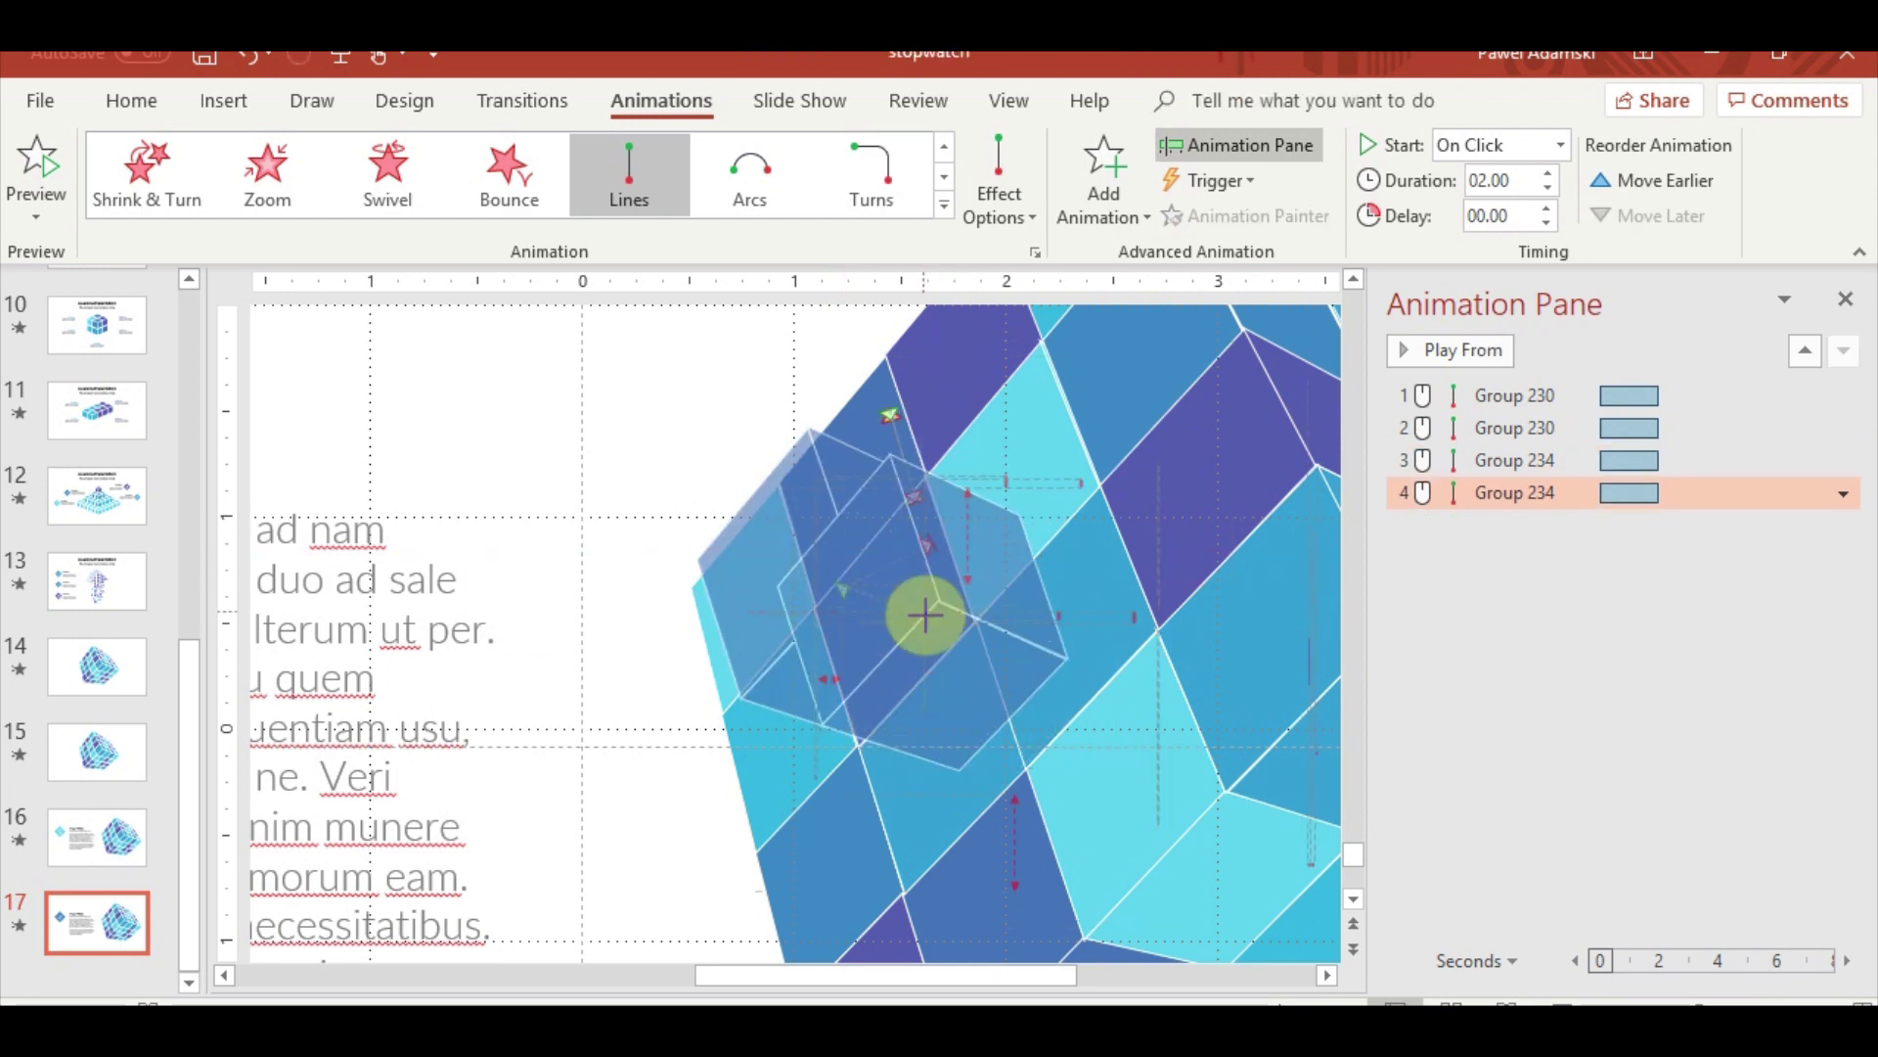
right_click(1501, 492)
key("shift+F5")
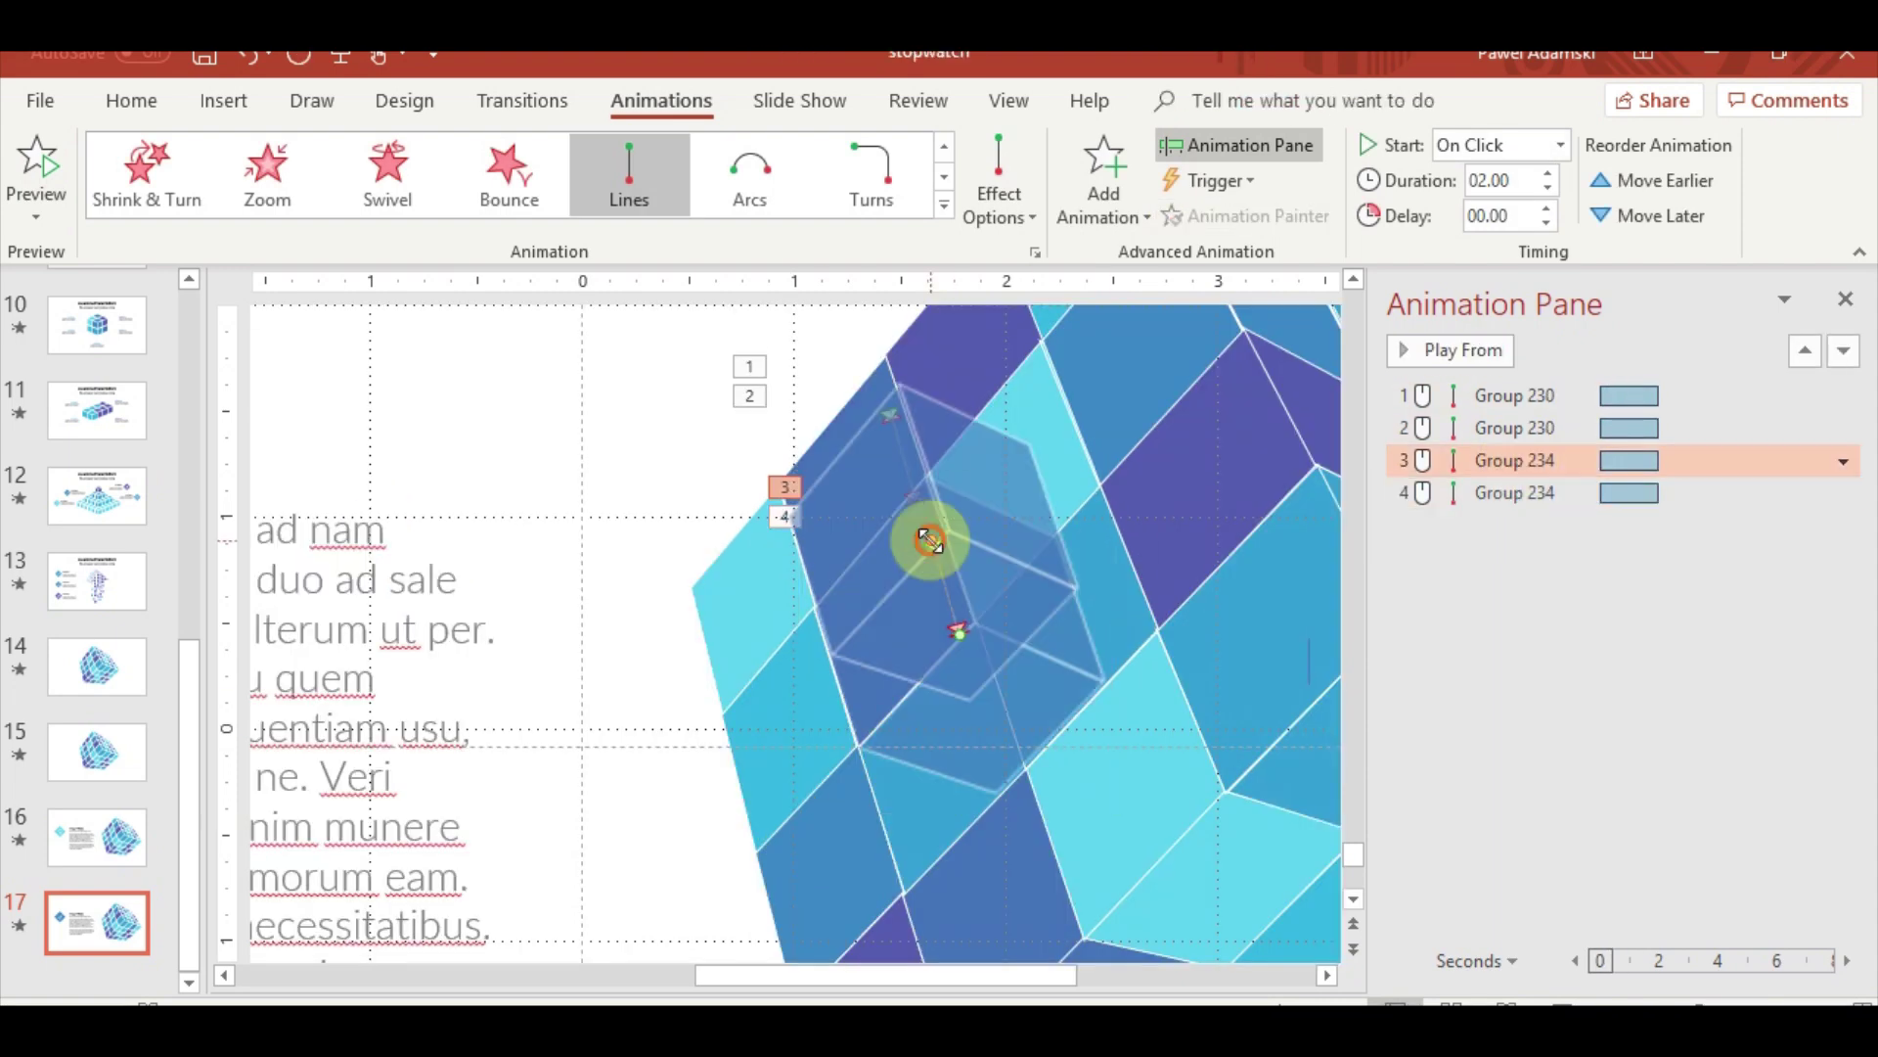
Stretch the path farther out and move Group 234's motion, now With Previous, to second place
left_click_drag(930, 539, 792, 613)
right_click(1526, 427)
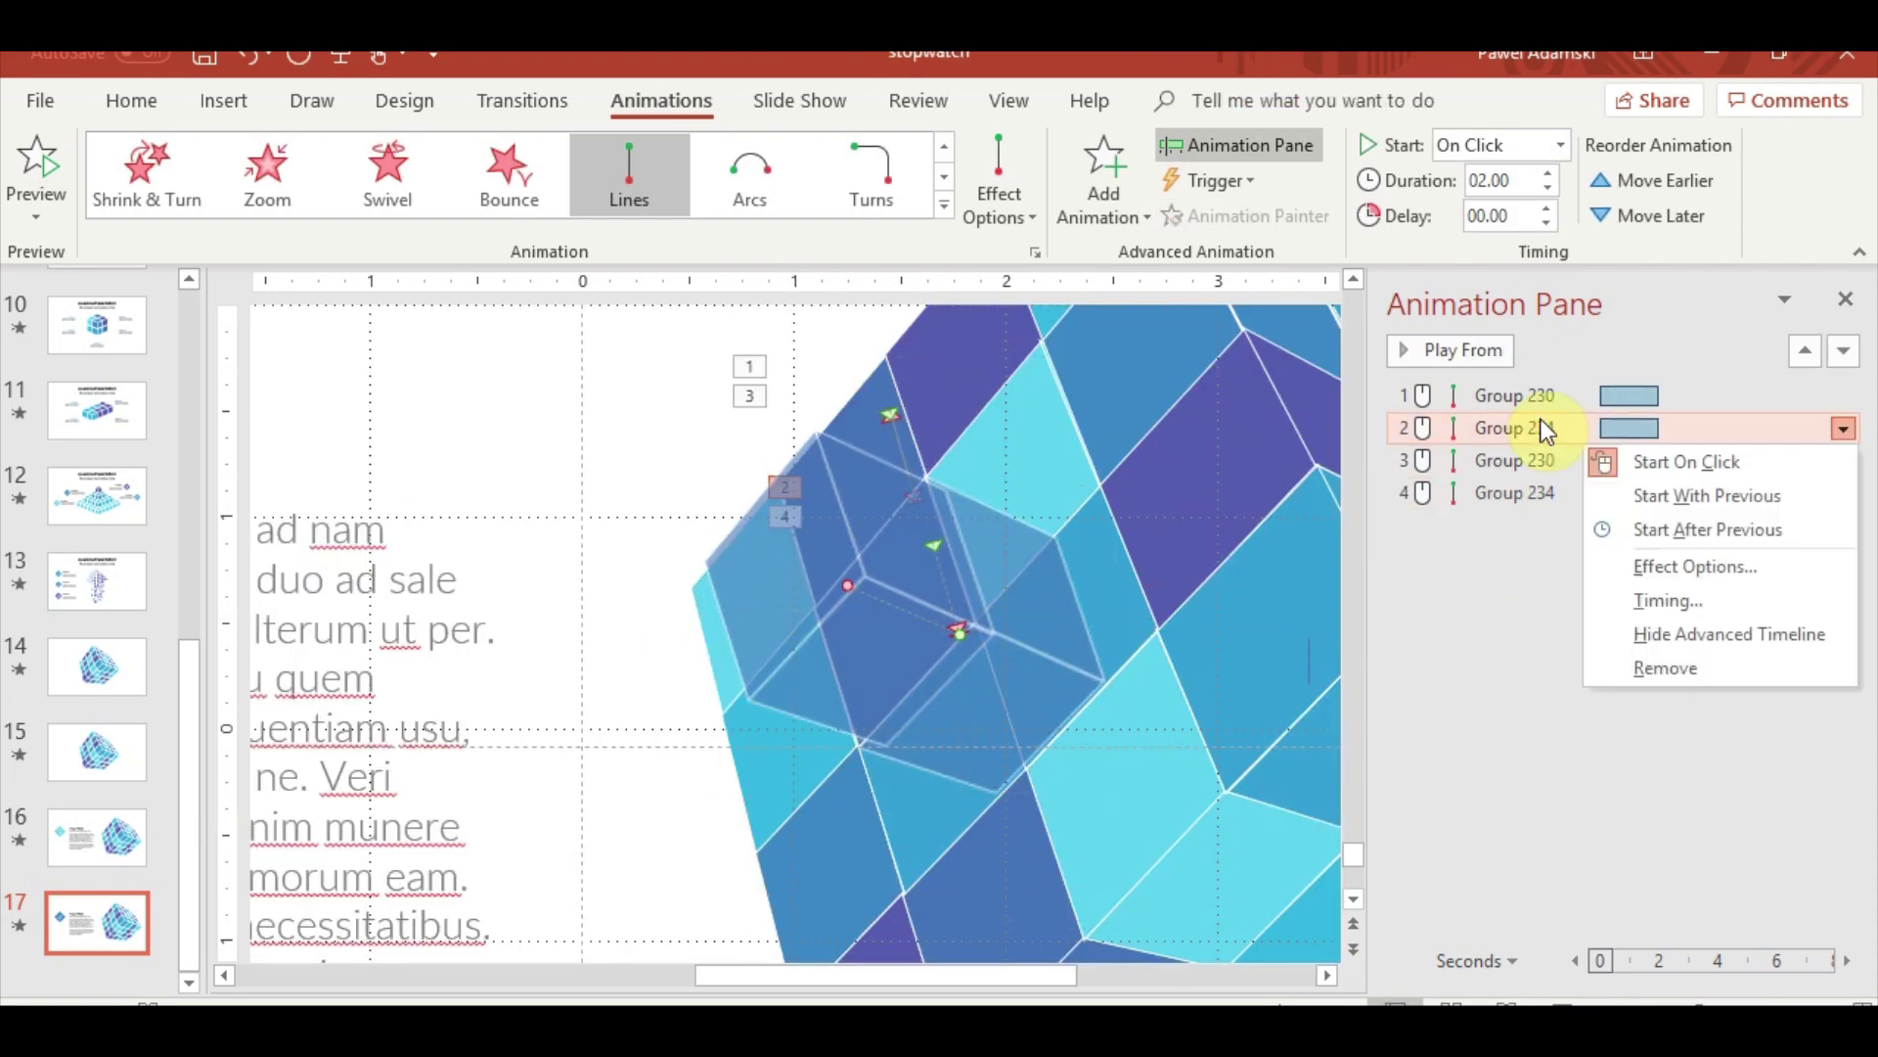
left_click(1500, 492)
left_click_drag(1501, 492, 1501, 428)
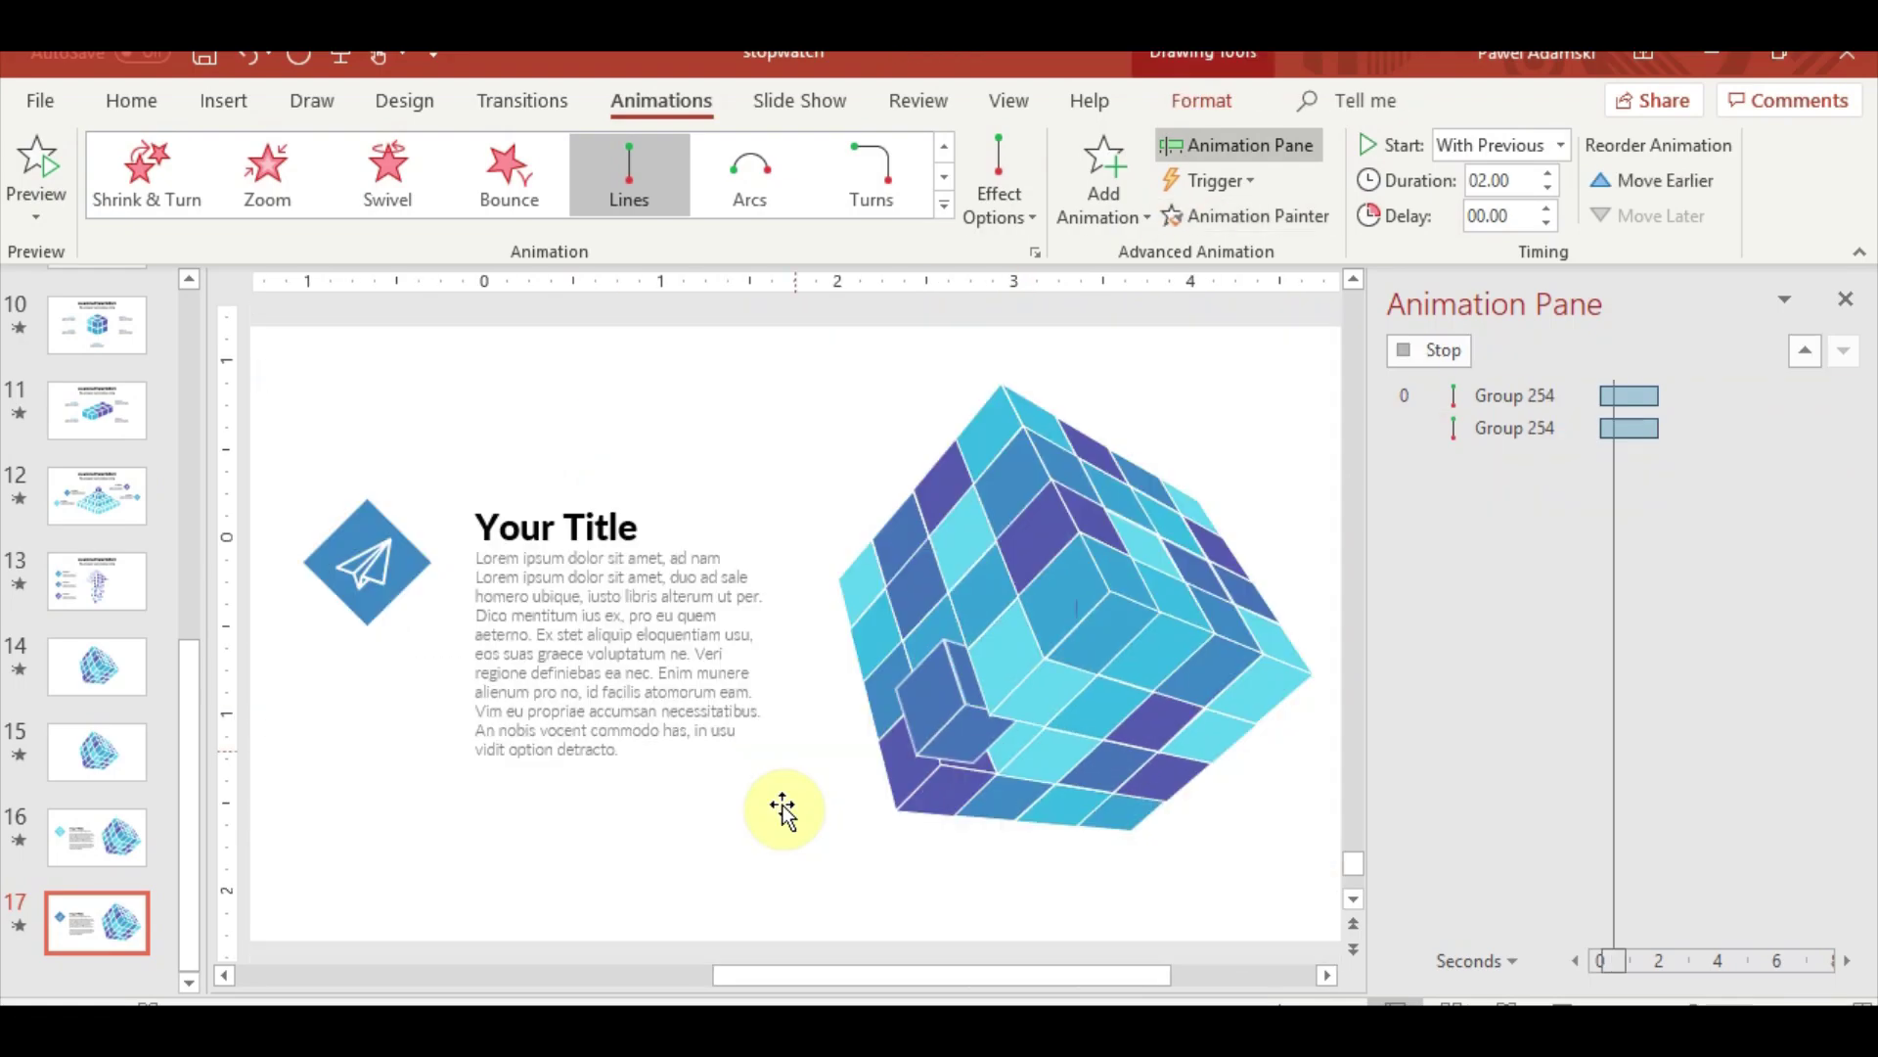
left_click(1507, 525)
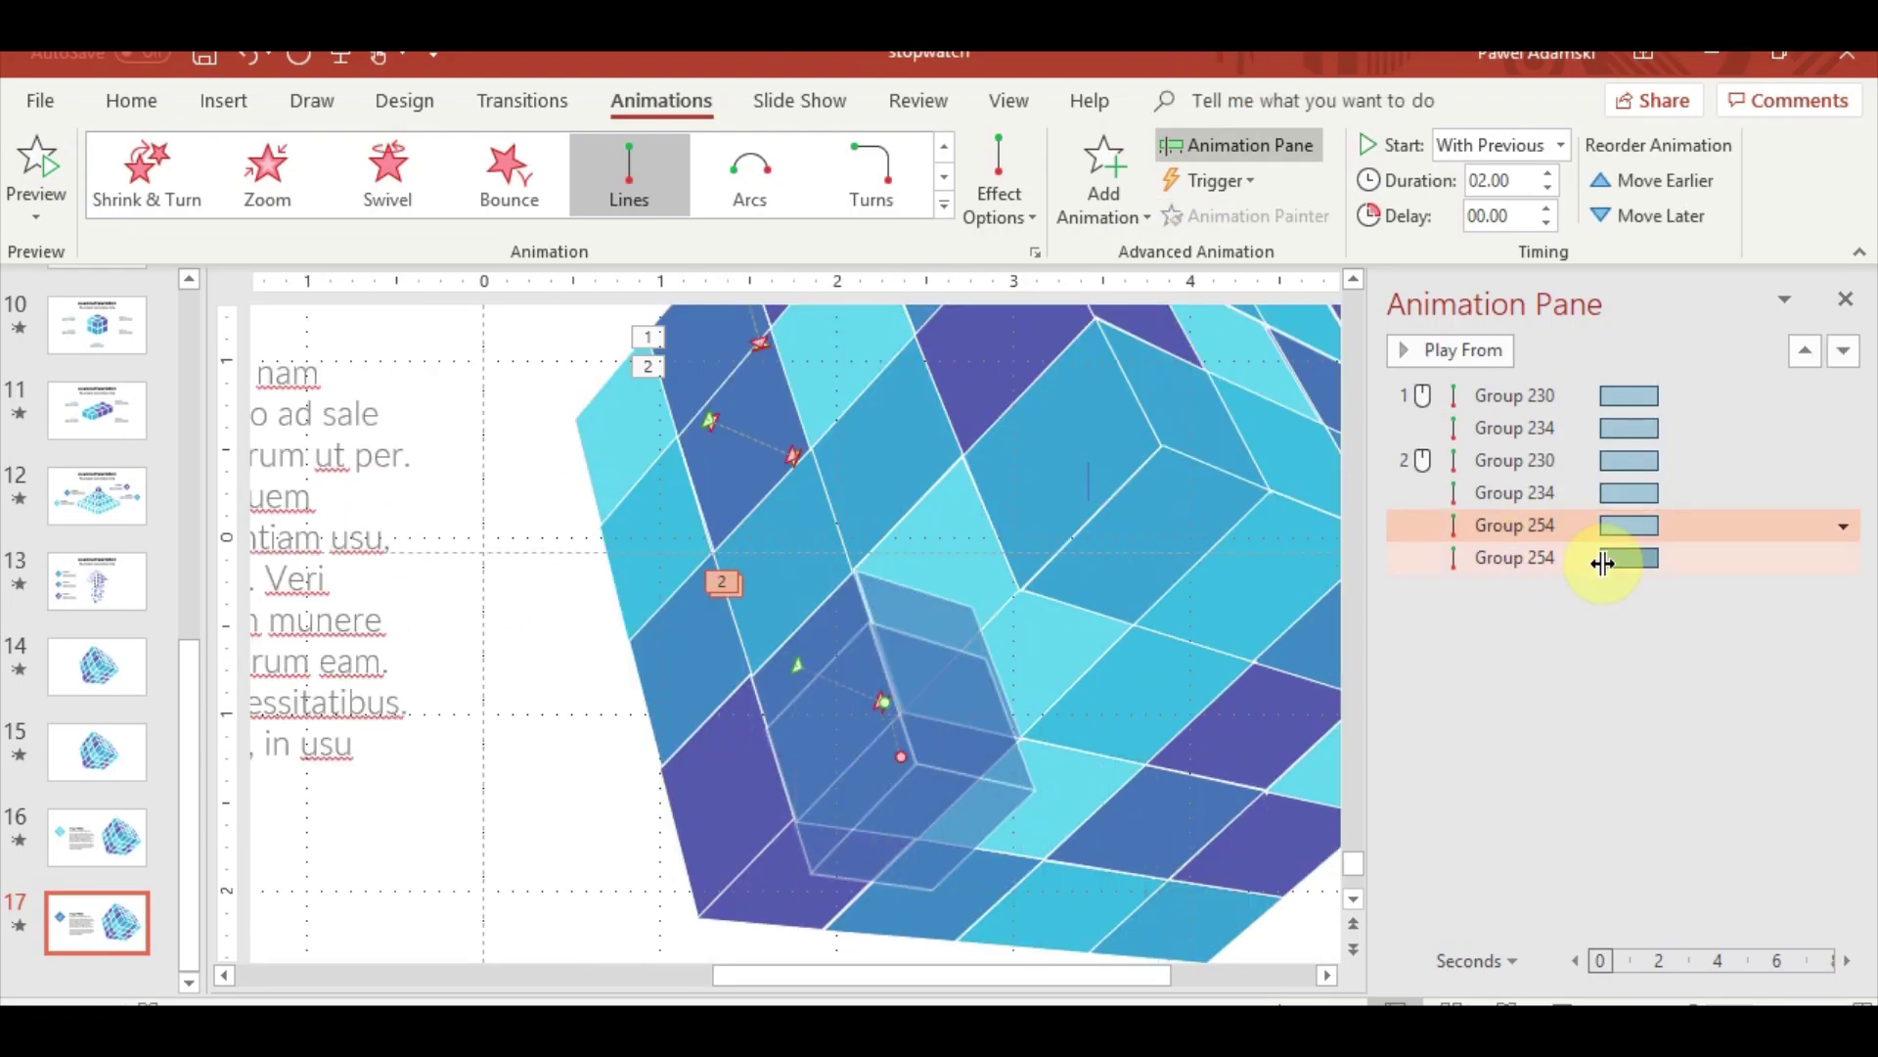
Move Group 254's motion to third place and pull Group 176's path end outward
left_click_drag(1598, 558, 1514, 459)
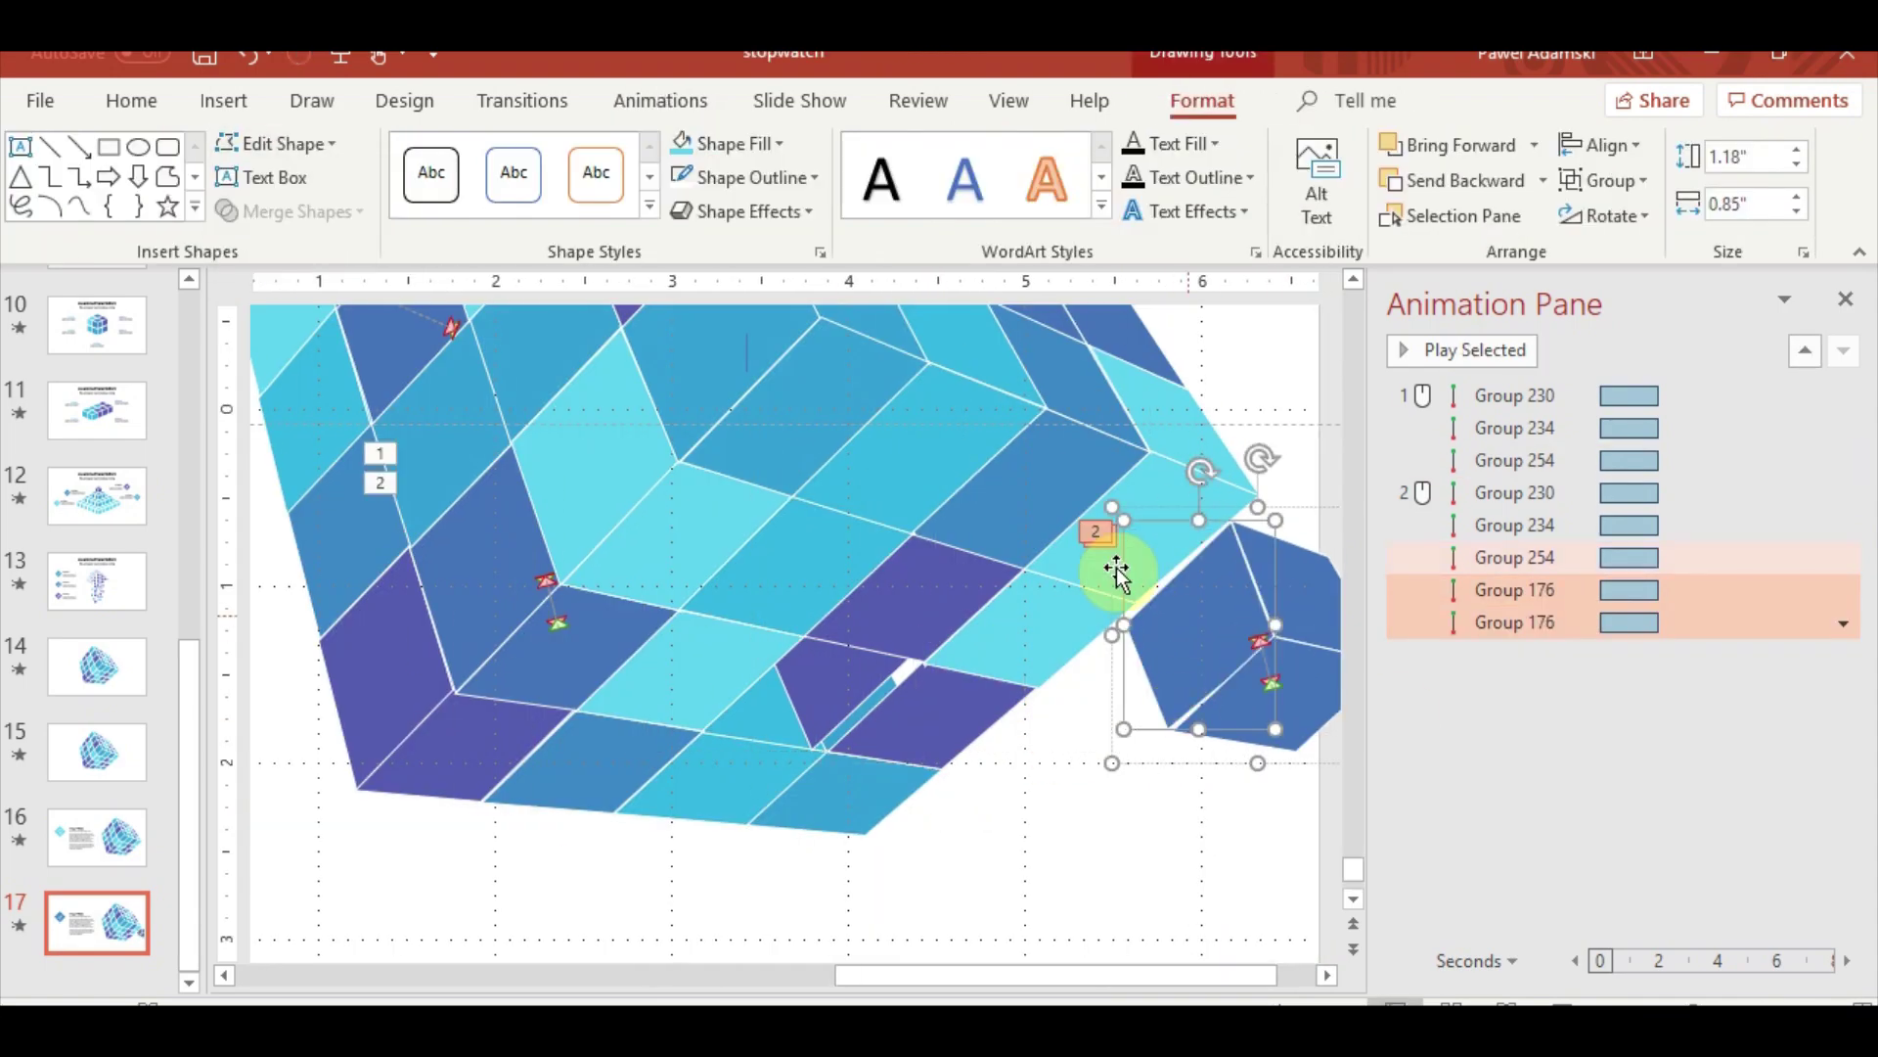
left_click(1203, 826)
left_click(859, 600)
left_click(1515, 558)
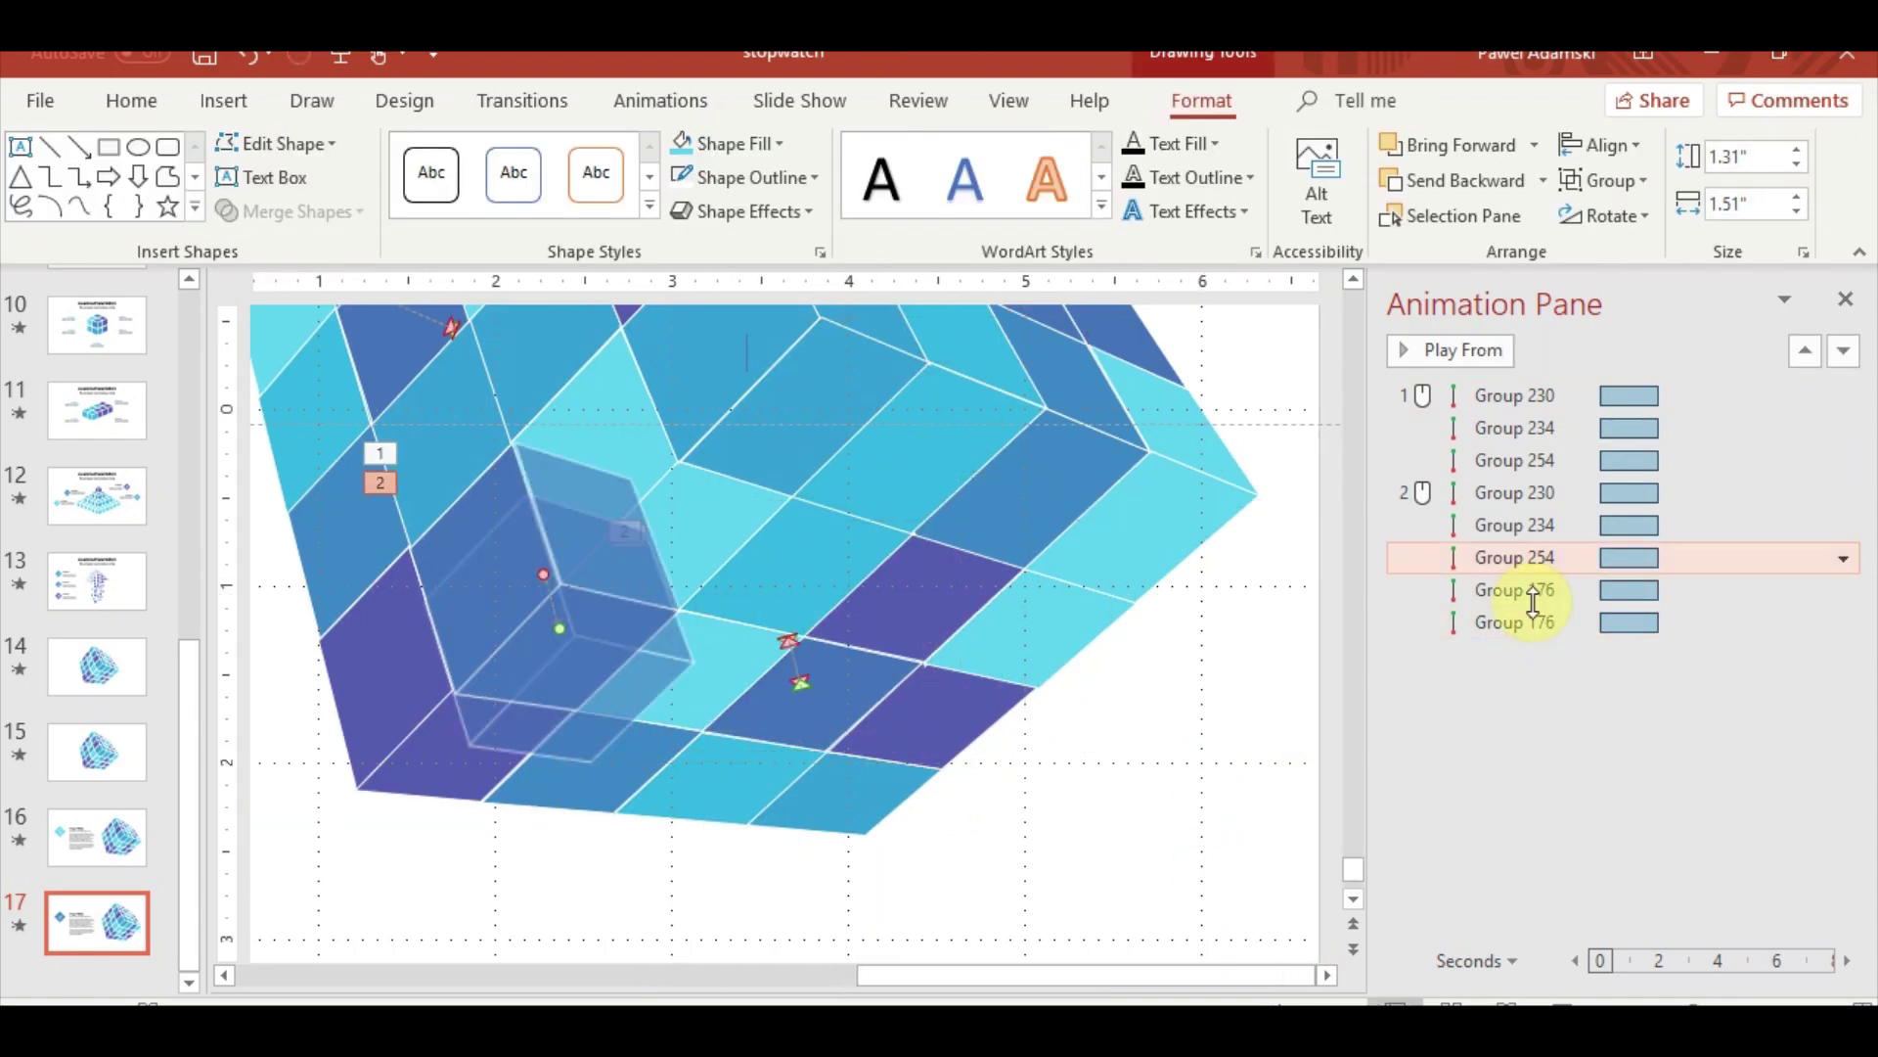
left_click(832, 714)
scroll(816, 705, "up", 3)
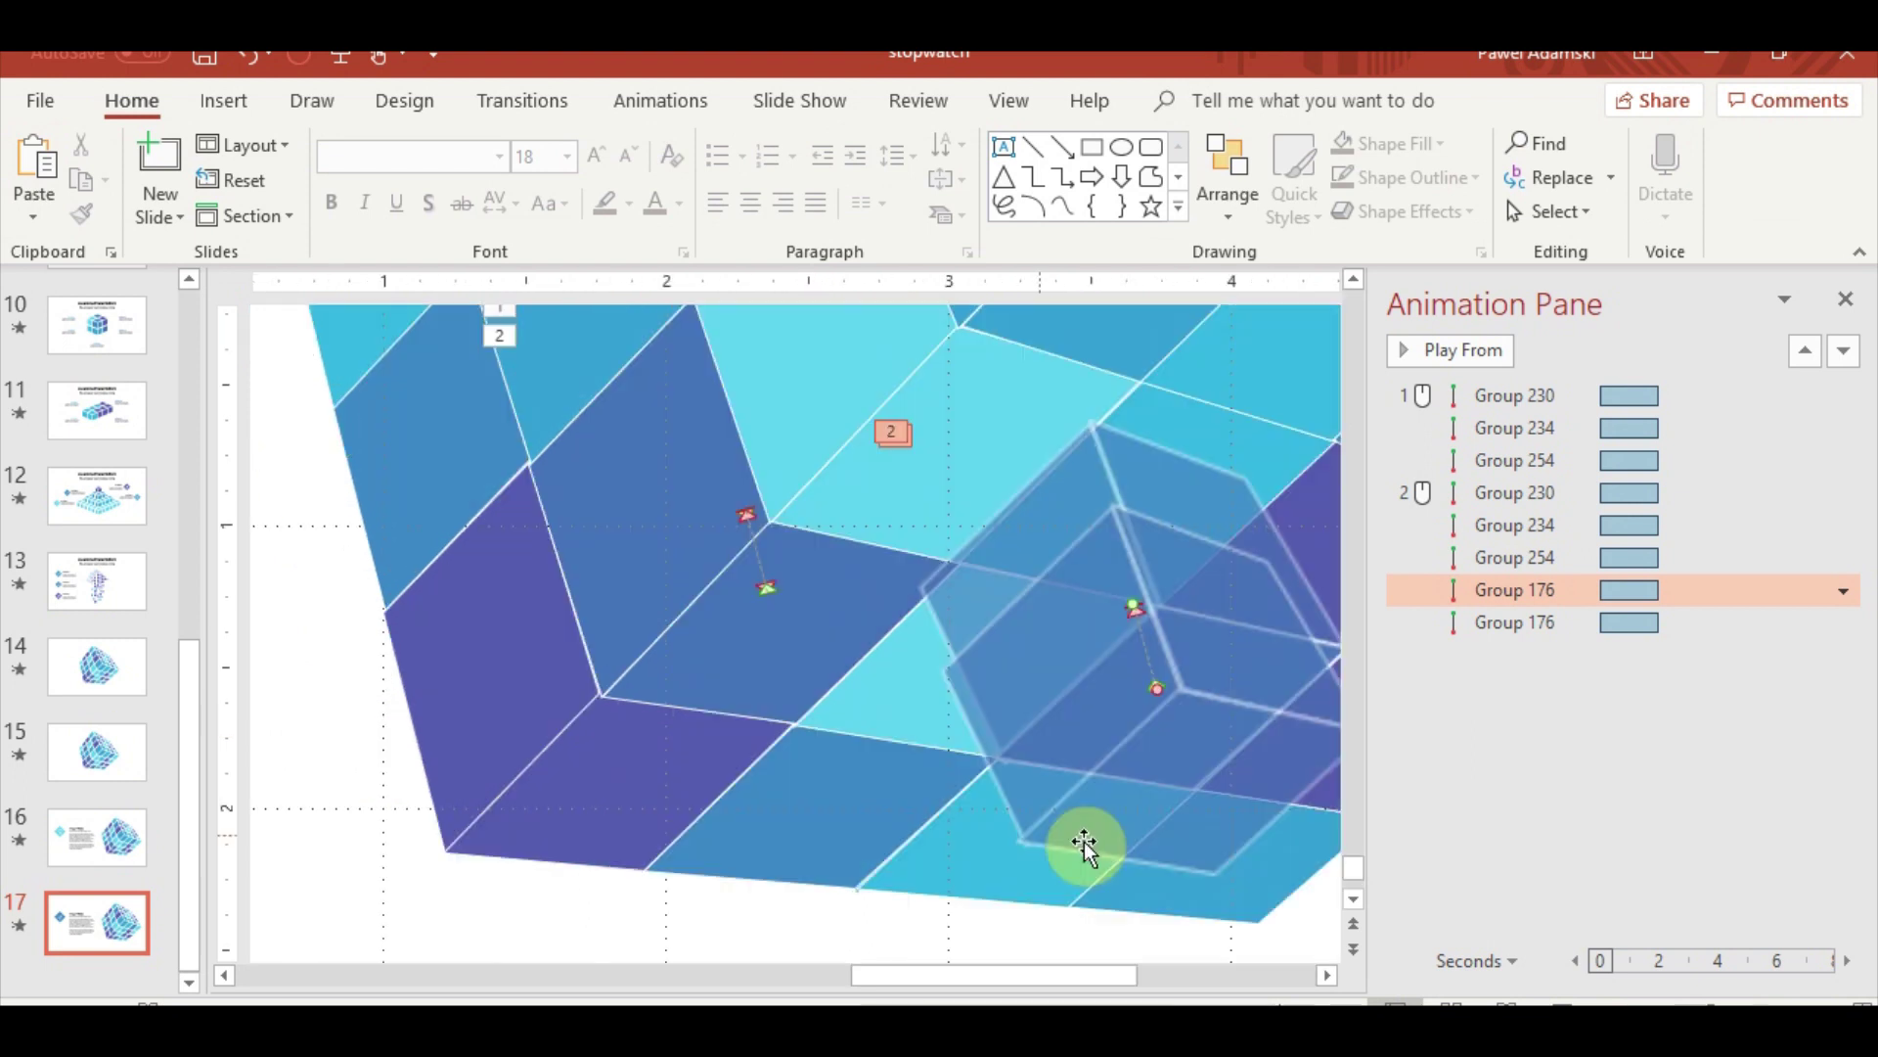
left_click(1221, 758)
left_click_drag(1220, 758, 1189, 748)
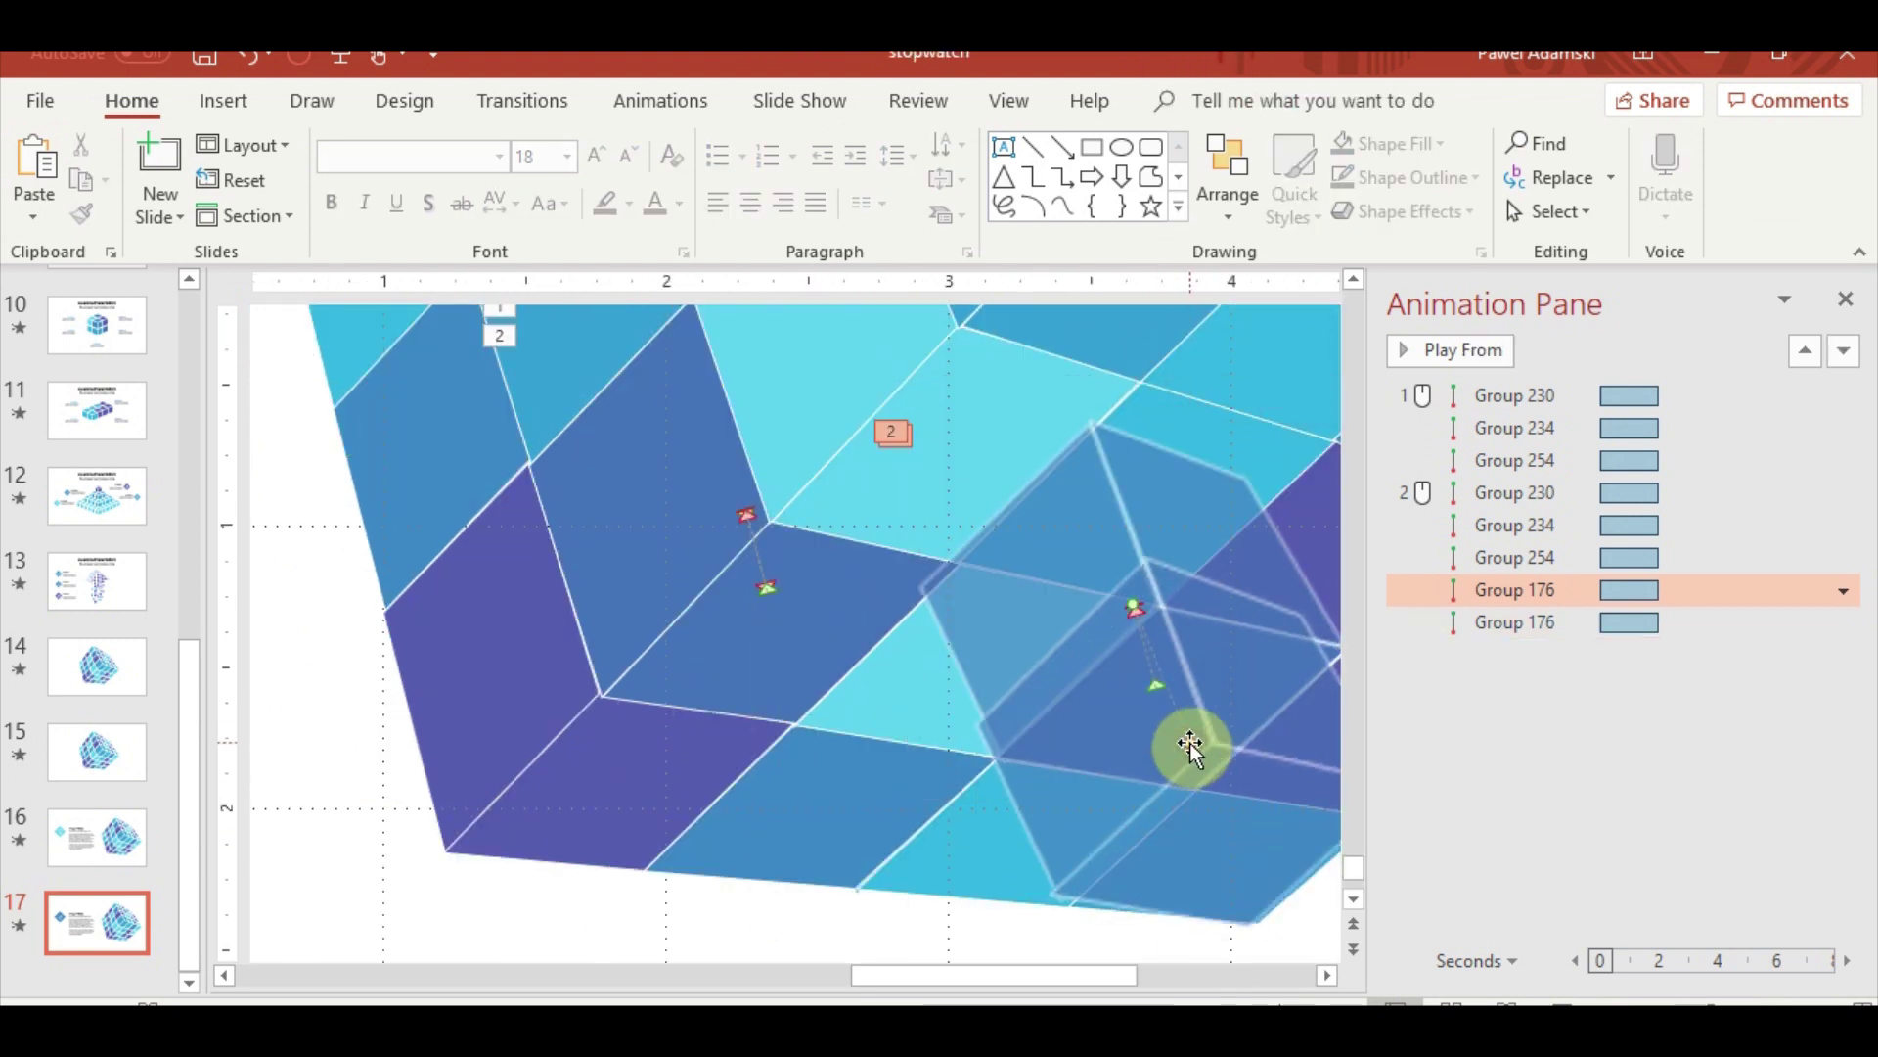
Drag the end of Group 176's second motion path further outward and preview the slide show
key("shift+F5")
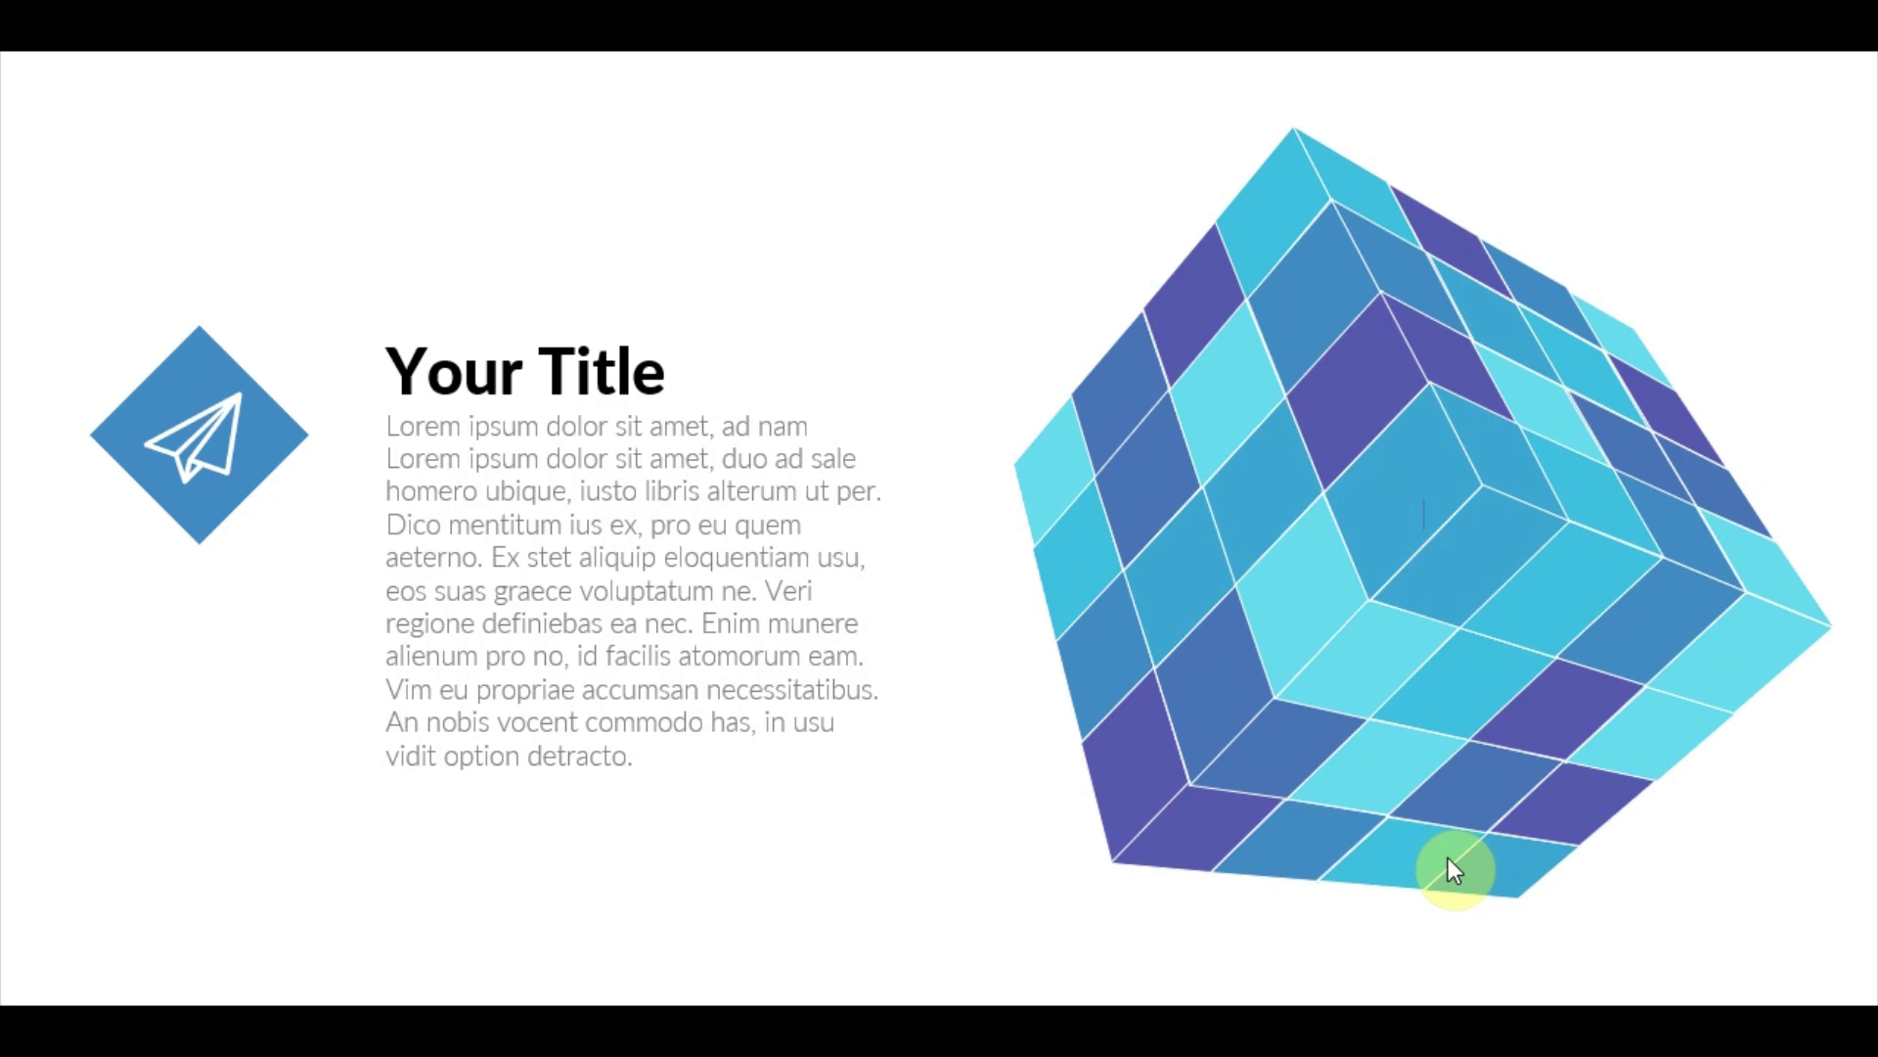
key("Escape")
left_click(1136, 730)
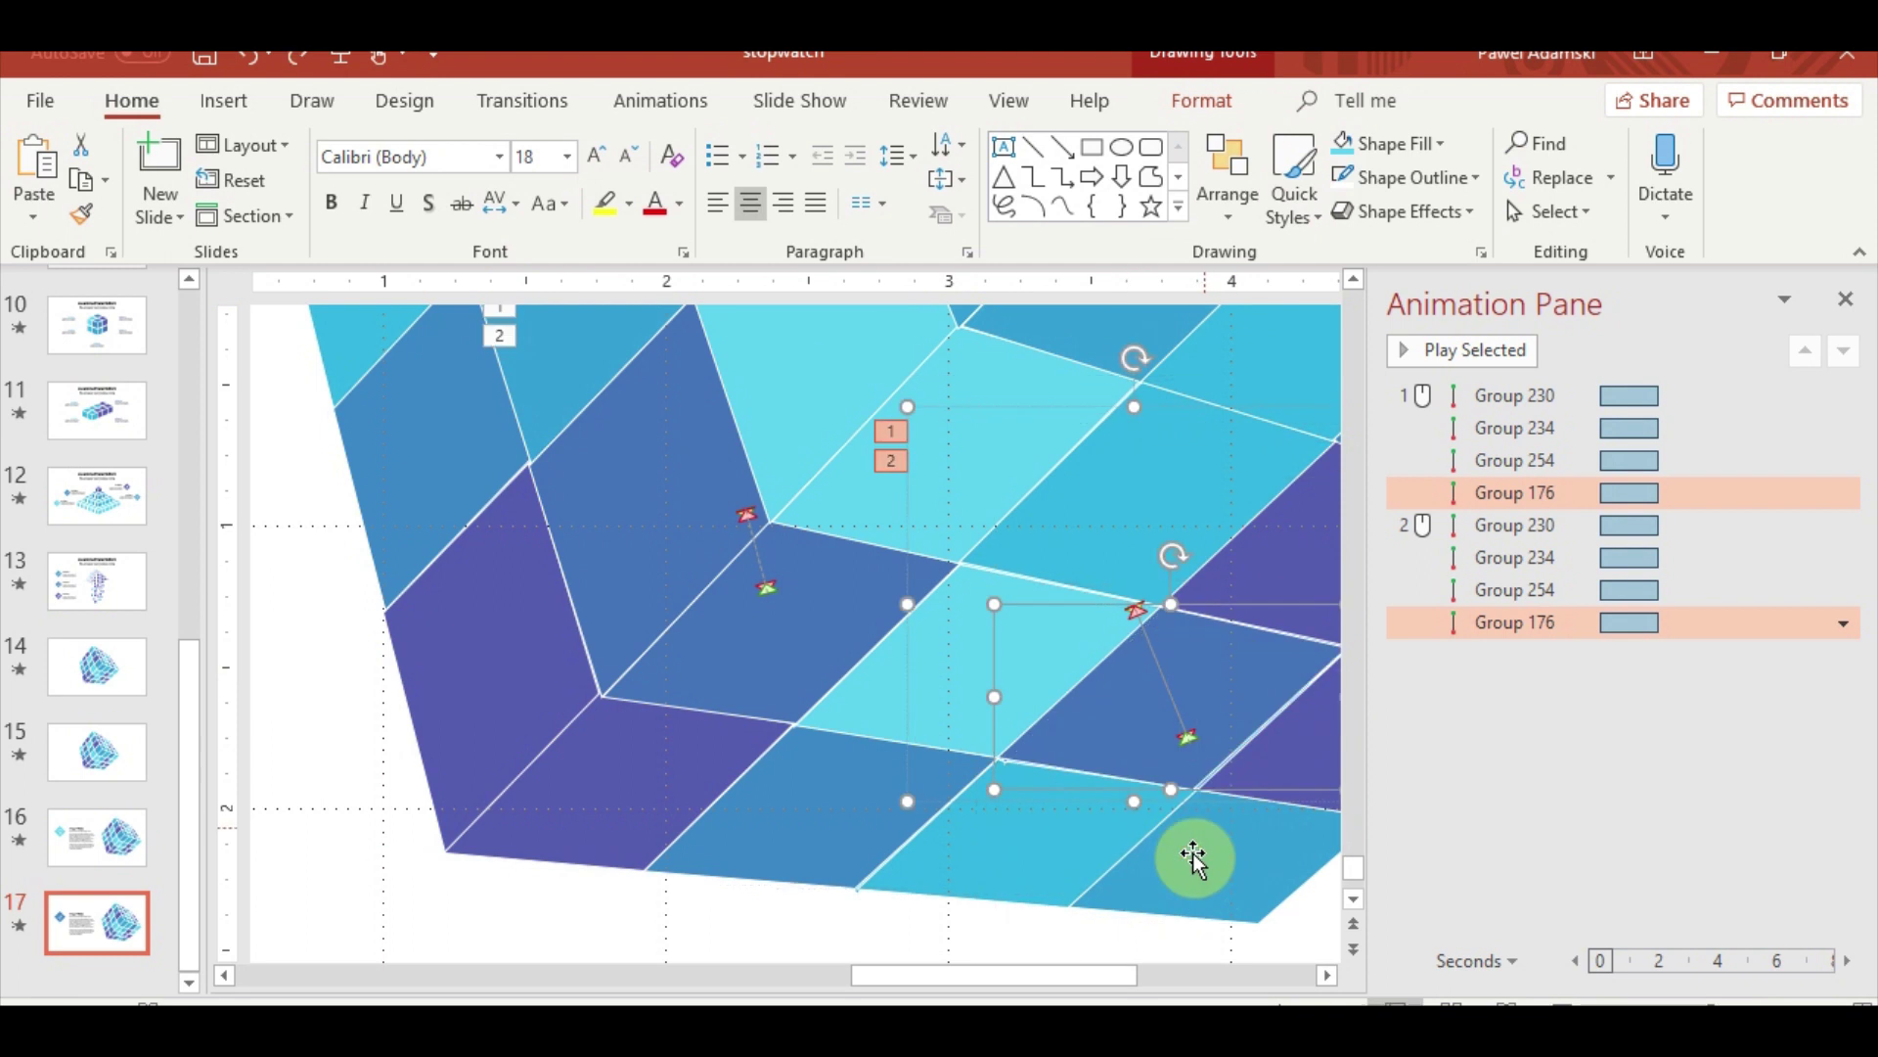
left_click(1246, 658)
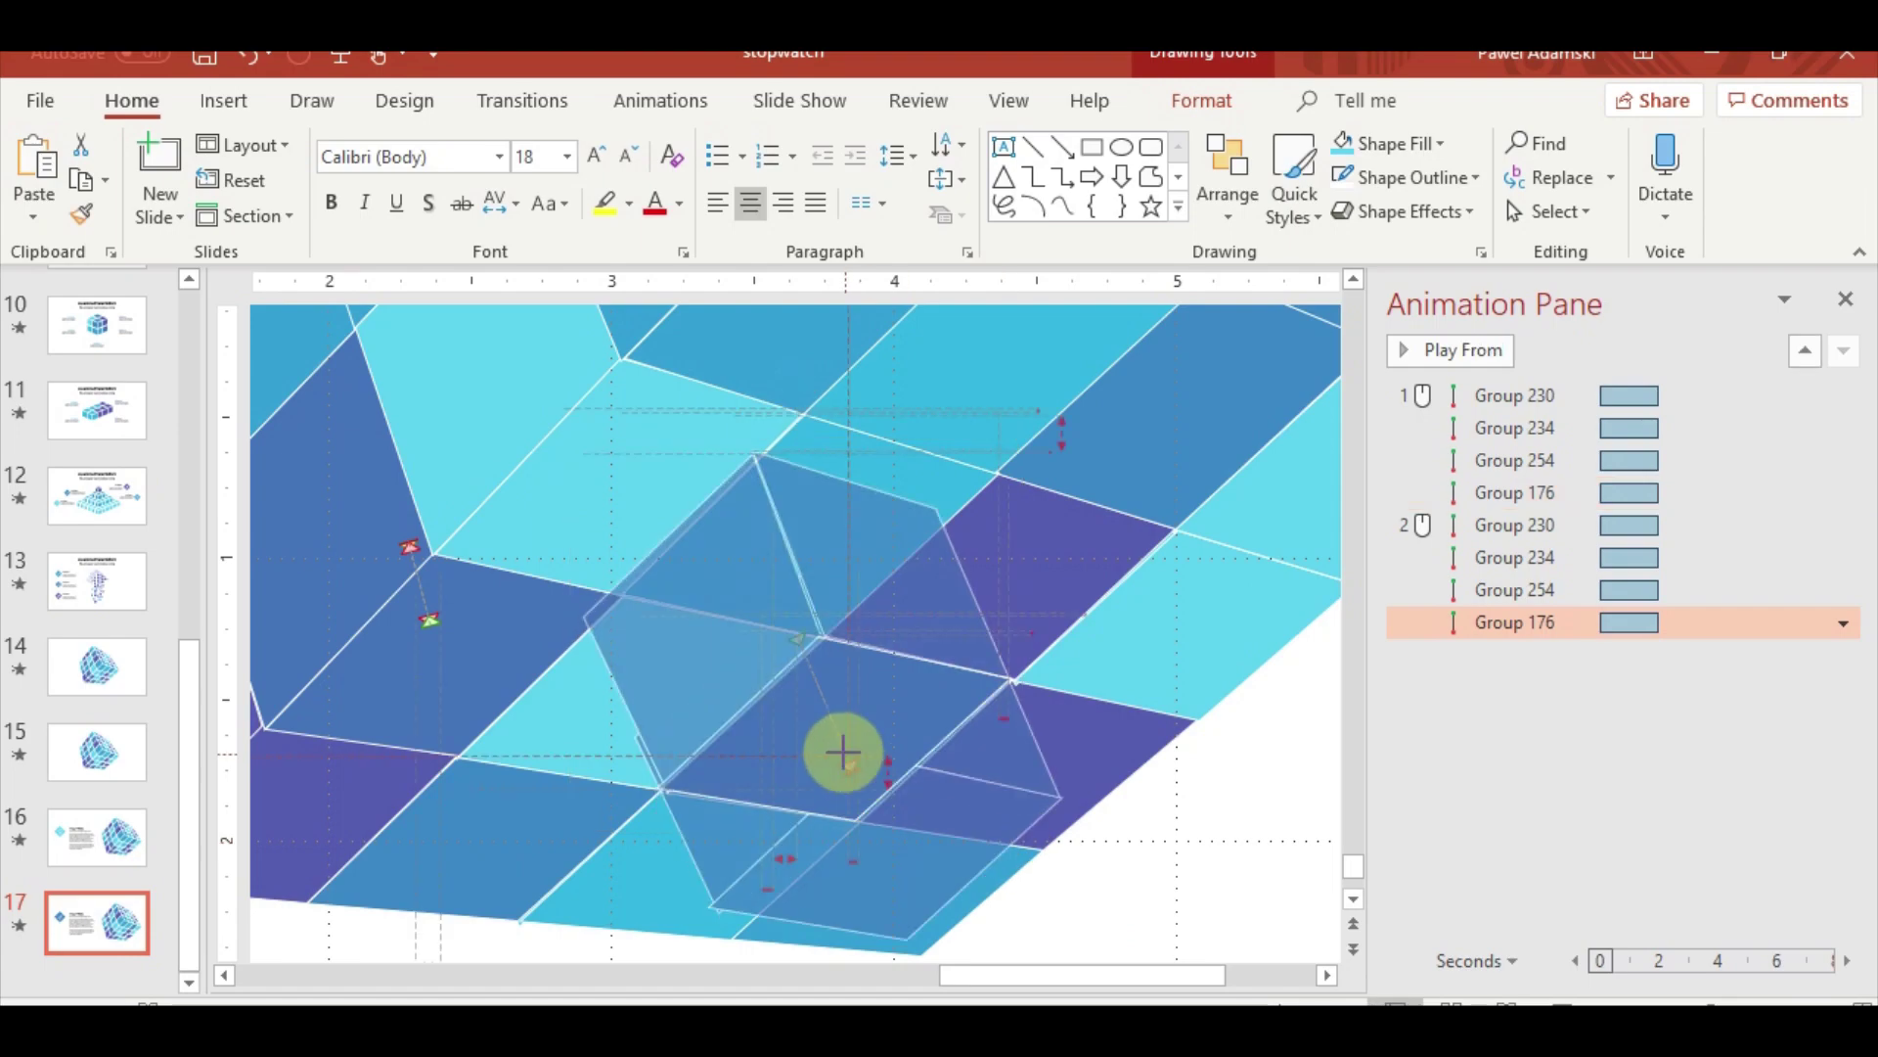
mouse_move(843, 754)
left_mouse_down()
mouse_move(865, 794)
mouse_move(704, 783)
left_mouse_up()
key("shift+F5")
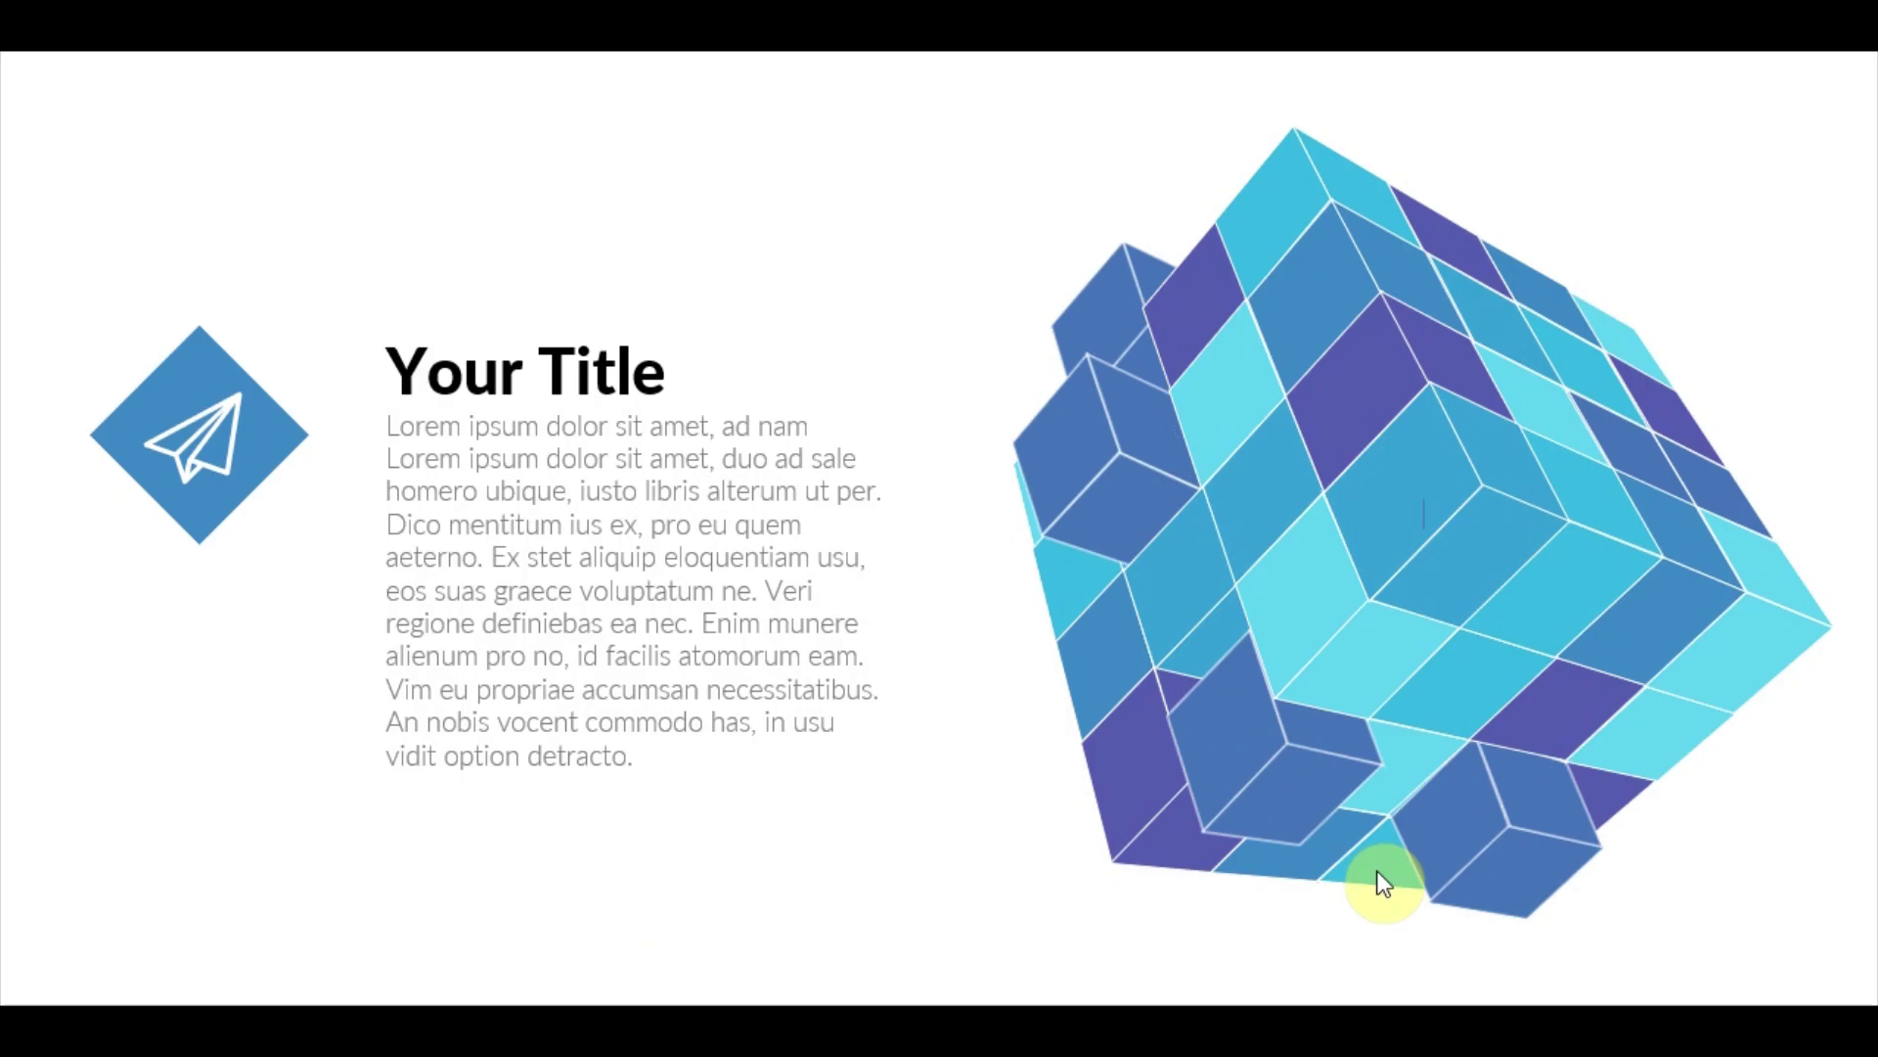
key("Escape")
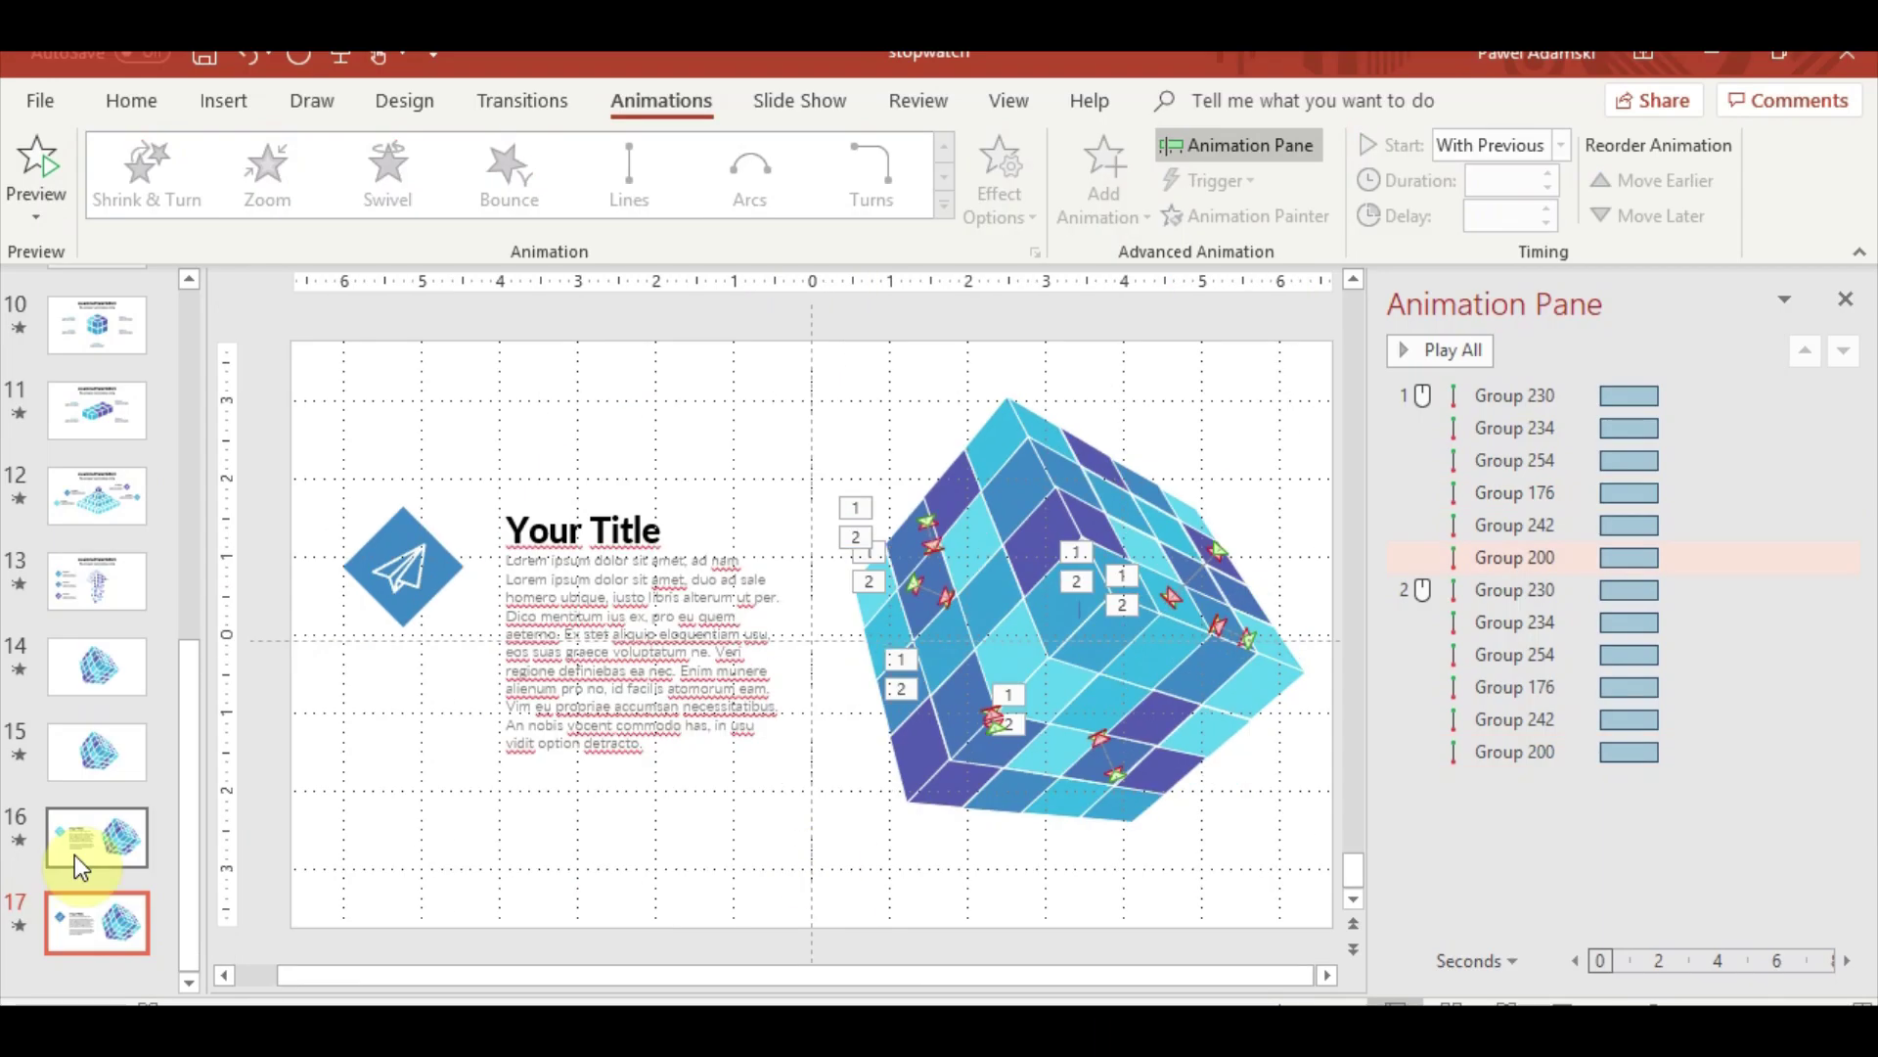
Give the paper-plane icon a Fly In entrance followed by a Fly Out exit
left_click(80, 947)
left_click(513, 170)
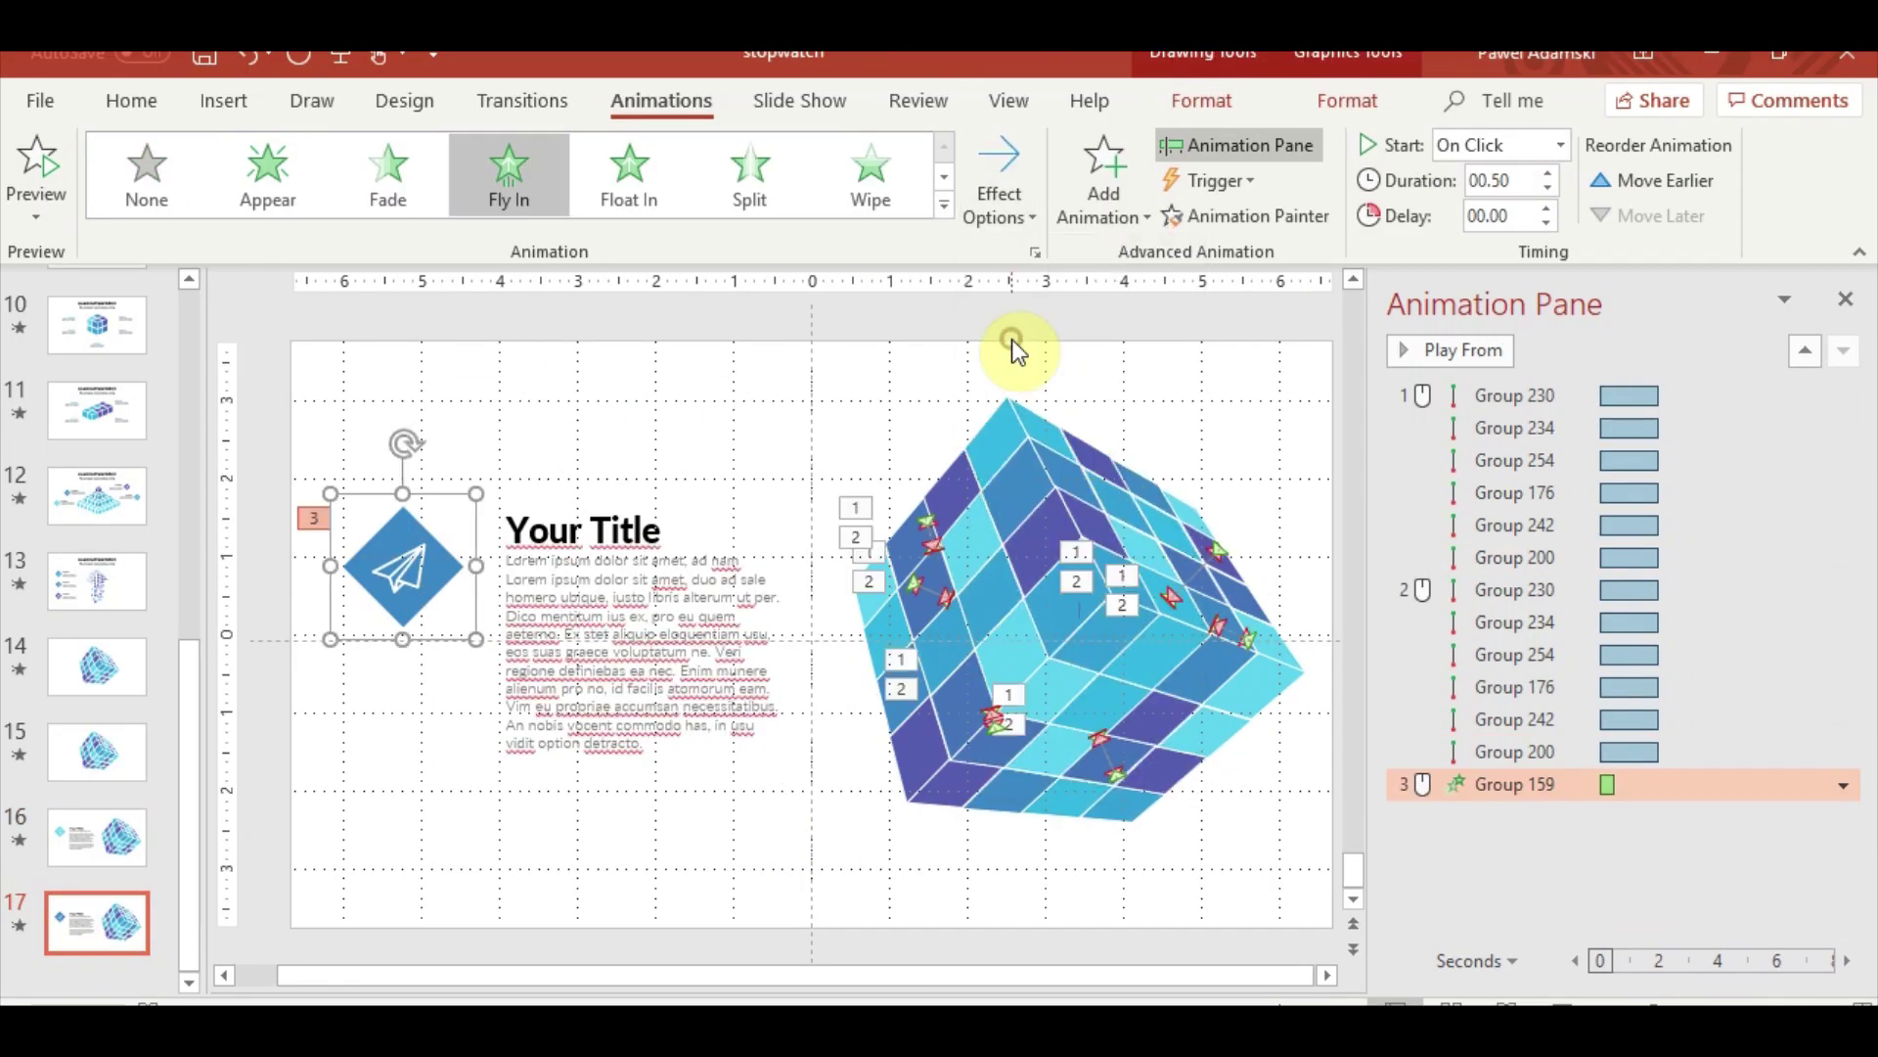
left_click(108, 869)
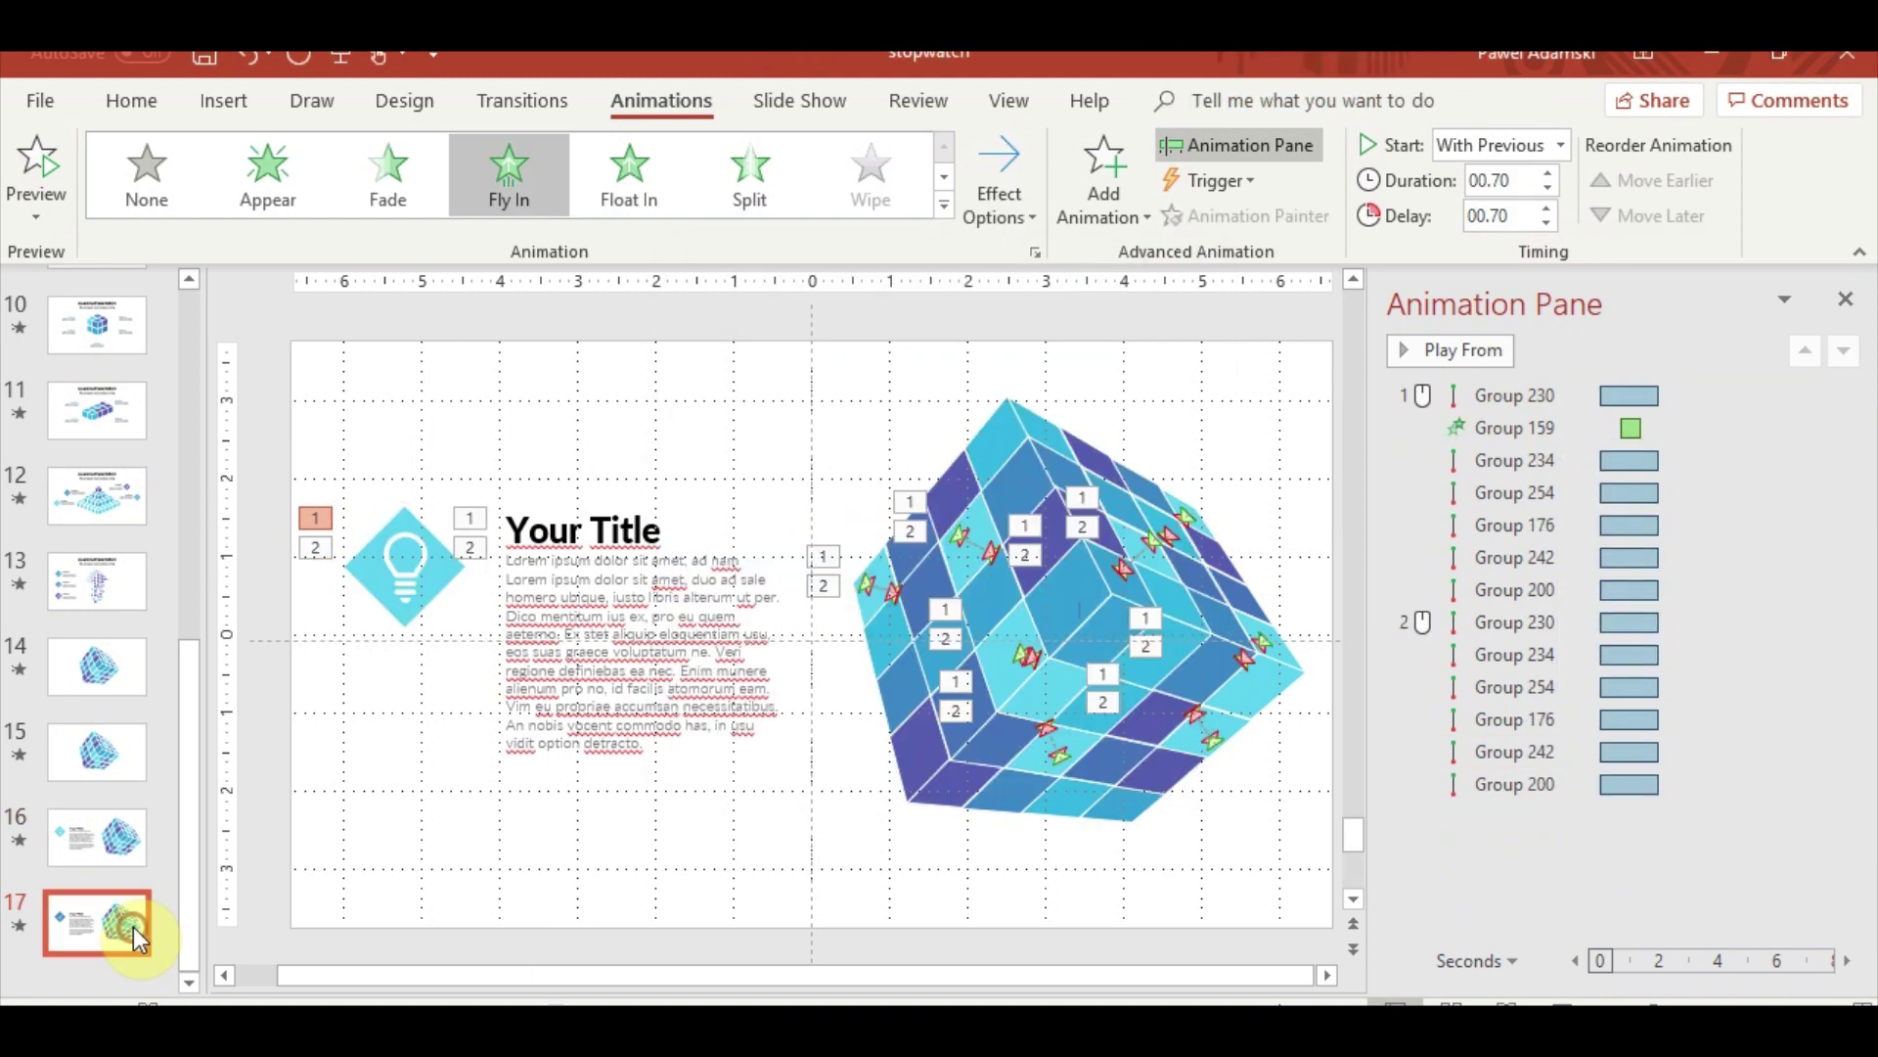
left_click(1103, 186)
scroll(1272, 489, "down", 5)
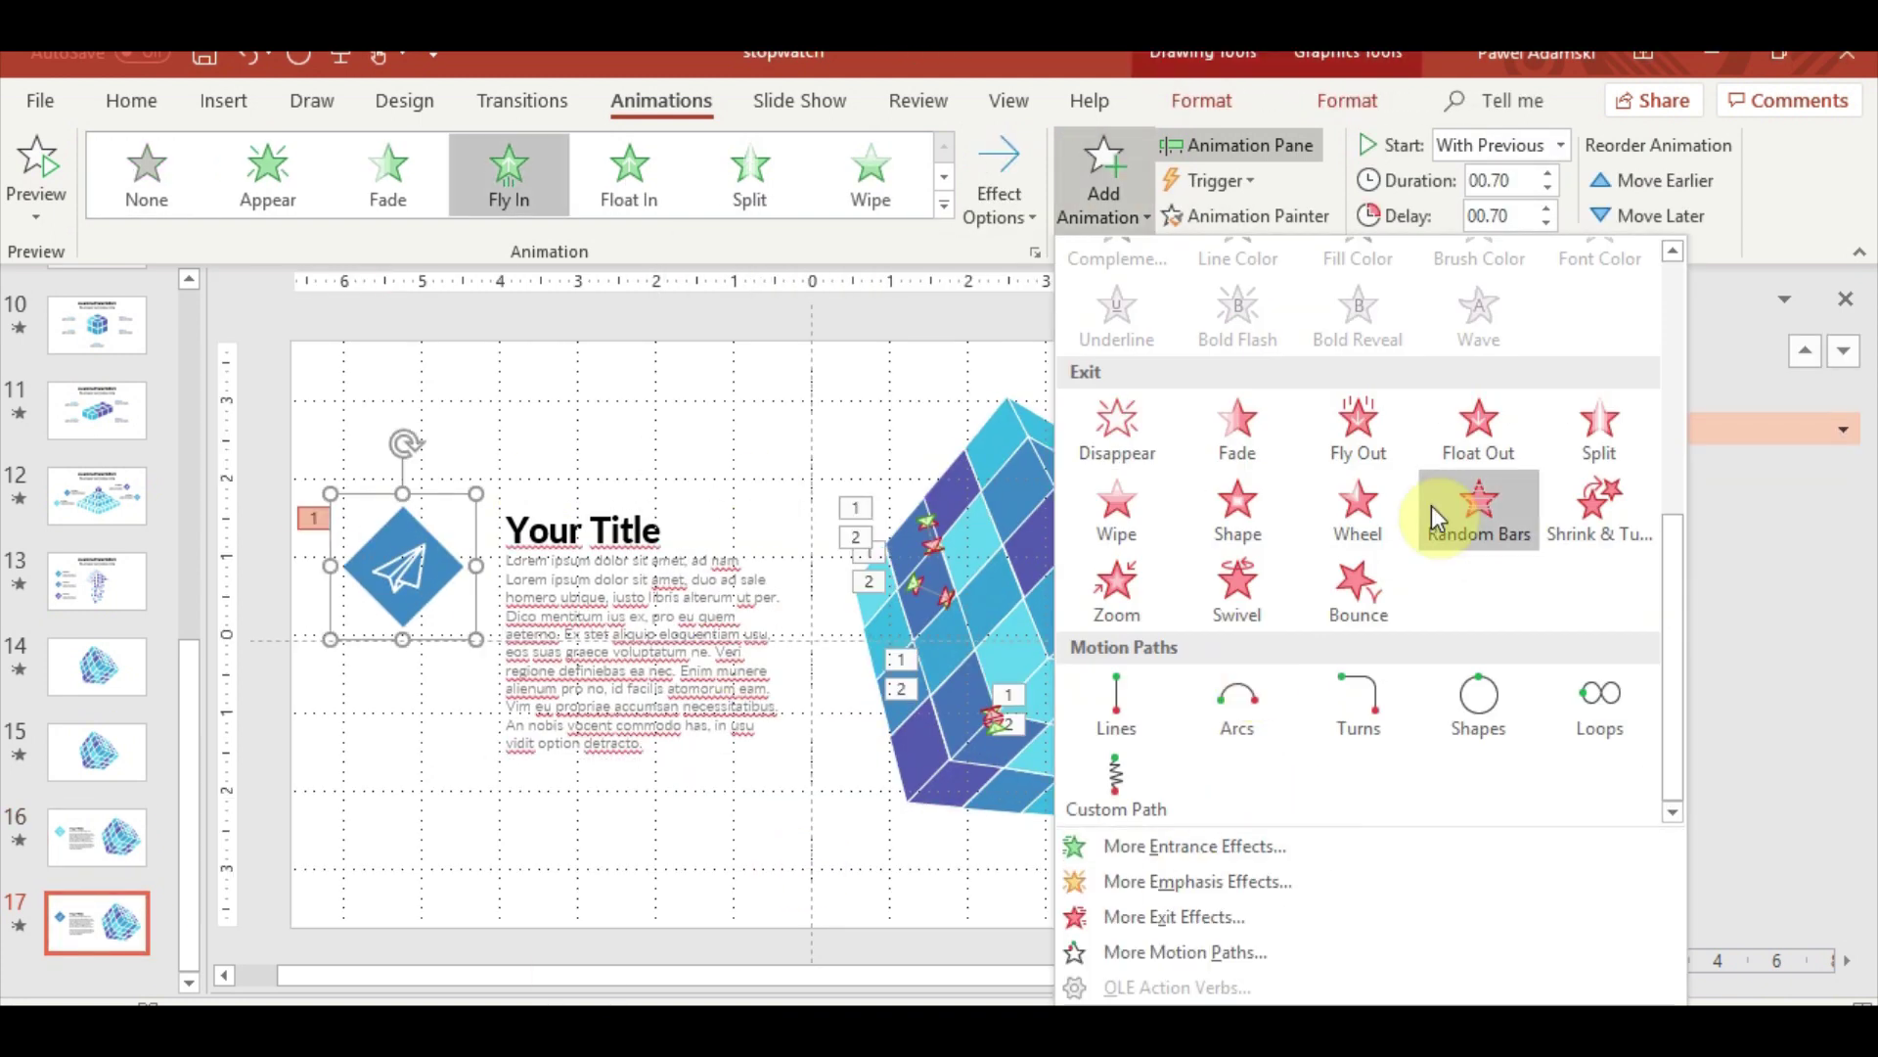
left_click(1365, 430)
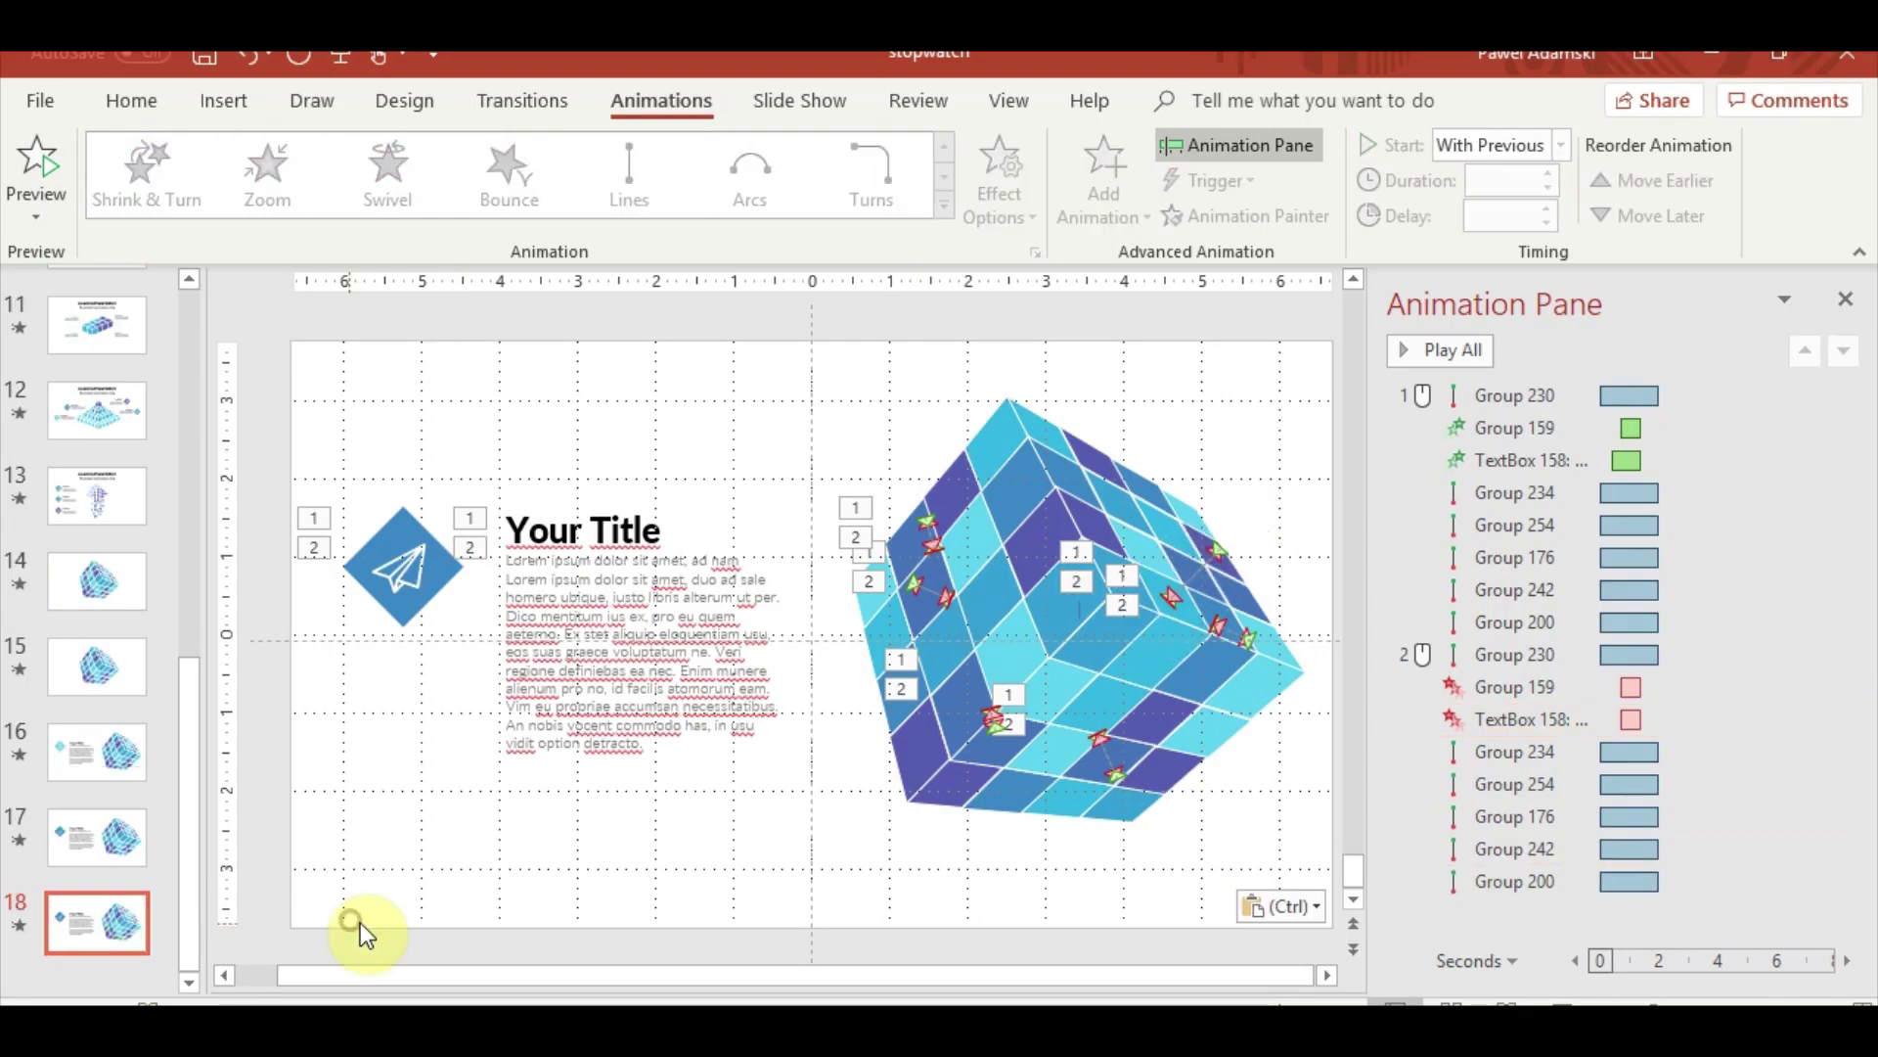
Copy a small cube's line motion from slide 17 onto Group 298 and set it With Previous
left_click(971, 697)
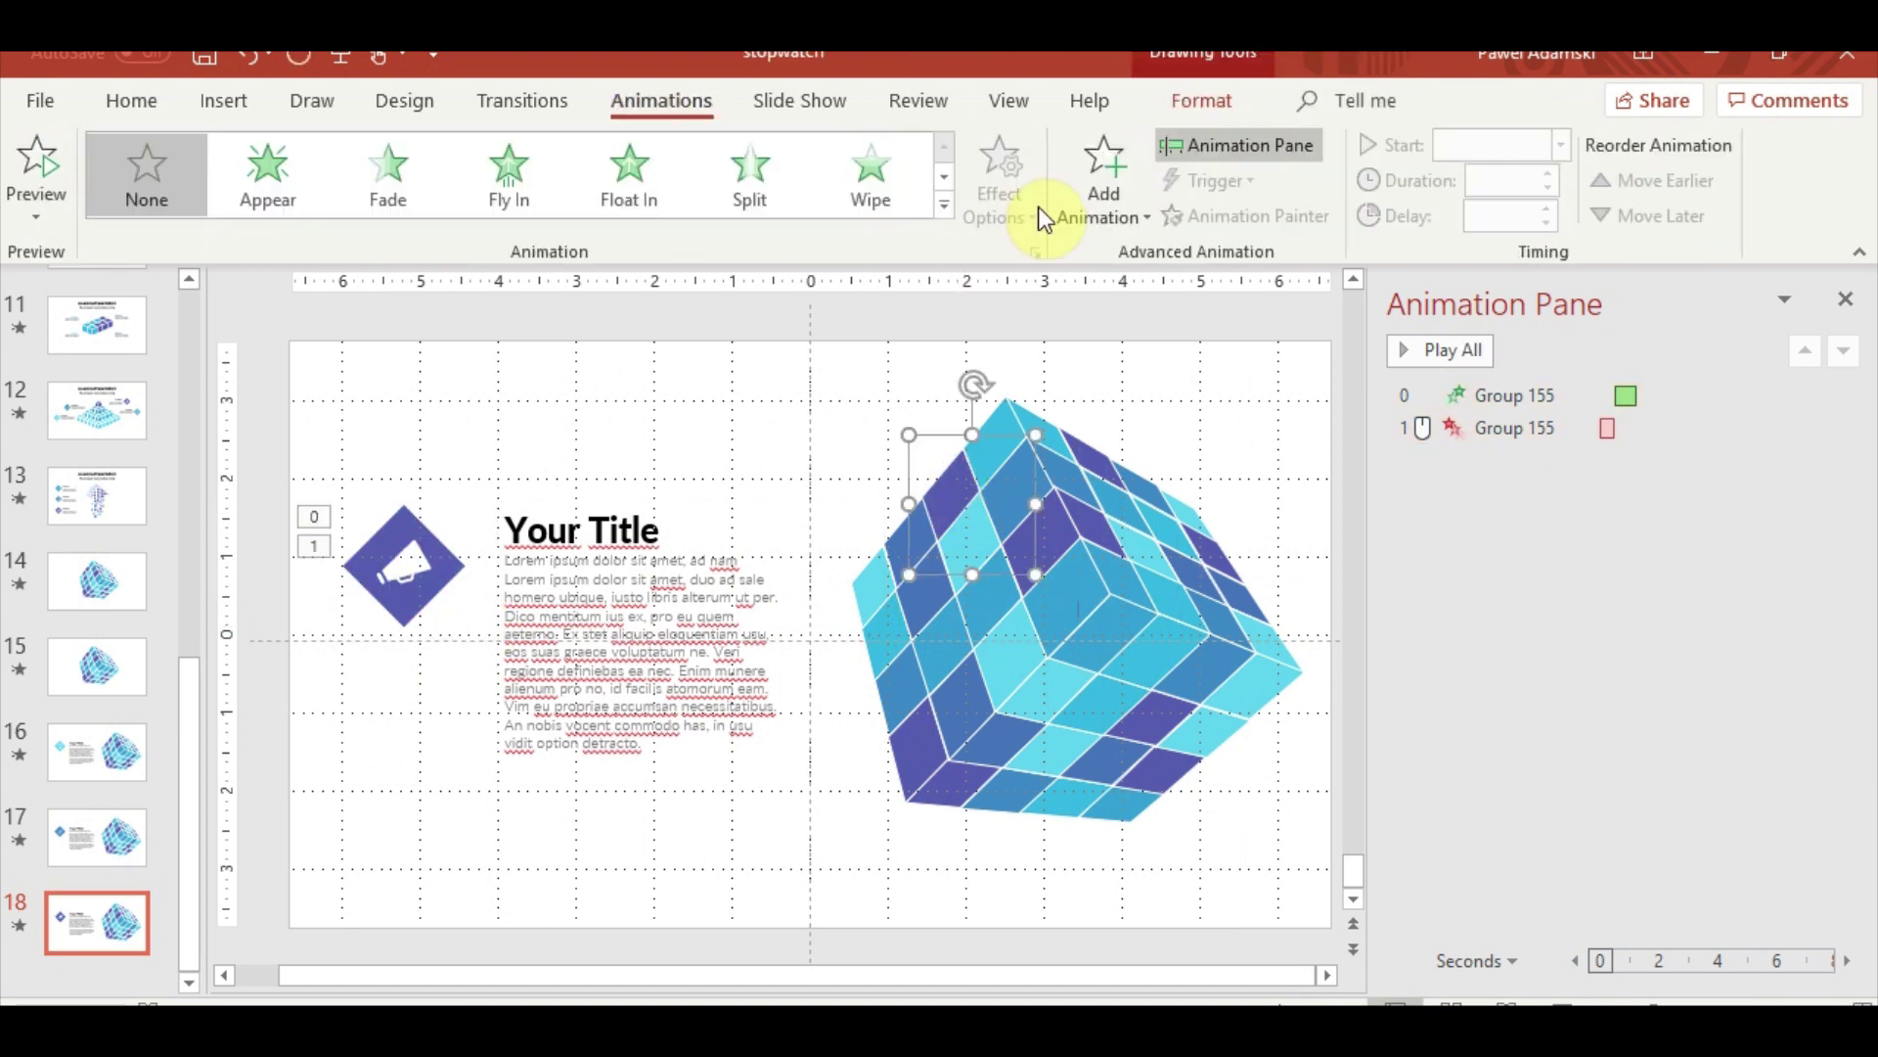
left_click(97, 836)
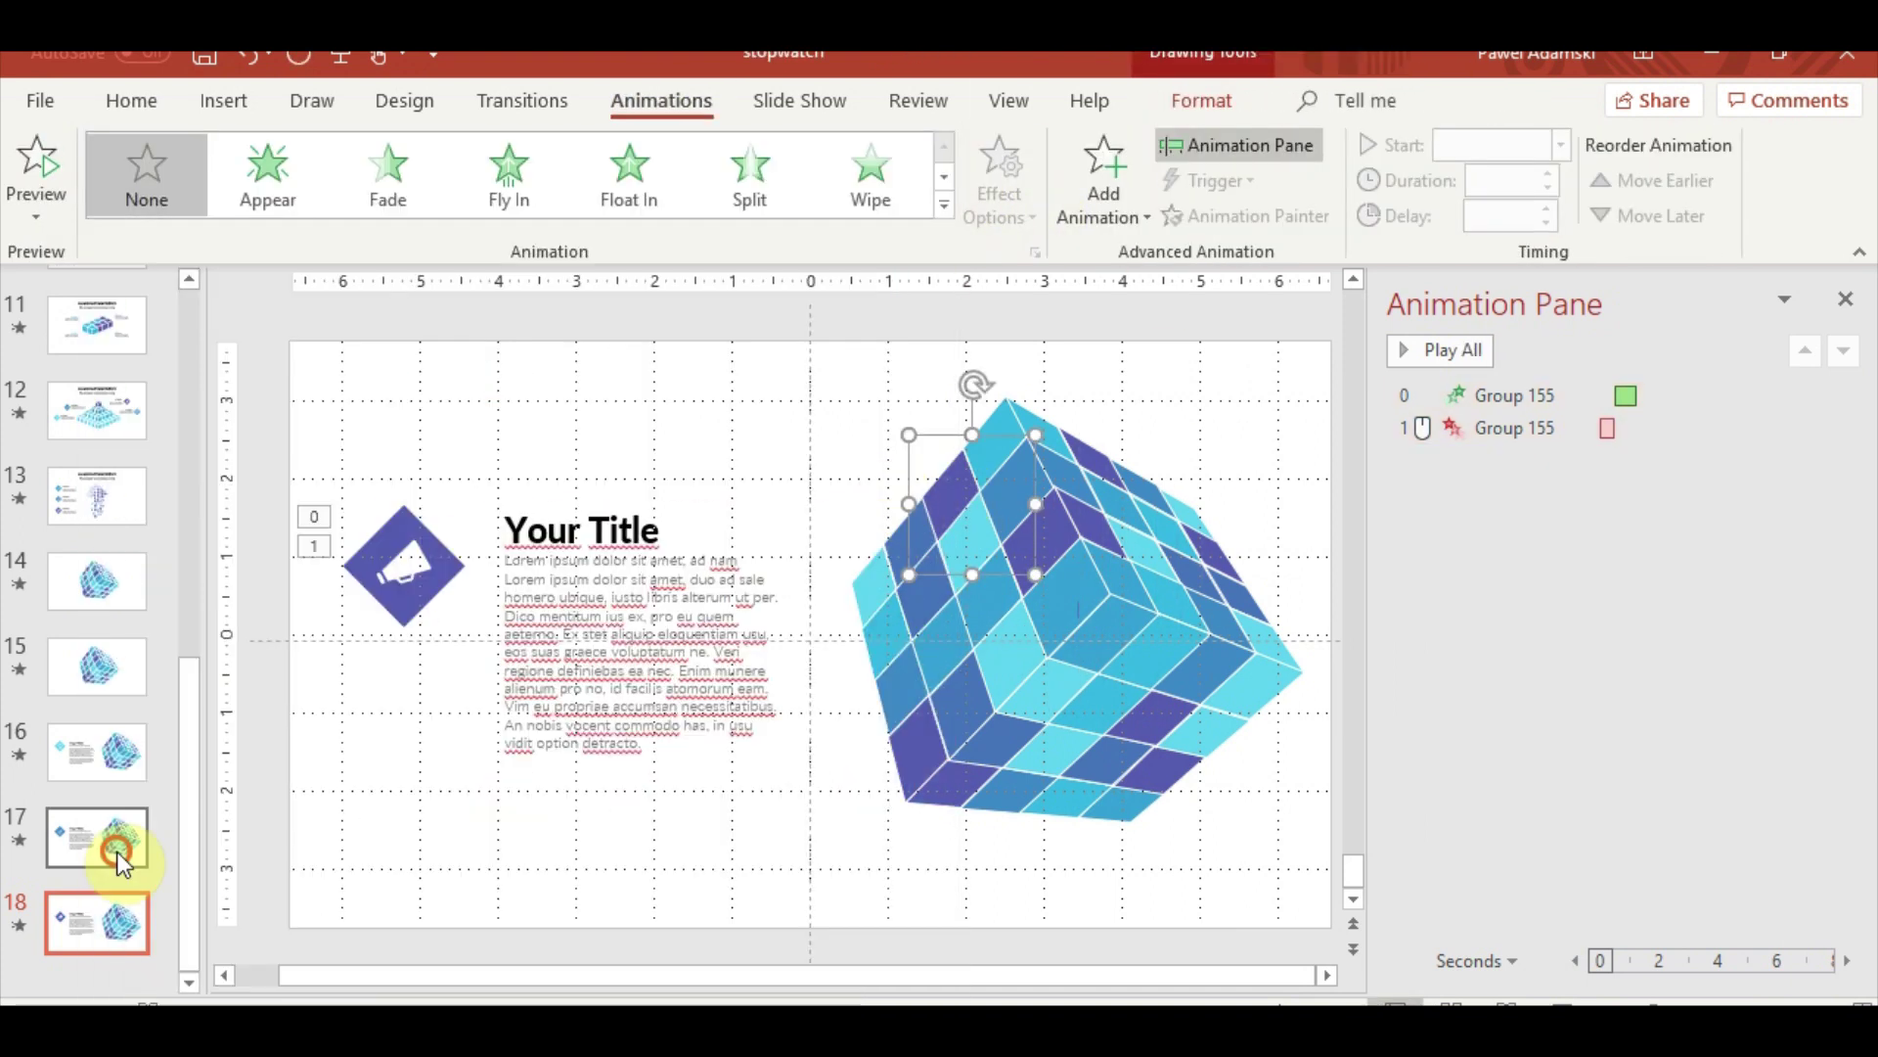
left_click(1246, 215)
left_click(97, 922)
left_click(968, 489)
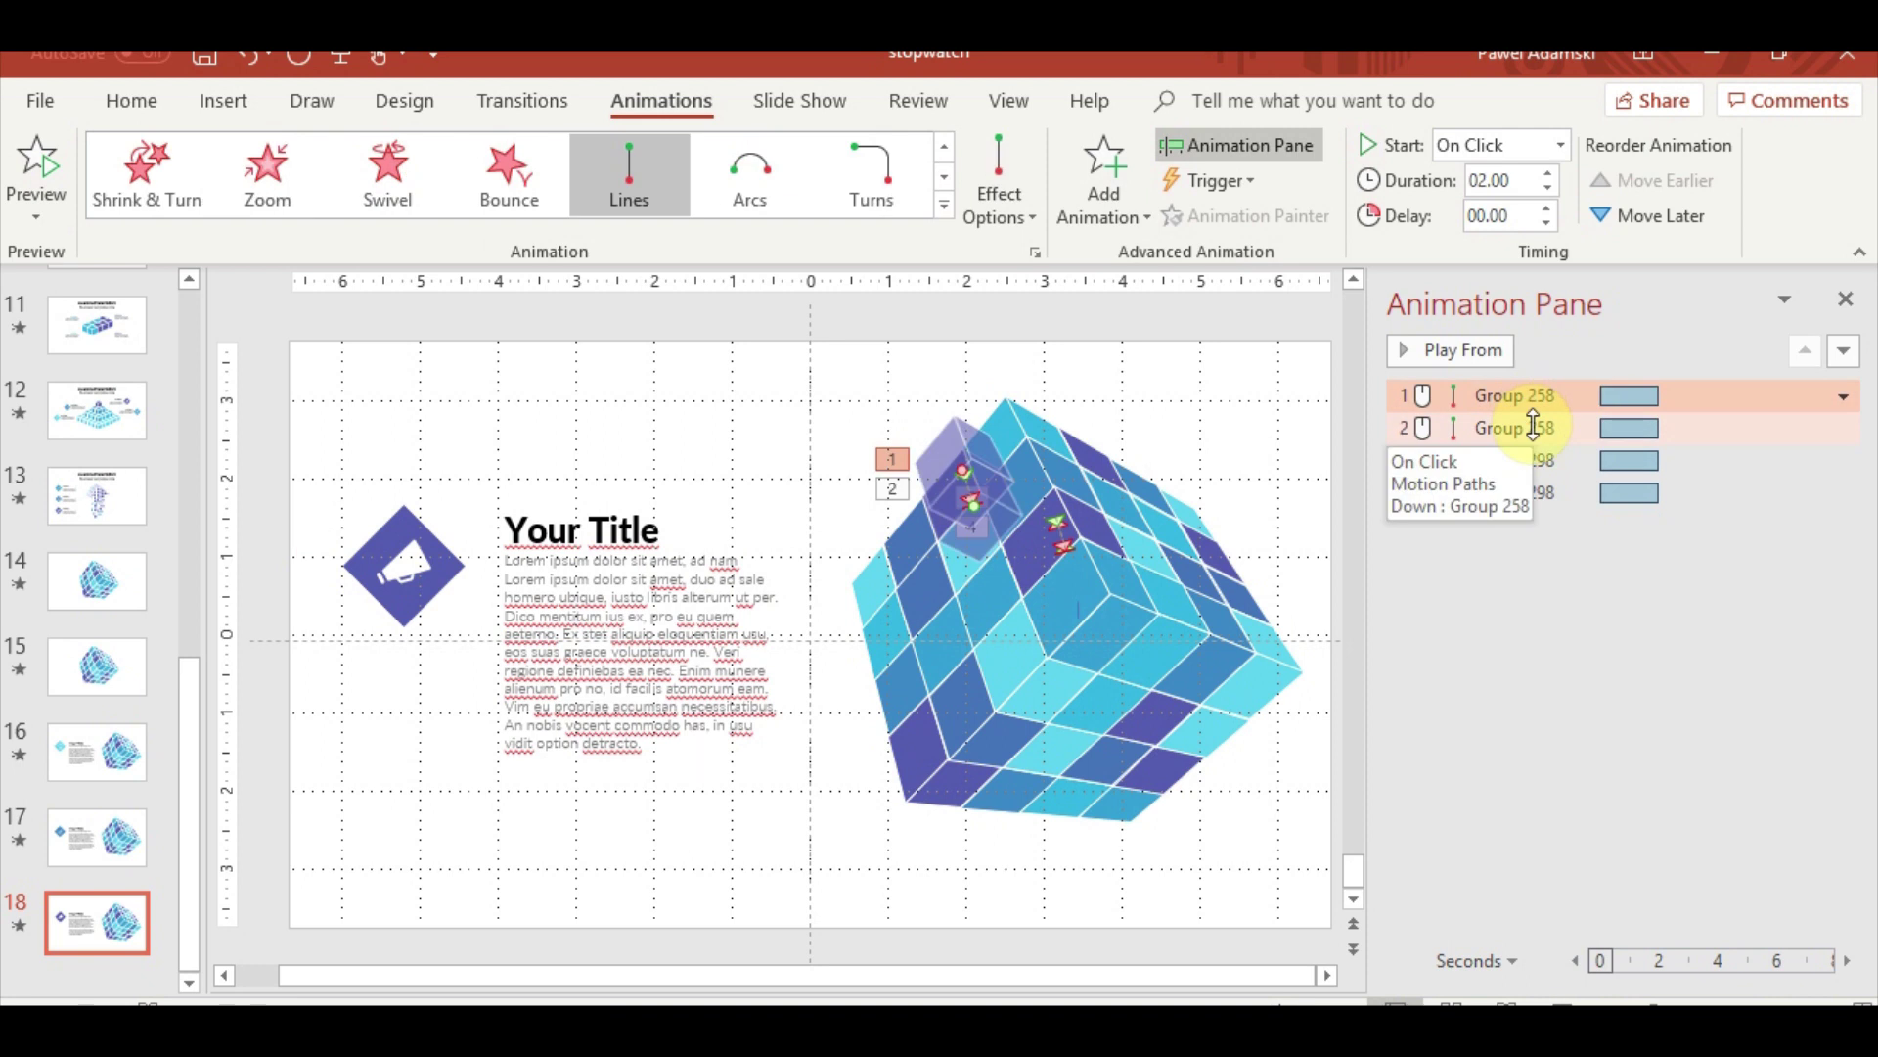
left_click(1515, 460)
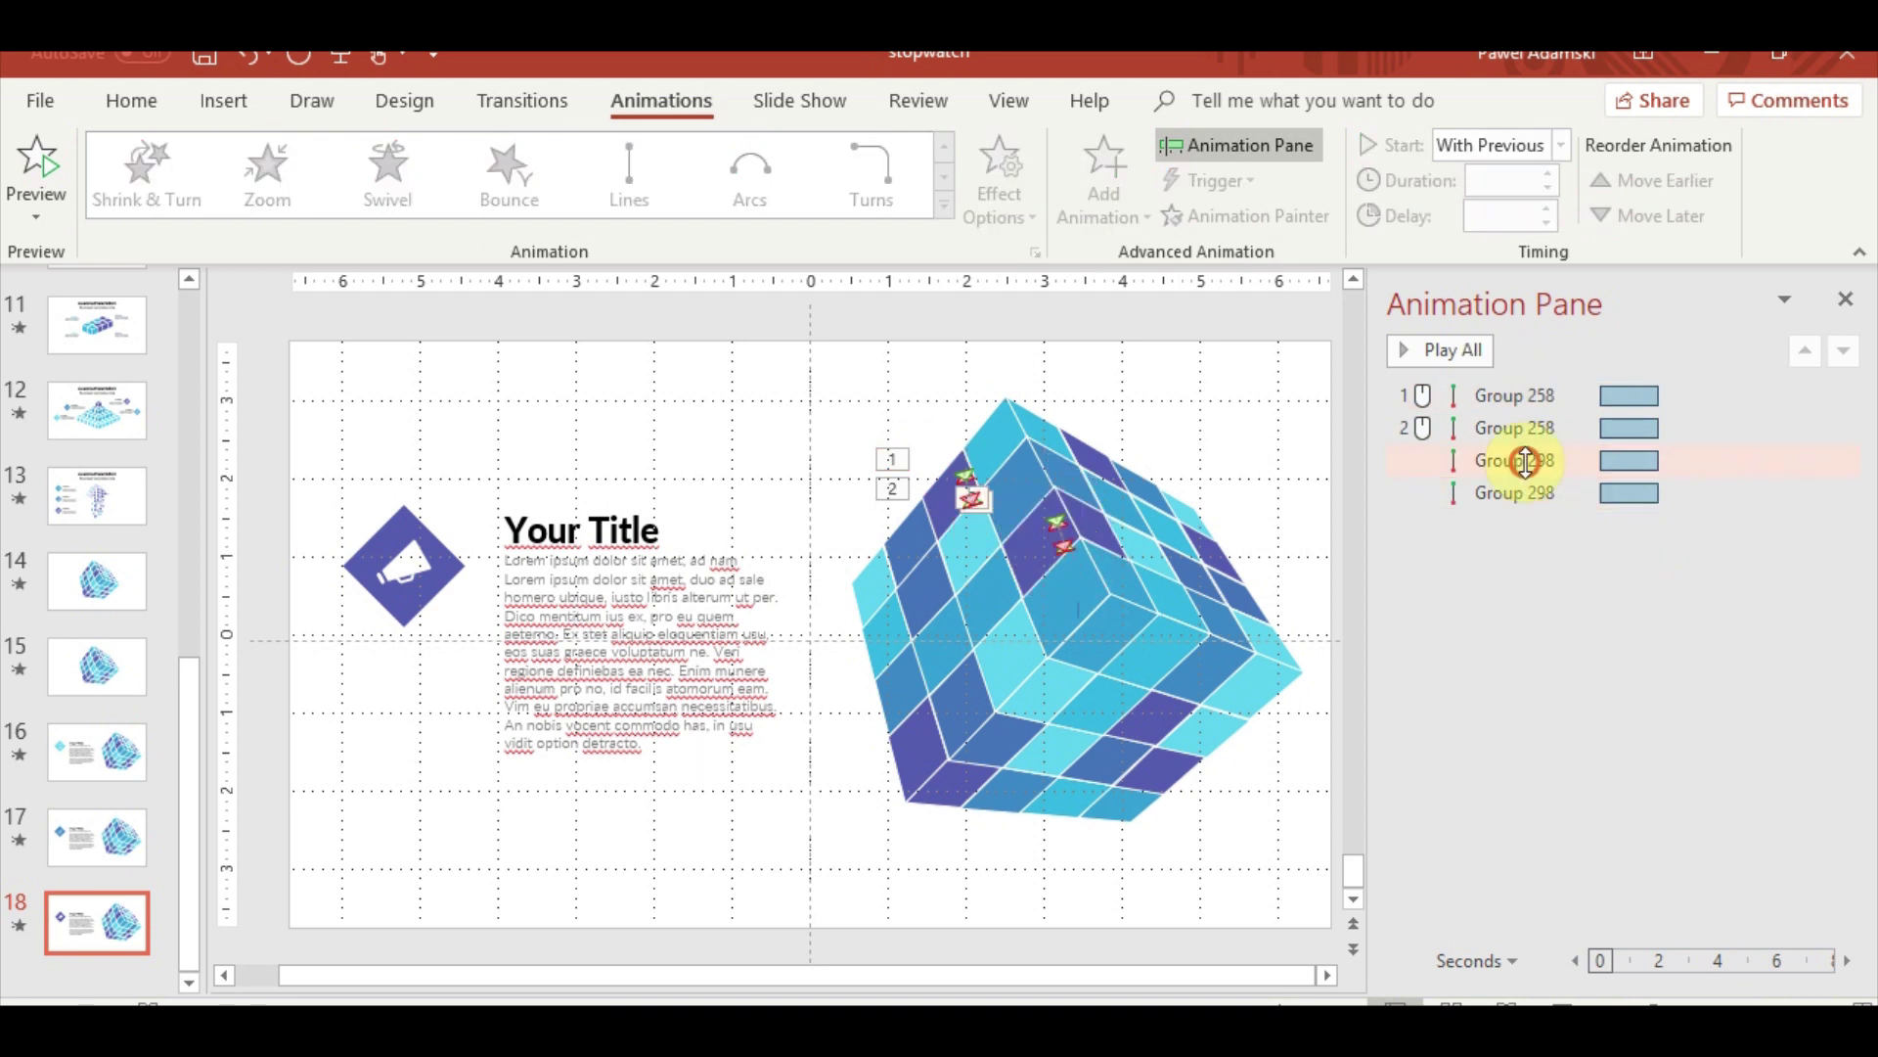
Set Group 274 to start With Previous and drag the cube paths' end points outward
scroll(838, 600, "up", 5)
scroll(691, 495, "up", 1)
scroll(652, 548, "up", 3)
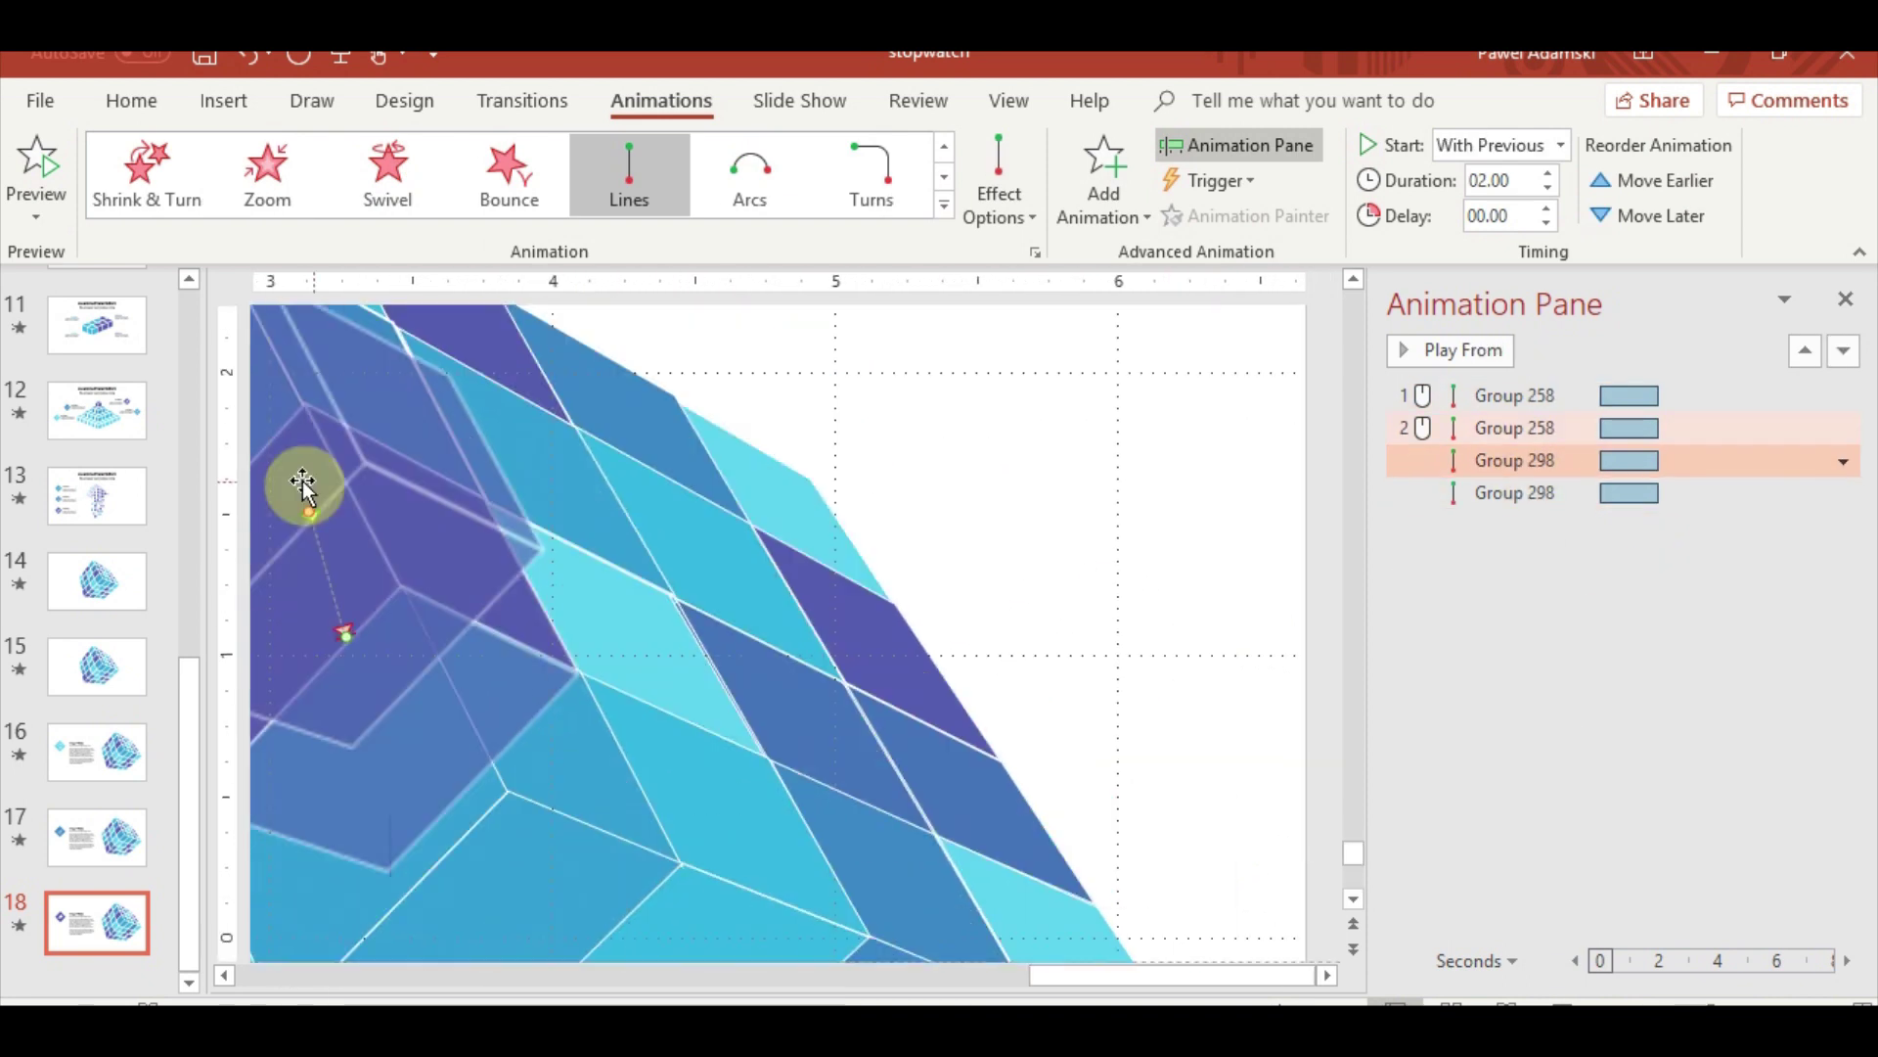
left_click(1514, 492)
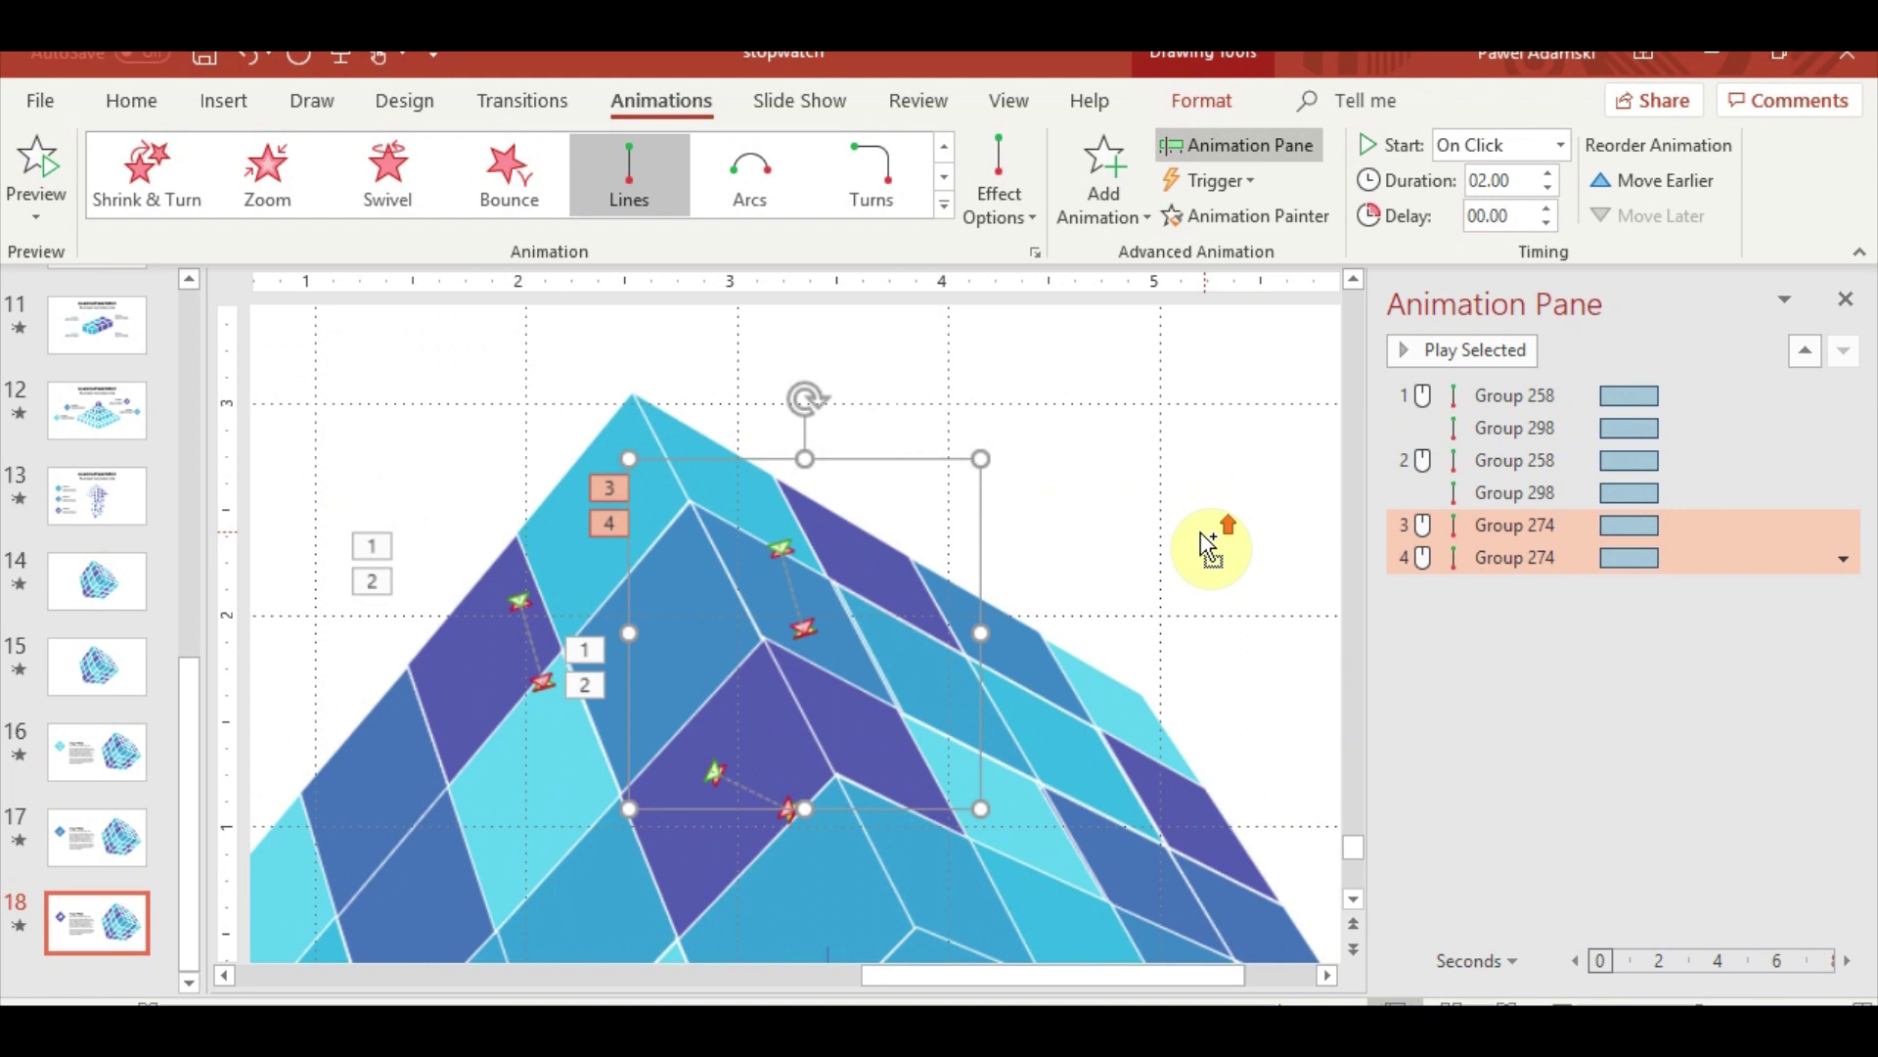
left_click(1560, 145)
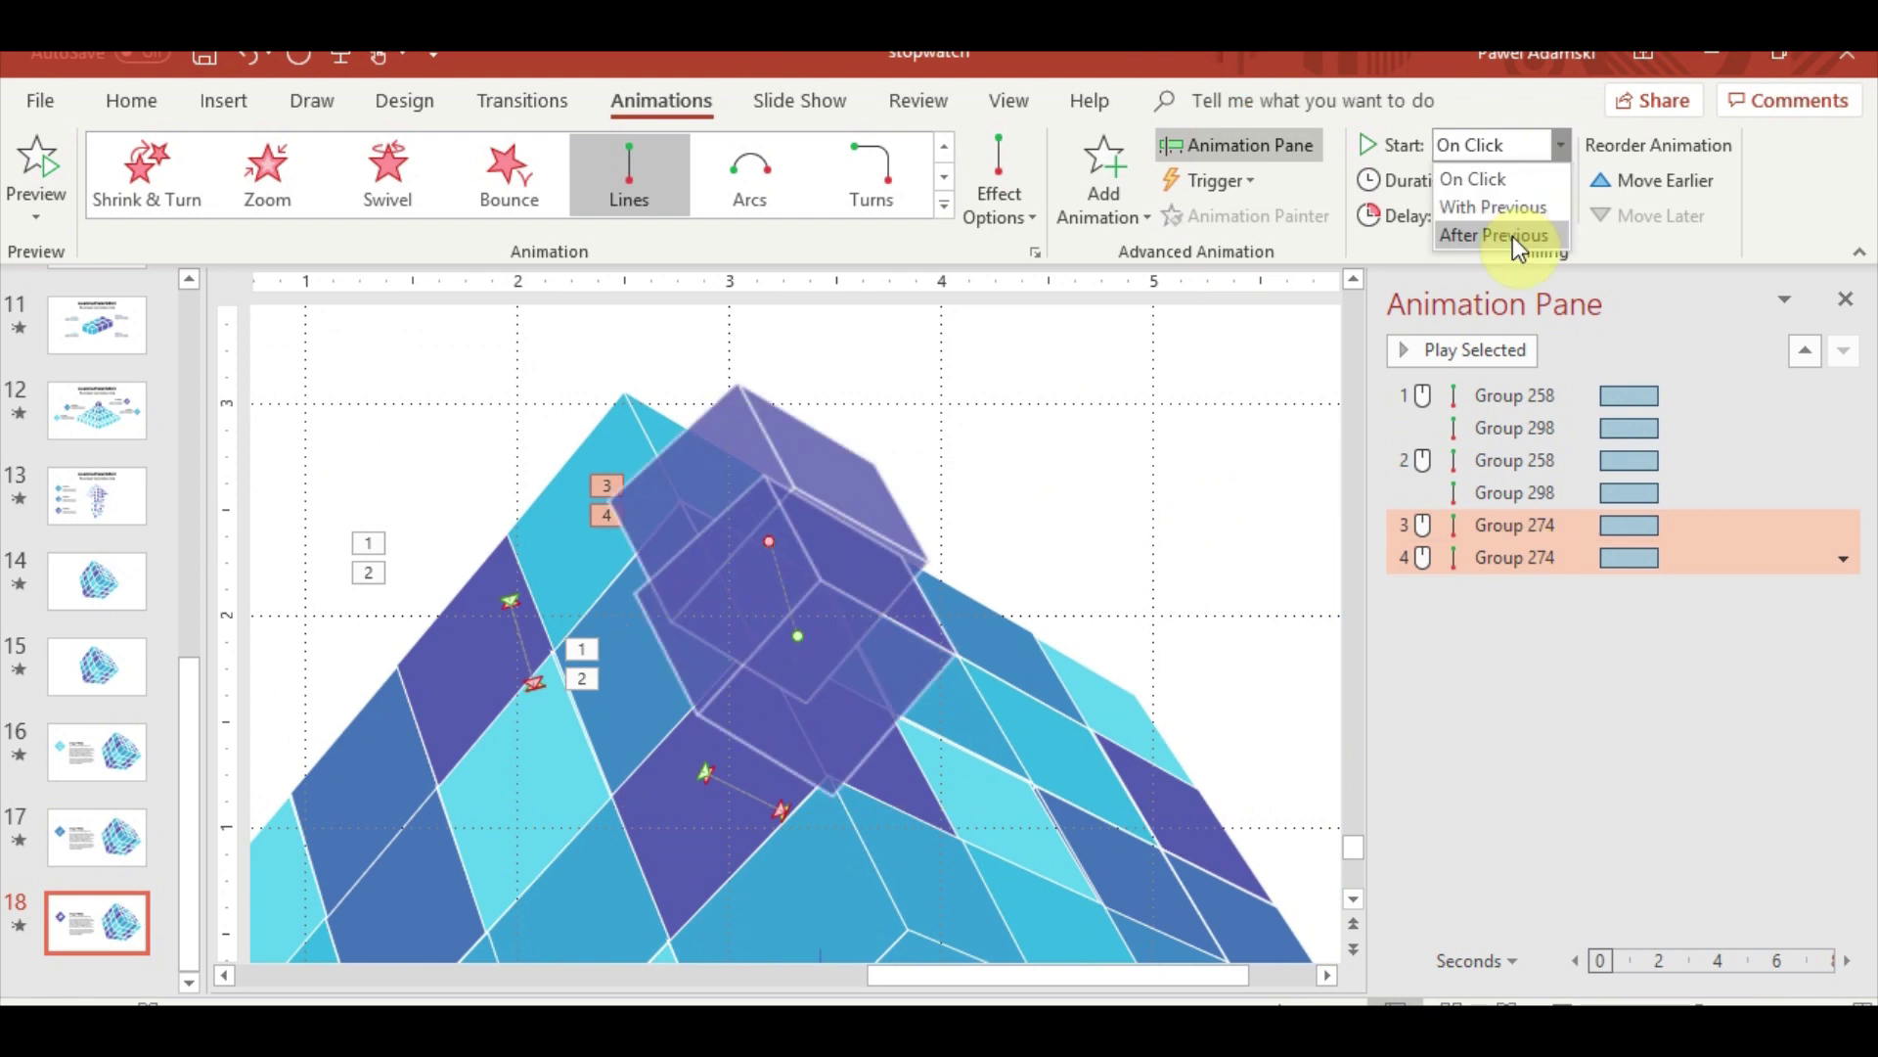
left_click(1472, 206)
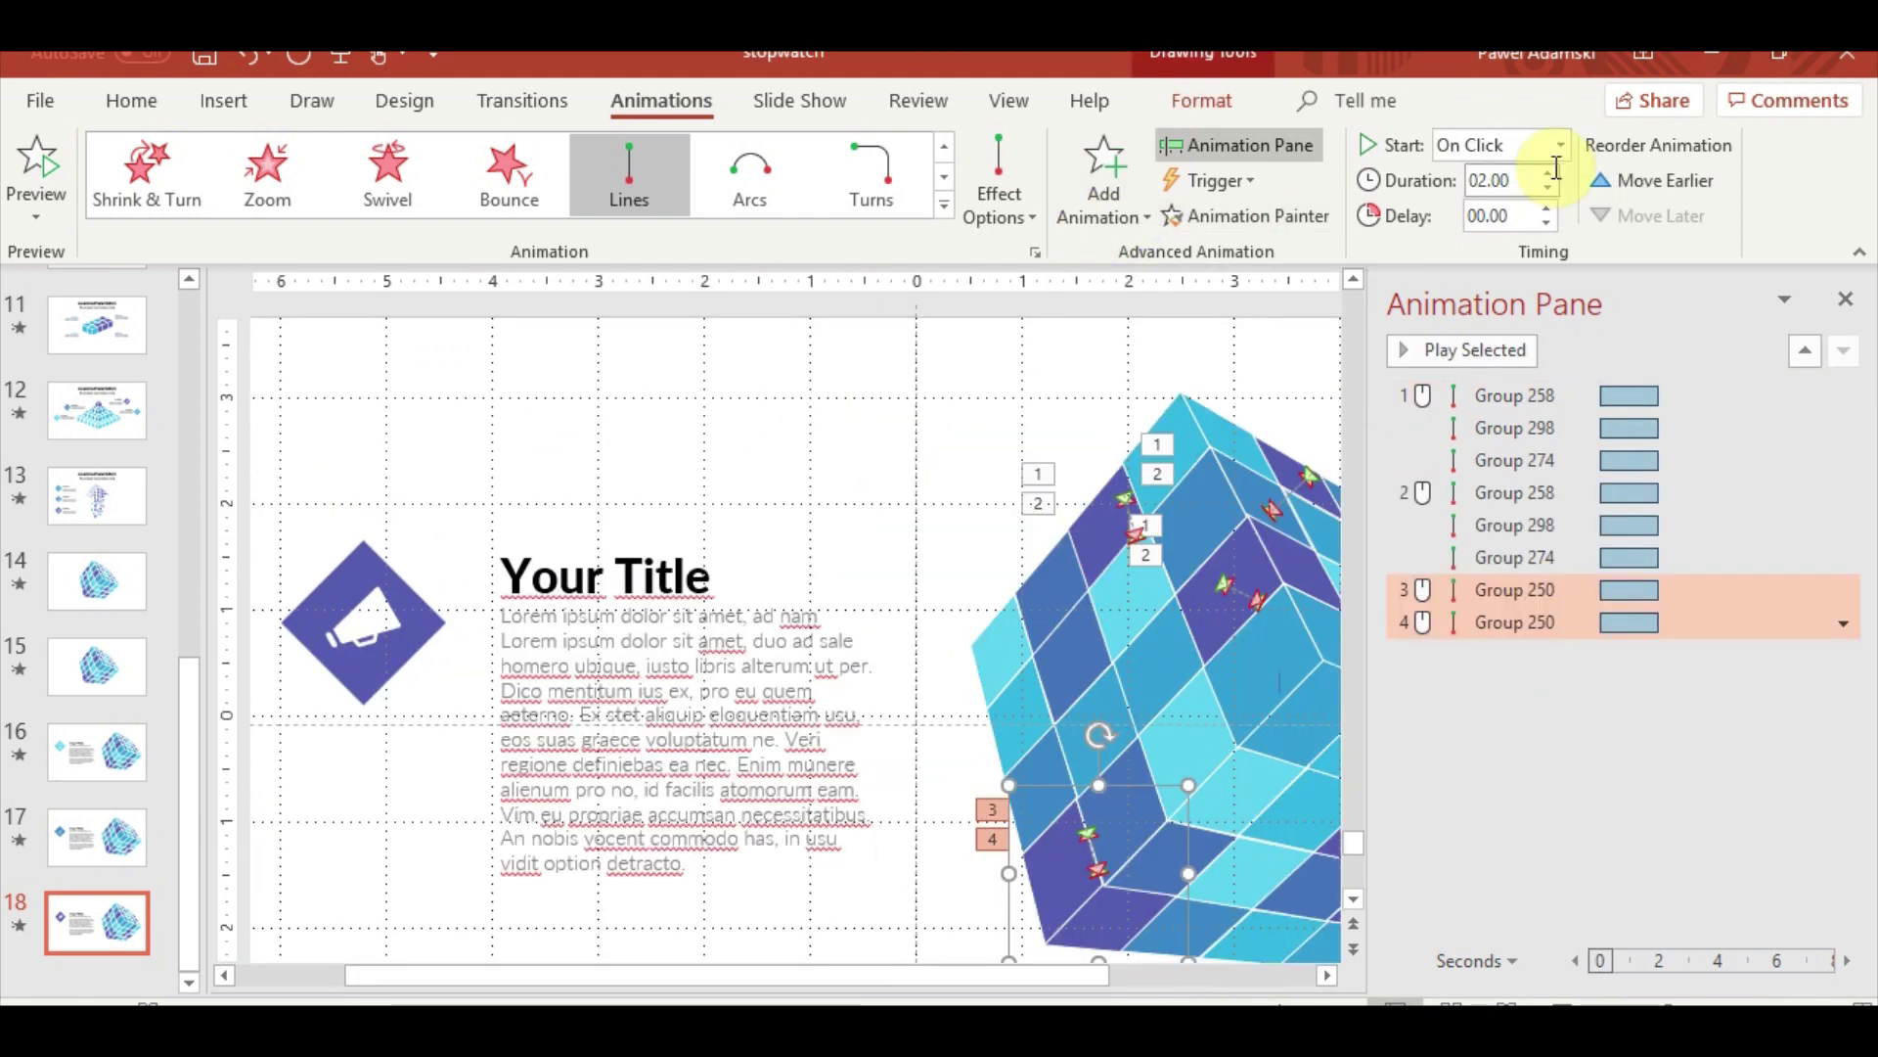
left_click_drag(397, 638, 526, 586)
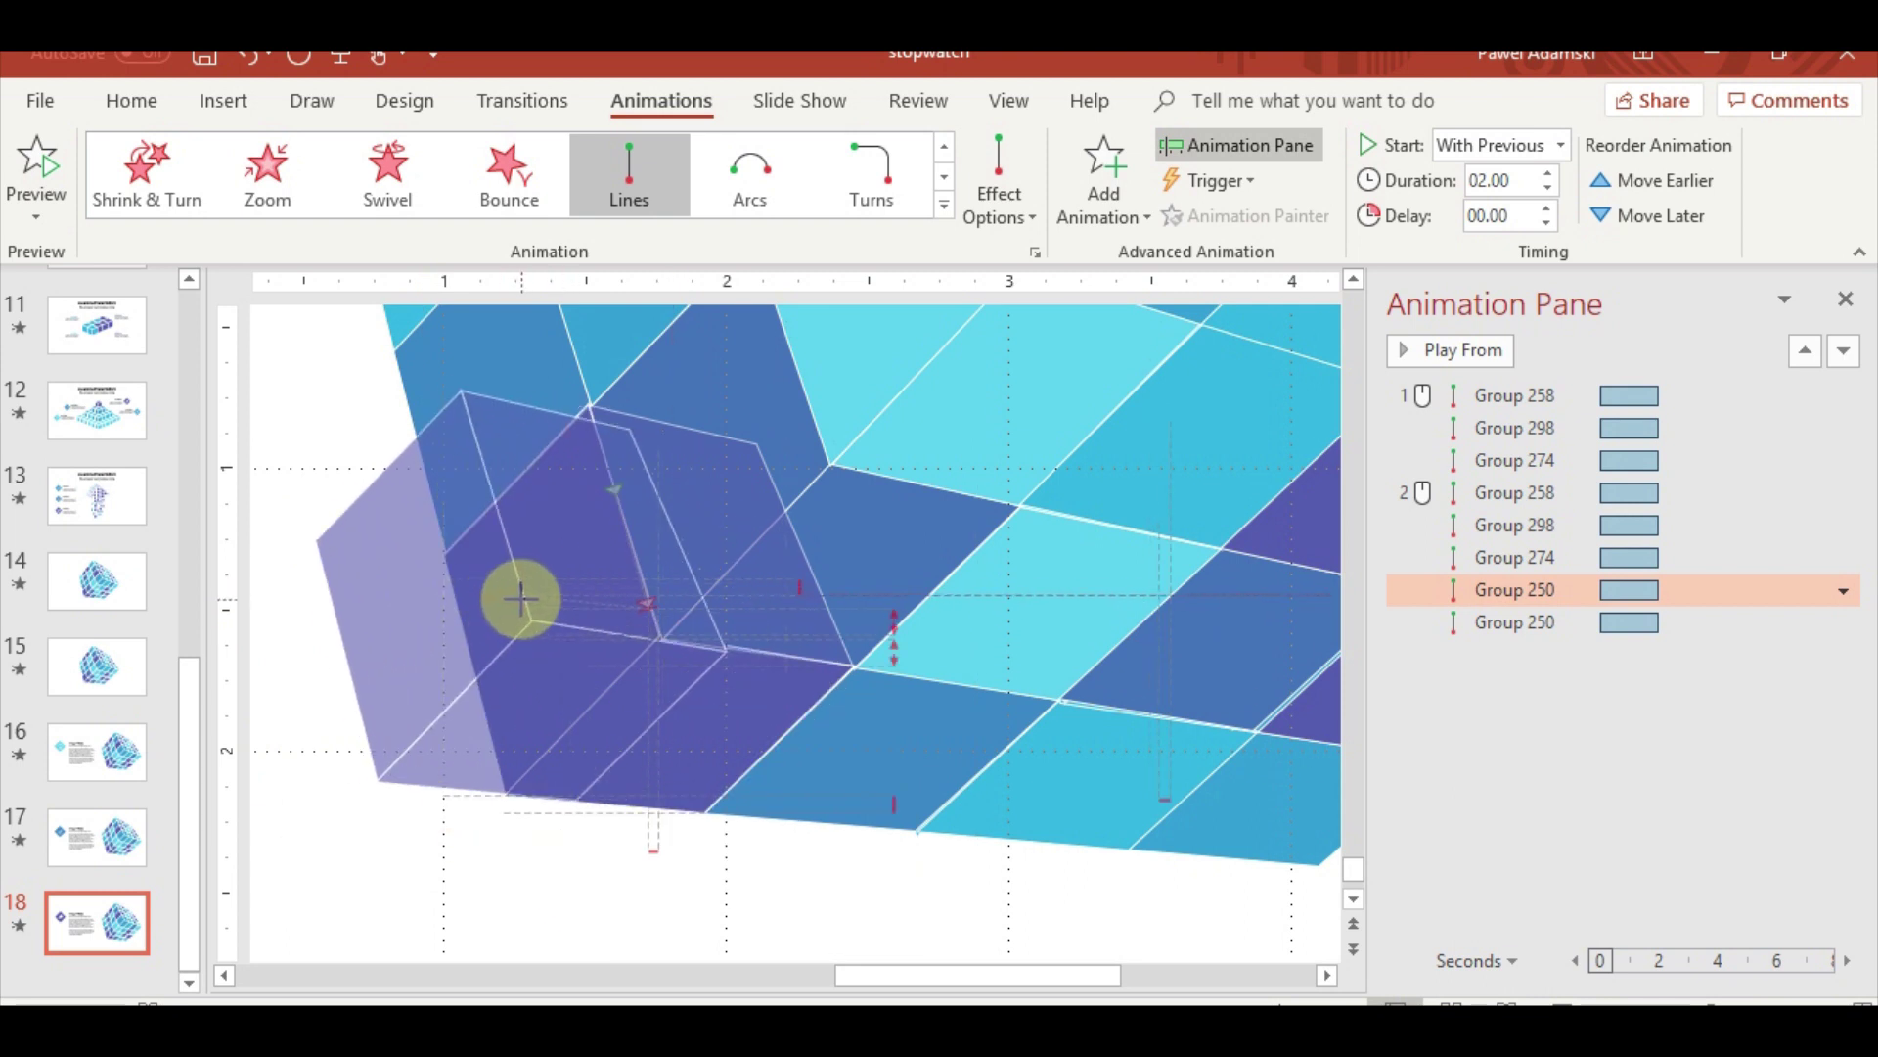
left_click_drag(572, 593, 551, 592)
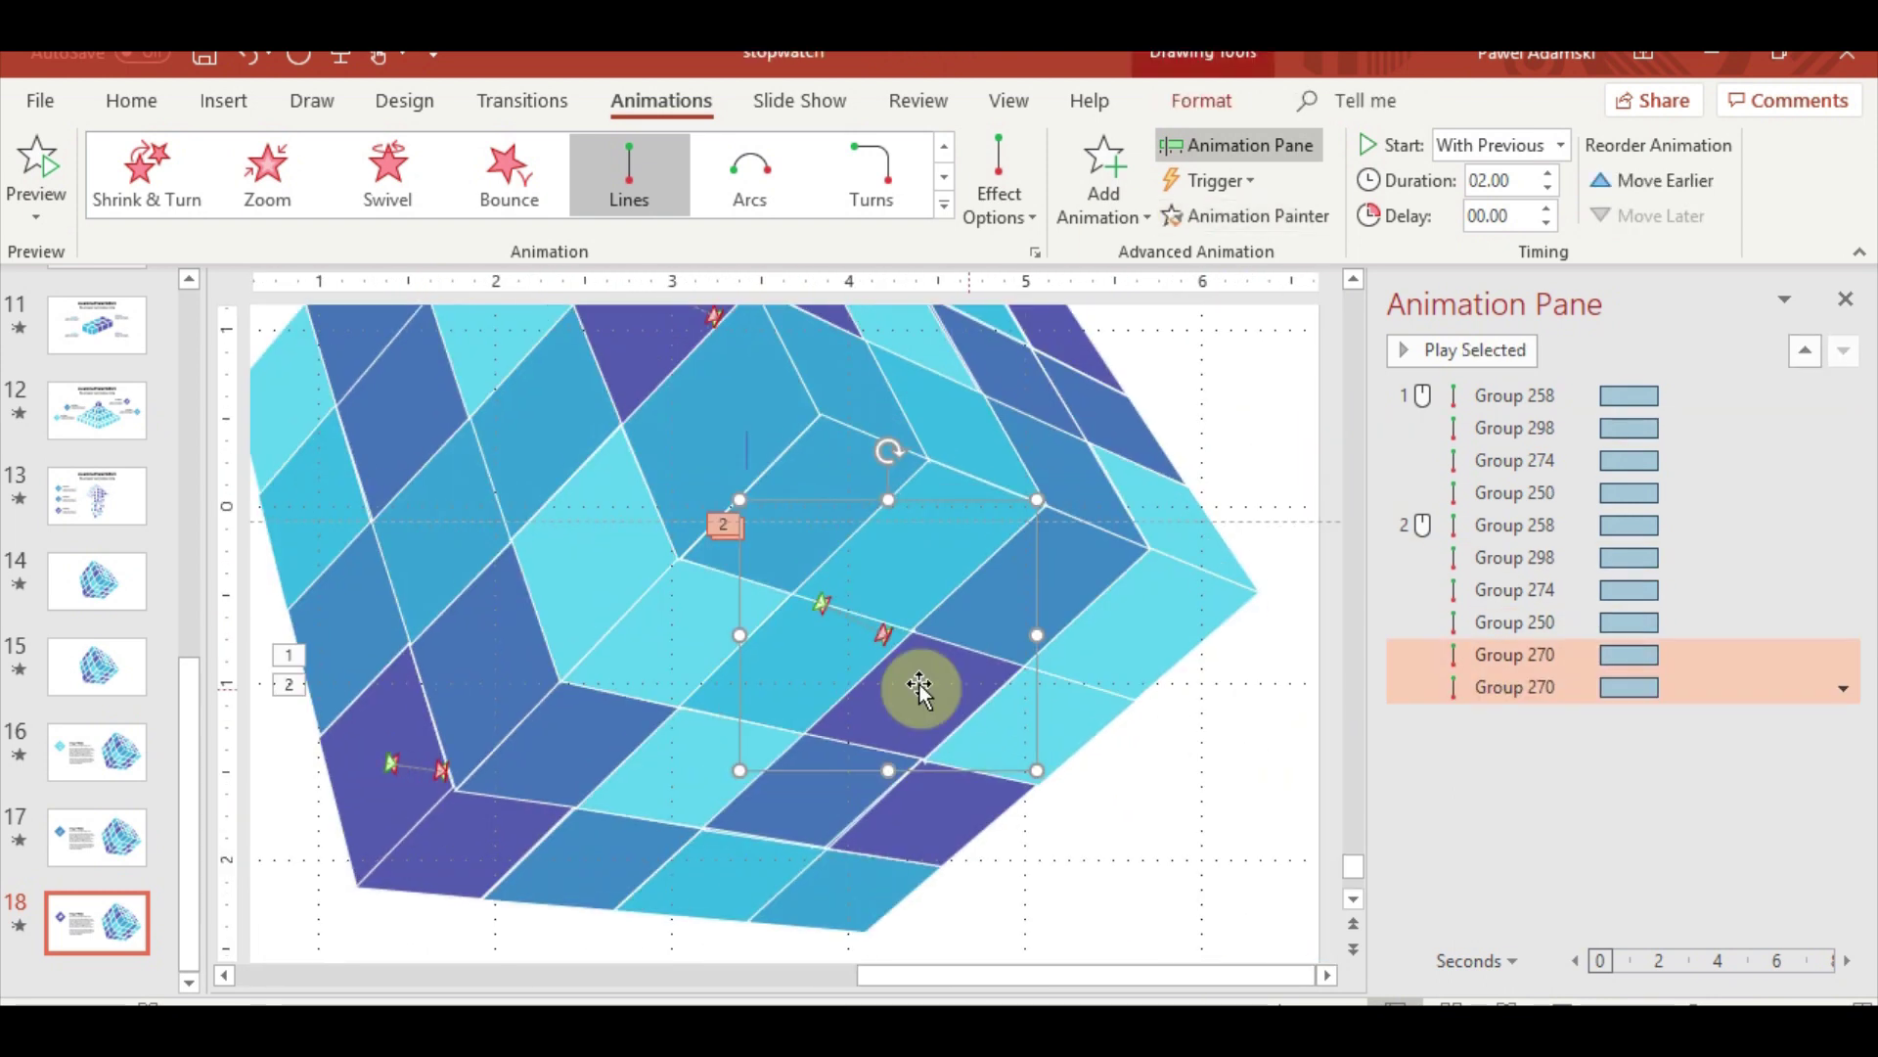
left_click_drag(919, 687, 1221, 690)
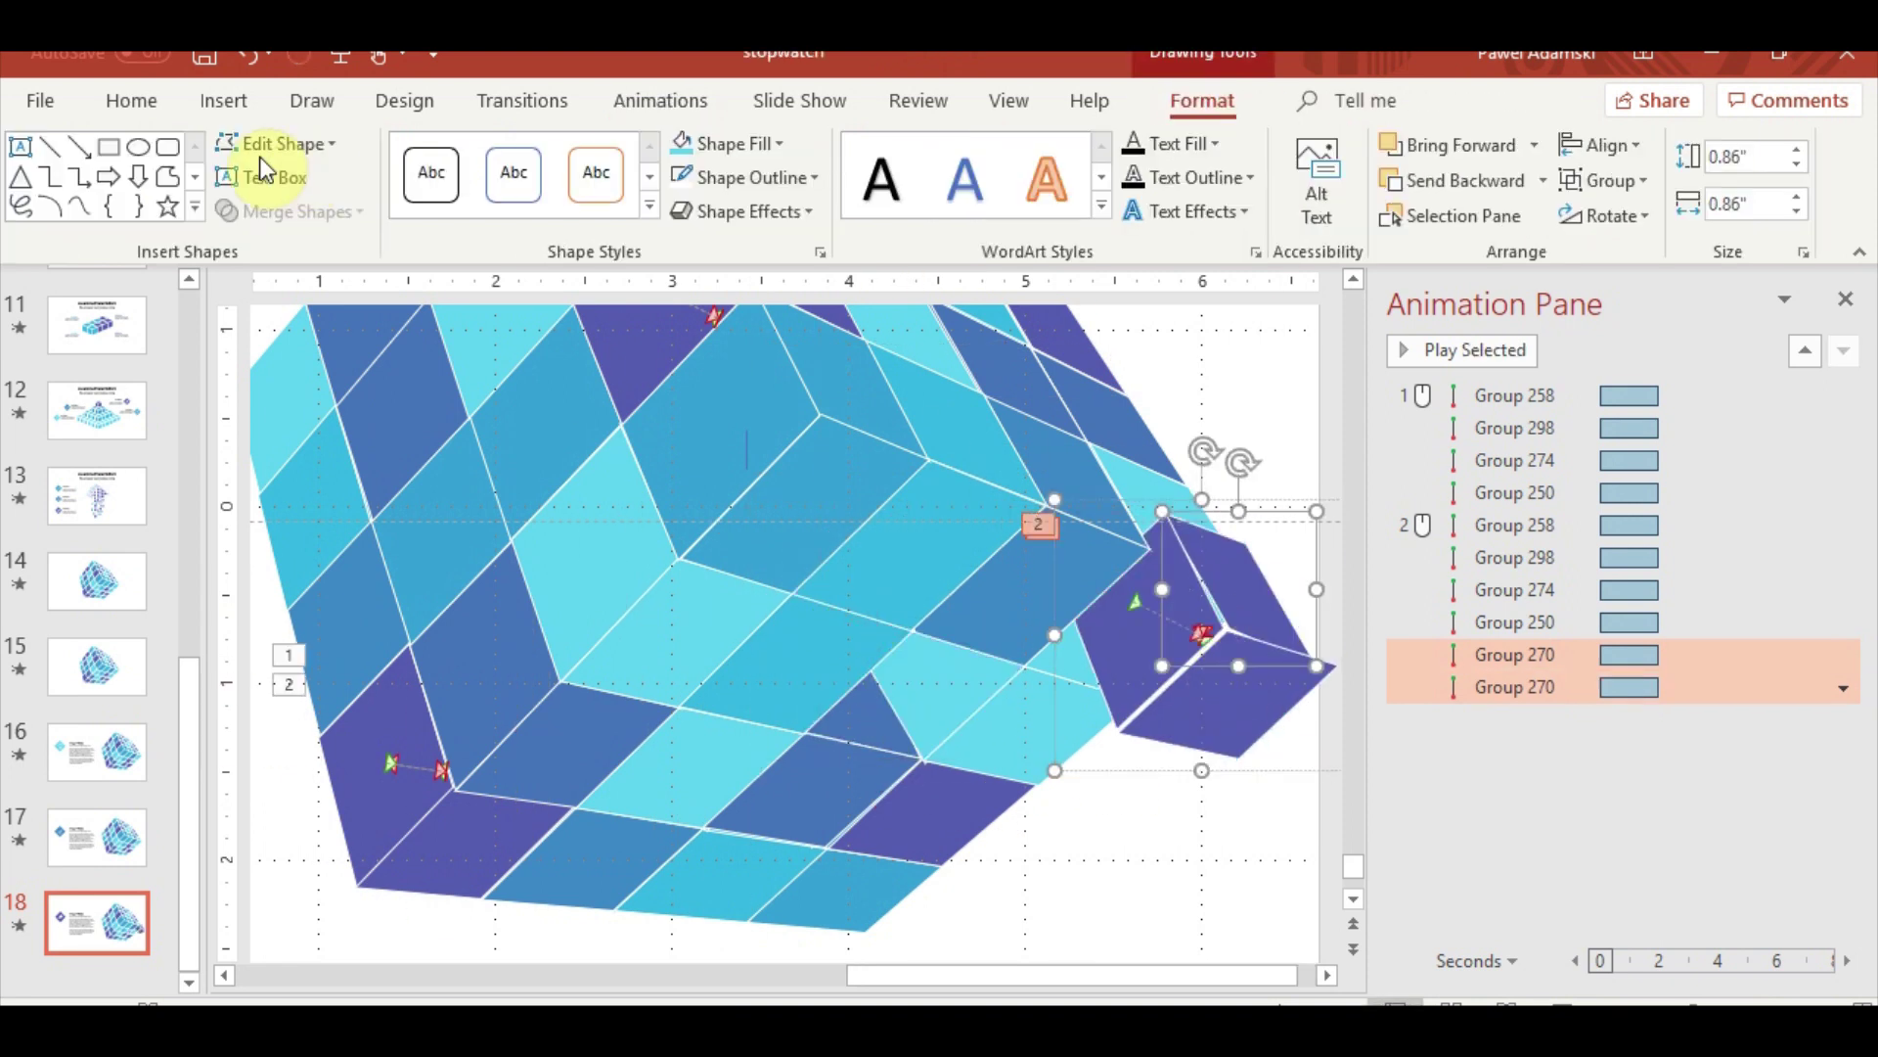
Switch the selected shape into Edit Points mode and pick a vertex
left_click(277, 143)
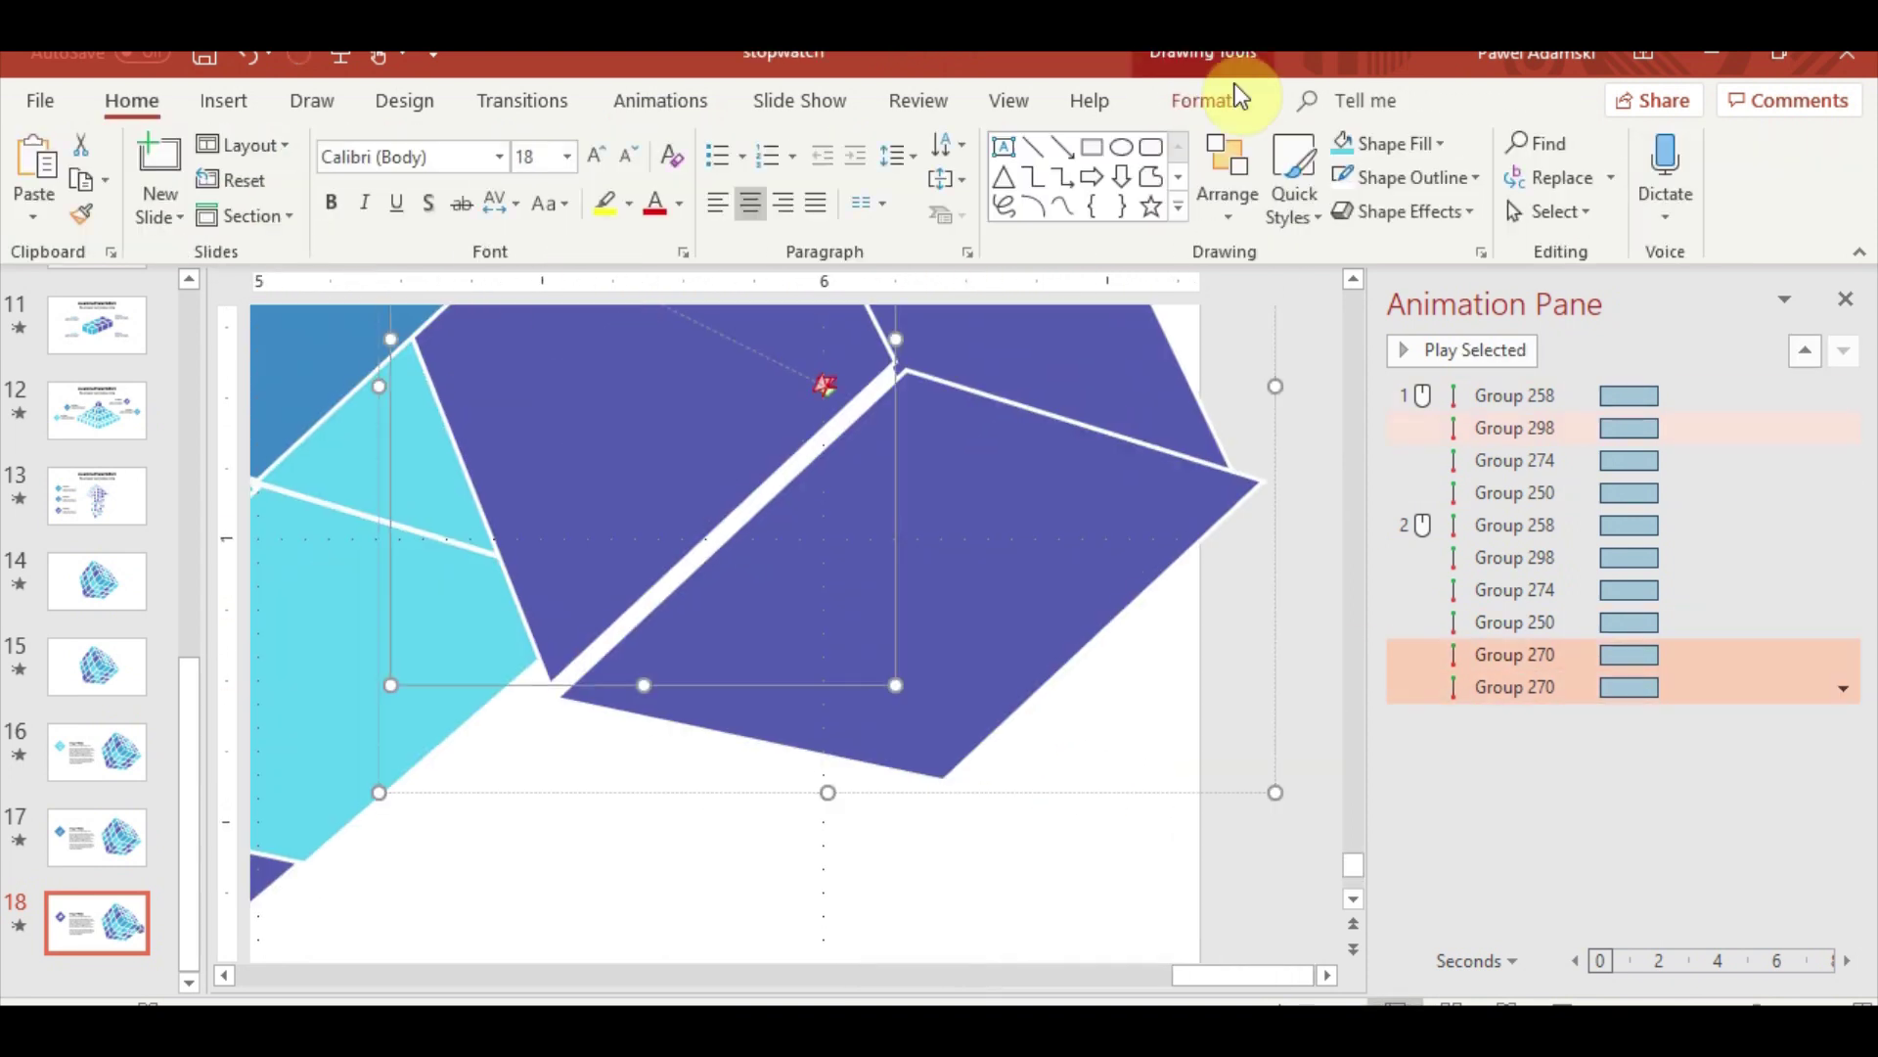
left_click(1202, 100)
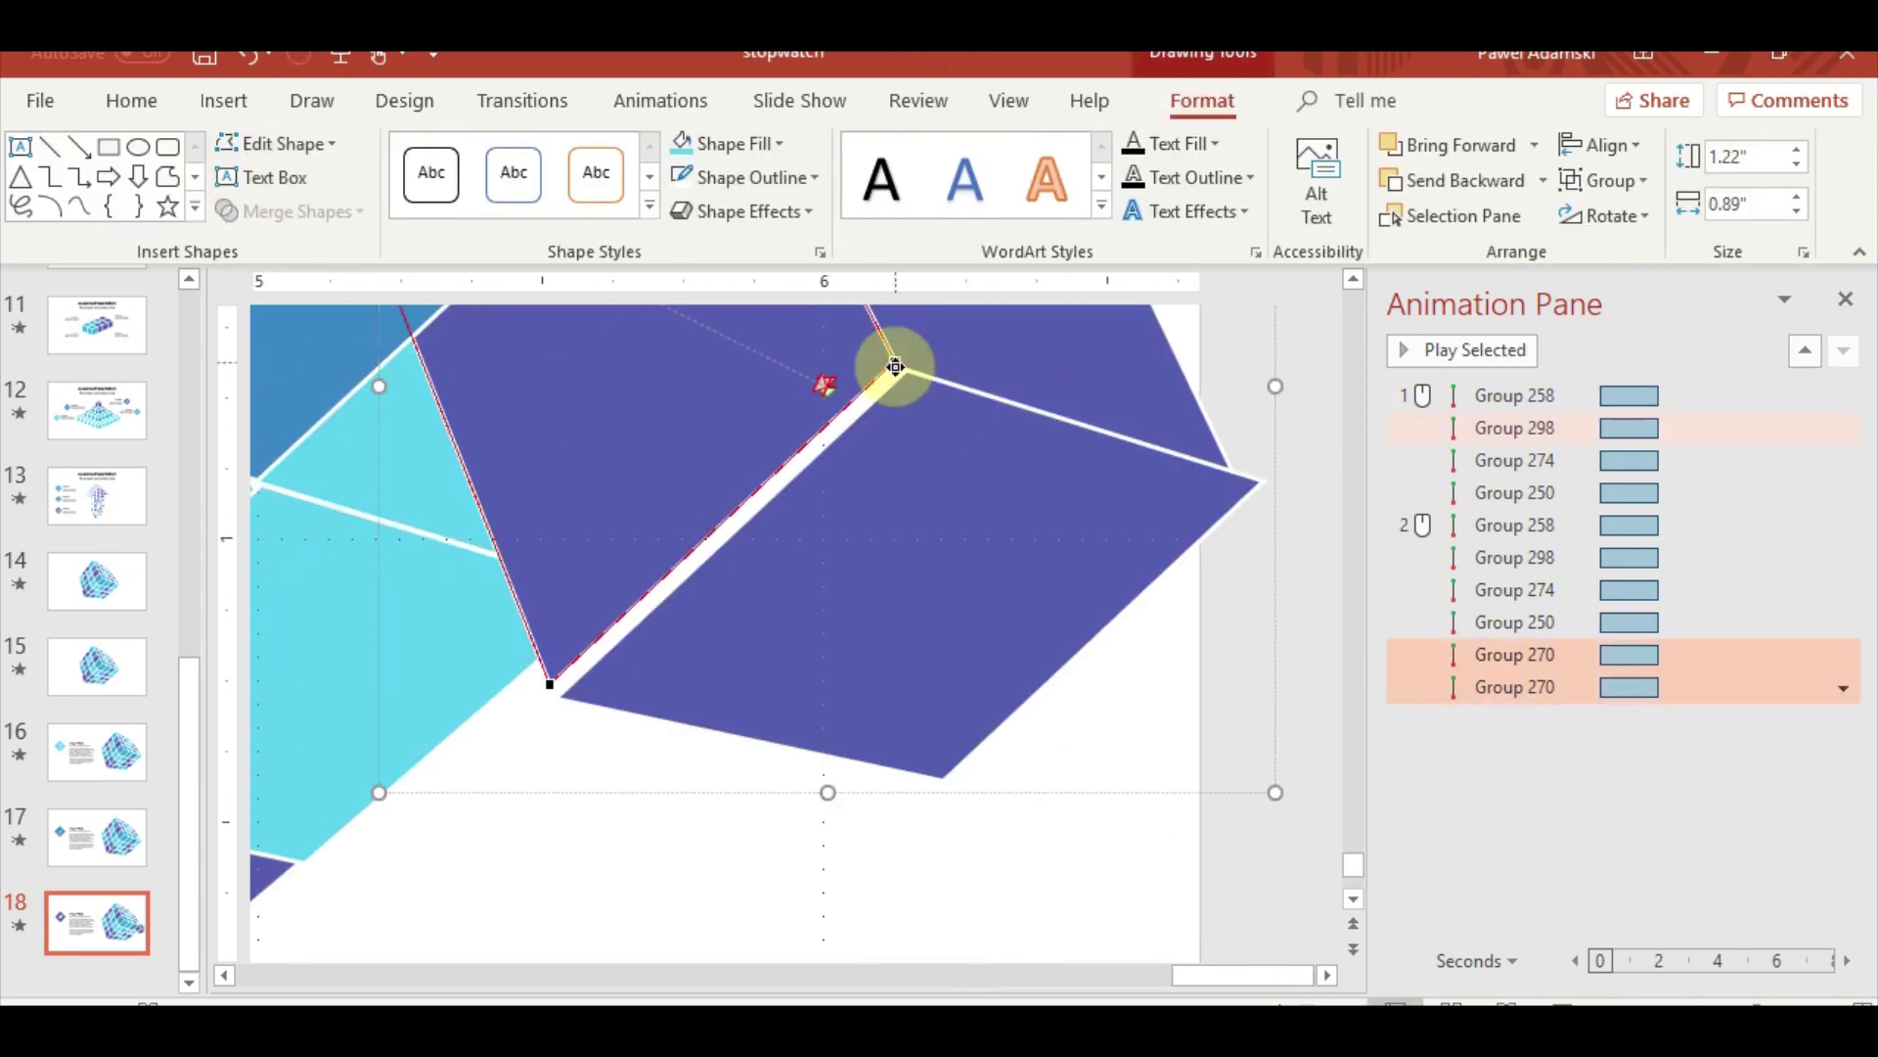
left_click(276, 143)
left_click(293, 211)
scroll(1174, 538, "down", 5, "ctrl")
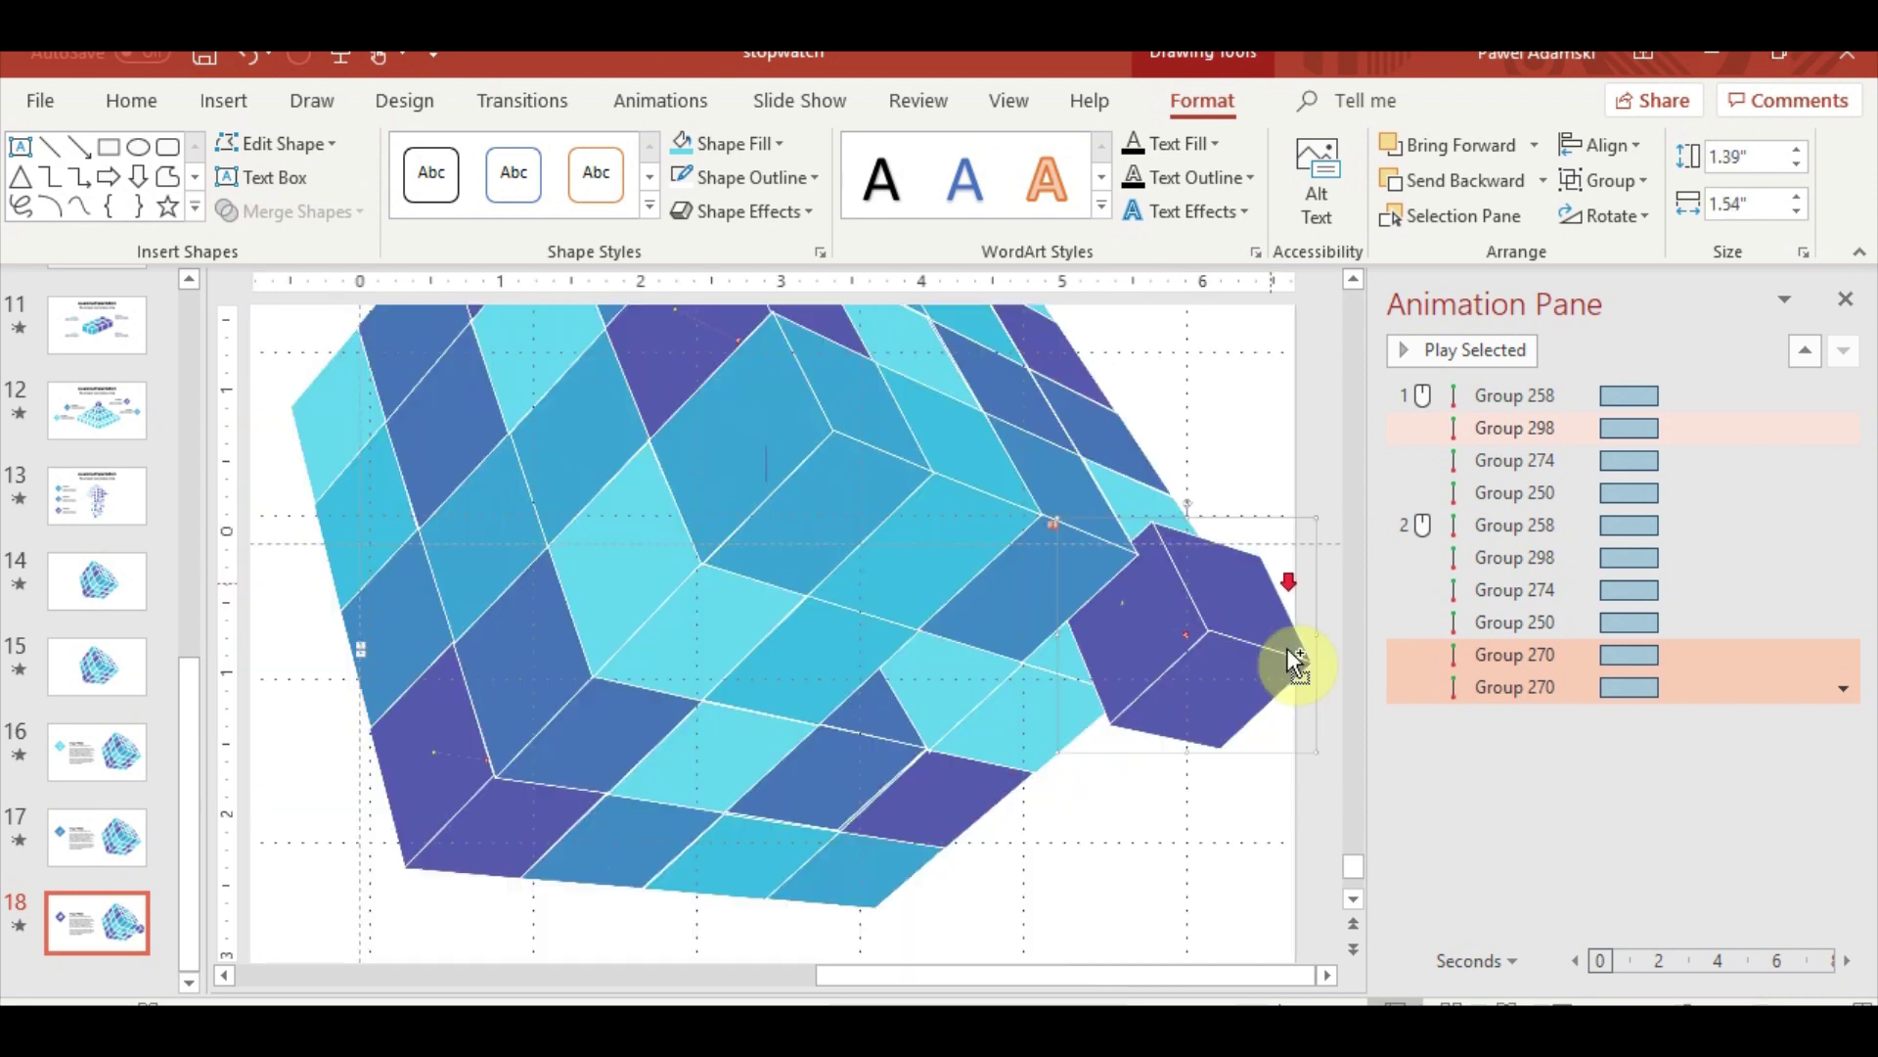
Move the hexagon cube piece's motion-path end down and to the right
left_click(1076, 645)
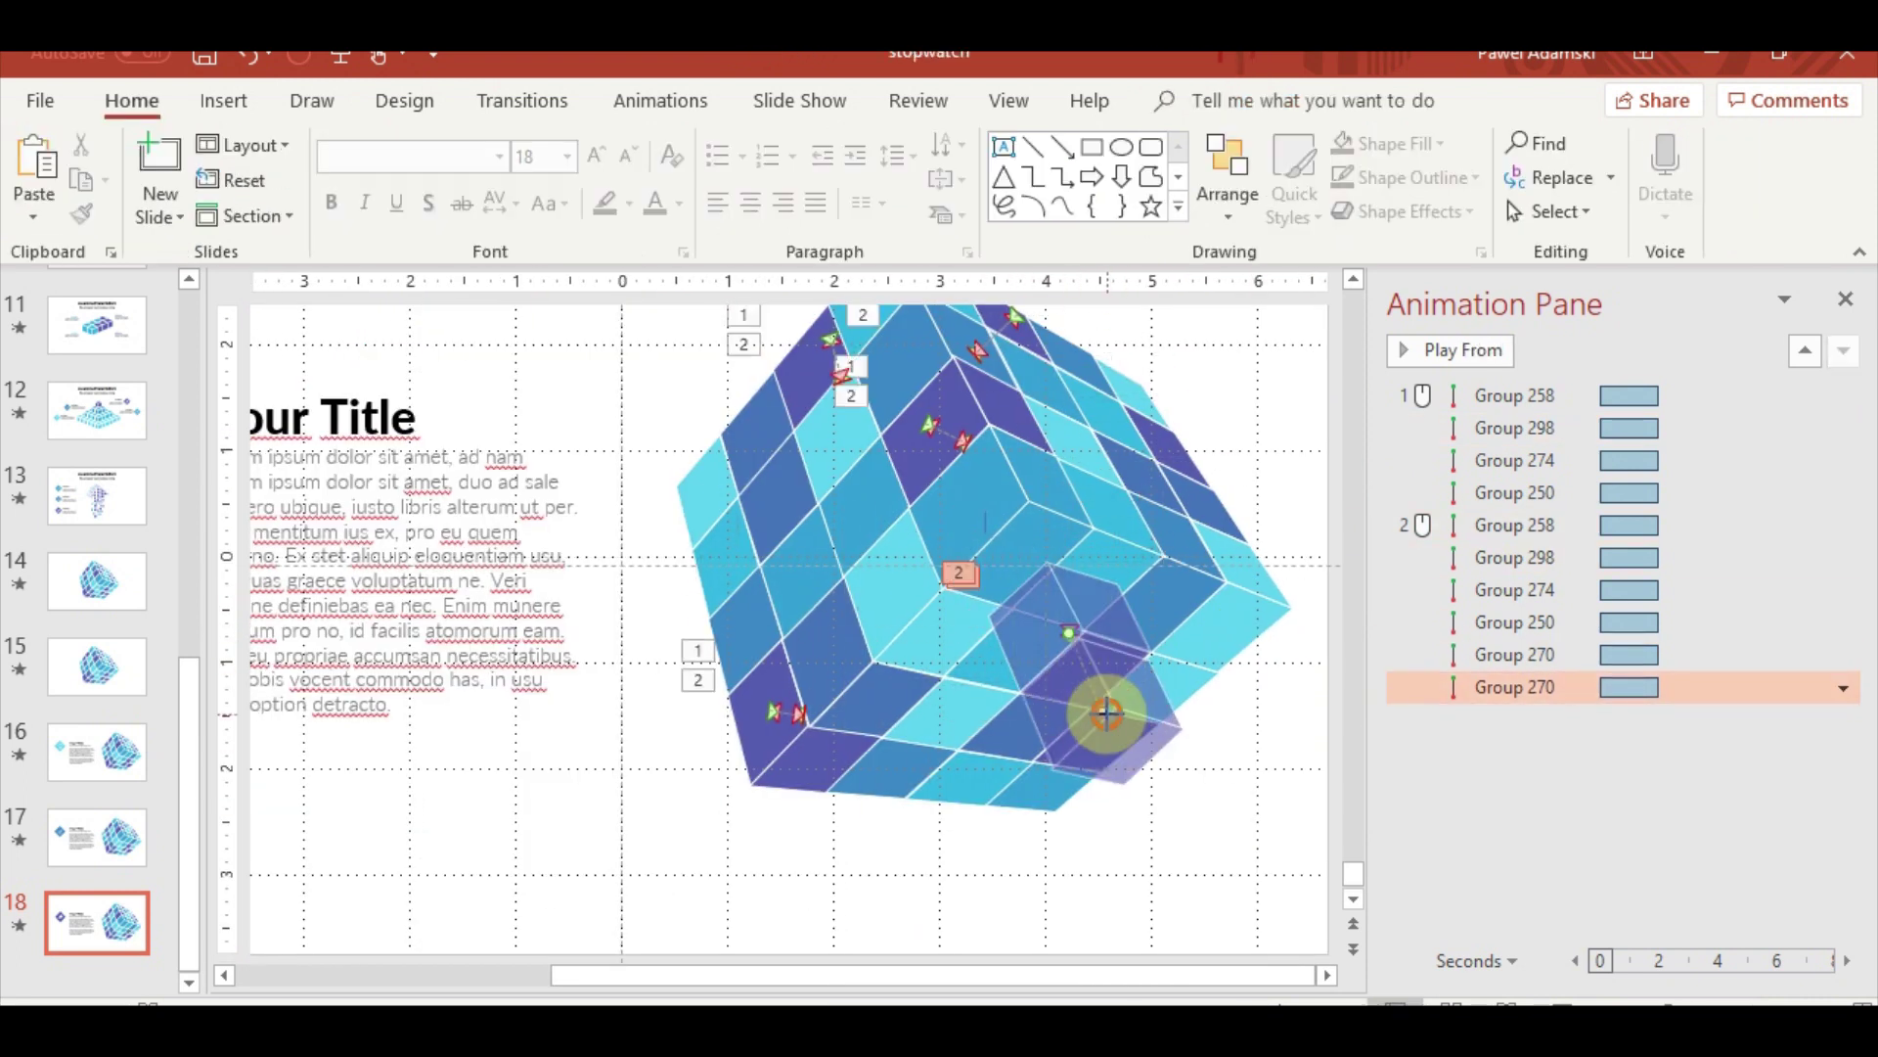
left_click_drag(1066, 637, 1099, 678)
scroll(1086, 666, "up", 5)
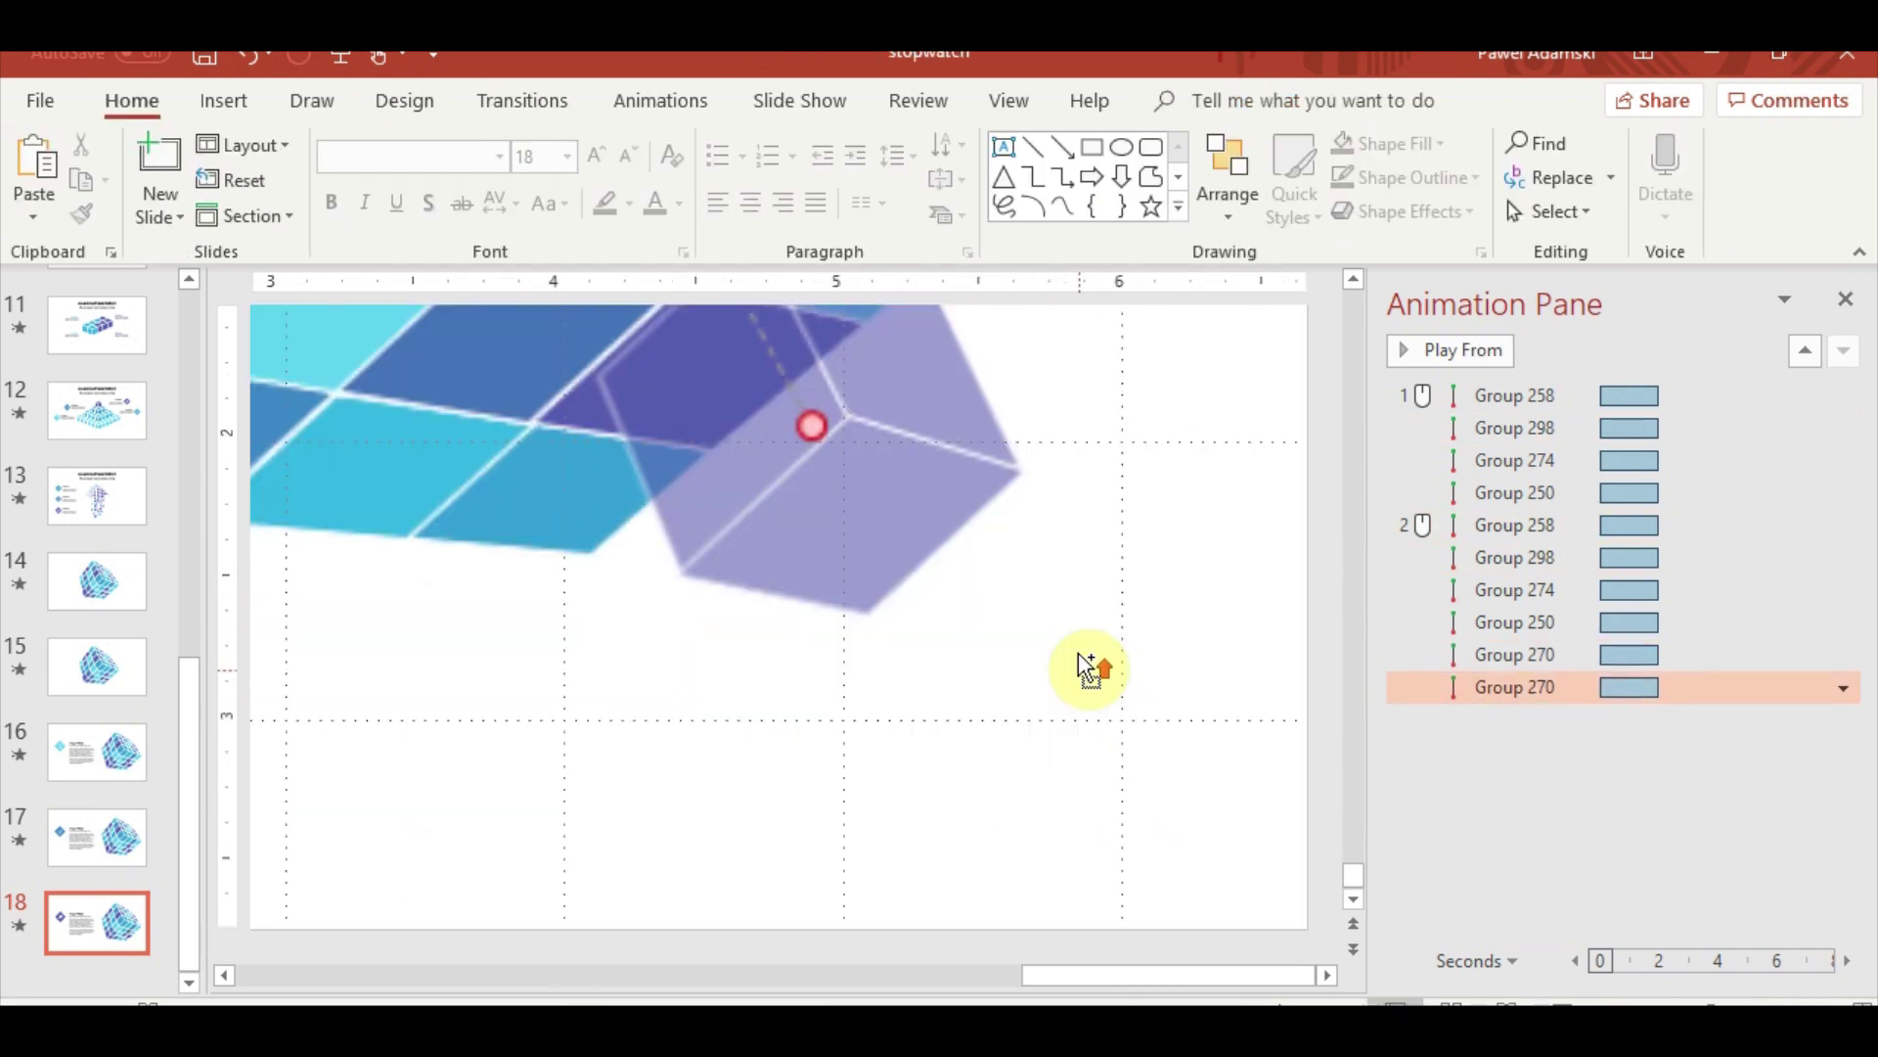
scroll(662, 637, "up", 3)
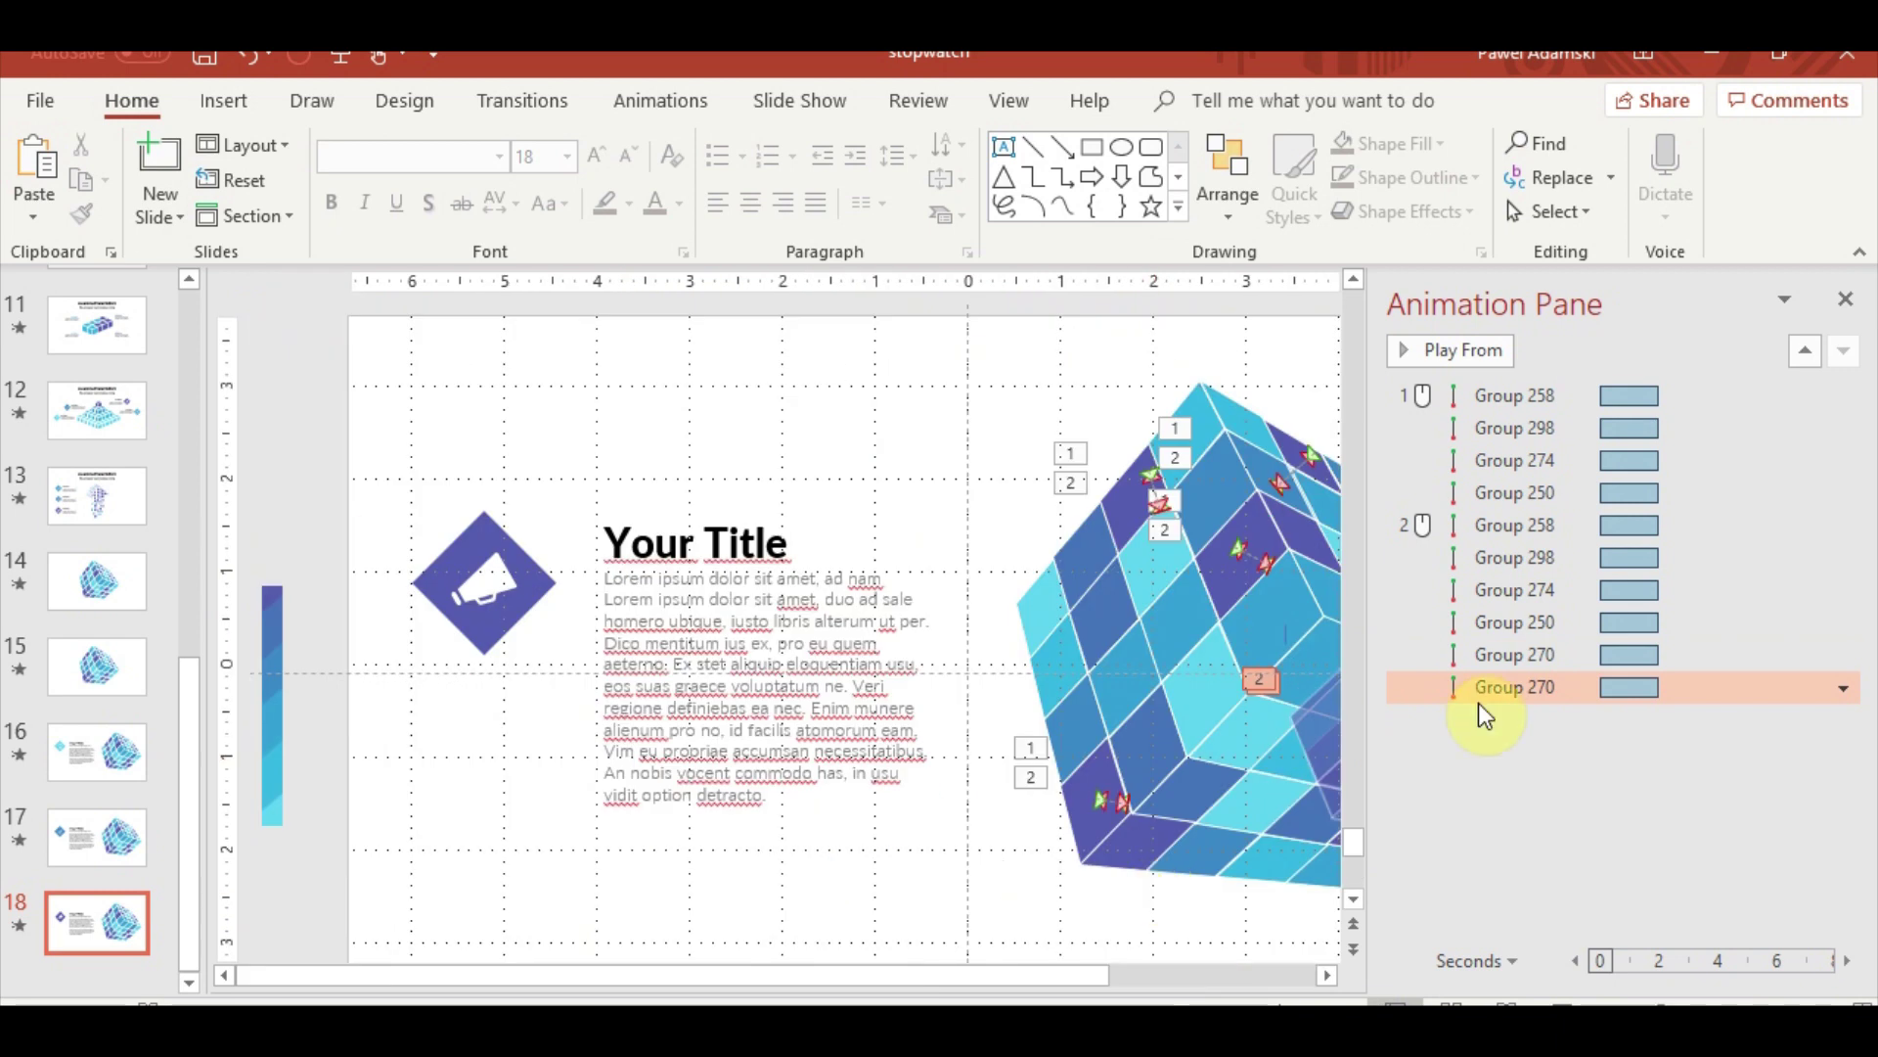
left_click(1265, 210)
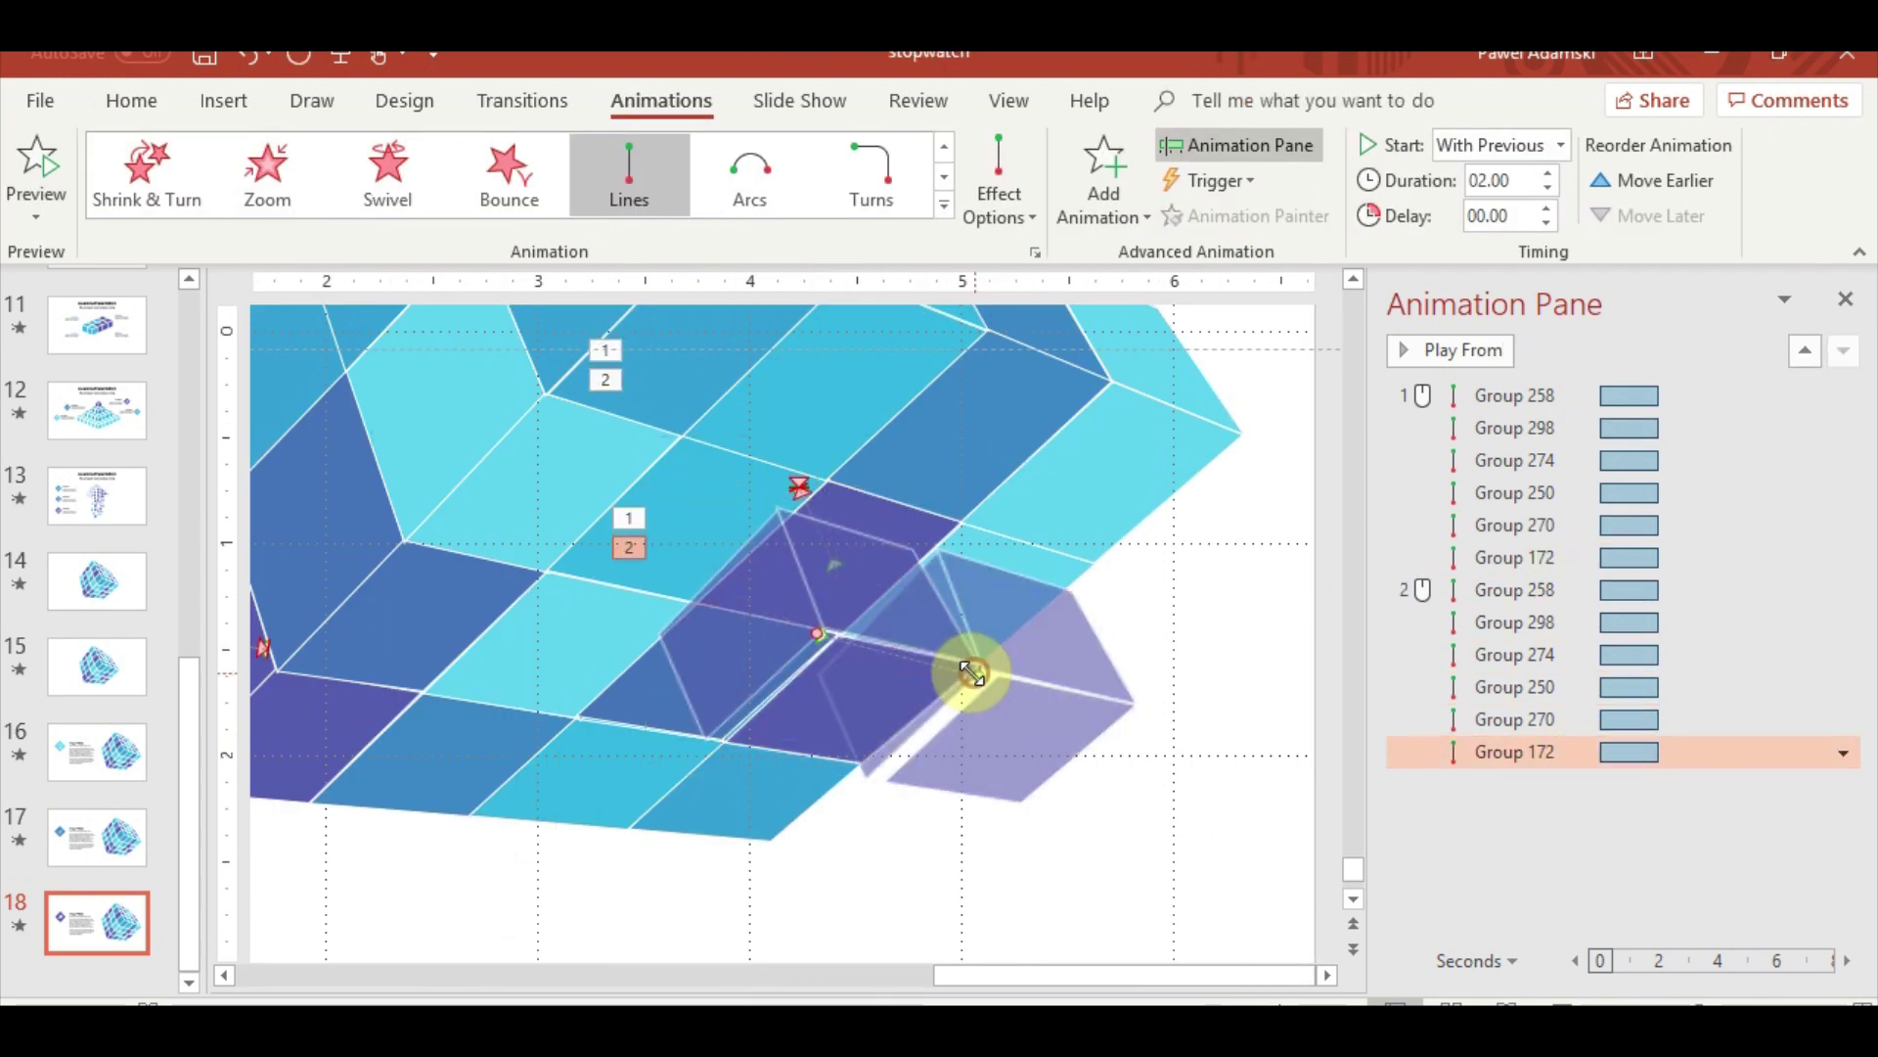
Reshape the Group 172 cube piece by dragging its points, then preview the slide
left_click(1073, 885)
double_click(1098, 650)
left_click(302, 139)
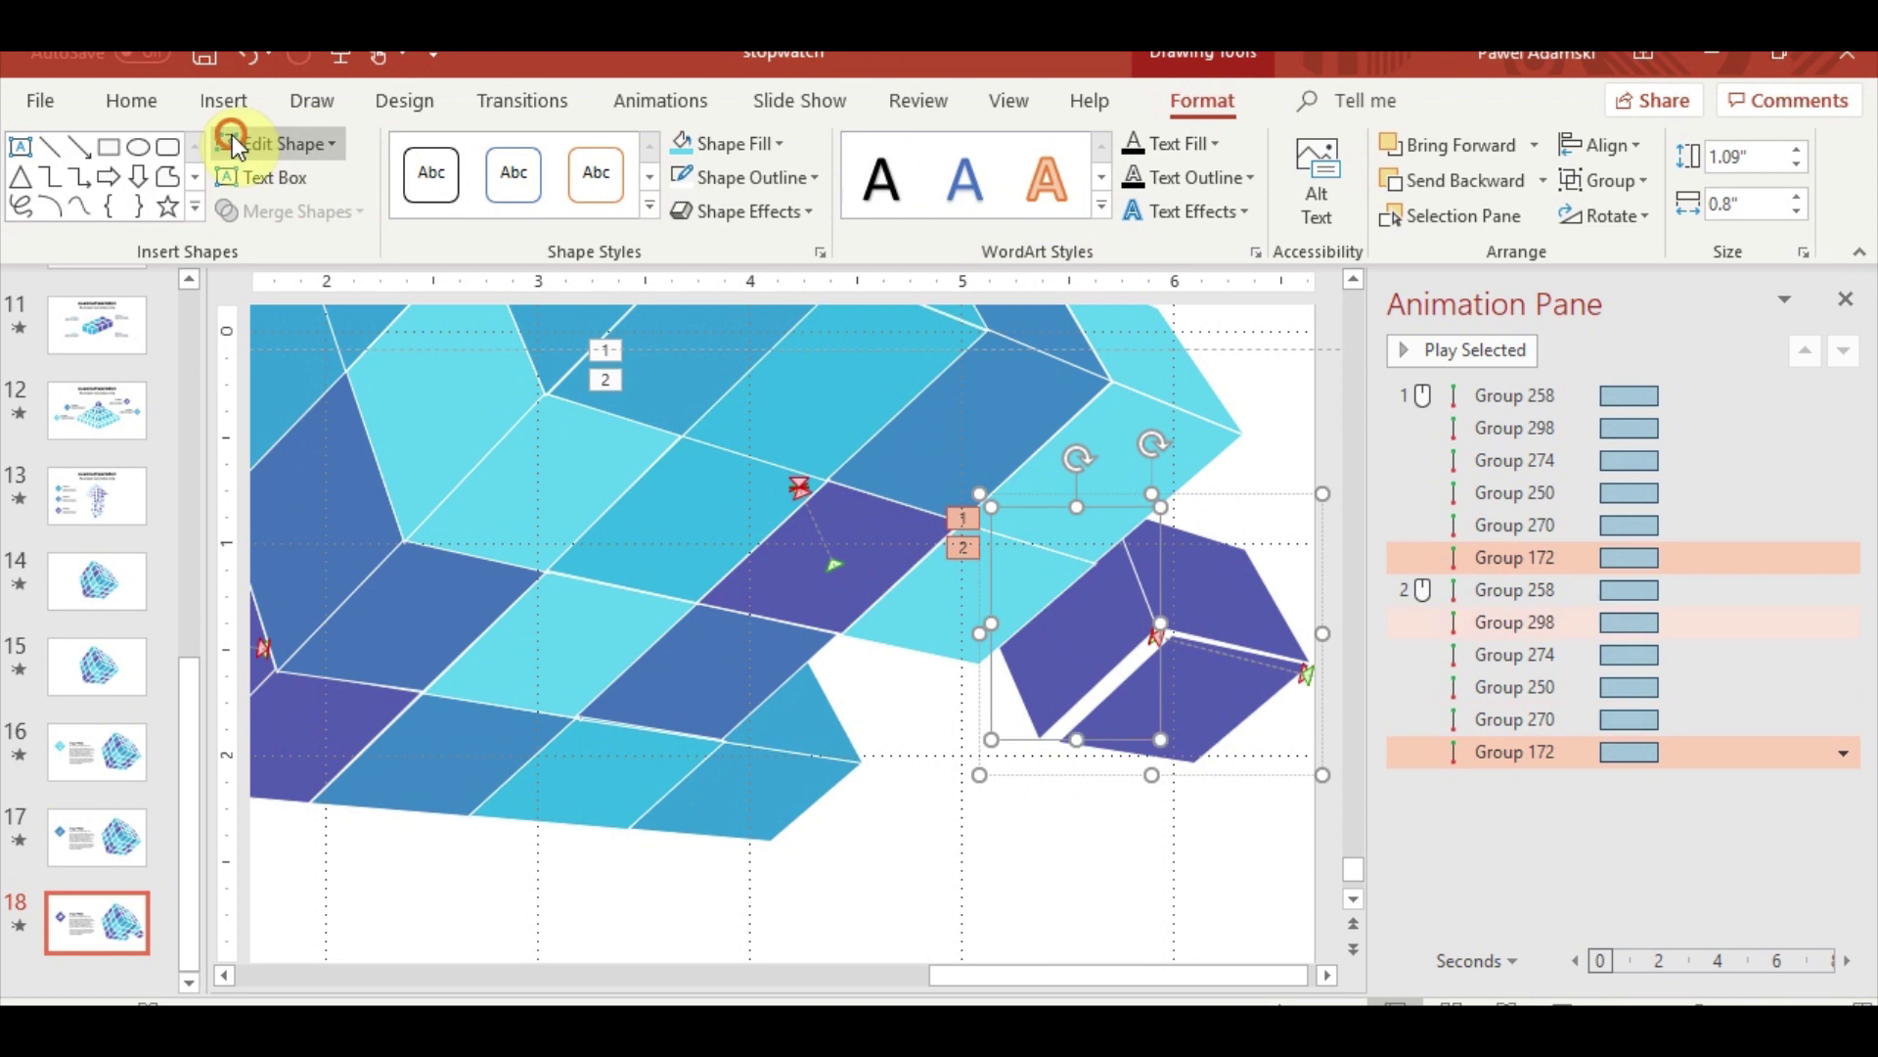
left_click_drag(1035, 734, 1211, 616)
left_click(1316, 664)
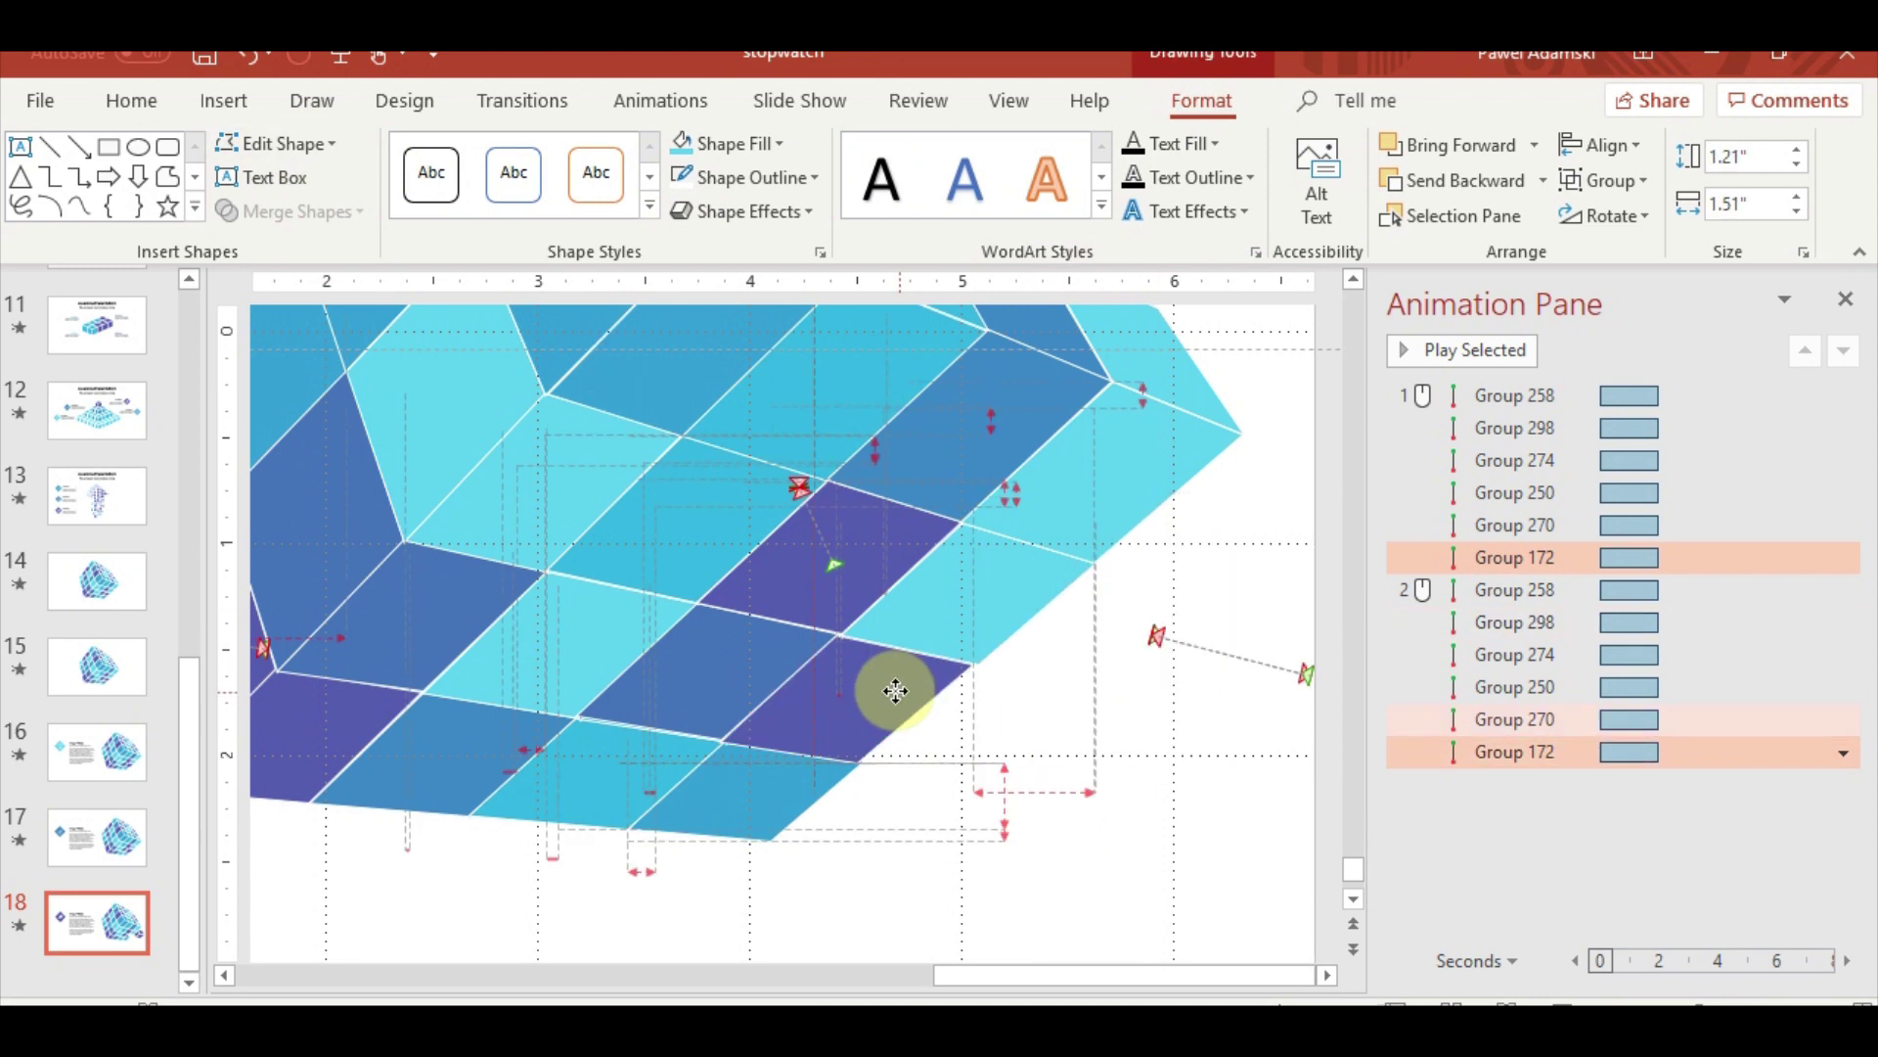
left_click(1572, 989)
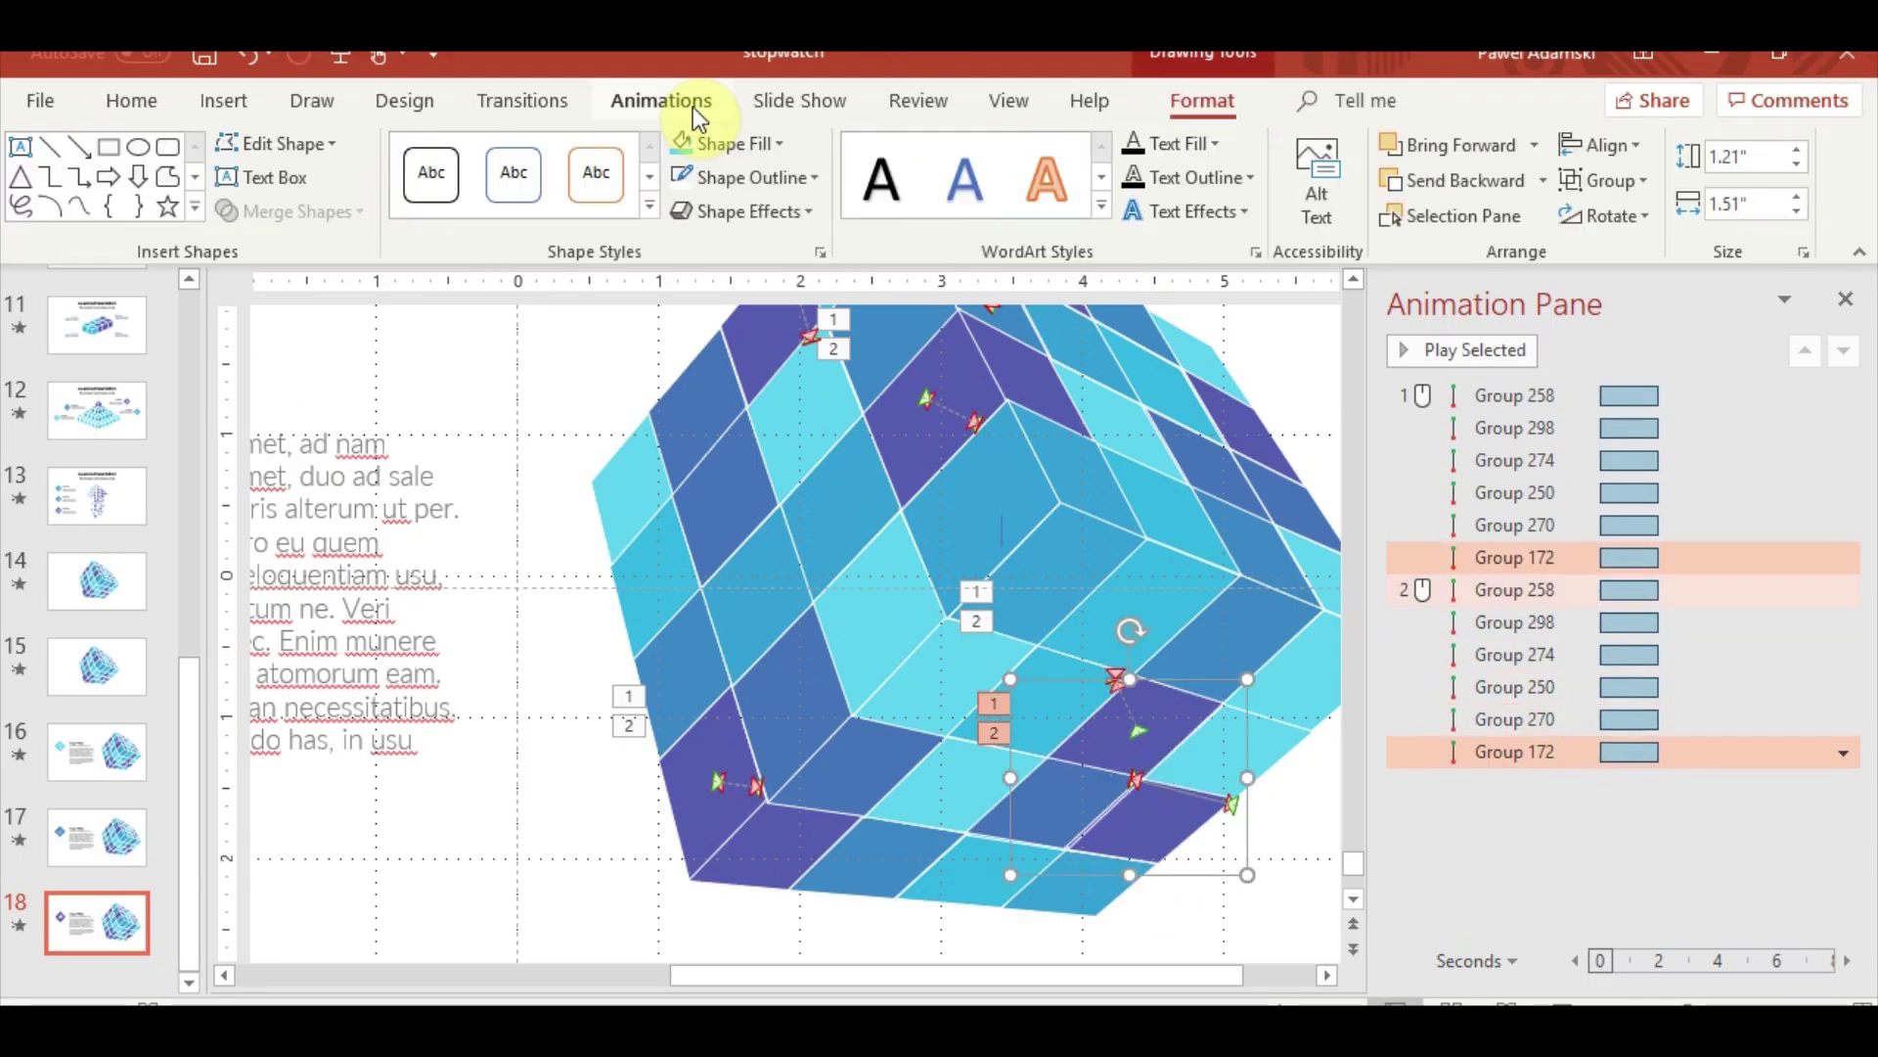
Extend Group 270's path up-right, move Group 155's exit into click two, add another line path
left_click(698, 108)
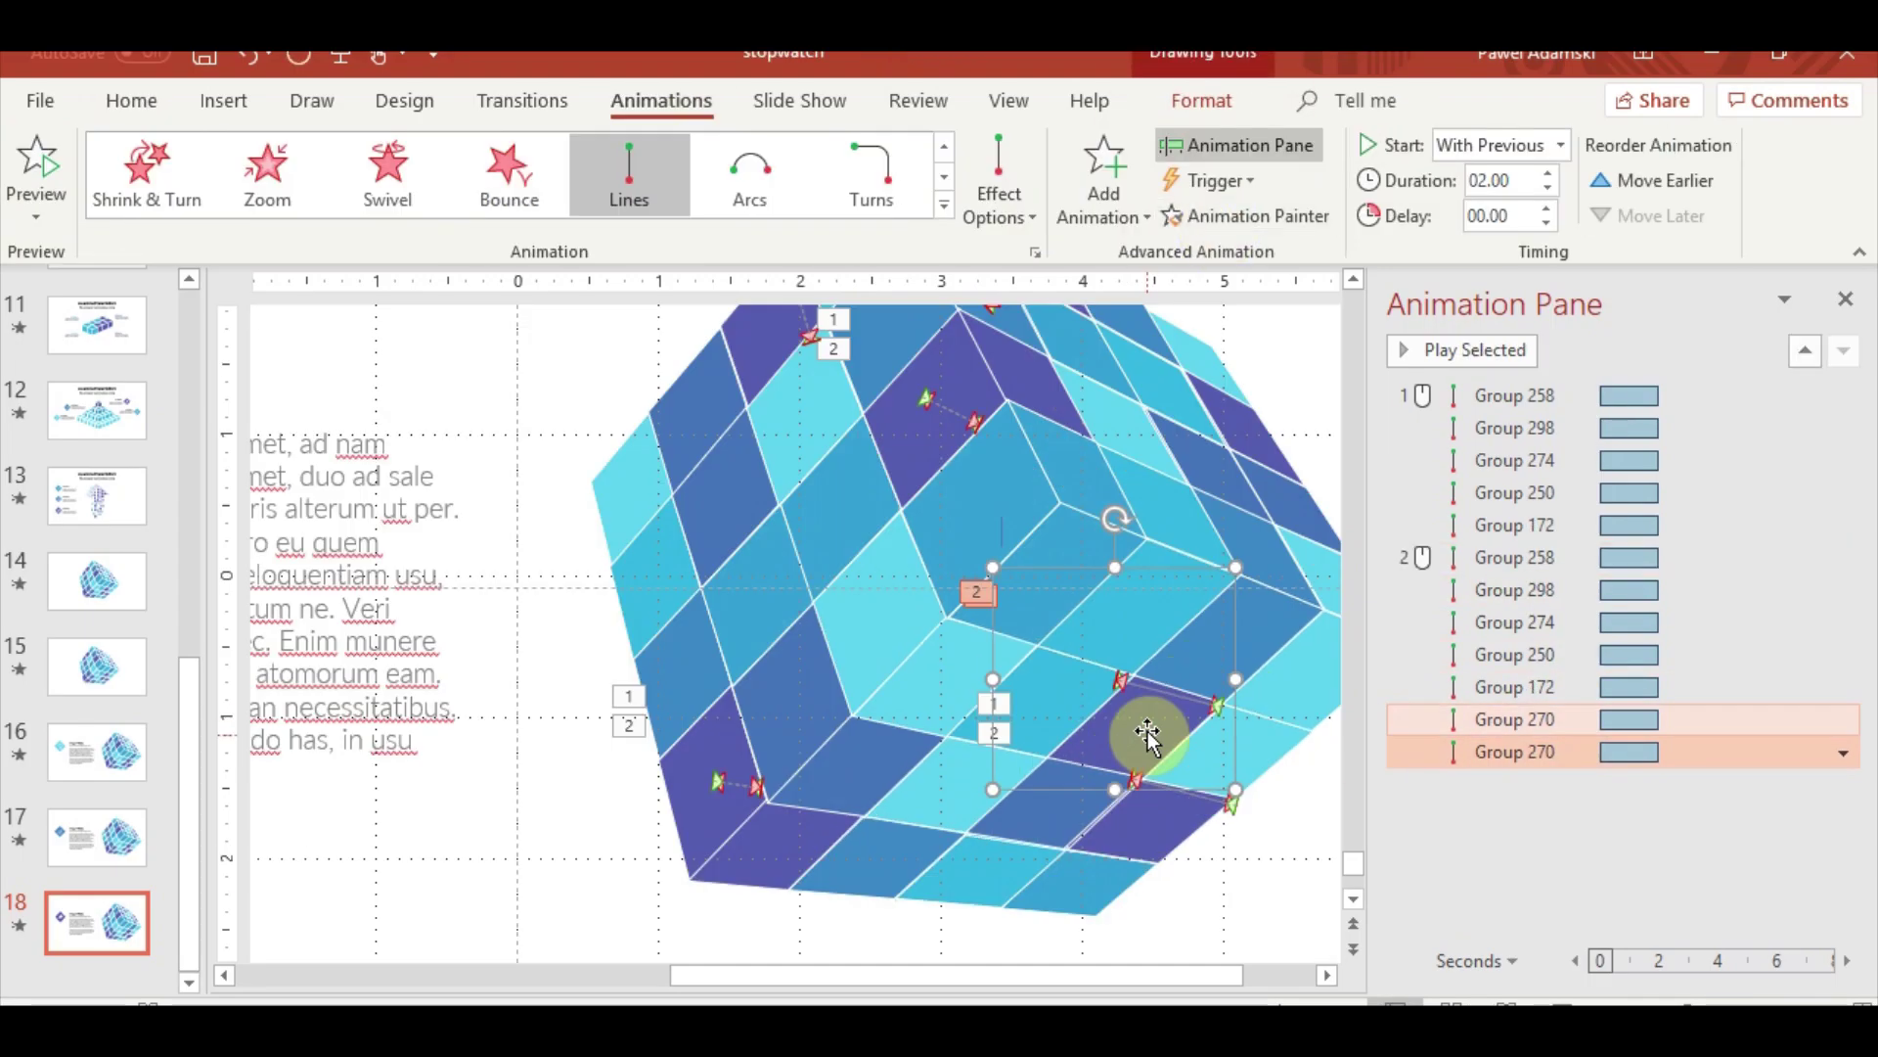
scroll(1143, 775, "up", 5)
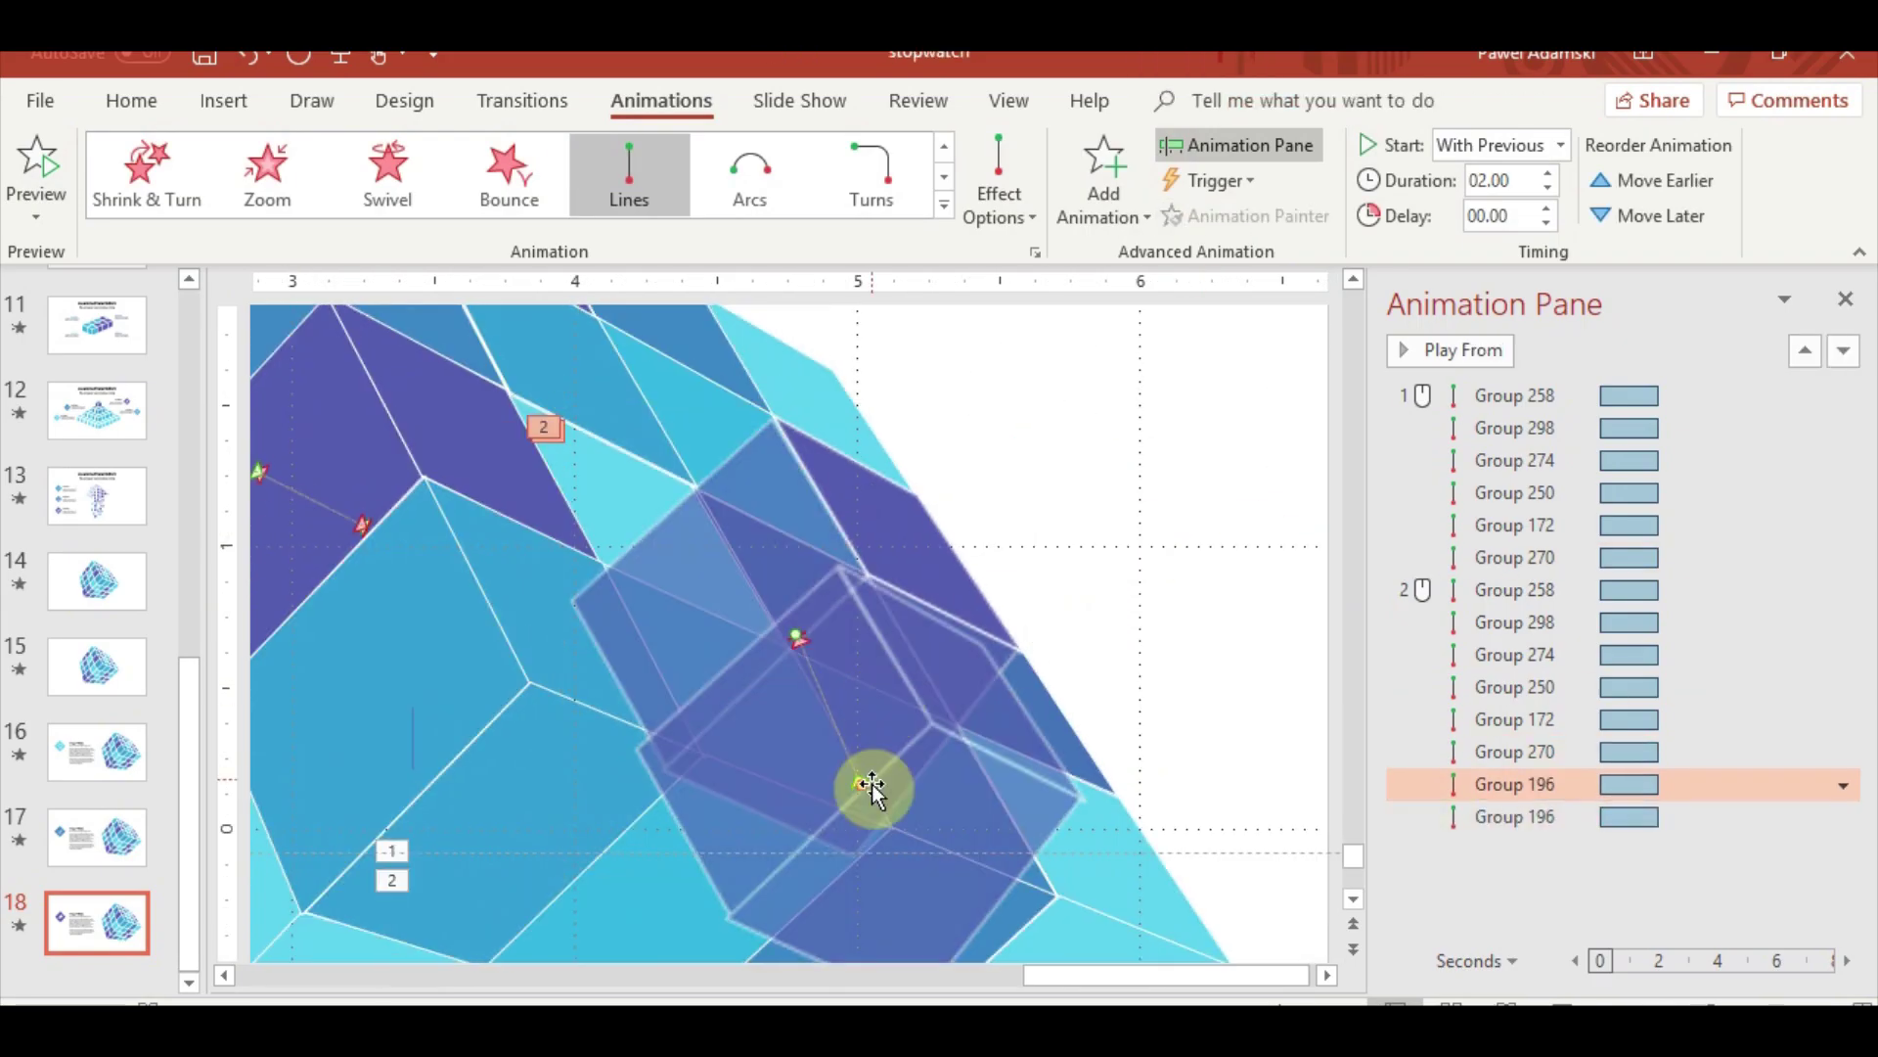
left_click_drag(860, 788, 1170, 541)
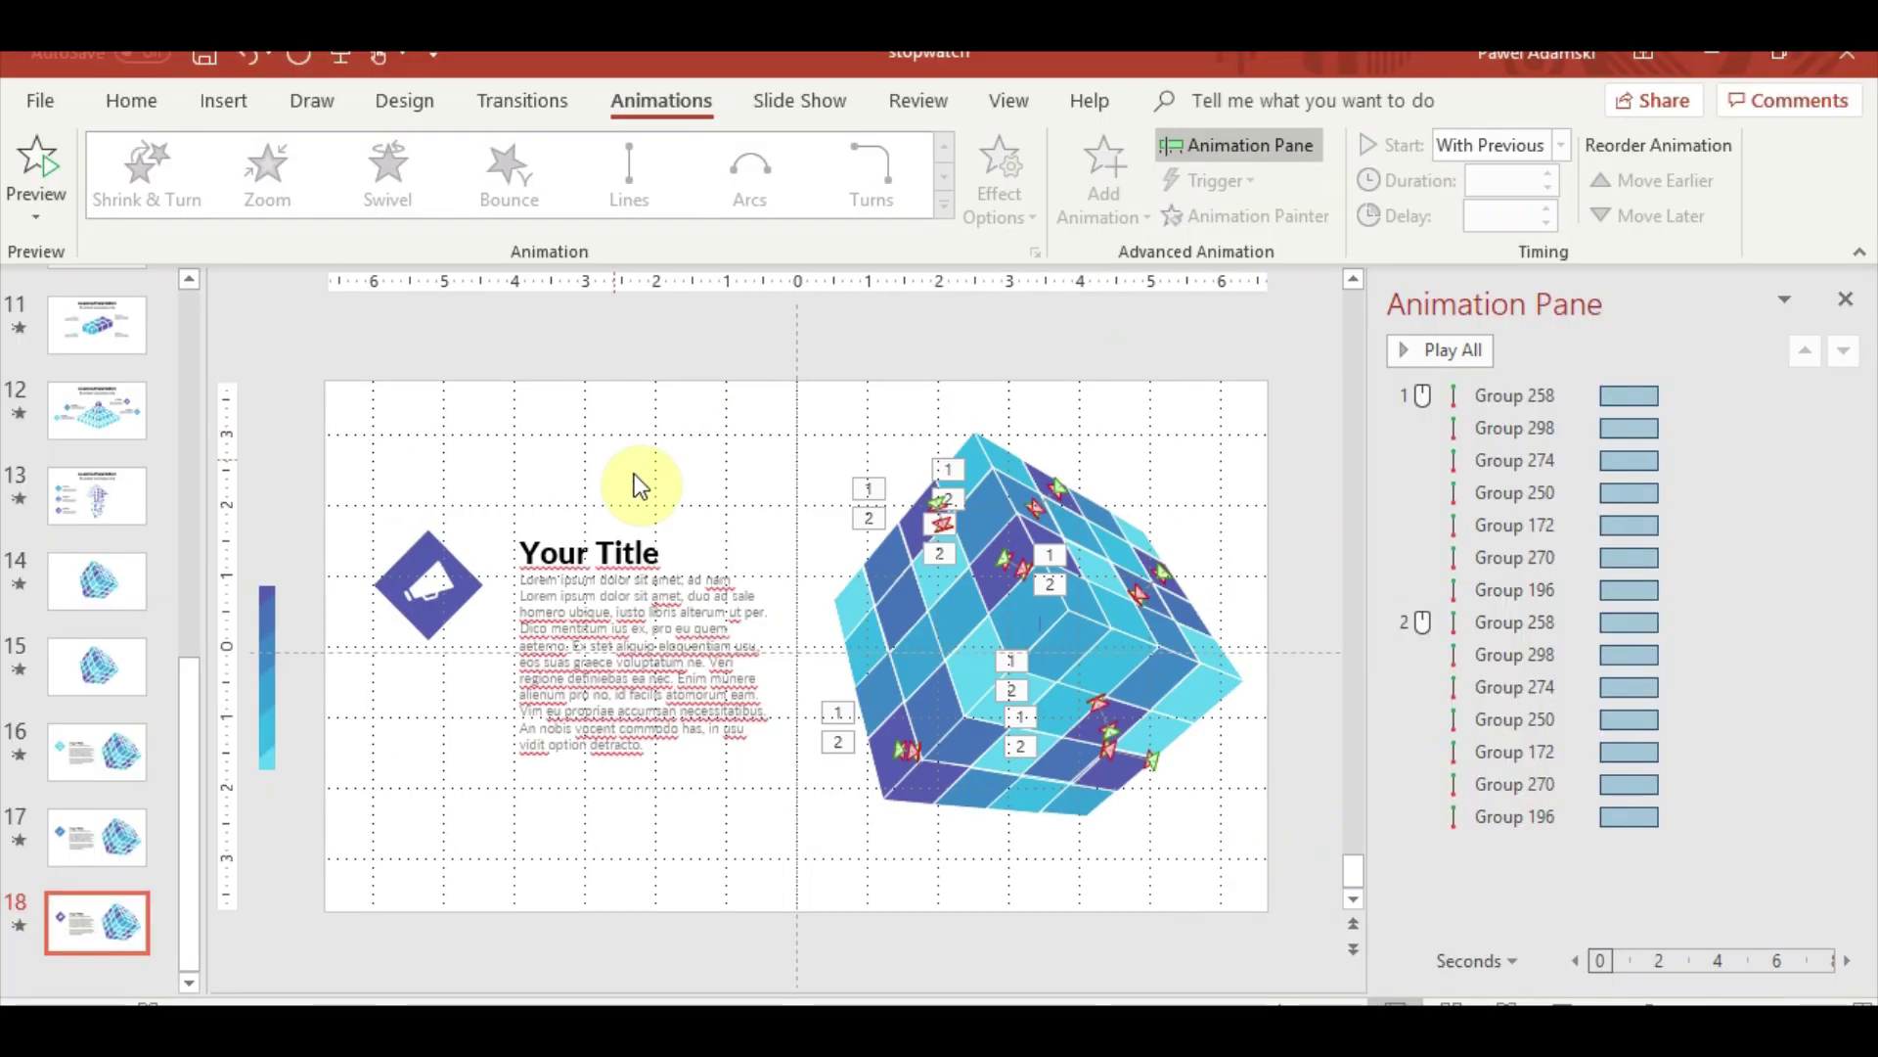
left_click_drag(1536, 448, 1542, 685)
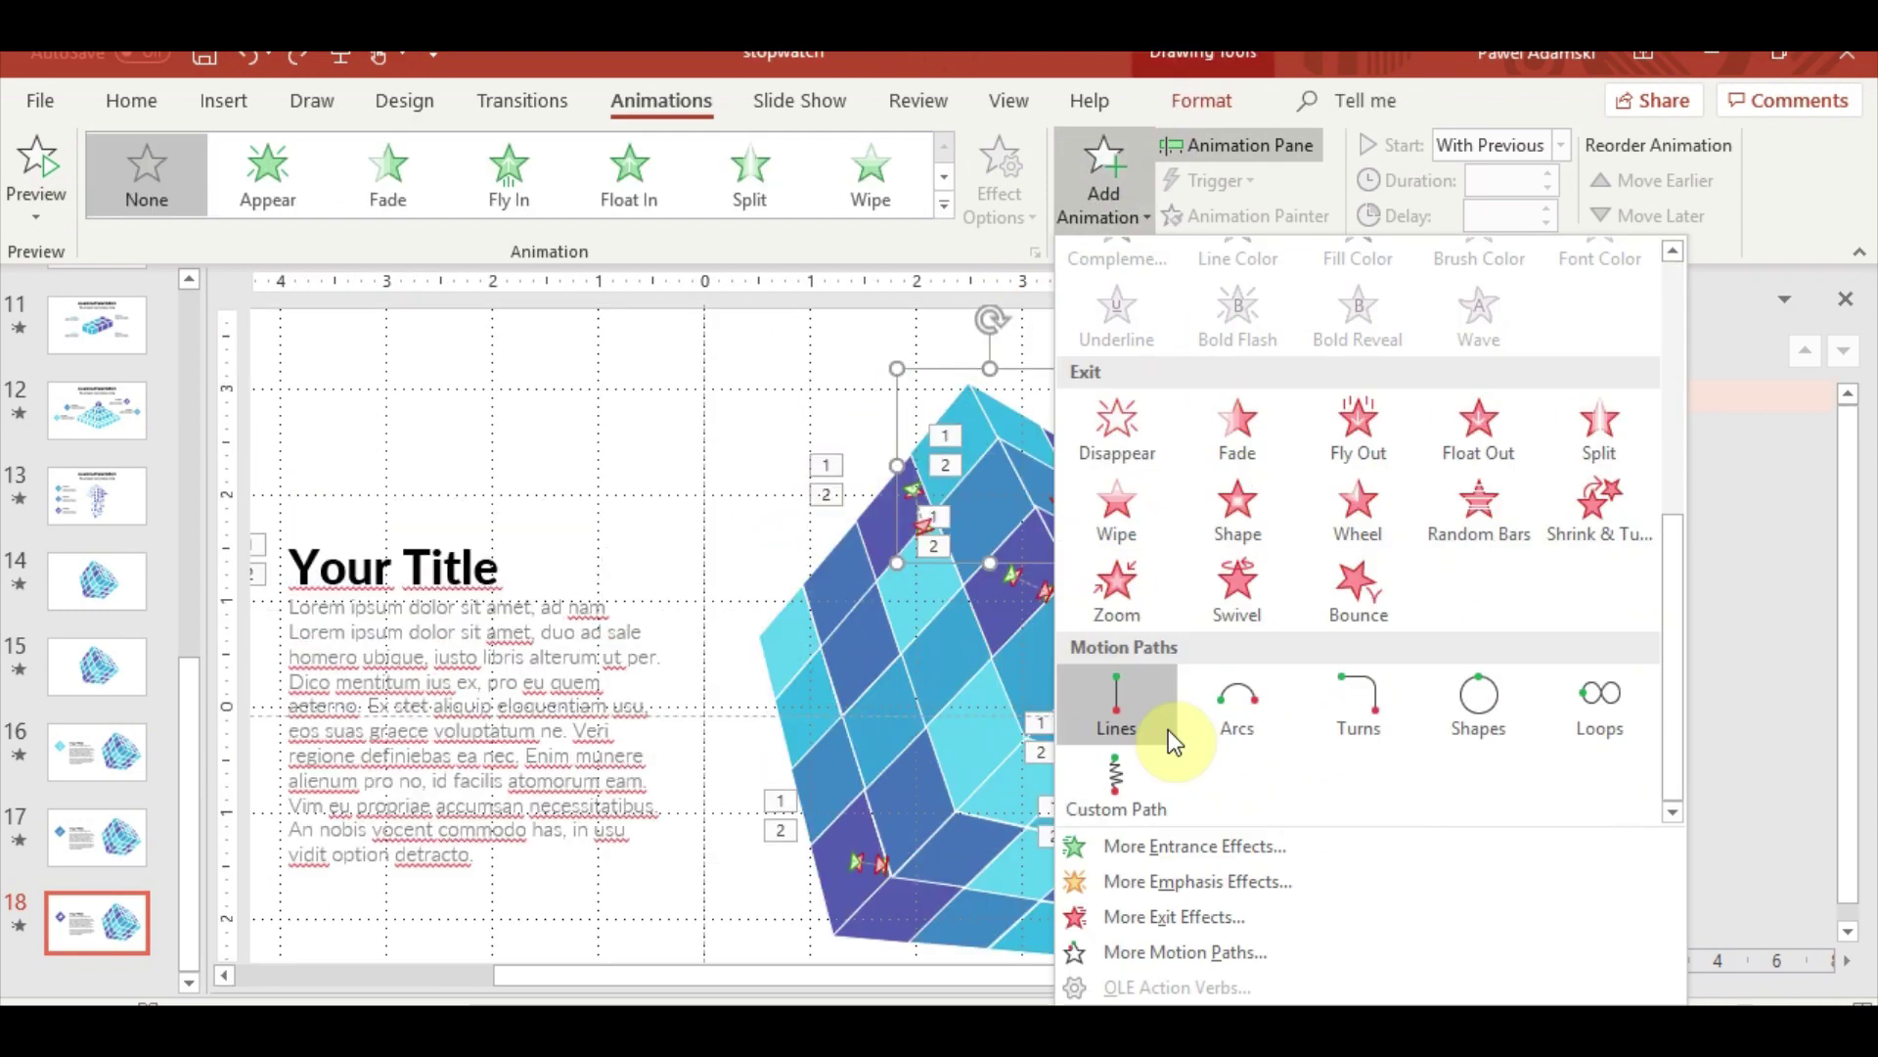
left_click(1164, 734)
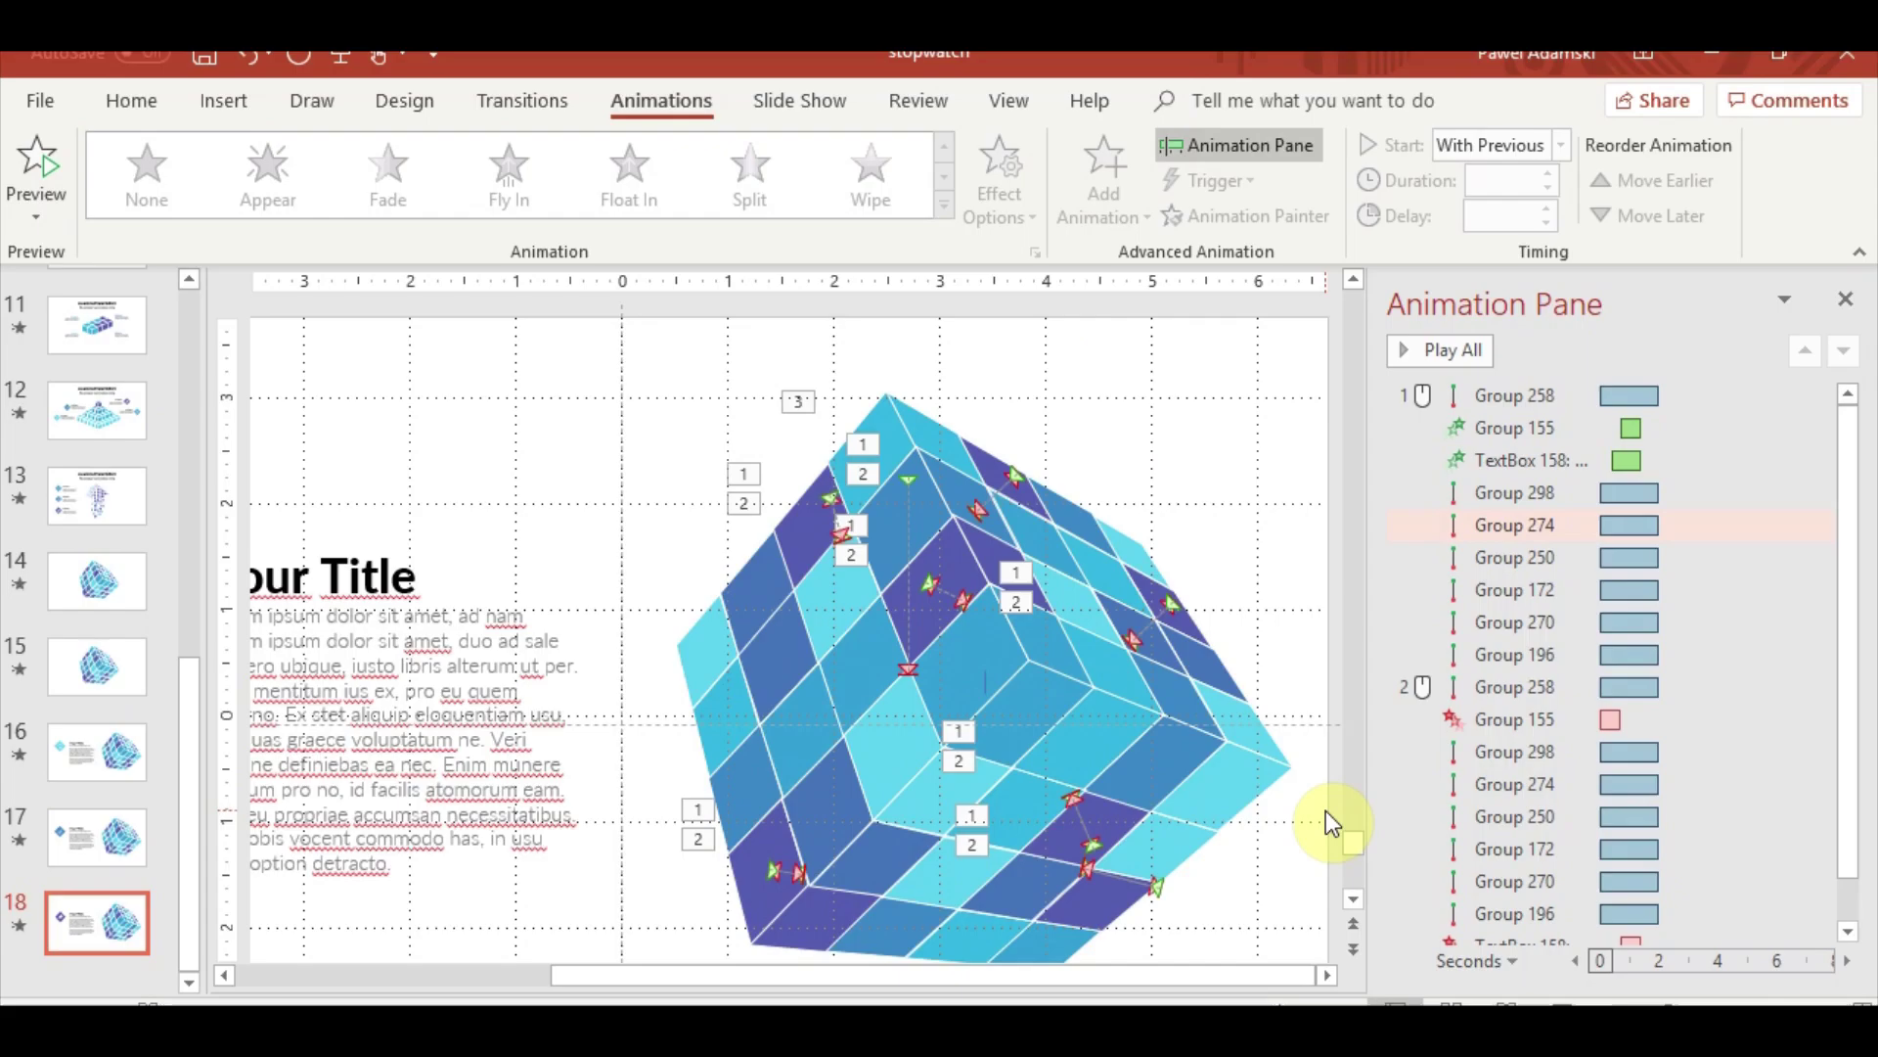
scroll(1647, 705, "down", 1)
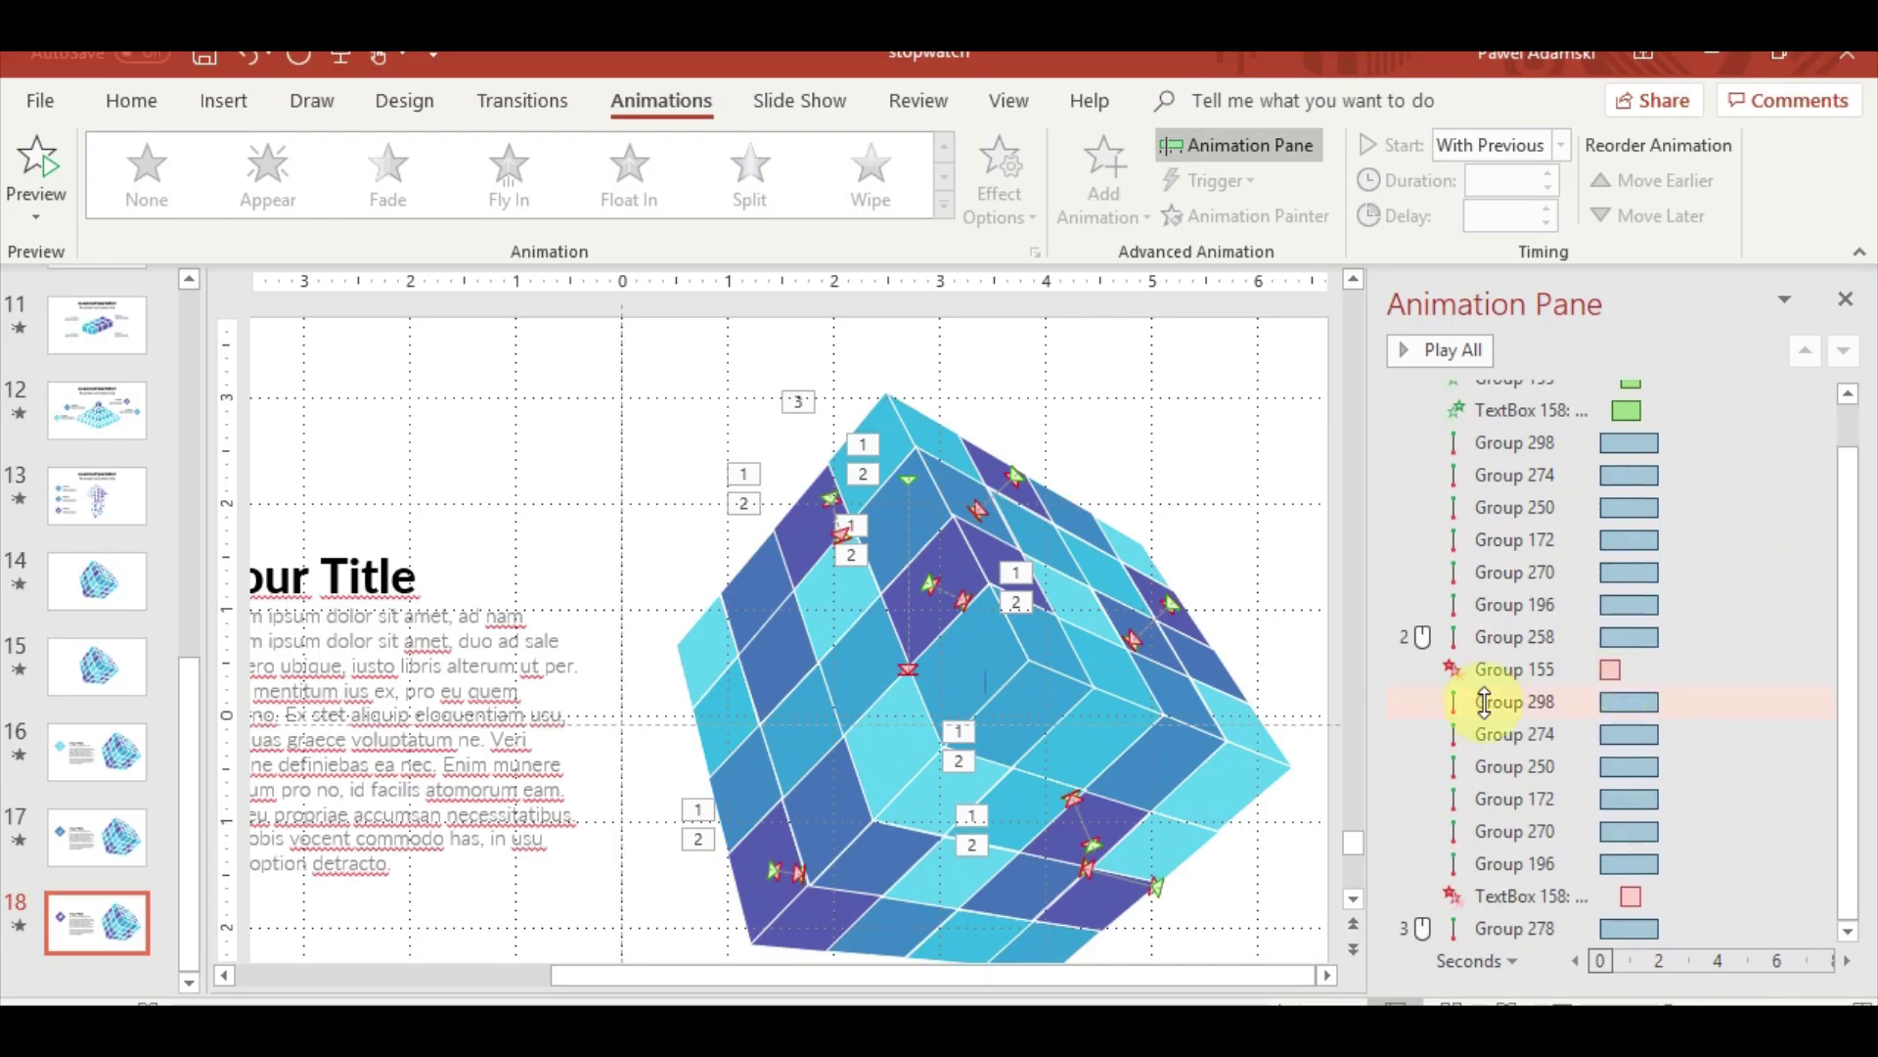
Delete the six duplicate motion paths and set Group 278 to With Previous with 0 delay
left_click(1514, 862, "shift")
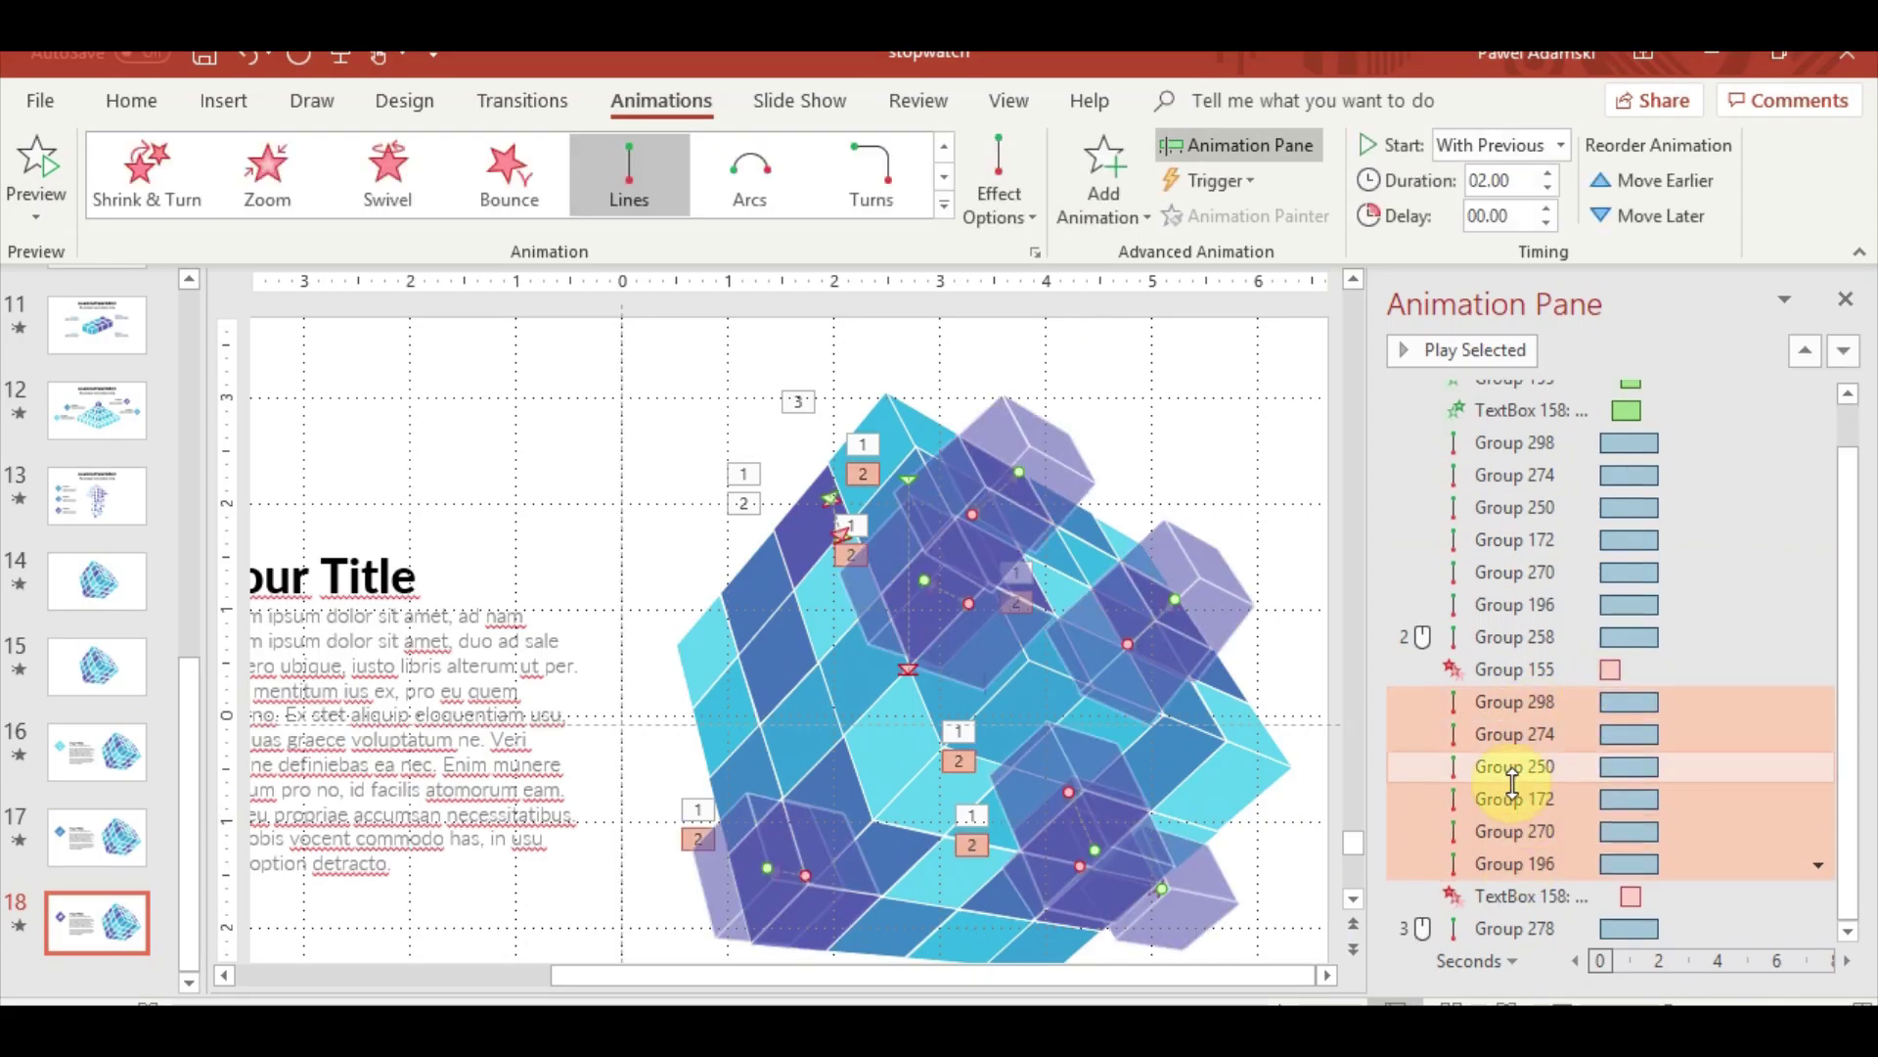
key("Delete")
left_click(1541, 782)
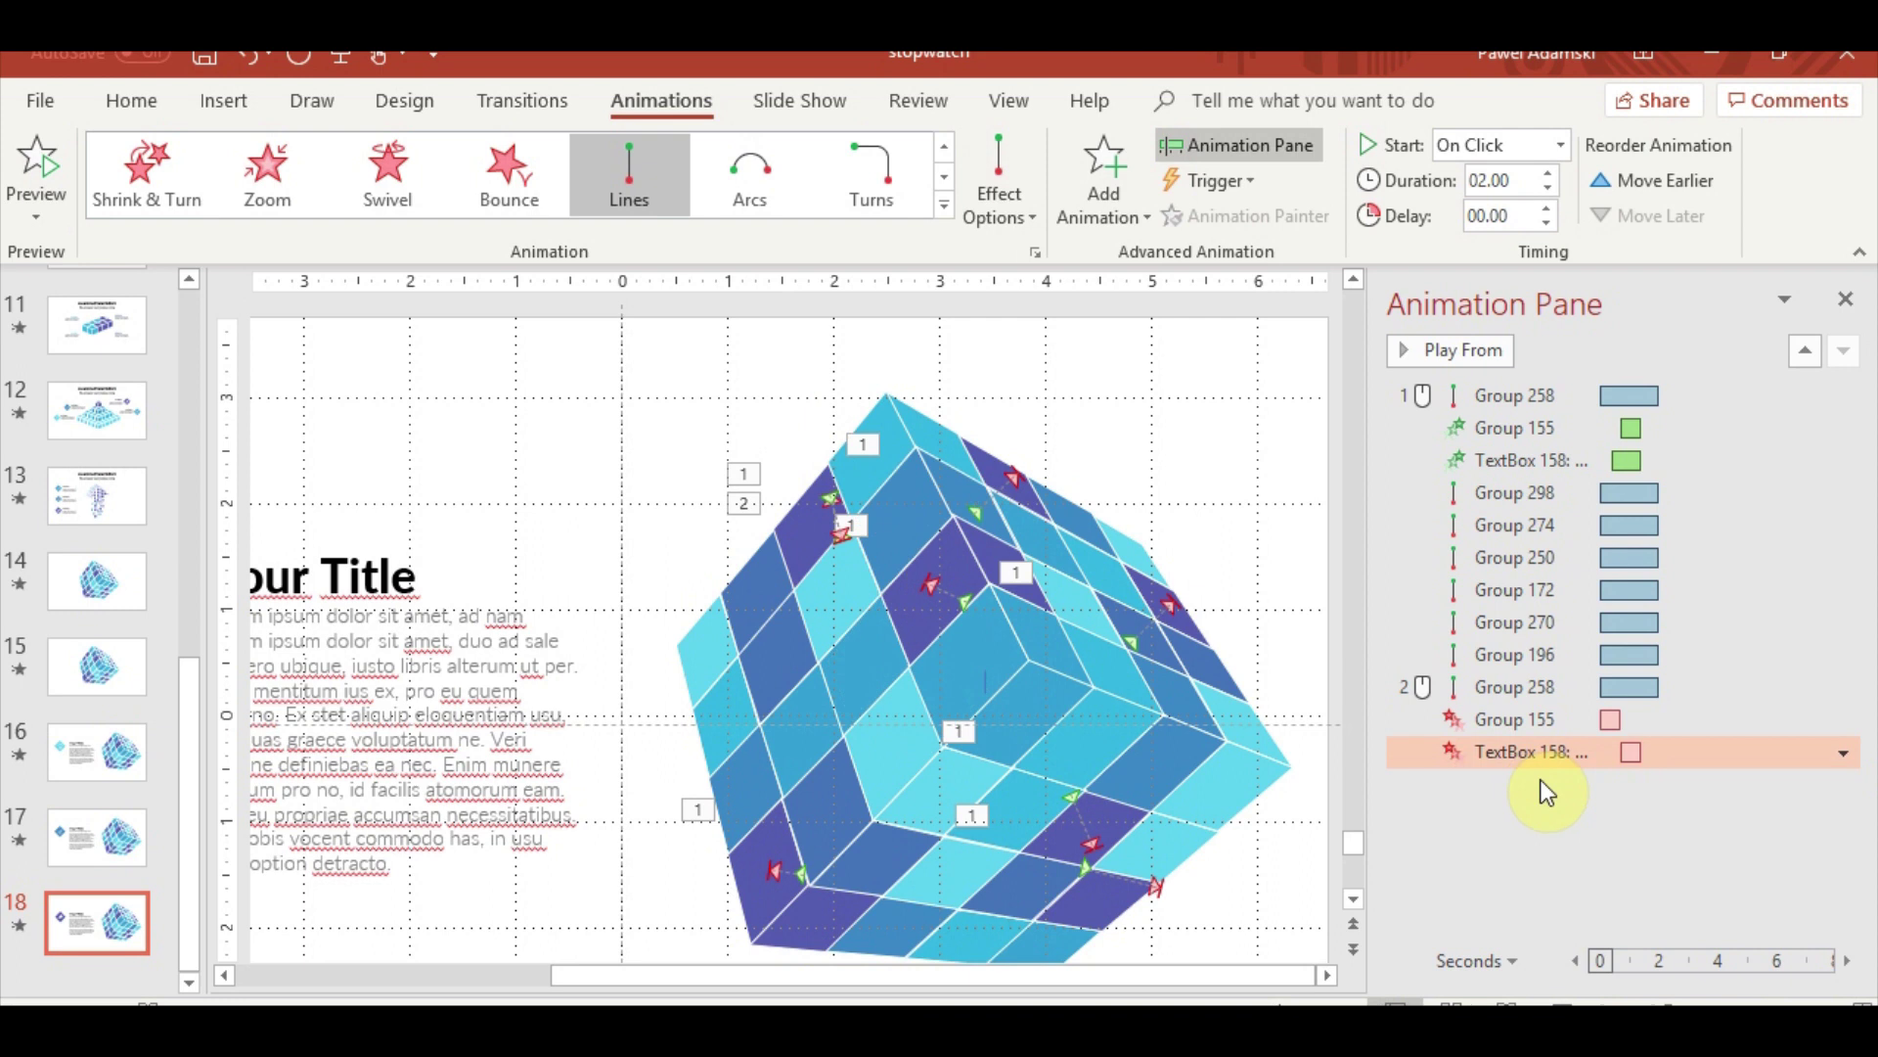
left_click_drag(1626, 783, 1648, 724)
type("0")
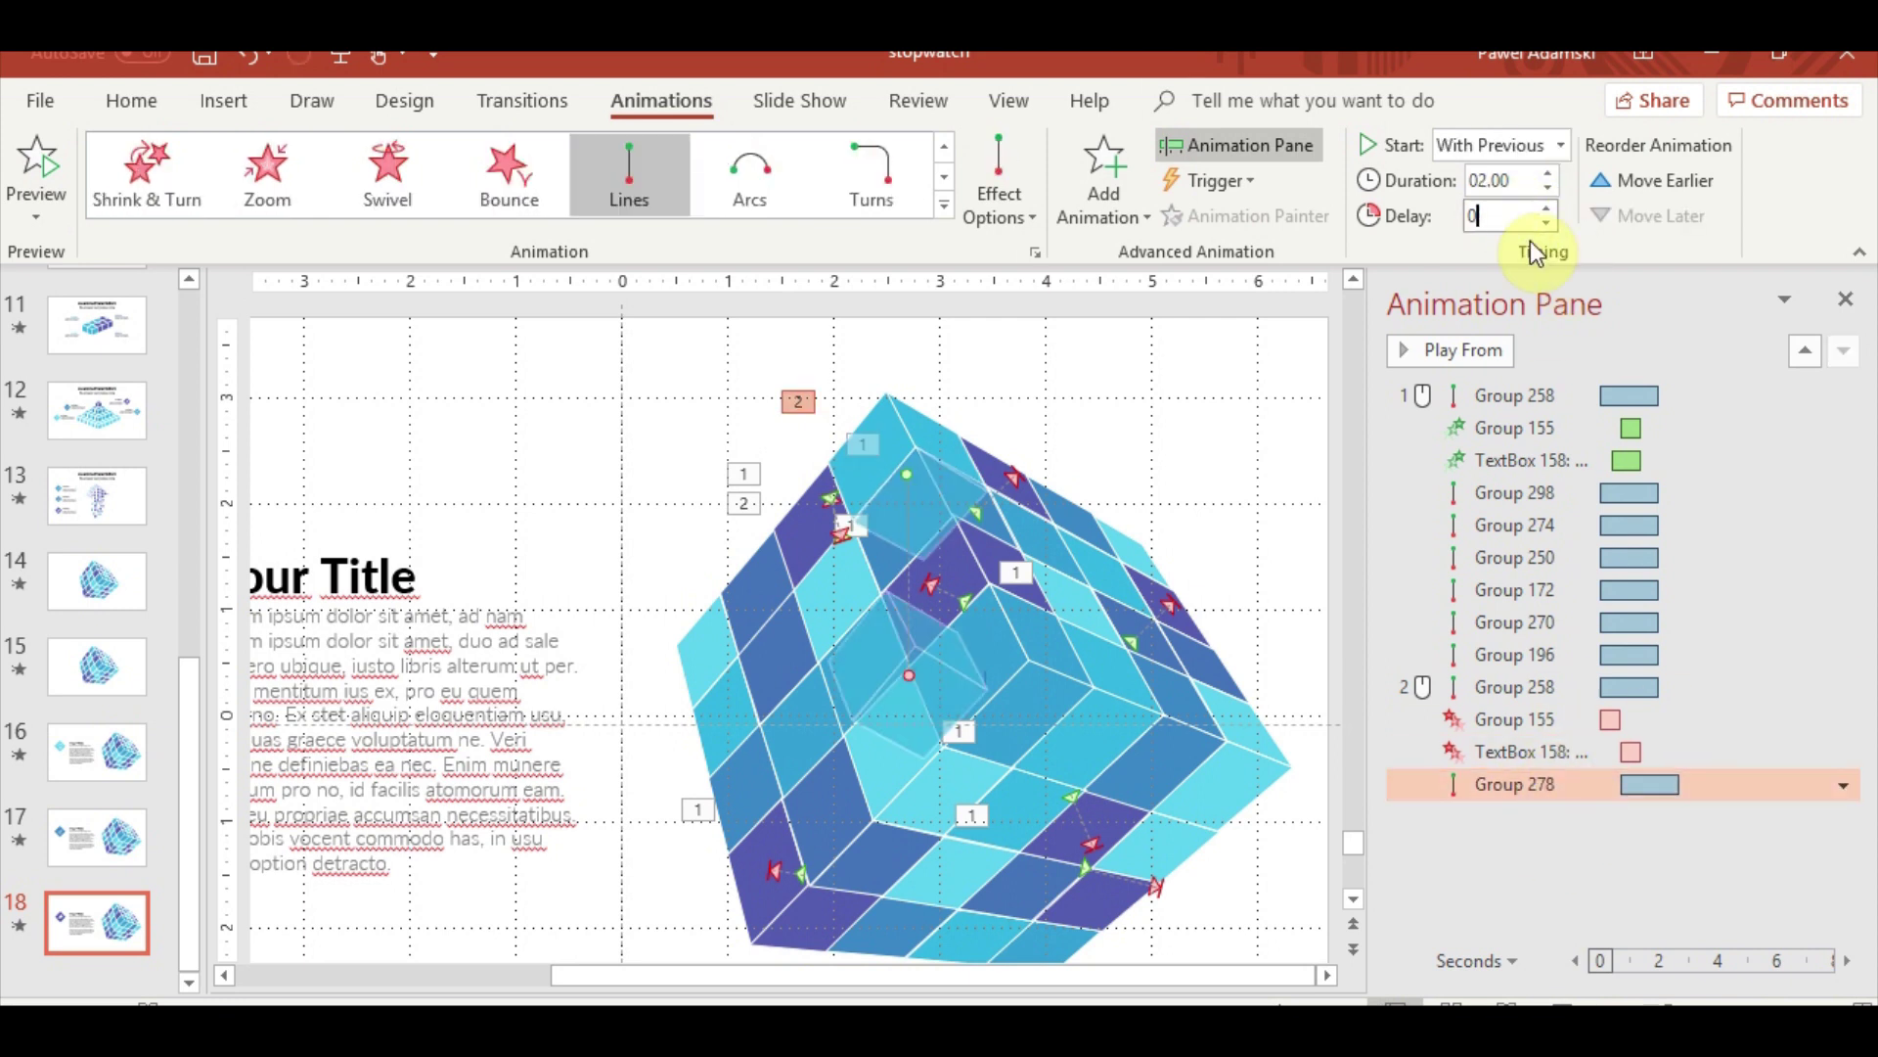
key("Return")
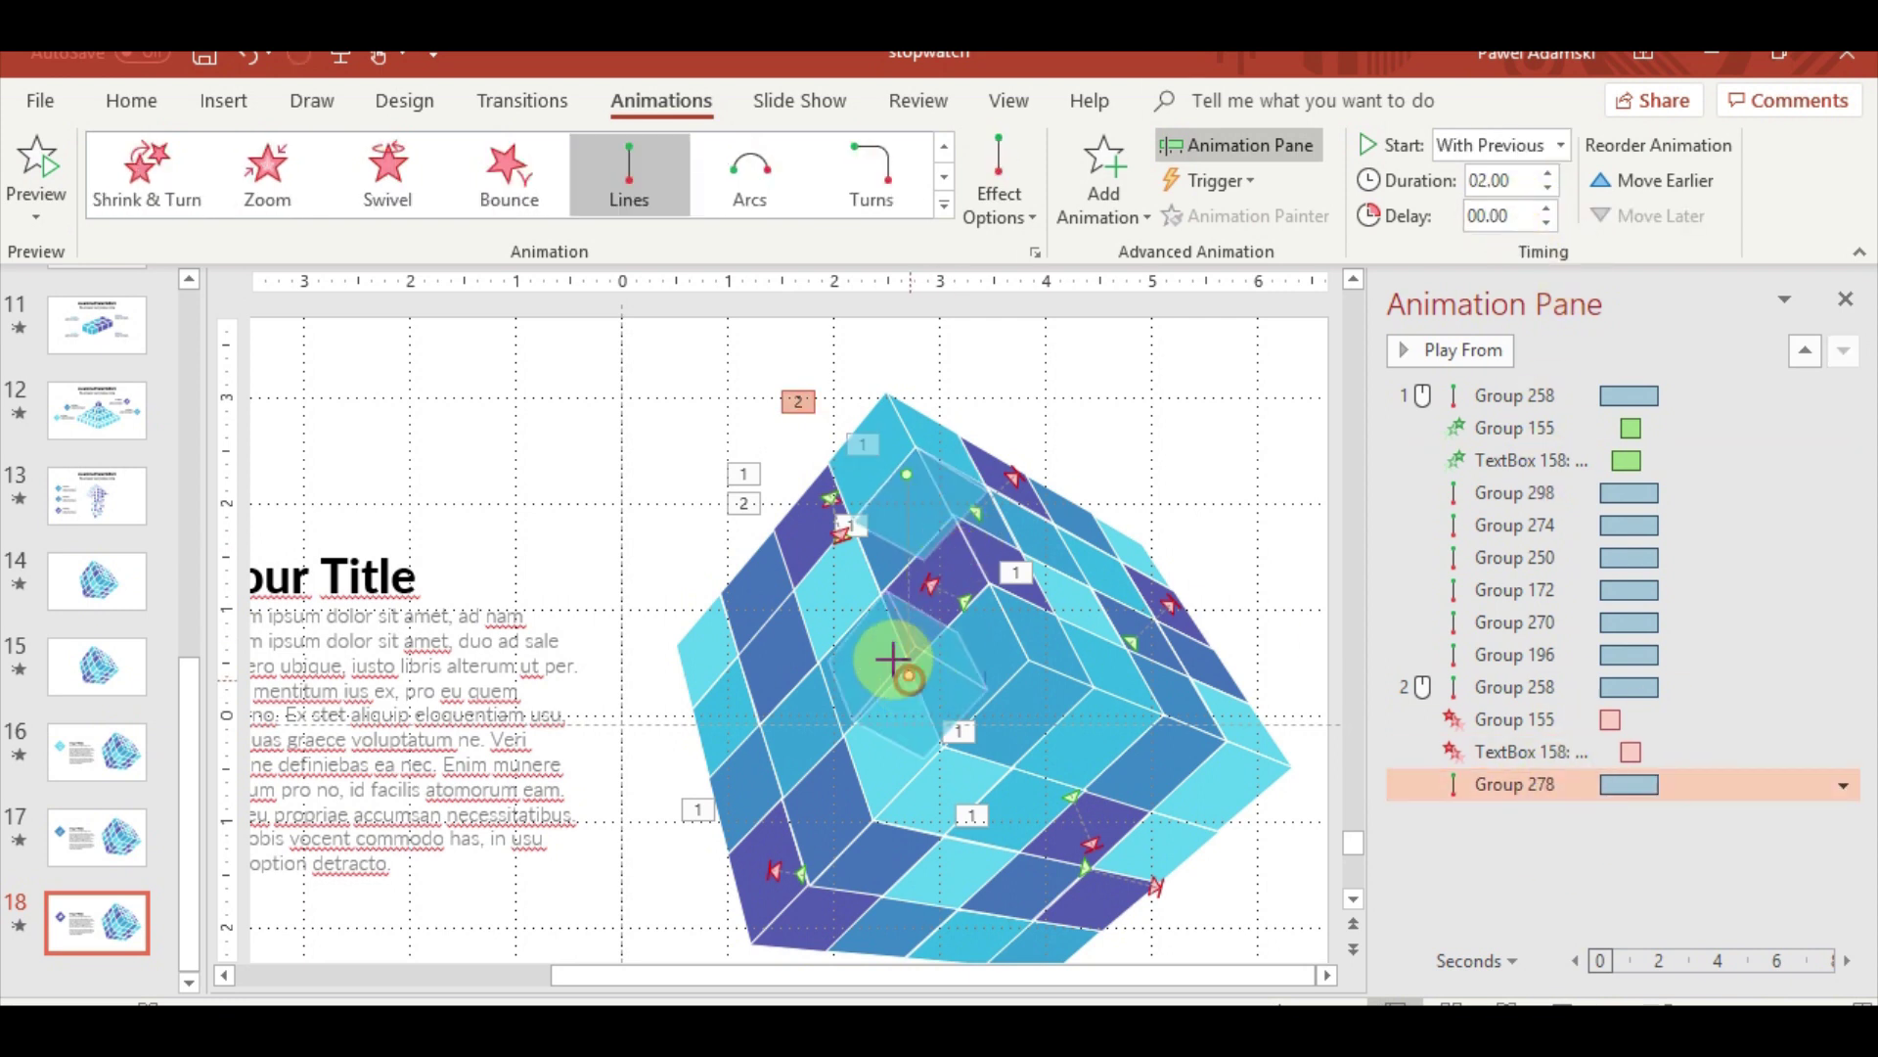
Drag Group 278's path end up so the piece flies above the slide
left_click_drag(892, 658, 645, 399)
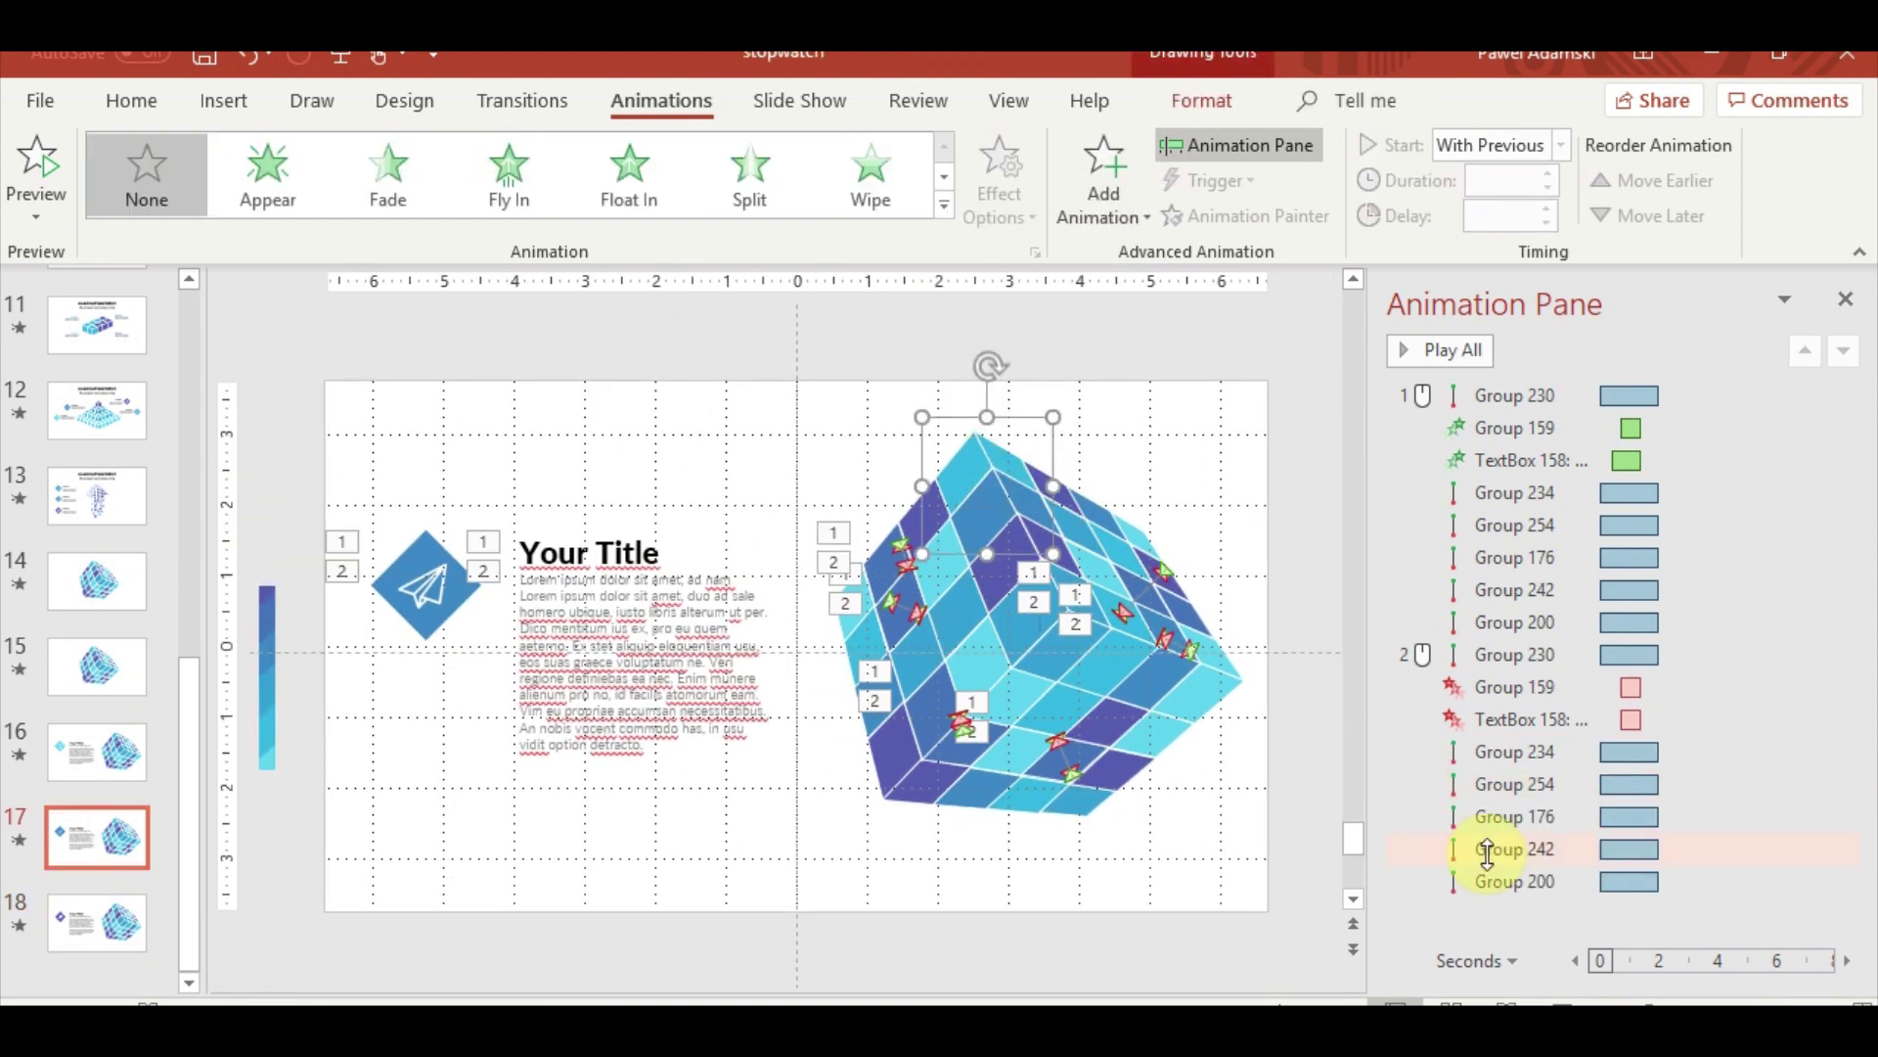
left_click(1496, 881)
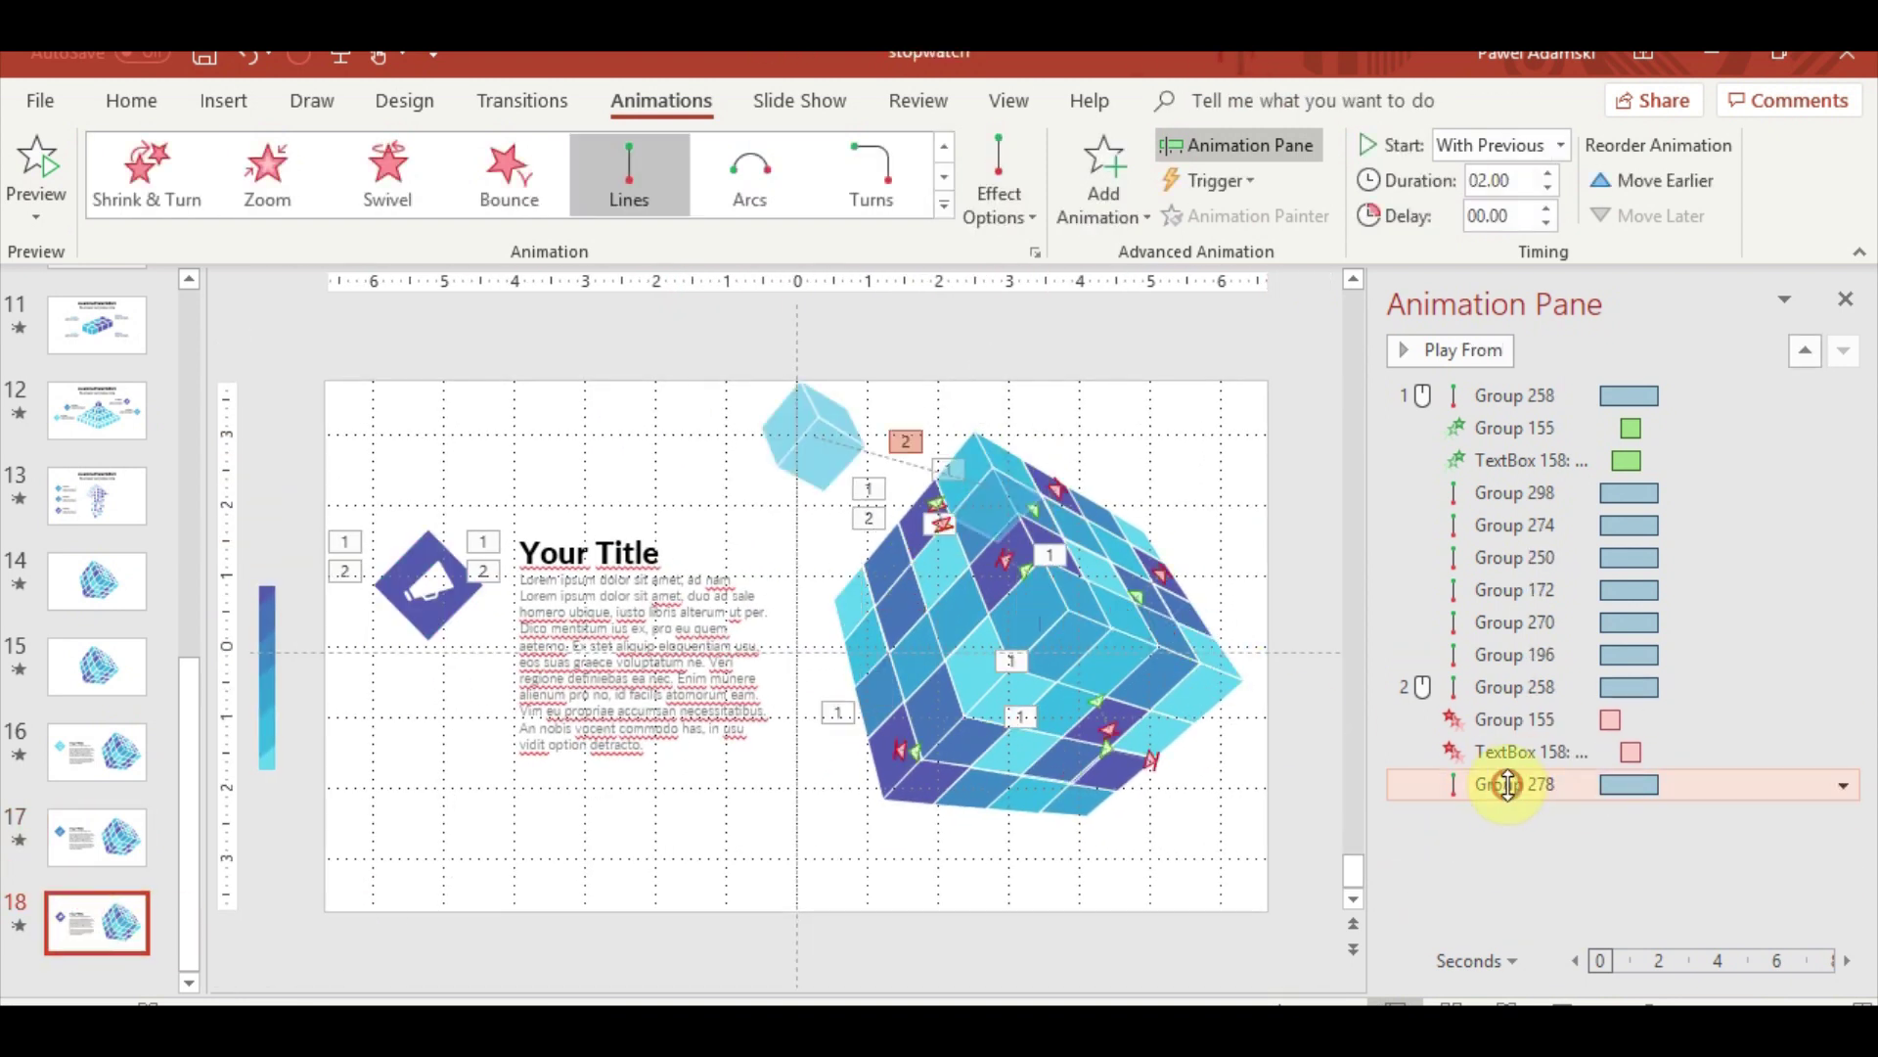
left_click(1496, 782)
left_click_drag(859, 366, 920, 324)
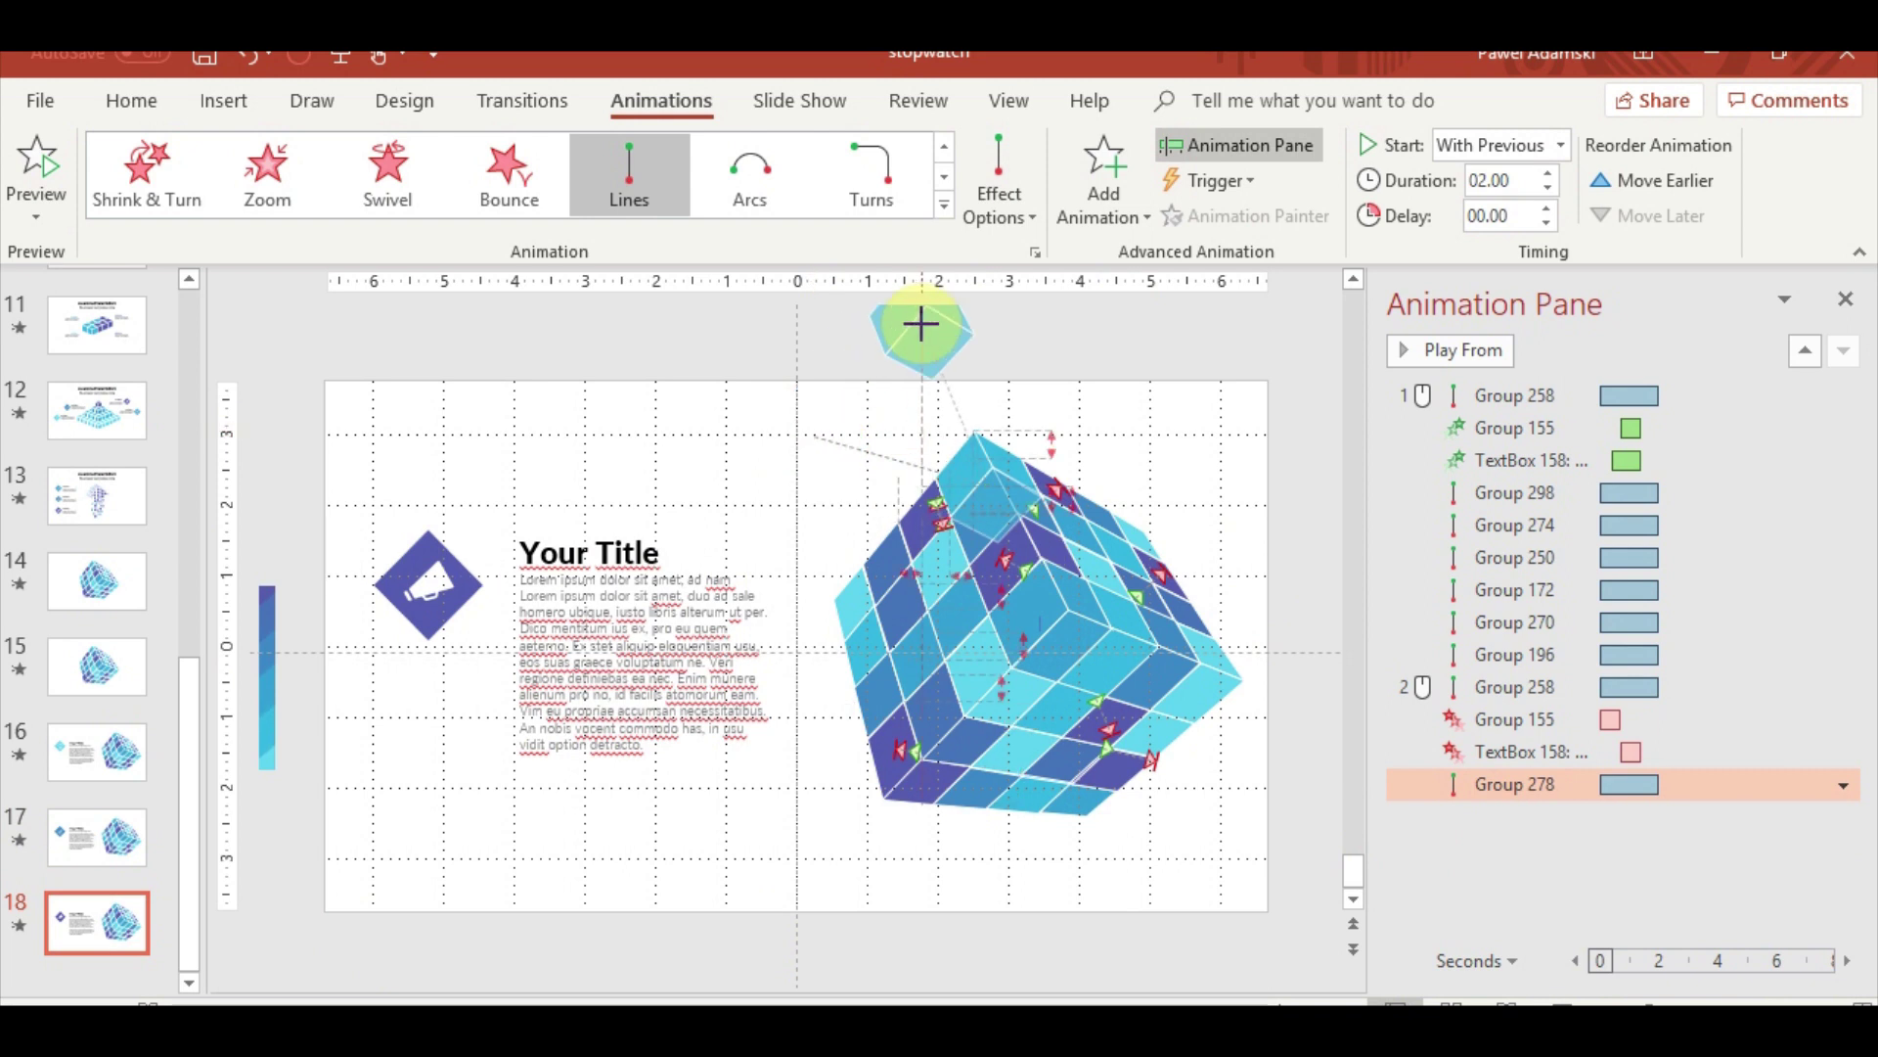
scroll(932, 317, "up", 1)
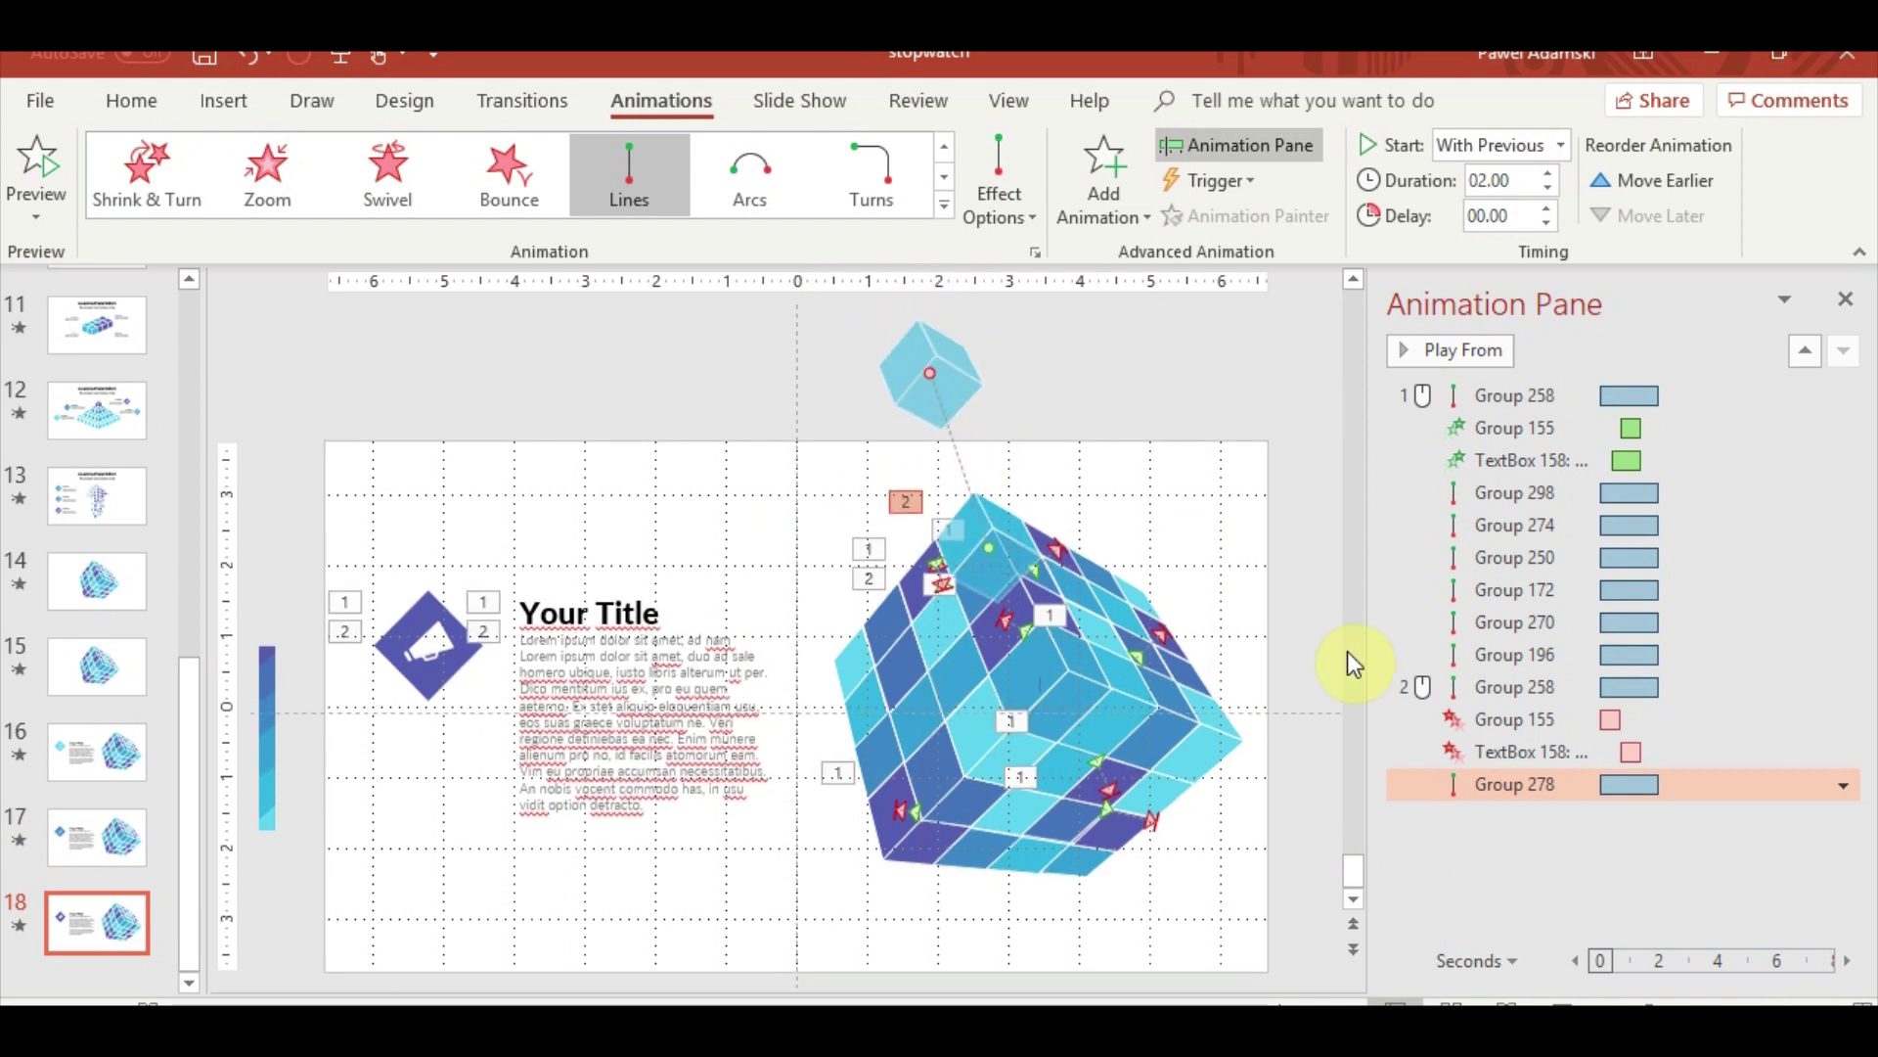
left_click(1512, 783)
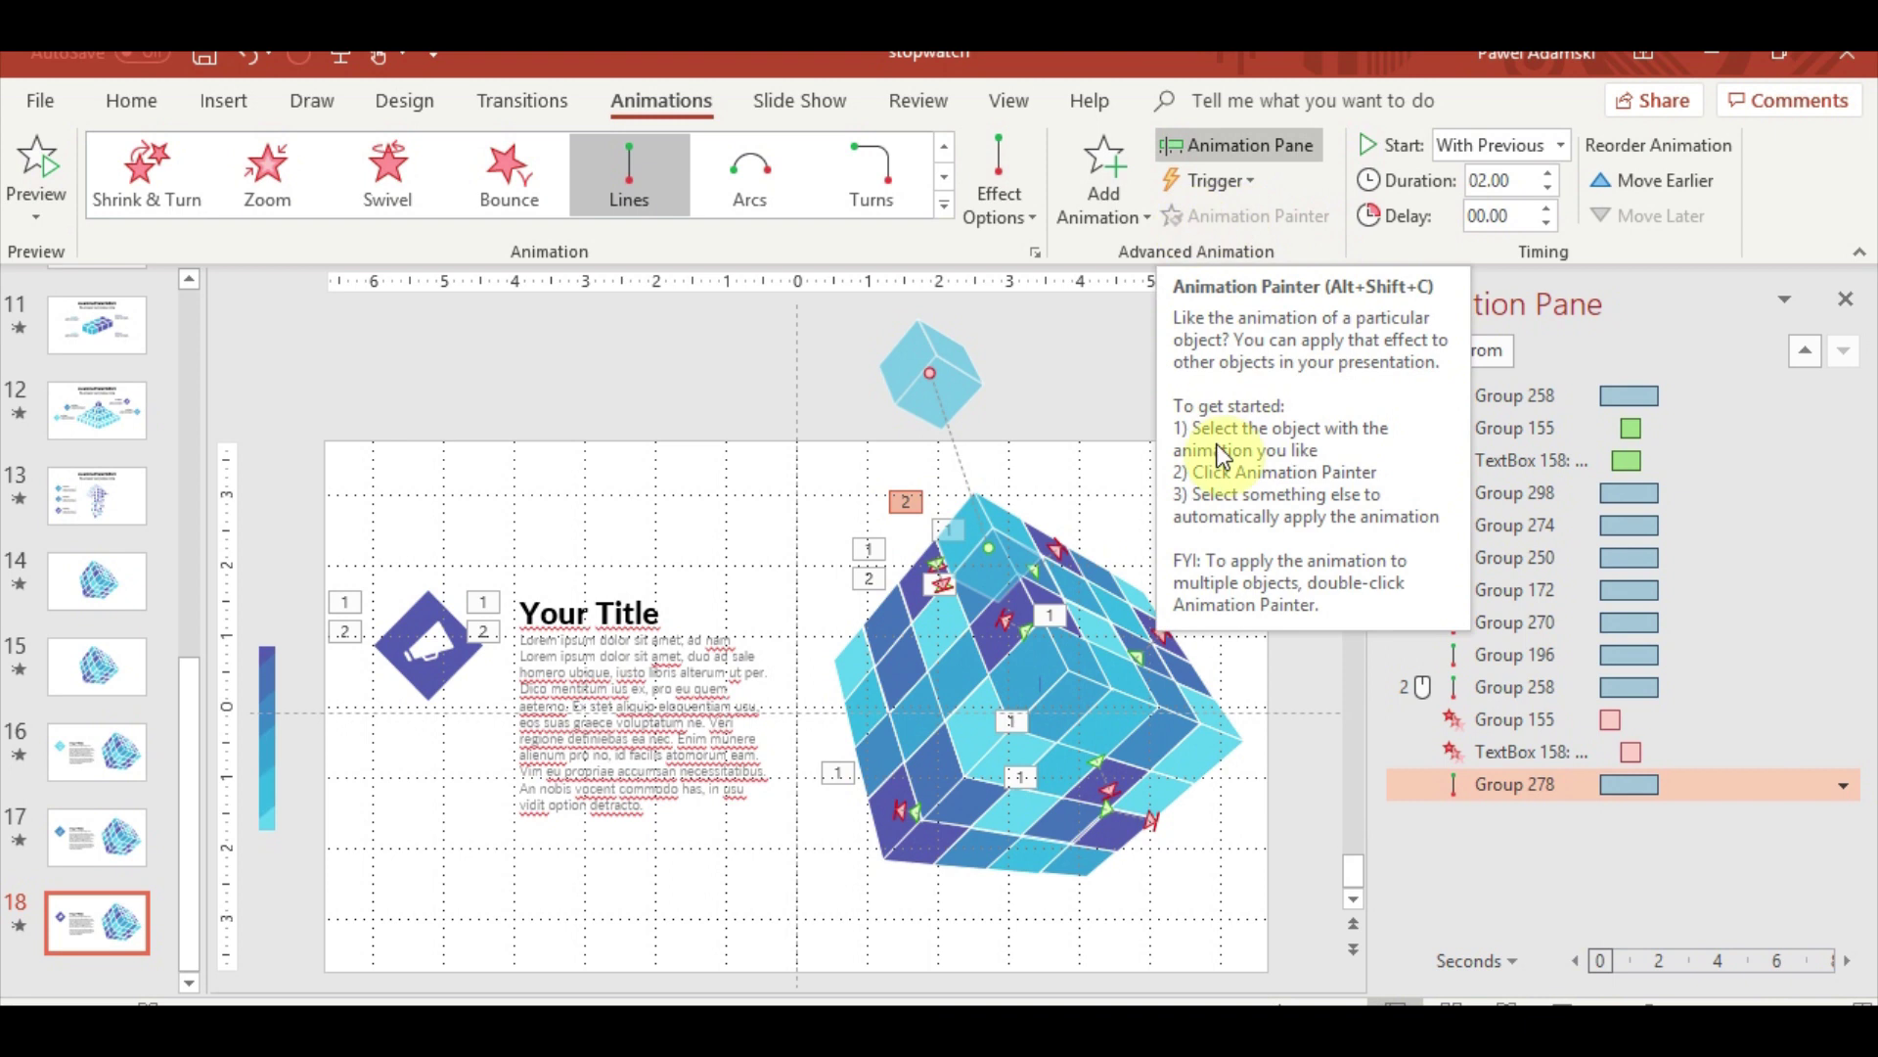
scroll(1003, 460, "down", 1)
Copy the motion path onto a piece at the cube's left and move its end above the slide
left_click(1003, 455)
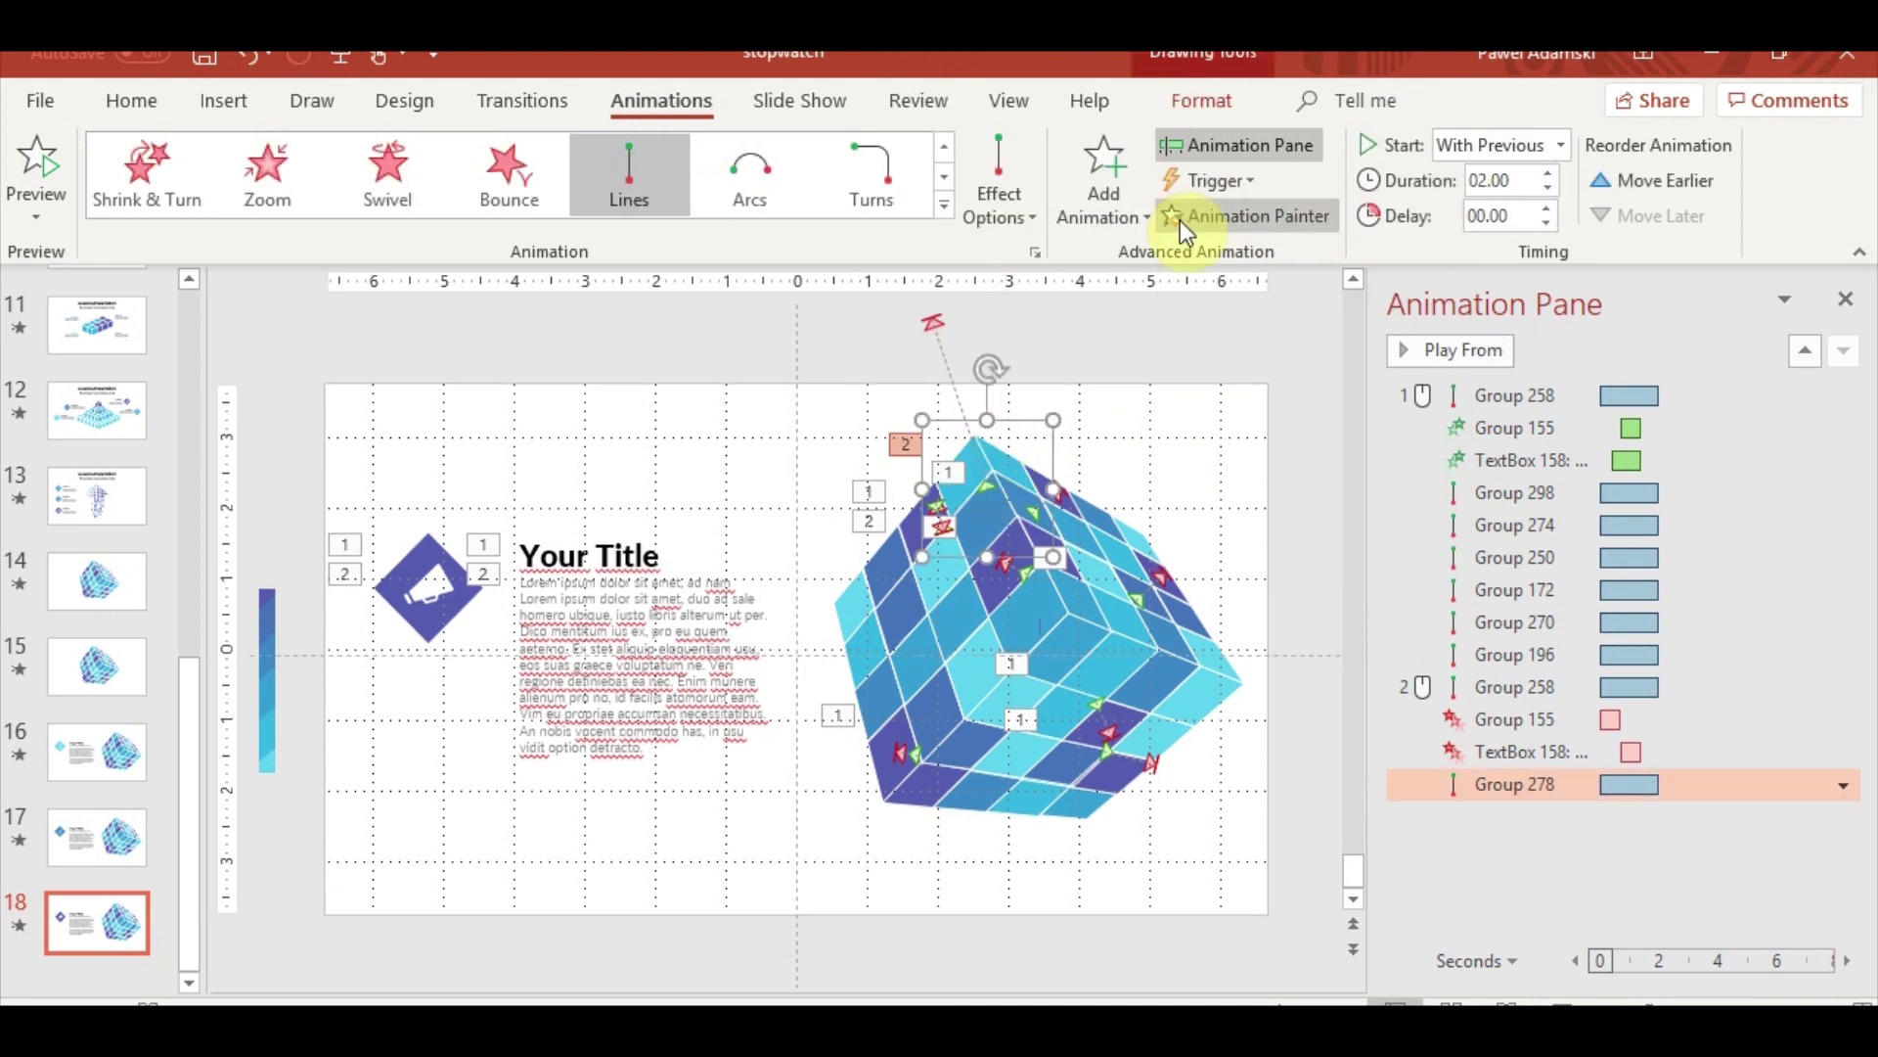
left_click(888, 560)
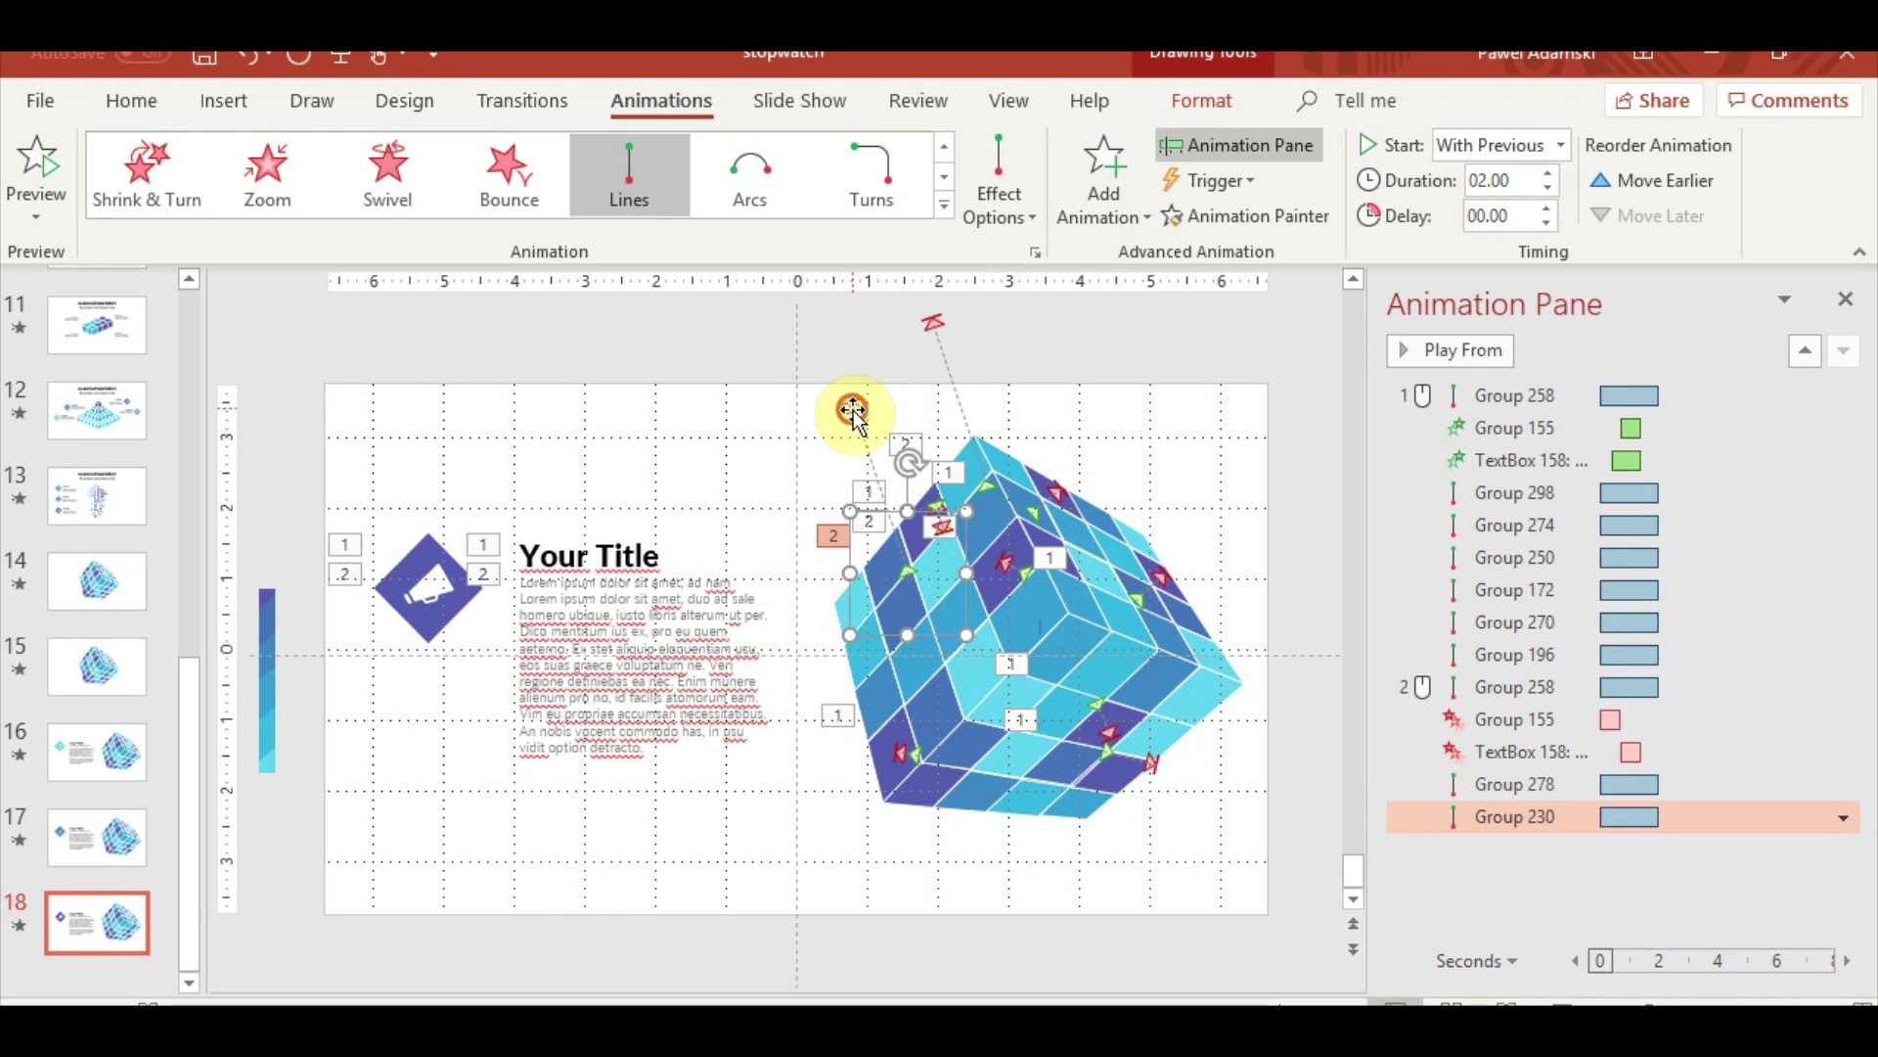
left_click_drag(853, 414, 810, 374)
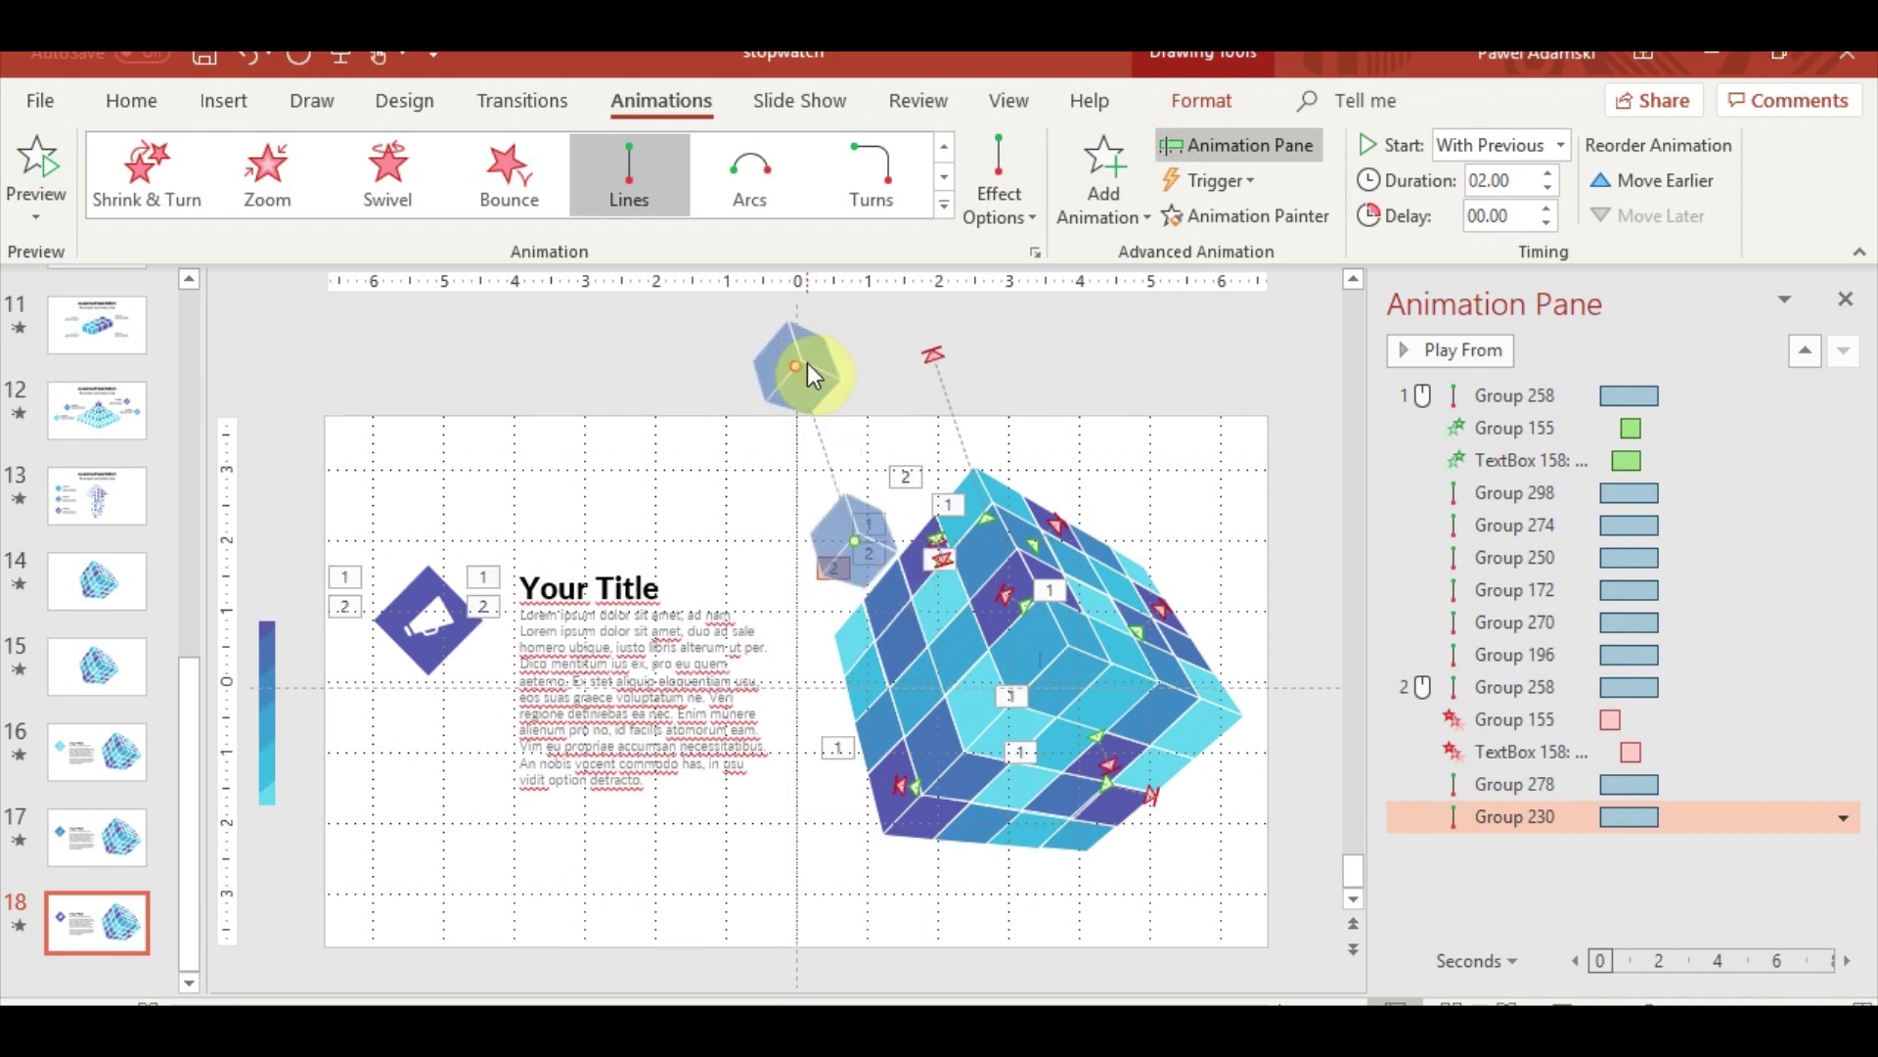
left_click_drag(807, 374, 830, 318)
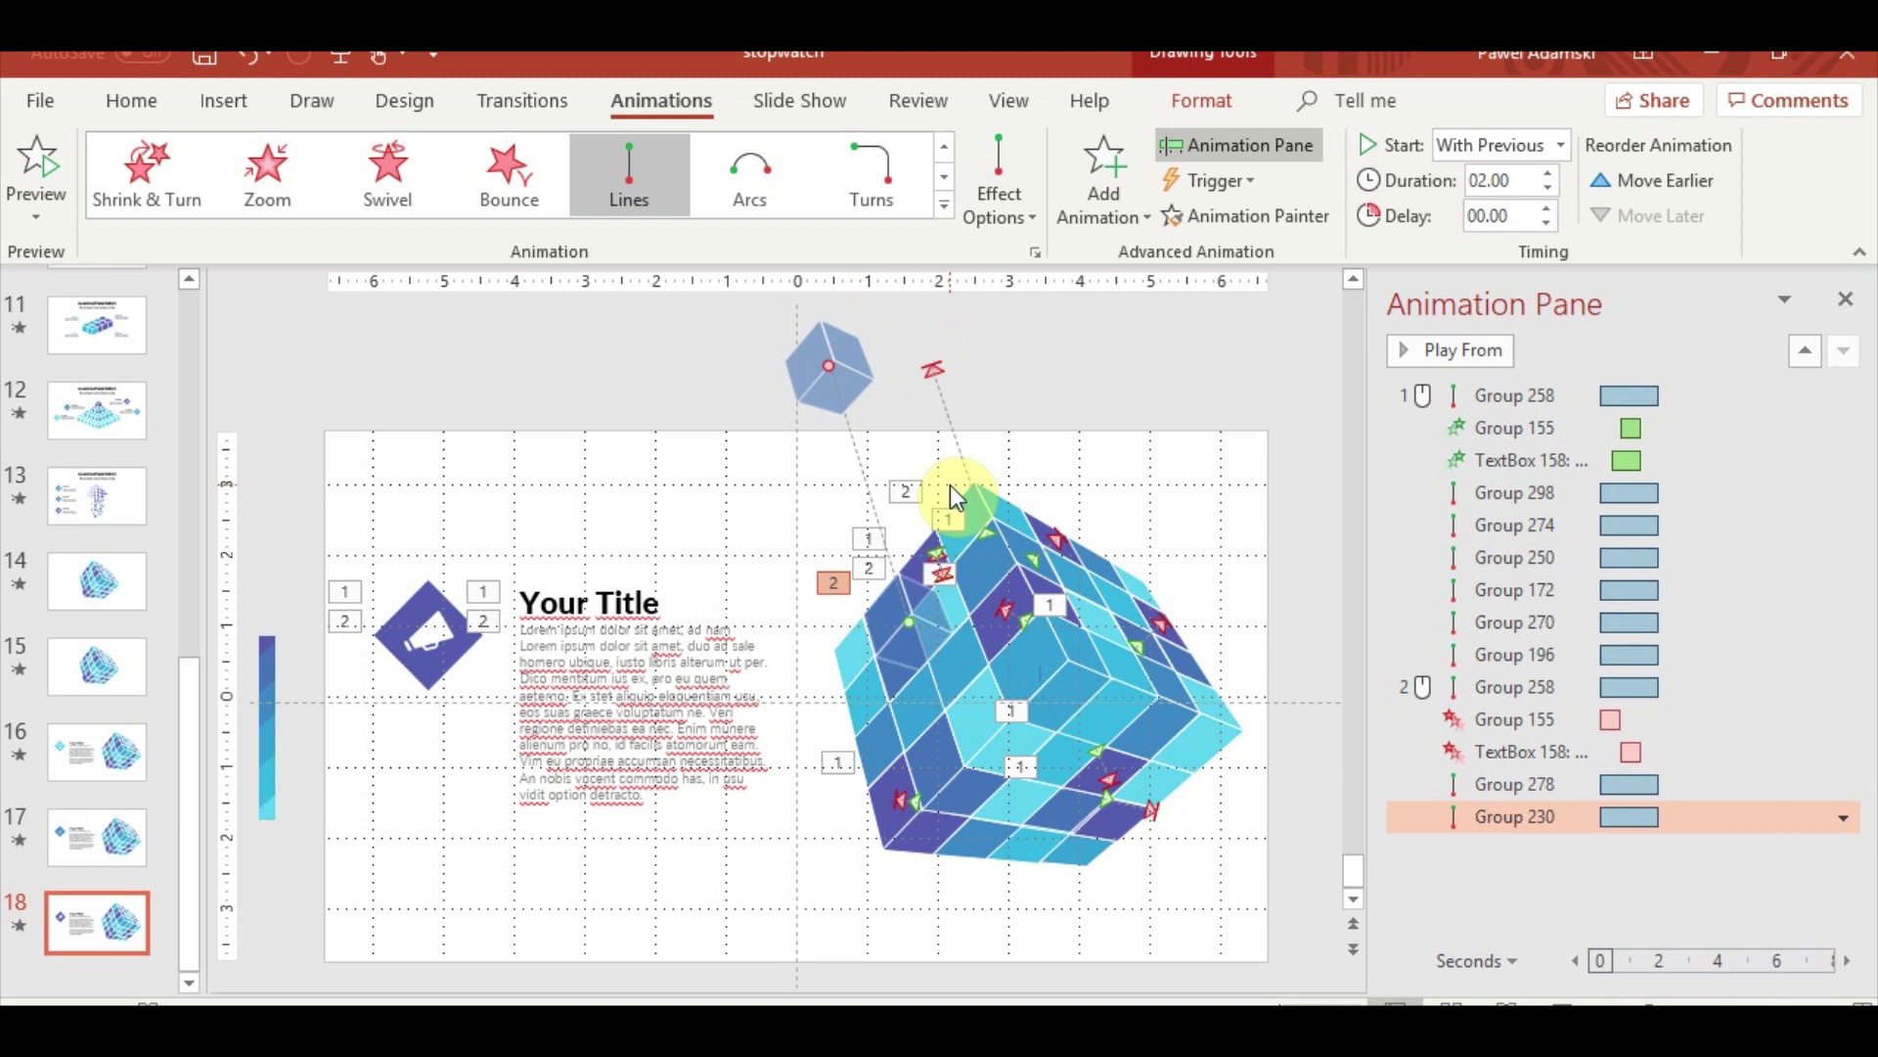
Copy the path onto another piece, aim its end up-left, and nudge Group 230's end left
left_click(1209, 216)
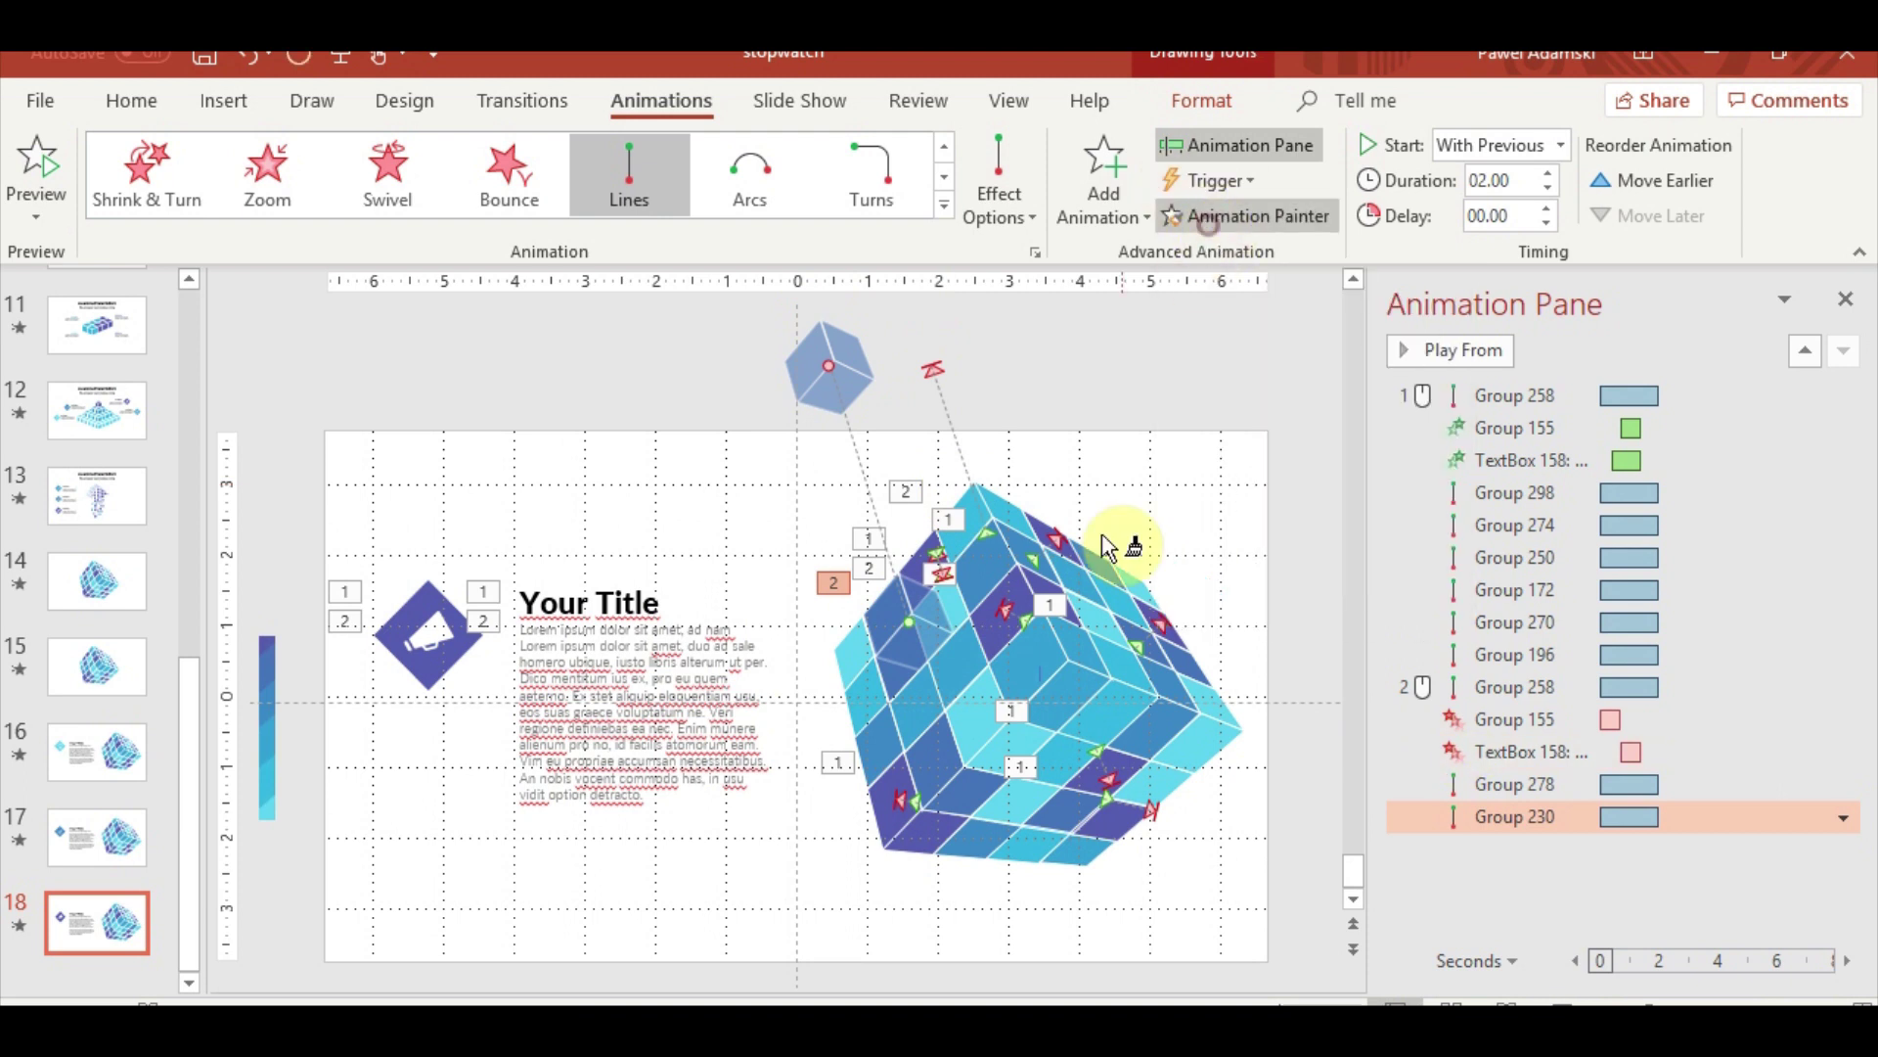
left_click(885, 665)
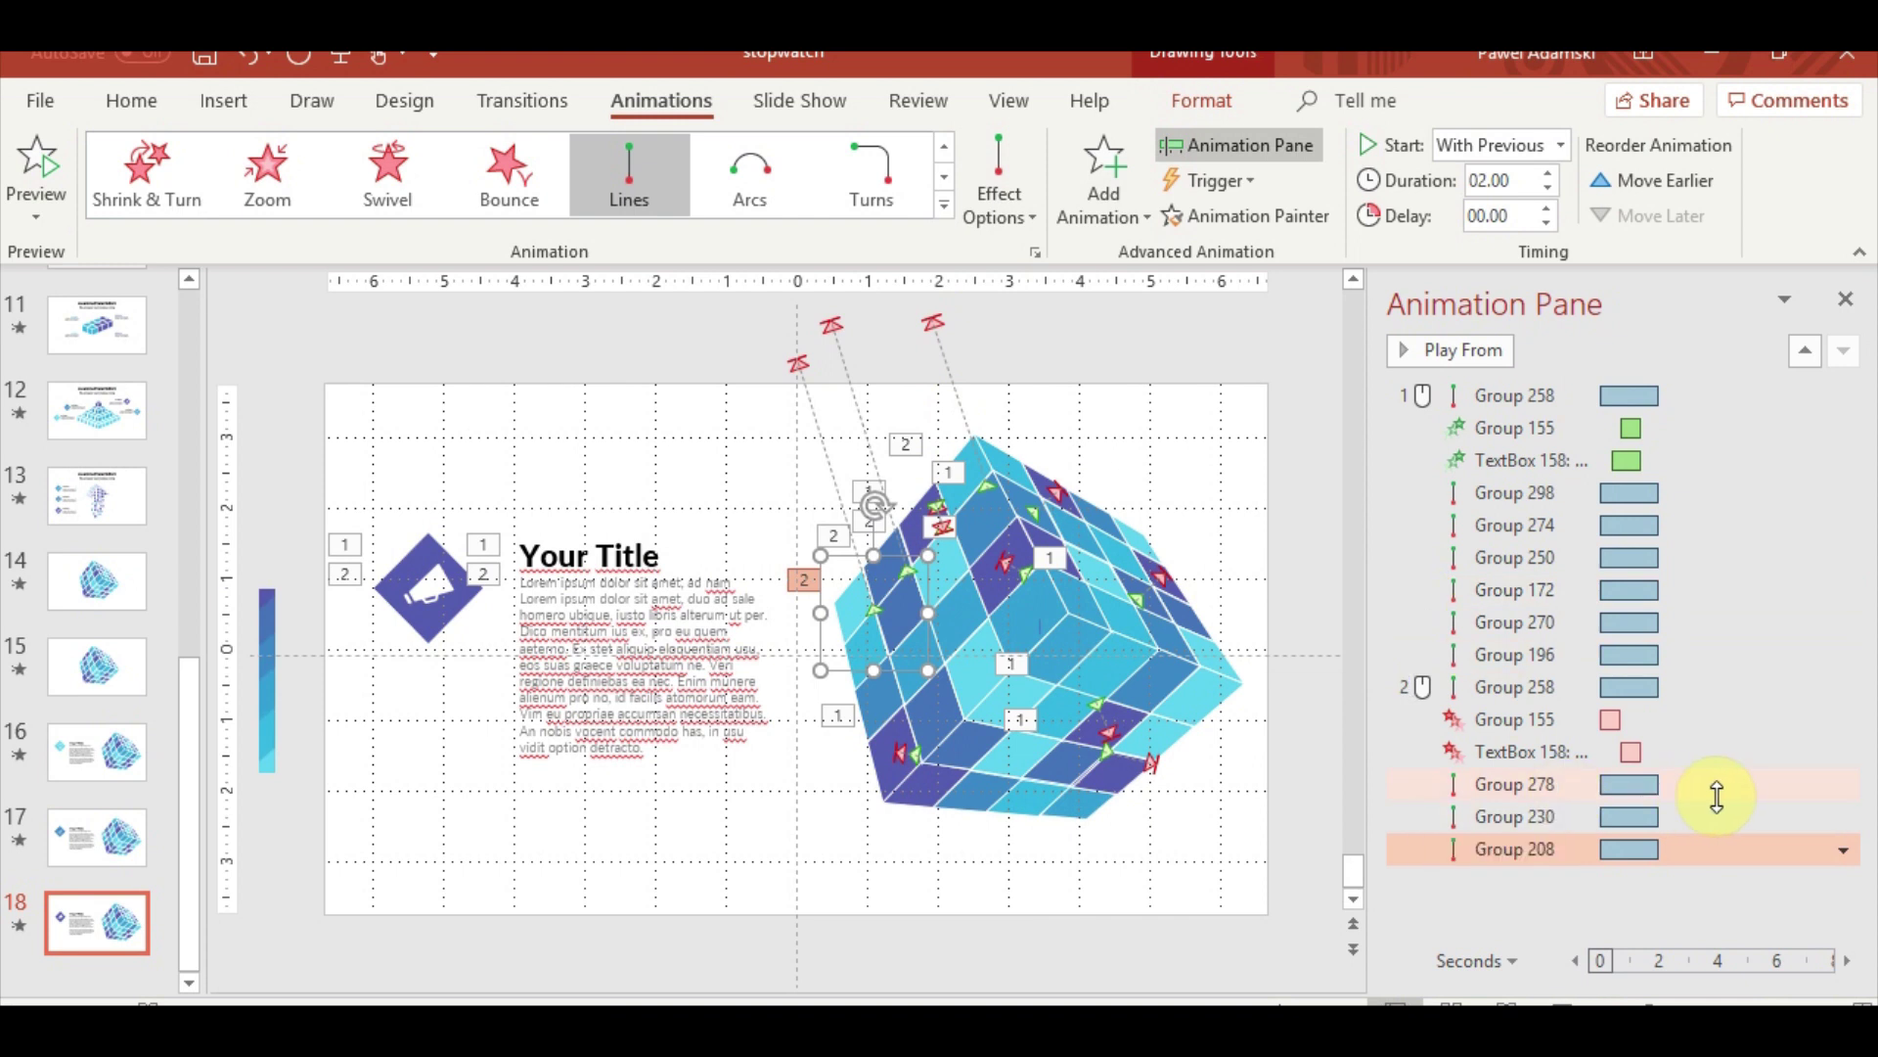
left_click(797, 362)
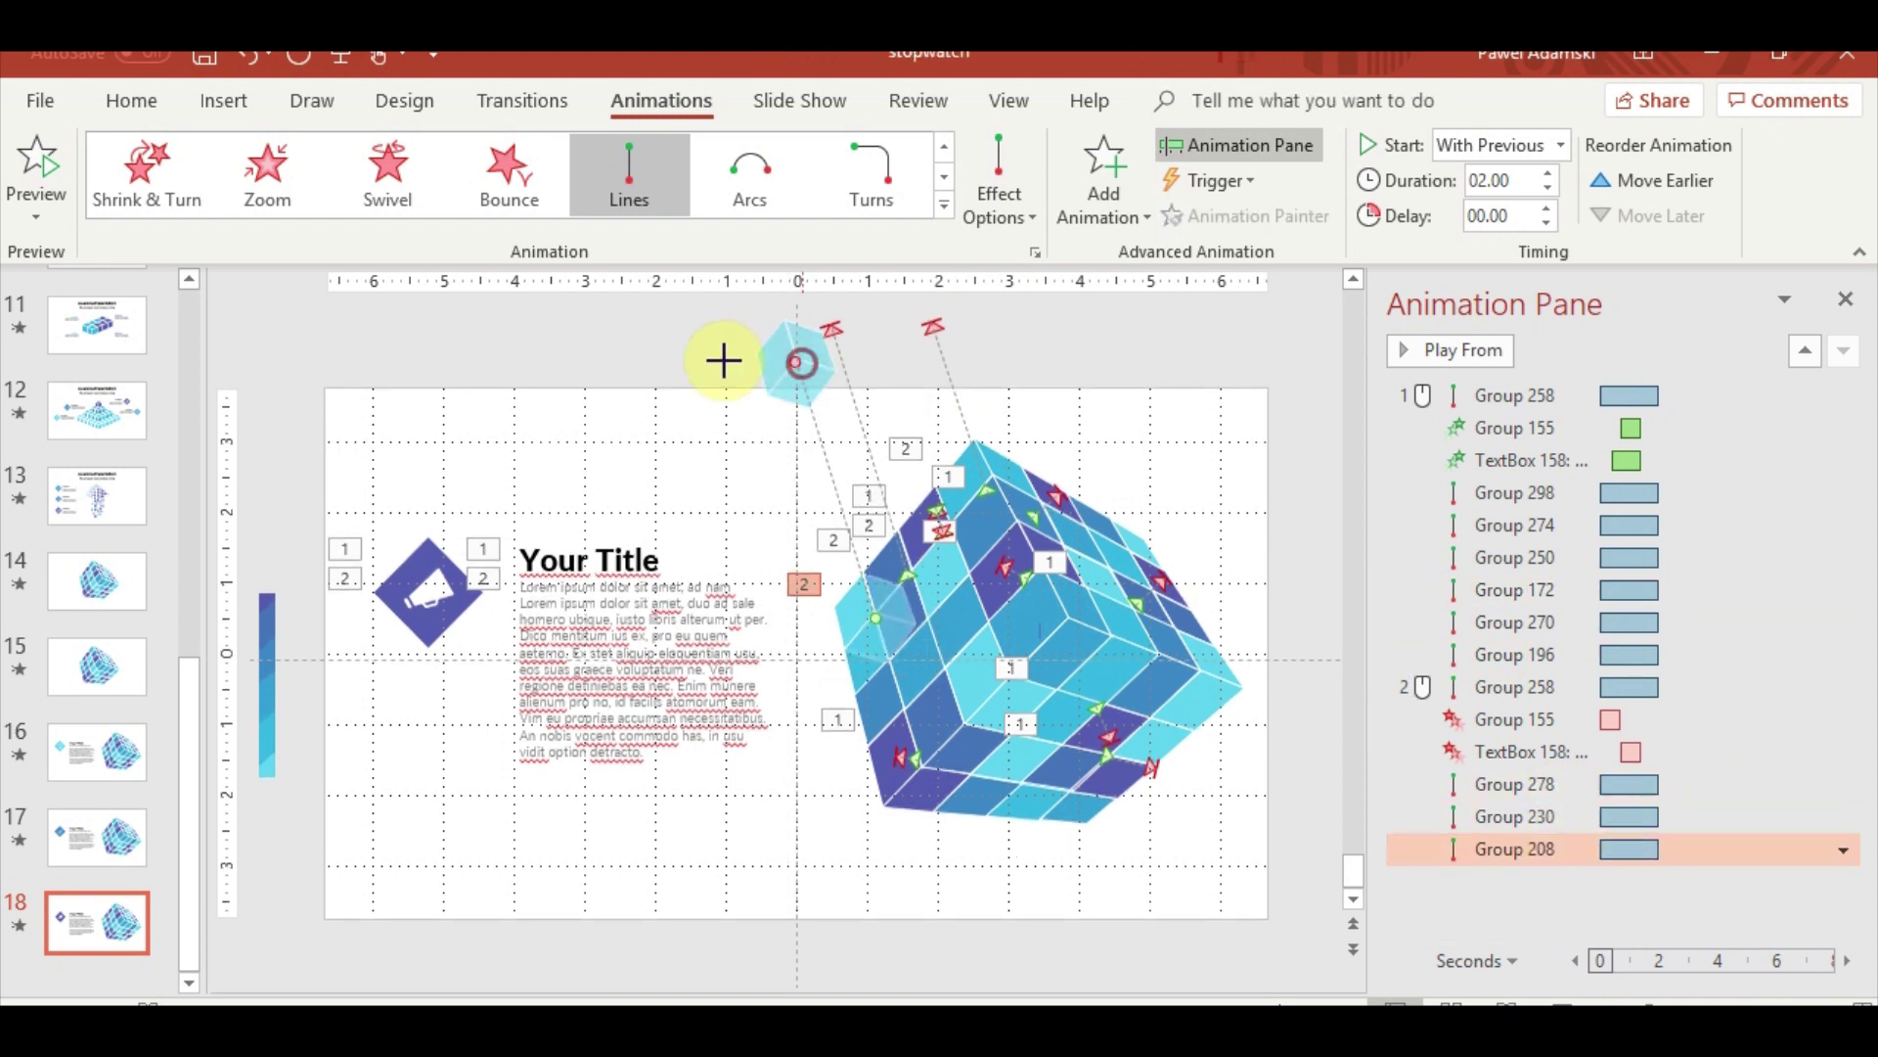
left_click_drag(724, 360, 591, 320)
left_click_drag(831, 370, 778, 360)
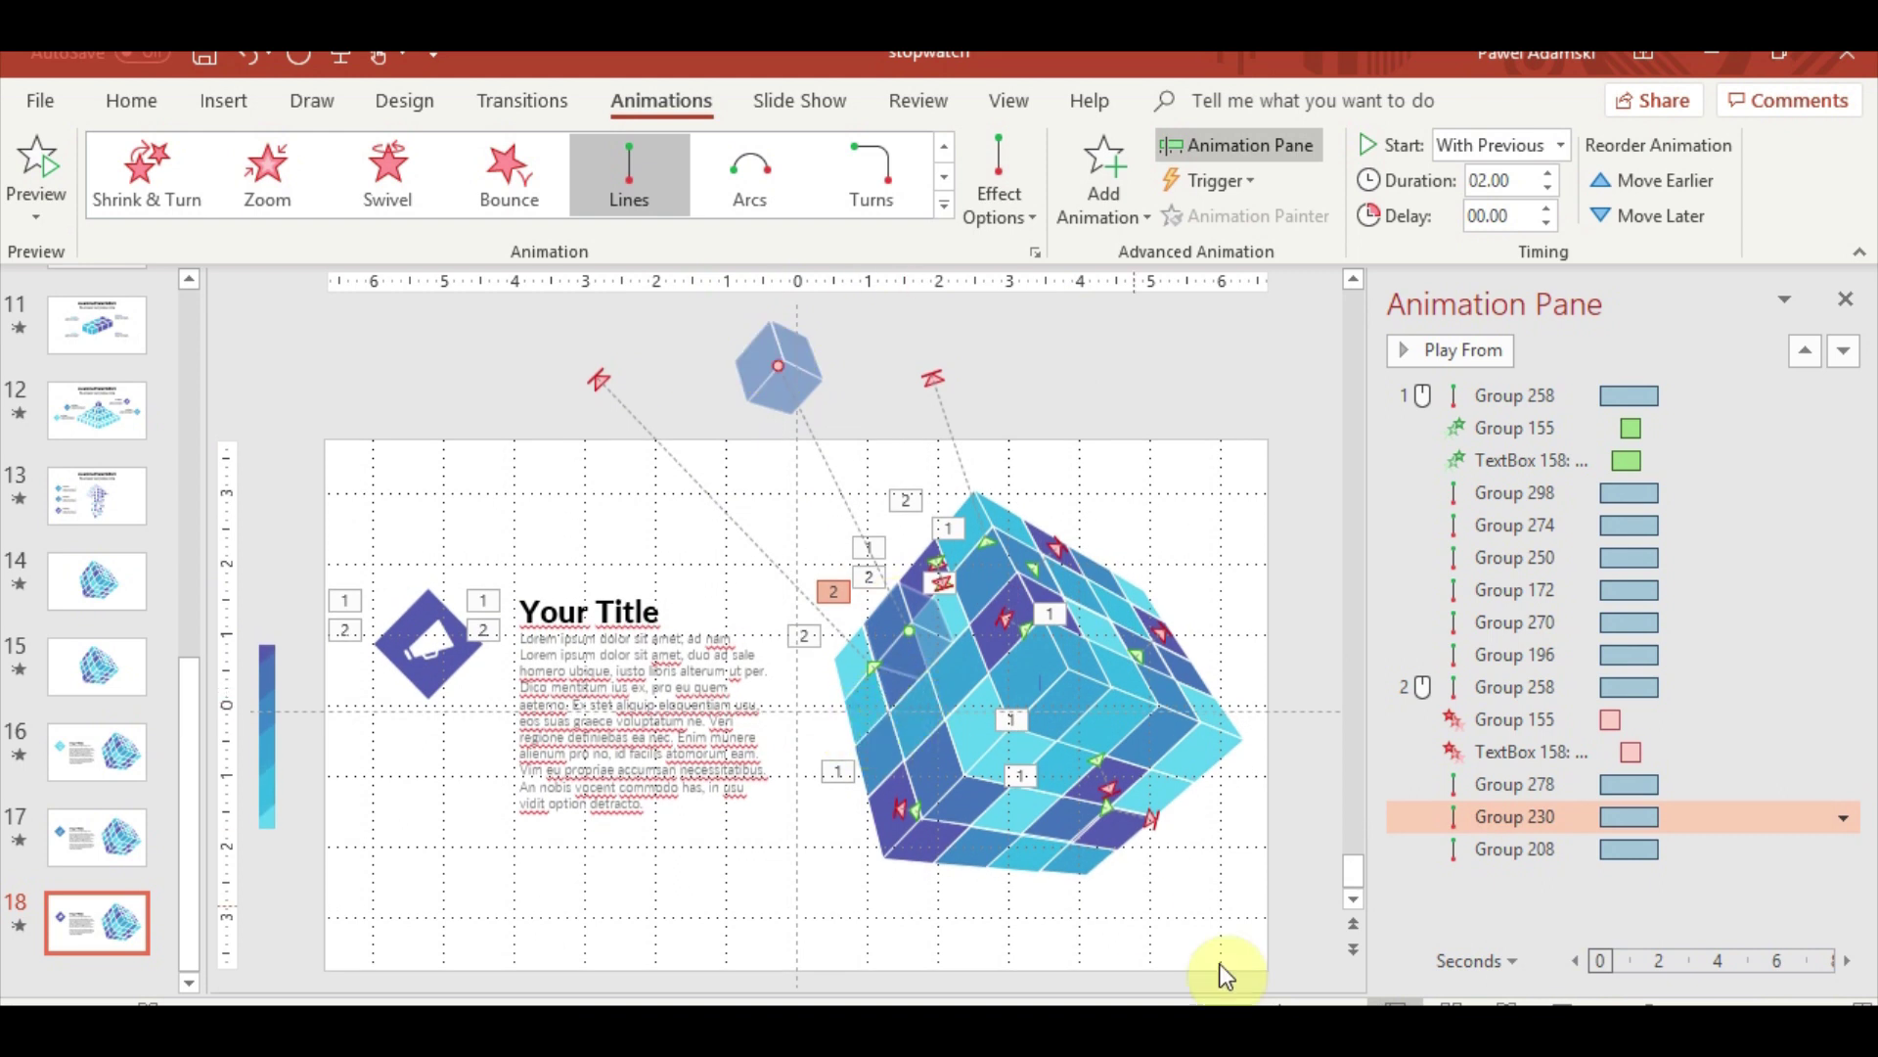
Copy the path onto Group 208 on the cube's left, send its end far left, and play the slideshow
left_click(1523, 847)
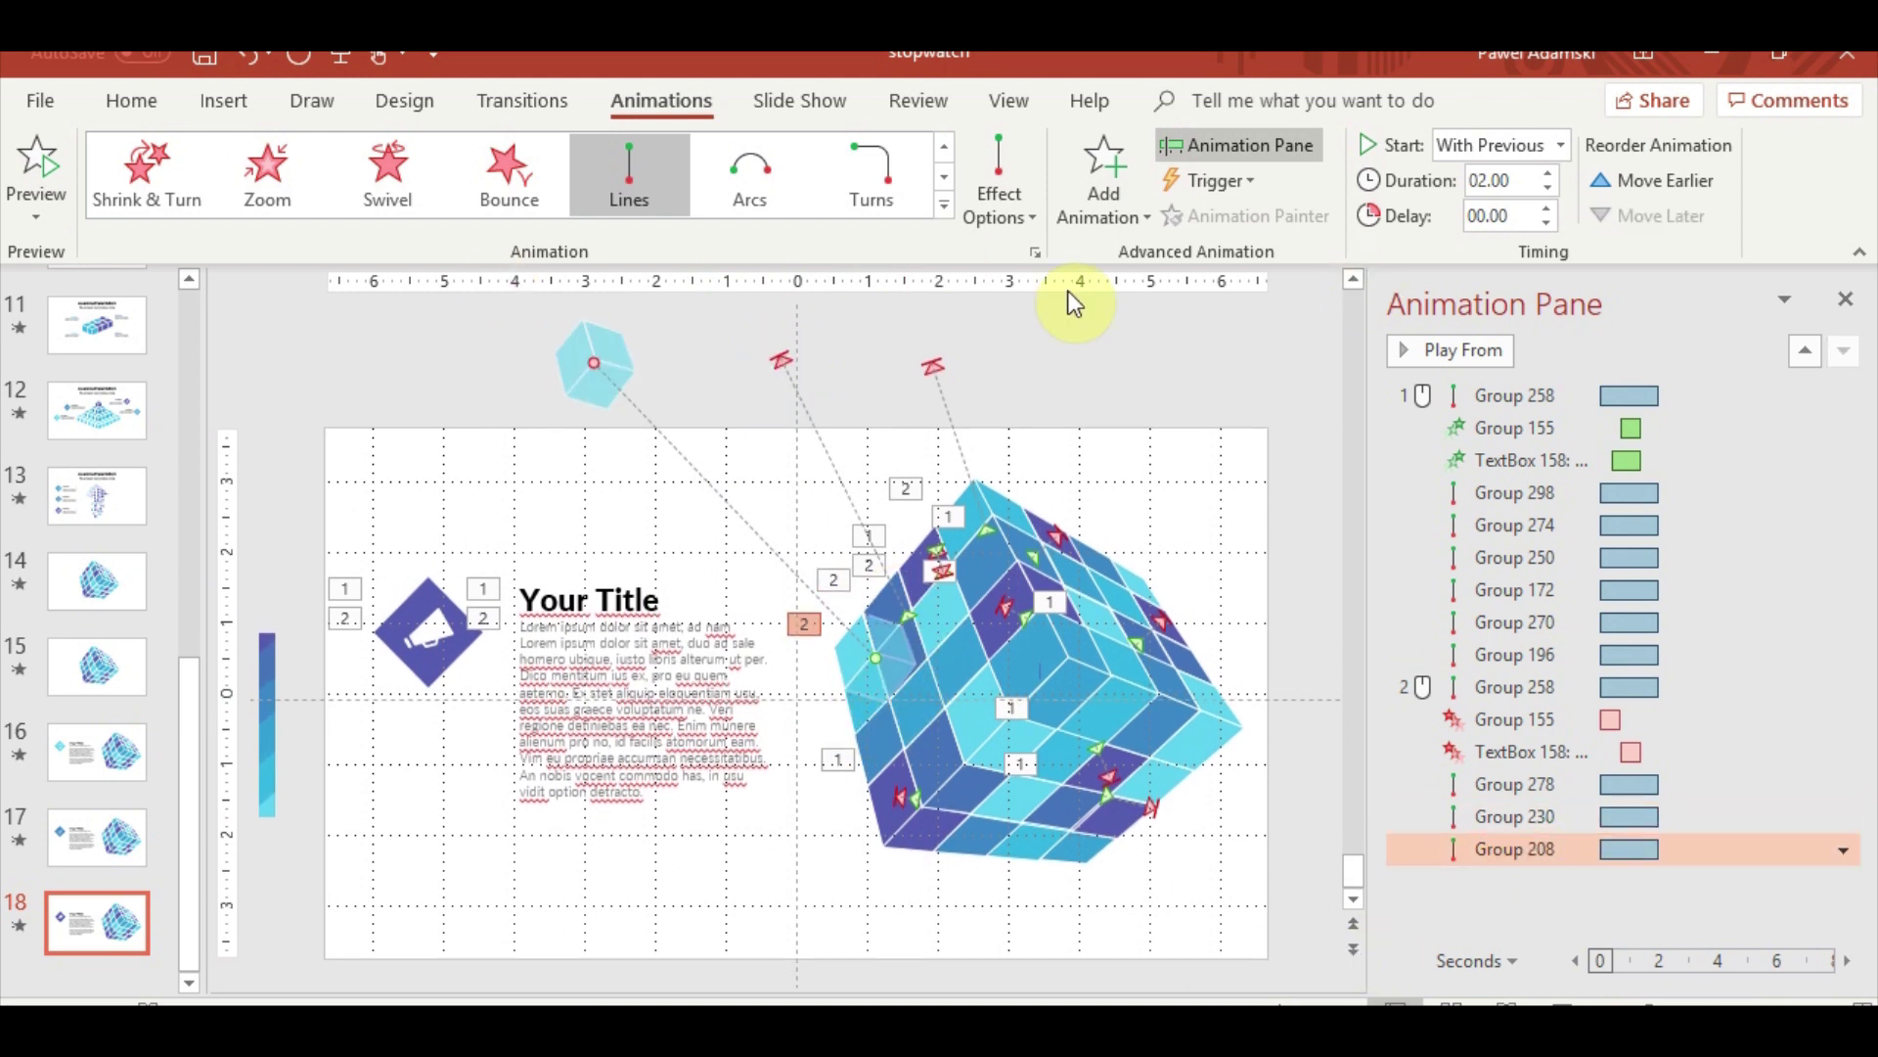
left_click(871, 651)
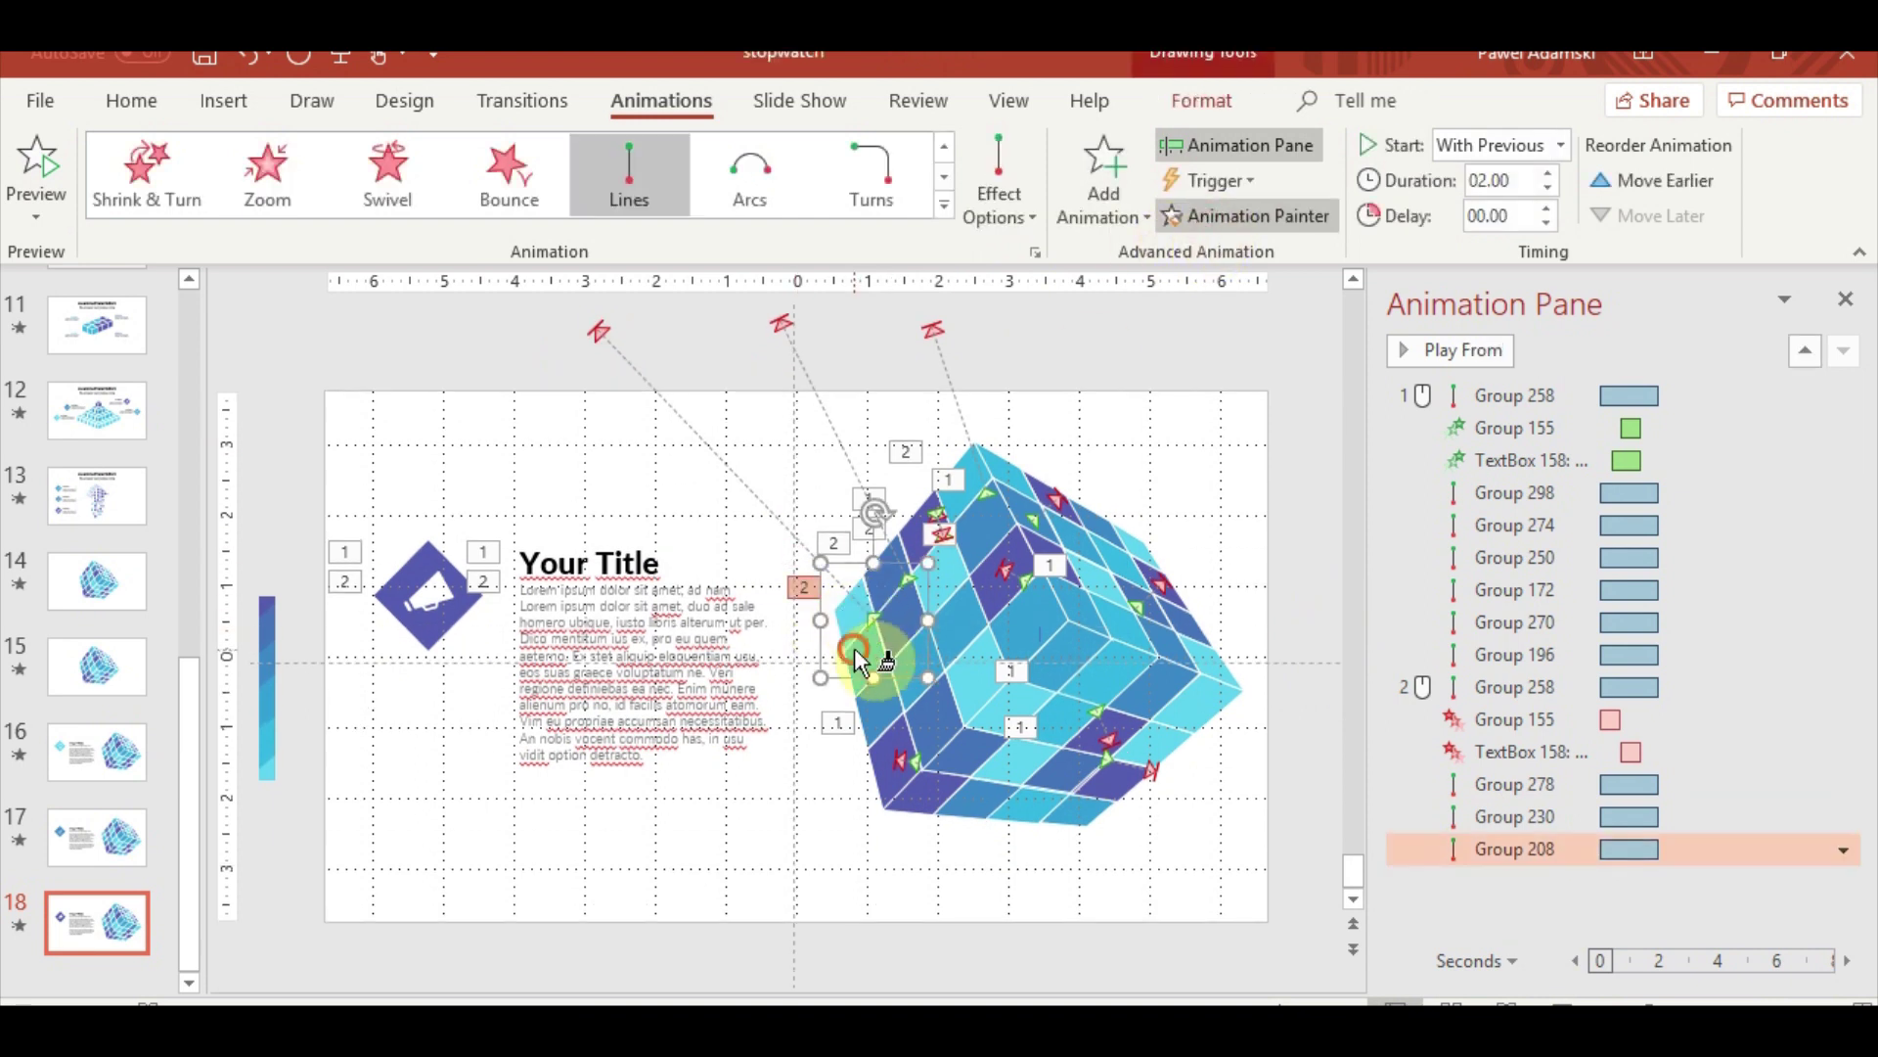
left_click(854, 647)
mouse_move(622, 369)
left_mouse_down()
mouse_move(305, 423)
mouse_move(262, 475)
left_mouse_up()
left_click(1568, 1003)
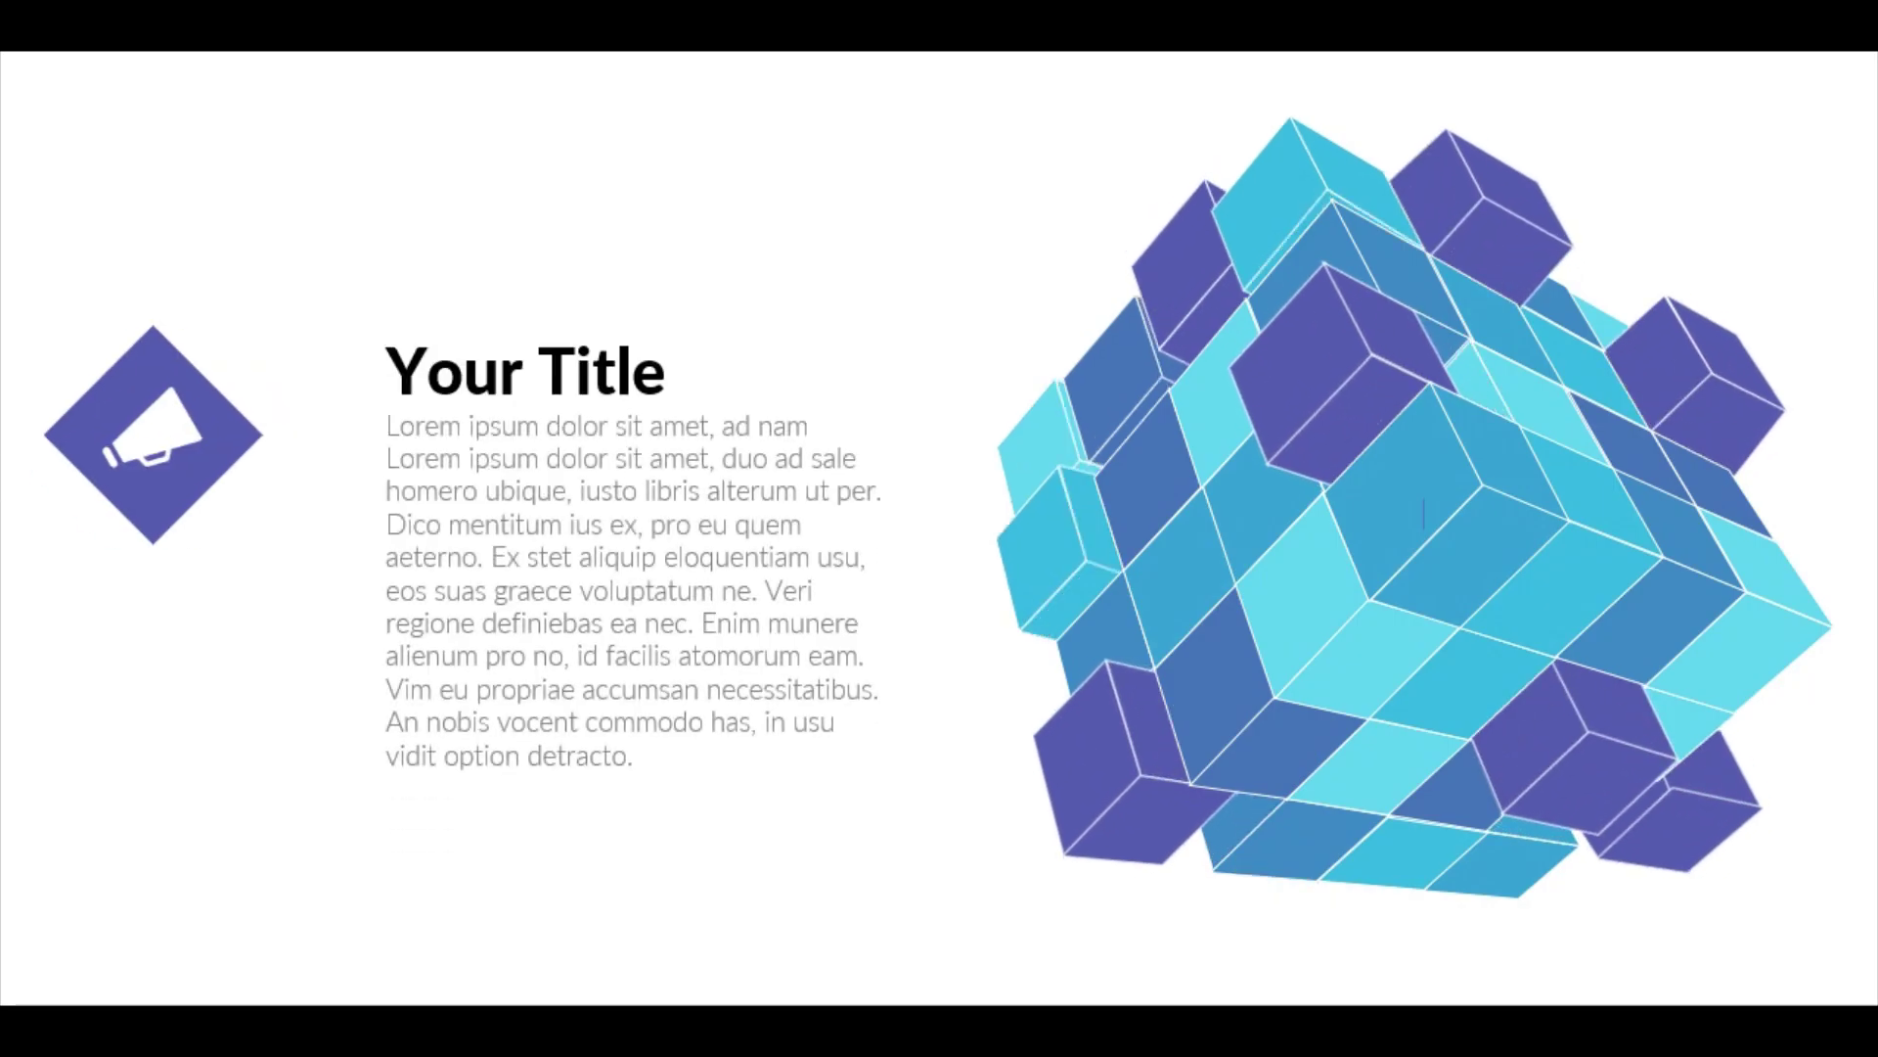
Copy the line motion onto another cube piece and move its path end to the slide's upper left
left_click(1152, 842)
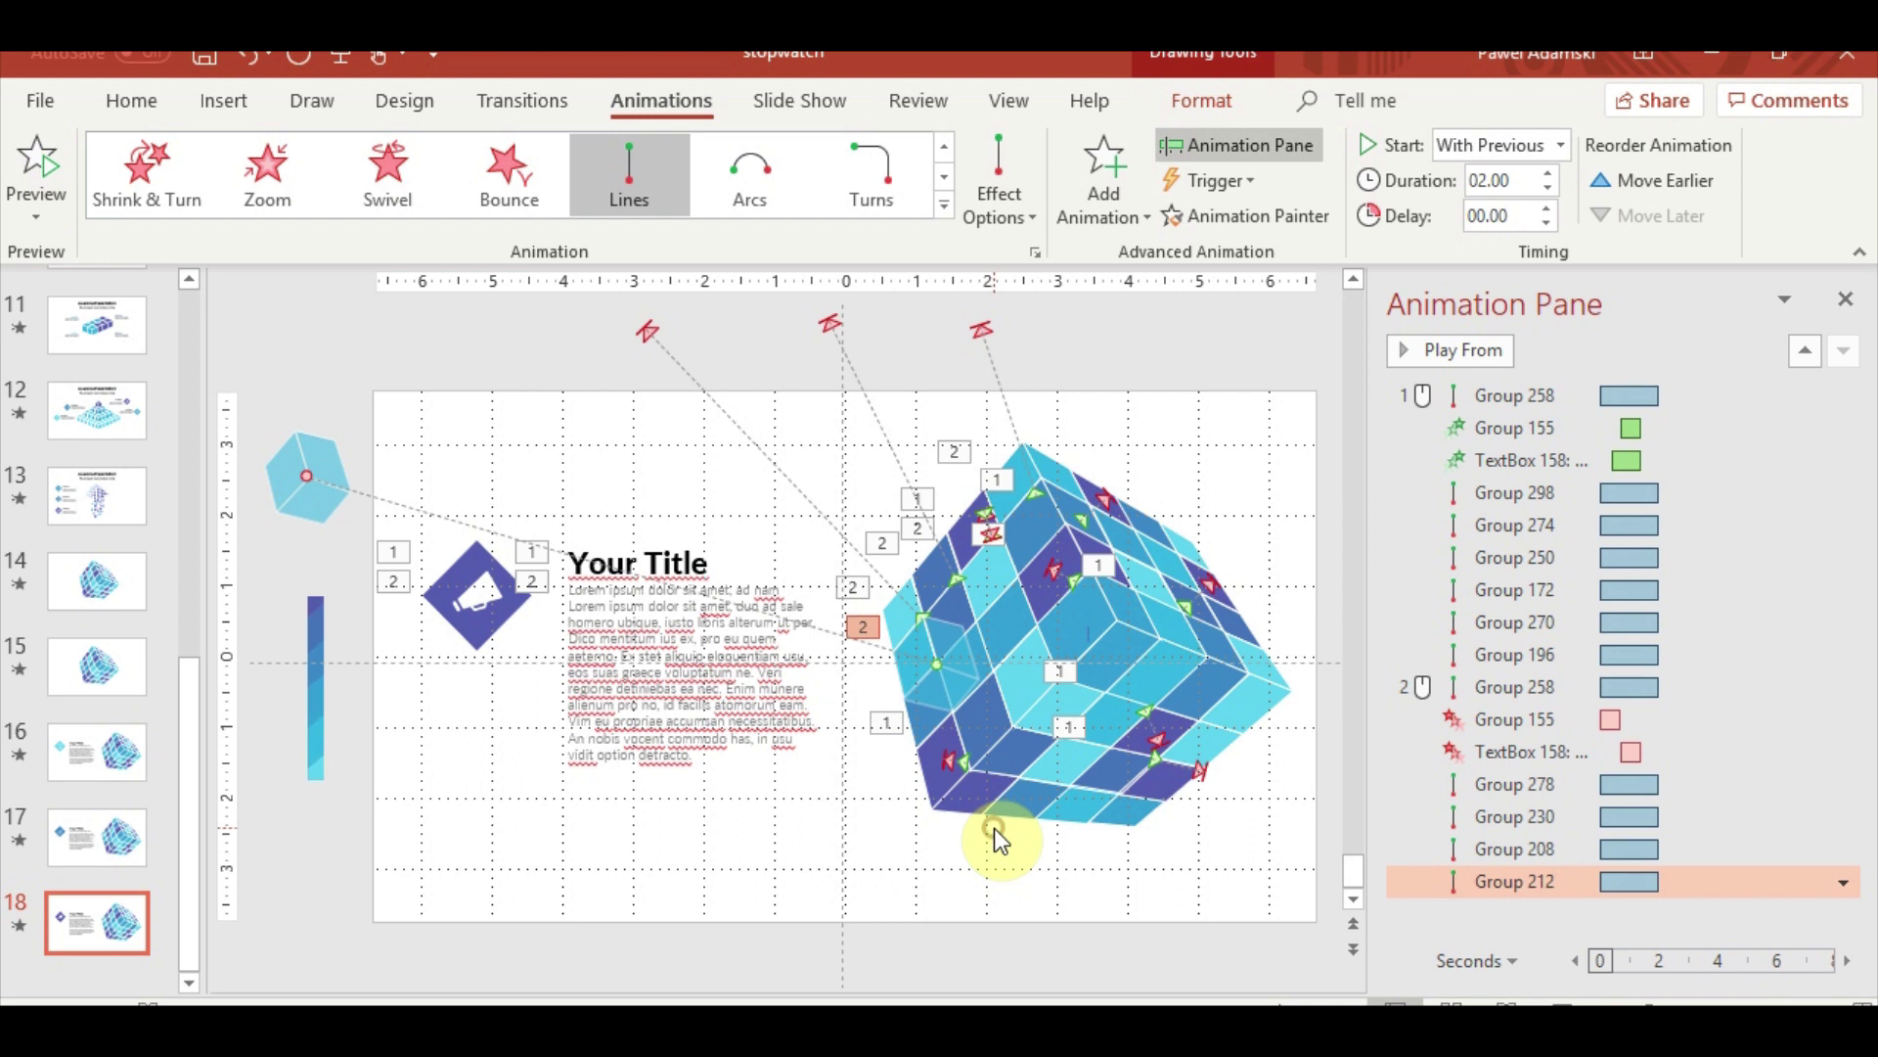
left_click(902, 661)
left_click(868, 637)
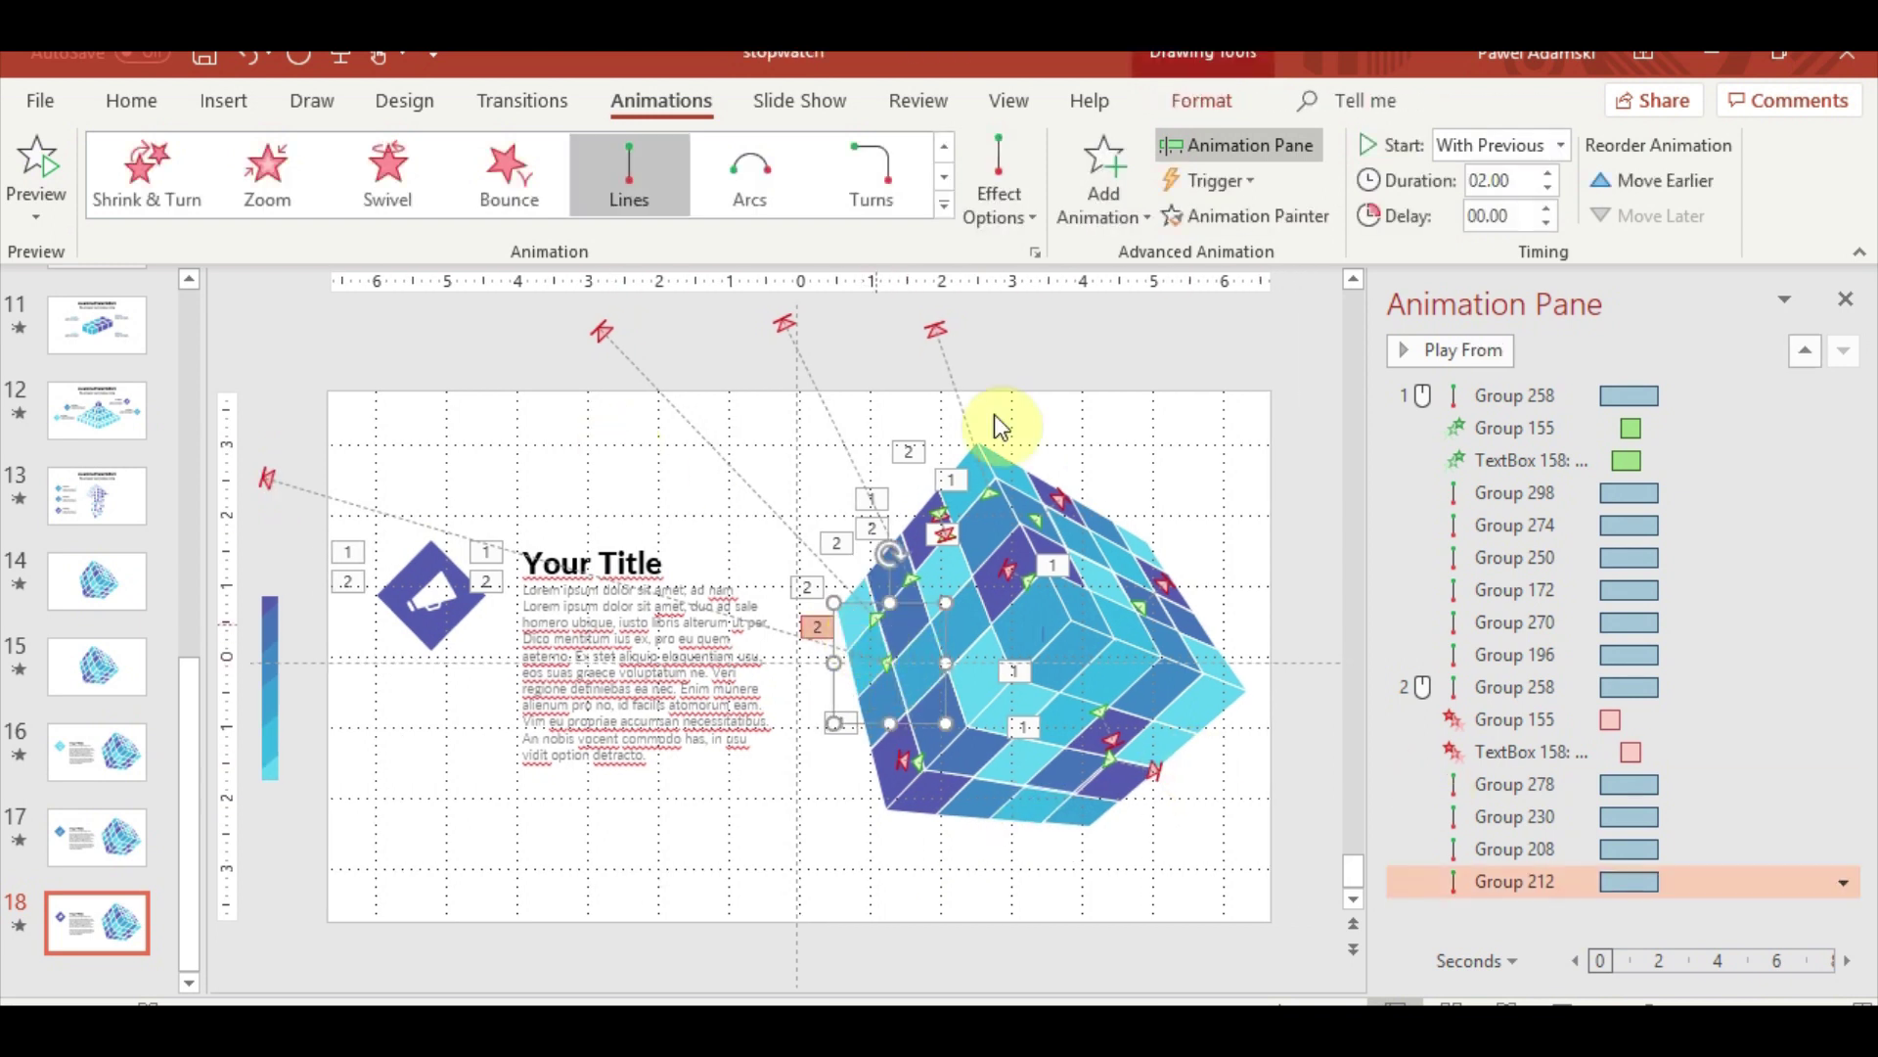
left_click(1203, 217)
left_click(973, 613)
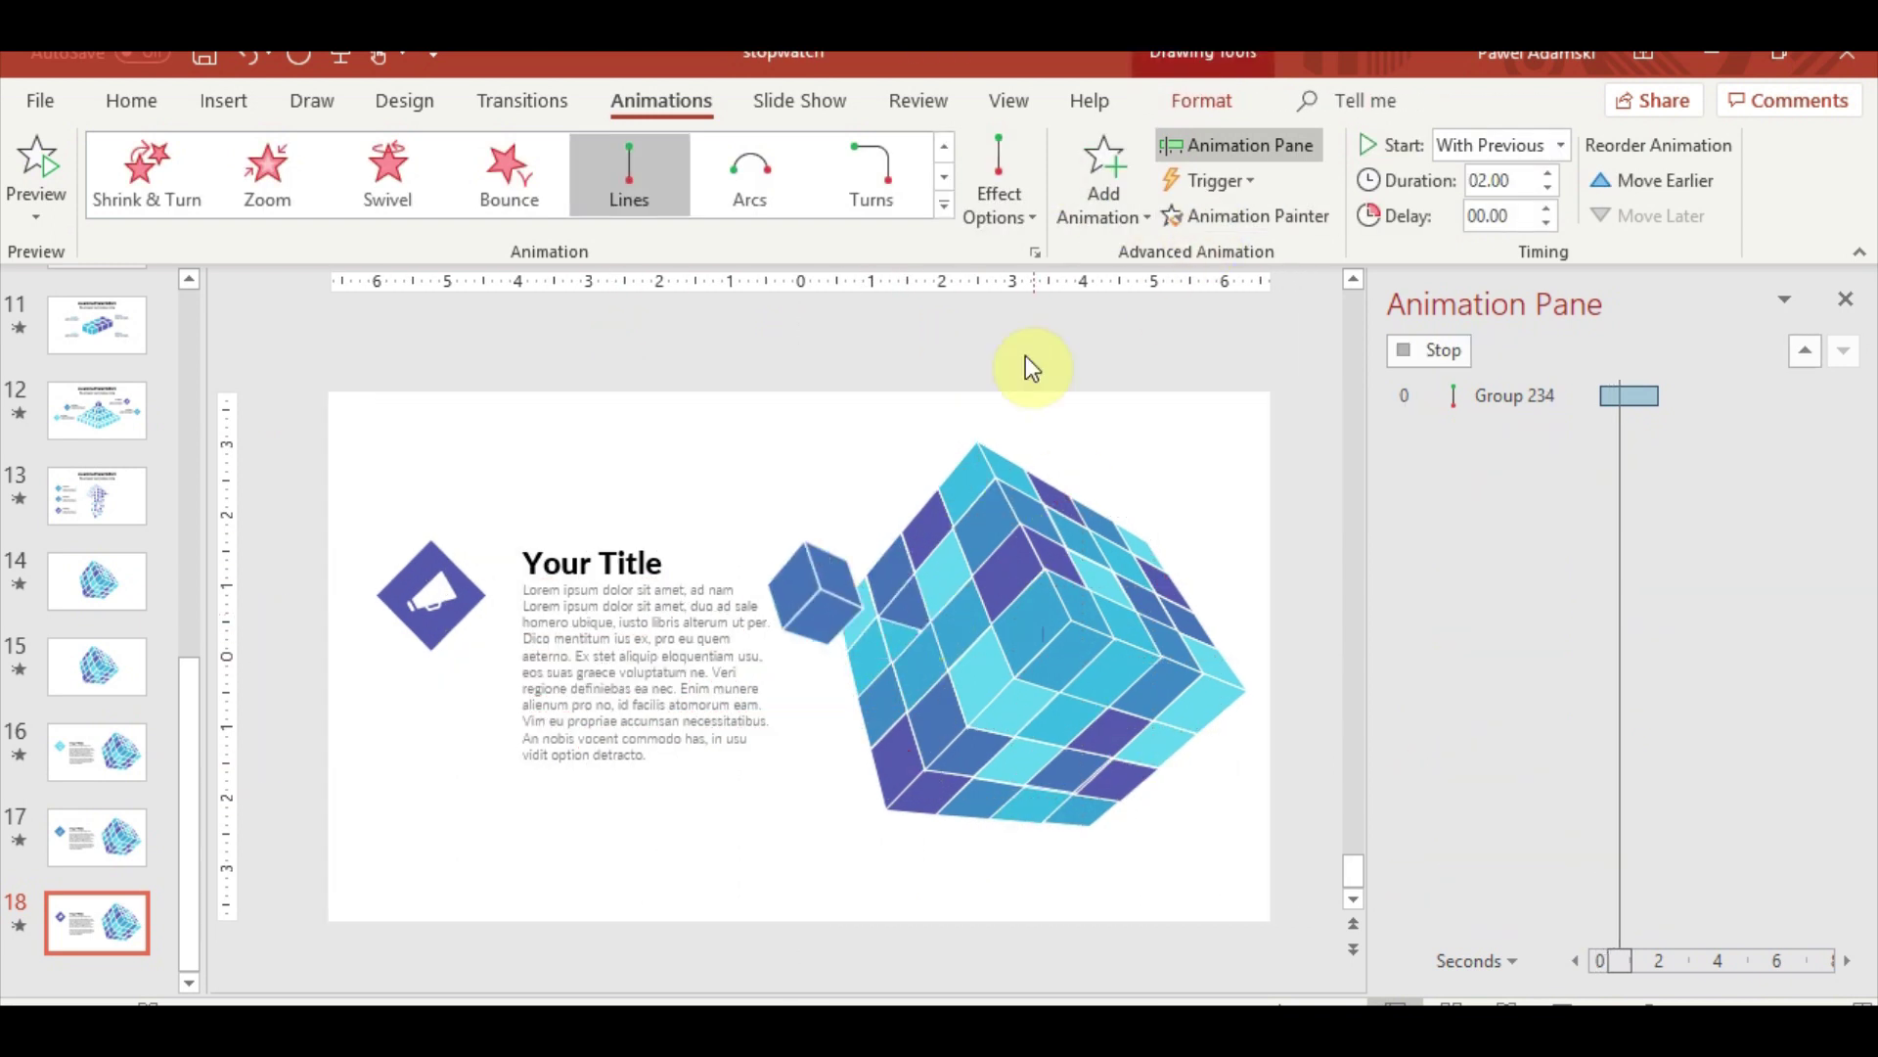
left_click(302, 442)
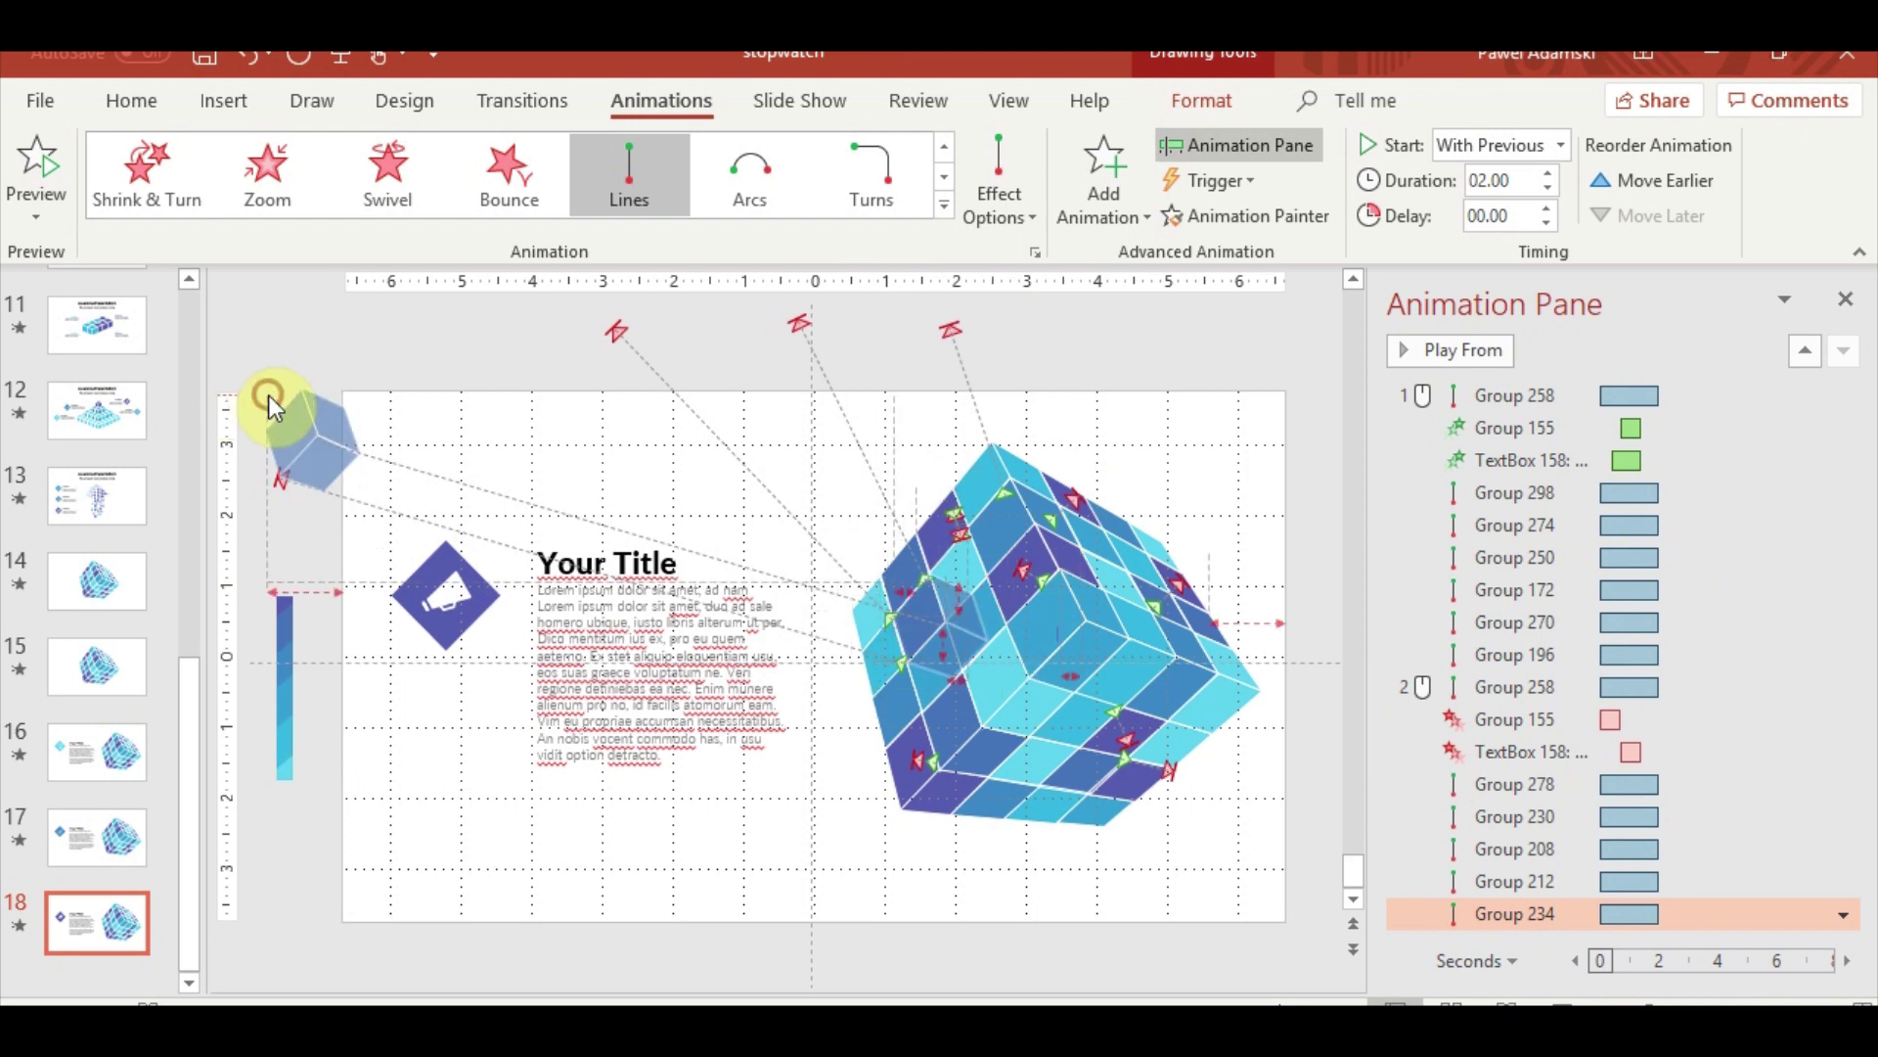
left_click_drag(279, 407, 295, 344)
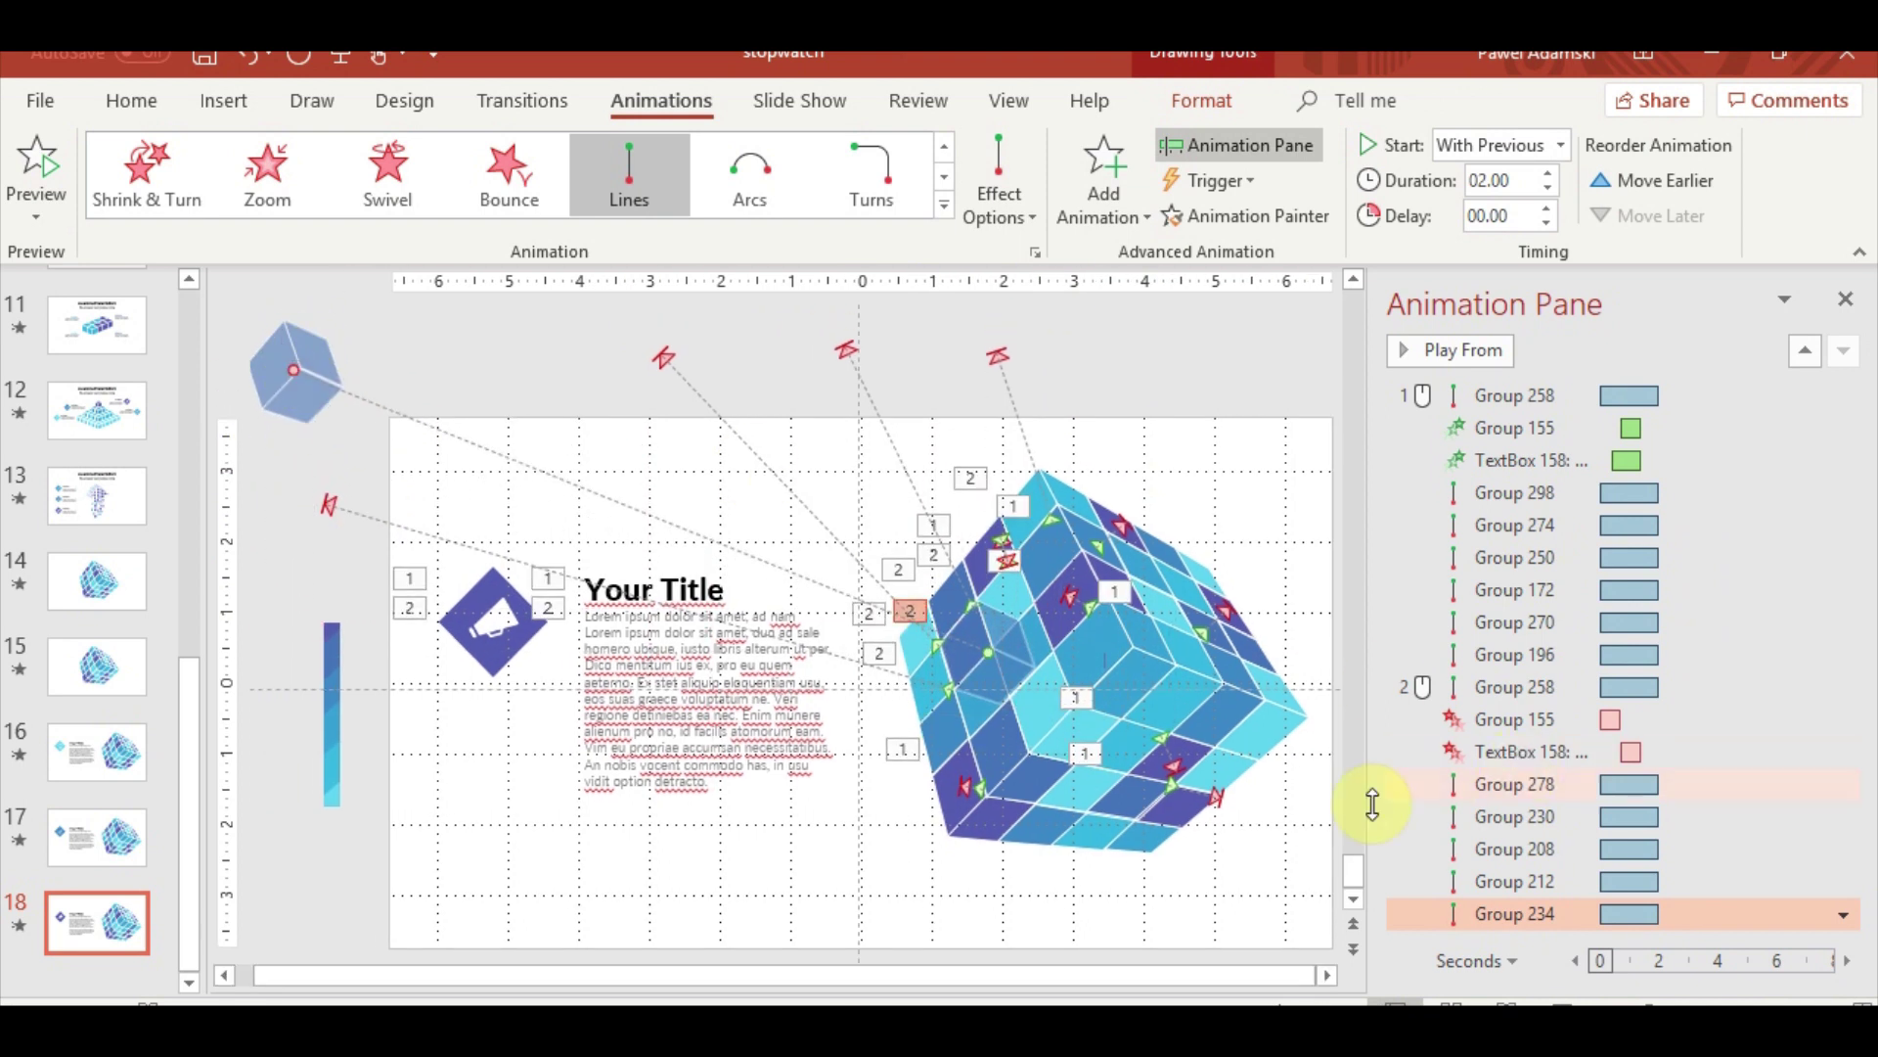
Copy the line animation onto more cube pieces, moving one path end outward above the cube
left_click(930, 598)
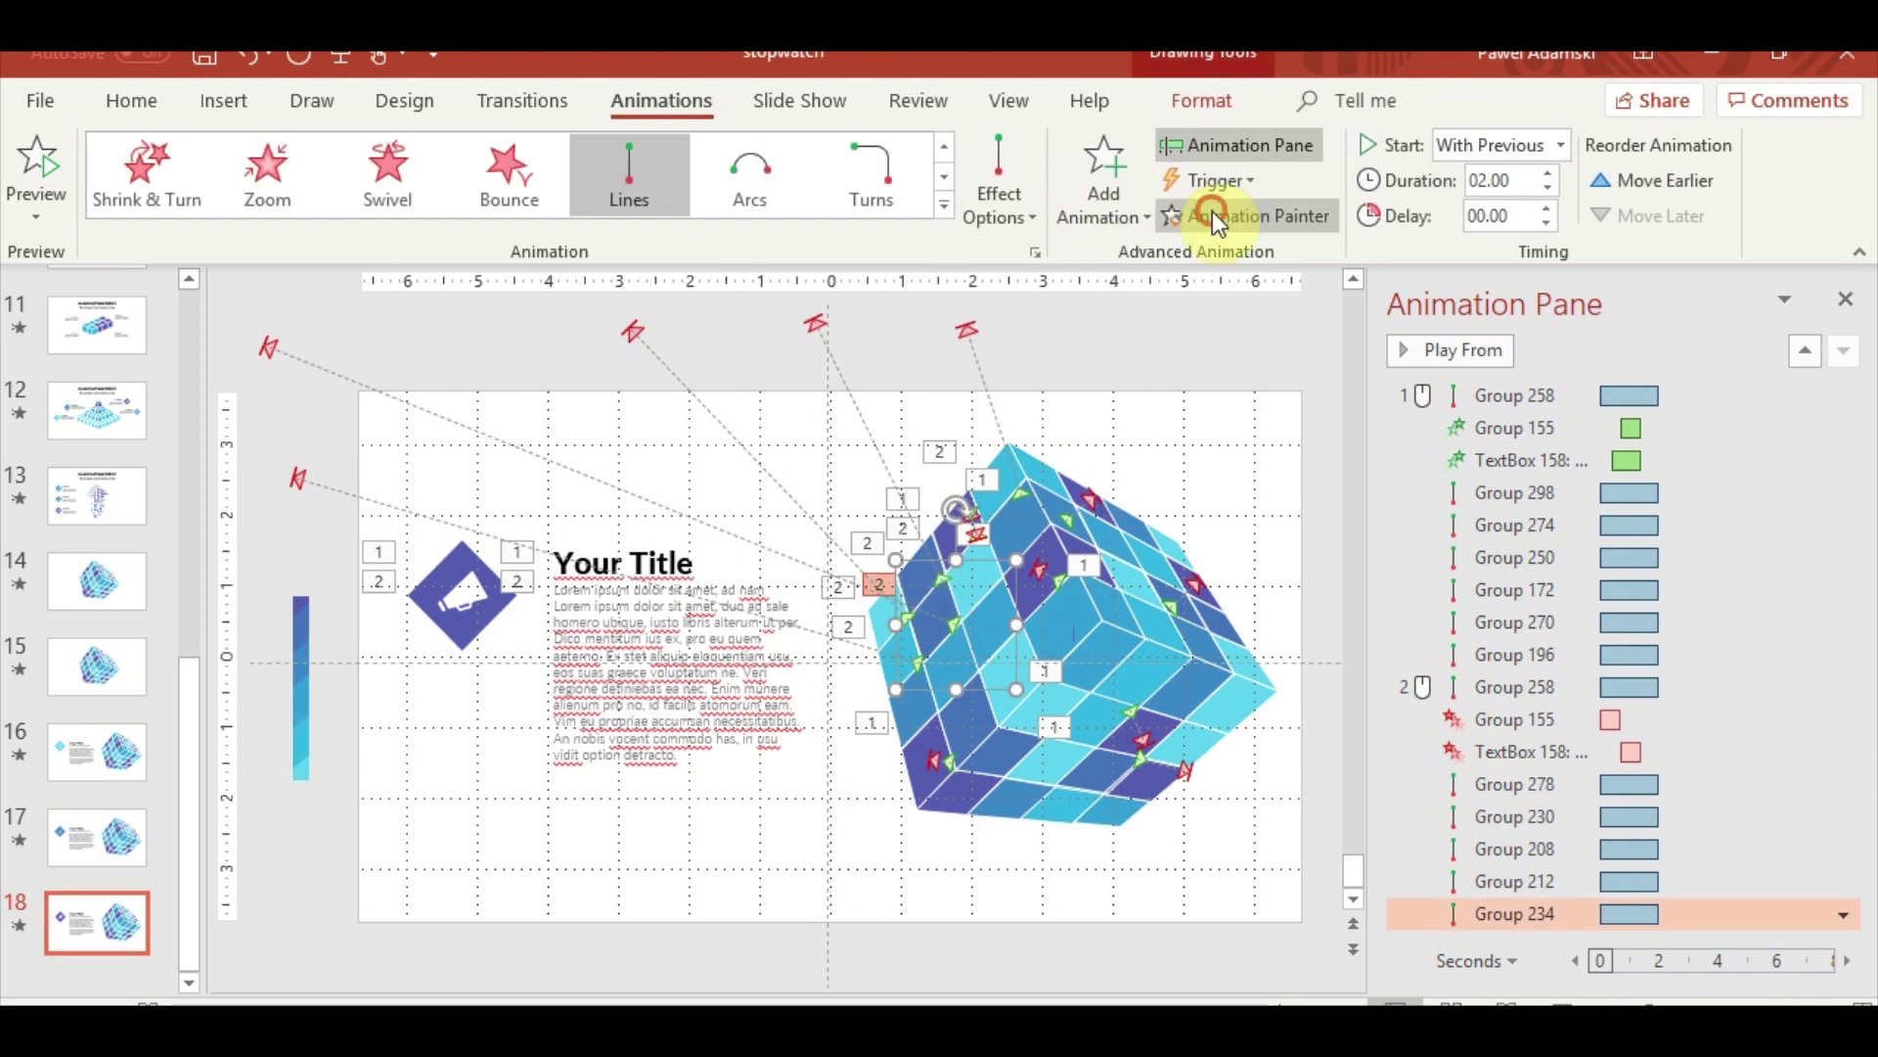
left_click(988, 524)
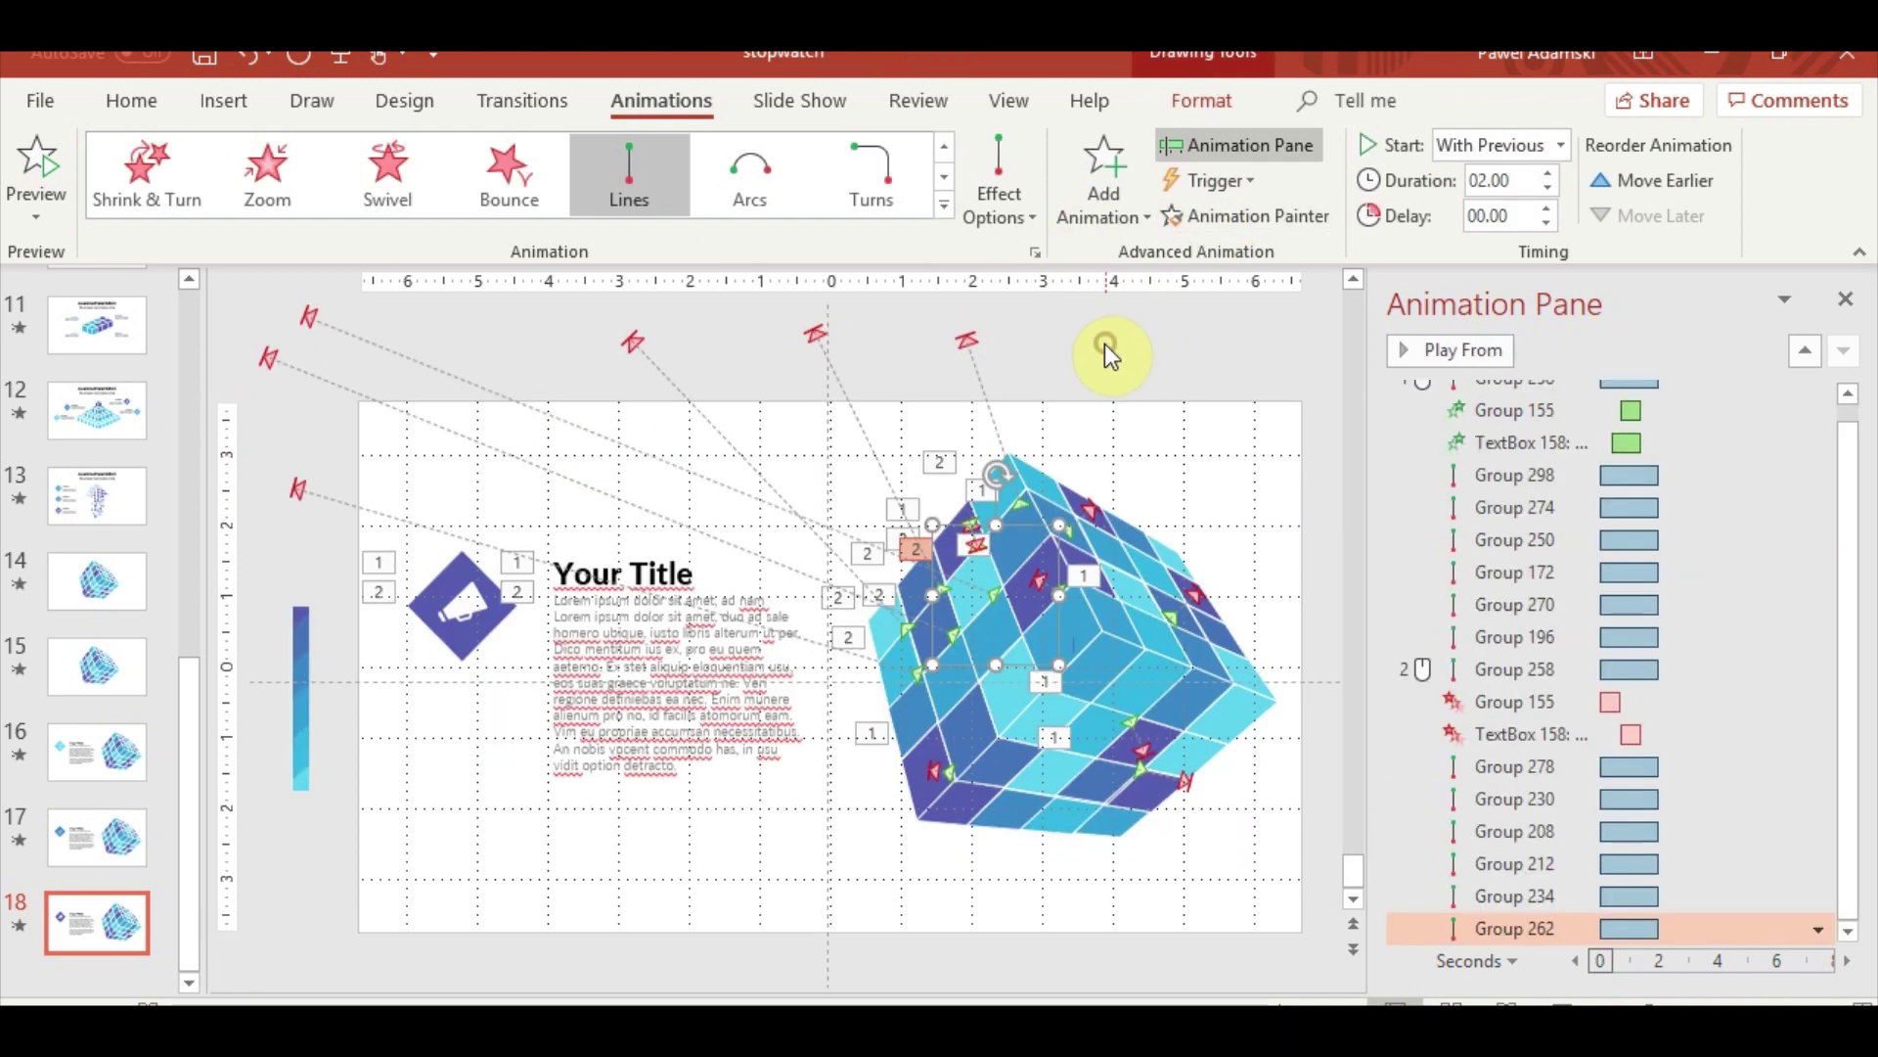
left_click_drag(289, 350, 861, 323)
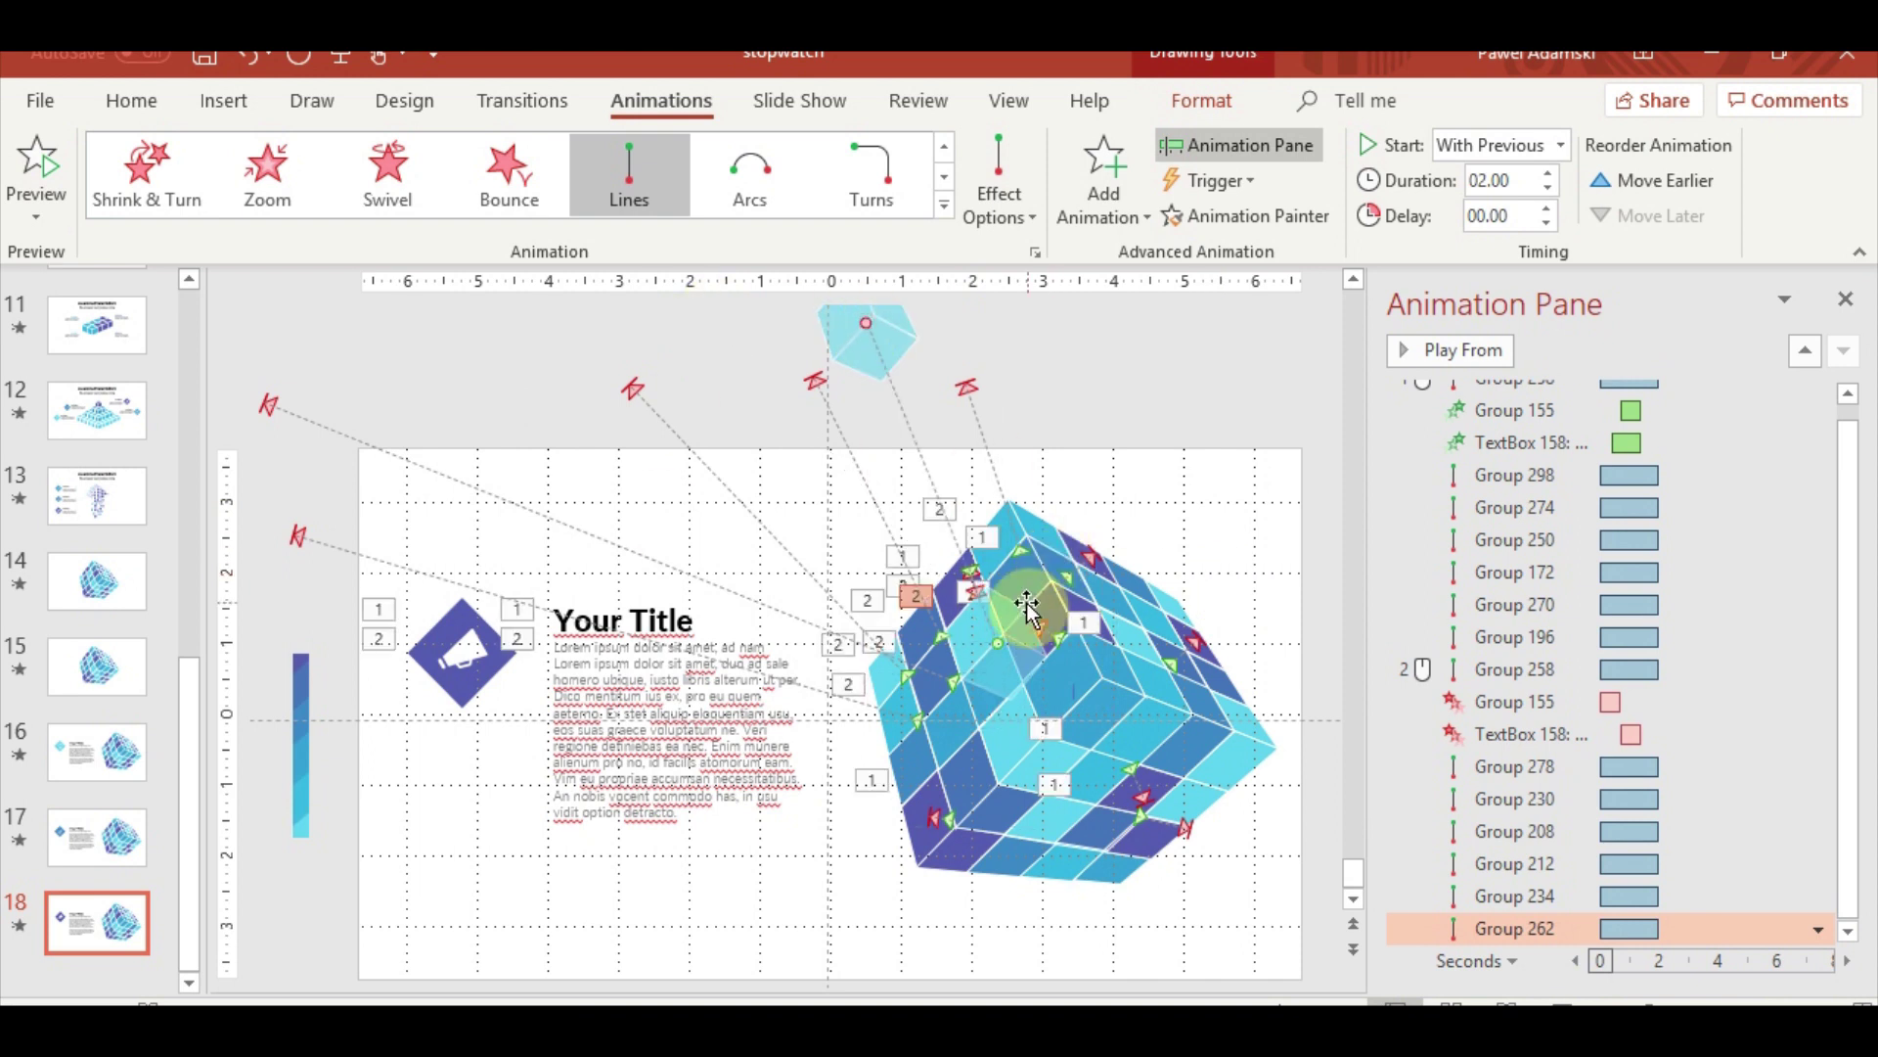
left_click(1002, 531)
left_click(998, 524)
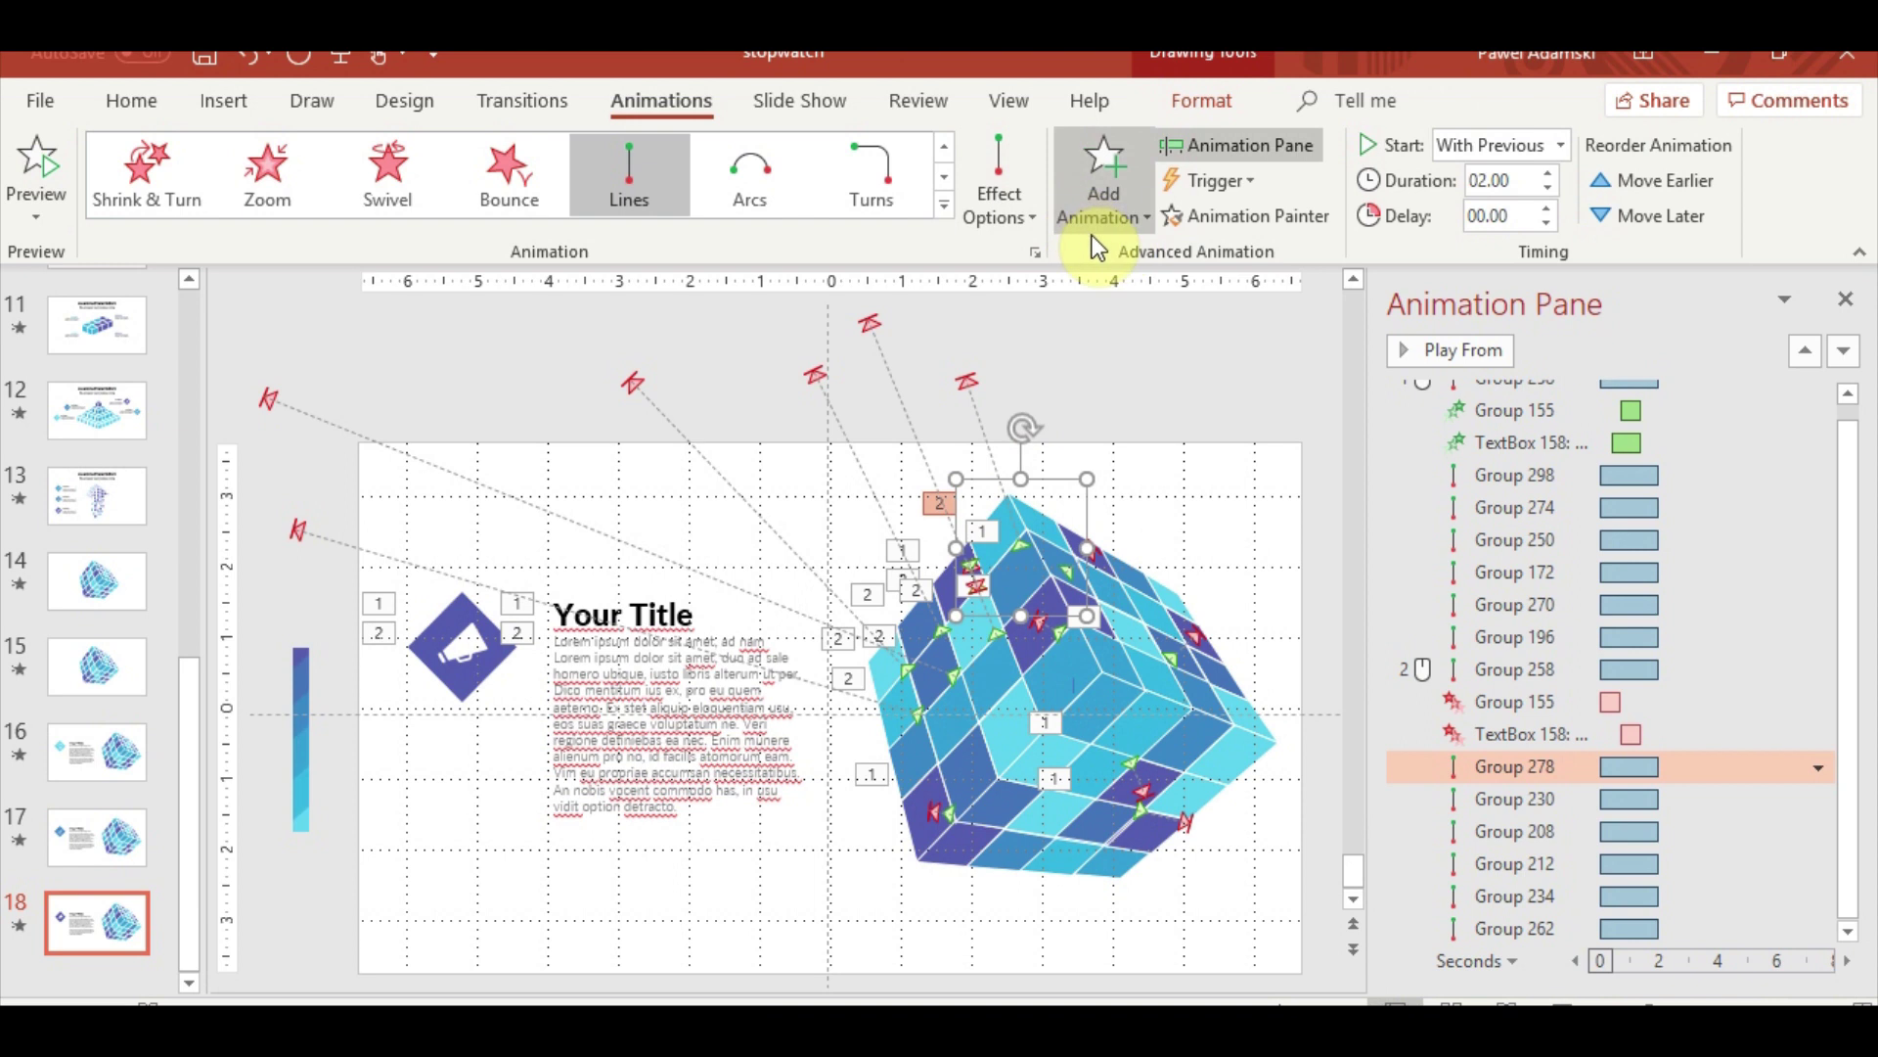
left_click(1014, 592)
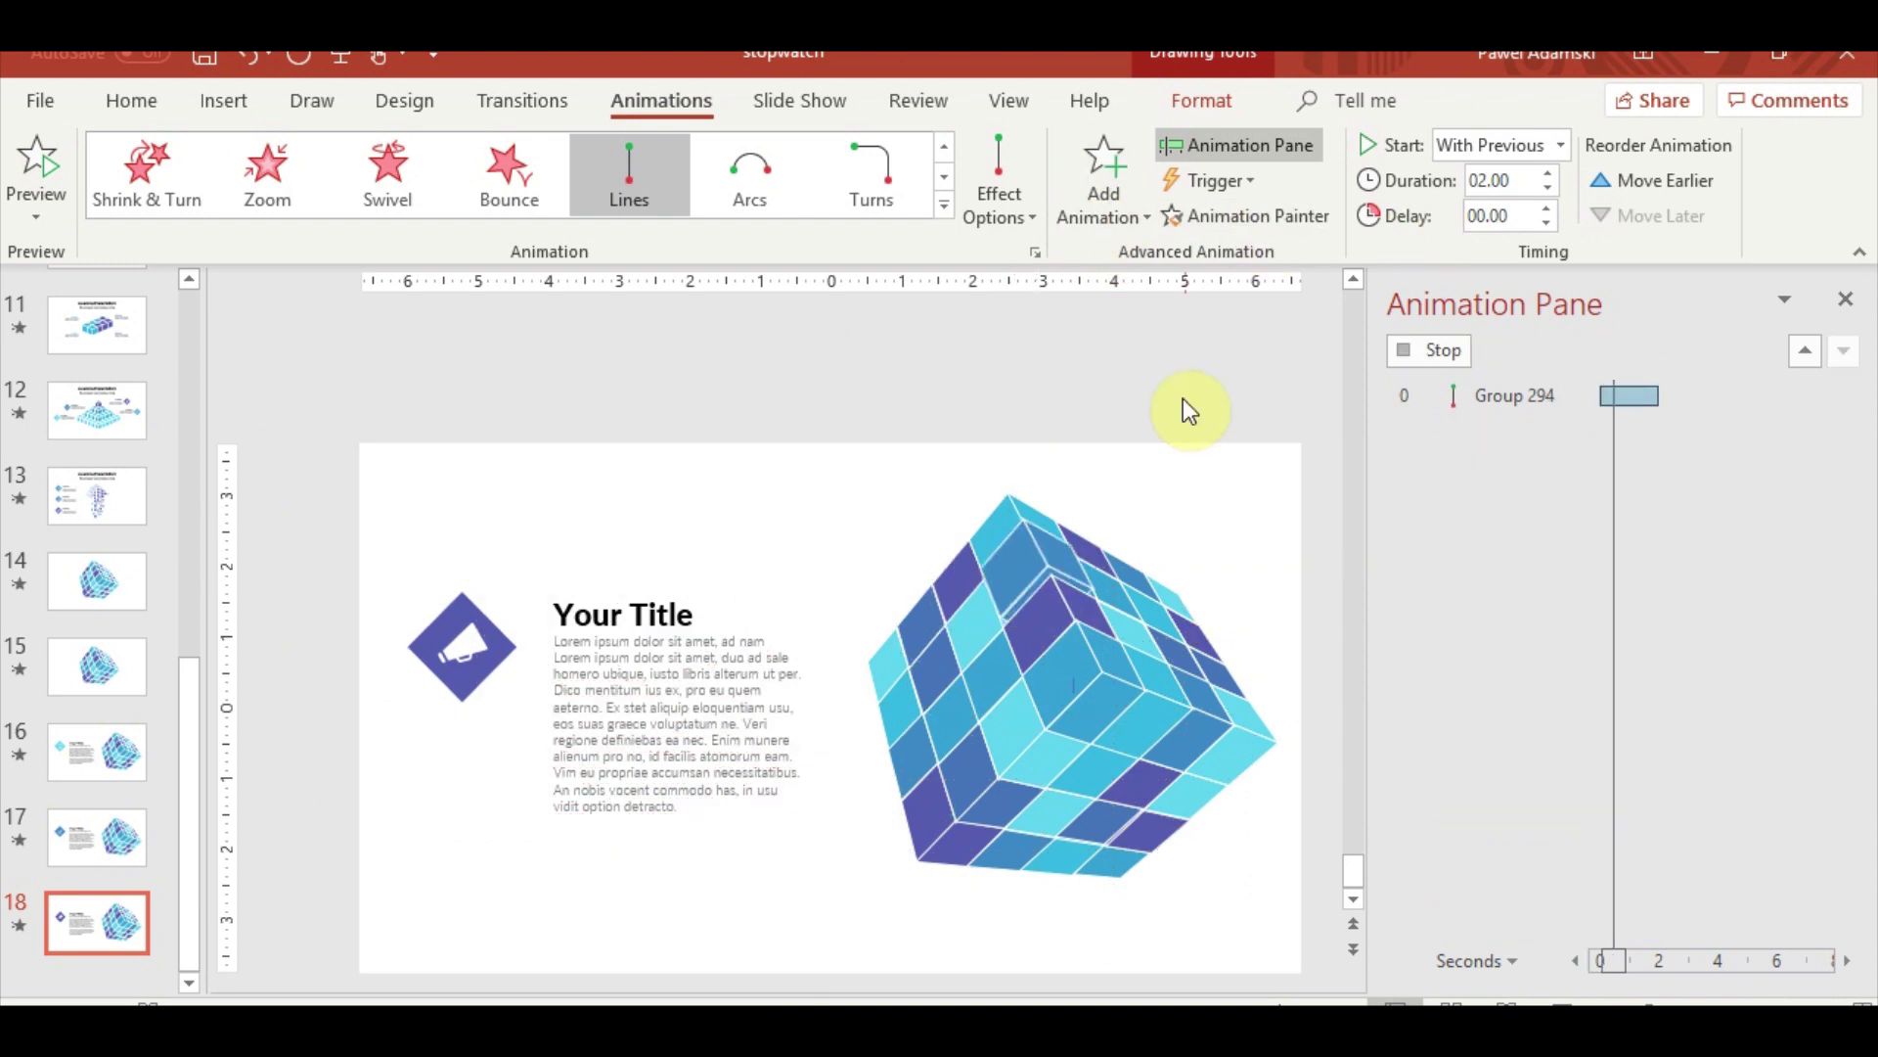
Aim the last piece's path up-right, then paint the line path onto another piece ending low at the left
left_click(990, 428)
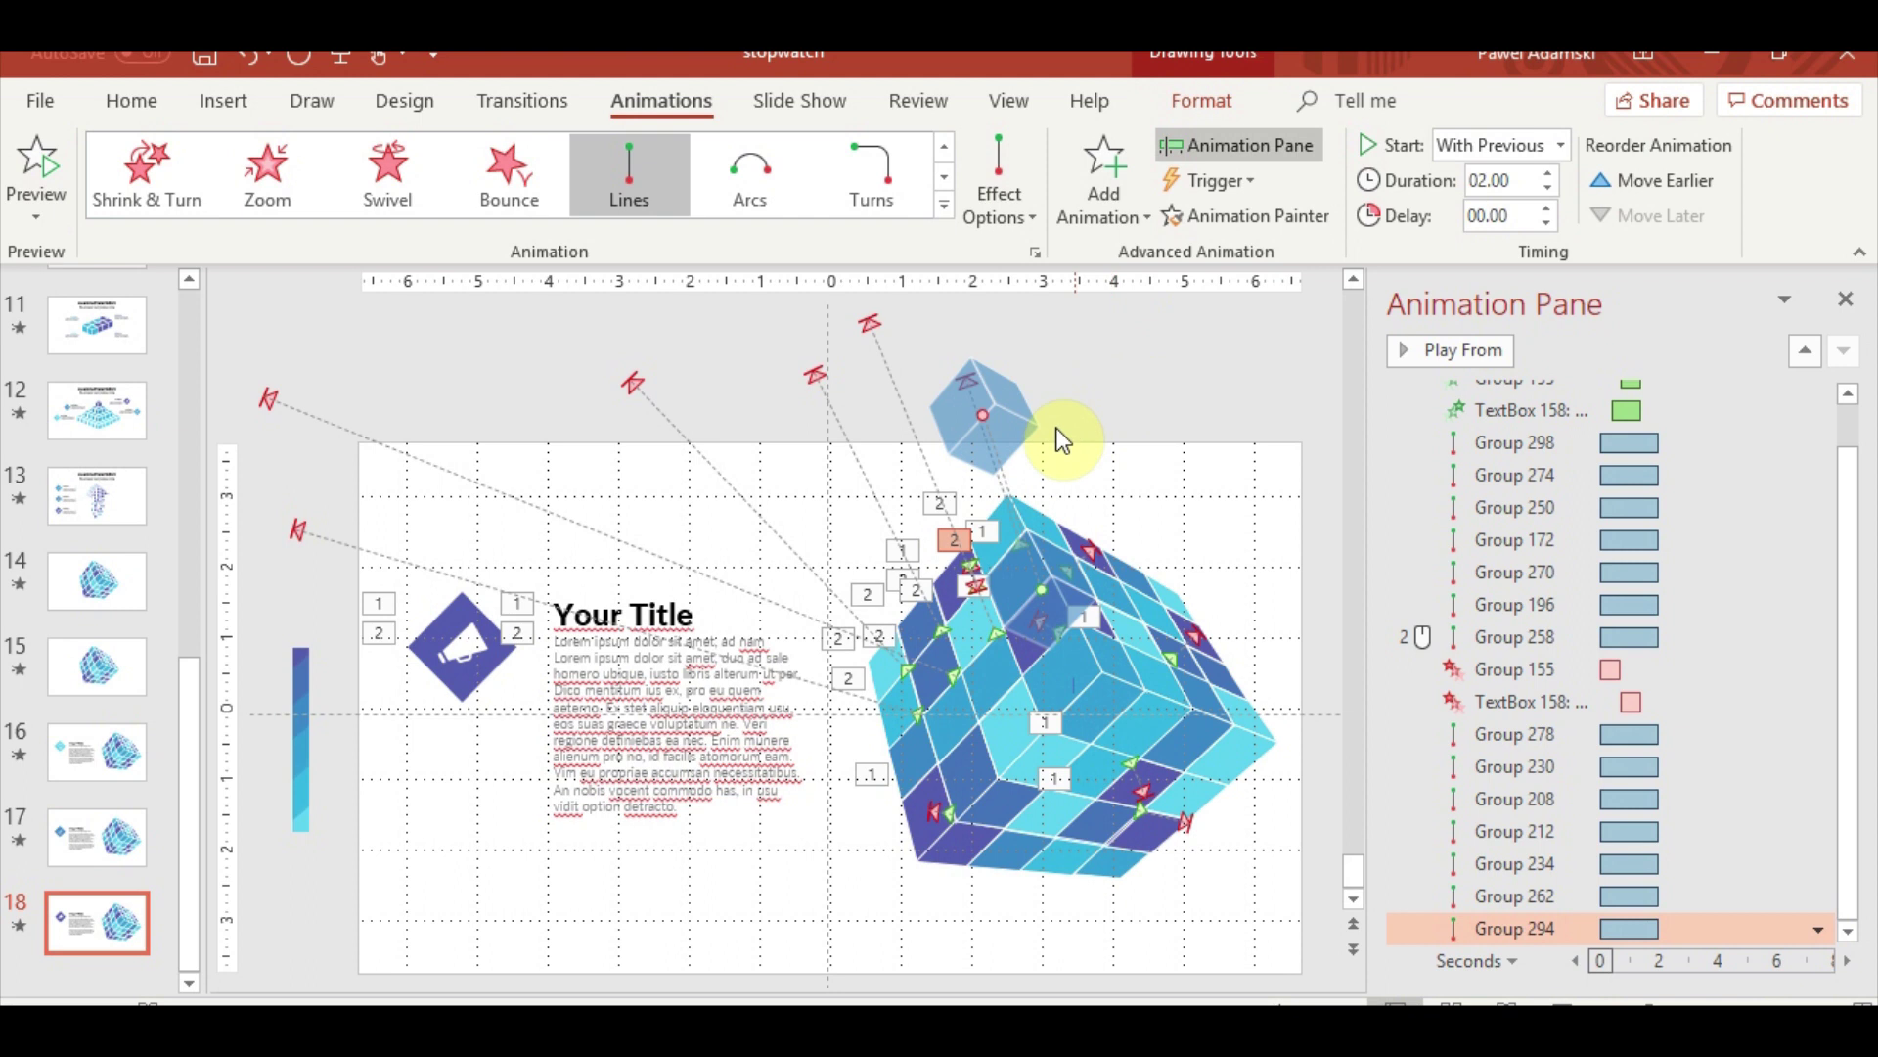
left_click_drag(986, 411, 1098, 360)
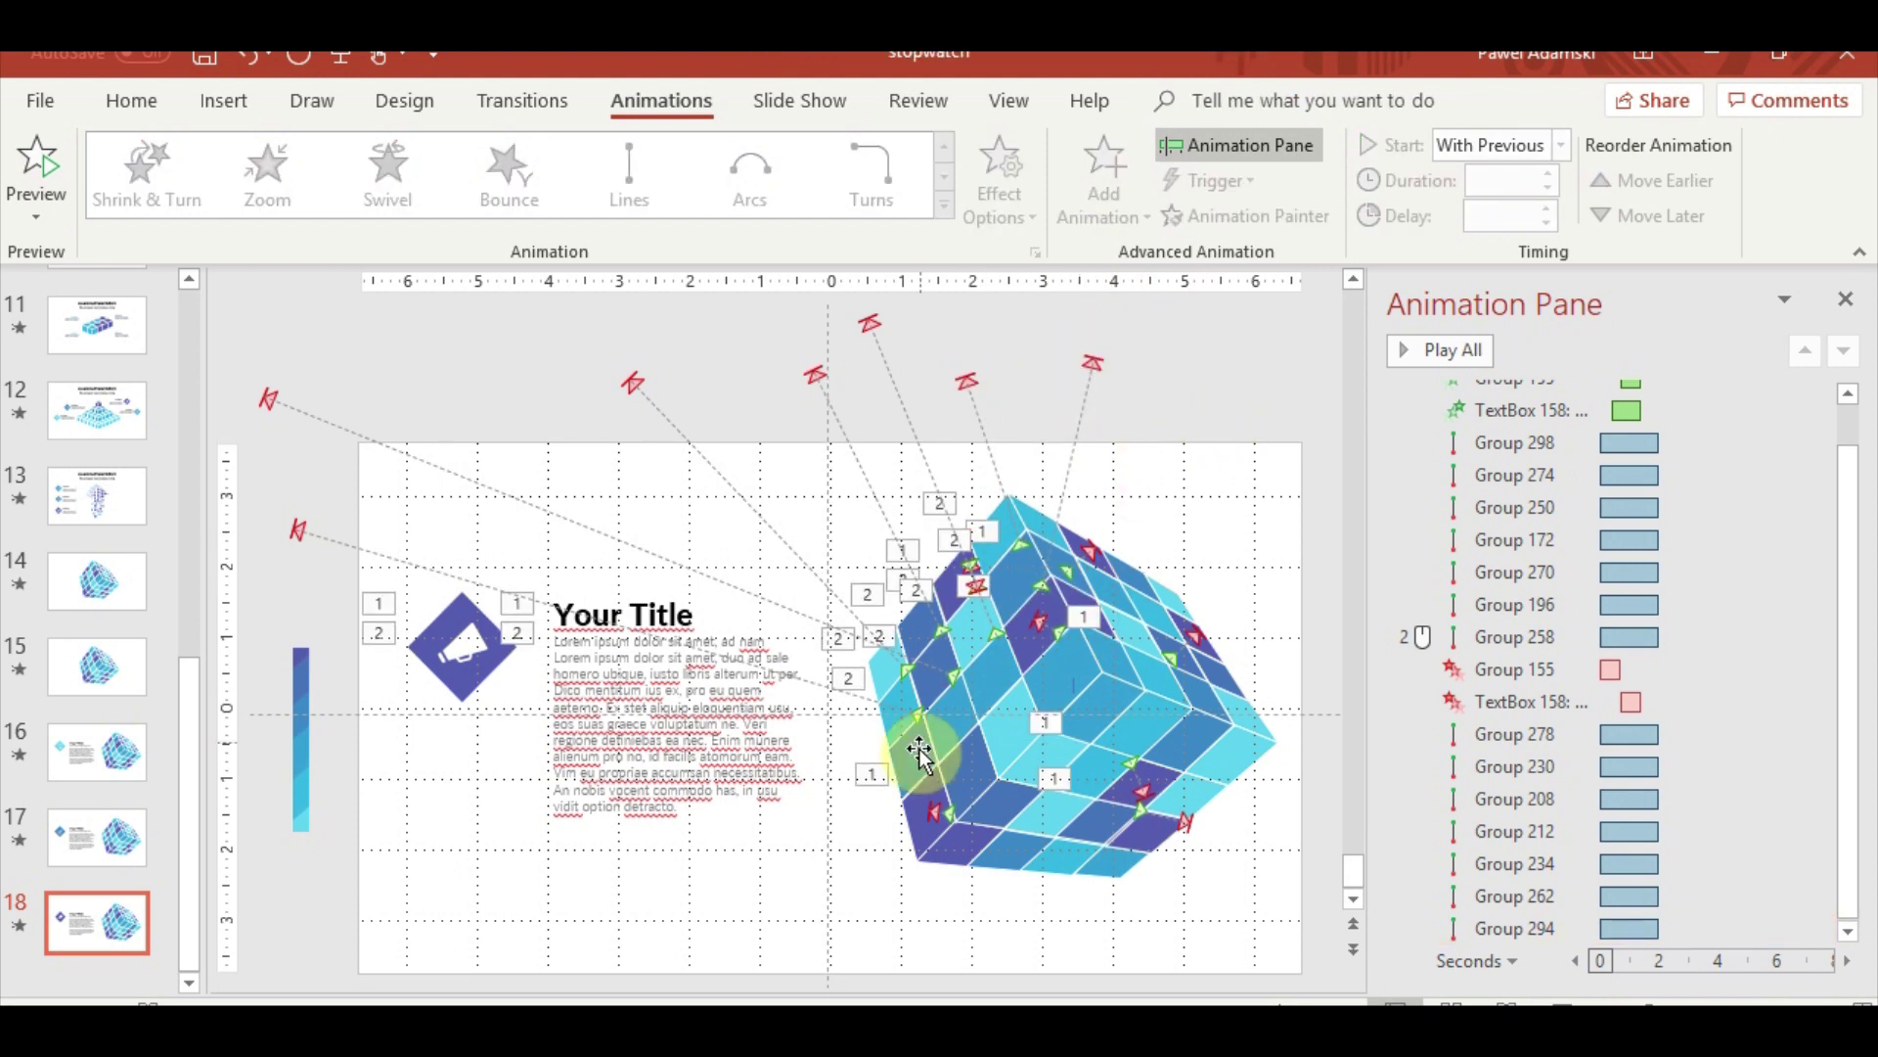
left_click(894, 714)
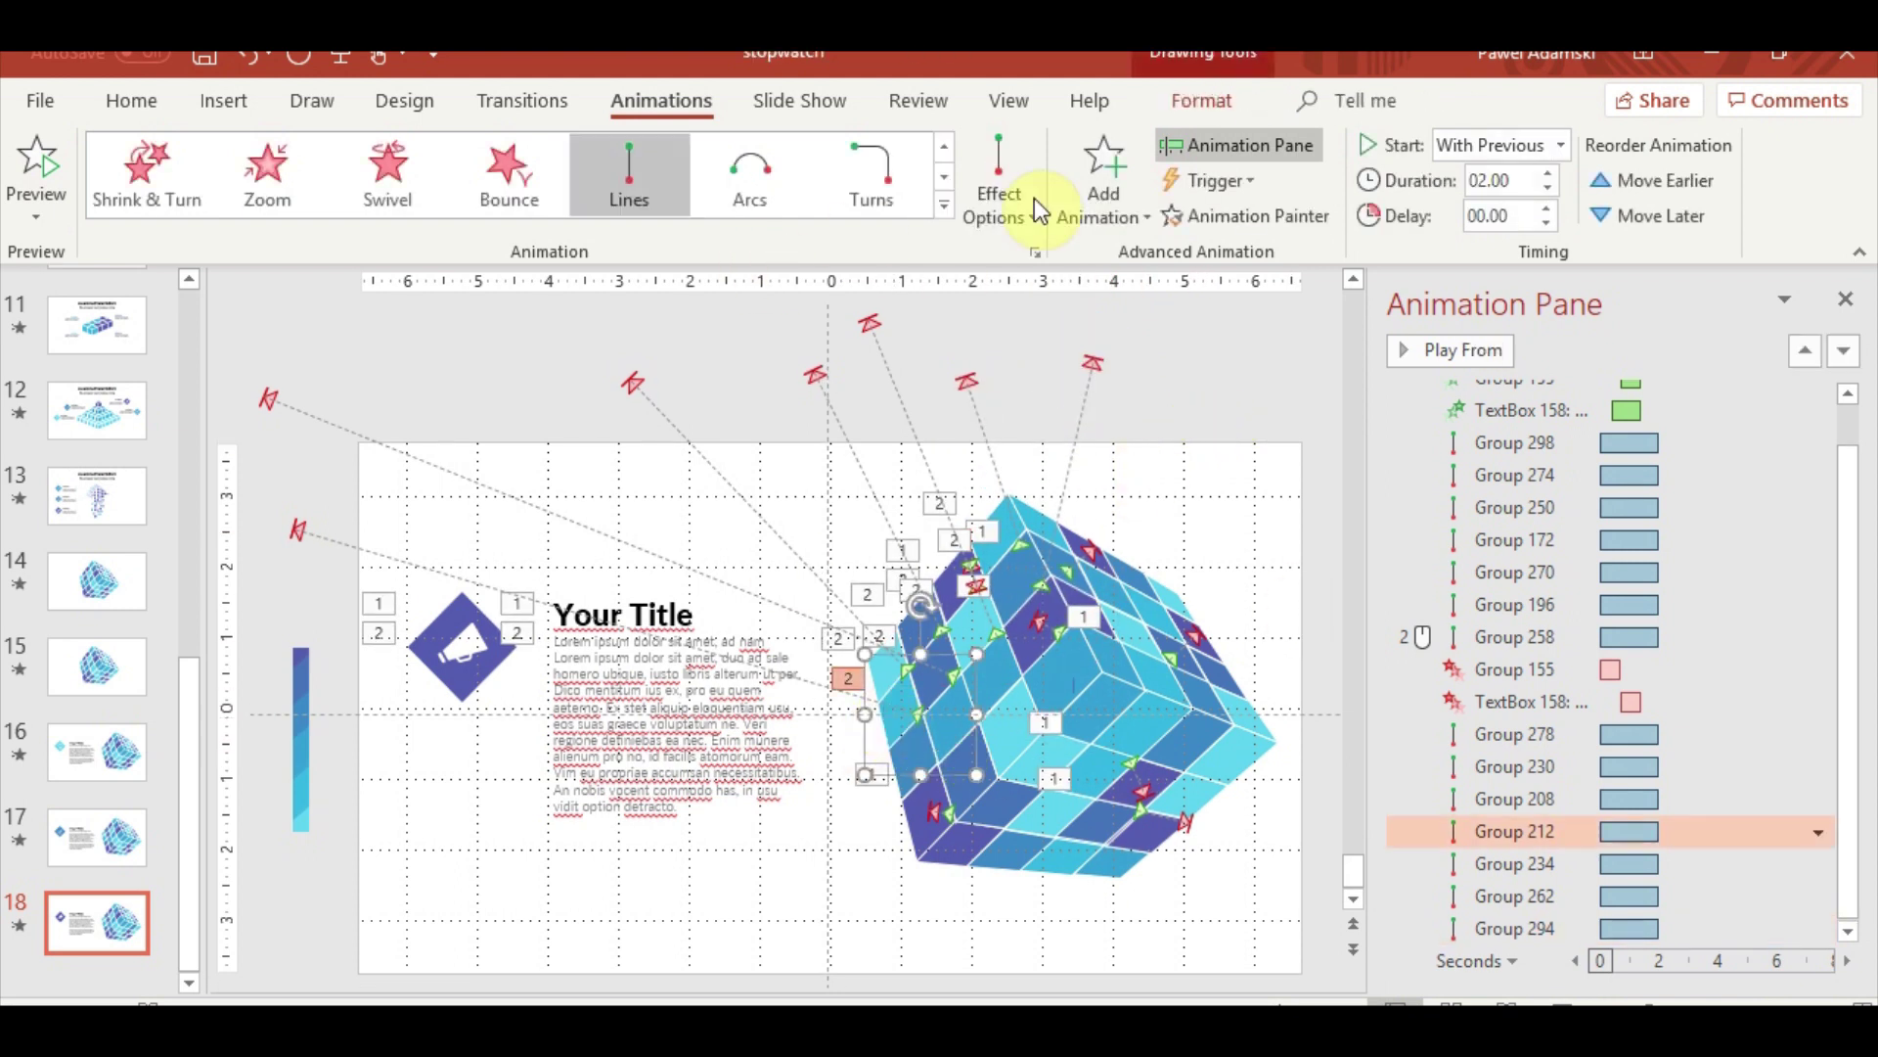
left_click(1086, 218)
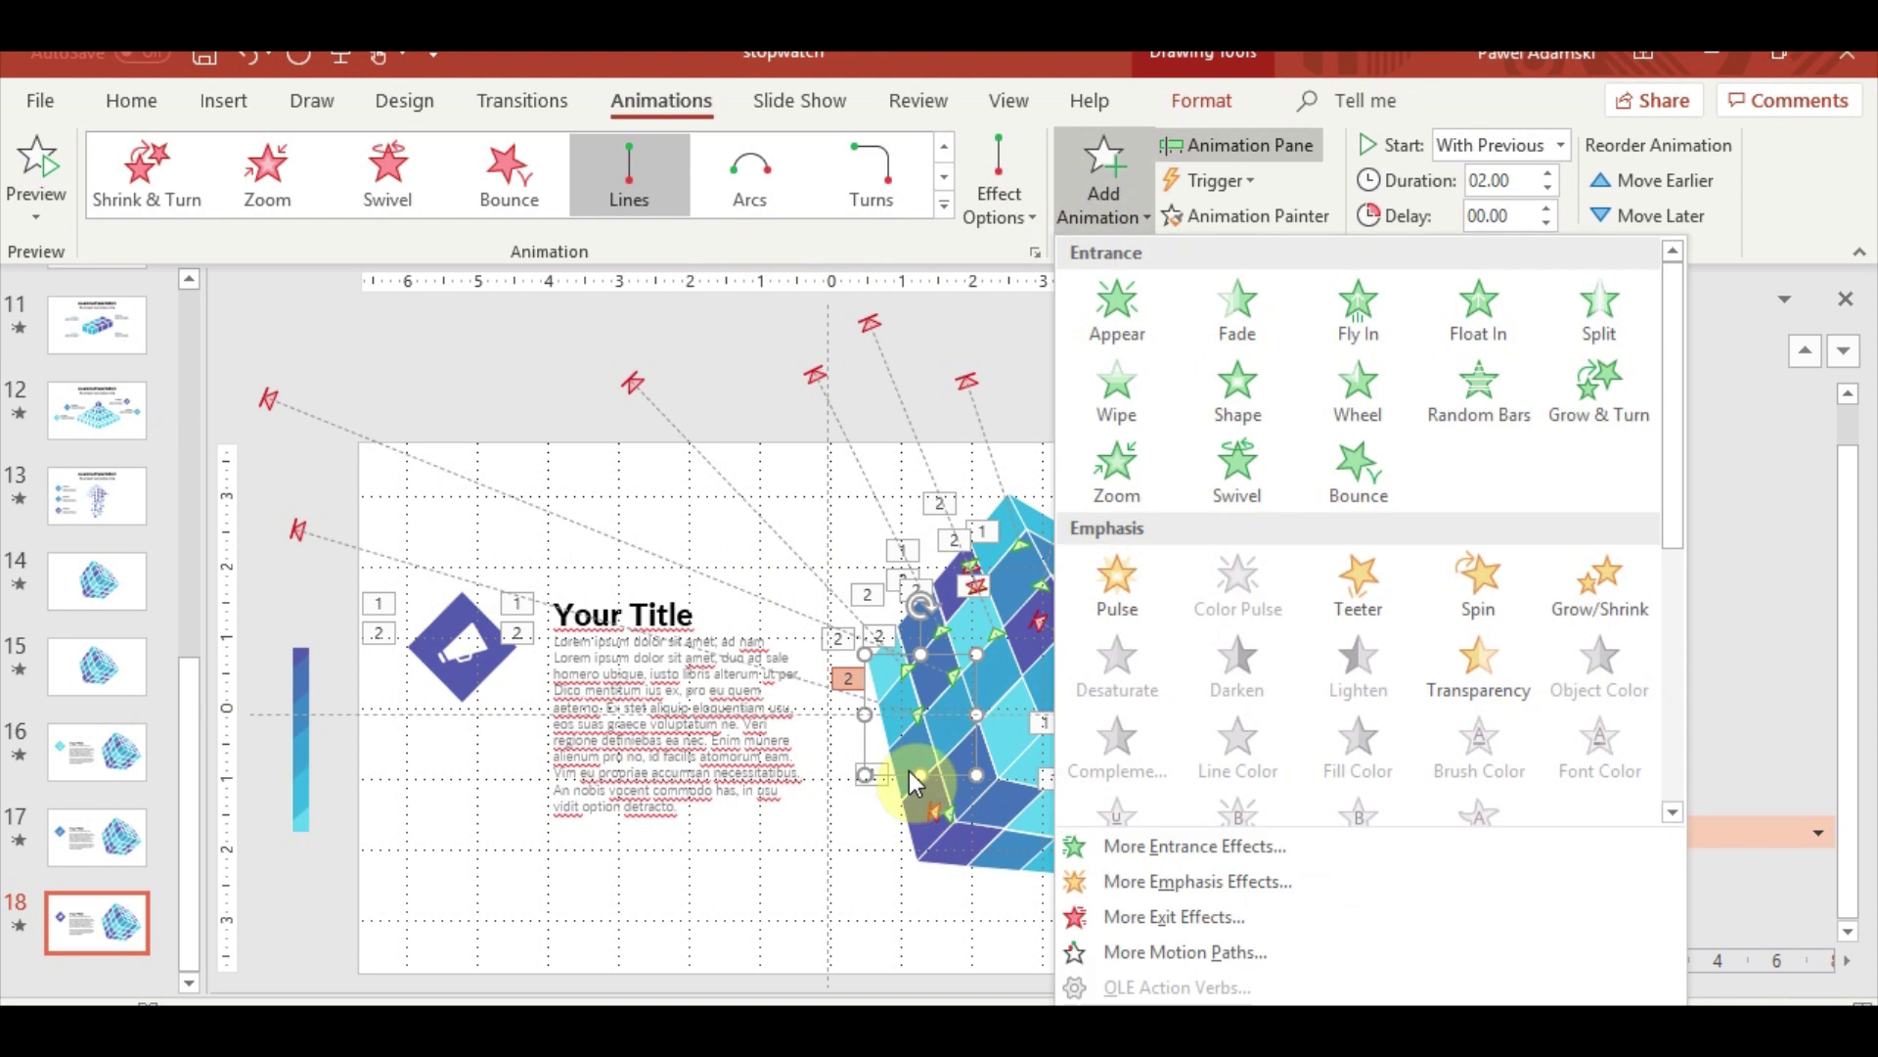
left_click(1188, 219)
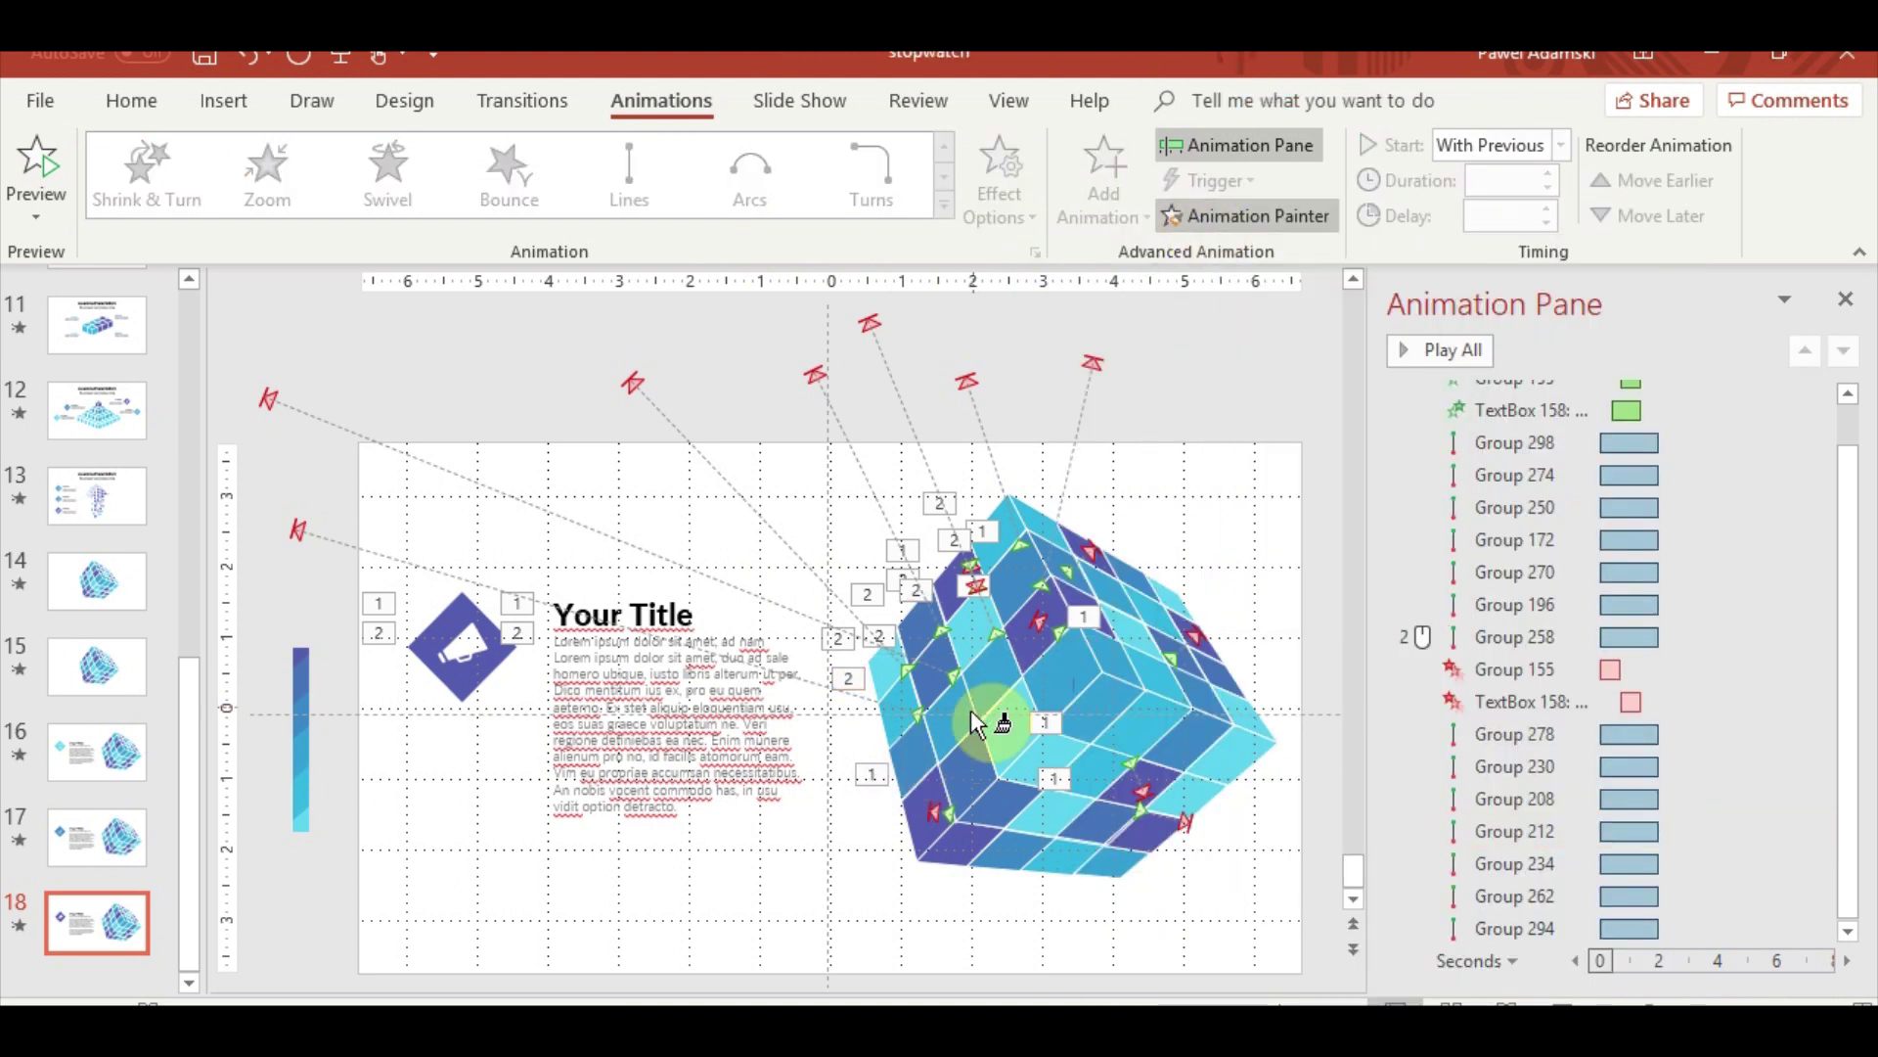
left_click(906, 769)
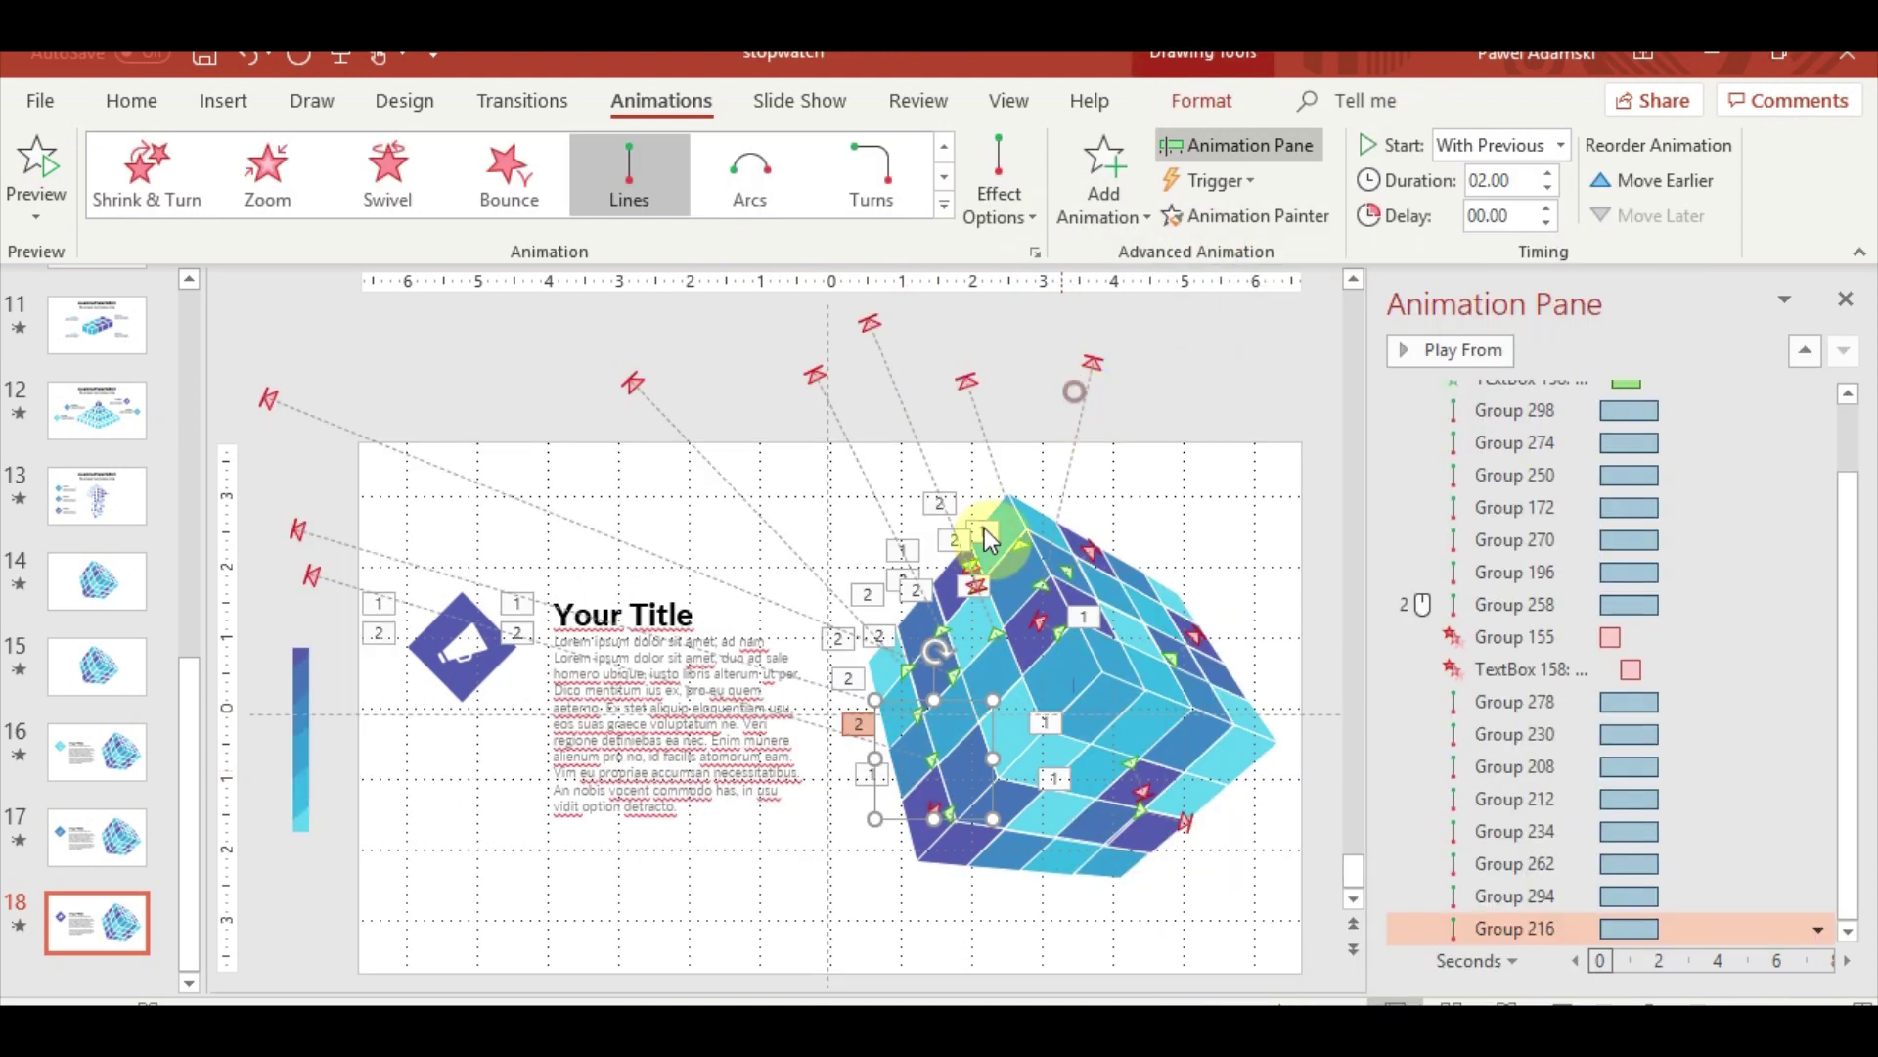
left_click_drag(311, 578, 270, 708)
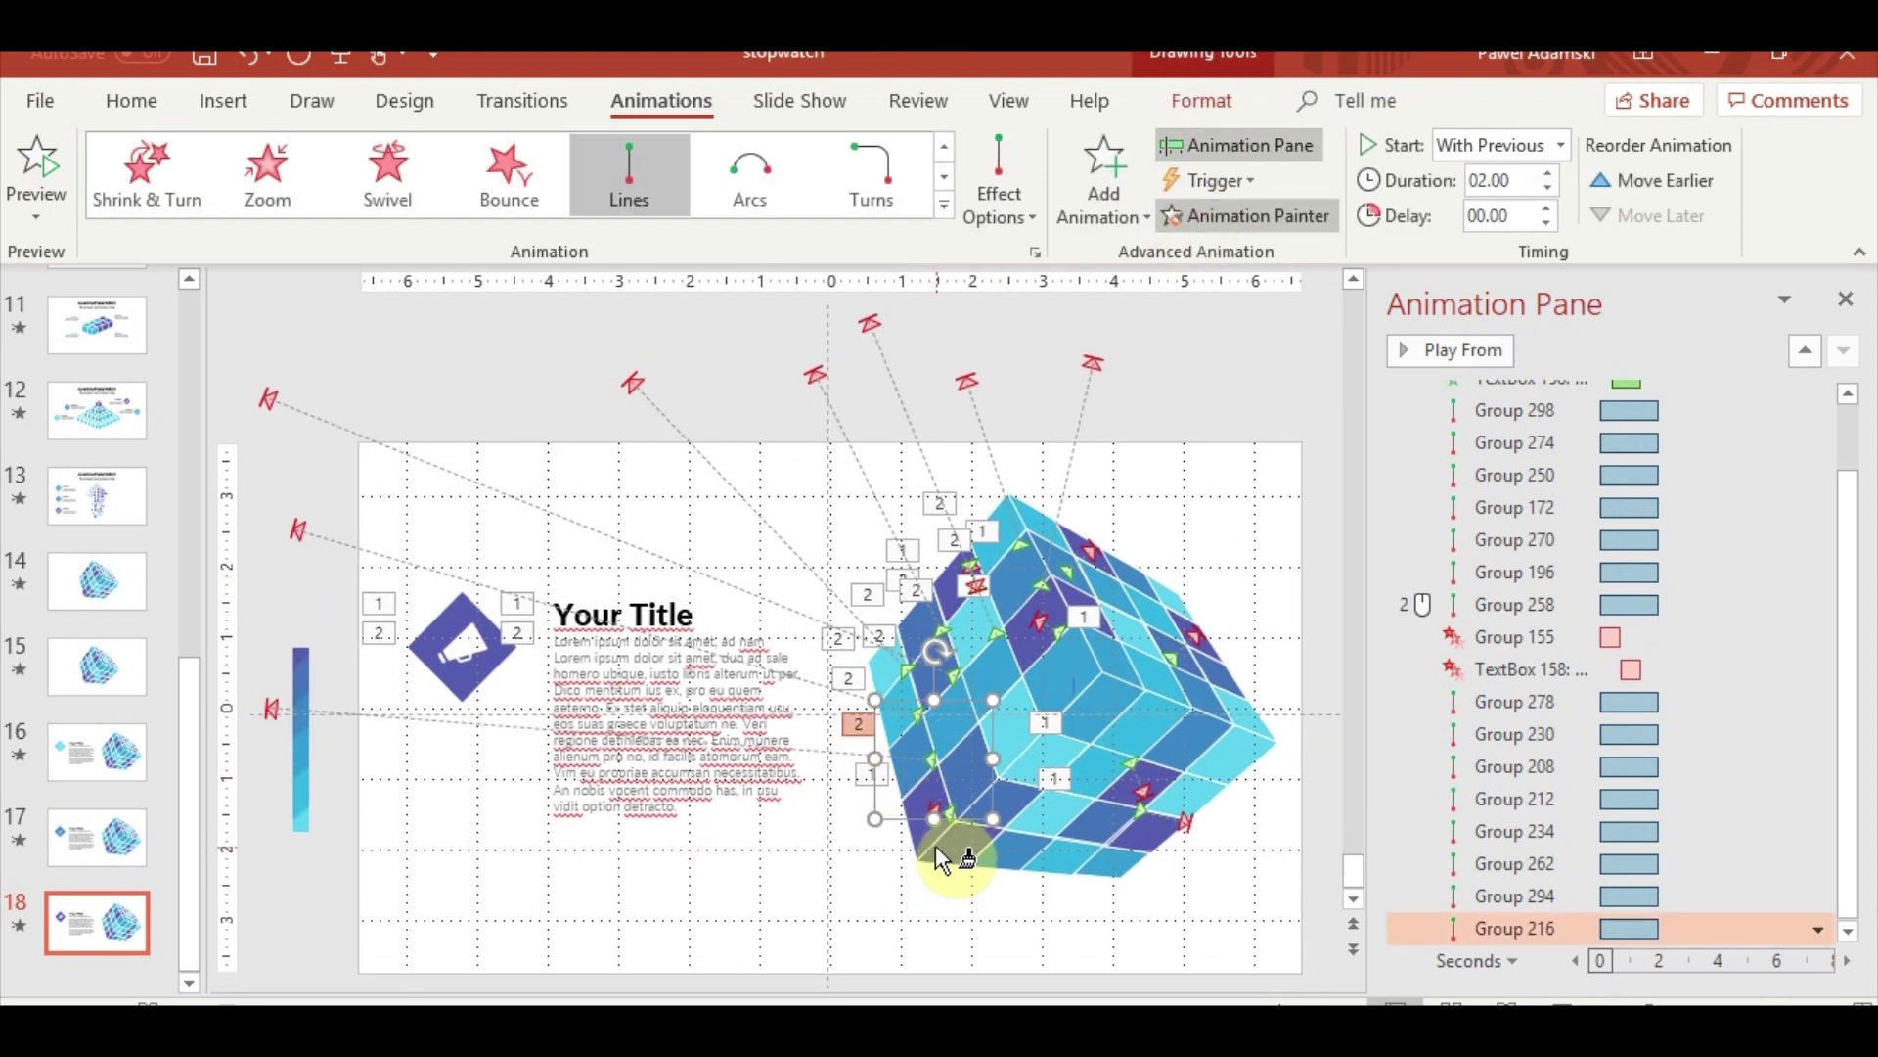
Paint the line animation onto another cube piece and pull its path end down at the left
left_click(957, 726)
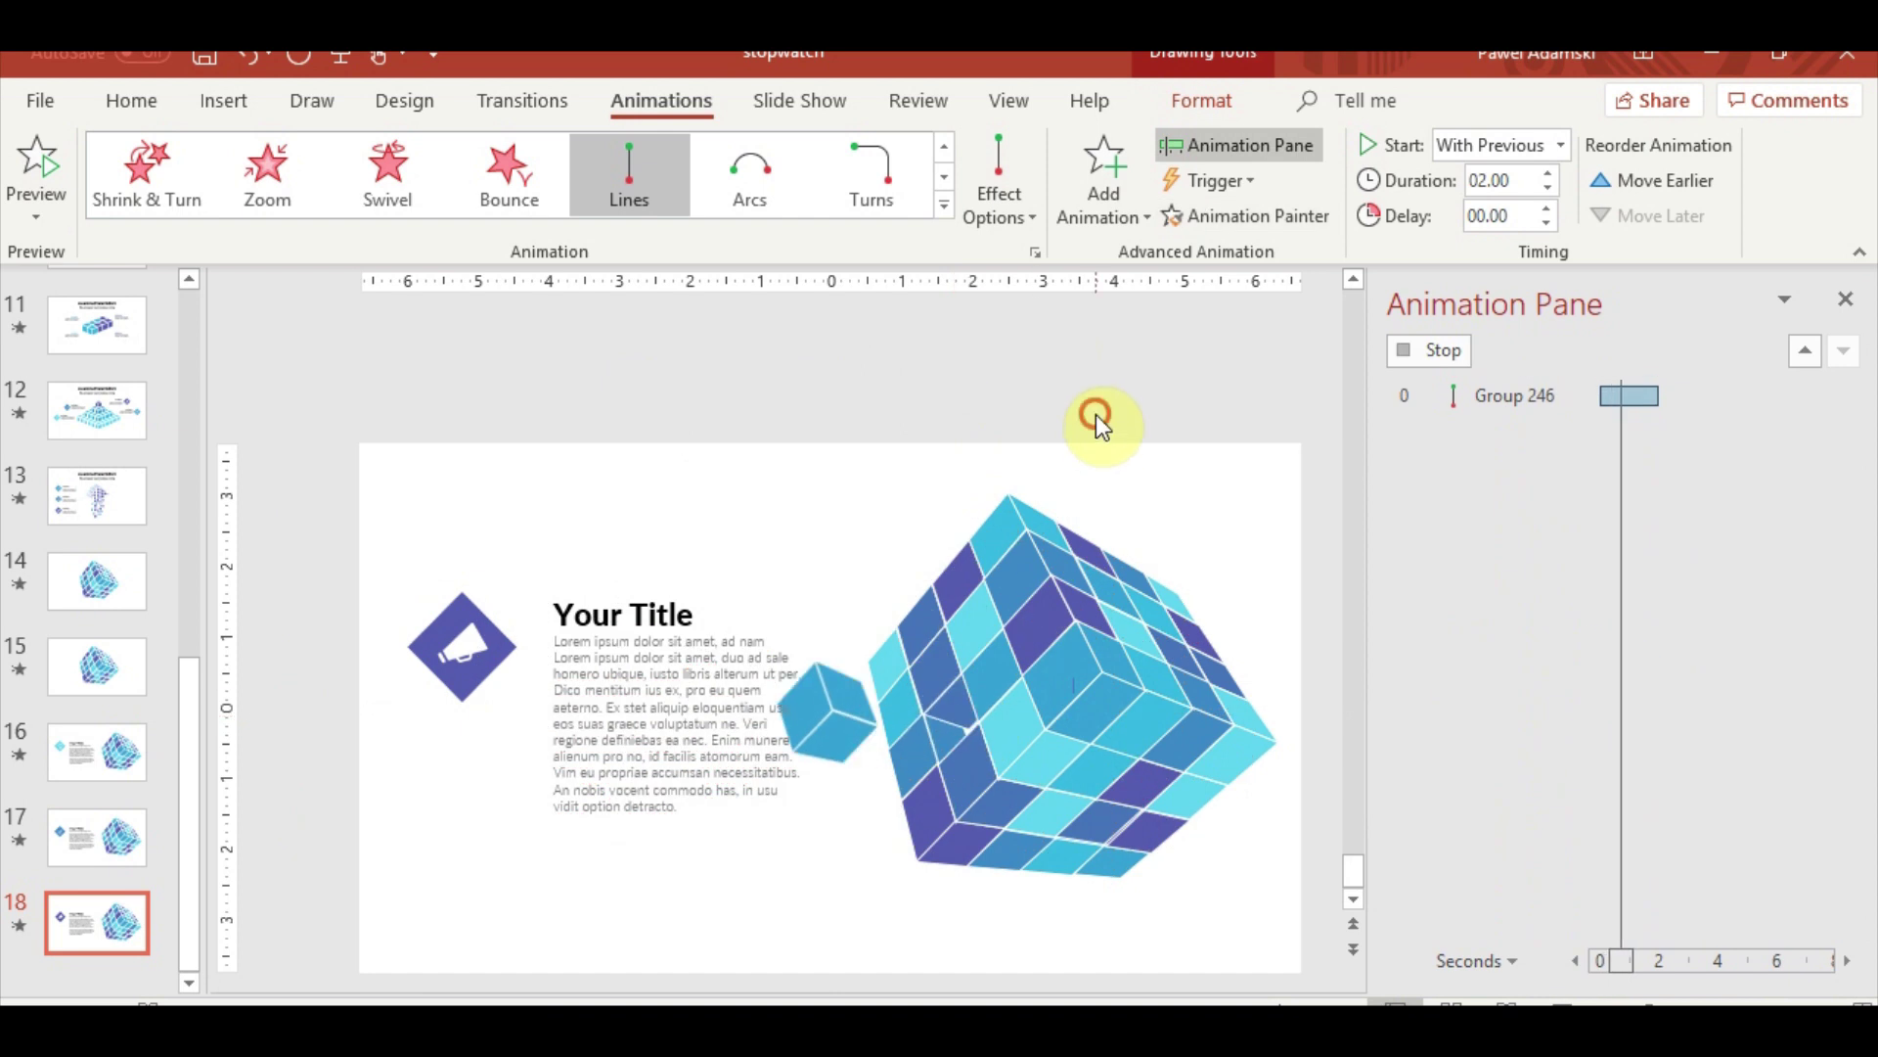
left_click(312, 675)
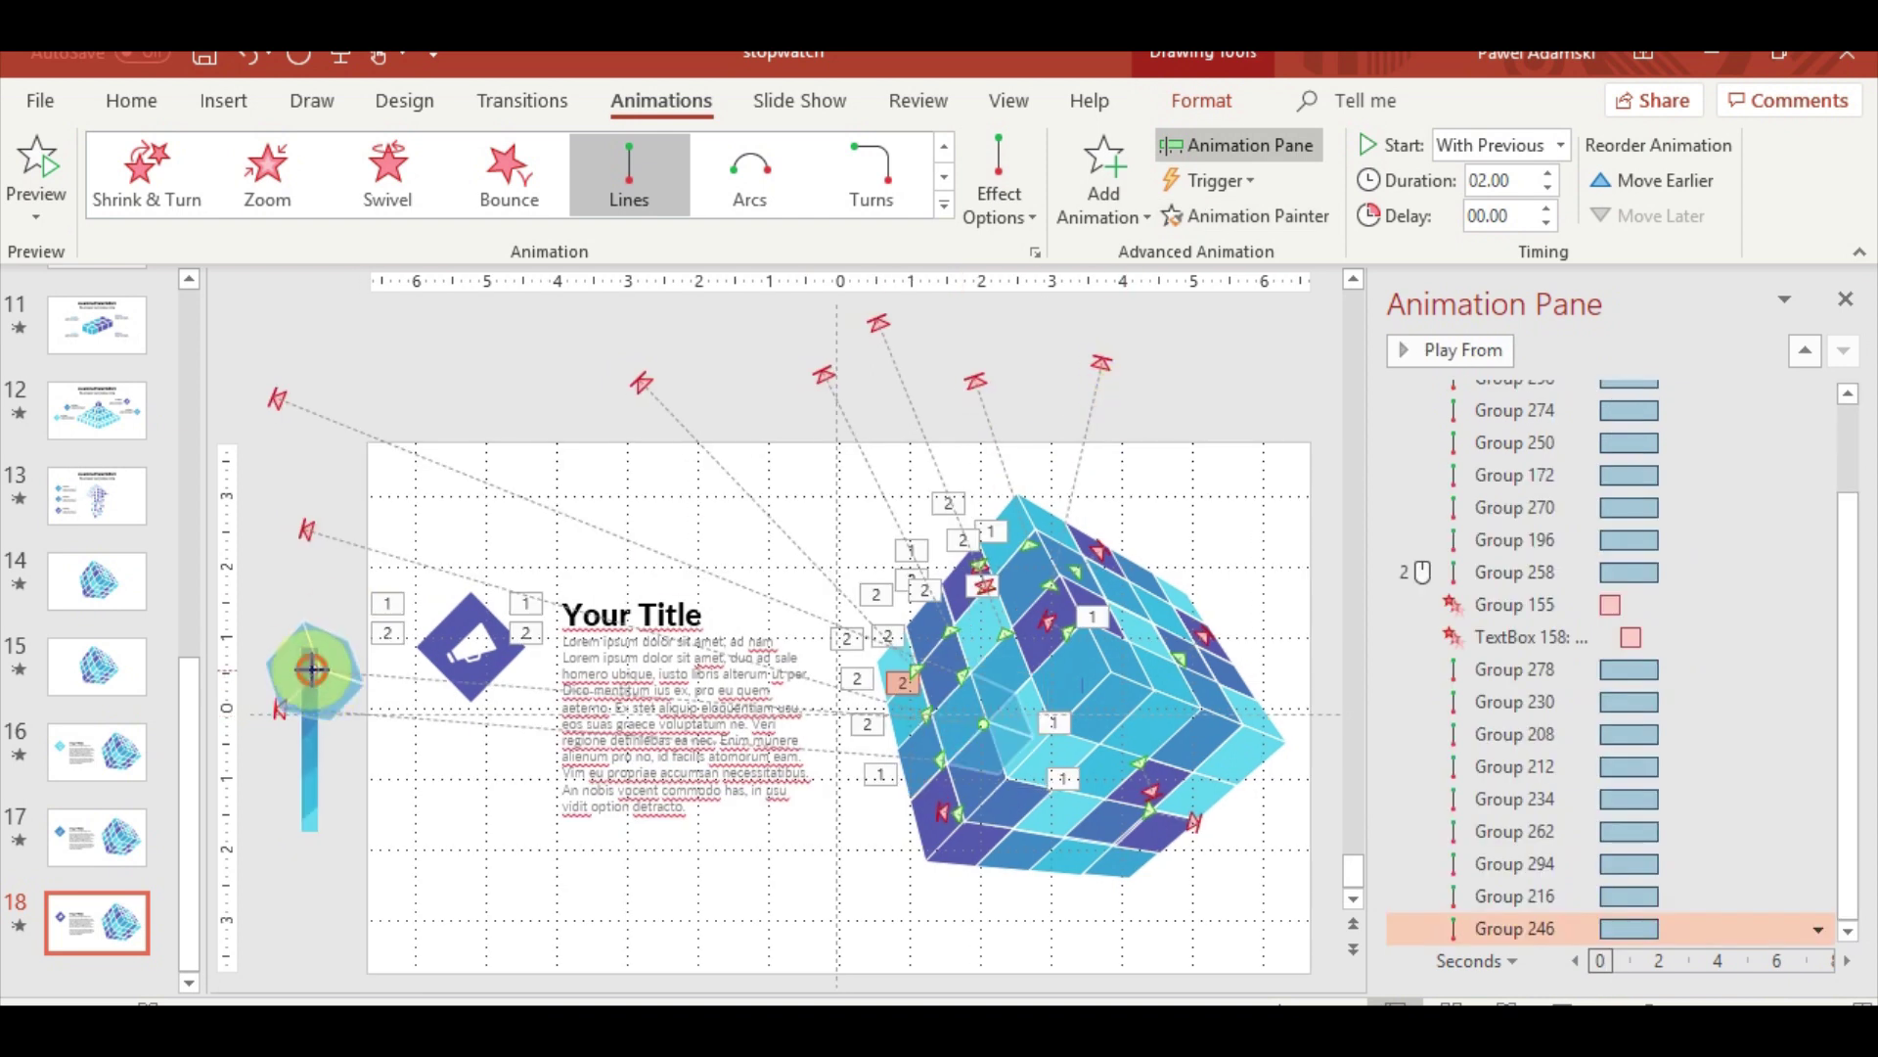
left_click_drag(312, 669, 264, 802)
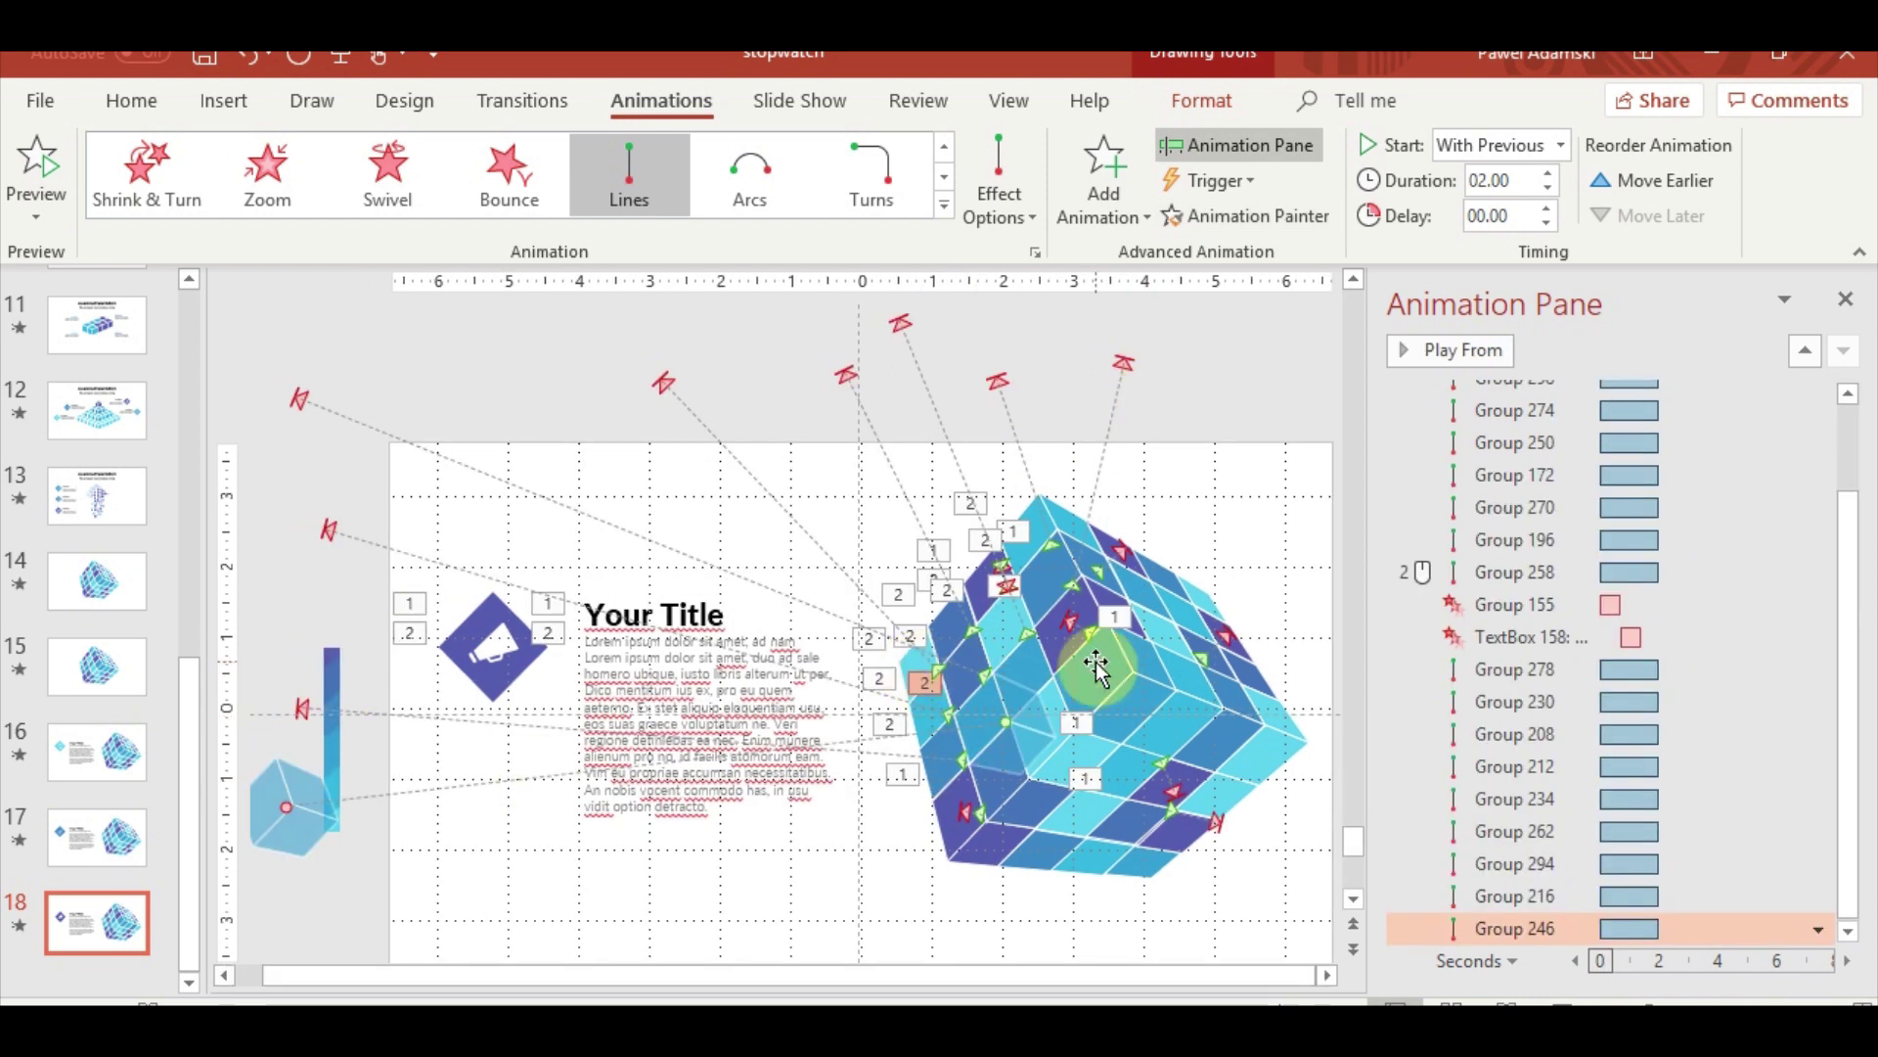
Paint the line animation onto another cube piece aimed above the slide's top-left
left_click(1032, 692)
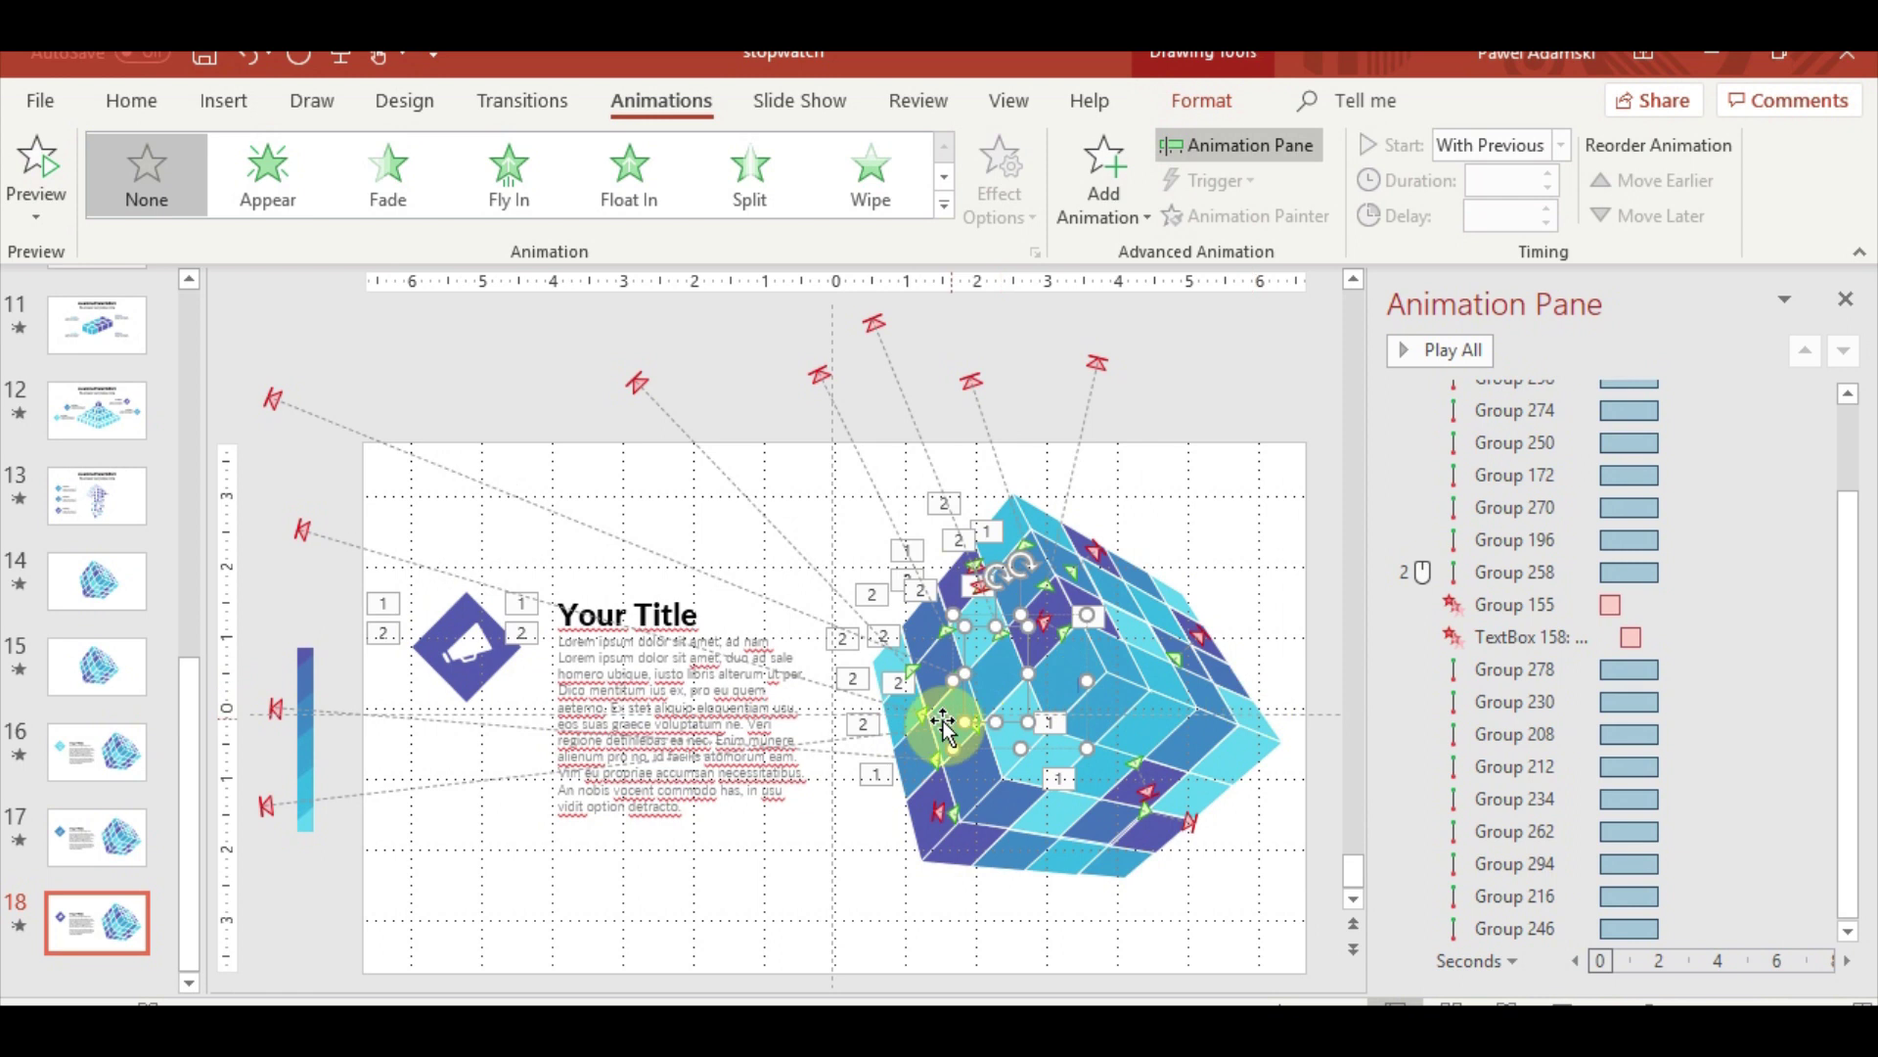
left_click(954, 531)
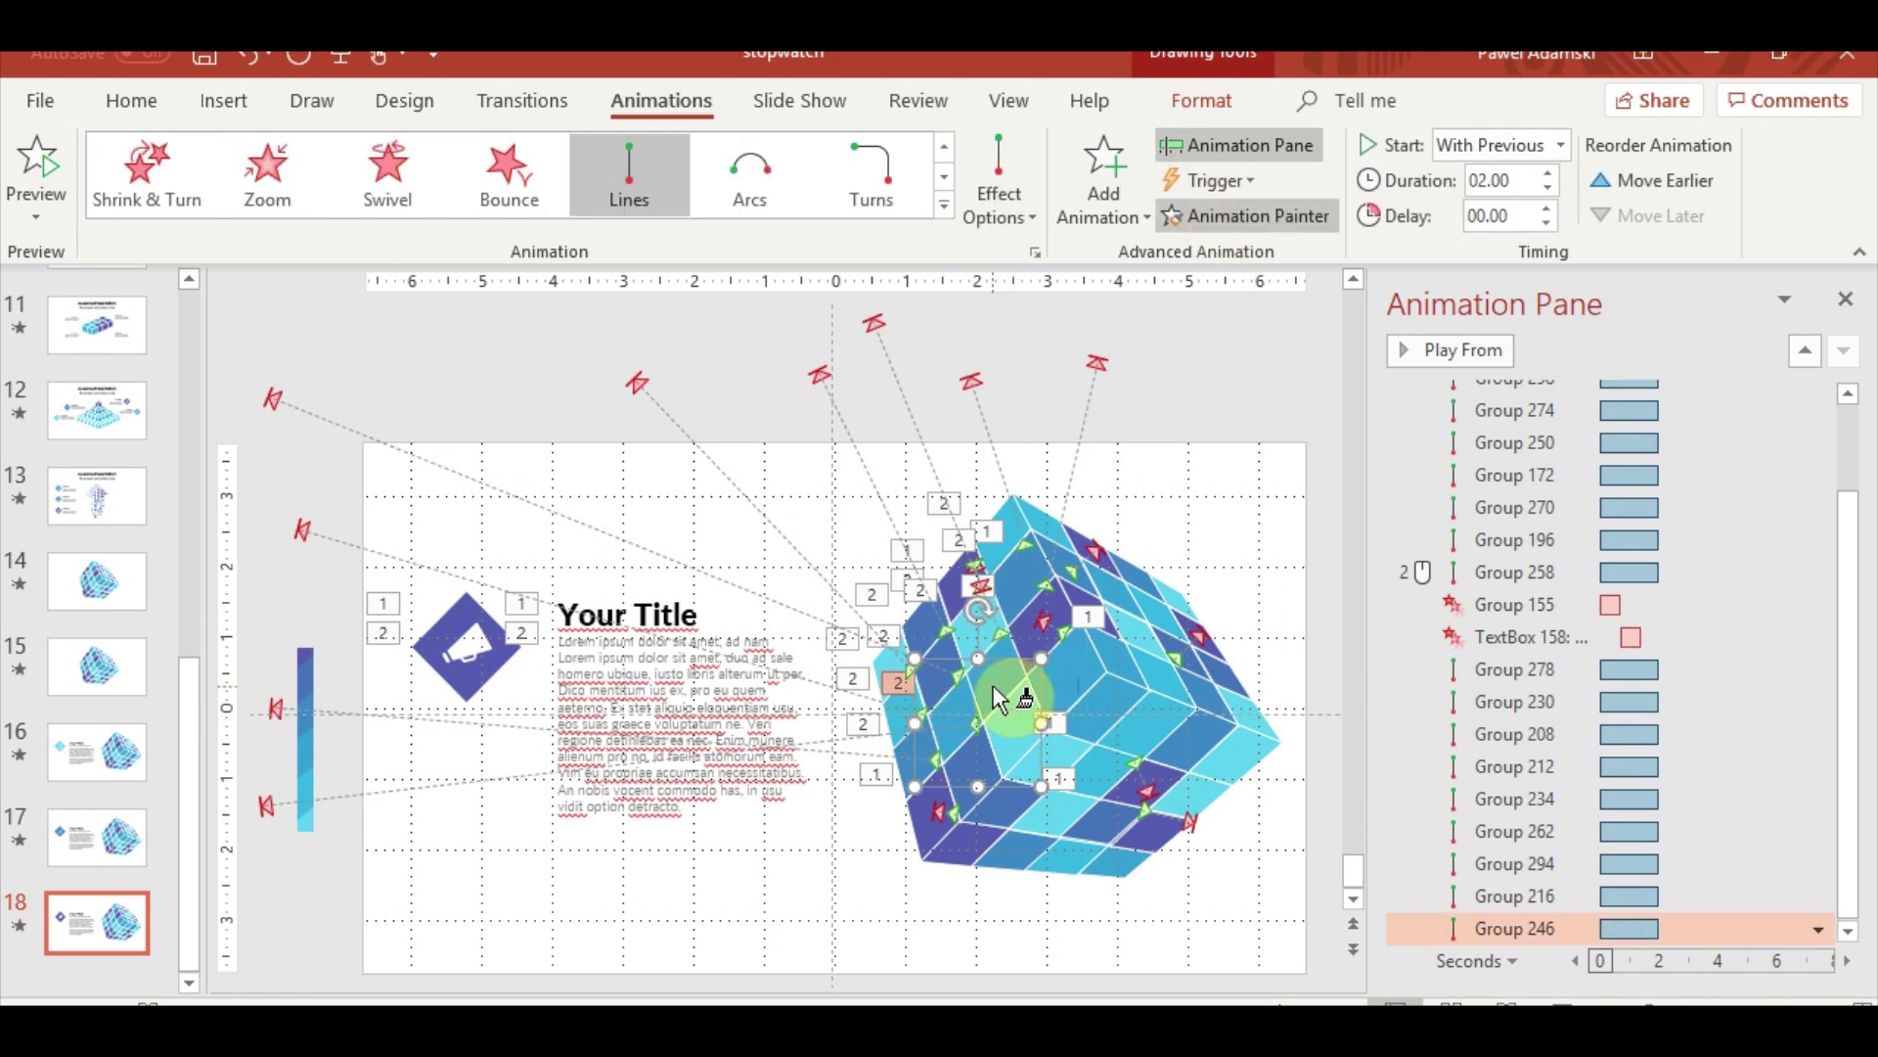
left_click(993, 686)
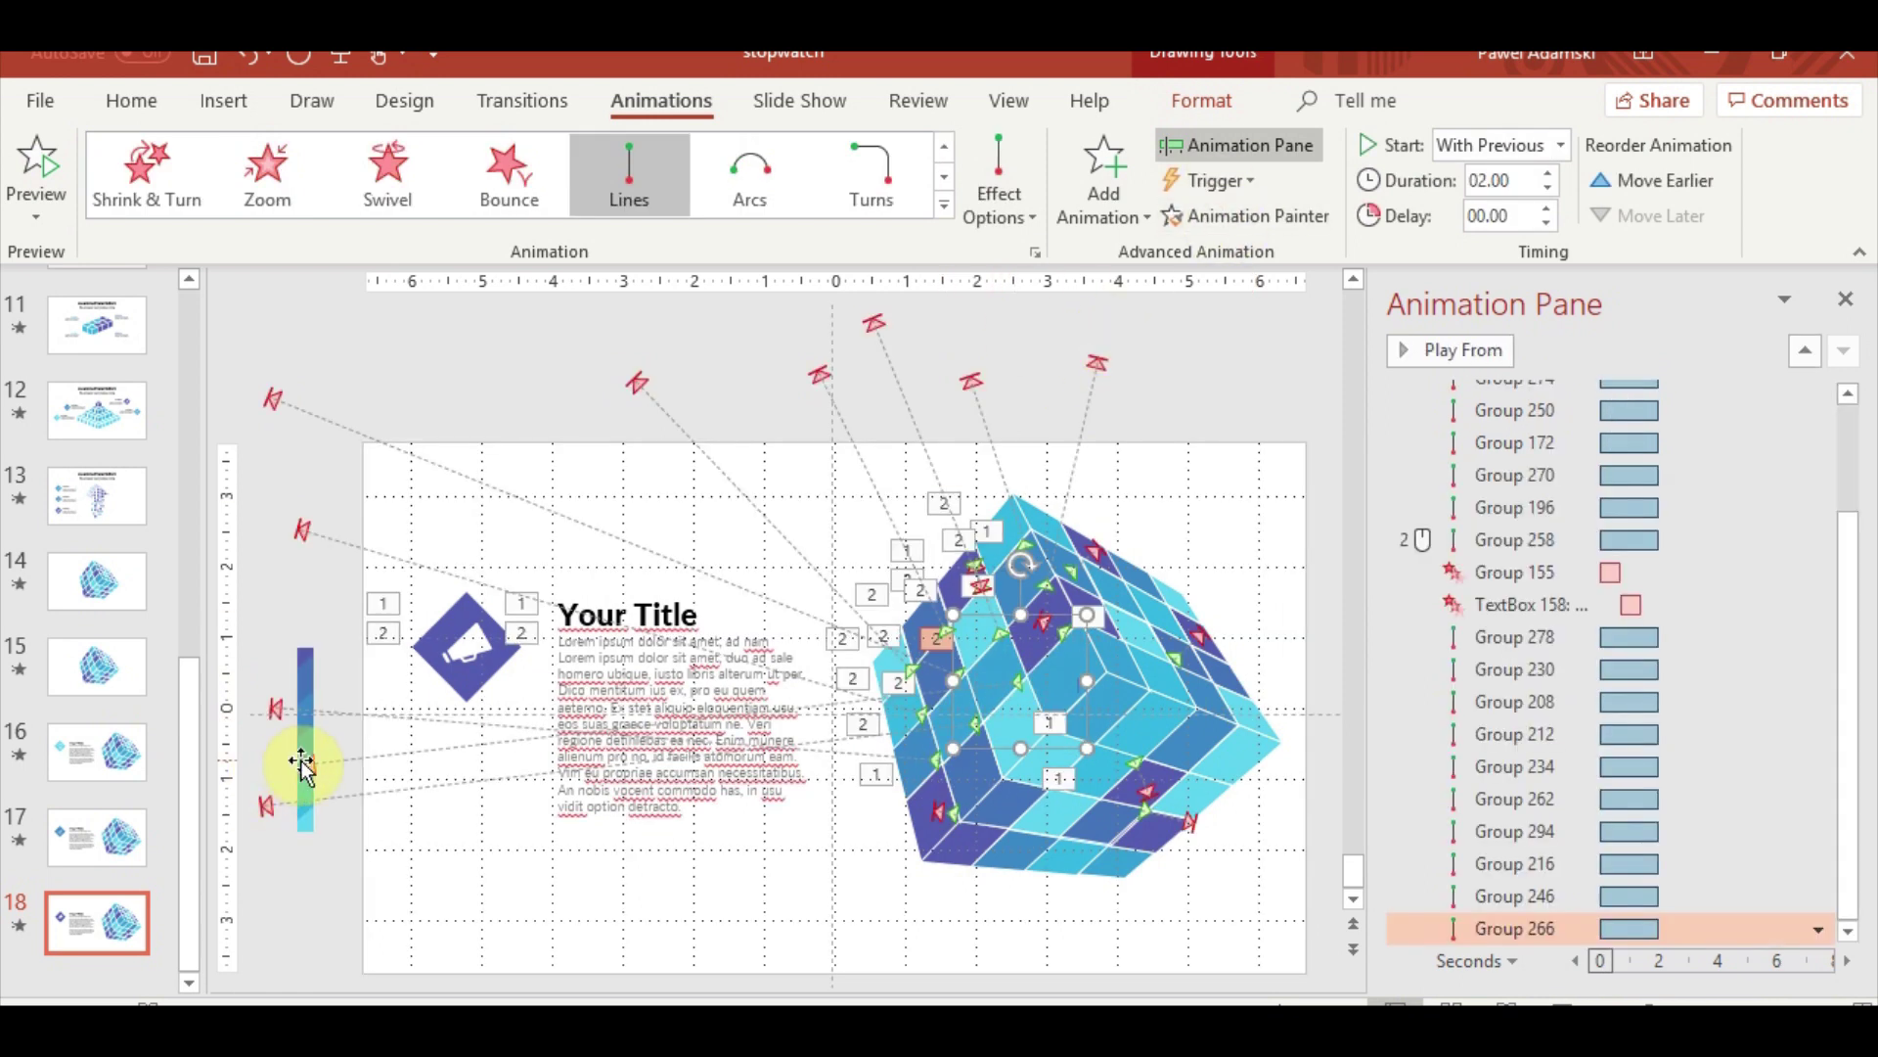
left_click(301, 763)
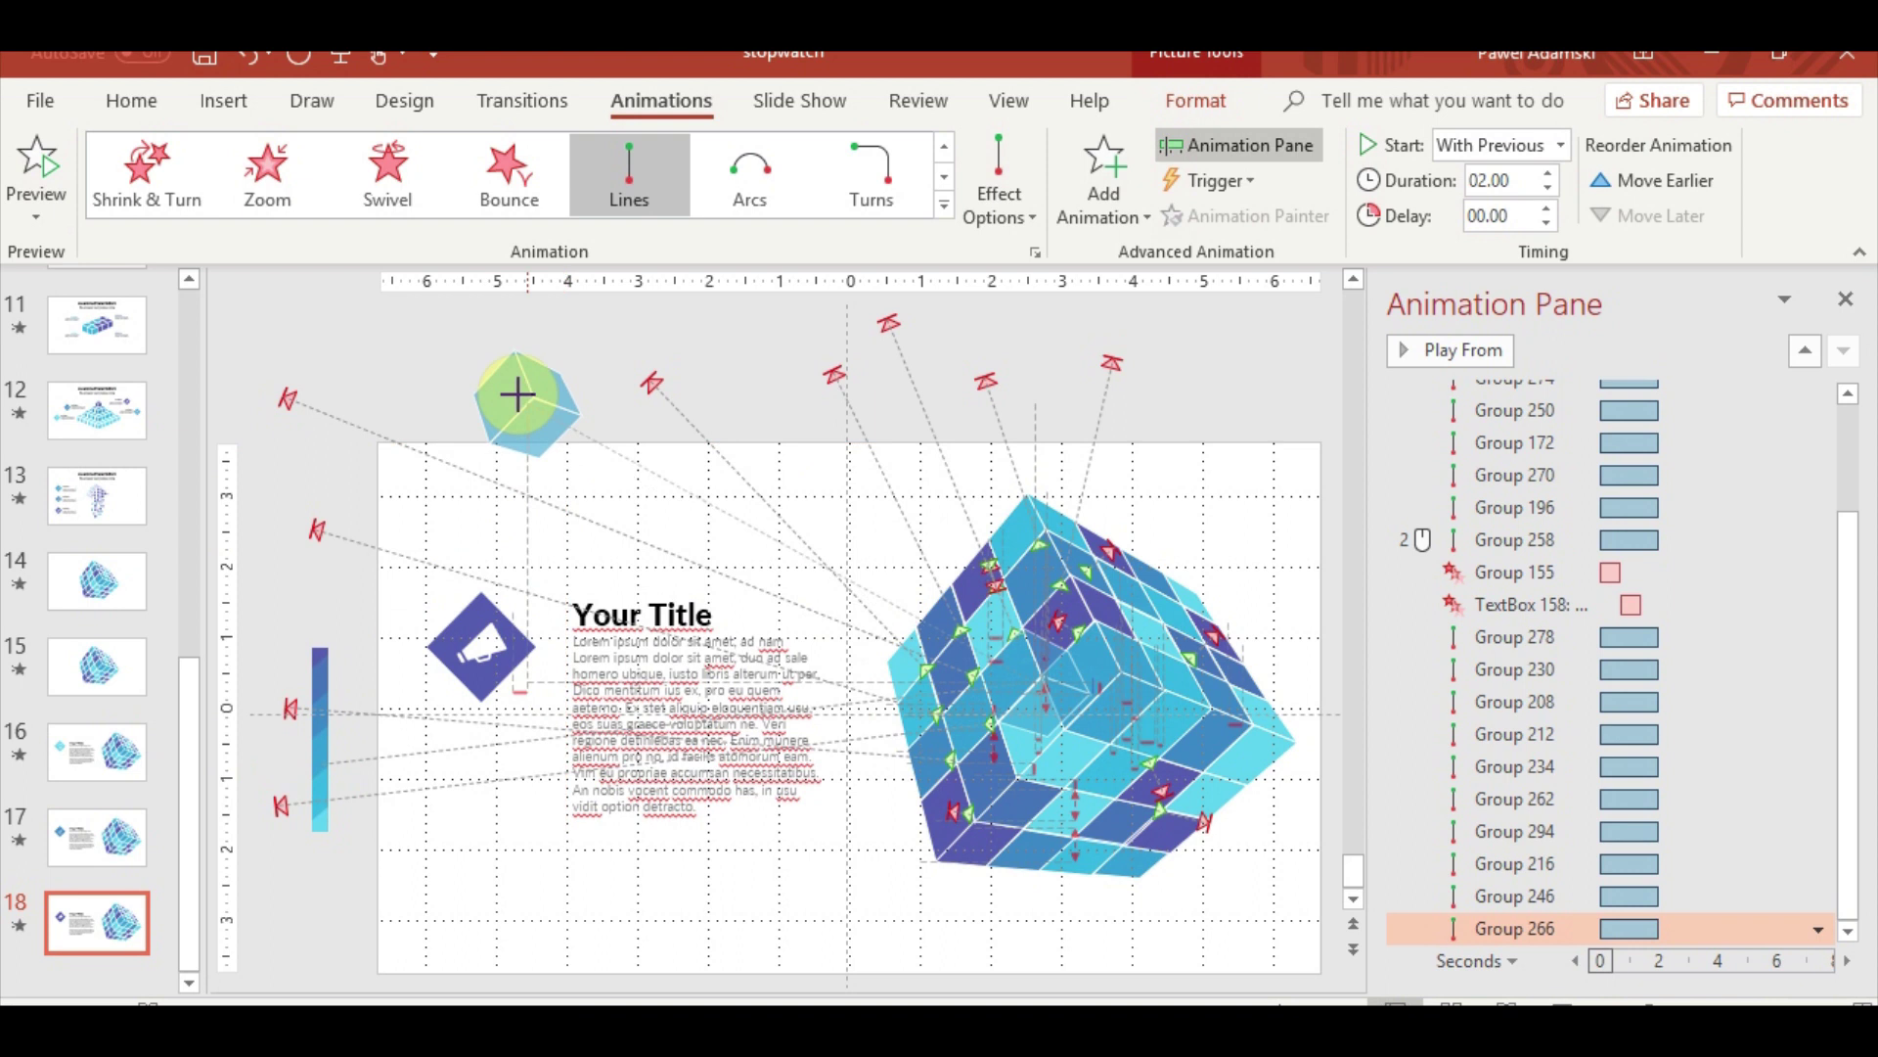
left_click_drag(323, 753, 489, 376)
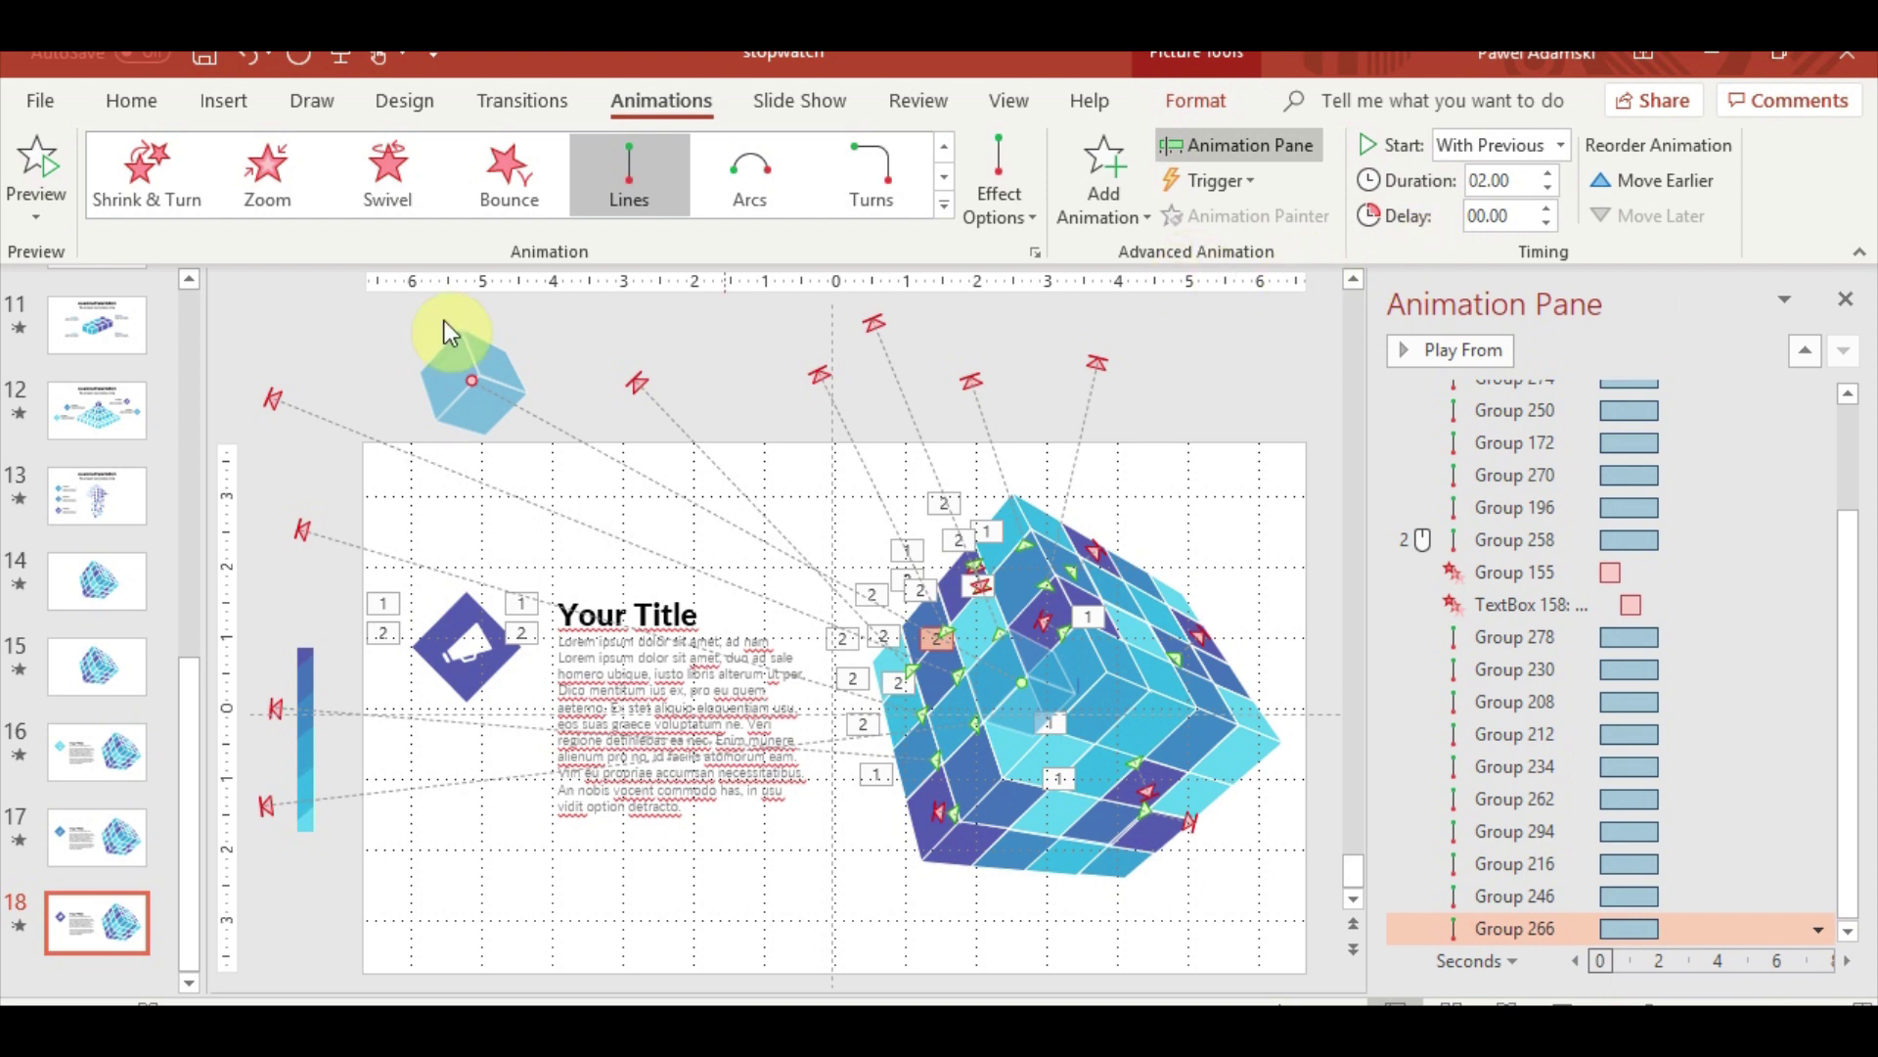
Paint the line animation onto another piece and stretch its path to the slide's upper right
left_click(1264, 483)
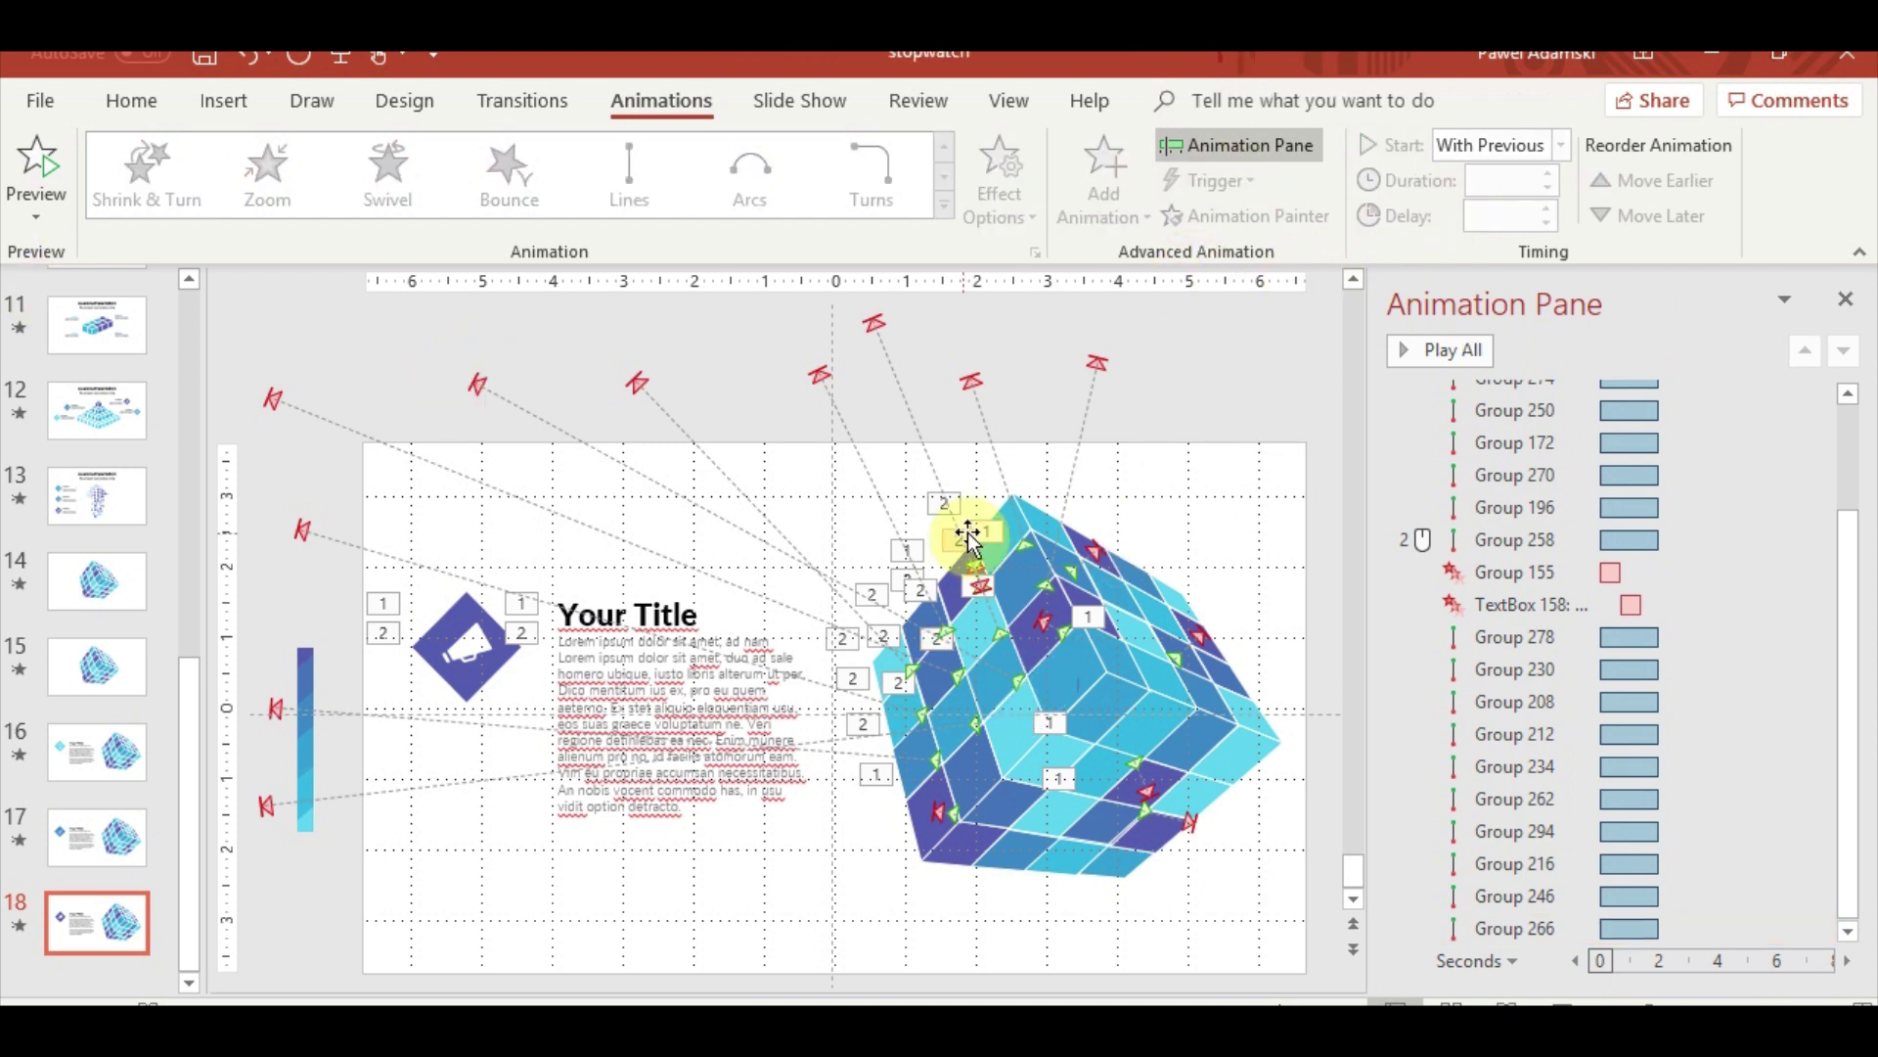
left_click(981, 691)
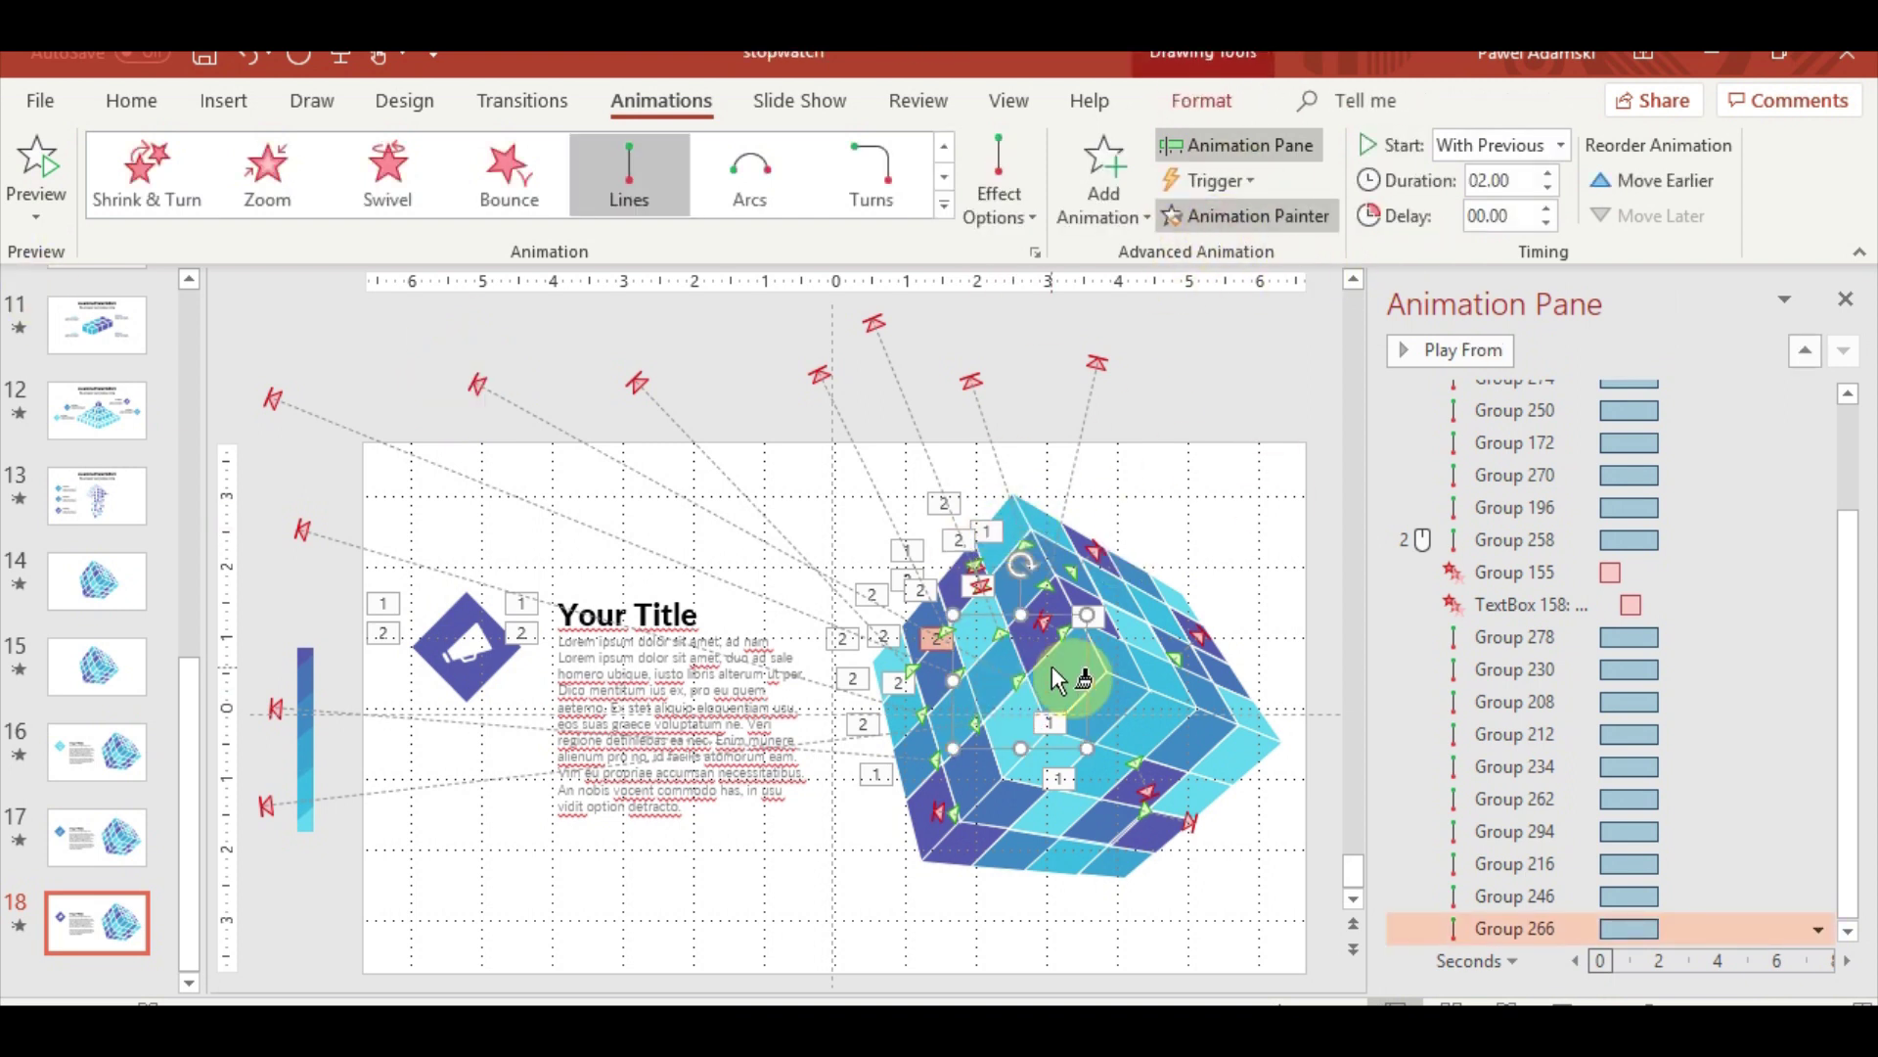
left_click(1117, 669)
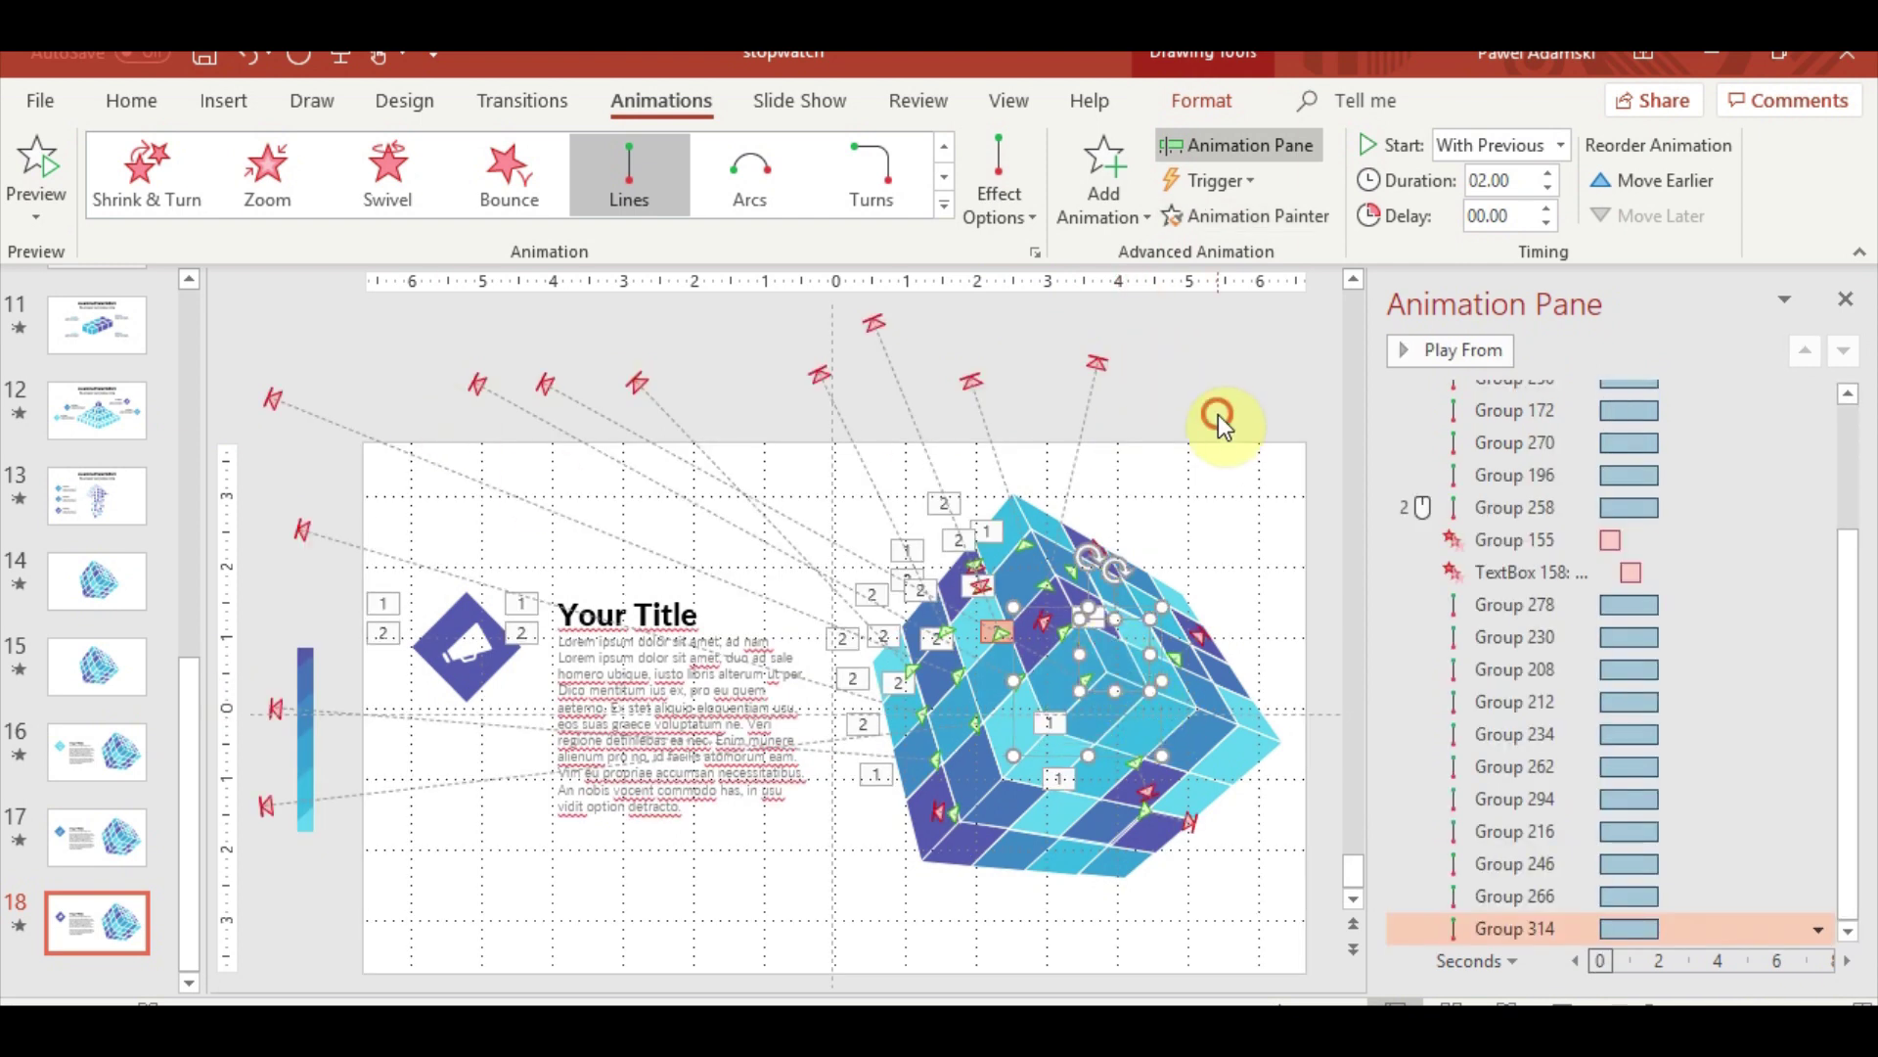
left_click(1216, 419)
left_click(1089, 662)
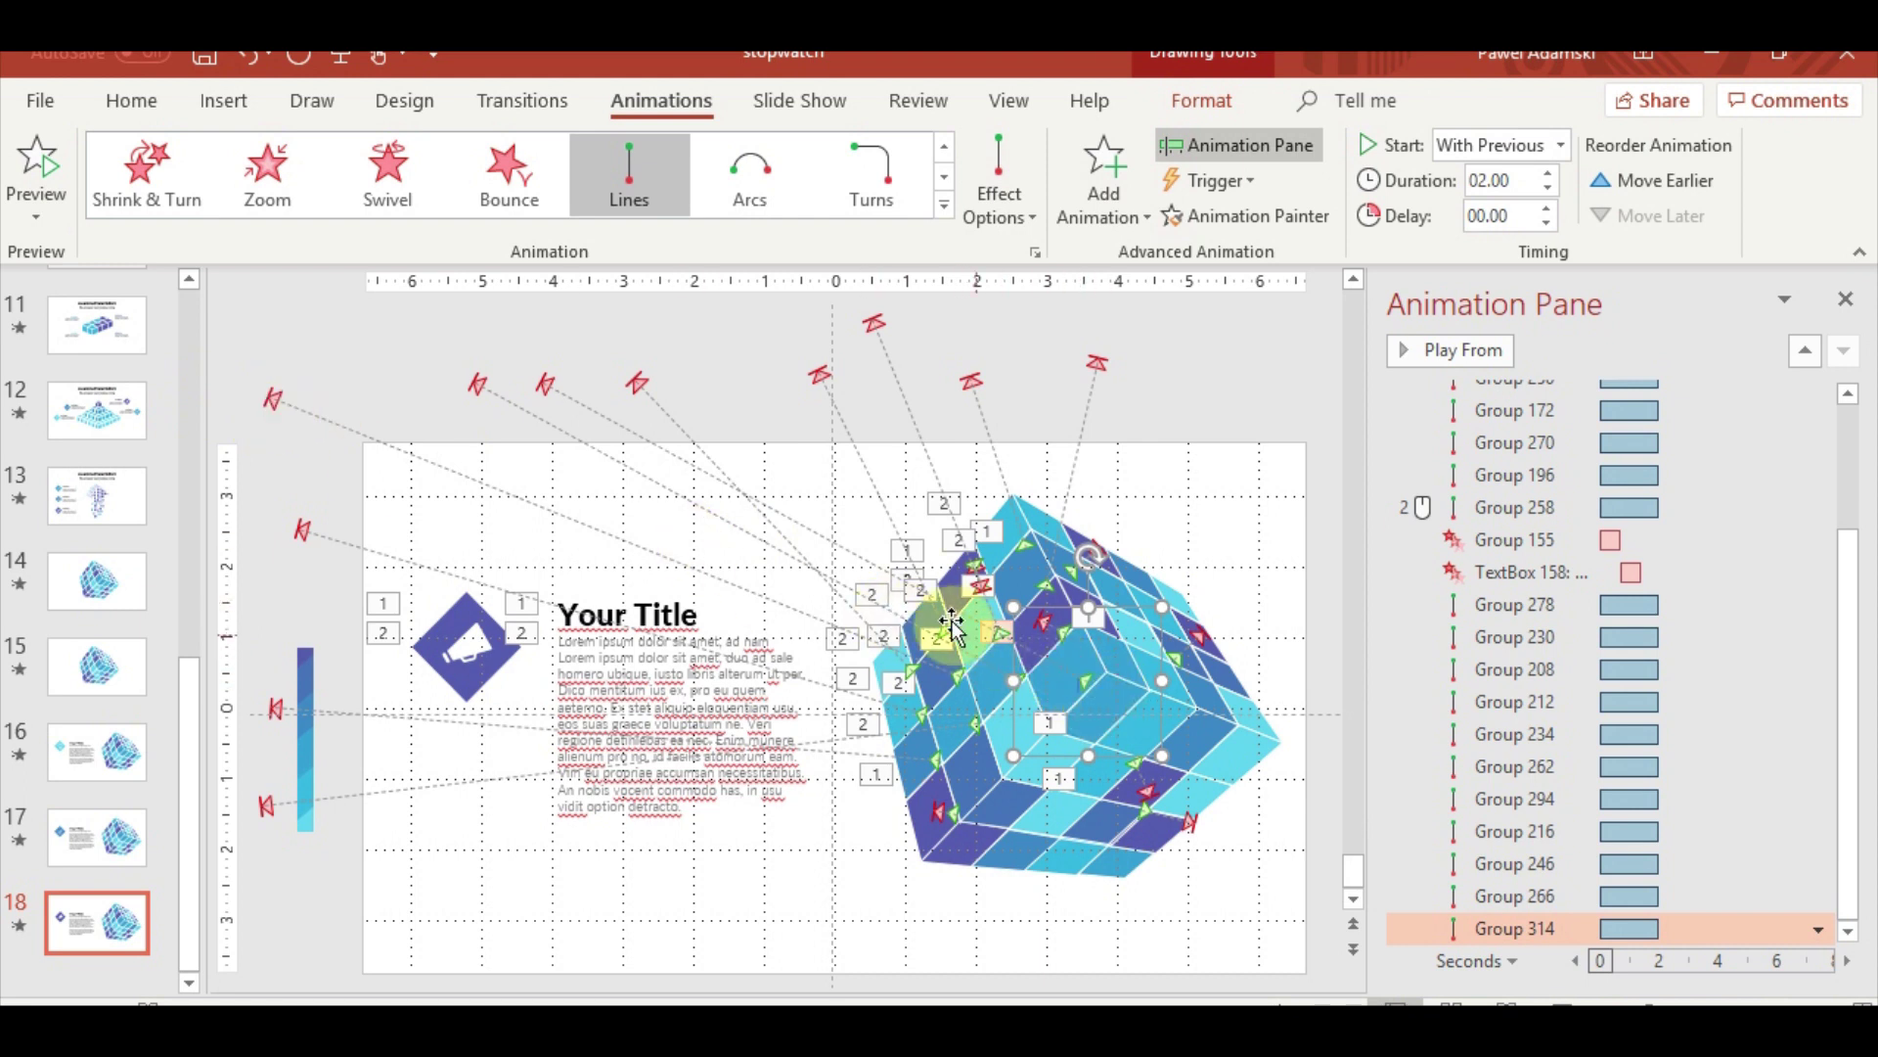
left_click(541, 383)
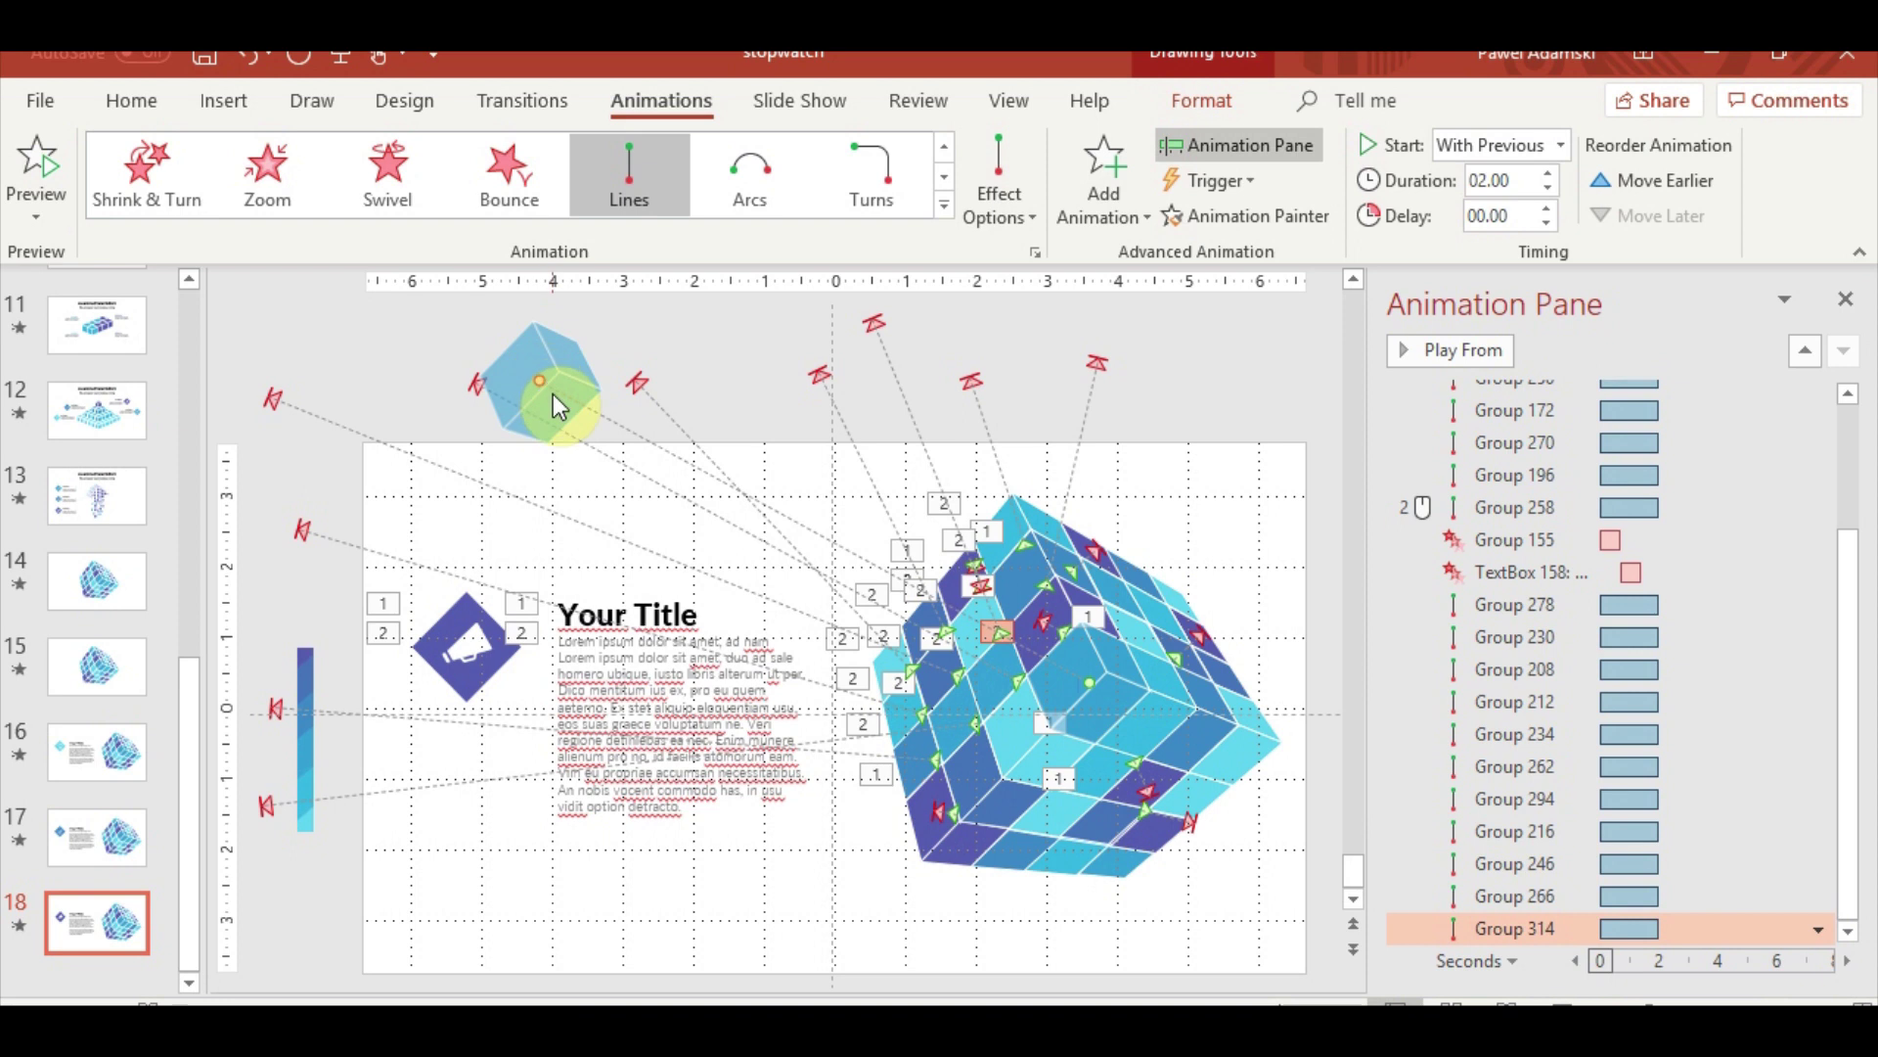
left_click_drag(696, 375, 1253, 370)
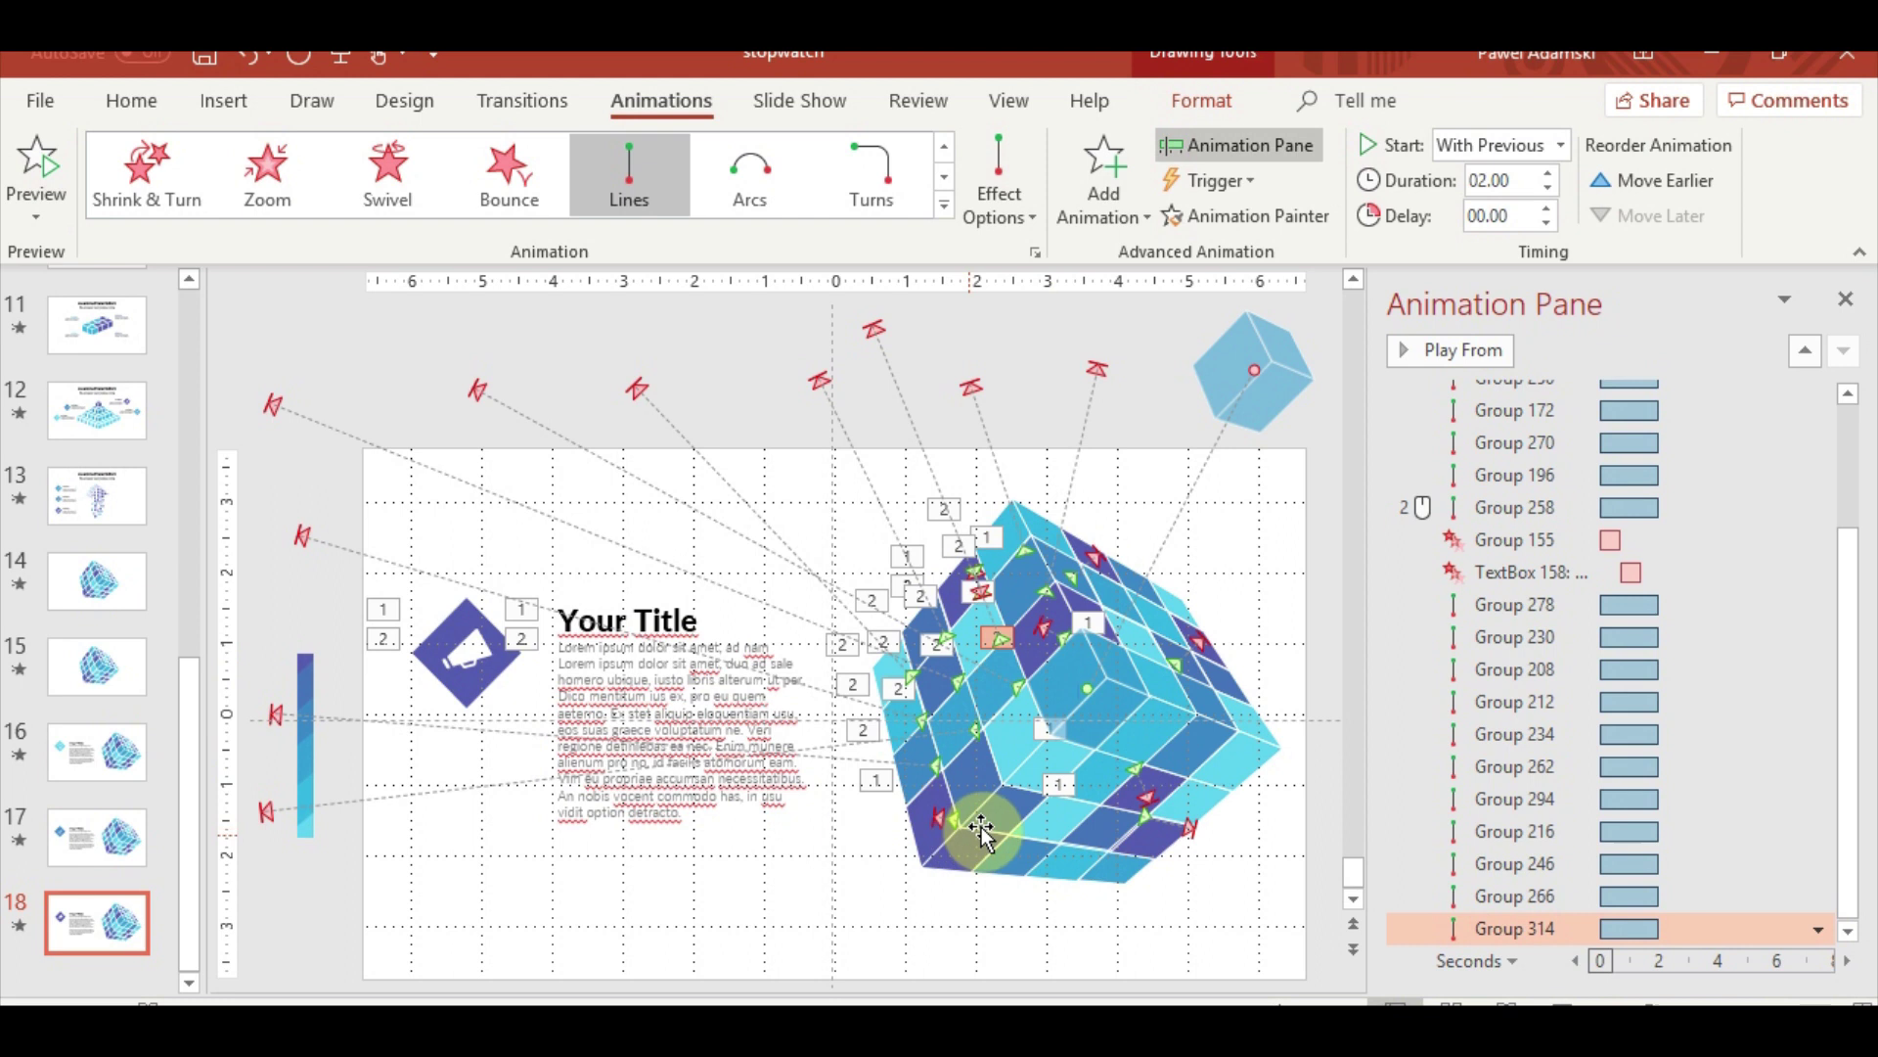
Reselect the newly animated piece (Group 314) and pull its path end down to the bottom right
left_click(1283, 602)
left_click(1114, 692)
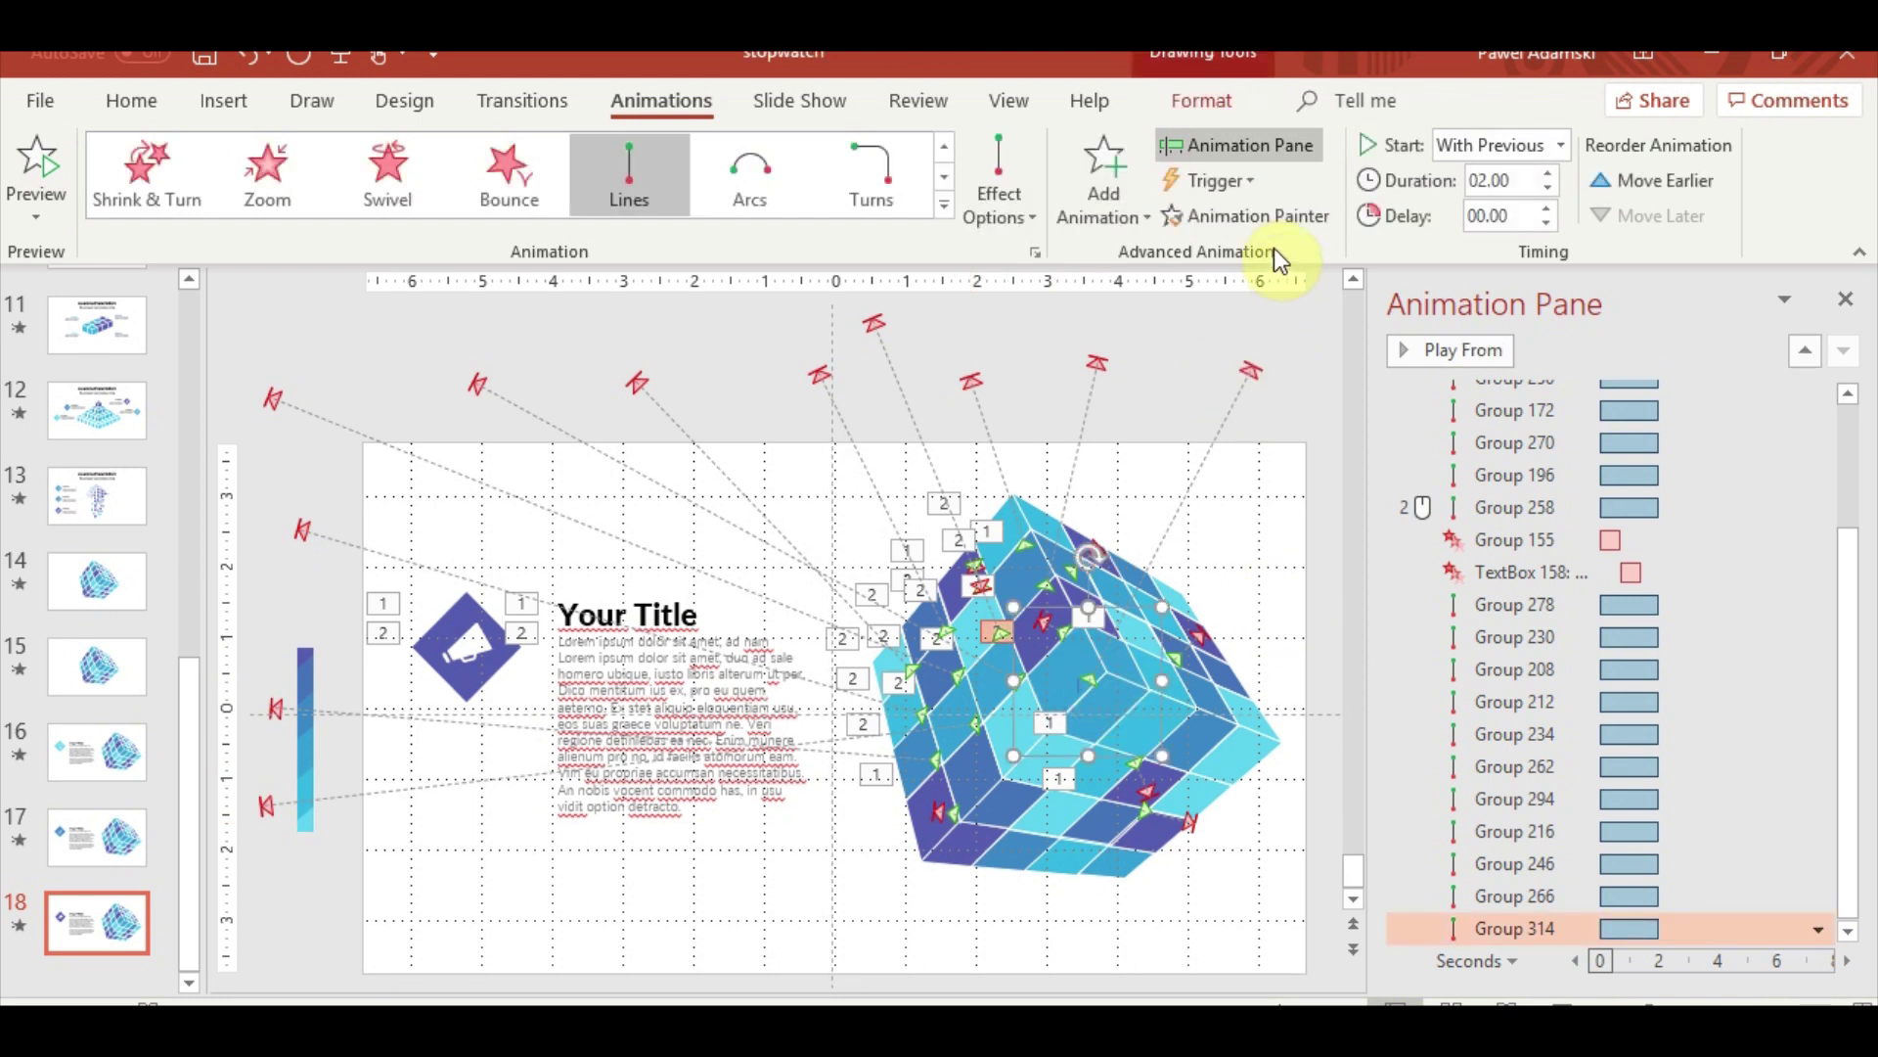
mouse_move(1249, 369)
left_mouse_down()
mouse_move(1192, 939)
mouse_move(1228, 967)
left_mouse_up()
scroll(1192, 940, "down", 1)
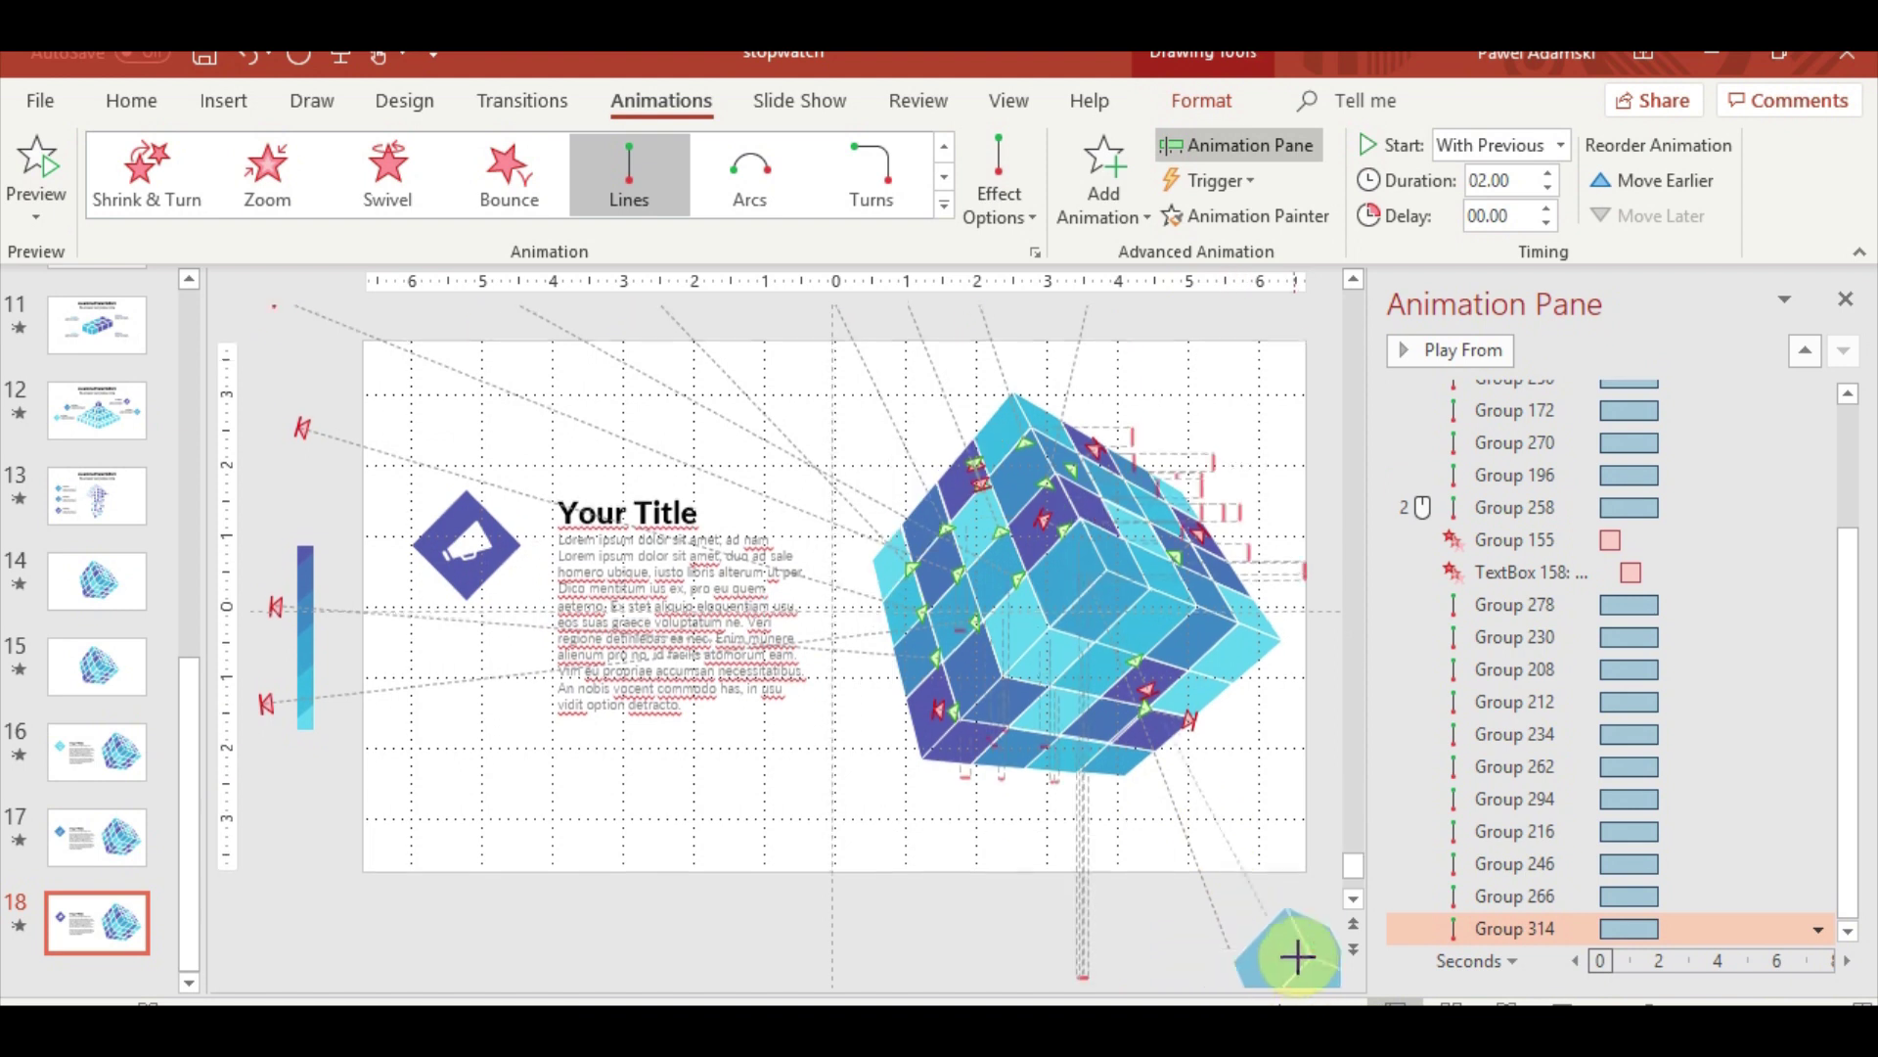
Paint the line path onto a piece near the cube's centre, ending below the slide
left_click_drag(1231, 1000, 1303, 954)
scroll(1106, 596, "up", 1)
left_click(1249, 424)
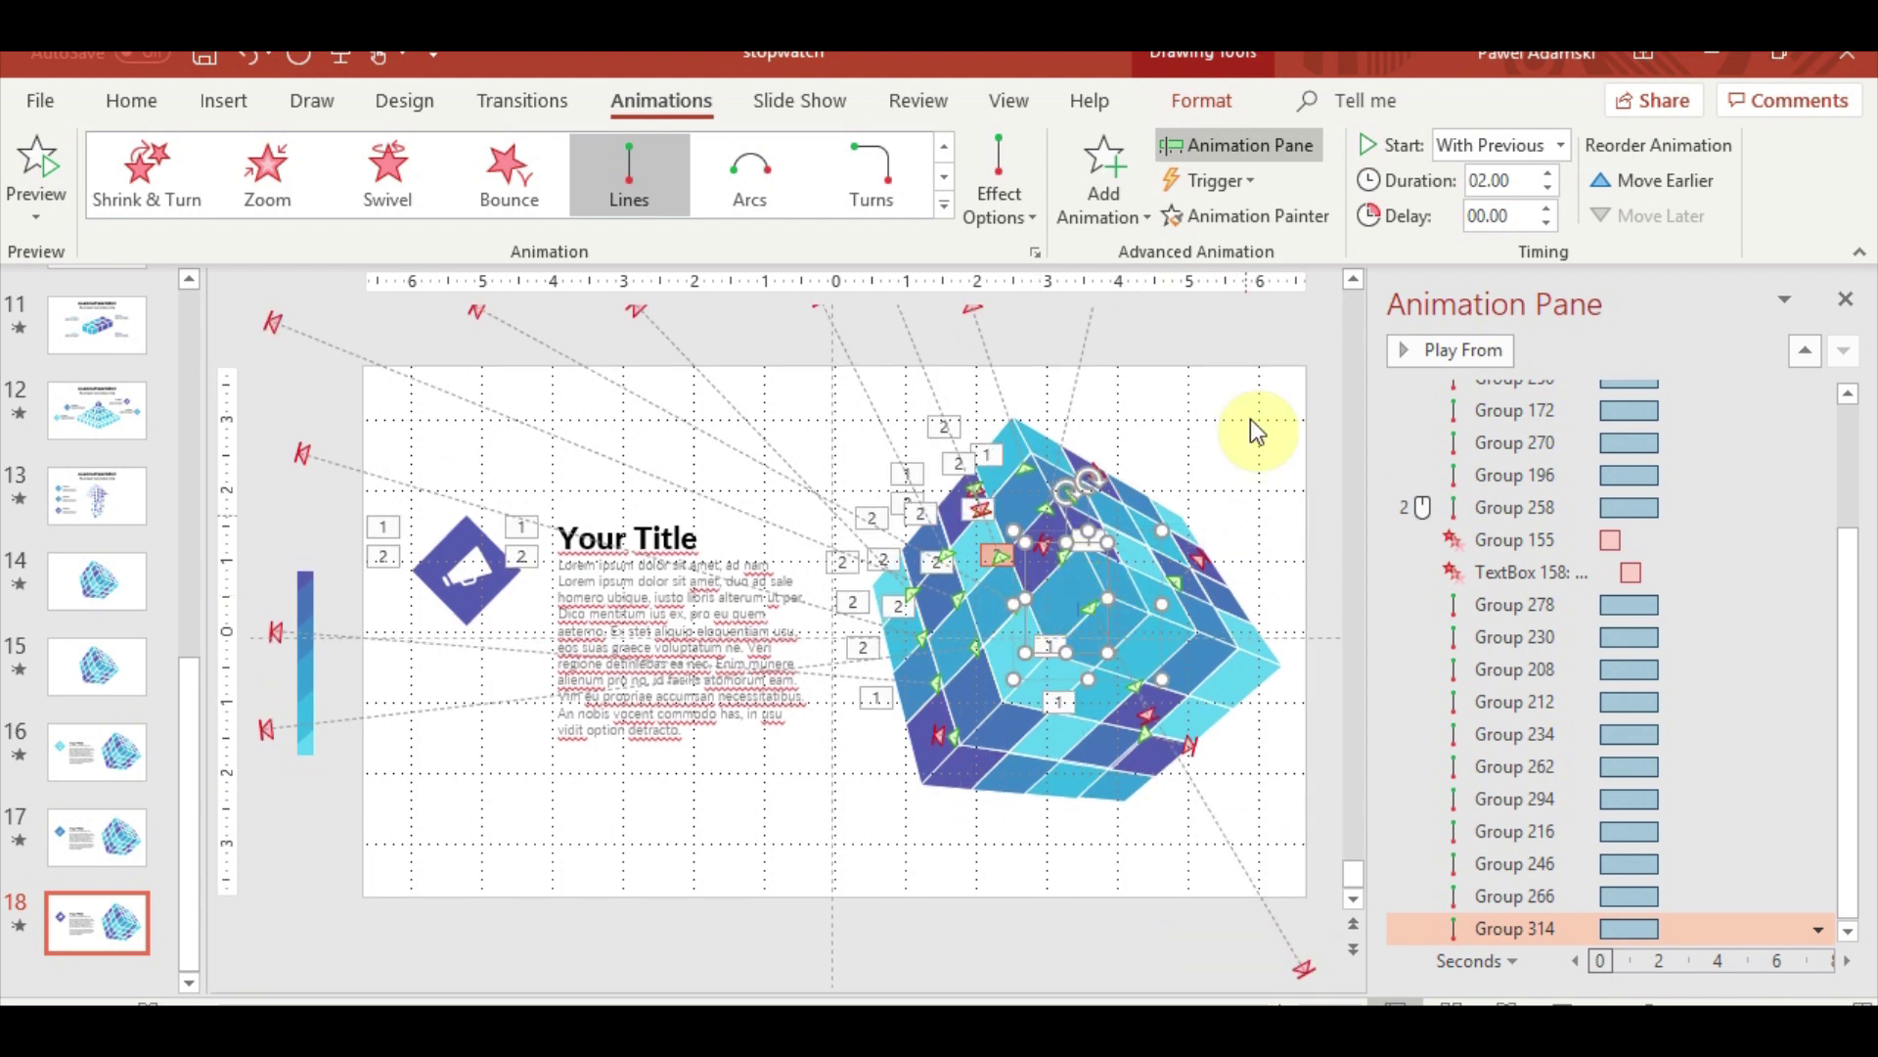
left_click(1114, 570)
left_click(1080, 637)
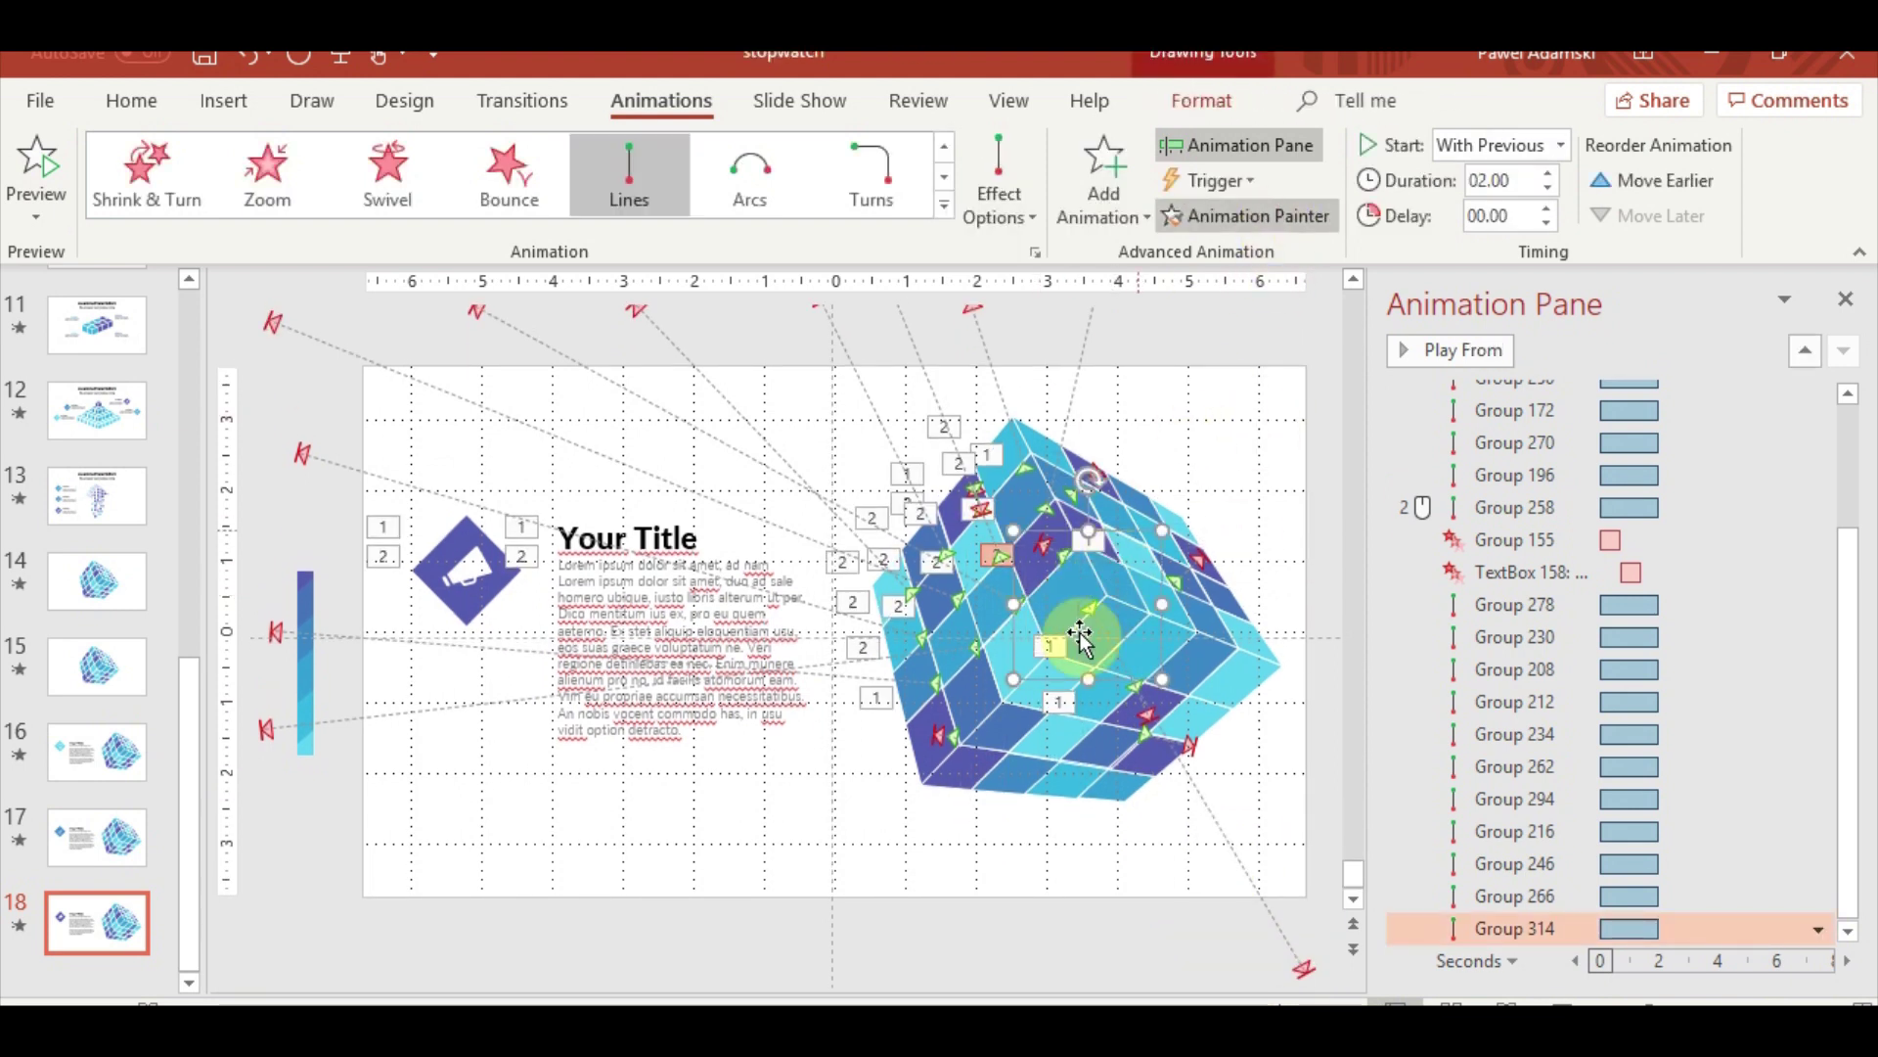
left_click(1019, 700)
scroll(1242, 958, "down", 2)
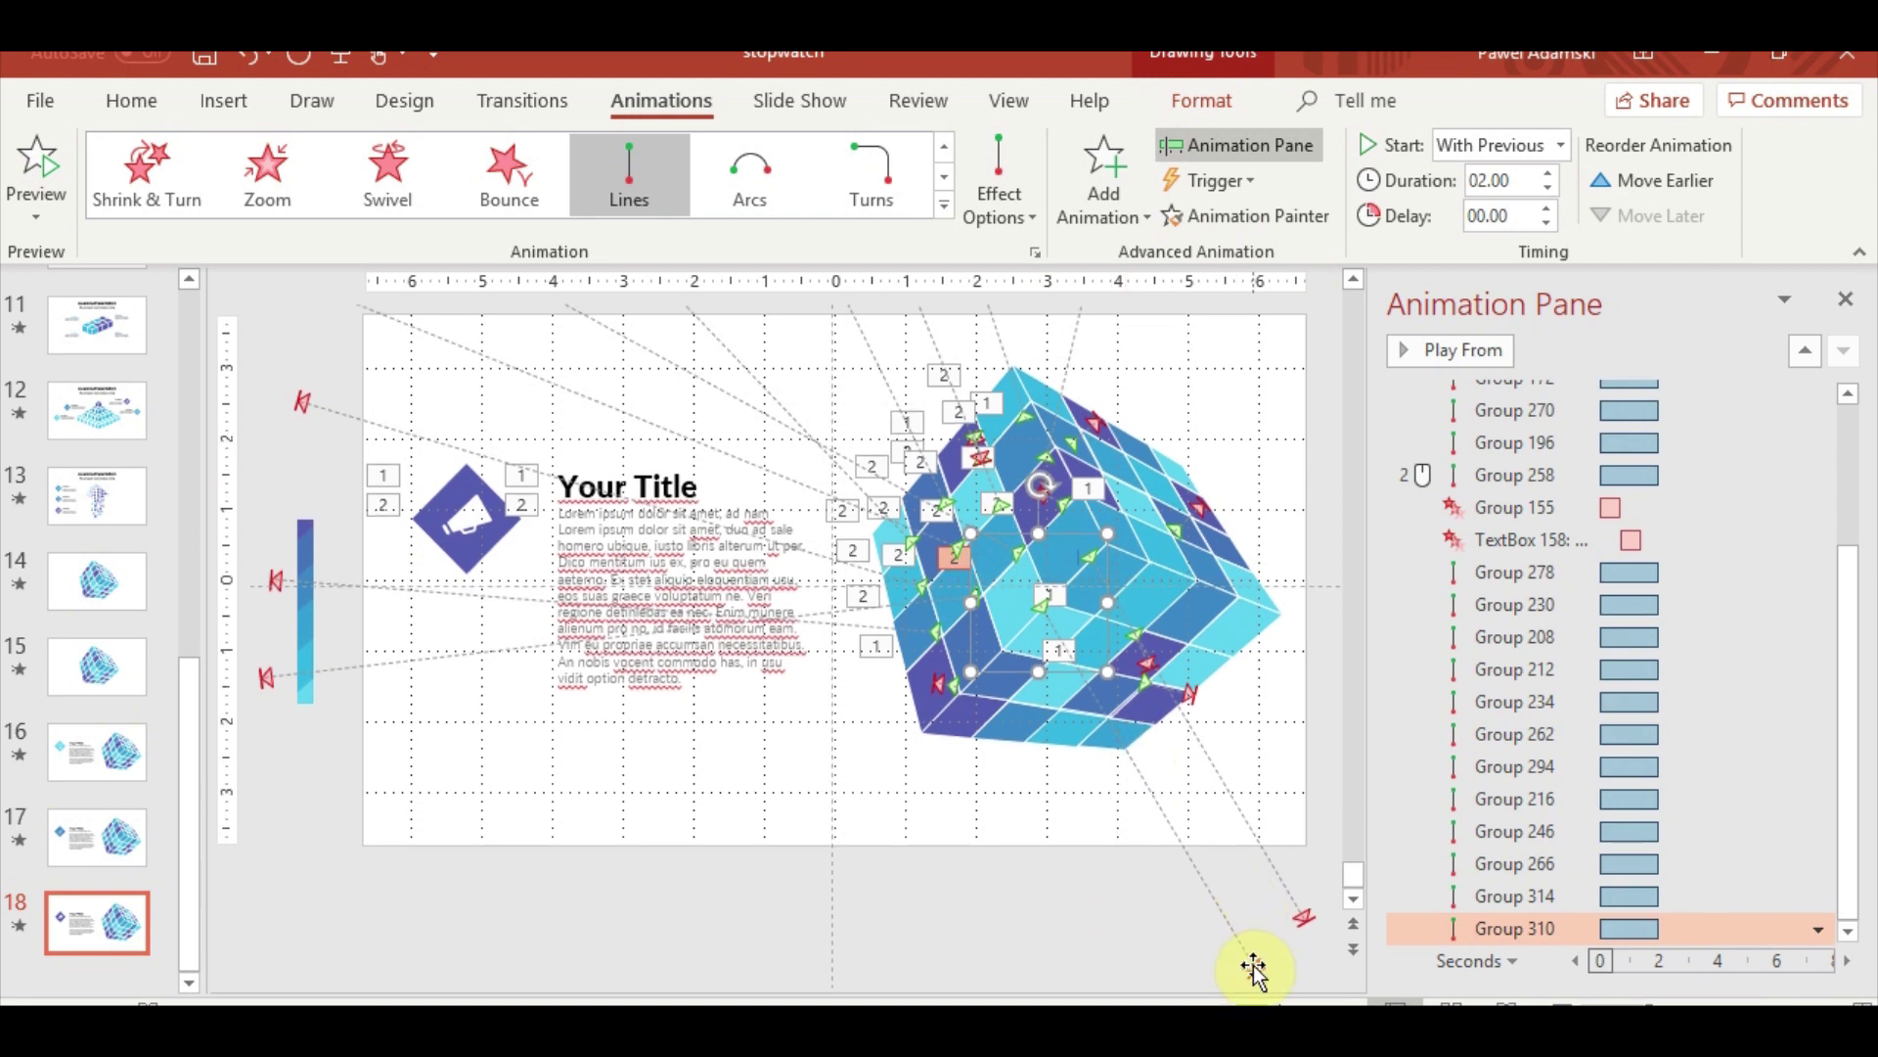
left_click_drag(1253, 968, 1132, 932)
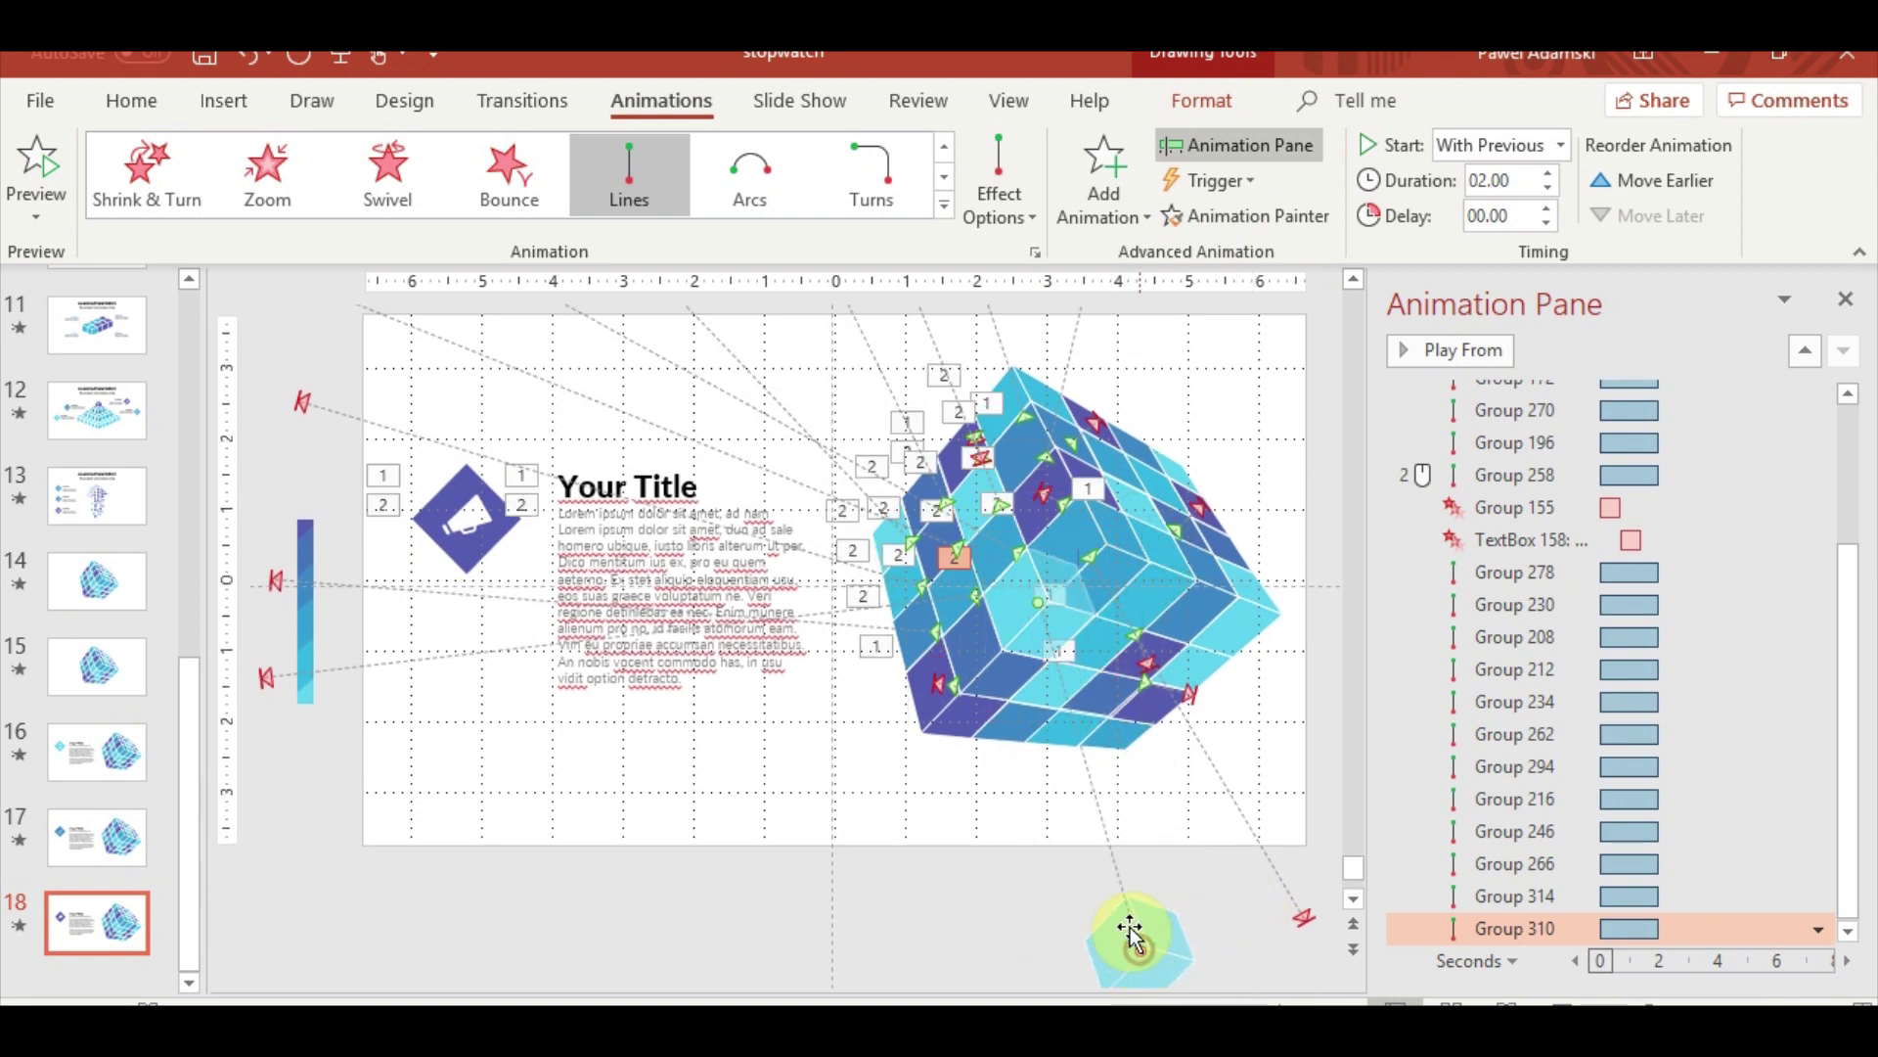
Copy the line animation onto another small cube and pull its end further left below the slide
scroll(970, 900, "up", 1)
left_click(1007, 646)
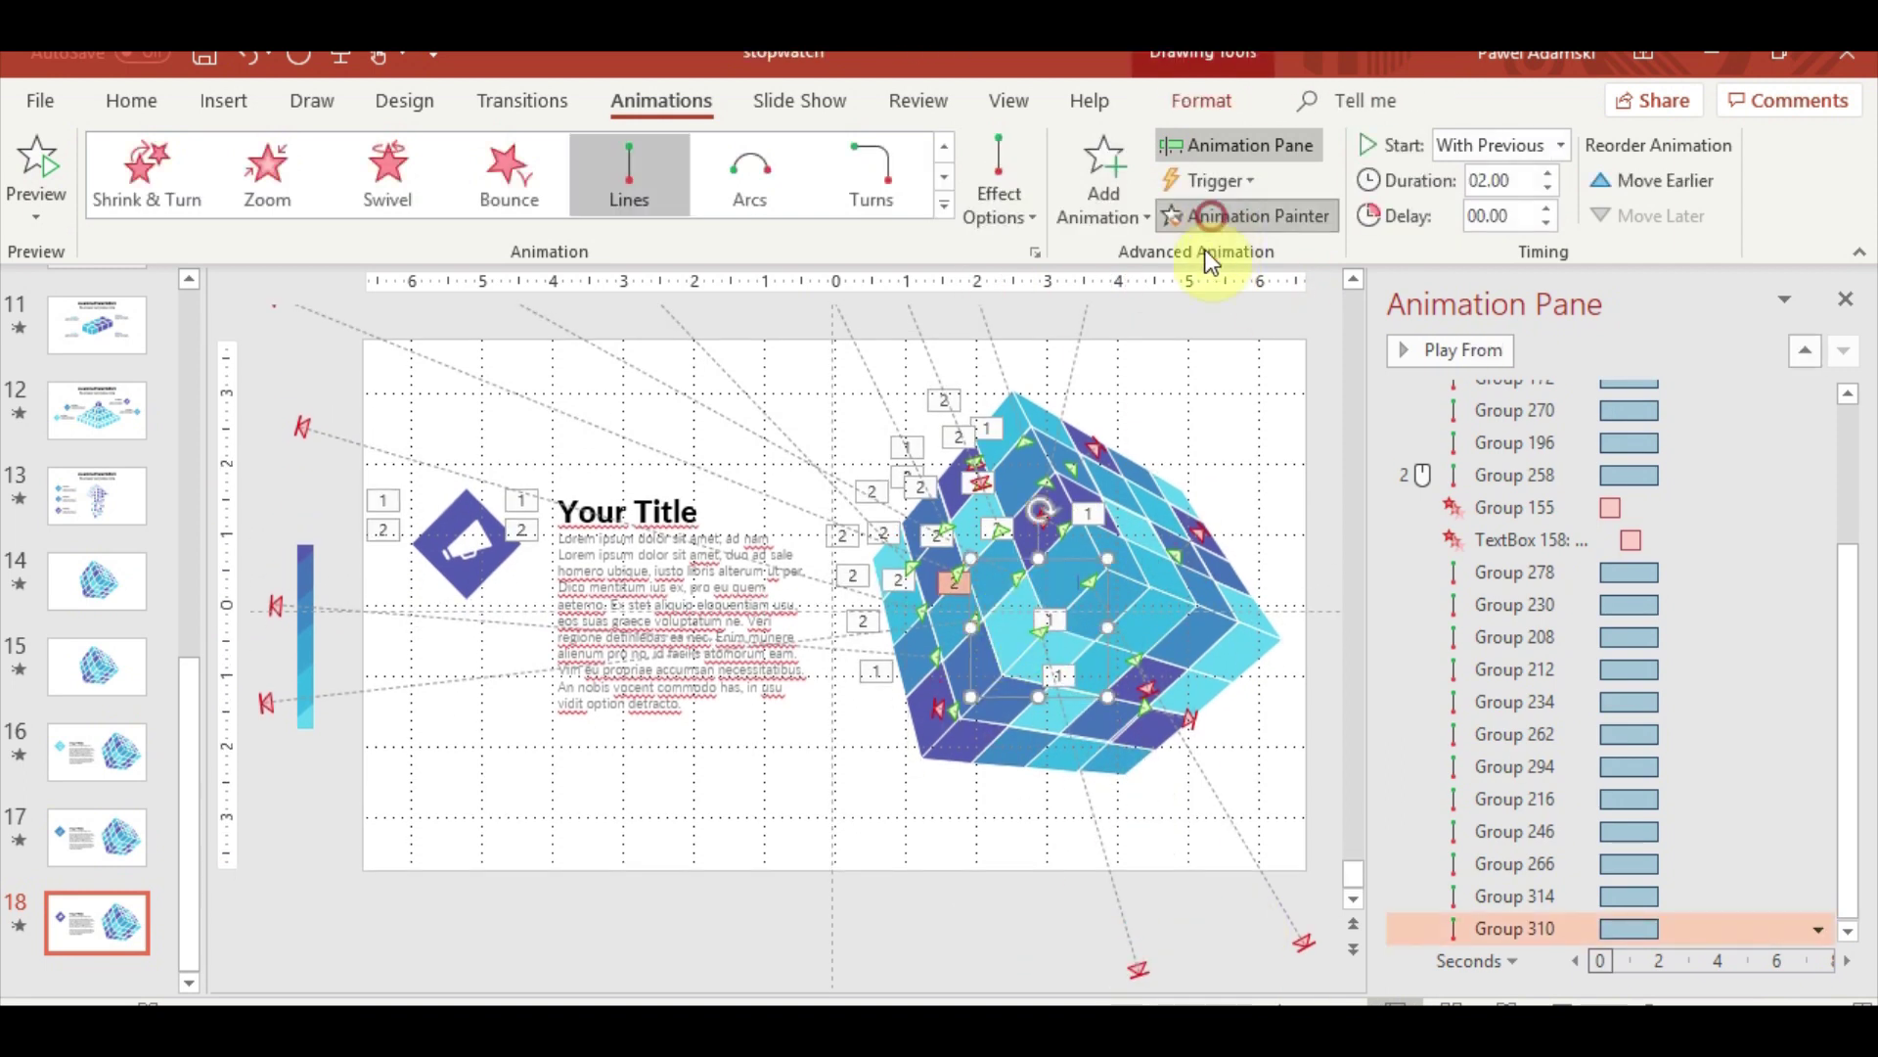
left_click(988, 683)
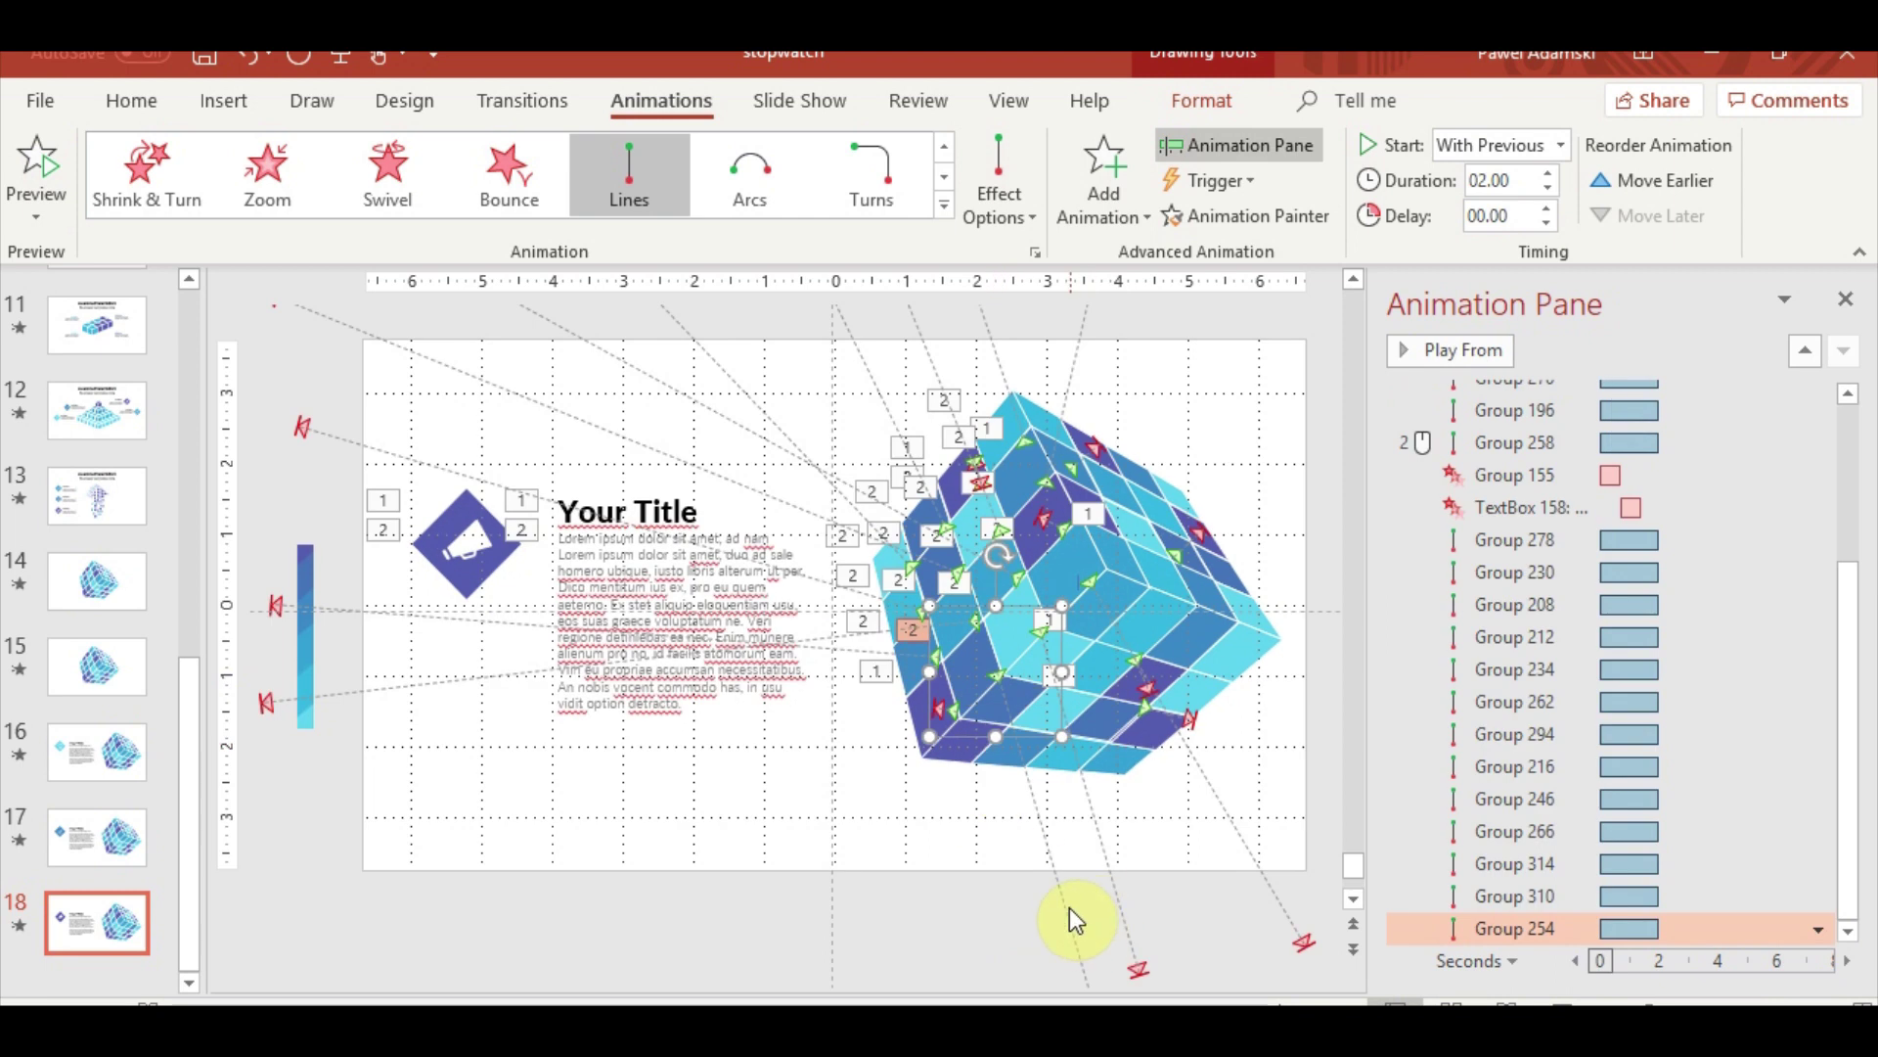
scroll(1071, 907, "down", 2)
left_click_drag(1103, 970, 871, 929)
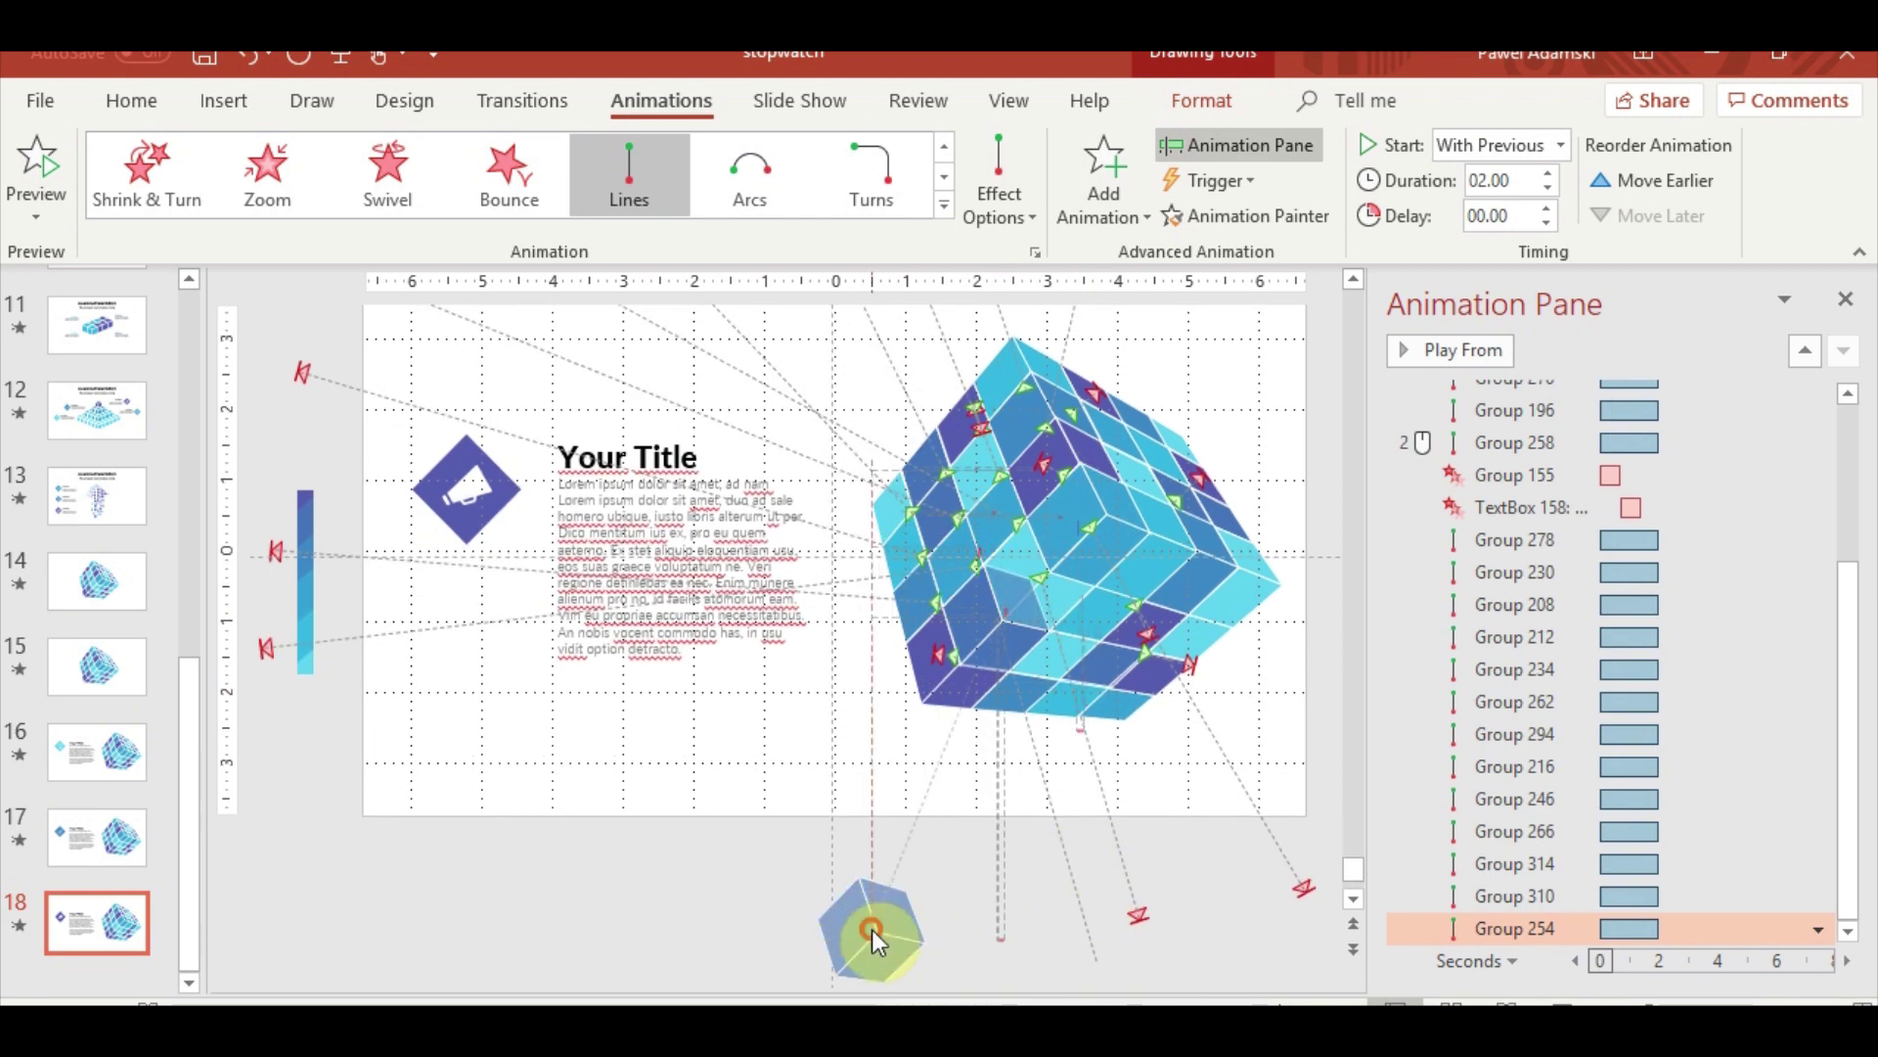
Paint the animation onto another small cube and move its path end to the lower left
scroll(1027, 904, "up", 2)
left_click(1008, 687)
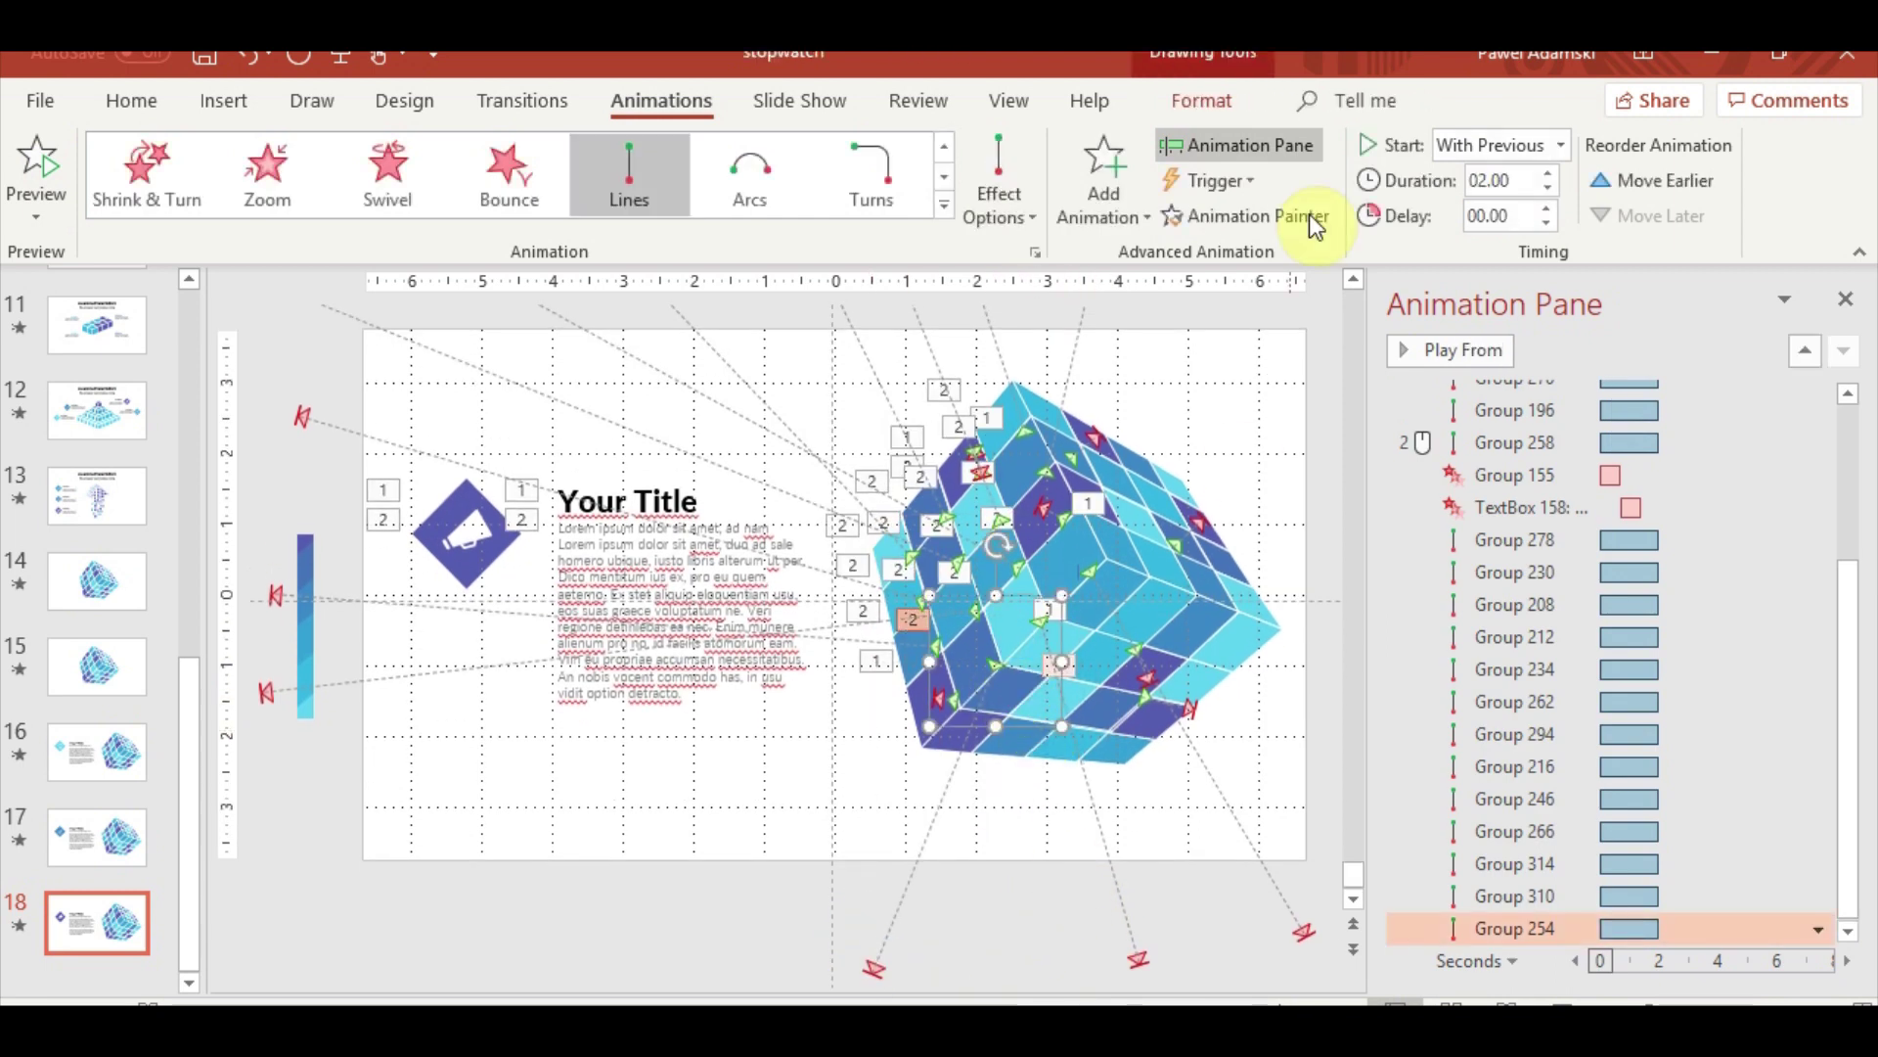
left_click(1013, 756)
left_click(976, 888)
scroll(973, 890, "down", 2)
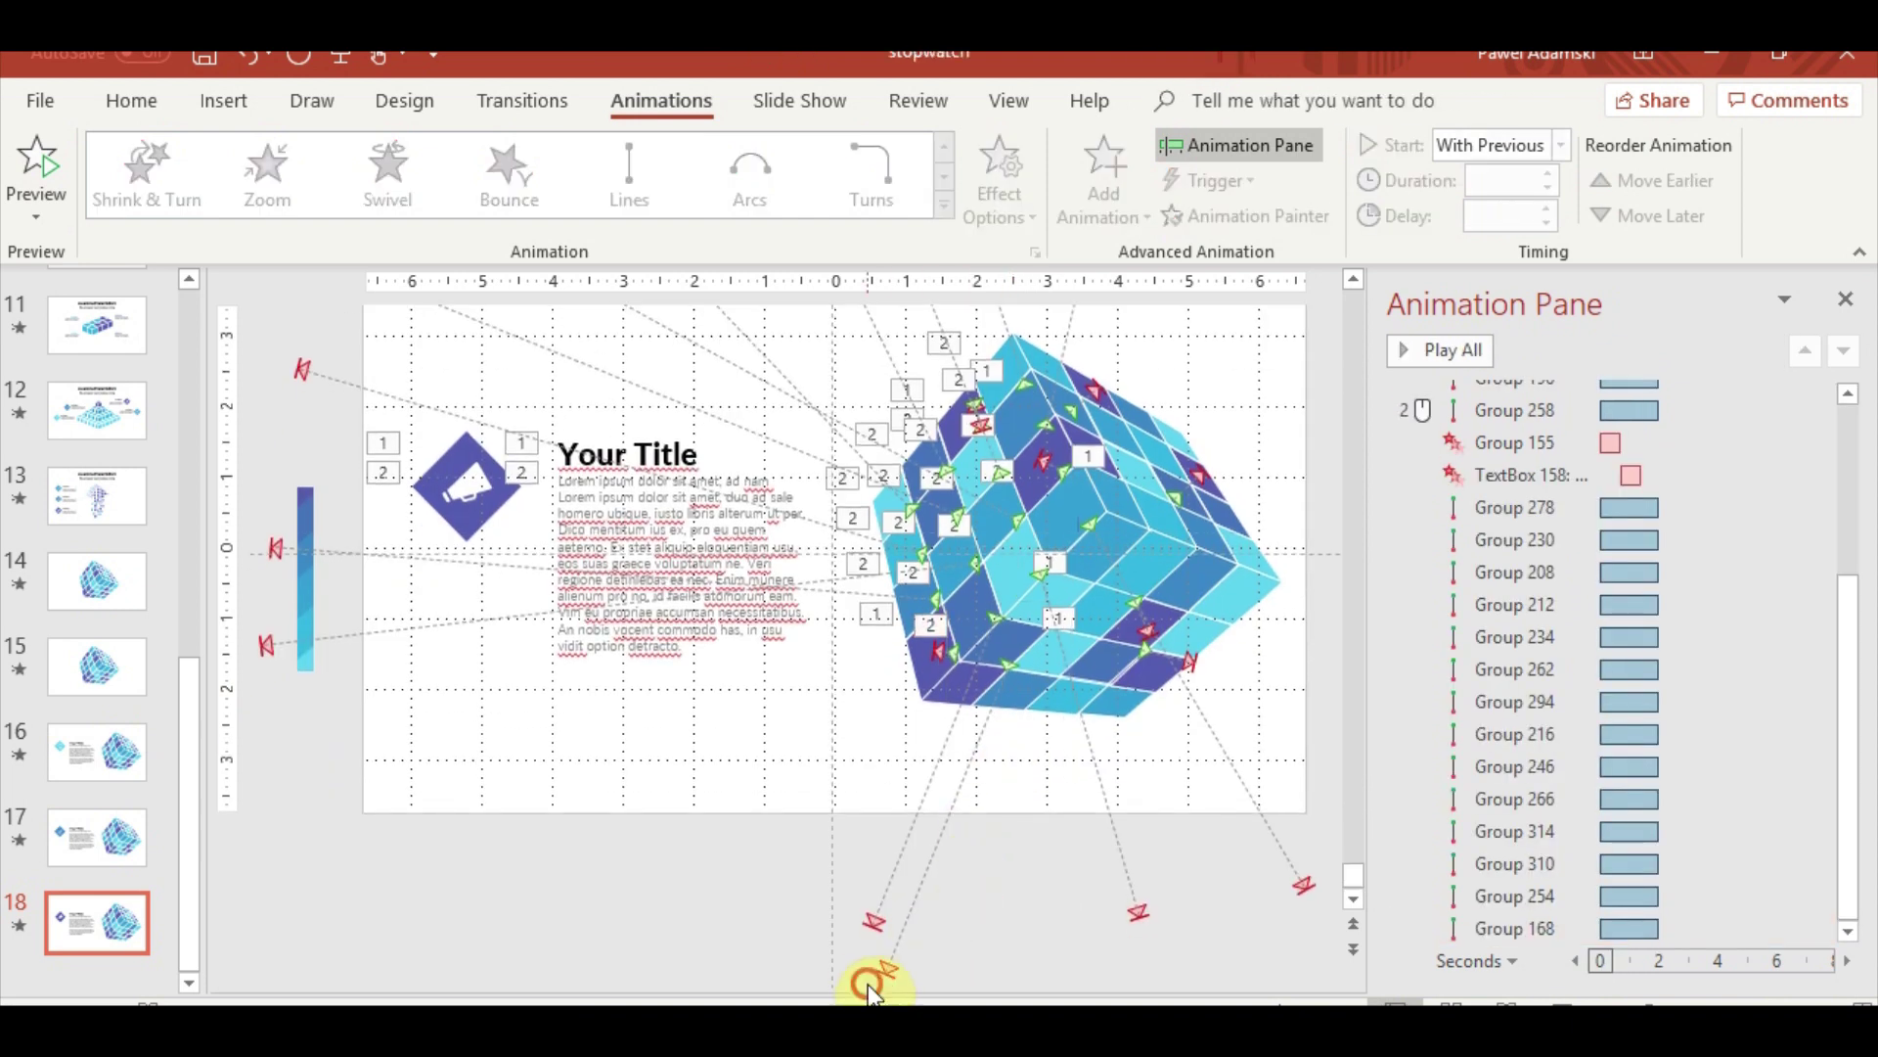
left_click(871, 988)
scroll(893, 968, "down", 1)
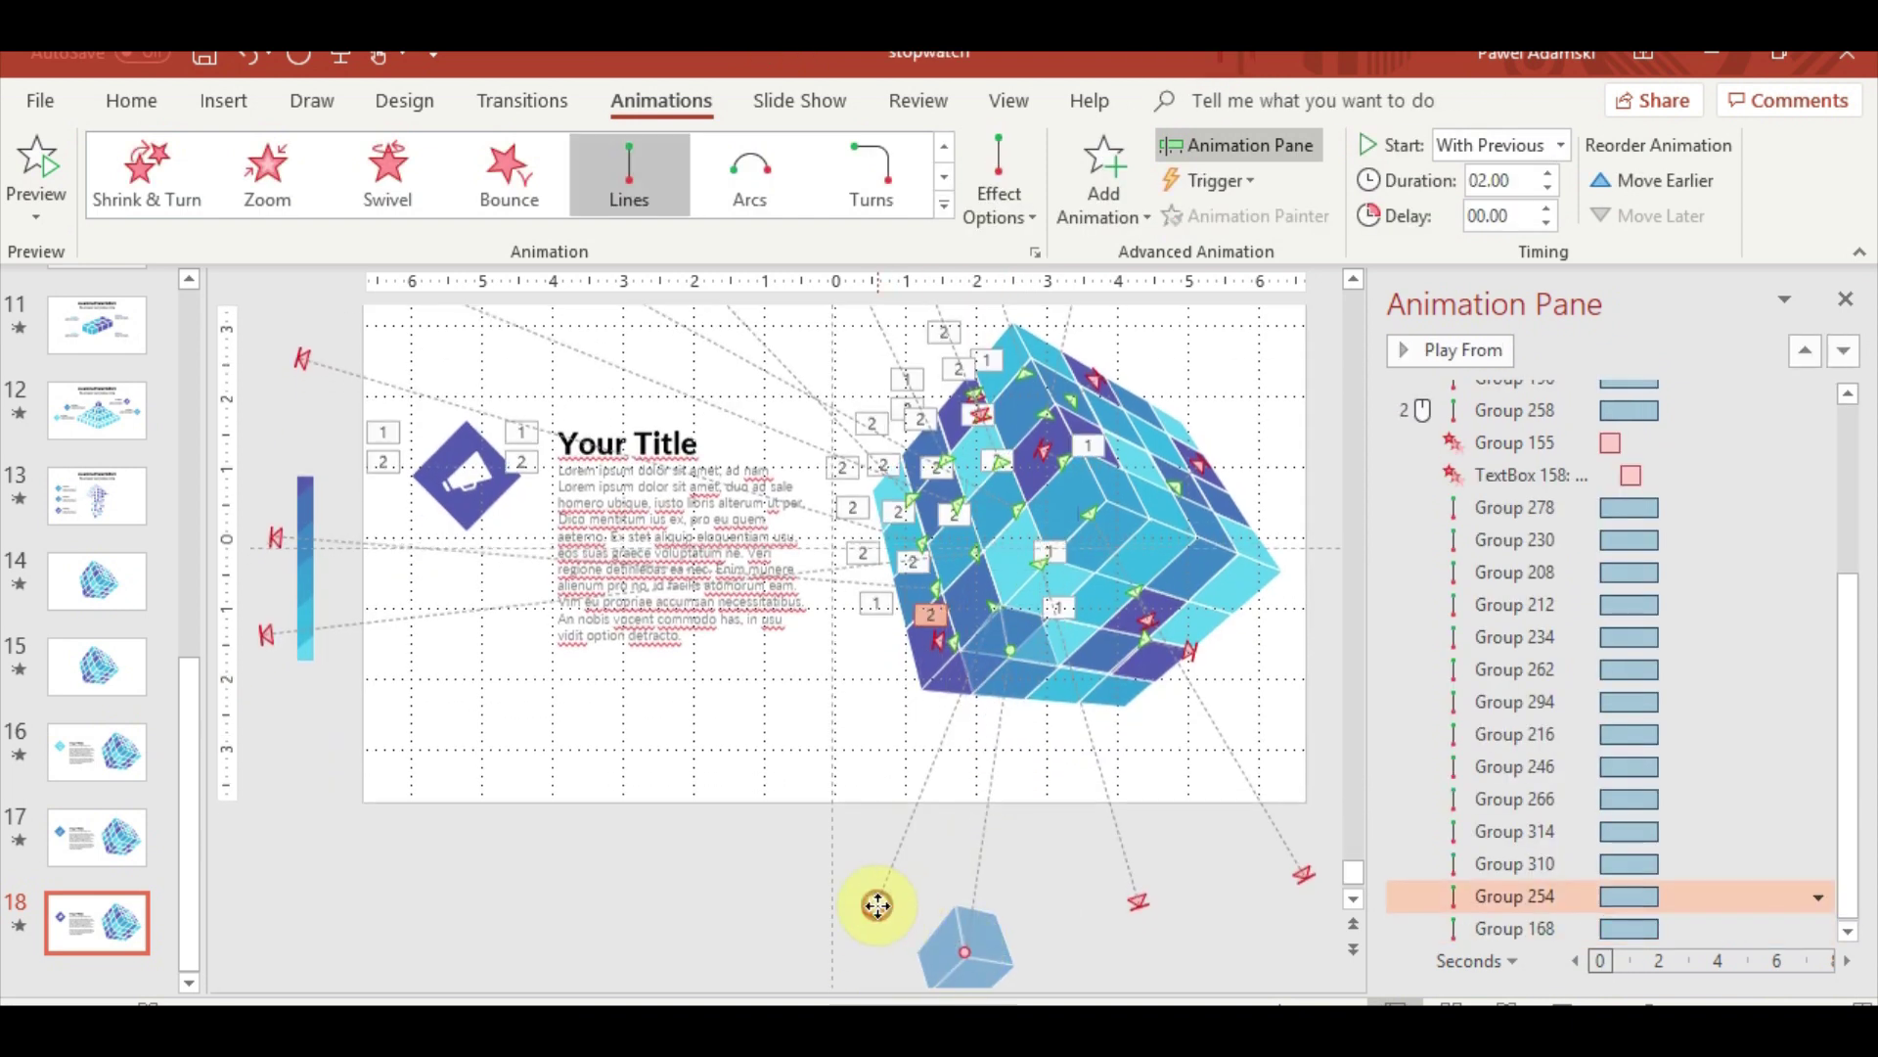
left_click_drag(878, 905, 517, 880)
Pull the latest piece's path end out below the slide and paint the line path onto one more piece
scroll(854, 837, "up", 1)
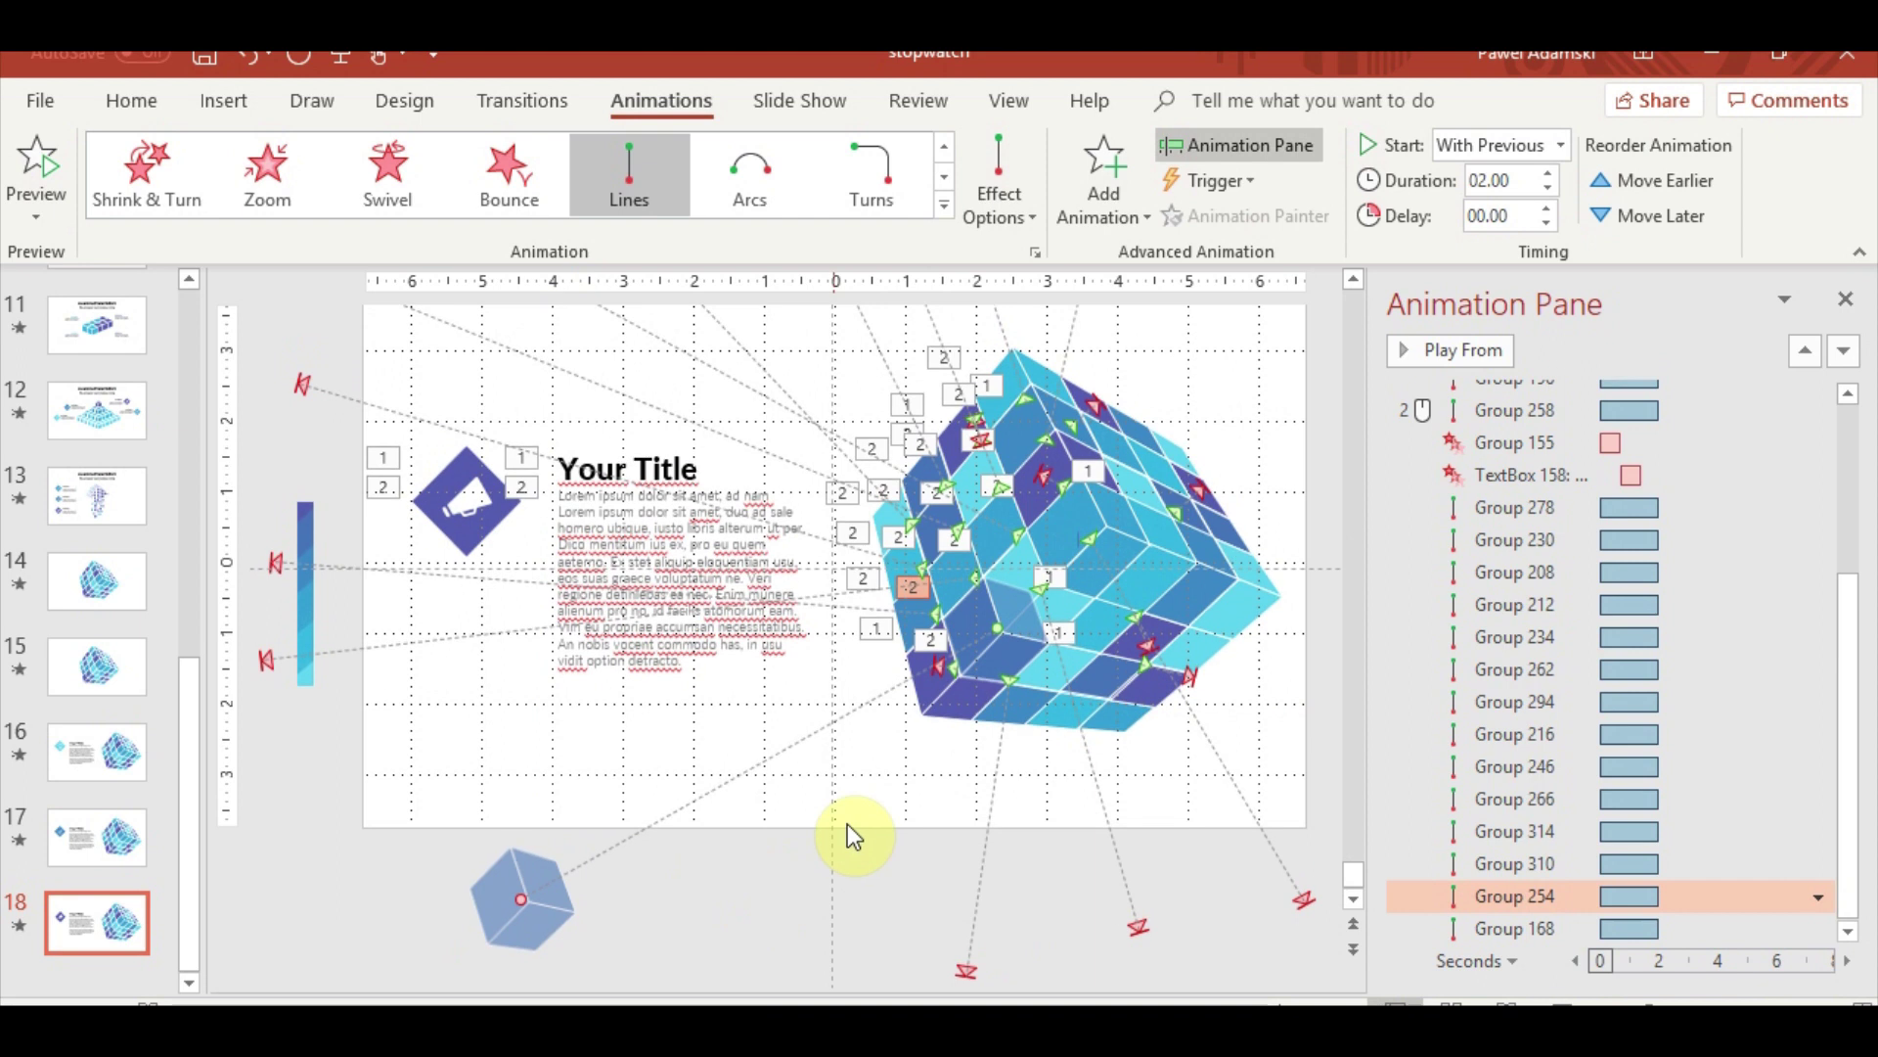
left_click(1019, 724)
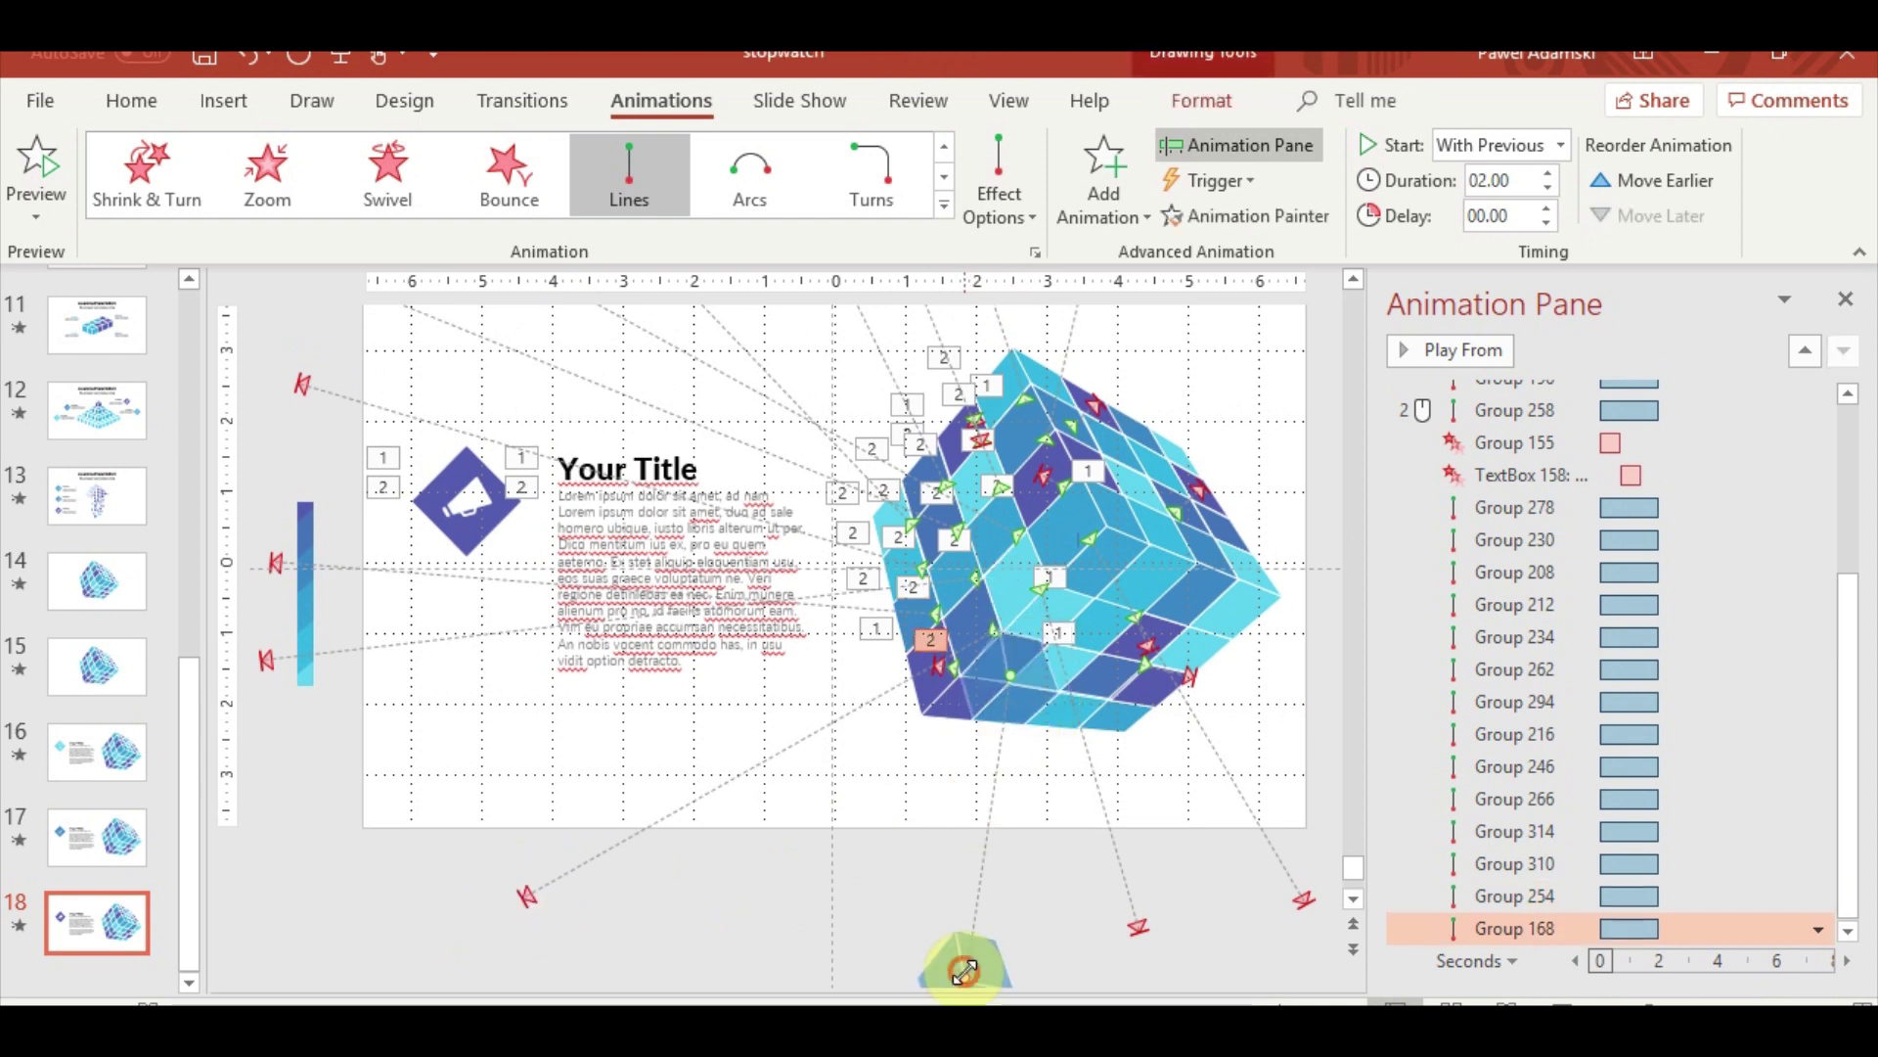
left_click_drag(966, 972, 748, 930)
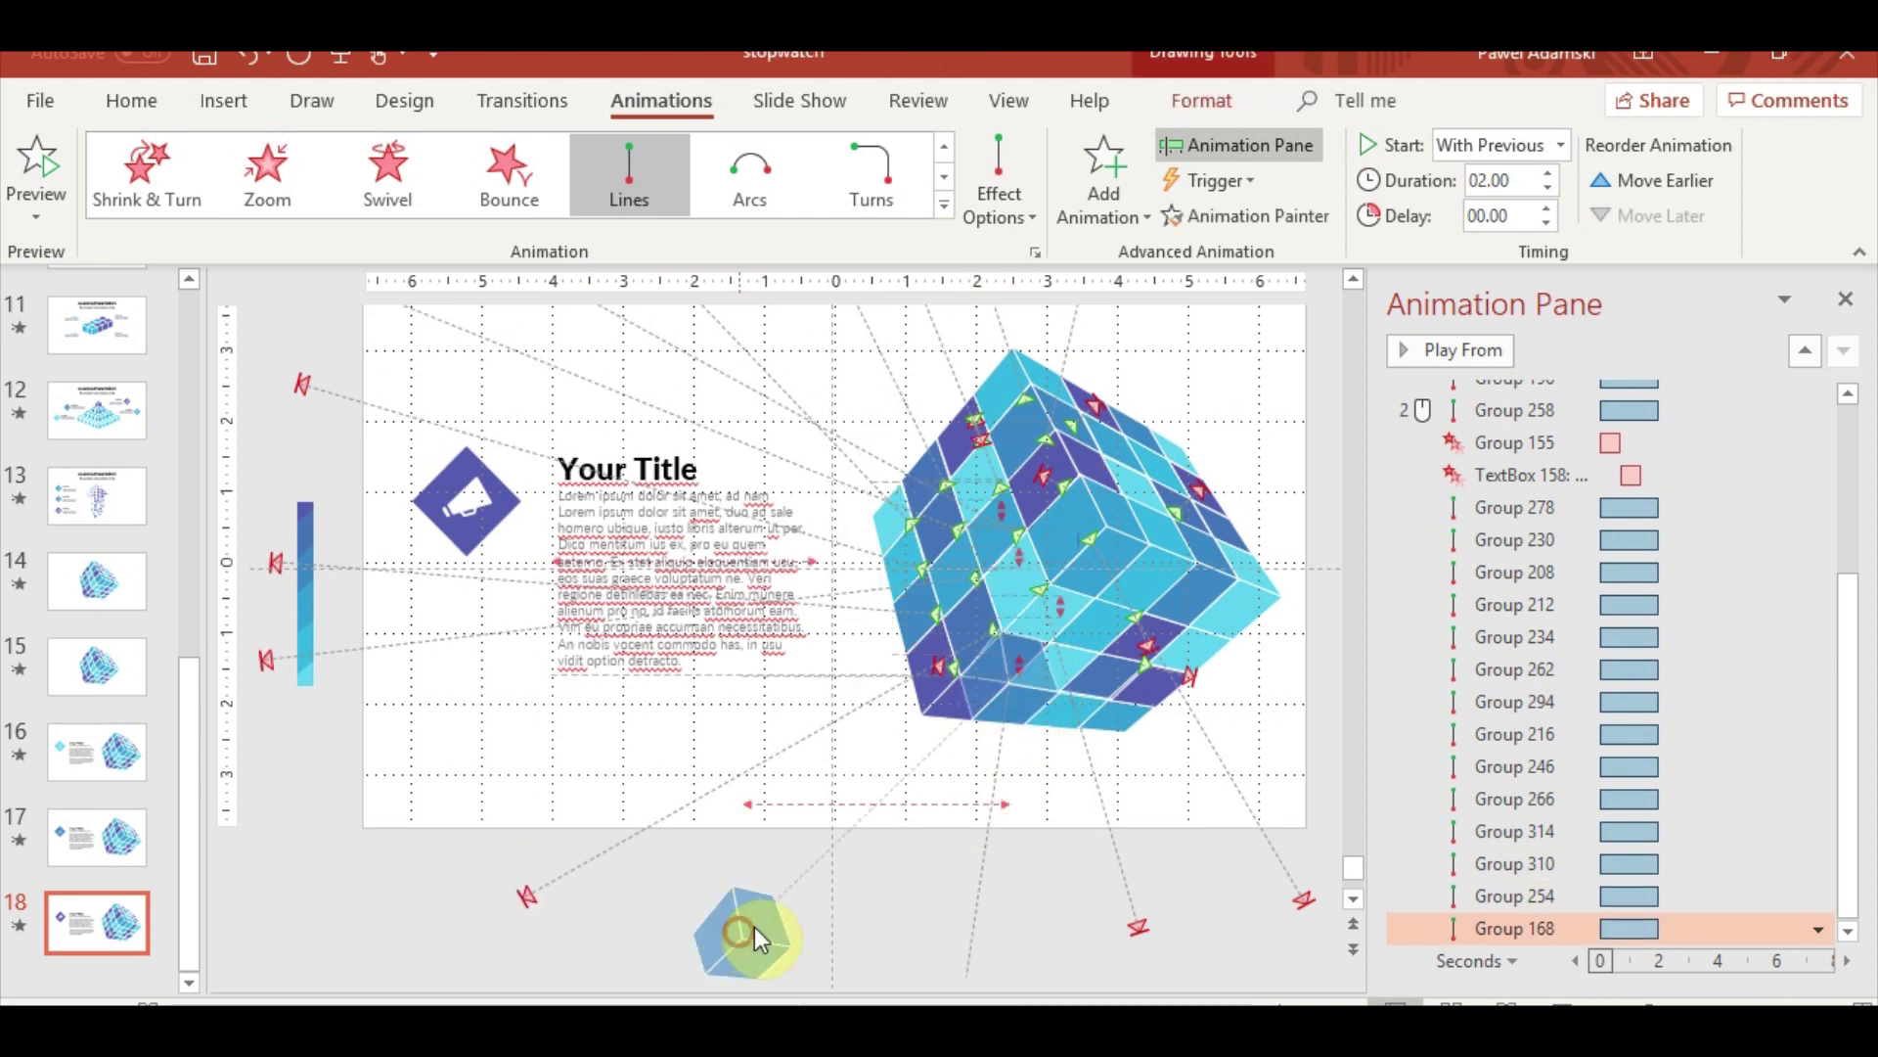
left_click(1244, 219)
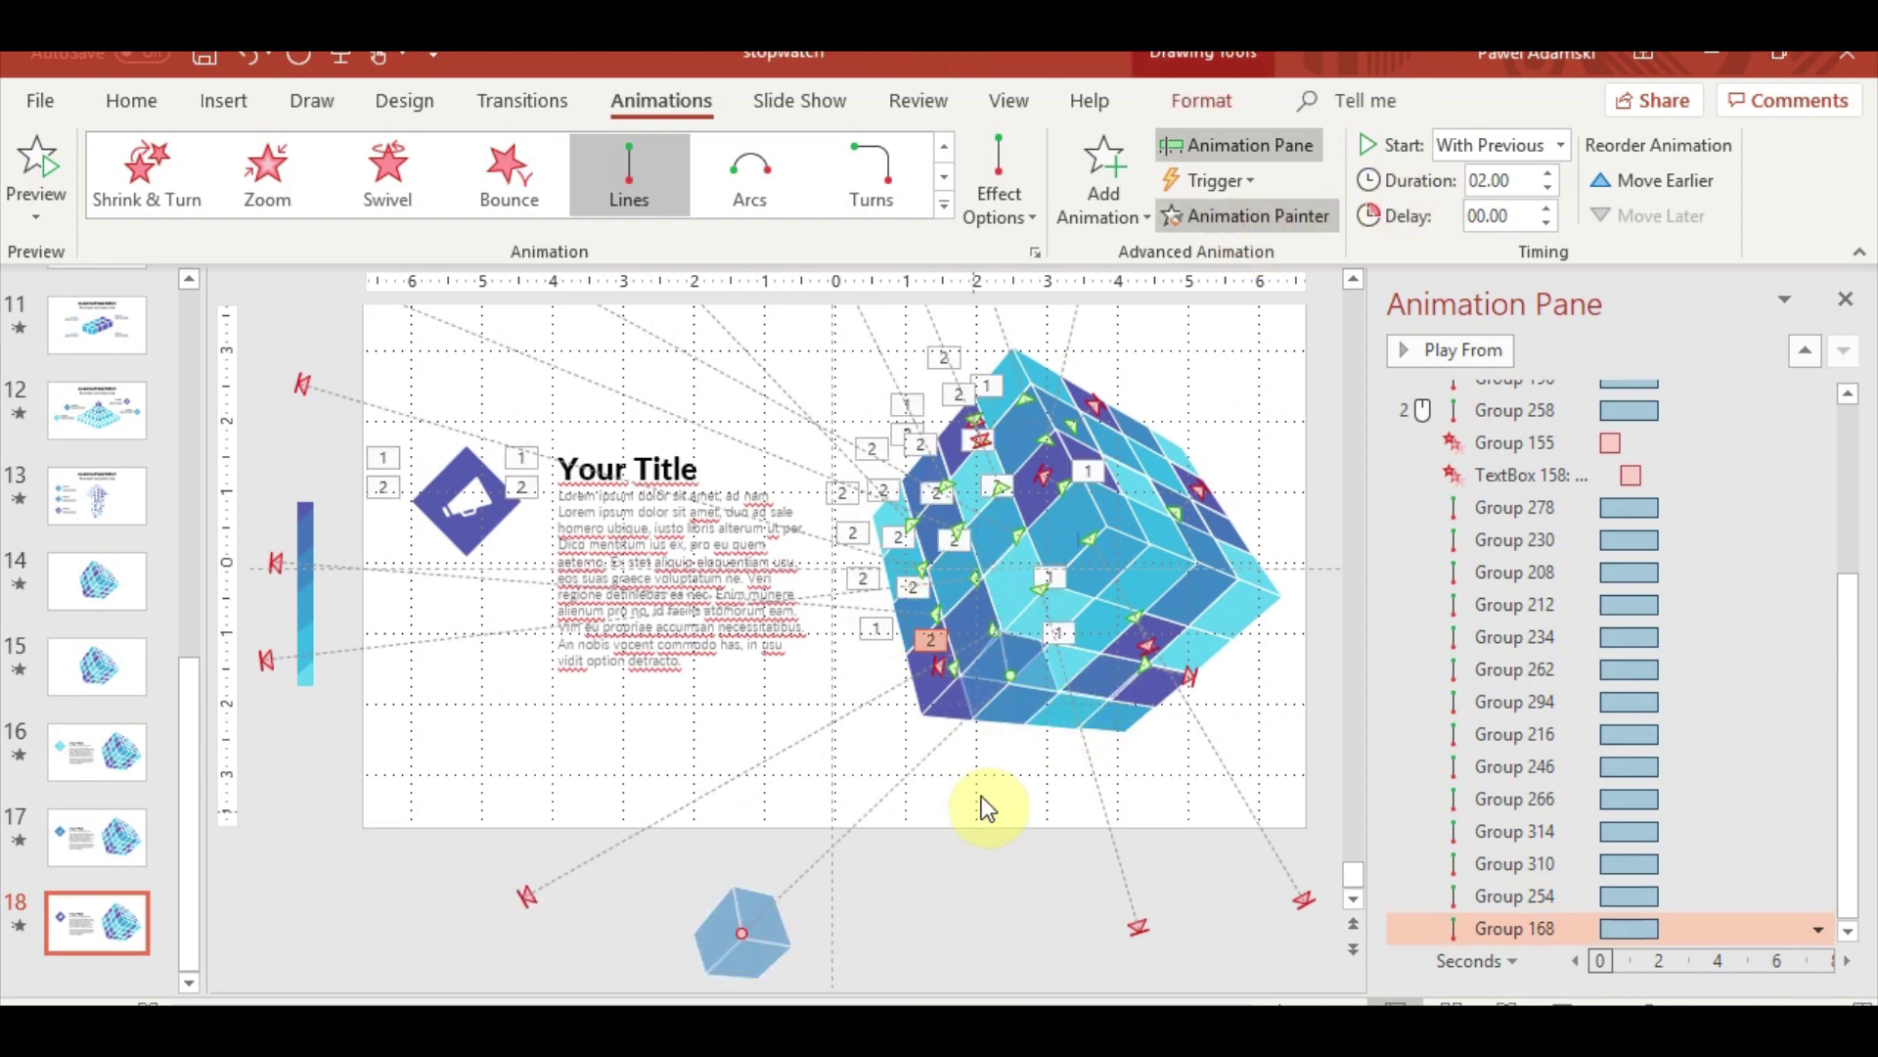
left_click(1061, 668)
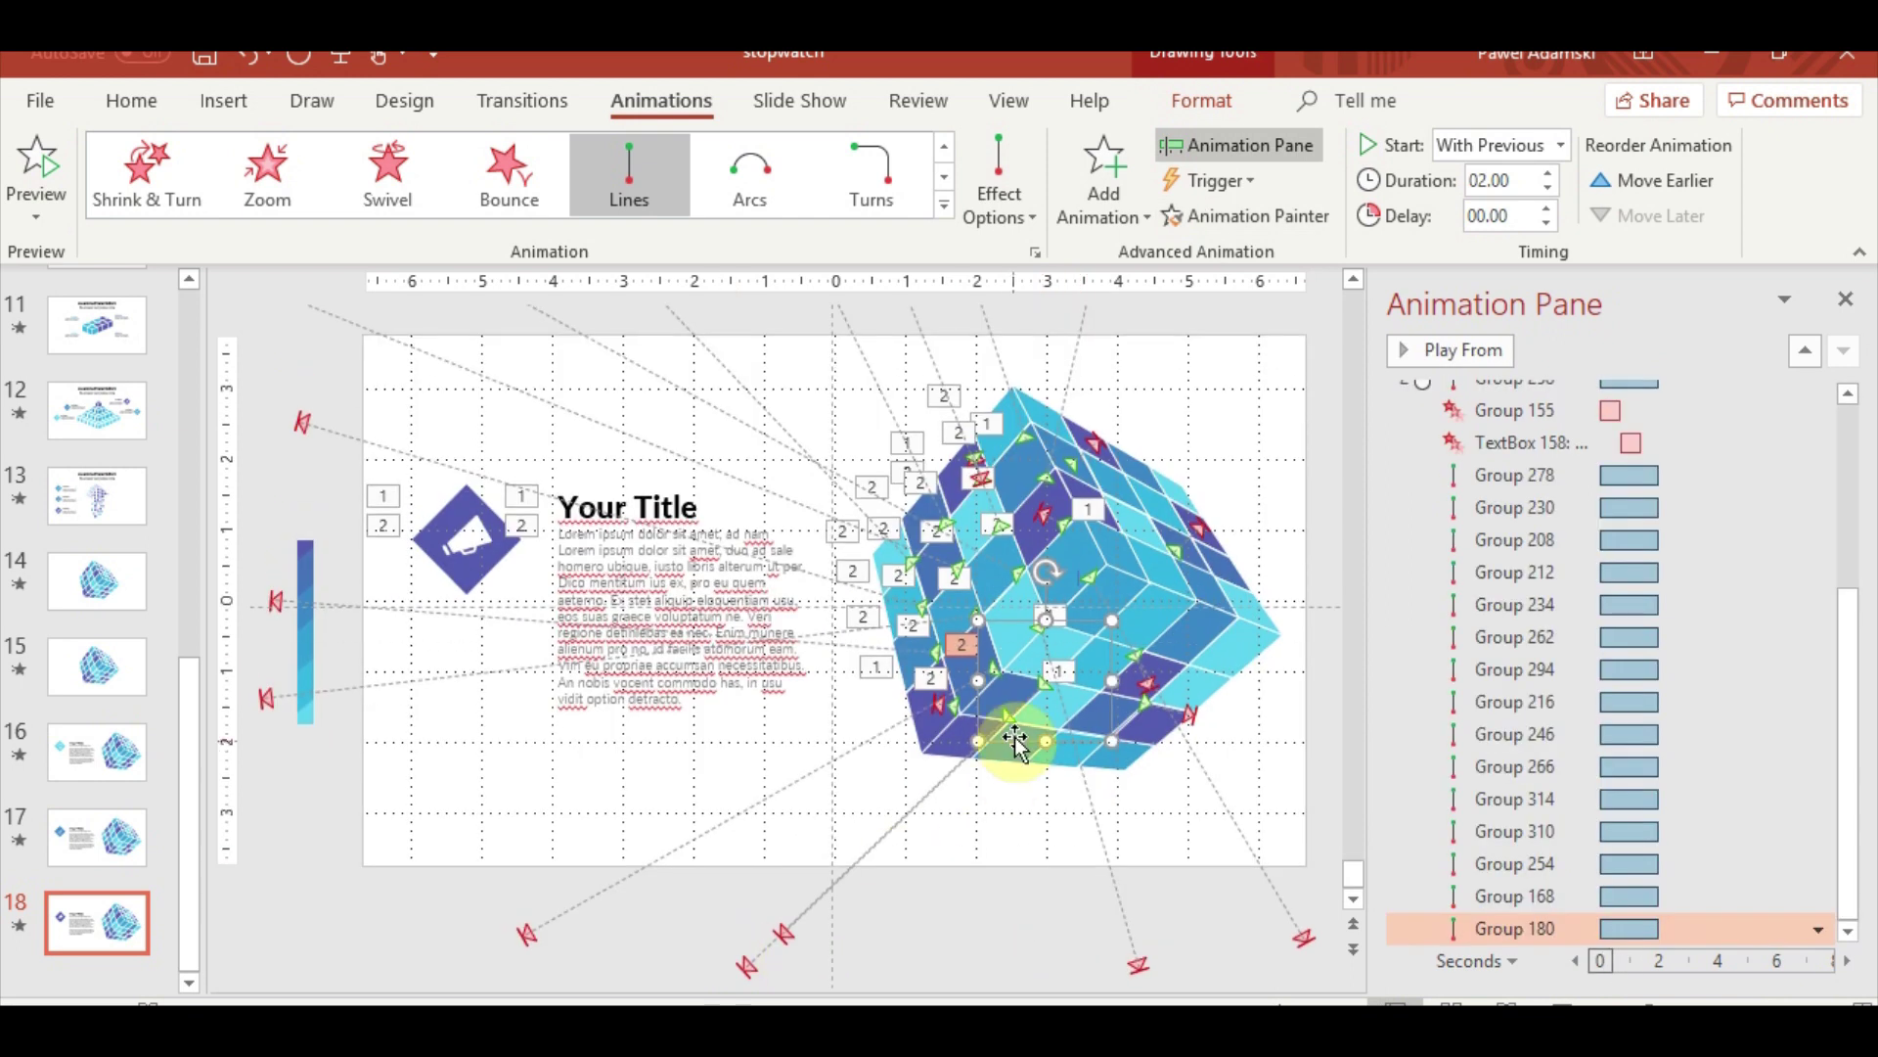
Finish the previous path below the cube and paint the line animation onto an unanimated piece
mouse_move(783, 931)
left_mouse_down()
mouse_move(961, 942)
mouse_move(998, 751)
left_mouse_up()
left_click(1008, 680)
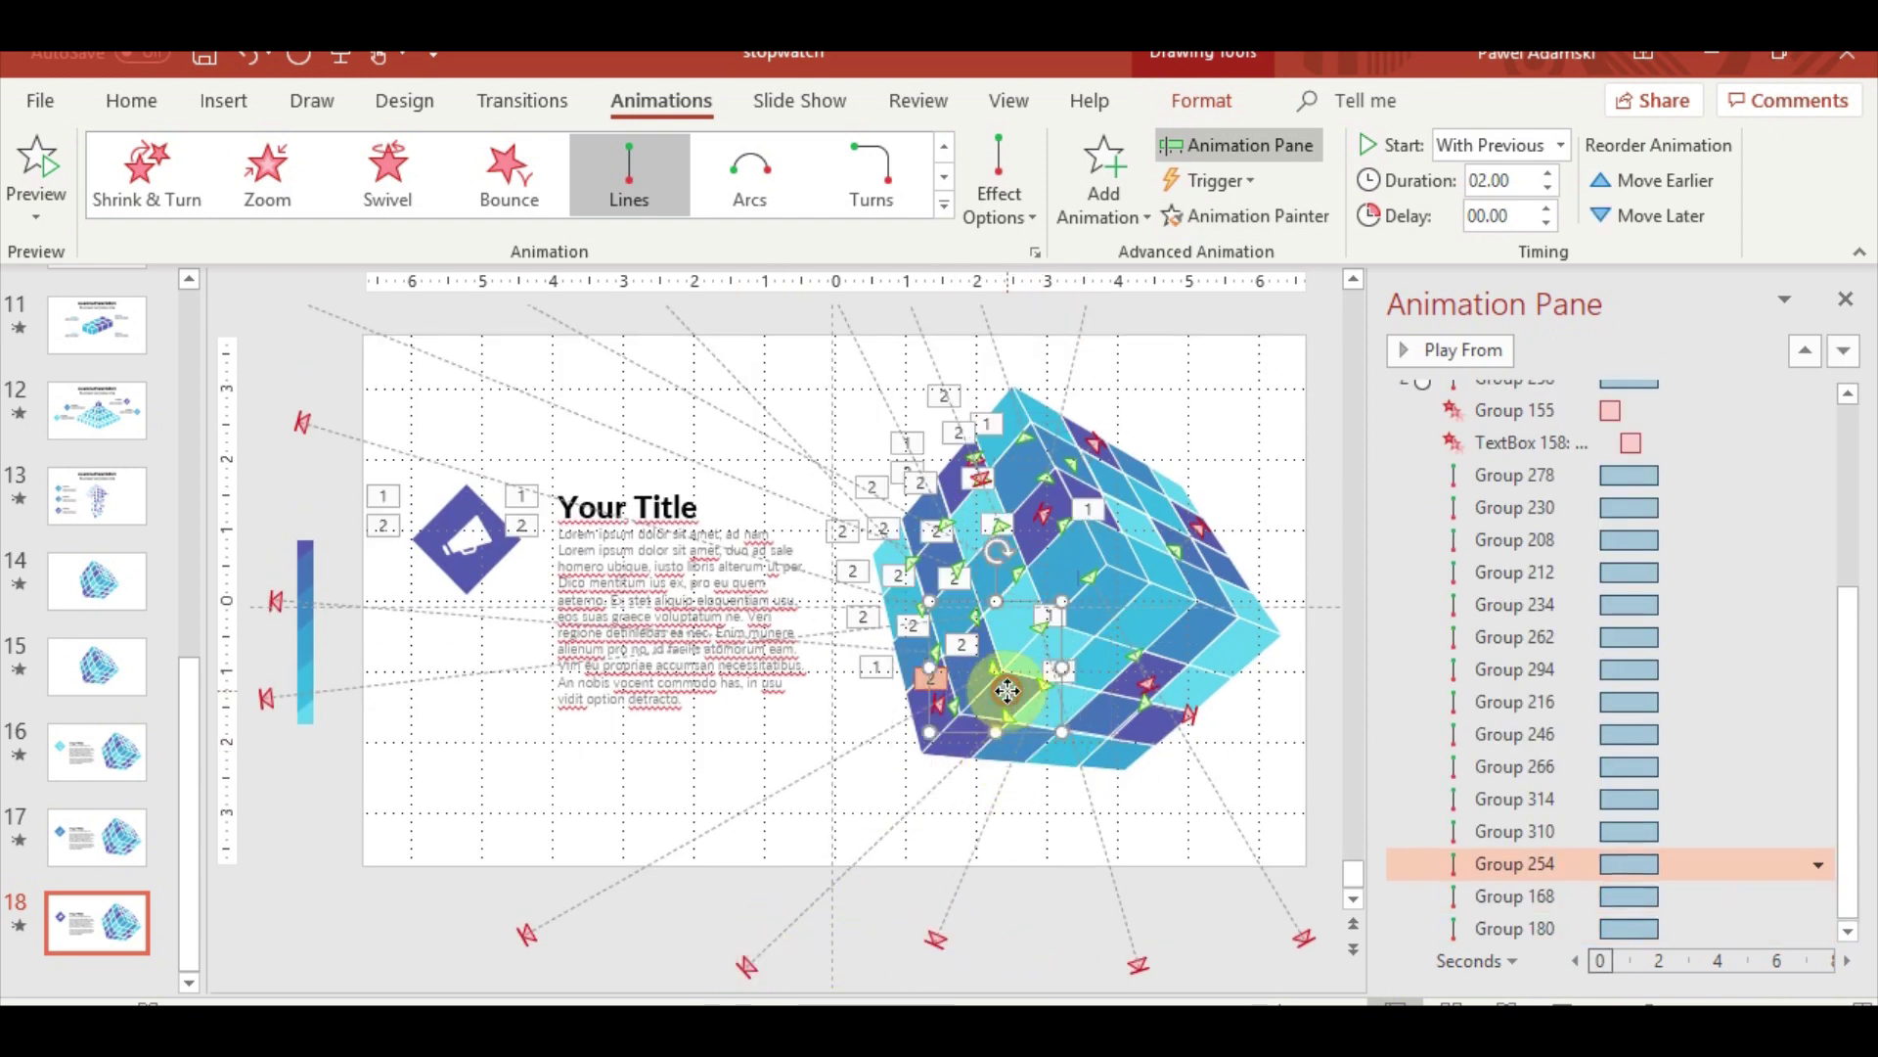
left_click(1027, 659)
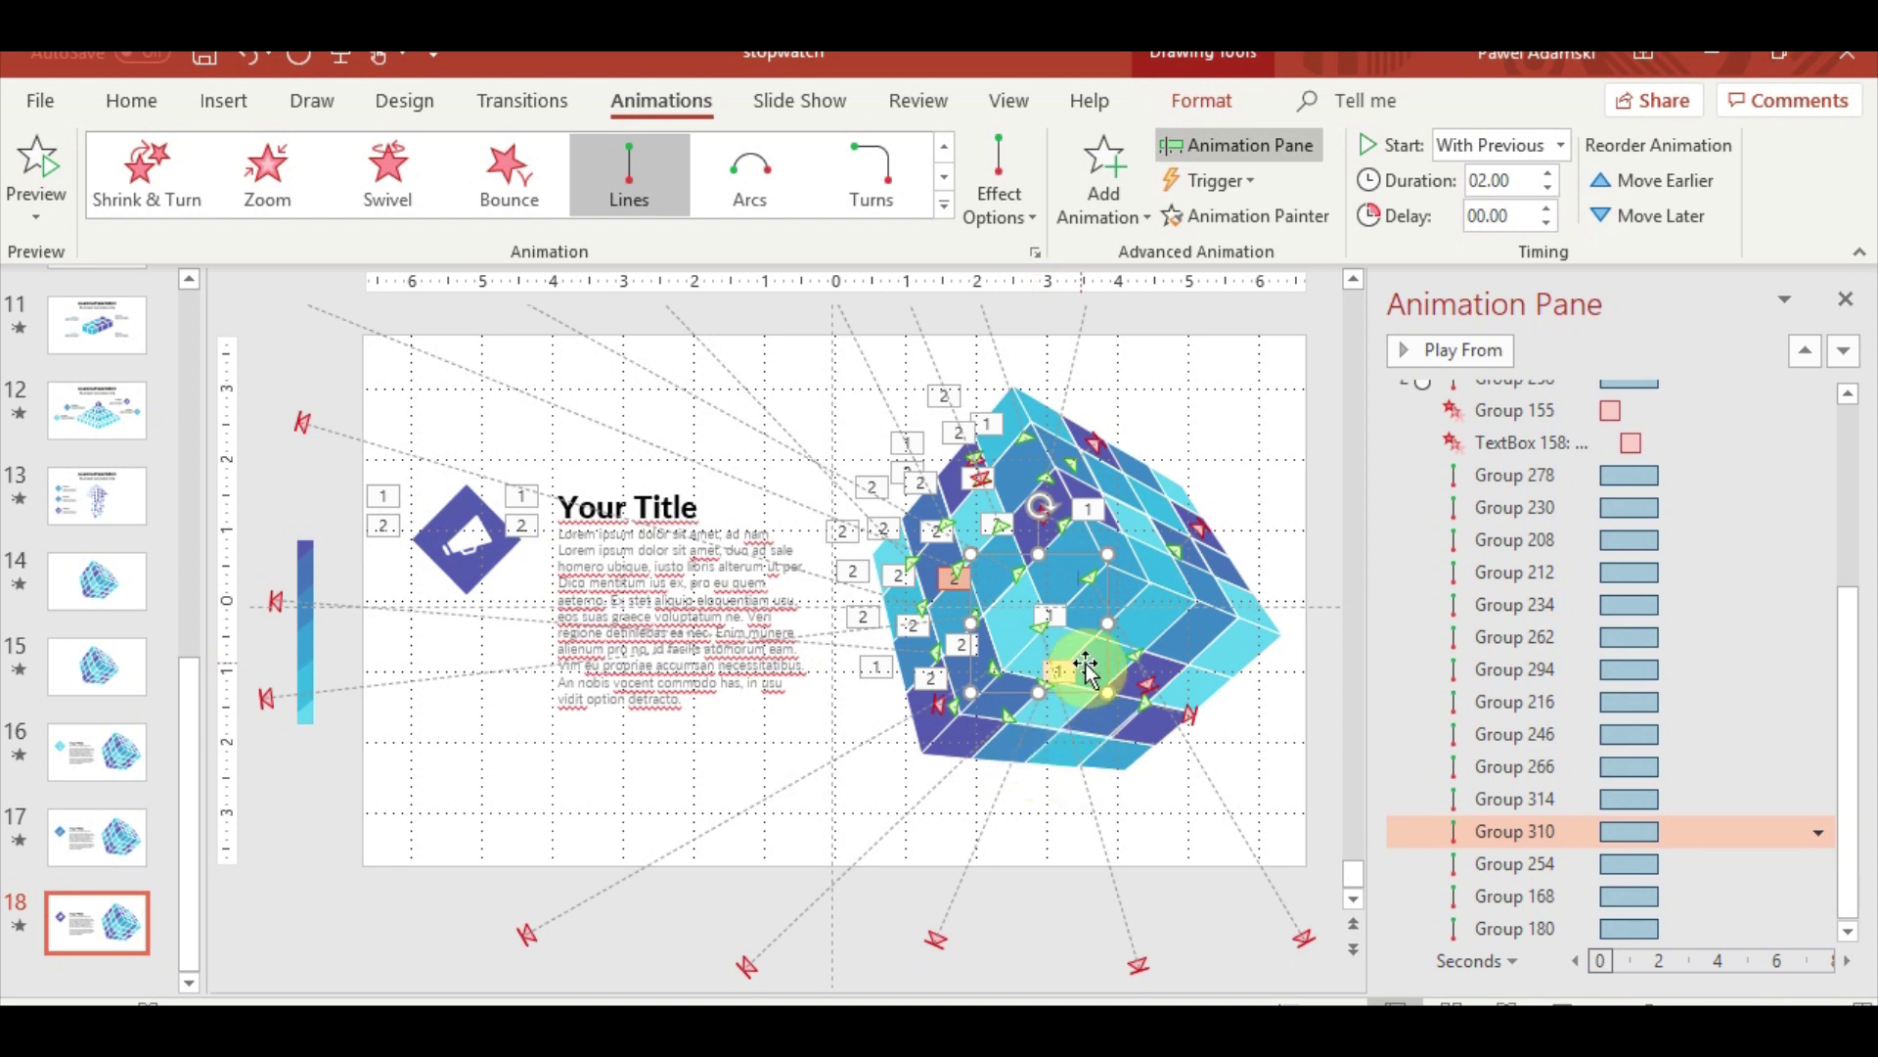
left_click(1094, 668)
left_click(1027, 659)
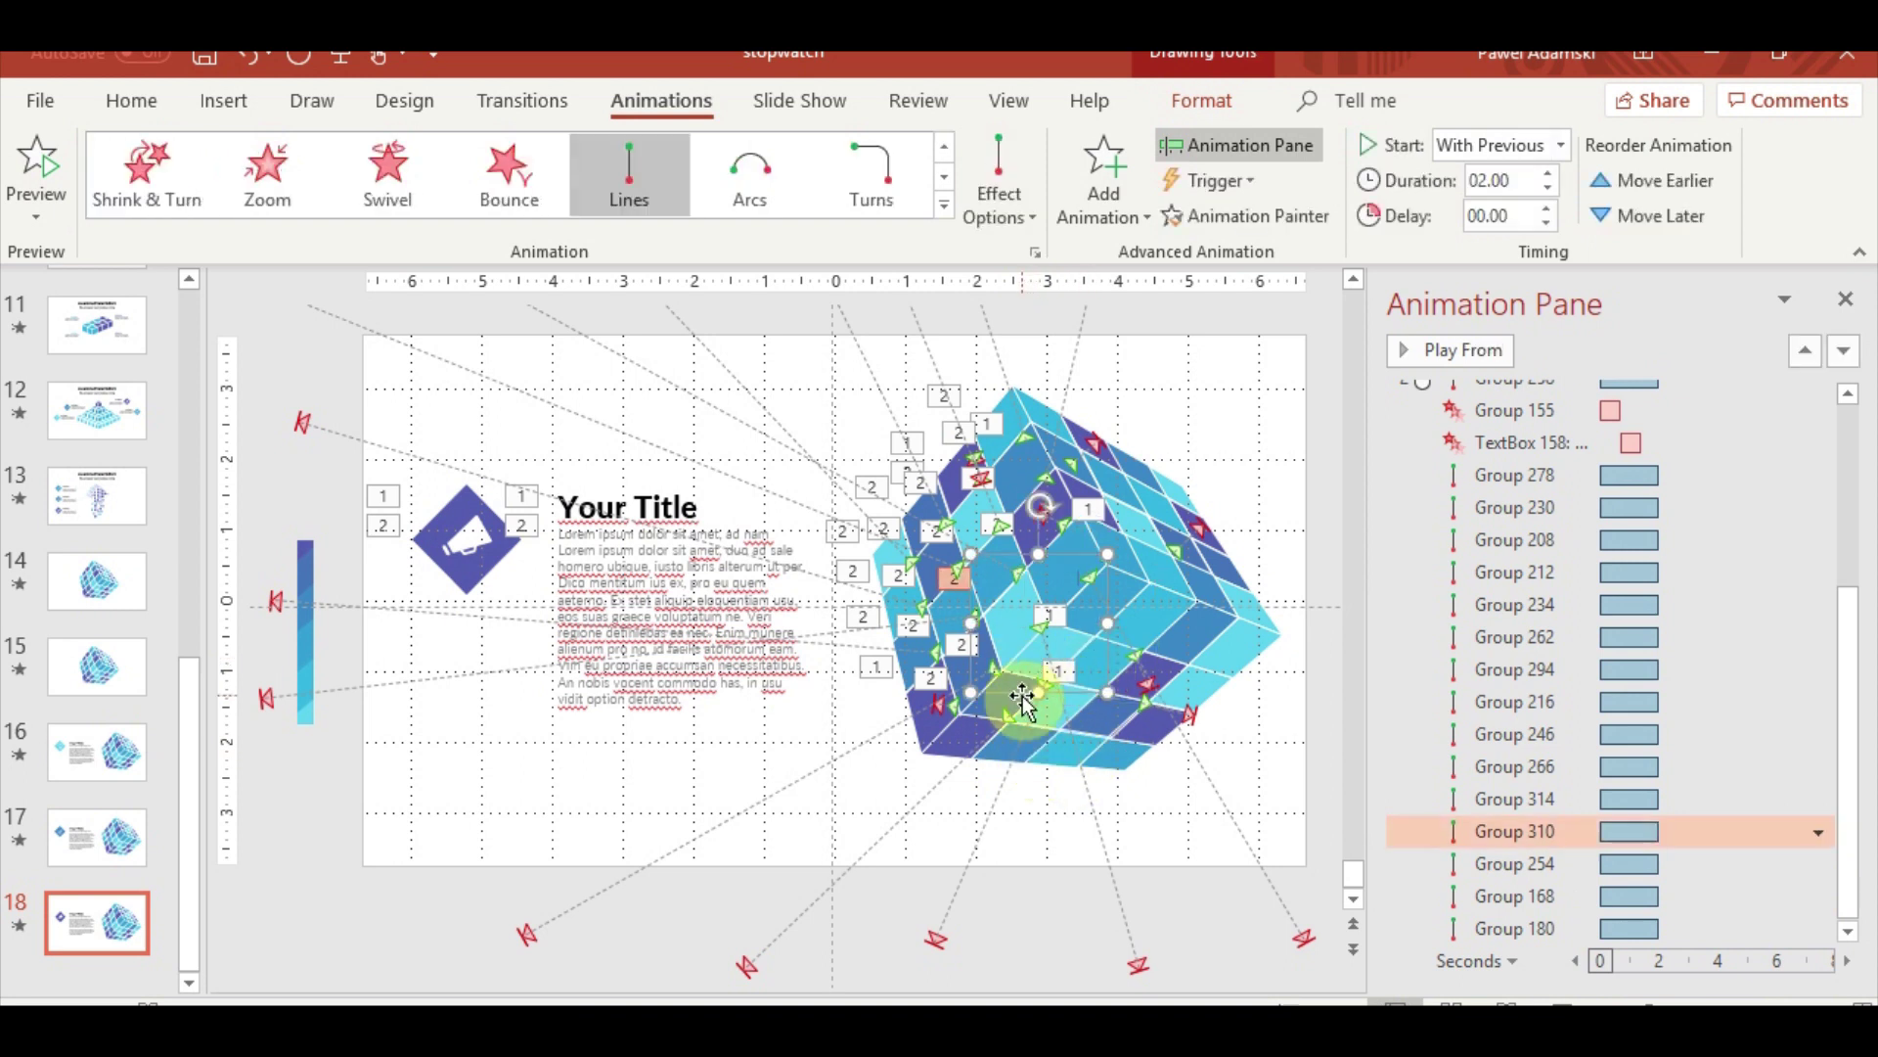
left_click(1262, 215)
left_click(1121, 660)
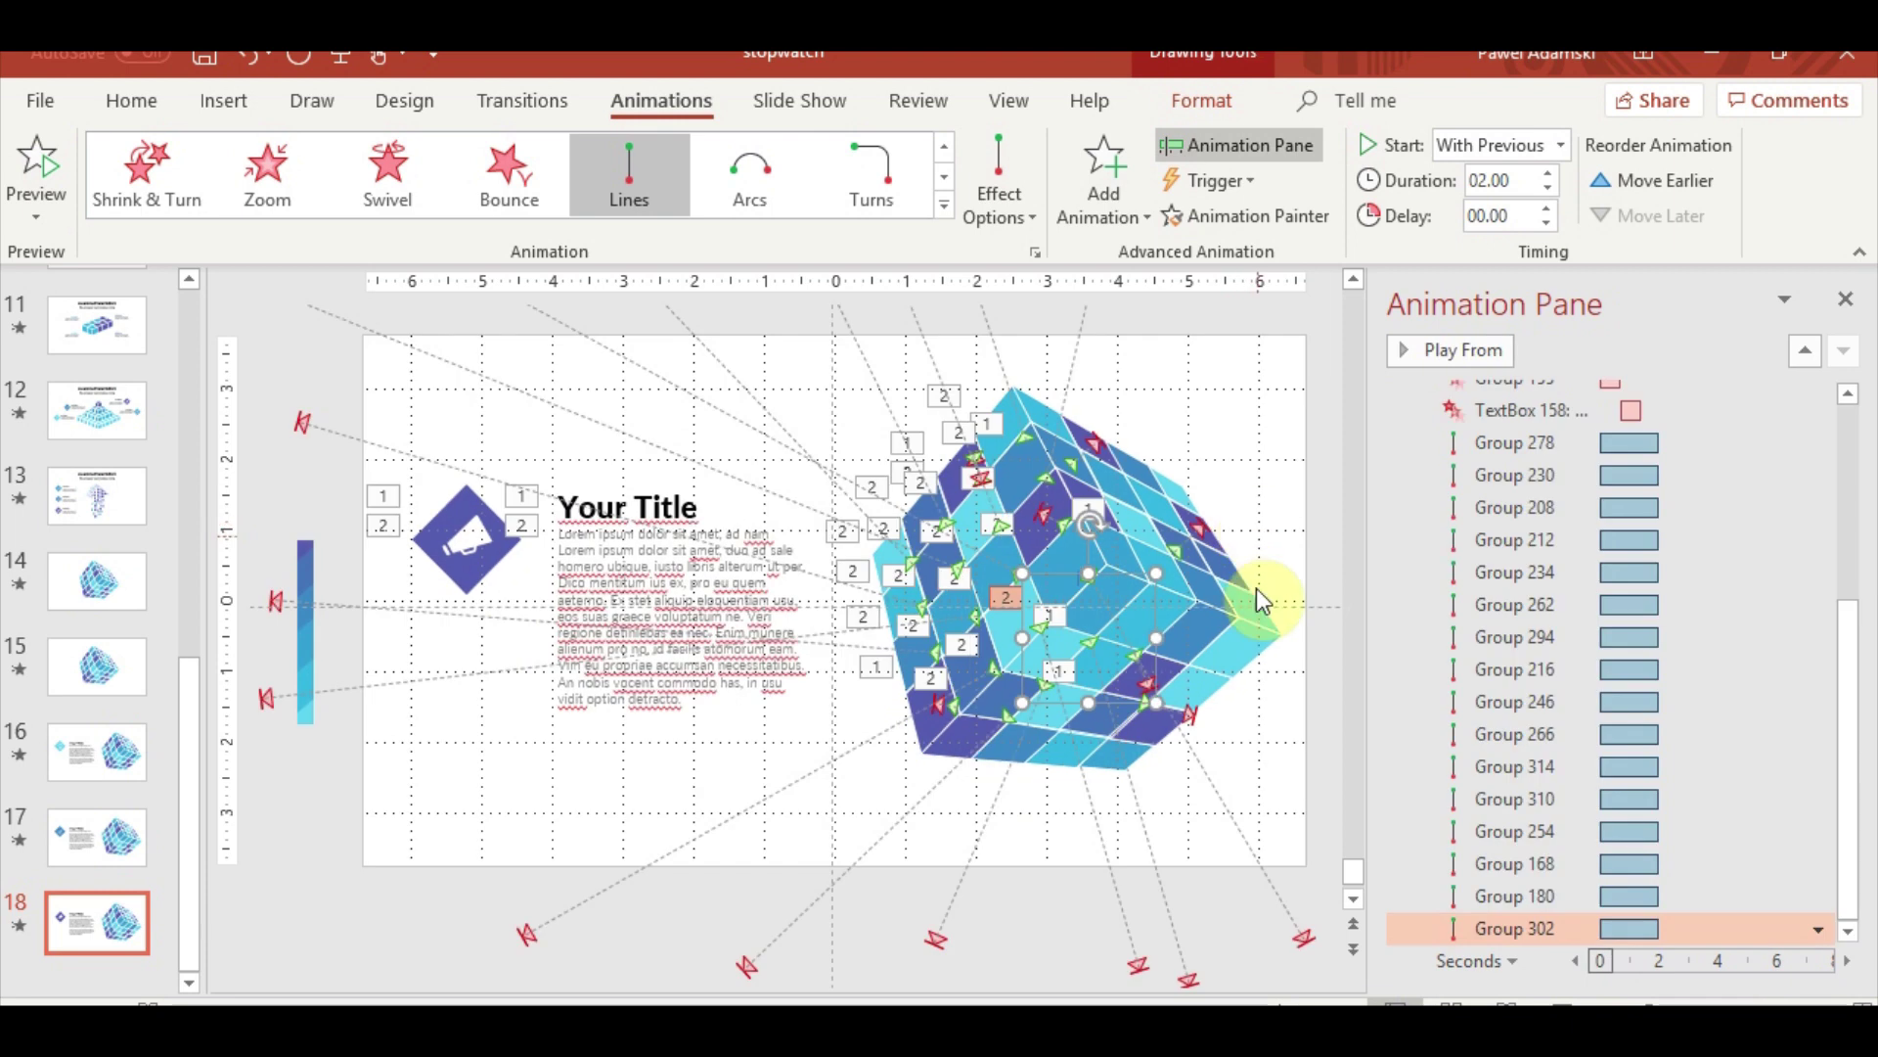
left_click(1213, 924)
left_click(1190, 978)
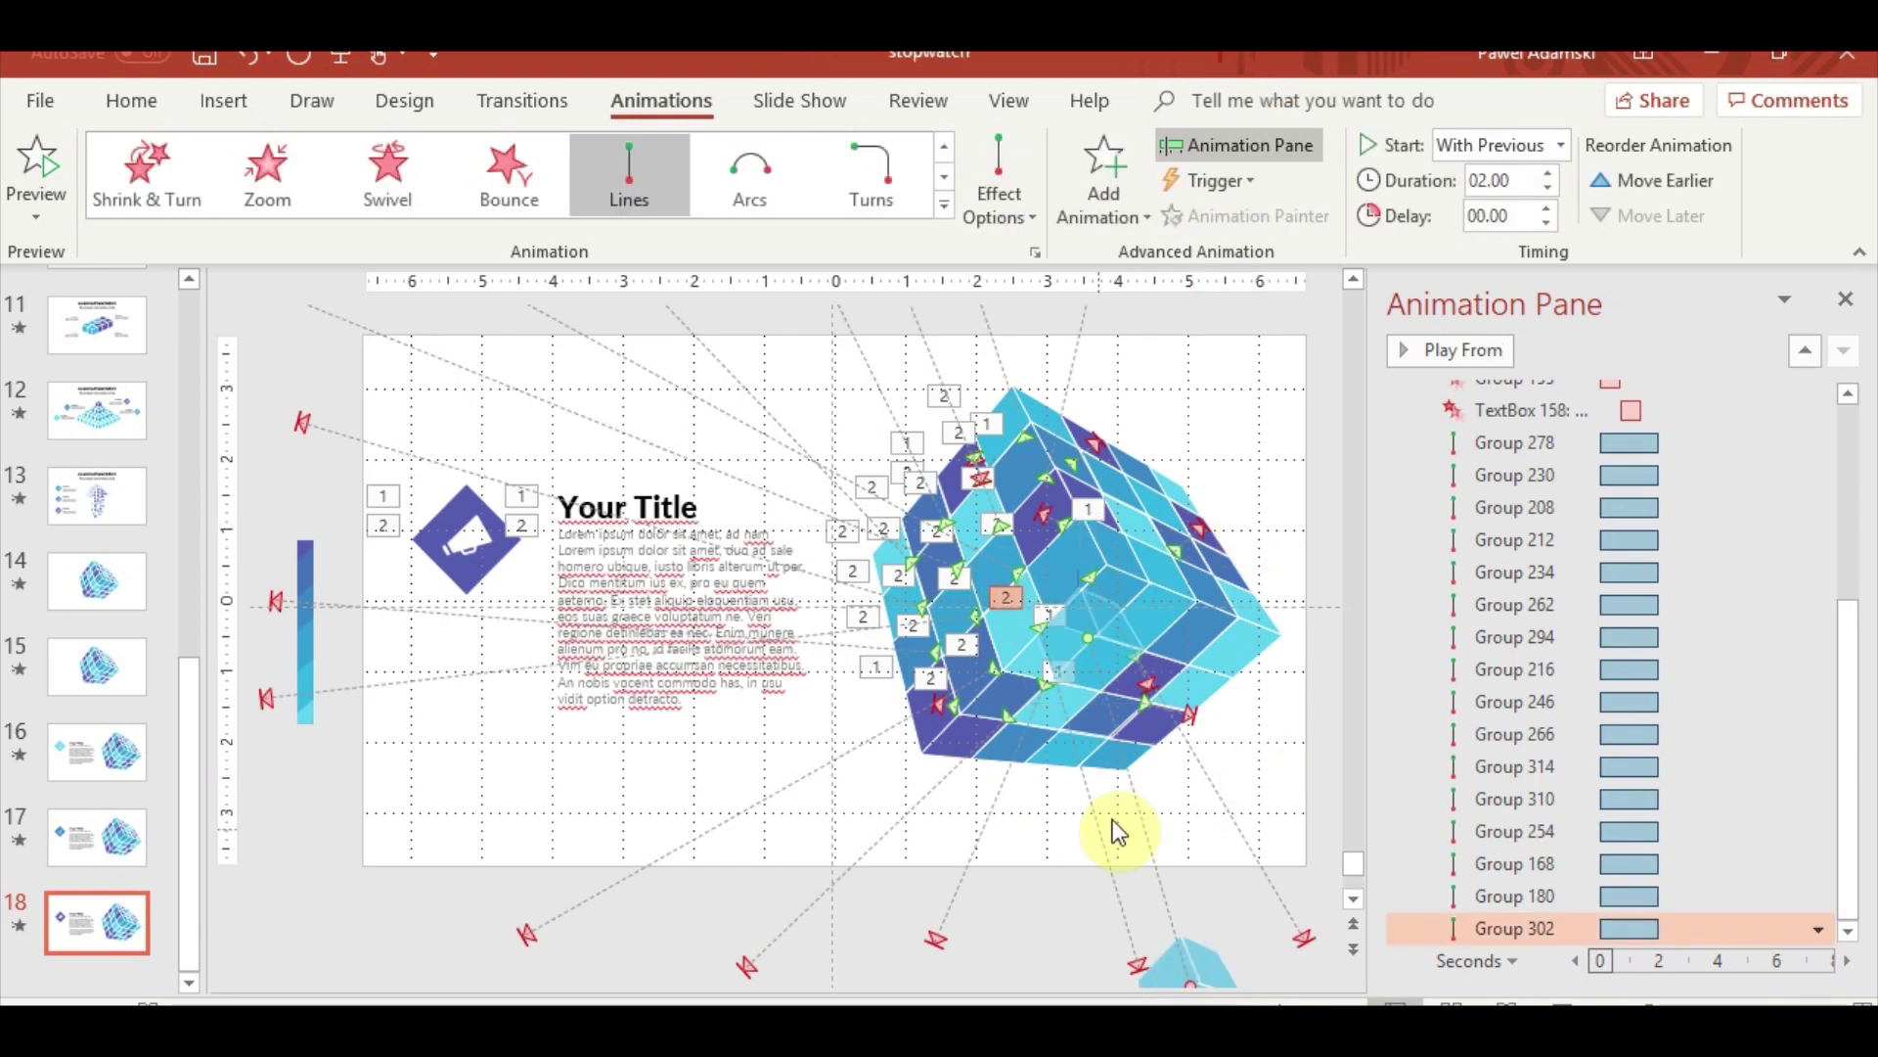
left_click(1112, 819)
Paint the line animation onto another cube piece with its path ending below the slide
left_click(1057, 753)
scroll(1585, 830, "up", 2)
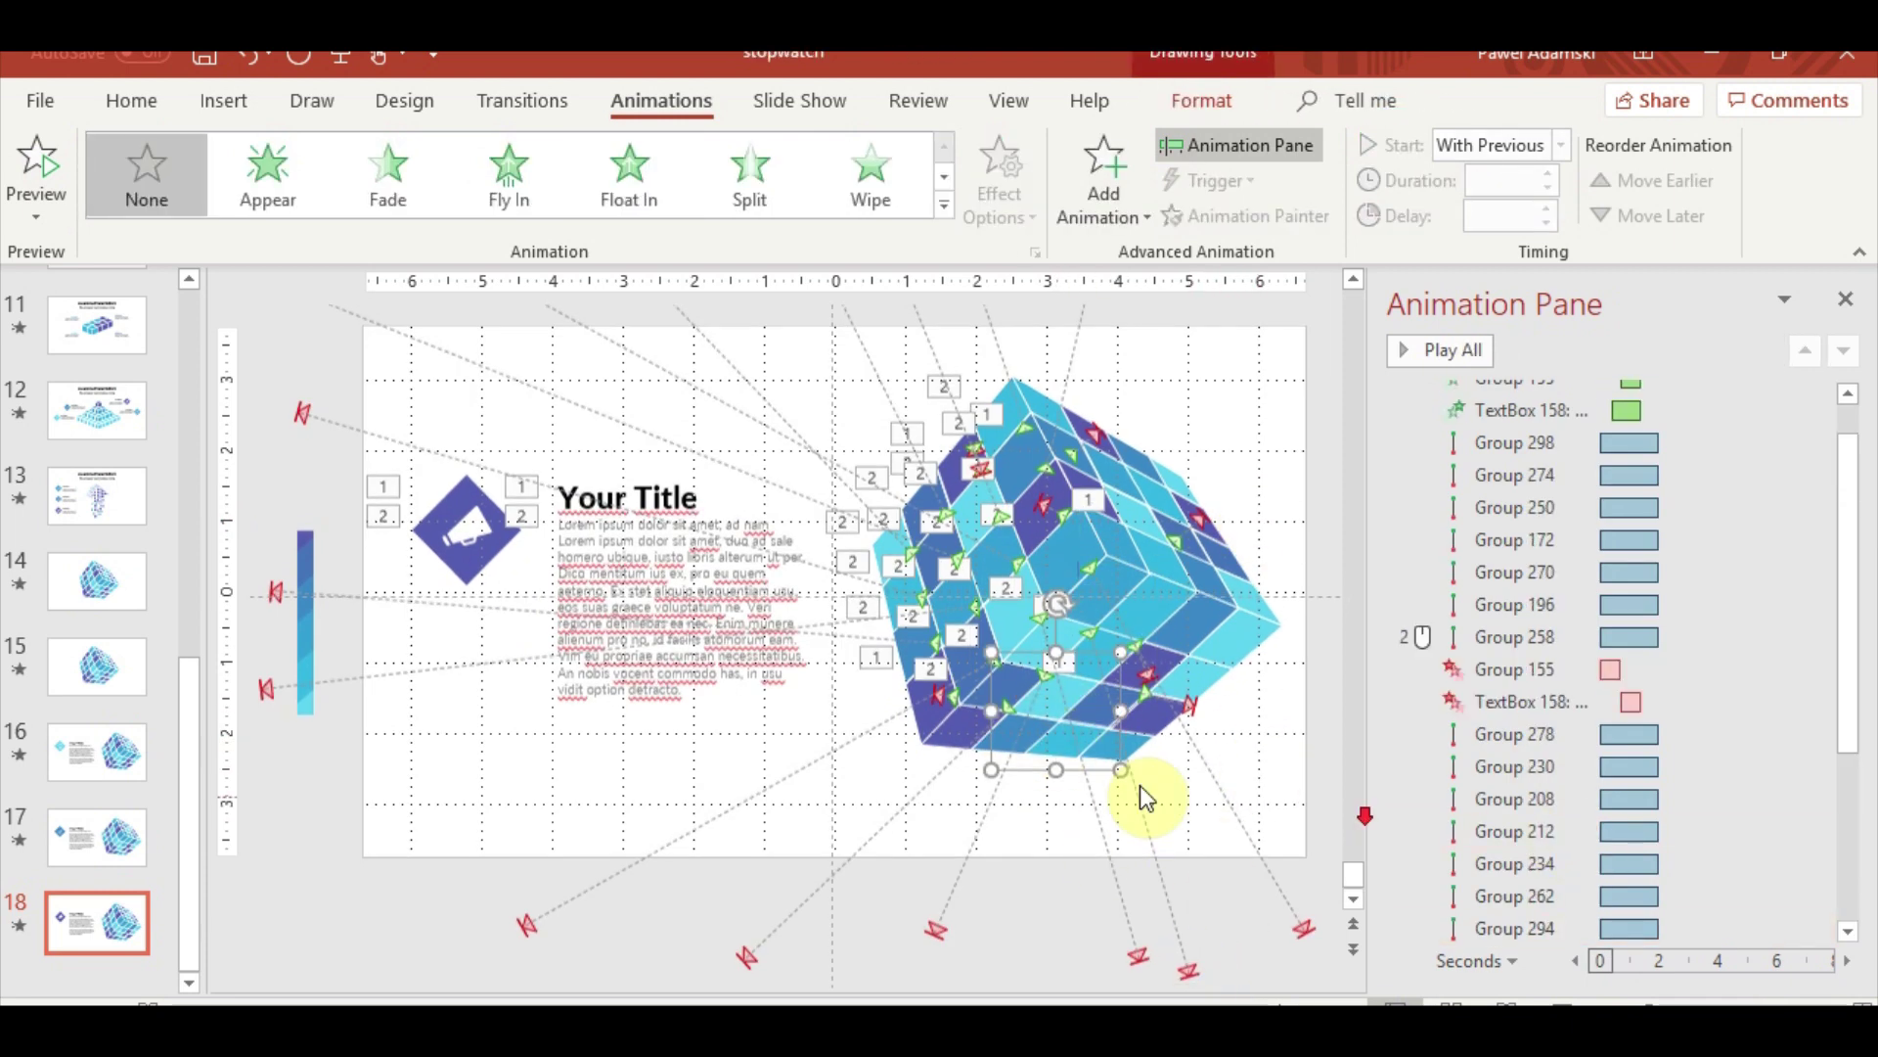
left_click(1000, 743)
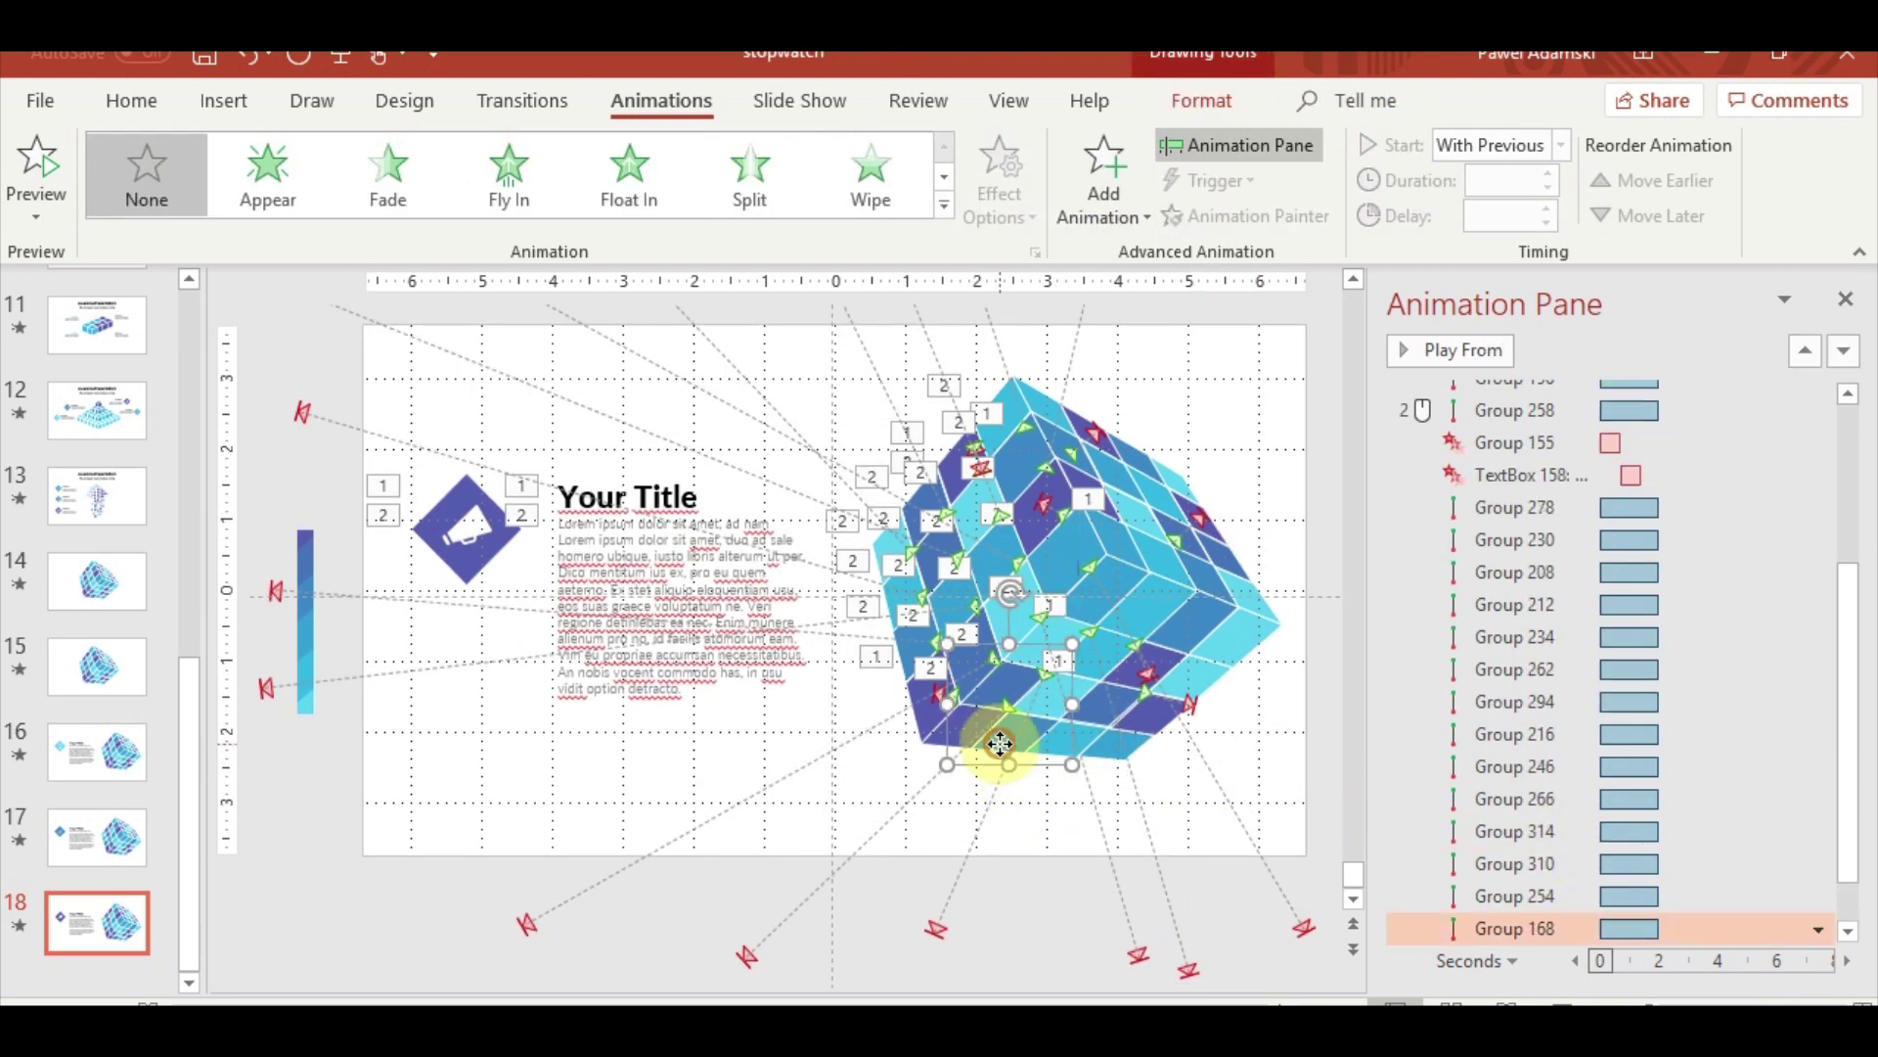
left_click(1089, 732)
mouse_move(1090, 783)
left_mouse_down()
mouse_move(795, 964)
mouse_move(1035, 957)
left_mouse_up()
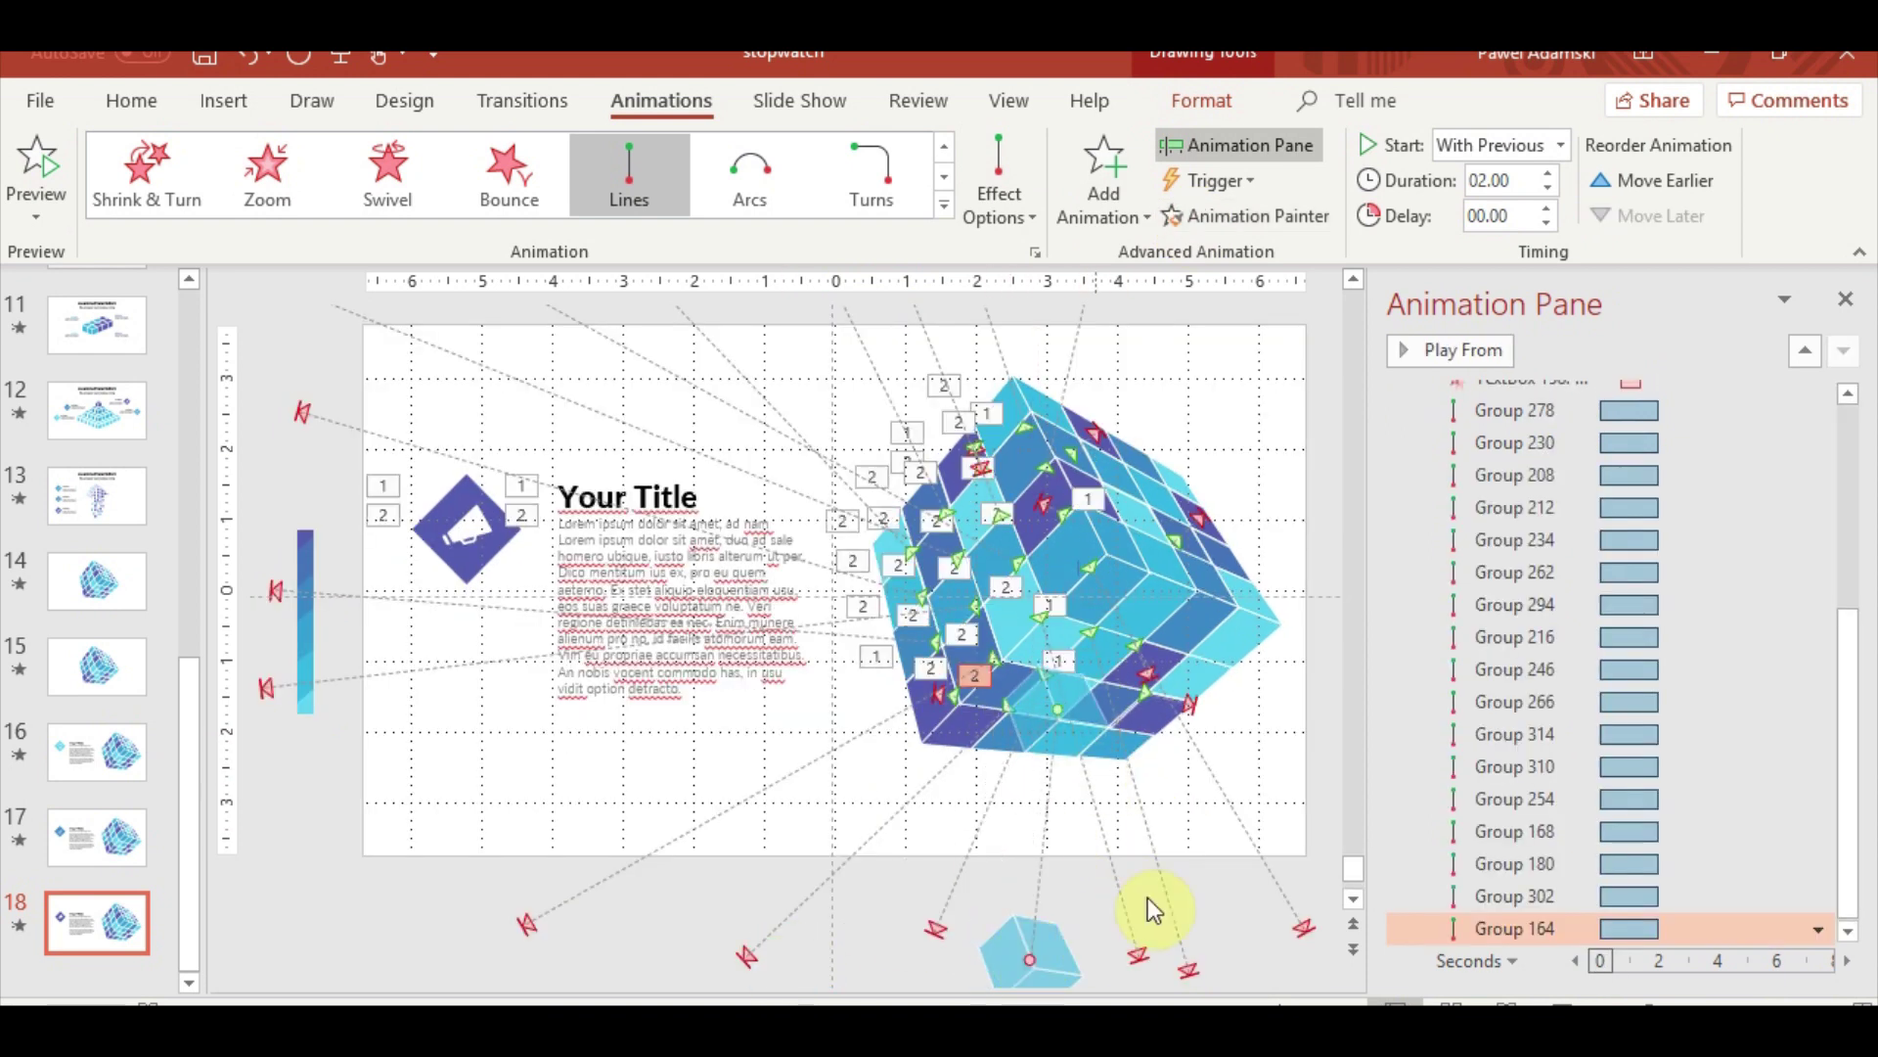
left_click(1287, 719)
left_click(1049, 773)
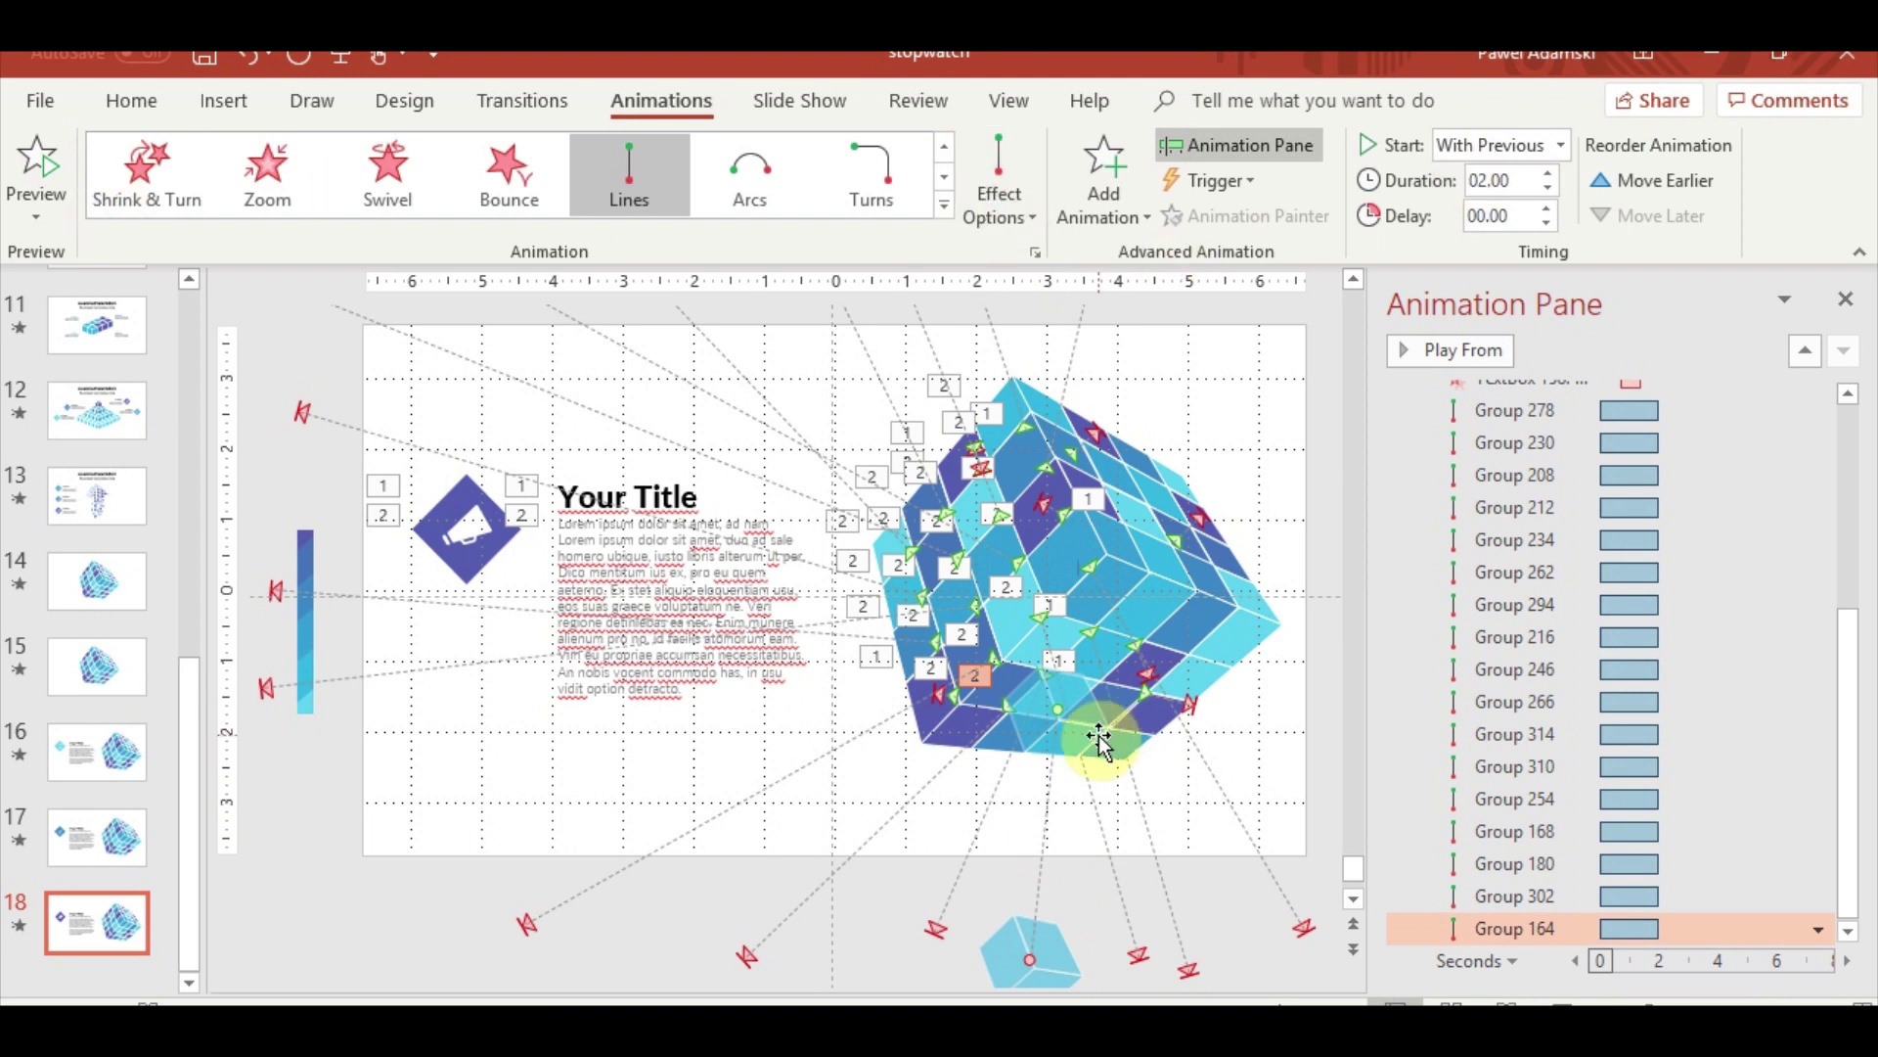
Give two more pieces line paths, aimed to the lower right and out past the right side
left_click(1096, 729)
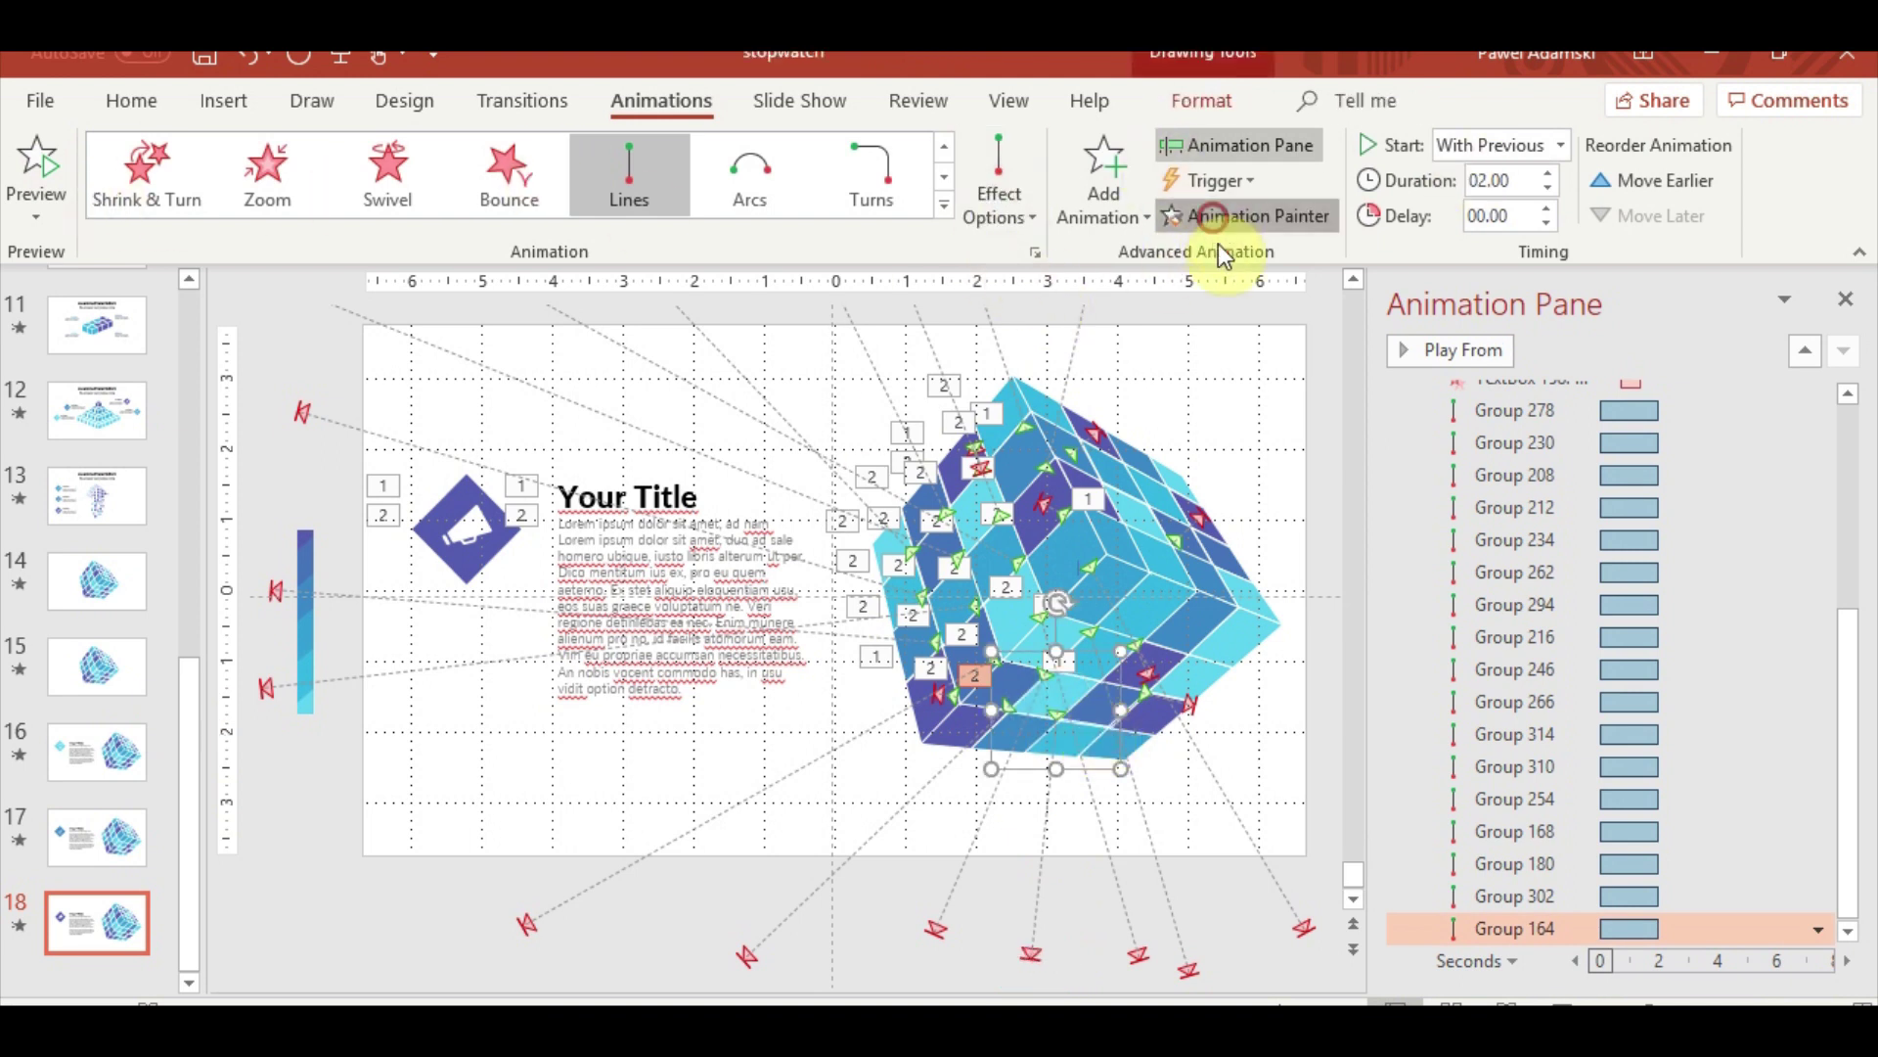
left_click(1201, 732)
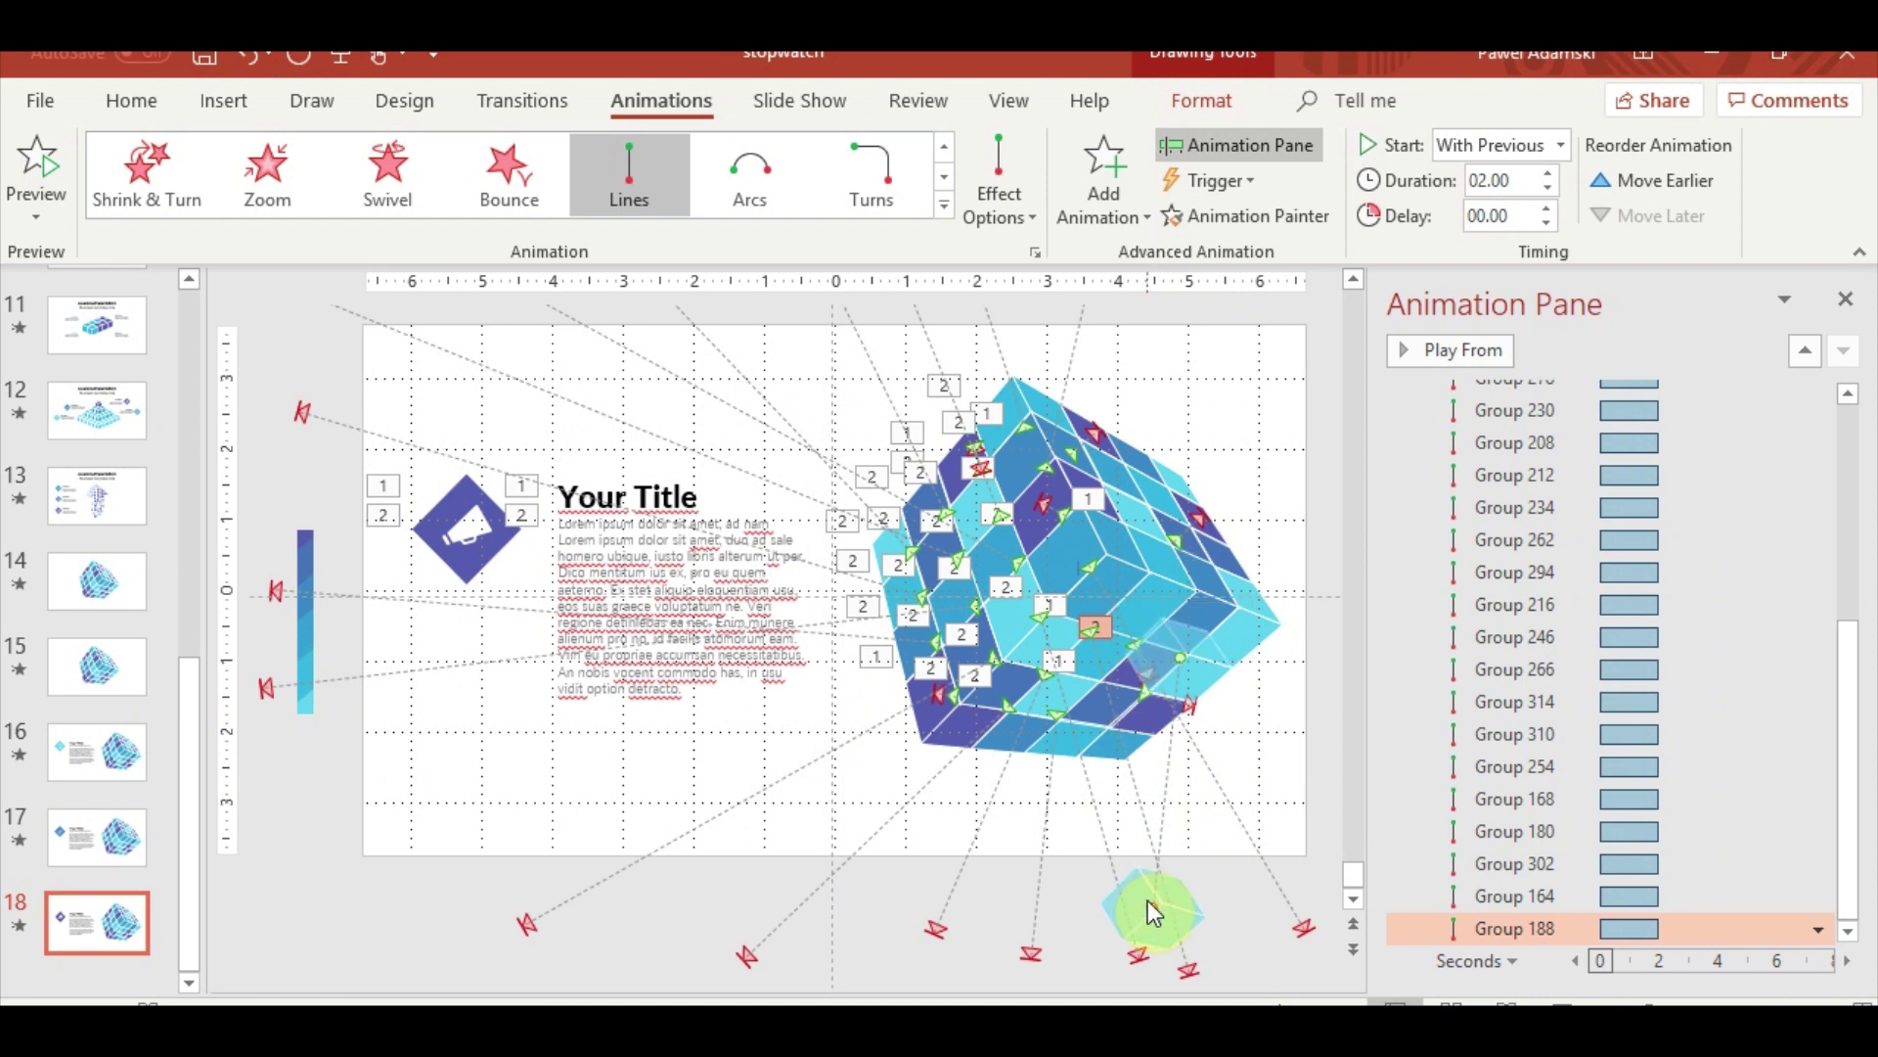
mouse_move(1152, 908)
left_mouse_down()
mouse_move(1322, 773)
mouse_move(1360, 794)
left_mouse_up()
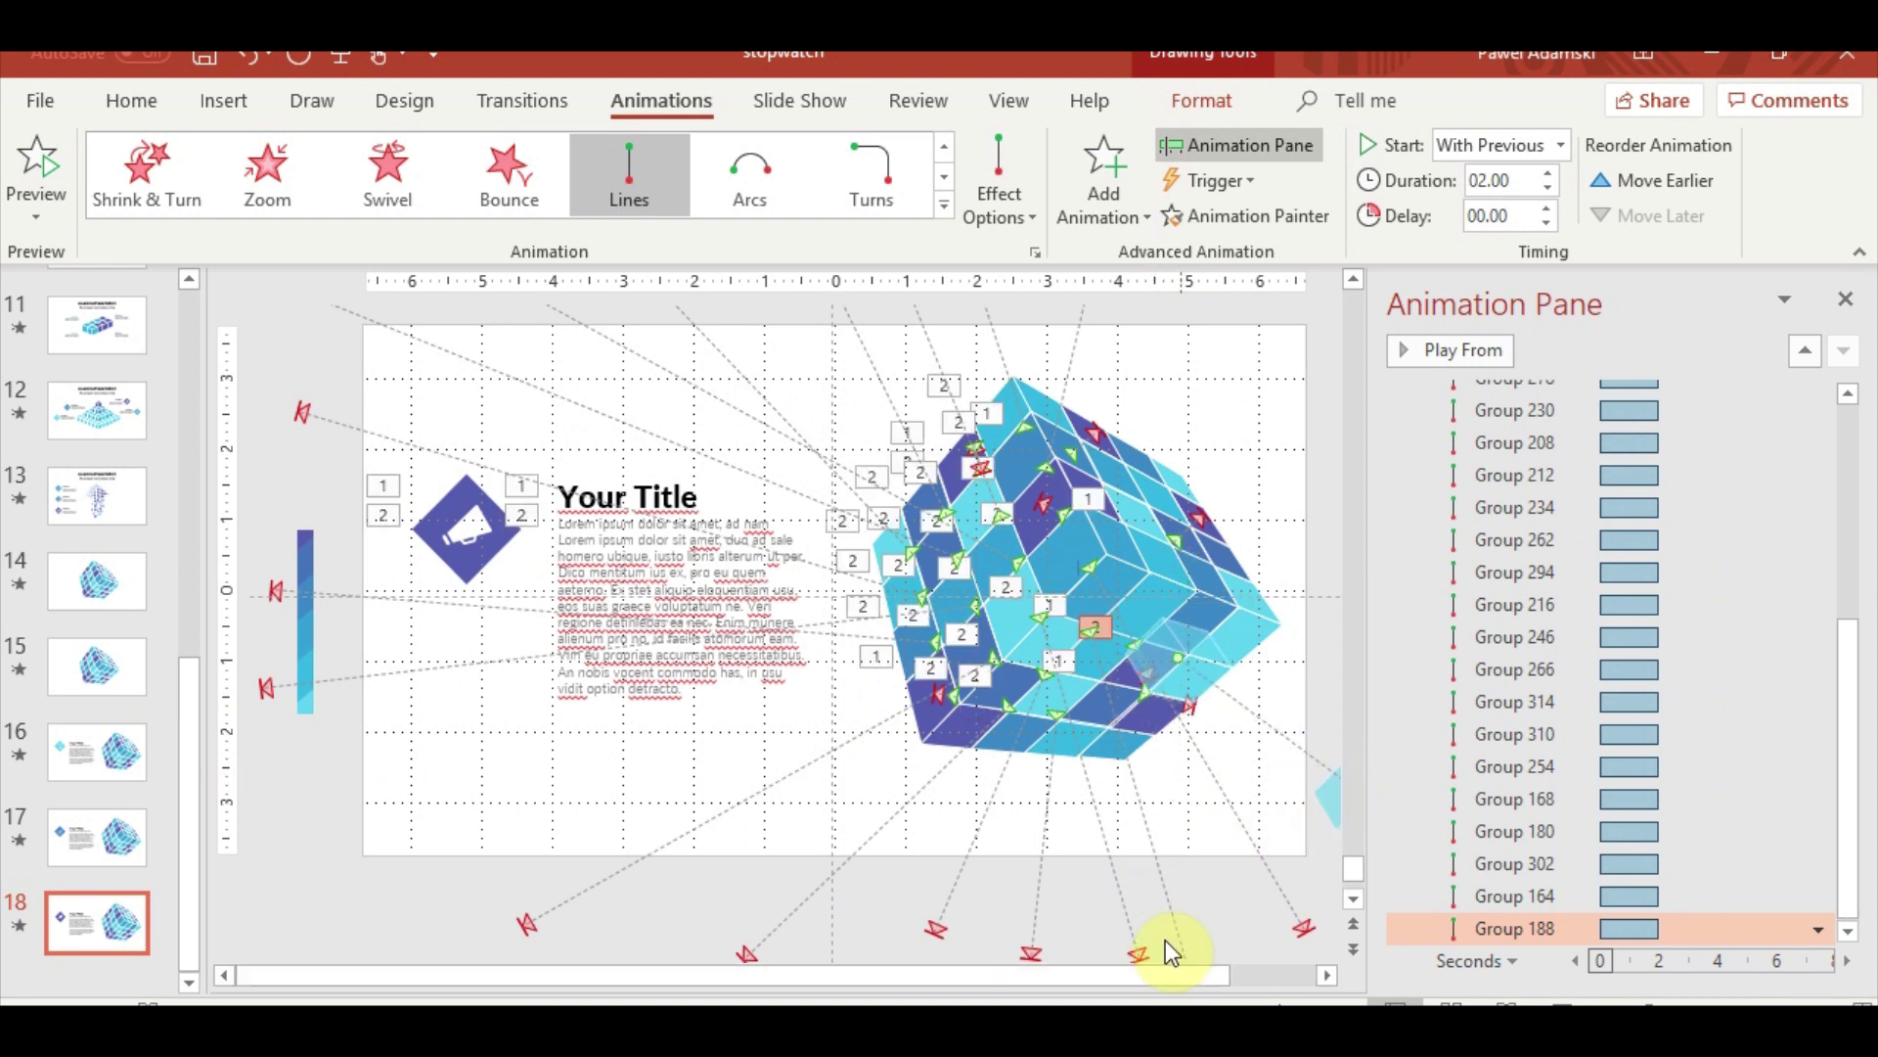
left_click(1160, 691)
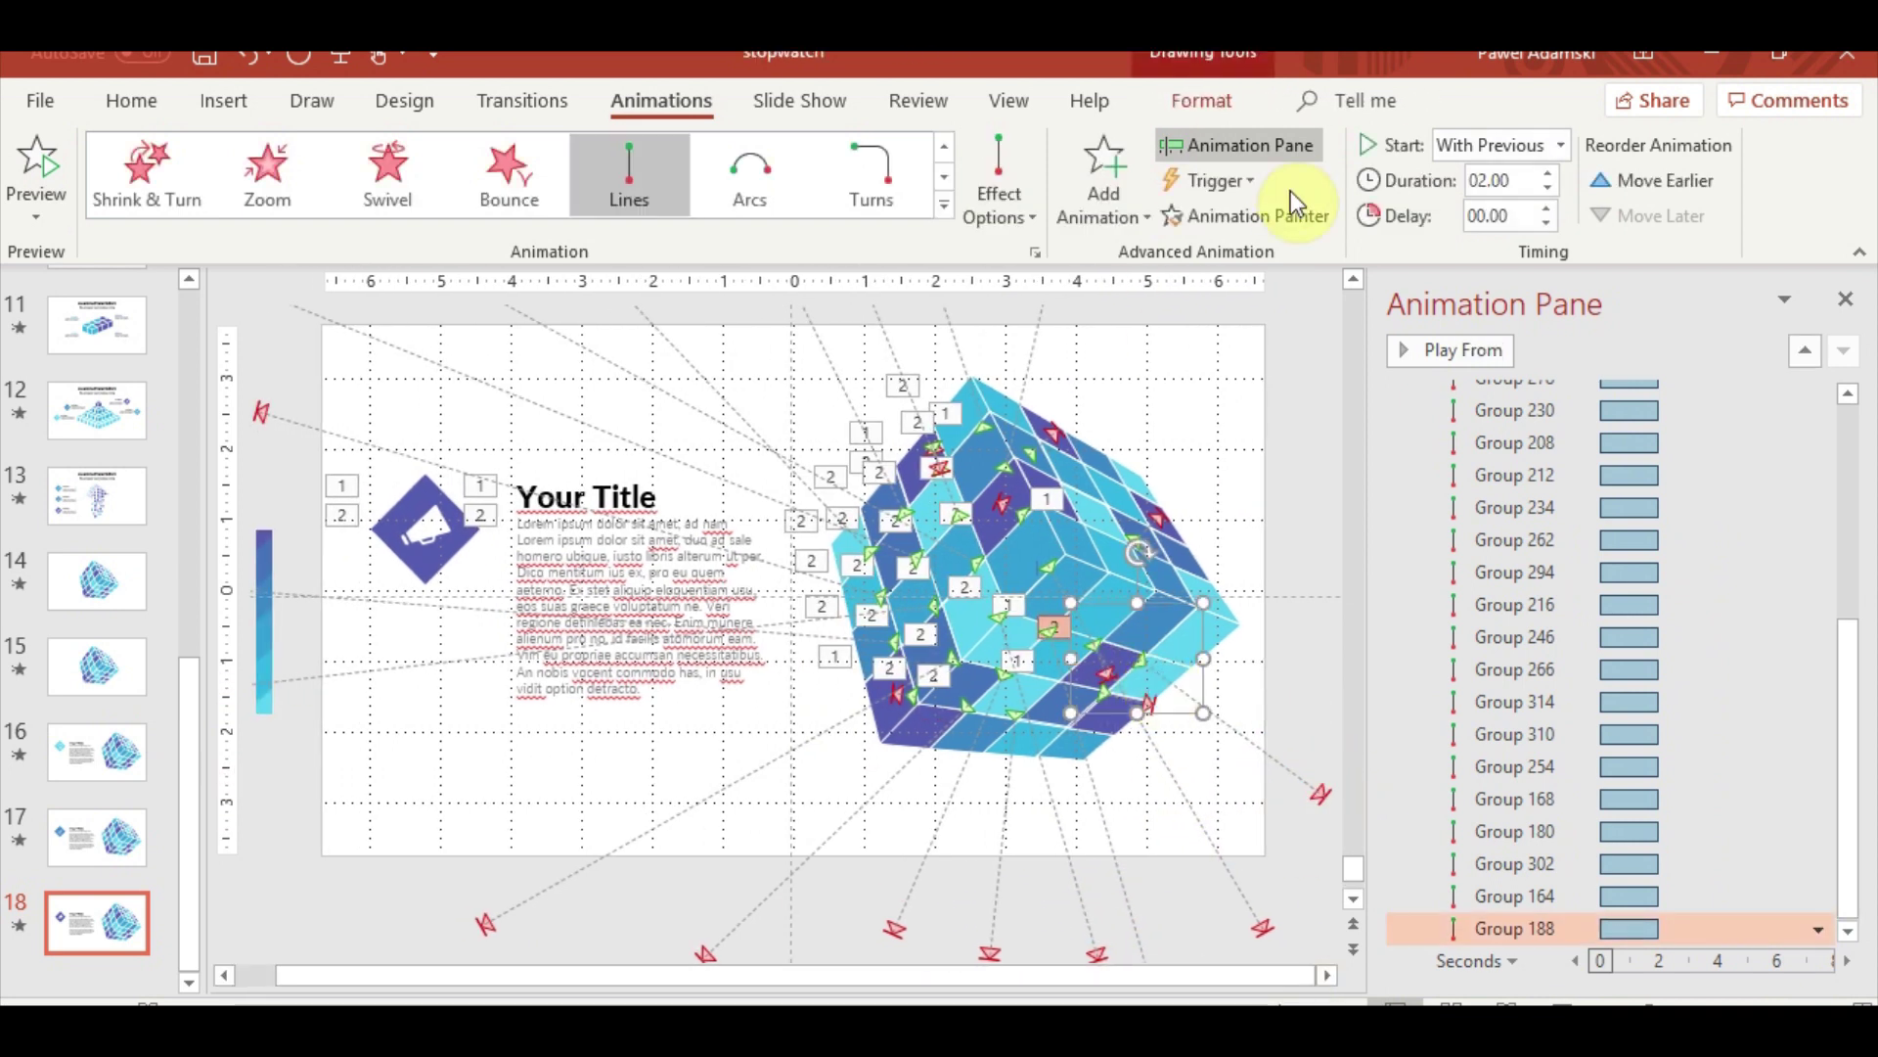
left_click(1220, 626)
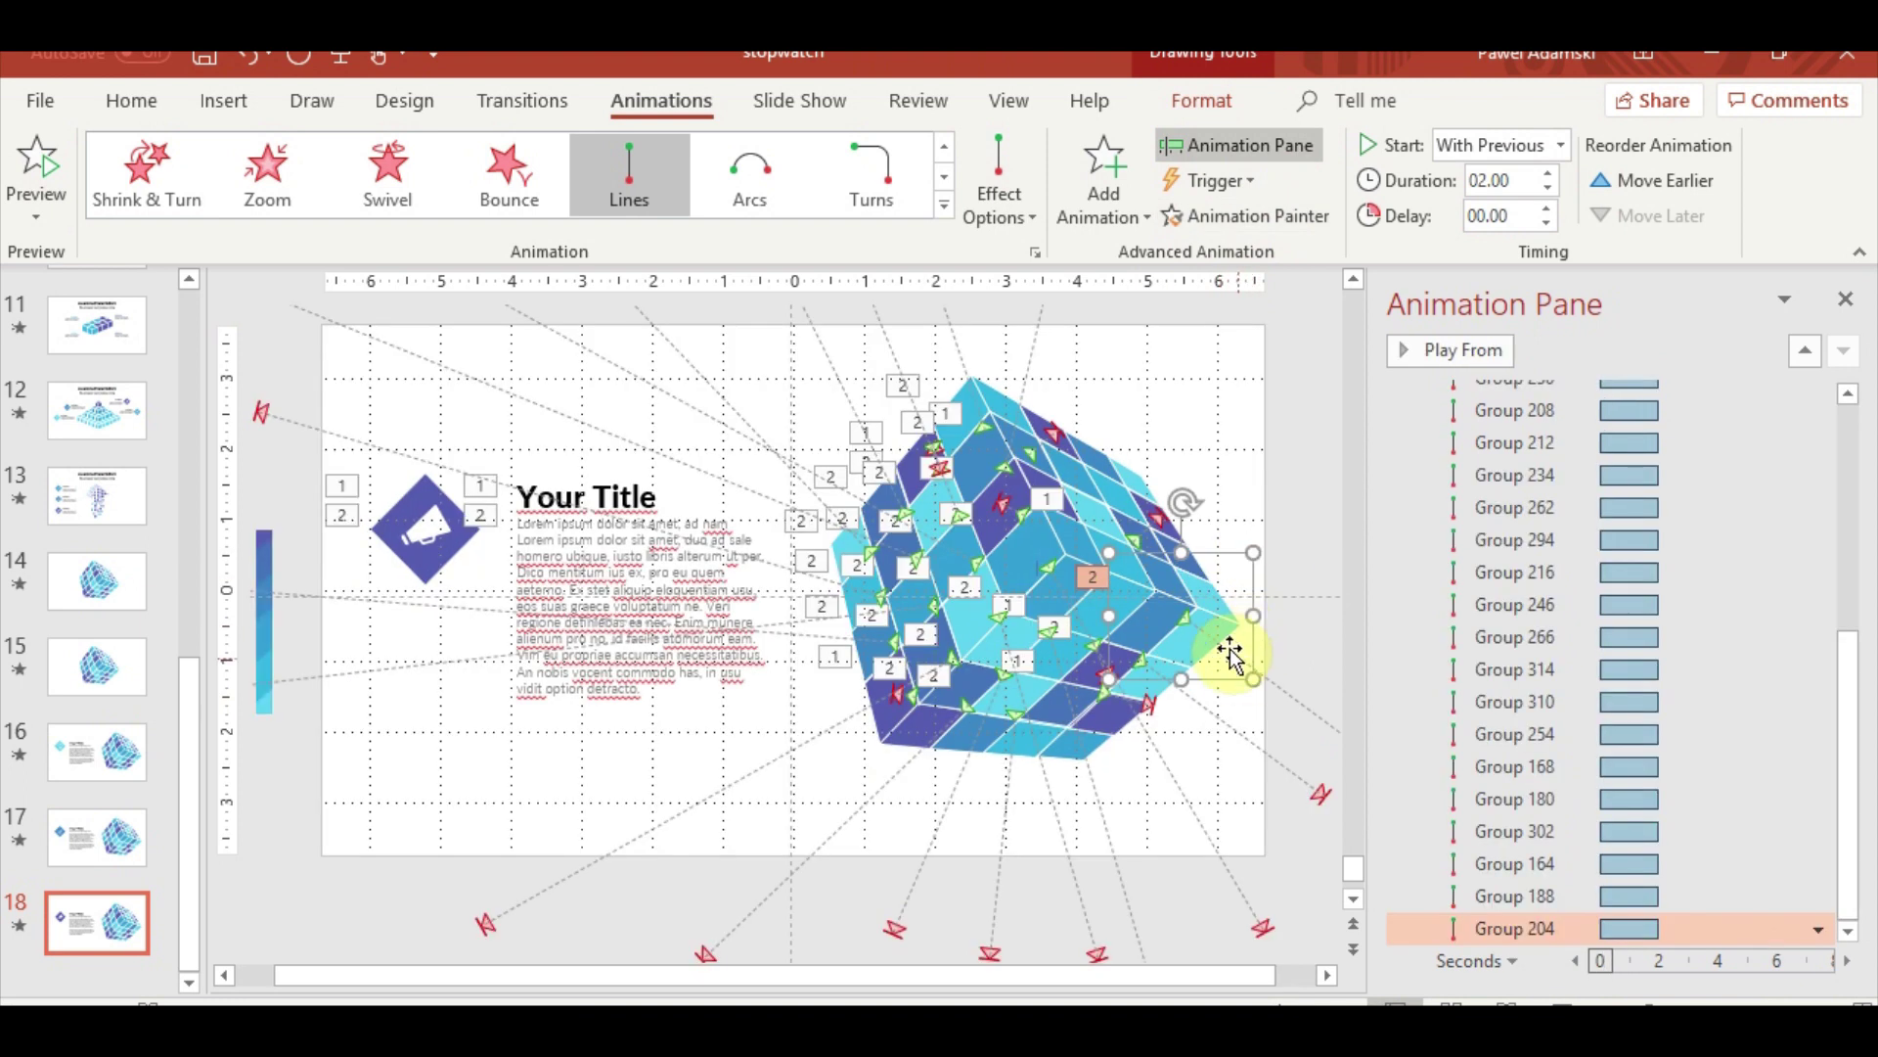
left_click_drag(1318, 744, 1324, 662)
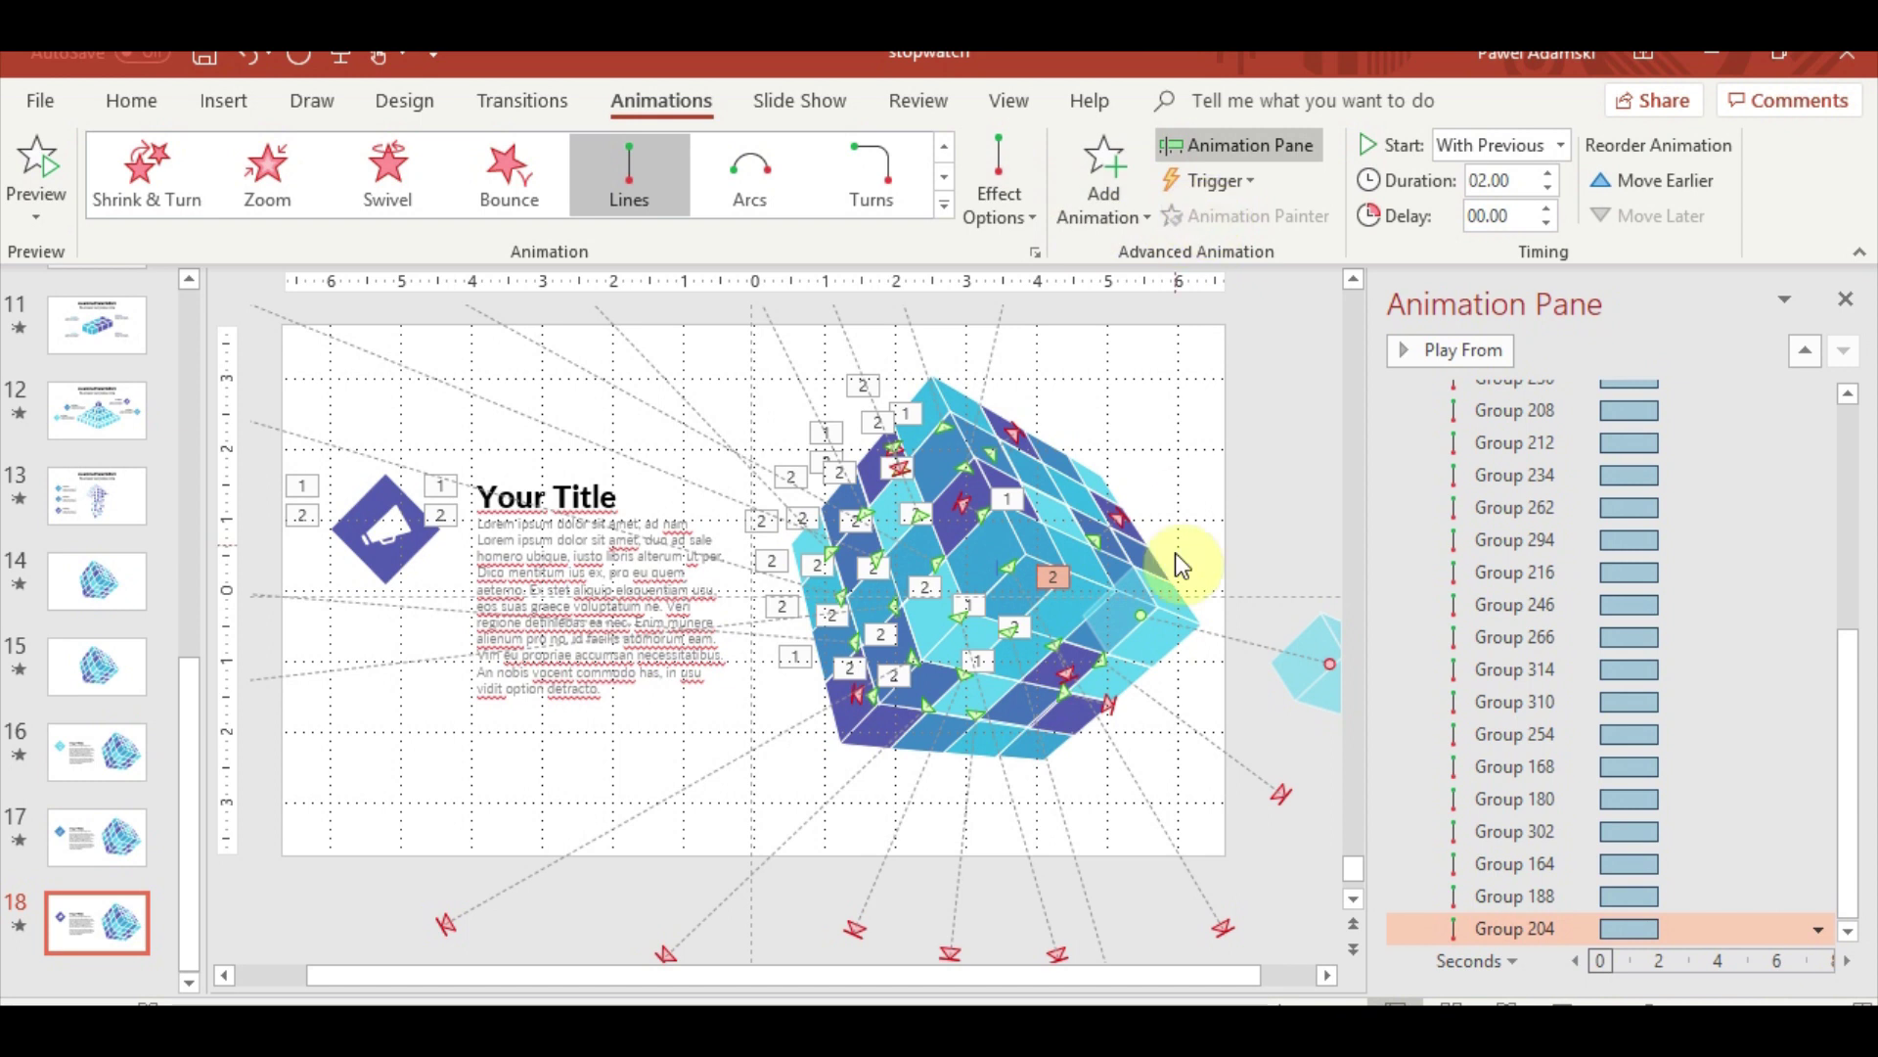
Give two more pieces line paths ending up beside and off the slide's right edge
left_click(1181, 566)
left_click(1236, 215)
left_click(1123, 636)
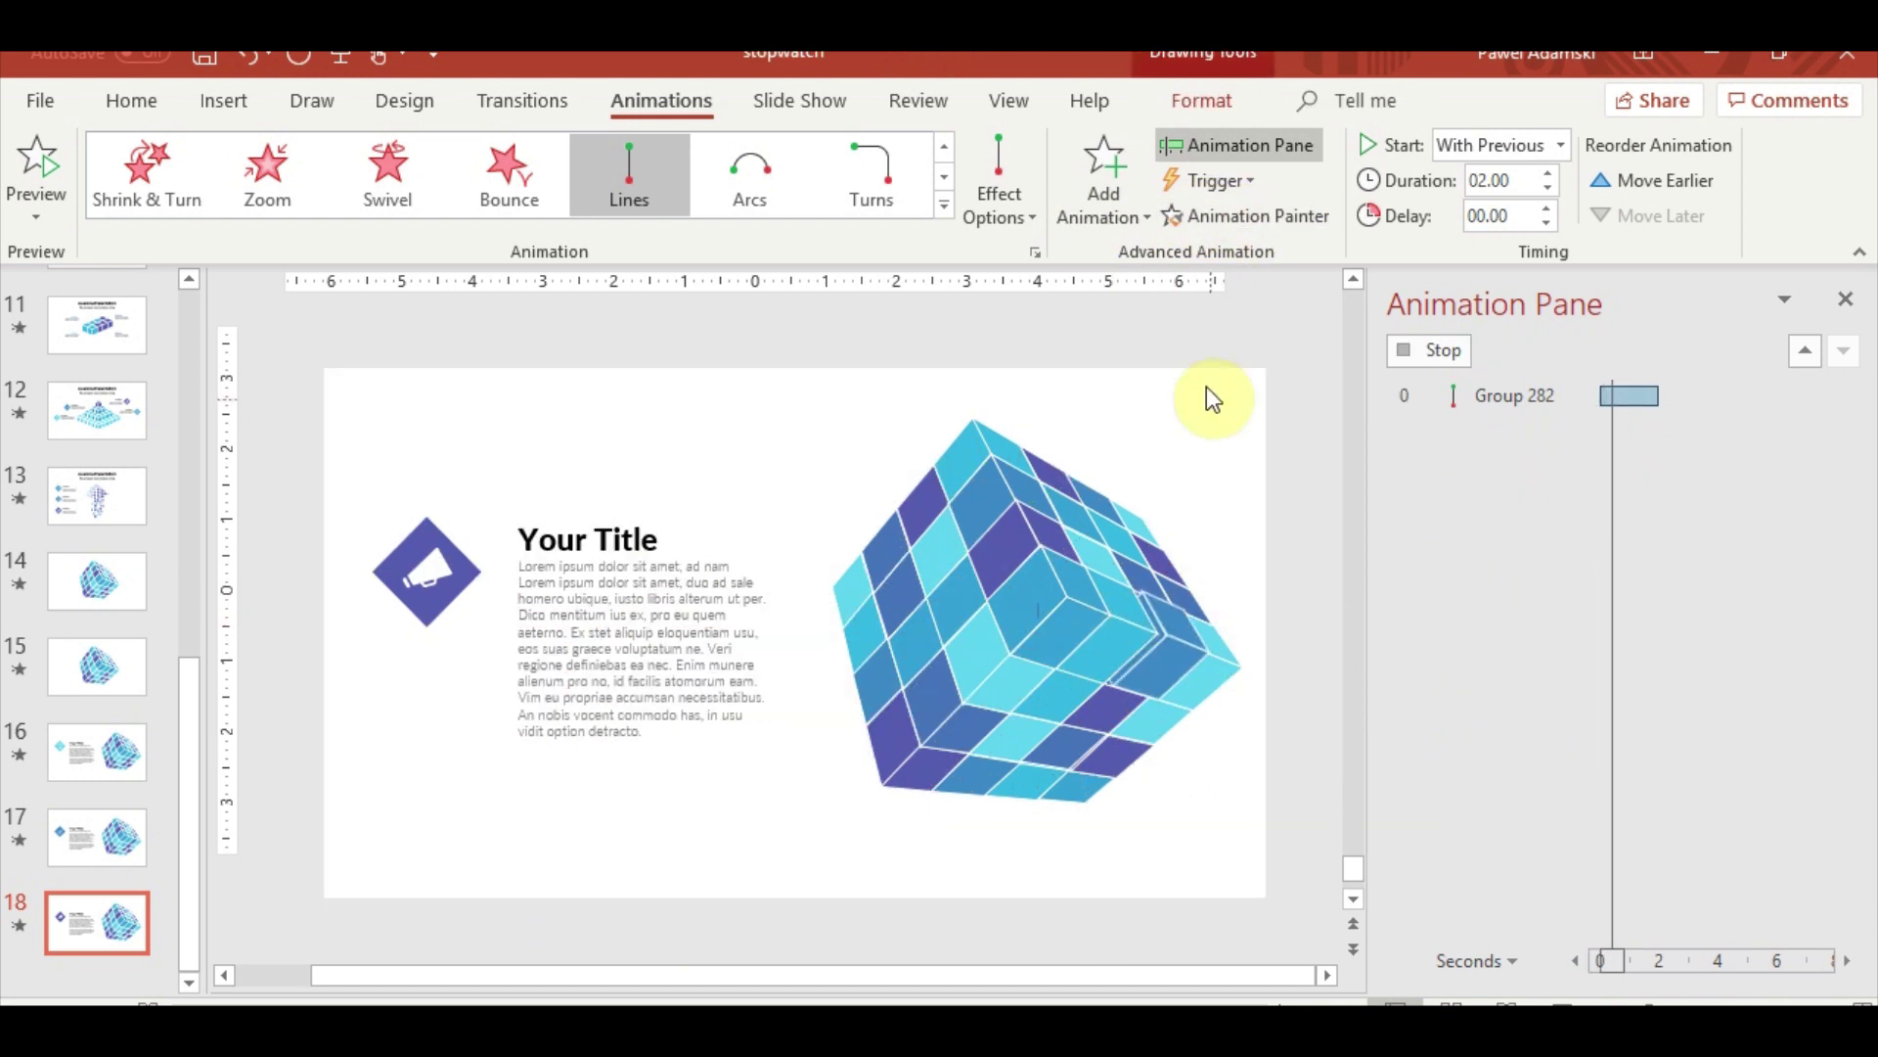
left_click_drag(1277, 645, 1278, 538)
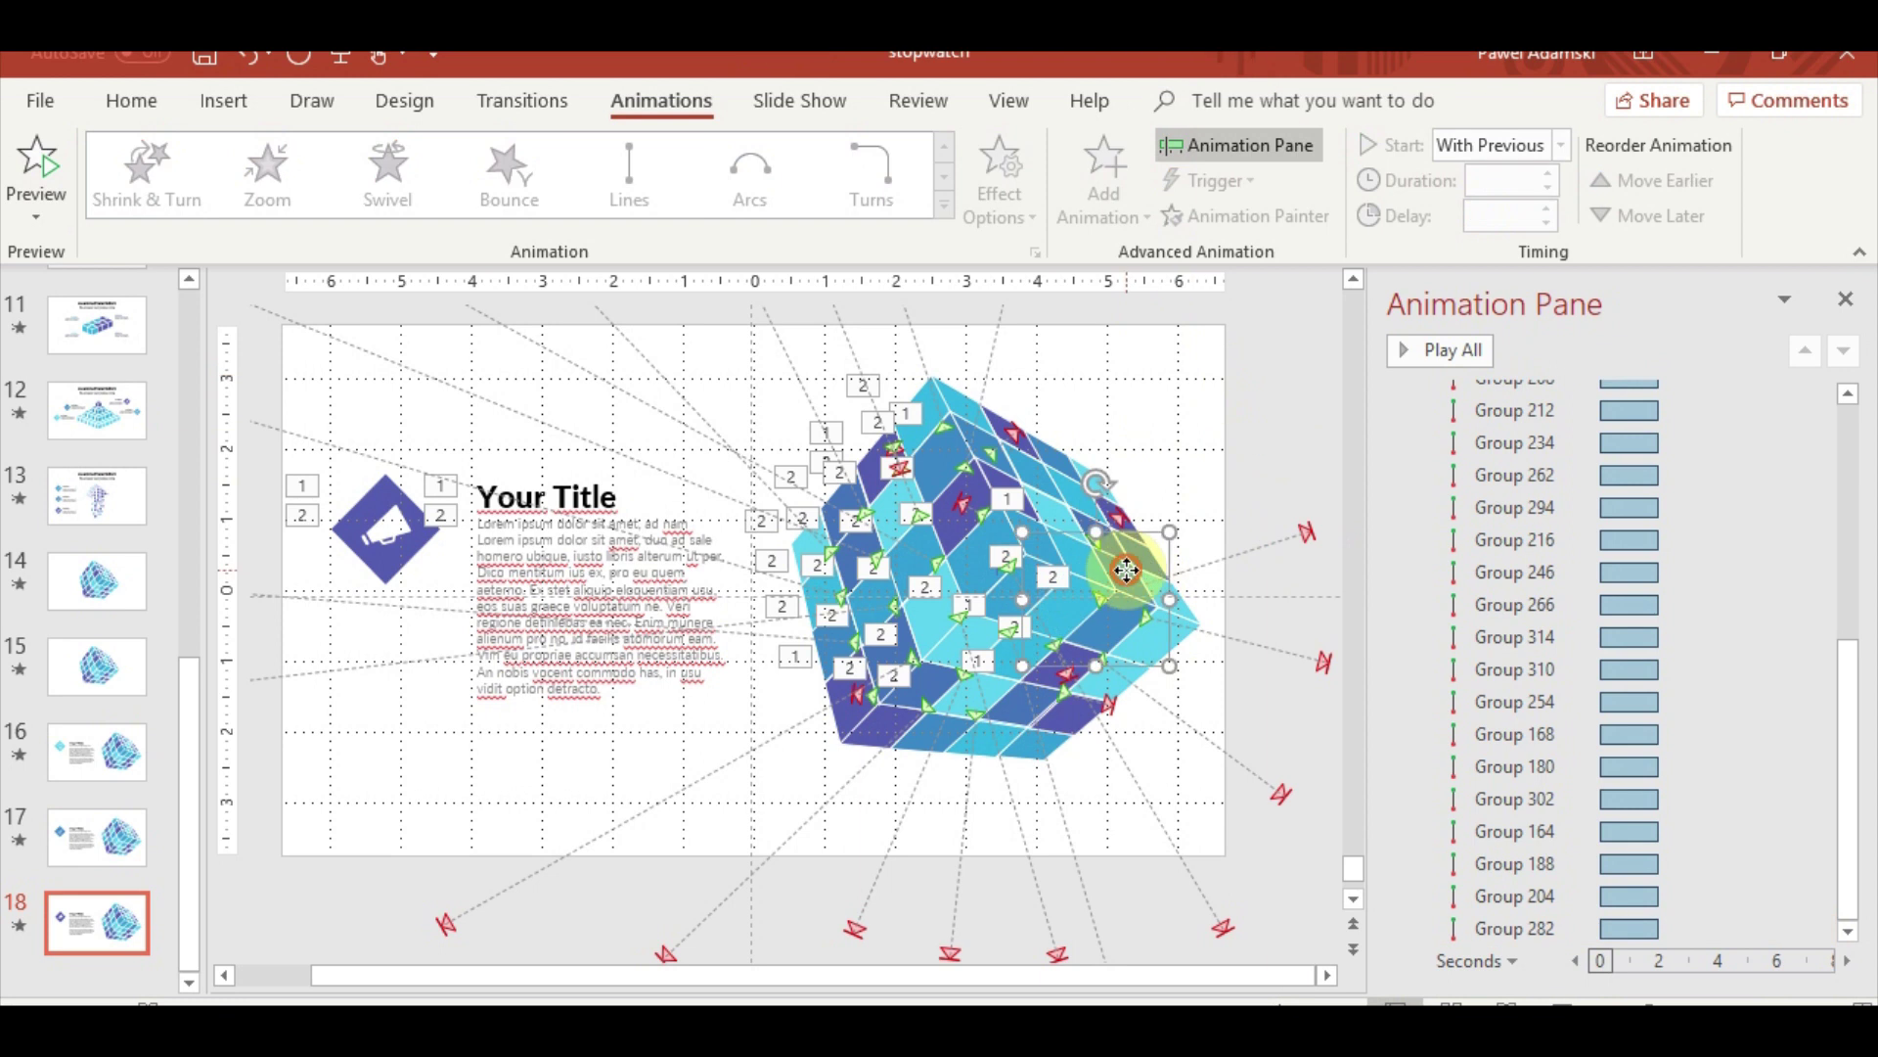
left_click(1242, 217)
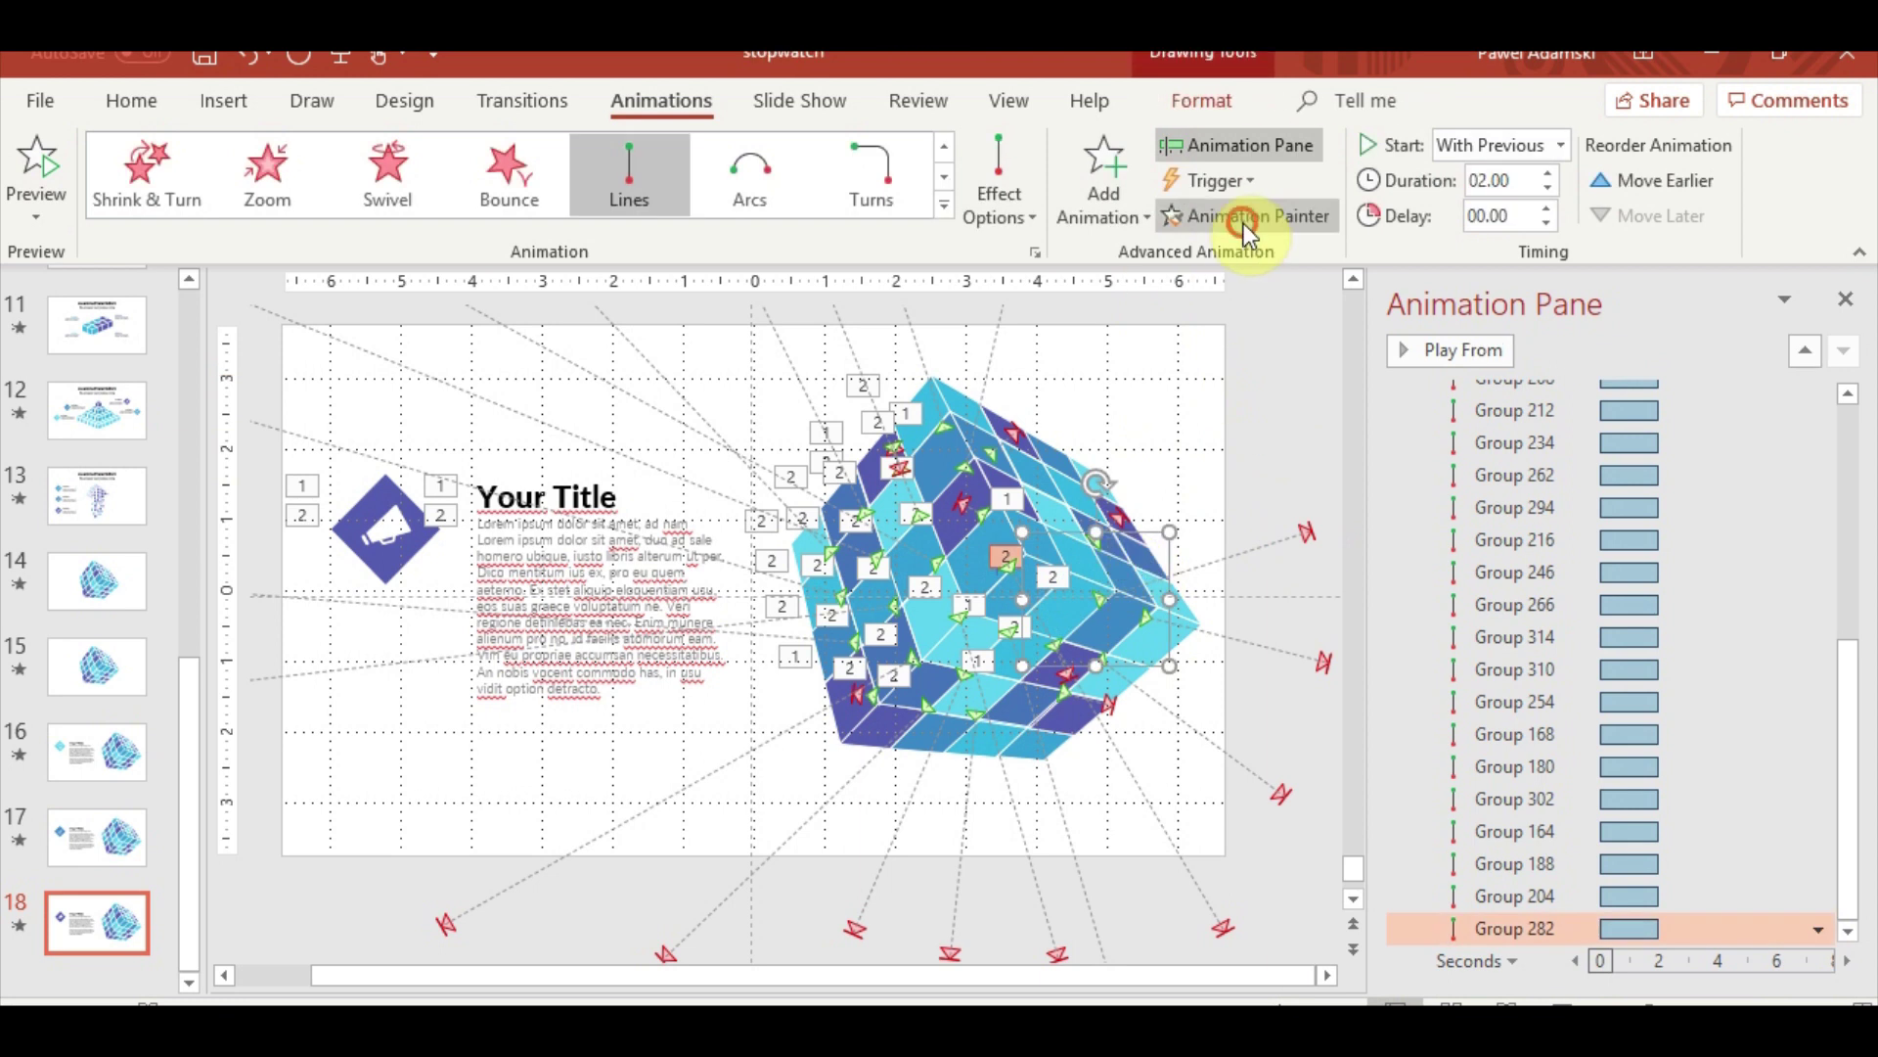
left_click(1154, 566)
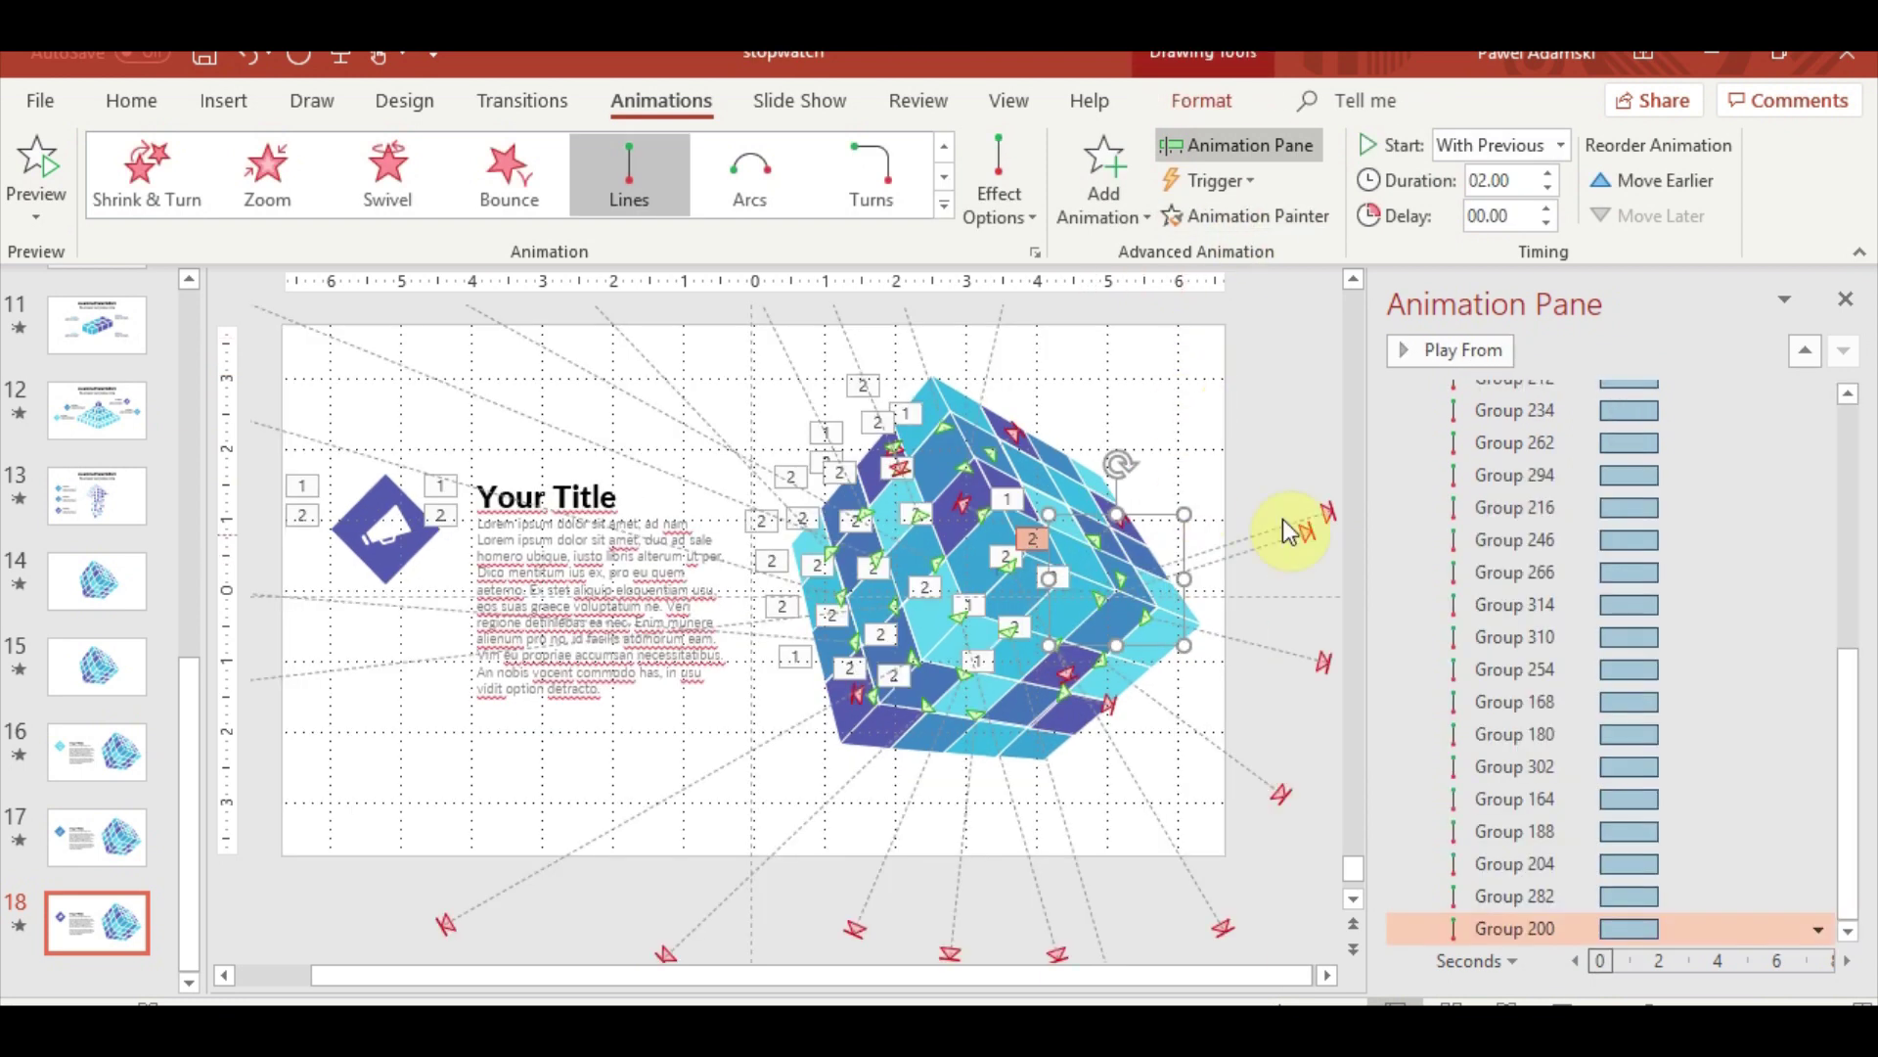
left_click_drag(1329, 511, 1315, 420)
Paint the line animation onto another piece with its path ending past the upper right
left_click(1088, 531)
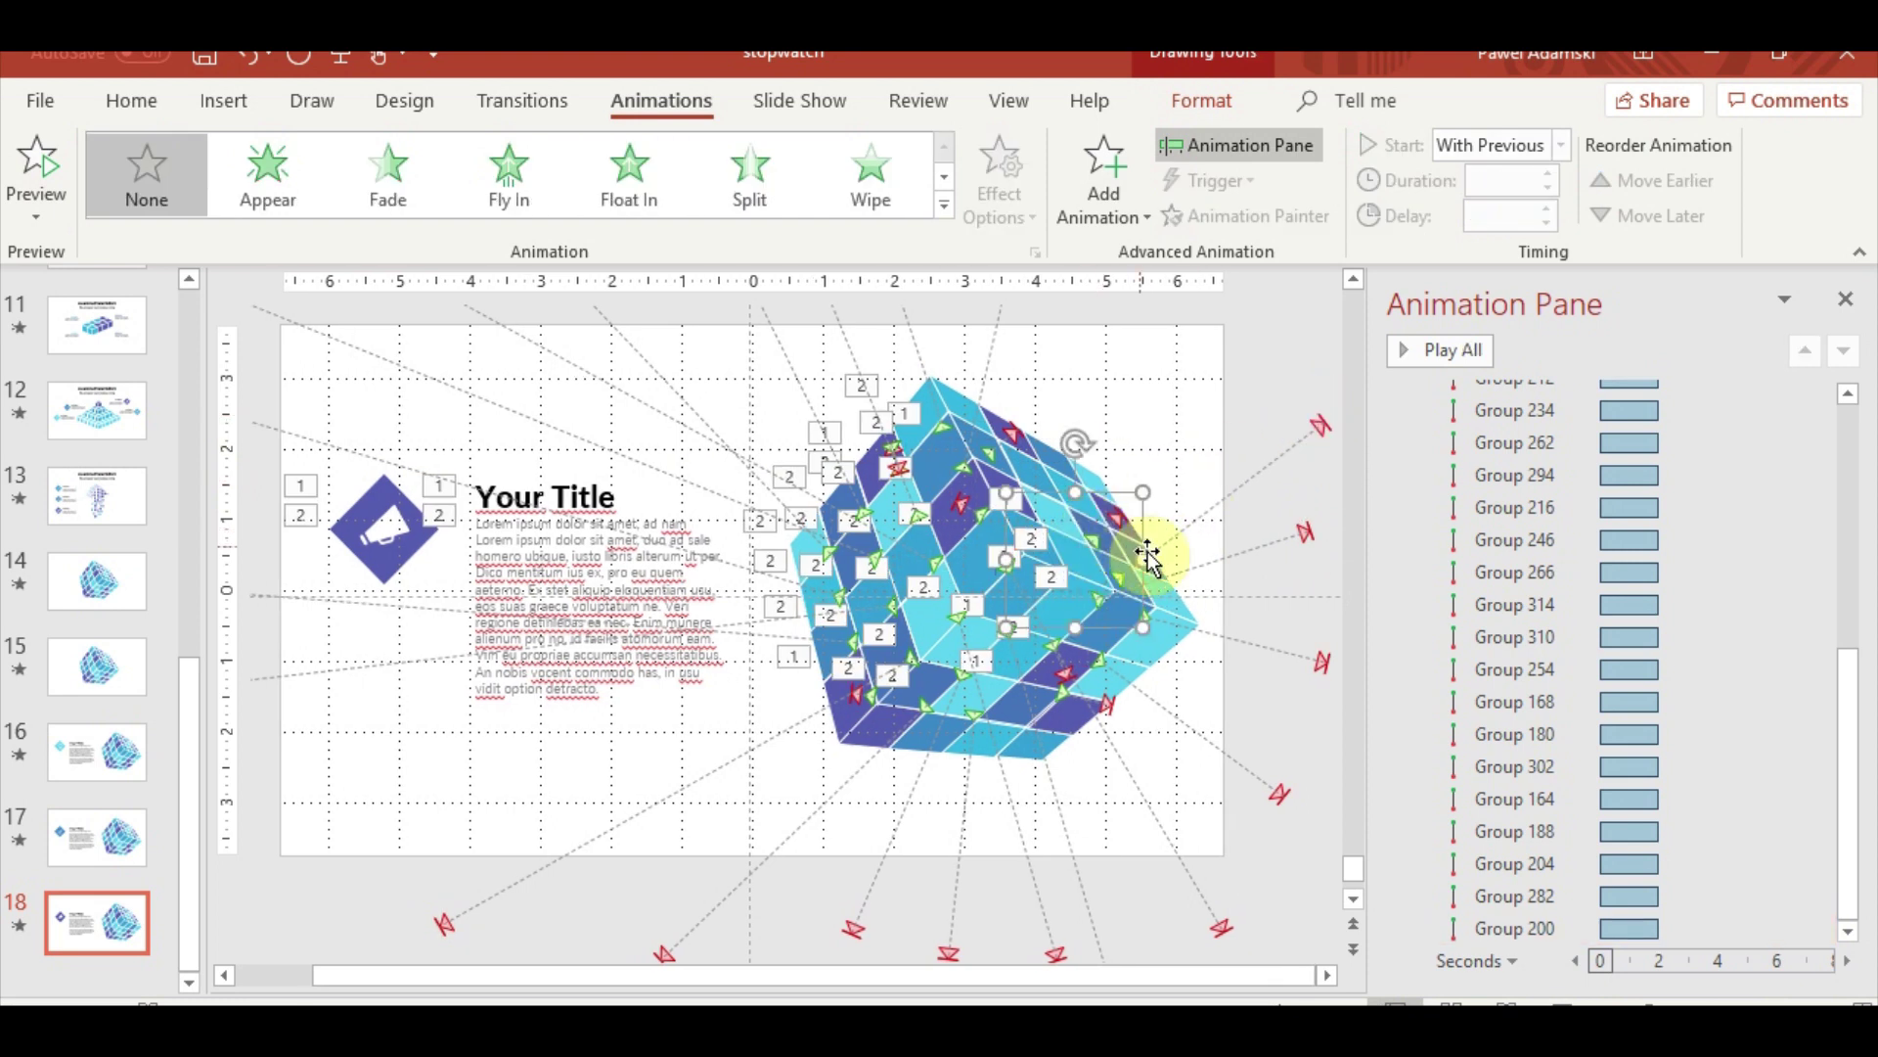
left_click(1162, 572)
left_click(1241, 217)
left_click(1101, 537)
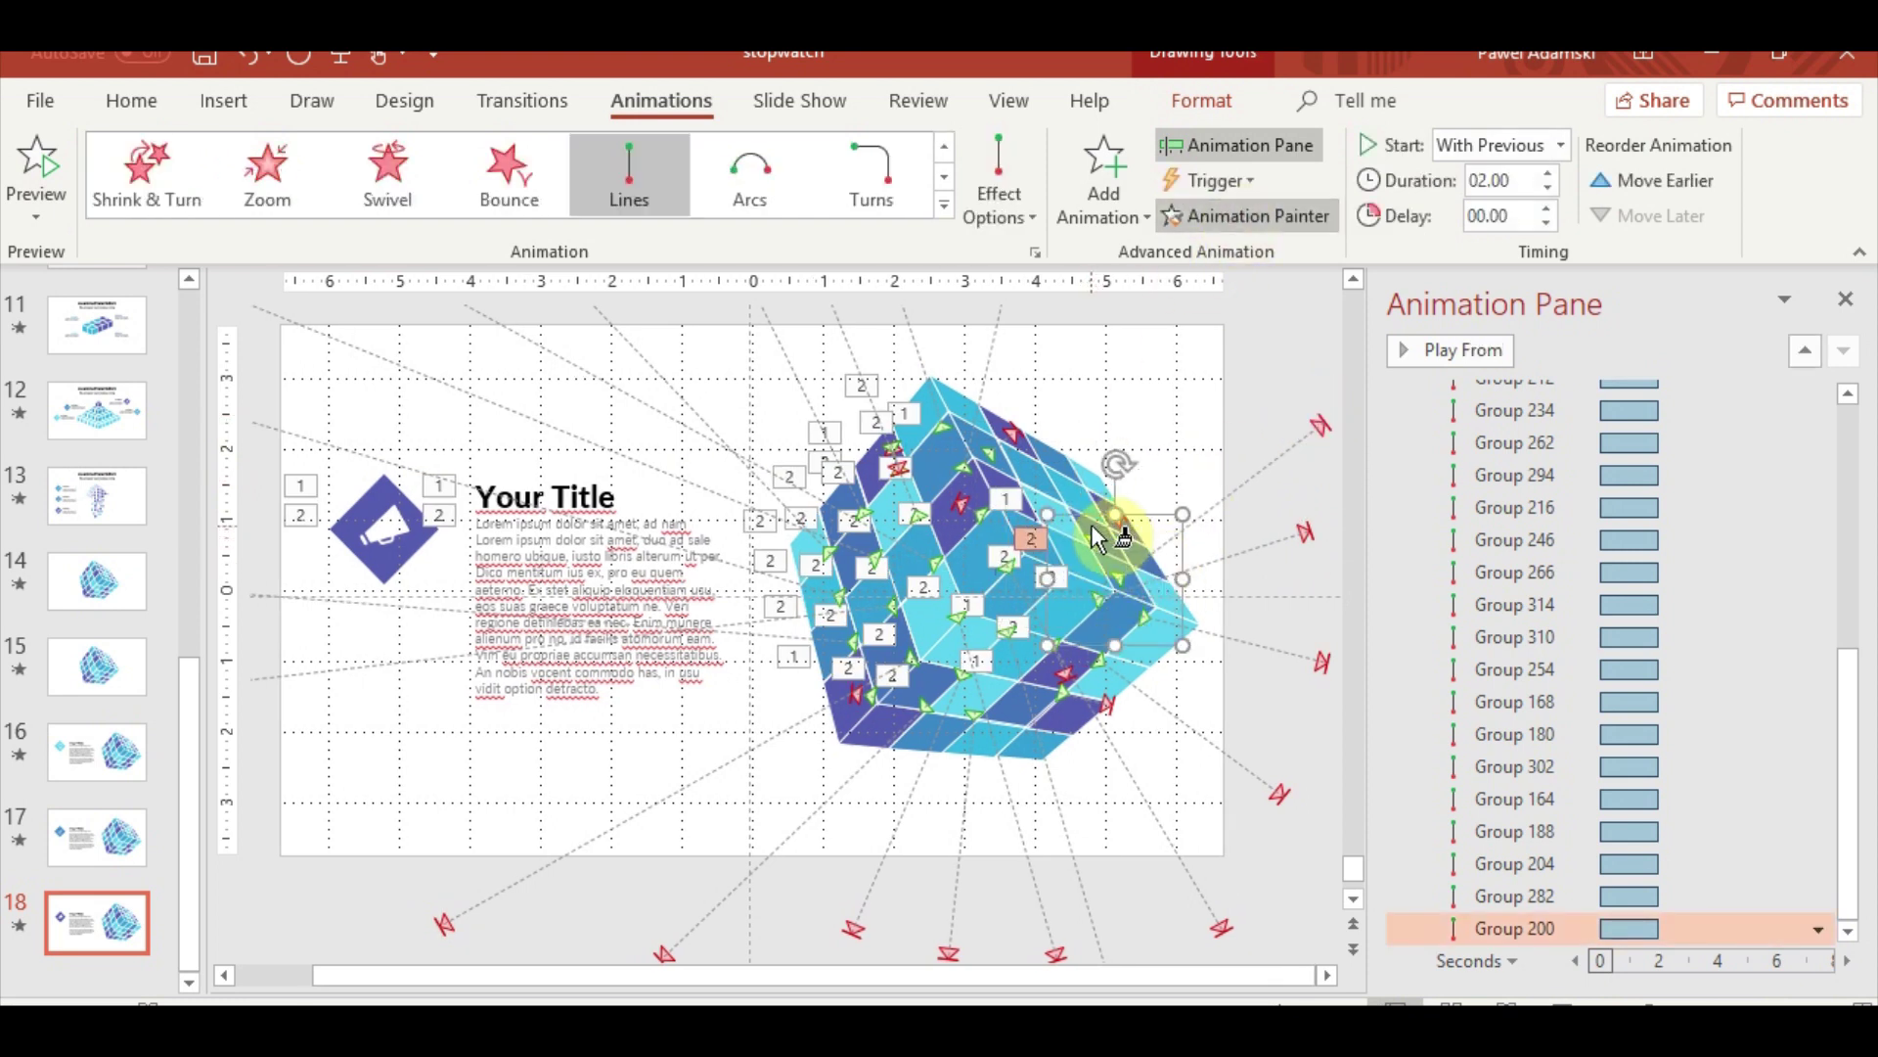
left_click(1095, 537)
left_click_drag(1292, 362, 1282, 415)
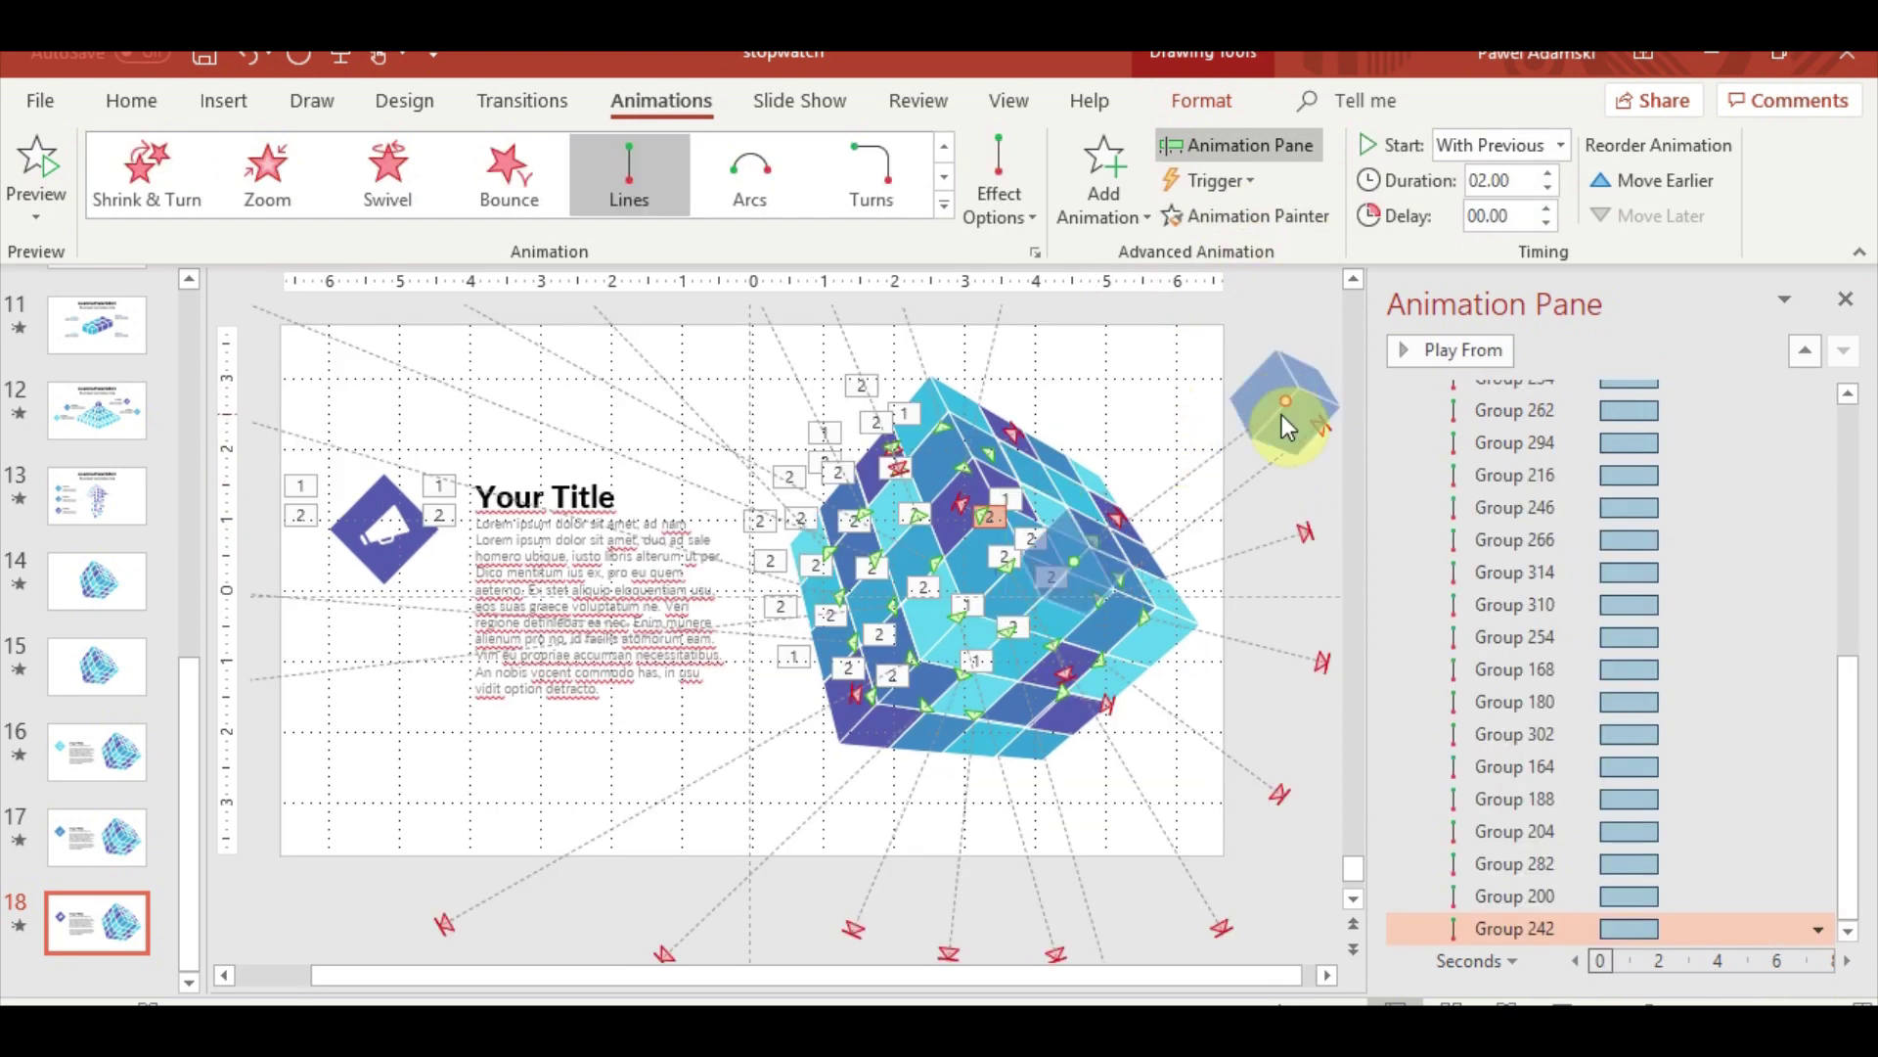
left_click(1222, 330)
Copy the top piece's line animation onto another piece and move its end above the slide
scroll(1250, 507, "up", 1)
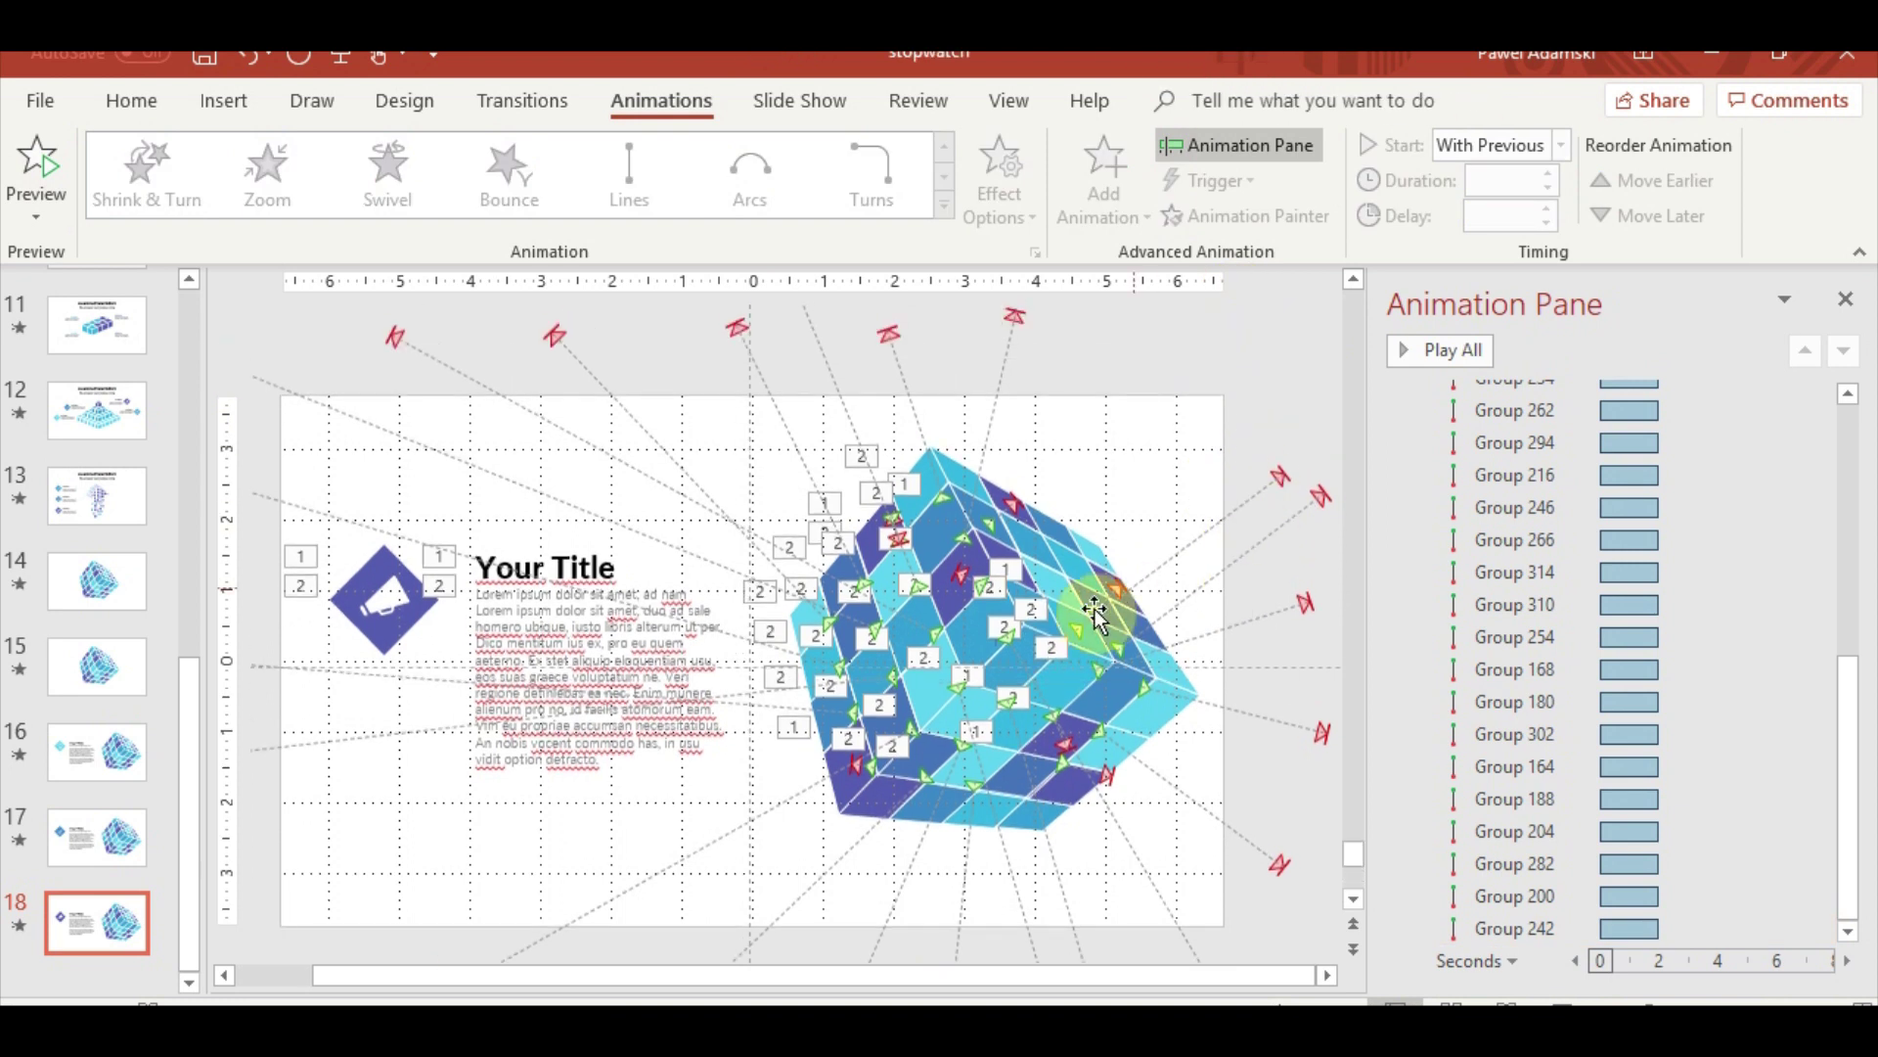
left_click(964, 474)
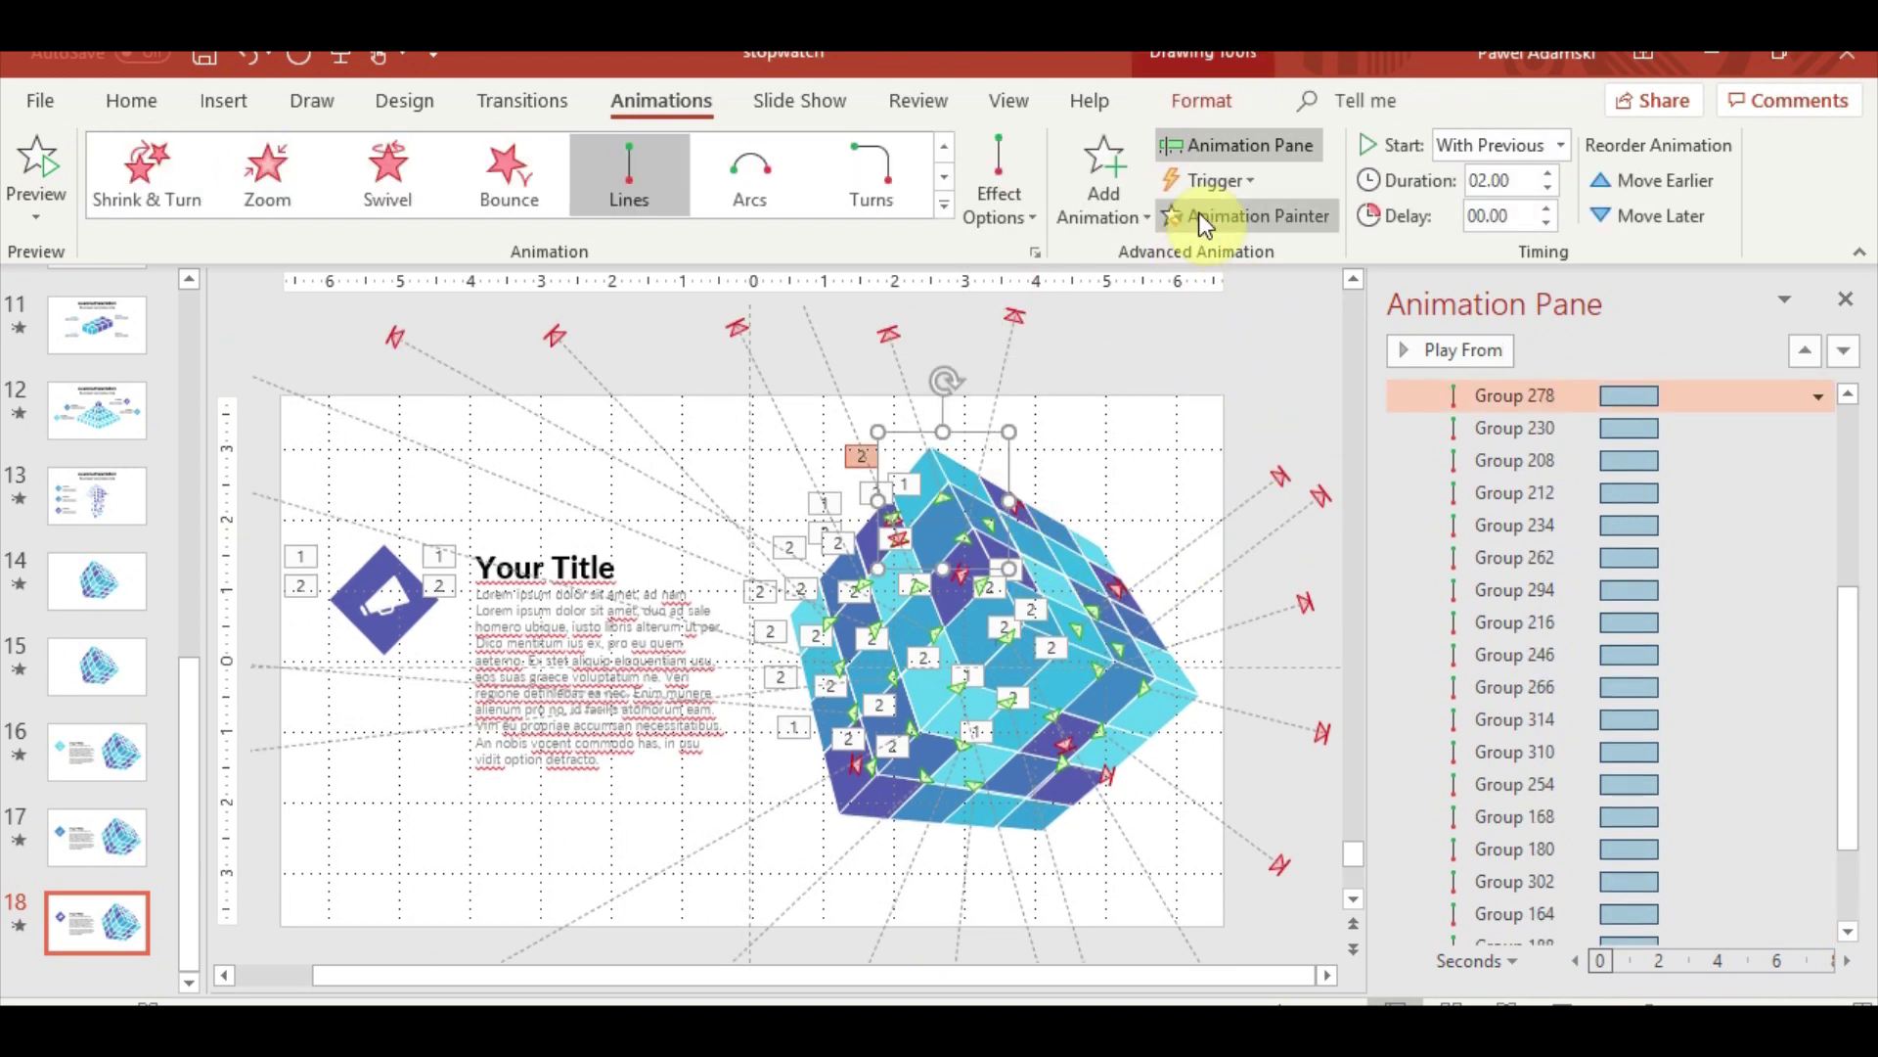
left_click(1199, 213)
left_click(1048, 544)
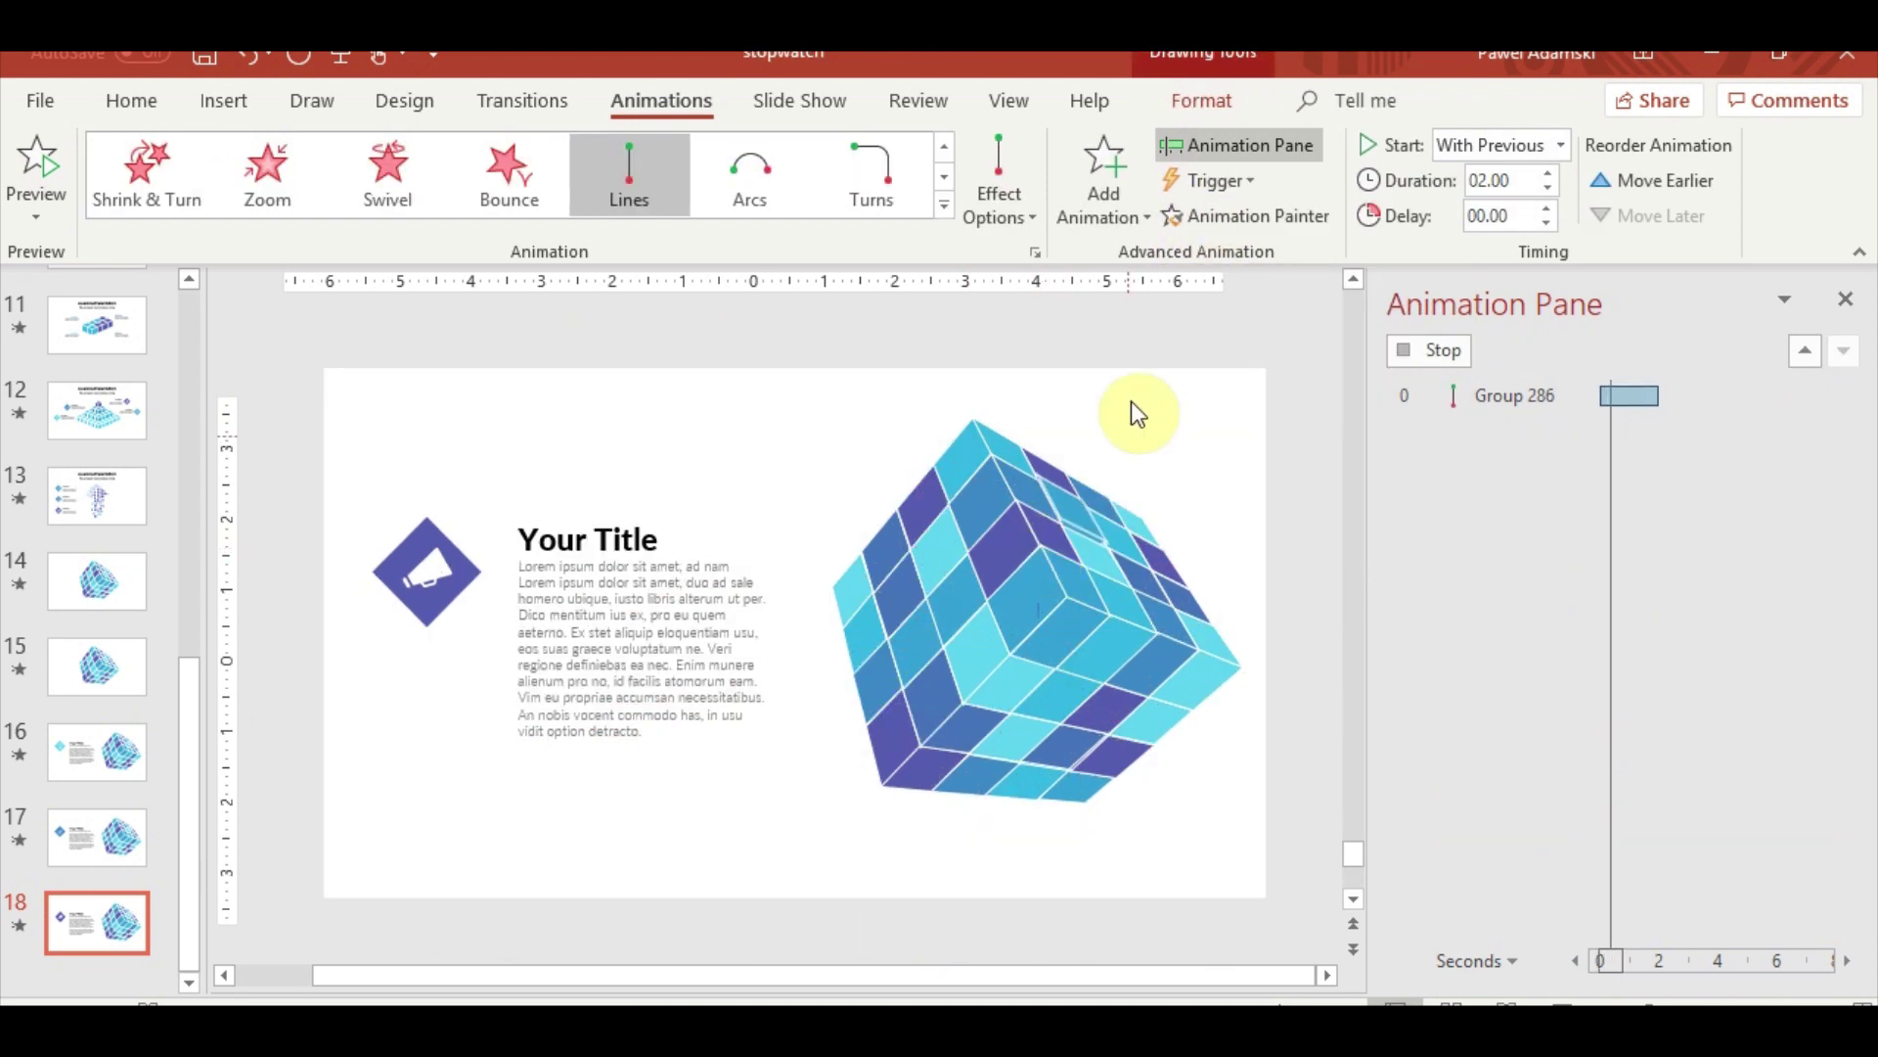
left_click_drag(1062, 528, 1083, 318)
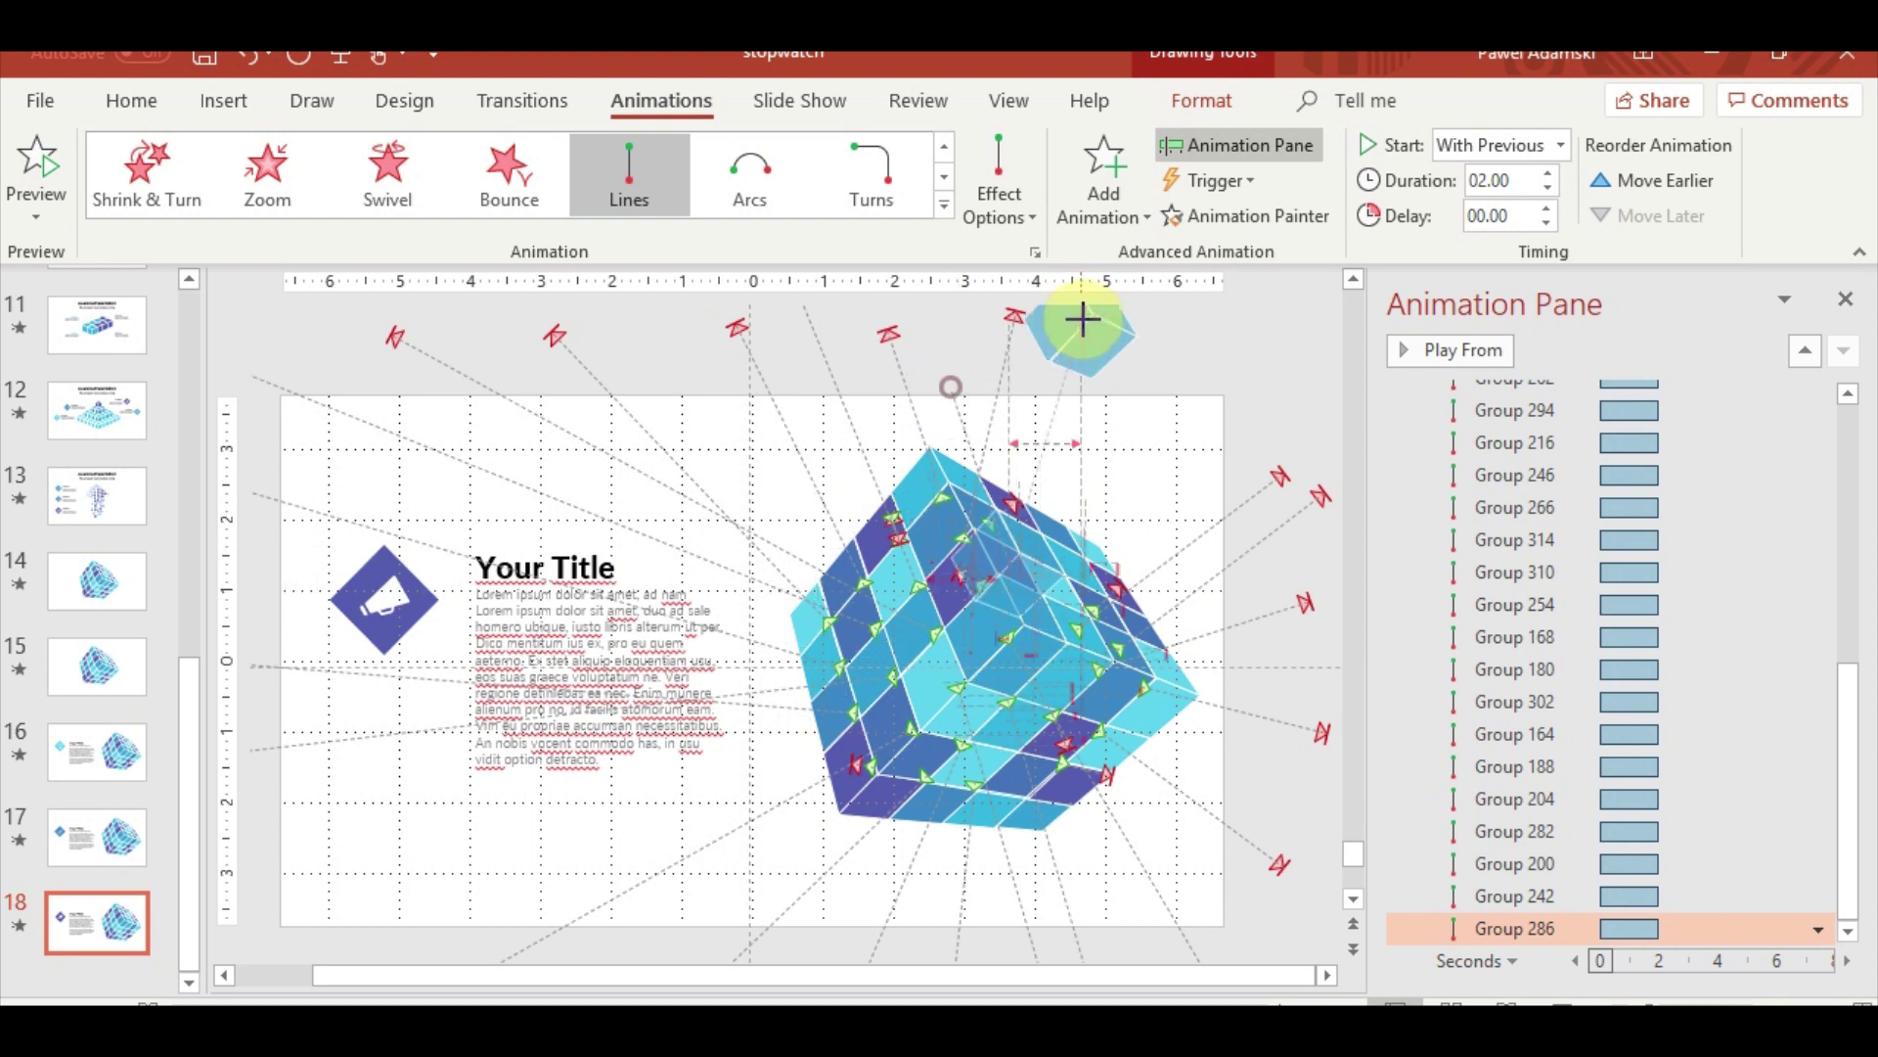
left_click(1061, 527)
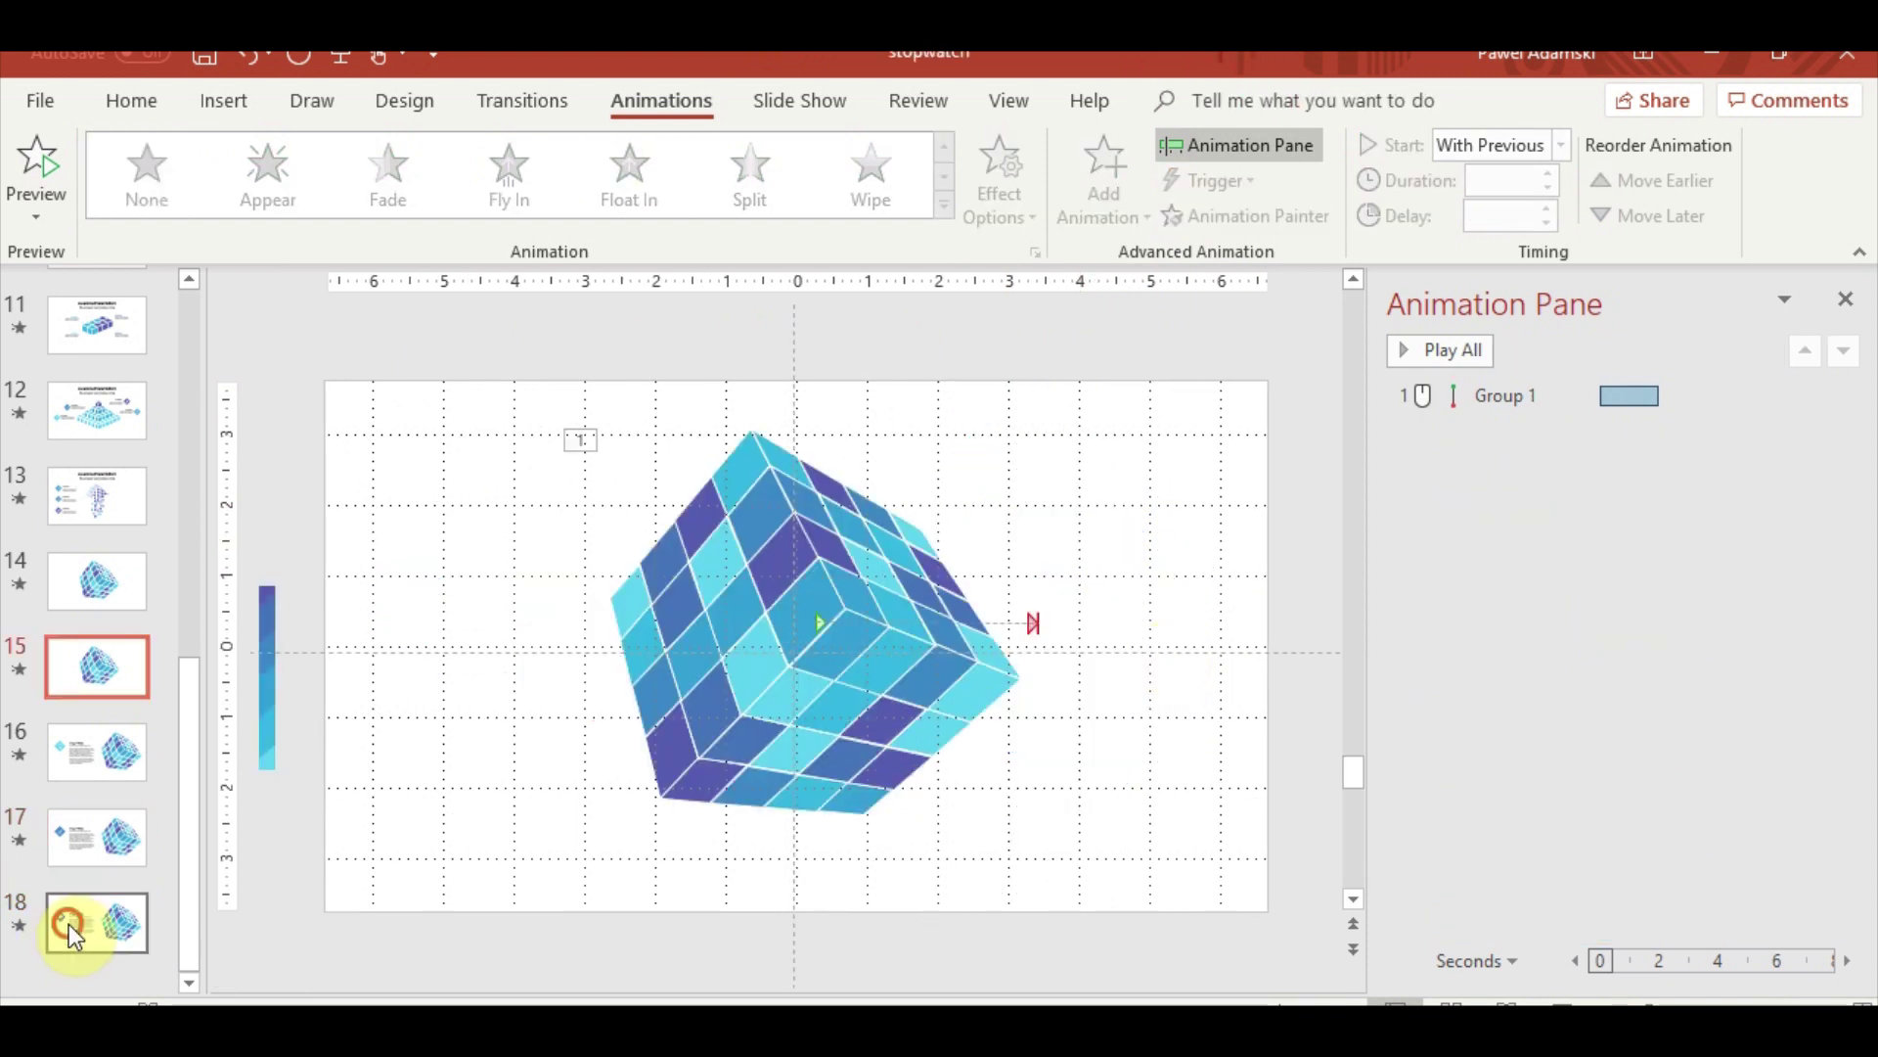
Back on slide 18, copy Group 278's line path onto a piece aimed to the top-right
left_click(71, 931)
left_click(968, 458)
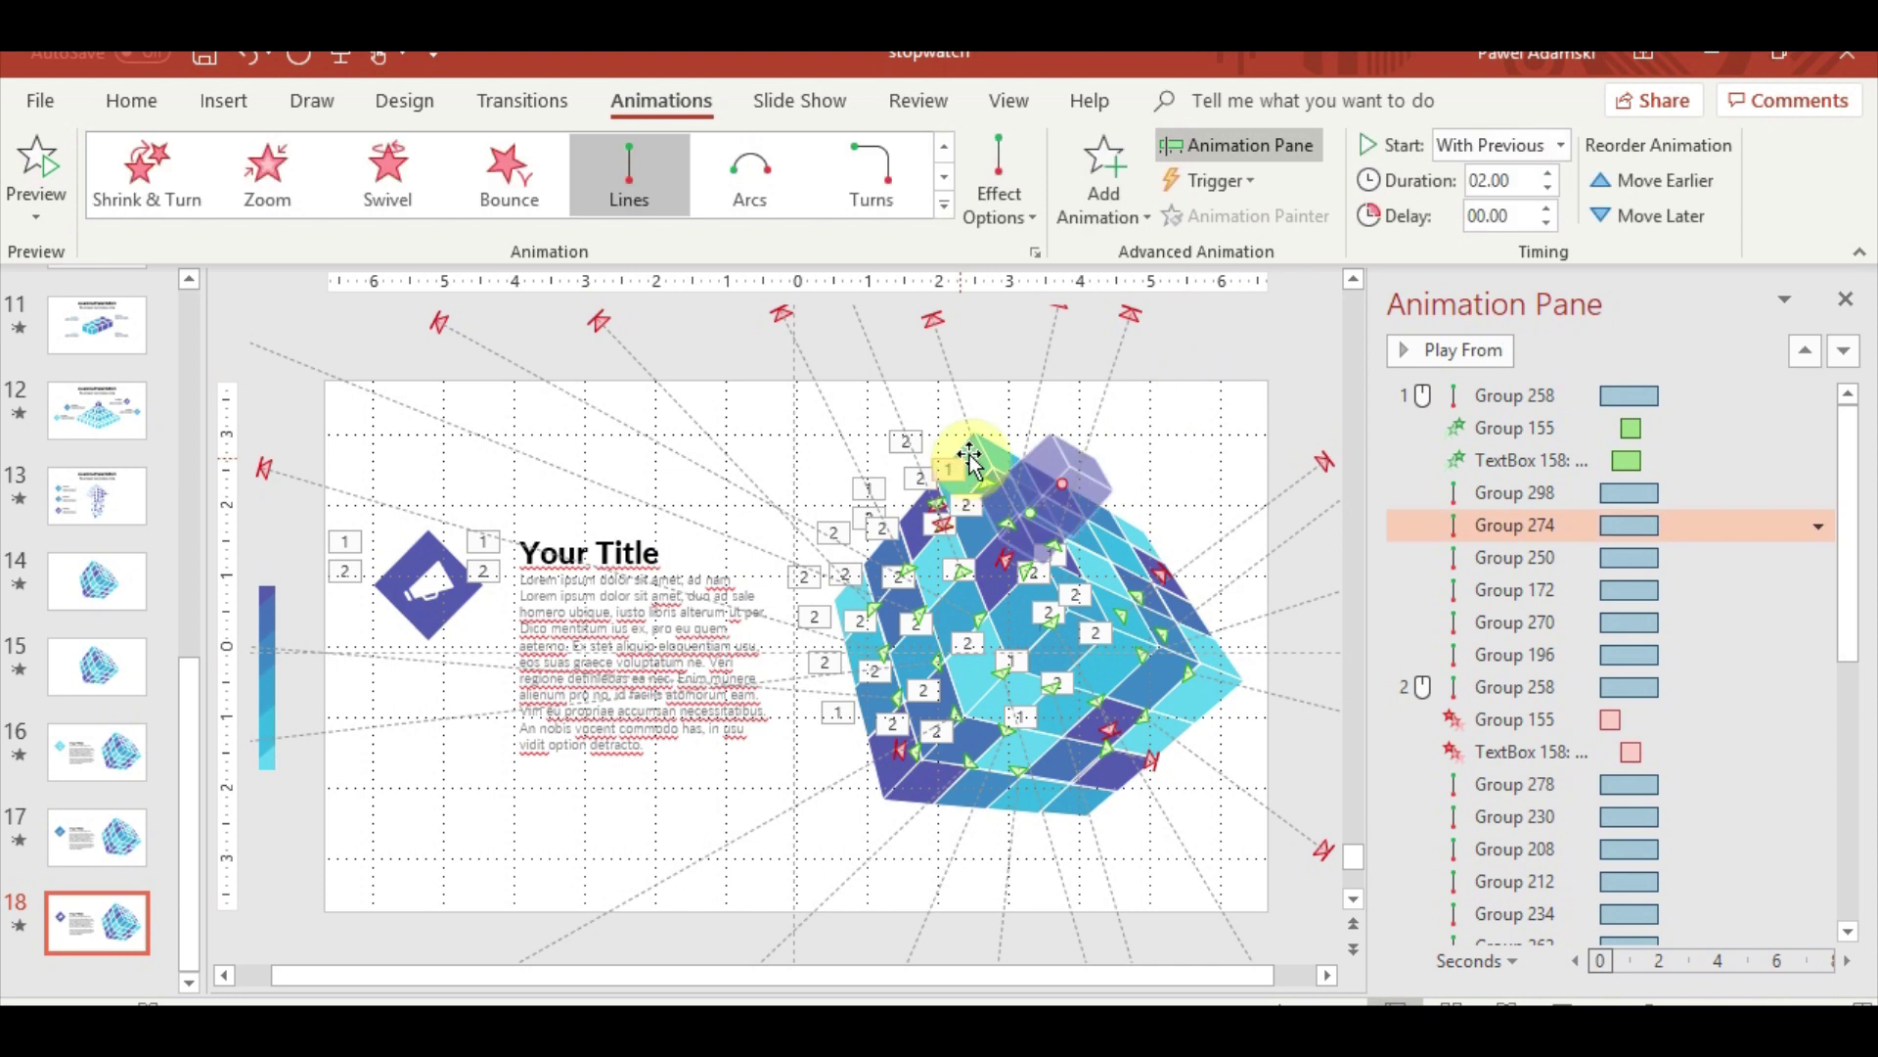
left_click(979, 440)
left_click(1186, 220)
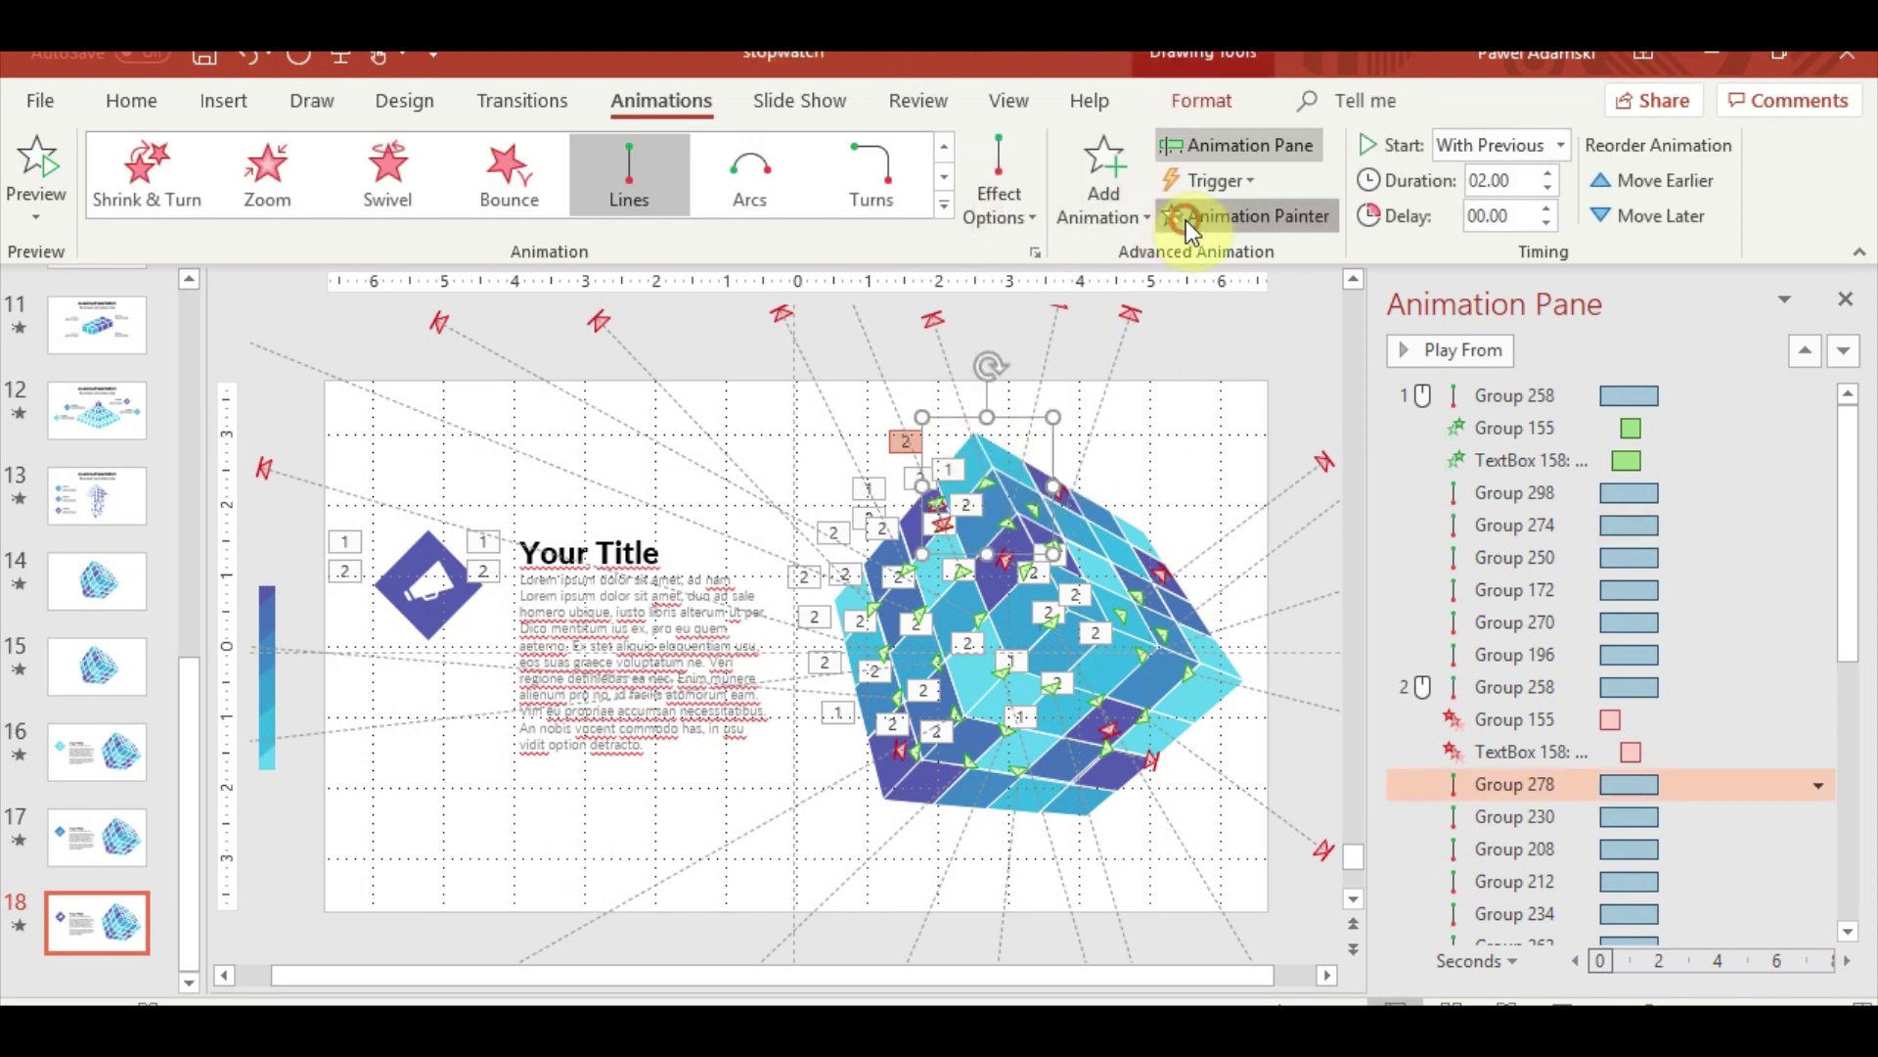
left_click(1137, 540)
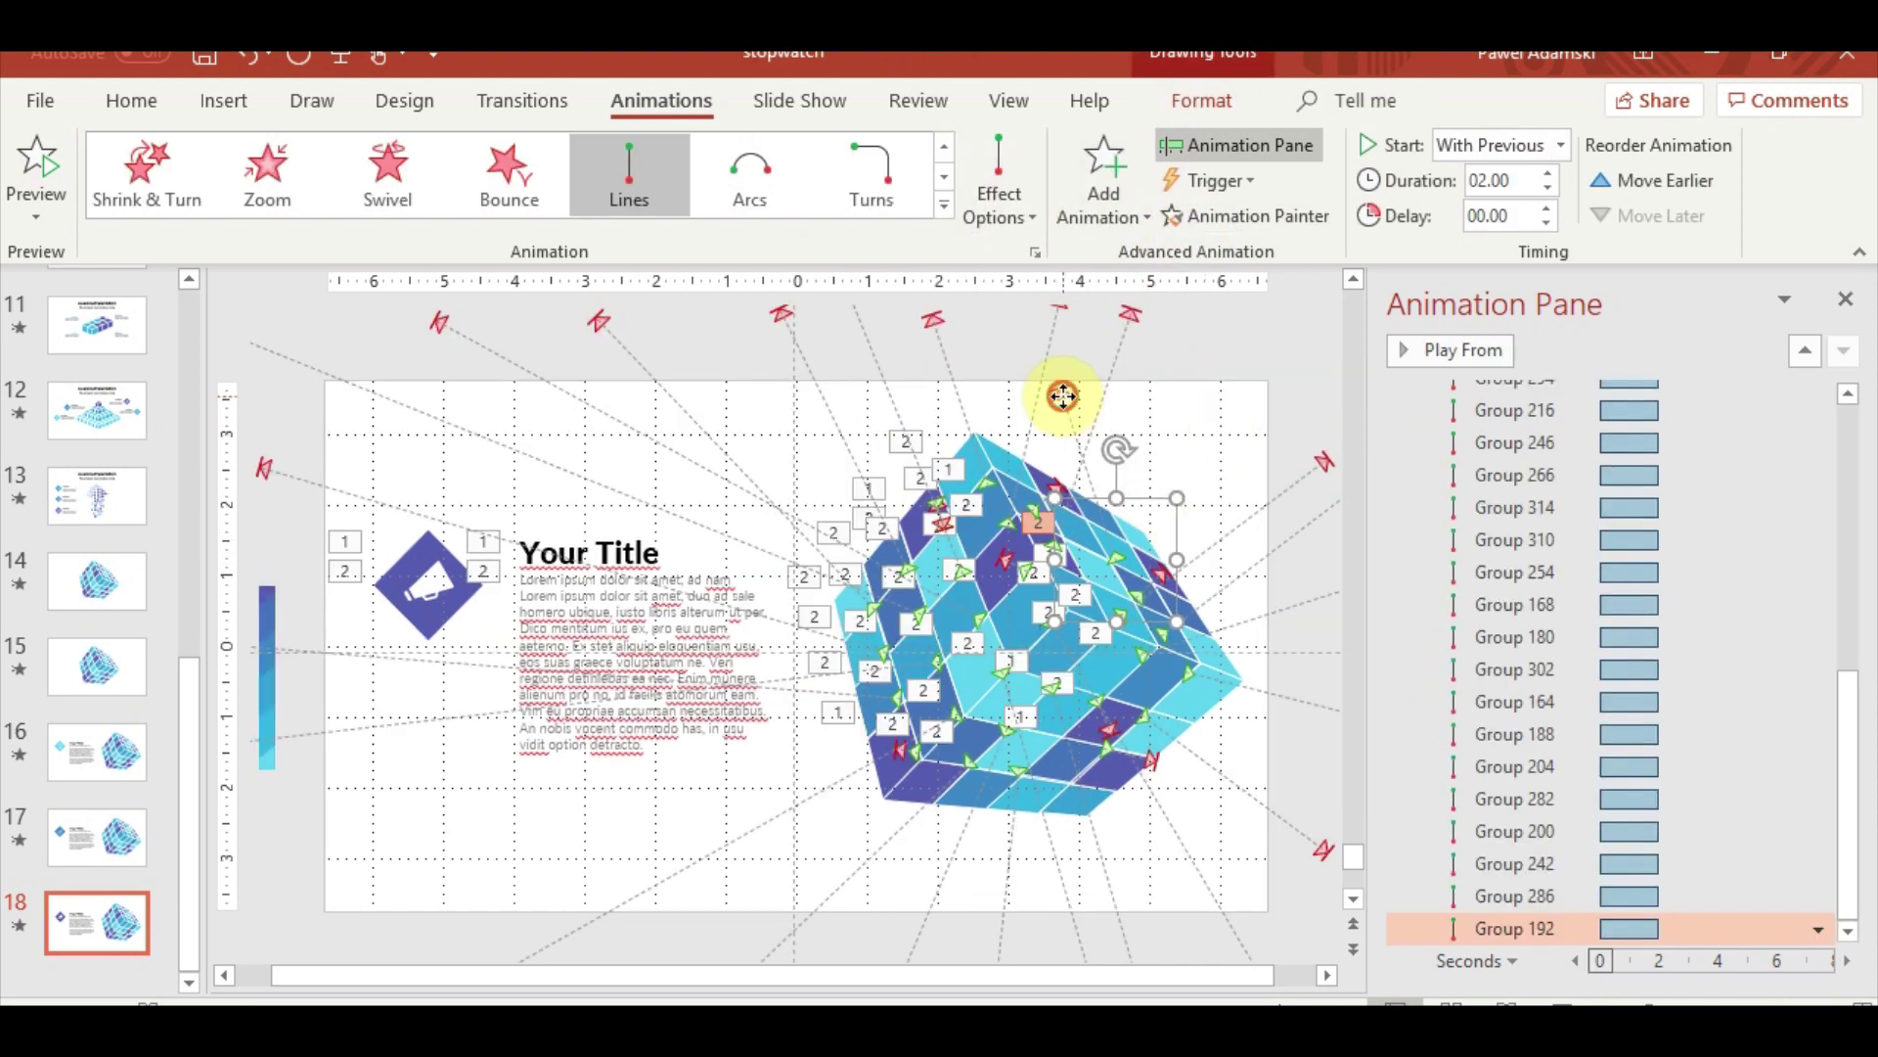
left_click_drag(1063, 396, 1061, 392)
scroll(1266, 323, "up", 1)
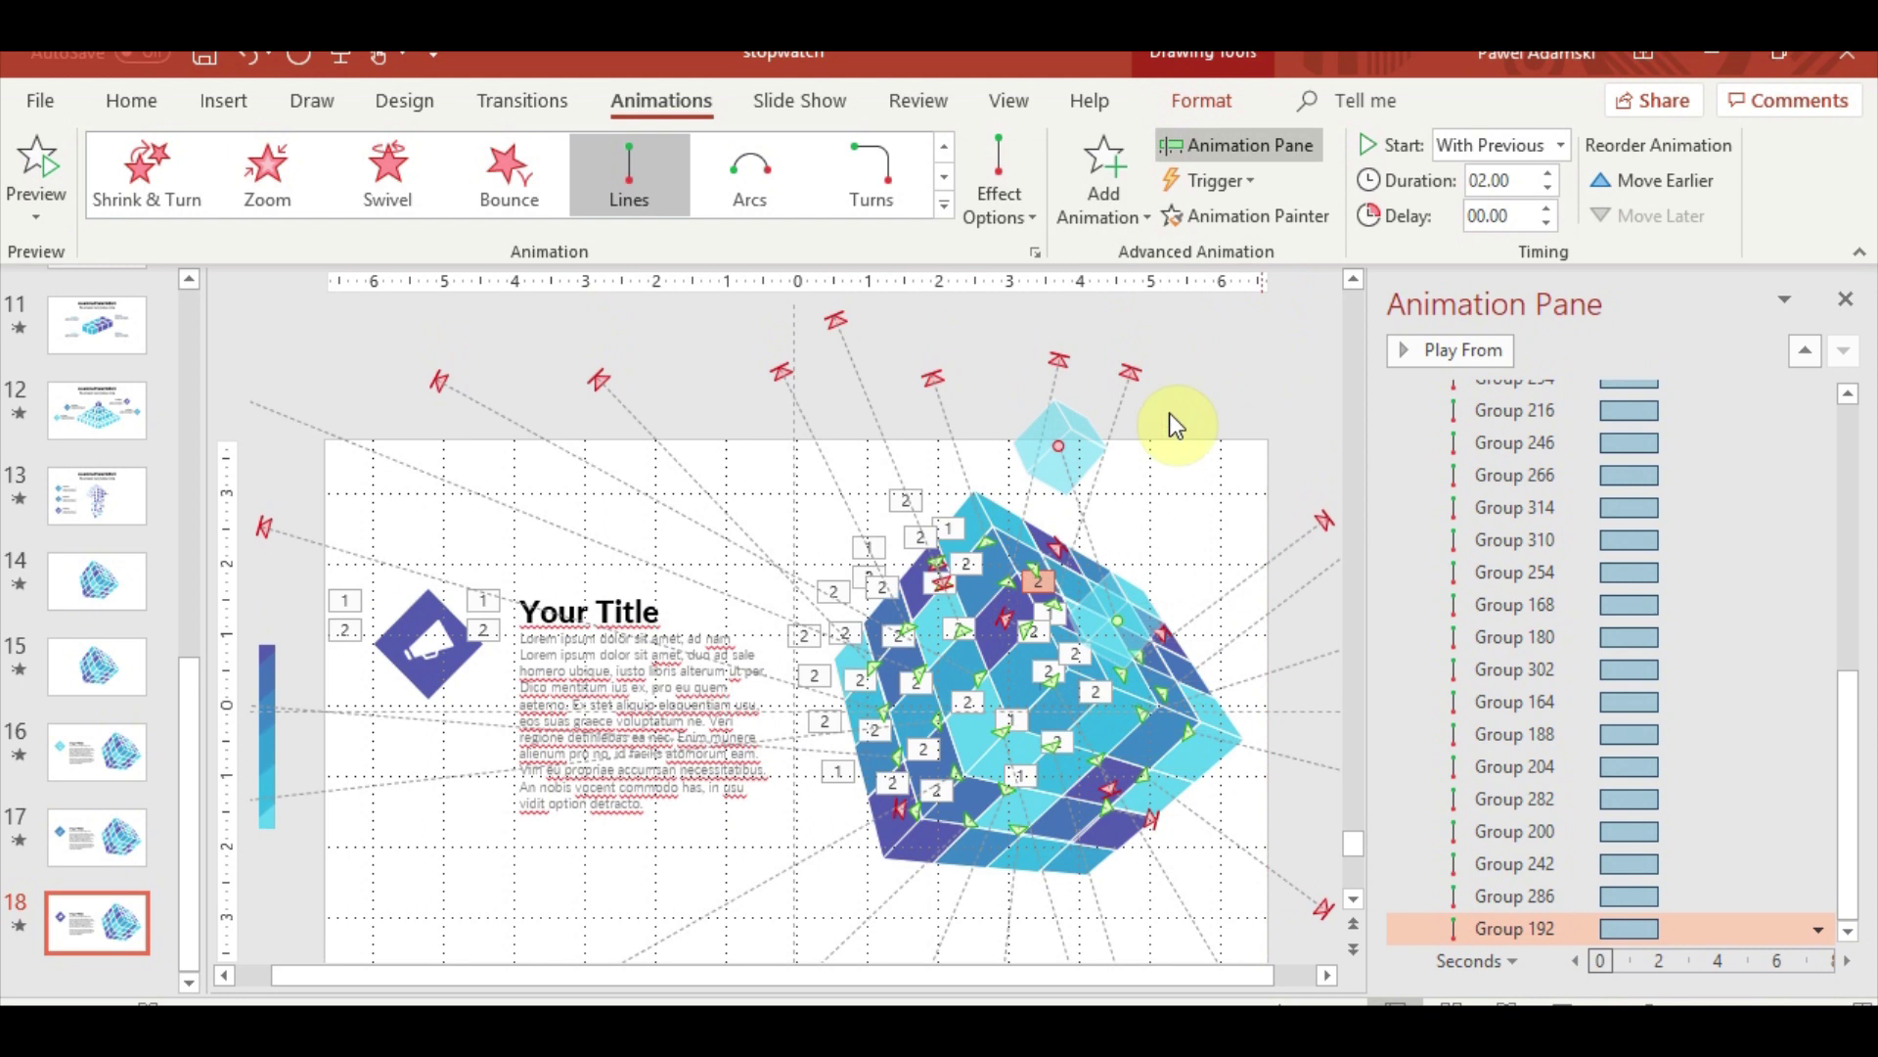
left_click(1061, 458)
left_click_drag(1180, 413, 1279, 375)
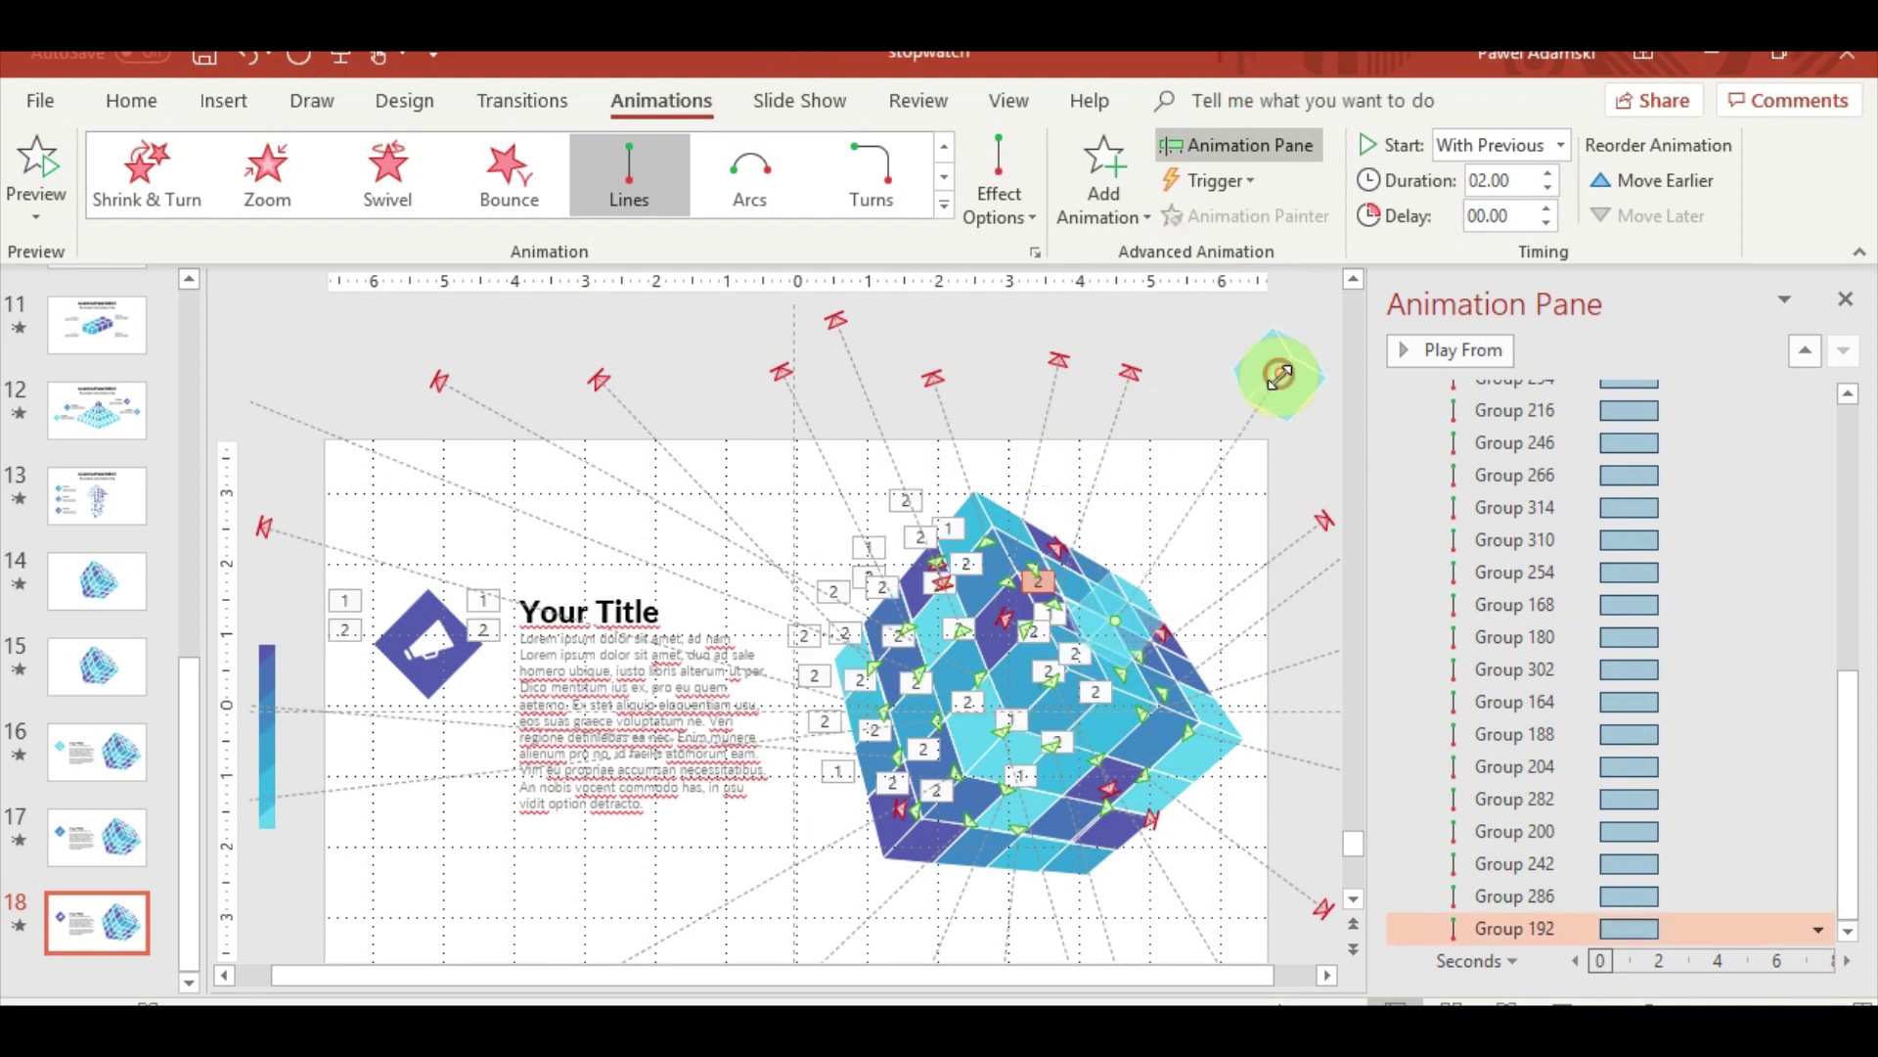
Paint the line animation onto another cube piece with its end toward the top-right
left_click(1113, 605)
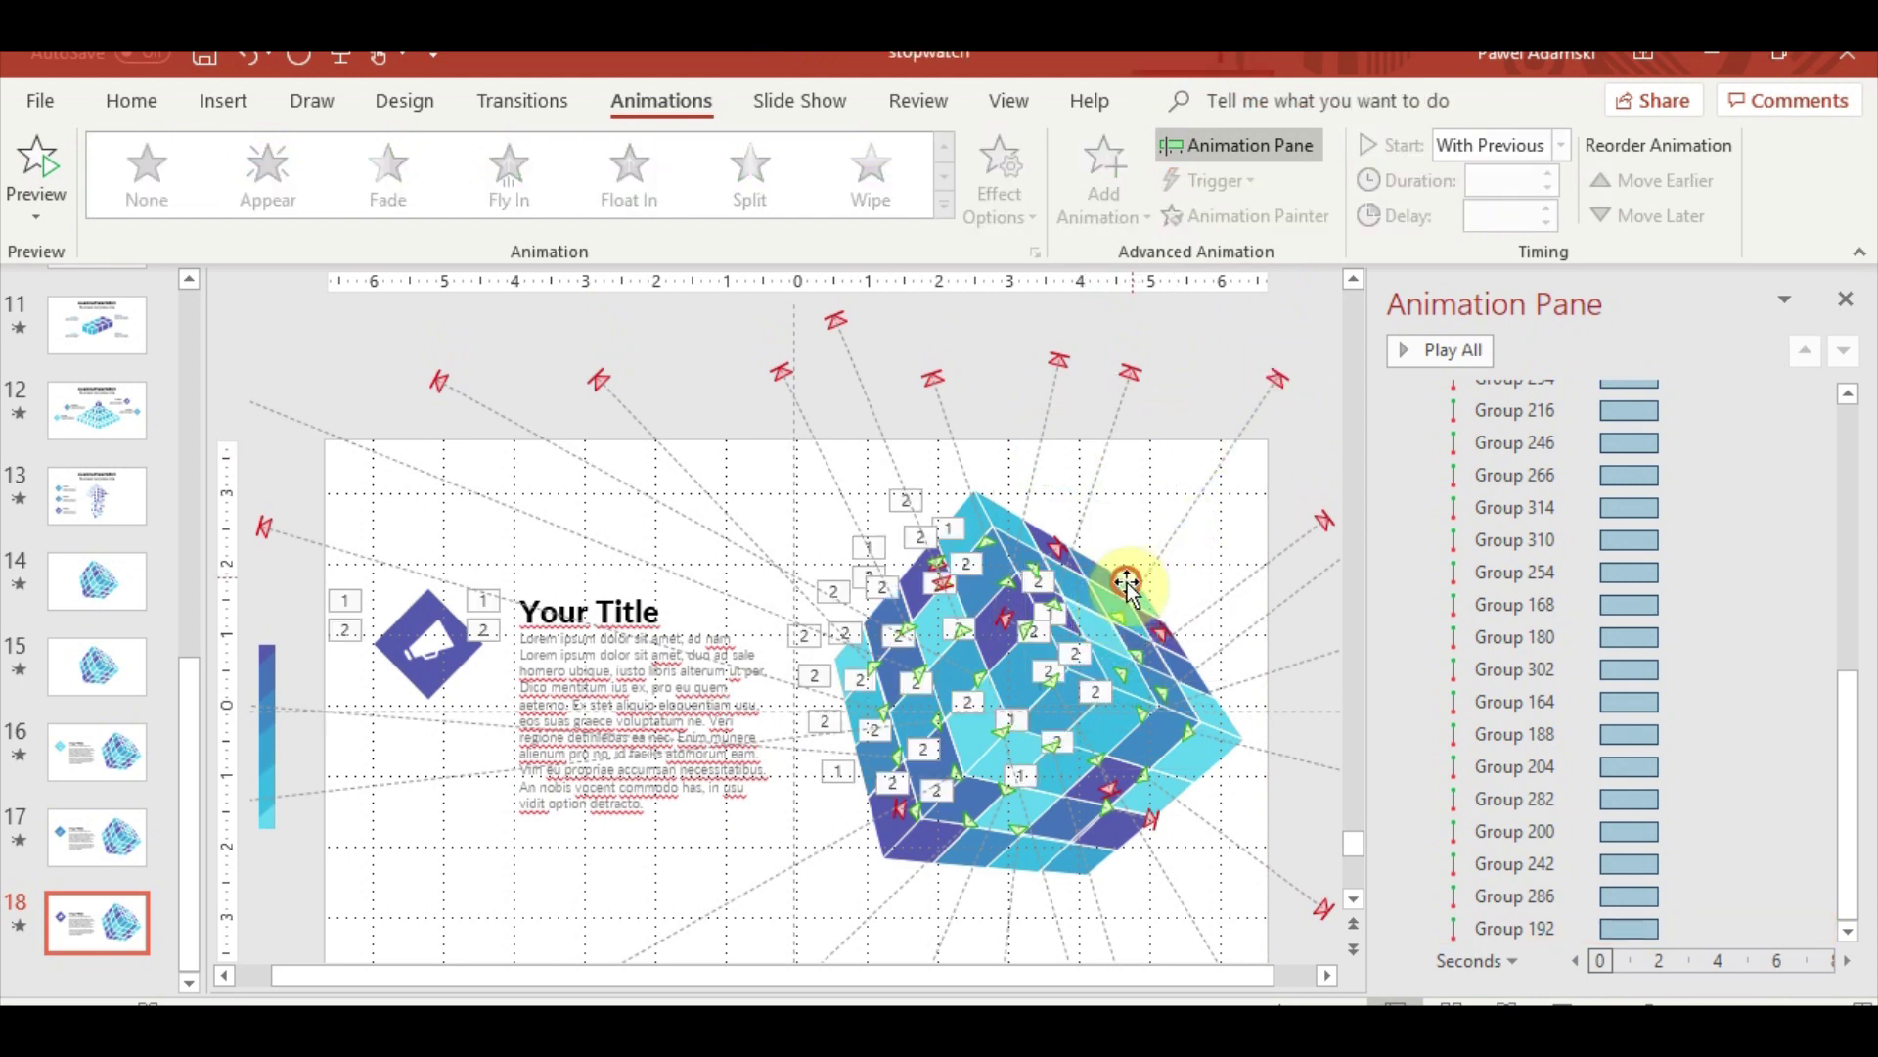
left_click(1177, 220)
left_click(1110, 592)
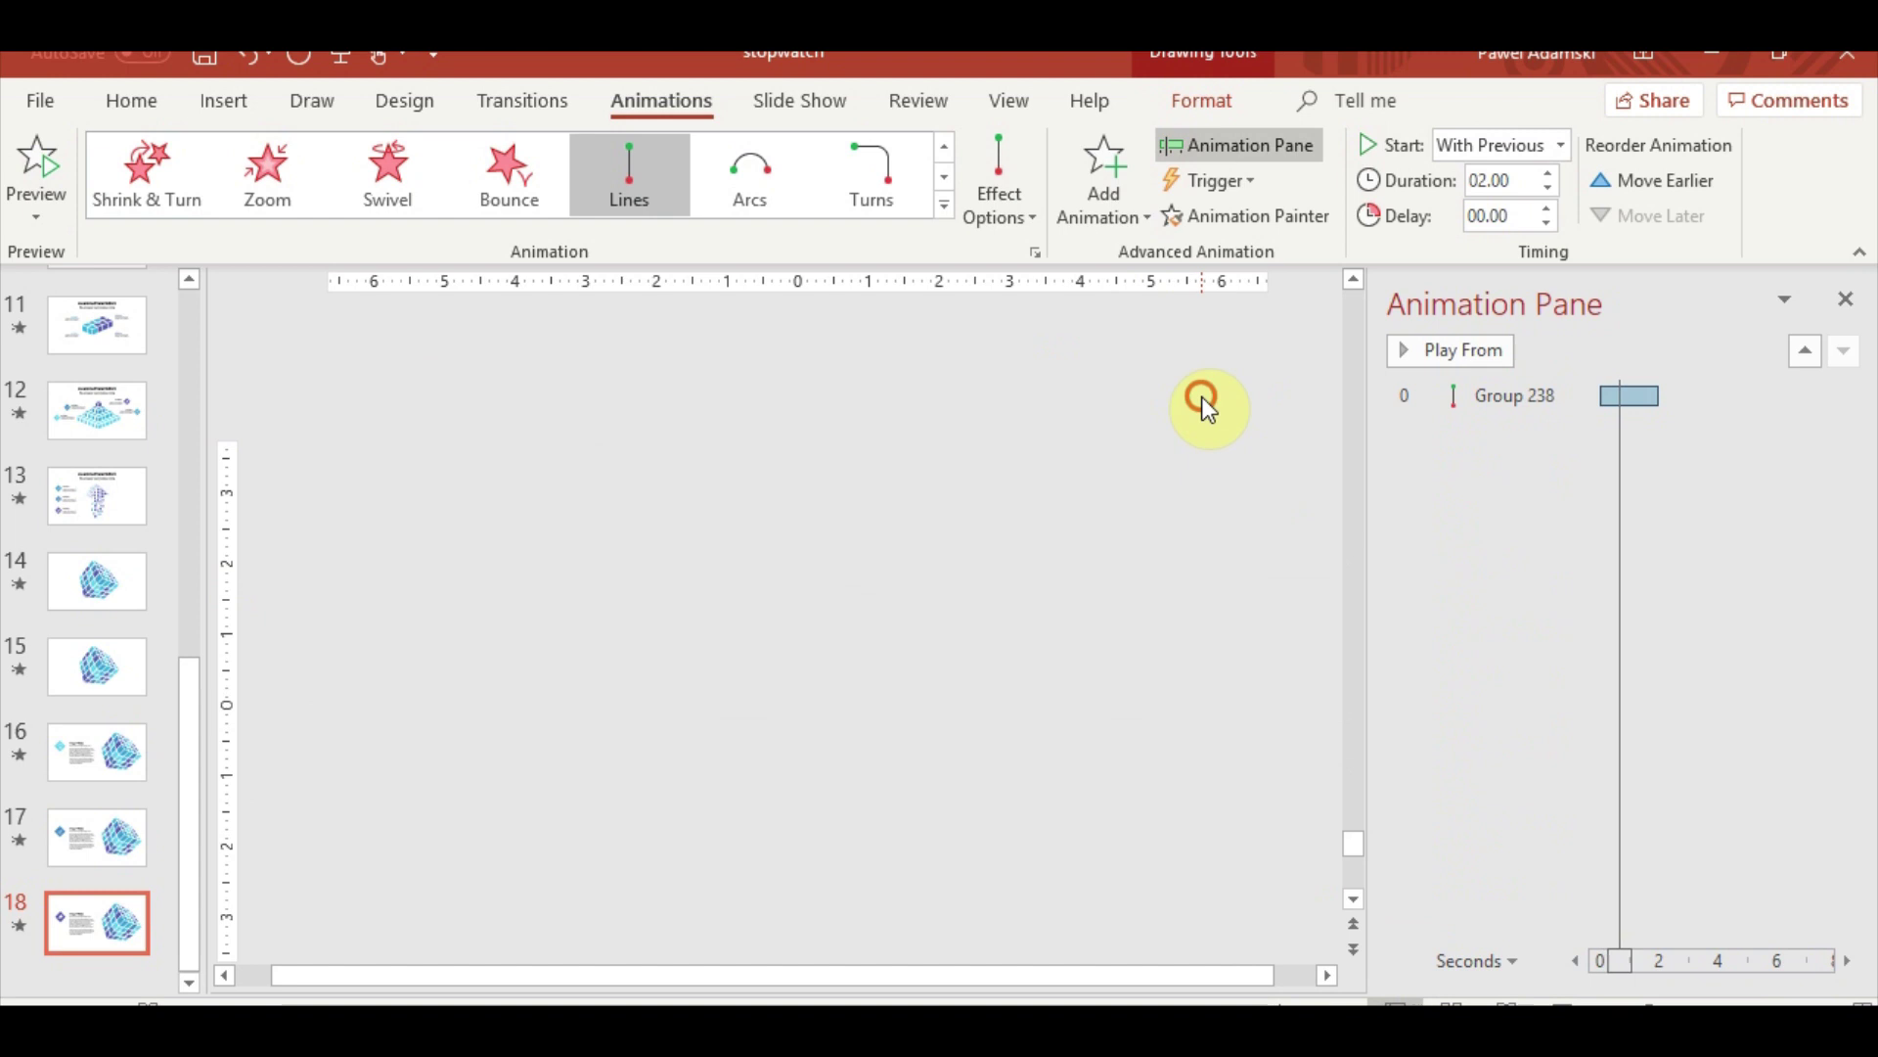
left_click_drag(1279, 375, 1215, 382)
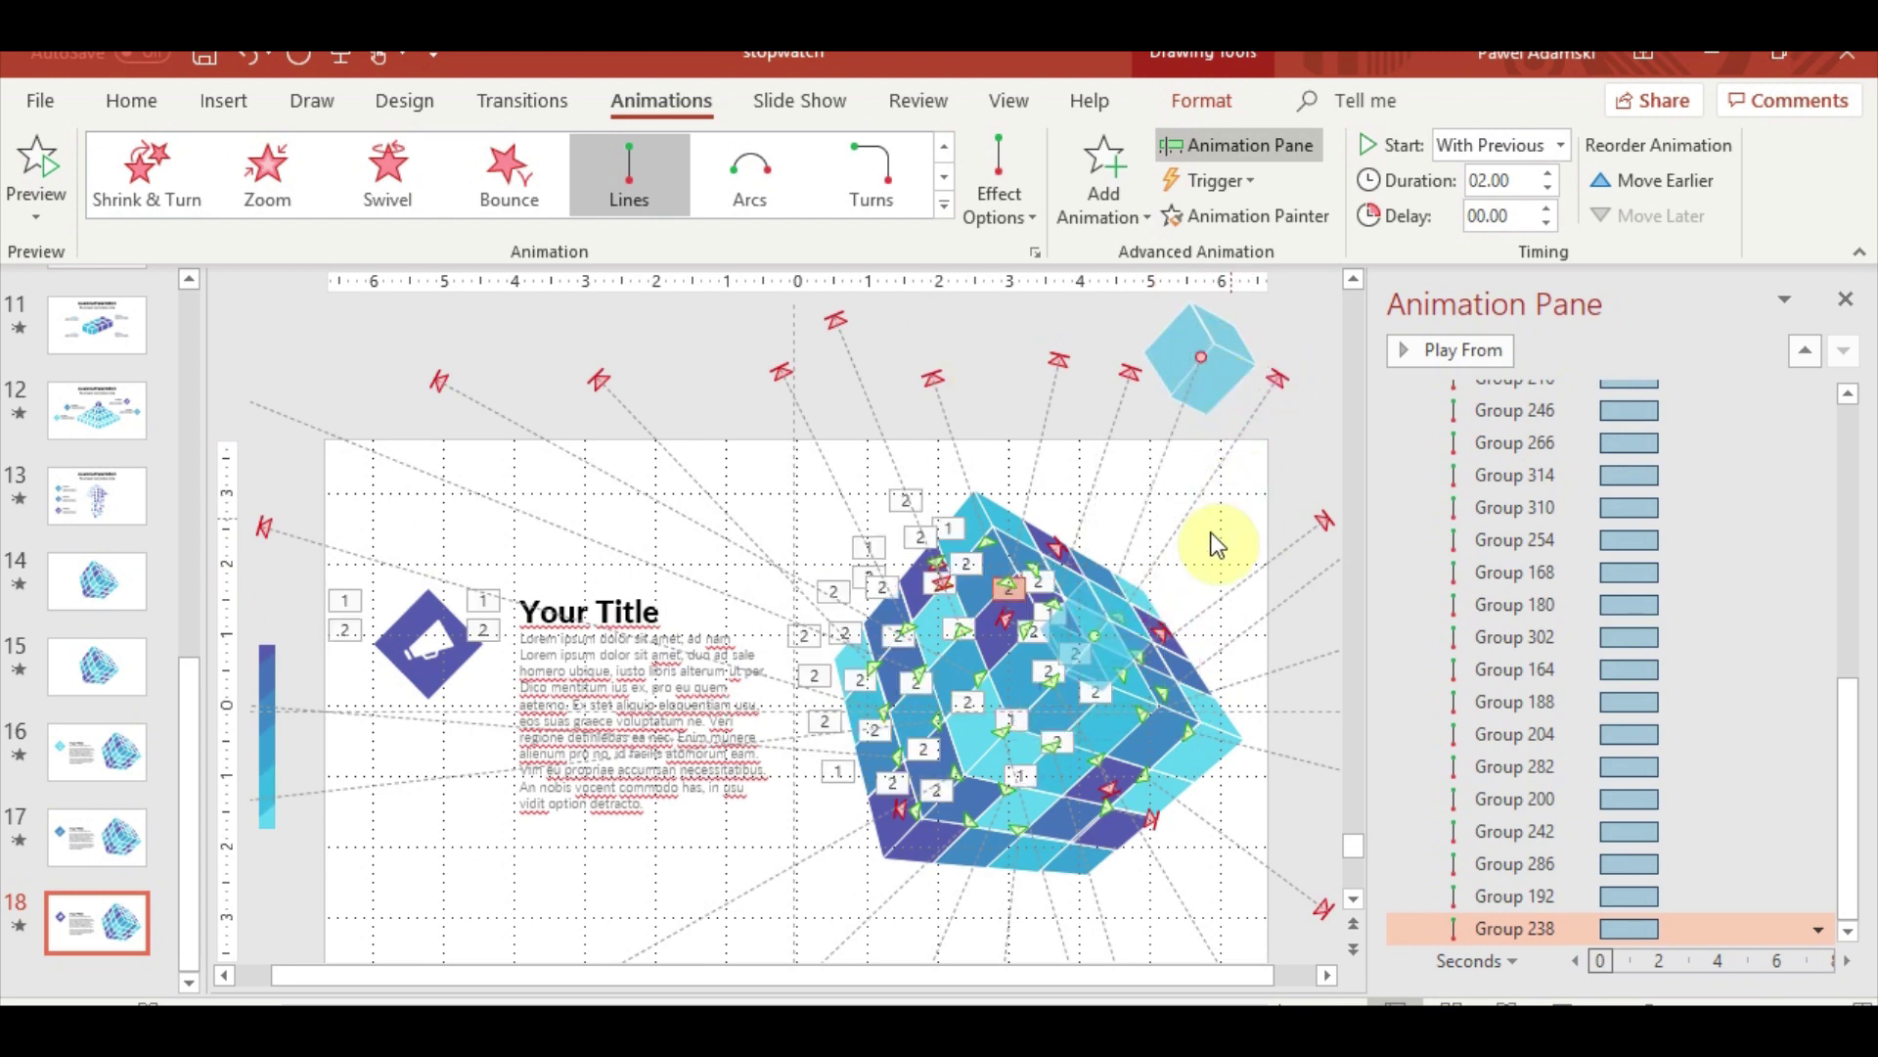
left_click(1174, 667)
scroll(1174, 668, "up", 2, "ctrl")
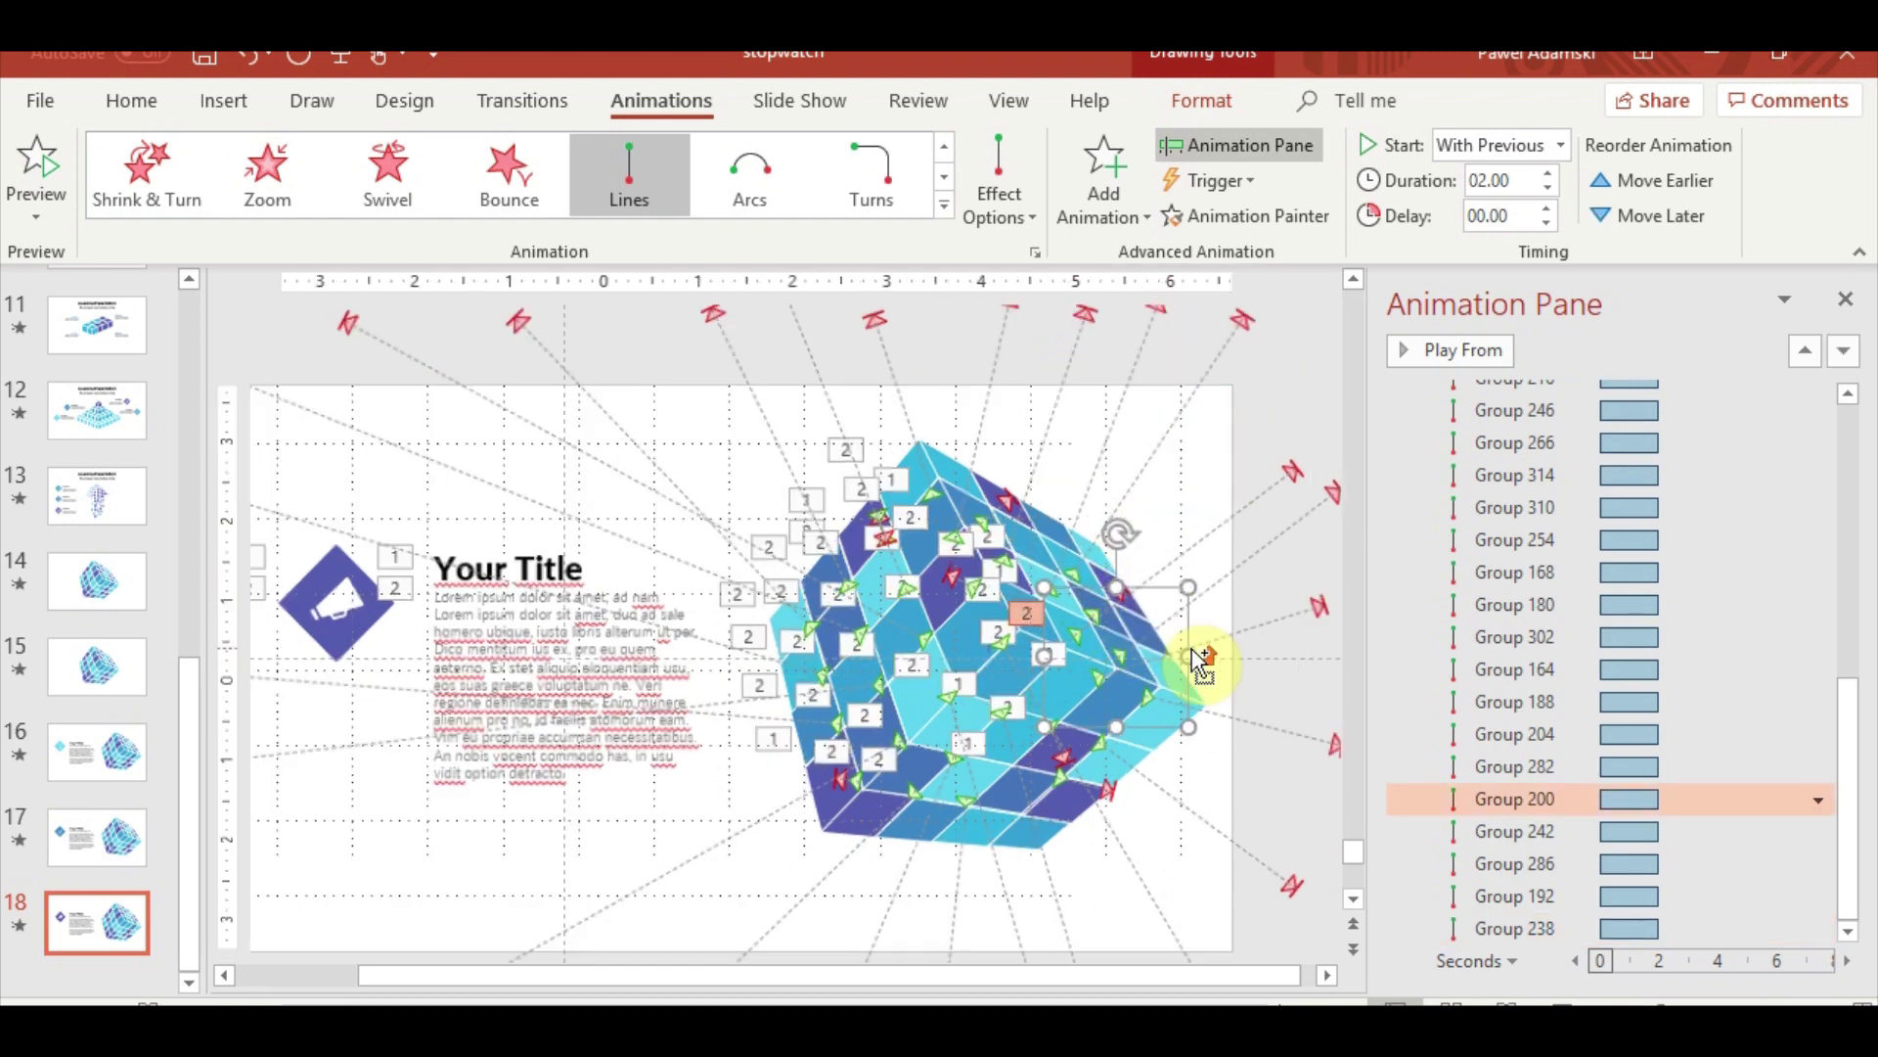
scroll(1076, 627, "up", 2, "ctrl")
left_click(887, 534)
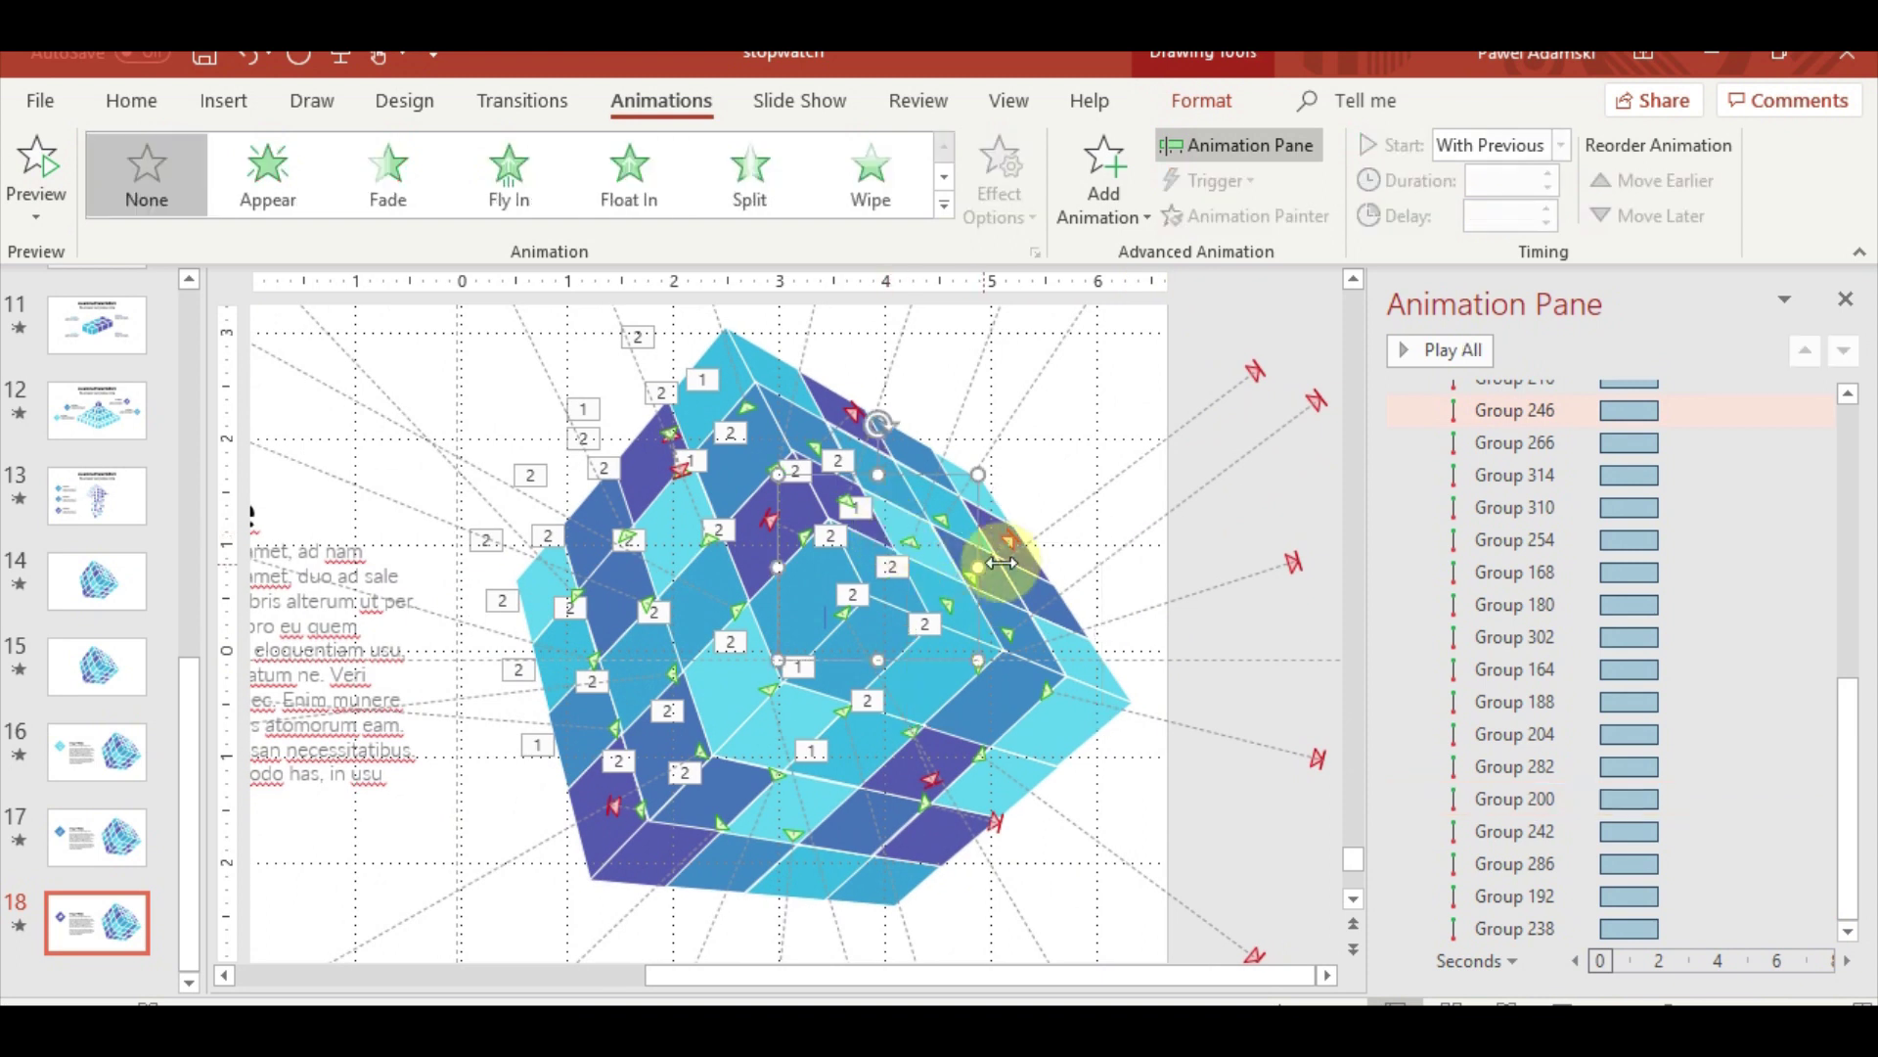
left_click(1002, 577)
left_click(888, 525)
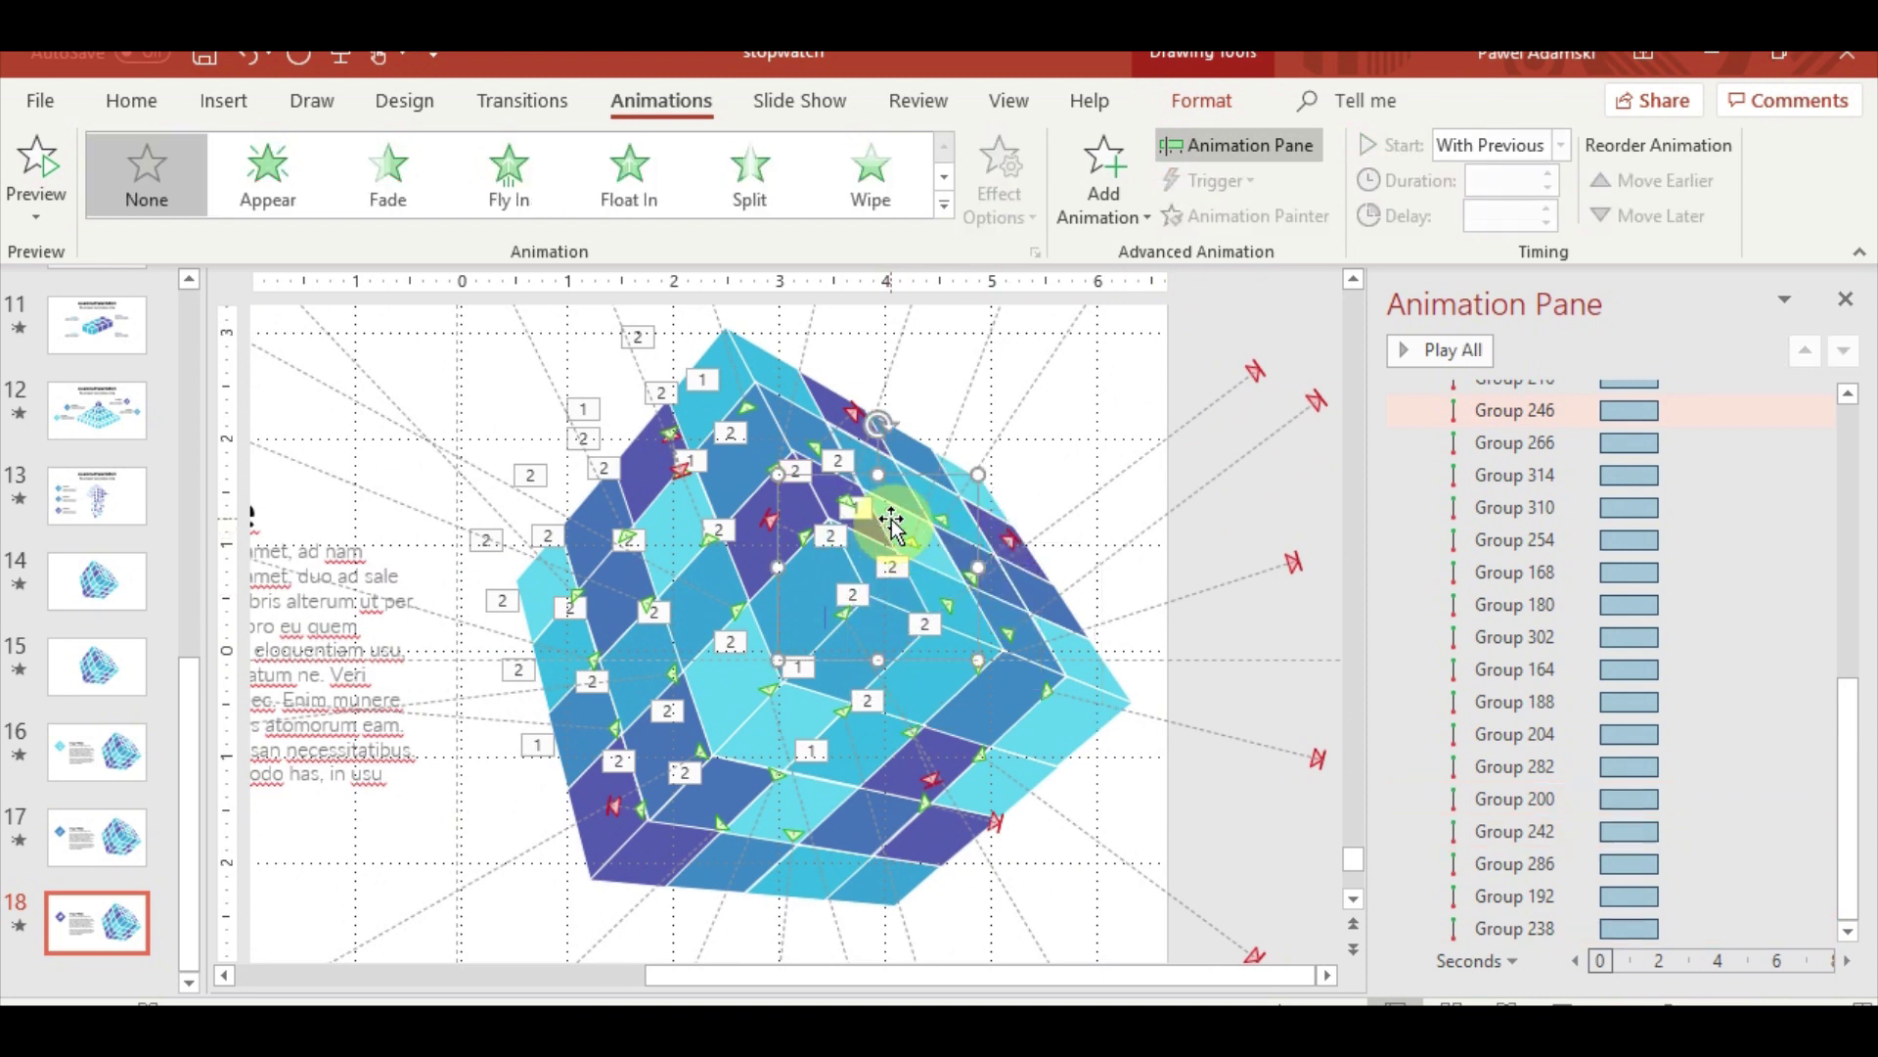
scroll(1635, 780, "up", 5)
Copy Group 238's path onto a right-face piece aimed past the top-right, then preview the slide show
left_click(920, 507)
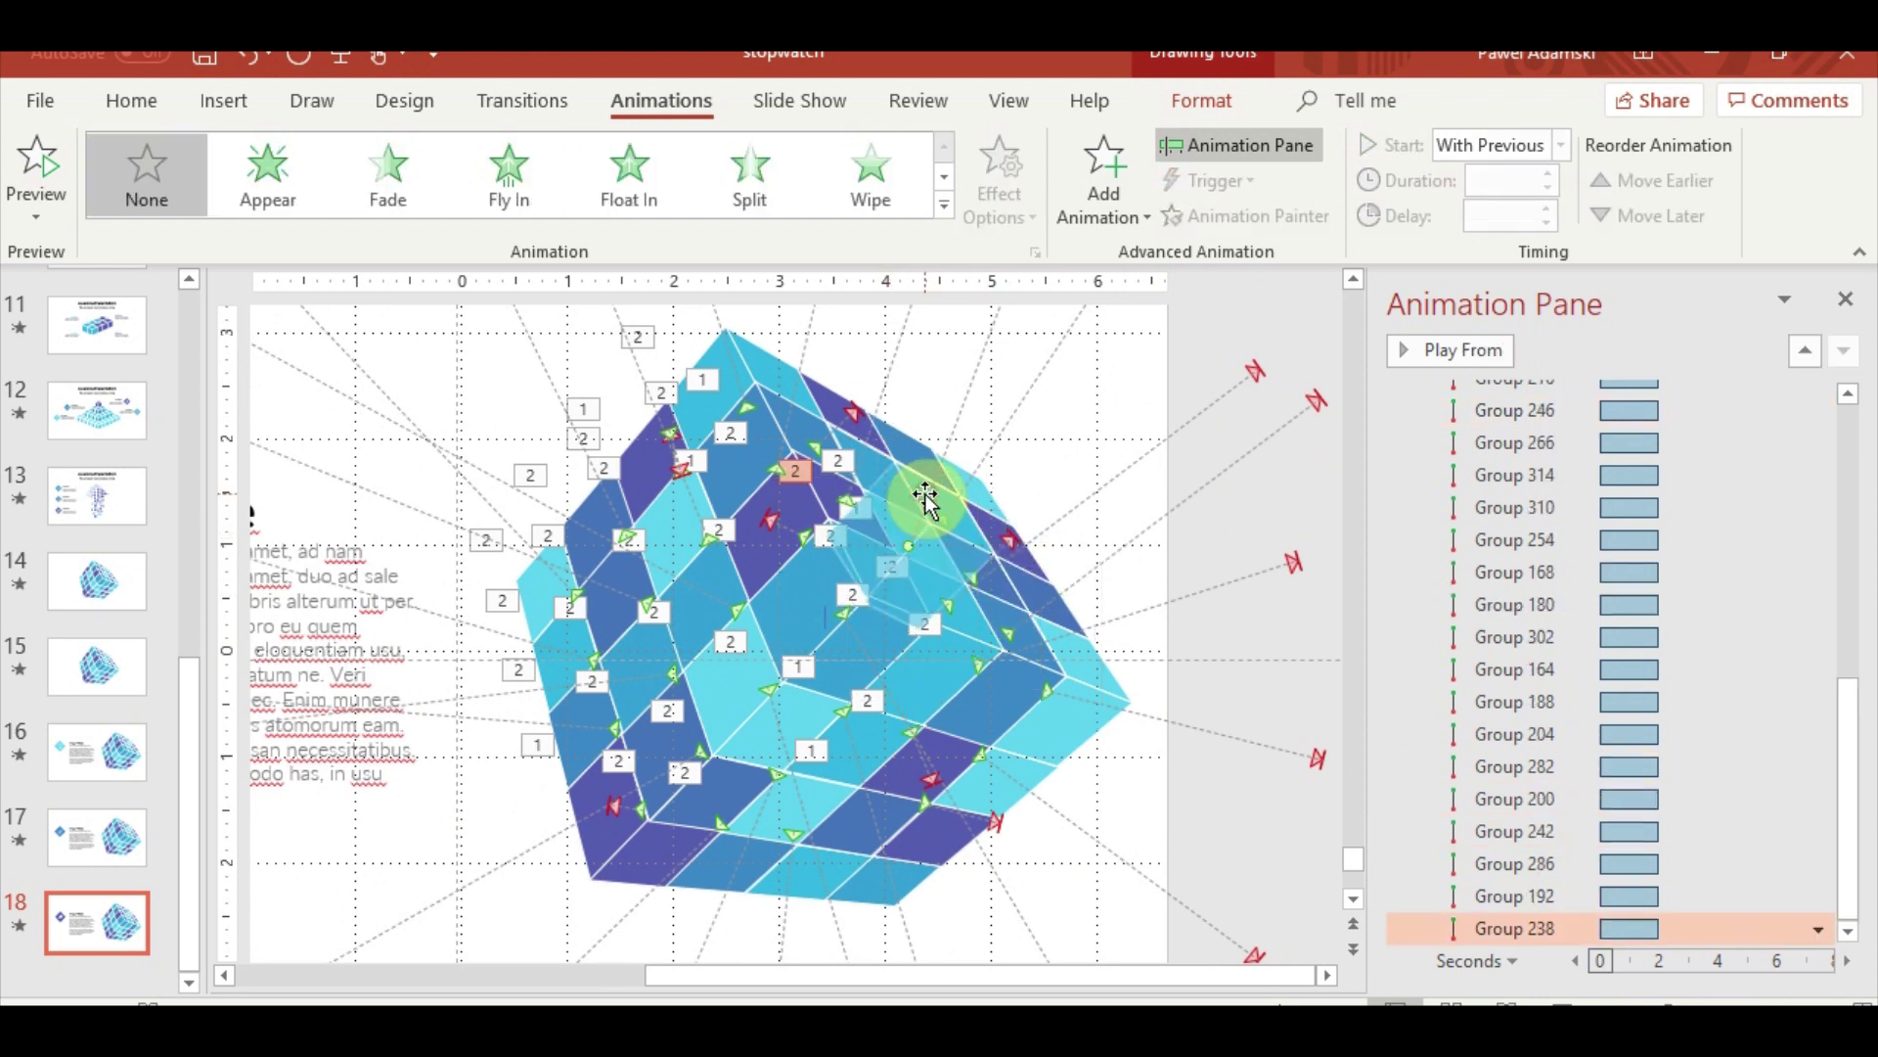
left_click(930, 482)
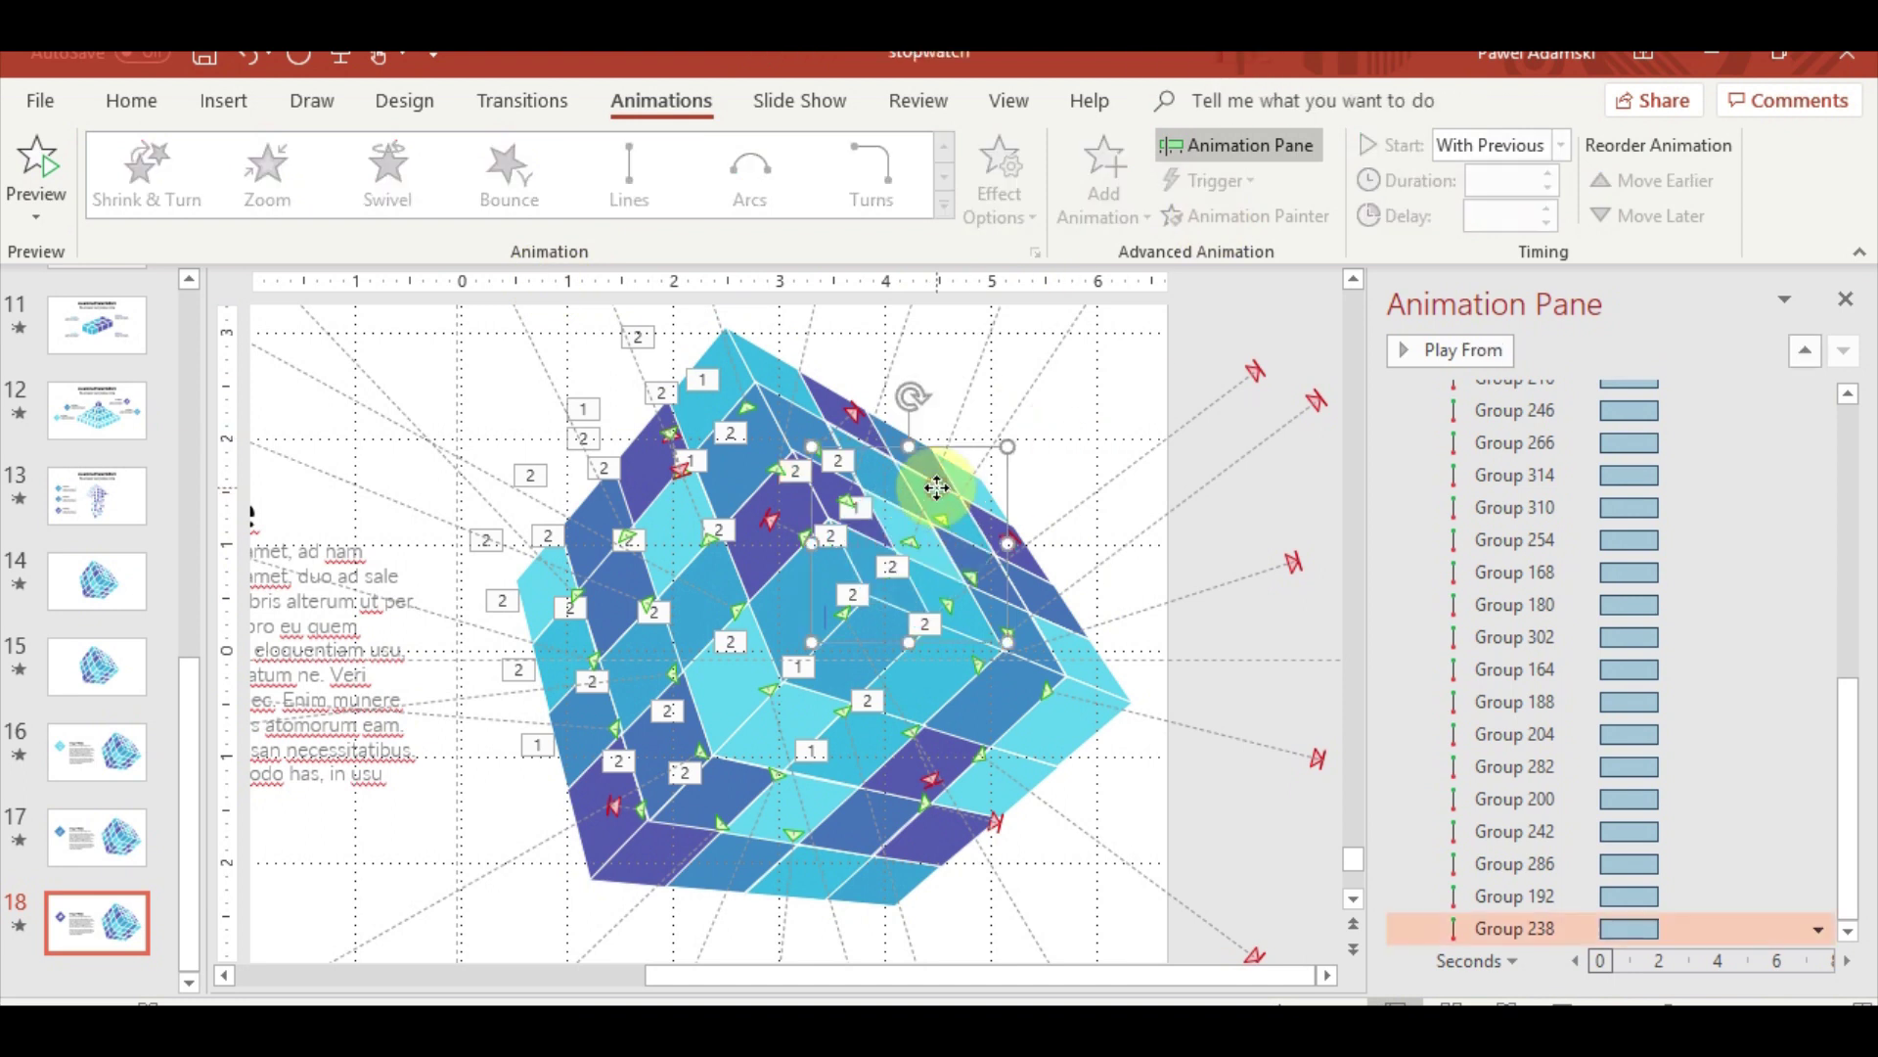
left_click(1237, 216)
left_click(944, 543)
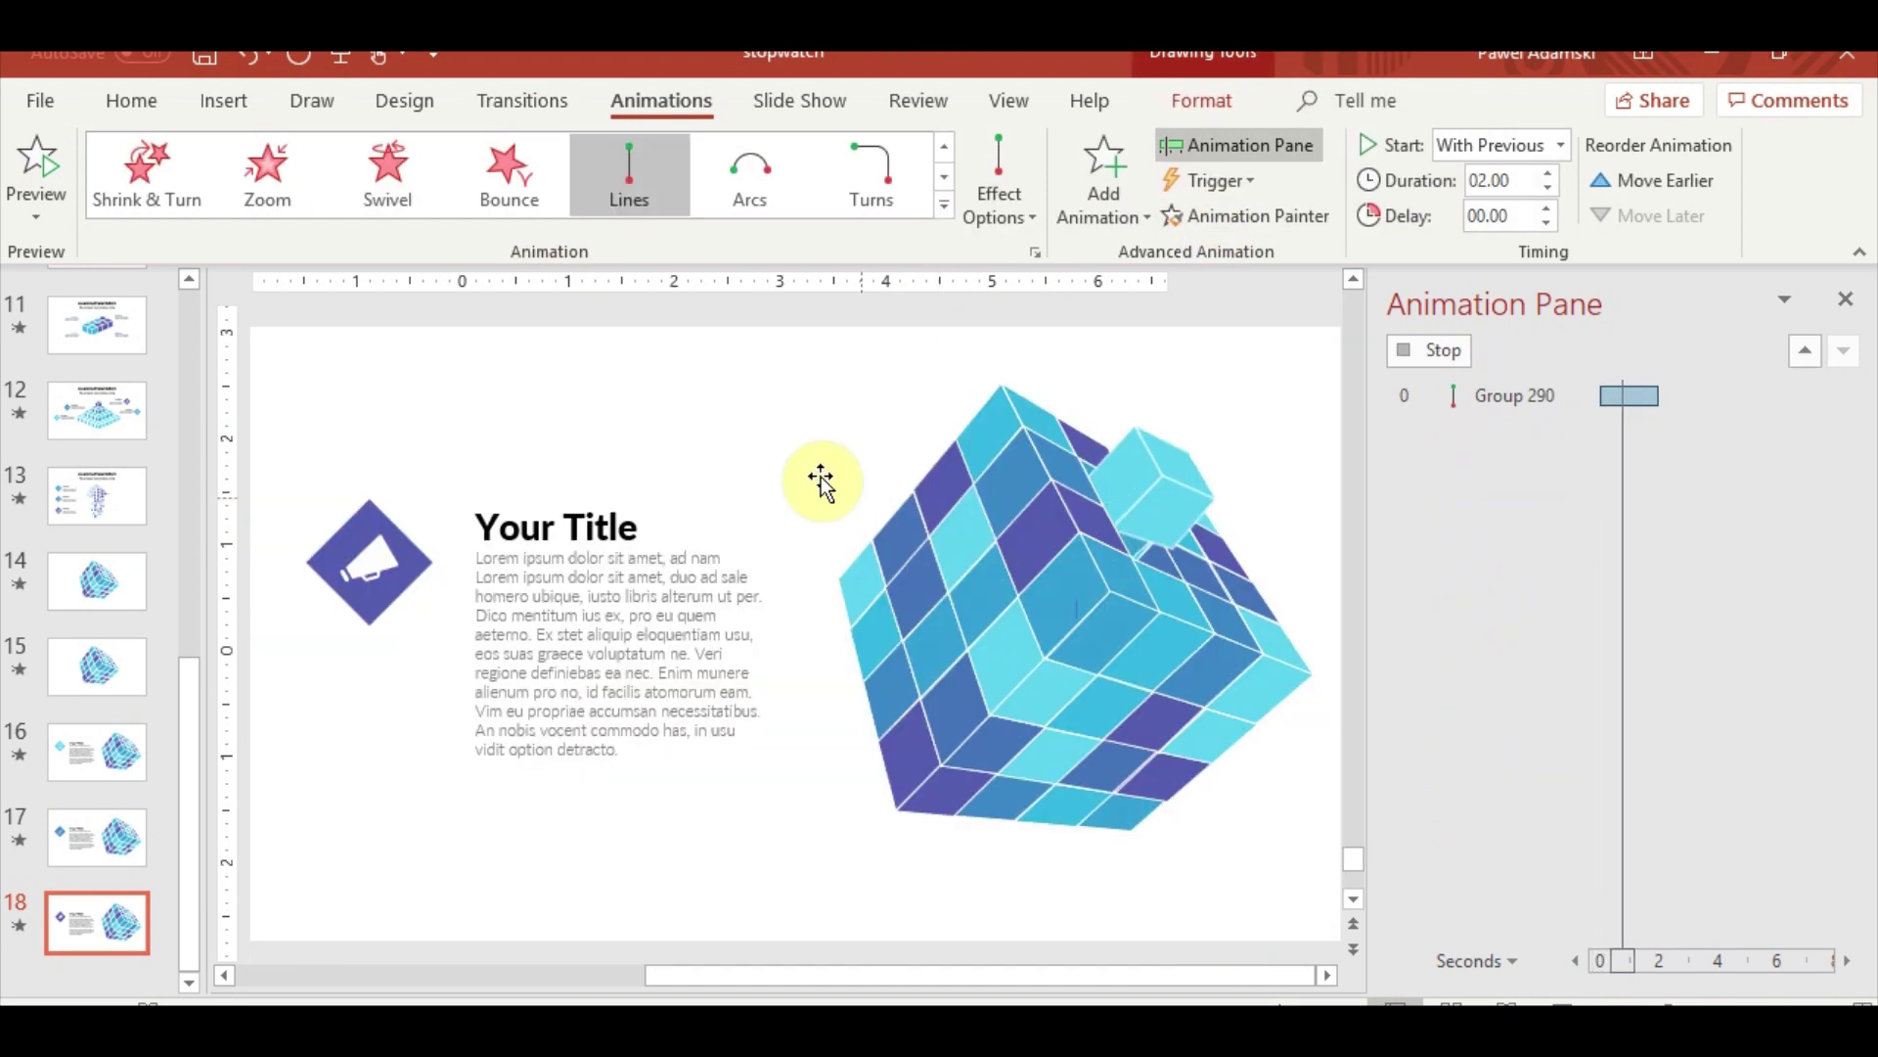
scroll(1177, 323, "down", 2)
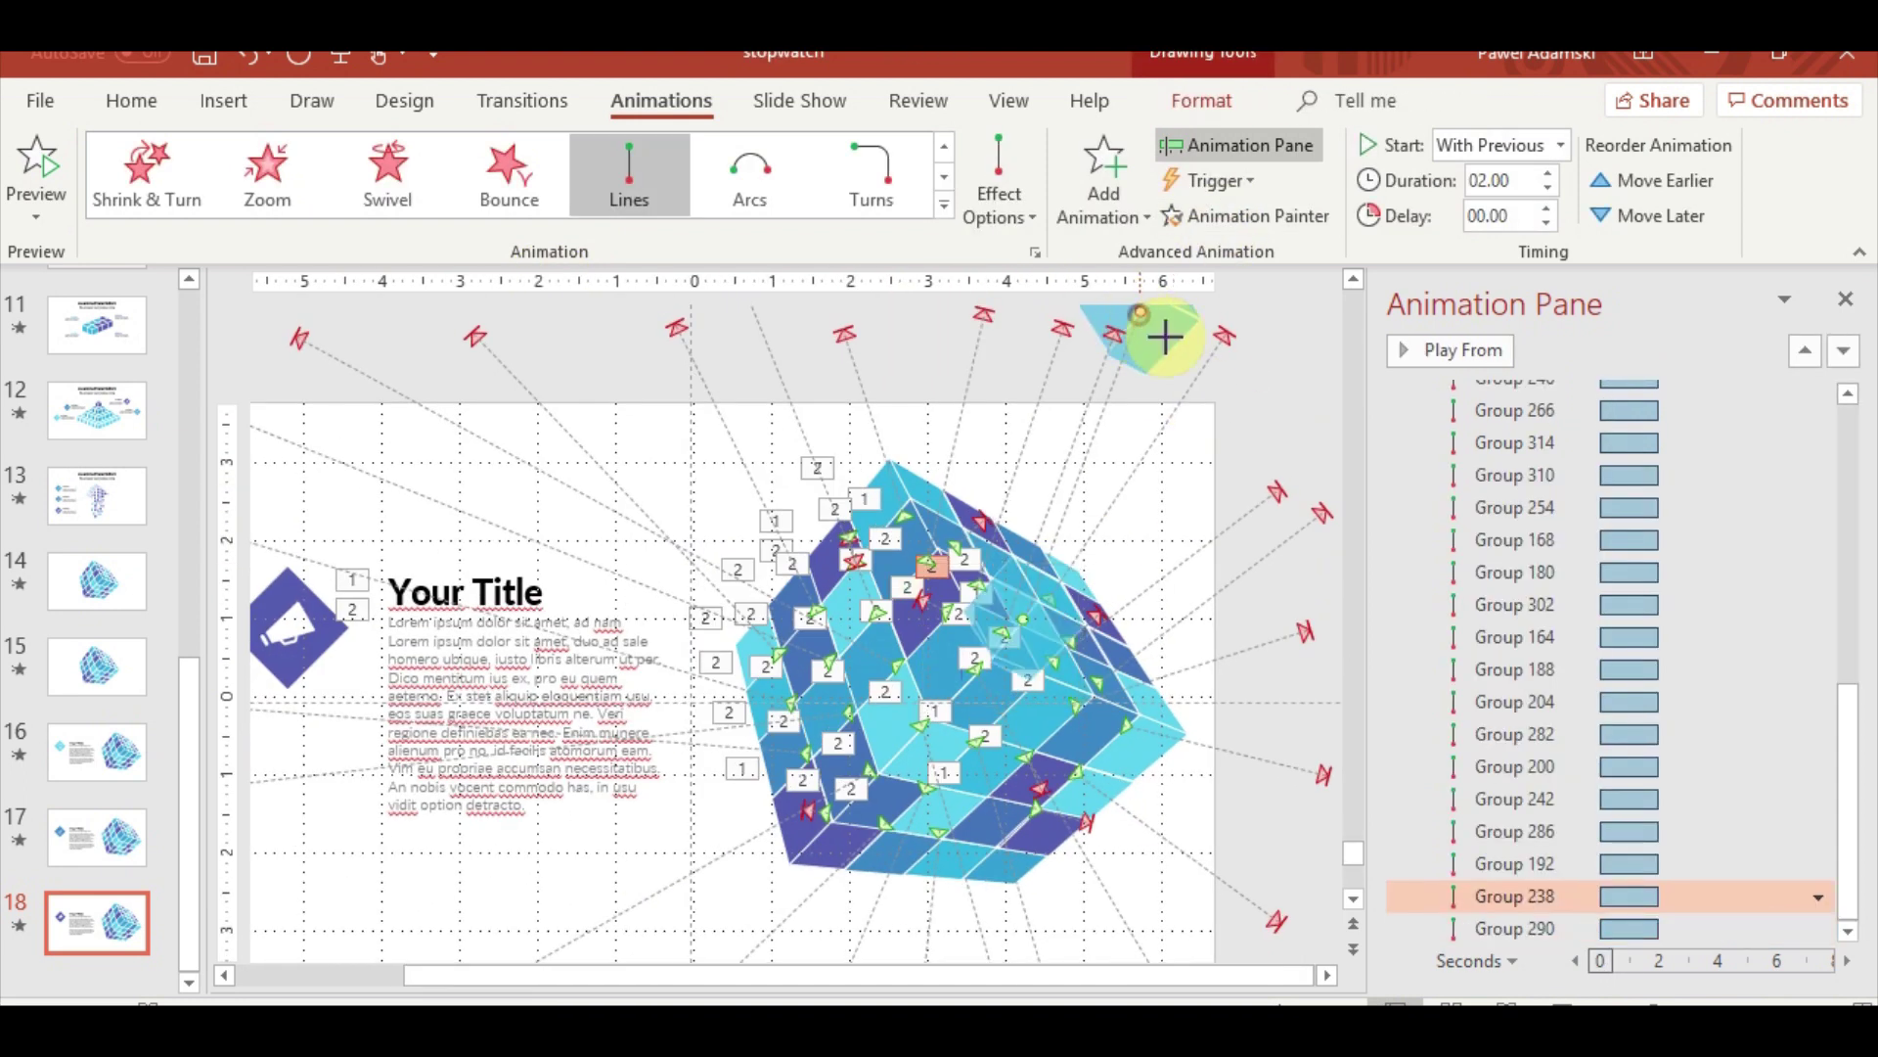
scroll(1133, 326, "up", 1)
mouse_move(1135, 338)
left_mouse_down()
mouse_move(1112, 353)
mouse_move(1301, 377)
left_mouse_up()
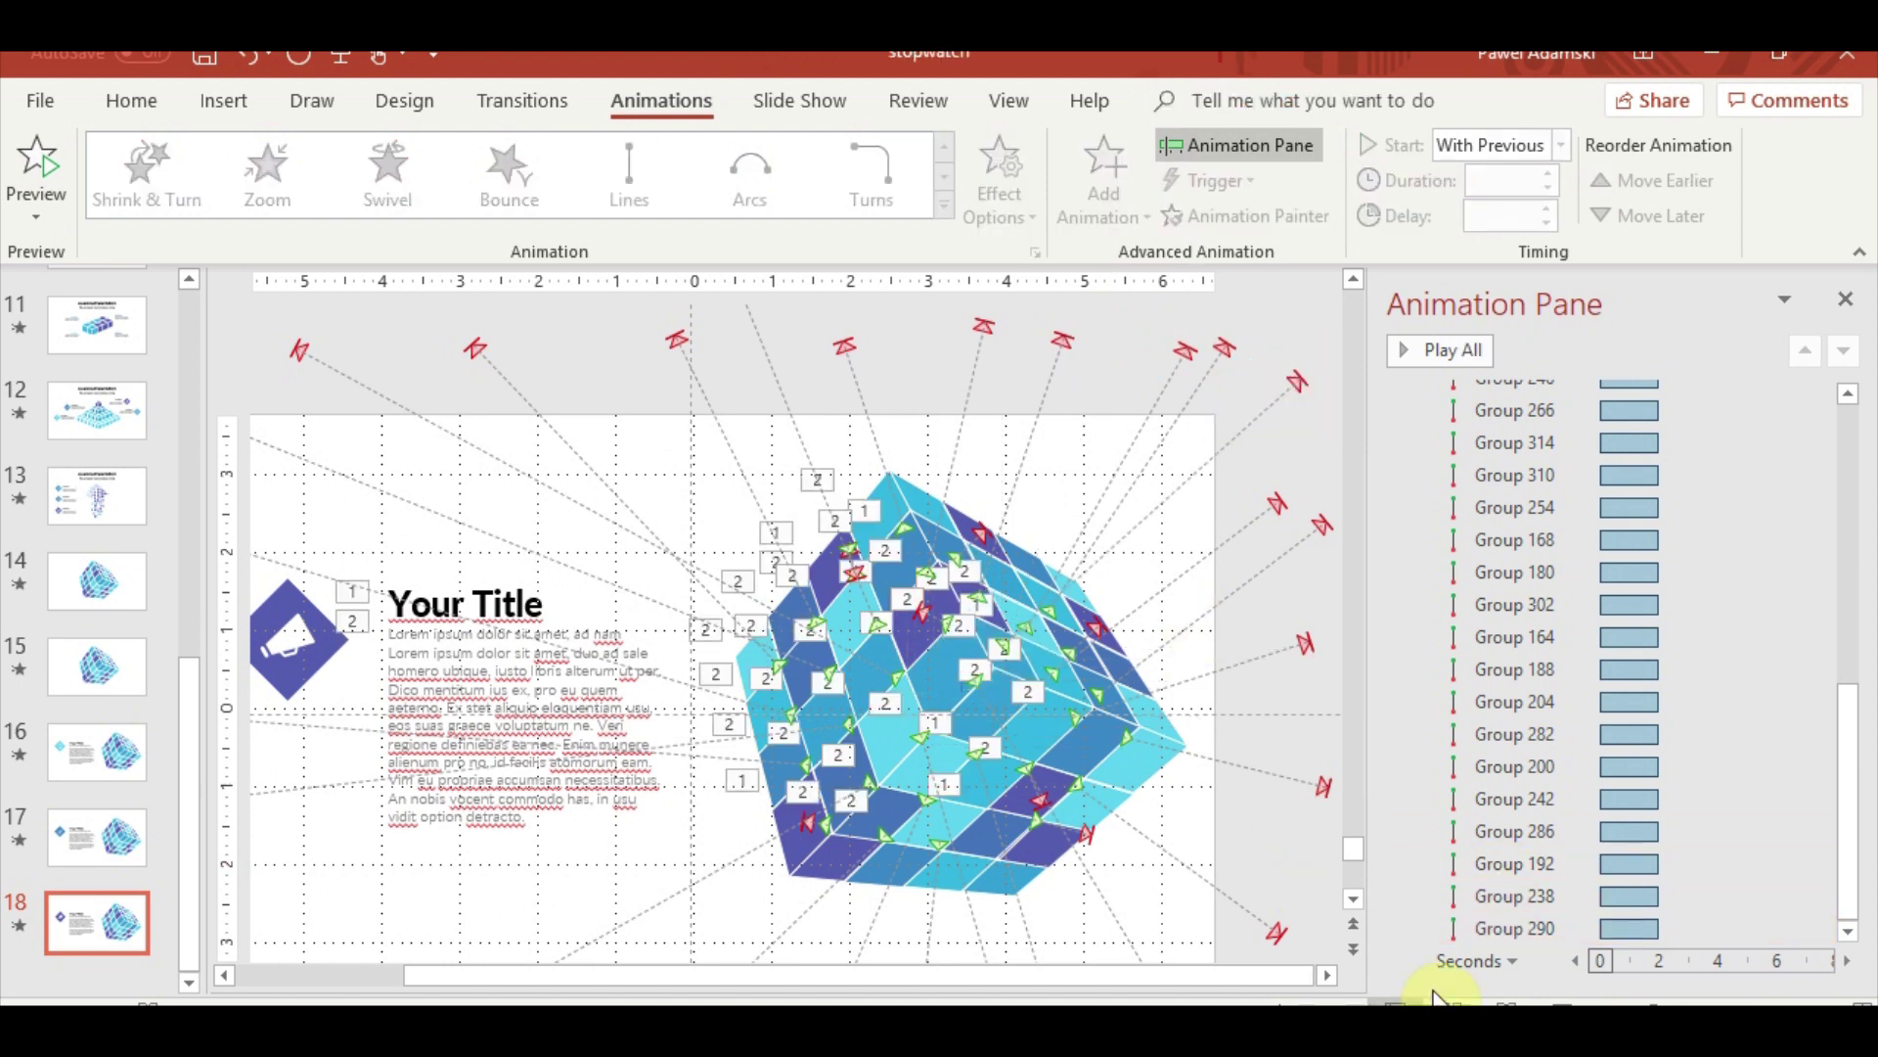
left_click(1427, 998)
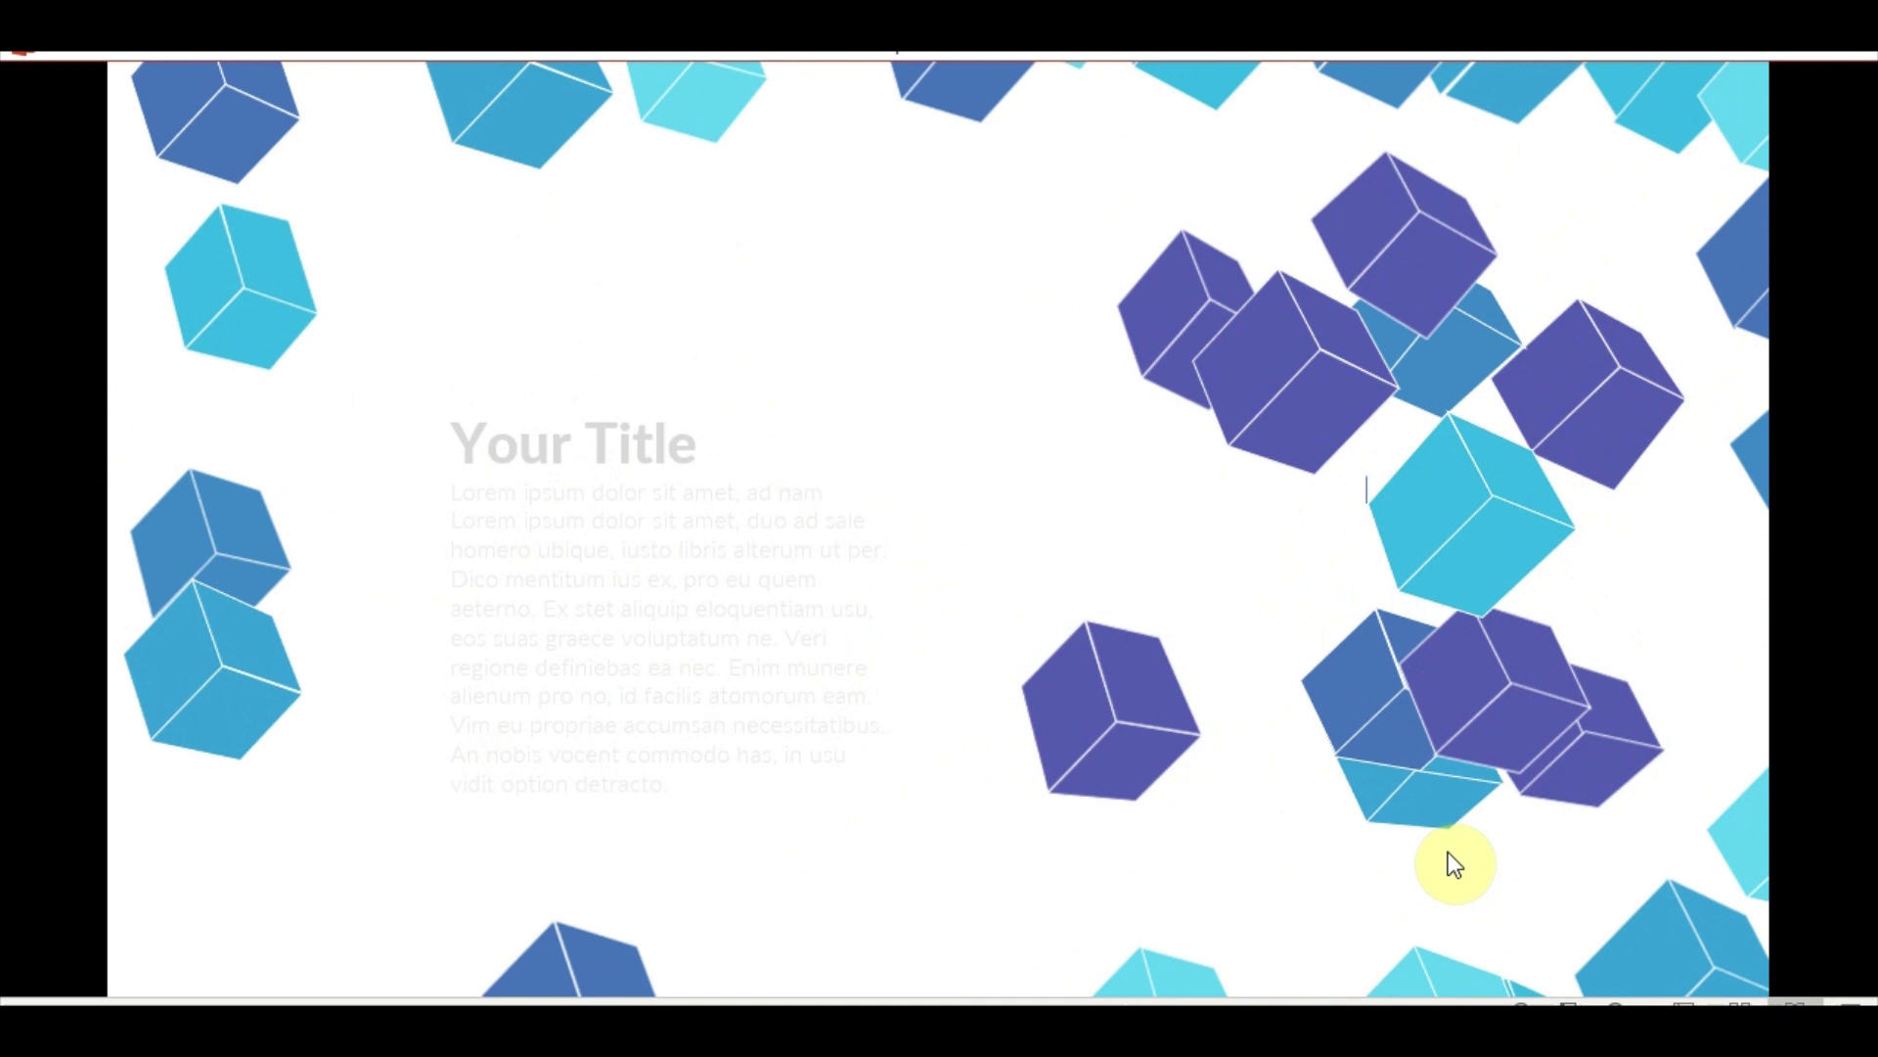
left_click(1448, 851)
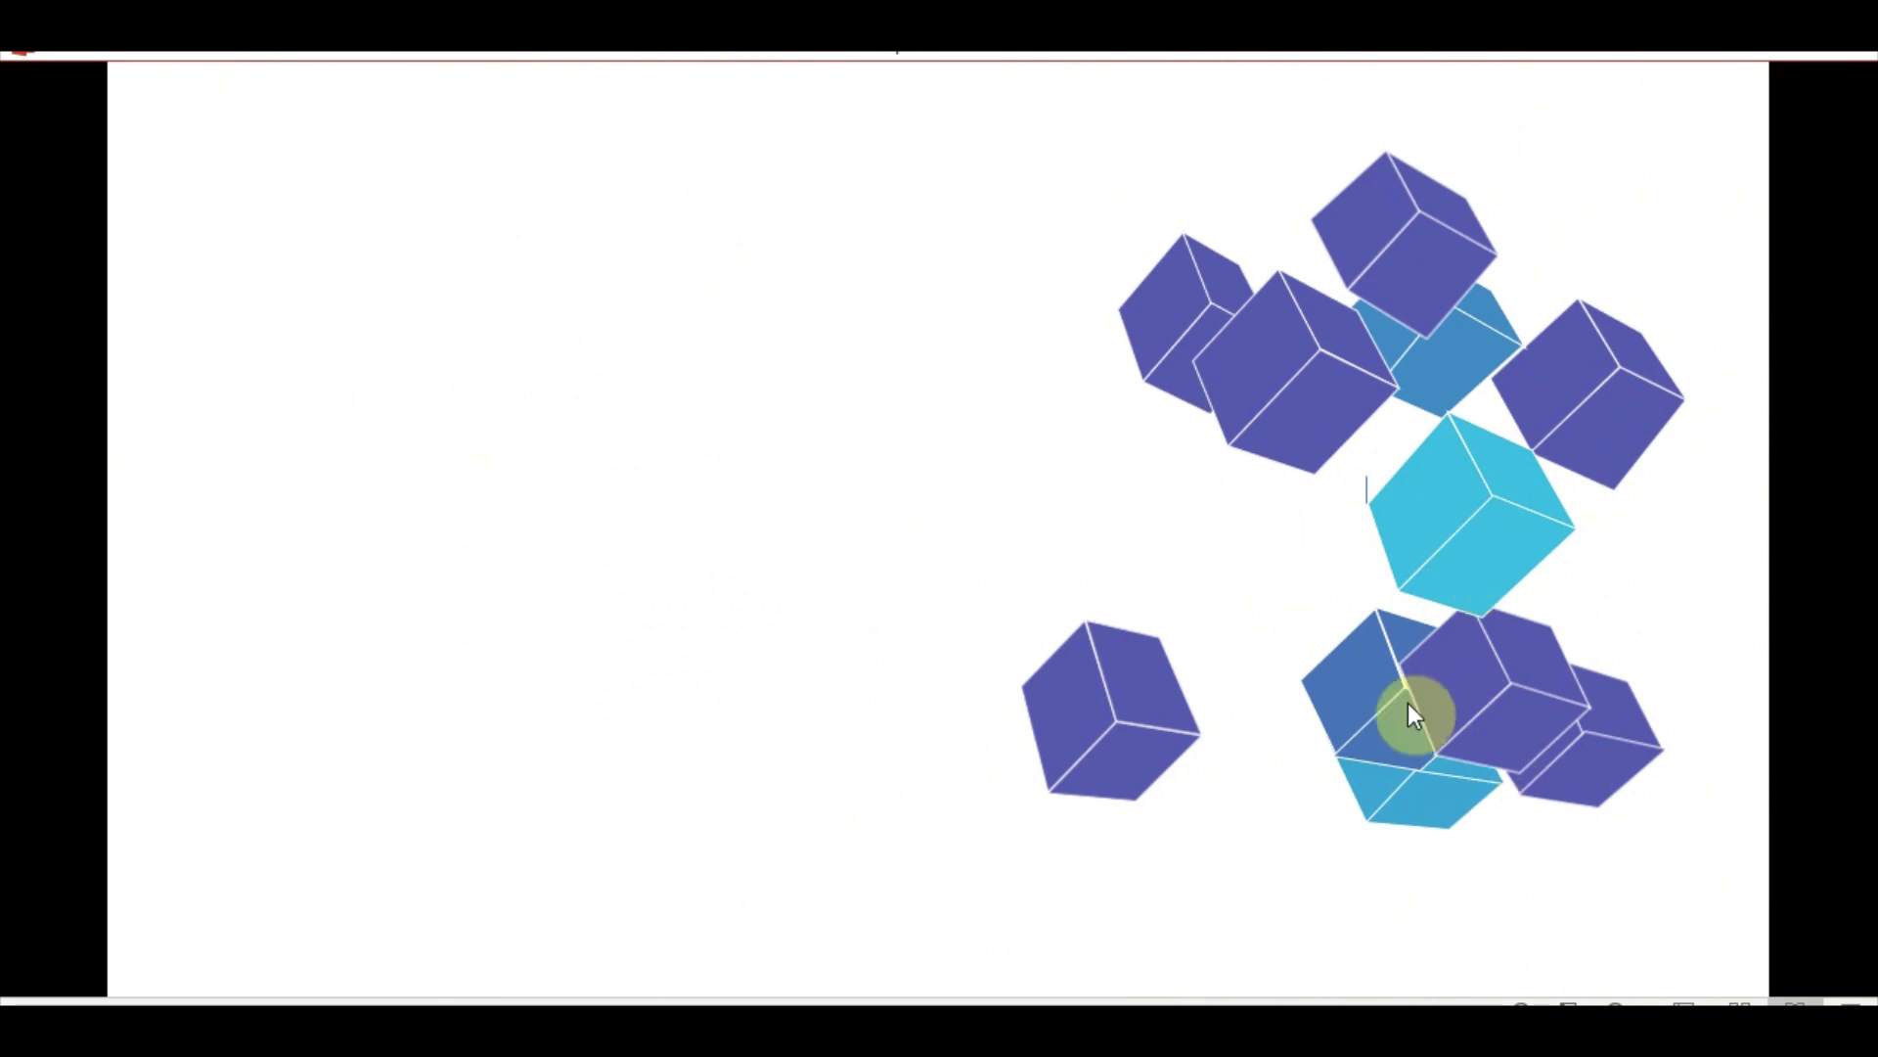
Exit the show and paint Group 278's line path onto a piece flying up past the top edge
key("Escape")
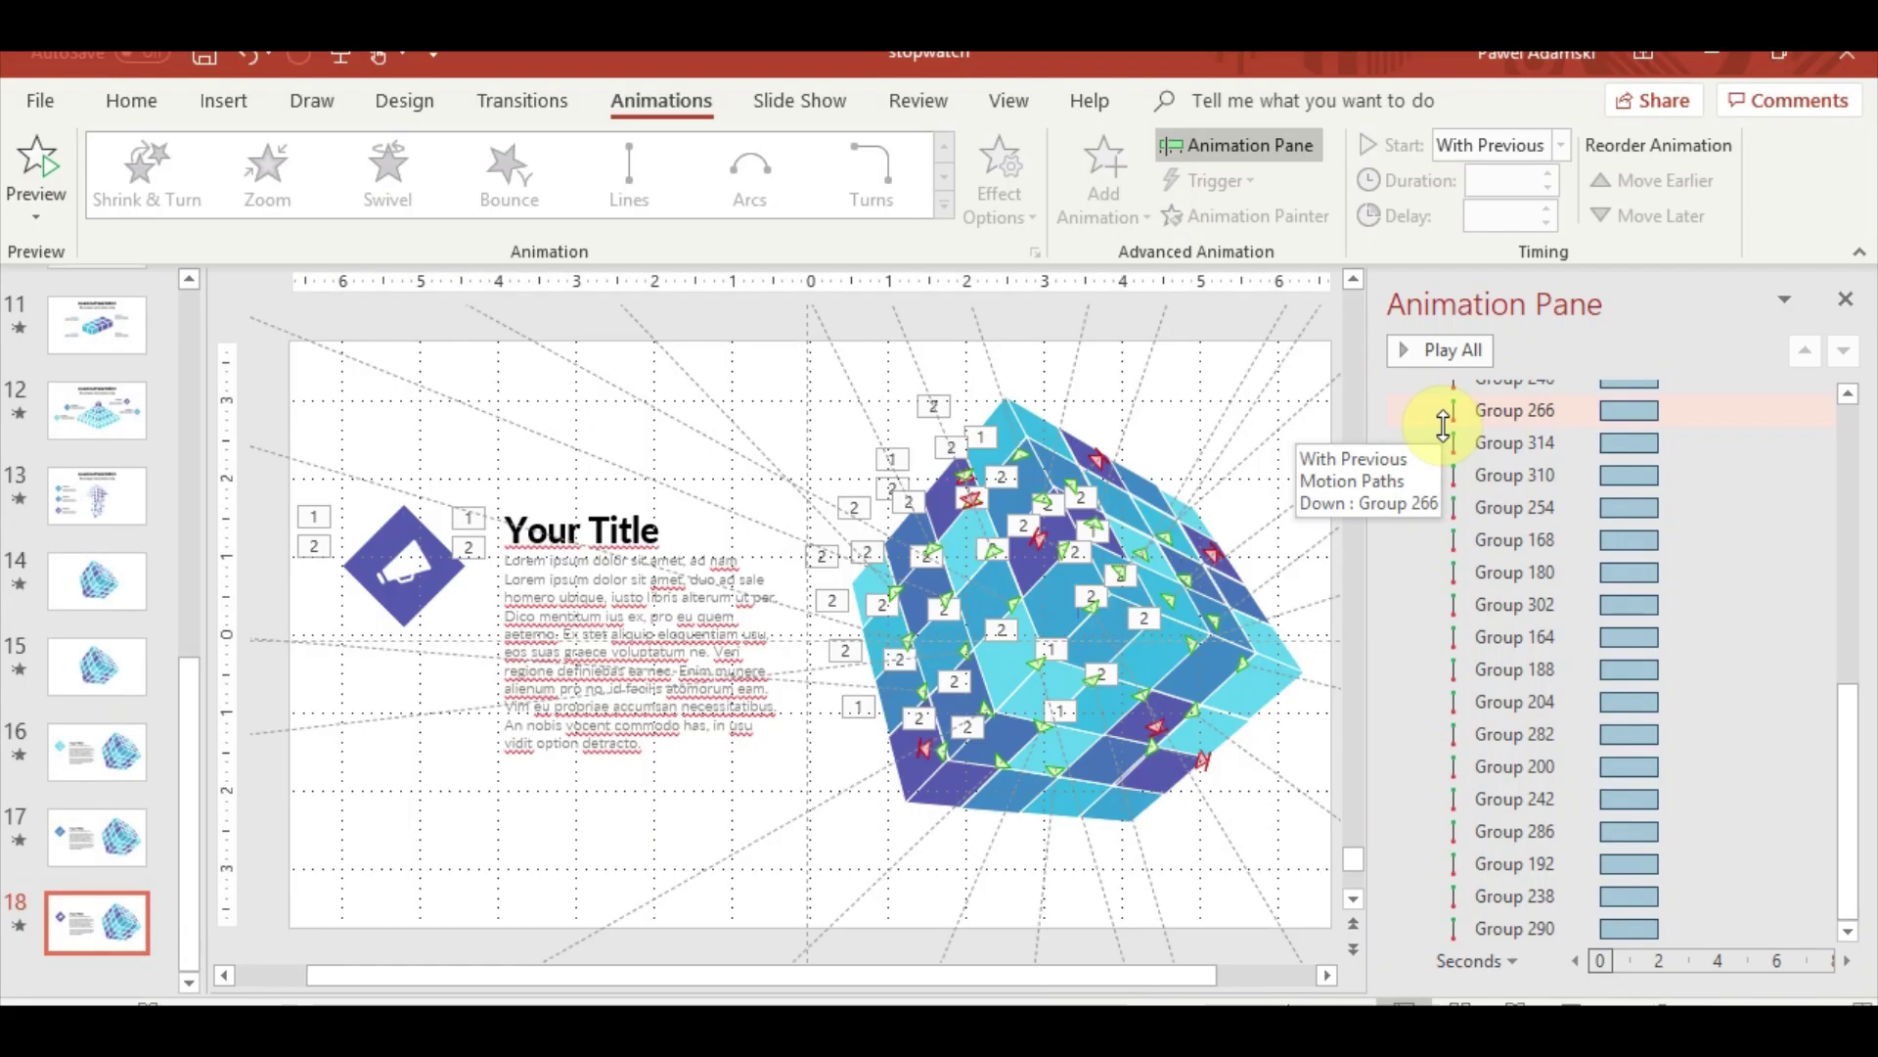
left_click(1046, 427)
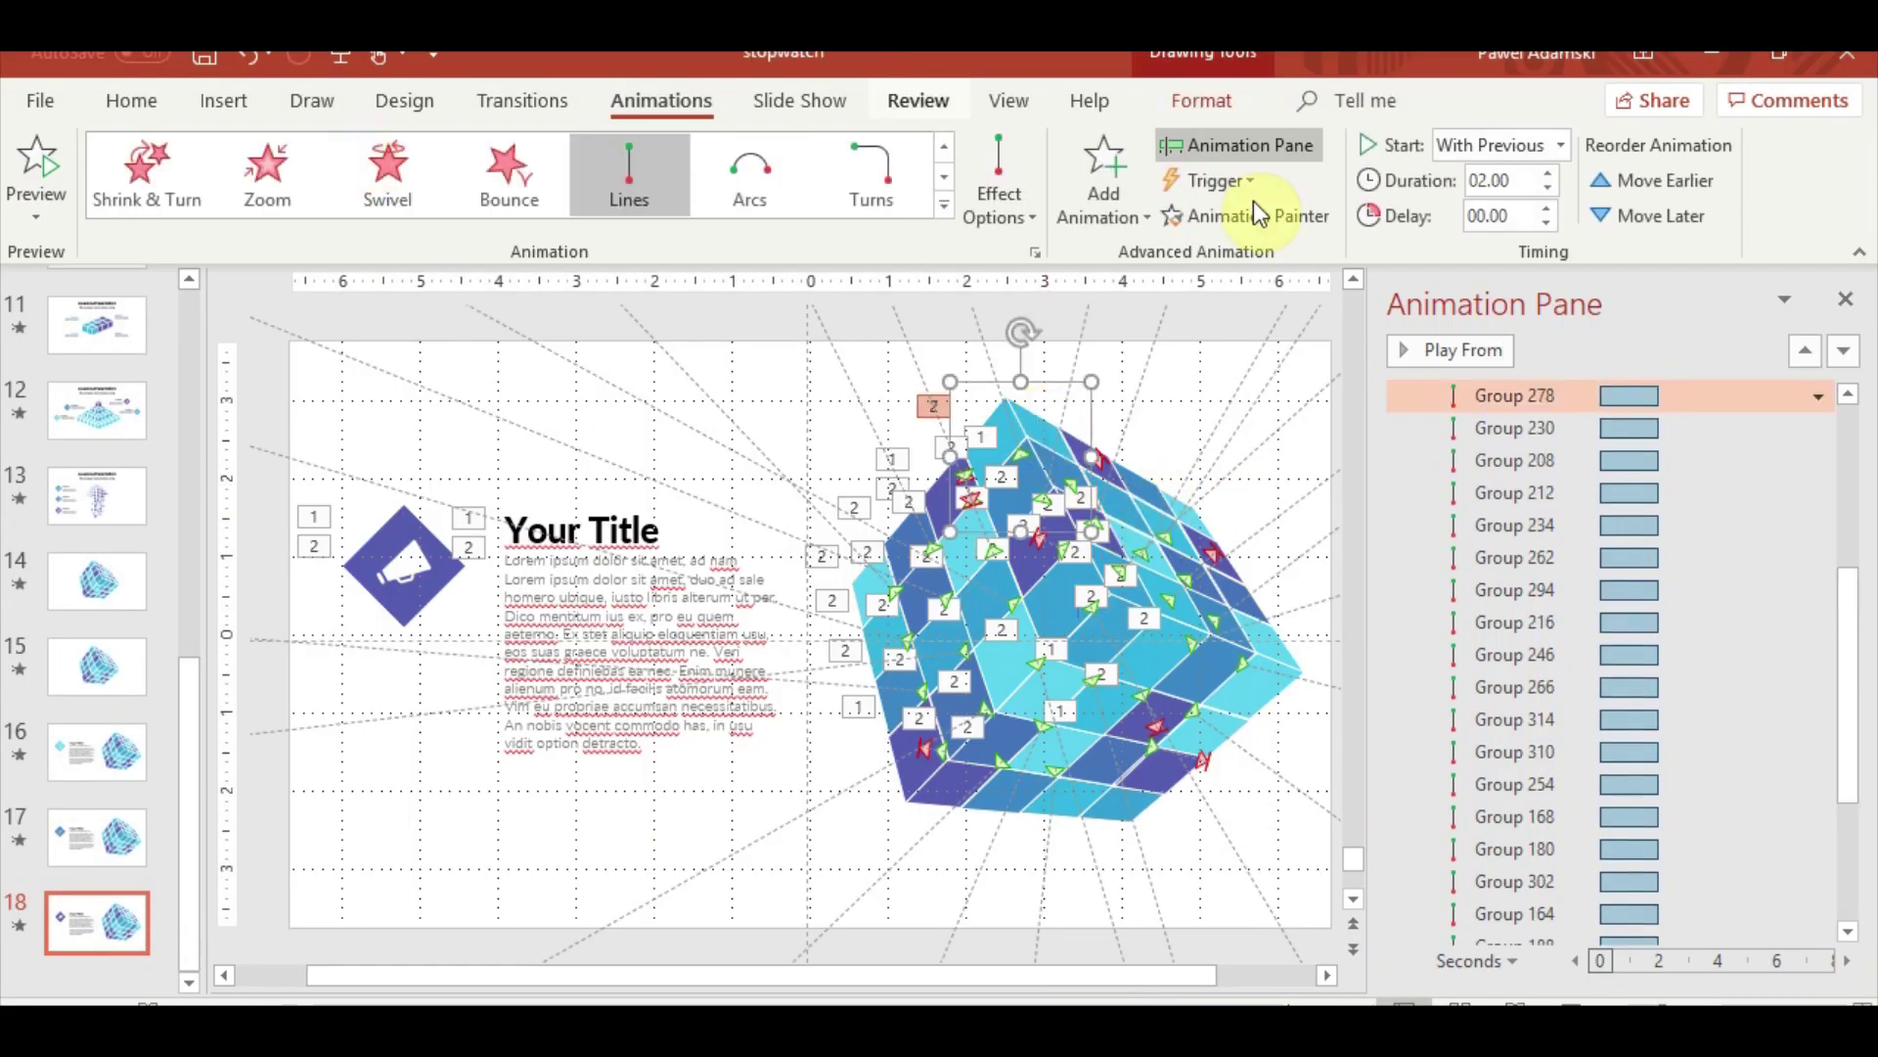
left_click(1195, 462)
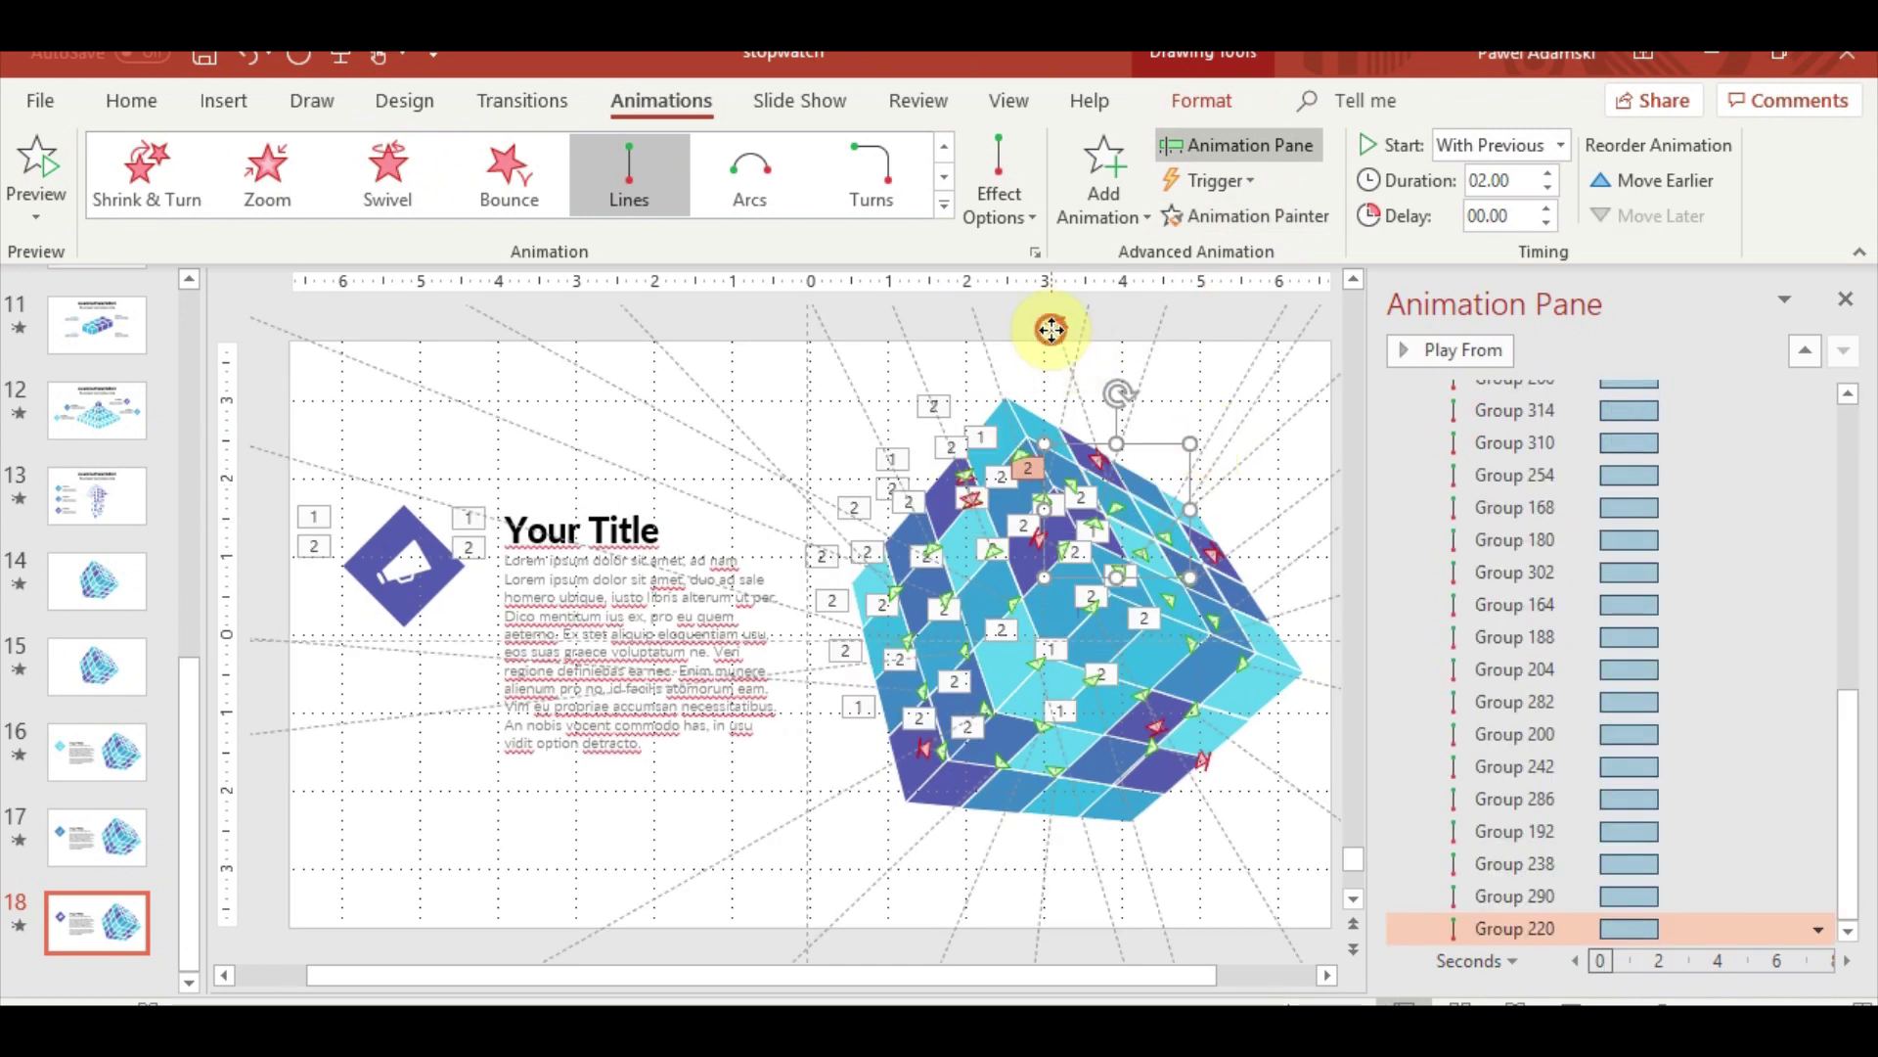
left_click_drag(1050, 330, 1245, 348)
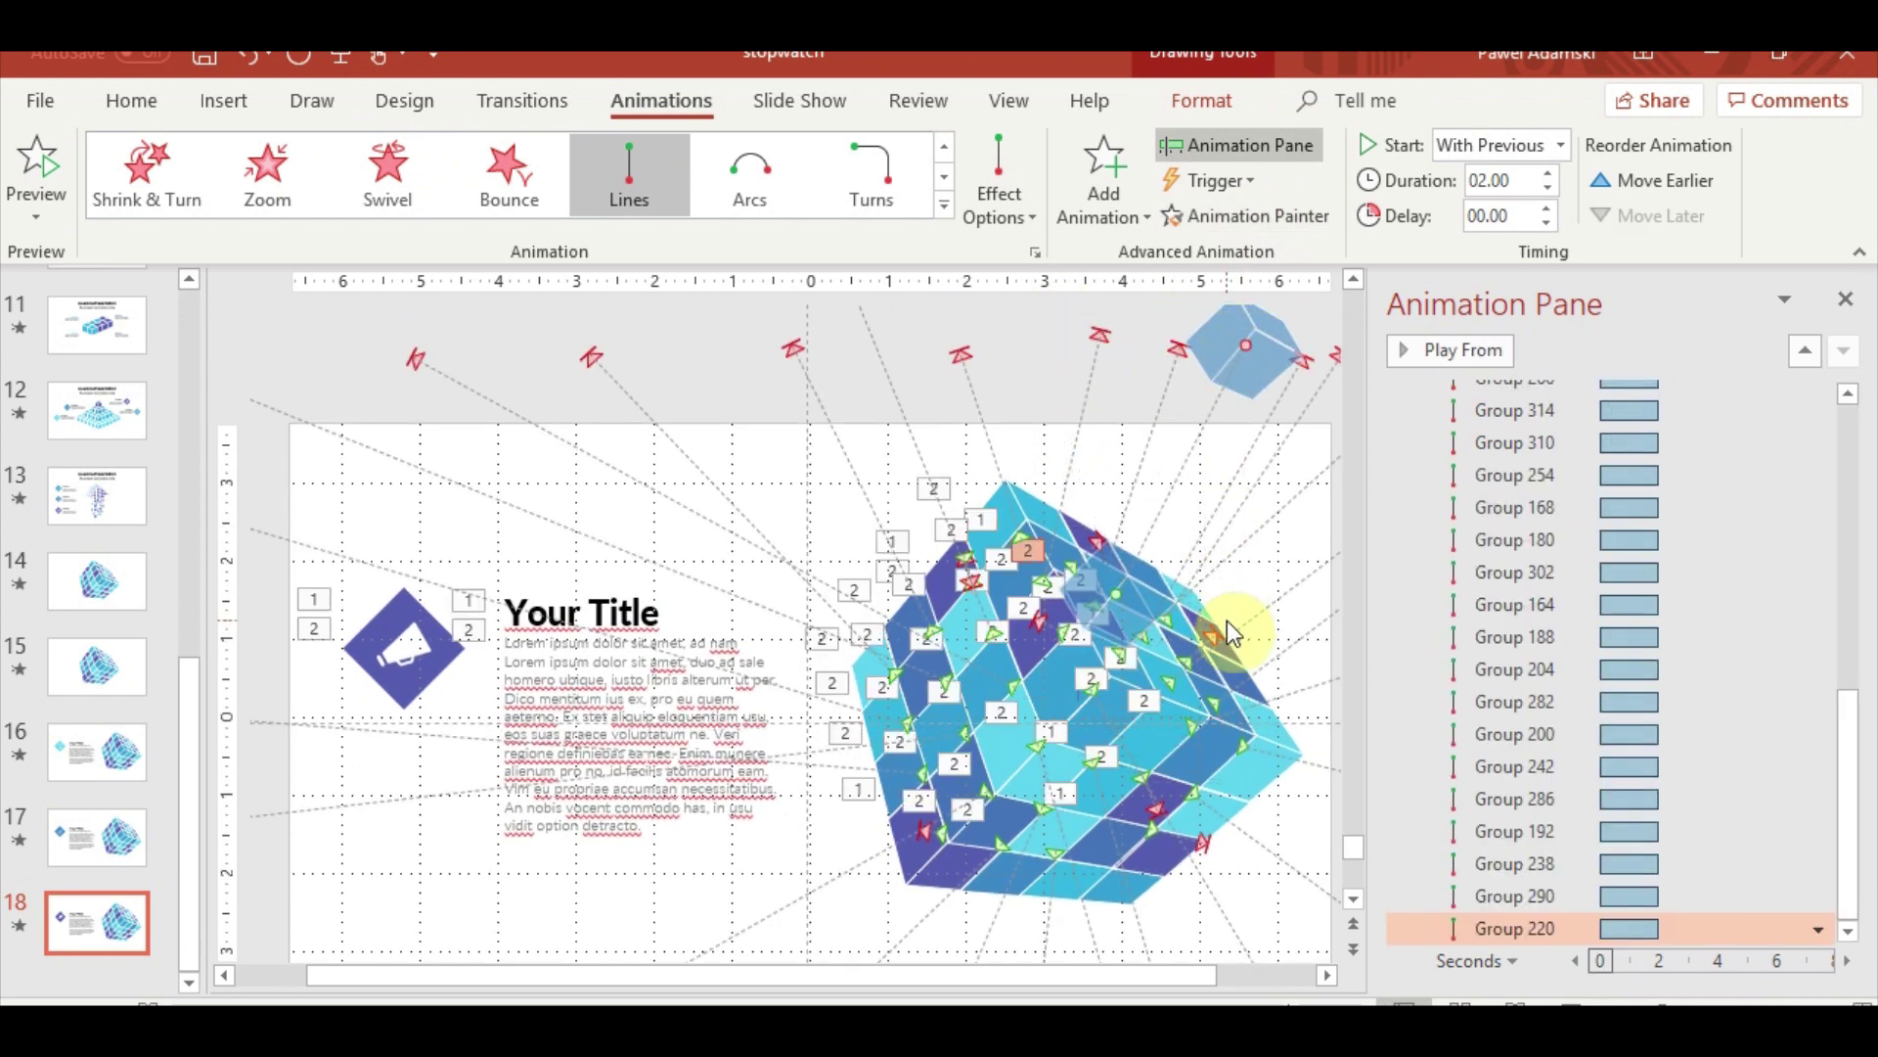
Paint the line animation onto a lower cube piece with its path ending below the bottom-right
left_click(1048, 880)
scroll(1076, 876, "down", 1)
left_click(1140, 776)
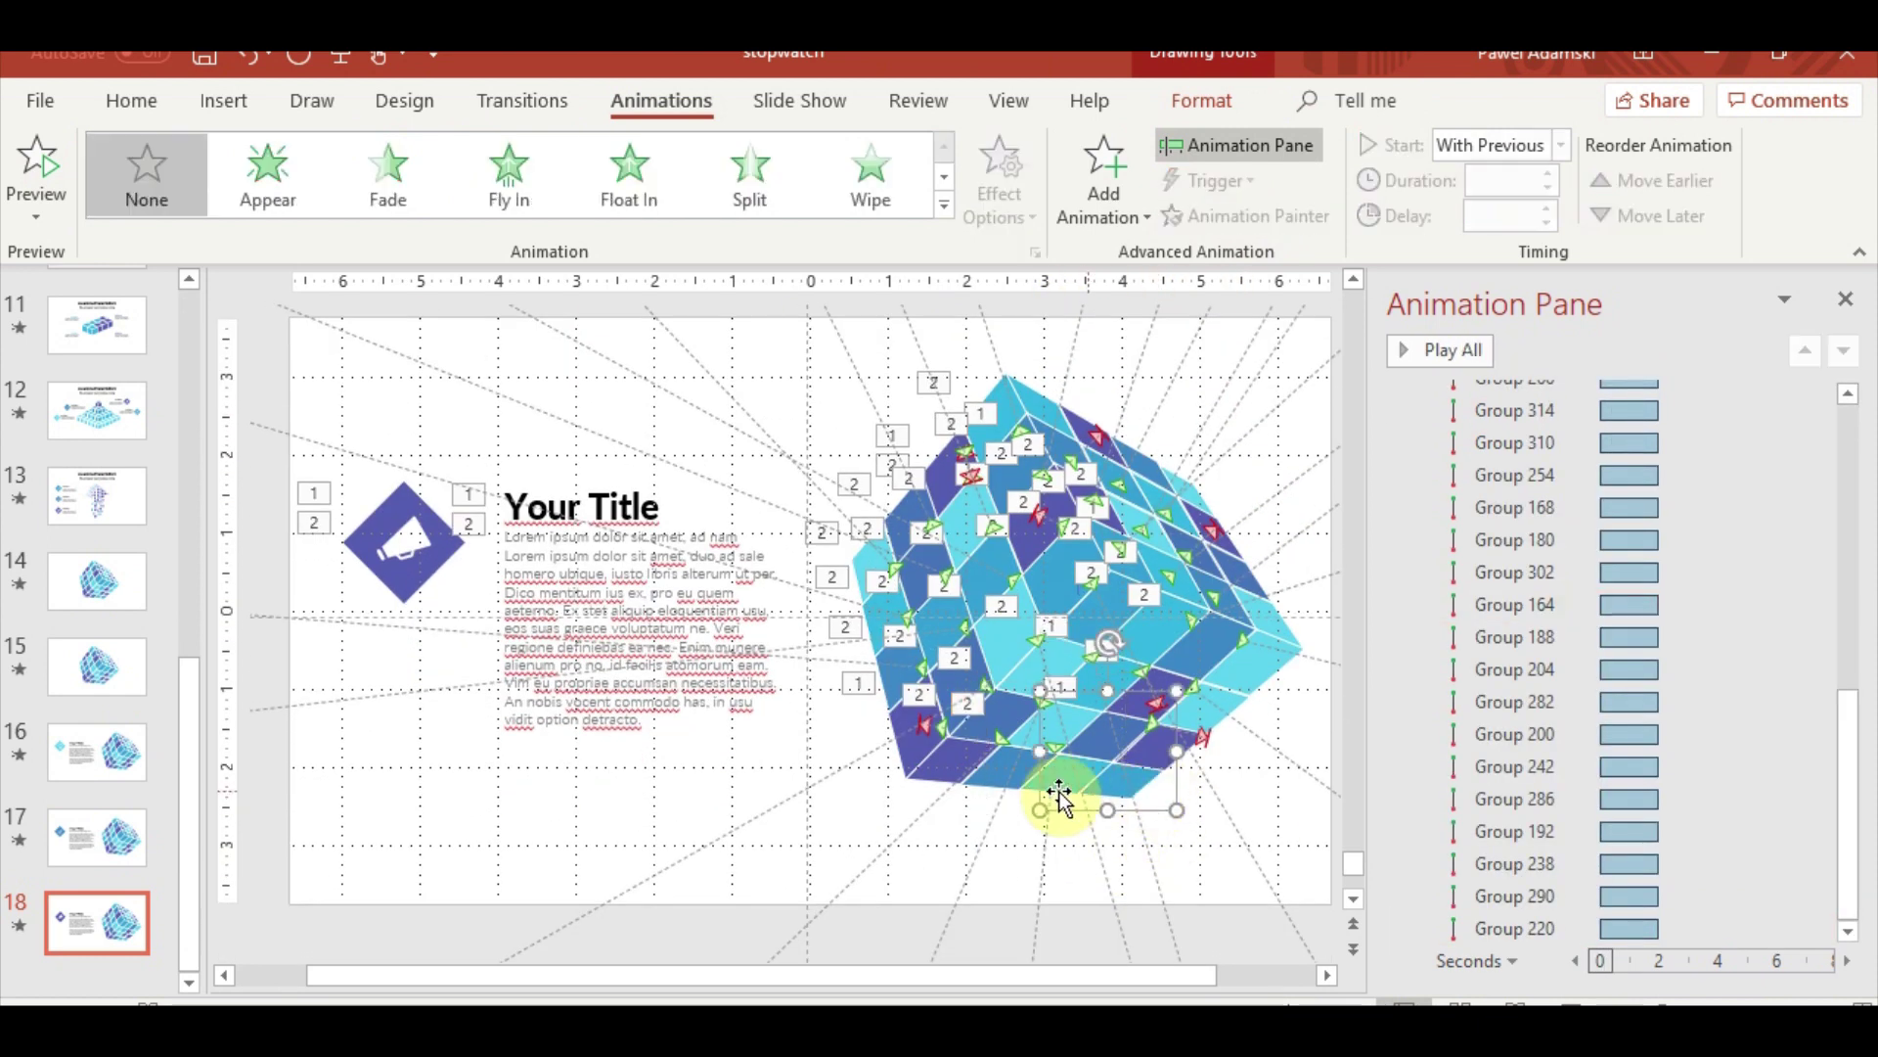
left_click(1066, 782)
left_click(1084, 749)
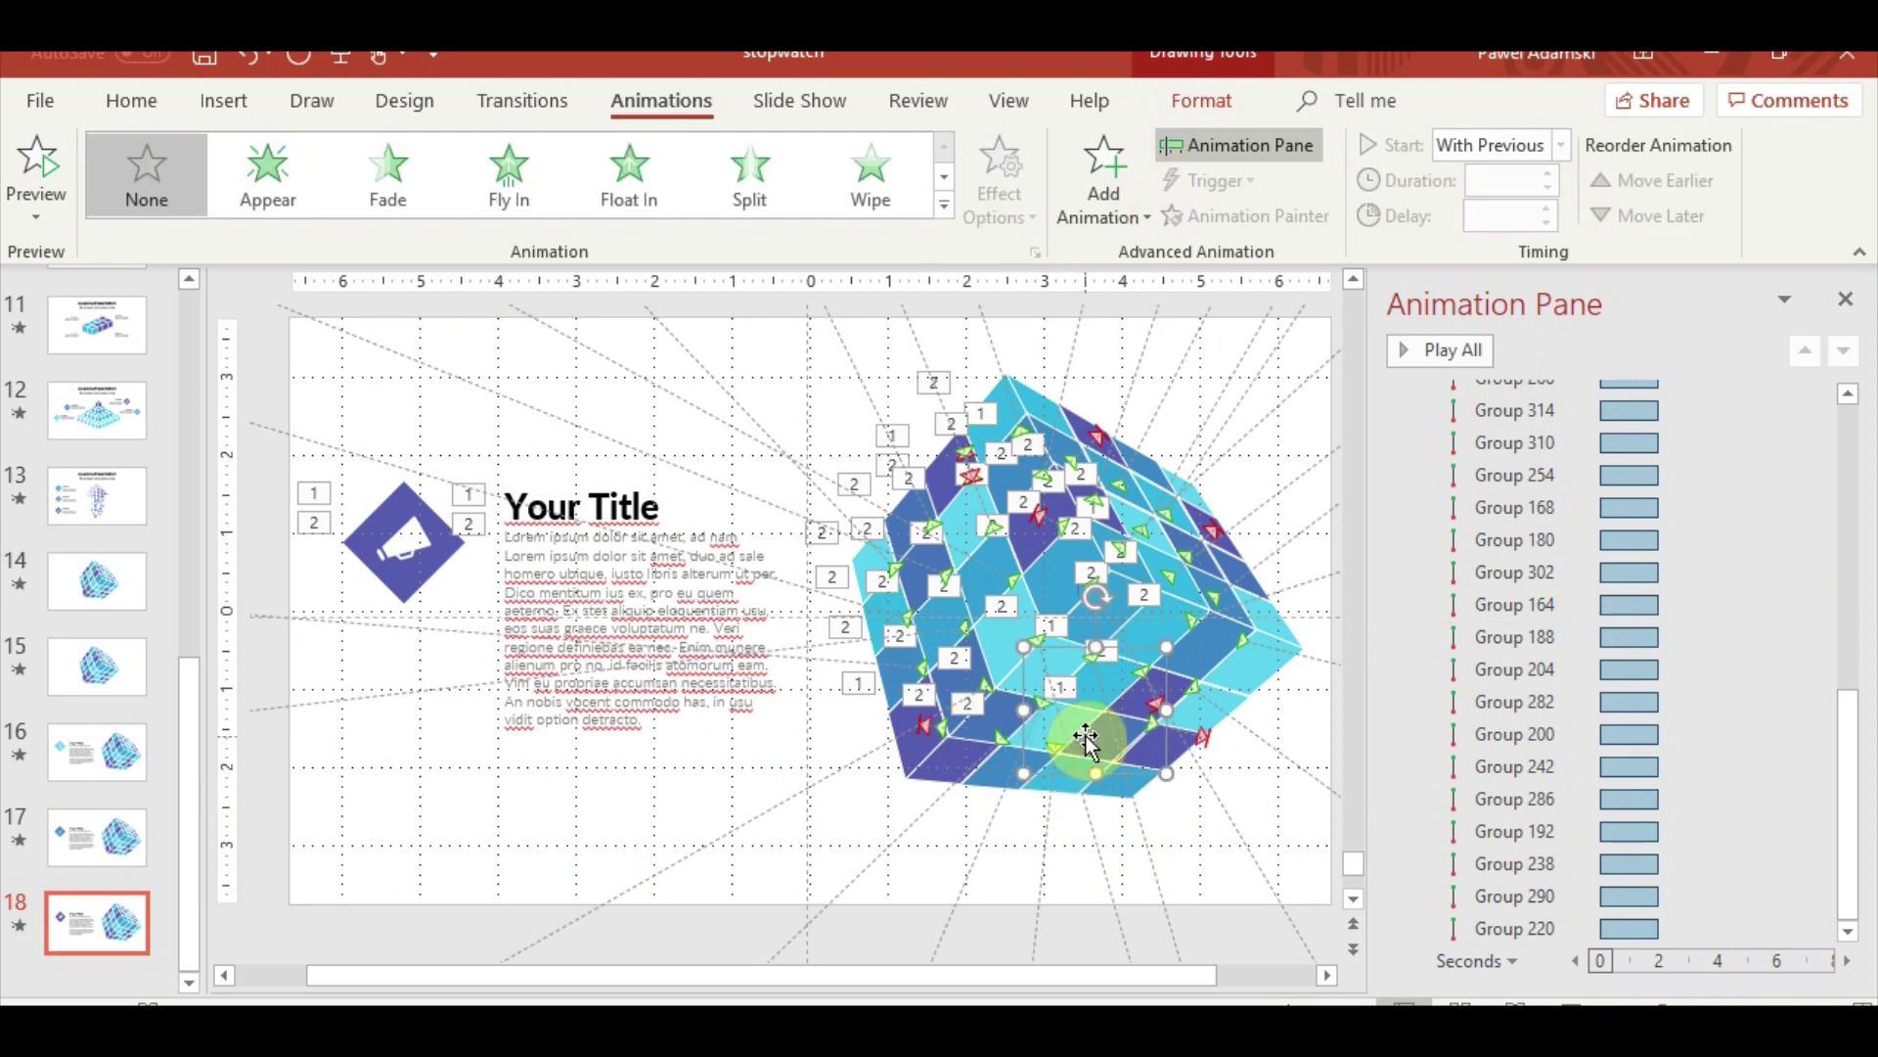
left_click(999, 776)
left_click(1246, 215)
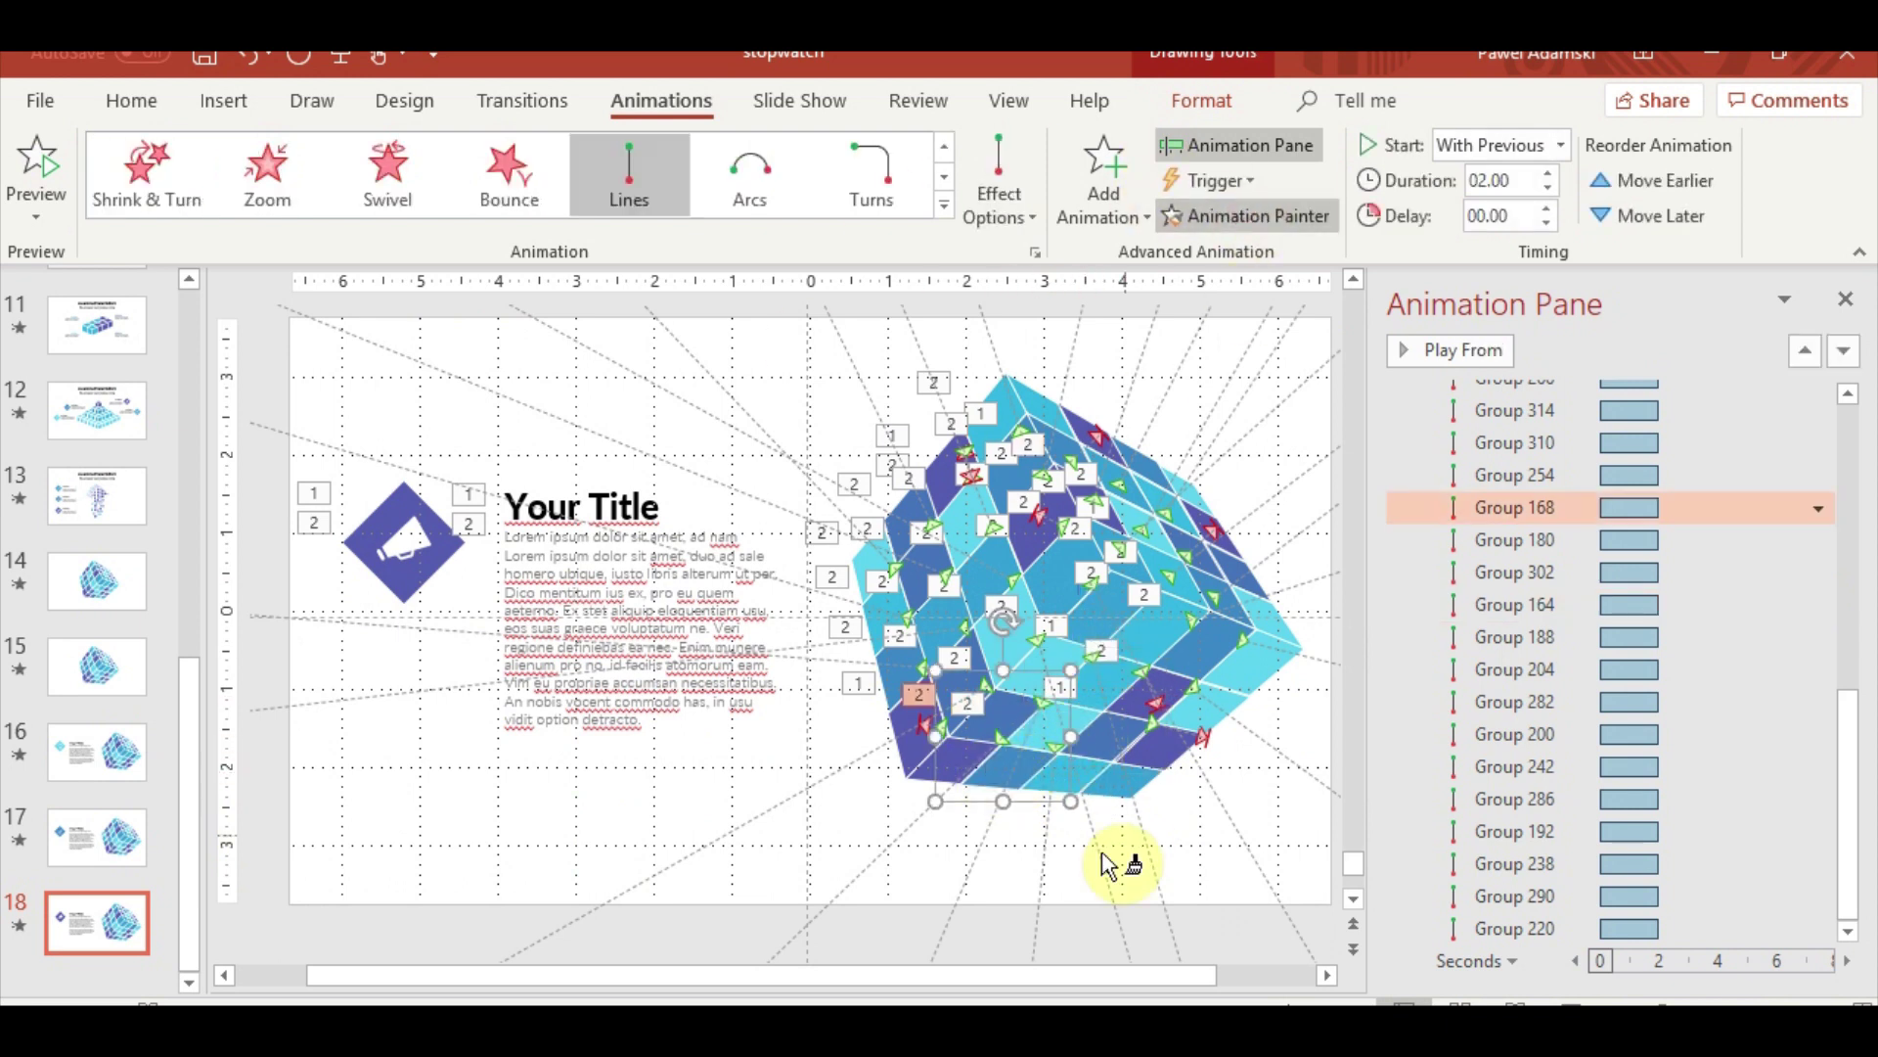
left_click(1128, 729)
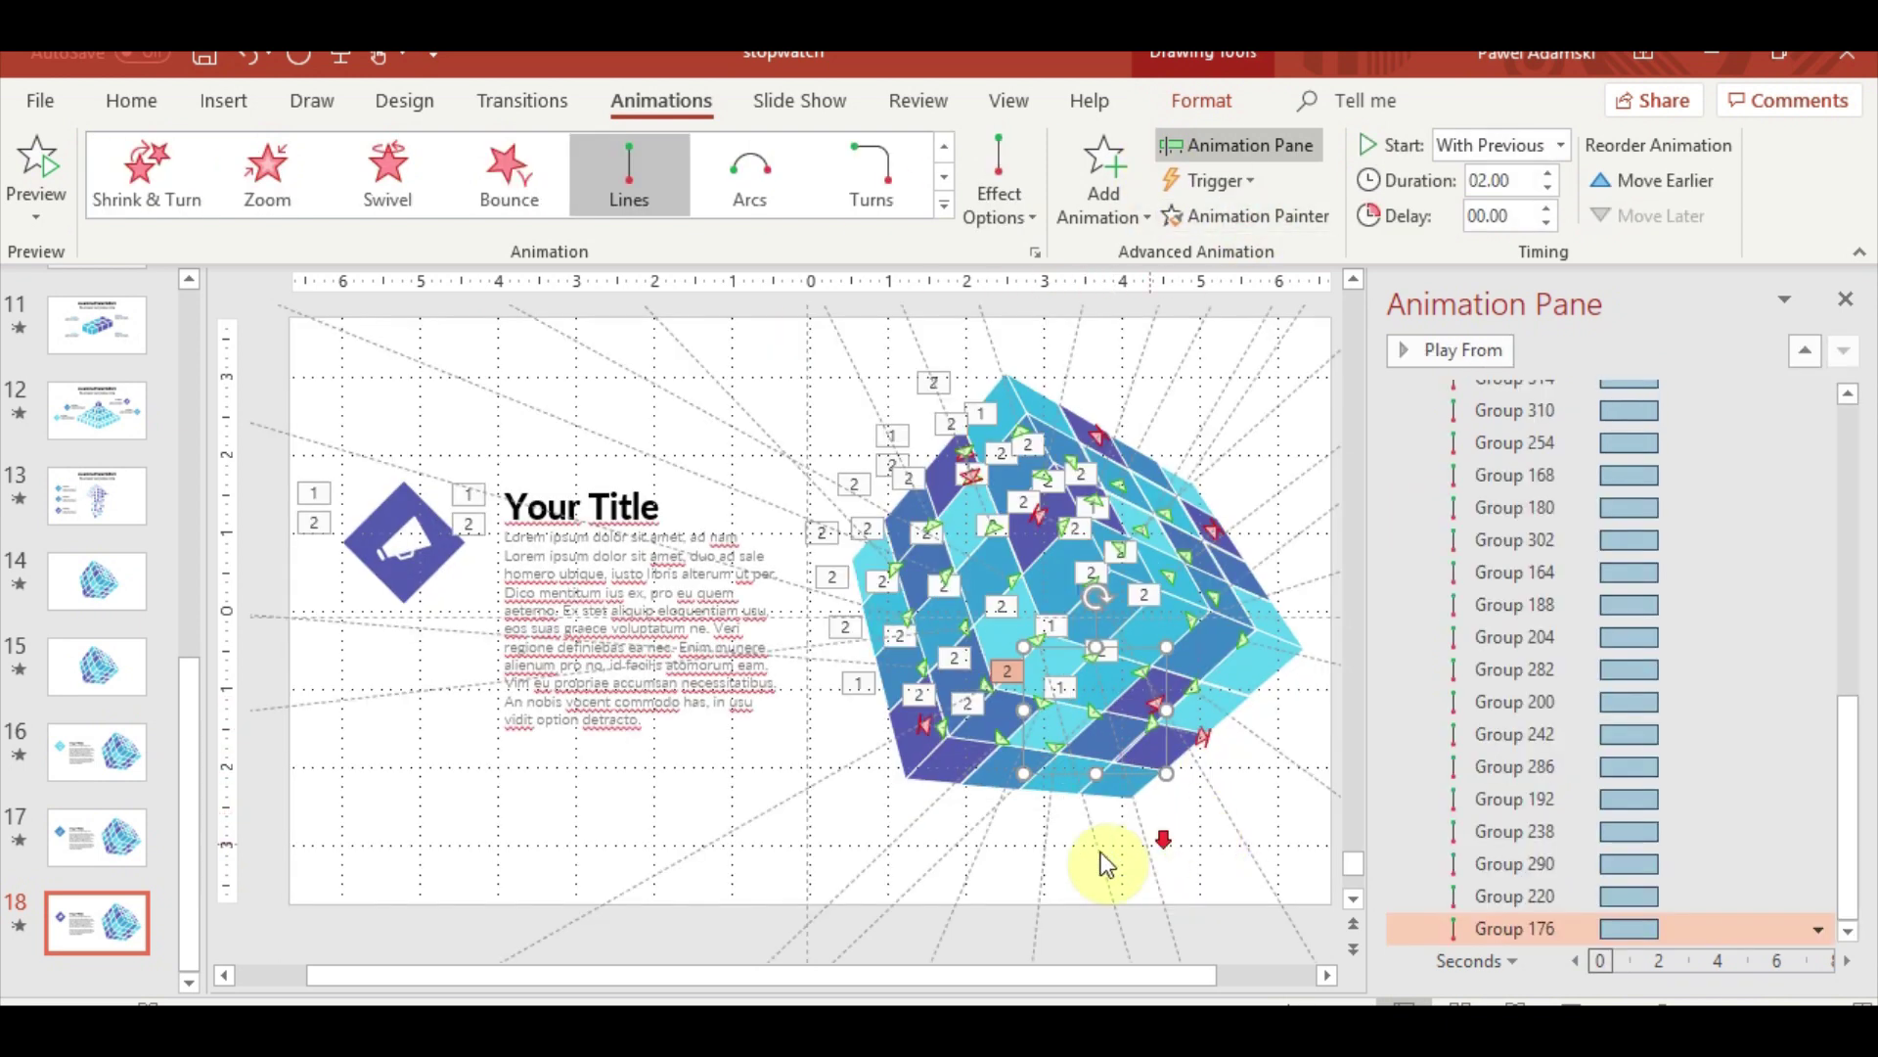
scroll(979, 880, "down", 1)
left_click_drag(809, 905, 1272, 919)
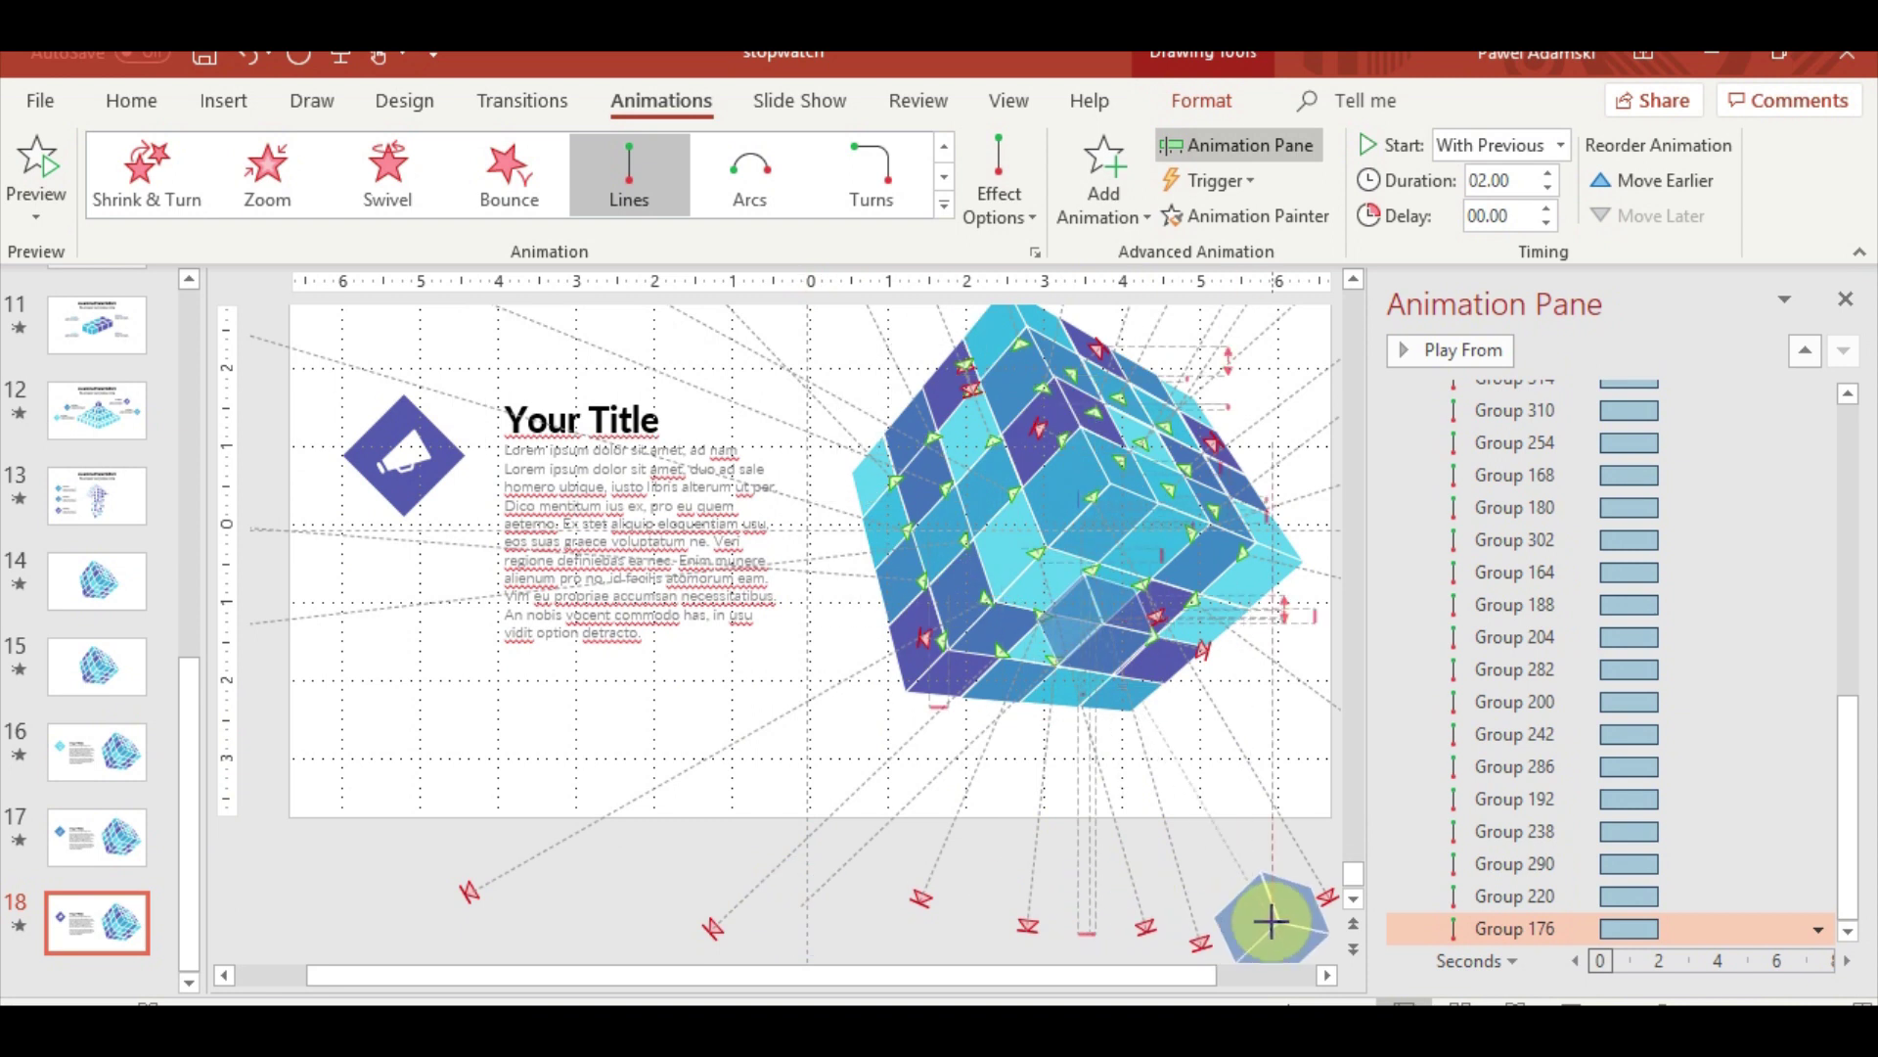
left_click(1084, 694)
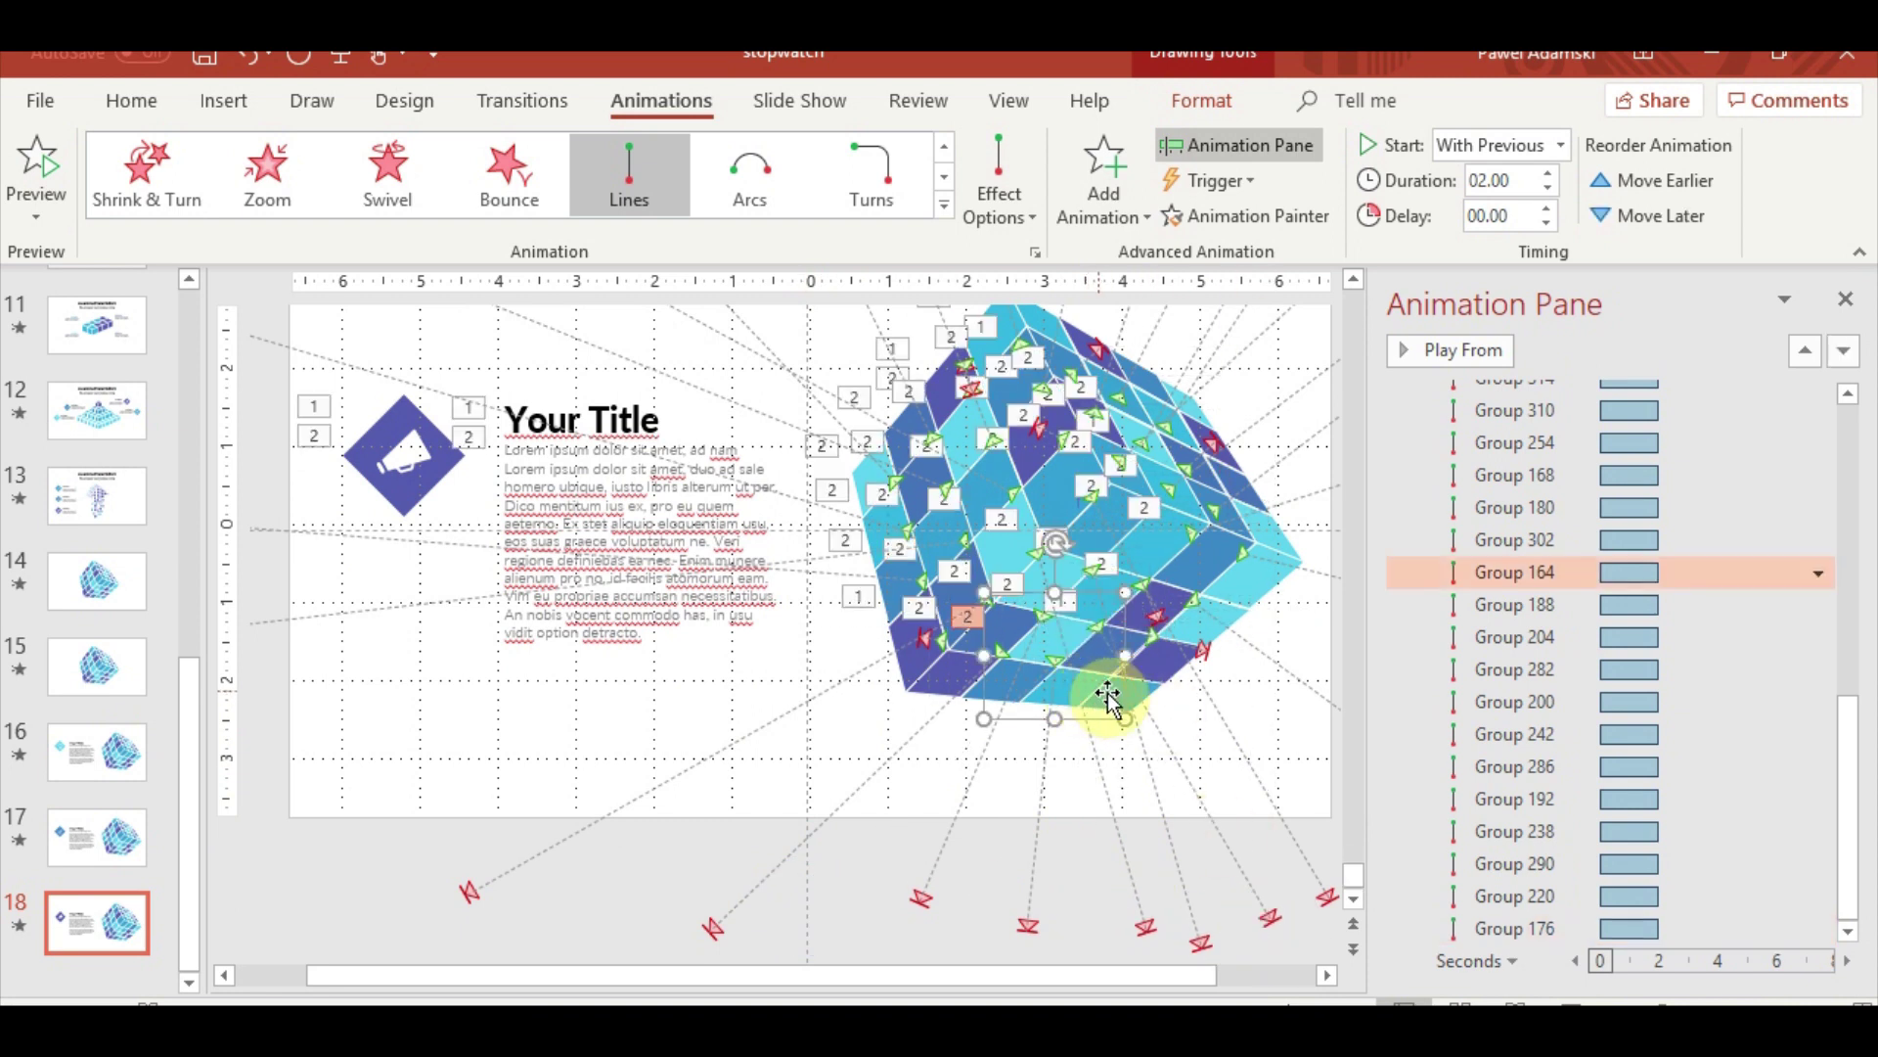
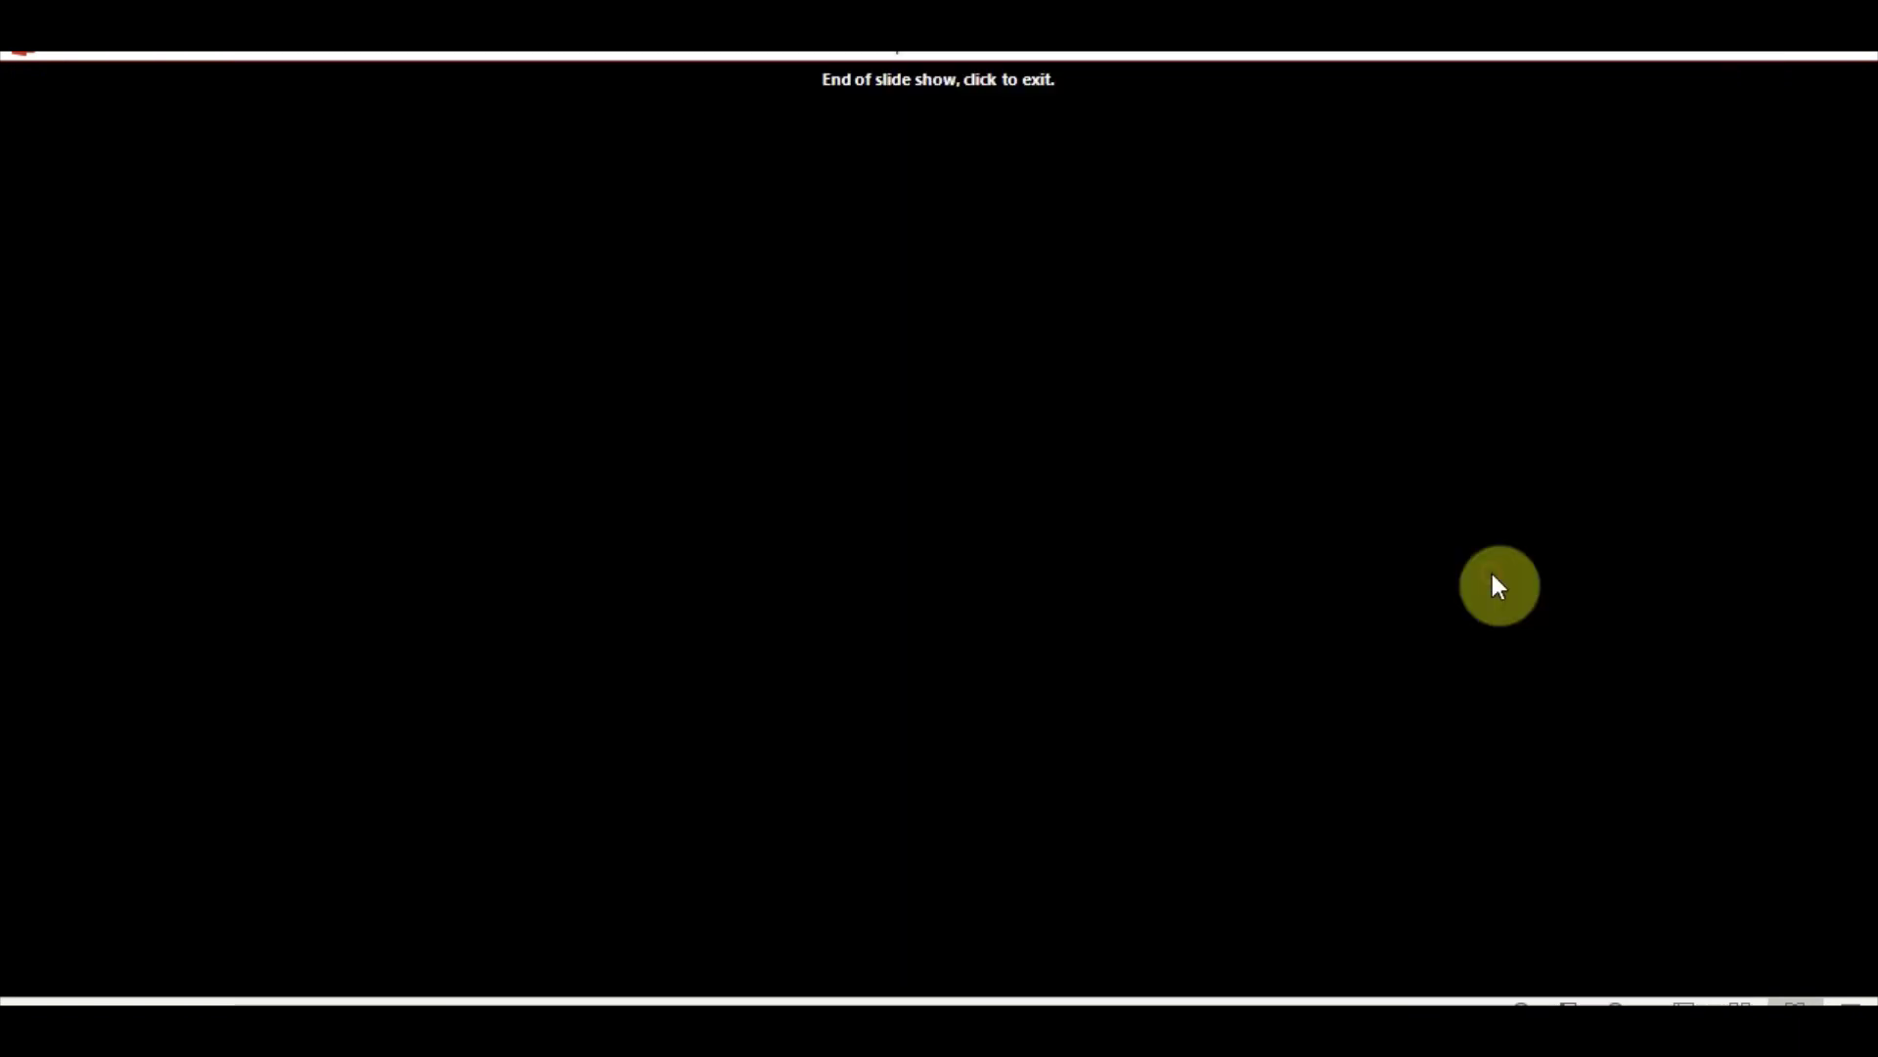
Copy a finished cube group's motion path onto another group and move its start off-slide
left_click(1496, 583)
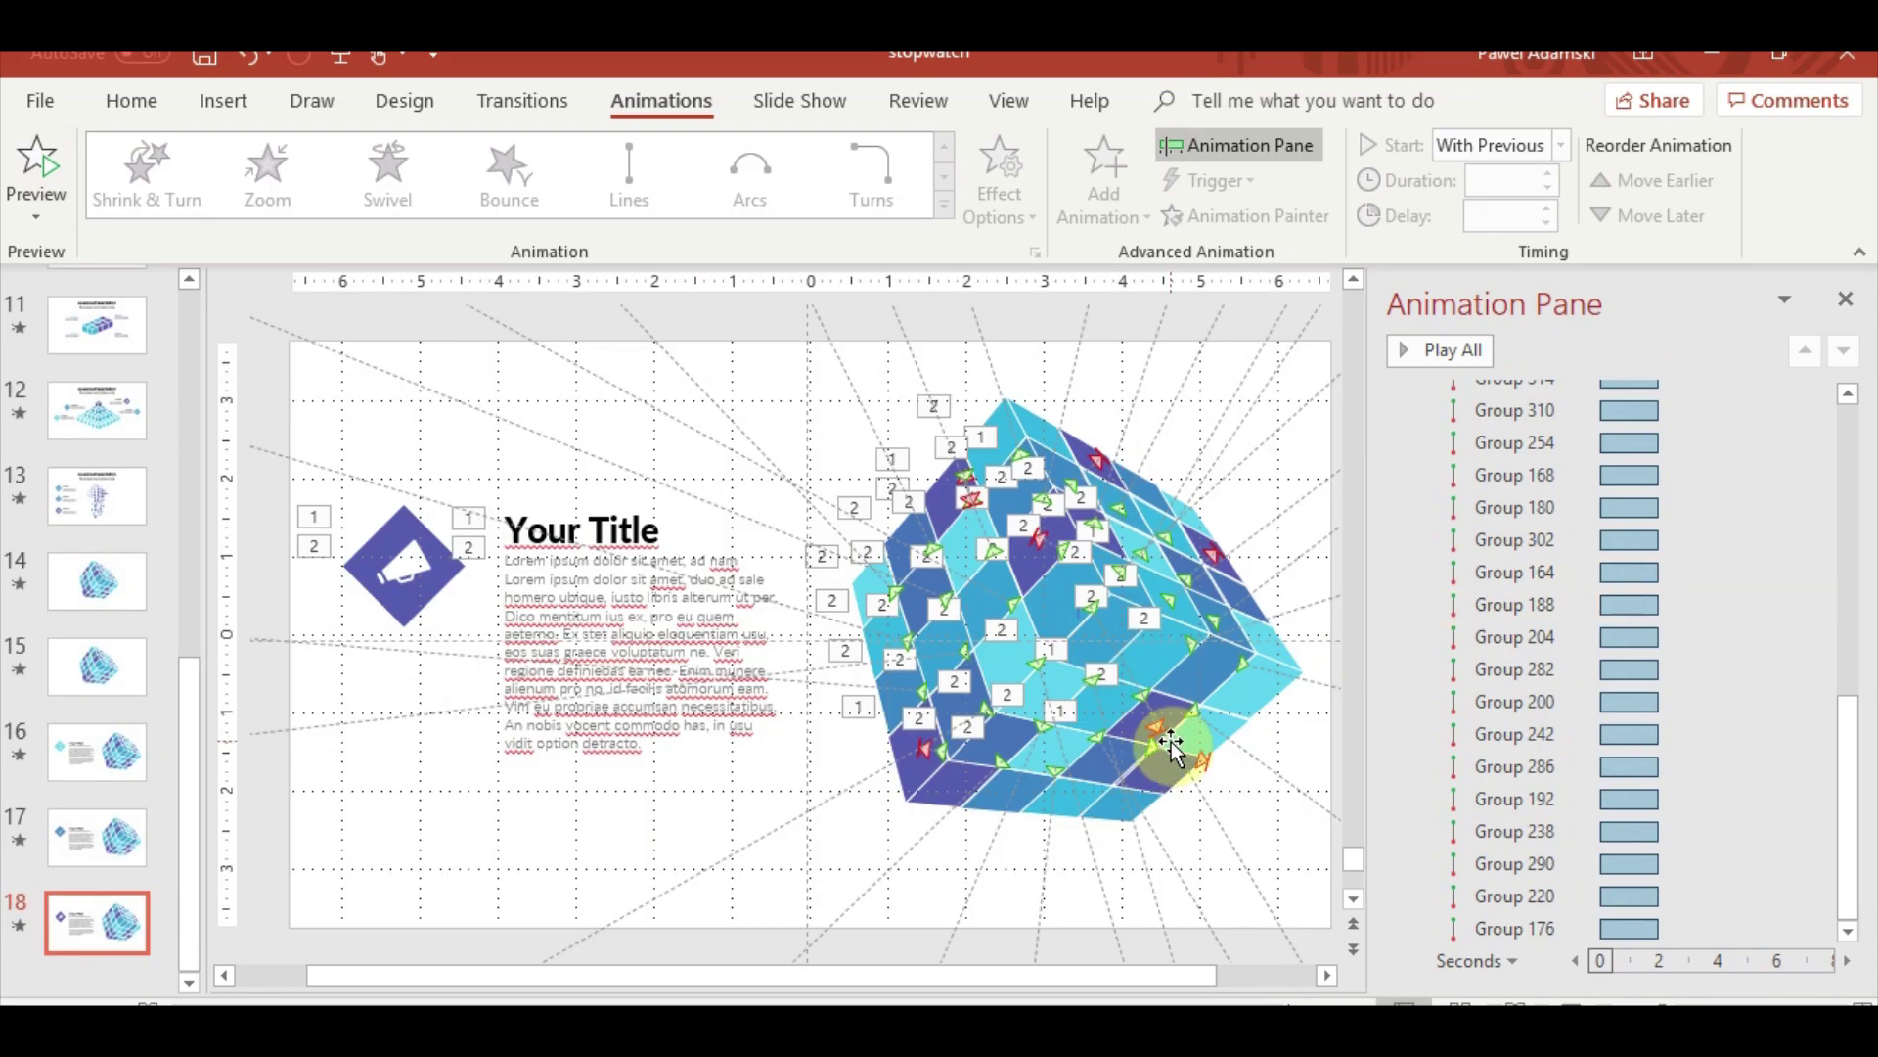
left_click(1145, 808)
left_click(1209, 736)
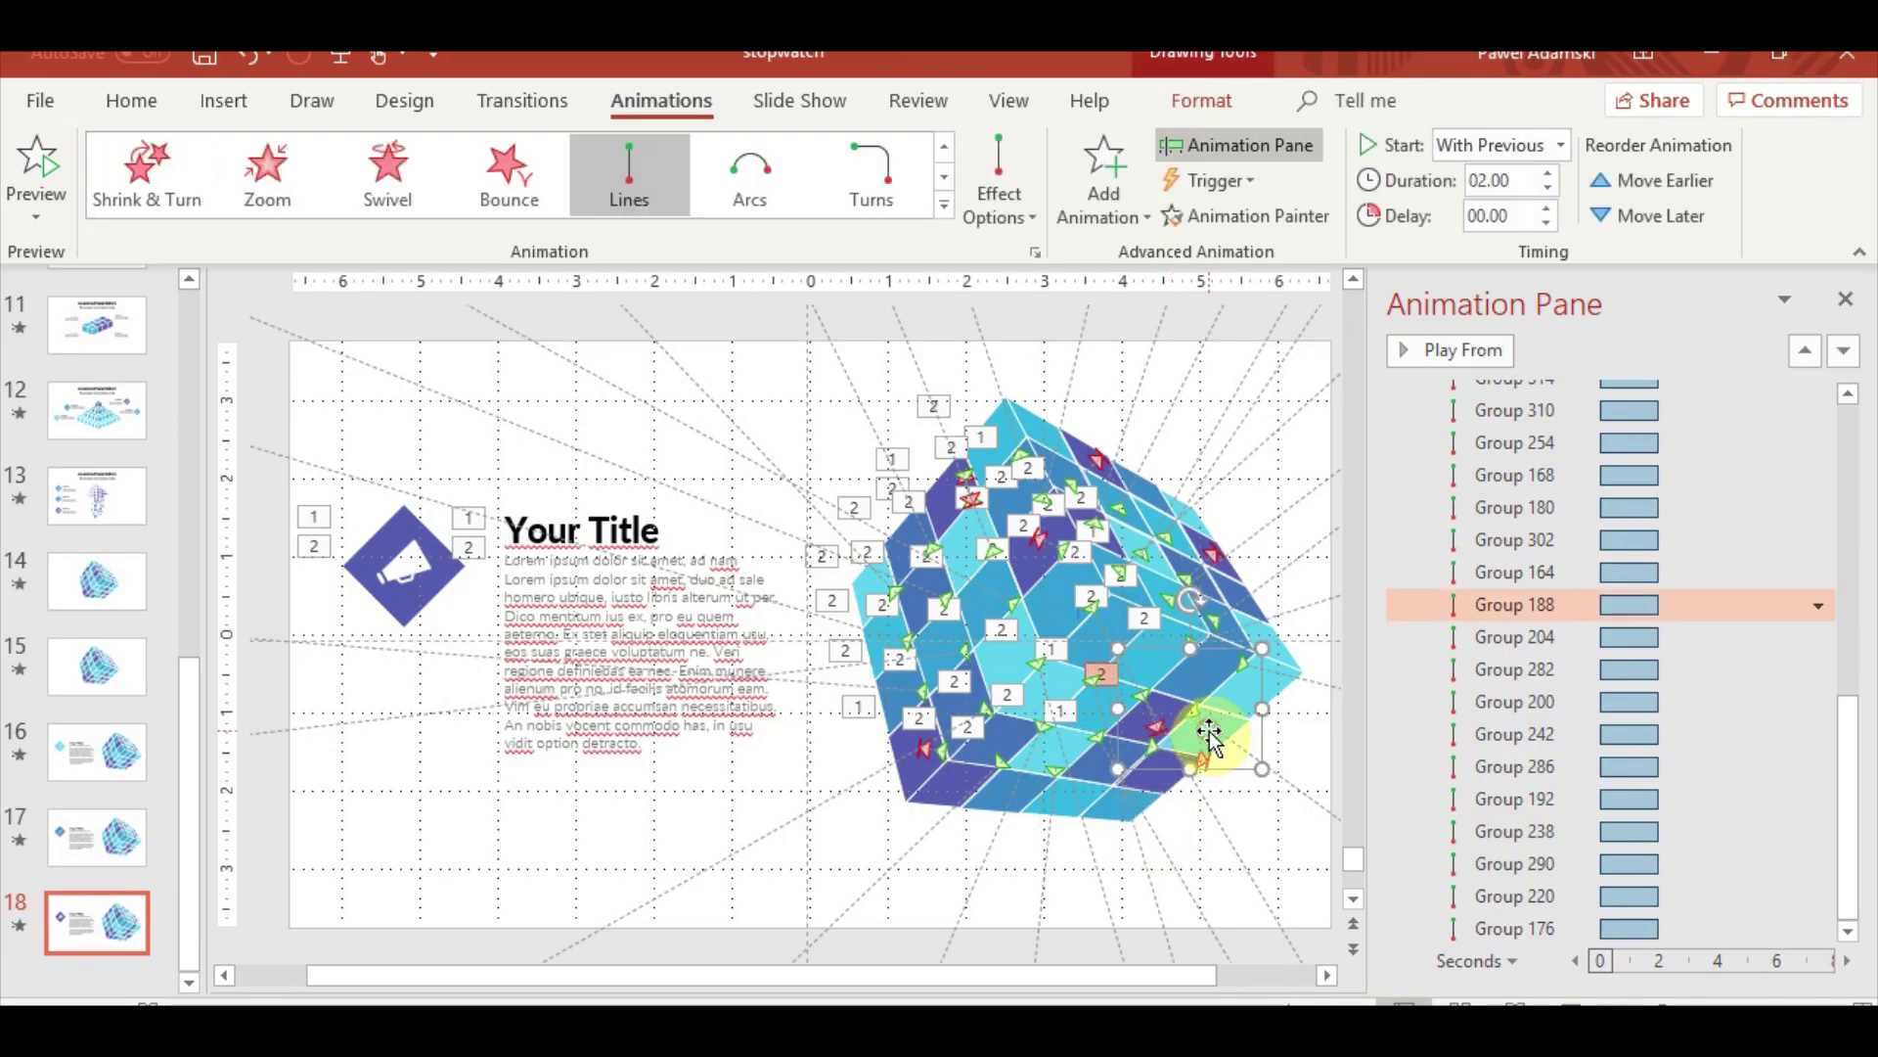
left_click(1259, 214)
left_click(1102, 808)
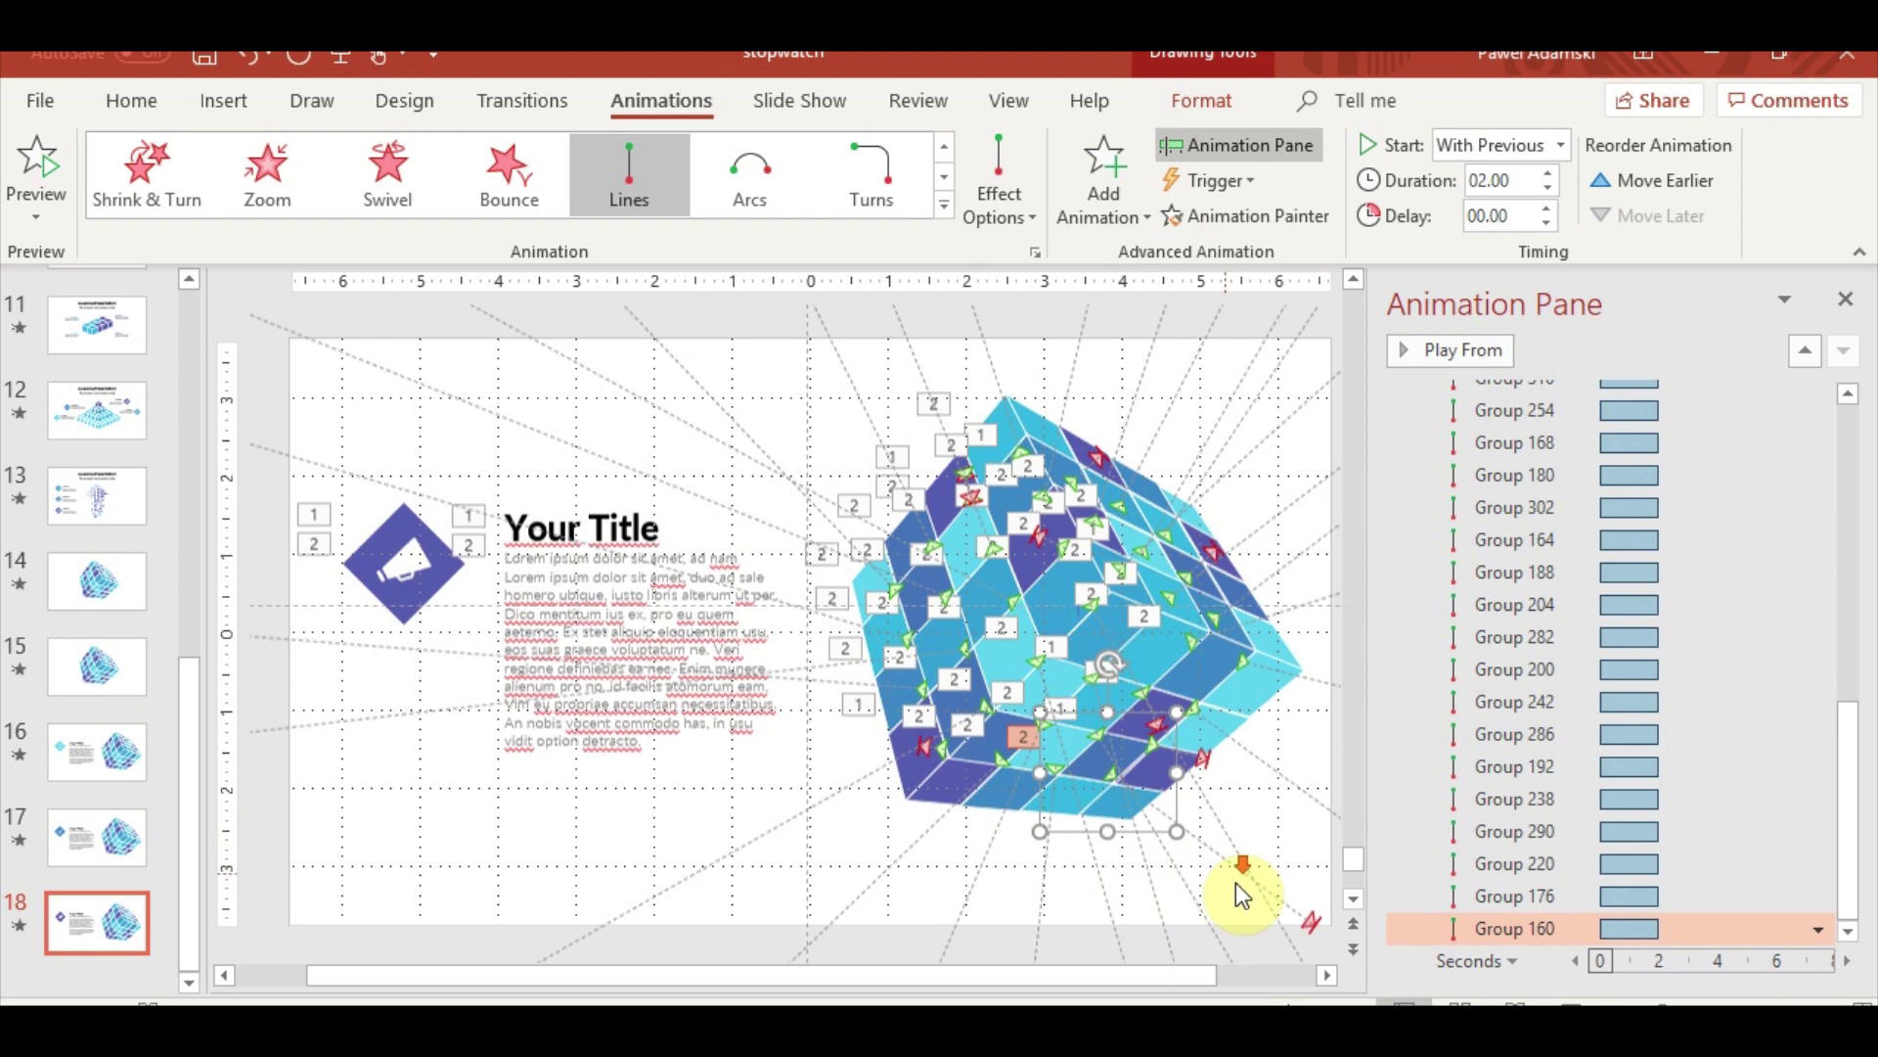
mouse_move(1235, 882)
left_mouse_down()
mouse_move(1338, 927)
mouse_move(1298, 854)
left_mouse_up()
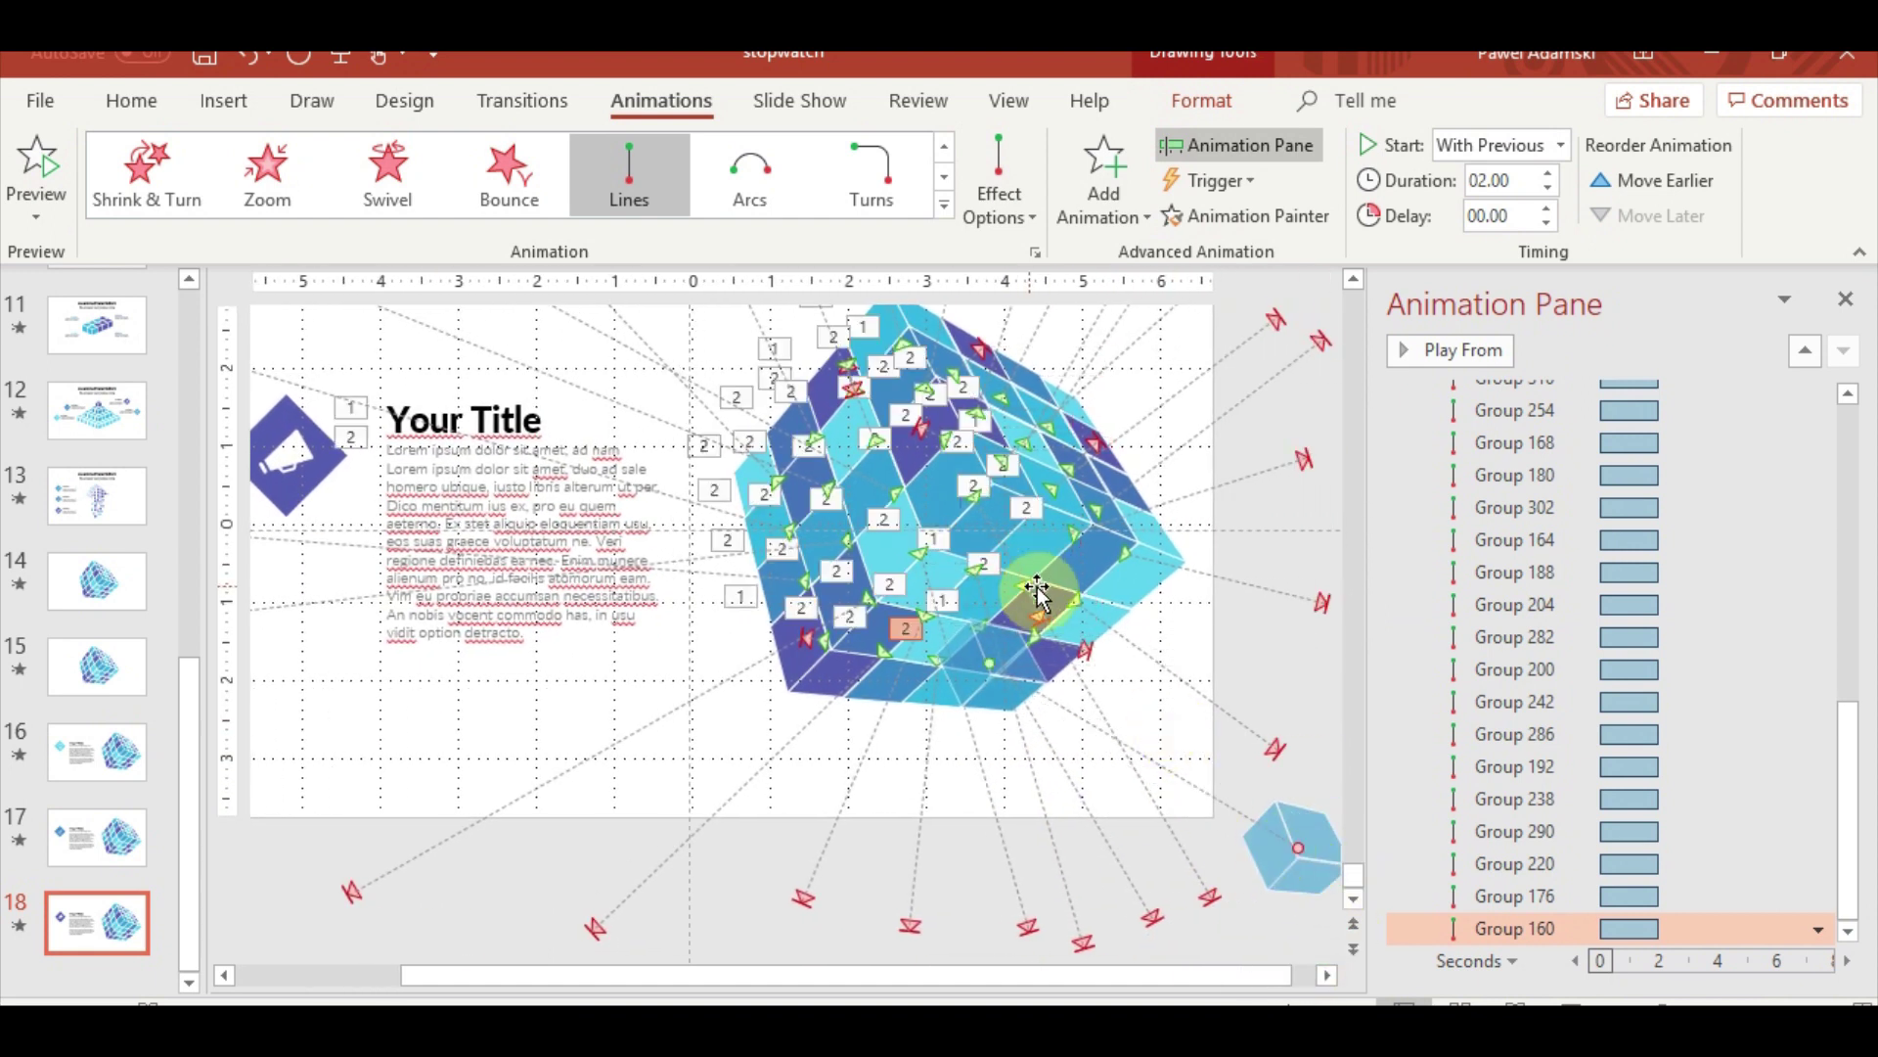
Check which groups several cube pieces belong to, ending on Group 282's motion path
left_click(1077, 561)
left_click(1100, 617)
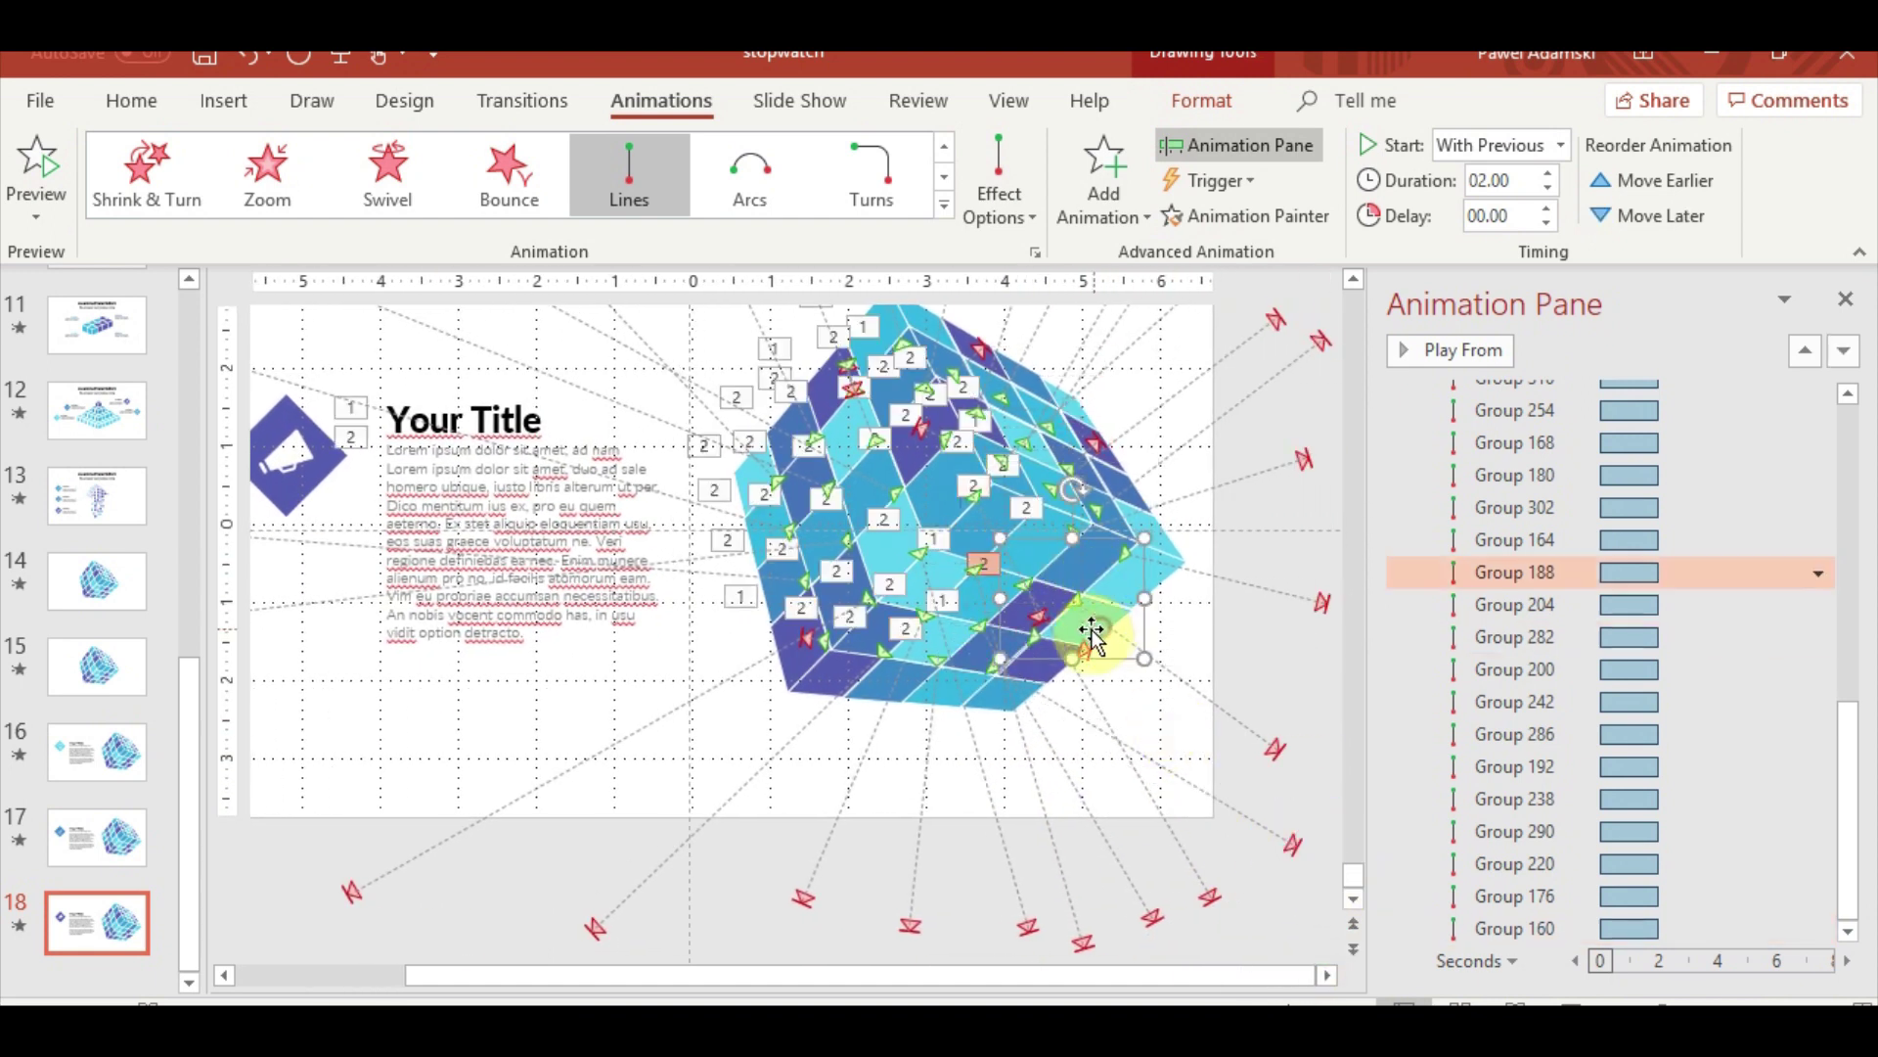
left_click(1012, 617)
left_click(960, 658)
left_click(965, 663)
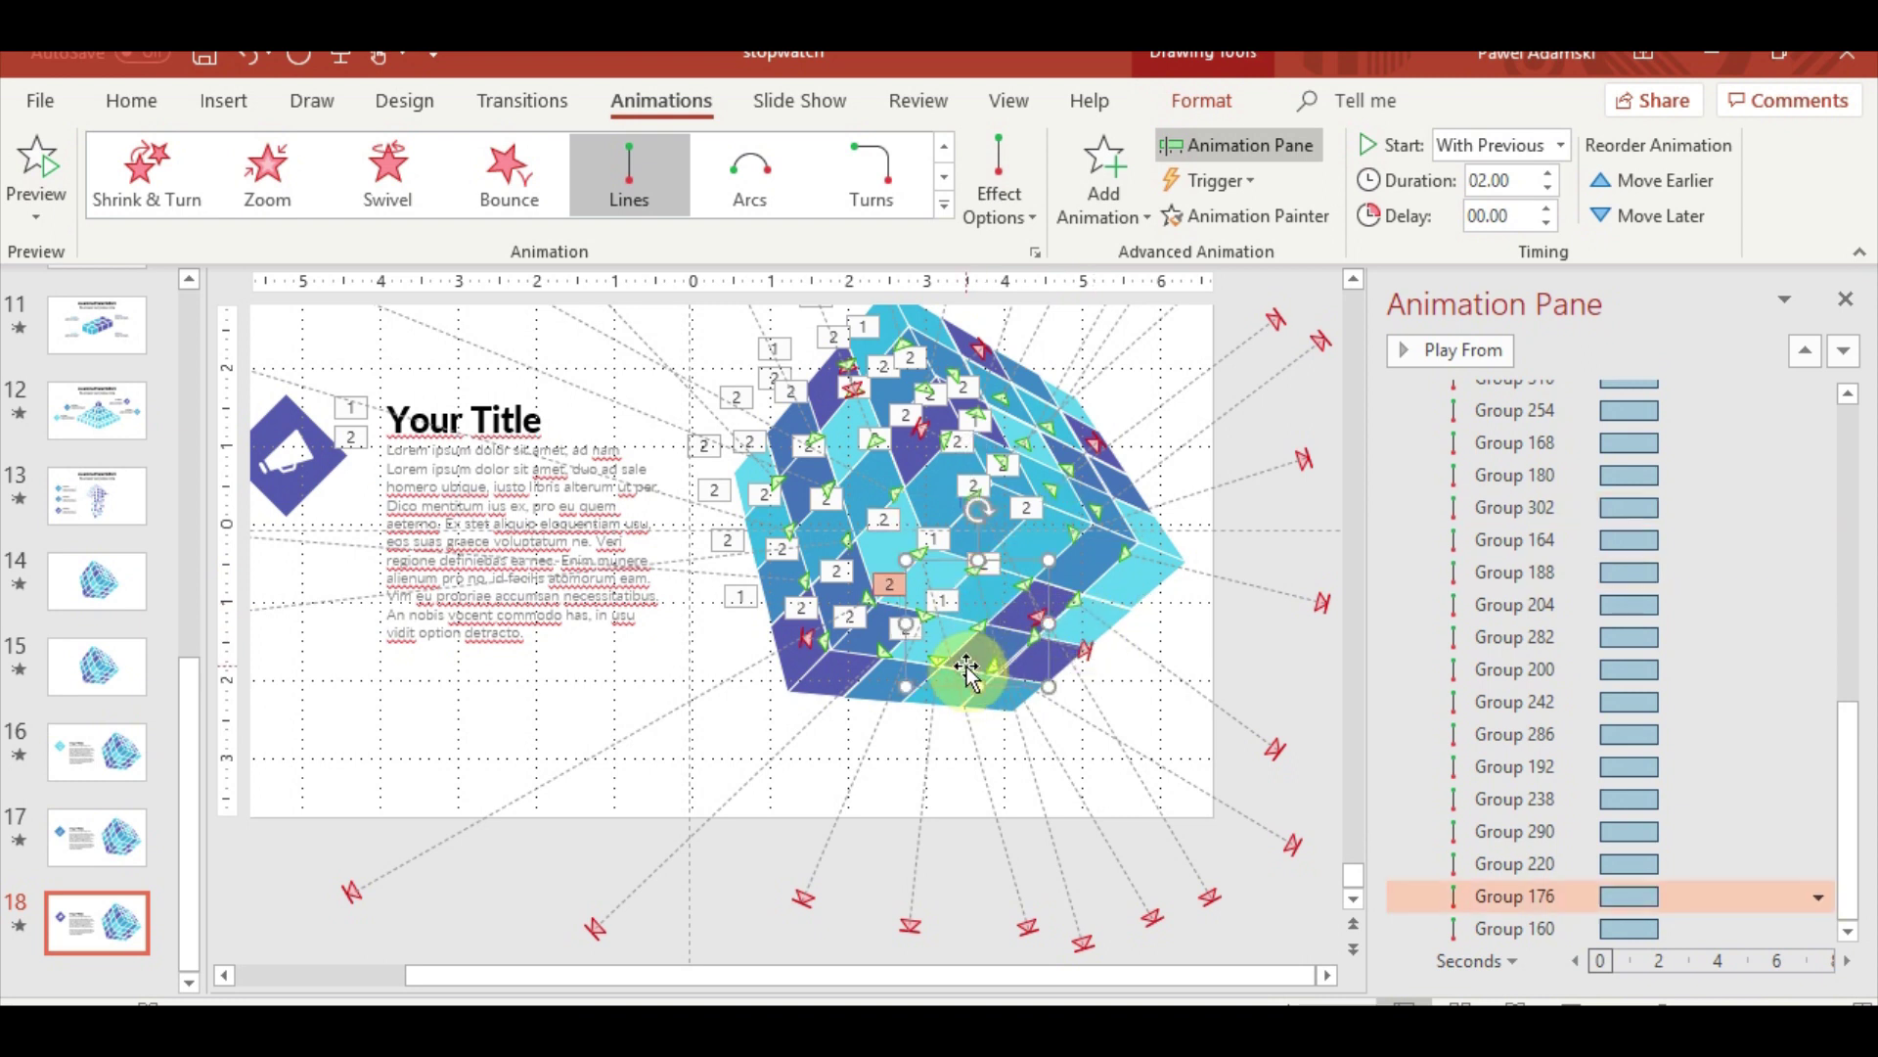
left_click(927, 641)
left_click(1090, 577)
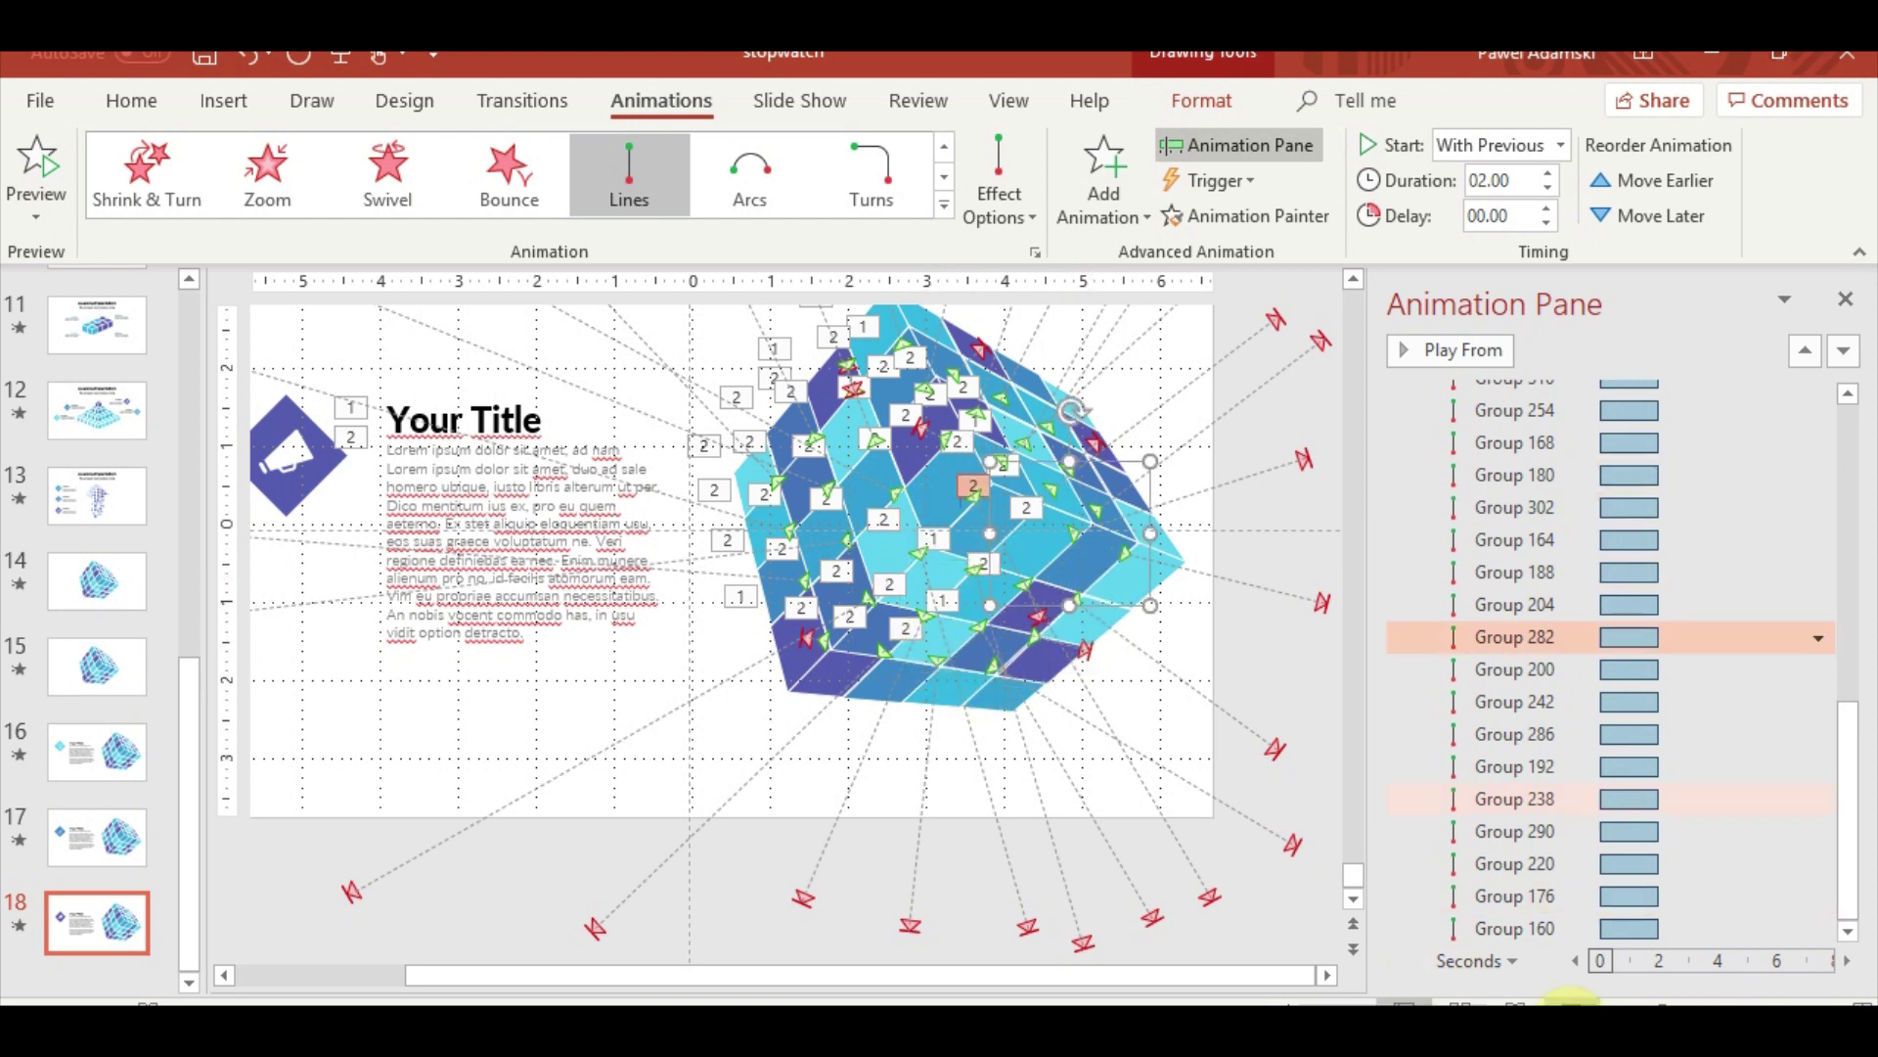
Preview the cube assembly as a slide show and return to editing
left_click(1568, 1002)
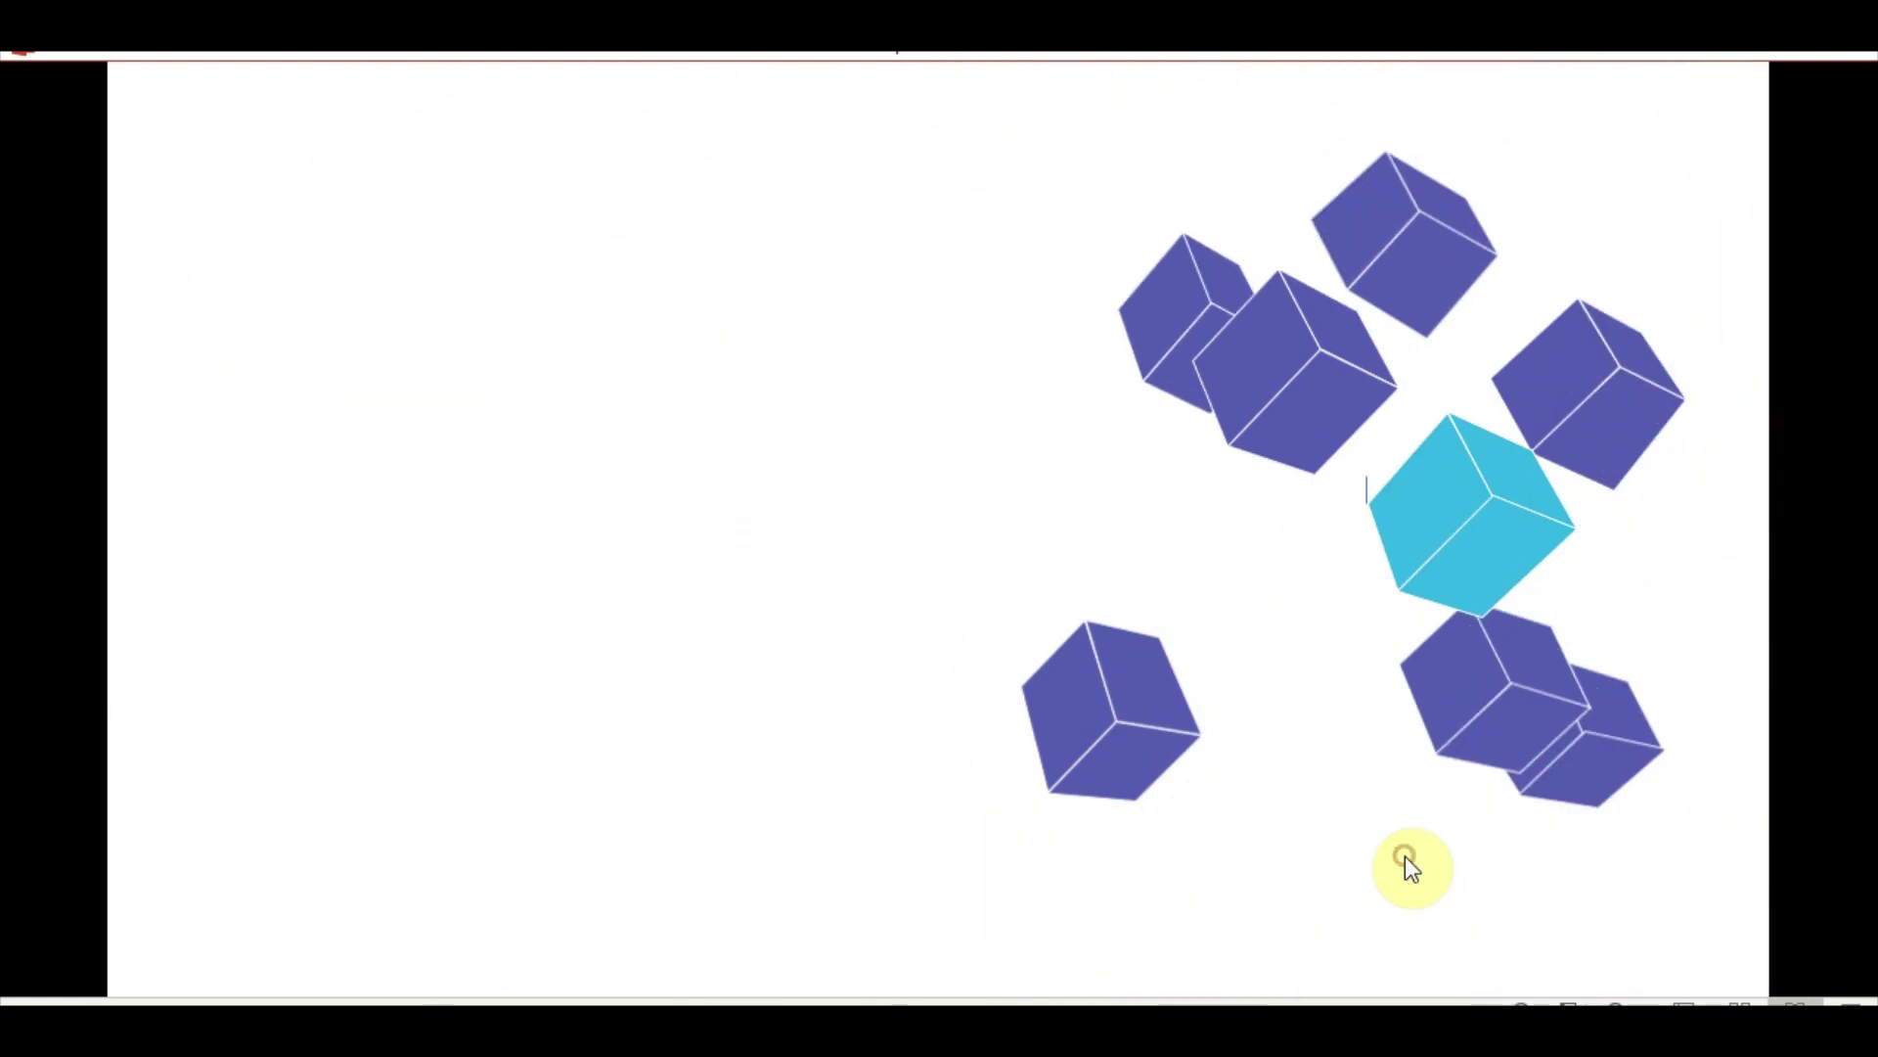
left_click(1405, 849)
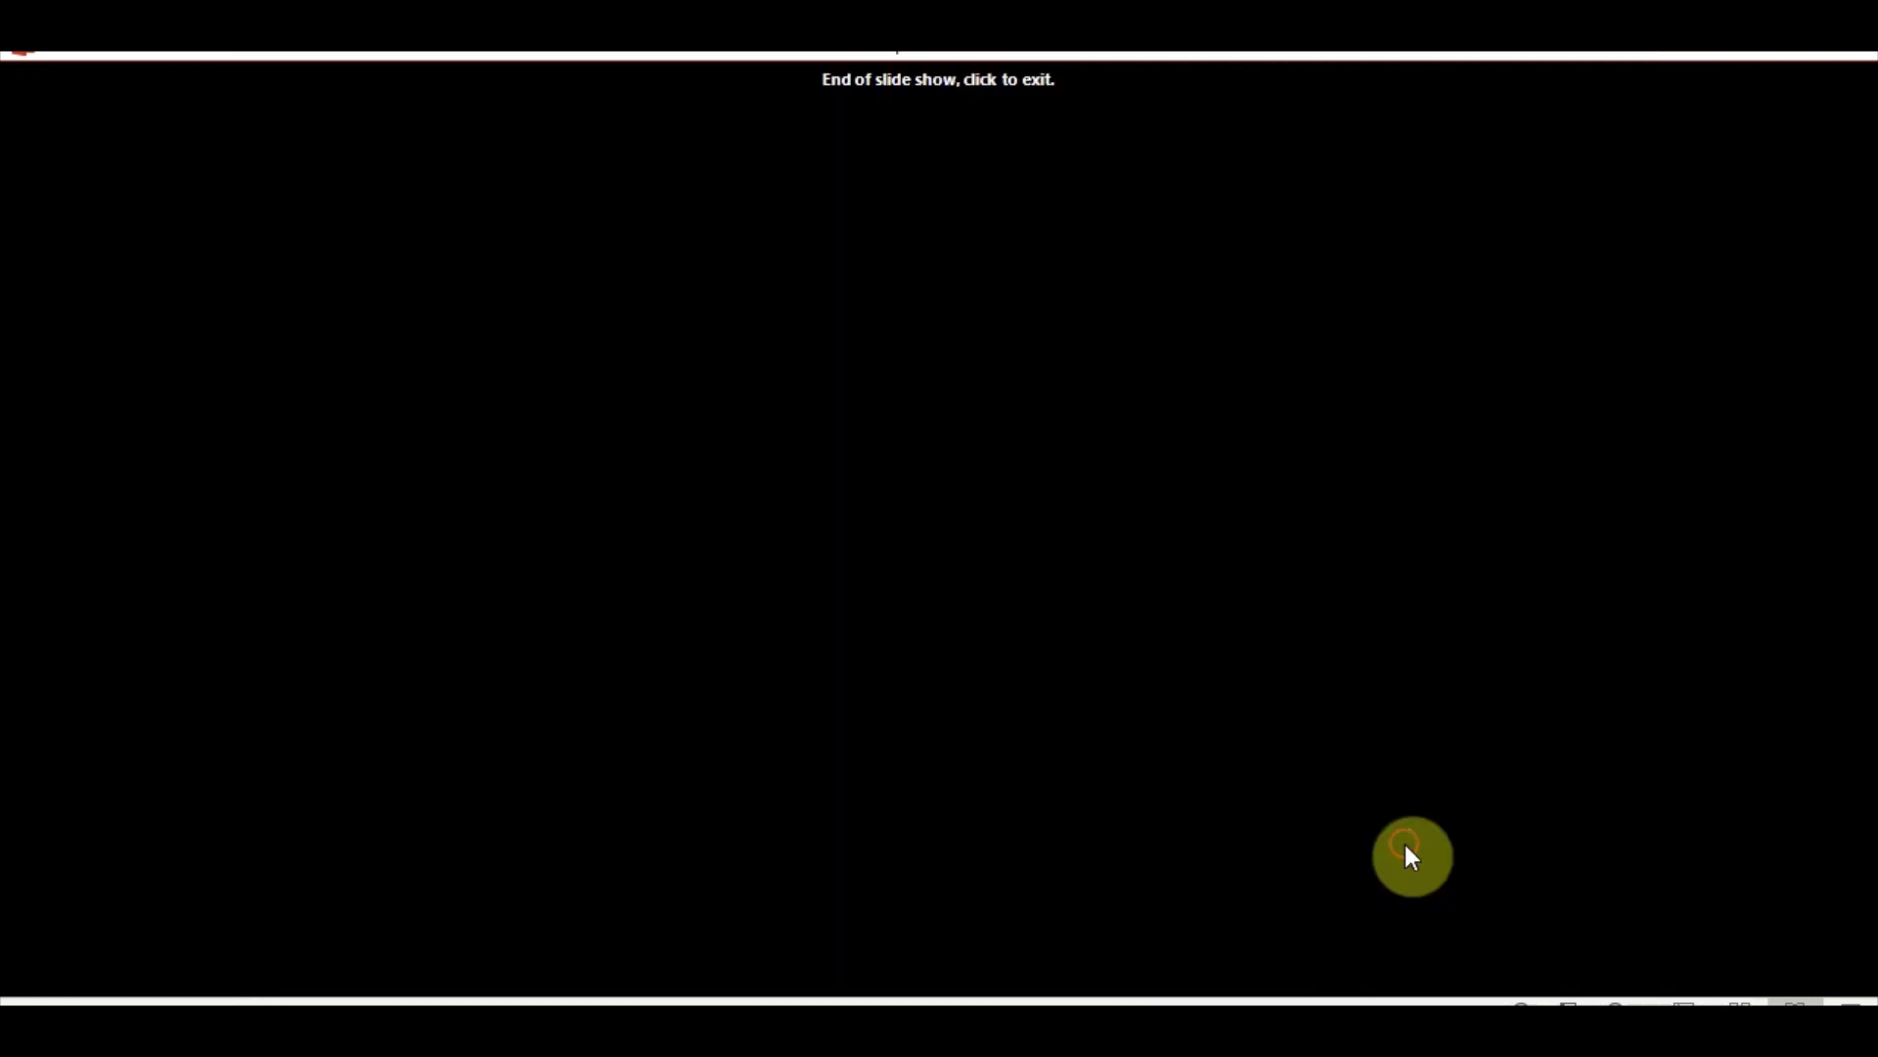
left_click(1405, 855)
left_click(1099, 622)
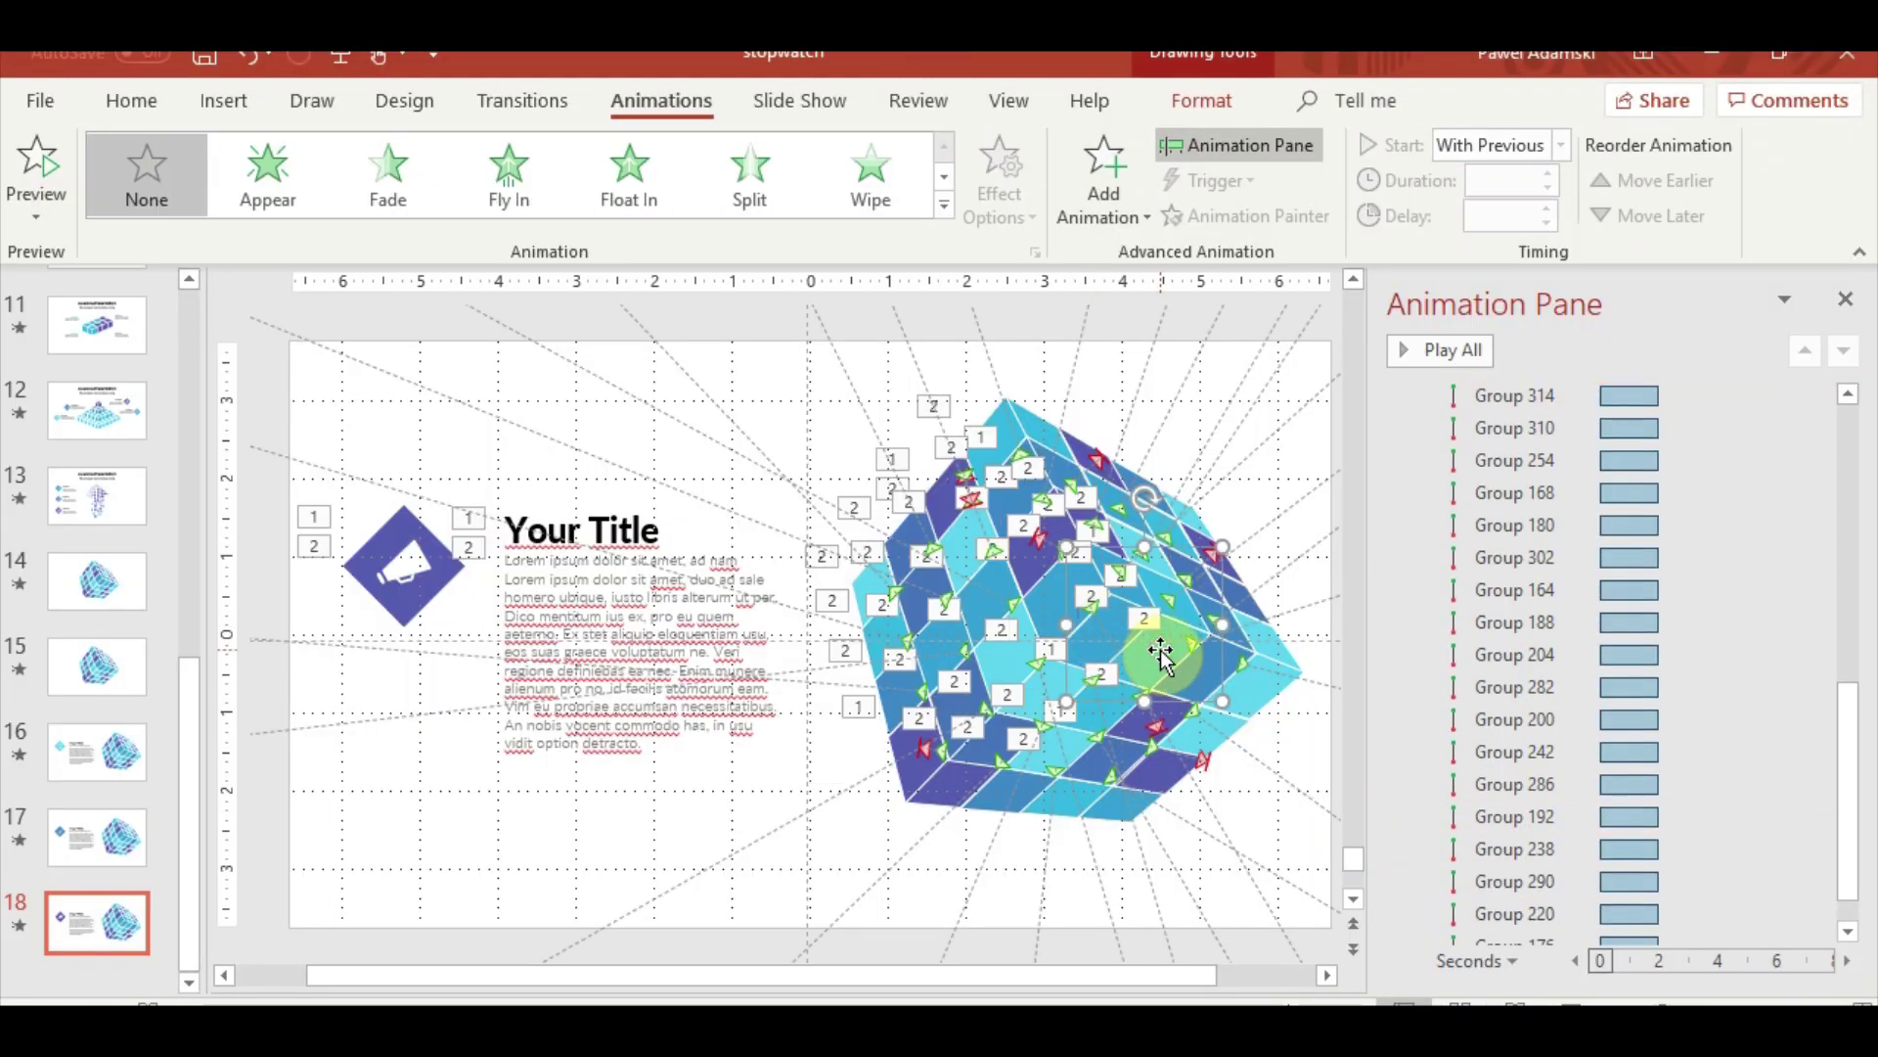
Paint Group 314's animation onto Group 306 and move its start point right of the slide
left_click(1161, 654)
left_click(1165, 665)
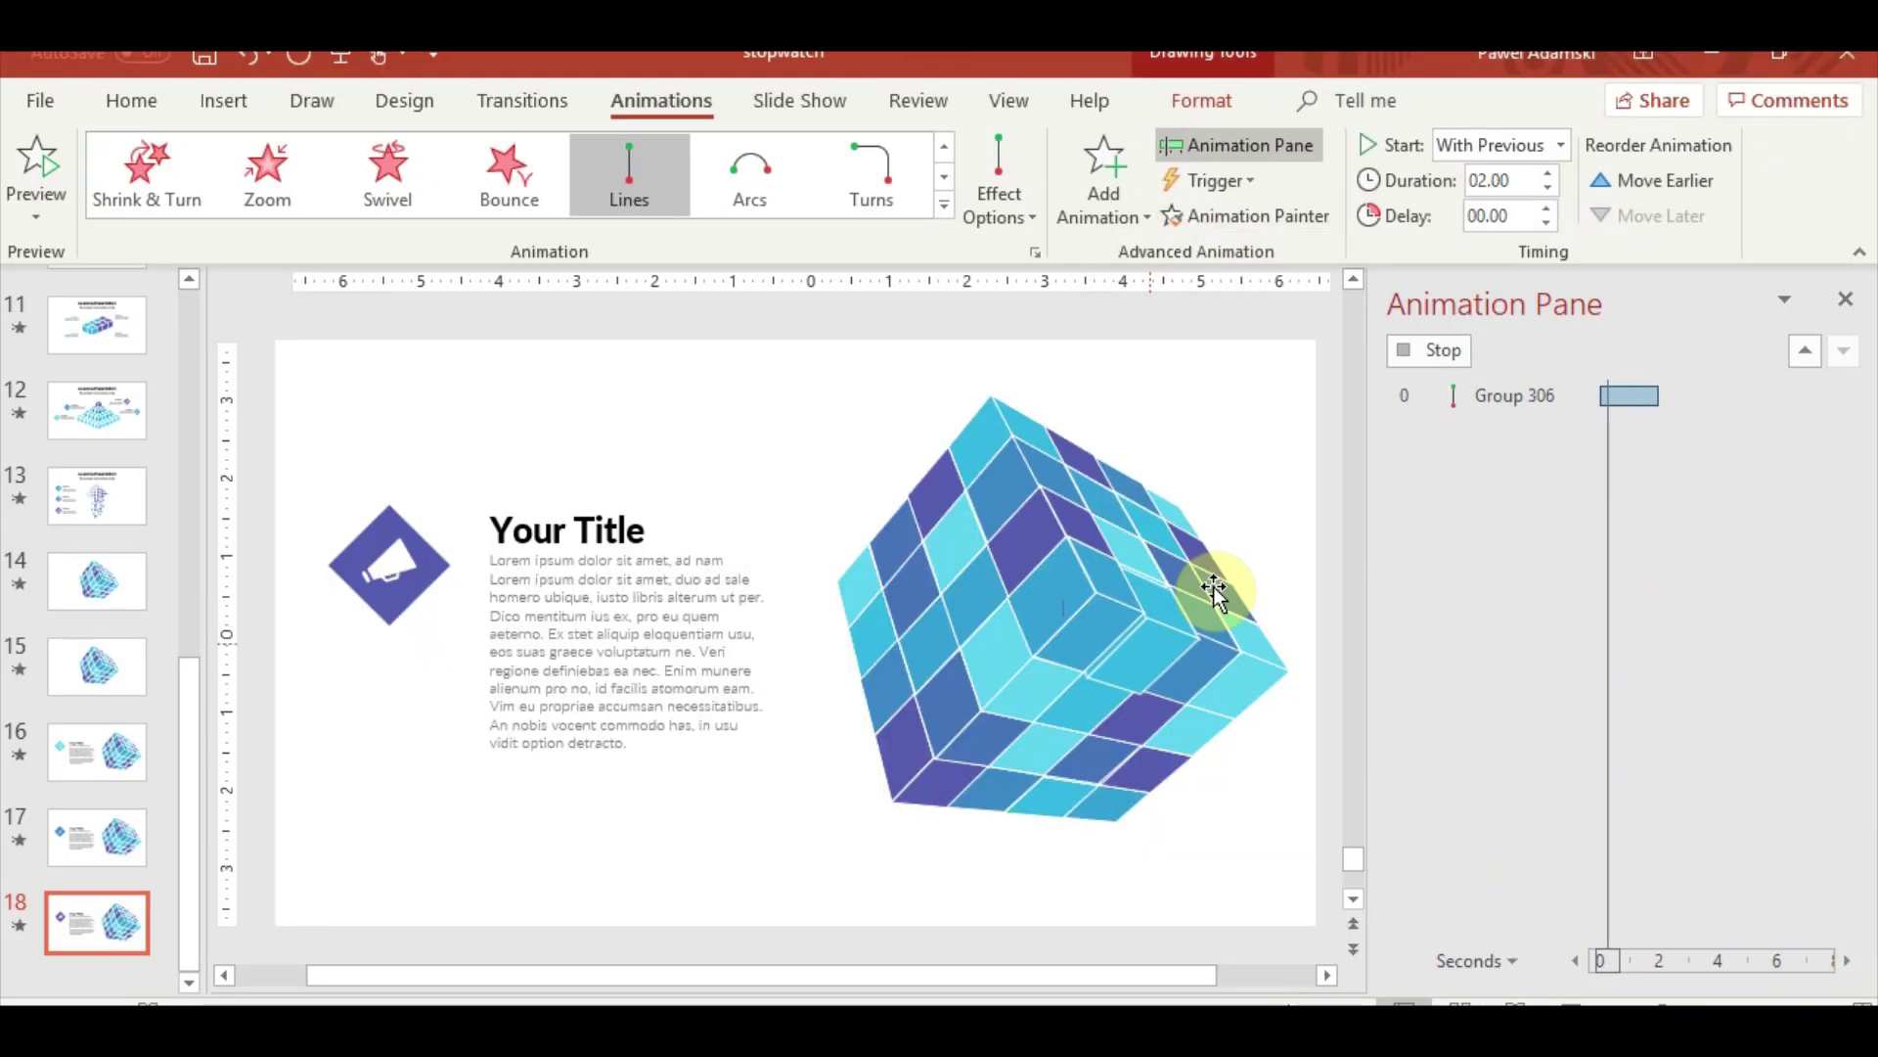
scroll(1223, 803, "down", 1)
scroll(1076, 865, "down", 3)
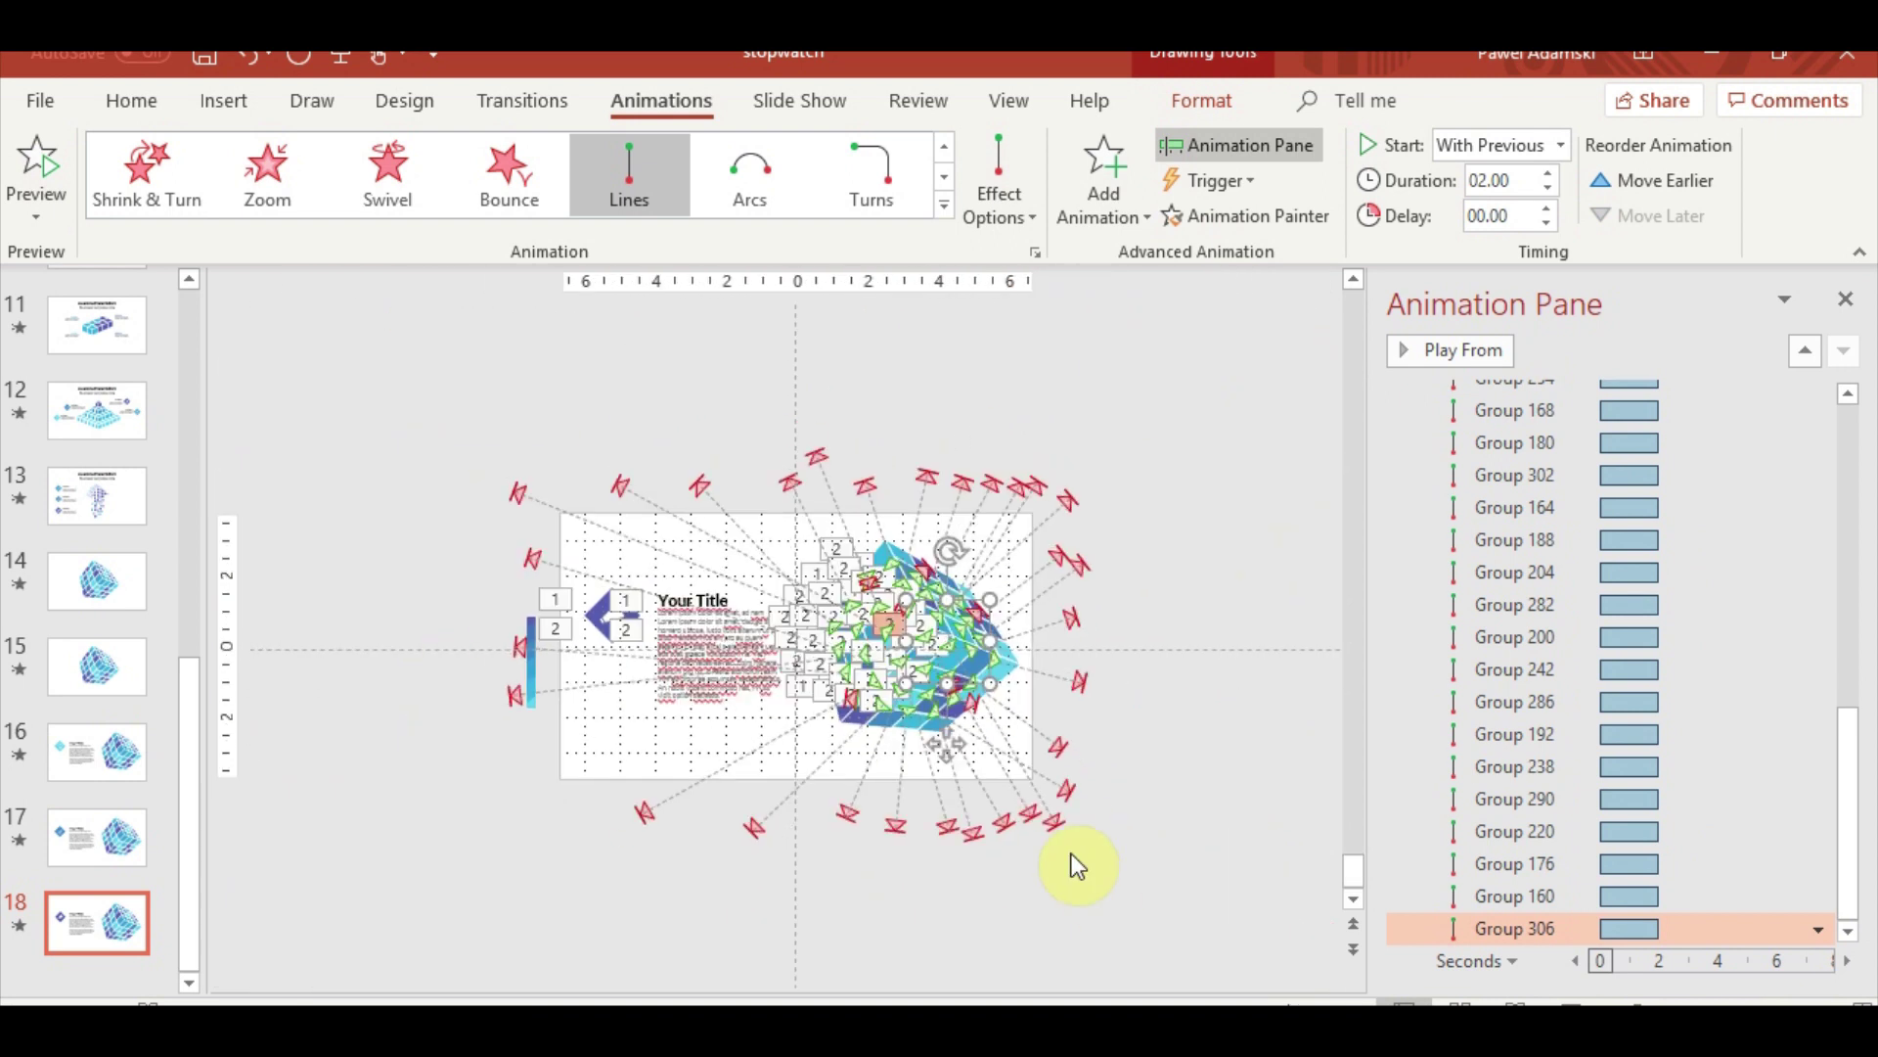
left_click_drag(1057, 827, 1102, 654)
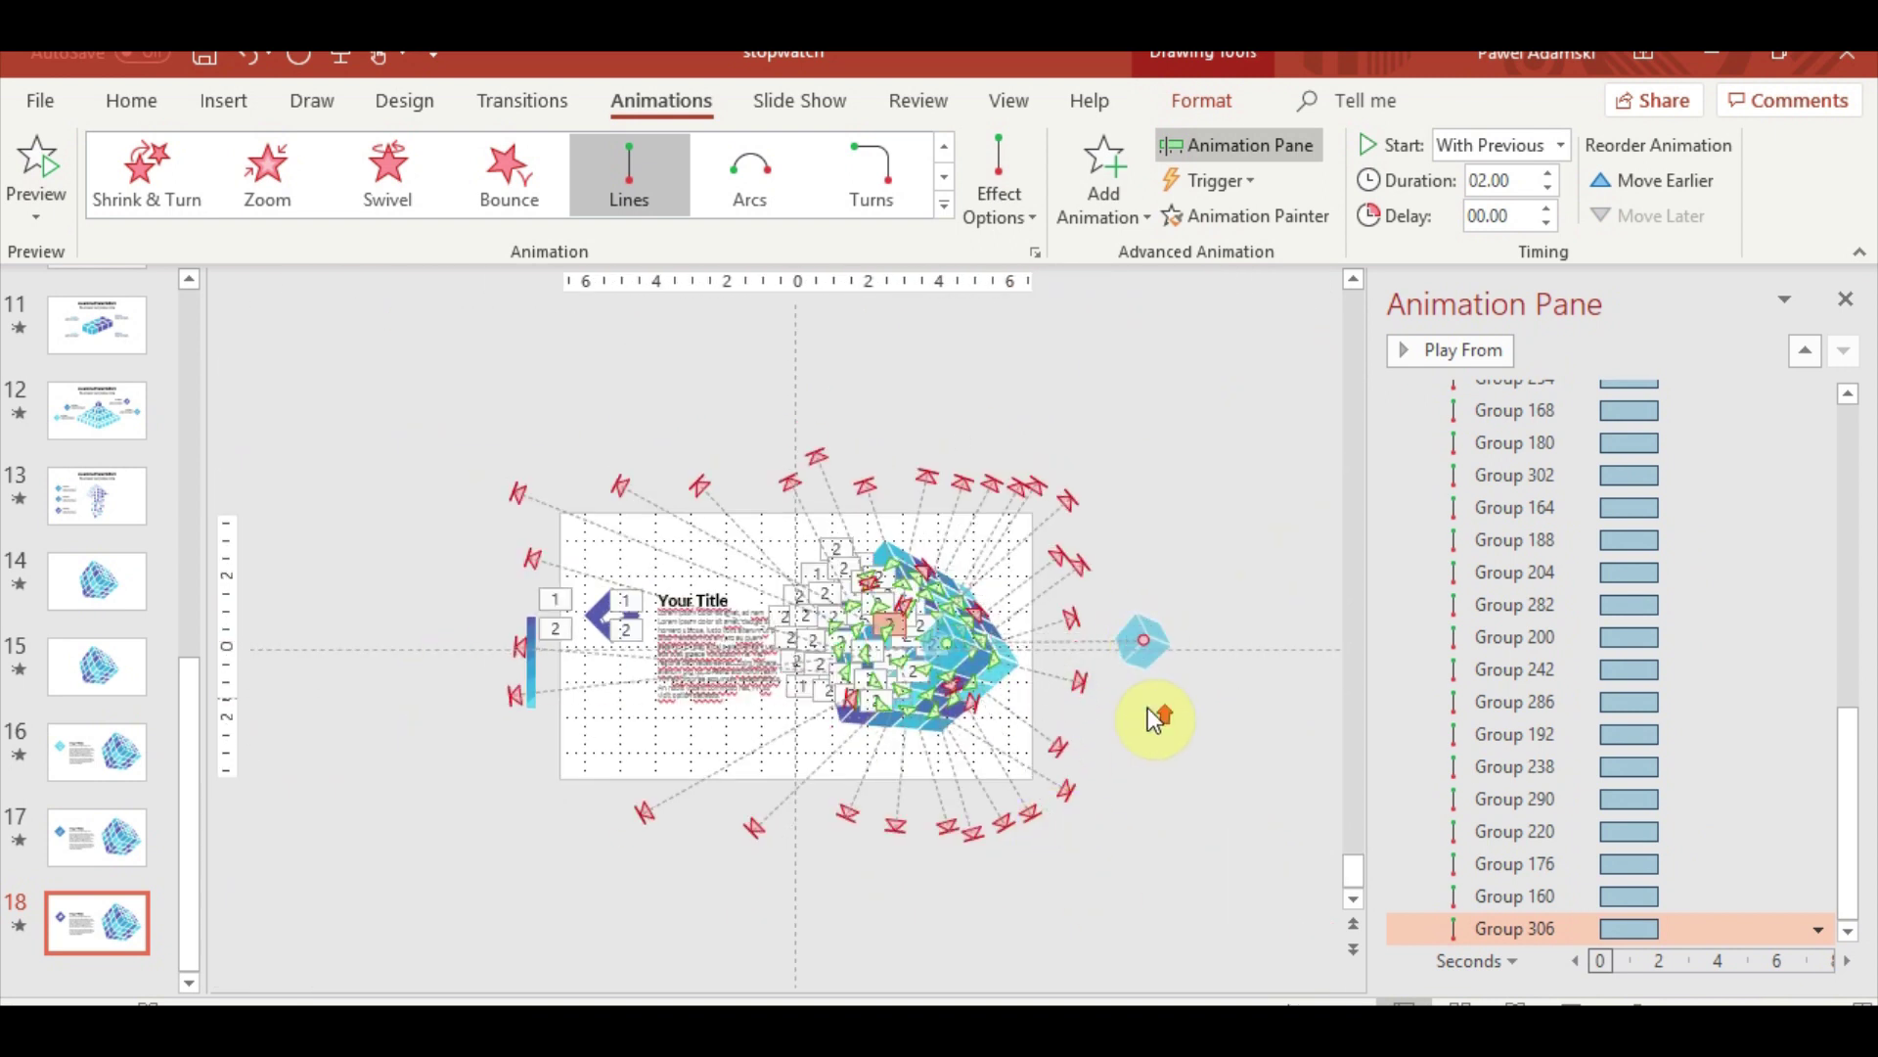
scroll(1174, 642, "up", 3)
left_click(1251, 780)
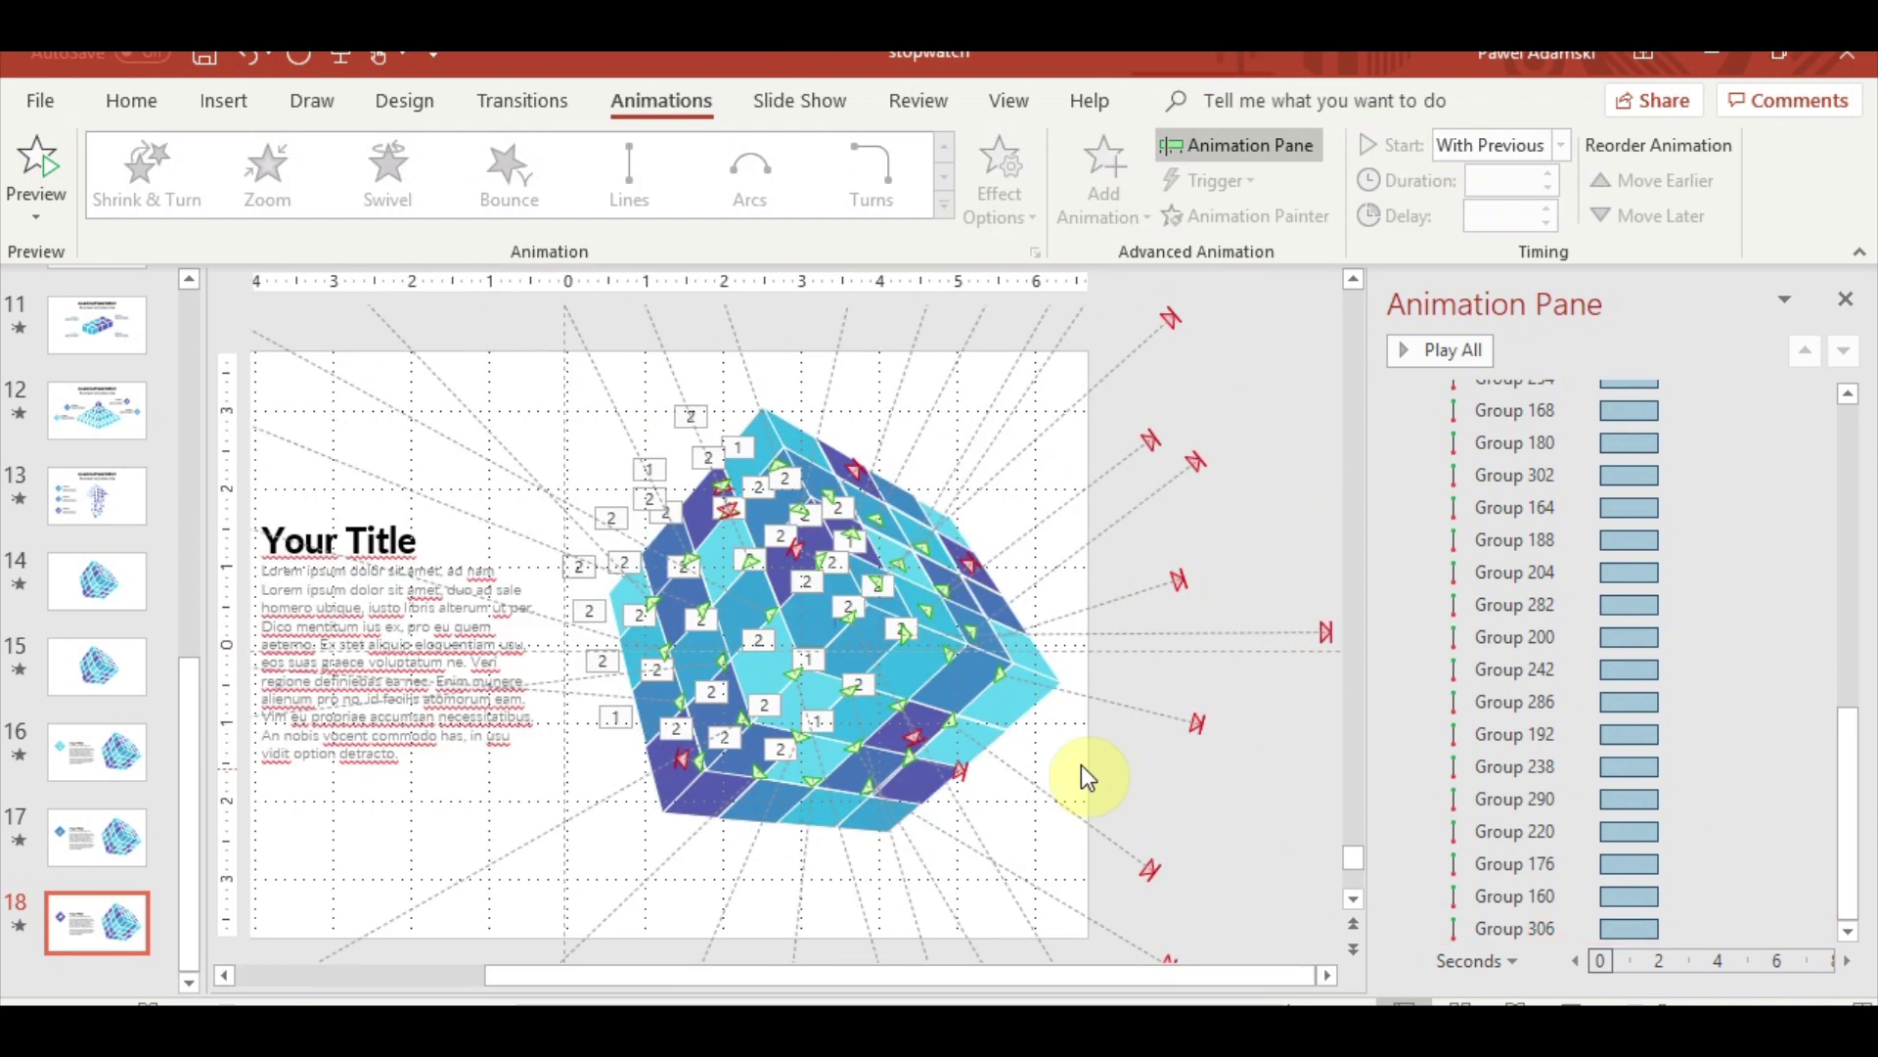
Give Group 250 a Lines motion path starting With Previous from below the slide's lower left
left_click(690, 802)
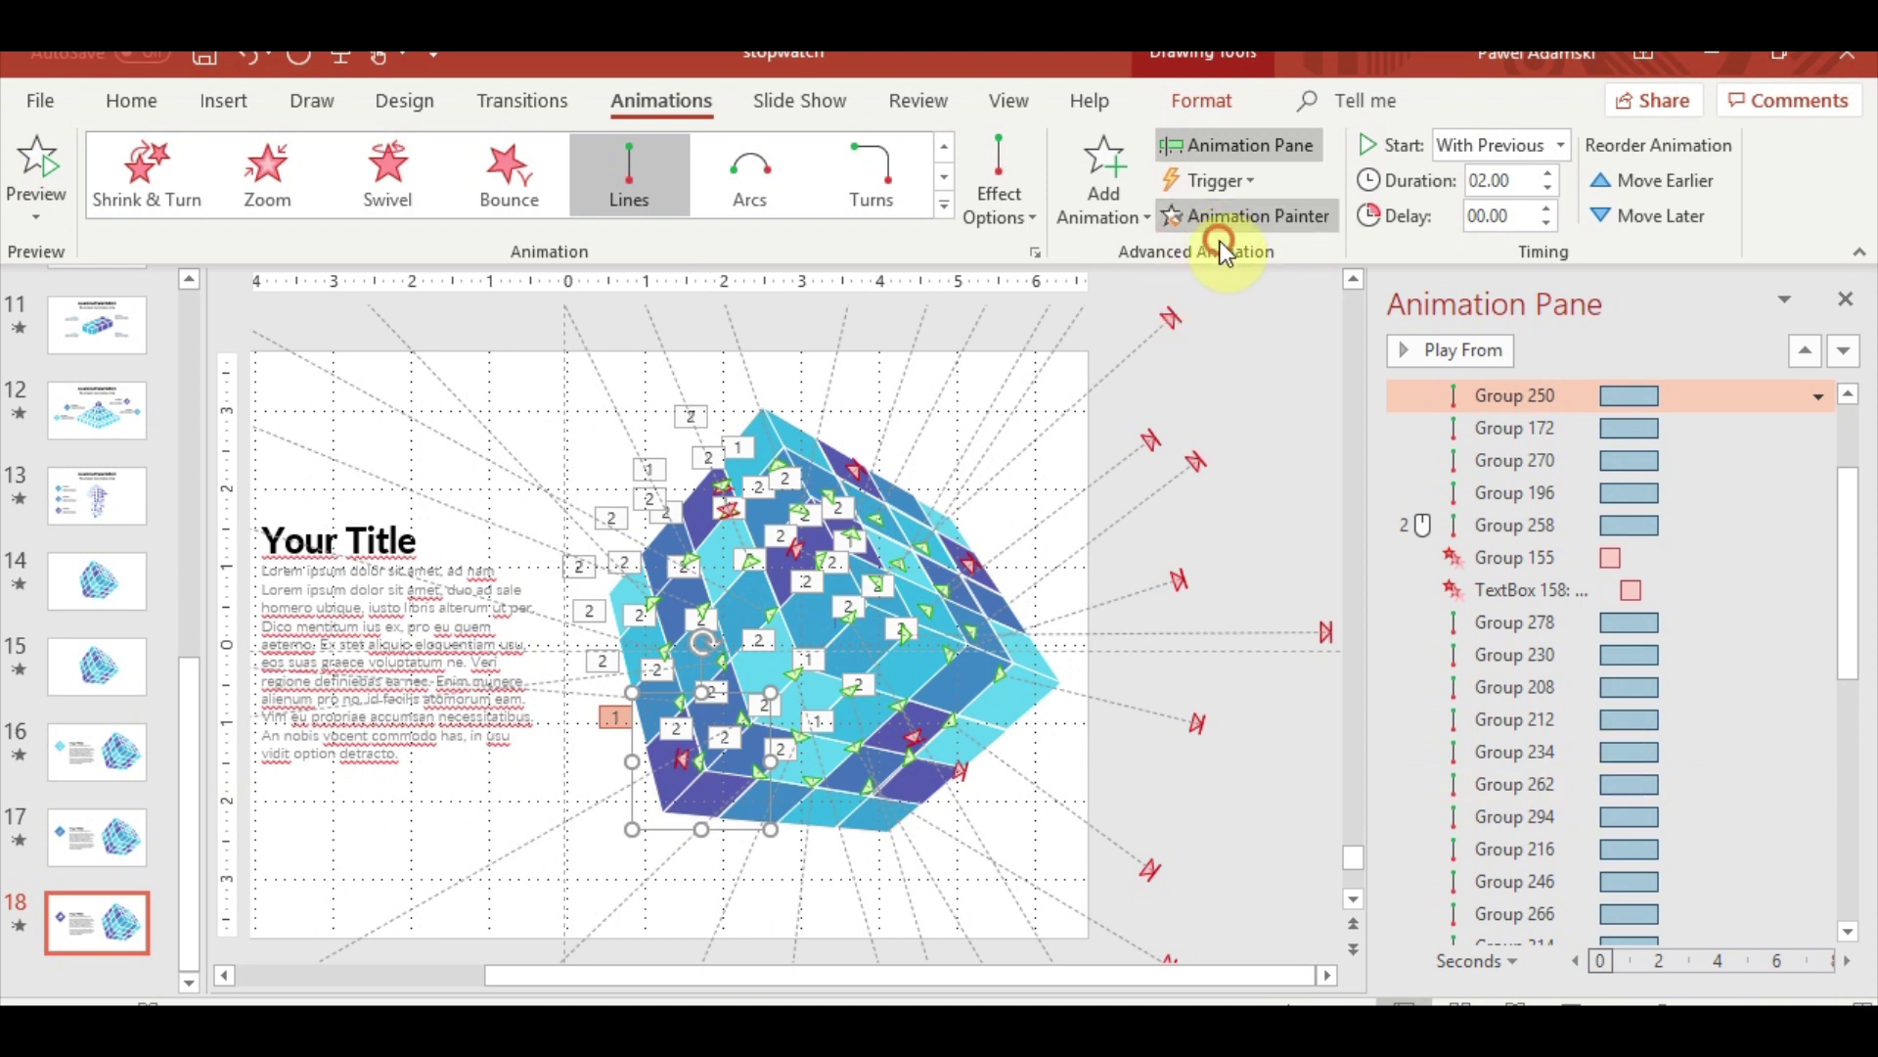
left_click(1105, 197)
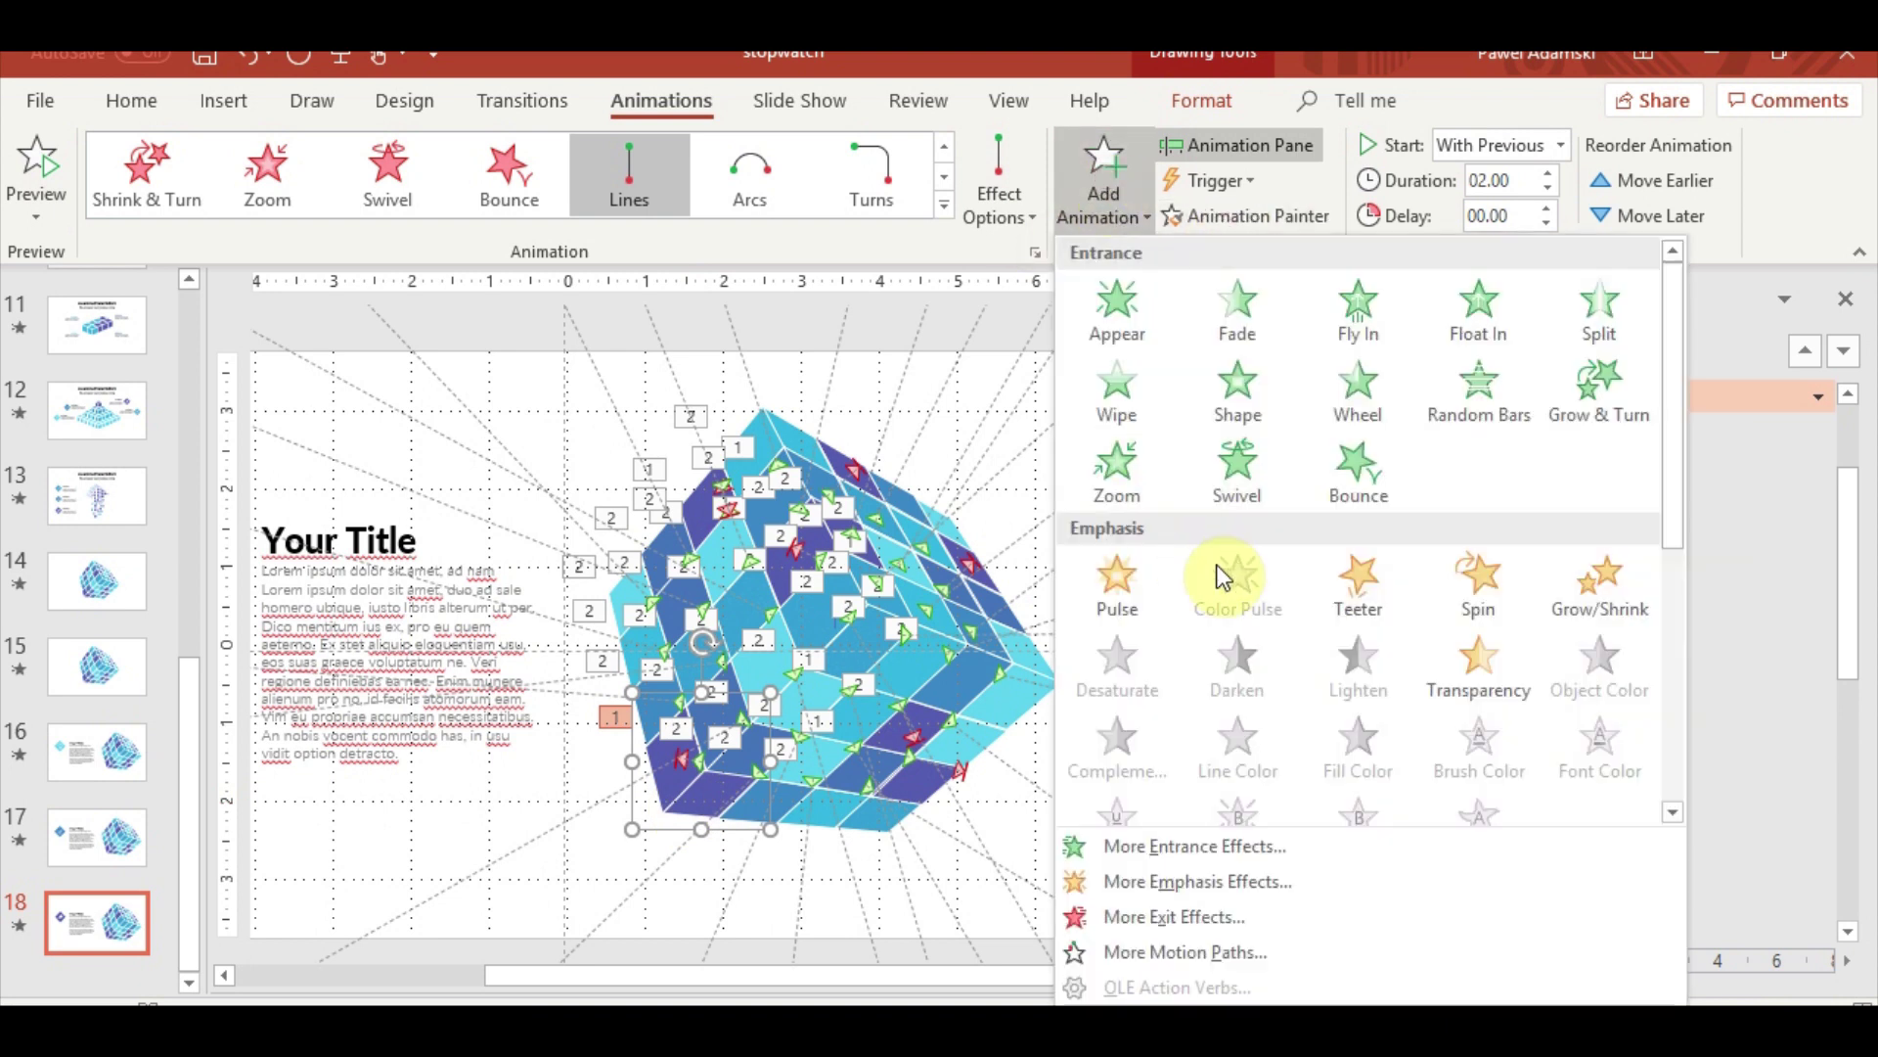
scroll(1194, 736, "down", 5)
left_click(1101, 714)
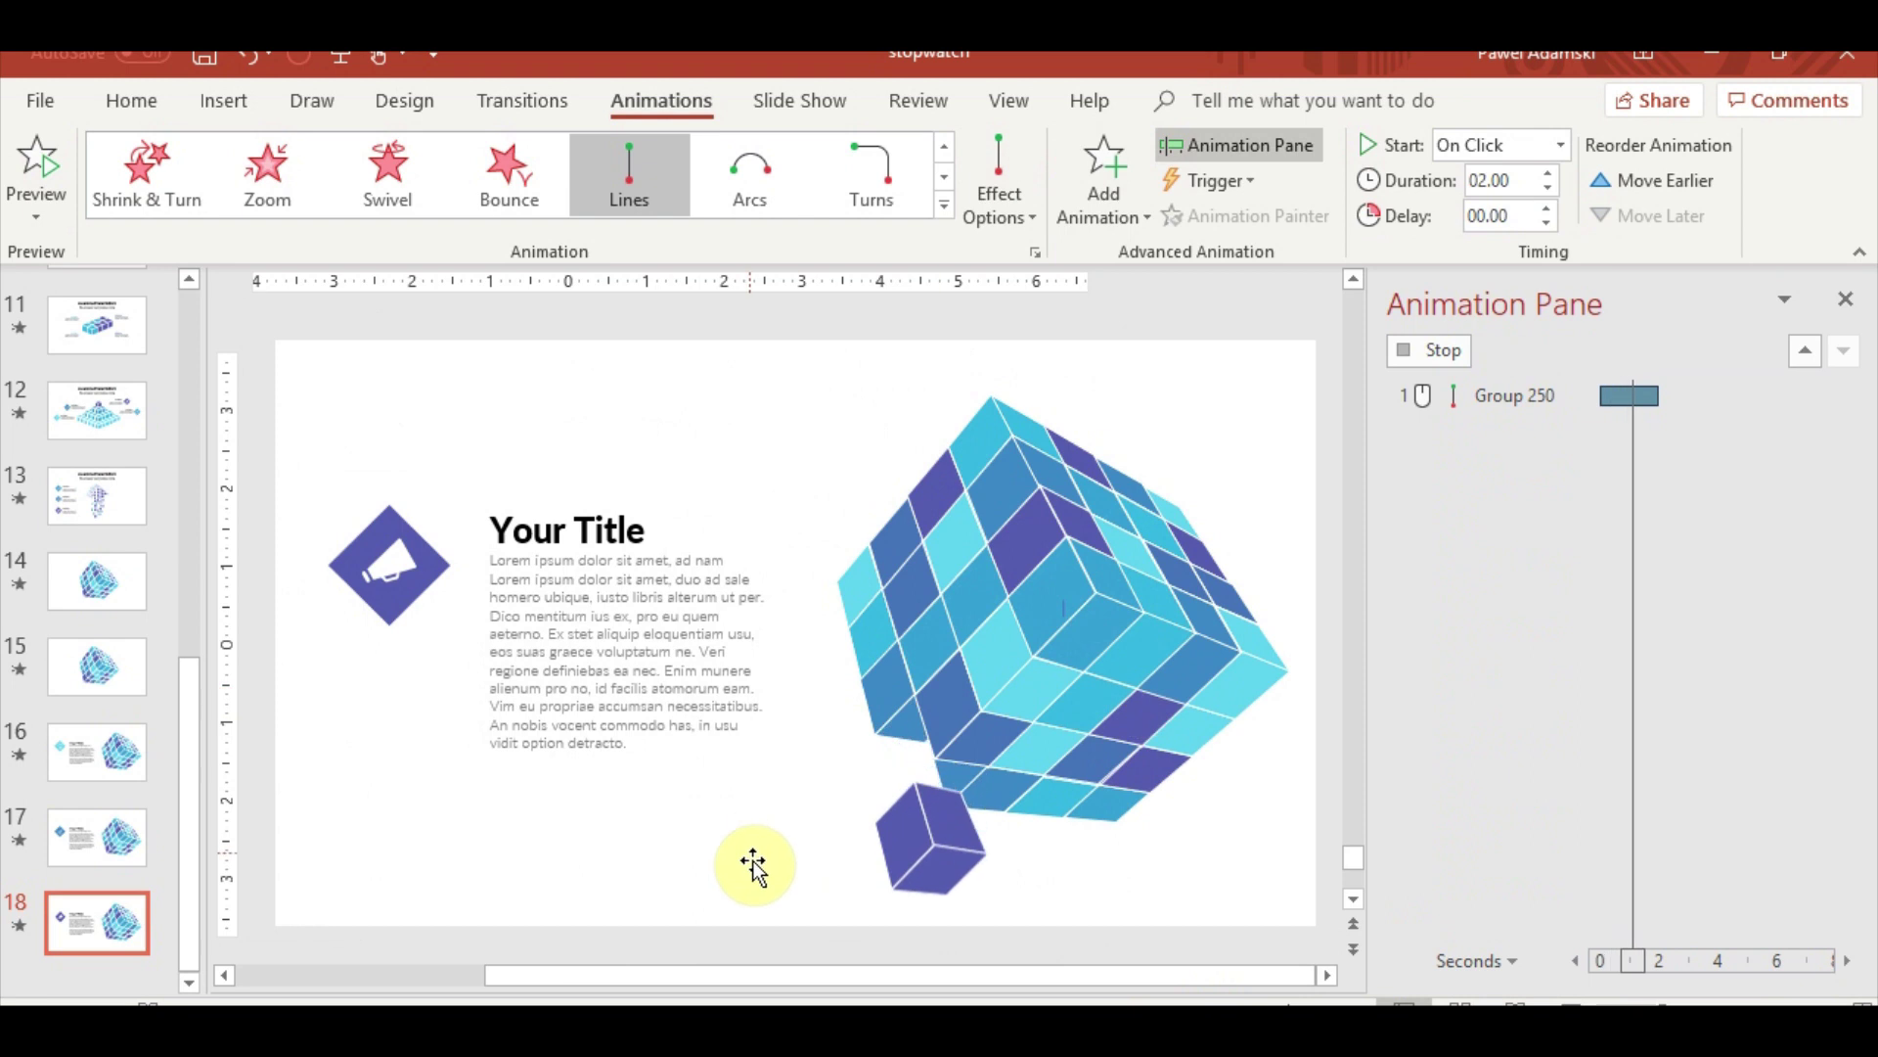
left_click(1817, 928)
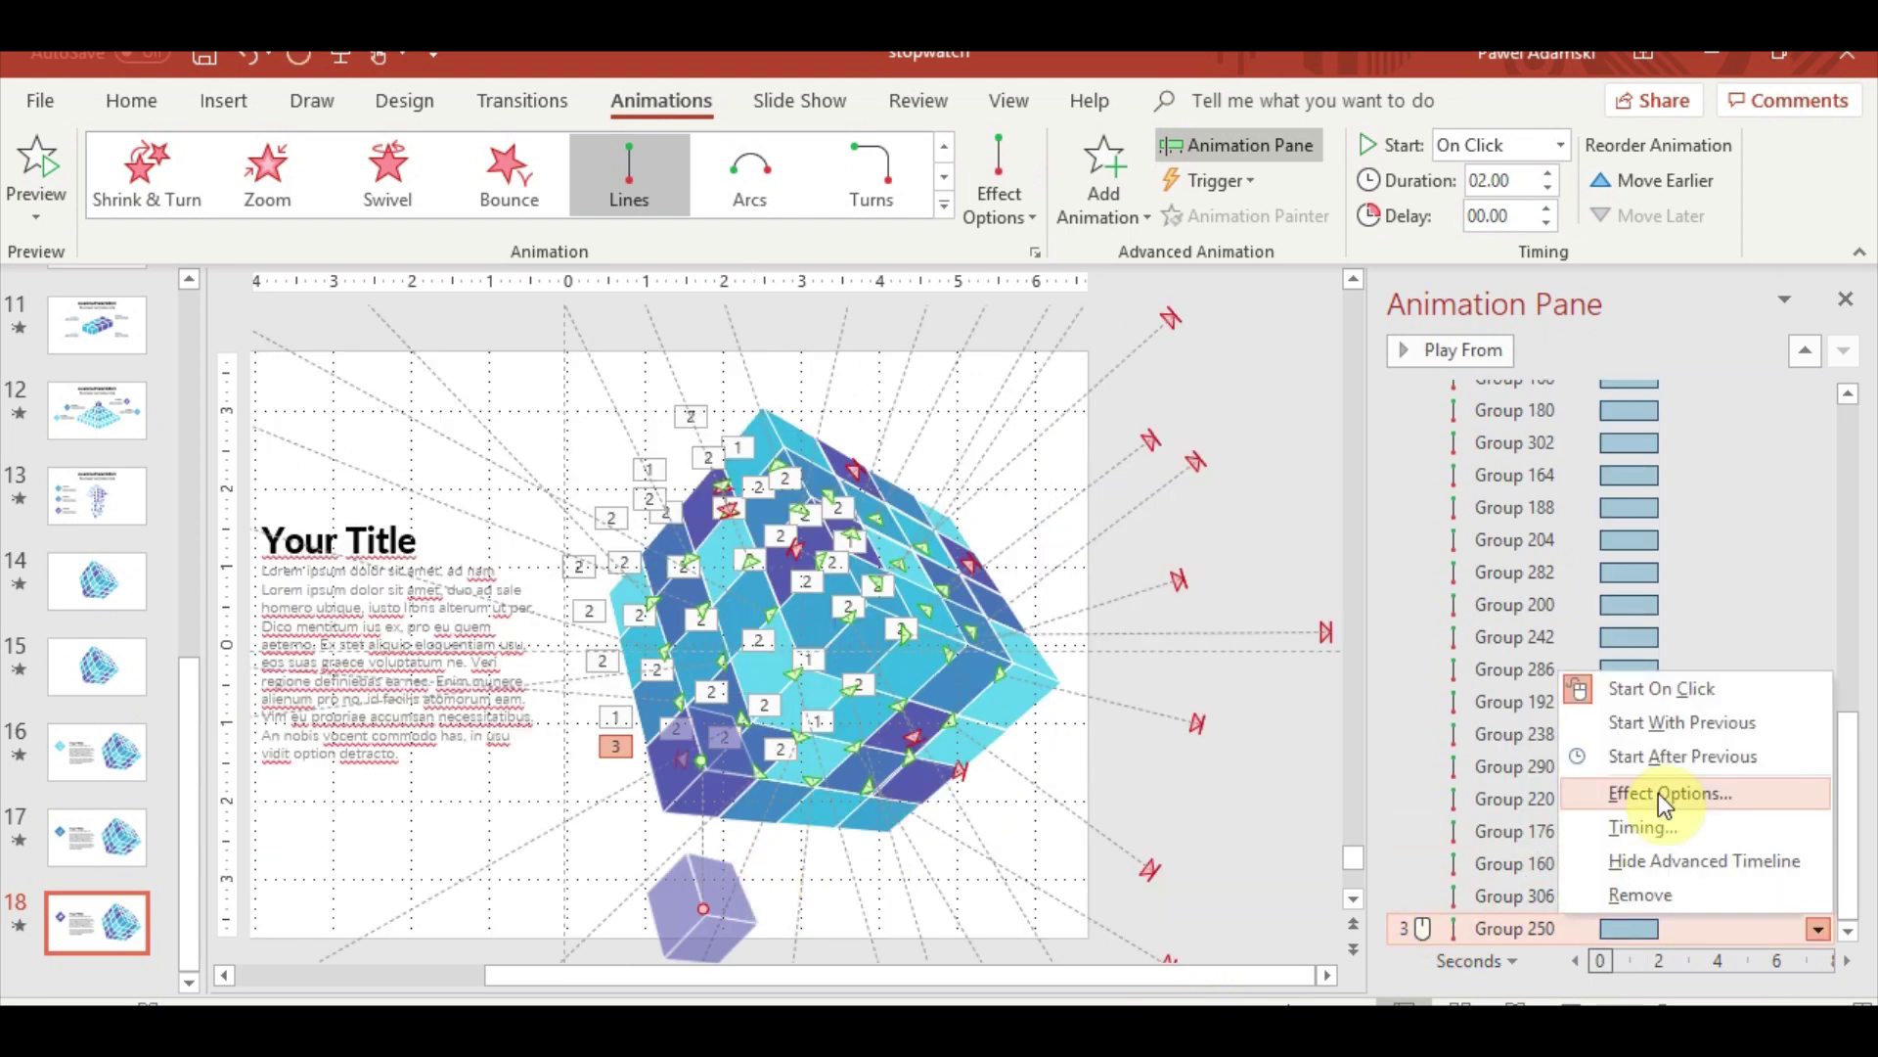
left_click(1714, 724)
left_click(700, 910)
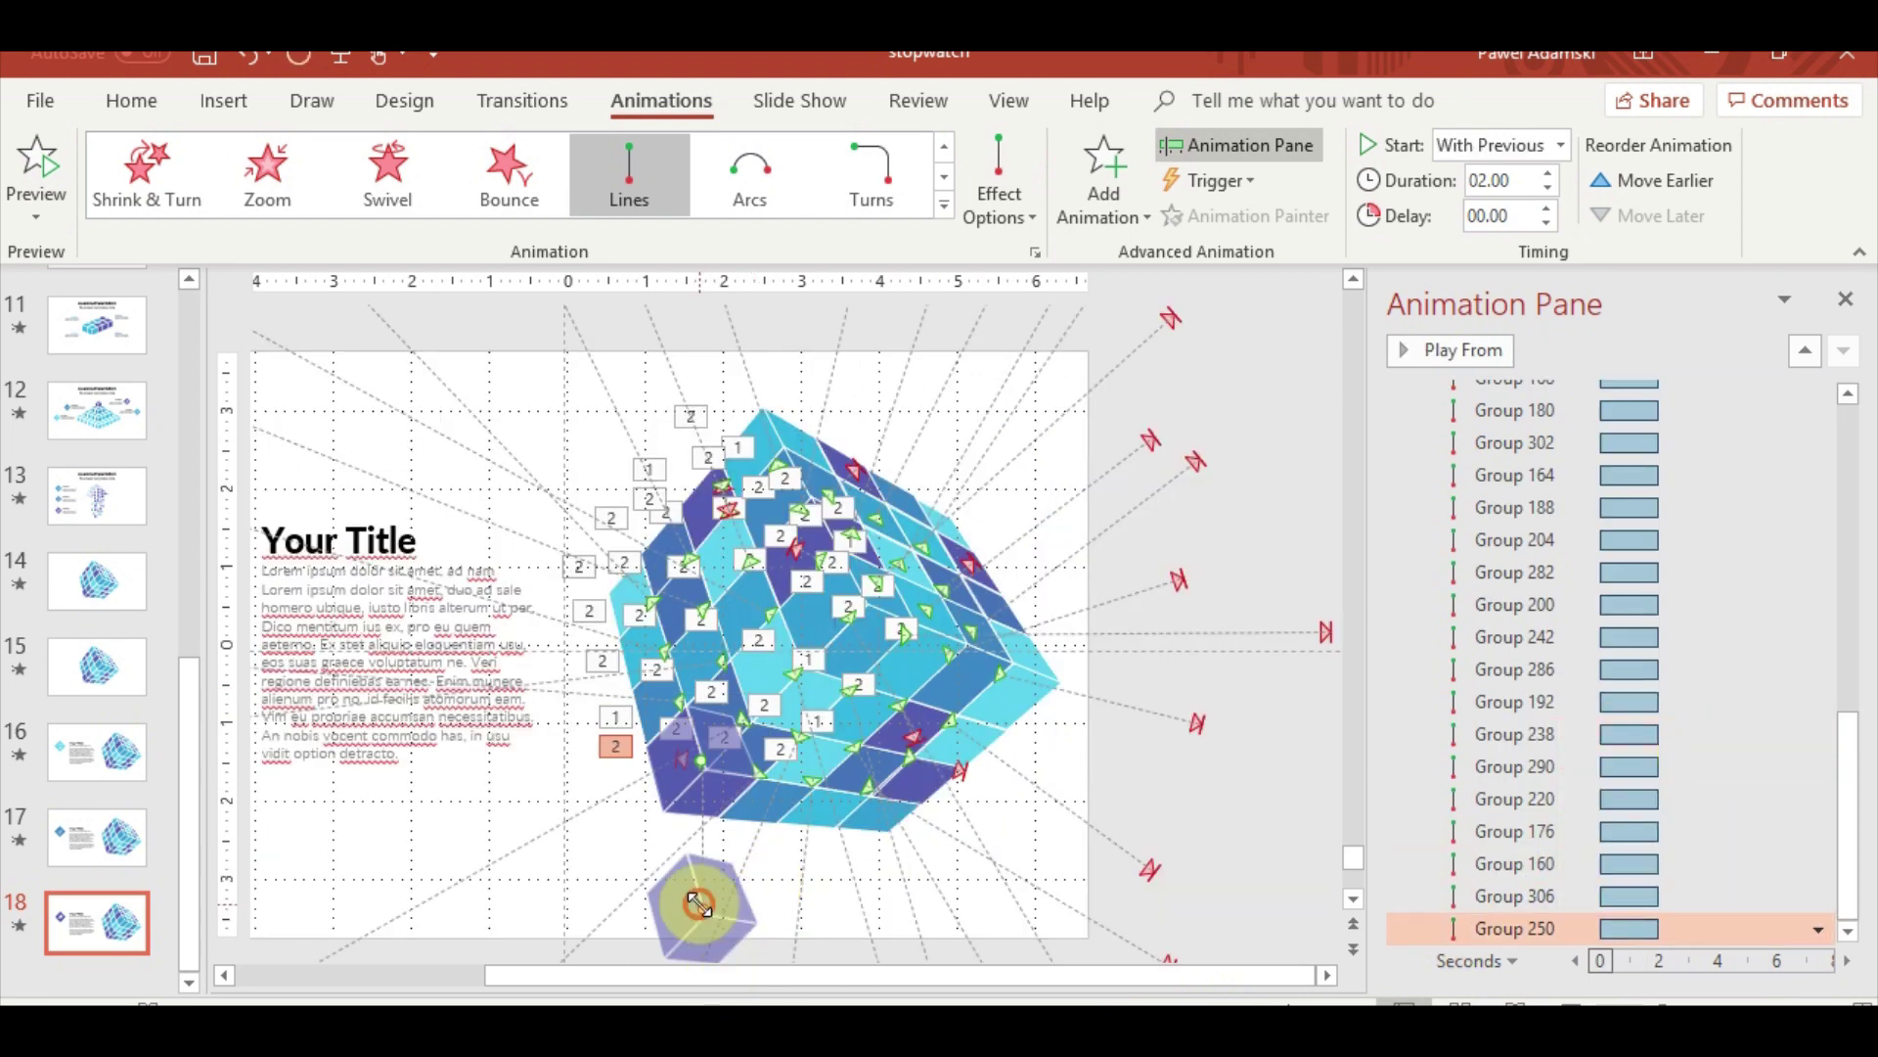
scroll(705, 881, "down", 2)
left_click_drag(704, 837, 445, 937)
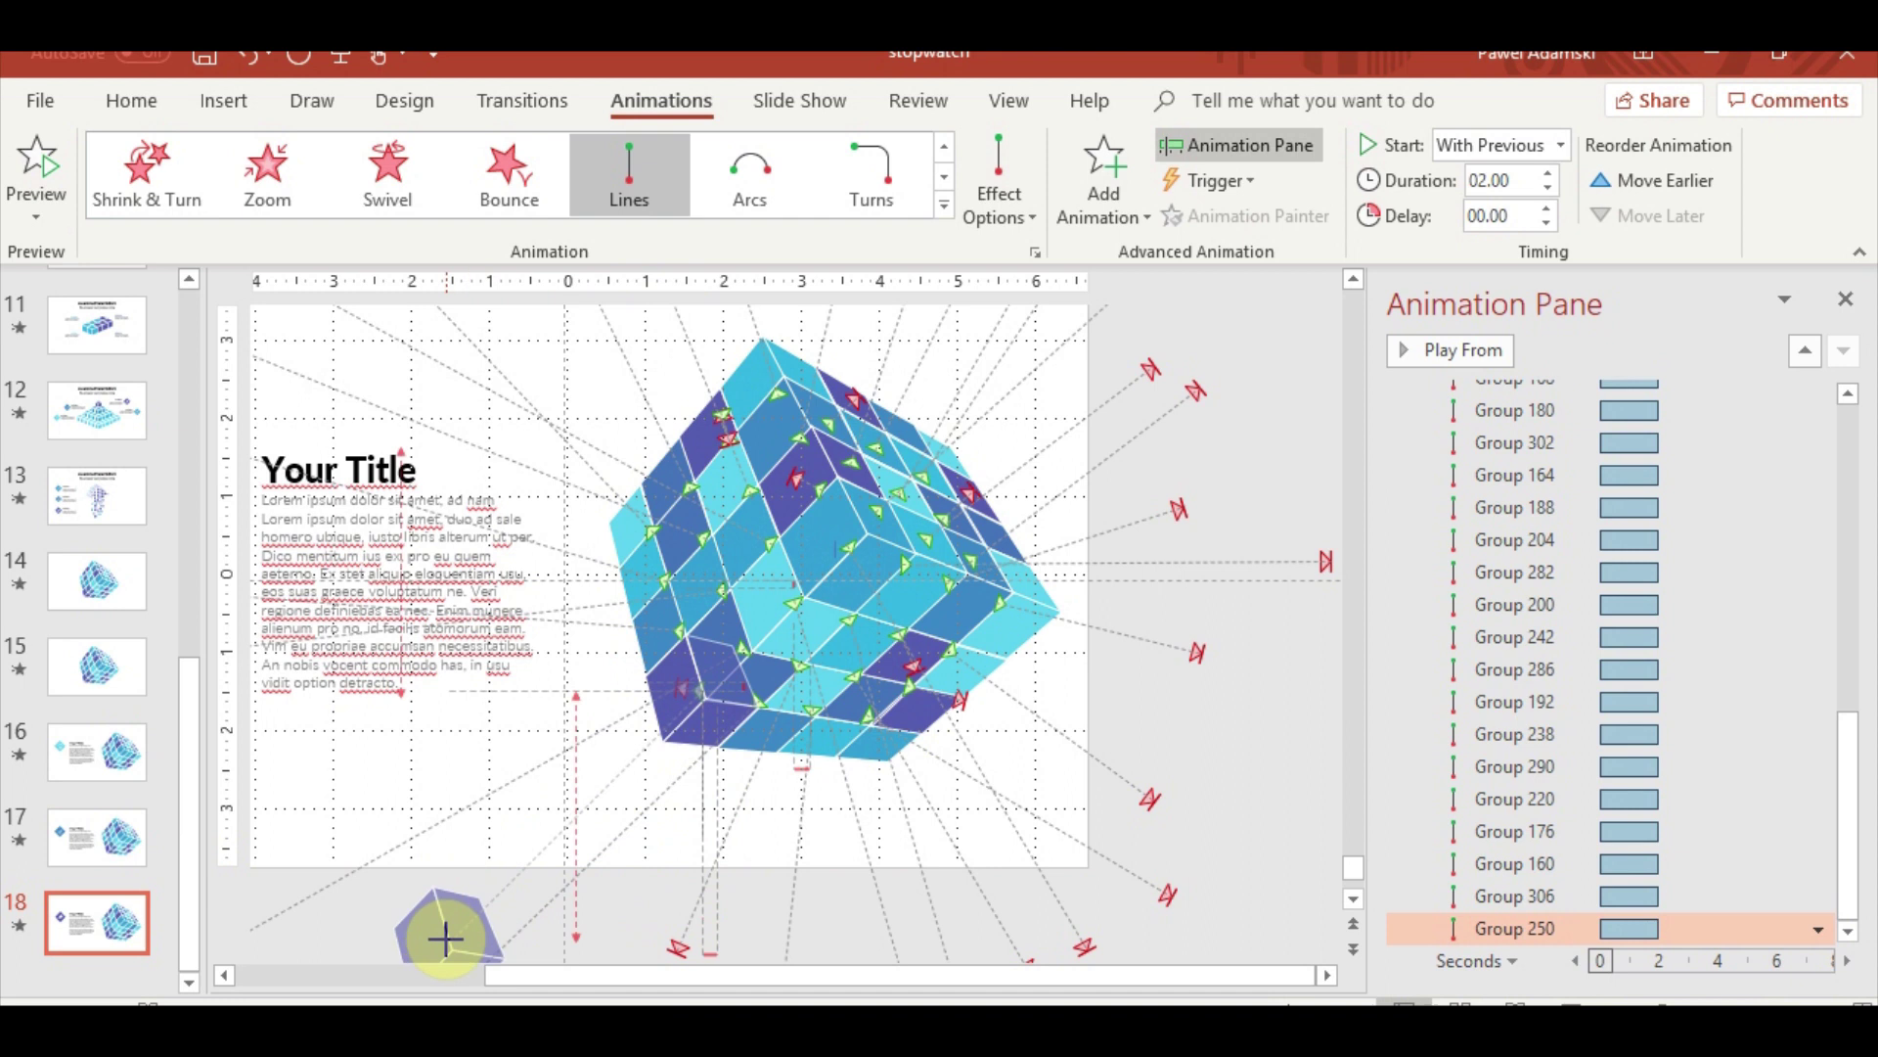
left_click(927, 722)
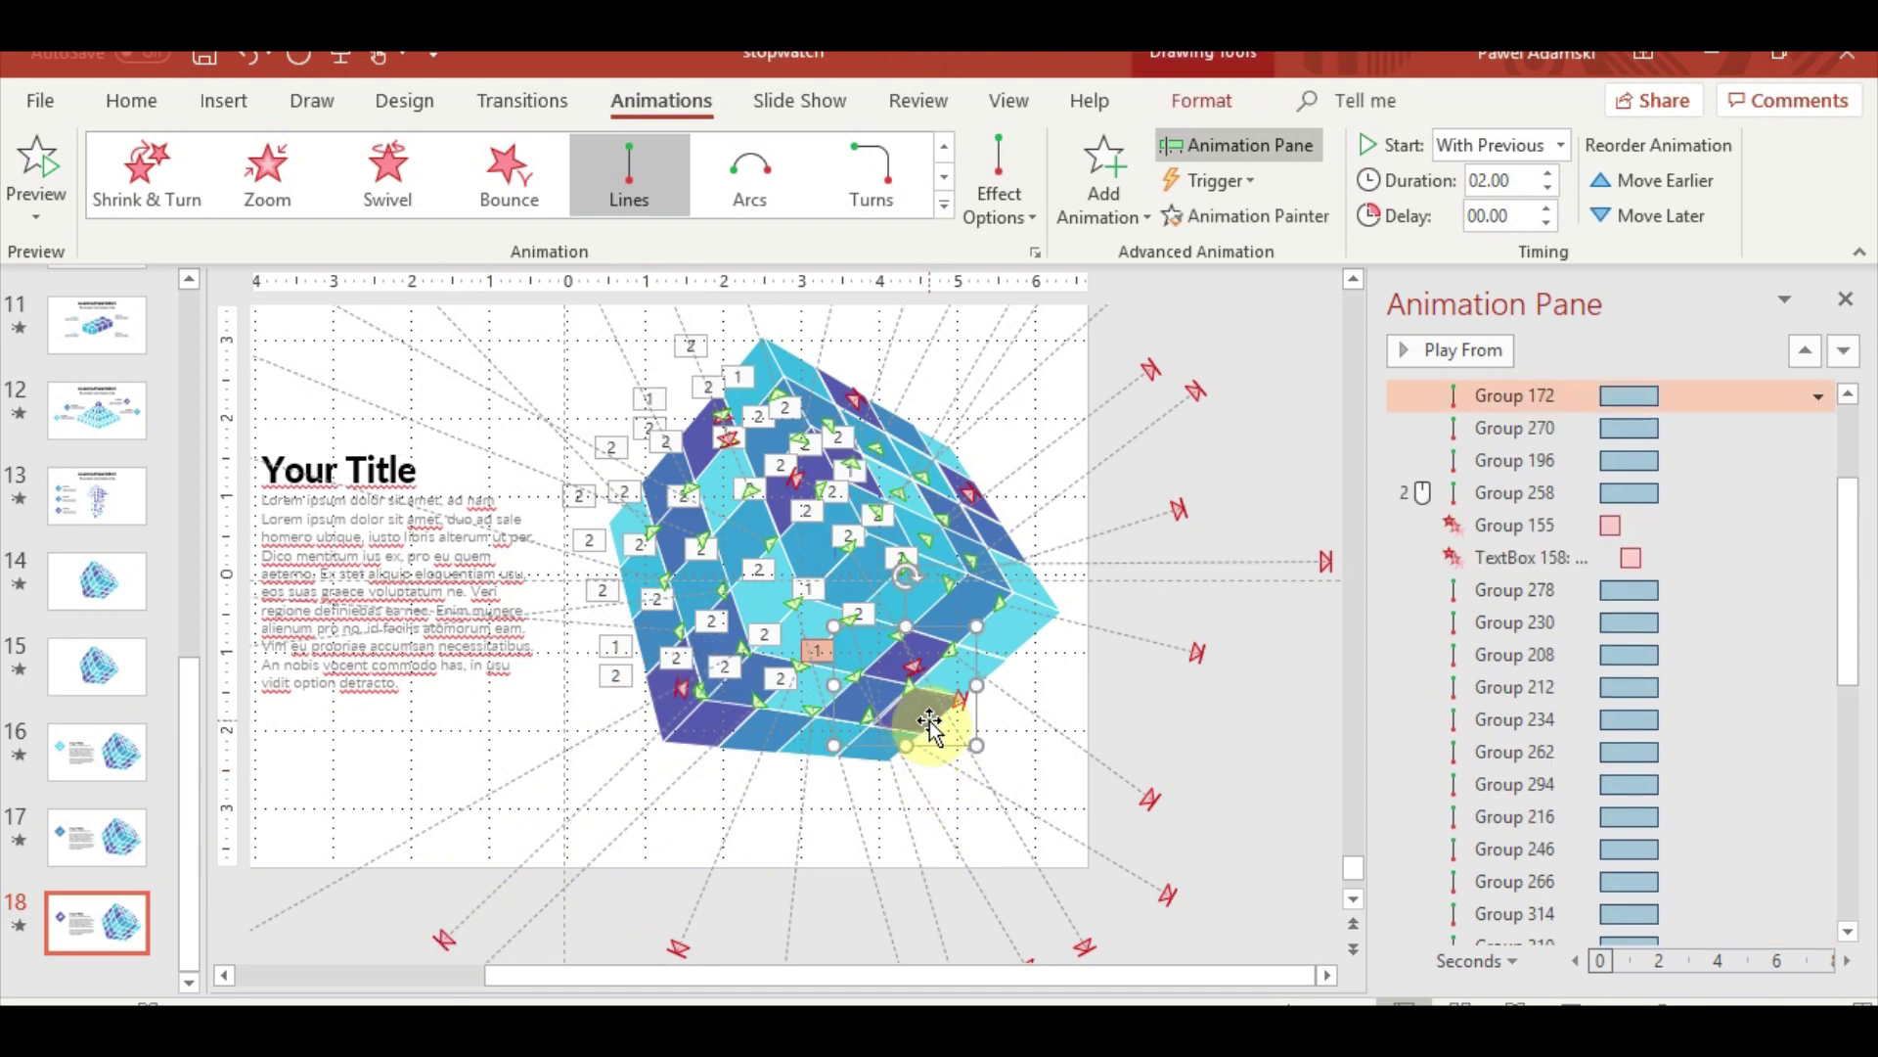
left_click(1094, 178)
Make Group 172's Lines path start off the slide's right, playing With Previous
left_click(1111, 710)
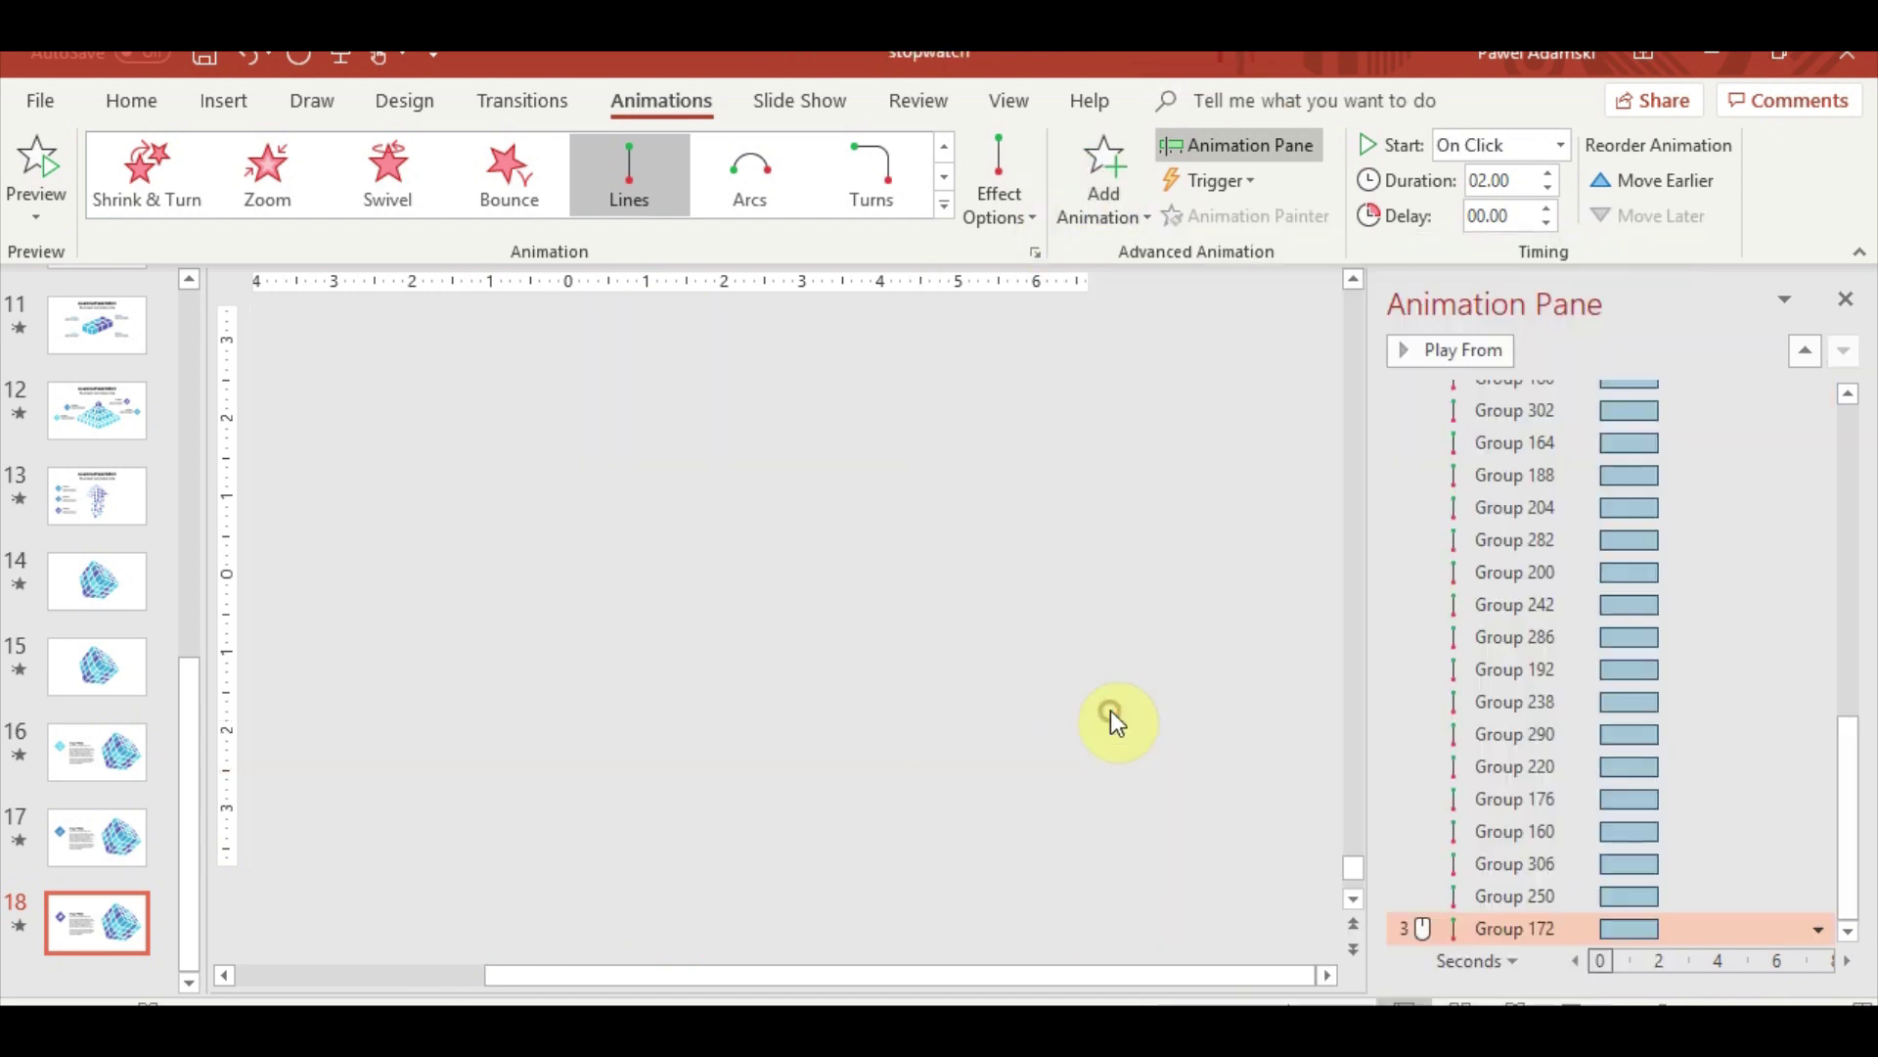
left_click_drag(905, 837, 1272, 734)
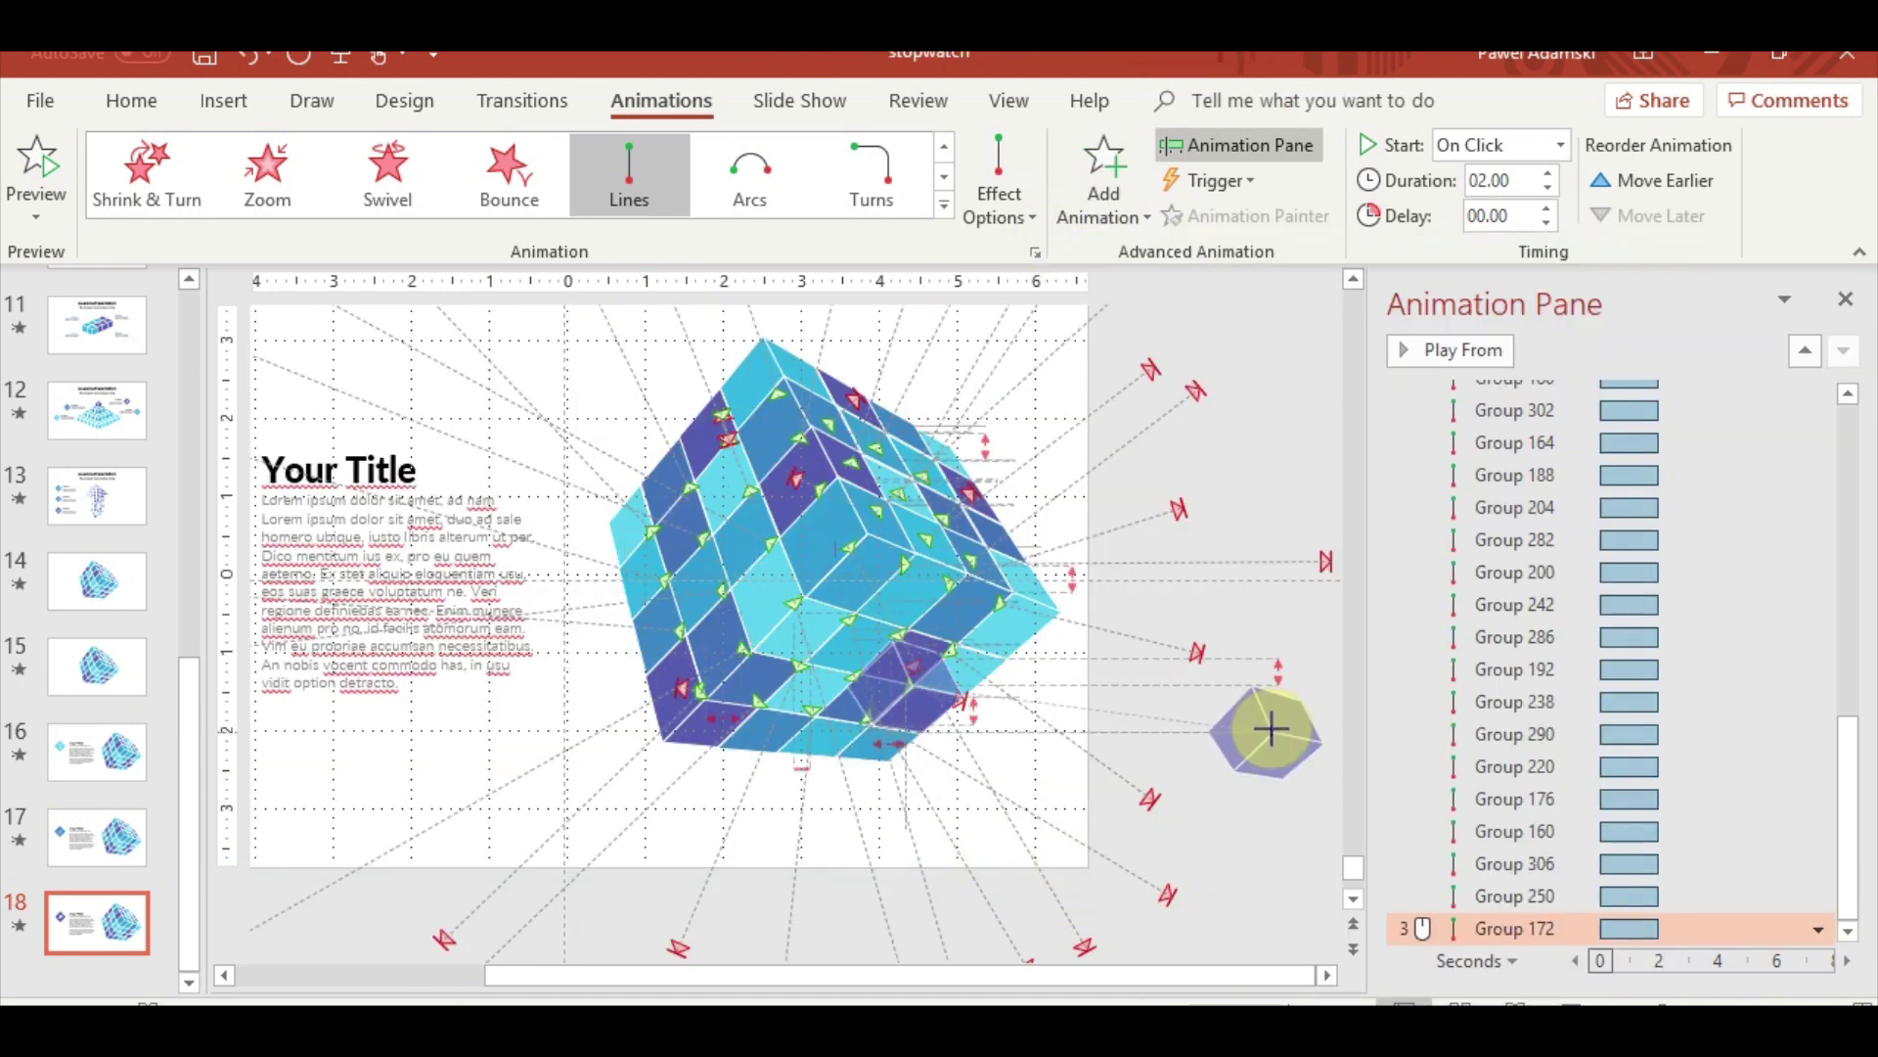
right_click(1509, 930)
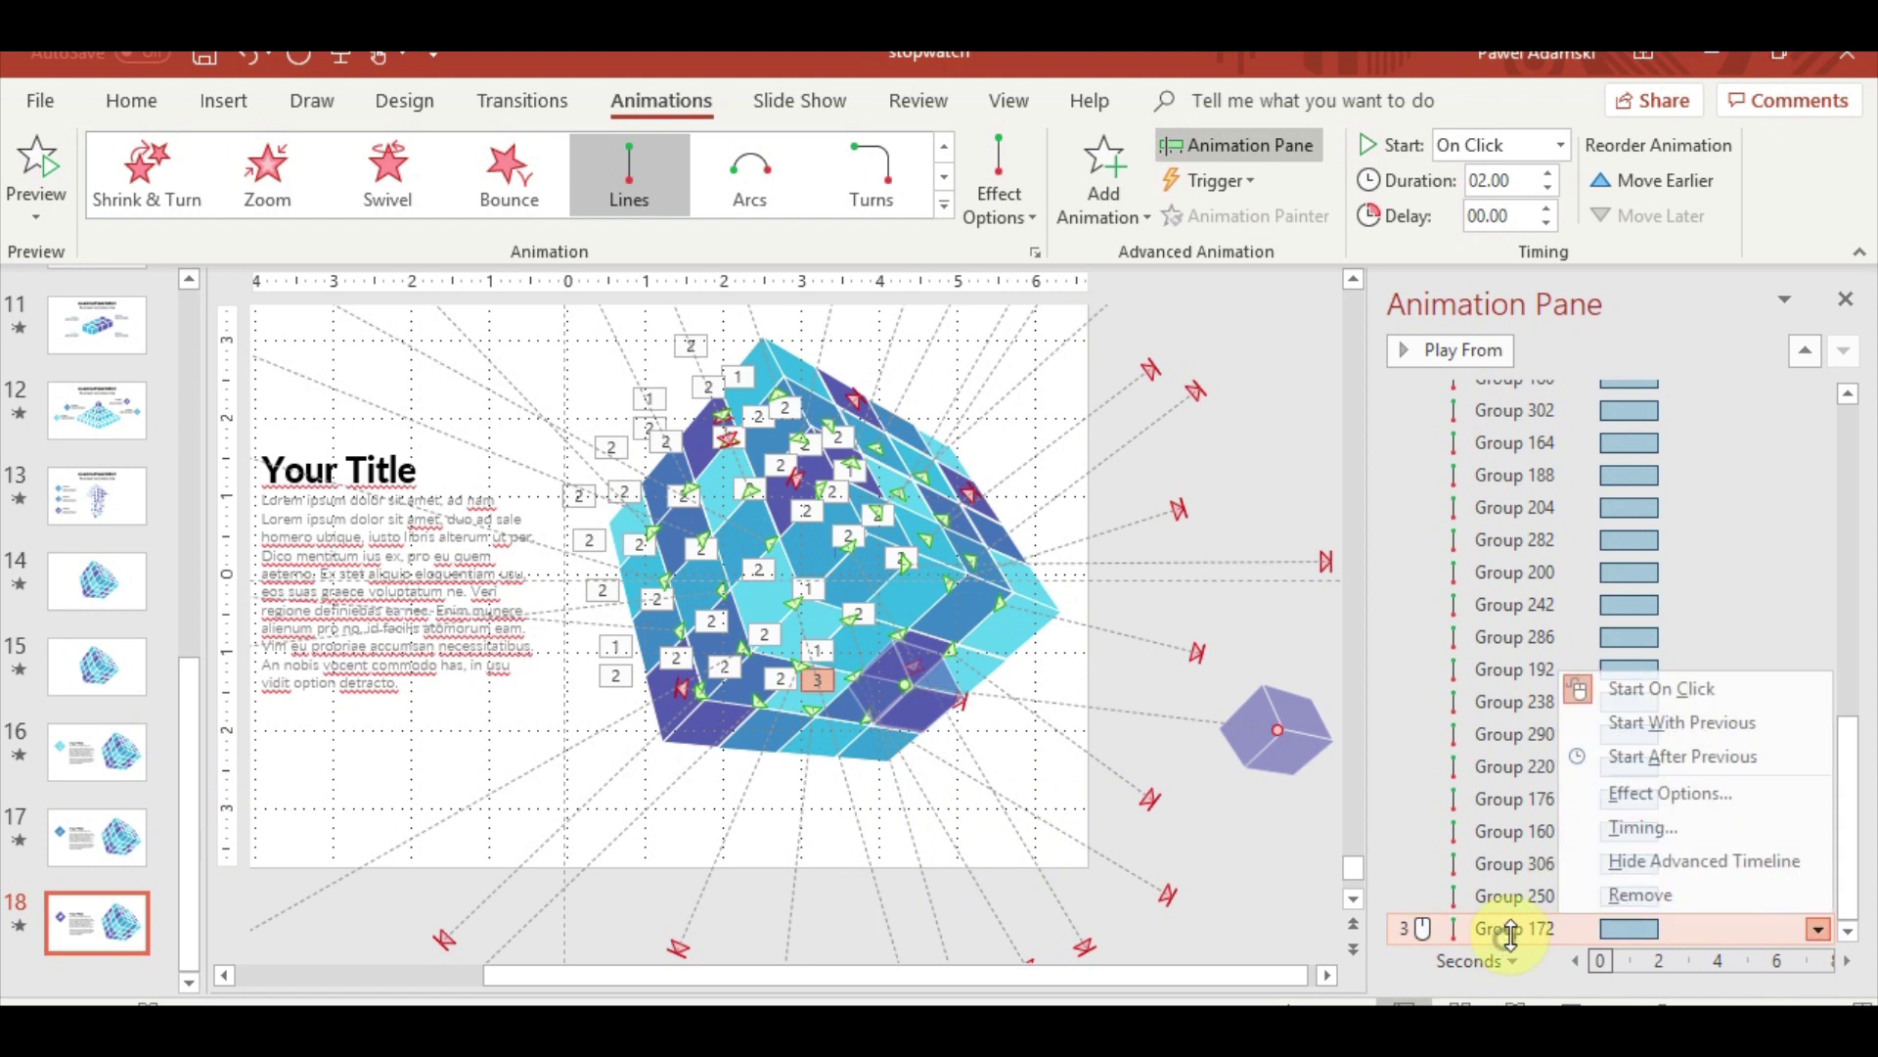
left_click(1687, 724)
left_click(936, 722)
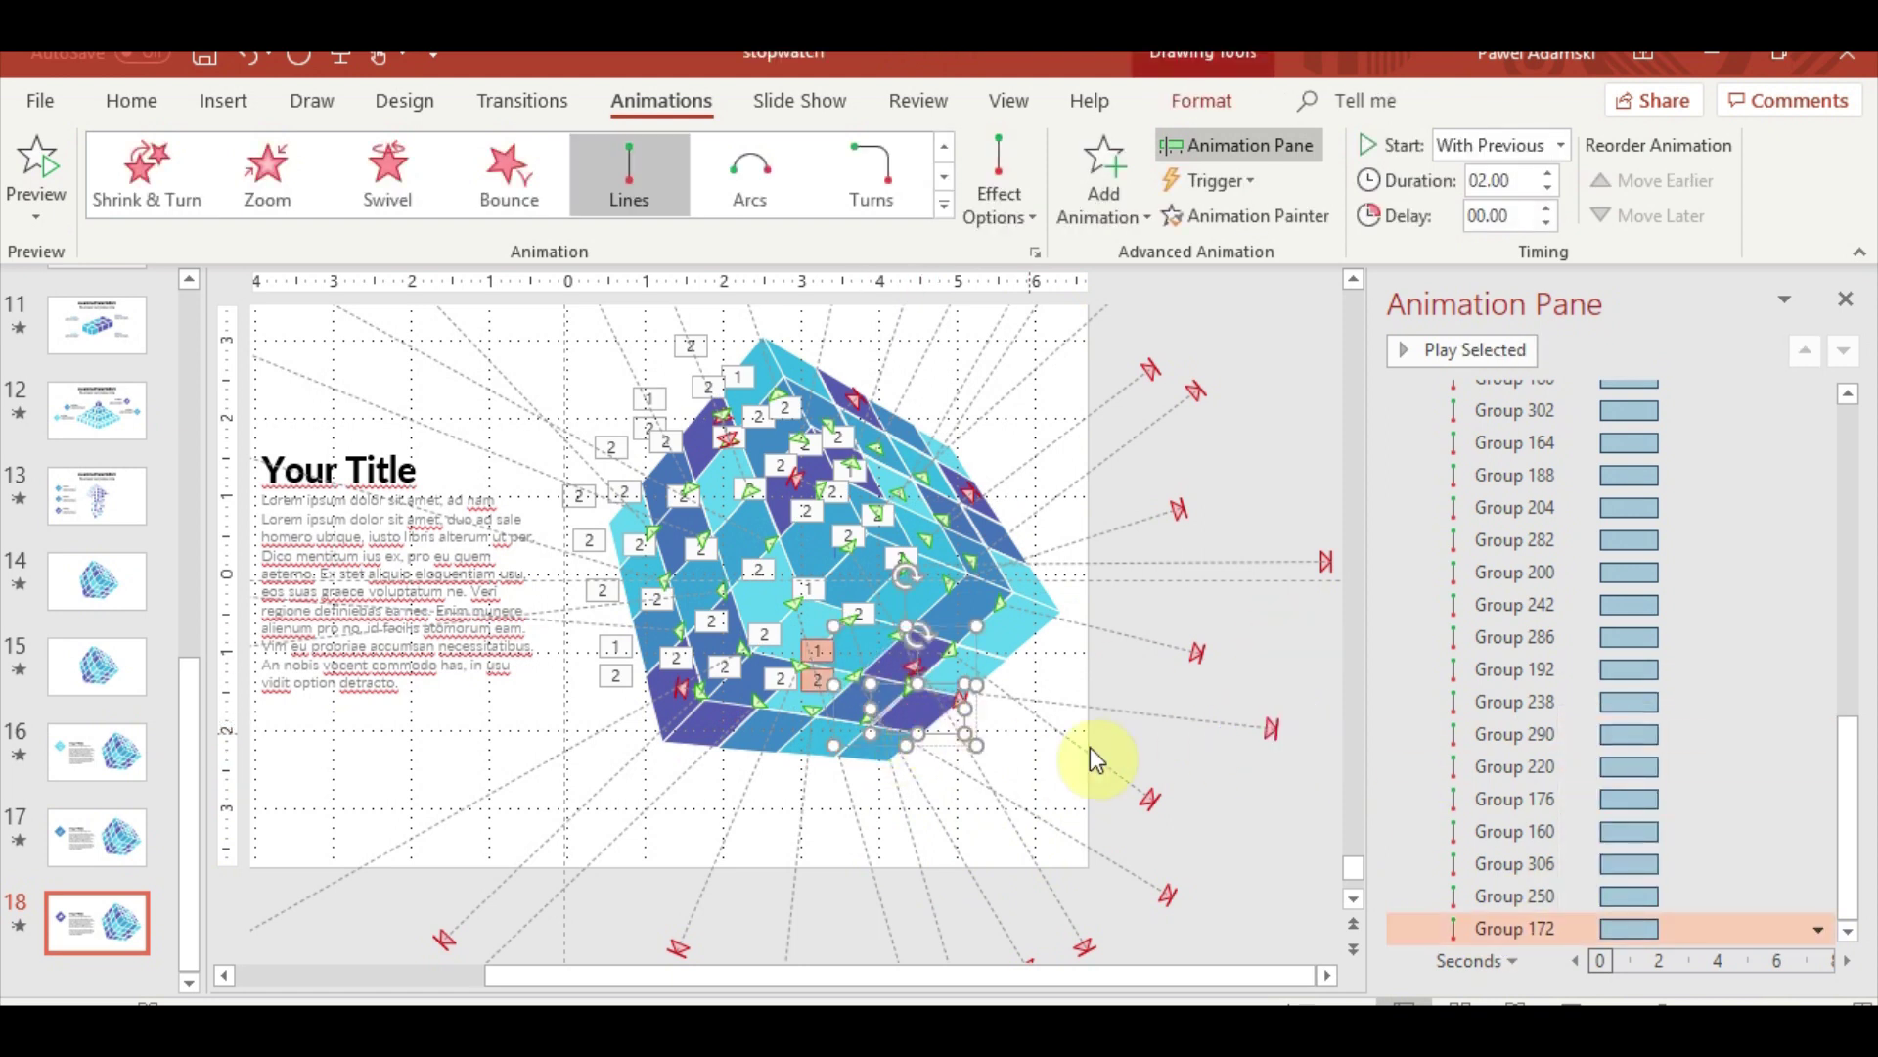
left_click(982, 778)
left_click(929, 722)
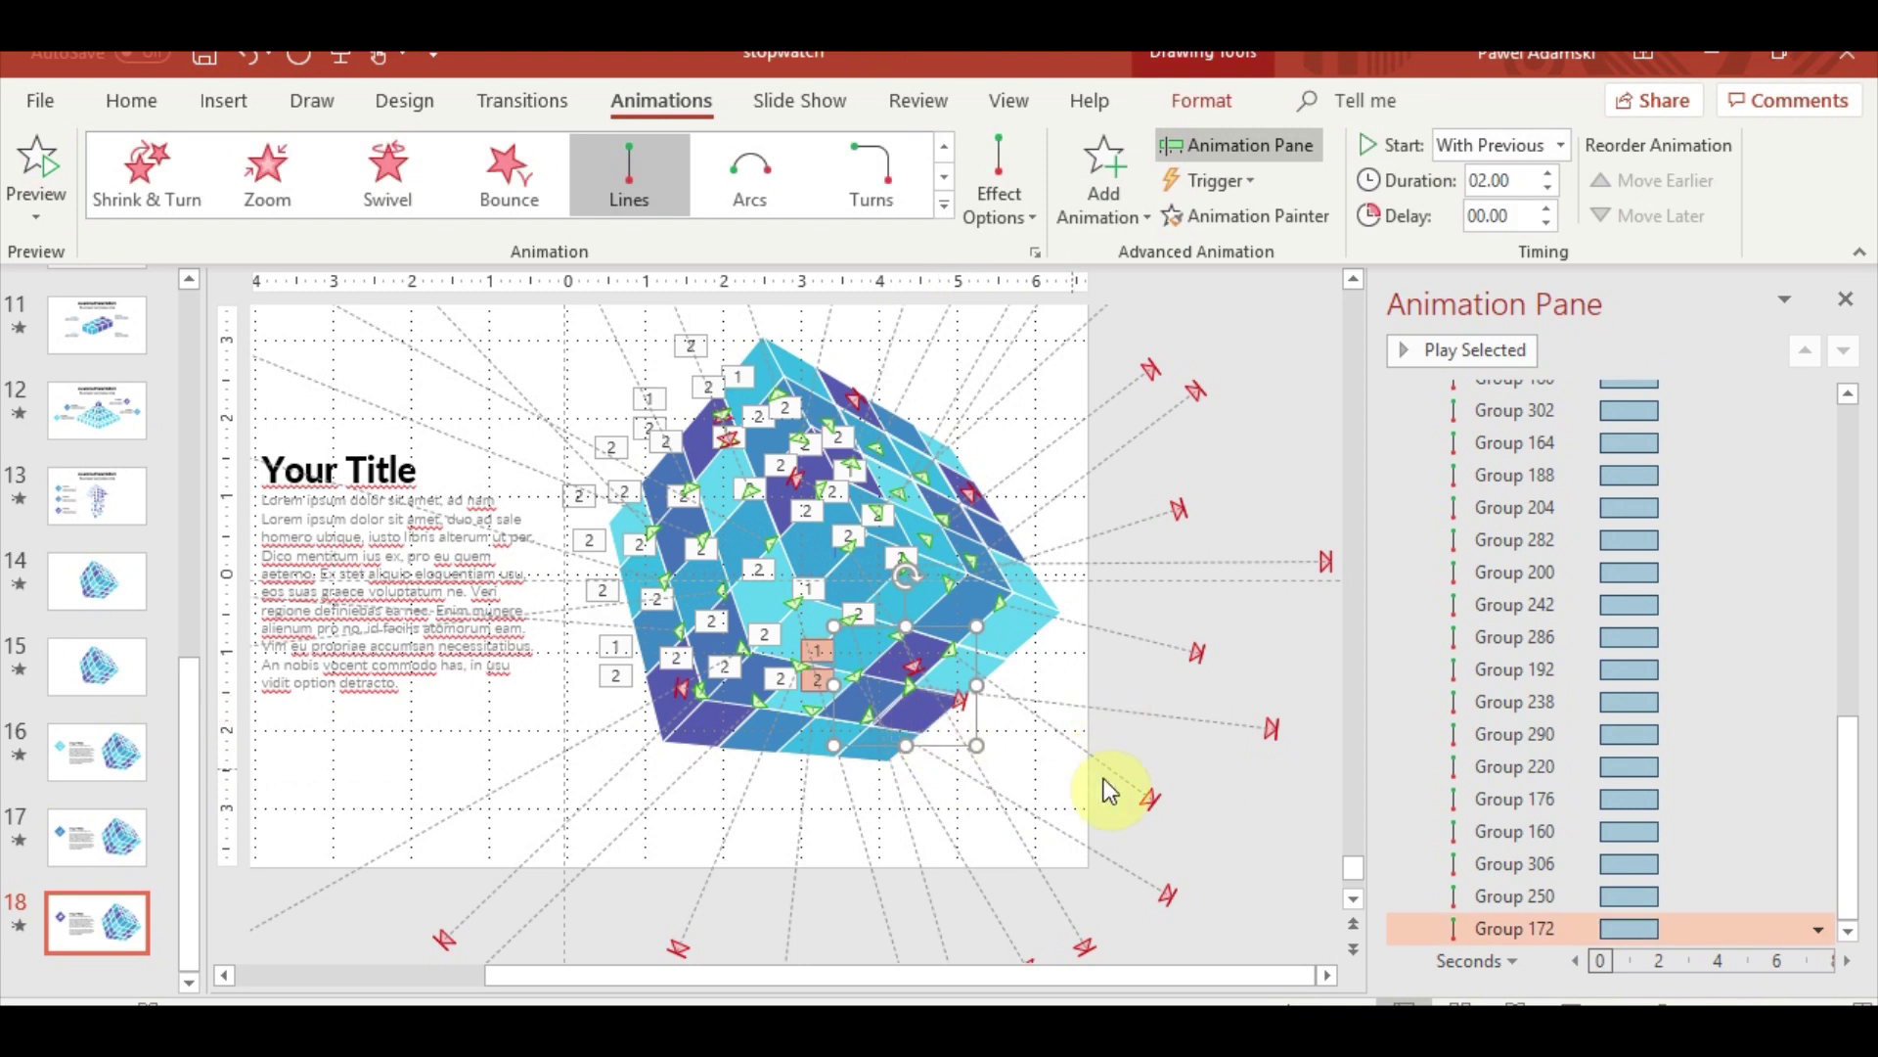
left_click(1053, 710)
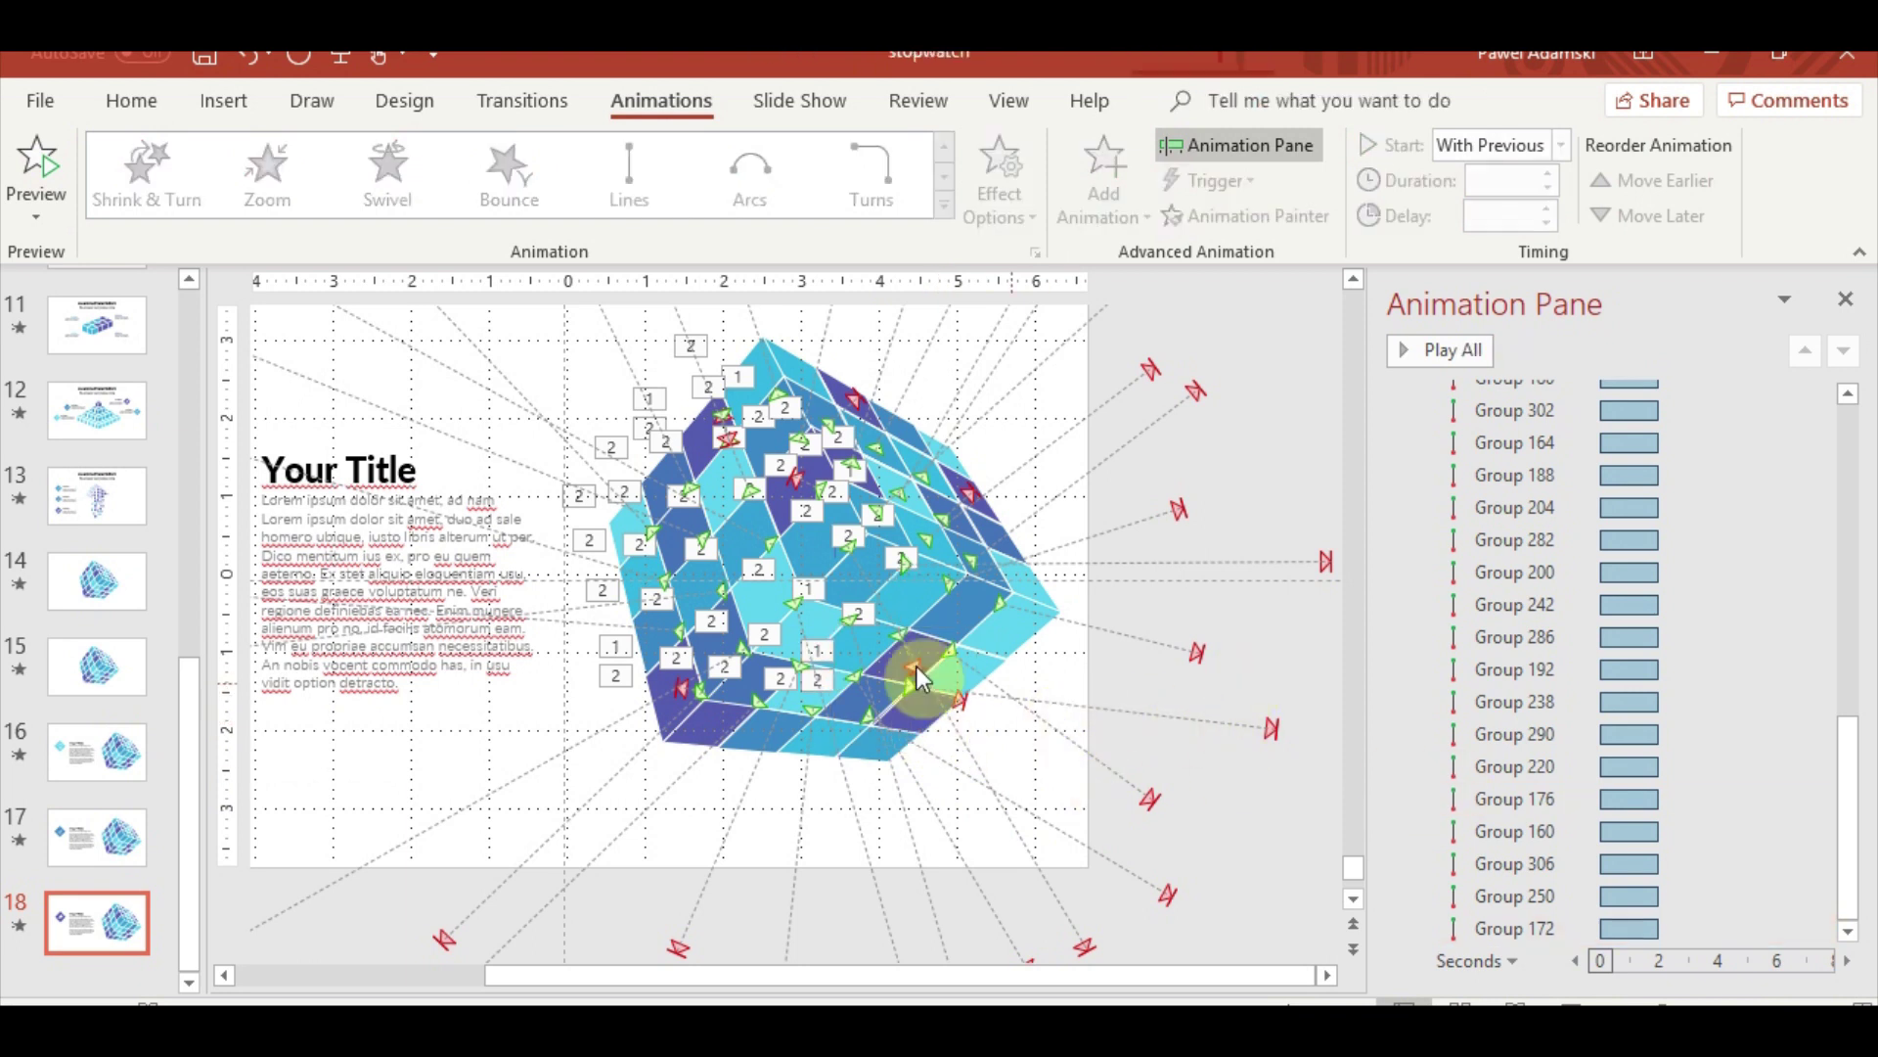
left_click(675, 729)
left_click(1119, 192)
left_click(1095, 191)
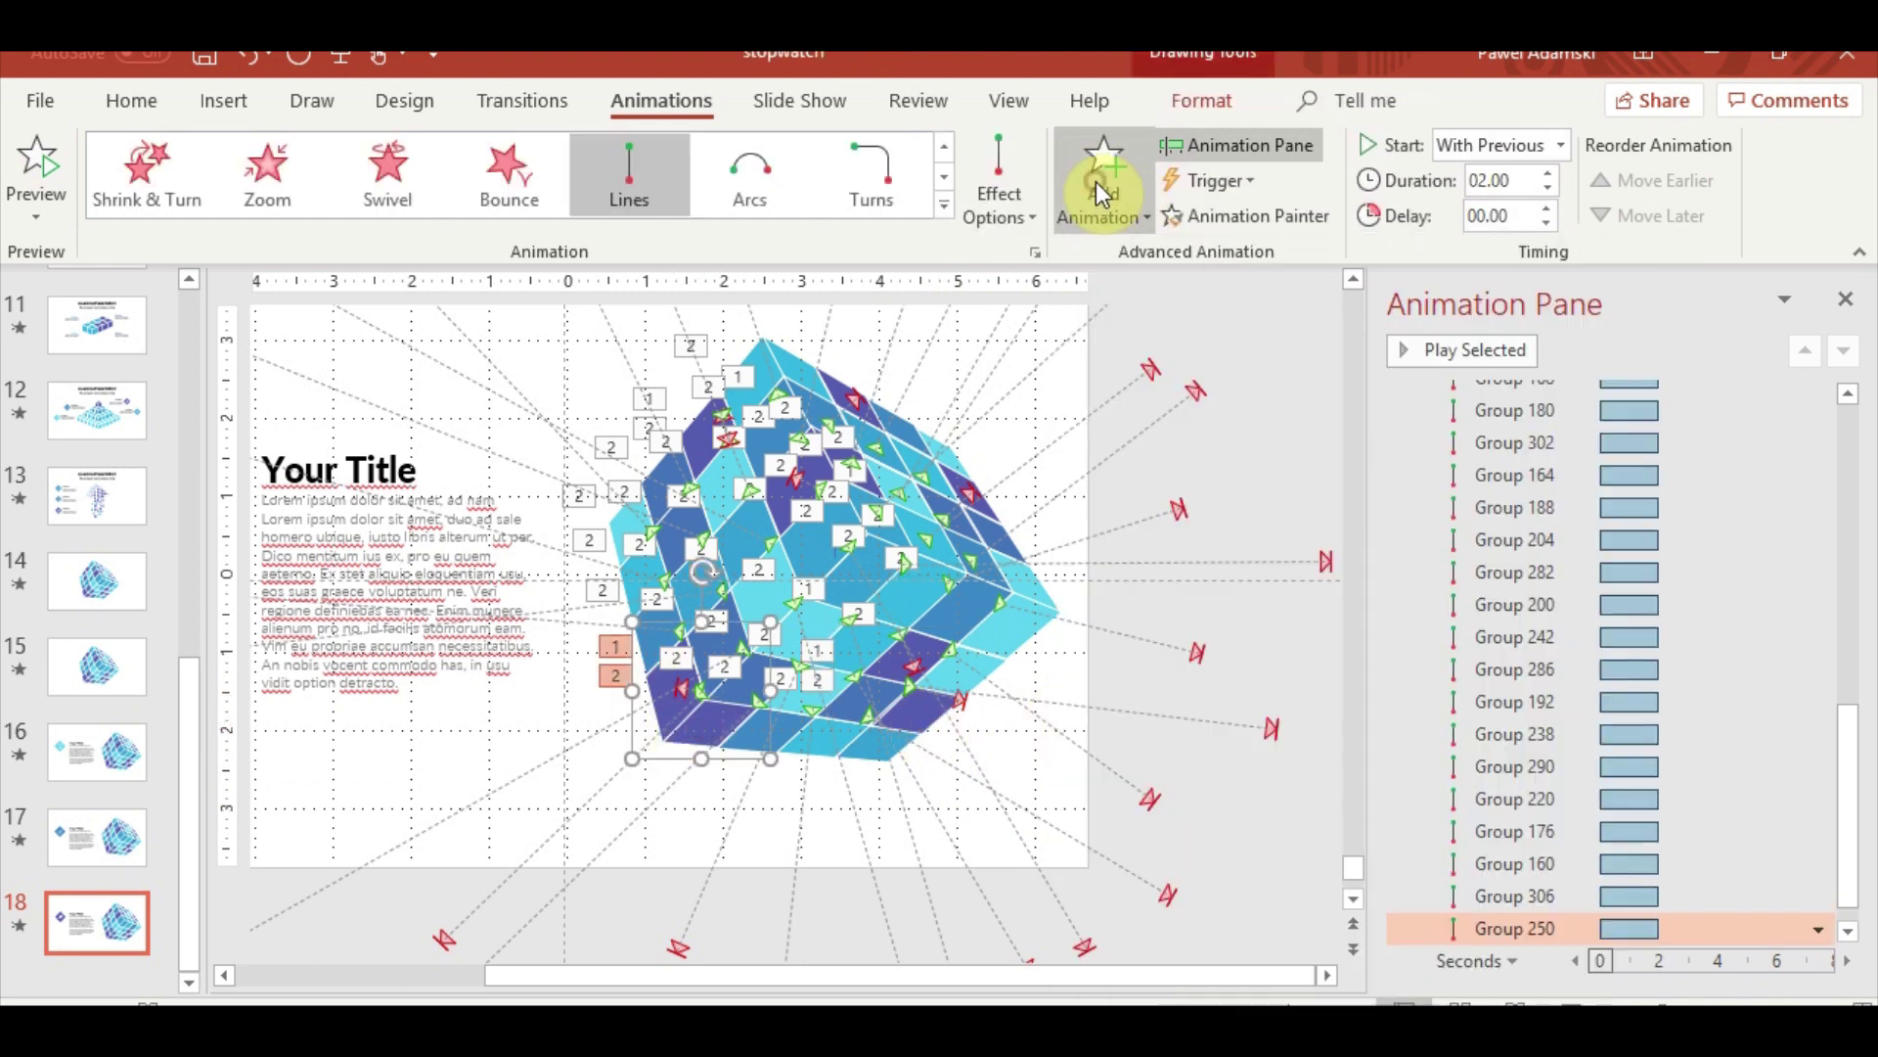
Give Group 258 a Lines path stretched above the slide's top, starting With Previous
left_click(721, 435)
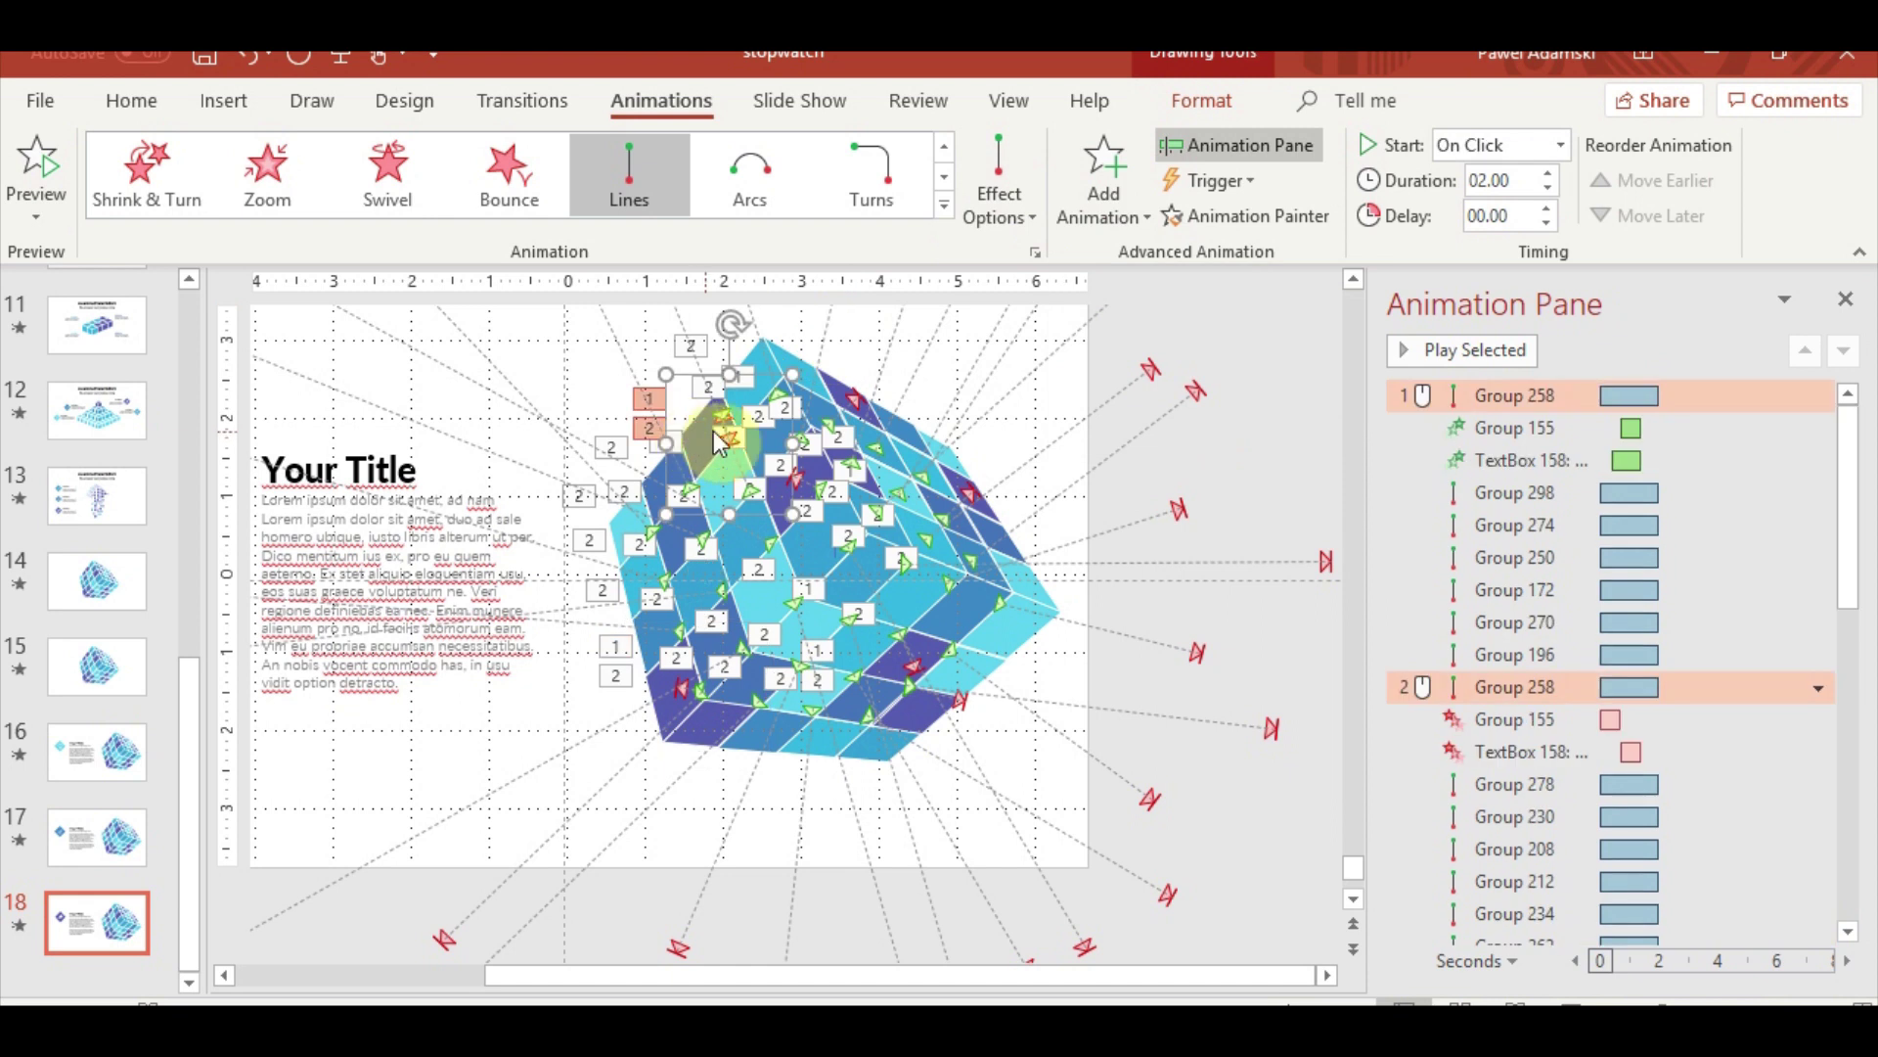
left_click(1127, 168)
scroll(1171, 450, "down", 3)
left_click(1150, 695)
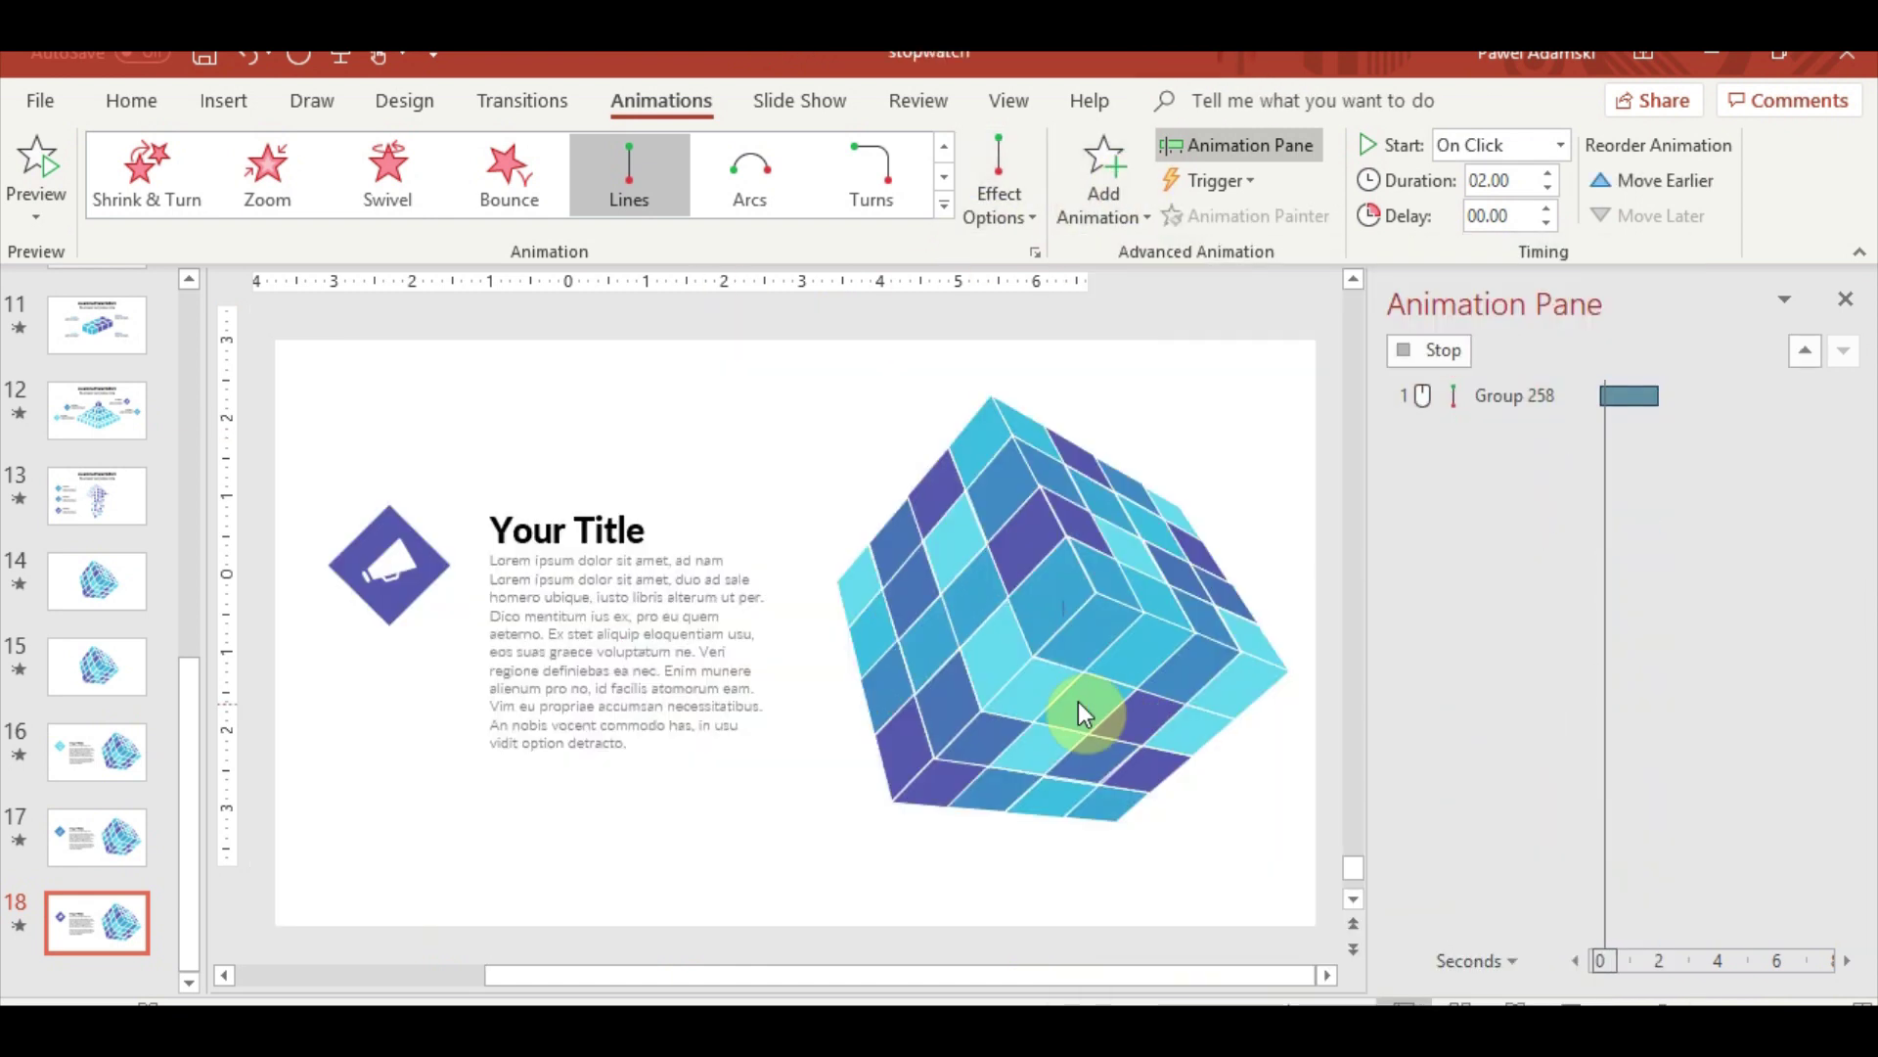
scroll(880, 704, "up", 1)
left_click_drag(733, 659, 593, 329)
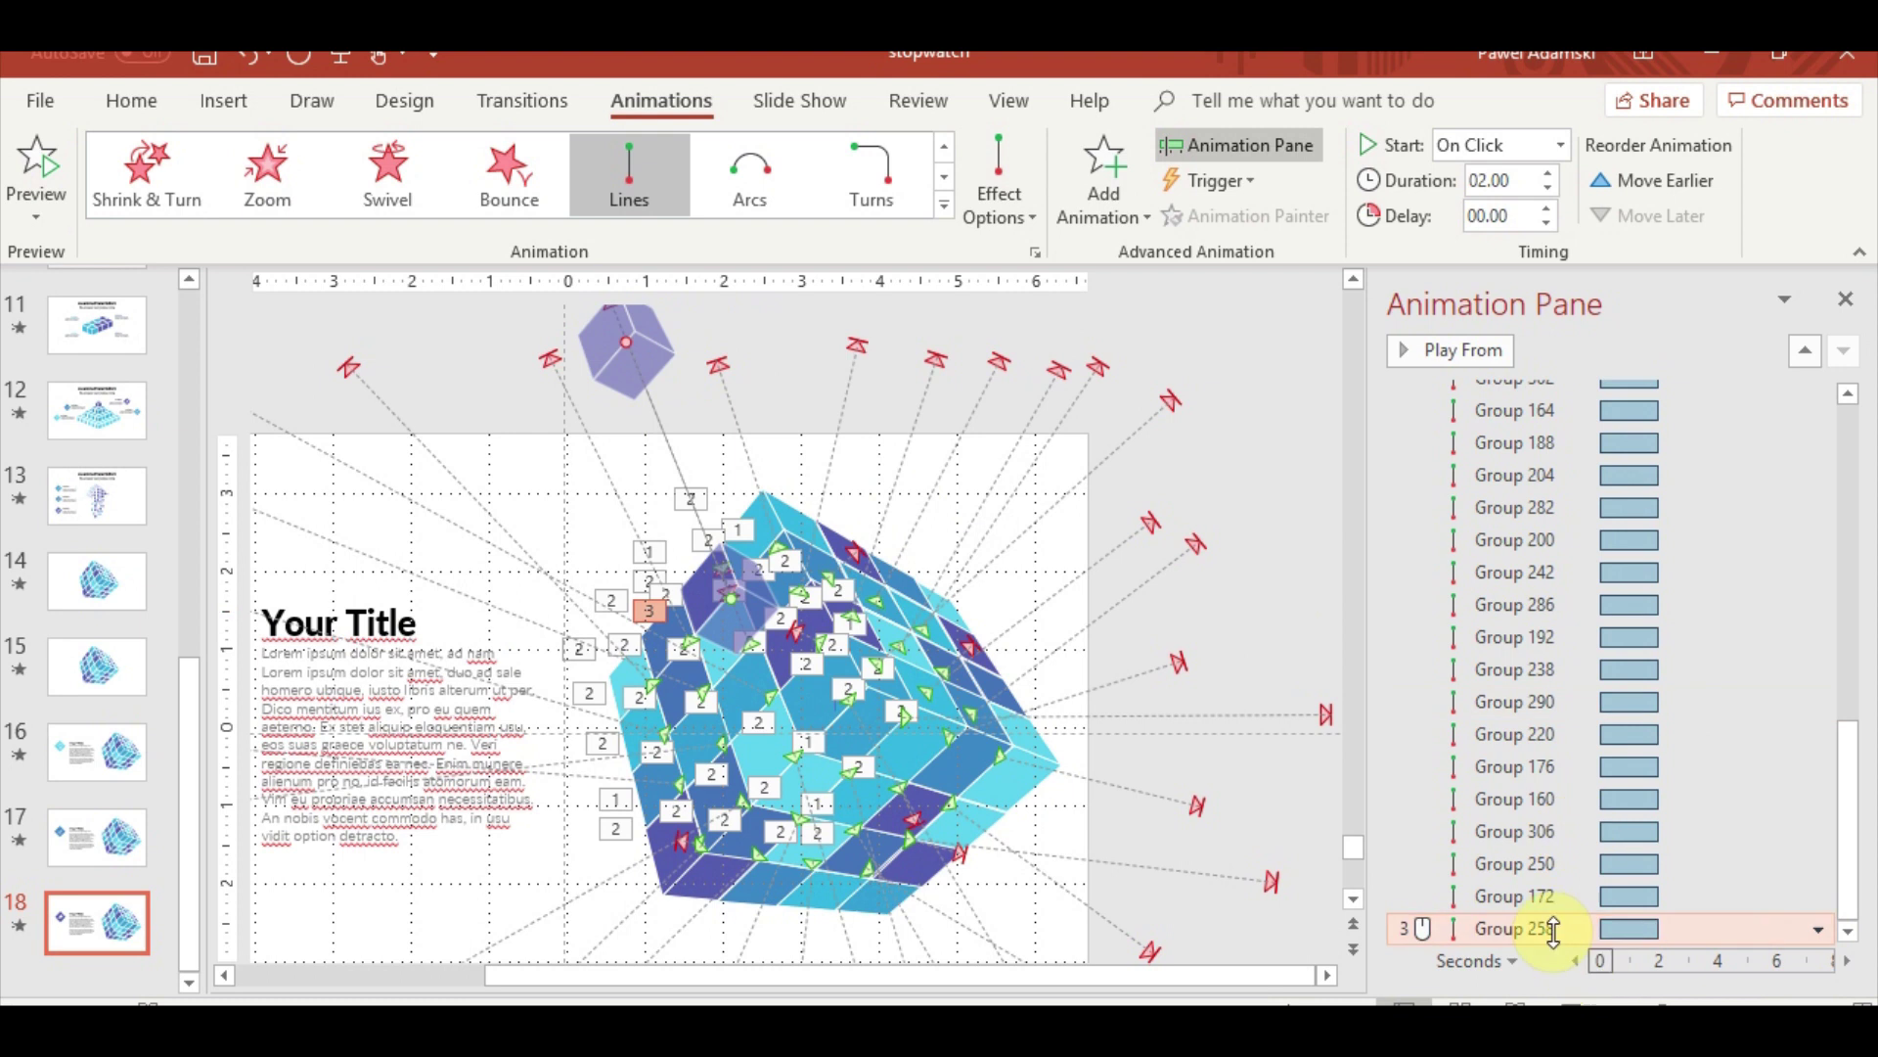
left_click(1818, 929)
left_click(1707, 719)
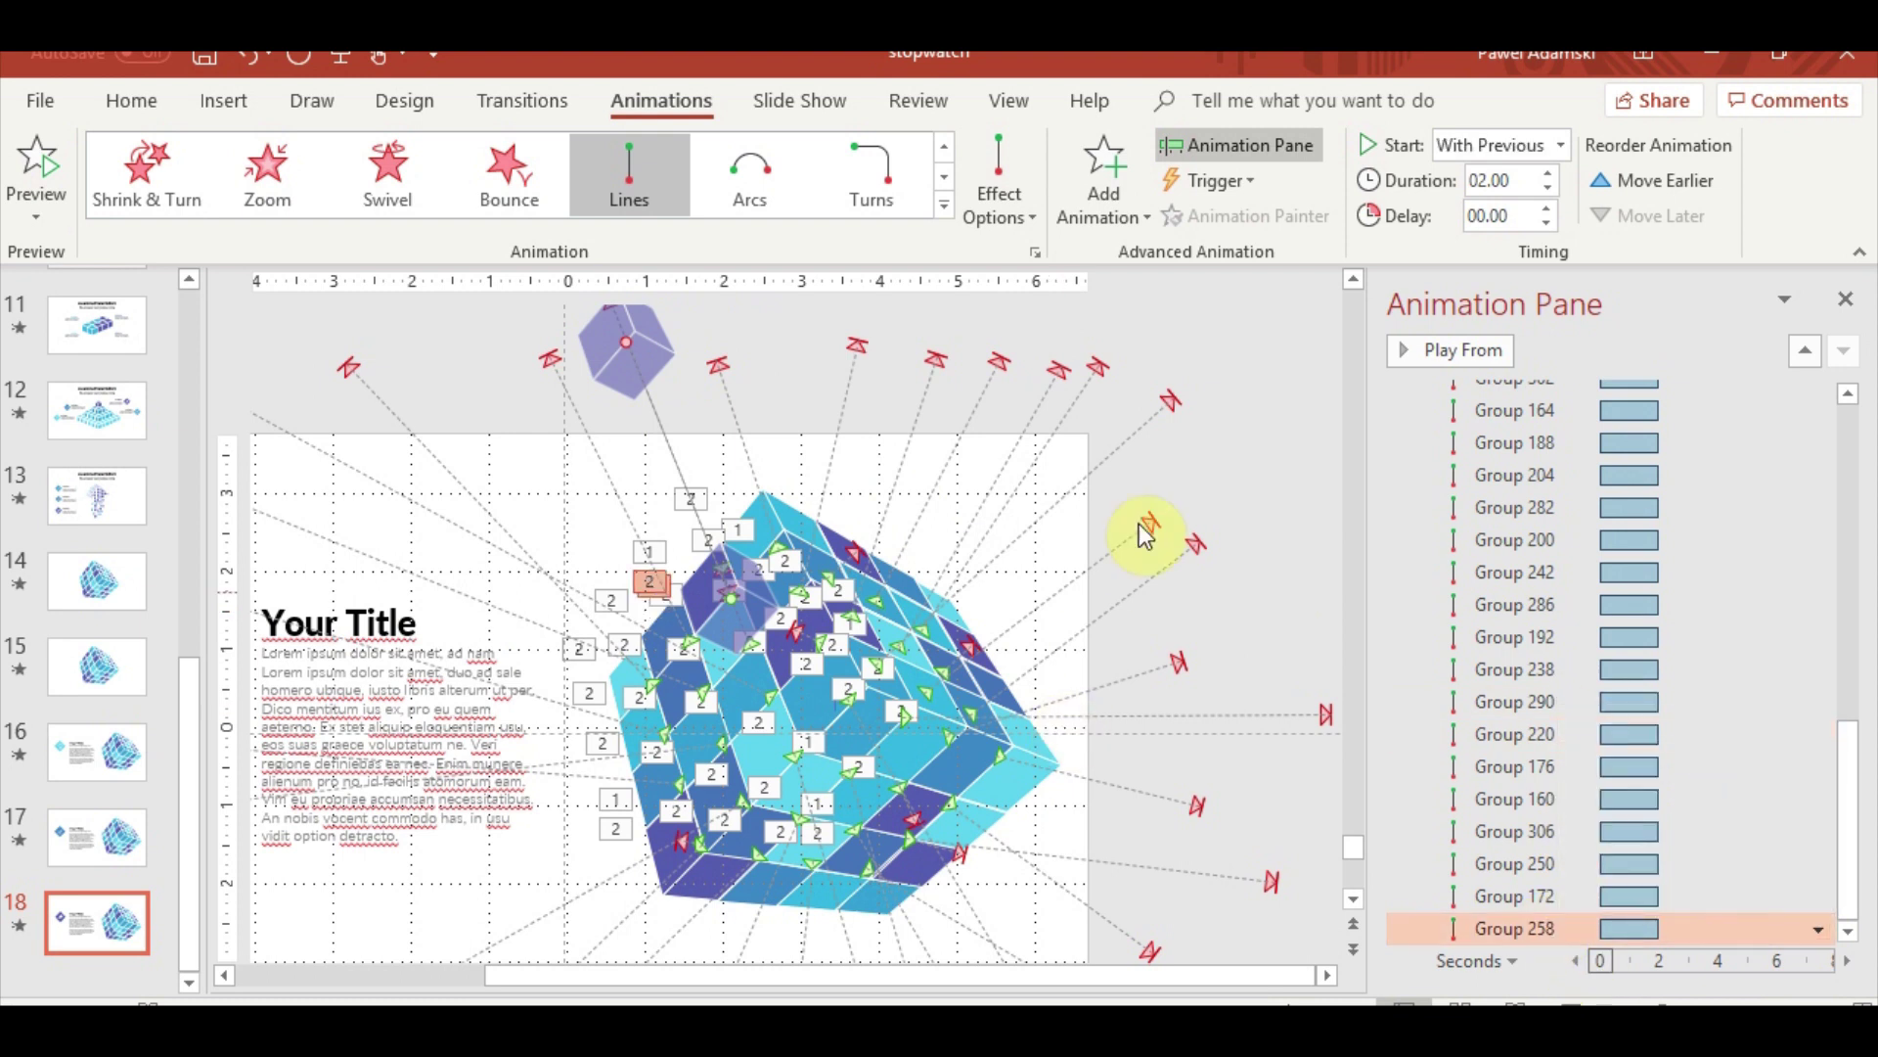
left_click(1097, 486)
Give Group 298 a Lines path extending off the slide to the upper right
left_click(785, 658)
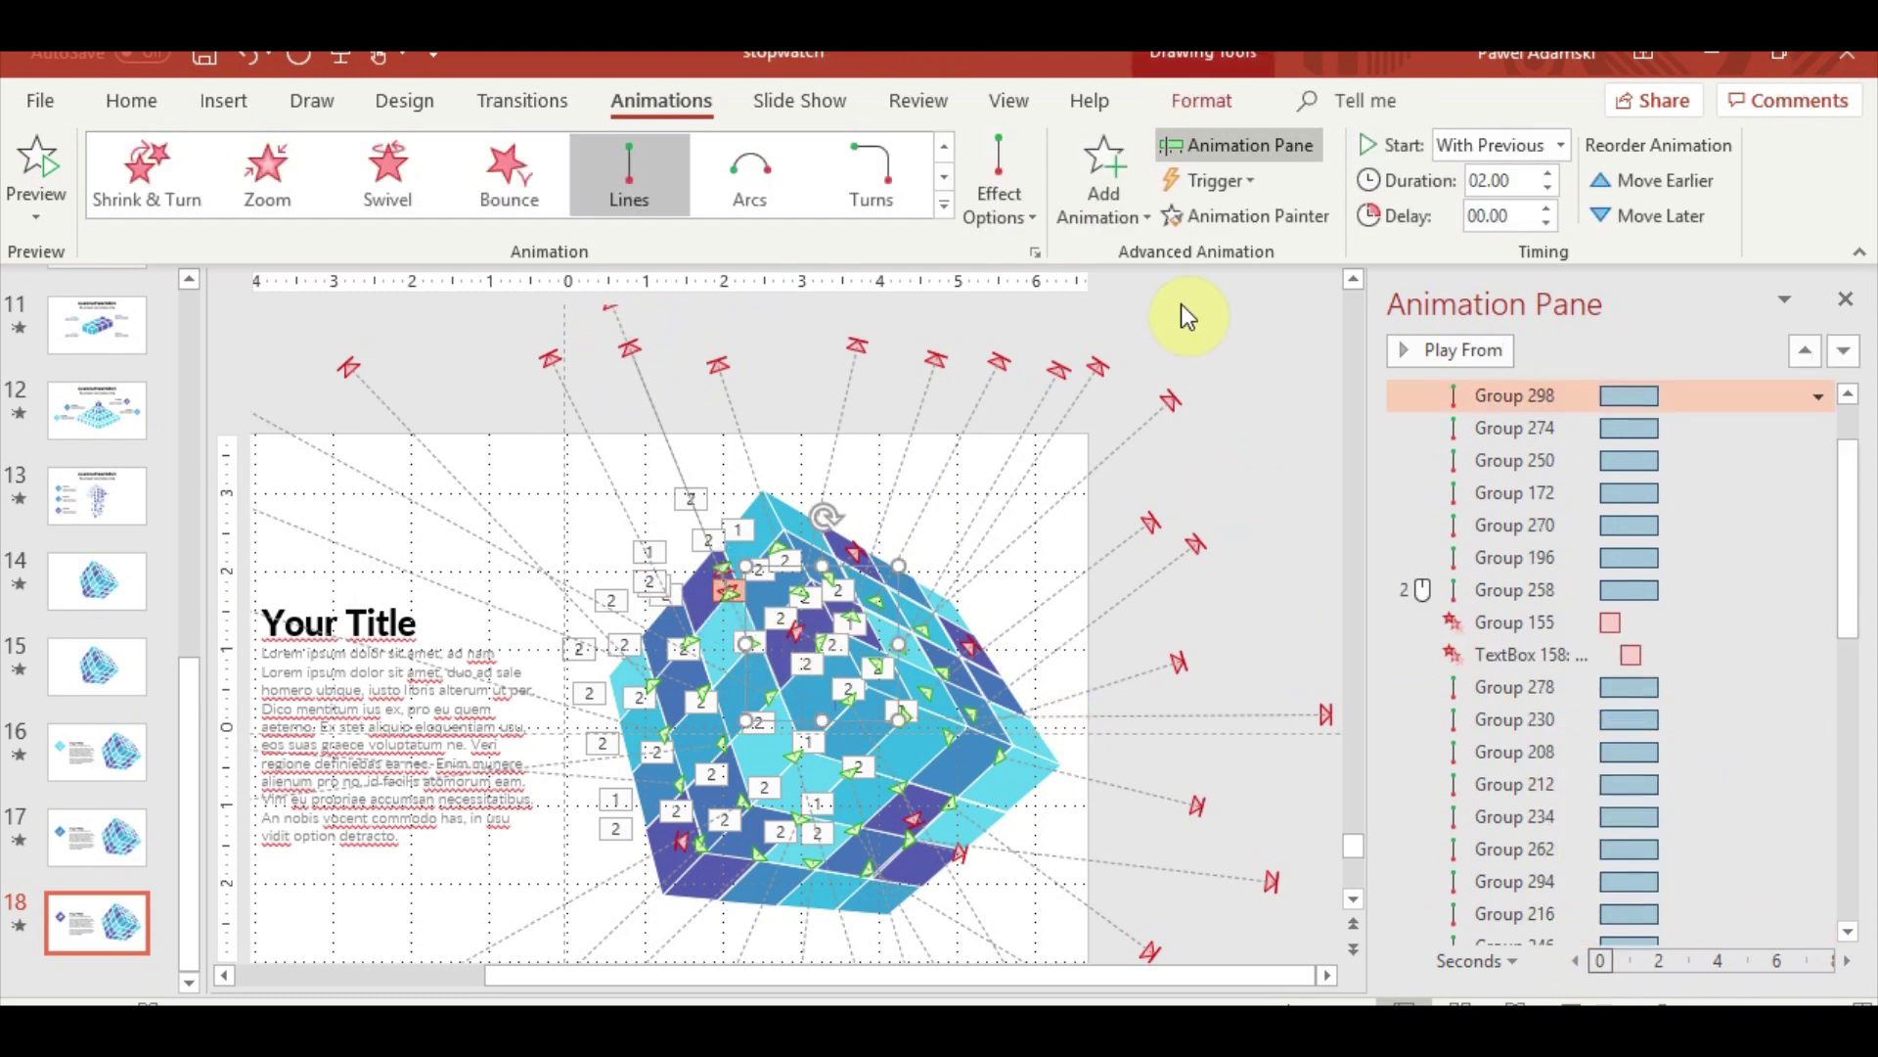
scroll(1565, 595, "up", 1)
left_click(1101, 163)
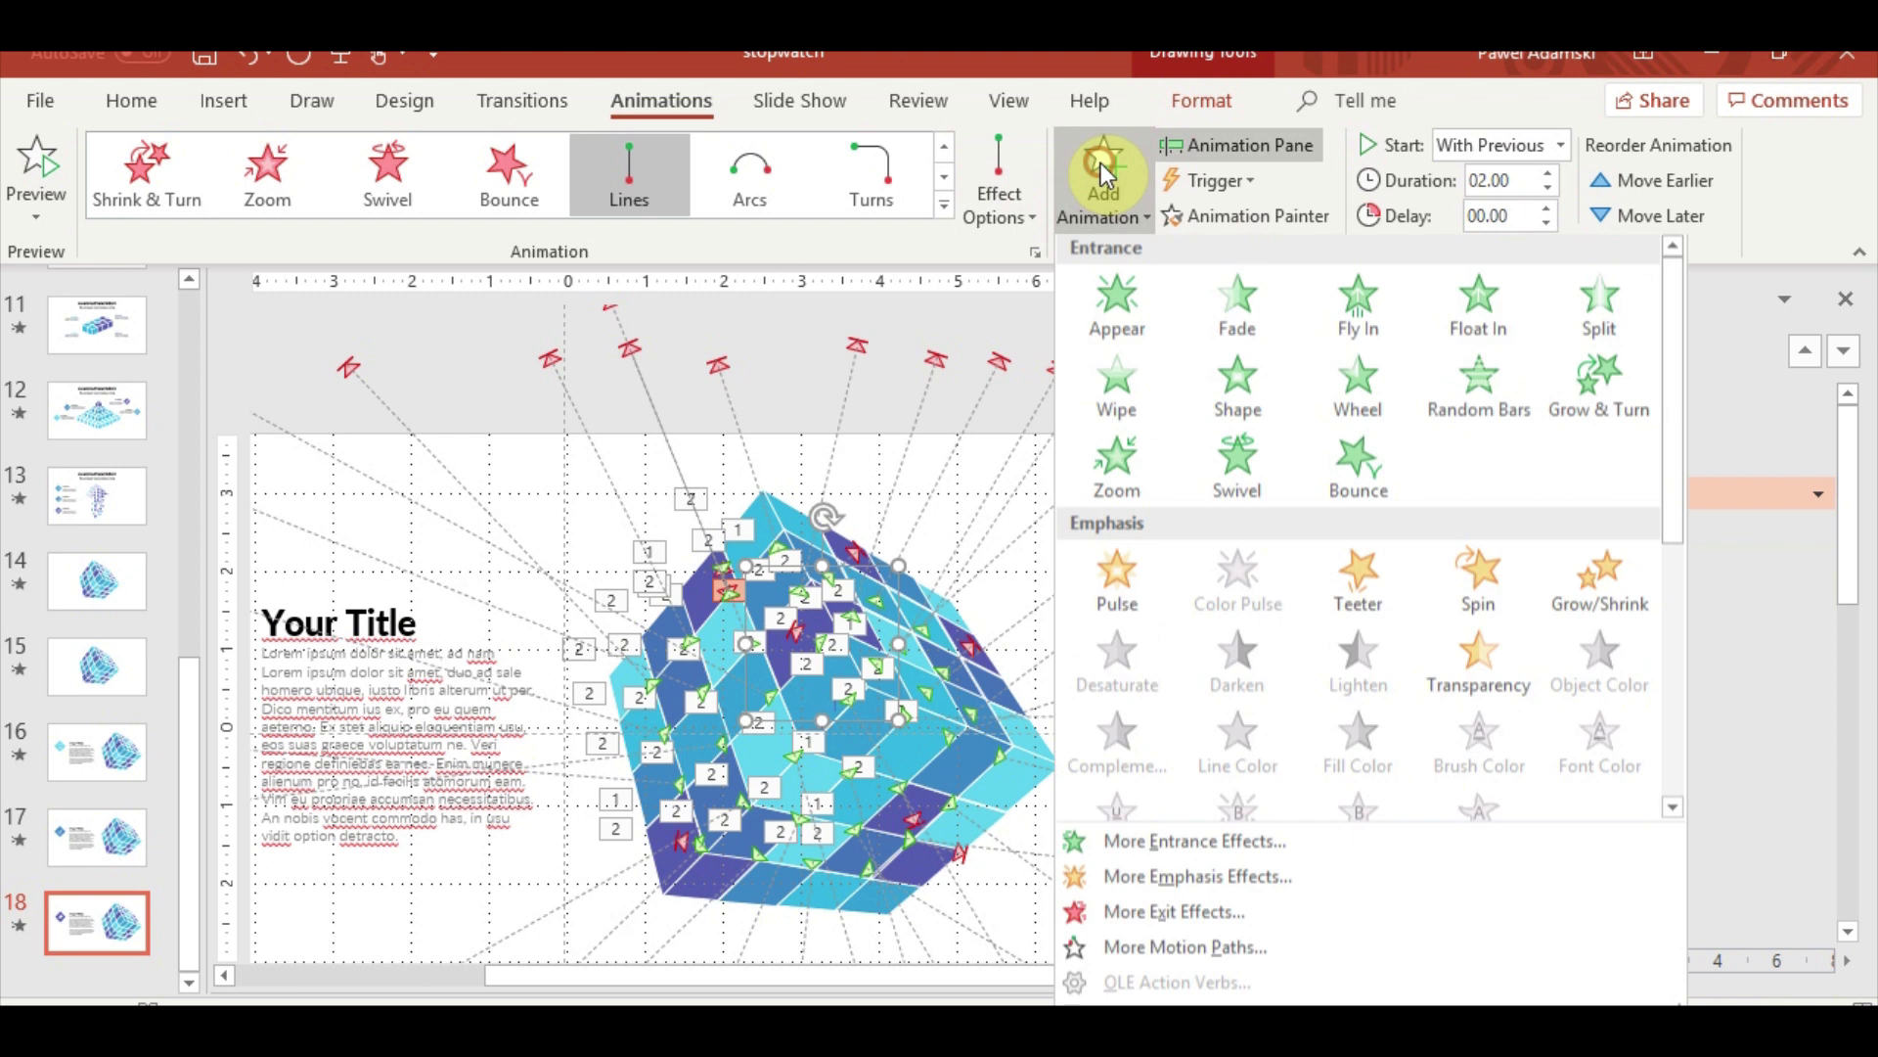
scroll(1205, 636, "down", 3)
left_click(1125, 680)
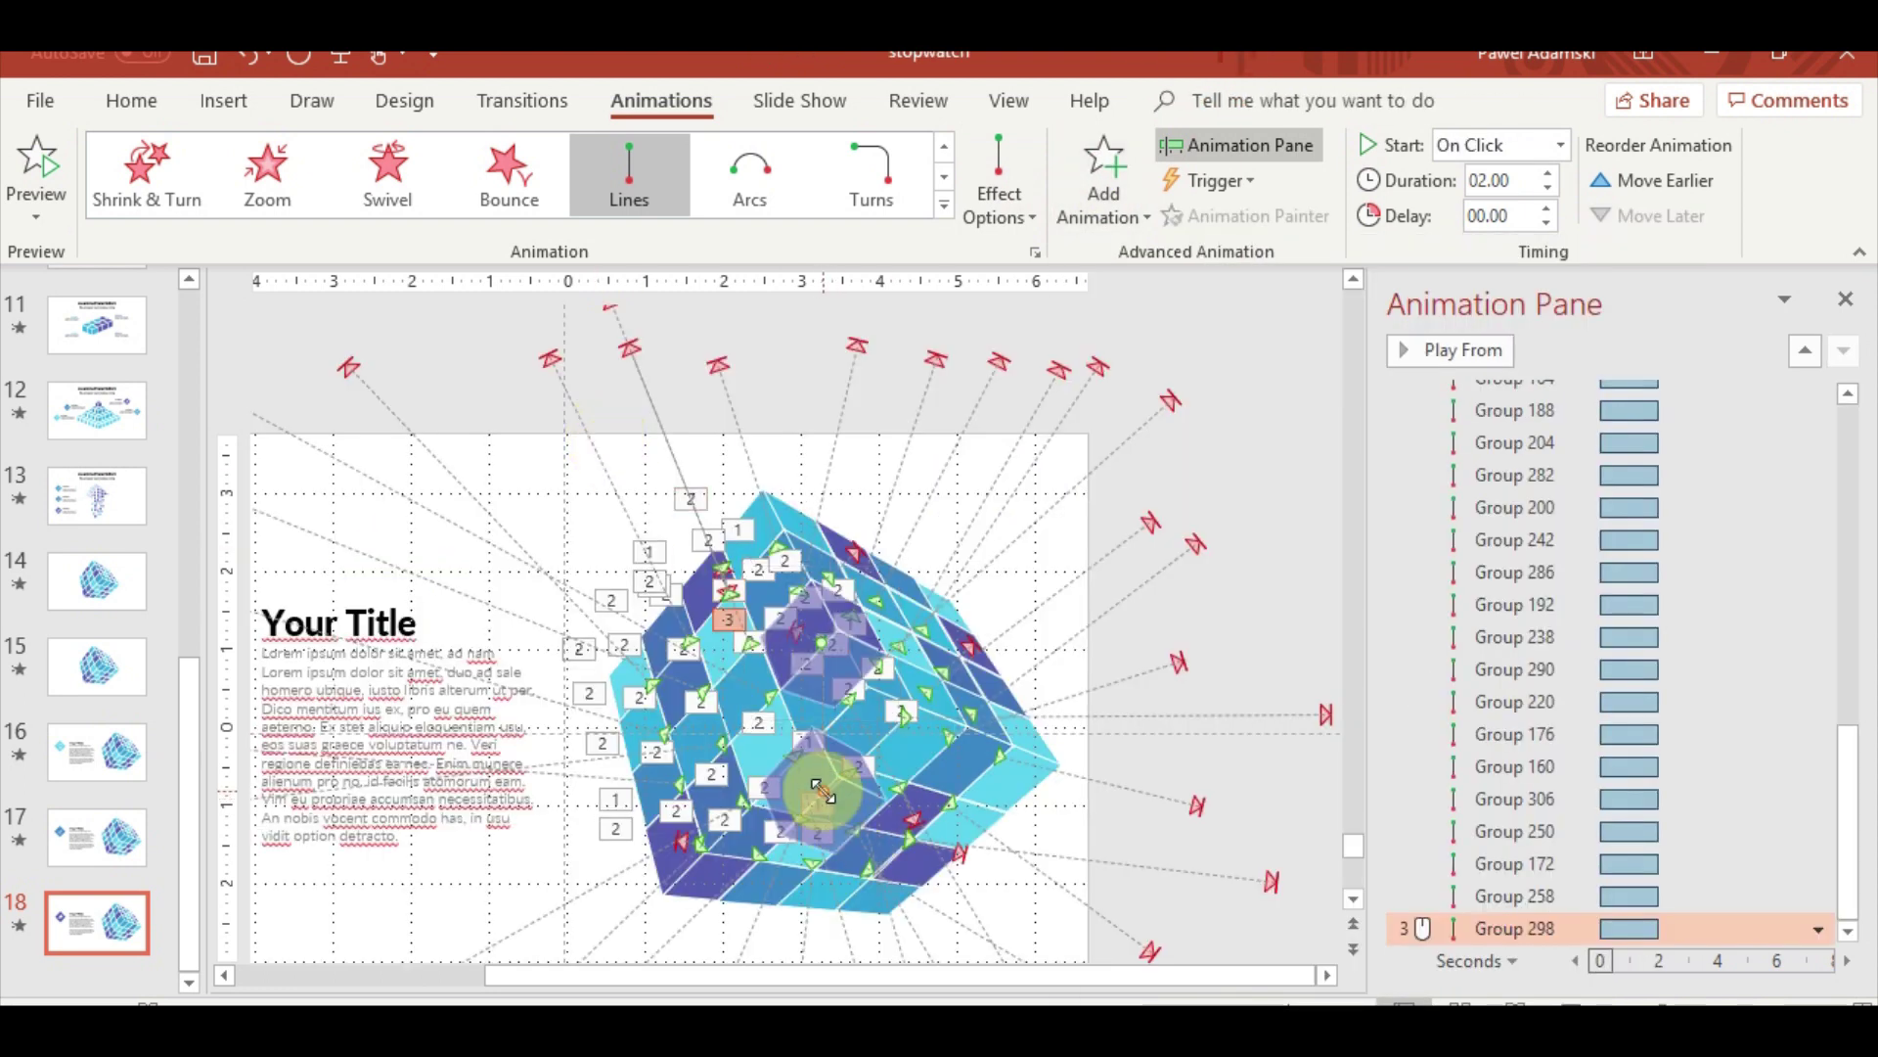
mouse_move(820, 790)
left_mouse_down()
mouse_move(1237, 396)
mouse_move(1170, 332)
mouse_move(1301, 419)
left_mouse_up()
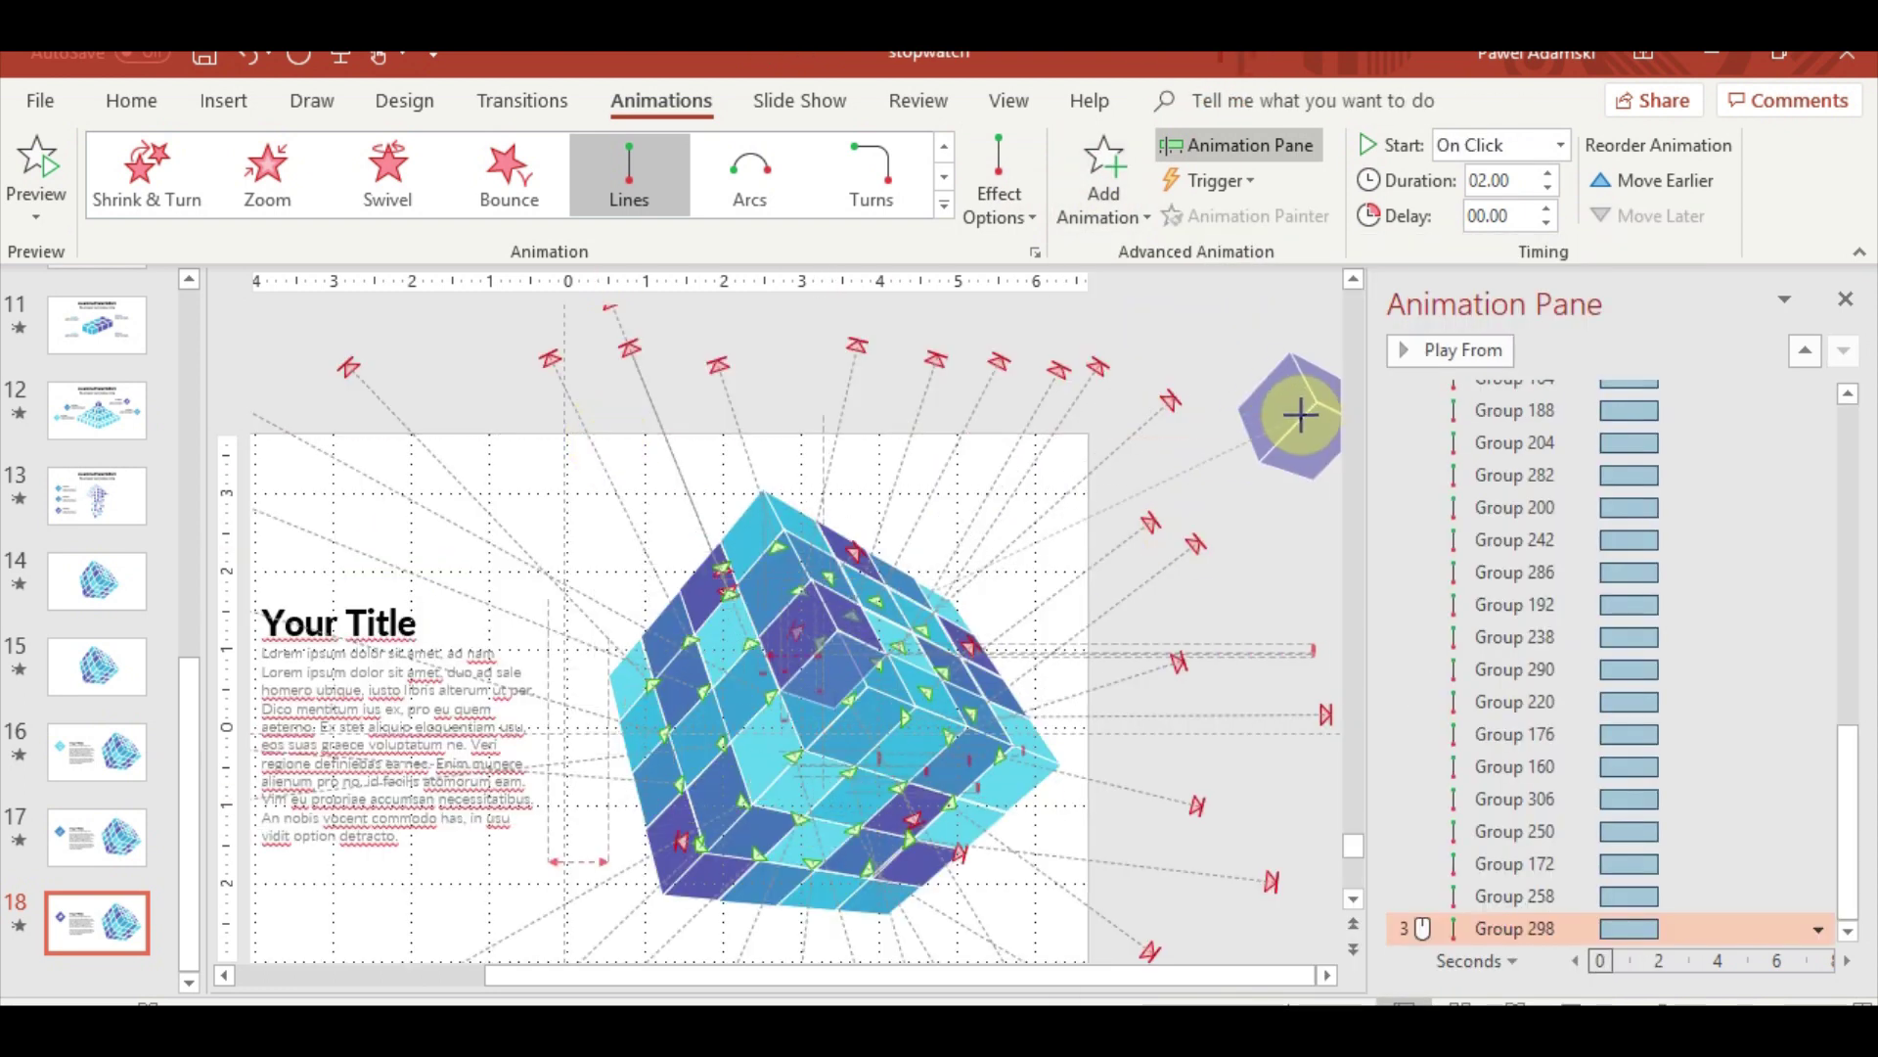
Give Group 274 a Lines motion path and drag its end off the slide
left_click(842, 533)
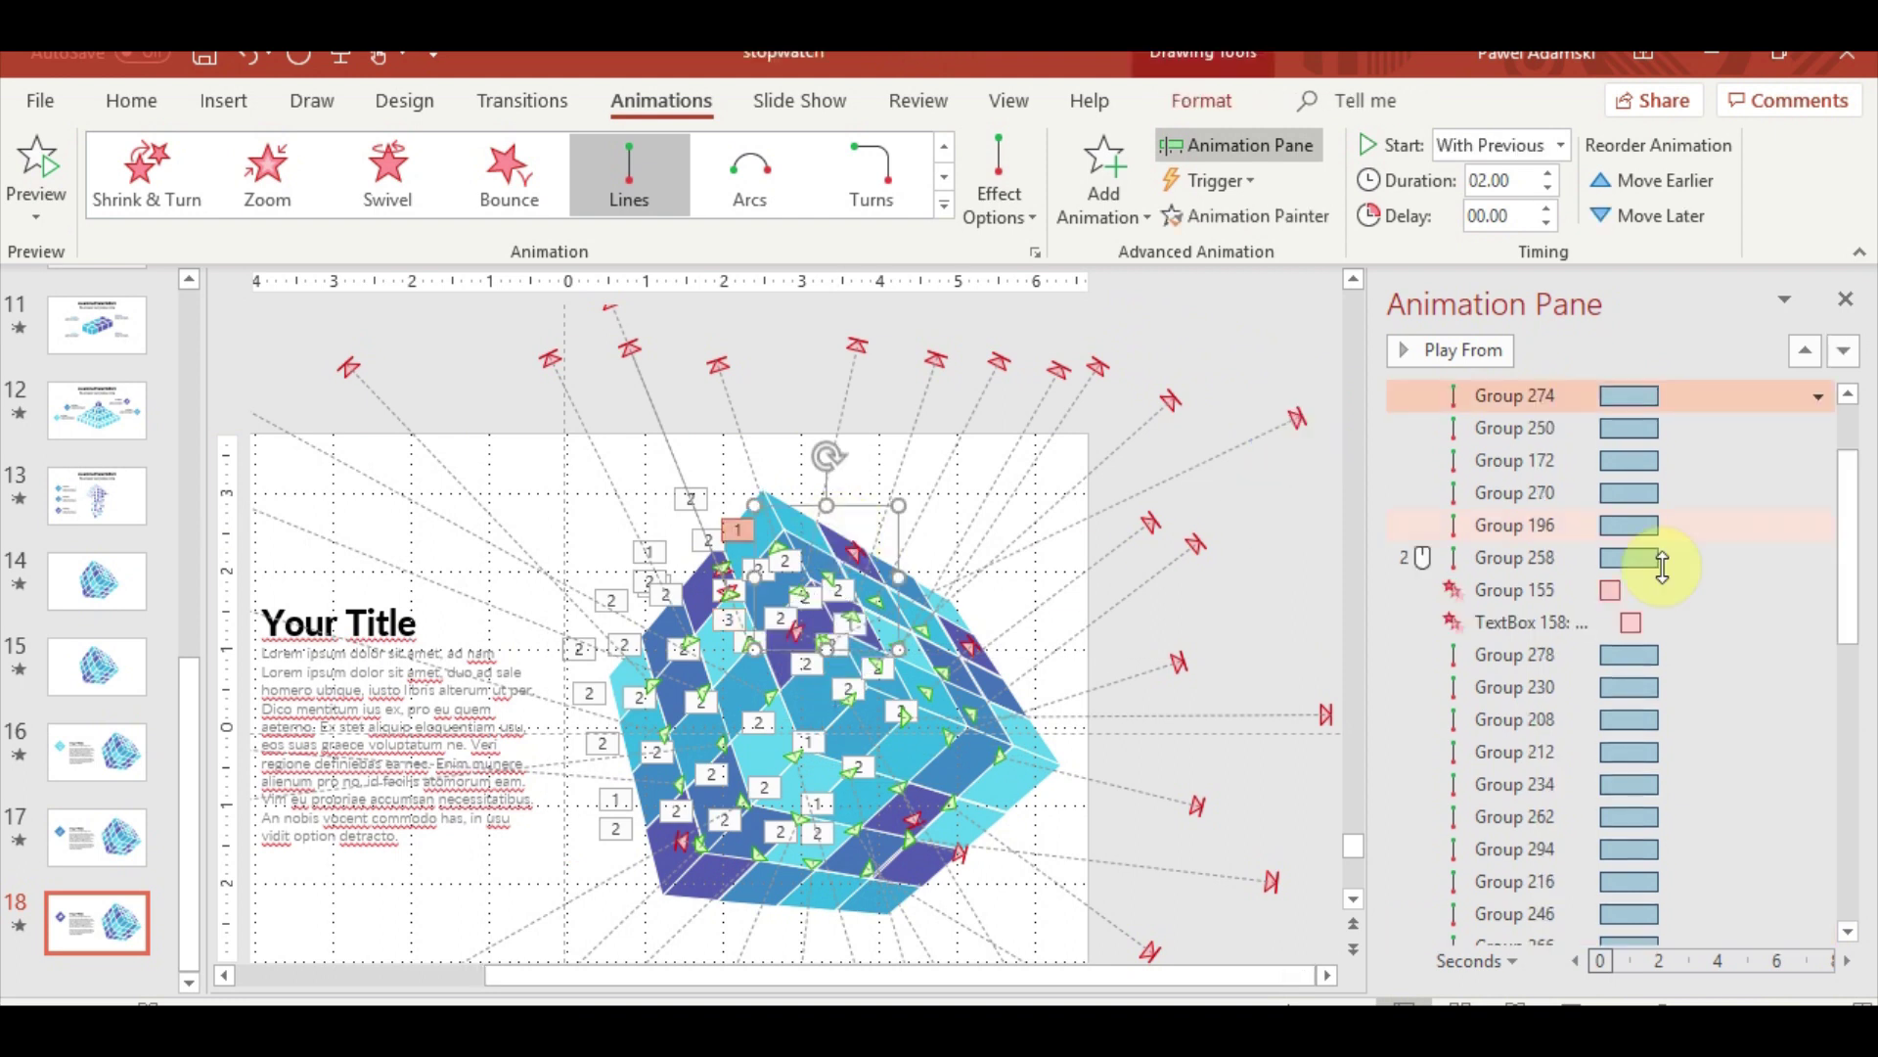
scroll(1677, 621, "up", 5)
left_click_drag(1679, 626, 1421, 279)
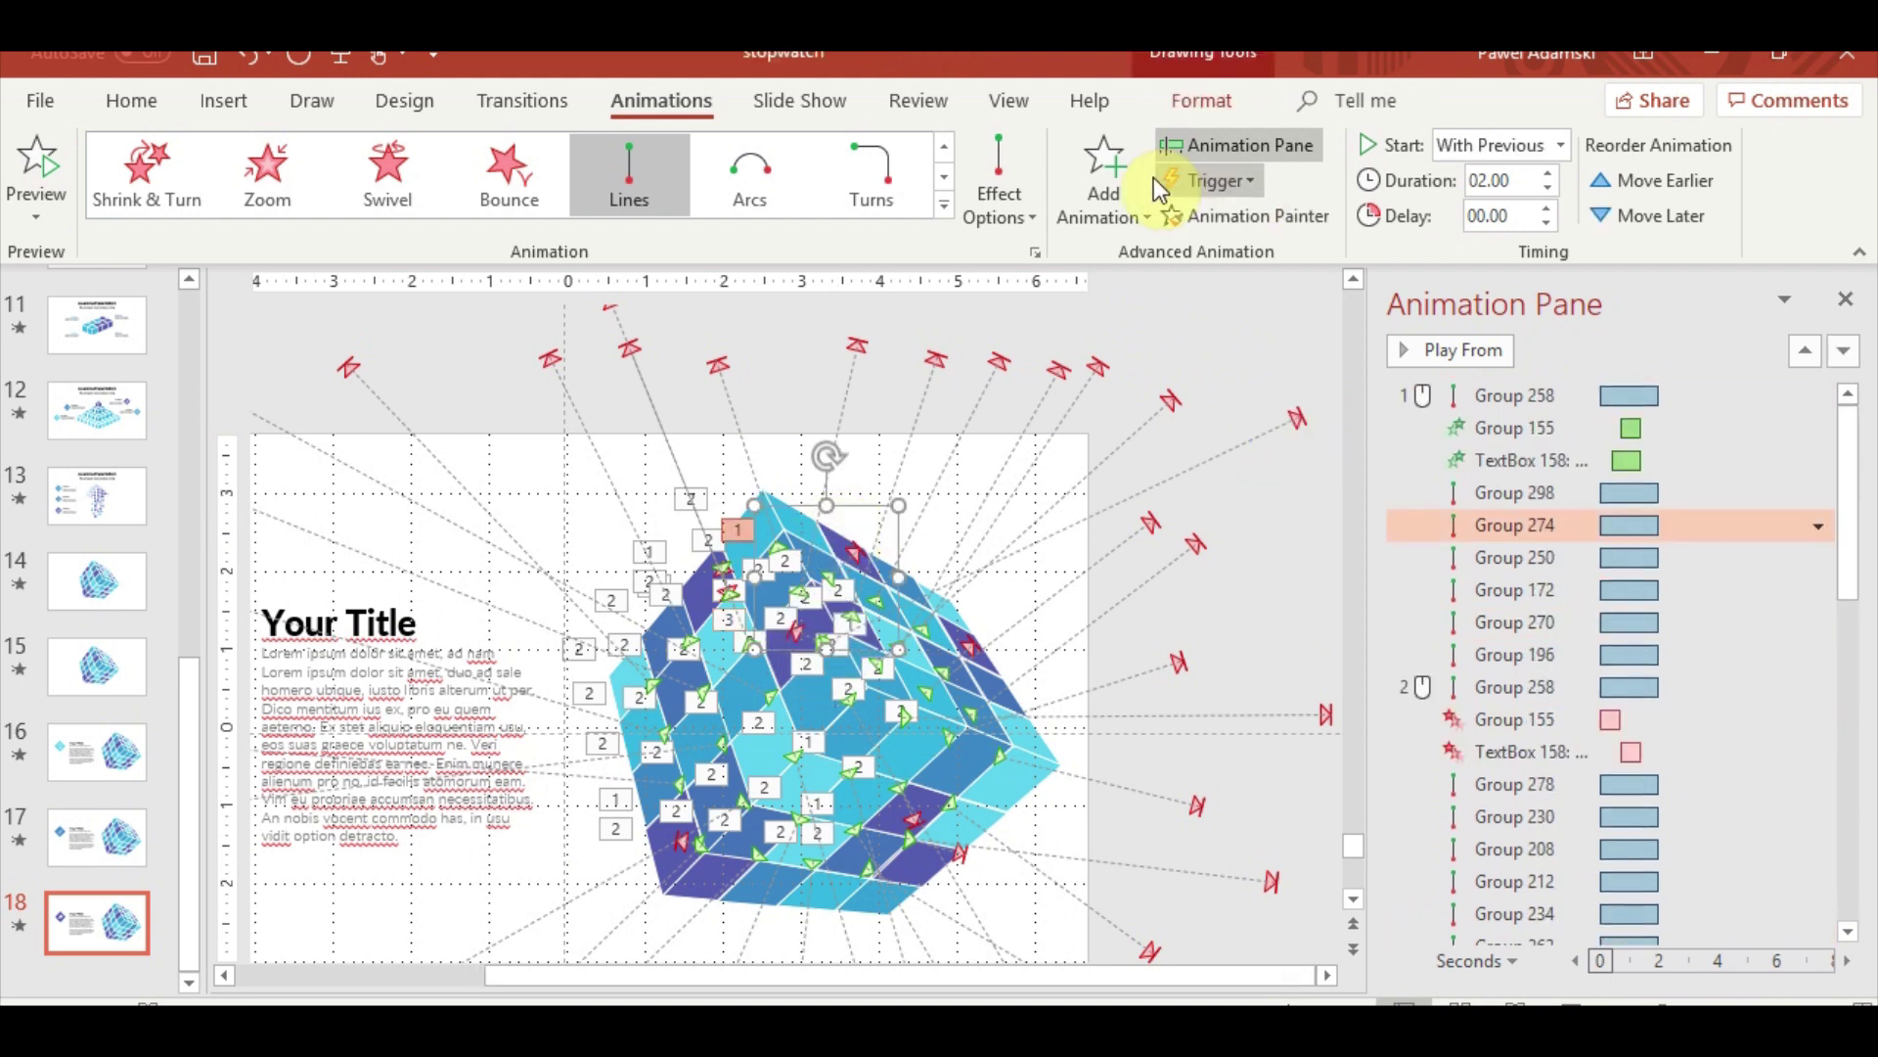
left_click(1105, 182)
left_click(1115, 696)
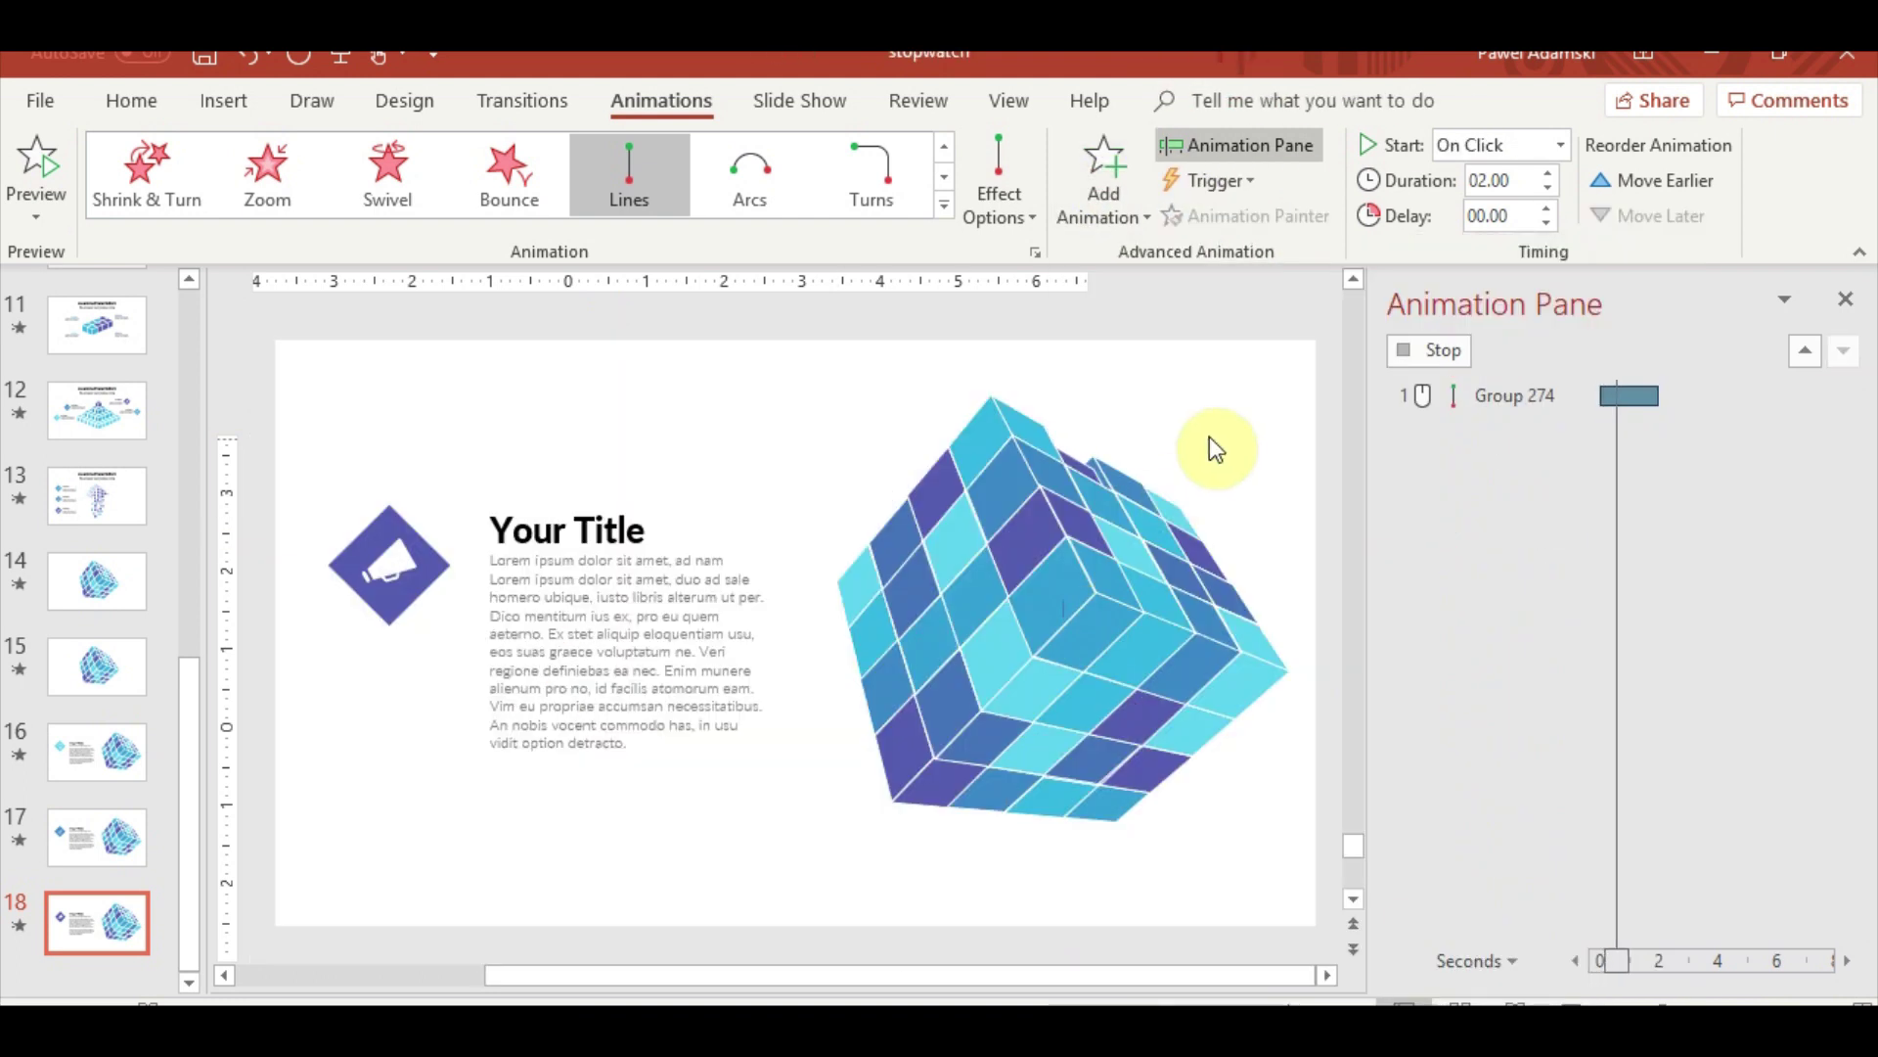
left_click(60, 925)
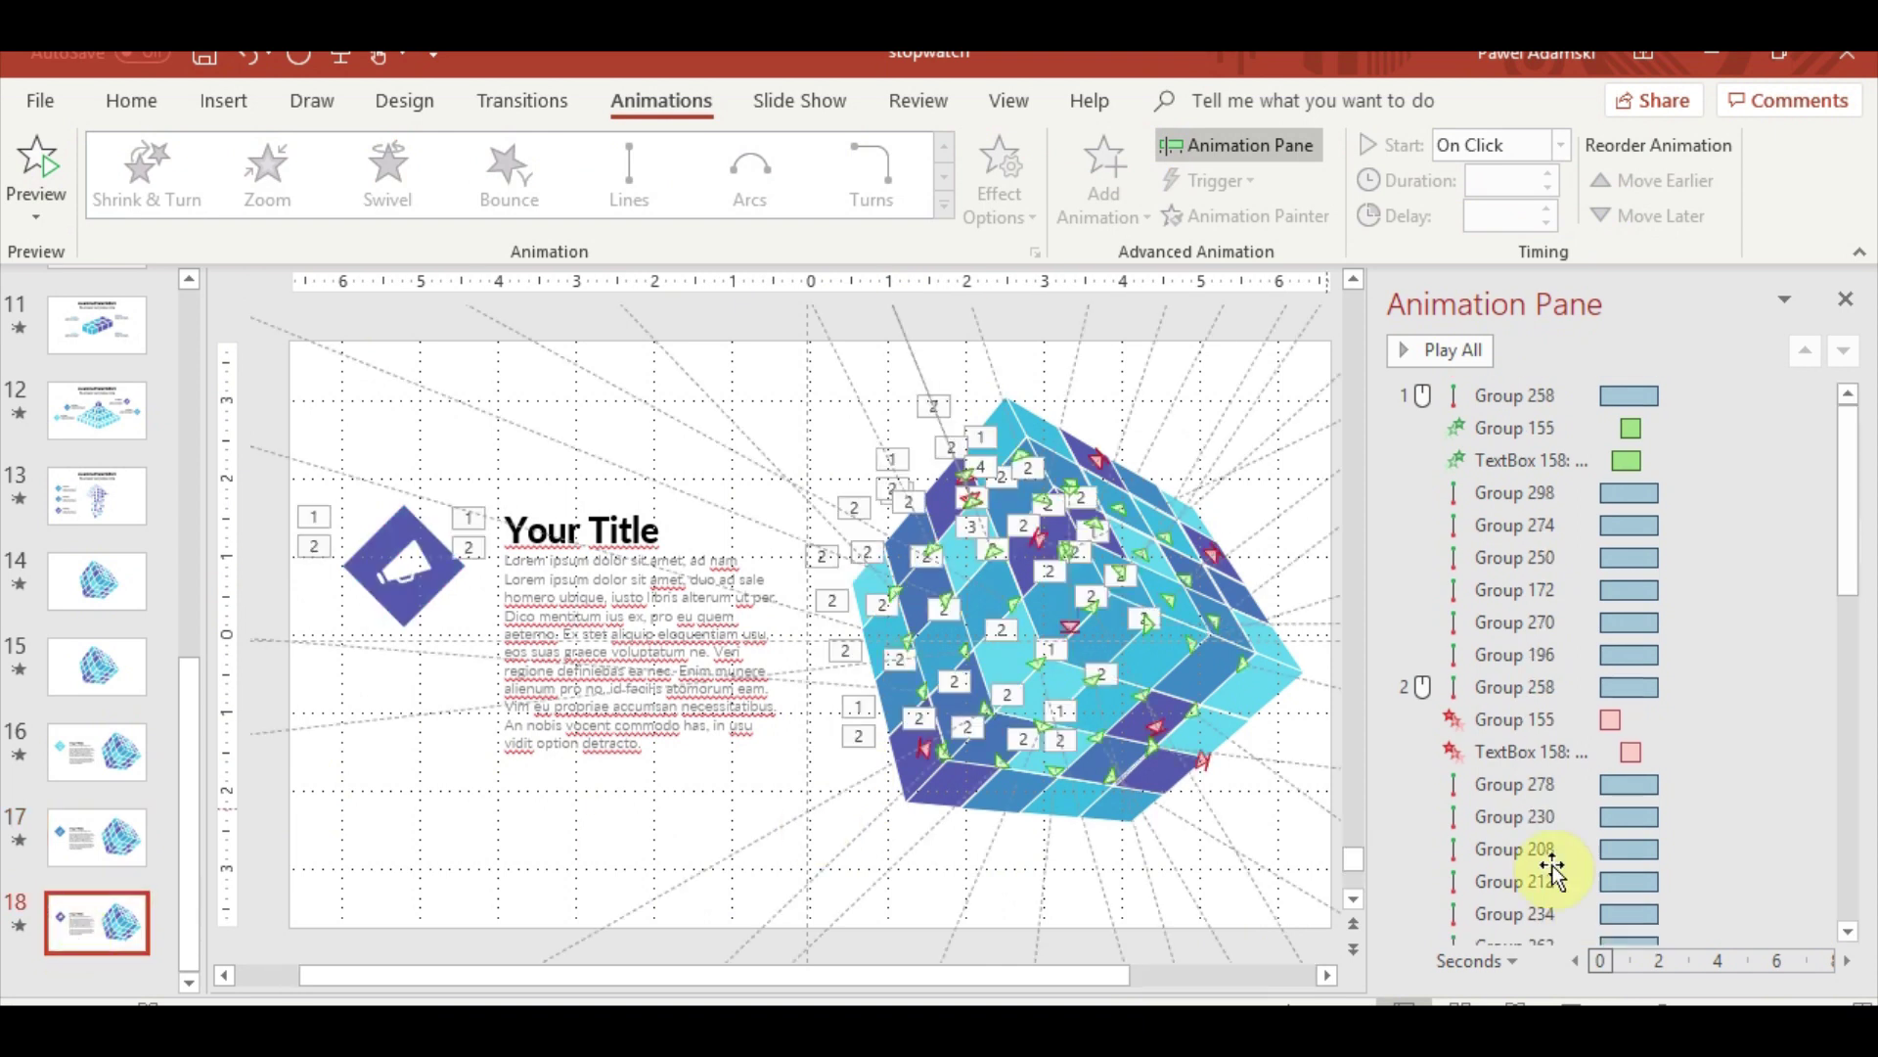
scroll(1663, 851, "down", 5)
scroll(1680, 854, "down", 2)
left_click(1565, 928)
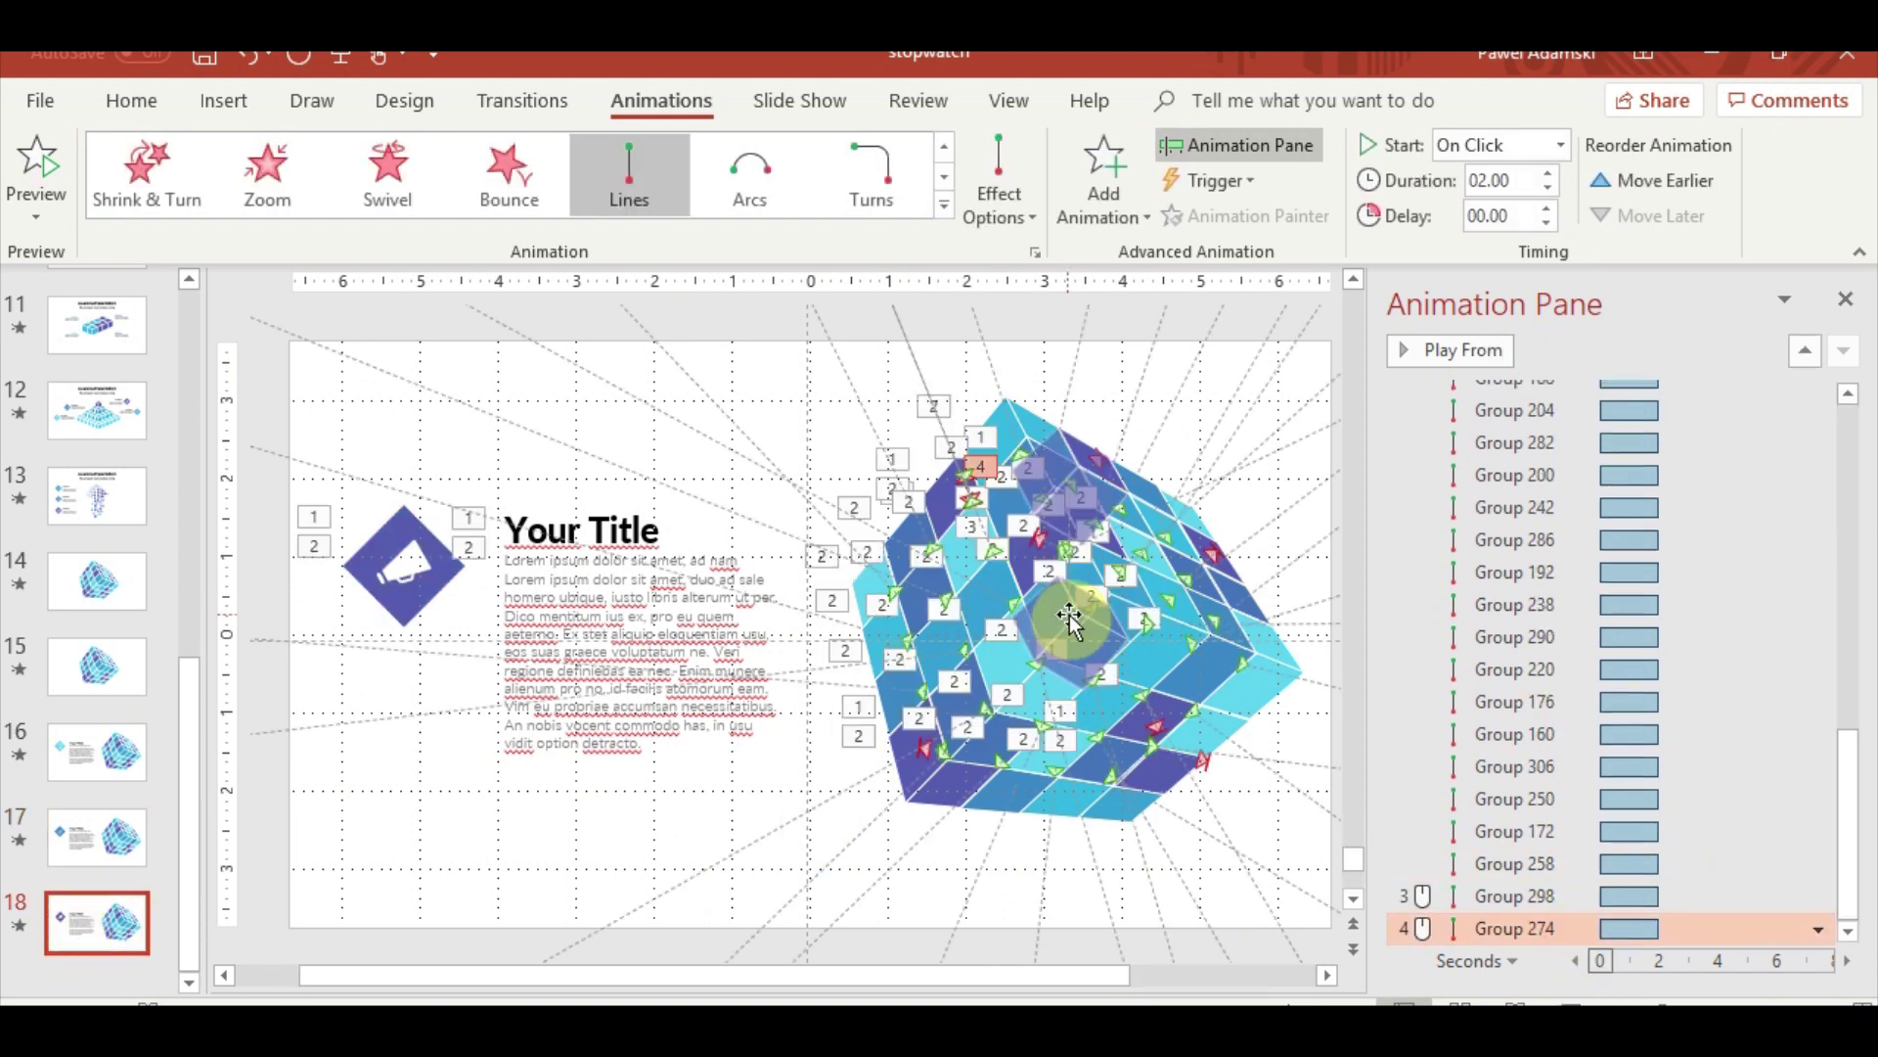
left_click_drag(1069, 618, 1154, 279)
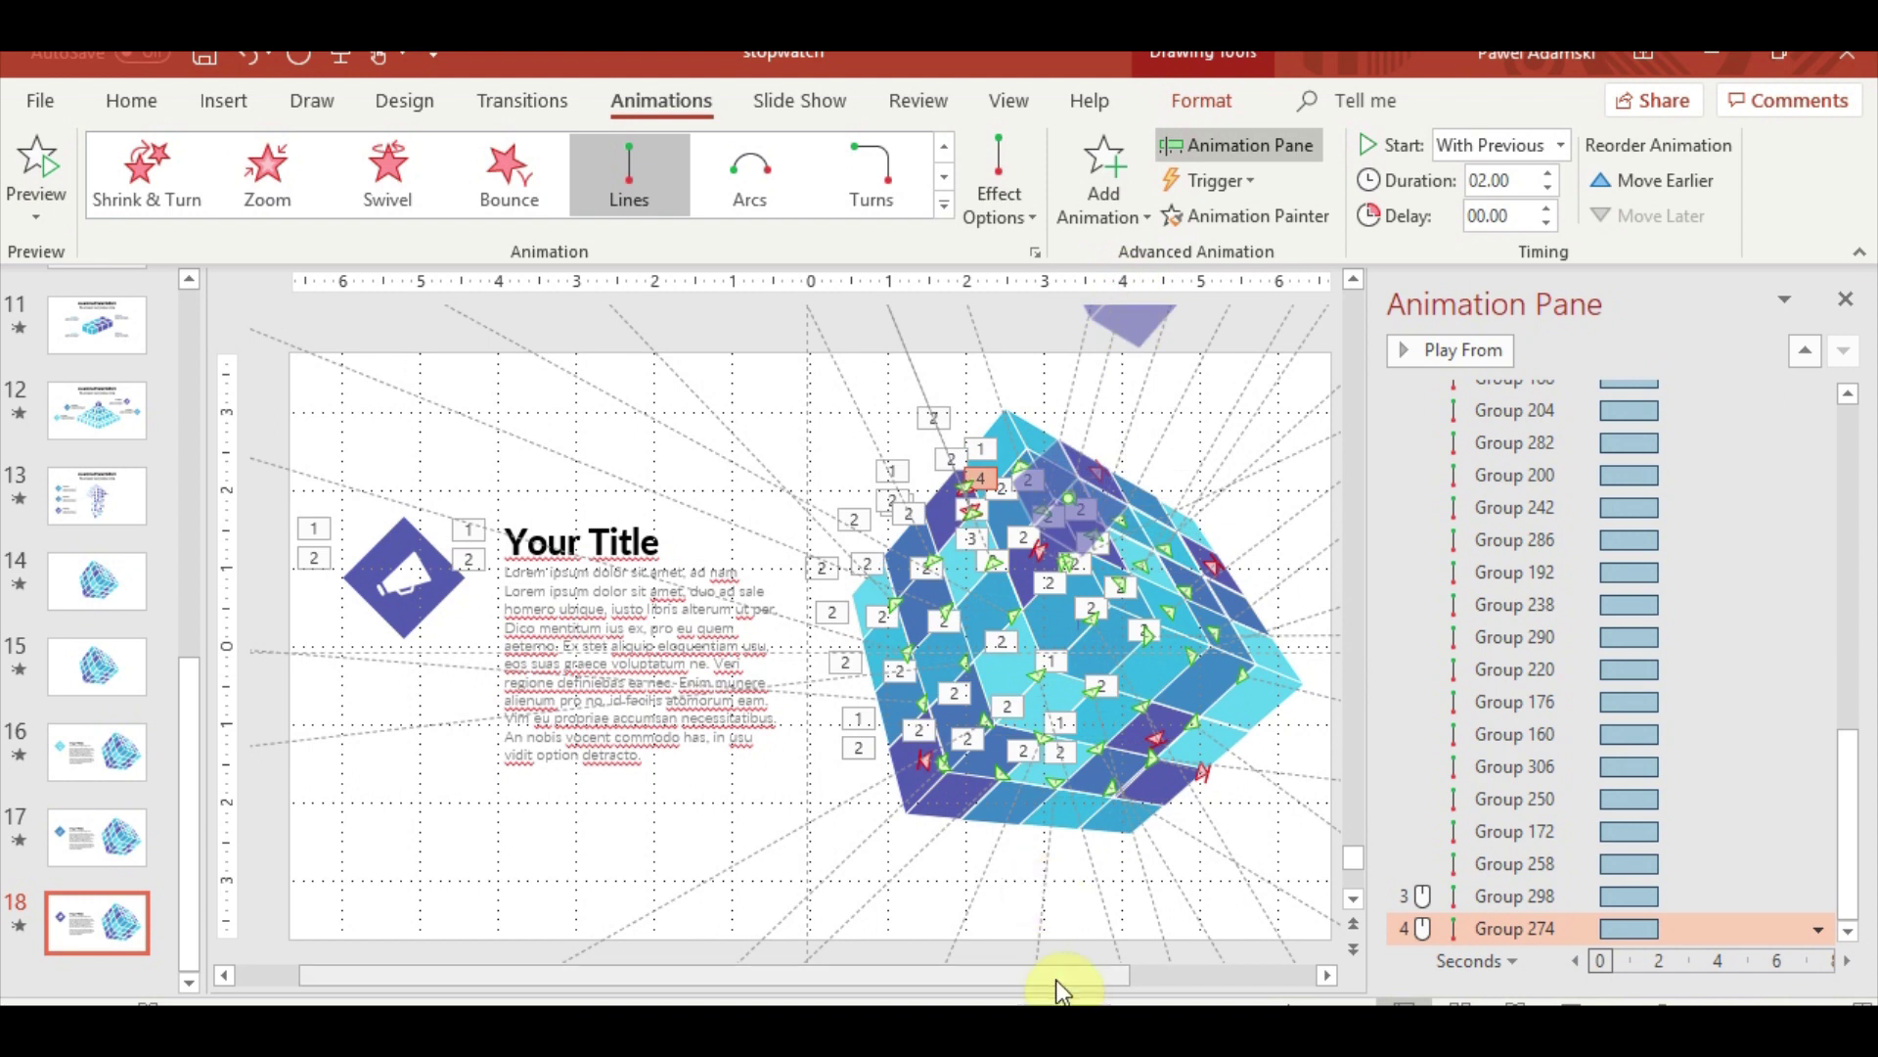
left_click_drag(1054, 975, 1138, 975)
Give Group 196 a Lines motion path reaching off the slide
left_click(1102, 550)
left_click_drag(1514, 390, 1651, 750)
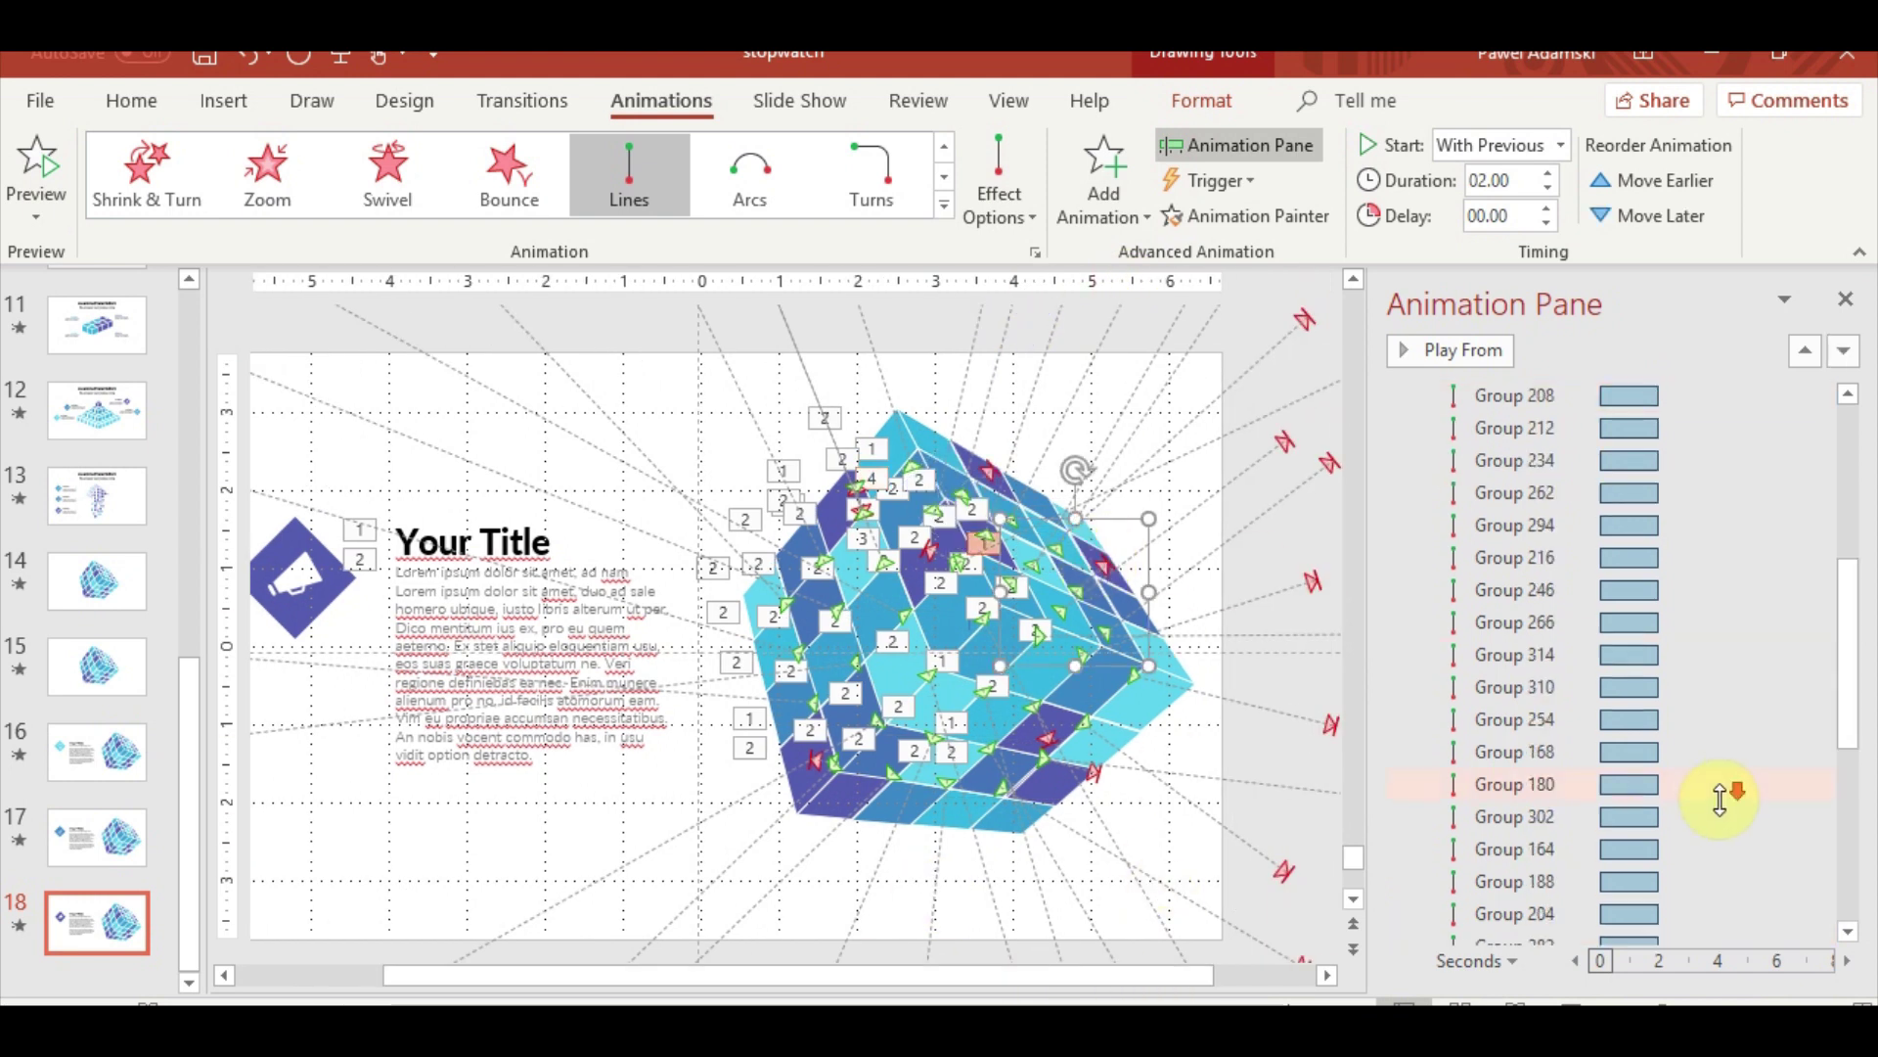
left_click(1104, 186)
scroll(1163, 606, "down", 5)
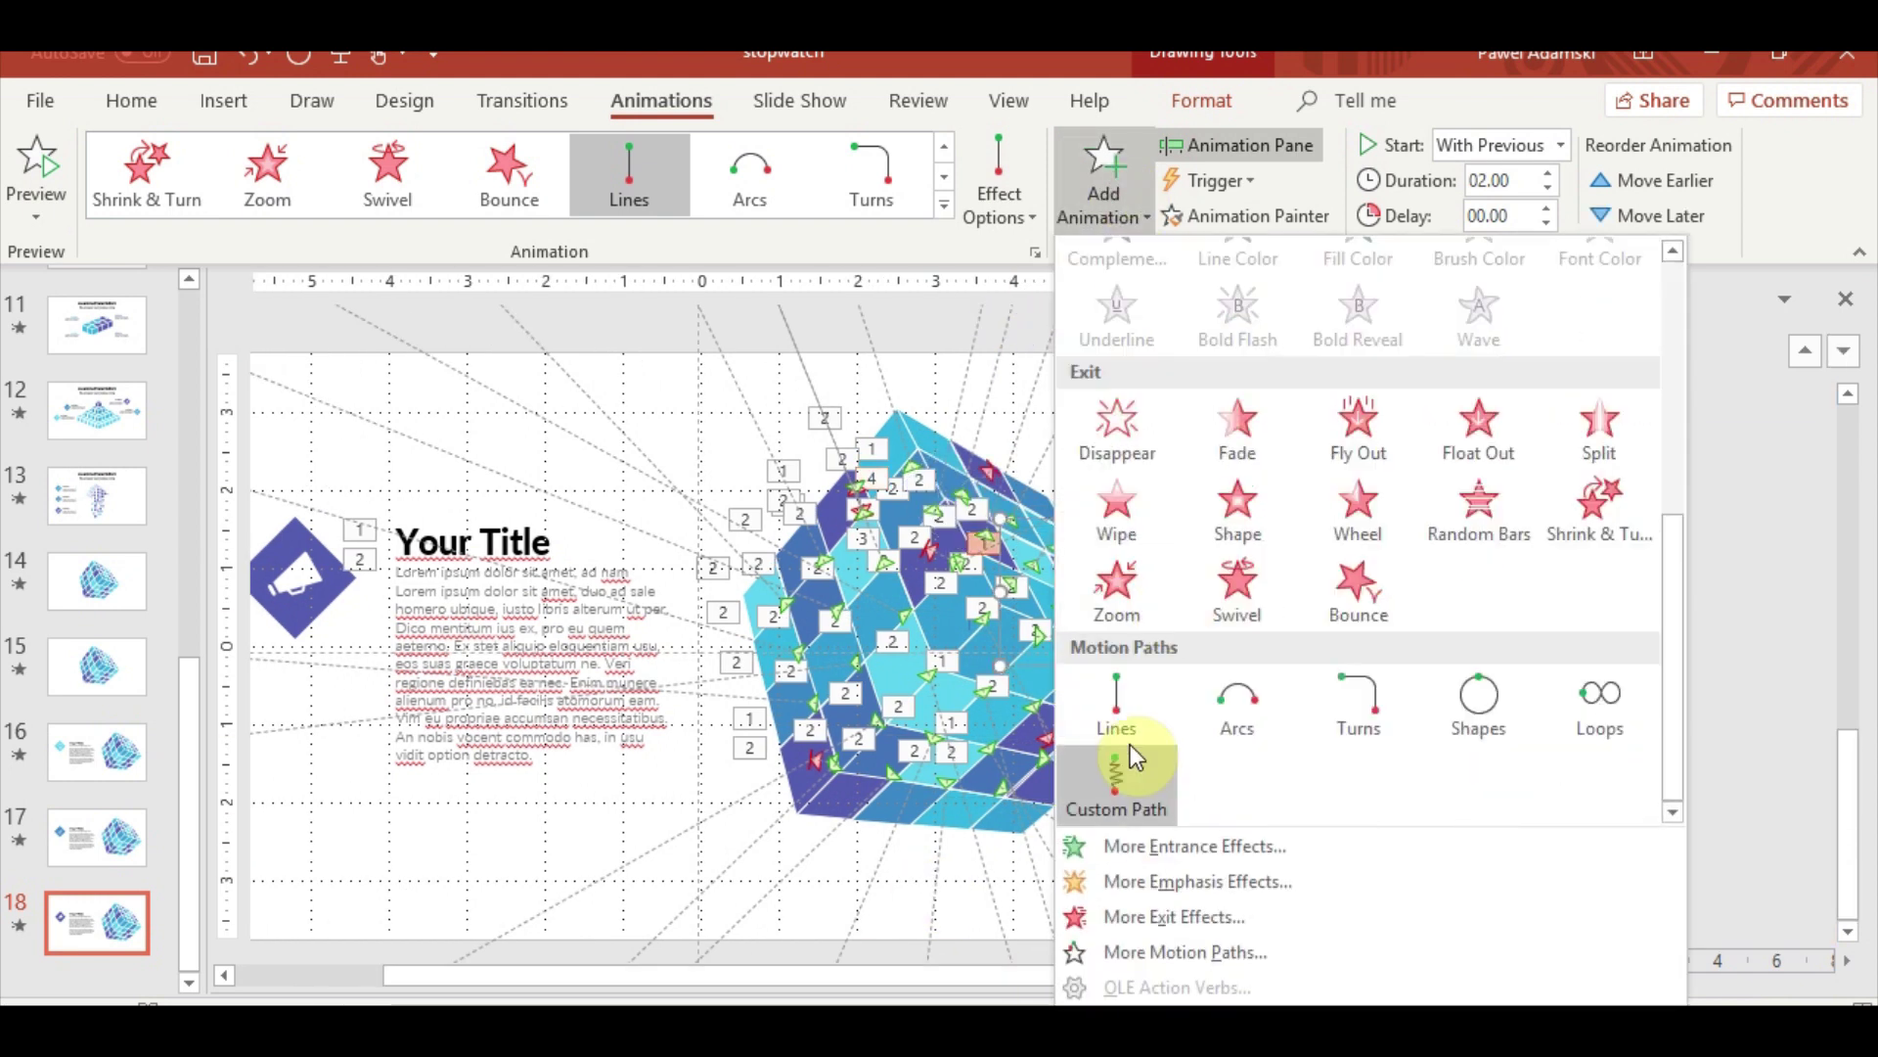
left_click(1125, 723)
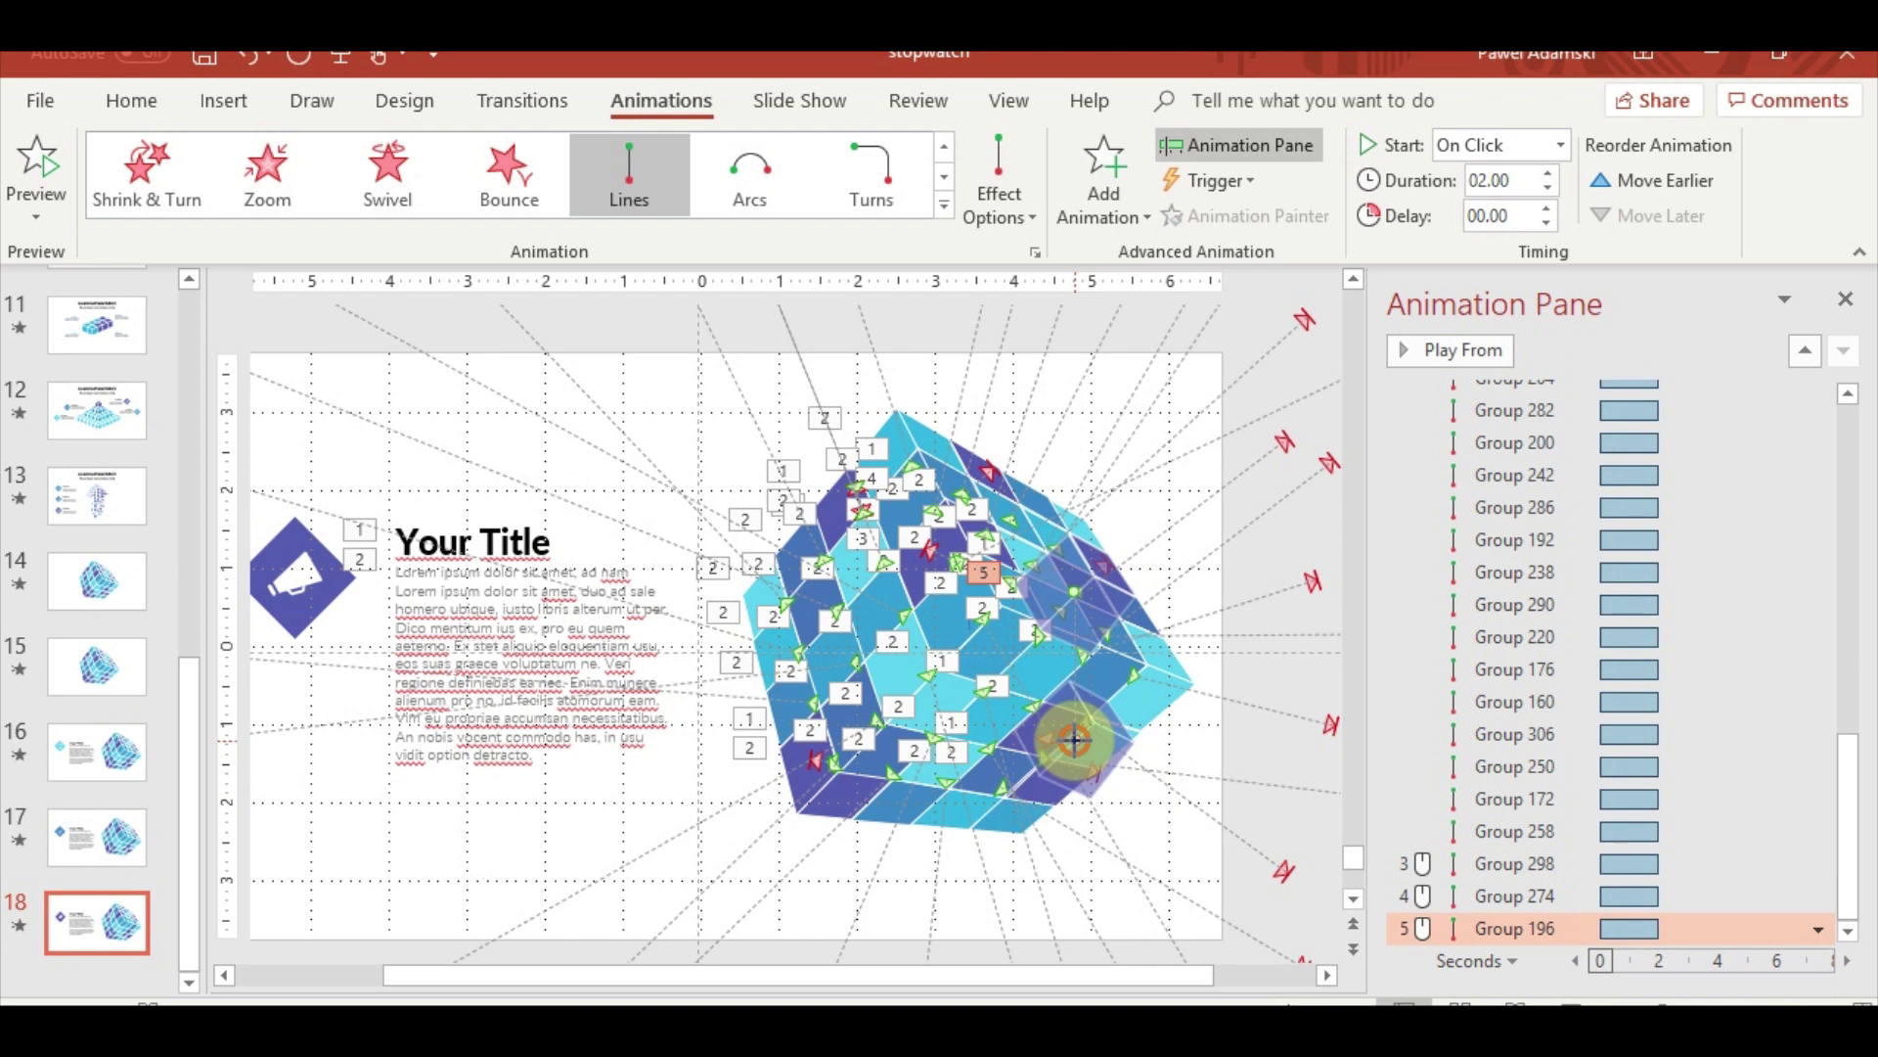
mouse_move(1073, 740)
left_mouse_down()
mouse_move(1334, 531)
mouse_move(1277, 534)
mouse_move(1304, 490)
left_mouse_up()
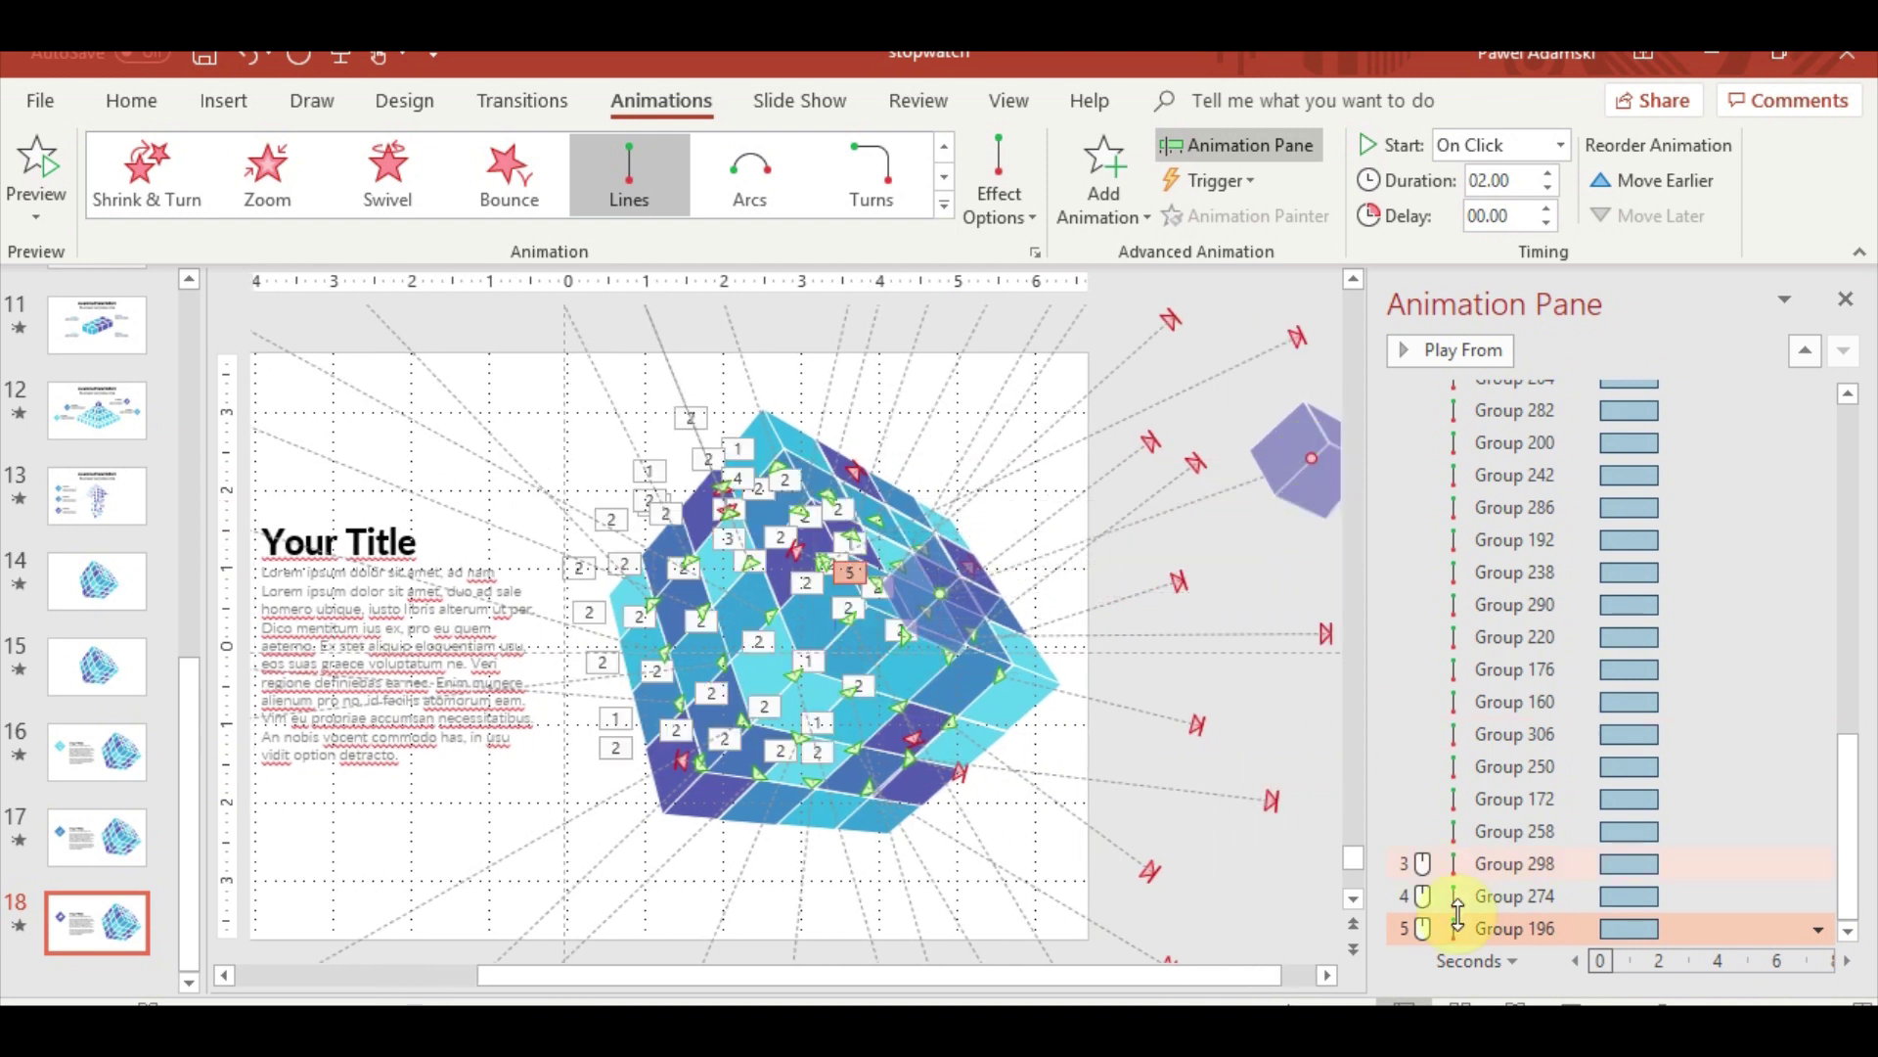
Set Groups 298, 274 and 196 to After Previous and preview the slide
left_click(1454, 862, "shift")
left_click(1817, 929)
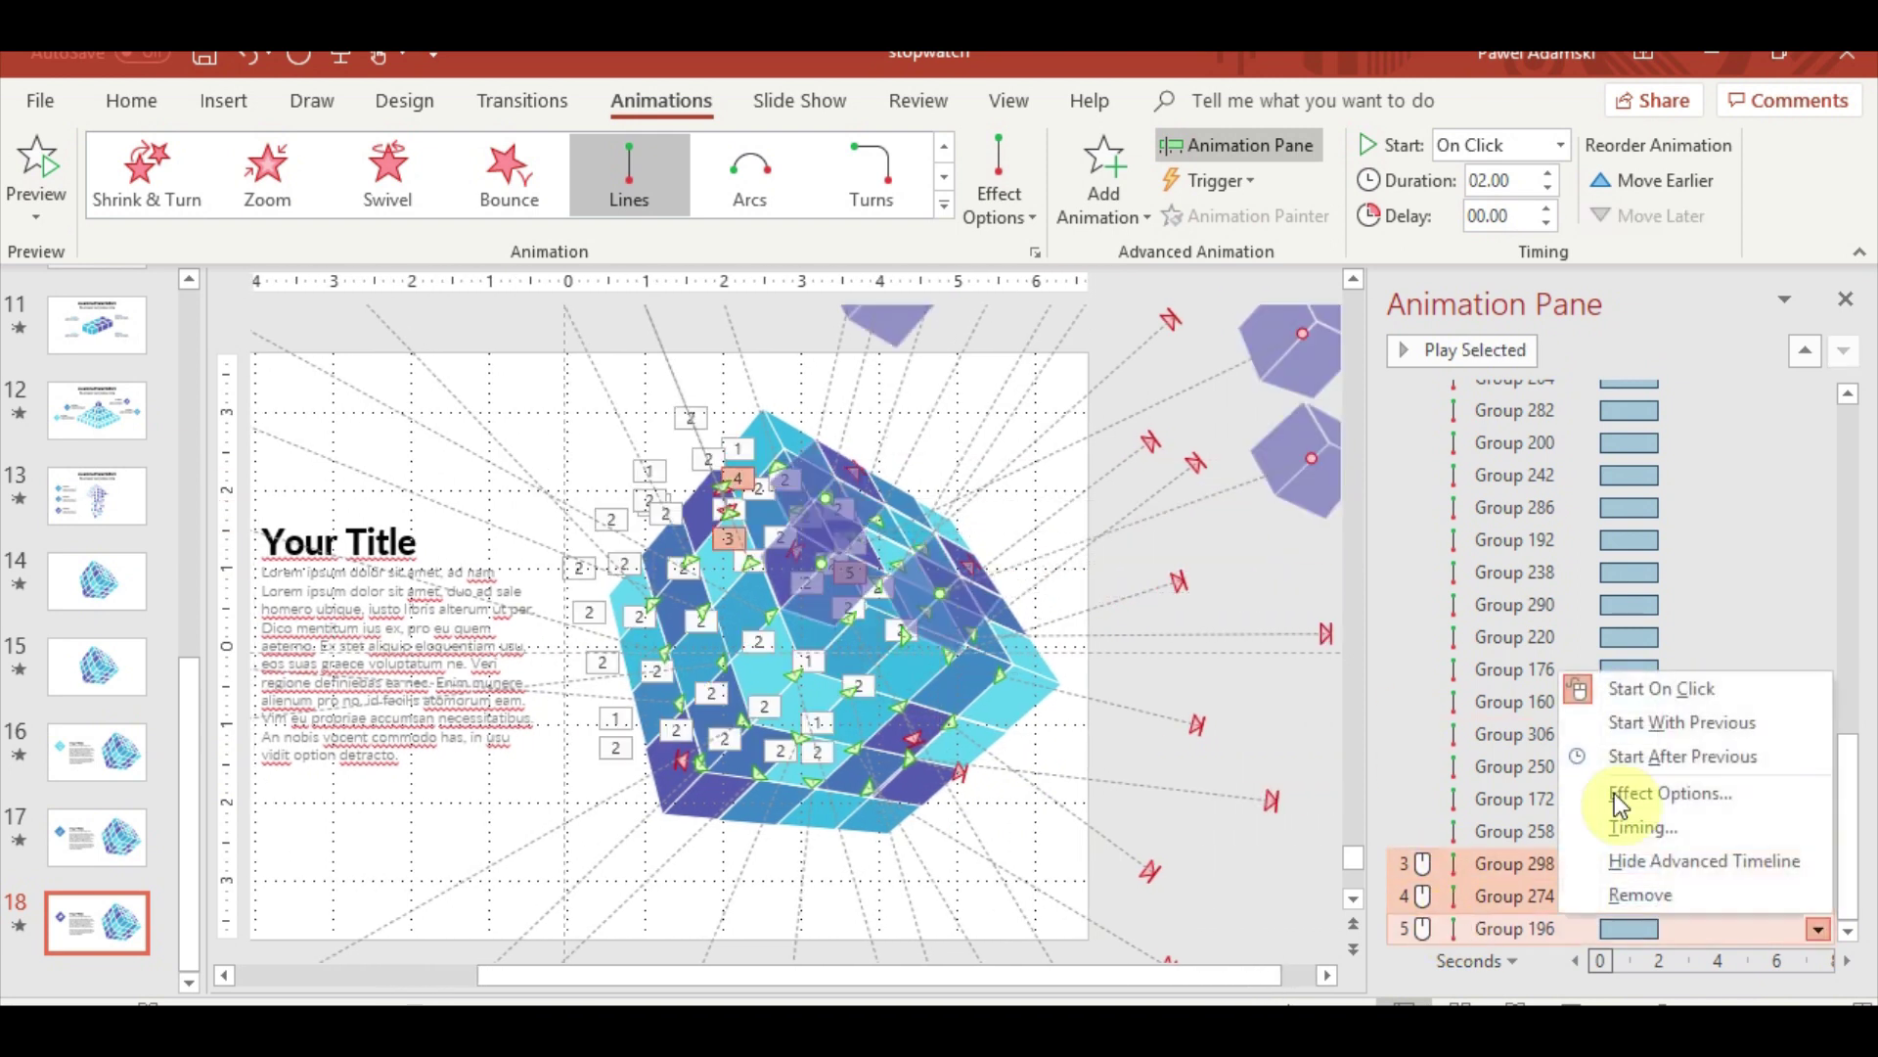
left_click(1712, 761)
left_click(1311, 935)
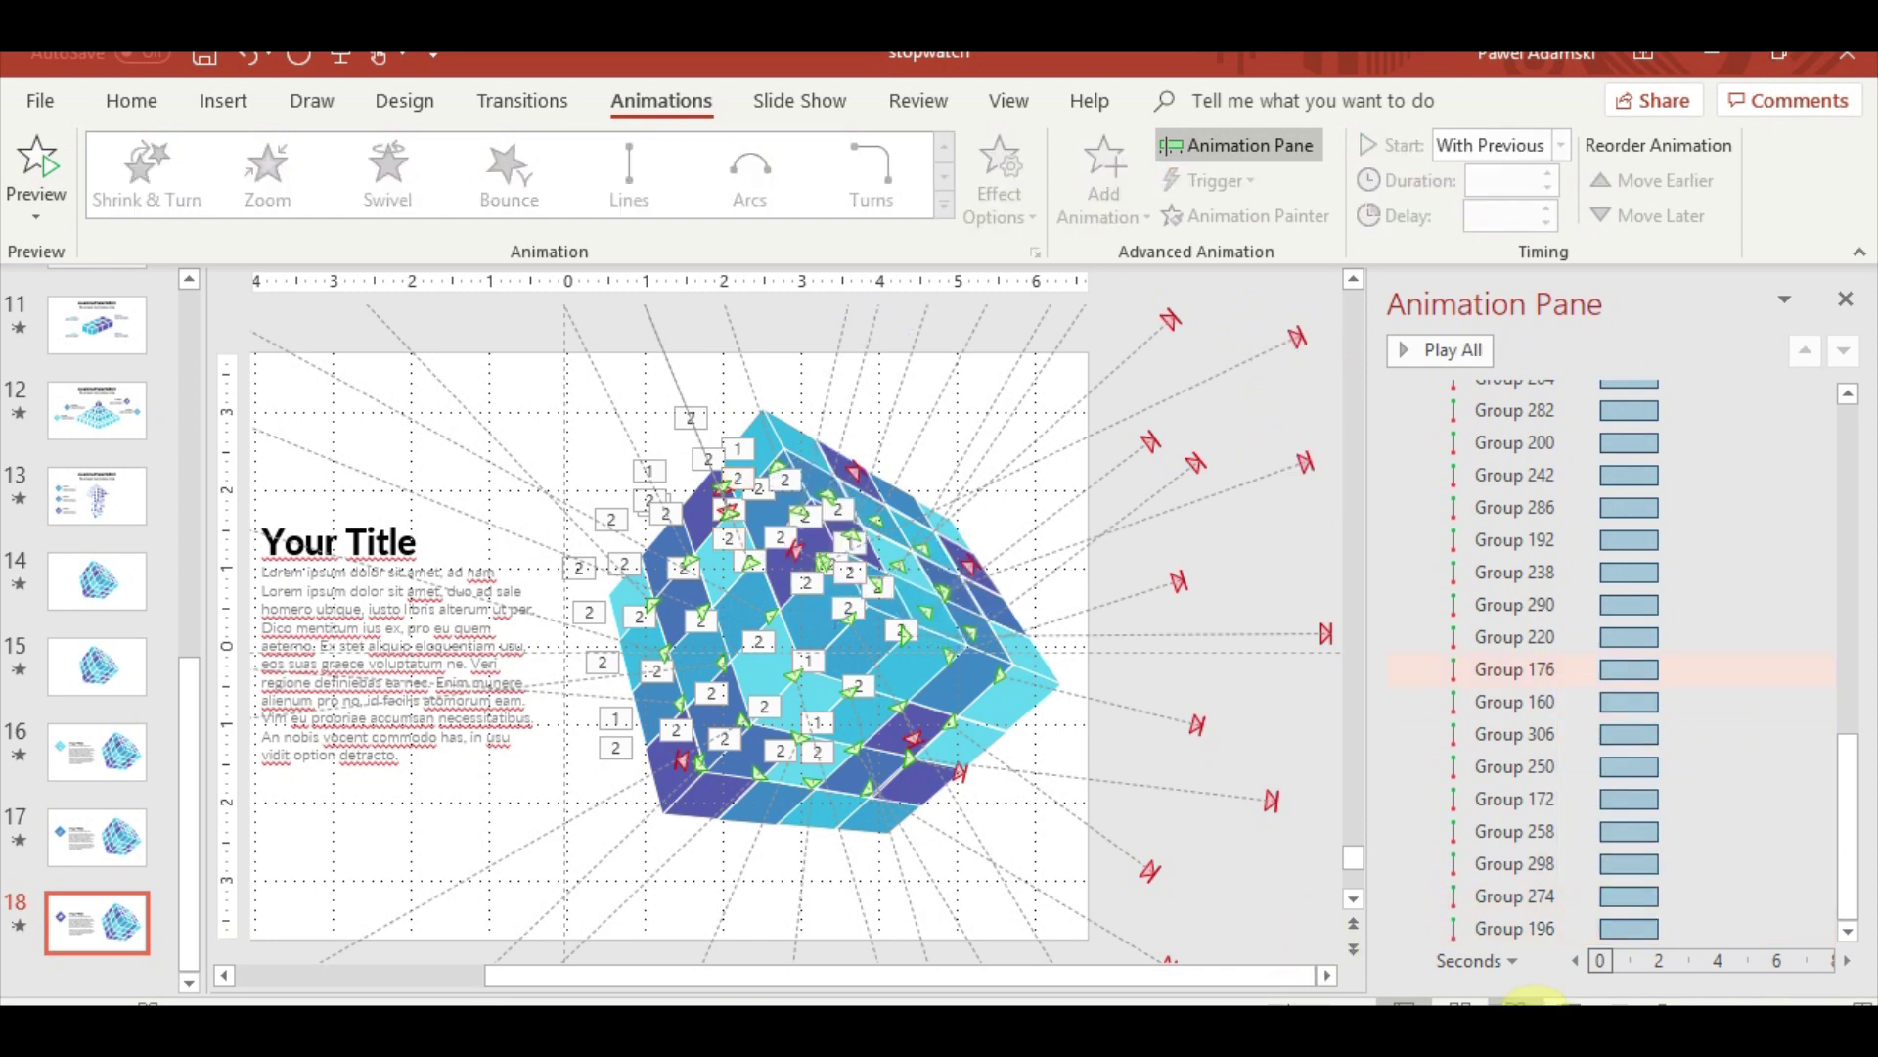
left_click(1523, 1003)
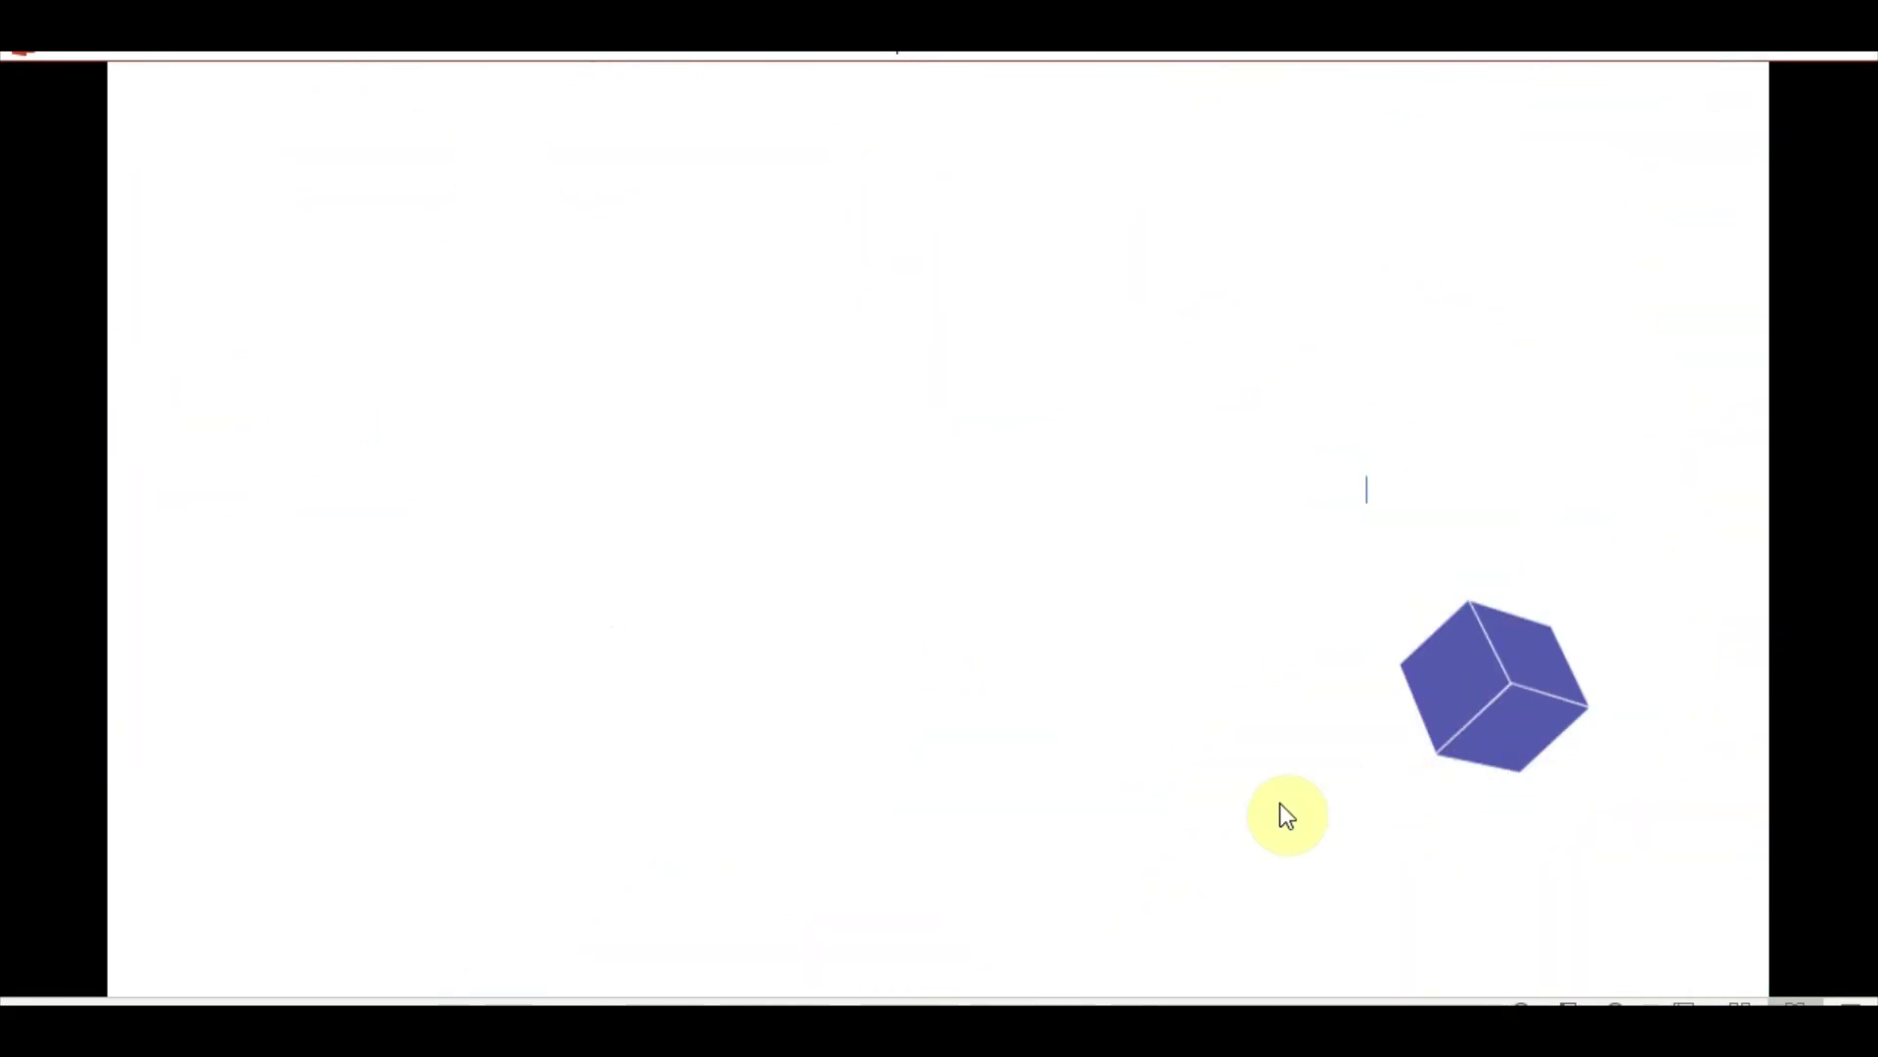
Give Group 270 a Lines path ending below the slide, starting With Previous
key("Escape")
left_click(1164, 782)
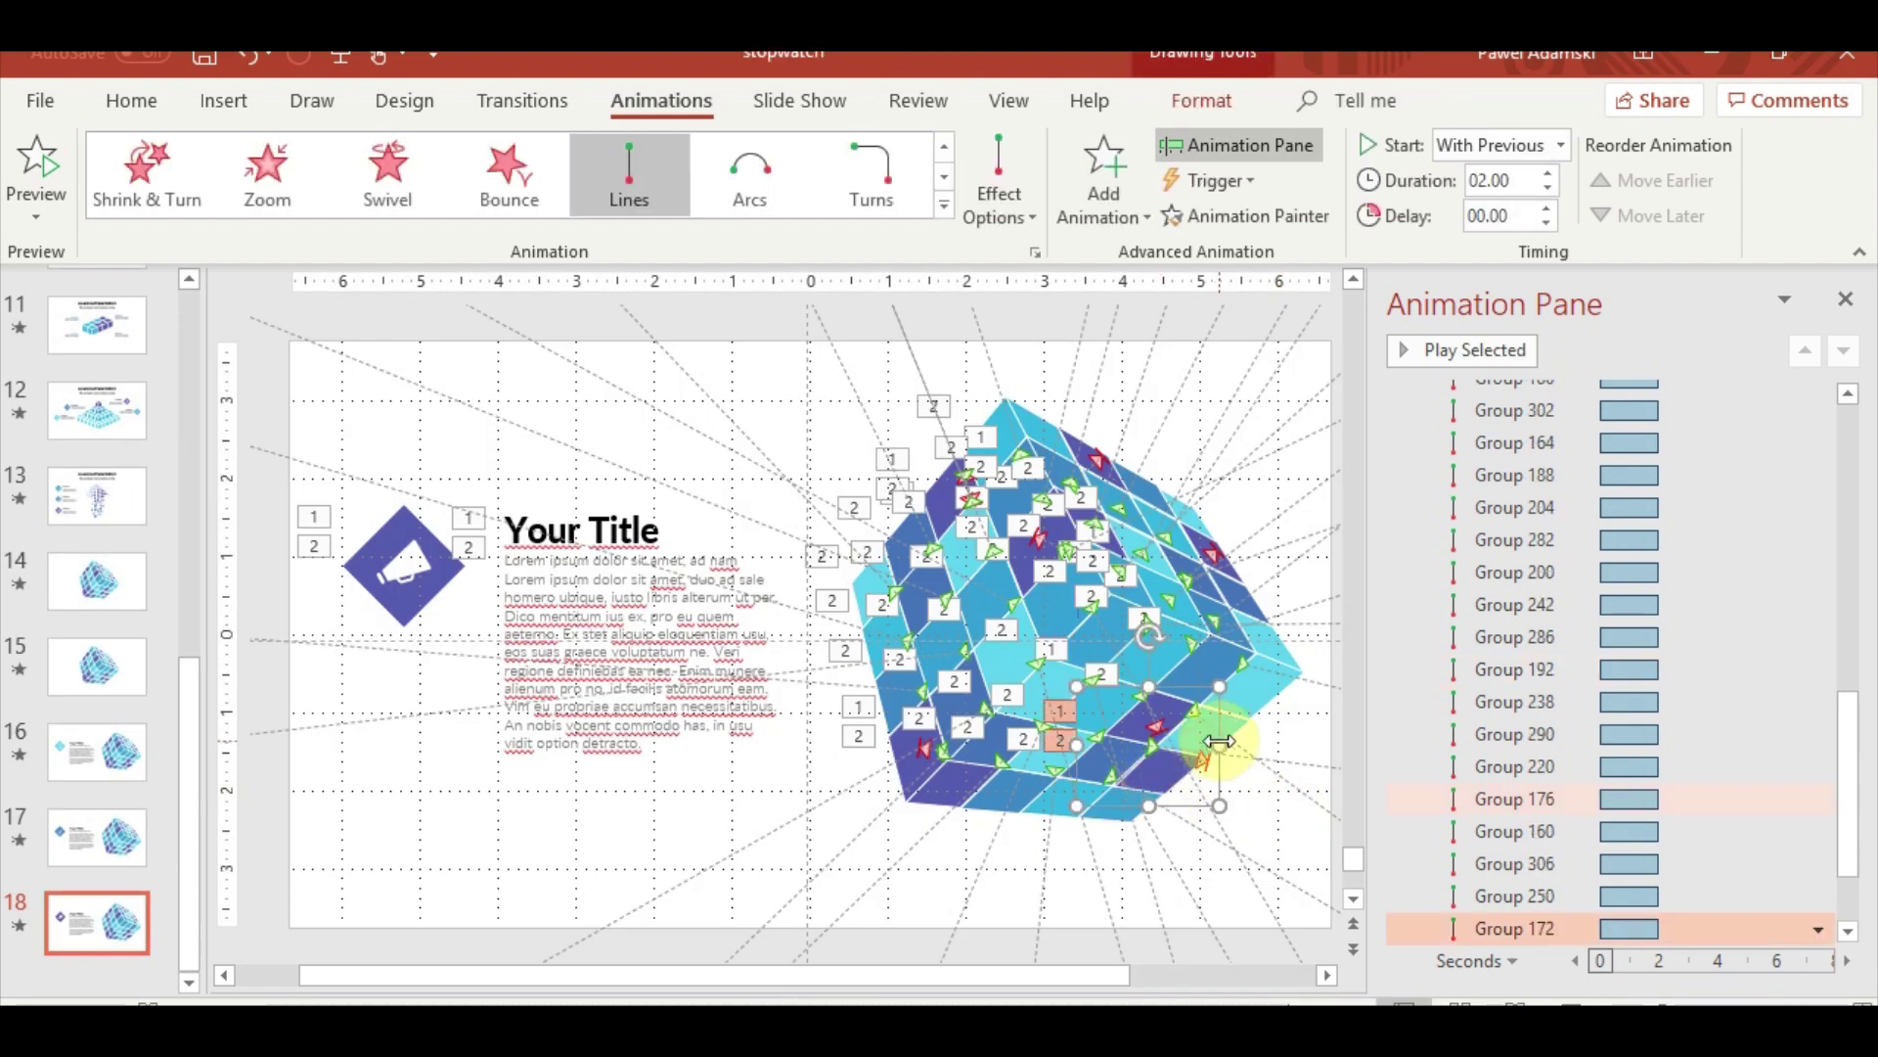
scroll(1510, 780, "down", 2)
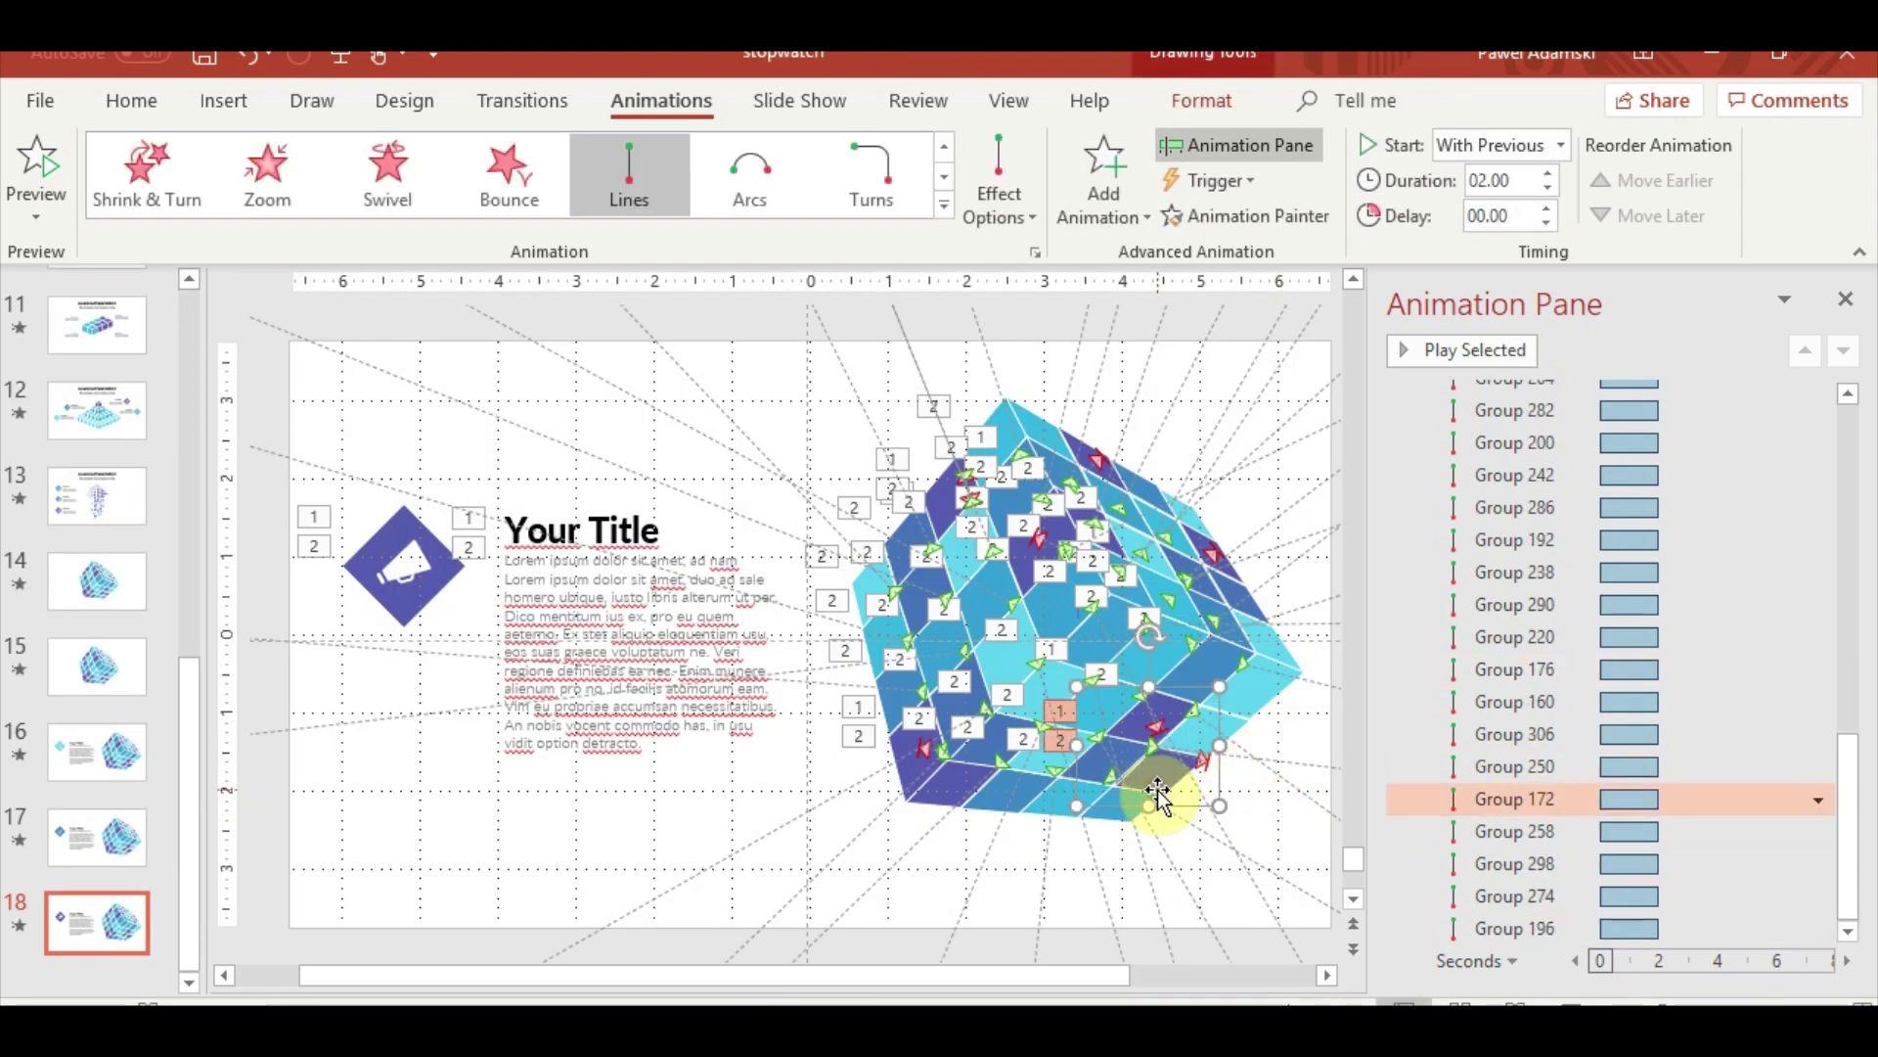
left_click(1169, 711)
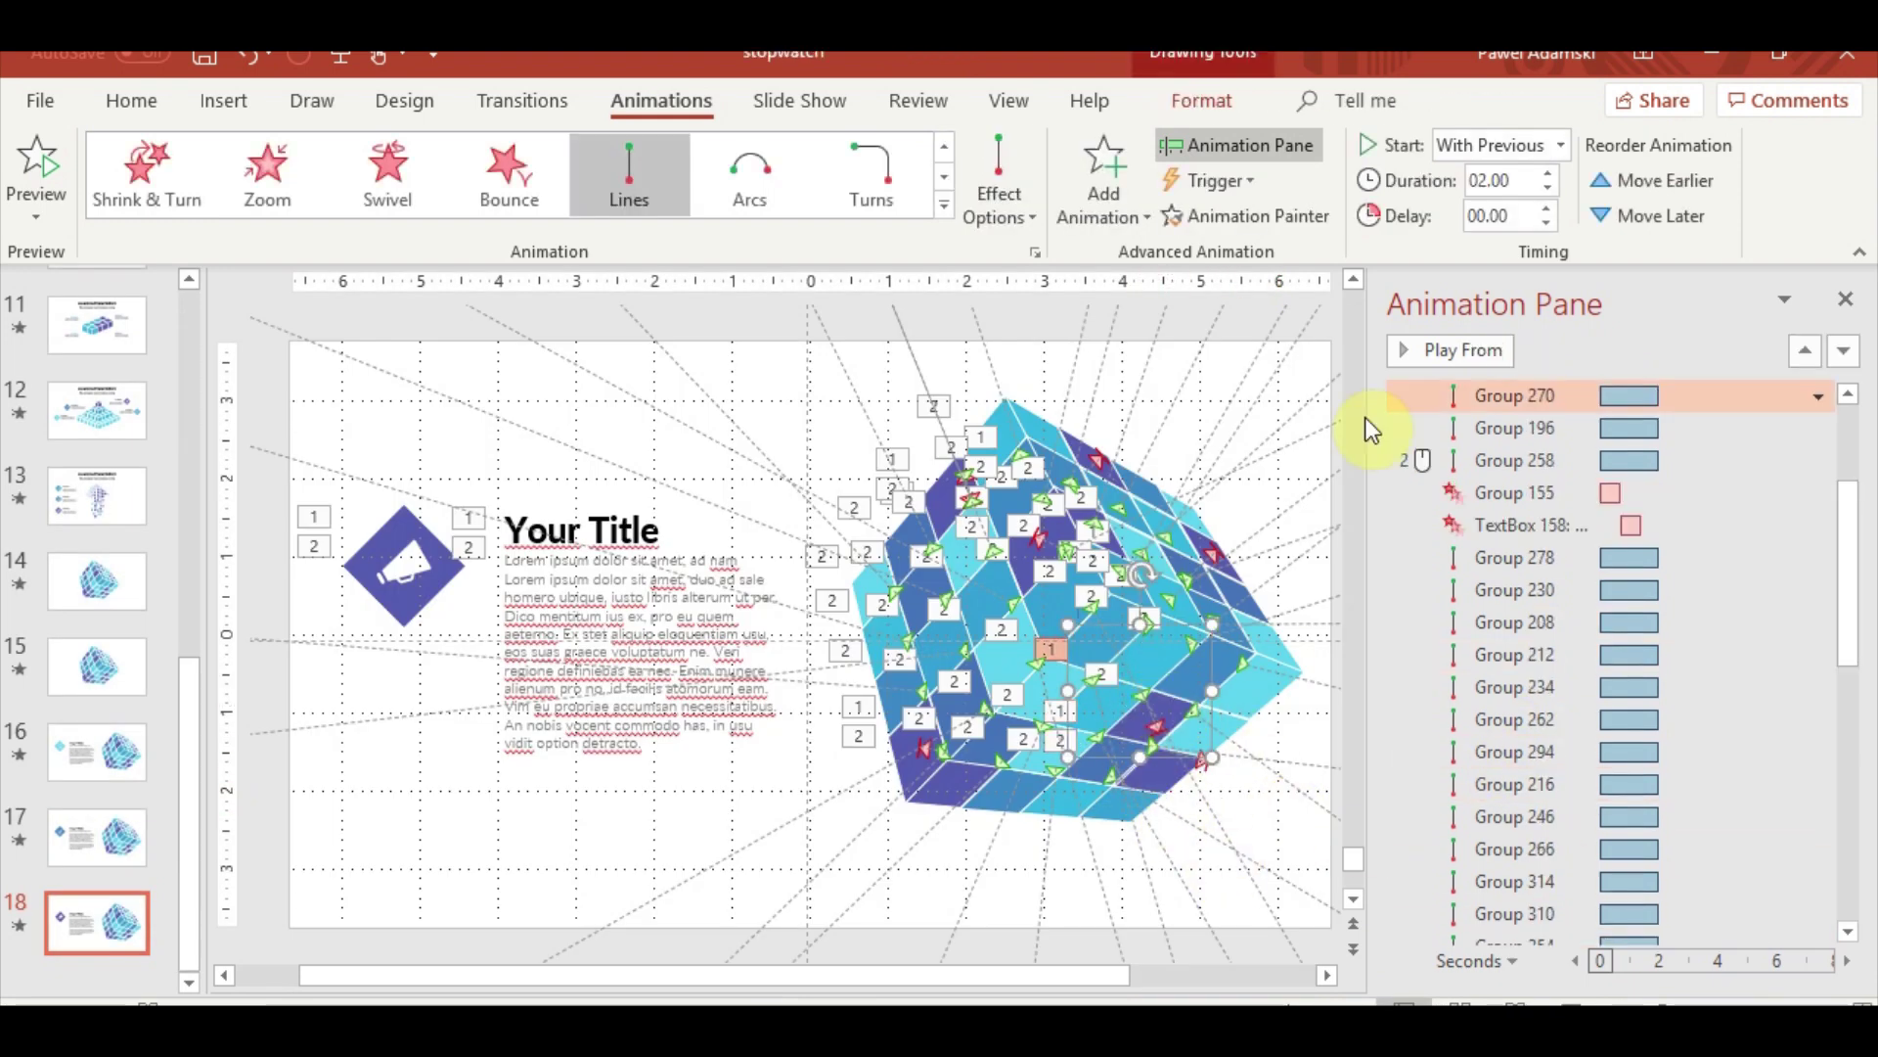
left_click(1090, 192)
scroll(1158, 813, "down", 5)
left_click(1124, 708)
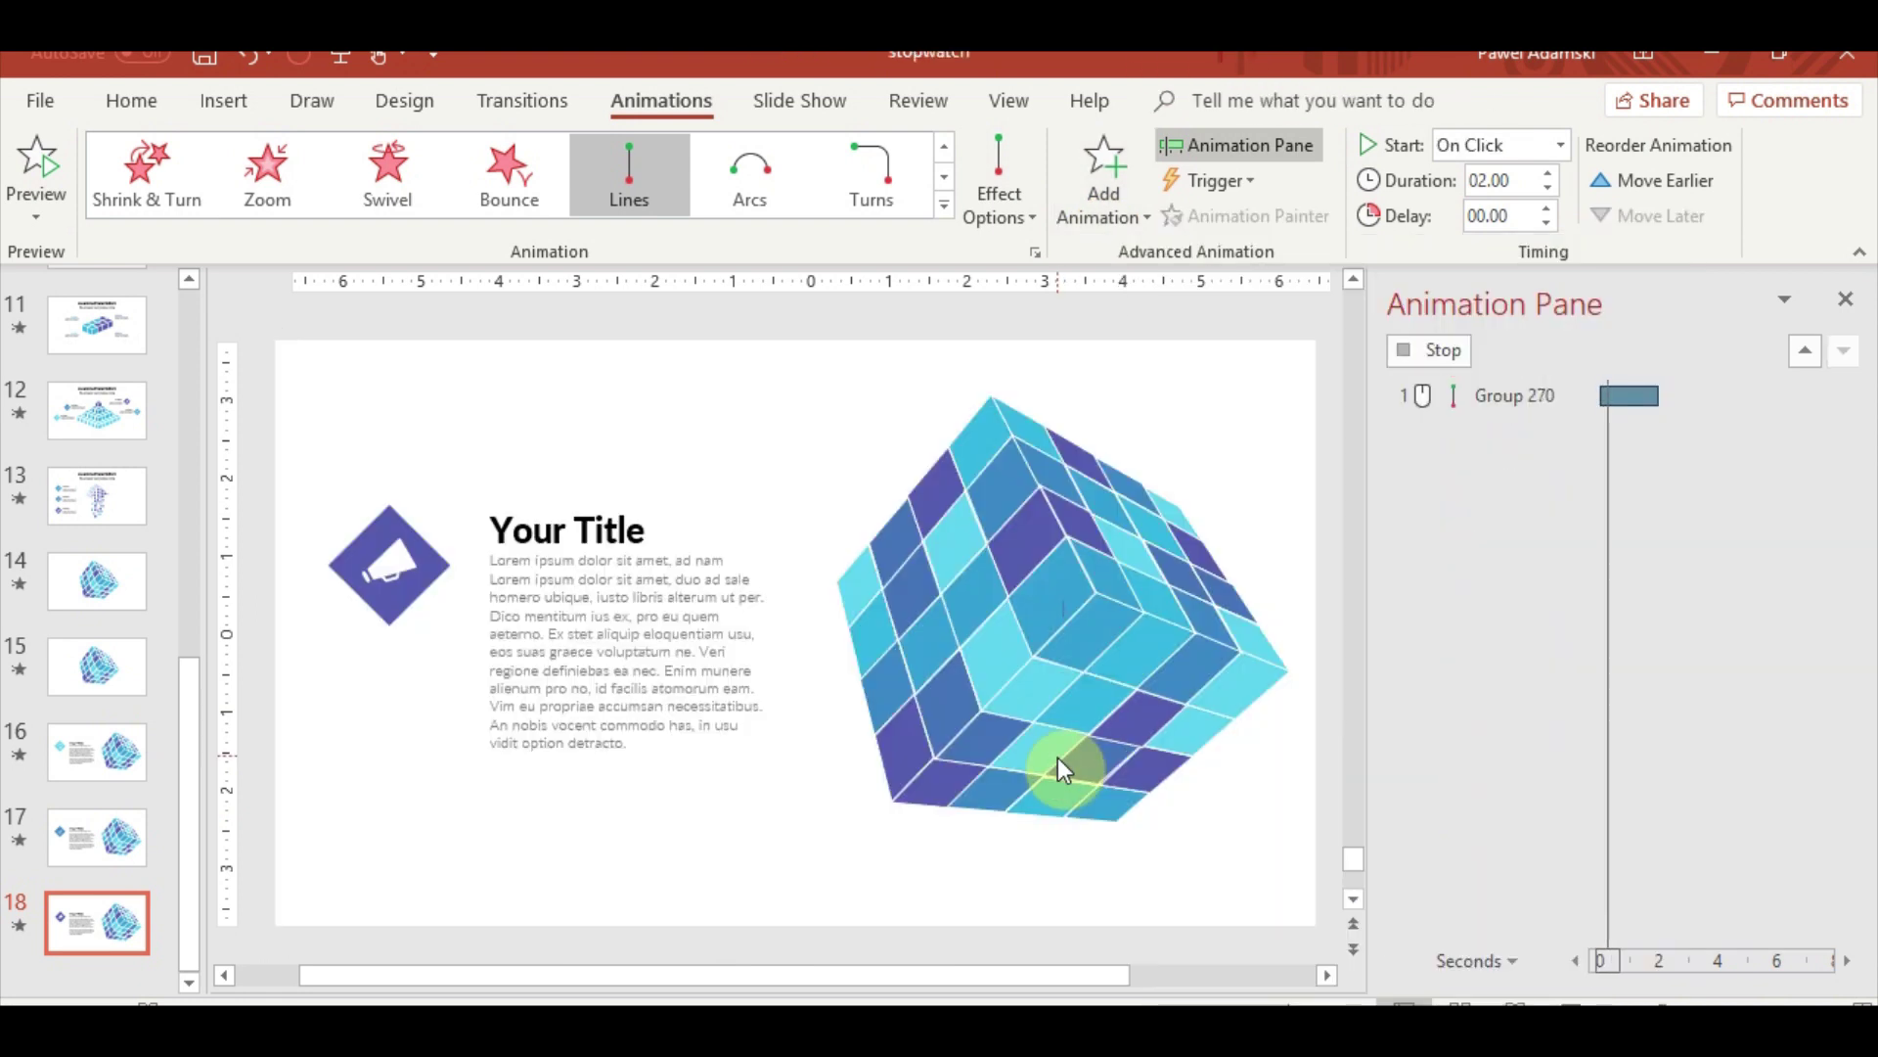
left_click_drag(1143, 839, 1230, 944)
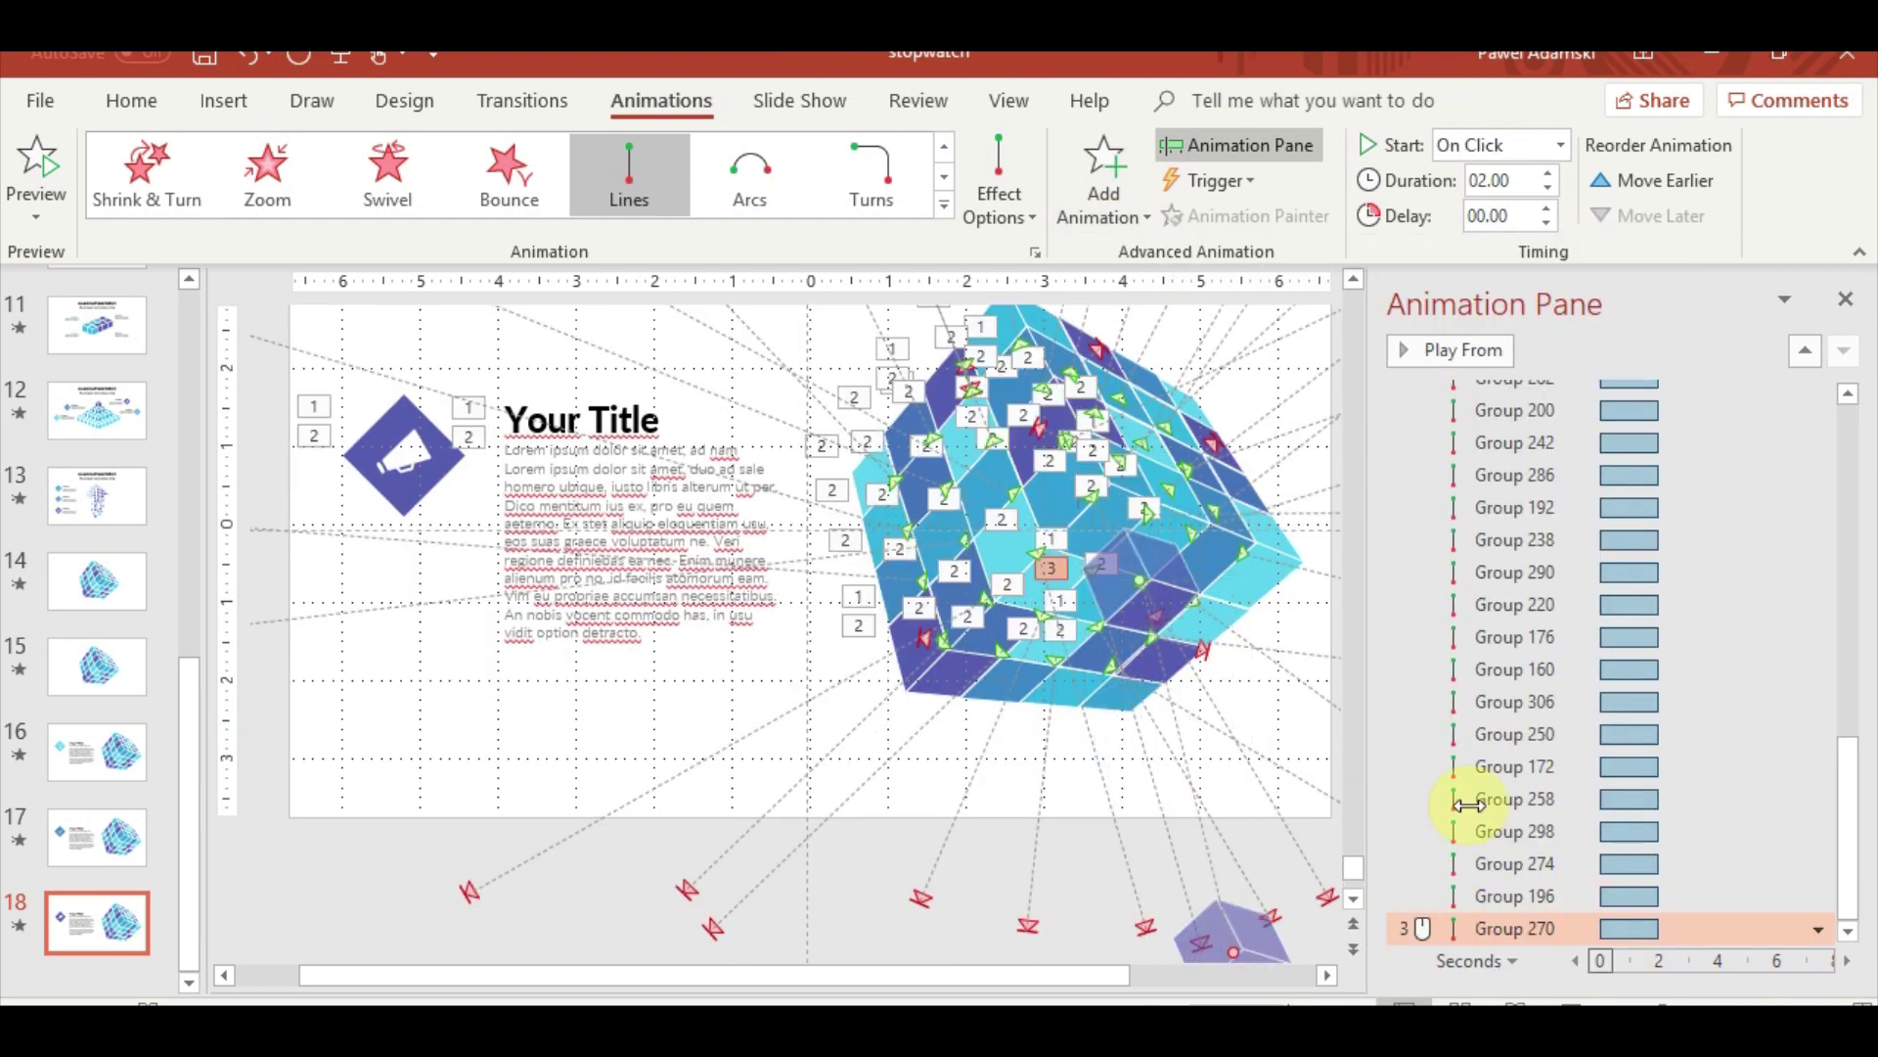
left_click(1817, 928)
left_click(1687, 754)
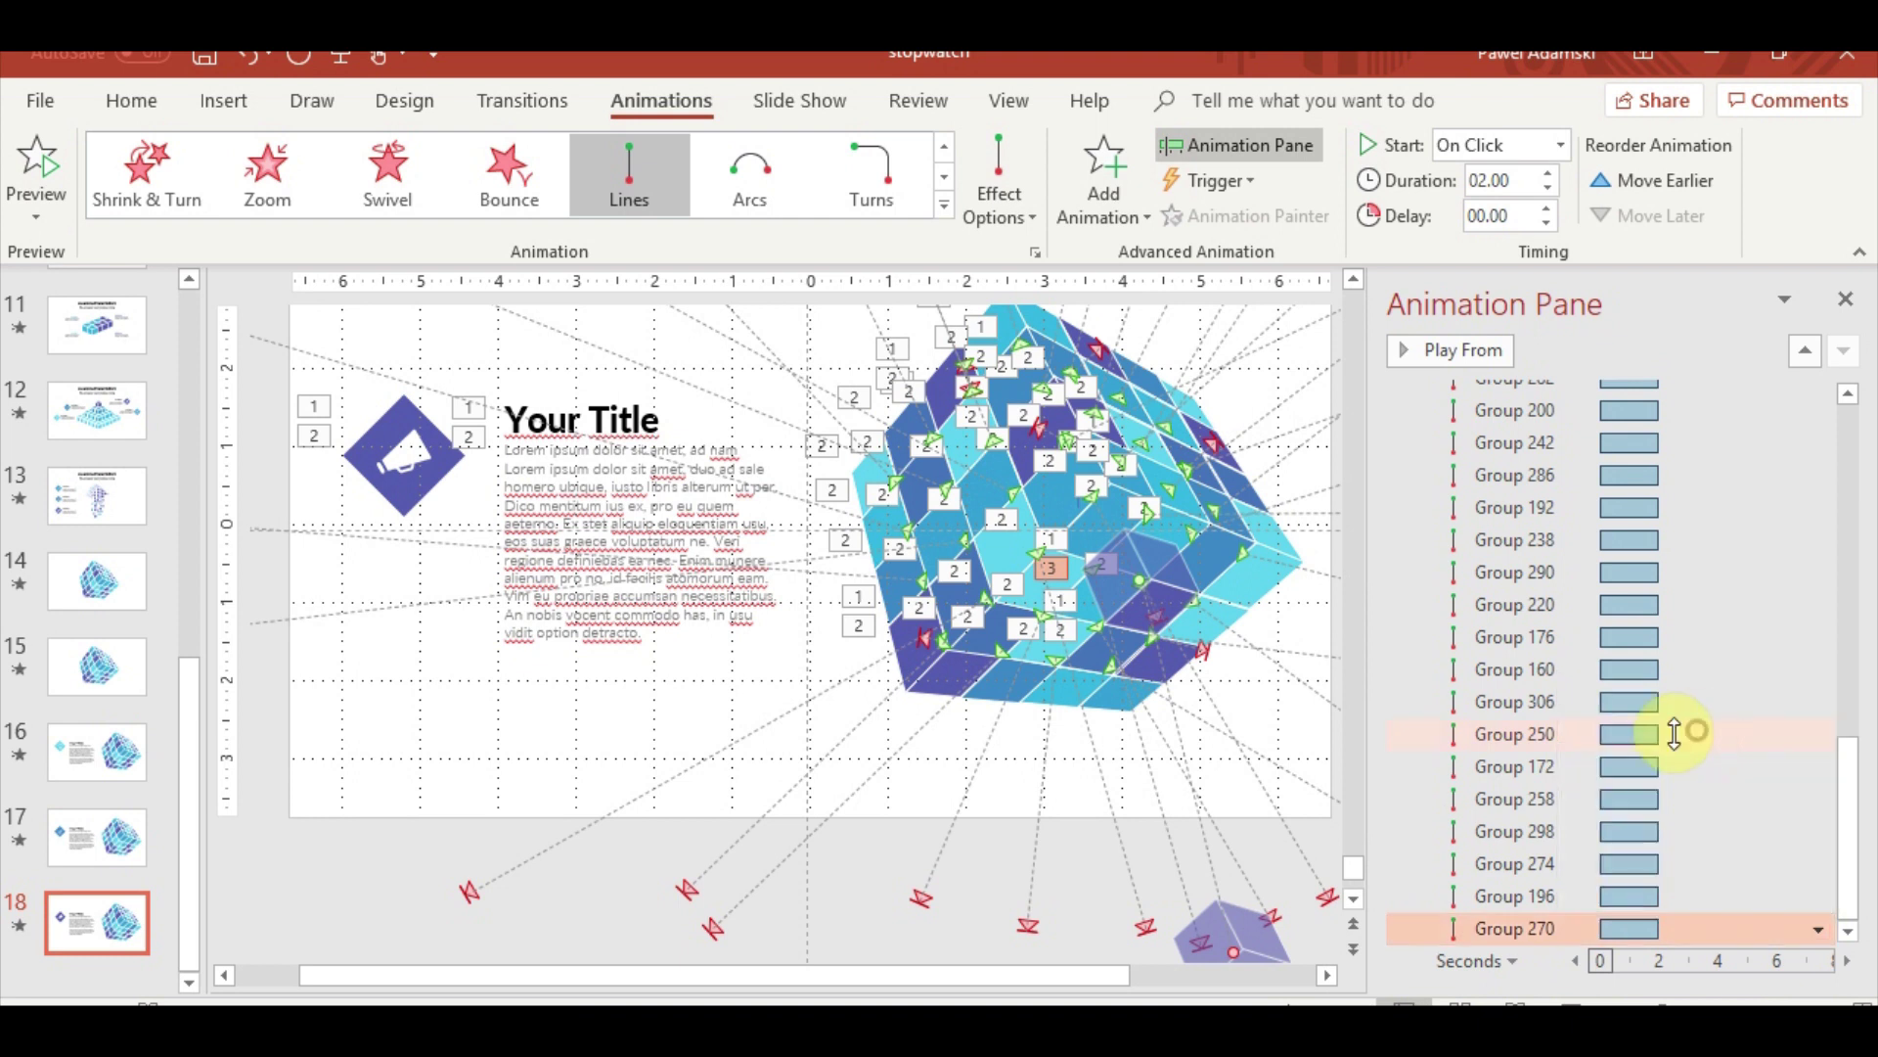
Nudge the first piece's path end slightly left into its cube slot
scroll(1189, 832, "up", 3, "ctrl")
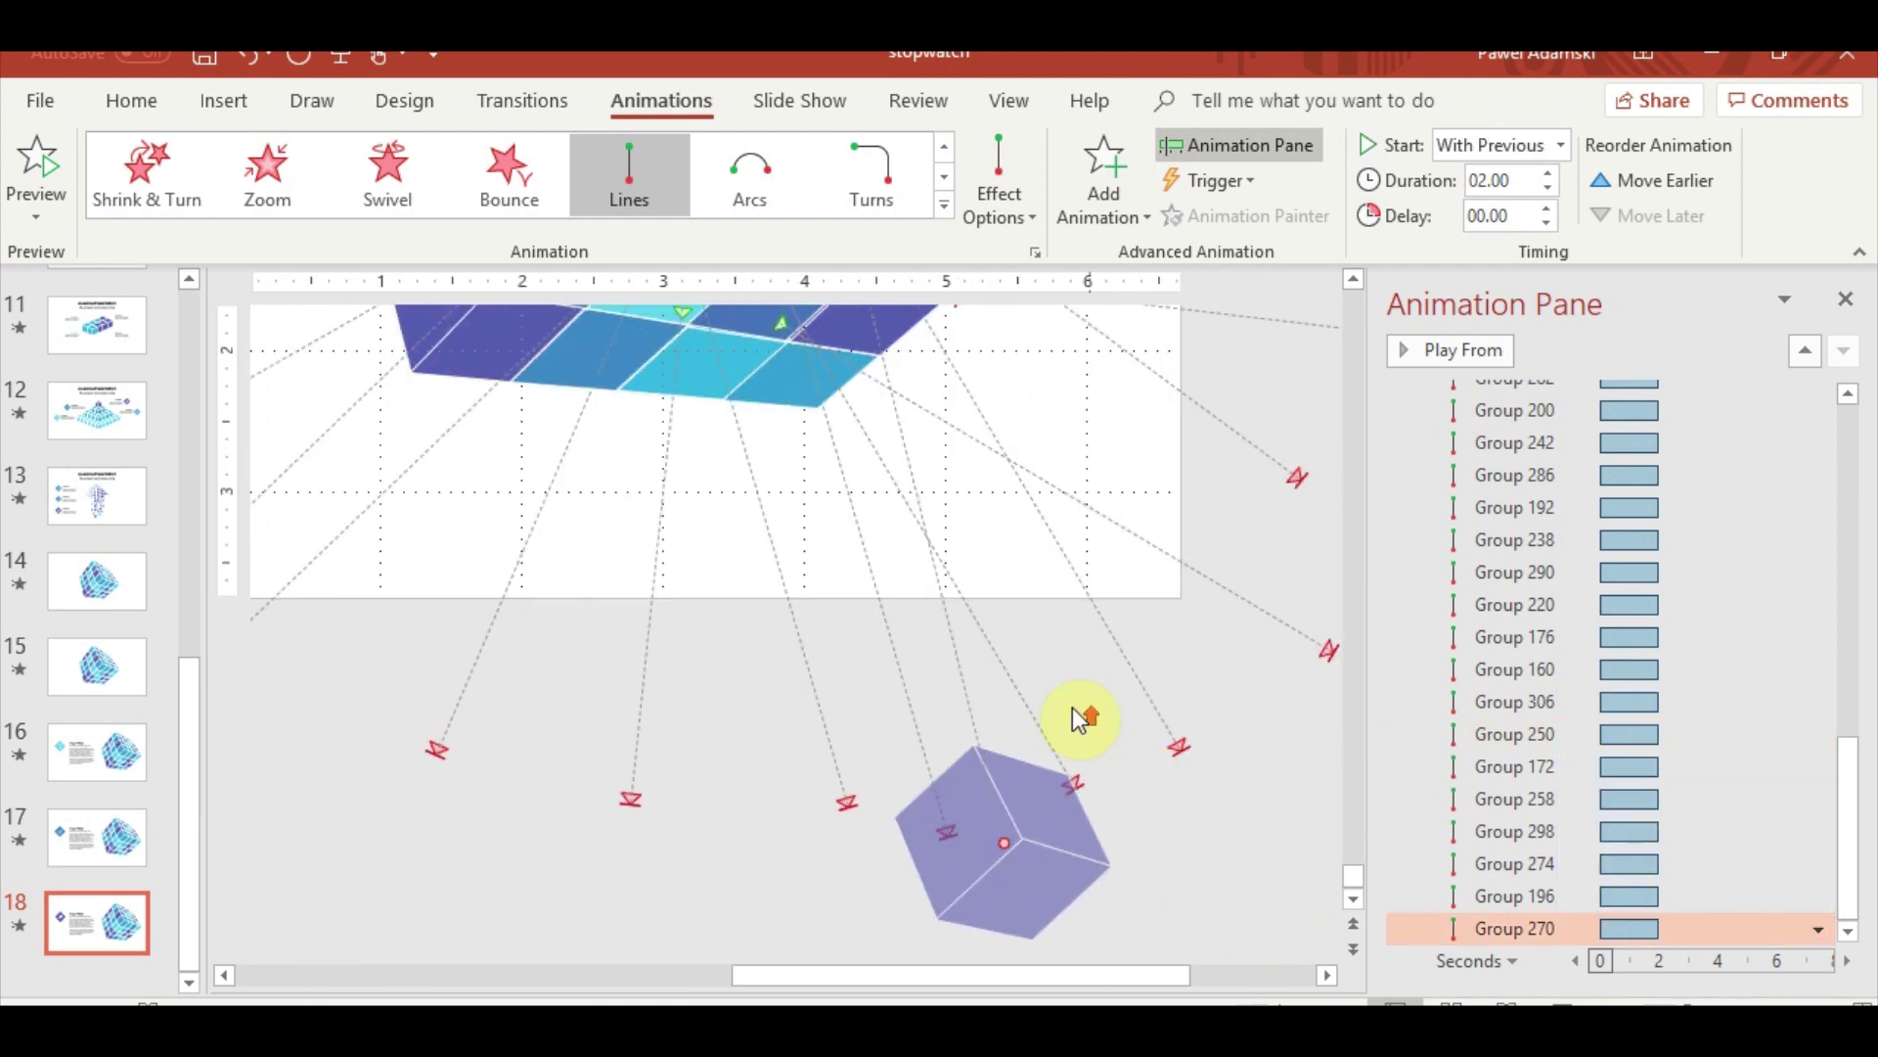
scroll(544, 324, "up", 3)
left_click_drag(834, 382, 848, 541)
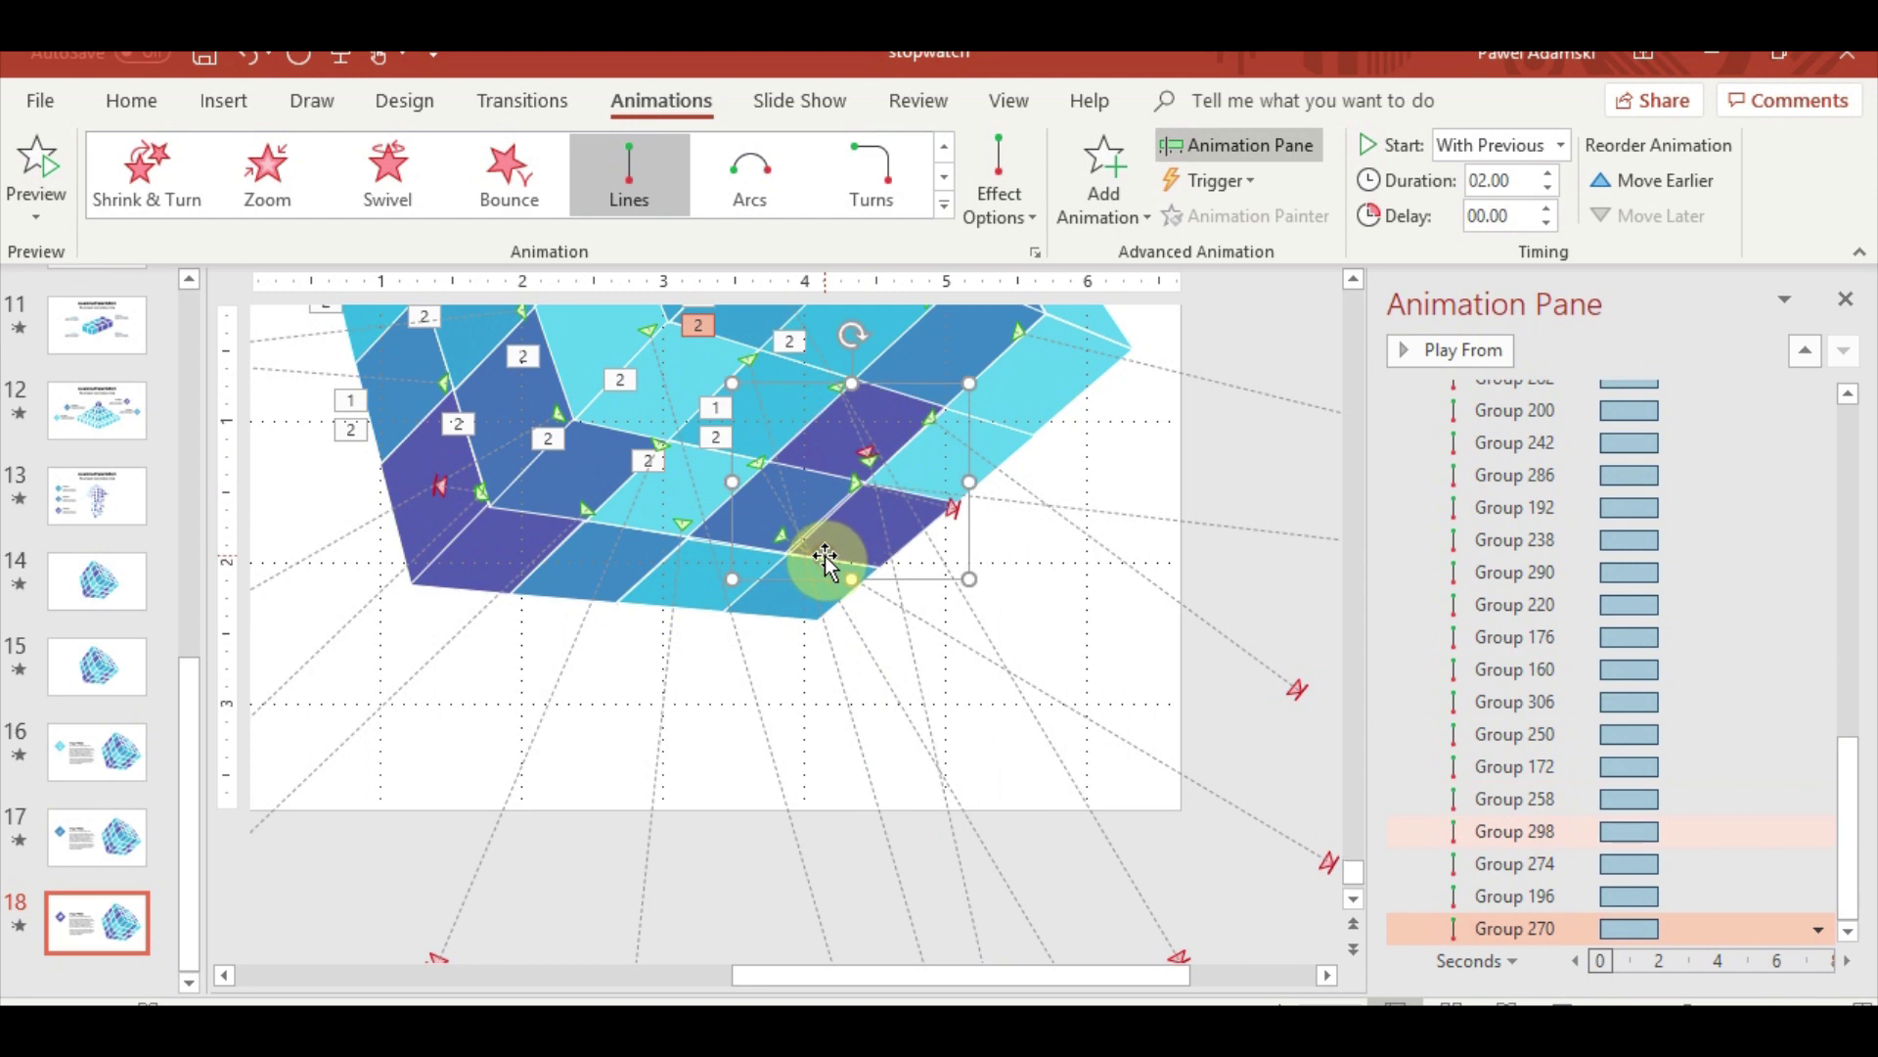
left_click(1528, 863)
left_click(1552, 929)
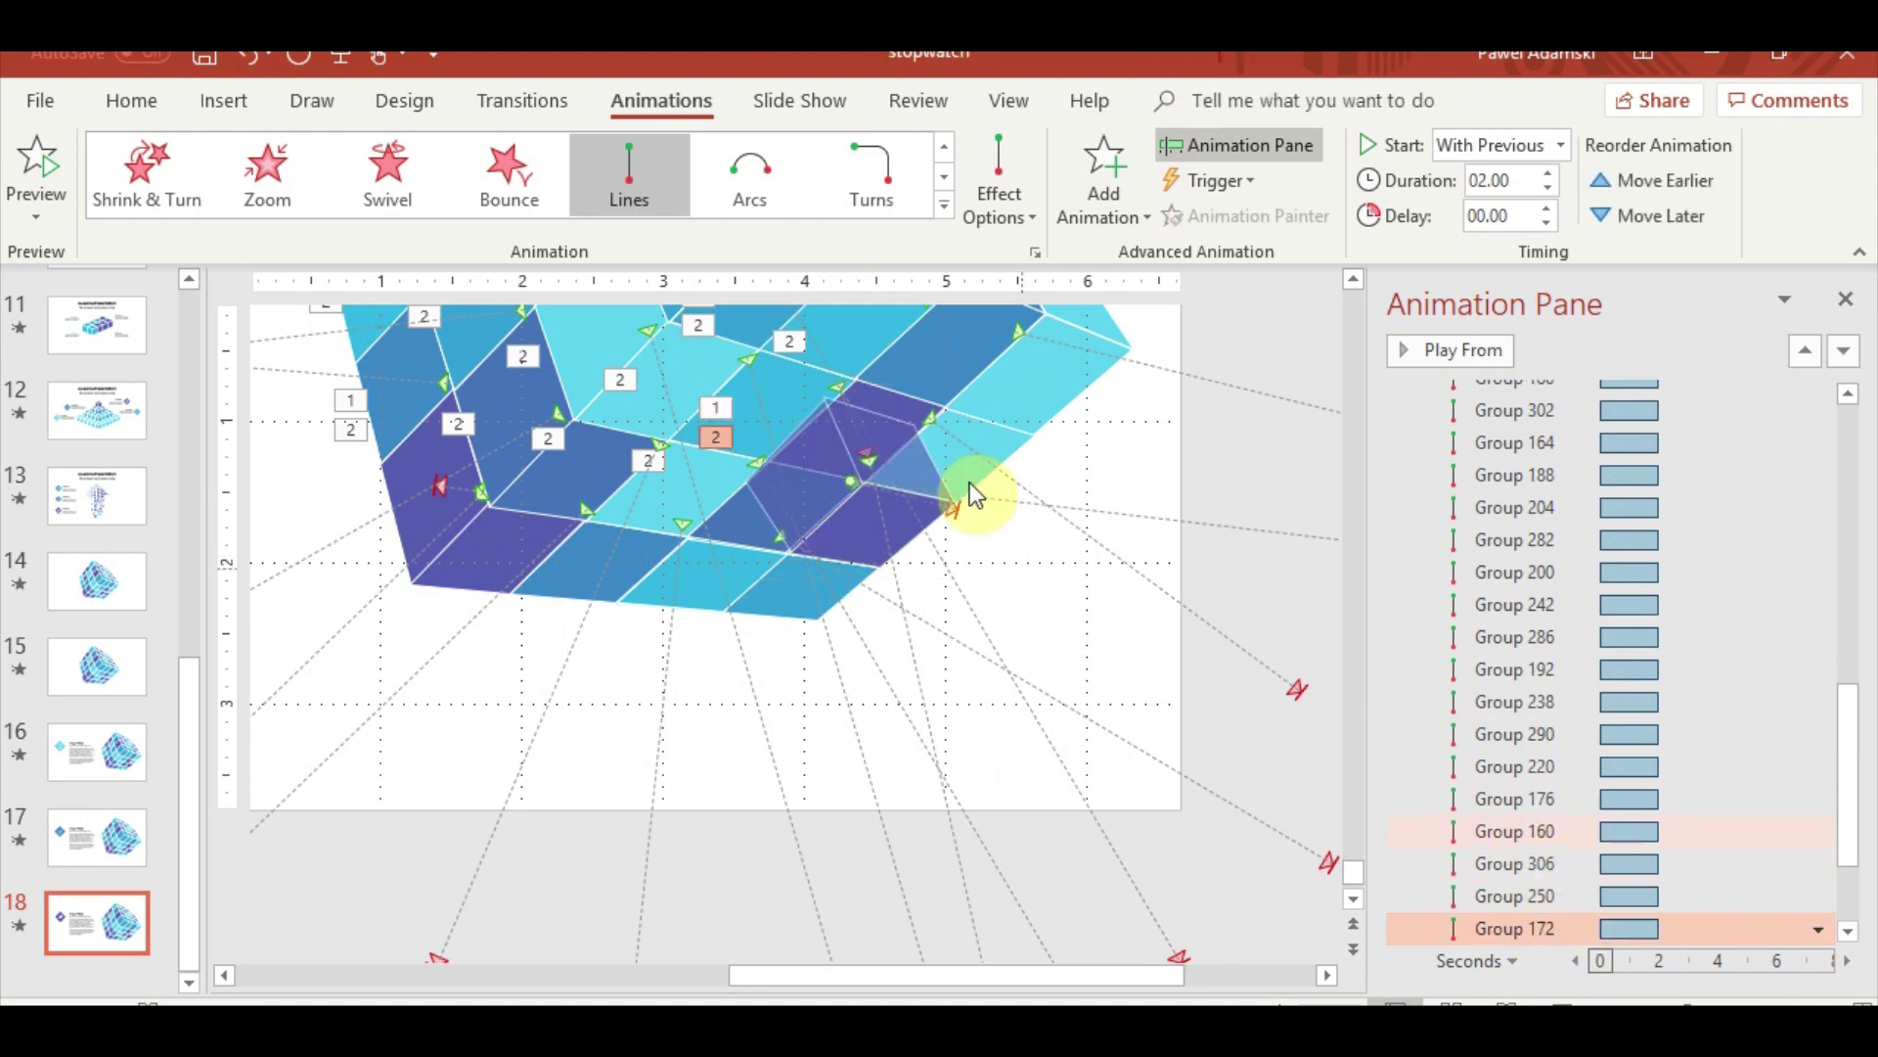
mouse_move(898, 486)
left_mouse_down()
mouse_move(875, 480)
mouse_move(875, 568)
mouse_move(957, 508)
left_mouse_up()
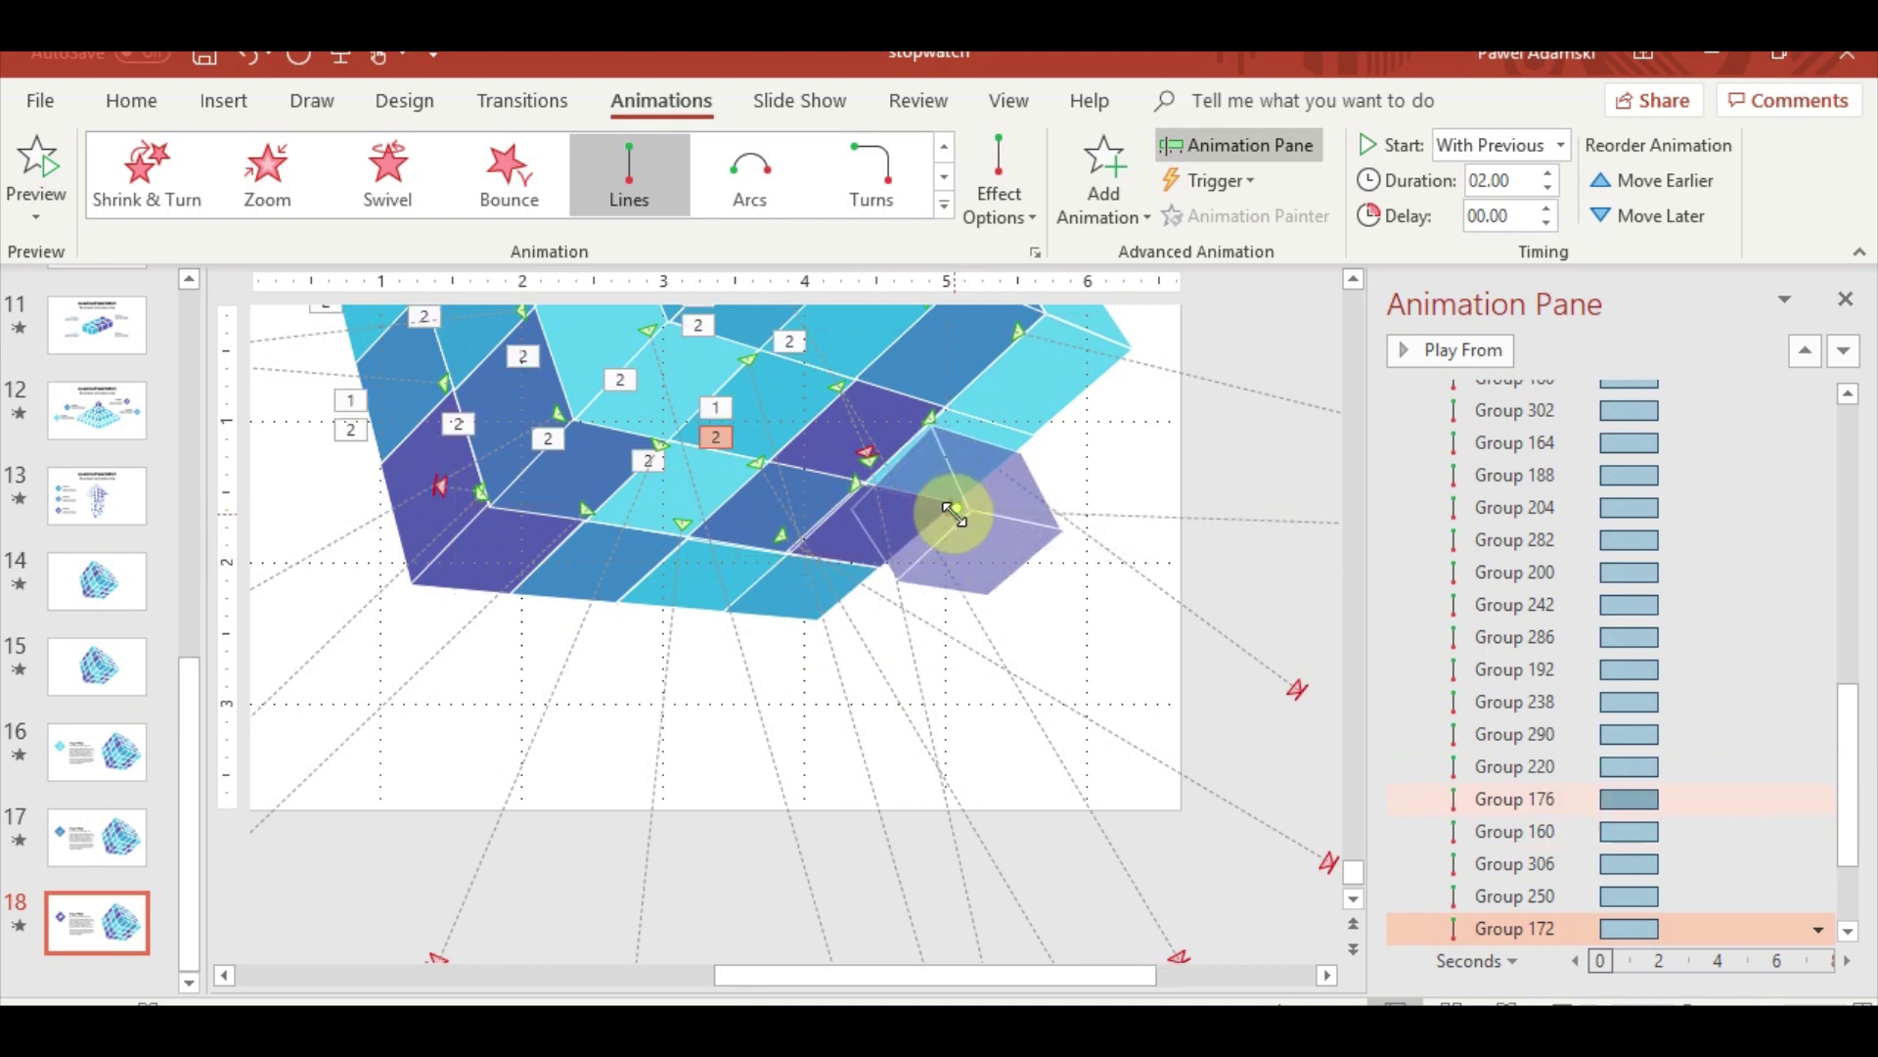
left_click_drag(951, 511, 945, 509)
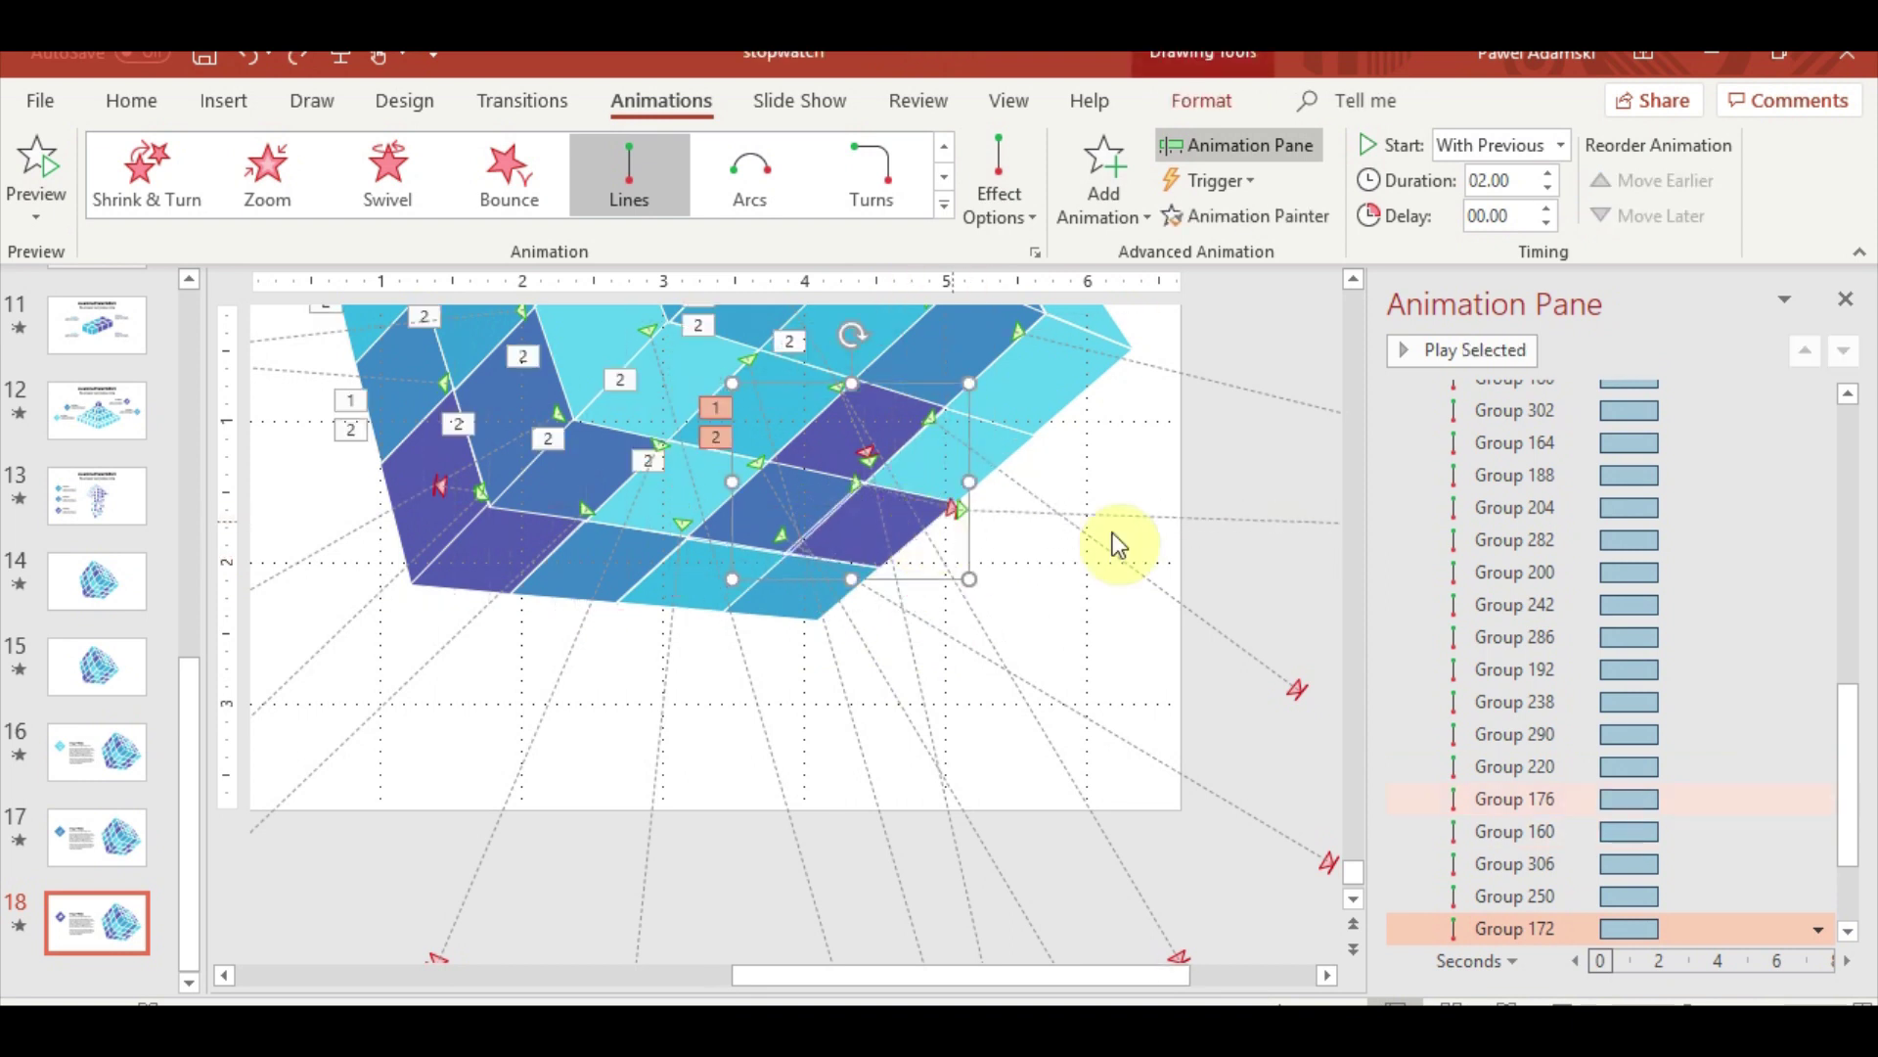
Slide the path ends of Groups 172 and 270 into their places in the cube
right_click(1558, 934)
left_click_drag(976, 532, 881, 530)
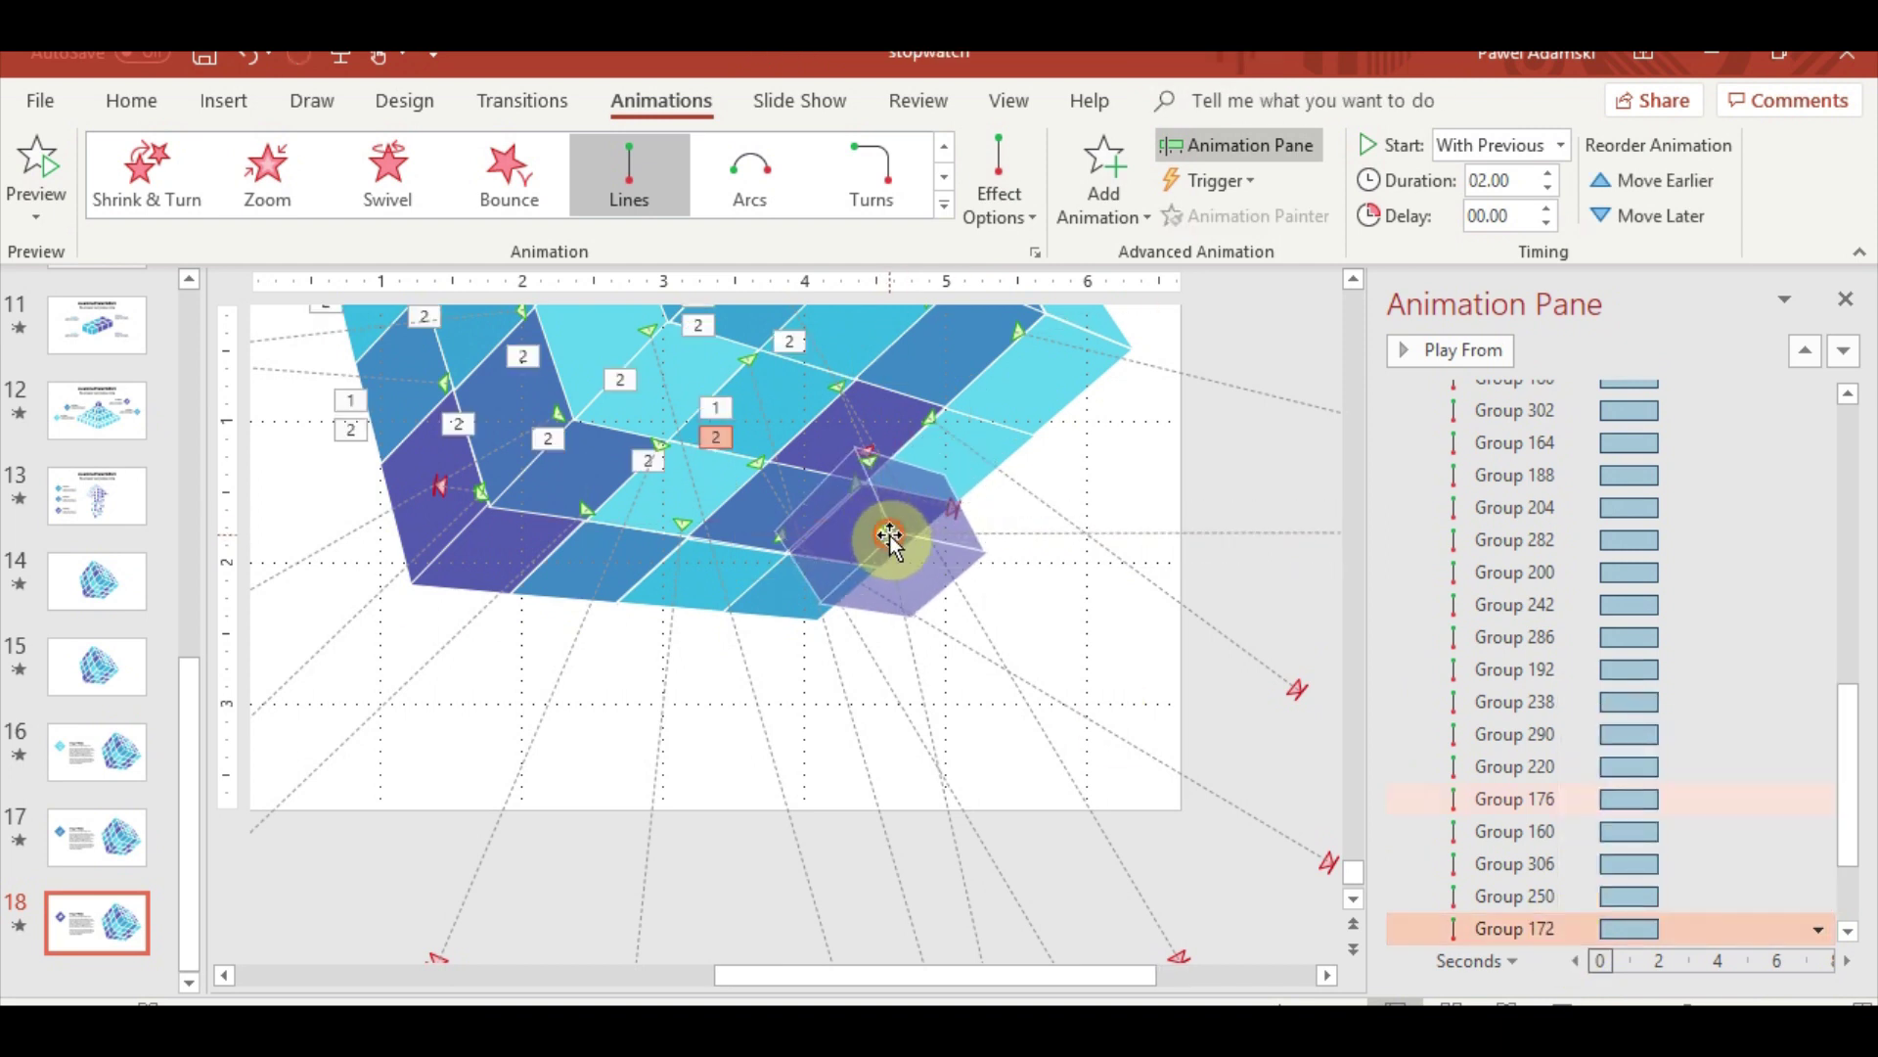
left_click(914, 545)
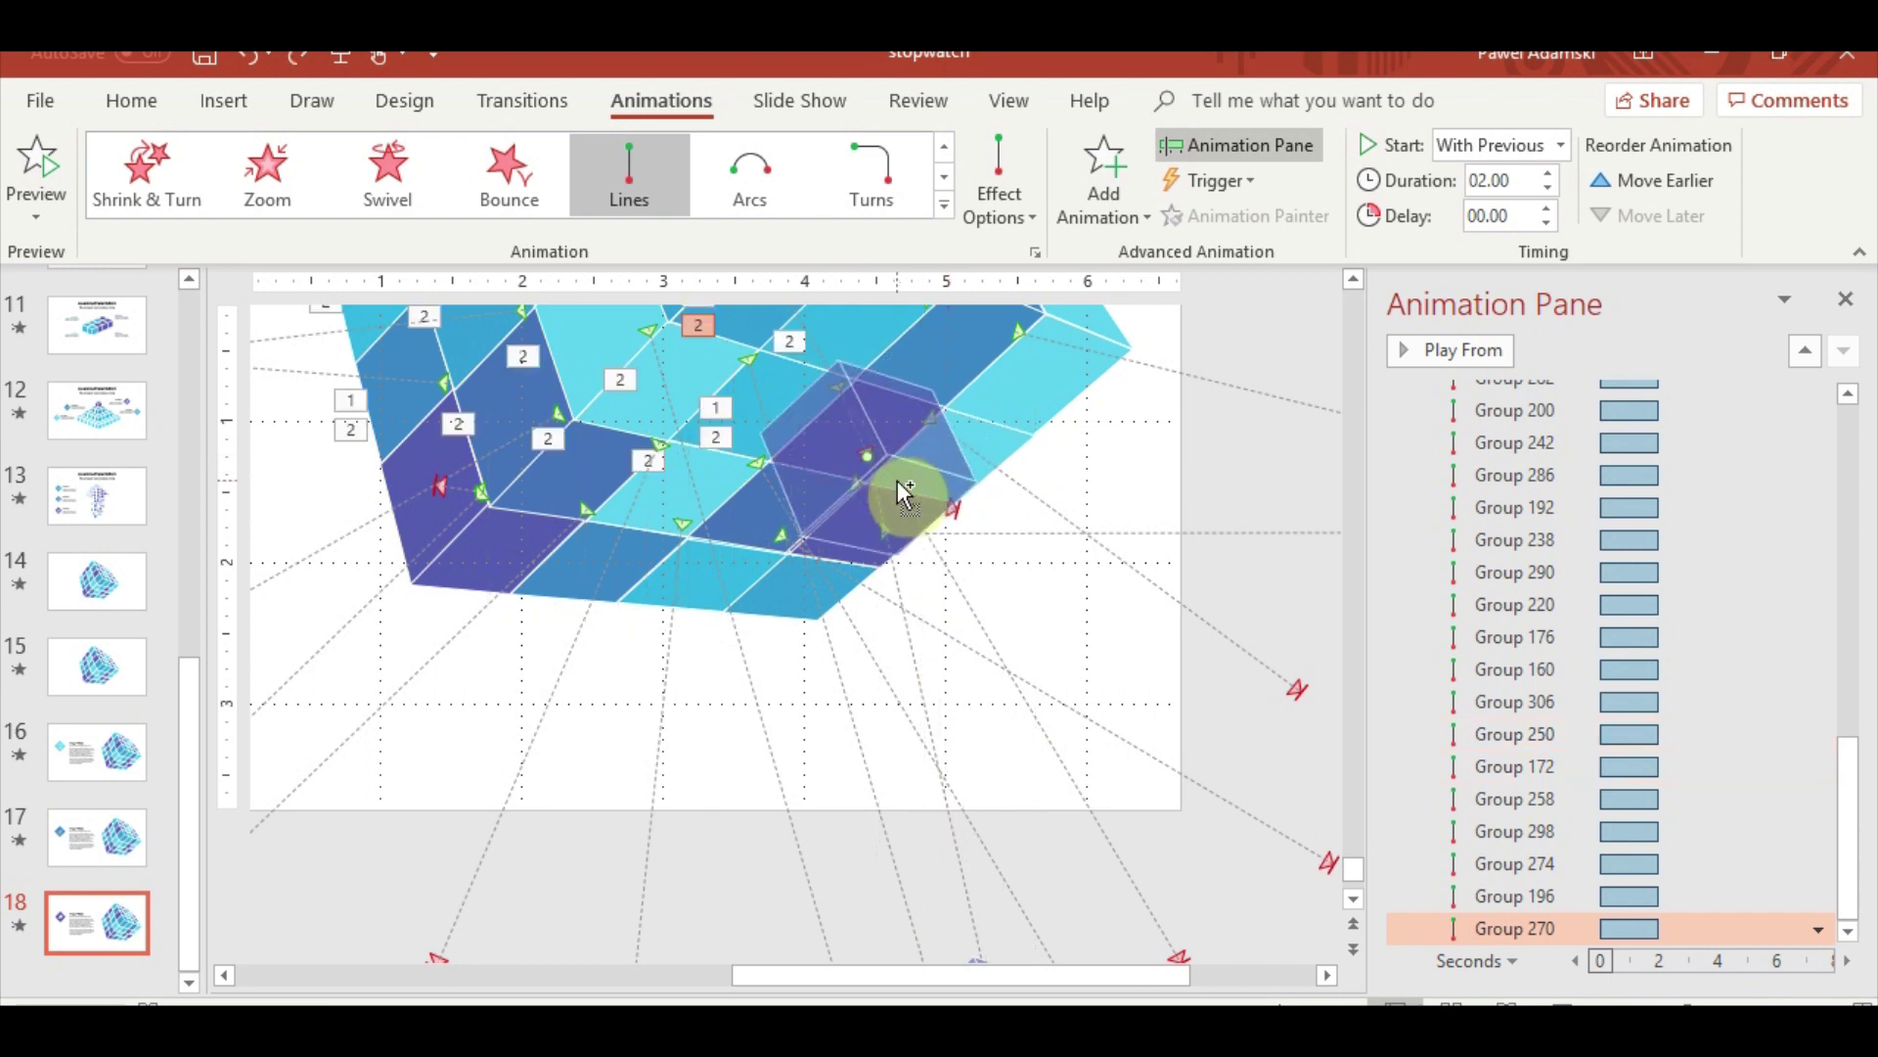
left_click_drag(905, 494, 901, 495)
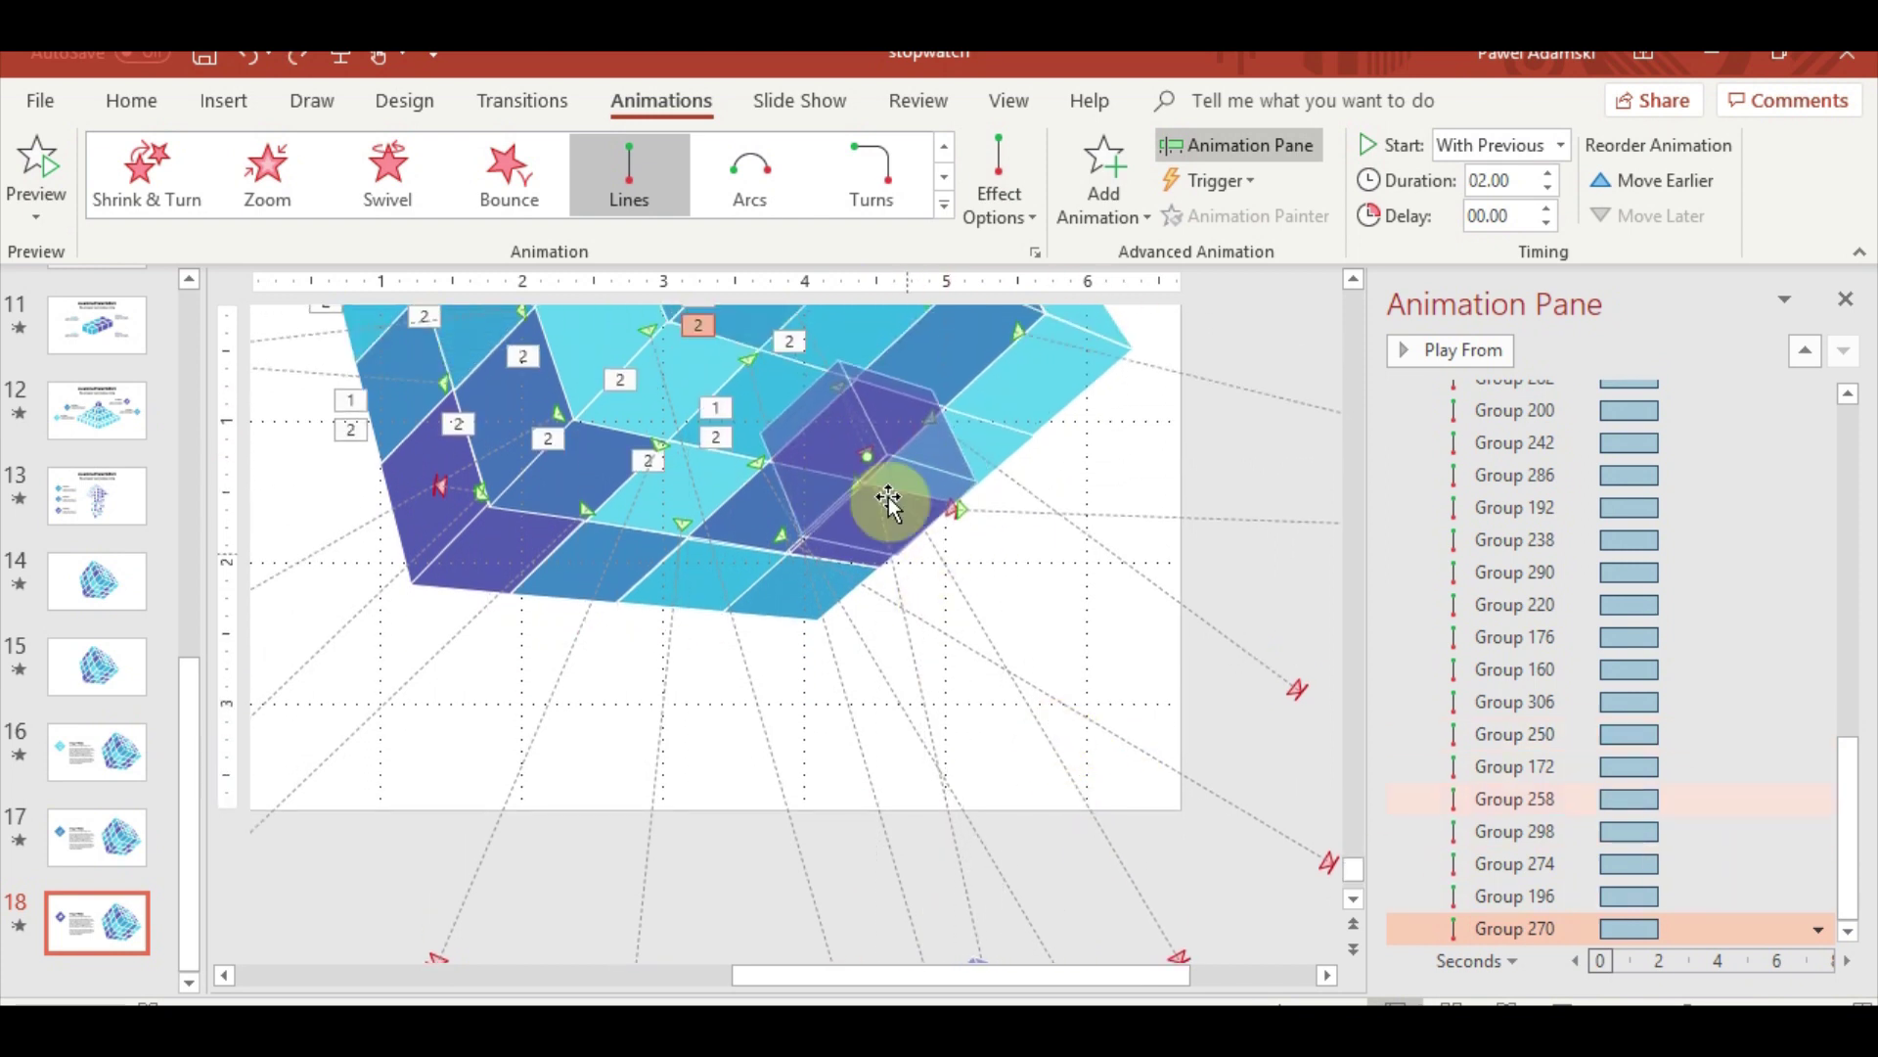
left_click_drag(865, 455, 879, 466)
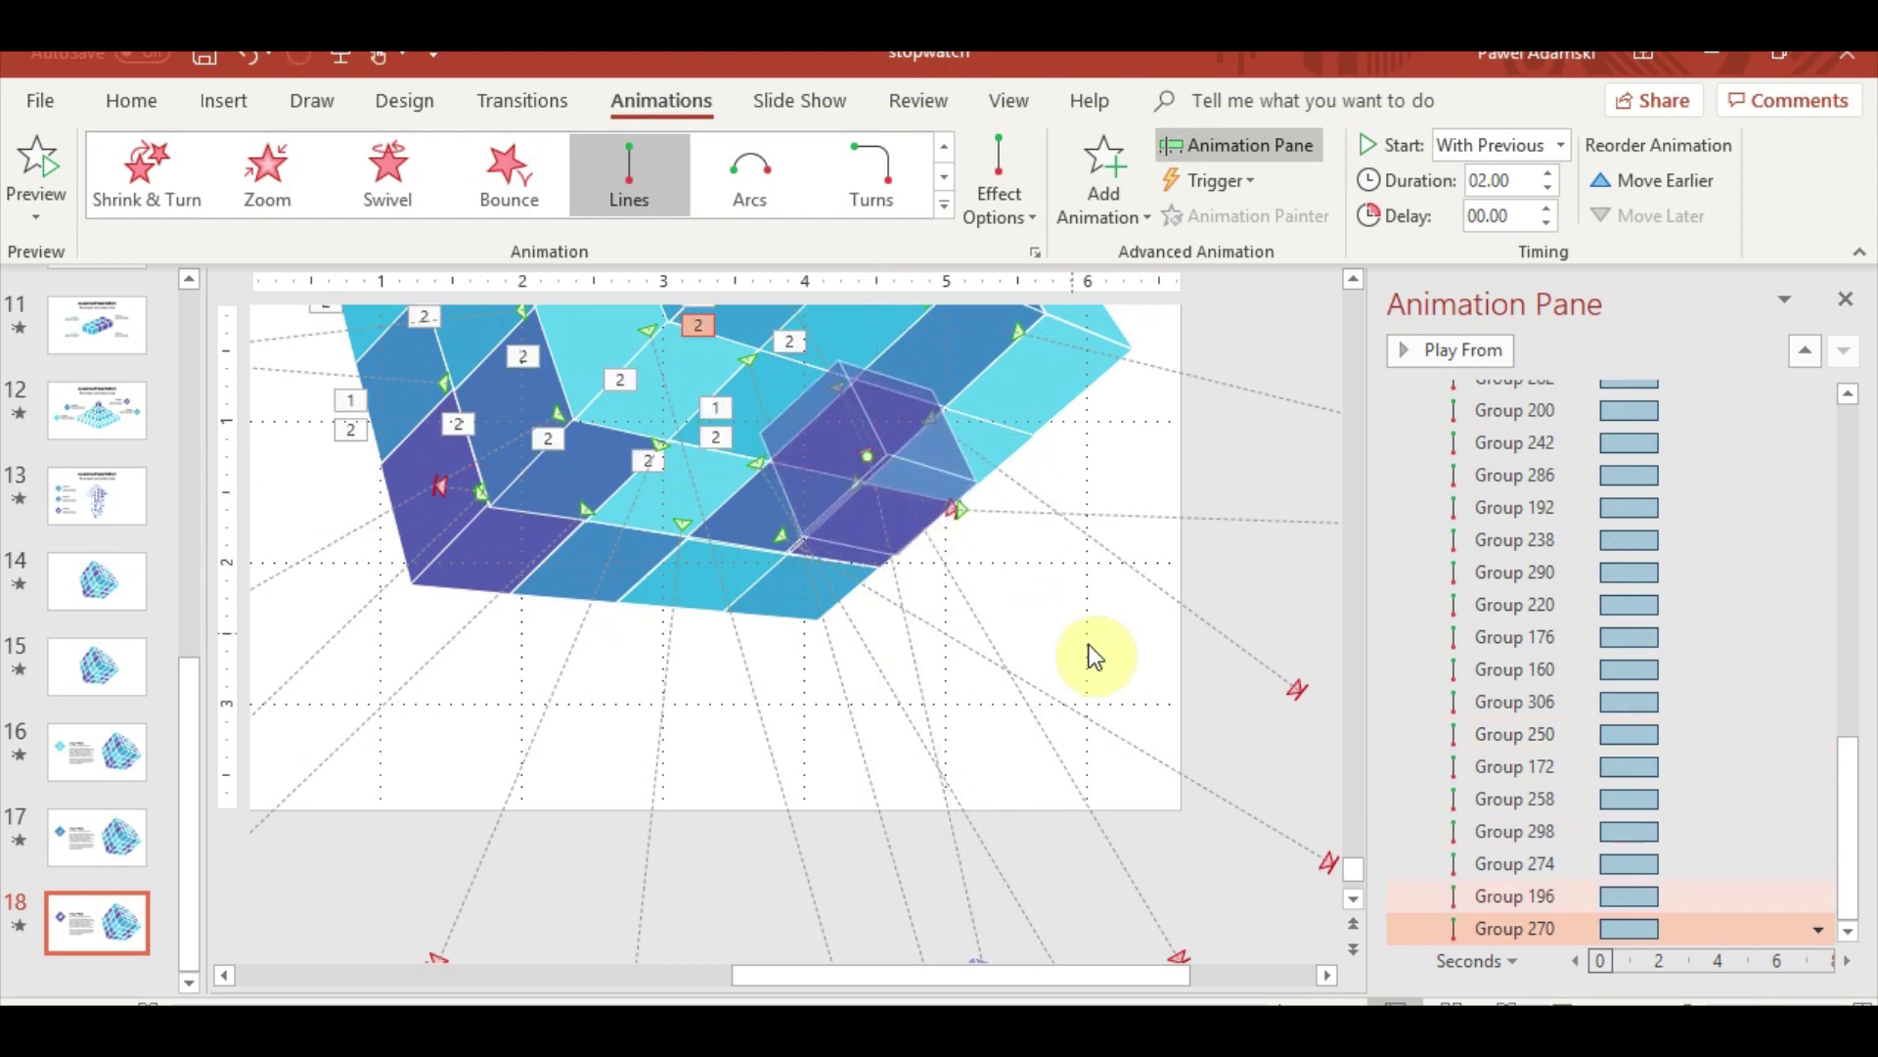
Move Group 250's landing spot into the cube
scroll(456, 534, "up", 3)
left_click(456, 570)
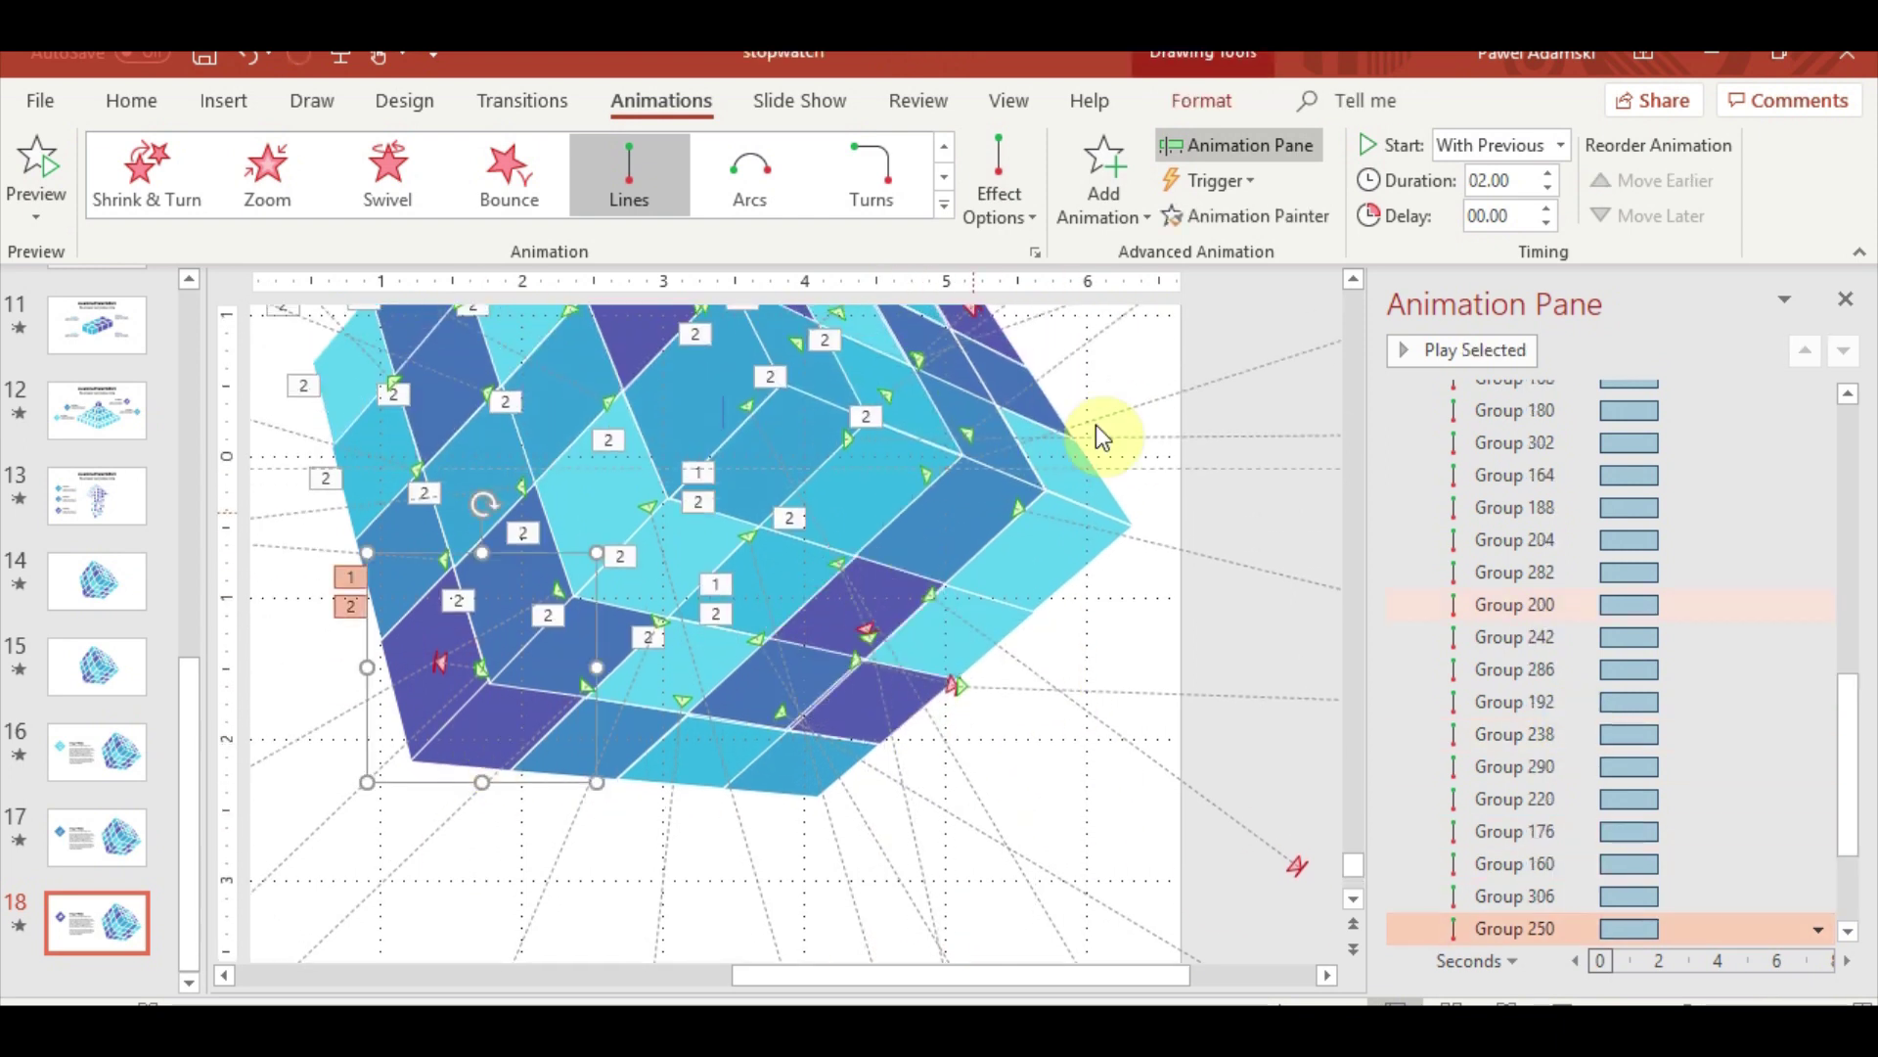
left_click(1593, 732)
left_click_drag(1593, 731, 1601, 787)
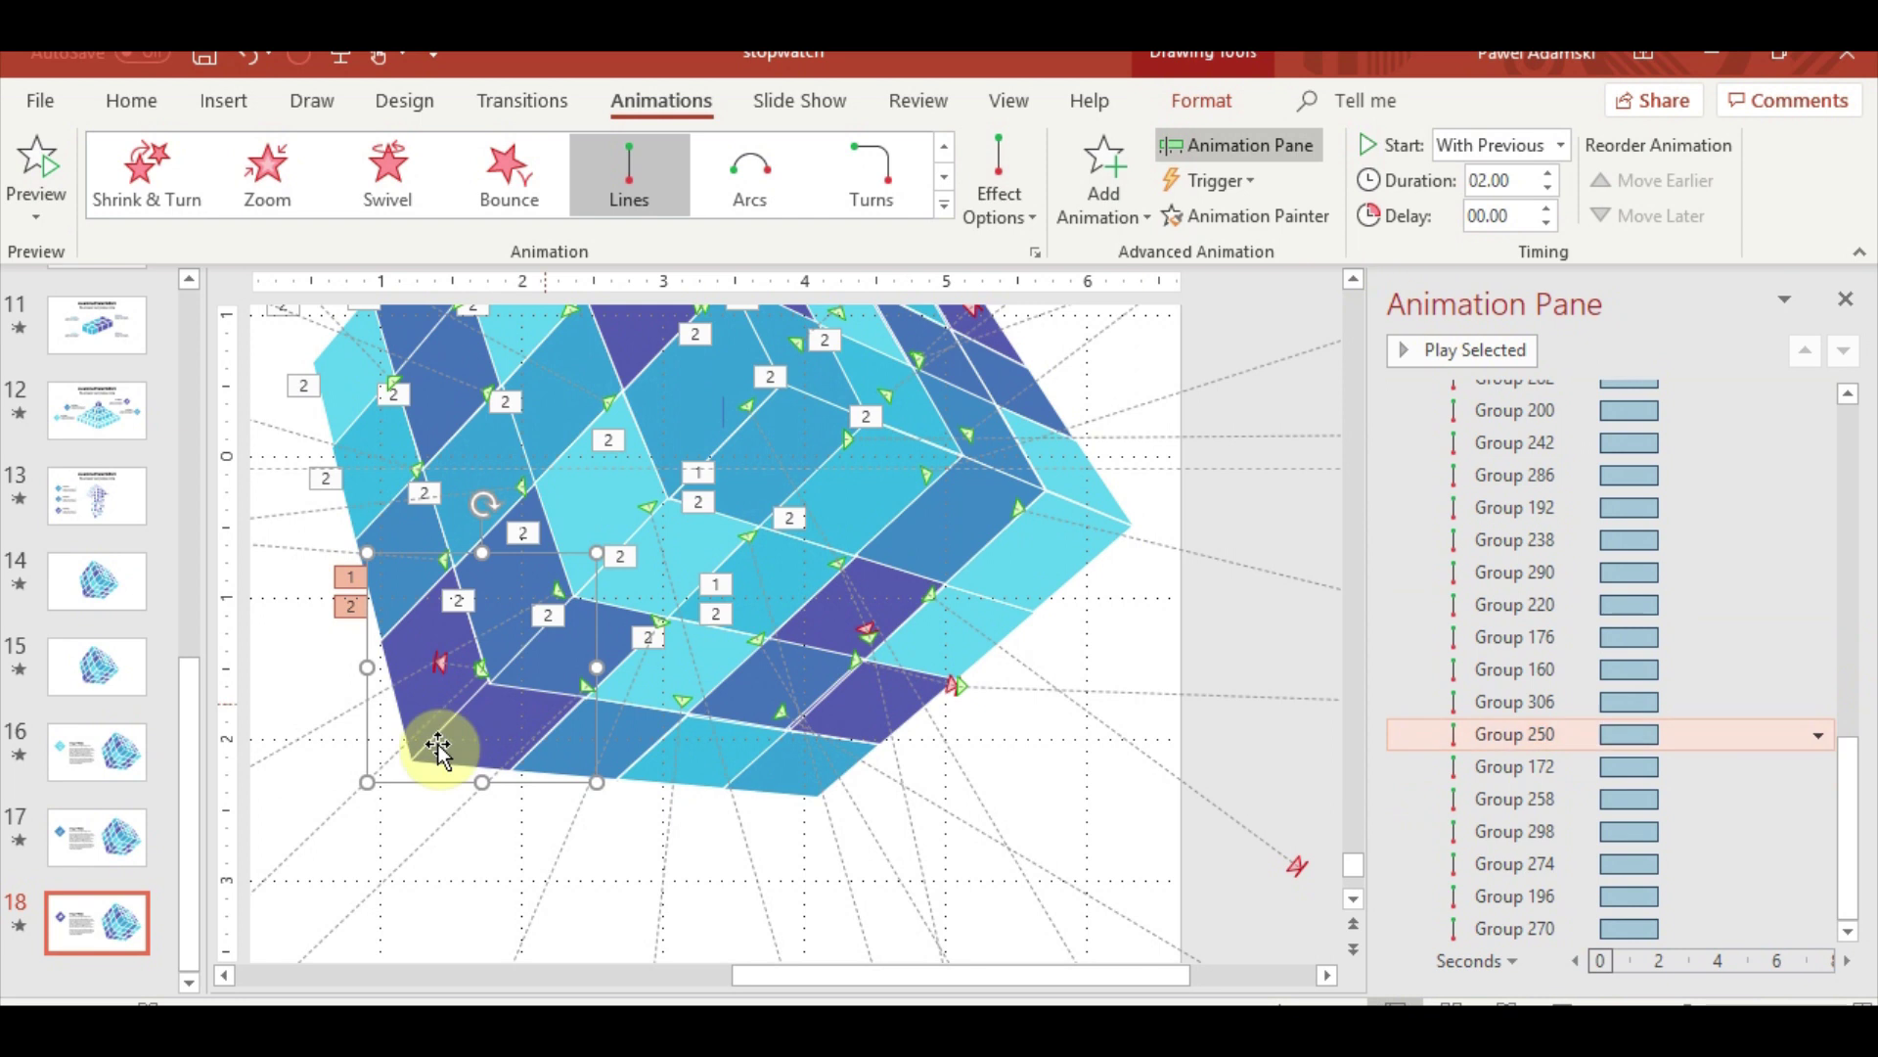
left_click(440, 673)
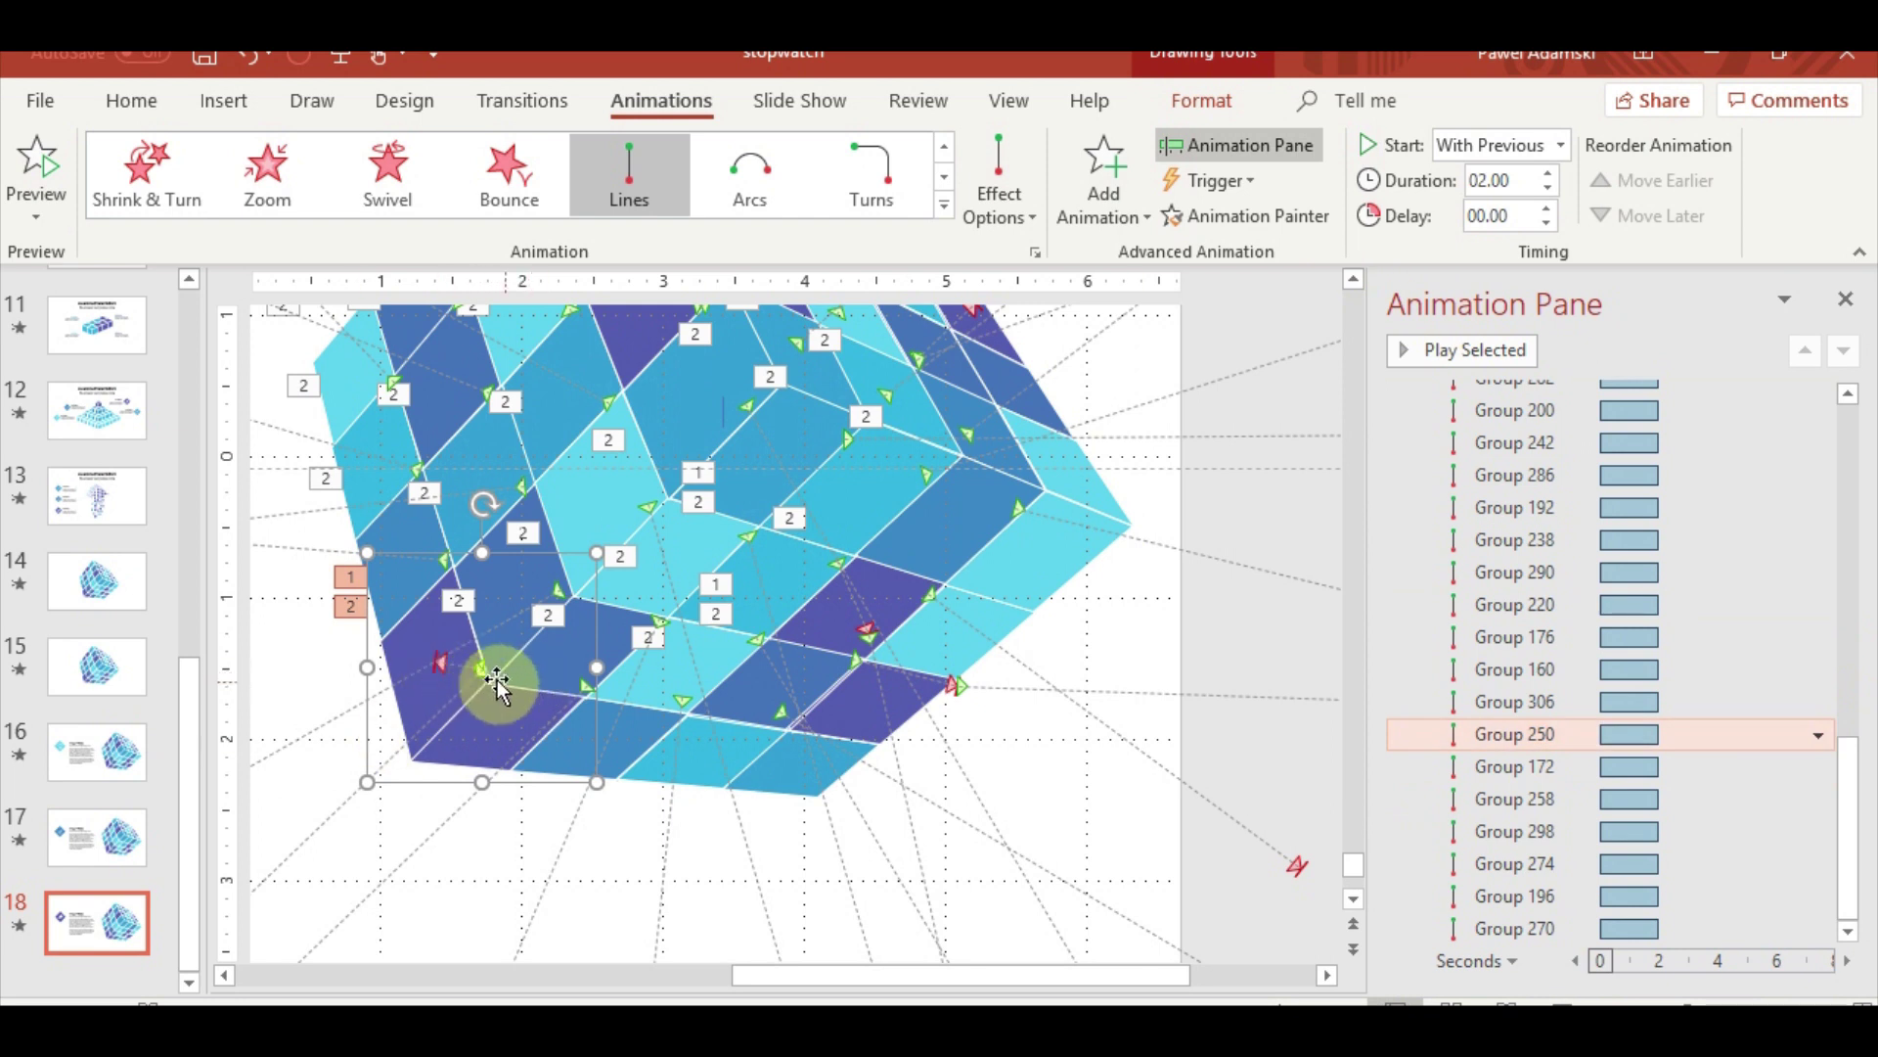
left_click_drag(497, 682, 437, 661)
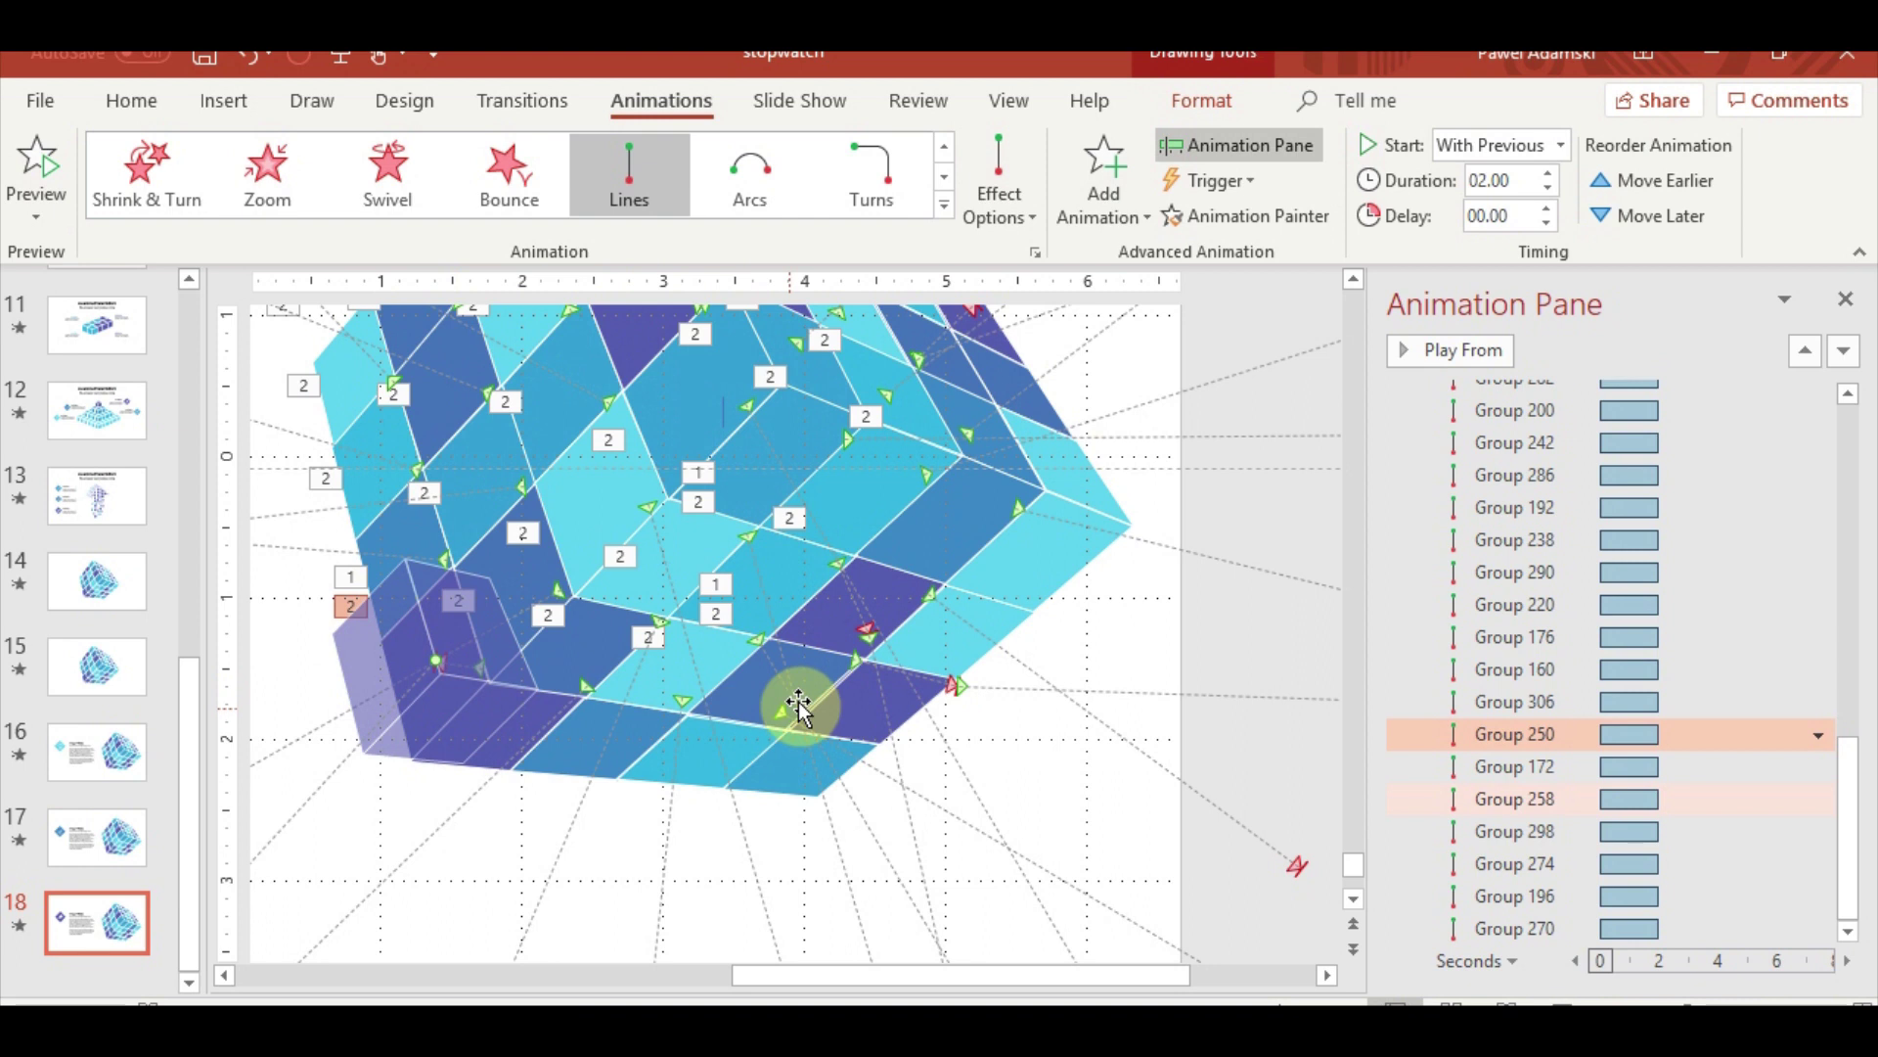
Reposition the path ends of Groups 298, 196 and 282 into their cube slots
scroll(607, 627, "up", 3)
left_click(915, 509)
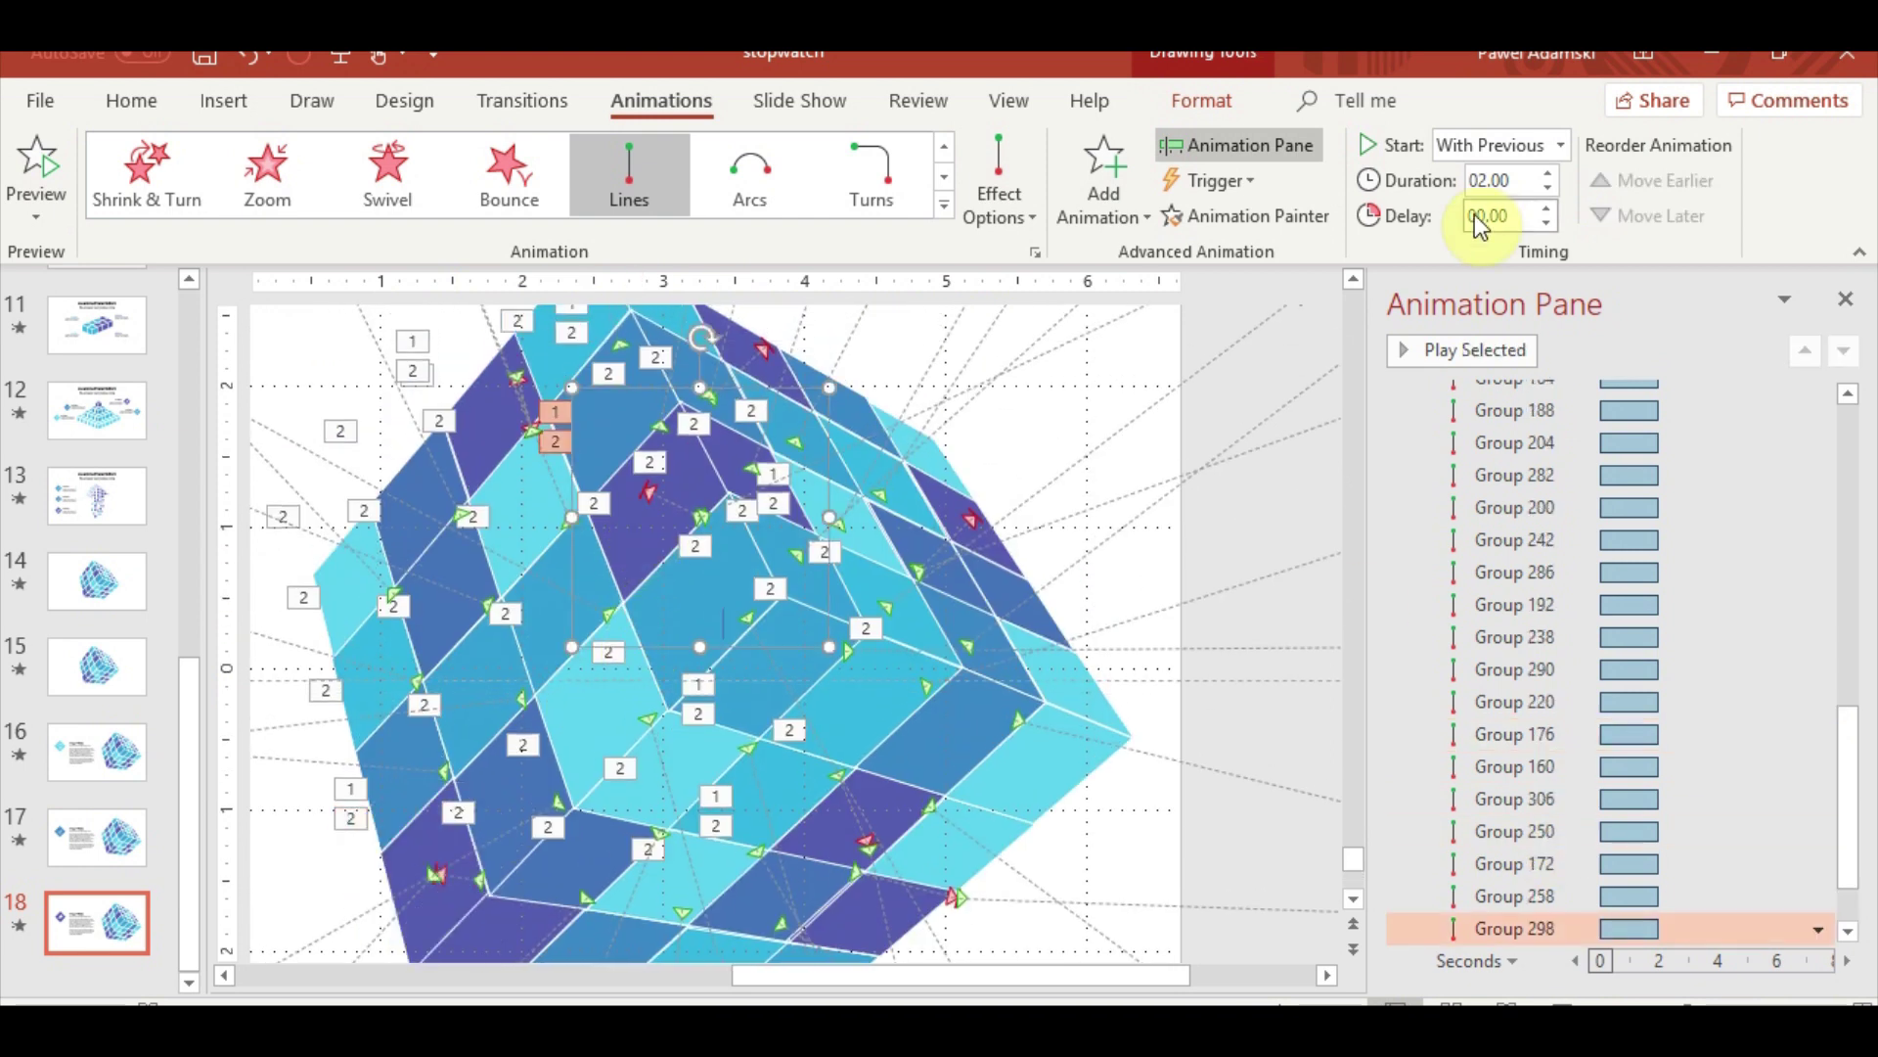
left_click(1477, 920)
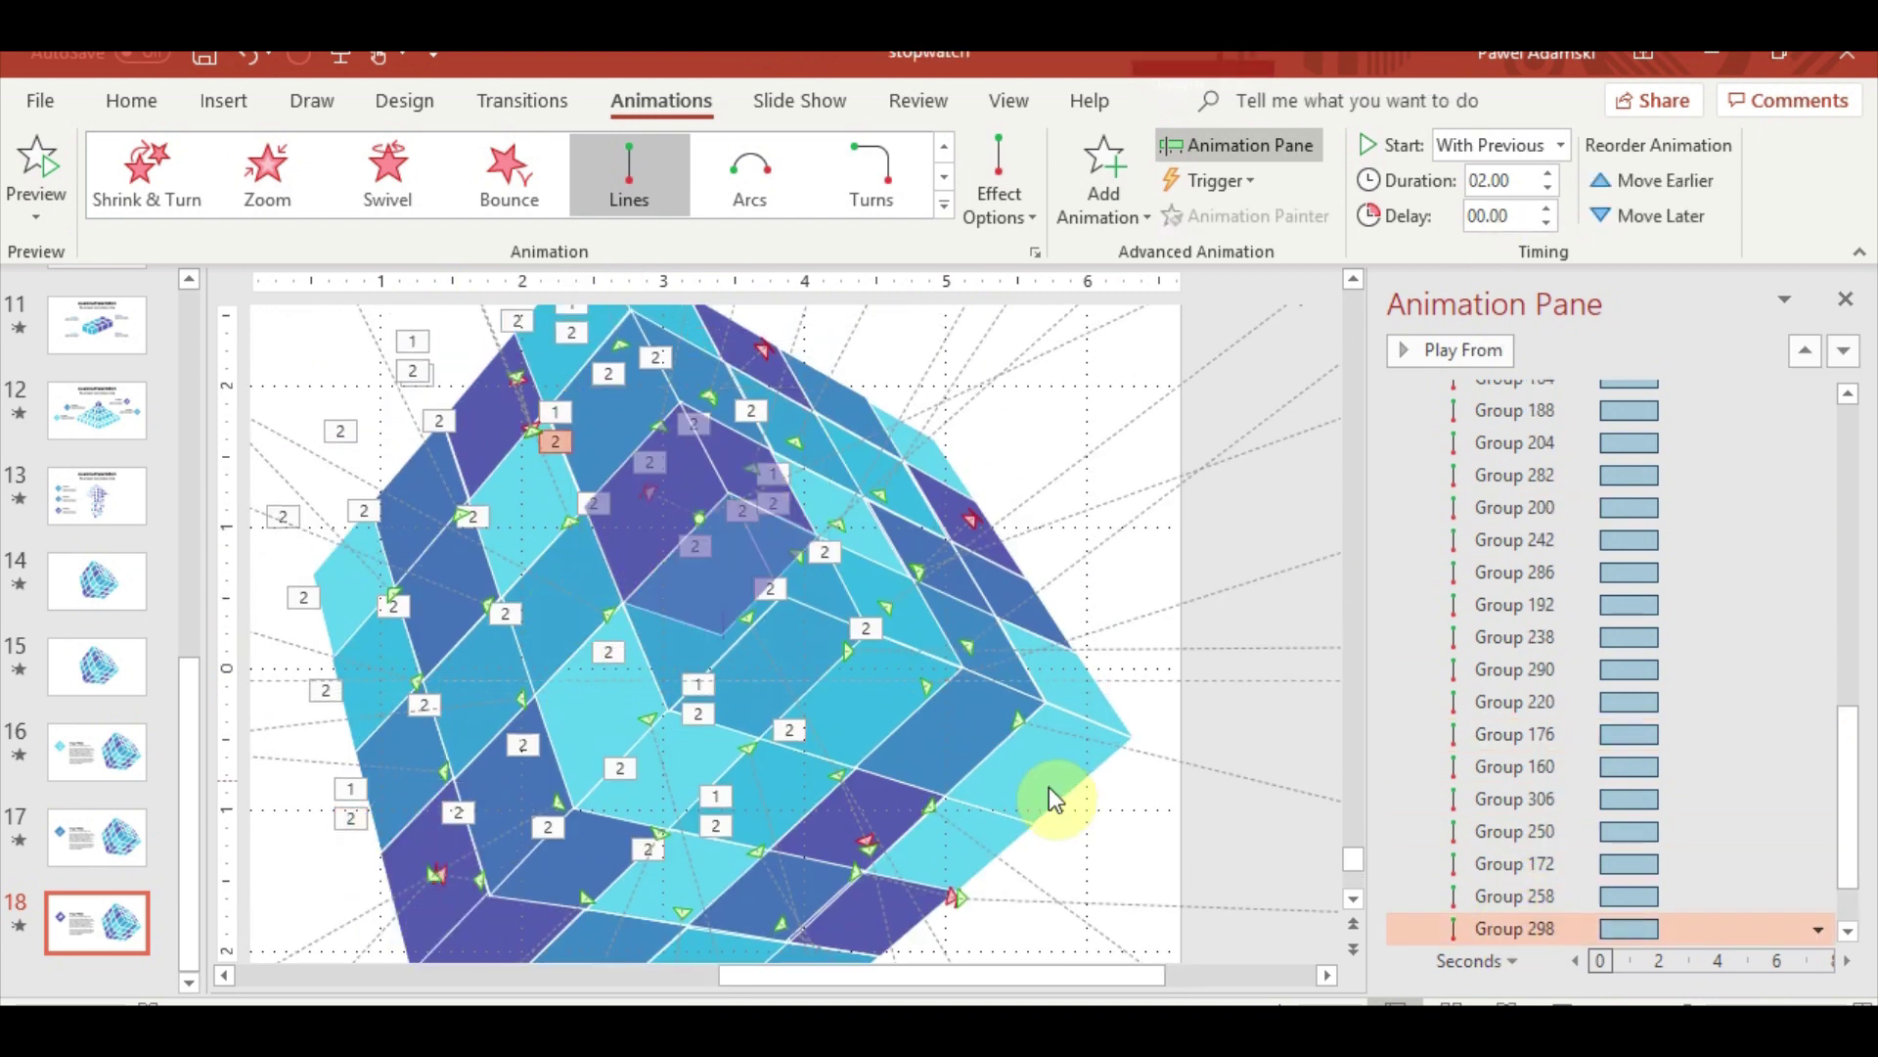
mouse_move(684, 511)
left_mouse_down()
mouse_move(695, 567)
mouse_move(785, 531)
left_mouse_up()
left_click(957, 495)
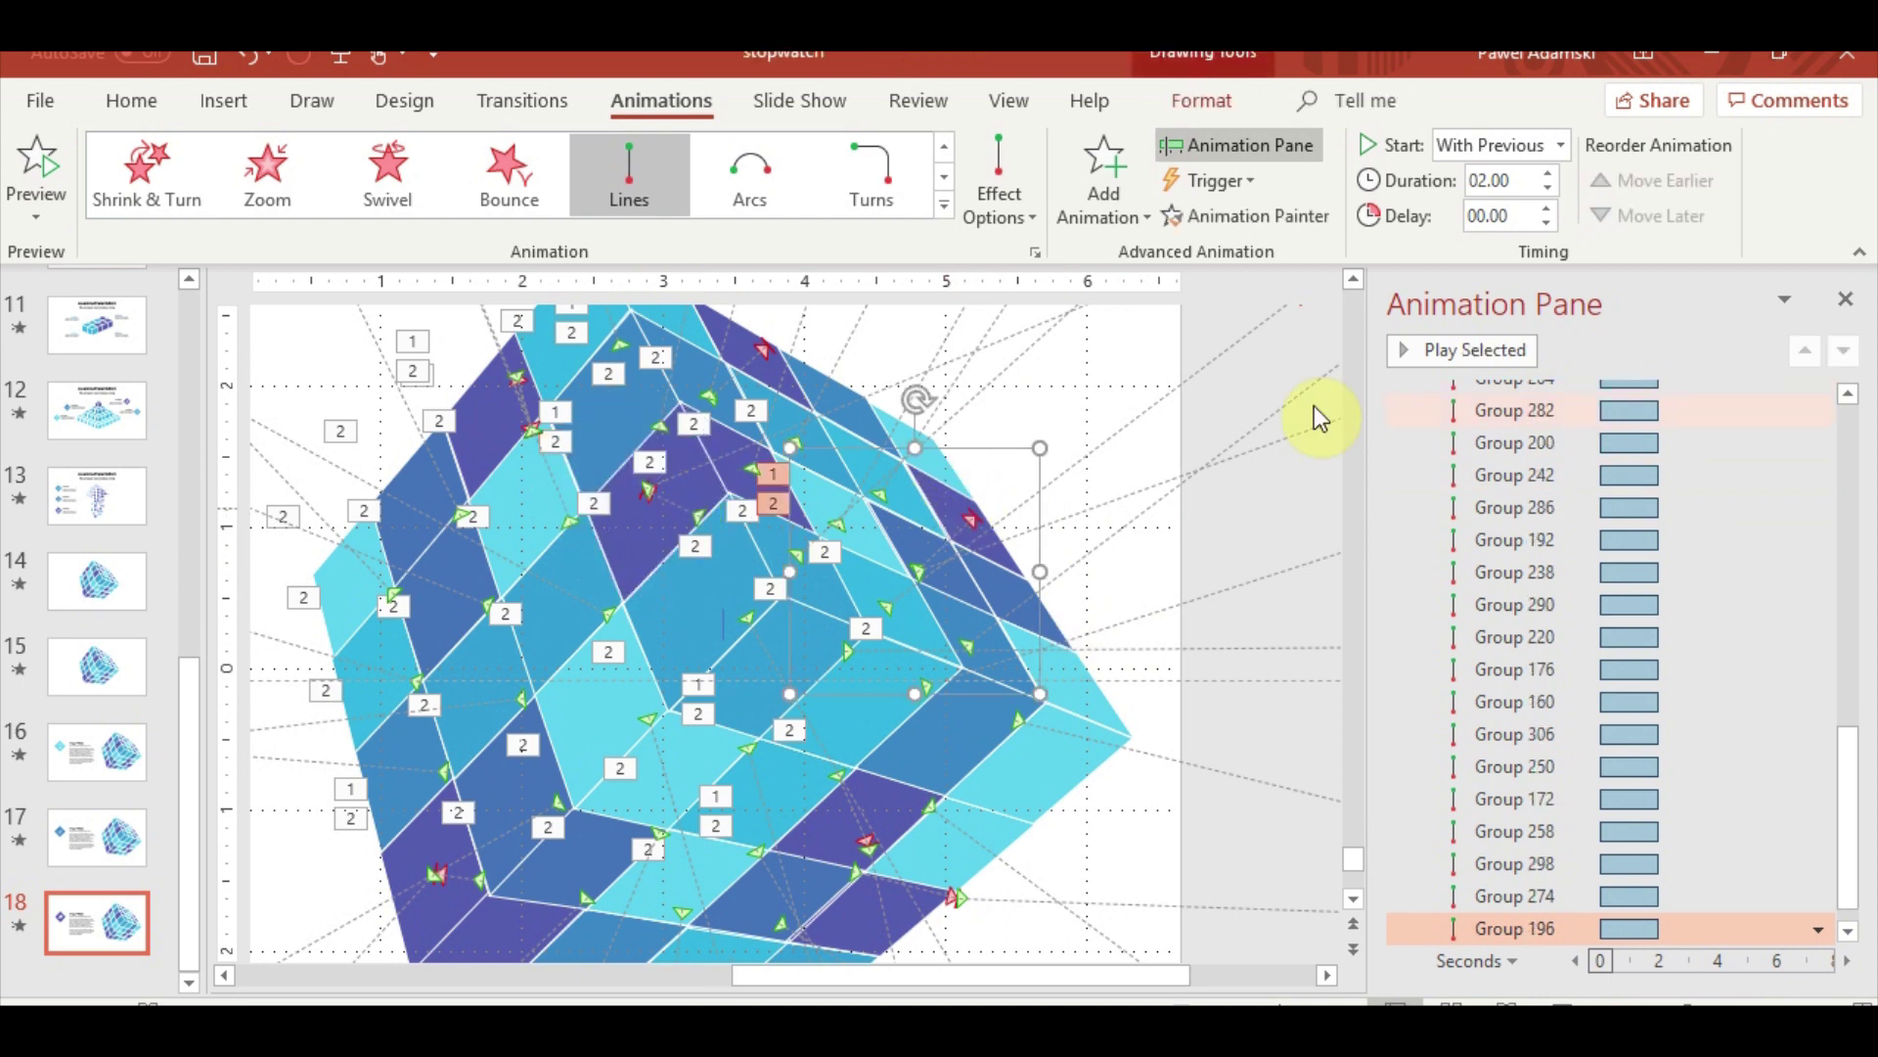
mouse_move(901, 587)
left_mouse_down()
mouse_move(973, 520)
mouse_move(826, 545)
left_mouse_up()
scroll(783, 499, "up", 3)
left_click(714, 440)
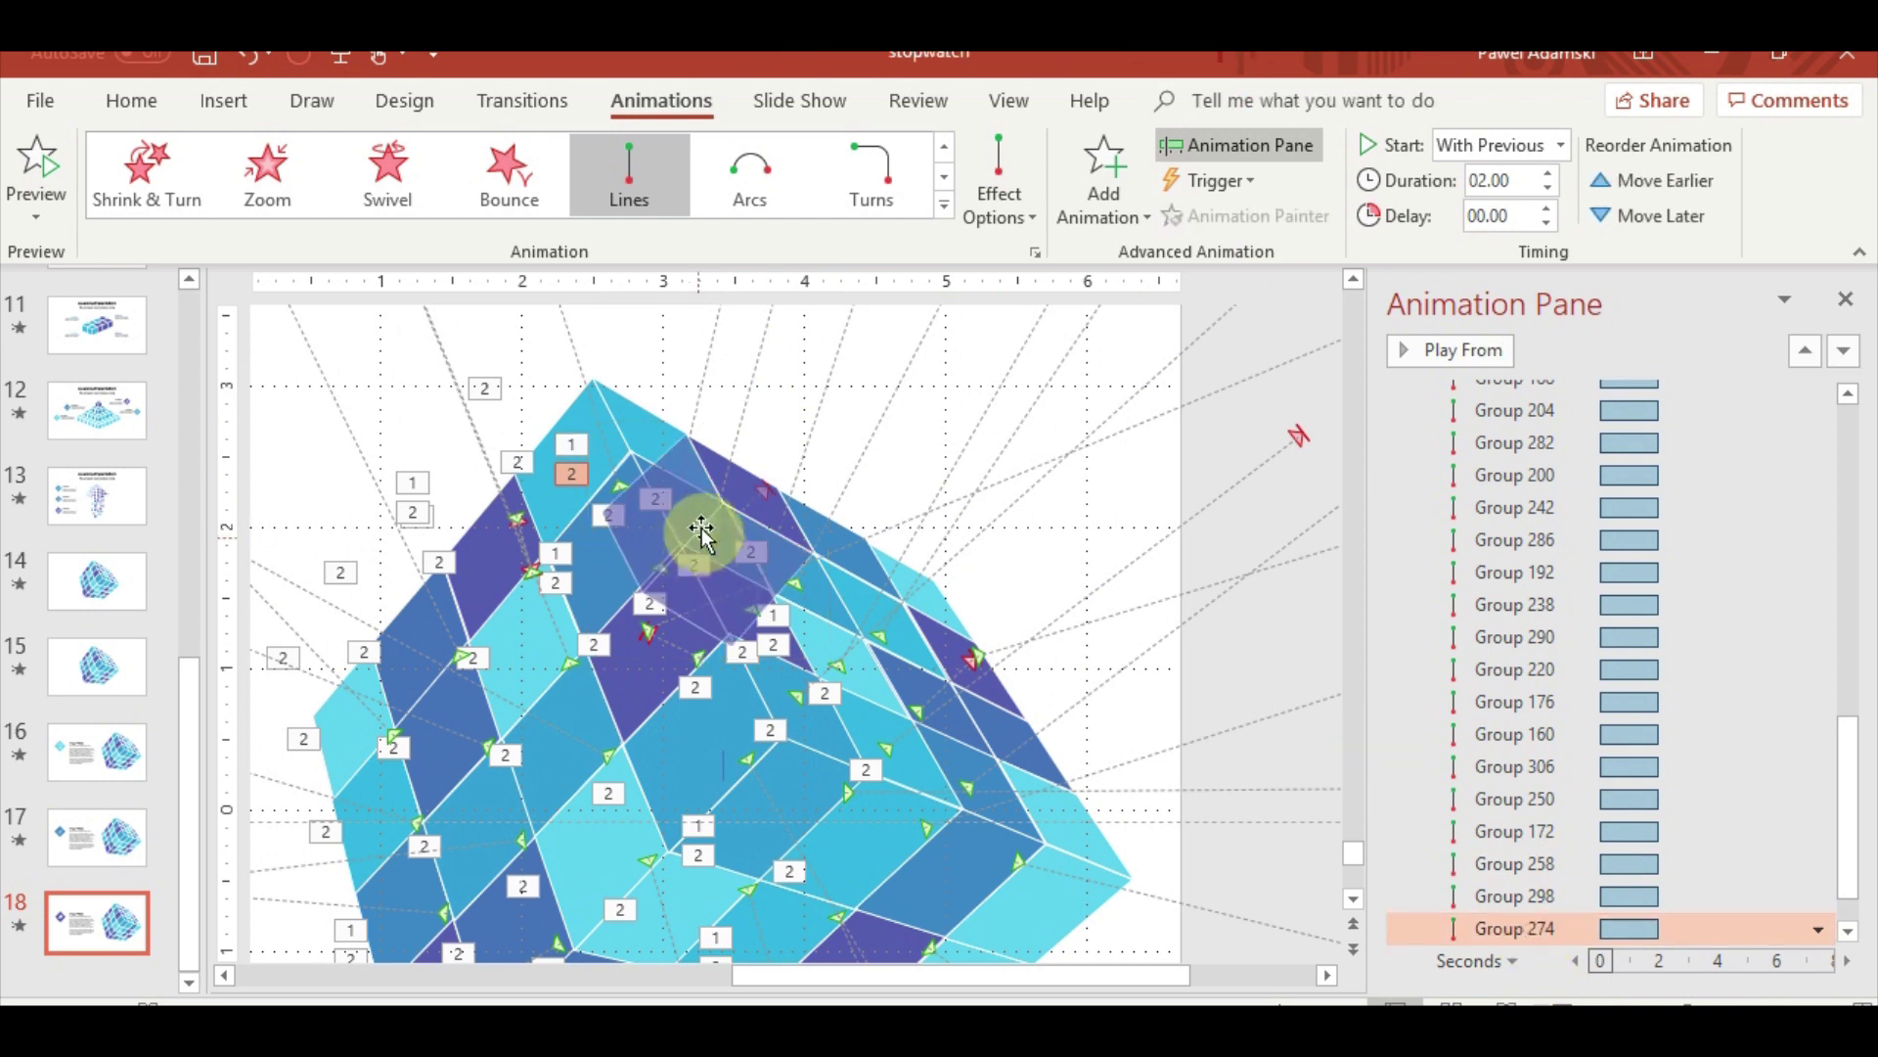
mouse_move(700, 532)
left_mouse_down()
mouse_move(773, 491)
mouse_move(533, 528)
mouse_move(538, 585)
mouse_move(519, 523)
left_mouse_up()
left_click(1507, 929)
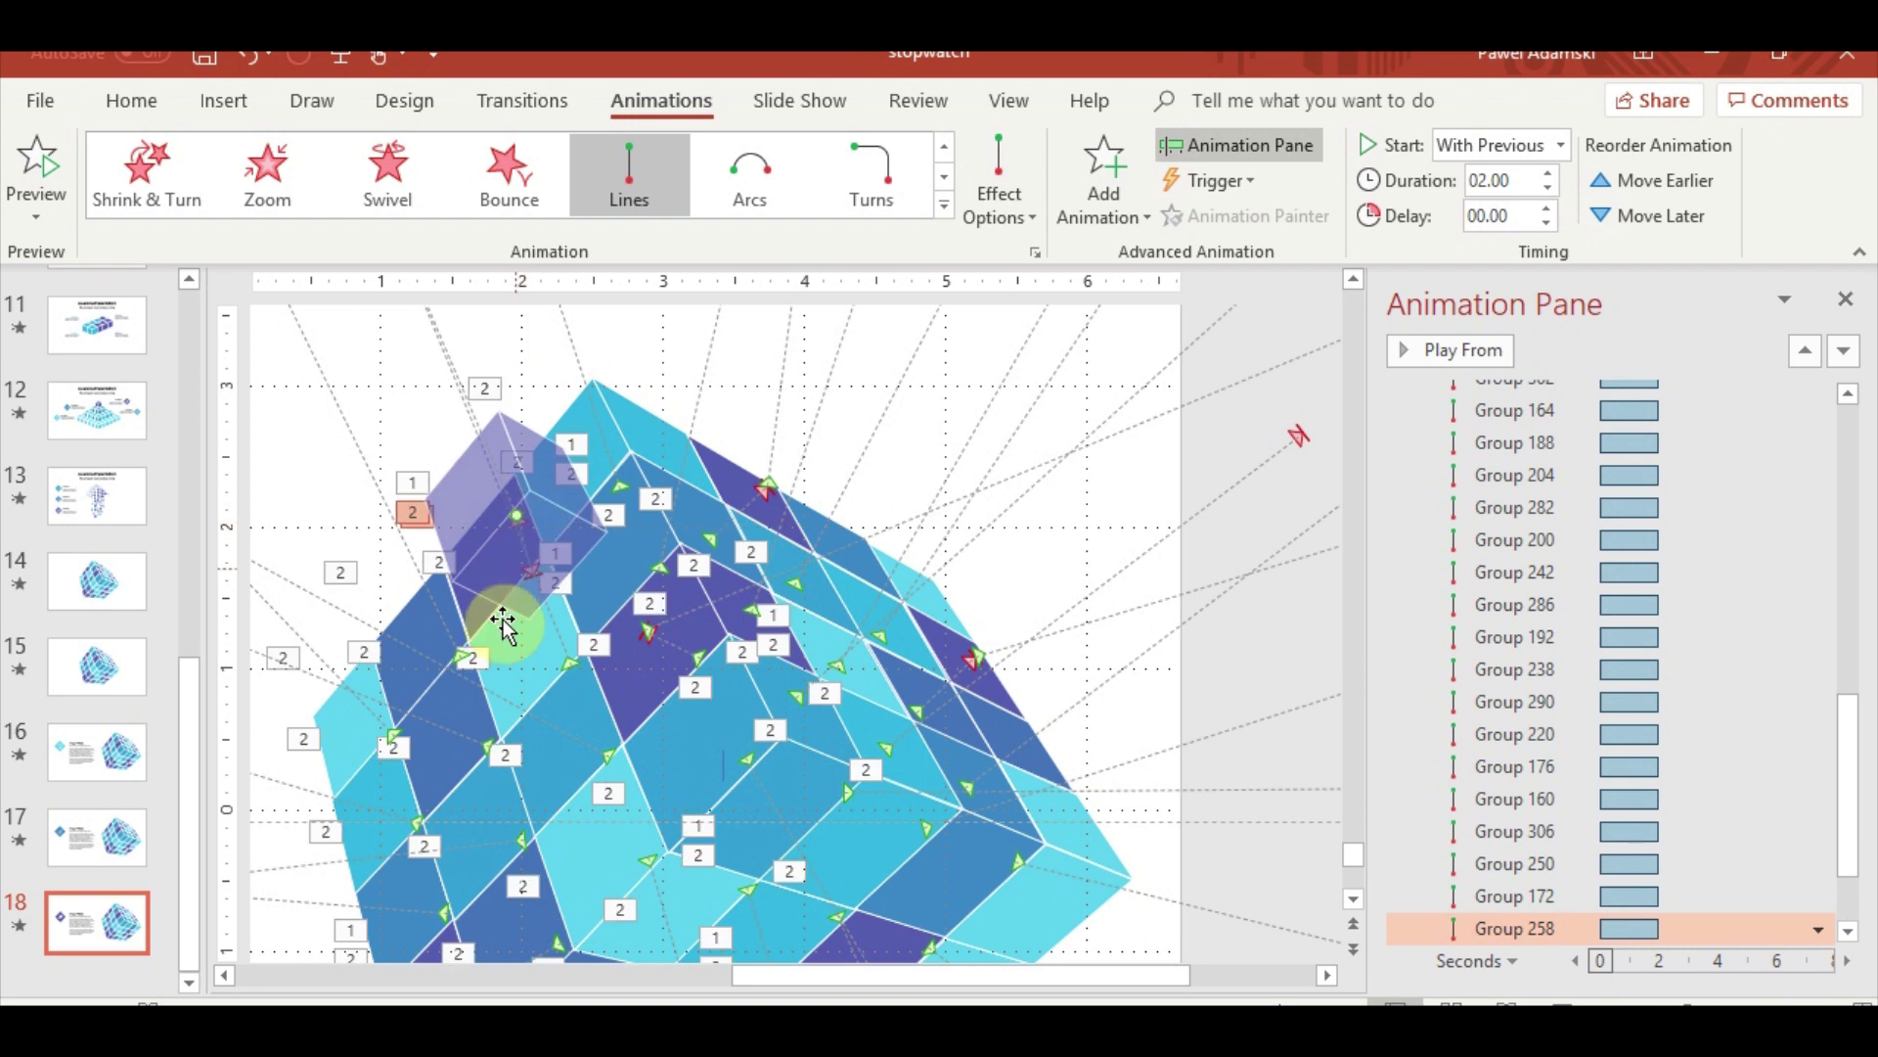
scroll(1259, 817, "down", 2)
Preview slide 18 with Shift+F5 through to the end and return to editing
key("shift+F5")
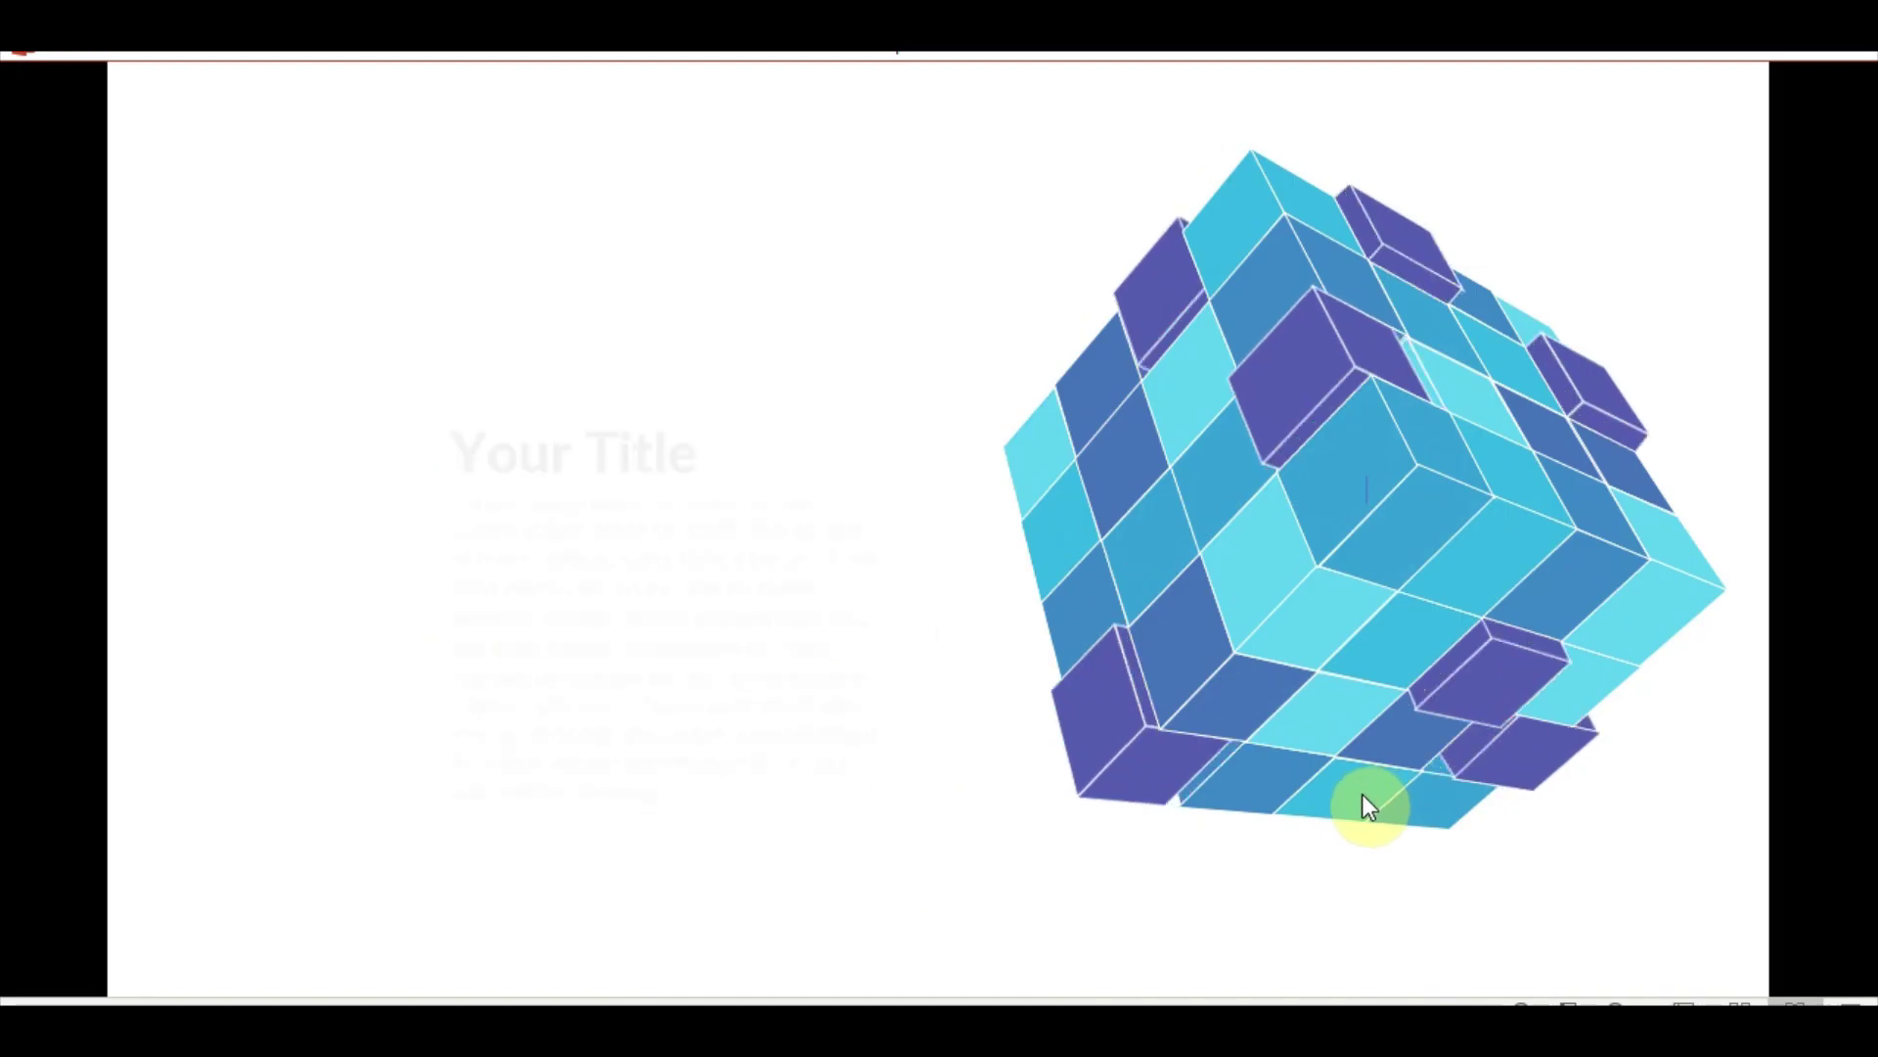
left_click(1356, 794)
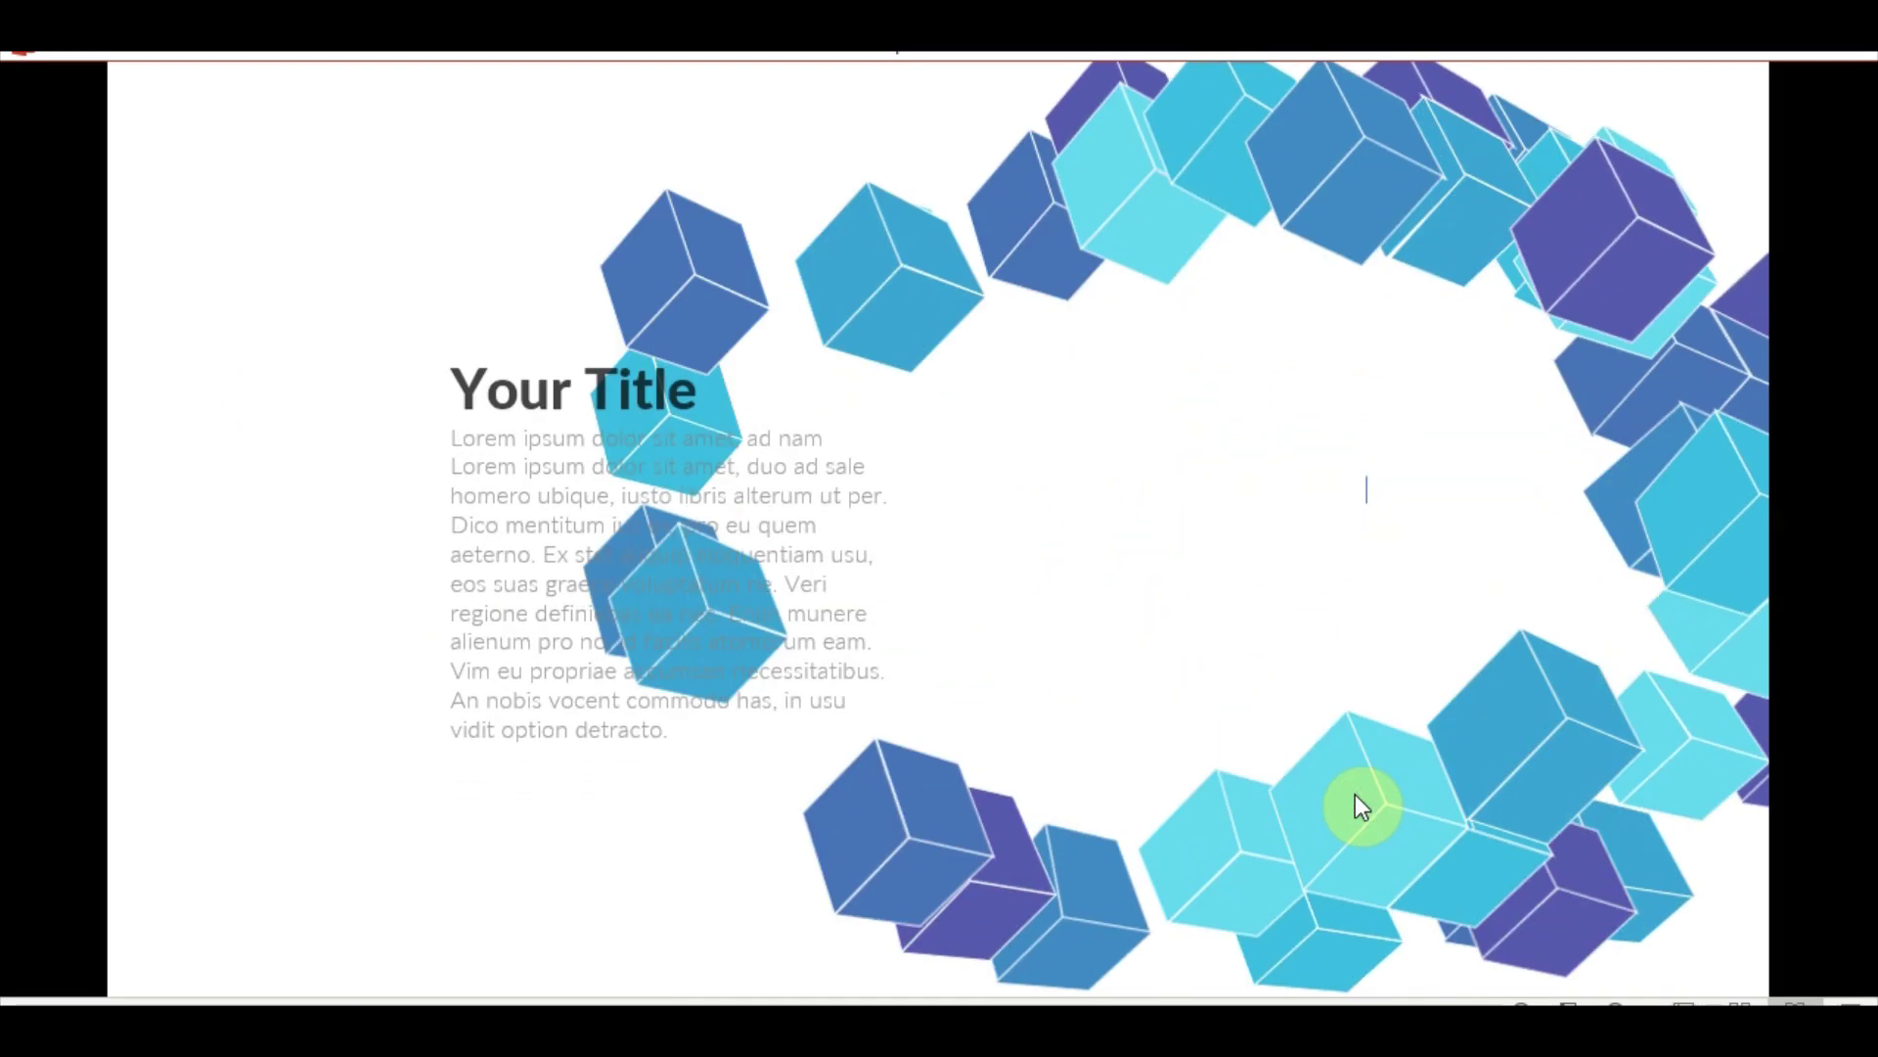
left_click(1343, 796)
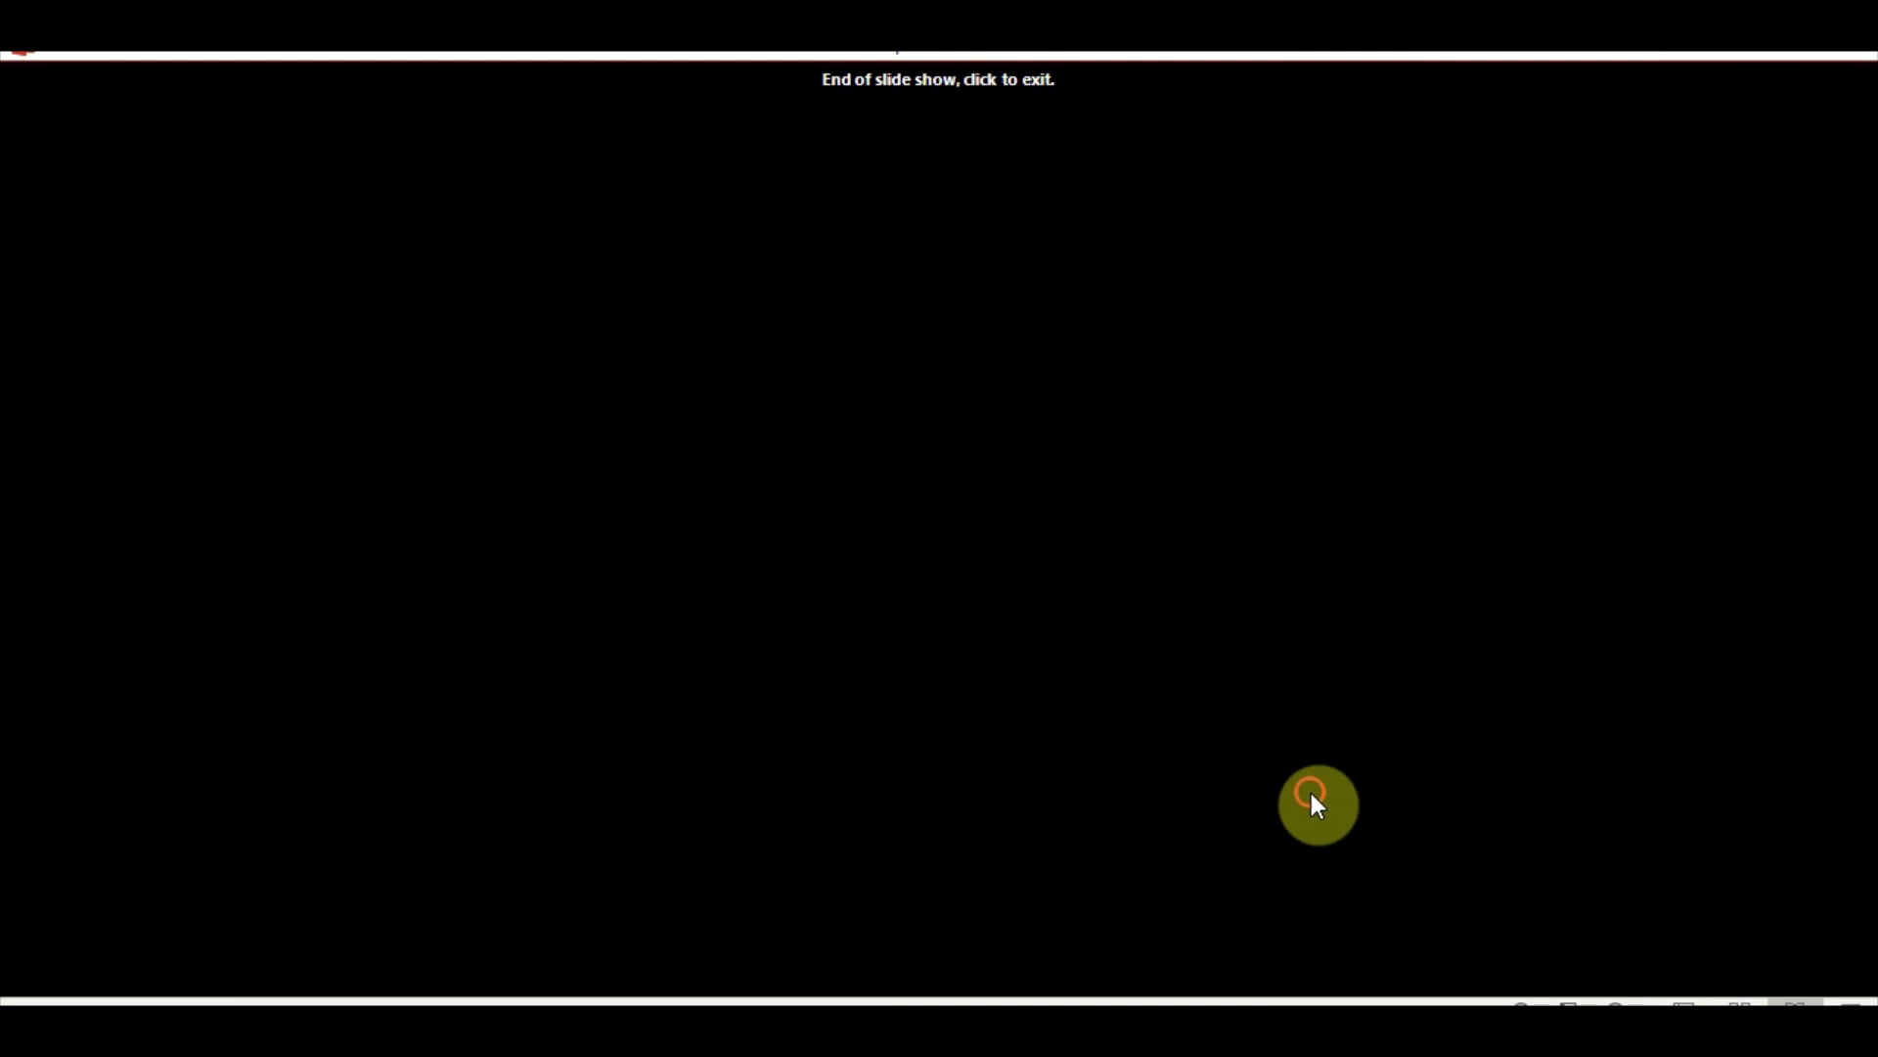
left_click(1317, 800)
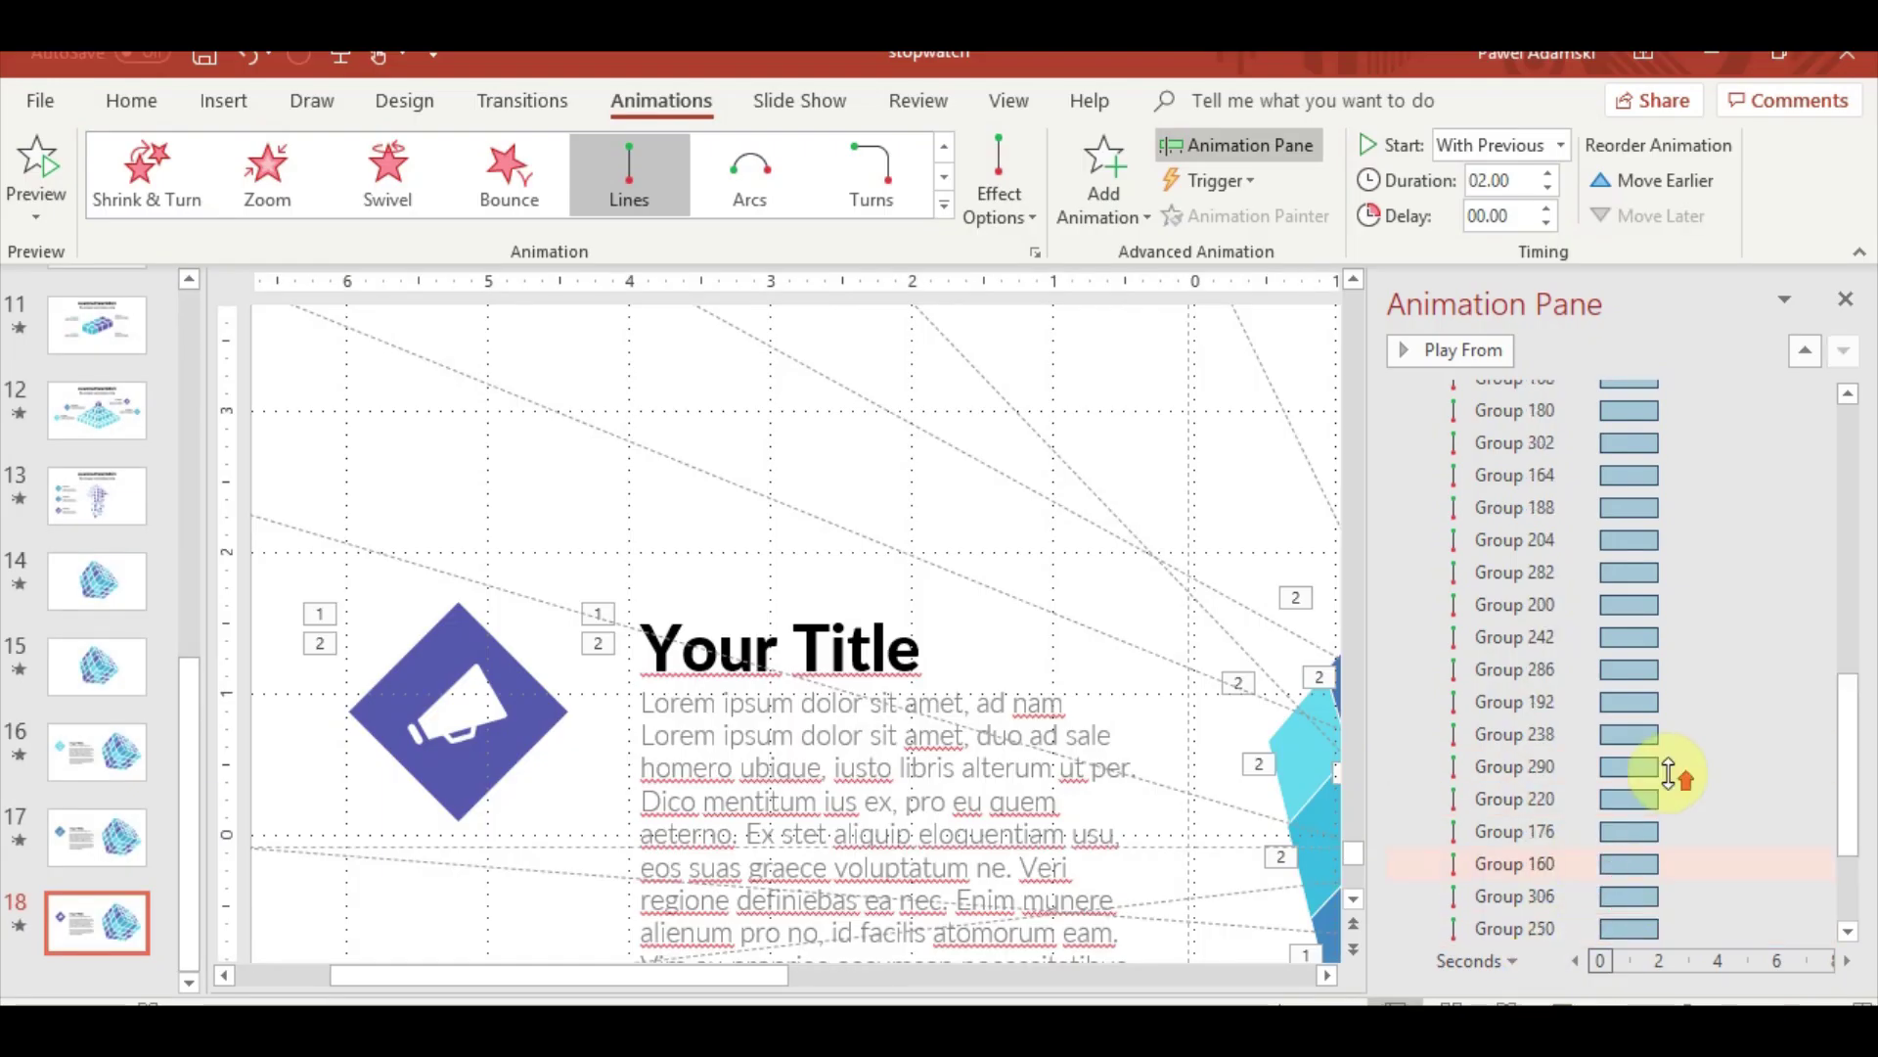
Give Group 278 onward Smooth start 0 sec and Smooth end 2 sec, then go to slide 14
scroll(1669, 767, "up", 6)
left_click(1541, 440, "shift")
right_click(1557, 442)
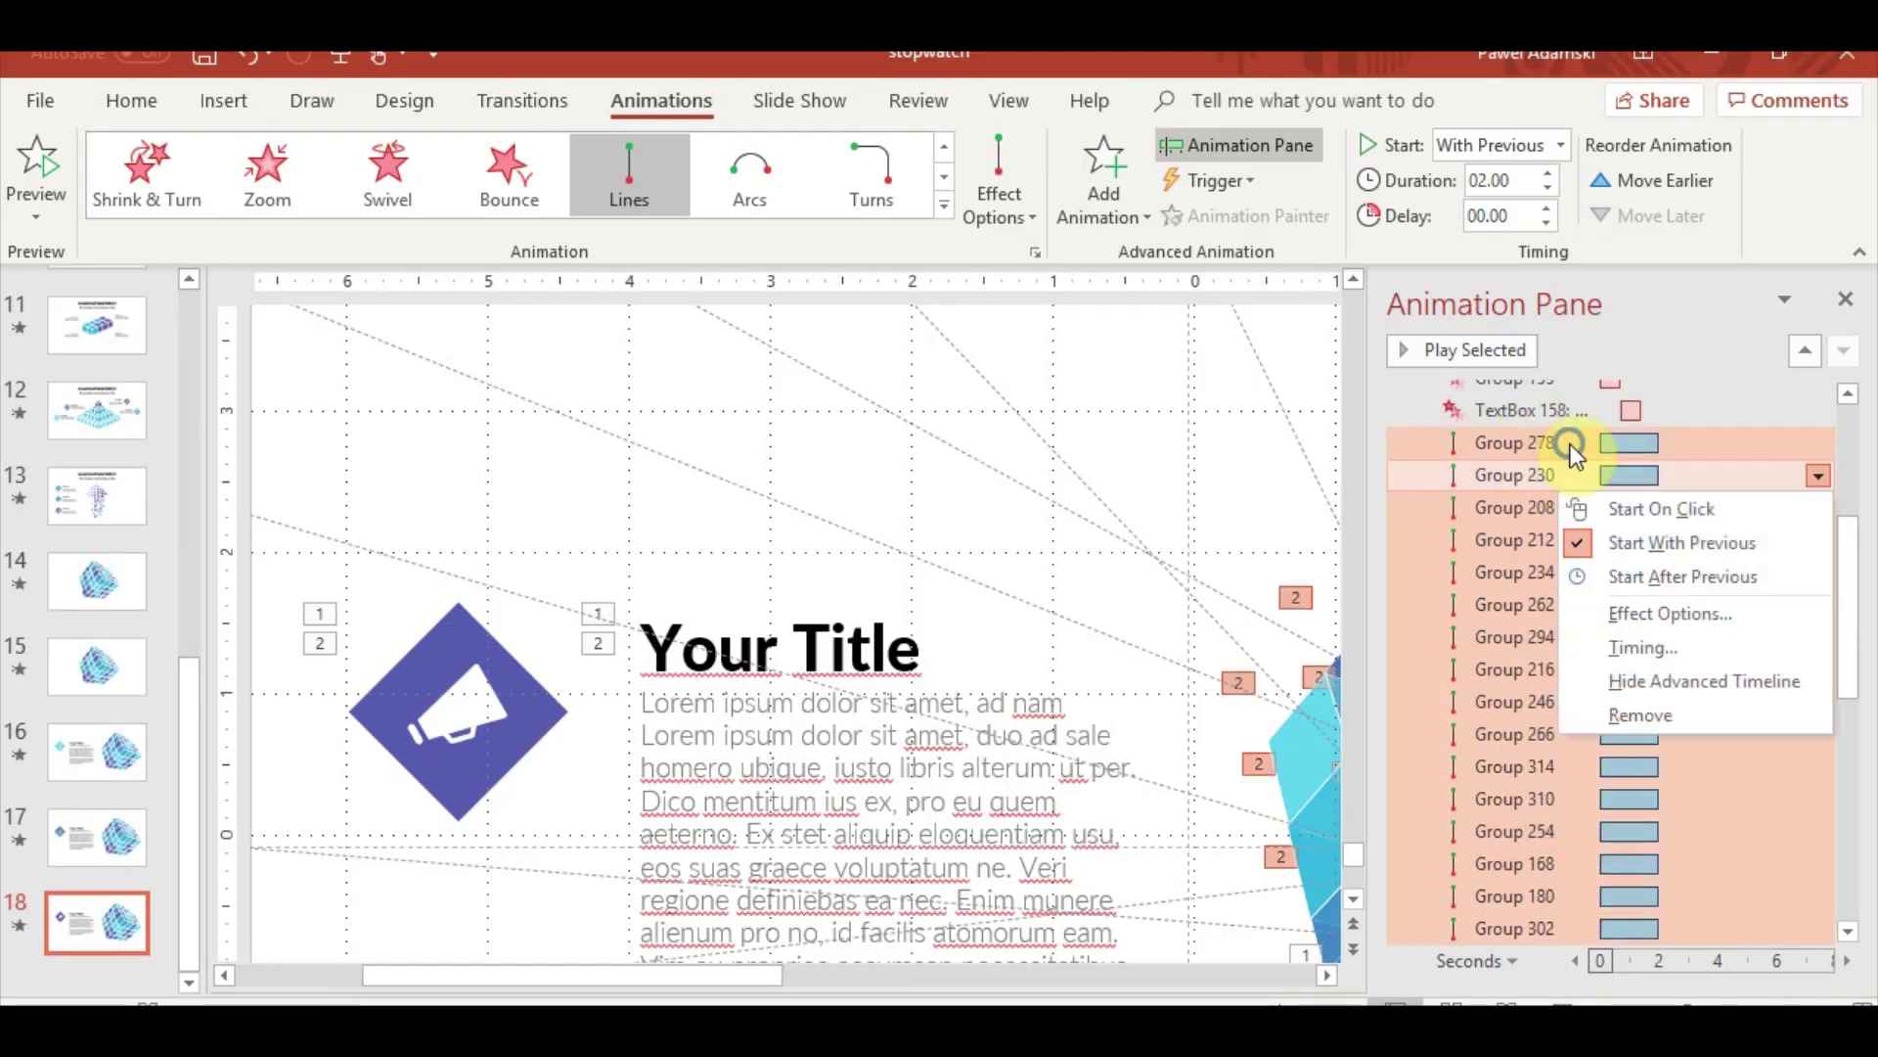
right_click(1563, 442)
right_click(1563, 442)
left_click(1669, 585)
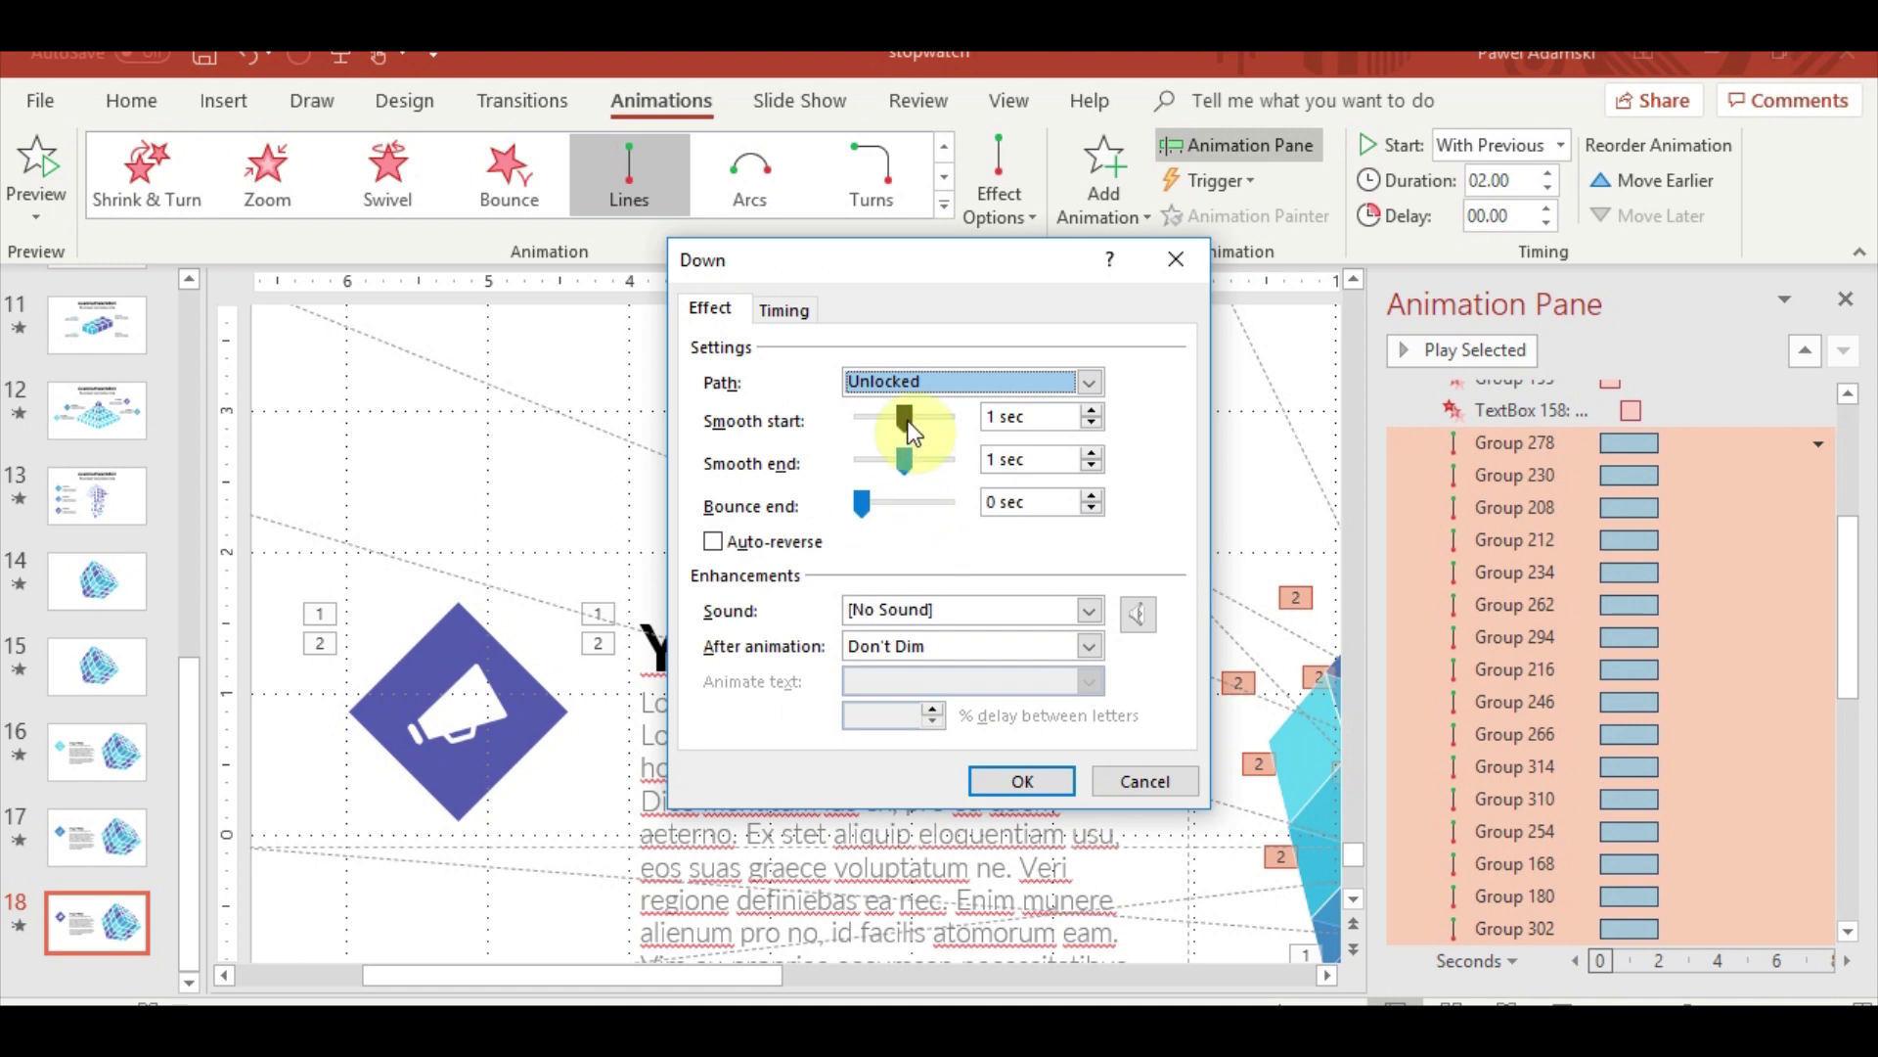
left_click(905, 416)
mouse_move(906, 409)
left_mouse_down()
mouse_move(860, 413)
mouse_move(931, 460)
mouse_move(968, 460)
left_mouse_up()
left_click(1027, 782)
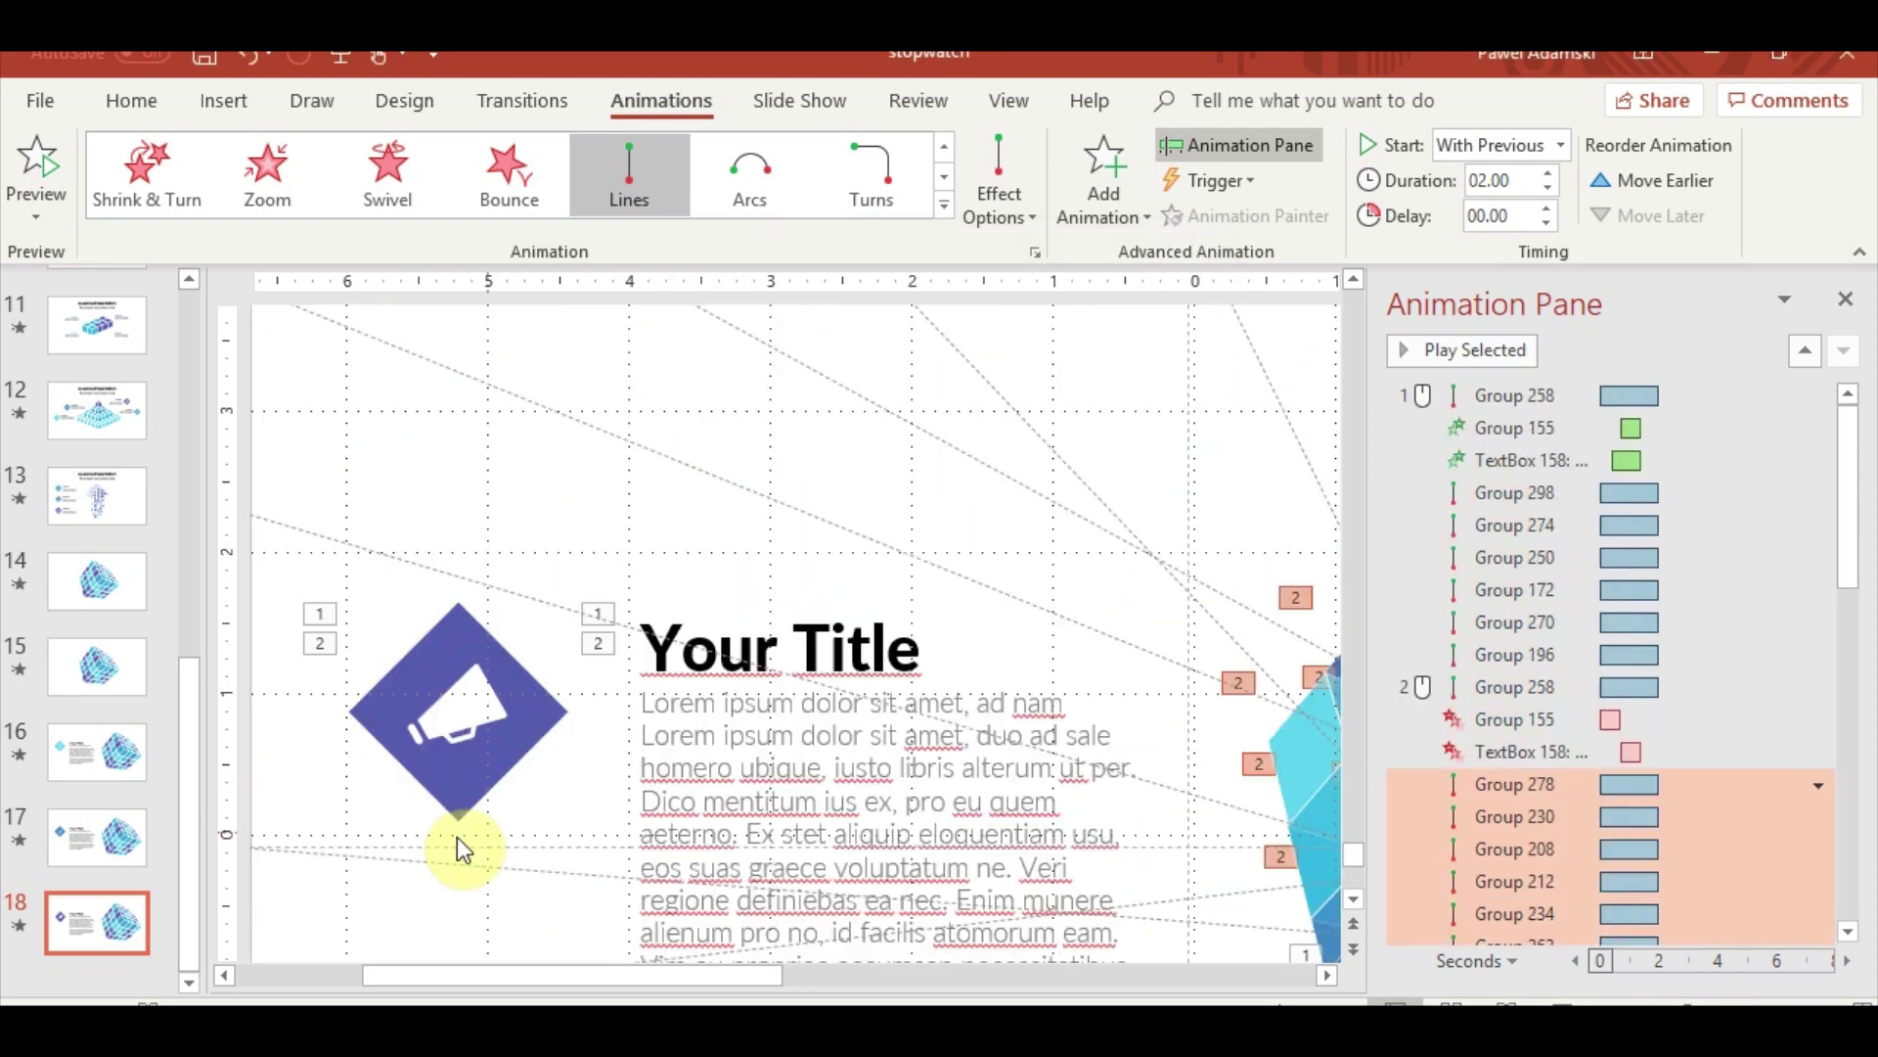
left_click(84, 749)
left_click(84, 575)
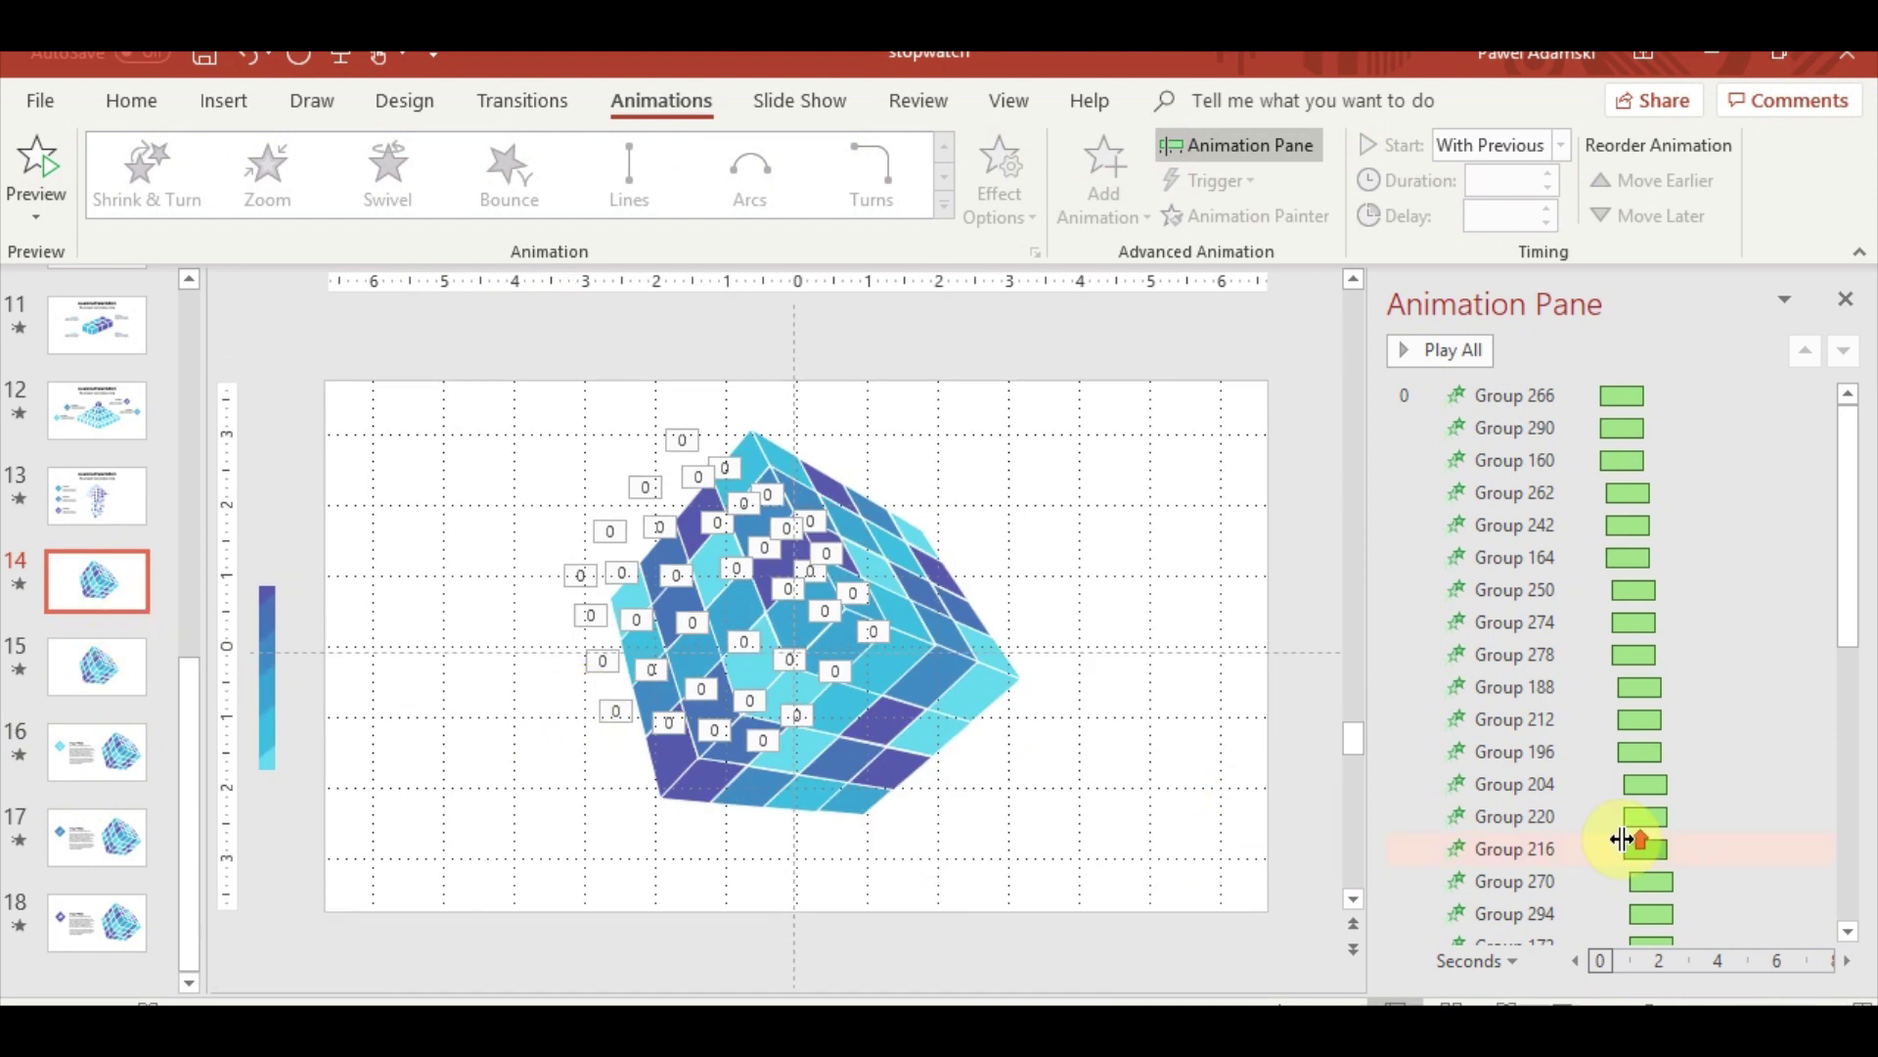
Set Group 266 to start On Click and play the slide show
right_click(1480, 391)
left_click(1695, 425)
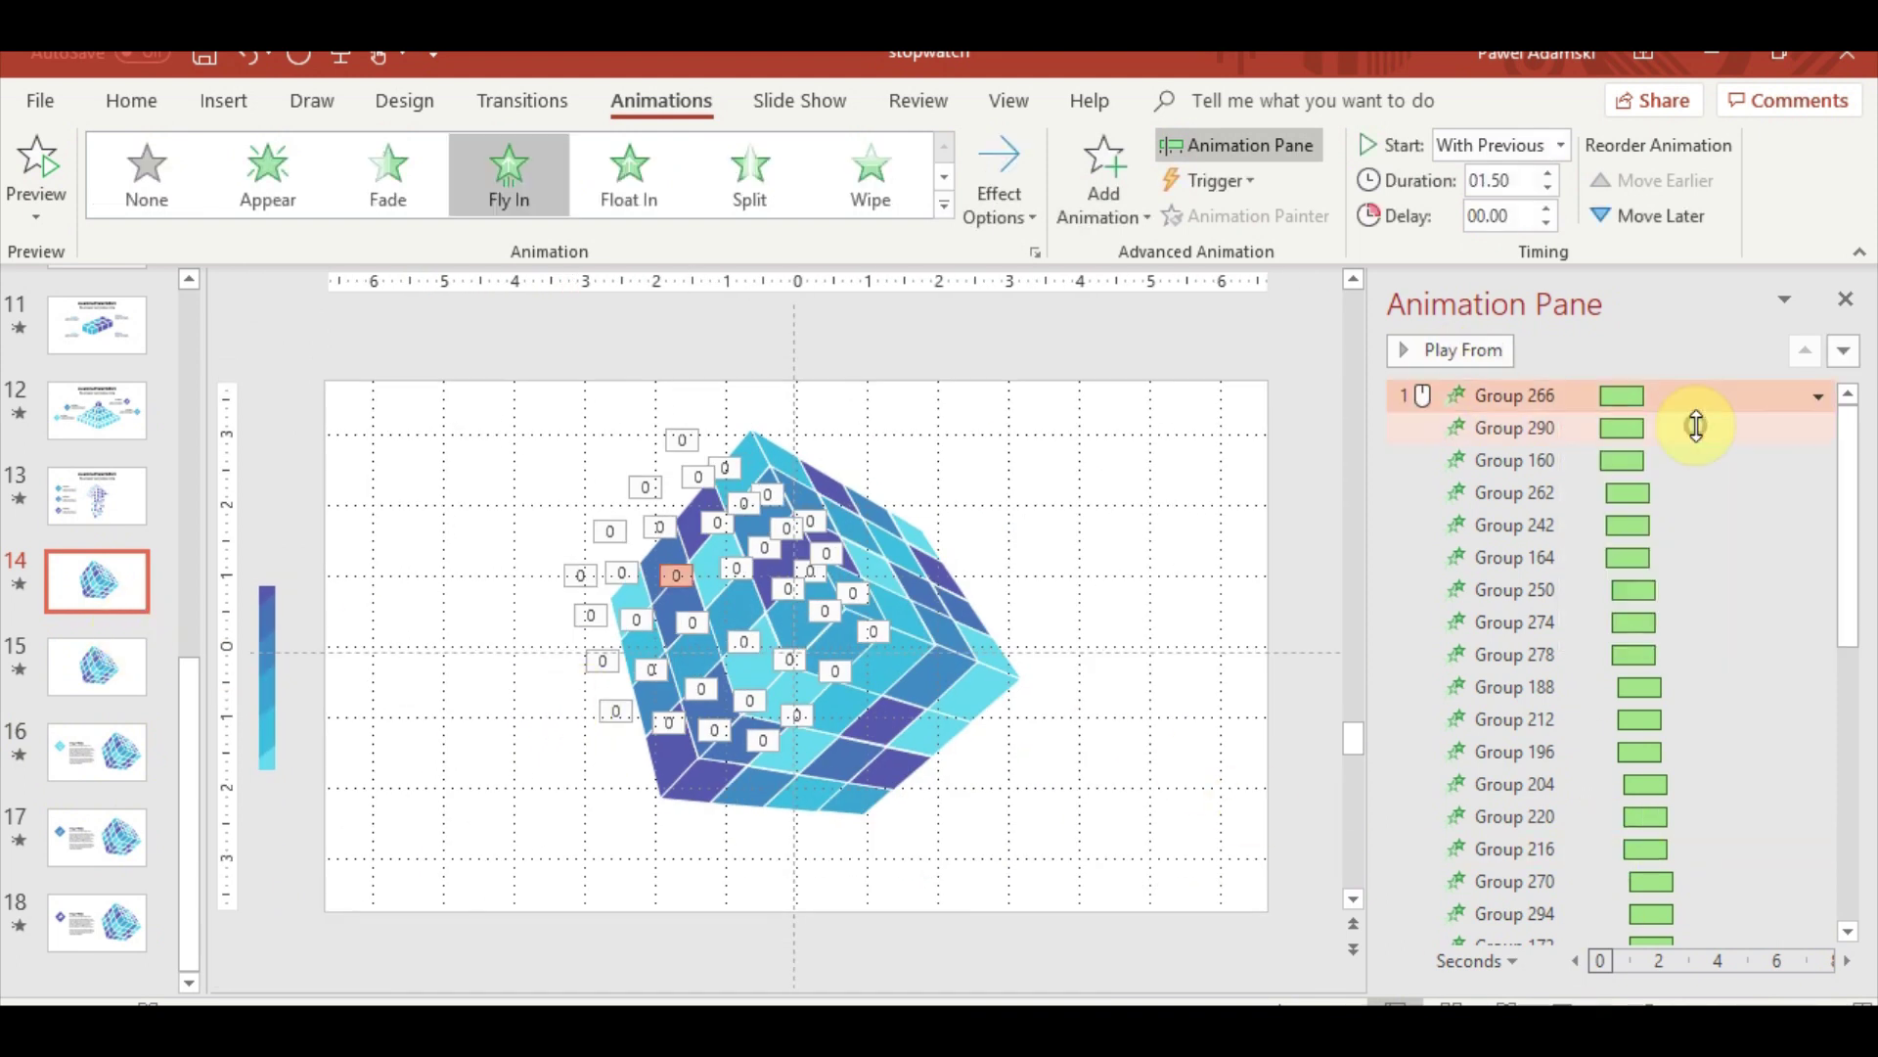
left_click(1589, 1003)
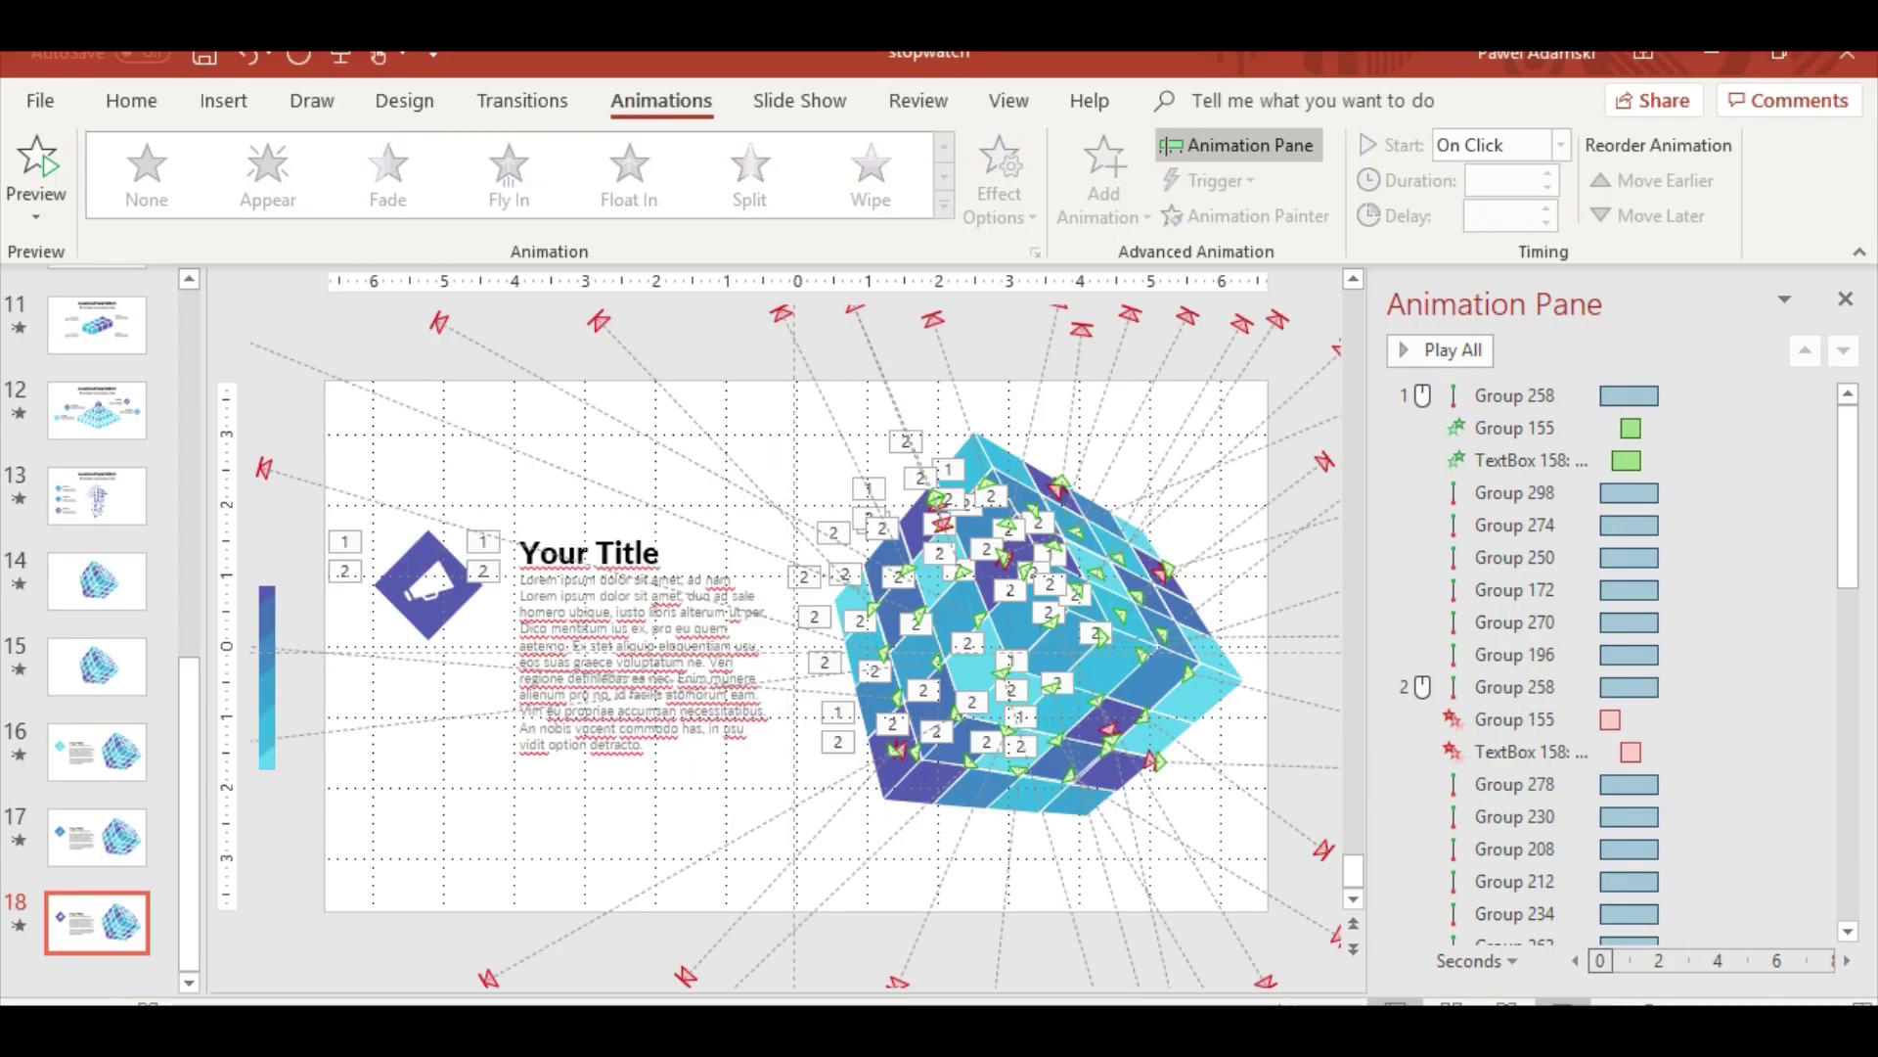
Cut the TextBox 158 exit delay to 0.2 s and set the second Group 258 wave to After Previous
left_click(1595, 753)
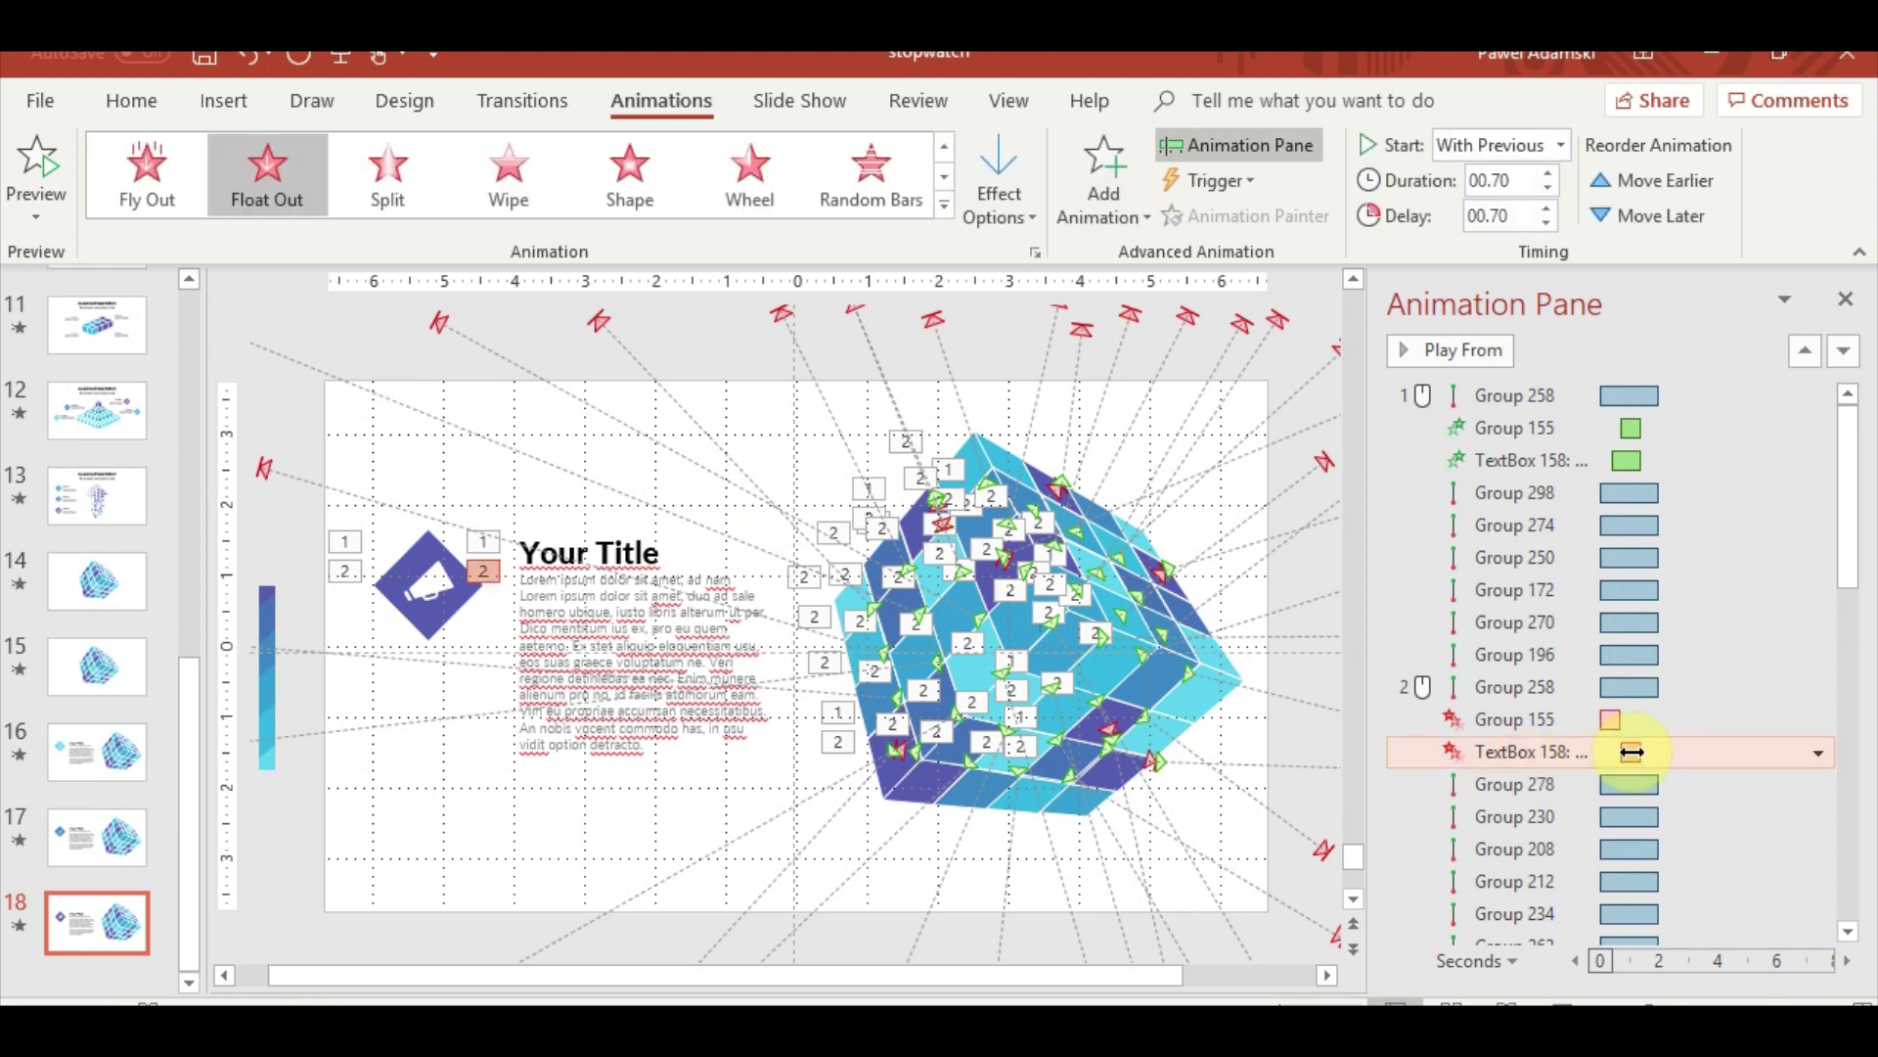
left_click_drag(1629, 752, 1615, 752)
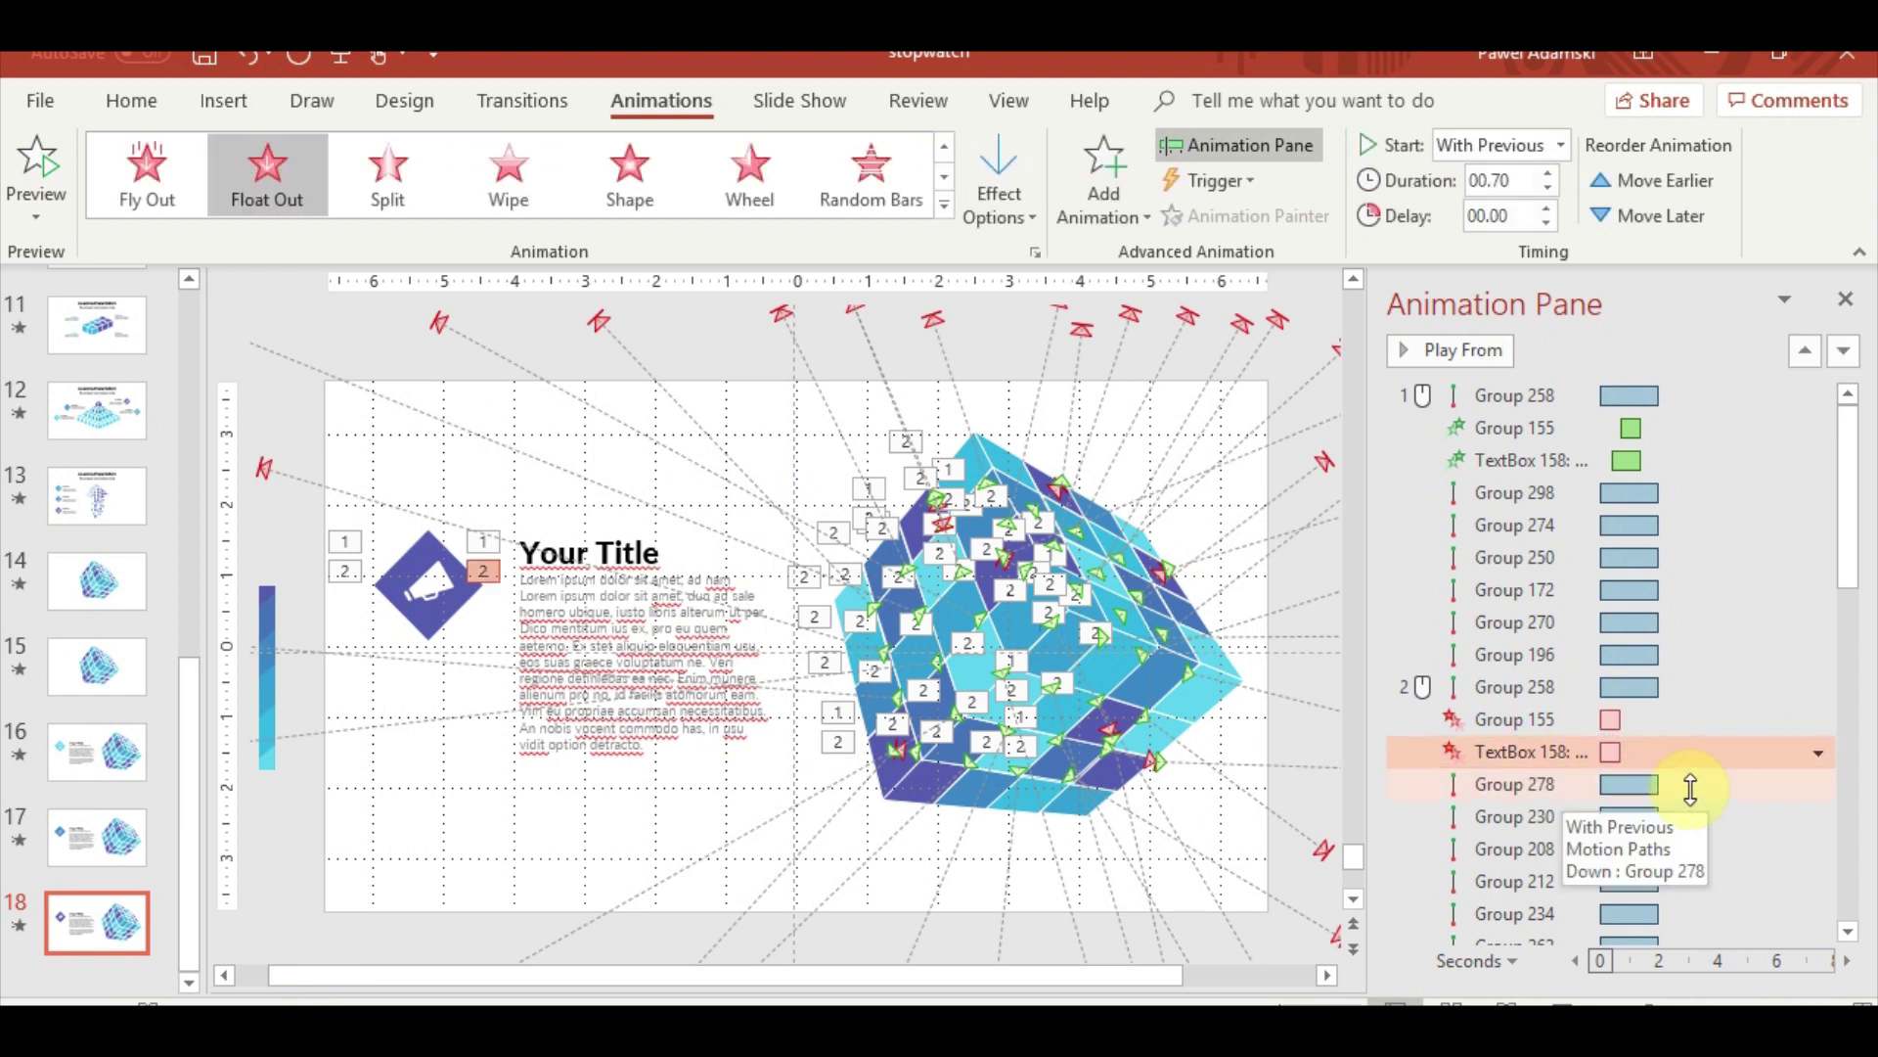
left_click(1539, 686)
right_click(1559, 695)
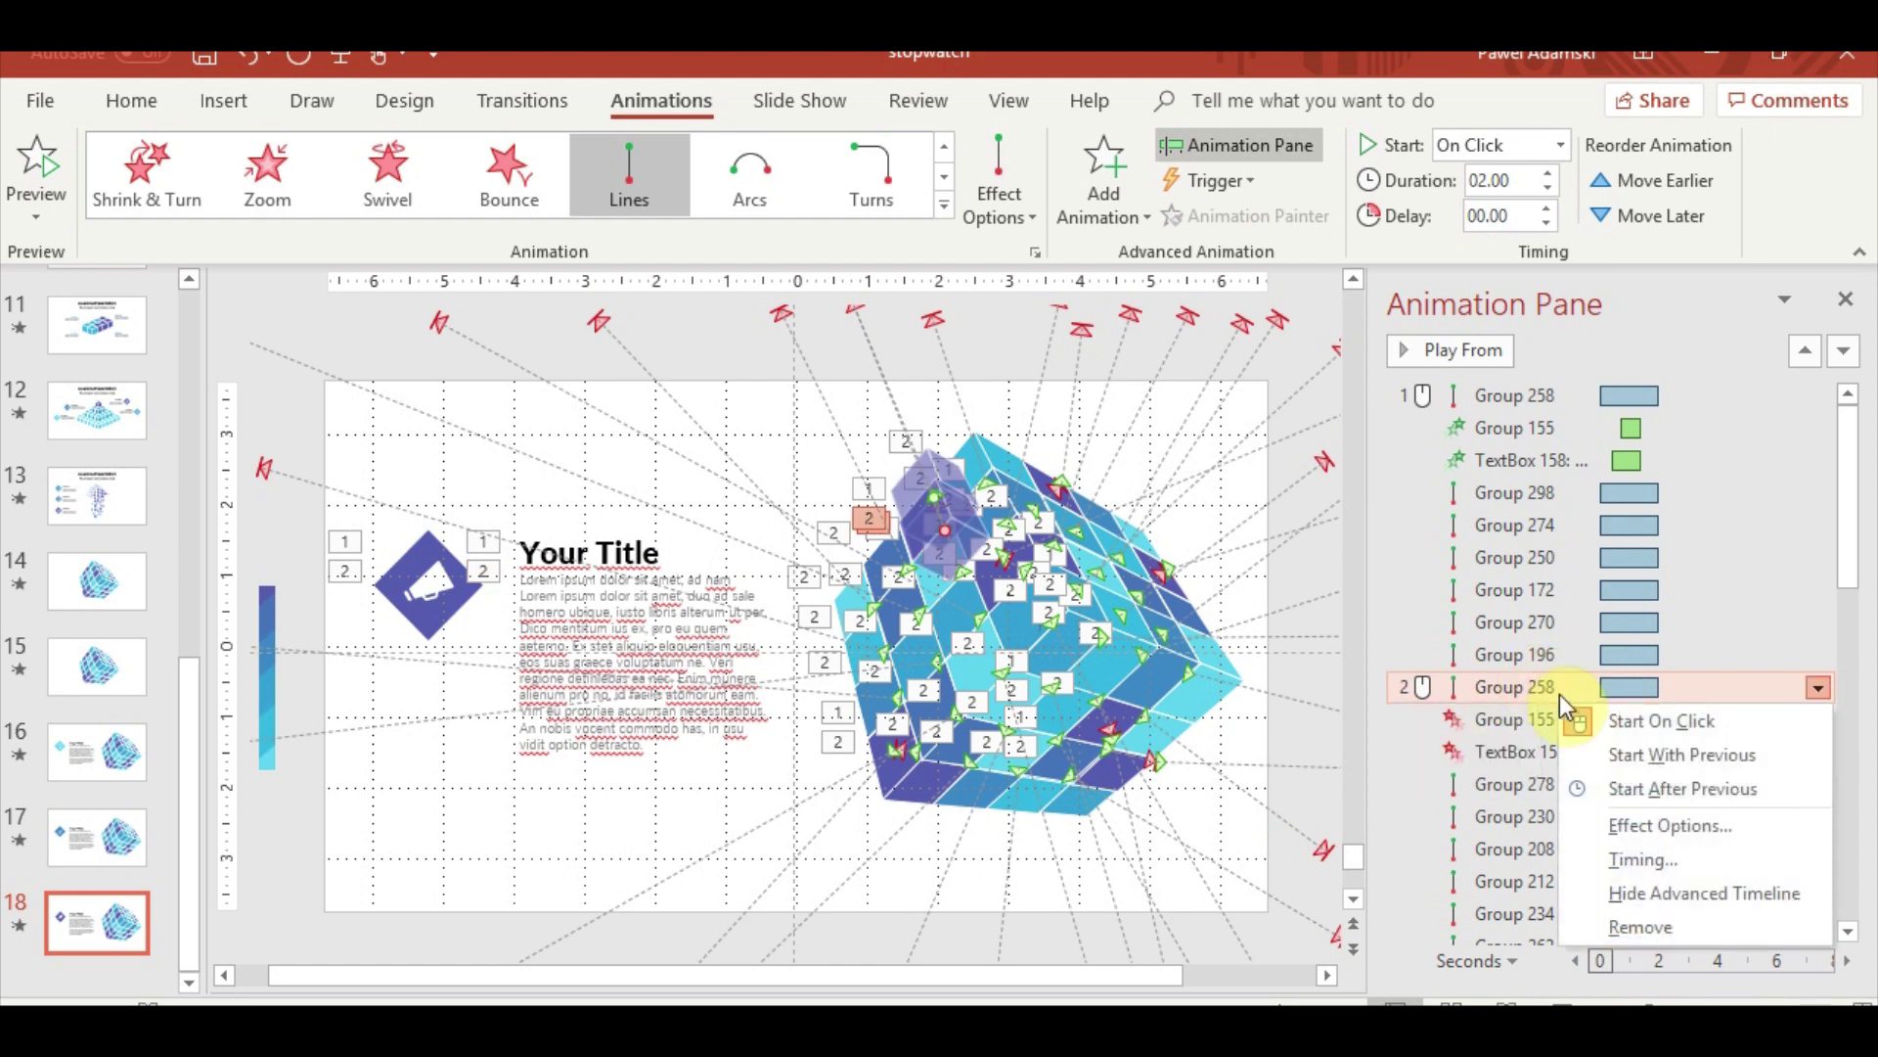
left_click(1614, 782)
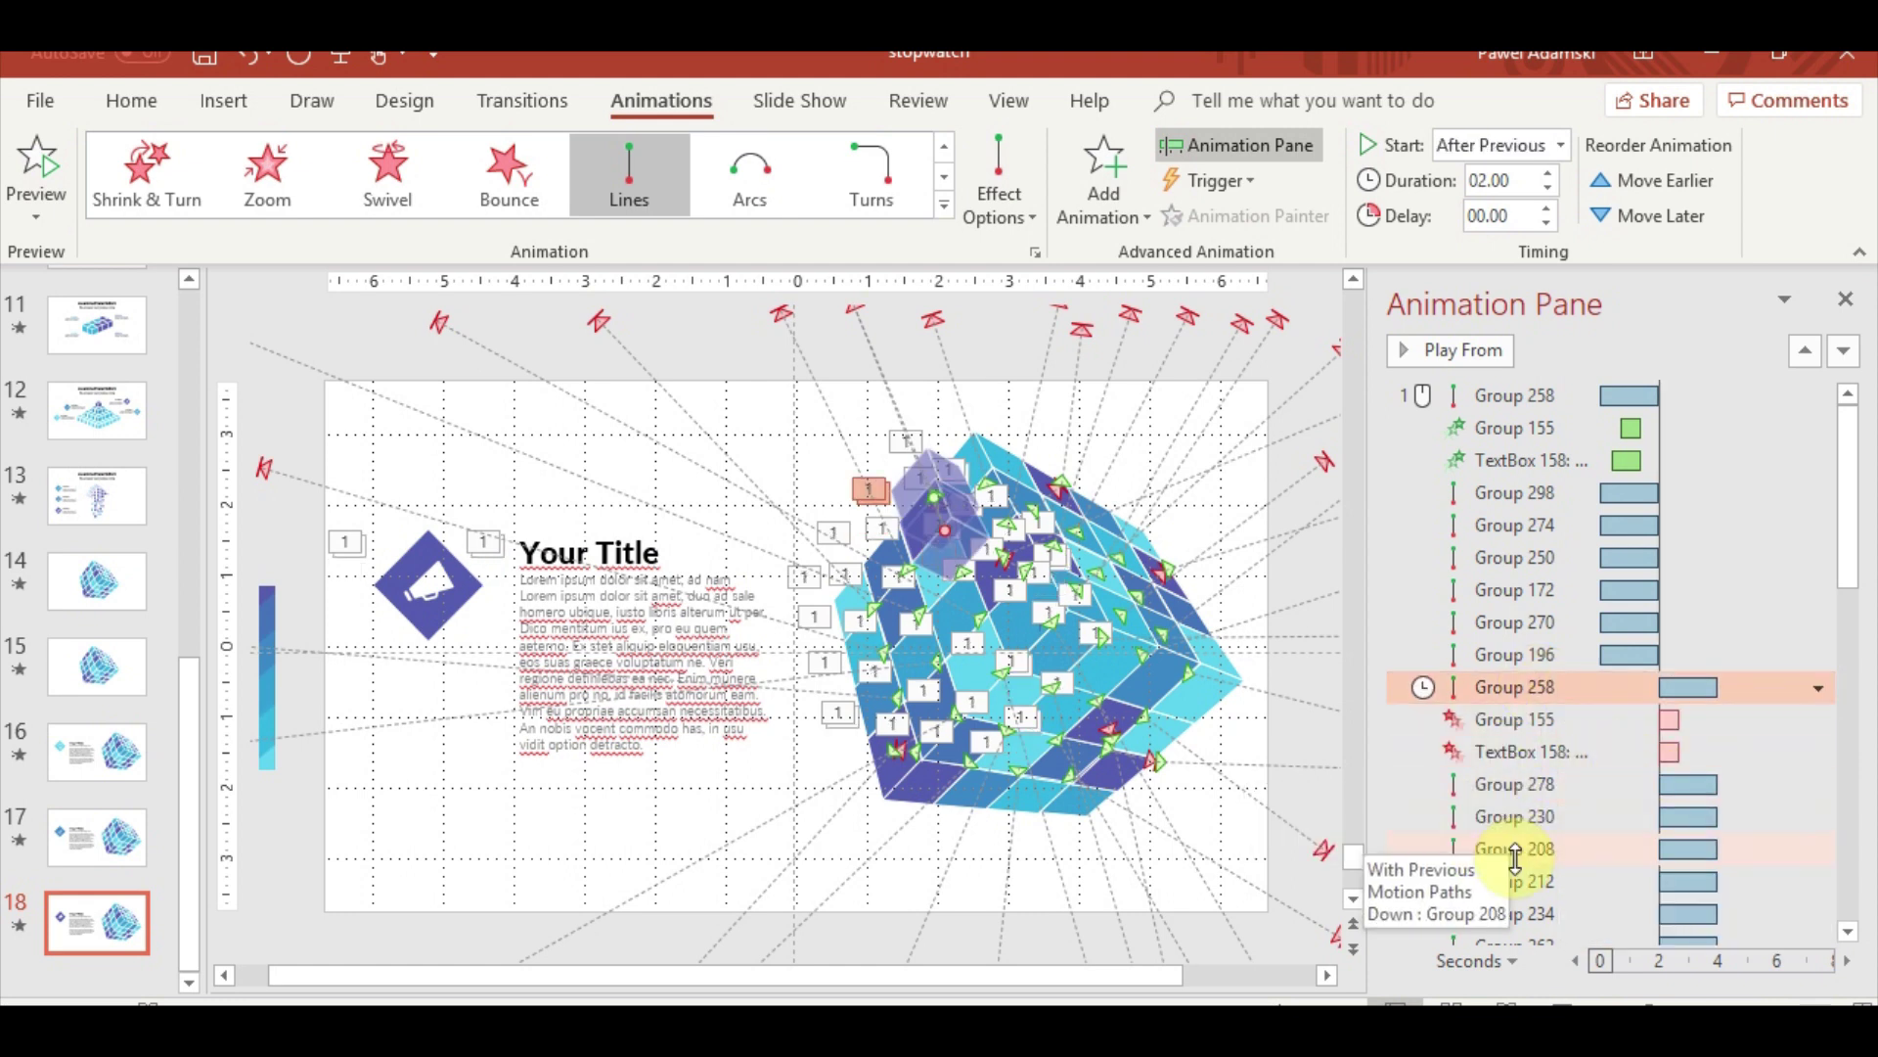
Set the first Group 258 wave to With Previous and preview slide 18 as a slide show
scroll(1585, 797, "down", 5)
scroll(1585, 797, "up", 1)
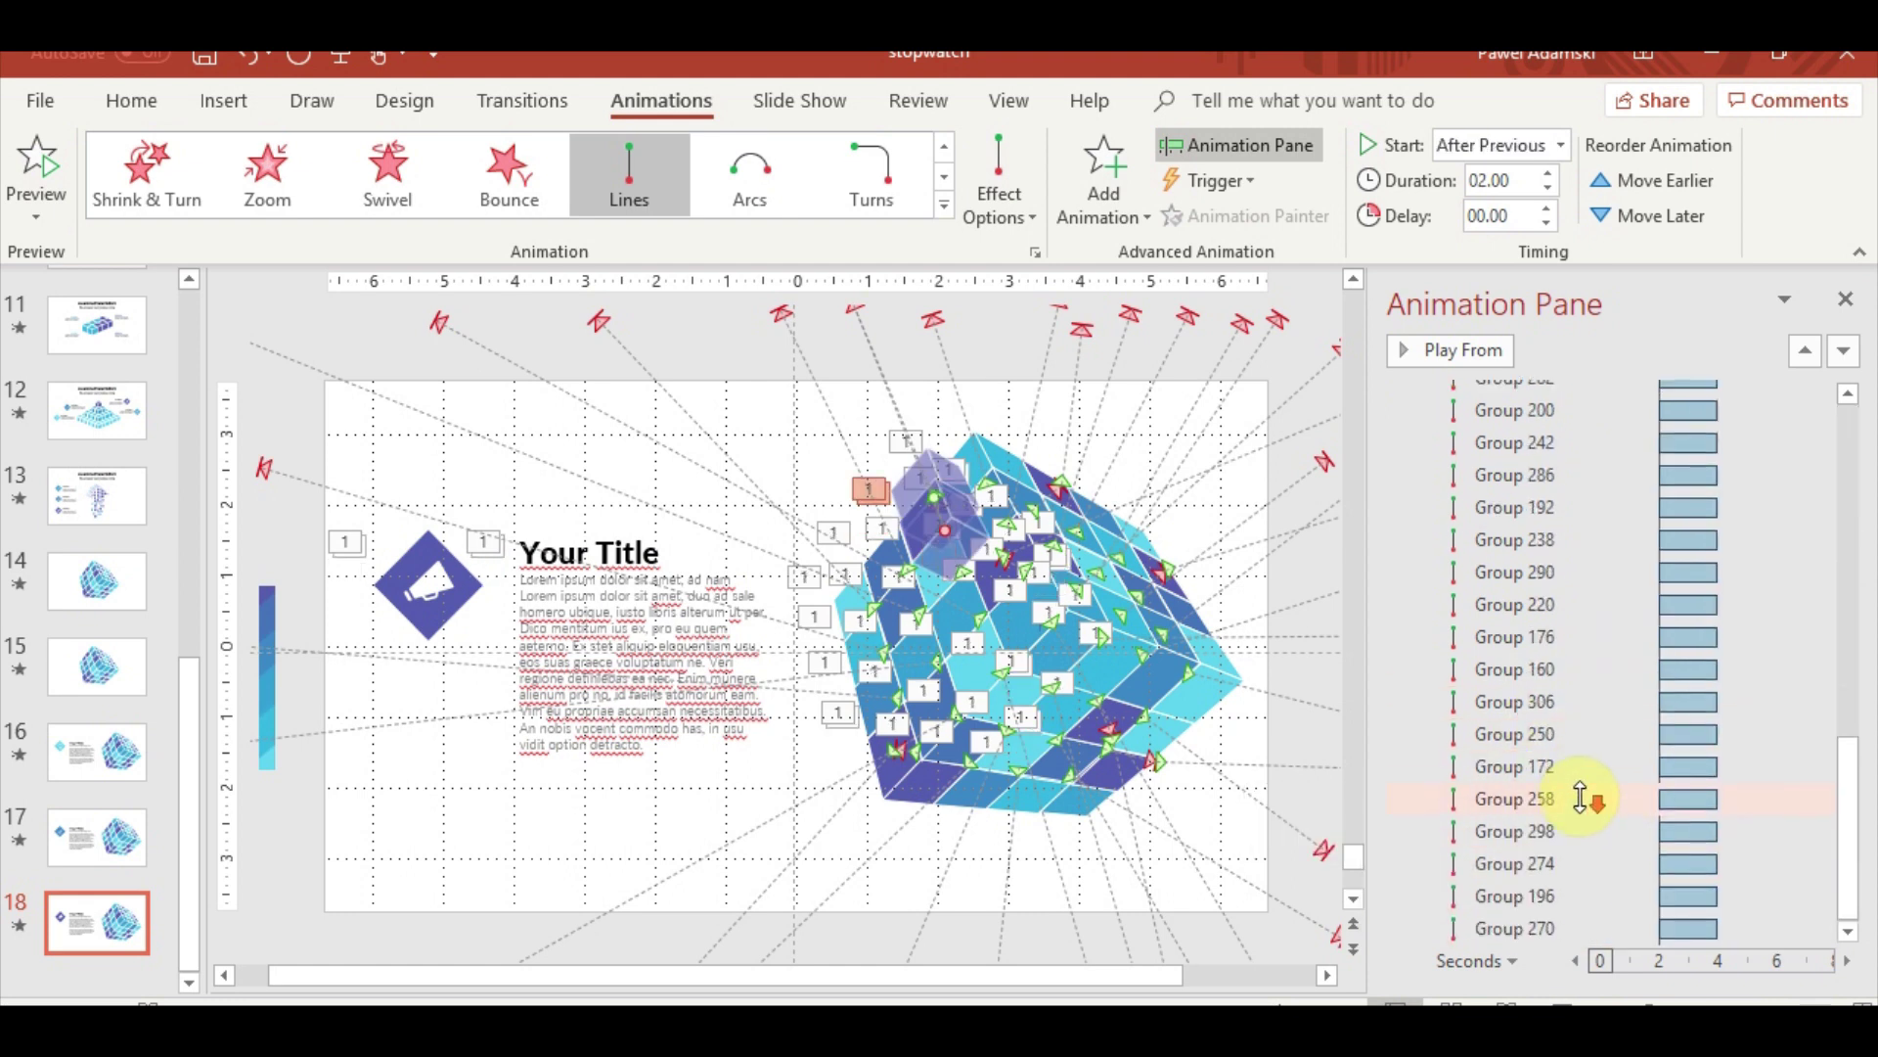
scroll(1579, 788, "up", 5)
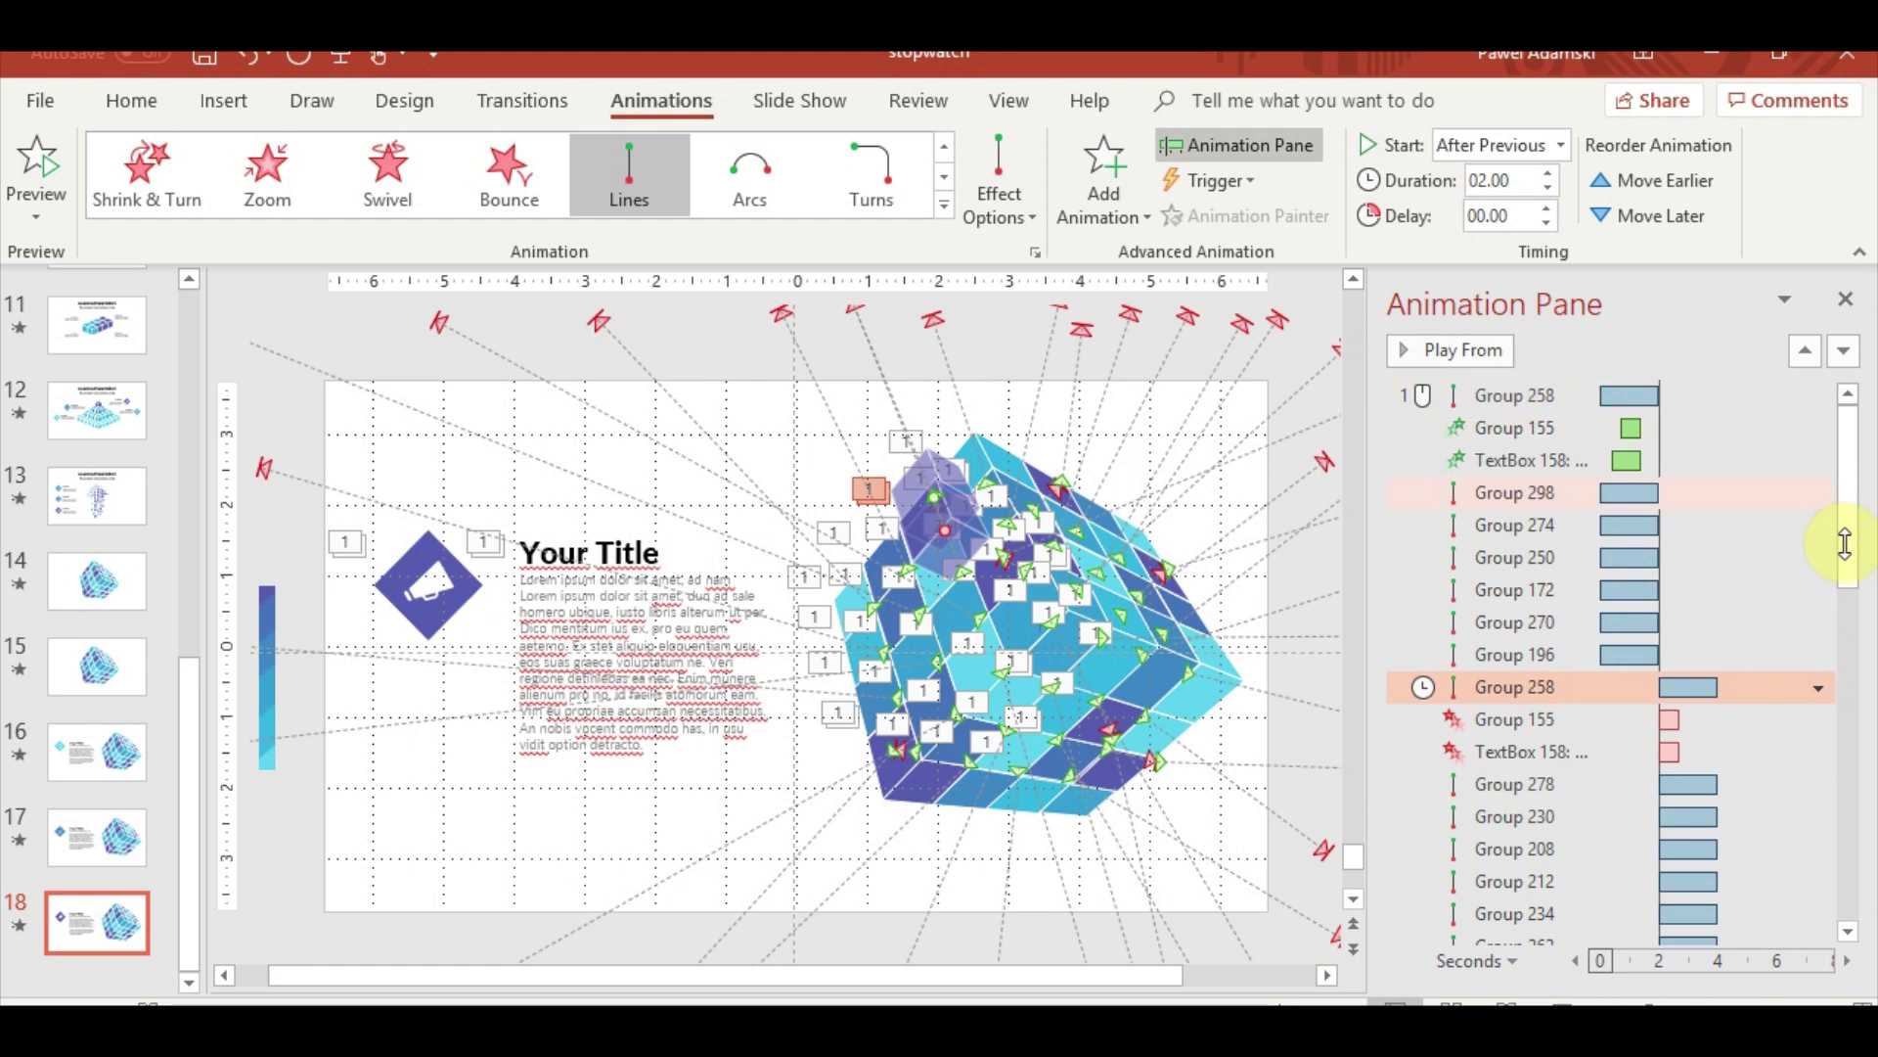
mouse_move(1847, 545)
left_mouse_down()
mouse_move(1847, 955)
mouse_move(1859, 529)
left_mouse_up()
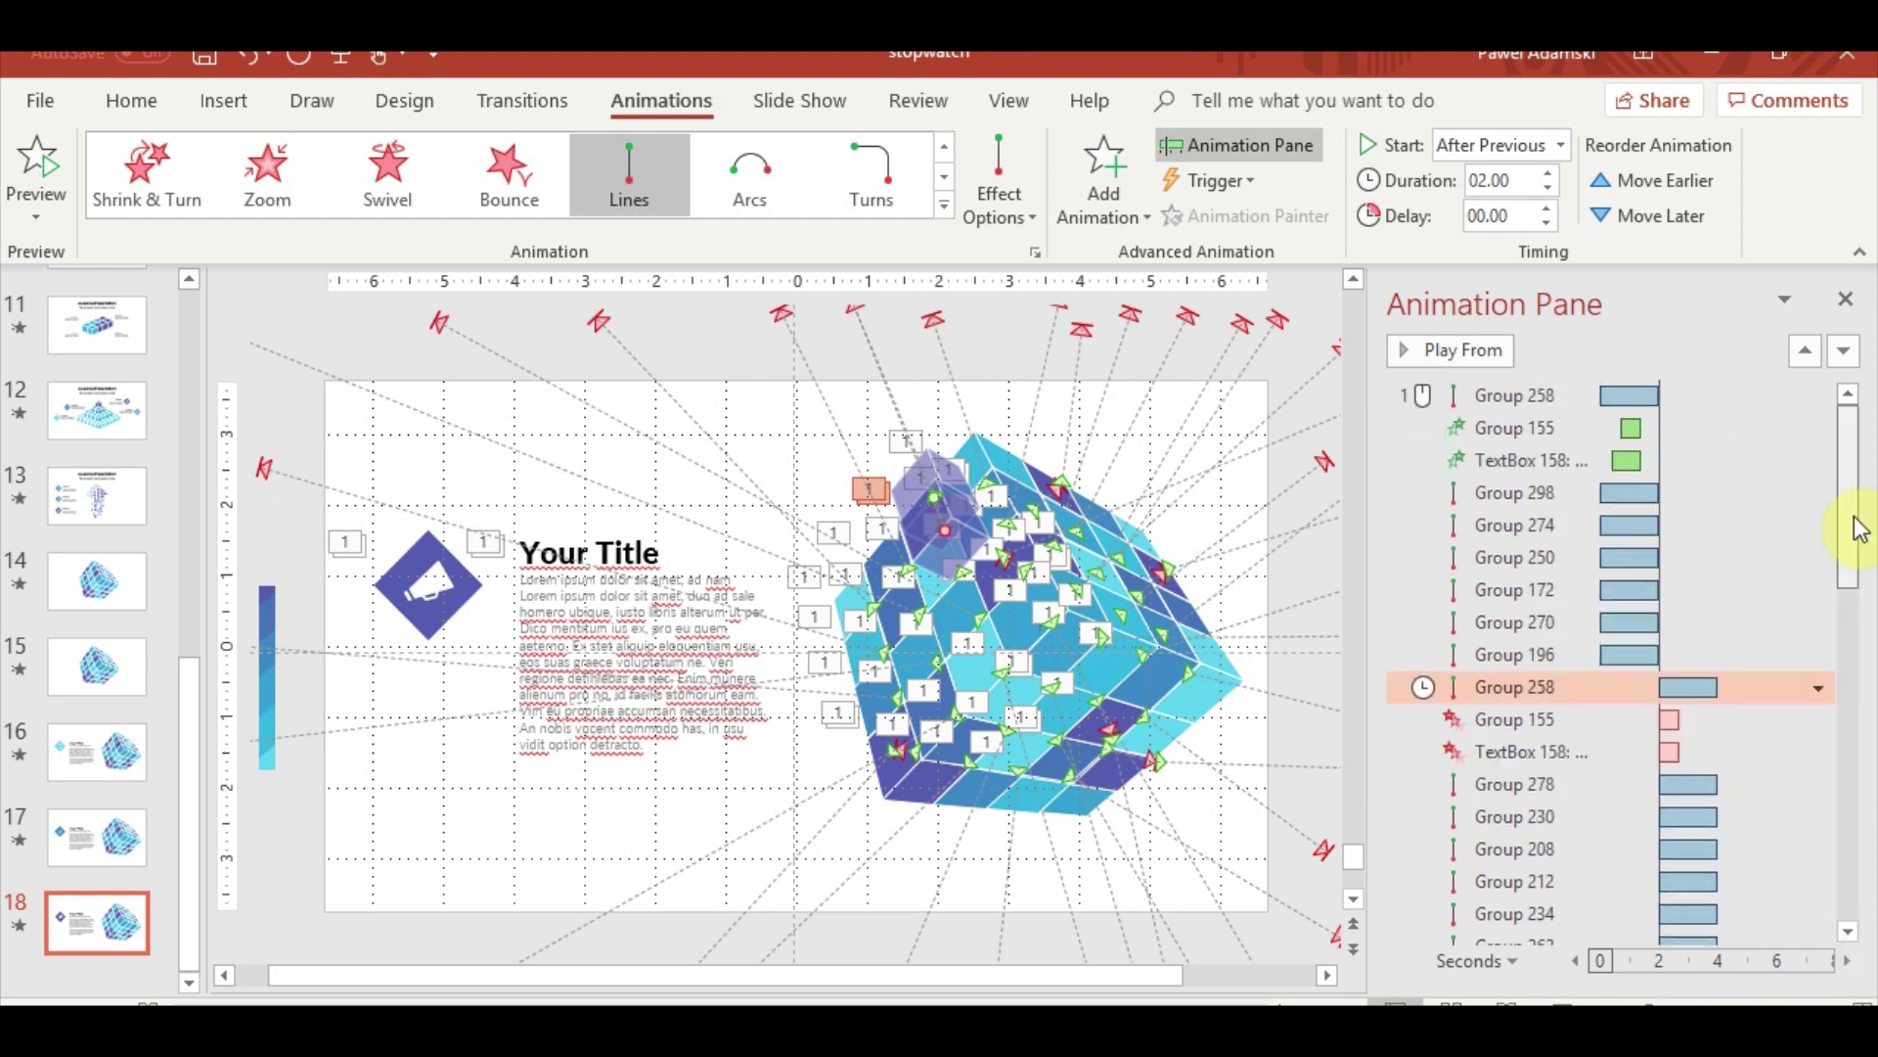
left_click(1507, 401)
right_click(1627, 396)
left_click(1707, 457)
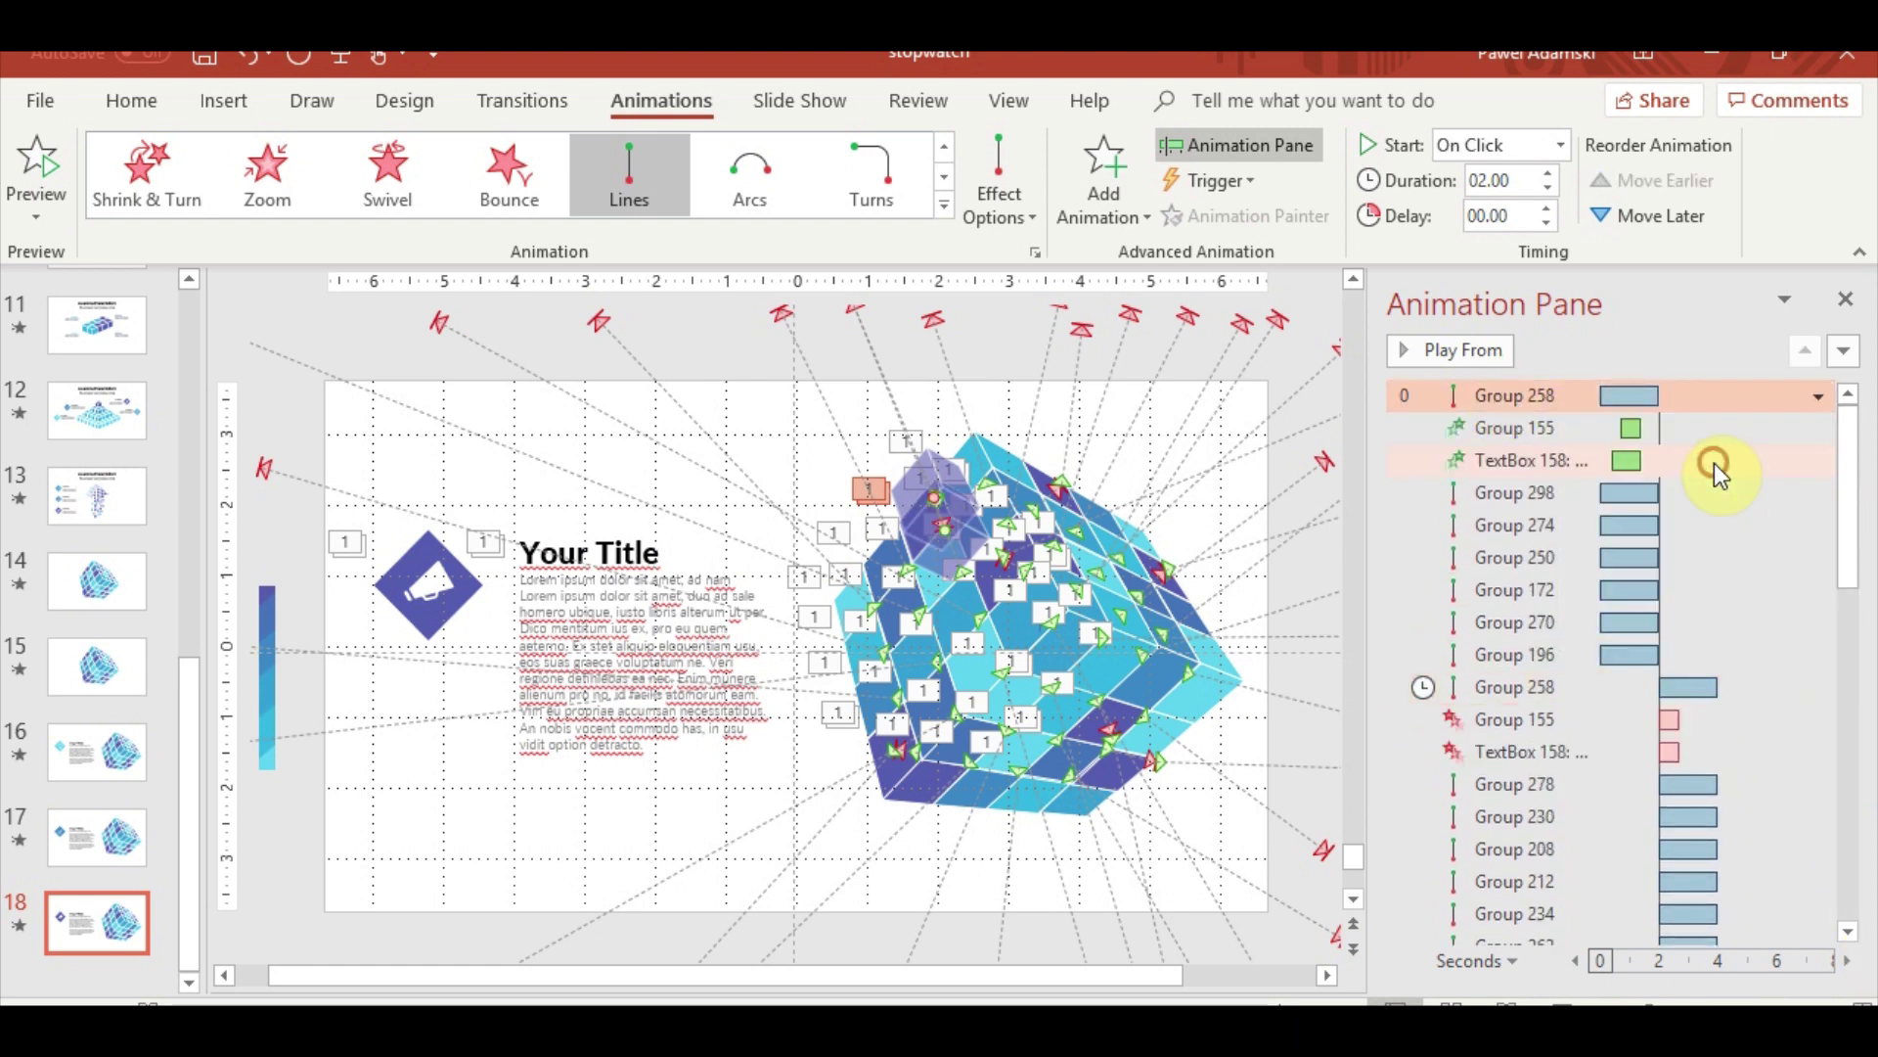
left_click(1561, 1004)
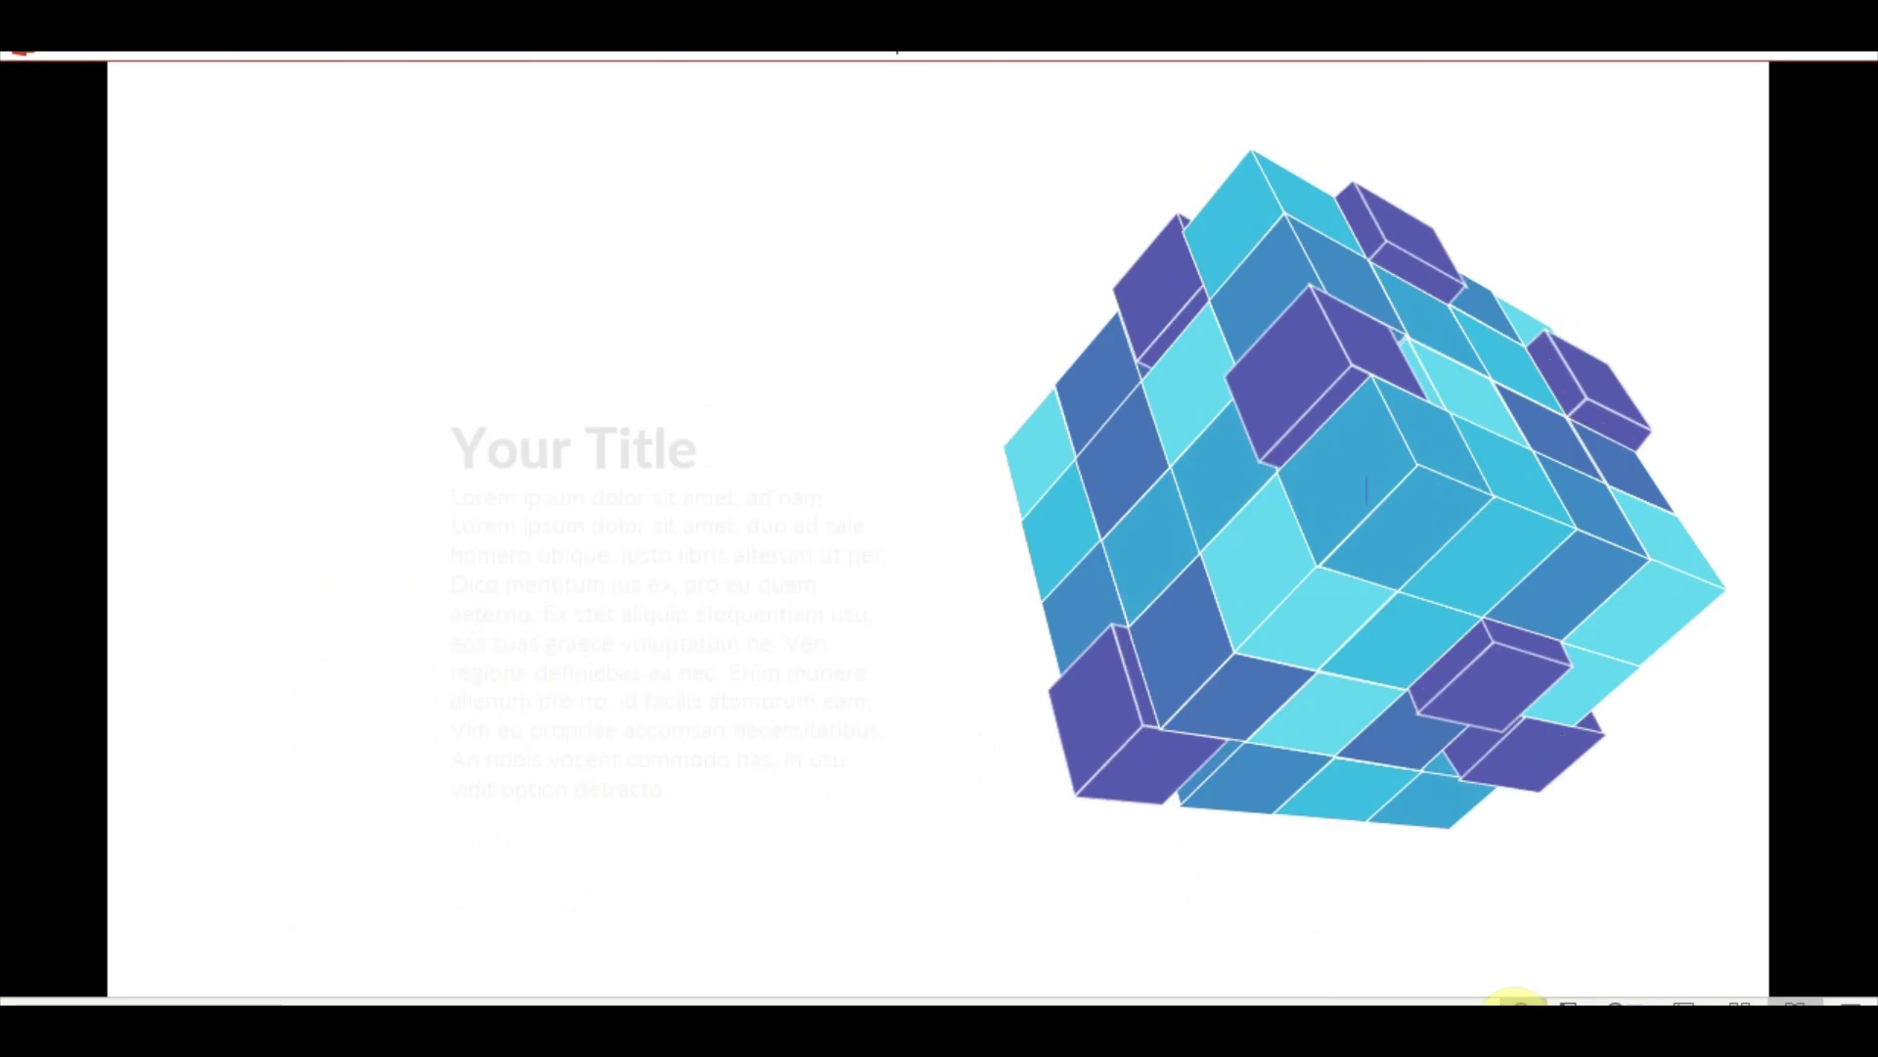
key("Escape")
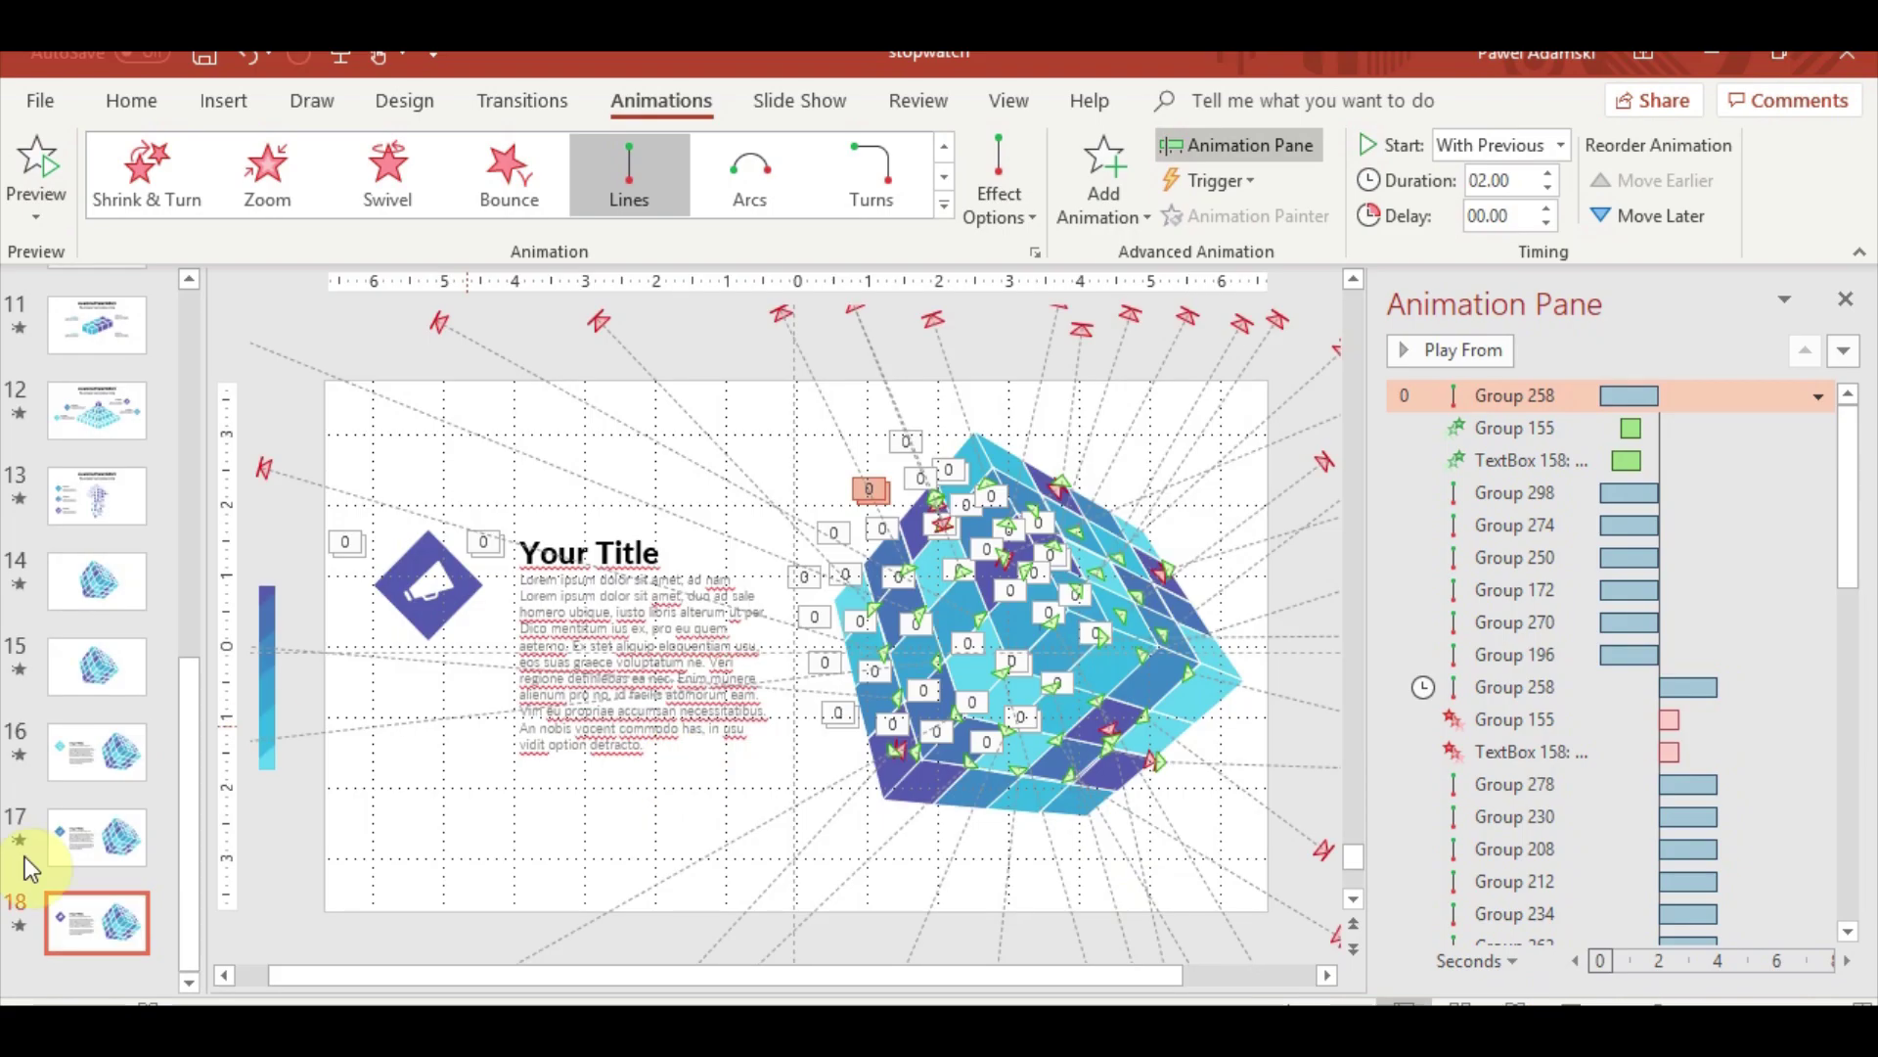
On slide 17, set the first Group 230 to With Previous and the second to After Previous
left_click(24, 842)
right_click(1579, 397)
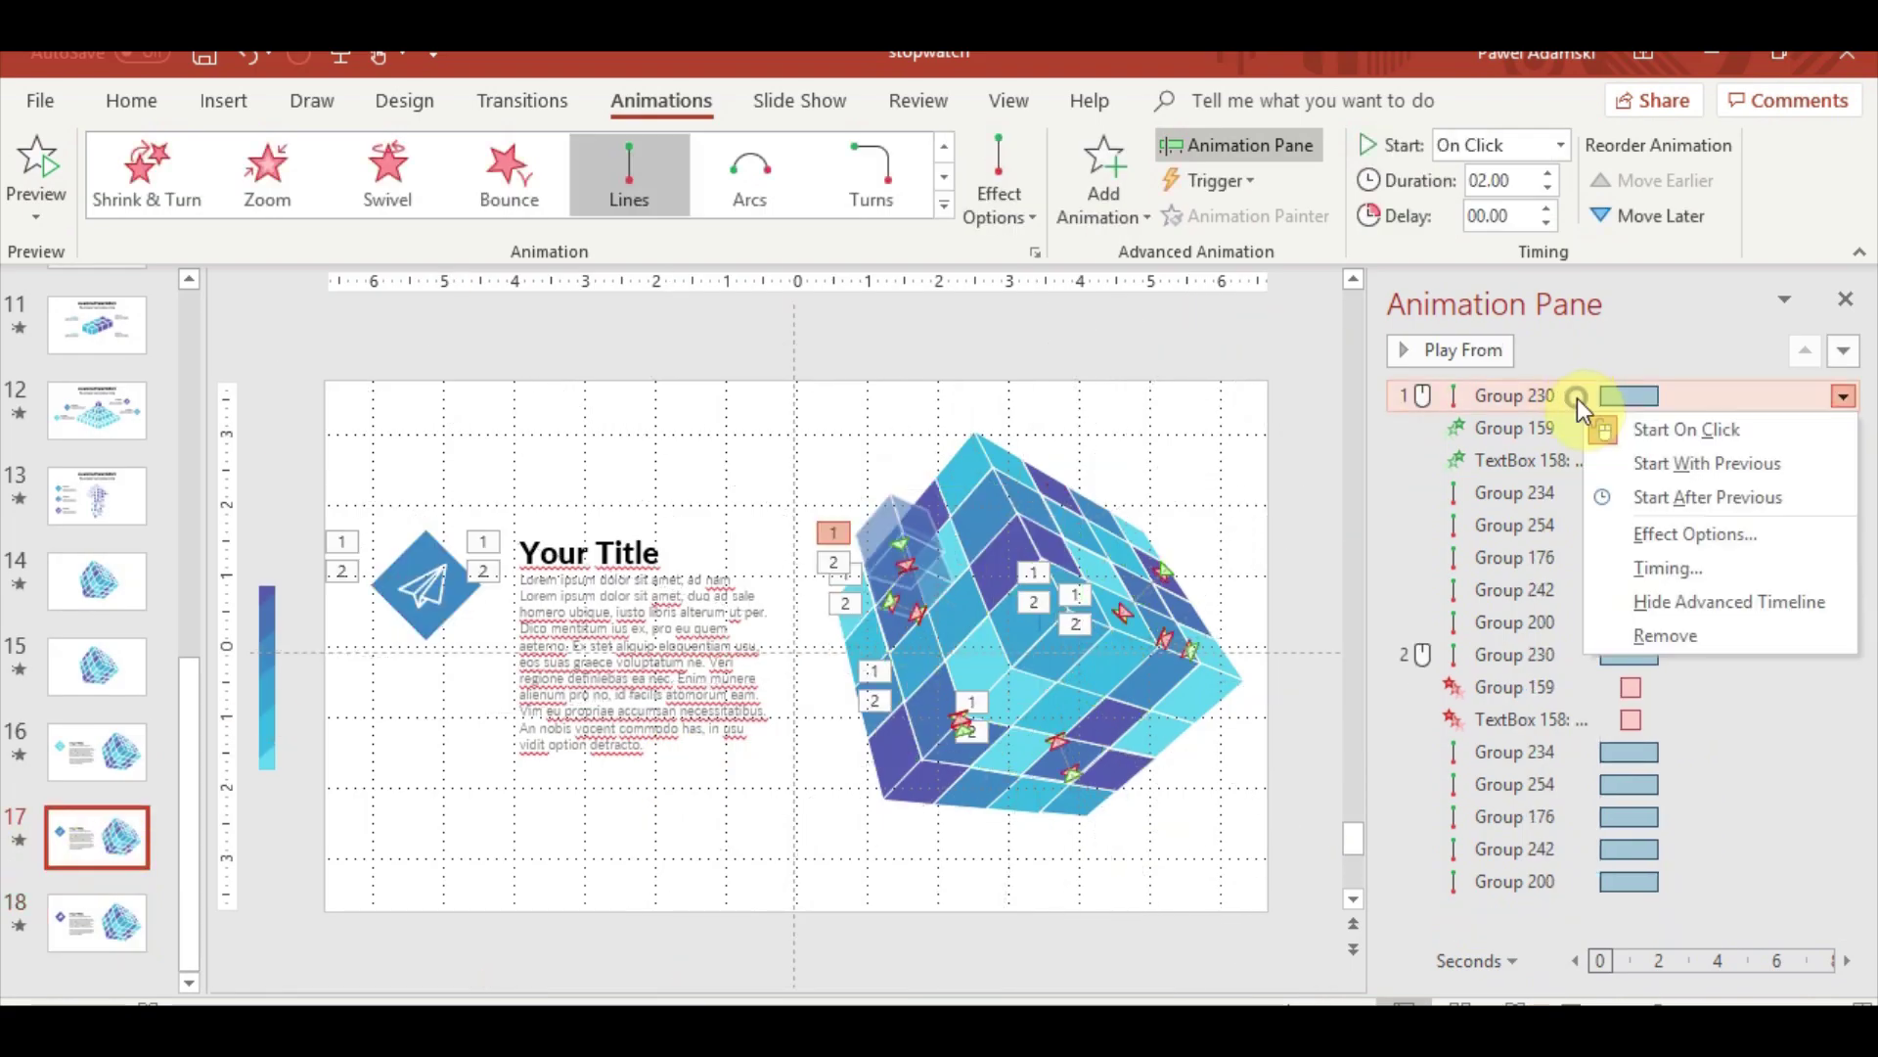
left_click(1669, 460)
left_click(1495, 657)
right_click(1495, 660)
left_click(1646, 757)
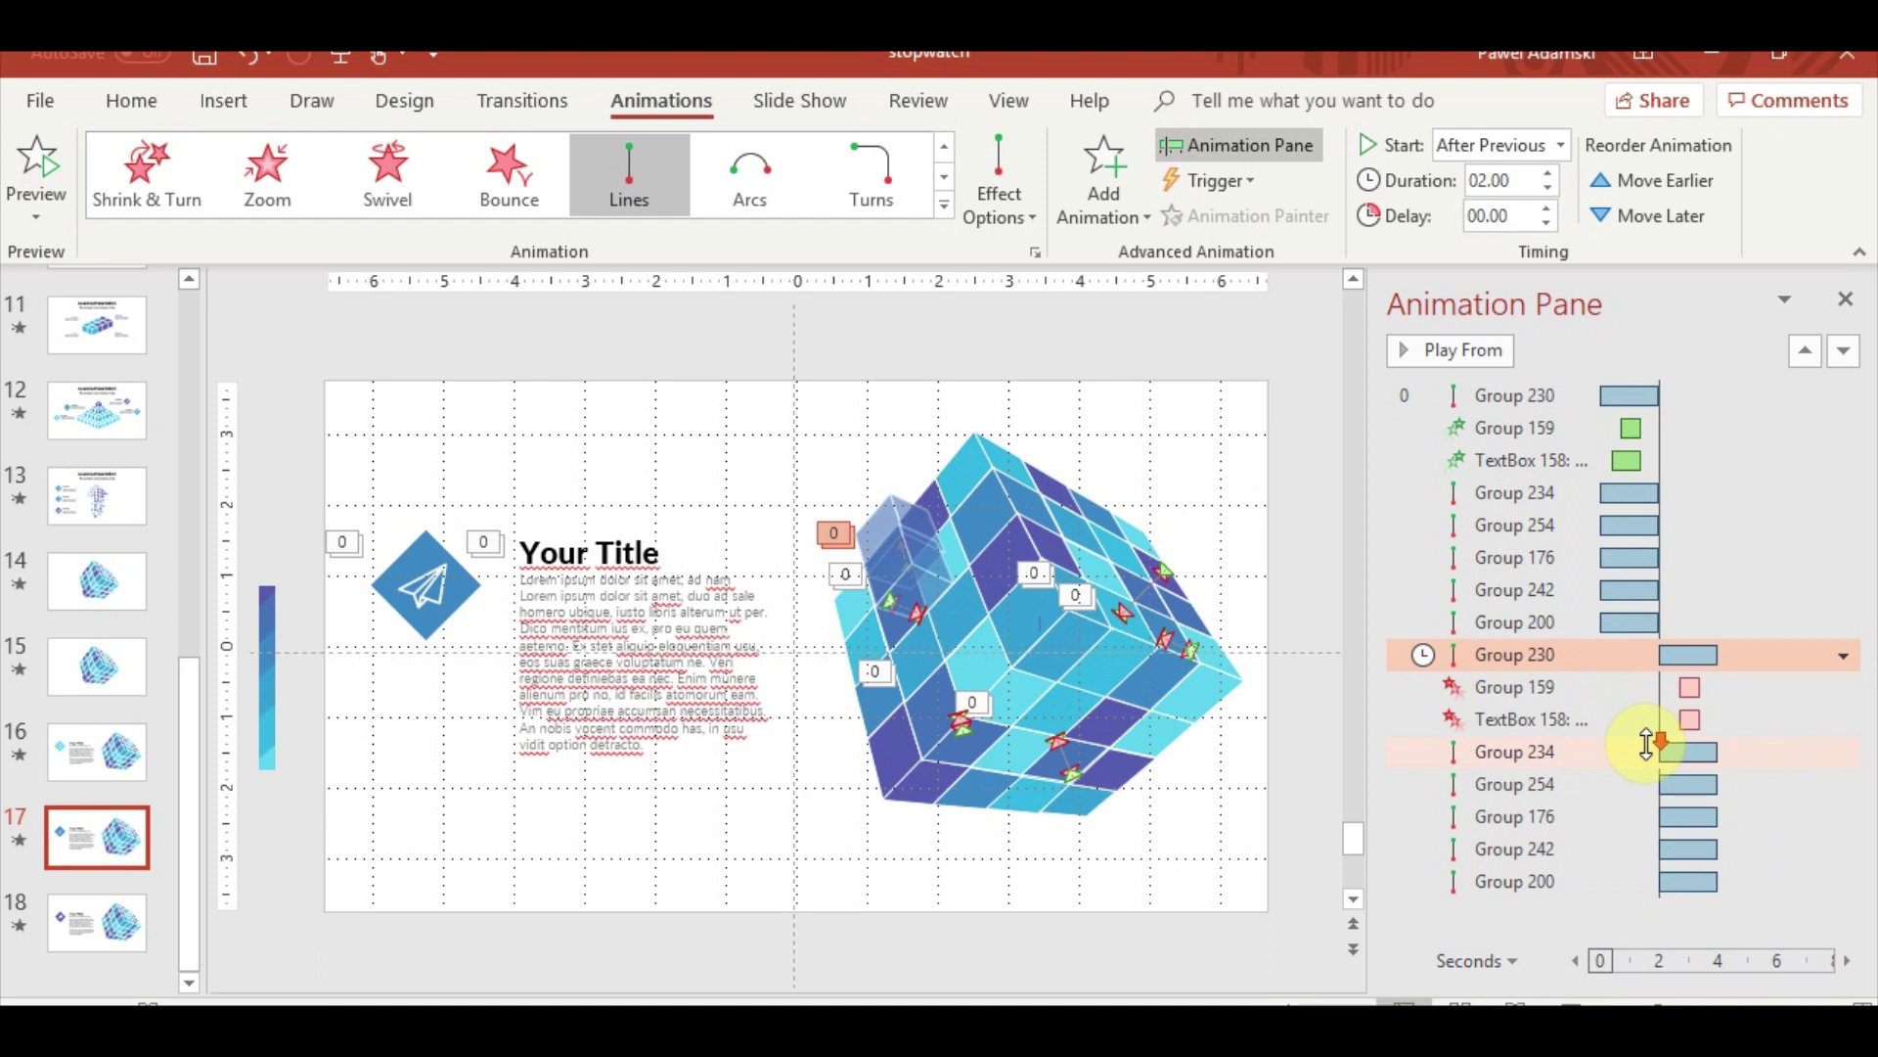
On slide 16, set the first Group 208 to With Previous and the second to After Previous
left_click(98, 768)
left_click(1514, 395)
right_click(1583, 399)
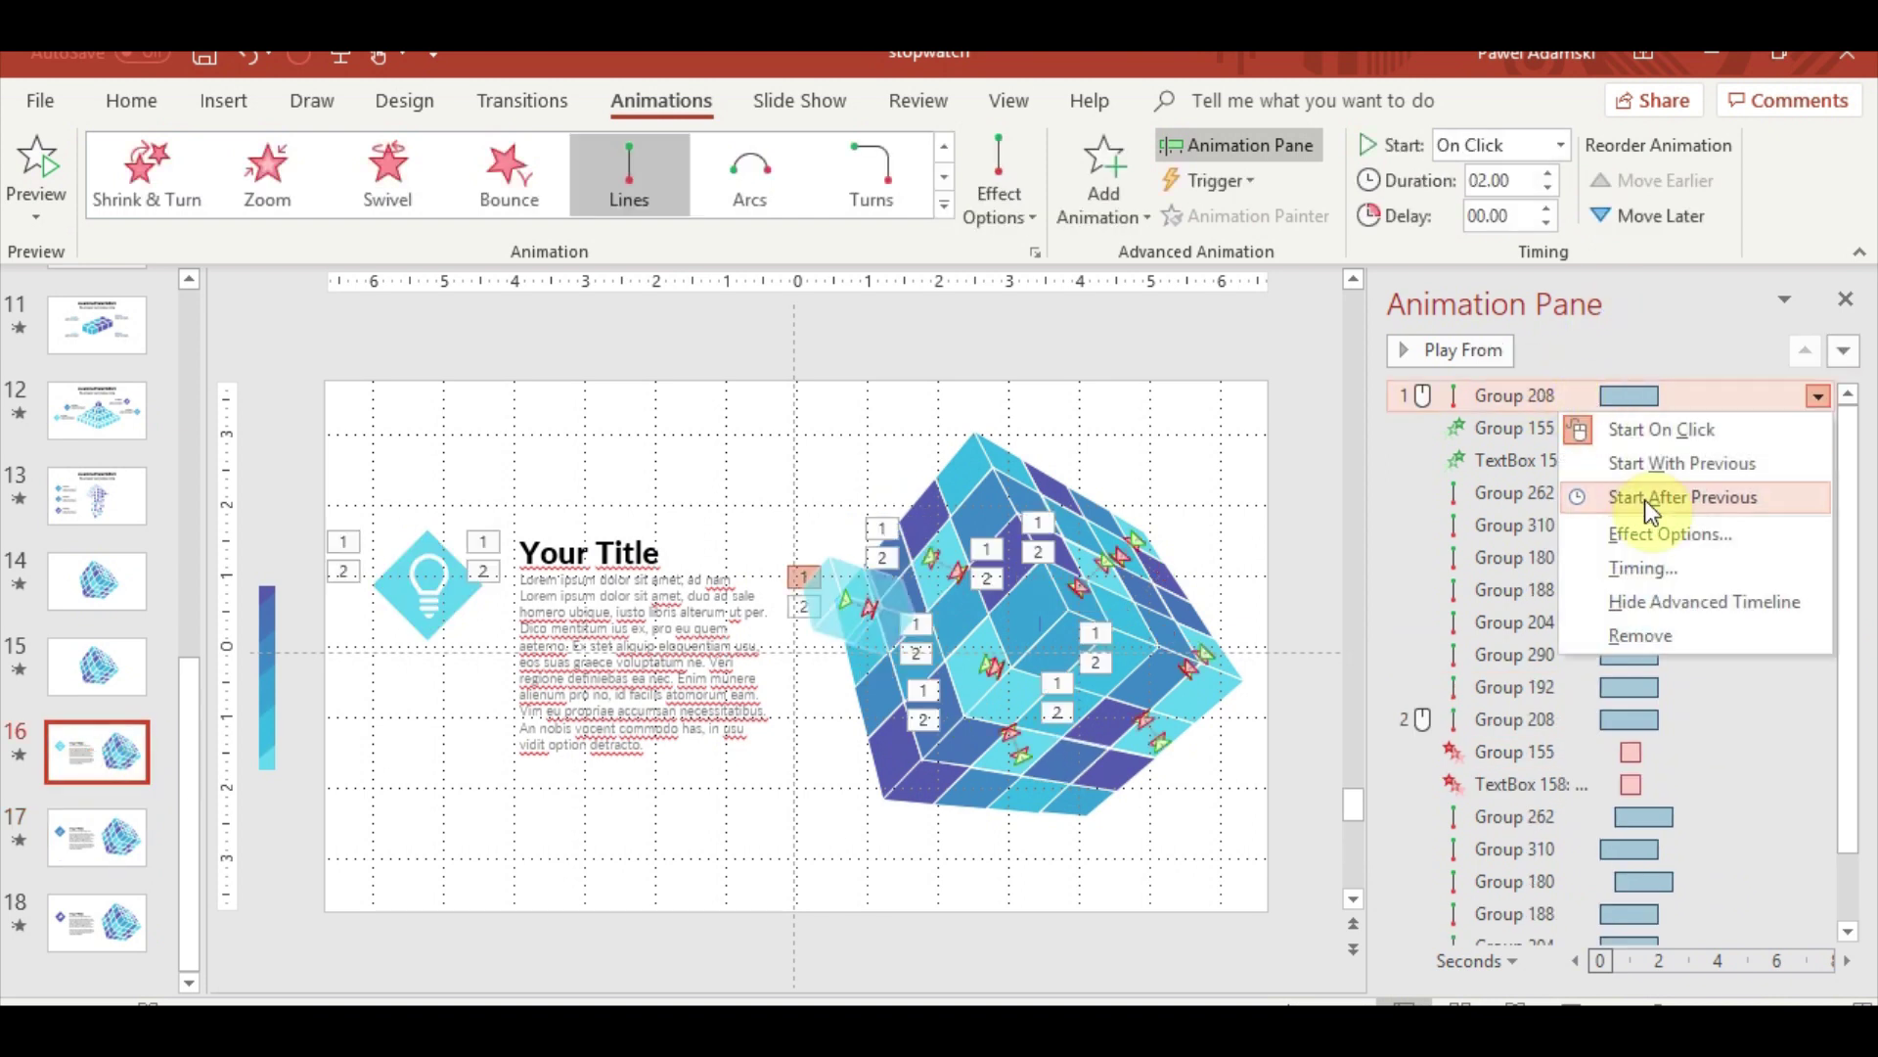
left_click(1663, 460)
left_click(1514, 719)
right_click(1575, 722)
left_click(1636, 810)
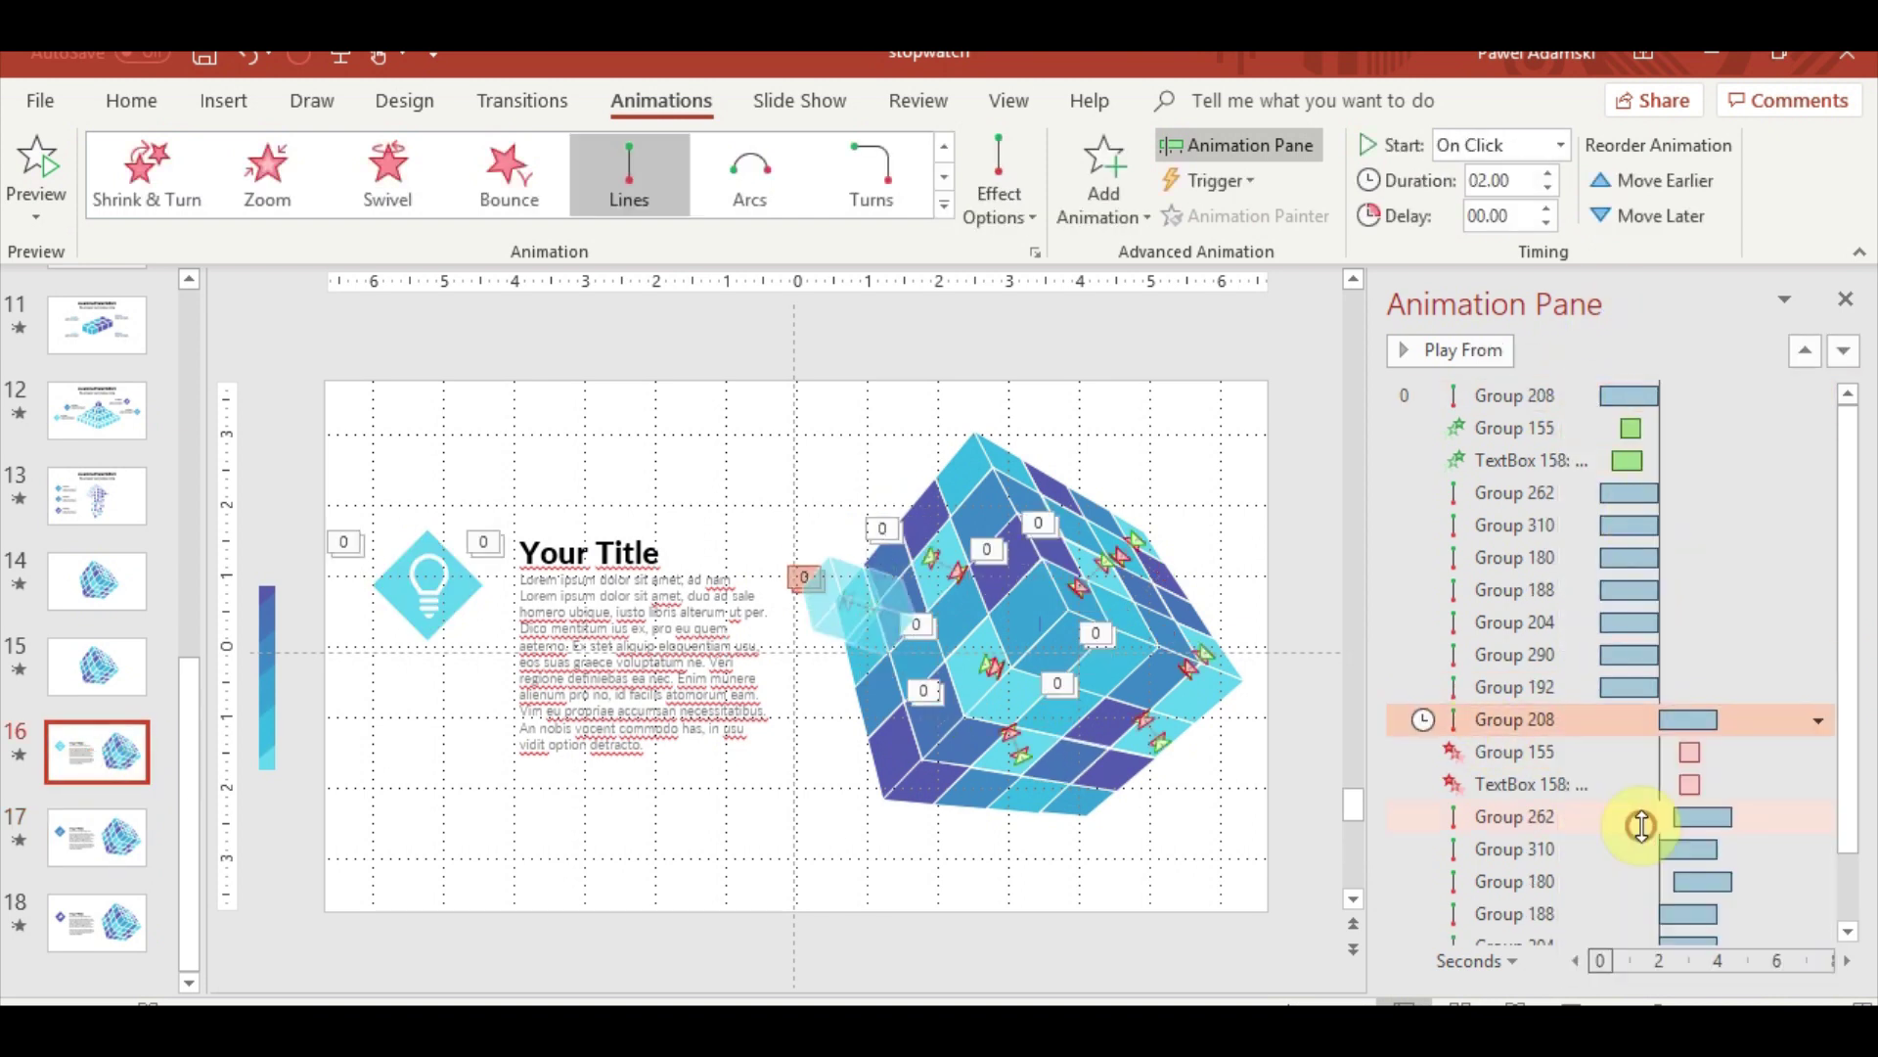
Set slide 15's Group 1 to With Previous, then play the slide show from slide 14
key("Page_Up")
left_click(1534, 396)
right_click(1582, 403)
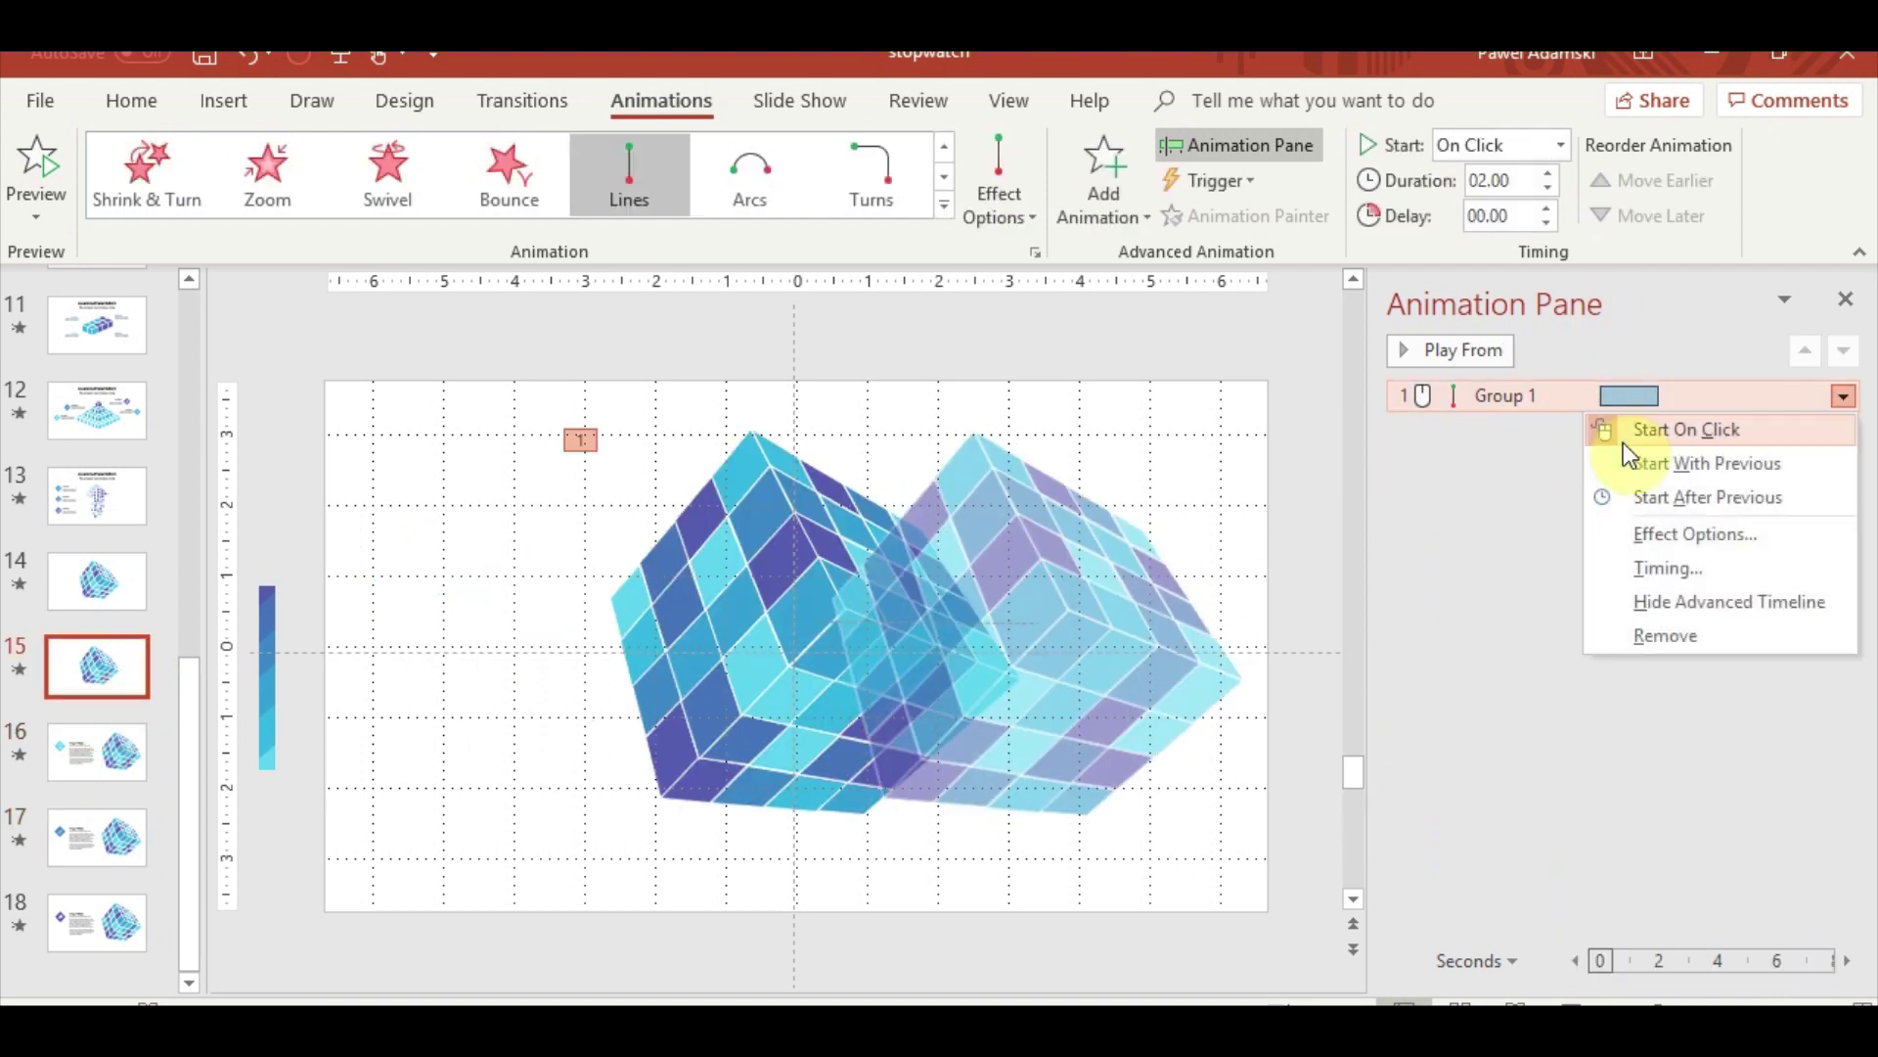
left_click(1644, 461)
key("Page_Up")
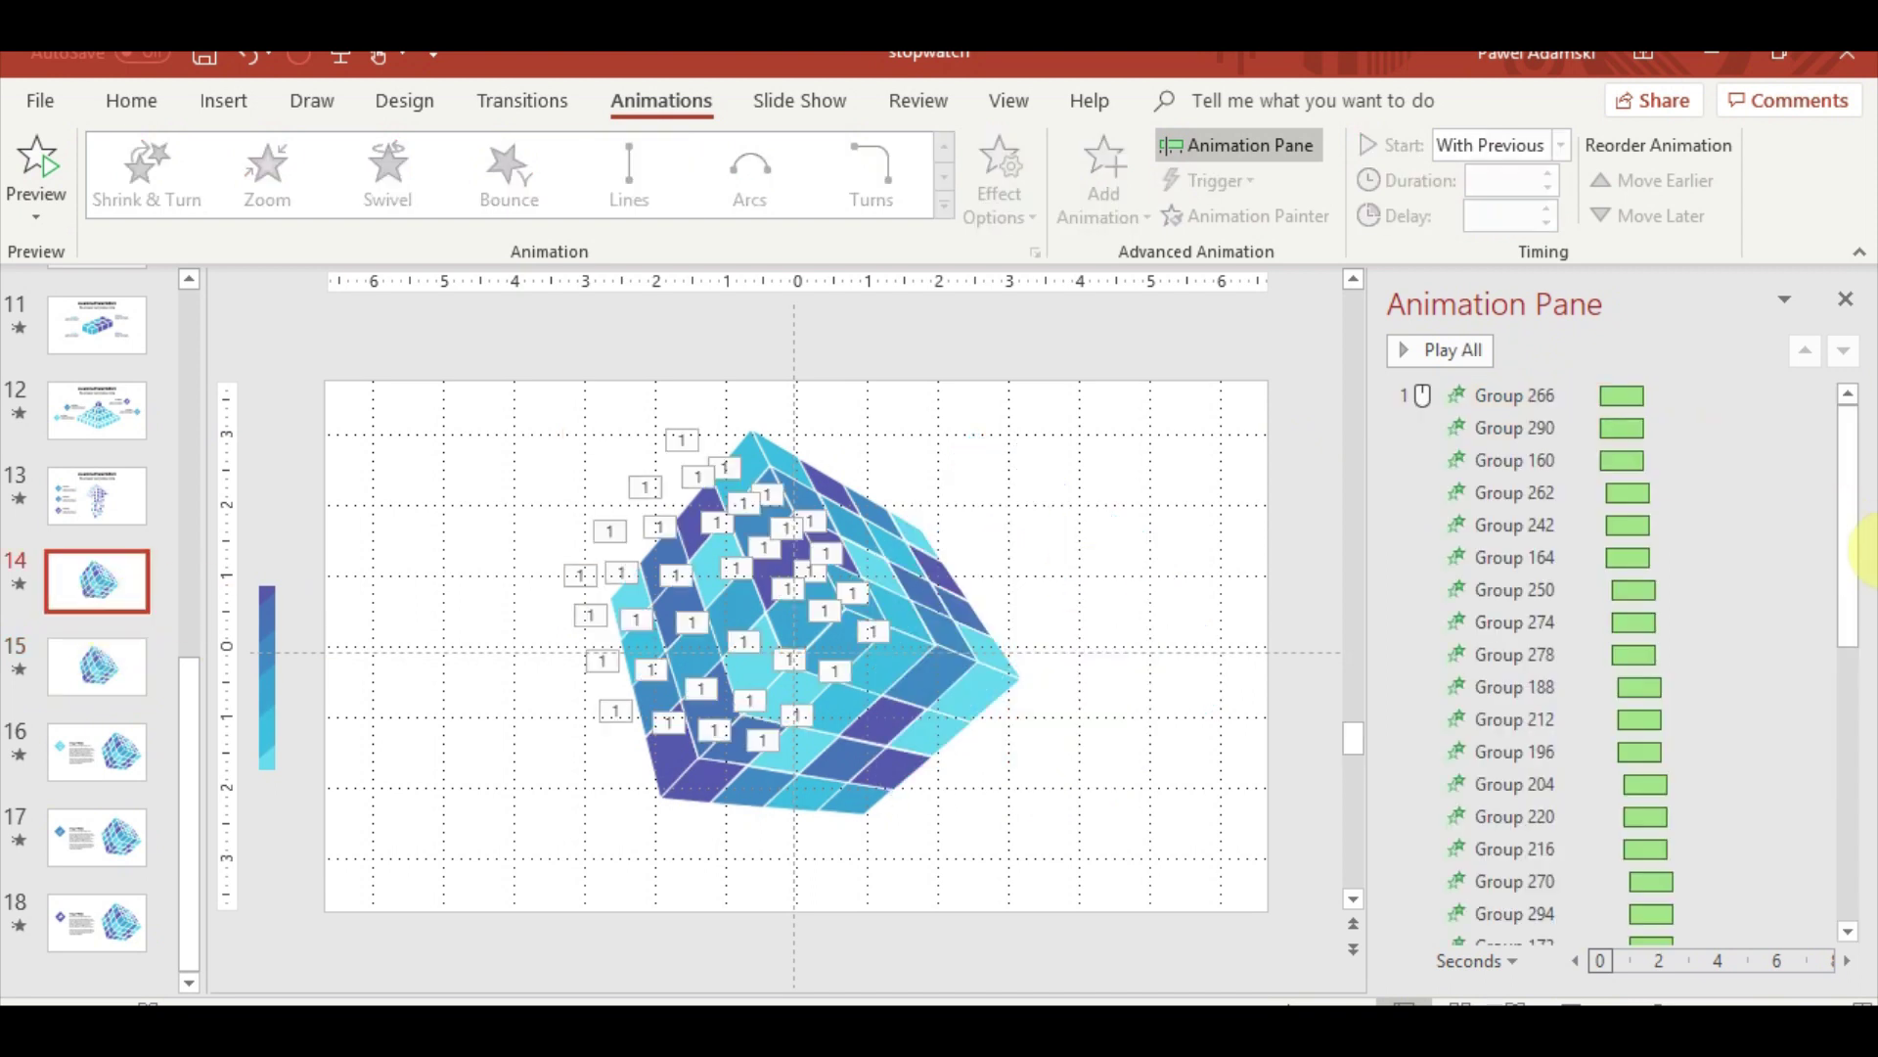
scroll(1771, 560, "down", 6)
left_click(1569, 1003)
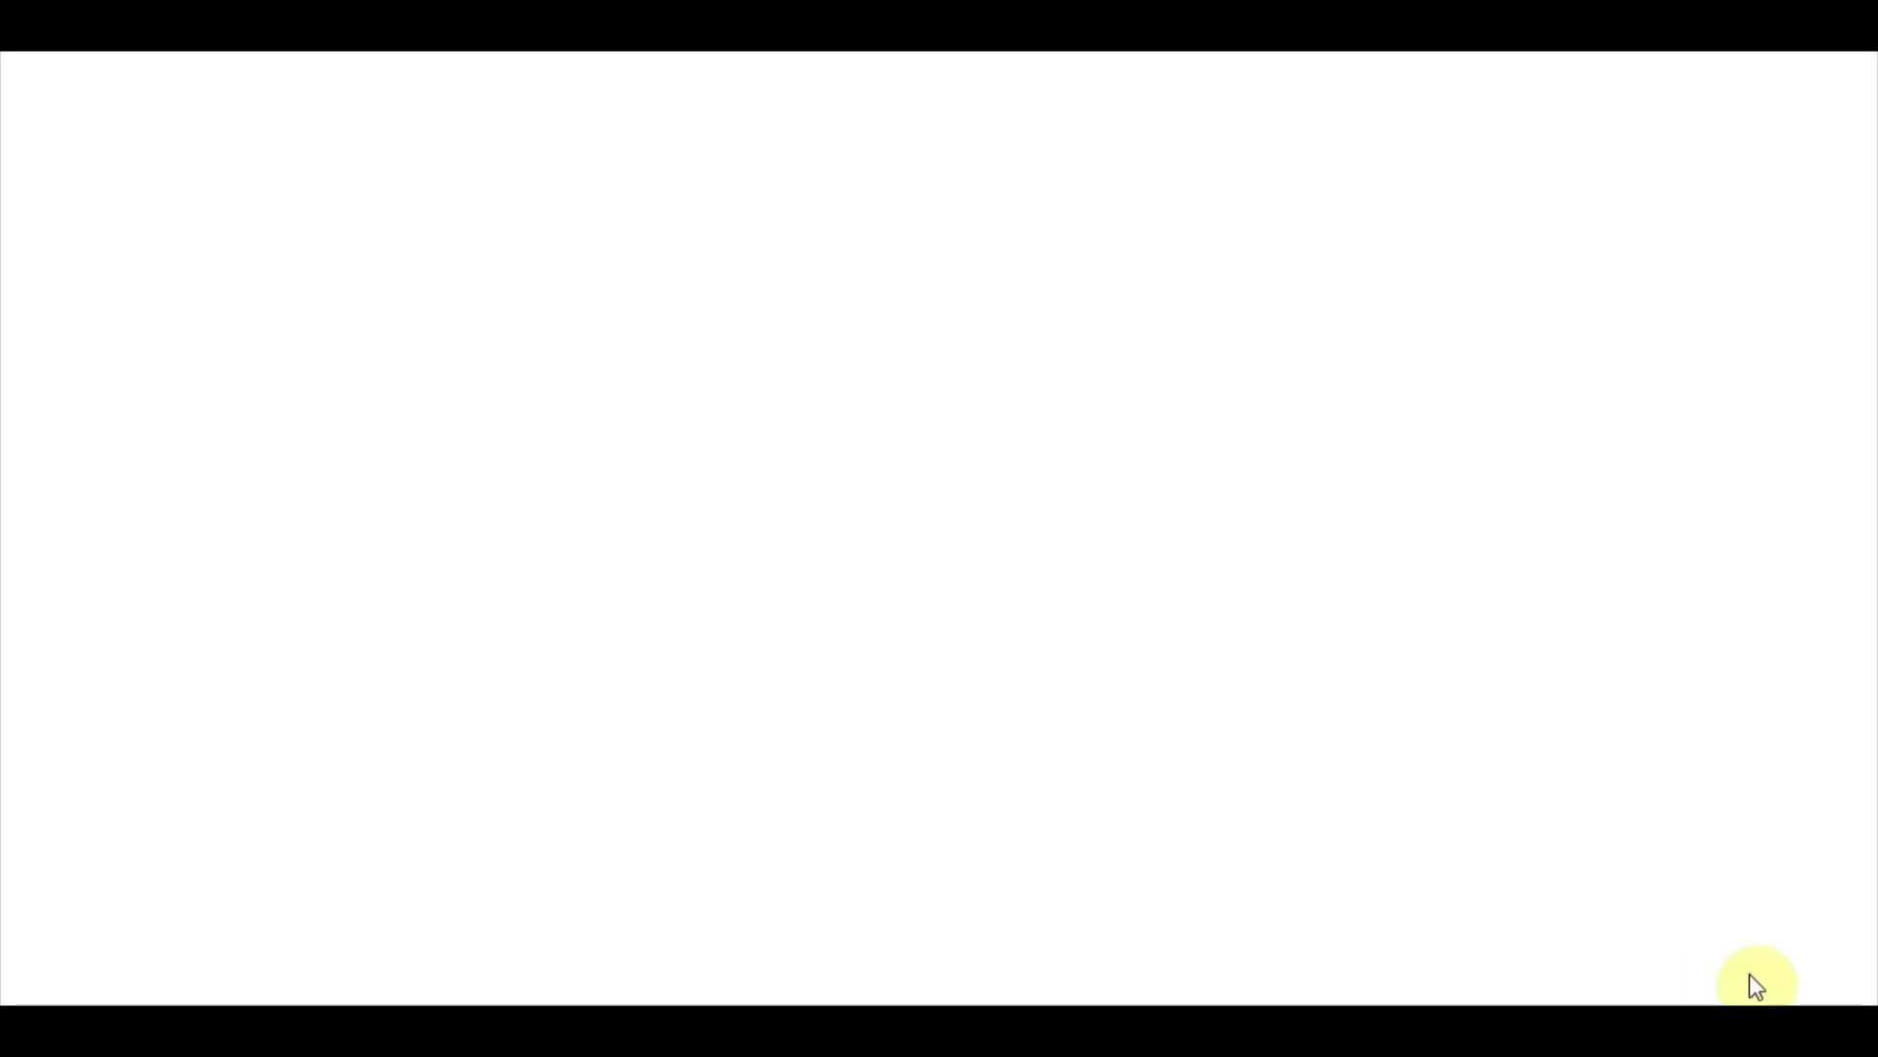